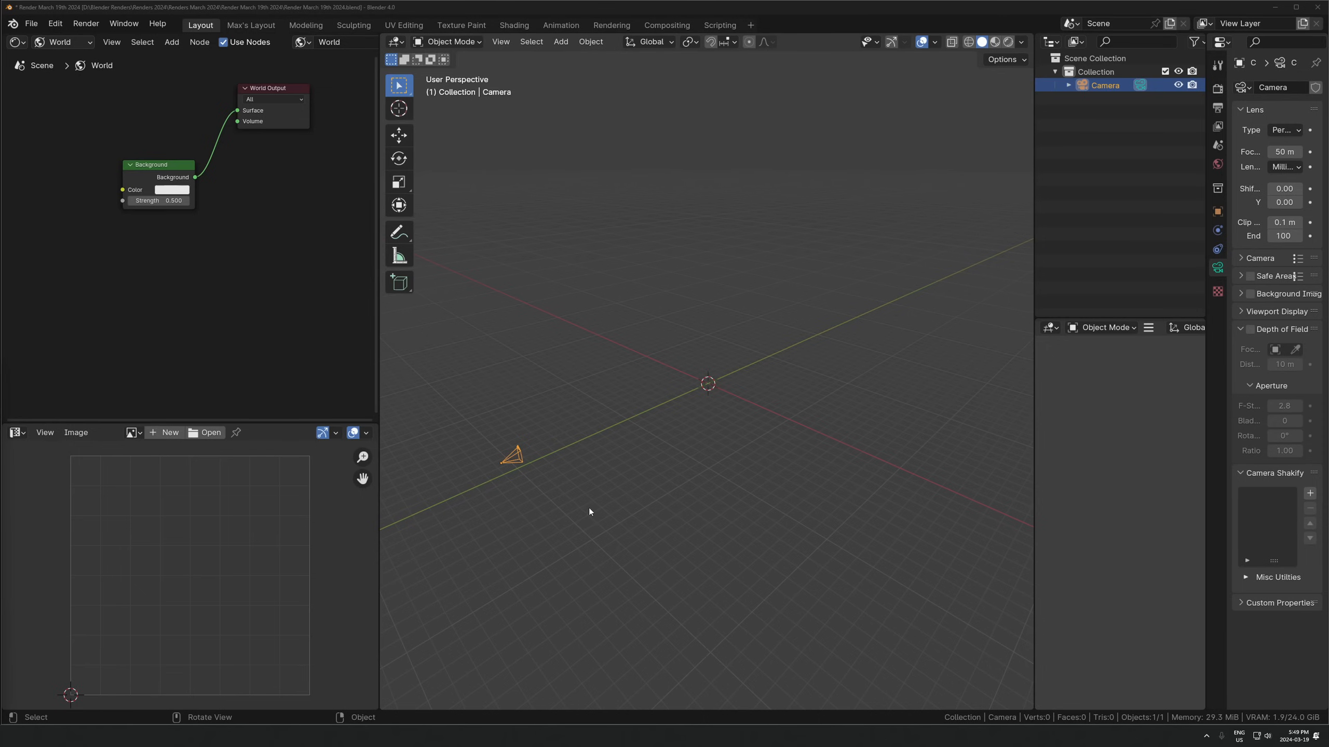
# Add a plane at the world origin, scale it up and stretch it along Y as a long ground strip
pyautogui.click(582, 447)
pyautogui.hotkey('shift', 'a')
pyautogui.moveTo(528, 451)
pyautogui.click(659, 453)
pyautogui.press('s')
pyautogui.click(831, 456)
pyautogui.press('s')
pyautogui.press('y')
pyautogui.click(864, 450)
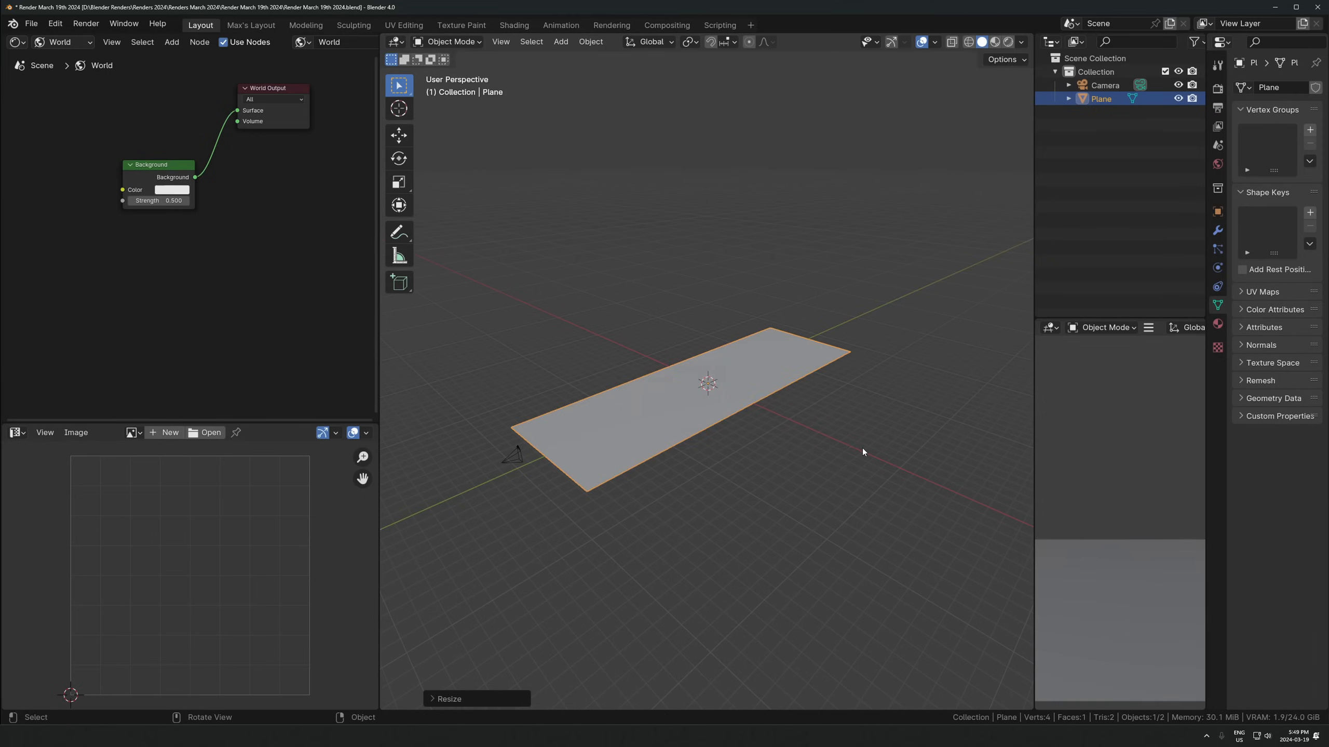
# Shift the ground plane along Y so that it extends beneath and behind the camera
pyautogui.press('g')
pyautogui.press('y')
pyautogui.click(790, 404)
# Add a cube at the world origin and raise it 1 m along Z
pyautogui.moveTo(589, 515); pyautogui.dragTo(676, 489, button='middle')
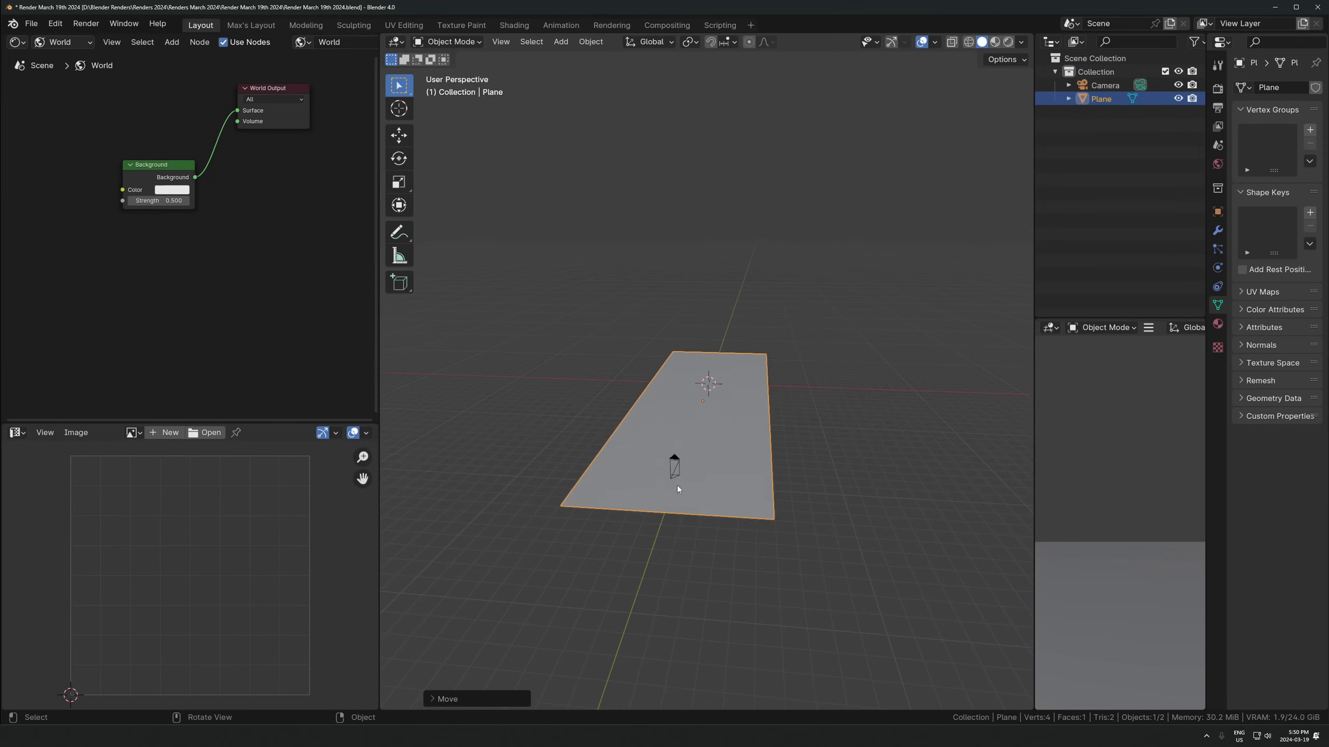
pyautogui.hotkey('shift', 'a')
pyautogui.moveTo(686, 464)
pyautogui.click(735, 474)
pyautogui.write('gz')
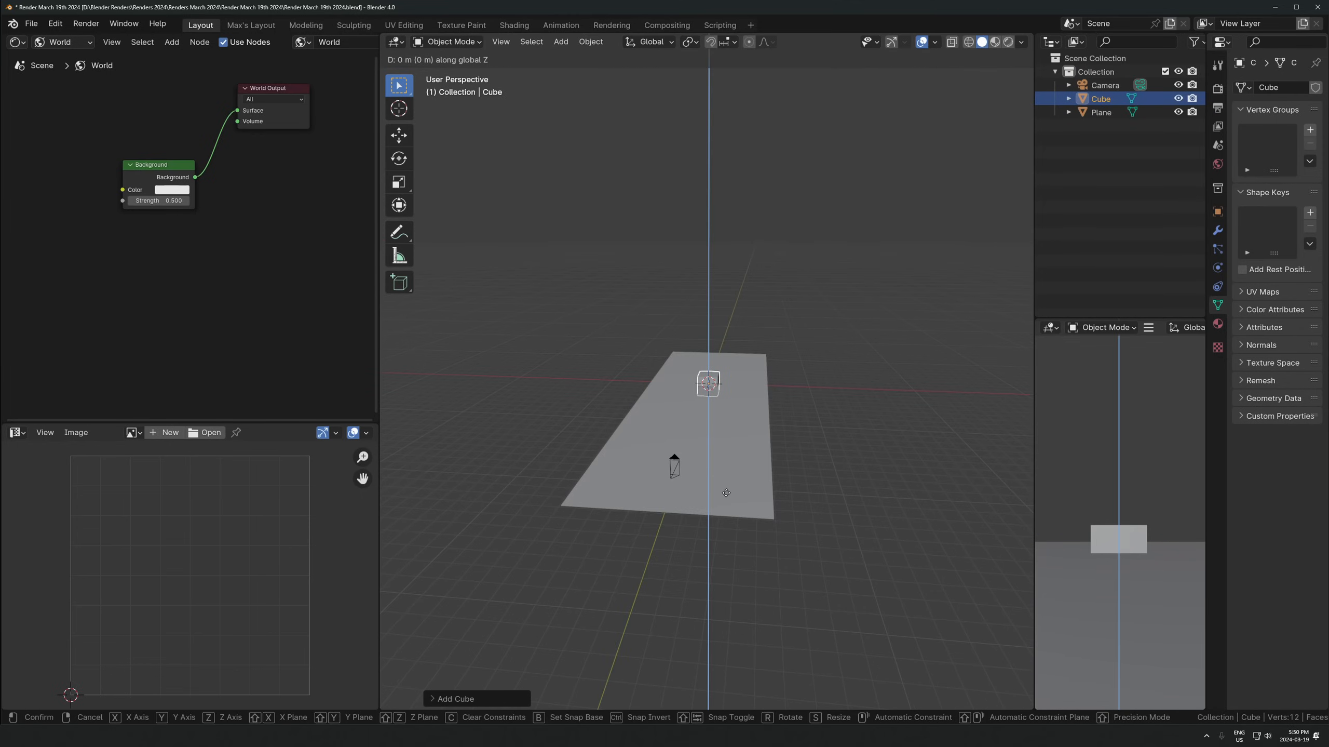
pyautogui.write('1')
pyautogui.press('Return')
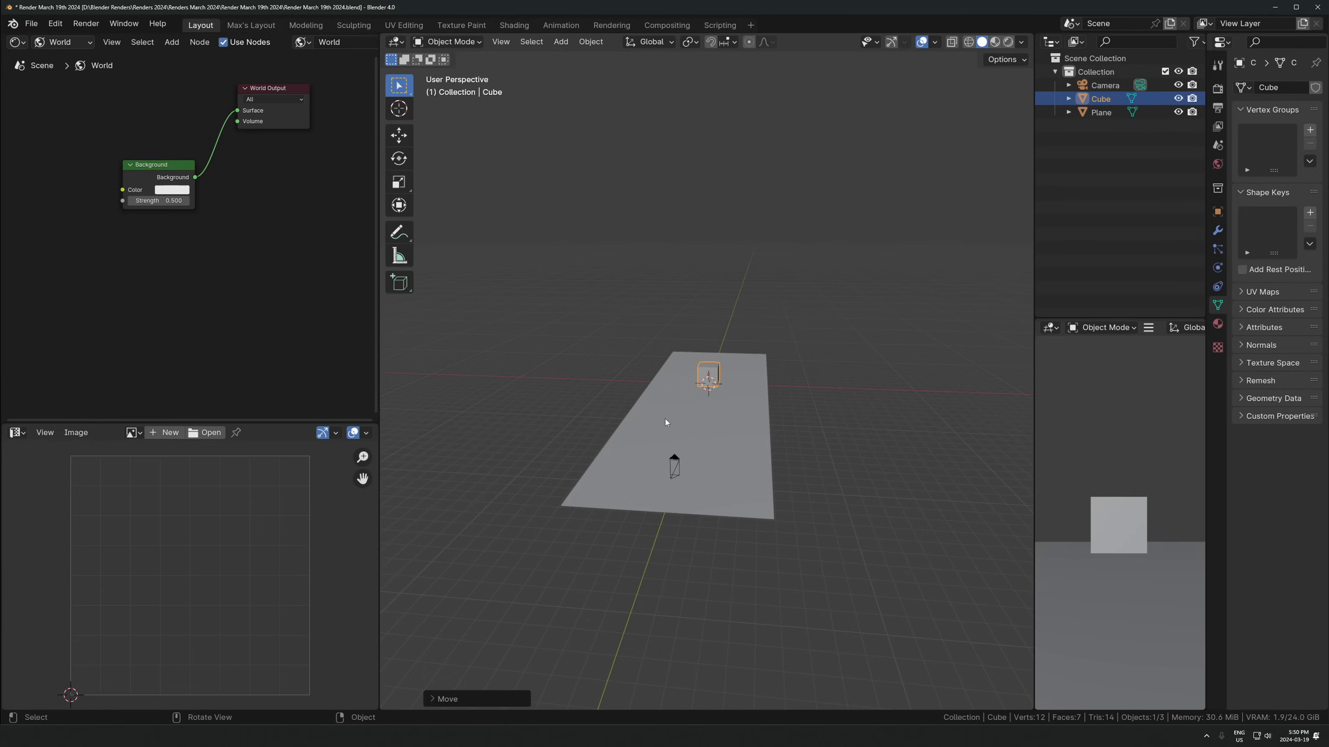
# Offset the cube along X and add an X-axis Mirror modifier with the ground plane as mirror object
pyautogui.press('g')
pyautogui.press('x')
pyautogui.click(674, 400)
pyautogui.press('q')
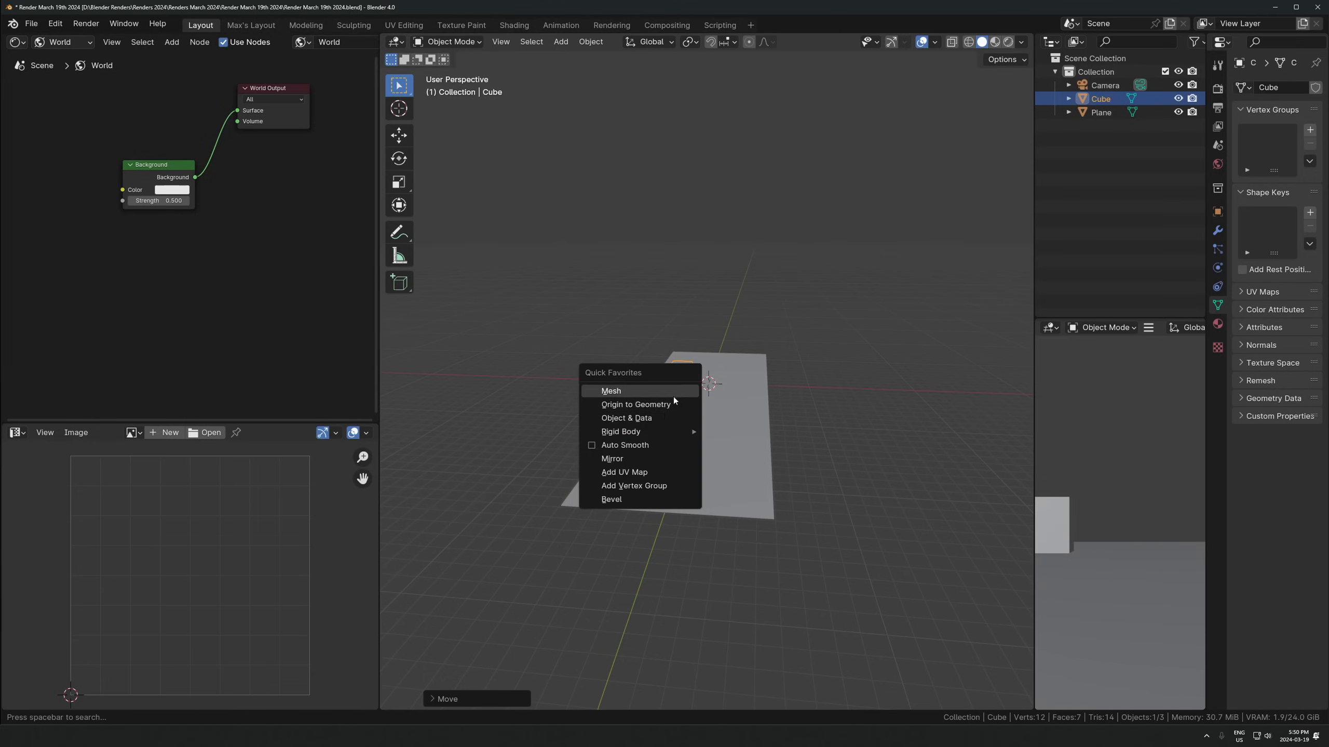
pyautogui.click(640, 459)
pyautogui.click(1219, 231)
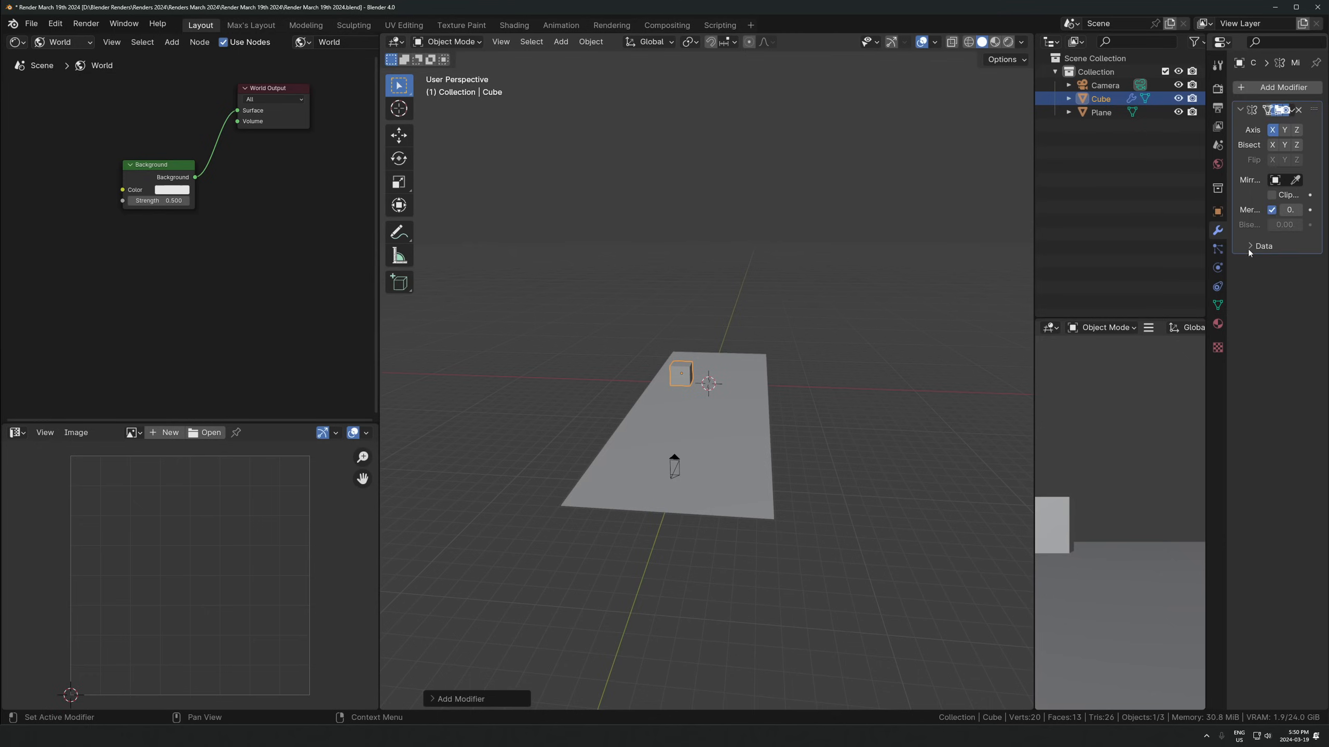
pyautogui.moveTo(1208, 226); pyautogui.dragTo(1178, 225)
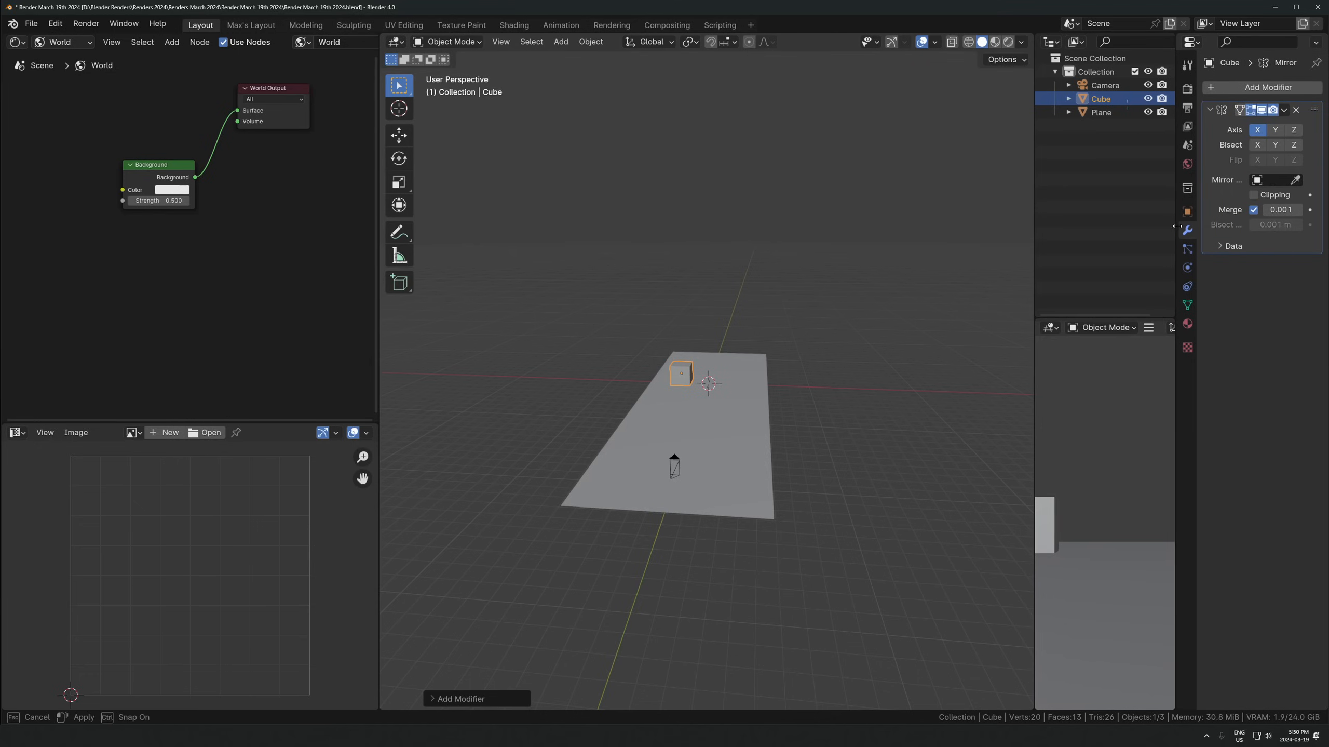
pyautogui.click(756, 385)
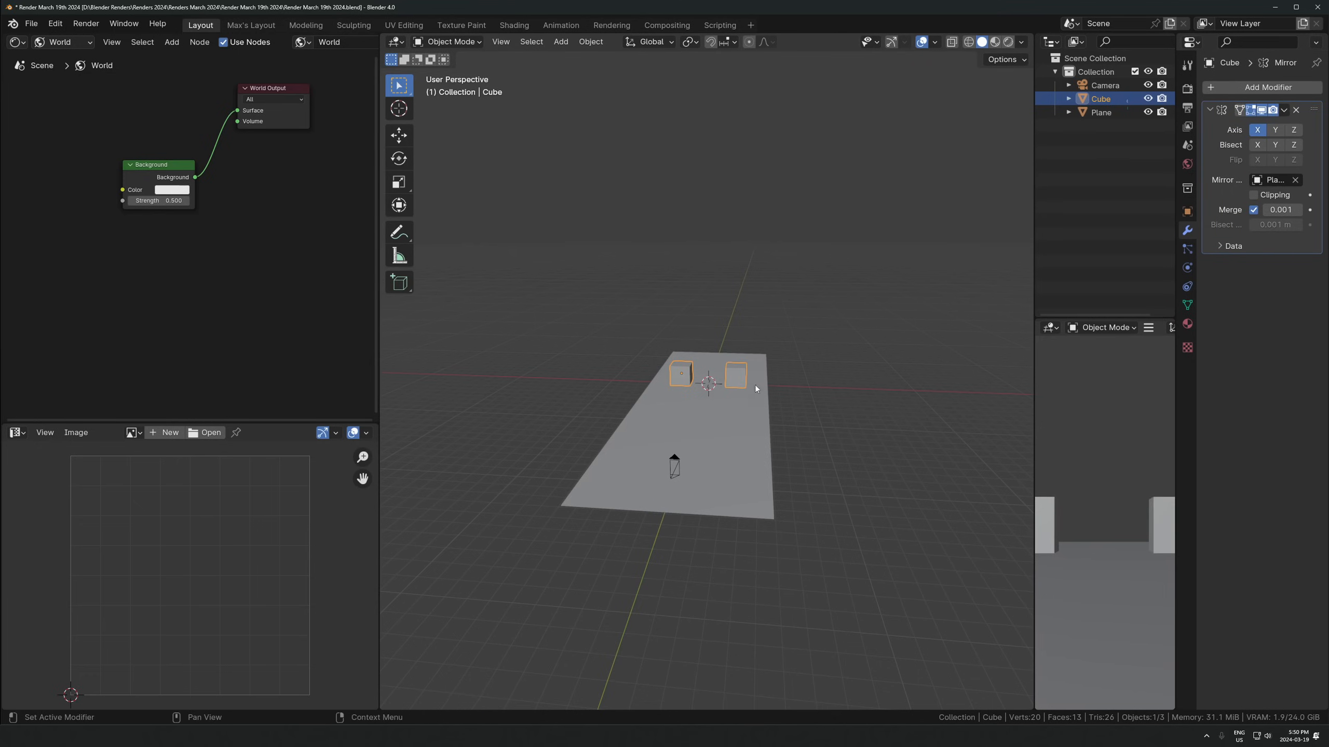
# Stretch the mirrored cubes along Y and reposition them toward the camera near the edges of the ground plane
pyautogui.press('s')
pyautogui.press('y')
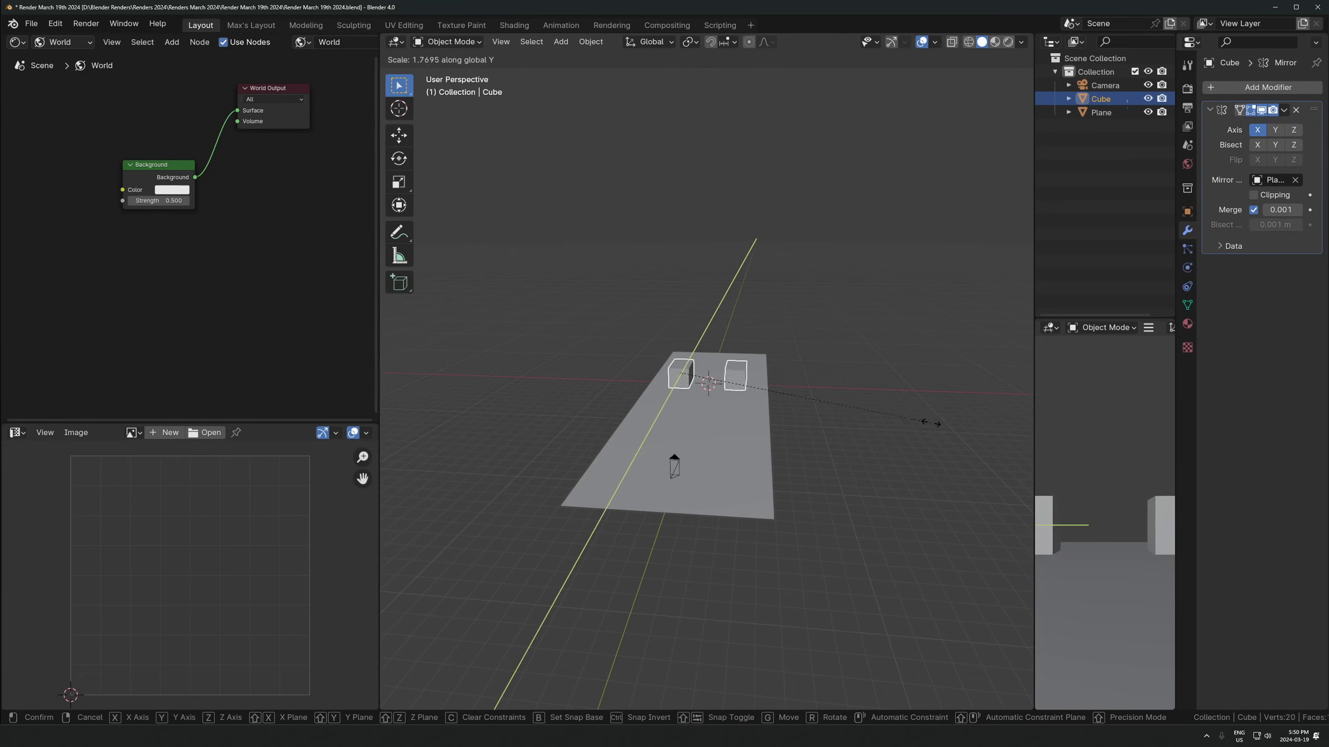
pyautogui.click(771, 309)
pyautogui.press('g')
pyautogui.press('y')
pyautogui.press('x')
pyautogui.click(748, 338)
pyautogui.moveTo(748, 338); pyautogui.dragTo(669, 431, button='middle')
# Raise the block's top face and extend its far end face along Y to form two tall corridor walls
pyautogui.press('Tab')
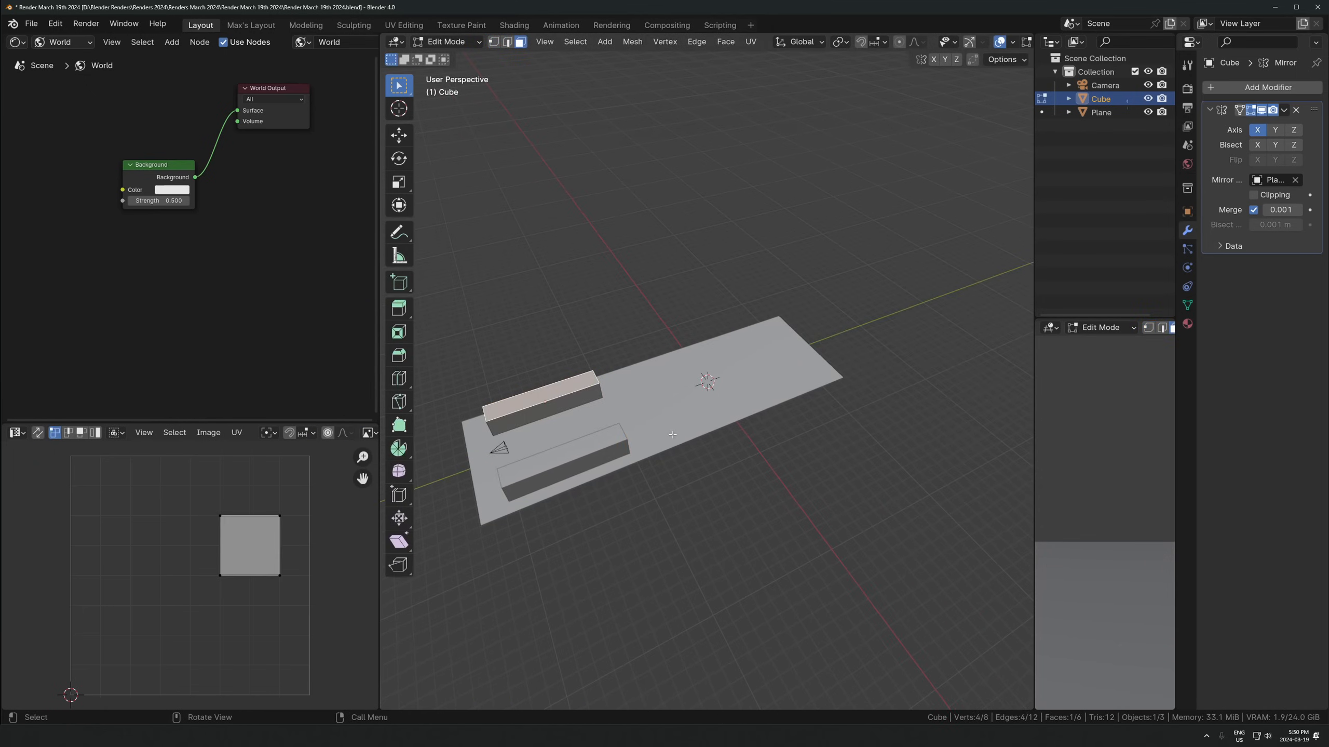
pyautogui.press('g')
pyautogui.press('z')
pyautogui.click(696, 338)
pyautogui.moveTo(727, 329); pyautogui.dragTo(652, 303, button='middle')
pyautogui.click(630, 309)
pyautogui.press('g')
pyautogui.press('y')
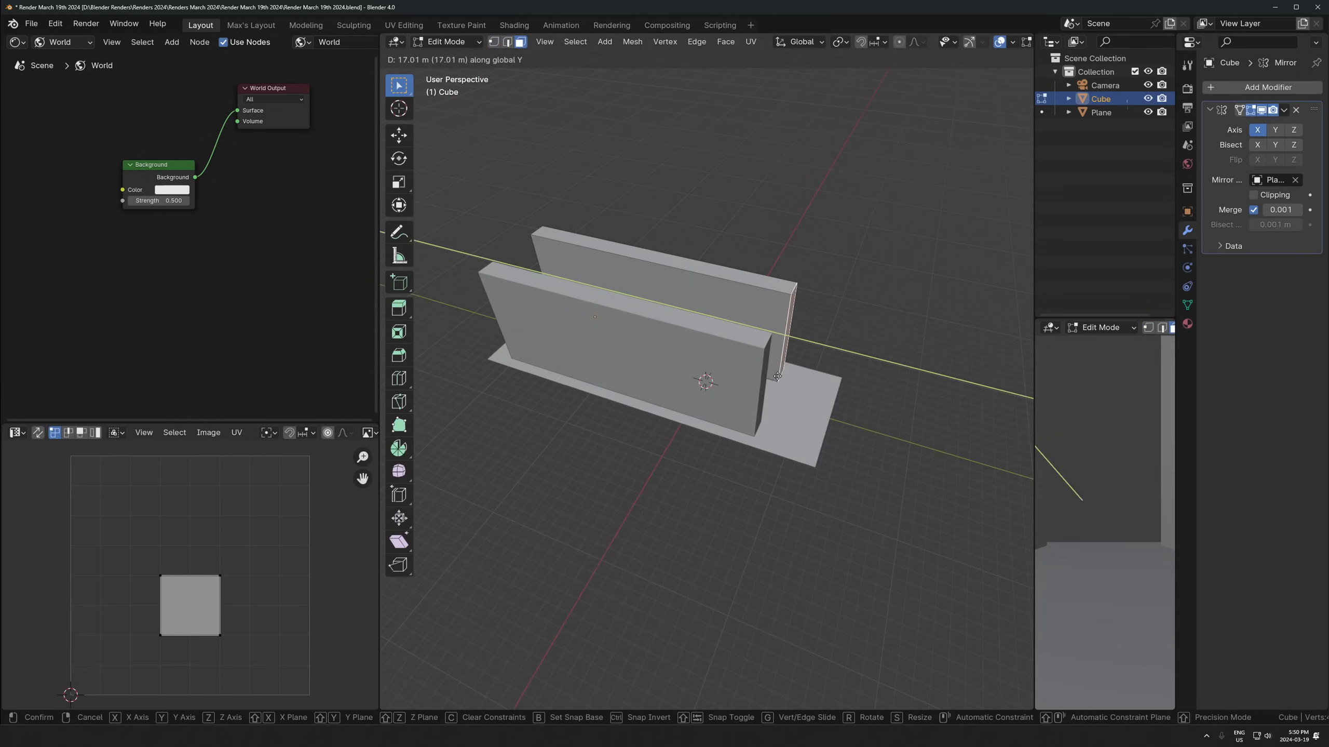
pyautogui.click(777, 376)
pyautogui.press('Tab')
# Add another cube floating above the ground between the walls and cut a centered horizontal edge loop around it
pyautogui.moveTo(763, 424); pyautogui.dragTo(860, 368, button='middle')
pyautogui.click(689, 418)
pyautogui.moveTo(689, 418); pyautogui.dragTo(727, 415, button='middle')
pyautogui.hotkey('shift', 'a')
pyautogui.moveTo(728, 415)
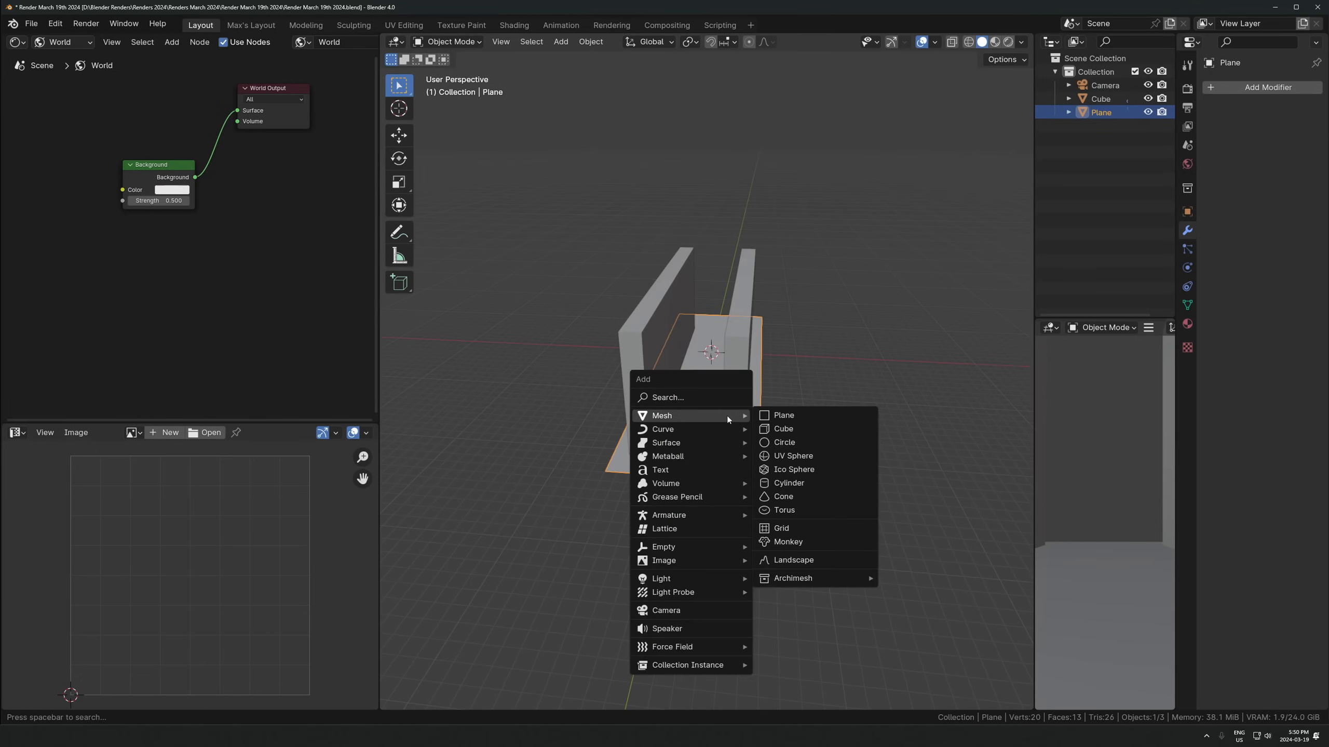
pyautogui.click(789, 426)
pyautogui.press('Tab')
pyautogui.scroll(3, 733, 396)
pyautogui.hotkey('ctrl', 'r')
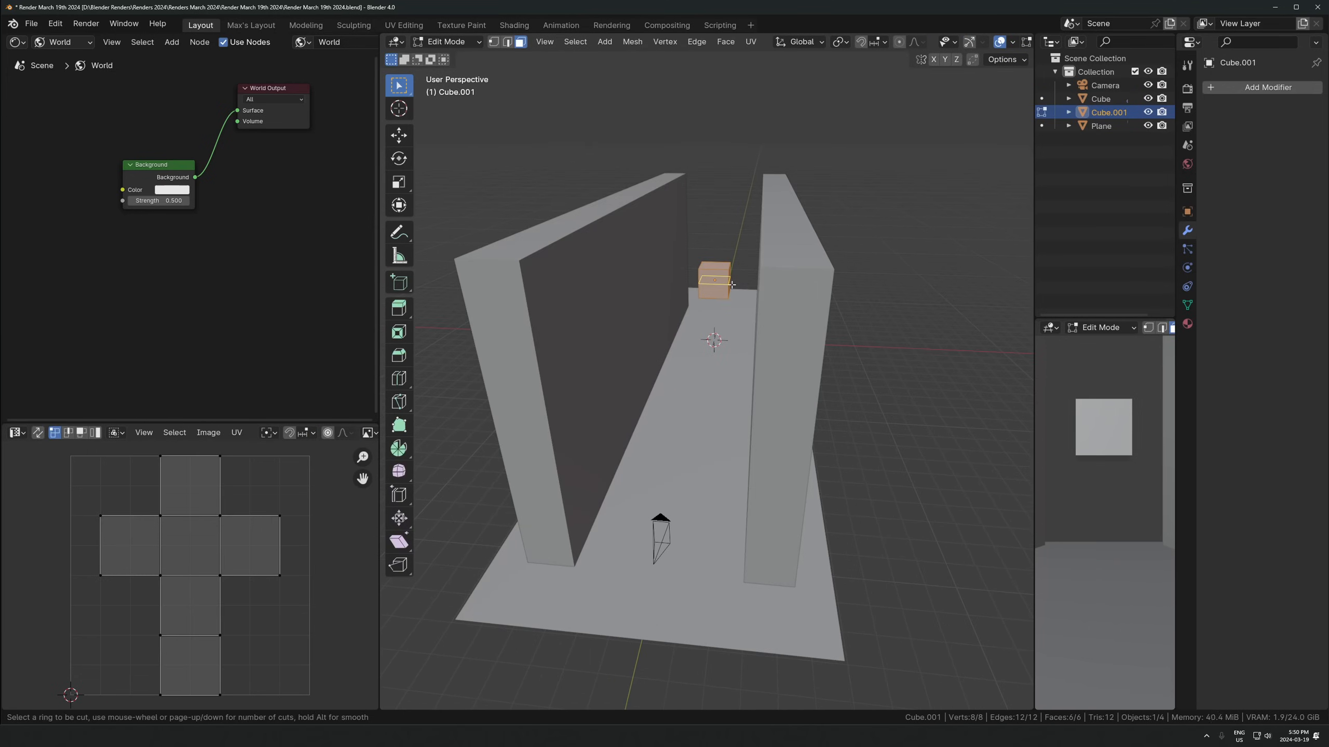
pyautogui.click(732, 285)
pyautogui.rightClick(732, 285)
# Select the new cube's top and bottom faces and spread them apart along Z
pyautogui.press('3')
pyautogui.click(716, 266)
pyautogui.hotkey('alt', 'z')
pyautogui.keyDown('shift'); pyautogui.click(716, 294); pyautogui.keyUp('shift')
pyautogui.press('s')
pyautogui.press('z')
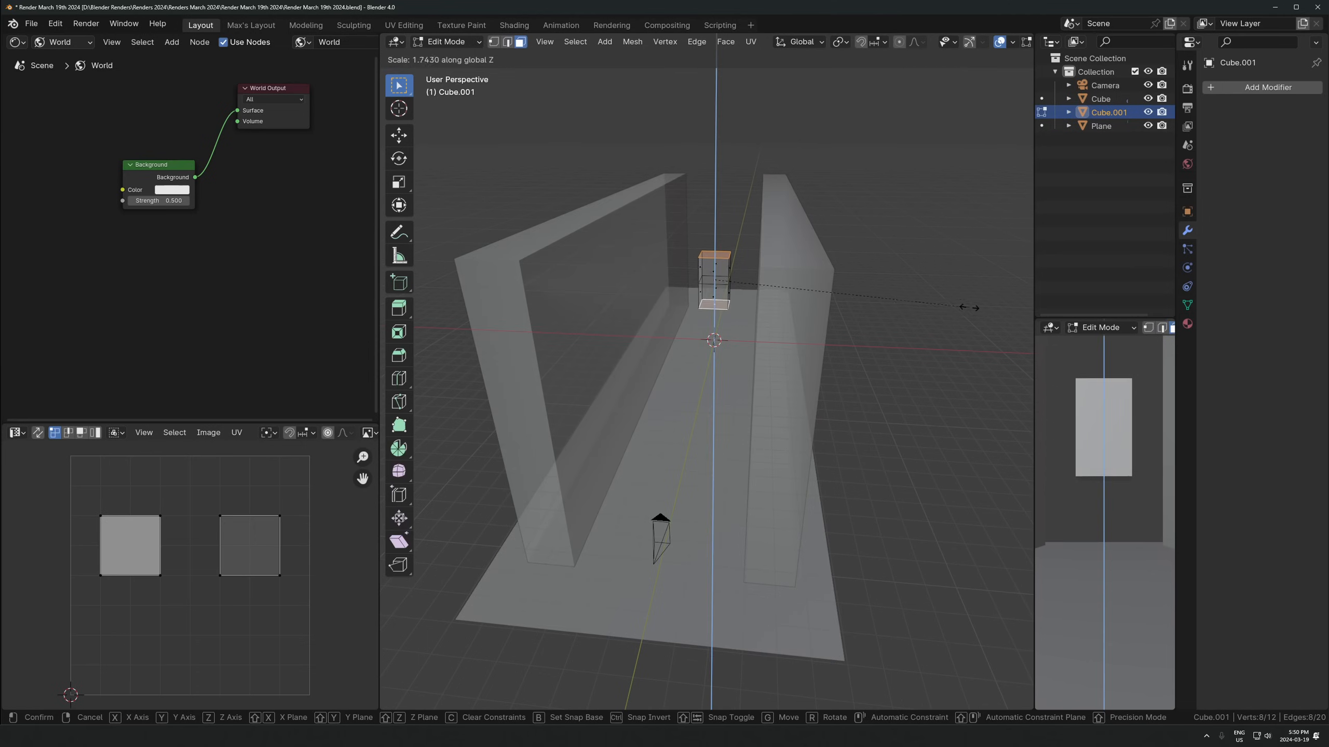
pyautogui.click(965, 308)
# Shrink the top and bottom faces to near points in X and Y and stretch them along Z into a tall diamond
pyautogui.press('s')
pyautogui.hotkey('shift', 'z')
pyautogui.click(792, 279)
pyautogui.hotkey('alt', 'z')
pyautogui.press('s')
pyautogui.hotkey('shift', 'z')
pyautogui.click(760, 266)
pyautogui.press('s')
pyautogui.press('z')
pyautogui.click(890, 244)
pyautogui.press('s')
pyautogui.hotkey('shift', 'z')
pyautogui.click(809, 261)
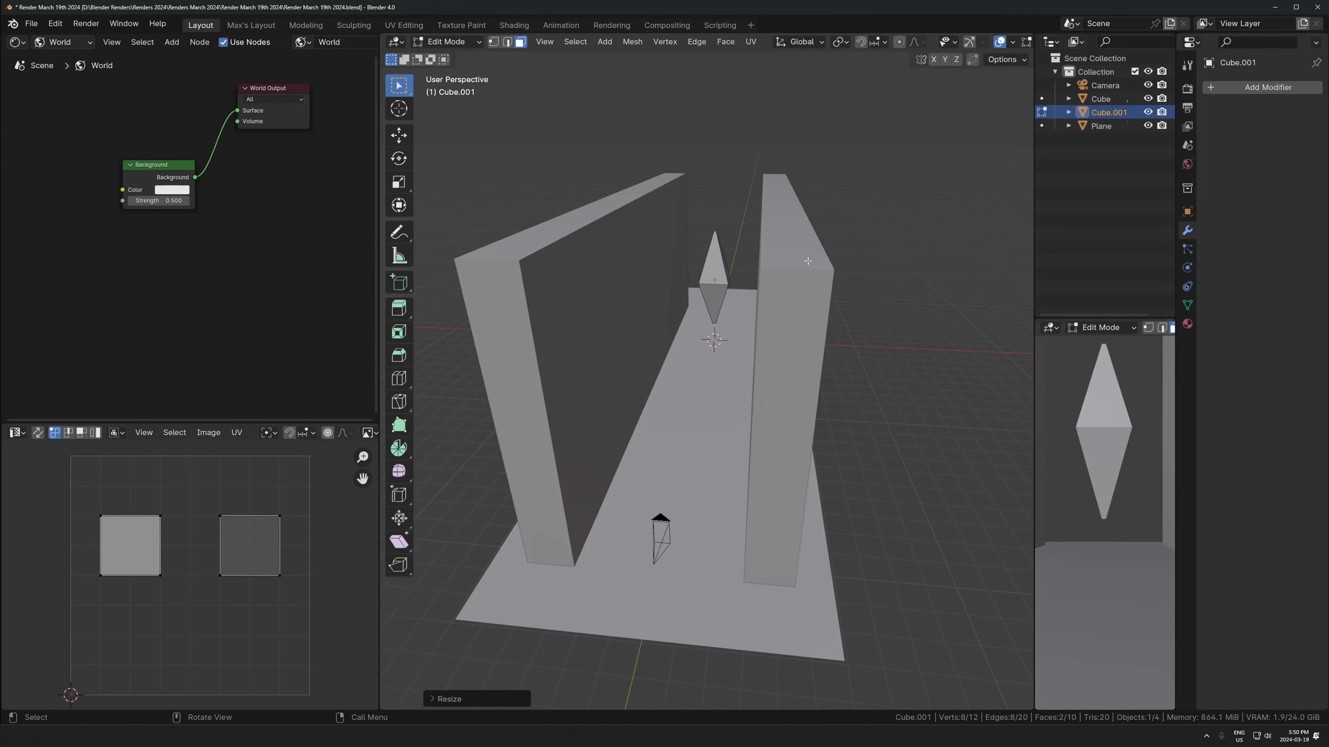
# Rotate the diamond about Z so that one of its vertical edges faces the camera
pyautogui.press('Tab')
pyautogui.press('r')
pyautogui.press('z')
pyautogui.click(841, 264)
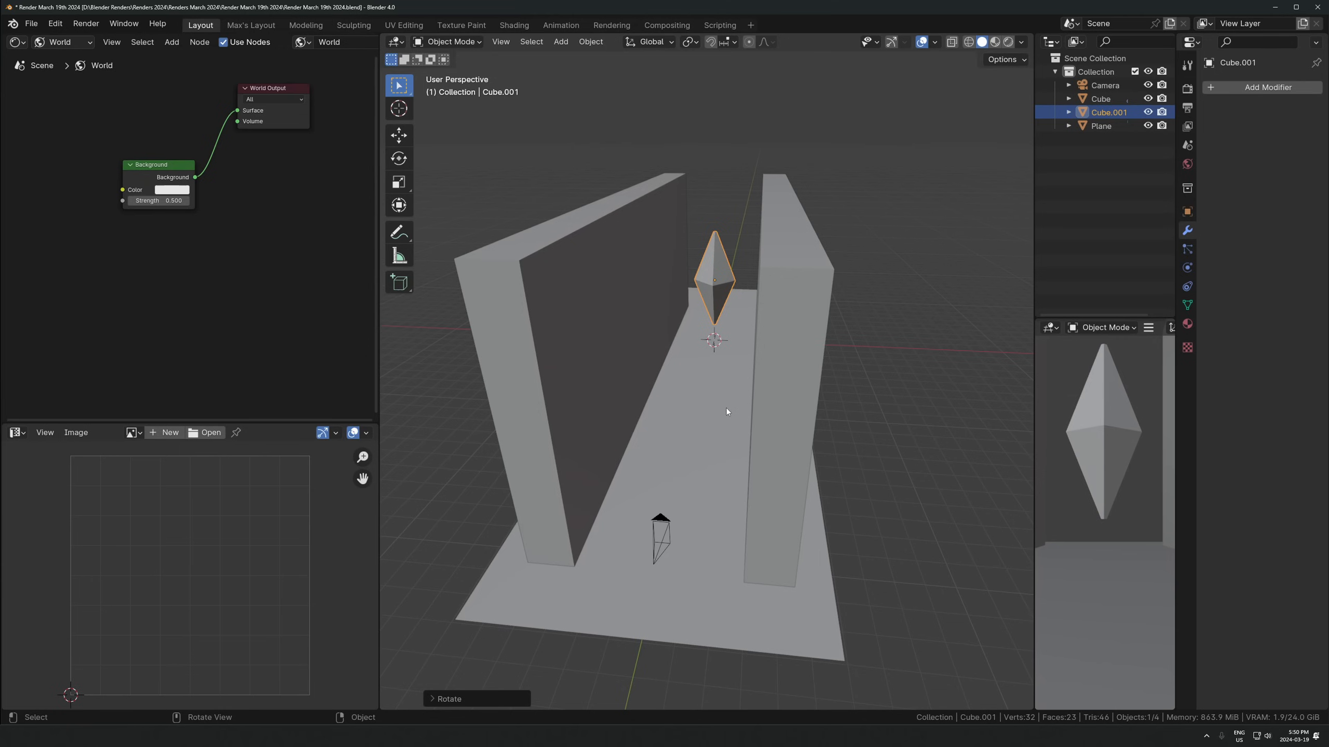
# Scale the two corridor walls down slightly
pyautogui.click(650, 300)
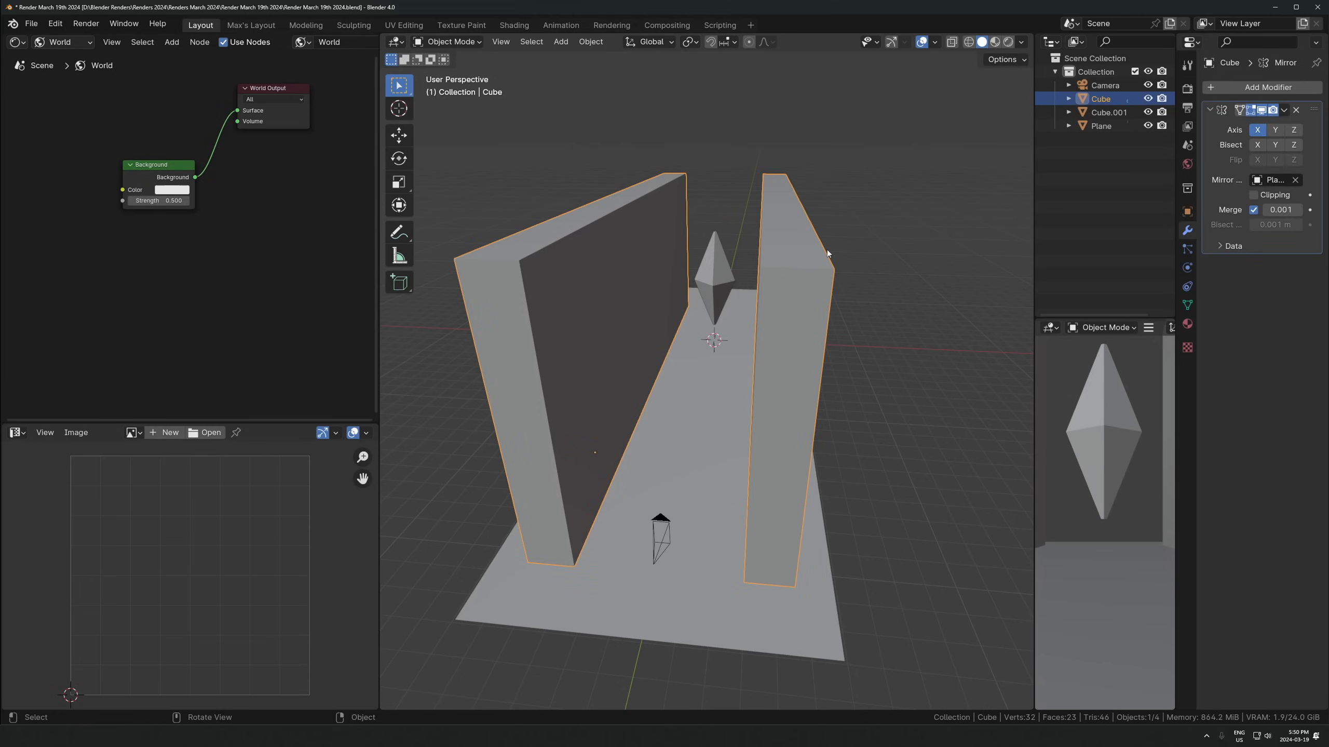
pyautogui.press('s')
pyautogui.click(791, 222)
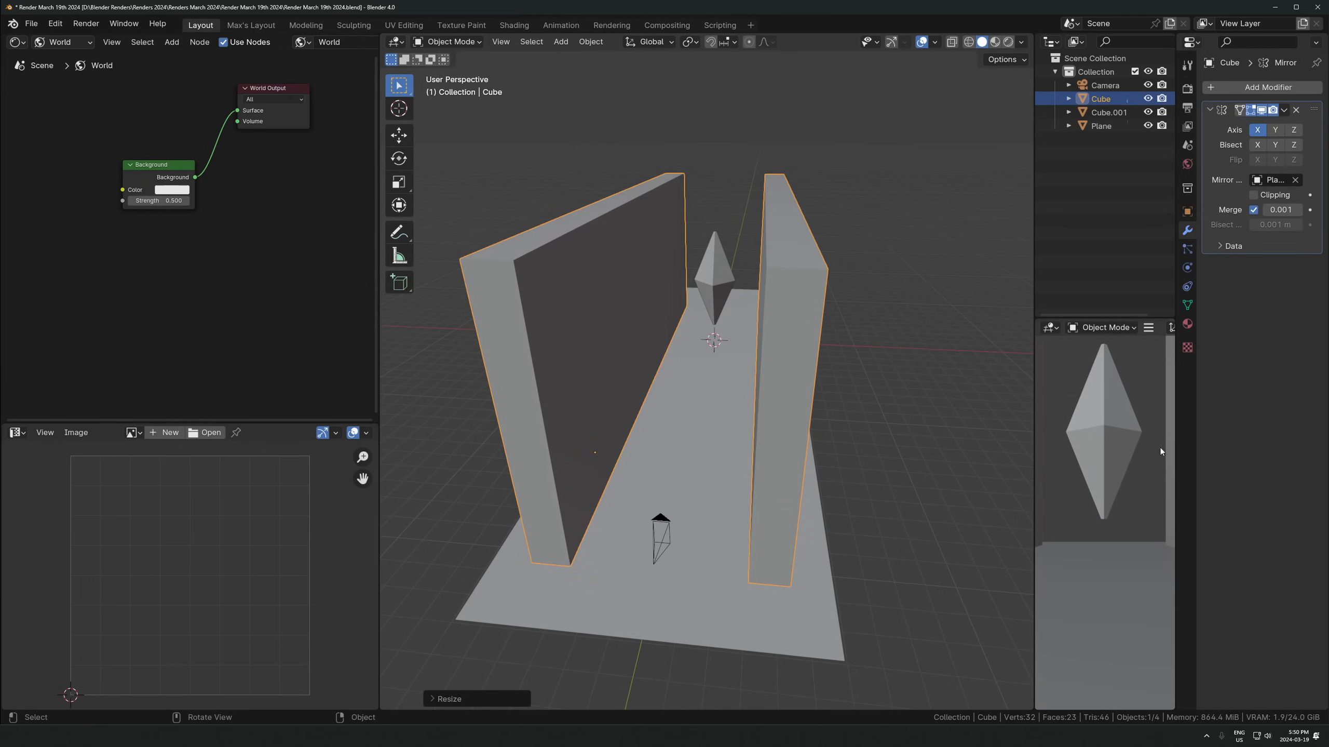
# Widen the small preview viewport, switch it to rendered shading and fit the camera view in it
pyautogui.scroll(-3, 1167, 449)
pyautogui.moveTo(1032, 437); pyautogui.dragTo(935, 444)
pyautogui.press('z')
pyautogui.click(1051, 334)
pyautogui.moveTo(1003, 345); pyautogui.dragTo(1074, 481, button='middle')
pyautogui.press('KP_0')
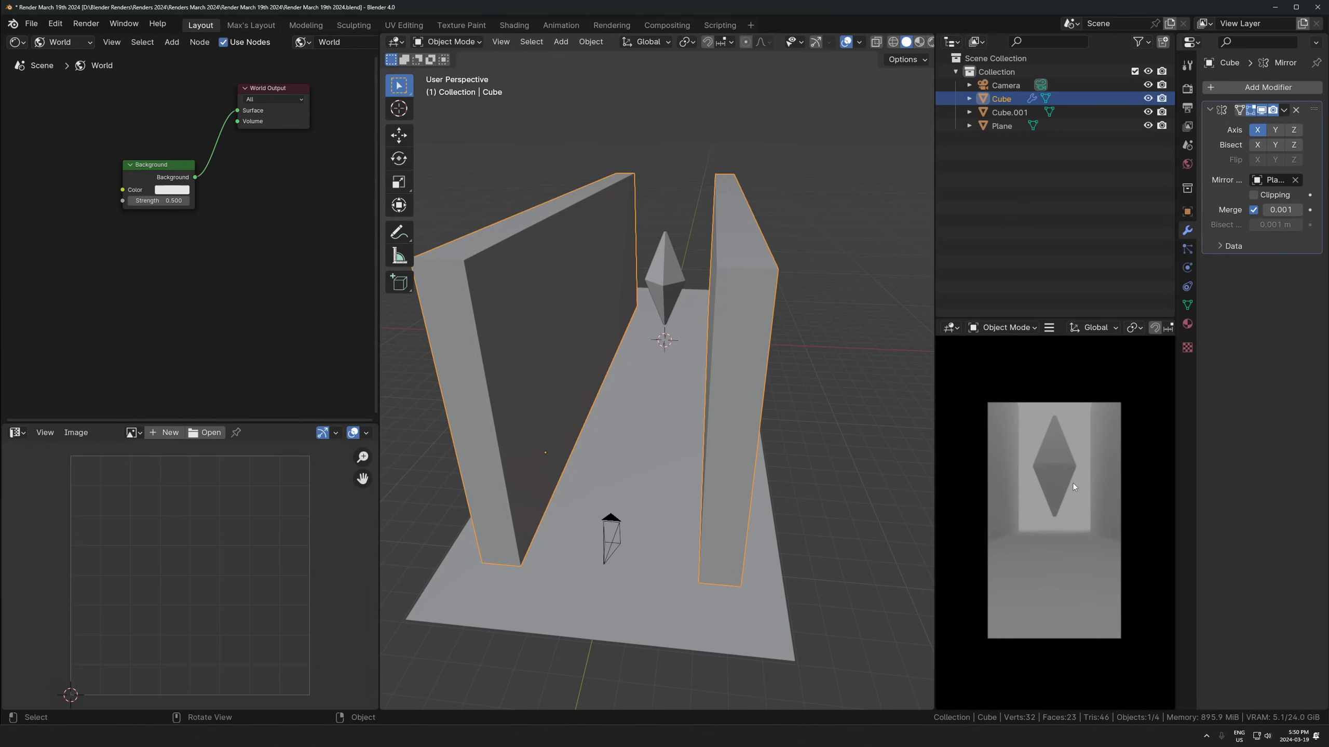
pyautogui.press('Home')
# Tilt the camera upward about its local X axis to a rotation of about 97.87°
pyautogui.click(611, 536)
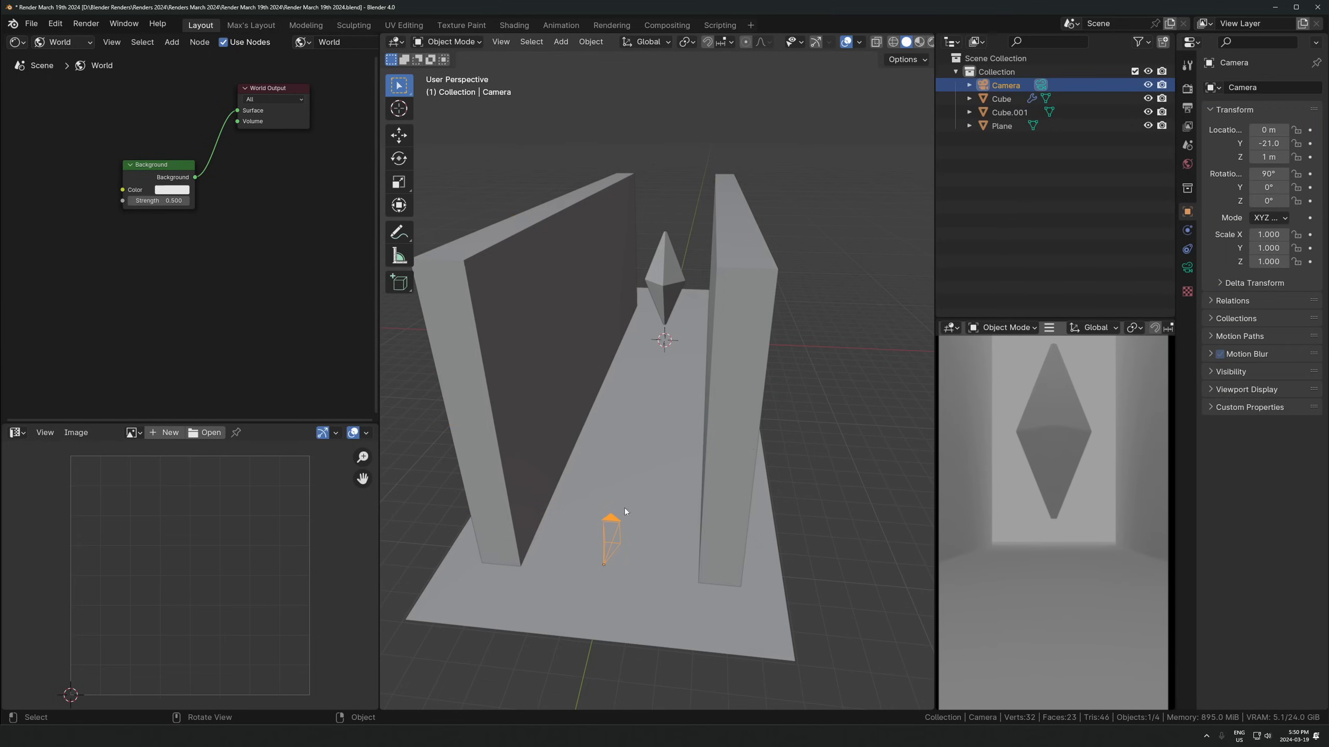
pyautogui.press('r')
pyautogui.press('x')
pyautogui.press('x')
pyautogui.click(777, 422)
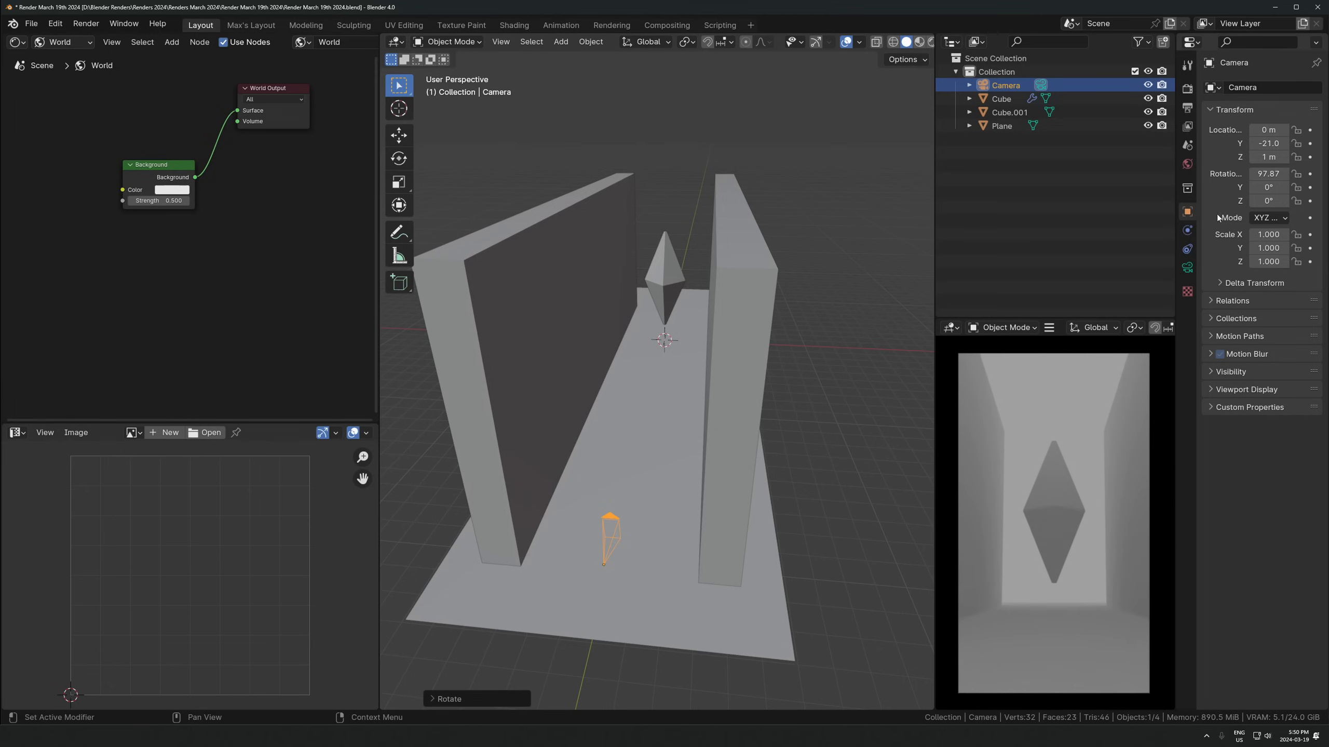
# Set the camera's focal length to 24 mm
pyautogui.click(1188, 268)
pyautogui.click(1270, 152)
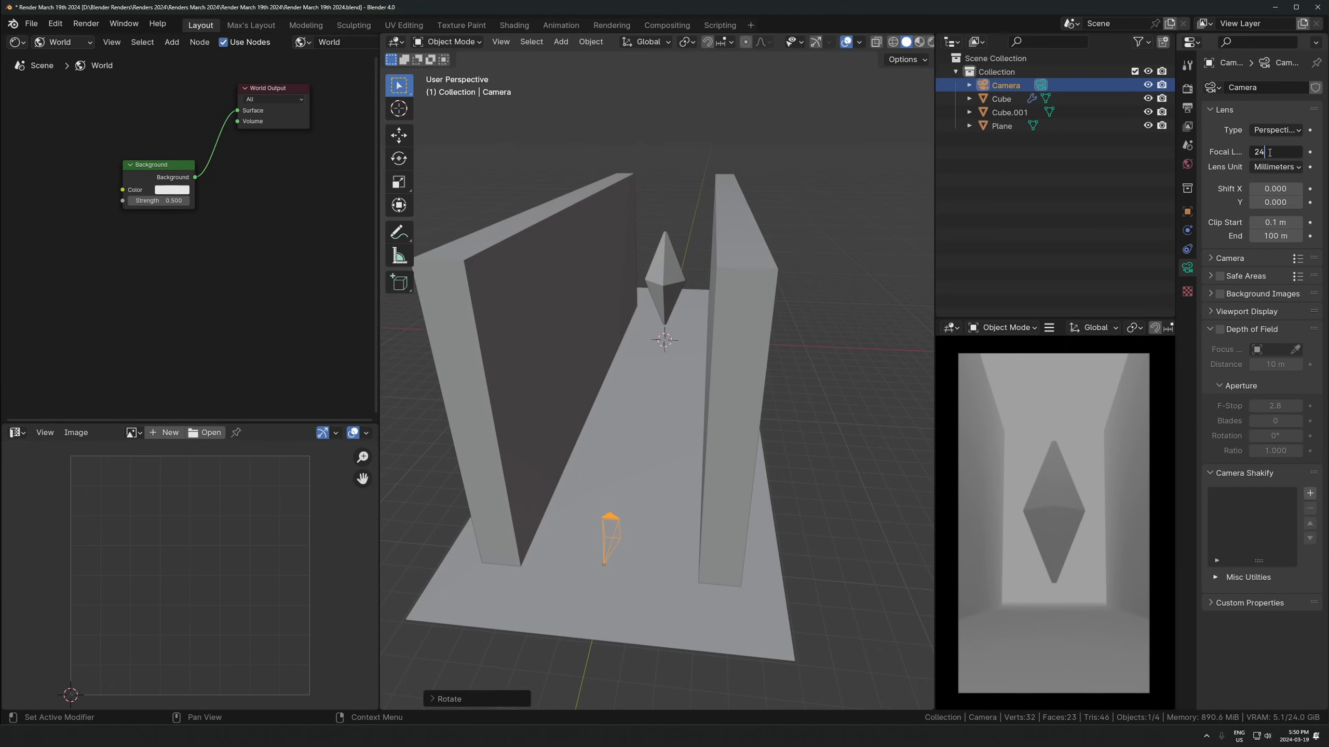
pyautogui.press('Return')
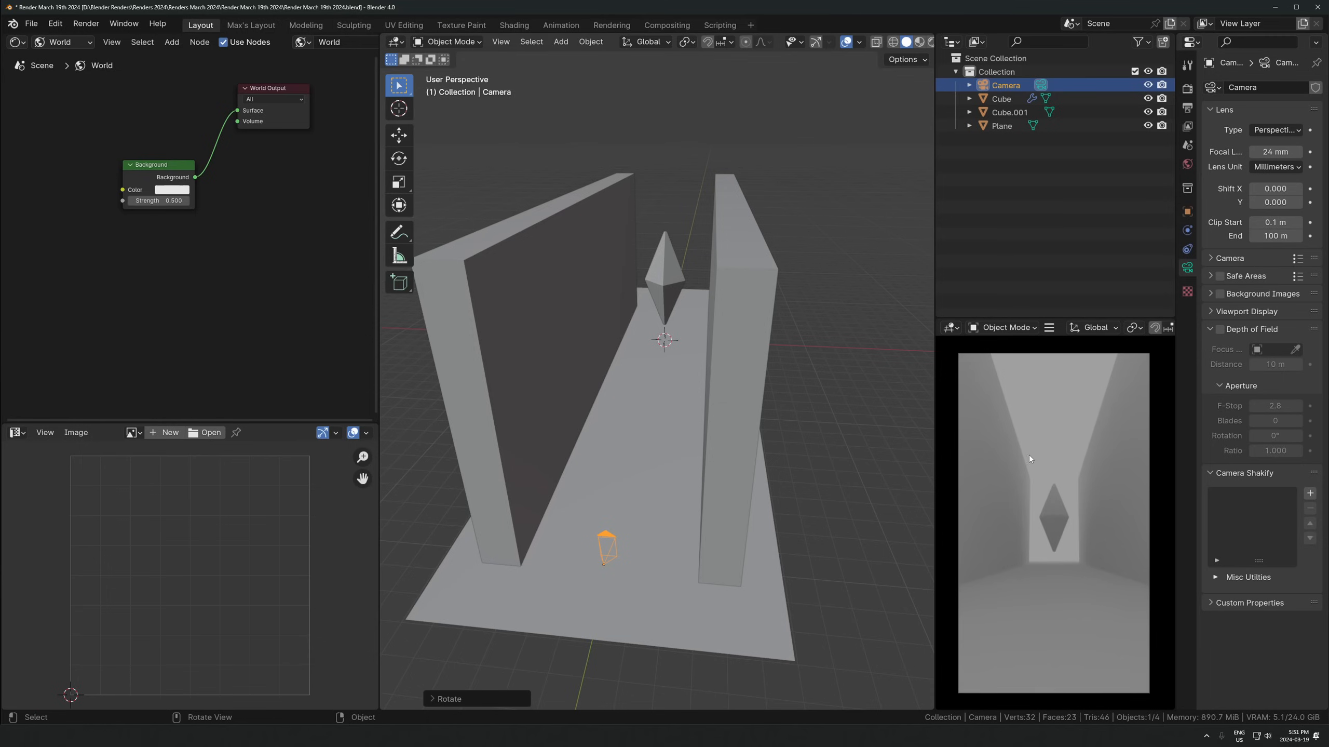
# Move the camera slightly along Y to adjust the framing of the diamond
pyautogui.moveTo(731, 384); pyautogui.dragTo(680, 384, button='middle')
pyautogui.press('g')
pyautogui.press('y')
pyautogui.click(469, 367)
# Delete the mirrored corridor walls
pyautogui.moveTo(544, 382); pyautogui.dragTo(622, 385, button='middle')
pyautogui.click(623, 386)
pyautogui.click(630, 334)
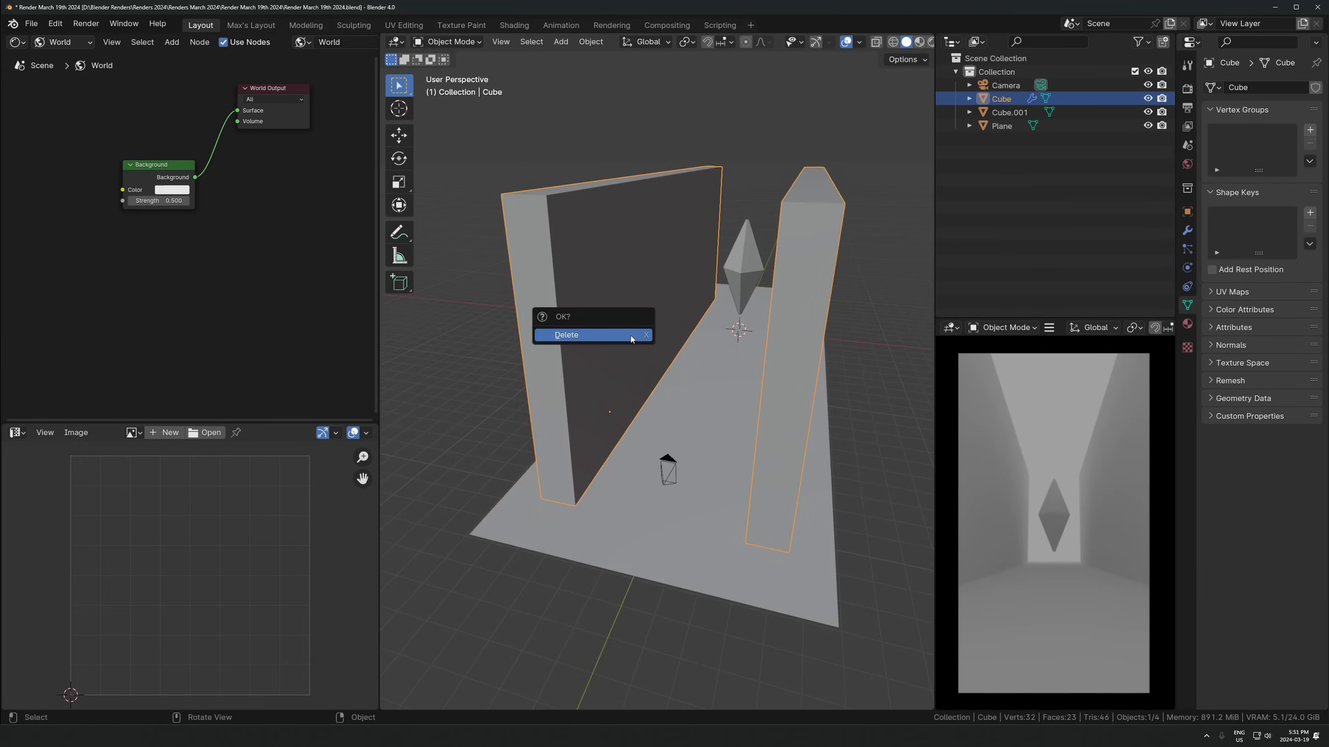
pyautogui.press('Delete')
# Add a mesh circle, rotate it 90° about X and raise it about 1.38 m along Z
pyautogui.hotkey('shift', 'a')
pyautogui.moveTo(631, 334)
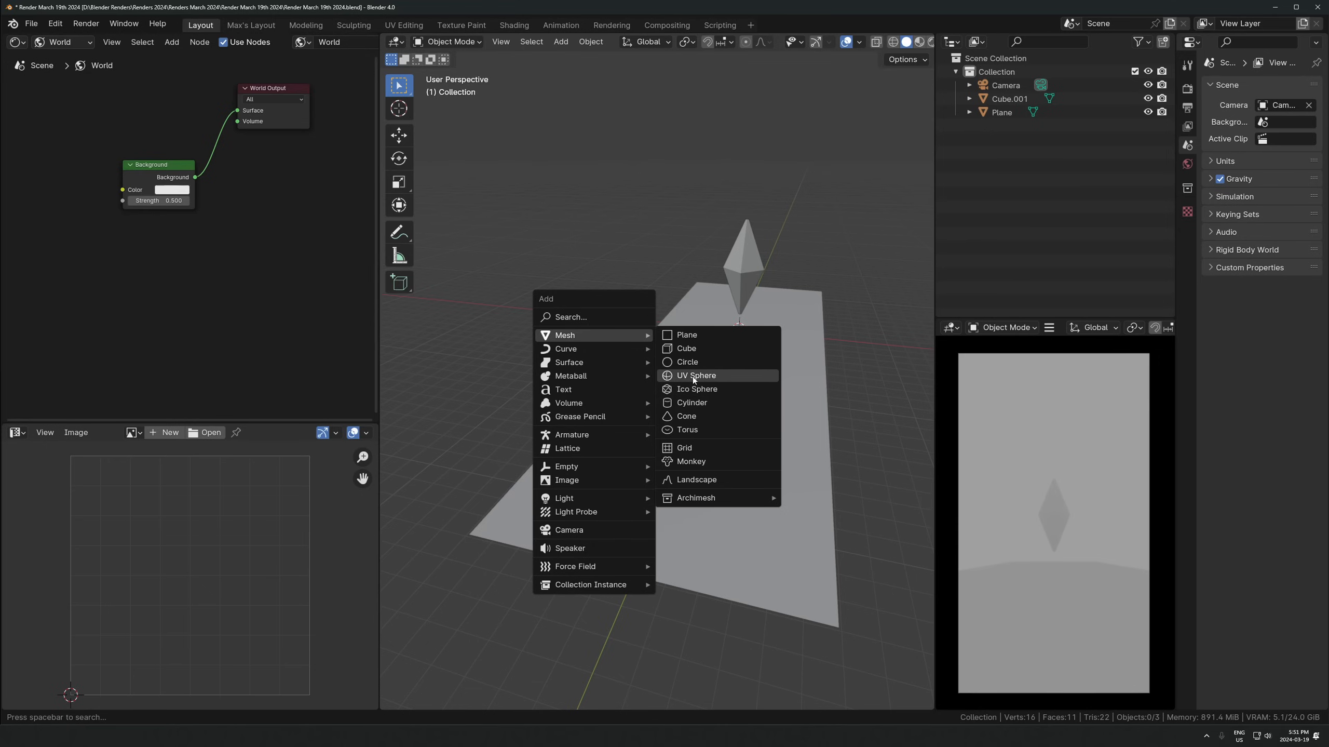
pyautogui.click(689, 362)
pyautogui.write('rx90')
pyautogui.press('Return')
pyautogui.press('g')
pyautogui.press('z')
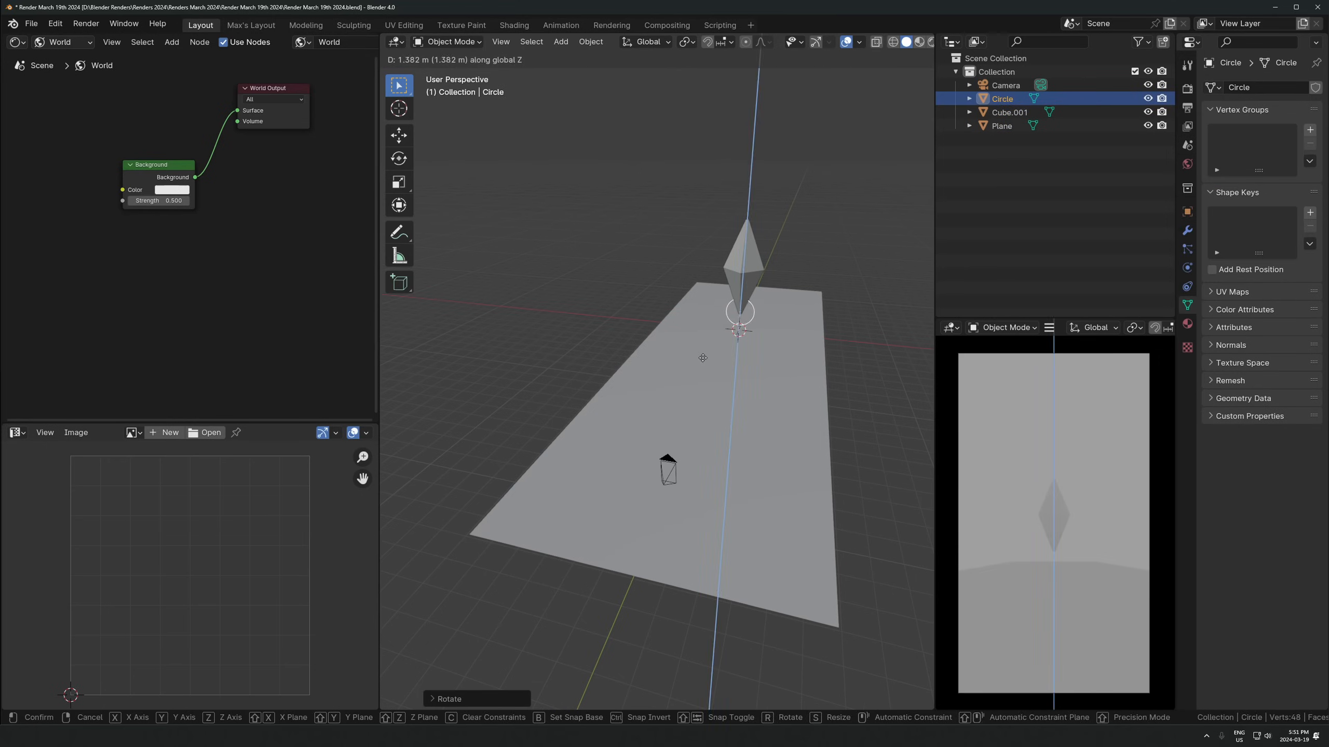
pyautogui.click(704, 360)
# Delete the lower vertices of the circle in front view, leaving only the upper semicircle
pyautogui.press('Tab')
pyautogui.press('KP_1')
pyautogui.moveTo(555, 453); pyautogui.dragTo(826, 337)
pyautogui.press('KP_Decimal')
pyautogui.press('x')
pyautogui.click(645, 418)
pyautogui.press('a')
pyautogui.press('Tab')
# Add a level 1 subdivision to the semicircle and apply the modifier
pyautogui.hotkey('ctrl', '1')
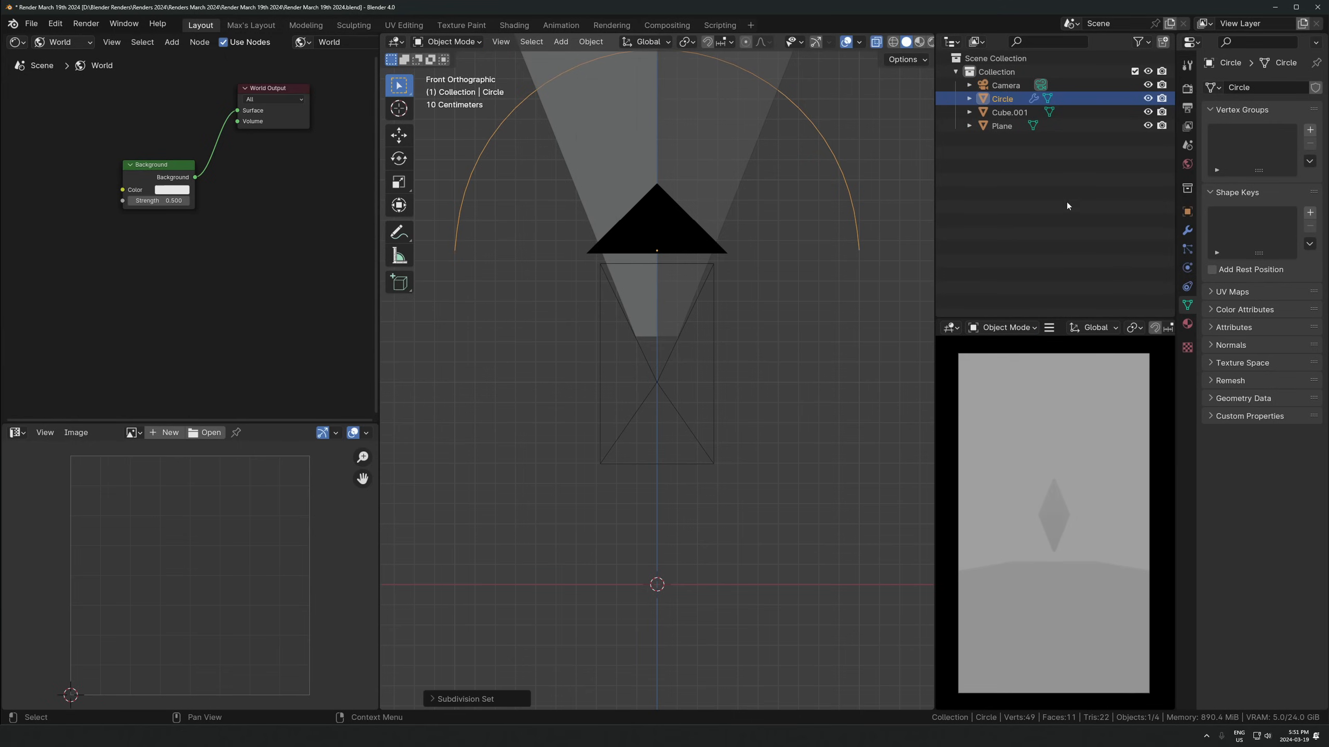
pyautogui.click(1188, 231)
pyautogui.hotkey('ctrl', 'a')
# Extrude the two end vertices of the semicircle straight down along Z to form the arch's legs
pyautogui.press('Tab')
pyautogui.moveTo(896, 239); pyautogui.dragTo(436, 351)
pyautogui.scroll(-3, 460, 340)
pyautogui.press('e')
pyautogui.press('z')
pyautogui.click(591, 632)
pyautogui.press('Tab')
# Select the entire arch outline and extrude it along Y to give the arch depth
pyautogui.press('Tab')
pyautogui.moveTo(827, 296); pyautogui.dragTo(800, 303, button='middle')
pyautogui.press('a')
pyautogui.press('e')
pyautogui.press('y')
pyautogui.click(810, 275)
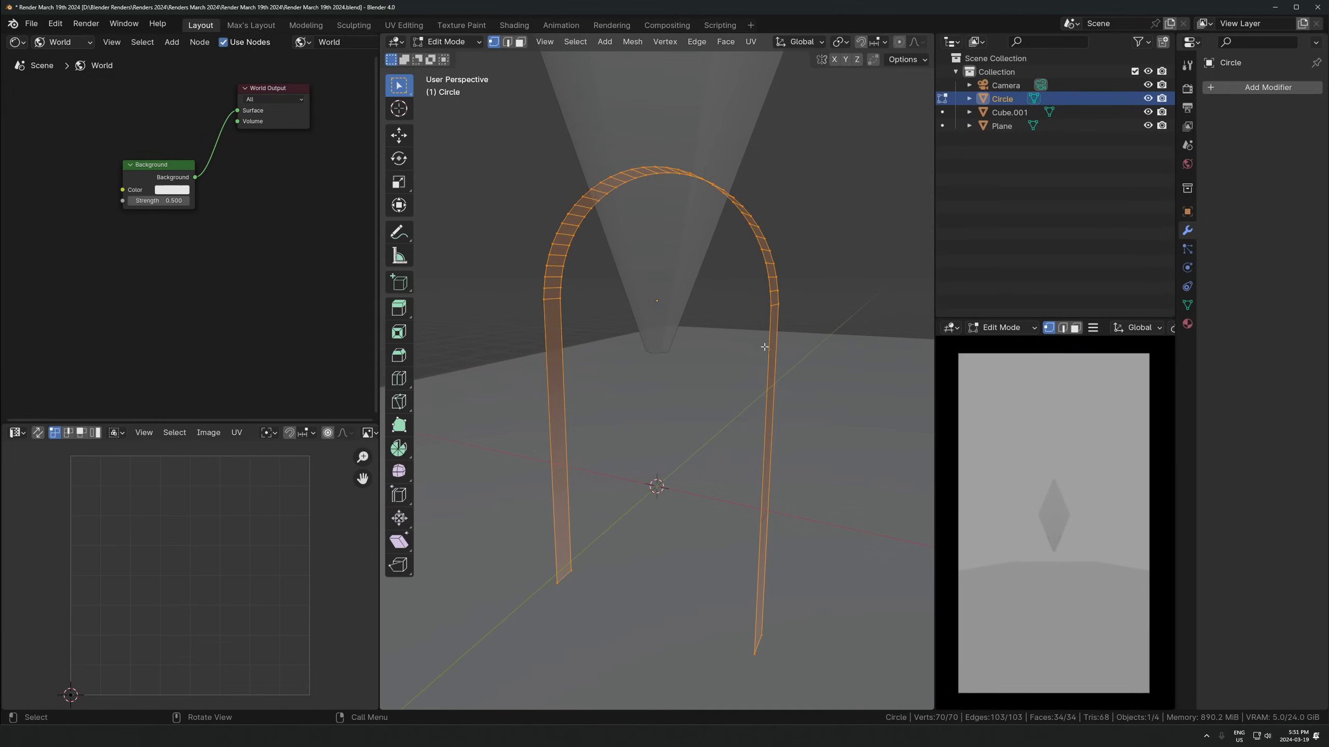
# Extrude all the arch's faces inward along their normals to give it thickness
pyautogui.hotkey('alt', 'e')
pyautogui.click(775, 282)
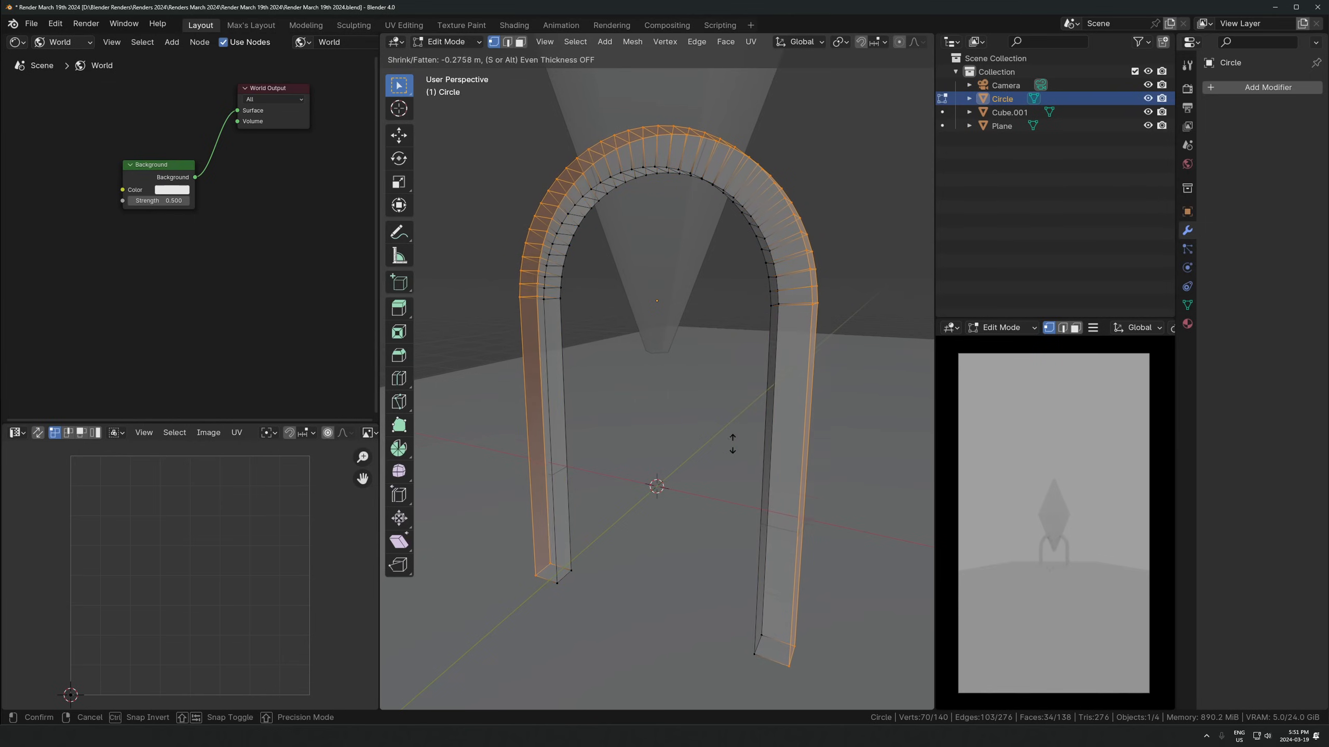
pyautogui.click(789, 93)
pyautogui.hotkey('alt', 'z')
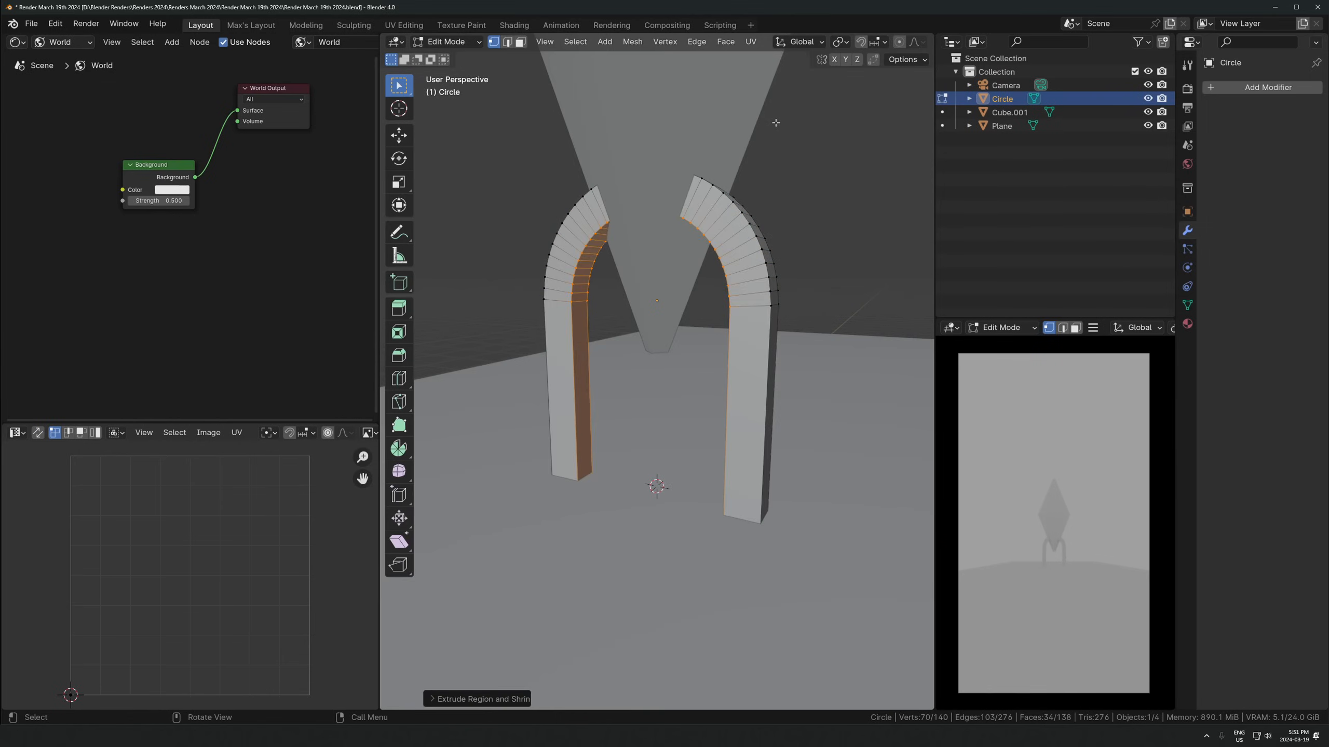
pyautogui.press('Tab')
# Rotate the arch 90° about Z and move it along Z so that its legs stand on the ground
pyautogui.scroll(-5, 759, 209)
pyautogui.write('rz90')
pyautogui.press('Return')
pyautogui.press('g')
pyautogui.press('z')
pyautogui.click(716, 370)
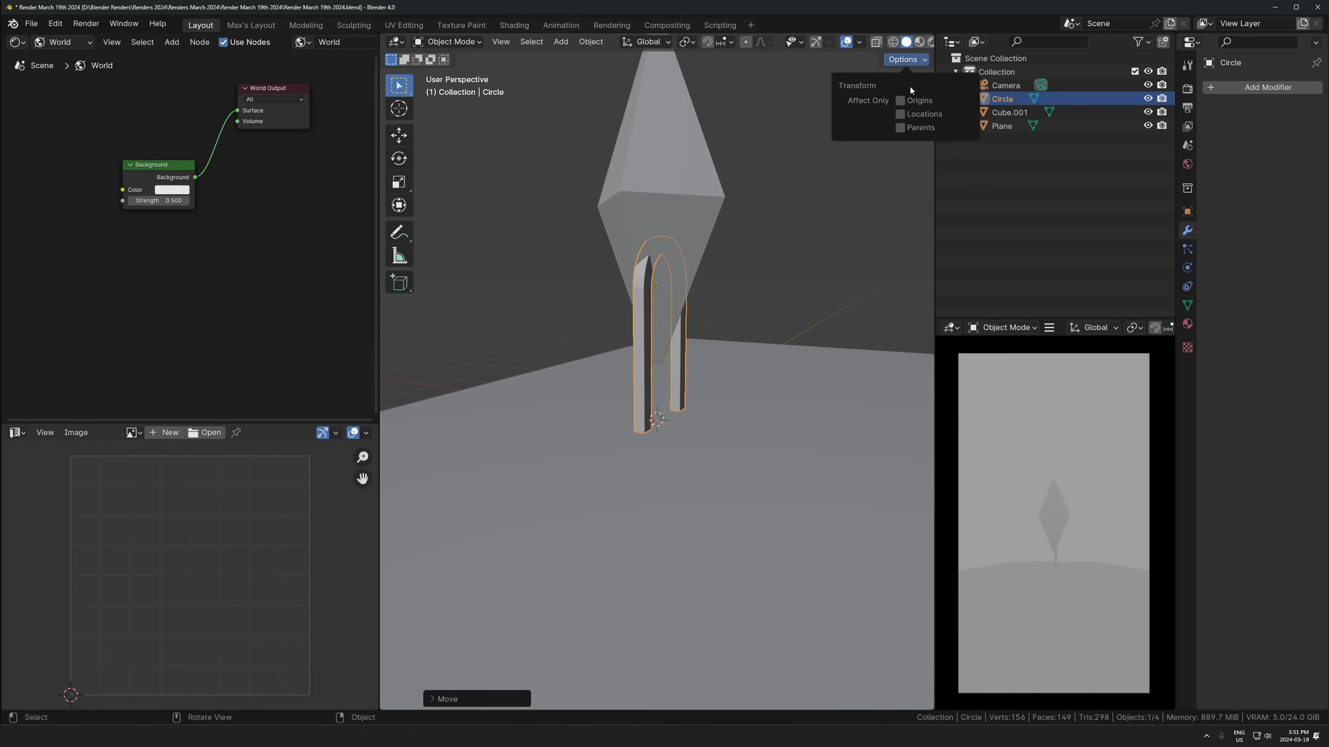
# Set the arch's origin to its geometry, turn off Affect Only Origins, and save the file
pyautogui.press('KP_1')
pyautogui.scroll(4, 686, 341)
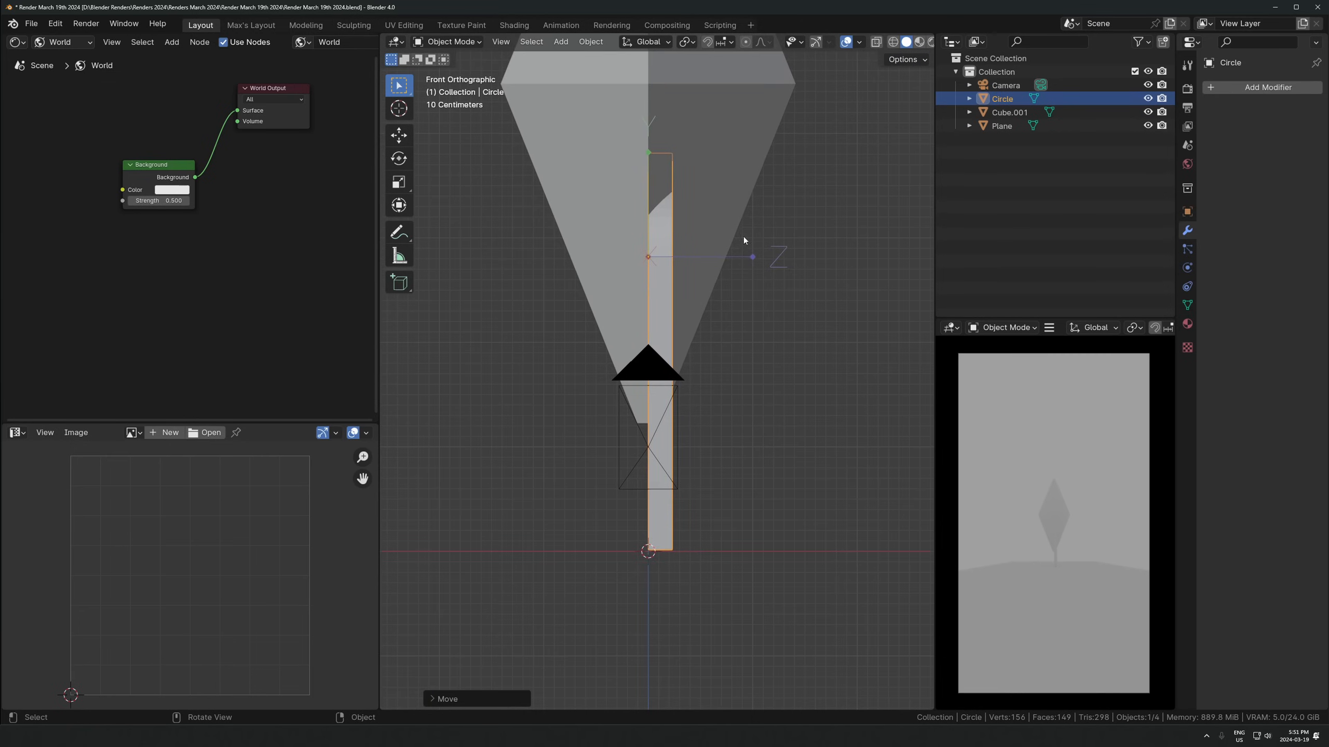
pyautogui.press('q')
pyautogui.click(701, 233)
pyautogui.click(912, 58)
pyautogui.click(910, 102)
pyautogui.moveTo(784, 214); pyautogui.dragTo(820, 341, button='middle')
pyautogui.hotkey('ctrl', 's')
pyautogui.scroll(5, 732, 346)
pyautogui.press('Tab')
pyautogui.press('s')
pyautogui.press('y')
pyautogui.click(800, 369)
pyautogui.hotkey('ctrl', 'z')
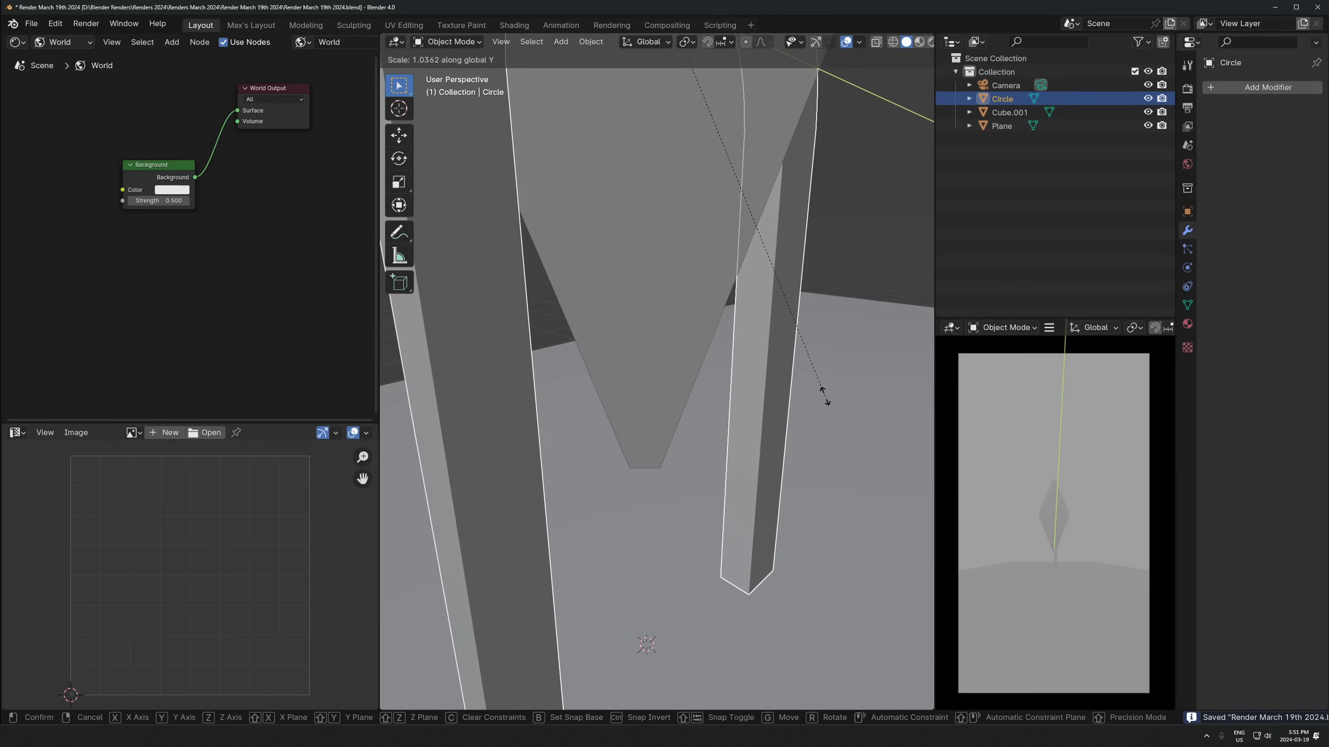
# Select the arch's inner lengthwise edge loop and bevel it by about 0.09 m with 9 segments
pyautogui.press('3')
pyautogui.press('2')
pyautogui.keyDown('alt'); pyautogui.click(757, 424); pyautogui.keyUp('alt')
pyautogui.moveTo(757, 423); pyautogui.dragTo(837, 248, button='middle')
pyautogui.hotkey('ctrl', 'b')
pyautogui.scroll(6, 861, 238)
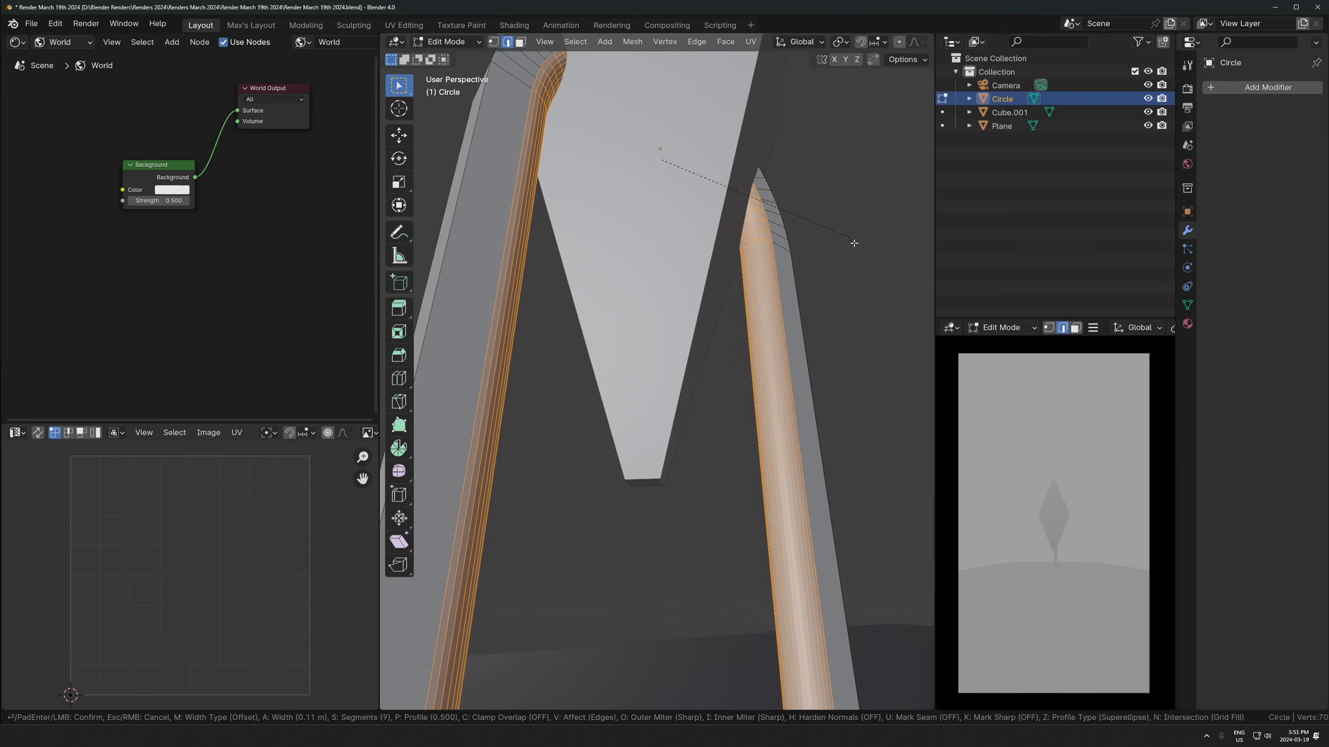
pyautogui.click(855, 239)
pyautogui.moveTo(704, 443); pyautogui.dragTo(695, 140, button='middle')
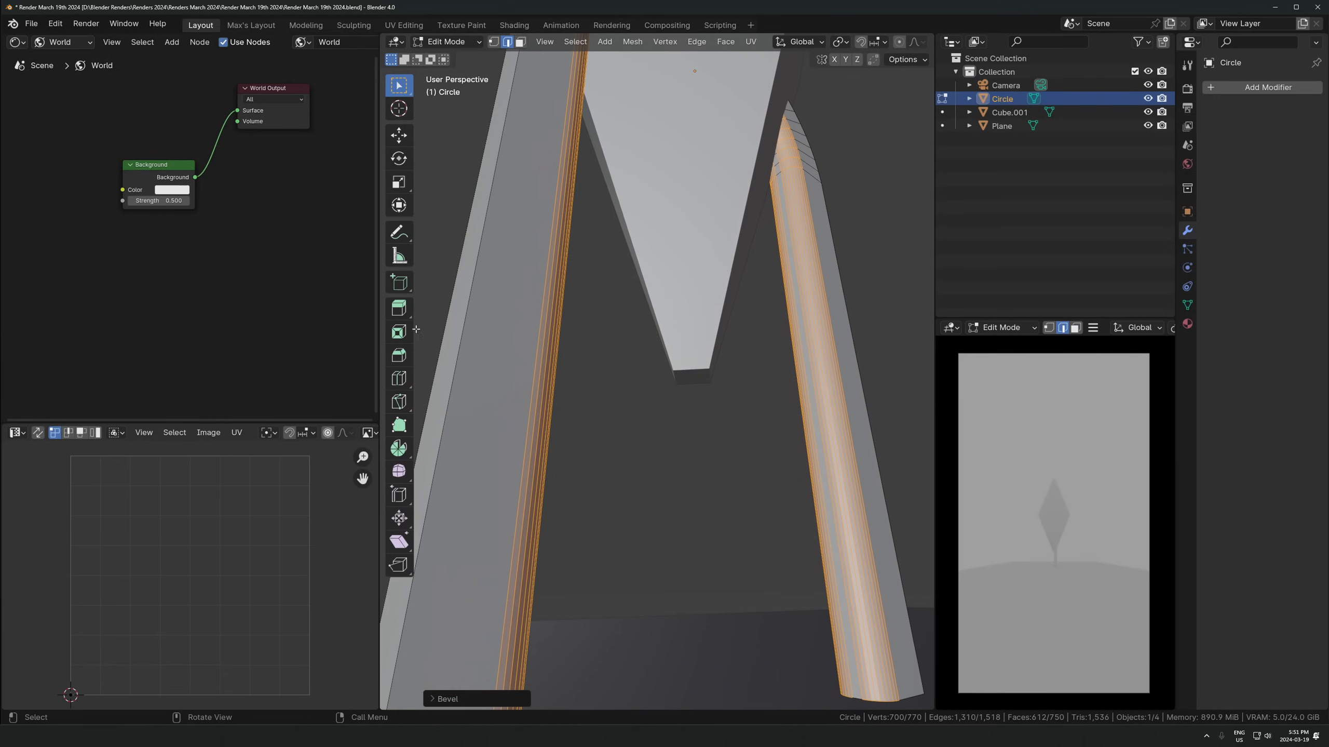
# Switch the bevel to a custom profile and shape its curve into a wavy, stepped moulding
pyautogui.click(451, 698)
pyautogui.click(585, 694)
pyautogui.moveTo(463, 512); pyautogui.dragTo(481, 535)
pyautogui.moveTo(499, 551); pyautogui.dragTo(568, 595)
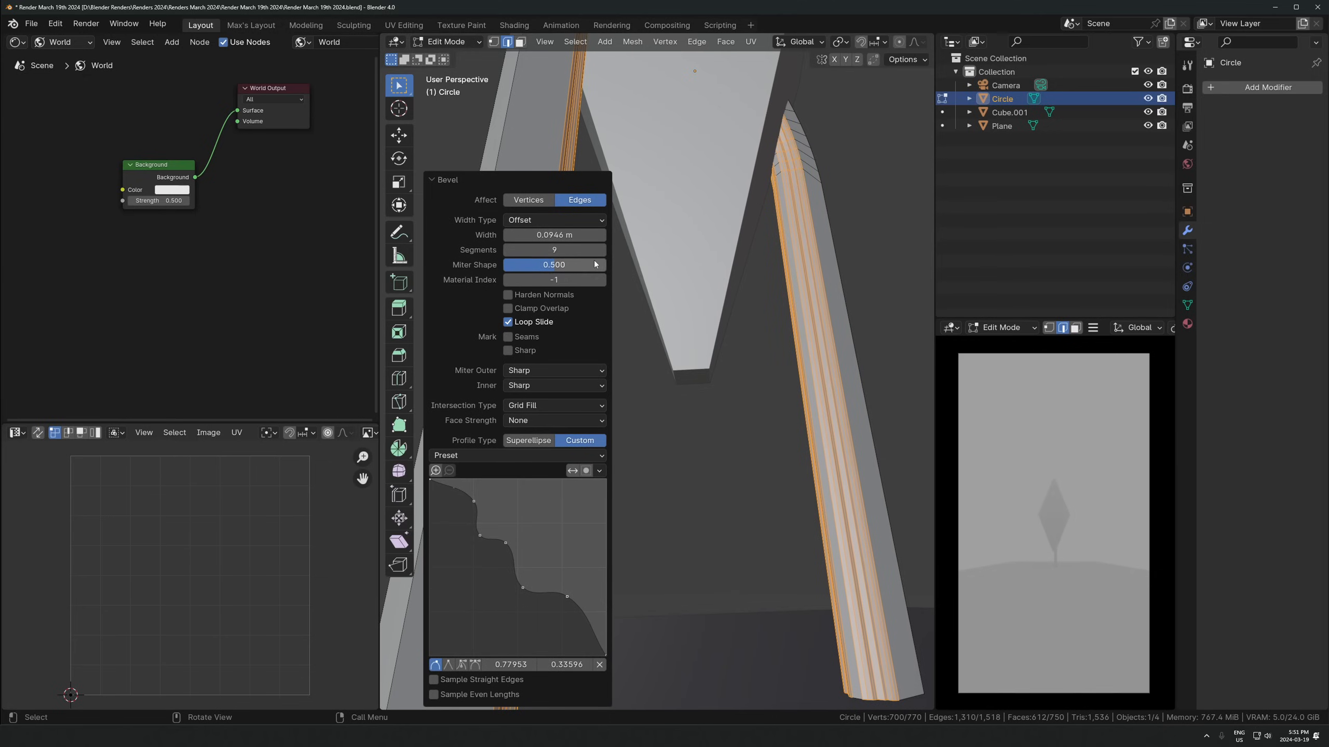
pyautogui.press('Tab')
pyautogui.moveTo(863, 313); pyautogui.dragTo(786, 349, button='middle')
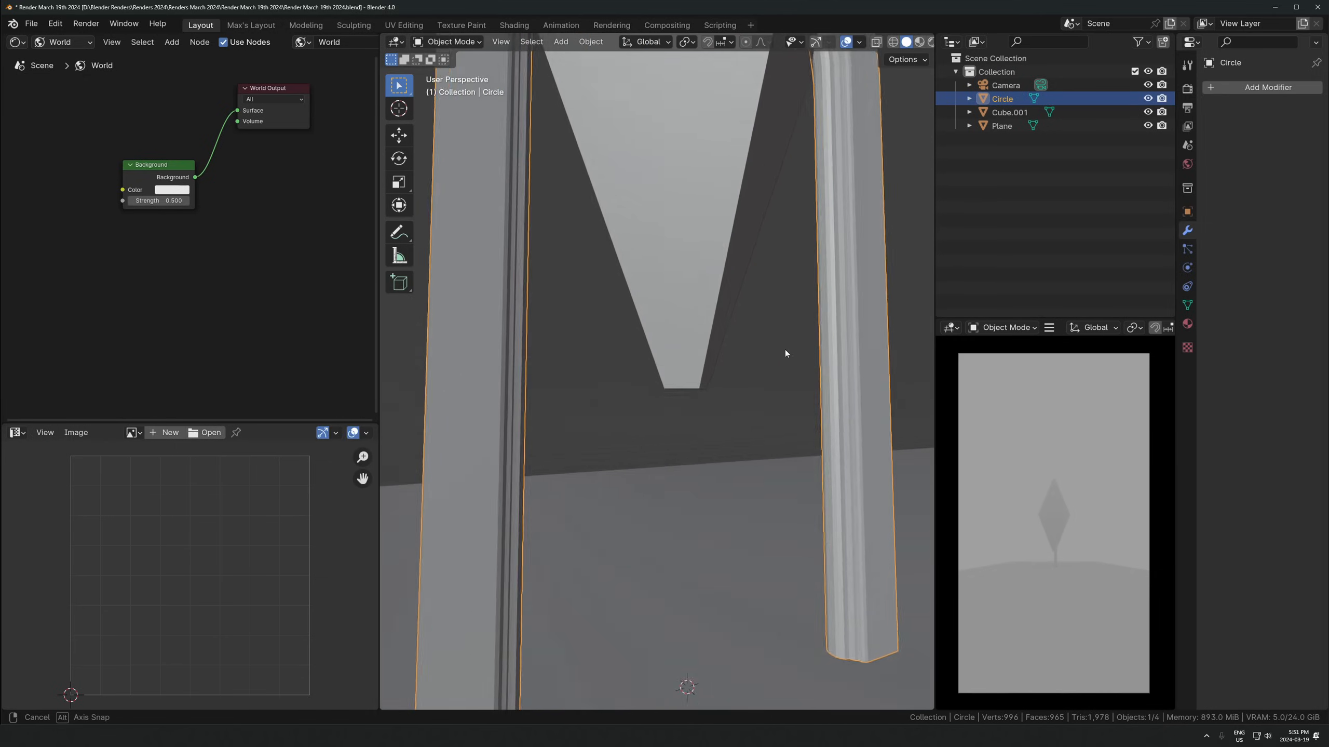
# Select two more lengthwise edge loops of the arch and bevel them together
pyautogui.scroll(-3, 774, 340)
pyautogui.press('Tab')
pyautogui.keyDown('alt'); pyautogui.click(543, 222); pyautogui.keyUp('alt')
pyautogui.moveTo(545, 223); pyautogui.dragTo(723, 268, button='middle')
pyautogui.keyDown('alt'); pyautogui.keyDown('shift'); pyautogui.click(632, 229); pyautogui.keyUp('shift'); pyautogui.keyUp('alt')
pyautogui.hotkey('ctrl', 'b')
pyautogui.keyDown('shift'); pyautogui.click(908, 232); pyautogui.keyUp('shift')
pyautogui.press('Tab')
pyautogui.moveTo(909, 232); pyautogui.dragTo(812, 304, button='middle')
pyautogui.scroll(-4, 812, 304)
pyautogui.press('g')
pyautogui.press('x')
pyautogui.click(700, 312)
pyautogui.hotkey('ctrl', 'z')
pyautogui.press('g')
pyautogui.click(578, 339)
pyautogui.hotkey('ctrl', 'z')
# Move the arch about -1.92 m along X so it stands beside the diamond
pyautogui.scroll(-2, 667, 340)
pyautogui.moveTo(667, 340); pyautogui.dragTo(736, 370, button='middle')
pyautogui.scroll(-3, 721, 378)
pyautogui.press('KP_1')
pyautogui.press('g')
pyautogui.press('x')
pyautogui.click(698, 366)
# Scale up the arch and raise it about 0.96 m along Z
pyautogui.press('s')
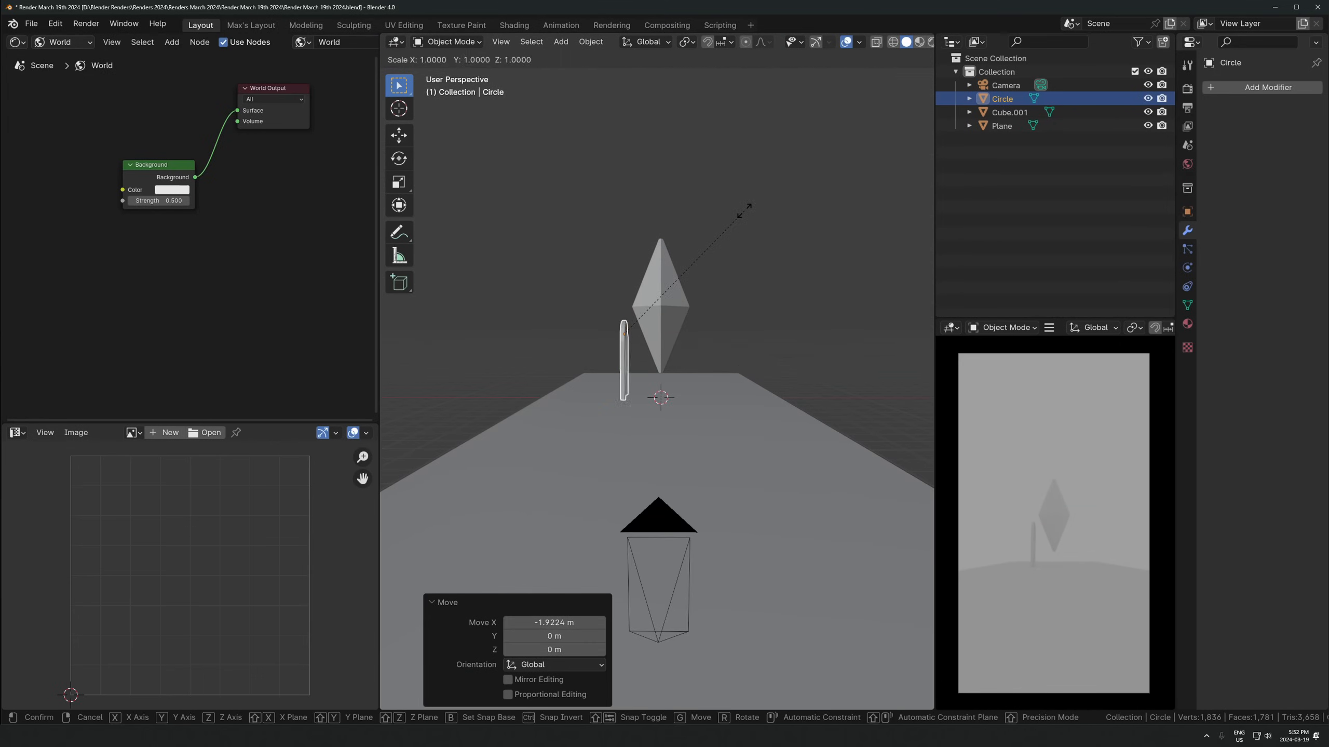
pyautogui.click(745, 209)
pyautogui.press('g')
pyautogui.press('z')
pyautogui.click(810, 214)
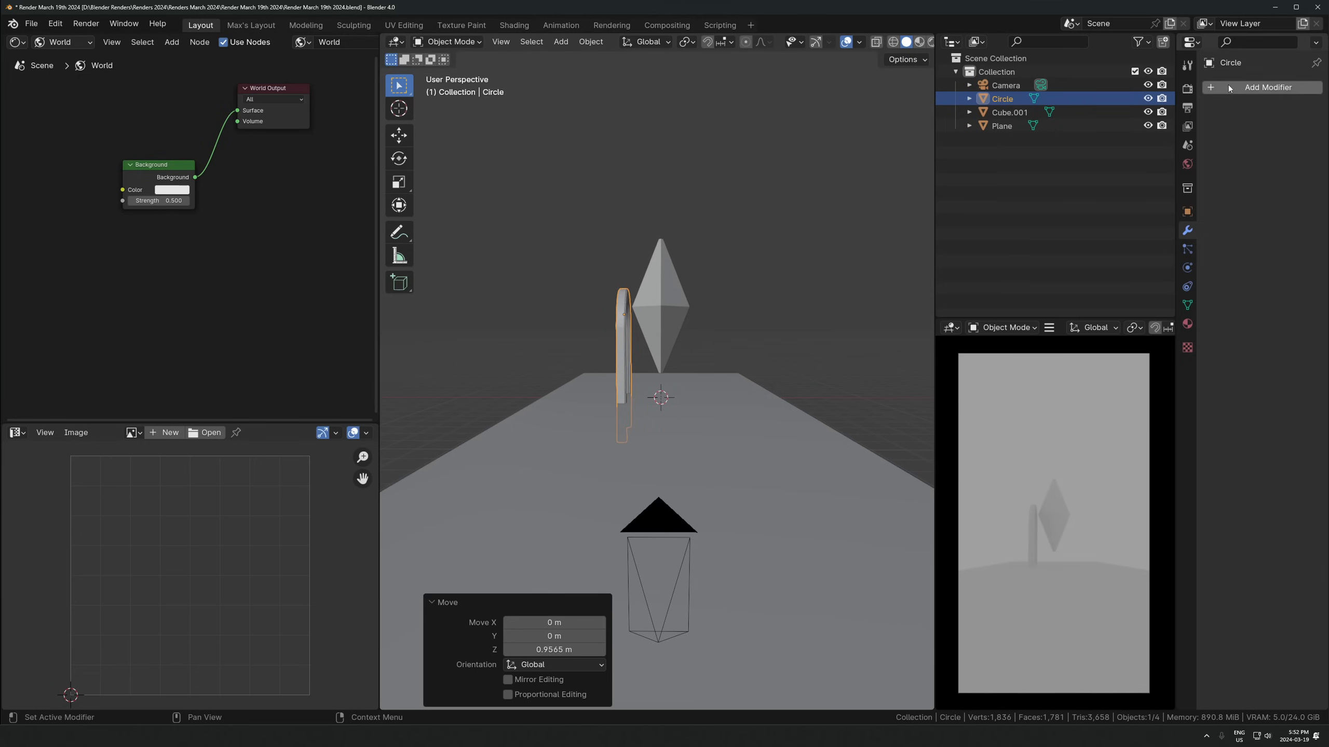
# Add an Array modifier to the arch with a count of 8
pyautogui.click(1240, 87)
pyautogui.write('arr')
pyautogui.click(1190, 111)
pyautogui.moveTo(1276, 146); pyautogui.dragTo(1307, 147)
# Move the arch row along Y toward the camera end and about -1.12 m along X
pyautogui.moveTo(857, 295); pyautogui.dragTo(742, 355, button='middle')
pyautogui.press('g')
pyautogui.press('y')
pyautogui.click(633, 413)
pyautogui.press('g')
pyautogui.press('x')
pyautogui.click(583, 402)
# Add a Mirror modifier on the X axis to the arch row, using the ground plane as mirror object
pyautogui.press('q')
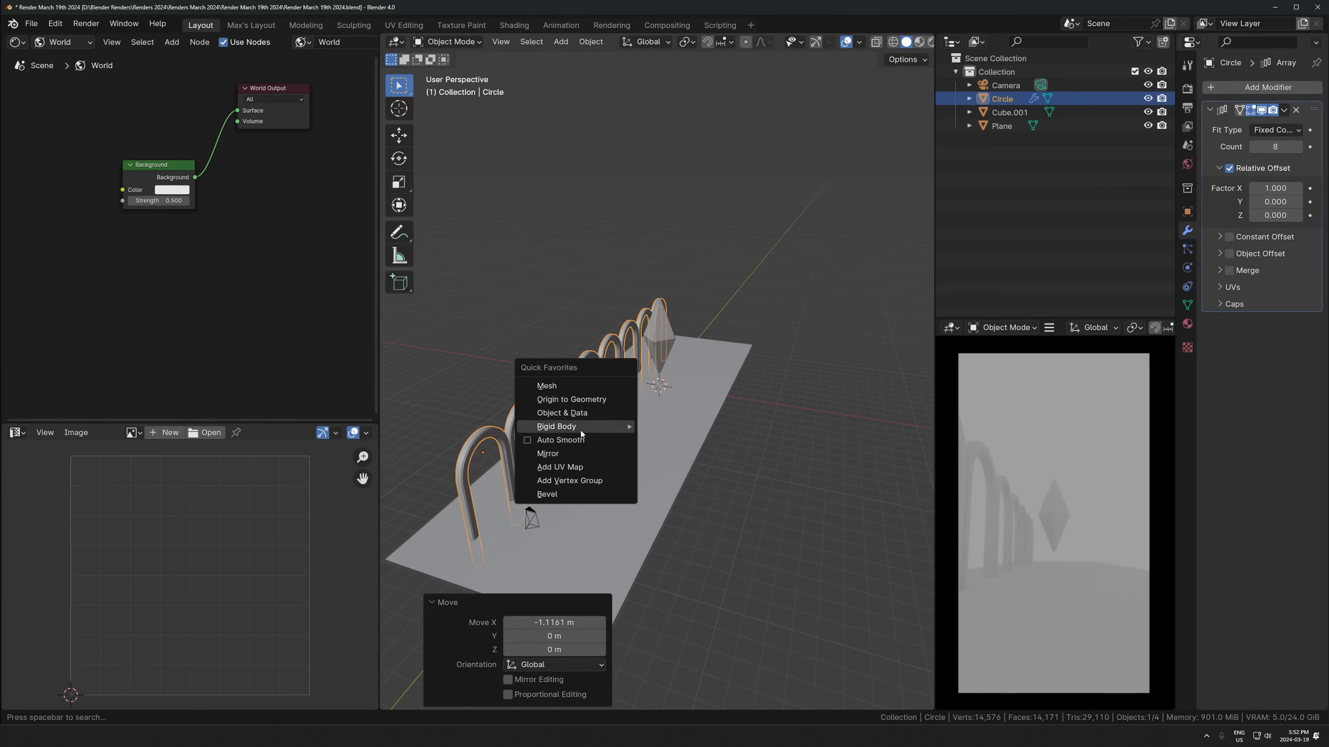
pyautogui.click(549, 453)
pyautogui.click(1296, 391)
pyautogui.click(714, 401)
# Scale up the mirrored arch rows and shade them smooth
pyautogui.scroll(-2, 721, 392)
pyautogui.moveTo(732, 384); pyautogui.dragTo(805, 298, button='middle')
pyautogui.scroll(3, 773, 321)
pyautogui.press('s')
pyautogui.click(578, 285)
pyautogui.rightClick(578, 286)
pyautogui.click(568, 294)
# Shift the arch rows along X and raise them in two moves of about 1.03 m and 0.64 m
pyautogui.press('g')
pyautogui.press('z')
pyautogui.click(646, 268)
pyautogui.press('g')
pyautogui.press('x')
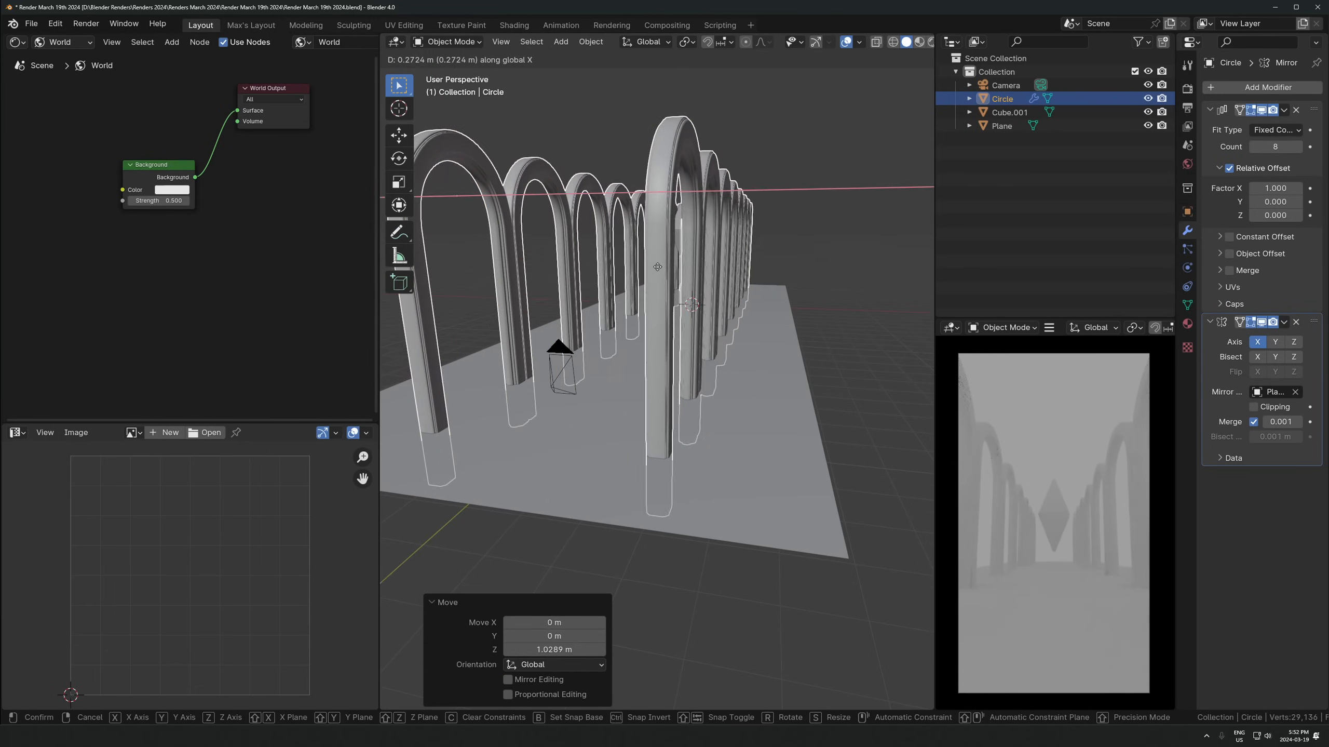
pyautogui.click(632, 266)
pyautogui.press('g')
pyautogui.press('z')
pyautogui.click(634, 236)
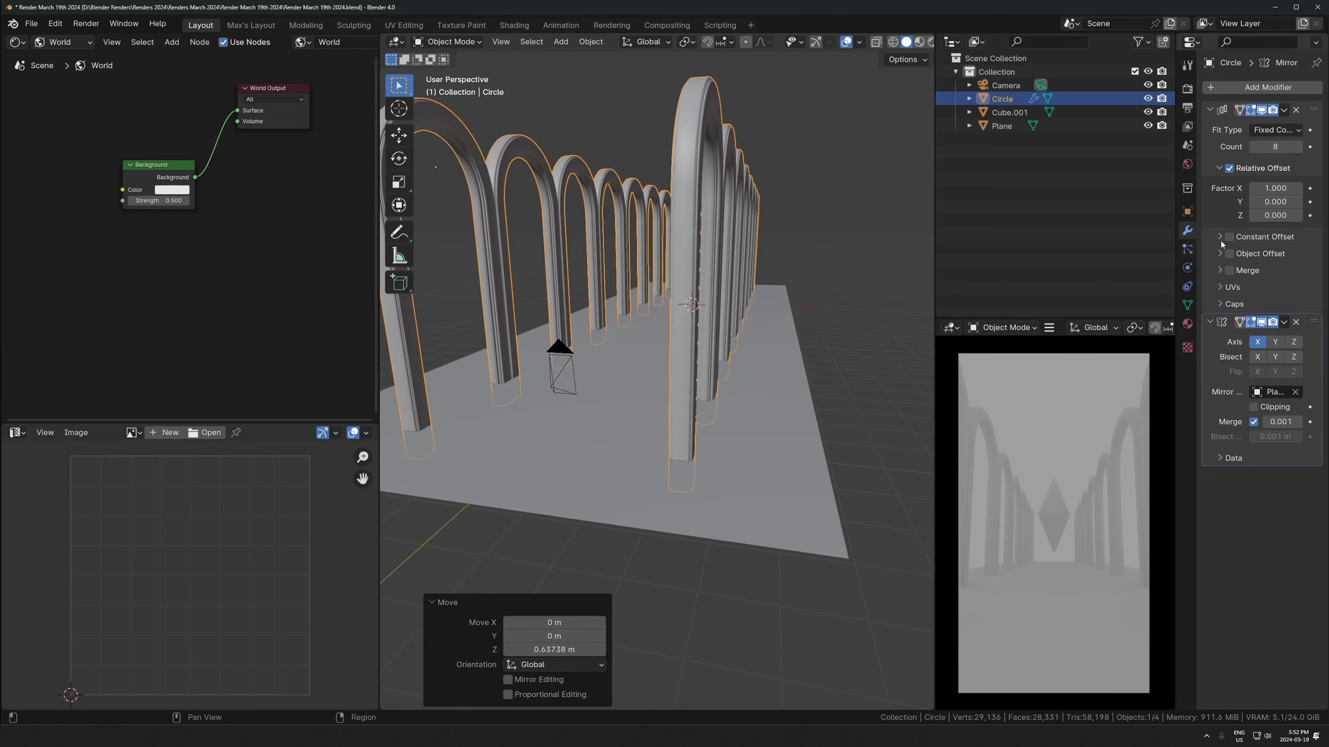
# Set the Array modifier's relative offset factor X to 1.240
pyautogui.moveTo(1274, 188); pyautogui.dragTo(1303, 188)
pyautogui.moveTo(617, 377); pyautogui.dragTo(654, 389, button='middle')
# Add a spot light and move it out beside the arch rows
pyautogui.hotkey('shift', 'a')
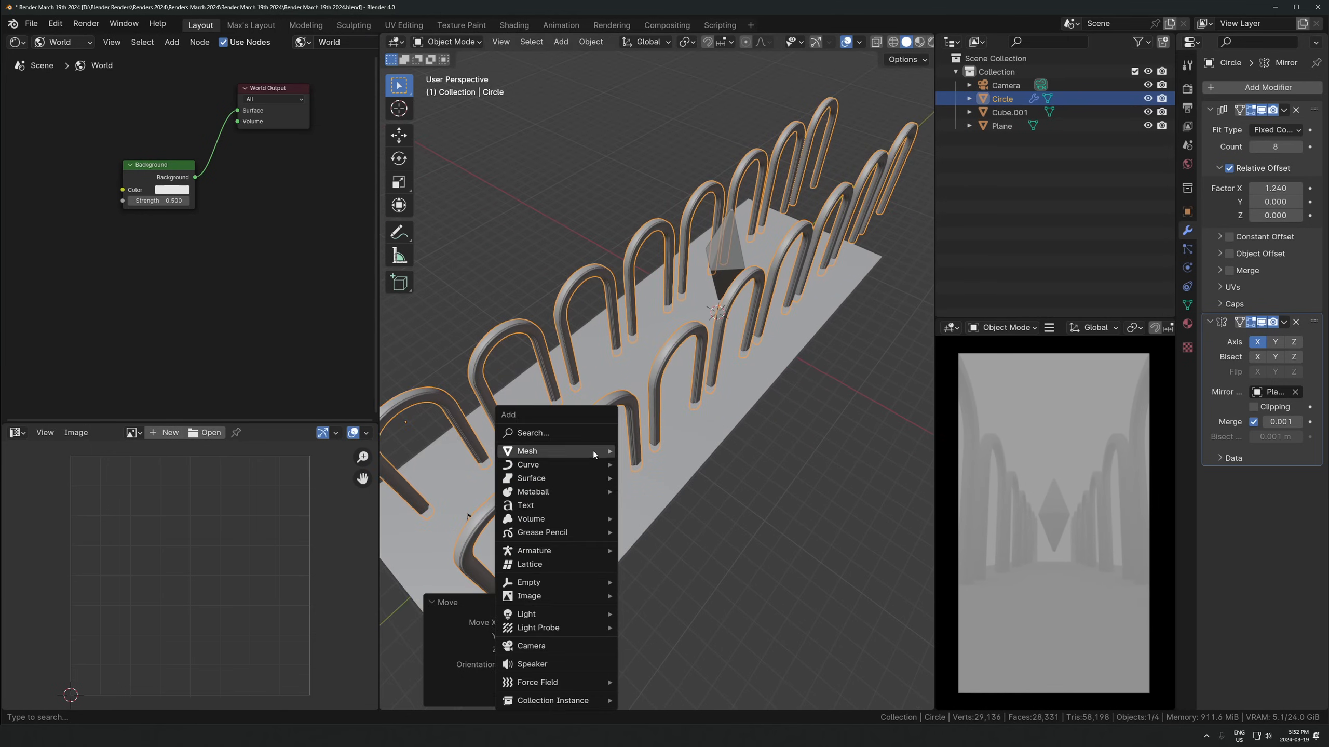
pyautogui.moveTo(550, 612)
pyautogui.click(640, 644)
pyautogui.press('g')
pyautogui.click(551, 290)
# Rotate the spot light toward the corridor and shift it about -1.3 m in X and 4.0 m in Z
pyautogui.moveTo(555, 300); pyautogui.dragTo(664, 261, button='middle')
pyautogui.press('r')
pyautogui.click(773, 266)
pyautogui.press('g')
pyautogui.click(758, 217)
# Set the spot light's power to 12325 W and move it about -2.4 m in X and 3.0 m in Z
pyautogui.click(1188, 268)
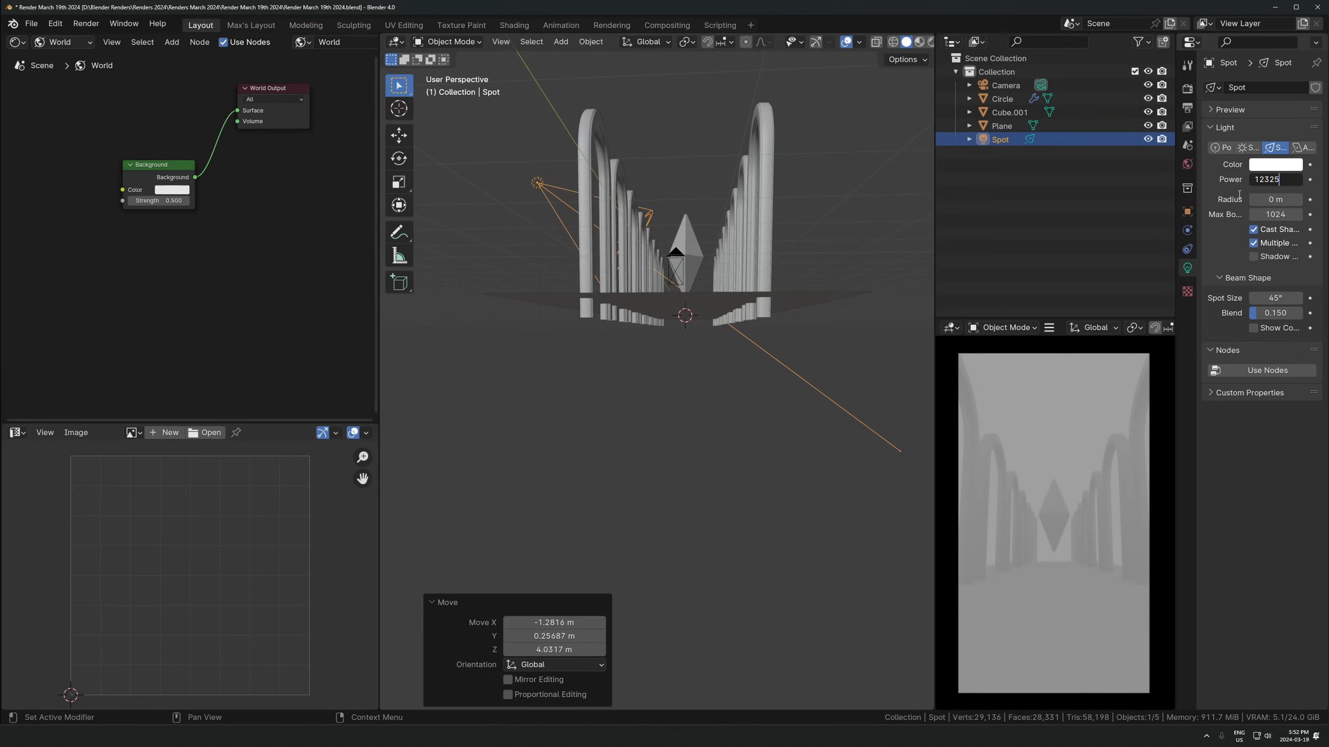
pyautogui.press('Return')
pyautogui.scroll(-3, 648, 285)
pyautogui.moveTo(648, 285); pyautogui.dragTo(629, 297, button='middle')
pyautogui.press('g')
pyautogui.click(605, 272)
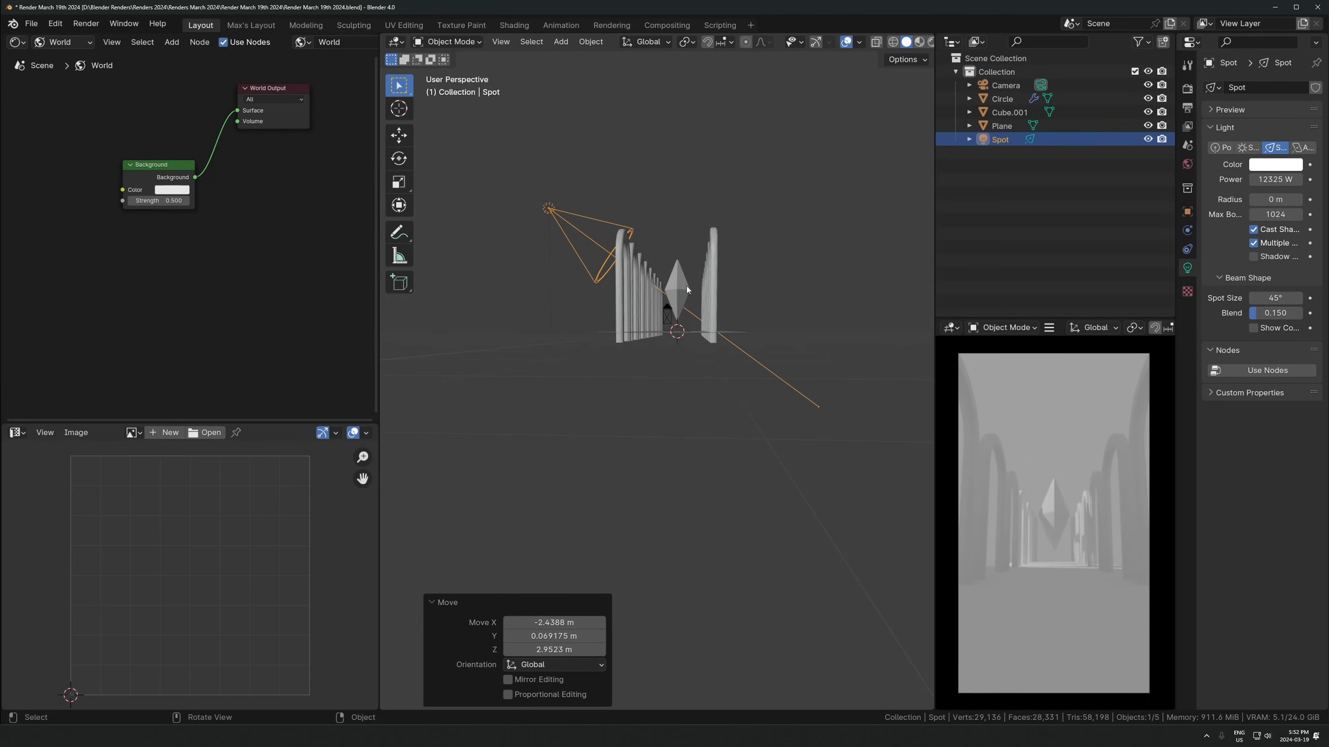
# Set the spot light's power to 42325 W, radius to 0.98 m, spot size to 39.5° and blend to 1.000
pyautogui.moveTo(751, 291); pyautogui.dragTo(1327, 186, button='middle')
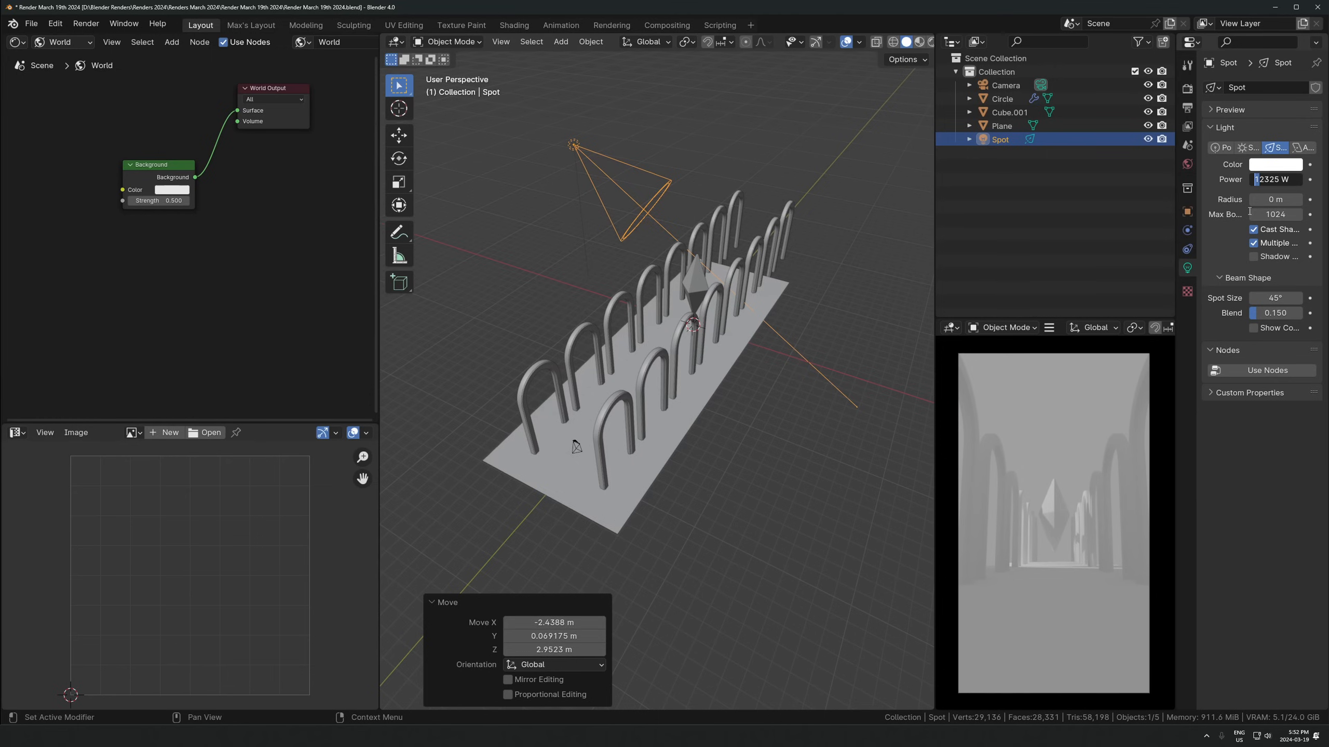
pyautogui.press('Return')
pyautogui.moveTo(1279, 311)
pyautogui.mouseDown()
pyautogui.moveTo(1280, 297)
pyautogui.moveTo(1253, 297)
pyautogui.moveTo(1265, 298)
pyautogui.mouseUp()
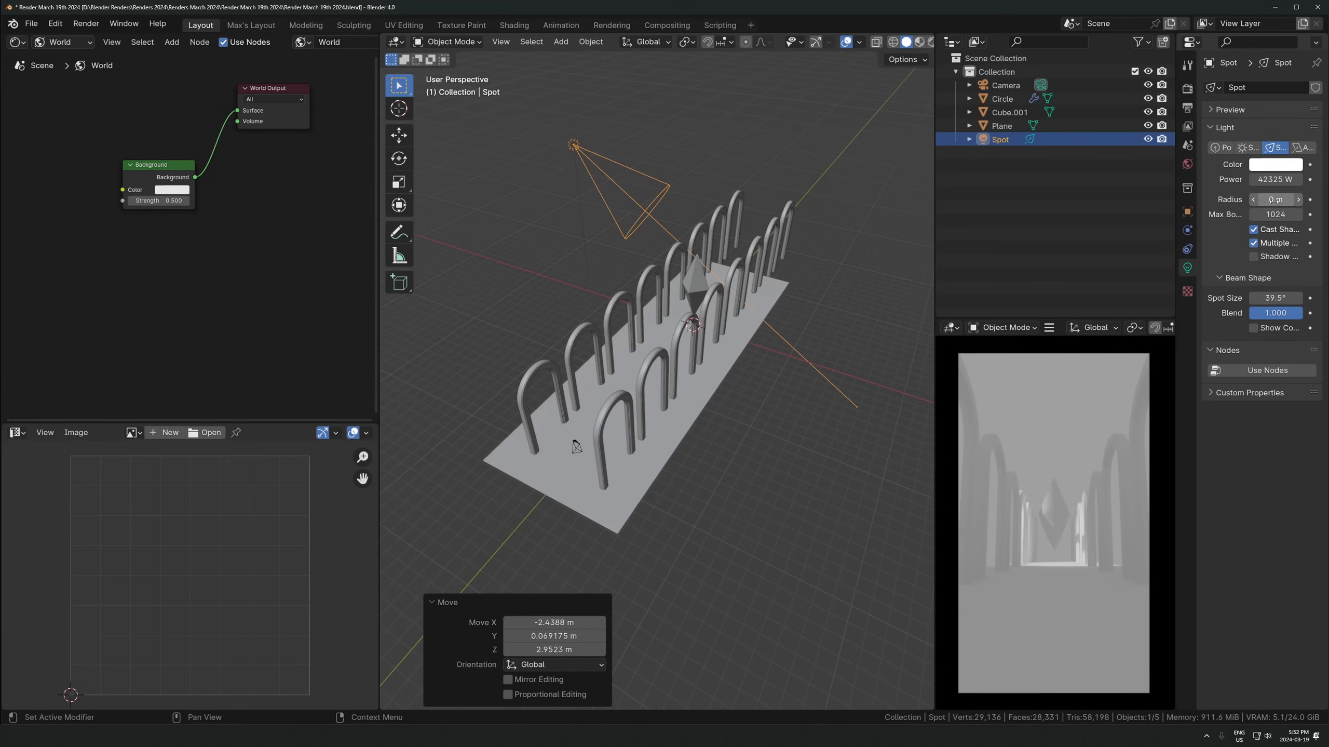
# Move the spot light back about 7.2 m along its local Z axis
pyautogui.press('g')
pyautogui.press('z')
pyautogui.press('z')
pyautogui.click(719, 254)
# Duplicate the spot light about 10 m along negative Y and lower the copy by about 2.6 m
pyautogui.hotkey('shift', 'd')
pyautogui.press('y')
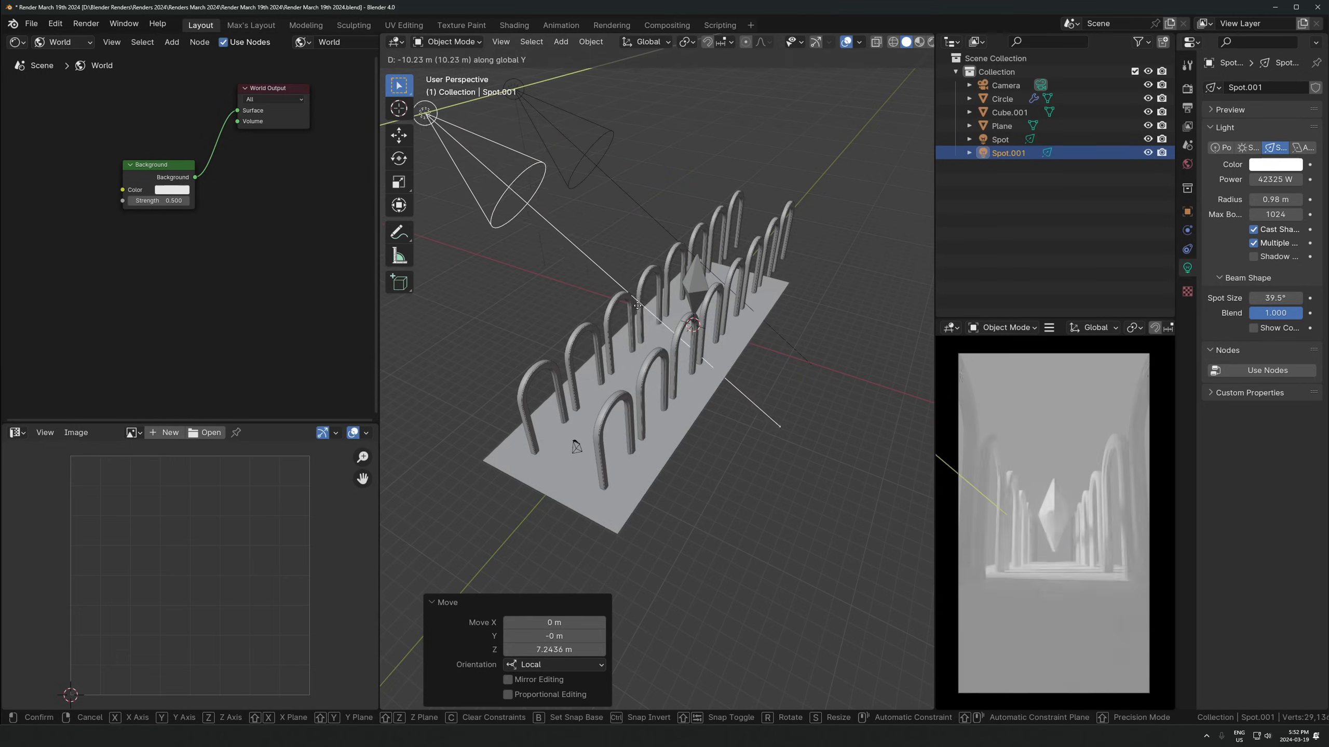
pyautogui.click(634, 306)
pyautogui.moveTo(633, 306); pyautogui.dragTo(710, 255, button='middle')
pyautogui.press('g')
pyautogui.click(700, 291)
# Select the arch rows and duplicate them about 1.05 m upward along Z
pyautogui.scroll(2, 690, 285)
pyautogui.hotkey('shift', 'a')
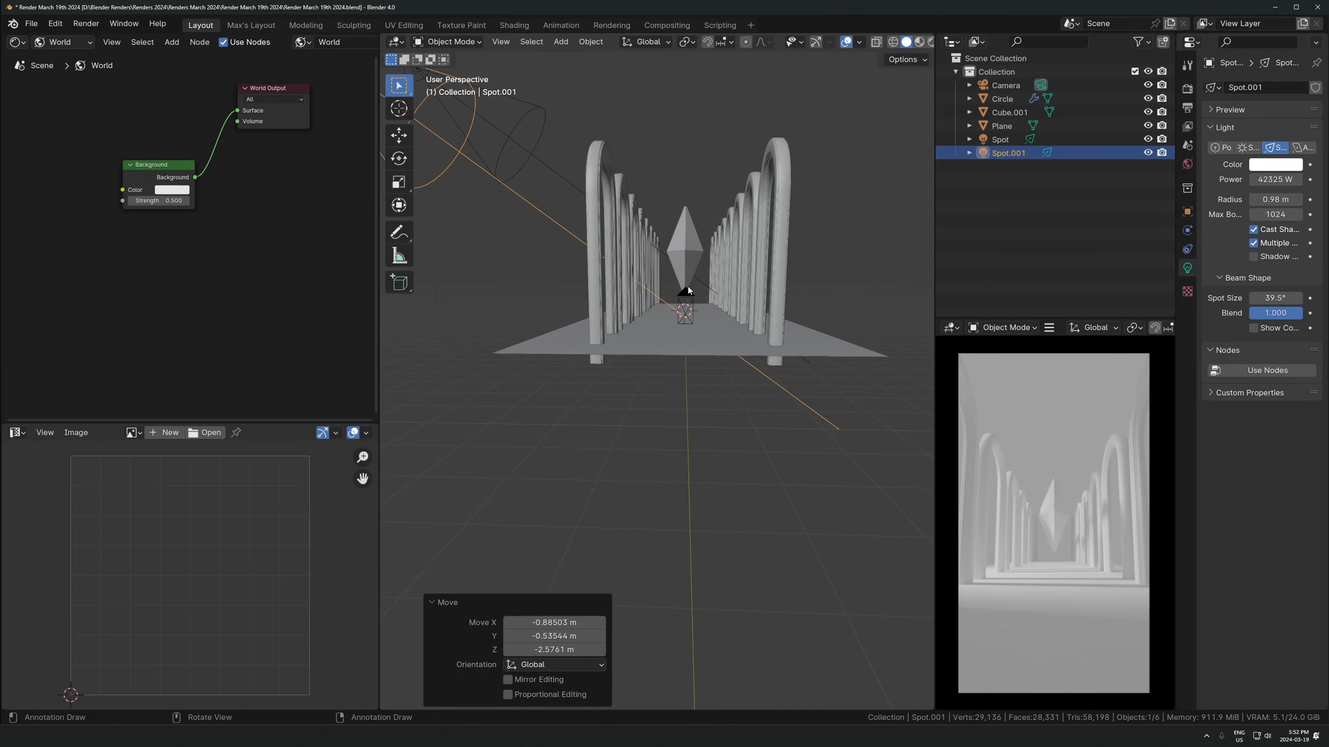
pyautogui.click(770, 240)
pyautogui.hotkey('shift', 'd')
pyautogui.press('z')
pyautogui.click(770, 215)
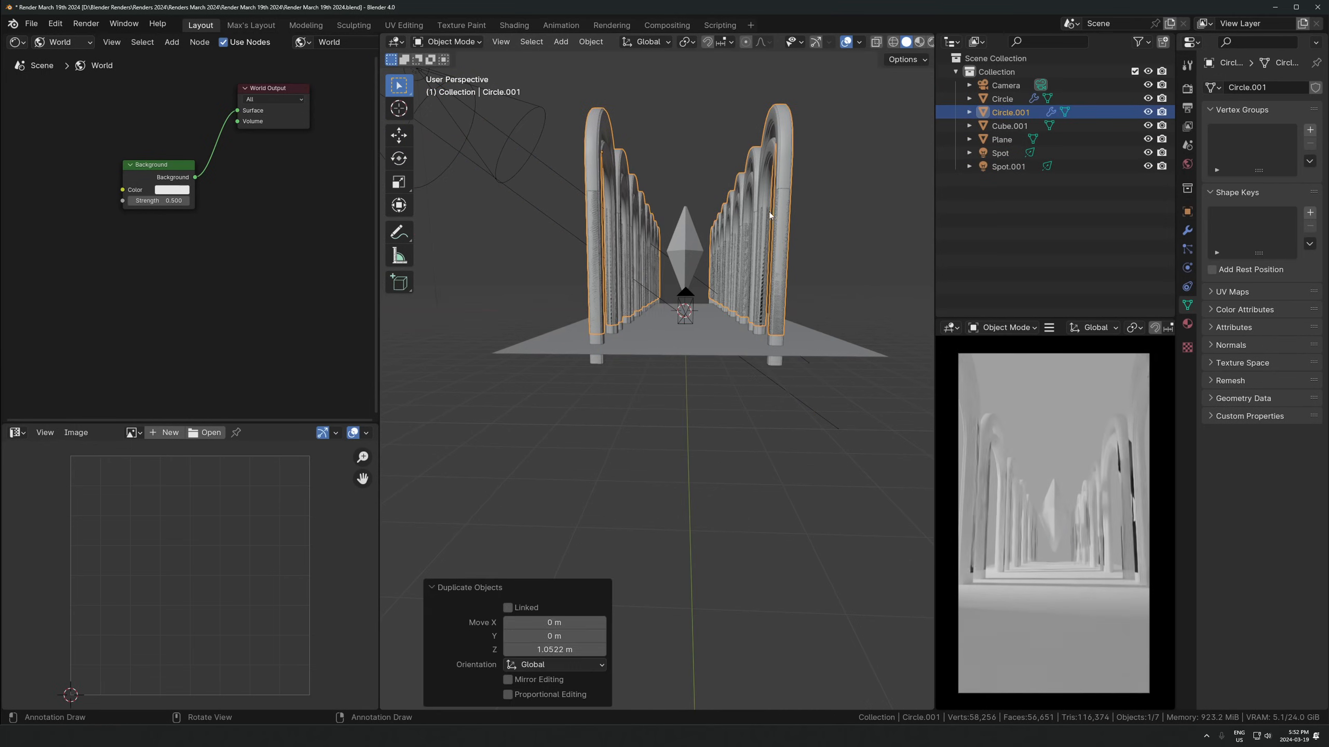
# Delete the Array and Mirror modifiers from the duplicated arch
pyautogui.click(1187, 230)
pyautogui.press('x')
pyautogui.press('x')
# Clear the duplicated arch's rotation and rotate it 90° about X so it stands across the corridor
pyautogui.hotkey('alt', 'r')
pyautogui.write('rx90')
pyautogui.click(764, 238)
# Move the duplicated arch about 2 m along X toward the corridor's centre
pyautogui.press('g')
pyautogui.press('x')
pyautogui.click(738, 262)
# Clear the duplicated arch's location to centre it and scale it by 2
pyautogui.press('KP_1')
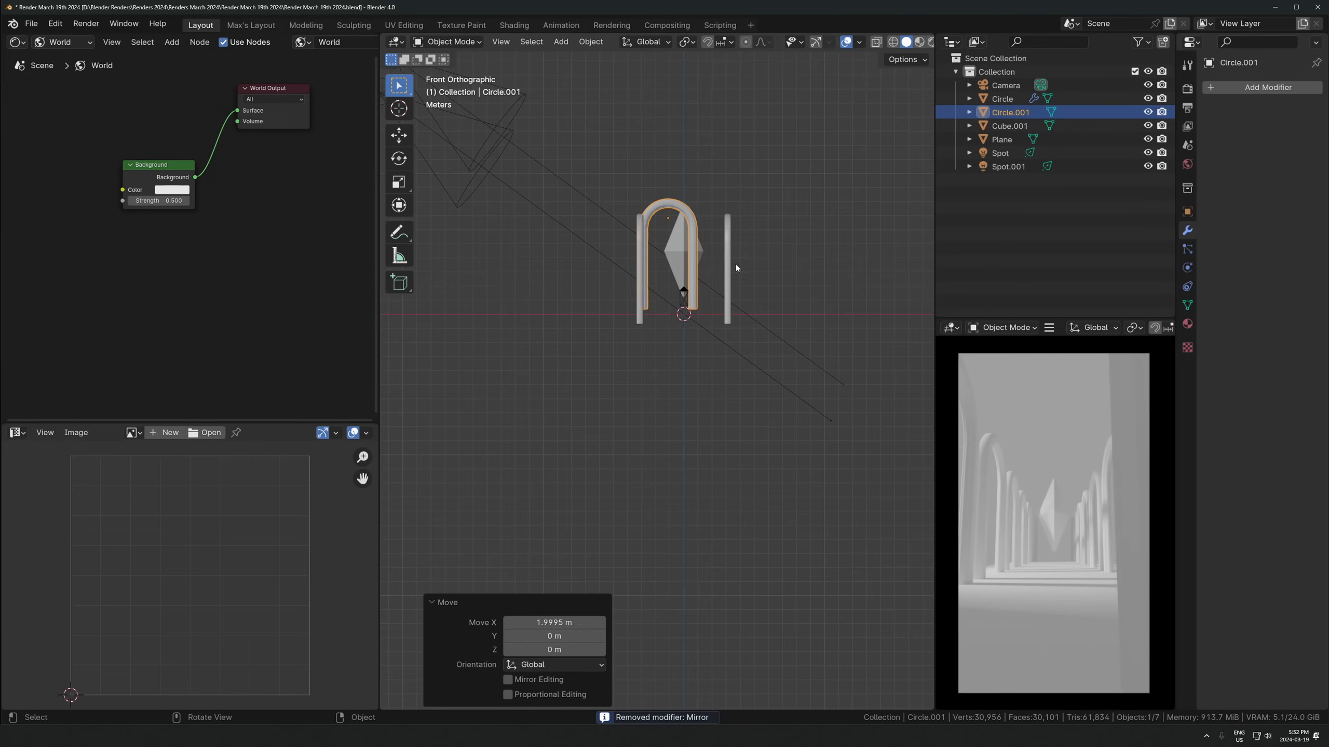
pyautogui.hotkey('alt', 'g')
pyautogui.press('z')
pyautogui.click(753, 276)
pyautogui.write('s2')
pyautogui.click(755, 284)
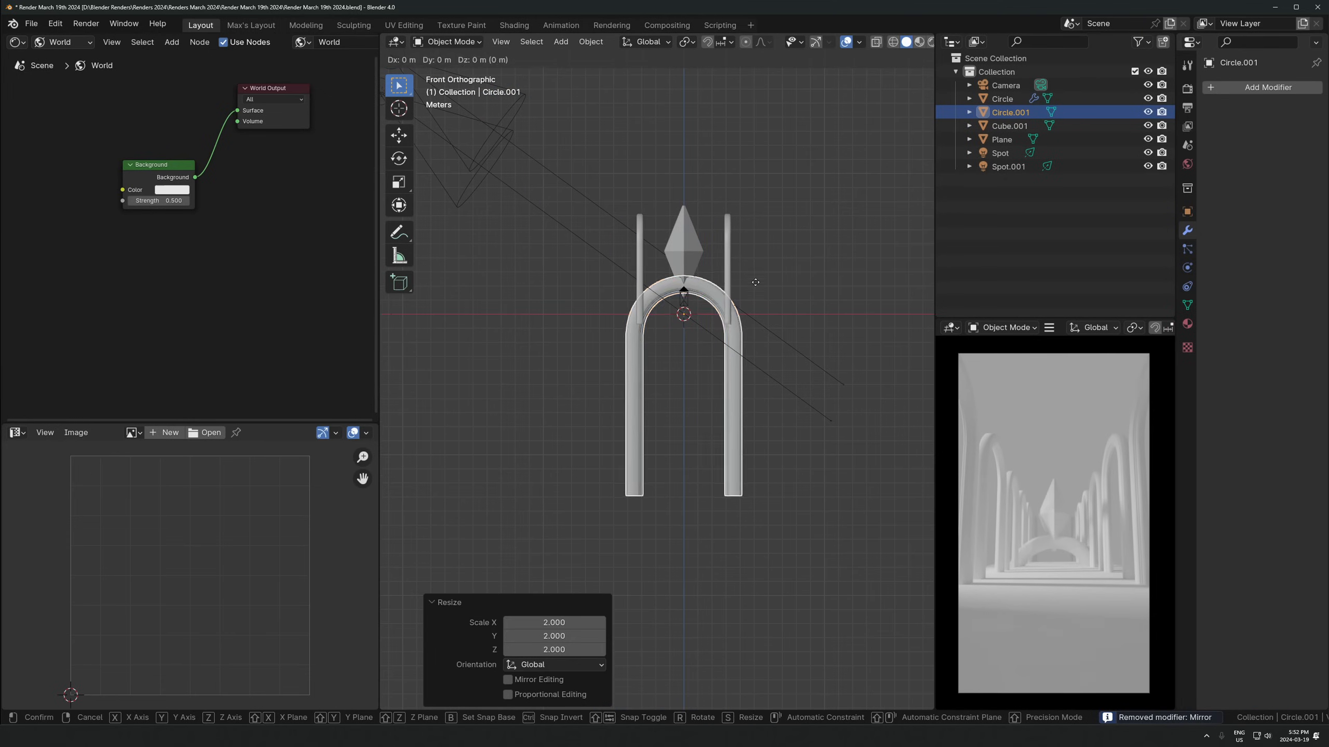
# Raise the enlarged arch about 11.6 m along Z
pyautogui.press('g')
pyautogui.press('z')
pyautogui.click(725, 136)
# Move the enlarged arch about 15 m along negative Y and adjust its height along Z
pyautogui.moveTo(715, 287); pyautogui.dragTo(761, 223, button='middle')
pyautogui.press('g')
pyautogui.press('y')
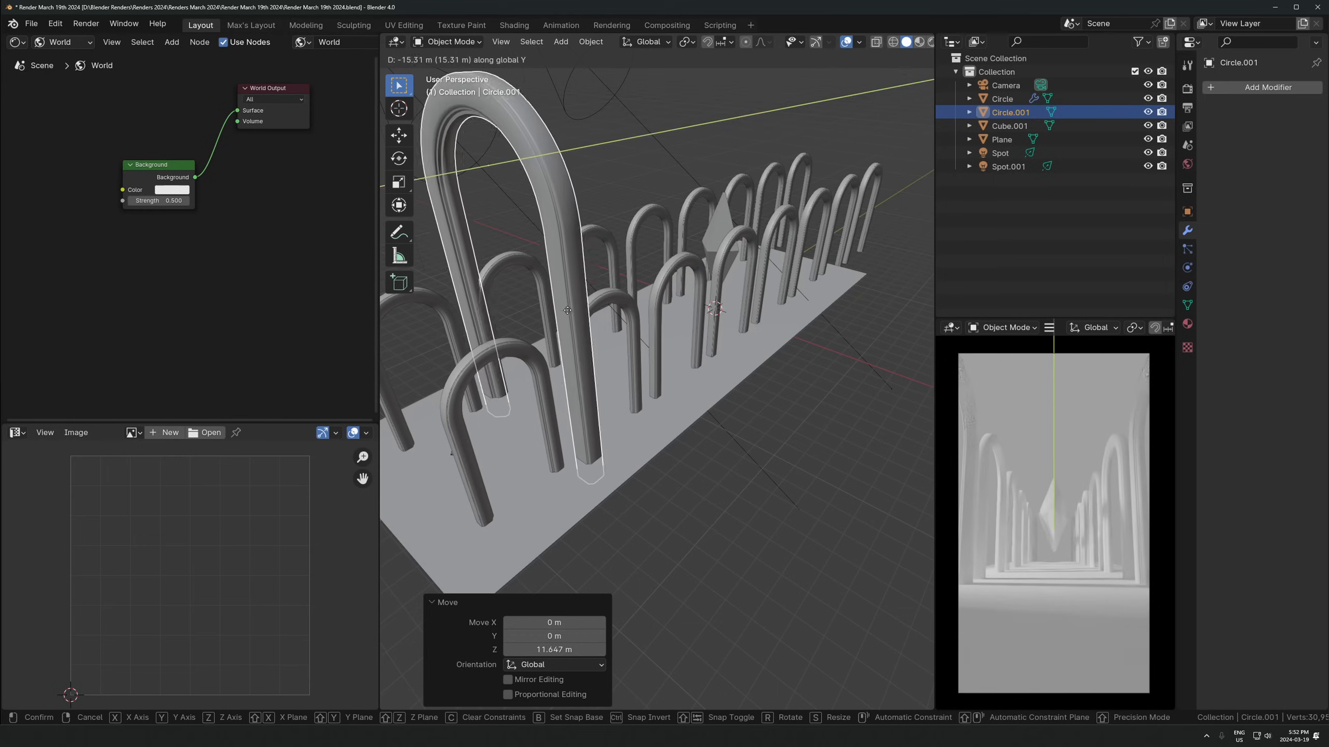
pyautogui.click(552, 310)
pyautogui.press('KP_1')
pyautogui.press('g')
pyautogui.press('z')
pyautogui.click(770, 193)
pyautogui.moveTo(770, 193); pyautogui.dragTo(690, 256, button='middle')
pyautogui.hotkey('alt', 'd')
pyautogui.press('y')
pyautogui.click(721, 239)
pyautogui.press('Delete')
# Apply the scale and rotation of the enlarged crossing arch
pyautogui.click(680, 533)
pyautogui.hotkey('ctrl', 'a')
pyautogui.press('s')
pyautogui.press('a')
pyautogui.press('r')
pyautogui.rightClick(850, 309)
pyautogui.click(699, 533)
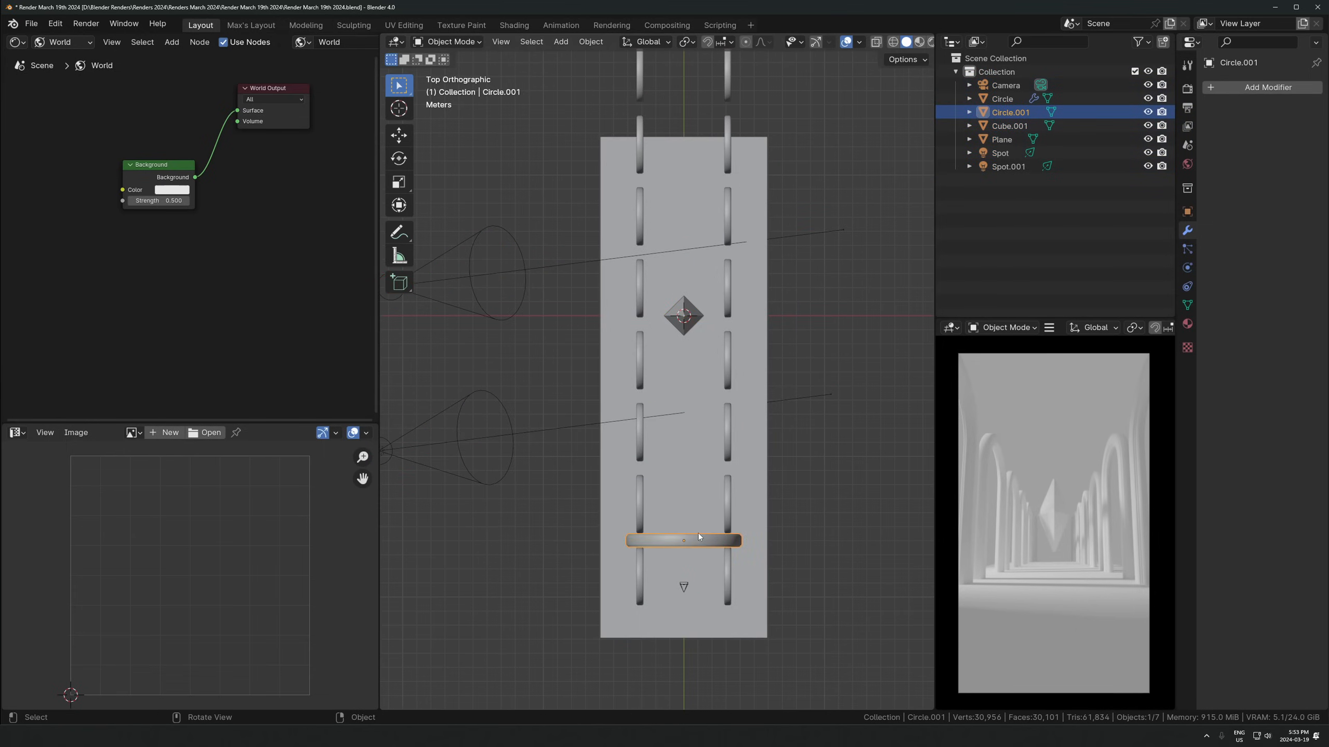
pyautogui.hotkey('ctrl', 'a')
pyautogui.press('r')
# Add an Array modifier to the crossing arch with relative offset factors X 0 and Y 2
pyautogui.click(1237, 91)
pyautogui.write('arr')
pyautogui.press('Return')
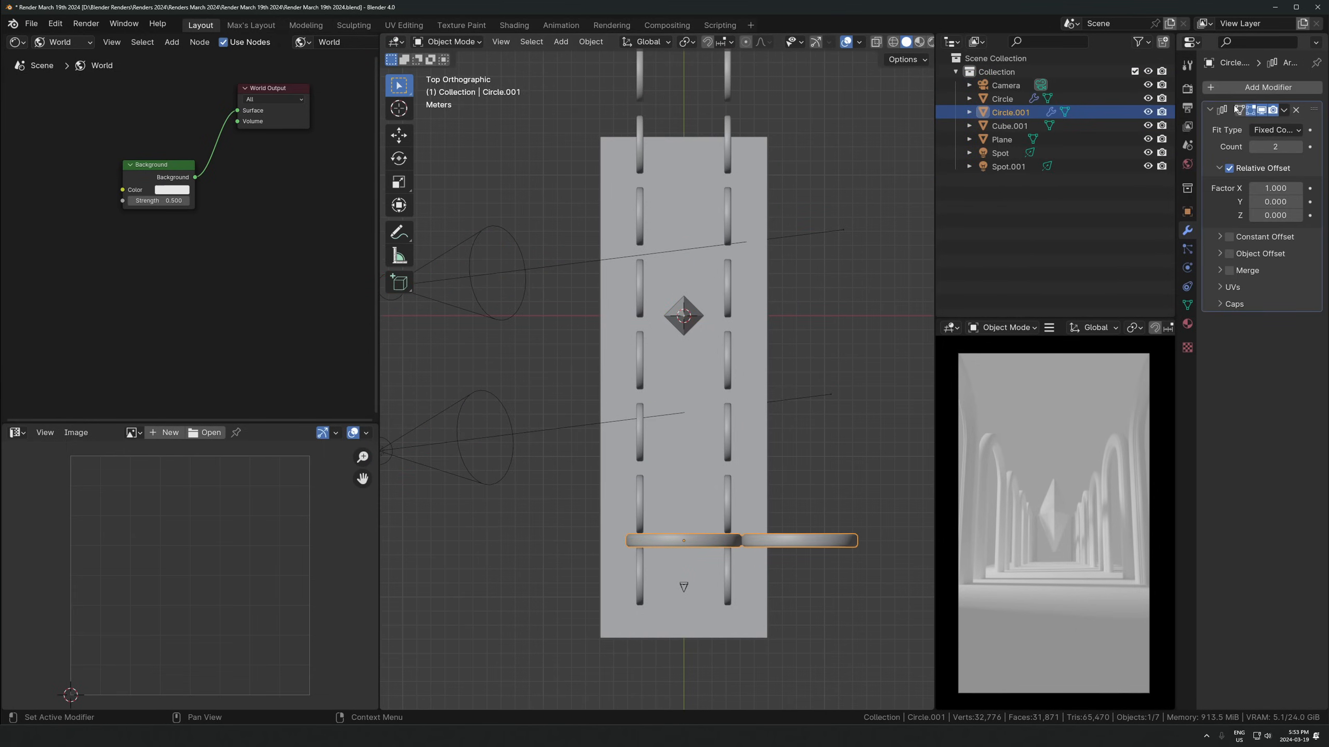
pyautogui.write('2')
pyautogui.click(1274, 188)
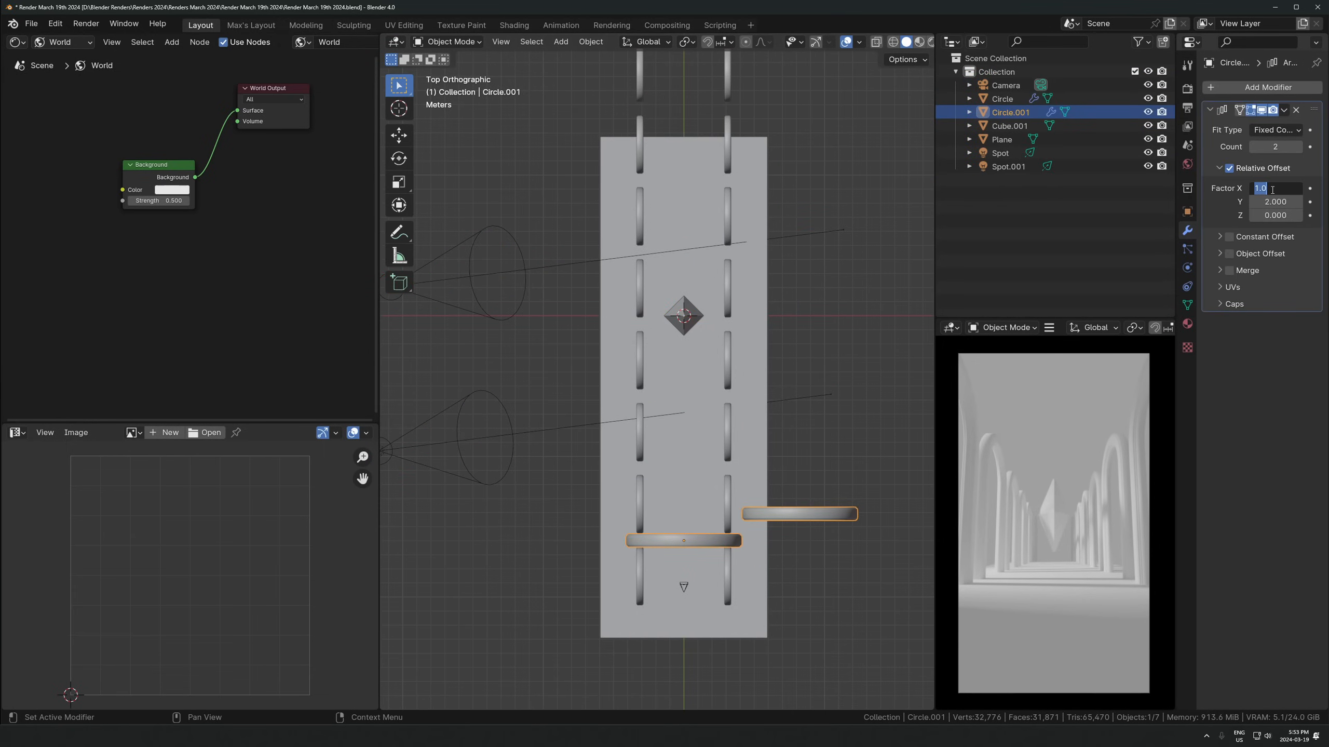
pyautogui.write('0')
pyautogui.press('Return')
# Set the crossing arch array to a count of 7 with a relative Y offset of about 5.43
pyautogui.moveTo(1274, 202); pyautogui.dragTo(1324, 202)
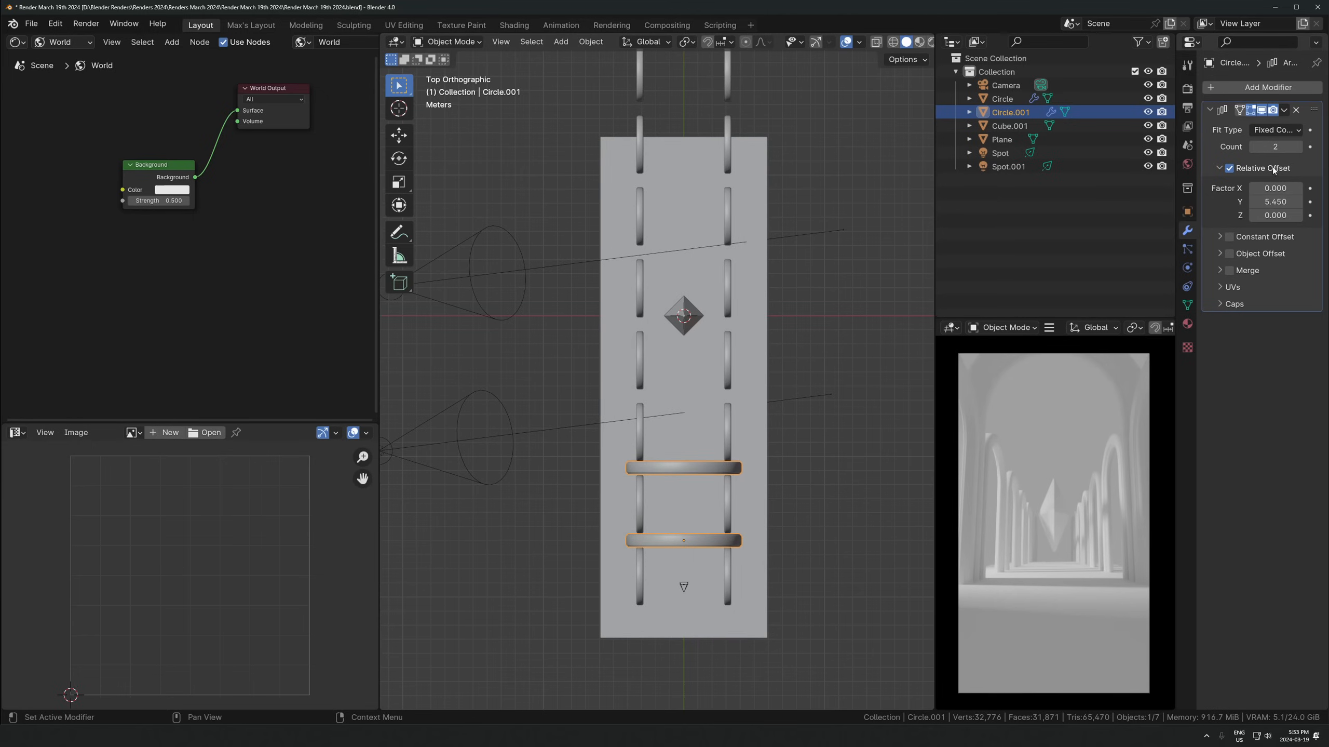
pyautogui.click(1299, 147)
pyautogui.click(1299, 147)
pyautogui.click(1299, 147)
pyautogui.click(1299, 147)
pyautogui.click(1299, 147)
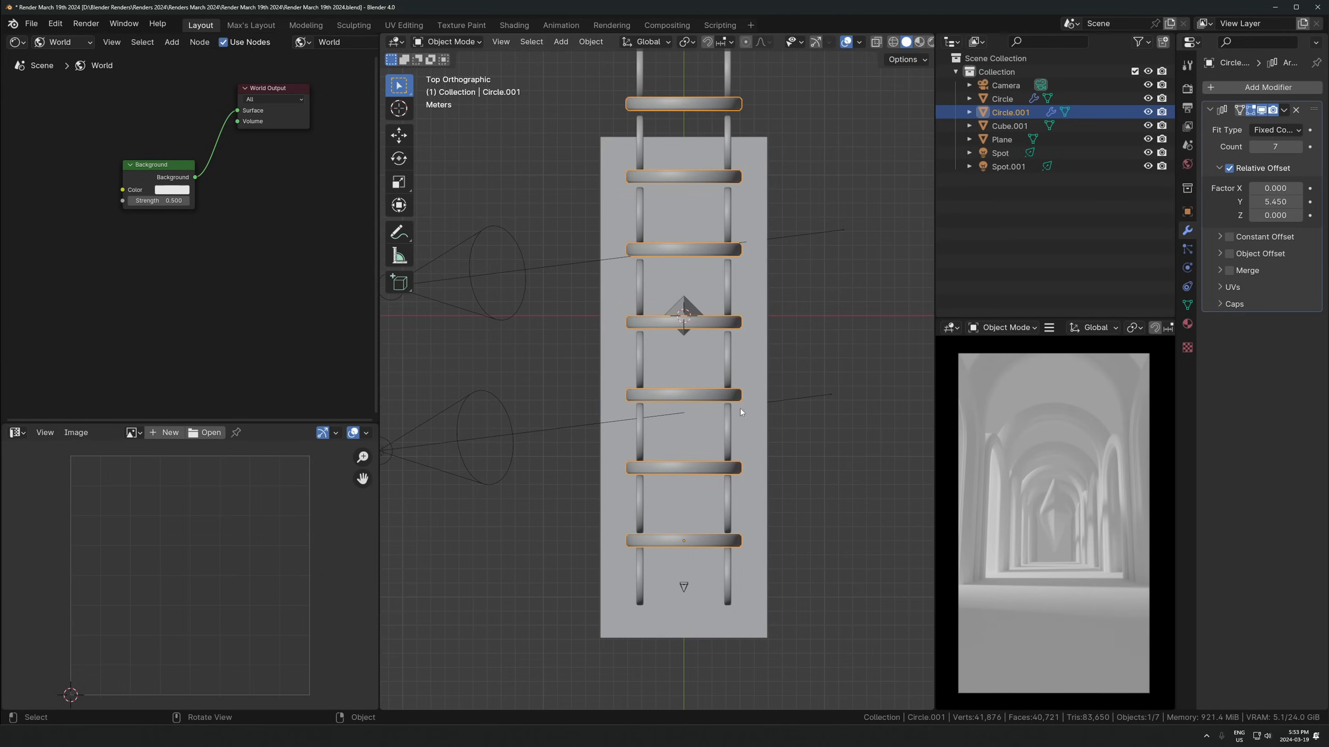
pyautogui.moveTo(1280, 202); pyautogui.dragTo(1275, 202)
# Rotate the camera about 6.24° around X and save the file
pyautogui.scroll(3, 1082, 529)
pyautogui.moveTo(684, 462); pyautogui.dragTo(780, 323, button='middle')
pyautogui.click(712, 368)
pyautogui.press('r')
pyautogui.press('x')
pyautogui.click(769, 347)
pyautogui.hotkey('ctrl', 's')
# Turn the image editor area into an asset browser showing the Poly Haven Textures catalog and widen it
pyautogui.click(18, 432)
pyautogui.click(434, 512)
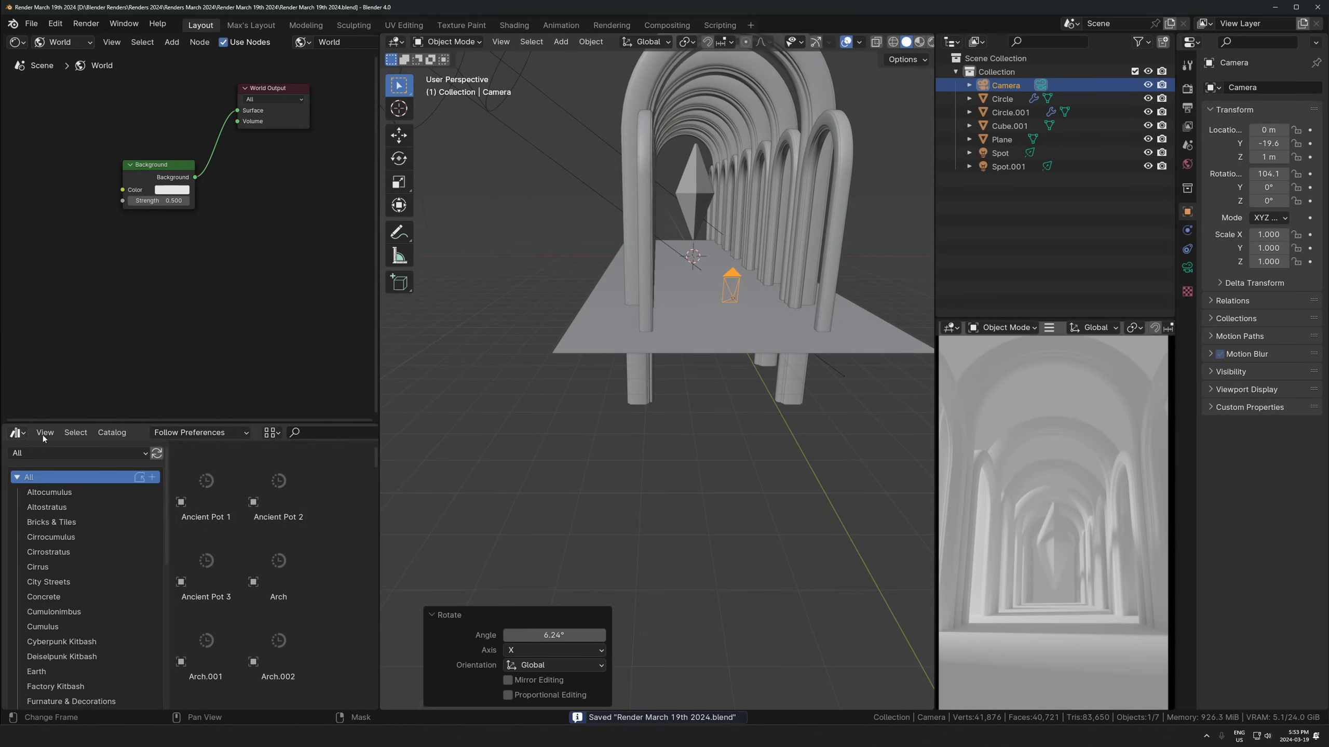
pyautogui.click(32, 453)
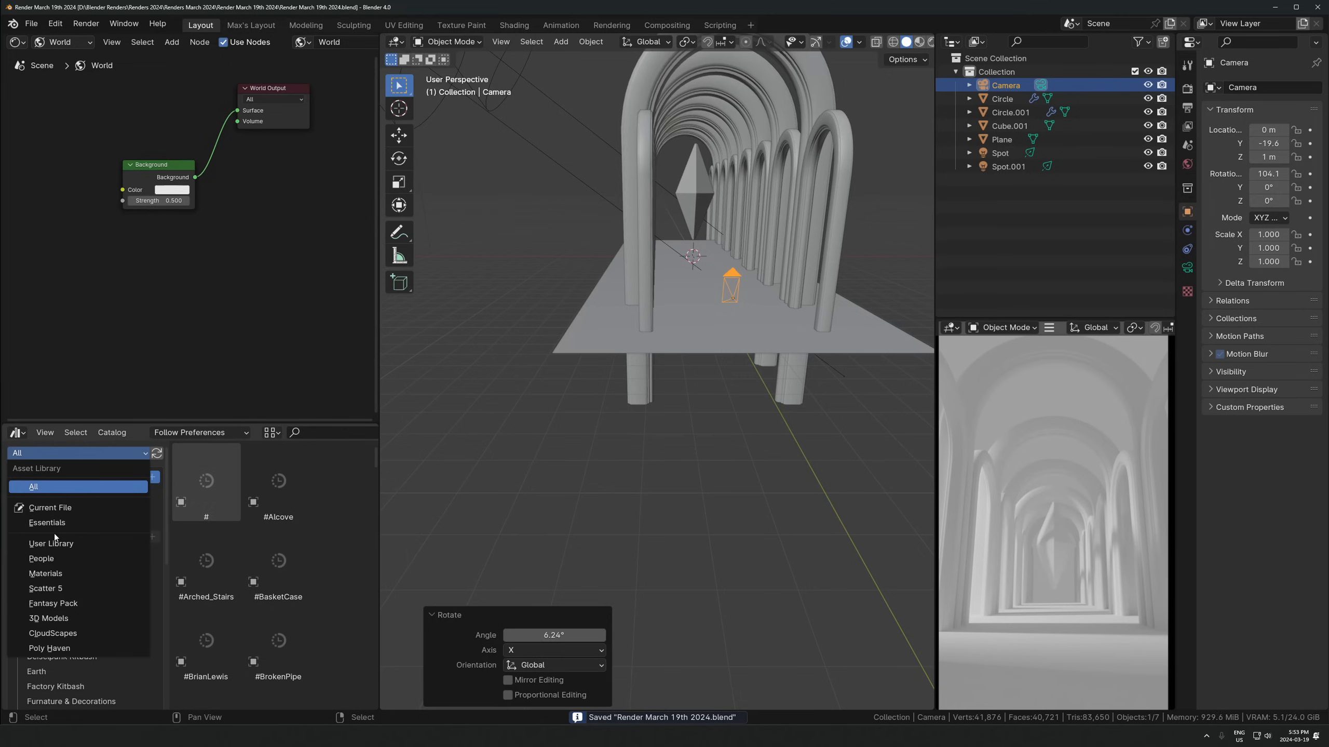
pyautogui.click(50, 649)
pyautogui.click(50, 521)
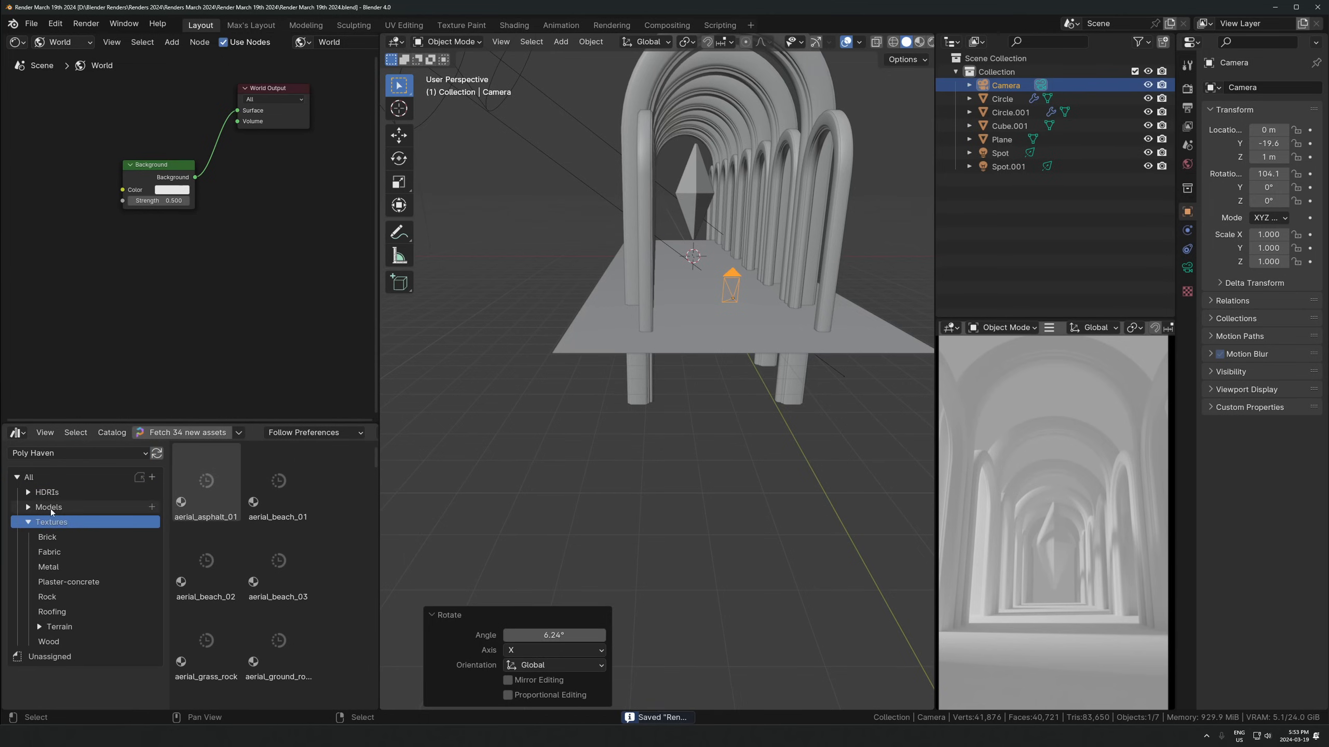
pyautogui.scroll(-1, 248, 443)
pyautogui.scroll(-6, 247, 436)
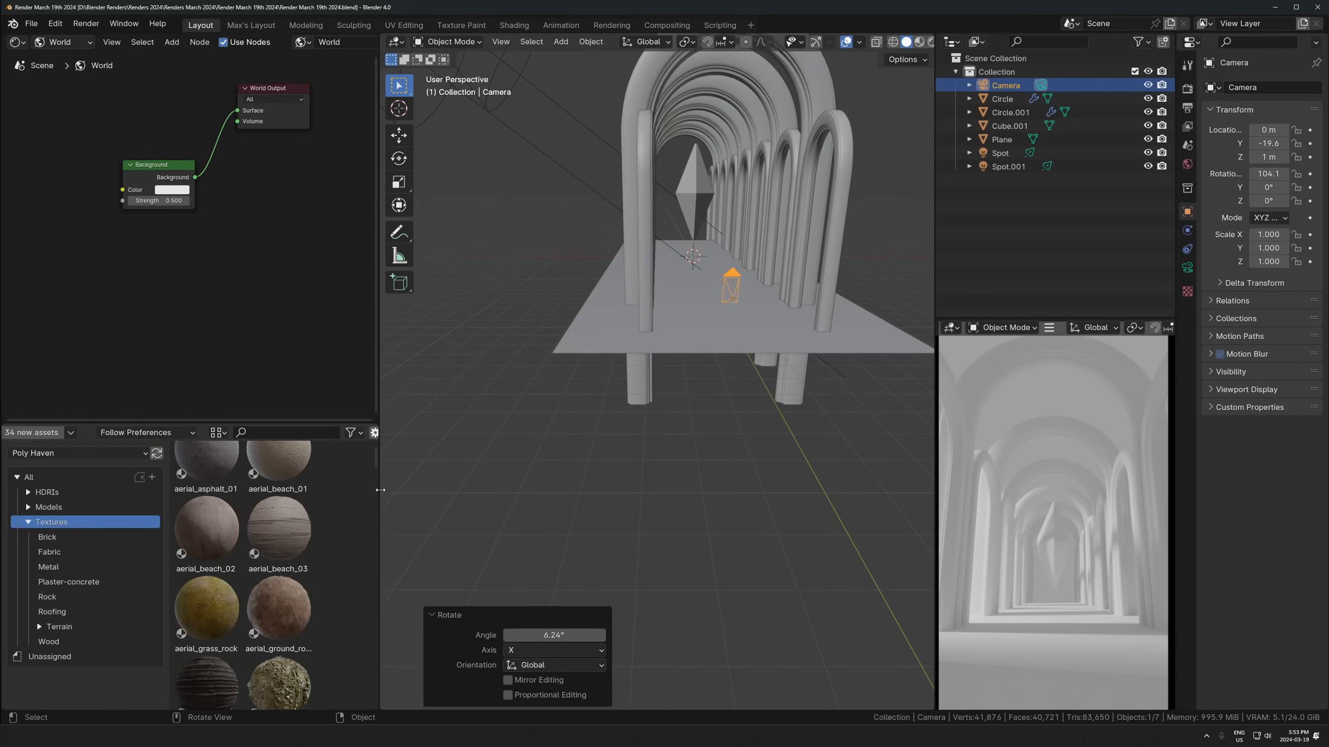
pyautogui.moveTo(381, 490); pyautogui.dragTo(483, 490)
# Look through the Poly Haven textures and filter them by "stone"
pyautogui.scroll(-4, 291, 596)
pyautogui.scroll(-8, 303, 550)
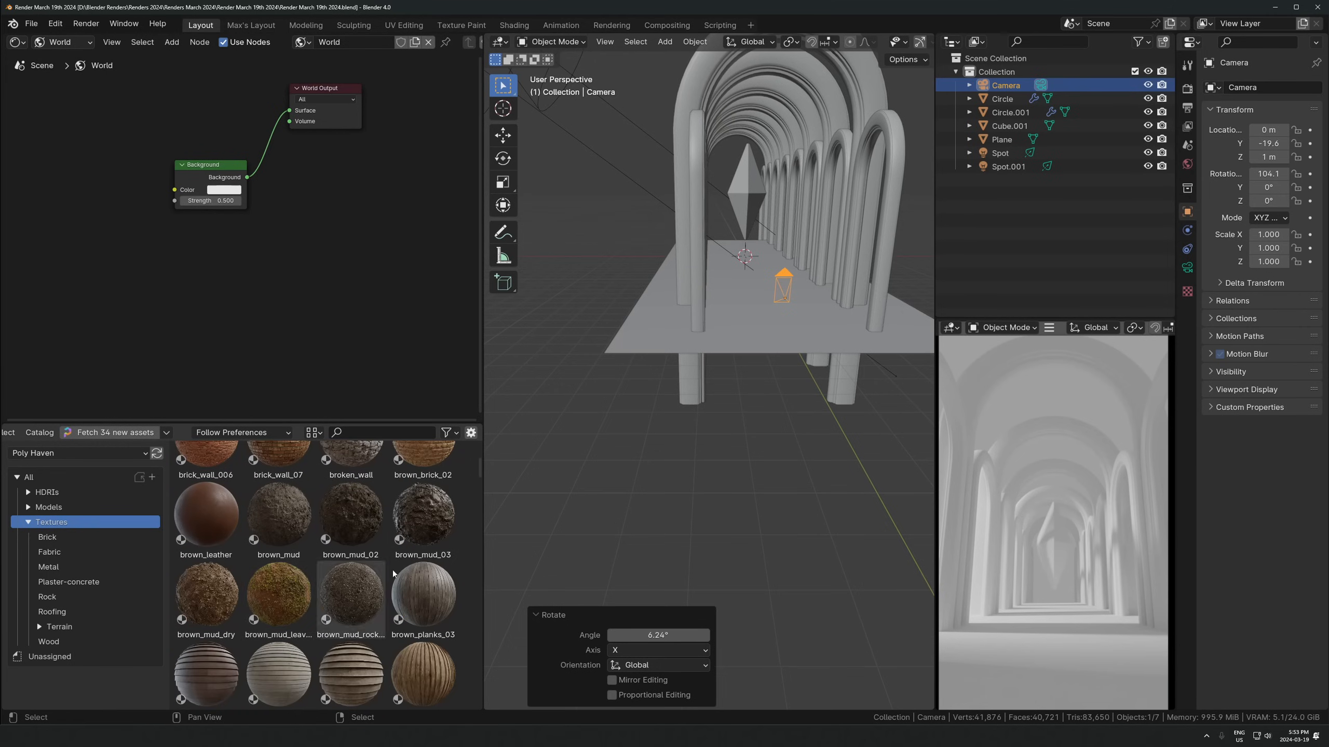
pyautogui.scroll(-5, 330, 549)
pyautogui.scroll(6, 225, 572)
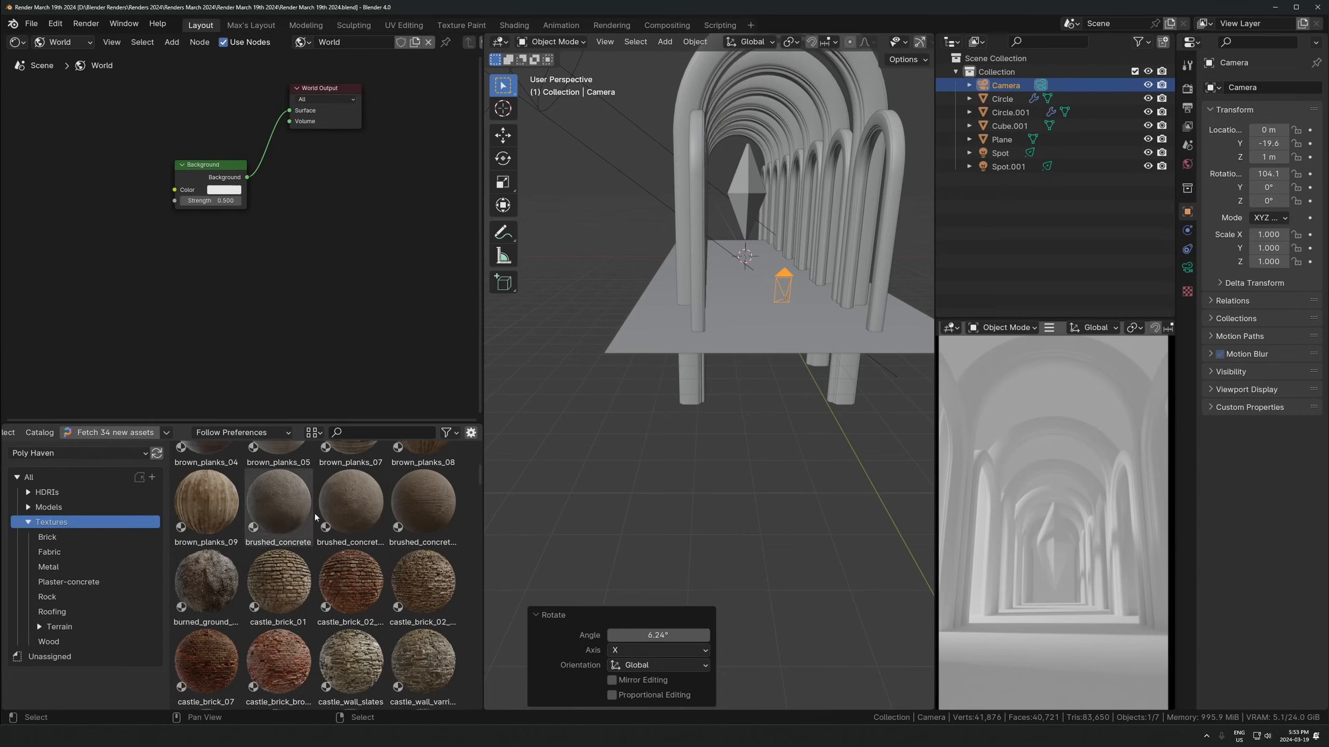
pyautogui.click(366, 432)
pyautogui.write('stnoe')
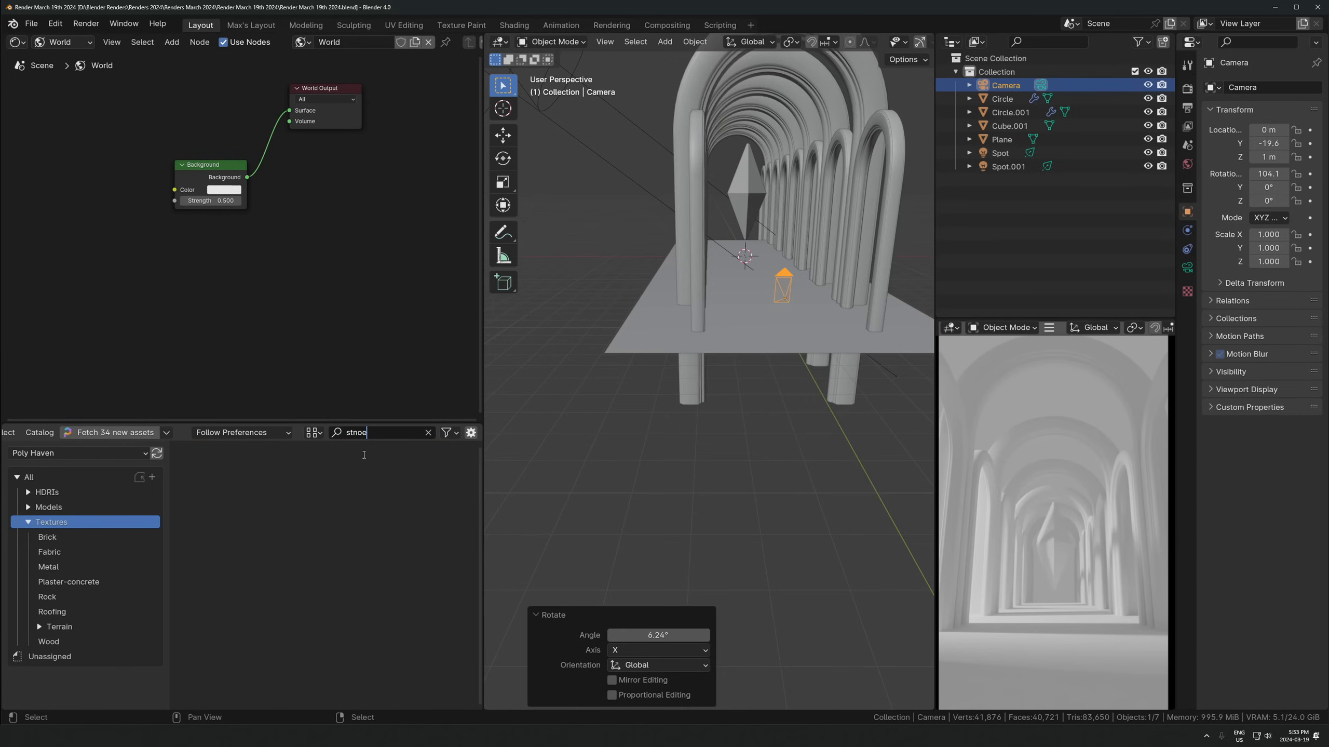
pyautogui.press('BackSpace')
pyautogui.press('BackSpace')
pyautogui.write('one')
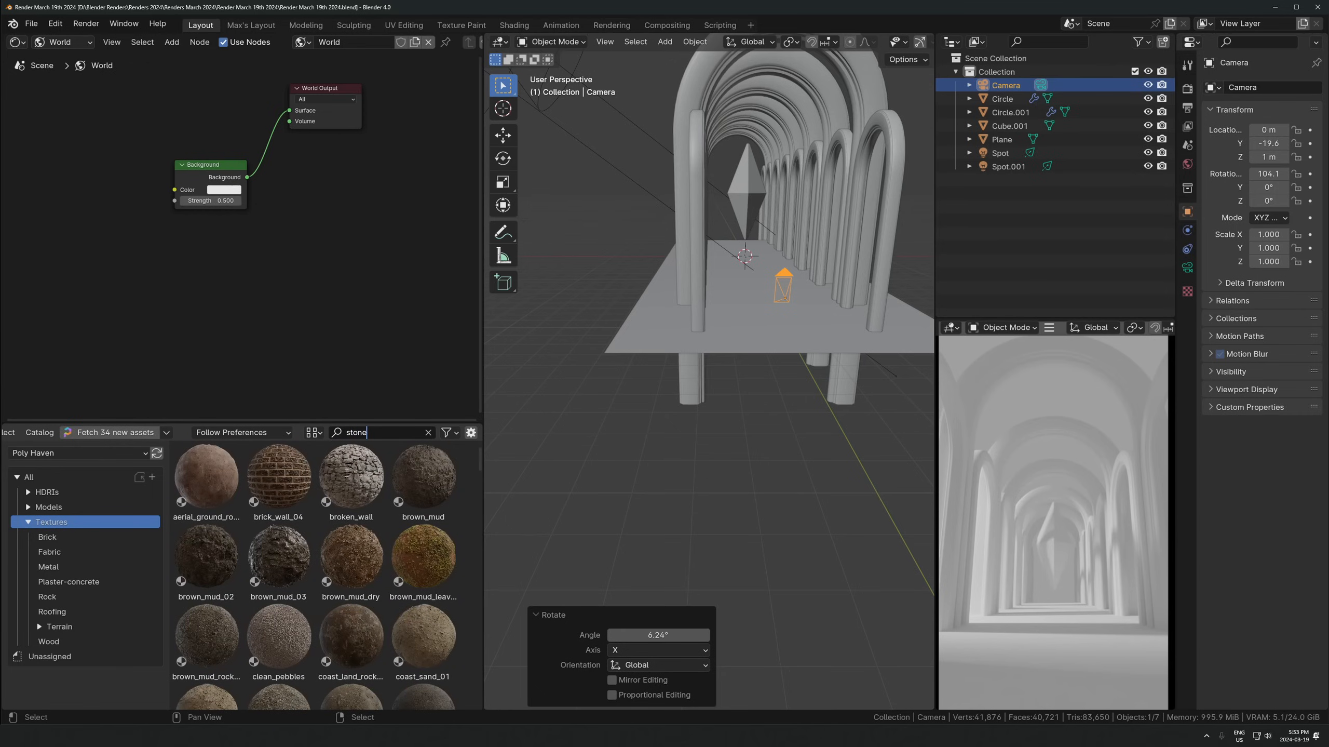
pyautogui.press('Return')
# Apply the lichen_rock material from the filtered textures to the large crossing arches
pyautogui.scroll(-3, 255, 550)
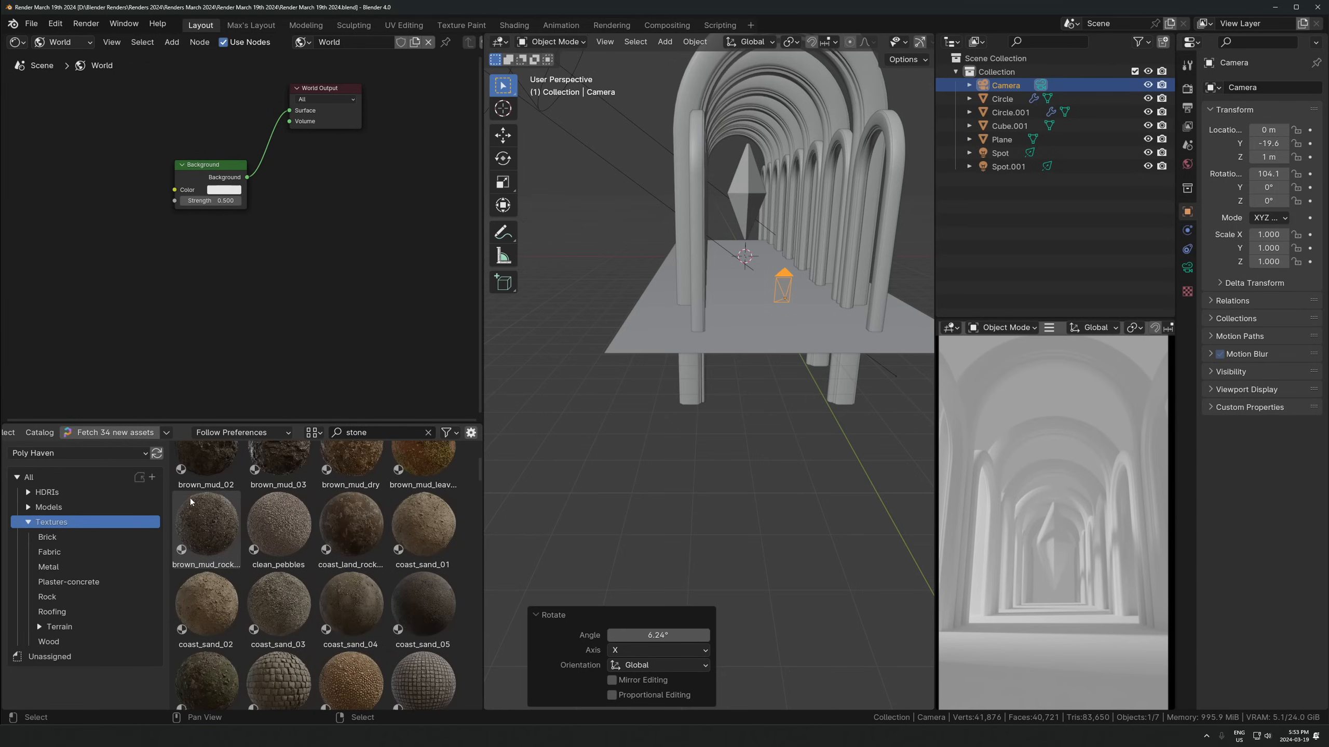
pyautogui.scroll(-5, 287, 594)
pyautogui.scroll(-2, 286, 594)
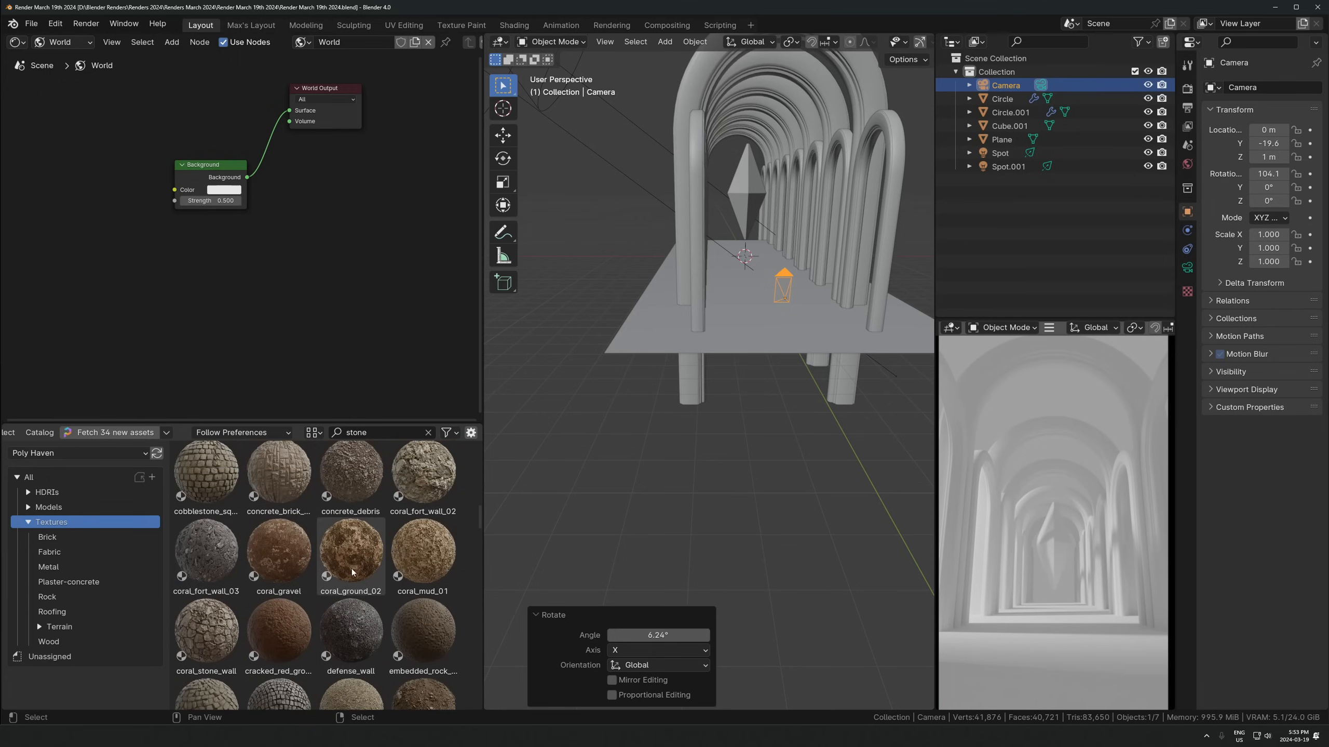
pyautogui.scroll(-10, 368, 570)
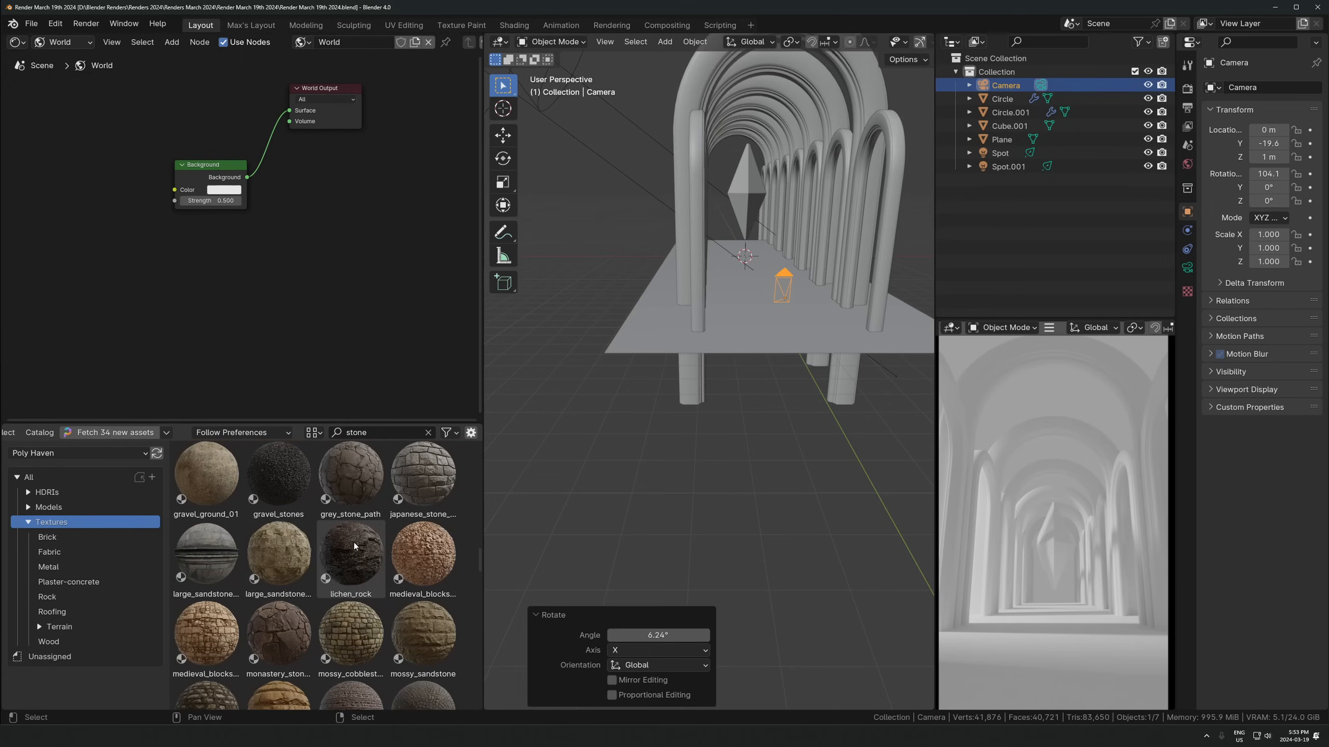
pyautogui.scroll(1, 350, 533)
pyautogui.moveTo(353, 545); pyautogui.dragTo(683, 218)
# Link the large arch's material to the side arches and the ground plane
pyautogui.moveTo(882, 462); pyautogui.dragTo(664, 394, button='middle')
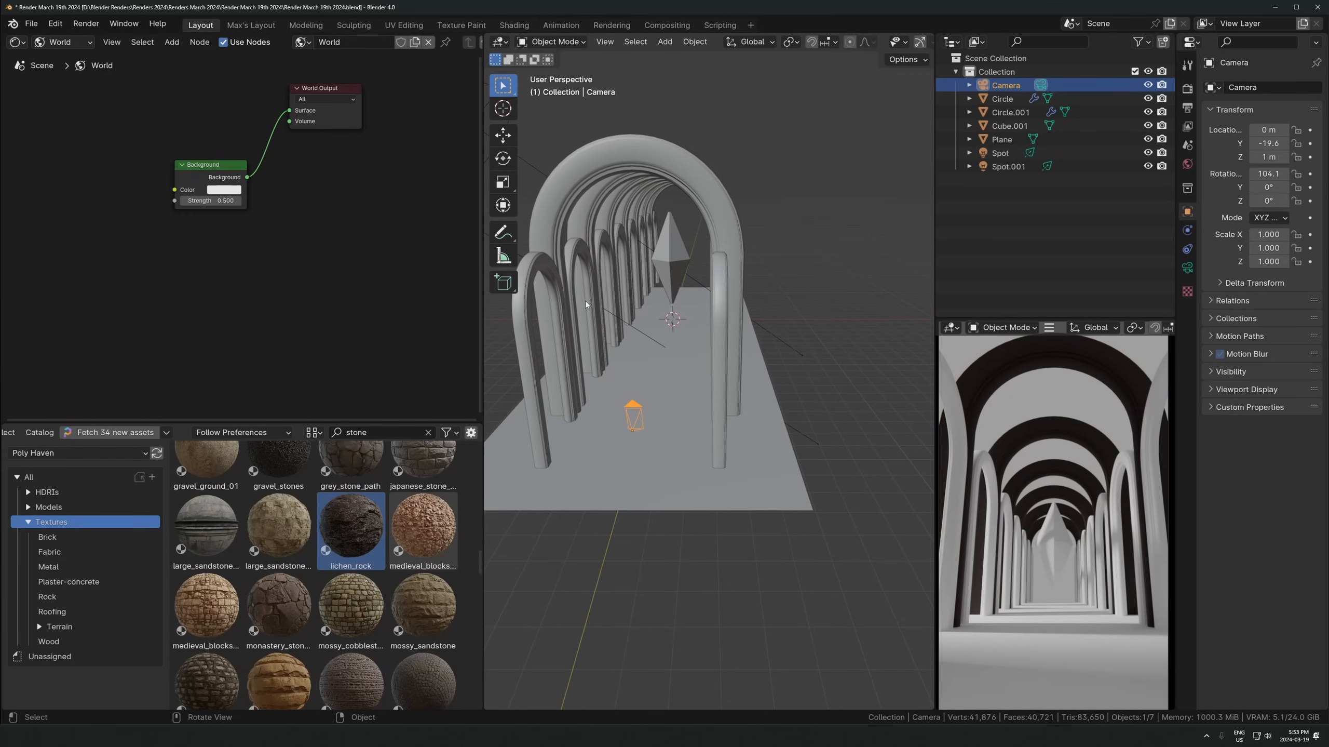
pyautogui.click(579, 247)
pyautogui.keyDown('shift'); pyautogui.click(579, 180); pyautogui.keyUp('shift')
pyautogui.keyDown('shift'); pyautogui.click(659, 426); pyautogui.keyUp('shift')
pyautogui.keyDown('shift'); pyautogui.click(575, 183); pyautogui.keyUp('shift')
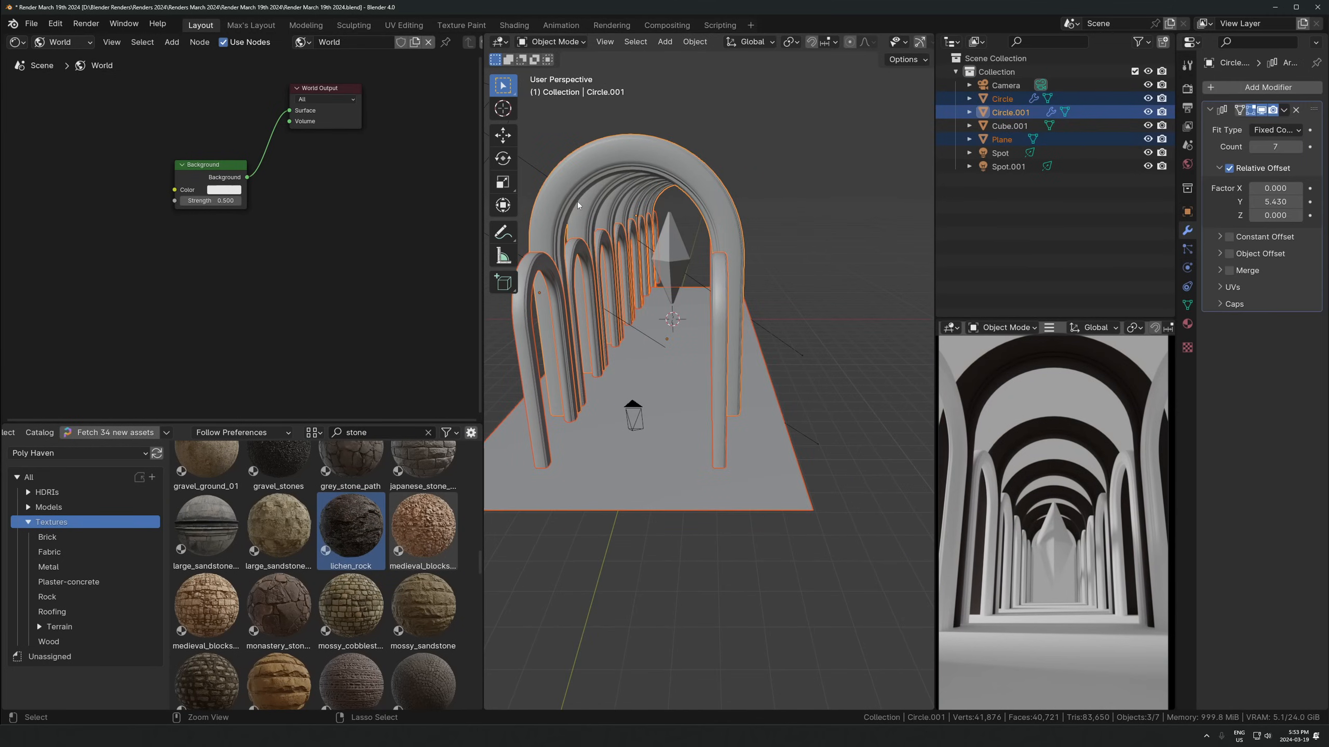
pyautogui.hotkey('ctrl', 'l')
pyautogui.click(577, 201)
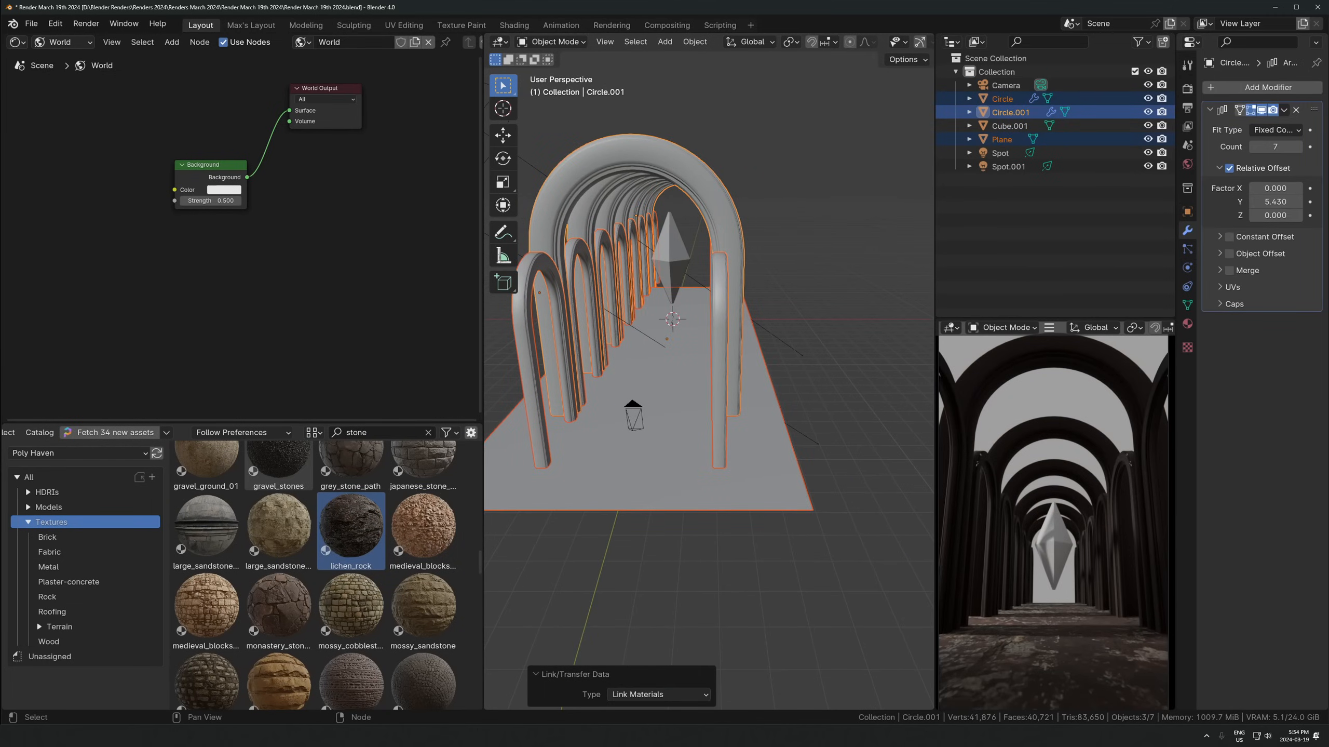
# UV-unwrap the large crossing arch and apply a Cube Projection to the side arch's UVs
pyautogui.click(675, 145)
pyautogui.press('Tab')
pyautogui.press('u')
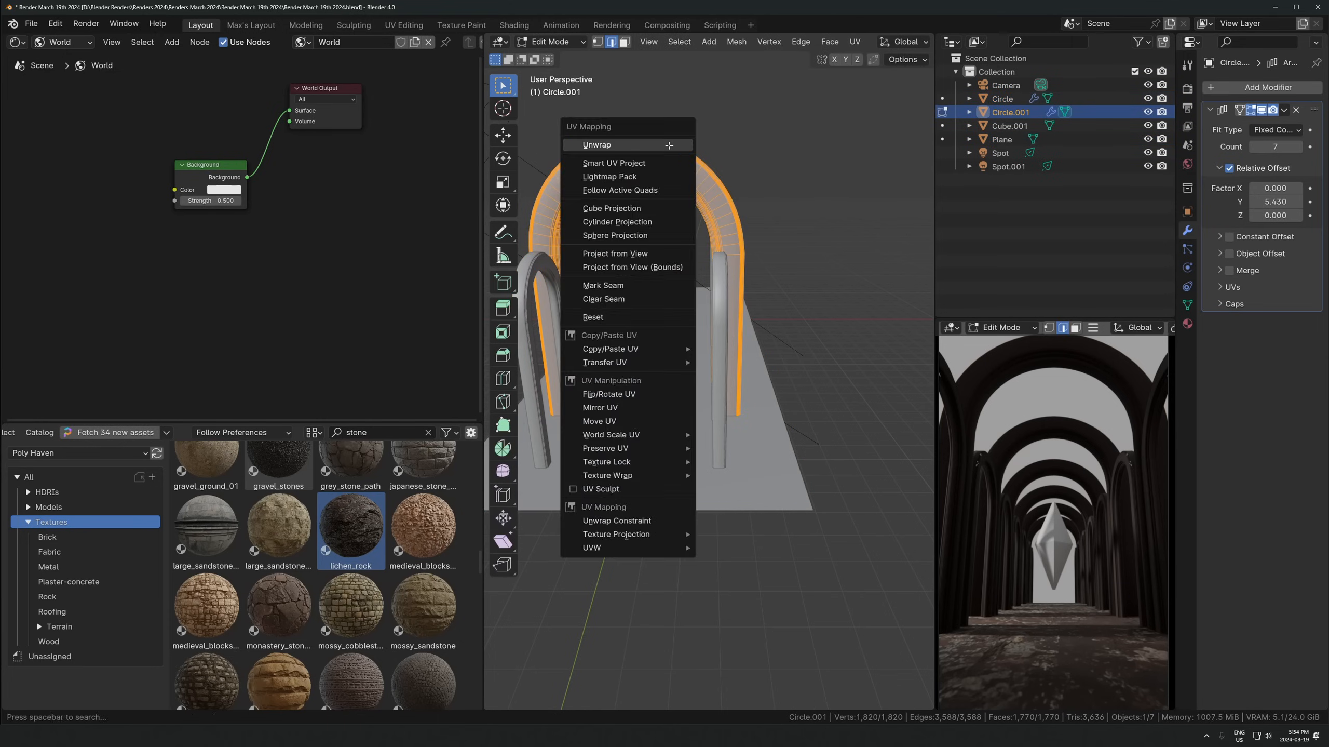
pyautogui.click(669, 146)
pyautogui.press('Tab')
pyautogui.click(522, 331)
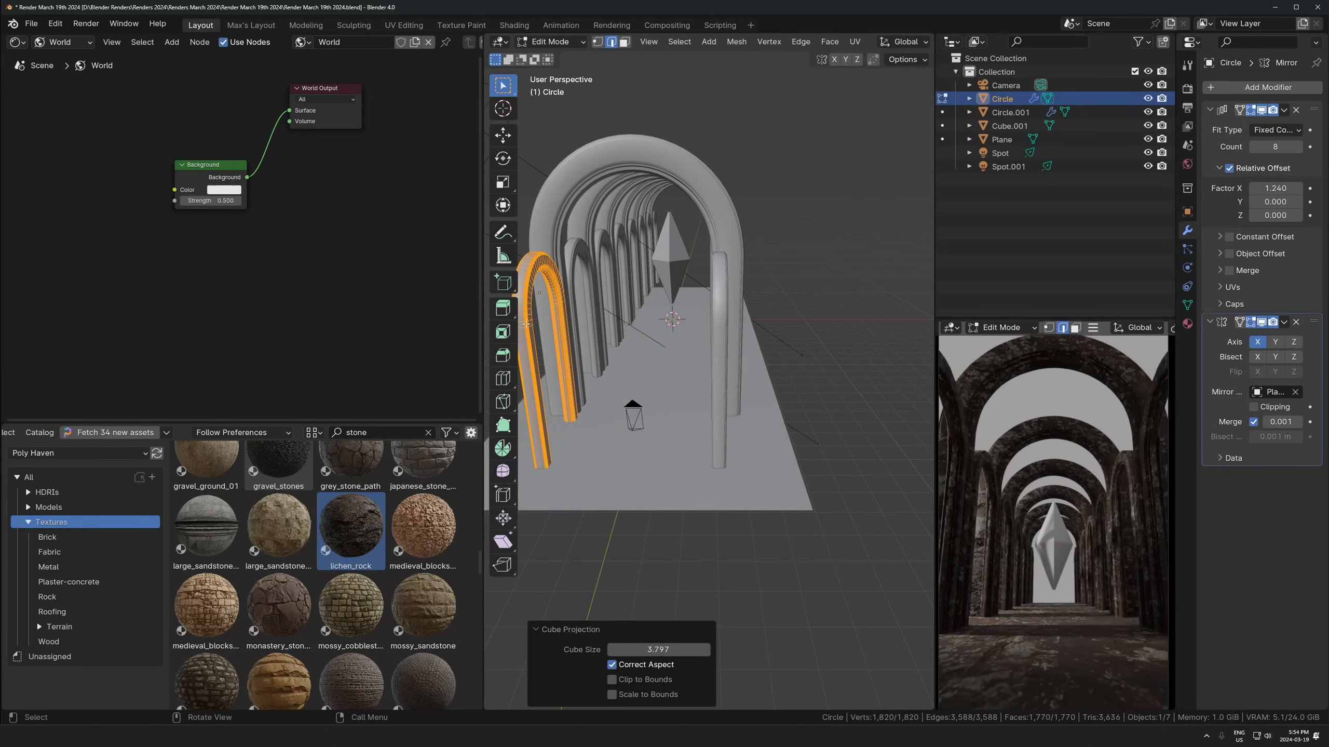
# Switch the shader editor from World to Object and bring the side arches' lichen_rock texture nodes into view
pyautogui.click(72, 49)
pyautogui.click(71, 76)
pyautogui.moveTo(229, 309); pyautogui.dragTo(429, 368, button='middle')
pyautogui.scroll(-4, 429, 367)
pyautogui.moveTo(290, 375); pyautogui.dragTo(398, 407, button='middle')
pyautogui.scroll(4, 32, 434)
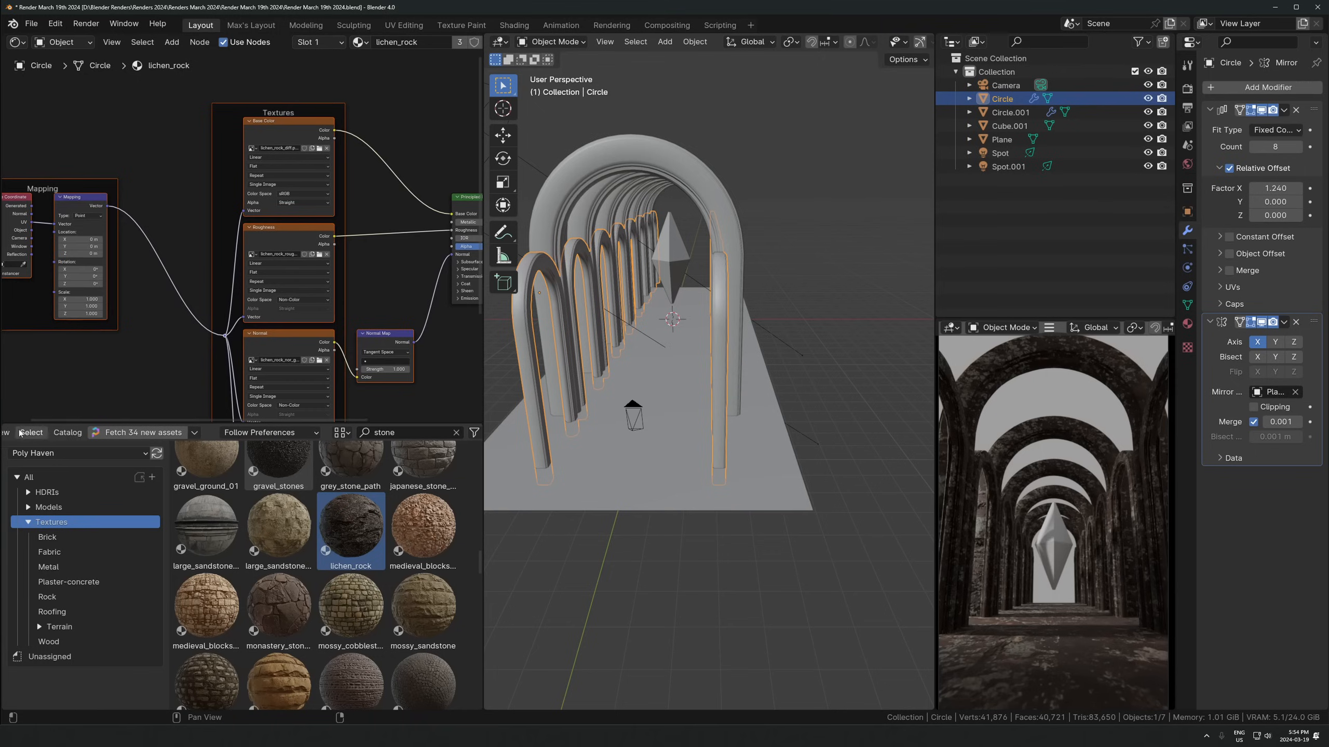
# Search the assets for "edge" and switch the asset library to User Library
pyautogui.click(18, 433)
pyautogui.click(454, 514)
pyautogui.write('edge')
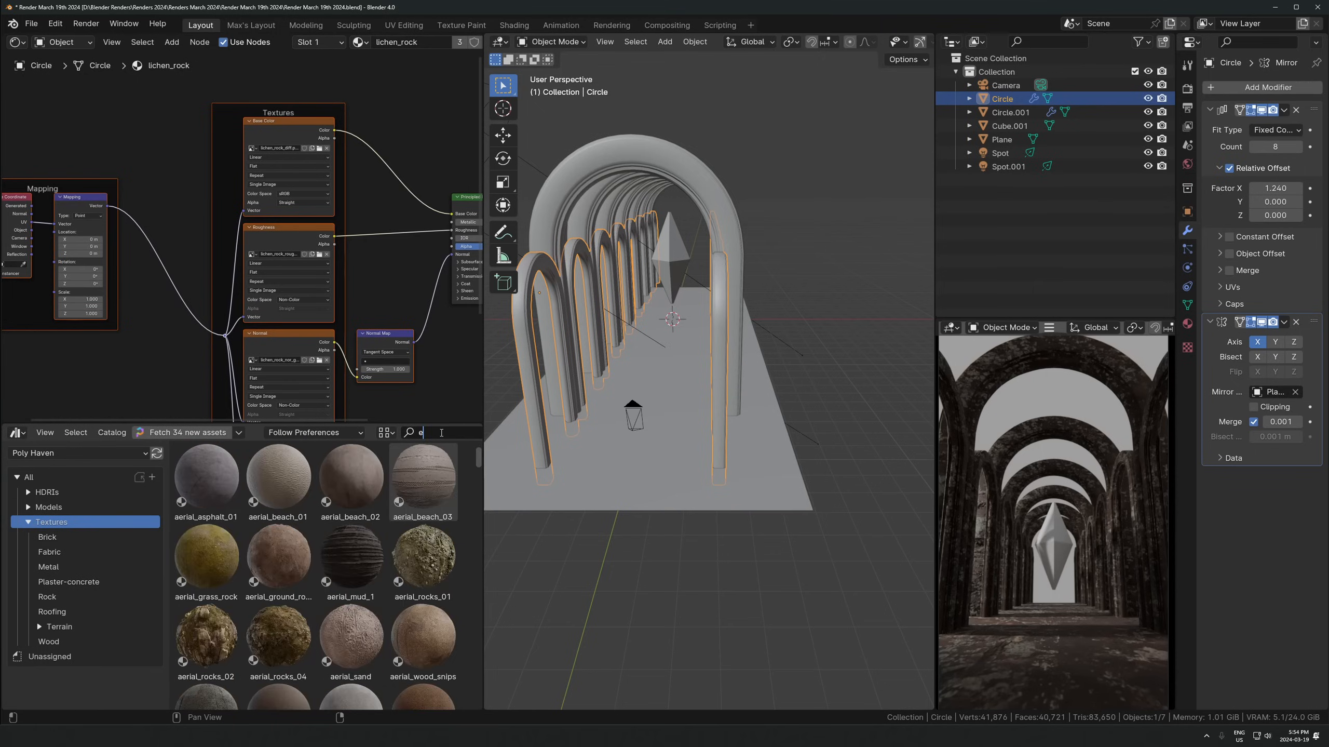
pyautogui.click(76, 453)
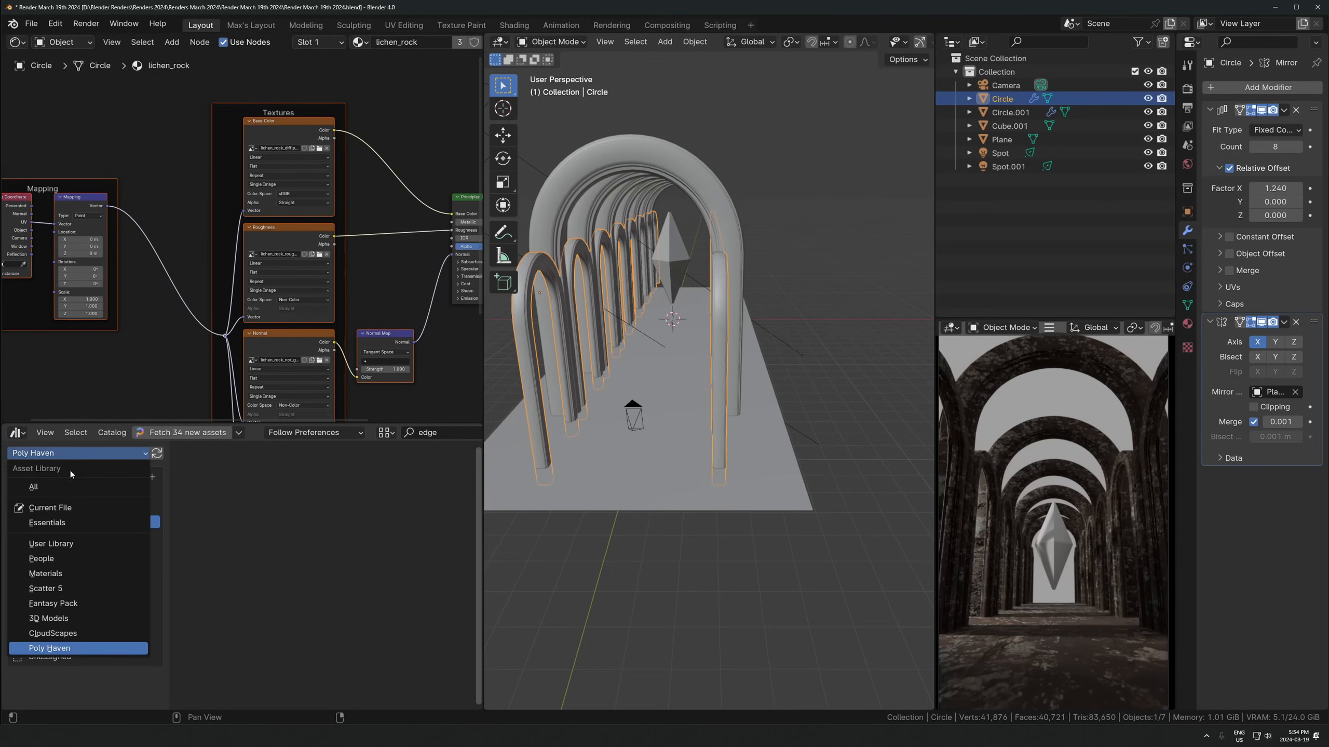
pyautogui.click(70, 489)
pyautogui.click(57, 453)
pyautogui.click(51, 544)
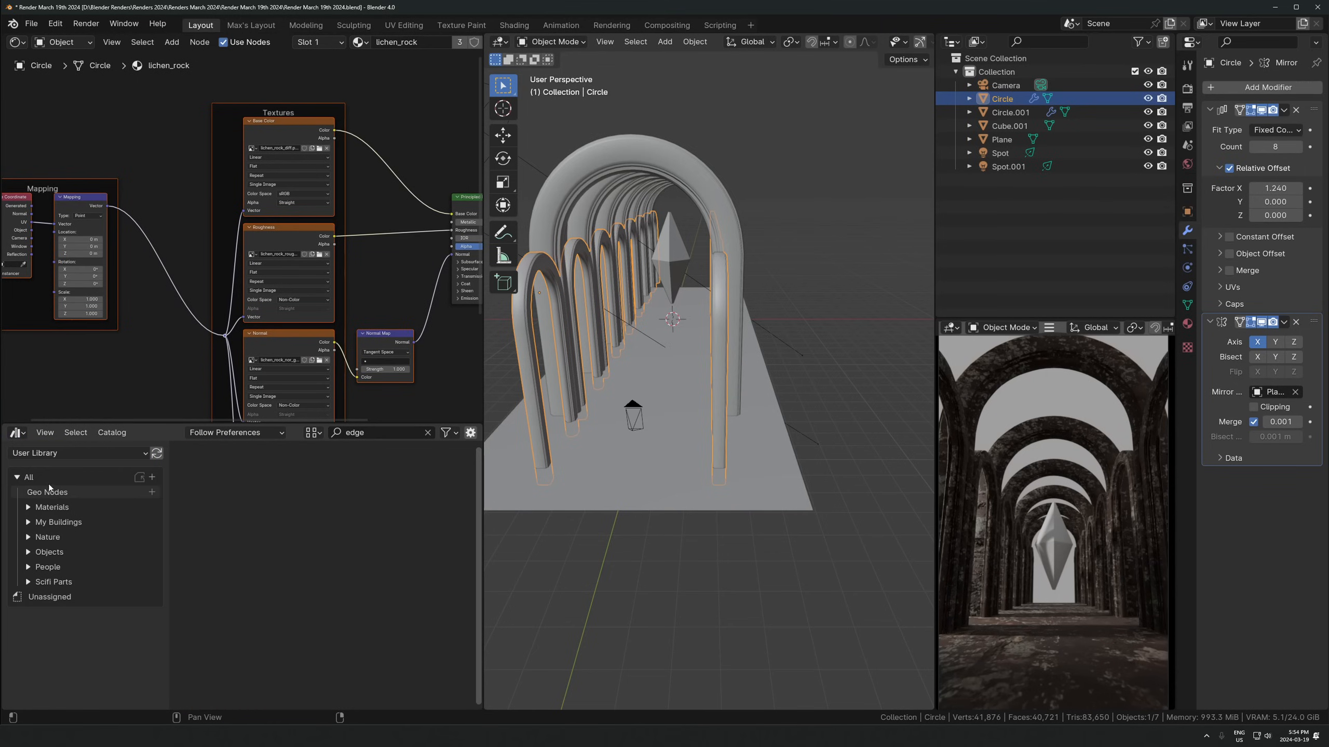
# Look through the Objects and Fantasy Assets catalogs of the User Library, searching for "edge"
pyautogui.click(37, 553)
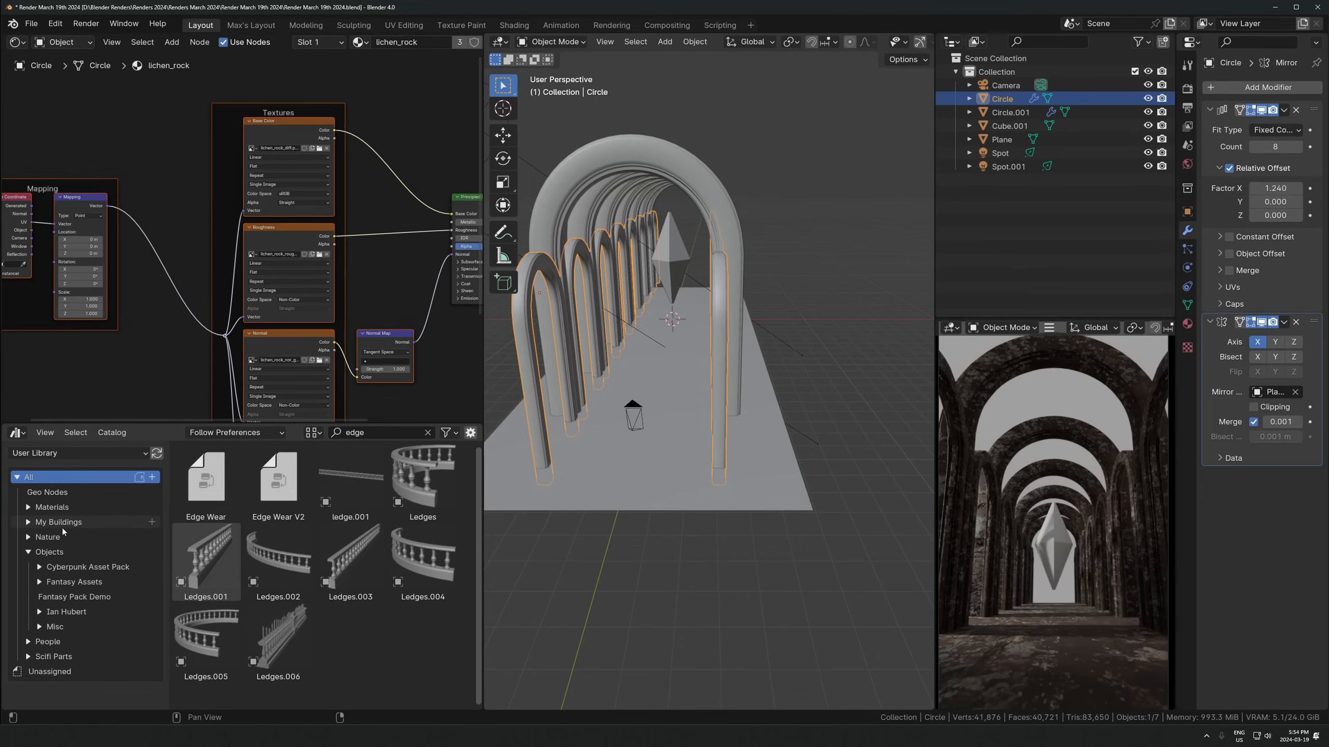
pyautogui.click(70, 552)
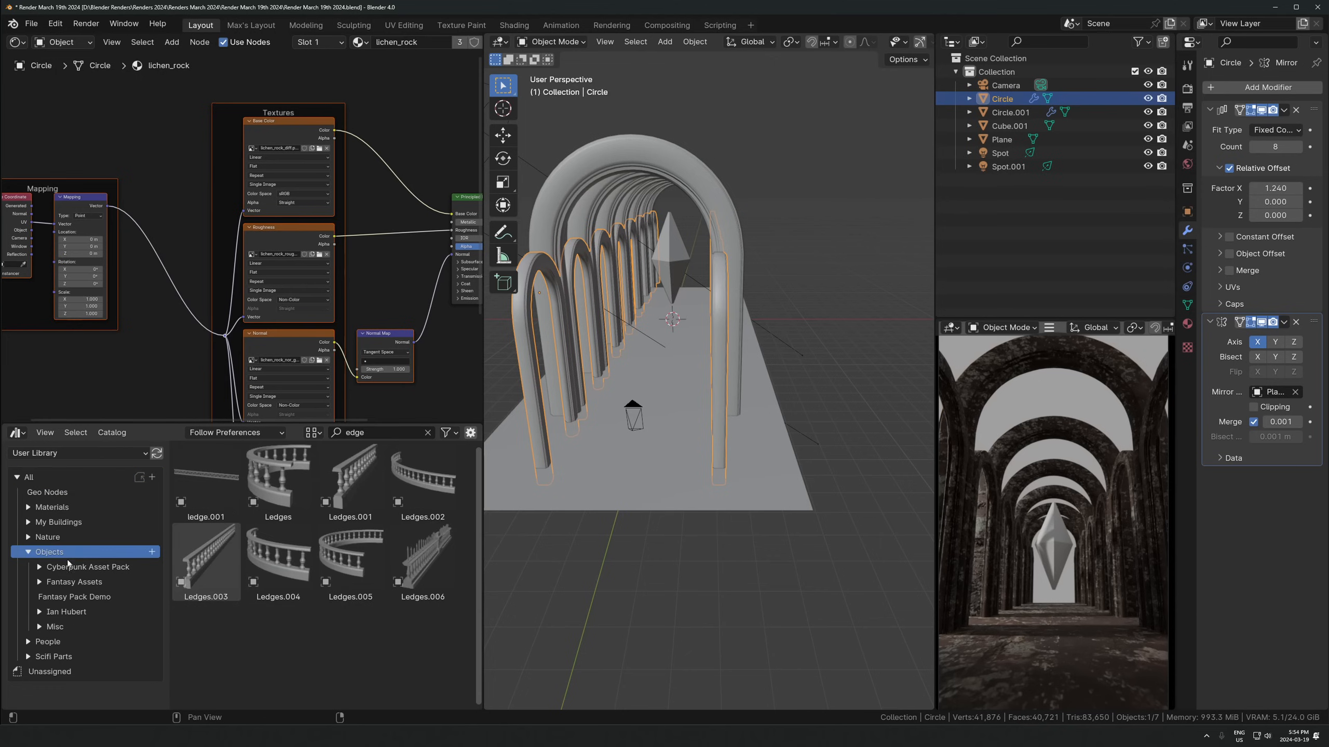
pyautogui.click(67, 580)
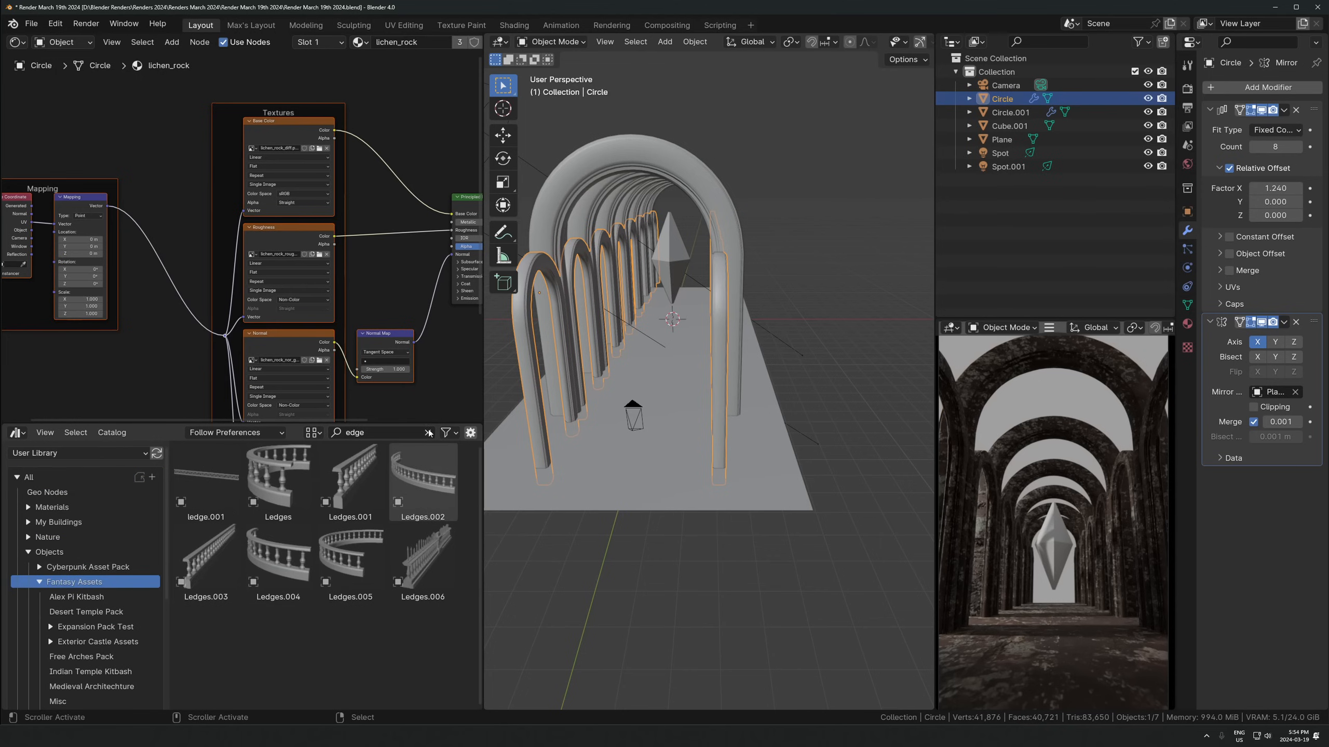
pyautogui.scroll(-4, 75, 599)
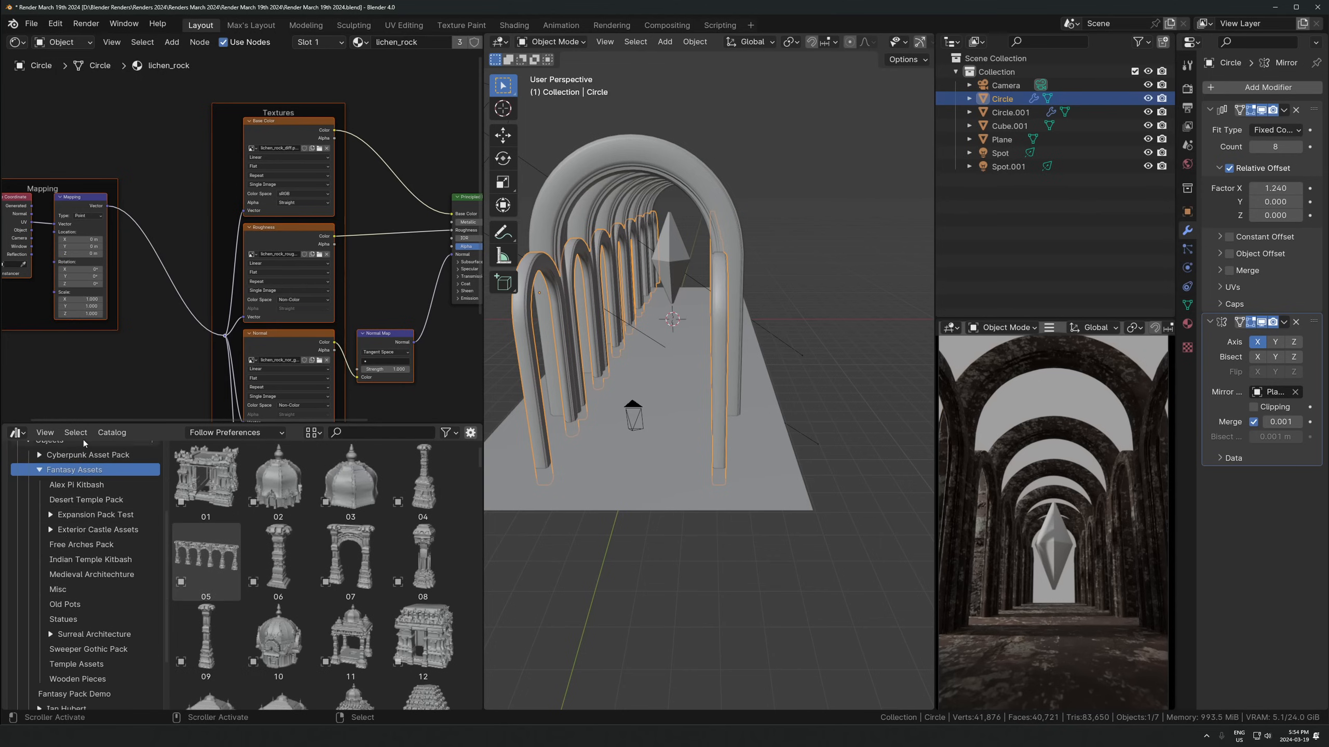
pyautogui.click(372, 432)
pyautogui.write('edge')
pyautogui.press('Return')
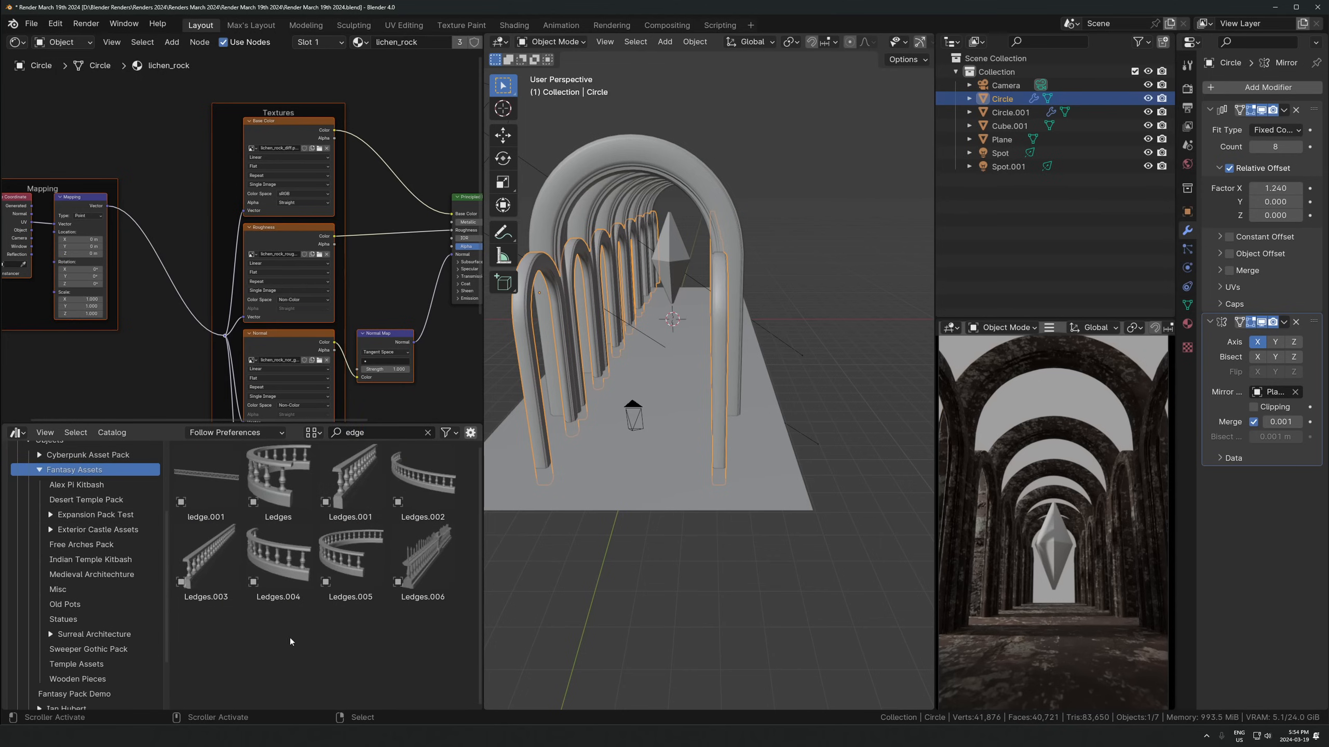
# Show all catalogs and insert the Edge Wear V2 node group between the base colour texture and the Principled BSDF
pyautogui.scroll(4, 66, 476)
pyautogui.click(67, 476)
pyautogui.moveTo(278, 478); pyautogui.dragTo(375, 128)
# Delete the nodes below the Normal texture in the lichen_rock material
pyautogui.scroll(2, 378, 338)
pyautogui.moveTo(378, 339); pyautogui.dragTo(252, 237, button='middle')
pyautogui.moveTo(409, 362); pyautogui.dragTo(349, 296, button='middle')
pyautogui.moveTo(417, 297); pyautogui.dragTo(63, 401)
pyautogui.press('x')
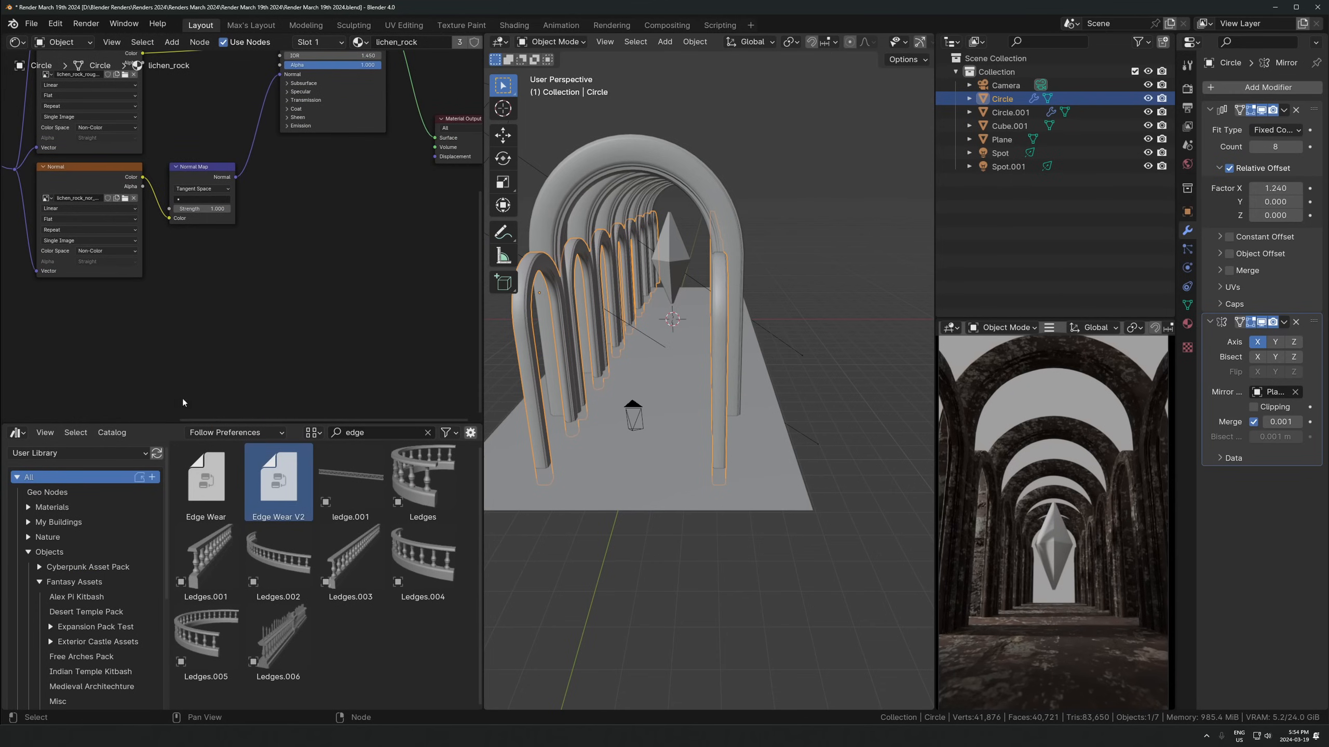
# Set the Edge Wear V2 node's Amount to 3 and Thickness to 1, and shift the node slightly
pyautogui.moveTo(291, 231); pyautogui.dragTo(278, 419, button='middle')
pyautogui.scroll(5, 1051, 465)
pyautogui.keyDown('shift'); pyautogui.moveTo(1040, 450); pyautogui.dragTo(1083, 570, button='middle'); pyautogui.keyUp('shift')
pyautogui.scroll(3, 1083, 570)
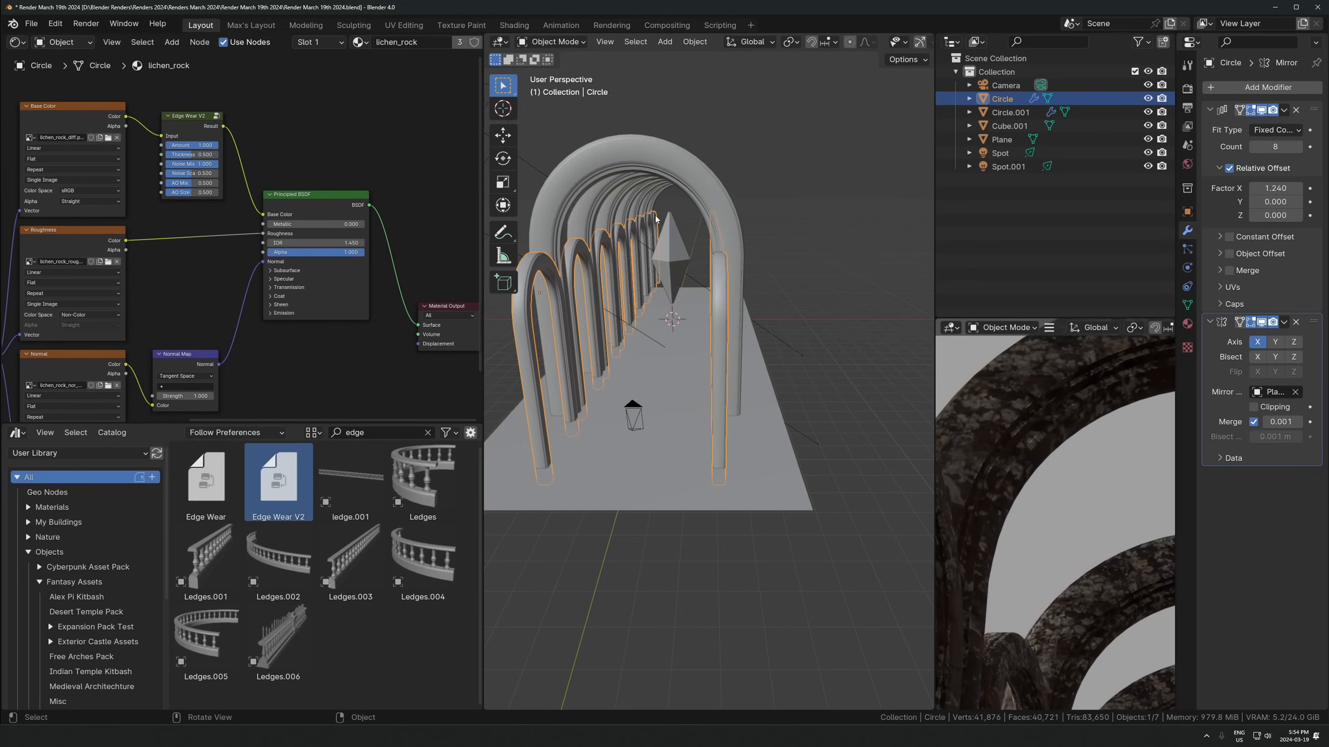
pyautogui.moveTo(664, 308); pyautogui.dragTo(717, 339, button='middle')
pyautogui.scroll(2, 252, 280)
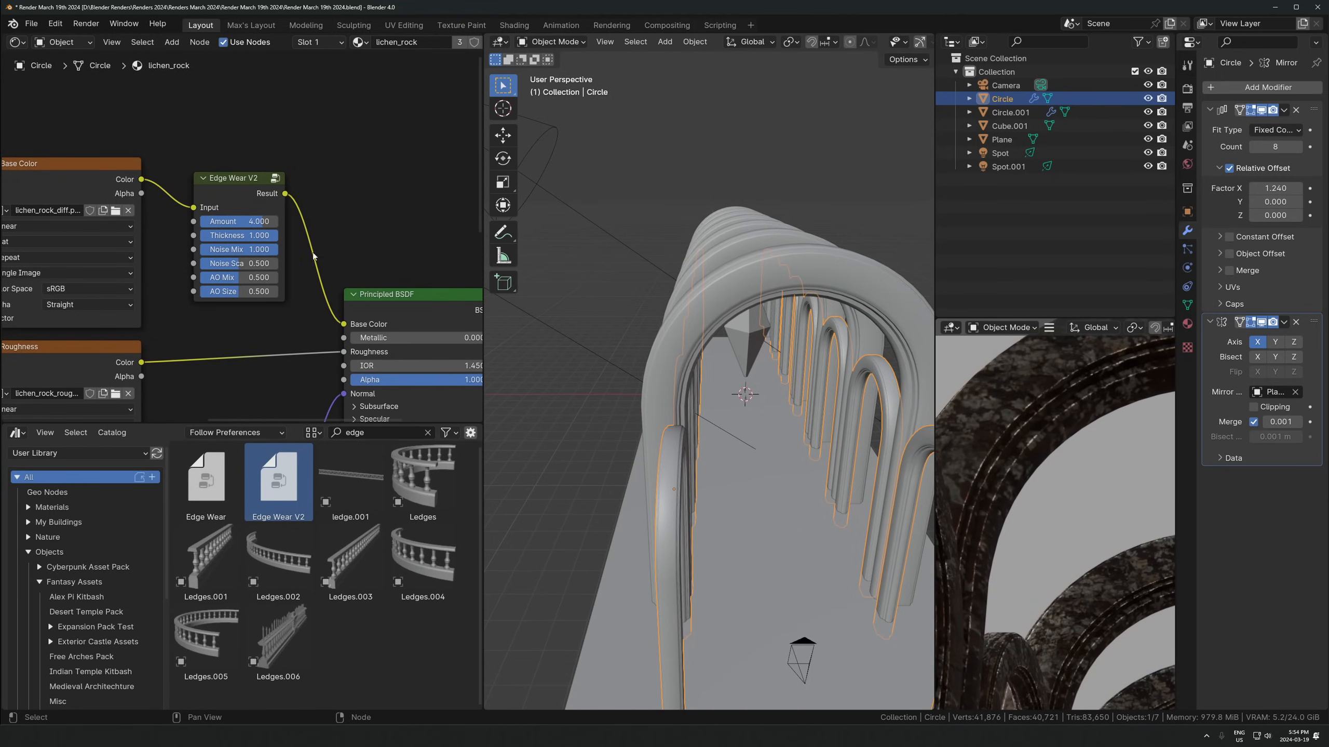
pyautogui.moveTo(256, 178); pyautogui.dragTo(274, 189)
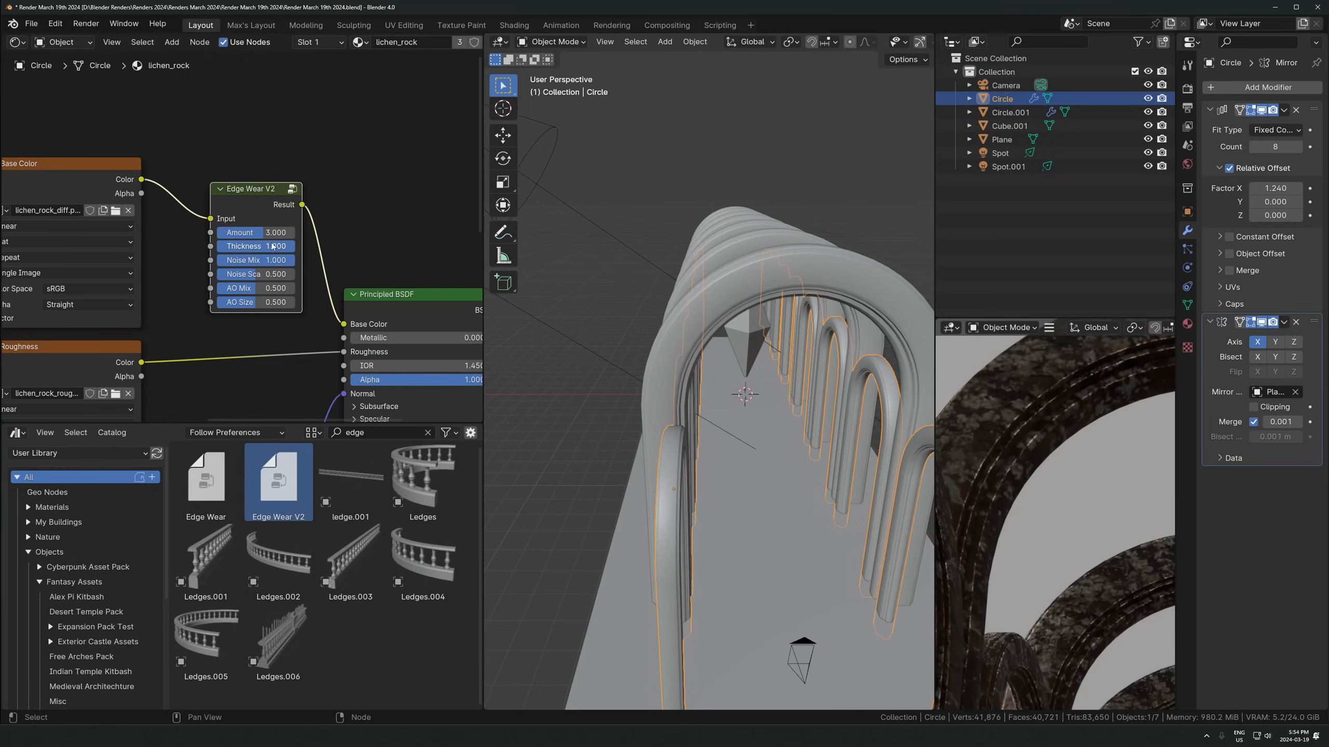
# Add a cube at the 3D cursor, raise it 1 m and narrow it horizontally to about 0.485 scale
pyautogui.moveTo(685, 434); pyautogui.dragTo(619, 385, button='middle')
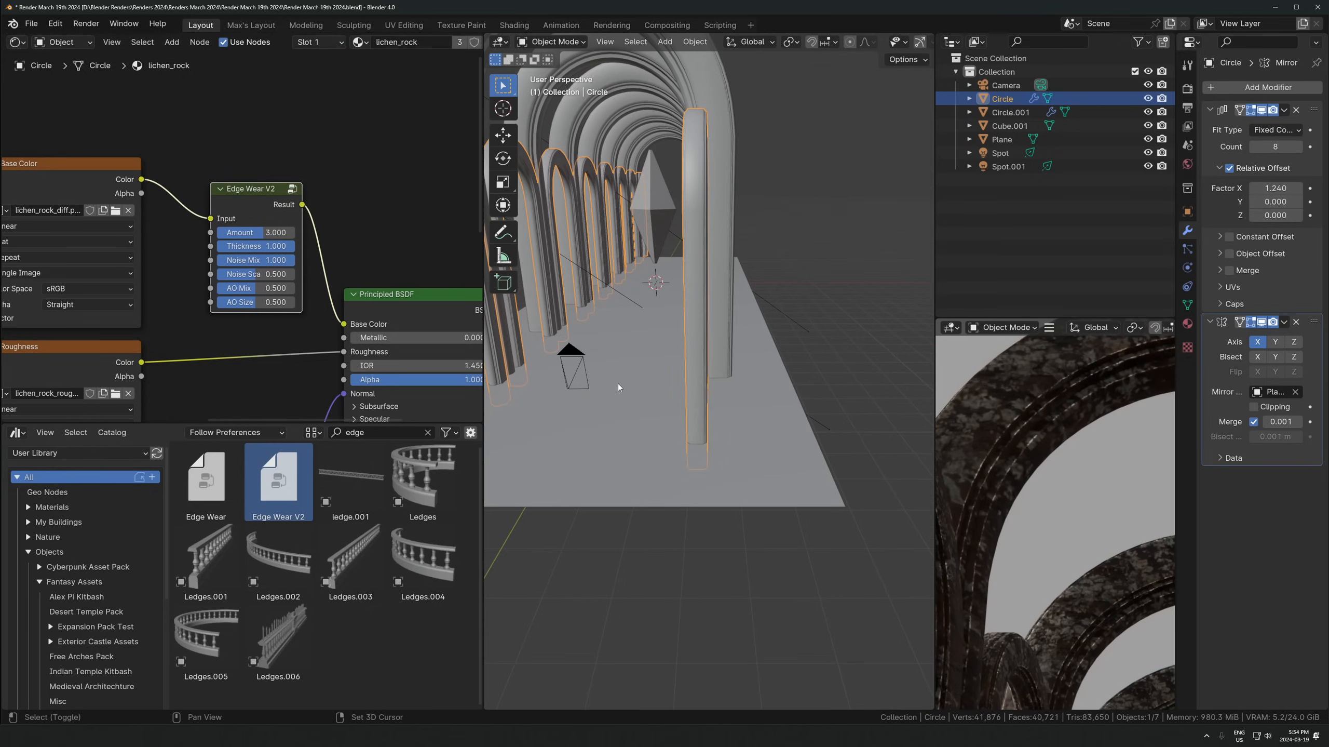
pyautogui.hotkey('shift', 'a')
pyautogui.moveTo(549, 219)
pyautogui.click(674, 233)
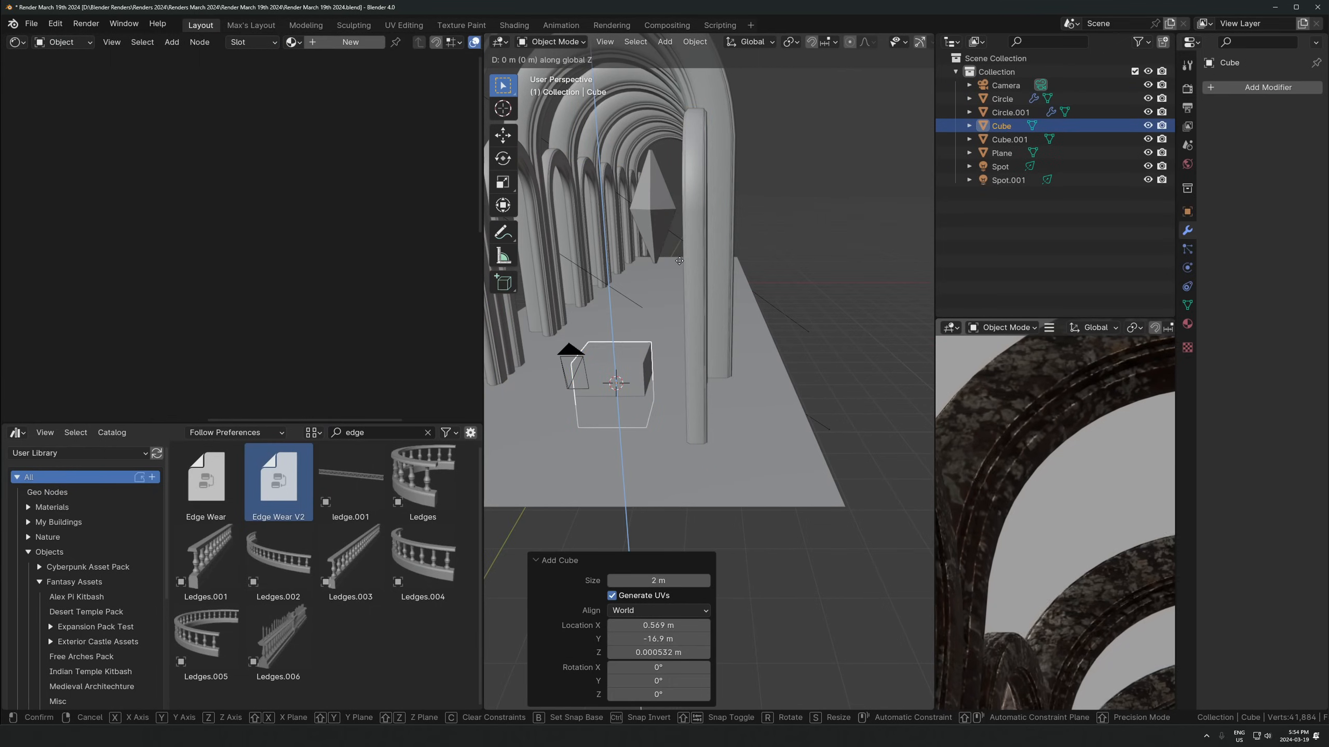
pyautogui.press('g')
pyautogui.press('z')
pyautogui.press('1')
pyautogui.press('Return')
pyautogui.press('s')
pyautogui.hotkey('shift', 'z')
pyautogui.click(693, 310)
# Move the narrow cube horizontally for a check in the camera view, then delete it
pyautogui.scroll(-5, 1075, 570)
pyautogui.keyDown('shift'); pyautogui.moveTo(1074, 569); pyautogui.dragTo(1029, 351, button='middle'); pyautogui.keyUp('shift')
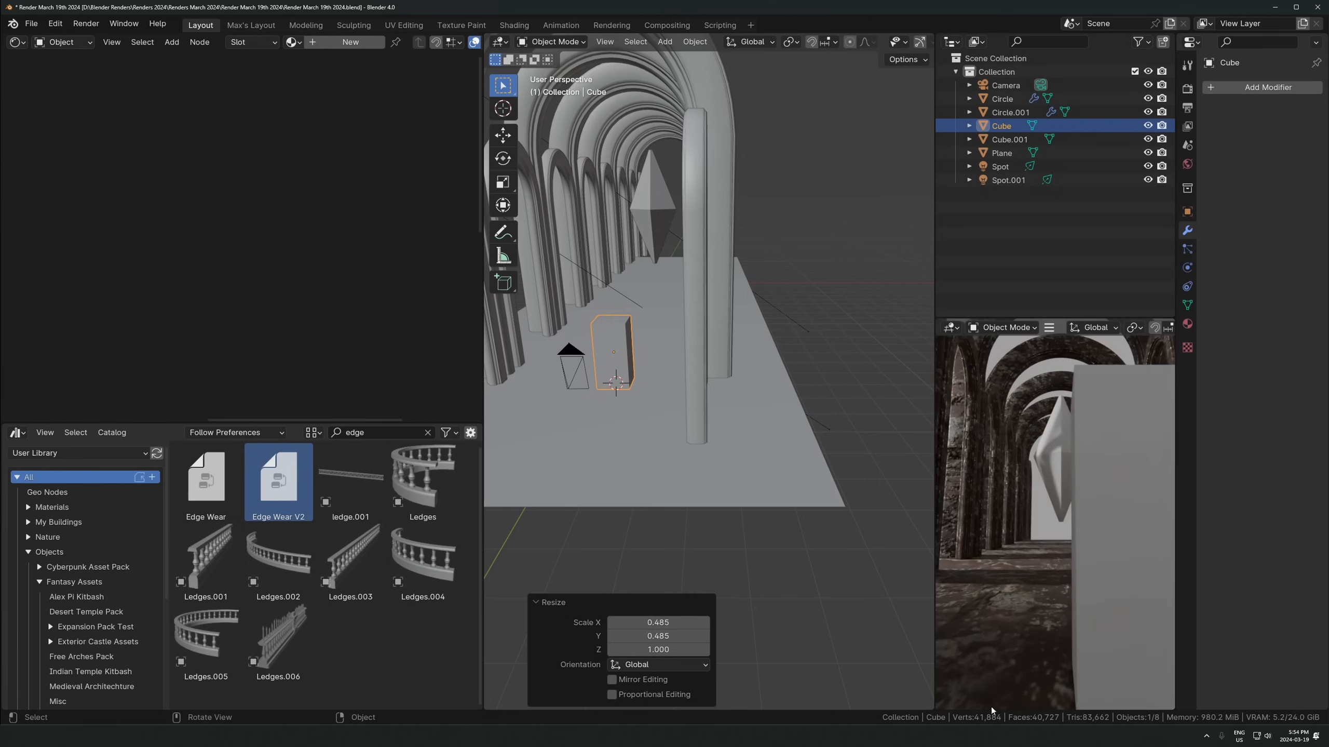
pyautogui.keyDown('shift'); pyautogui.moveTo(1033, 455); pyautogui.dragTo(1013, 601, button='middle'); pyautogui.keyUp('shift')
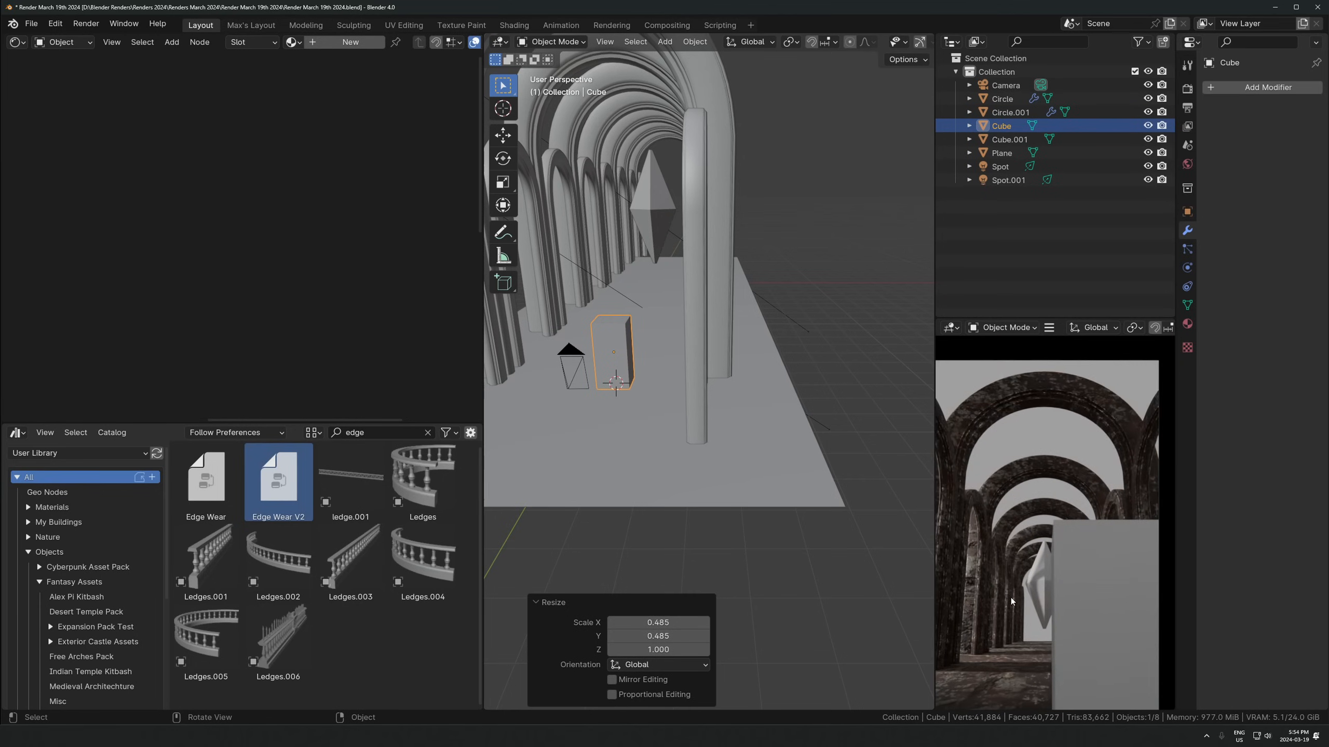
pyautogui.scroll(-3, 1012, 601)
pyautogui.press('g')
pyautogui.hotkey('shift', 'z')
pyautogui.click(1126, 525)
pyautogui.press('Delete')
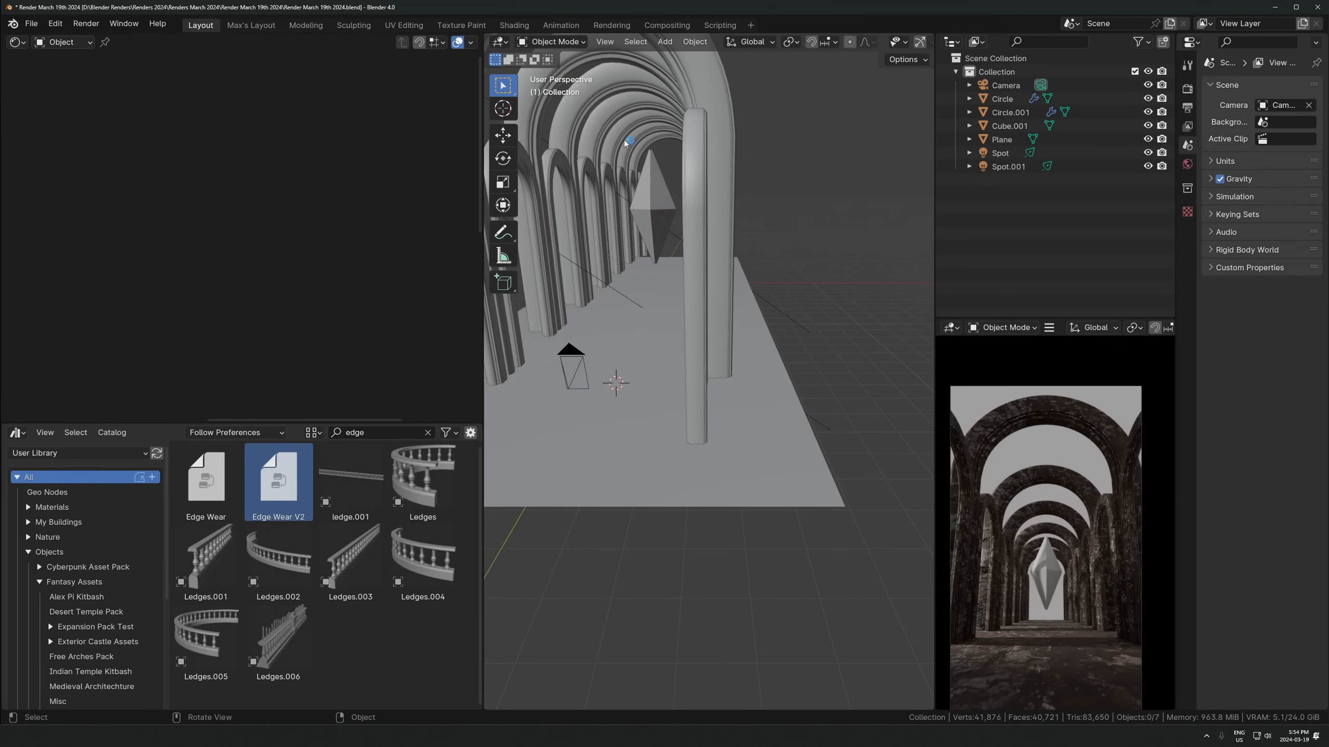
# Link the arches' lichen_rock material to the diamond and unwrap the diamond with Cube Projection
pyautogui.click(660, 204)
pyautogui.keyDown('shift'); pyautogui.click(700, 235); pyautogui.keyUp('shift')
pyautogui.hotkey('ctrl', 'l')
pyautogui.click(699, 235)
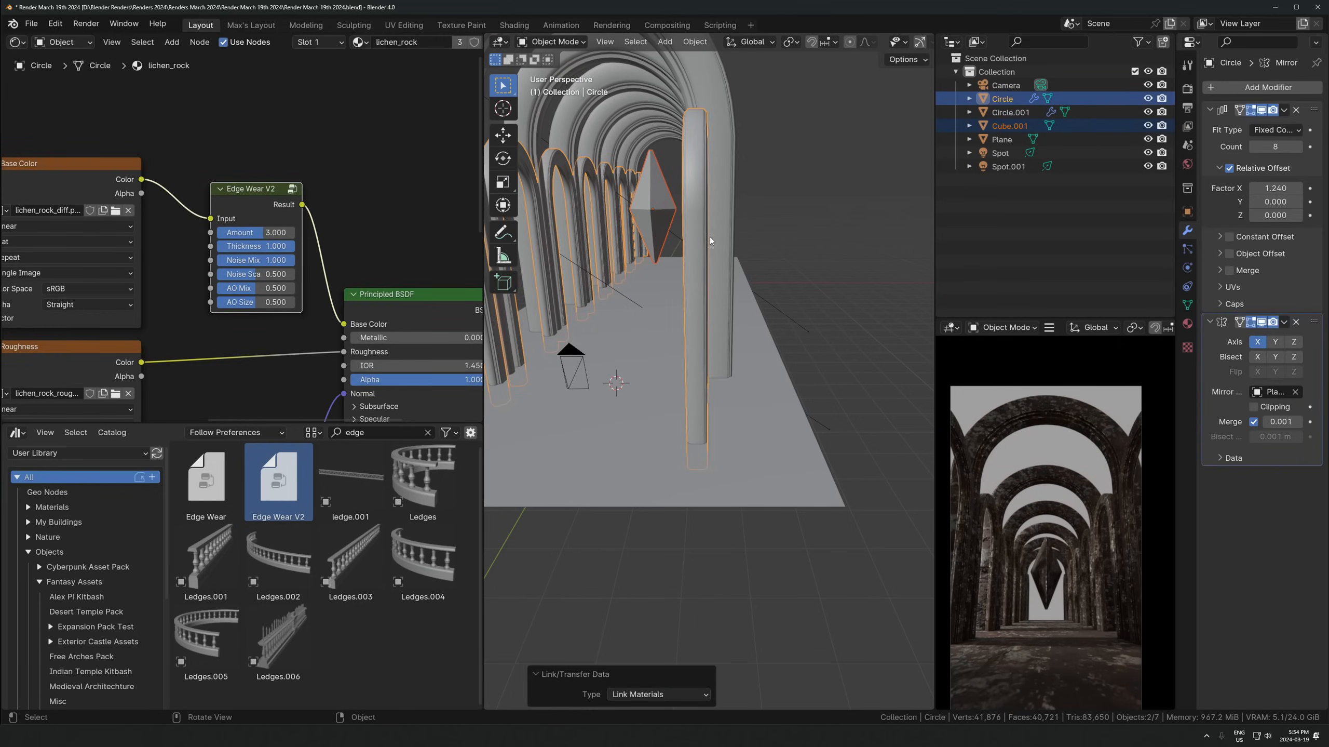
pyautogui.click(664, 210)
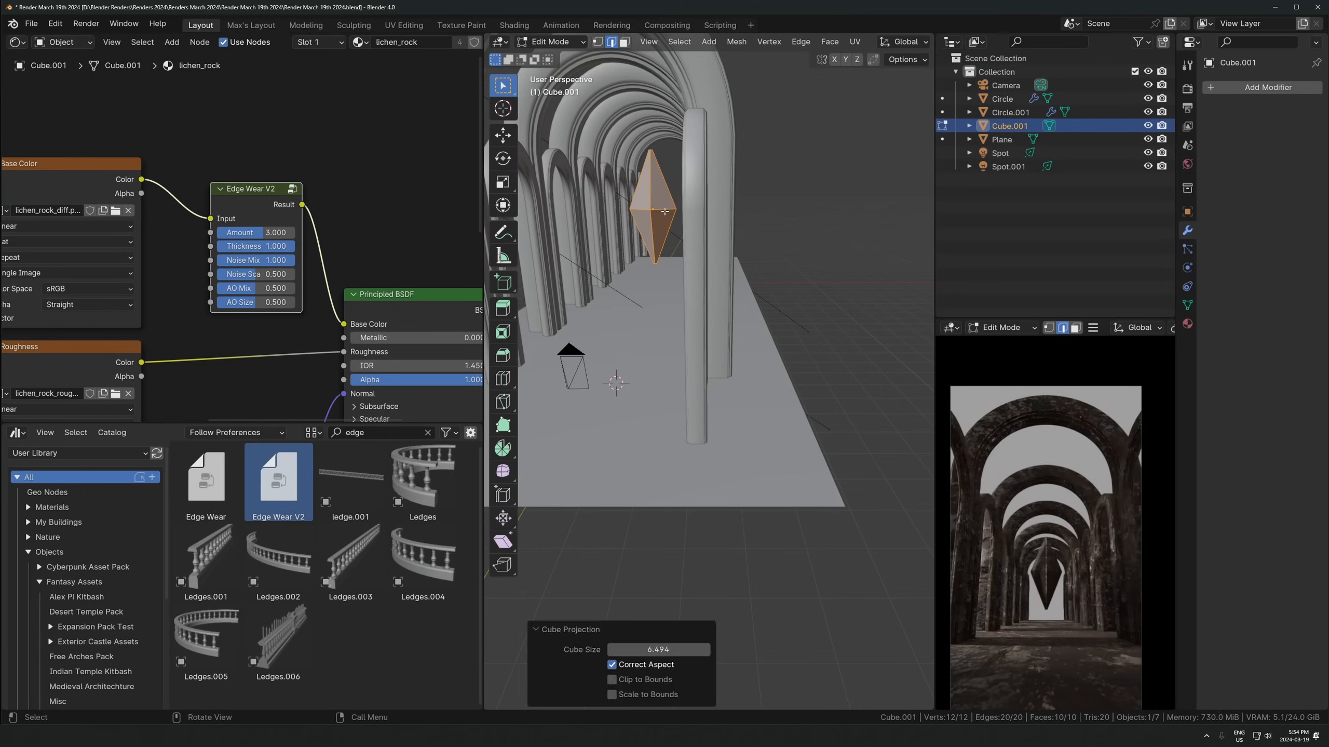
pyautogui.scroll(-1, 672, 214)
pyautogui.scroll(3, 1031, 493)
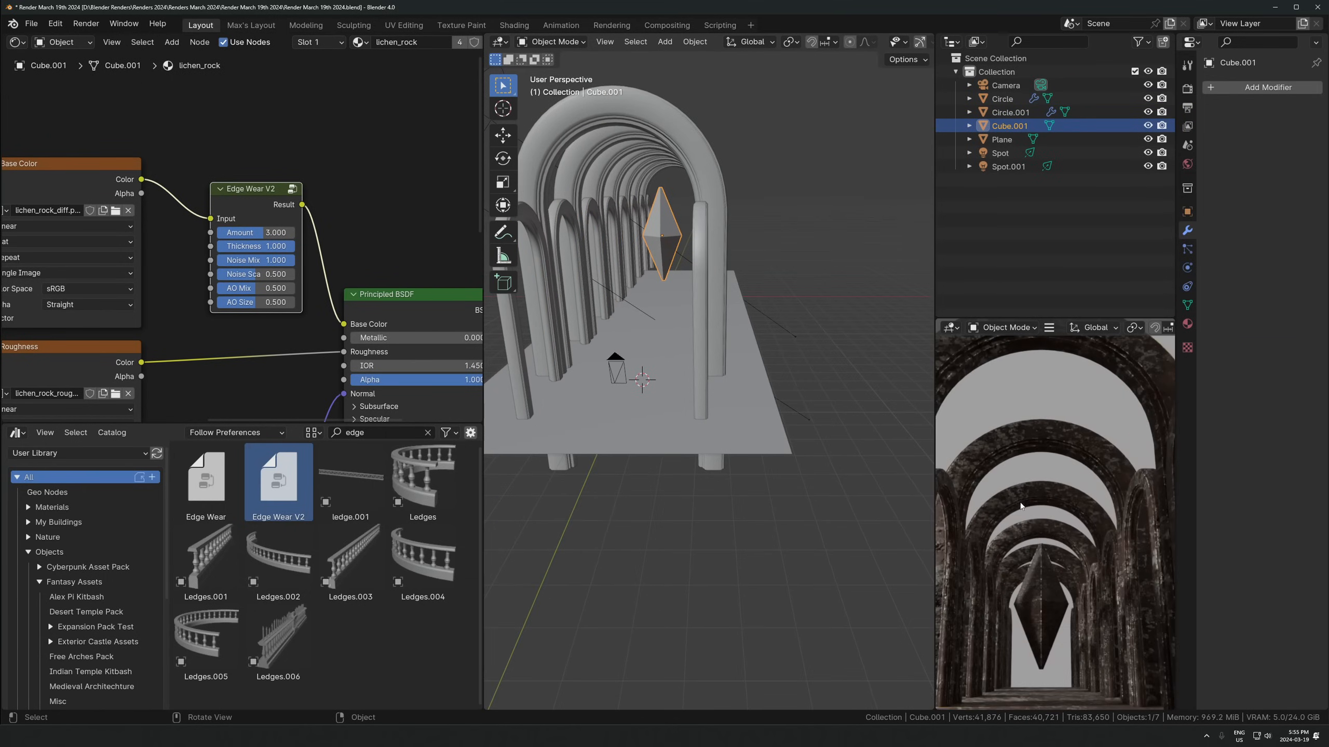
pyautogui.scroll(-2, 1031, 493)
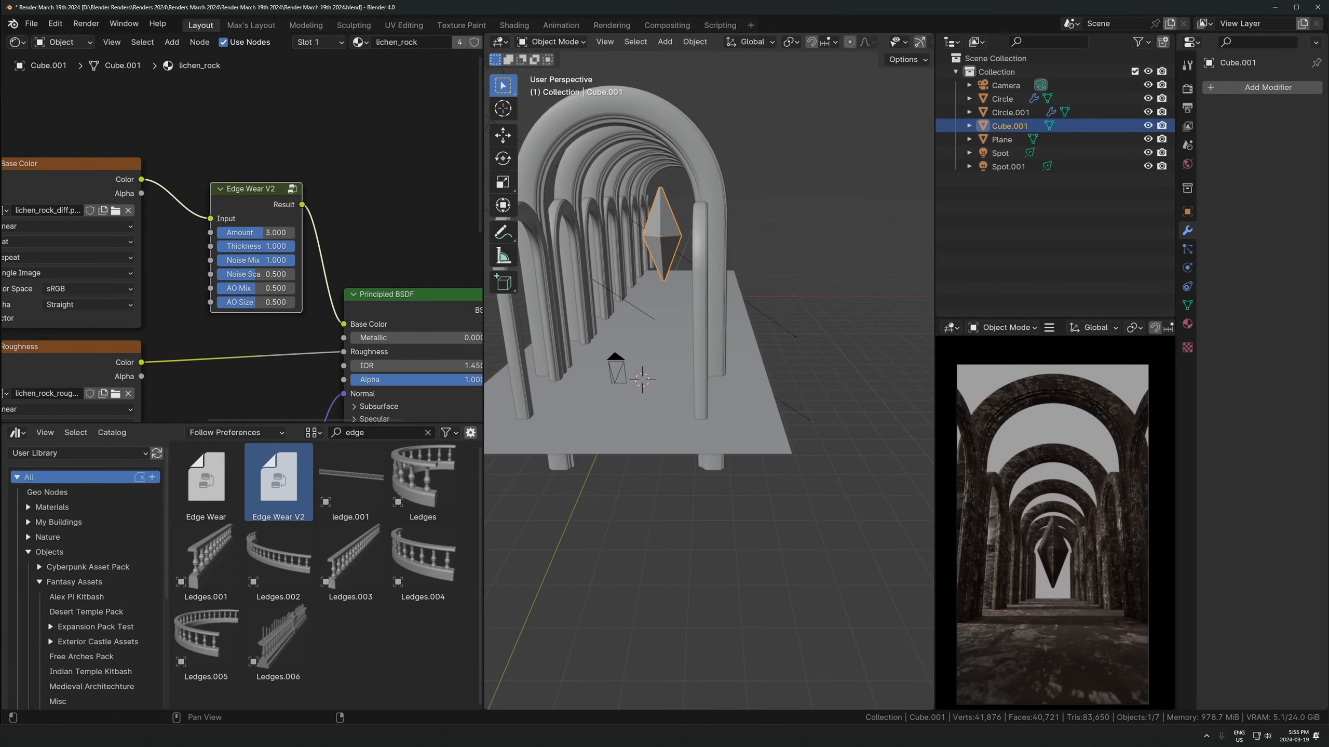
# Replace the asset browser with the UV editor, widen the 3D view and unwrap the floor plane with Cube Projection
pyautogui.hotkey('shift', 'F10')
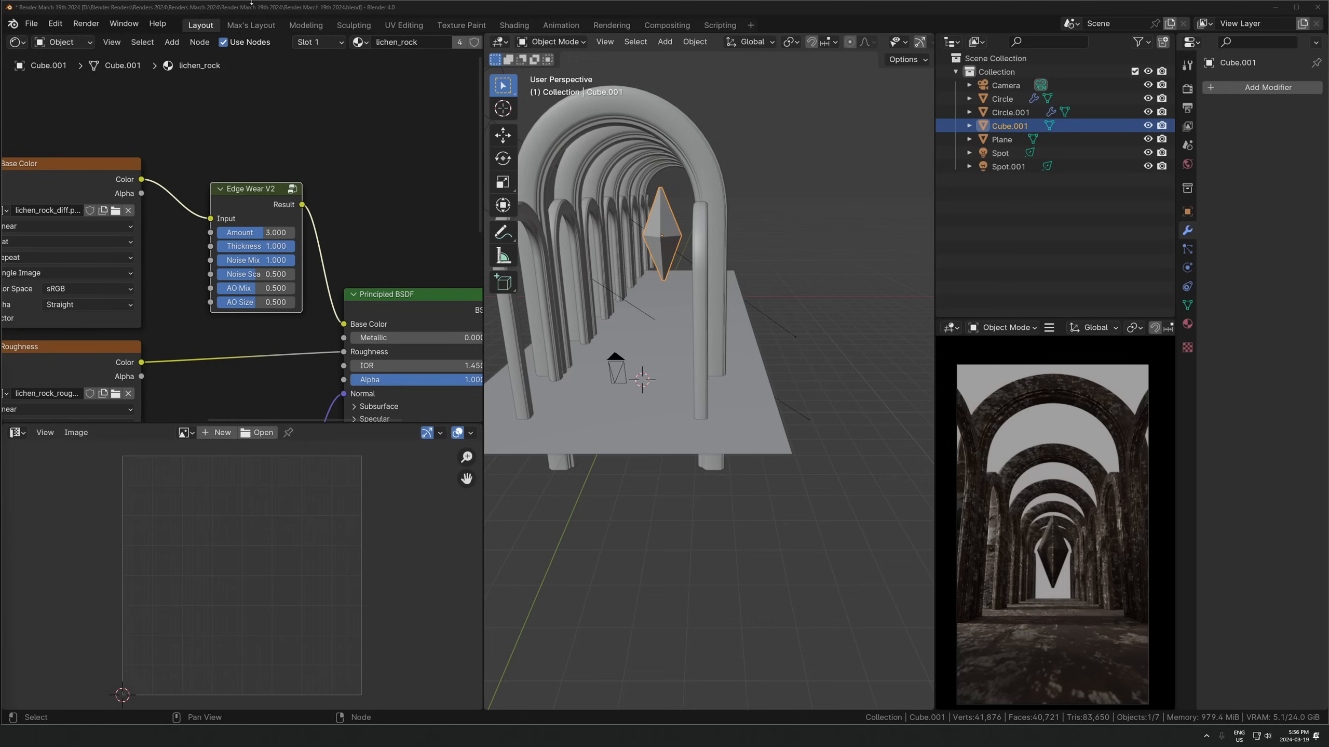
pyautogui.click(643, 324)
pyautogui.moveTo(655, 326); pyautogui.dragTo(722, 403, button='middle')
pyautogui.moveTo(484, 401); pyautogui.dragTo(413, 401)
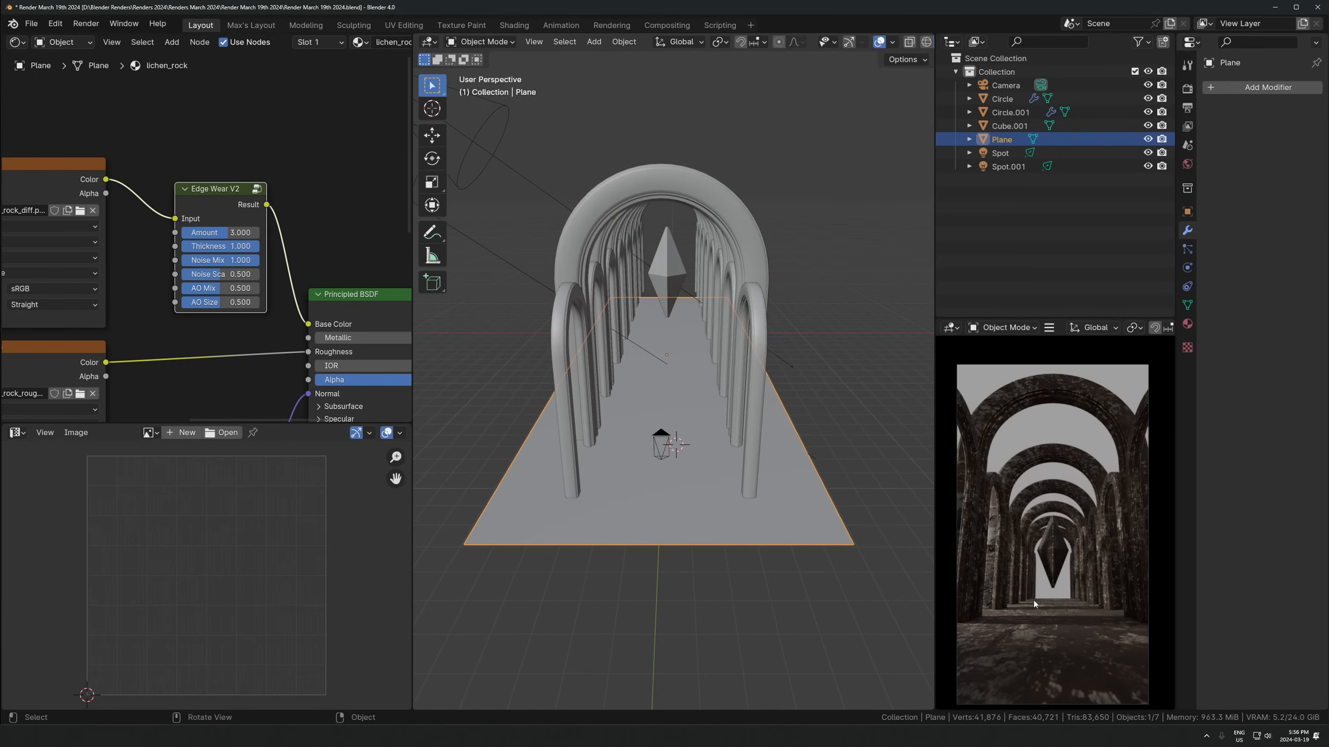
pyautogui.press('Tab')
pyautogui.press('u')
pyautogui.click(671, 358)
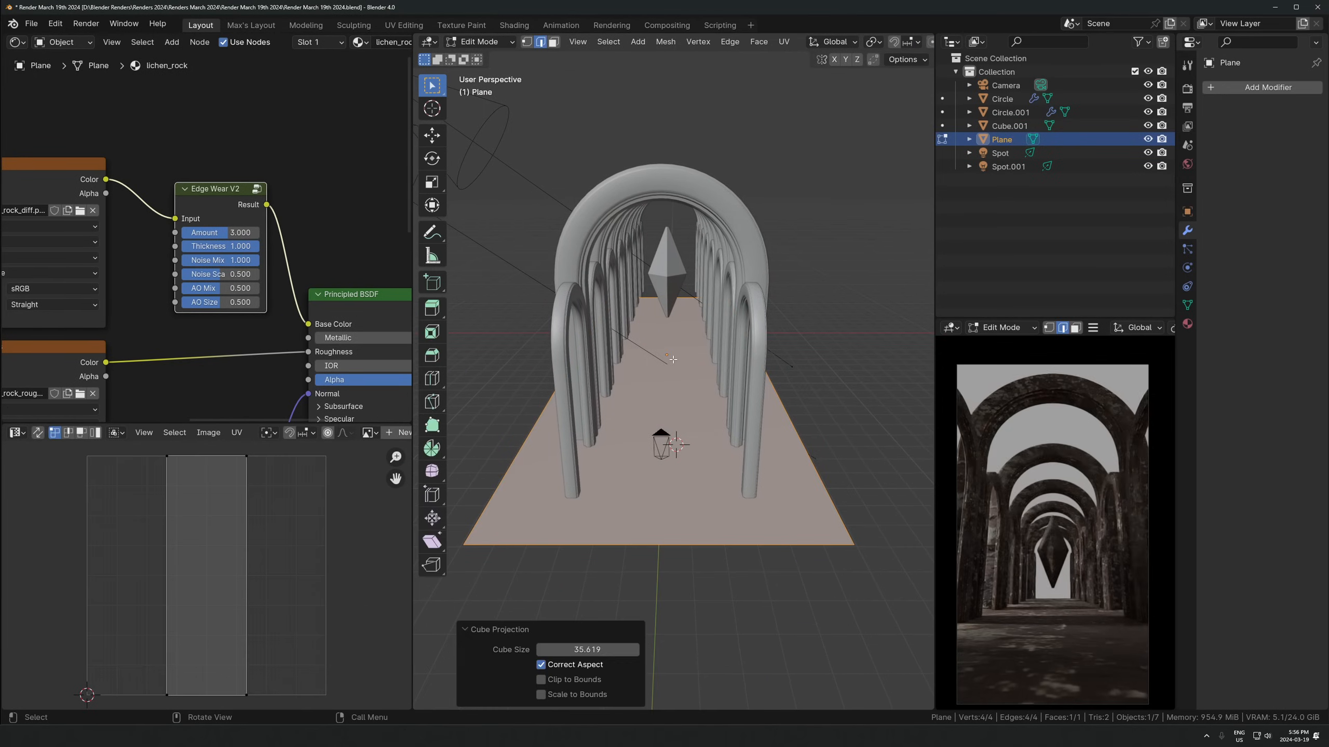
# Scale all of the floor plane's UVs up about 3.4 times and leave Edit Mode
pyautogui.press('a')
pyautogui.press('s')
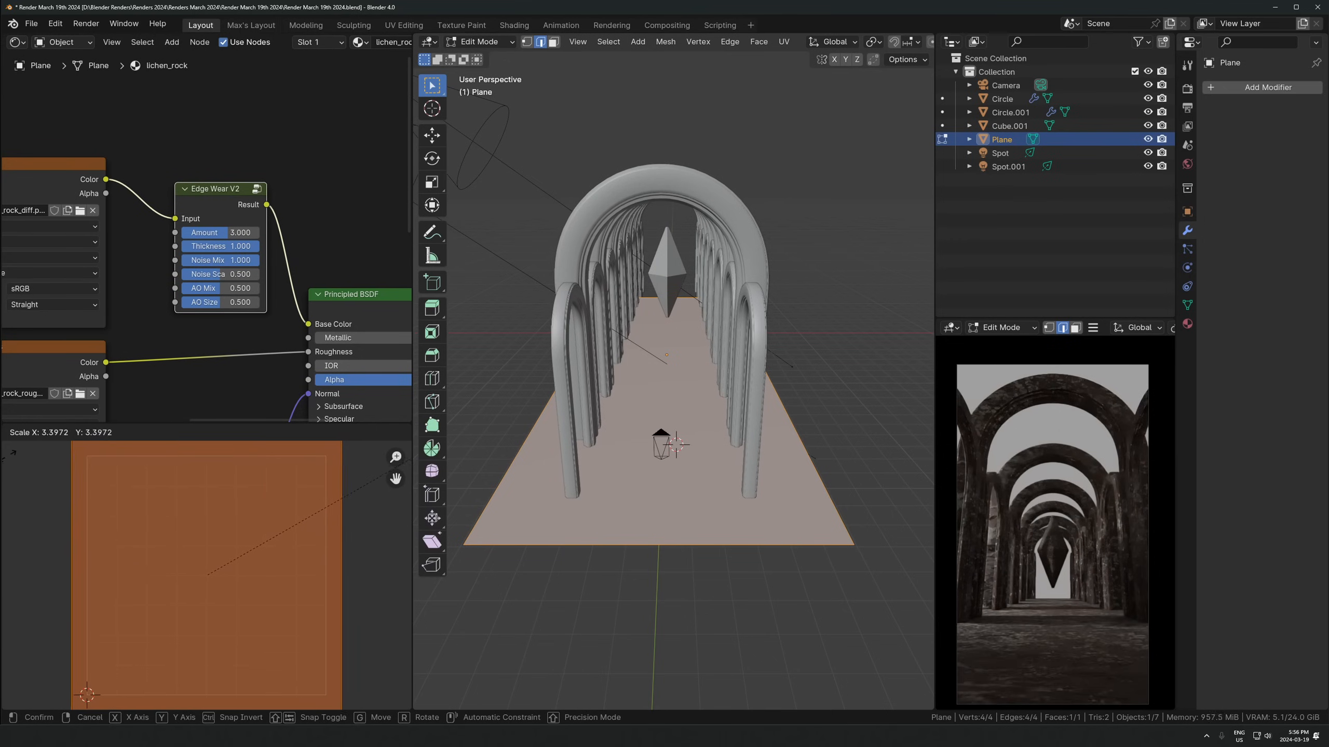
pyautogui.click(406, 473)
pyautogui.press('Tab')
pyautogui.scroll(4, 674, 428)
pyautogui.moveTo(674, 428); pyautogui.dragTo(721, 297, button='middle')
pyautogui.scroll(-6, 723, 378)
pyautogui.hotkey('shift', 'a')
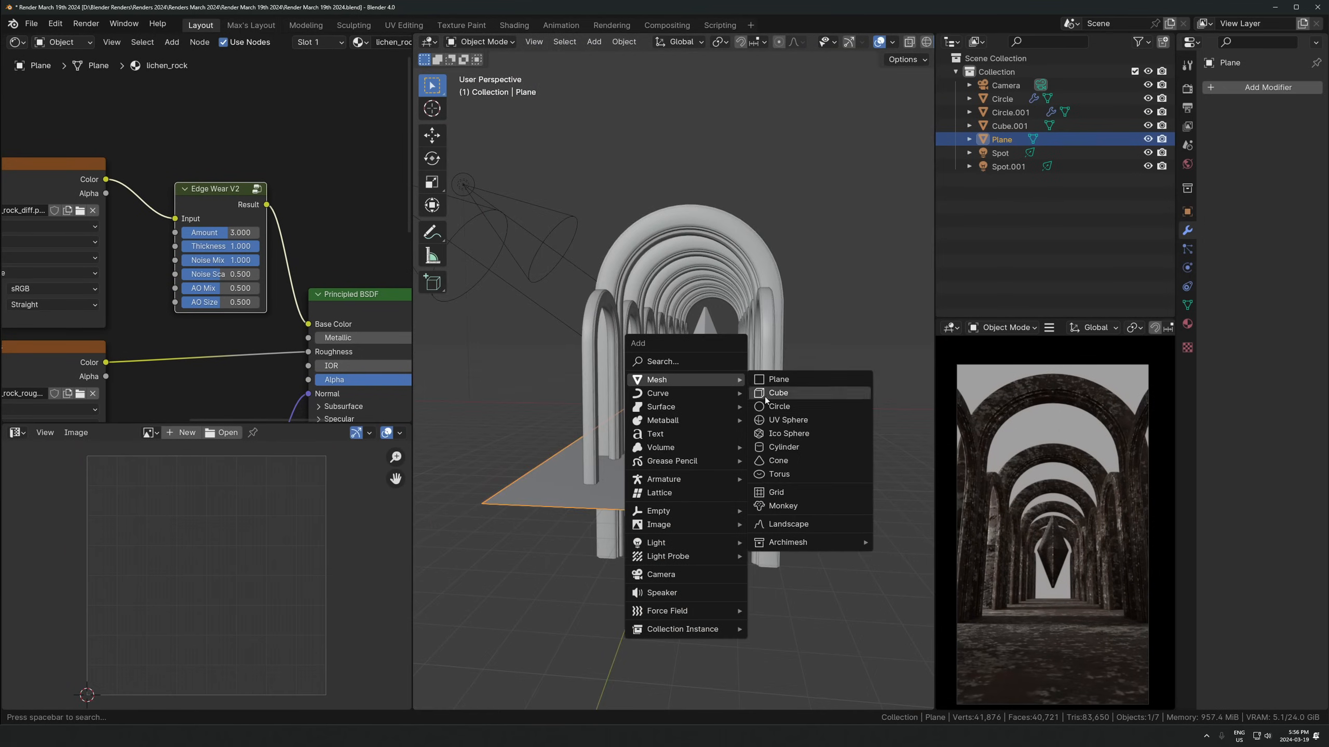
pyautogui.click(769, 401)
pyautogui.hotkey('ctrl', 'z')
pyautogui.hotkey('shift', 'a')
pyautogui.click(788, 412)
pyautogui.hotkey('shift', 'a')
pyautogui.press('Escape')
pyautogui.press('x')
pyautogui.click(757, 419)
# Add a cube at the 3D cursor, scale it up and raise it about 5.7 m along Z
pyautogui.hotkey('shift', 'a')
pyautogui.click(790, 433)
pyautogui.scroll(-6, 739, 436)
pyautogui.press('s')
pyautogui.click(906, 393)
pyautogui.press('g')
pyautogui.press('z')
pyautogui.click(849, 351)
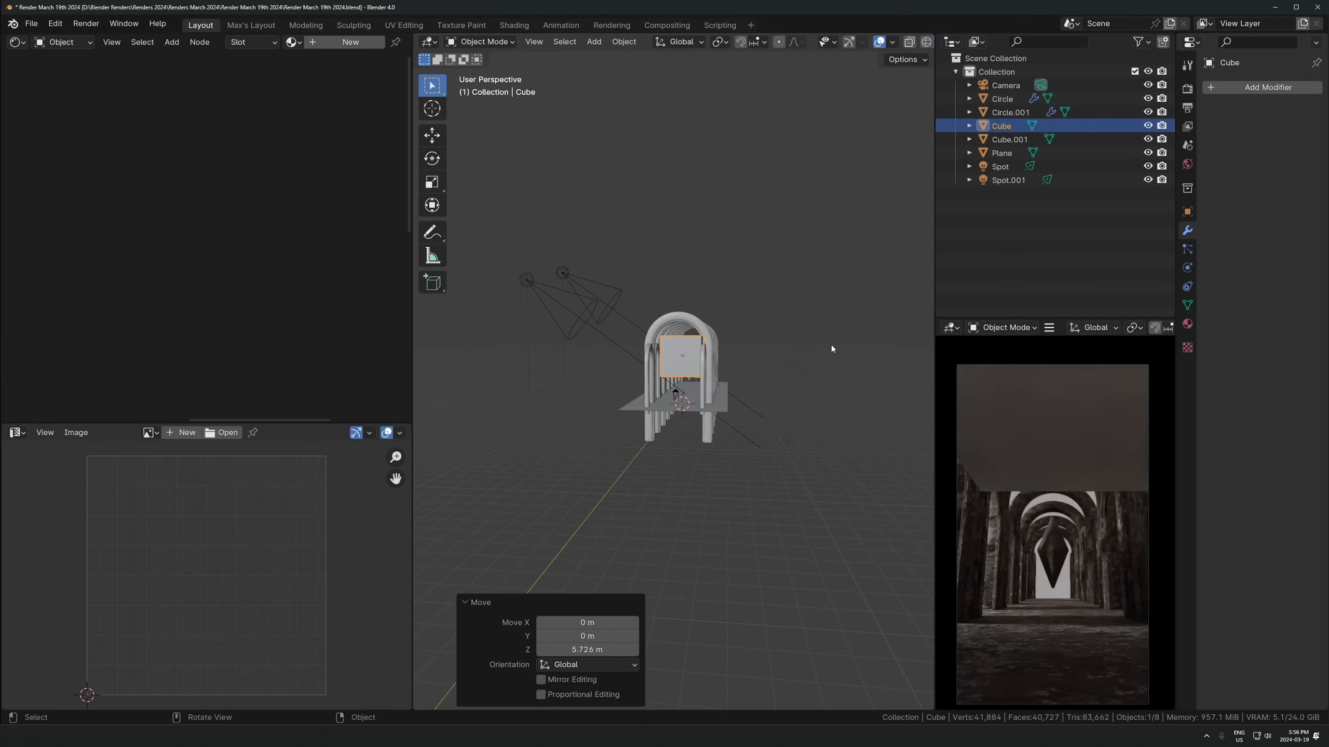
# Enlarge the cube further, adjust its height and slide it along Y towards the far end of the corridor
pyautogui.press('s')
pyautogui.click(908, 320)
pyautogui.moveTo(909, 320); pyautogui.dragTo(779, 392, button='middle')
pyautogui.press('g')
pyautogui.press('z')
pyautogui.click(769, 417)
pyautogui.press('g')
pyautogui.press('y')
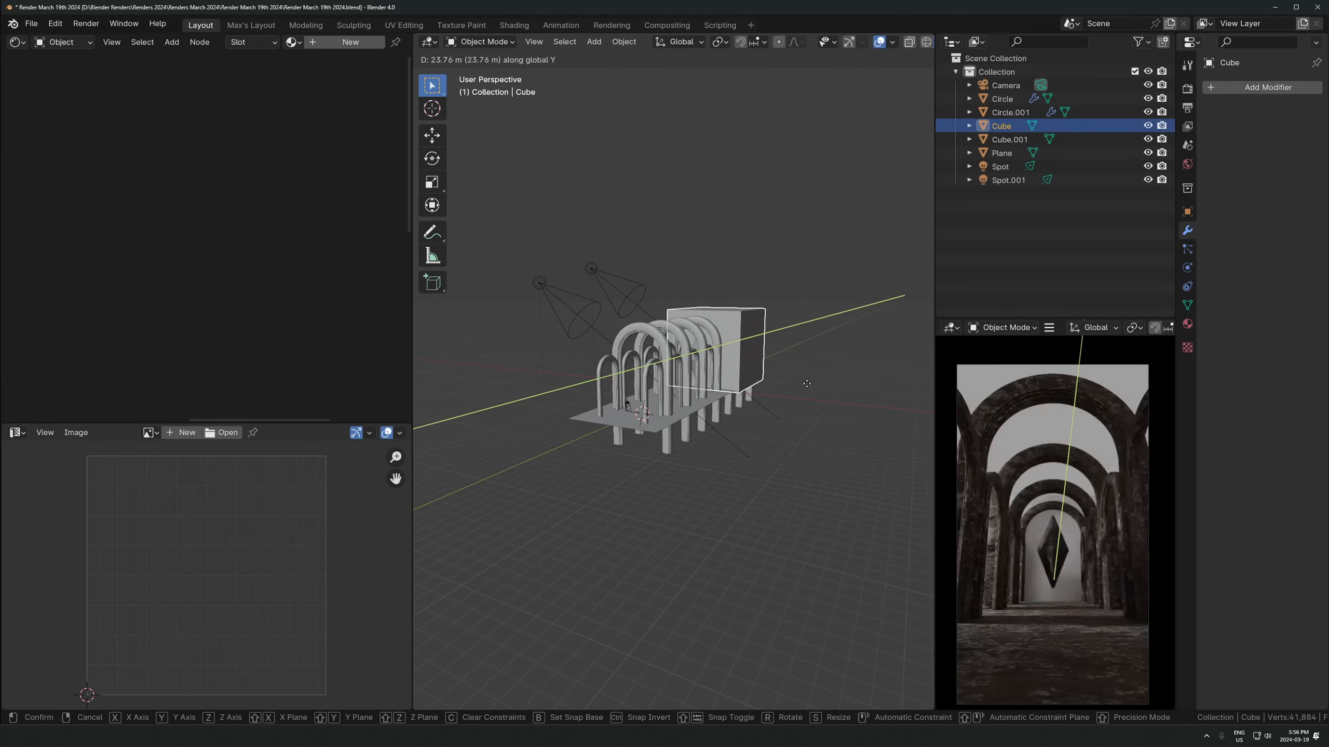
pyautogui.click(802, 378)
# Reposition the cube over the middle of the corridor and stretch it along Y to enclose all the arches
pyautogui.press('s')
pyautogui.press('y')
pyautogui.rightClick(502, 344)
pyautogui.press('s')
pyautogui.press('y')
pyautogui.rightClick(738, 340)
pyautogui.click(908, 60)
pyautogui.click(911, 113)
pyautogui.moveTo(791, 230); pyautogui.dragTo(786, 353, button='middle')
pyautogui.press('s')
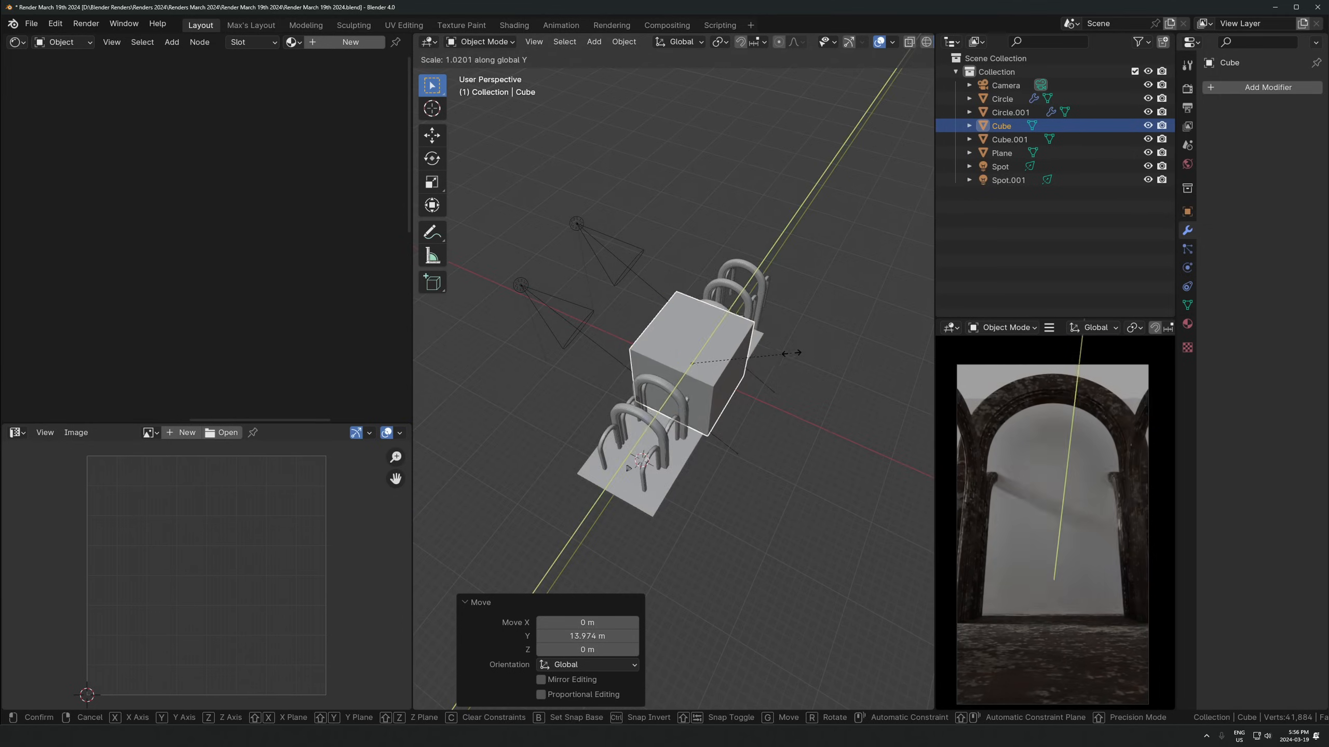
pyautogui.press('y')
pyautogui.click(414, 337)
# Raise the stretched cube about 3.8 m along Z and set it to display as wireframe
pyautogui.moveTo(756, 460); pyautogui.dragTo(792, 335, button='middle')
pyautogui.press('g')
pyautogui.press('z')
pyautogui.click(790, 306)
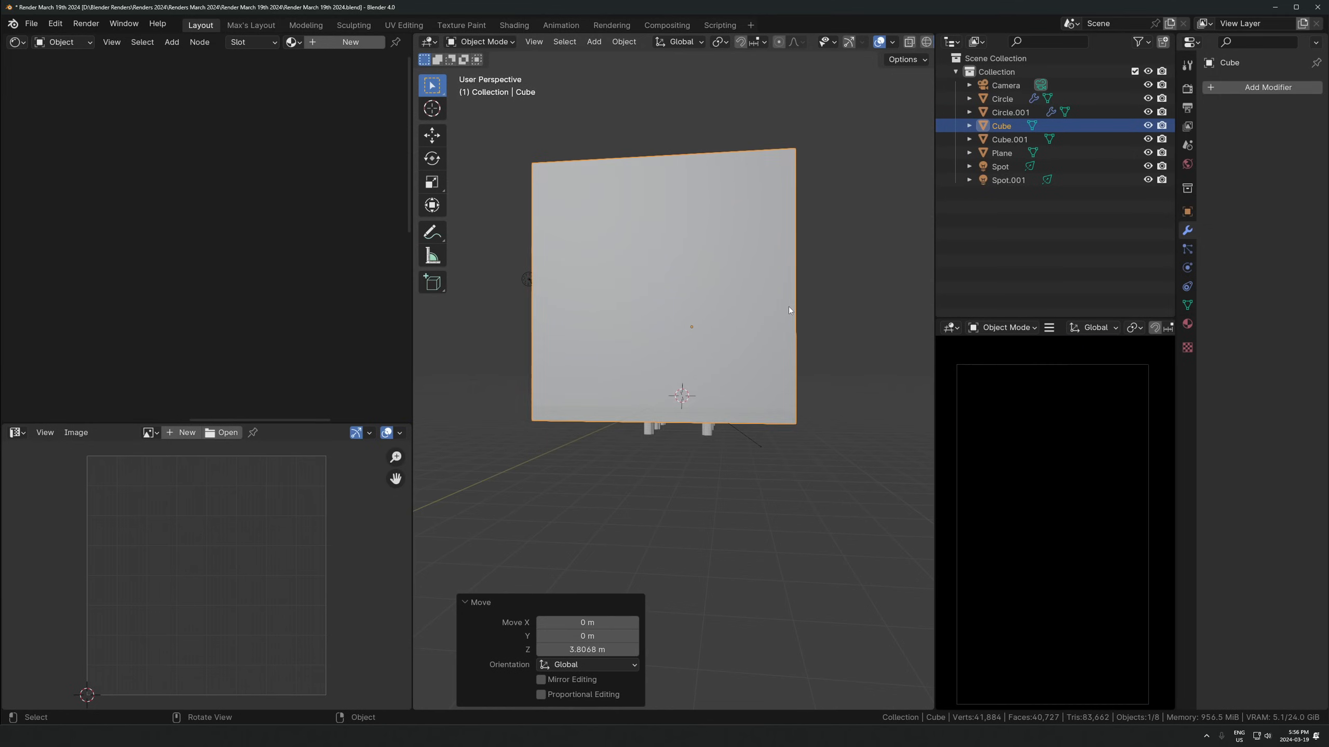
pyautogui.press('d')
pyautogui.click(754, 314)
# Widen the cube along X and move it about 1.4 m in X, -0.2 m in Y and 3.5 m in Z
pyautogui.press('s')
pyautogui.press('x')
pyautogui.click(769, 293)
pyautogui.press('g')
pyautogui.click(793, 264)
pyautogui.moveTo(793, 264); pyautogui.dragTo(772, 335, button='middle')
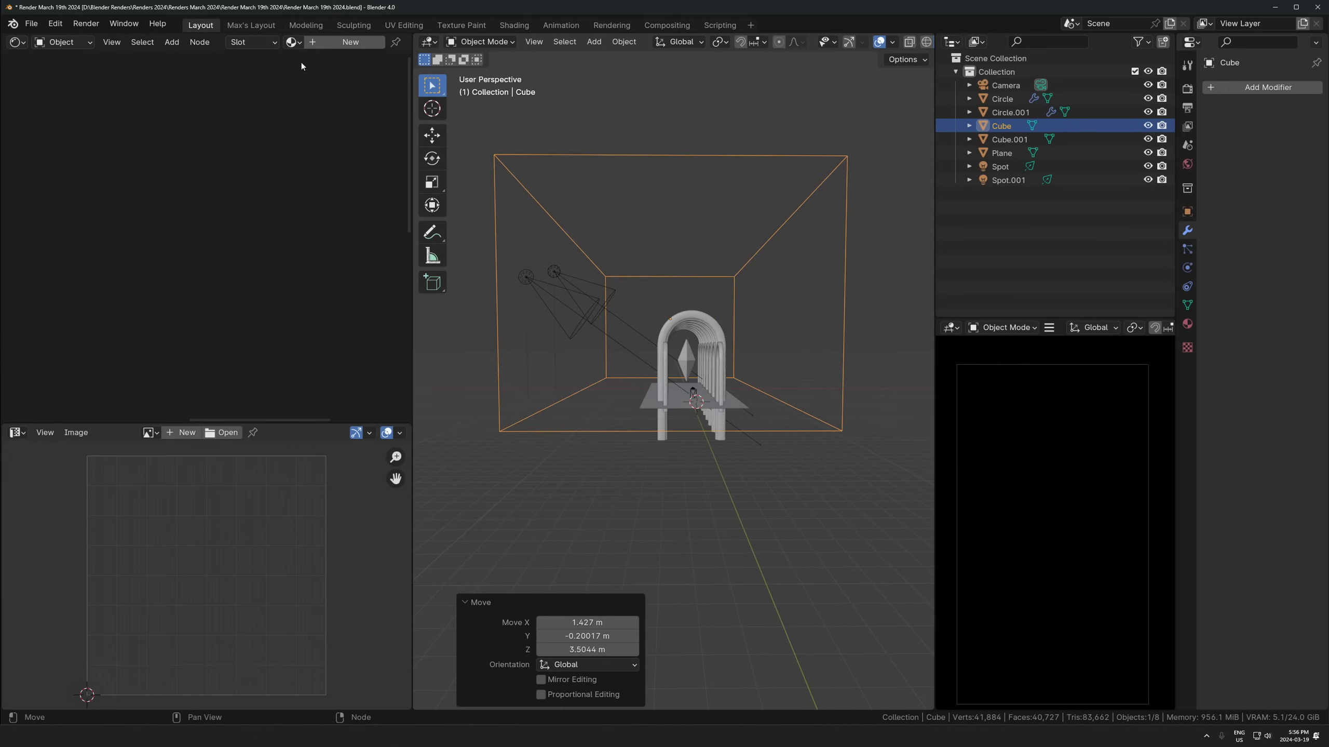
# Give the cube a new material, replacing its Principled BSDF with a Volume Scatter node connected to the output's Volume
pyautogui.click(330, 44)
pyautogui.moveTo(365, 315); pyautogui.dragTo(101, 210, button='middle')
pyautogui.click(118, 250)
pyautogui.press('x')
pyautogui.hotkey('shift', 'a')
pyautogui.write('sca')
pyautogui.press('Return')
pyautogui.click(135, 311)
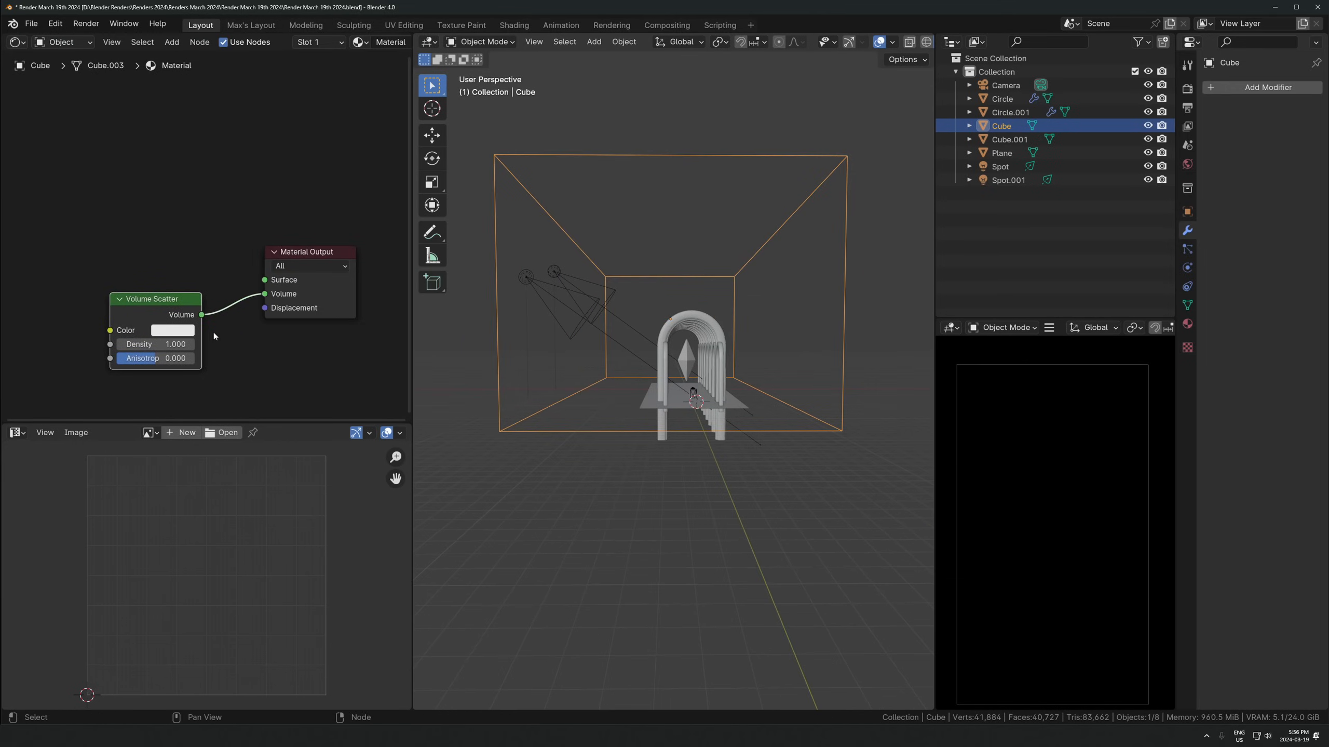
# Set the Volume Scatter node's Density to 0.01 and Anisotropy to 0.7
pyautogui.click(156, 344)
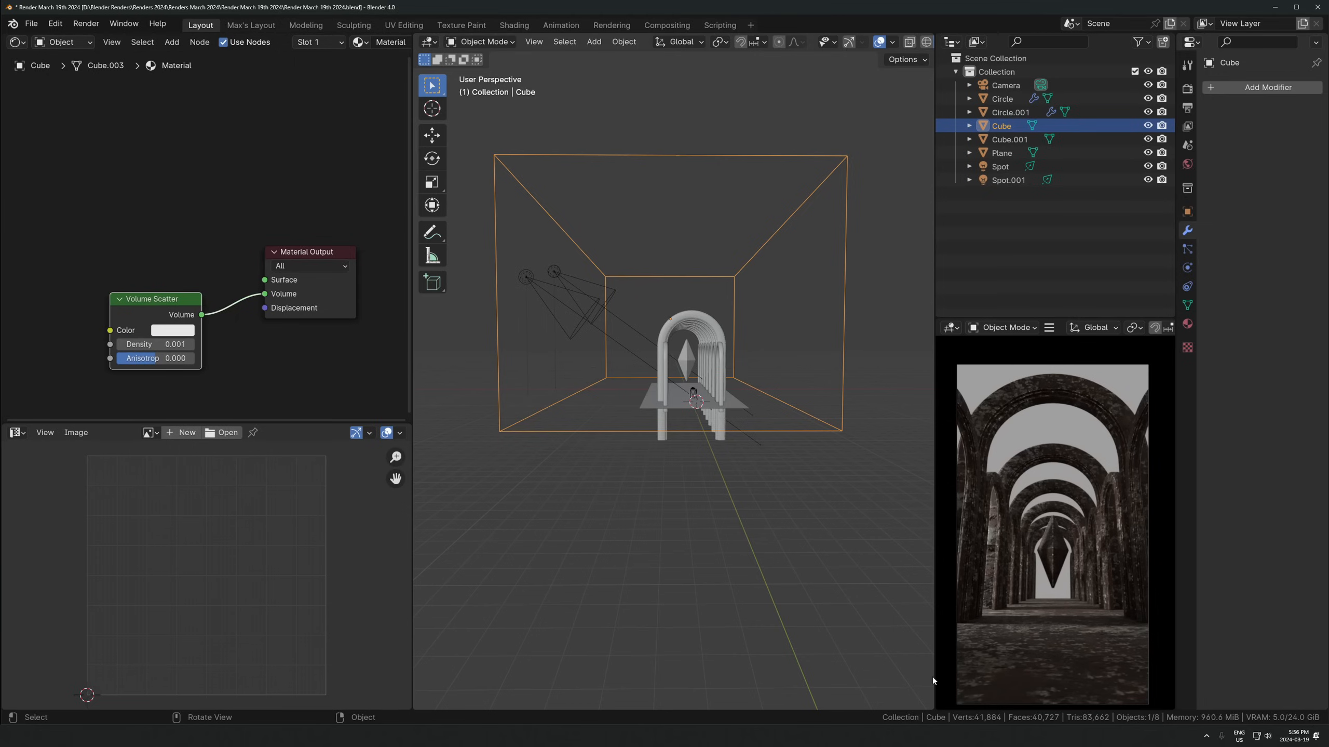
pyautogui.scroll(-1, 1073, 538)
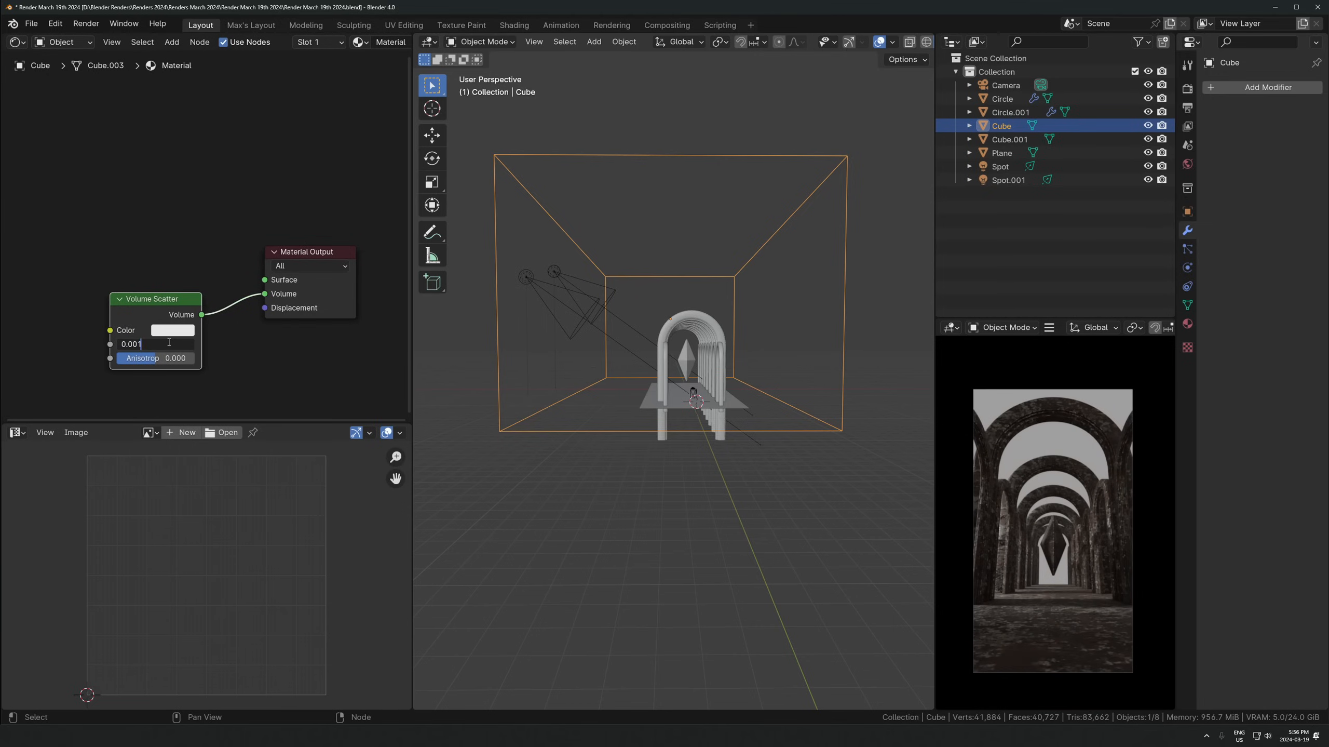
pyautogui.press('BackSpace')
pyautogui.press('BackSpace')
pyautogui.write('1')
pyautogui.press('Return')
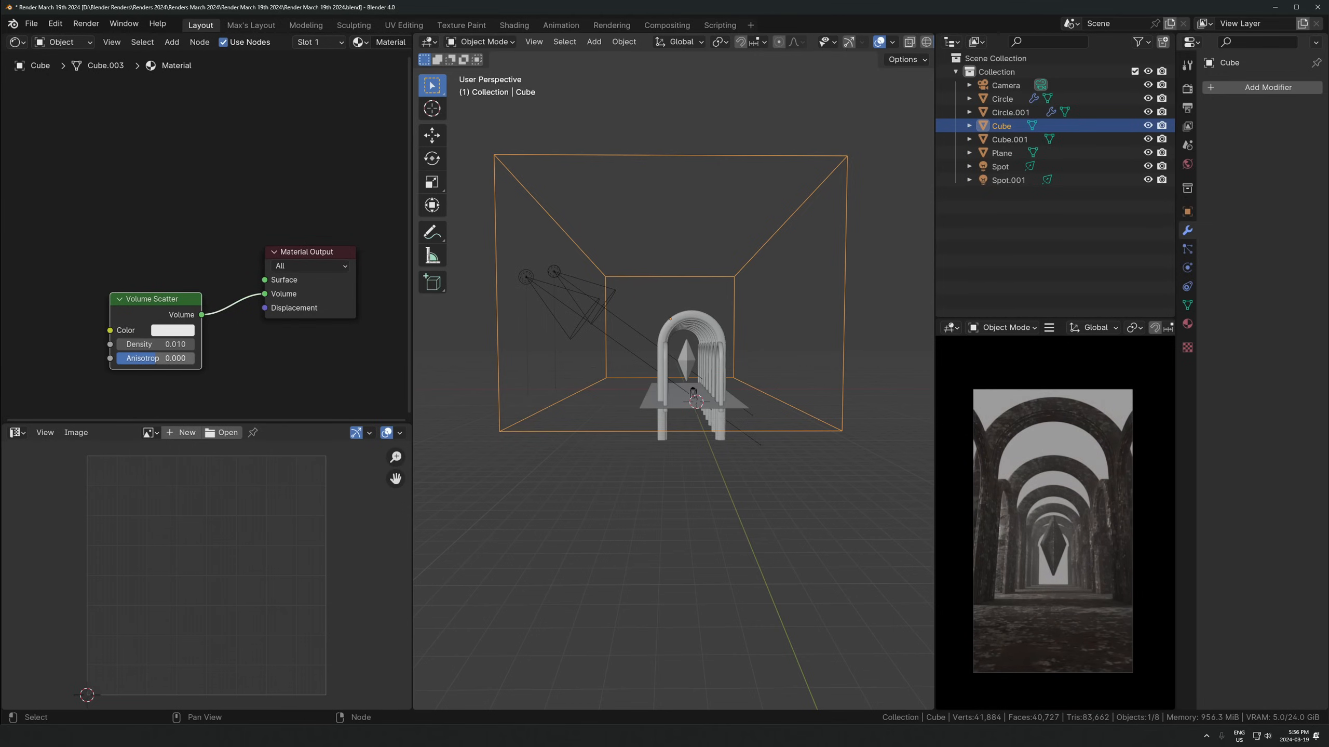
pyautogui.write('0.7')
pyautogui.press('Return')
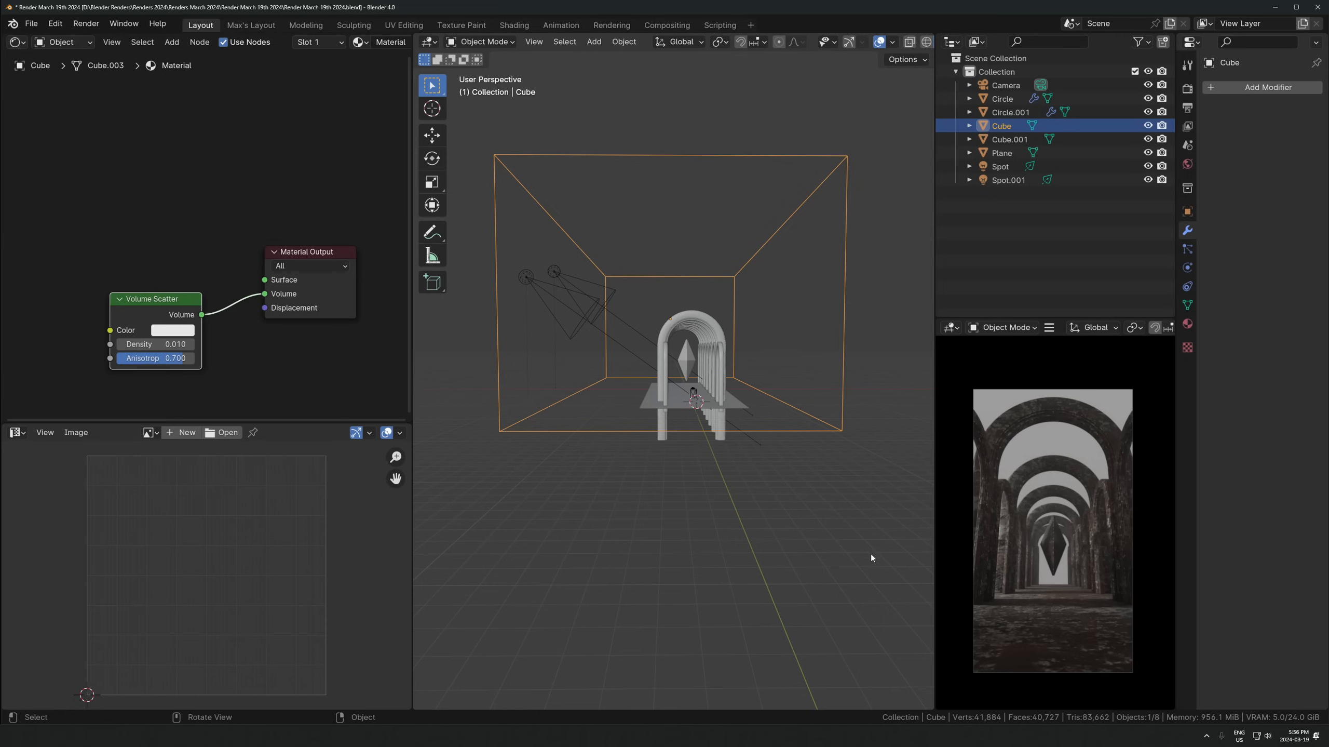
# Check the fog in the camera view, set the Volume Scatter Density to 0.02 and save the file
pyautogui.scroll(2, 891, 547)
pyautogui.scroll(5, 1011, 554)
pyautogui.scroll(-4, 1041, 528)
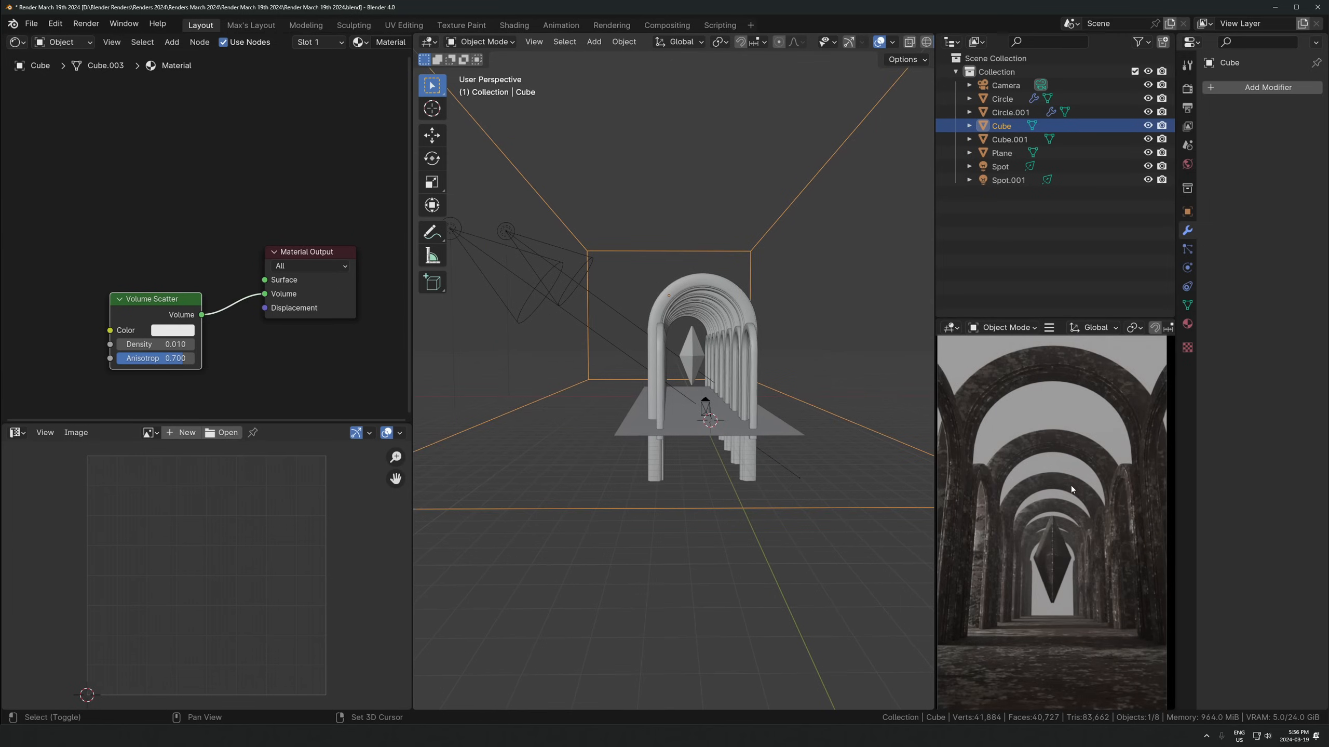
pyautogui.scroll(-2, 1072, 489)
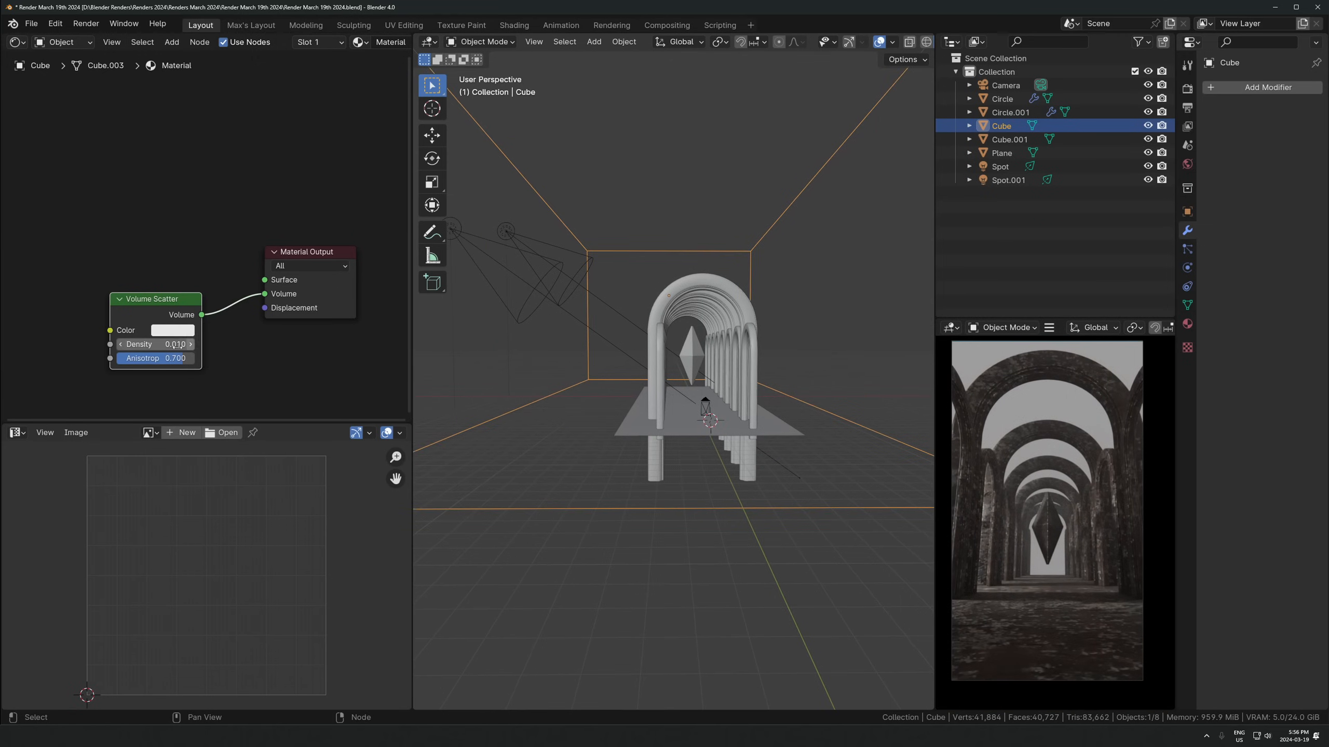
pyautogui.press('Return')
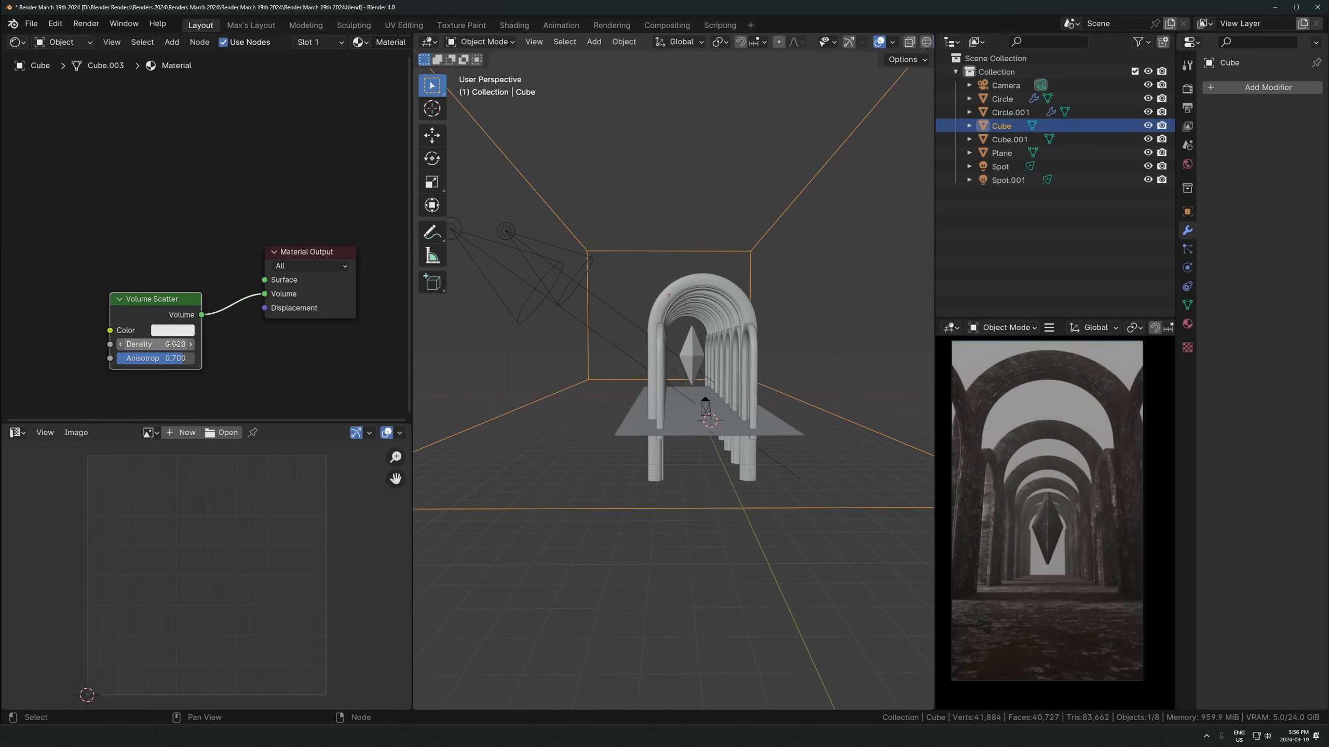
pyautogui.hotkey('ctrl', 's')
# Disconnect the Background node from the World Output in the world shader and return to the object shader
pyautogui.scroll(4, 729, 397)
pyautogui.keyDown('shift'); pyautogui.moveTo(602, 324); pyautogui.dragTo(602, 363, button='middle'); pyautogui.keyUp('shift')
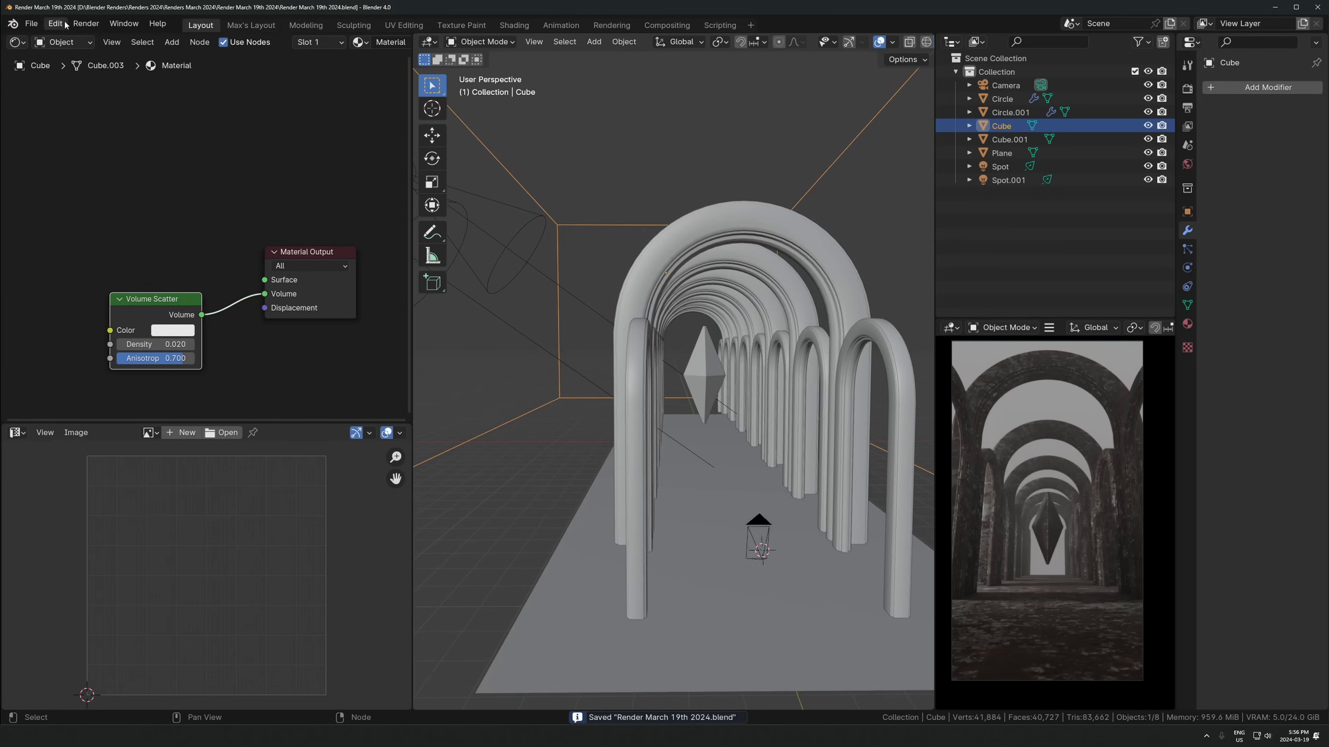
pyautogui.click(63, 43)
pyautogui.click(59, 72)
pyautogui.moveTo(189, 371); pyautogui.dragTo(193, 298, button='middle')
pyautogui.keyDown('alt'); pyautogui.moveTo(194, 301); pyautogui.dragTo(138, 318); pyautogui.keyUp('alt')
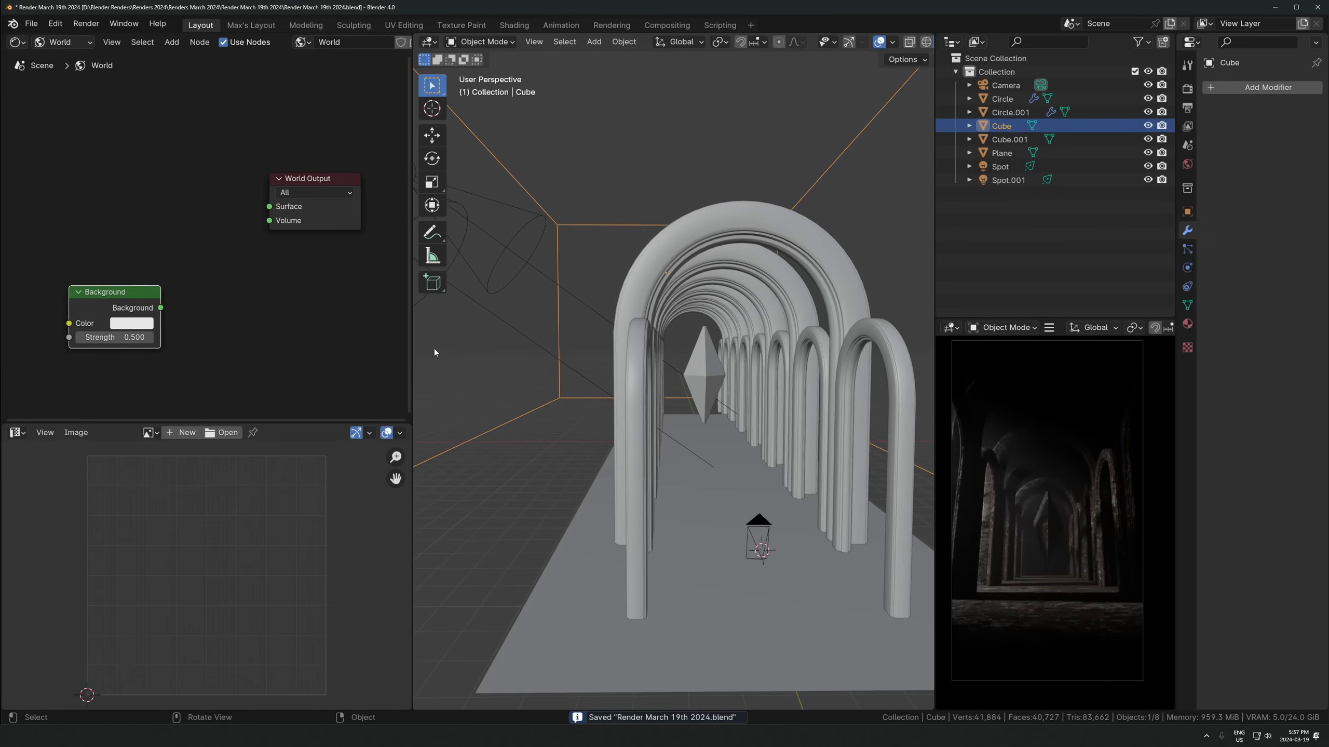
pyautogui.click(63, 43)
pyautogui.click(59, 60)
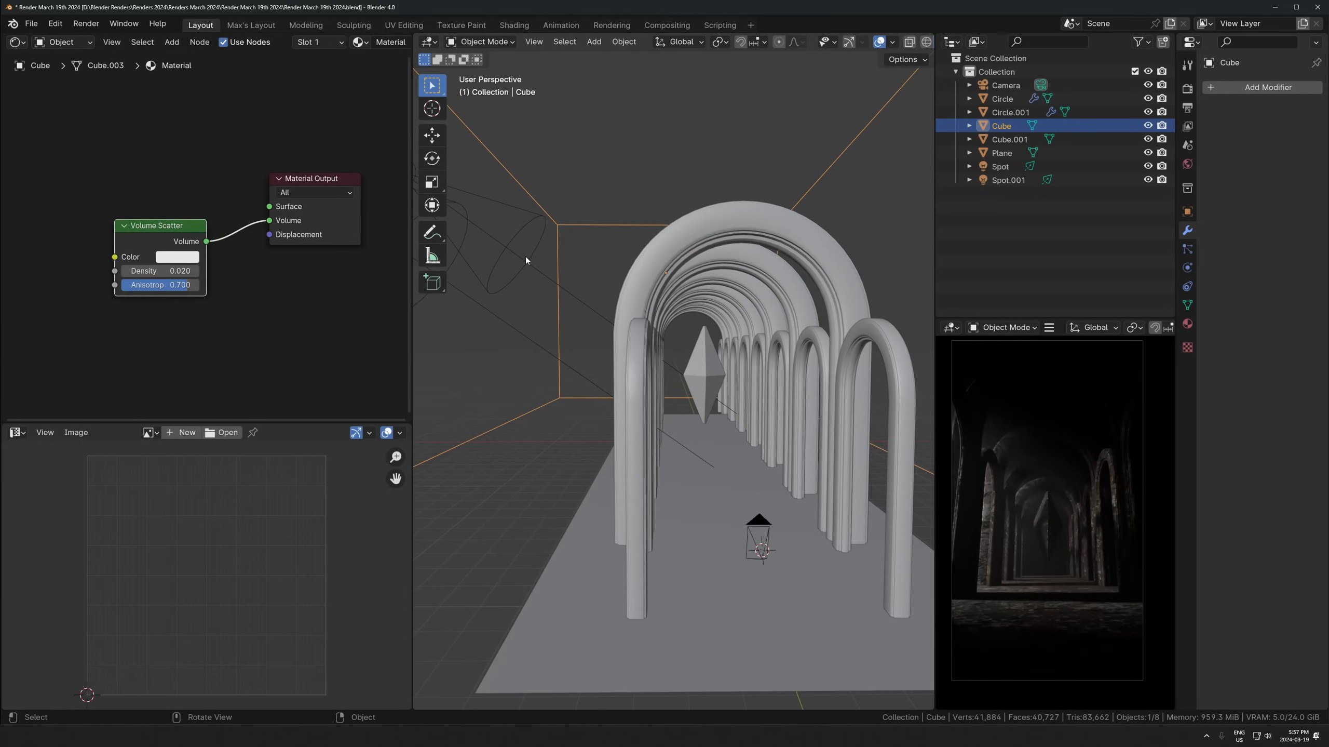
# Set the power of both spot lights to 412325 W and save the file
pyautogui.click(526, 258)
pyautogui.click(1187, 268)
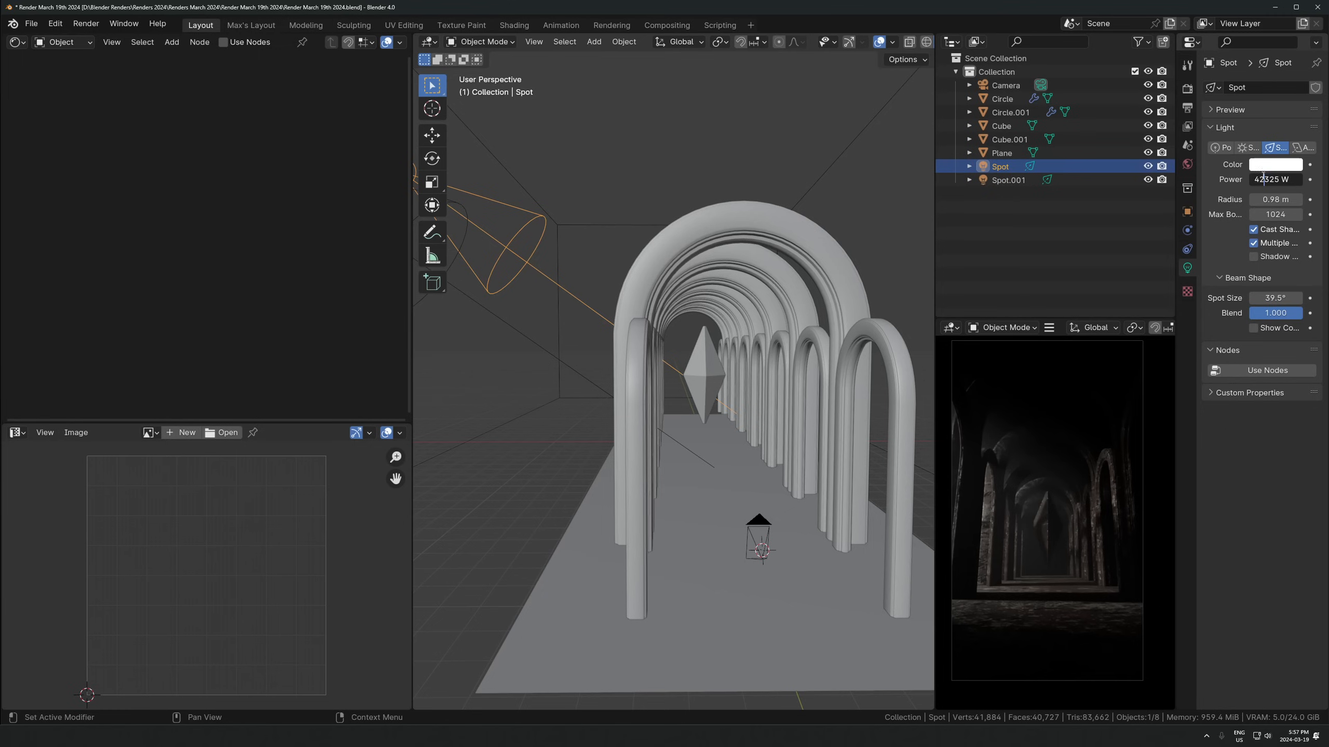
pyautogui.press('Return')
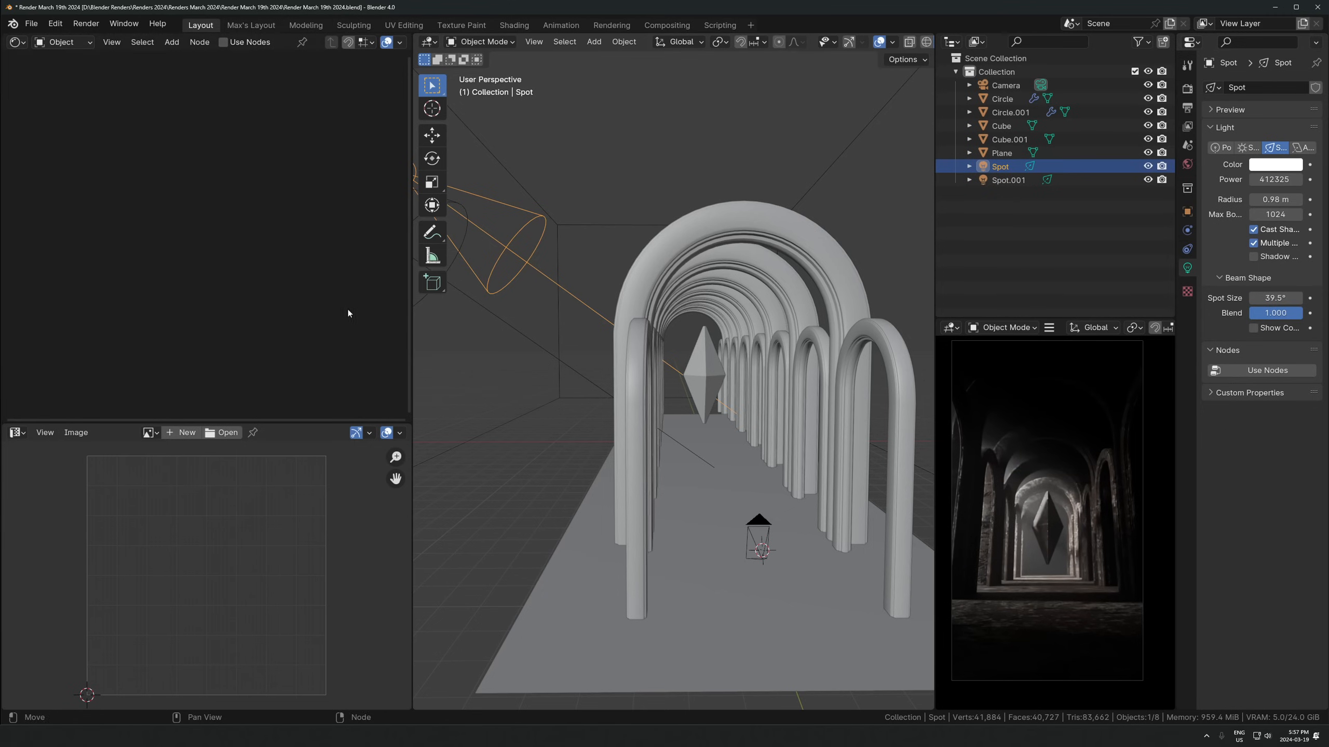
pyautogui.click(511, 332)
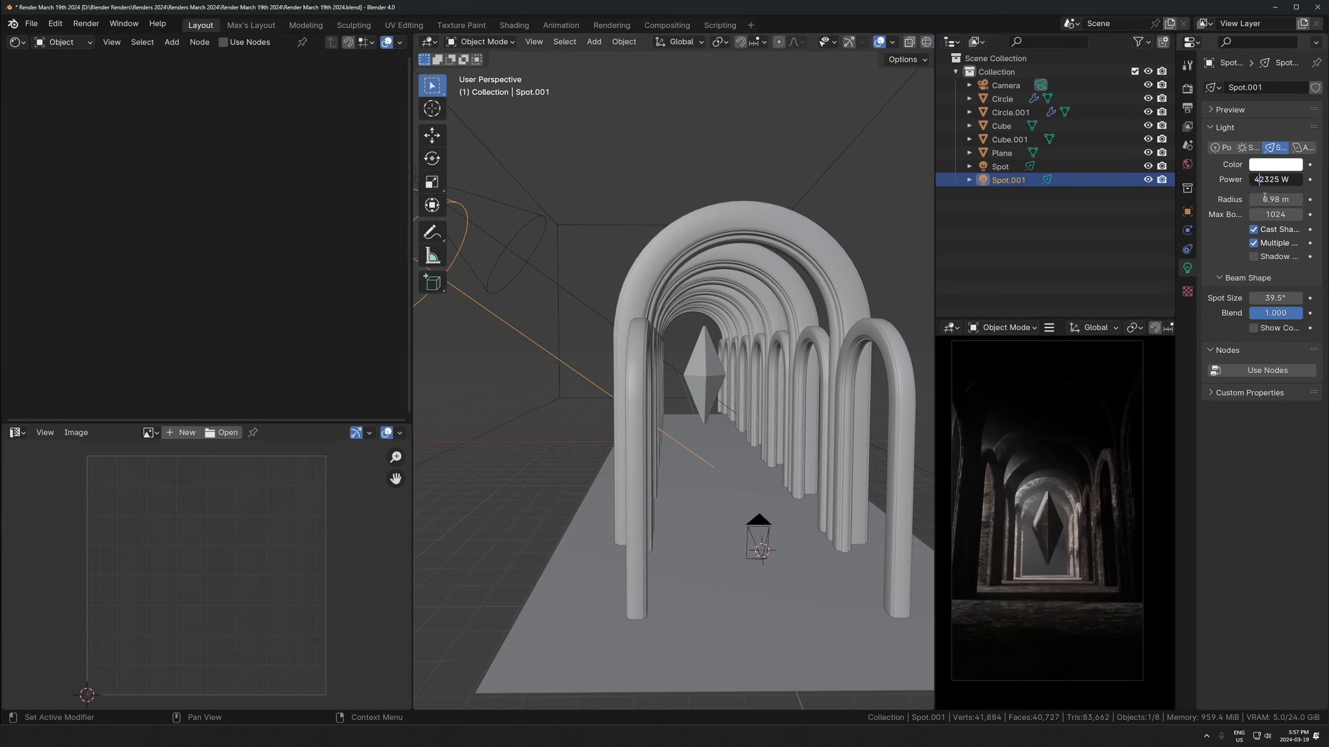
pyautogui.press('Return')
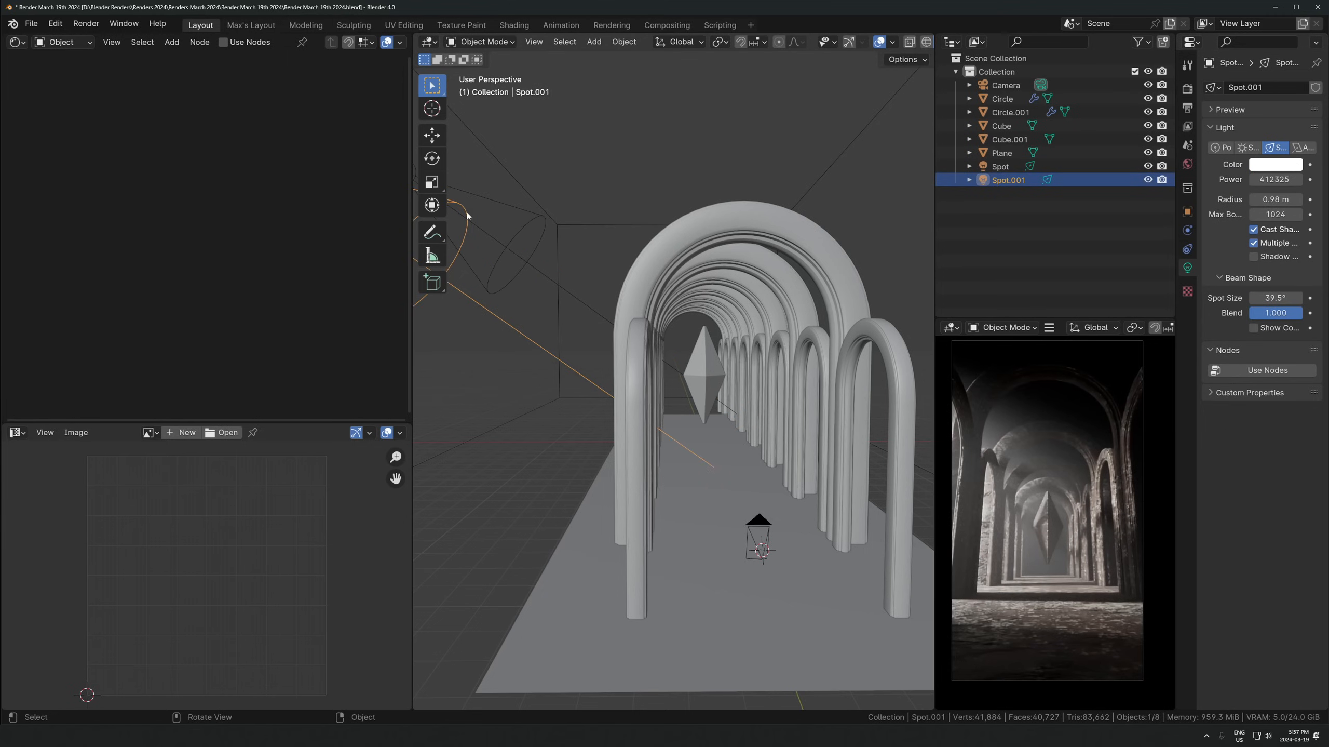
pyautogui.scroll(-5, 681, 325)
pyautogui.hotkey('ctrl', 's')
pyautogui.moveTo(684, 427); pyautogui.dragTo(654, 448, button='middle')
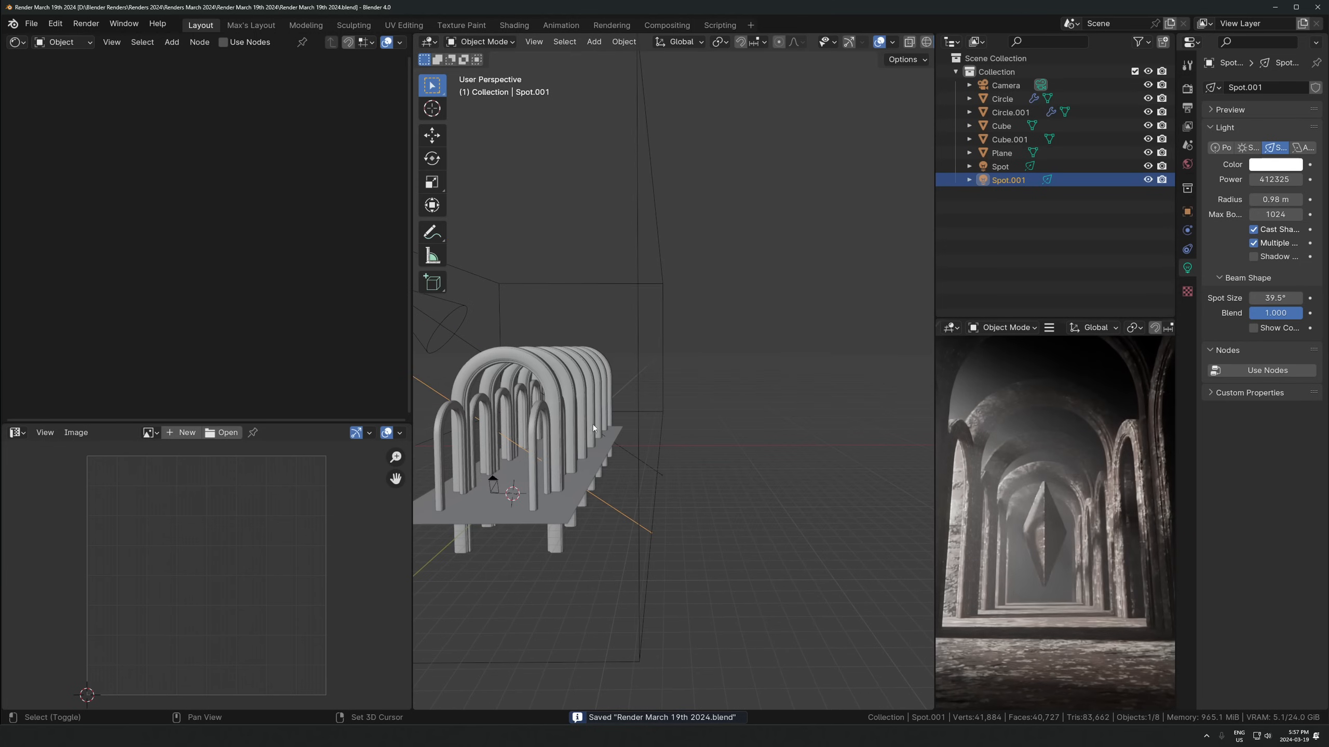
# Duplicate the large arch array in place, scale the copy up slightly, and remove its Array modifier
pyautogui.click(606, 404)
pyautogui.moveTo(695, 356); pyautogui.dragTo(654, 387, button='middle')
pyautogui.hotkey('shift', 'd')
pyautogui.rightClick(655, 387)
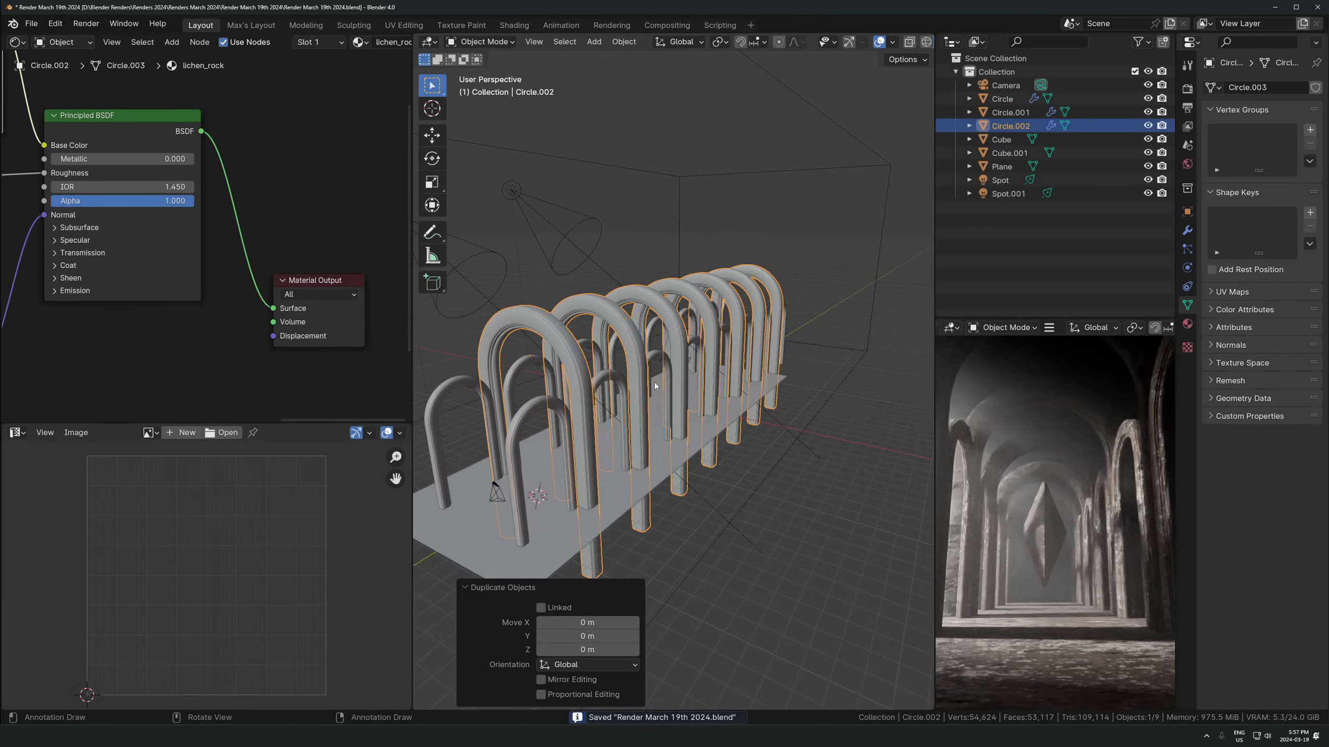
pyautogui.press('s')
pyautogui.click(695, 362)
pyautogui.click(1187, 230)
pyautogui.press('x')
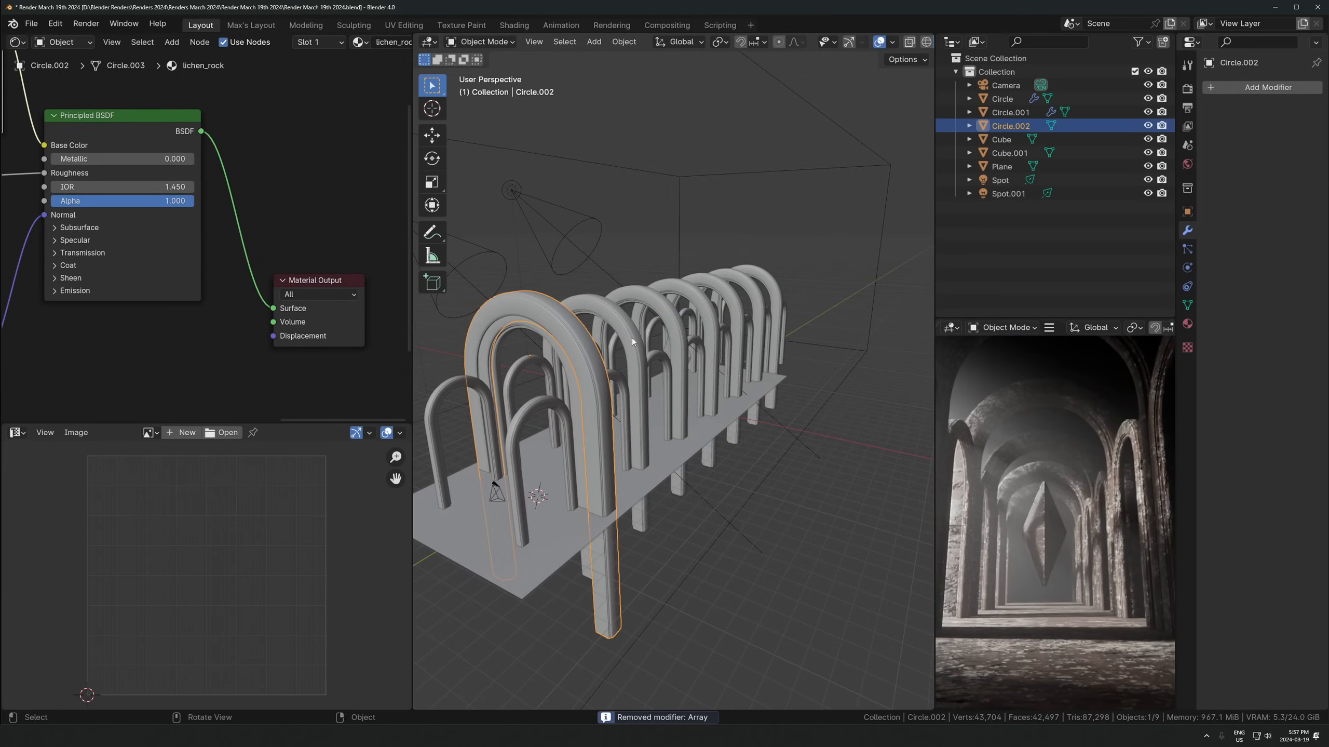
# Stretch the copied arch along Y into a long tunnel vault by moving one end's vertices, and reposition it over the corridor
pyautogui.moveTo(631, 343); pyautogui.dragTo(574, 384, button='middle')
pyautogui.press('Tab')
pyautogui.press('KP_7')
pyautogui.moveTo(816, 457); pyautogui.dragTo(602, 552)
pyautogui.hotkey('alt', 'z')
pyautogui.press('g')
pyautogui.press('y')
pyautogui.click(760, 170)
pyautogui.press('Tab')
pyautogui.press('g')
pyautogui.click(761, 187)
# Delete the bottom vertices of the stretched arch's legs so only the curved vault remains
pyautogui.press('KP_1')
pyautogui.press('Tab')
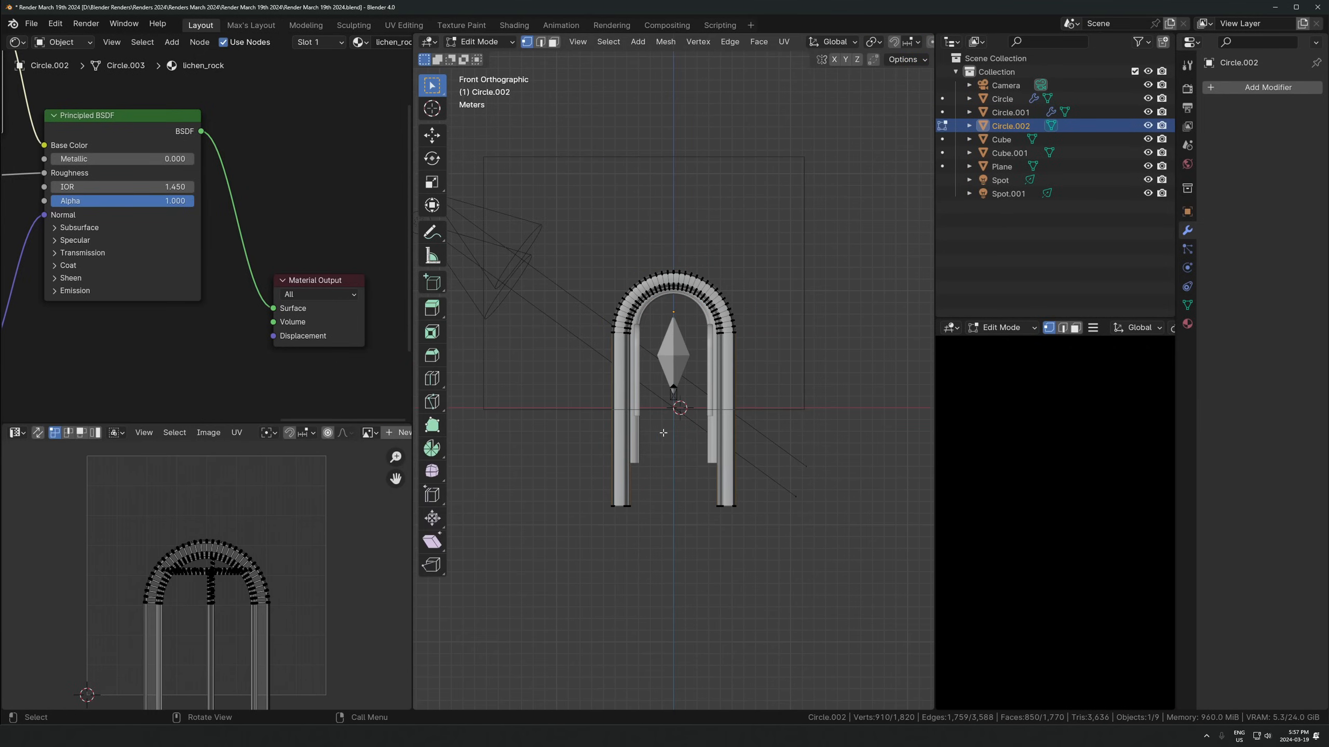
pyautogui.moveTo(573, 572); pyautogui.dragTo(765, 451)
pyautogui.moveTo(507, 574); pyautogui.dragTo(506, 575)
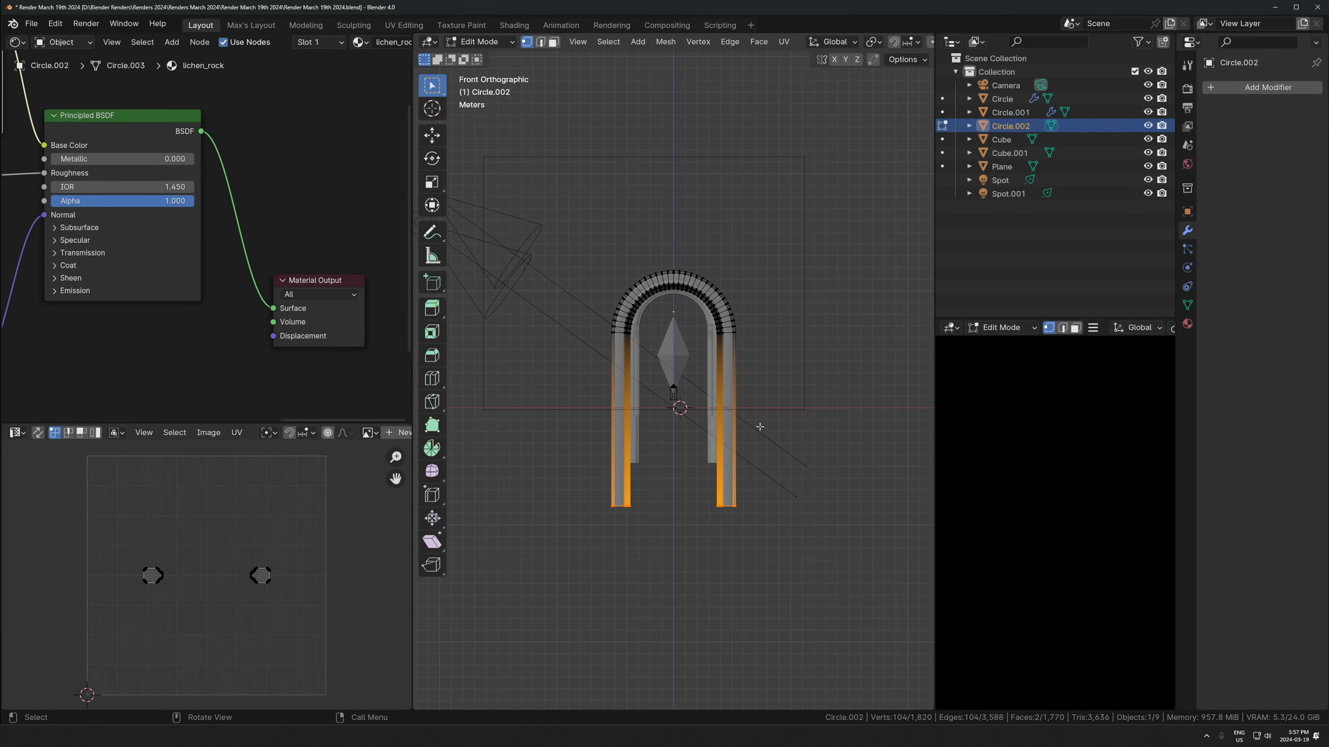
pyautogui.press('x')
pyautogui.click(759, 428)
pyautogui.moveTo(614, 223); pyautogui.dragTo(735, 326, button='middle')
pyautogui.press('Tab')
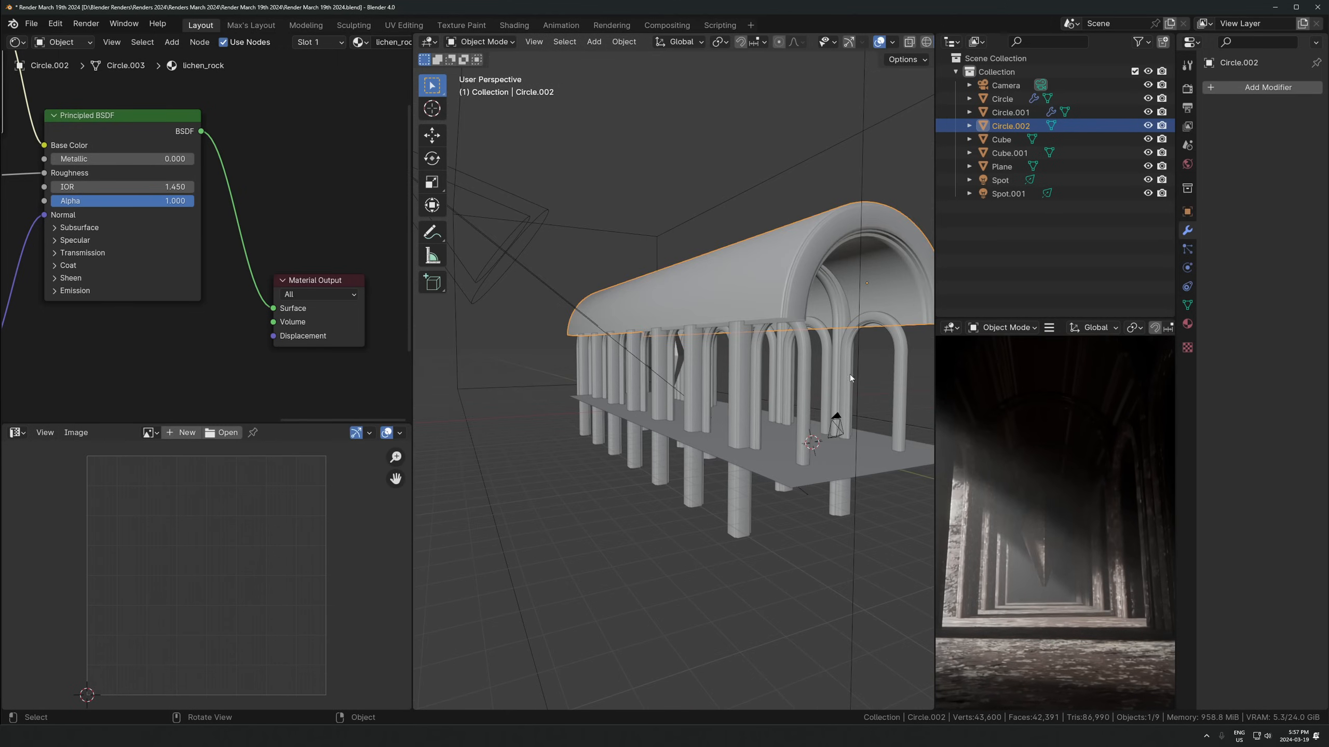
# Reproject the UVs of the entire vault mesh in Edit Mode and return to Object Mode
pyautogui.press('Tab')
pyautogui.press('u')
pyautogui.click(805, 301)
pyautogui.press('Tab')
pyautogui.press('Tab')
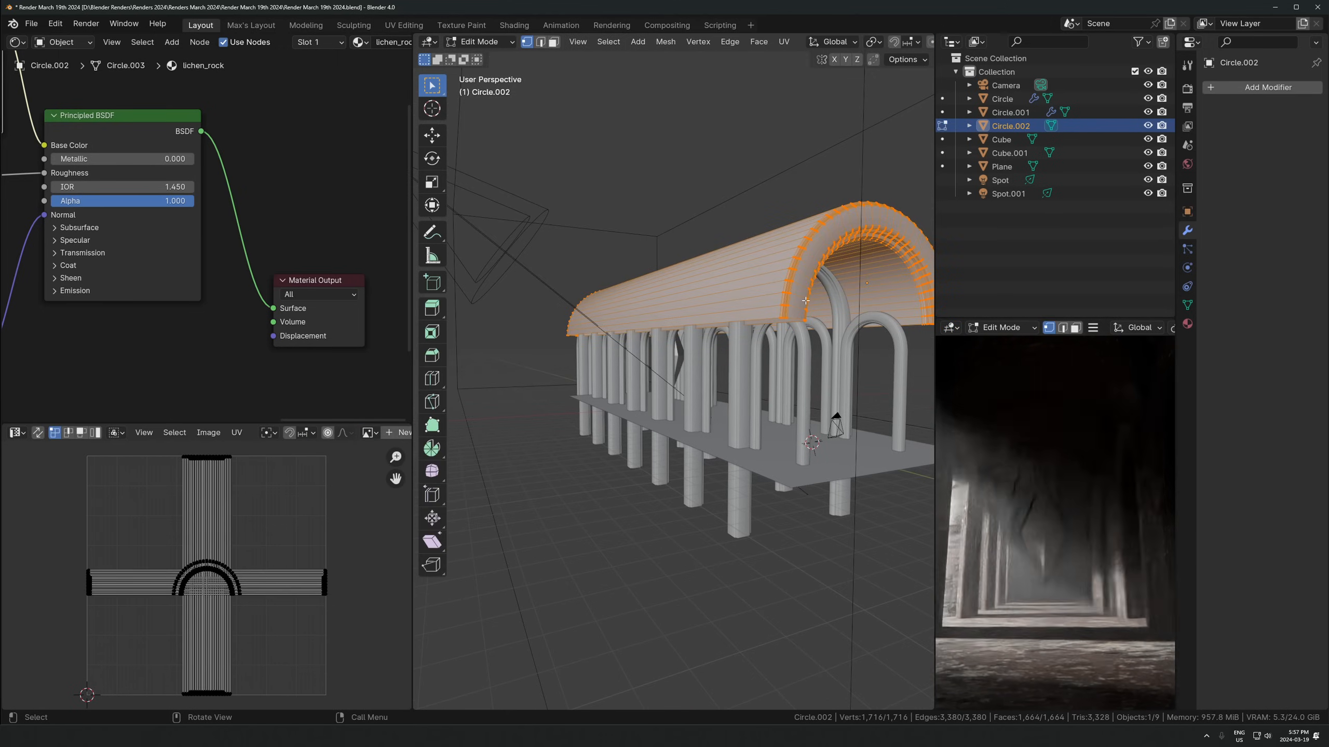
pyautogui.press('a')
pyautogui.press('Tab')
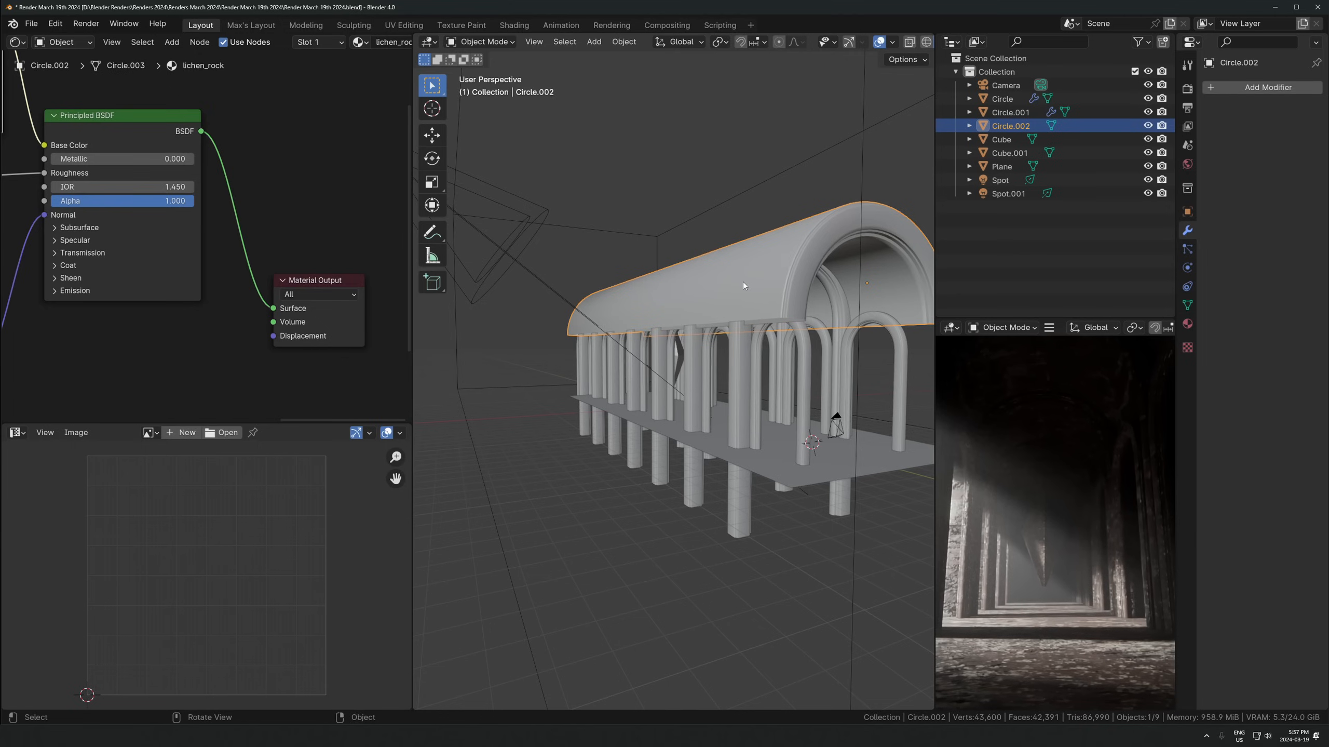
# Scale the vault by about 1.024 in the front view and move it vertically along Z
pyautogui.press('KP_1')
pyautogui.scroll(4, 784, 273)
pyautogui.keyDown('shift'); pyautogui.moveTo(795, 269); pyautogui.dragTo(740, 326, button='middle'); pyautogui.keyUp('shift')
pyautogui.scroll(1, 742, 325)
pyautogui.press('s')
pyautogui.click(845, 286)
pyautogui.press('g')
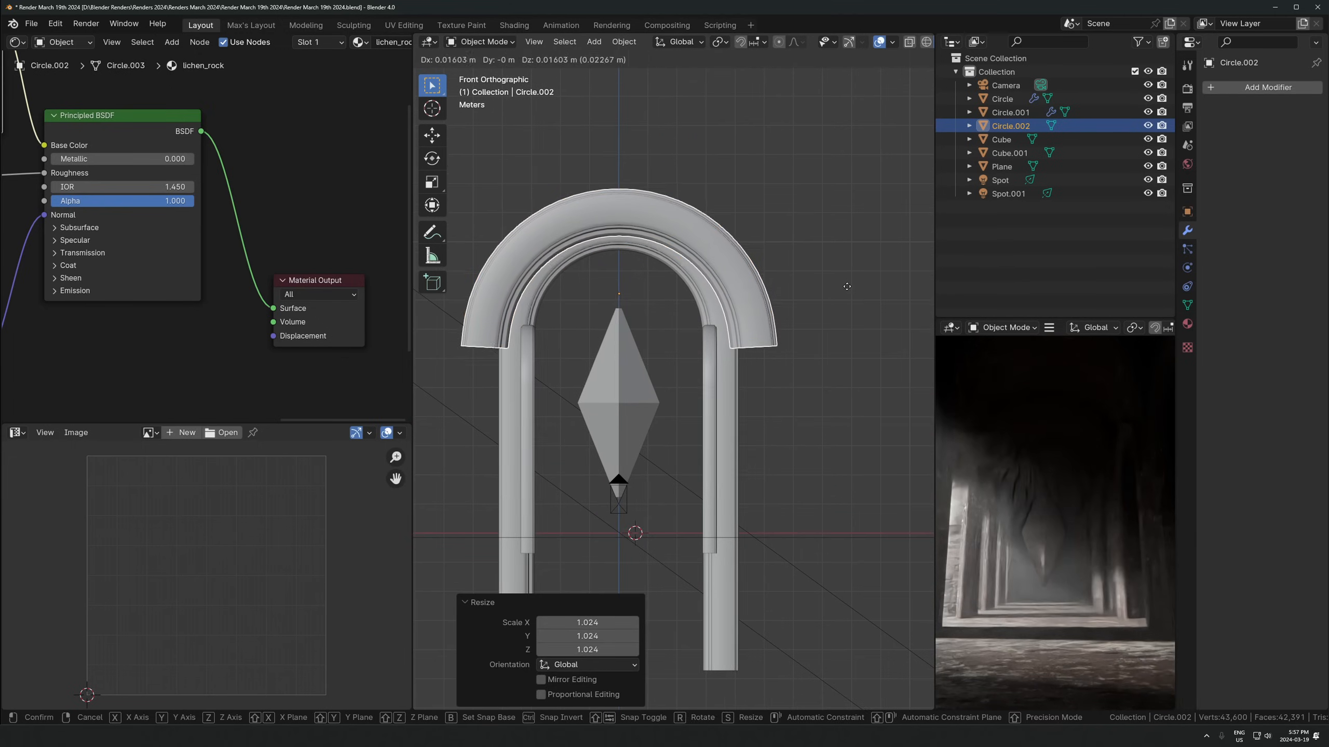
pyautogui.press('z')
pyautogui.click(832, 275)
# Scale the vault by about 1.043 and raise it along Z above the arches
pyautogui.press('s')
pyautogui.click(839, 272)
pyautogui.press('g')
pyautogui.press('z')
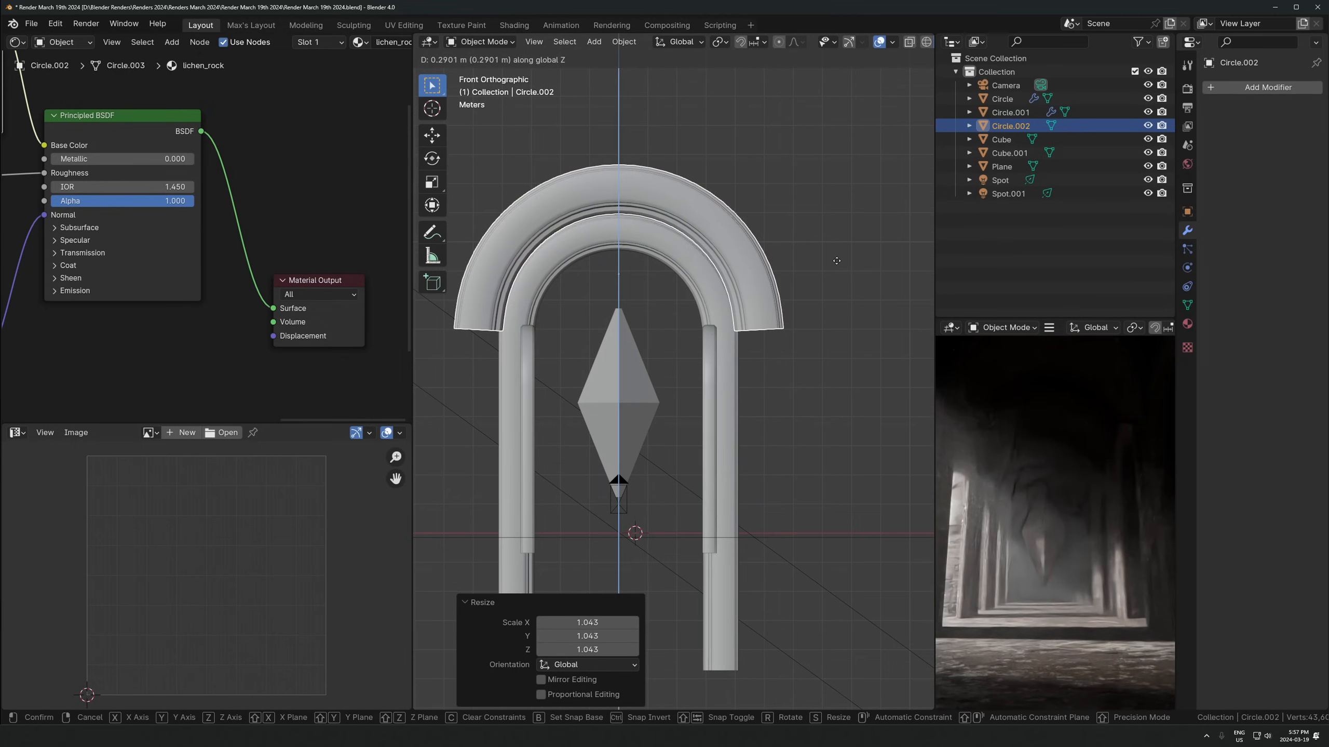
pyautogui.click(827, 260)
# Fine-tune the vault's size and position over the arches, finish with a scale of about 0.987, and save the file
pyautogui.press('s')
pyautogui.click(835, 264)
pyautogui.press('g')
pyautogui.click(836, 266)
pyautogui.press('s')
pyautogui.click(837, 279)
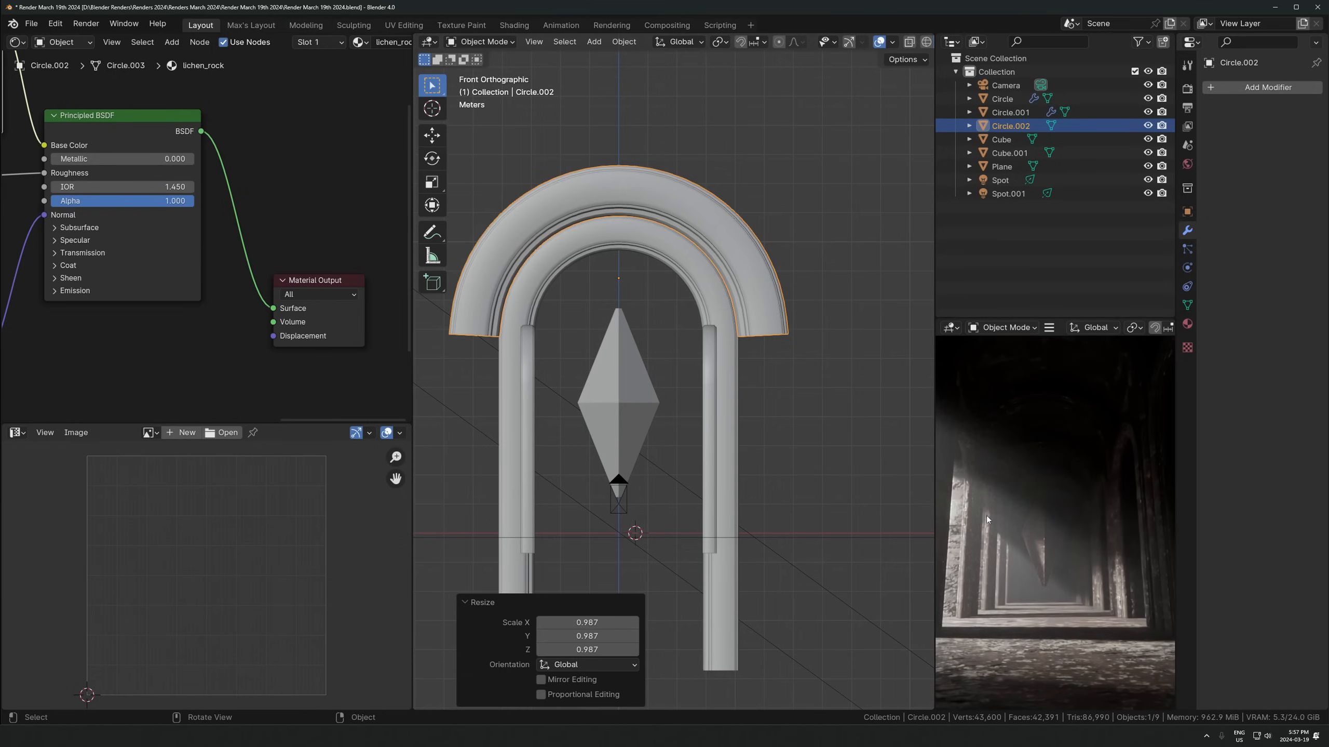
pyautogui.hotkey('ctrl', 's')
# Change the image editor to the Asset Browser and open the Fantasy Assets catalog under Objects
pyautogui.moveTo(747, 480); pyautogui.dragTo(752, 293, button='middle')
pyautogui.click(17, 432)
pyautogui.click(453, 513)
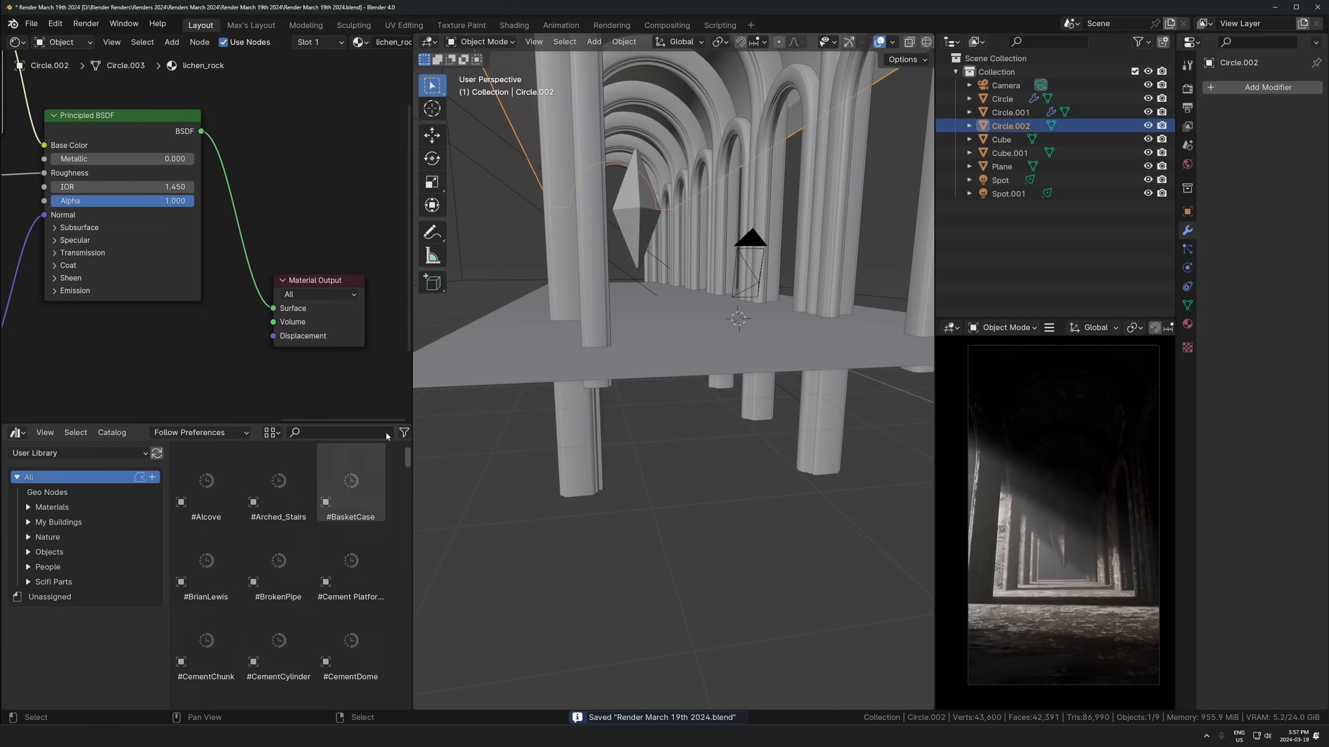
pyautogui.click(59, 550)
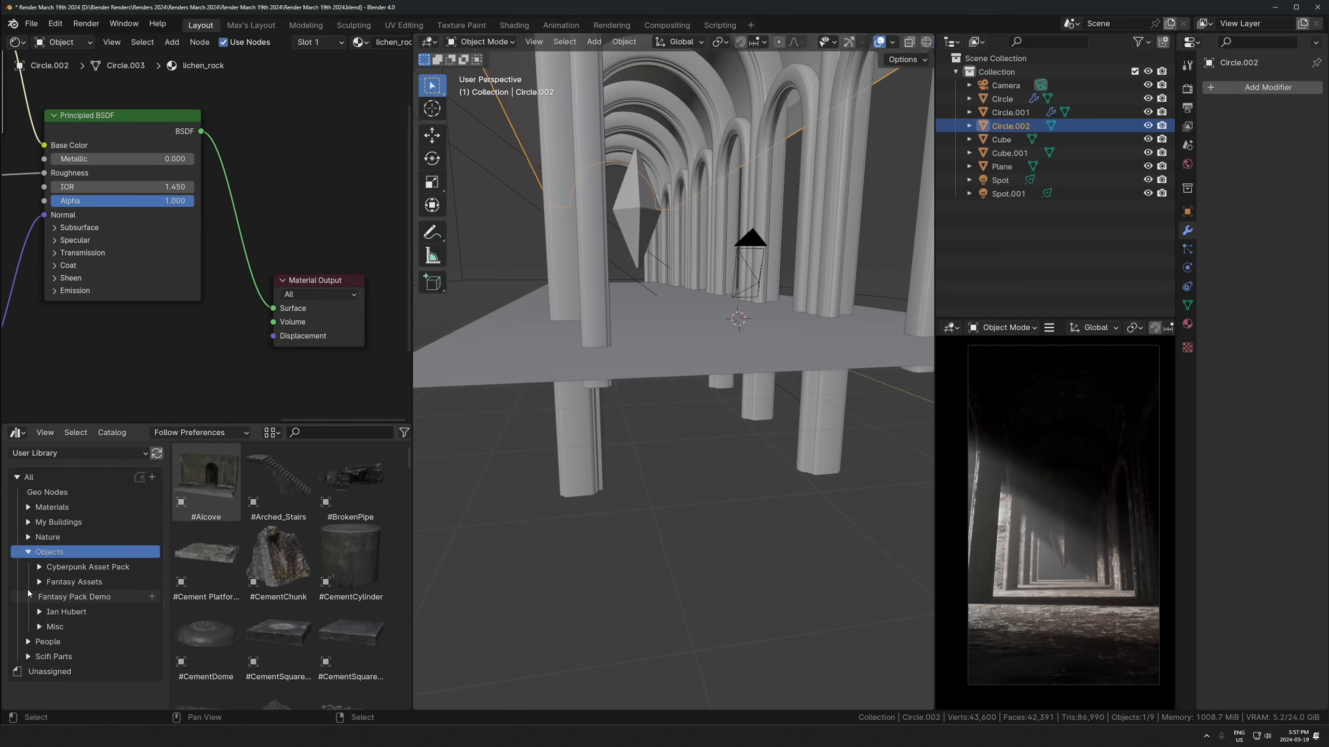
pyautogui.click(73, 581)
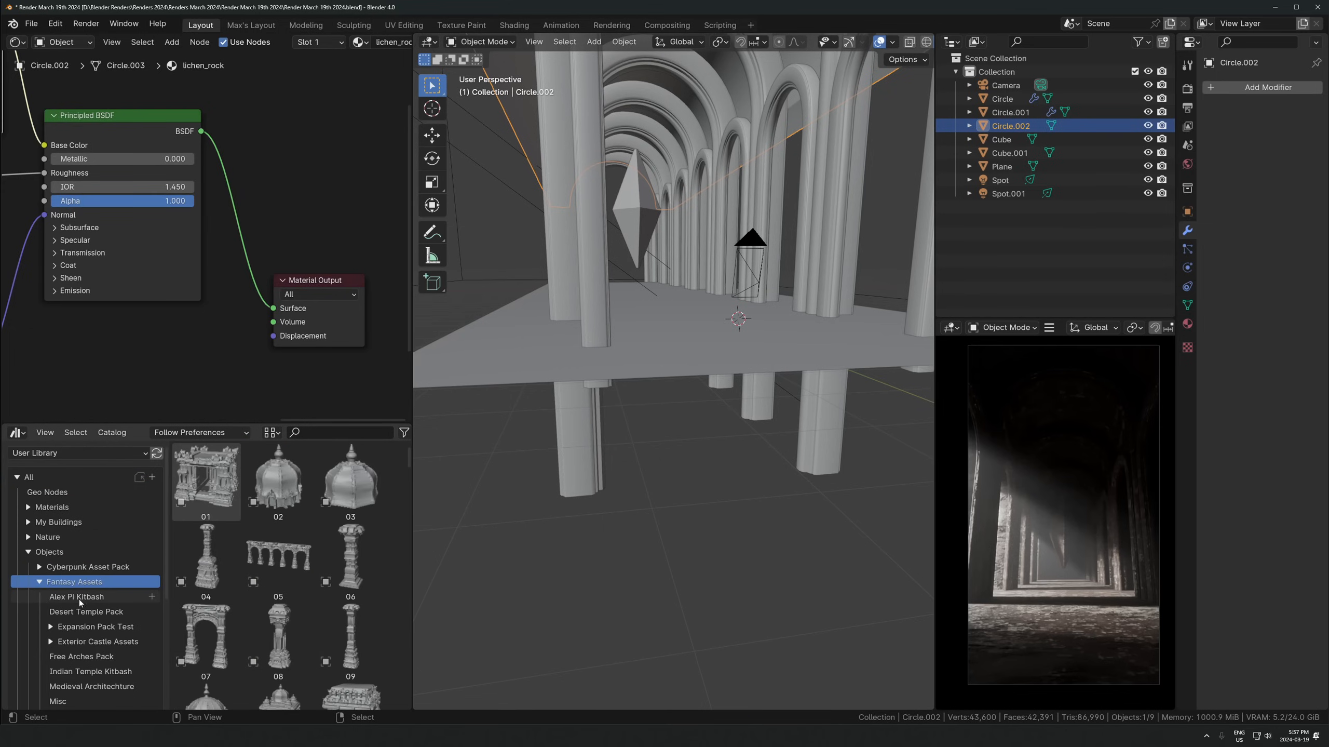
# Look through the Expansion Pack Test and other fantasy asset catalogs for props to furnish the corridor
pyautogui.scroll(-5, 144, 533)
pyautogui.click(92, 519)
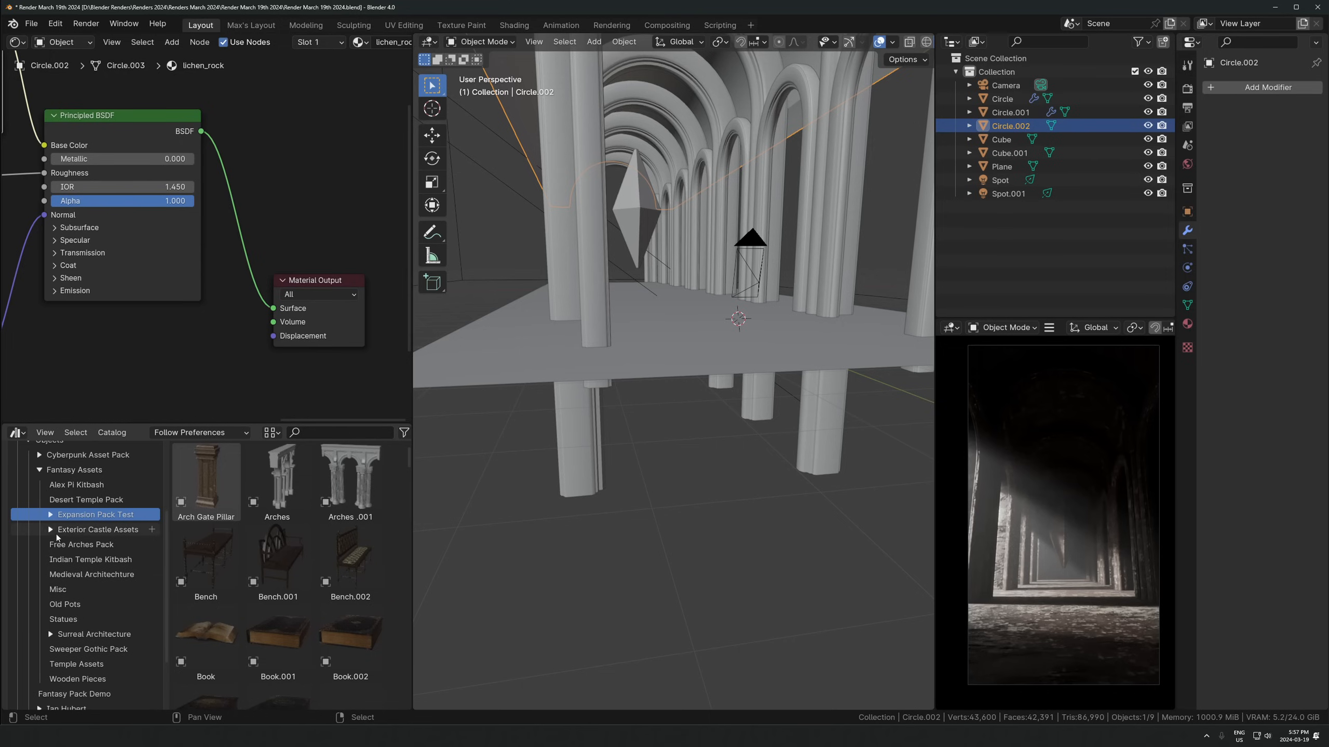
pyautogui.scroll(4, 68, 531)
pyautogui.scroll(-7, 68, 572)
pyautogui.click(74, 638)
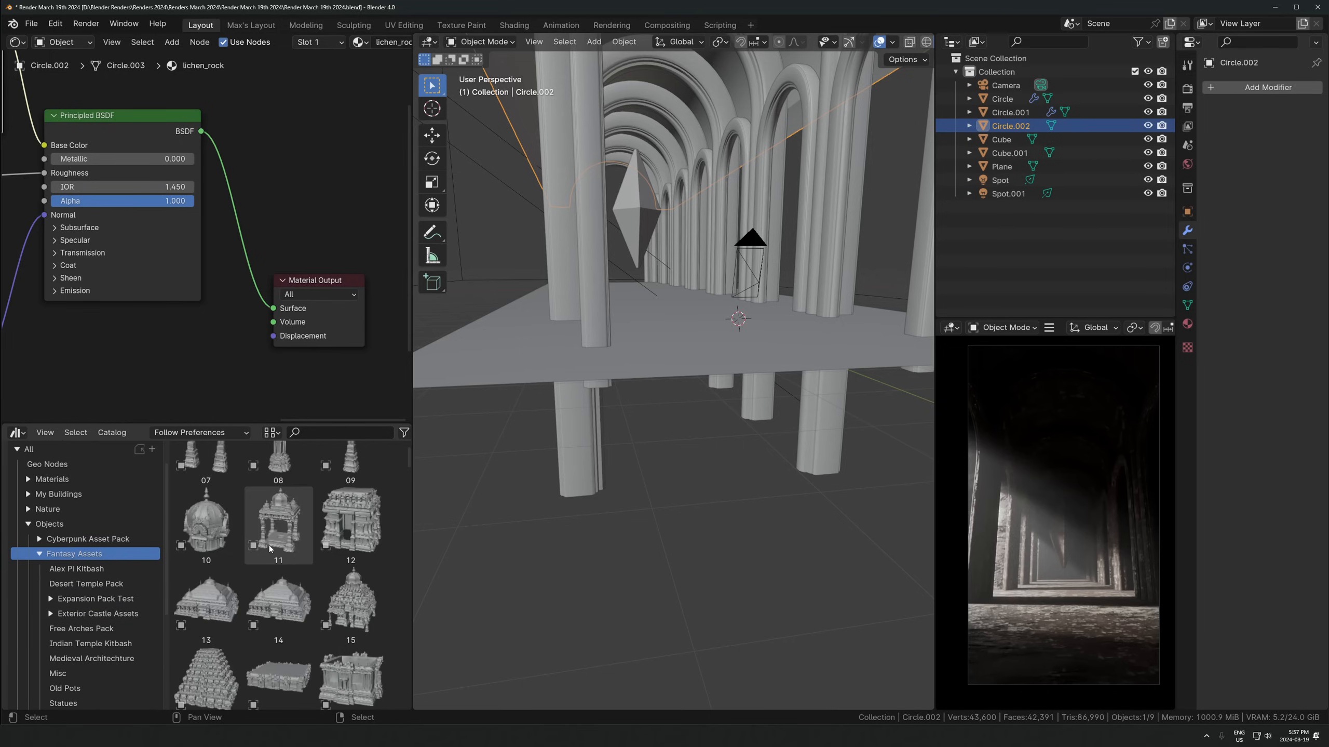
pyautogui.scroll(20, 329, 587)
pyautogui.scroll(3, 151, 533)
pyautogui.scroll(1, 268, 487)
pyautogui.scroll(-1, 137, 558)
pyautogui.scroll(-1, 138, 558)
# Enlarge the asset area and place the Wooden Barrel Rack from the Fantasy Pack Demo catalog in the corridor
pyautogui.moveTo(280, 423); pyautogui.dragTo(285, 242)
pyautogui.scroll(-20, 303, 430)
pyautogui.scroll(-10, 301, 476)
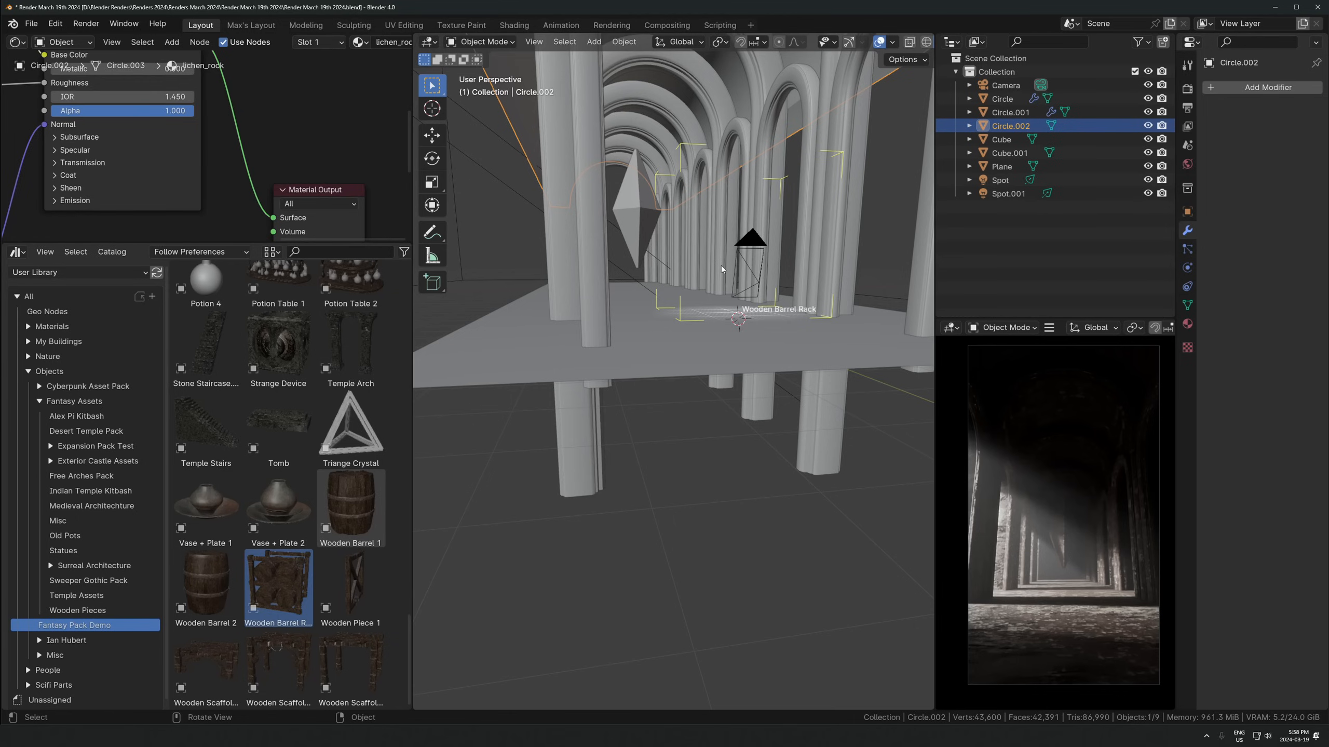
pyautogui.moveTo(708, 275); pyautogui.dragTo(694, 268)
pyautogui.press('KP_Decimal')
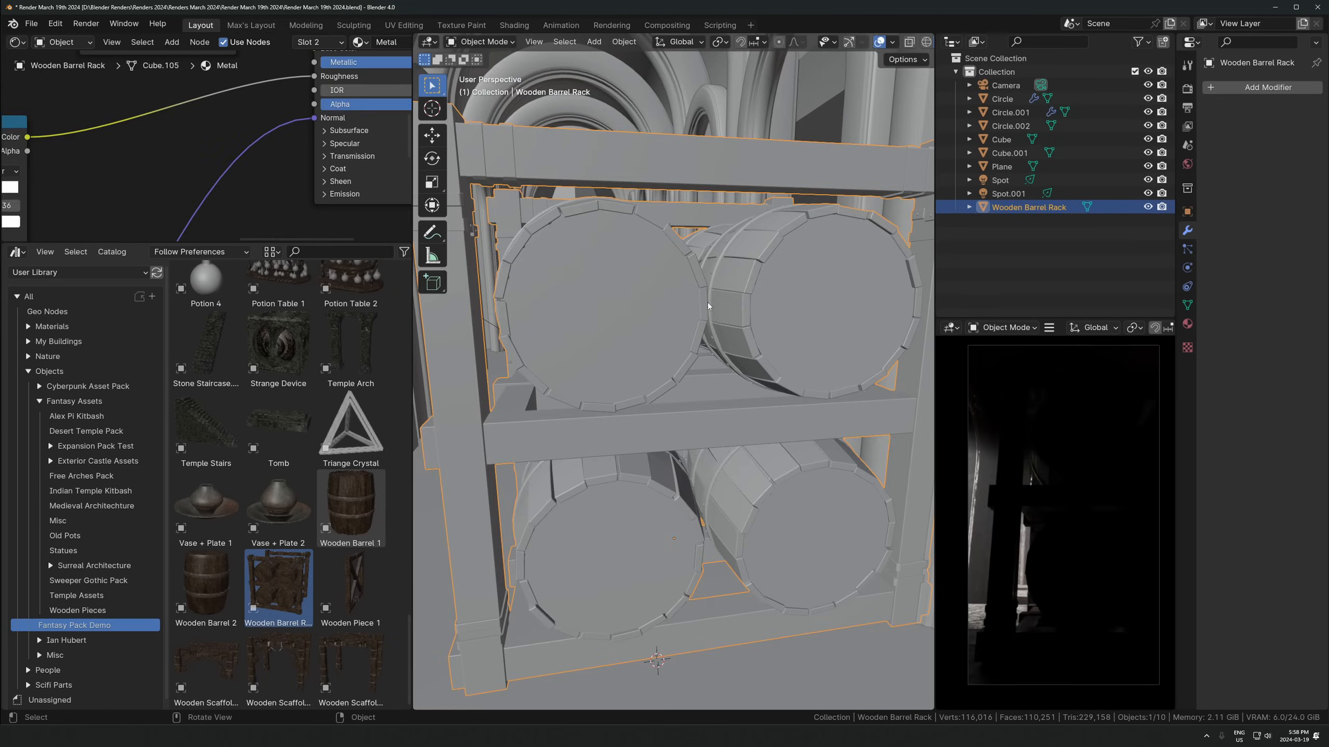
# Rotate the barrel rack 90° about Z and move it horizontally toward the corridor's side arches
pyautogui.scroll(-5, 698, 275)
pyautogui.moveTo(697, 274); pyautogui.dragTo(737, 319, button='middle')
pyautogui.write('r')
pyautogui.write('90')
pyautogui.press('Return')
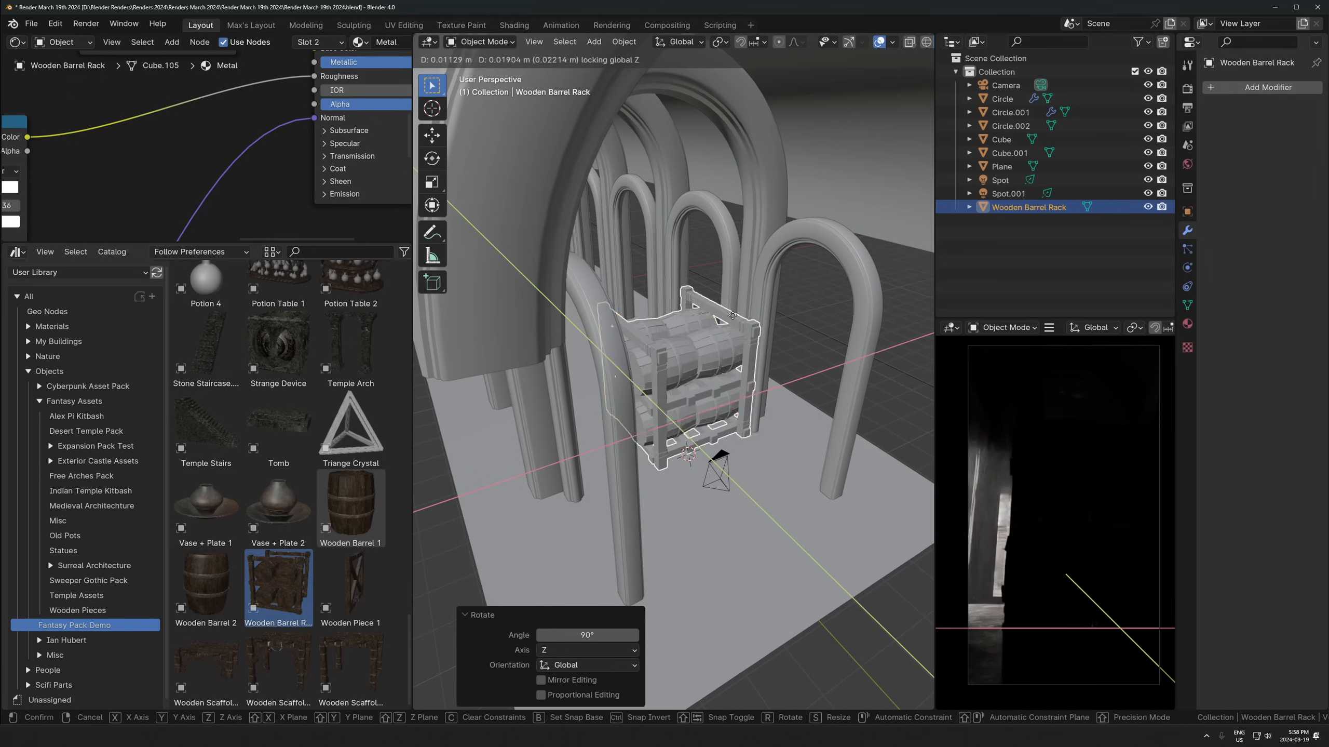
pyautogui.press('g')
pyautogui.hotkey('shift', 'z')
pyautogui.click(883, 293)
# Scale the barrel rack to fit the side arch opening
pyautogui.moveTo(792, 470); pyautogui.dragTo(717, 340, button='middle')
pyautogui.scroll(3, 283, 439)
pyautogui.moveTo(528, 405); pyautogui.dragTo(822, 311, button='middle')
pyautogui.scroll(2, 785, 390)
pyautogui.press('KP_Decimal')
pyautogui.scroll(-4, 735, 405)
pyautogui.press('s')
pyautogui.click(792, 324)
# Position the barrel rack horizontally inside the arch opening, finishing with a move of about -0.6 m along X
pyautogui.press('g')
pyautogui.hotkey('shift', 'z')
pyautogui.click(825, 315)
pyautogui.moveTo(824, 317); pyautogui.dragTo(784, 322, button='middle')
pyautogui.press('g')
pyautogui.press('y')
pyautogui.press('x')
pyautogui.click(819, 341)
# Stack a linked duplicate of the rack about 3.26 m higher along Z and adjust the copy's scale
pyautogui.hotkey('shift', 'd')
pyautogui.press('z')
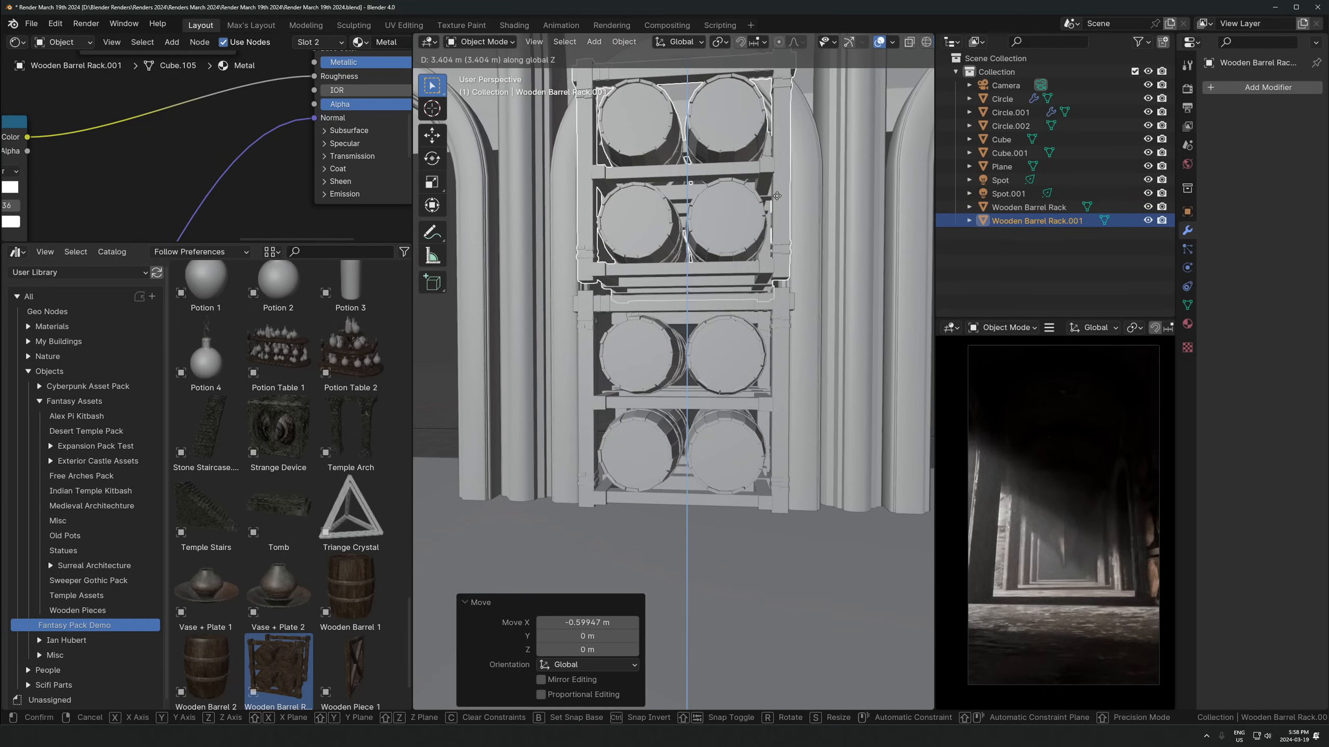
pyautogui.click(849, 207)
pyautogui.moveTo(848, 208); pyautogui.dragTo(852, 258, button='middle')
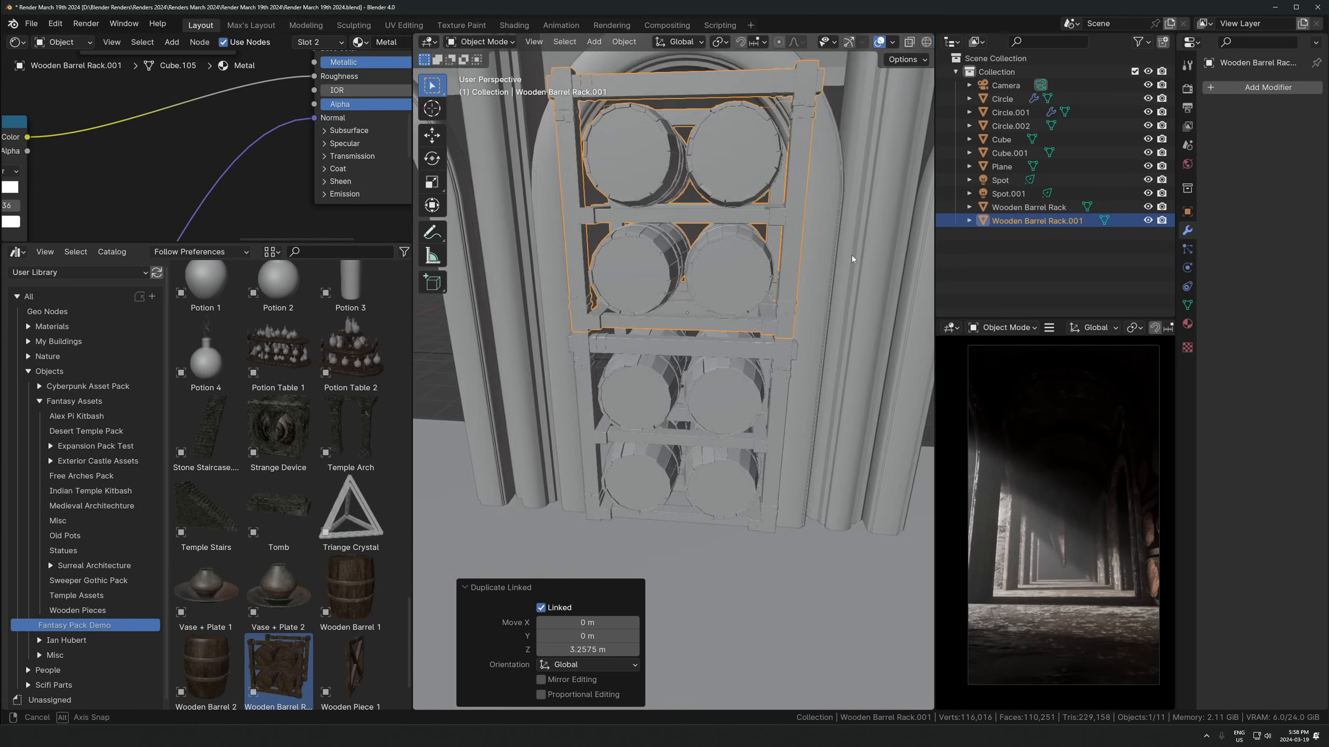
pyautogui.scroll(2, 851, 256)
pyautogui.press('s')
pyautogui.click(884, 247)
pyautogui.scroll(-1, 837, 257)
# Select both stacked racks and make a linked duplicate of the pair along Y in the next arch bay
pyautogui.keyDown('shift'); pyautogui.click(683, 353); pyautogui.keyUp('shift')
pyautogui.scroll(-3, 683, 353)
pyautogui.moveTo(683, 352); pyautogui.dragTo(800, 351, button='middle')
pyautogui.scroll(-2, 748, 402)
pyautogui.hotkey('alt', 'd')
pyautogui.press('y')
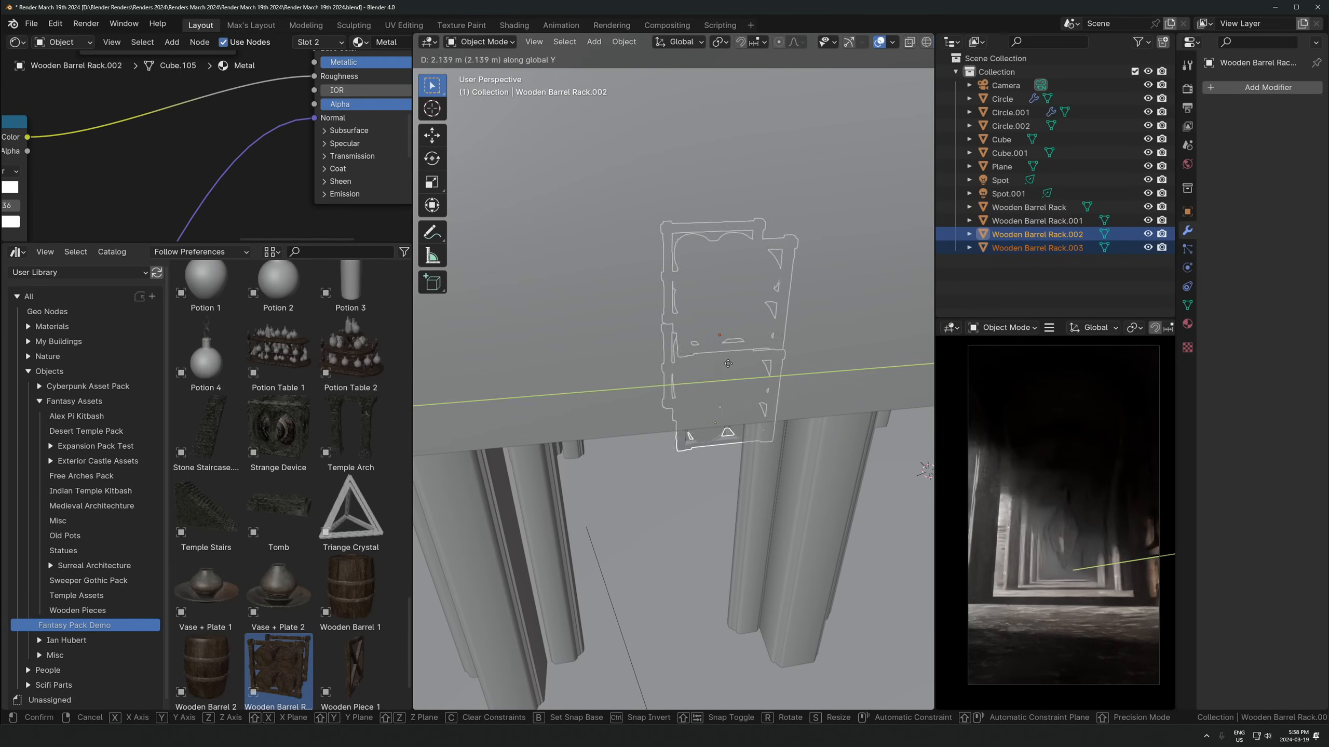
pyautogui.click(618, 373)
# Make a linked duplicate of the rack pair about 5.25 m further along Y
pyautogui.moveTo(618, 372); pyautogui.dragTo(795, 389, button='middle')
pyautogui.hotkey('alt', 'd')
pyautogui.press('y')
pyautogui.click(636, 391)
pyautogui.moveTo(636, 391); pyautogui.dragTo(732, 429, button='middle')
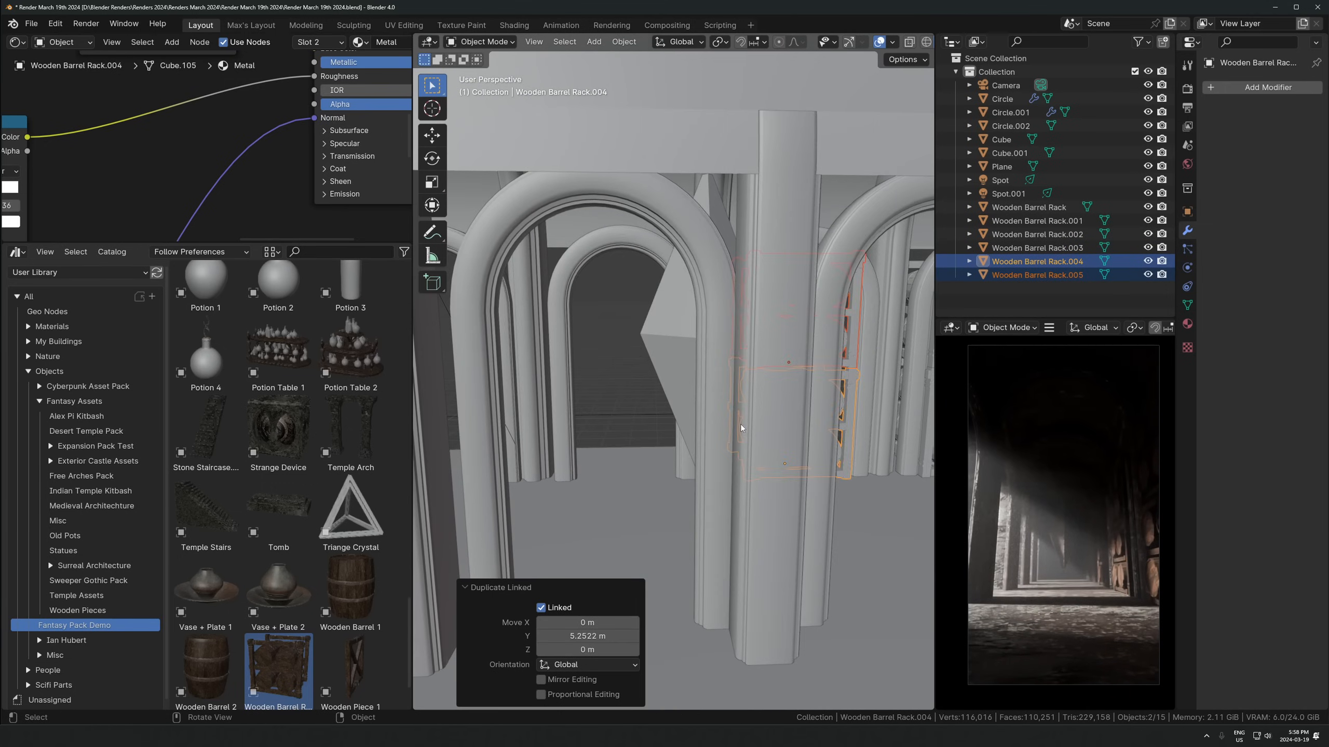
# Add two more linked duplicates of the rack pair along Y, offsetting the last by about 5.37 m
pyautogui.hotkey('alt', 'd')
pyautogui.press('y')
pyautogui.click(595, 418)
pyautogui.moveTo(594, 418); pyautogui.dragTo(815, 413, button='middle')
pyautogui.hotkey('alt', 'd')
pyautogui.press('y')
pyautogui.click(628, 417)
pyautogui.moveTo(629, 417); pyautogui.dragTo(449, 538, button='middle')
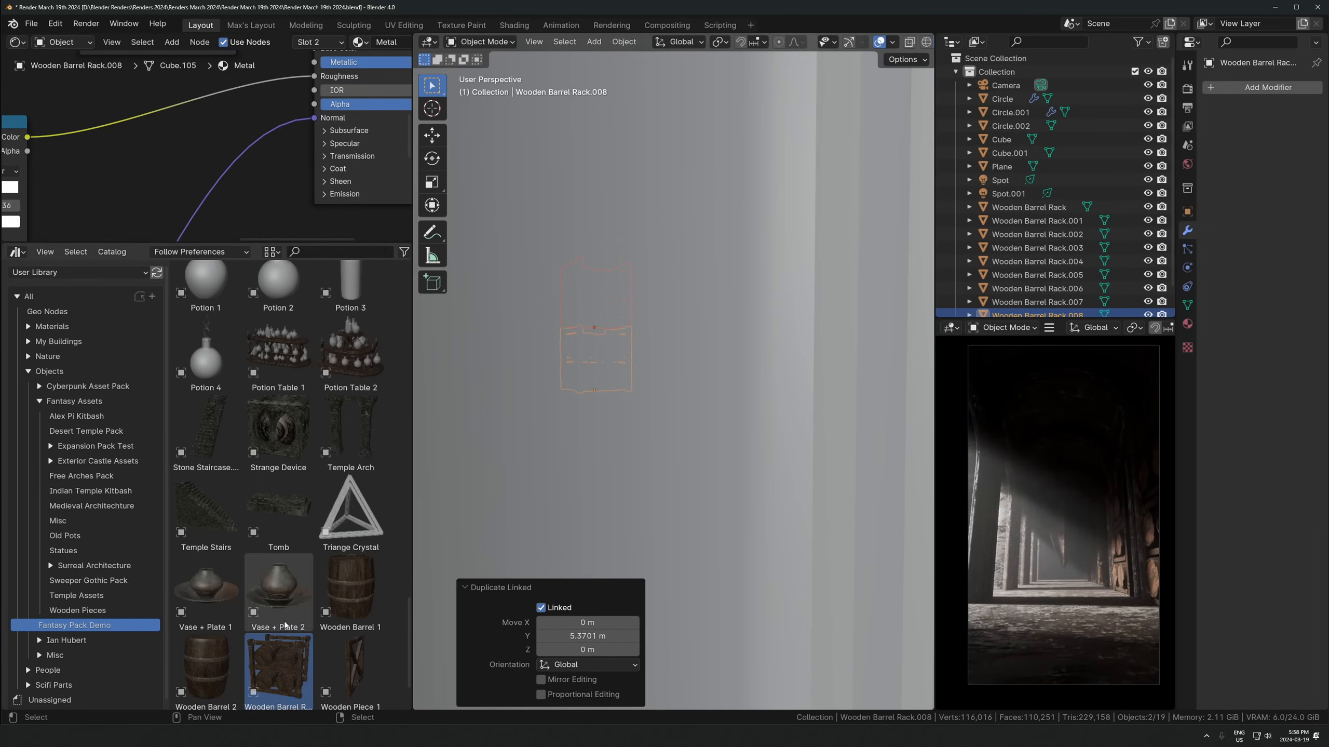
# Place the Wooden Barrel 2 and Wooden Barrel 1 assets on the corridor floor near the camera
pyautogui.press('KP_1')
pyautogui.scroll(-2, 250, 573)
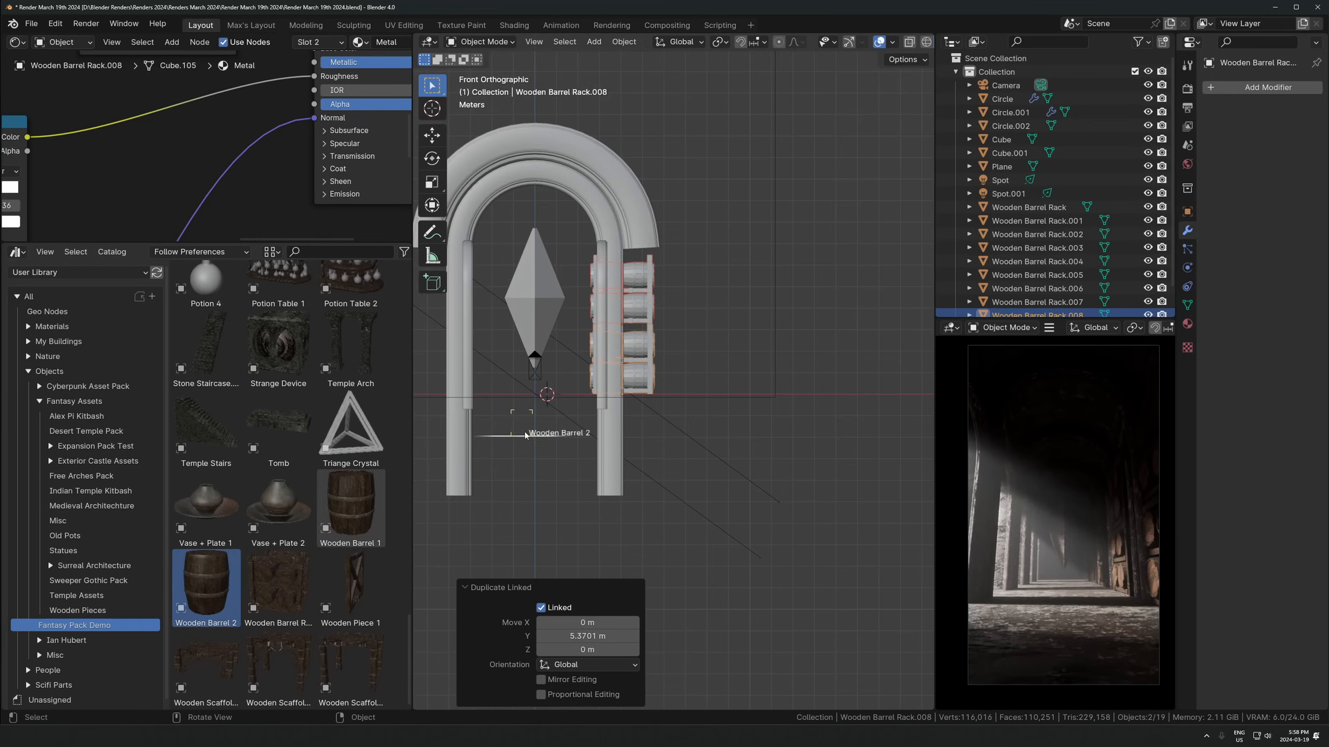
pyautogui.moveTo(563, 442); pyautogui.dragTo(471, 544, button='middle')
pyautogui.moveTo(586, 361); pyautogui.dragTo(695, 407, button='middle')
pyautogui.moveTo(202, 605); pyautogui.dragTo(678, 377)
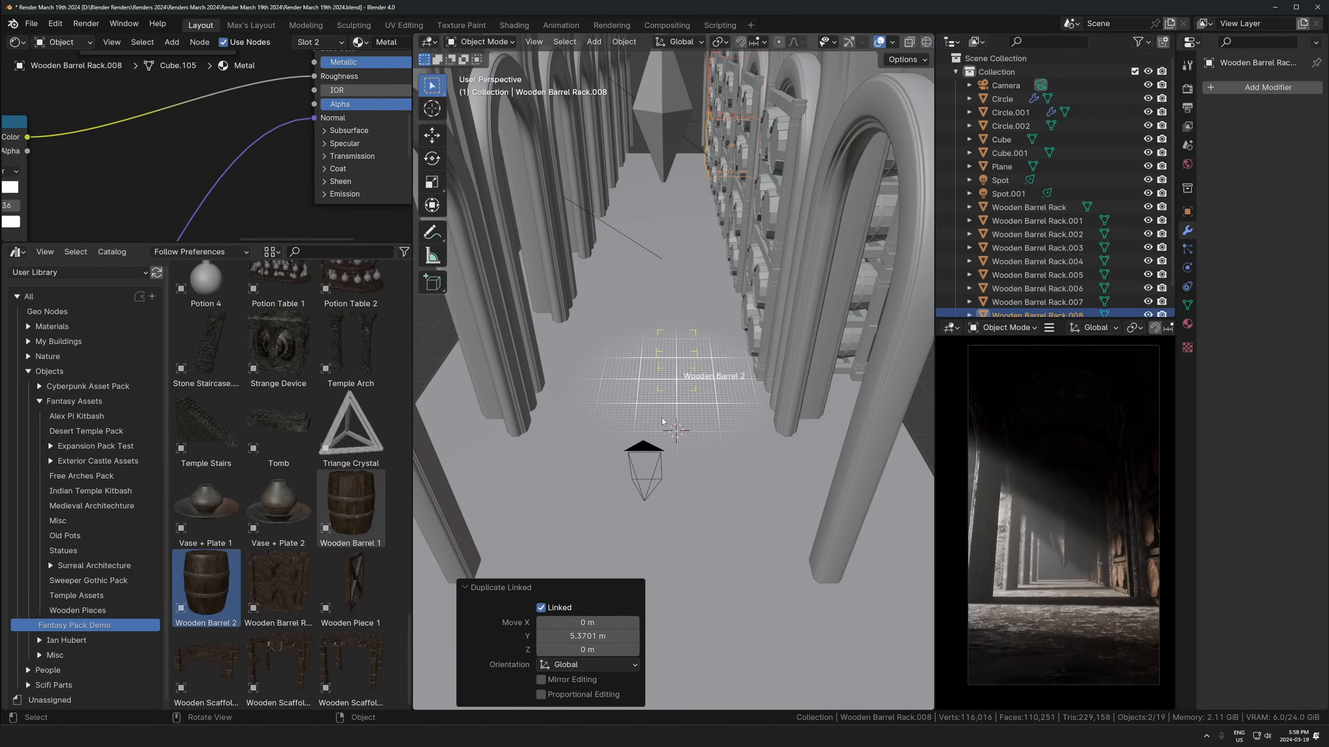
pyautogui.moveTo(428, 458); pyautogui.dragTo(686, 413)
# Move Wooden Barrel 2 across the floor to the rack side and scale it by about 0.955
pyautogui.click(678, 347)
pyautogui.press('g')
pyautogui.hotkey('shift', 'z')
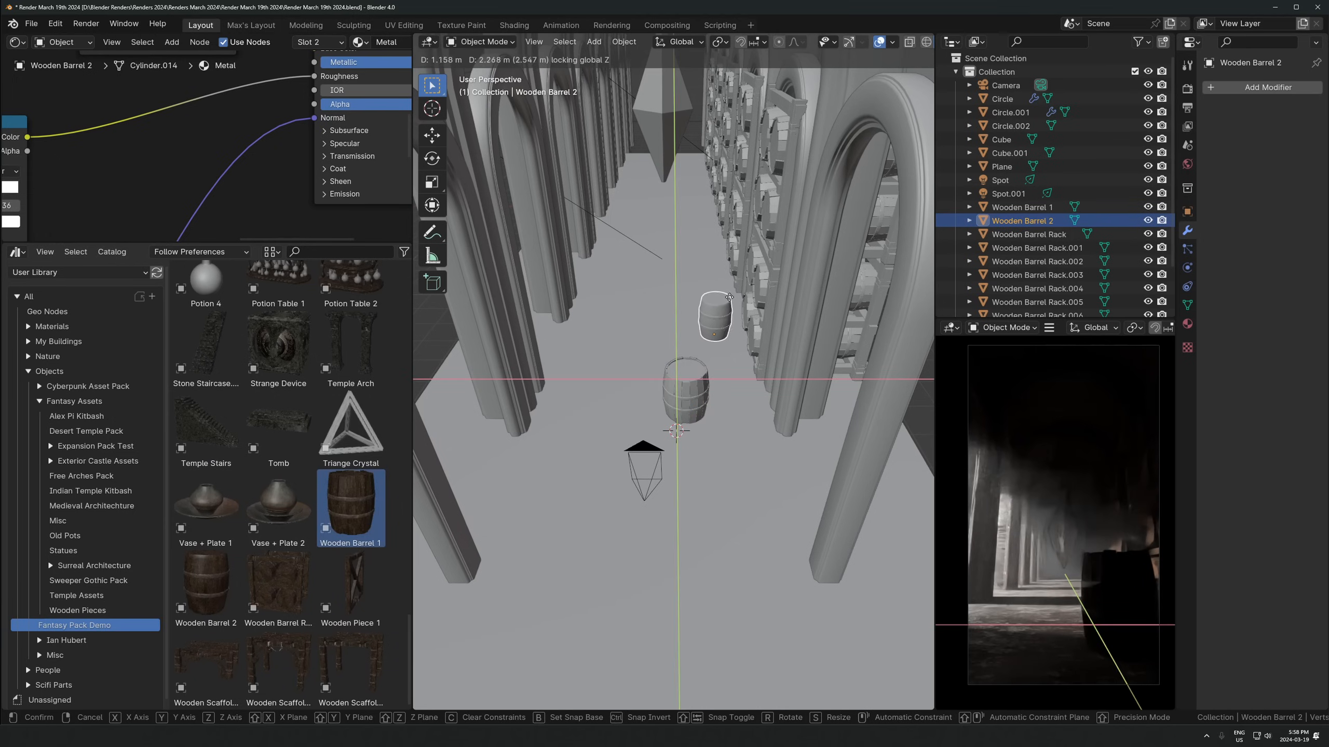
pyautogui.click(838, 208)
pyautogui.press('s')
pyautogui.click(833, 215)
# Move Wooden Barrel 1 across the floor to stand near the other barrel beside the racks
pyautogui.click(687, 386)
pyautogui.press('g')
pyautogui.hotkey('shift', 'z')
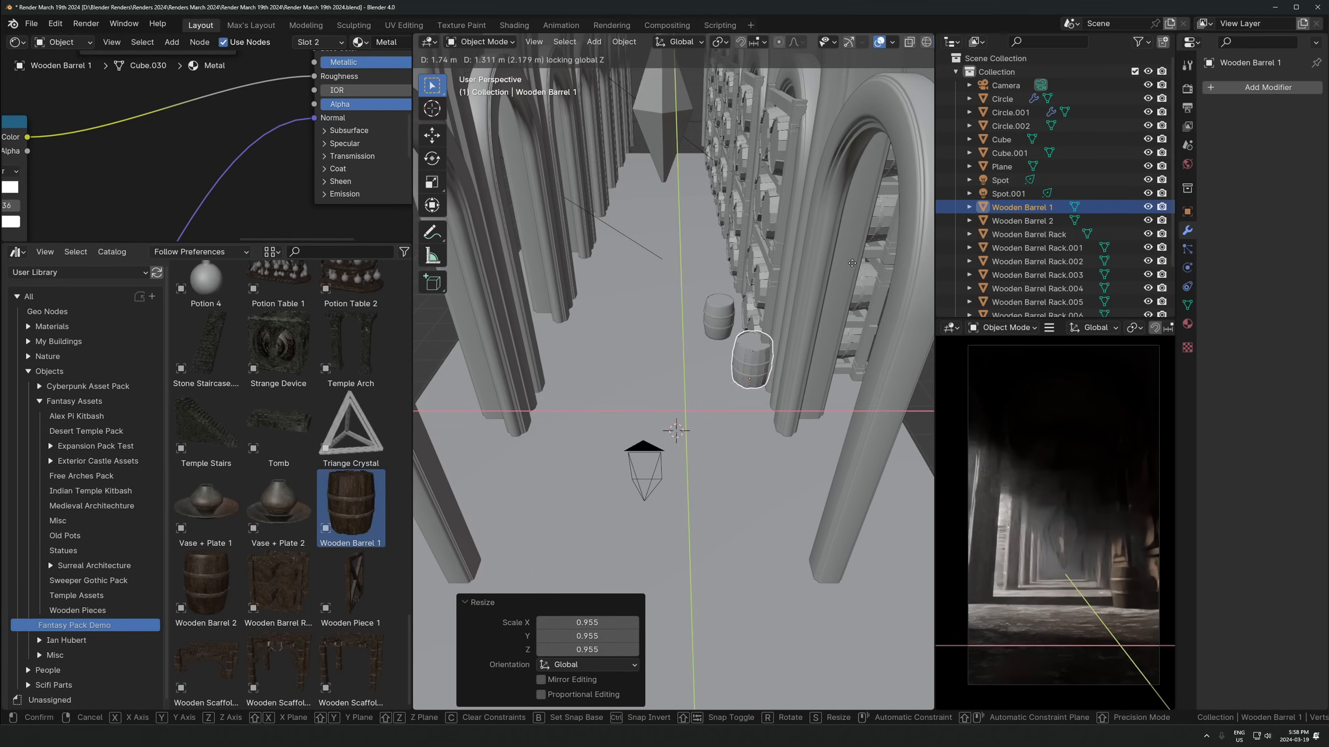
pyautogui.click(737, 353)
# Select all the barrel racks in the front view and scale them by about 0.857
pyautogui.moveTo(704, 330); pyautogui.dragTo(766, 306, button='middle')
pyautogui.scroll(-3, 695, 293)
pyautogui.click(763, 290)
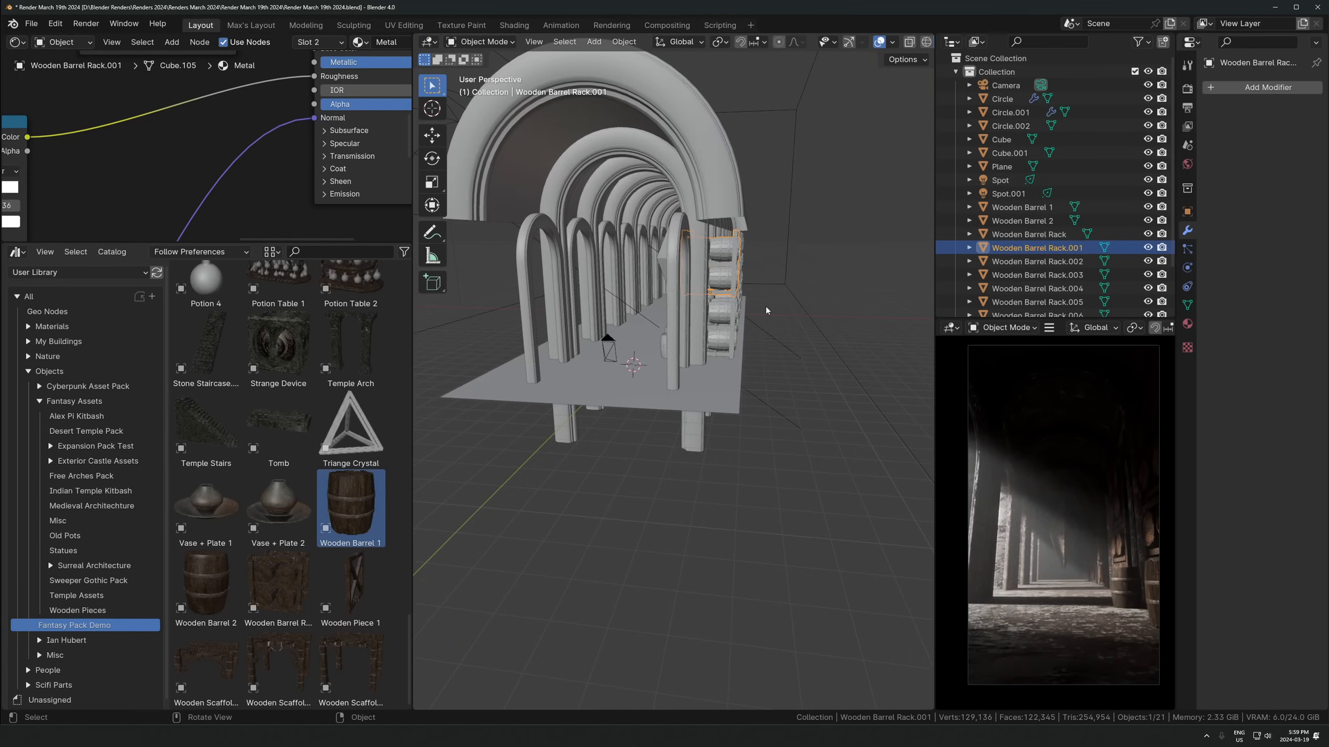
pyautogui.press('KP_1')
pyautogui.scroll(3, 748, 298)
pyautogui.hotkey('alt', 'z')
pyautogui.moveTo(768, 206); pyautogui.dragTo(737, 278)
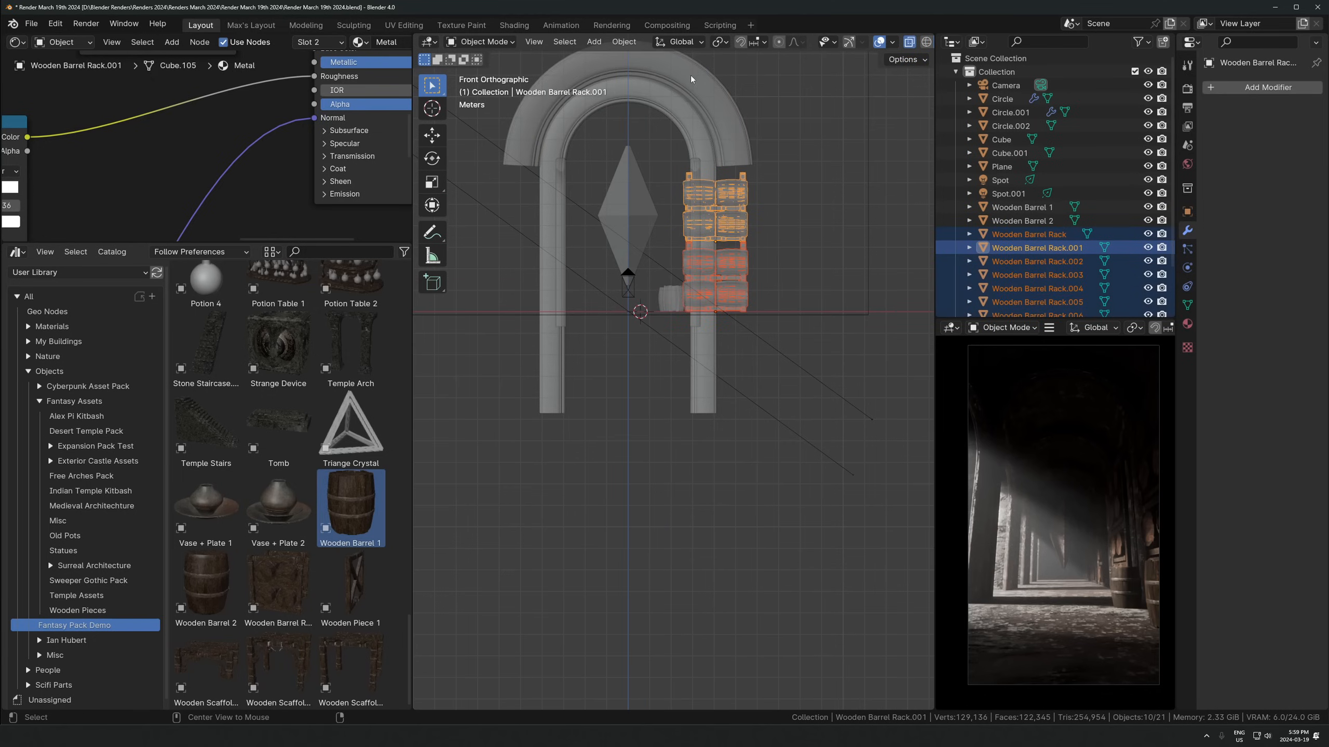
pyautogui.hotkey('alt', 'z')
pyautogui.press('s')
pyautogui.click(789, 199)
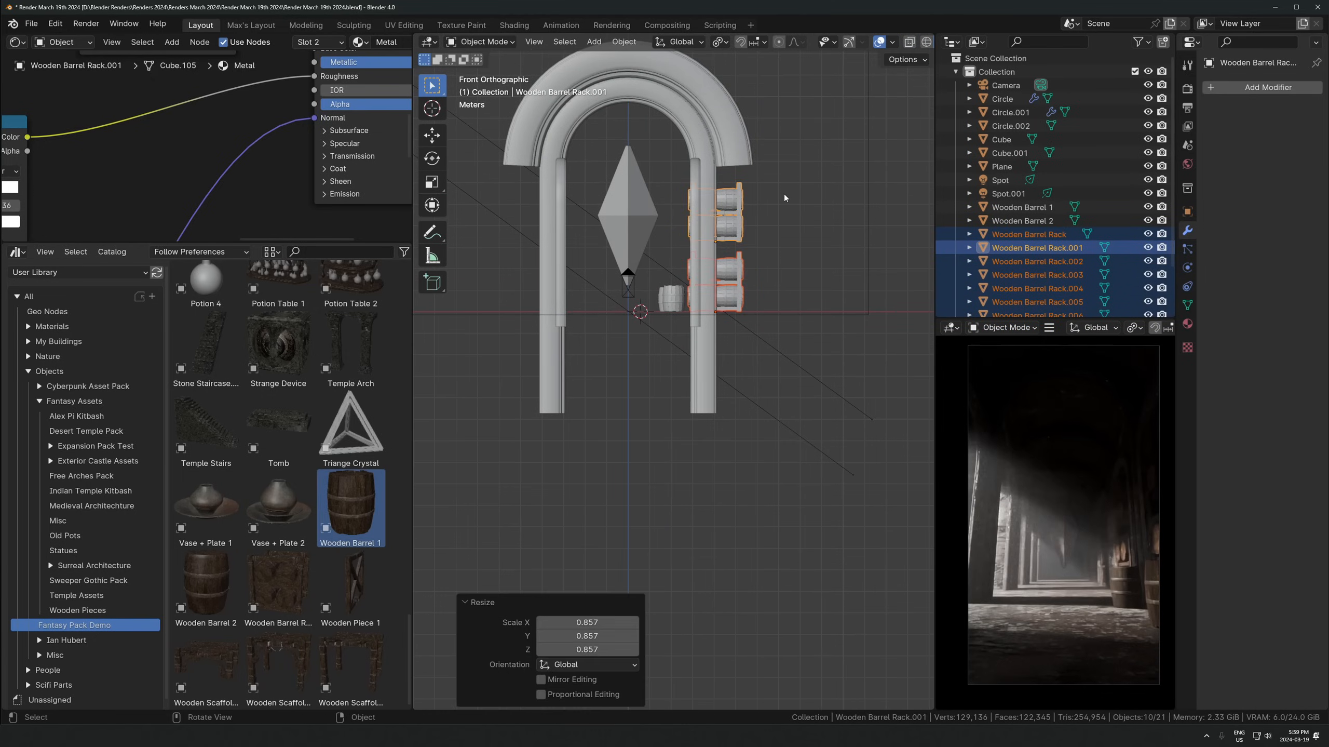
# Select the upper row of racks and lower it about 0.42 m along Z onto the lower row
pyautogui.hotkey('alt', 'z')
pyautogui.moveTo(761, 195); pyautogui.dragTo(740, 221)
pyautogui.press('g')
pyautogui.press('z')
pyautogui.click(727, 233)
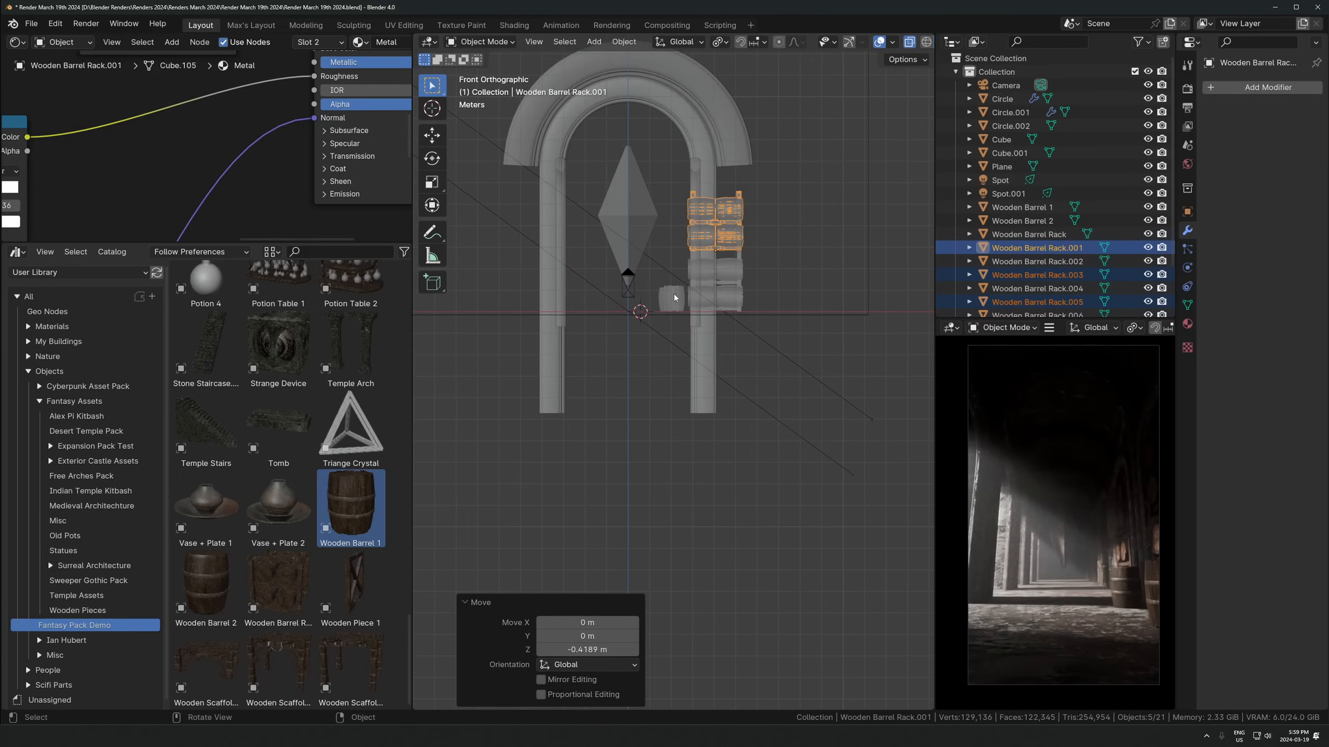
# Select both wooden barrels in the front view, scale them by about 0.847 and shift them along X
pyautogui.moveTo(675, 294); pyautogui.dragTo(666, 305)
pyautogui.press('s')
pyautogui.click(769, 243)
pyautogui.hotkey('alt', 'z')
pyautogui.press('g')
pyautogui.press('x')
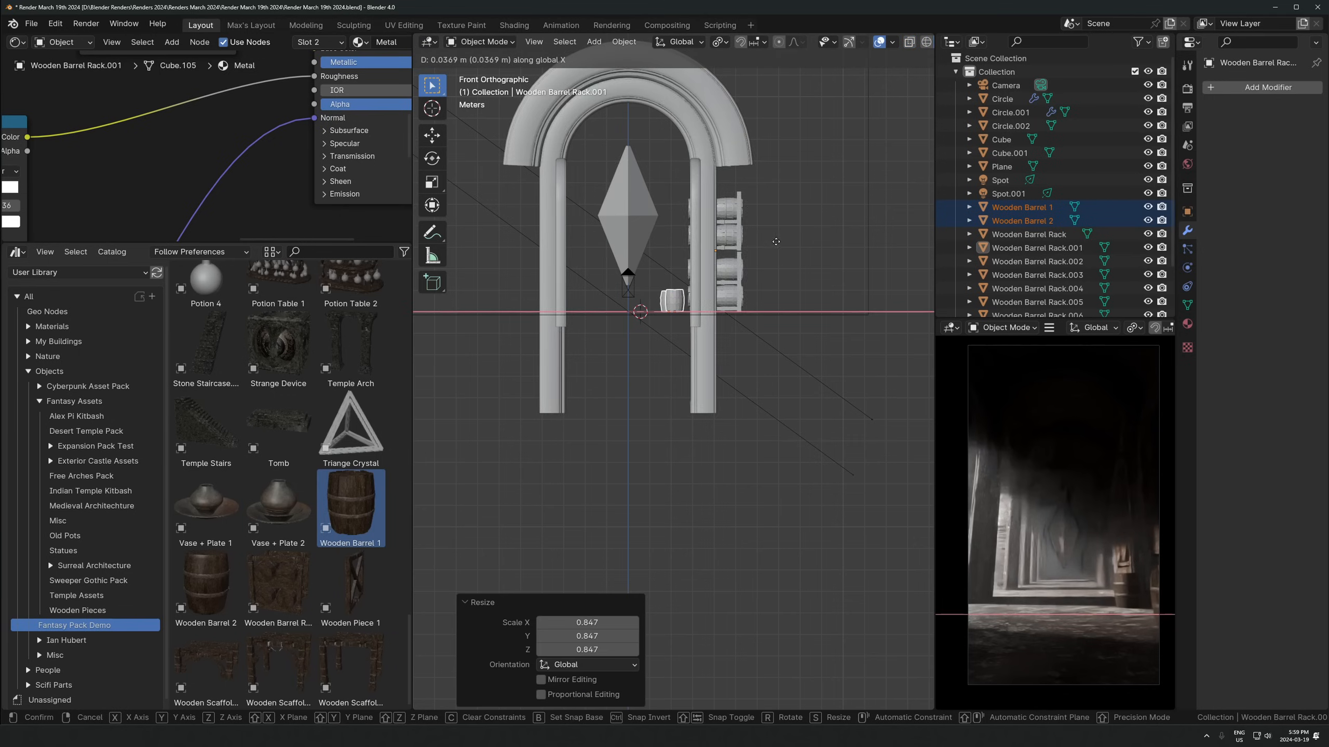
pyautogui.click(776, 241)
# Duplicate Wooden Barrel 1 and place the copy farther down the corridor floor on the rack side
pyautogui.moveTo(776, 241); pyautogui.dragTo(718, 309, button='middle')
pyautogui.hotkey('alt', 'z')
pyautogui.click(666, 438)
pyautogui.hotkey('alt', 'z')
pyautogui.hotkey('shift', 'd')
pyautogui.hotkey('shift', 'z')
pyautogui.click(678, 292)
# Make a linked duplicate of the far barrel about -4.55 m along X on the opposite side and save the file
pyautogui.hotkey('alt', 'd')
pyautogui.press('x')
pyautogui.click(575, 293)
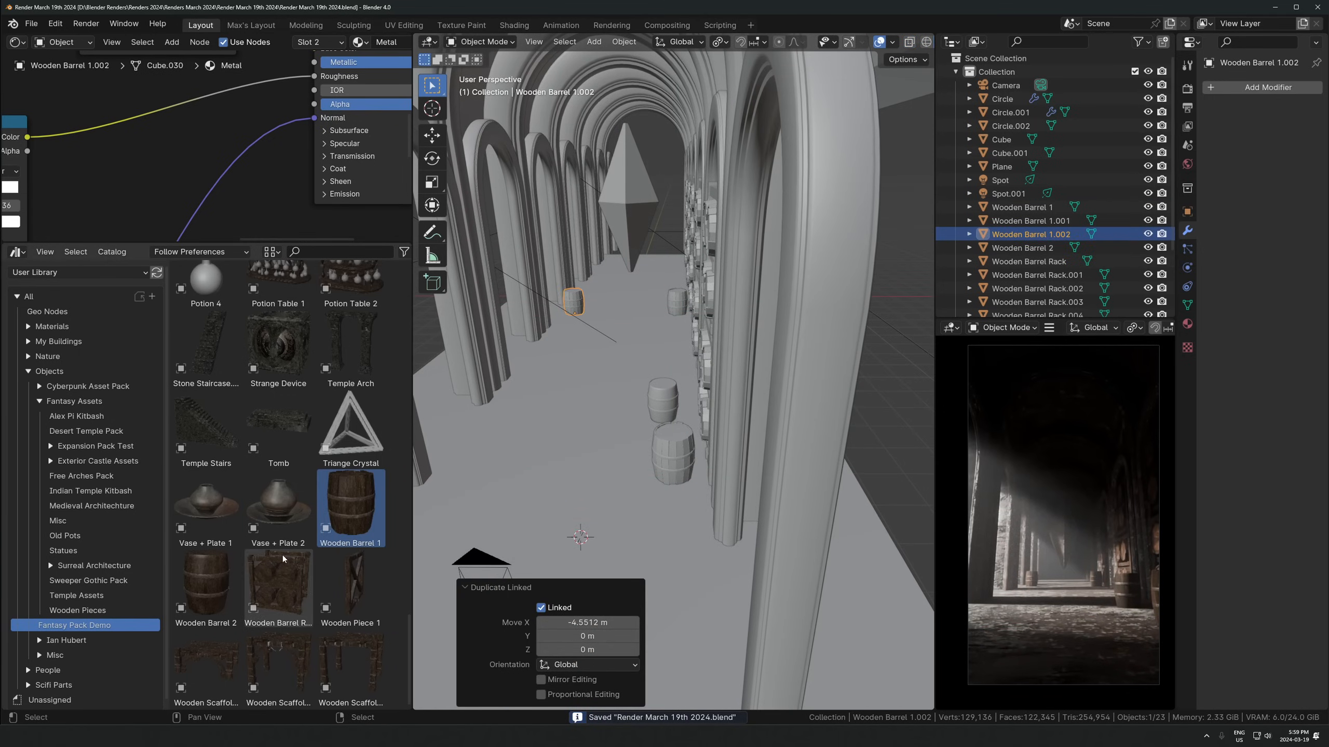
pyautogui.scroll(2, 253, 572)
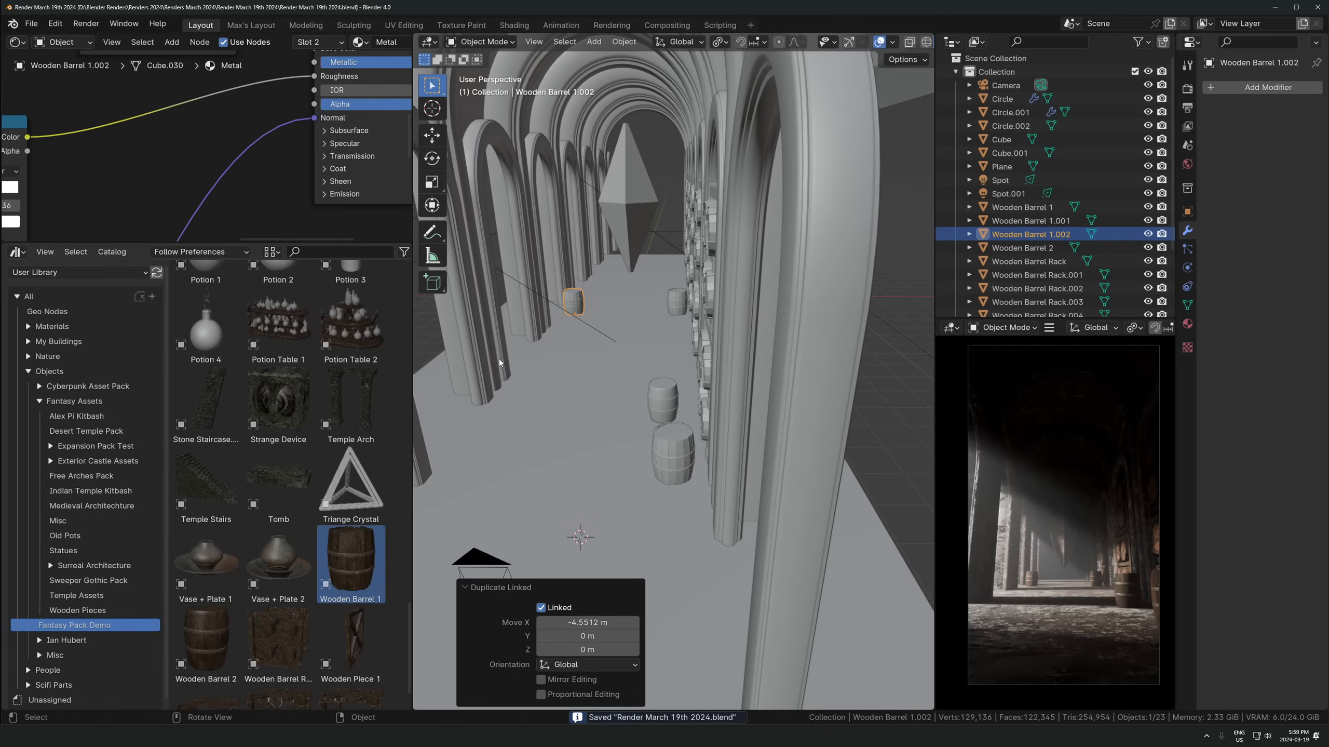
pyautogui.moveTo(534, 359); pyautogui.dragTo(627, 382, button='middle')
pyautogui.hotkey('ctrl', 's')
# Add a tall ancient pot and a squat ancient pot from the fantasy asset library onto the corridor floor
pyautogui.scroll(-2, 628, 381)
pyautogui.scroll(-2, 251, 631)
pyautogui.scroll(9, 267, 575)
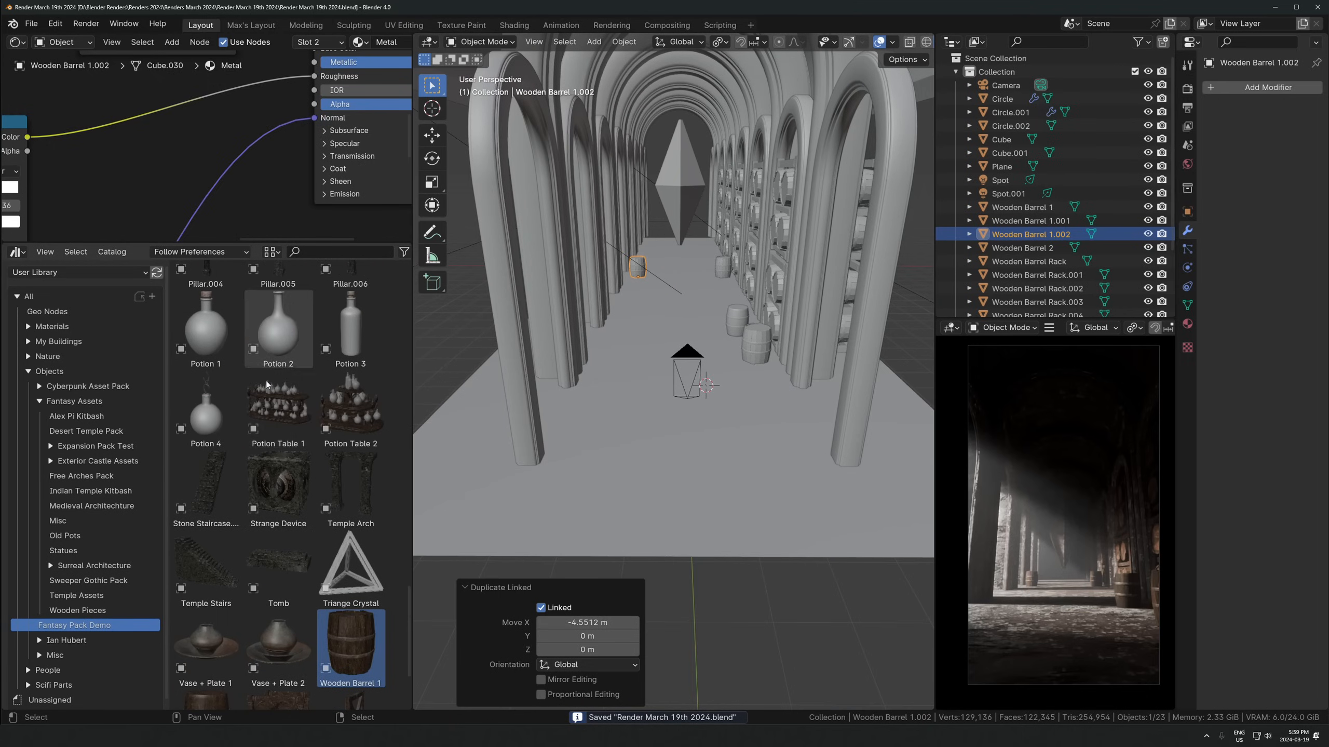
pyautogui.scroll(10, 353, 428)
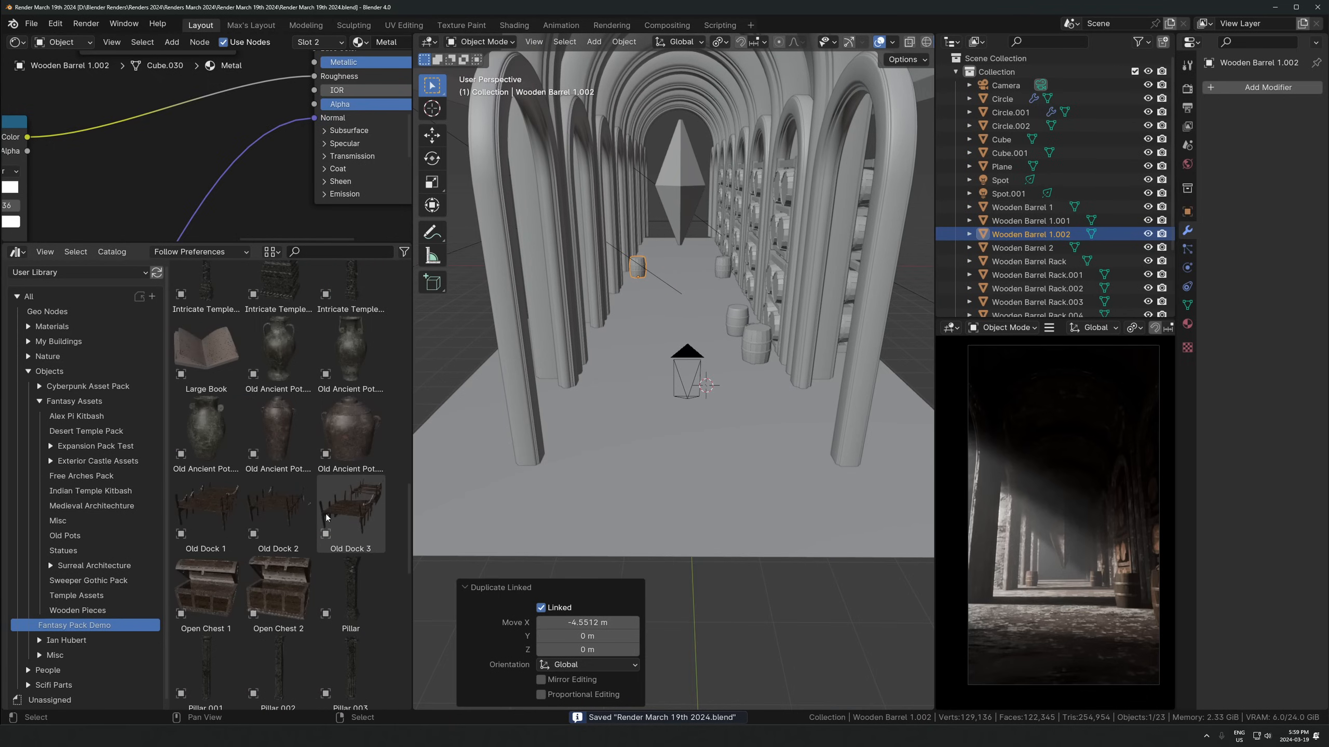
pyautogui.moveTo(278, 515); pyautogui.dragTo(714, 313)
pyautogui.moveTo(324, 603); pyautogui.dragTo(622, 407)
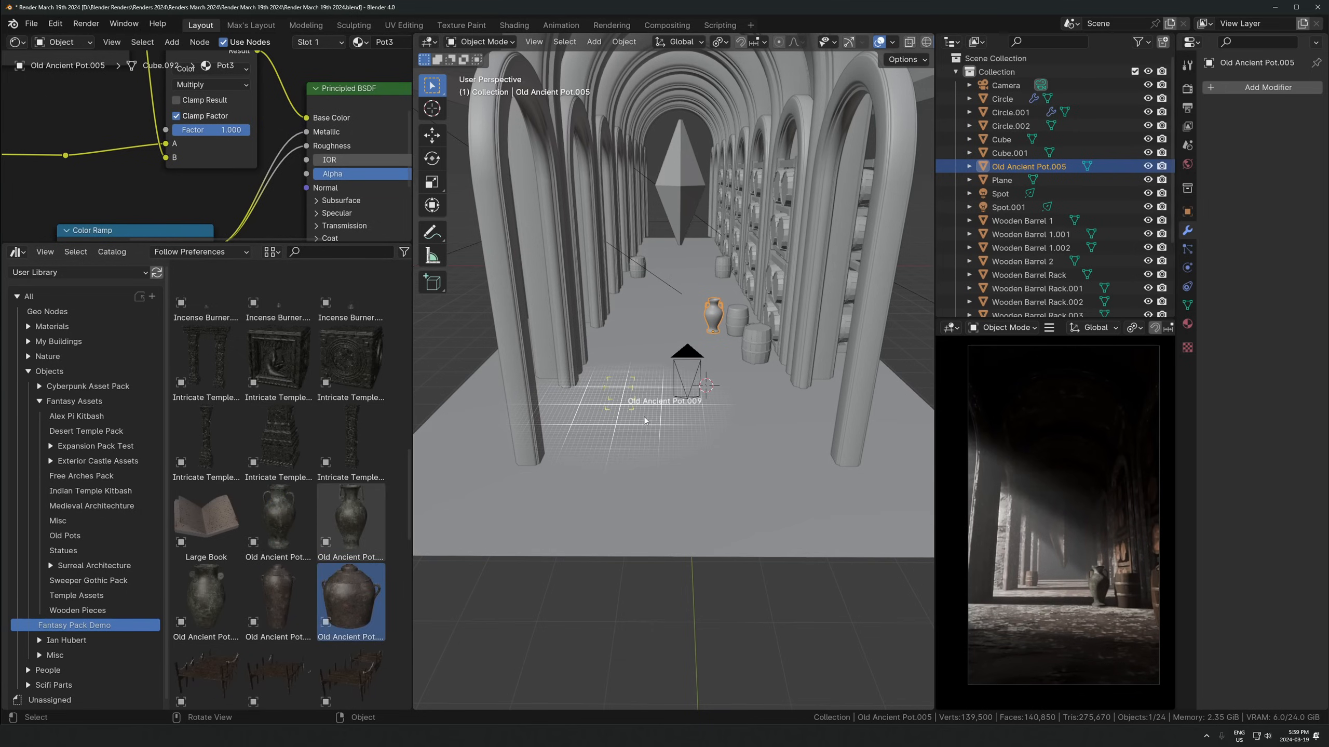
pyautogui.moveTo(666, 368); pyautogui.dragTo(667, 369)
# Move the squat ancient pot across the floor to the barrels and rotate it about Z
pyautogui.press('g')
pyautogui.hotkey('shift', 'z')
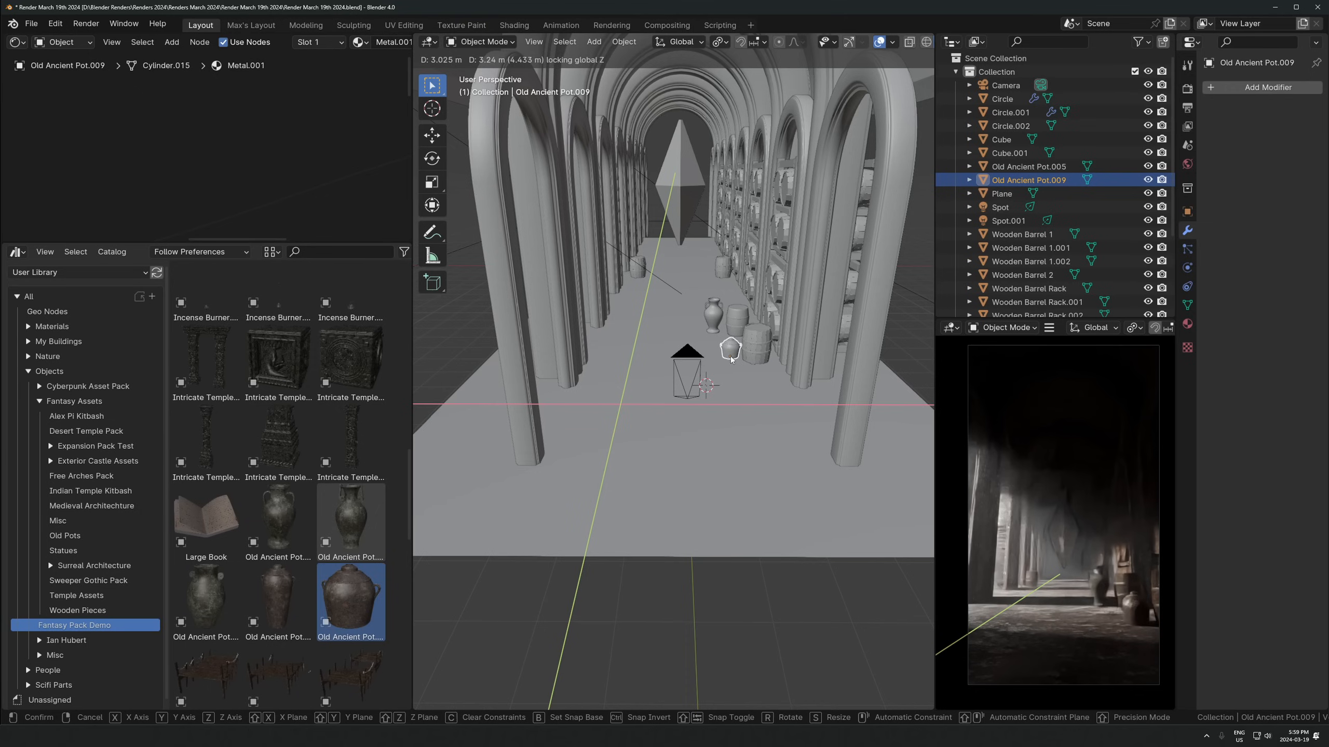
pyautogui.click(731, 358)
pyautogui.press('r')
pyautogui.press('z')
pyautogui.click(805, 351)
# Reposition the squat pot on the floor beside the nearer barrel and adjust its scale
pyautogui.press('g')
pyautogui.hotkey('shift', 'z')
pyautogui.click(833, 308)
pyautogui.press('s')
pyautogui.click(835, 293)
pyautogui.press('g')
pyautogui.click(781, 327)
# Scale the nearer rack-side barrel and shift the barrel behind it across the floor
pyautogui.click(762, 344)
pyautogui.press('s')
pyautogui.click(829, 302)
pyautogui.click(738, 318)
pyautogui.press('g')
pyautogui.hotkey('shift', 'z')
pyautogui.click(745, 314)
# Scale down the tall ancient pot and position it on the floor next to the rack-side barrels
pyautogui.click(714, 315)
pyautogui.press('g')
pyautogui.hotkey('shift', 'z')
pyautogui.click(721, 312)
pyautogui.press('s')
pyautogui.click(752, 300)
pyautogui.press('g')
pyautogui.hotkey('shift', 'z')
pyautogui.click(797, 271)
pyautogui.press('g')
pyautogui.click(789, 270)
# Make a linked duplicate of the tall pot about -4.02 m in X and -0.45 m in Y, and rotate it about Z
pyautogui.hotkey('shift', 'd')
pyautogui.hotkey('shift', 'z')
pyautogui.click(578, 240)
pyautogui.press('s')
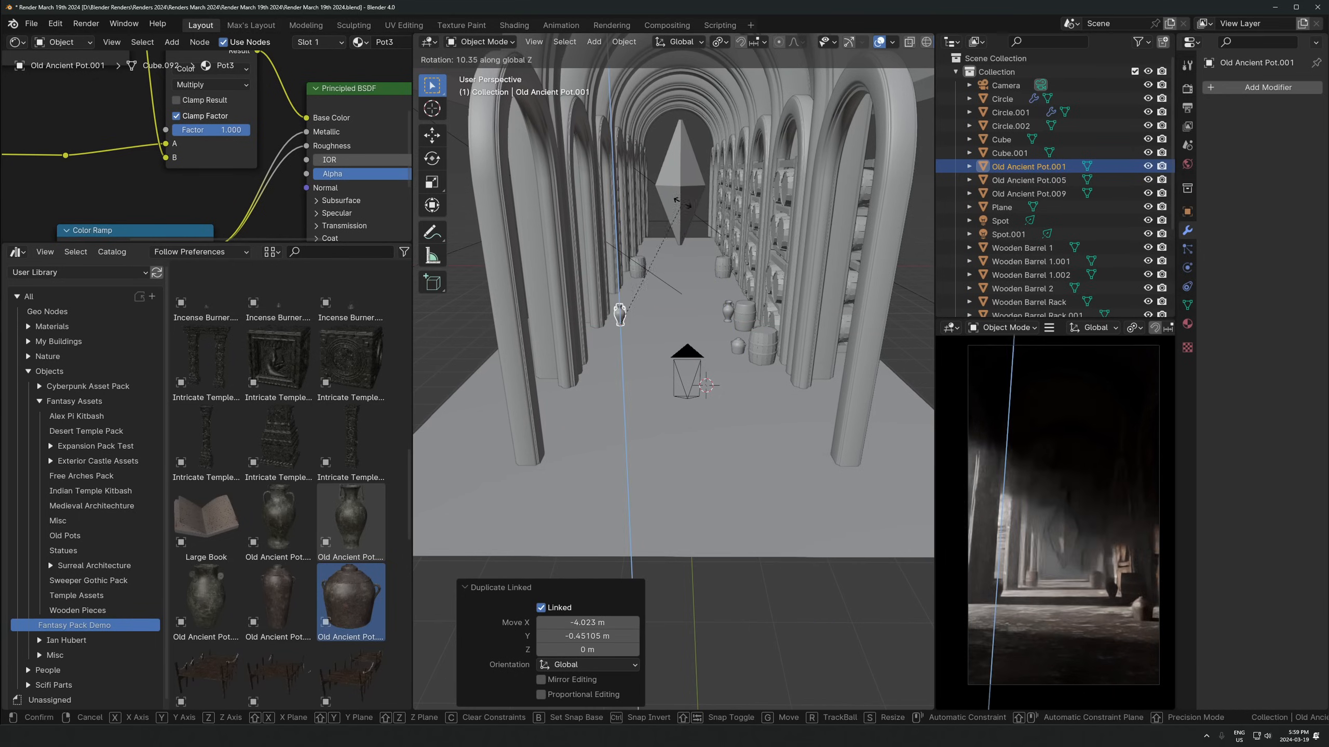
pyautogui.click(700, 199)
# Scale the copied pot and reposition it on the floor near the column opposite the racks
pyautogui.press('KP_Decimal')
pyautogui.scroll(-5, 760, 249)
pyautogui.moveTo(760, 250); pyautogui.dragTo(769, 290, button='middle')
pyautogui.press('s')
pyautogui.click(761, 290)
pyautogui.press('g')
pyautogui.hotkey('shift', 'z')
pyautogui.click(742, 293)
# Make a linked duplicate of the large pot beside it on the floor and scale the copy smaller
pyautogui.hotkey('alt', 'd')
pyautogui.hotkey('shift', 'z')
pyautogui.click(798, 301)
pyautogui.press('s')
pyautogui.hotkey('shift', 'z')
pyautogui.click(891, 295)
# Place a third pot copy in front of the other two and scale it by about 0.745
pyautogui.press('g')
pyautogui.hotkey('shift', 'z')
pyautogui.click(921, 365)
pyautogui.press('s')
pyautogui.click(815, 334)
pyautogui.keyDown('shift'); pyautogui.moveTo(808, 342); pyautogui.dragTo(738, 365, button='middle'); pyautogui.keyUp('shift')
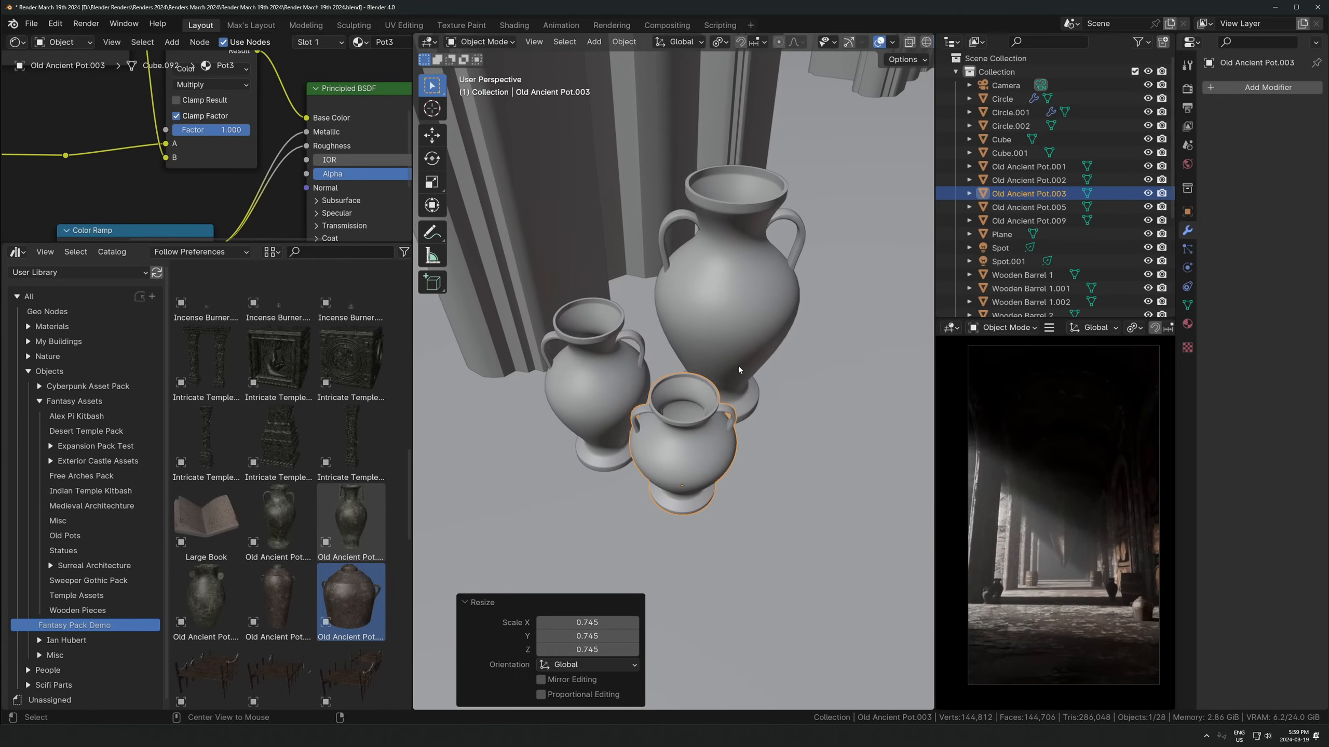
# Make a linked duplicate of the smallest pot, rotate it about Z and place it on the large pot's free side
pyautogui.hotkey('alt', 'd')
pyautogui.hotkey('shift', 'z')
pyautogui.click(914, 278)
pyautogui.press('r')
pyautogui.press('z')
pyautogui.click(731, 242)
pyautogui.hotkey('shift', 'z')
pyautogui.click(765, 219)
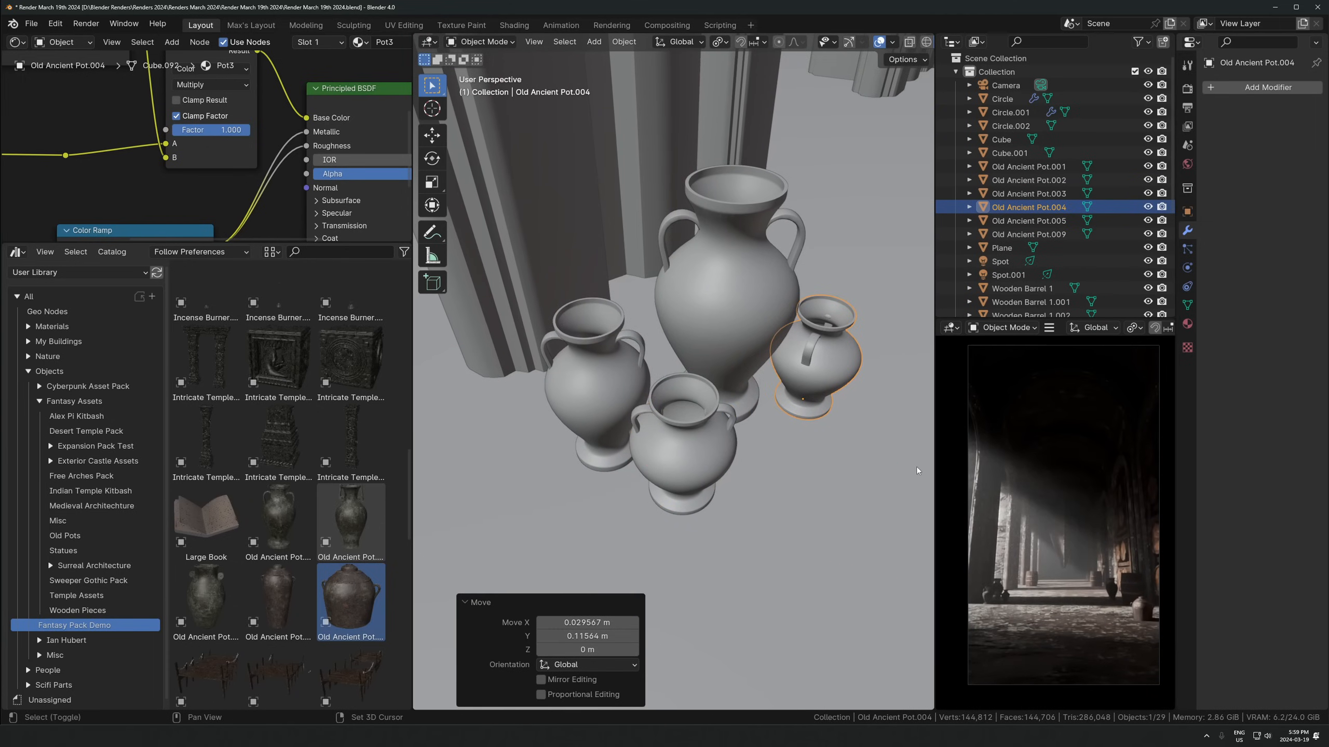
# Make a linked duplicate of all four pots farther down the corridor and rotate the group about 18.9° around Z
pyautogui.scroll(-3, 653, 340)
pyautogui.keyDown('shift'); pyautogui.click(700, 334); pyautogui.keyUp('shift')
pyautogui.keyDown('shift'); pyautogui.click(675, 418); pyautogui.keyUp('shift')
pyautogui.keyDown('shift'); pyautogui.click(629, 385); pyautogui.keyUp('shift')
pyautogui.moveTo(685, 434); pyautogui.dragTo(724, 374, button='middle')
pyautogui.scroll(-4, 724, 374)
pyautogui.hotkey('alt', 'd')
pyautogui.hotkey('shift', 'z')
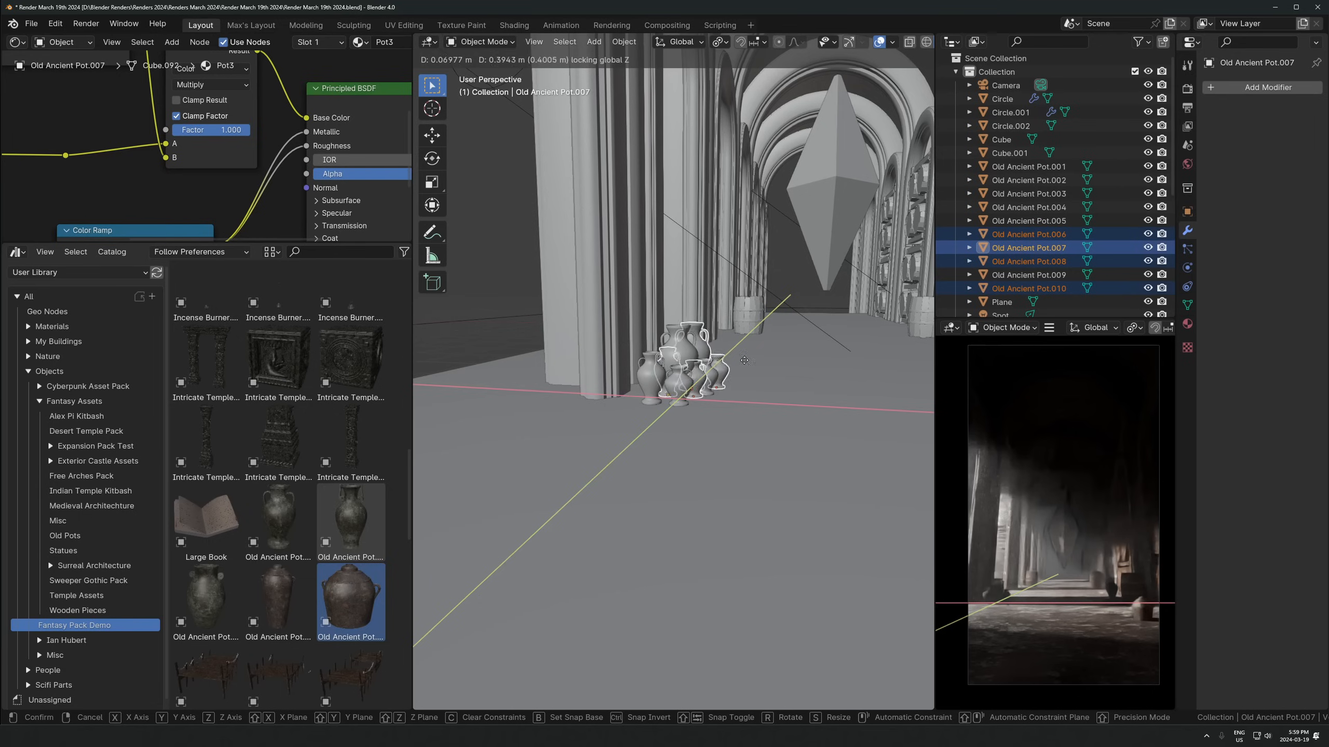
pyautogui.click(766, 331)
pyautogui.press('r')
pyautogui.press('z')
pyautogui.click(782, 461)
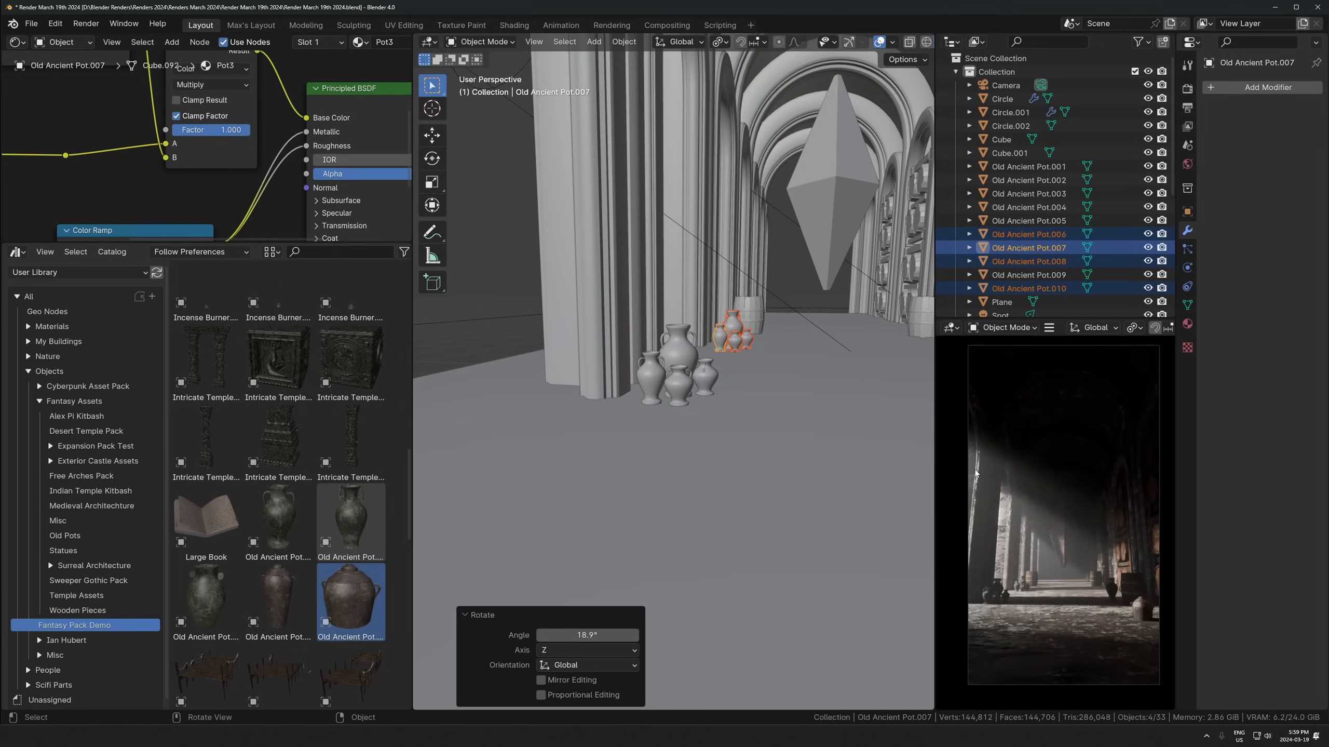
pyautogui.scroll(-6, 788, 406)
pyautogui.click(754, 280)
pyautogui.press('g')
pyautogui.press('z')
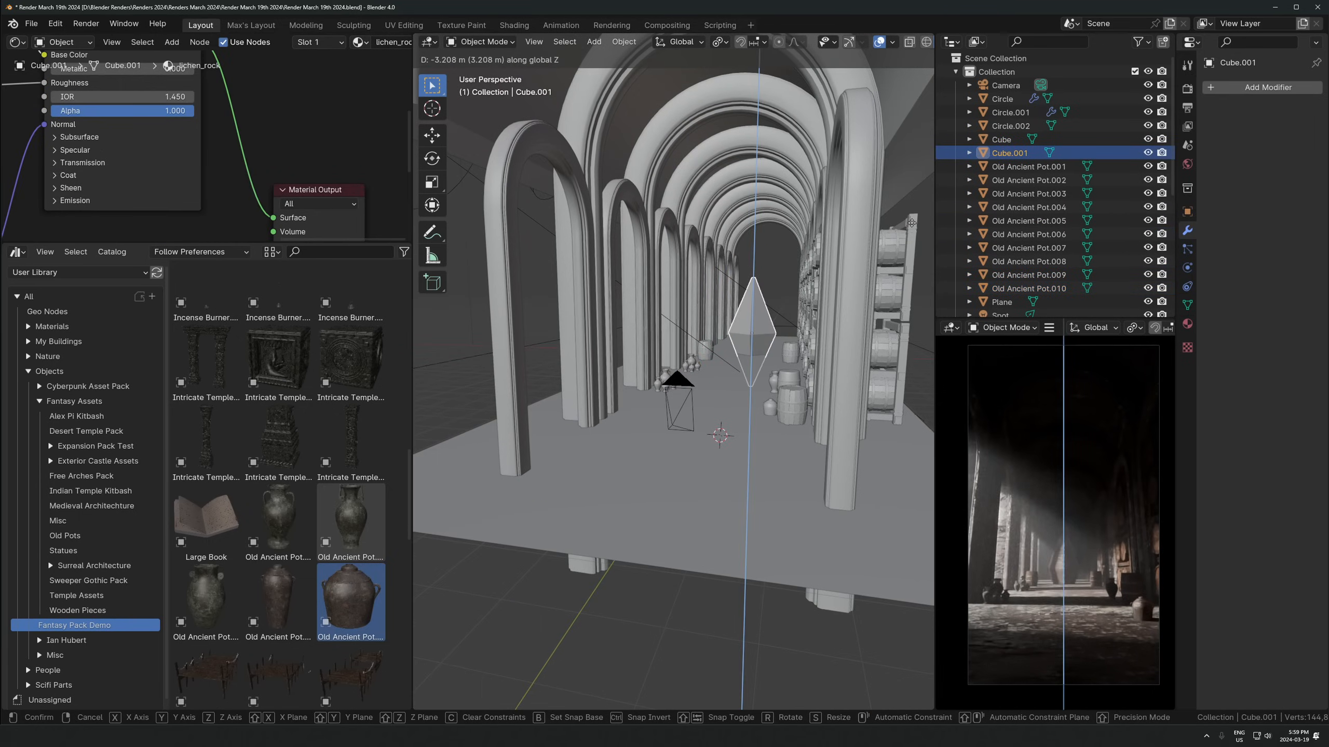
pyautogui.click(912, 223)
# Rotate both spot lights by about -10.9° in the front view and lower them by about 4 m
pyautogui.scroll(-5, 633, 273)
pyautogui.click(558, 233)
pyautogui.click(563, 223)
pyautogui.keyDown('shift'); pyautogui.click(542, 255); pyautogui.keyUp('shift')
pyautogui.press('KP_1')
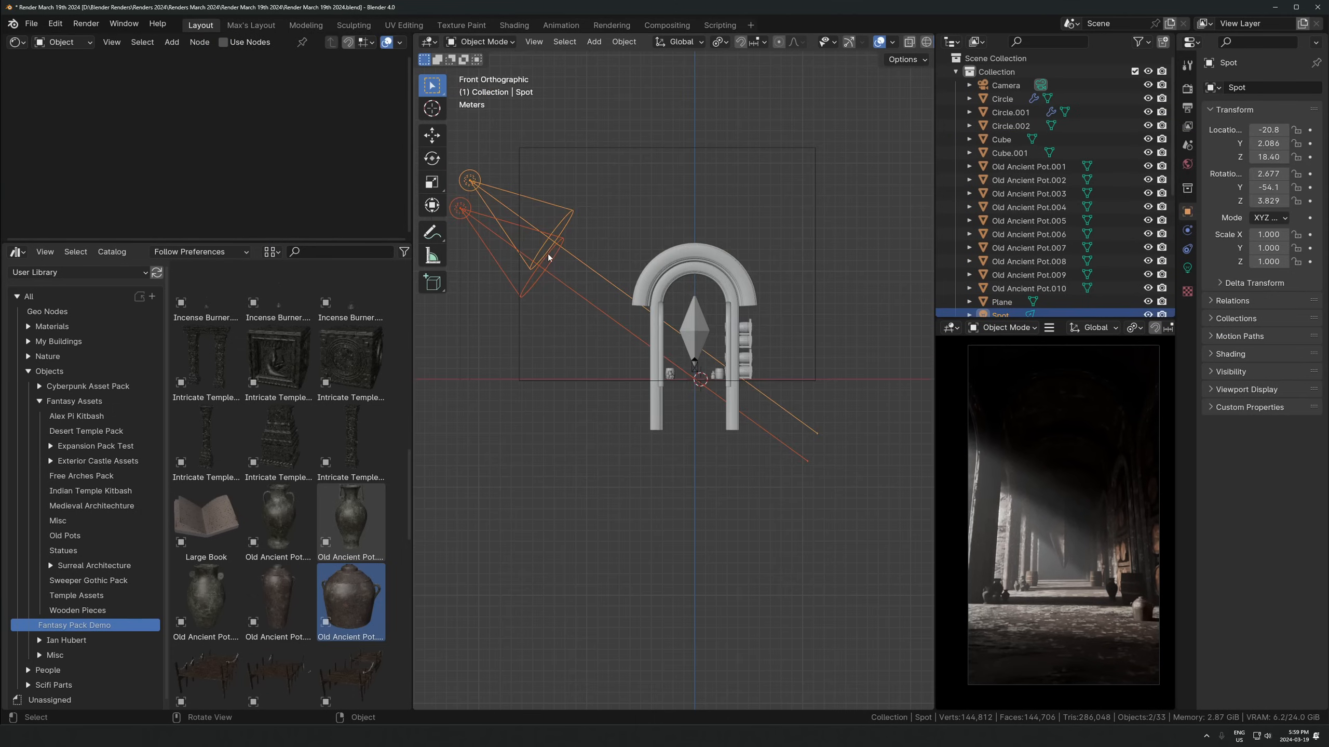
pyautogui.press('r')
pyautogui.click(750, 225)
pyautogui.press('g')
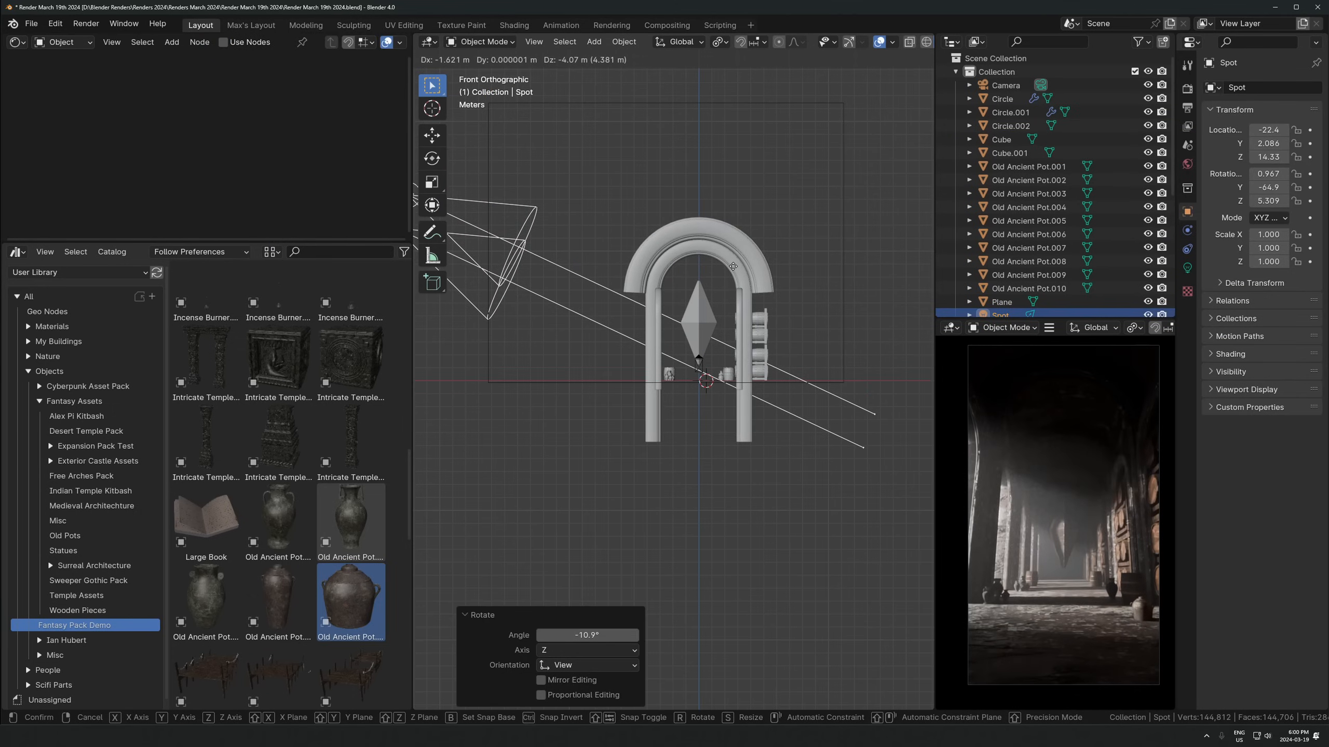
pyautogui.click(656, 280)
# Select the vaulted ceiling's lower end section on the spot-light side, try deleting it and undo the deletion
pyautogui.scroll(2, 656, 279)
pyautogui.click(625, 225)
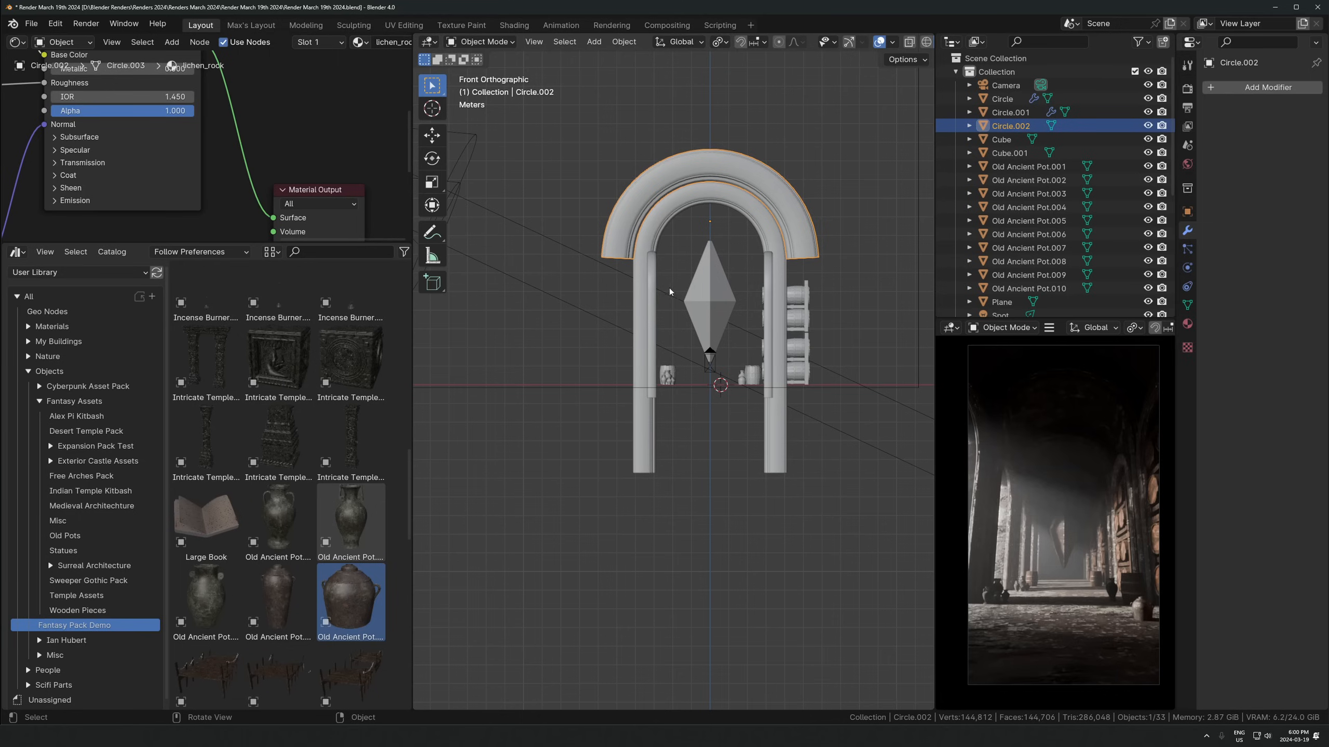
pyautogui.press('Tab')
pyautogui.click(617, 257)
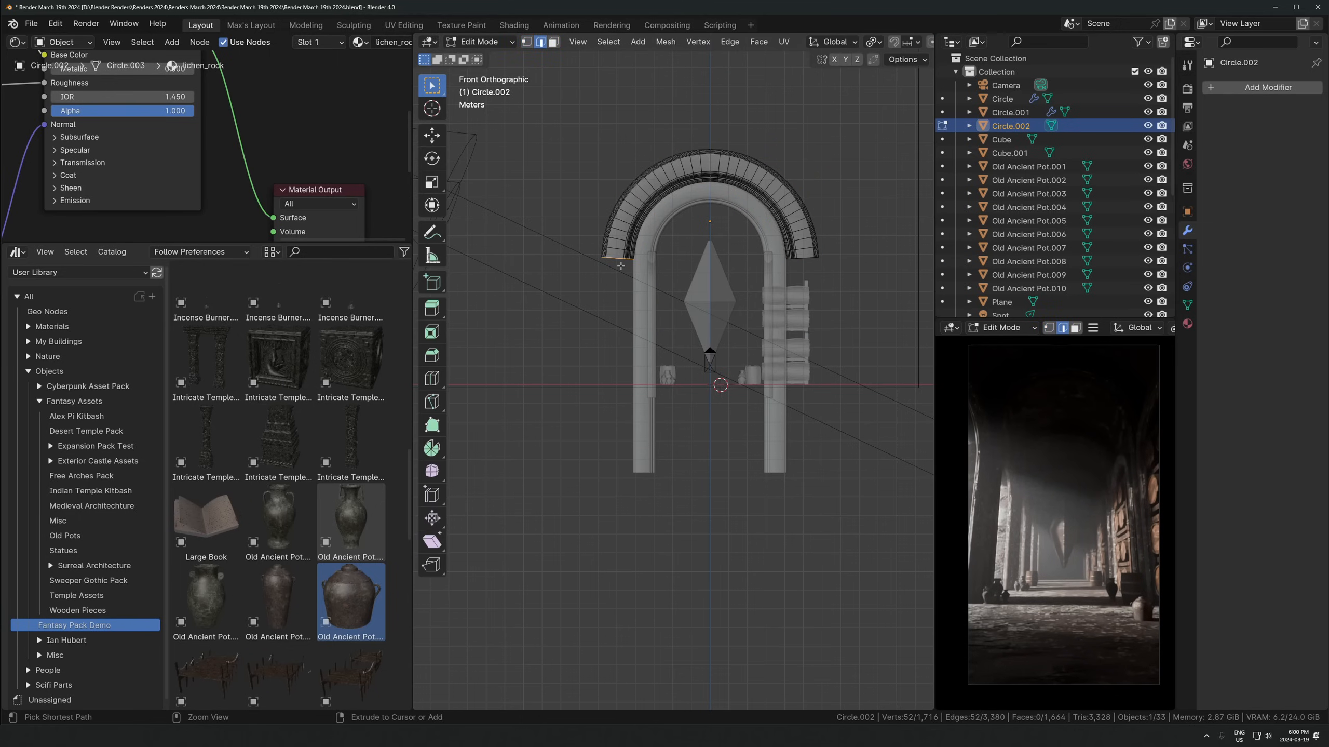
pyautogui.press('ctrl+KP_Add')
pyautogui.press('x')
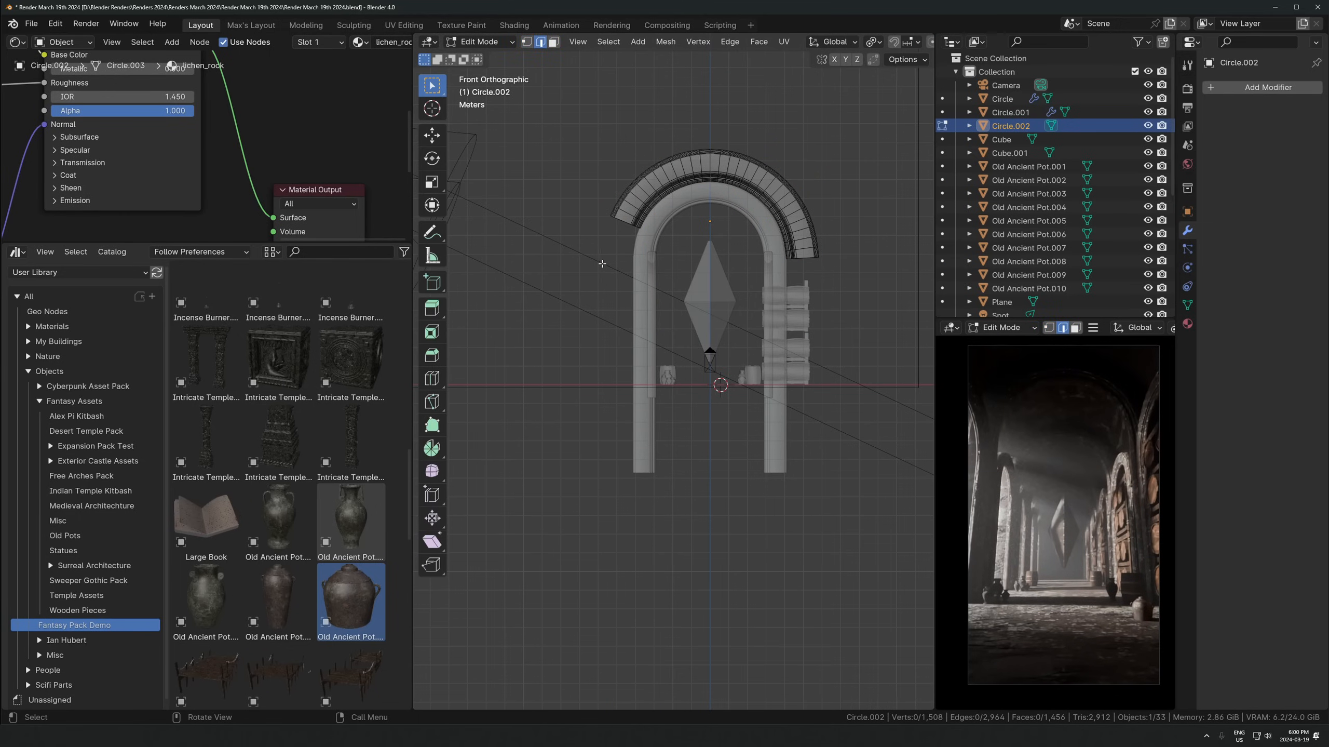
pyautogui.hotkey('ctrl', 'z')
# Create a vertex group for the selected ceiling section and add a Mask modifier to the vaulted ceiling
pyautogui.click(1188, 305)
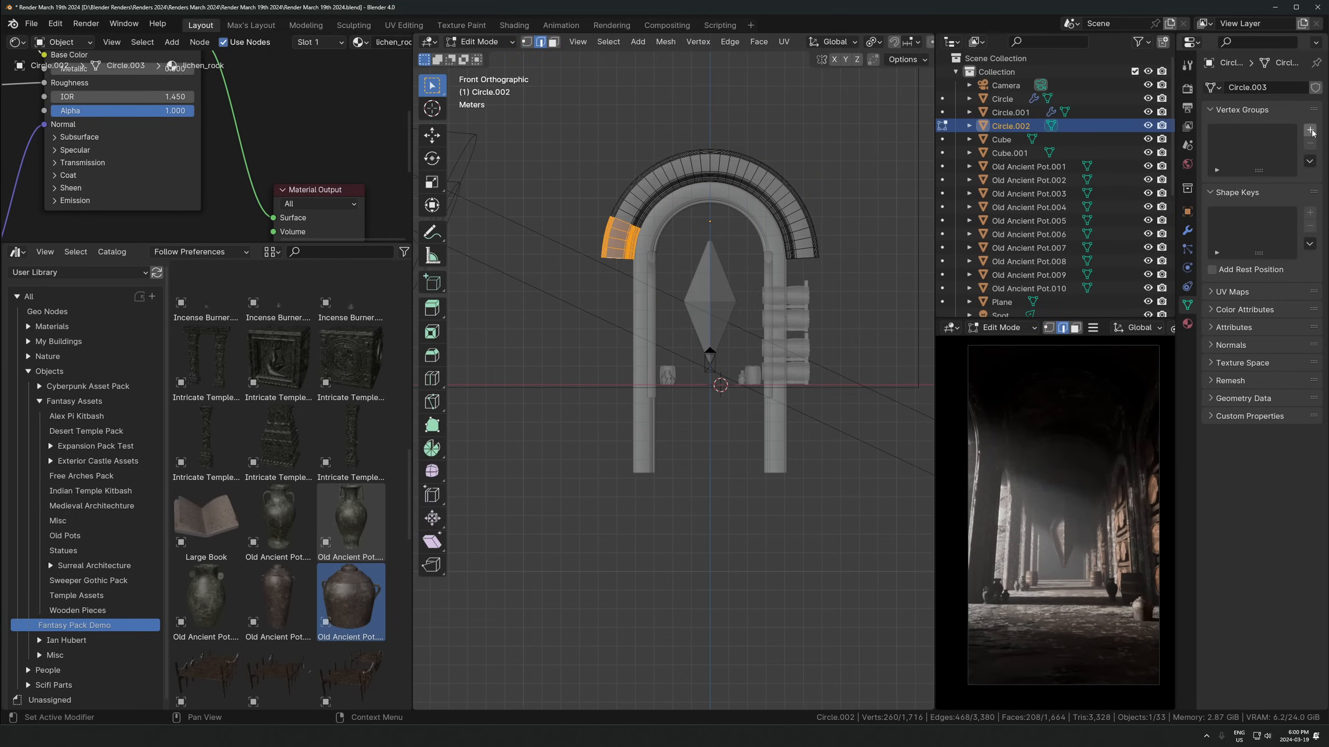
pyautogui.click(1311, 130)
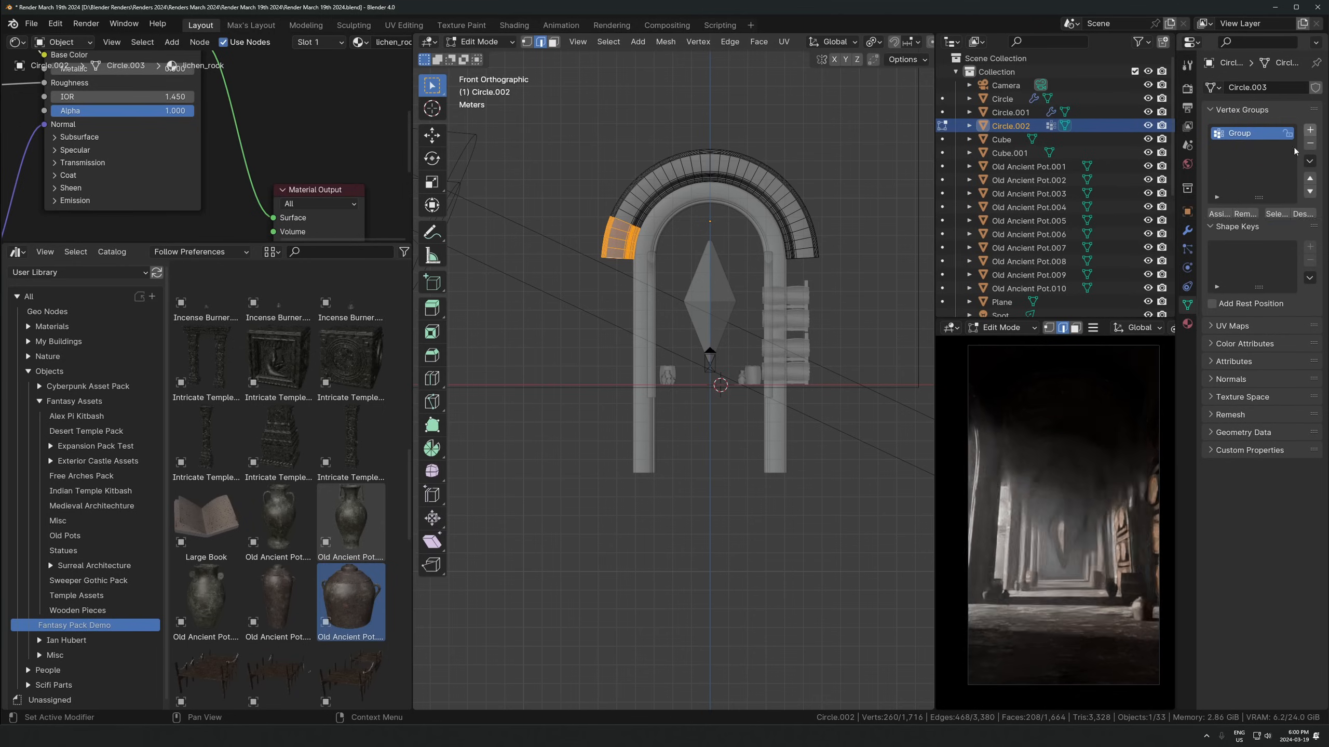
pyautogui.click(1188, 230)
pyautogui.click(1265, 87)
pyautogui.write('mask')
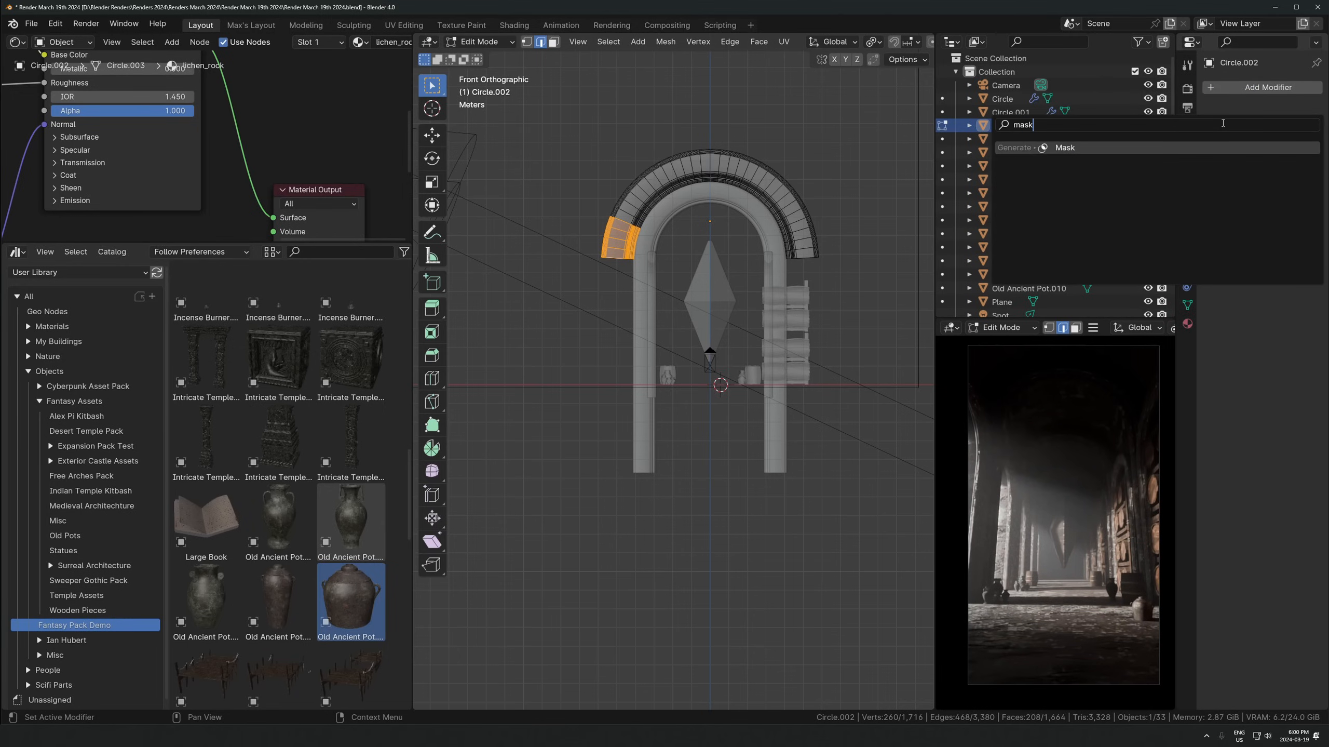
pyautogui.click(1170, 149)
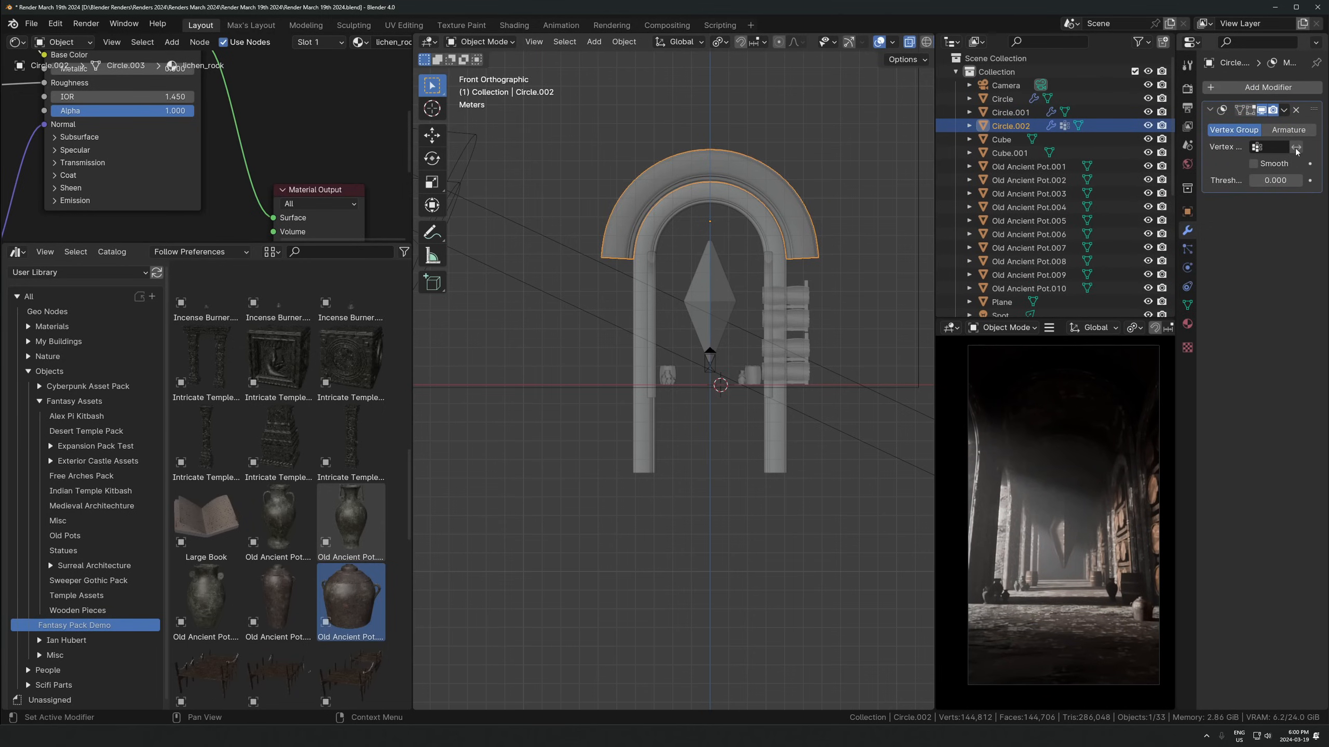
# Assign the inverted vertex group to the Mask modifier and toggle its viewport display off and on to compare the lighting
pyautogui.click(1276, 147)
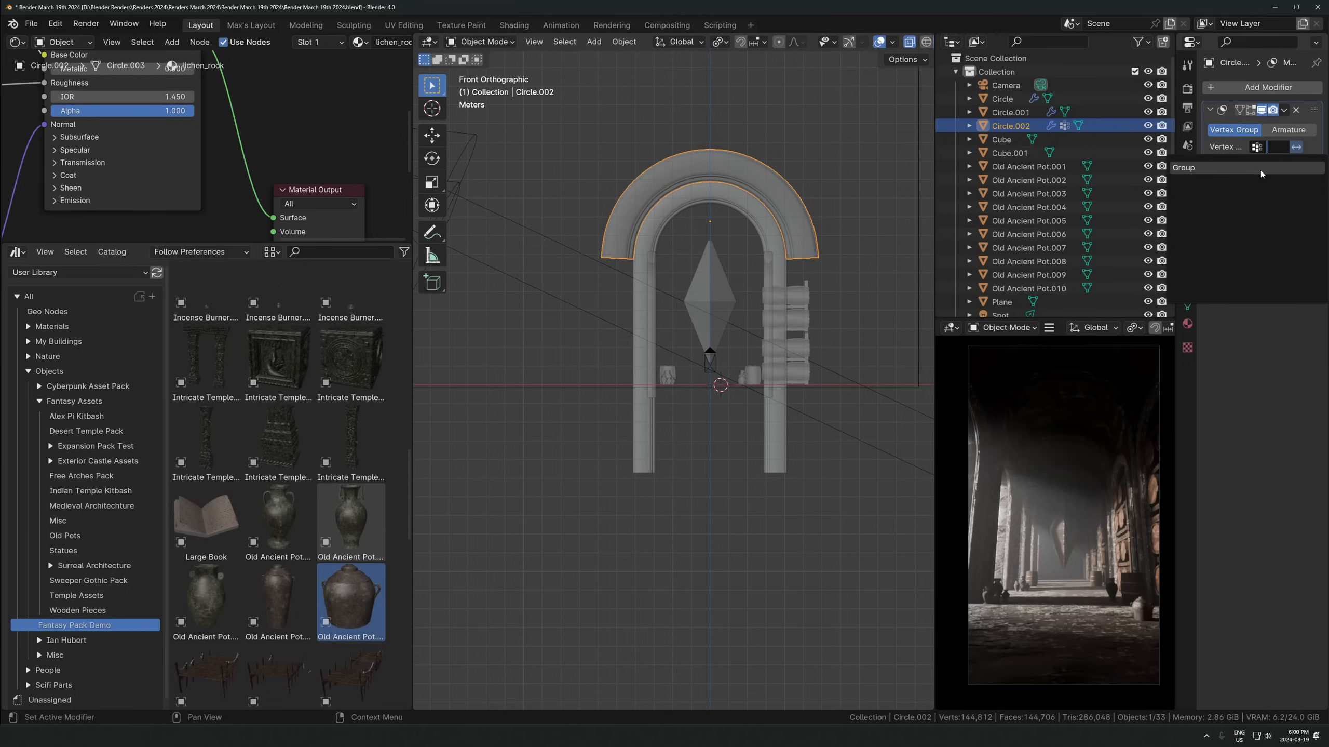
pyautogui.click(1261, 169)
pyautogui.press('Tab')
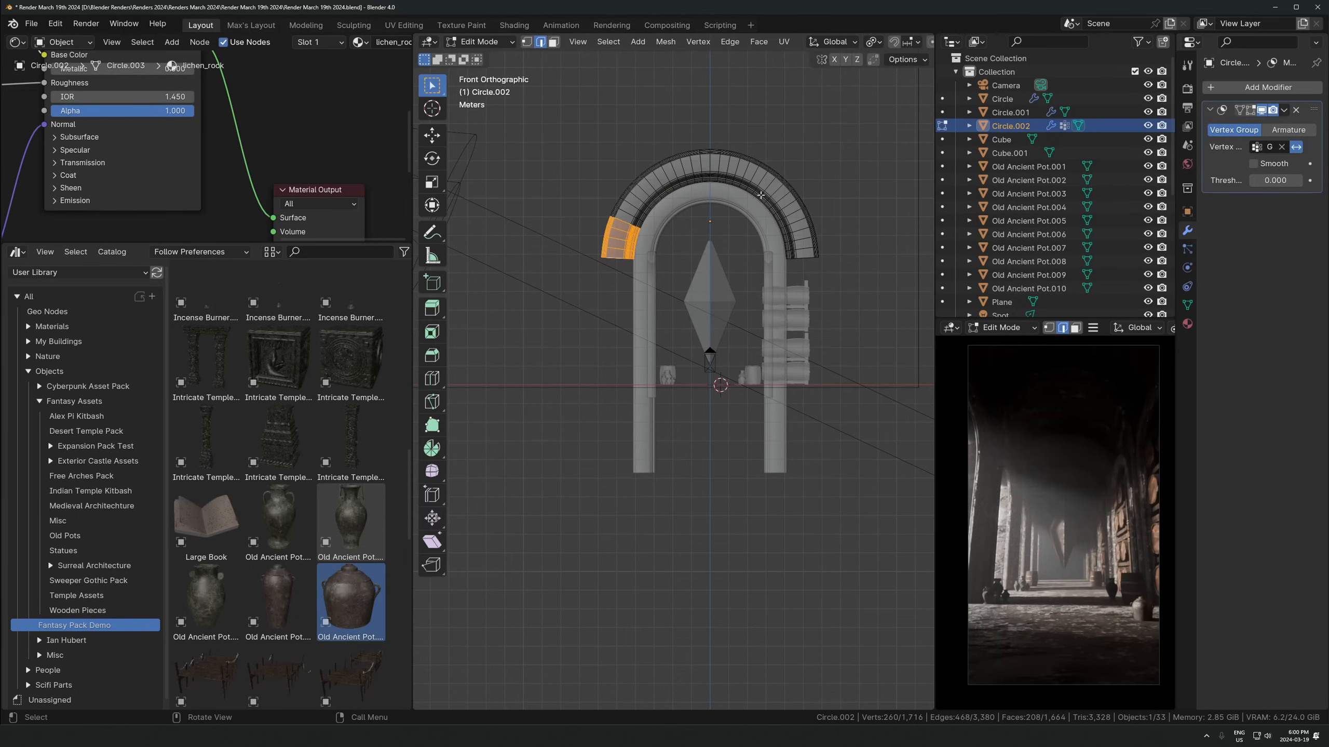
pyautogui.press('Tab')
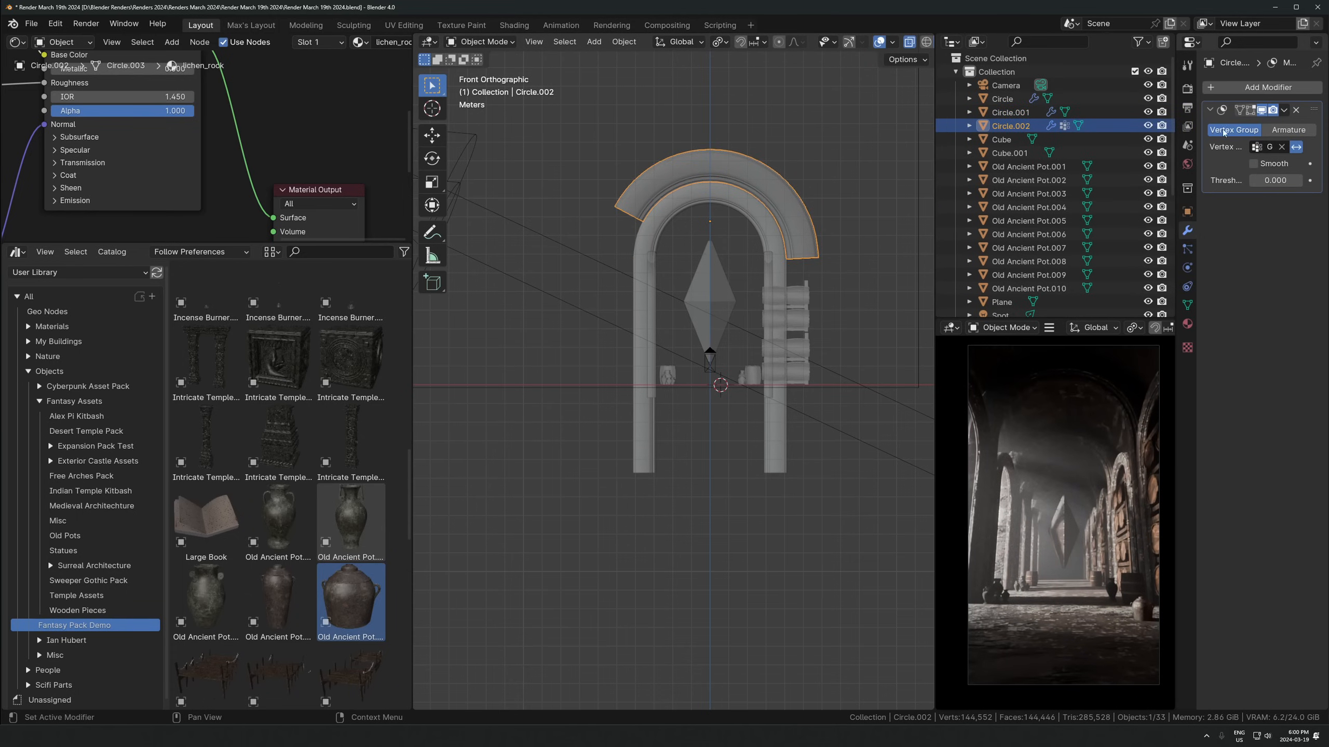
pyautogui.click(1262, 110)
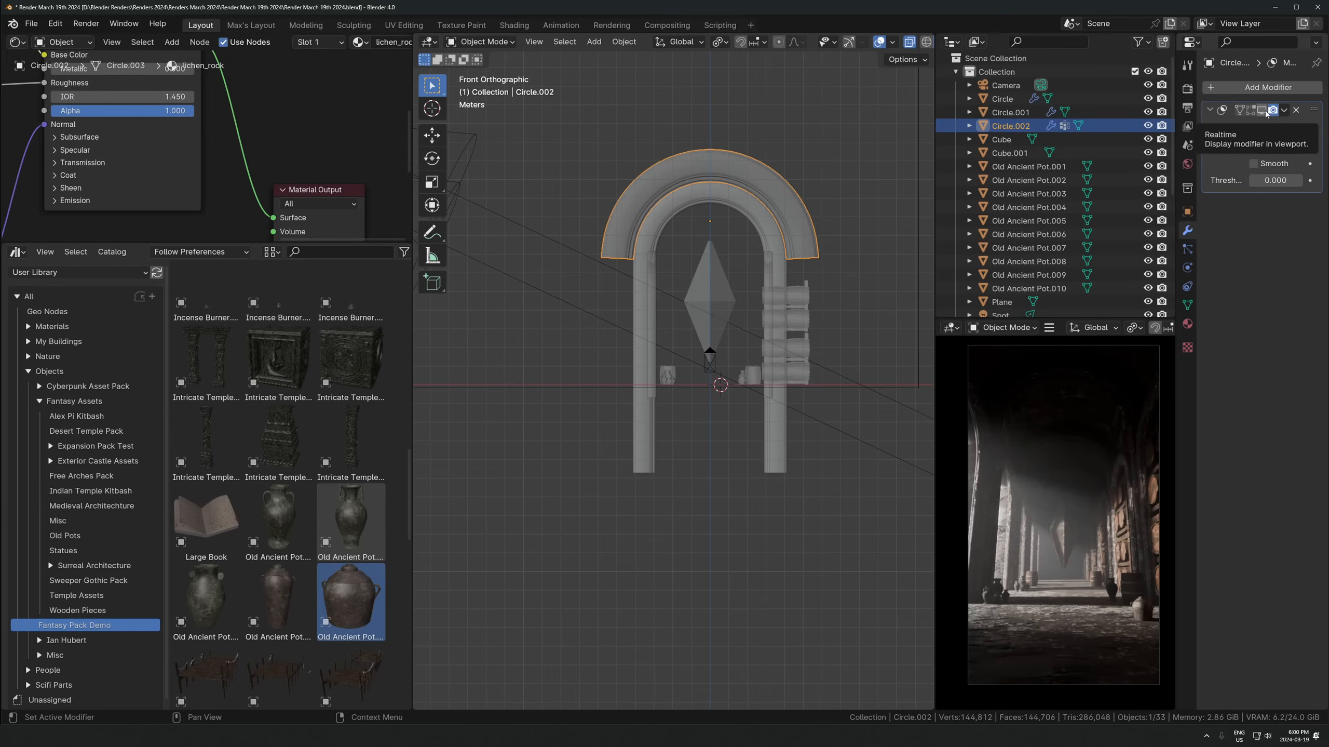
pyautogui.click(1267, 112)
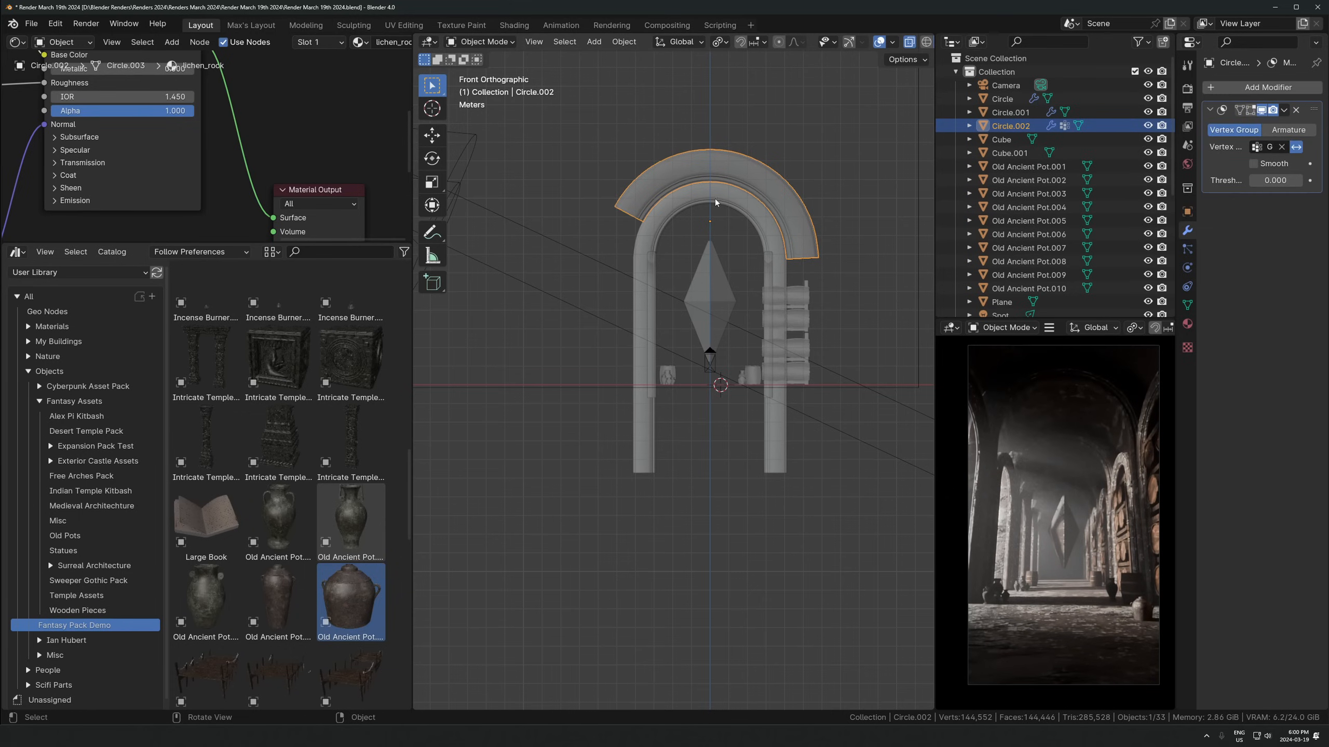
# Make a linked duplicate of two stacked barrel racks and move the copies across the floor to the corridor's far end
pyautogui.moveTo(679, 344); pyautogui.dragTo(705, 373, button='middle')
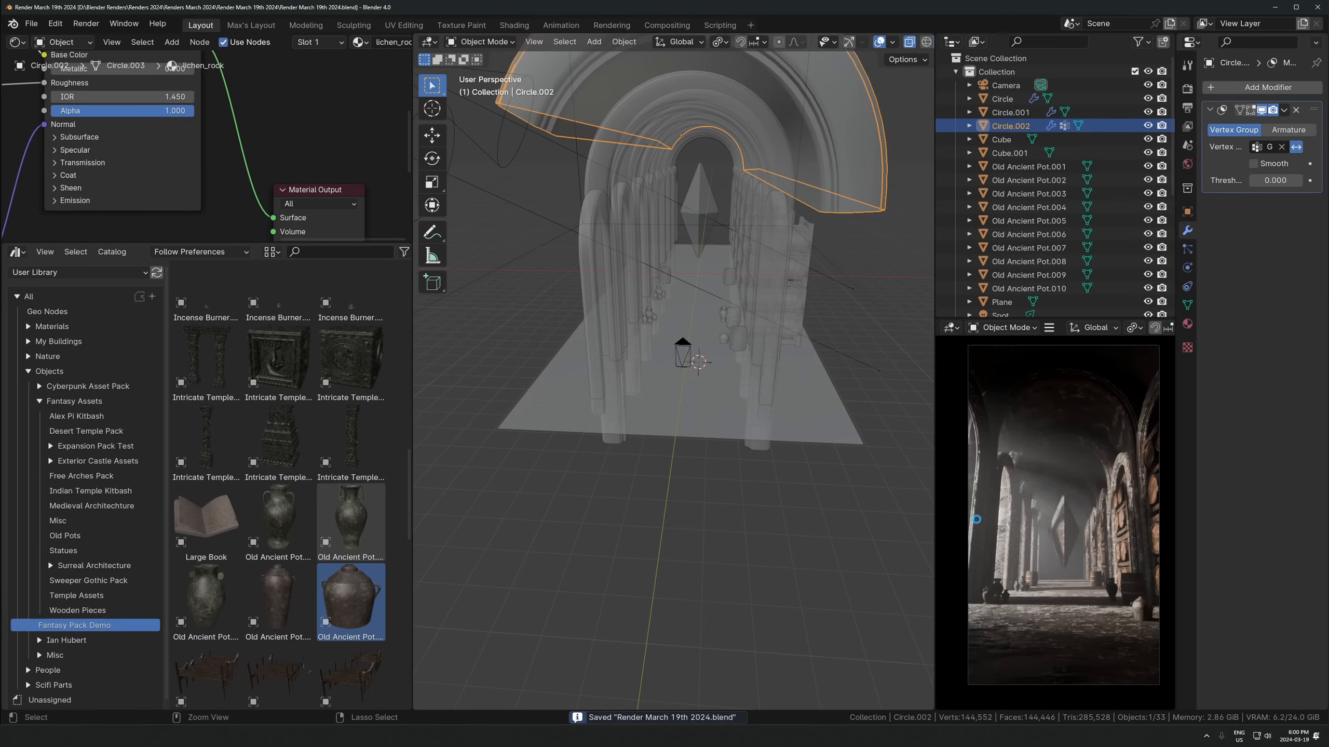
pyautogui.hotkey('alt', 'z')
pyautogui.click(804, 384)
pyautogui.moveTo(803, 383); pyautogui.dragTo(475, 475, button='middle')
pyautogui.click(774, 418)
pyautogui.keyDown('shift'); pyautogui.click(768, 372); pyautogui.keyUp('shift')
pyautogui.scroll(-4, 758, 387)
pyautogui.keyDown('shift'); pyautogui.moveTo(695, 440); pyautogui.dragTo(580, 382, button='middle'); pyautogui.keyUp('shift')
pyautogui.hotkey('alt', 'd')
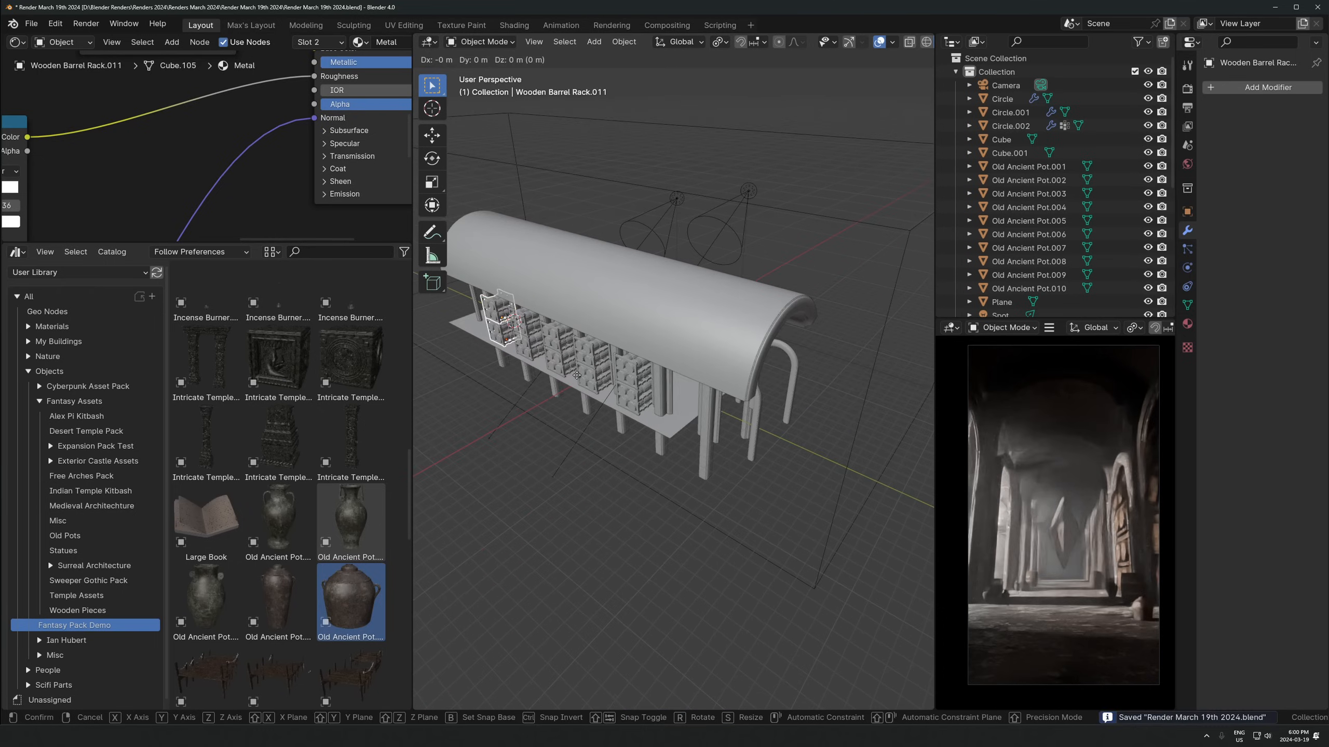
pyautogui.hotkey('shift', 'z')
pyautogui.click(801, 464)
# Rotate the copied racks 90° about Z and move them about -0.86 m in X and -1.22 m in Y
pyautogui.write('rz')
pyautogui.write('90')
pyautogui.press('Return')
pyautogui.press('KP_7')
pyautogui.scroll(2, 802, 467)
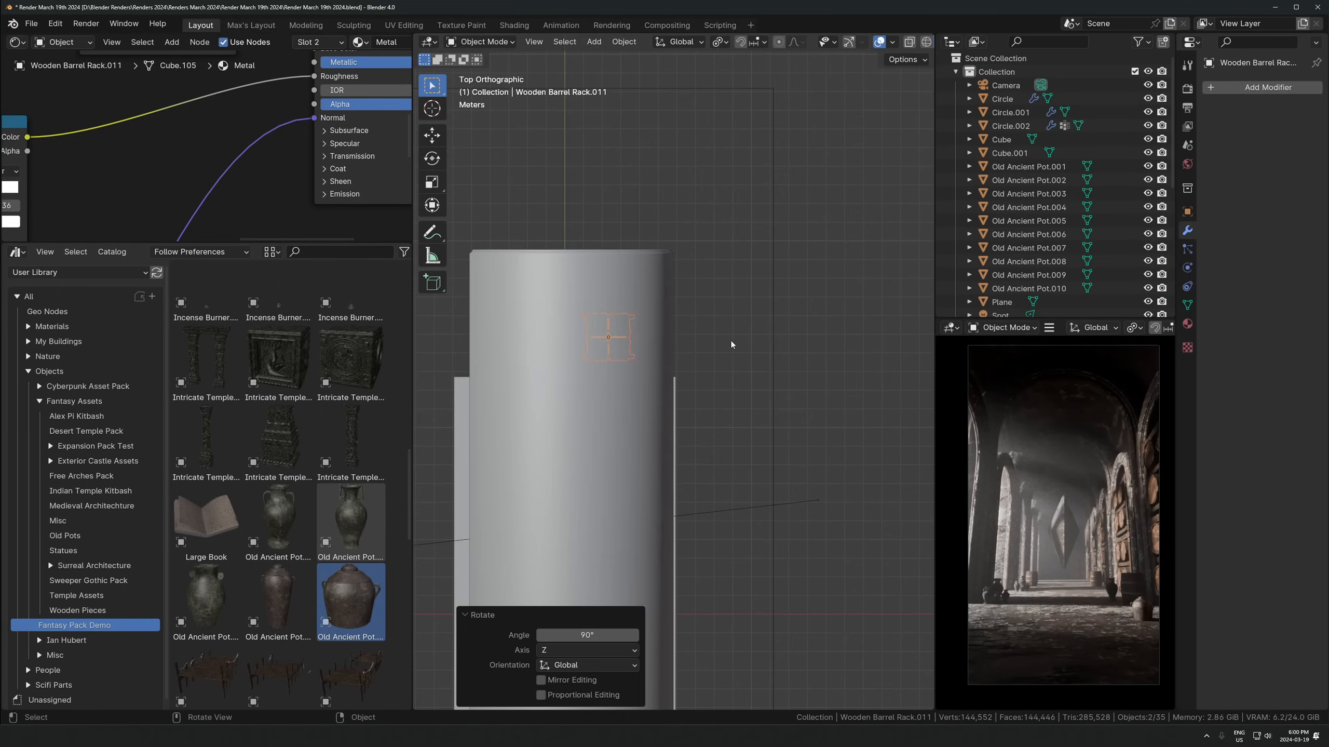
pyautogui.press('g')
pyautogui.click(741, 521)
pyautogui.press('KP_1')
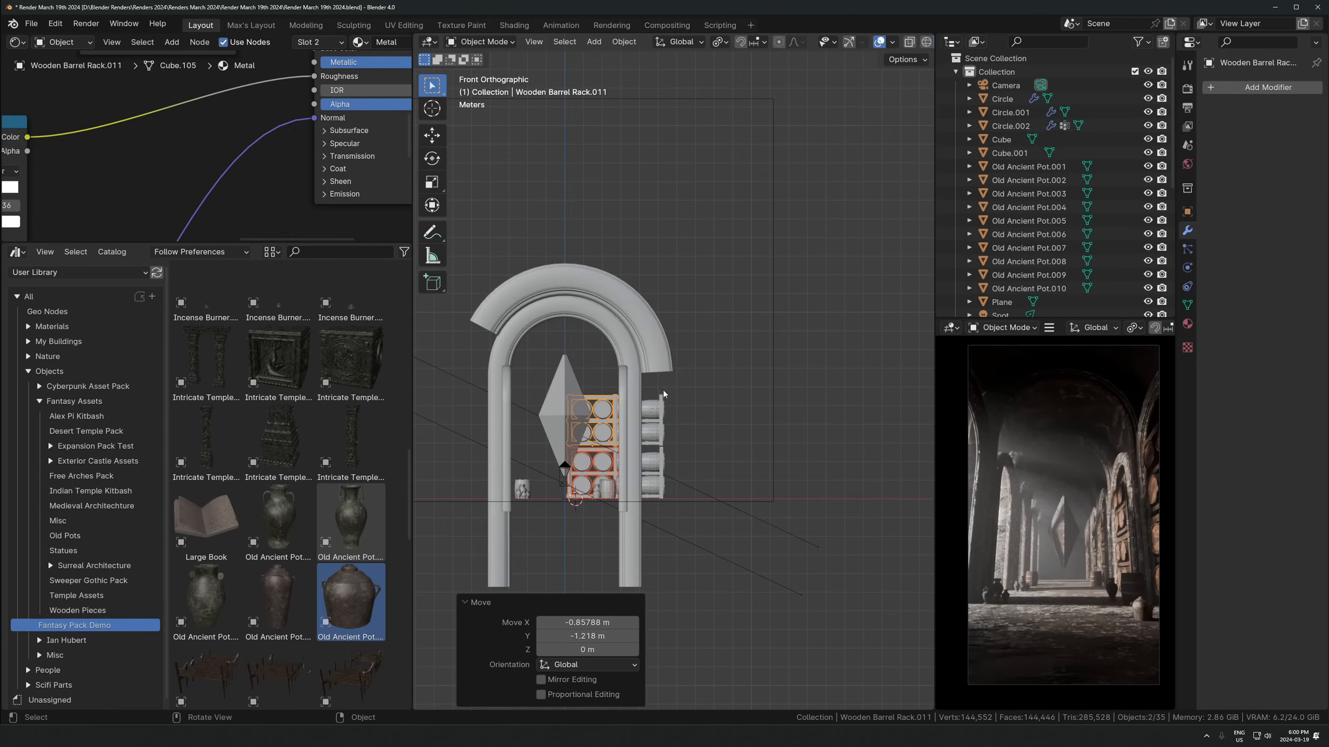
# Duplicate the two selected barrel racks along the X axis to extend the row across the corridor's far end
pyautogui.hotkey('shift', 'd')
pyautogui.press('x')
pyautogui.click(709, 378)
pyautogui.moveTo(710, 379)
pyautogui.mouseDown(button='middle')
pyautogui.moveTo(630, 352)
pyautogui.moveTo(727, 395)
pyautogui.mouseUp(button='middle')
pyautogui.scroll(-5, 727, 395)
# Select a spot light outside the corridor and make a linked duplicate offset about -0.98 m in X
pyautogui.click(667, 434)
pyautogui.moveTo(619, 407); pyautogui.dragTo(691, 445, button='middle')
pyautogui.click(671, 449)
pyautogui.hotkey('shift', 'd')
pyautogui.press('x')
pyautogui.click(691, 429)
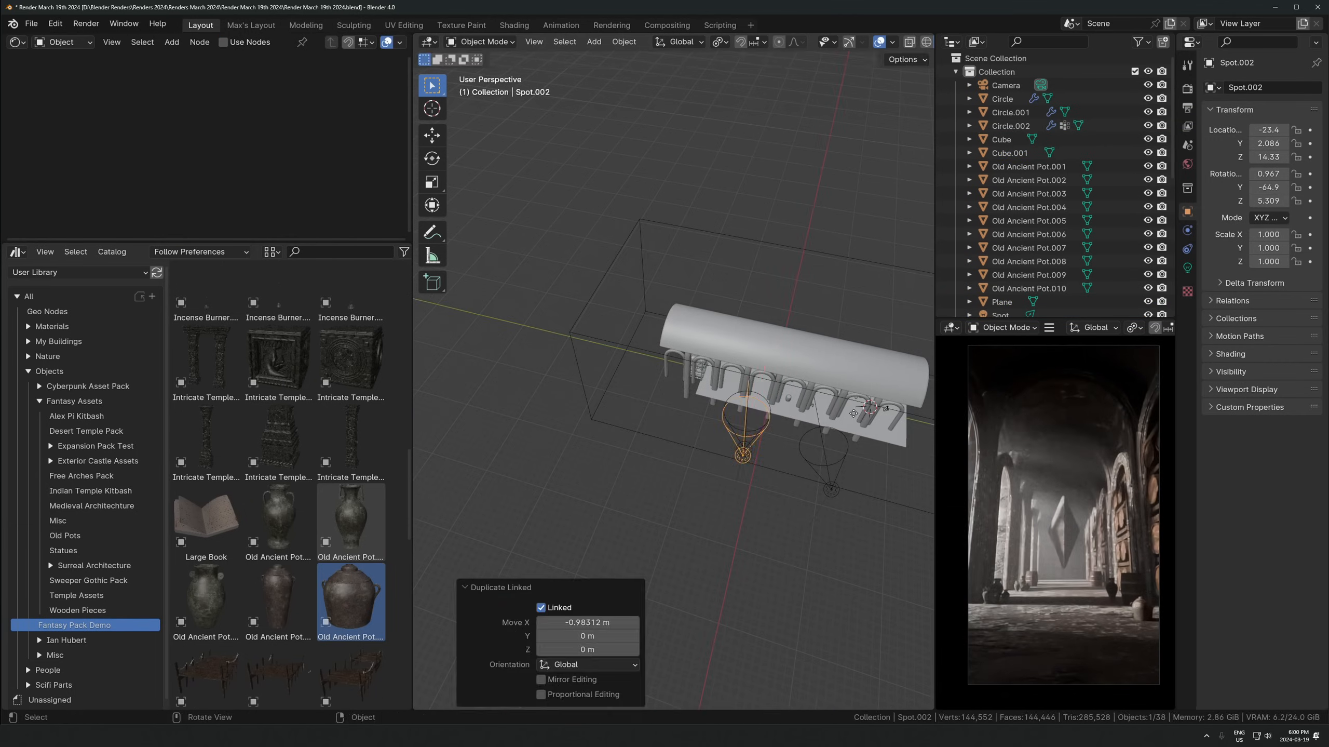
# Move the duplicated spot light about 7.98 m along Y, save the file and return to the camera view
pyautogui.press('g')
pyautogui.press('y')
pyautogui.click(796, 385)
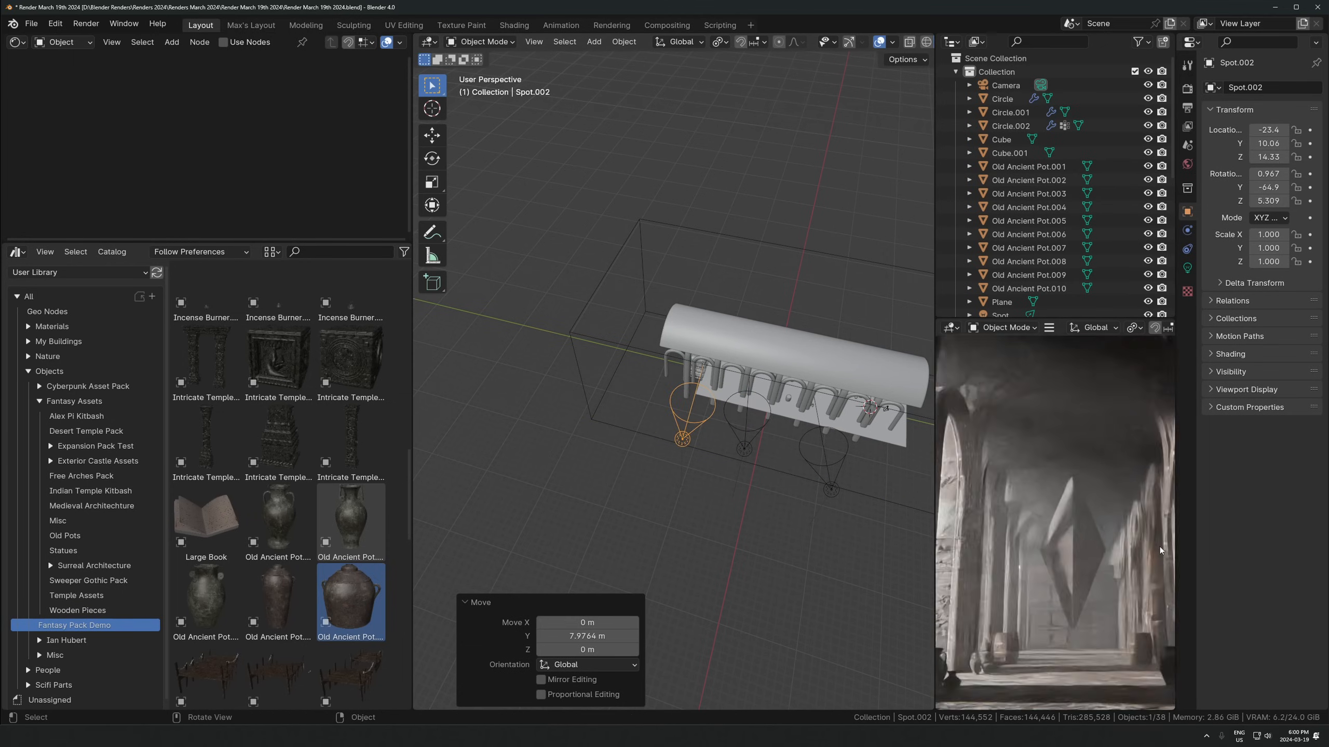
pyautogui.hotkey('ctrl', 's')
pyautogui.press('KP_0')
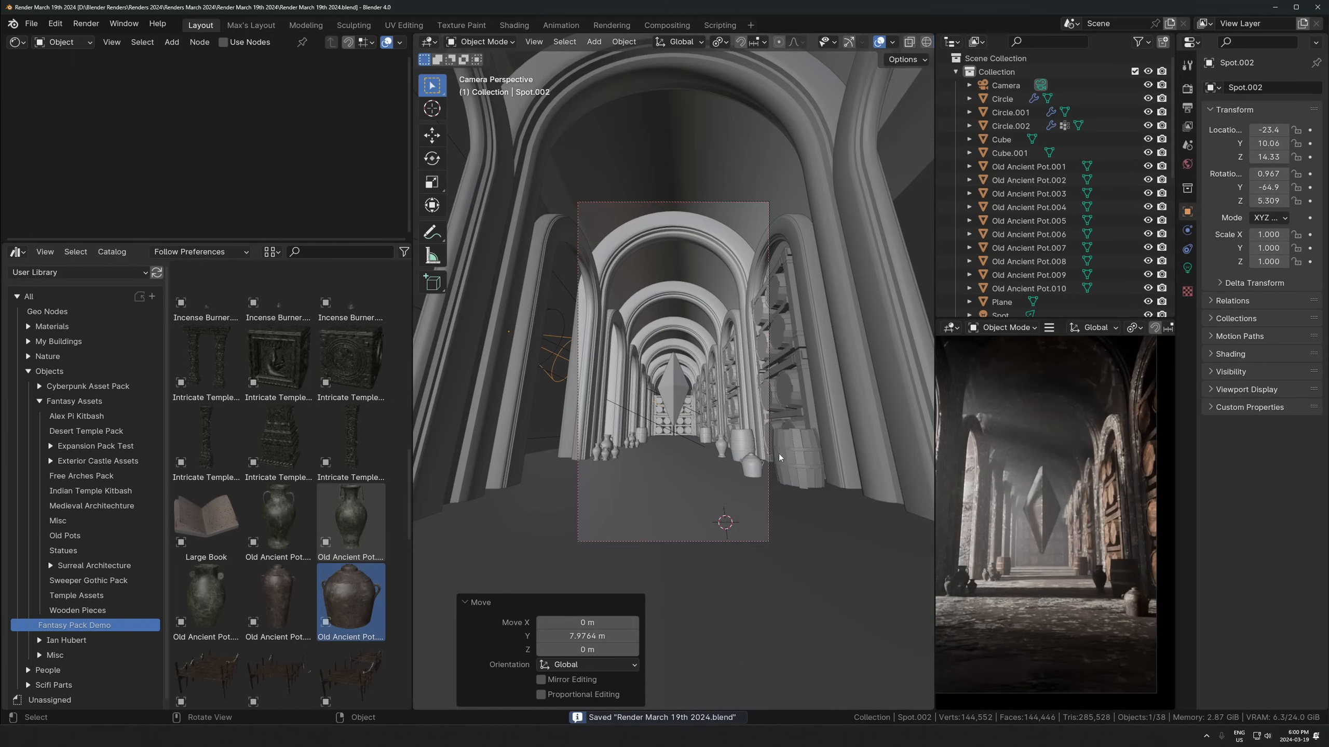
# Select the floating diamond and examine its place in the corridor composition while browsing the asset library
pyautogui.click(676, 398)
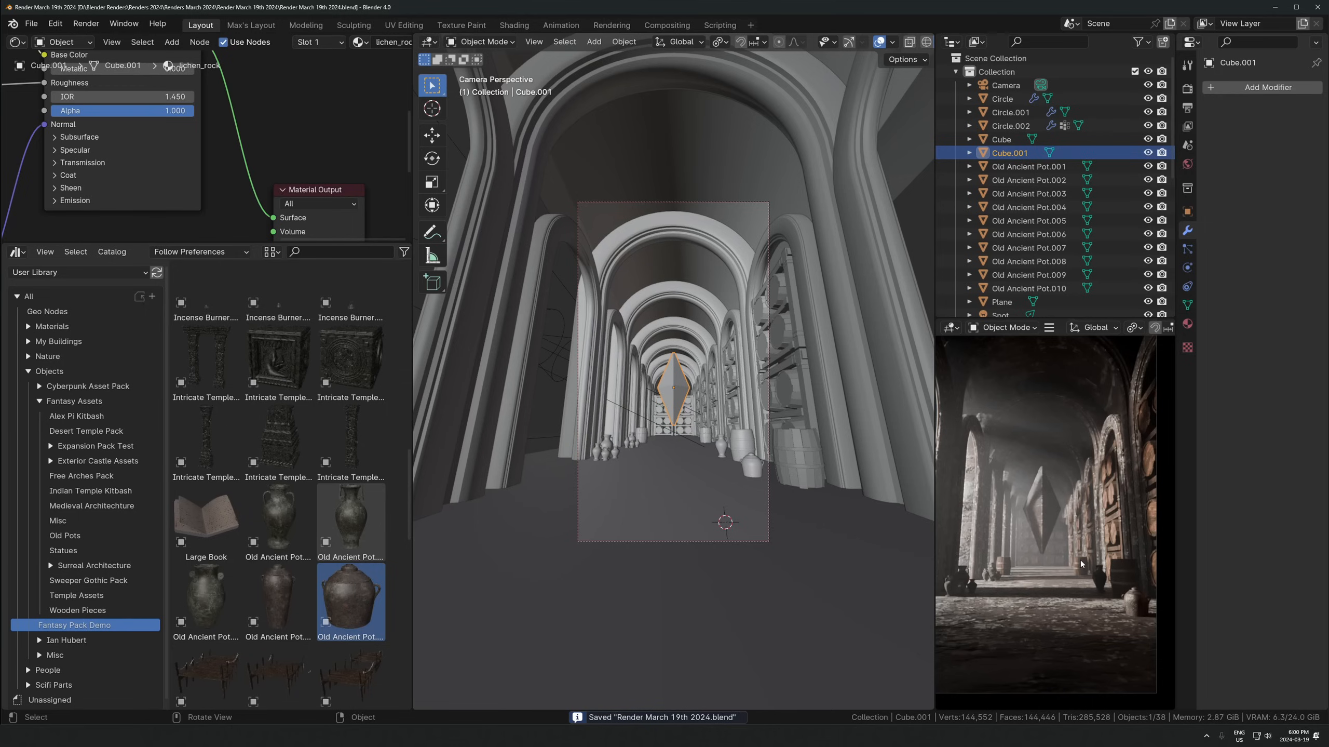
pyautogui.scroll(-1, 1077, 558)
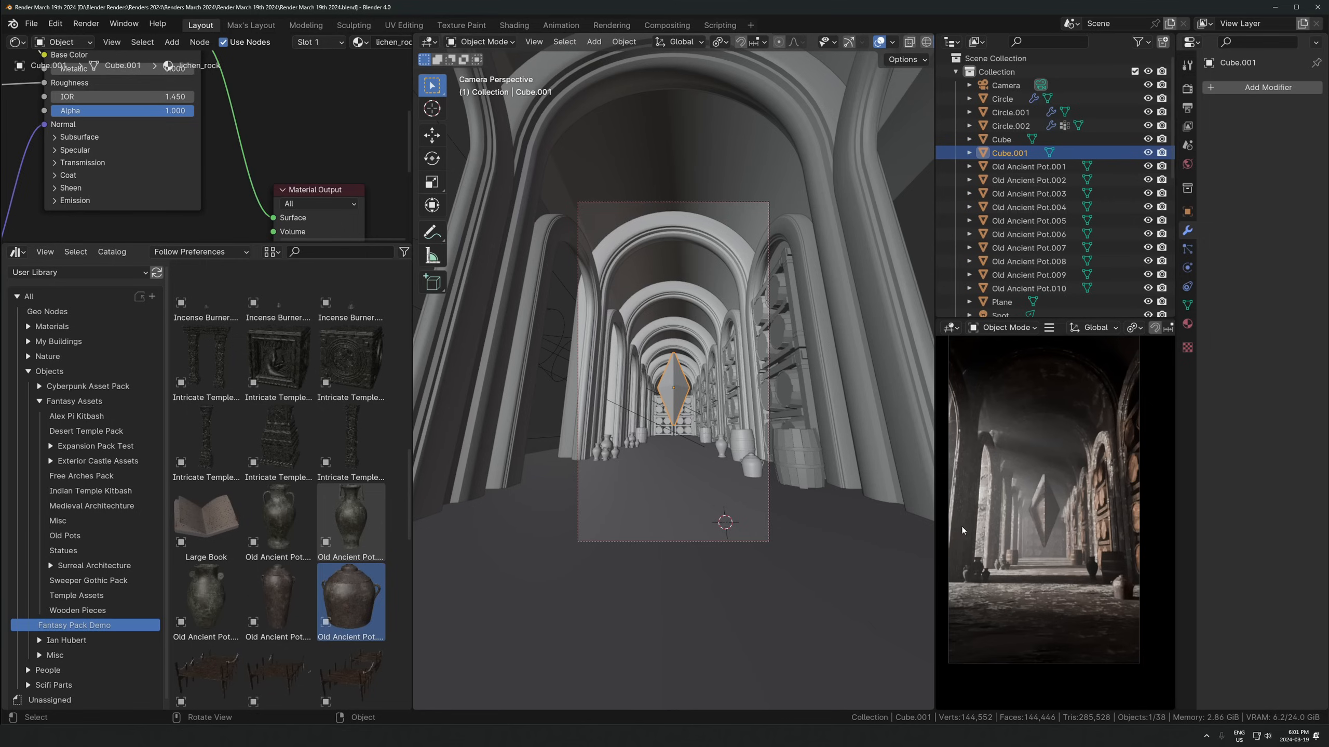
pyautogui.scroll(1, 1061, 522)
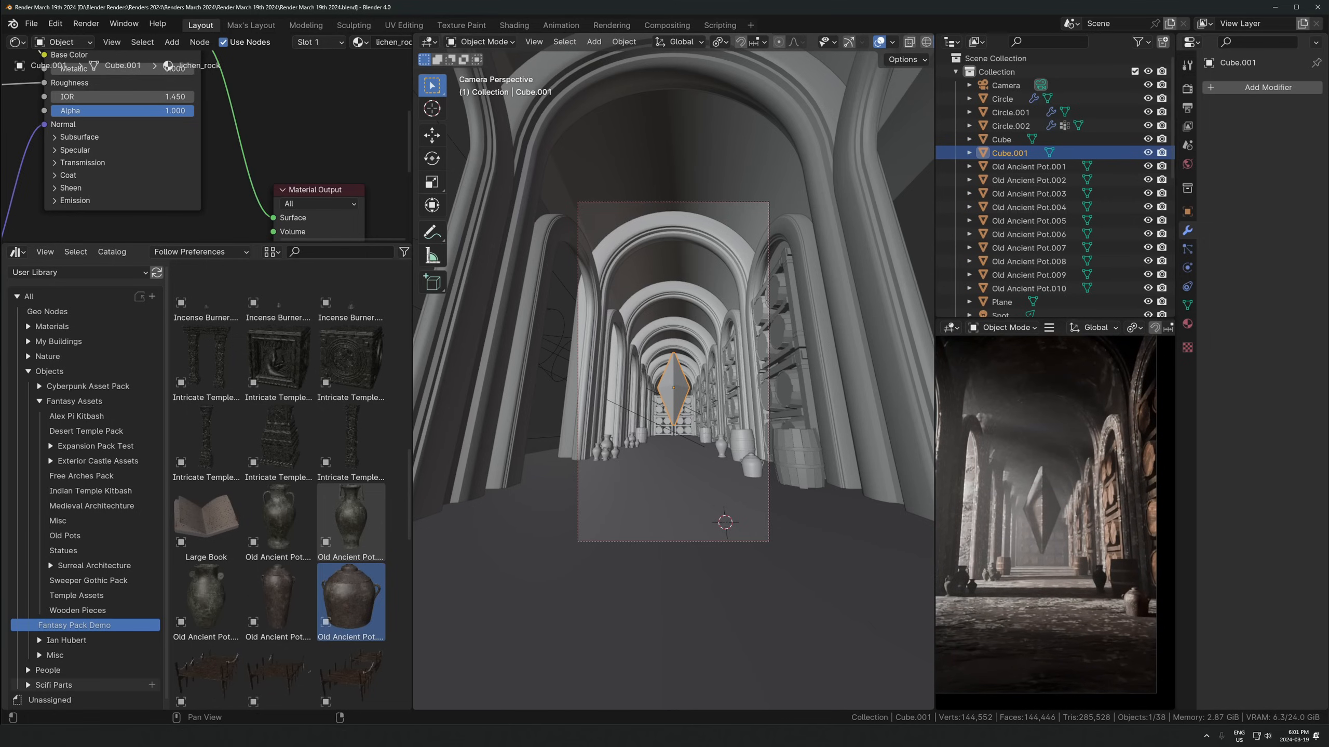
pyautogui.scroll(-1, 1127, 525)
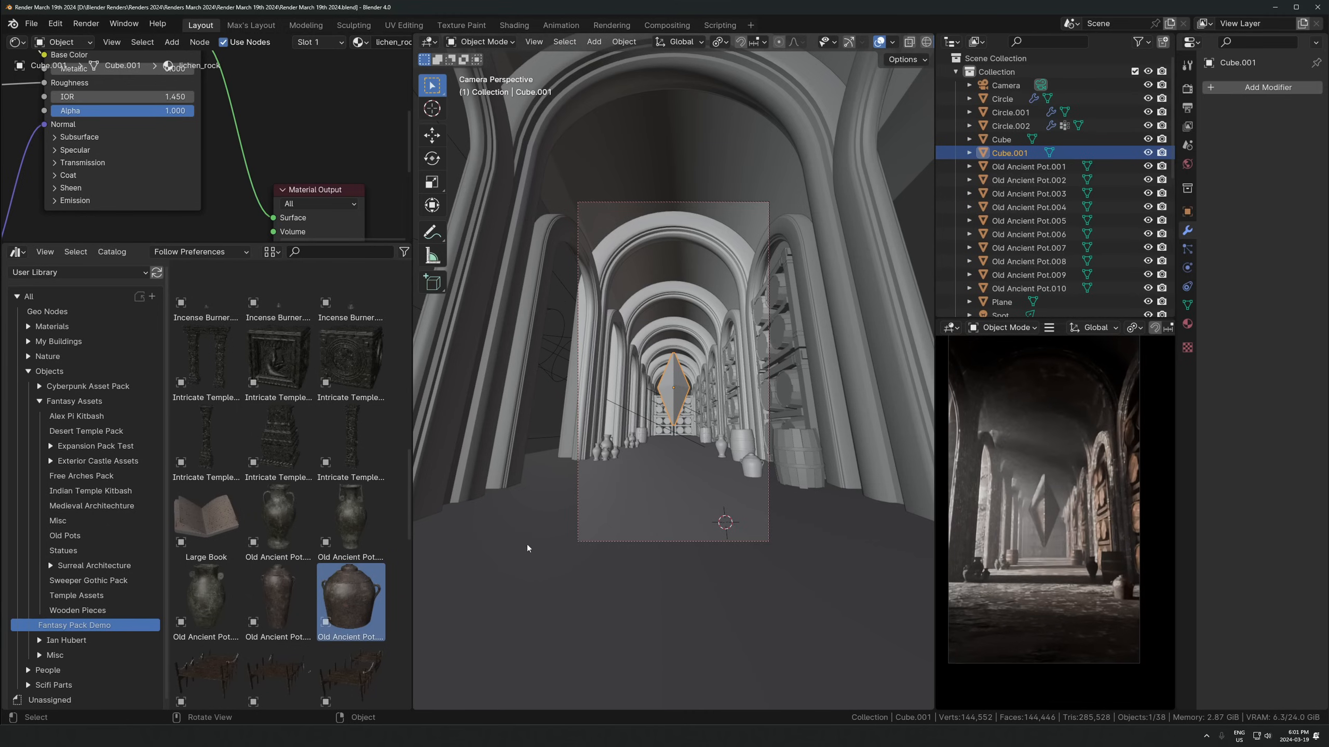
pyautogui.scroll(-5, 269, 553)
pyautogui.scroll(-6, 269, 553)
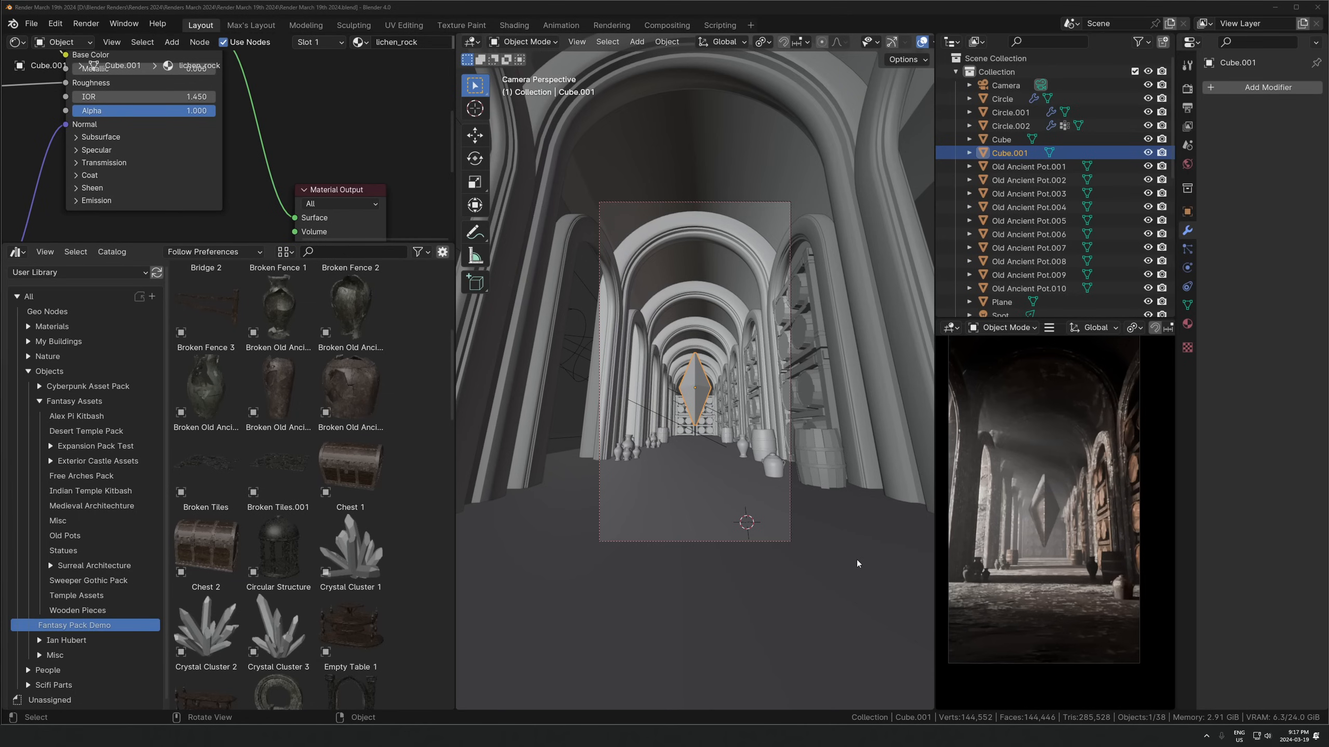
pyautogui.scroll(5, 750, 407)
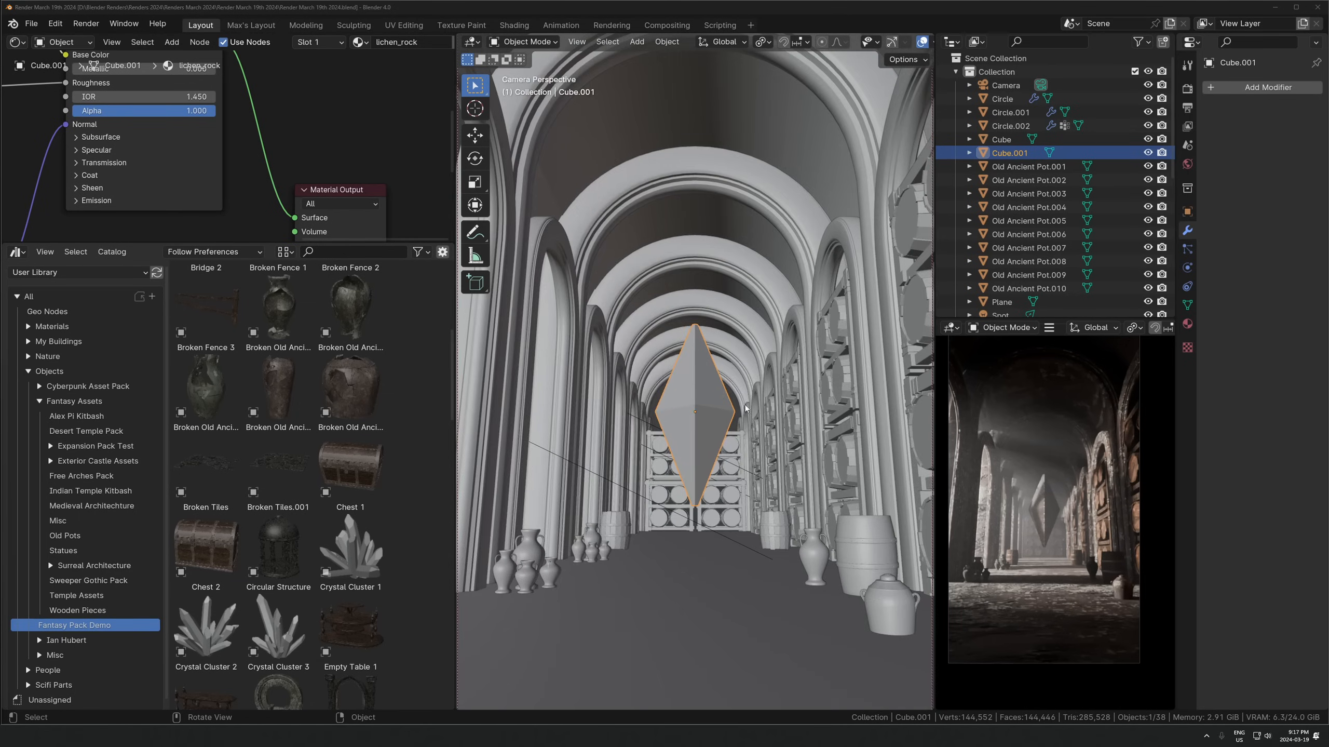
pyautogui.scroll(4, 818, 395)
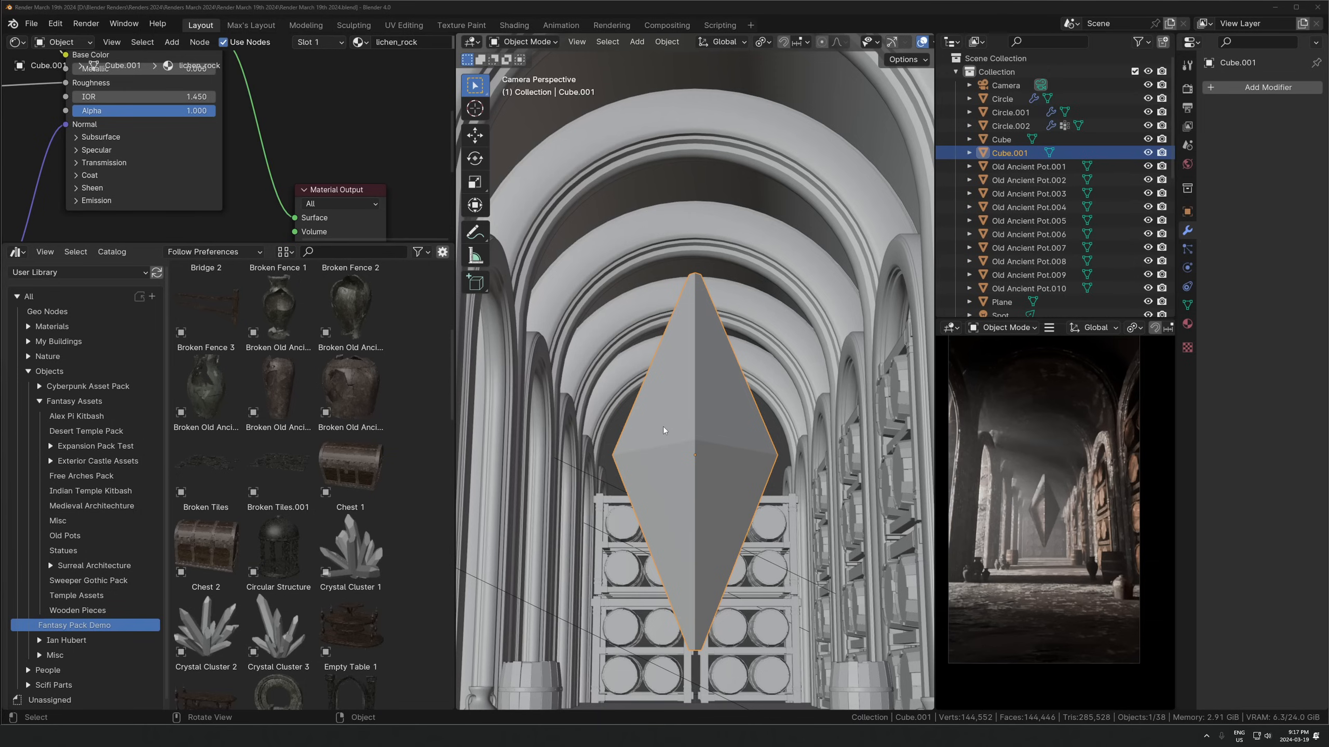
pyautogui.scroll(-6, 662, 426)
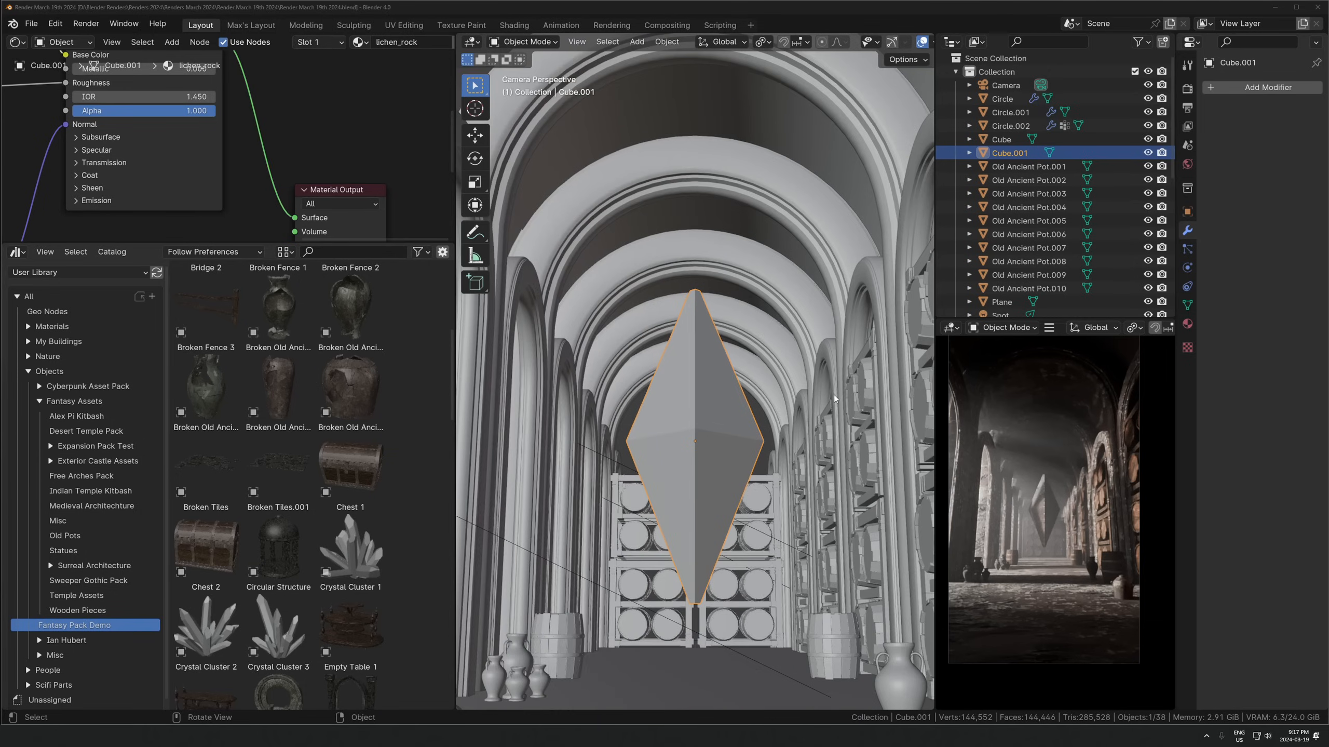
pyautogui.scroll(2, 742, 392)
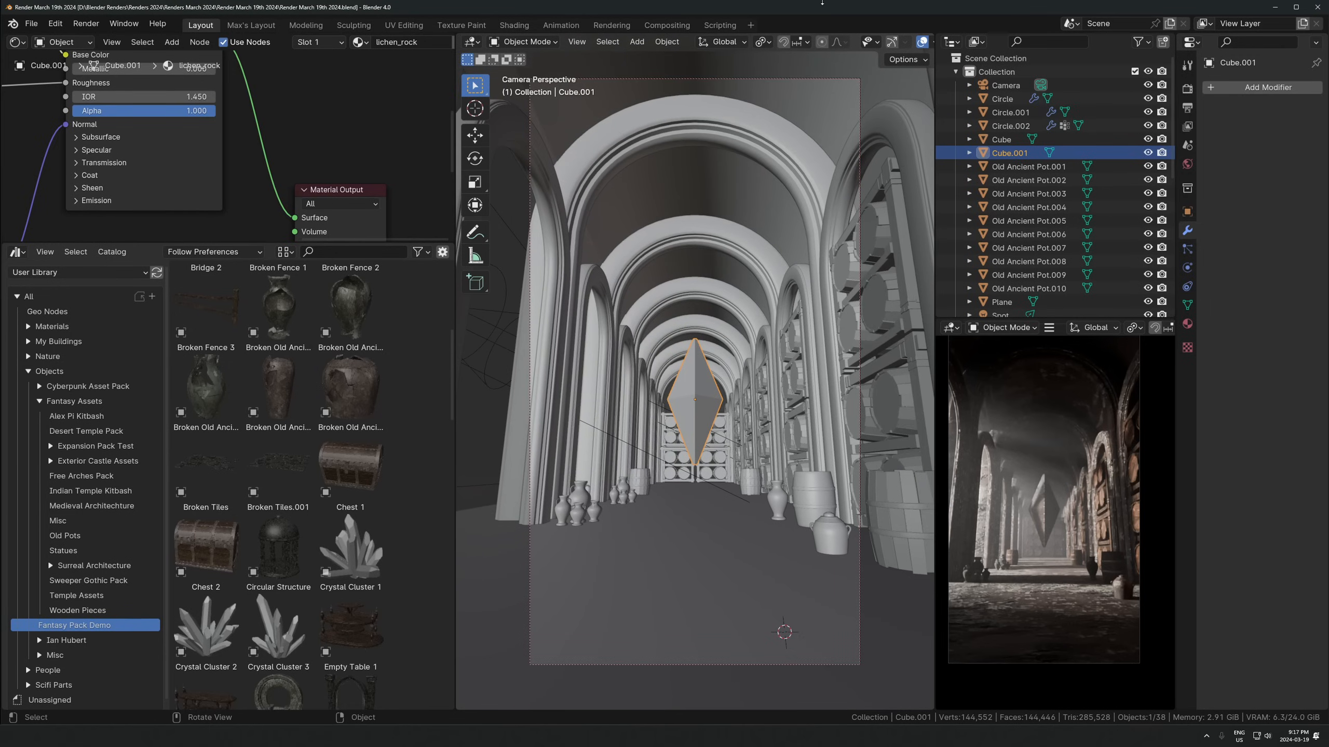
# Hide the floating diamond Cube.001 in both the viewport and the final render
pyautogui.press('g')
pyautogui.rightClick(706, 291)
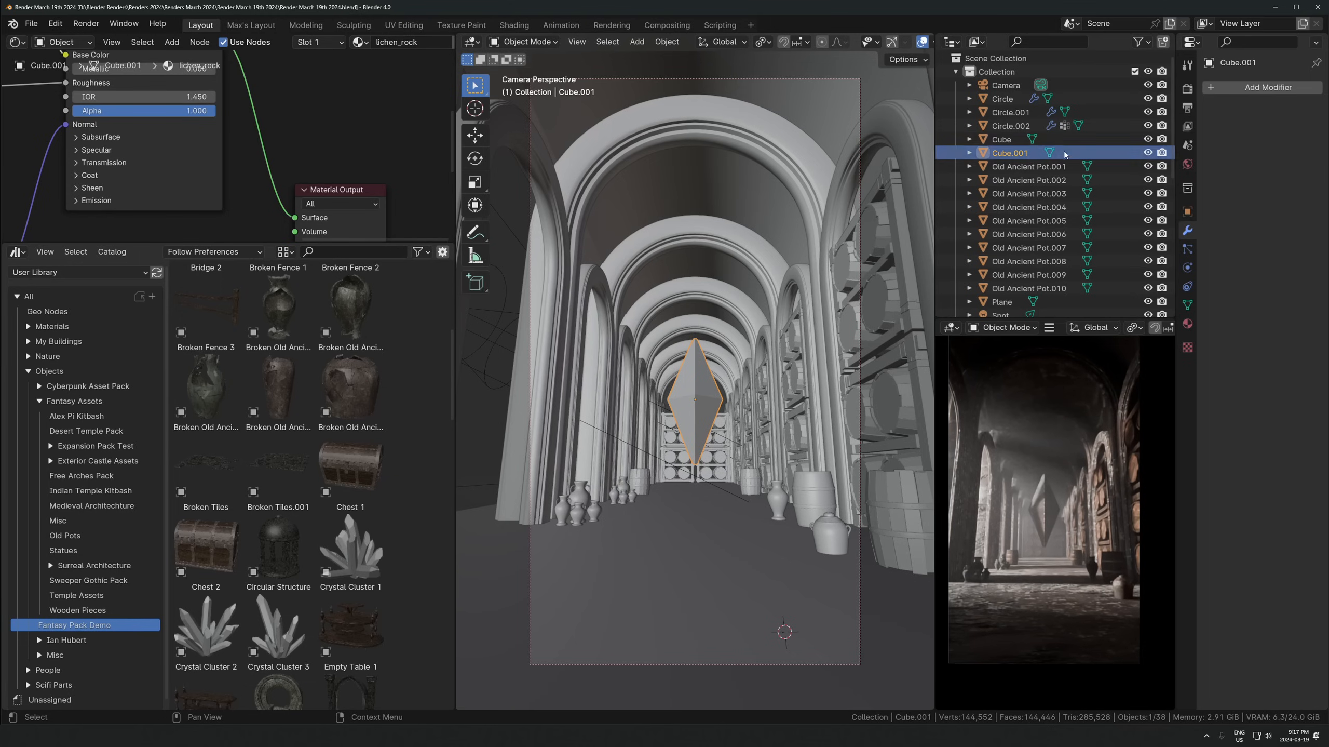
pyautogui.click(1150, 153)
pyautogui.click(1161, 153)
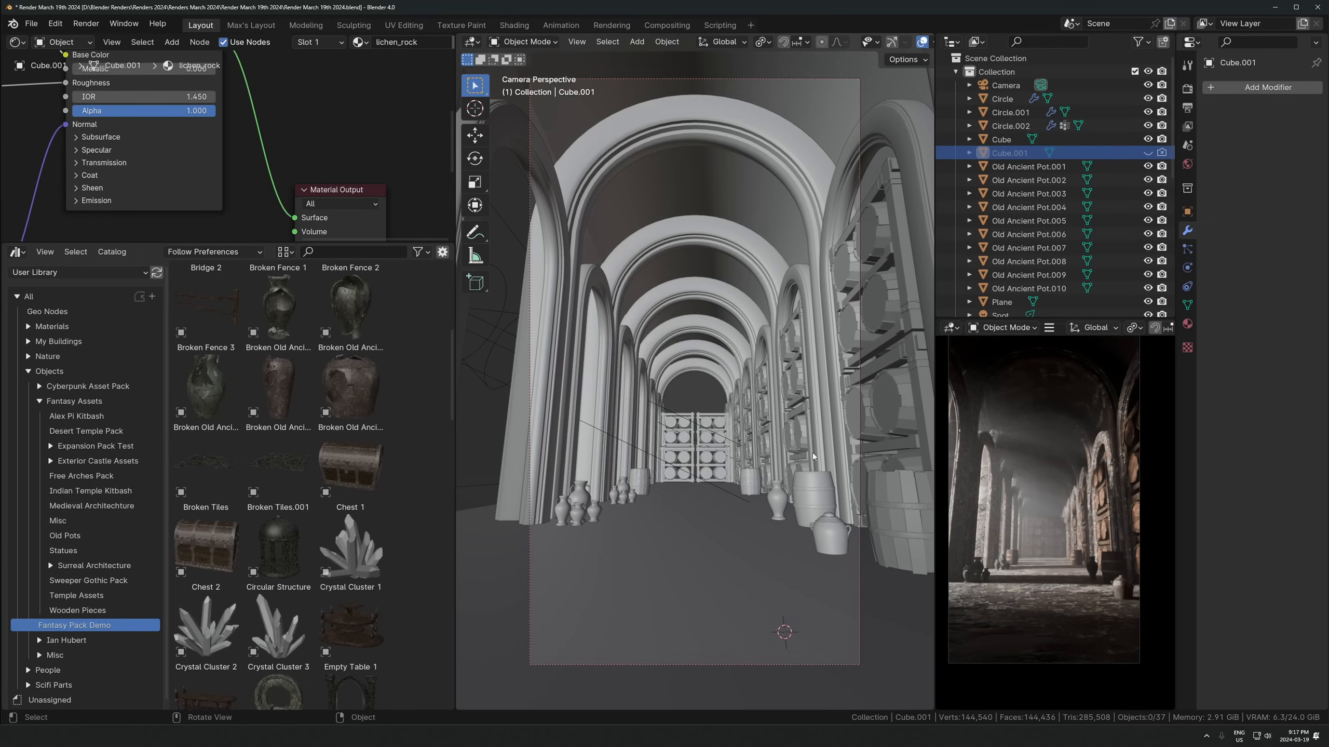
# Render the image, inspect the vault and side arches up close, and close the render result
pyautogui.press('F12')
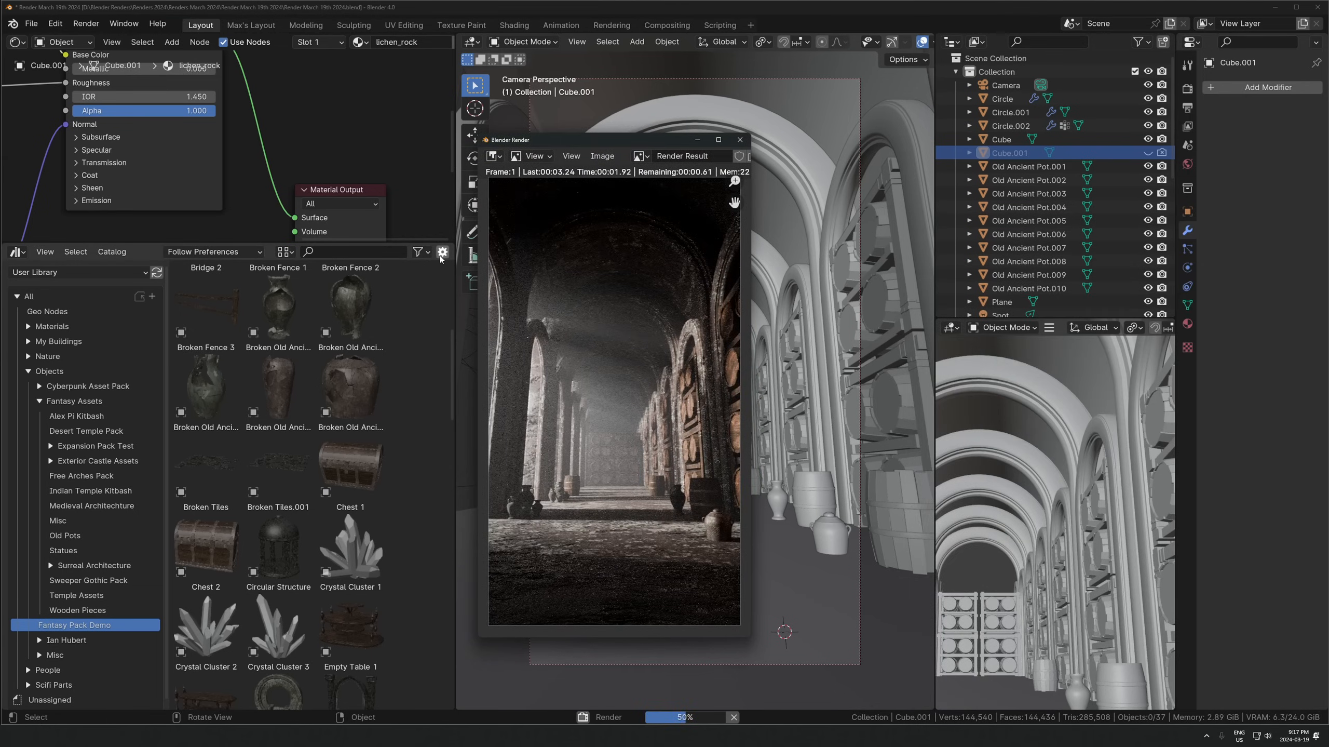
pyautogui.scroll(3, 628, 323)
pyautogui.scroll(3, 694, 267)
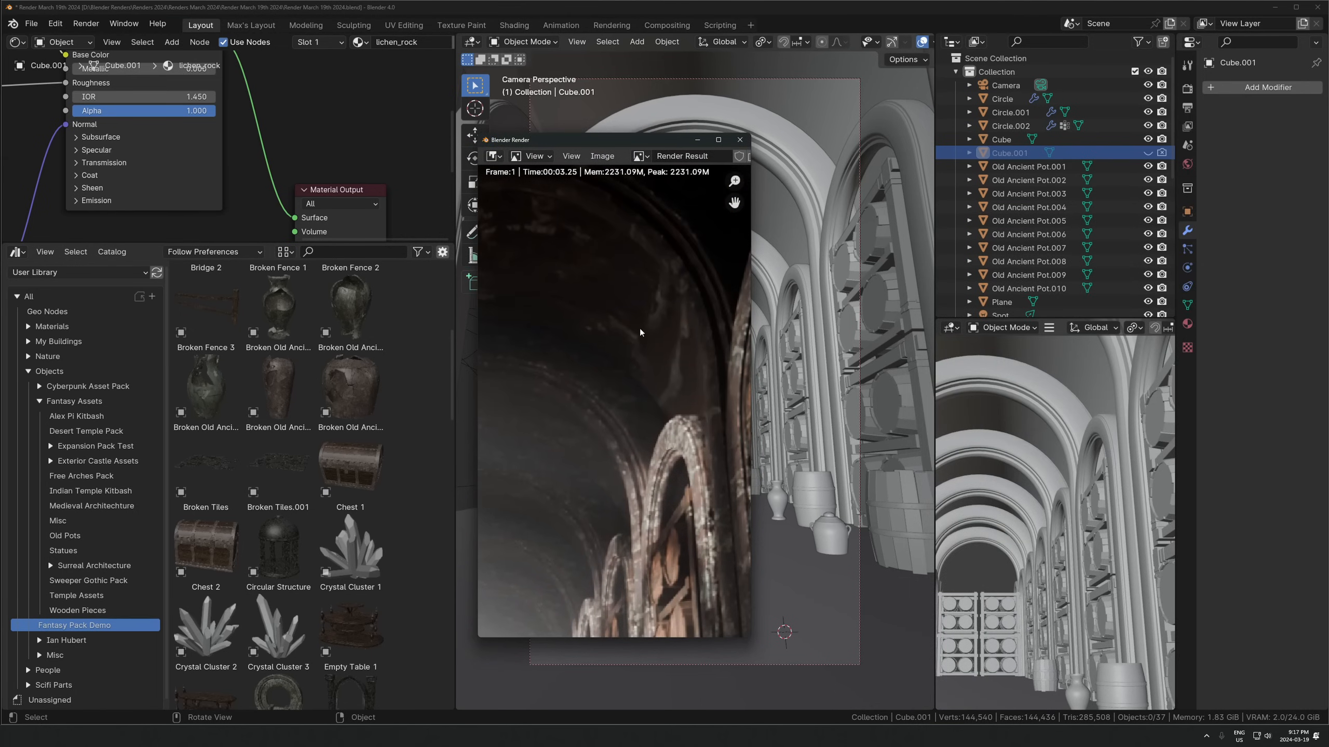
pyautogui.scroll(2, 622, 366)
pyautogui.scroll(-2, 643, 340)
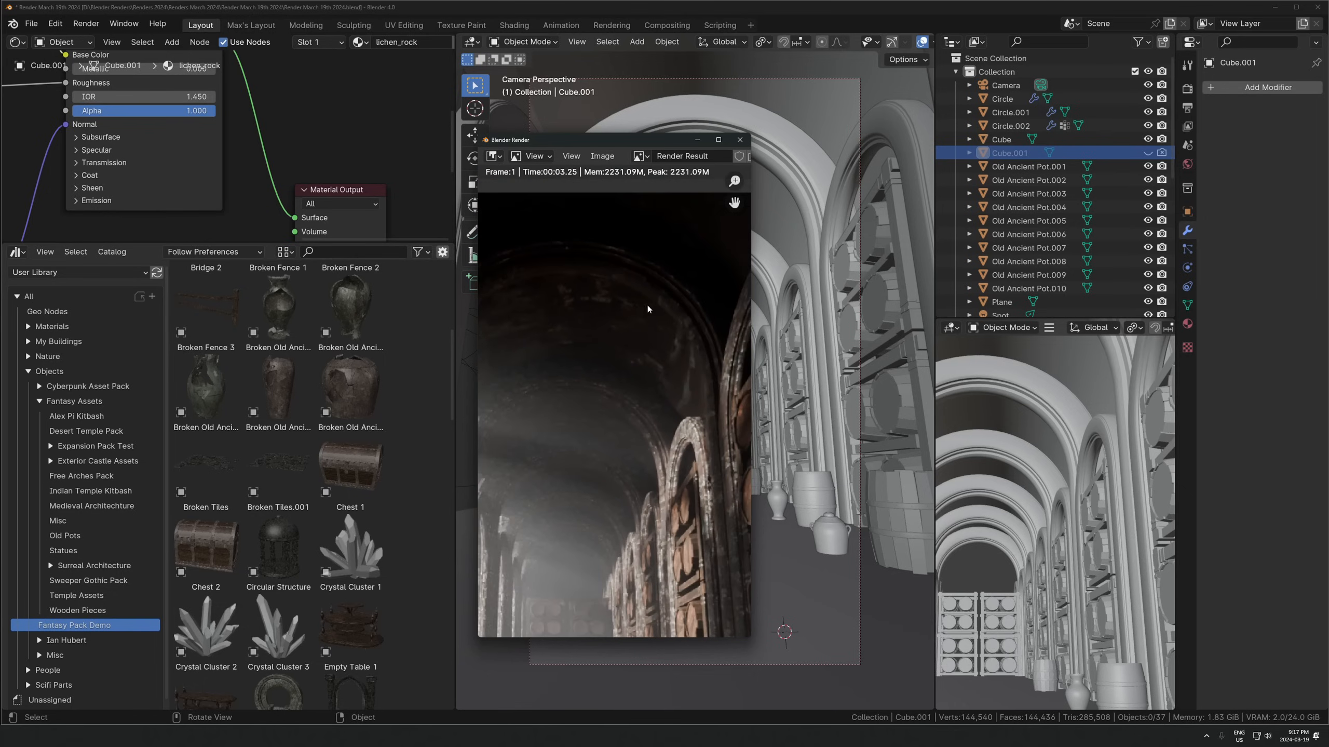
pyautogui.scroll(-3, 653, 394)
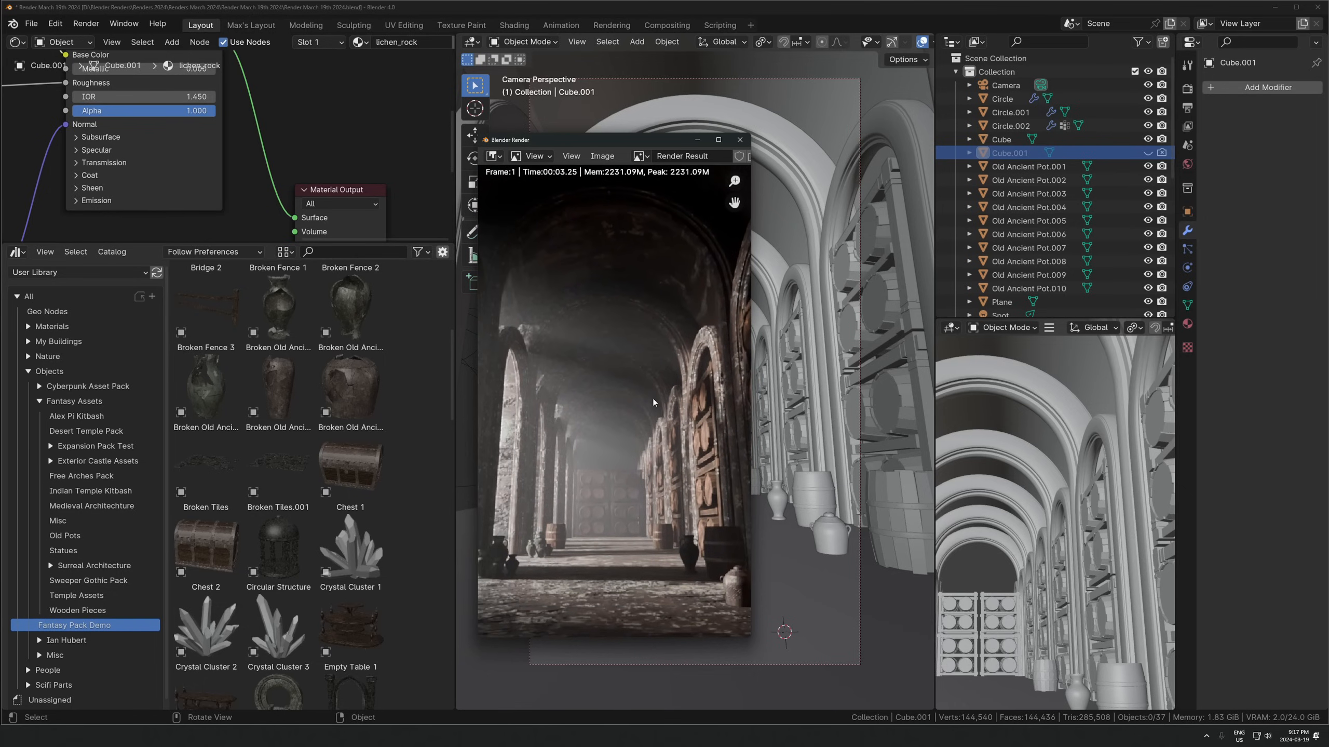
pyautogui.press('Escape')
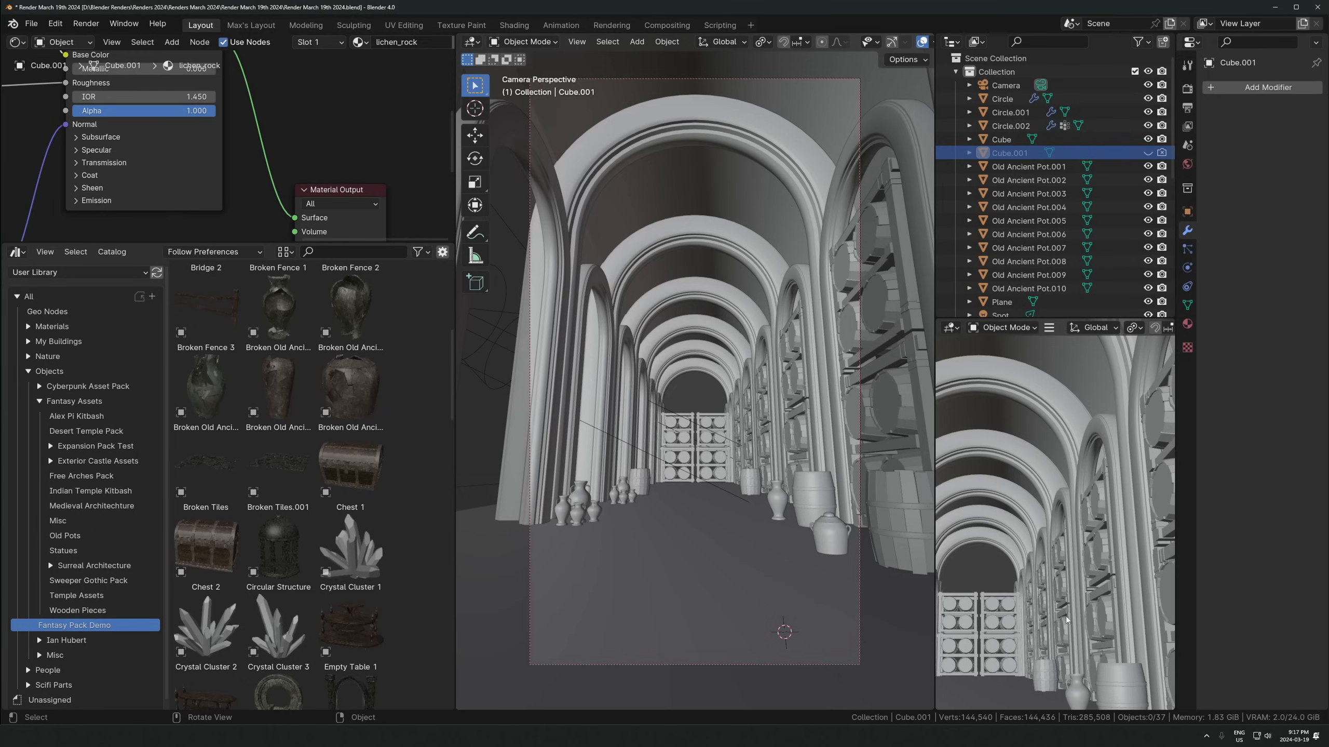
# Switch the small camera preview back to Rendered shading and fit the corridor in it
pyautogui.press('z')
pyautogui.click(1048, 376)
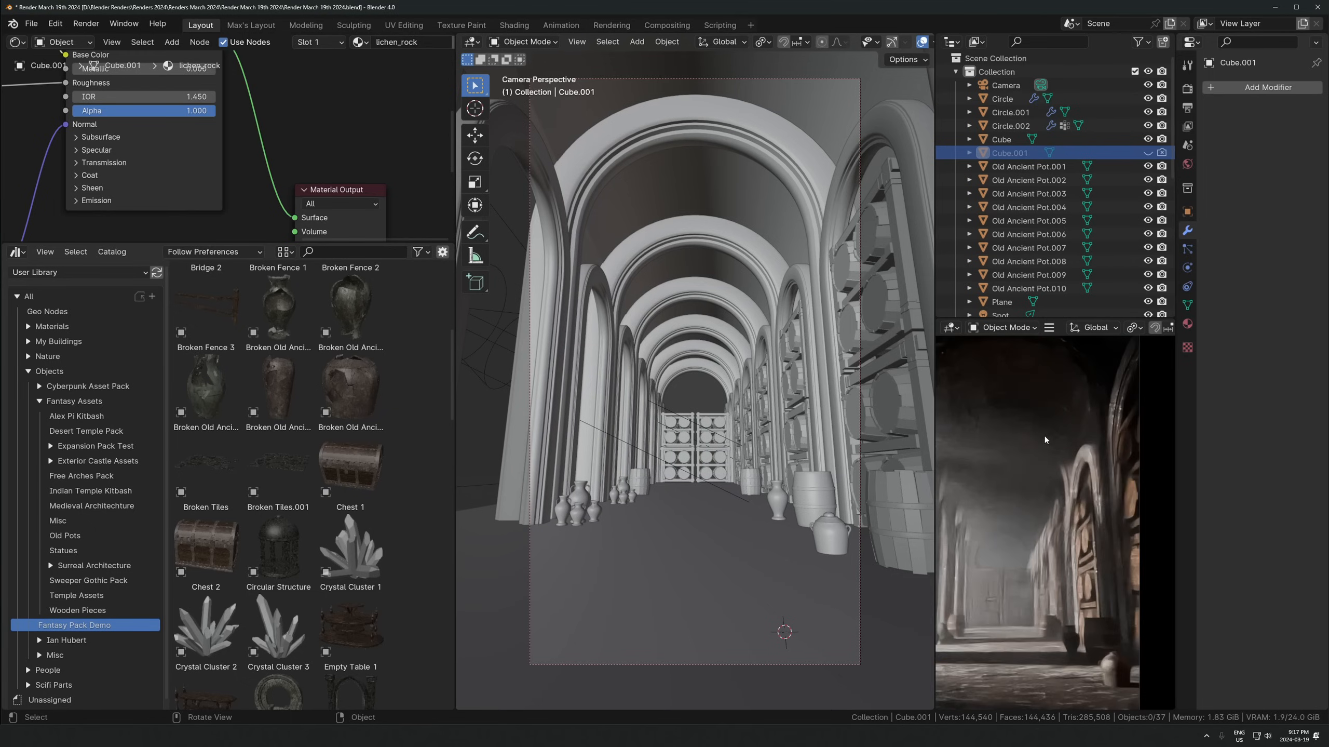
pyautogui.scroll(-1, 1076, 487)
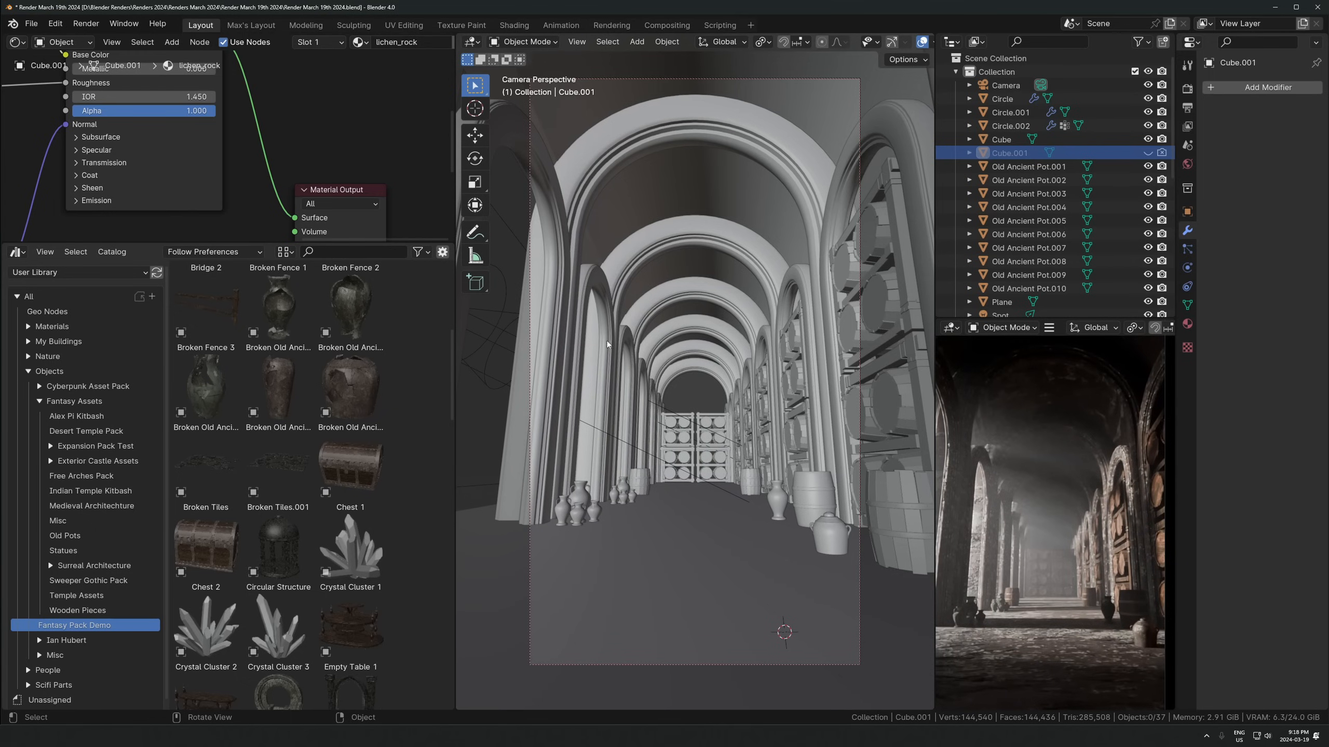
# Add a Wooden Scaffolding asset to the corridor floor and move it about 0.58 m in X and 2.04 m in Y
pyautogui.scroll(-15, 311, 506)
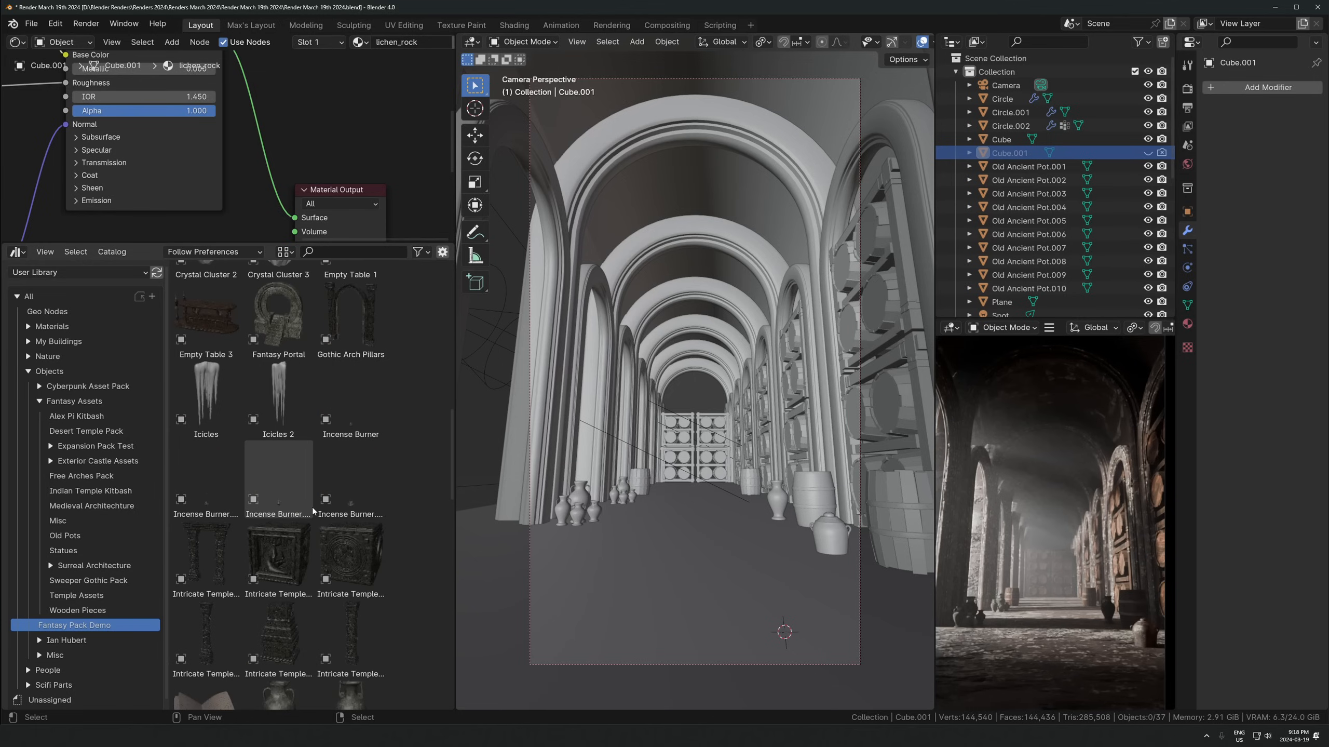
pyautogui.scroll(-10, 313, 506)
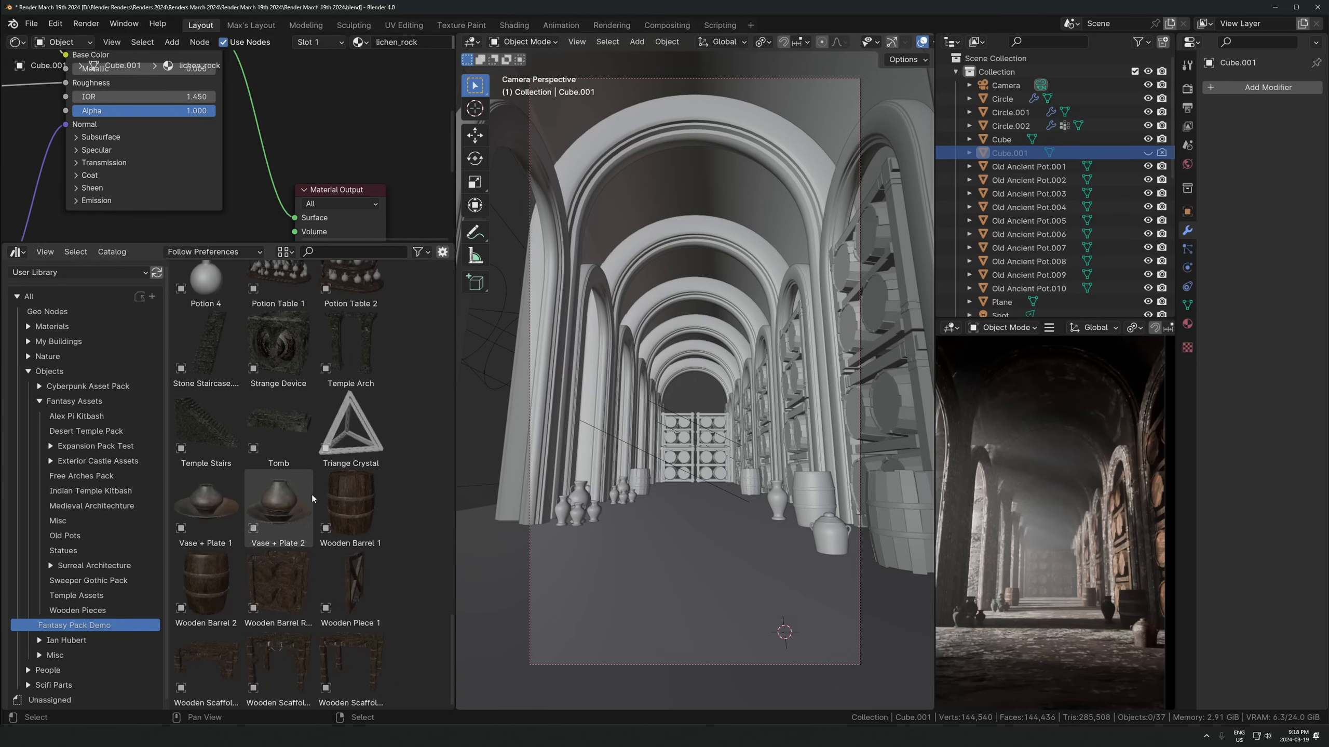
pyautogui.moveTo(276, 678); pyautogui.dragTo(753, 422)
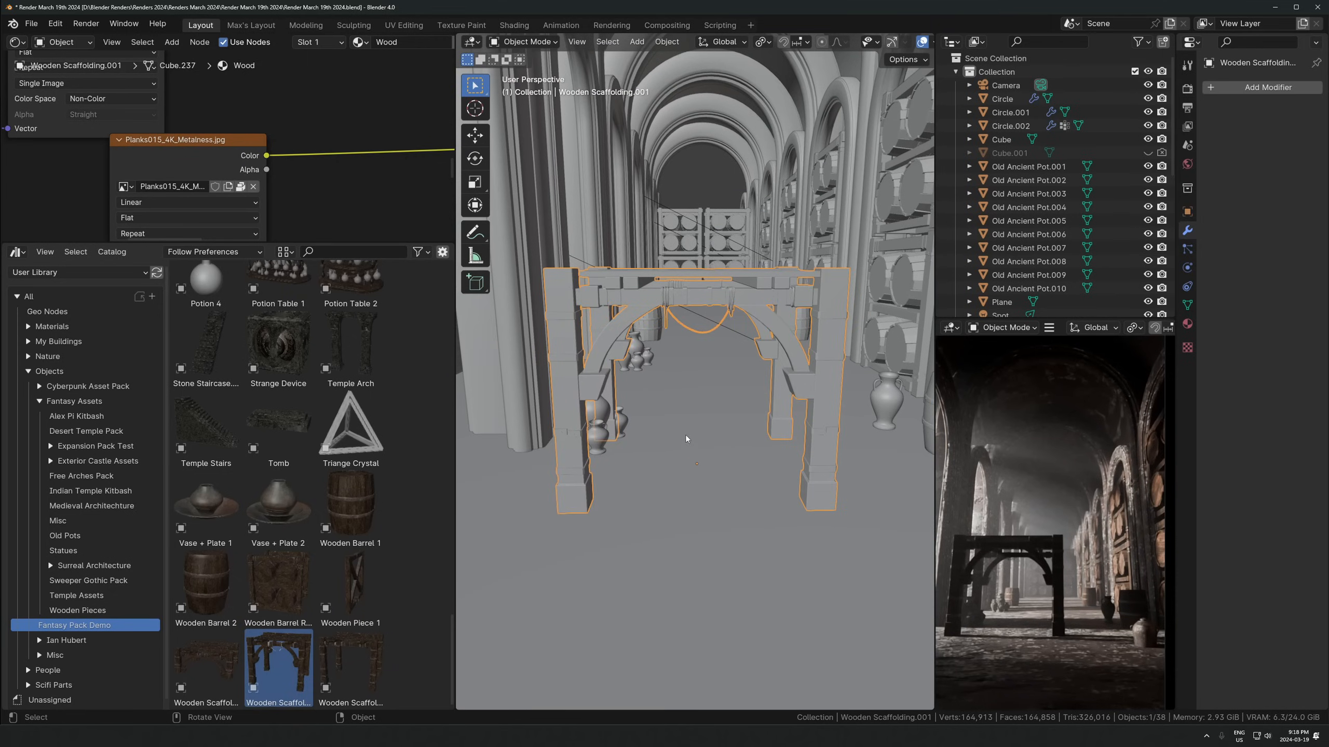
pyautogui.press('g')
pyautogui.click(724, 392)
# Rotate the wooden scaffolding -19° about Z and inspect its beams up close
pyautogui.press('r')
pyautogui.press('z')
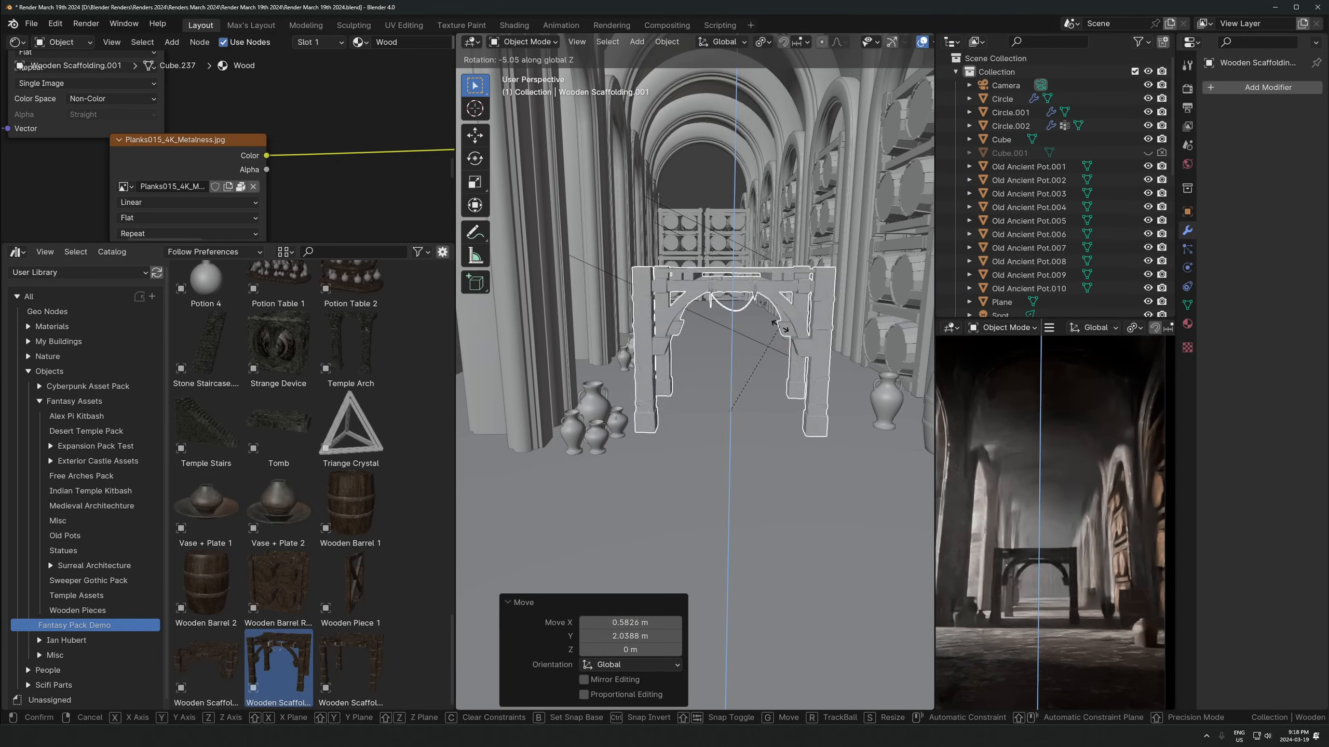
pyautogui.click(793, 347)
pyautogui.scroll(6, 741, 405)
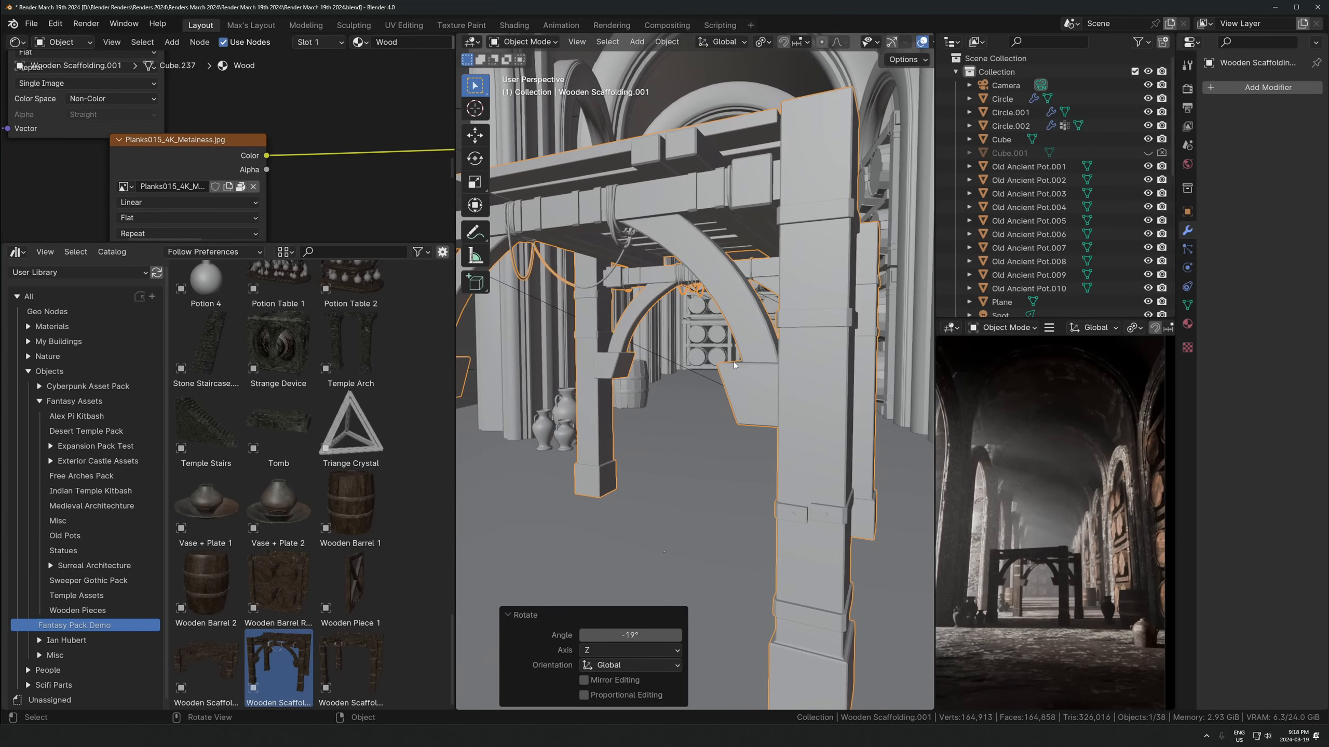
pyautogui.scroll(3, 763, 356)
pyautogui.scroll(3, 769, 352)
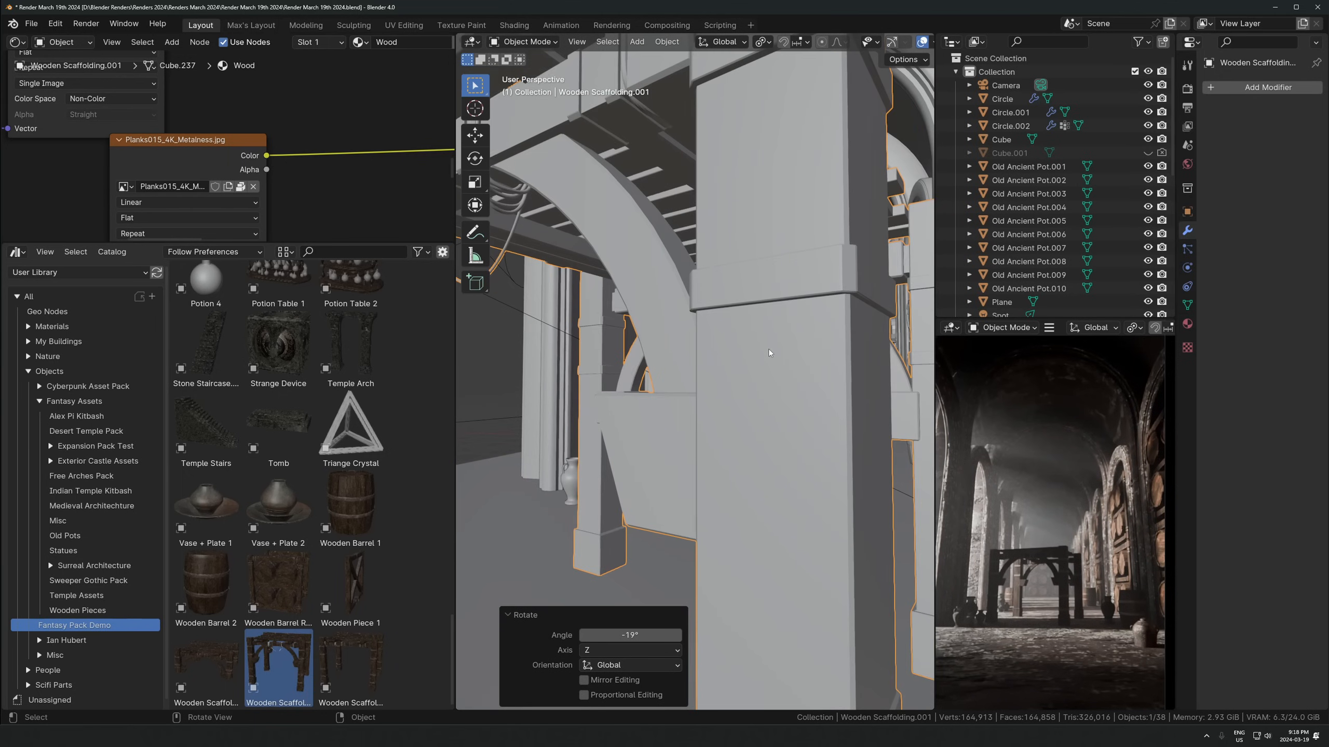
pyautogui.scroll(-5, 770, 352)
# Inspect the wooden scaffolding's mesh in Edit Mode and return to Object Mode
pyautogui.press('Tab')
pyautogui.moveTo(770, 361)
pyautogui.mouseDown(button='middle')
pyautogui.moveTo(784, 426)
pyautogui.moveTo(848, 379)
pyautogui.moveTo(755, 436)
pyautogui.mouseUp(button='middle')
pyautogui.hotkey('alt', 'z')
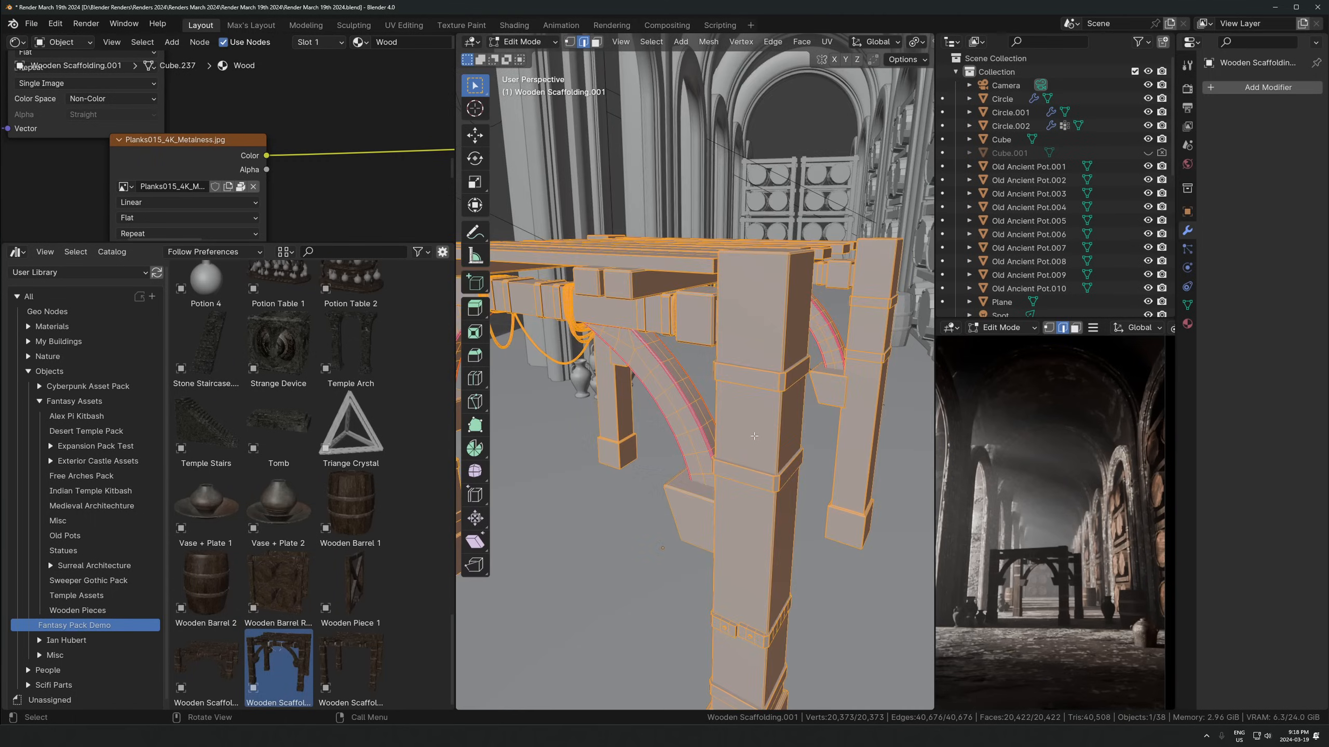
pyautogui.scroll(-8, 754, 435)
pyautogui.press('Tab')
# Clear the scaffolding's rotation and try a freehand rotation about Z, judging it in the rendered preview
pyautogui.hotkey('alt', 'r')
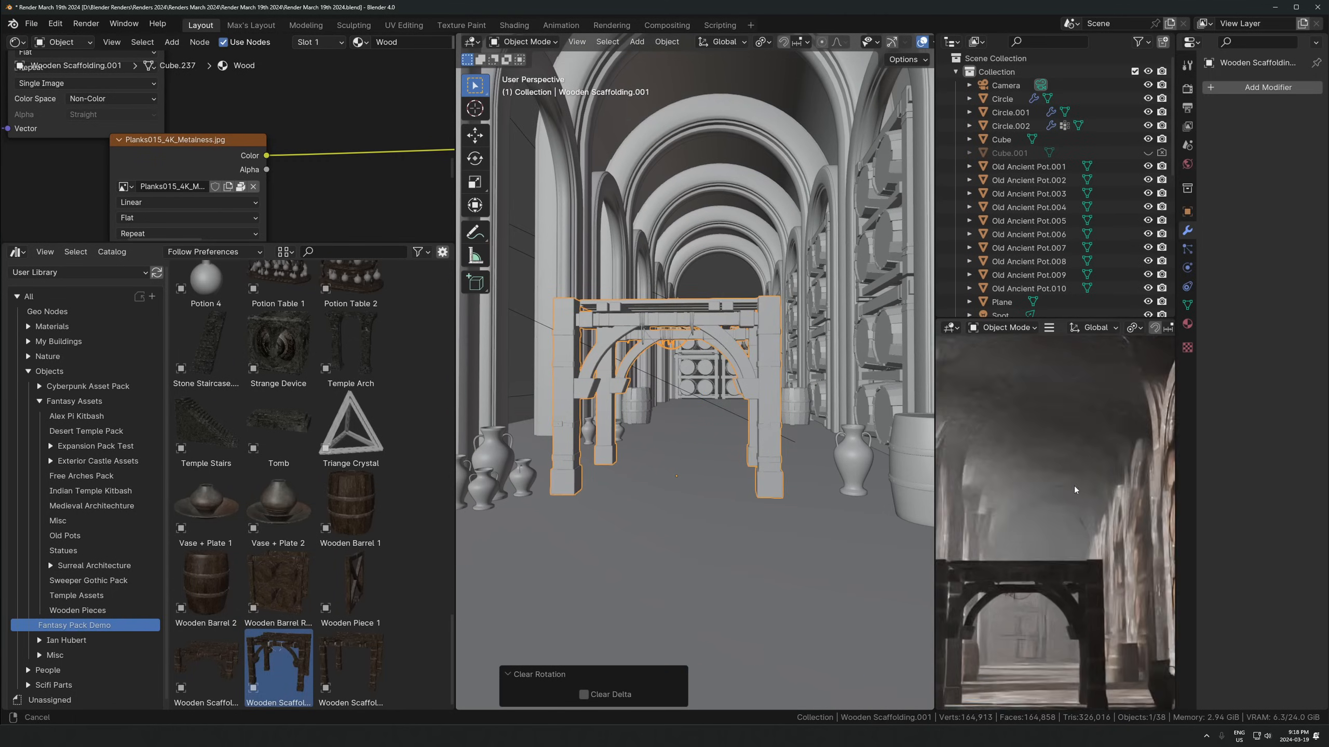
pyautogui.press('r')
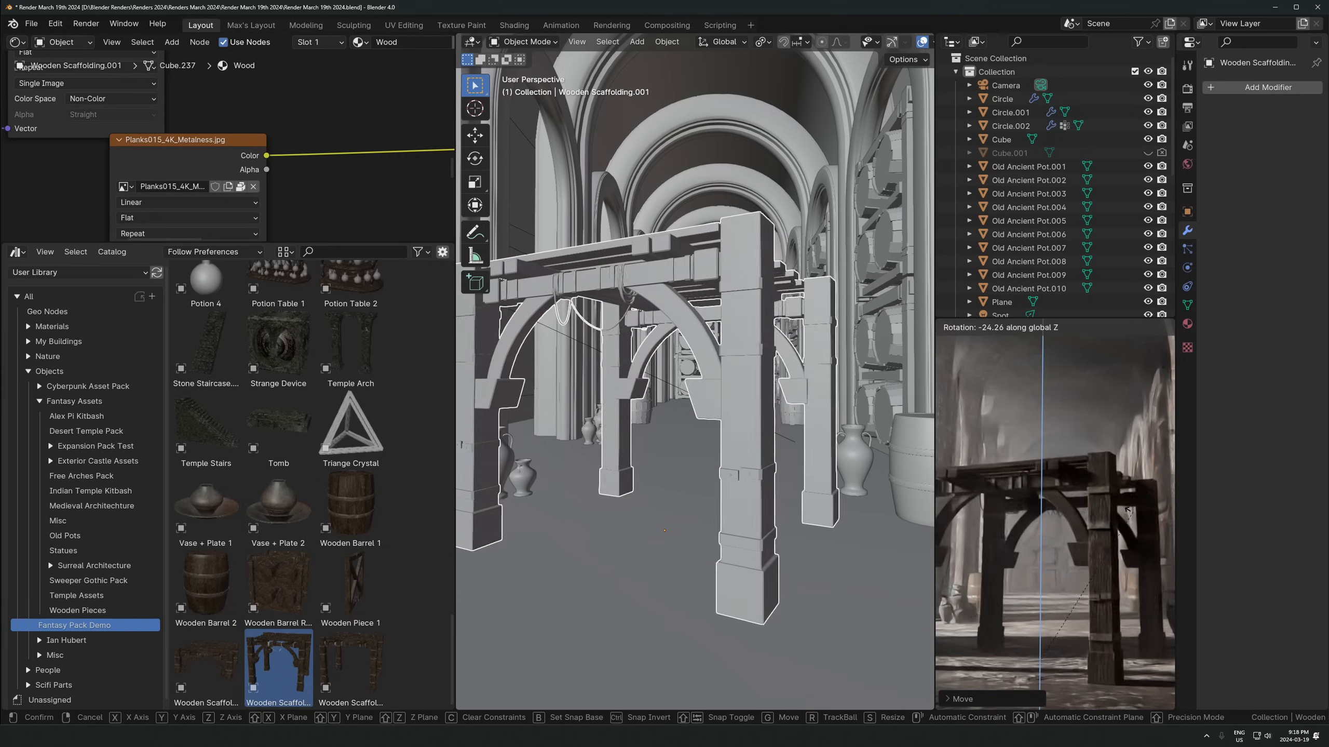
pyautogui.click(1100, 552)
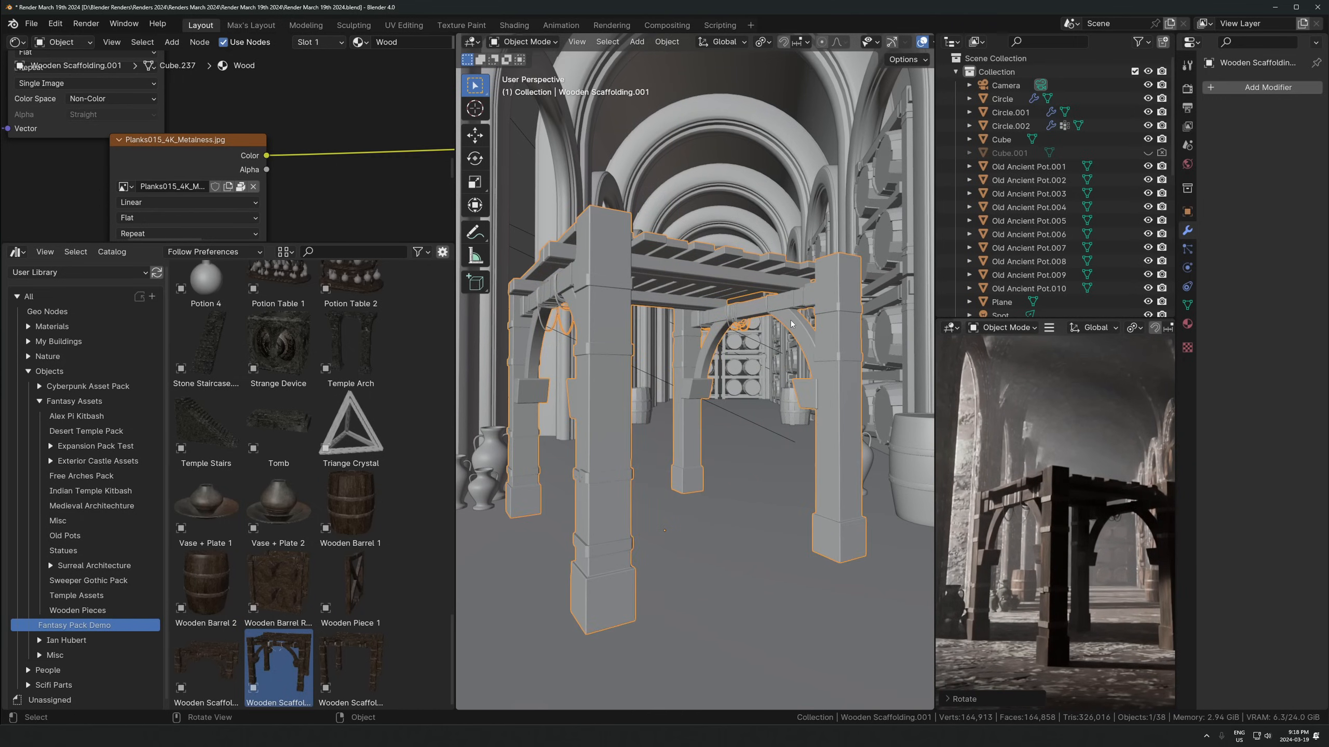
# Reset the scaffolding's rotation and rotate it exactly 90° about Z
pyautogui.hotkey('alt', 'r')
pyautogui.write('rz90')
pyautogui.press('Return')
# Move the scaffolding about 2.90 m along X toward the wall lined with barrel racks
pyautogui.scroll(-5, 739, 370)
pyautogui.moveTo(740, 370); pyautogui.dragTo(700, 400, button='middle')
pyautogui.press('g')
pyautogui.press('x')
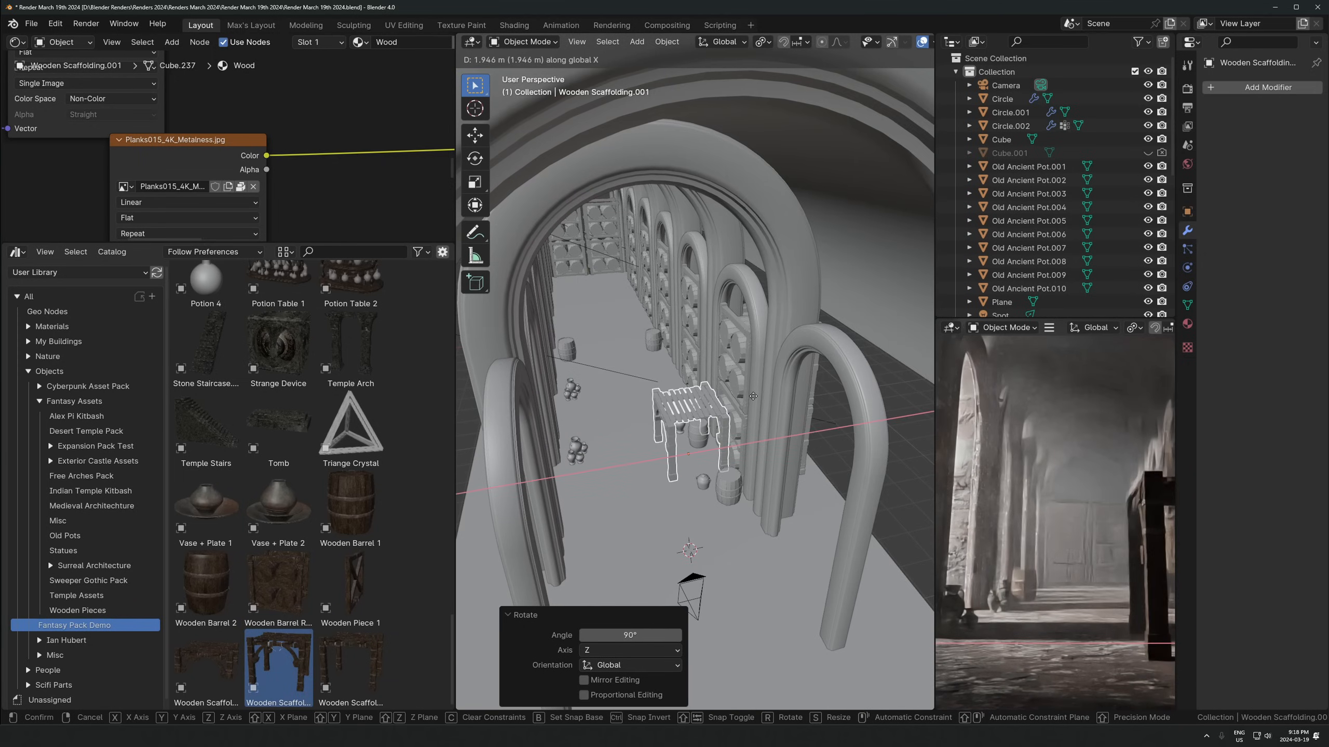
pyautogui.click(777, 388)
# Shift the scaffolding about 1.09 m in X and -0.86 m in Y on the floor plane, up against the barrel rack
pyautogui.scroll(8, 636, 479)
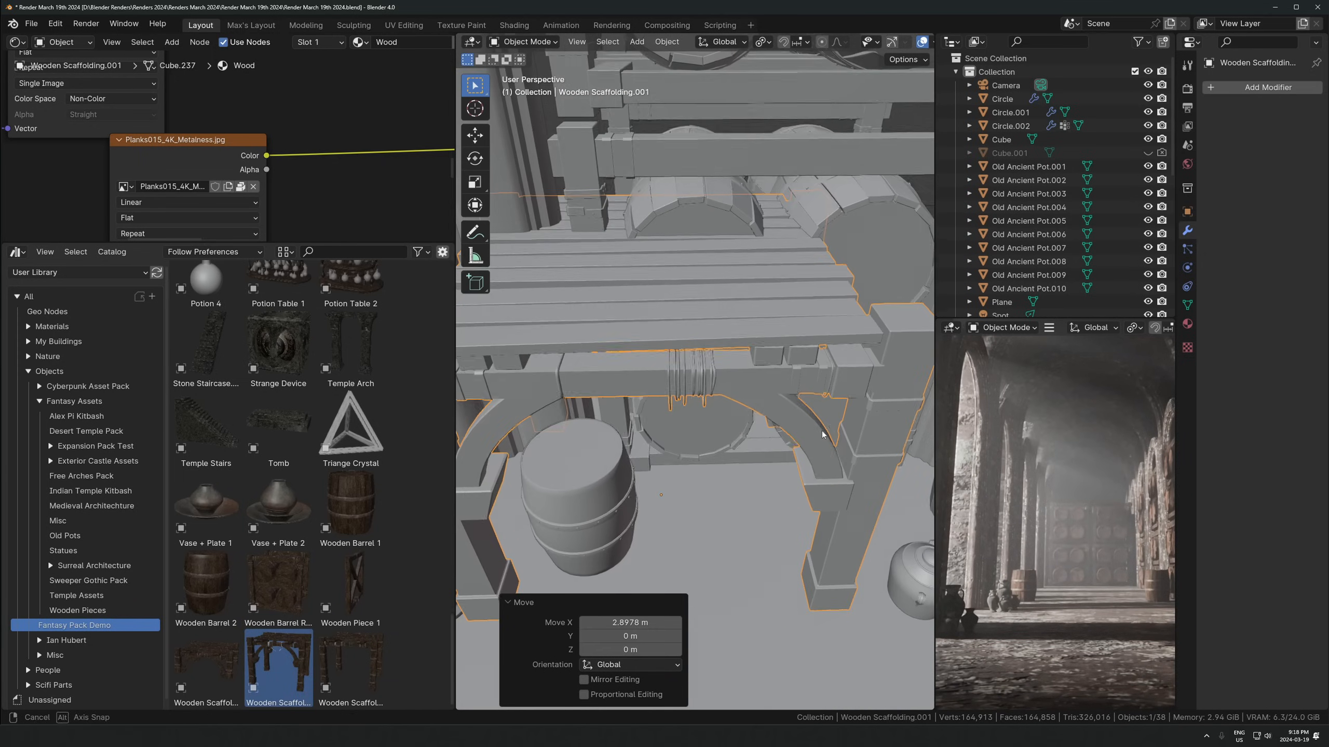
pyautogui.moveTo(822, 435); pyautogui.dragTo(748, 444, button='middle')
pyautogui.press('g')
pyautogui.hotkey('shift', 'z')
pyautogui.click(785, 385)
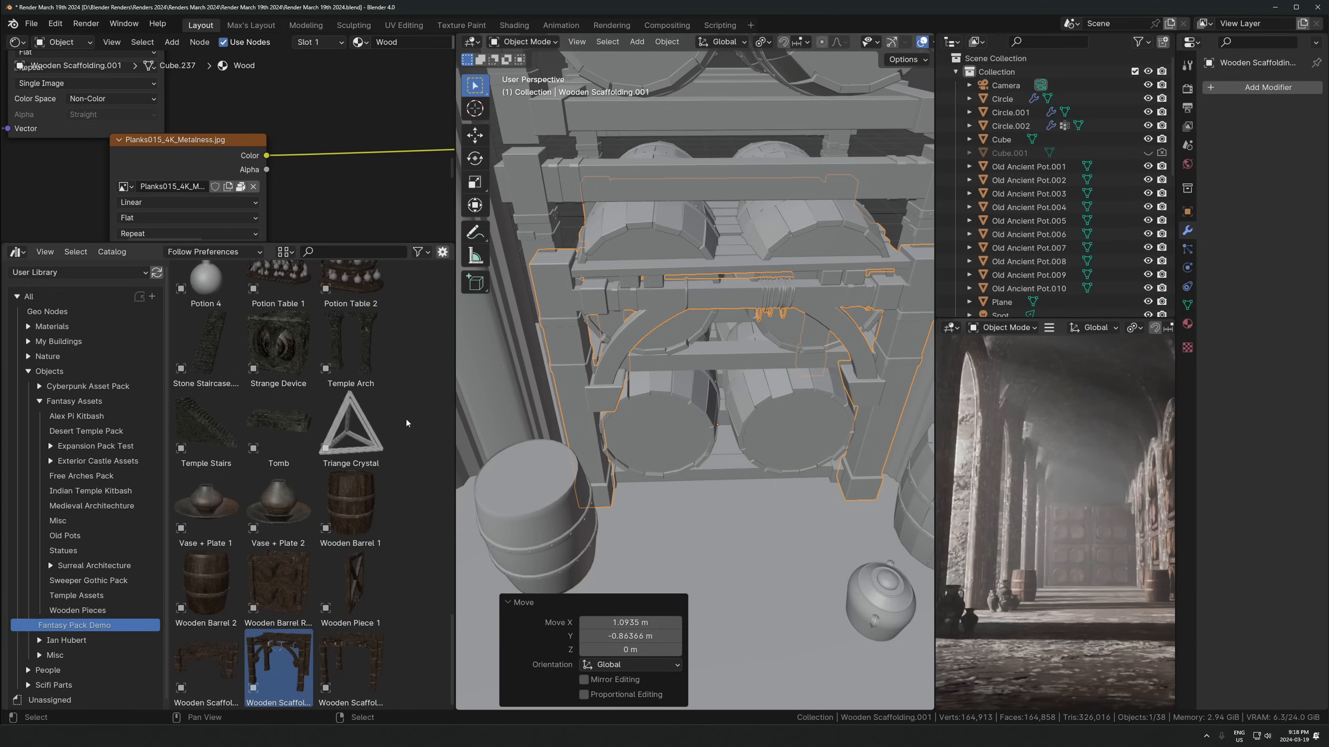
# Enlarge the modelling viewport and scale the wooden scaffolding up uniformly to about 1.09 times its size
pyautogui.moveTo(455, 390); pyautogui.dragTo(240, 410)
pyautogui.scroll(-5, 753, 324)
pyautogui.keyDown('shift'); pyautogui.moveTo(778, 306); pyautogui.dragTo(774, 376, button='middle'); pyautogui.keyUp('shift')
pyautogui.moveTo(774, 375)
pyautogui.mouseDown(button='middle')
pyautogui.moveTo(733, 378)
pyautogui.moveTo(765, 392)
pyautogui.mouseUp(button='middle')
pyautogui.scroll(-1, 734, 376)
pyautogui.scroll(2, 757, 379)
pyautogui.press('s')
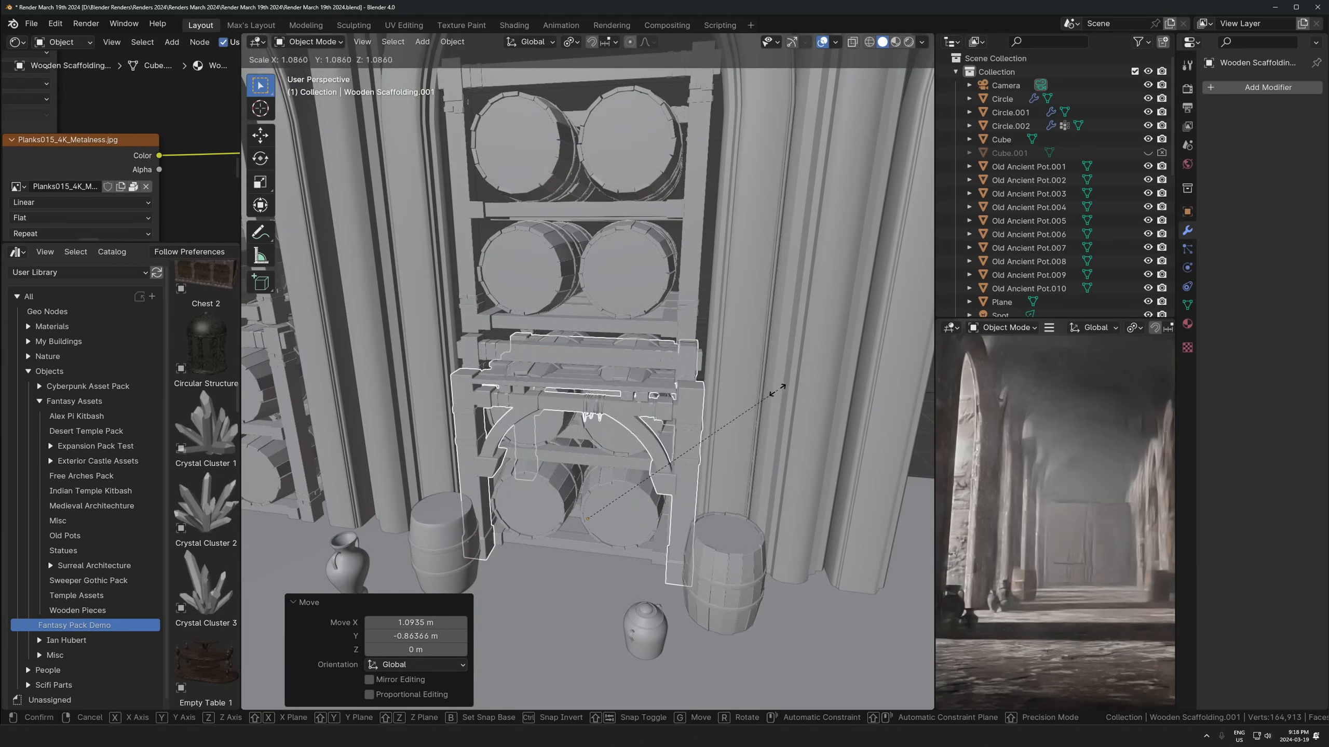
pyautogui.click(774, 389)
# Raise the wooden scaffolding 4.336 m along Z to the upper part of the barrel rack
pyautogui.moveTo(660, 440); pyautogui.dragTo(631, 455, button='middle')
pyautogui.press('g')
pyautogui.press('z')
pyautogui.click(632, 104)
# Raise the scaffolding further along Z above the top barrel row and scale it uniformly by 1.343
pyautogui.keyDown('shift'); pyautogui.moveTo(632, 110); pyautogui.dragTo(594, 262, button='middle'); pyautogui.keyUp('shift')
pyautogui.moveTo(593, 261); pyautogui.dragTo(593, 209, button='middle')
pyautogui.scroll(-2, 1005, 413)
pyautogui.keyDown('shift'); pyautogui.moveTo(1005, 411); pyautogui.dragTo(929, 455, button='middle'); pyautogui.keyUp('shift')
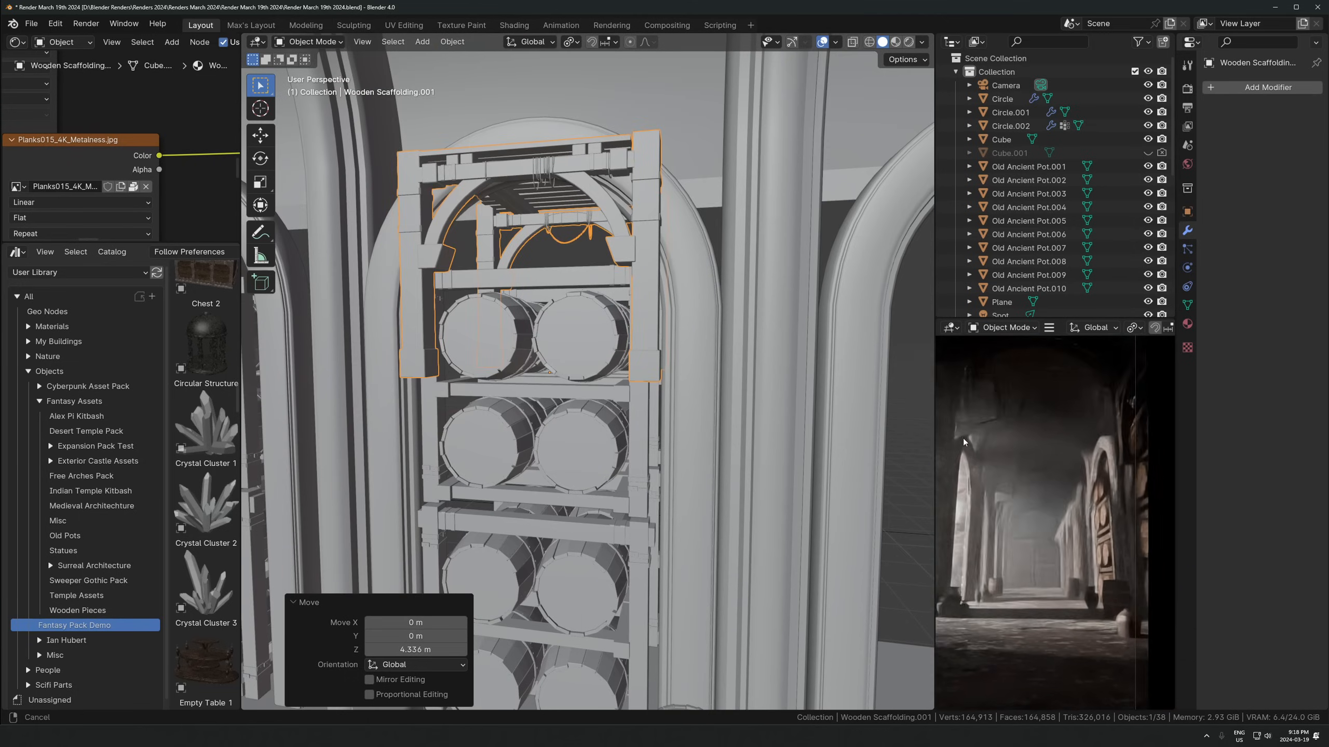
pyautogui.keyDown('shift'); pyautogui.moveTo(557, 363); pyautogui.dragTo(611, 405, button='middle'); pyautogui.keyUp('shift')
pyautogui.press('g')
pyautogui.press('z')
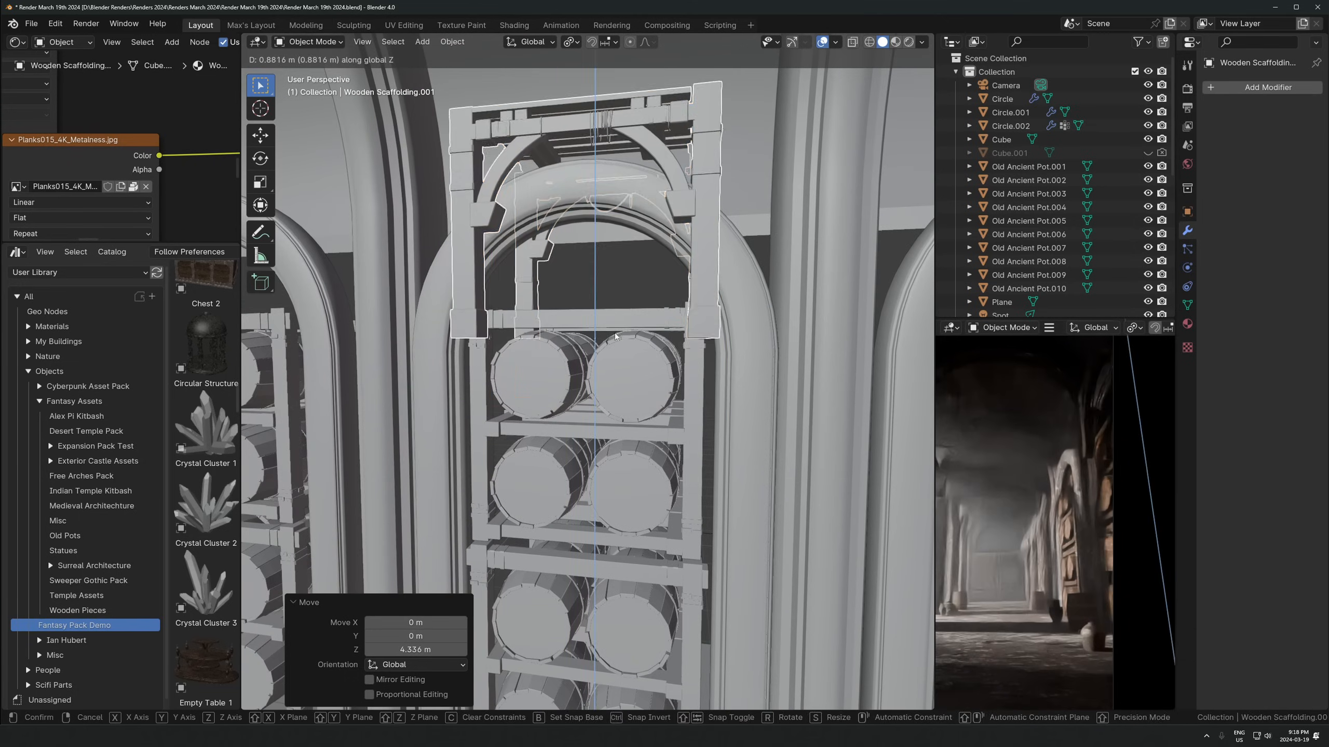
pyautogui.click(732, 316)
pyautogui.press('s')
pyautogui.click(785, 304)
# Lower the scaffolding by 0.4418 m in Z and nudge it along X against the stone arch
pyautogui.moveTo(785, 303); pyautogui.dragTo(732, 314, button='middle')
pyautogui.press('g')
pyautogui.press('x')
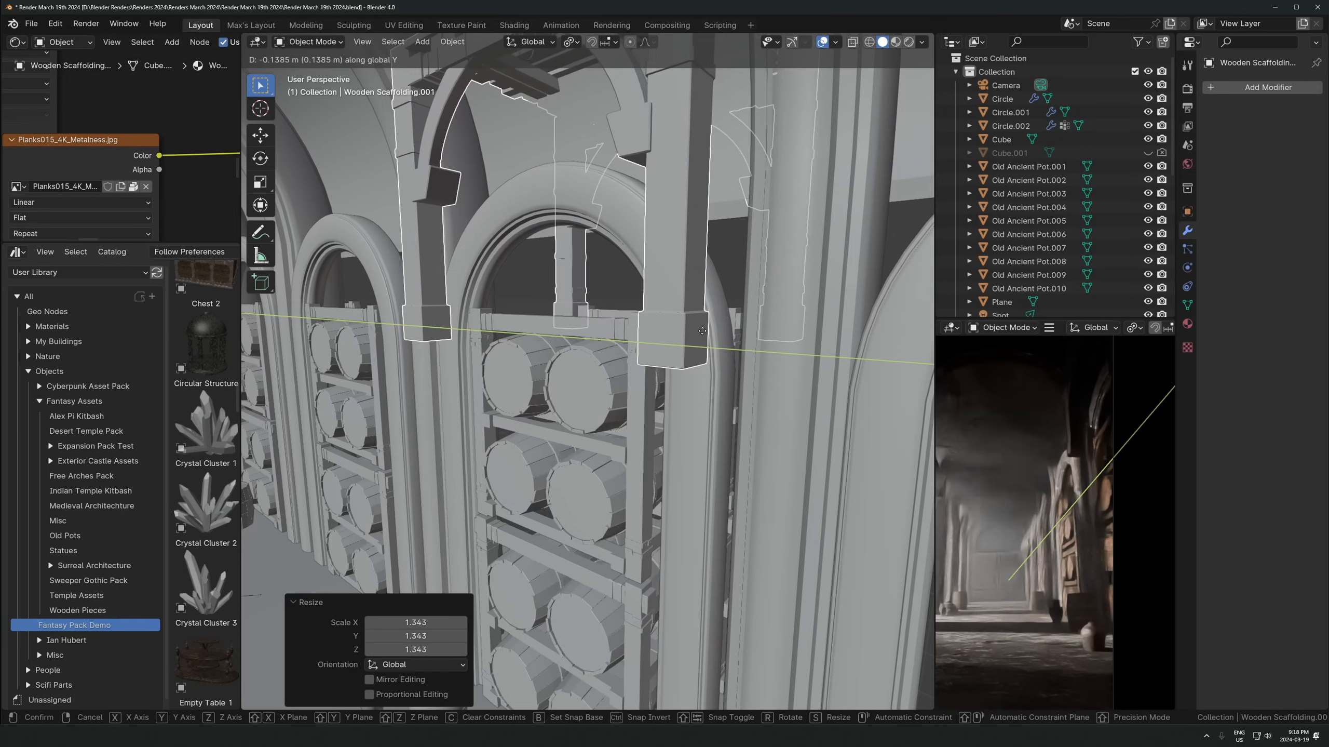
pyautogui.press('z')
pyautogui.click(736, 367)
pyautogui.moveTo(735, 367); pyautogui.dragTo(753, 374, button='middle')
pyautogui.press('g')
pyautogui.press('x')
pyautogui.click(763, 381)
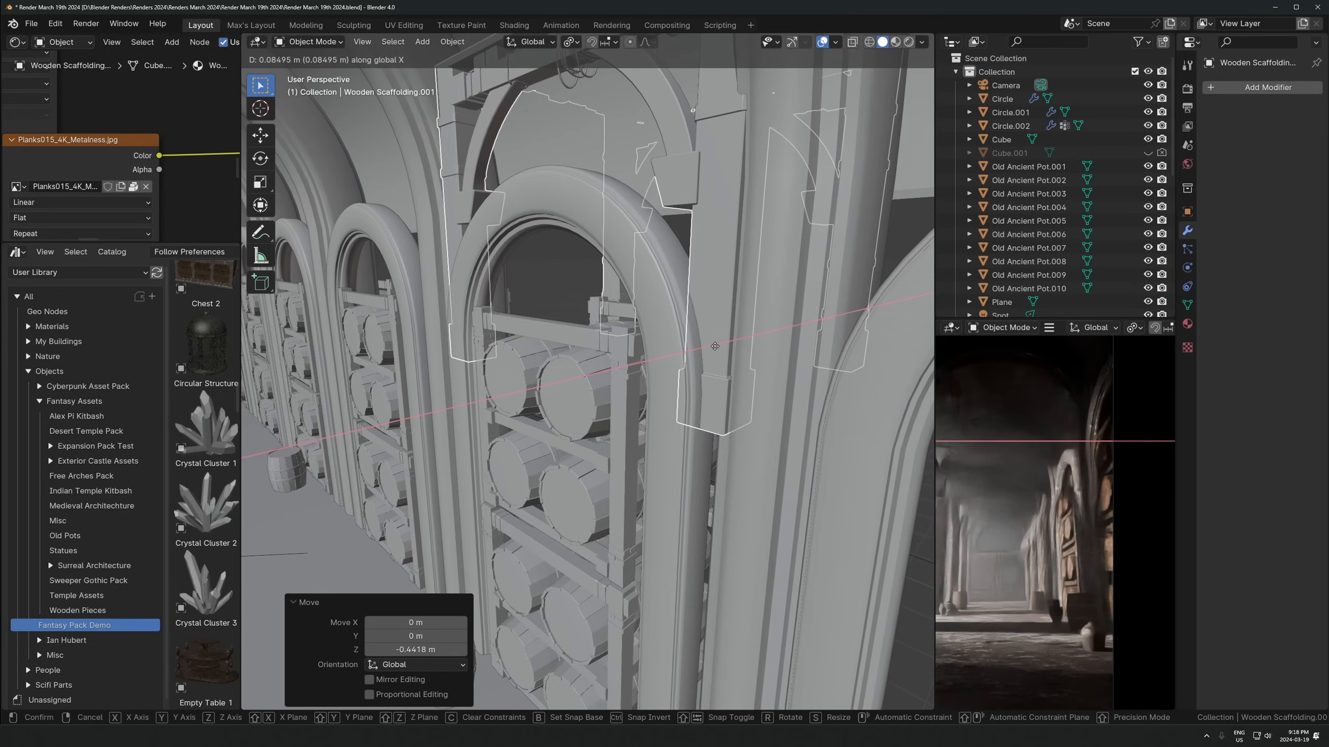
# Make a linked duplicate of the scaffolding 5.7876 m along Y at the neighbouring arch
pyautogui.moveTo(623, 316); pyautogui.dragTo(642, 366, button='middle')
pyautogui.hotkey('shift', 'd')
pyautogui.press('y')
pyautogui.click(451, 315)
pyautogui.press('KP_Decimal')
pyautogui.press('g')
pyautogui.press('y')
pyautogui.rightClick(640, 365)
# Set the viewport's focal length to 35 mm for a wider view
pyautogui.press('n')
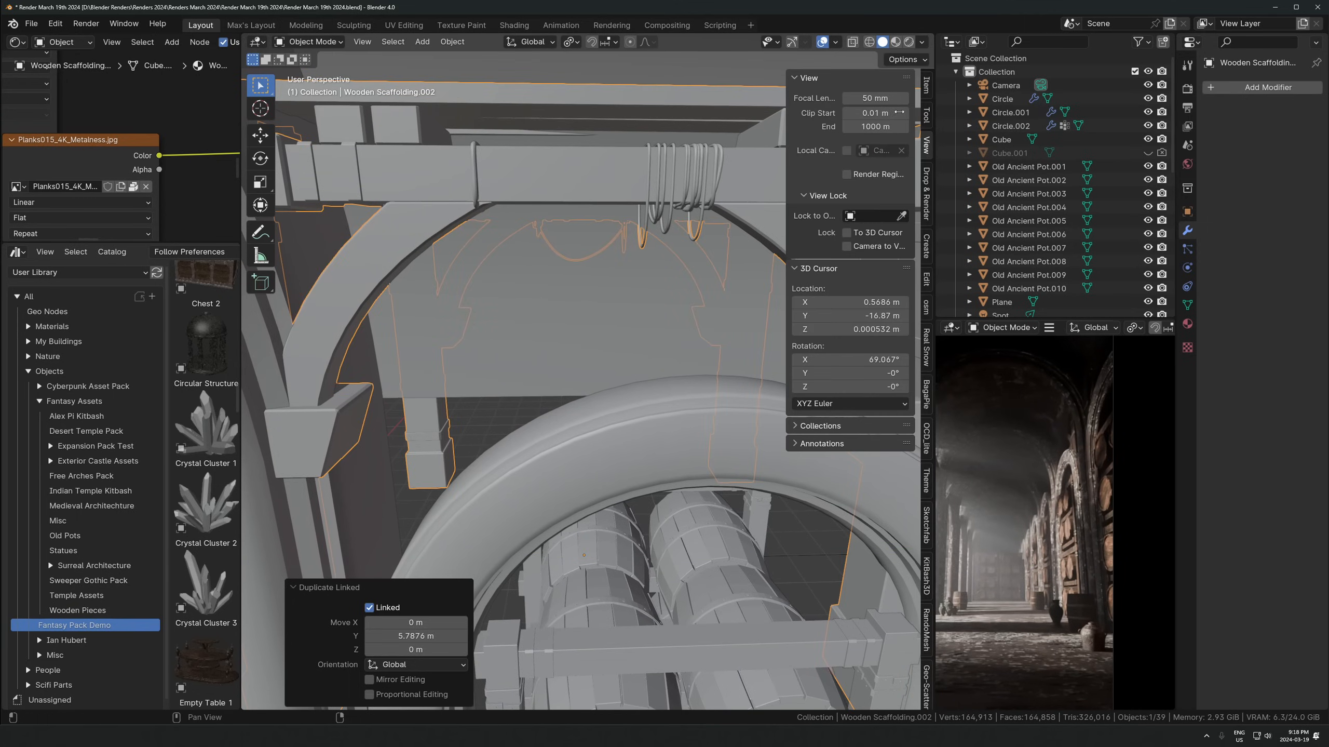
pyautogui.doubleClick(867, 97)
pyautogui.write('35')
pyautogui.press('Return')
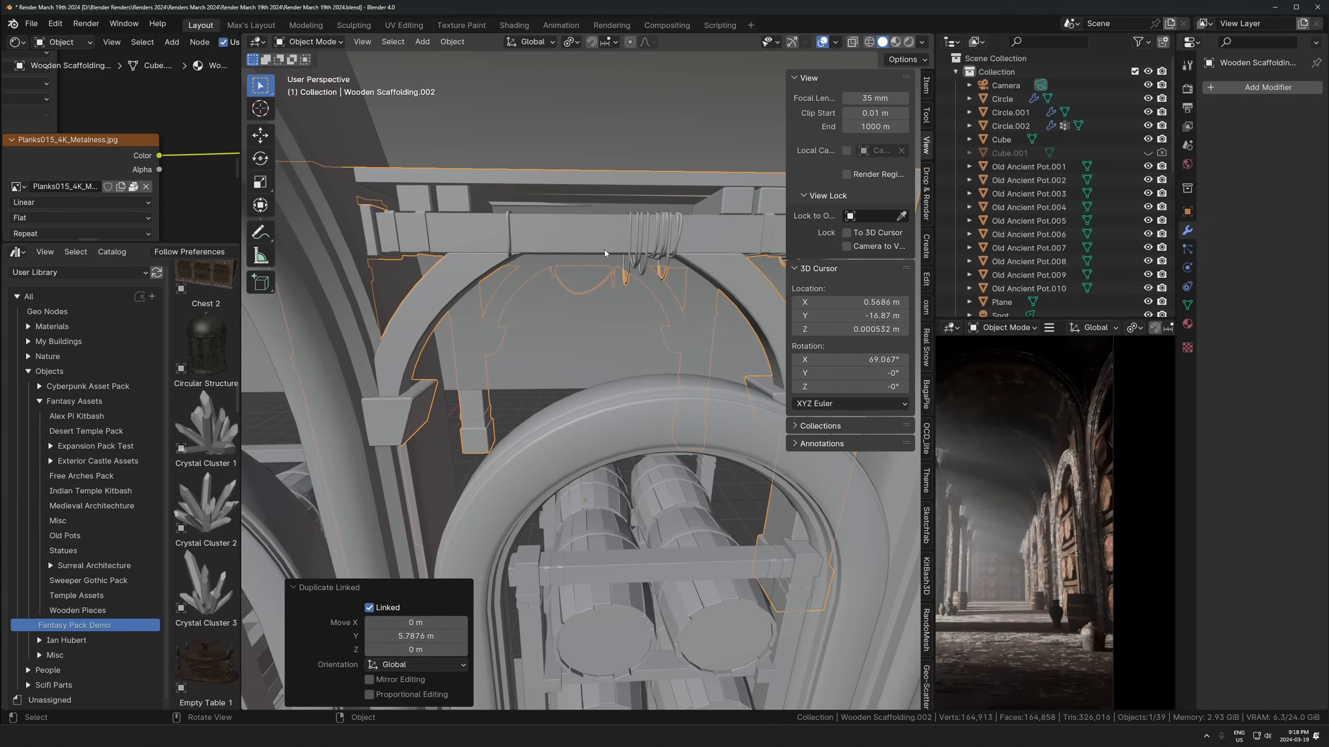
pyautogui.press('n')
# Move the duplicated scaffolding -0.58476 m along Y to centre it over its barrel arch
pyautogui.moveTo(605, 253); pyautogui.dragTo(680, 275, button='middle')
pyautogui.scroll(-5, 677, 344)
pyautogui.scroll(2, 677, 344)
pyautogui.moveTo(676, 345); pyautogui.dragTo(674, 317, button='middle')
pyautogui.press('g')
pyautogui.press('x')
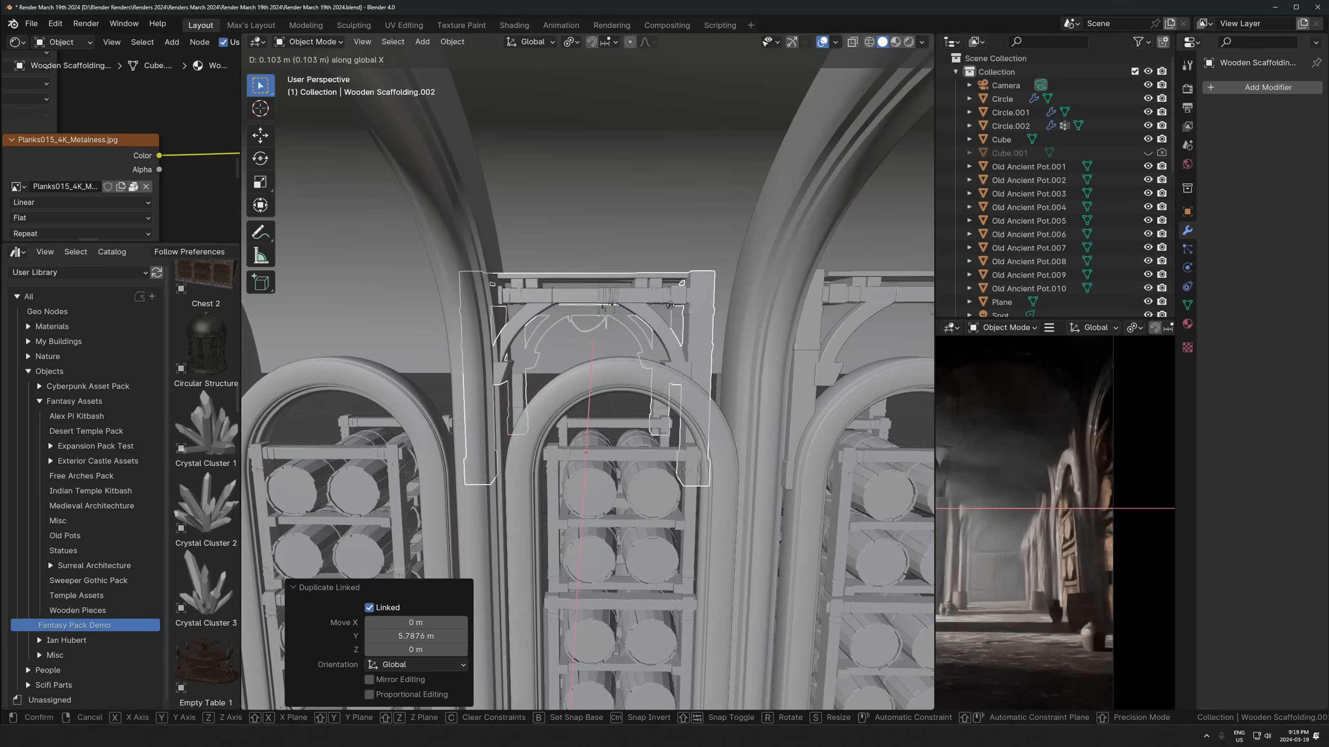
pyautogui.press('y')
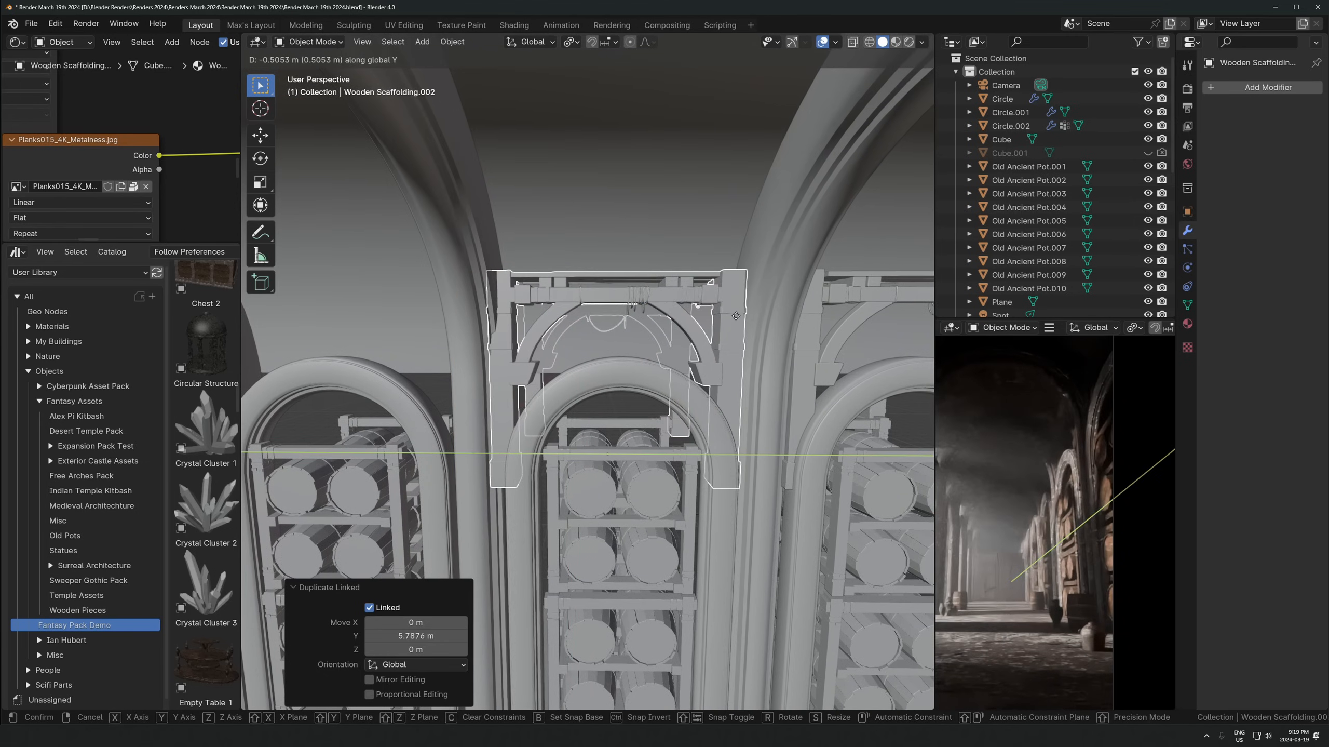
pyautogui.click(771, 327)
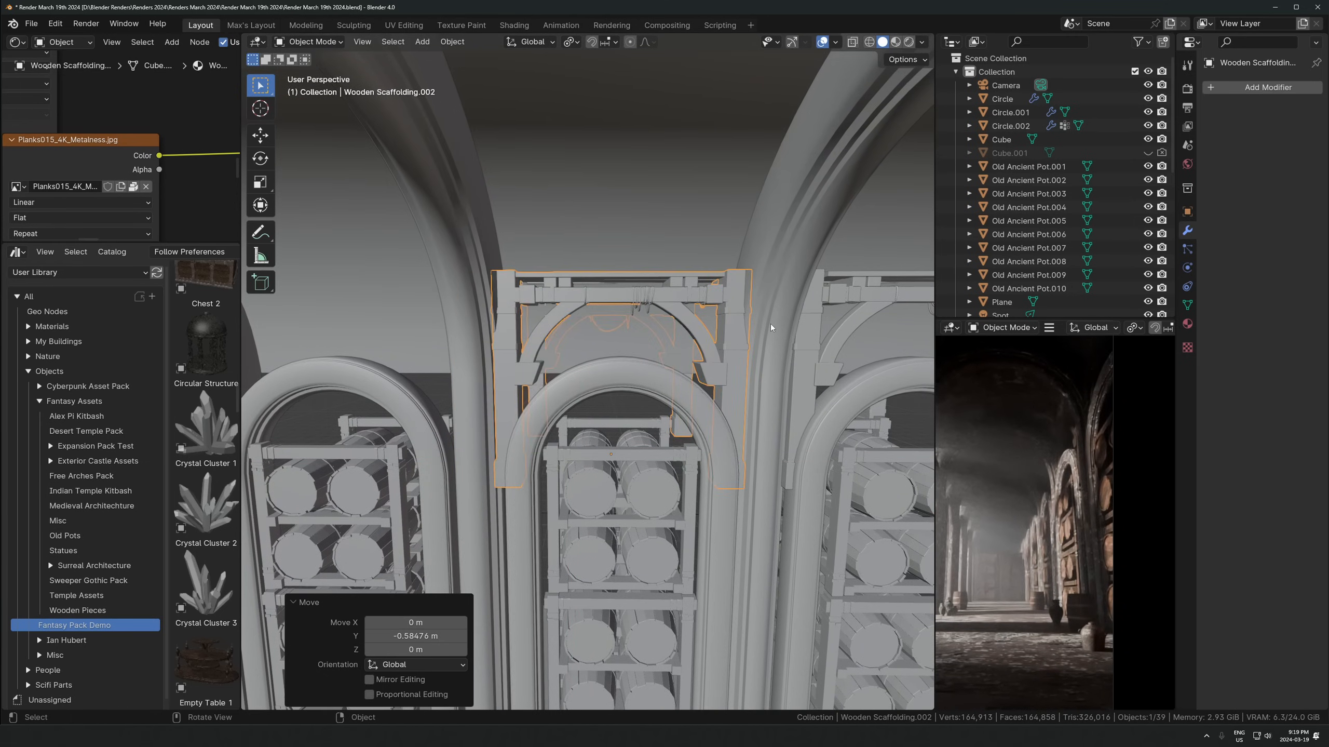
# Judging from the camera view, lower the duplicated scaffolding about 0.69 m and another 0.11 m, and shift it about -0.28 m in X
pyautogui.moveTo(771, 327); pyautogui.dragTo(707, 365, button='middle')
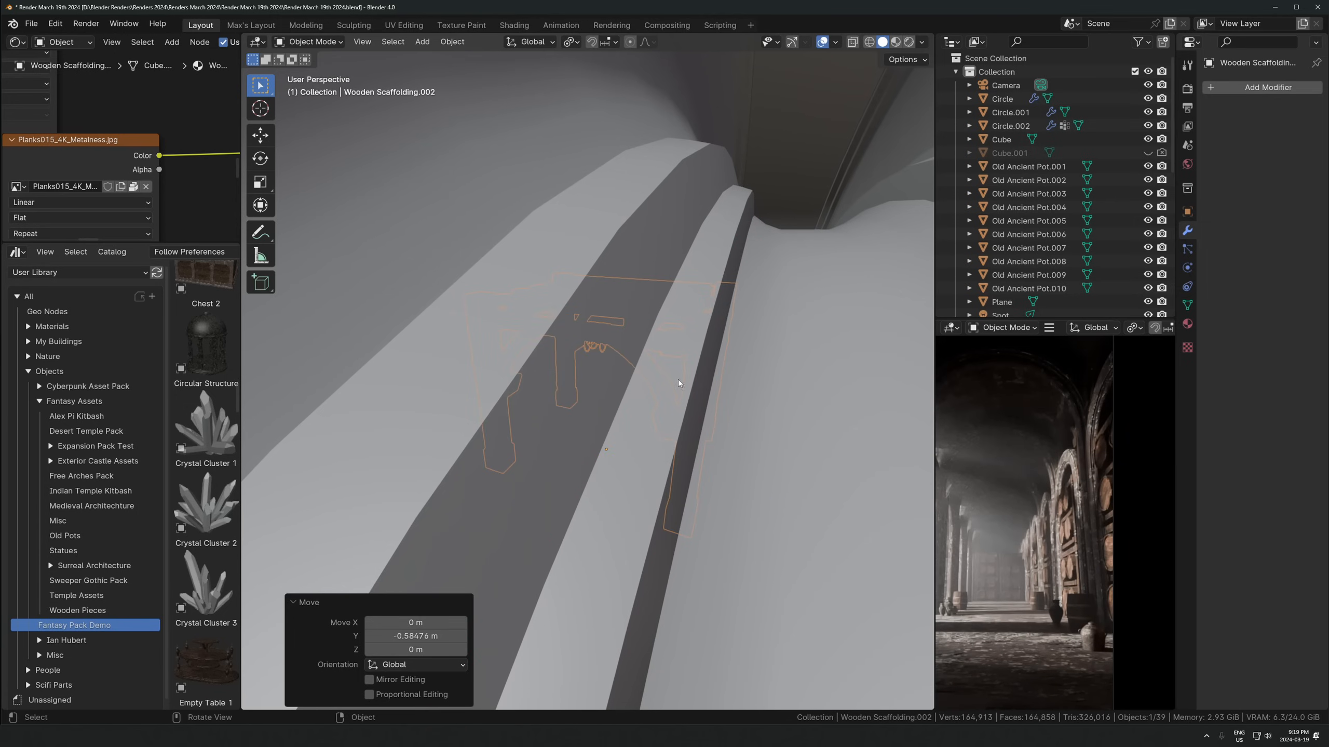
pyautogui.press('KP_0')
pyautogui.scroll(5, 1107, 456)
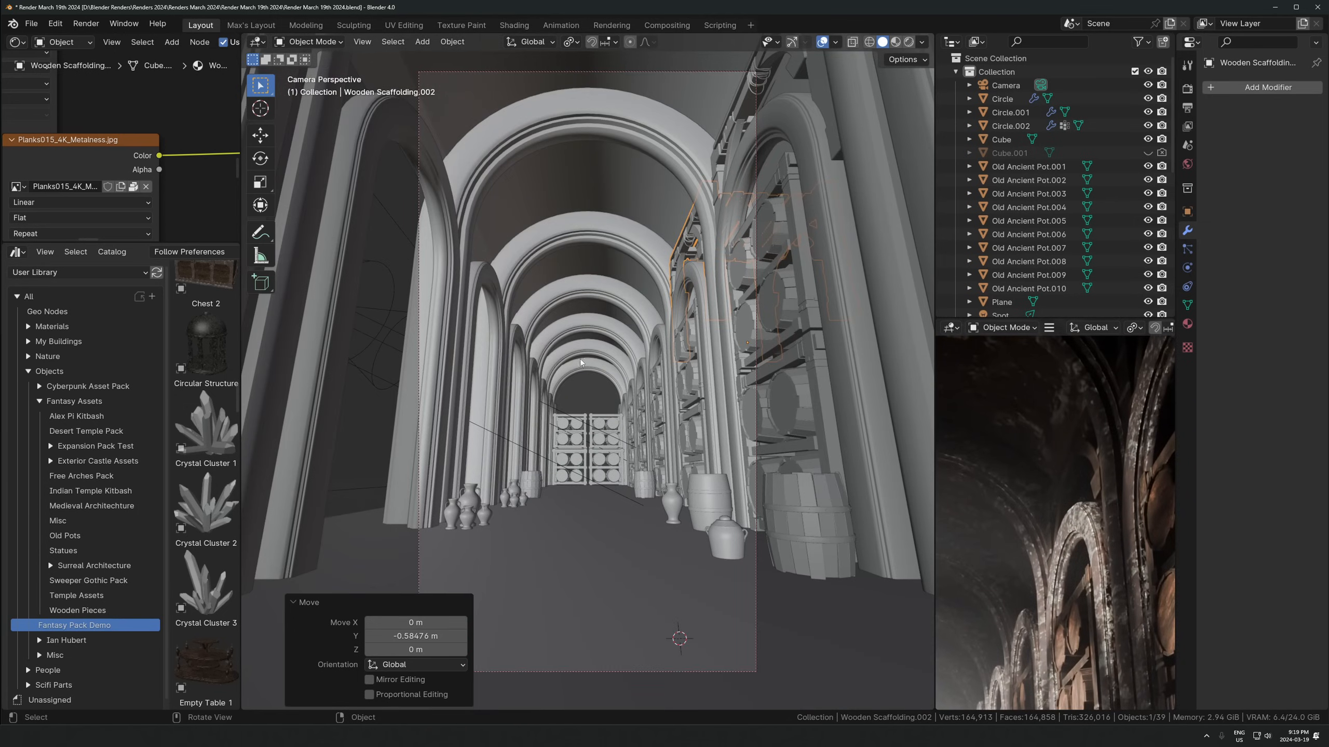
pyautogui.press('g')
pyautogui.press('x')
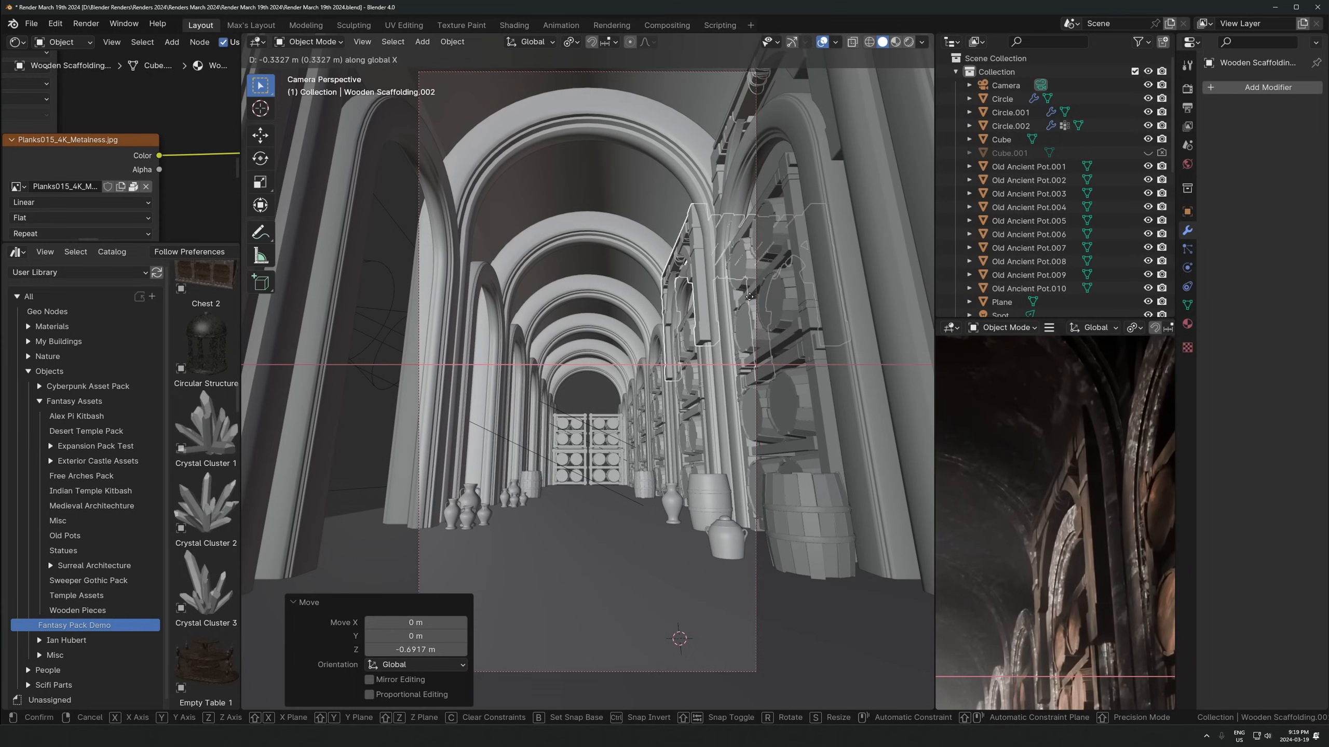
pyautogui.click(758, 297)
pyautogui.press('g')
pyautogui.press('z')
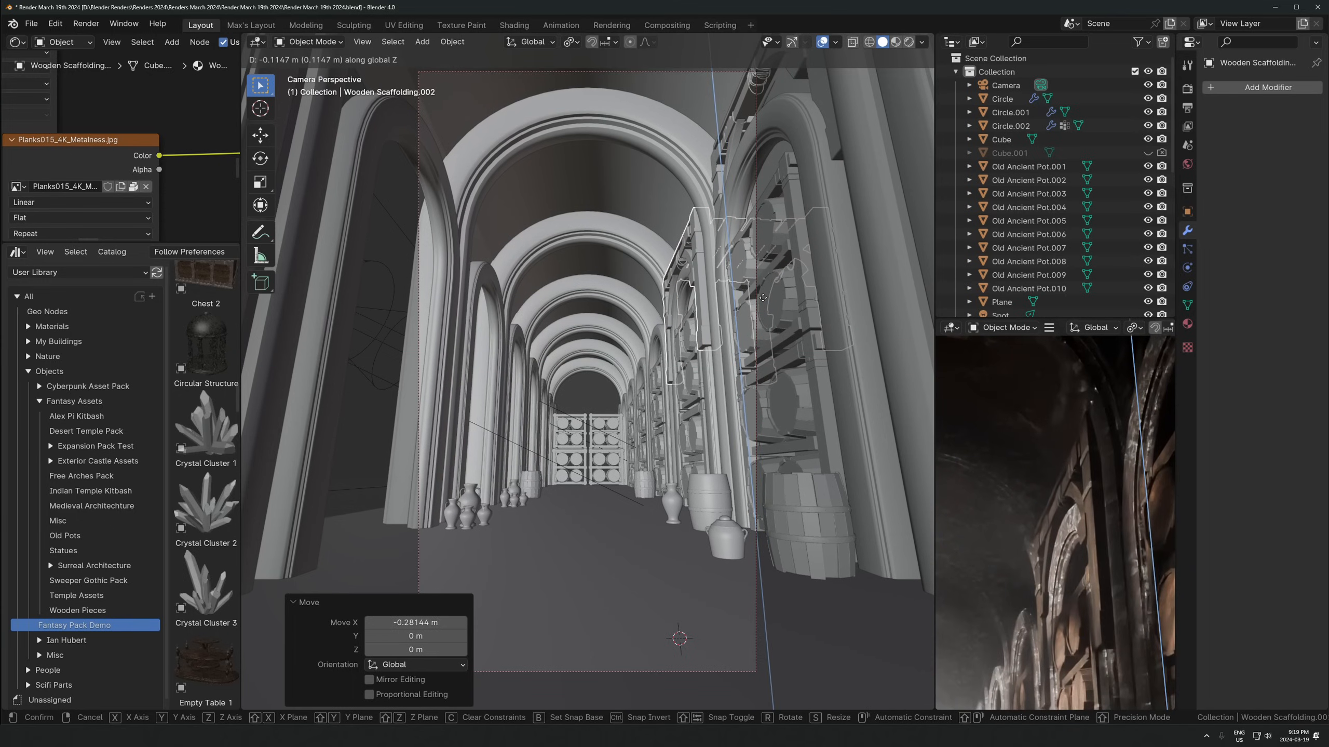
pyautogui.click(763, 297)
# Select the bottom faces of the duplicated scaffolding's two front posts in its mesh and enable Correct Face Attributes
pyautogui.press('KP_Decimal')
pyautogui.scroll(-3, 781, 418)
pyautogui.moveTo(781, 418); pyautogui.dragTo(732, 444, button='middle')
pyautogui.press('Tab')
pyautogui.hotkey('alt', 'z')
pyautogui.scroll(-2, 753, 444)
pyautogui.press('3')
pyautogui.click(731, 435)
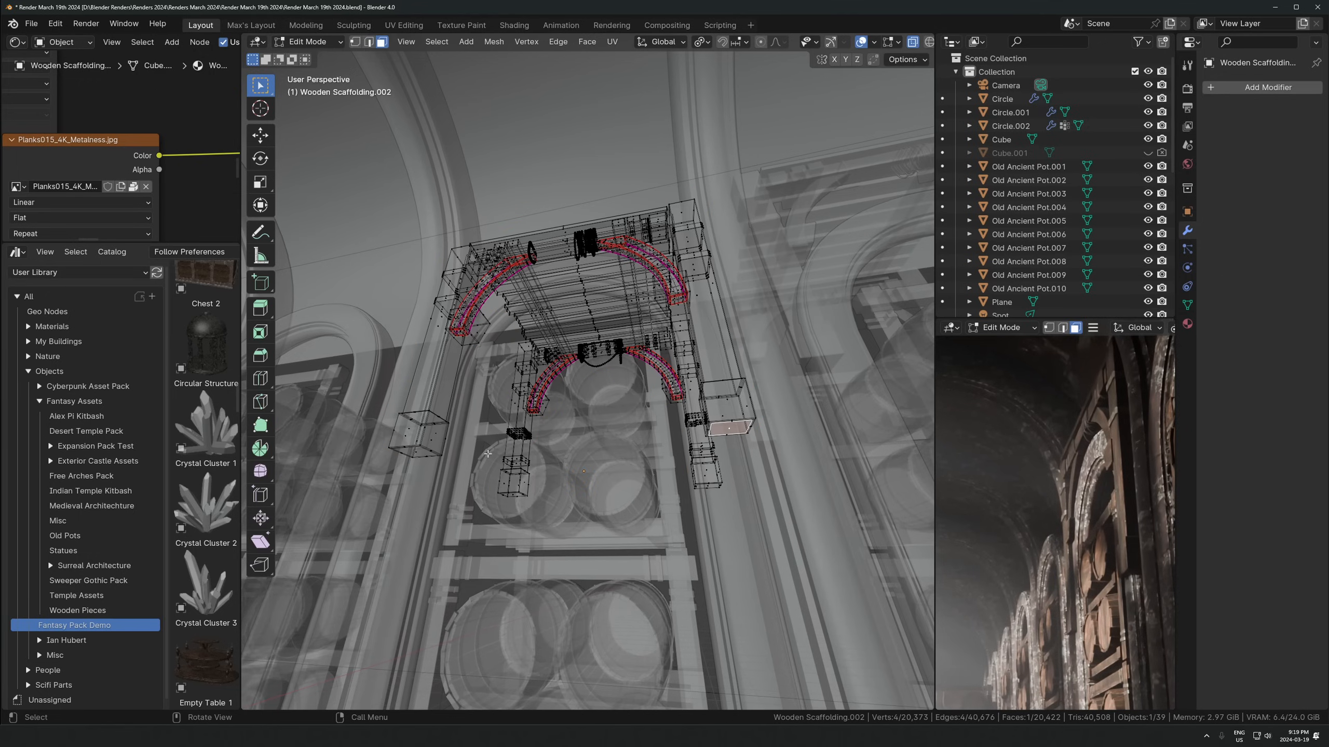
pyautogui.keyDown('shift'); pyautogui.click(428, 453); pyautogui.keyUp('shift')
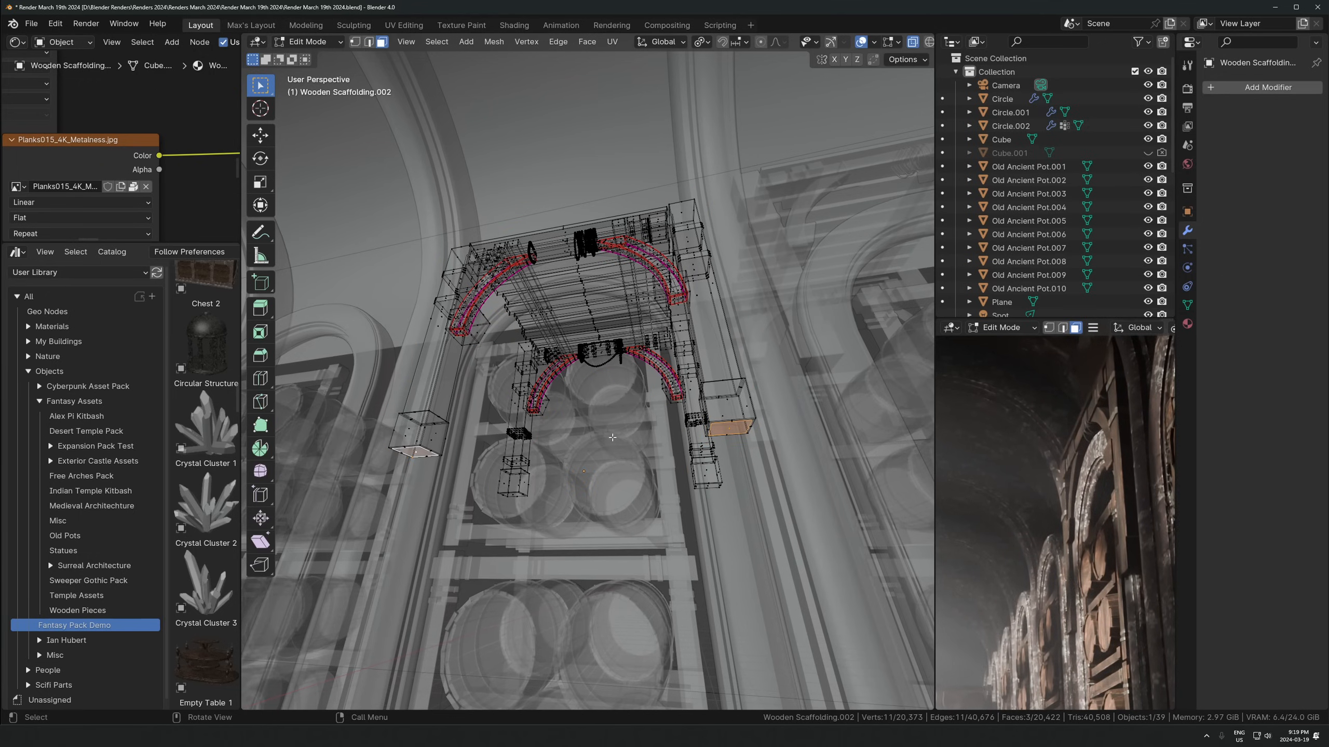
pyautogui.click(910, 59)
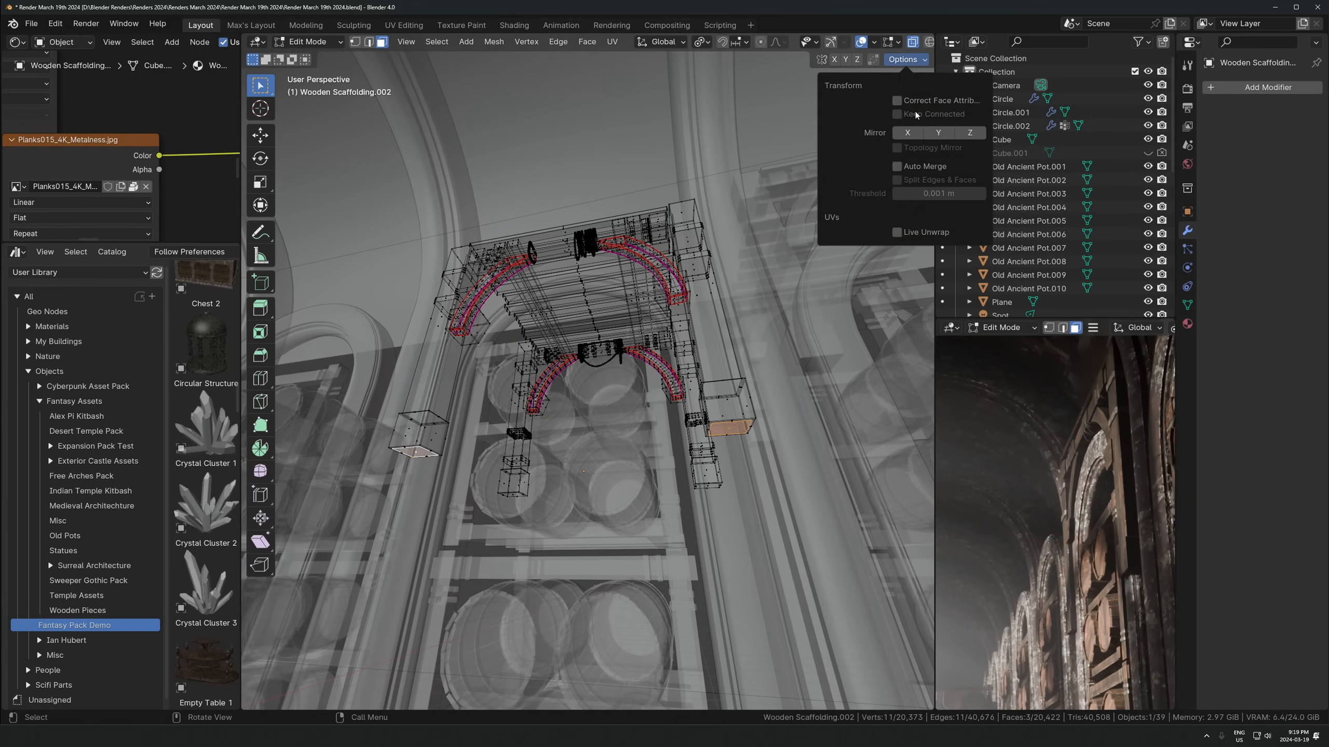
pyautogui.click(916, 104)
# Extrude the bottom faces of the two front posts about 3.5 m down toward the floor
pyautogui.hotkey('alt', 'z')
pyautogui.moveTo(717, 325); pyautogui.dragTo(628, 234, button='middle')
pyautogui.press('e')
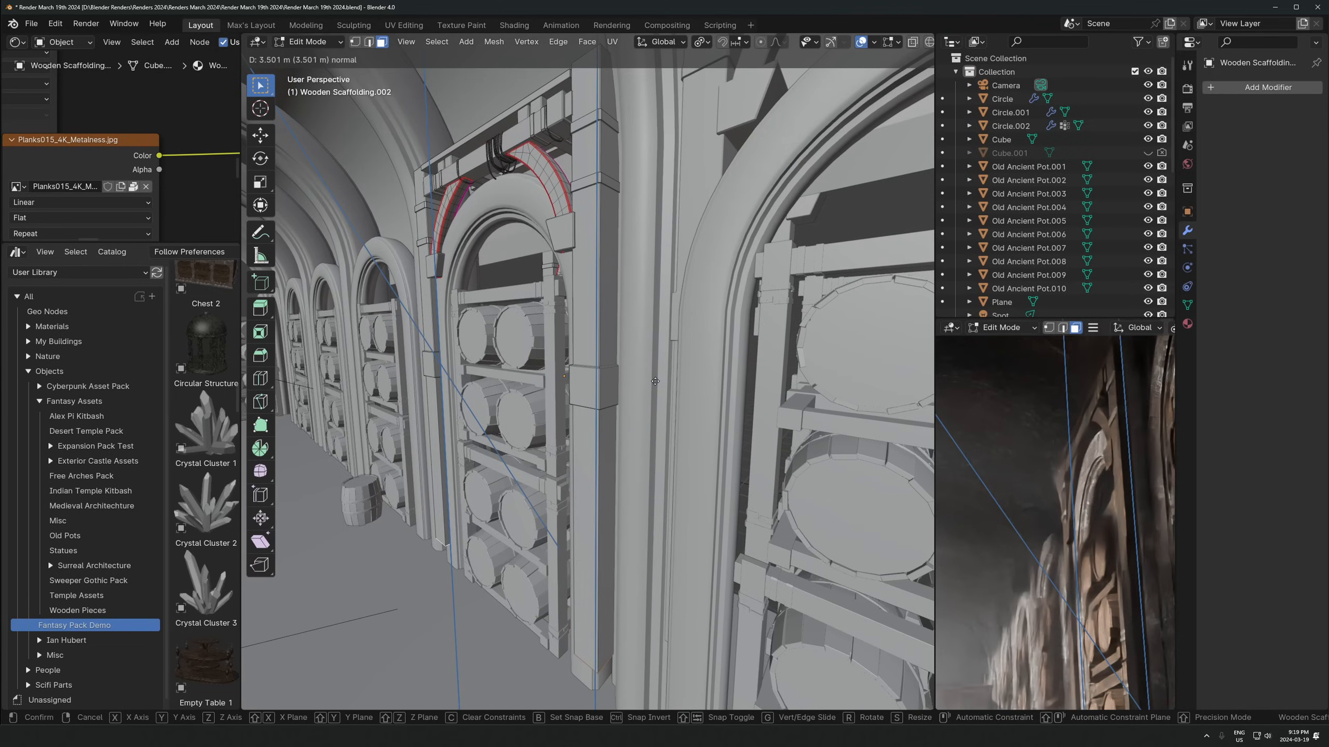
pyautogui.click(660, 502)
# Check the post ends in the rendered preview and move them a further -0.599 m in Z to the floor
pyautogui.keyDown('shift'); pyautogui.moveTo(1035, 572); pyautogui.dragTo(1069, 483, button='middle'); pyautogui.keyUp('shift')
pyautogui.scroll(-4, 1076, 519)
pyautogui.scroll(2, 1075, 520)
pyautogui.scroll(1, 1077, 498)
pyautogui.scroll(-1, 1060, 515)
pyautogui.scroll(-3, 1060, 515)
pyautogui.scroll(-1, 1067, 482)
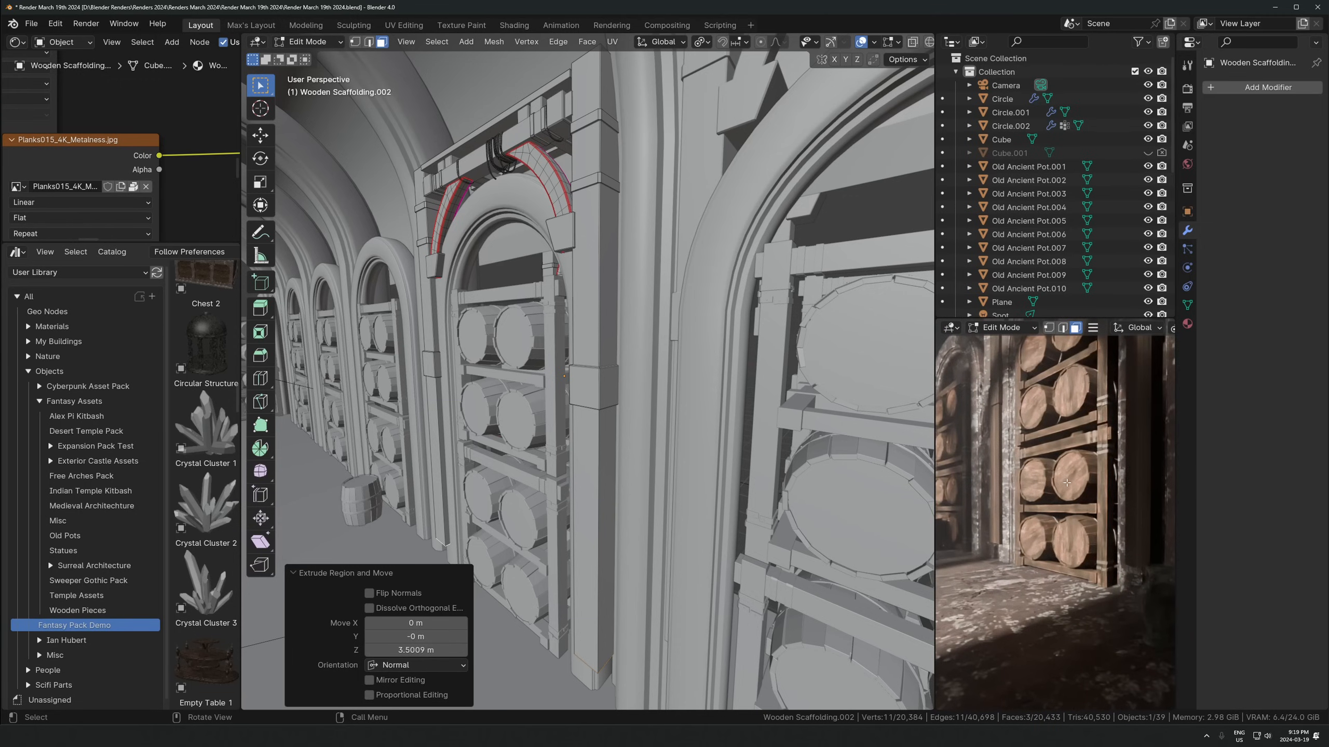
pyautogui.press('g')
pyautogui.press('z')
pyautogui.click(618, 374)
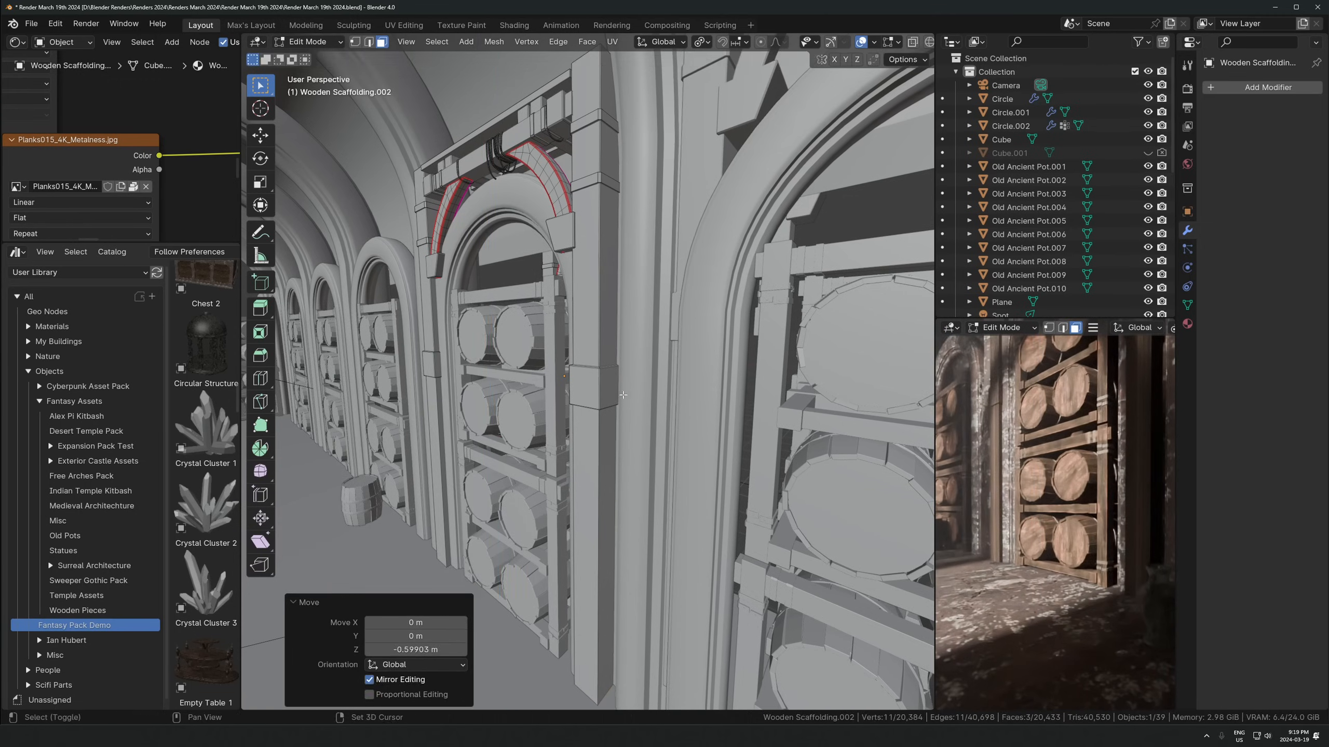
# Cut an edge loop near the foot of each front post, slid about -0.65, and flatten both loops to zero along Z
pyautogui.keyDown('shift'); pyautogui.moveTo(619, 591); pyautogui.dragTo(619, 526, button='middle'); pyautogui.keyUp('shift')
pyautogui.hotkey('ctrl', 'r')
pyautogui.click(605, 546)
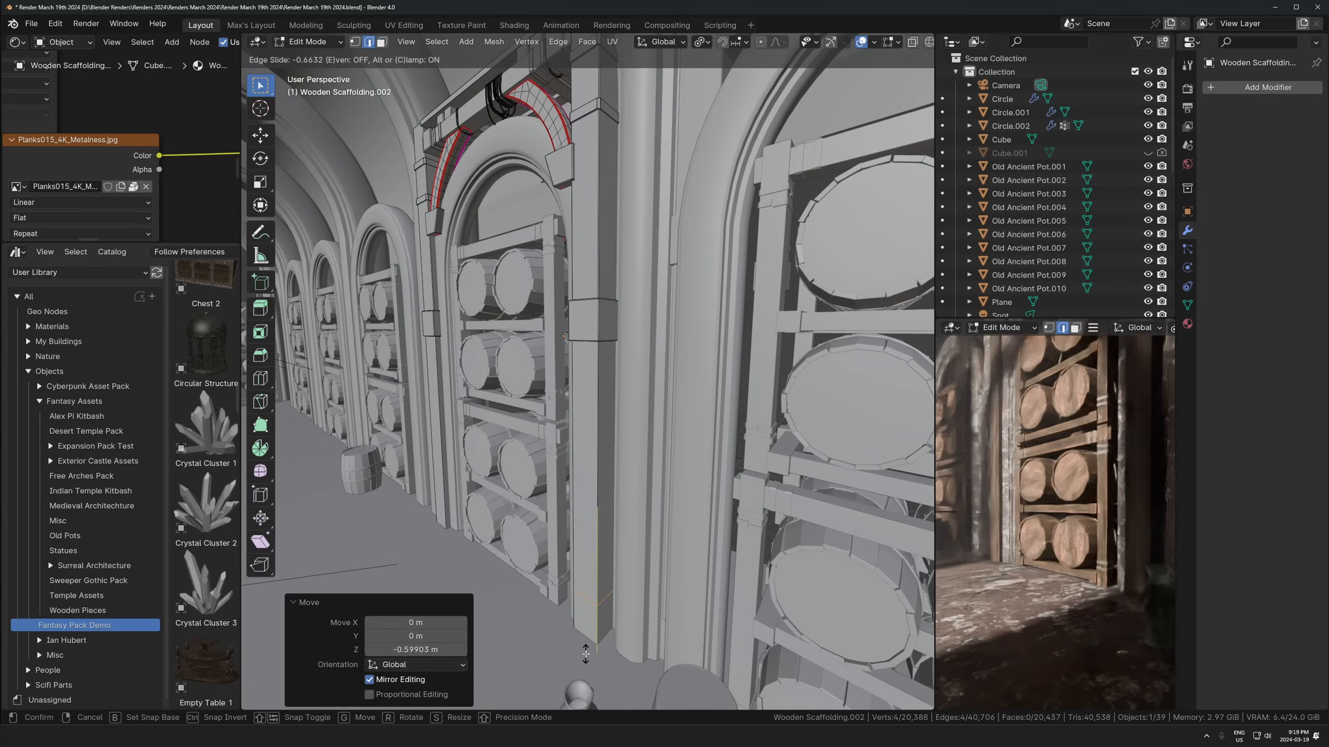
pyautogui.click(585, 654)
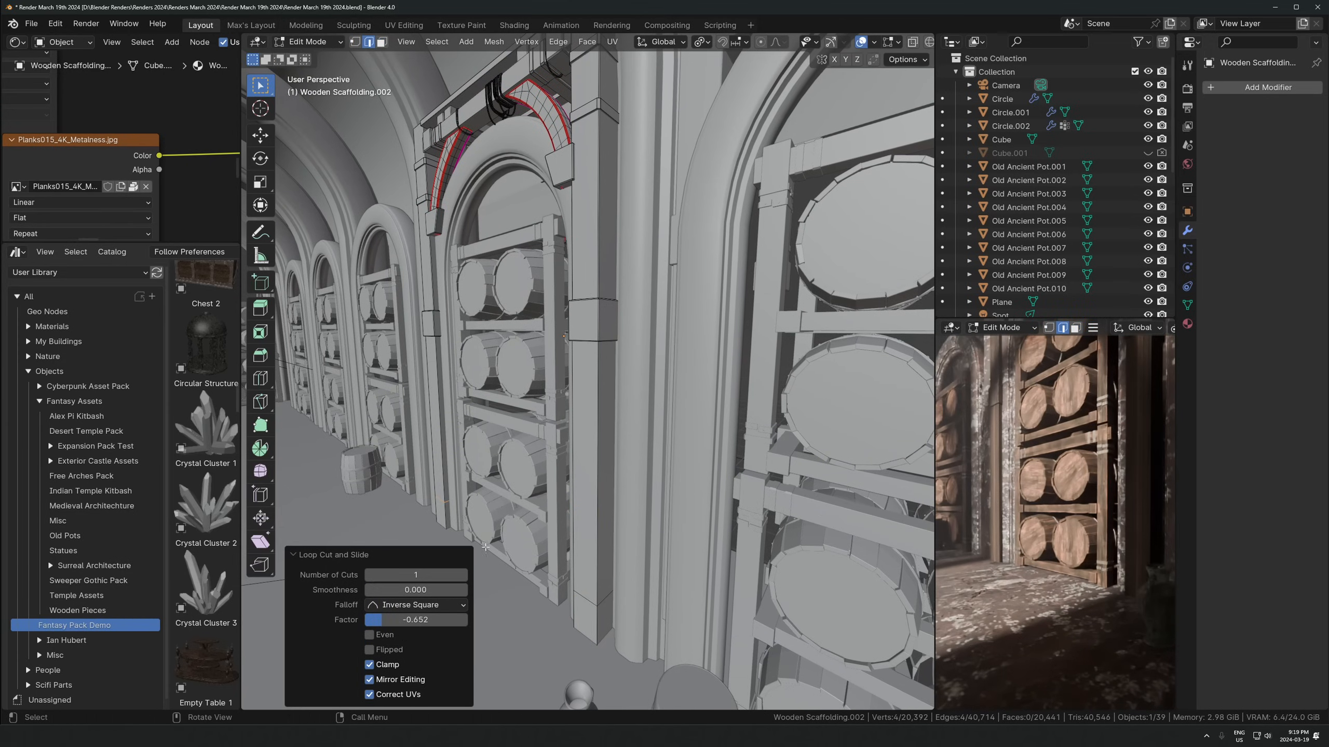
pyautogui.keyDown('alt'); pyautogui.keyDown('shift'); pyautogui.click(587, 599); pyautogui.keyUp('shift'); pyautogui.keyUp('alt')
pyautogui.press('s')
pyautogui.press('z')
pyautogui.press('0')
pyautogui.click(588, 599)
# Select the face rings below the new loops on both posts and extrude them in place
pyautogui.press('3')
pyautogui.keyDown('alt'); pyautogui.click(597, 621); pyautogui.keyUp('alt')
pyautogui.keyDown('alt'); pyautogui.keyDown('shift'); pyautogui.click(446, 515); pyautogui.keyUp('shift'); pyautogui.keyUp('alt')
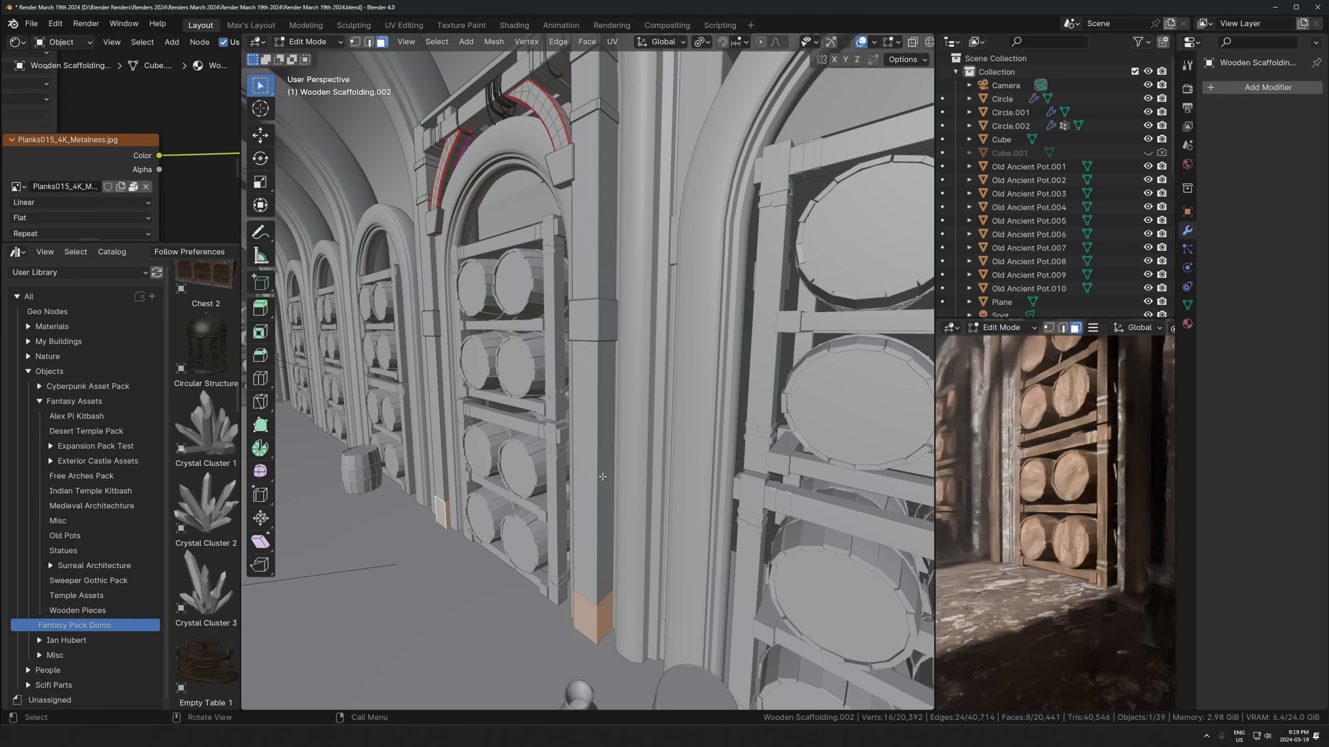
pyautogui.press('e')
pyautogui.rightClick(667, 464)
pyautogui.press('s')
pyautogui.press('Escape')
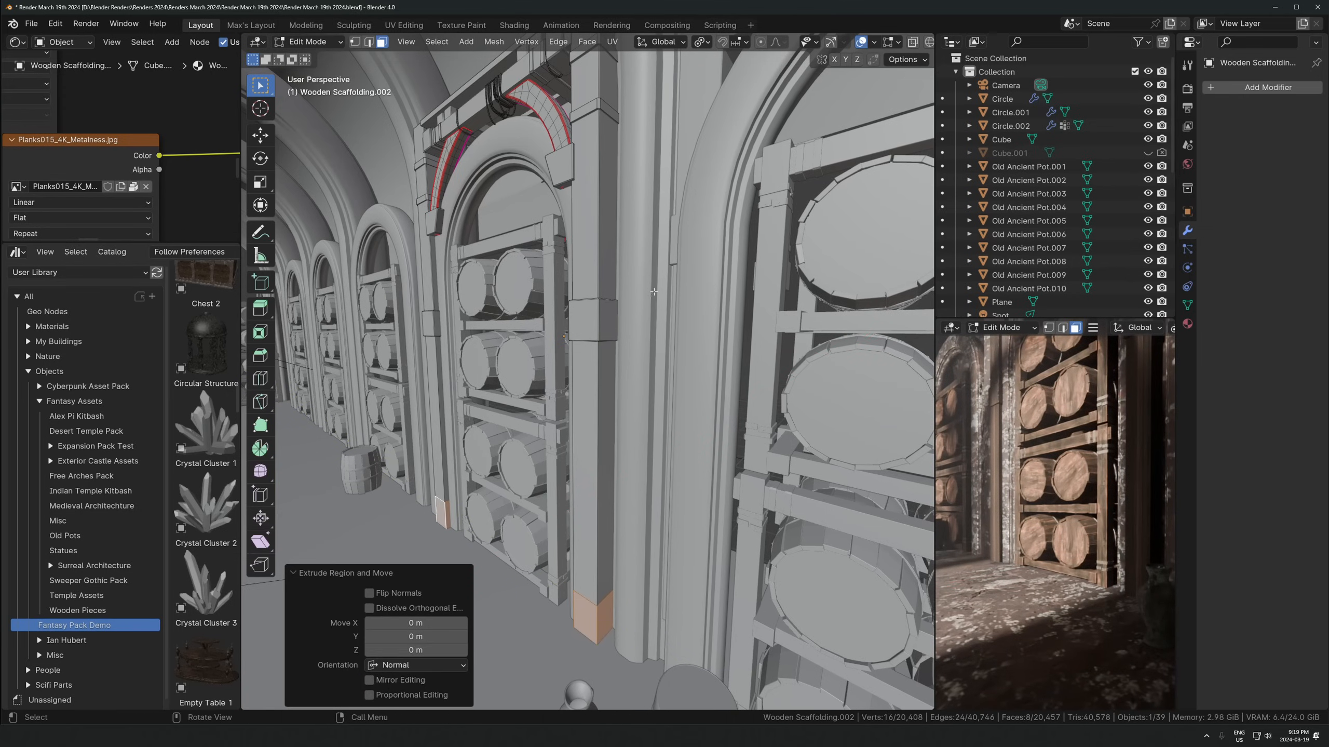
# Scale the extruded post feet by 1.211 in X and Y only and bevel their edges by about 0.01 m
pyautogui.press('s')
pyautogui.hotkey('shift', 'z')
pyautogui.click(664, 528)
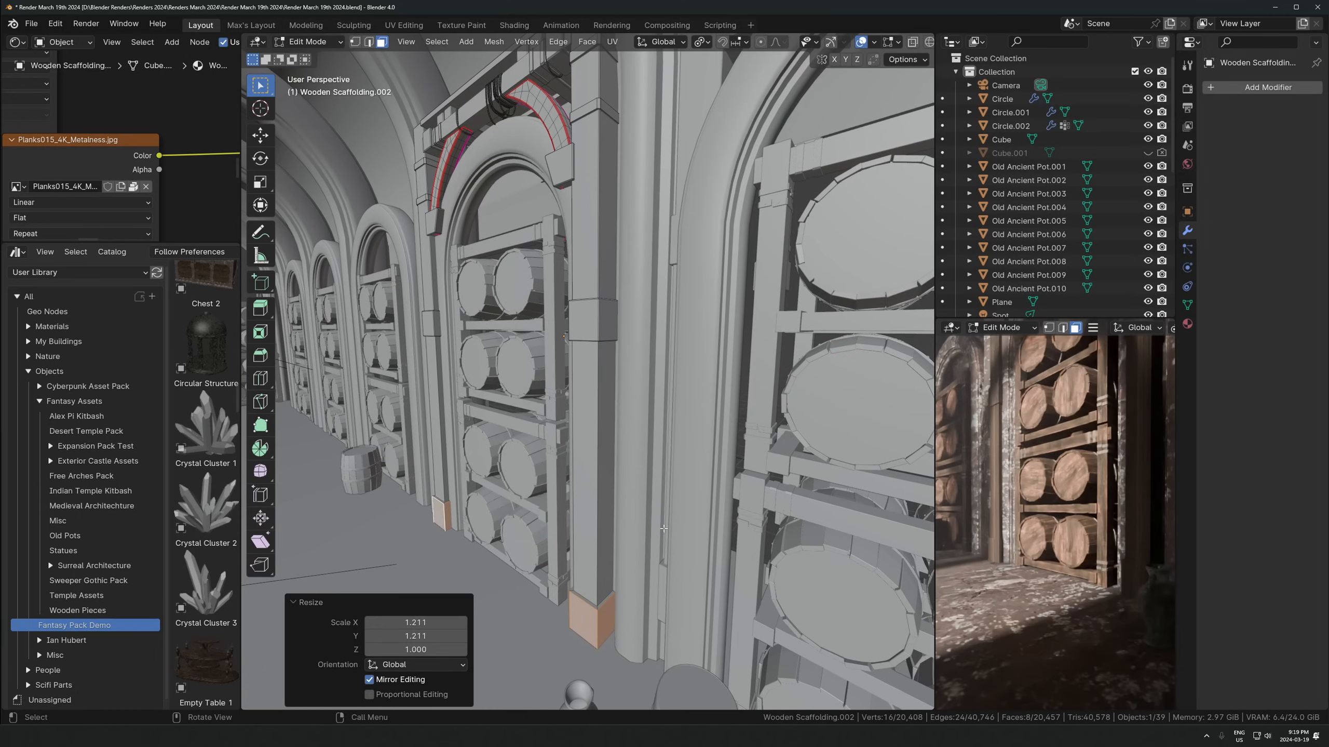
pyautogui.hotkey('ctrl', 'b')
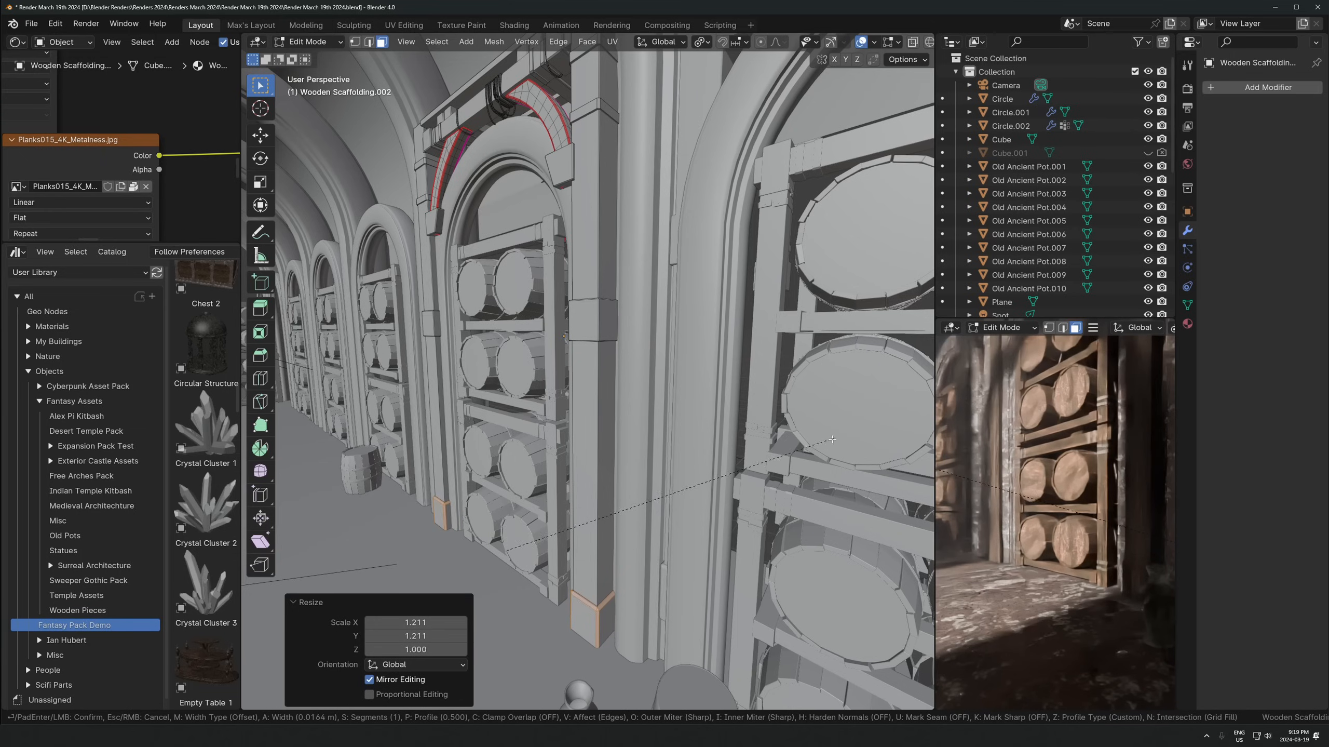
pyautogui.click(835, 439)
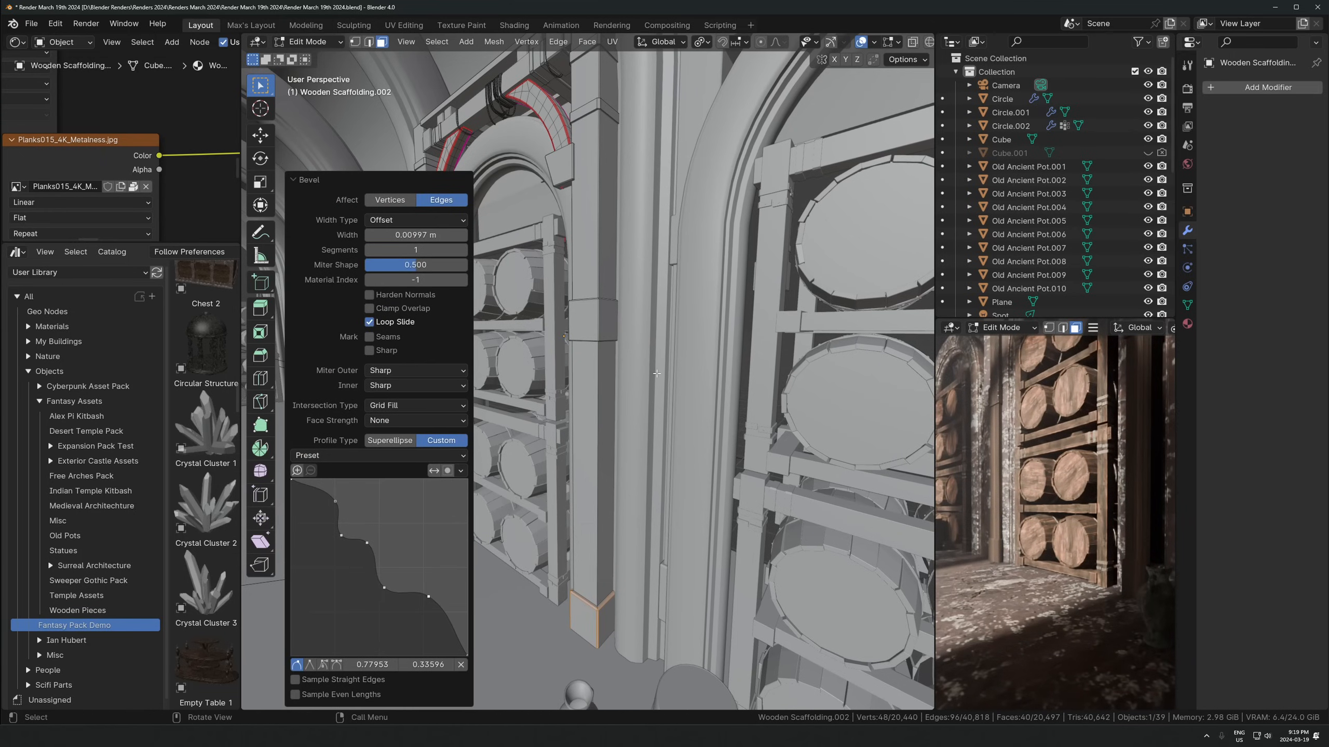
# Grow the selection over the extended post sections and unwrap them with Cube Projection
pyautogui.press('ctrl+KP_Add')
pyautogui.press('ctrl+KP_Add')
pyautogui.press('ctrl+KP_Add')
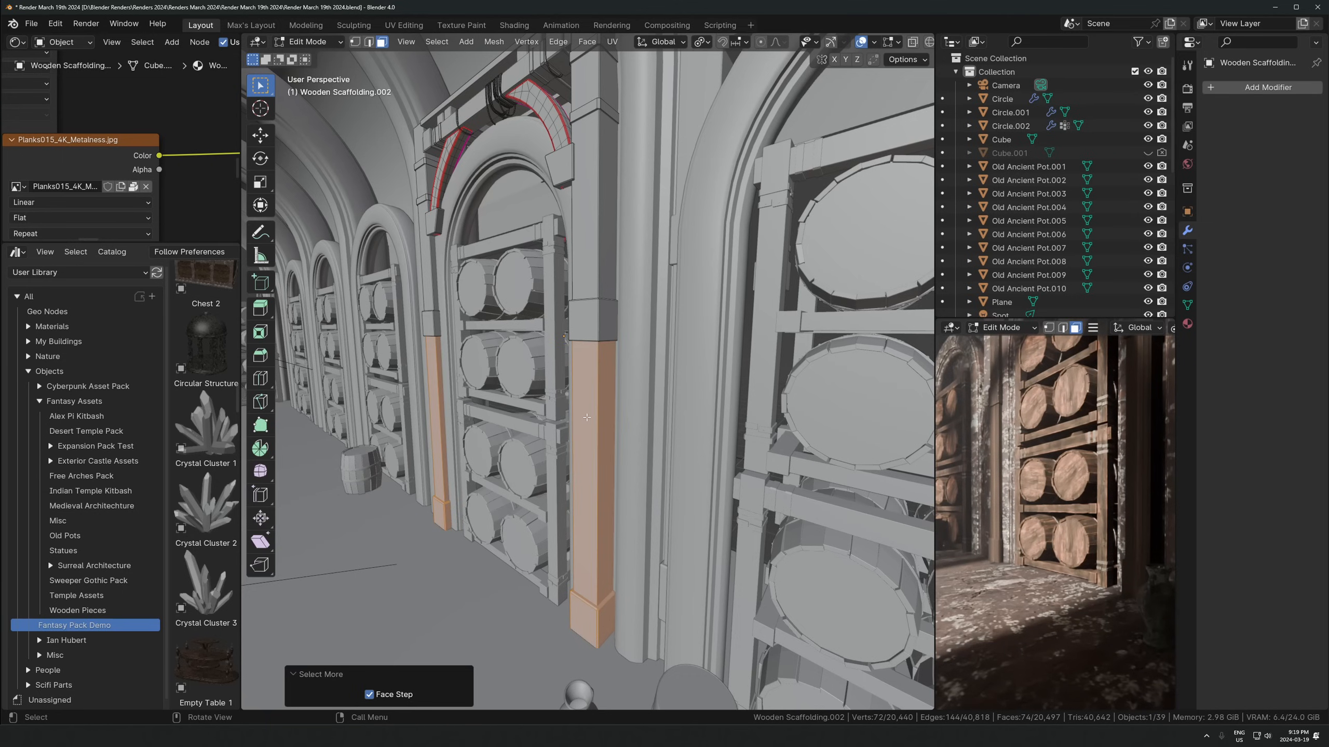
pyautogui.press('u')
pyautogui.click(587, 417)
pyautogui.keyDown('shift'); pyautogui.moveTo(1020, 522); pyautogui.dragTo(1094, 539, button='middle'); pyautogui.keyUp('shift')
pyautogui.scroll(3, 1094, 539)
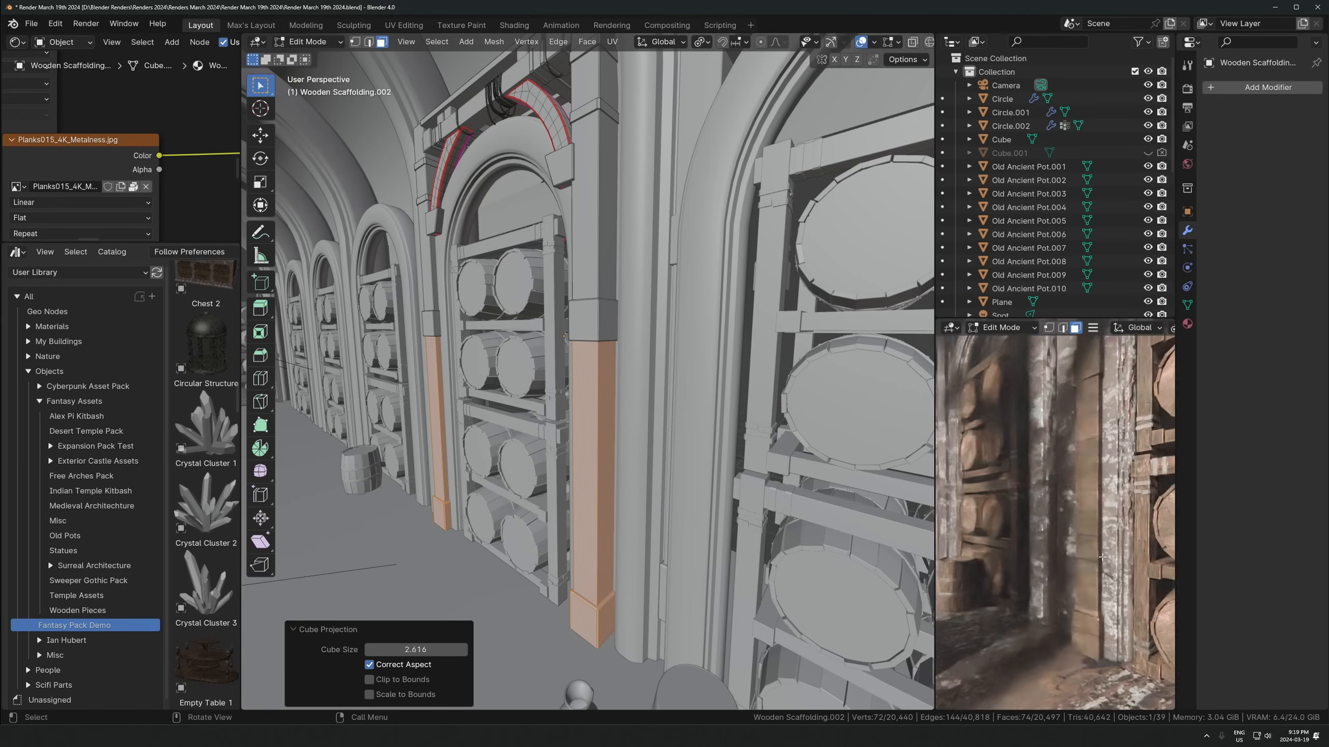
# Rotate the posts' UV islands 90° in the UV Editor so the grain runs lengthwise, and nudge them slightly along Y
pyautogui.click(16, 251)
pyautogui.click(57, 319)
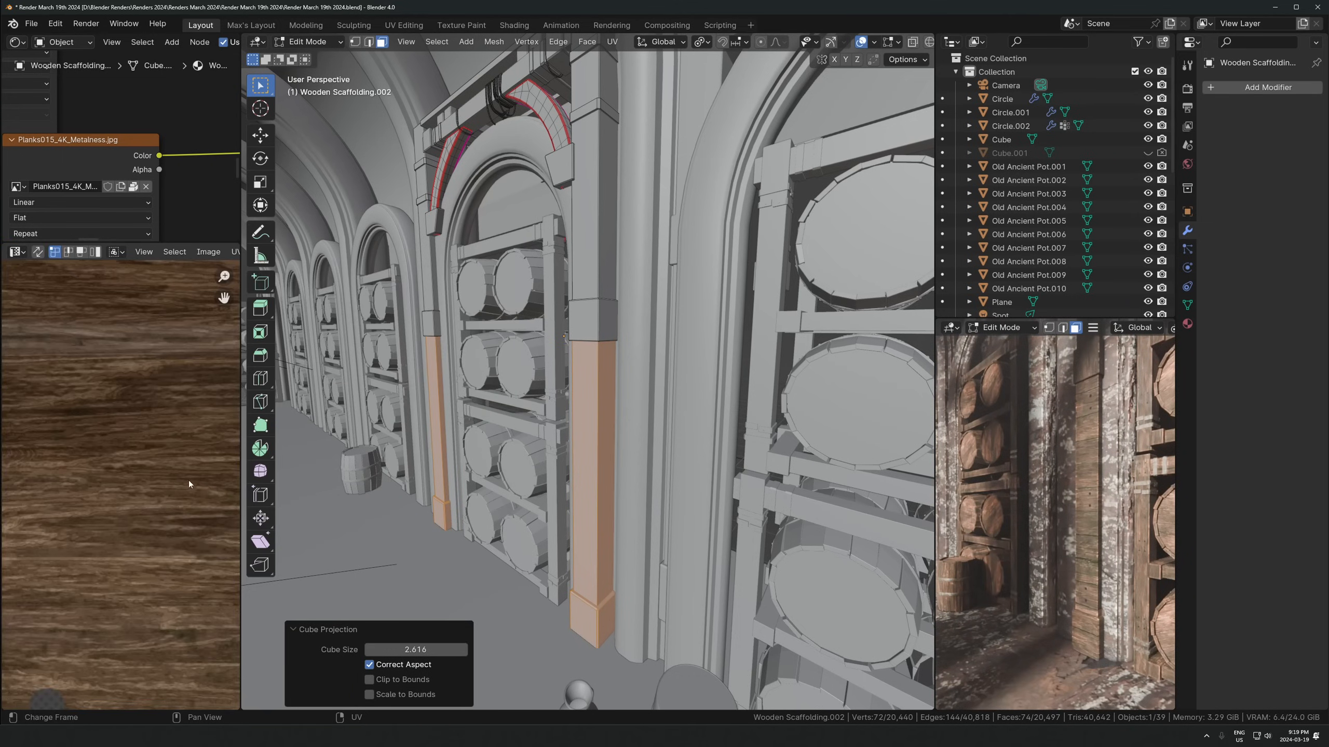
pyautogui.scroll(-2, 151, 498)
pyautogui.press('r')
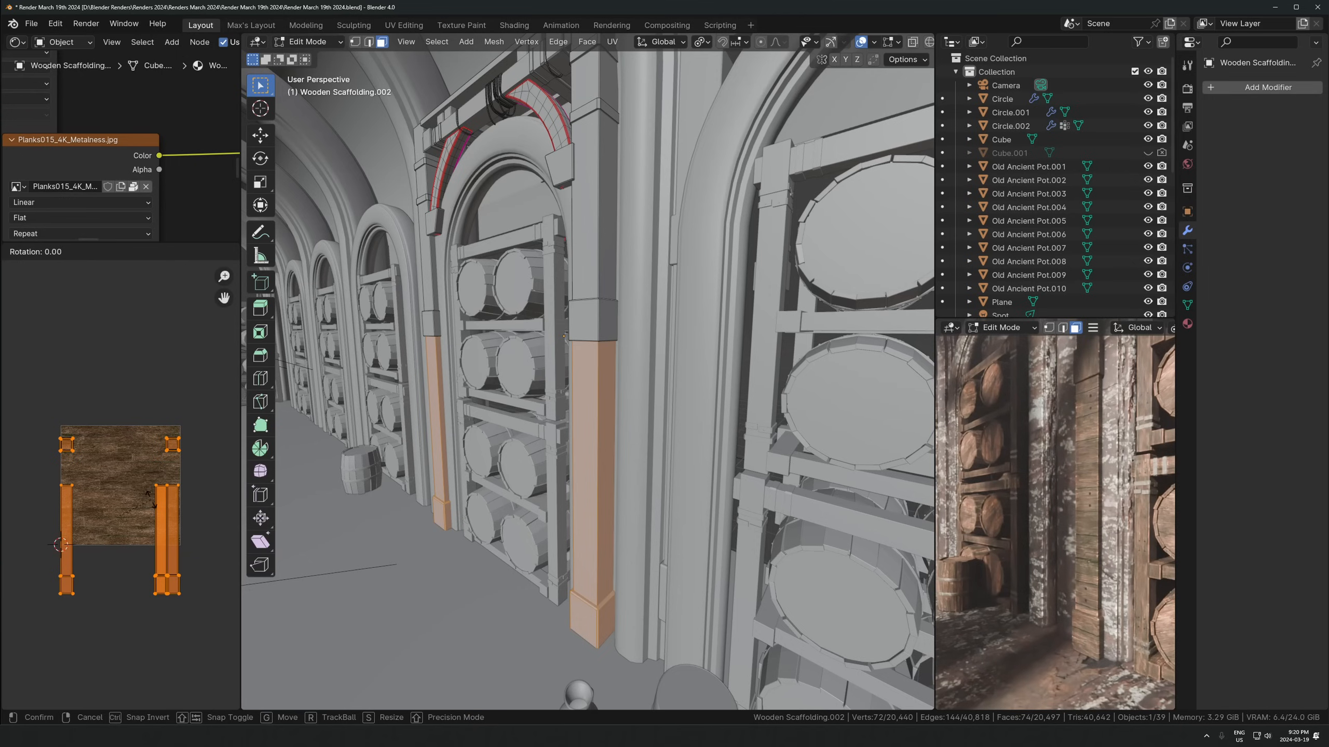
pyautogui.click(152, 503)
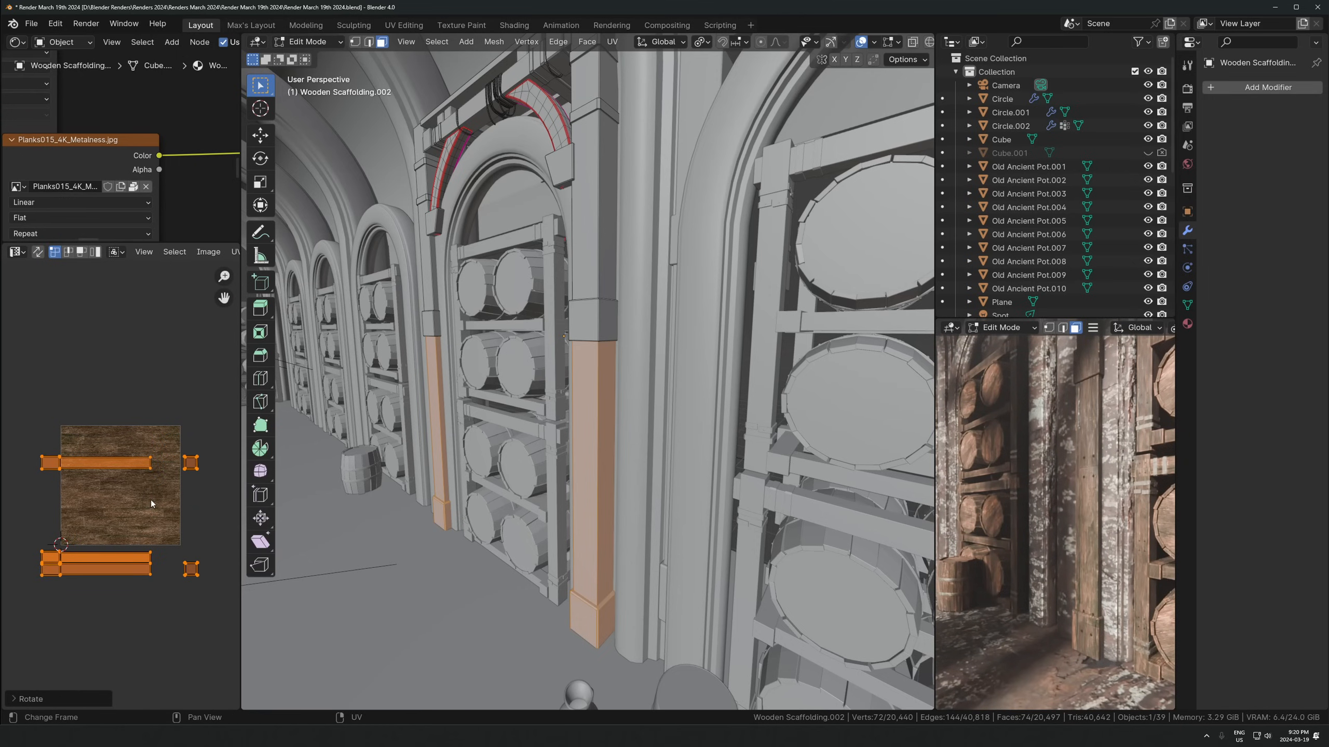
pyautogui.press('g')
pyautogui.press('y')
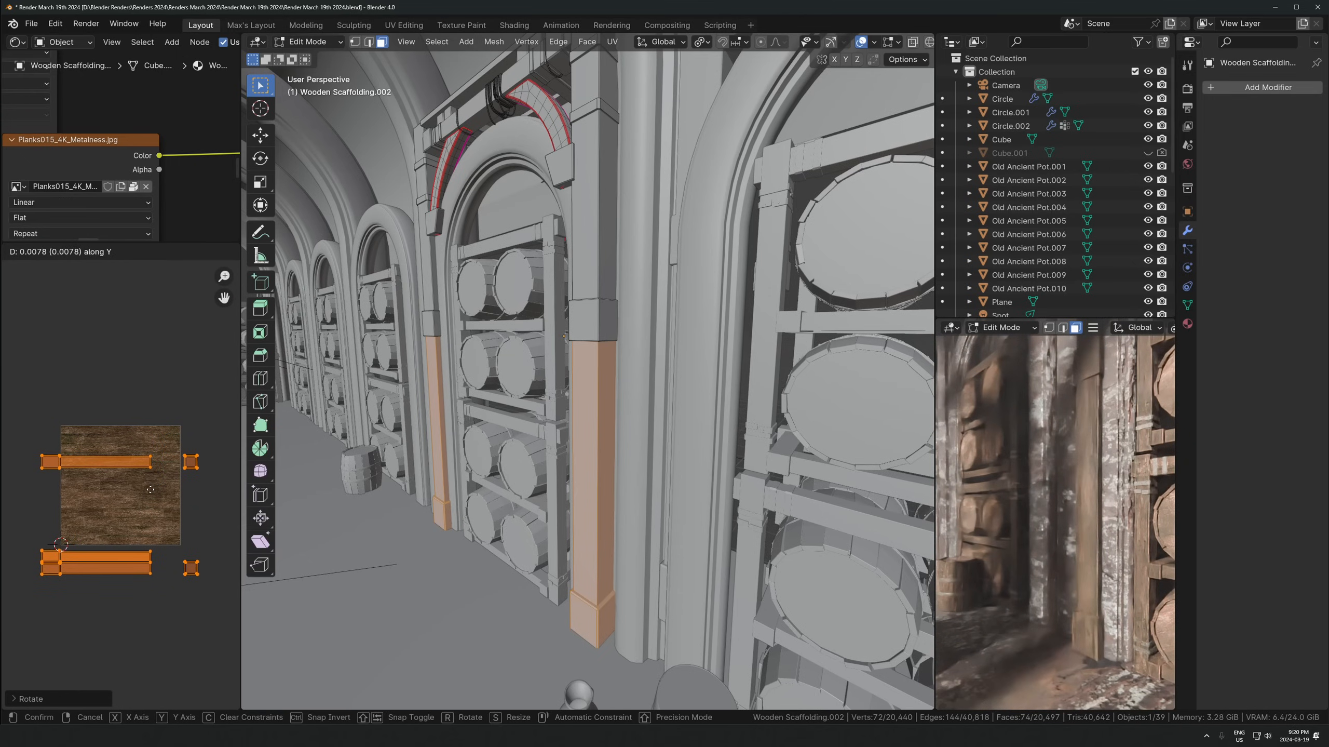
pyautogui.click(151, 490)
# Delete the original scaffolding at the neighbouring arch and reopen the remaining scaffolding's mesh for editing
pyautogui.press('Tab')
pyautogui.moveTo(1093, 502); pyautogui.dragTo(1117, 509, button='middle')
pyautogui.scroll(-4, 1116, 509)
pyautogui.keyDown('shift'); pyautogui.moveTo(1111, 461); pyautogui.dragTo(1097, 432, button='middle'); pyautogui.keyUp('shift')
pyautogui.scroll(-3, 502, 276)
pyautogui.moveTo(503, 277); pyautogui.dragTo(731, 147, button='middle')
pyautogui.click(735, 137)
pyautogui.press('Delete')
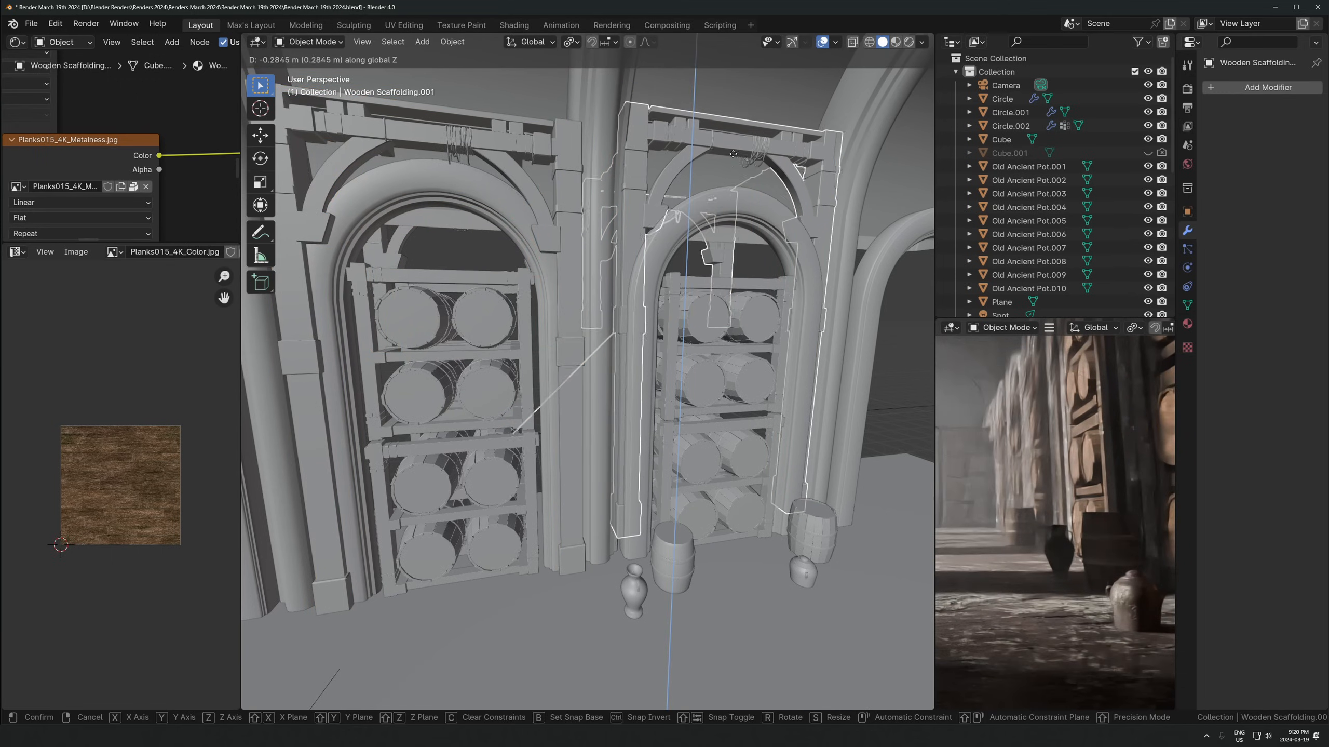
pyautogui.click(461, 156)
pyautogui.moveTo(357, 300); pyautogui.dragTo(397, 367, button='middle')
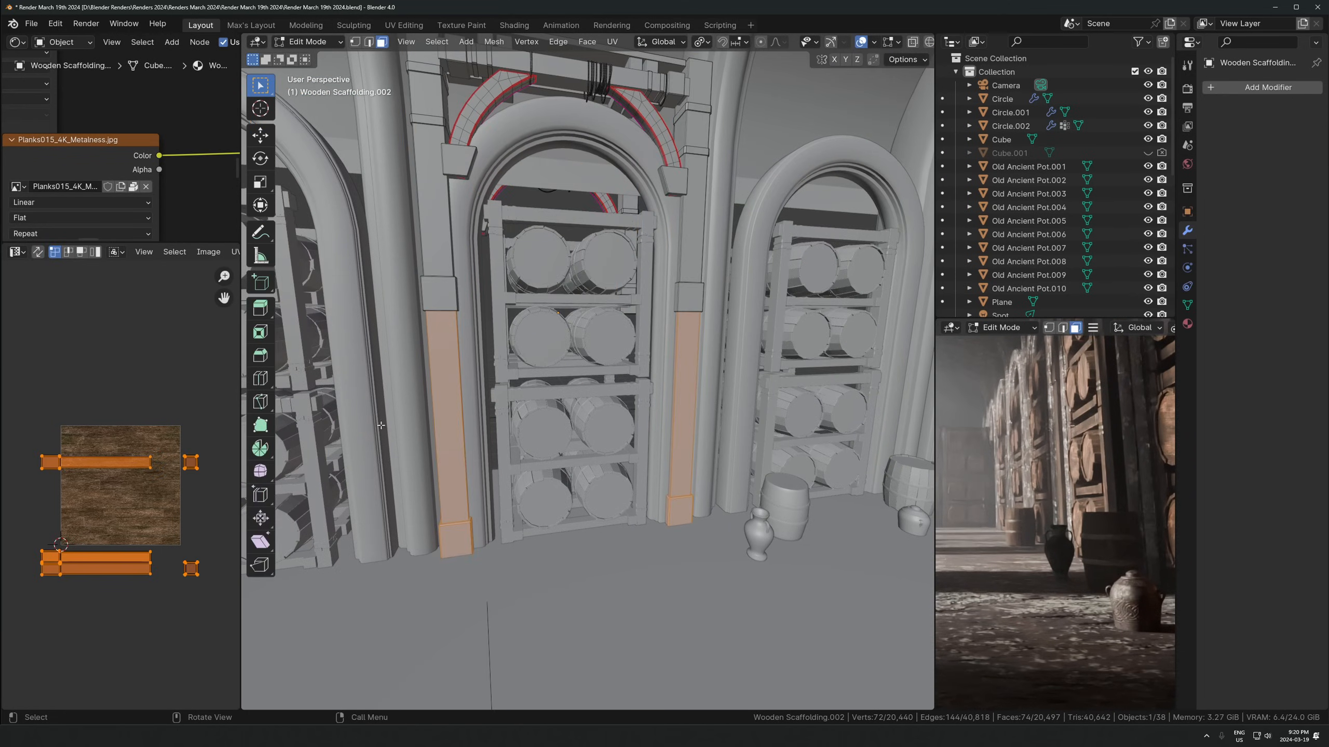
# Place a linked duplicate of the extended scaffolding at the neighbouring barrel arch, about 5.1 m along negative Y
pyautogui.press('Tab')
pyautogui.click(415, 410)
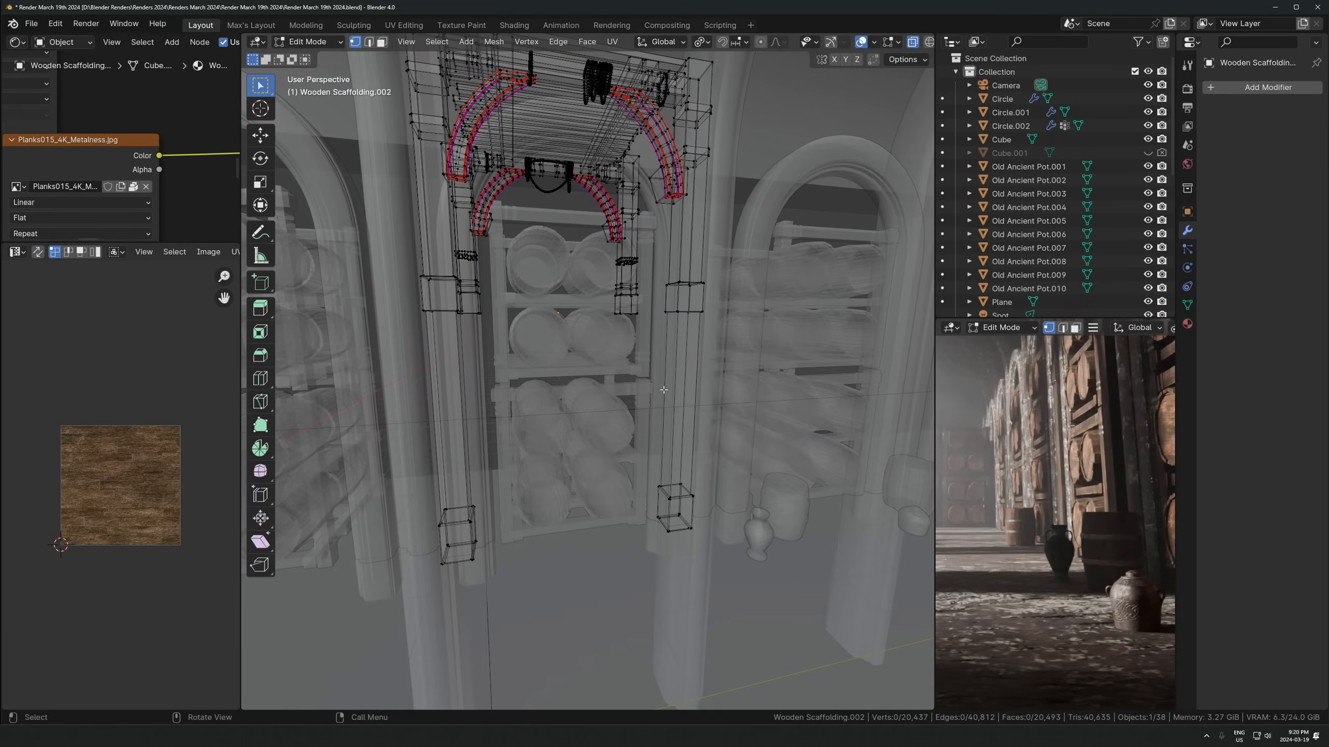
pyautogui.hotkey('alt', 'z')
pyautogui.press('Tab')
pyautogui.moveTo(665, 388); pyautogui.dragTo(601, 379, button='middle')
pyautogui.press('KP_3')
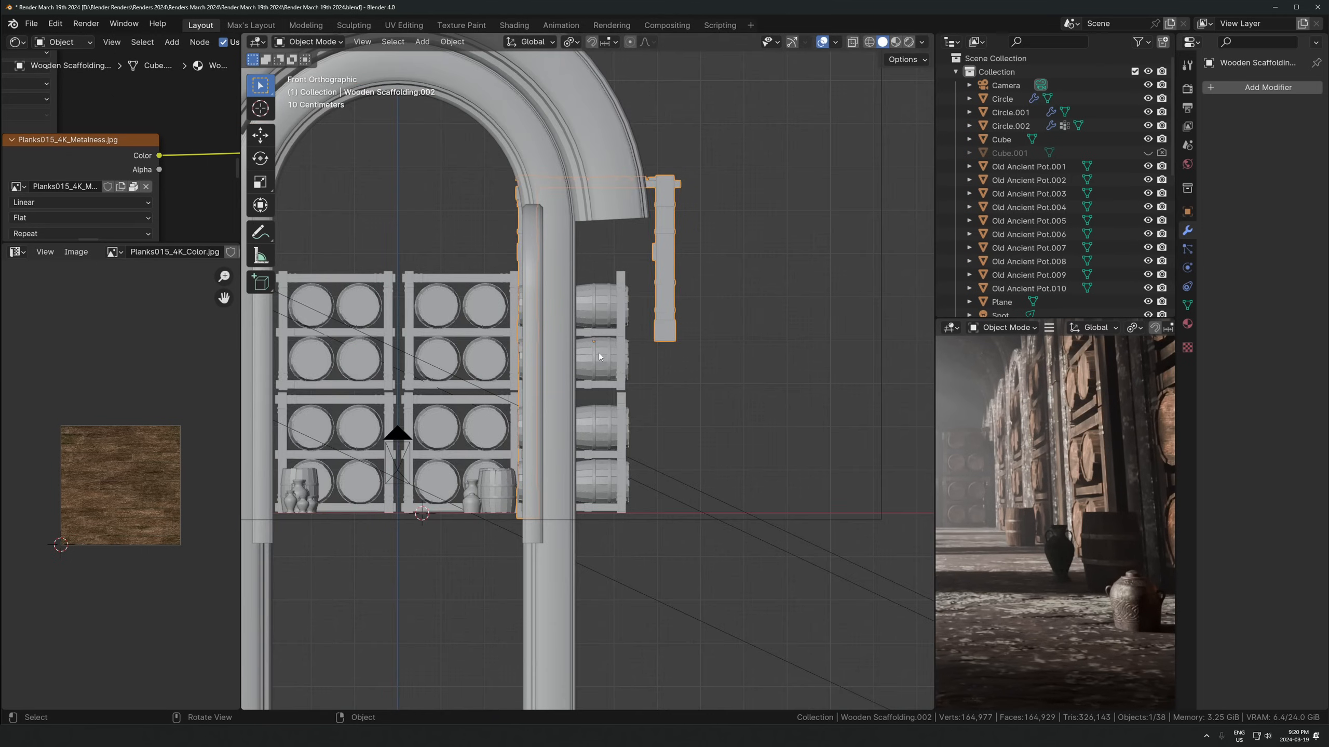
pyautogui.scroll(-5, 599, 352)
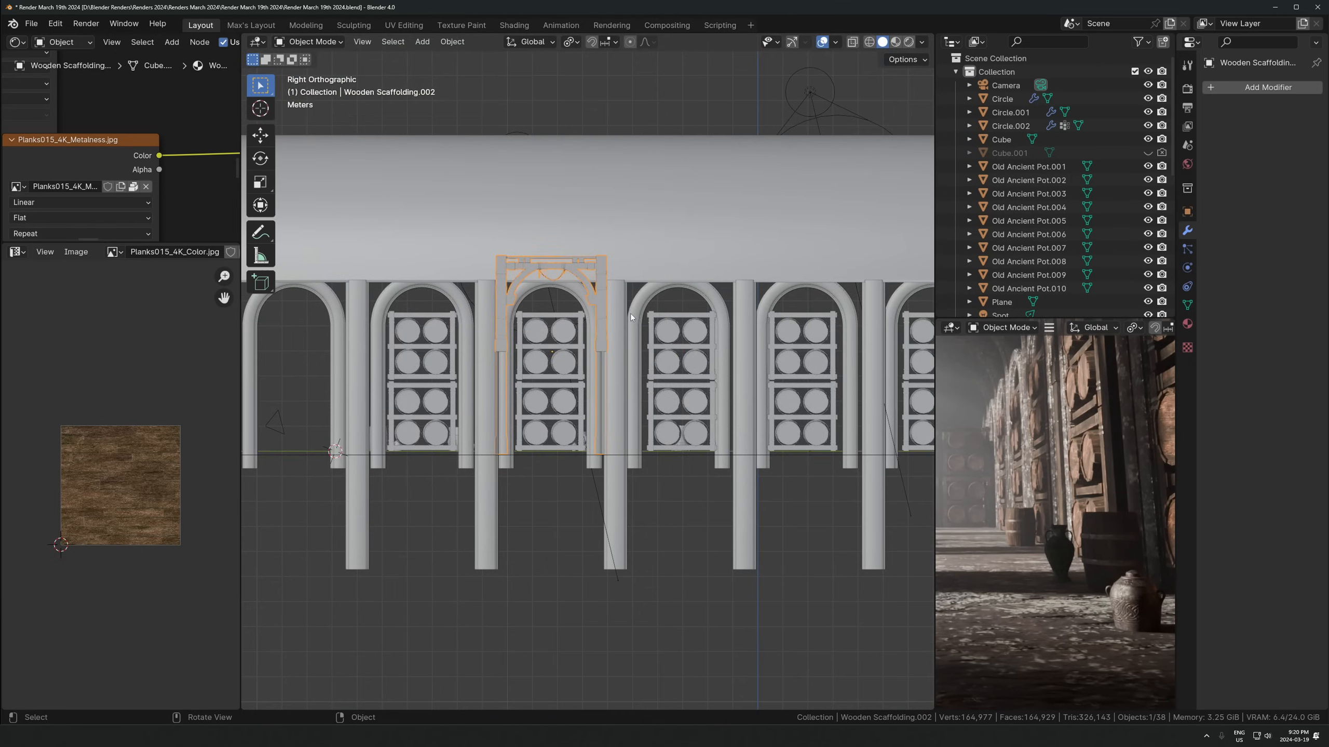
pyautogui.hotkey('shift', 'd')
pyautogui.press('y')
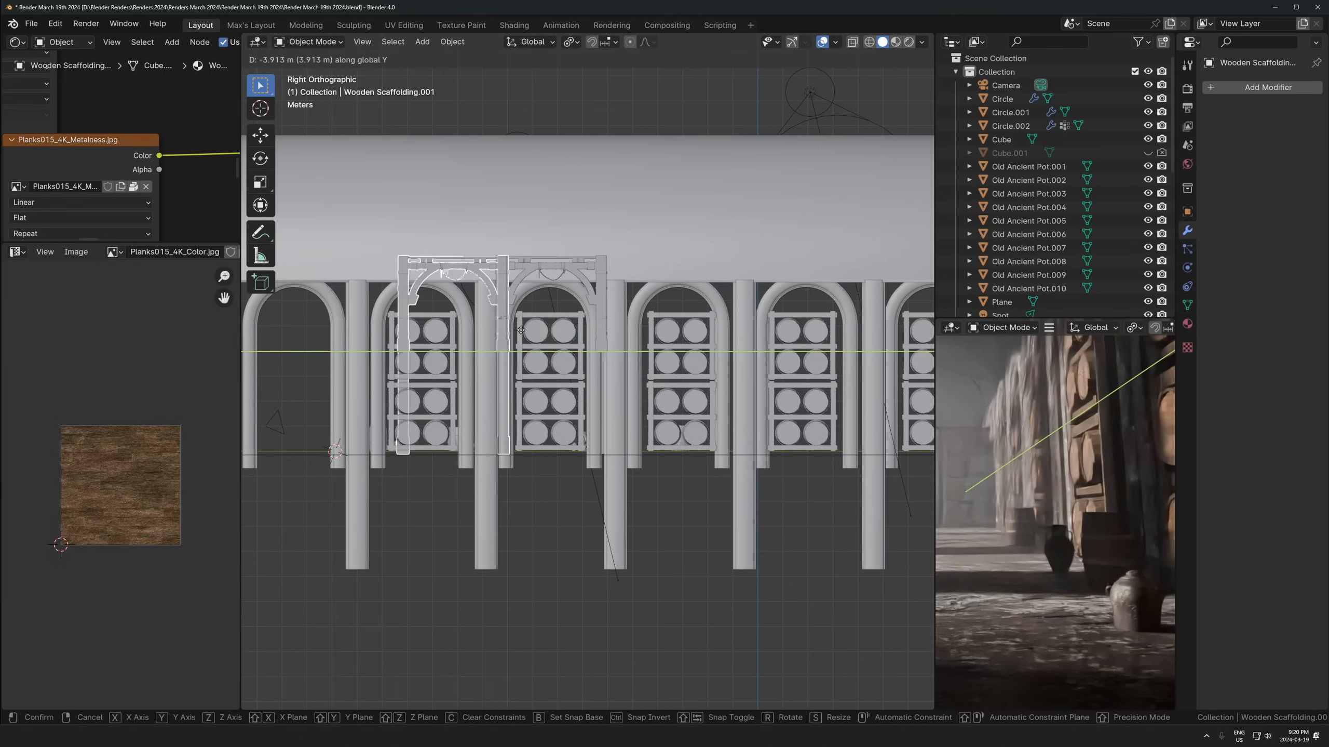
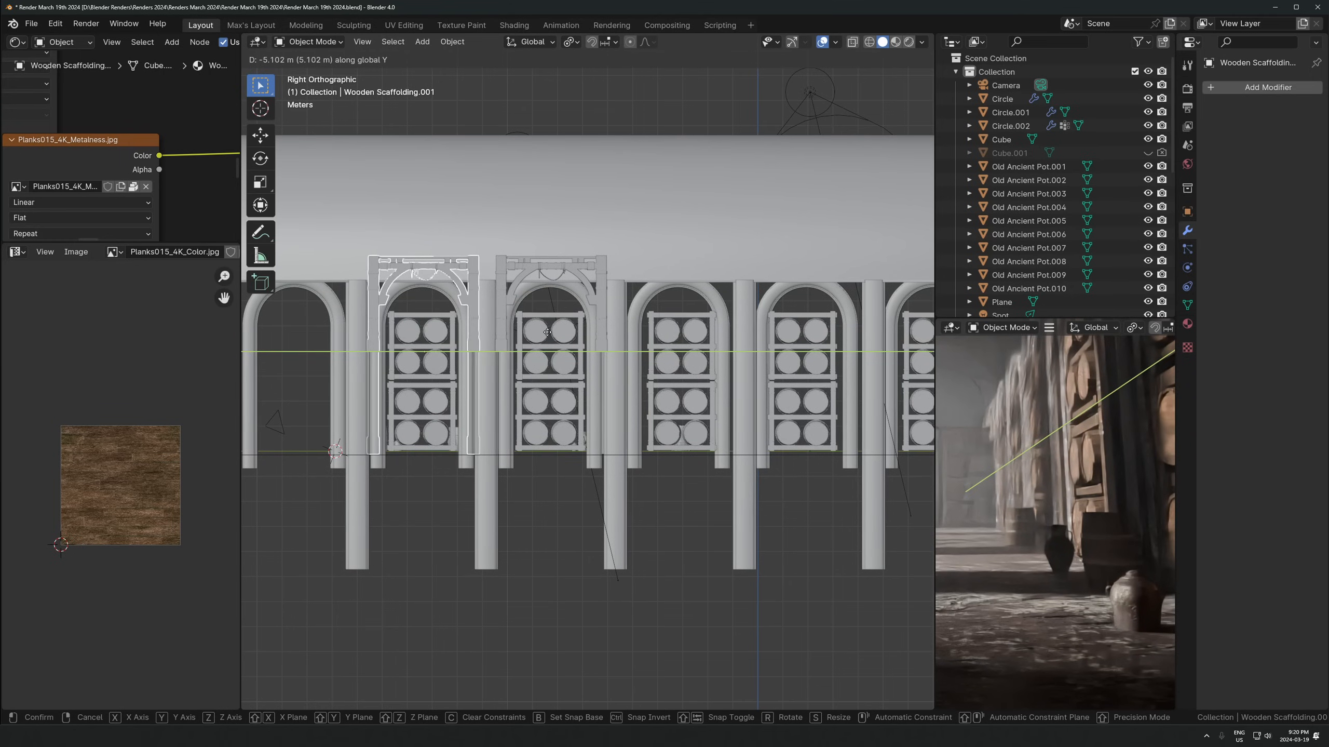
pyautogui.click(521, 287)
# Make linked duplicates of both side scaffoldings 10.187 m along Y and nudge them another 0.024 m to align with the arches
pyautogui.keyDown('shift'); pyautogui.click(520, 287); pyautogui.keyUp('shift')
pyautogui.scroll(3, 470, 283)
pyautogui.hotkey('alt', 'd')
pyautogui.press('y')
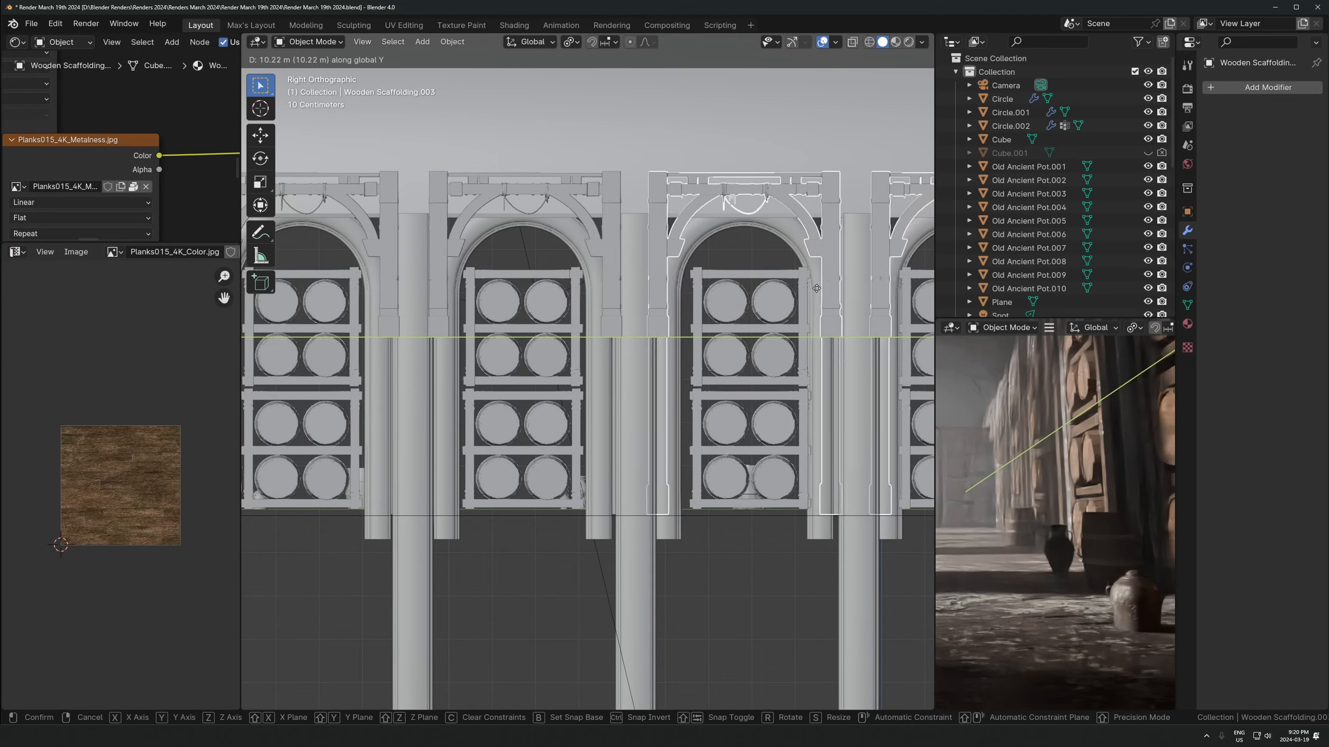
pyautogui.click(819, 288)
pyautogui.scroll(4, 808, 296)
pyautogui.press('g')
pyautogui.press('y')
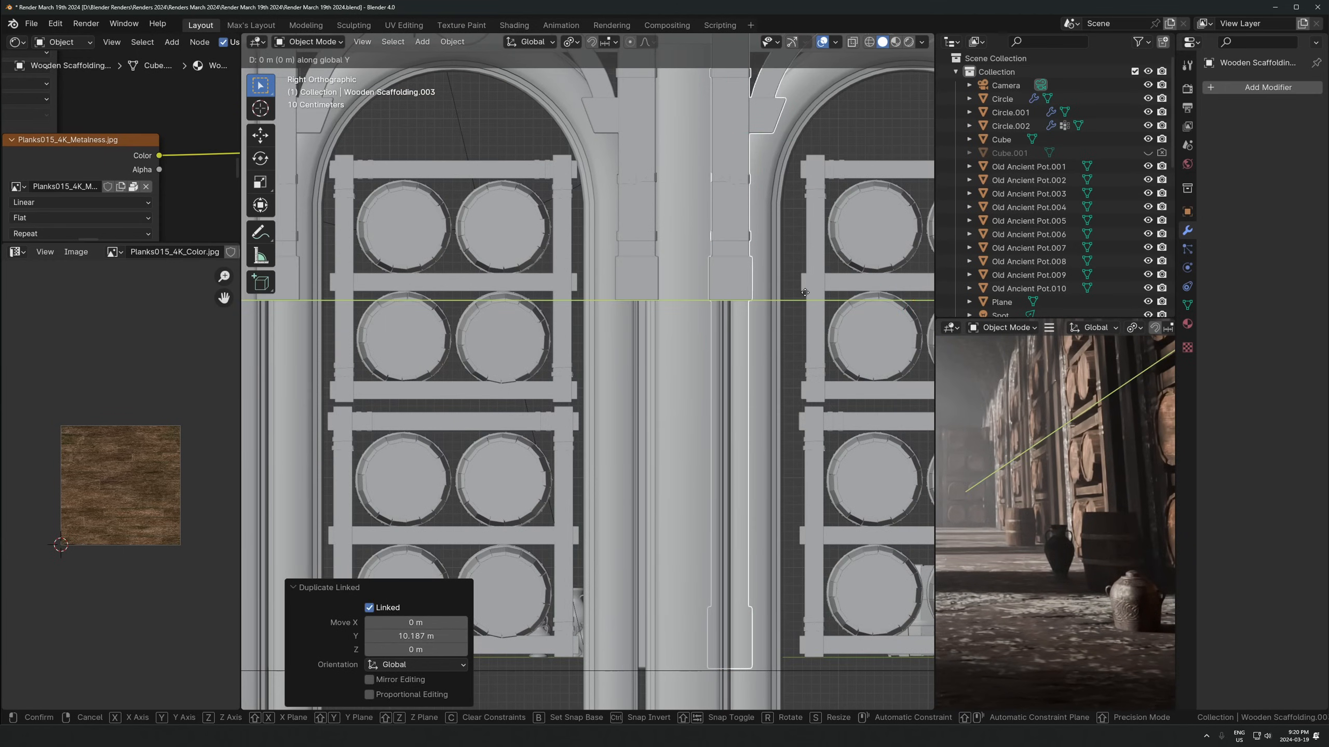
pyautogui.click(809, 294)
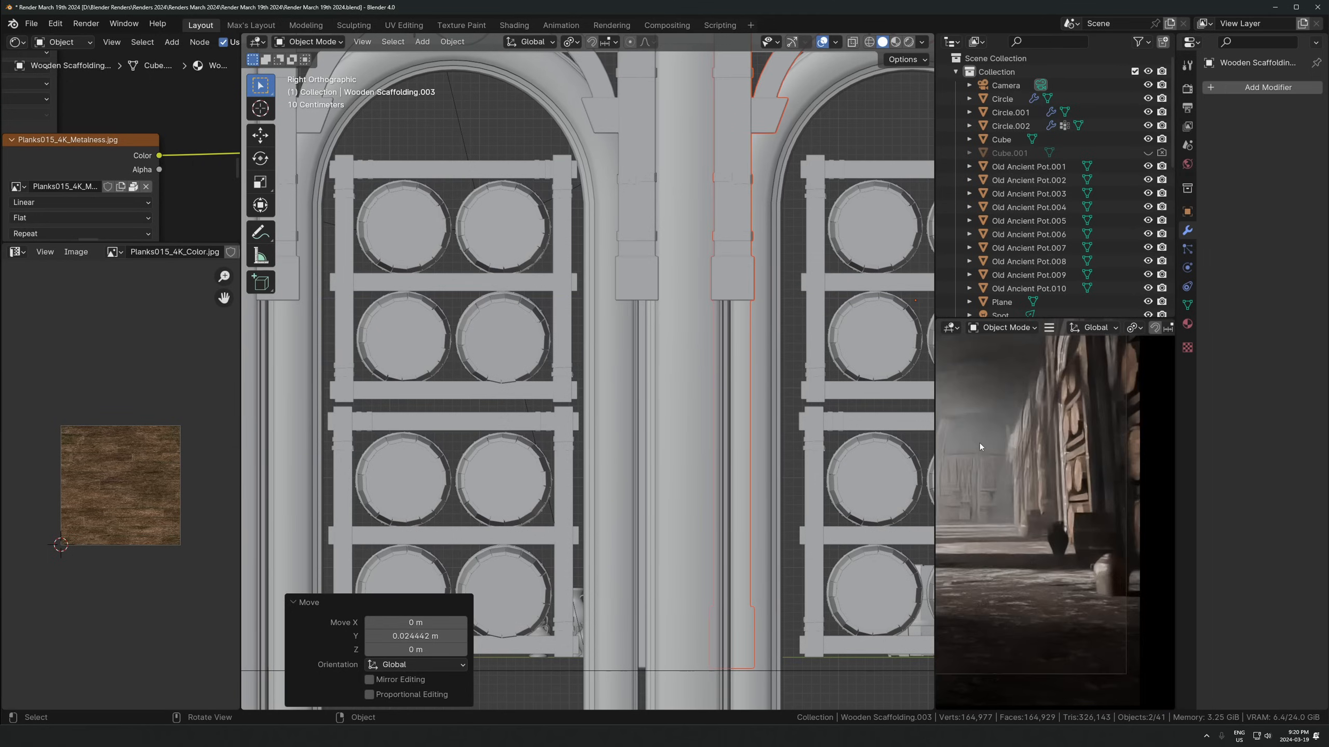
# Make linked duplicates of all four side scaffoldings 20.658 m along Y and nudge them back by about 0.022 m
pyautogui.scroll(-4, 680, 314)
pyautogui.scroll(1, 439, 202)
pyautogui.keyDown('shift'); pyautogui.click(340, 223); pyautogui.keyUp('shift')
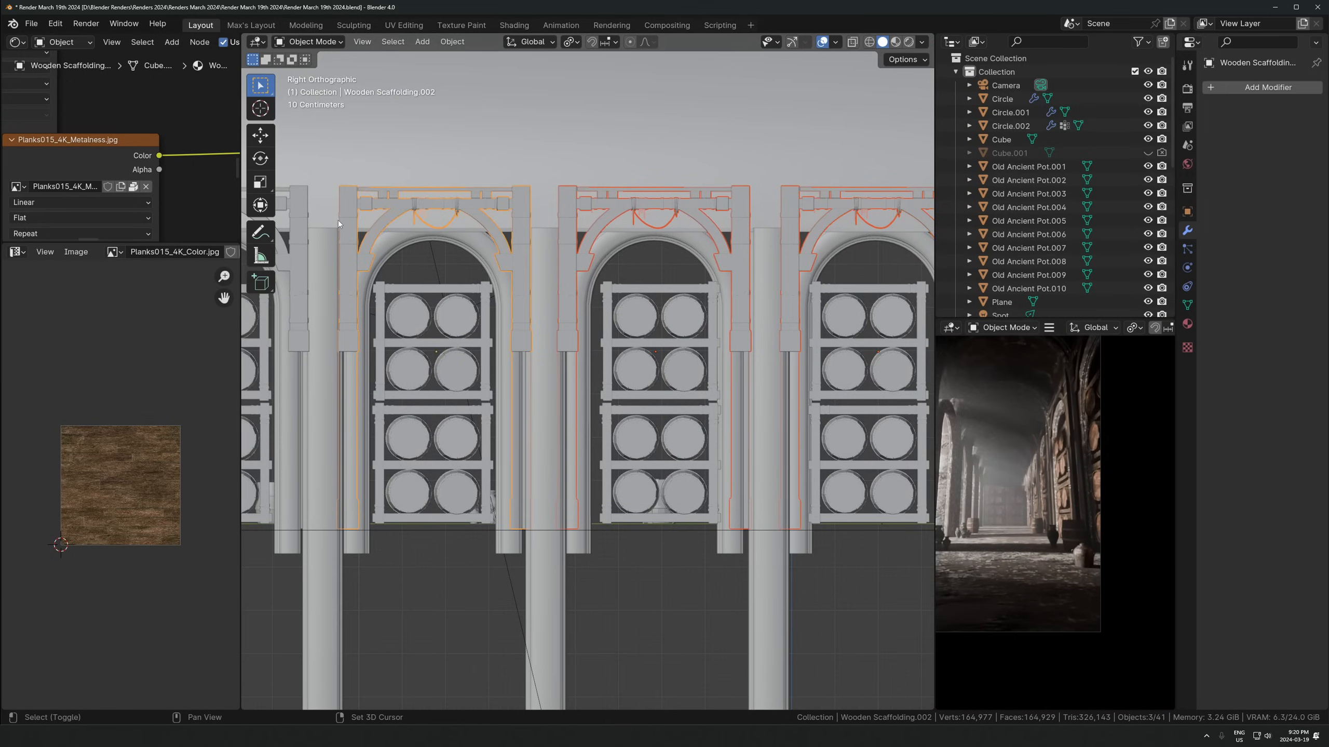
pyautogui.scroll(-3, 351, 231)
pyautogui.hotkey('shift', 'd')
pyautogui.press('y')
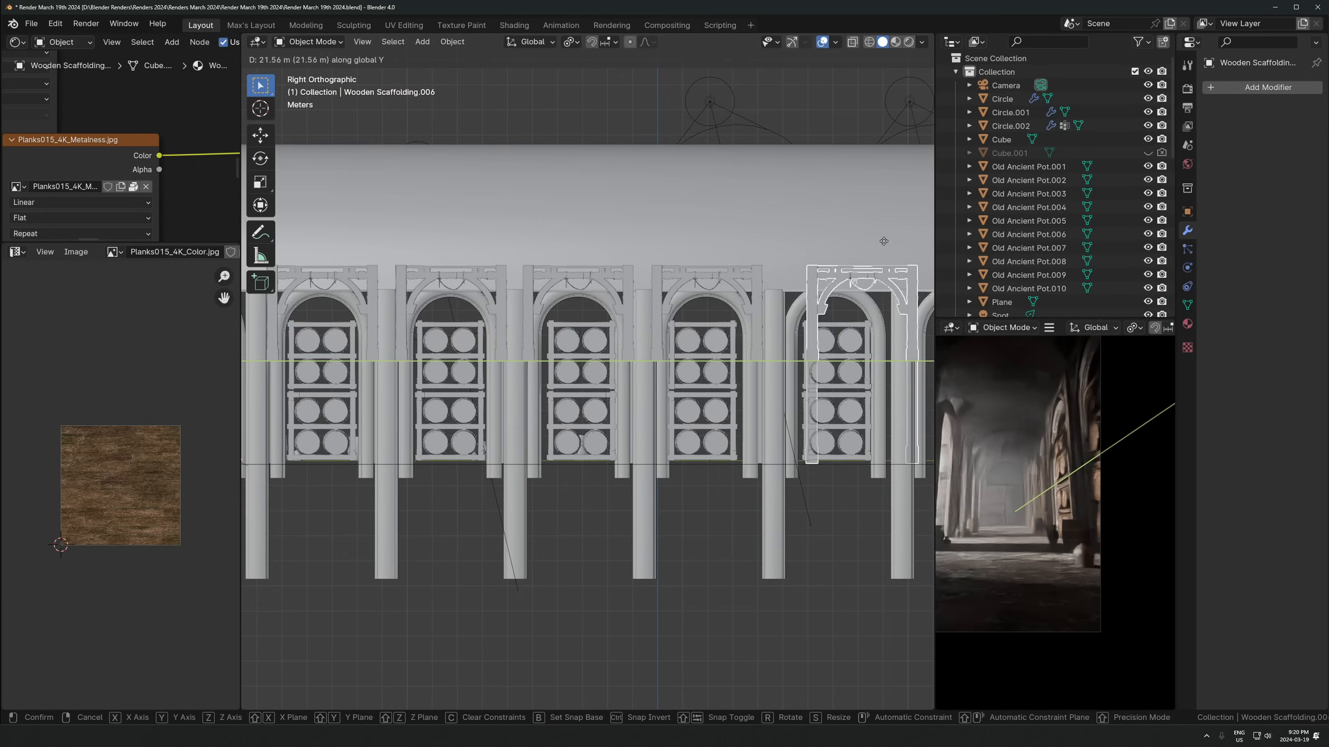
pyautogui.click(859, 309)
pyautogui.scroll(3, 856, 317)
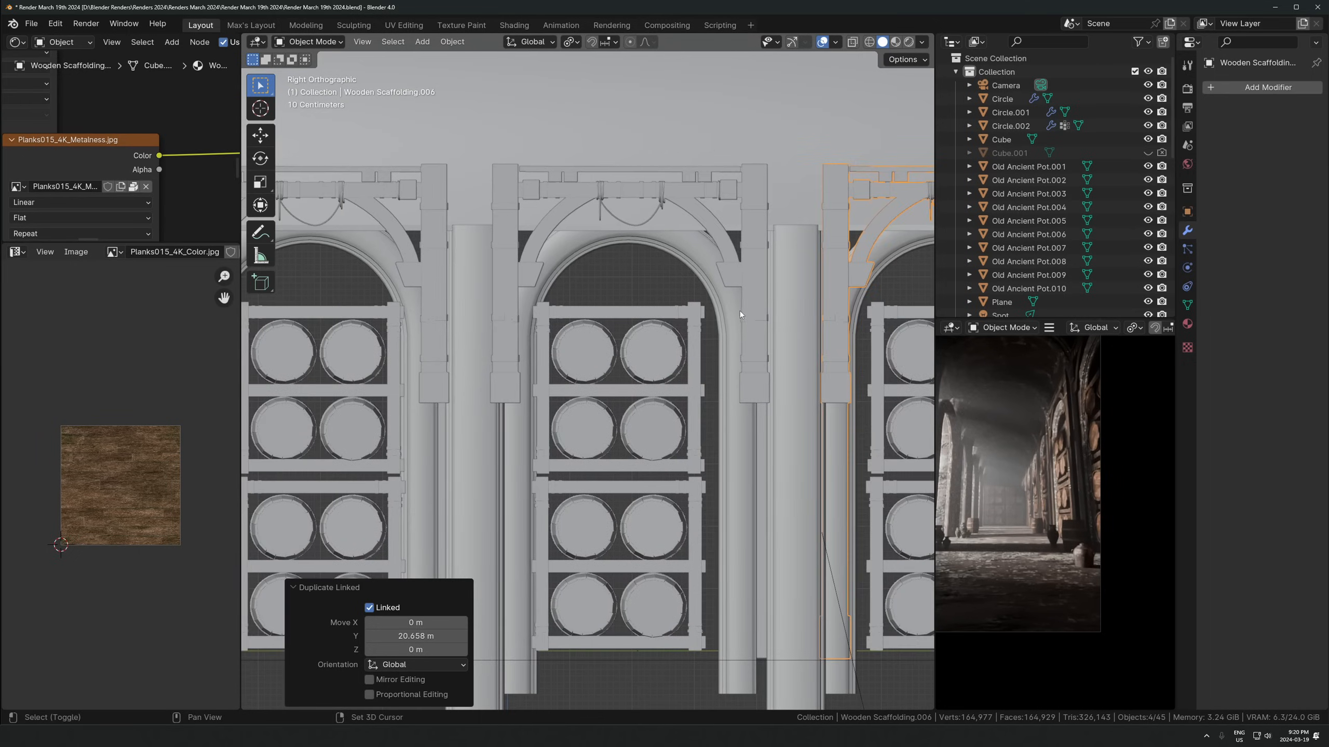
pyautogui.scroll(2, 740, 311)
pyautogui.press('g')
pyautogui.press('y')
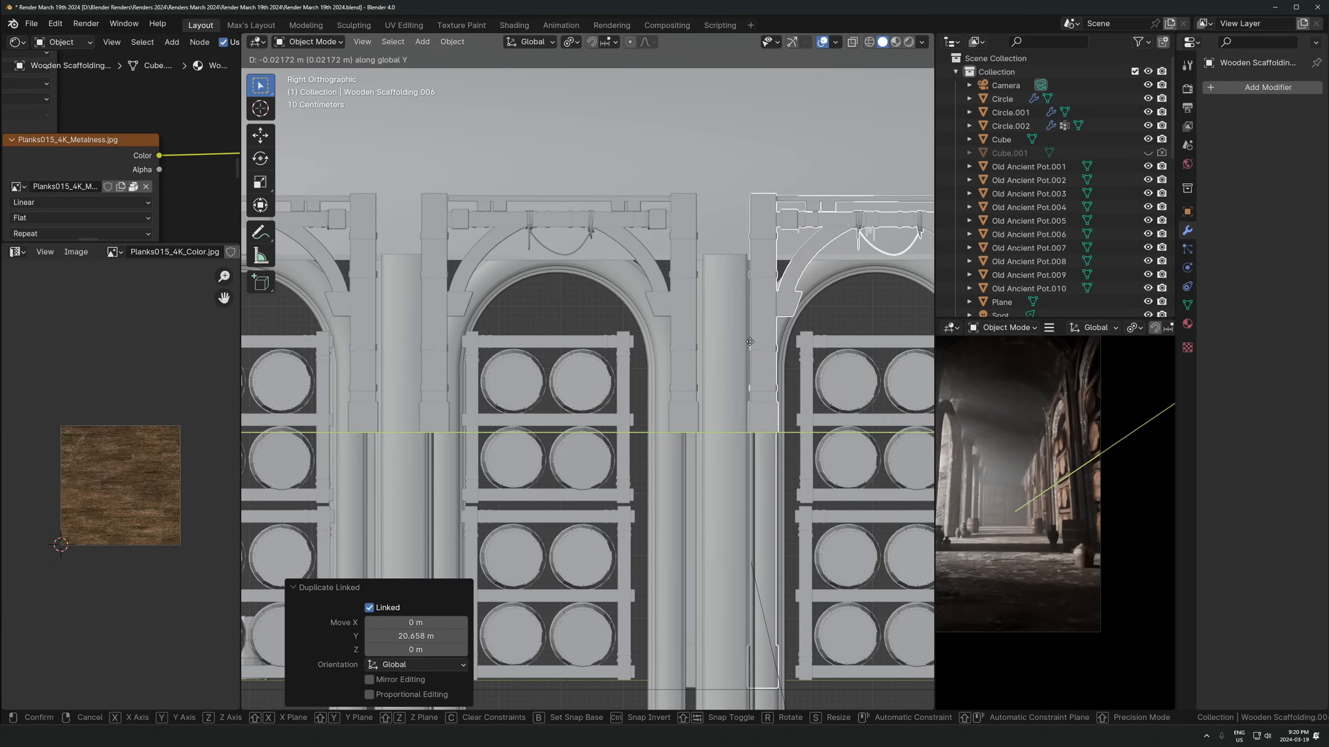
pyautogui.click(754, 344)
pyautogui.scroll(3, 1028, 463)
pyautogui.keyDown('shift'); pyautogui.moveTo(1051, 445); pyautogui.dragTo(1054, 515, button='middle'); pyautogui.keyUp('shift')
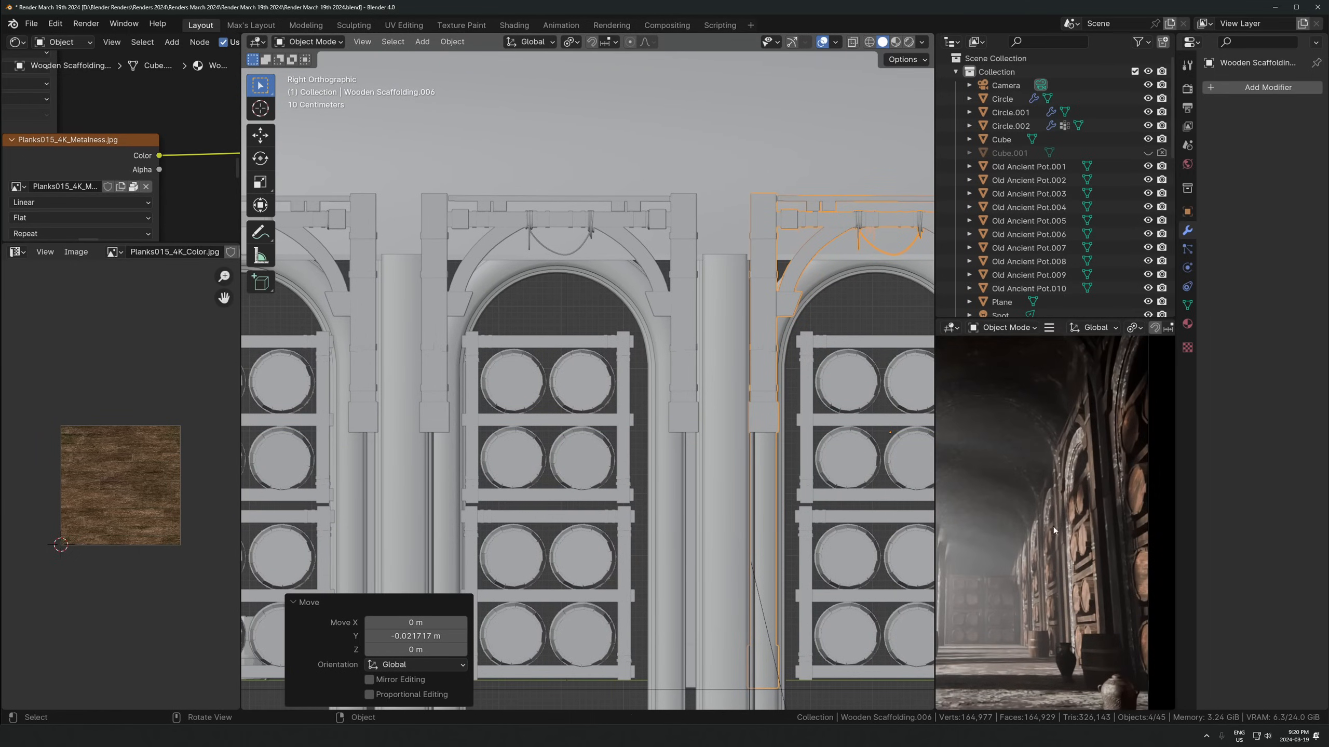
# From the camera view, make a linked duplicate of the nearest side scaffolding toward the corridor and clear its rotation
pyautogui.press('KP_0')
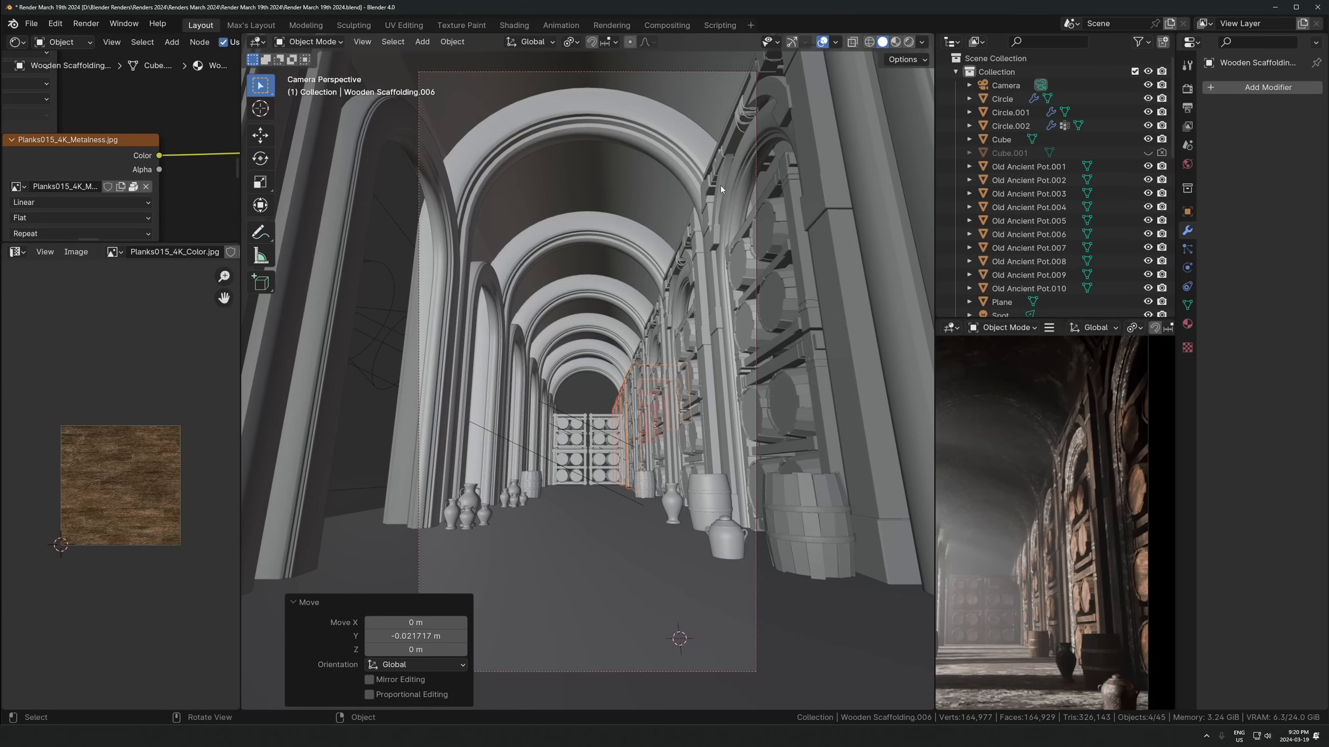
pyautogui.click(813, 227)
pyautogui.hotkey('alt', 'd')
pyautogui.click(673, 229)
pyautogui.hotkey('alt', 'r')
# Rotate the new scaffolding 90° about Z and move it about -1.83 m in X and -0.23 m in Z into the corridor
pyautogui.write('rz')
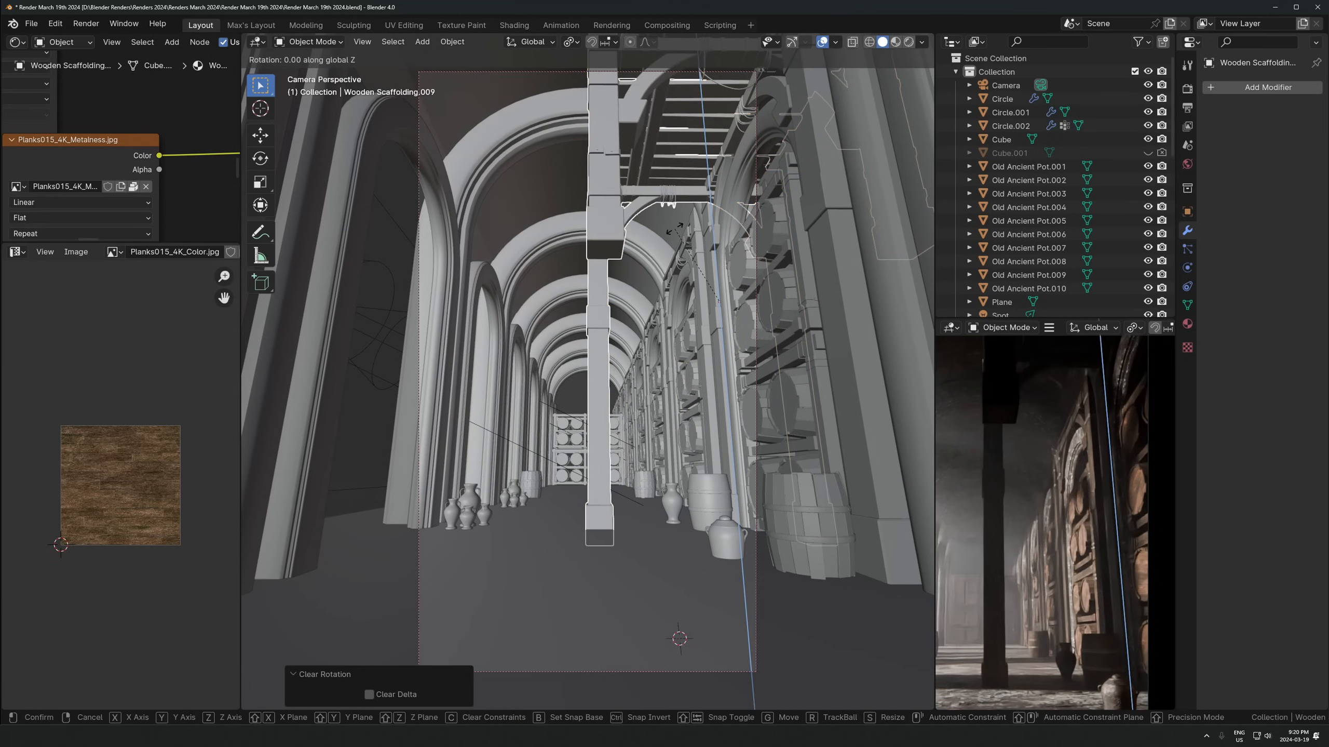
pyautogui.write('90')
pyautogui.click(808, 203)
pyautogui.press('g')
pyautogui.click(701, 217)
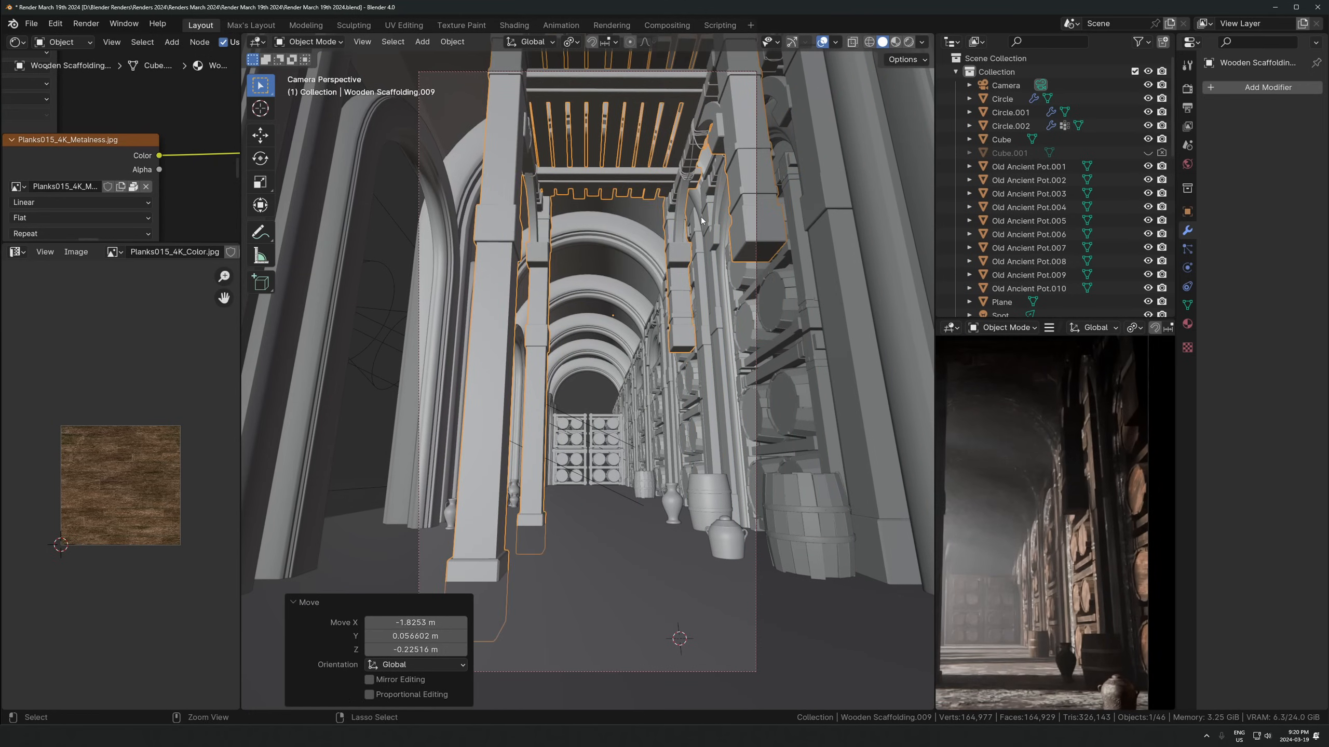
# Rotate the corridor scaffolding another 90° about Z and move it about -2.16 m in X and 5.72 m in Y
pyautogui.write('rz')
pyautogui.write('90')
pyautogui.click(701, 217)
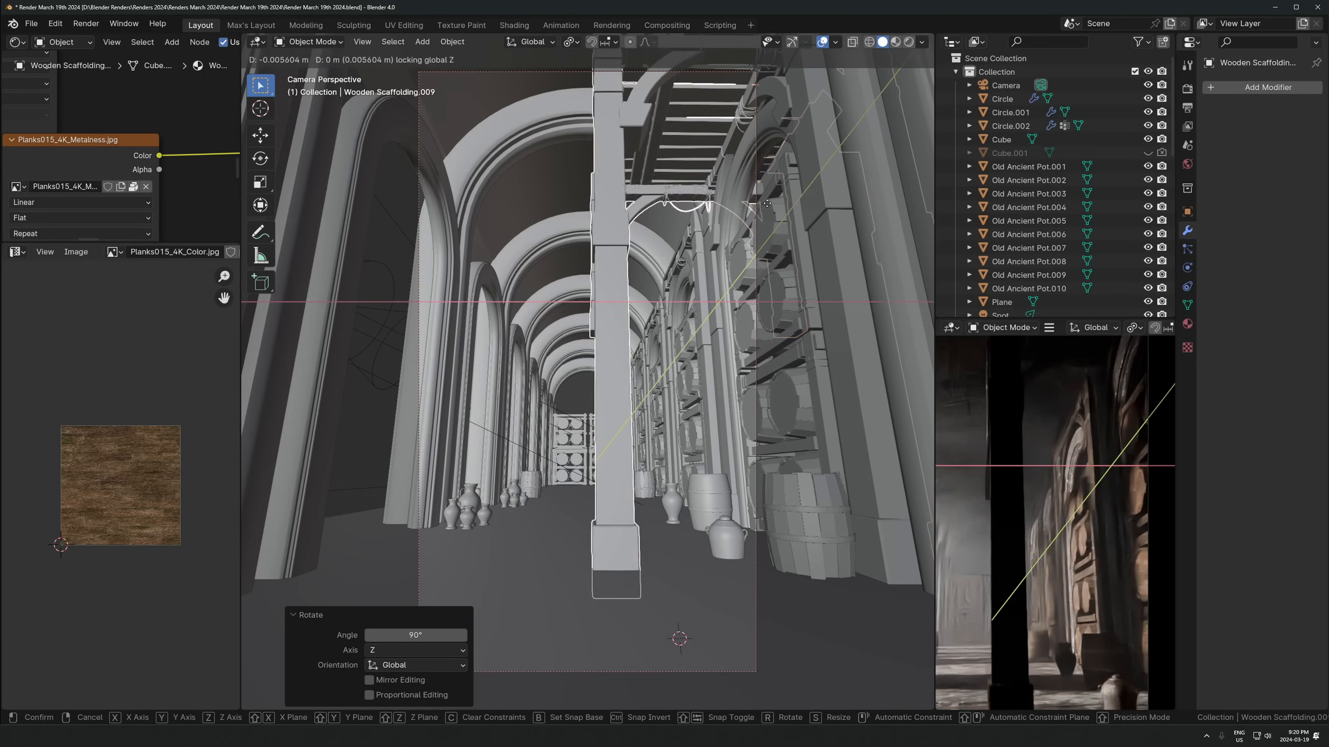
pyautogui.press('g')
pyautogui.hotkey('shift', 'z')
pyautogui.click(646, 274)
# Scale the corridor scaffolding up by 1.567 and adjust its height and size to fit under the vault, ending with a 0.937 scale
pyautogui.press('s')
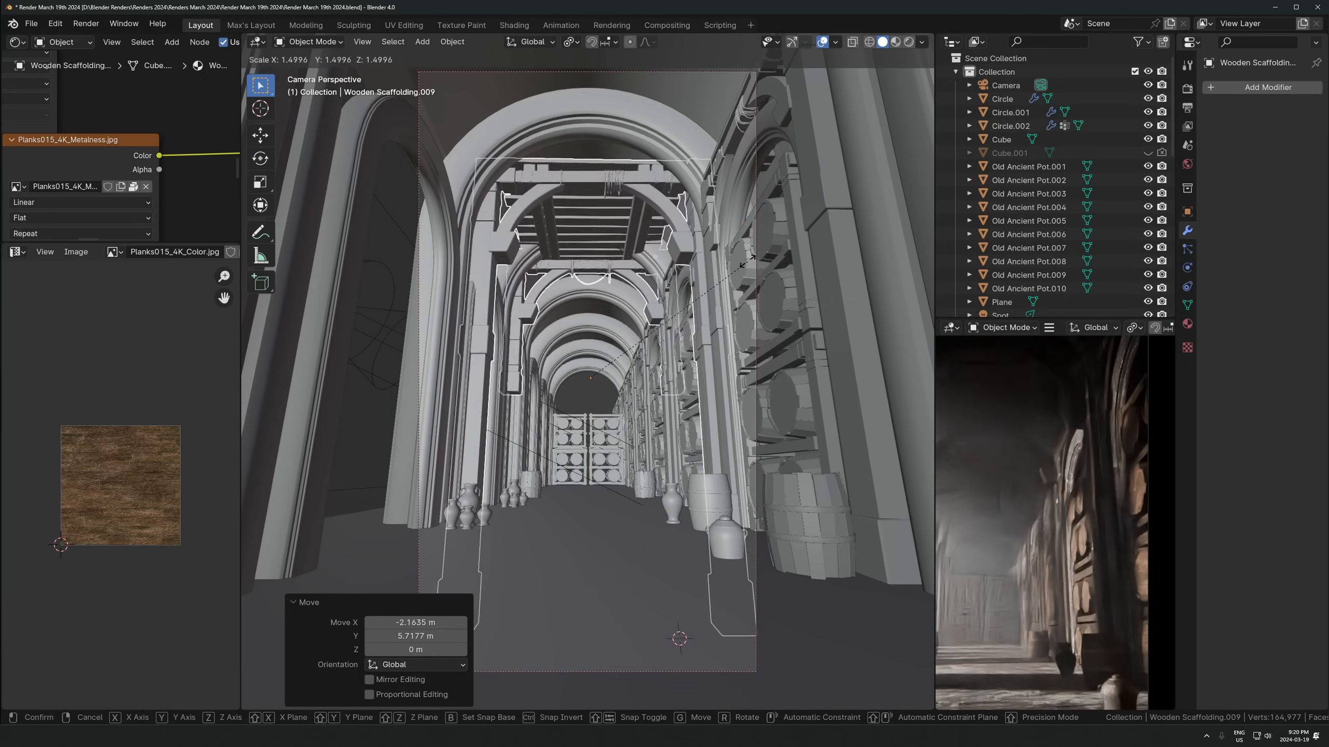
pyautogui.click(1118, 467)
pyautogui.scroll(-1, 706, 324)
pyautogui.press('s')
pyautogui.click(731, 303)
pyautogui.press('g')
pyautogui.press('z')
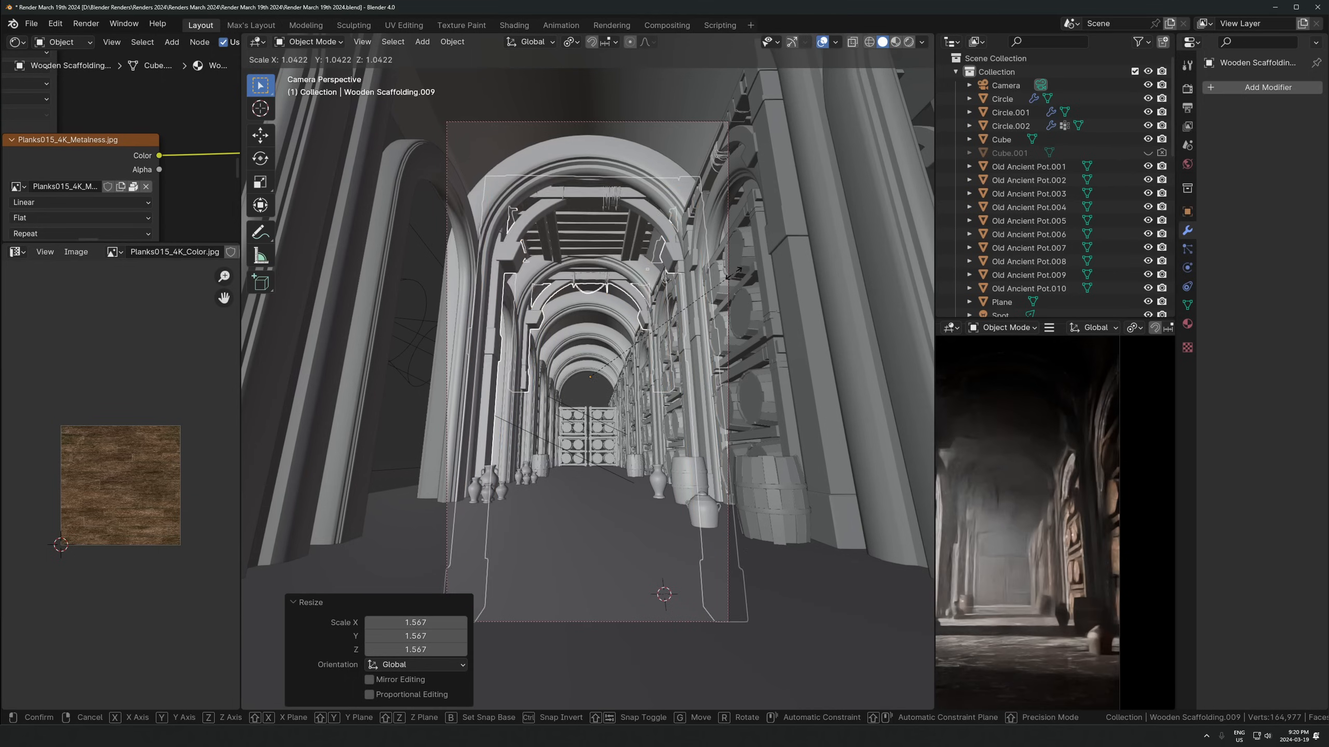
pyautogui.press('s')
pyautogui.click(718, 312)
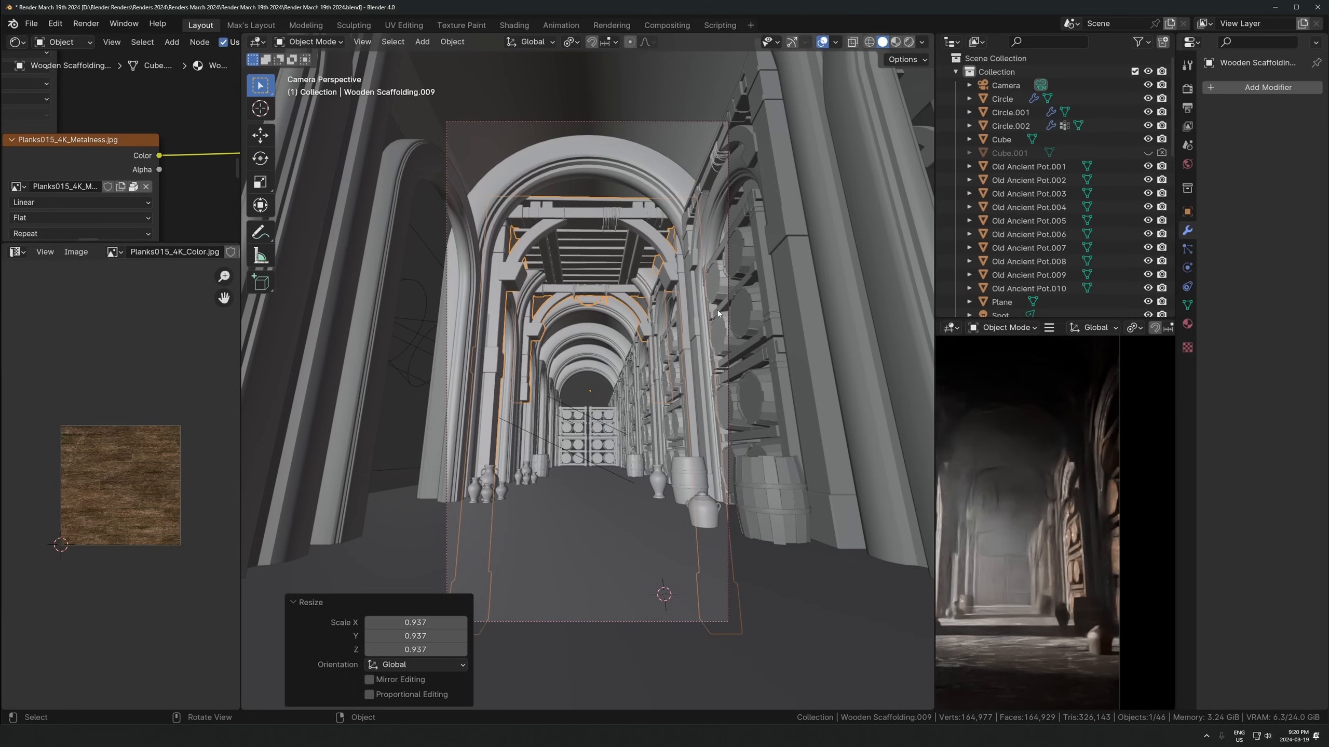
# Scale the corridor scaffolding by 1.014 so it meets the arch columns
pyautogui.keyDown('shift'); pyautogui.moveTo(1066, 472); pyautogui.dragTo(1111, 471, button='middle'); pyautogui.keyUp('shift')
pyautogui.moveTo(647, 286); pyautogui.dragTo(573, 339, button='middle')
pyautogui.scroll(1, 571, 369)
pyautogui.scroll(-1, 572, 369)
pyautogui.scroll(1, 573, 339)
pyautogui.press('s')
pyautogui.click(636, 300)
# Make the corridor scaffolding's object and mesh data single-user so it can be edited independently
pyautogui.press('q')
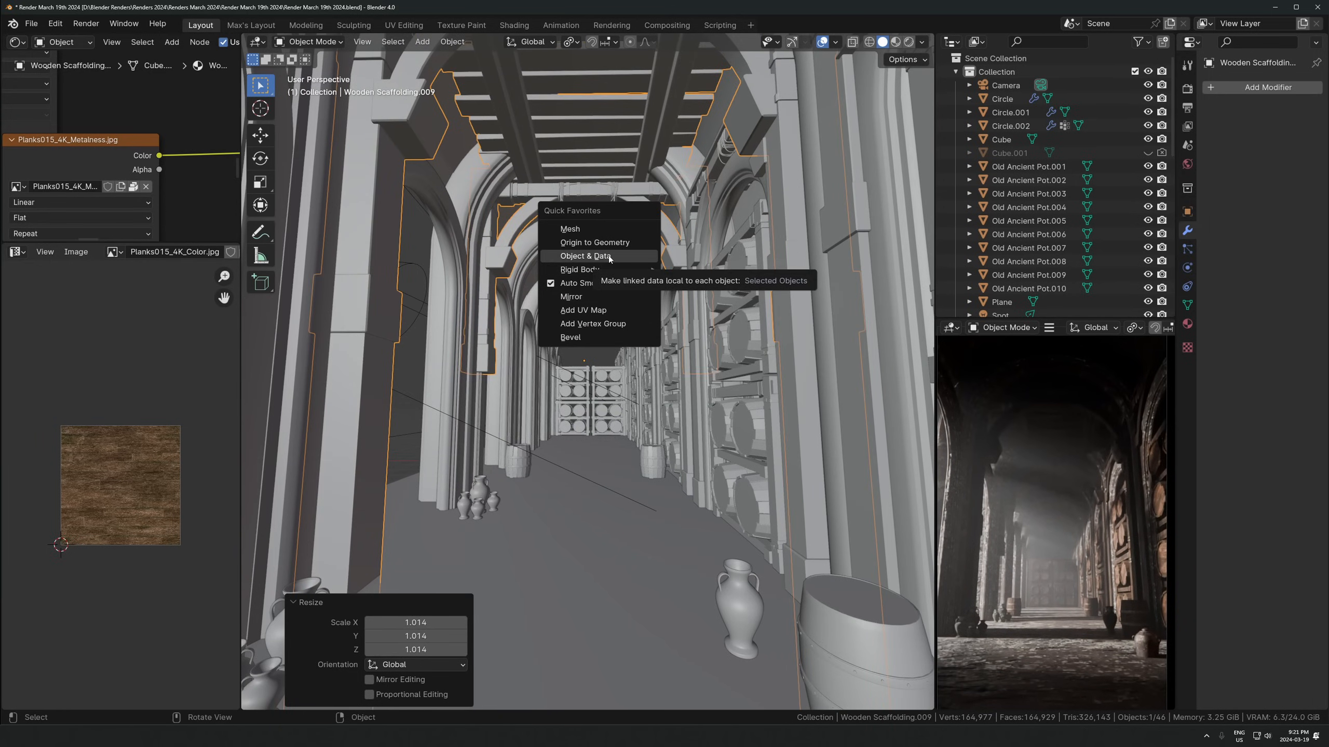
pyautogui.click(453, 42)
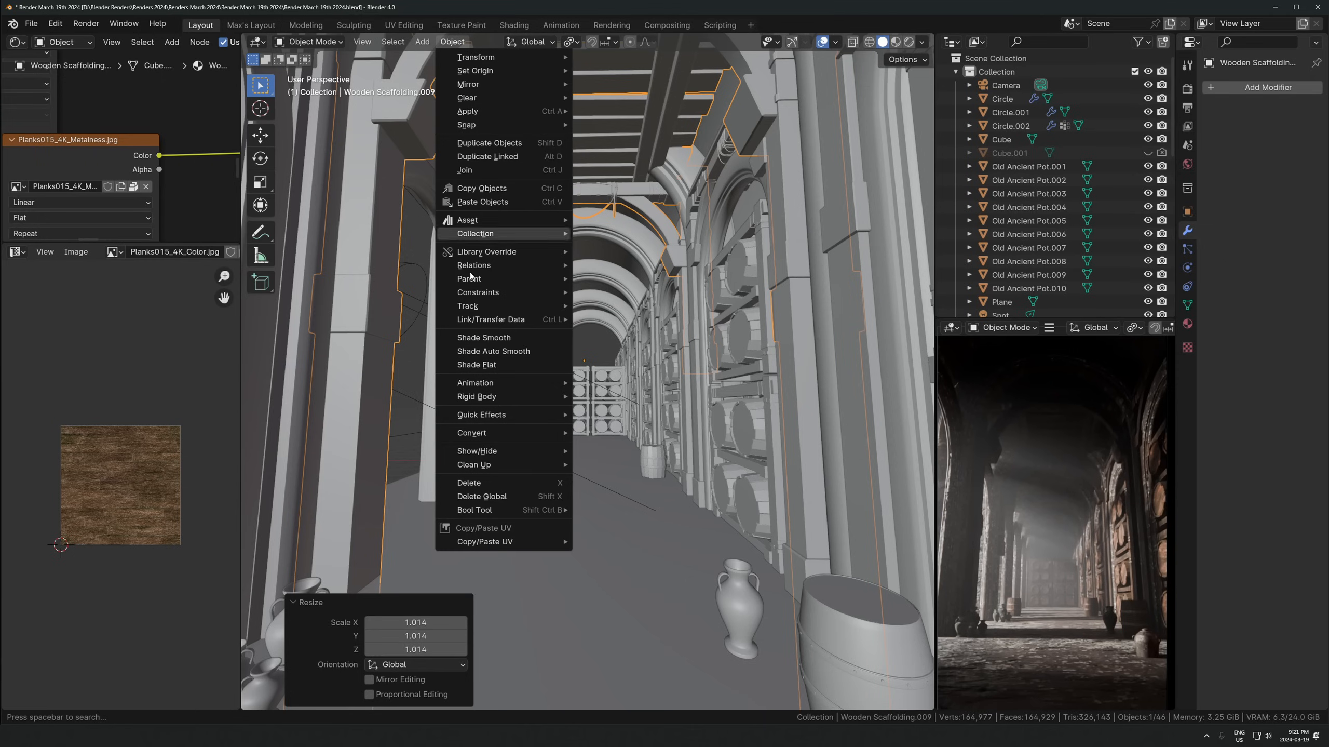
pyautogui.moveTo(493, 273)
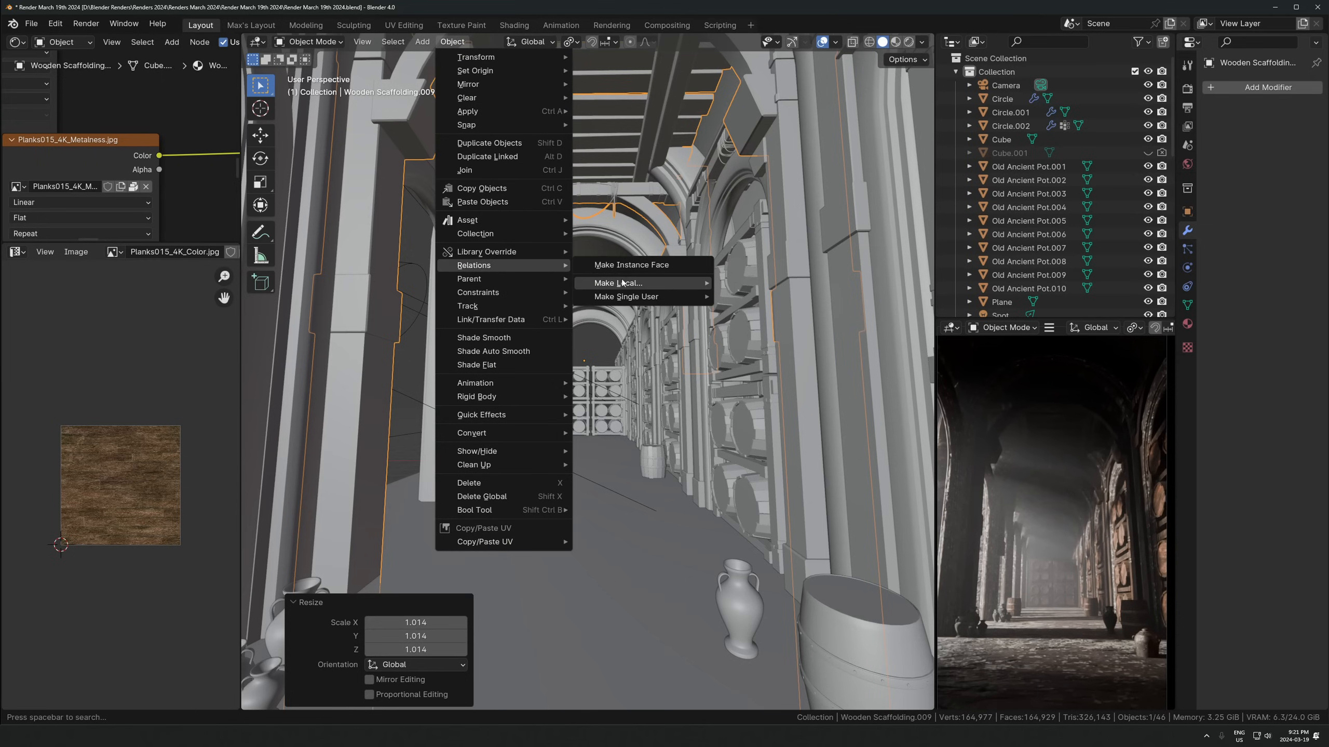
pyautogui.moveTo(679, 297)
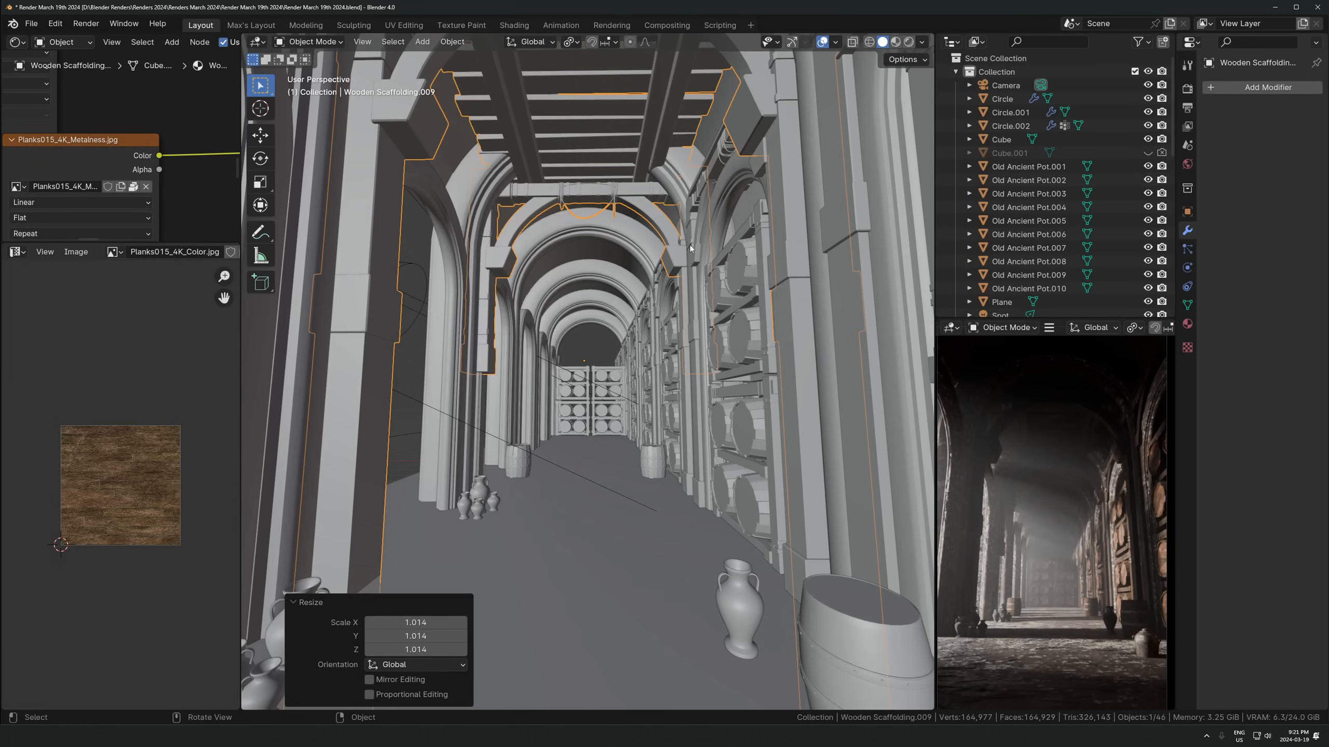
pyautogui.press('q')
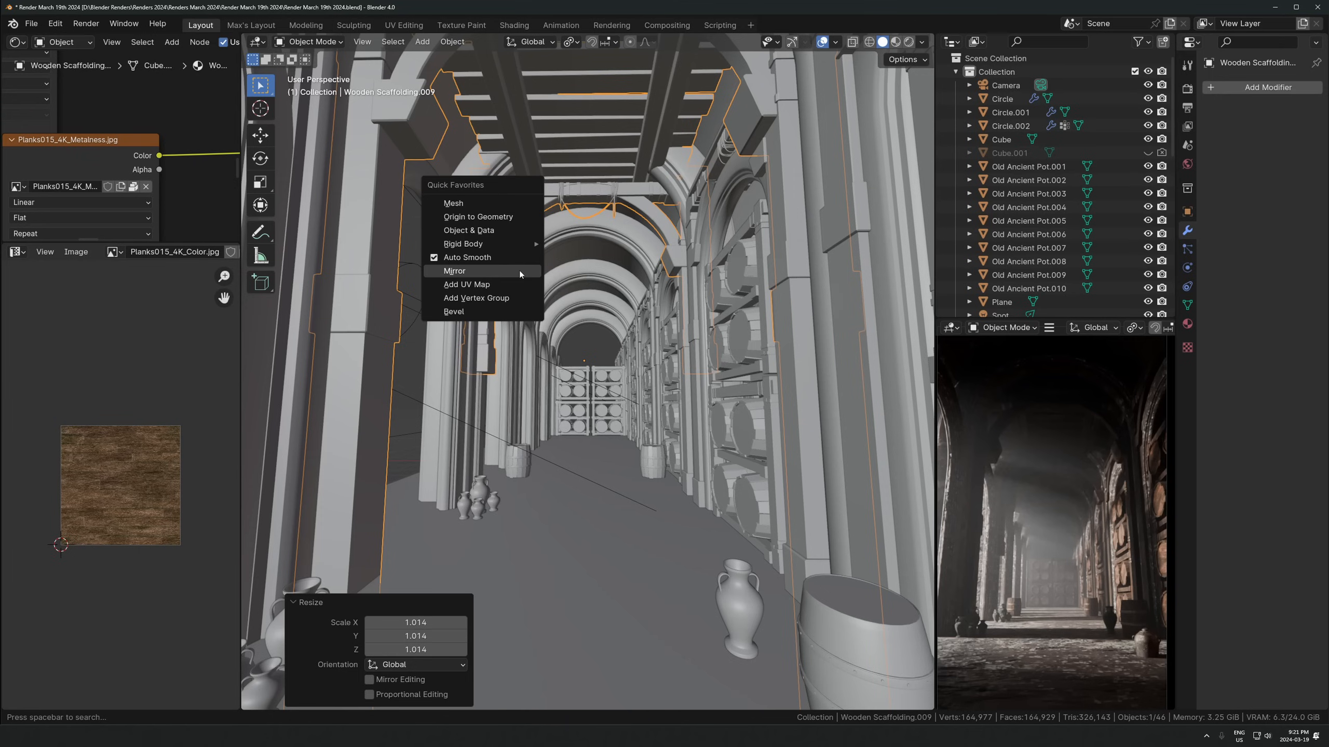
pyautogui.click(469, 231)
# In the mesh, select the lower ends of the short posts in front view and lower them along Z to below floor level
pyautogui.press('Tab')
pyautogui.hotkey('alt', 'z')
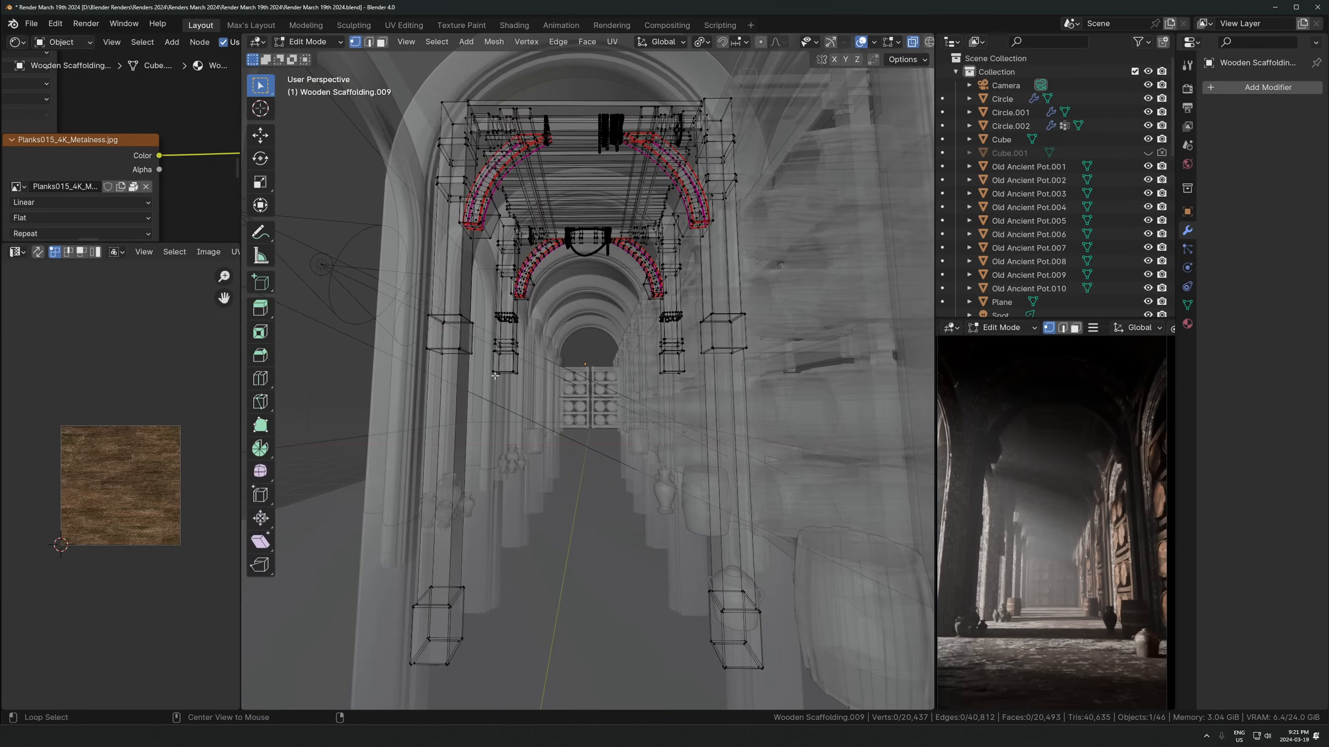
pyautogui.moveTo(491, 384); pyautogui.dragTo(524, 389, button='middle')
pyautogui.press('KP_1')
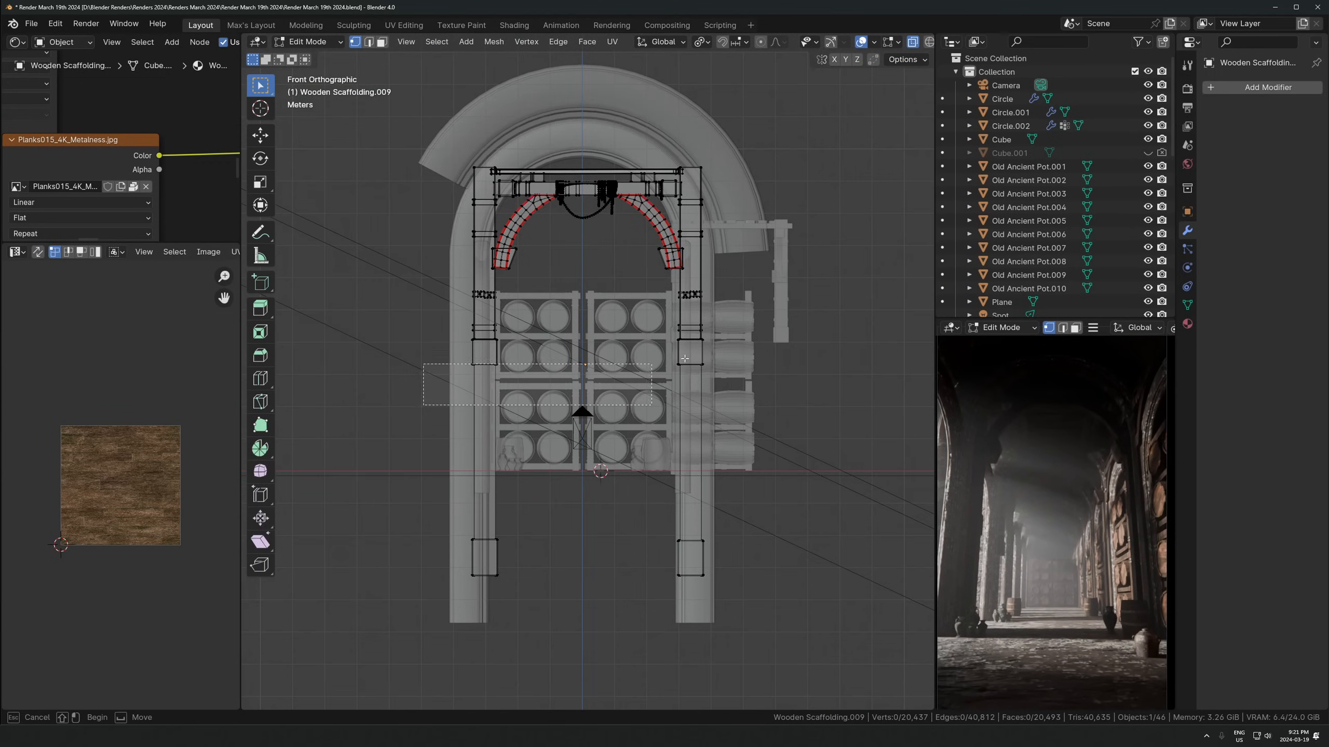
pyautogui.moveTo(767, 335); pyautogui.dragTo(766, 336)
pyautogui.press('g')
pyautogui.press('z')
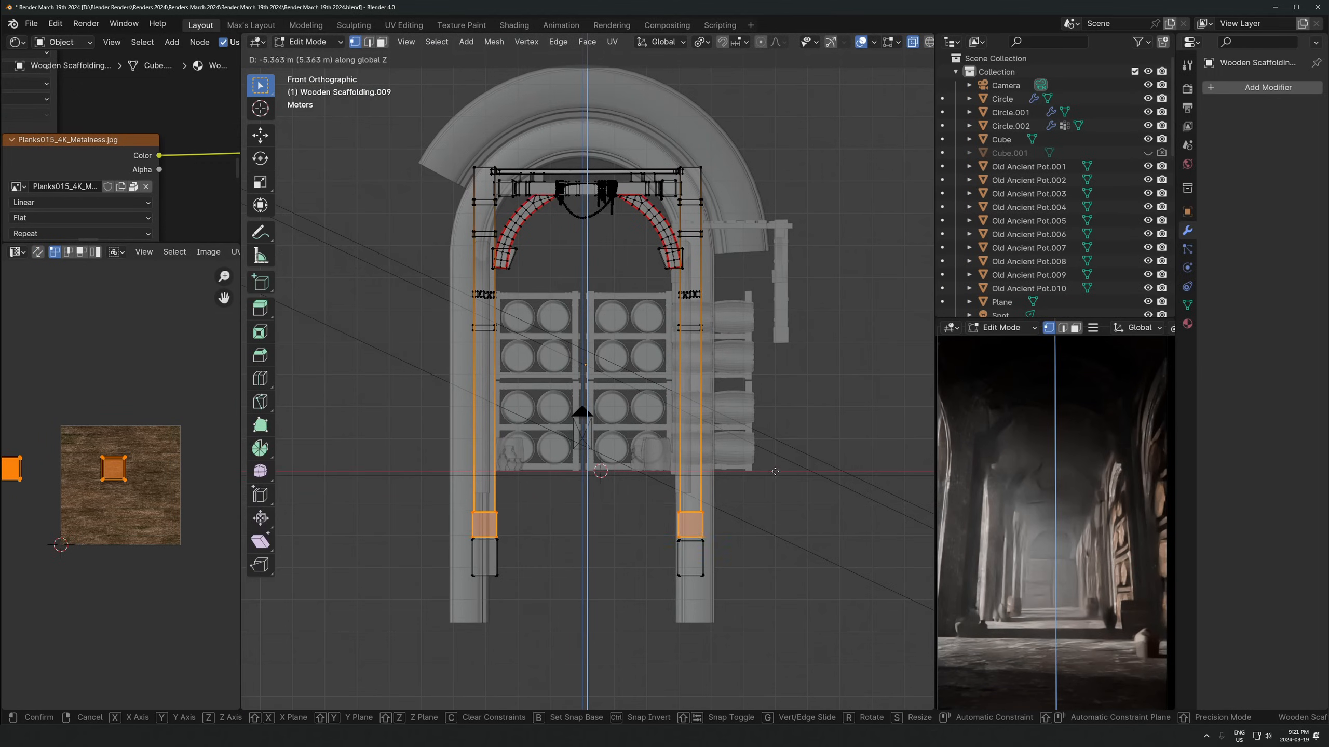
pyautogui.click(772, 494)
pyautogui.press('Tab')
# Raise the whole corridor scaffolding by about 0.05 m along Z
pyautogui.press('KP_0')
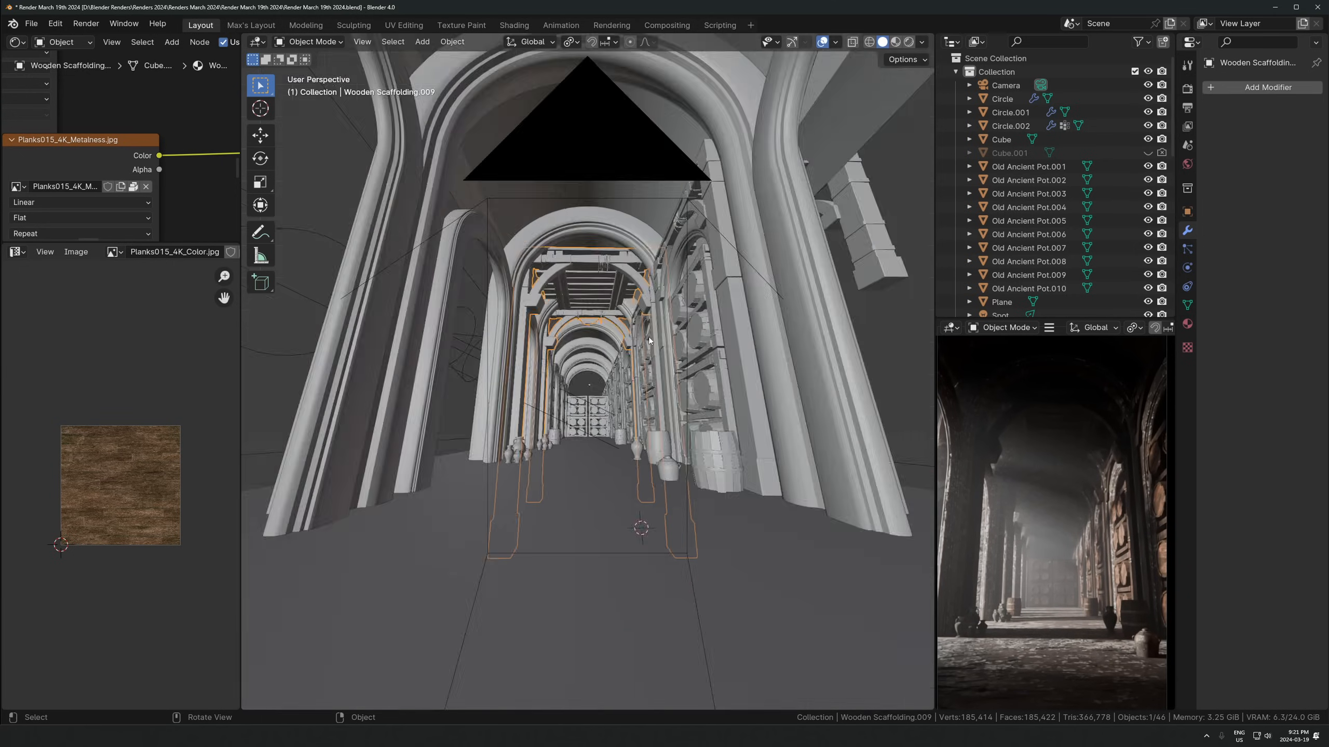
pyautogui.scroll(4, 1092, 413)
pyautogui.keyDown('shift'); pyautogui.moveTo(1092, 413); pyautogui.dragTo(1085, 505, button='middle'); pyautogui.keyUp('shift')
pyautogui.press('g')
pyautogui.moveTo(702, 269); pyautogui.dragTo(715, 333, button='middle')
pyautogui.press('z')
pyautogui.click(695, 293)
pyautogui.scroll(2, 715, 332)
pyautogui.scroll(2, 564, 305)
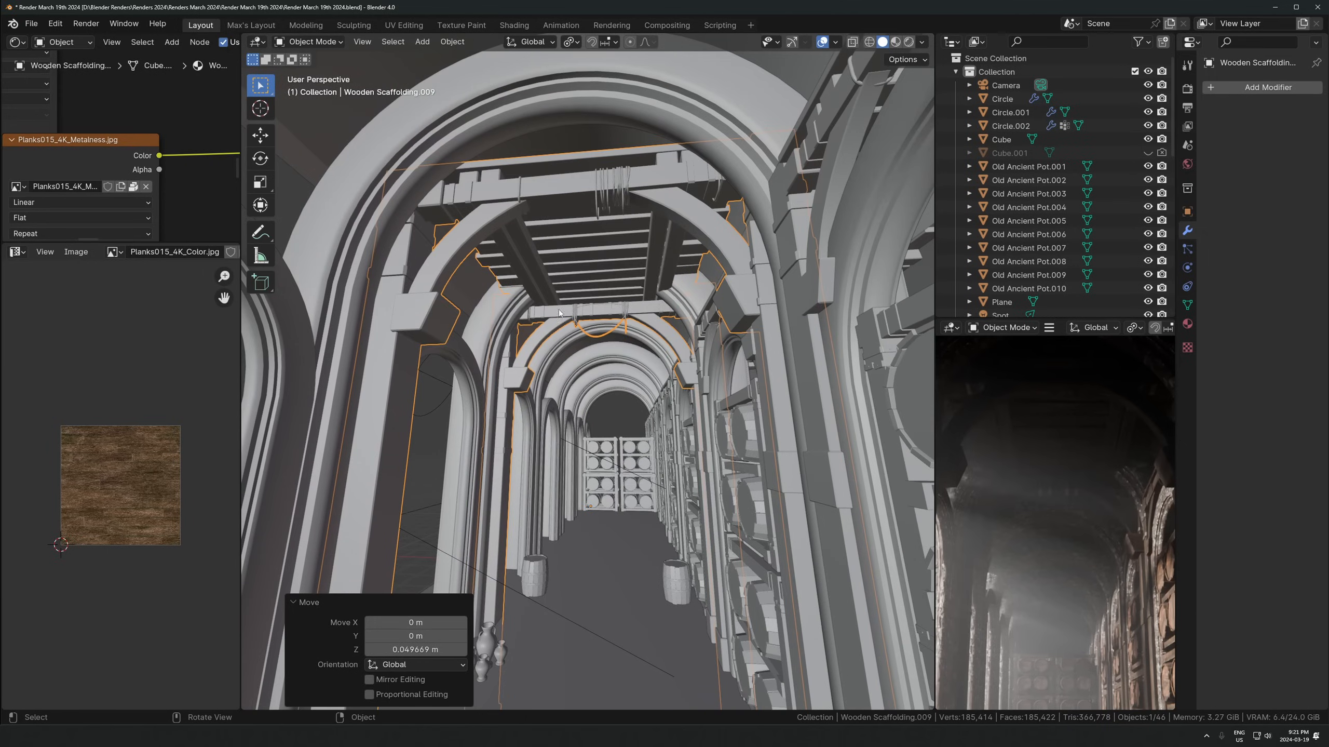
pyautogui.press('g')
pyautogui.press('z')
pyautogui.rightClick(662, 297)
# In a wireframe top view, make a linked duplicate of the corridor scaffolding 10.414 m along Y
pyautogui.press('KP_7')
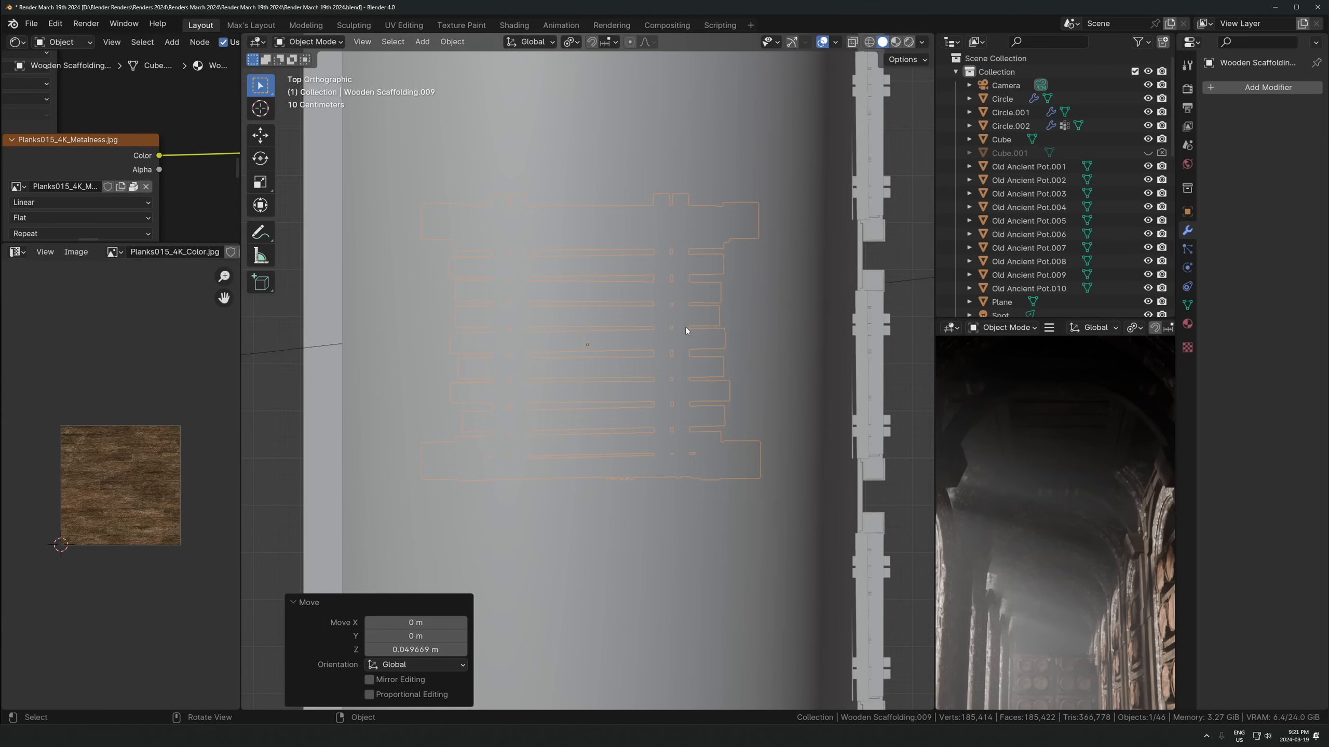
pyautogui.press('z')
pyautogui.scroll(-5, 666, 306)
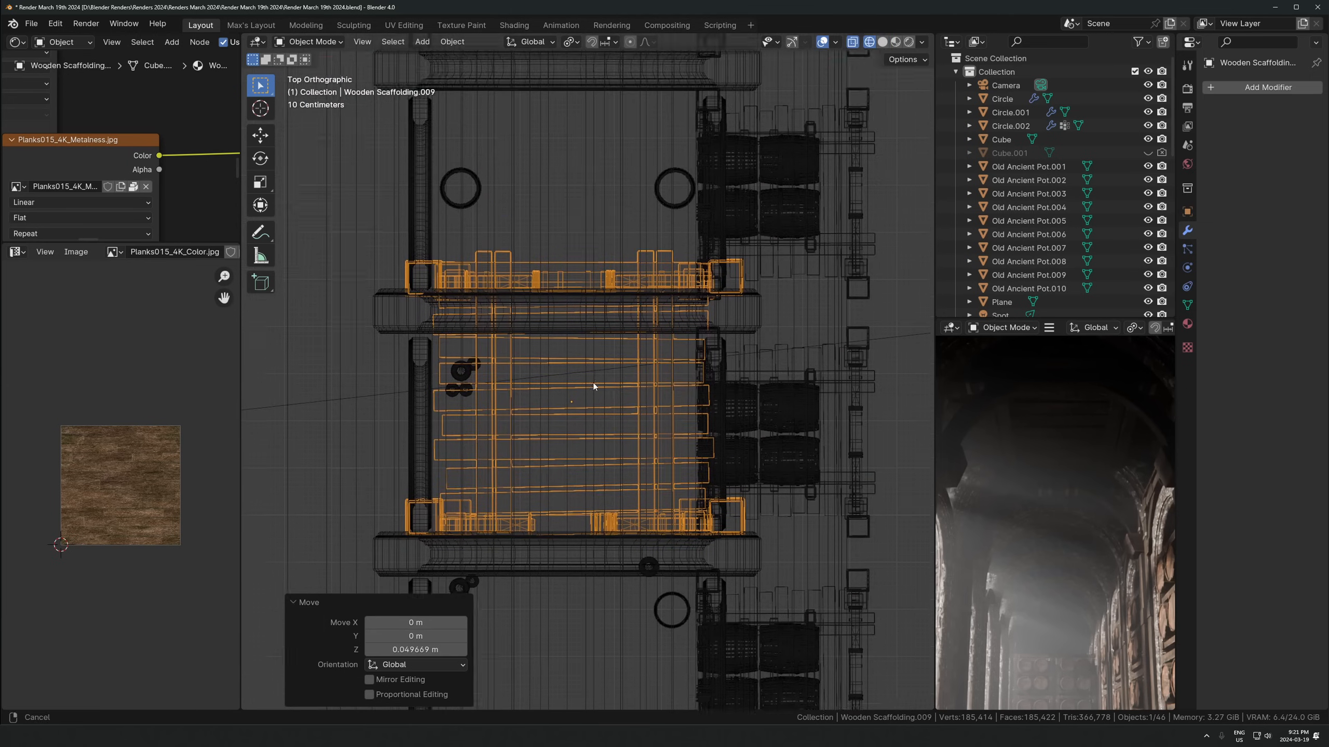
pyautogui.hotkey('shift', 'd')
pyautogui.press('y')
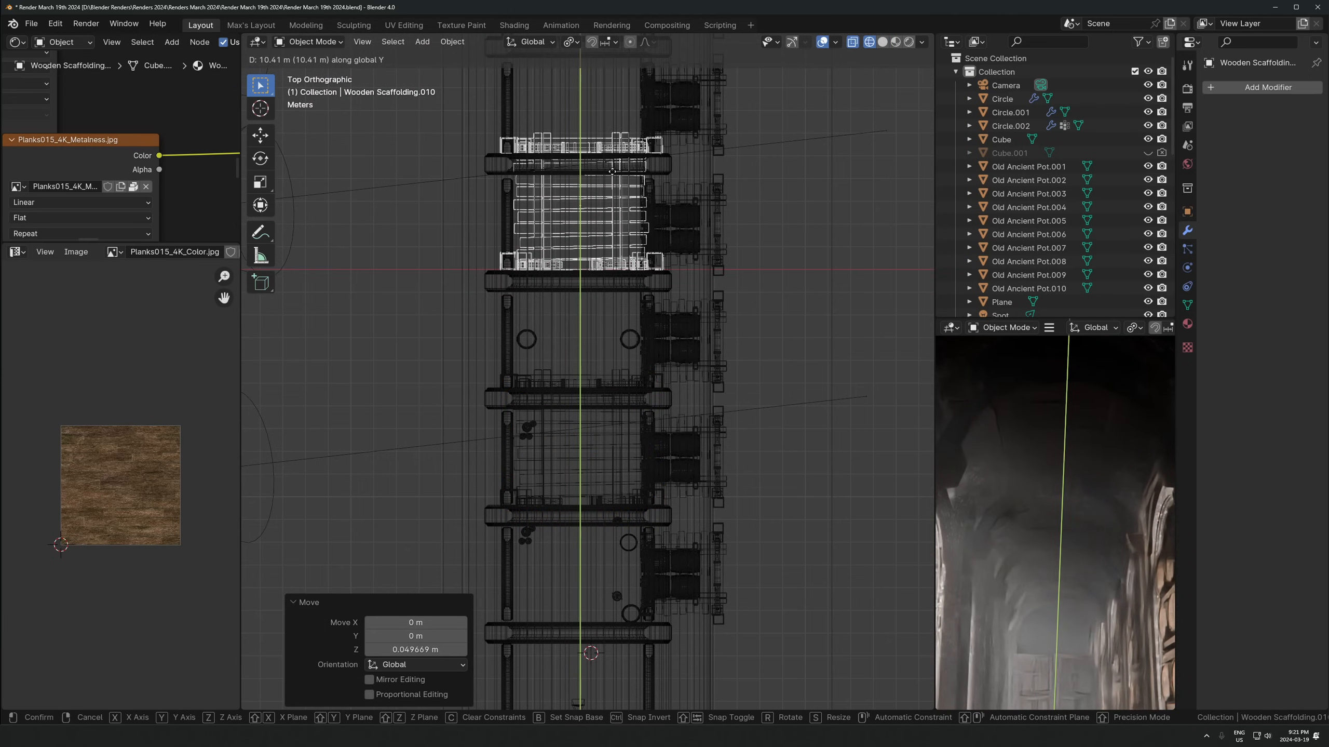
pyautogui.click(613, 173)
# Add another linked duplicate of the corridor scaffolding 10.288 m farther along Y
pyautogui.keyDown('shift'); pyautogui.moveTo(613, 175); pyautogui.dragTo(605, 303, button='middle'); pyautogui.keyUp('shift')
pyautogui.hotkey('alt', 'd')
pyautogui.press('y')
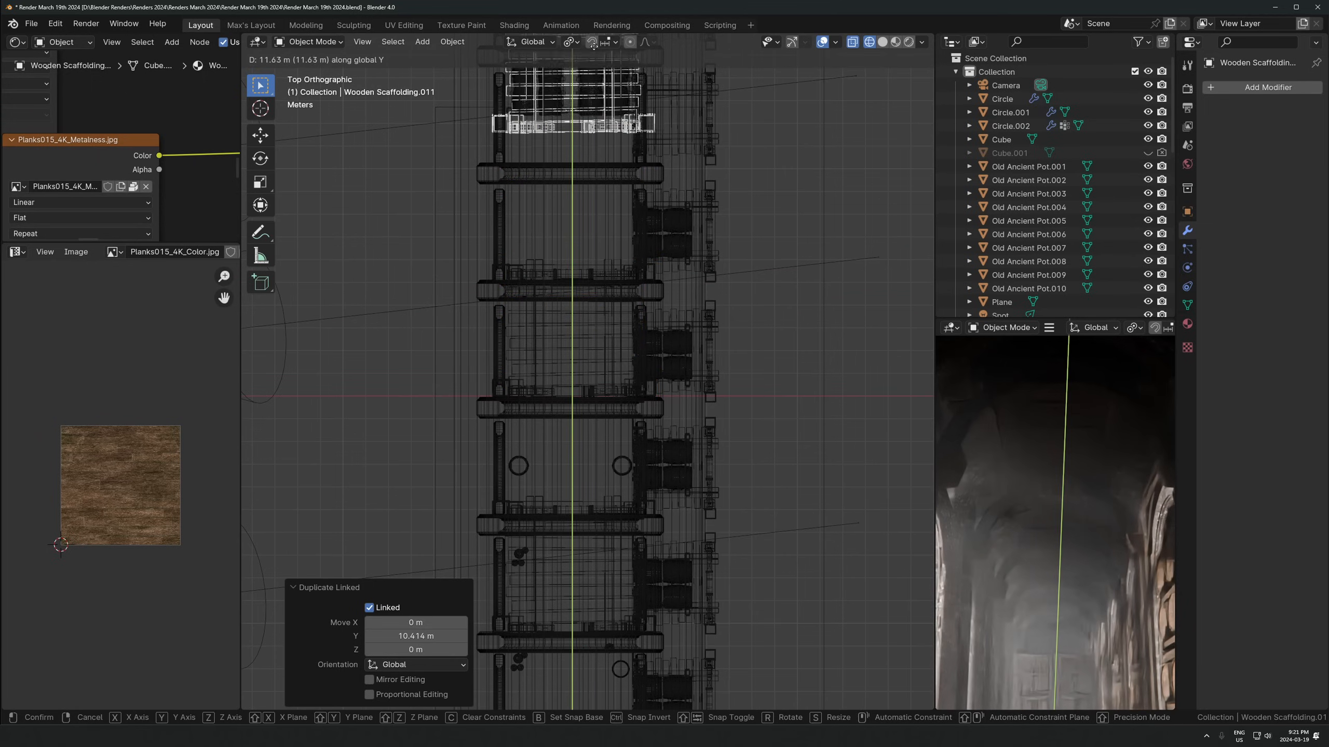
pyautogui.click(570, 323)
pyautogui.scroll(-2, 596, 193)
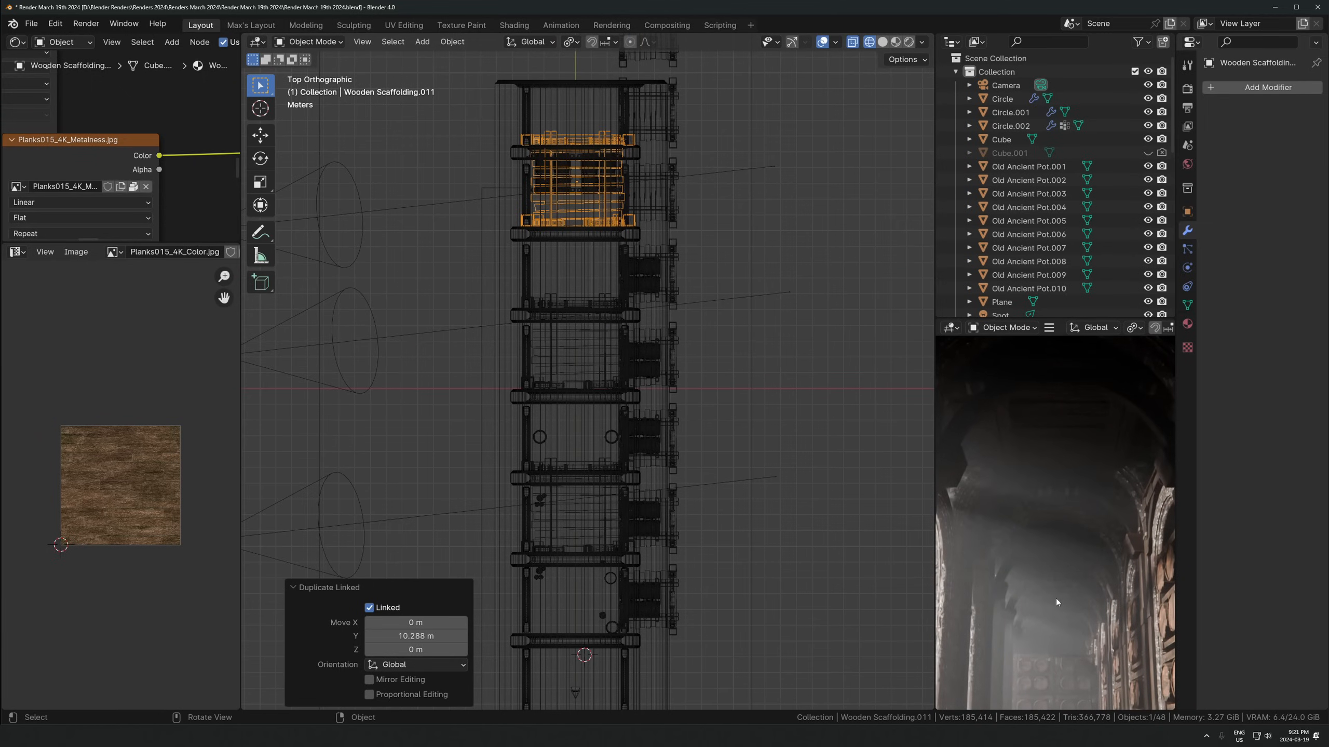
pyautogui.keyDown('shift'); pyautogui.moveTo(594, 238); pyautogui.dragTo(593, 252, button='middle'); pyautogui.keyUp('shift')
pyautogui.press('g')
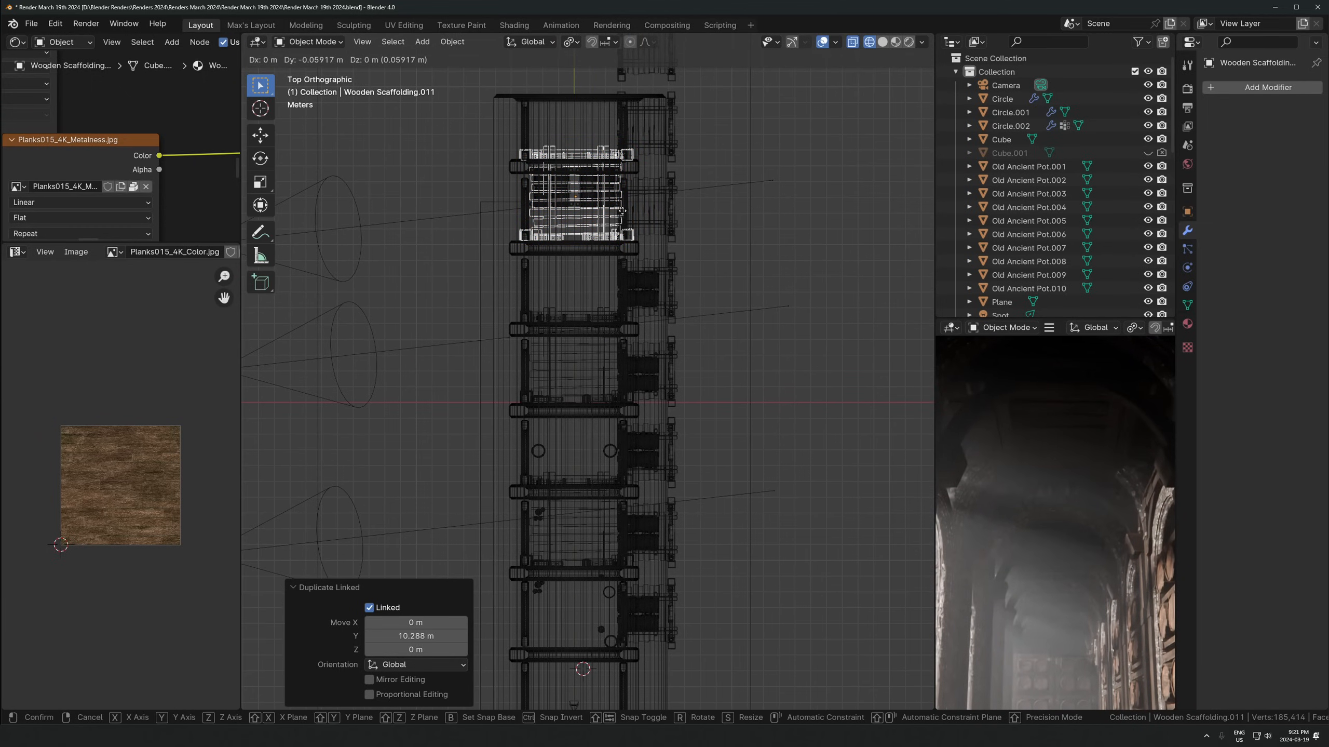
pyautogui.press('Escape')
# Limit the rendered camera preview to a render region around the corridor floor
pyautogui.scroll(-2, 1092, 612)
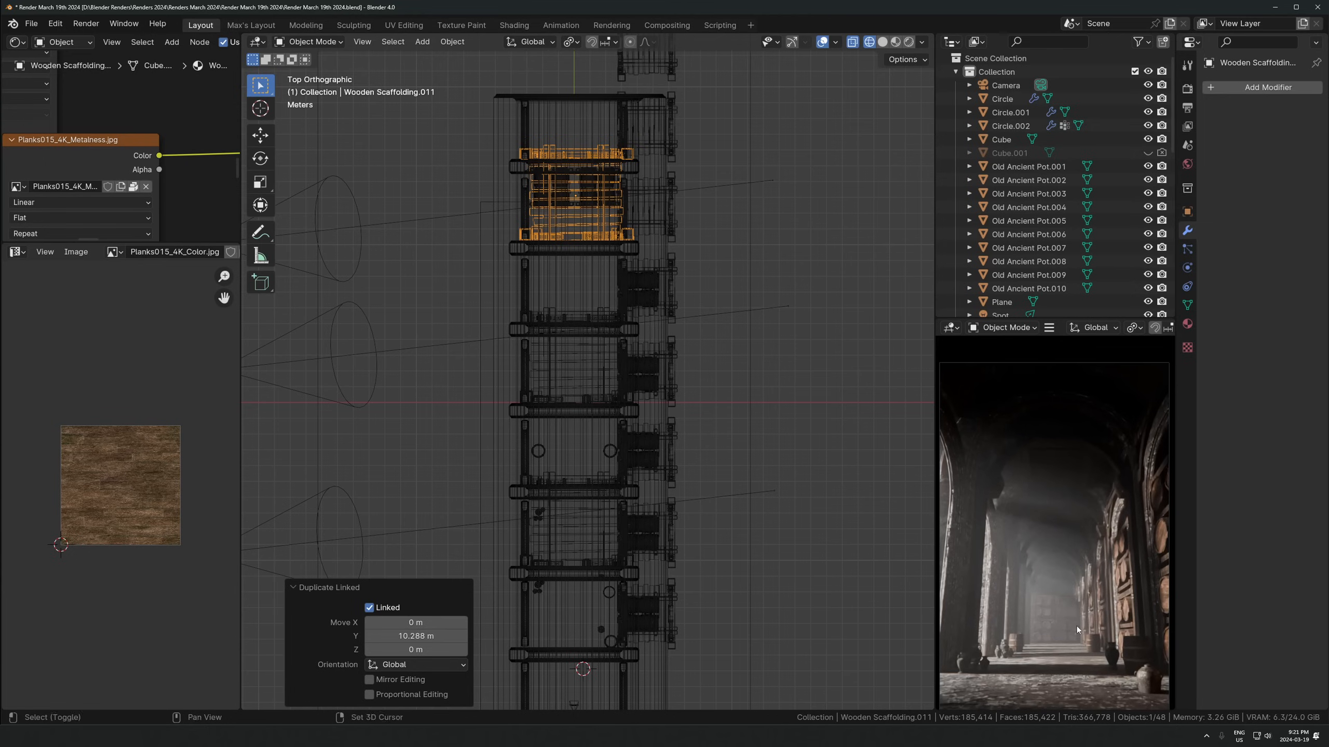
pyautogui.keyDown('shift'); pyautogui.moveTo(1077, 625); pyautogui.dragTo(1101, 512, button='middle'); pyautogui.keyUp('shift')
pyautogui.scroll(-1, 1046, 543)
pyautogui.keyDown('shift'); pyautogui.moveTo(1056, 569); pyautogui.dragTo(1026, 556, button='middle'); pyautogui.keyUp('shift')
pyautogui.hotkey('ctrl', 'b')
pyautogui.moveTo(1157, 520); pyautogui.dragTo(936, 693)
pyautogui.scroll(1, 1047, 591)
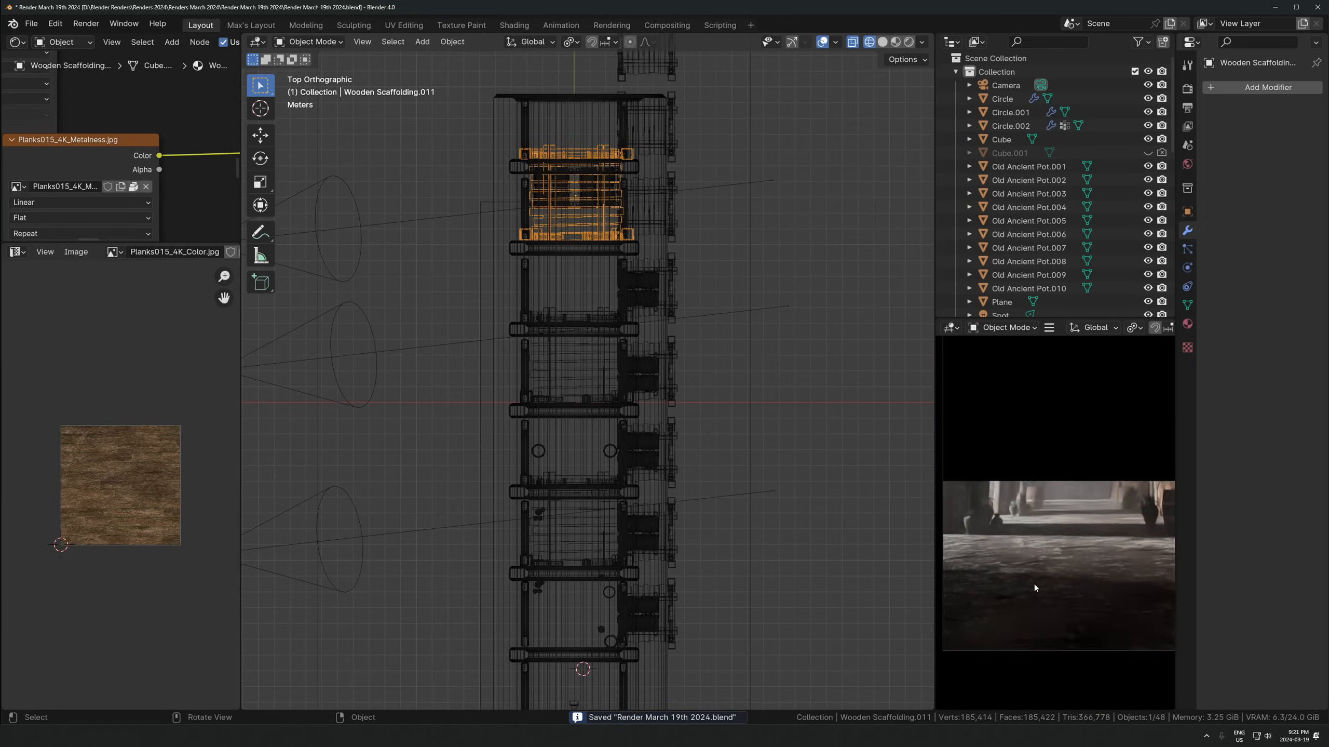
# Widen the rendered preview viewport and check the floor and pots close up and in the full camera frame
pyautogui.moveTo(929, 505); pyautogui.dragTo(875, 505)
pyautogui.scroll(1, 988, 561)
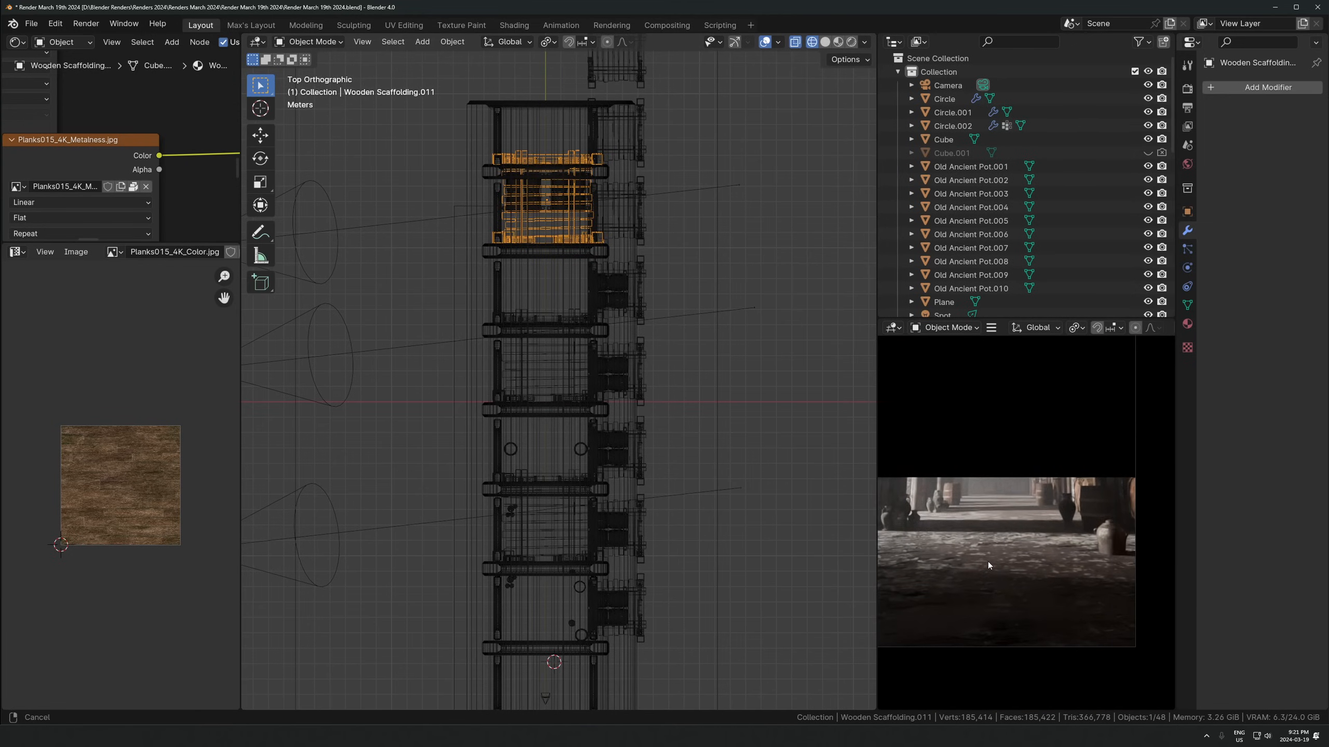
pyautogui.scroll(1, 975, 546)
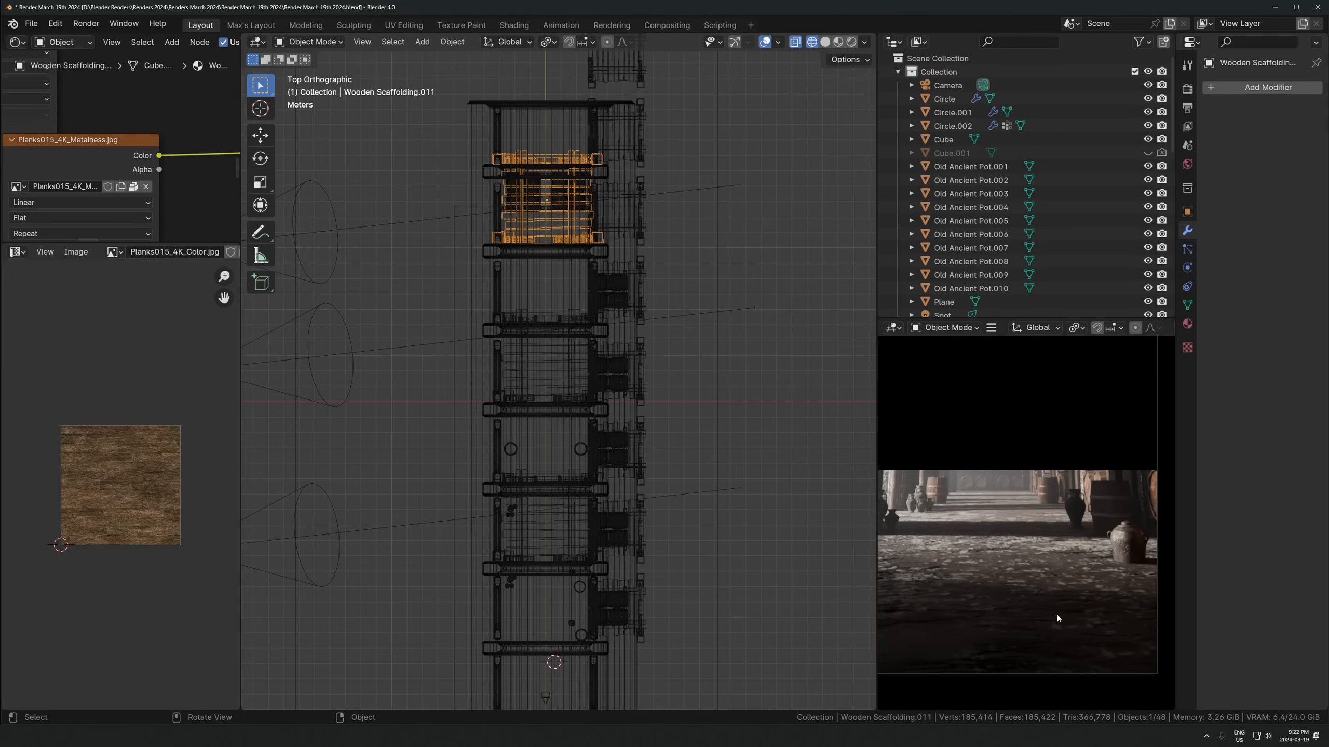
pyautogui.scroll(-3, 1040, 598)
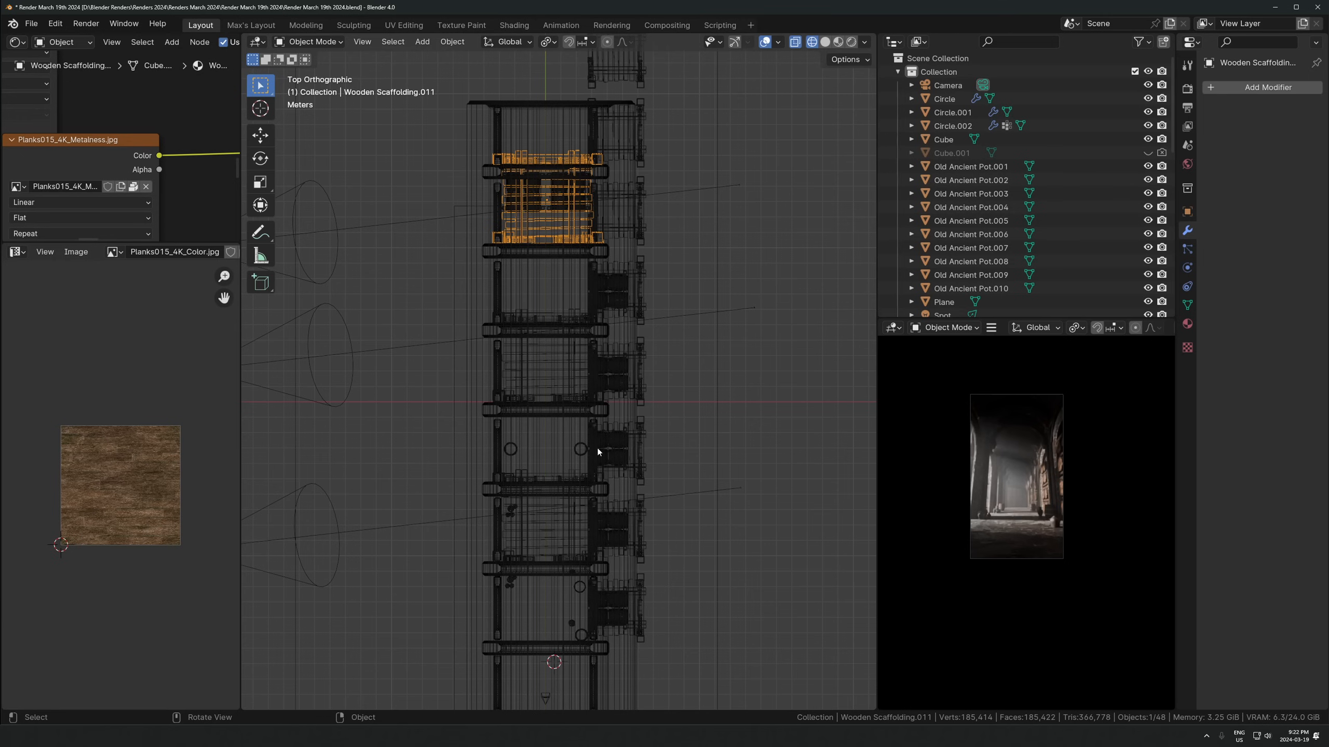
pyautogui.scroll(1, 599, 451)
pyautogui.scroll(3, 1018, 484)
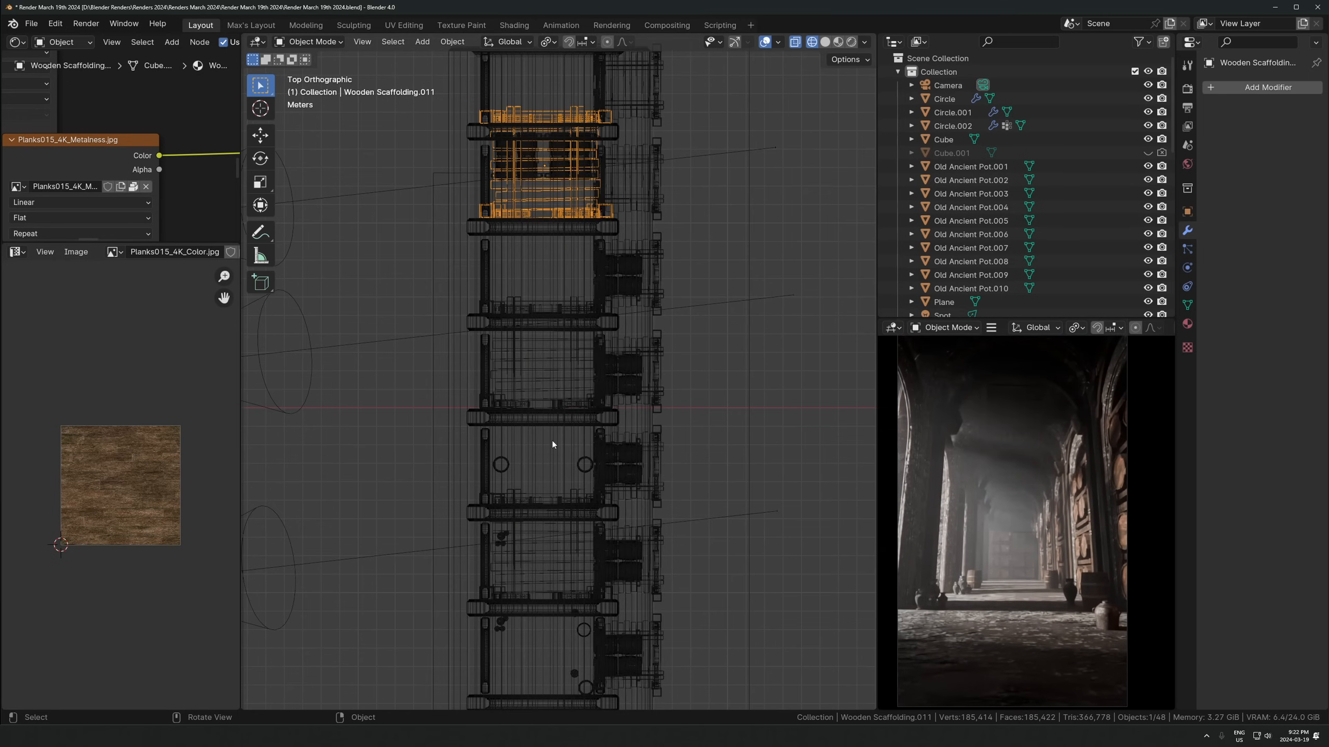
# From the camera view, add a 2 m cube on the corridor floor and raise it 1 m along Z
pyautogui.press('KP_0')
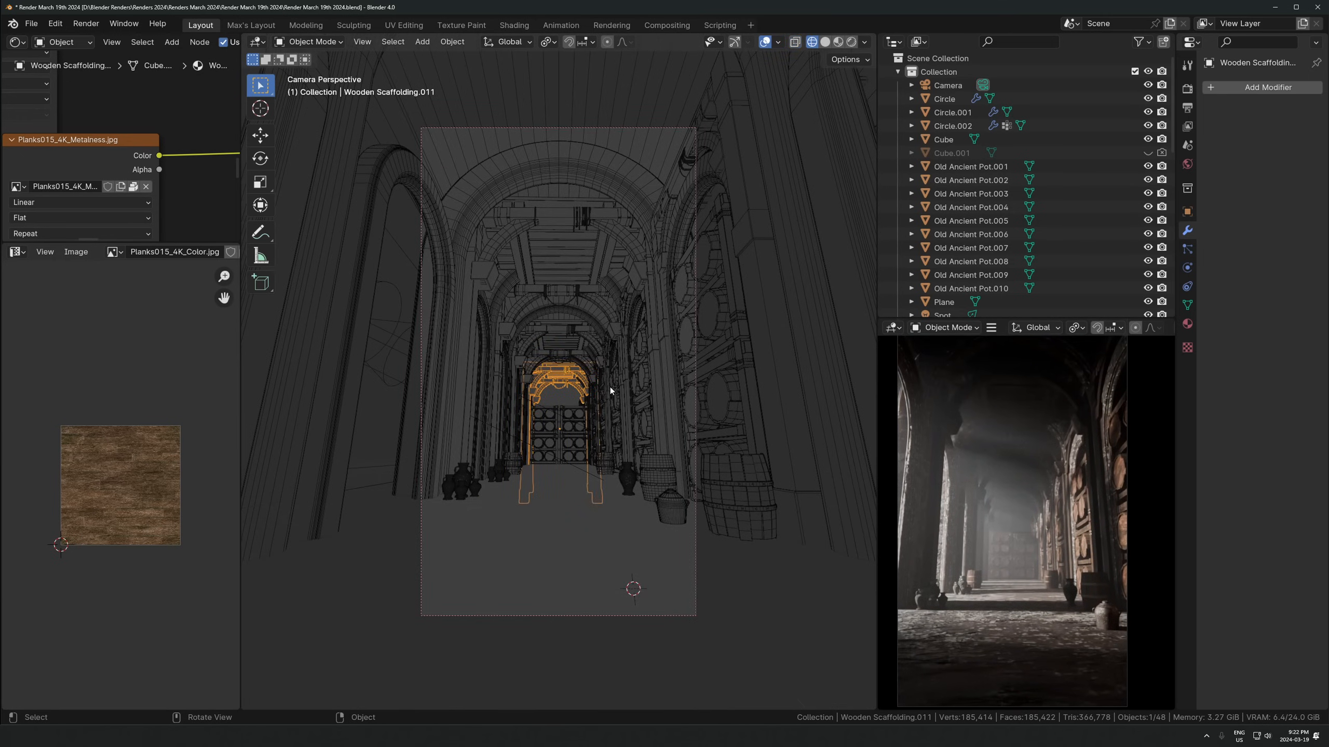
pyautogui.hotkey('shift', 'a')
pyautogui.moveTo(567, 471)
pyautogui.click(643, 487)
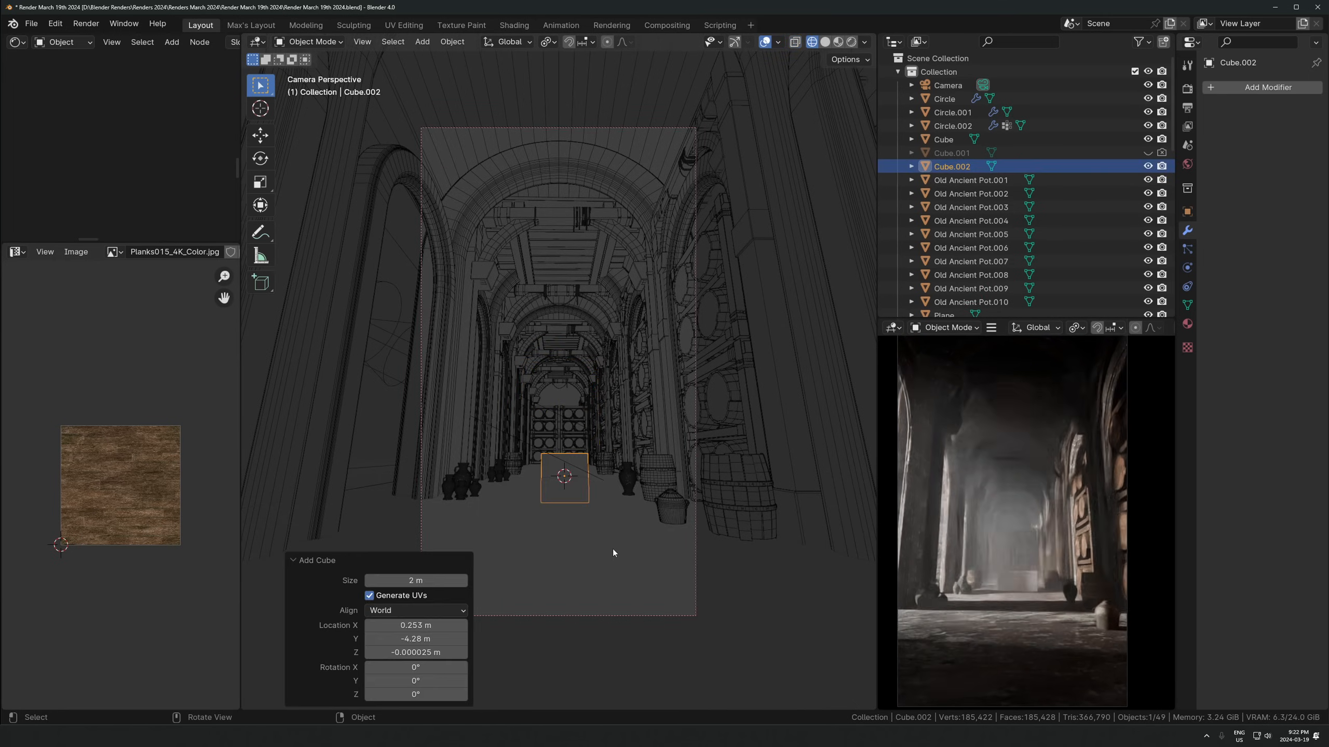
pyautogui.press('g')
pyautogui.press('z')
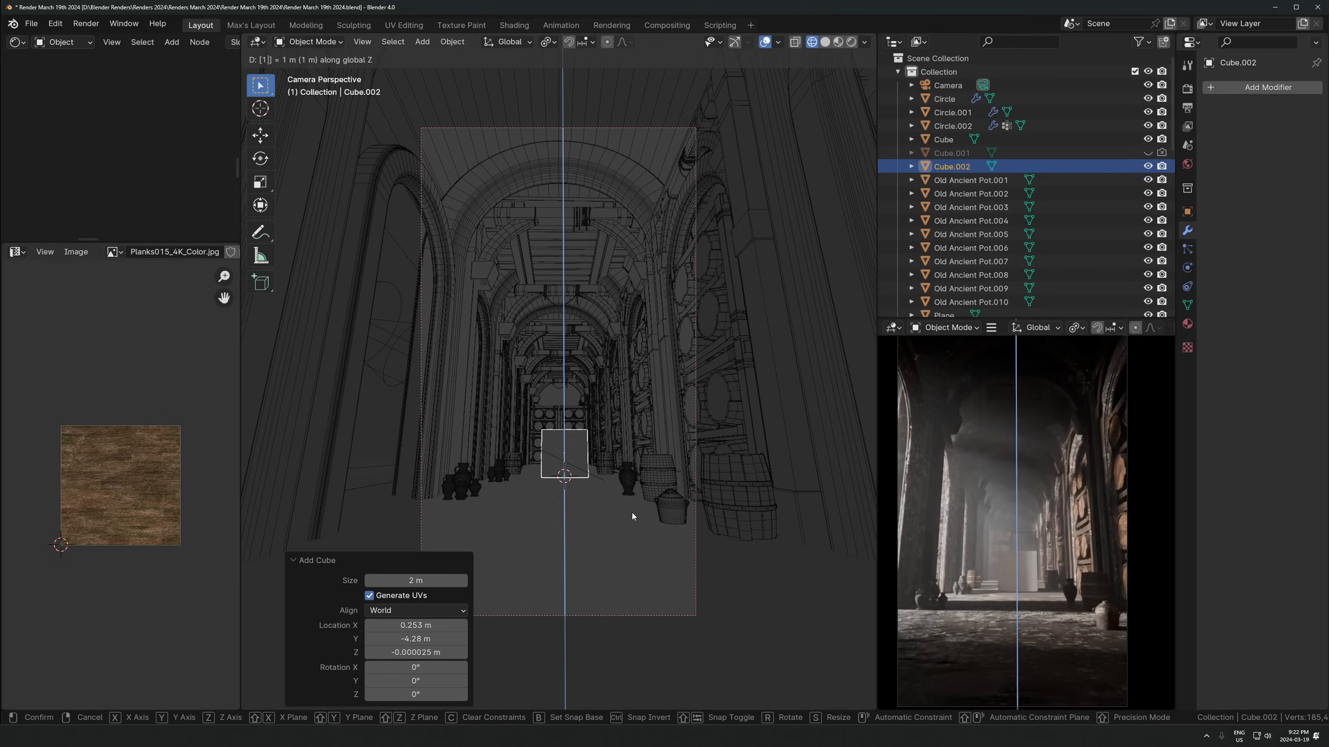
pyautogui.press('Return')
# Narrow the cube into an upright box by scaling it to 0.496 in X and Y, and reduce its width further
pyautogui.press('KP_Decimal')
pyautogui.moveTo(637, 403); pyautogui.dragTo(649, 438, button='middle')
pyautogui.scroll(-10, 649, 438)
pyautogui.press('s')
pyautogui.hotkey('shift', 'z')
pyautogui.press('Return')
pyautogui.hotkey('shift', 'z')
pyautogui.press('s')
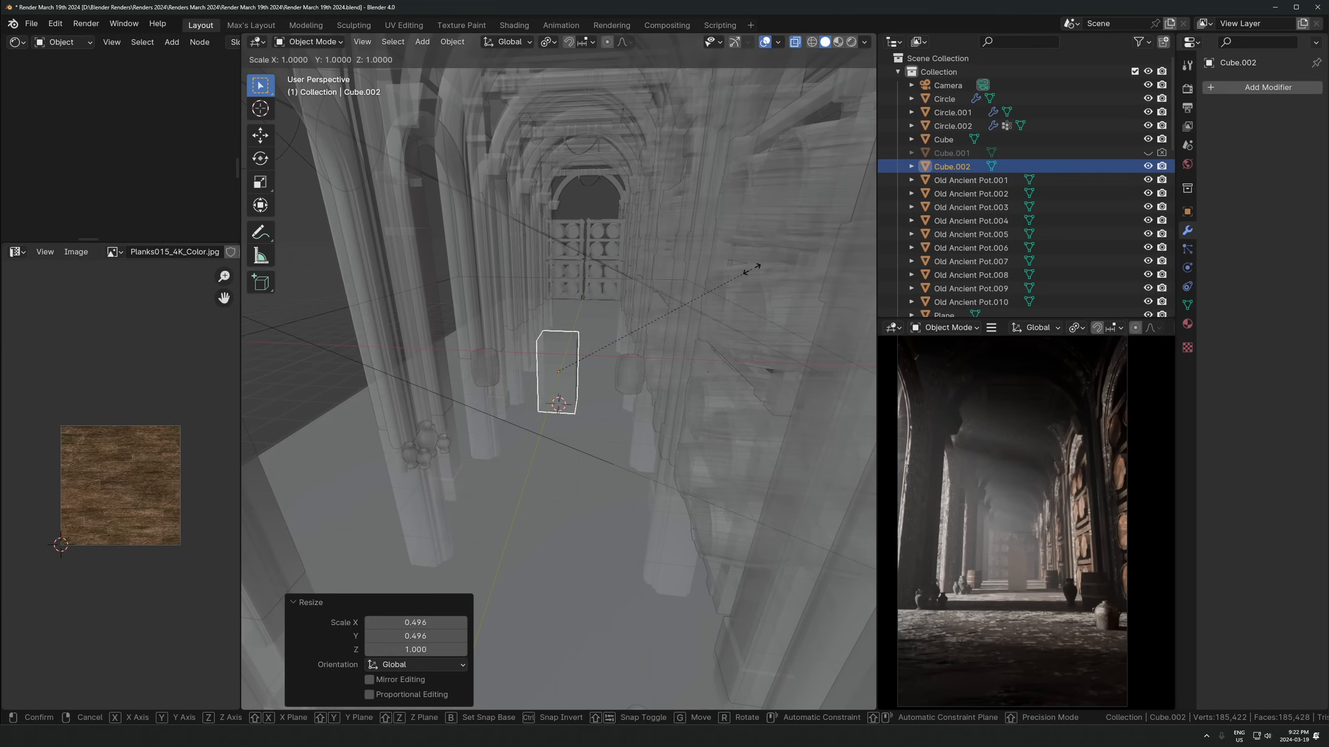
pyautogui.click(639, 401)
pyautogui.hotkey('alt', 'z')
pyautogui.press('s')
pyautogui.hotkey('shift', 'z')
pyautogui.click(696, 309)
# Shift the box along X toward the pot cluster's side of the corridor and scale it by 0.735 in X and Y
pyautogui.press('g')
pyautogui.press('x')
pyautogui.click(683, 285)
pyautogui.press('s')
pyautogui.hotkey('shift', 'z')
pyautogui.click(654, 324)
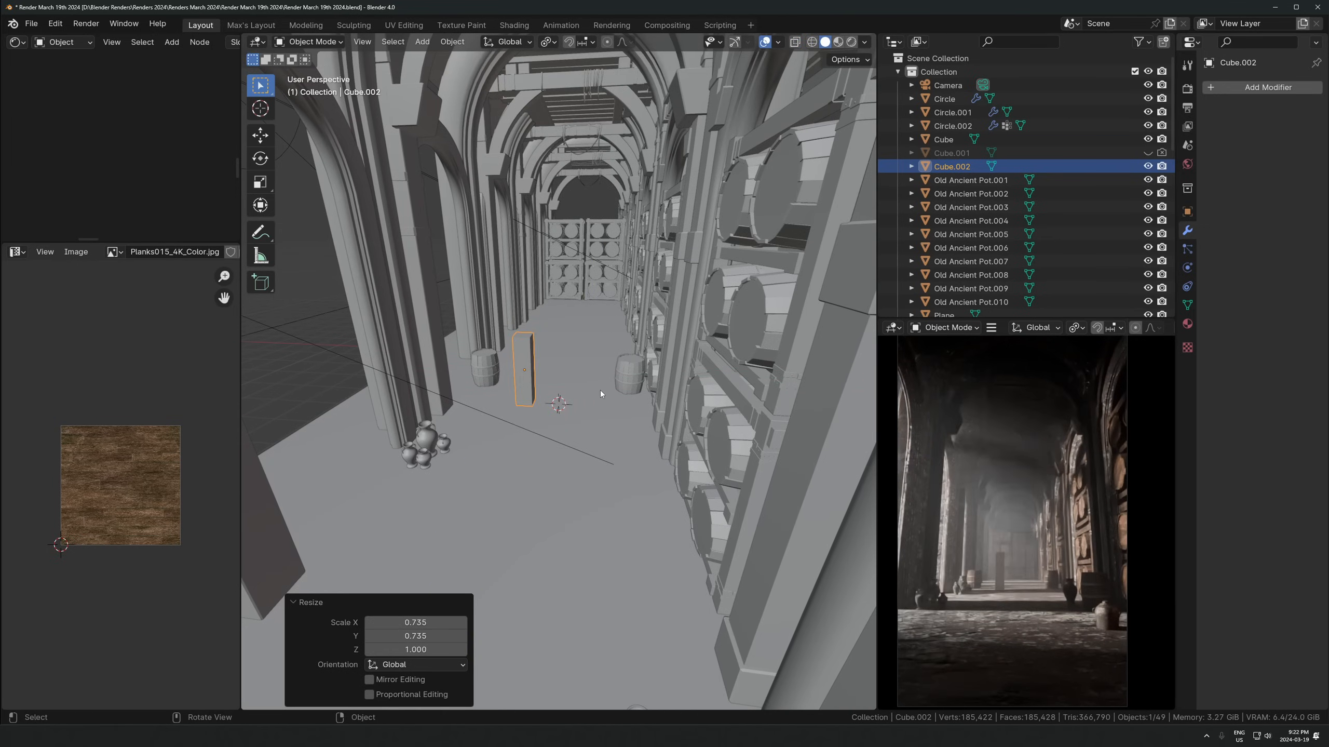
# In front view, shorten the box slightly along Z and move it to stand on the floor
pyautogui.press('KP_1')
pyautogui.scroll(6, 615, 176)
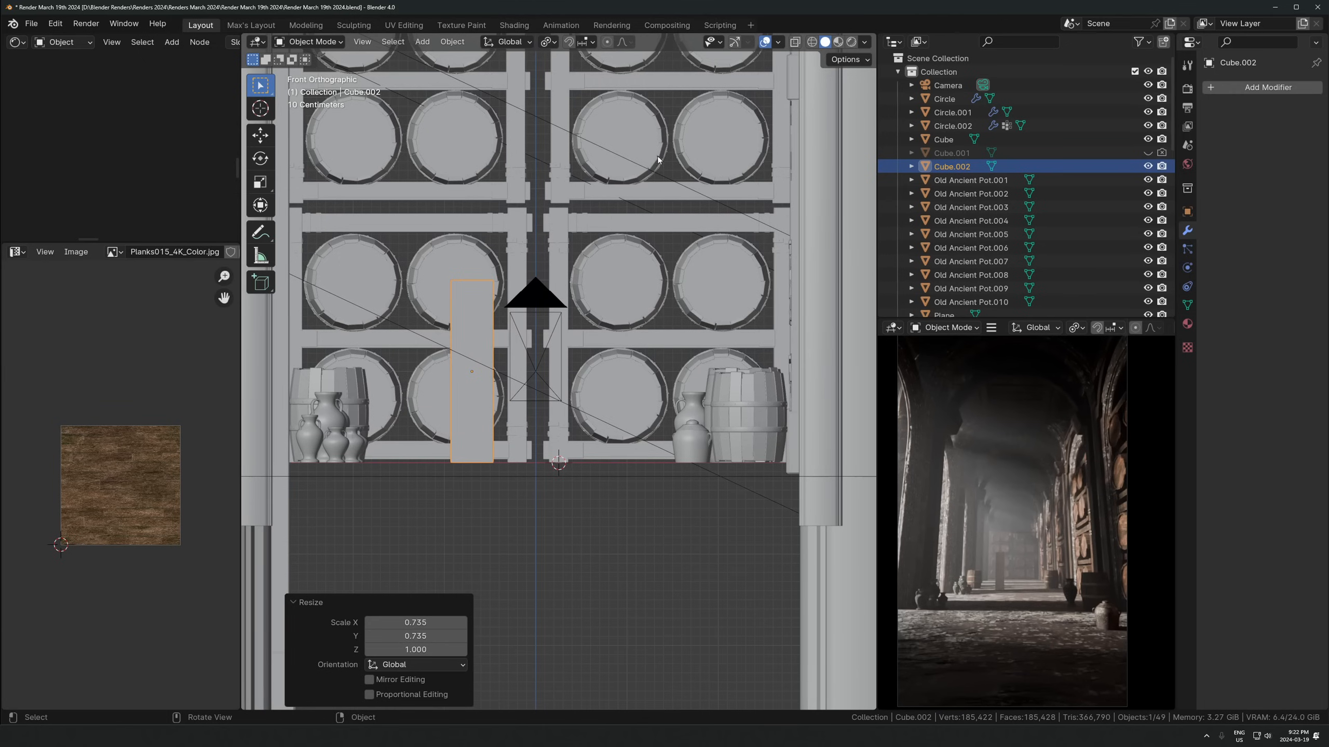
pyautogui.press('s')
pyautogui.press('z')
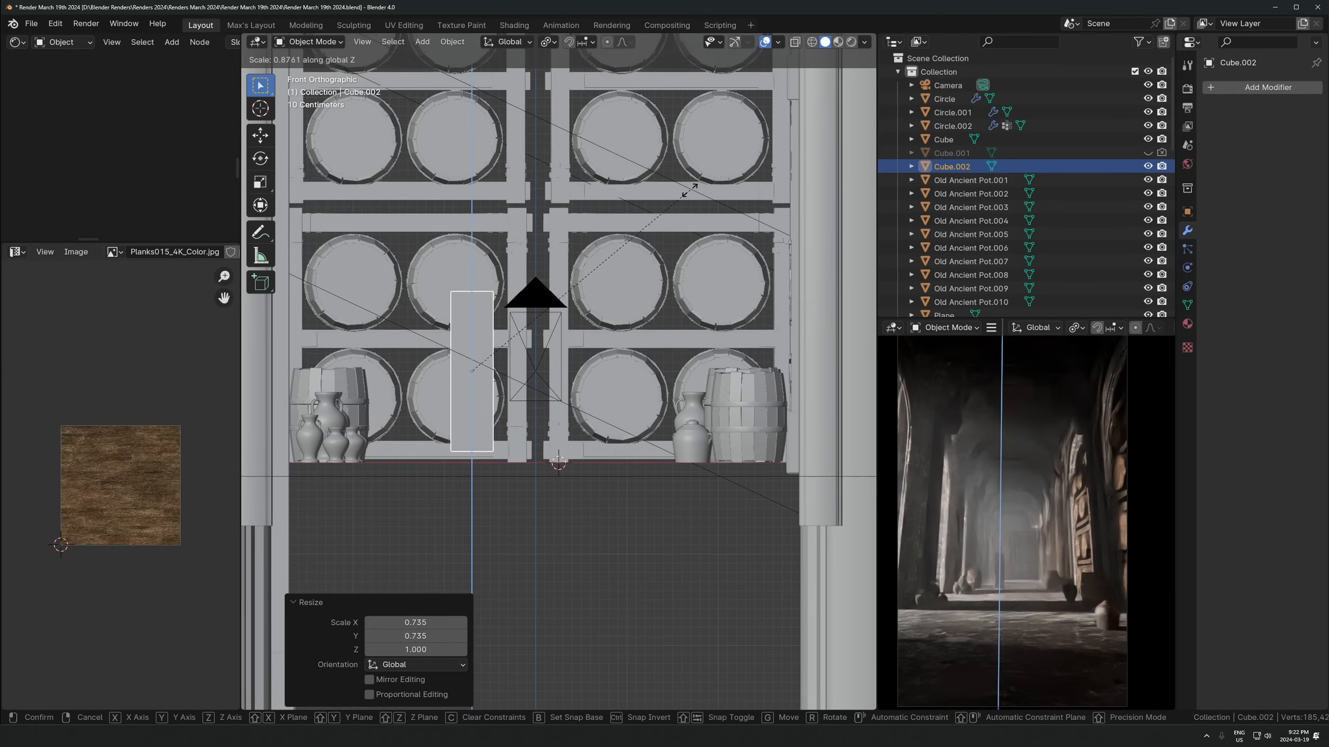
pyautogui.click(715, 181)
pyautogui.press('g')
pyautogui.click(623, 291)
# Scale the box by 0.676 in X and Y and slide it about 0.62 m along Y down the corridor
pyautogui.moveTo(623, 291); pyautogui.dragTo(643, 267, button='middle')
pyautogui.press('s')
pyautogui.hotkey('shift', 'z')
pyautogui.click(638, 281)
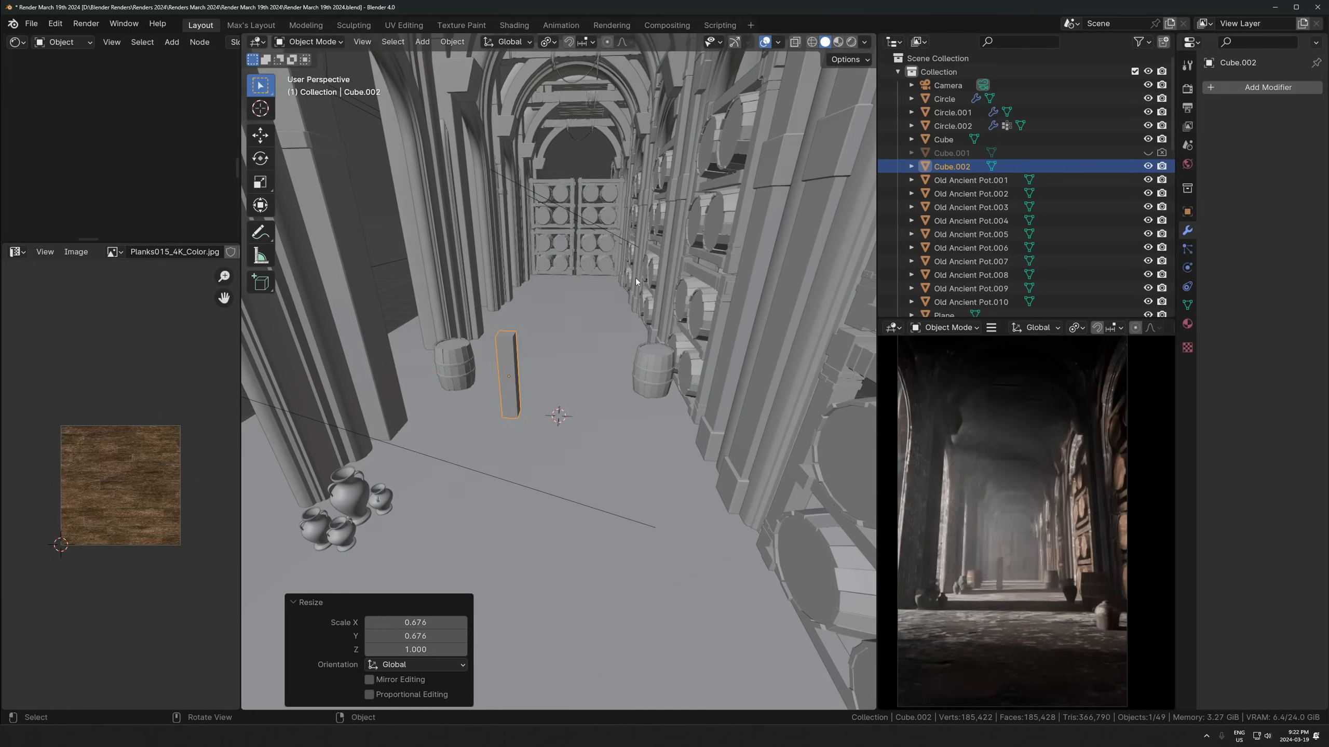
pyautogui.press('g')
pyautogui.hotkey('shift', 'z')
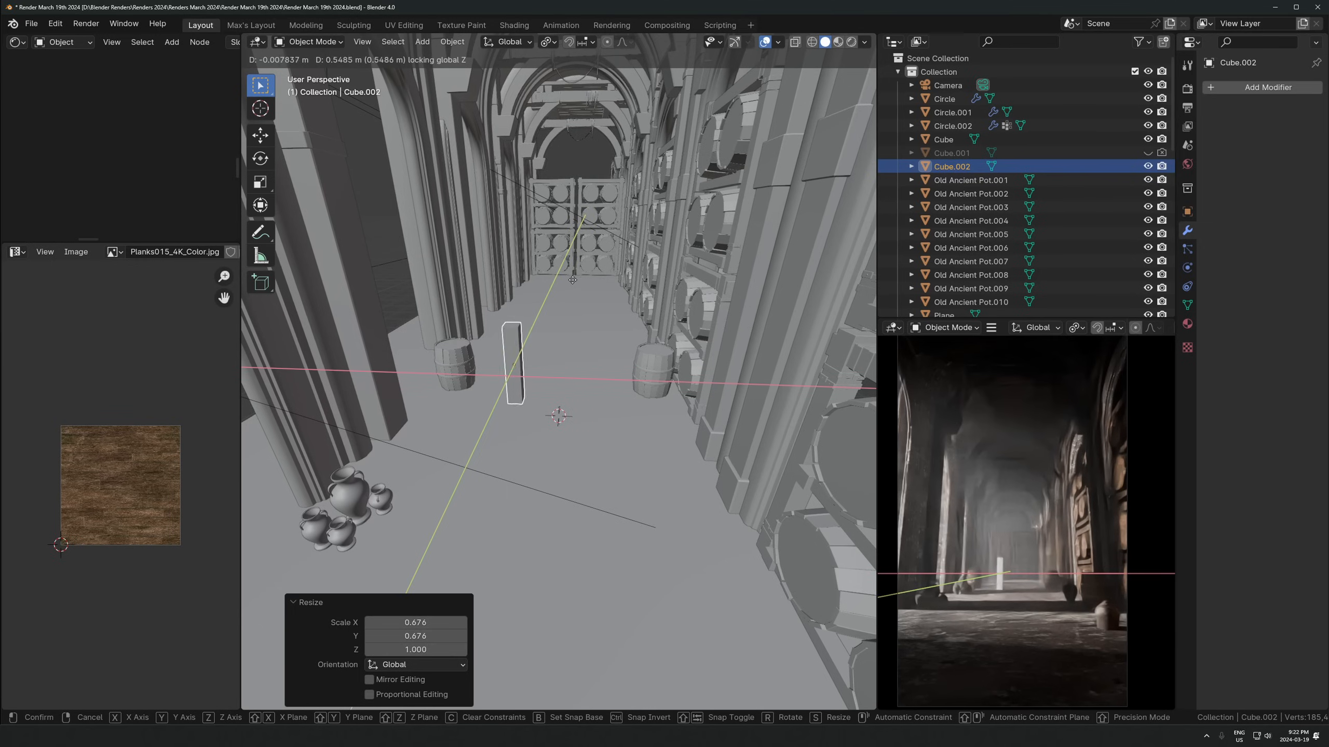
pyautogui.click(573, 282)
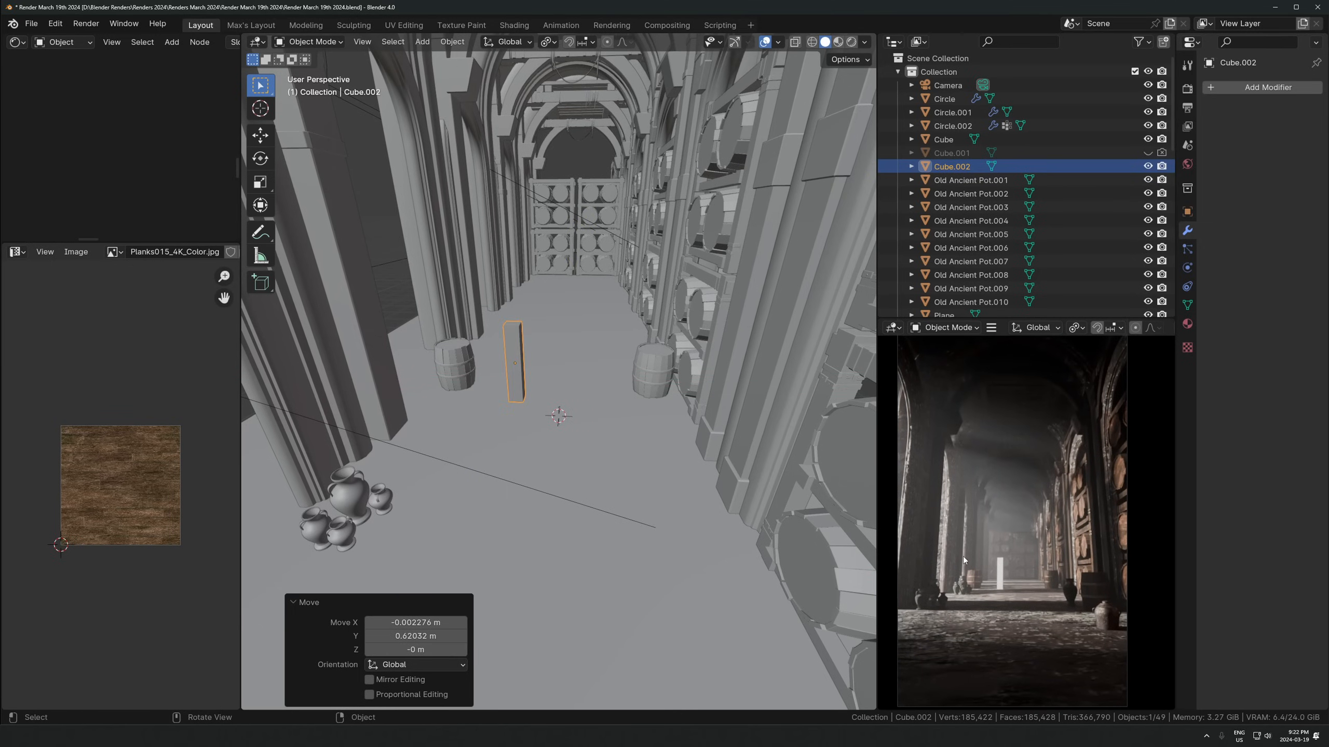
# Examine the narrow reference box against the barrels and arches by flying through the corridor
pyautogui.scroll(4, 650, 379)
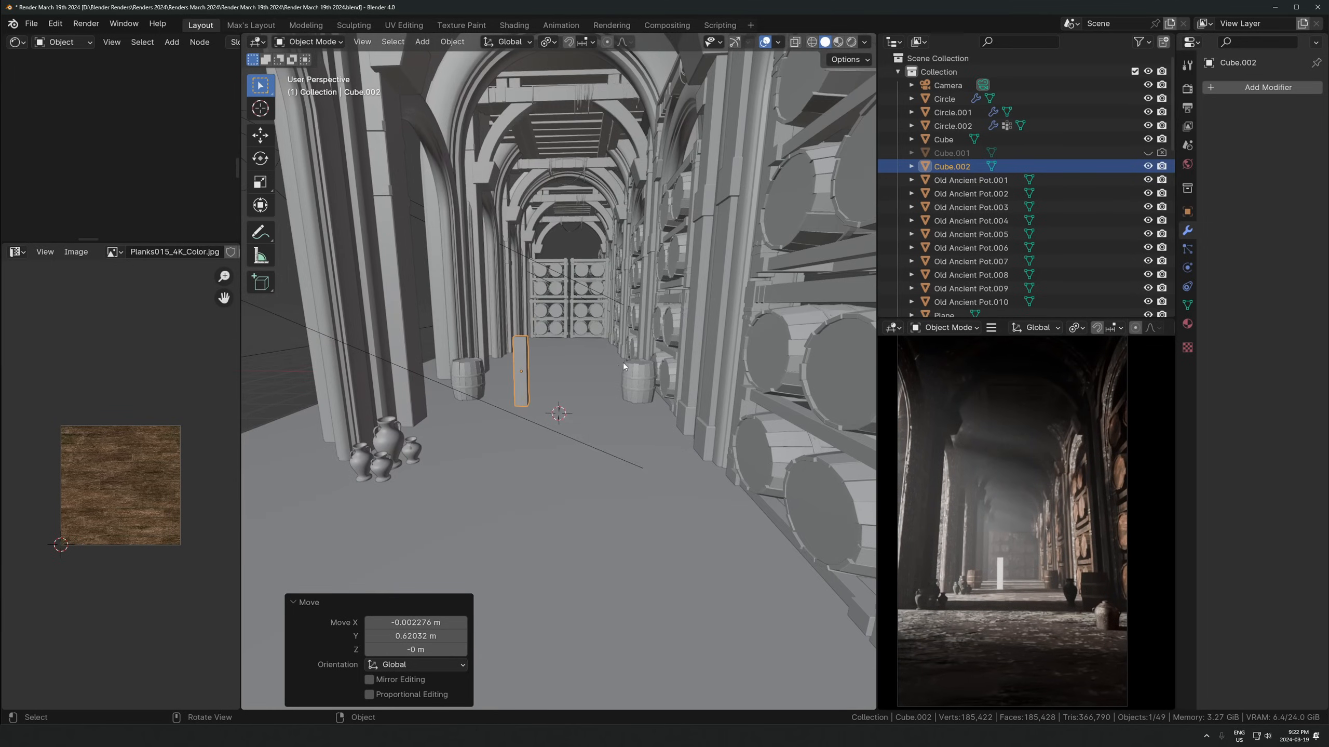
pyautogui.press('KP_Decimal')
pyautogui.moveTo(545, 348); pyautogui.dragTo(558, 400, button='middle')
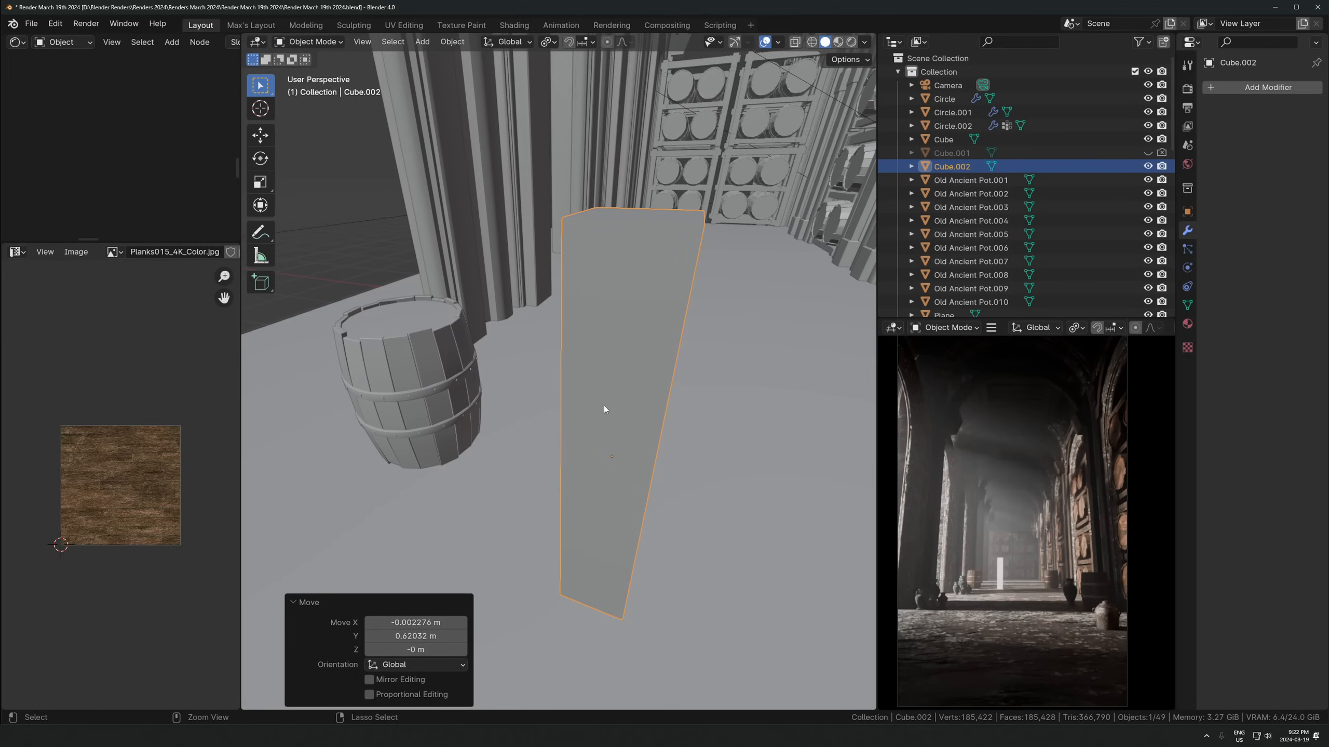
pyautogui.hotkey('shift', '`')
pyautogui.press('w')
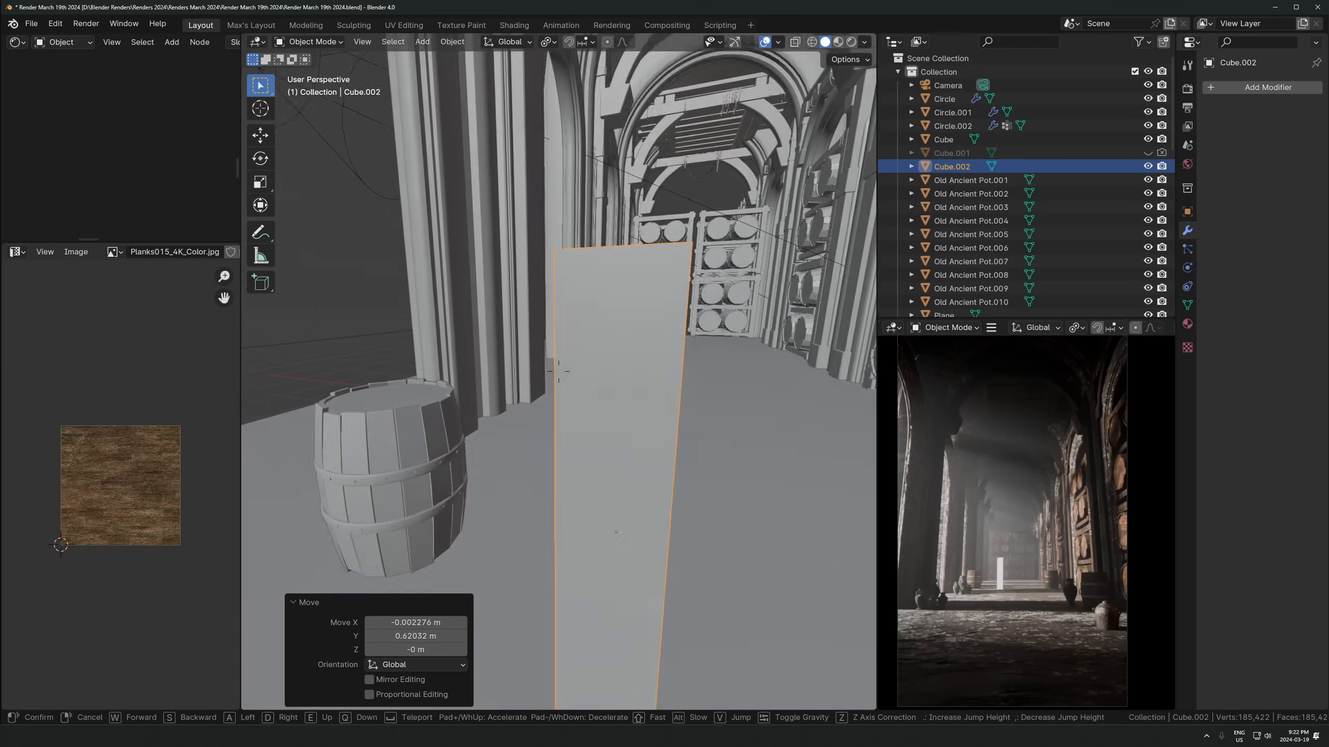
pyautogui.press('w')
pyautogui.press('d')
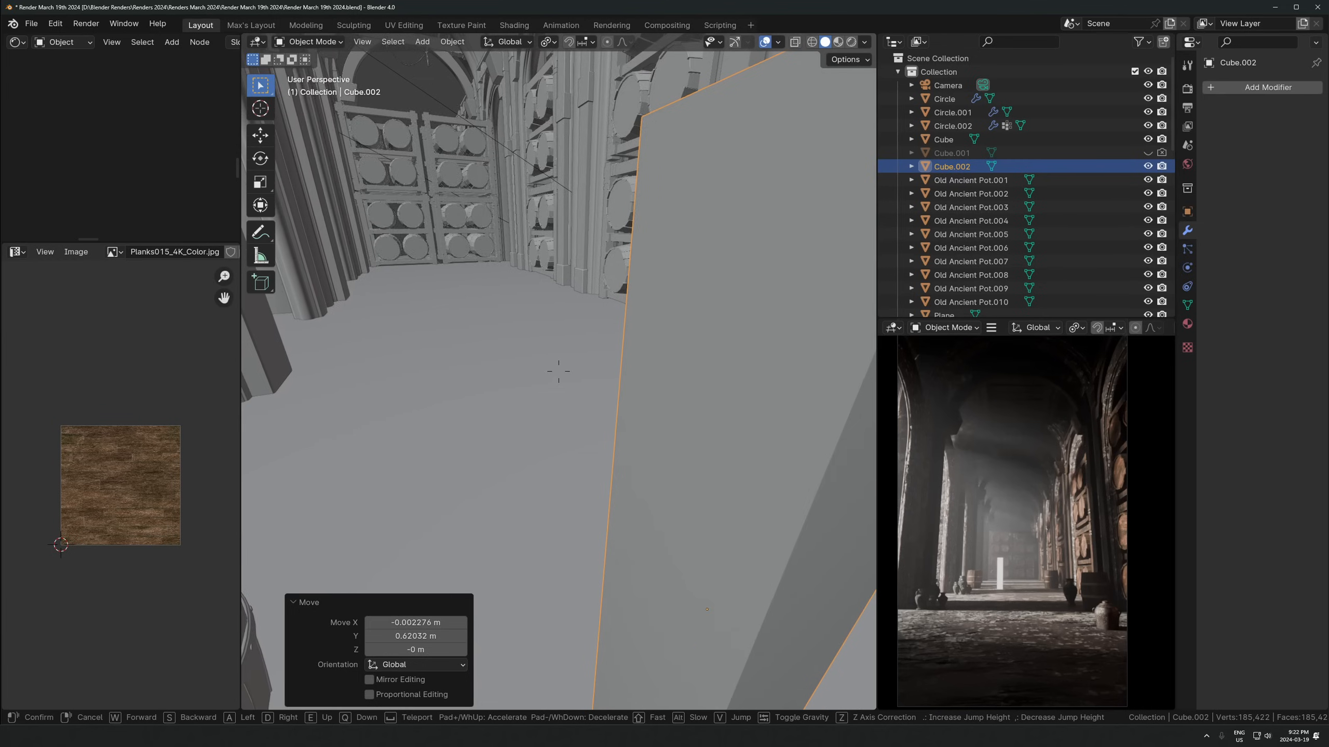
pyautogui.press('s')
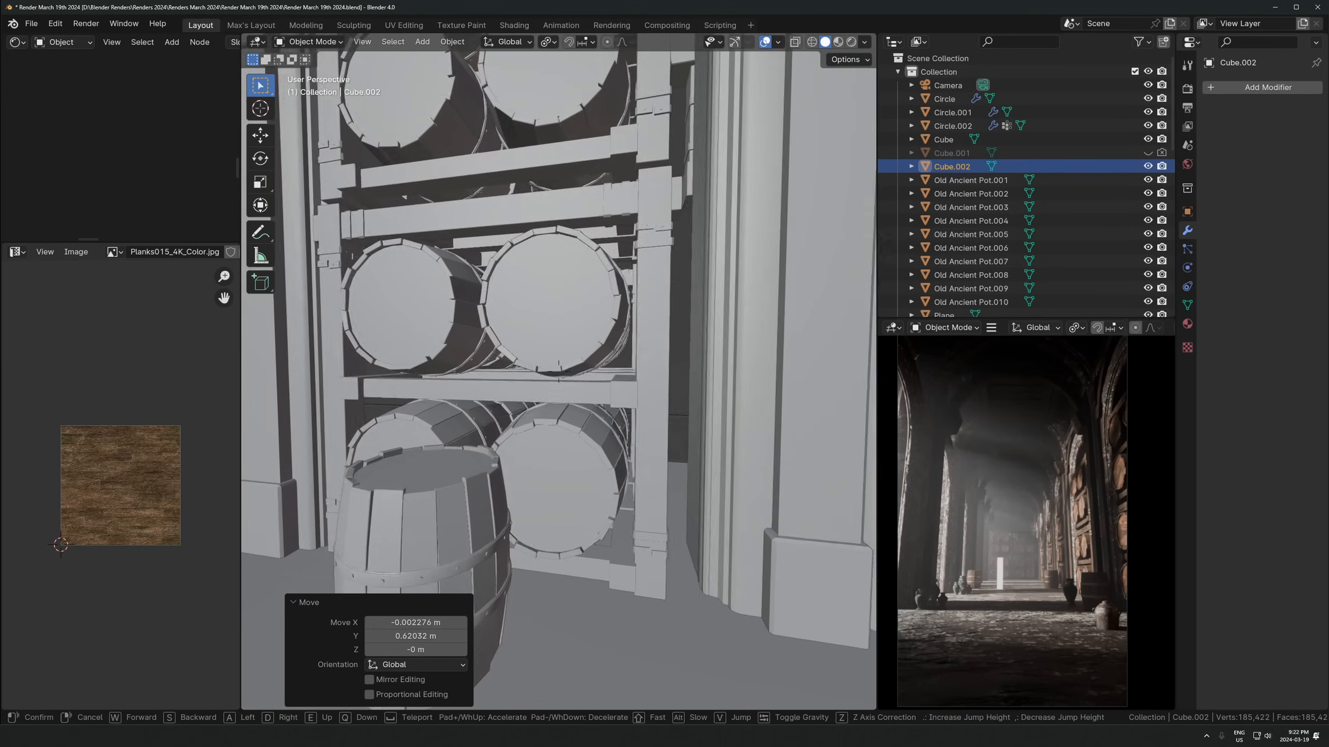
pyautogui.press('w')
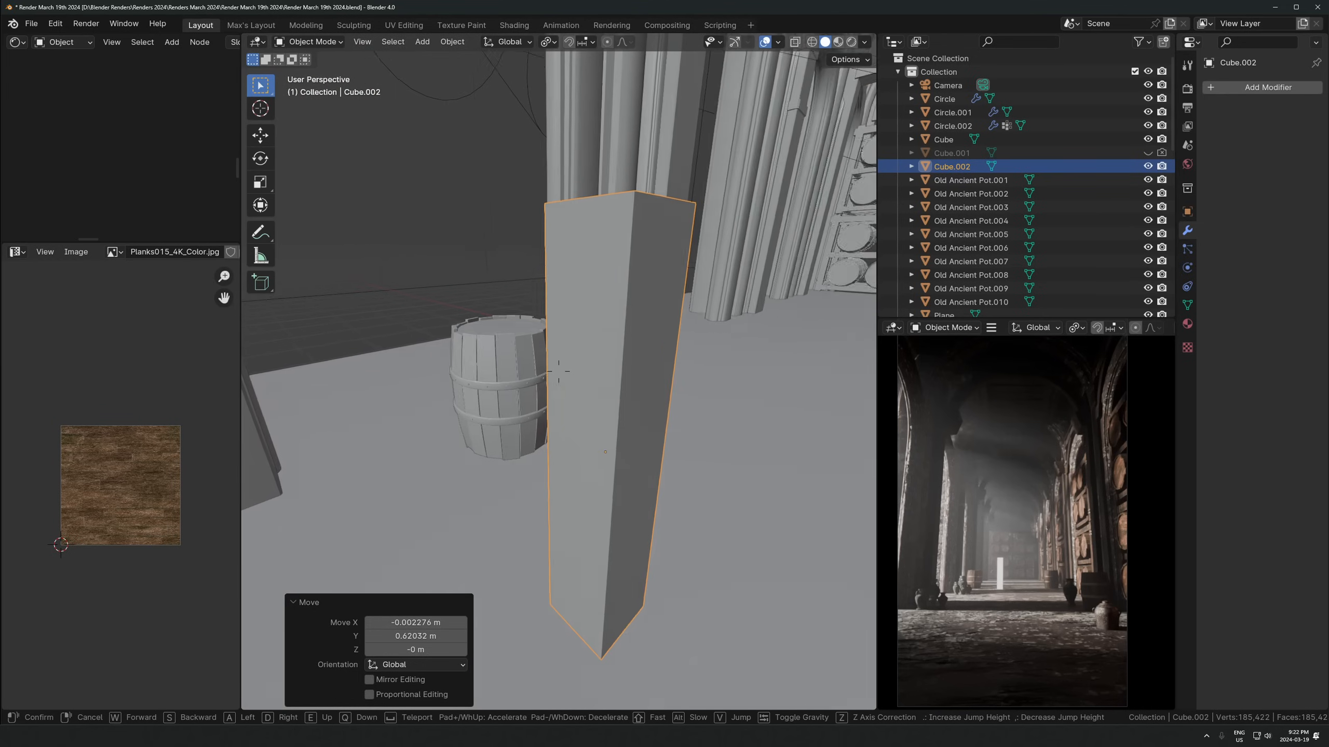
pyautogui.click(602, 380)
pyautogui.scroll(-9, 632, 360)
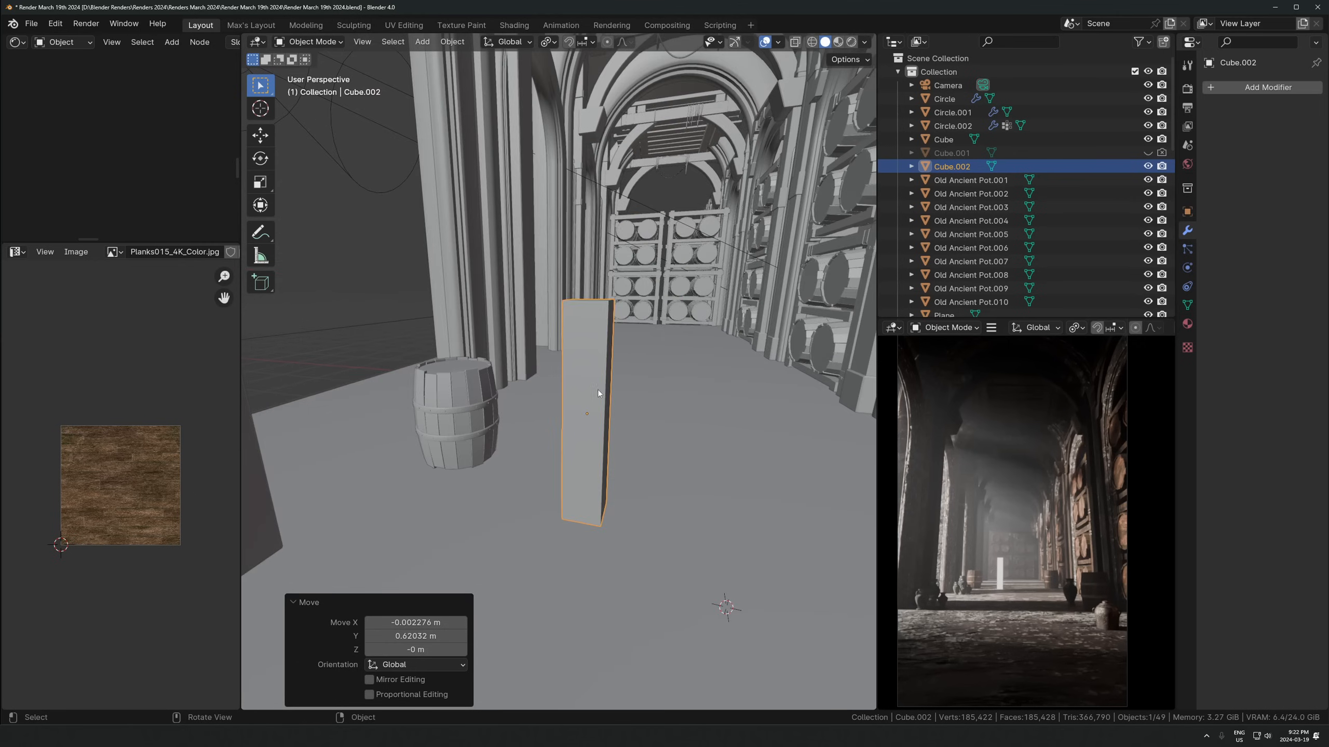
pyautogui.scroll(-10, 606, 408)
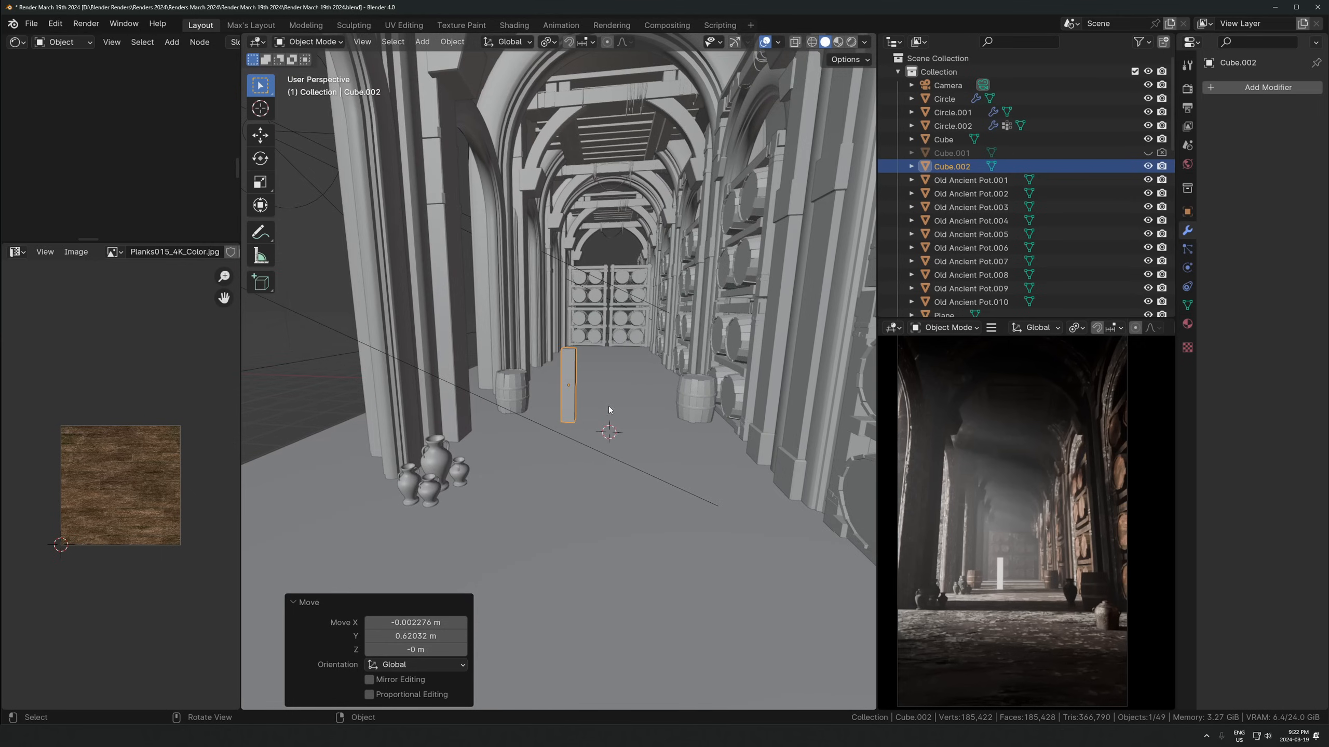
# Raise the camera along the Z axis to a height of about 1.38 m
pyautogui.click(520, 434)
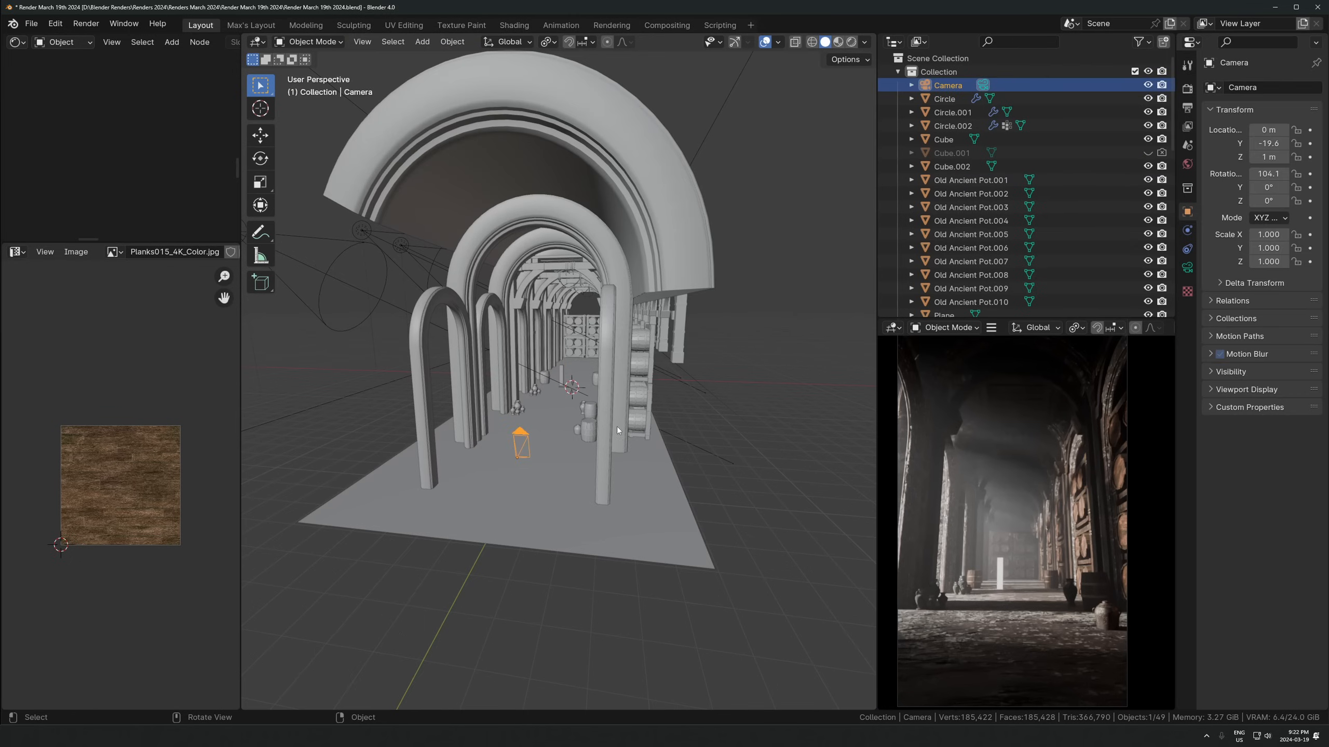
pyautogui.press('g')
pyautogui.press('z')
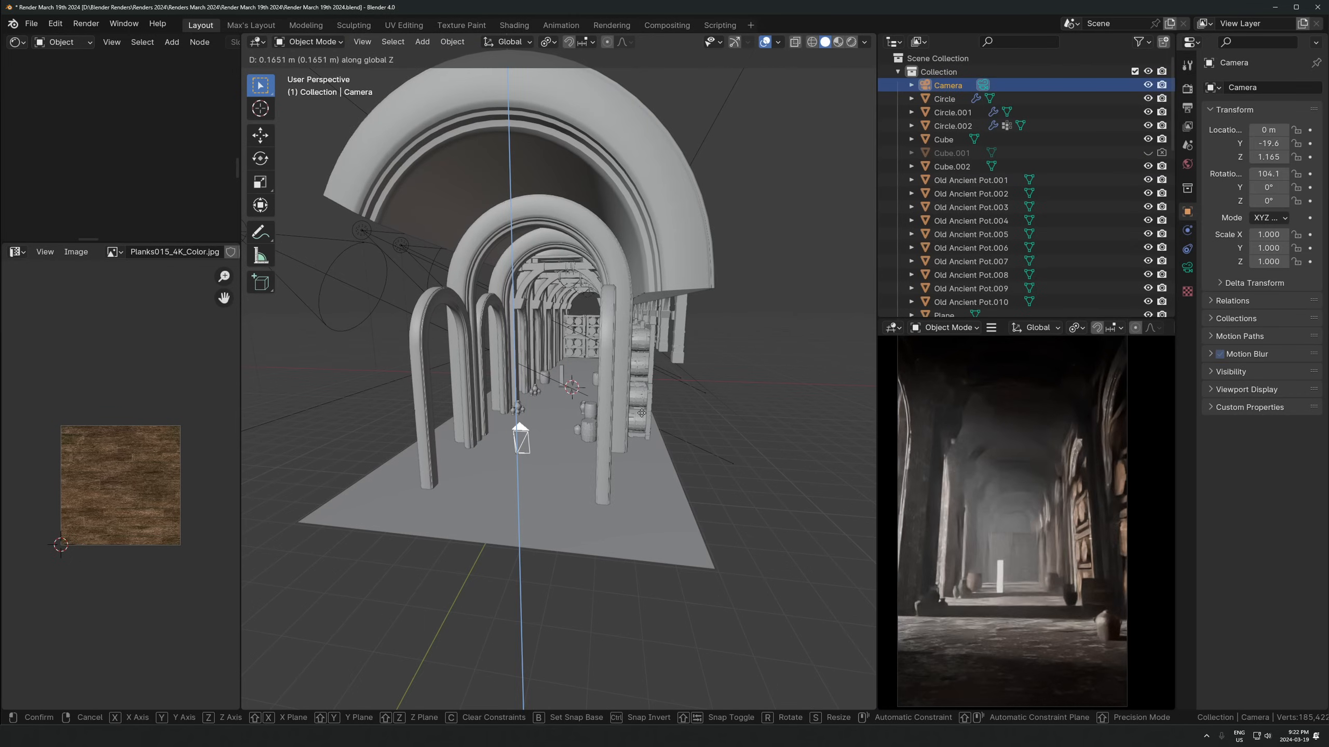
pyautogui.click(644, 373)
pyautogui.press('KP_1')
pyautogui.scroll(6, 582, 432)
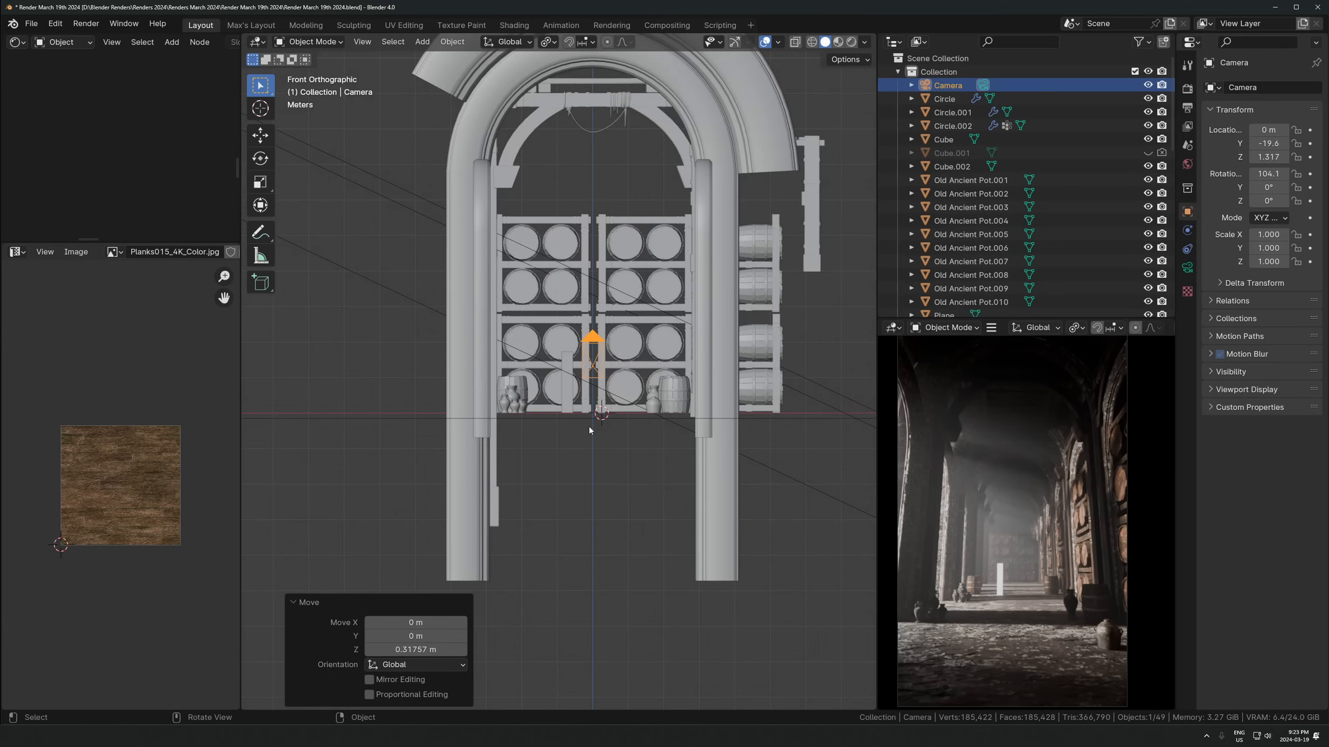
pyautogui.press('g')
pyautogui.press('z')
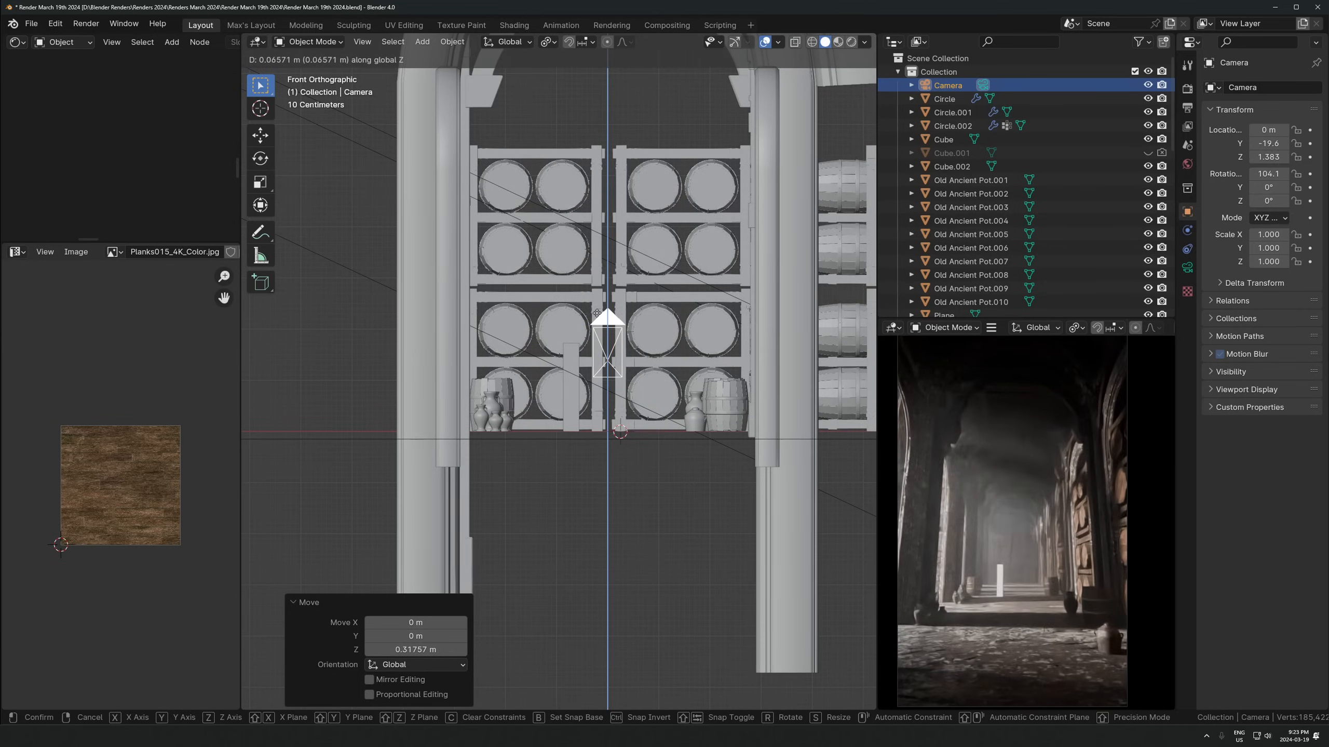
pyautogui.click(600, 319)
# Move the narrow reference box well outside the corridor, about 20 m along X and -11.3 m along Y, keeping its height
pyautogui.click(577, 360)
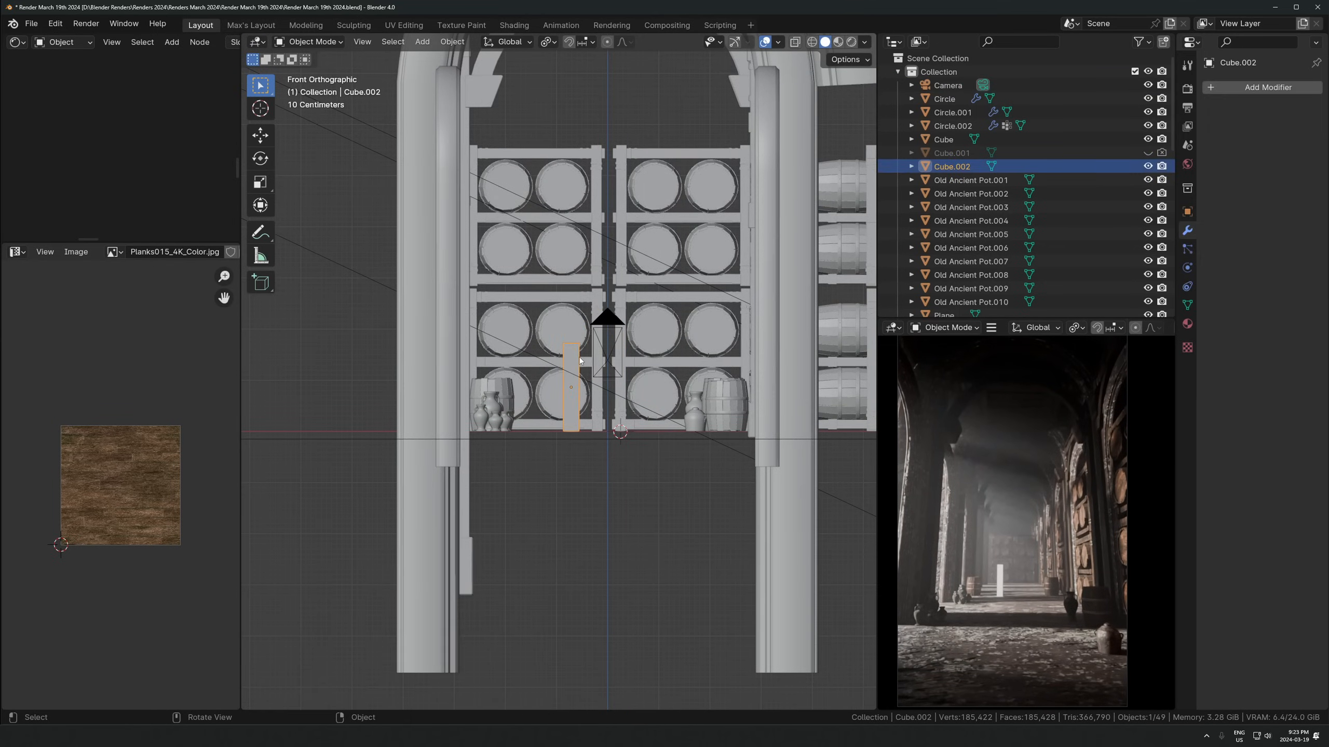
pyautogui.press('Delete')
pyautogui.hotkey('ctrl', 'z')
pyautogui.moveTo(616, 332); pyautogui.dragTo(621, 363, button='middle')
pyautogui.scroll(-3, 621, 364)
pyautogui.press('g')
pyautogui.press('x')
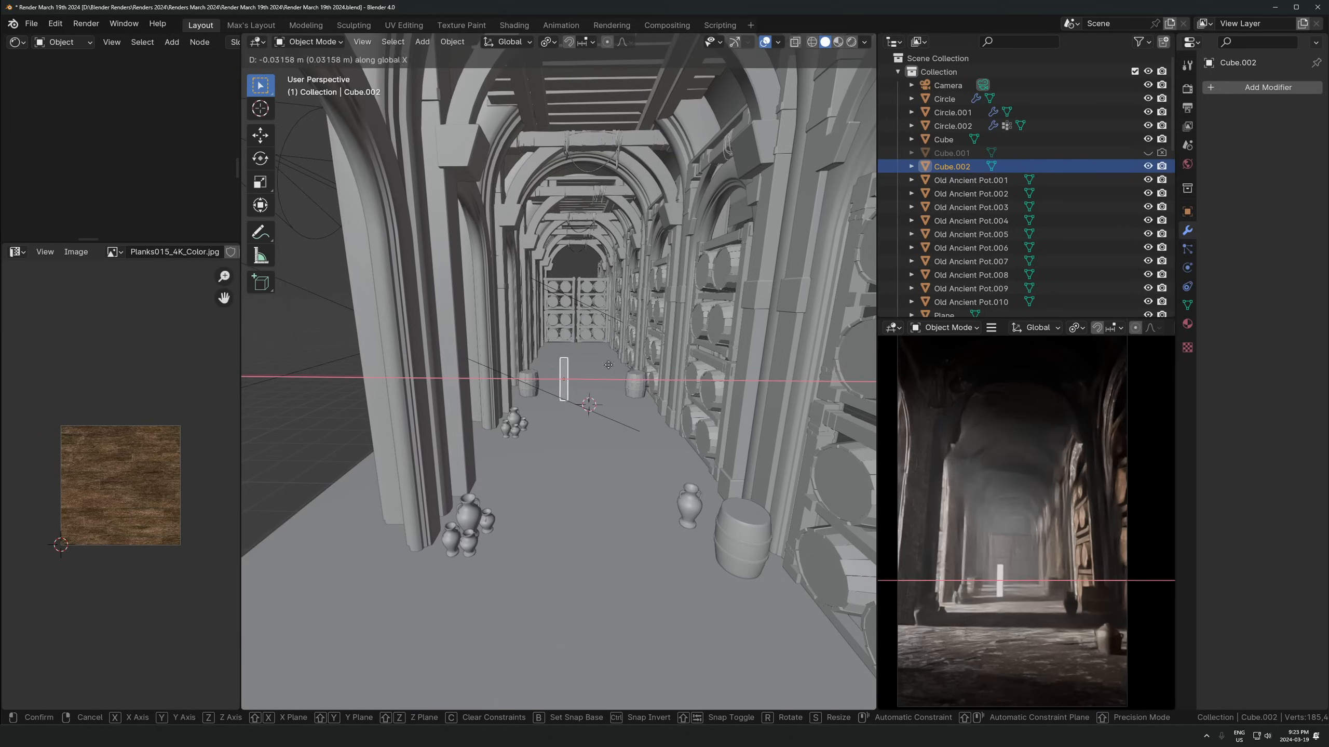
pyautogui.click(492, 370)
pyautogui.scroll(-6, 492, 369)
pyautogui.press('g')
pyautogui.hotkey('shift', 'z')
pyautogui.click(734, 399)
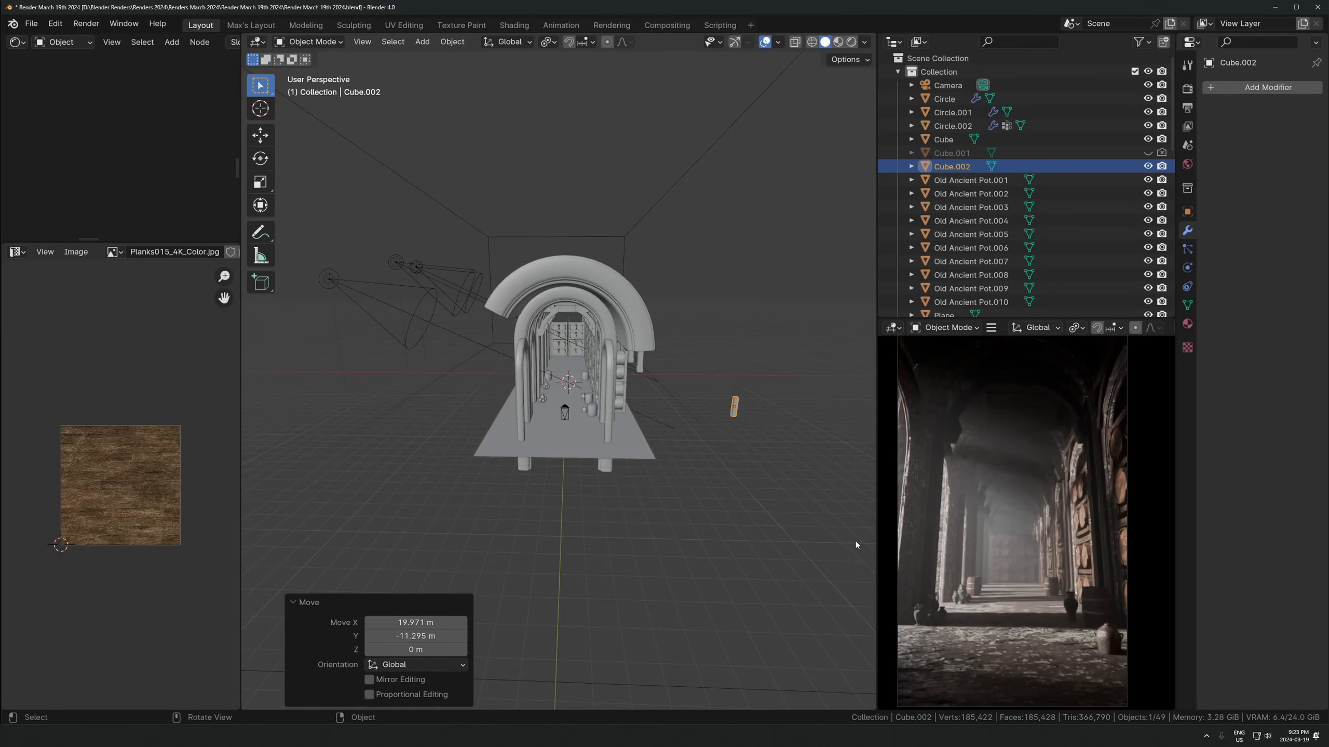
pyautogui.keyDown('shift'); pyautogui.moveTo(1005, 534); pyautogui.dragTo(1011, 529, button='middle'); pyautogui.keyUp('shift')
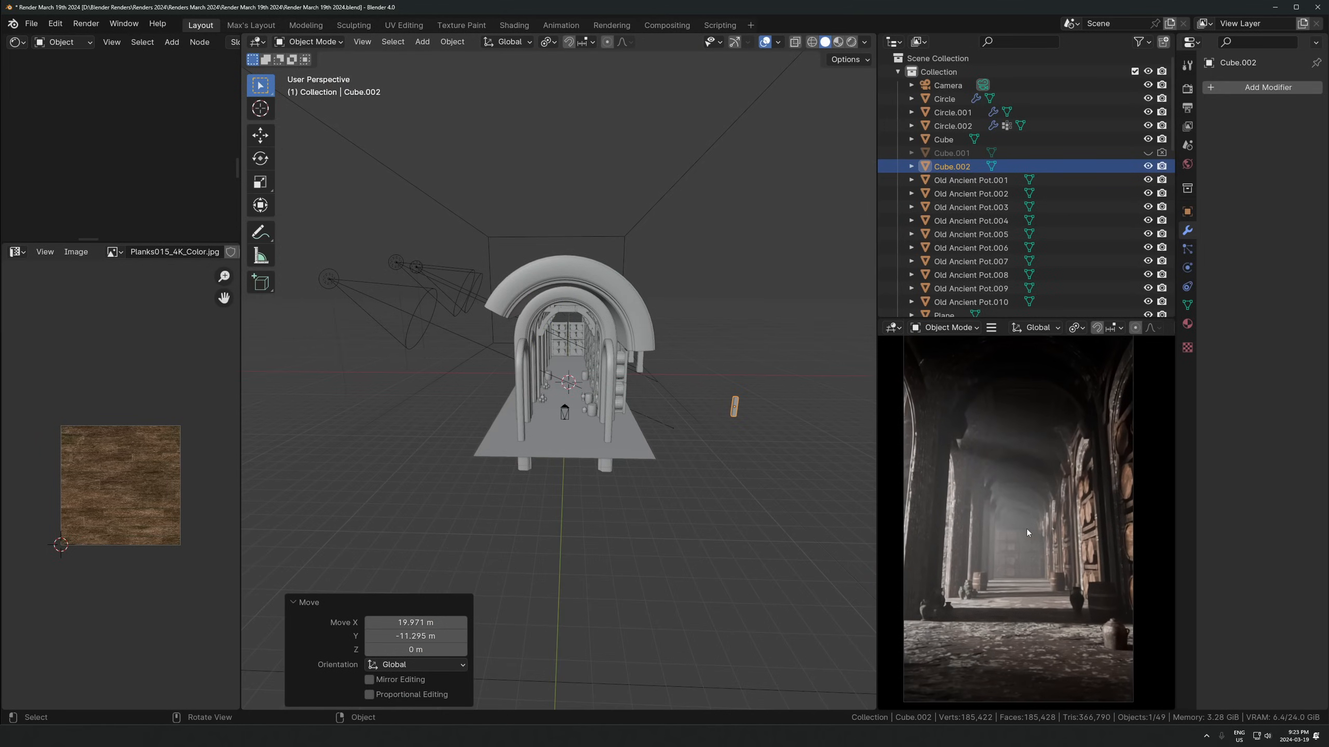
# Scale up the floor plane's UVs so its stone texture repeats more densely
pyautogui.click(568, 456)
pyautogui.press('Tab')
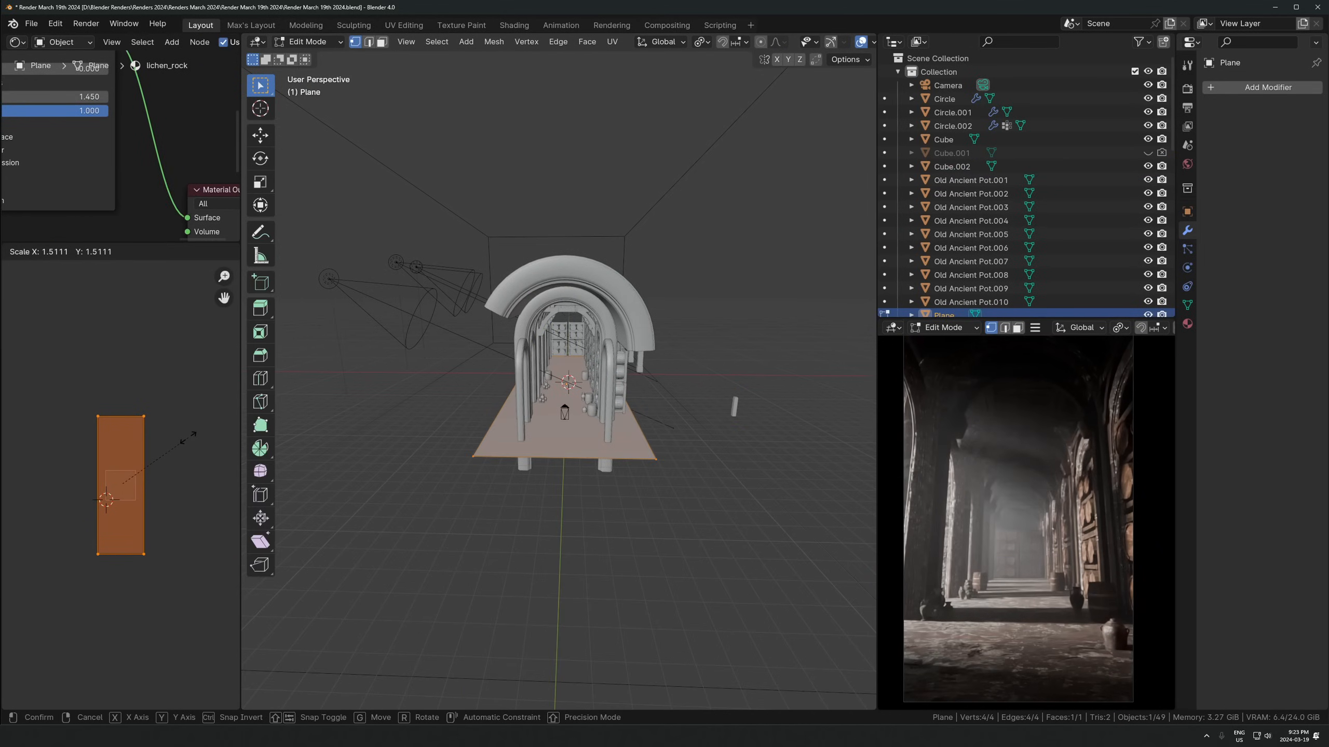
pyautogui.click(205, 430)
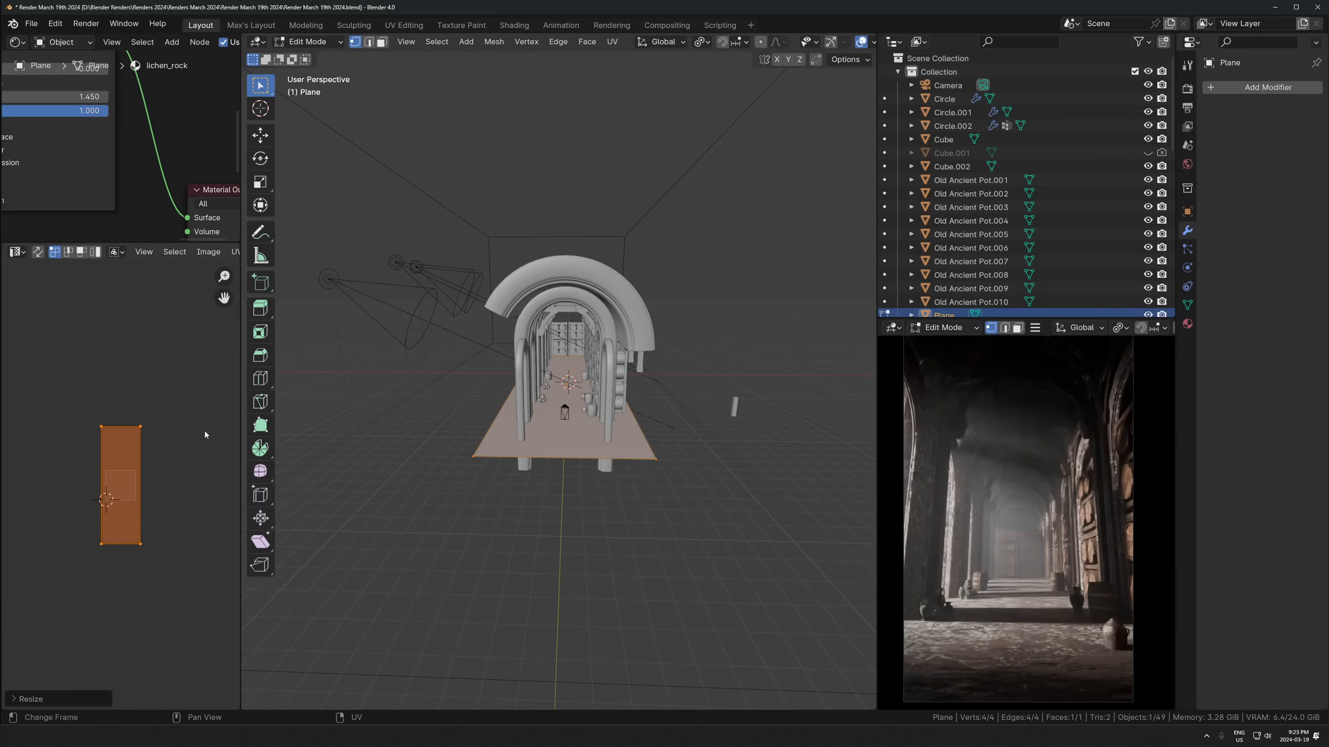
pyautogui.press('Tab')
# Switch the floor's lichen_rock material asset to 4K texture resolution
pyautogui.scroll(5, 636, 445)
pyautogui.click(1188, 324)
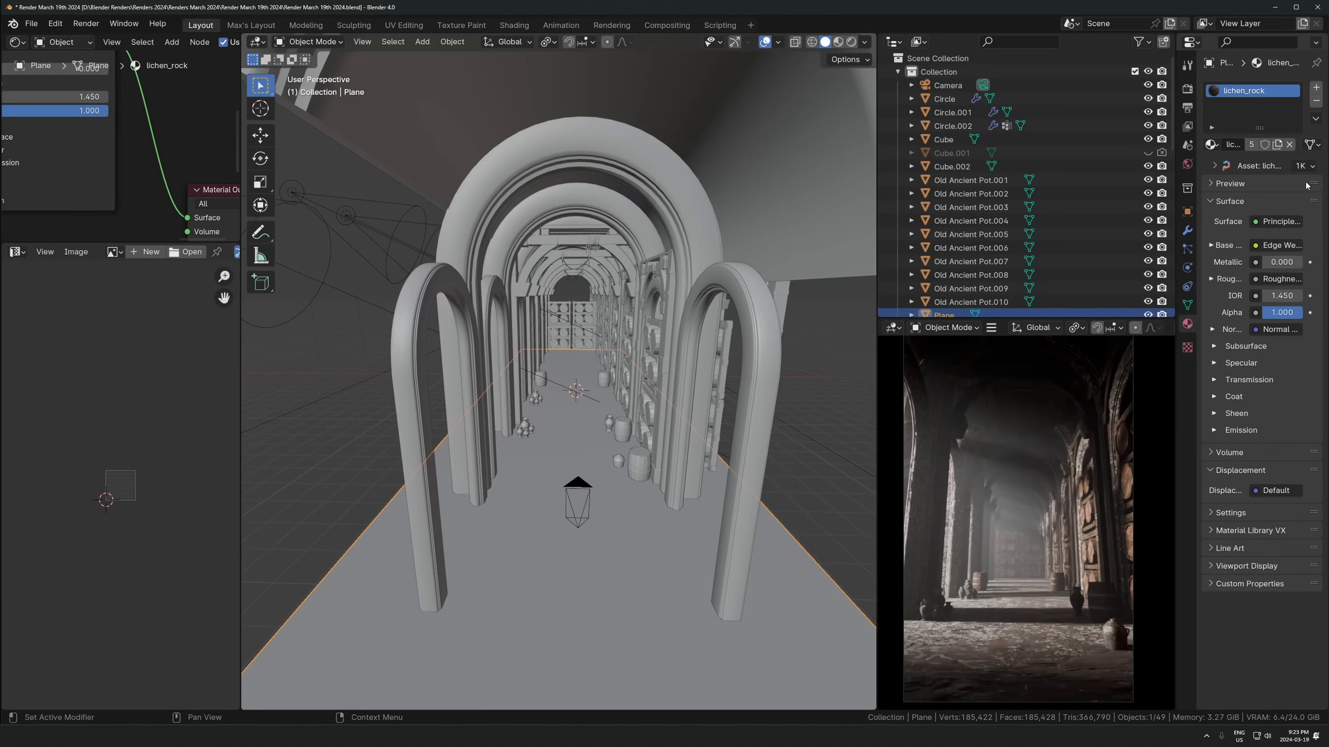
pyautogui.click(1312, 165)
pyautogui.click(1267, 208)
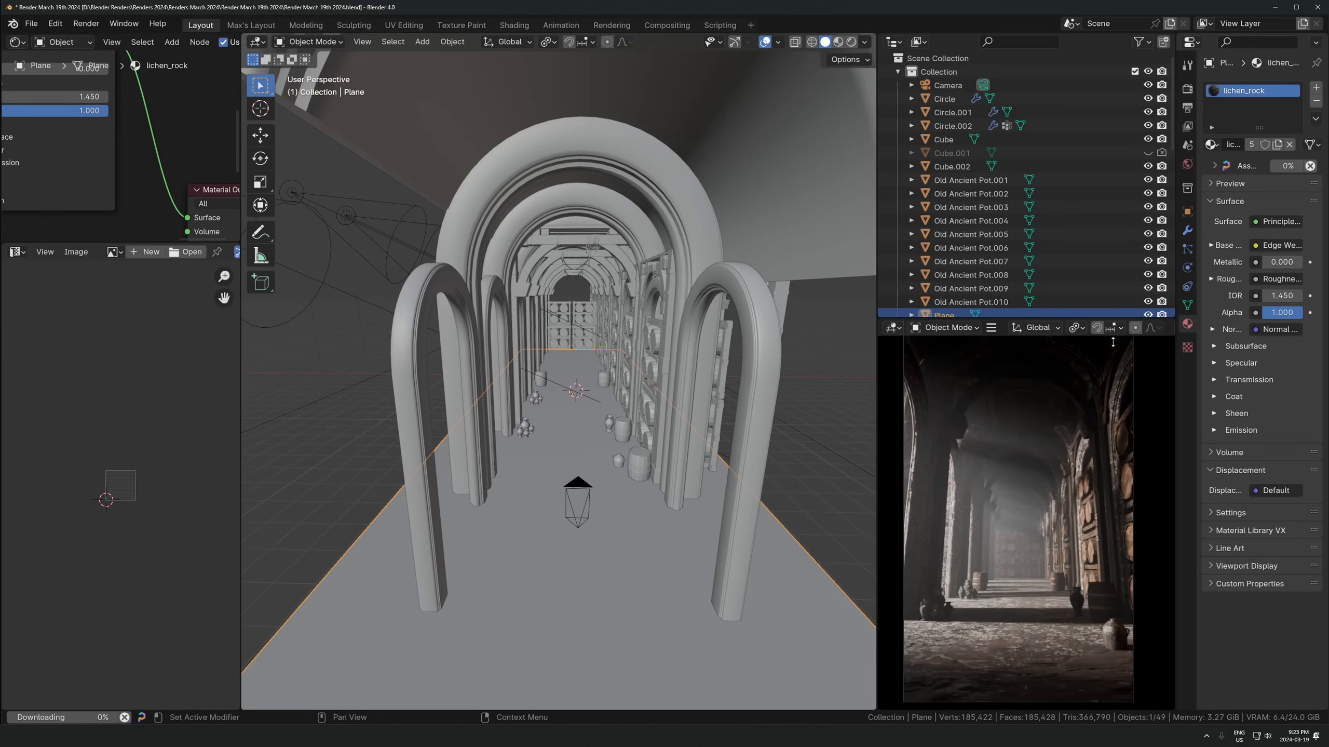
# Replace the image editor with a widened Asset Browser and save the file
pyautogui.click(17, 251)
pyautogui.click(300, 347)
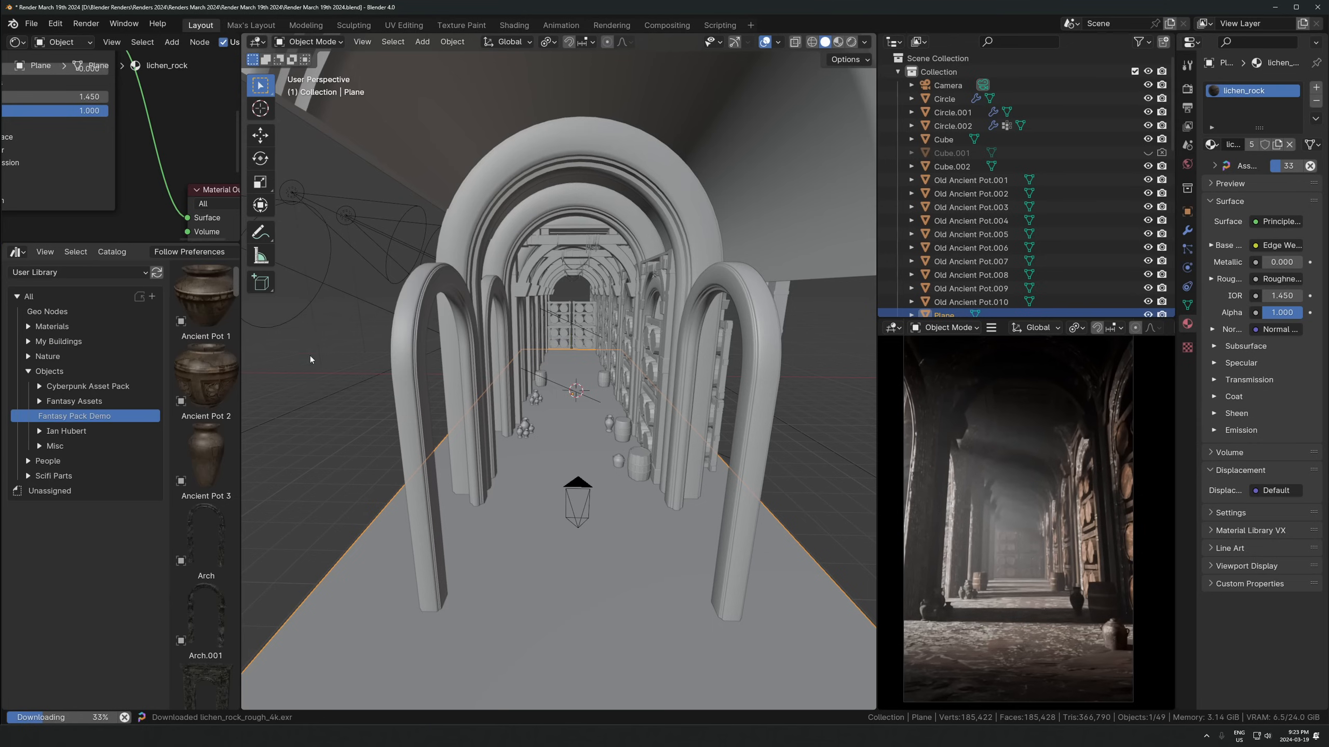
pyautogui.moveTo(243, 387); pyautogui.dragTo(419, 388)
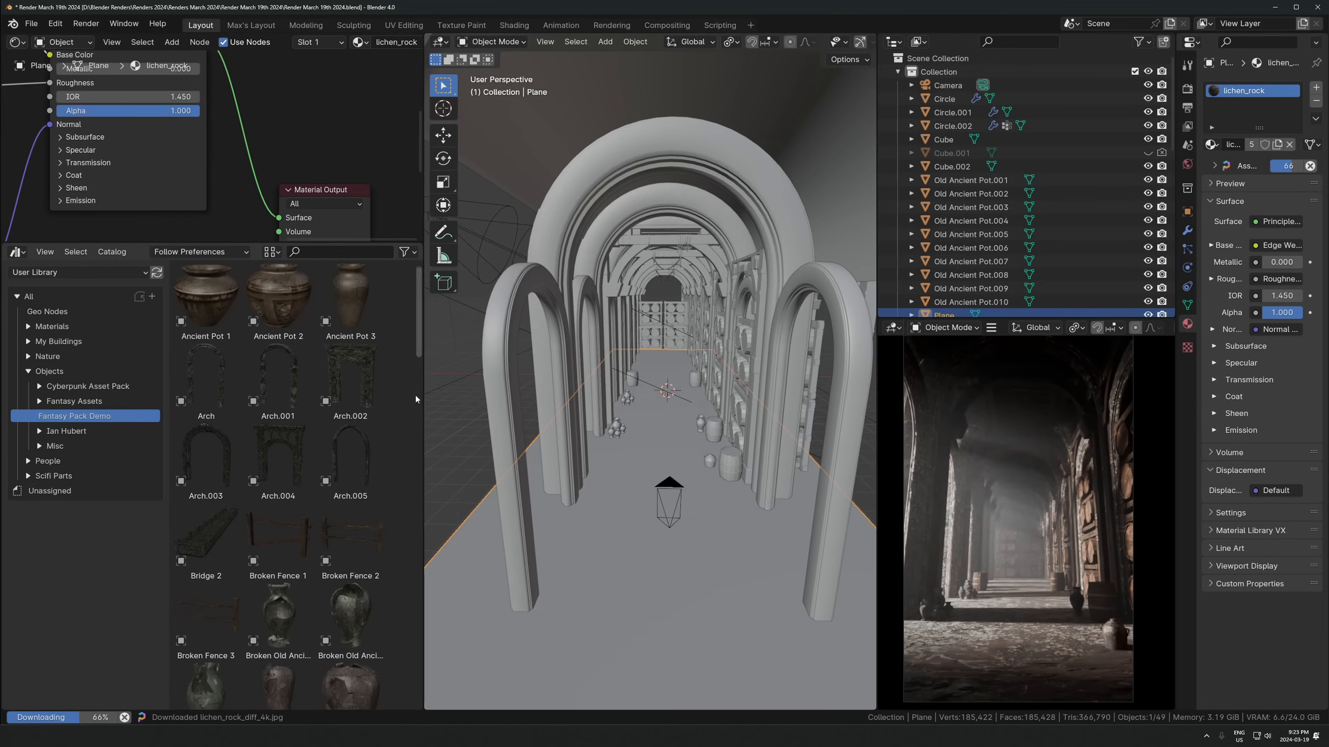
pyautogui.scroll(-3, 361, 496)
pyautogui.scroll(-6, 360, 496)
pyautogui.hotkey('ctrl', 's')
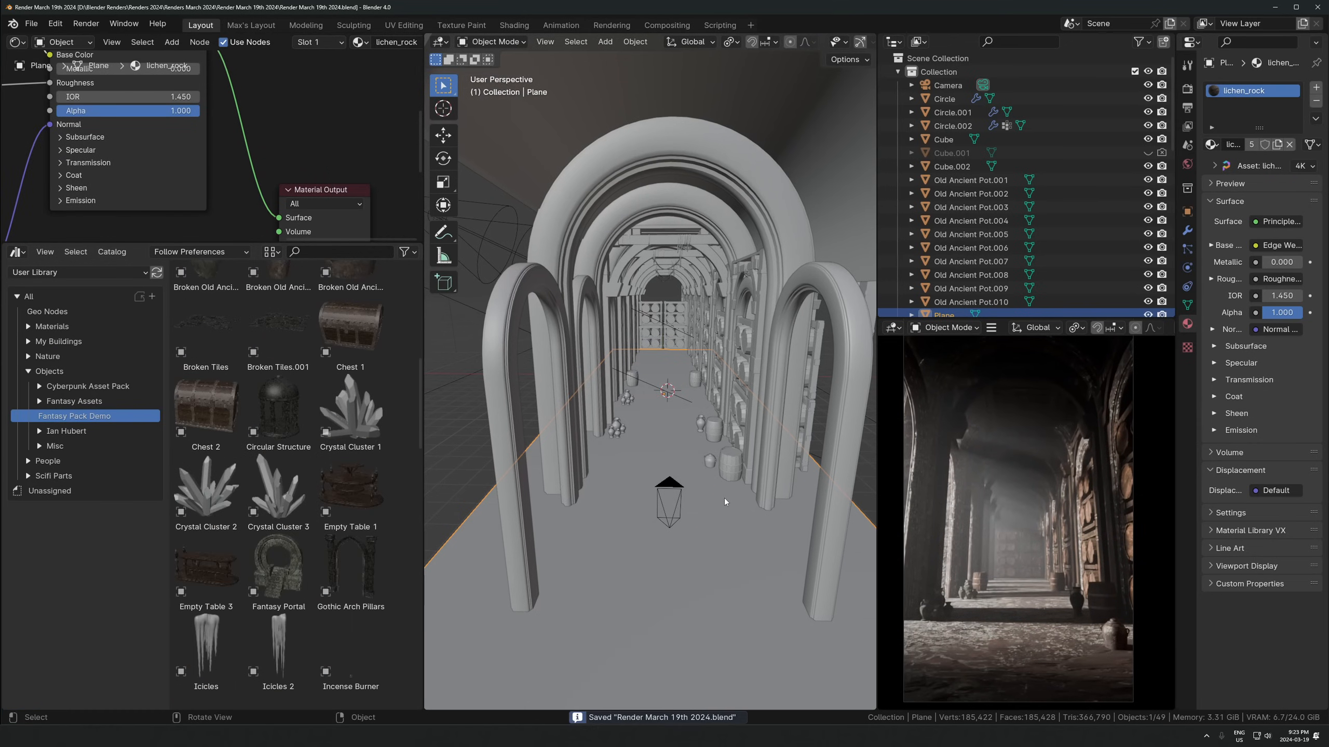
# Place the Empty Table 3 asset on the corridor floor and rotate it 90° around Z
pyautogui.scroll(4, 725, 498)
pyautogui.scroll(-4, 307, 513)
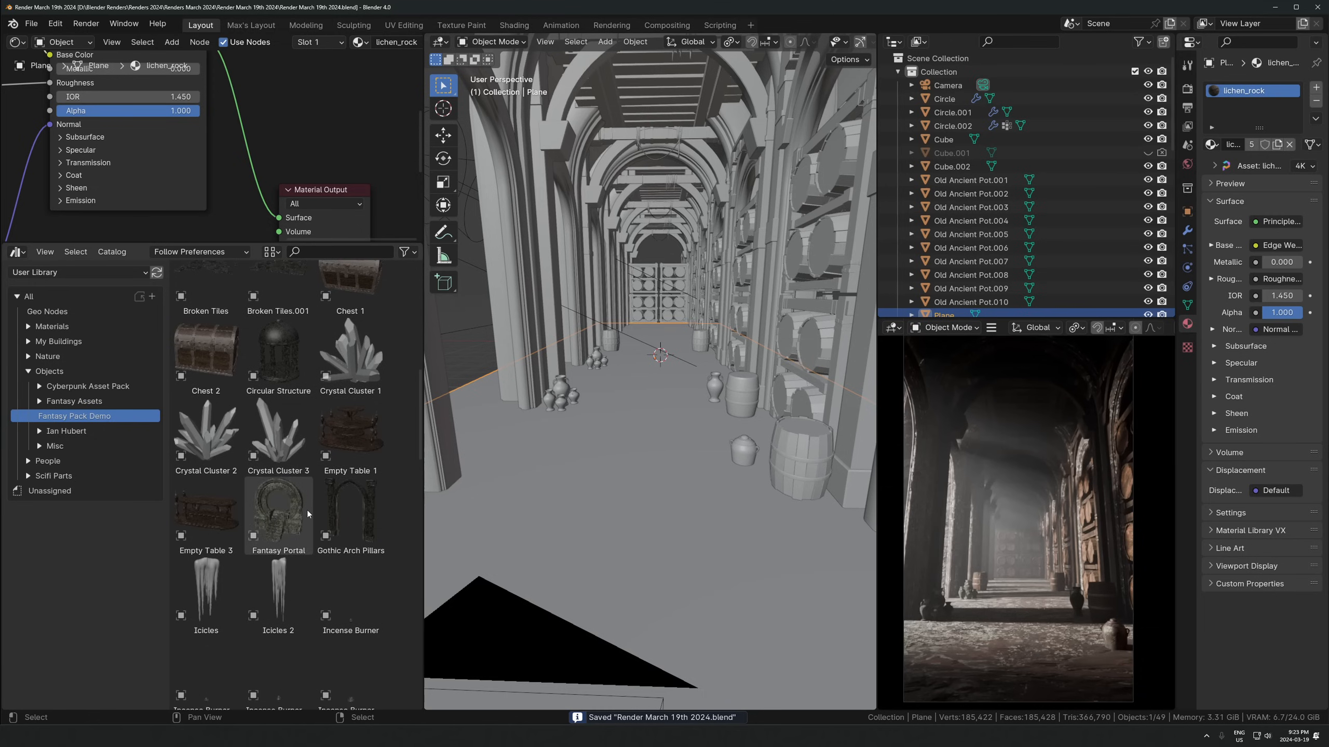
pyautogui.moveTo(206, 397); pyautogui.dragTo(671, 388)
pyautogui.write('rz')
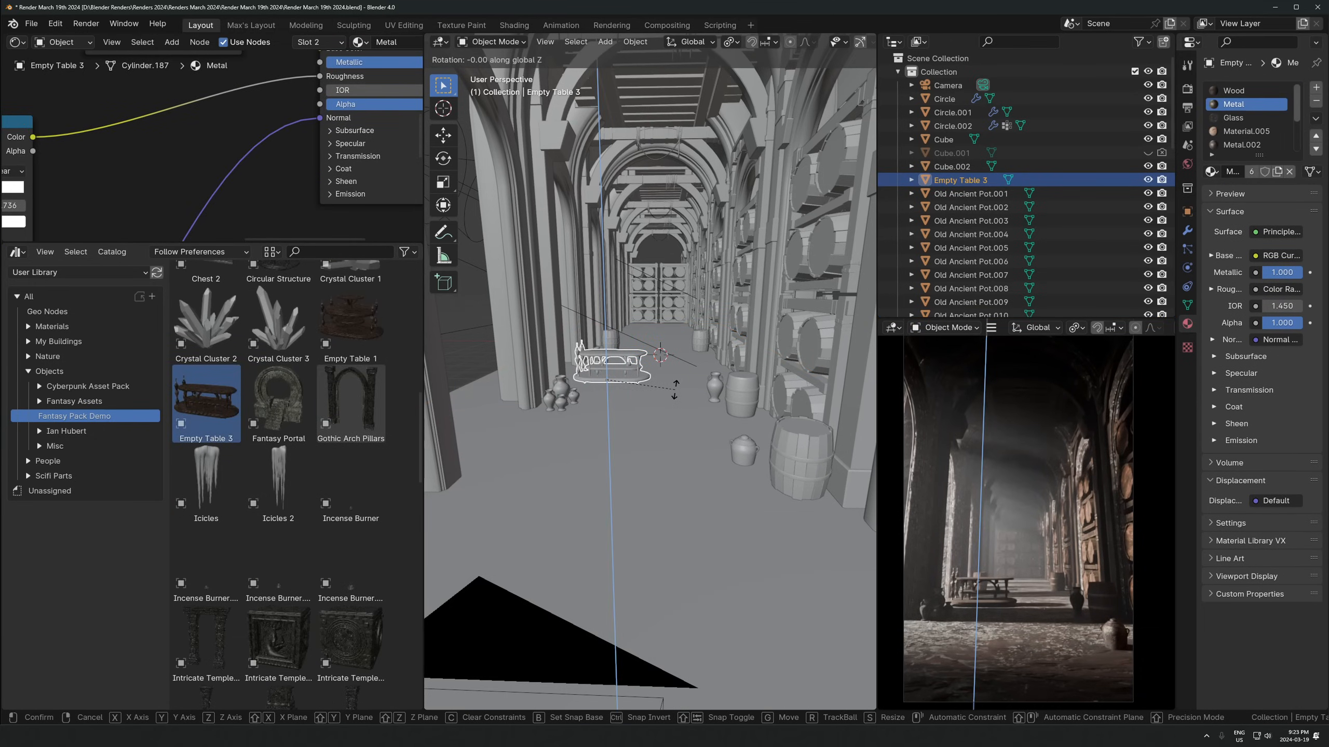
pyautogui.write('90')
pyautogui.press('Return')
# Move the table across the floor to the left foreground, about -0.66 m in X and -5.8 m in Y
pyautogui.press('g')
pyautogui.hotkey('shift', 'z')
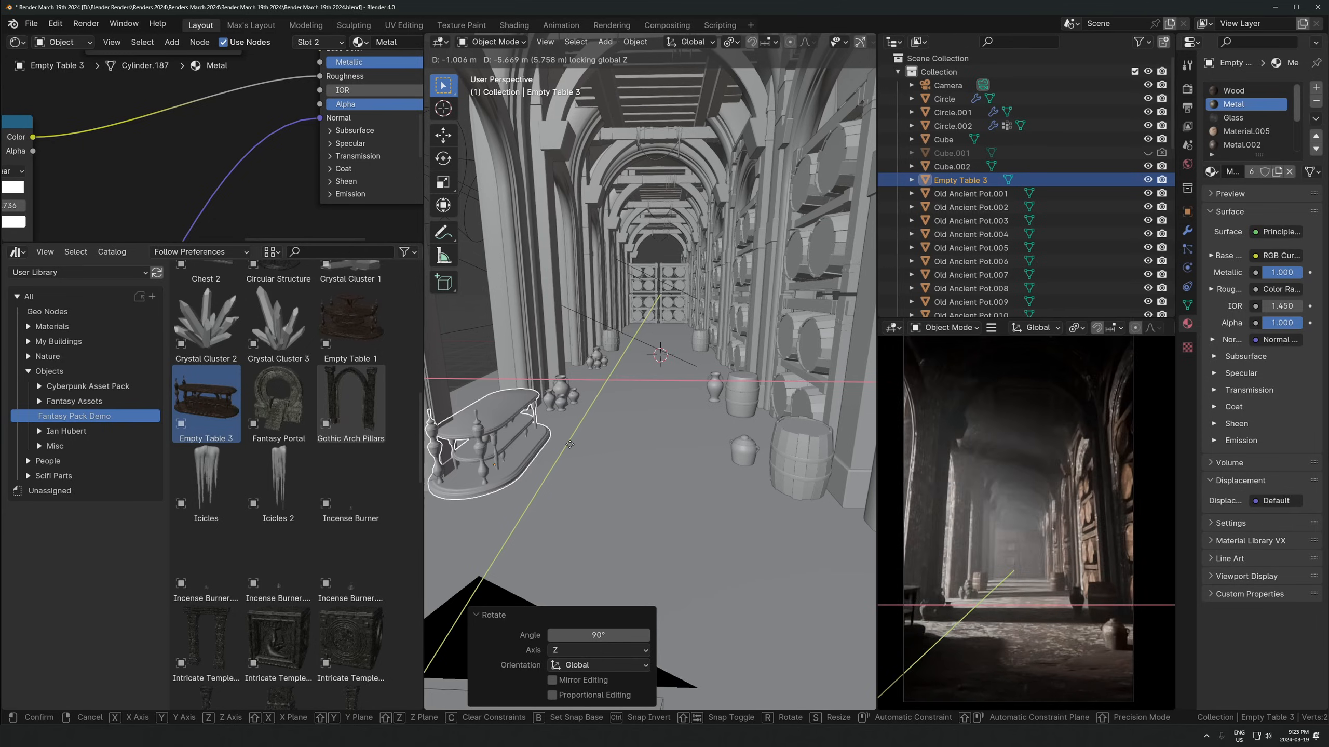
pyautogui.click(585, 449)
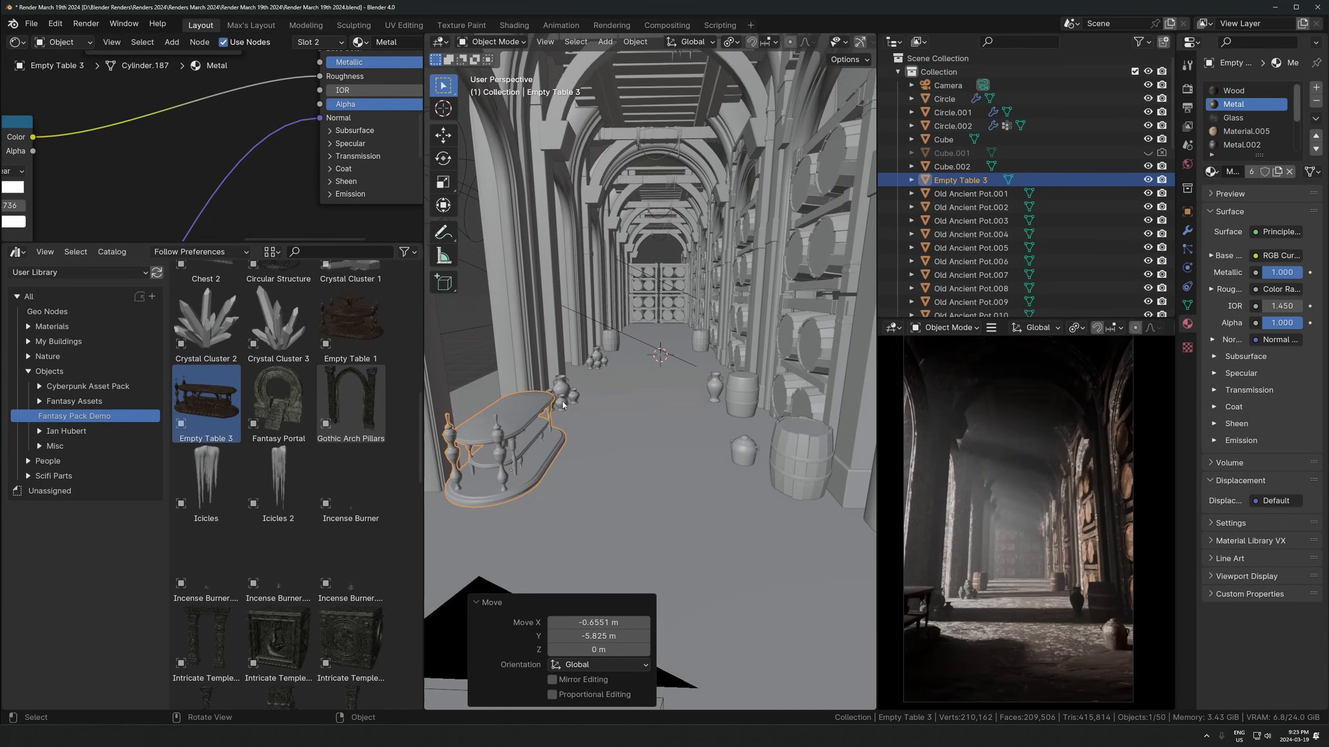
# Make linked duplicates of the three pots beside the table and snap them to the 3D cursor on the tabletop, keeping their offset
pyautogui.click(563, 404)
pyautogui.keyDown('shift'); pyautogui.click(562, 385); pyautogui.keyUp('shift')
pyautogui.keyDown('shift'); pyautogui.click(574, 396); pyautogui.keyUp('shift')
pyautogui.hotkey('alt', 'd')
pyautogui.rightClick(507, 403)
pyautogui.hotkey('shift', 's')
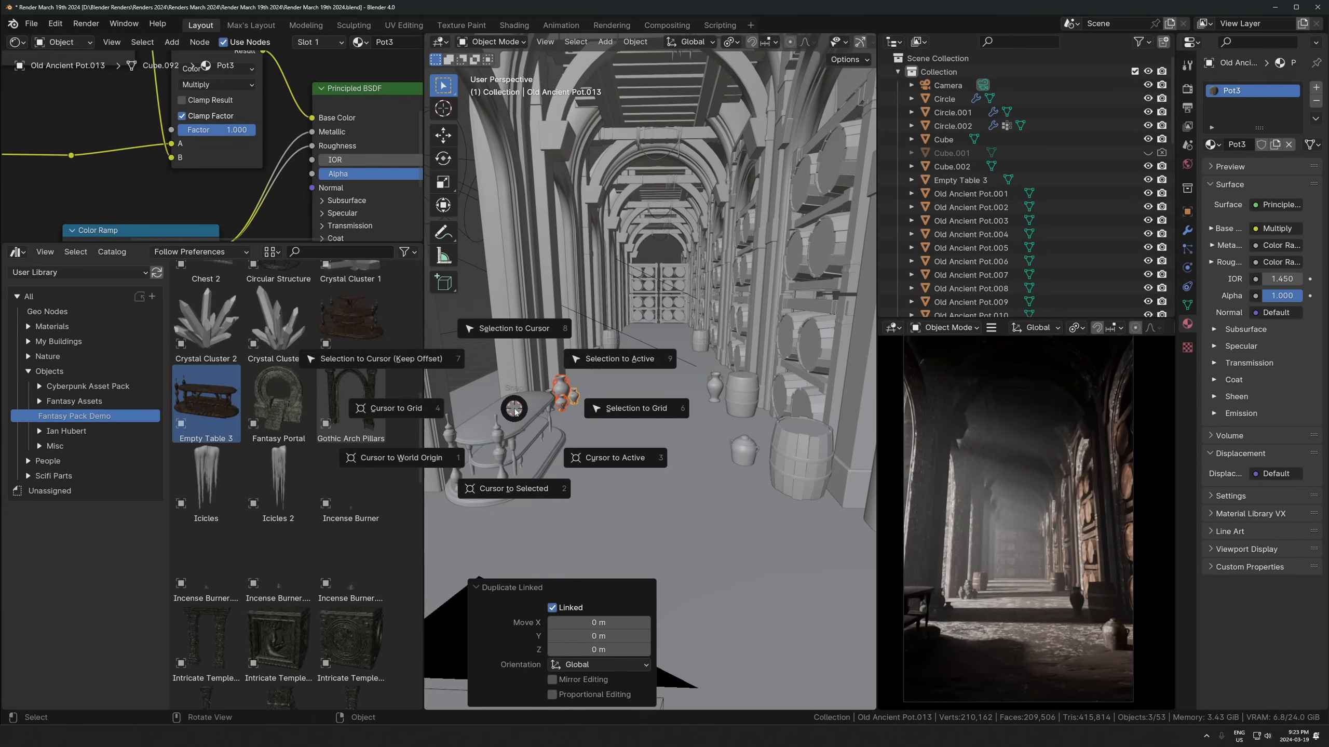
pyautogui.press('7')
# Rotate the tabletop pots about -82° around Z and change the transform pivot point
pyautogui.press('KP_Decimal')
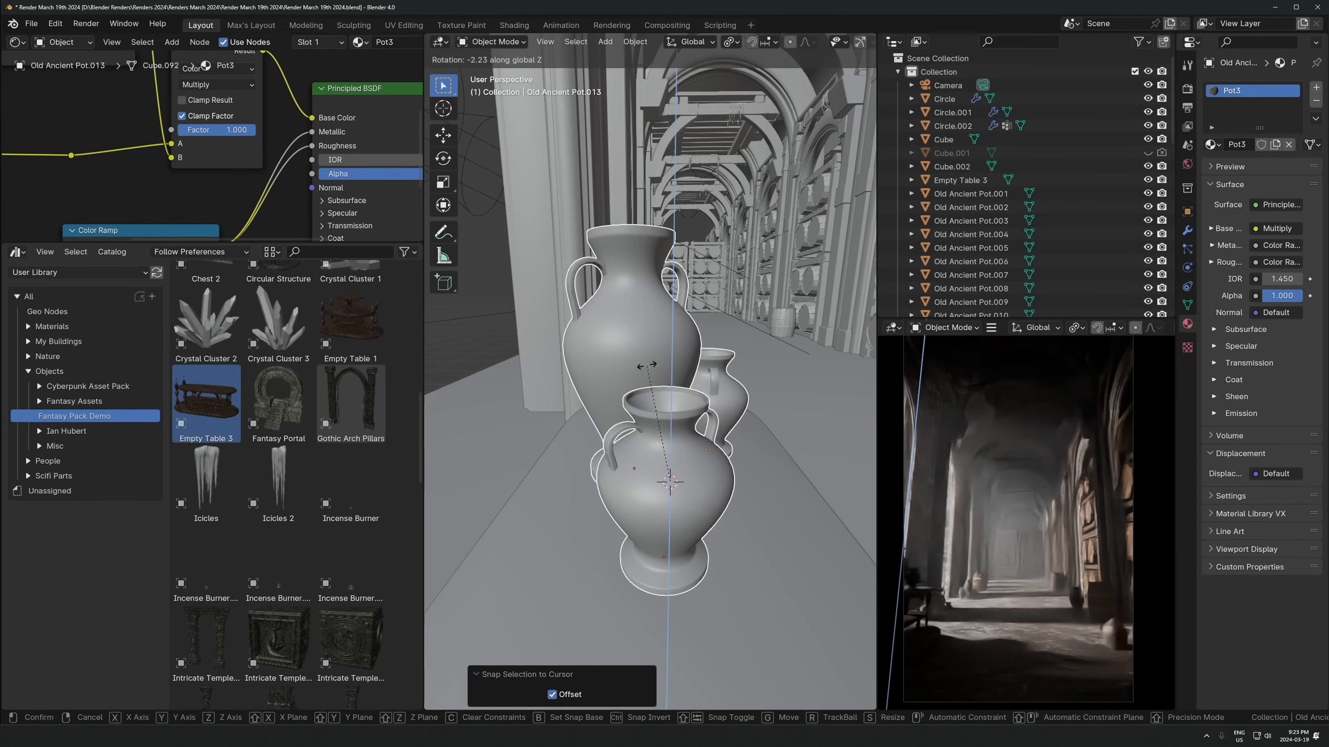
pyautogui.moveTo(733, 329); pyautogui.dragTo(715, 371, button='middle')
pyautogui.press('r')
pyautogui.press('z')
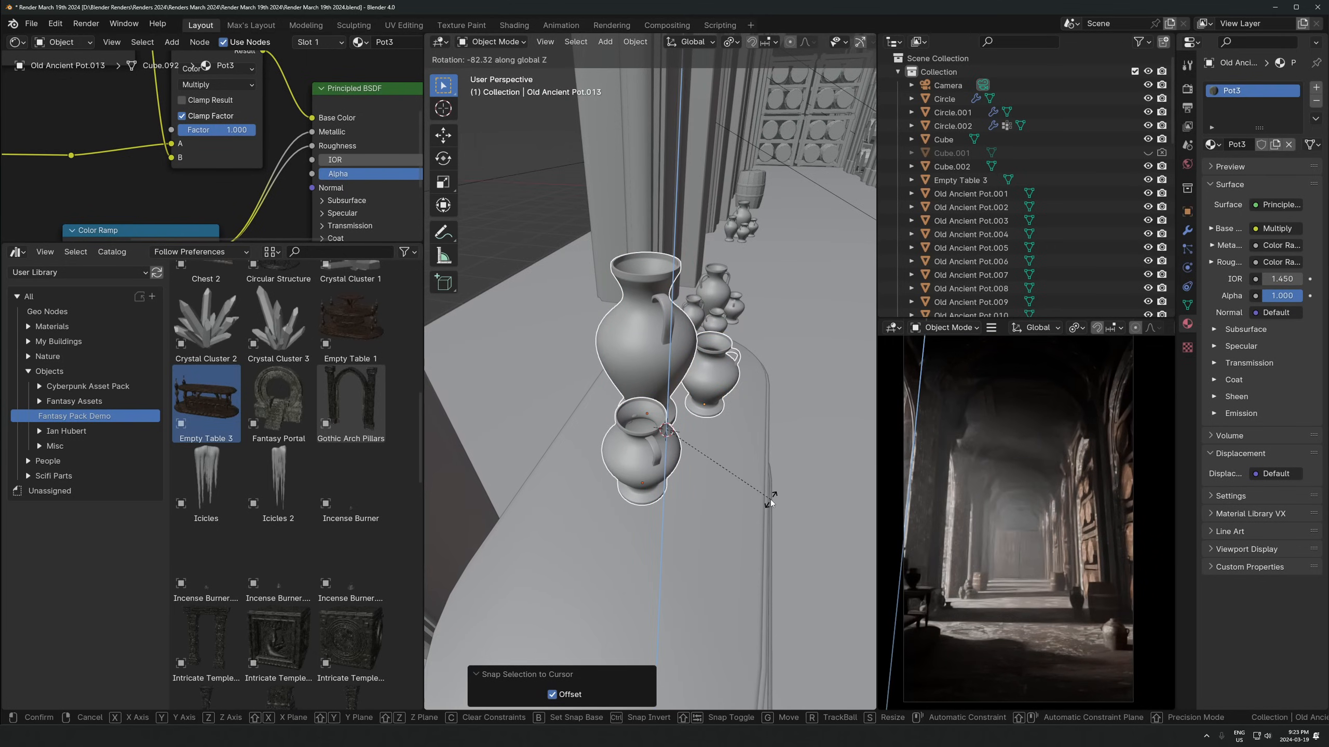
pyautogui.click(770, 498)
pyautogui.click(731, 42)
pyautogui.click(753, 124)
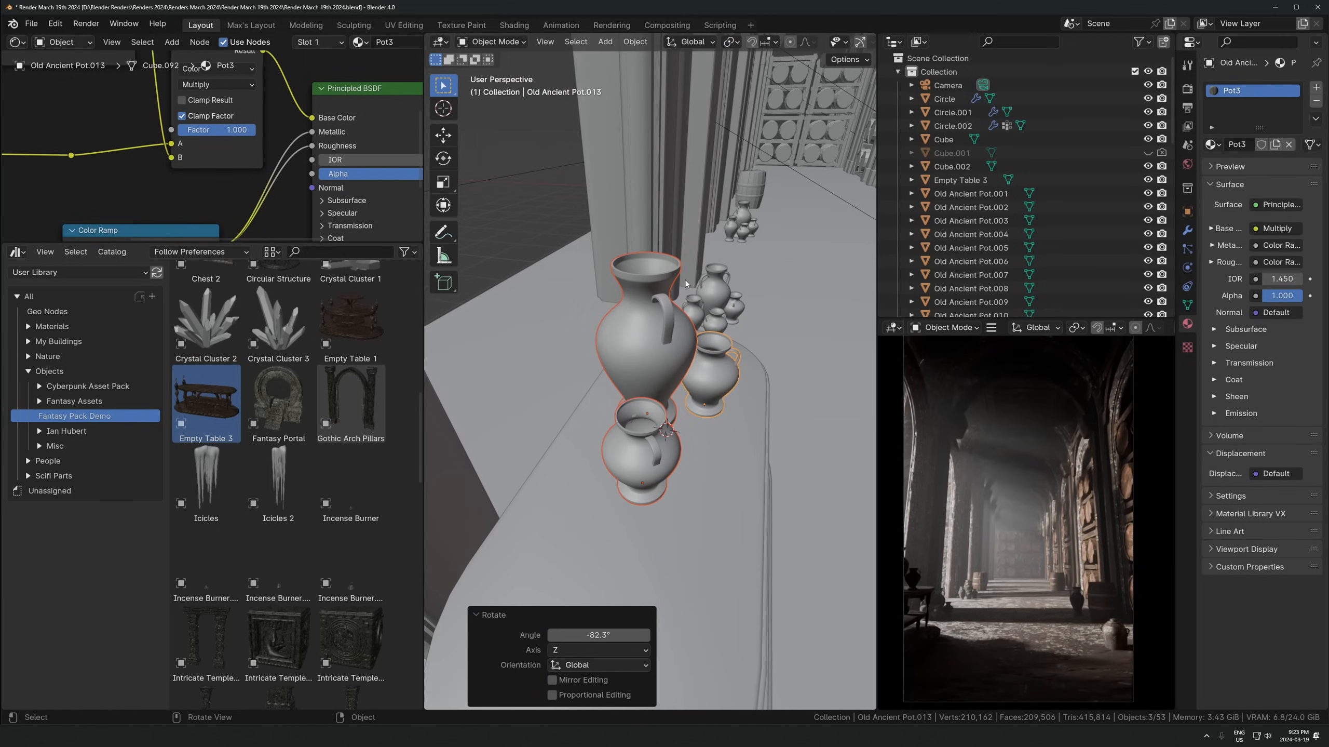
# Shift the table together with its three pots about 0.125 m along X
pyautogui.press('KP_0')
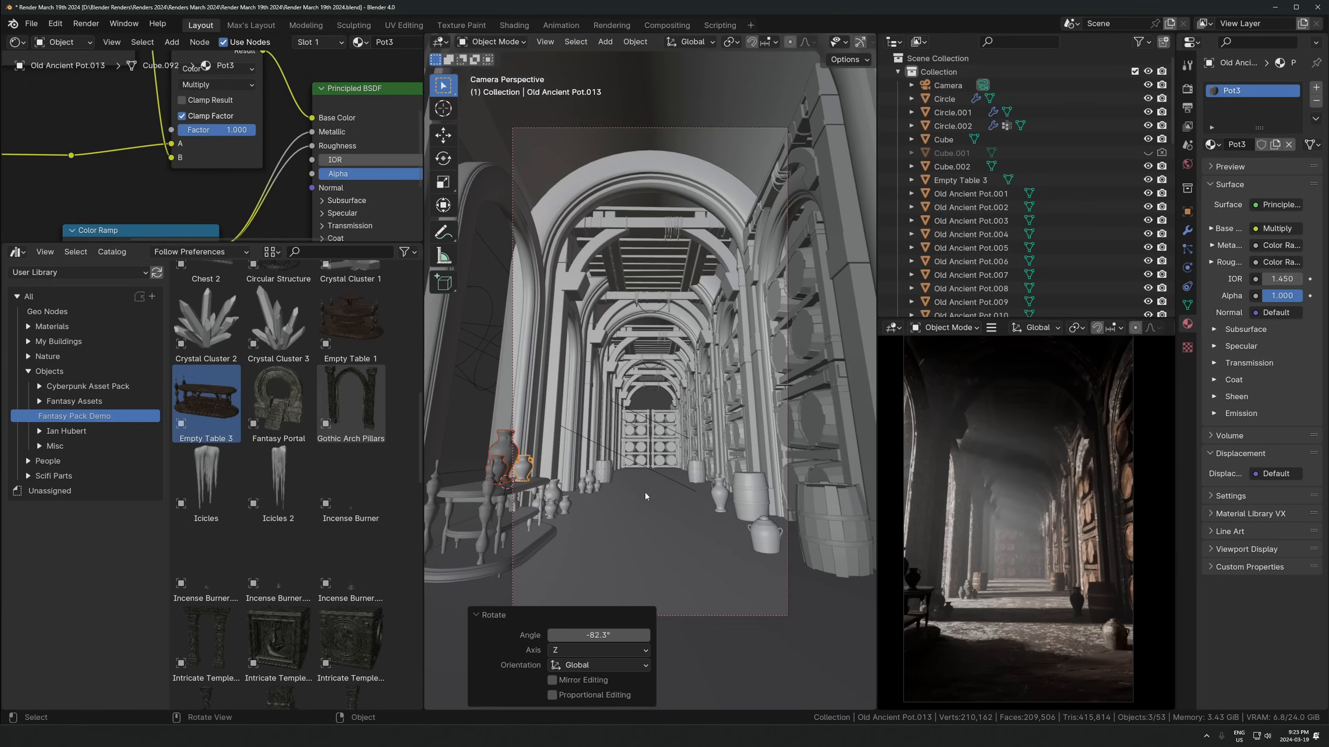
pyautogui.click(538, 509)
pyautogui.moveTo(632, 437); pyautogui.dragTo(629, 458, button='middle')
pyautogui.scroll(-4, 630, 454)
pyautogui.press('g')
pyautogui.press('x')
pyautogui.click(628, 423)
# Make a linked duplicate of the table and its pots about 4.23 m along X, on the opposite side of the corridor
pyautogui.scroll(-1, 627, 422)
pyautogui.hotkey('shift', 'd')
pyautogui.press('x')
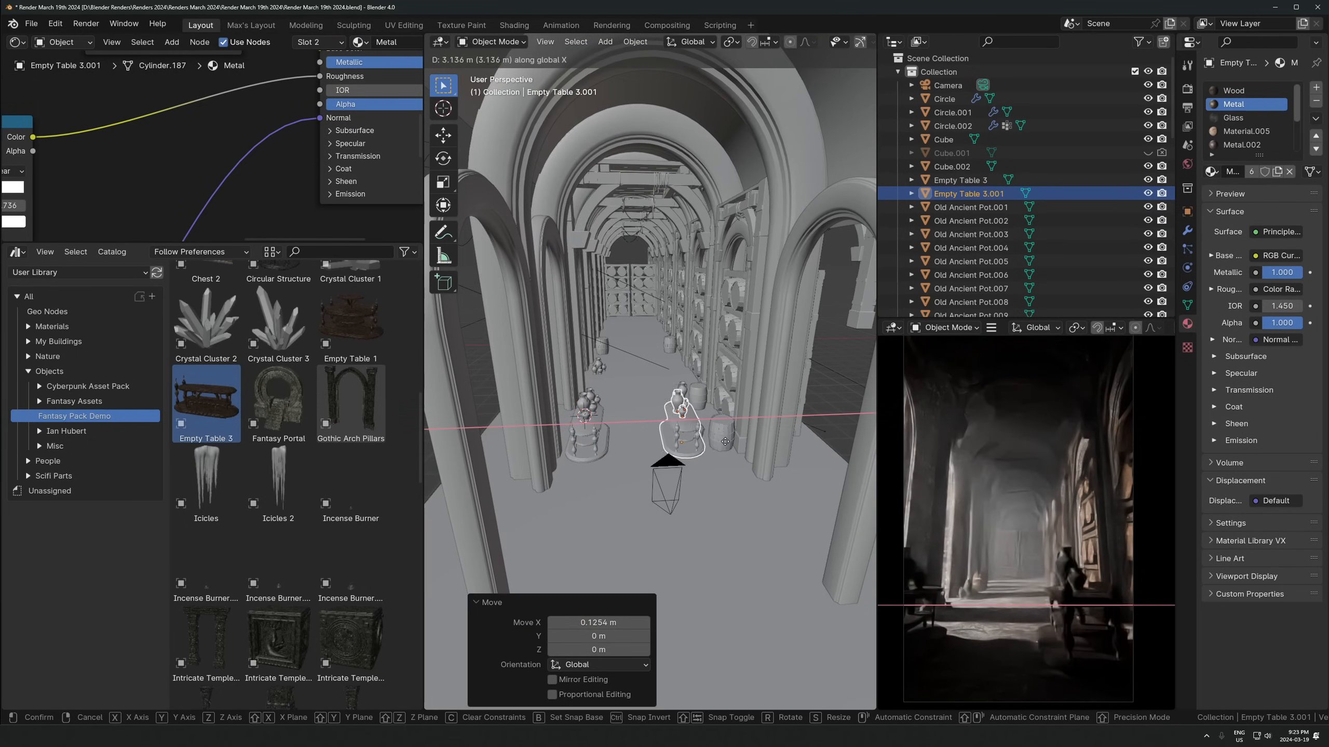
pyautogui.click(756, 442)
pyautogui.scroll(5, 754, 457)
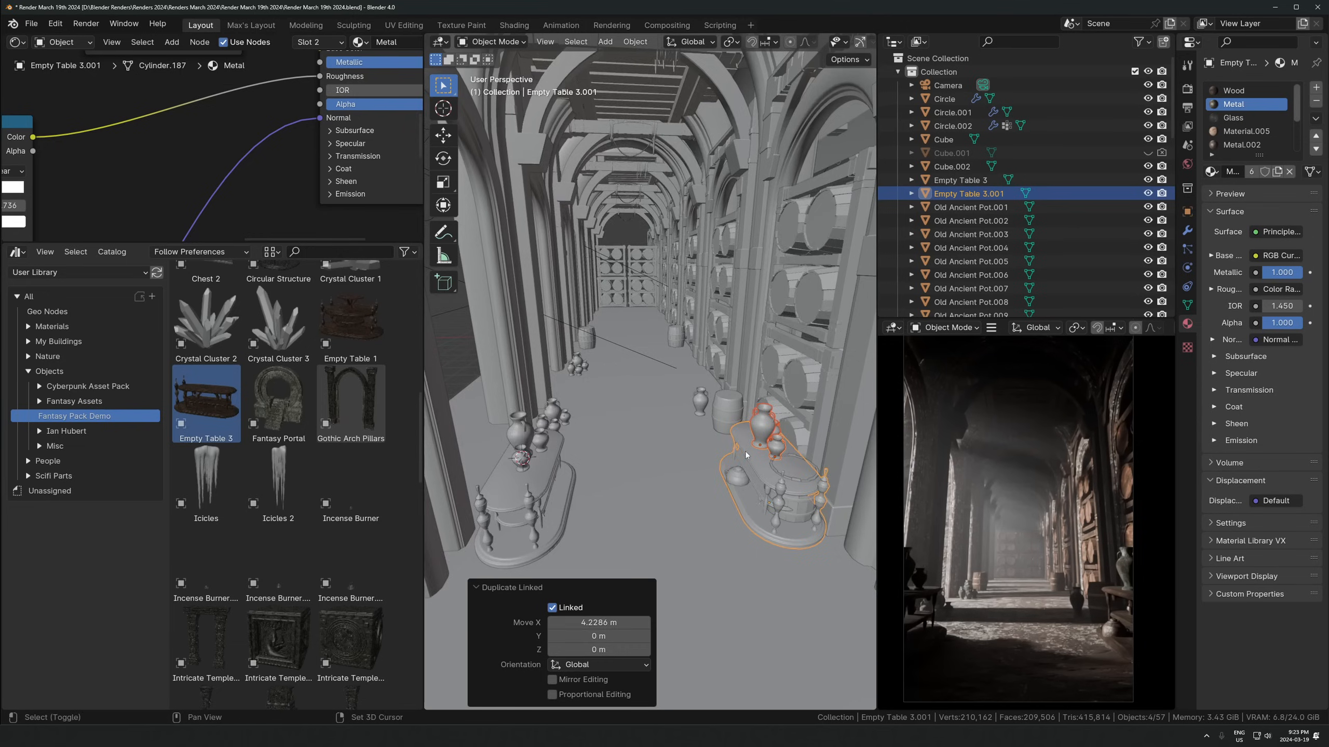
pyautogui.moveTo(729, 513); pyautogui.dragTo(753, 505, button='middle')
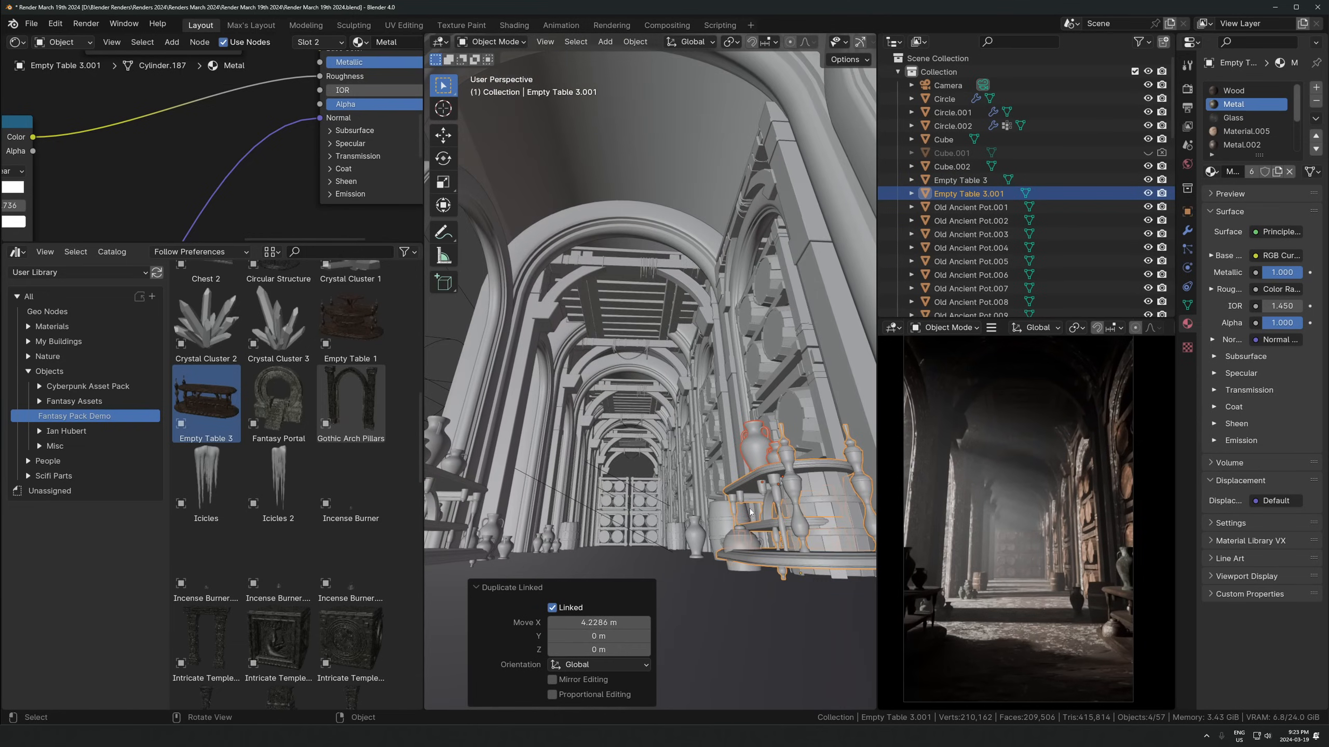
# Scale the lidded pot at the duplicated table to about 0.77 and raise it about 0.2 m onto the table's base
pyautogui.press('KP_1')
pyautogui.scroll(4, 759, 554)
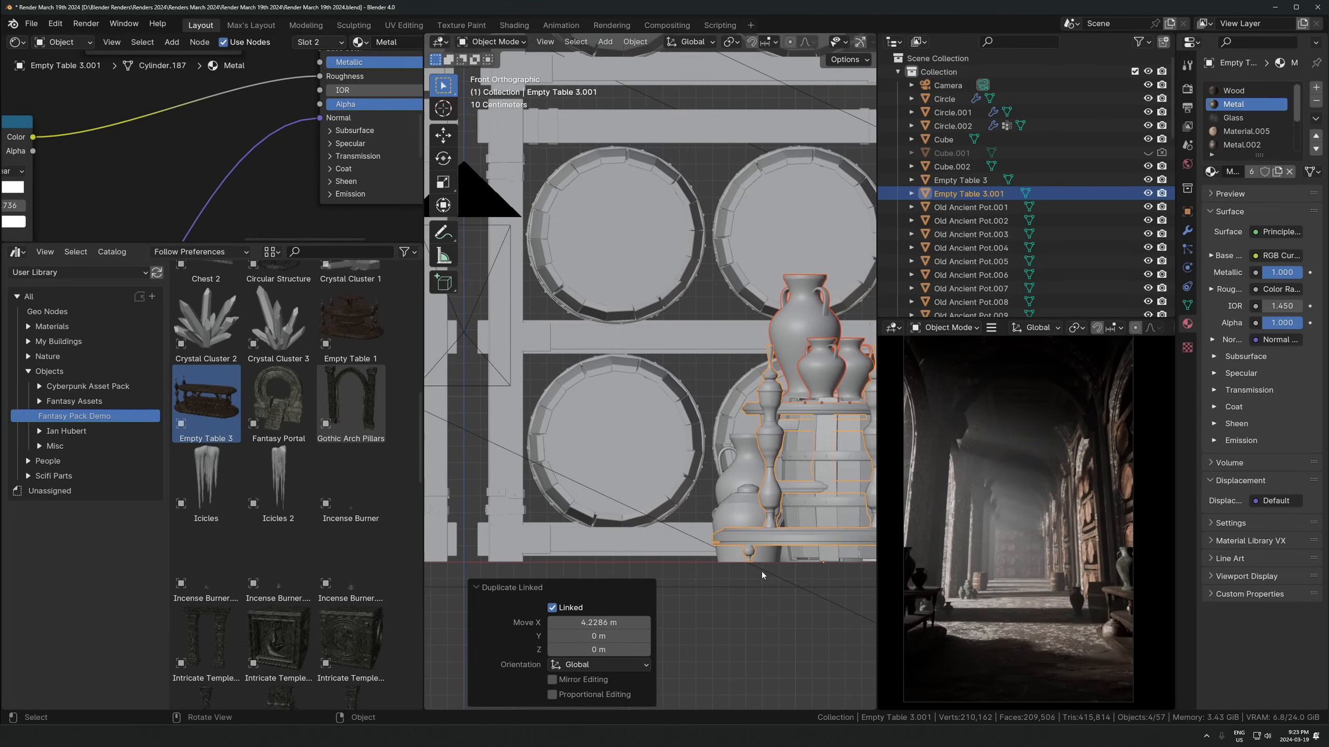
pyautogui.moveTo(737, 540); pyautogui.dragTo(732, 446, button='middle')
pyautogui.click(698, 452)
pyautogui.press('KP_Decimal')
pyautogui.press('s')
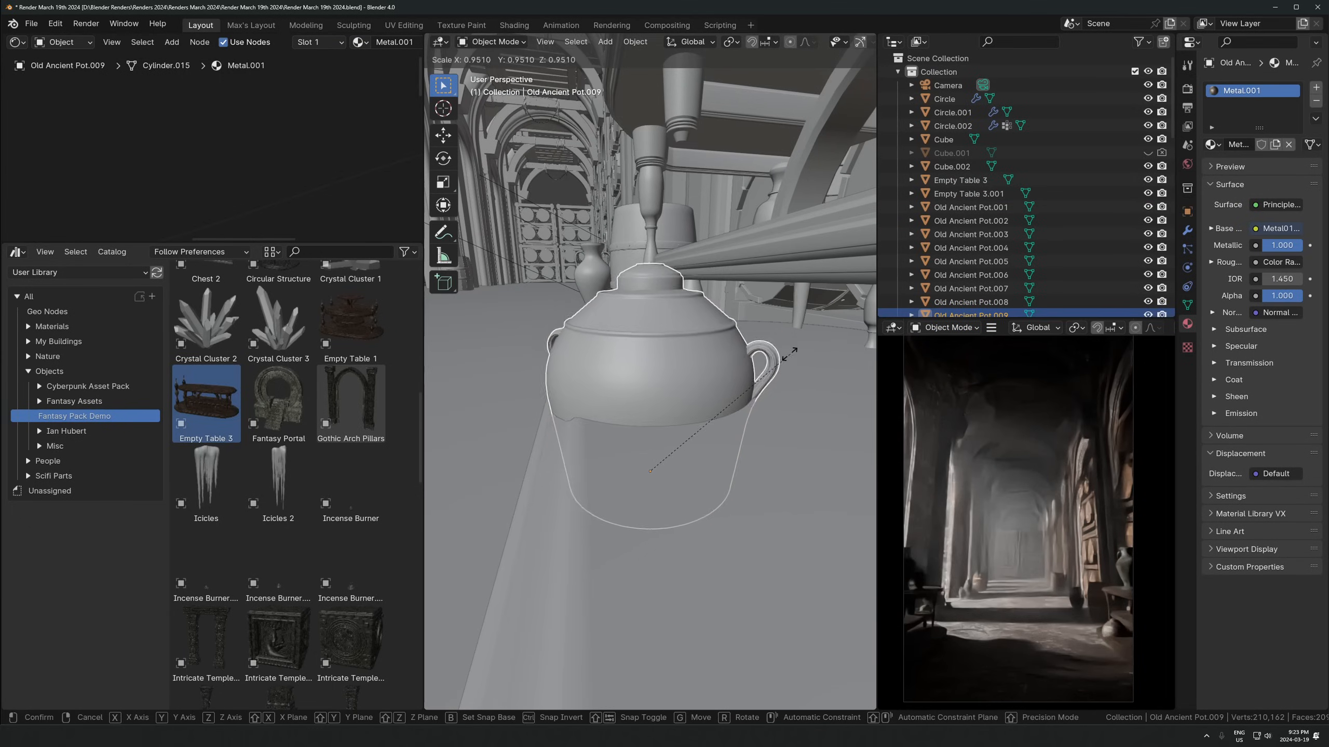
pyautogui.click(760, 345)
pyautogui.press('g')
pyautogui.press('z')
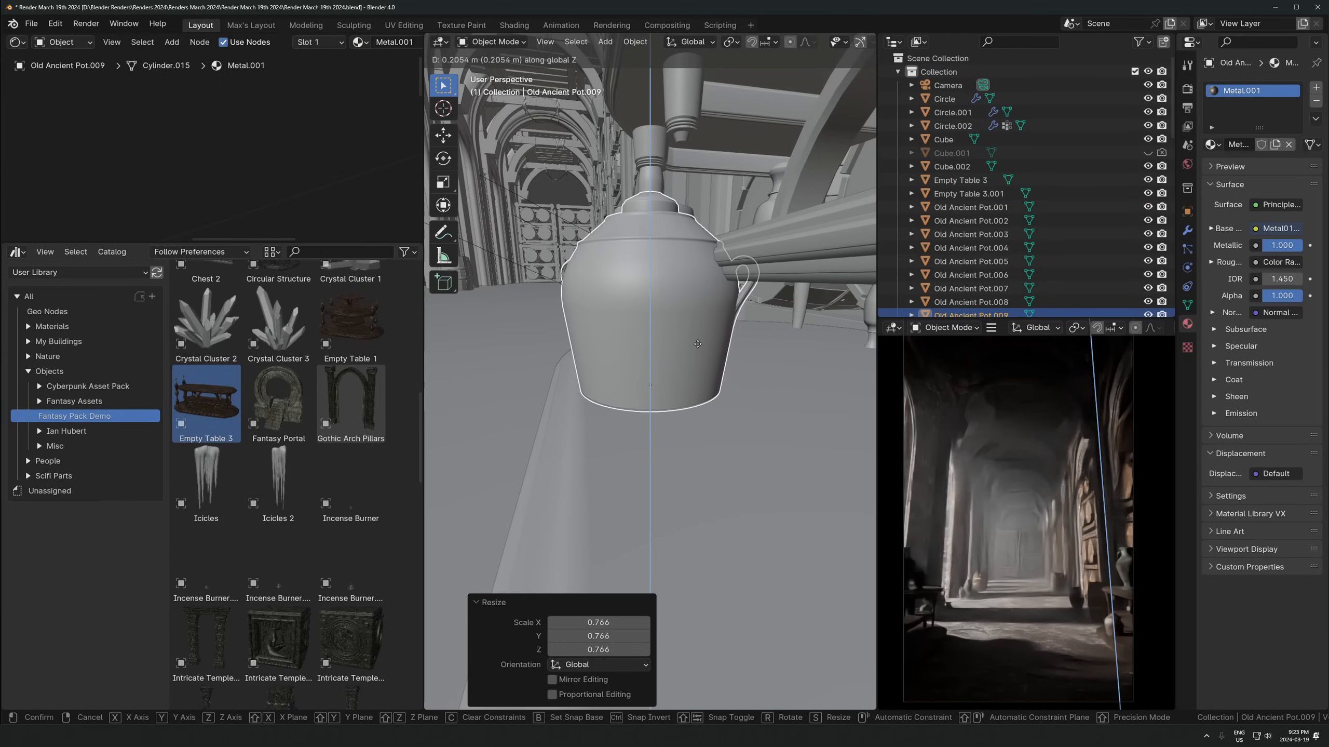
pyautogui.click(697, 346)
pyautogui.moveTo(689, 373); pyautogui.dragTo(692, 413, button='middle')
pyautogui.press('g')
pyautogui.press('z')
pyautogui.click(727, 372)
pyautogui.scroll(-4, 713, 381)
pyautogui.hotkey('alt', 'z')
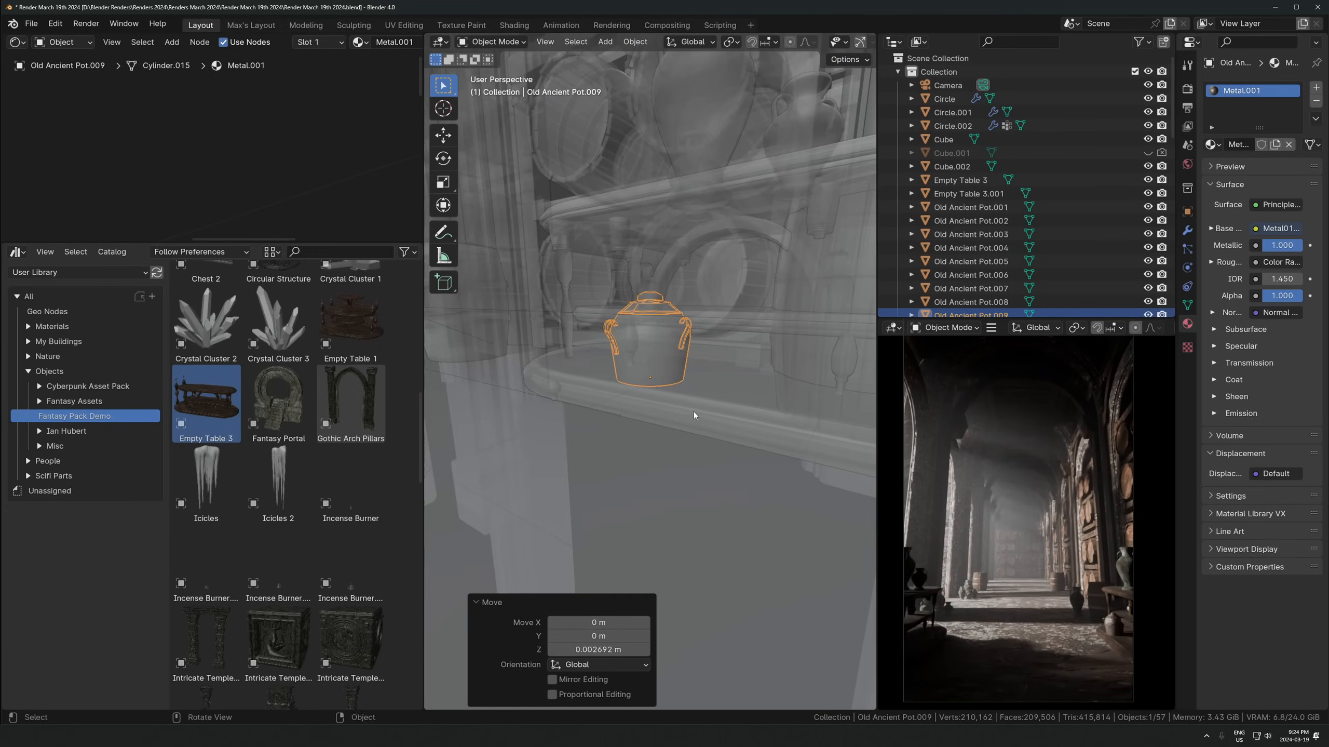
pyautogui.hotkey('alt', 'z')
# Move the wooden barrel beside the duplicated table about -0.23 m and 2.17 m horizontally, farther down the corridor
pyautogui.keyDown('shift'); pyautogui.moveTo(816, 414); pyautogui.dragTo(652, 418, button='middle'); pyautogui.keyUp('shift')
pyautogui.click(673, 393)
pyautogui.click(704, 363)
pyautogui.moveTo(706, 364)
pyautogui.mouseDown(button='middle')
pyautogui.moveTo(714, 413)
pyautogui.moveTo(684, 355)
pyautogui.mouseUp(button='middle')
pyautogui.scroll(-6, 698, 394)
pyautogui.press('g')
pyautogui.hotkey('shift', 'z')
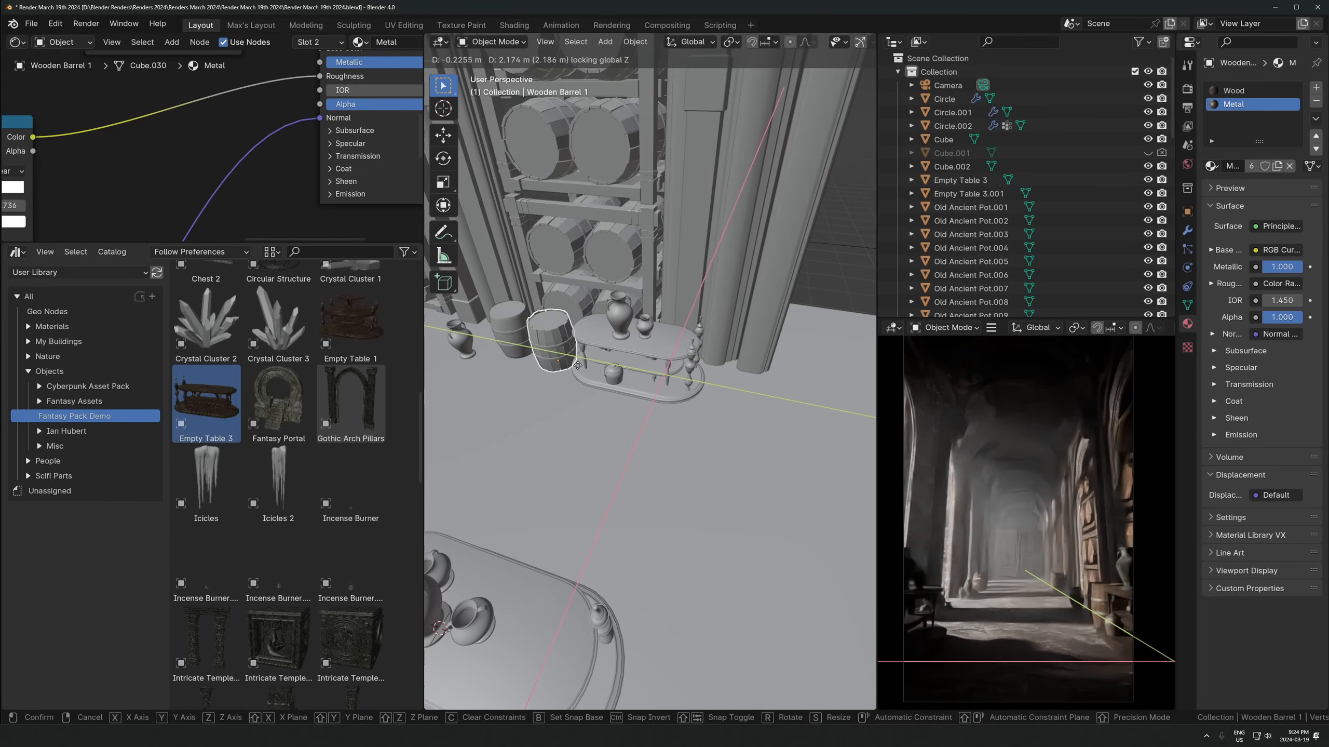
pyautogui.click(578, 365)
# Delete the large pot standing on the duplicated table and save the file
pyautogui.press('KP_0')
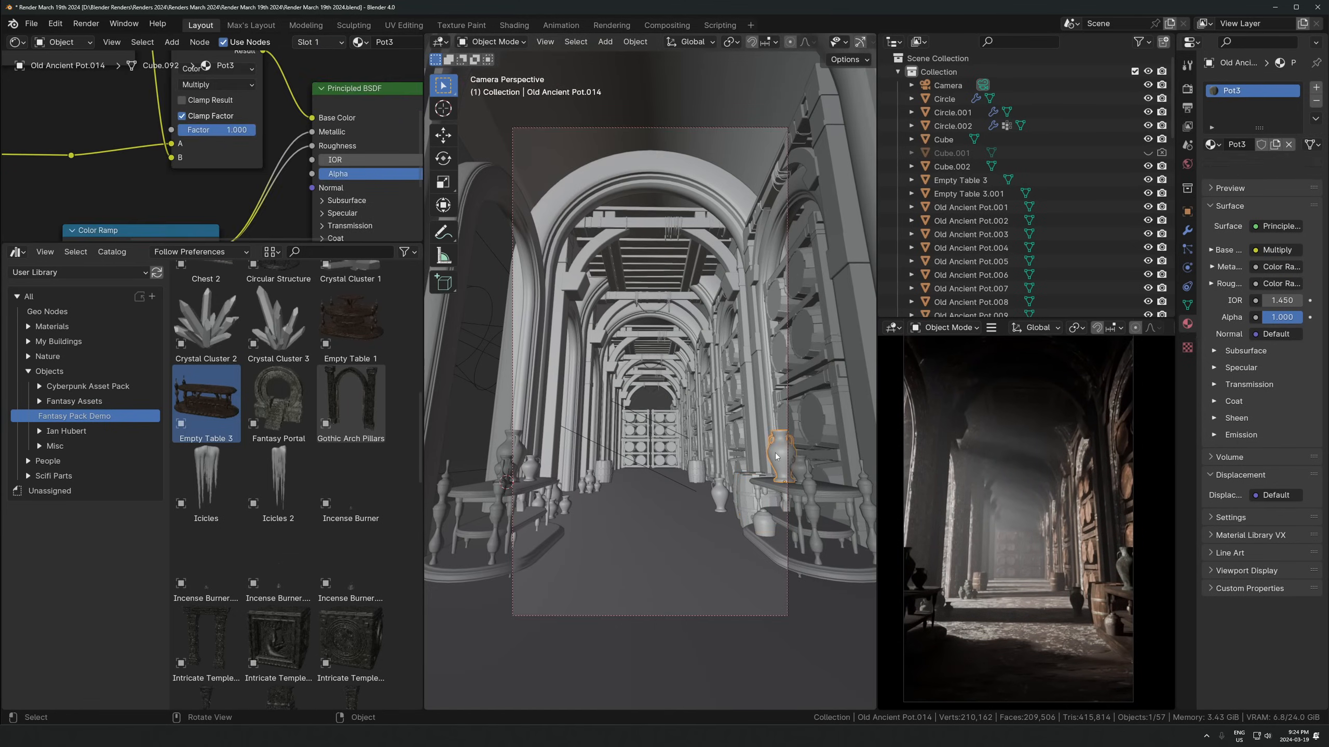
pyautogui.press('Delete')
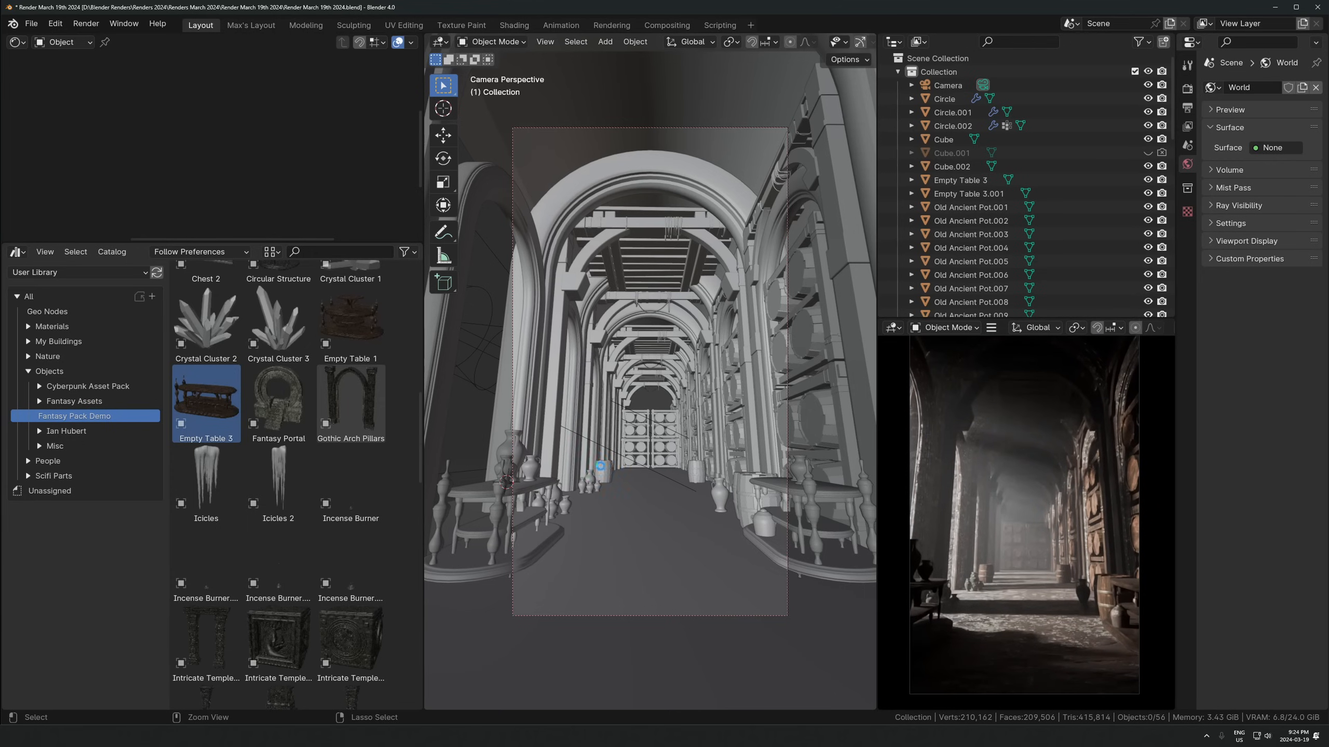
pyautogui.hotkey('ctrl', 's')
# Bring both tables and their pots closer together by scaling only their locations to about 0.896 along X
pyautogui.click(520, 468)
pyautogui.keyDown('shift'); pyautogui.click(529, 465); pyautogui.keyUp('shift')
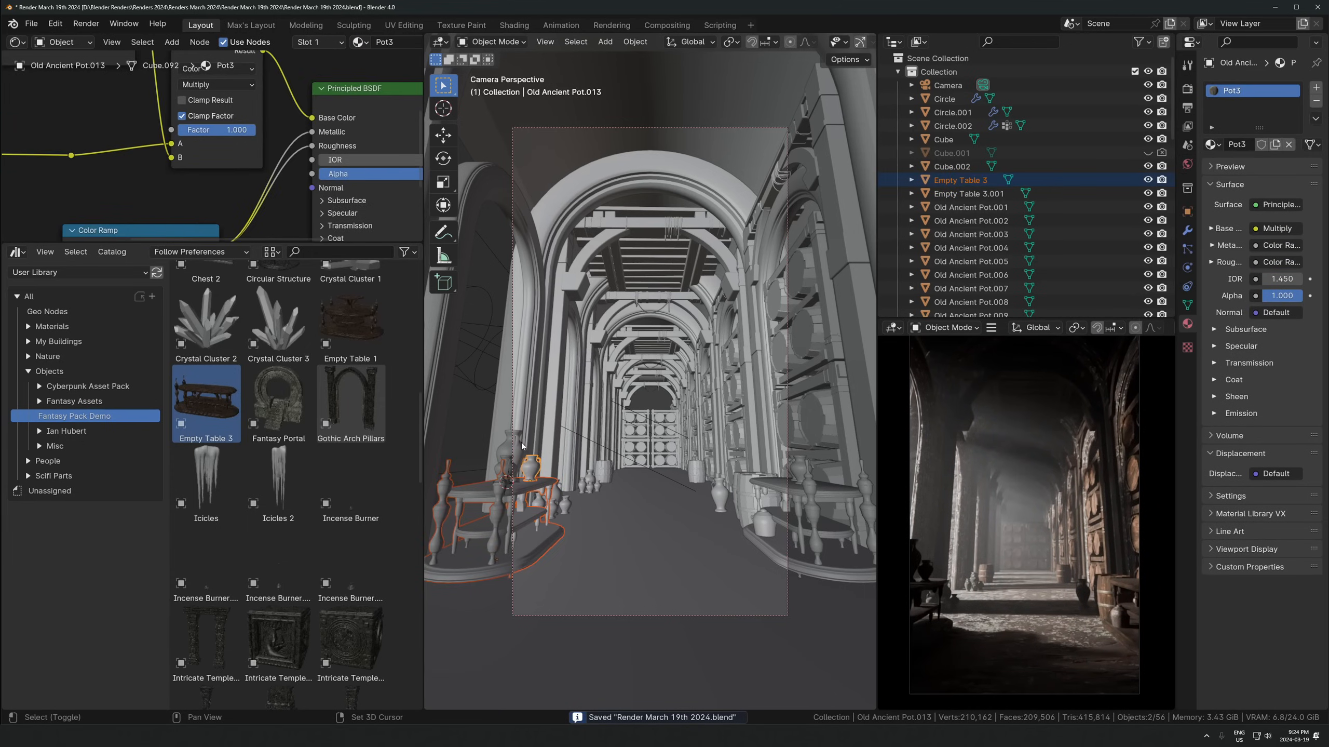
pyautogui.keyDown('shift'); pyautogui.click(506, 475); pyautogui.keyUp('shift')
pyautogui.keyDown('shift'); pyautogui.click(511, 473); pyautogui.keyUp('shift')
pyautogui.keyDown('shift'); pyautogui.click(494, 473); pyautogui.keyUp('shift')
pyautogui.keyDown('shift'); pyautogui.click(508, 469); pyautogui.keyUp('shift')
pyautogui.press('KP_Decimal')
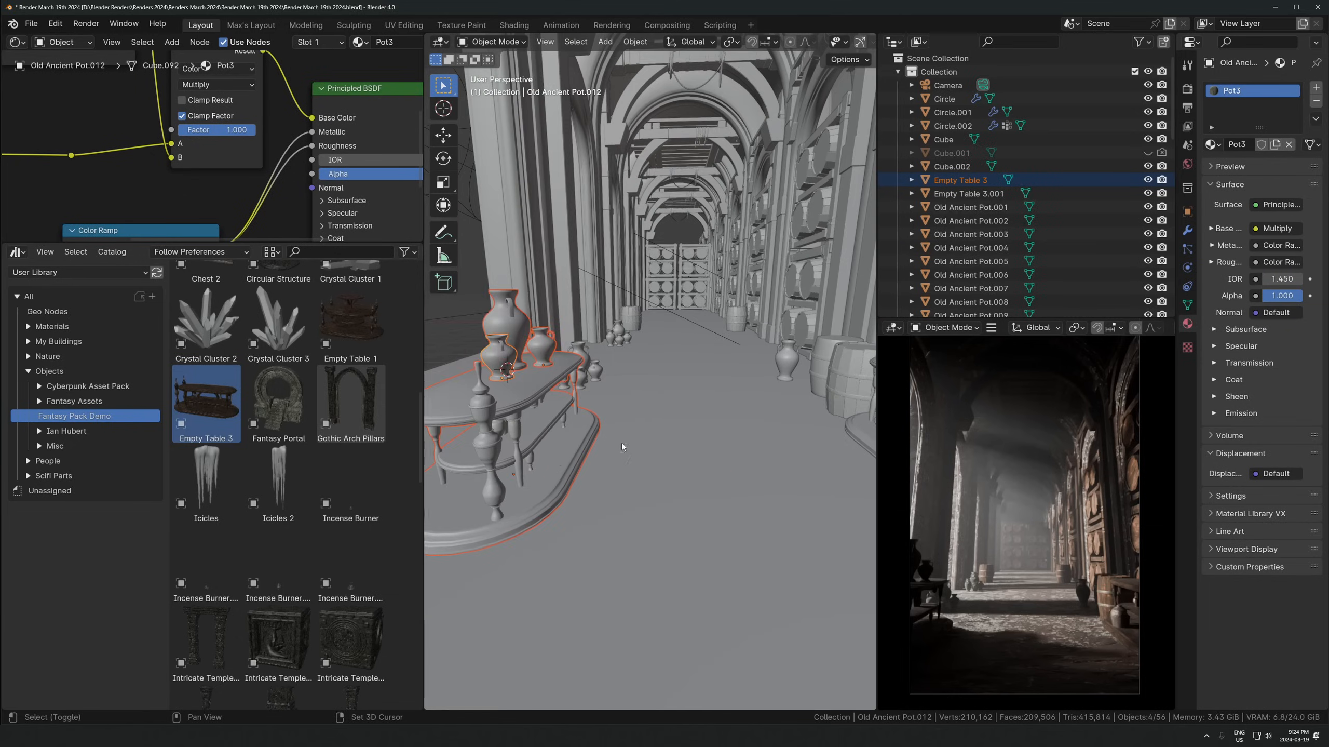
pyautogui.keyDown('shift'); pyautogui.moveTo(593, 453); pyautogui.dragTo(452, 488, button='middle'); pyautogui.keyUp('shift')
pyautogui.keyDown('shift'); pyautogui.click(804, 406); pyautogui.keyUp('shift')
pyautogui.keyDown('shift'); pyautogui.click(745, 468); pyautogui.keyUp('shift')
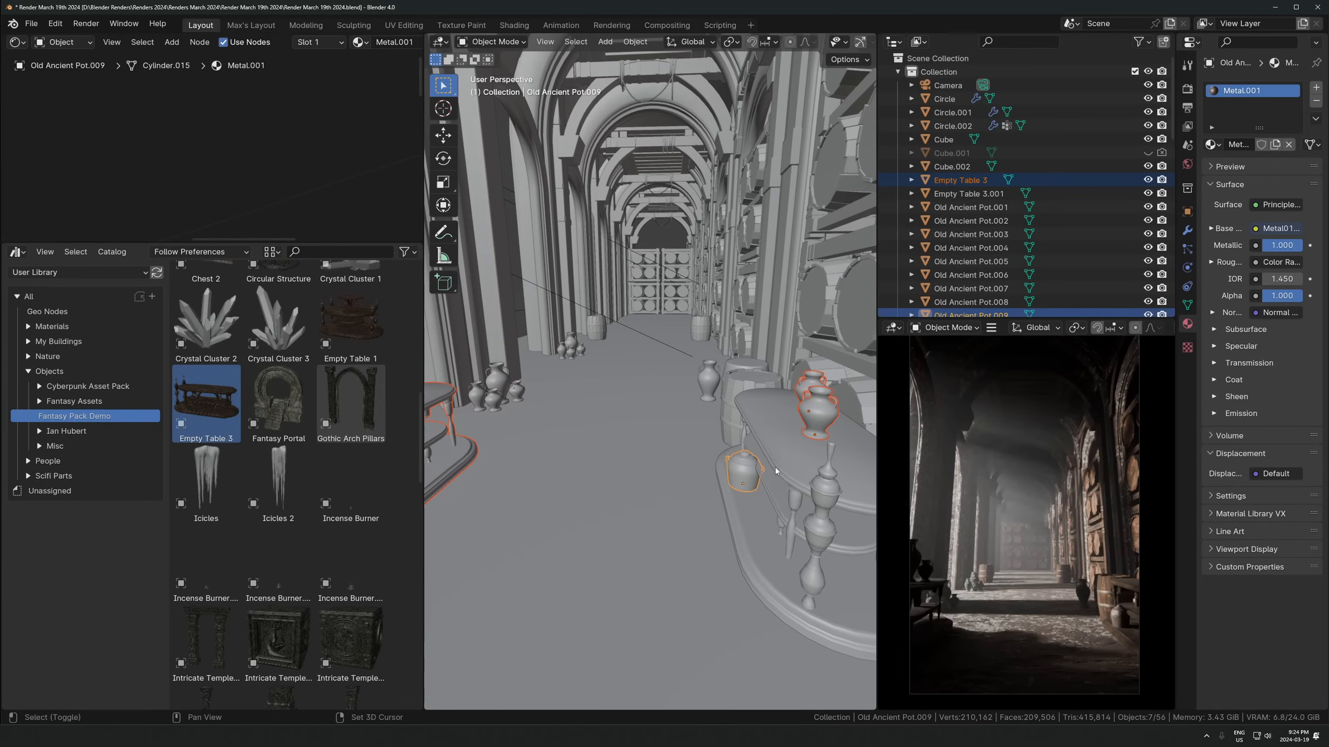
pyautogui.keyDown('shift'); pyautogui.click(785, 416); pyautogui.keyUp('shift')
pyautogui.scroll(-3, 808, 370)
pyautogui.click(847, 59)
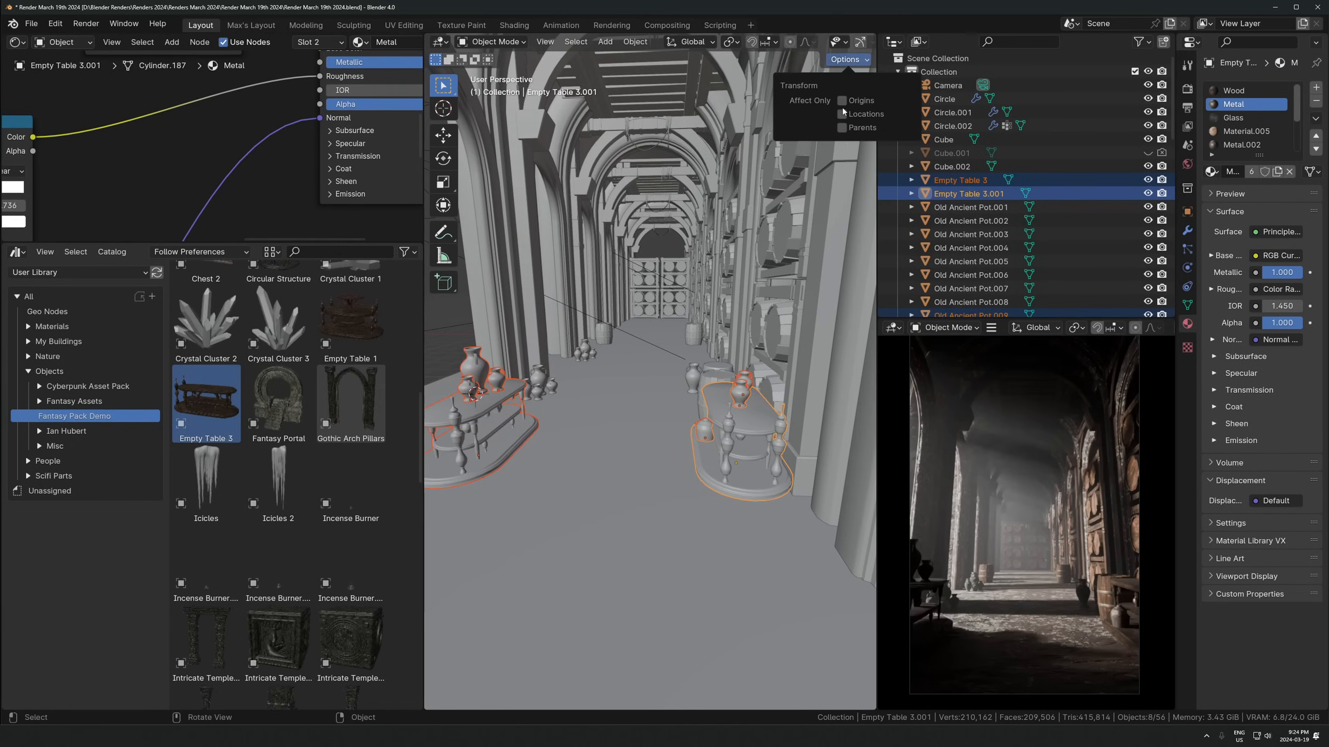
pyautogui.press('s')
pyautogui.press('x')
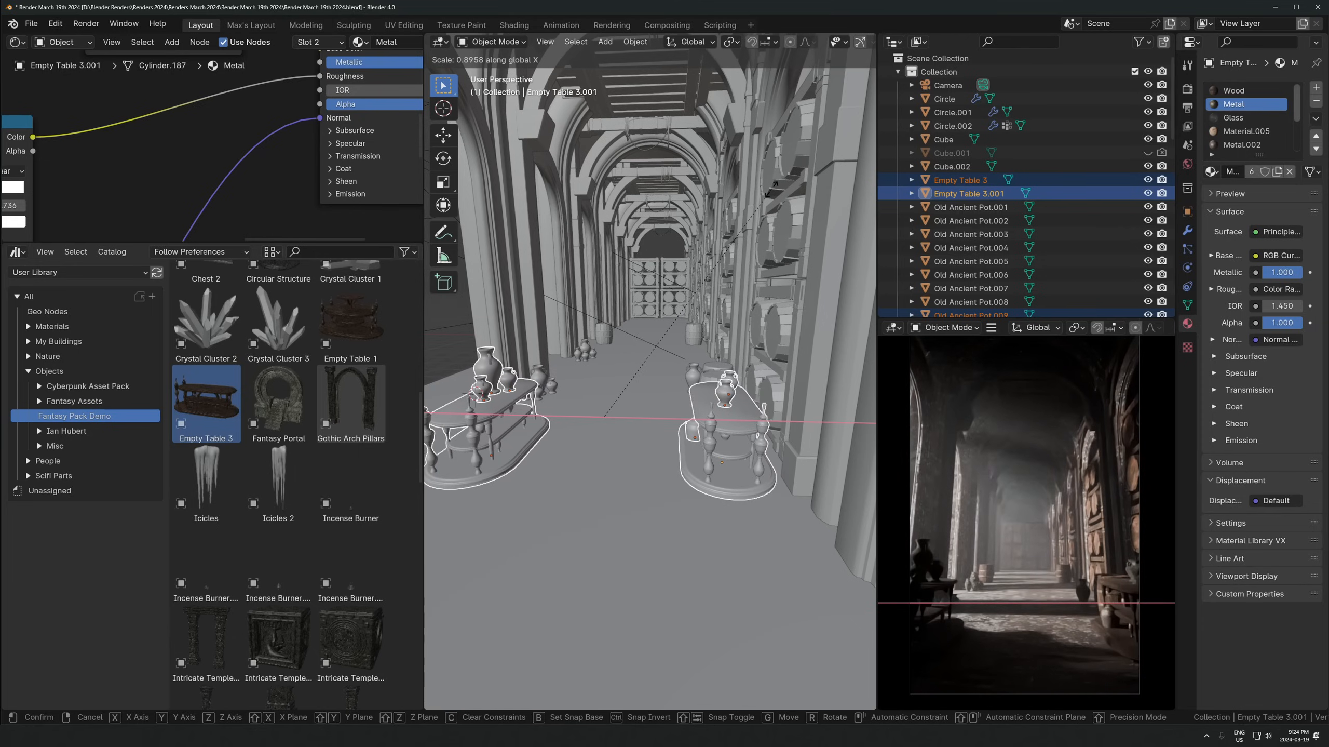
pyautogui.click(717, 529)
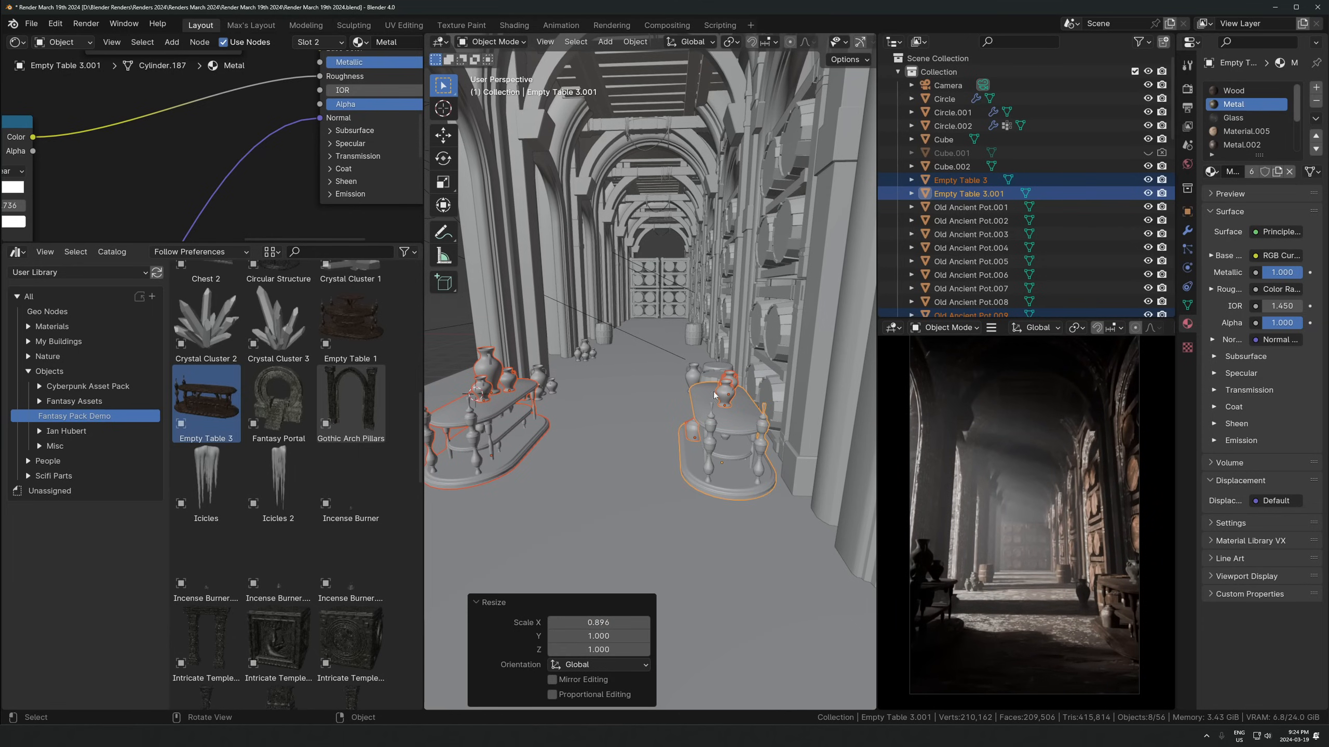
# Turn off the Locations-only transform option and rescale the lidded pot on the duplicated table's base
pyautogui.click(699, 427)
pyautogui.press('KP_Decimal')
pyautogui.moveTo(588, 437); pyautogui.dragTo(664, 405, button='middle')
pyautogui.click(616, 418)
pyautogui.click(846, 59)
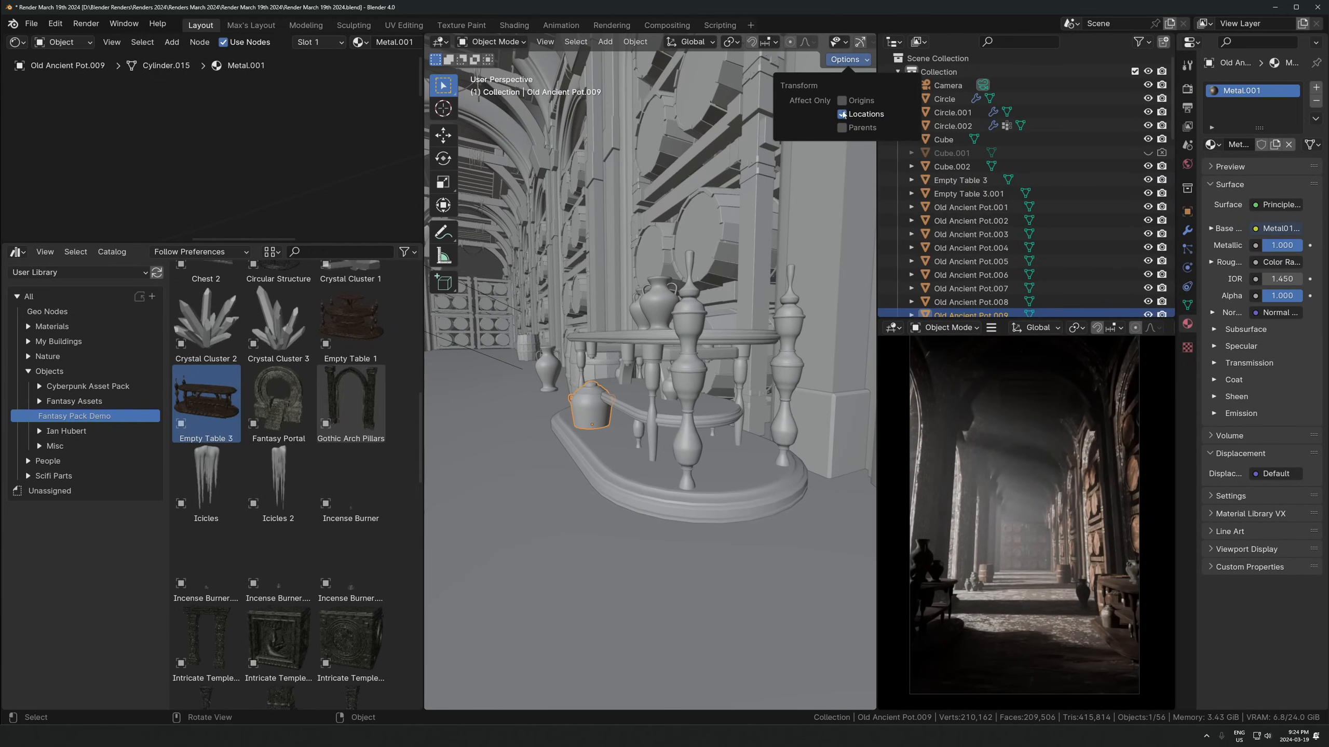
pyautogui.click(846, 59)
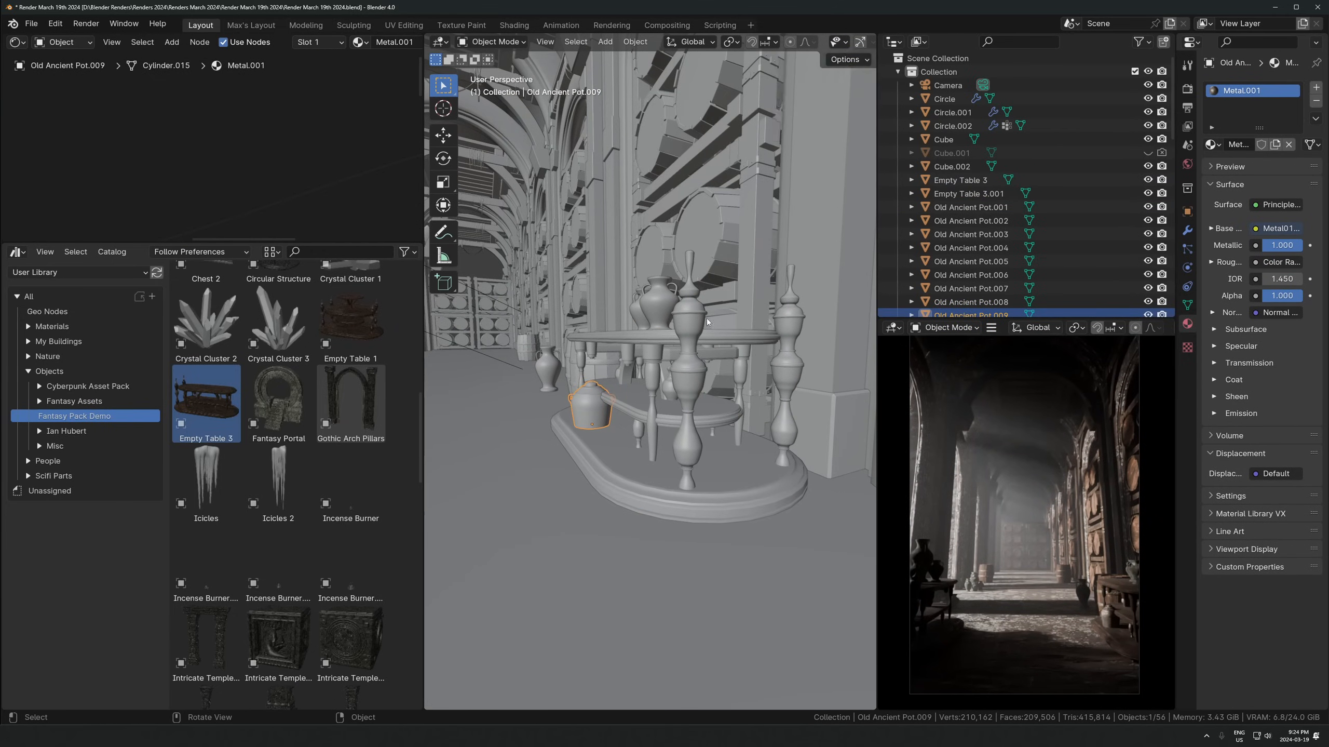
pyautogui.scroll(-4, 707, 317)
pyautogui.press('s')
pyautogui.click(696, 303)
# Rotate the lidded pot about -28.3° around Z and shift it horizontally on the table's base
pyautogui.press('KP_Decimal')
pyautogui.moveTo(701, 340); pyautogui.dragTo(729, 443, button='middle')
pyautogui.scroll(-4, 732, 439)
pyautogui.press('r')
pyautogui.press('z')
pyautogui.click(793, 319)
pyautogui.press('g')
pyautogui.hotkey('shift', 'z')
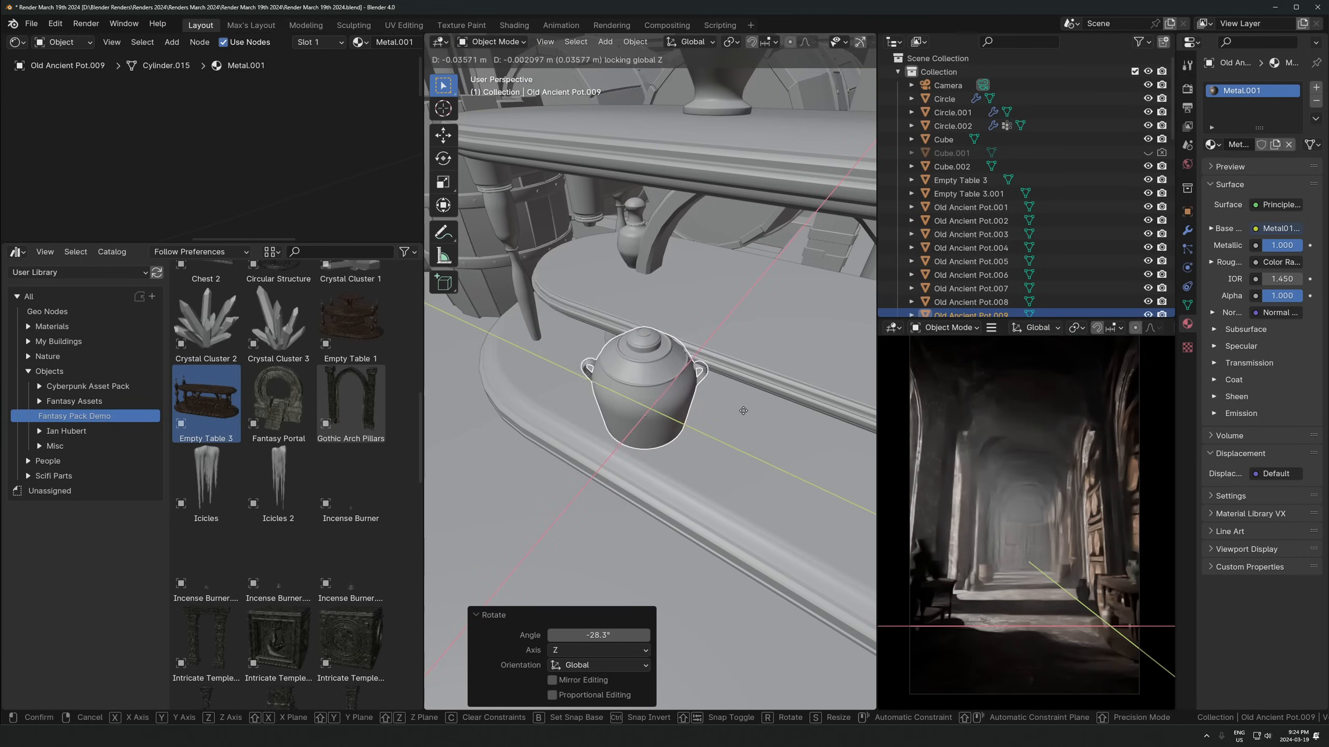
pyautogui.click(788, 324)
# Enlarge the lidded pot, finishing with a scale of about 1.069, and nudge it horizontally into place
pyautogui.press('s')
pyautogui.click(759, 342)
pyautogui.moveTo(759, 341); pyautogui.dragTo(707, 338, button='middle')
pyautogui.press('s')
pyautogui.click(711, 332)
pyautogui.press('g')
pyautogui.hotkey('shift', 'z')
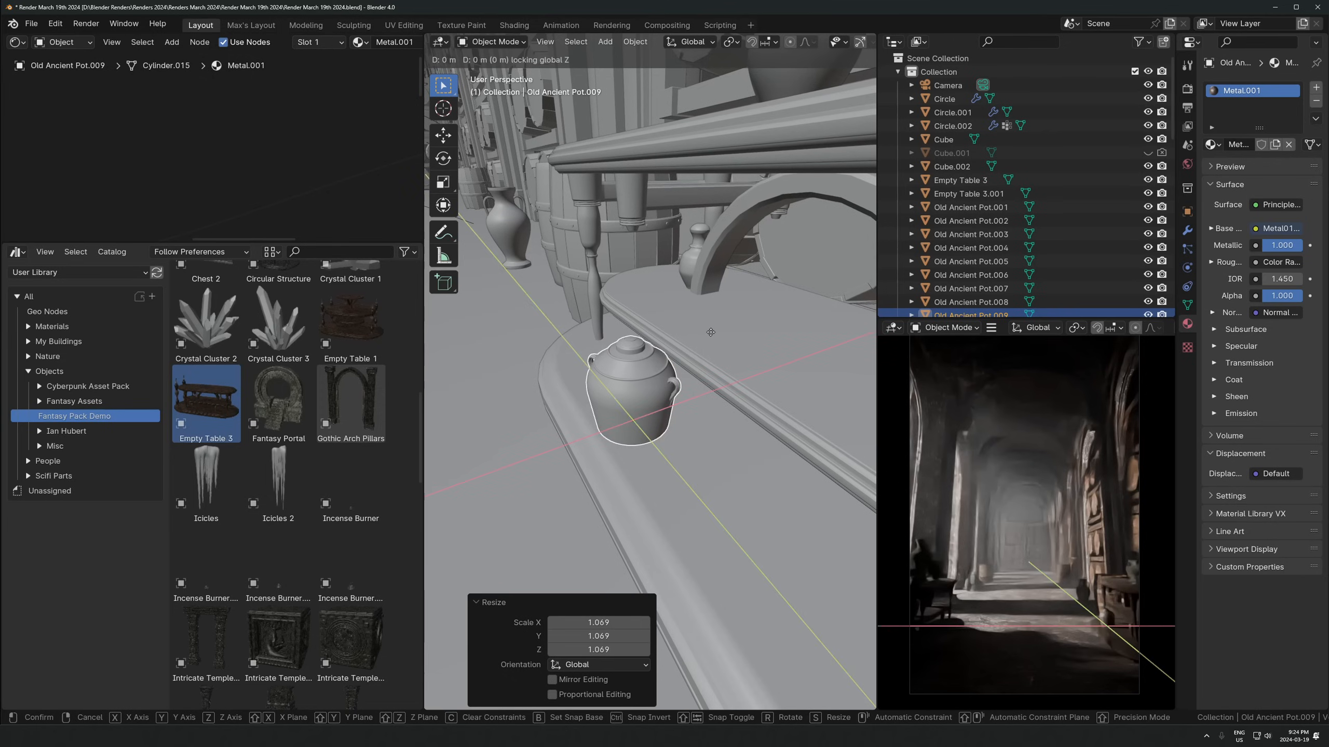
pyautogui.click(710, 333)
# Look through the Fantasy Pack Demo assets for further props and review both tables in the corridor
pyautogui.scroll(-11, 194, 469)
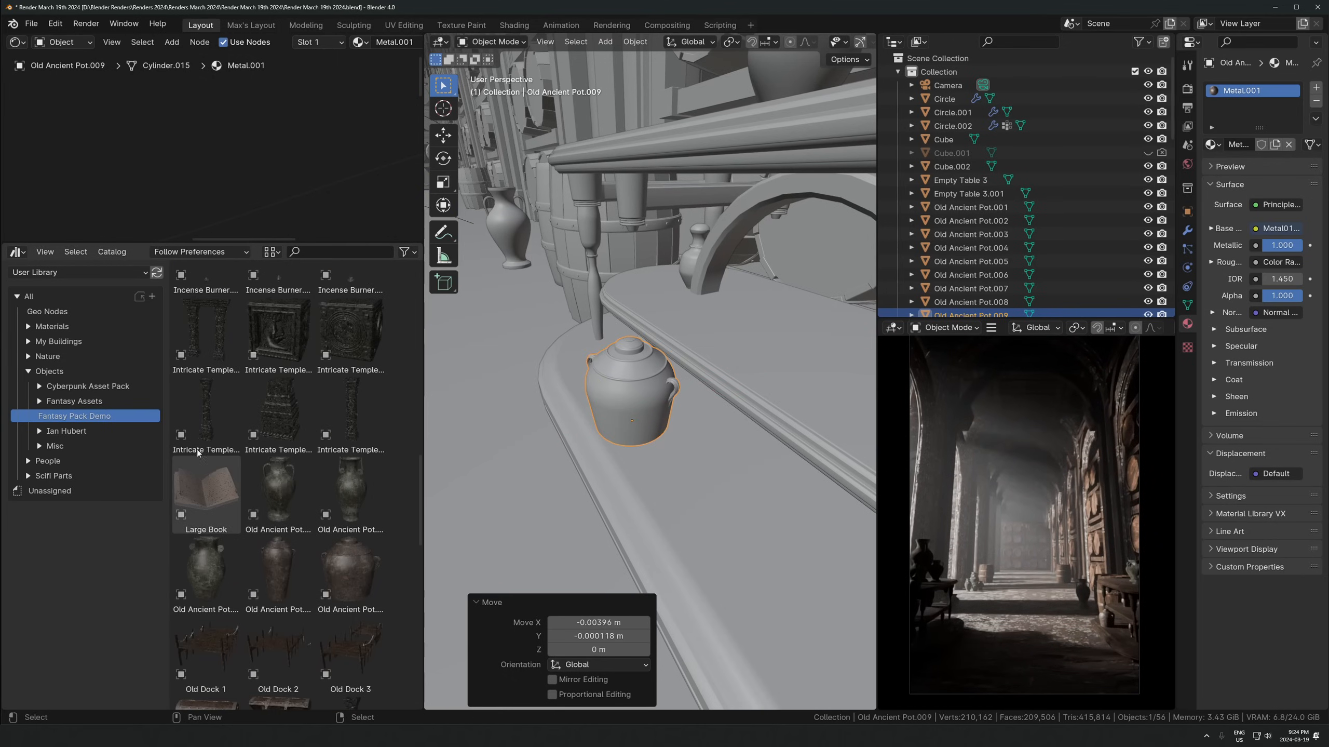
pyautogui.scroll(-7, 347, 449)
pyautogui.scroll(-6, 623, 458)
pyautogui.keyDown('shift'); pyautogui.moveTo(621, 456); pyautogui.dragTo(588, 461, button='middle'); pyautogui.keyUp('shift')
pyautogui.scroll(-2, 621, 468)
pyautogui.scroll(-2, 622, 467)
pyautogui.keyDown('shift'); pyautogui.moveTo(559, 419); pyautogui.dragTo(586, 470, button='middle'); pyautogui.keyUp('shift')
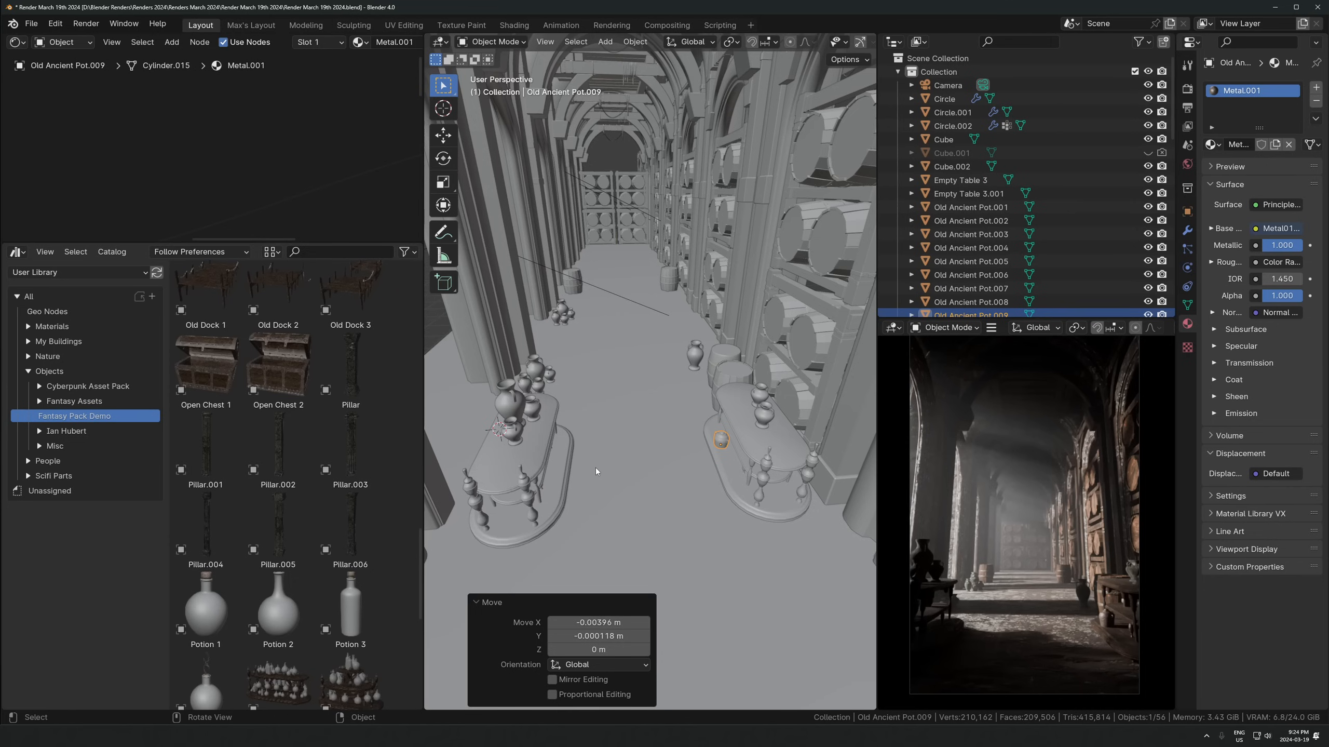
# Make a linked duplicate of the pot-laden table without its pots and place it in the middle of the corridor
pyautogui.click(529, 453)
pyautogui.hotkey('alt', 'd')
pyautogui.click(606, 295)
pyautogui.press('r')
pyautogui.press('z')
pyautogui.click(704, 248)
pyautogui.press('g')
pyautogui.hotkey('shift', 'z')
pyautogui.click(726, 293)
# Clear the middle table's rotation, nudge it horizontally and rotate it about 110° around Z
pyautogui.hotkey('alt', 'r')
pyautogui.press('g')
pyautogui.hotkey('shift', 'z')
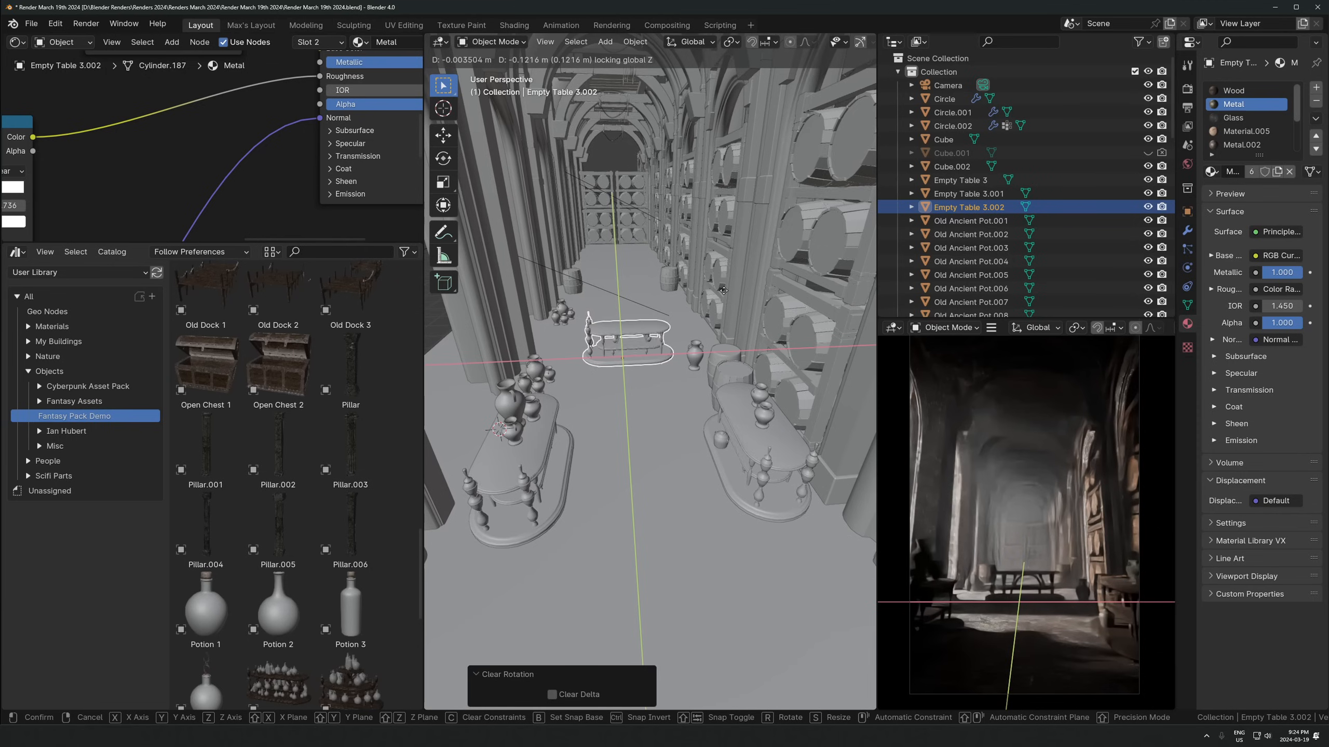
pyautogui.click(726, 294)
pyautogui.press('r')
pyautogui.press('z')
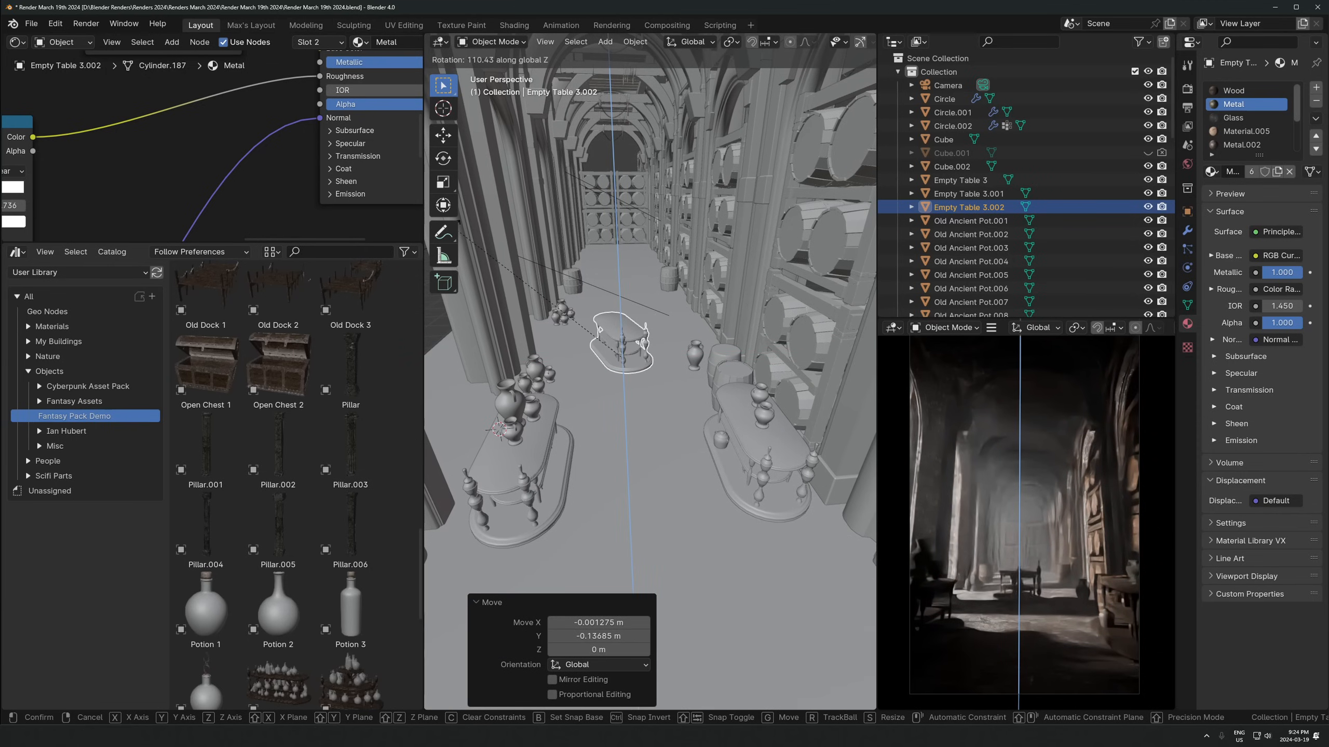
pyautogui.click(550, 302)
# Move the middle table about 2.76 m along Y down the corridor, then shift it back about 0.13 m
pyautogui.press('g')
pyautogui.hotkey('shift', 'z')
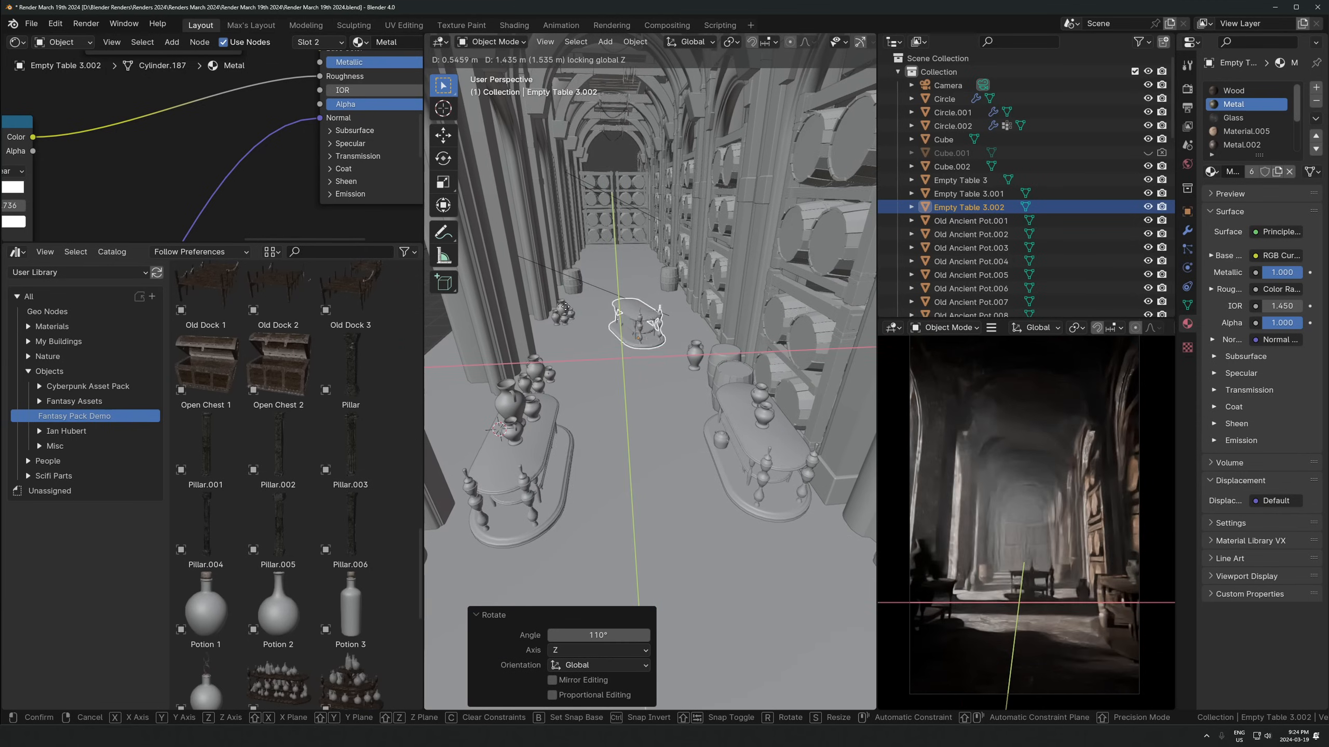
pyautogui.click(552, 296)
pyautogui.scroll(3, 1056, 580)
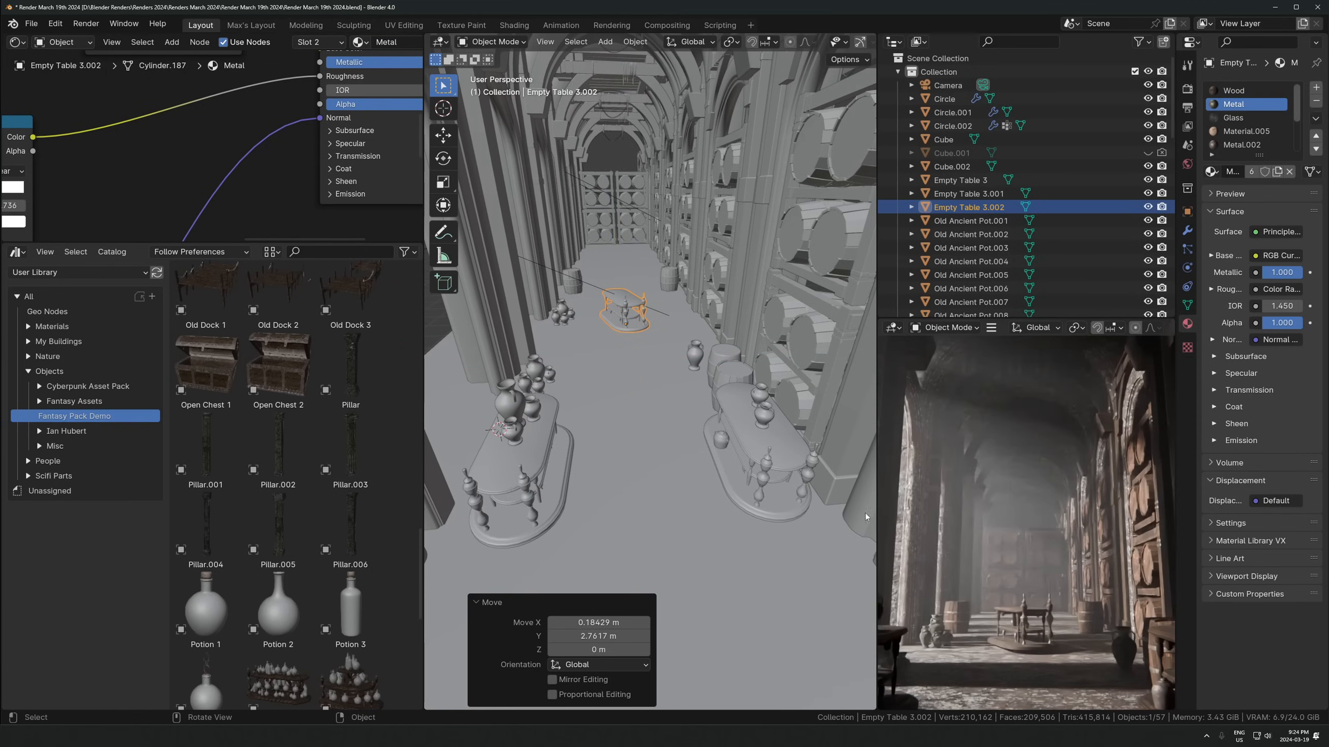
pyautogui.press('g')
pyautogui.hotkey('shift', 'z')
pyautogui.click(1067, 591)
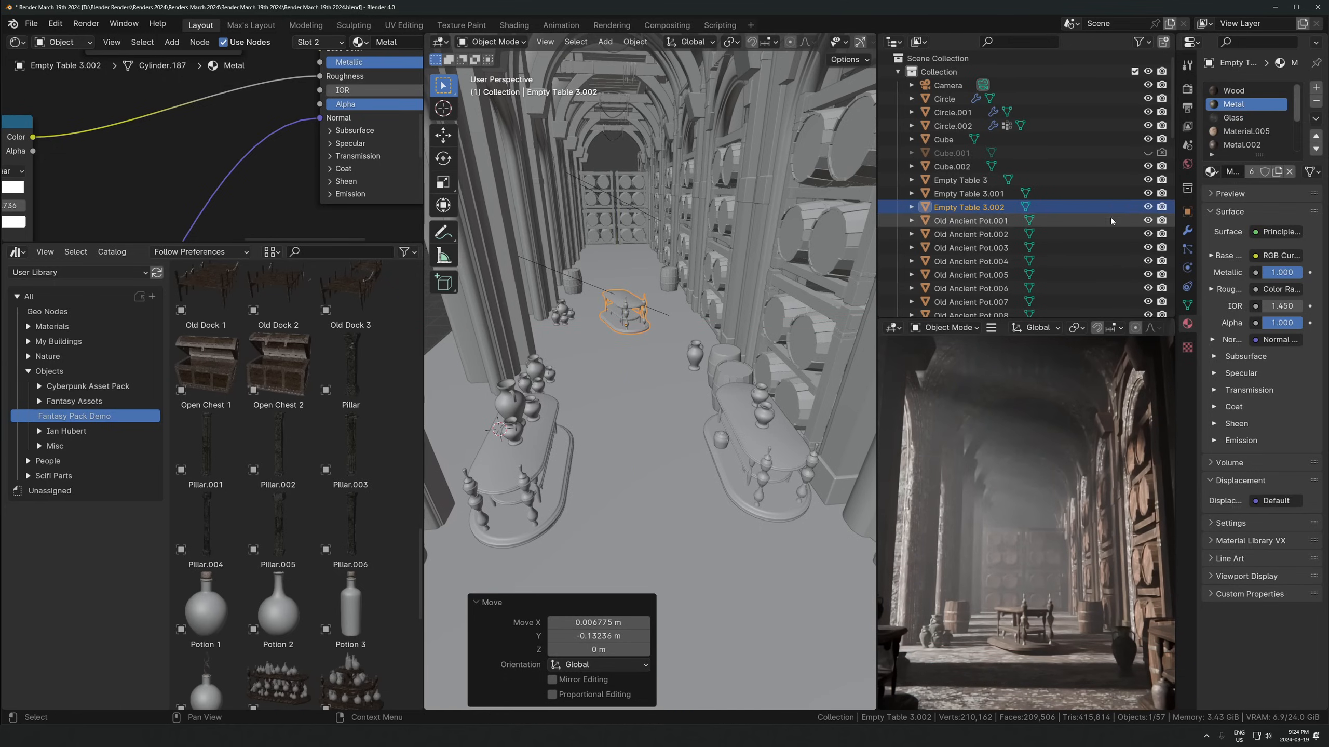
# Unhide the diamond-shaped crystal Cube.001 and lower it about 1.33 m toward the corridor floor
pyautogui.click(1148, 153)
pyautogui.click(621, 217)
pyautogui.scroll(2, 621, 217)
pyautogui.press('KP_Decimal')
pyautogui.moveTo(702, 407); pyautogui.dragTo(680, 362, button='middle')
pyautogui.press('g')
pyautogui.click(695, 374)
# Move the crystal horizontally over the middle table and scale it to about 0.733
pyautogui.scroll(-3, 696, 375)
pyautogui.press('g')
pyautogui.hotkey('shift', 'z')
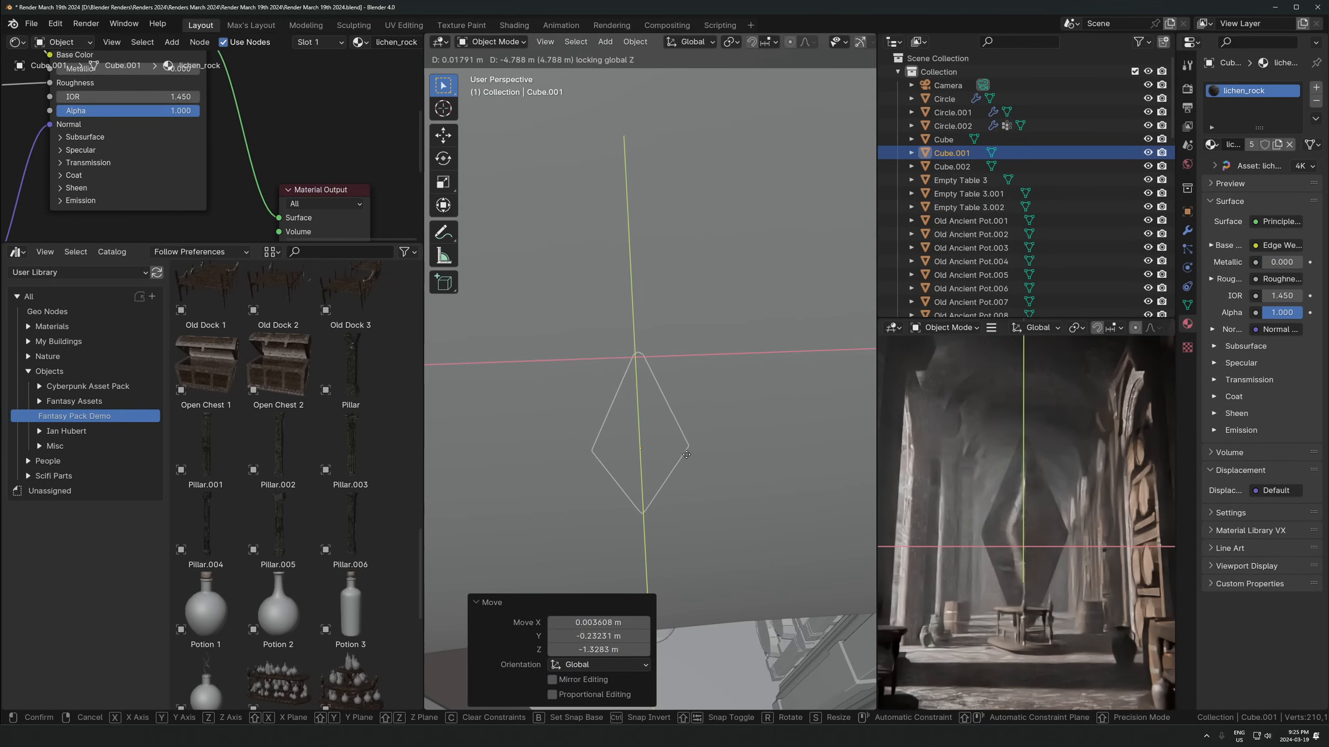
pyautogui.click(684, 447)
pyautogui.moveTo(684, 447); pyautogui.dragTo(683, 389, button='middle')
pyautogui.press('s')
pyautogui.click(657, 361)
# Lower the crystal along Z and adjust its position above the middle table
pyautogui.press('g')
pyautogui.press('z')
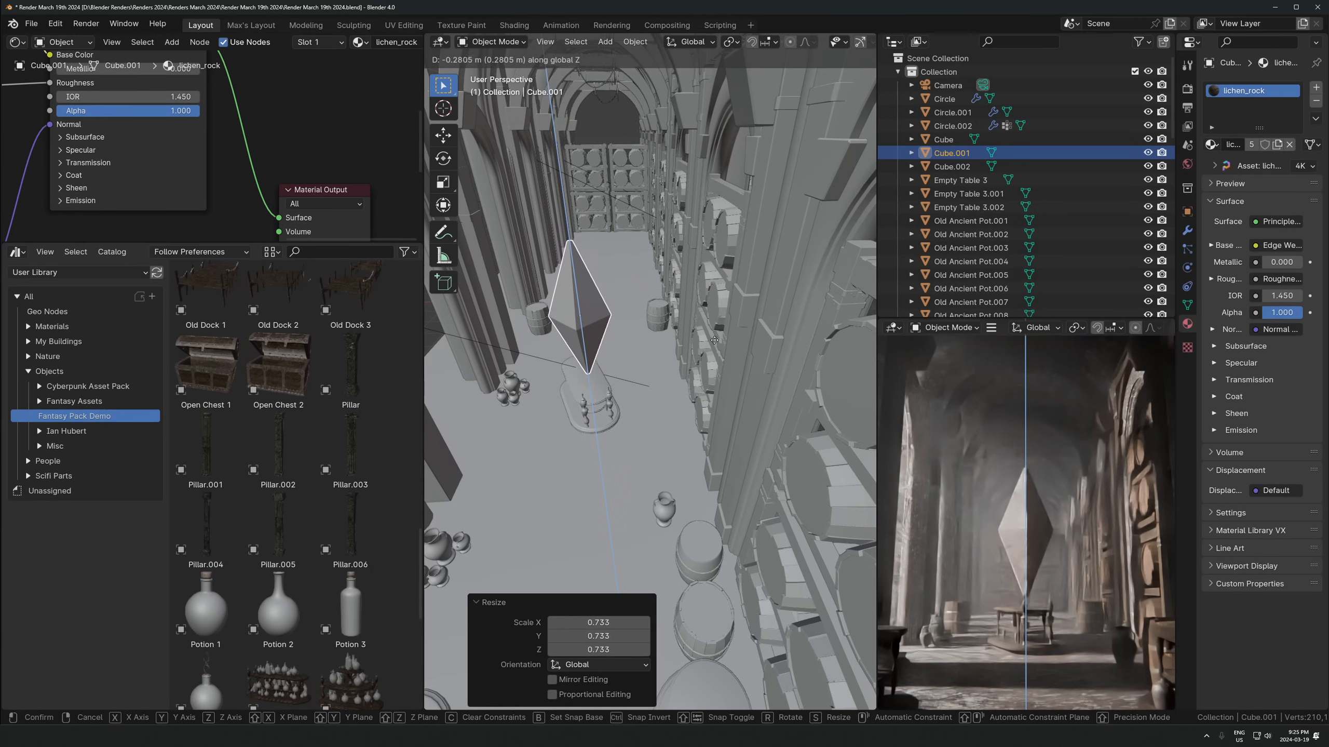
pyautogui.click(717, 315)
pyautogui.press('KP_Decimal')
pyautogui.moveTo(680, 337); pyautogui.dragTo(692, 288, button='middle')
pyautogui.press('g')
pyautogui.click(688, 347)
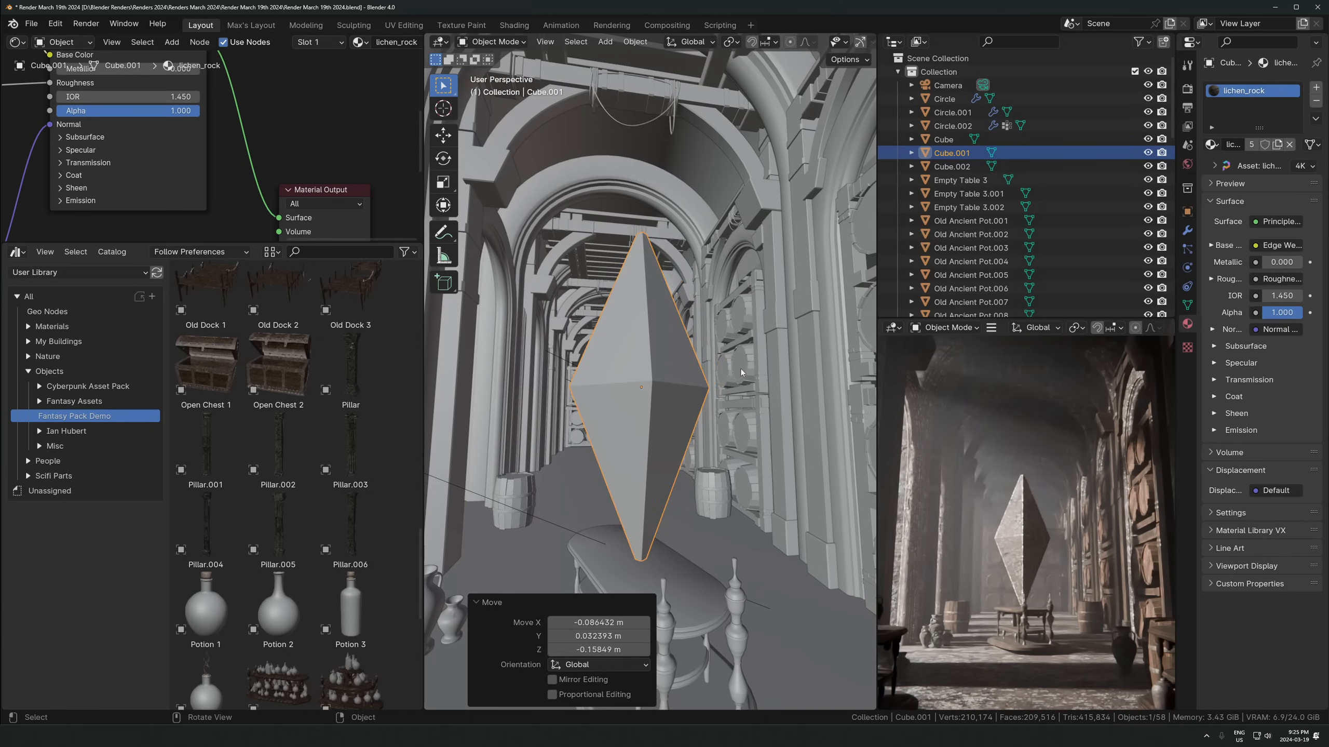
# Rescale the crystal and fine-tune its height above the tabletop
pyautogui.moveTo(691, 345); pyautogui.dragTo(735, 267, button='middle')
pyautogui.press('s')
pyautogui.click(766, 316)
pyautogui.press('g')
pyautogui.press('z')
pyautogui.click(769, 324)
# Duplicate the crystal's middle edge loop in place and separate the copy into its own object
pyautogui.moveTo(770, 324); pyautogui.dragTo(632, 383, button='middle')
pyautogui.press('Tab')
pyautogui.keyDown('alt'); pyautogui.click(632, 384); pyautogui.keyUp('alt')
pyautogui.hotkey('alt', 'z')
pyautogui.hotkey('alt', 'z')
pyautogui.hotkey('shift', 'd')
pyautogui.rightClick(758, 367)
pyautogui.press('p')
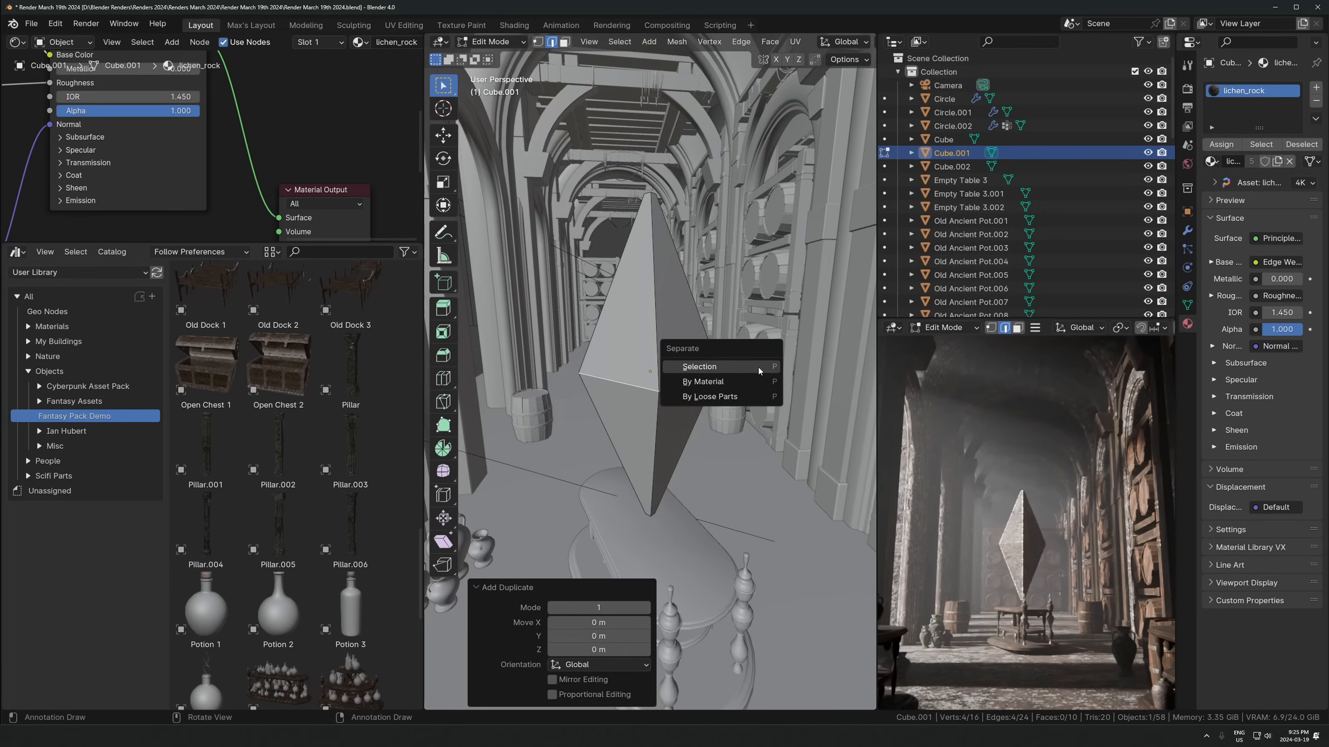
pyautogui.click(674, 376)
pyautogui.press('Tab')
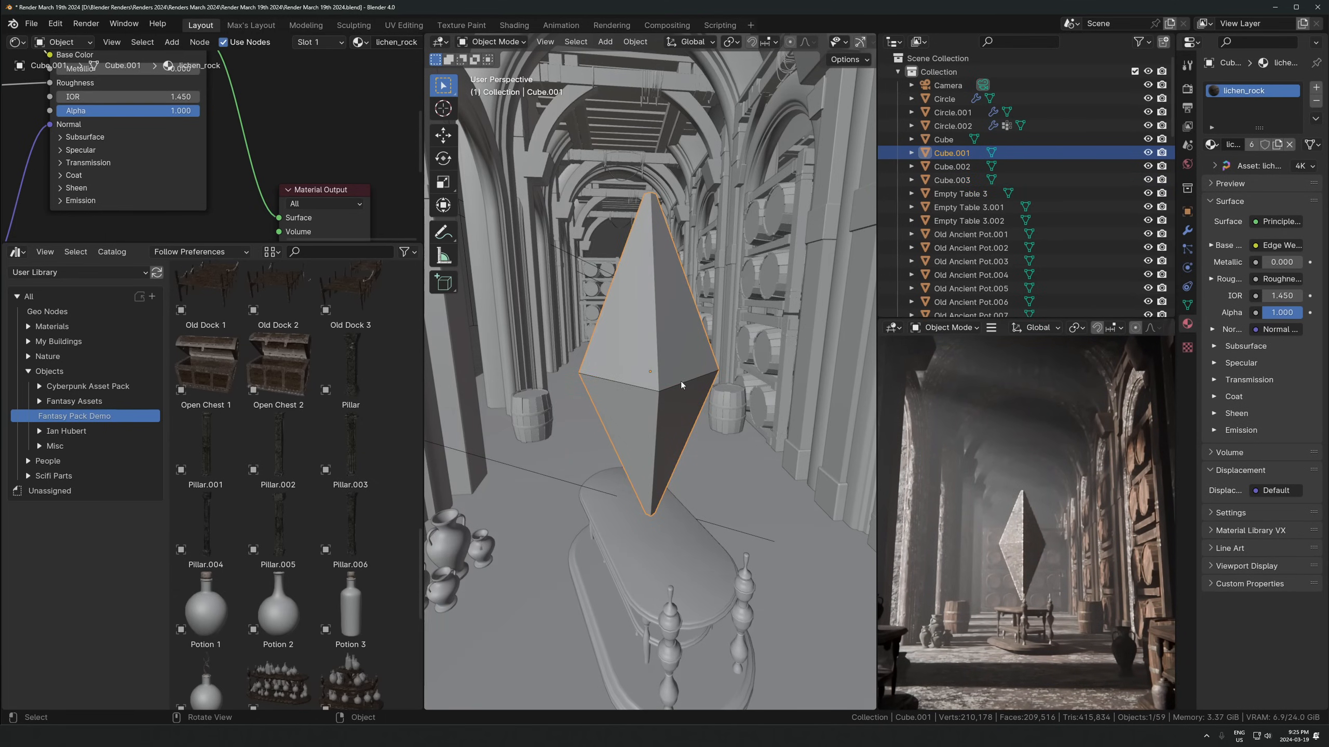
# Fill the separated edge loop with a face, inset it and delete the inner face to leave a flat ring
pyautogui.click(686, 381)
pyautogui.press('g')
pyautogui.press('Escape')
pyautogui.press('Tab')
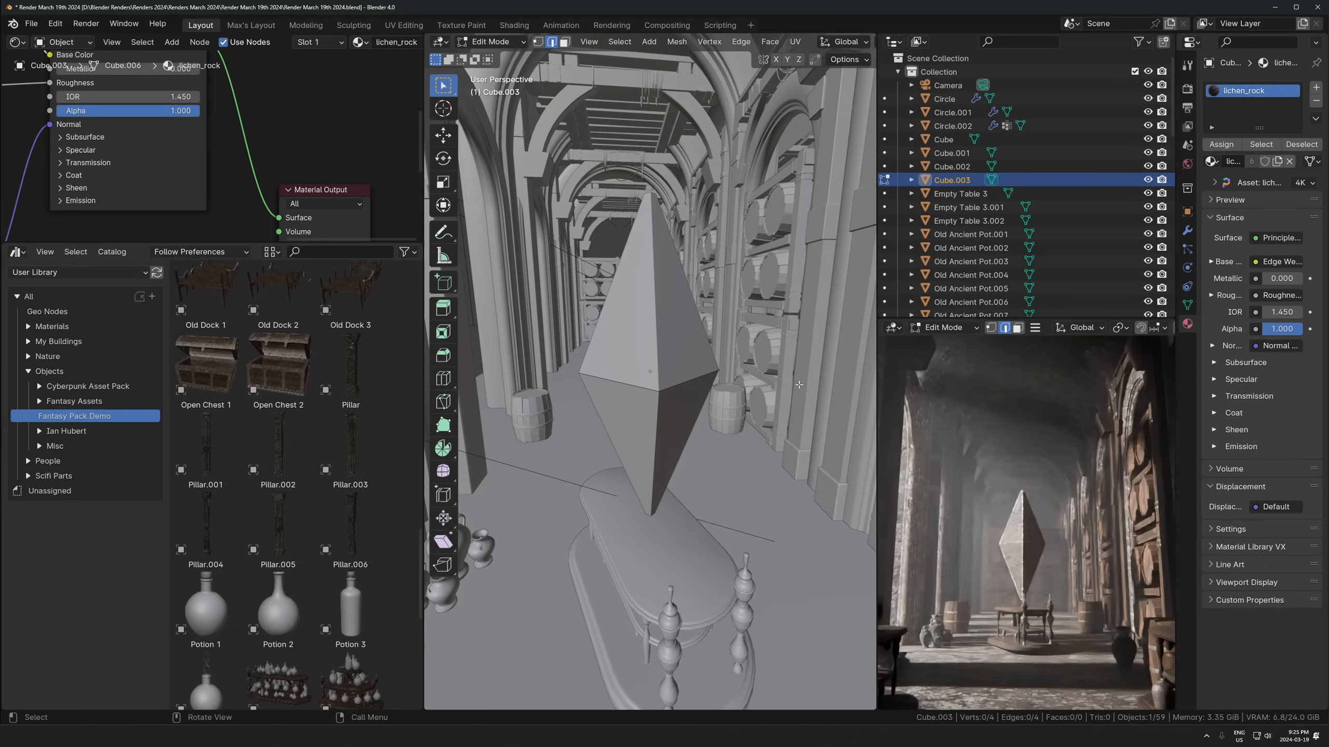
pyautogui.hotkey('alt', 'z')
pyautogui.moveTo(782, 374); pyautogui.dragTo(789, 383, button='middle')
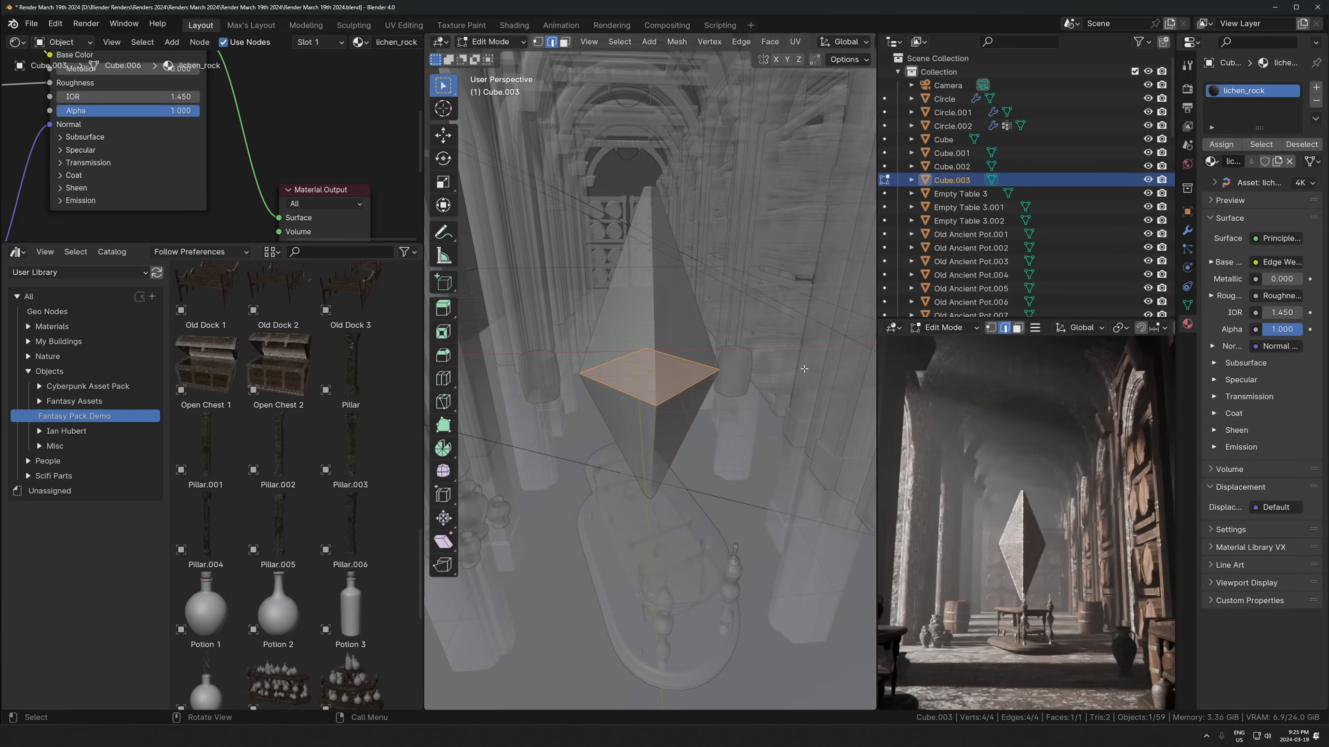
pyautogui.press('i')
pyautogui.click(796, 368)
pyautogui.press('x')
pyautogui.press('f')
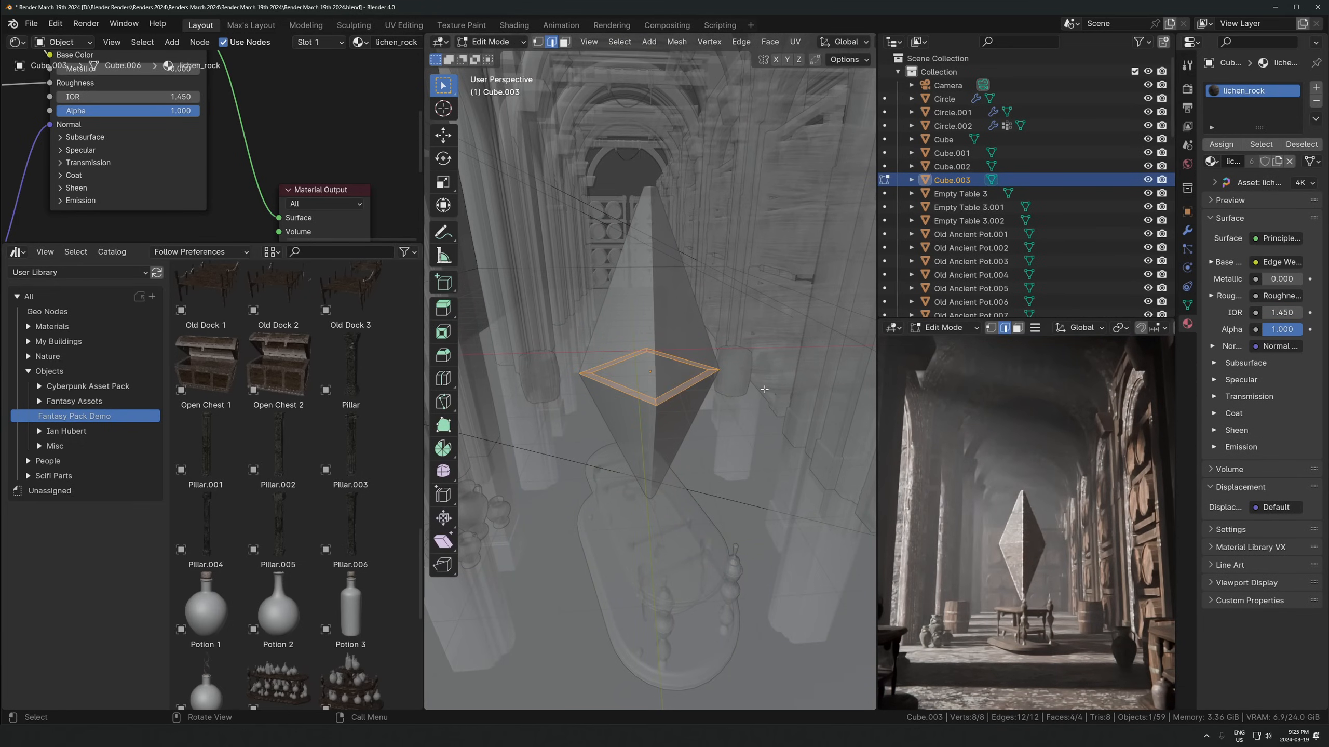
# Extrude the flat ring into a solid band and scale the band to 1.090 around the crystal
pyautogui.press('e')
pyautogui.click(753, 388)
pyautogui.press('Tab')
pyautogui.press('s')
pyautogui.click(768, 371)
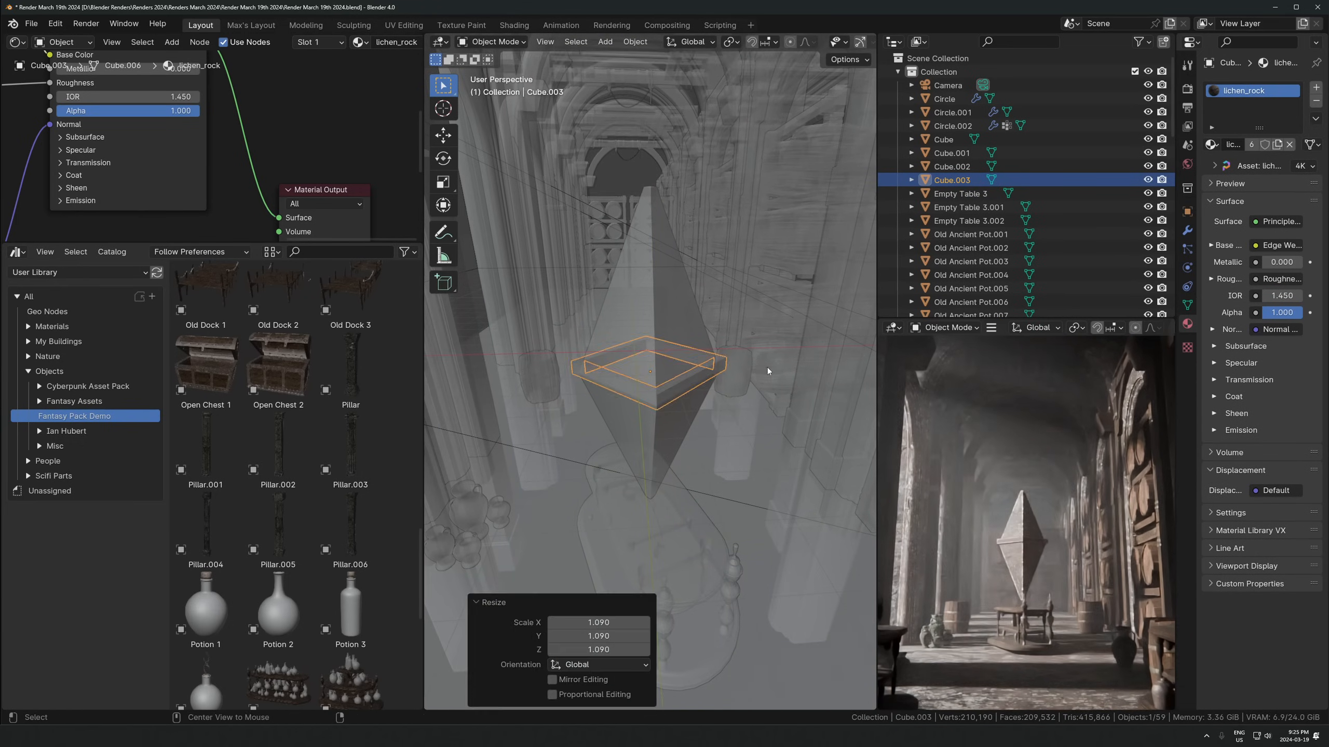
# Add a Bevel modifier to the band, apply the band's scale and set the bevel amount to 0.009 m
pyautogui.hotkey('alt', 'z')
pyautogui.moveTo(768, 370); pyautogui.dragTo(760, 357, button='middle')
pyautogui.scroll(2, 760, 356)
pyautogui.click(1187, 230)
pyautogui.click(1260, 88)
pyautogui.write('vbec')
pyautogui.press('BackSpace')
pyautogui.press('BackSpace')
pyautogui.press('BackSpace')
pyautogui.press('BackSpace')
pyautogui.write('bev')
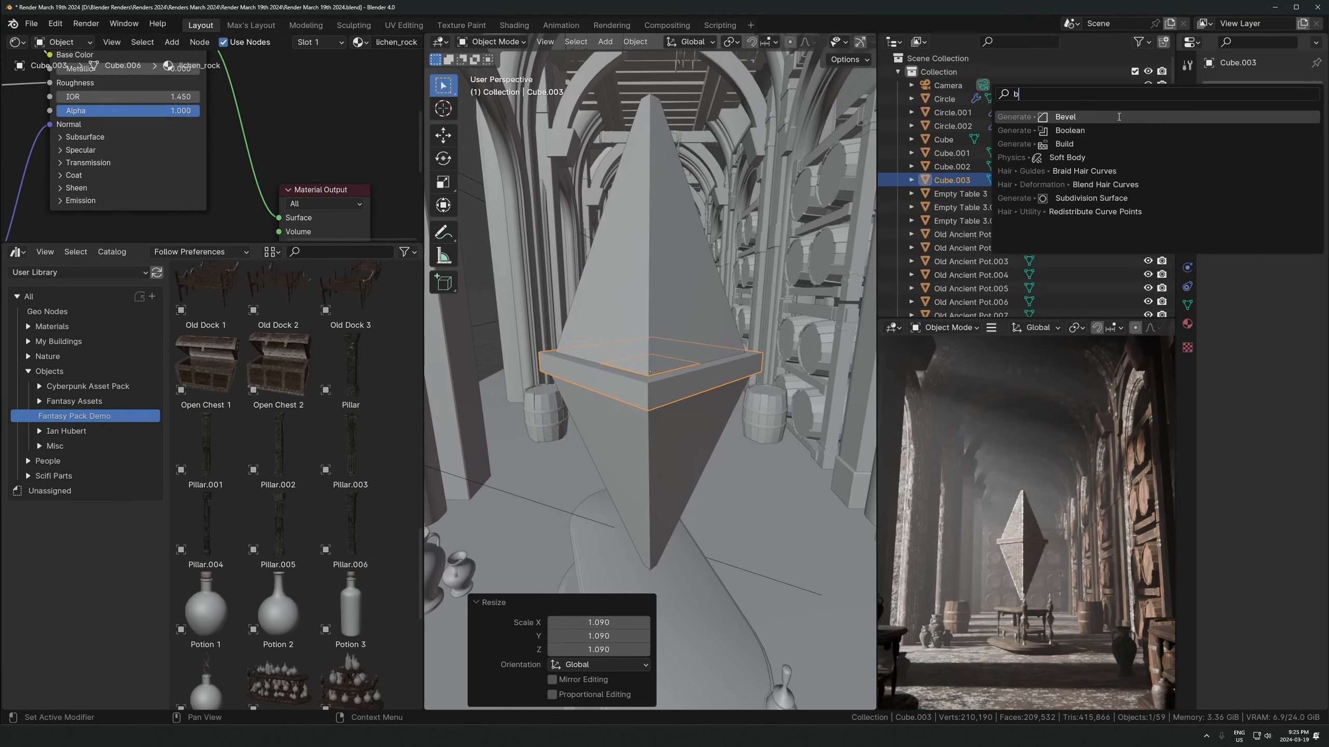
pyautogui.press('Return')
pyautogui.hotkey('ctrl', 'a')
pyautogui.press('s')
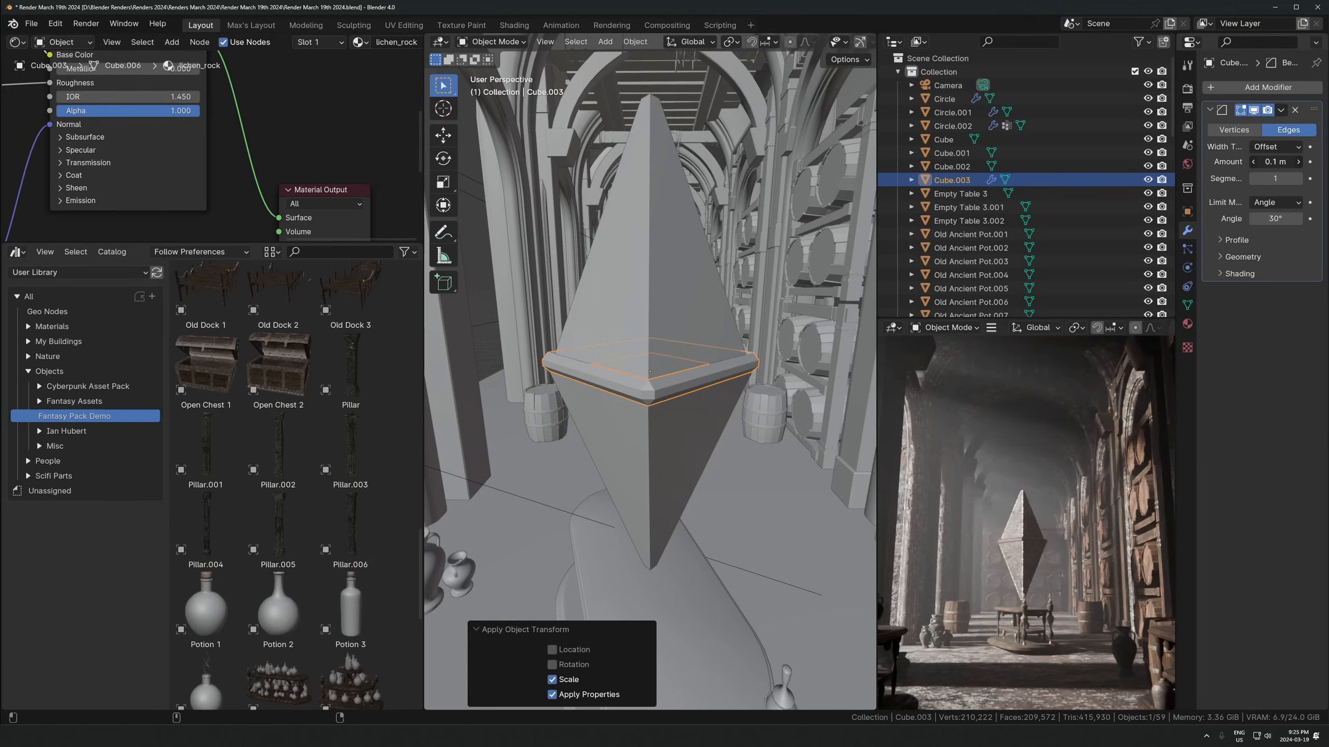
pyautogui.moveTo(1276, 162); pyautogui.dragTo(1229, 162)
# Select the four faces on the band's underside and inset them by about 0.026 m
pyautogui.moveTo(624, 366); pyautogui.dragTo(665, 307, button='middle')
pyautogui.press('Tab')
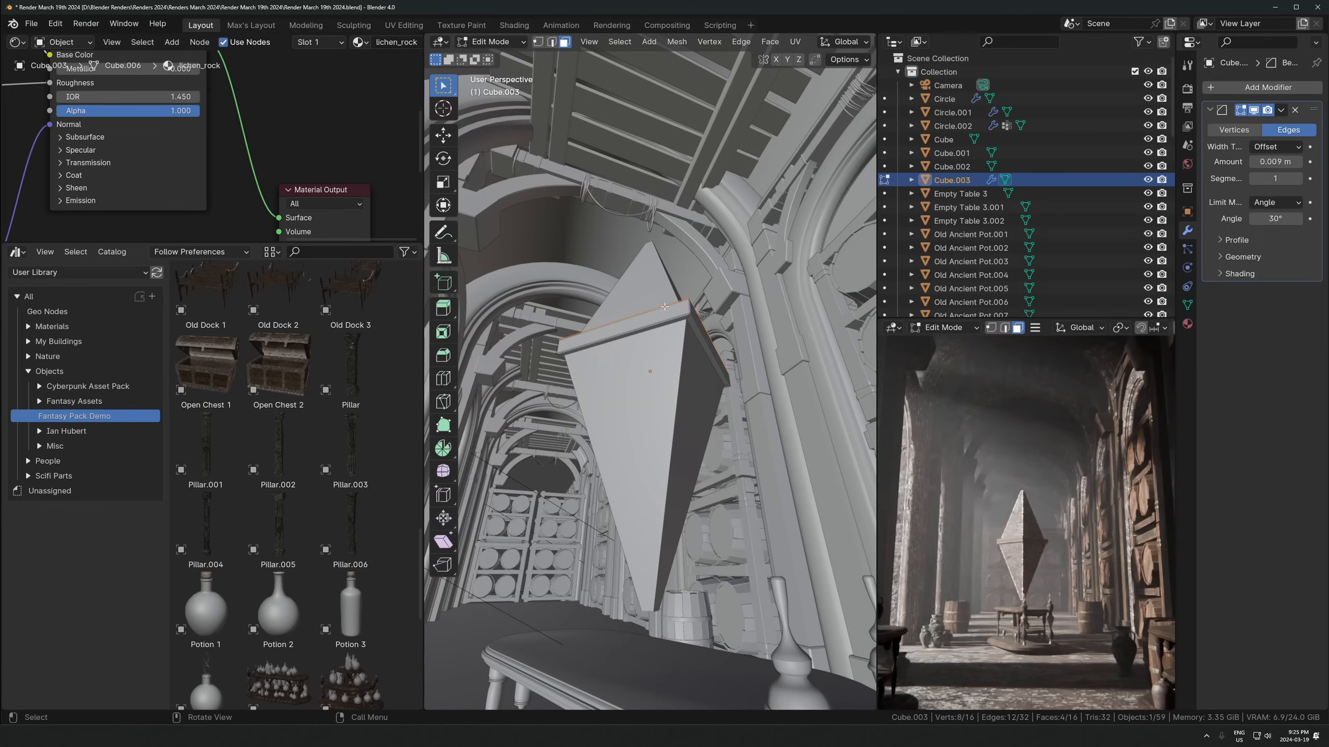
pyautogui.hotkey('alt', 'z')
pyautogui.keyDown('alt'); pyautogui.click(686, 322); pyautogui.keyUp('alt')
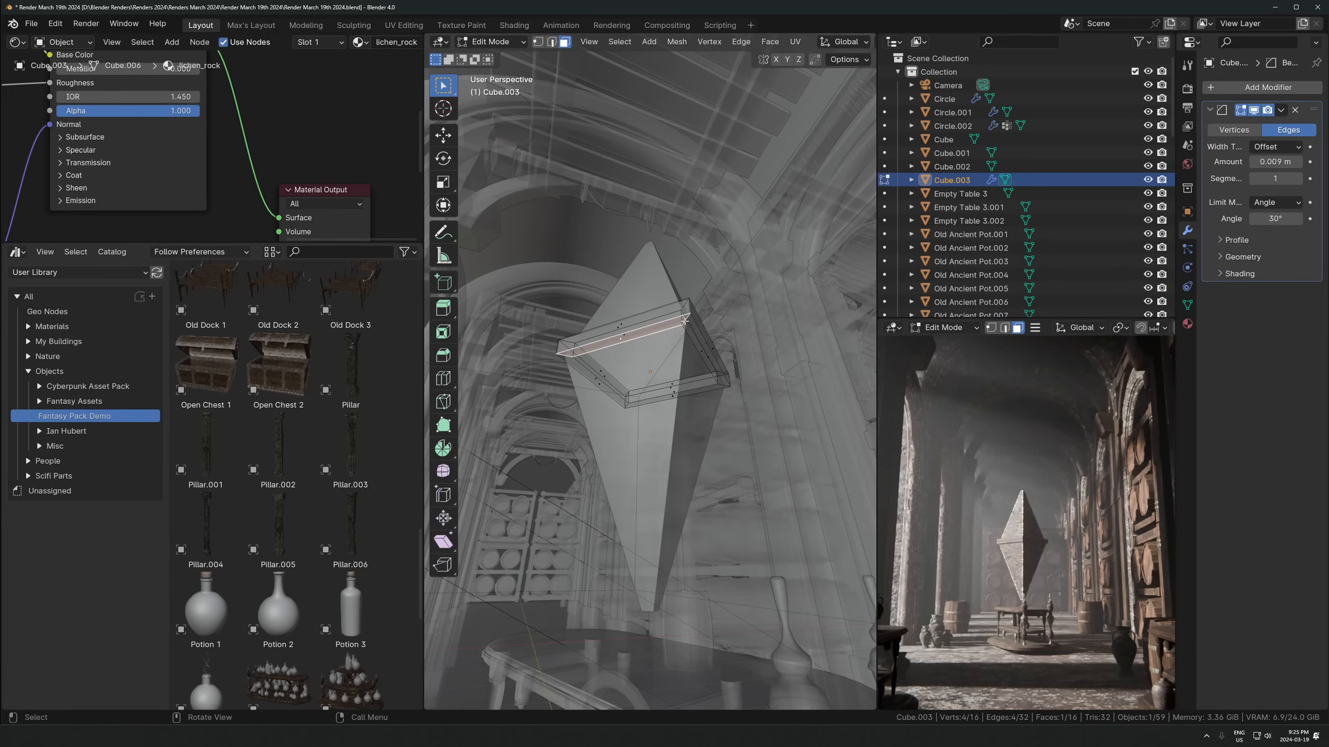
pyautogui.press('Tab')
pyautogui.hotkey('alt', 'z')
pyautogui.press('Tab')
pyautogui.hotkey('alt', 'z')
pyautogui.press('i')
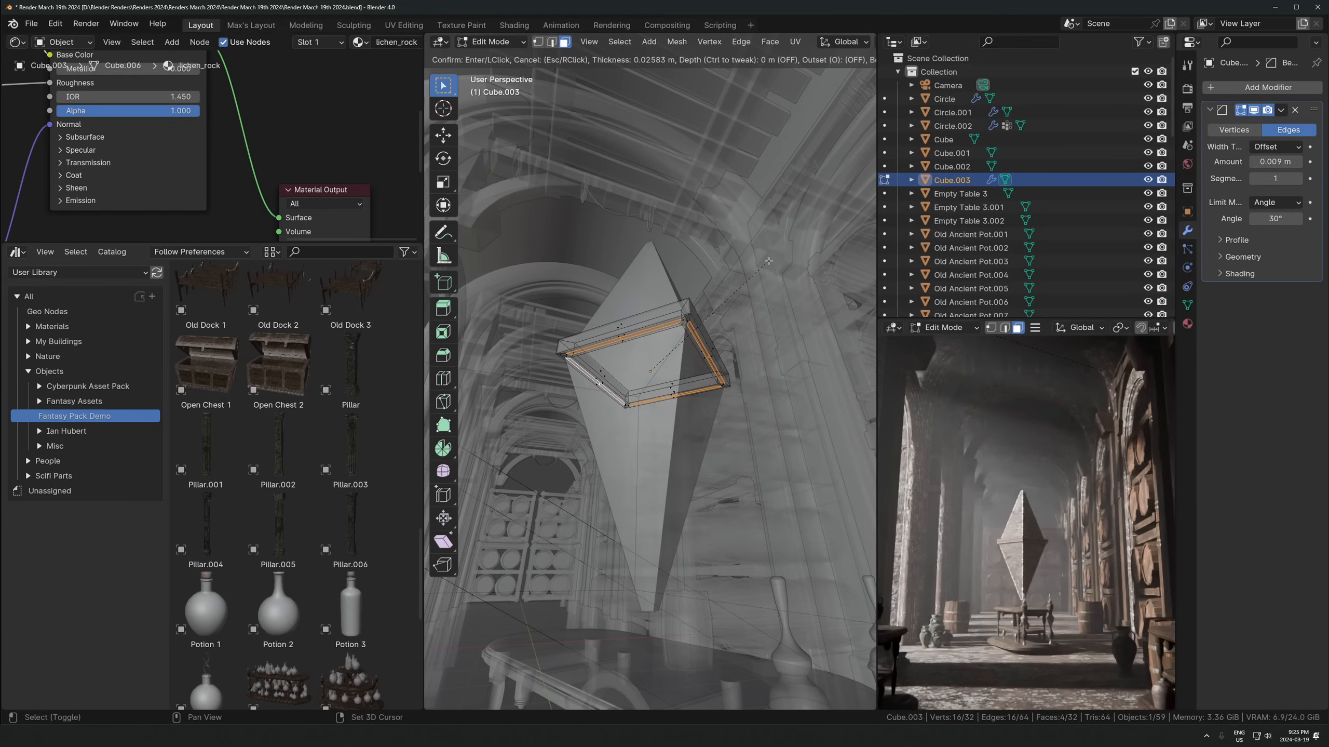
pyautogui.click(767, 260)
# Extrude the inset faces about 0.82 m downward along Z and scale their ends to 0.213
pyautogui.press('e')
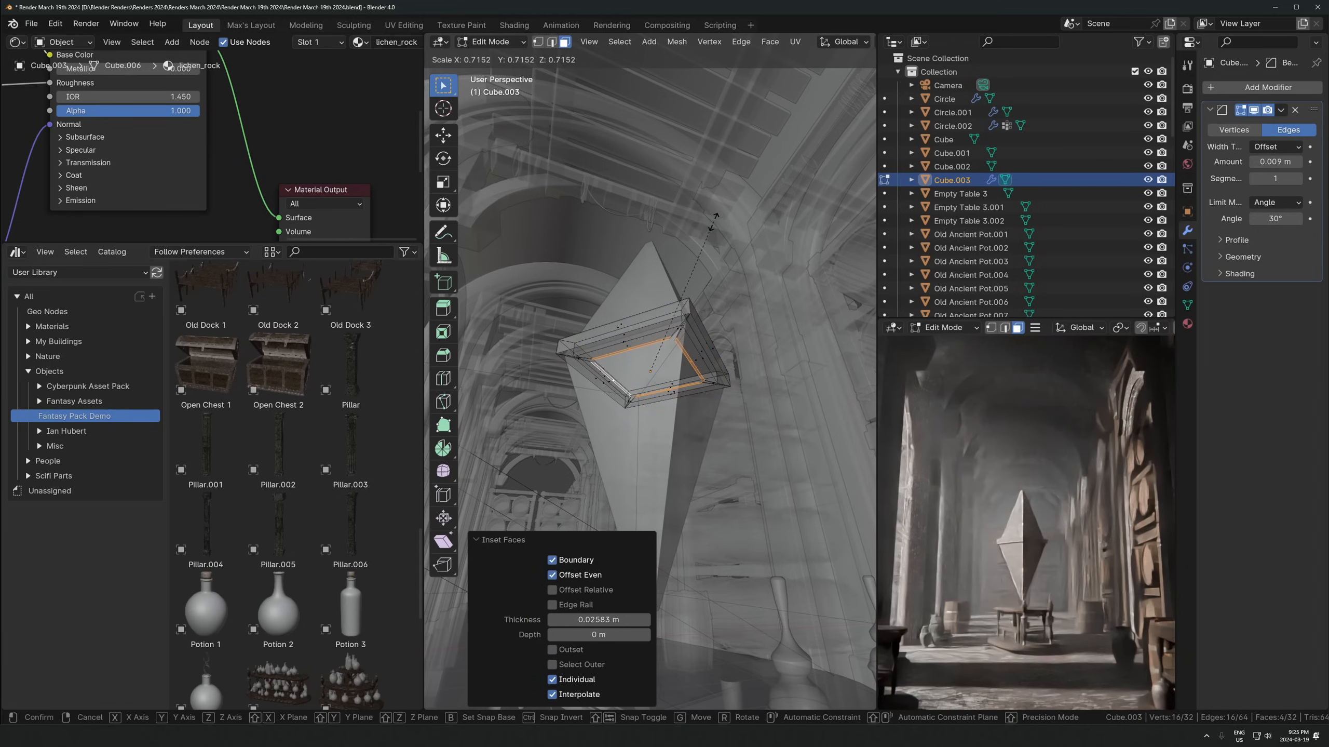
pyautogui.press('z')
pyautogui.click(768, 331)
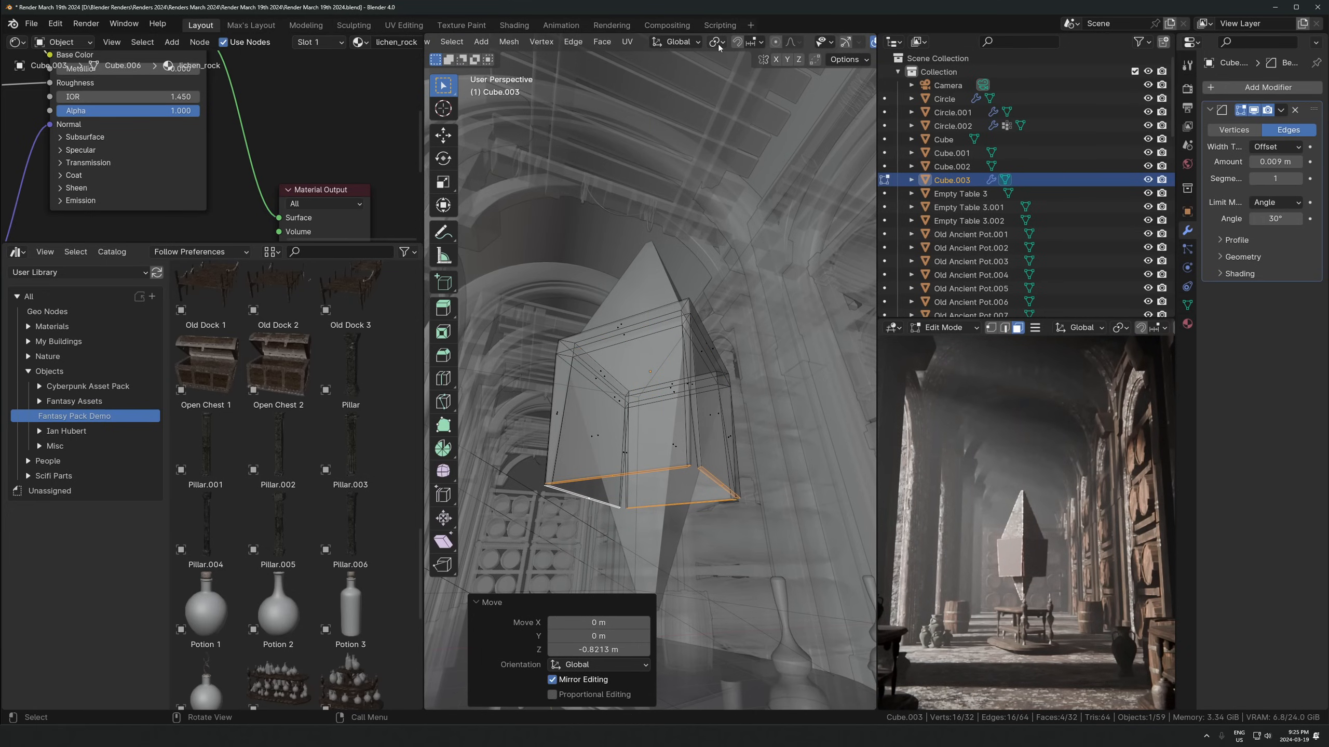
pyautogui.press('s')
pyautogui.click(689, 437)
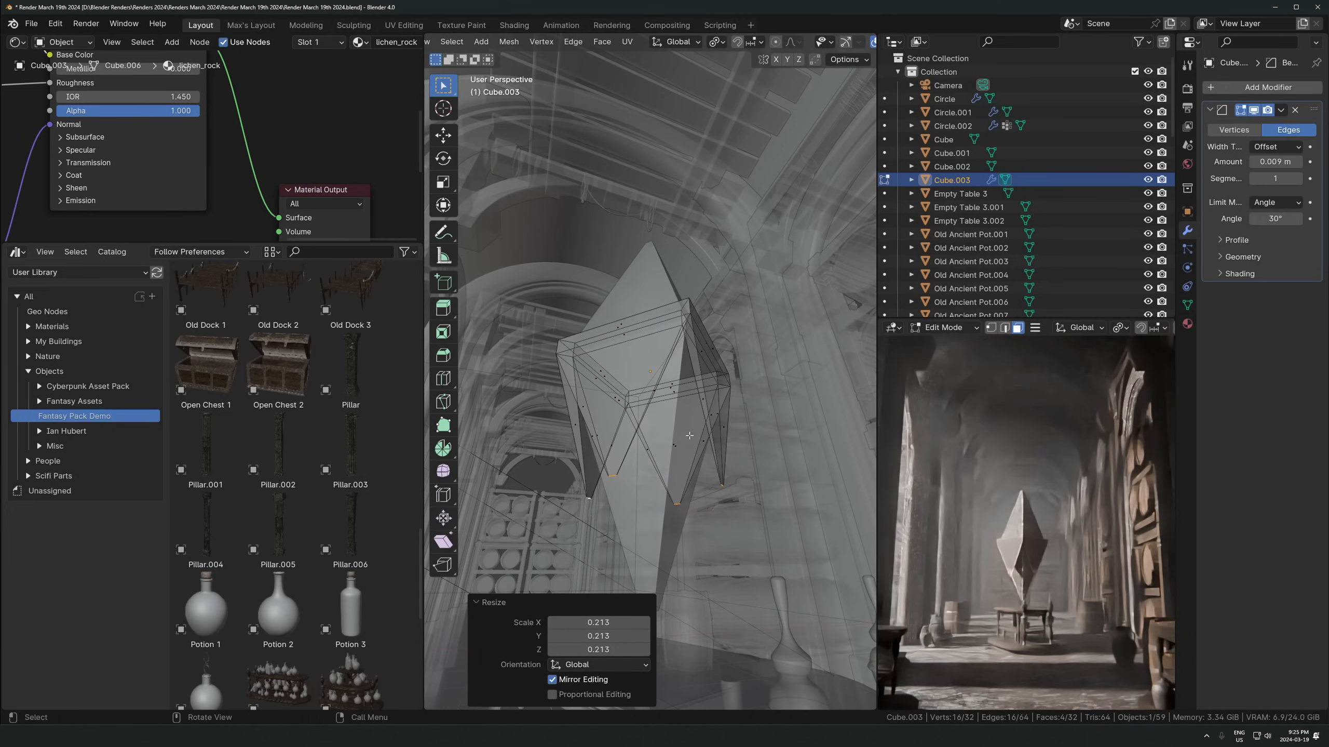
# Lower the tapered ends along the Z axis and try rescaling them
pyautogui.press('g')
pyautogui.press('z')
pyautogui.click(698, 546)
pyautogui.scroll(-3, 742, 429)
pyautogui.press('s')
pyautogui.rightClick(761, 335)
pyautogui.hotkey('ctrl', 'z')
pyautogui.hotkey('ctrl', 'shift', 'z')
# Delete the whole band object around the crystal and return to the opaque solid display
pyautogui.press('ctrl+KP_Add')
pyautogui.hotkey('ctrl', 'l')
pyautogui.press('Tab')
pyautogui.press('x')
pyautogui.click(716, 368)
pyautogui.hotkey('alt', 'z')
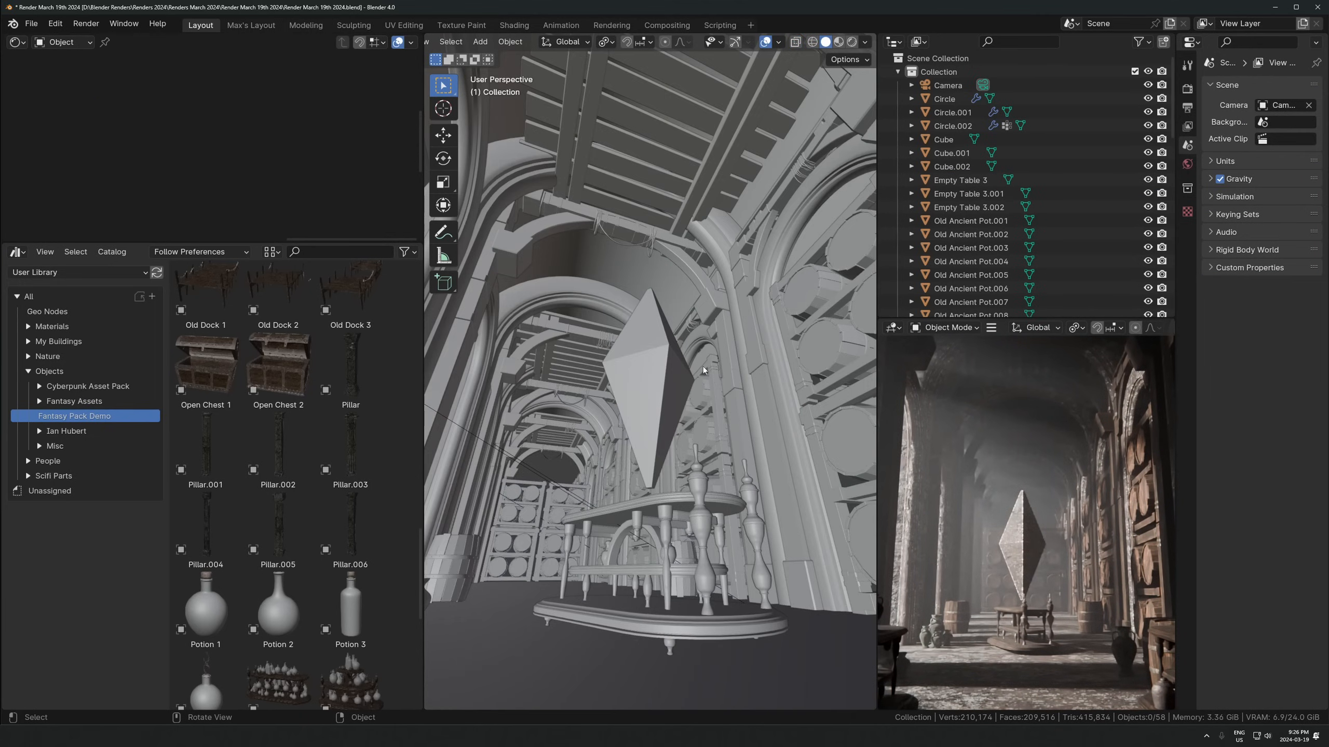
# Rotate the crystal about 8.26° around the Z axis
pyautogui.scroll(-3, 673, 324)
pyautogui.scroll(3, 701, 324)
pyautogui.moveTo(722, 313); pyautogui.dragTo(675, 362, button='middle')
pyautogui.click(675, 361)
pyautogui.press('r')
pyautogui.press('z')
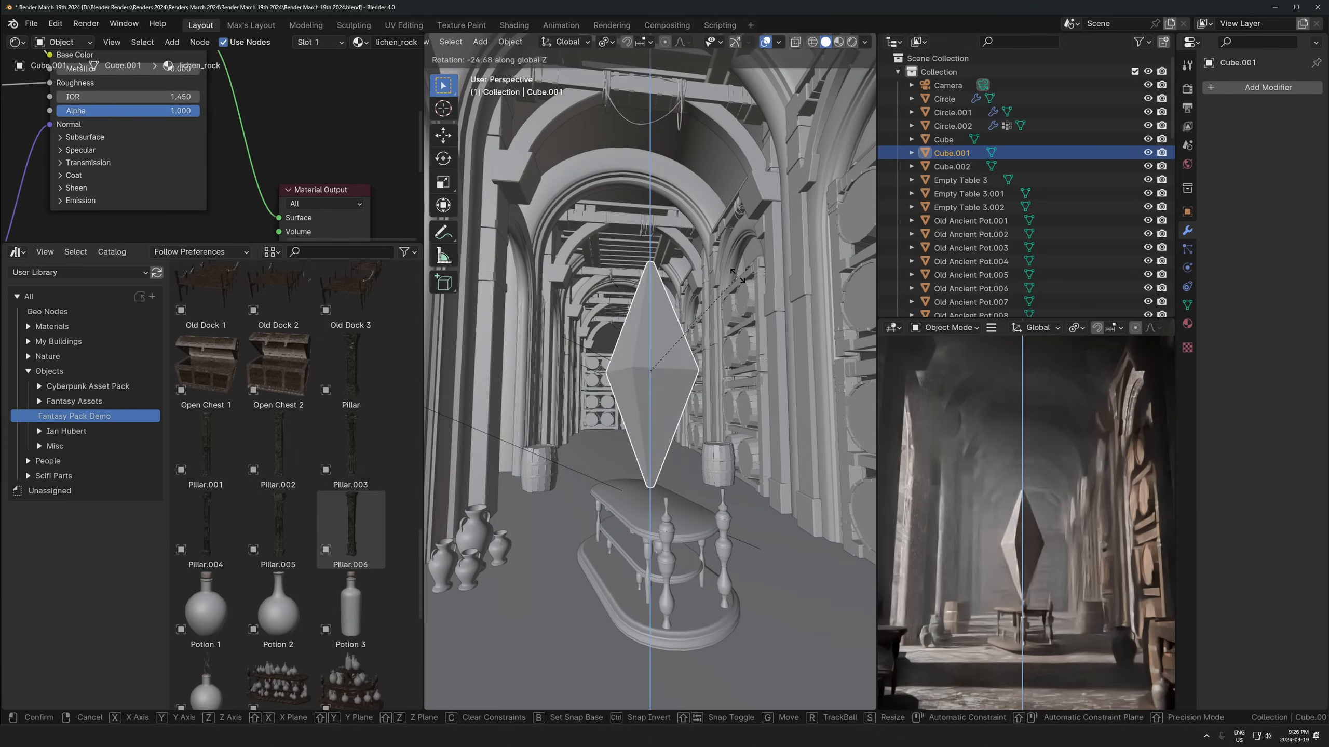
pyautogui.click(740, 353)
# Look through the scene camera and select it to examine its lens settings
pyautogui.scroll(-1, 753, 361)
pyautogui.scroll(-3, 1014, 487)
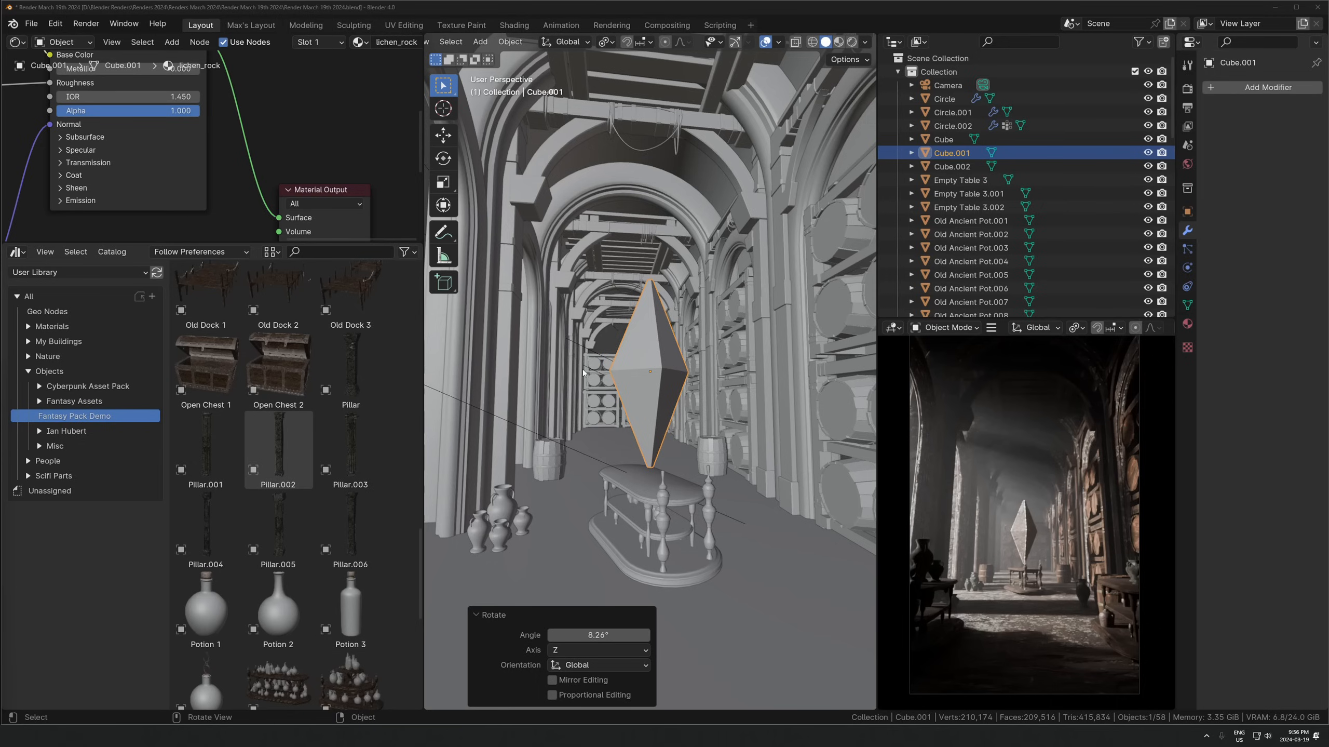
pyautogui.scroll(-5, 663, 331)
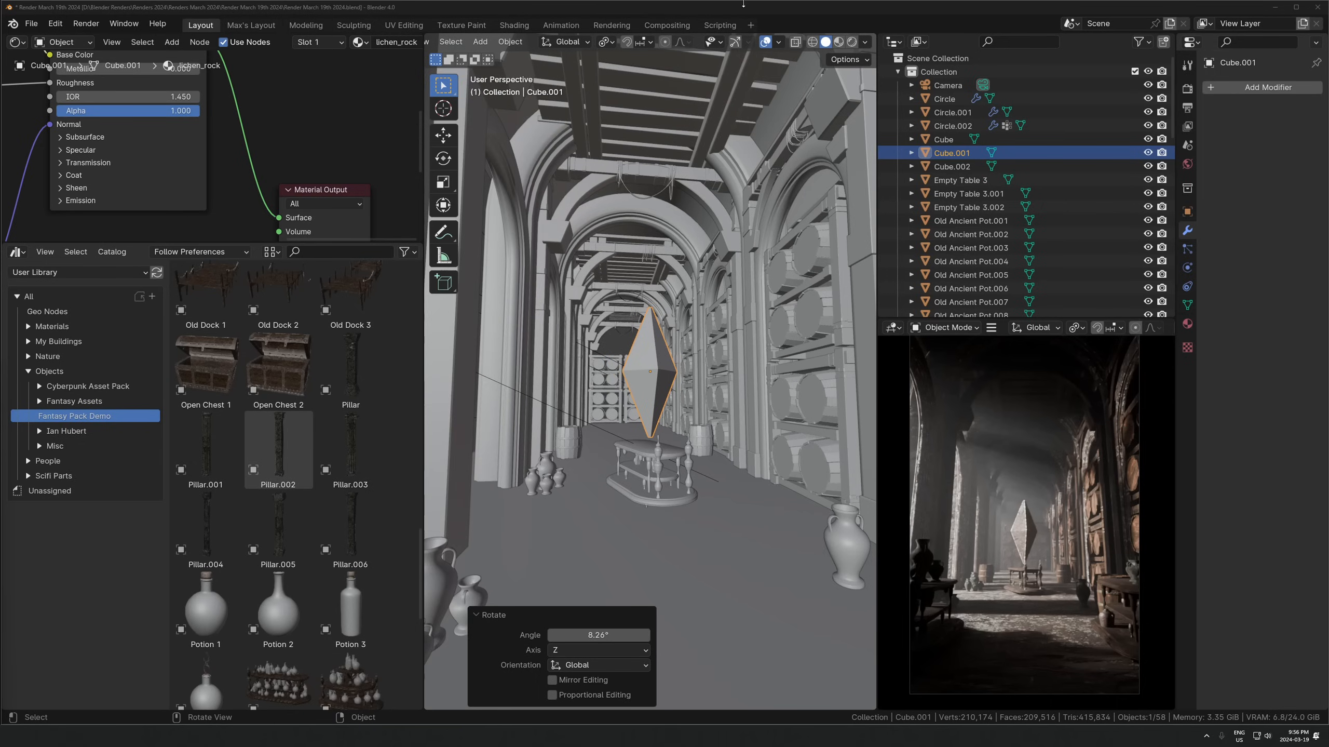
pyautogui.press('KP_0')
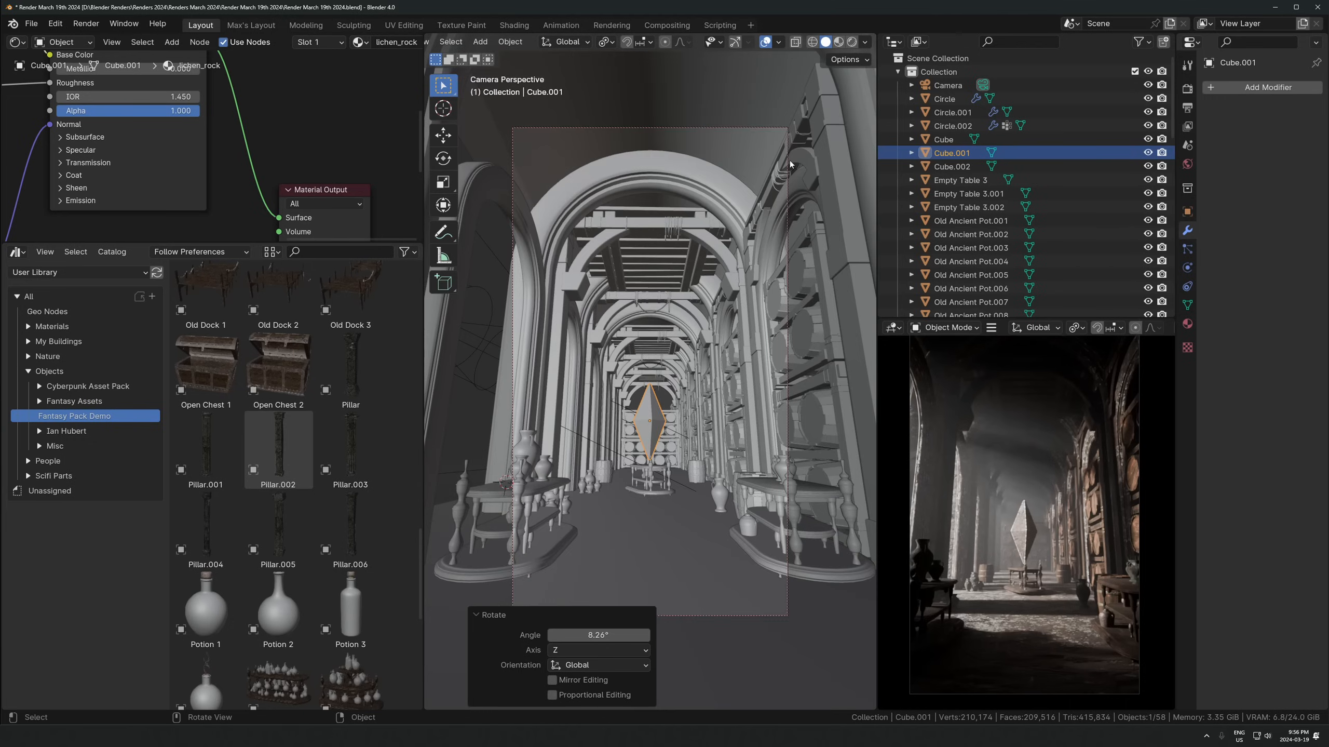
pyautogui.click(745, 129)
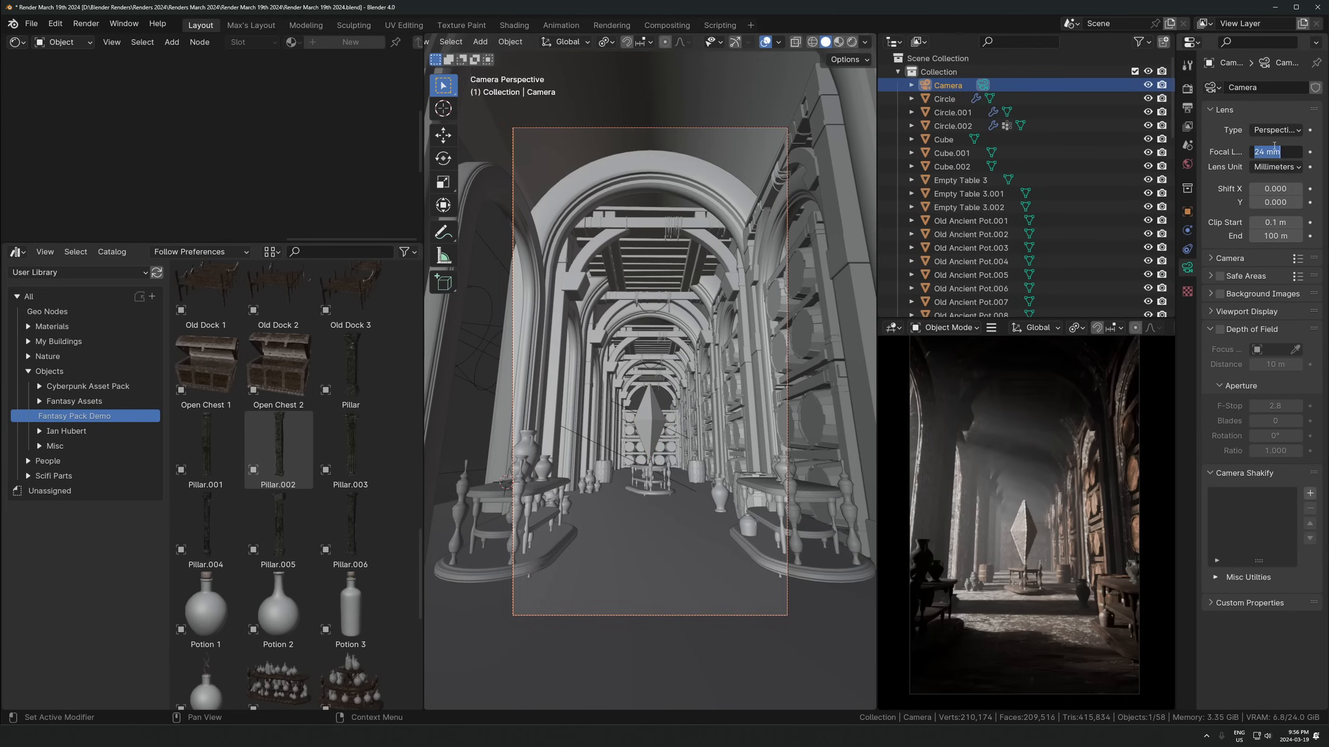
pyautogui.click(1190, 93)
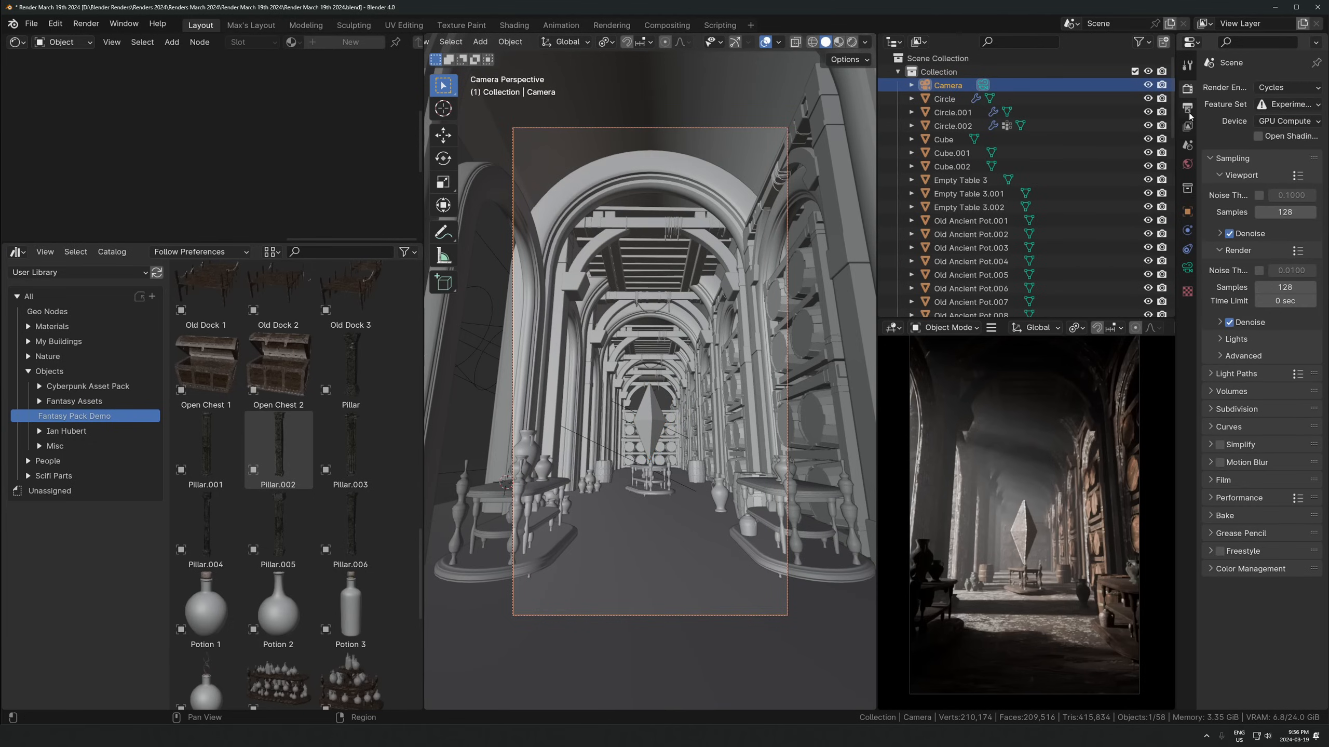
# Set the render resolution to 4000 × 5000 px and save the file
pyautogui.click(1188, 108)
pyautogui.click(1301, 98)
pyautogui.write('400')
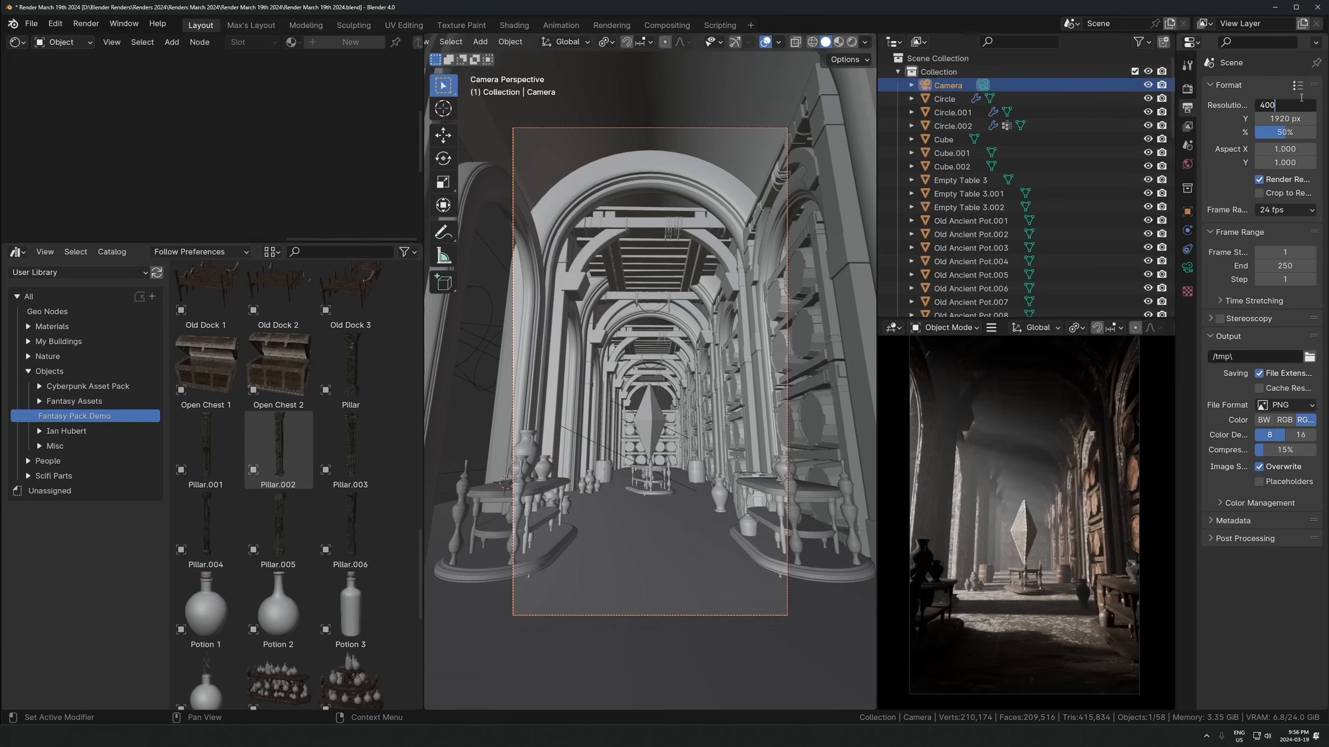
pyautogui.write('0')
pyautogui.press('Tab')
pyautogui.write('5')
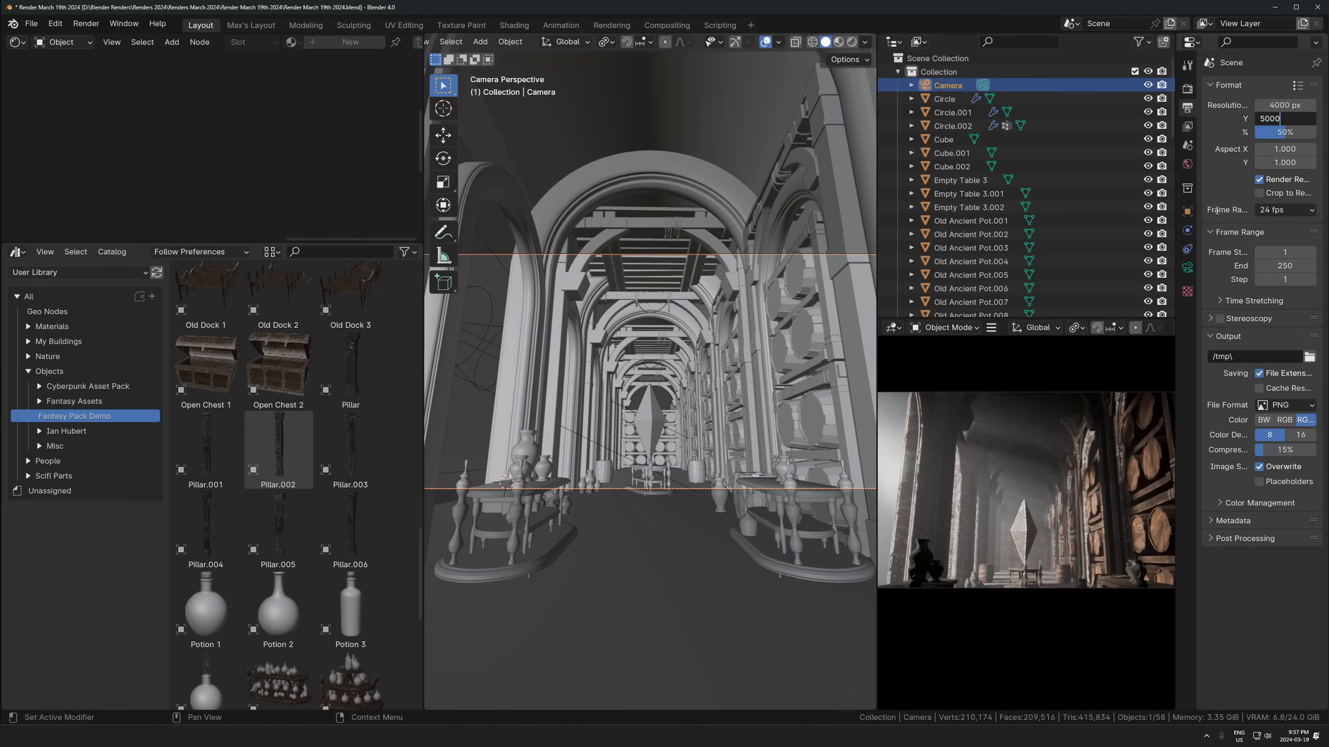
pyautogui.press('Return')
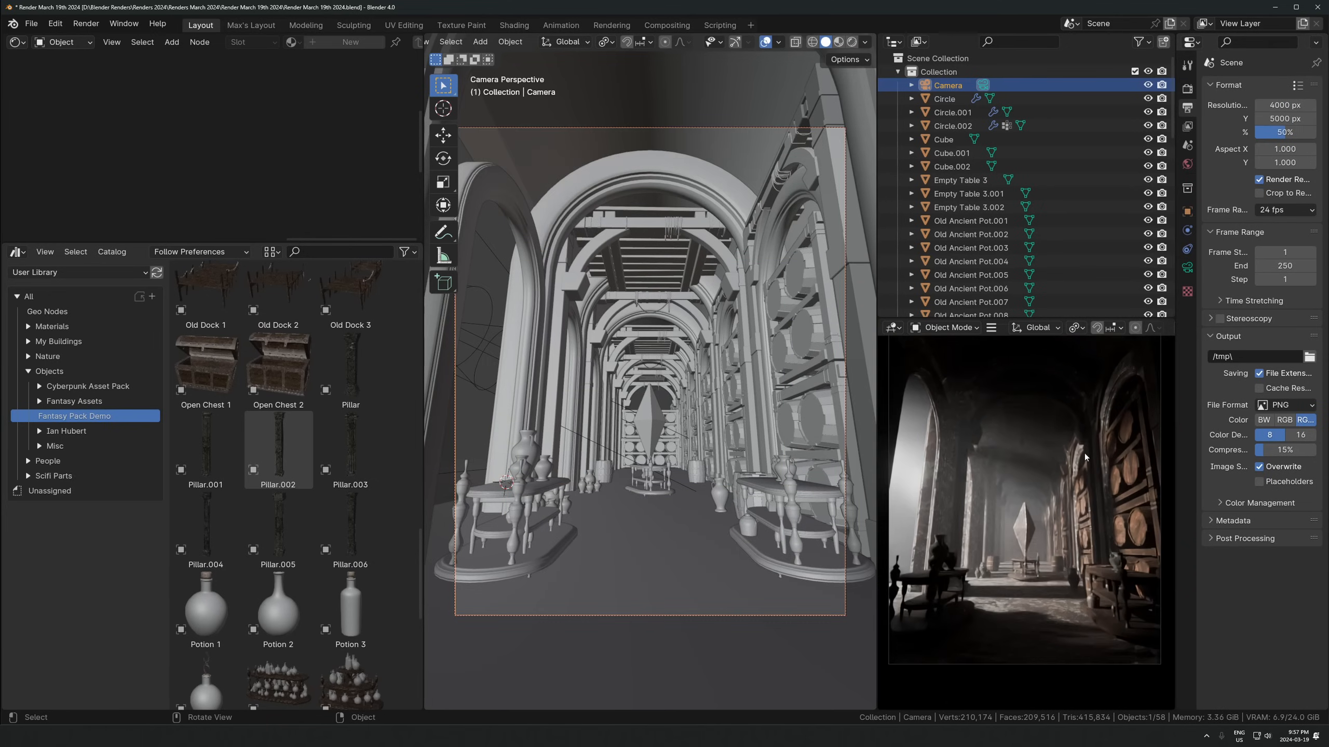
pyautogui.hotkey('ctrl', 's')
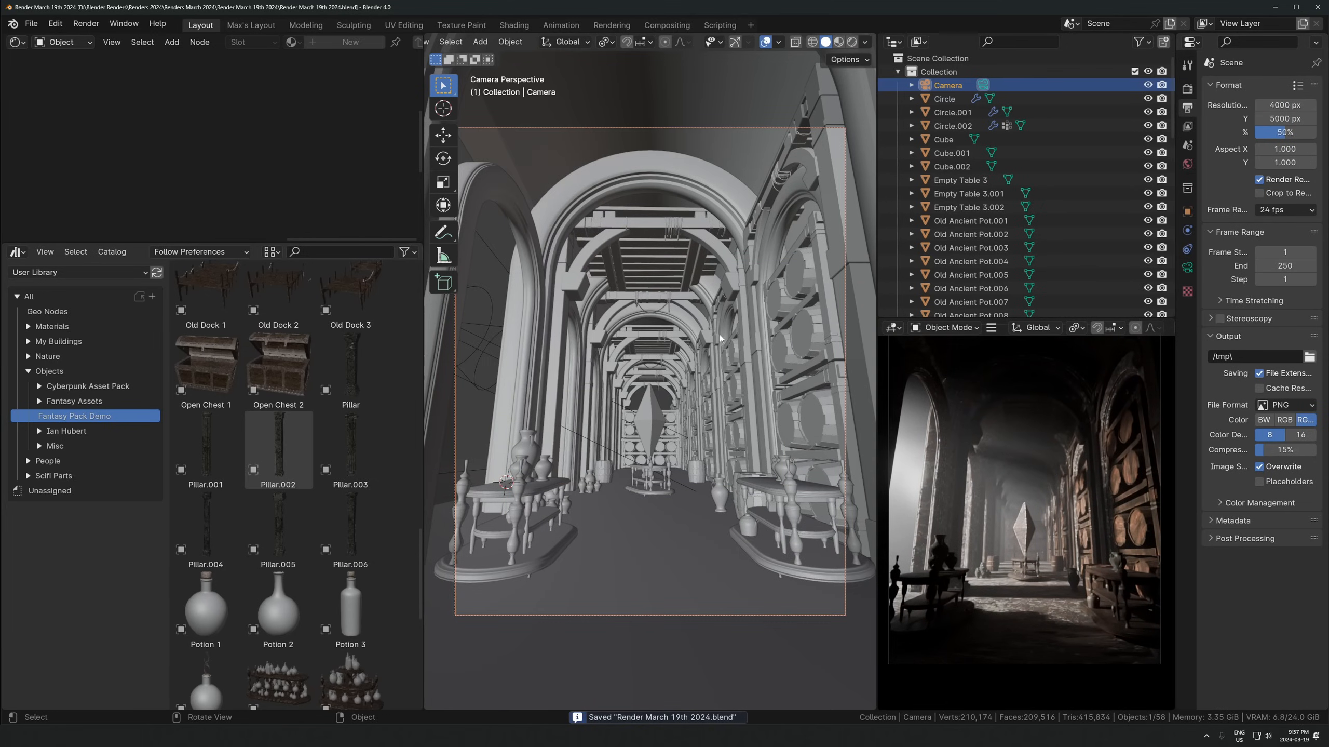
# Spawn the deciduous tree Tree_Fraxinus-excelsior_D_summer from the botaniq add-on
pyautogui.scroll(-2, 721, 337)
pyautogui.moveTo(722, 337); pyautogui.dragTo(706, 367, button='middle')
pyautogui.scroll(-4, 707, 367)
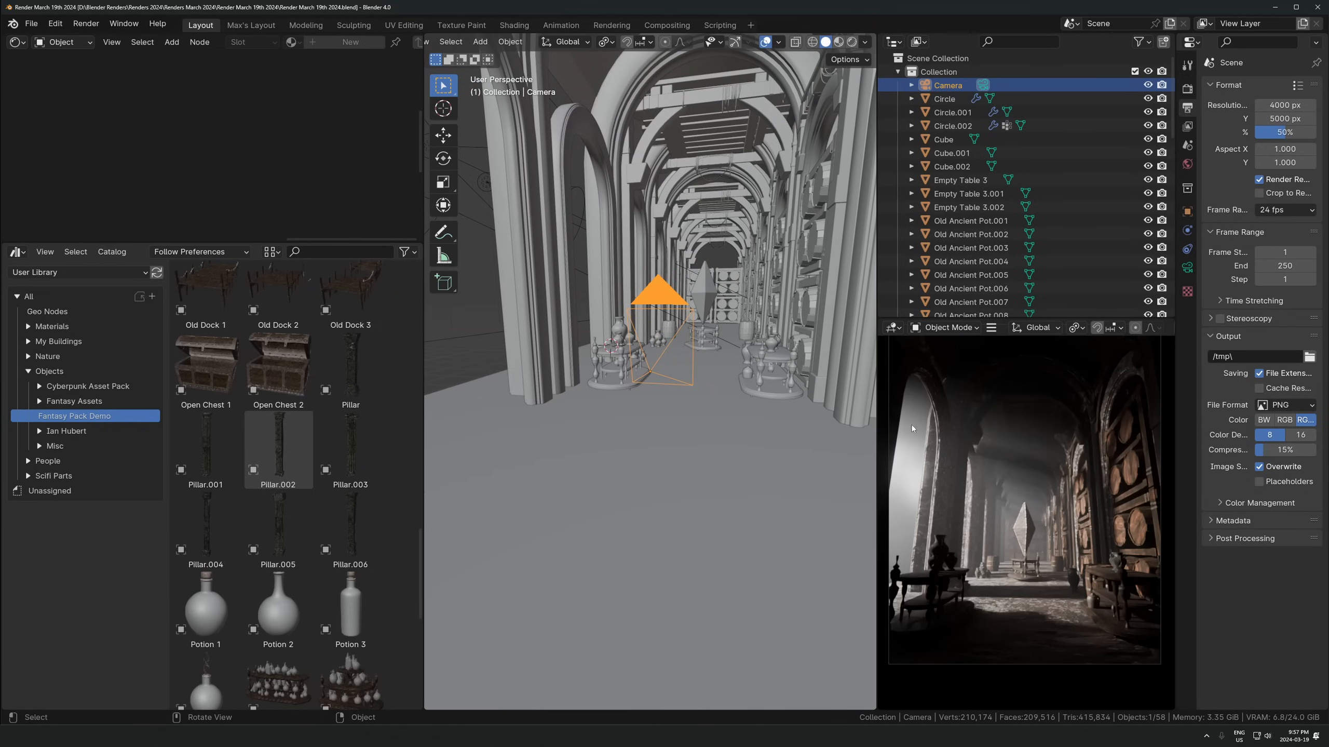
pyautogui.press('n')
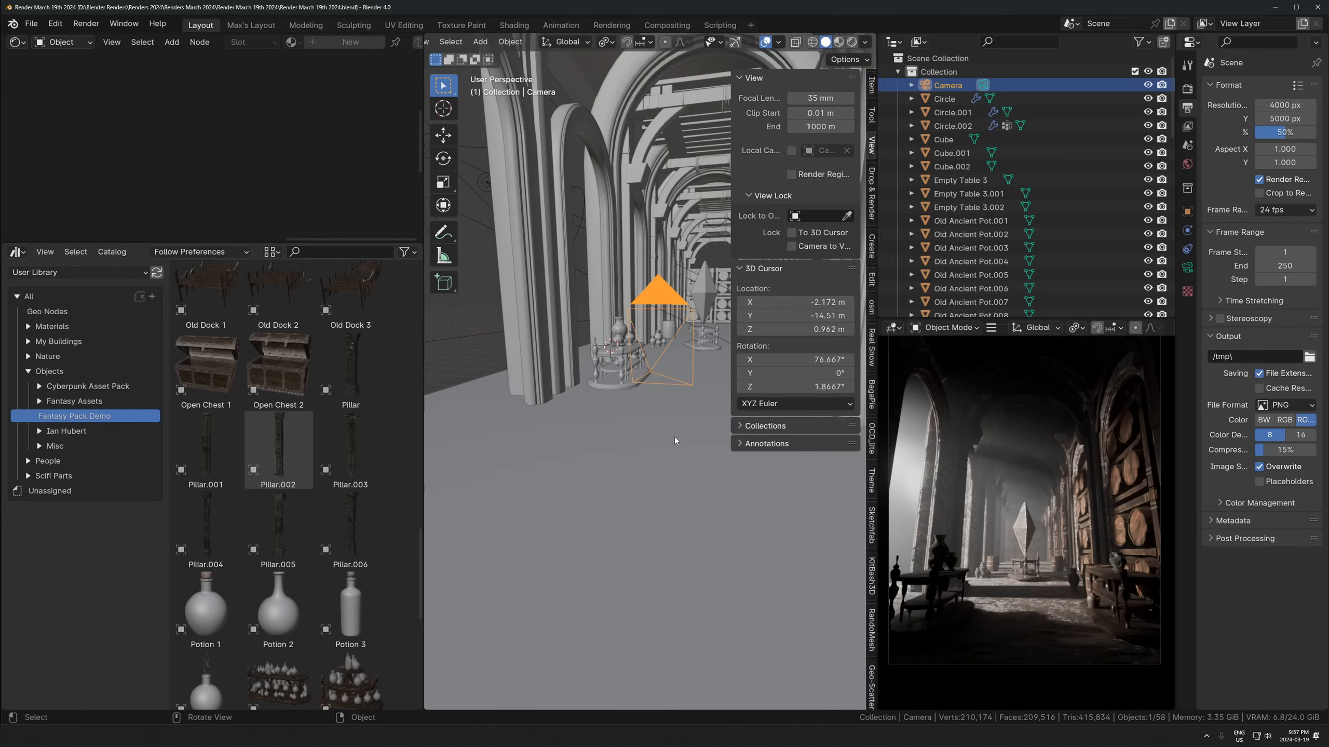
pyautogui.scroll(-5, 869, 617)
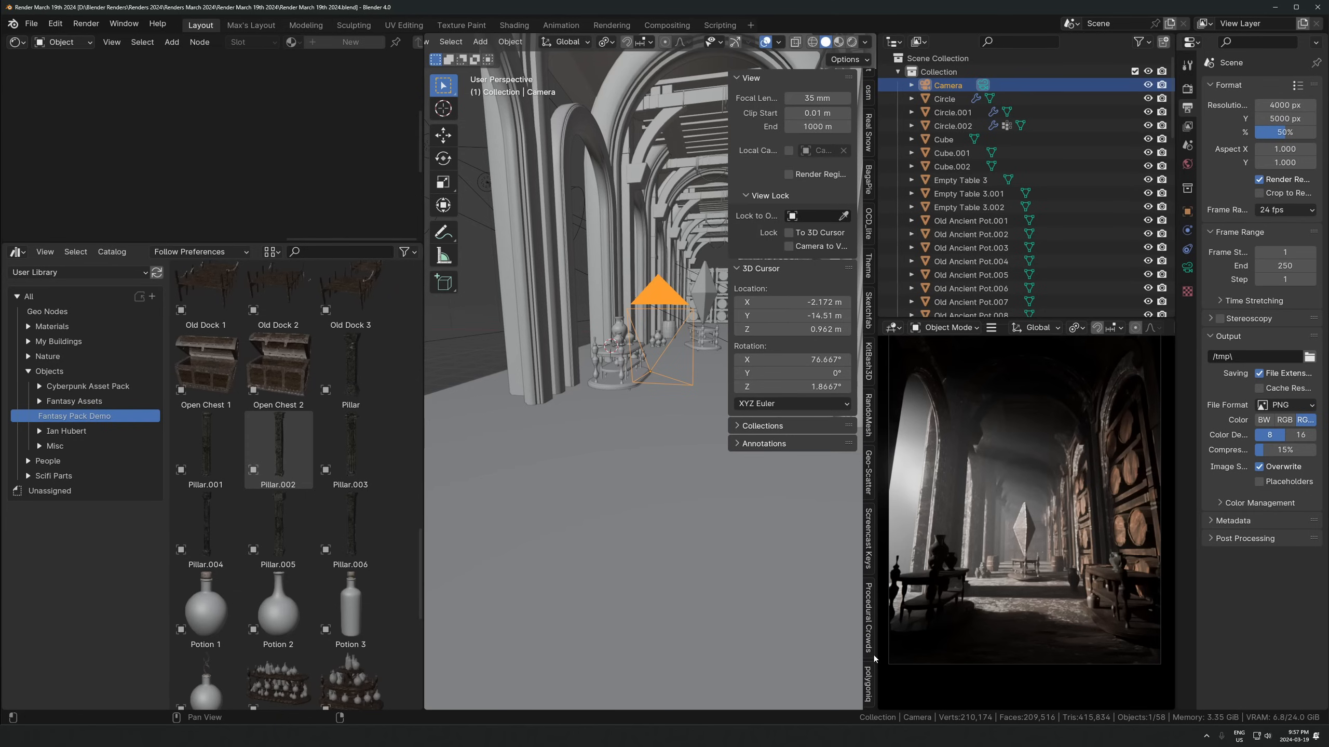
pyautogui.click(869, 684)
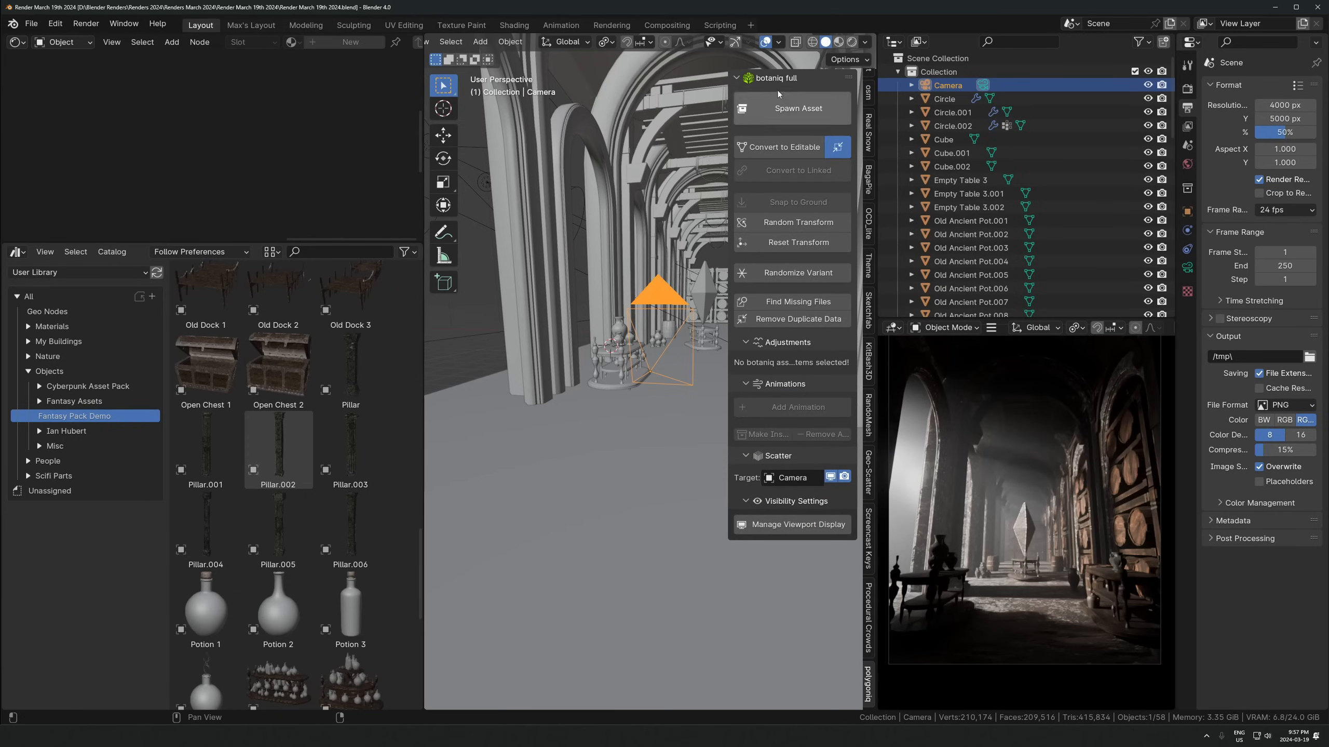
pyautogui.click(794, 113)
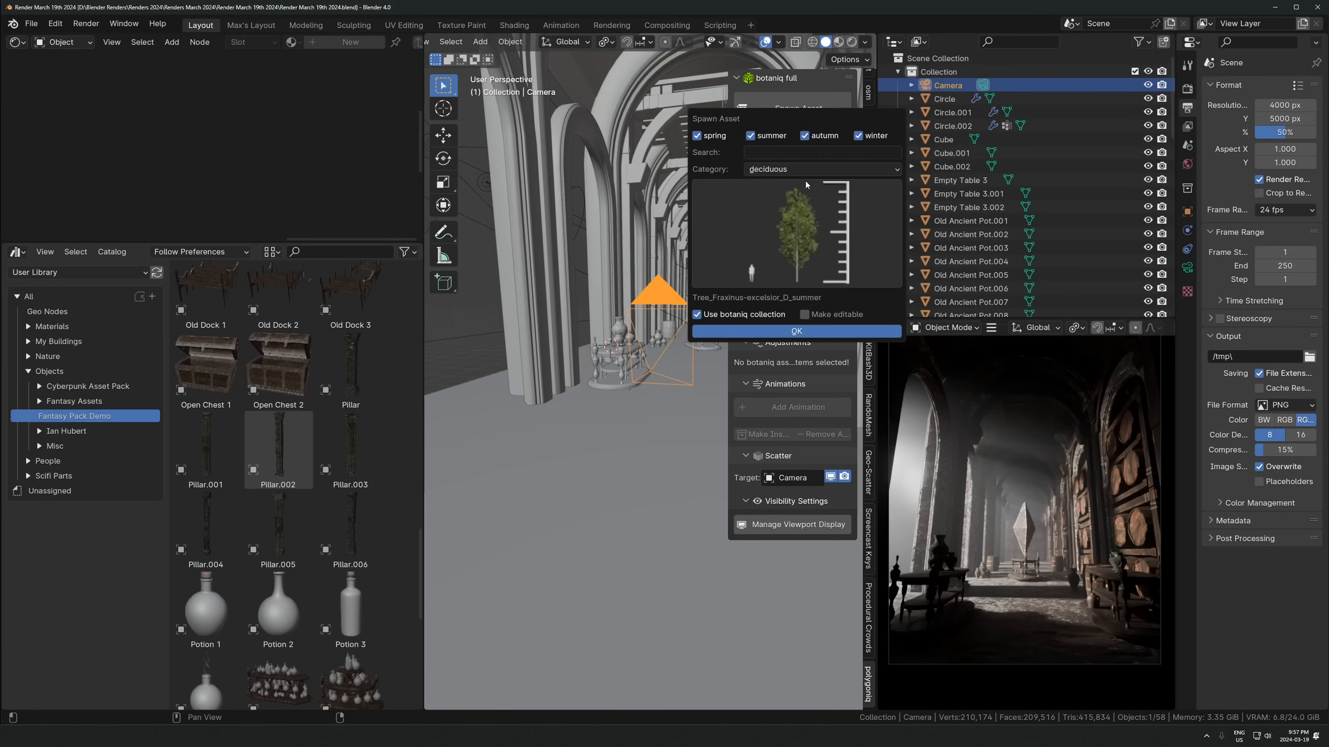
pyautogui.click(784, 216)
pyautogui.click(796, 211)
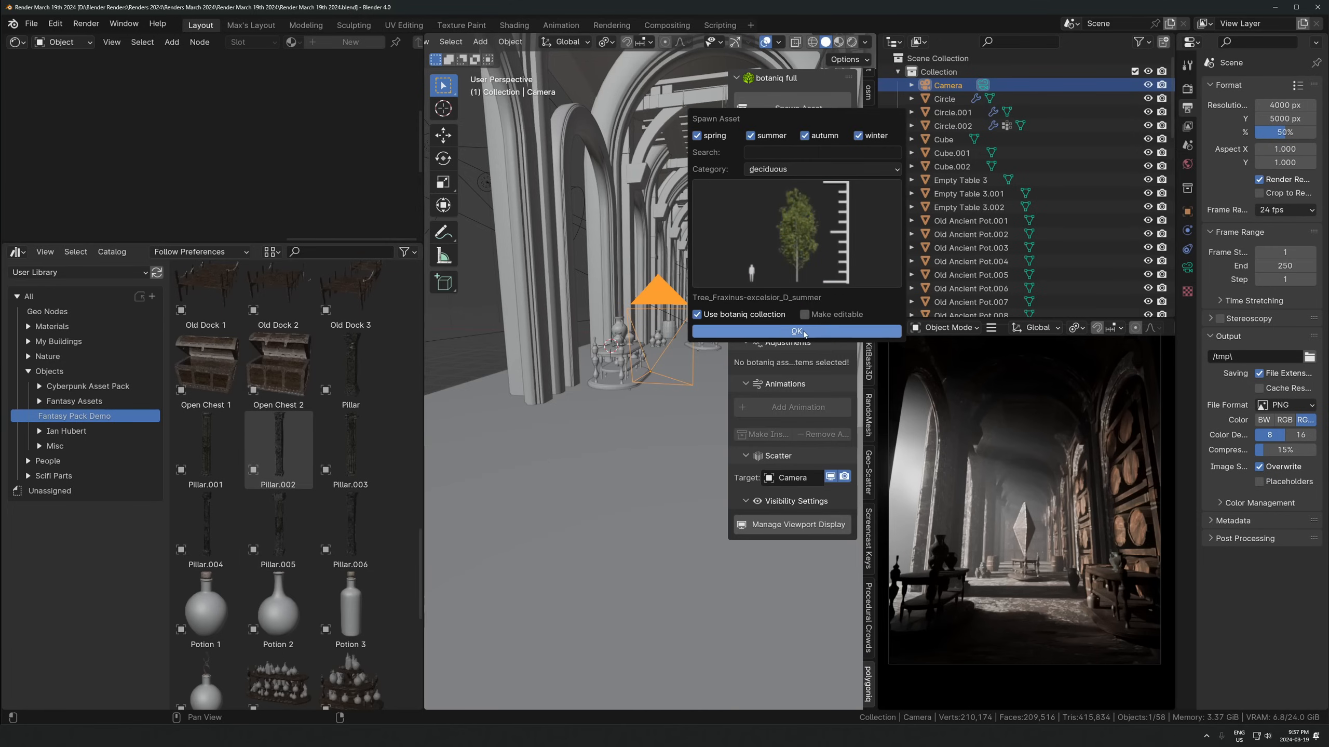
pyautogui.click(706, 332)
# Clear the tree's location and move it outside the open arches, about -5.65 m in X and -10.99 m in Y
pyautogui.moveTo(677, 338); pyautogui.dragTo(701, 361, button='middle')
pyautogui.hotkey('alt', 'g')
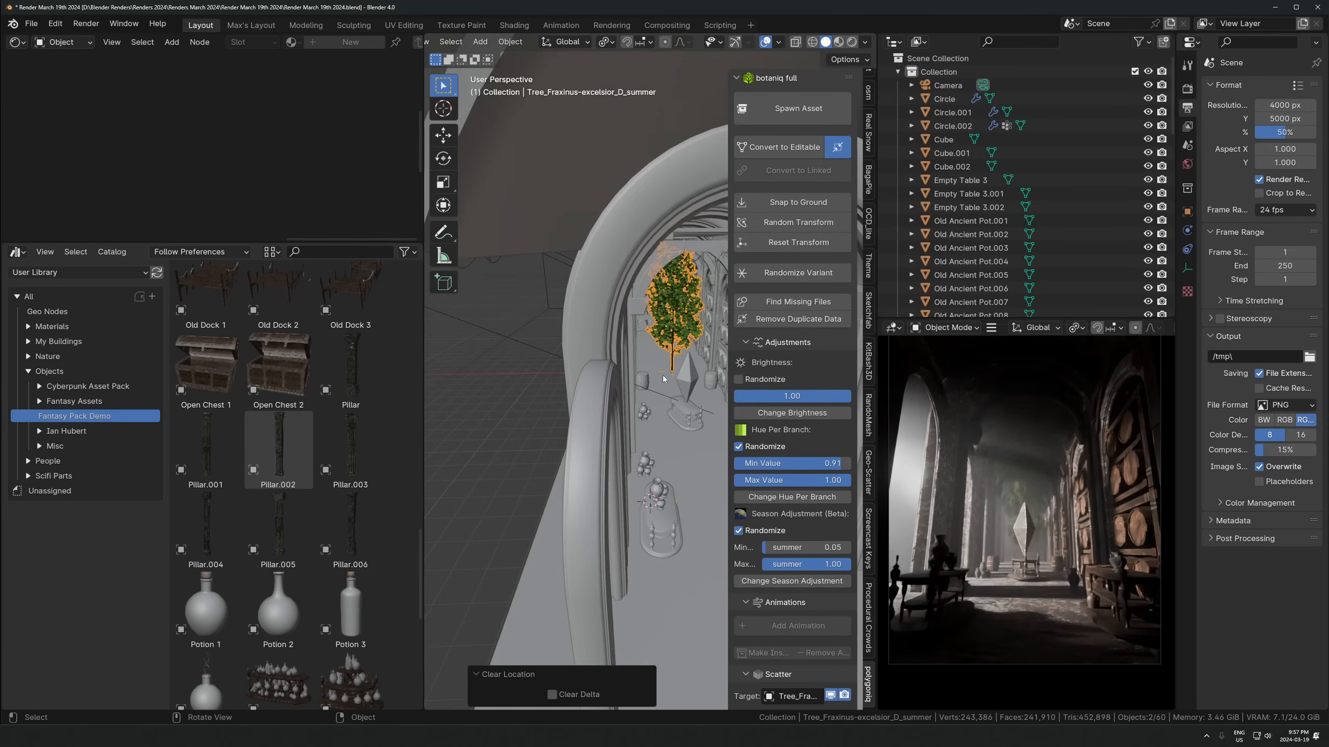
pyautogui.moveTo(659, 283); pyautogui.dragTo(693, 314, button='middle')
pyautogui.scroll(-3, 692, 313)
pyautogui.press('g')
pyautogui.hotkey('shift', 'z')
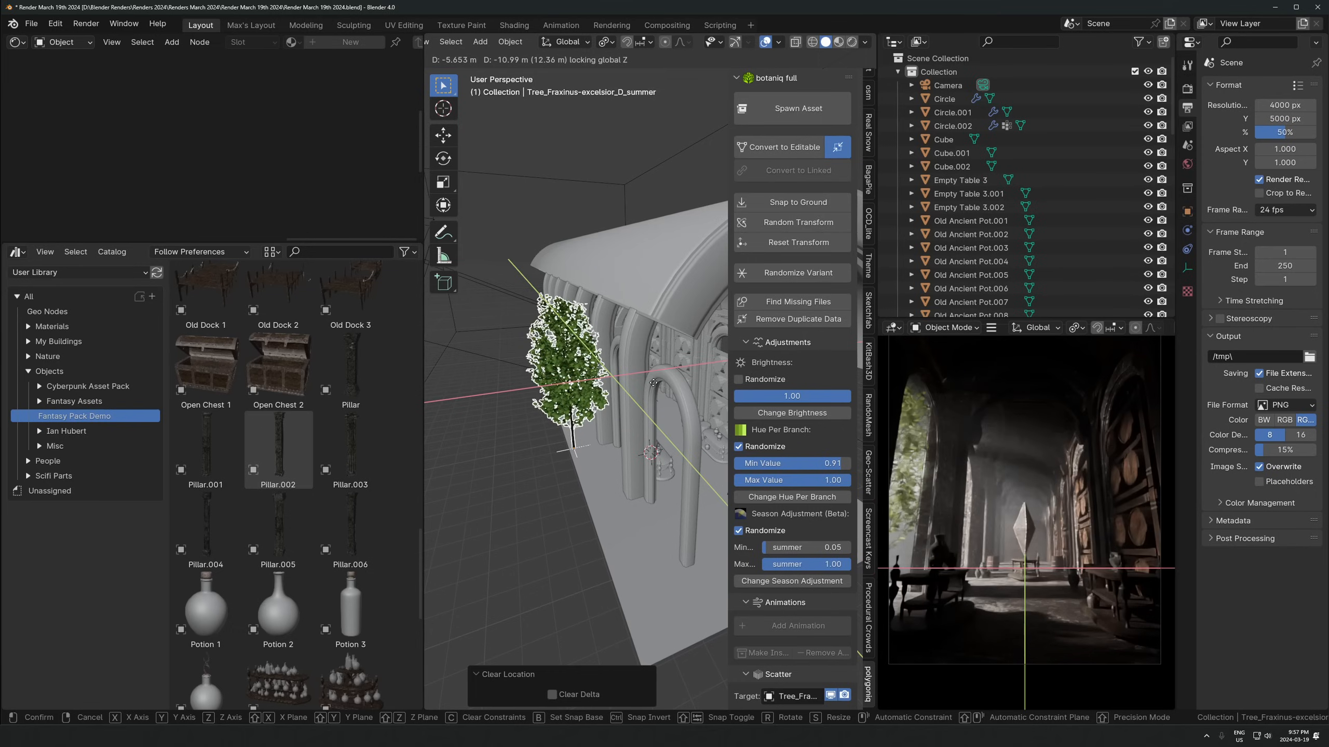
pyautogui.click(654, 385)
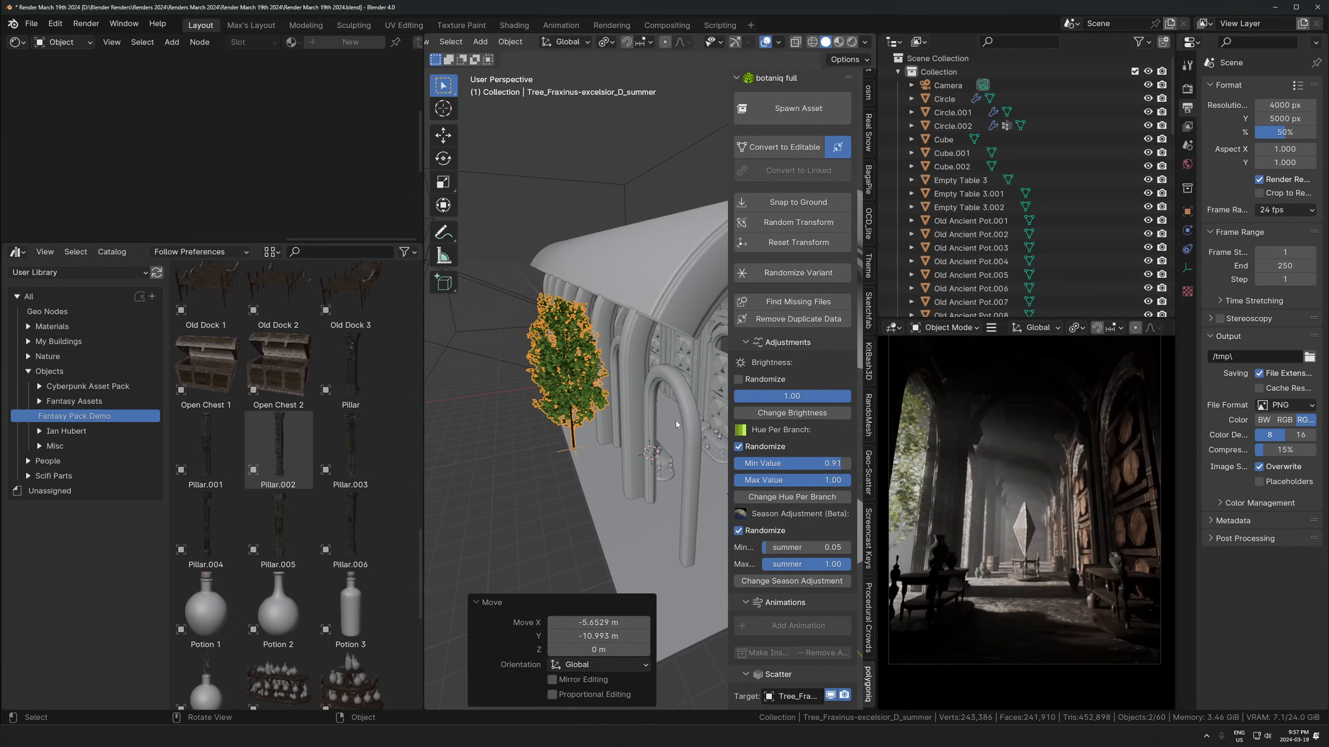
pyautogui.scroll(4, 618, 414)
pyautogui.press('n')
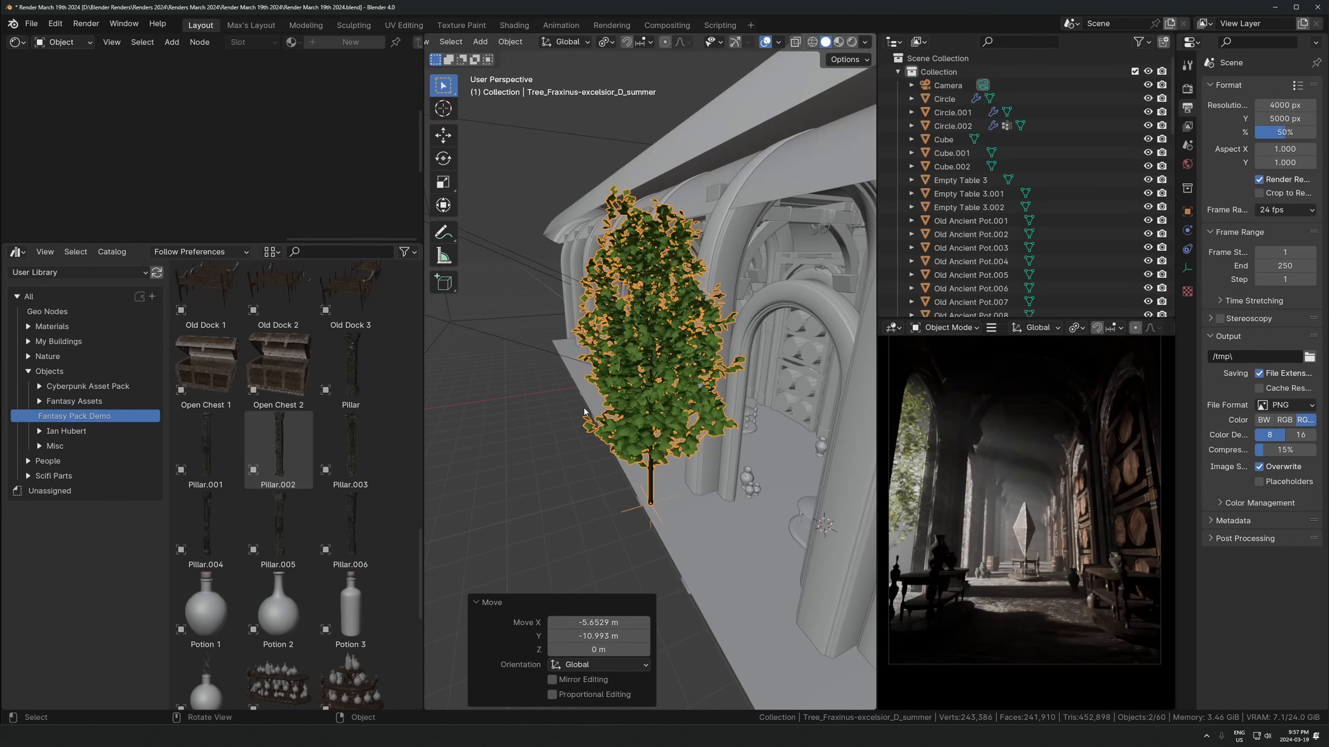
# Rotate the tree in the top view and adjust its position beside the corridor's open wall
pyautogui.press('KP_7')
pyautogui.press('g')
pyautogui.click(727, 377)
pyautogui.press('r')
pyautogui.click(656, 225)
pyautogui.press('g')
pyautogui.click(665, 238)
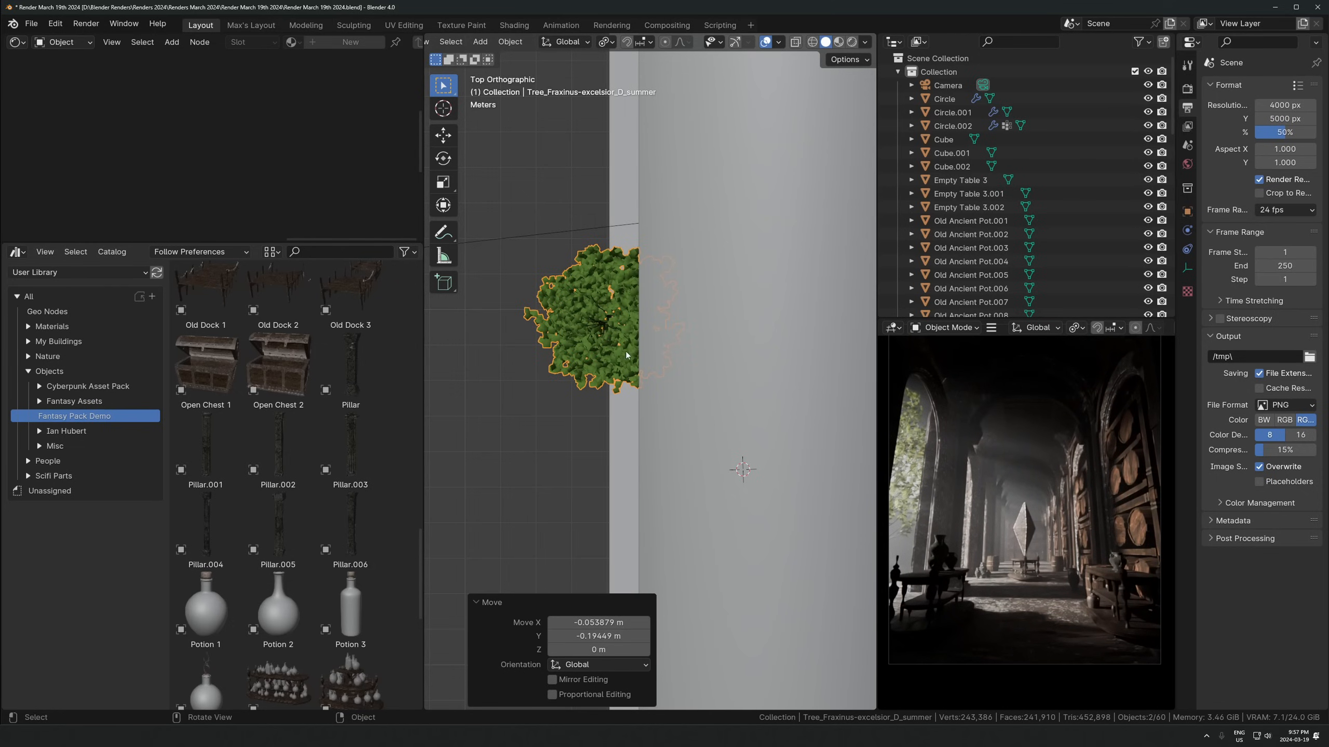
# Duplicate the tree about 8 m further along the corridor's outside, rotate the copy by -60° and check the camera view
pyautogui.scroll(-3, 613, 347)
pyautogui.keyDown('shift'); pyautogui.moveTo(605, 361); pyautogui.dragTo(578, 499, button='middle'); pyautogui.keyUp('shift')
pyautogui.hotkey('shift', 'd')
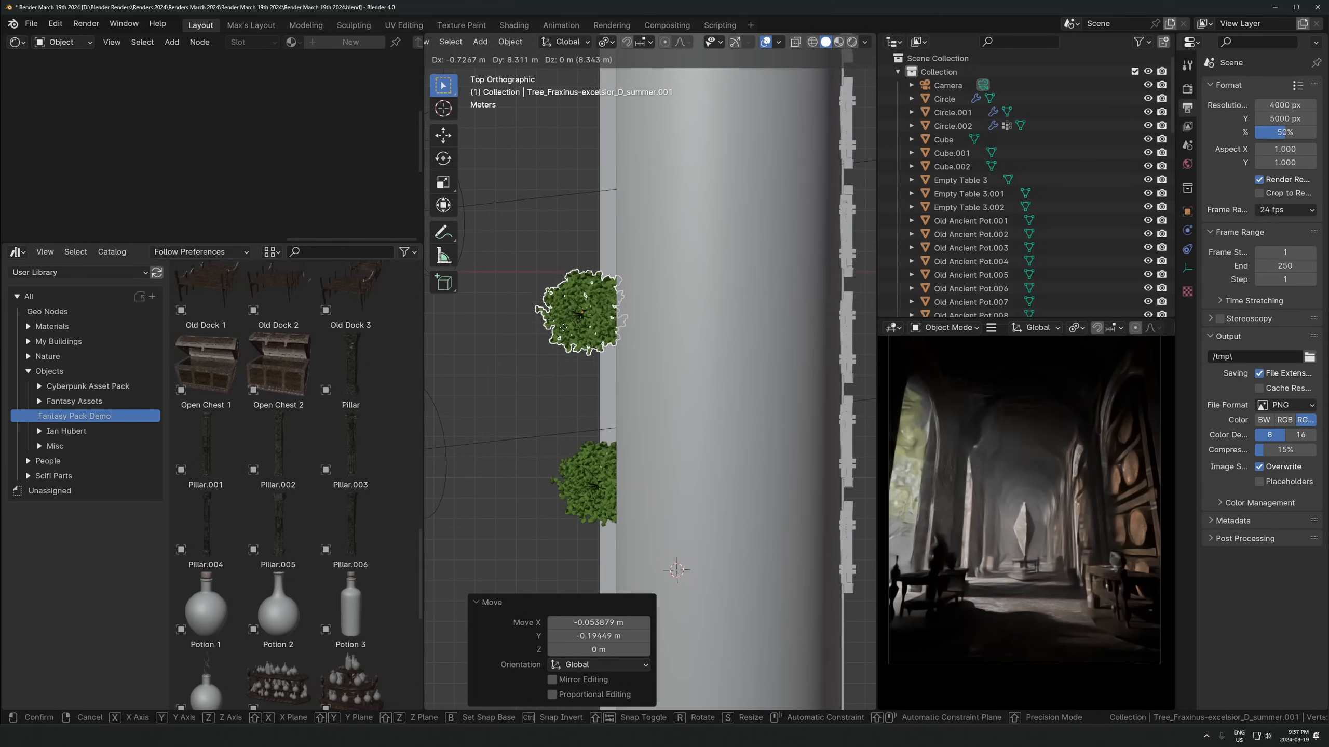
pyautogui.click(528, 345)
pyautogui.press('r')
pyautogui.click(636, 346)
pyautogui.moveTo(634, 372)
pyautogui.mouseDown(button='middle')
pyautogui.moveTo(626, 301)
pyautogui.moveTo(644, 356)
pyautogui.mouseUp(button='middle')
pyautogui.press('KP_0')
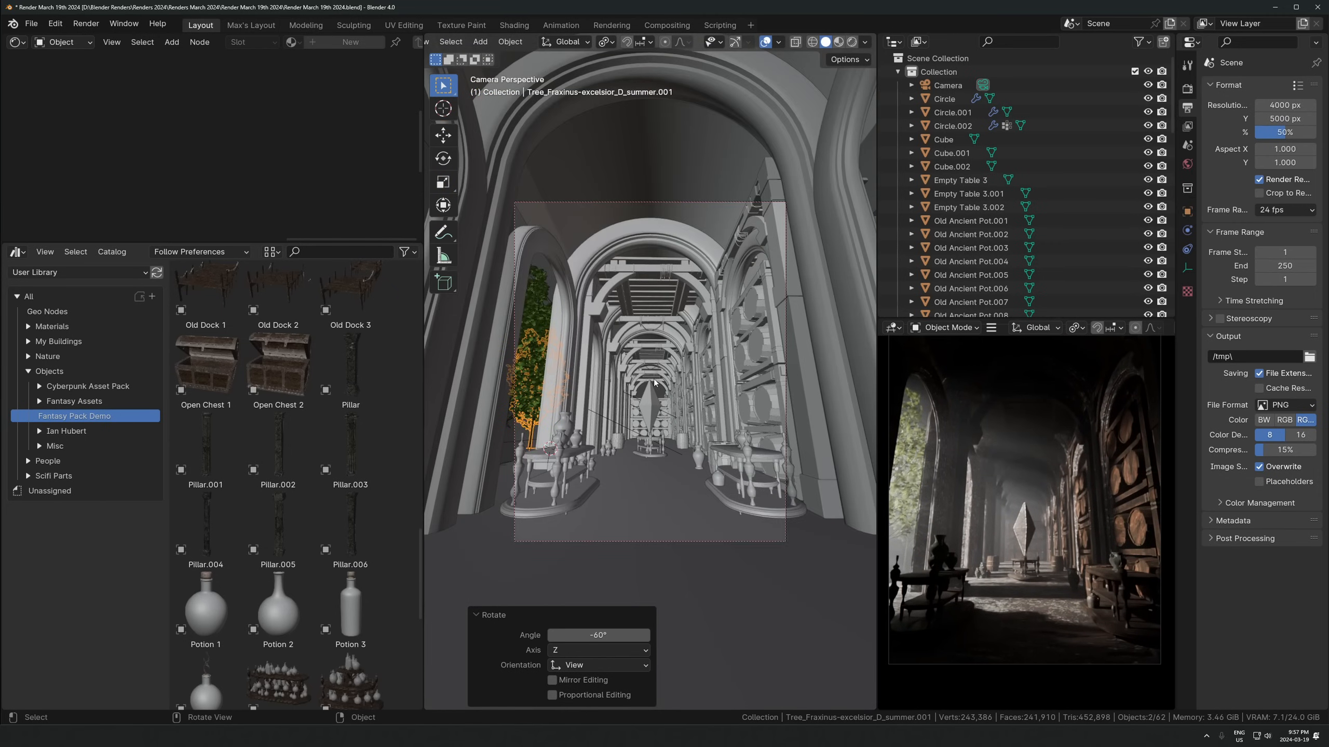
# Select the corridor's floor plane and enlarge the node area around its Edge Wear V2 node
pyautogui.click(642, 438)
pyautogui.moveTo(247, 240); pyautogui.dragTo(238, 491)
pyautogui.moveTo(187, 338); pyautogui.dragTo(366, 431, button='middle')
pyautogui.moveTo(124, 351); pyautogui.dragTo(265, 432, button='middle')
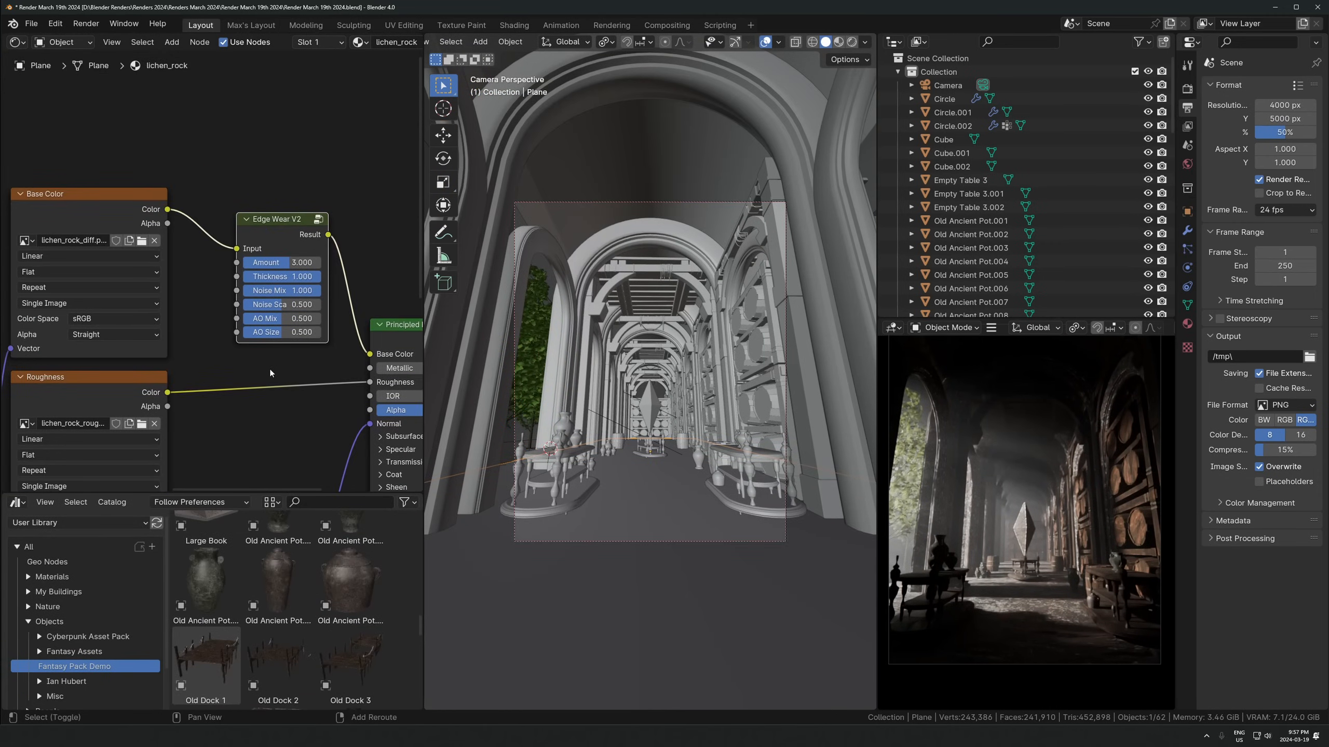
pyautogui.hotkey('shift', 'a')
pyautogui.write('mi')
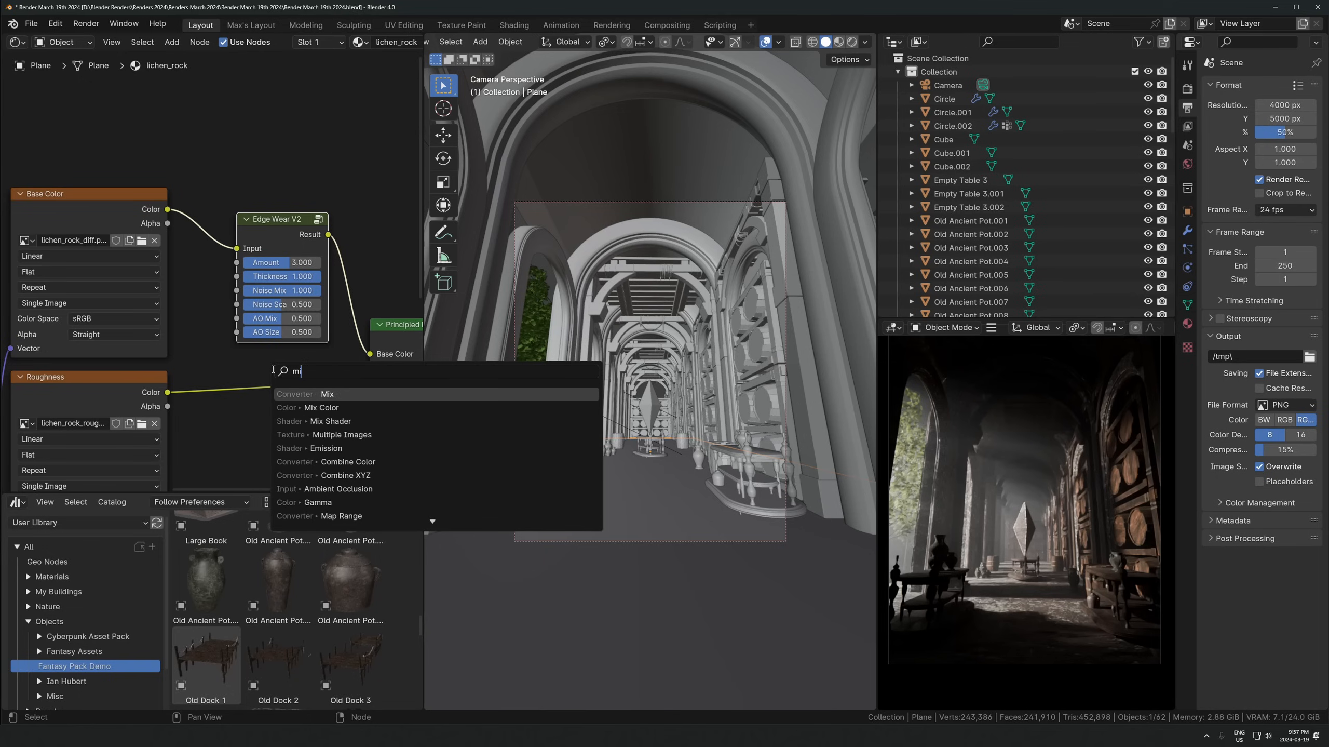
pyautogui.write('x')
pyautogui.press('Return')
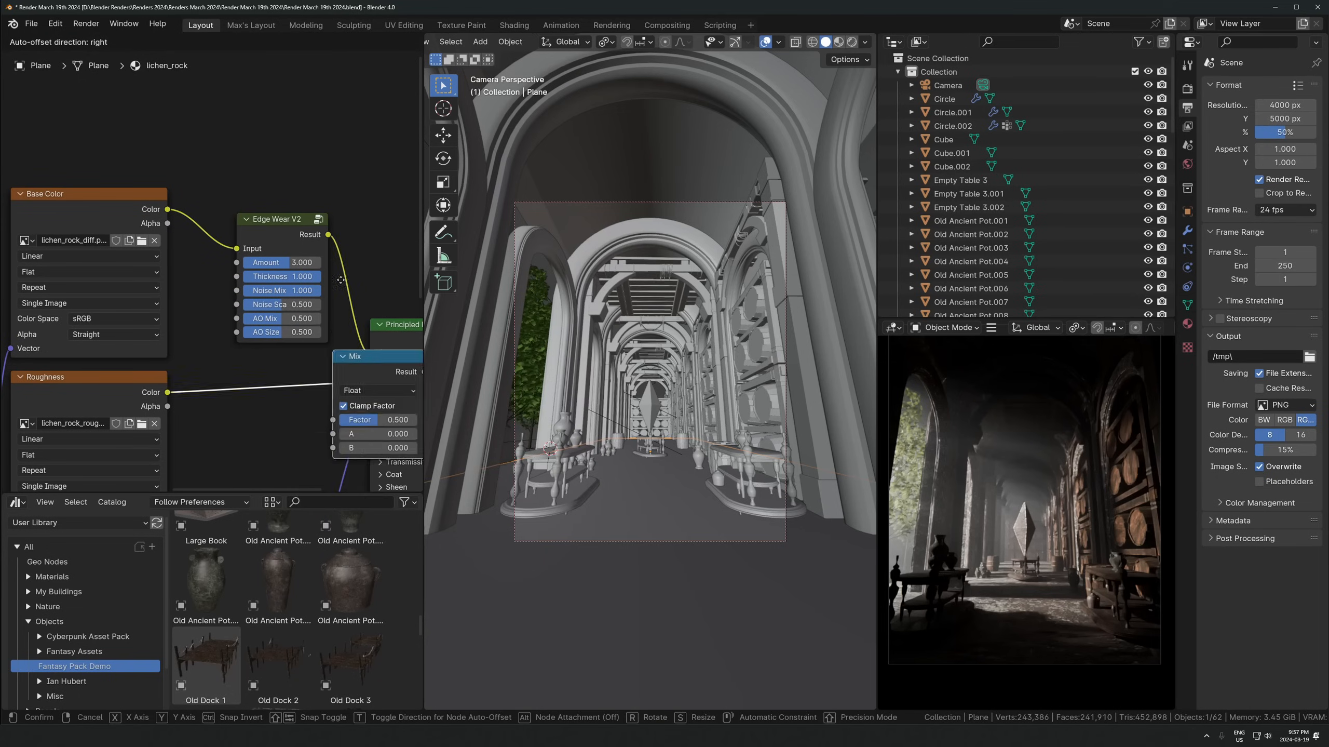
pyautogui.click(349, 218)
pyautogui.keyDown('alt'); pyautogui.moveTo(398, 253); pyautogui.dragTo(371, 116); pyautogui.keyUp('alt')
pyautogui.press('x')
# Insert a Mix Color node between Edge Wear V2 and the Principled BSDF's Base Color, with its blending mode set to Multiply
pyautogui.hotkey('shift', 'a')
pyautogui.write('mixc')
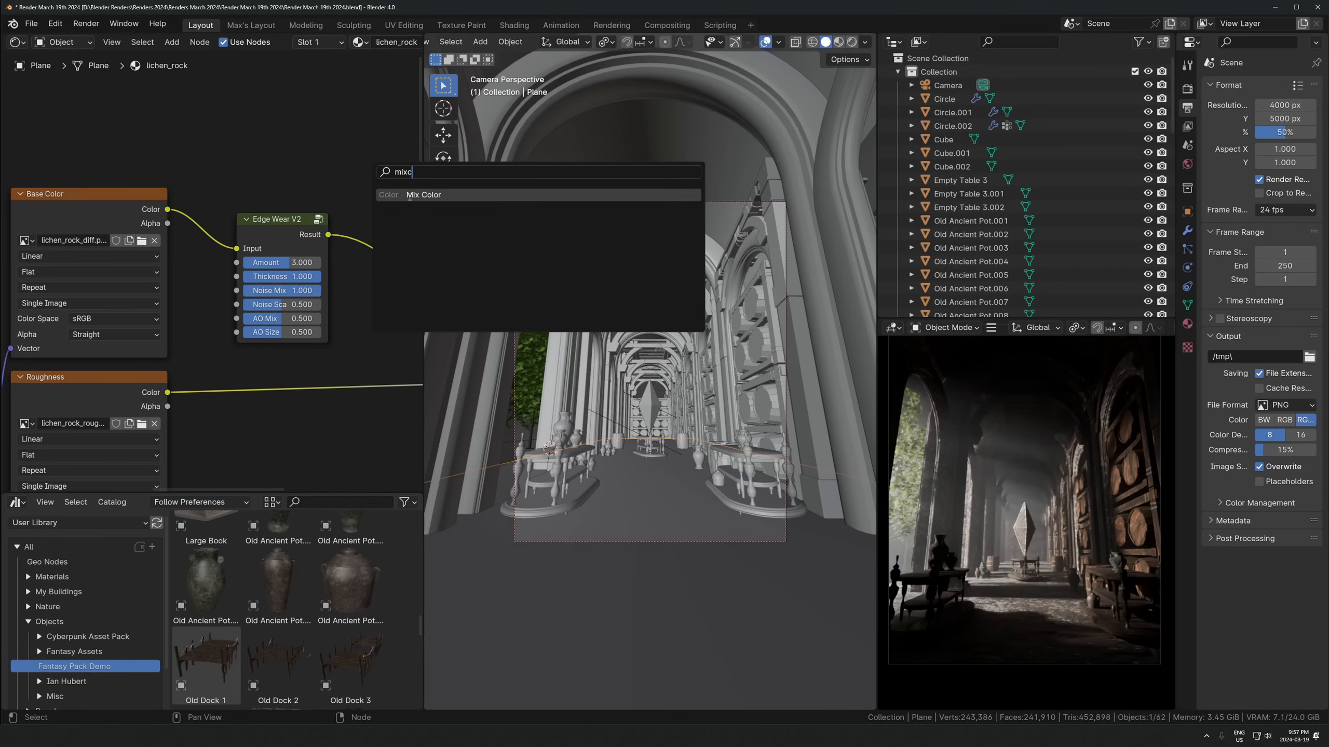
pyautogui.press('Return')
pyautogui.click(379, 201)
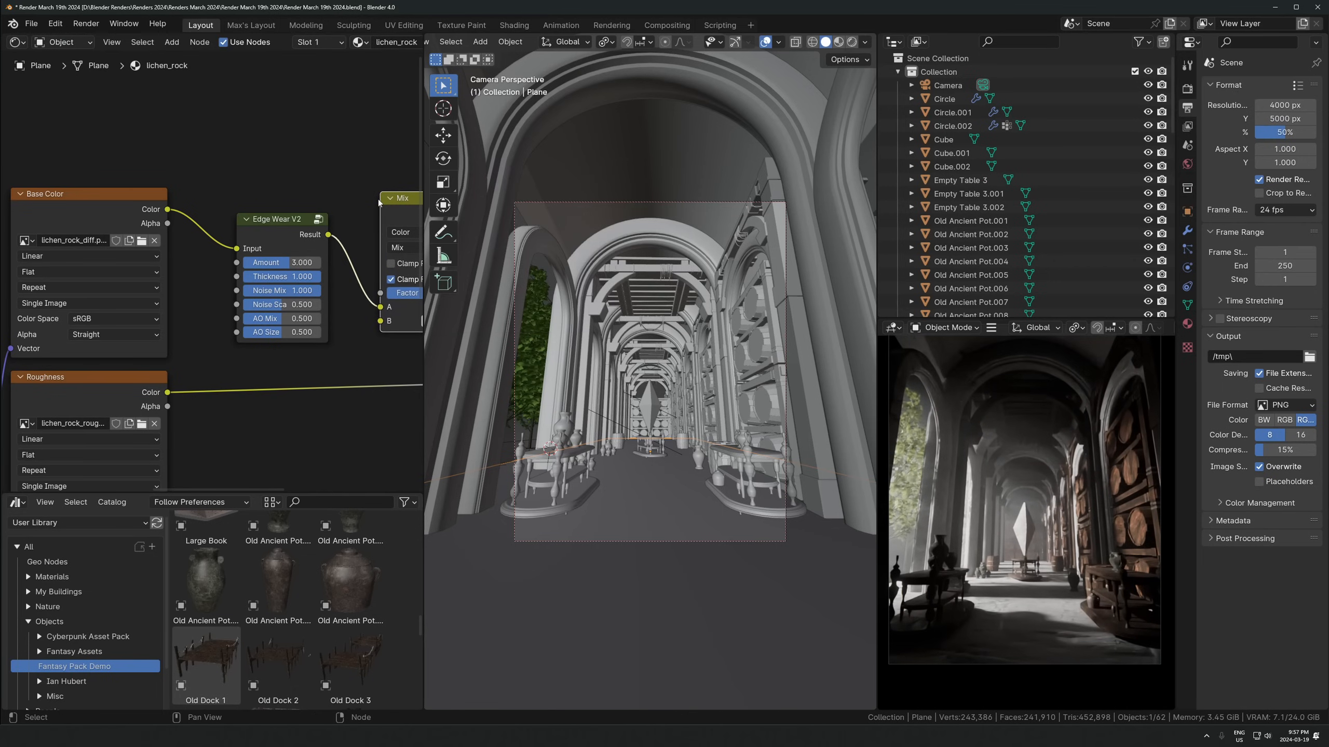
pyautogui.moveTo(392, 203); pyautogui.dragTo(226, 269, button='middle')
pyautogui.moveTo(424, 344); pyautogui.dragTo(474, 344)
pyautogui.scroll(3, 649, 361)
pyautogui.keyDown('shift'); pyautogui.moveTo(1025, 481); pyautogui.dragTo(1004, 472, button='middle'); pyautogui.keyUp('shift')
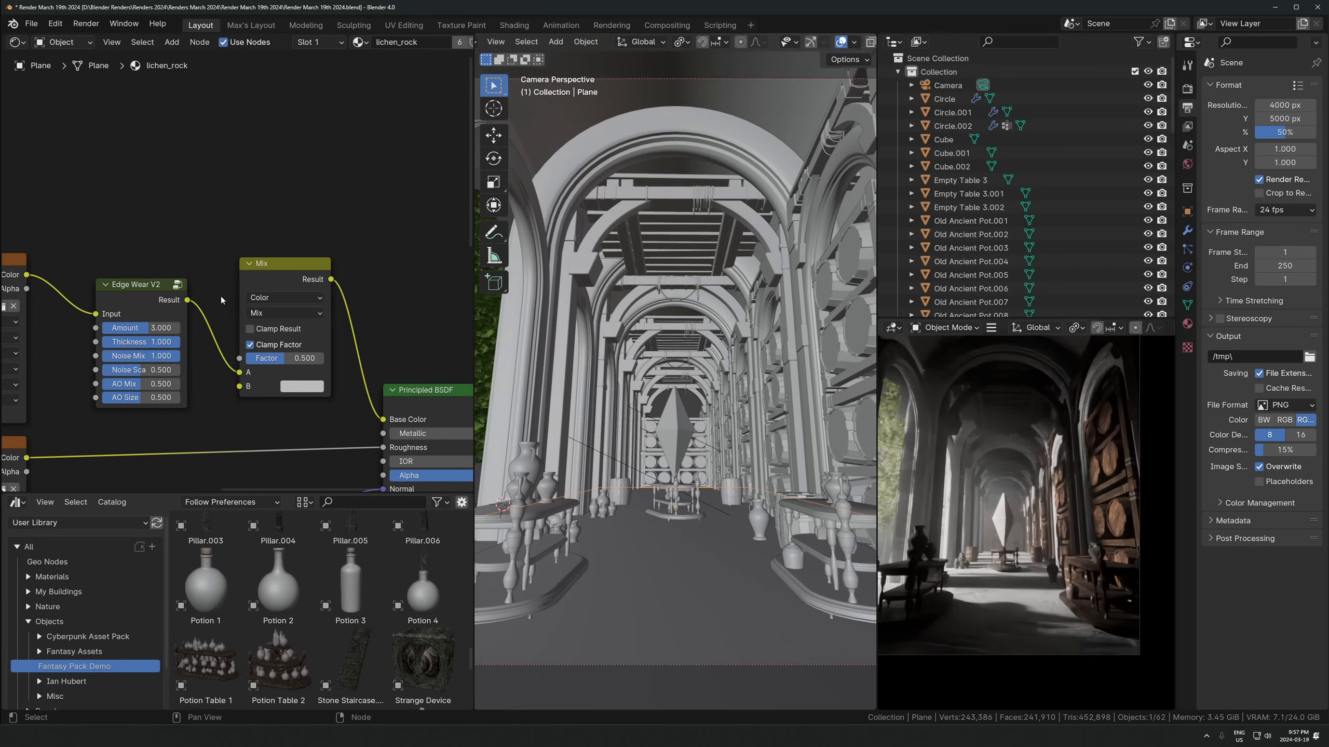
pyautogui.scroll(2, 220, 295)
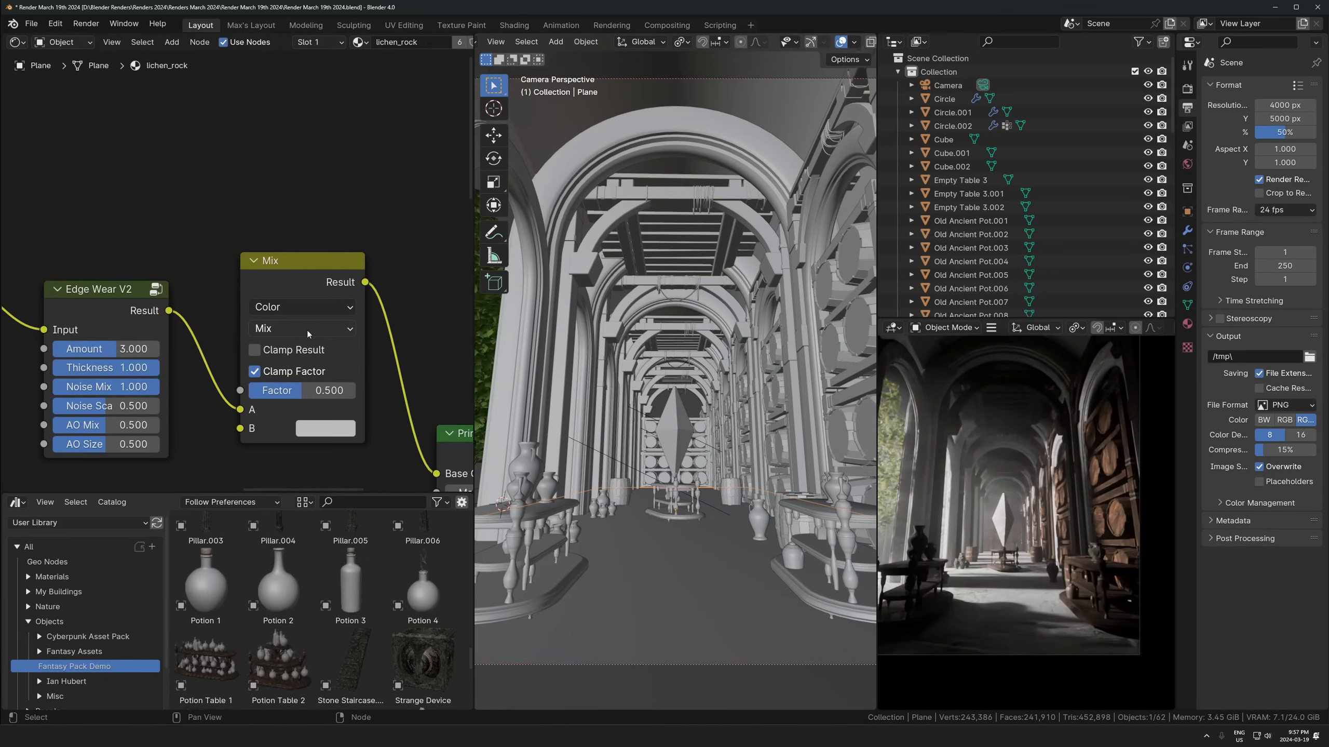
pyautogui.click(307, 329)
pyautogui.press('u')
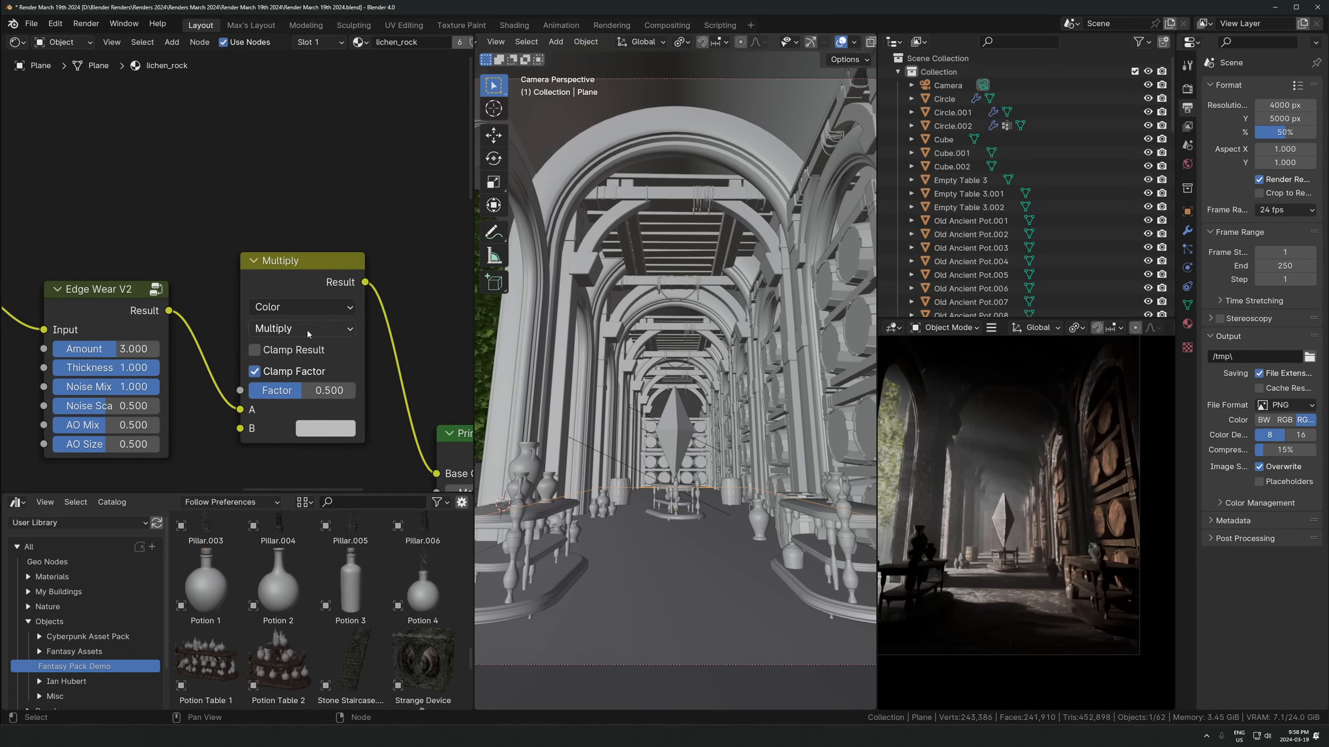
# Try a light orange tint on the Multiply node, hue 0.091, saturation 0.792 and value 1.000, with factor 0.903
pyautogui.click(322, 425)
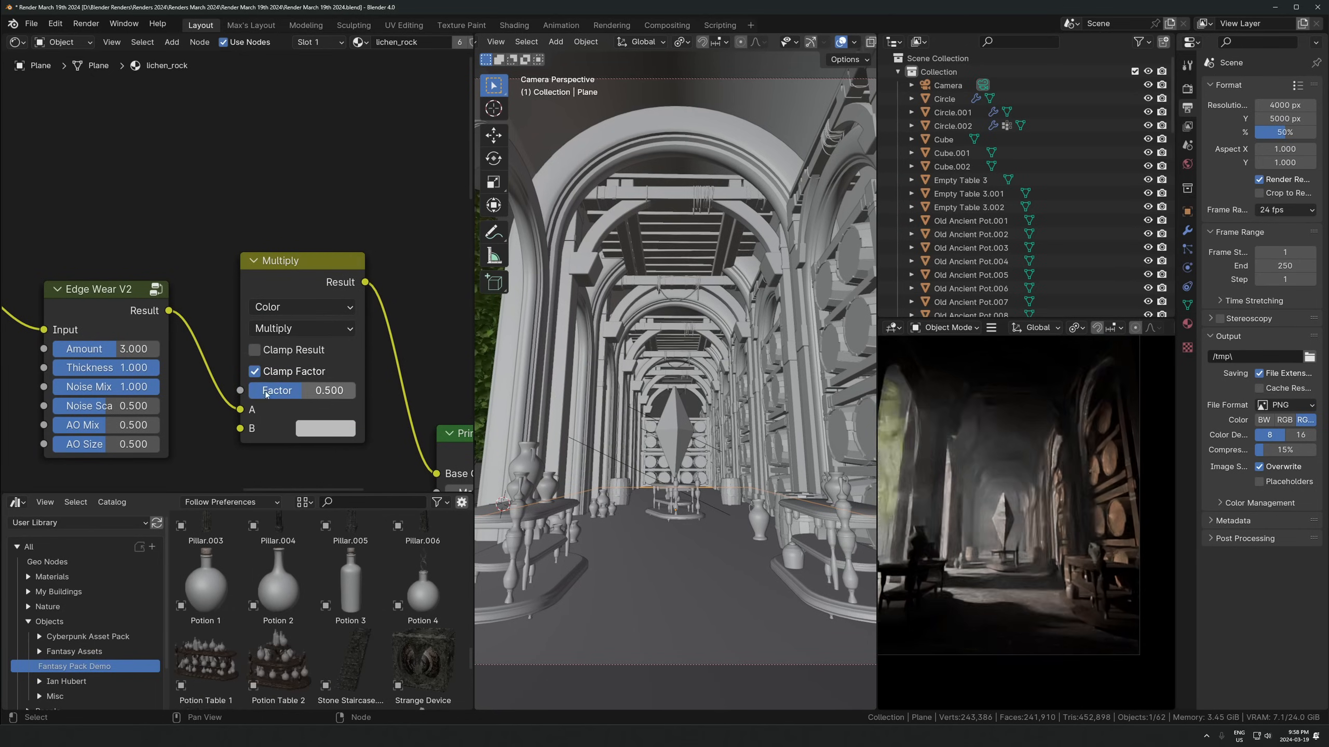
pyautogui.click(334, 432)
pyautogui.moveTo(381, 222)
pyautogui.mouseDown()
pyautogui.moveTo(380, 283)
pyautogui.moveTo(353, 257)
pyautogui.mouseUp()
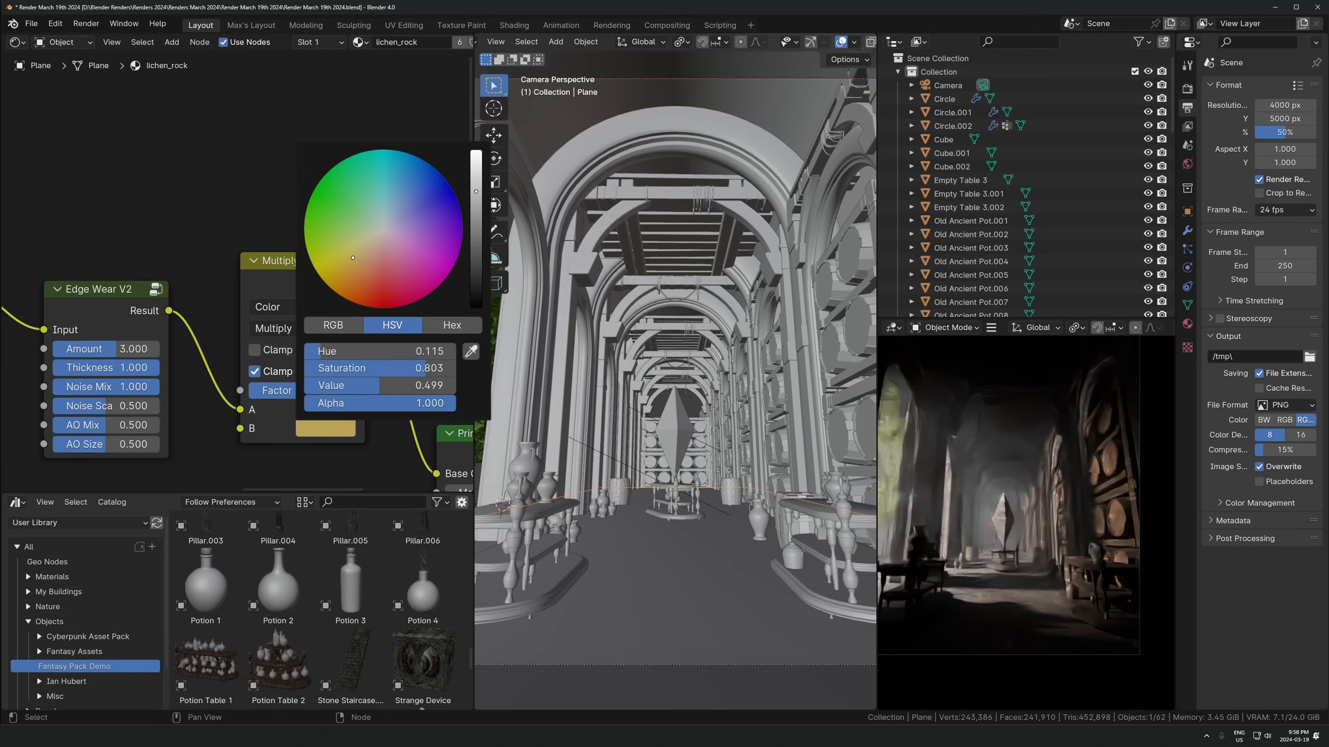
pyautogui.moveTo(475, 169); pyautogui.dragTo(476, 148)
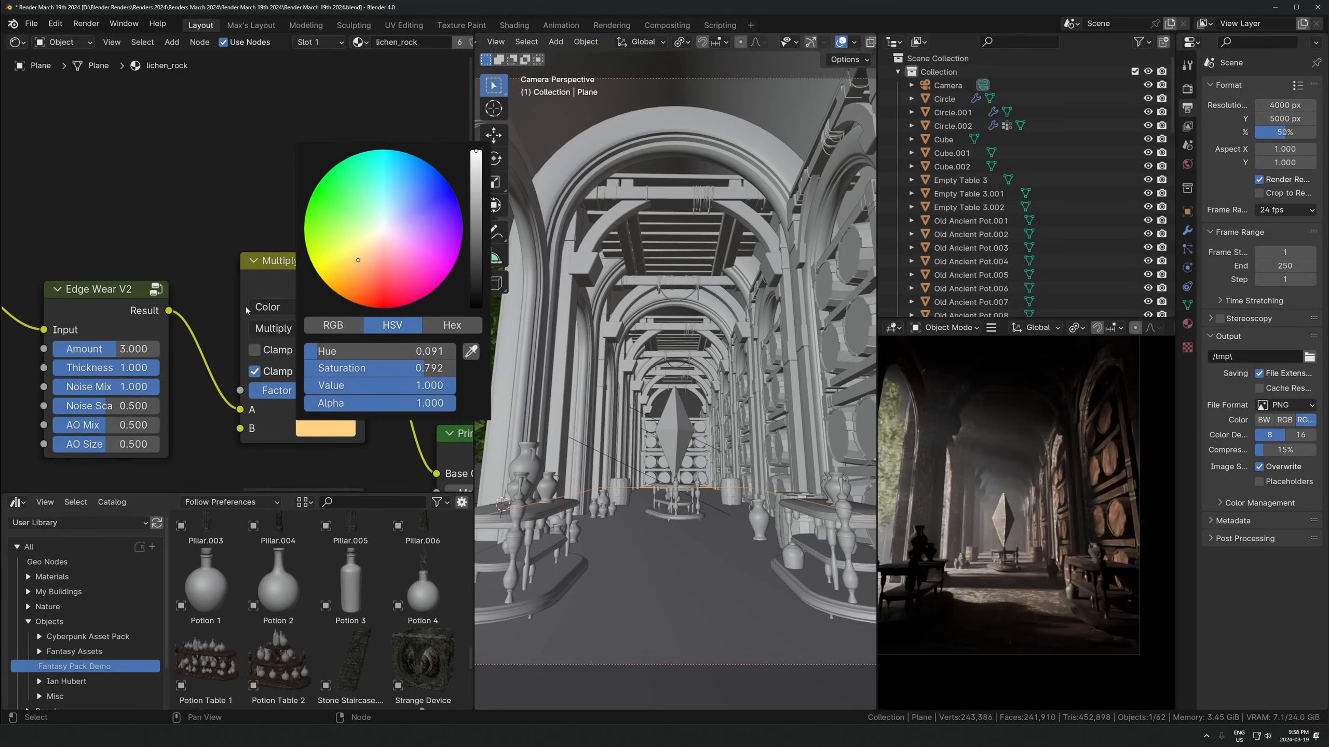
pyautogui.moveTo(293, 390); pyautogui.dragTo(320, 390)
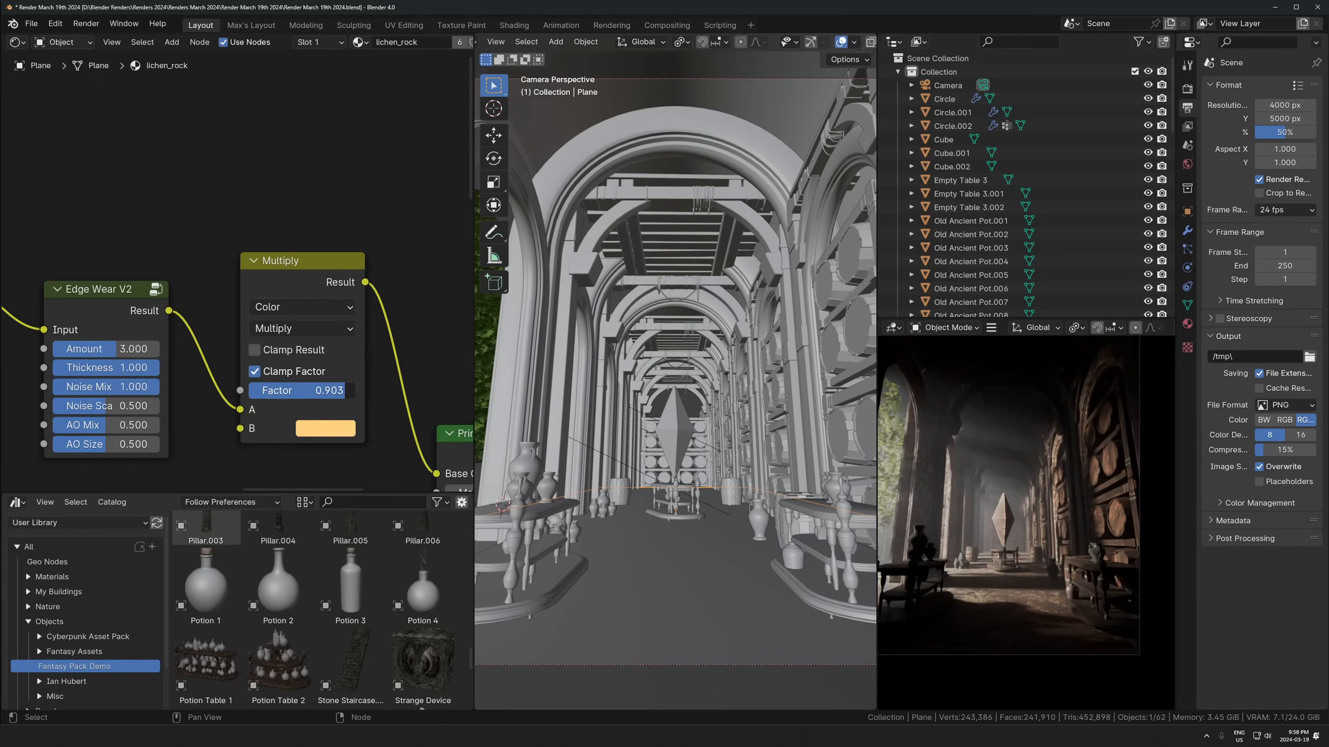
# Change the Multiply node's tint to a muted yellow-green and set its factor to 0.390
pyautogui.click(323, 433)
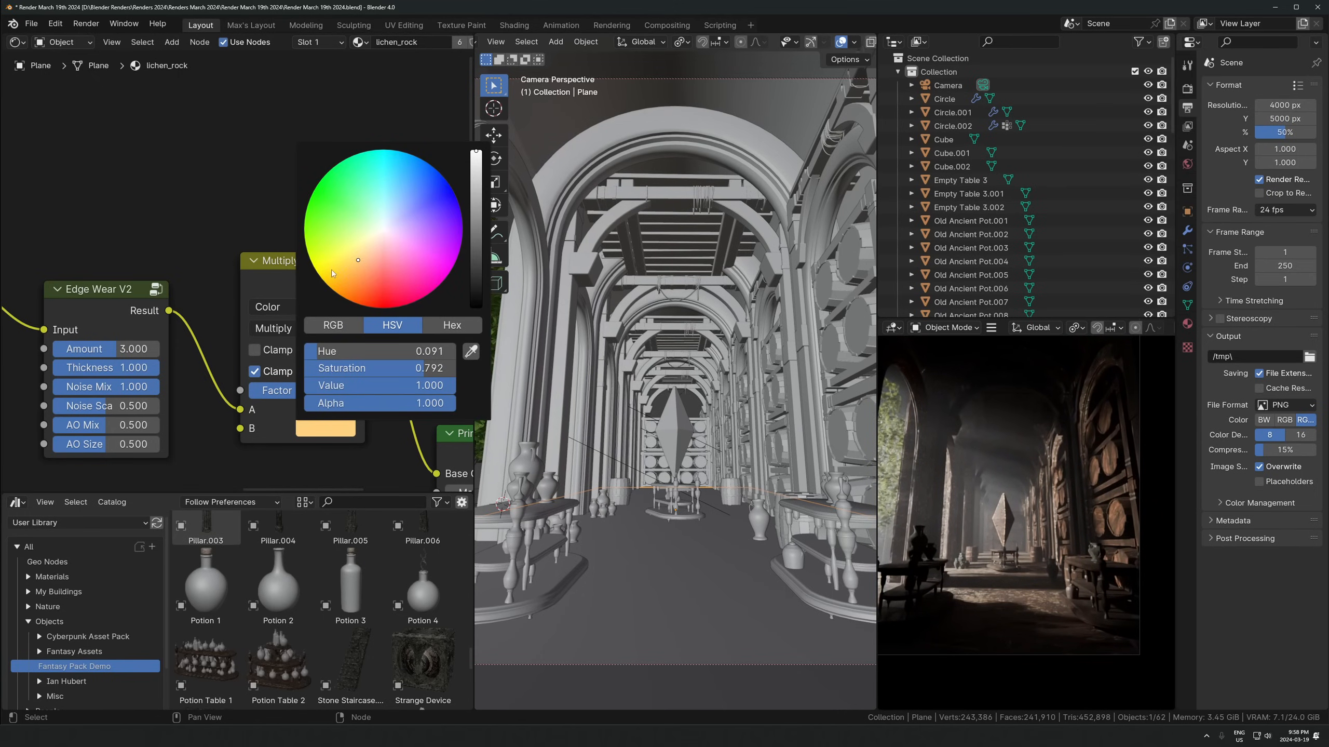
pyautogui.moveTo(391, 211)
pyautogui.mouseDown()
pyautogui.moveTo(404, 175)
pyautogui.moveTo(364, 230)
pyautogui.moveTo(369, 210)
pyautogui.mouseUp()
pyautogui.click(476, 194)
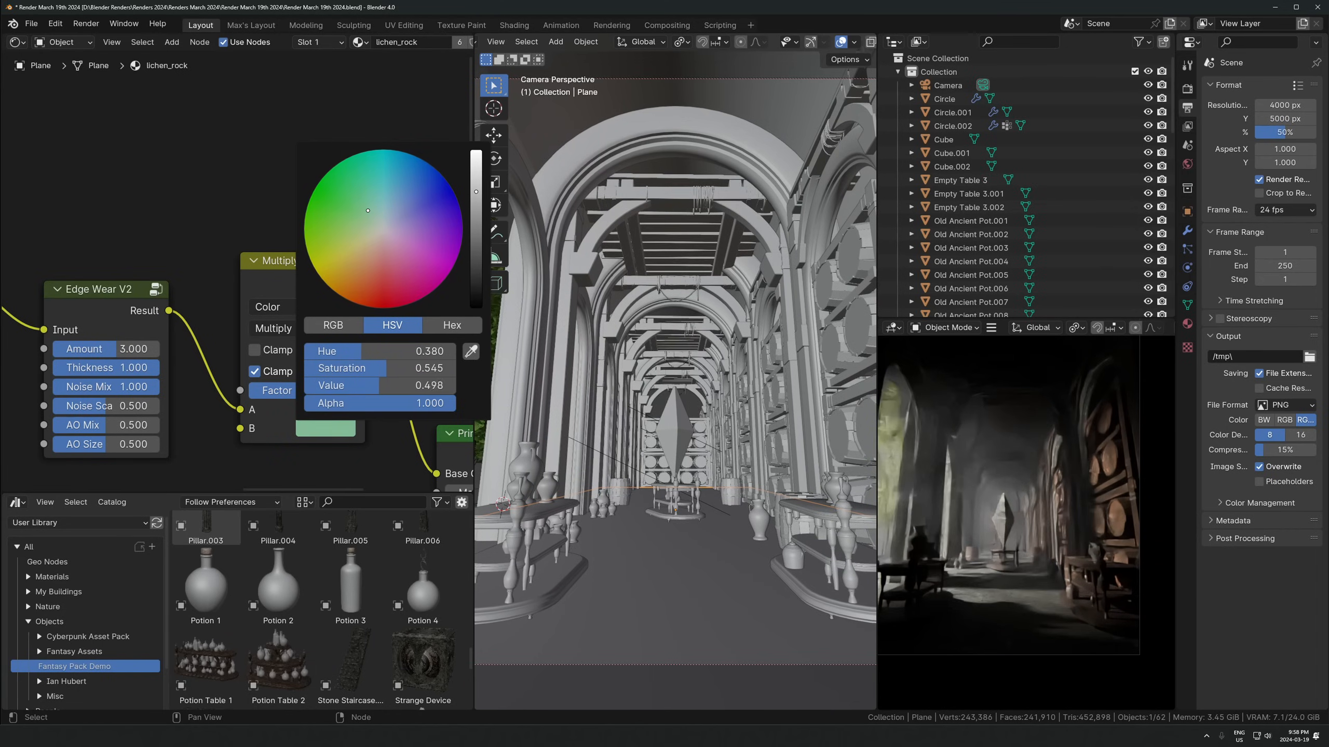
pyautogui.moveTo(397, 237); pyautogui.dragTo(369, 232)
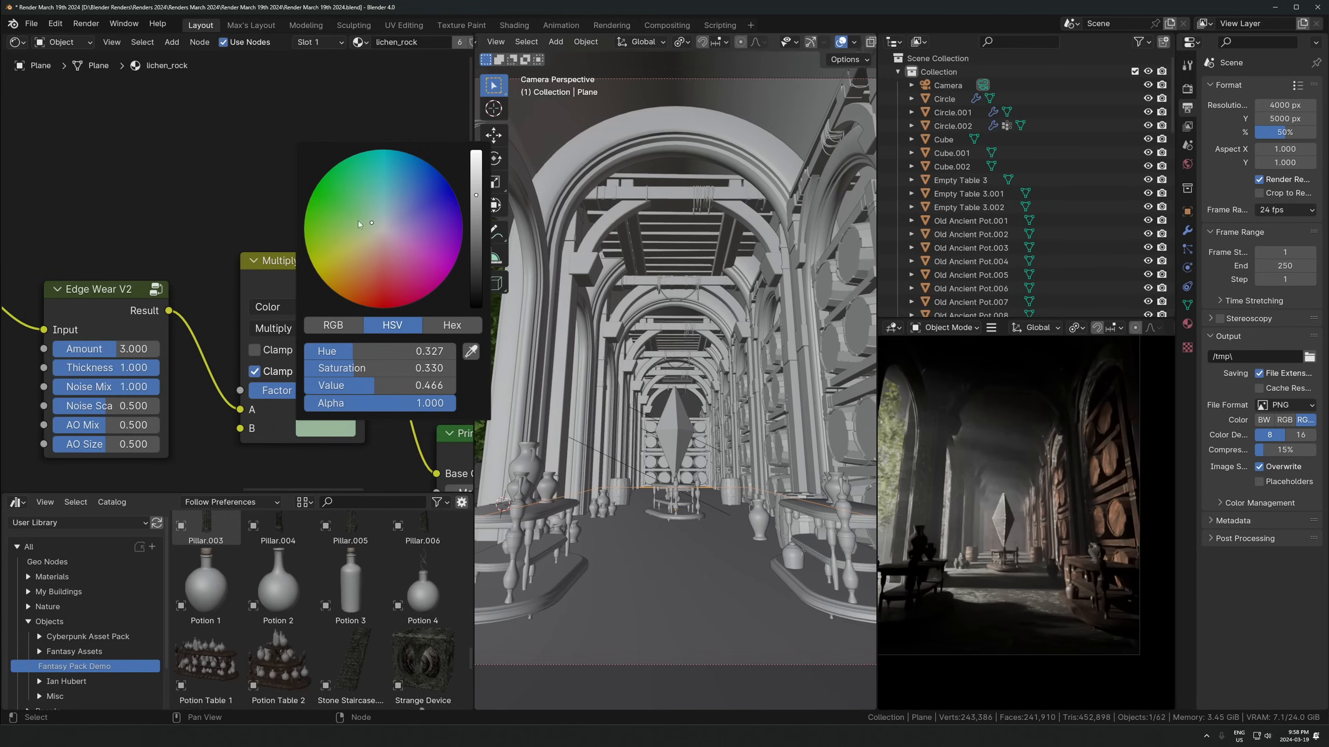
pyautogui.click(325, 428)
pyautogui.moveTo(335, 390); pyautogui.dragTo(291, 390)
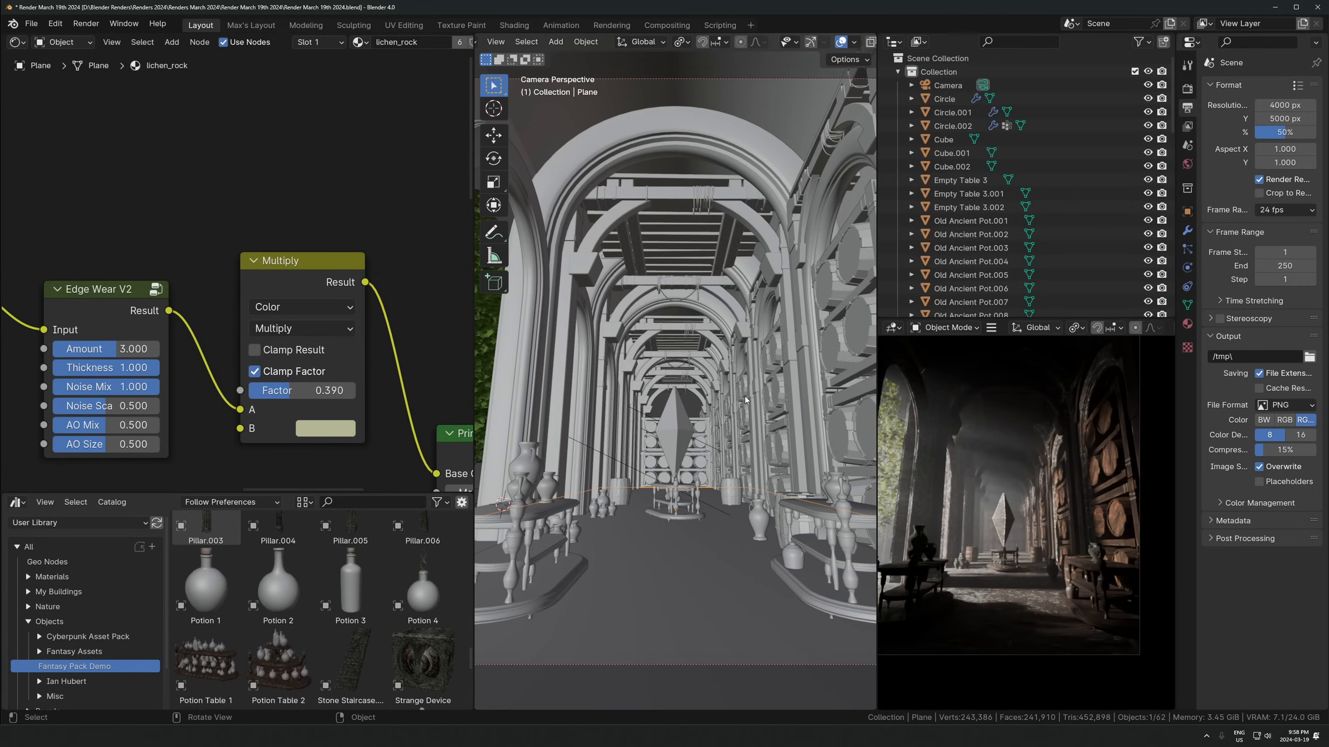
# Add a plane in the corridor, rotate it 90° about X to stand upright and scale it by about 2.99
pyautogui.press('KP_0')
pyautogui.hotkey('shift', 'a')
pyautogui.moveTo(656, 424)
pyautogui.click(774, 424)
pyautogui.write('rx90')
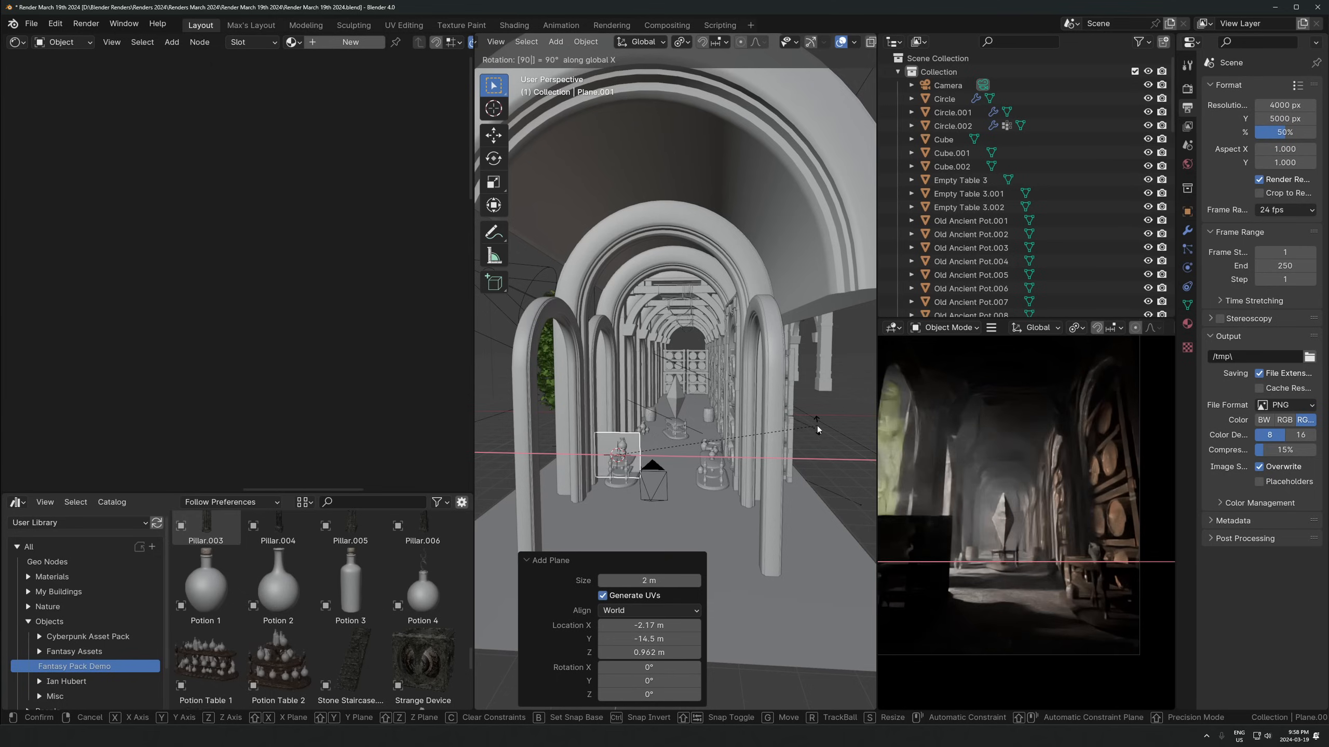
pyautogui.press('Return')
pyautogui.press('s')
pyautogui.click(666, 390)
pyautogui.scroll(-4, 722, 405)
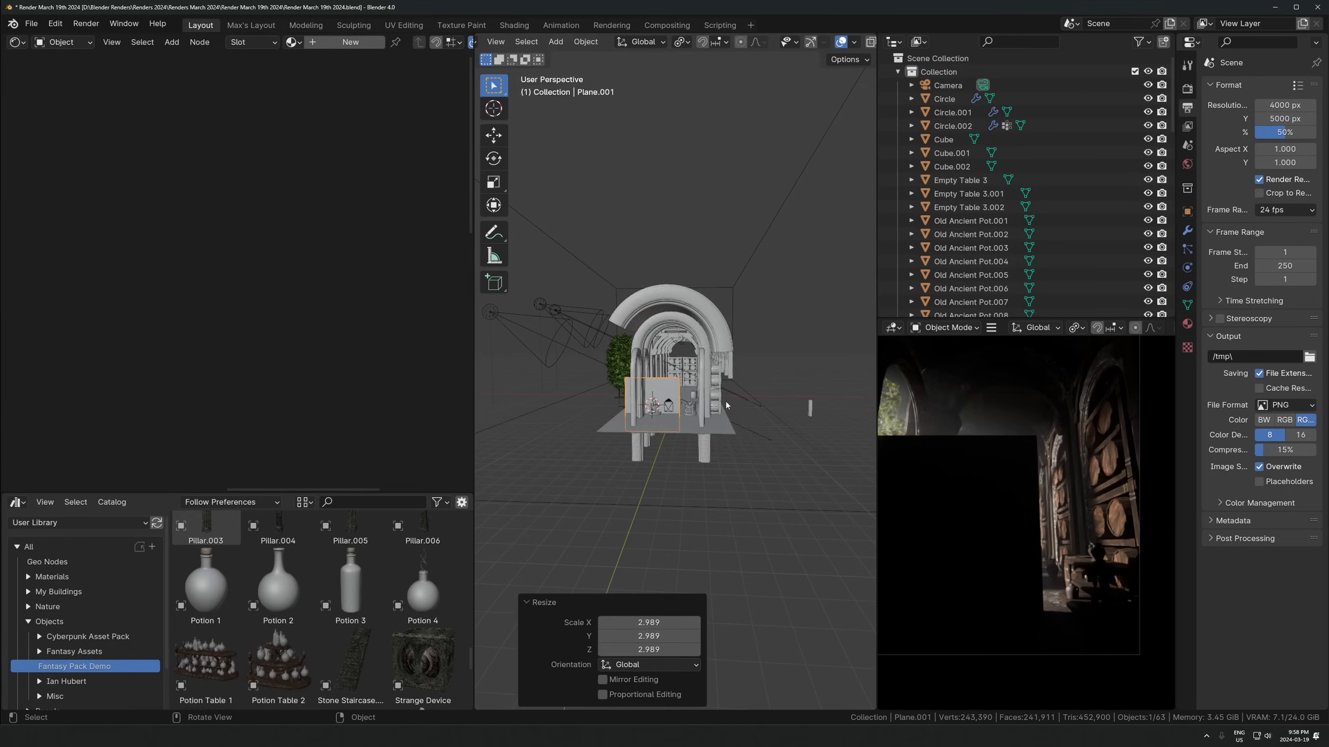
# Scale up the upright plane and move it about 48.2 m along Y, past the corridor's far end
pyautogui.scroll(-1, 726, 405)
pyautogui.press('s')
pyautogui.click(810, 407)
pyautogui.moveTo(810, 406); pyautogui.dragTo(673, 454, button='middle')
pyautogui.press('g')
pyautogui.press('y')
pyautogui.click(389, 364)
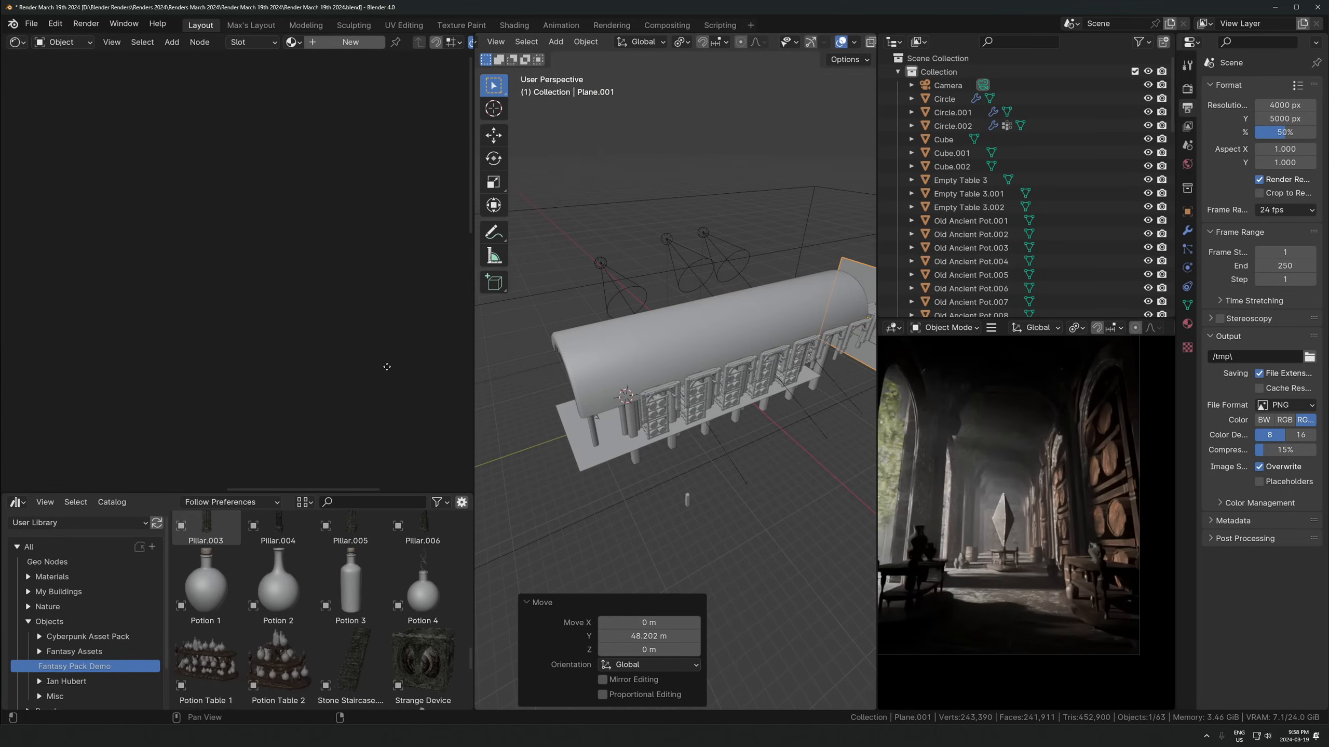
# Enlarge the upright plane well beyond the corridor's size and shift it again along Y
pyautogui.scroll(-2, 389, 364)
pyautogui.scroll(-3, 732, 342)
pyautogui.keyDown('shift'); pyautogui.moveTo(736, 341); pyautogui.dragTo(612, 419, button='middle'); pyautogui.keyUp('shift')
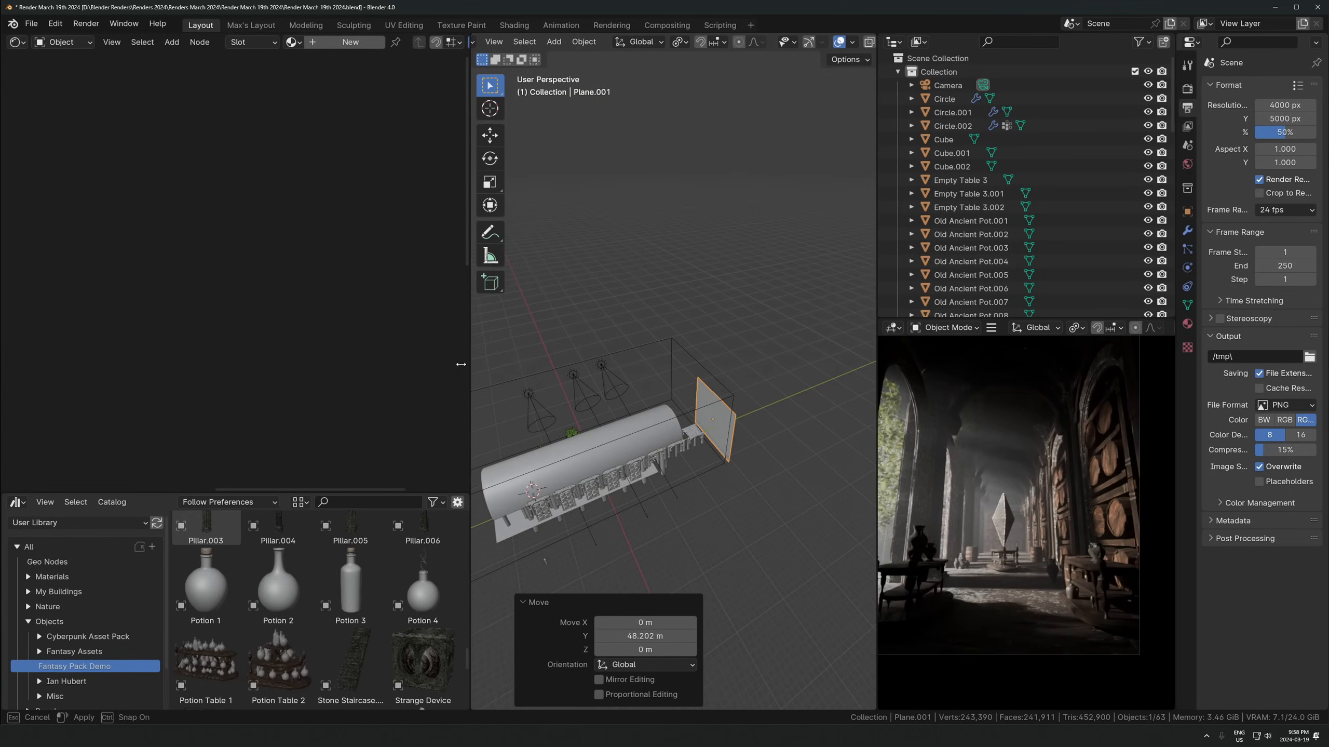
pyautogui.moveTo(470, 364); pyautogui.dragTo(330, 362)
pyautogui.press('s')
pyautogui.click(783, 395)
pyautogui.press('g')
pyautogui.press('y')
pyautogui.click(824, 364)
# Raise the backdrop plane about 19.12 m along Z and scale it up further
pyautogui.press('g')
pyautogui.press('z')
pyautogui.click(826, 295)
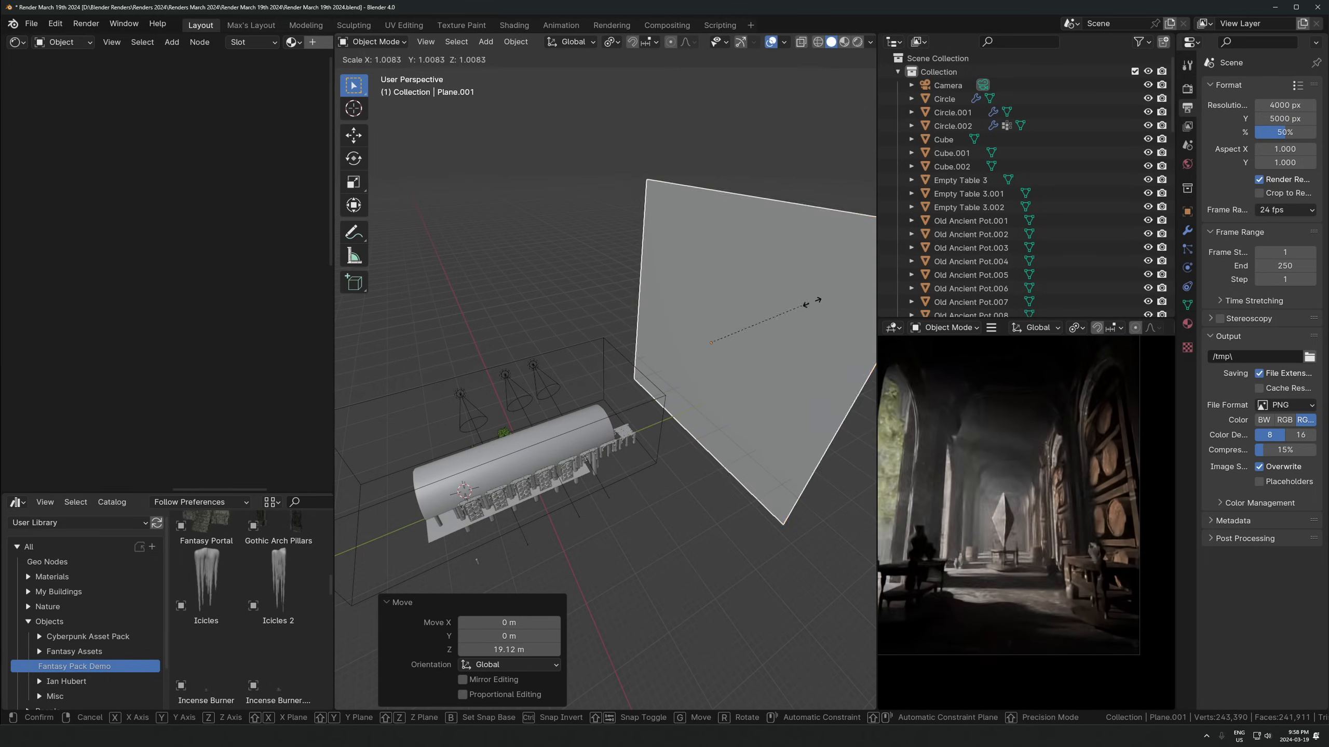
pyautogui.press('s')
pyautogui.click(867, 239)
# Give the backdrop plane a new material and switch to File Explorer with a new tab
pyautogui.click(324, 42)
pyautogui.scroll(-2, 222, 362)
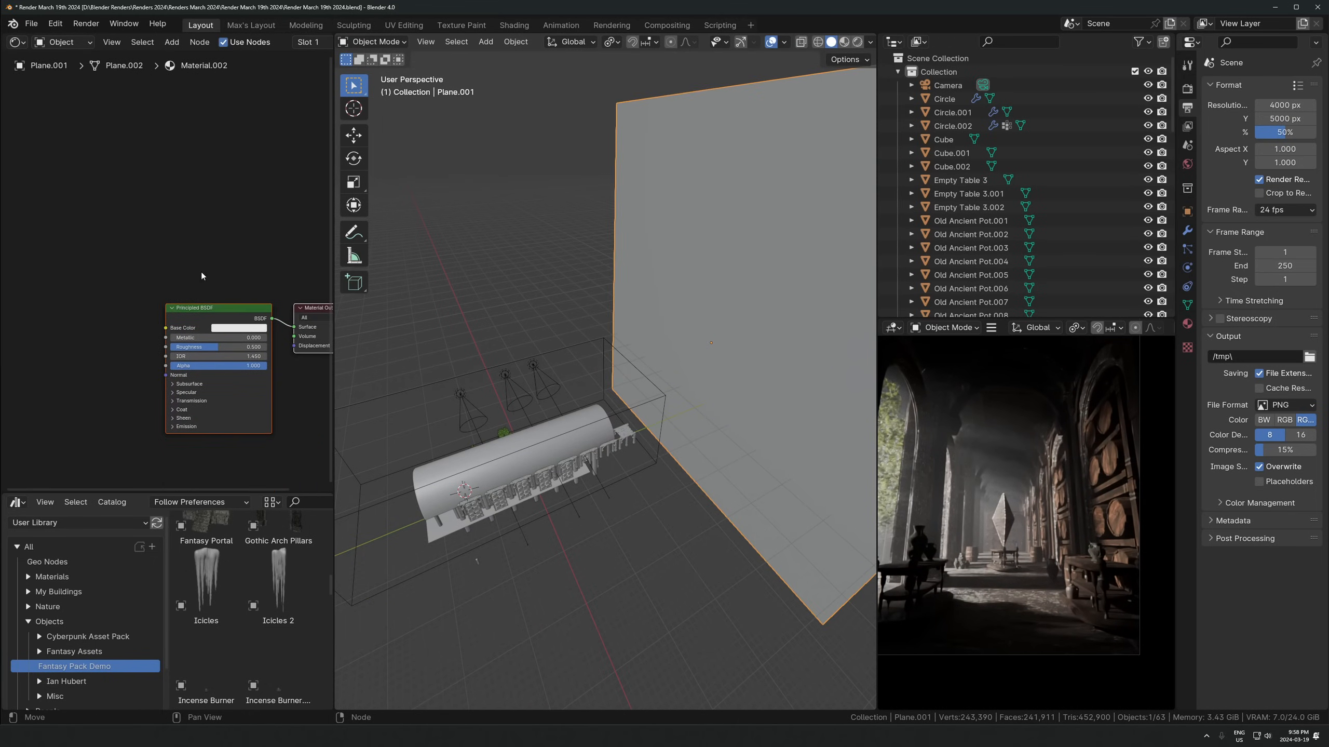
pyautogui.click(44, 736)
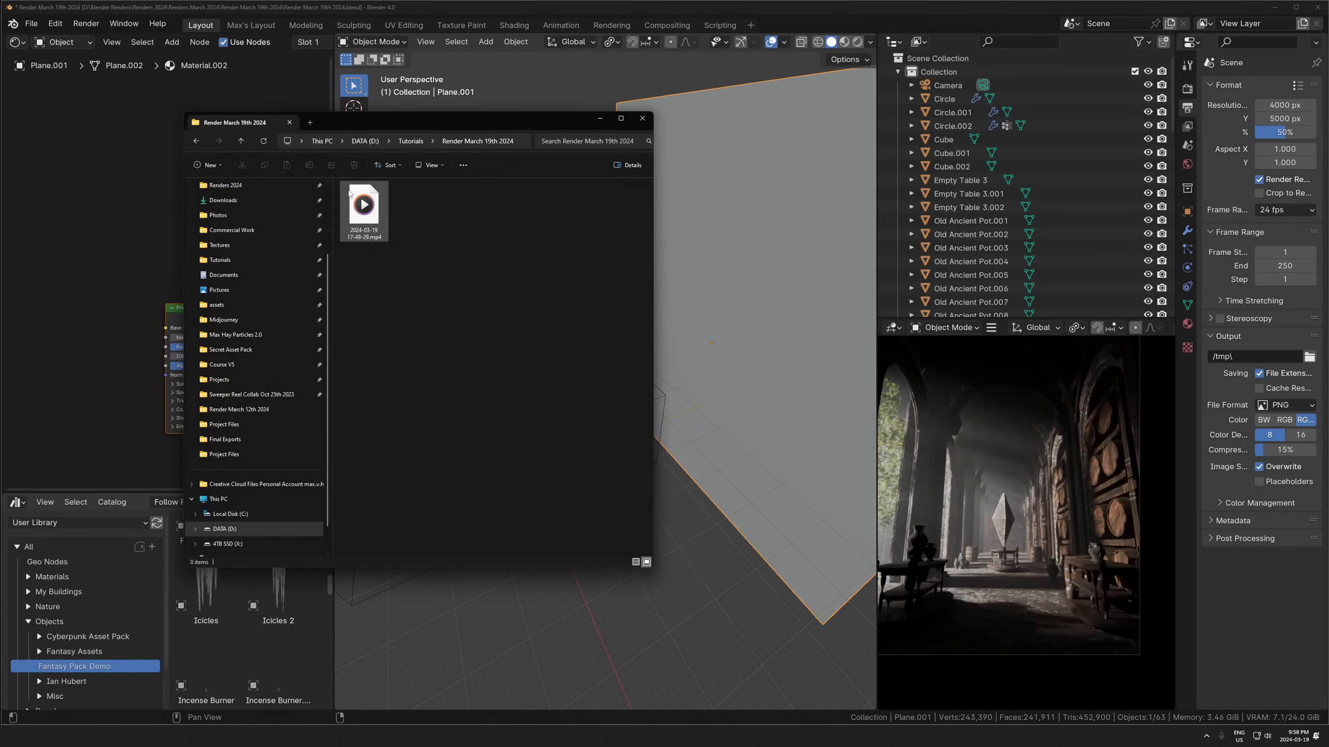
pyautogui.scroll(3, 290, 195)
pyautogui.click(310, 122)
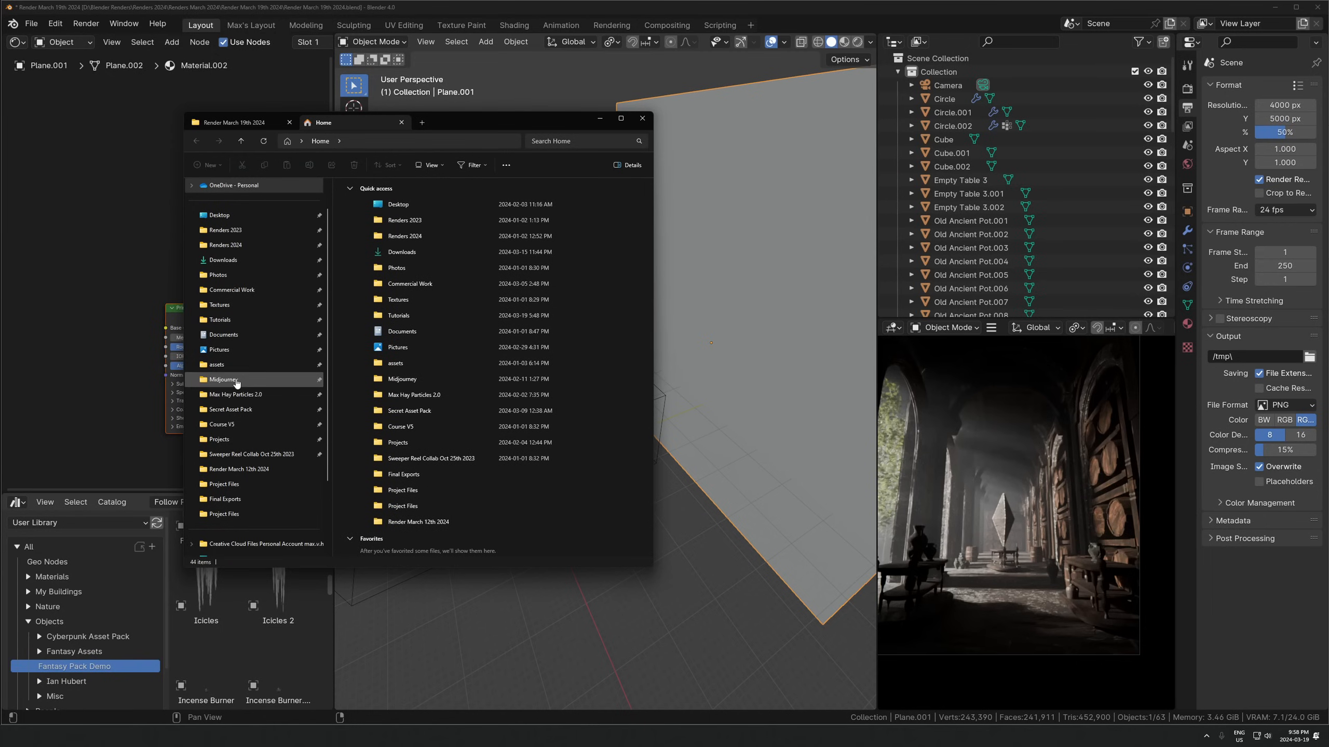
# Browse the Photos folders on DATA (D:) and open the Exports folder of New Moody Skies Pack
pyautogui.click(262, 320)
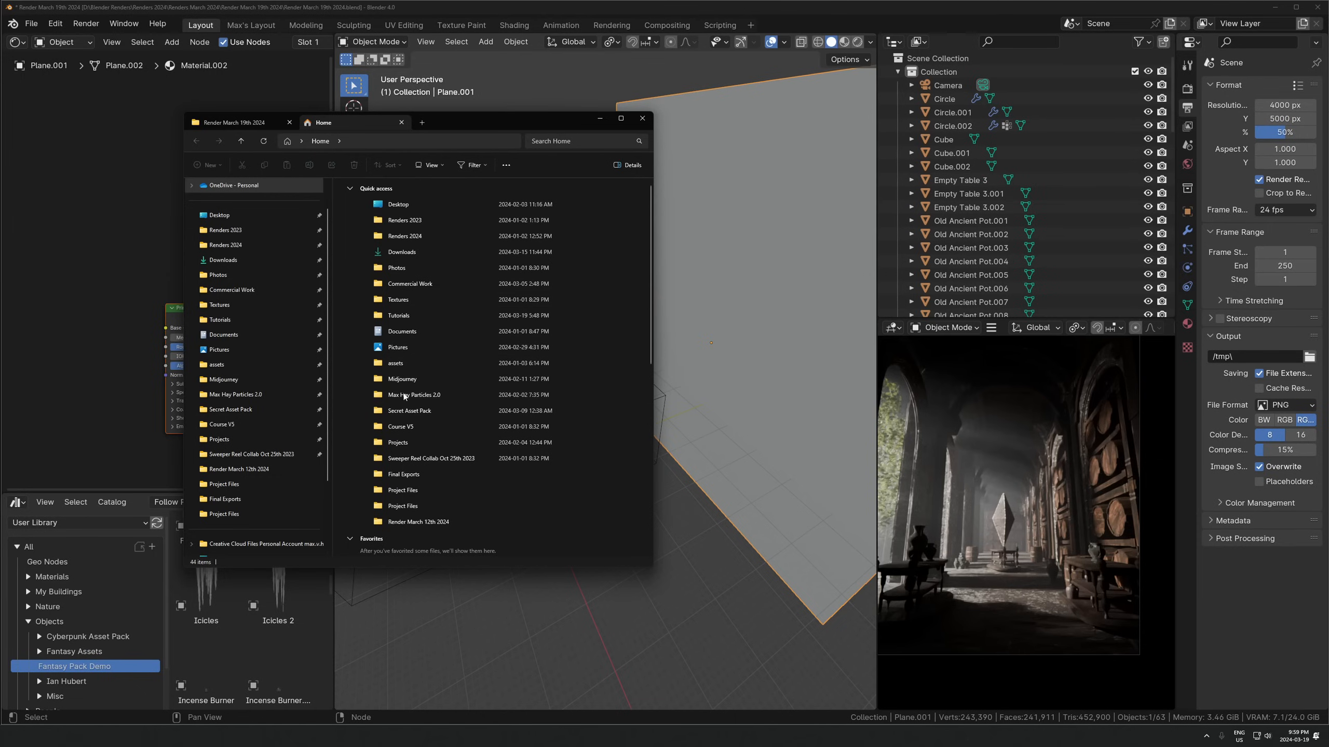
pyautogui.click(236, 394)
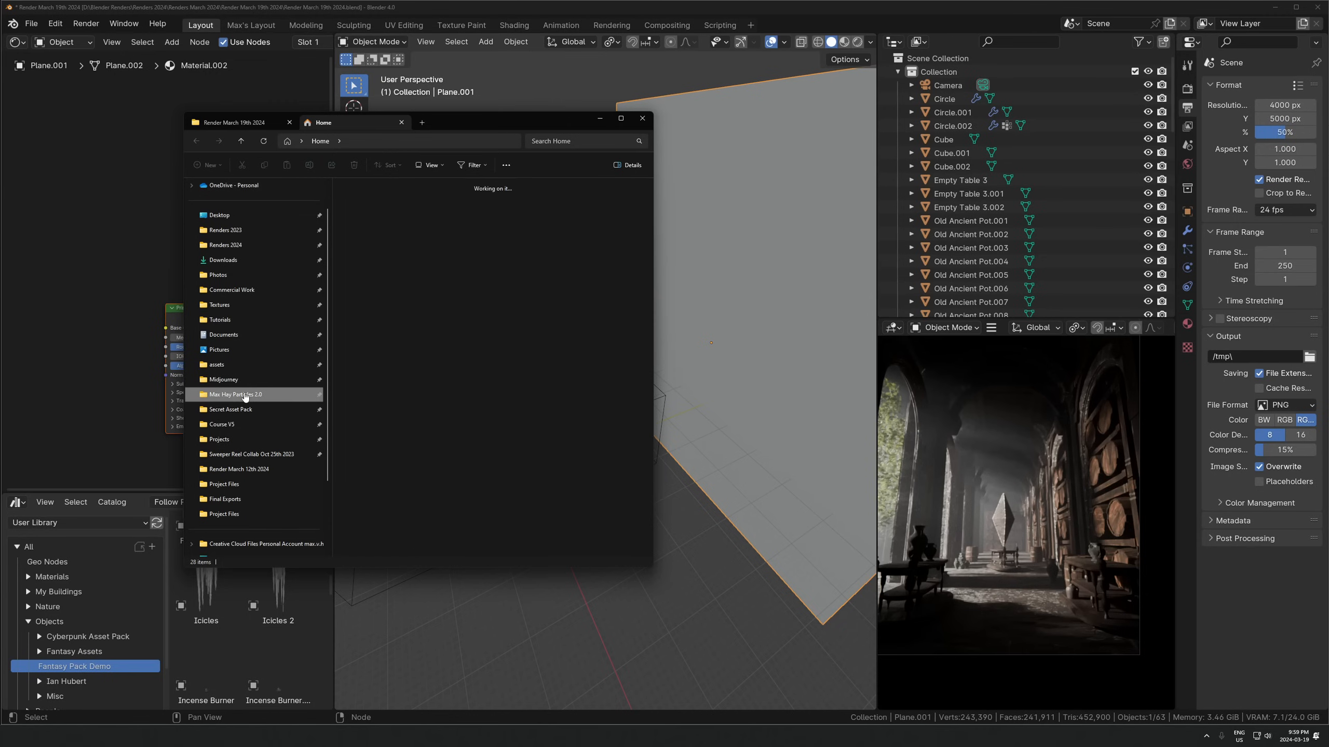
pyautogui.click(398, 142)
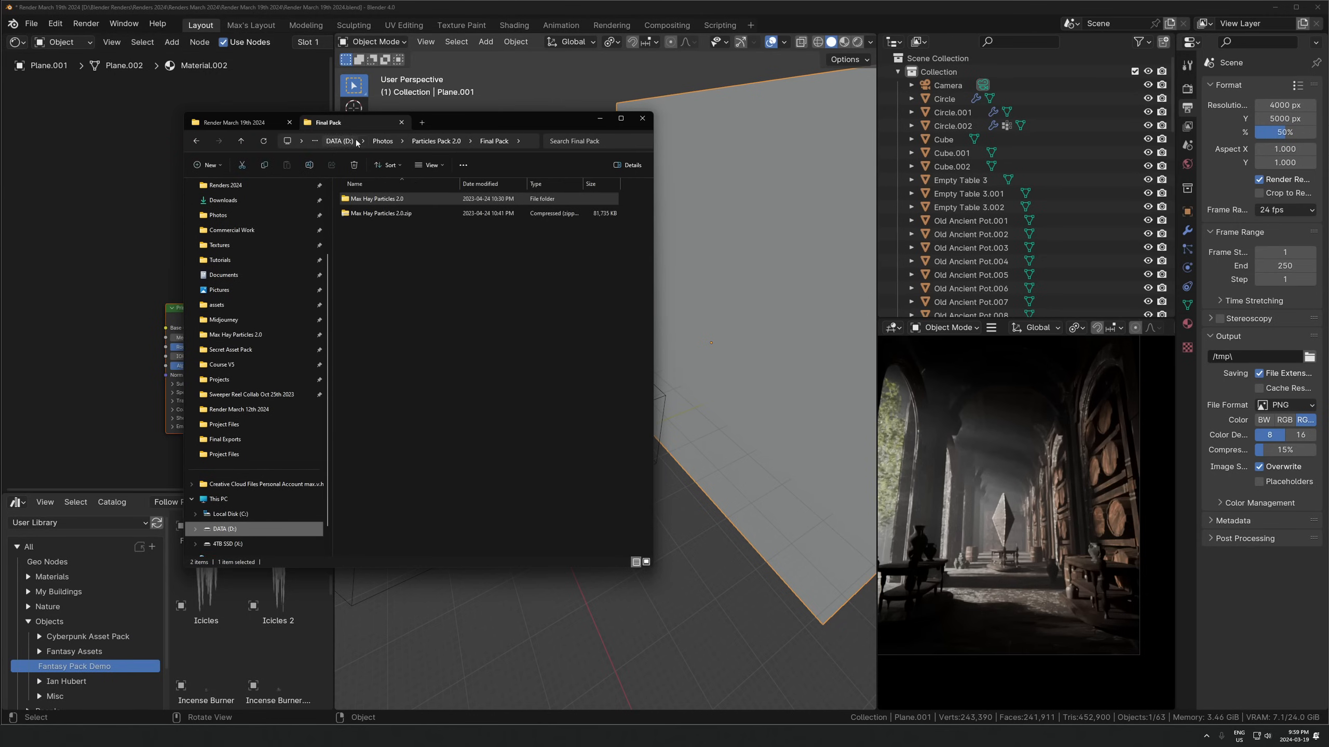
pyautogui.click(355, 141)
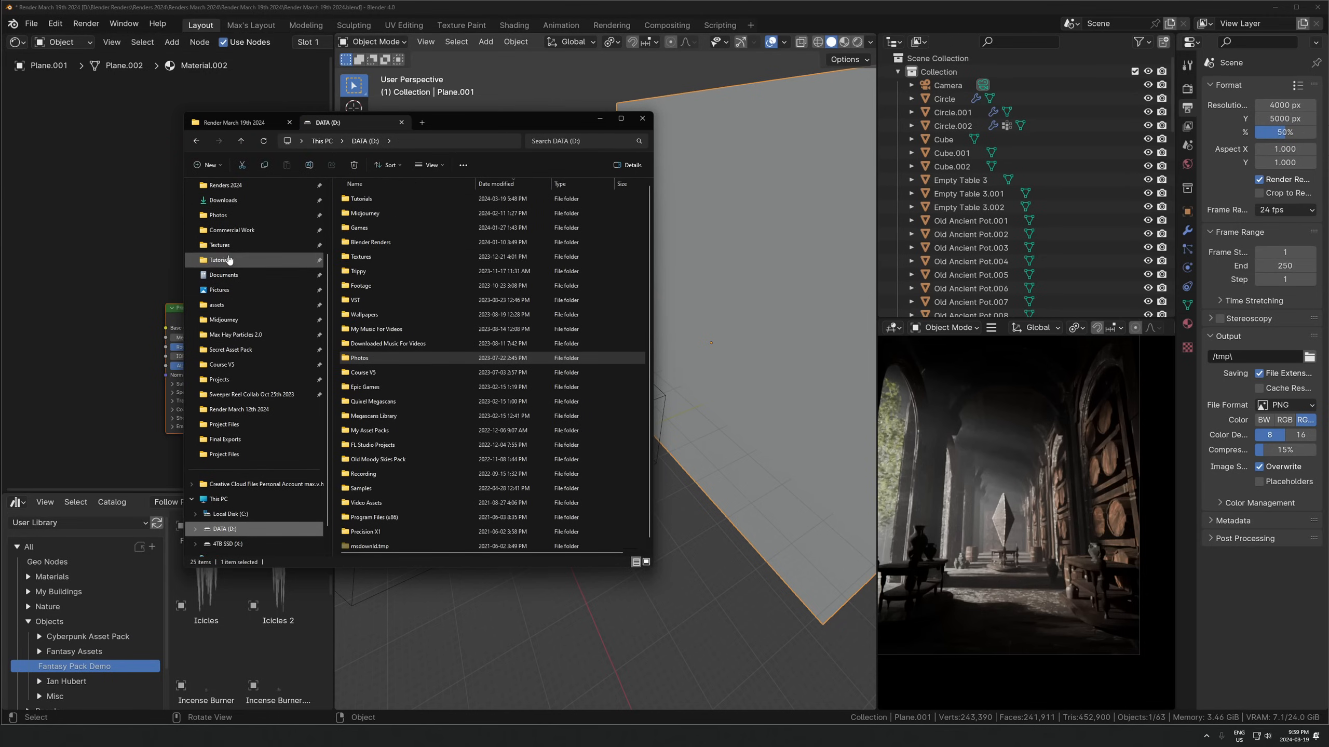
pyautogui.click(218, 215)
pyautogui.doubleClick(377, 342)
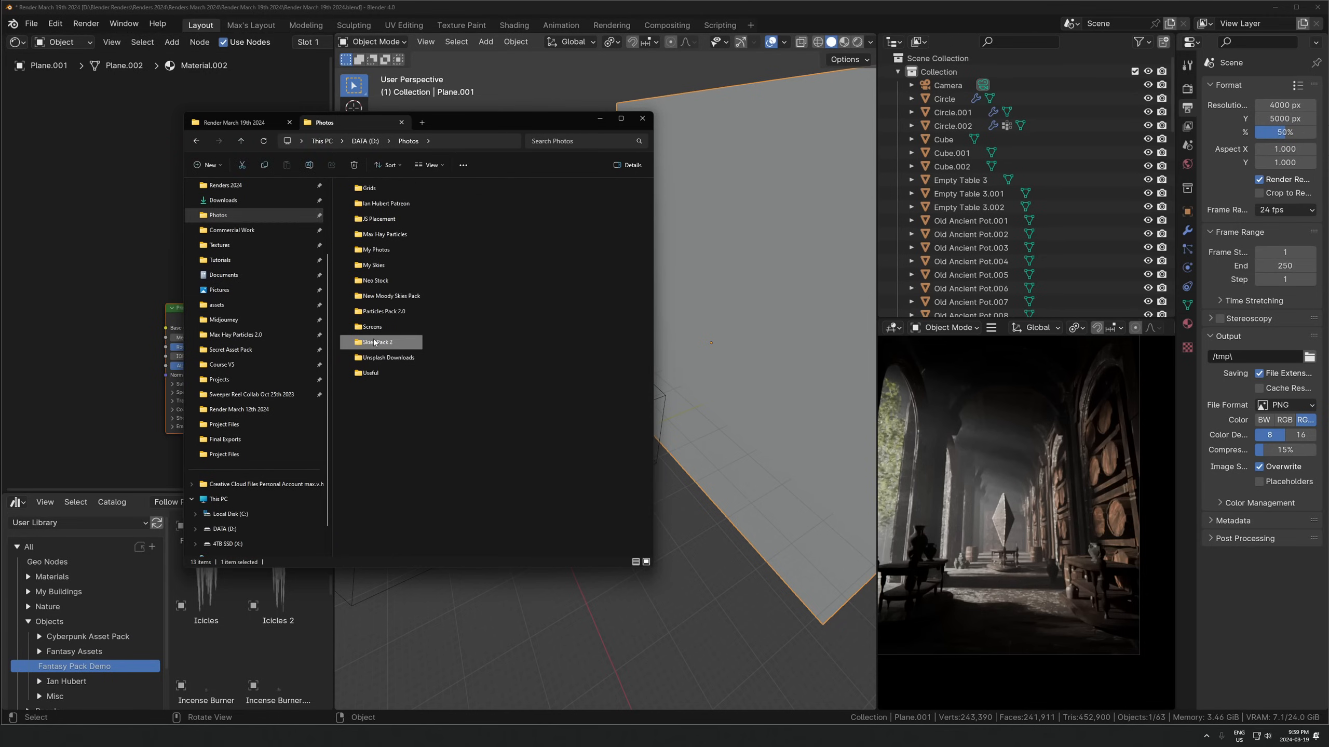
pyautogui.click(409, 142)
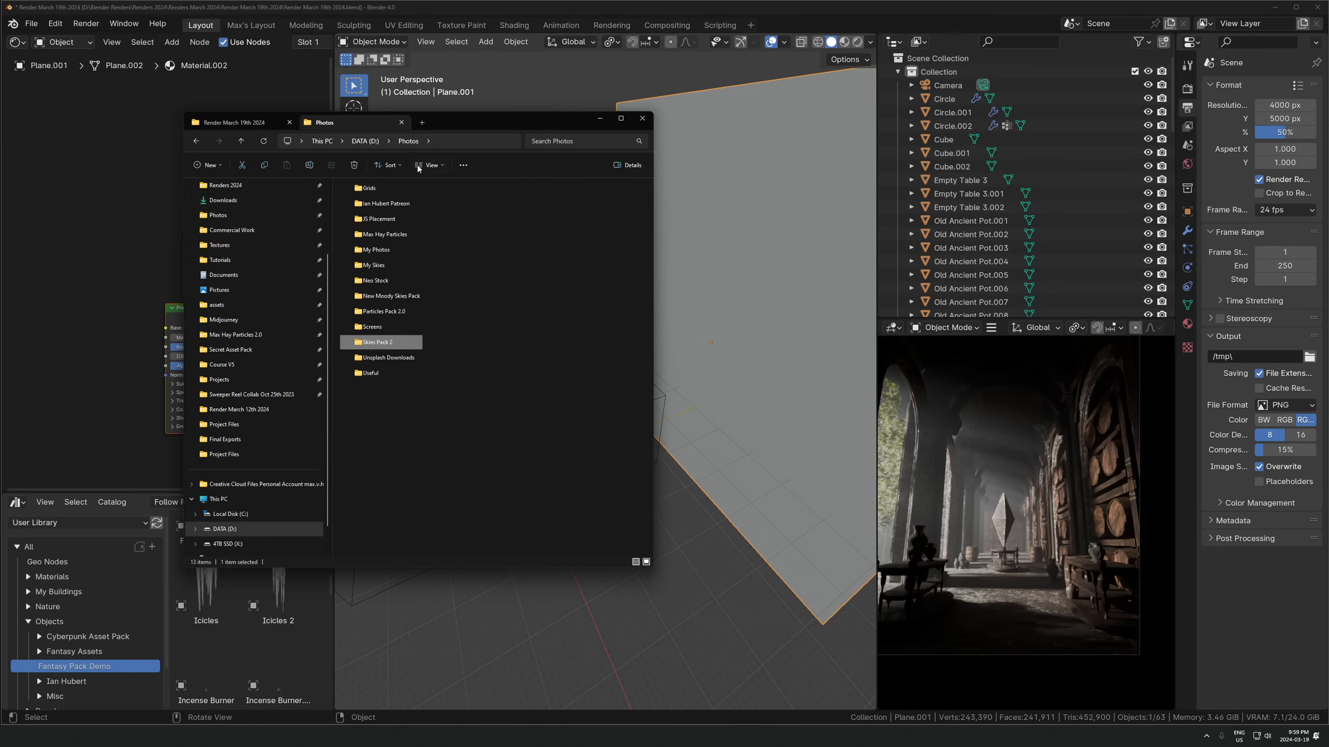
pyautogui.doubleClick(374, 340)
pyautogui.click(489, 140)
pyautogui.click(410, 140)
pyautogui.click(448, 455)
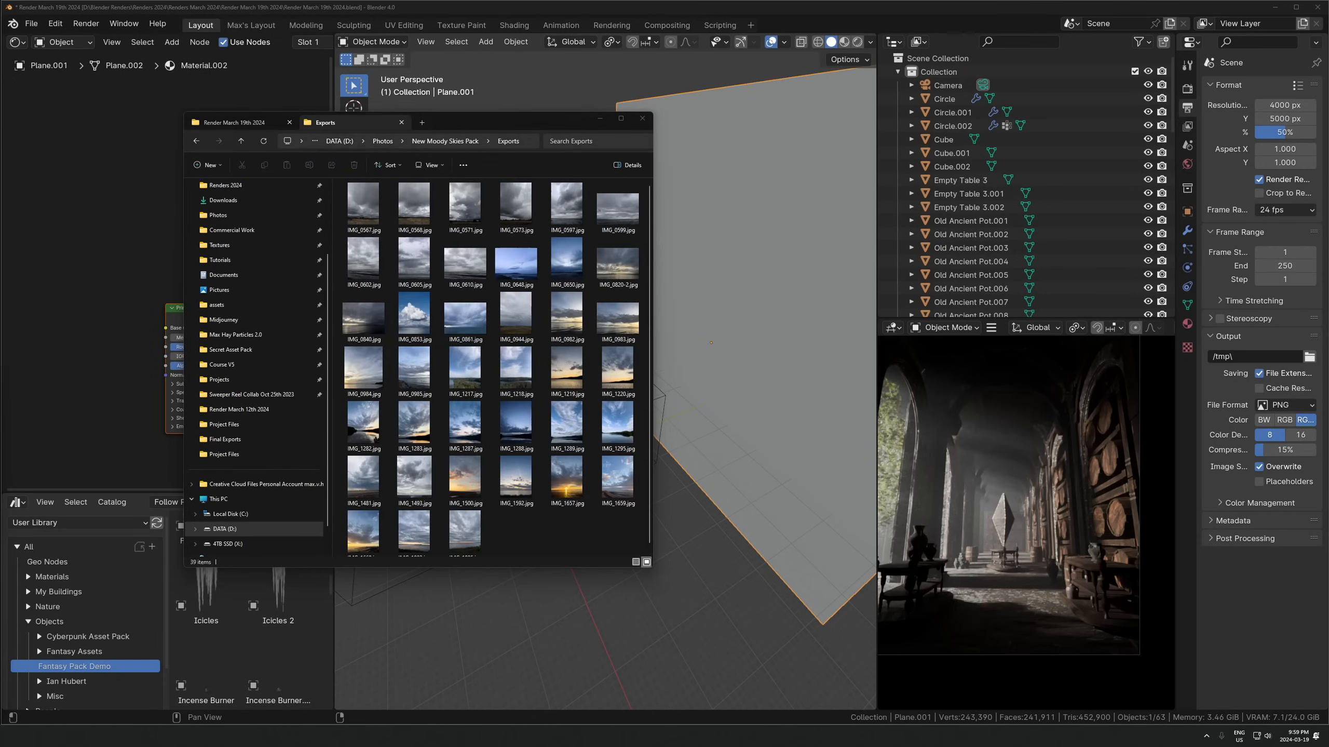
# Bring the cloudy sky photo IMG_0599.jpg into the backdrop's material and connect its Color to the Principled BSDF's Base Color
pyautogui.doubleClick(598, 216)
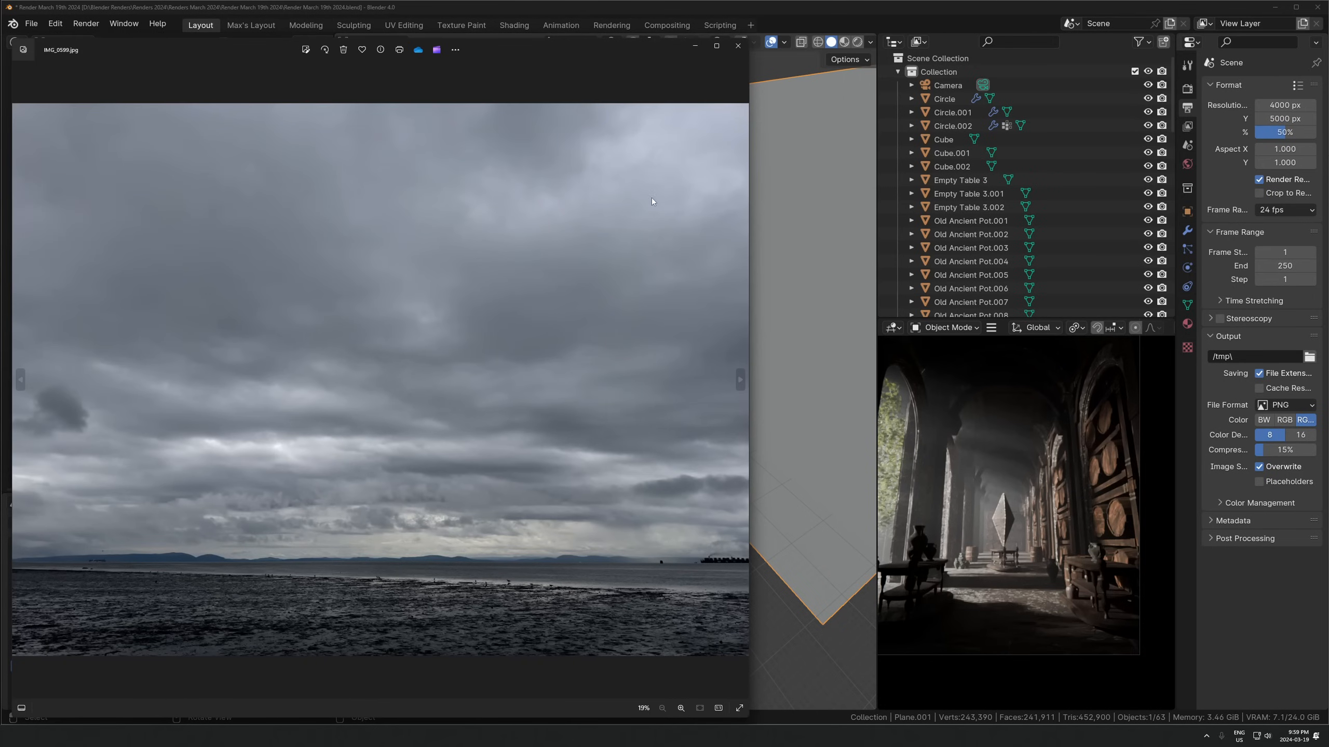
pyautogui.click(738, 46)
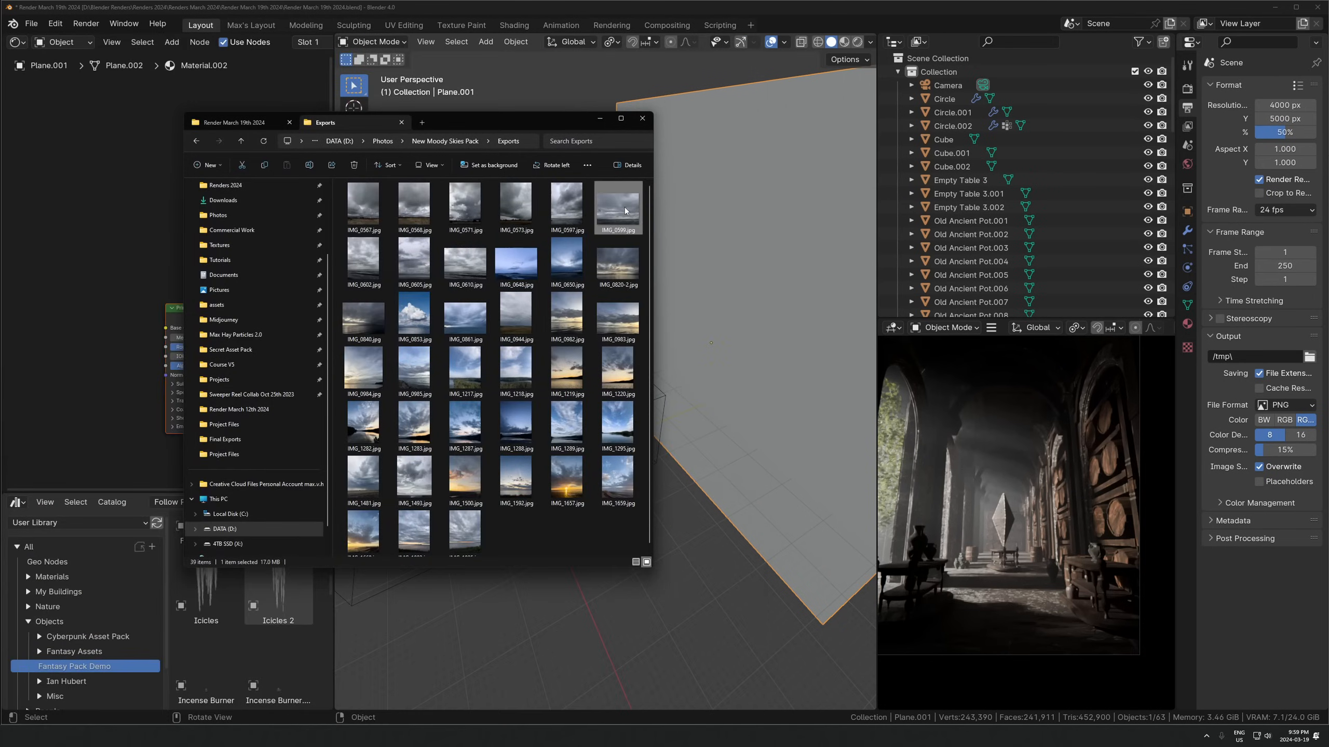
pyautogui.moveTo(63, 223); pyautogui.dragTo(80, 341)
pyautogui.scroll(4, 141, 377)
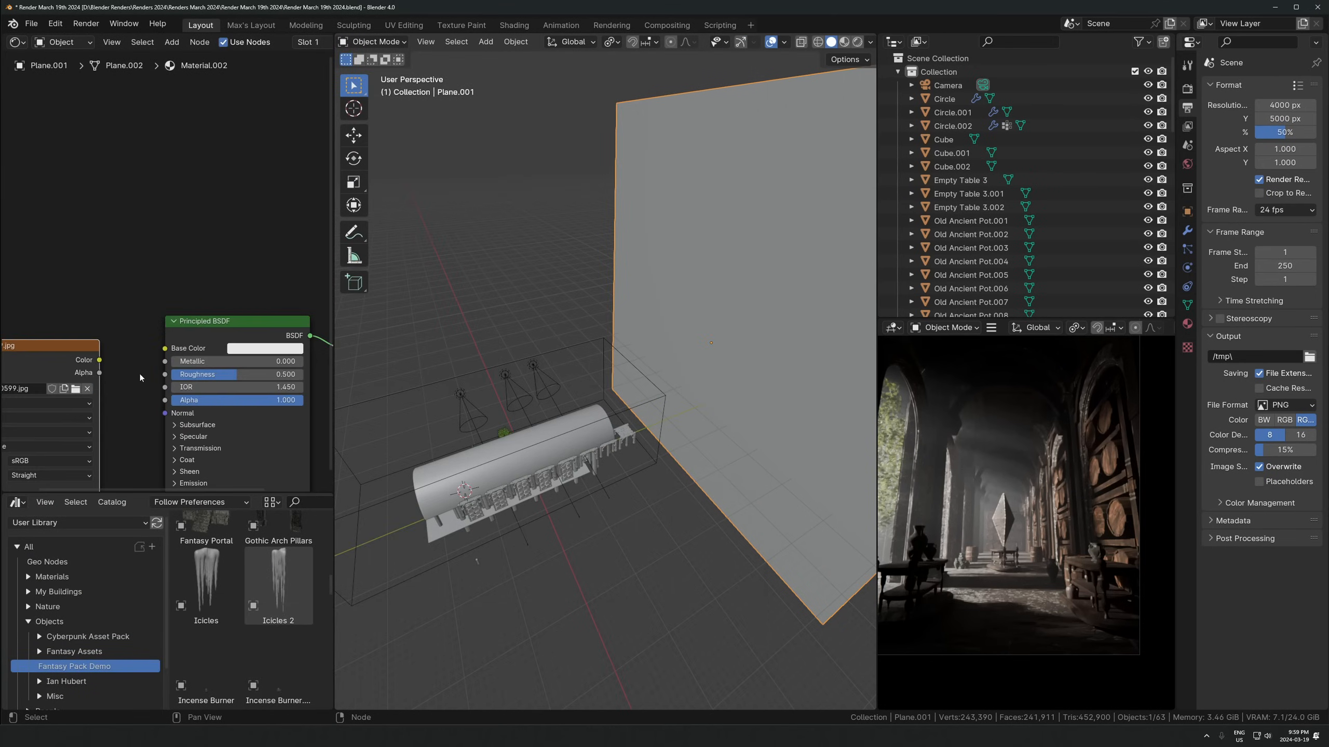
pyautogui.moveTo(172, 347); pyautogui.dragTo(172, 347)
pyautogui.moveTo(107, 412); pyautogui.dragTo(125, 332, button='middle')
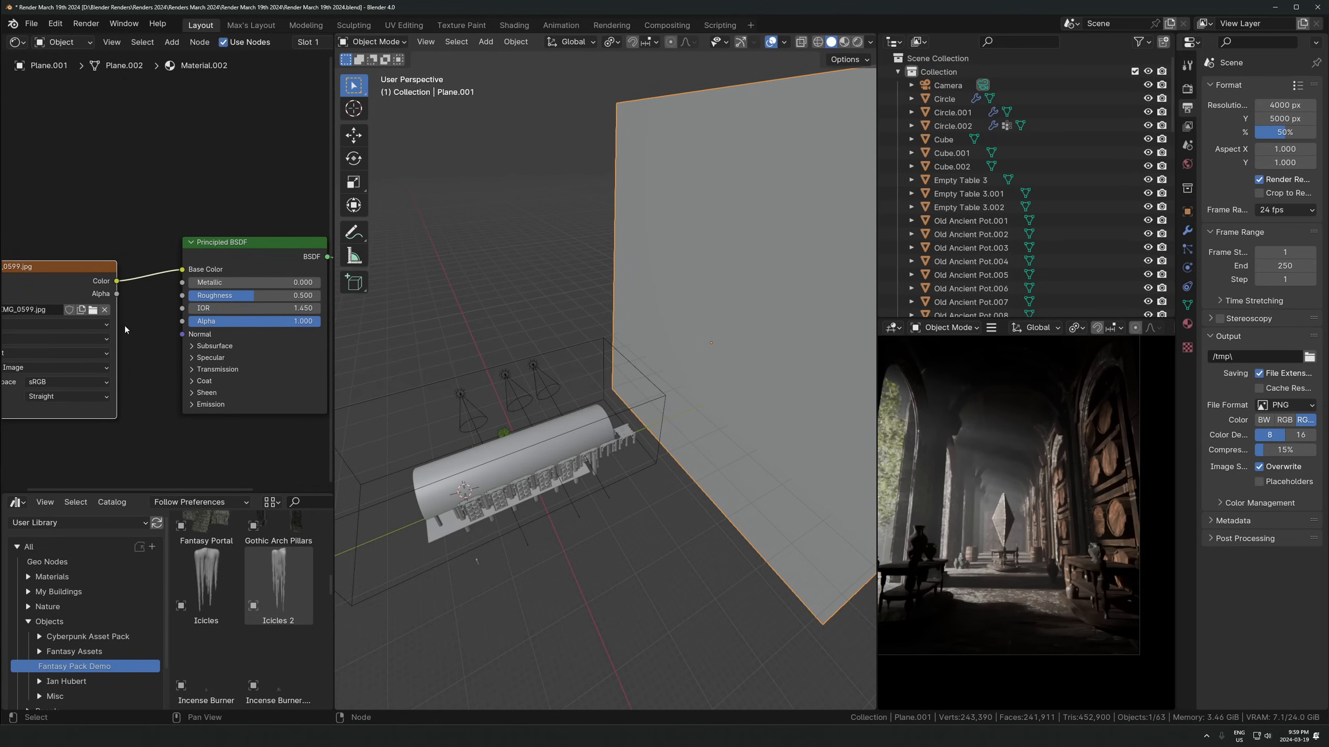
# Connect the sky image's Color to the Principled BSDF's Emission Color and set Emission Strength to 2.9
pyautogui.click(204, 405)
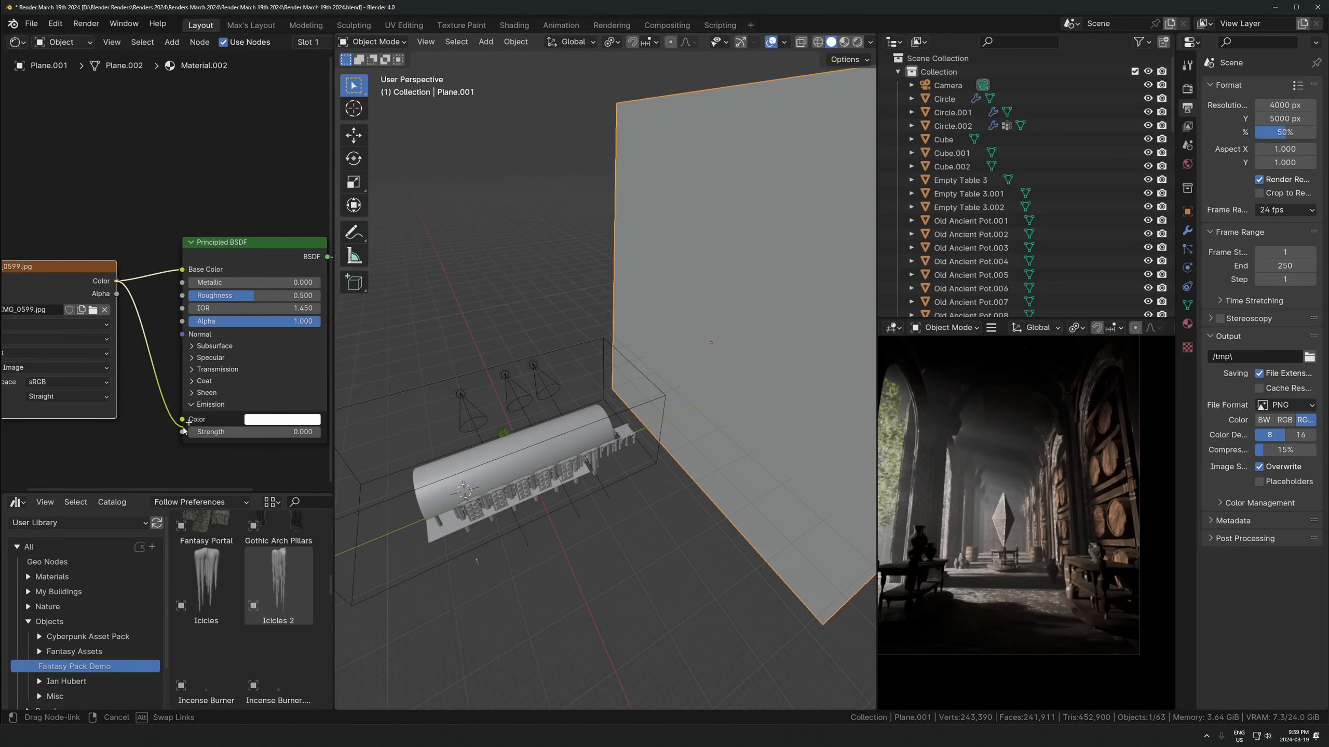
pyautogui.moveTo(185, 425); pyautogui.dragTo(308, 432)
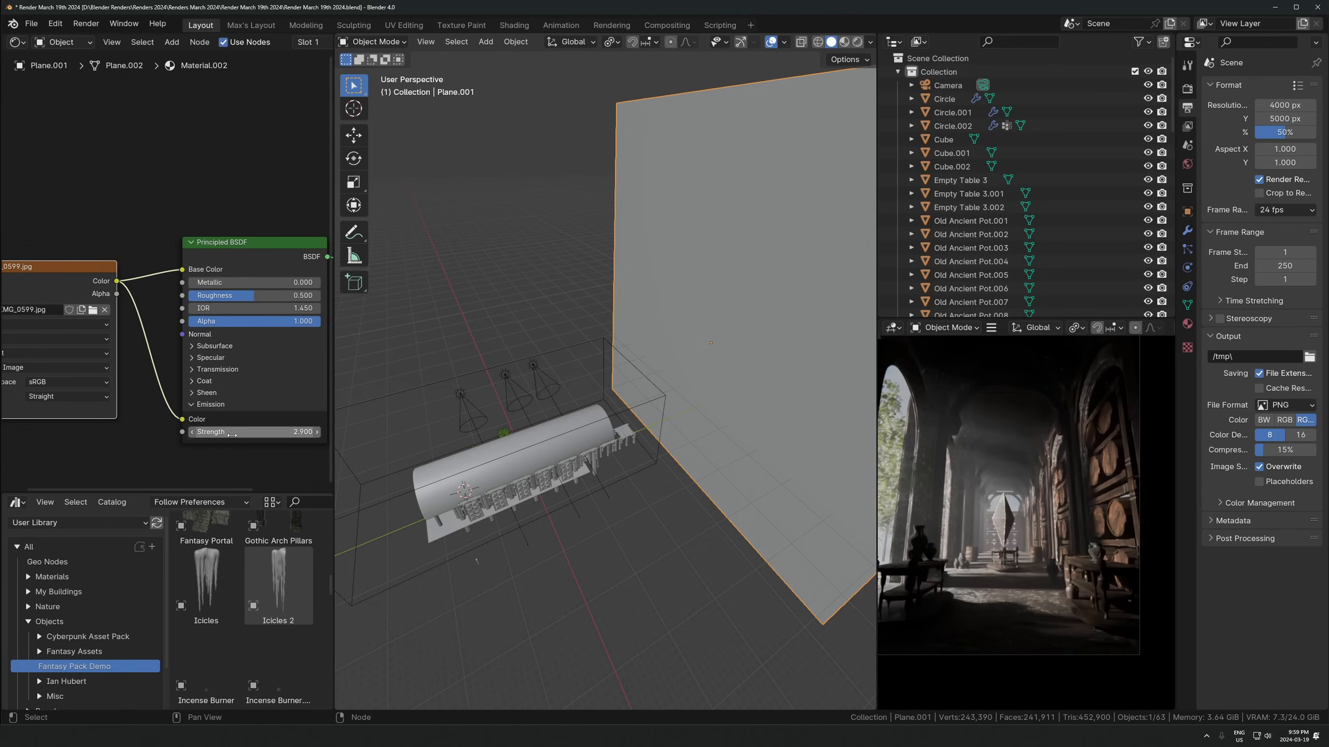
pyautogui.scroll(-2, 1041, 561)
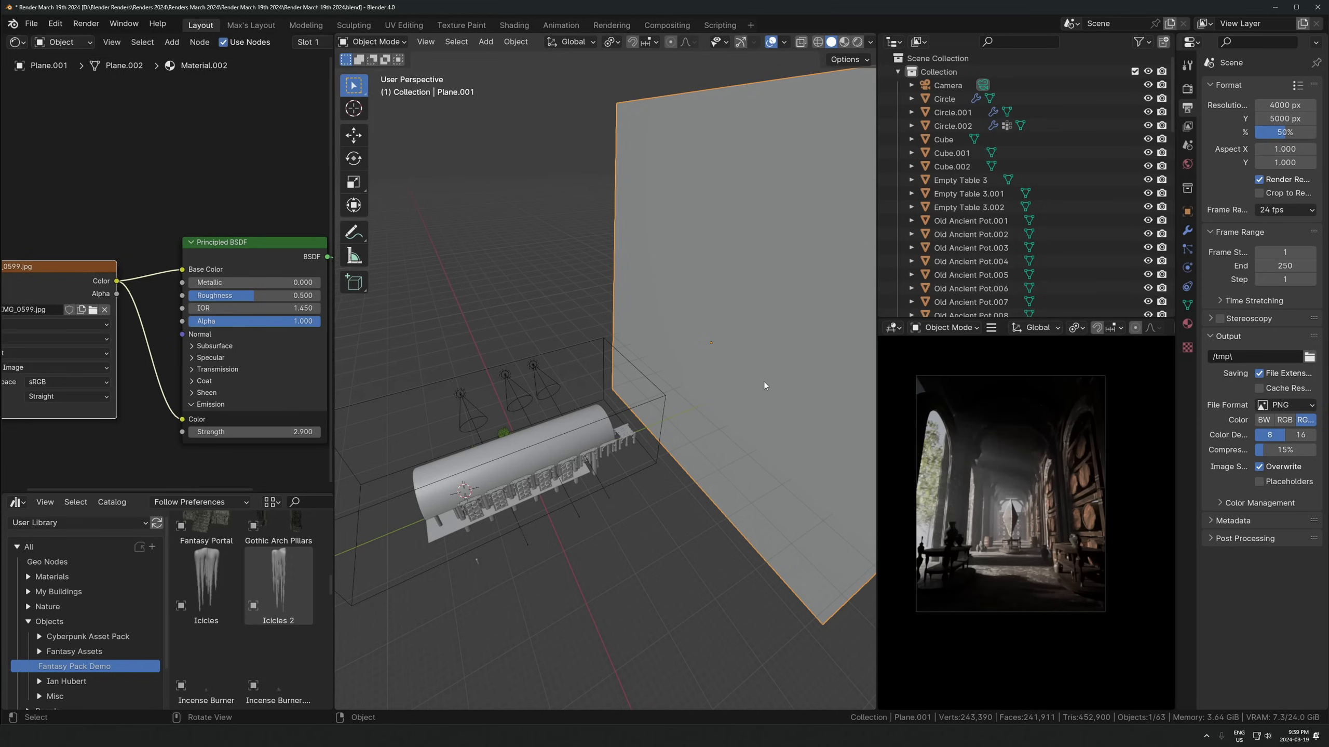
# Duplicate the inner edge loop at the open end of the barrel vault and separate it into its own object
pyautogui.moveTo(709, 378)
pyautogui.mouseDown(button='middle')
pyautogui.moveTo(659, 394)
pyautogui.moveTo(704, 392)
pyautogui.mouseUp(button='middle')
pyautogui.press('KP_0')
pyautogui.scroll(-6, 680, 395)
pyautogui.moveTo(602, 405); pyautogui.dragTo(426, 425, button='middle')
pyautogui.moveTo(33, 426); pyautogui.dragTo(92, 445, button='middle')
pyautogui.click(357, 418)
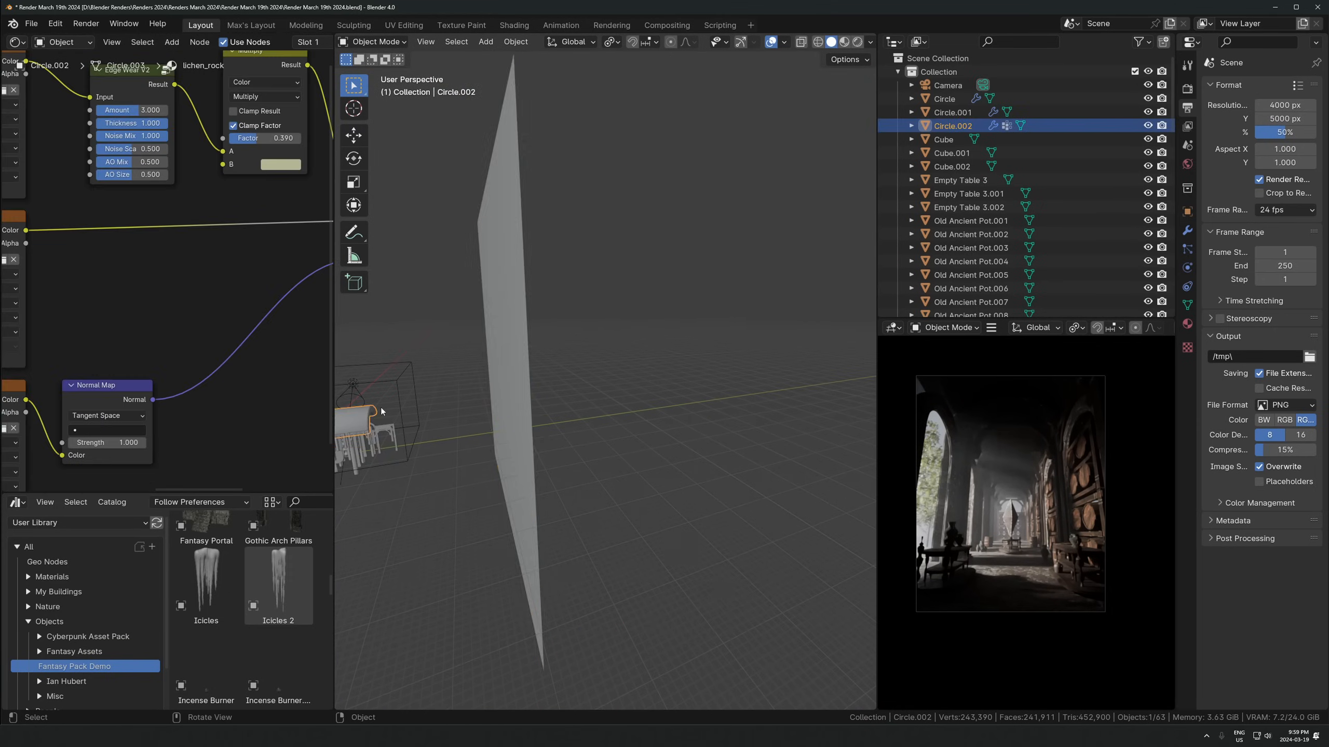
pyautogui.press('KP_Decimal')
pyautogui.moveTo(684, 414); pyautogui.dragTo(546, 461, button='middle')
pyautogui.scroll(2, 674, 444)
pyautogui.press('Tab')
pyautogui.press('2')
pyautogui.keyDown('alt'); pyautogui.click(552, 425); pyautogui.keyUp('alt')
pyautogui.hotkey('shift', 'd')
pyautogui.rightClick(547, 472)
pyautogui.press('p')
pyautogui.click(547, 473)
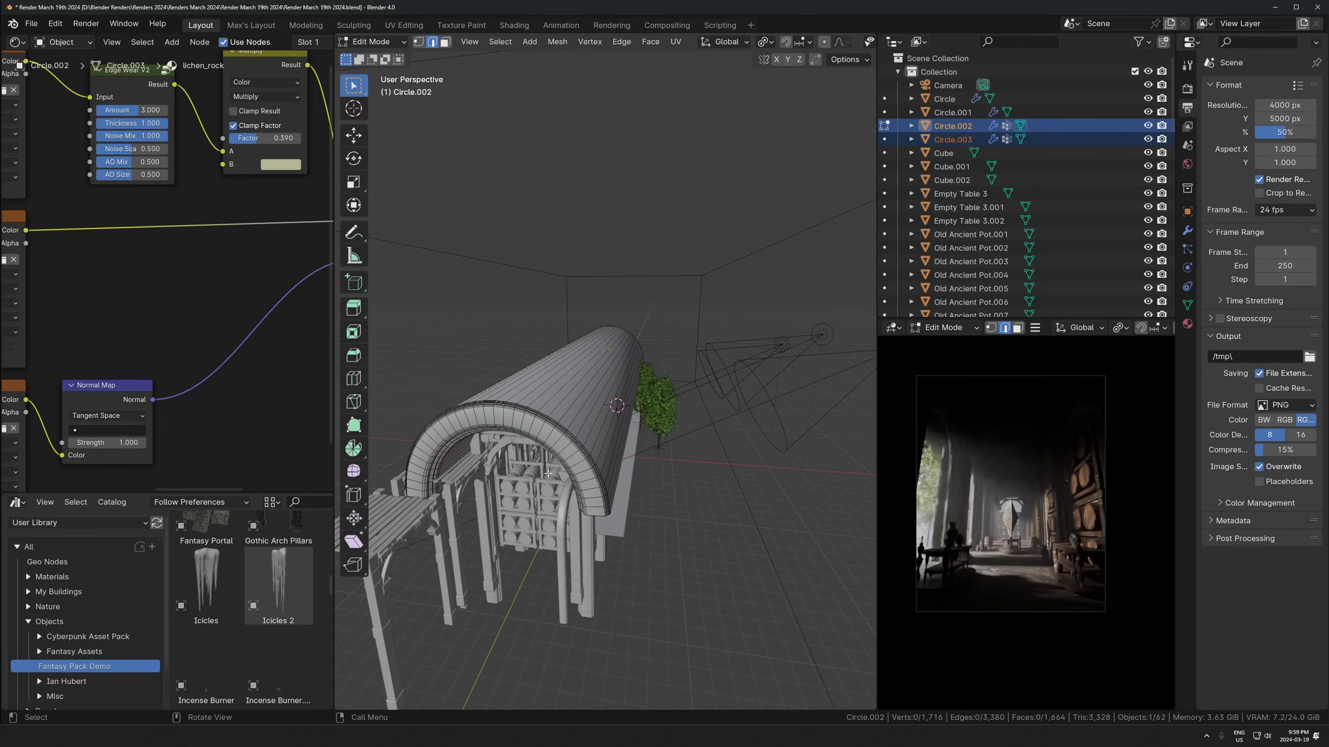
# Select the separated arch outline with see-through display on and remove its Mask modifier
pyautogui.press('Tab')
pyautogui.hotkey('alt', 'a')
pyautogui.click(481, 436)
pyautogui.click(475, 438)
pyautogui.click(475, 438)
pyautogui.click(475, 438)
pyautogui.press('Tab')
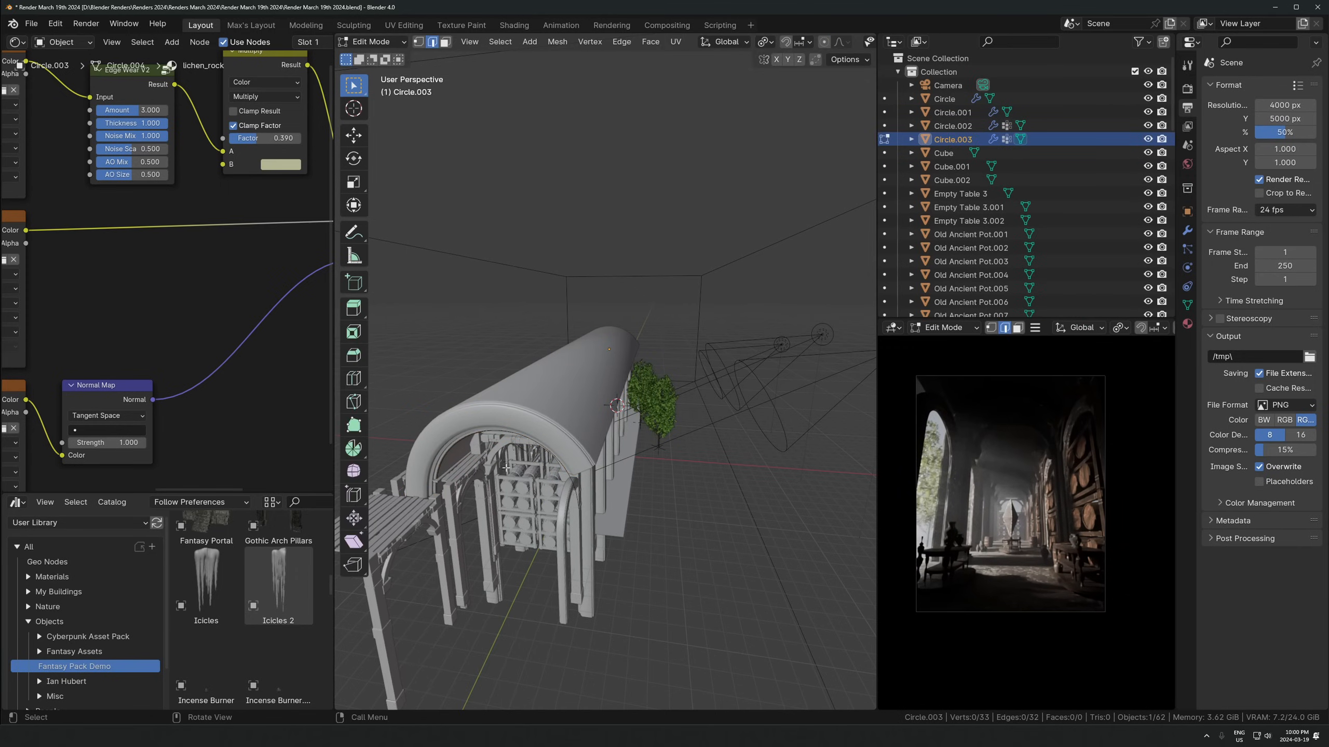
pyautogui.hotkey('alt', 'z')
pyautogui.click(1187, 230)
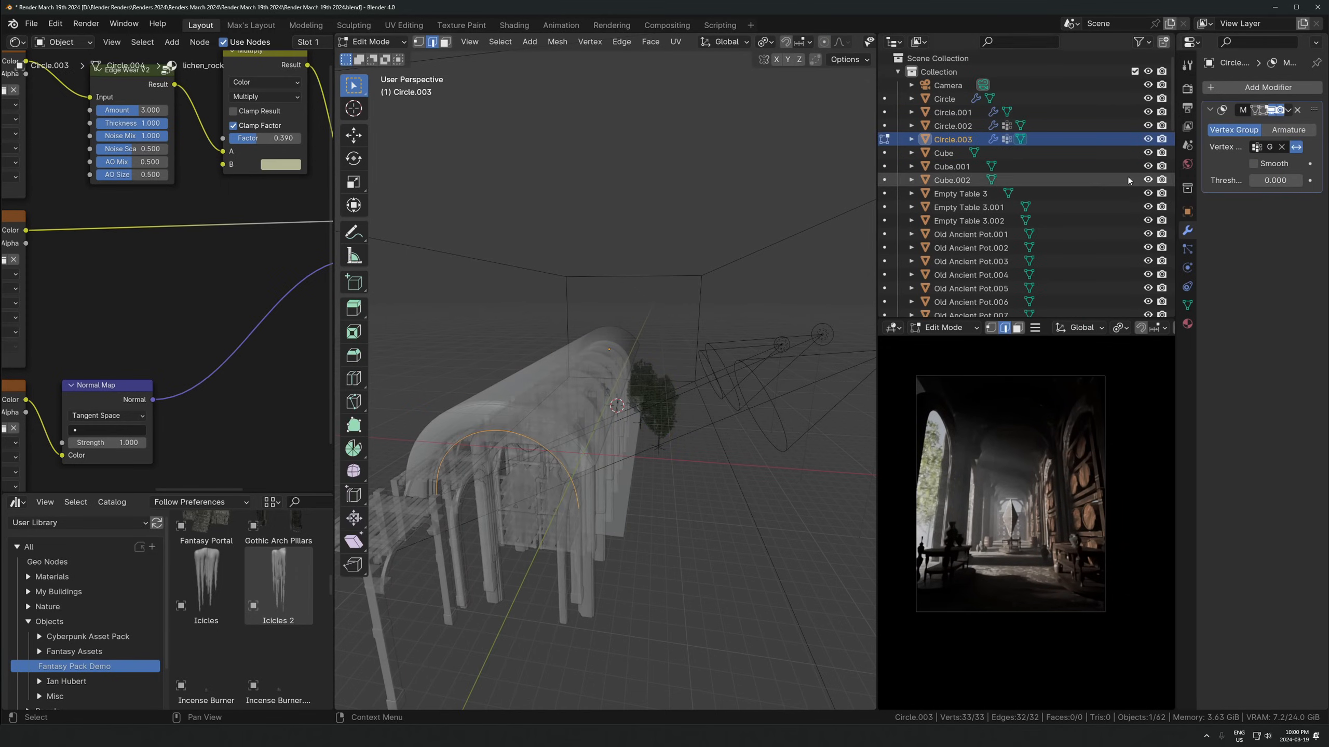
pyautogui.press('Tab')
pyautogui.click(1303, 110)
# Fill the arch outline with a face and extrude its bottom edge down along Z to form an end wall
pyautogui.press('Tab')
pyautogui.press('1')
pyautogui.moveTo(578, 513); pyautogui.dragTo(703, 442, button='middle')
pyautogui.press('f')
pyautogui.press('2')
pyautogui.click(689, 438)
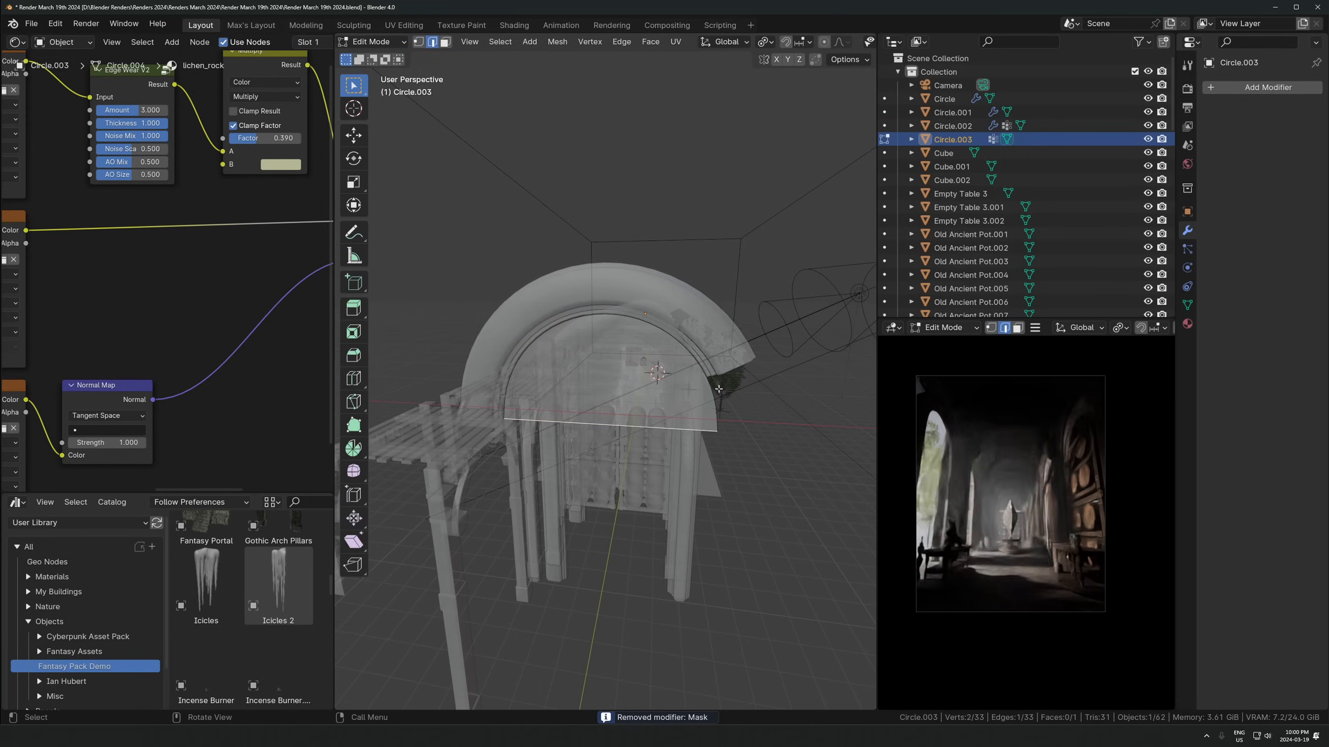
pyautogui.press('e')
pyautogui.press('z')
pyautogui.click(724, 608)
pyautogui.press('Tab')
pyautogui.moveTo(682, 431); pyautogui.dragTo(648, 442, button='middle')
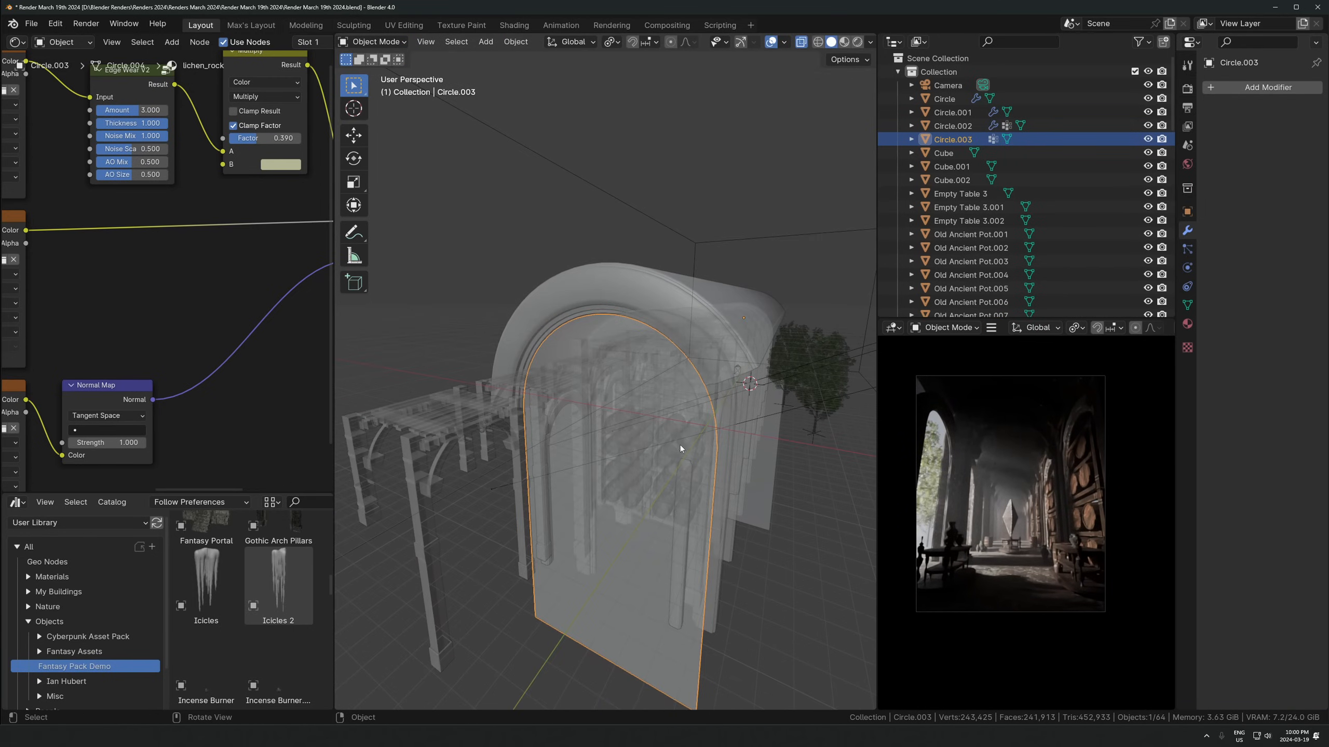
# Extrude the whole end wall slightly to give it thickness and cube-project its UVs
pyautogui.press('Tab')
pyautogui.hotkey('alt', 'z')
pyautogui.press('a')
pyautogui.moveTo(769, 391); pyautogui.dragTo(730, 393, button='middle')
pyautogui.press('e')
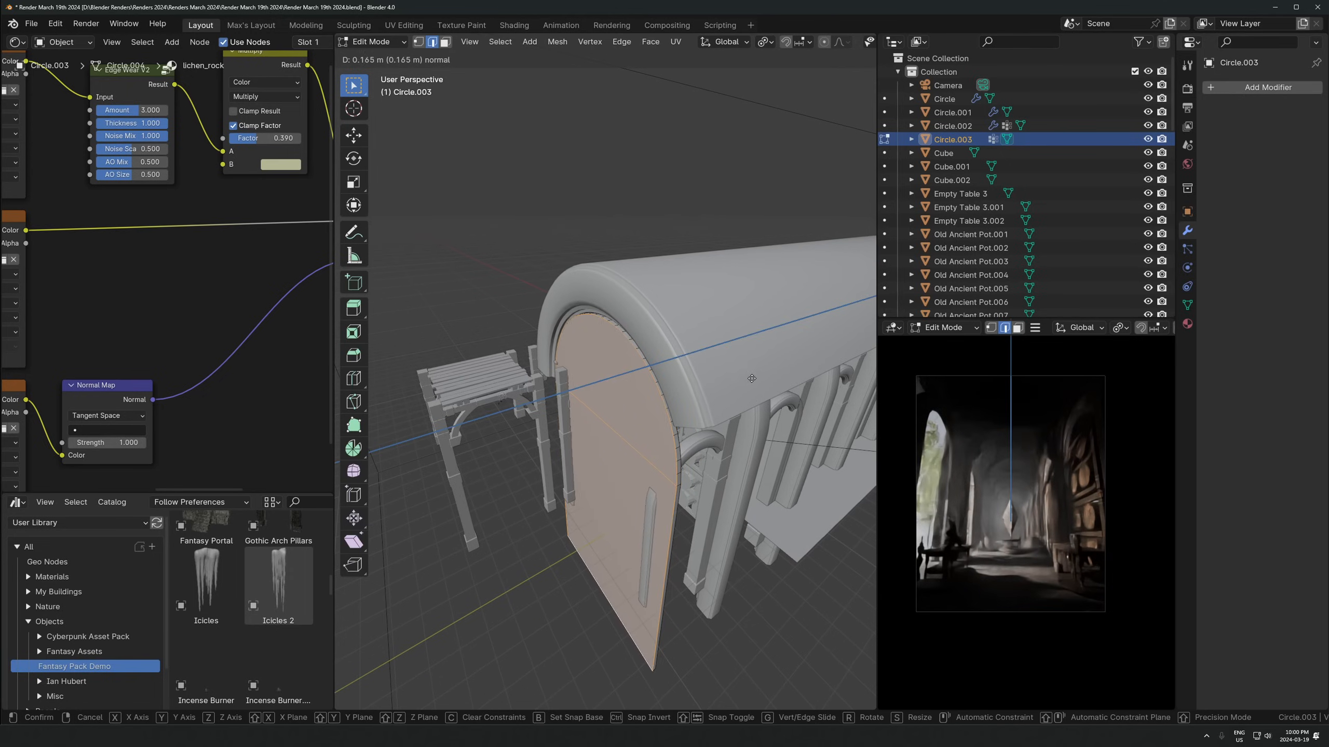
pyautogui.click(737, 398)
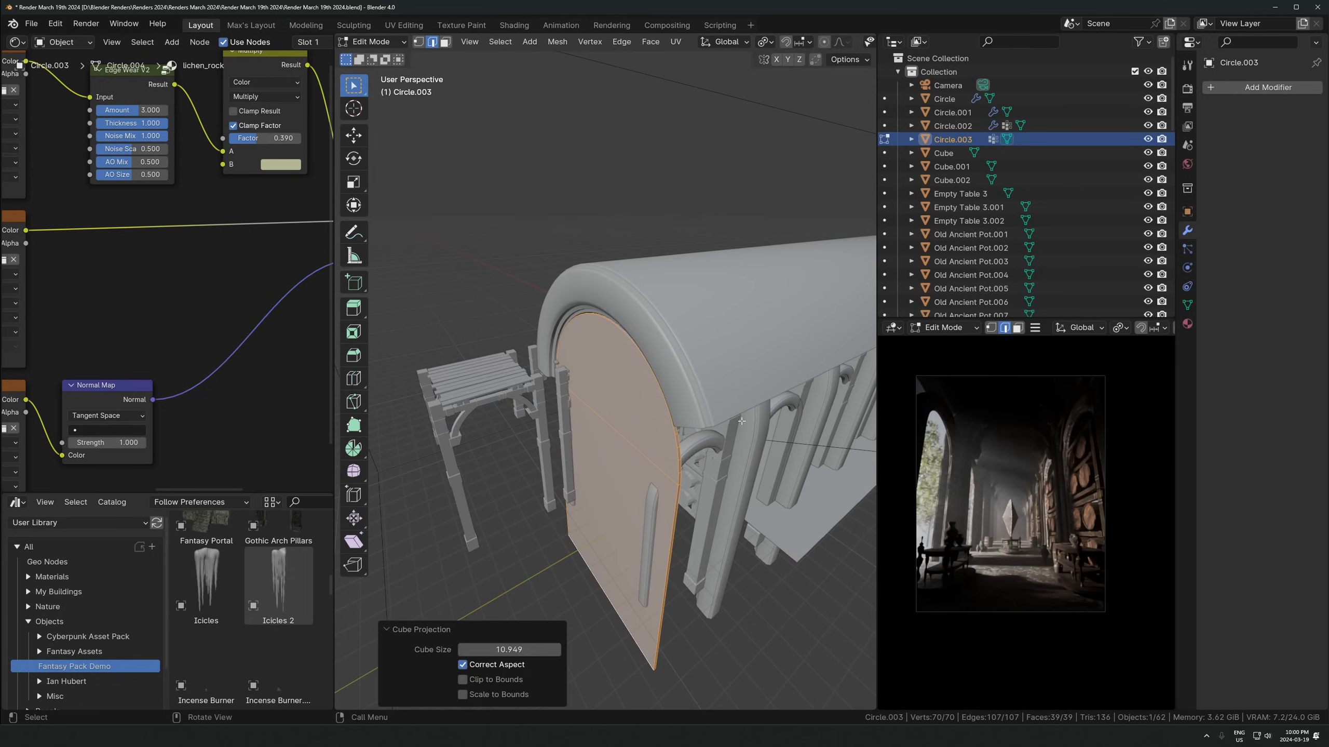
# Replace the asset browser with the UV Editor, select all of the end wall's UVs, and check the corridor in the camera preview
pyautogui.click(17, 502)
pyautogui.click(46, 568)
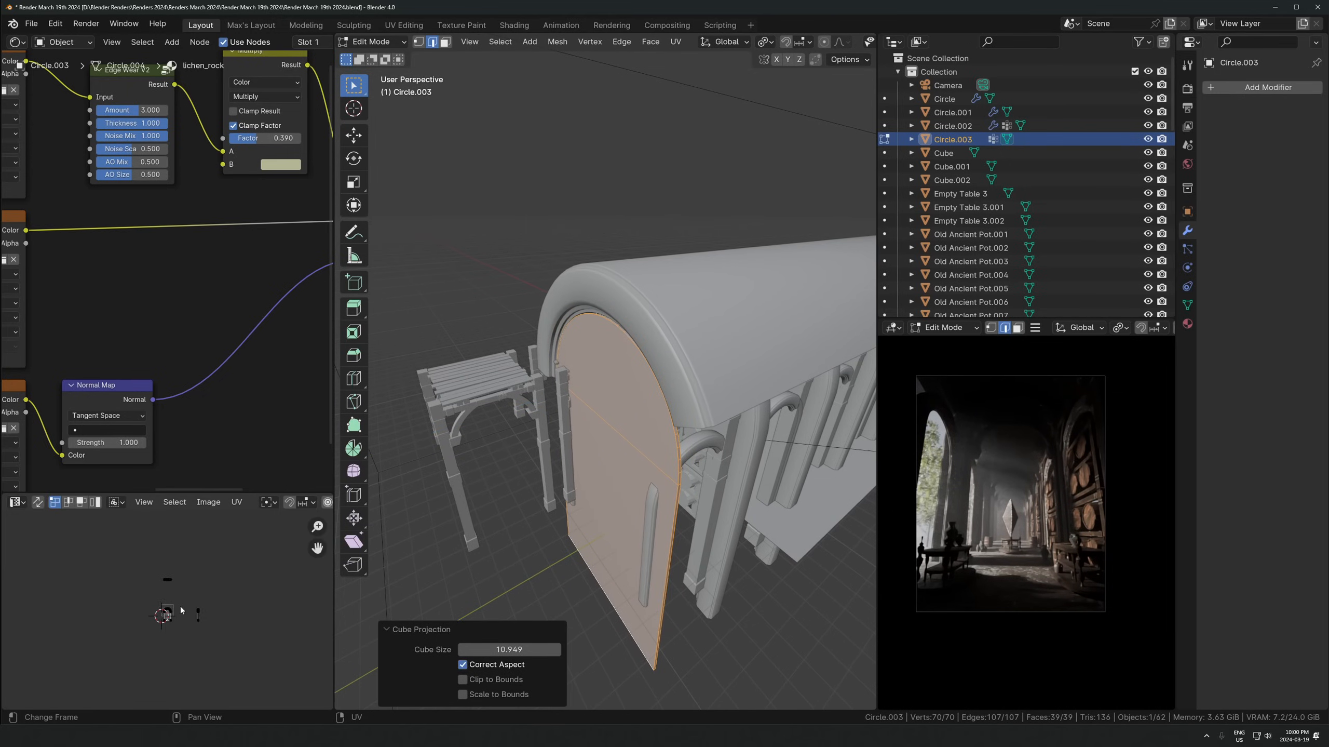
pyautogui.scroll(1, 208, 605)
pyautogui.press('a')
pyautogui.press('Tab')
pyautogui.scroll(8, 970, 523)
pyautogui.scroll(-4, 970, 525)
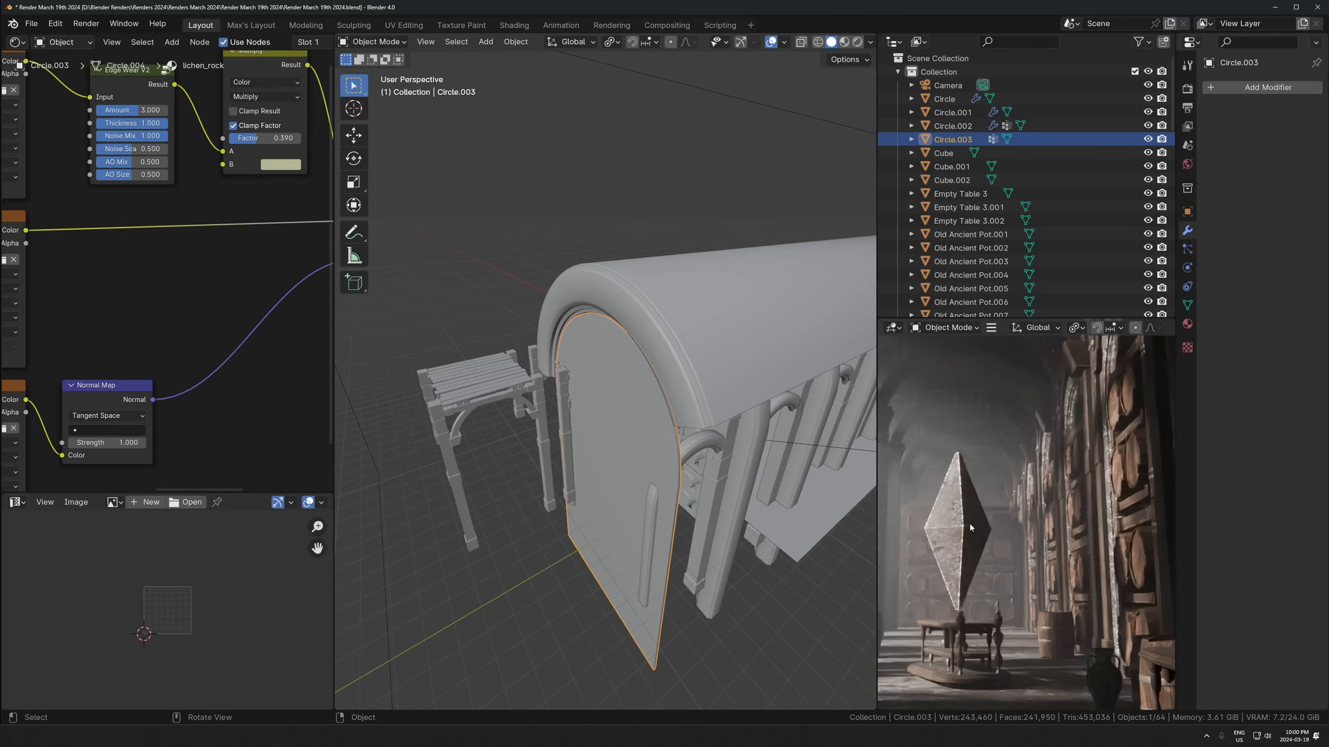
pyautogui.scroll(-2, 974, 532)
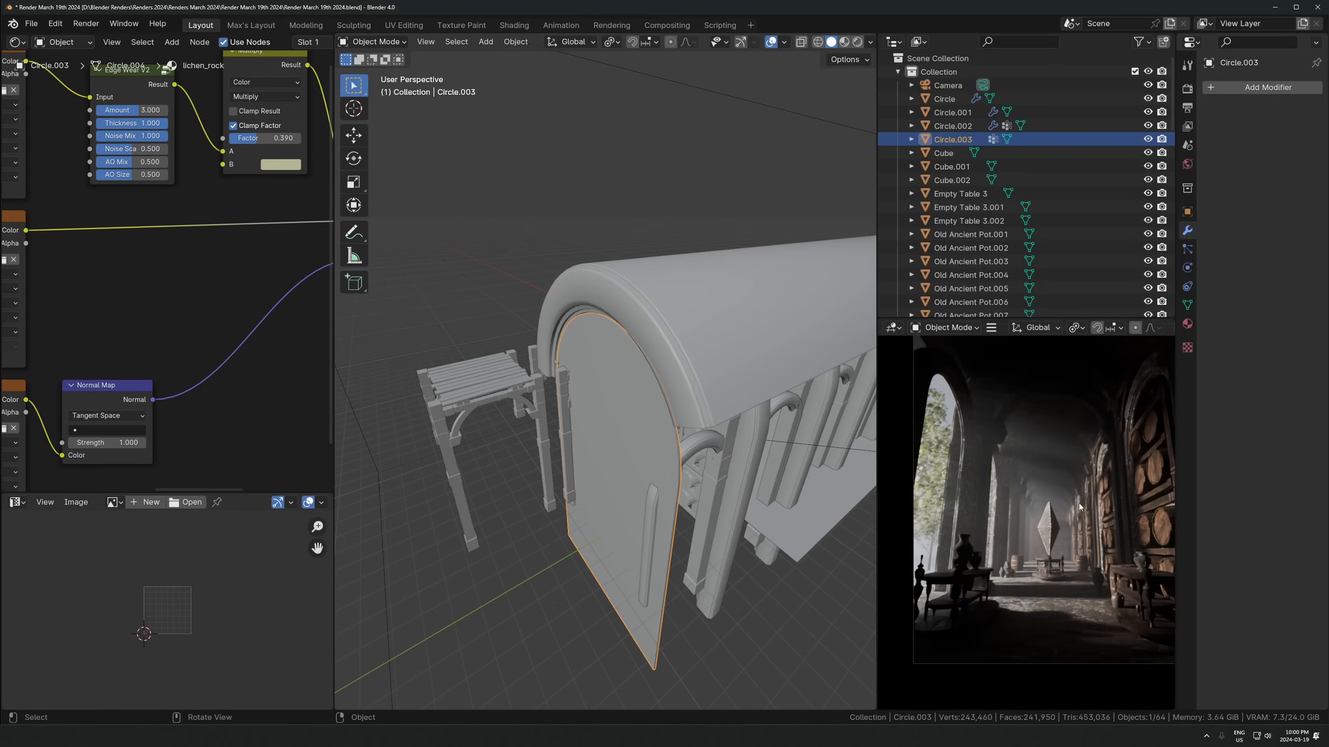
pyautogui.scroll(-2, 1043, 538)
pyautogui.scroll(-4, 648, 450)
pyautogui.moveTo(602, 474)
pyautogui.mouseDown(button='middle')
pyautogui.moveTo(660, 460)
pyautogui.moveTo(619, 454)
pyautogui.mouseUp(button='middle')
pyautogui.scroll(5, 619, 454)
pyautogui.scroll(-8, 619, 456)
# Duplicate the floor plane in place and rotate the copy by -90° in front view so it stands upright
pyautogui.hotkey('shift', 'a')
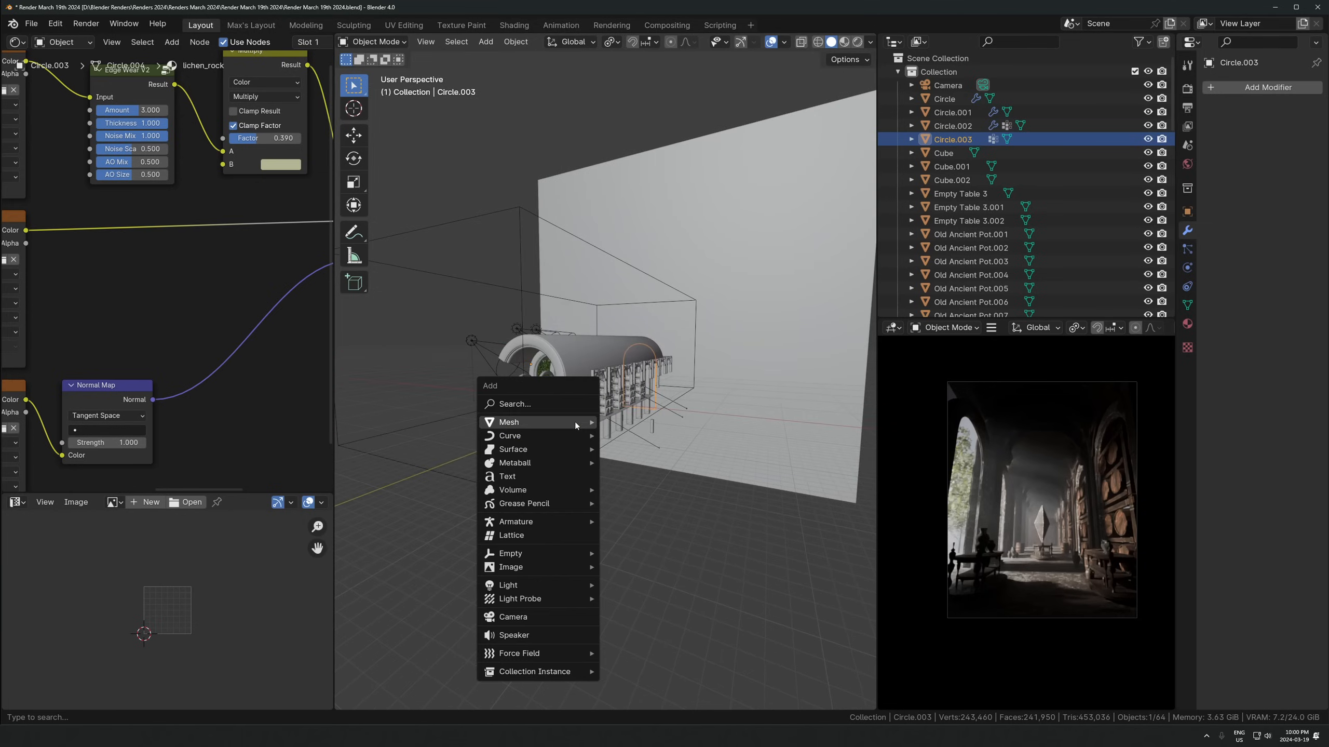
pyautogui.moveTo(538, 421)
pyautogui.click(631, 422)
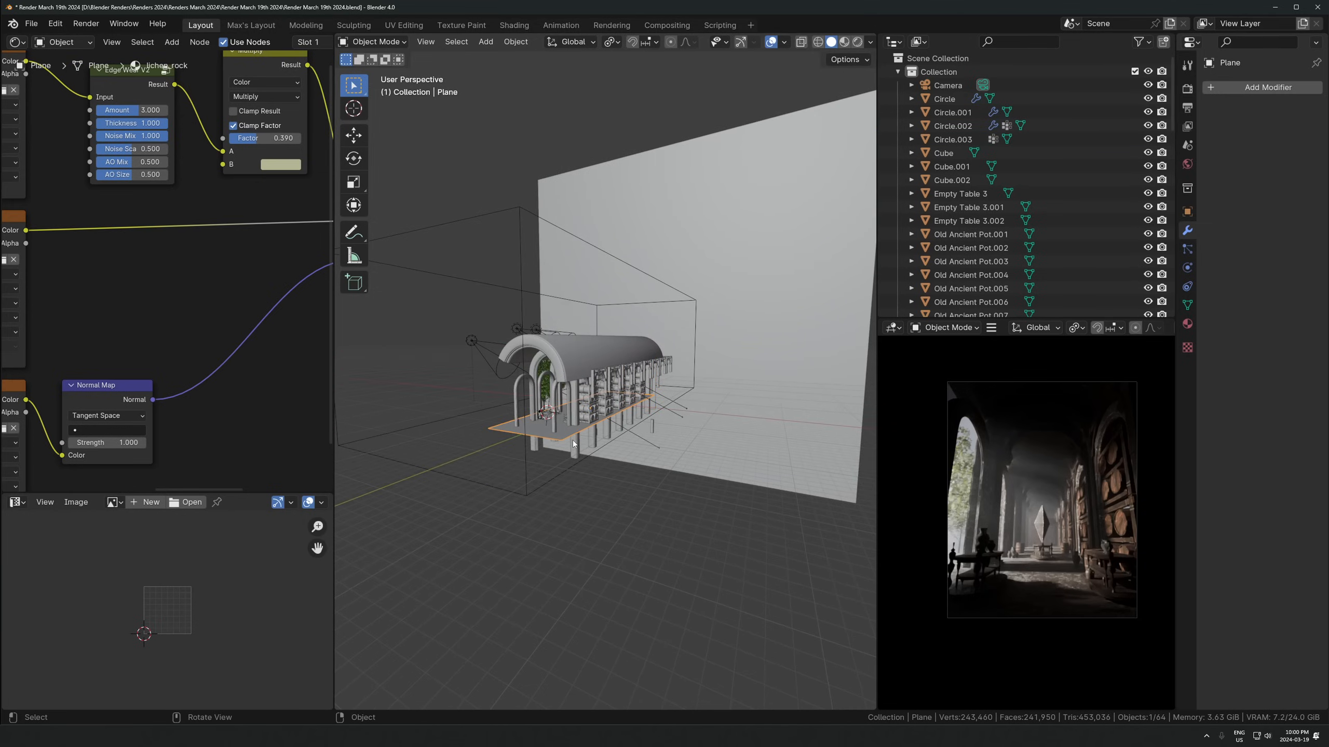
pyautogui.press('KP_1')
pyautogui.keyDown('shift'); pyautogui.moveTo(797, 449); pyautogui.dragTo(778, 470, button='middle'); pyautogui.keyUp('shift')
pyautogui.scroll(6, 774, 467)
pyautogui.hotkey('shift', 'd')
pyautogui.rightClick(732, 449)
pyautogui.write('r')
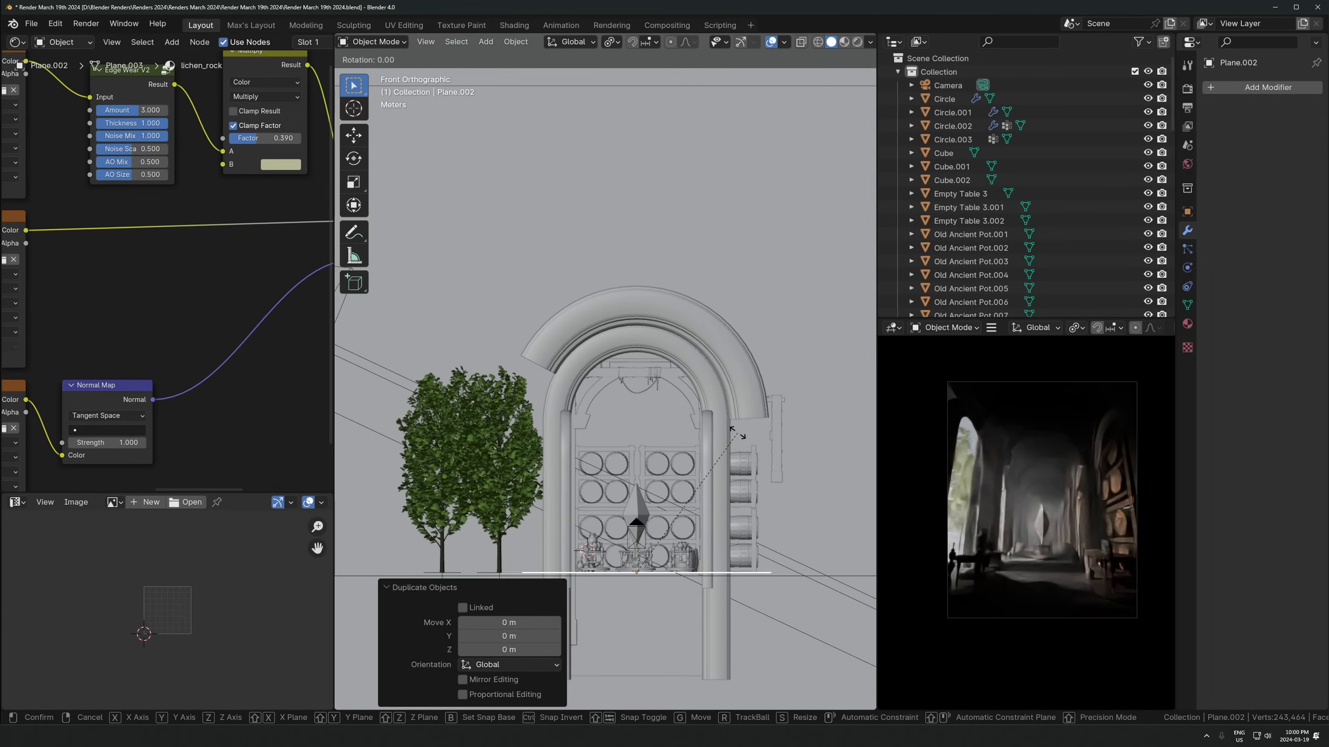
pyautogui.write('-90')
pyautogui.press('Return')
# Place the upright plane just outside the arches on the barrel side, shifting it about -0.49 m along X
pyautogui.press('g')
pyautogui.click(797, 460)
pyautogui.press('g')
pyautogui.press('x')
pyautogui.click(790, 469)
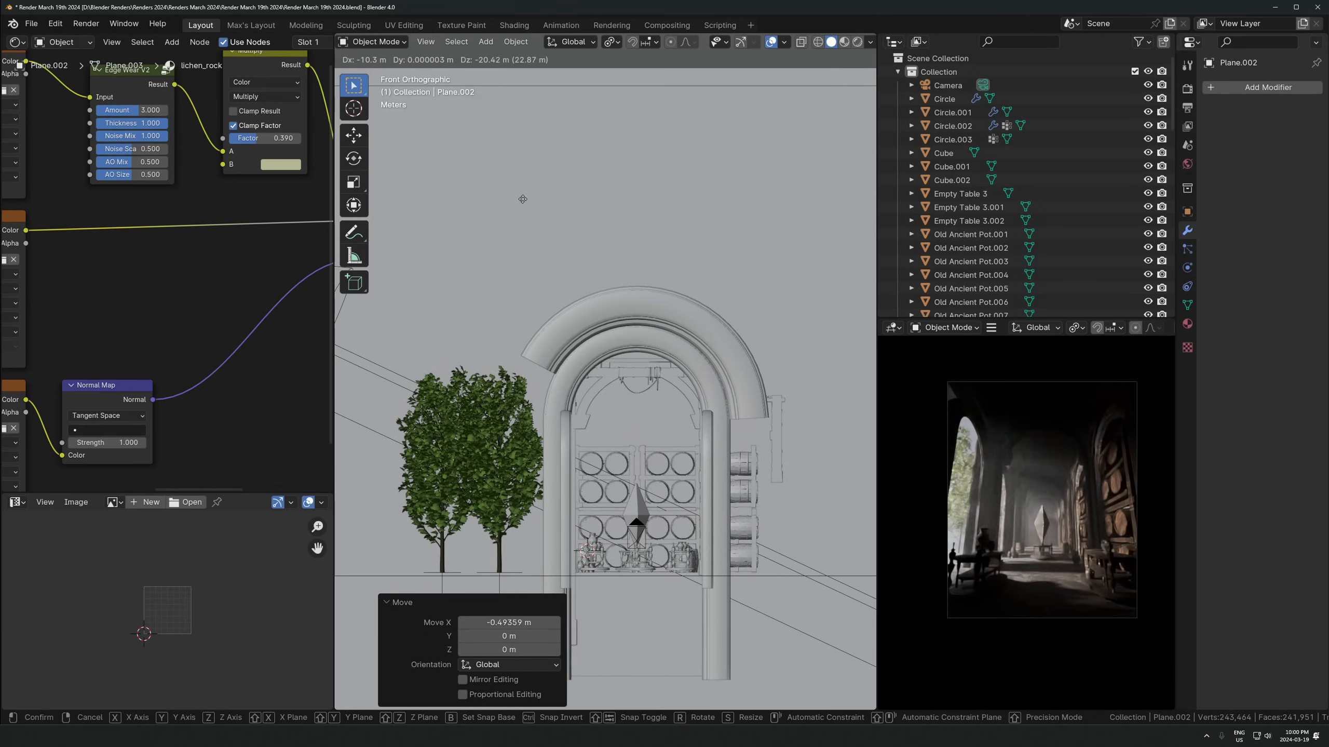
pyautogui.scroll(3, 1074, 518)
pyautogui.press('g')
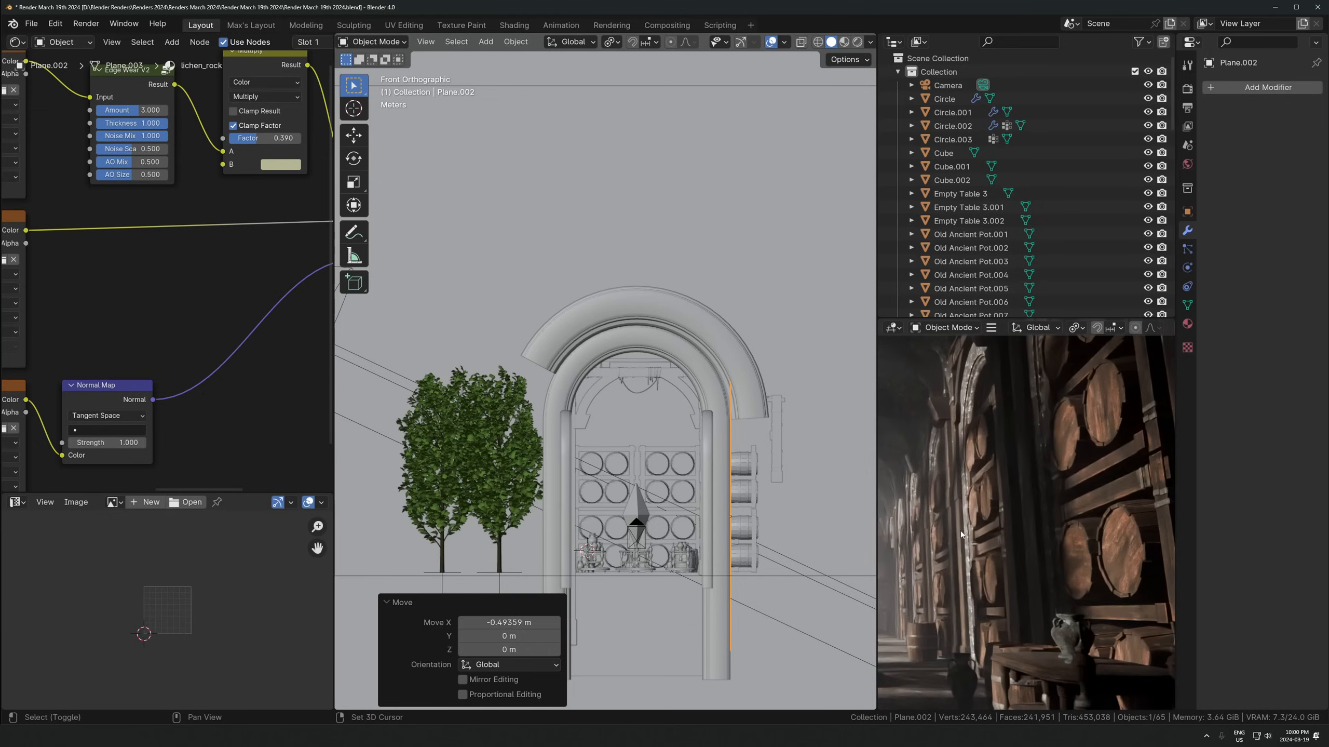
pyautogui.rightClick(656, 117)
# Extrude the upright side wall plane slightly to give it thickness
pyautogui.moveTo(592, 208); pyautogui.dragTo(688, 240, button='middle')
pyautogui.press('q')
pyautogui.click(663, 456)
pyautogui.keyDown('shift'); pyautogui.moveTo(618, 508); pyautogui.dragTo(642, 384, button='middle'); pyautogui.keyUp('shift')
pyautogui.hotkey('alt', 'z')
pyautogui.hotkey('alt', 'z')
pyautogui.keyDown('alt'); pyautogui.scroll(-2, 669, 367); pyautogui.keyUp('alt')
pyautogui.scroll(-10, 669, 367)
pyautogui.press('Tab')
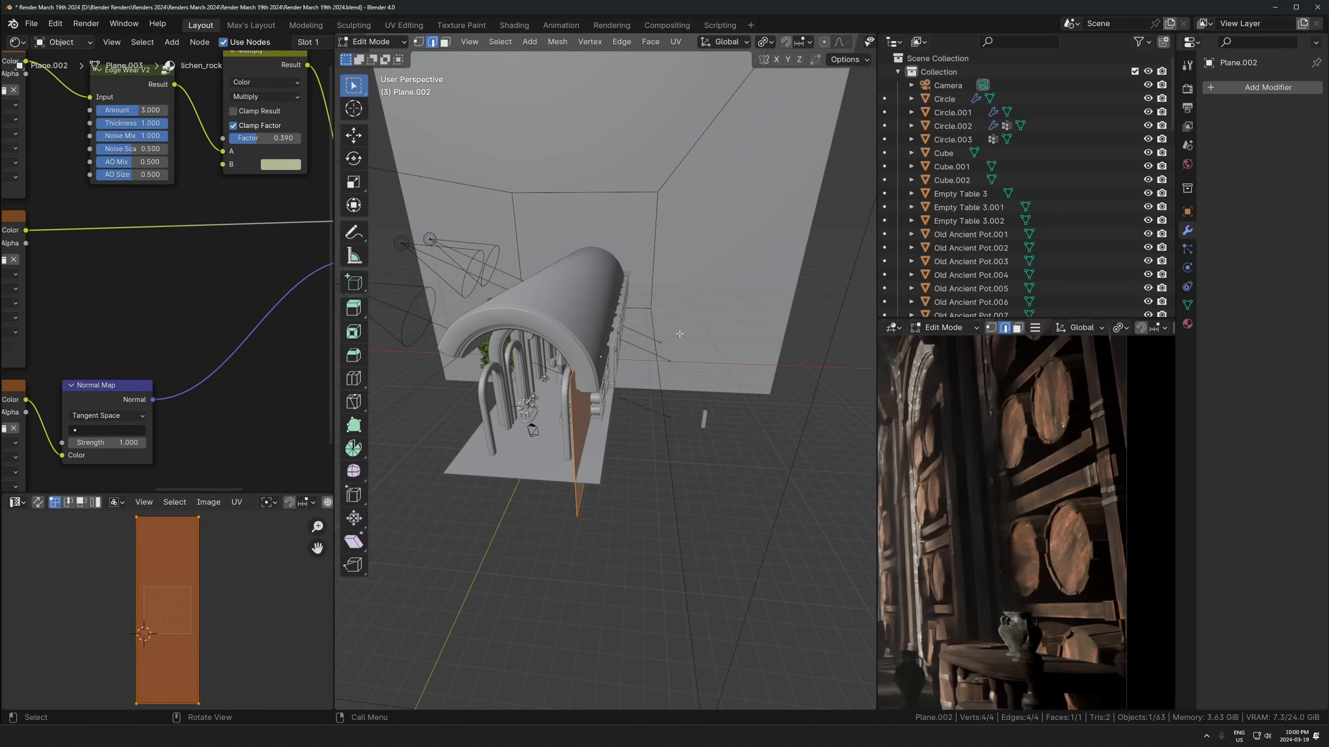
pyautogui.press('e')
pyautogui.click(650, 390)
pyautogui.press('Tab')
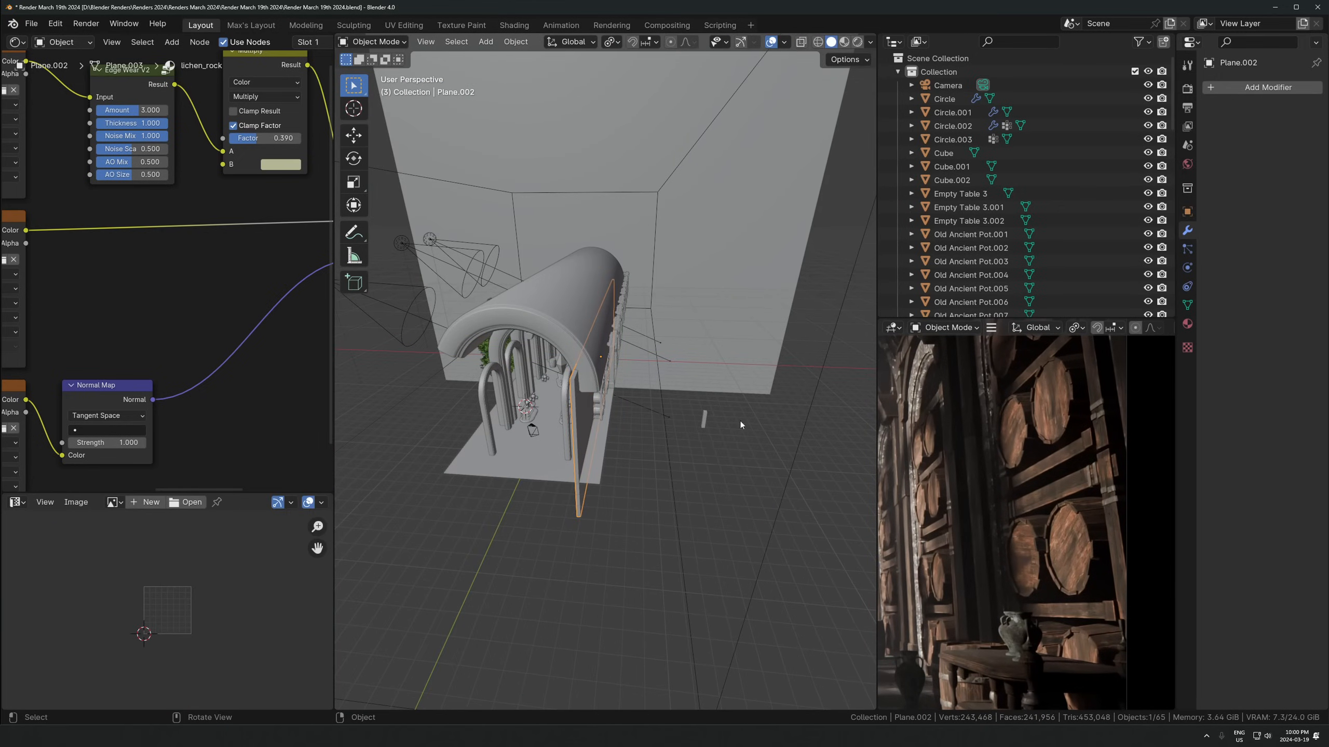
# Try to move the two outside trees along Y
pyautogui.scroll(-6, 947, 450)
pyautogui.keyDown('shift'); pyautogui.moveTo(977, 460); pyautogui.dragTo(1008, 478, button='middle'); pyautogui.keyUp('shift')
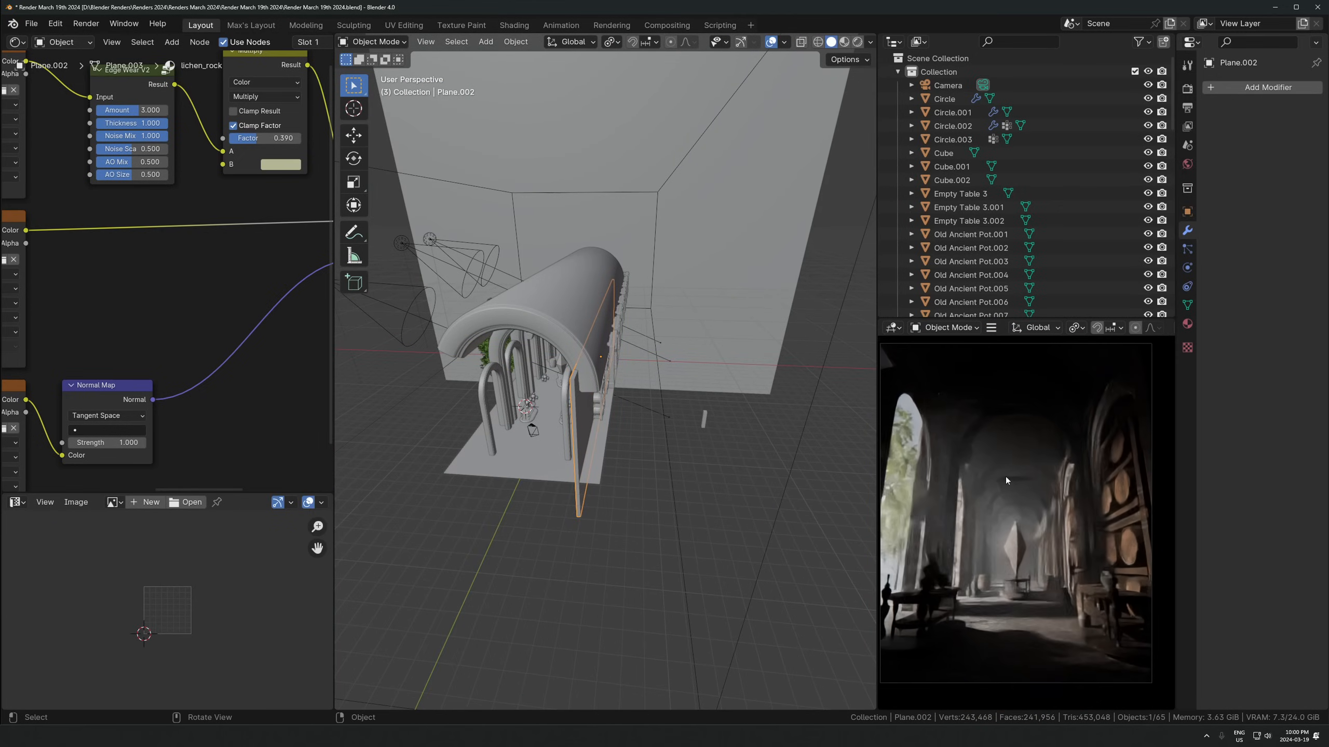
pyautogui.click(490, 357)
pyautogui.moveTo(491, 357); pyautogui.dragTo(588, 339, button='middle')
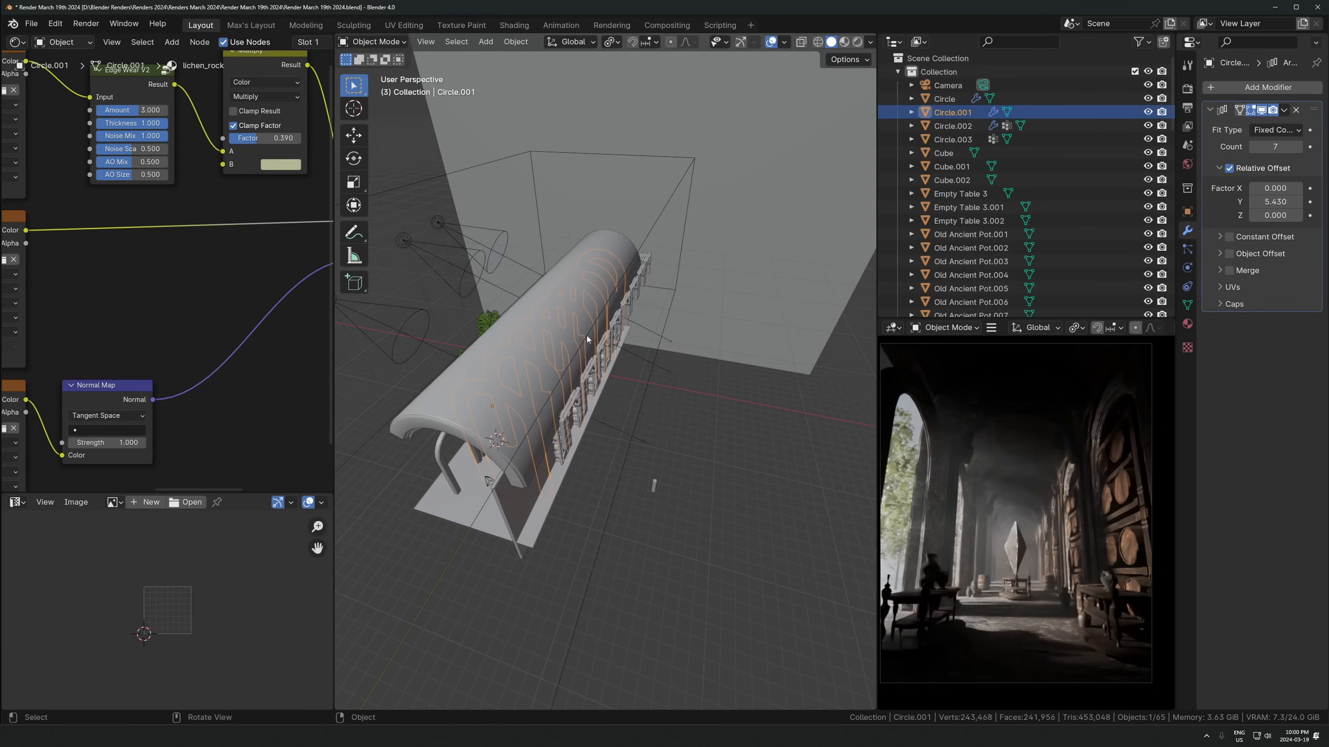
pyautogui.click(499, 324)
pyautogui.click(480, 318)
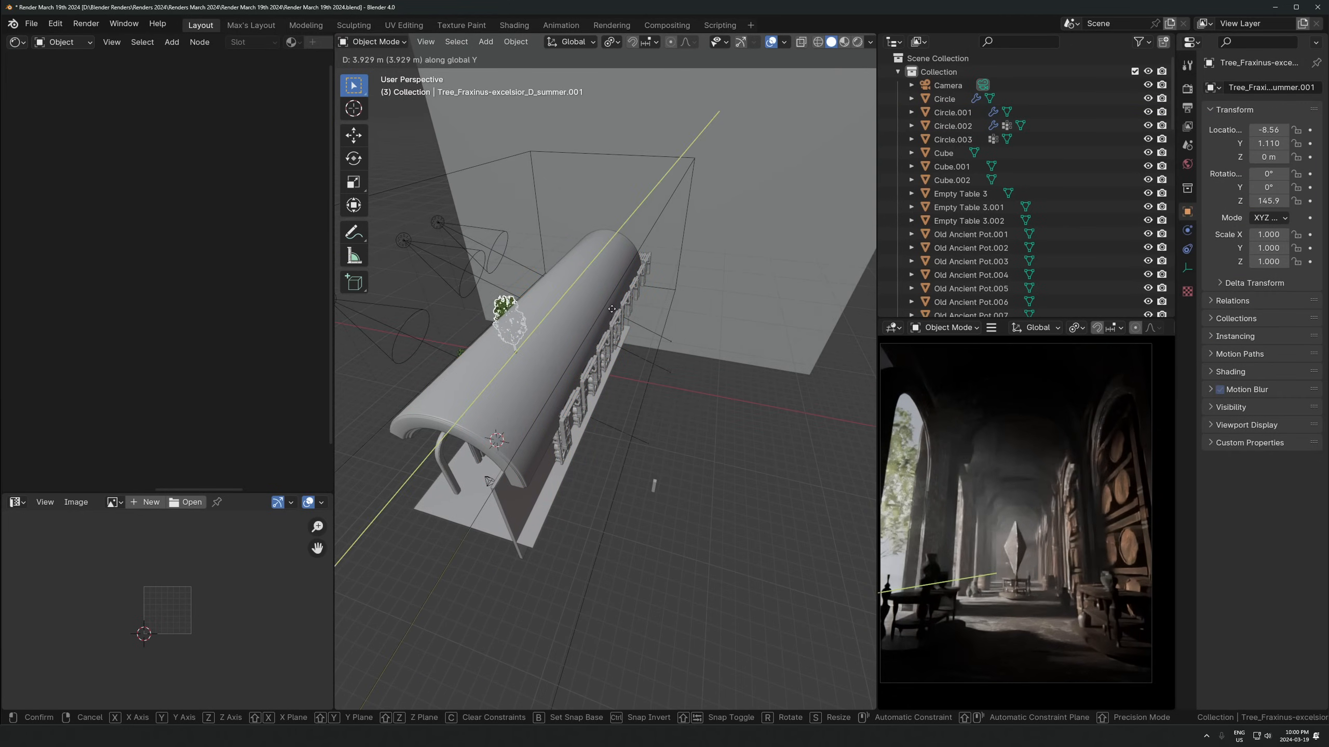
pyautogui.moveTo(596, 326); pyautogui.dragTo(603, 393, button='middle')
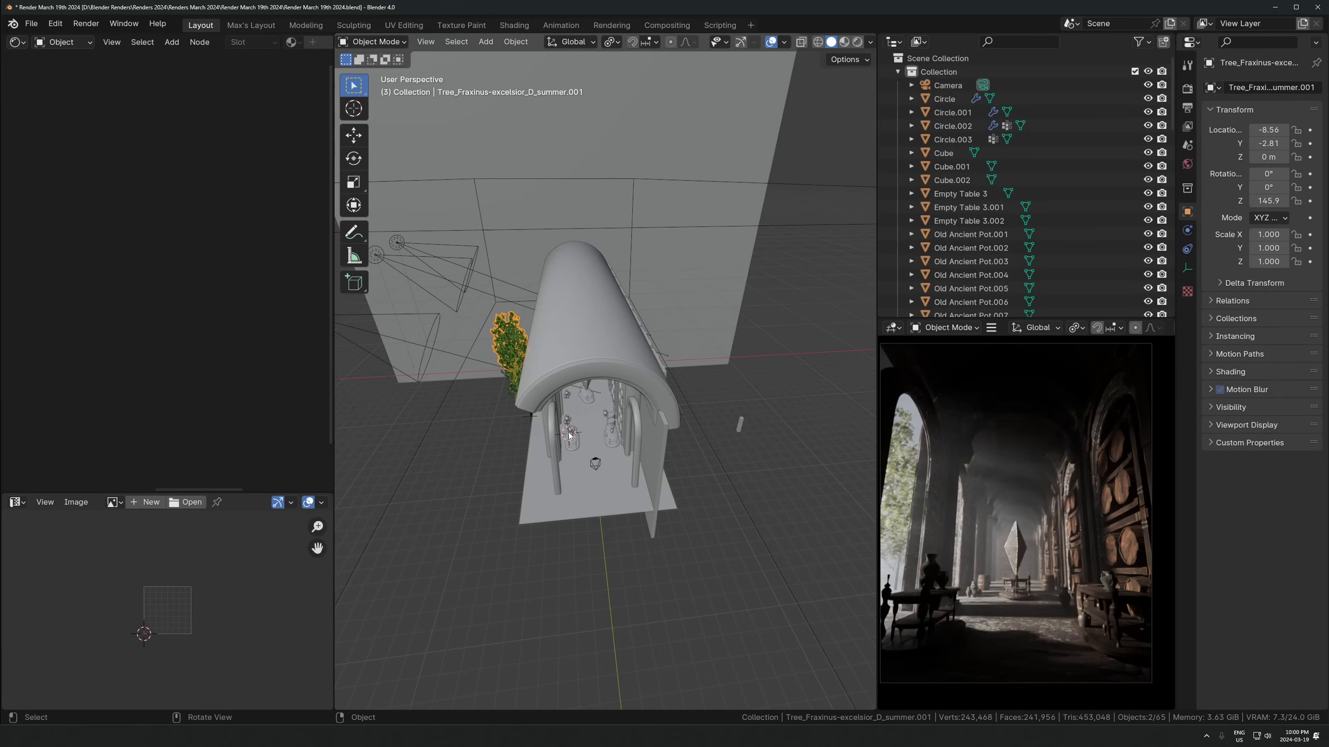
# Make a linked duplicate of the mirrored arch rows, move it about -5.17 m along X, and shift it further outward
pyautogui.click(603, 393)
pyautogui.press('g')
pyautogui.press('x')
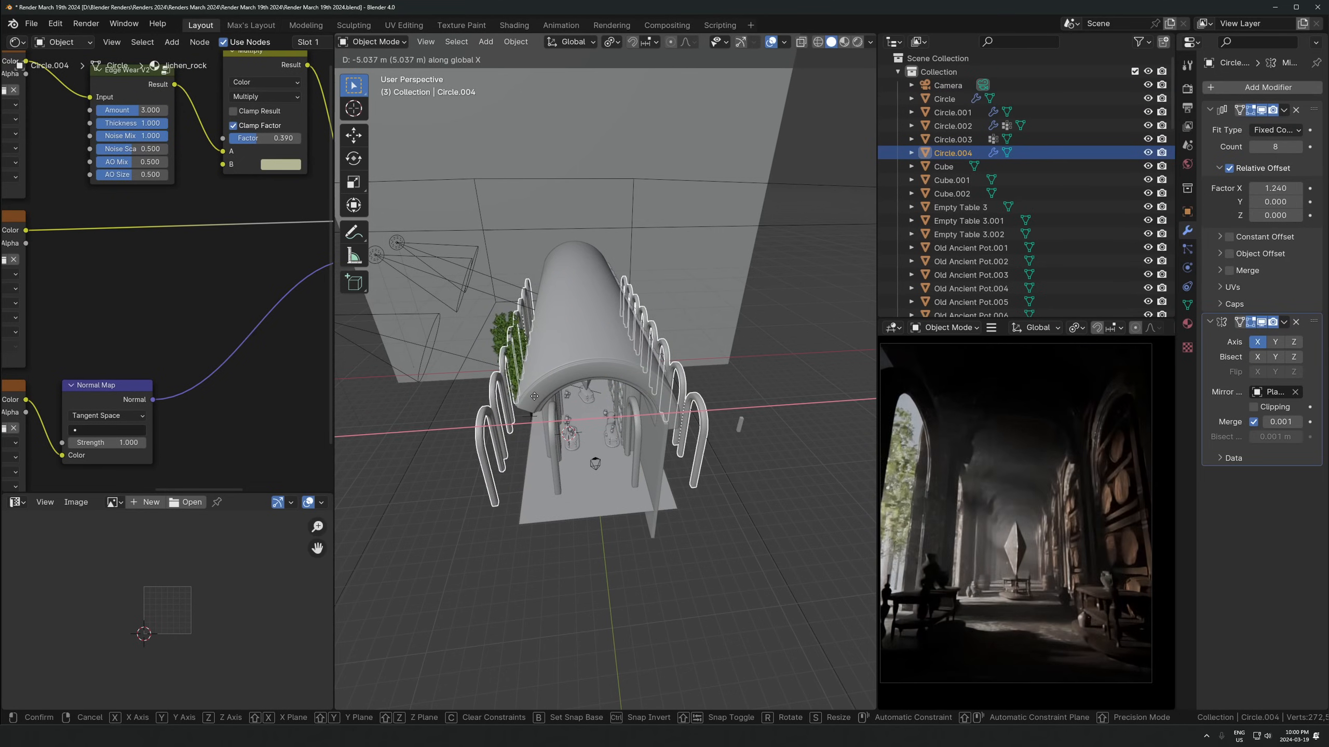
pyautogui.click(631, 464)
pyautogui.press('g')
pyautogui.press('x')
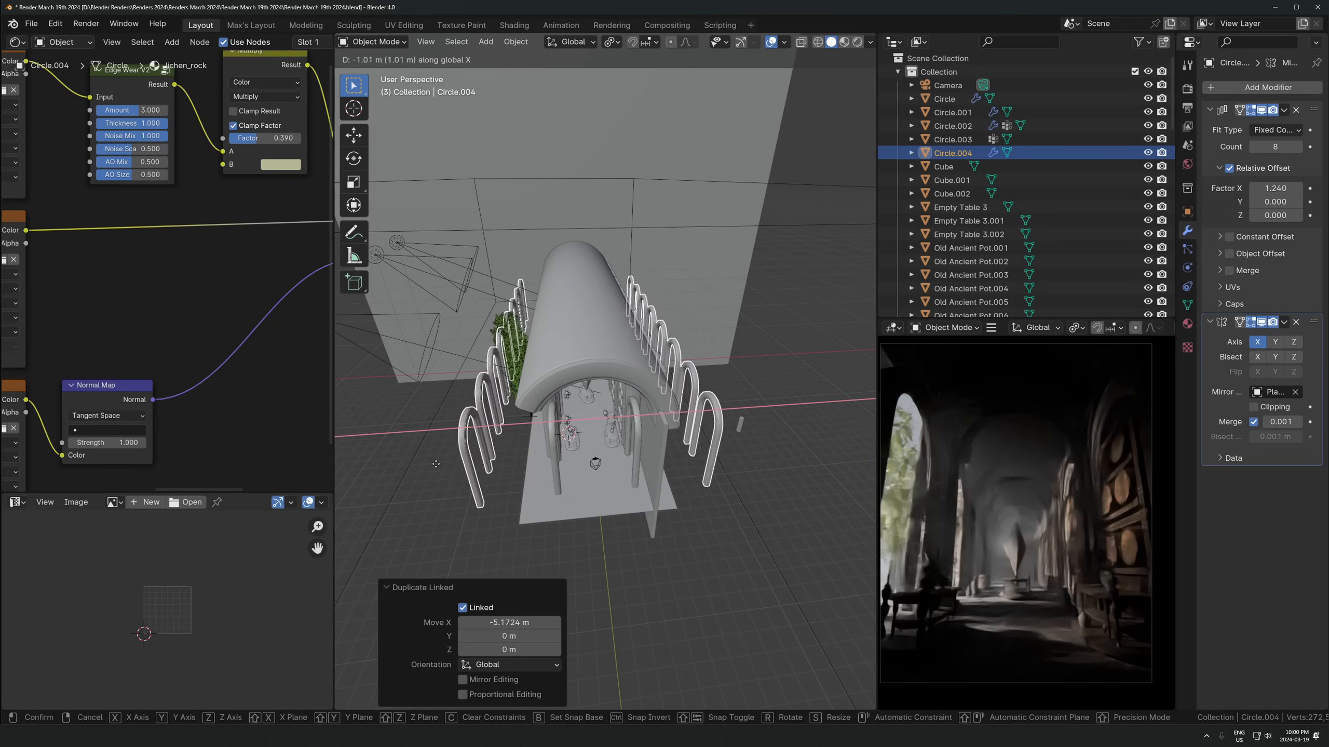
pyautogui.click(416, 461)
# Widen the floor plane on the tree side by moving its long edge along X out to the outer arches
pyautogui.click(542, 503)
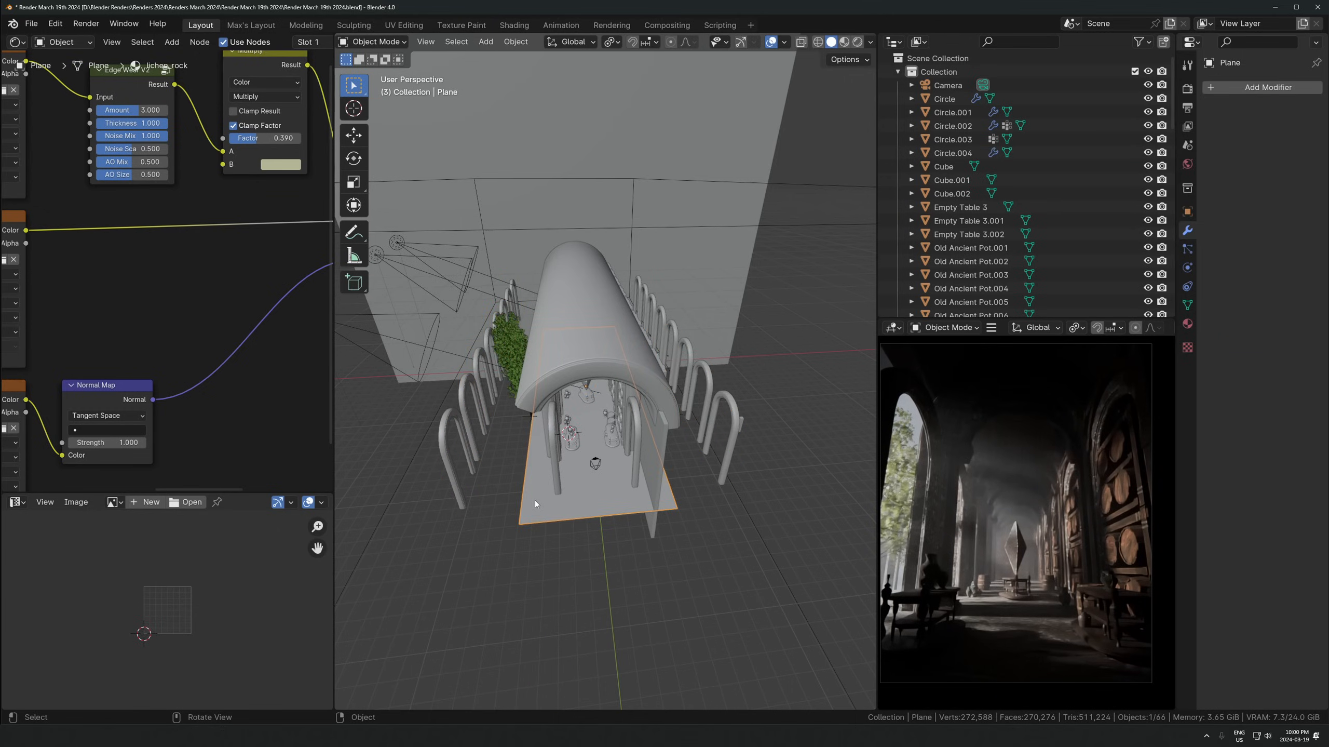
pyautogui.press('Tab')
pyautogui.click(526, 474)
pyautogui.press('g')
pyautogui.press('x')
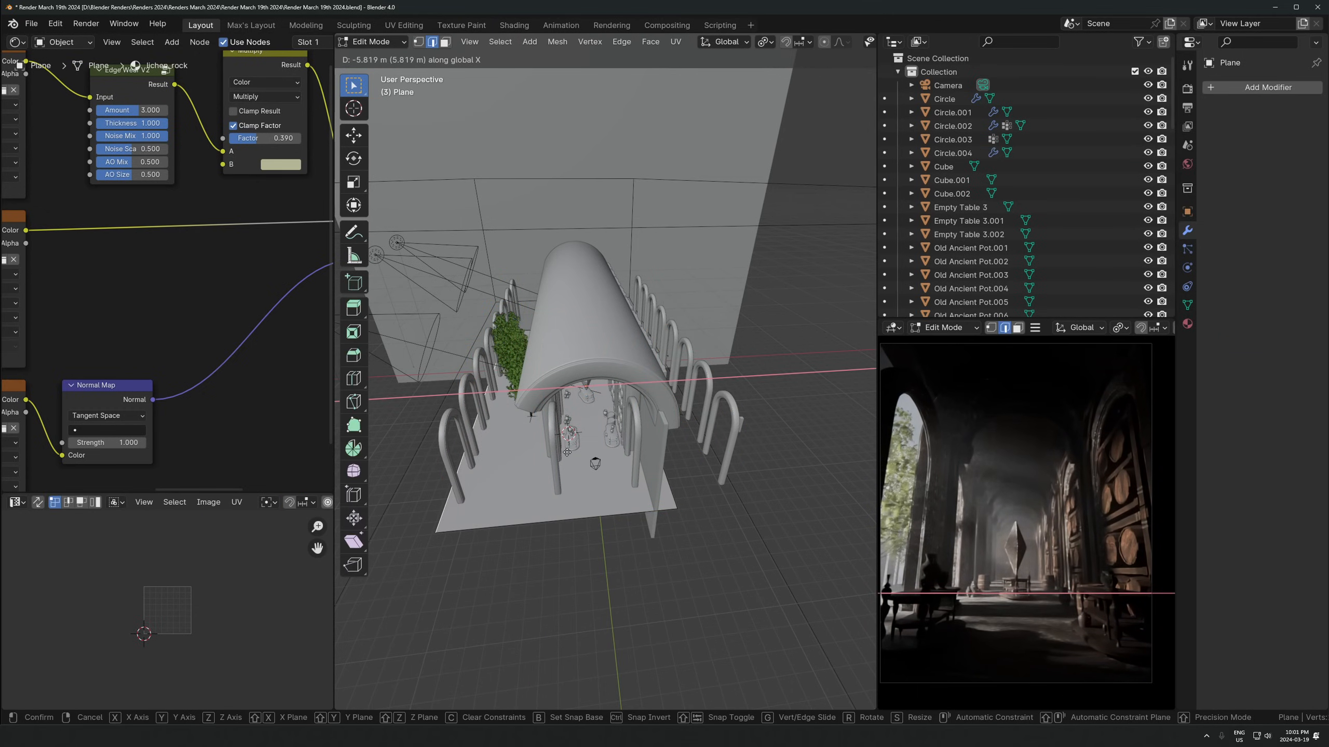
pyautogui.click(572, 448)
pyautogui.press('Tab')
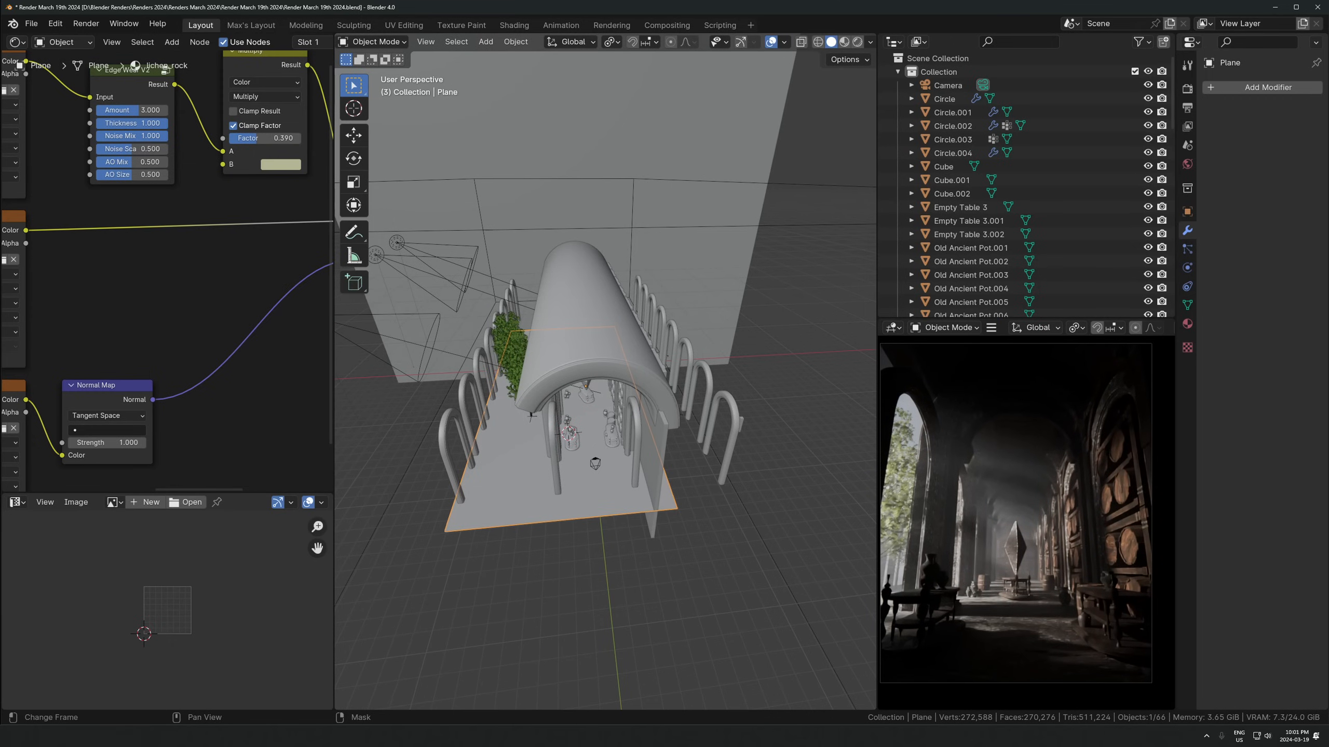
# Select the floating crystal in the corridor and hide it in the viewport
pyautogui.scroll(8, 605, 447)
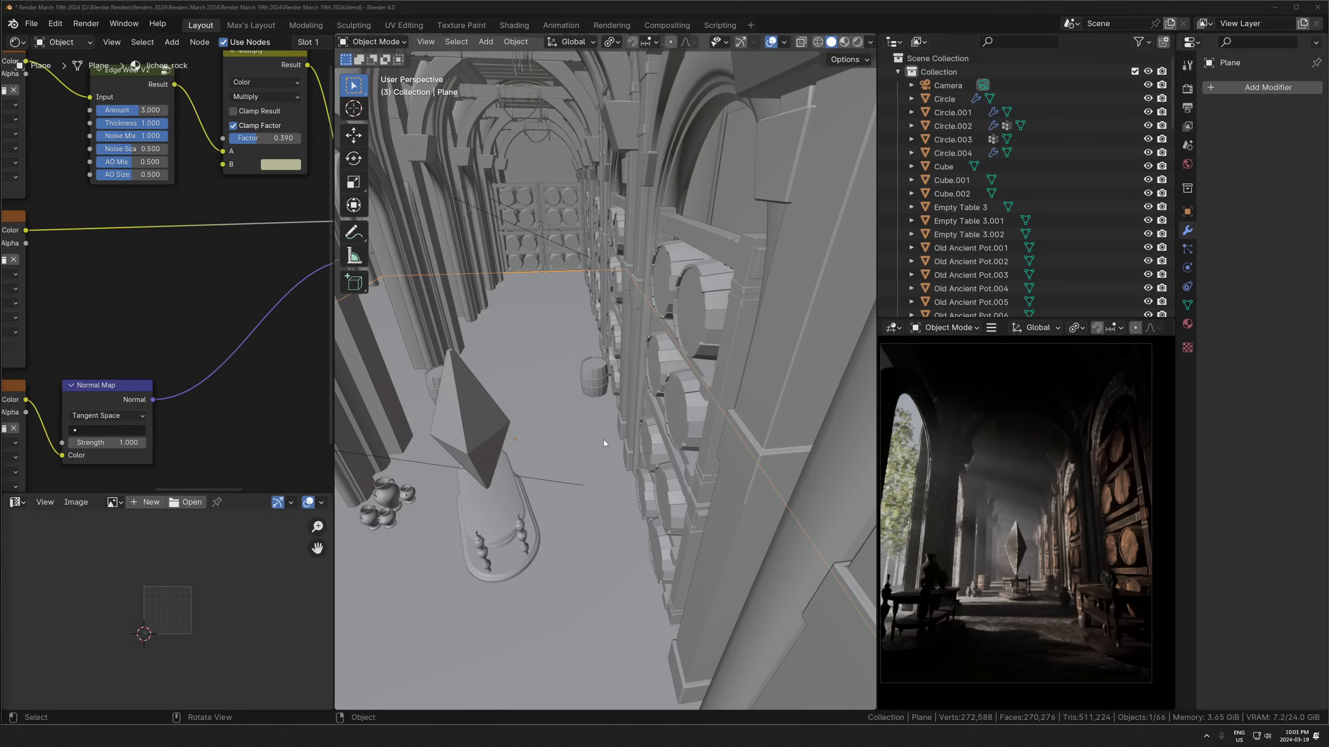
pyautogui.click(485, 421)
pyautogui.press('KP_Decimal')
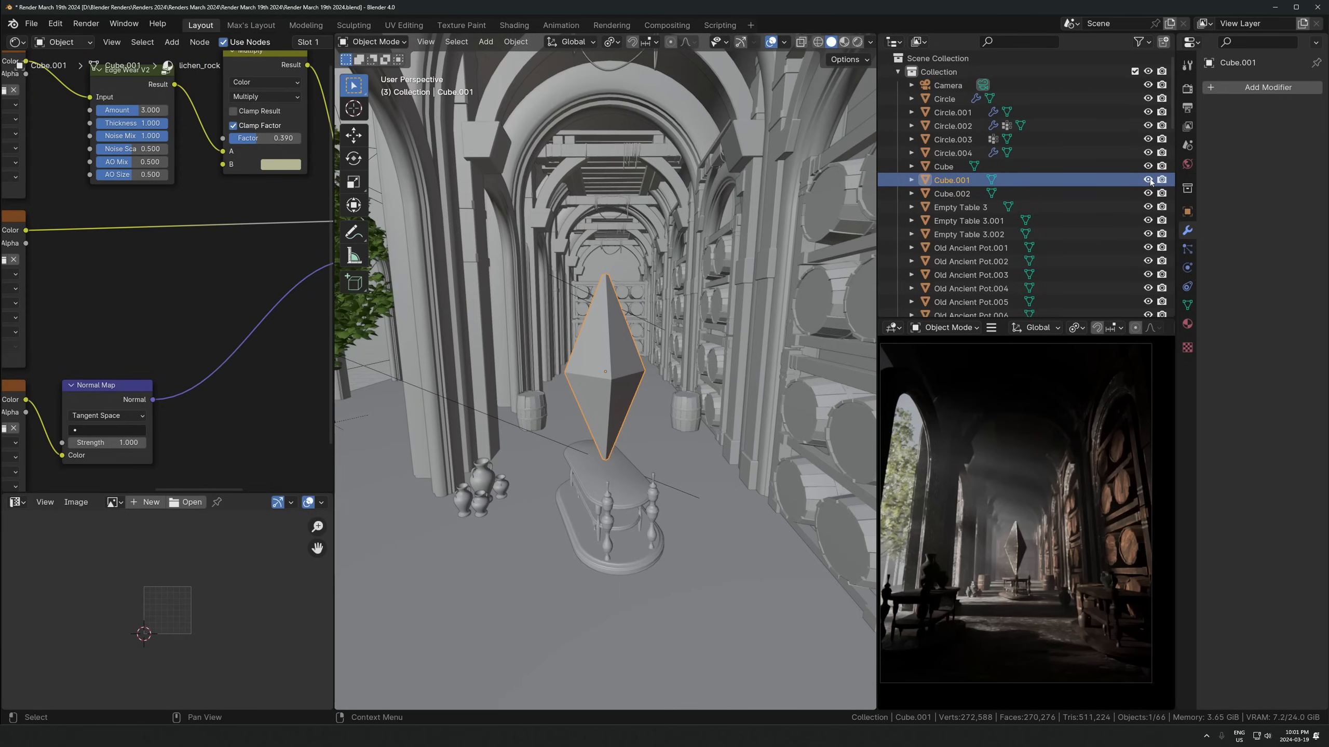
pyautogui.click(1148, 179)
# Move the central table farther down the corridor floor and rotate it about -17.7° around Z
pyautogui.click(969, 234)
pyautogui.press('KP_Decimal')
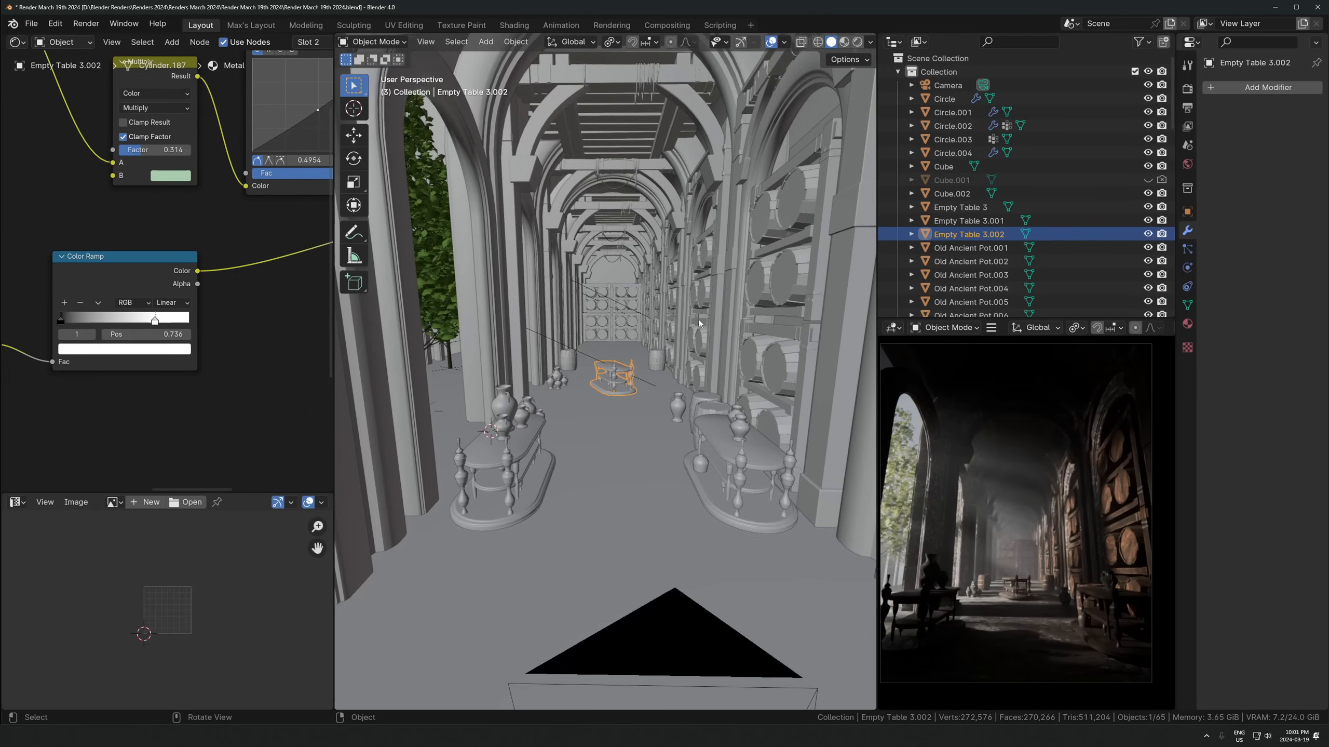
pyautogui.press('g')
pyautogui.press('y')
pyautogui.press('Escape')
pyautogui.press('g')
pyautogui.hotkey('shift', 'z')
pyautogui.click(688, 305)
pyautogui.press('r')
pyautogui.press('z')
pyautogui.click(691, 338)
pyautogui.press('g')
pyautogui.hotkey('shift', 'z')
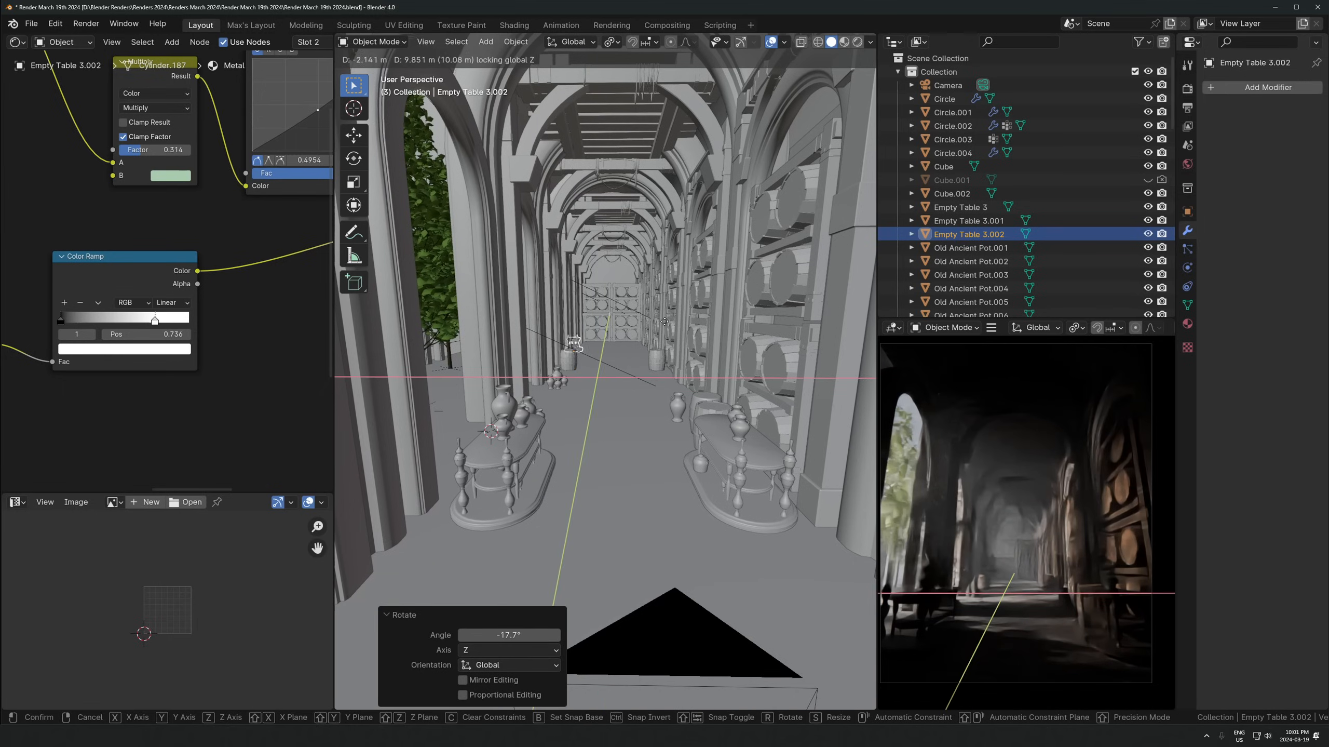
pyautogui.click(678, 333)
# Try deleting the end wall piece and the barrel racks at the corridor's far end, and undo the deletion
pyautogui.click(620, 314)
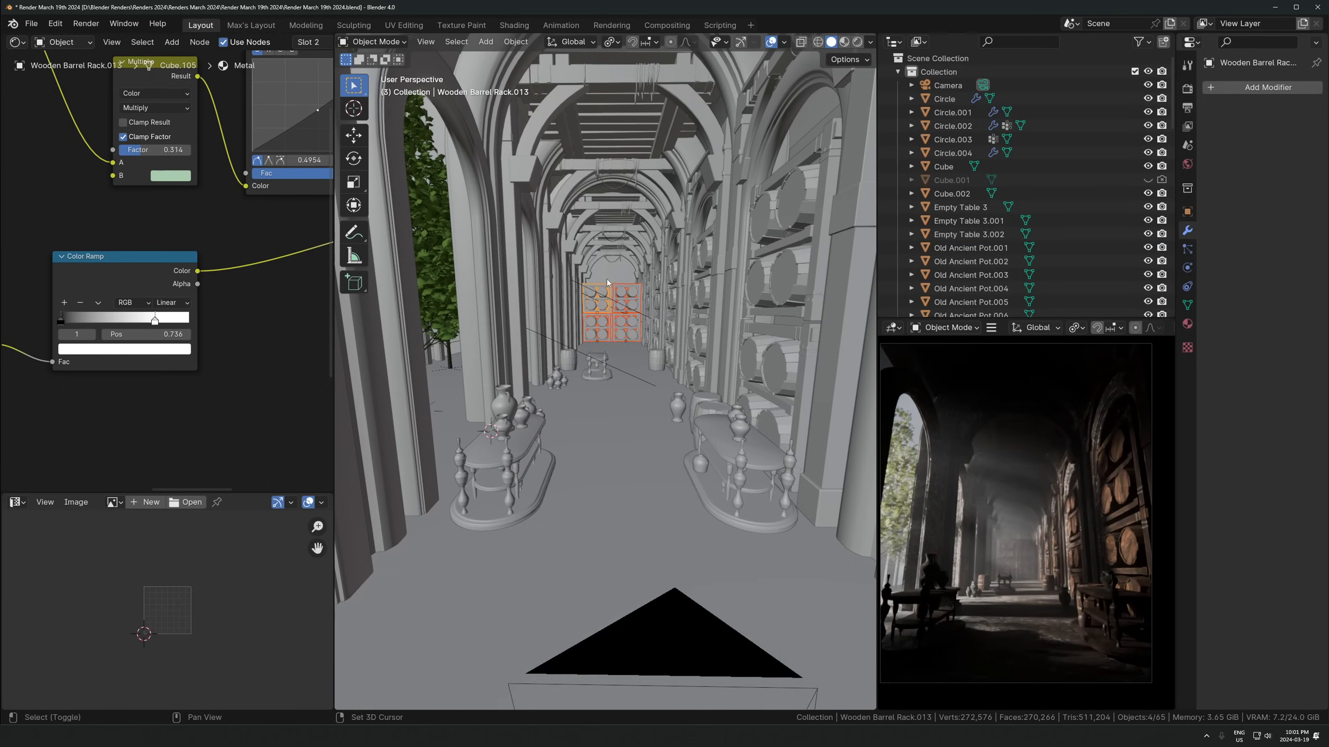
pyautogui.press('Delete')
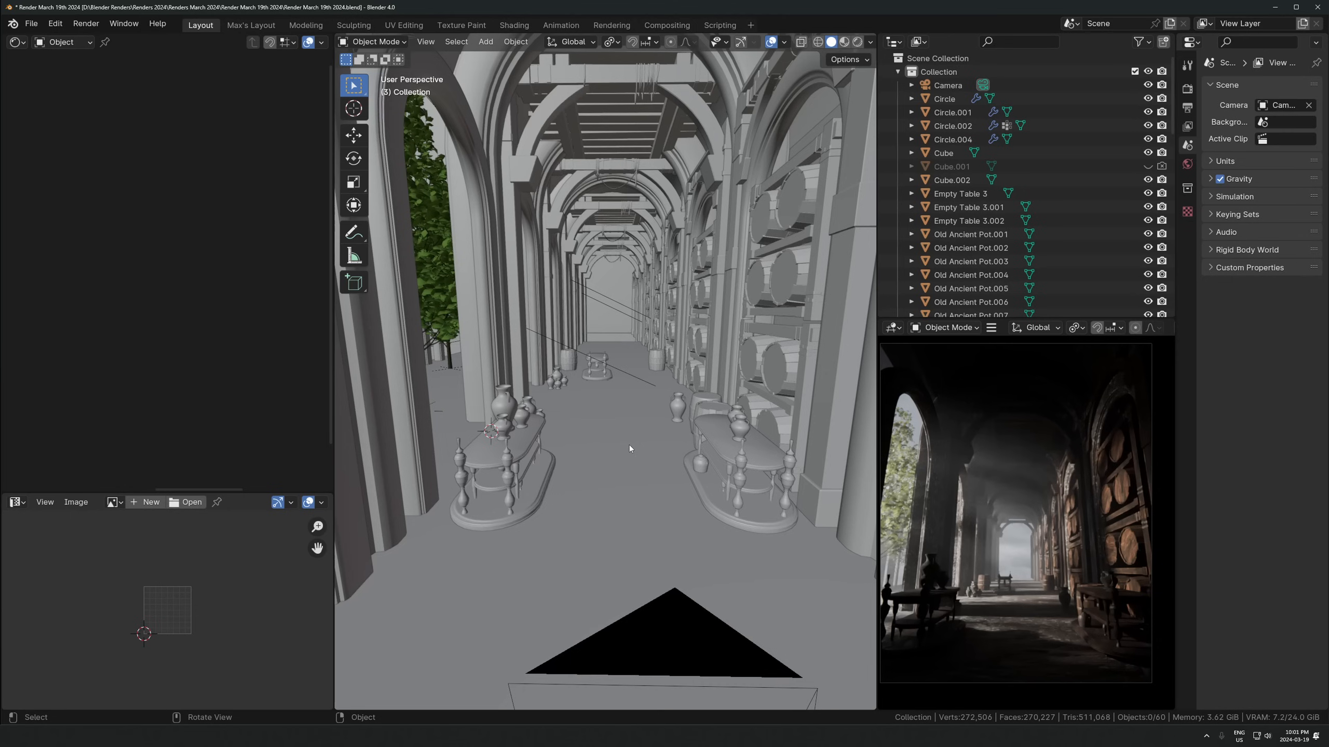
pyautogui.hotkey('ctrl', 'z')
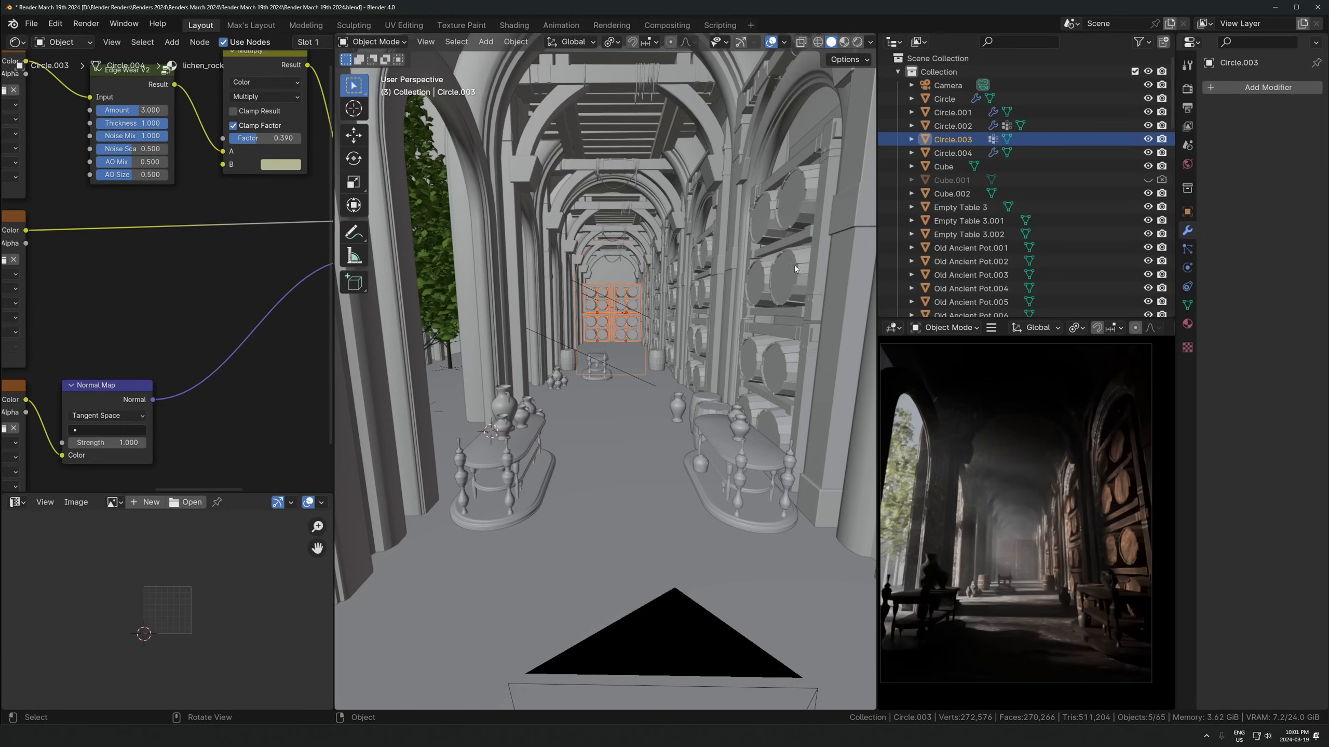
# Show the hidden floating crystal again in both the viewport and the render
pyautogui.scroll(2, 543, 448)
pyautogui.keyDown('shift'); pyautogui.moveTo(584, 402); pyautogui.dragTo(582, 433, button='middle'); pyautogui.keyUp('shift')
pyautogui.scroll(-2, 582, 433)
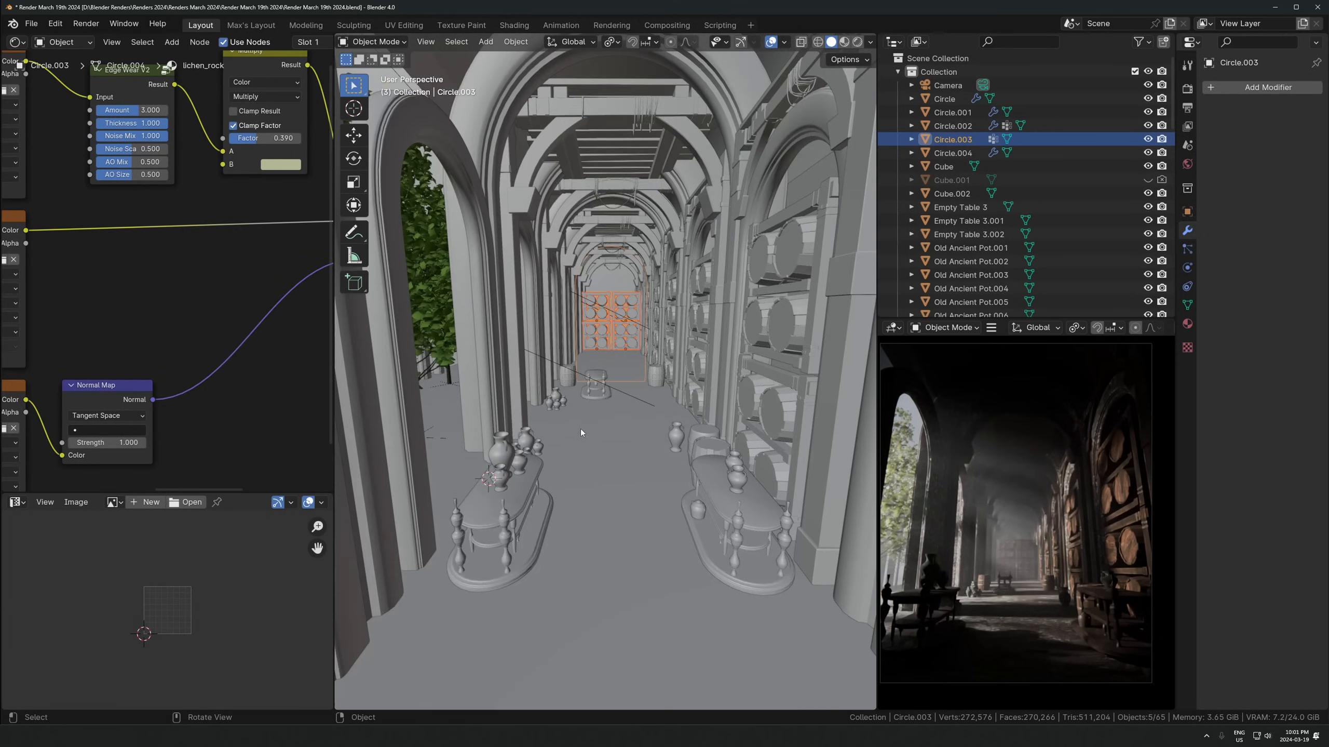
pyautogui.scroll(-12, 648, 346)
pyautogui.click(496, 322)
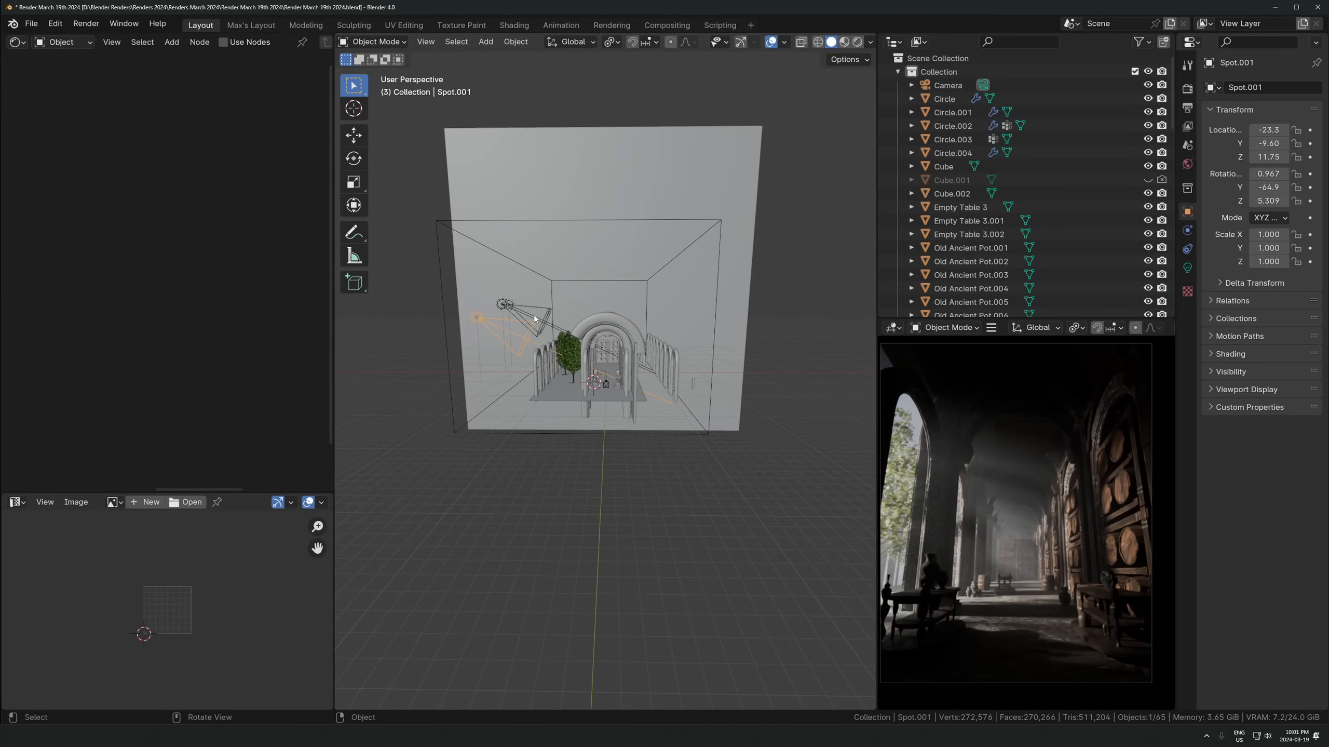
pyautogui.moveTo(625, 259); pyautogui.dragTo(569, 285, button='middle')
pyautogui.click(952, 139)
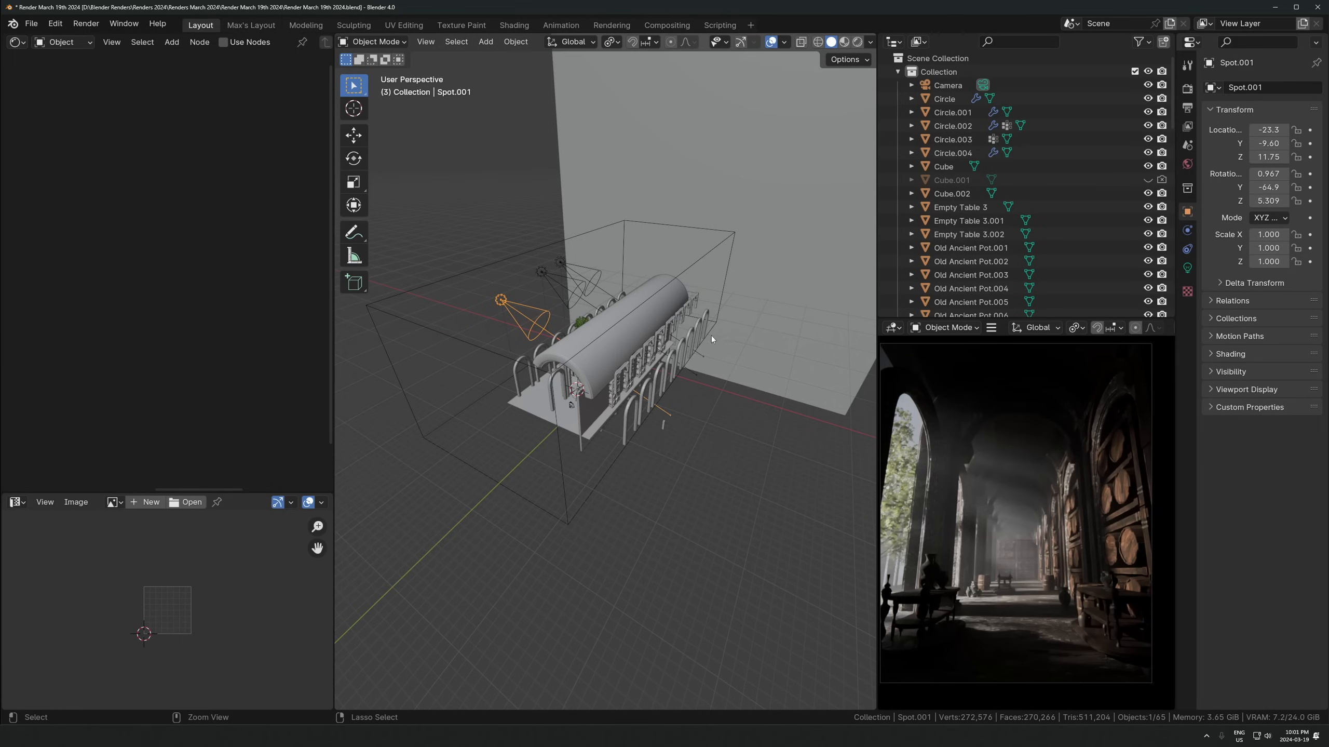
pyautogui.hotkey('ctrl', 'shift', 'z')
pyautogui.scroll(5, 836, 235)
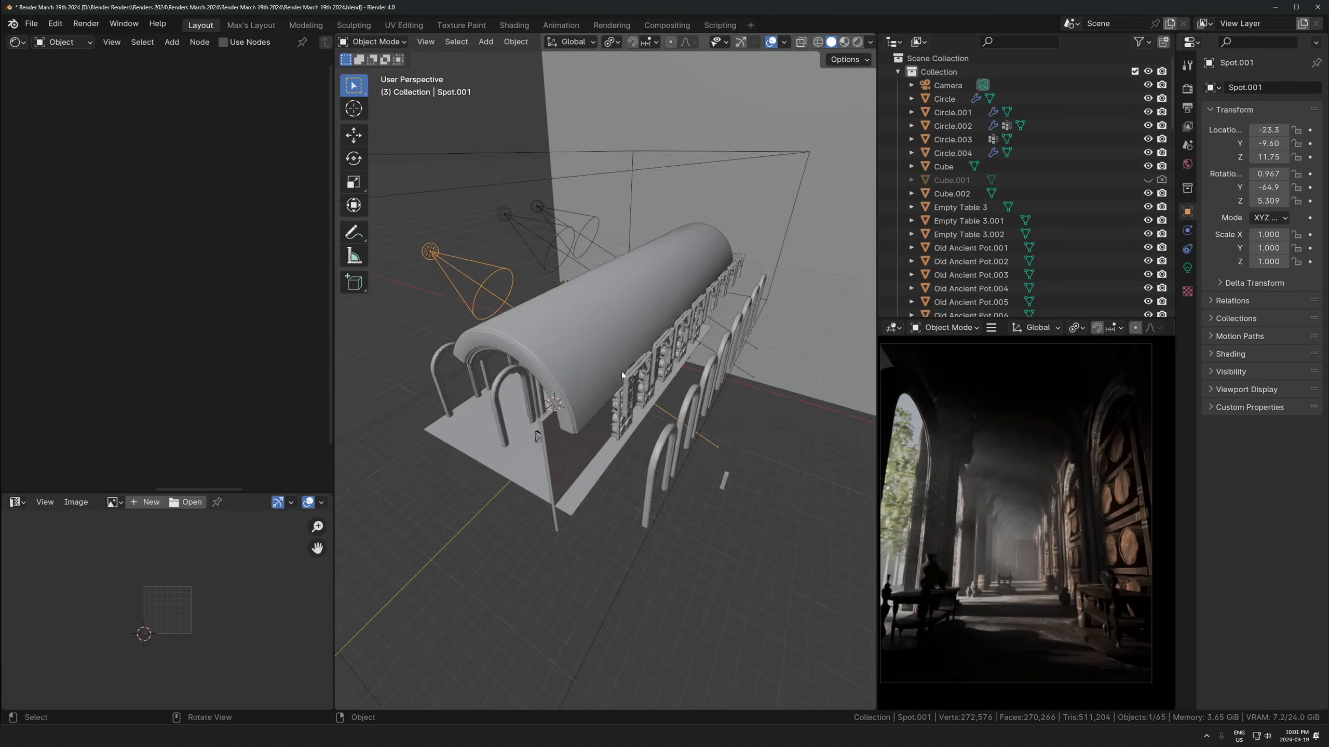
pyautogui.moveTo(1162, 180); pyautogui.dragTo(1149, 179)
# Move the three spotlights and the large backdrop plane into a new collection named Lighting 1 and exclude it from the view layer
pyautogui.click(490, 190)
pyautogui.keyDown('shift'); pyautogui.click(529, 186); pyautogui.keyUp('shift')
pyautogui.keyDown('shift'); pyautogui.click(398, 229); pyautogui.keyUp('shift')
pyautogui.scroll(-8, 993, 235)
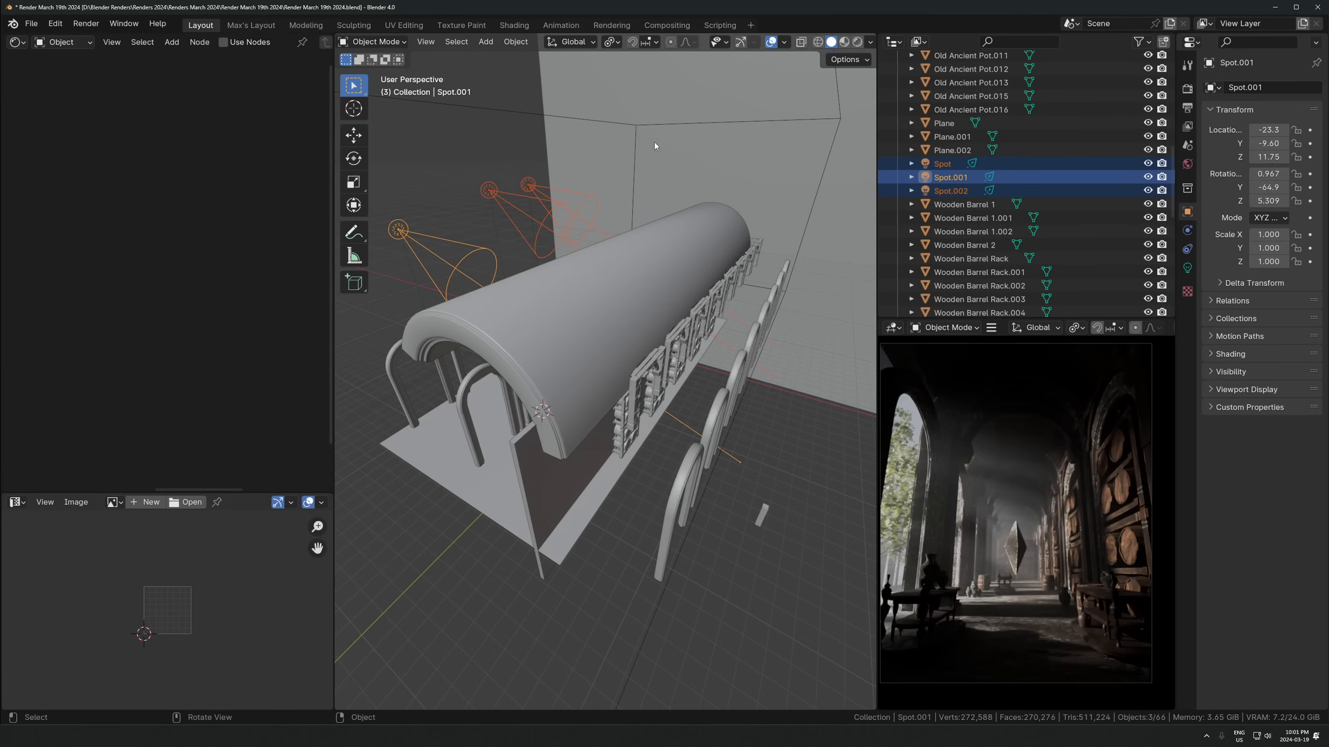
pyautogui.keyDown('shift'); pyautogui.click(623, 132); pyautogui.keyUp('shift')
pyautogui.scroll(-3, 623, 132)
pyautogui.press('m')
pyautogui.click(618, 241)
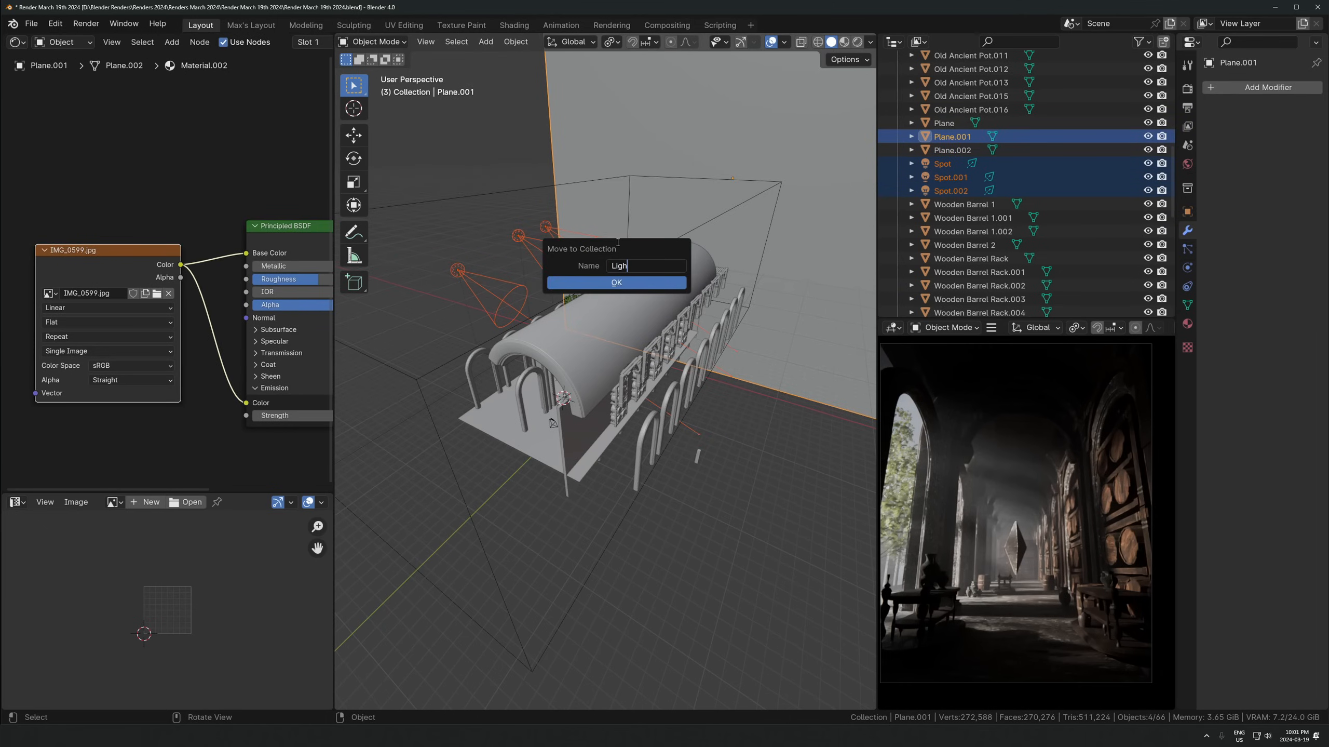
pyautogui.press('Return')
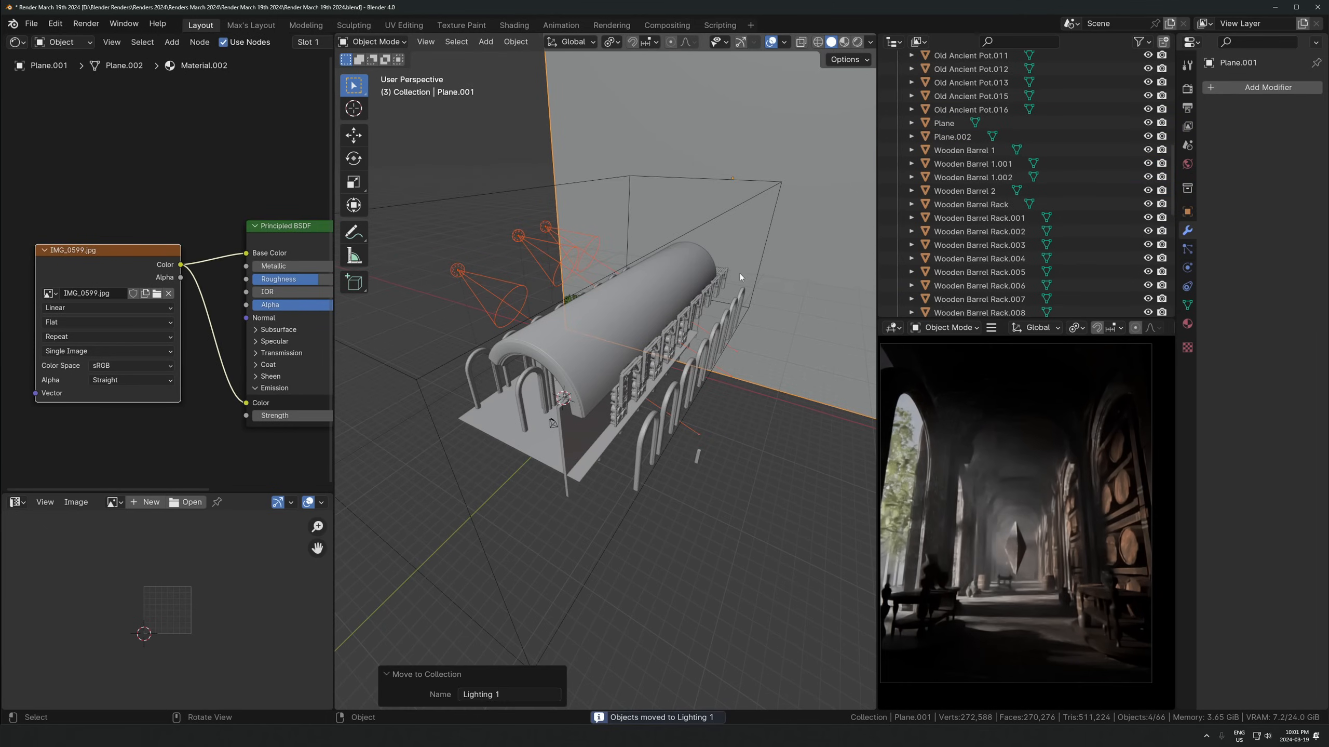
pyautogui.scroll(-8, 1110, 232)
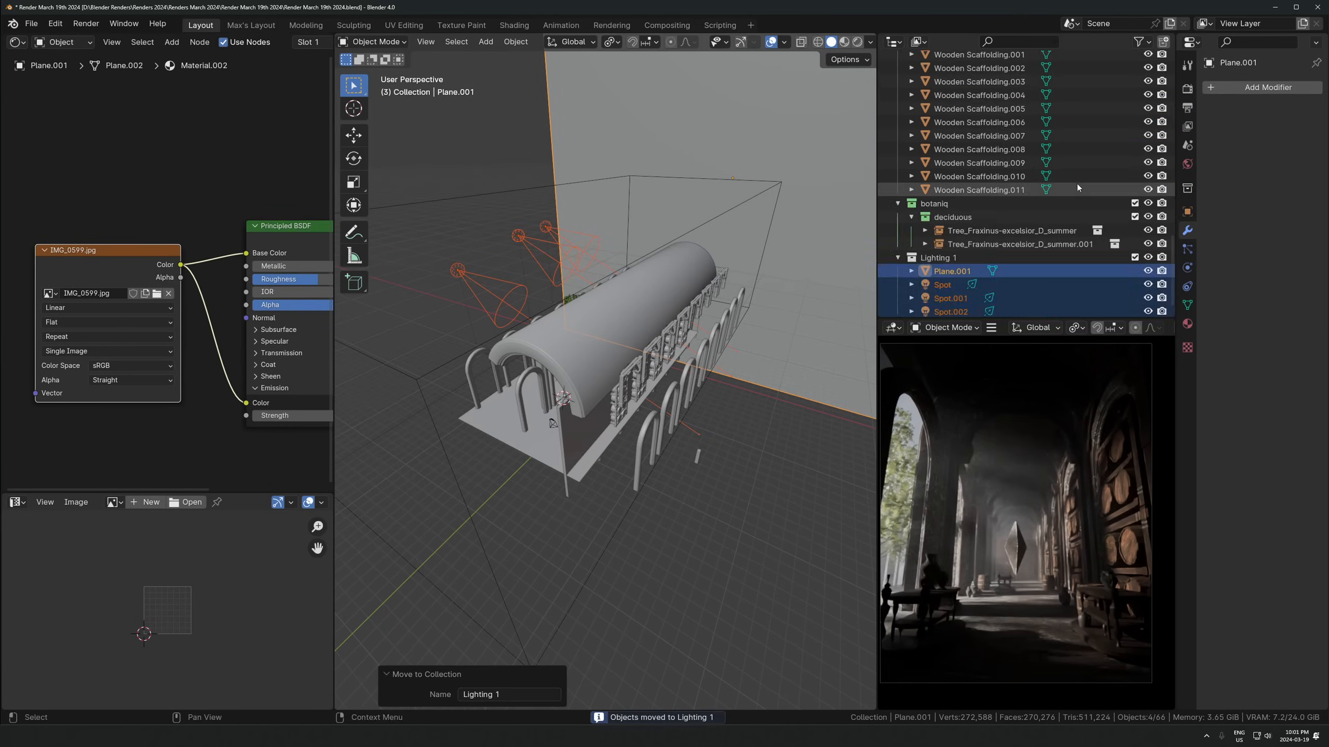
pyautogui.click(1134, 256)
# Add a point light, clear its location, and move it about -0.23 m in X, 0.81 m in Y and 2.09 m in Z
pyautogui.scroll(6, 761, 360)
pyautogui.moveTo(658, 422); pyautogui.dragTo(743, 384, button='middle')
pyautogui.click(655, 354)
pyautogui.press('KP_Decimal')
pyautogui.hotkey('shift', 'a')
pyautogui.moveTo(629, 517)
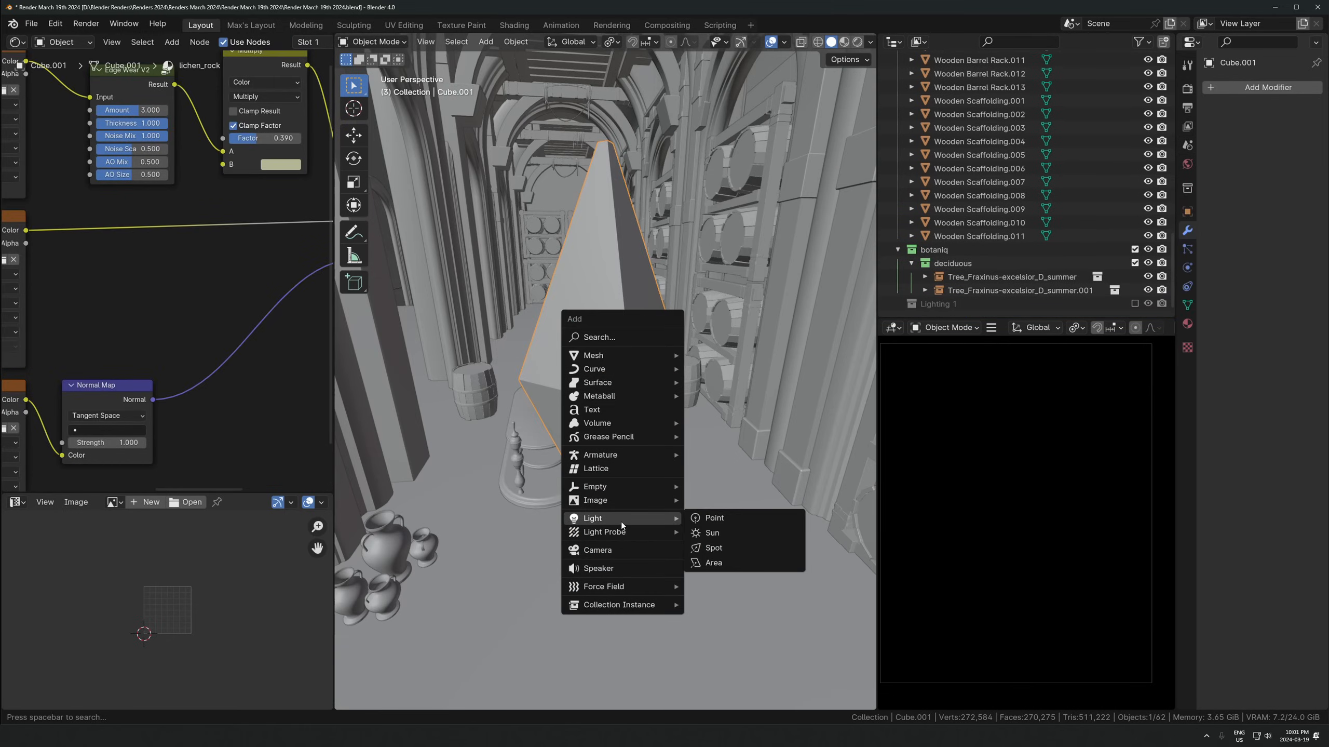
pyautogui.click(700, 520)
pyautogui.press('g')
pyautogui.rightClick(685, 537)
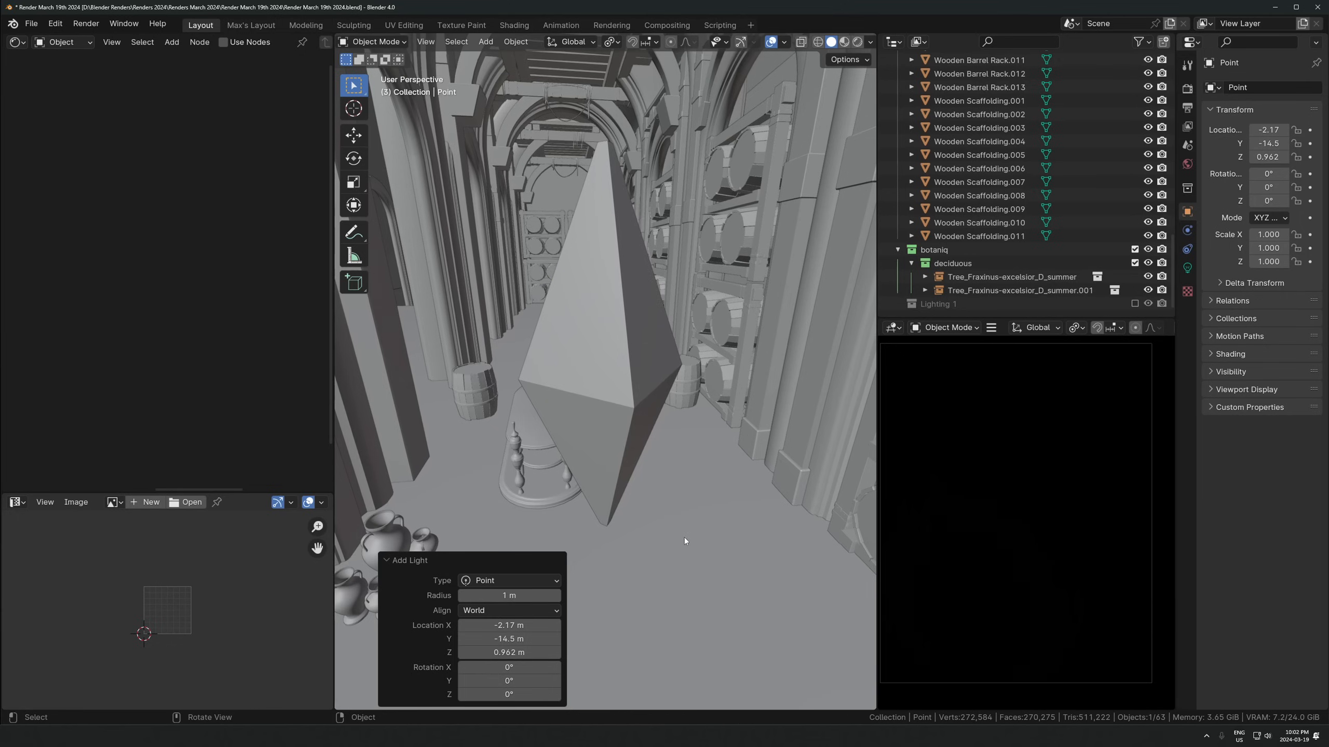
pyautogui.scroll(-7, 651, 492)
pyautogui.hotkey('alt', 'g')
pyautogui.press('g')
pyautogui.click(639, 450)
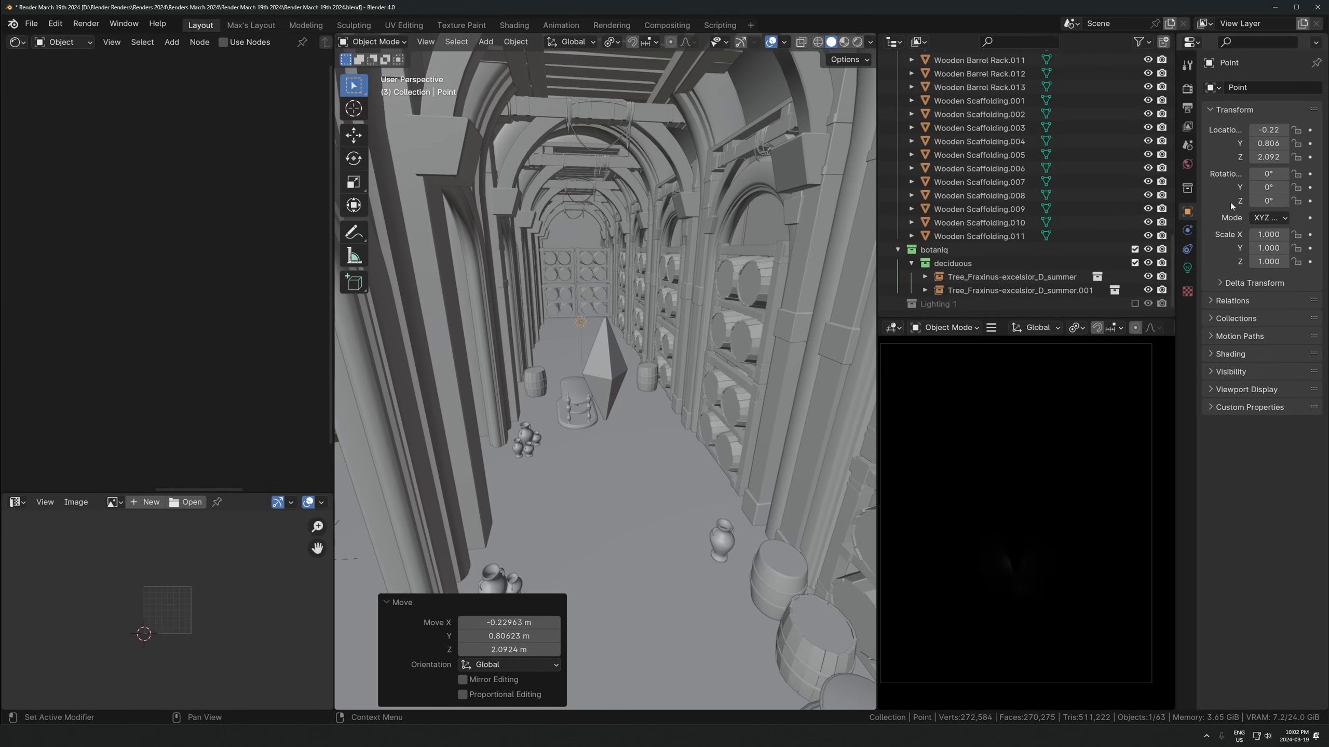
# Set the point light's power to 432.4 W and radius to 0.83 m, and reposition it behind the crystal, lowering it by about 0.22 m
pyautogui.click(1188, 266)
pyautogui.moveTo(1276, 200); pyautogui.dragTo(1298, 179)
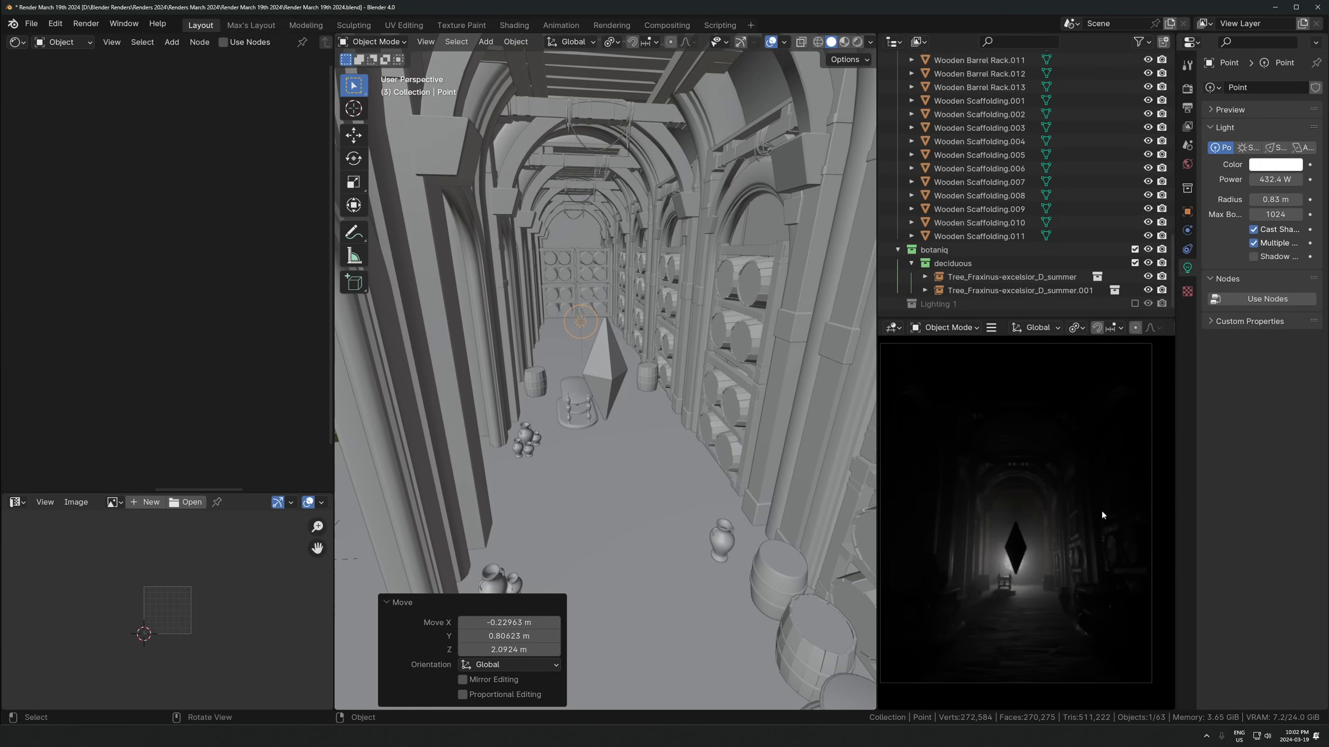
pyautogui.press('g')
pyautogui.press('z')
pyautogui.click(634, 404)
pyautogui.press('g')
pyautogui.press('y')
pyautogui.press('z')
pyautogui.click(666, 365)
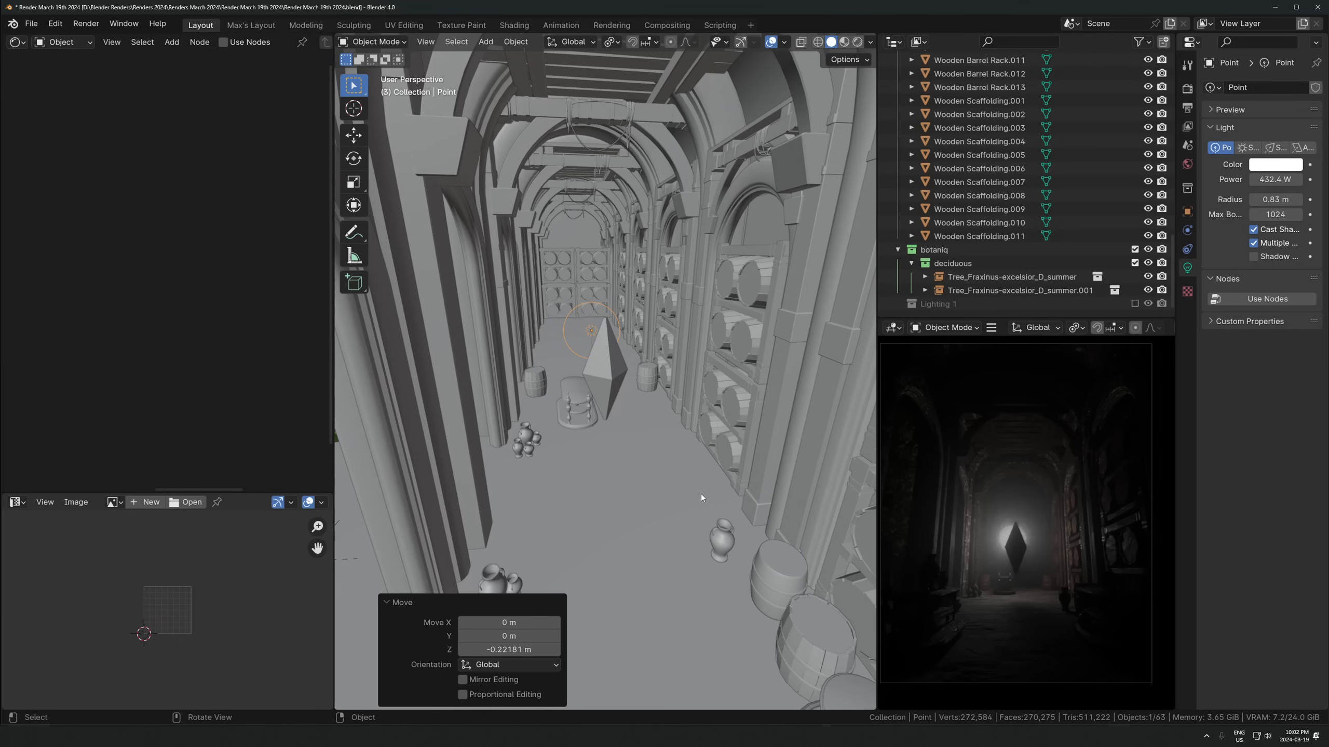
# Hide the point light behind the crystal in the viewport and the render
pyautogui.press('KP_Decimal')
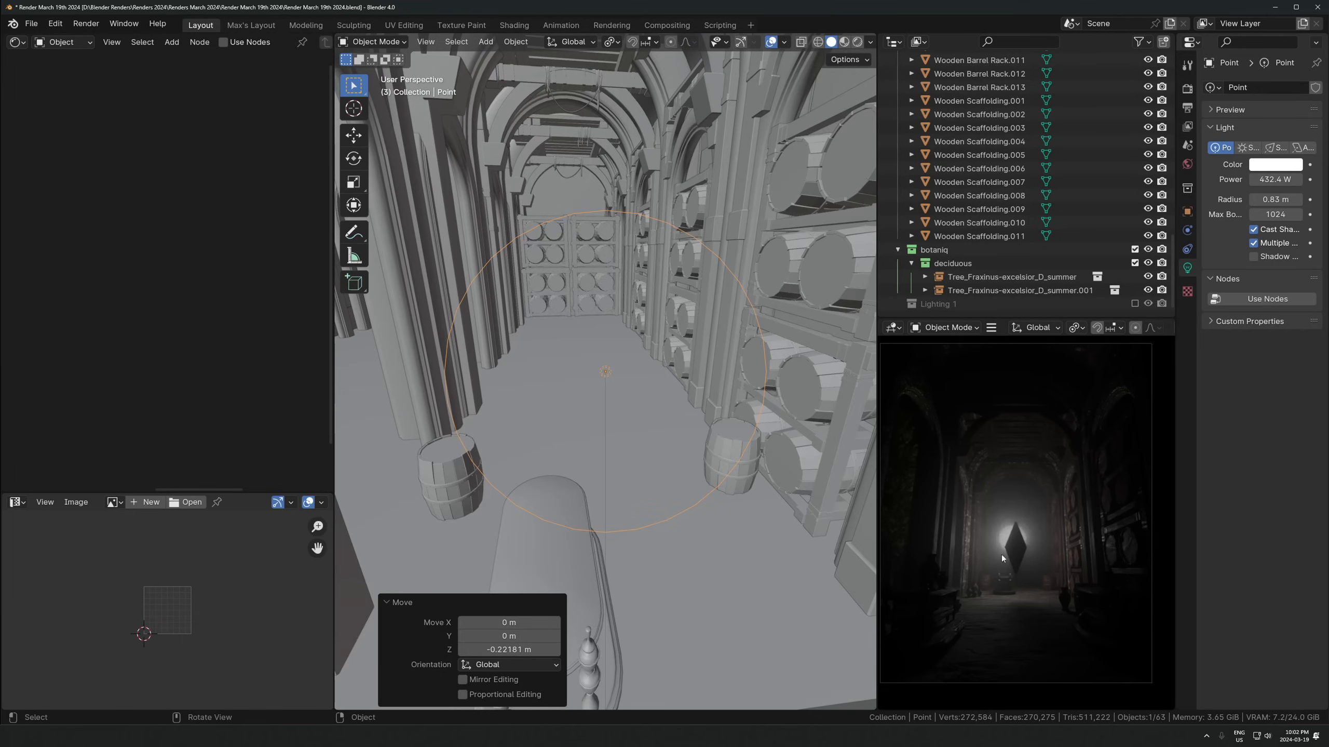
pyautogui.scroll(-3, 667, 432)
pyautogui.scroll(8, 1132, 205)
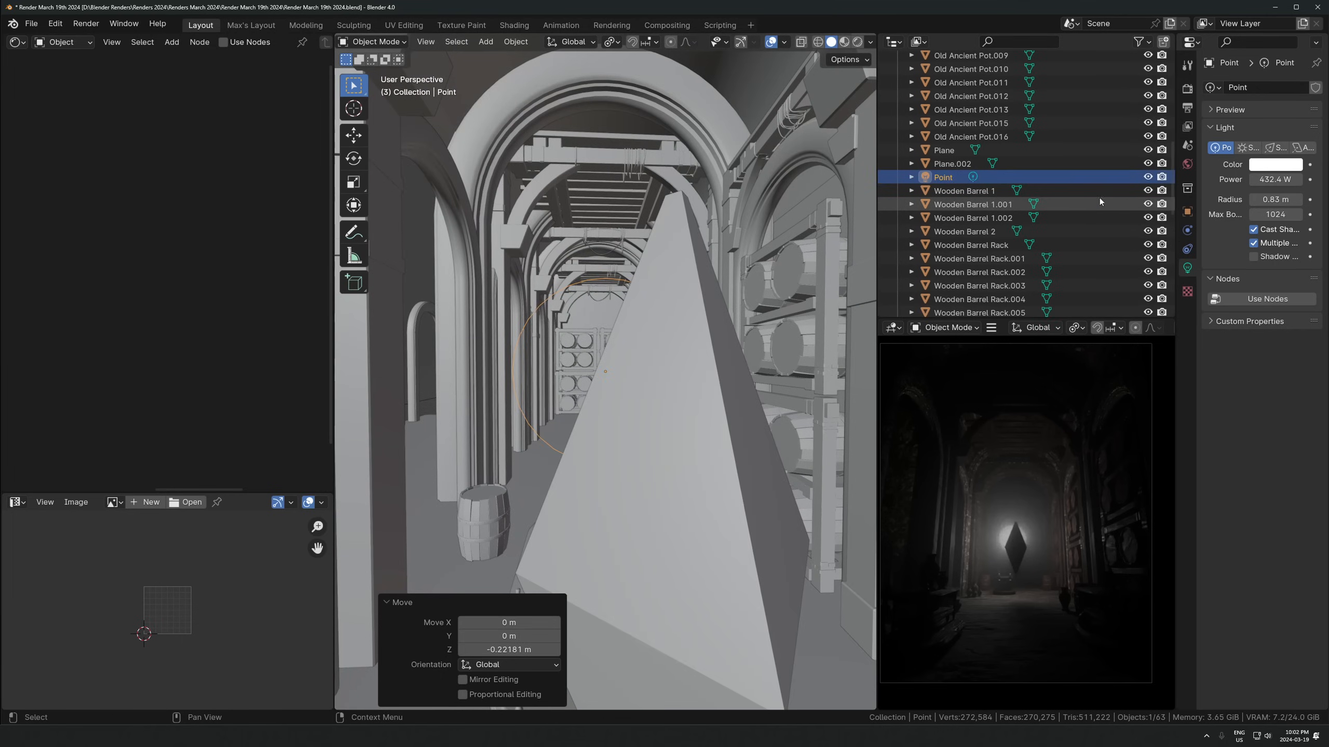
pyautogui.click(1148, 177)
# Select the floating crystal, make its lichen_rock material a single-user copy, and widen the shader editor
pyautogui.click(658, 420)
pyautogui.scroll(-3, 664, 416)
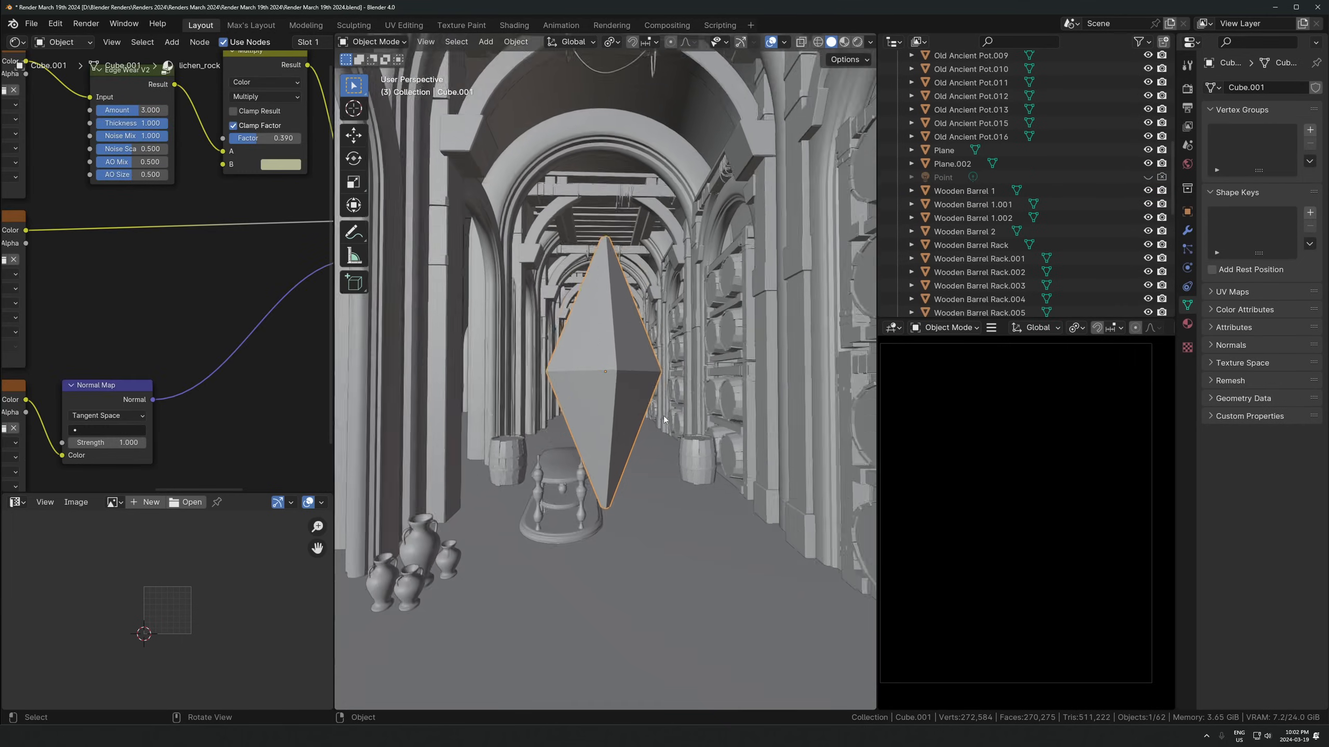
pyautogui.moveTo(664, 416); pyautogui.dragTo(648, 363, button='middle')
pyautogui.scroll(-6, 272, 94)
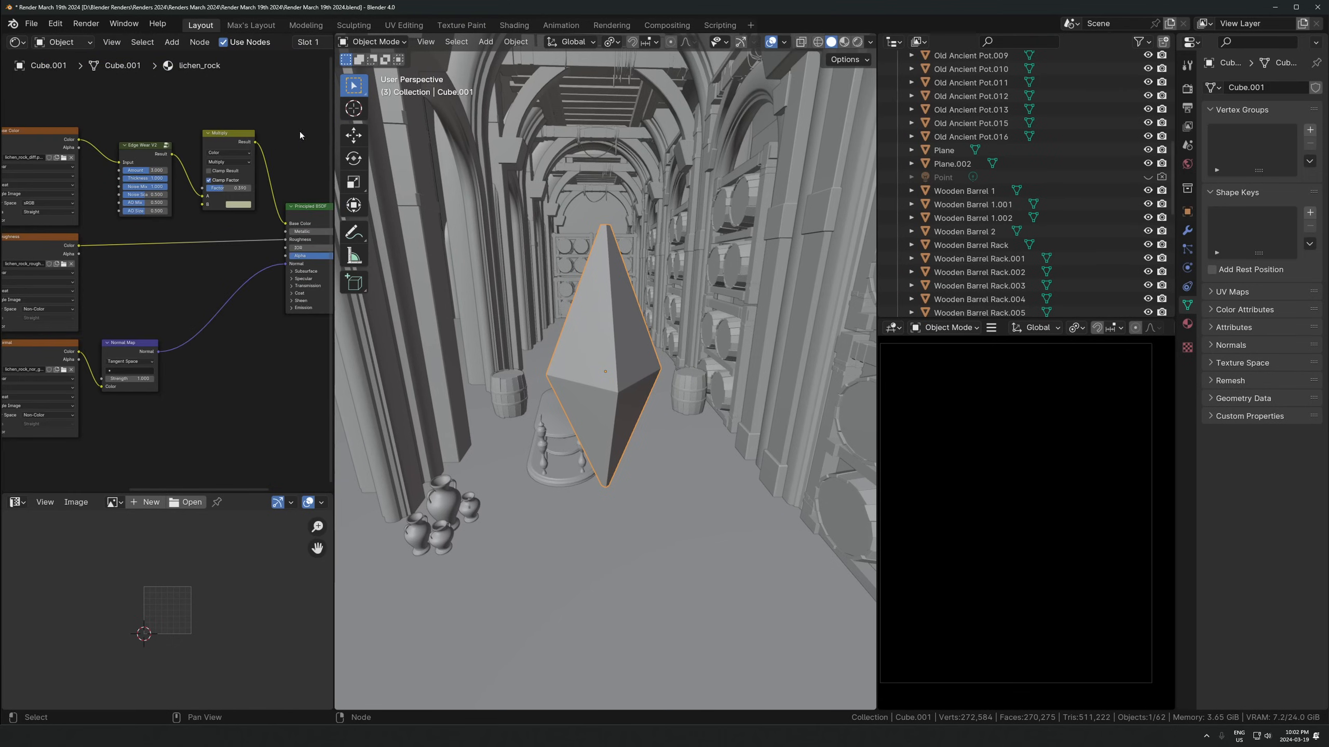
pyautogui.moveTo(265, 230); pyautogui.dragTo(151, 256, button='middle')
pyautogui.scroll(-5, 281, 43)
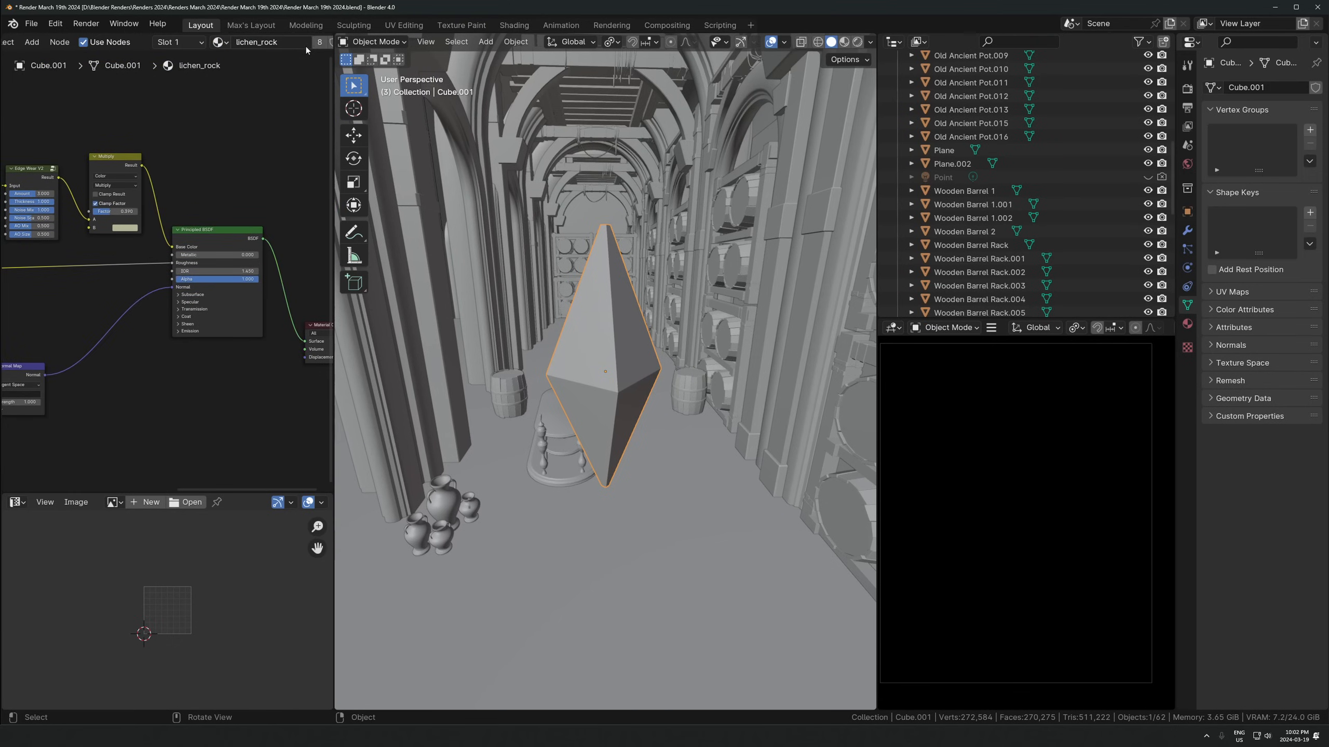
pyautogui.moveTo(333, 220); pyautogui.dragTo(396, 220)
# Delete the crystal material's Multiply and Edge Wear V2 nodes, unlink the Principled BSDF's Base Color, and save the file
pyautogui.scroll(4, 106, 295)
pyautogui.keyDown('alt'); pyautogui.moveTo(144, 168); pyautogui.dragTo(152, 35); pyautogui.keyUp('alt')
pyautogui.press('x')
pyautogui.keyDown('alt'); pyautogui.moveTo(305, 166); pyautogui.dragTo(361, 76); pyautogui.keyUp('alt')
pyautogui.press('x')
pyautogui.moveTo(310, 200); pyautogui.dragTo(248, 130, button='middle')
pyautogui.moveTo(327, 219); pyautogui.dragTo(180, 217)
pyautogui.moveTo(339, 285); pyautogui.dragTo(241, 288, button='middle')
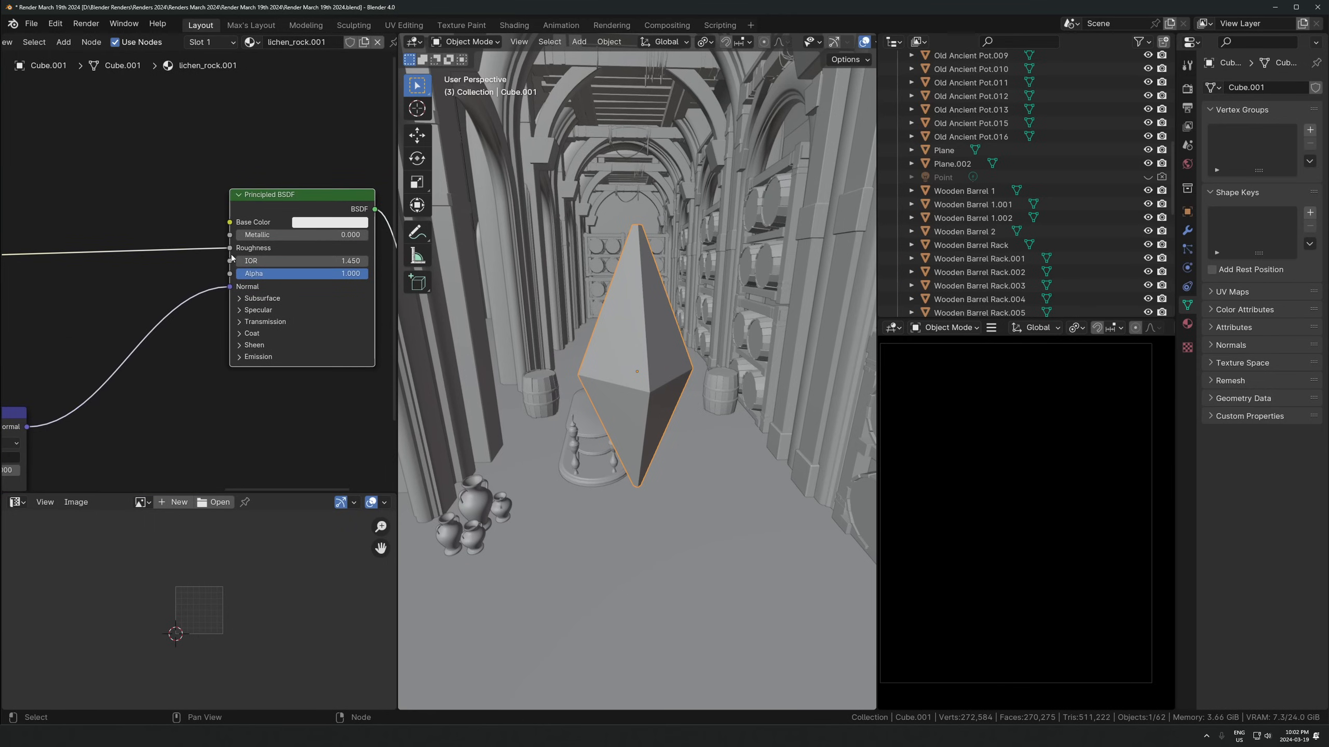
pyautogui.hotkey('ctrl', 's')
pyautogui.scroll(1, 286, 389)
# Snap the 3D cursor to the crystal's center and add a point light there with a power of 12323 W
pyautogui.hotkey('shift', 'a')
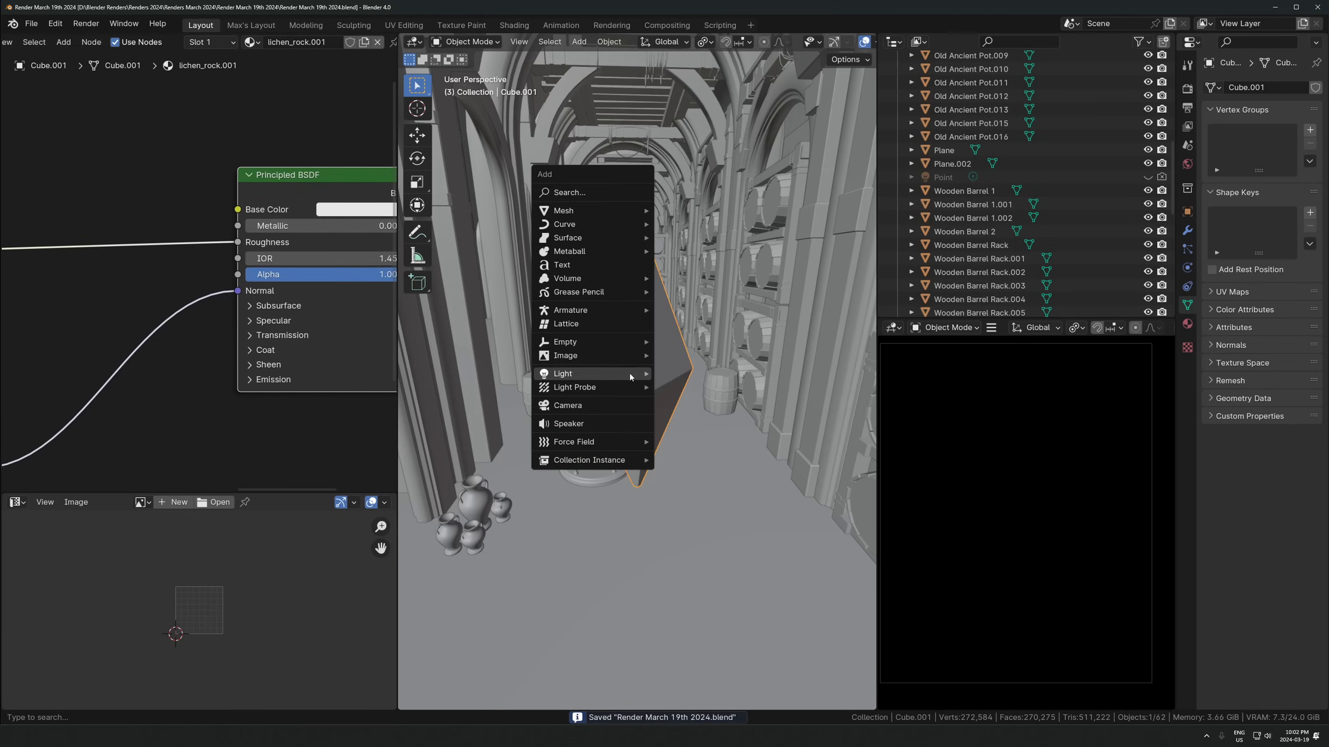
pyautogui.moveTo(602, 373)
pyautogui.click(693, 388)
pyautogui.hotkey('shift', 's')
pyautogui.hotkey('shift', 'a')
pyautogui.moveTo(642, 414)
pyautogui.click(710, 419)
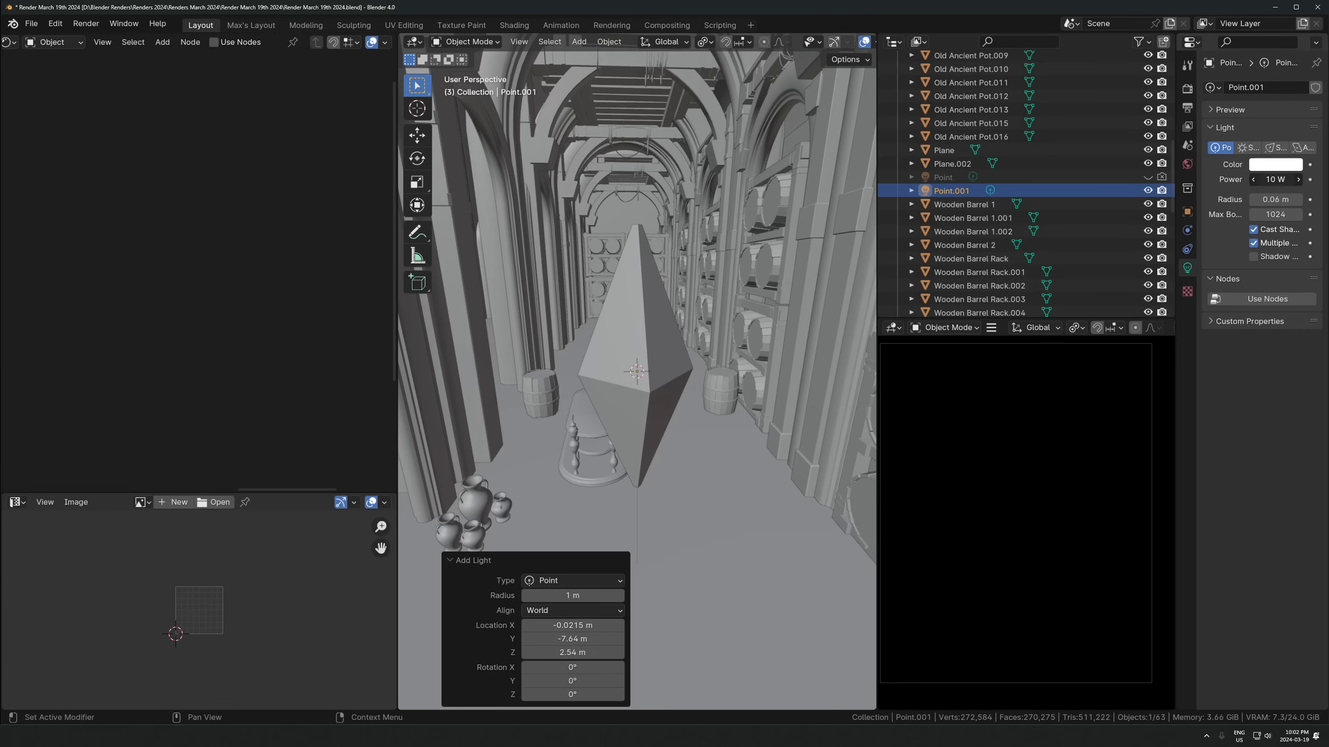
pyautogui.press('Return')
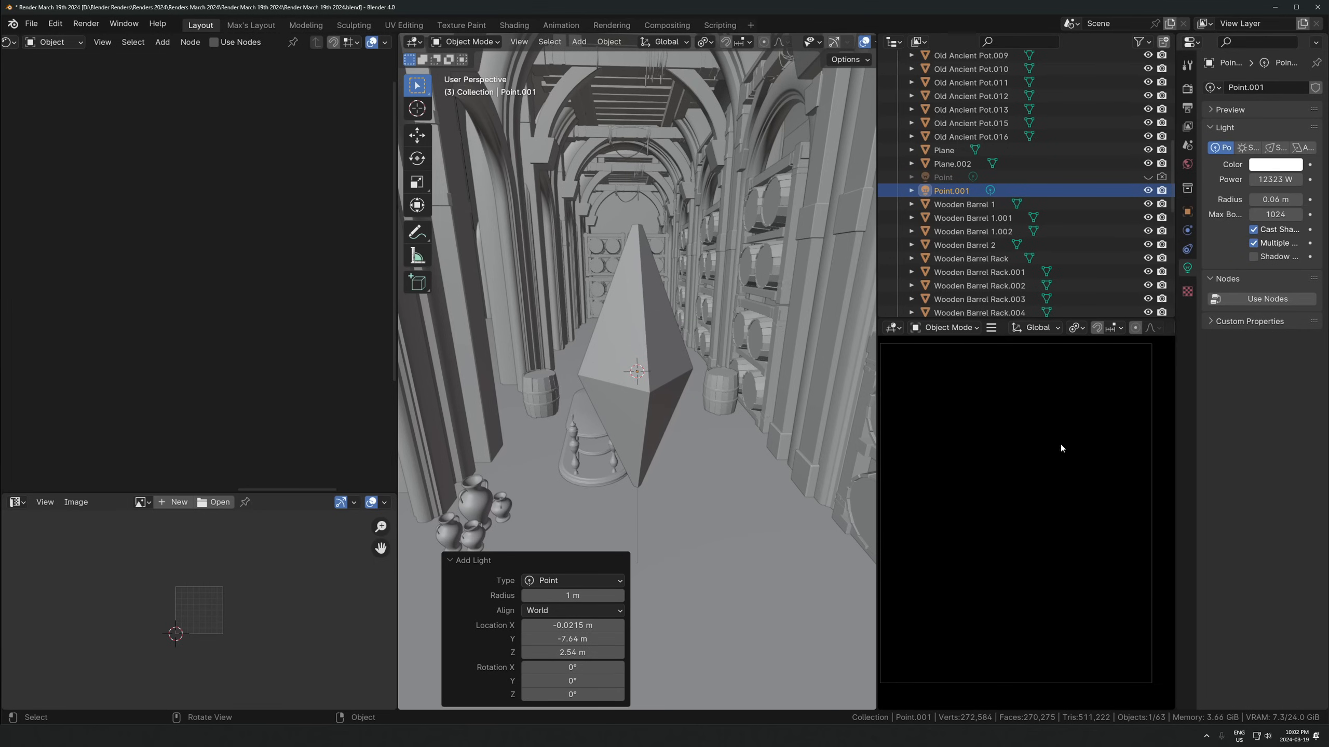
# Set the Transmission weight of the crystal's Principled BSDF to 1.000
pyautogui.click(656, 347)
pyautogui.moveTo(309, 355); pyautogui.dragTo(393, 355)
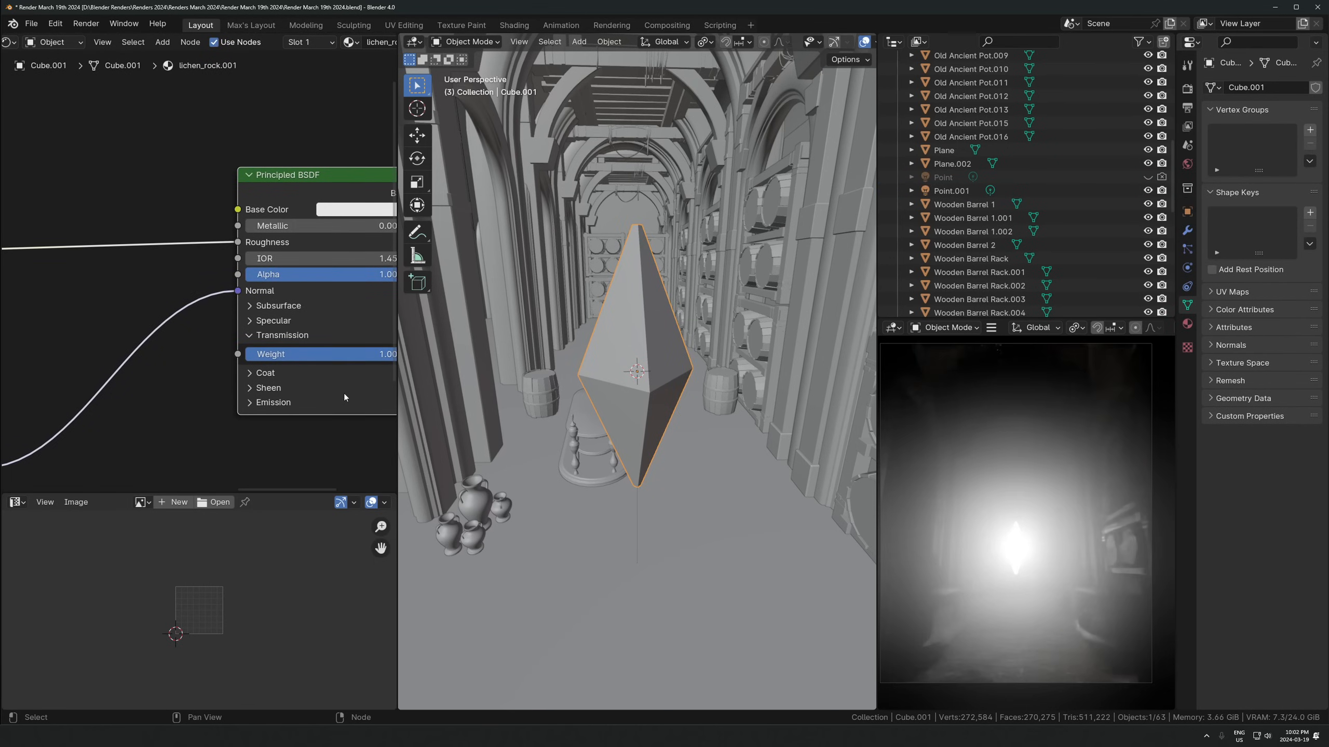
pyautogui.moveTo(336, 309); pyautogui.dragTo(174, 328, button='middle')
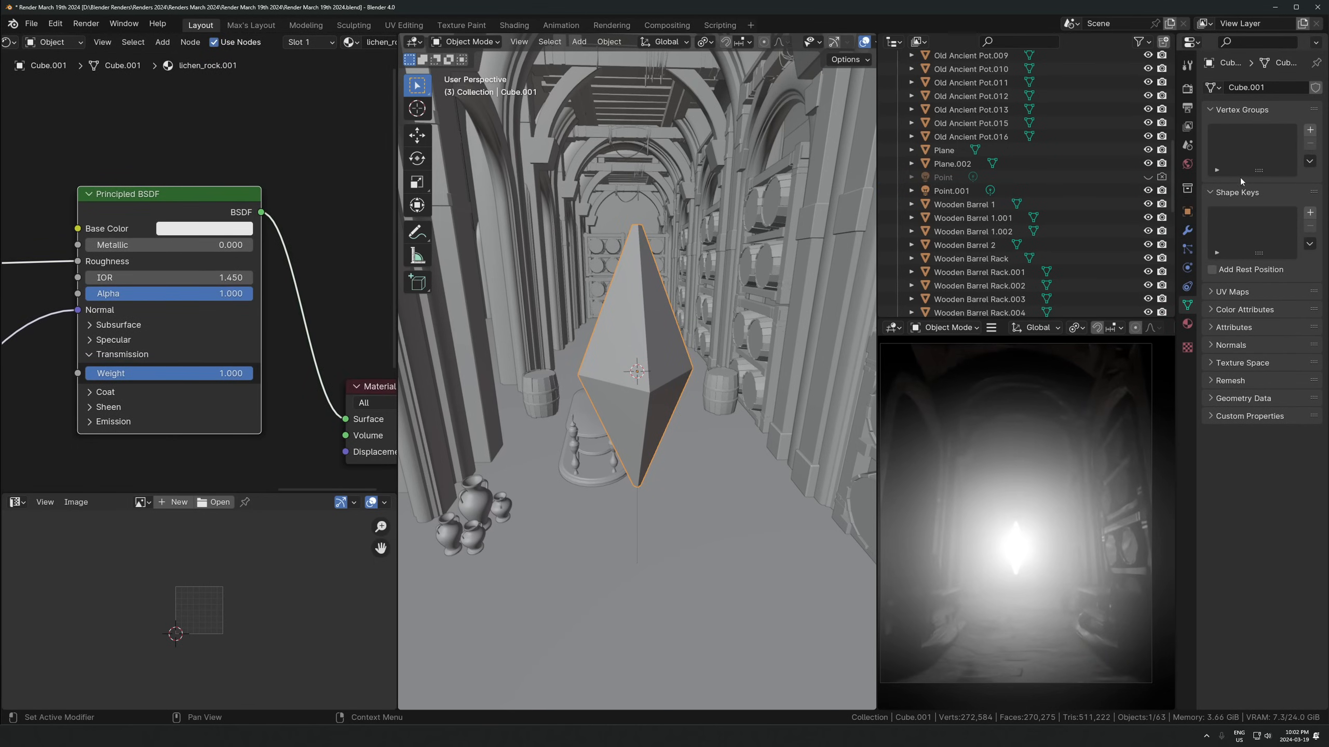
# Disable the compositor in the rendered camera preview's viewport shading
pyautogui.scroll(-5, 1141, 328)
pyautogui.click(1166, 328)
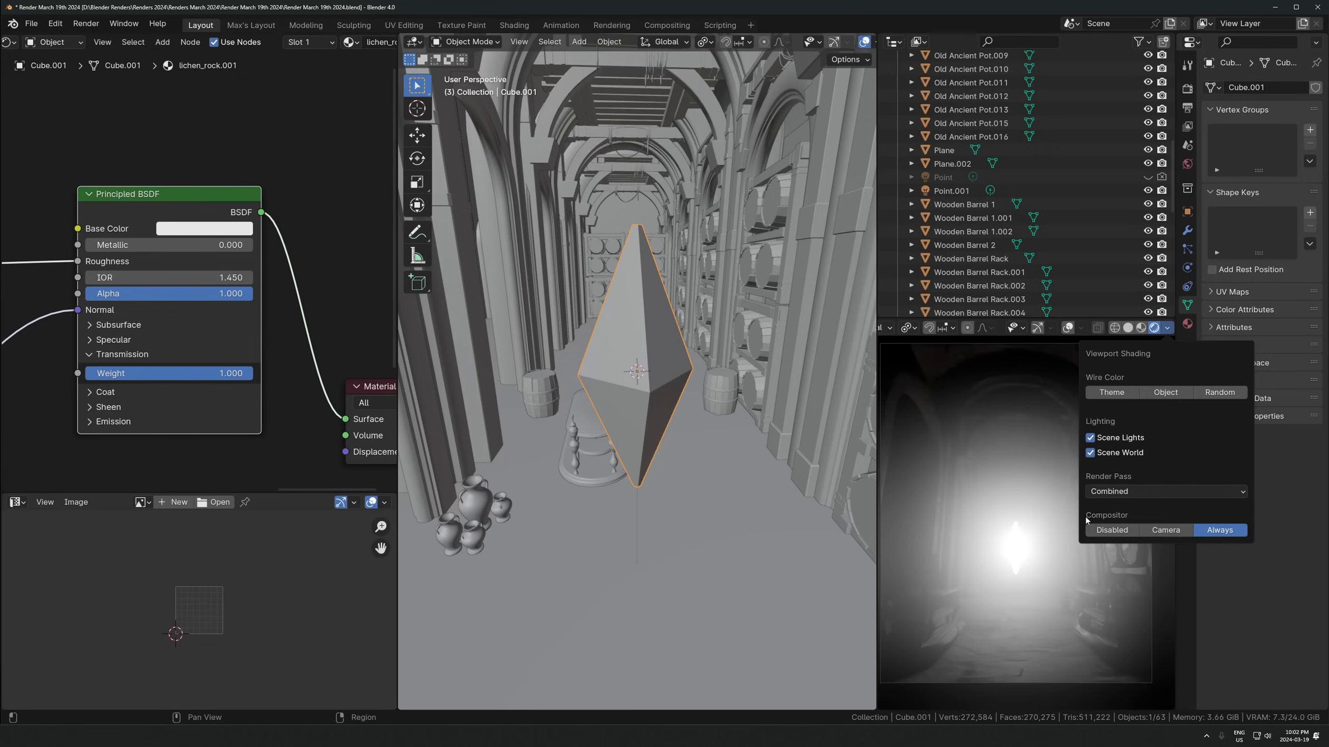
pyautogui.click(1124, 531)
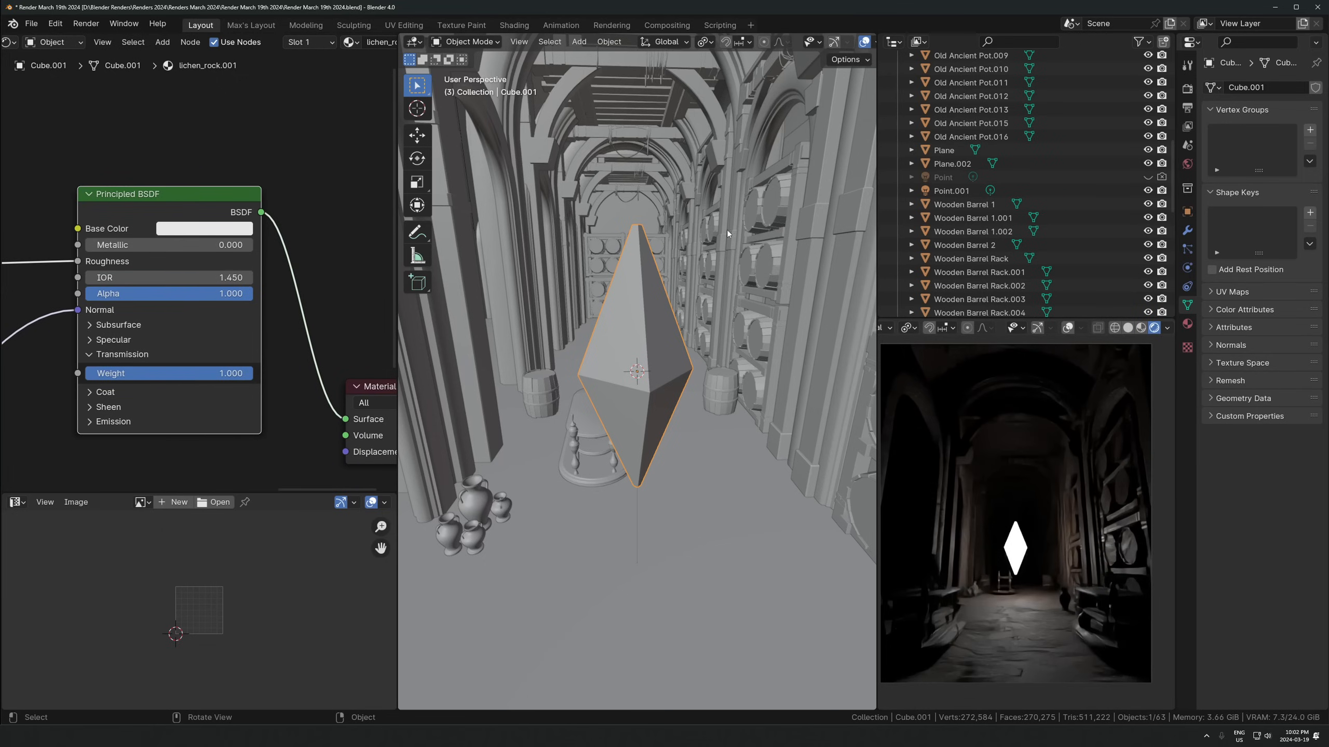
# Select the point light inside the crystal through X-ray, set its power to 123 W, and enlarge its radius
pyautogui.hotkey('alt', 'z')
pyautogui.click(637, 372)
pyautogui.click(637, 371)
pyautogui.hotkey('alt', 'z')
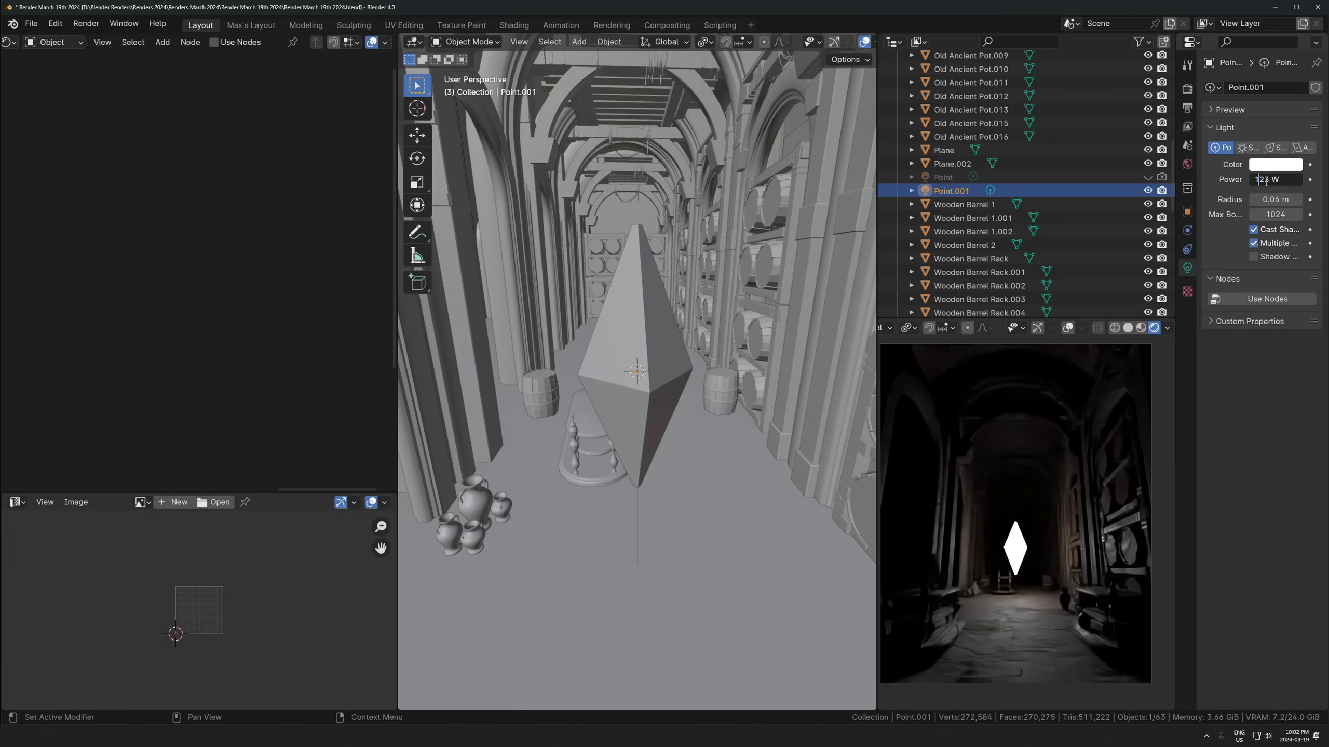
pyautogui.press('Return')
pyautogui.moveTo(1276, 199); pyautogui.dragTo(1284, 200)
# Set the Cycles light paths to 2 volume bounces and enable reflective and refractive caustics
pyautogui.click(672, 334)
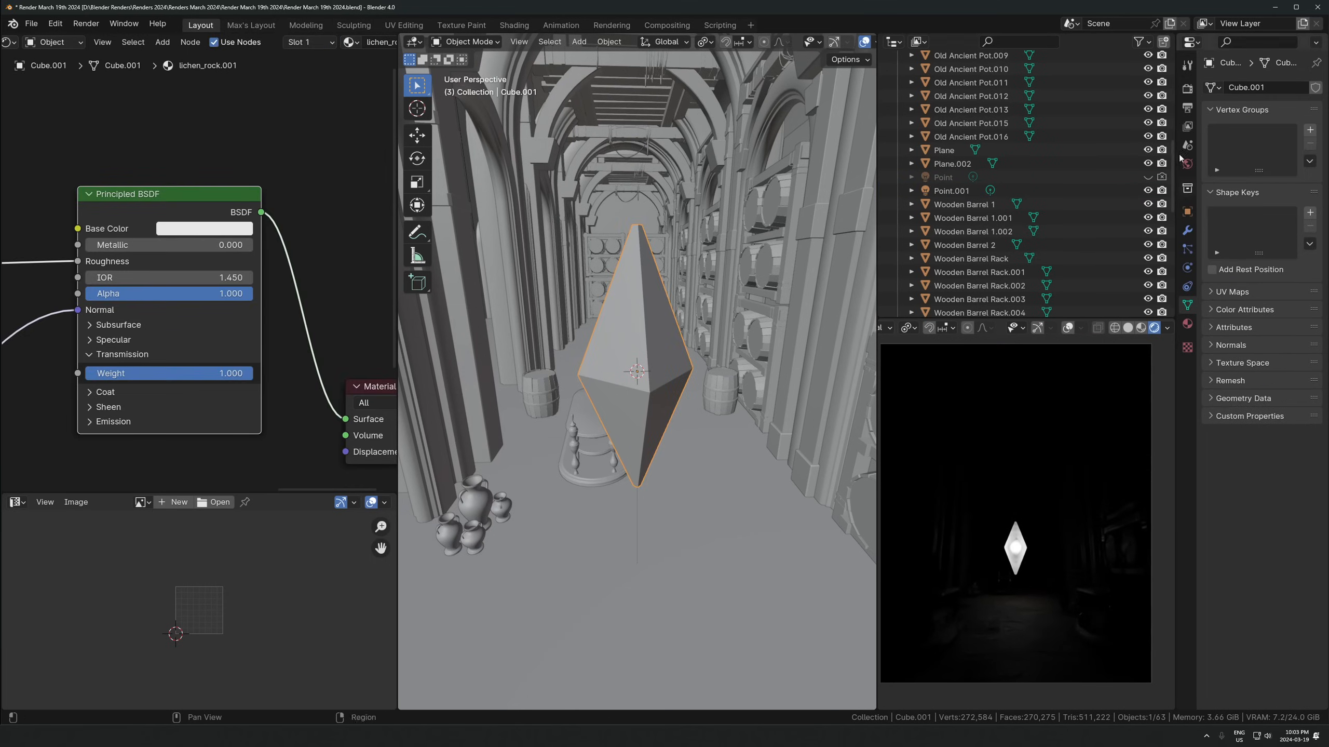
pyautogui.click(1188, 88)
pyautogui.click(1251, 379)
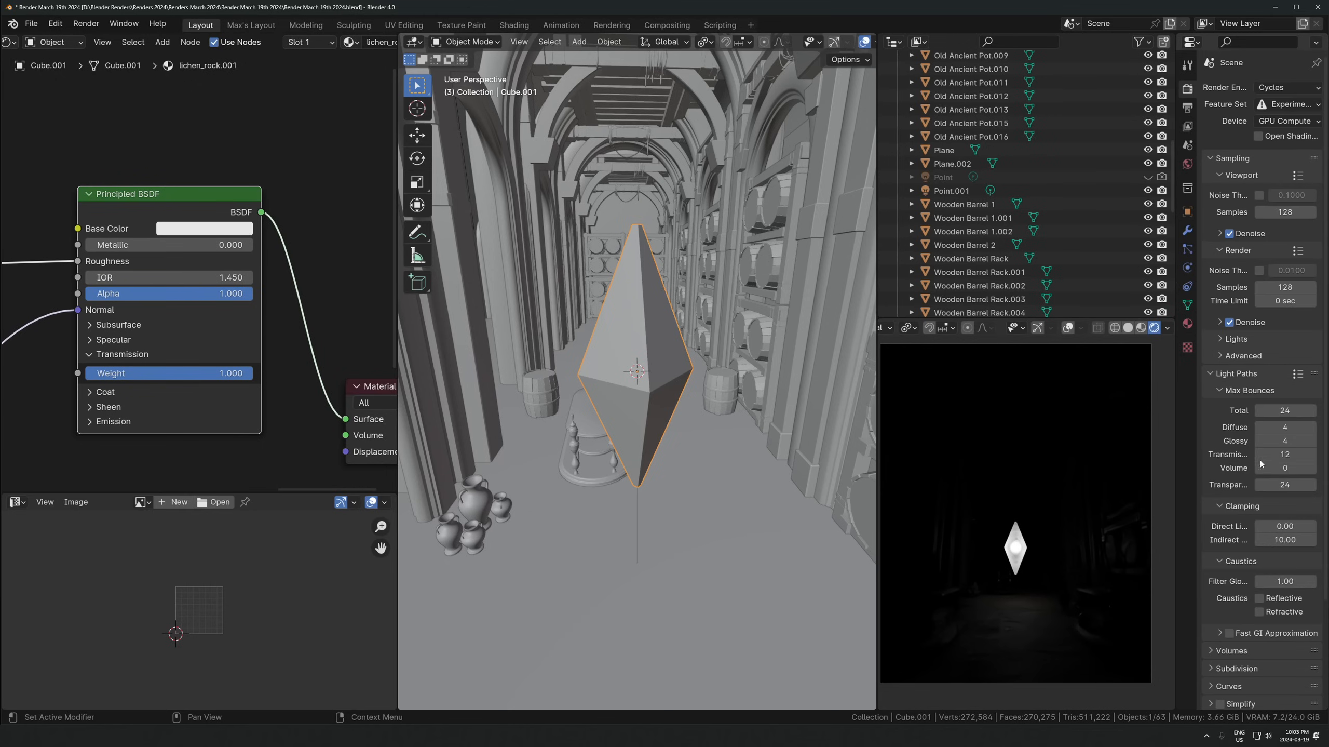
pyautogui.click(1312, 467)
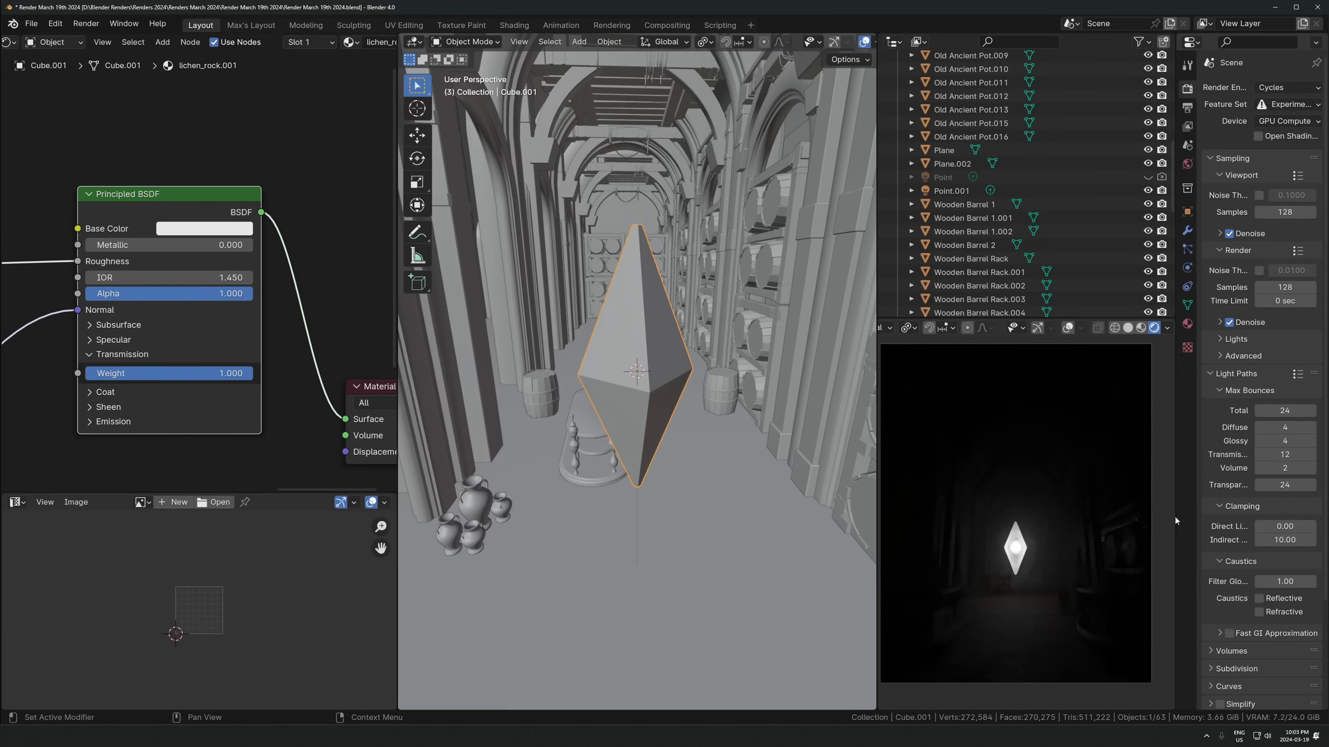
pyautogui.click(1276, 598)
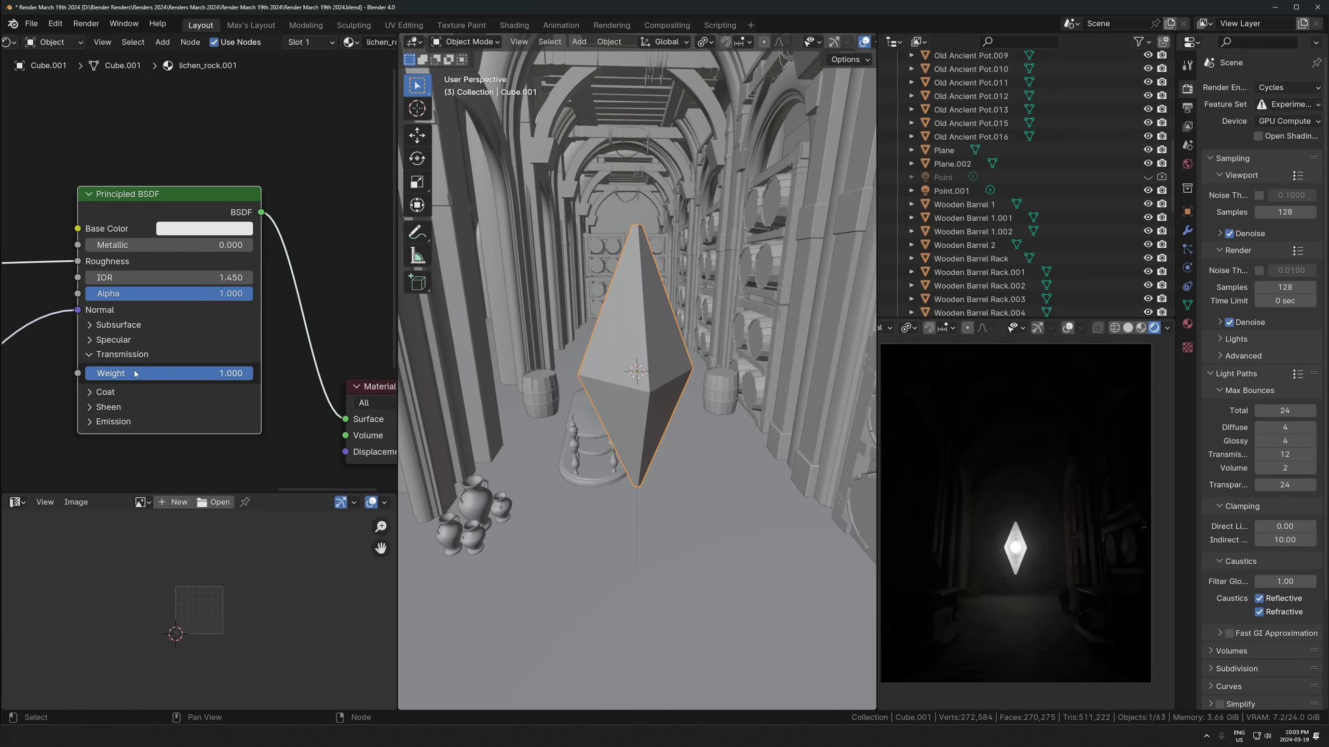
# Add a Color Ramp node and insert it into the link feeding the Roughness input of the crystal's Principled BSDF
pyautogui.moveTo(136, 372); pyautogui.dragTo(270, 435, button='middle')
pyautogui.hotkey('shift', 'a')
pyautogui.write('col')
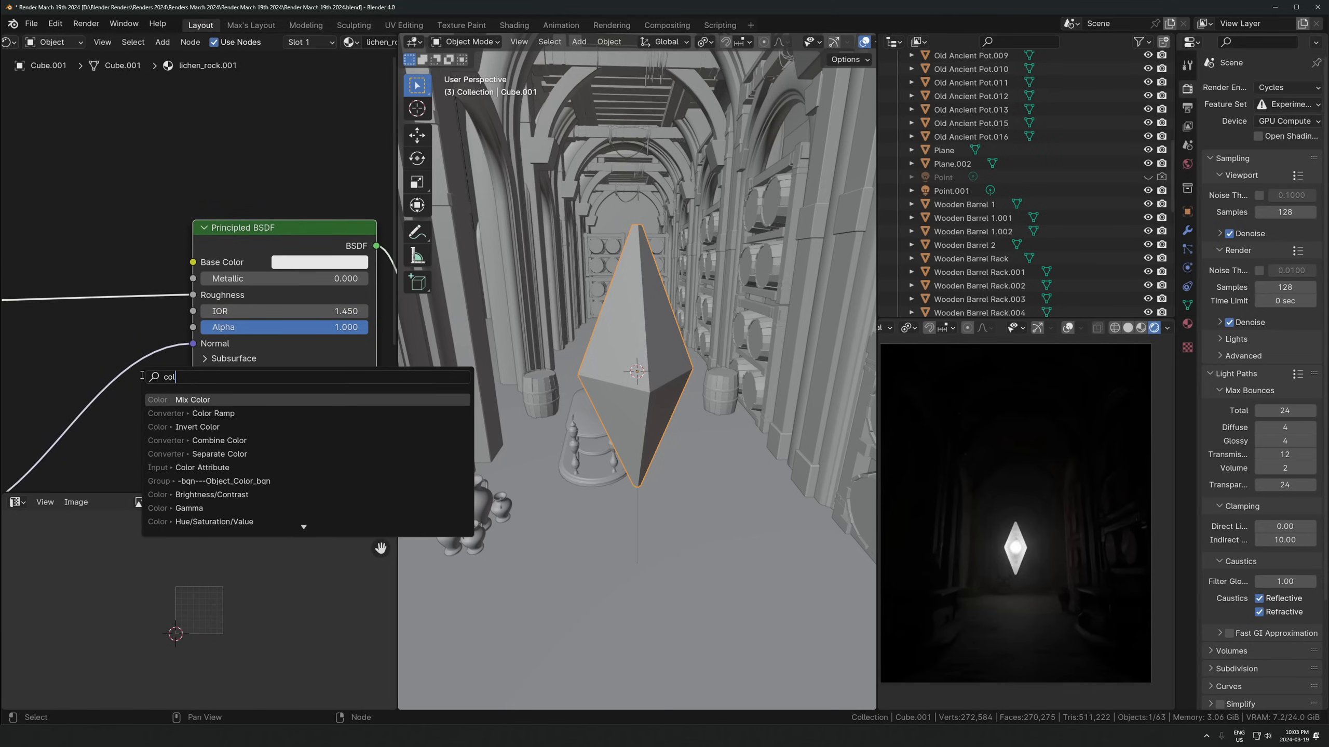
pyautogui.click(190, 413)
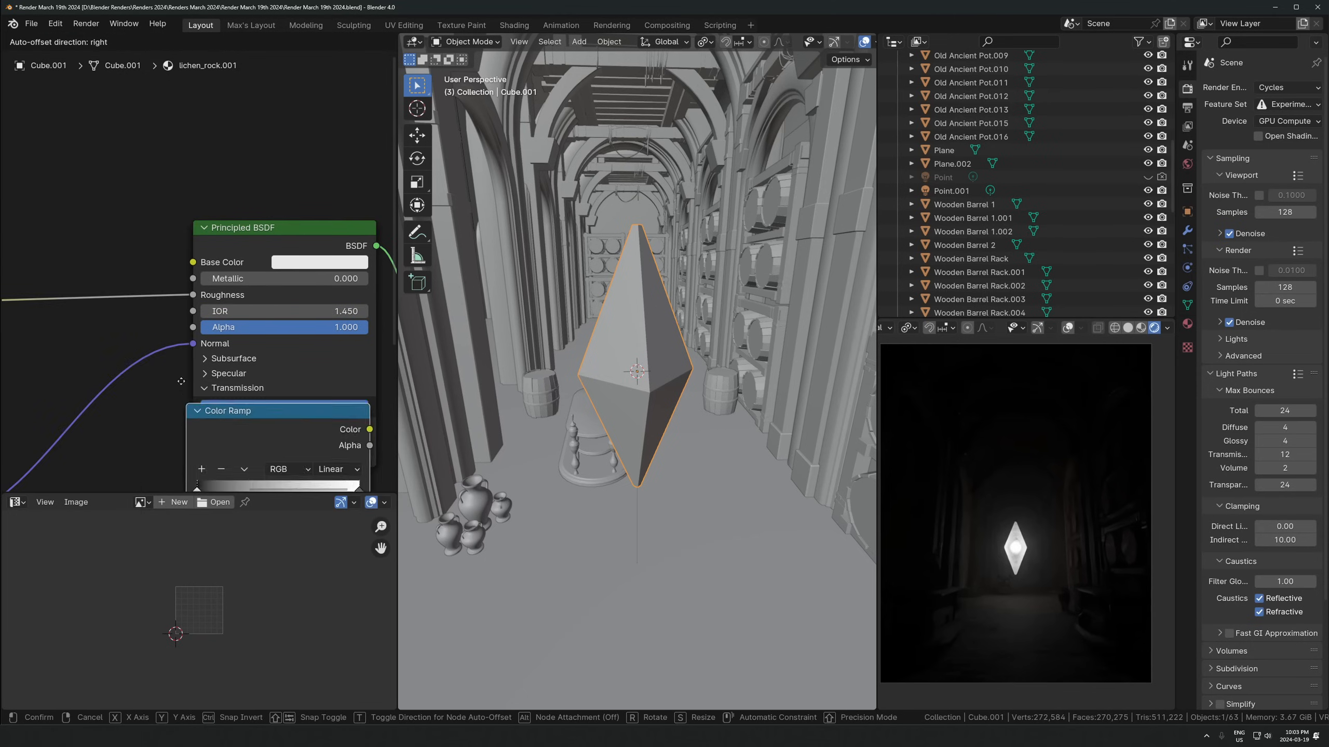
pyautogui.click(97, 344)
pyautogui.moveTo(97, 344); pyautogui.dragTo(214, 357, button='middle')
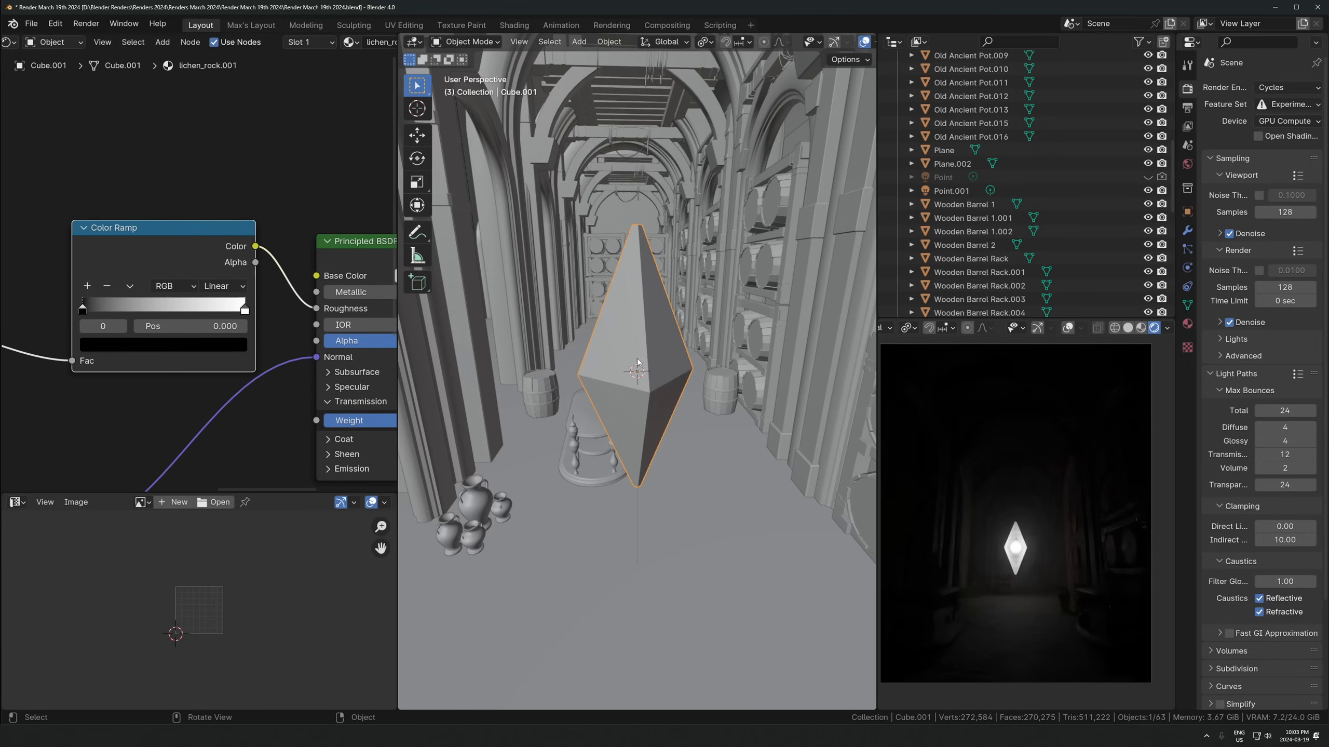
# Turn off Shadow in the crystal's ray visibility, test moving the crystal aside, and save the file
pyautogui.click(1187, 212)
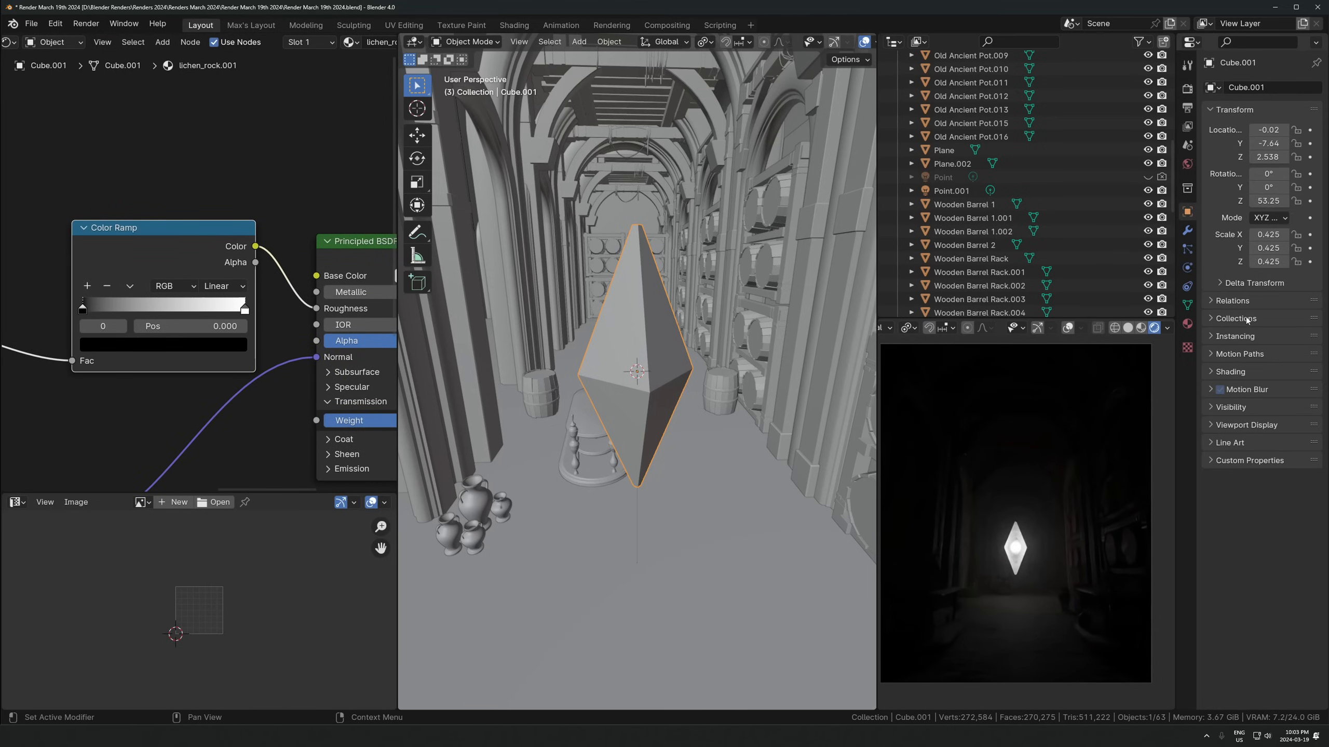
pyautogui.click(1232, 406)
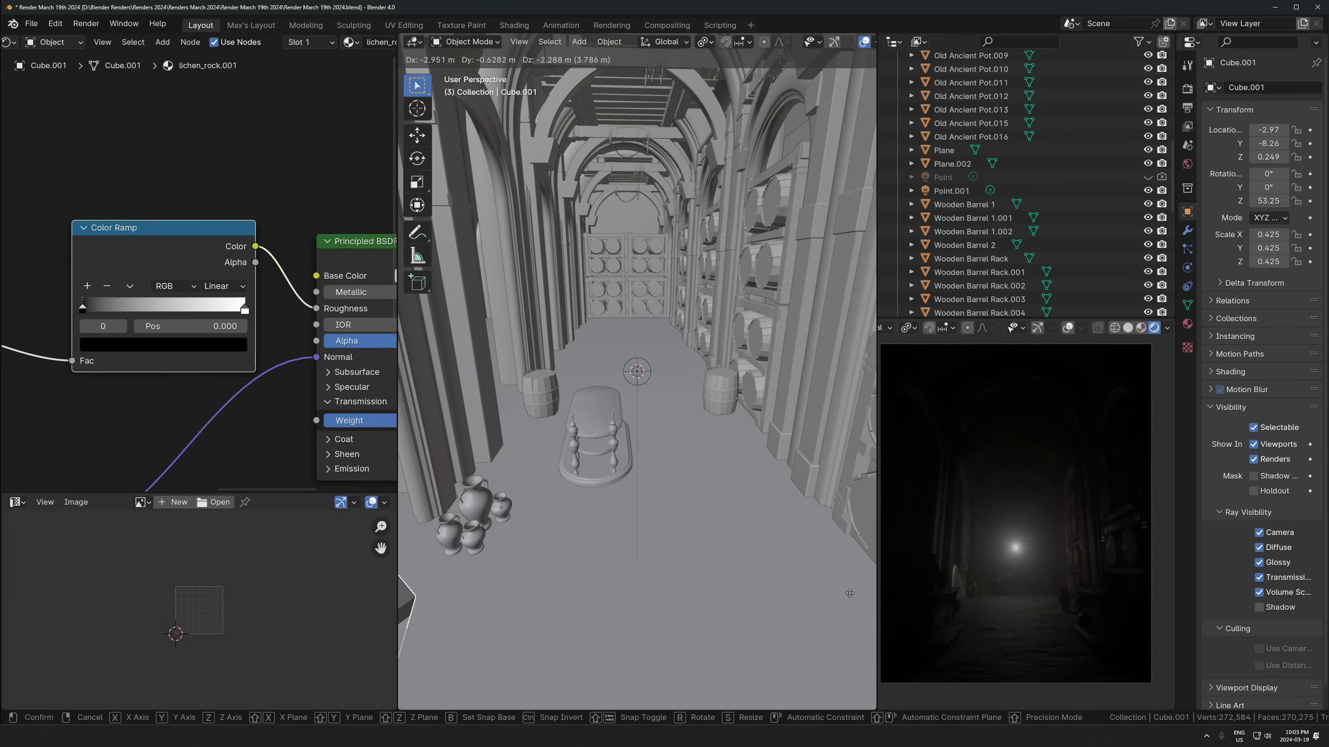
pyautogui.press('g')
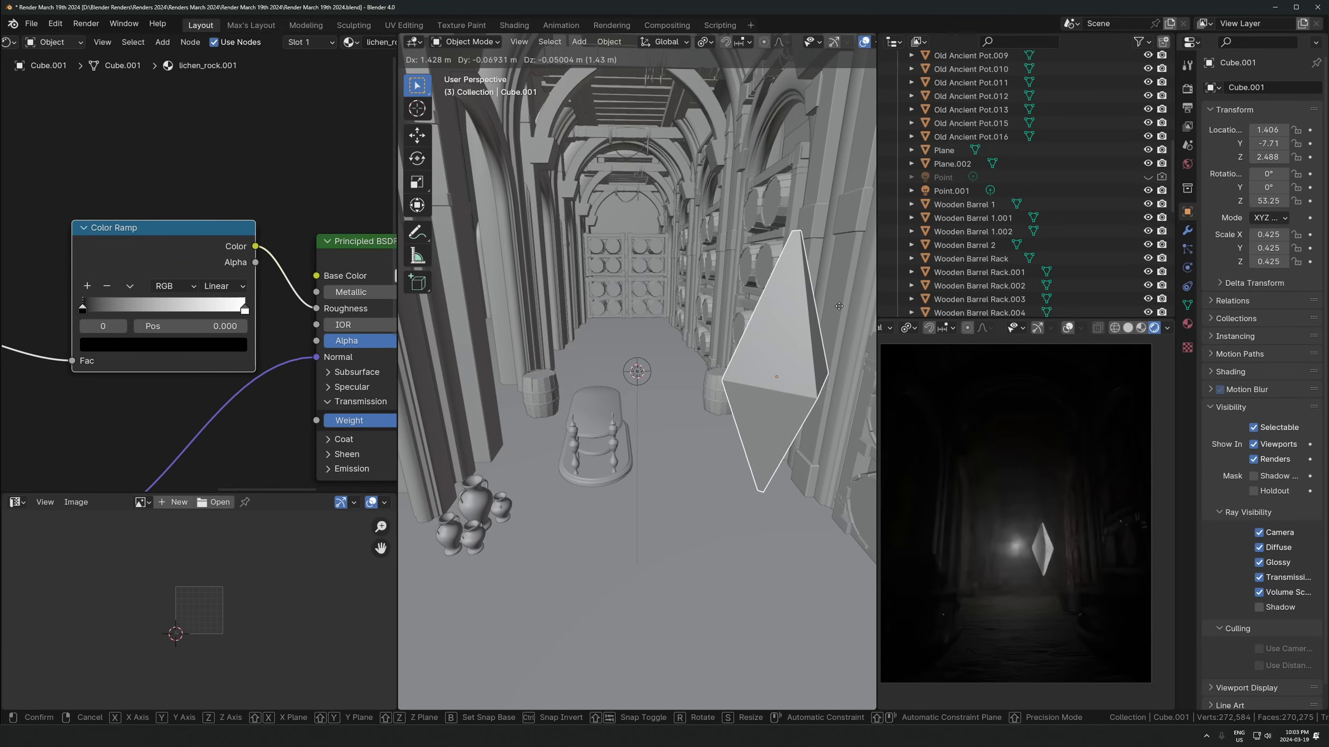
pyautogui.rightClick(832, 317)
pyautogui.hotkey('ctrl', 's')
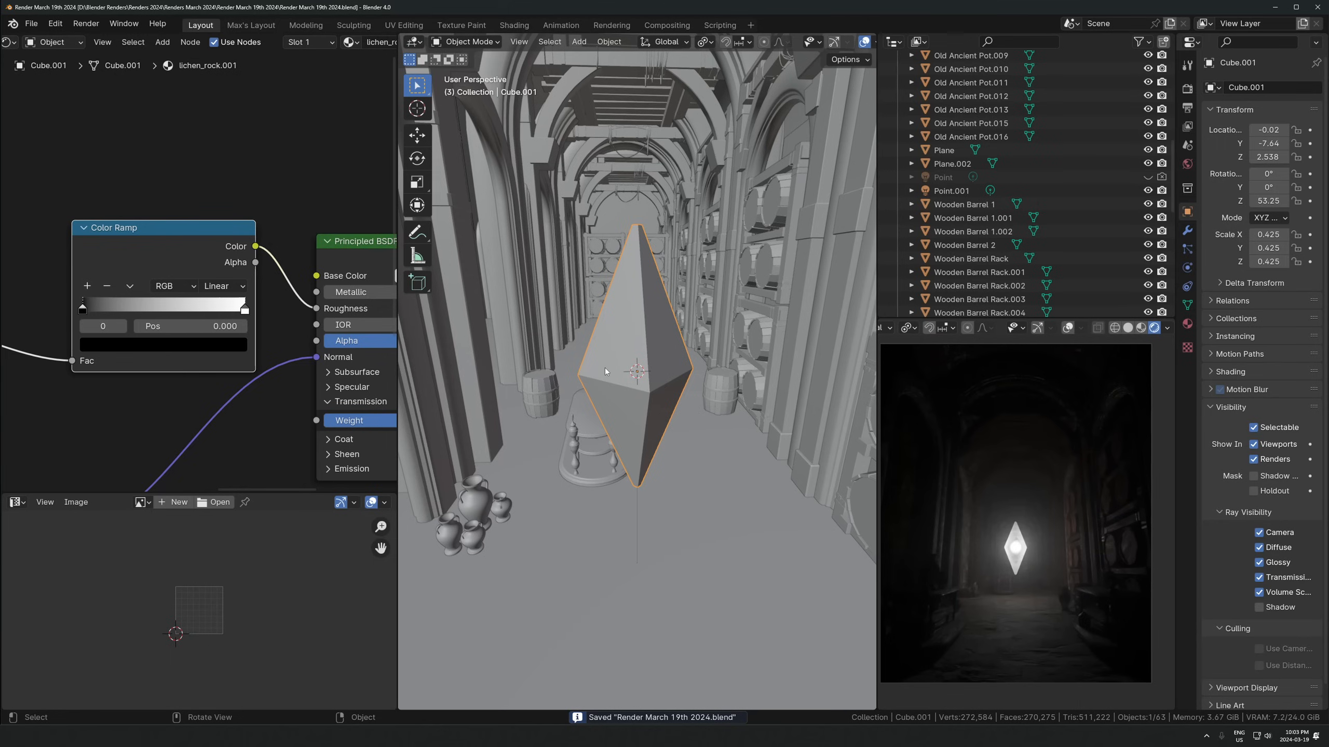
# Select the point light inside the crystal through X-ray and delete it
pyautogui.hotkey('alt', 'z')
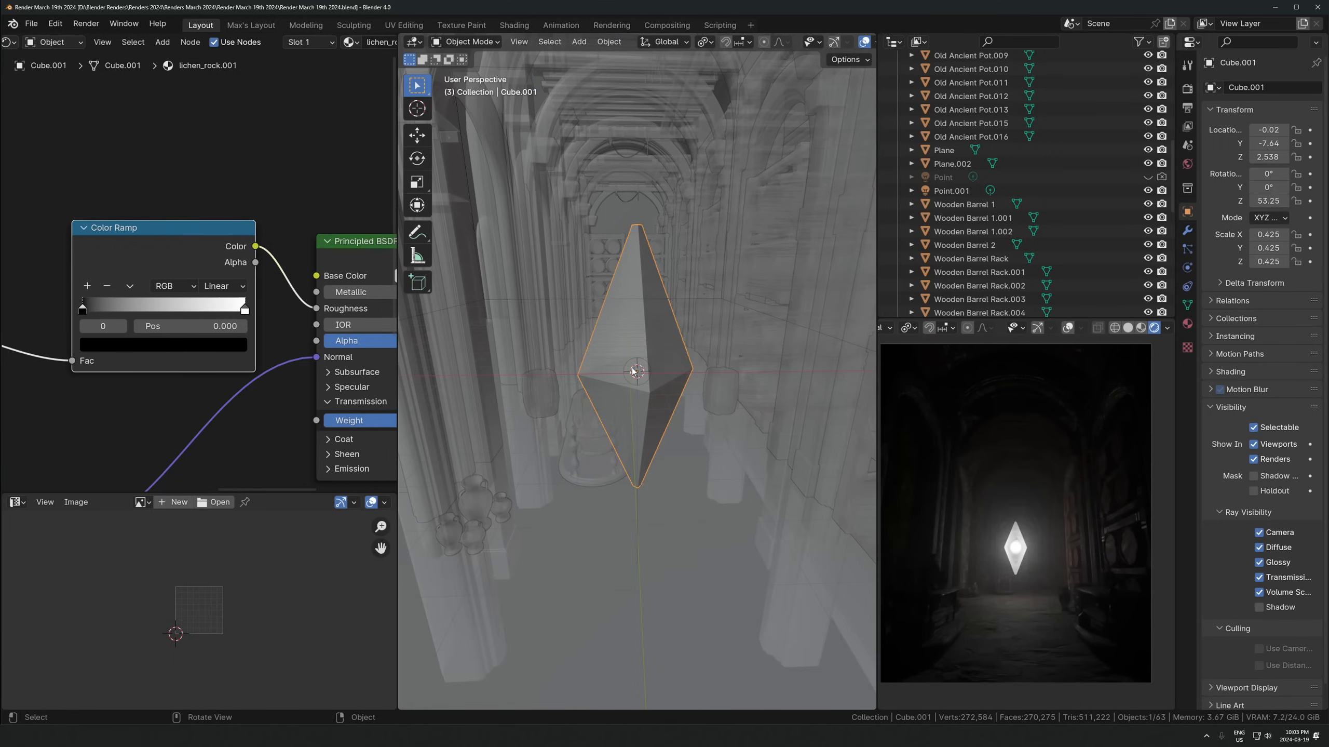
pyautogui.click(634, 371)
pyautogui.click(1188, 268)
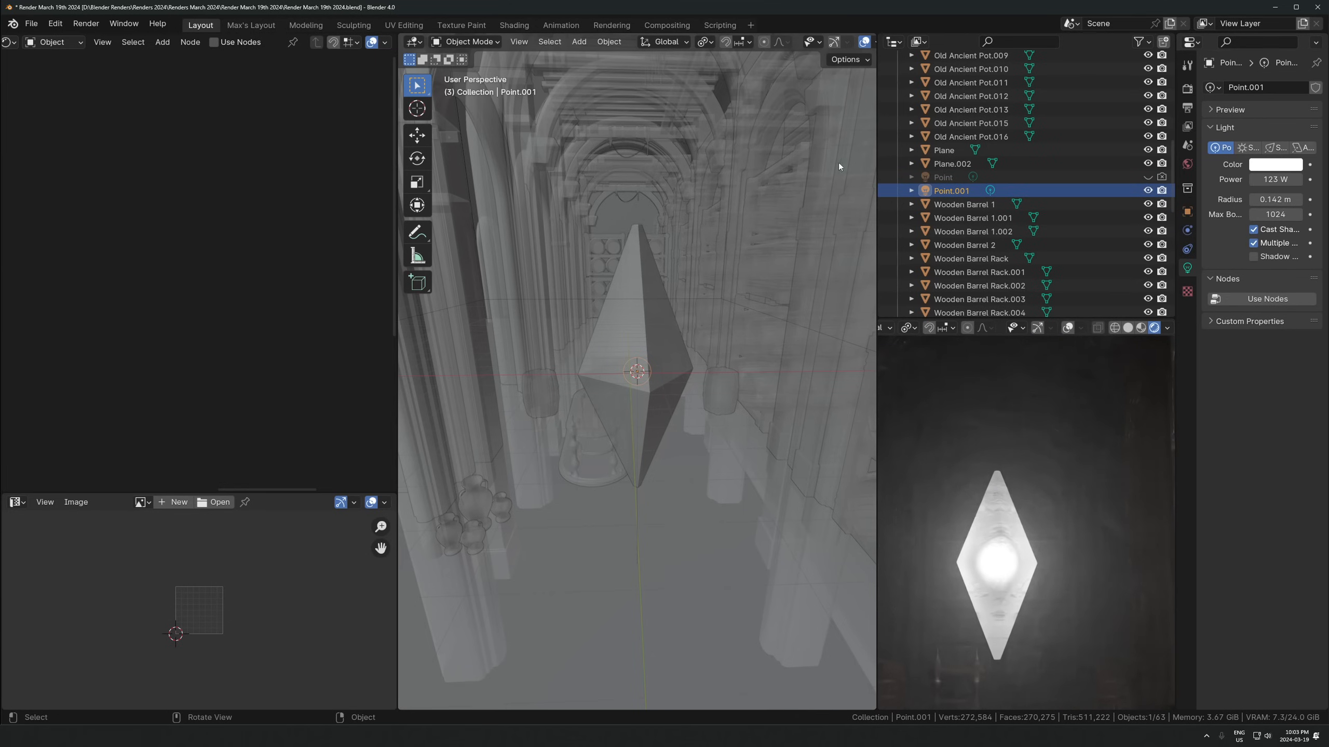
pyautogui.hotkey('alt', 'z')
pyautogui.click(626, 295)
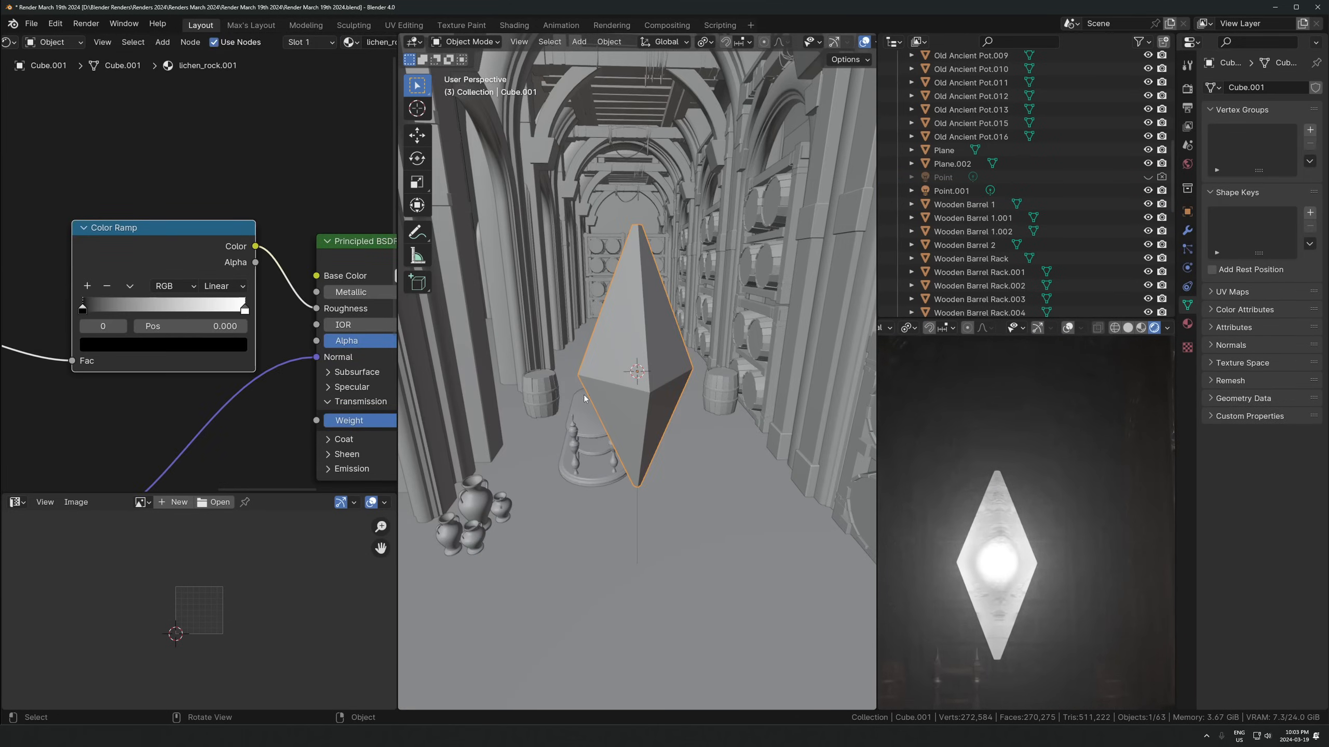
pyautogui.hotkey('alt', 'z')
pyautogui.click(637, 372)
pyautogui.hotkey('alt', 'z')
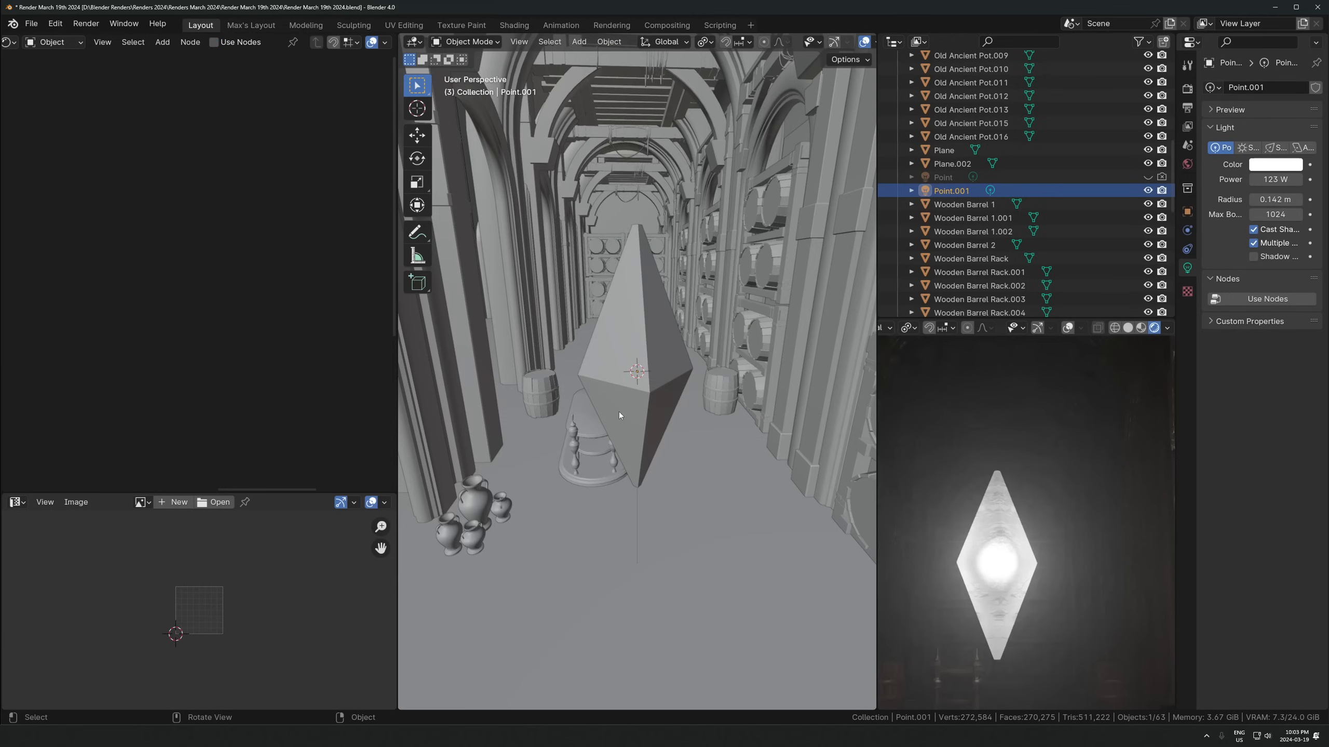
pyautogui.keyDown('alt'); pyautogui.click(661, 317); pyautogui.keyUp('alt')
# Duplicate the crystal in place, scaled to 0.768, with its own single-user copy of the material
pyautogui.click(628, 326)
pyautogui.hotkey('shift', 'd')
pyautogui.press('Escape')
pyautogui.press('s')
pyautogui.click(700, 285)
pyautogui.scroll(-4, 333, 47)
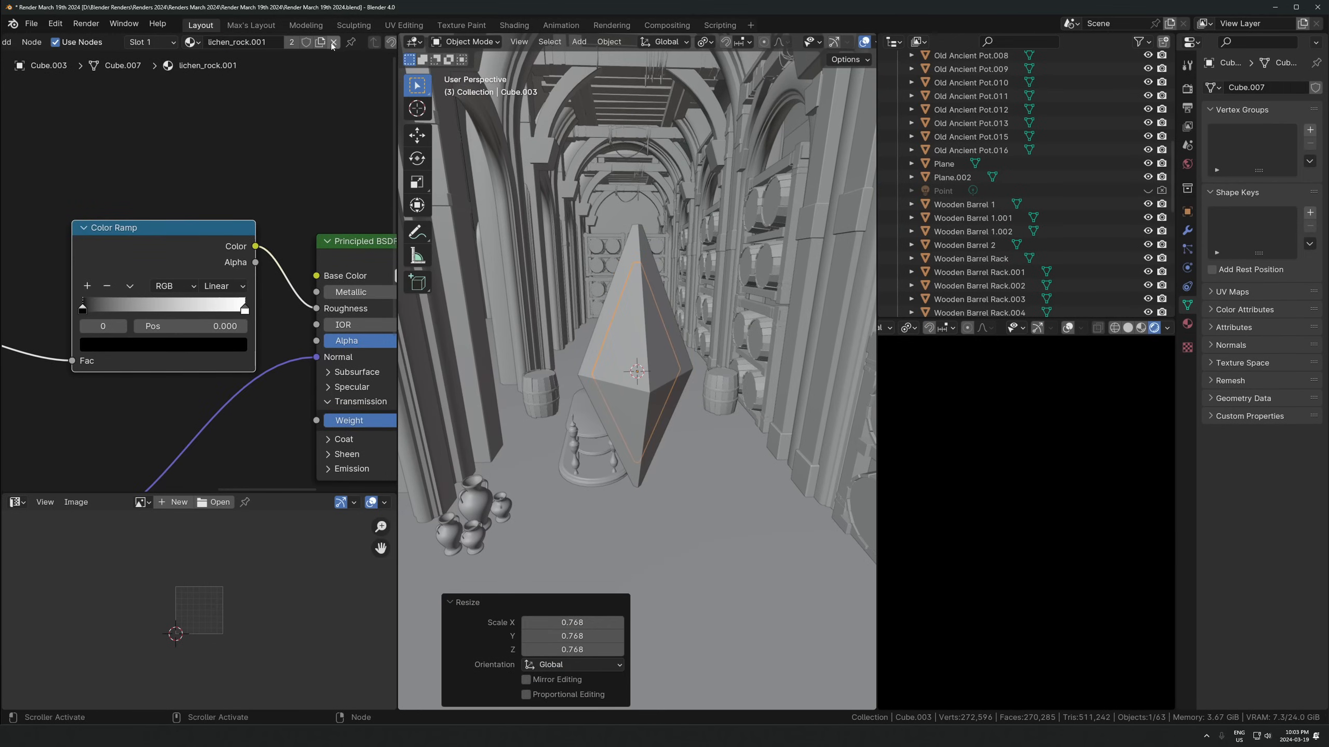
pyautogui.click(291, 42)
pyautogui.scroll(-3, 239, 328)
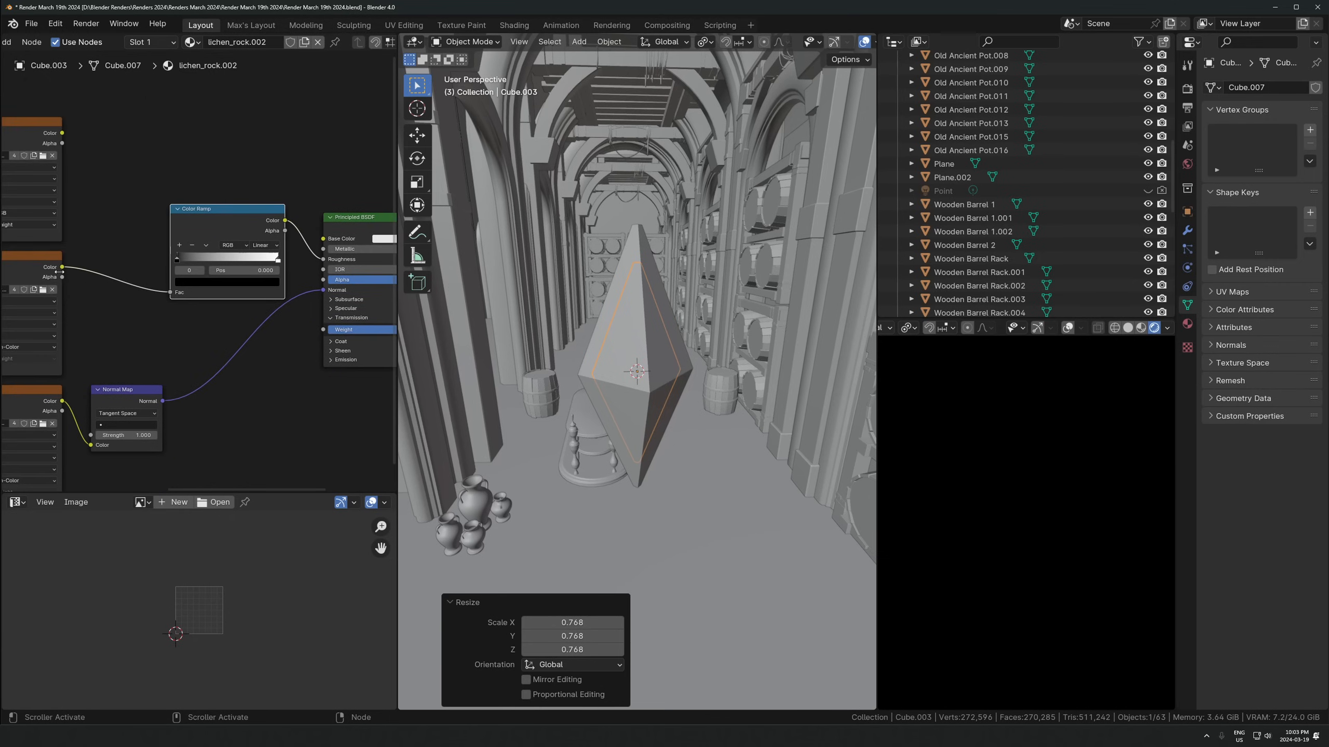
# Connect the diffuse texture's color to the inner crystal's Emission Strength and set its Emission Color to white
pyautogui.click(331, 359)
pyautogui.moveTo(250, 359); pyautogui.dragTo(229, 353, button='middle')
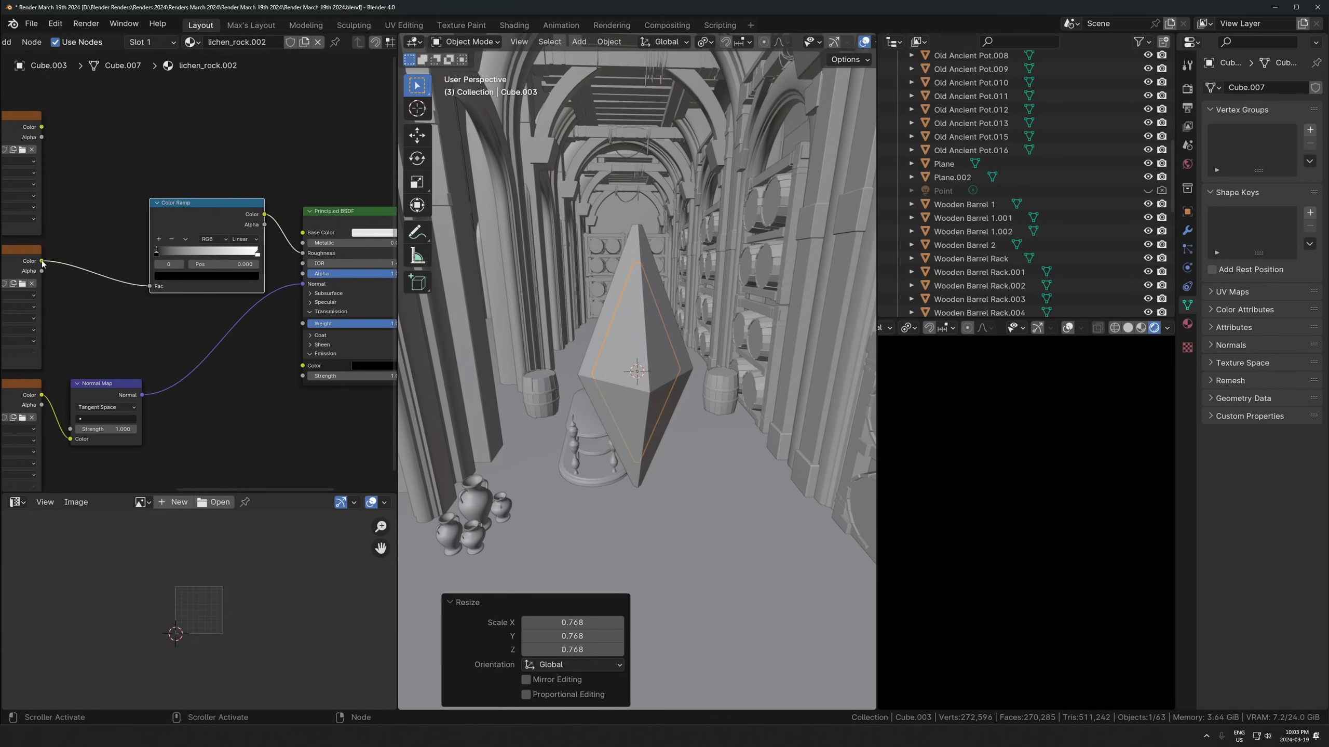
pyautogui.moveTo(41, 260); pyautogui.dragTo(271, 349)
pyautogui.rightClick(271, 347)
pyautogui.moveTo(42, 129); pyautogui.dragTo(250, 369)
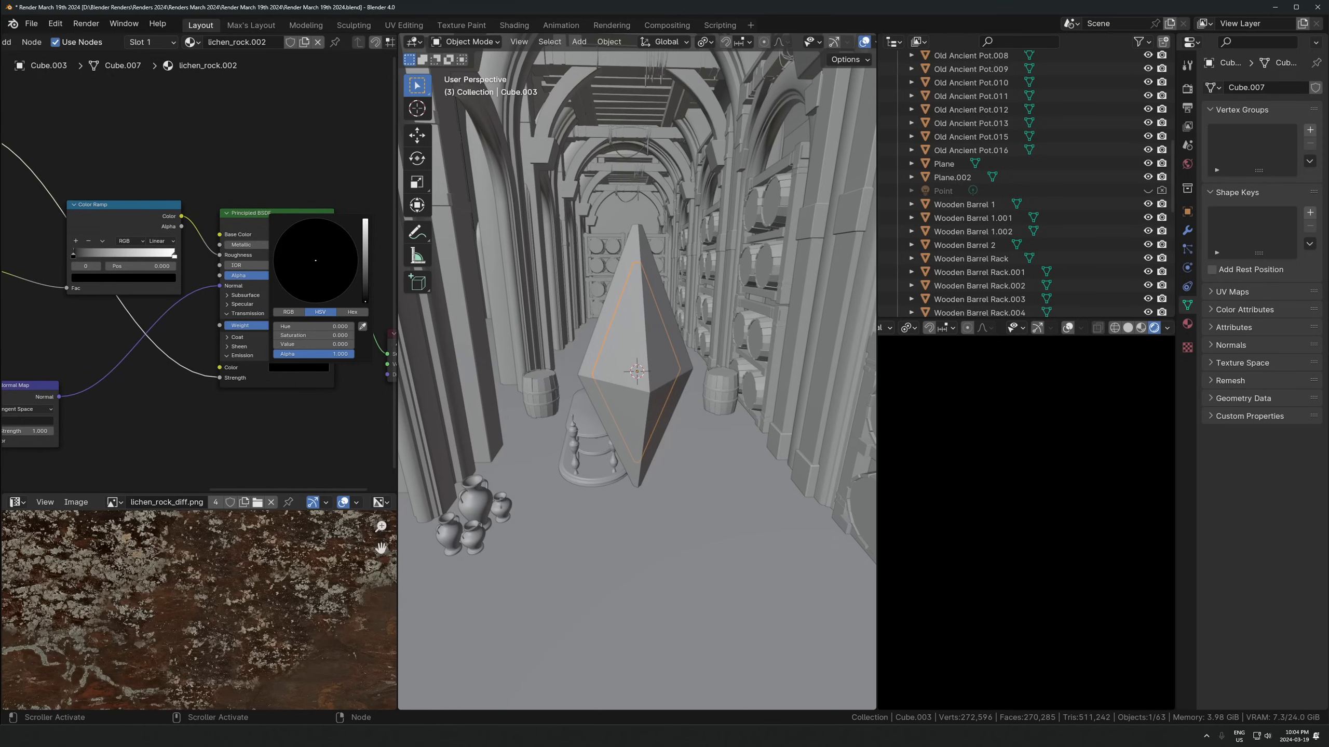
pyautogui.click(366, 224)
# Add a Math node below the inner crystal's Principled BSDF
pyautogui.hotkey('shift', 'a')
pyautogui.write('math')
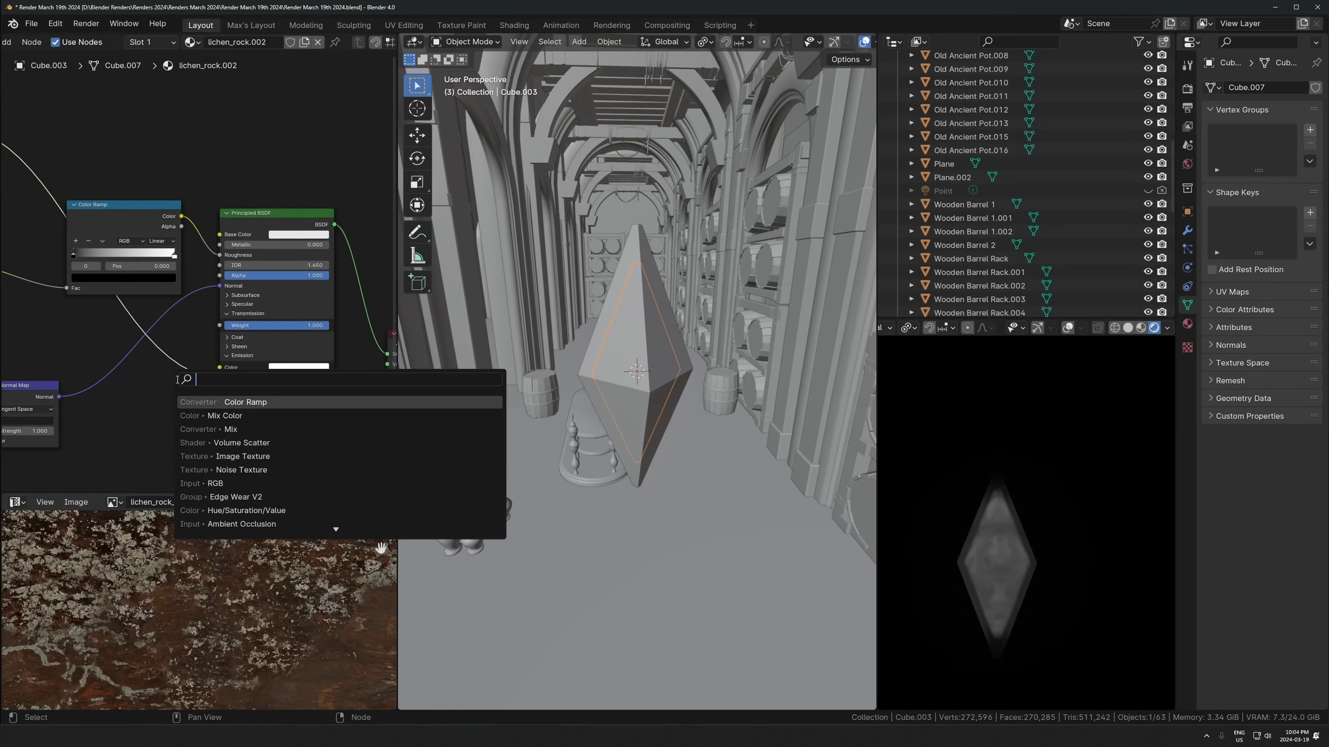
pyautogui.click(230, 402)
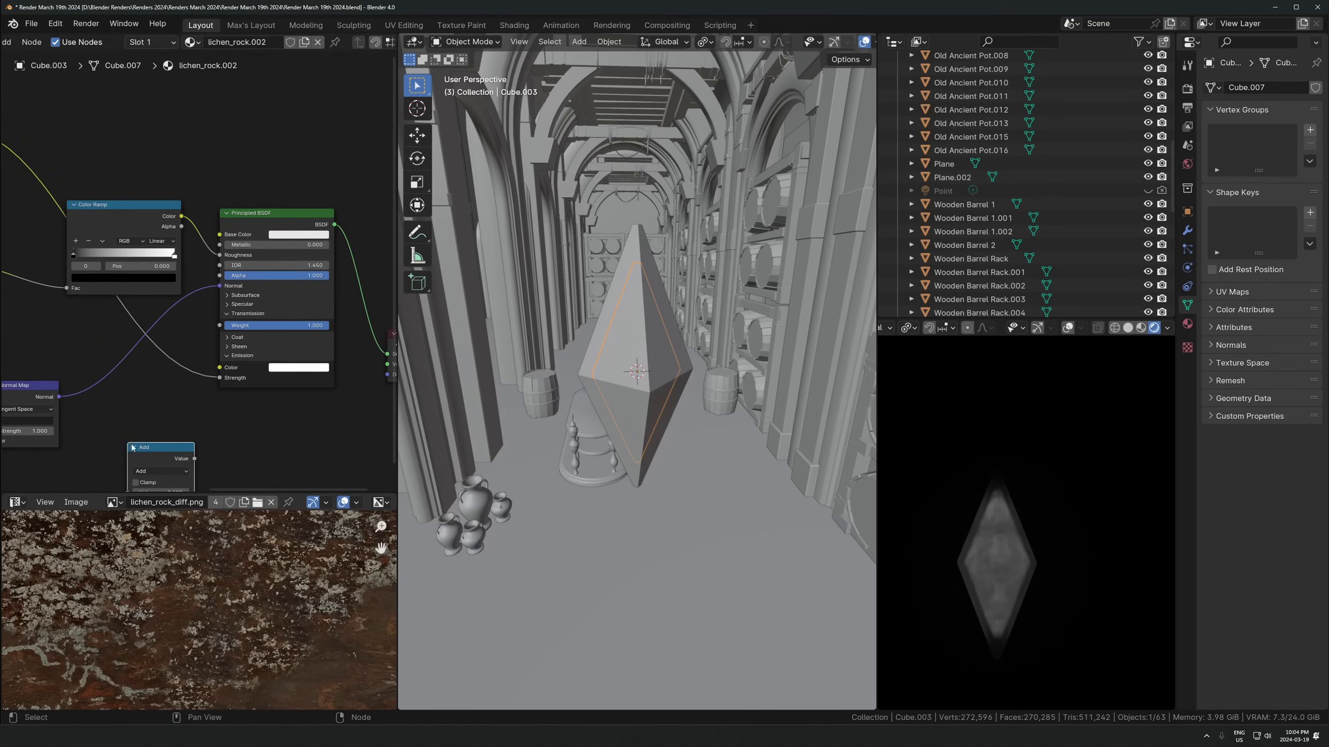
pyautogui.click(157, 463)
pyautogui.scroll(3, 199, 640)
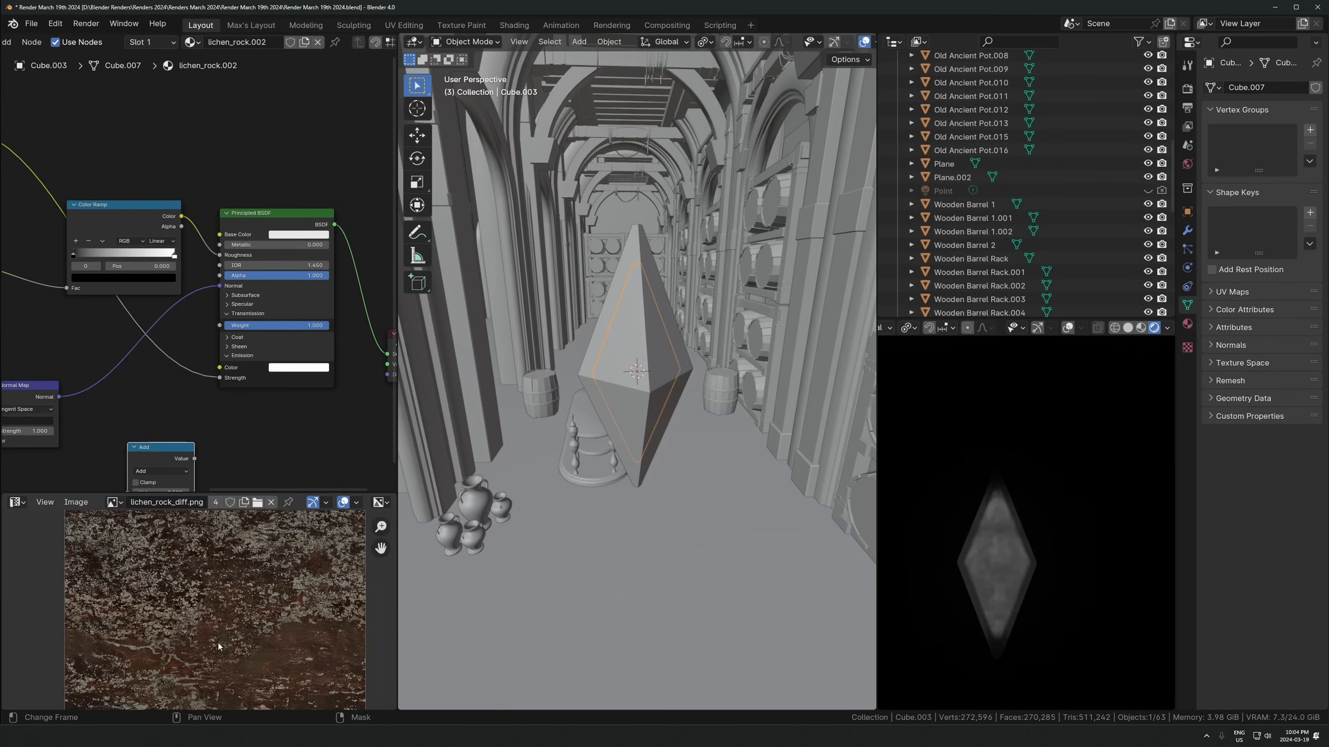
pyautogui.moveTo(168, 448); pyautogui.dragTo(153, 428)
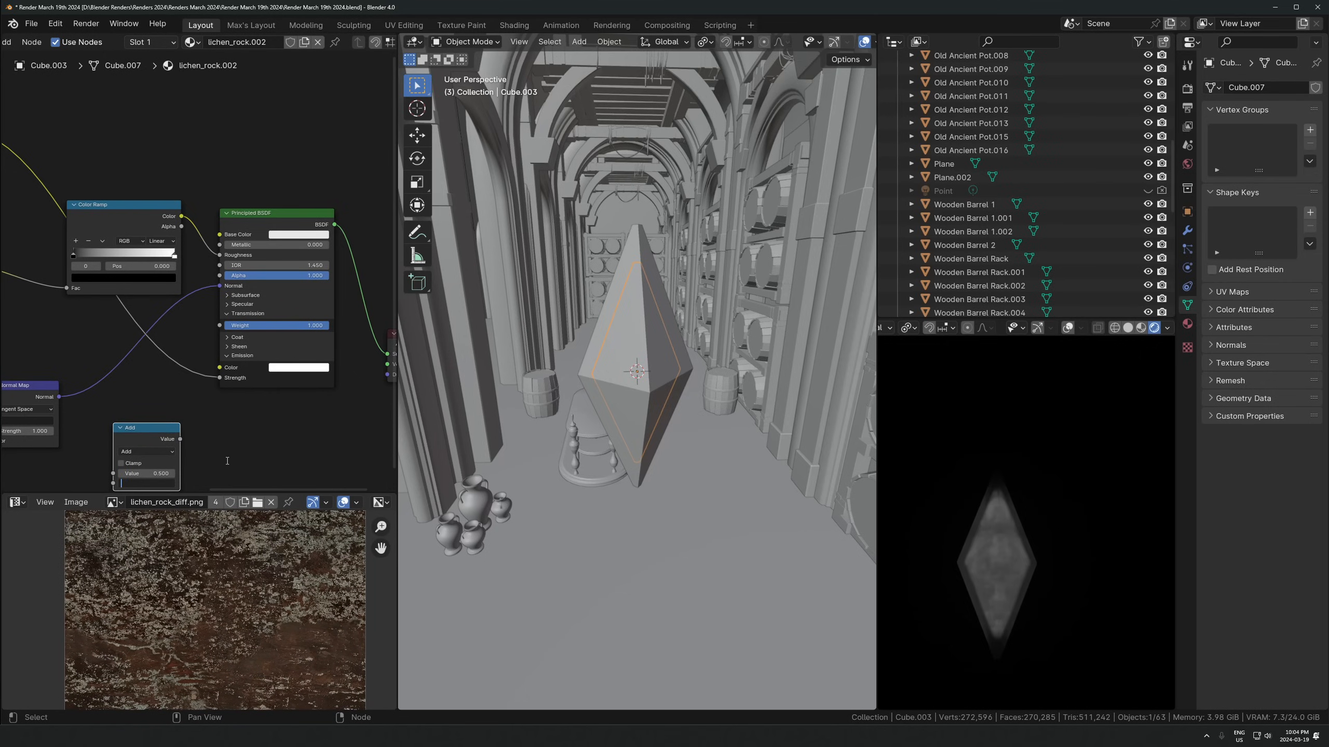
# Insert the Add node into the Emission Strength link and set its second value to 11.800
pyautogui.press('Return')
pyautogui.press('g')
pyautogui.click(239, 398)
pyautogui.scroll(5, 204, 436)
pyautogui.moveTo(204, 436); pyautogui.dragTo(210, 382, button='middle')
pyautogui.moveTo(147, 441)
pyautogui.mouseDown()
pyautogui.moveTo(120, 440)
pyautogui.moveTo(148, 440)
pyautogui.moveTo(134, 439)
pyautogui.mouseUp()
pyautogui.moveTo(152, 354); pyautogui.dragTo(174, 406)
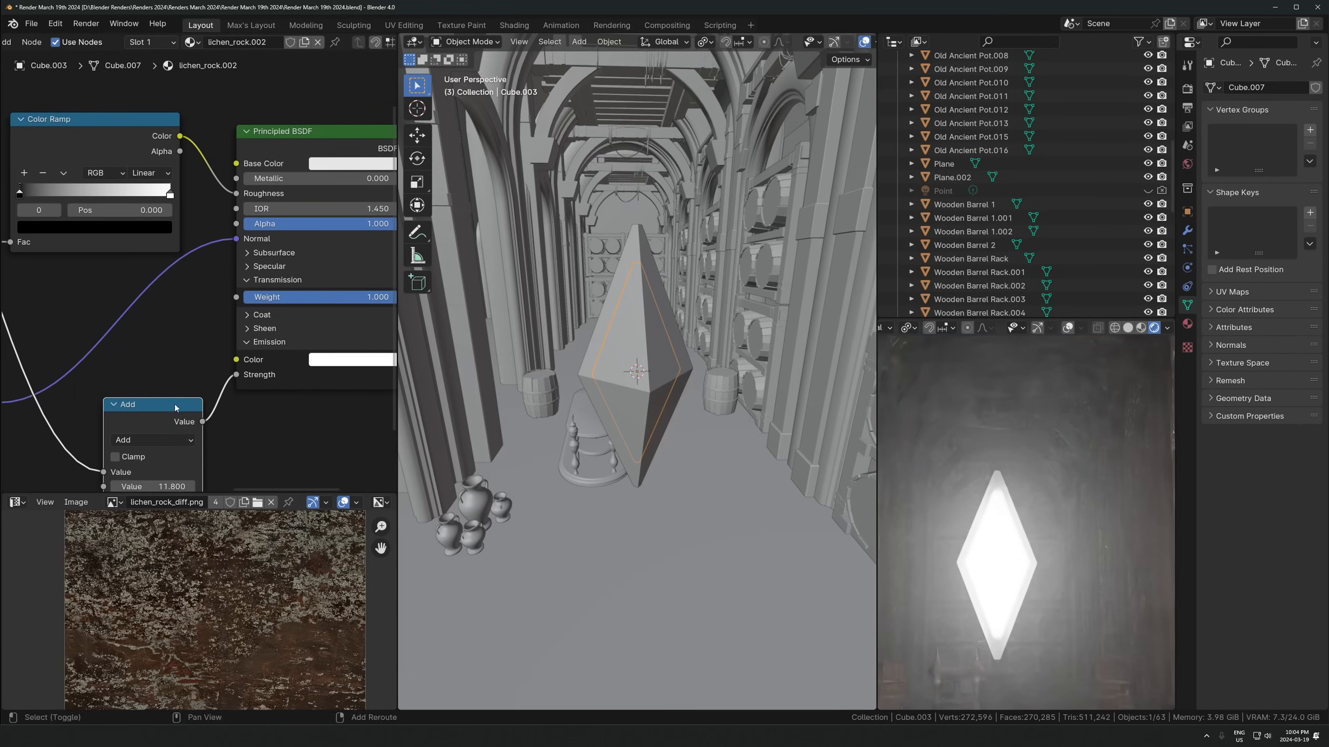
# Insert a Color Ramp before the Add node, with its black stop at 0.967, and set the Add value to 0.900
pyautogui.hotkey('shift', 'a')
pyautogui.click(245, 439)
pyautogui.click(135, 356)
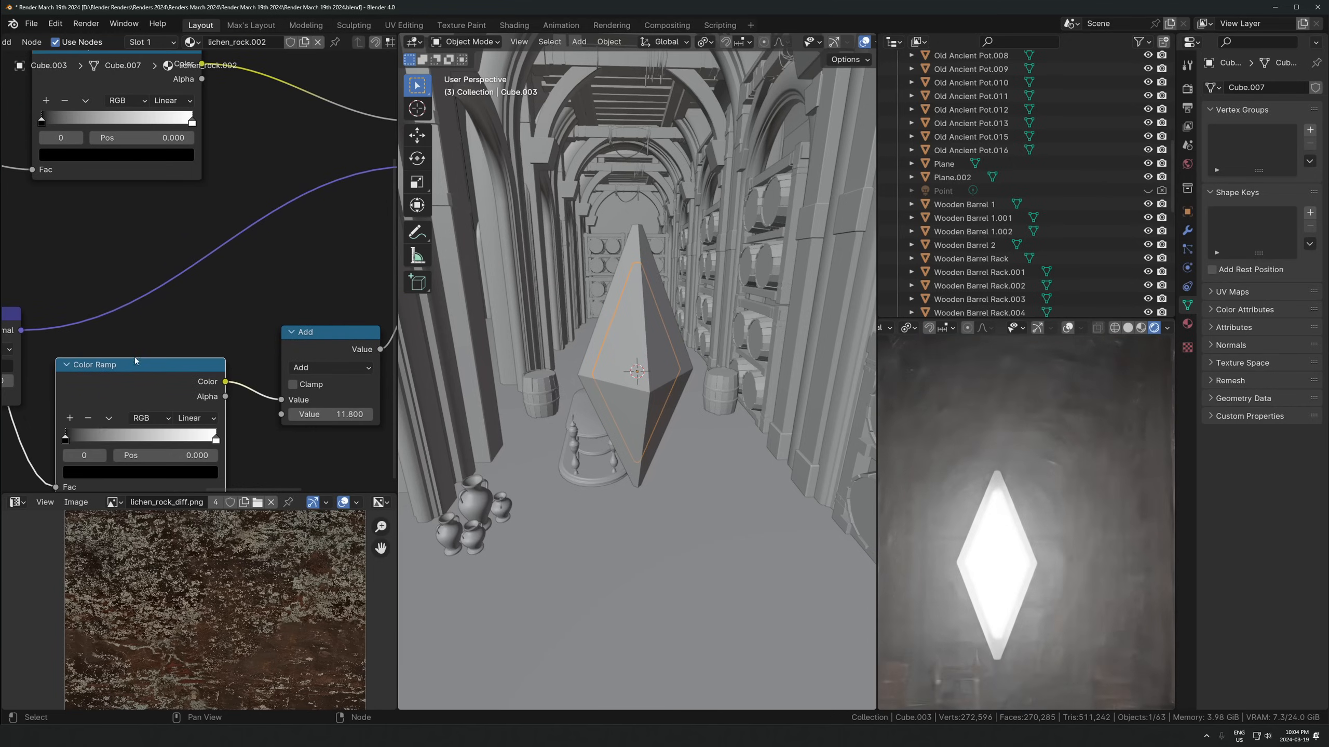
pyautogui.moveTo(64, 441); pyautogui.dragTo(162, 440)
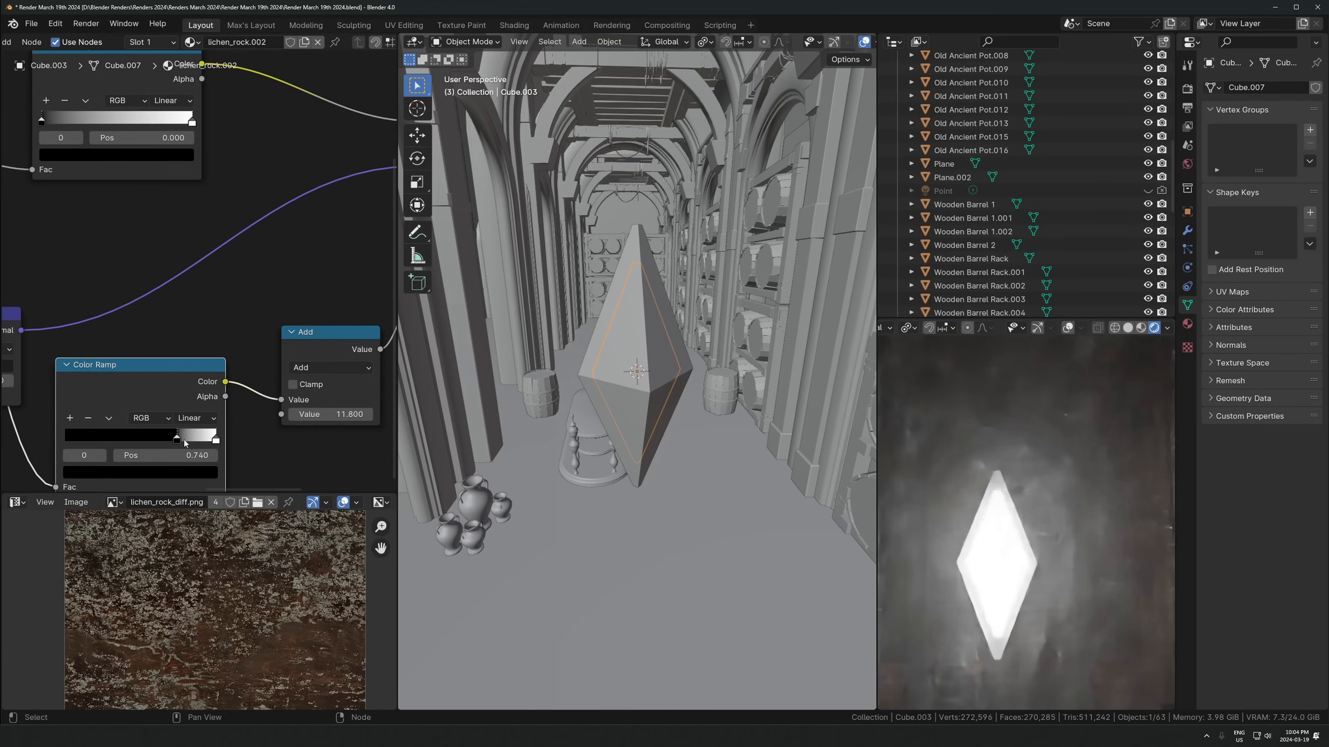
pyautogui.moveTo(329, 414)
pyautogui.mouseDown()
pyautogui.moveTo(298, 414)
pyautogui.moveTo(330, 414)
pyautogui.mouseUp()
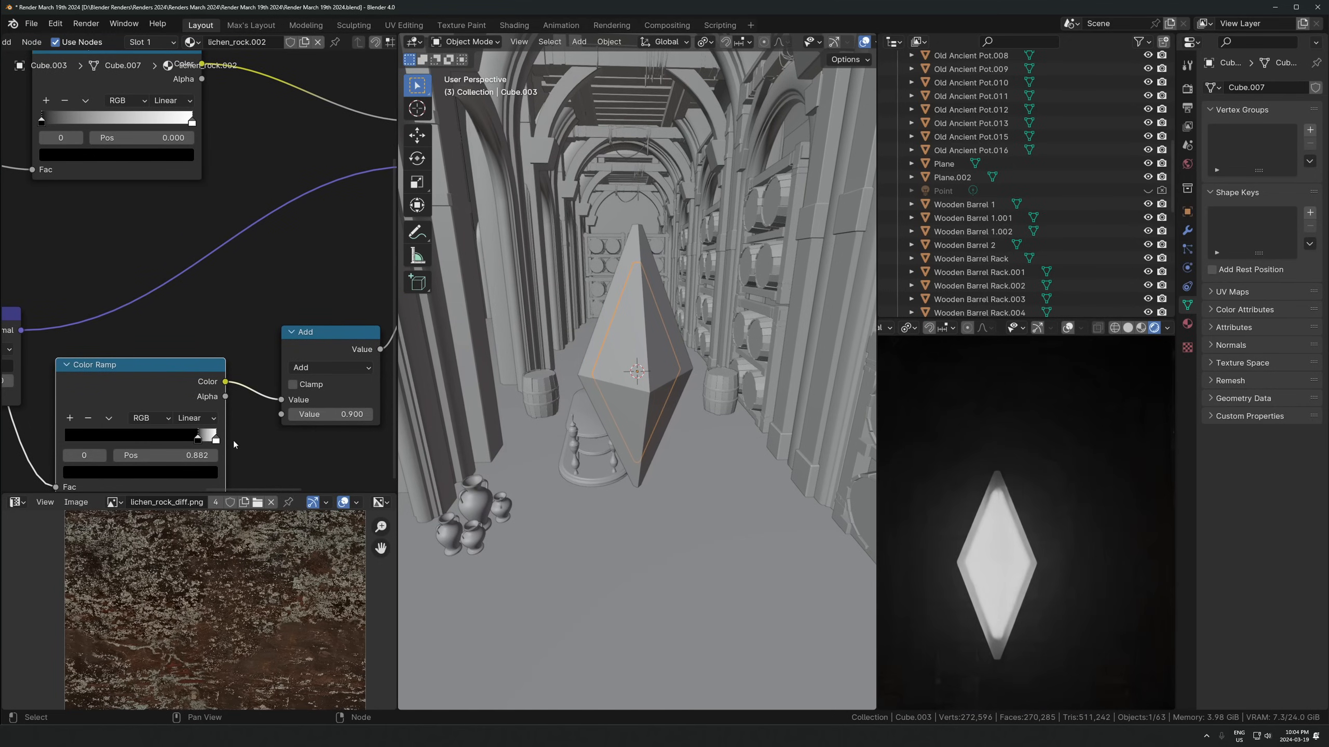
pyautogui.moveTo(208, 438); pyautogui.dragTo(218, 437)
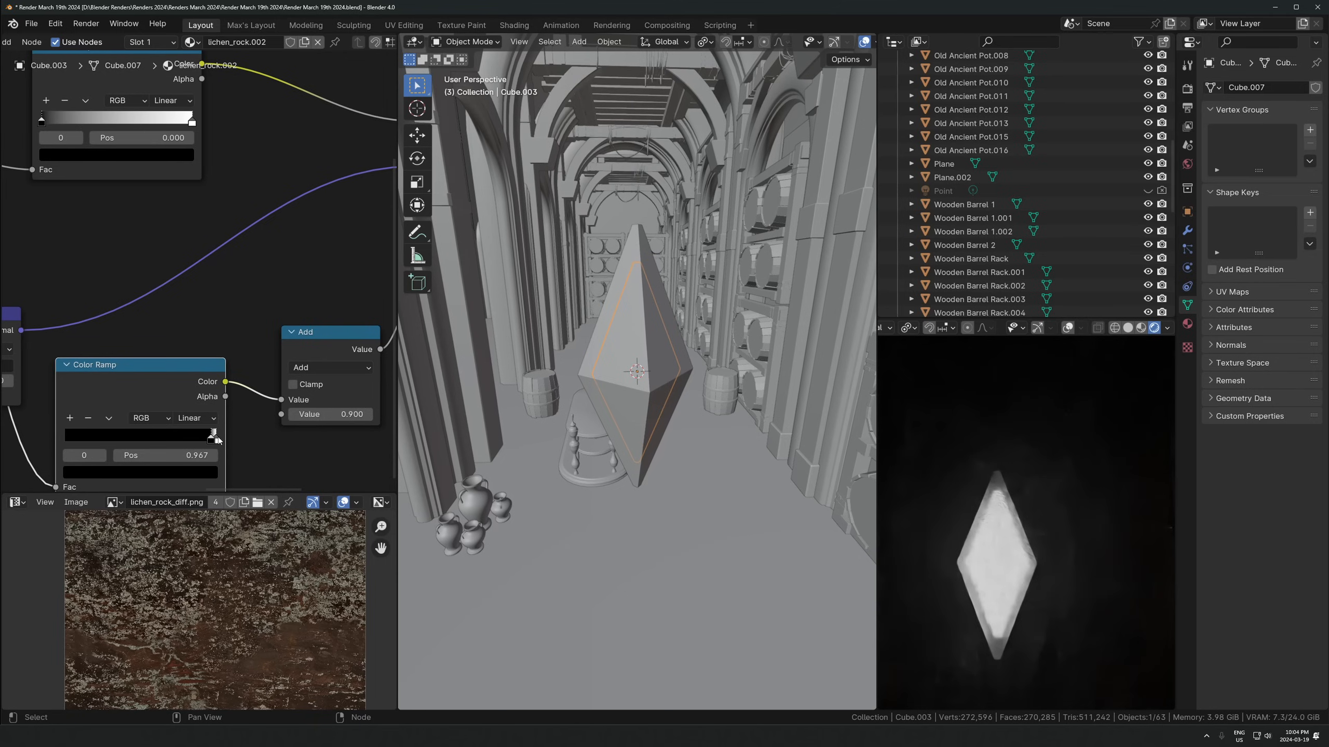
# Switch the Math node to Multiply, move the emission ramp's black stop to about 0.15, and greatly raise the multiplier
pyautogui.scroll(-2, 270, 393)
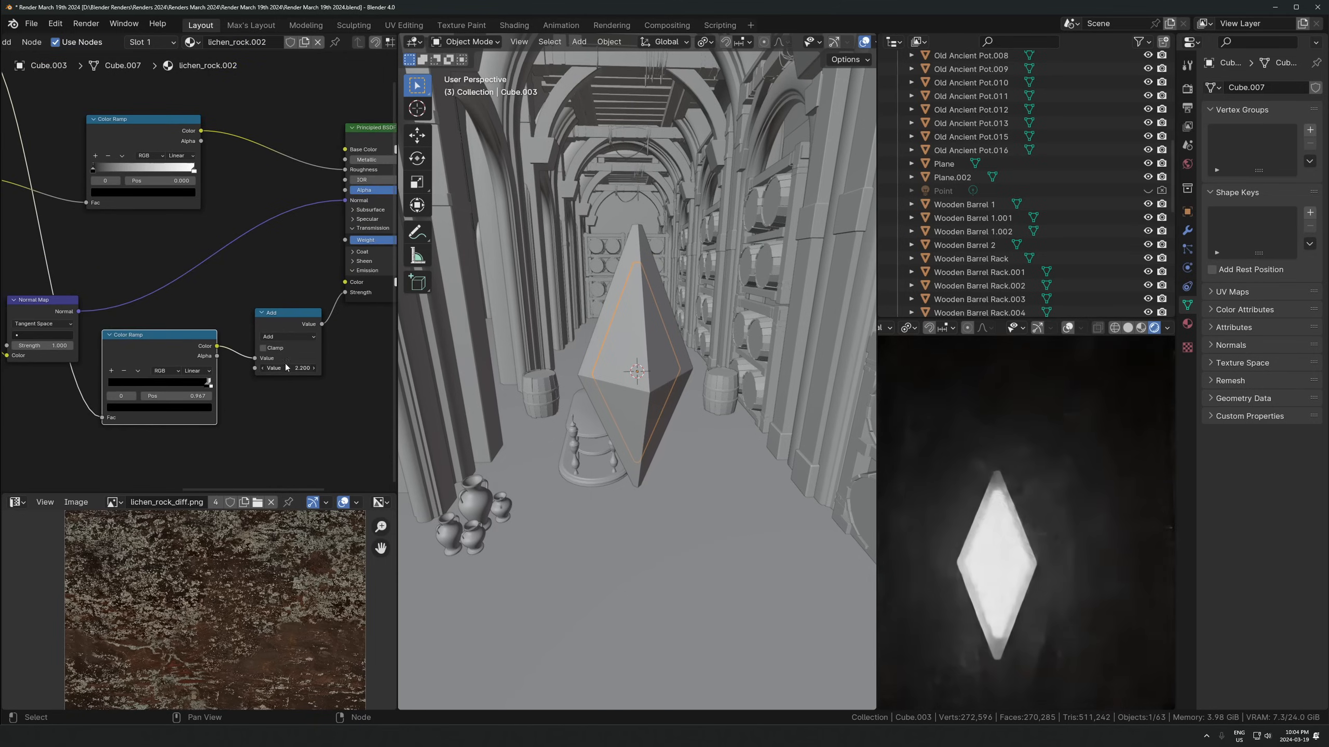
pyautogui.click(277, 336)
pyautogui.press('m')
pyautogui.click(280, 339)
pyautogui.press('m')
pyautogui.moveTo(175, 384); pyautogui.dragTo(129, 385)
pyautogui.moveTo(297, 368); pyautogui.dragTo(816, 367)
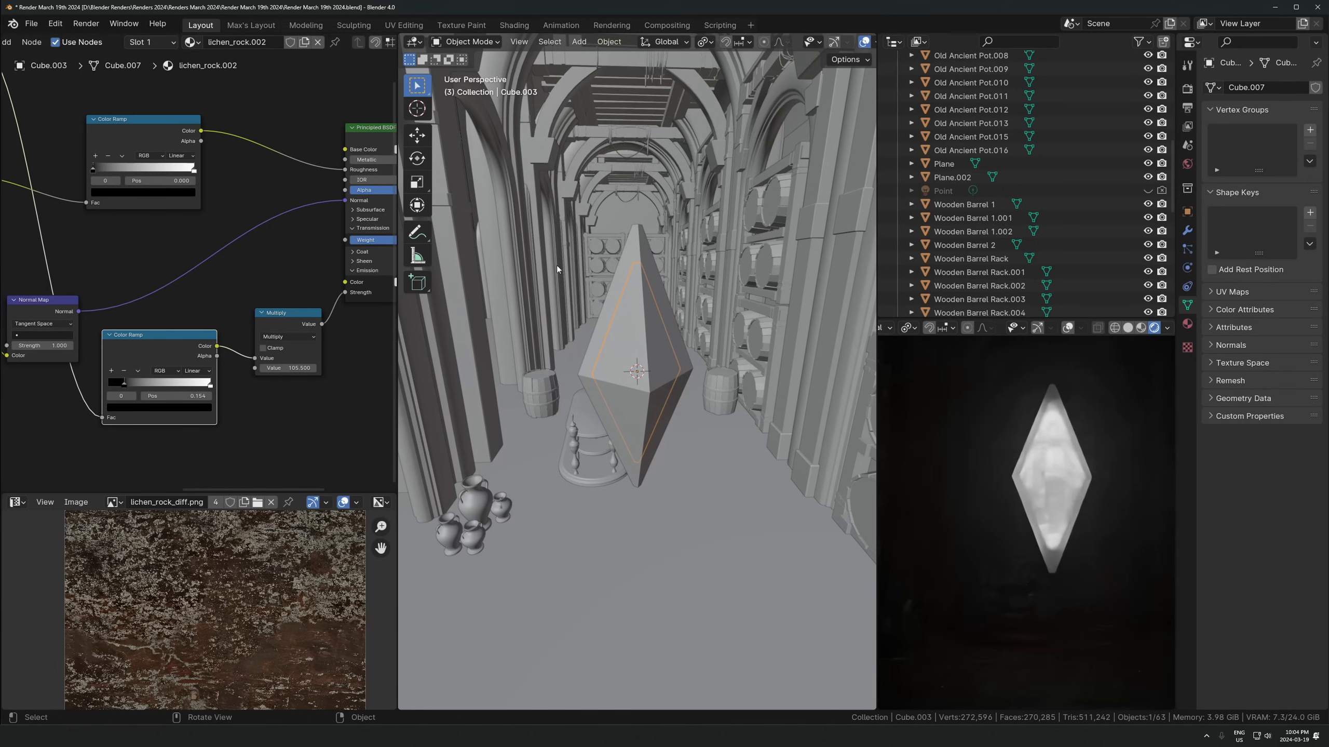
# Move the black stop of the outer crystal's roughness Color Ramp to 0.701
pyautogui.click(586, 345)
pyautogui.scroll(2, 175, 190)
pyautogui.moveTo(132, 251); pyautogui.dragTo(215, 252)
pyautogui.scroll(5, 1033, 542)
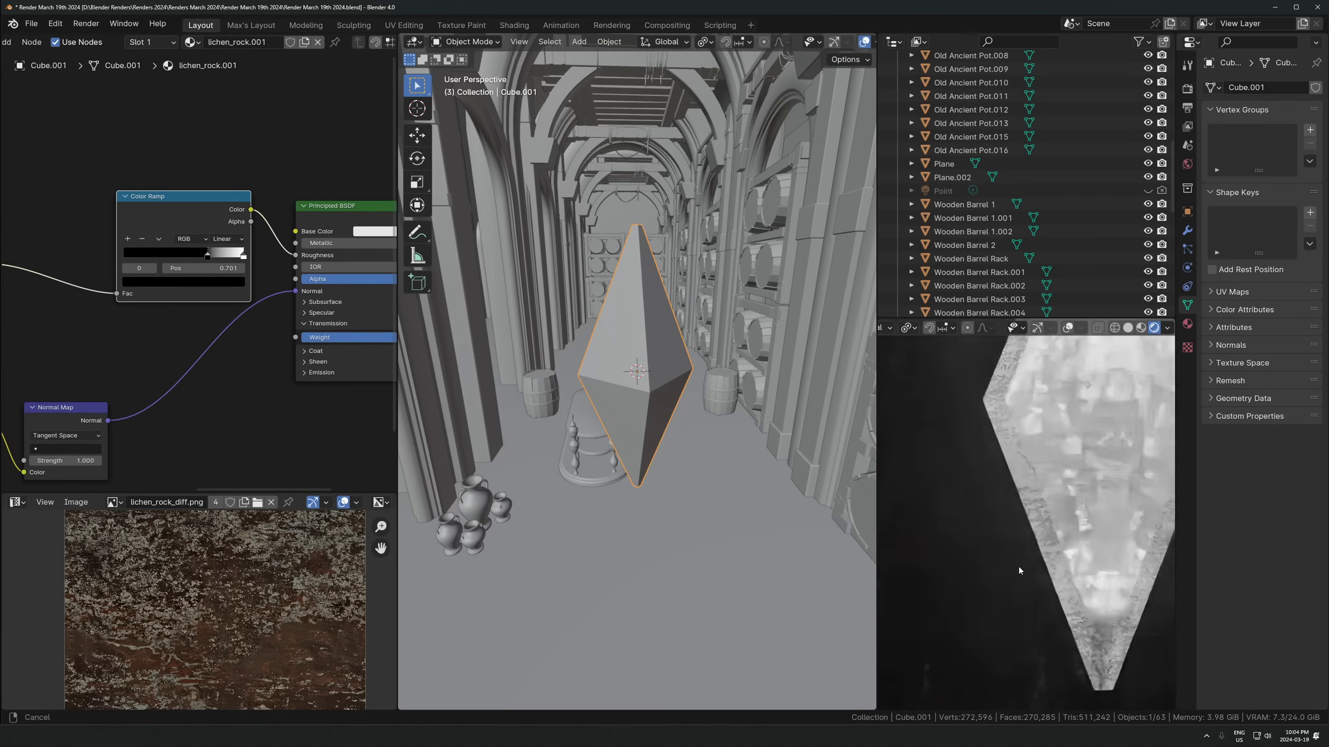
pyautogui.scroll(-3, 1033, 542)
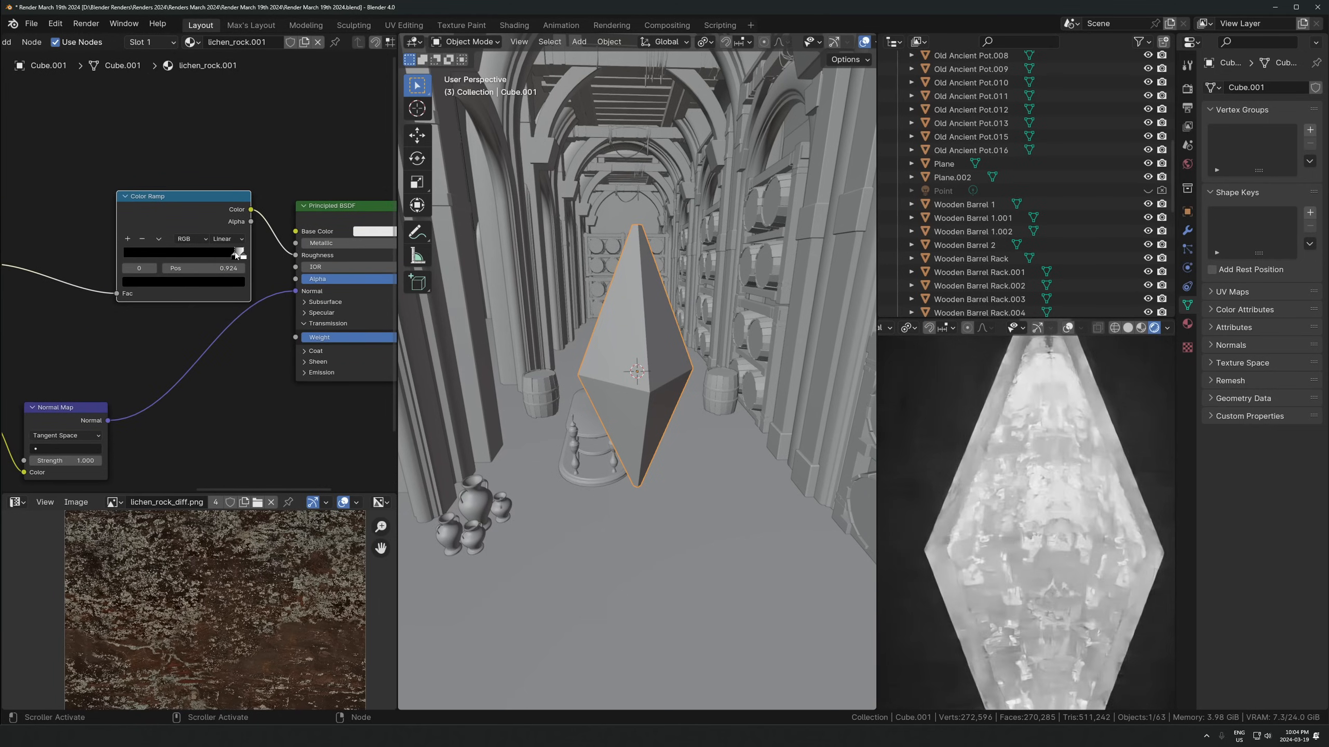
# Disconnect the outer crystal's Normal input and tighten its roughness ramp, with the black stop at 0.770 and the white stop closer
pyautogui.moveTo(220, 256); pyautogui.dragTo(226, 258)
pyautogui.moveTo(296, 291); pyautogui.dragTo(240, 408)
pyautogui.moveTo(225, 258)
pyautogui.mouseDown()
pyautogui.moveTo(205, 262)
pyautogui.moveTo(228, 260)
pyautogui.mouseUp()
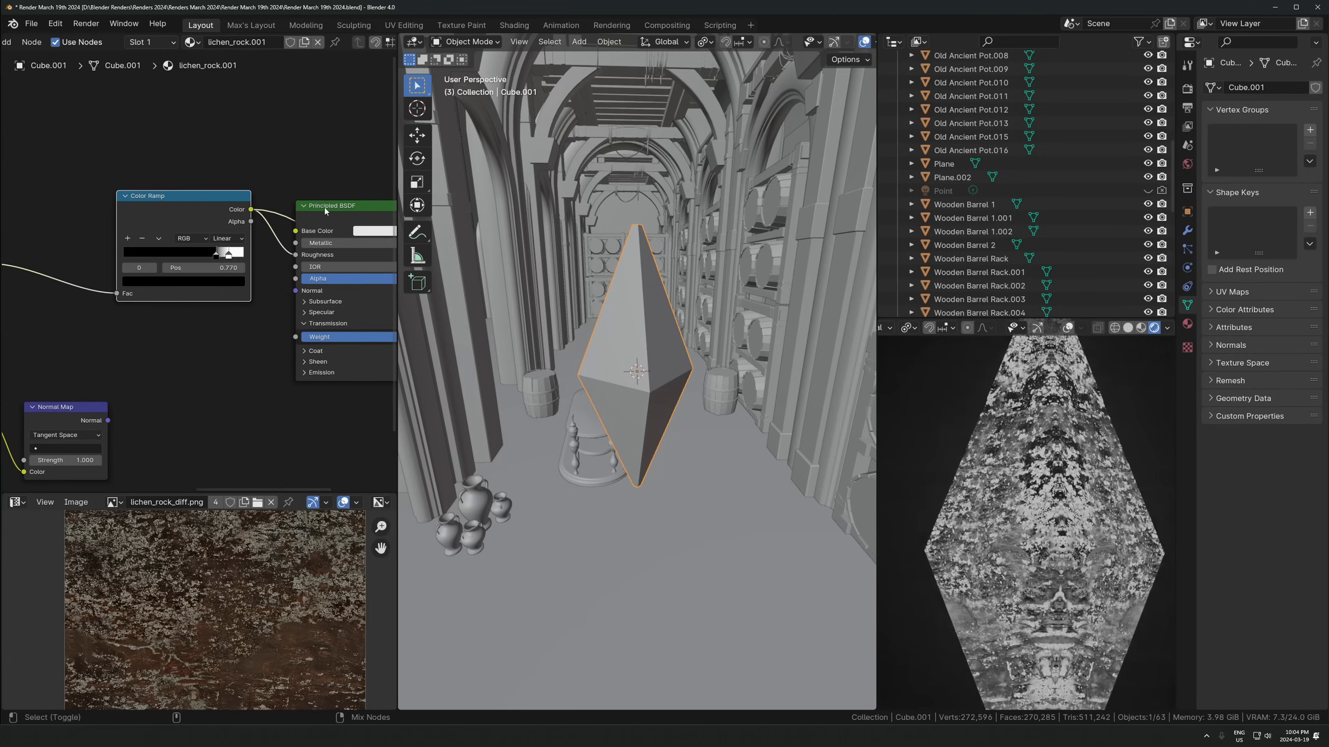
pyautogui.moveTo(324, 208); pyautogui.dragTo(326, 210)
pyautogui.scroll(-3, 1124, 504)
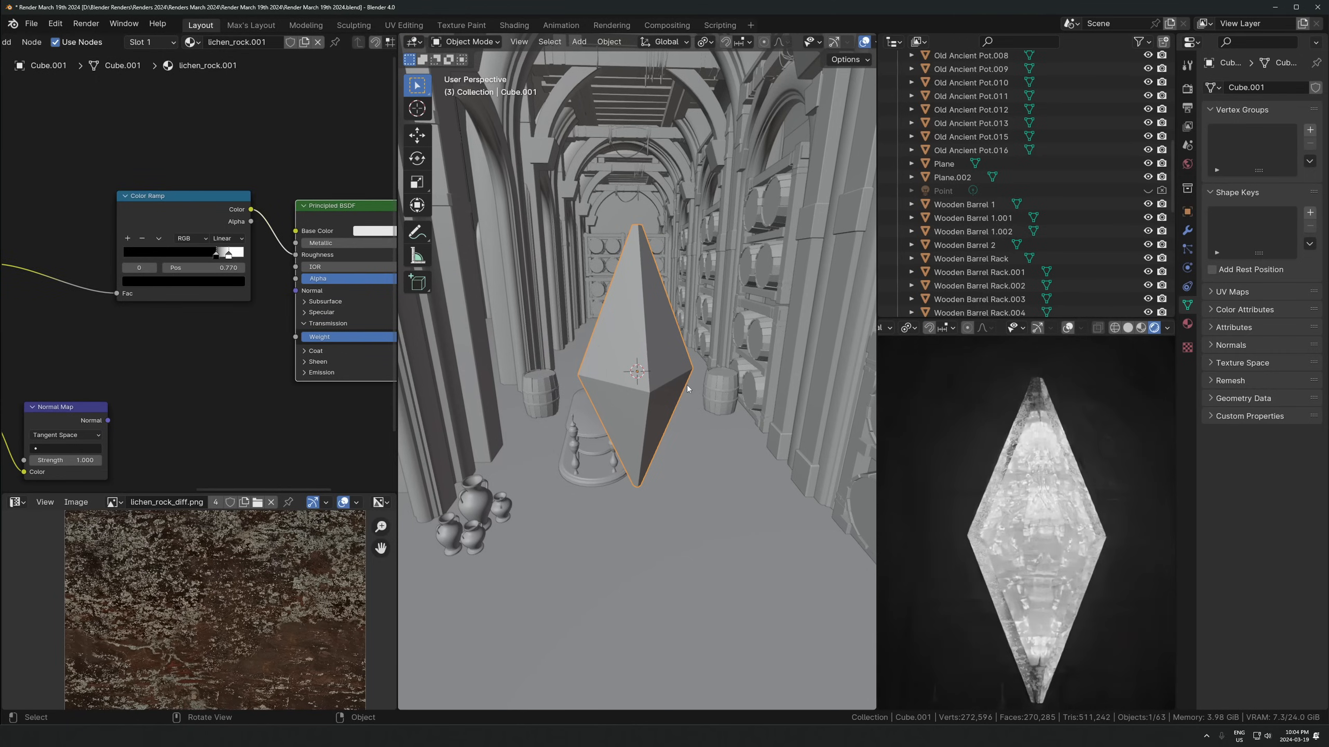
# Narrow the outer crystal's pointed tips by scaling their vertices in the horizontal plane only
pyautogui.press('Tab')
pyautogui.hotkey('alt', 'z')
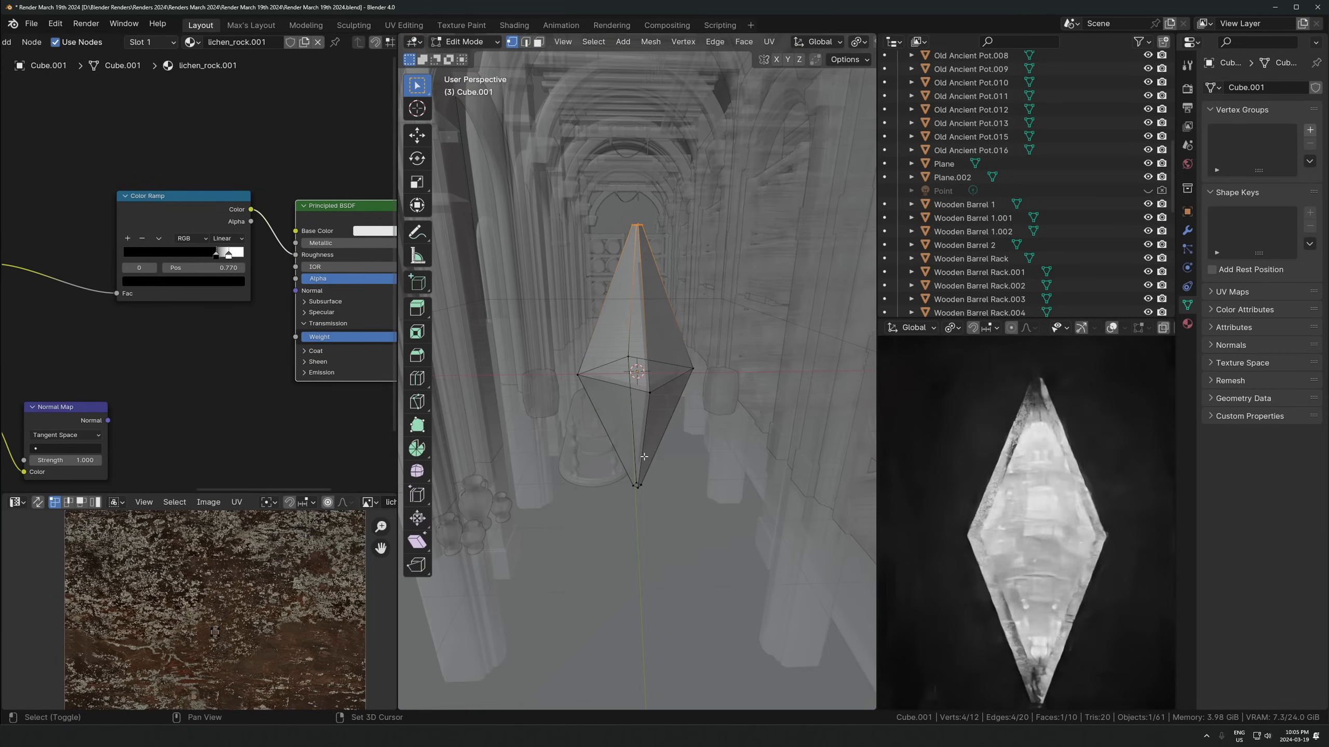
pyautogui.press('s')
pyautogui.hotkey('shift', 'z')
pyautogui.click(724, 410)
pyautogui.press('Tab')
pyautogui.hotkey('alt', 'z')
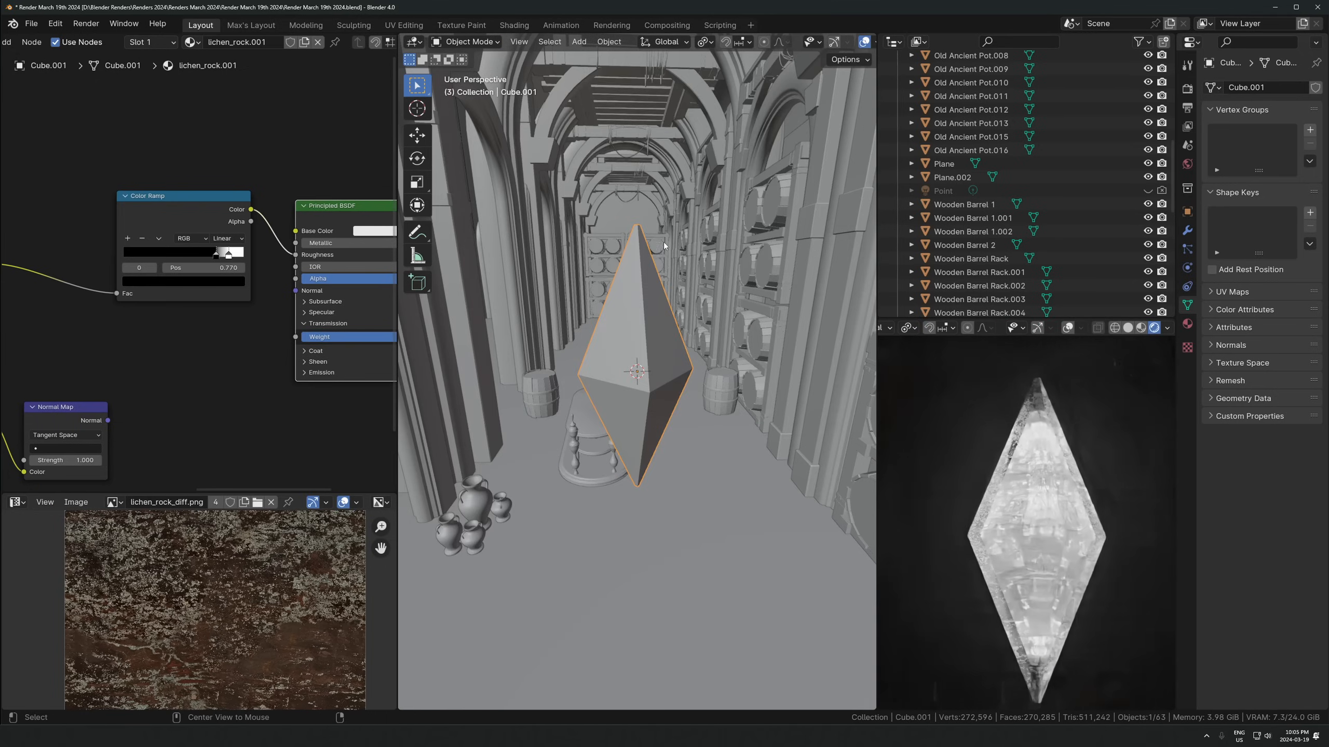
# Add a Bevel modifier to the outer crystal and apply the object's scale
pyautogui.click(1187, 230)
pyautogui.click(1268, 87)
pyautogui.write('bev')
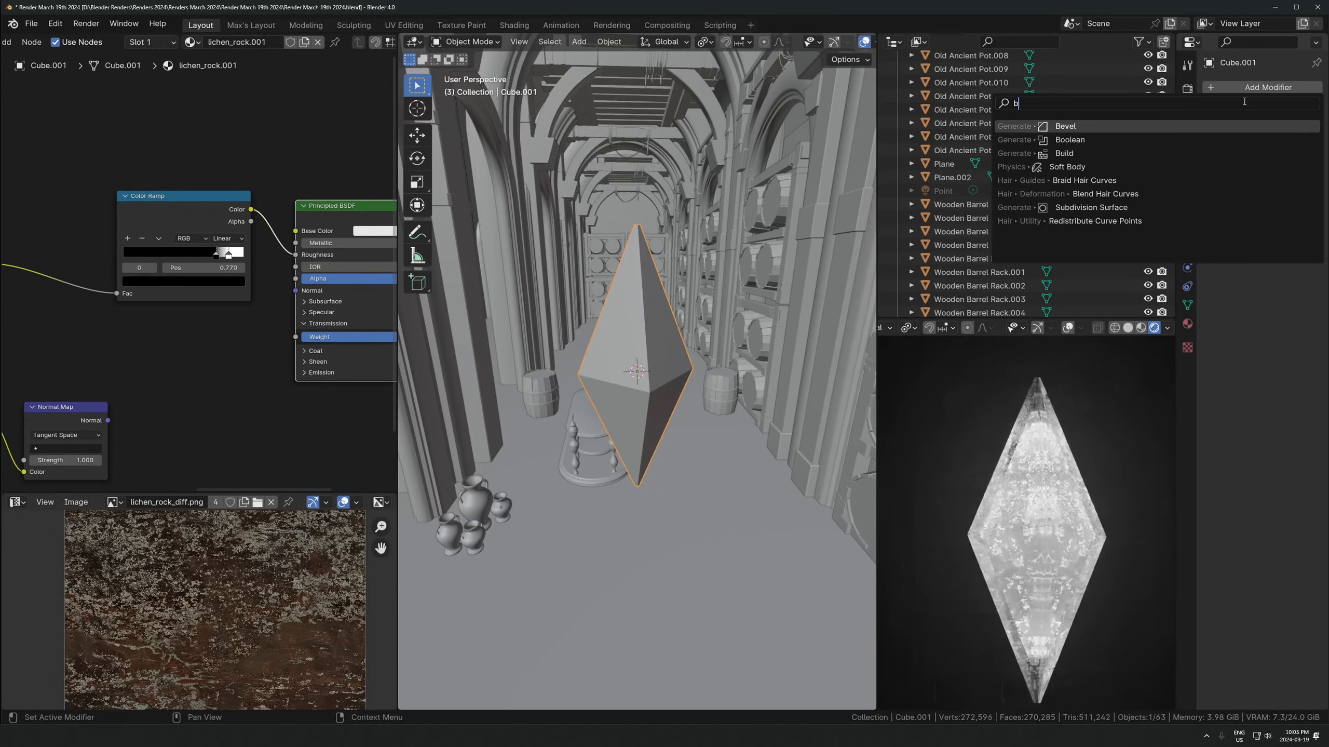
pyautogui.press('Return')
pyautogui.hotkey('ctrl', 'a')
pyautogui.click(712, 297)
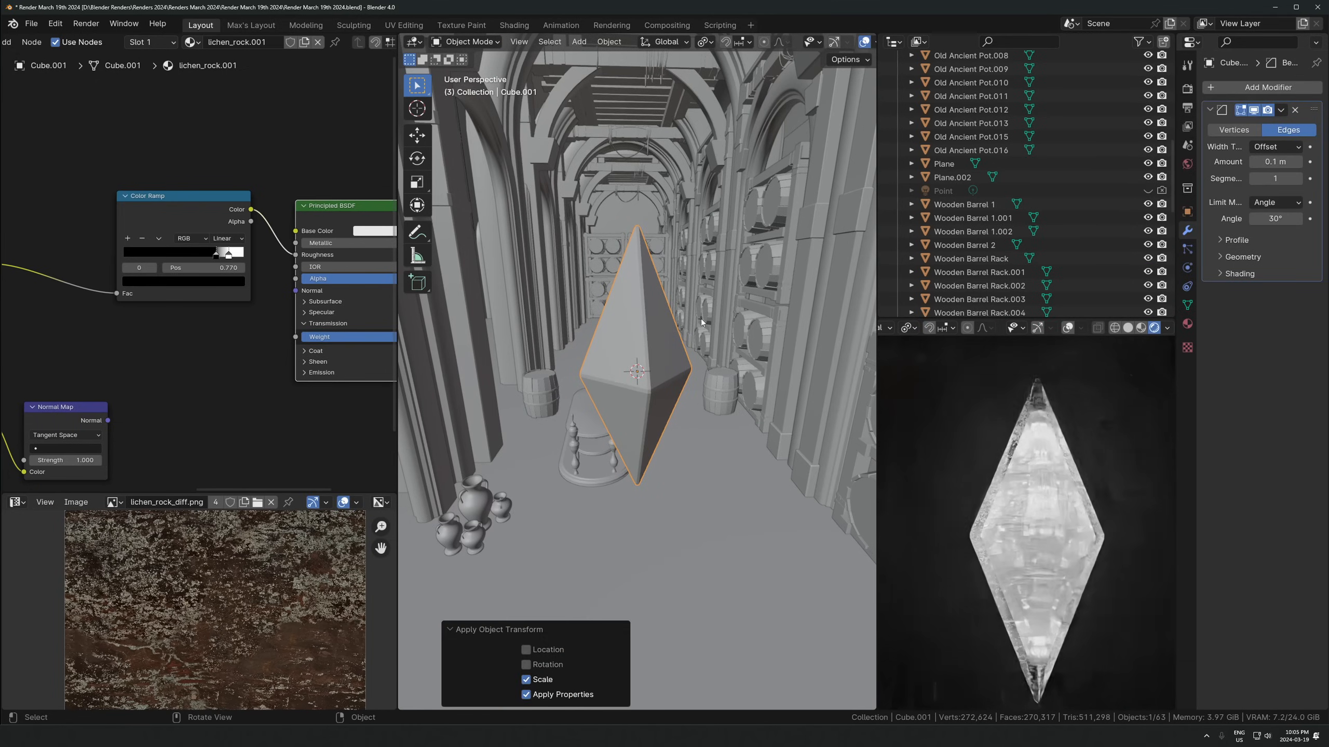
pyautogui.scroll(2, 689, 354)
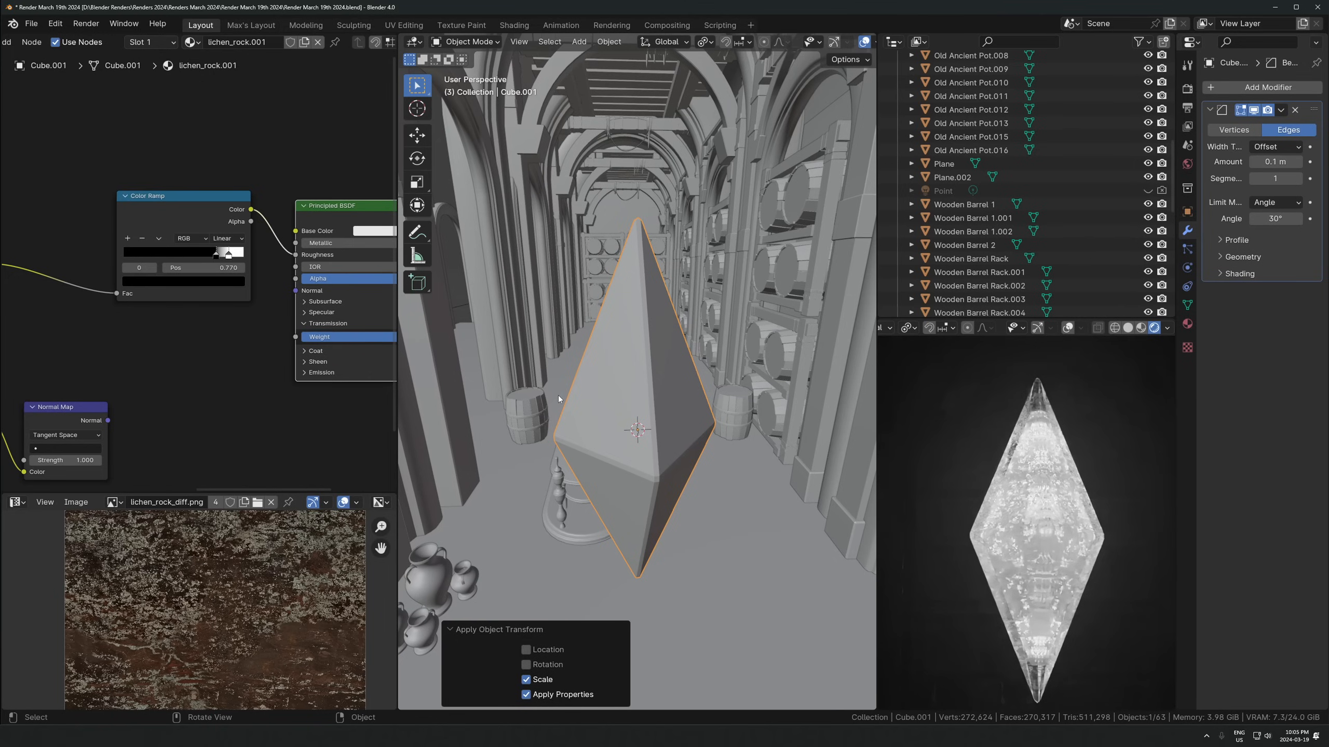
# Tint the inner crystal's emission pale blue (hue 0.586, saturation 0.409) and raise its strength multiplier to 1342.2
pyautogui.click(611, 404)
pyautogui.click(617, 406)
pyautogui.click(604, 408)
pyautogui.moveTo(282, 397); pyautogui.dragTo(90, 74, button='middle')
pyautogui.moveTo(198, 199); pyautogui.dragTo(248, 389, button='middle')
pyautogui.scroll(4, 335, 308)
pyautogui.moveTo(341, 303); pyautogui.dragTo(215, 380, button='middle')
pyautogui.hotkey('ctrl', 's')
pyautogui.click(296, 328)
pyautogui.moveTo(335, 157)
pyautogui.mouseDown()
pyautogui.moveTo(324, 168)
pyautogui.moveTo(341, 145)
pyautogui.mouseUp()
pyautogui.scroll(-8, 925, 443)
pyautogui.click(314, 328)
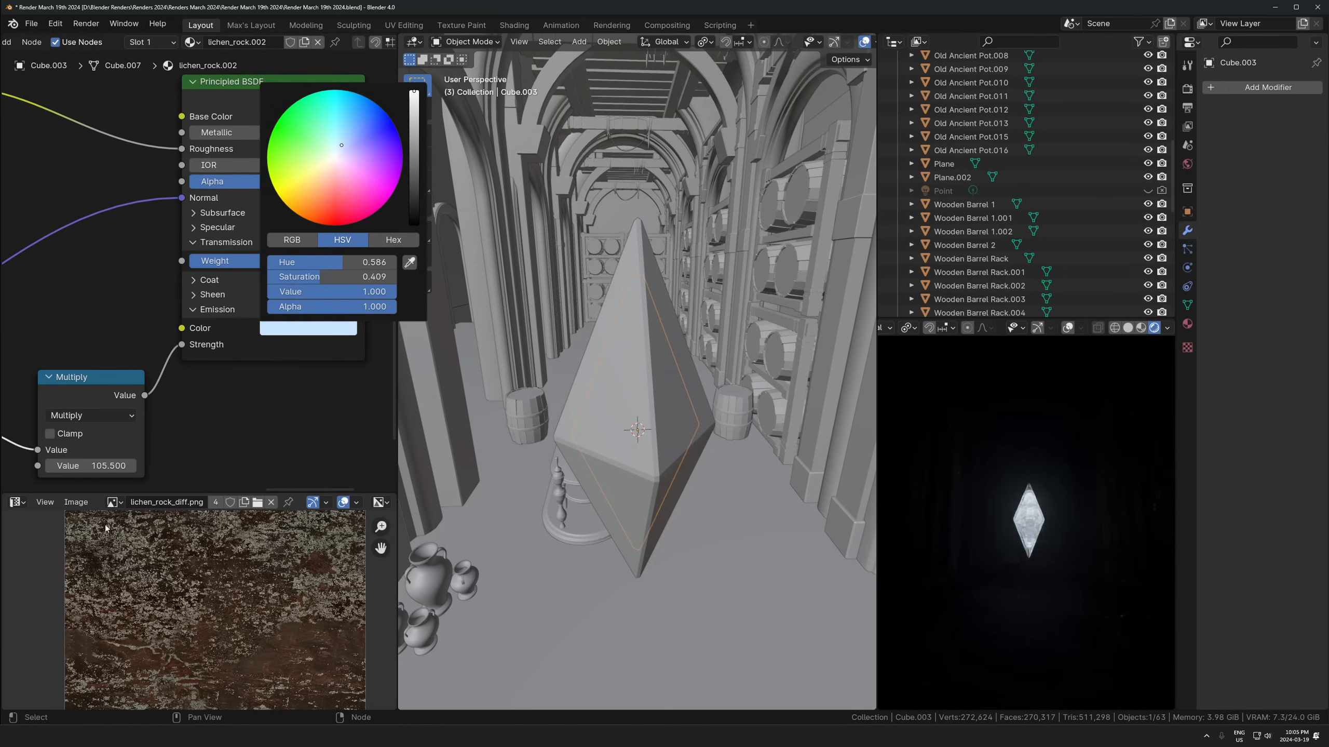
pyautogui.moveTo(82, 459); pyautogui.dragTo(245, 459)
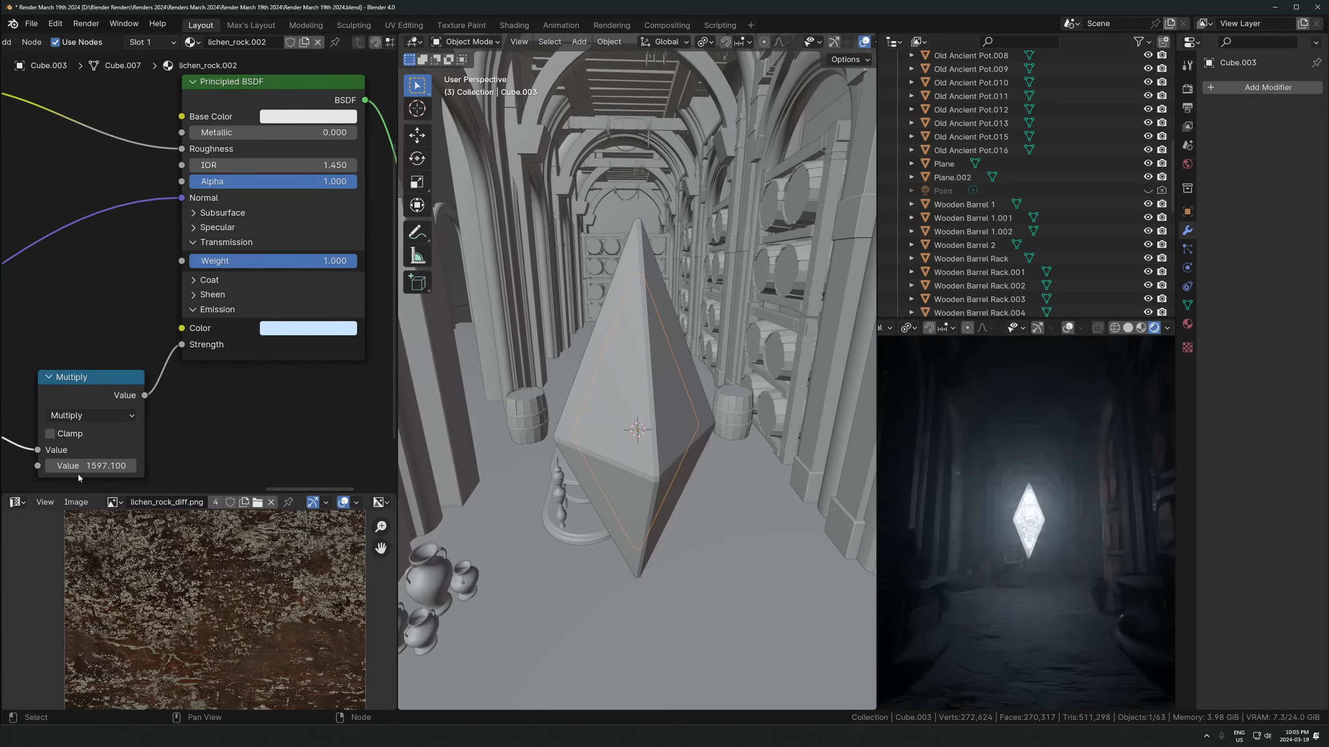
pyautogui.moveTo(91, 465); pyautogui.dragTo(47, 465)
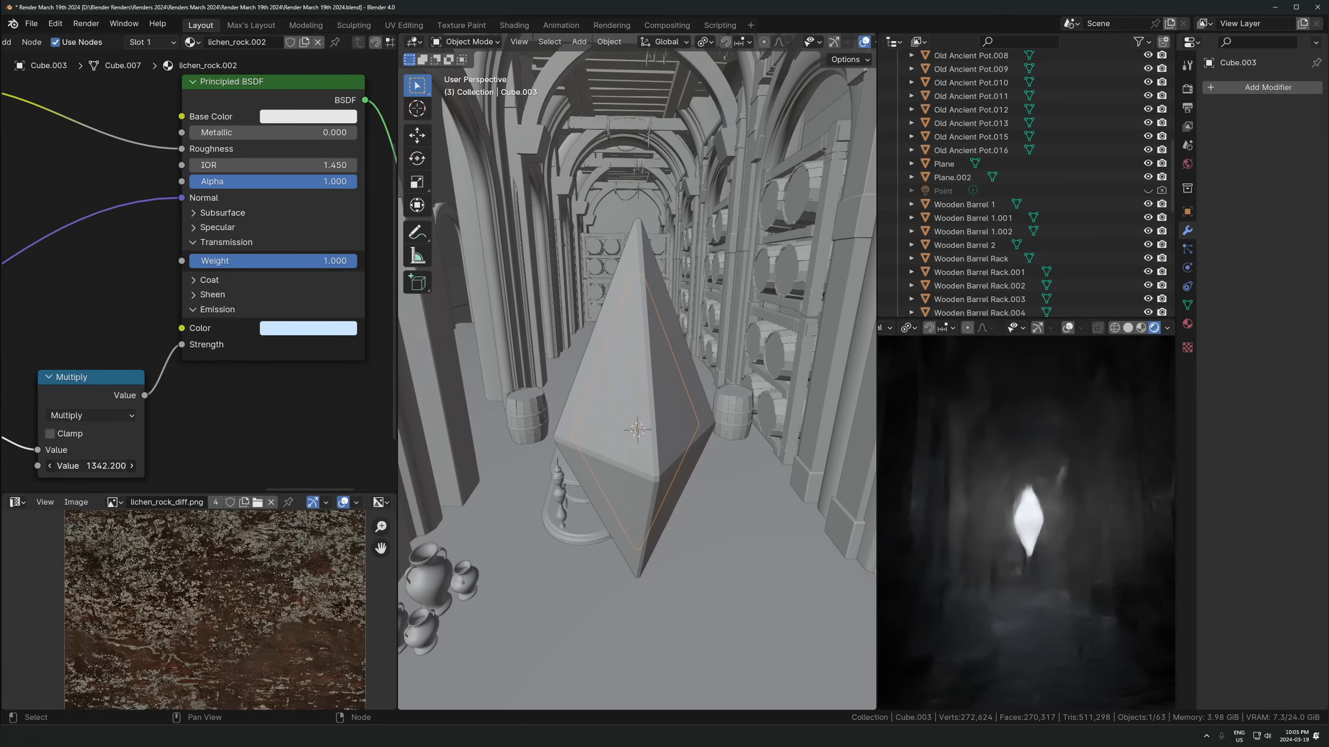
# Select the outer crystal together with the inner core and scale both up by 1.424
pyautogui.keyDown('shift'); pyautogui.click(636, 341); pyautogui.keyUp('shift')
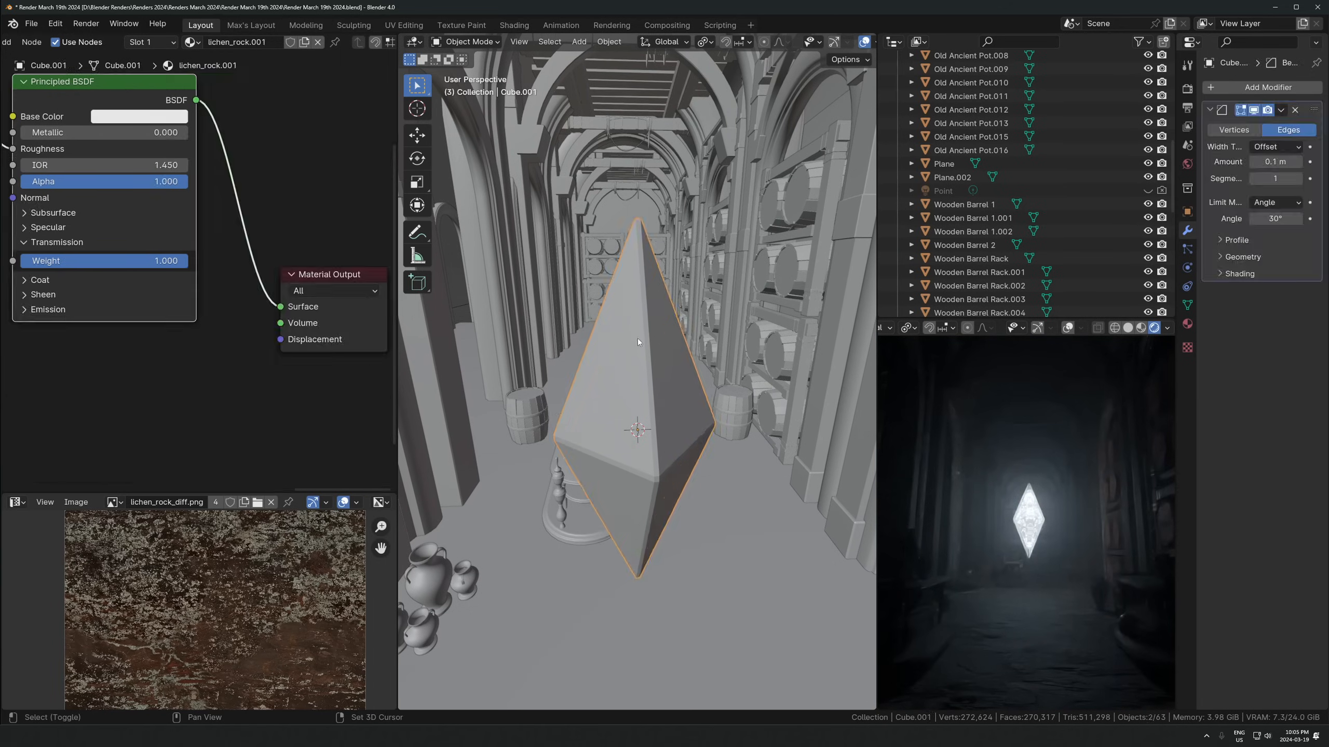
pyautogui.scroll(-3, 636, 341)
pyautogui.press('s')
pyautogui.click(821, 445)
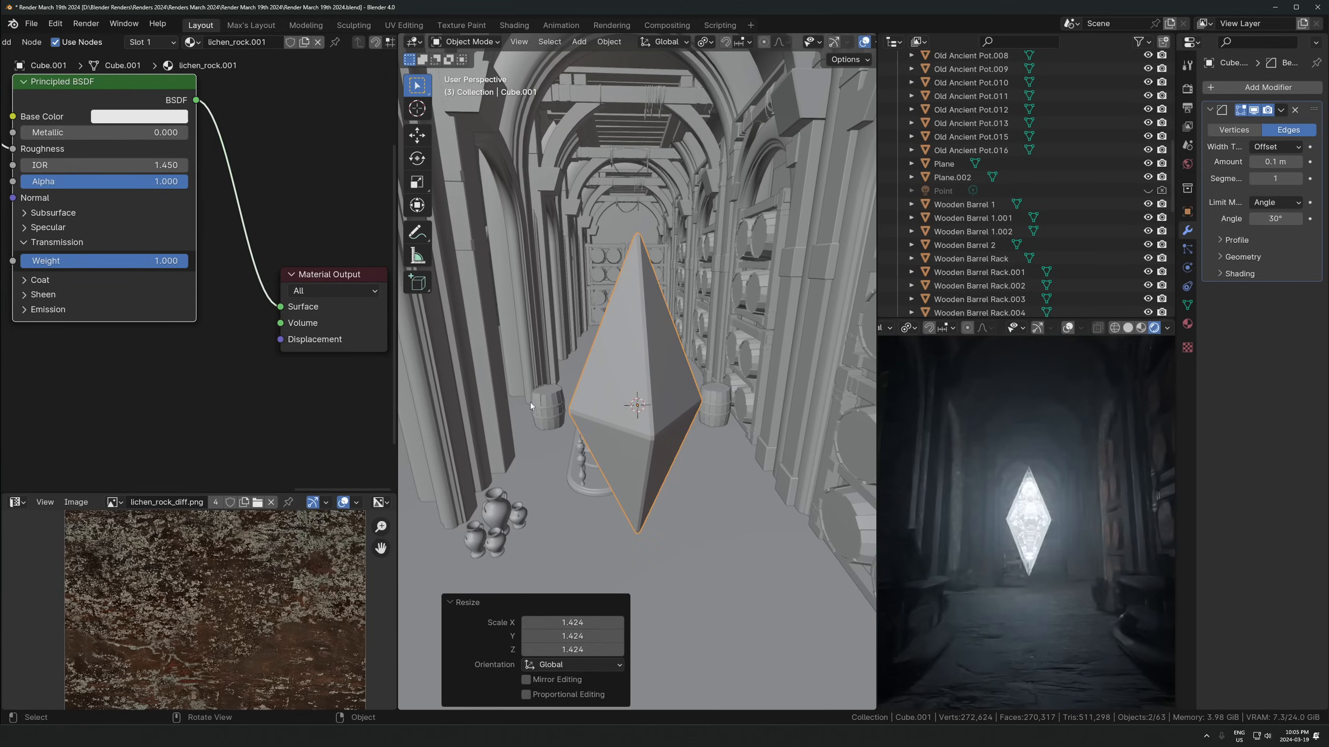
# Move both crystals along the Y axis, deeper into the corridor behind the small table
pyautogui.moveTo(677, 407); pyautogui.dragTo(658, 425, button='middle')
pyautogui.press('g')
pyautogui.press('y')
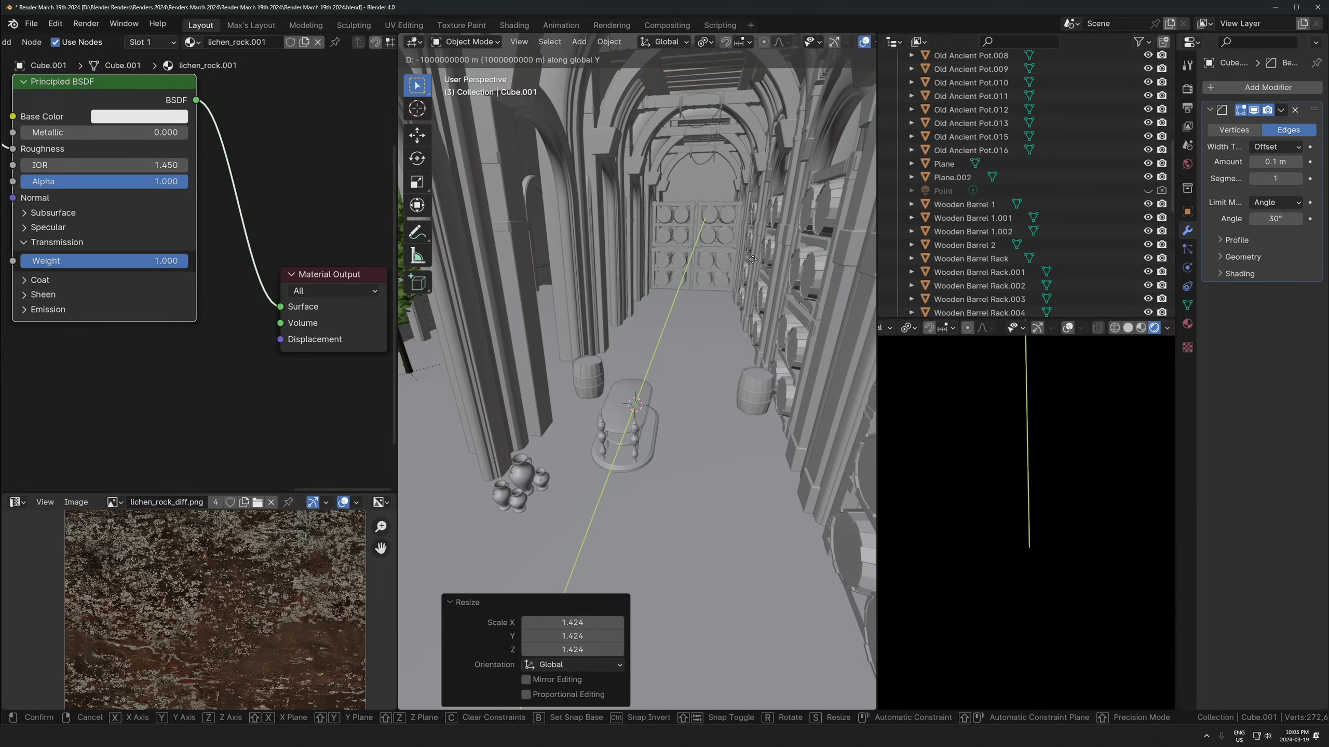
pyautogui.click(682, 372)
pyautogui.click(687, 343)
pyautogui.press('s')
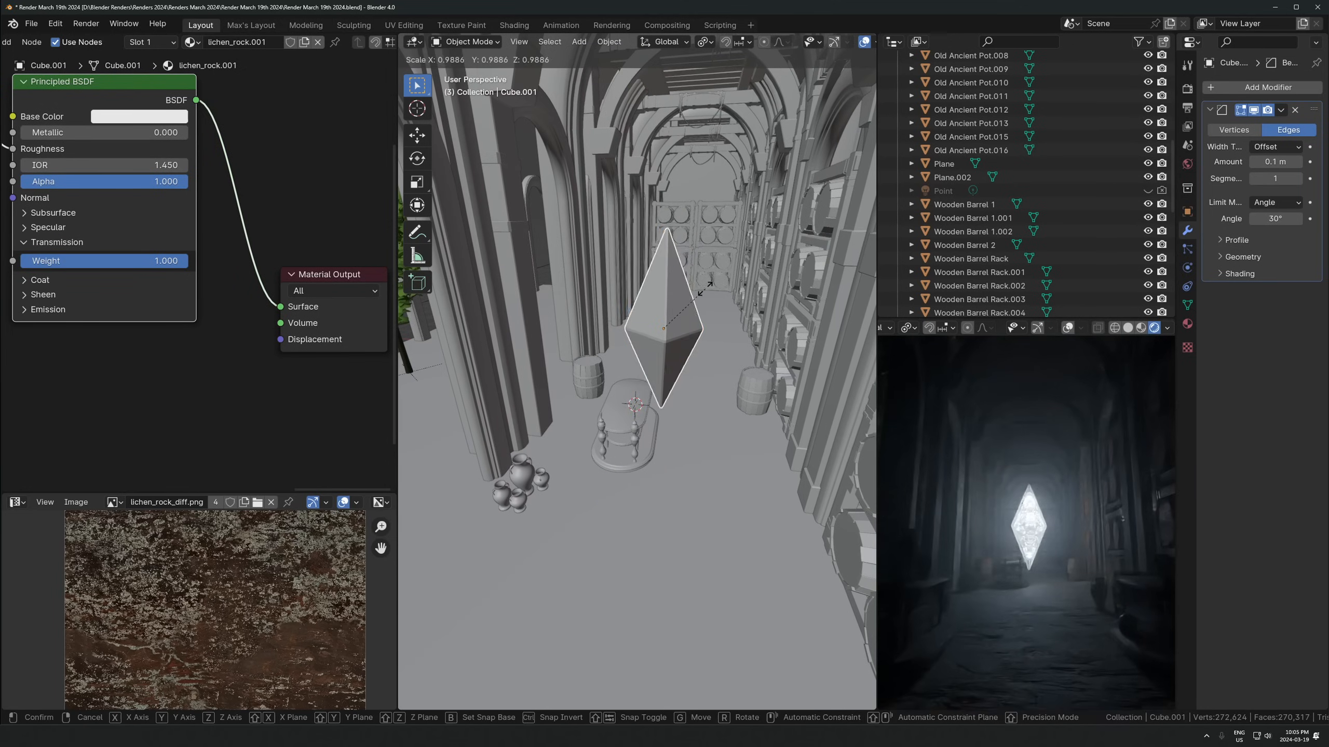
pyautogui.rightClick(681, 335)
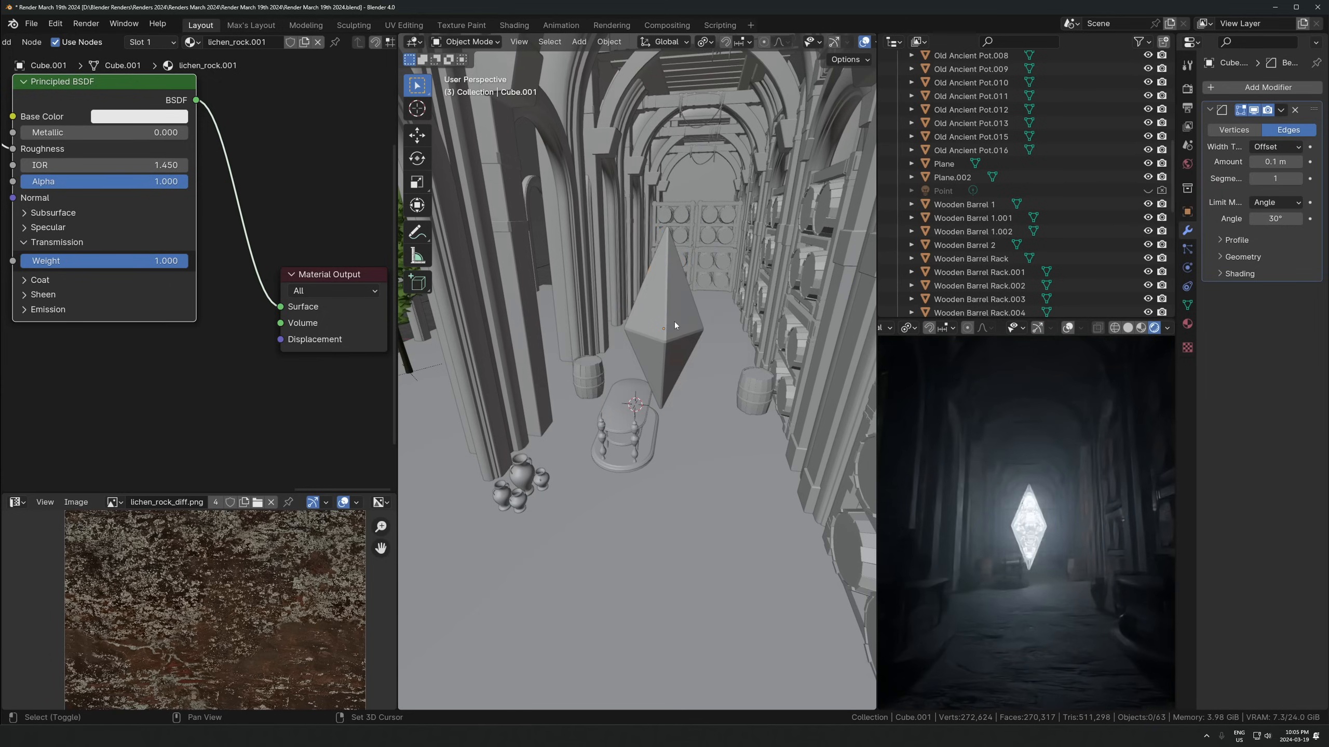
# Raise the outer crystal and inner core about 0.41 m along Z and enlarge them together
pyautogui.click(675, 325)
pyautogui.keyDown('shift'); pyautogui.click(674, 325); pyautogui.keyUp('shift')
pyautogui.keyDown('shift'); pyautogui.click(672, 321); pyautogui.keyUp('shift')
pyautogui.press('g')
pyautogui.press('z')
pyautogui.click(685, 302)
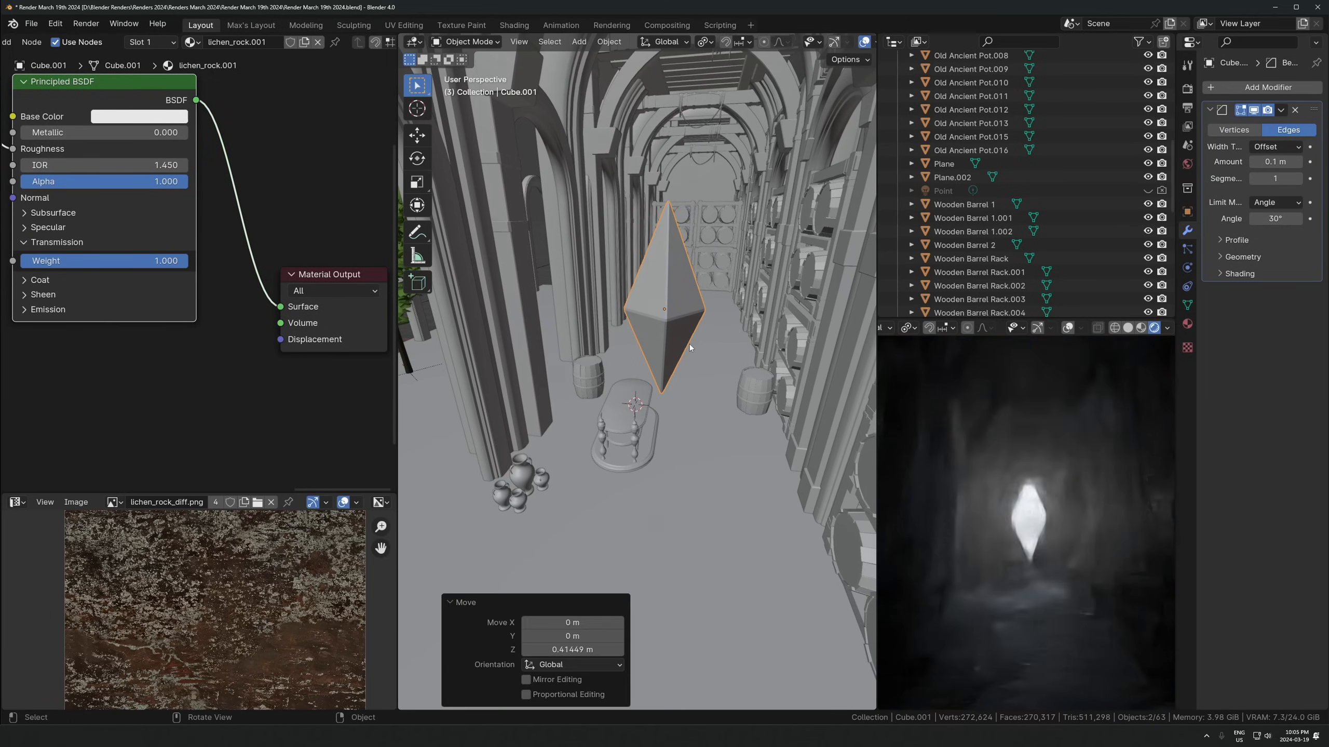
pyautogui.press('s')
pyautogui.click(742, 263)
# Slide the table in front of the crystal sideways along the X axis, towards the left wall
pyautogui.click(630, 417)
pyautogui.press('g')
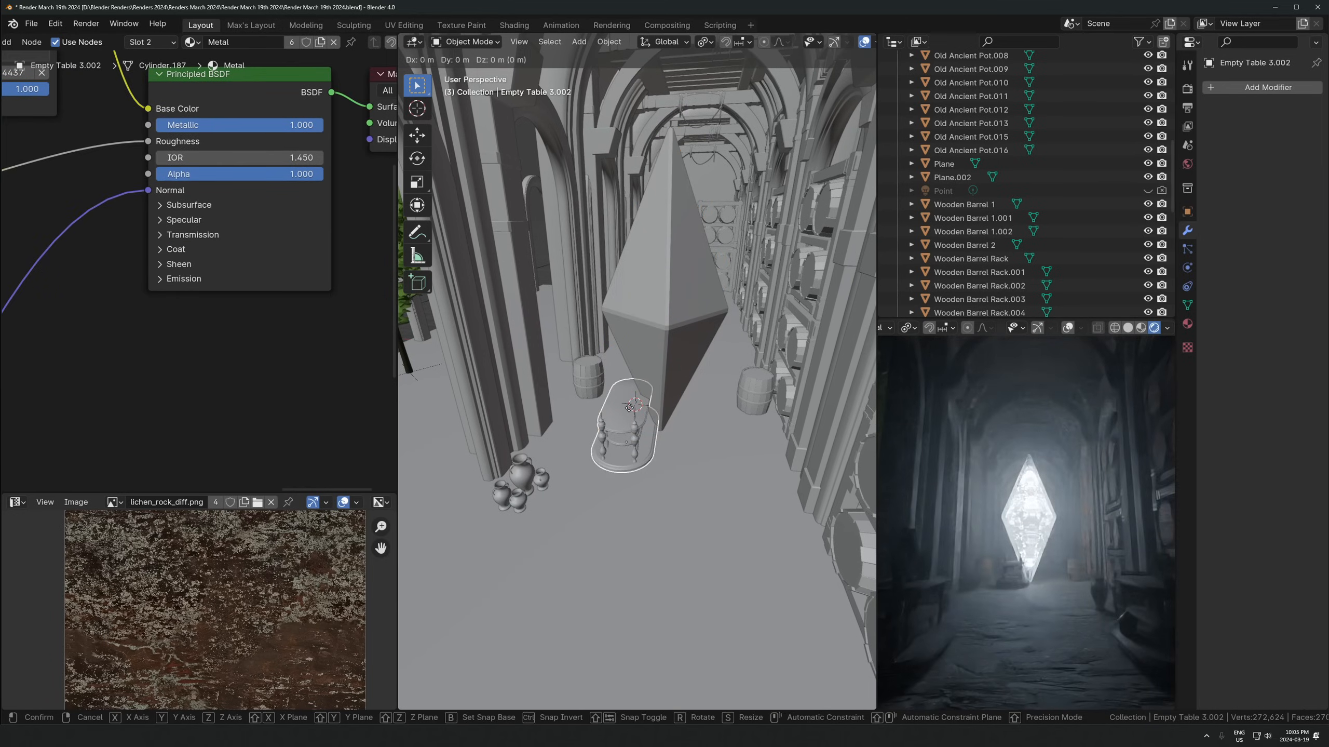
pyautogui.press('x')
pyautogui.click(590, 413)
# Scale the outer crystal and inner core down together by a factor of 0.909
pyautogui.click(674, 312)
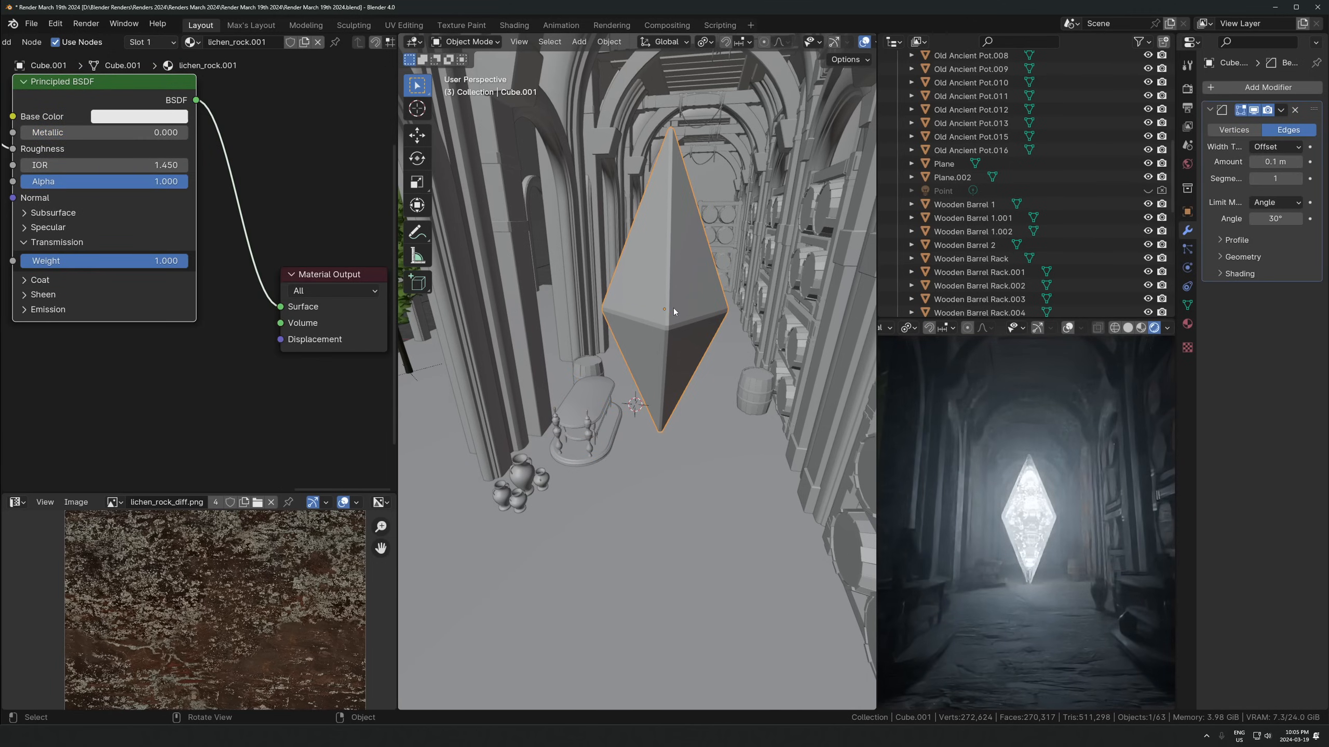
pyautogui.keyDown('shift'); pyautogui.click(673, 307); pyautogui.keyUp('shift')
pyautogui.keyDown('shift'); pyautogui.click(698, 297); pyautogui.keyUp('shift')
pyautogui.press('s')
pyautogui.click(683, 424)
pyautogui.moveTo(681, 423); pyautogui.dragTo(675, 404, button='middle')
pyautogui.scroll(-4, 956, 509)
pyautogui.scroll(1, 958, 504)
pyautogui.keyDown('shift'); pyautogui.moveTo(974, 493); pyautogui.dragTo(996, 455, button='middle'); pyautogui.keyUp('shift')
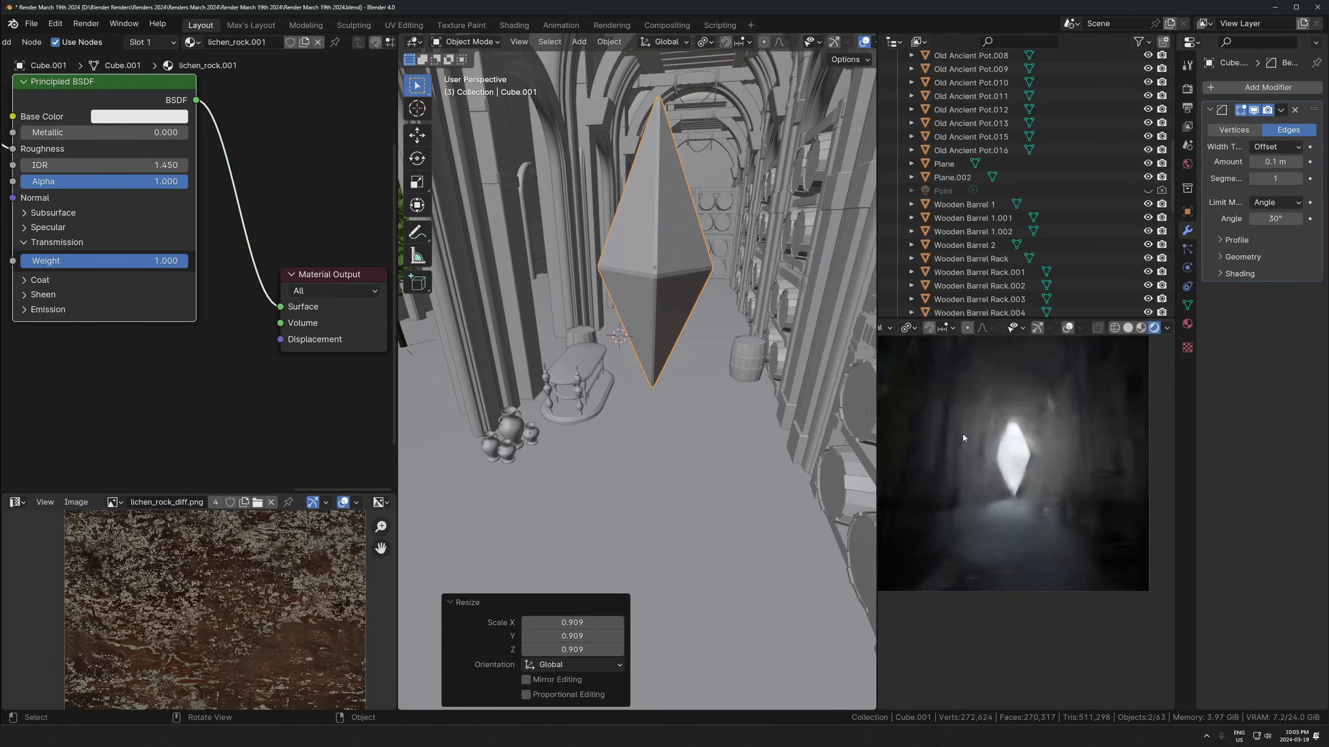
pyautogui.scroll(1, 996, 456)
pyautogui.scroll(-4, 492, 269)
# Delete the leafy trees standing outside the corridor's left wall
pyautogui.click(492, 269)
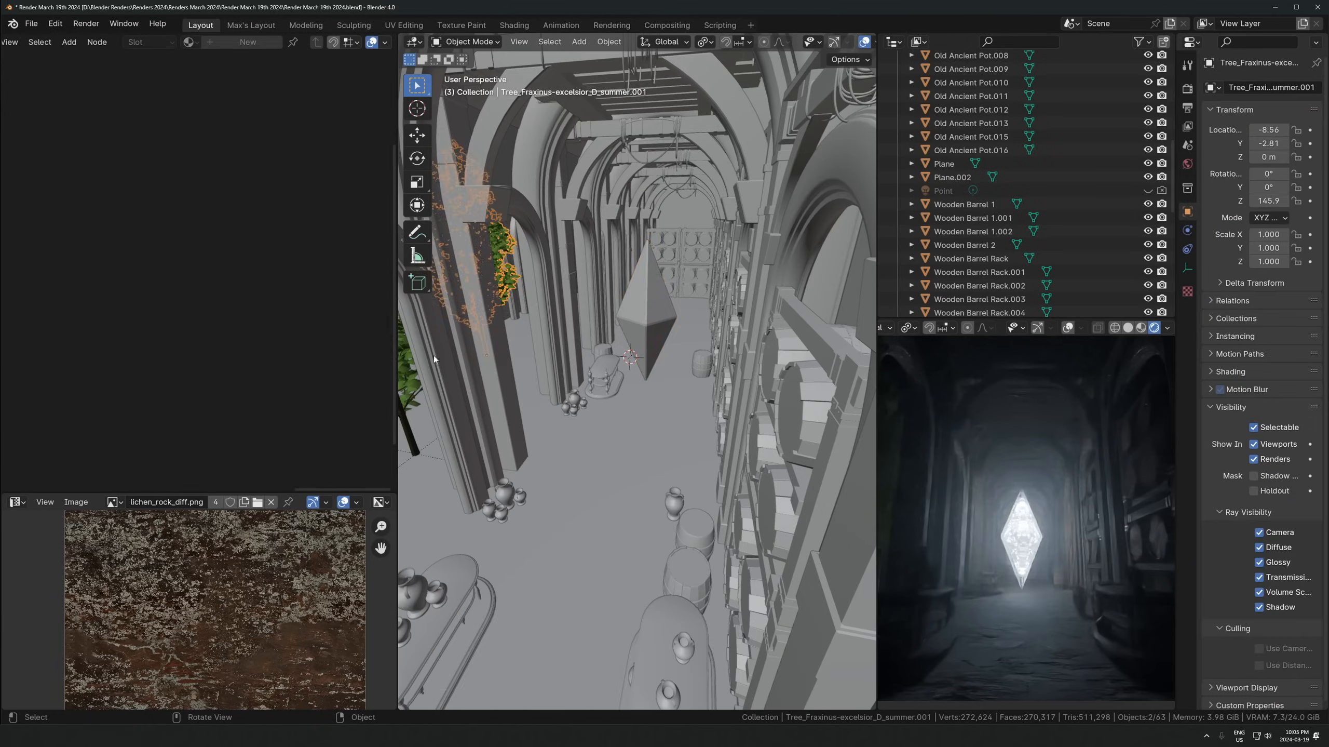
pyautogui.scroll(-5, 432, 362)
pyautogui.moveTo(431, 362); pyautogui.dragTo(569, 349, button='middle')
pyautogui.keyDown('shift'); pyautogui.click(584, 320); pyautogui.keyUp('shift')
pyautogui.press('x')
pyautogui.click(584, 320)
pyautogui.click(560, 366)
pyautogui.press('x')
pyautogui.click(562, 366)
pyautogui.hotkey('ctrl', 'z')
pyautogui.click(567, 361)
pyautogui.press('x')
pyautogui.click(567, 362)
# Duplicate the right wall's wooden barrel racks along the X axis to the opposite side of the corridor
pyautogui.moveTo(627, 364); pyautogui.dragTo(599, 367, button='middle')
pyautogui.scroll(4, 682, 397)
pyautogui.scroll(-2, 681, 396)
pyautogui.moveTo(681, 397); pyautogui.dragTo(703, 371, button='middle')
pyautogui.scroll(3, 648, 395)
pyautogui.click(725, 310)
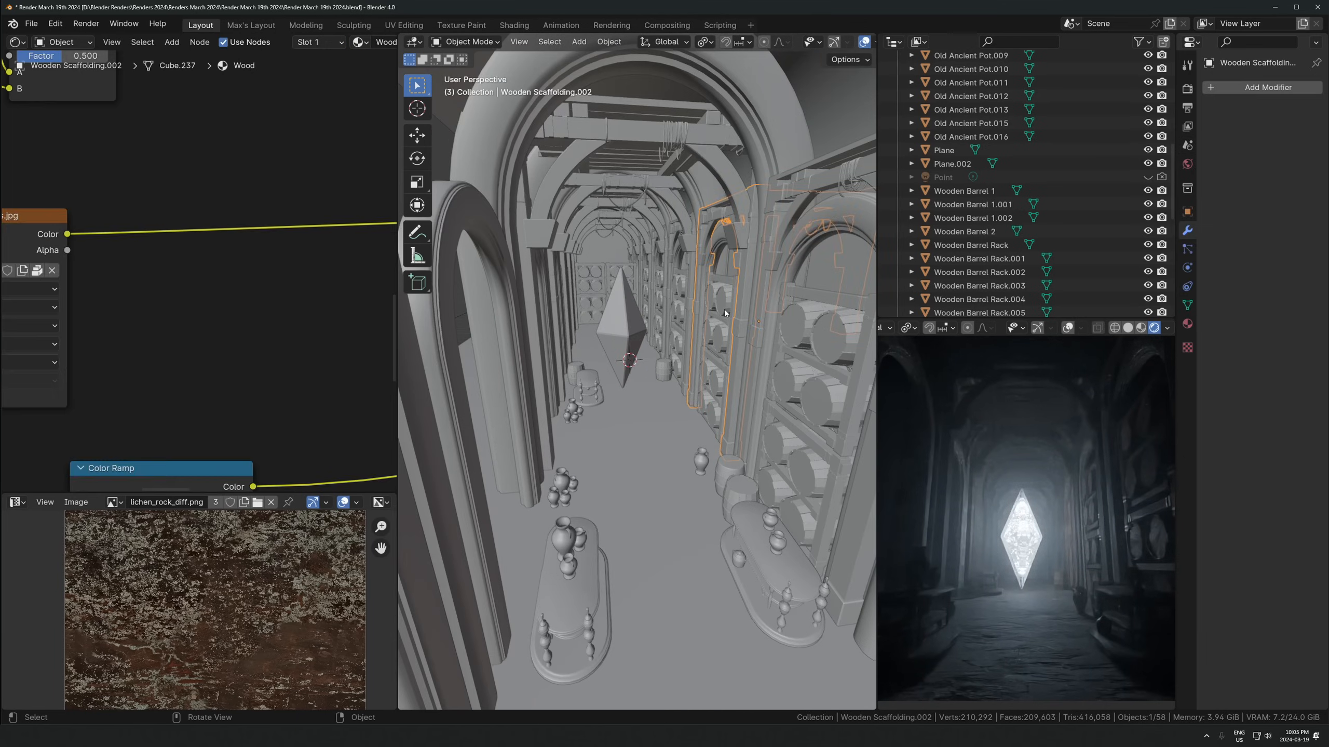
pyautogui.click(744, 340)
pyautogui.press('KP_1')
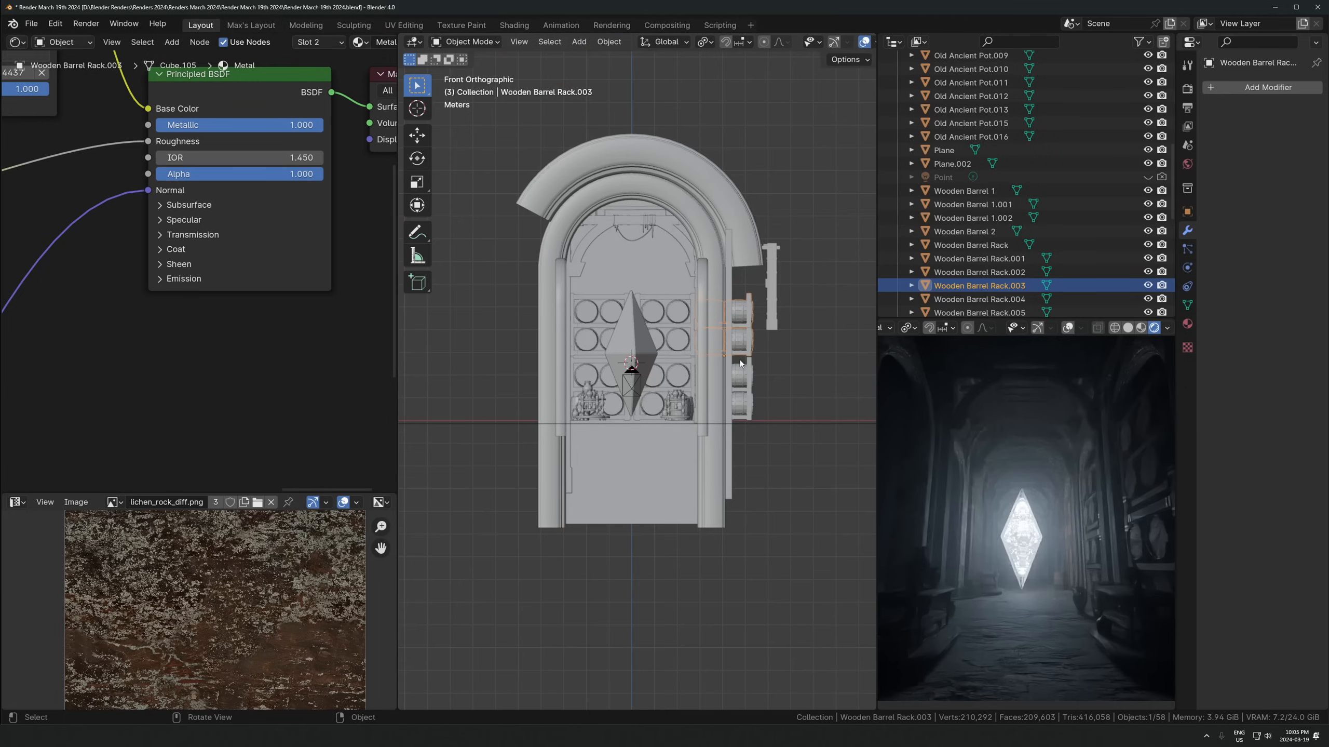
pyautogui.moveTo(744, 403); pyautogui.dragTo(744, 405)
pyautogui.hotkey('shift', 'd')
pyautogui.press('x')
pyautogui.click(546, 349)
# Mirror the duplicated barrel racks with an X scale of -1 and slide them about 1.15 m along X into place
pyautogui.write('sx-1')
pyautogui.press('Return')
pyautogui.press('g')
pyautogui.press('x')
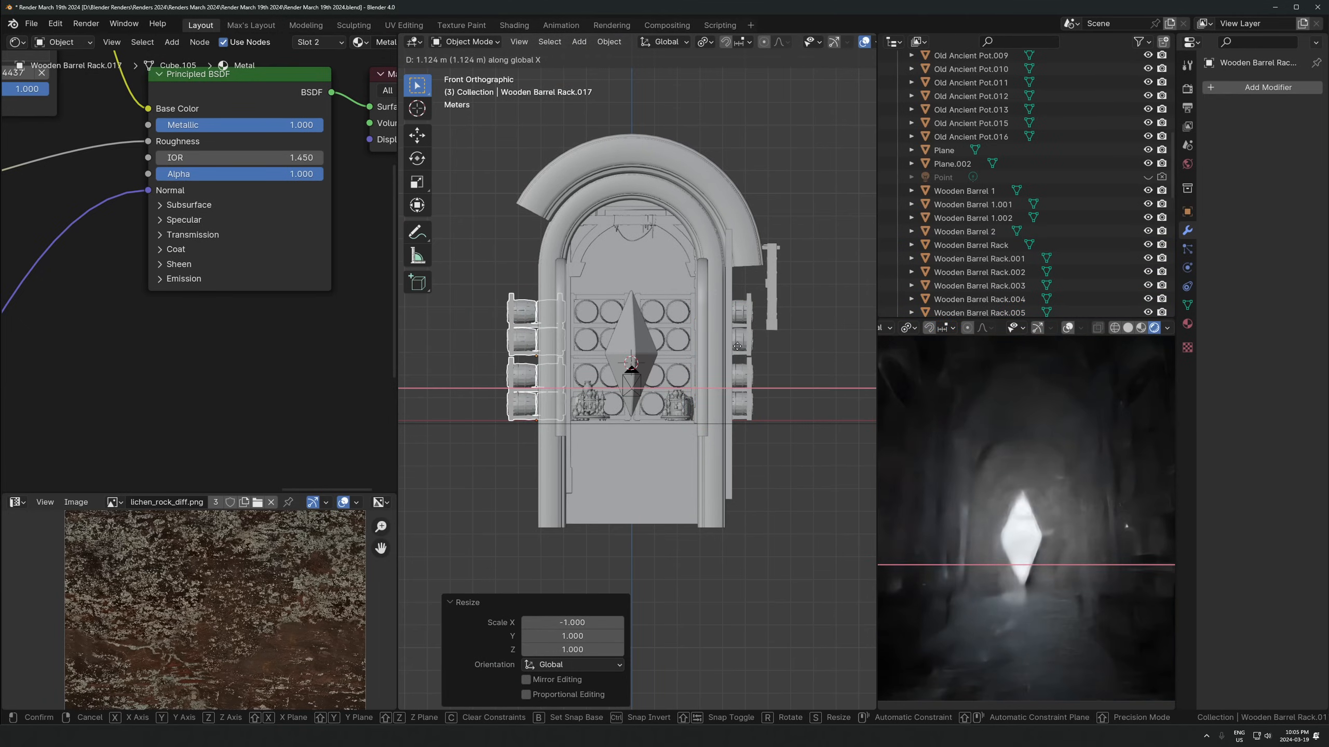
pyautogui.click(721, 378)
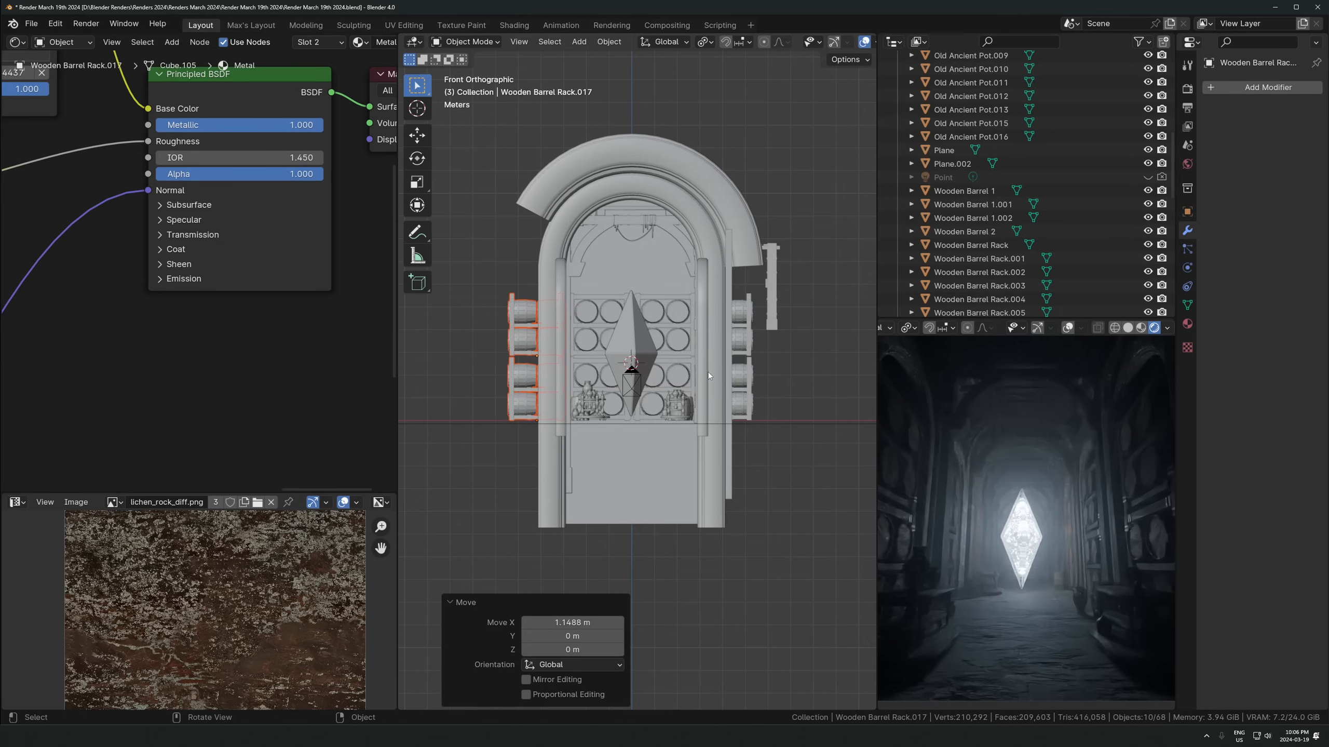
pyautogui.scroll(2, 704, 357)
pyautogui.press('g')
pyautogui.press('x')
pyautogui.click(647, 393)
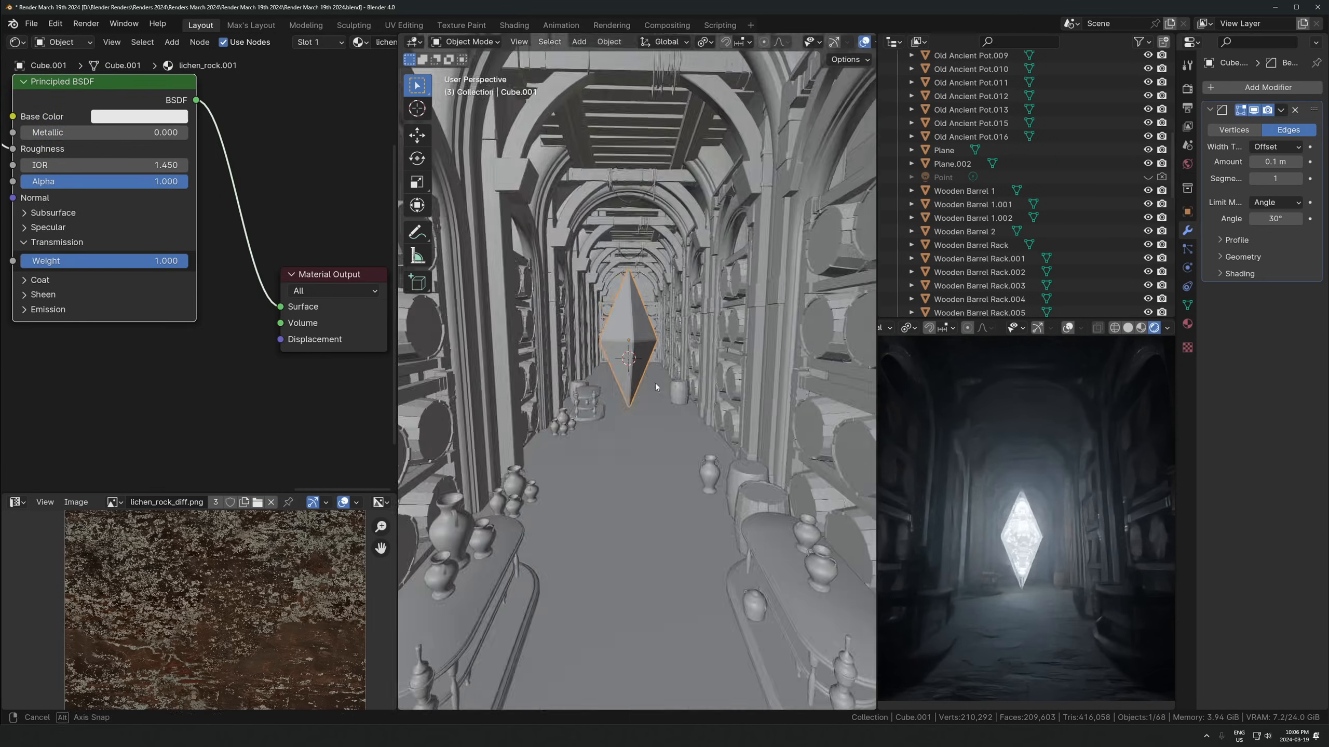
# Make the floor plane's lichen_rock material a separate copy and rename it Ground
pyautogui.moveTo(655, 382); pyautogui.dragTo(656, 430, button='middle')
pyautogui.hotkey('alt', 'z')
pyautogui.hotkey('alt', 'z')
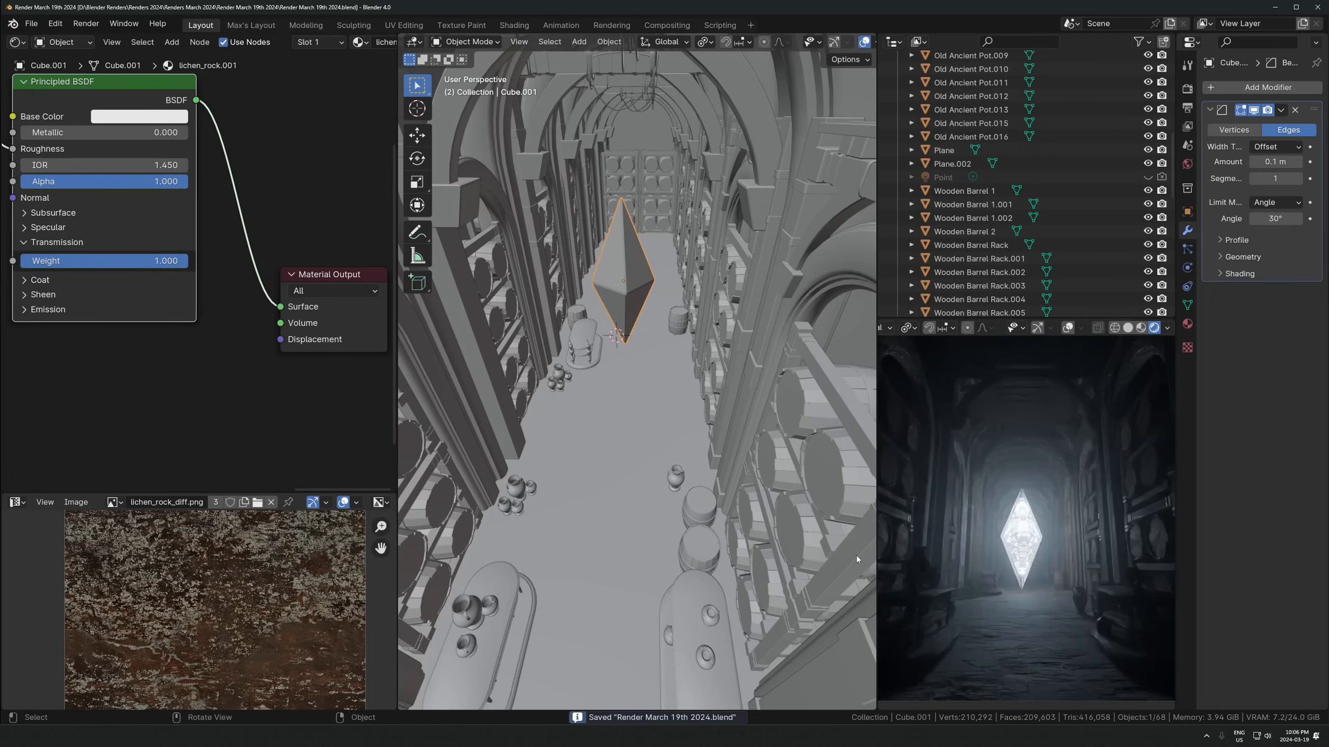
pyautogui.click(661, 477)
pyautogui.press('KP_Decimal')
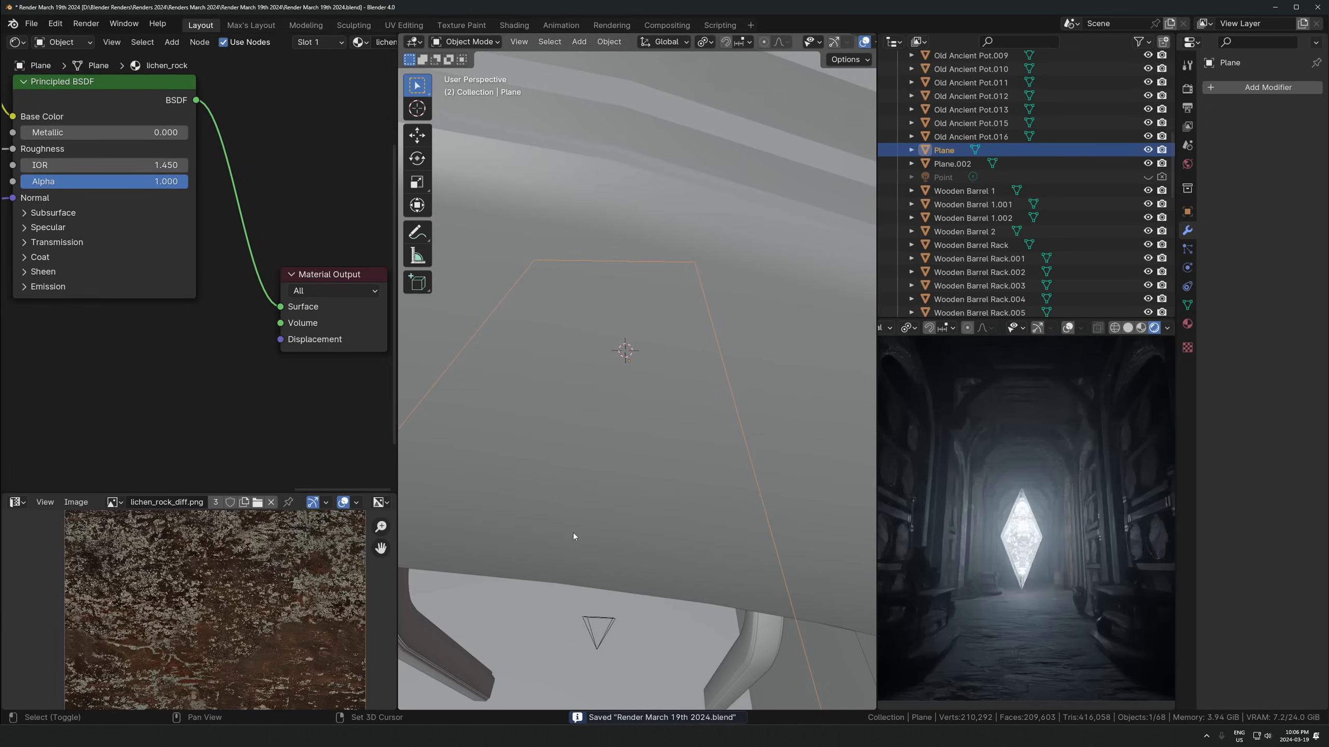
pyautogui.keyDown('shift'); pyautogui.moveTo(571, 544); pyautogui.dragTo(586, 425, button='middle'); pyautogui.keyUp('shift')
pyautogui.press('Home')
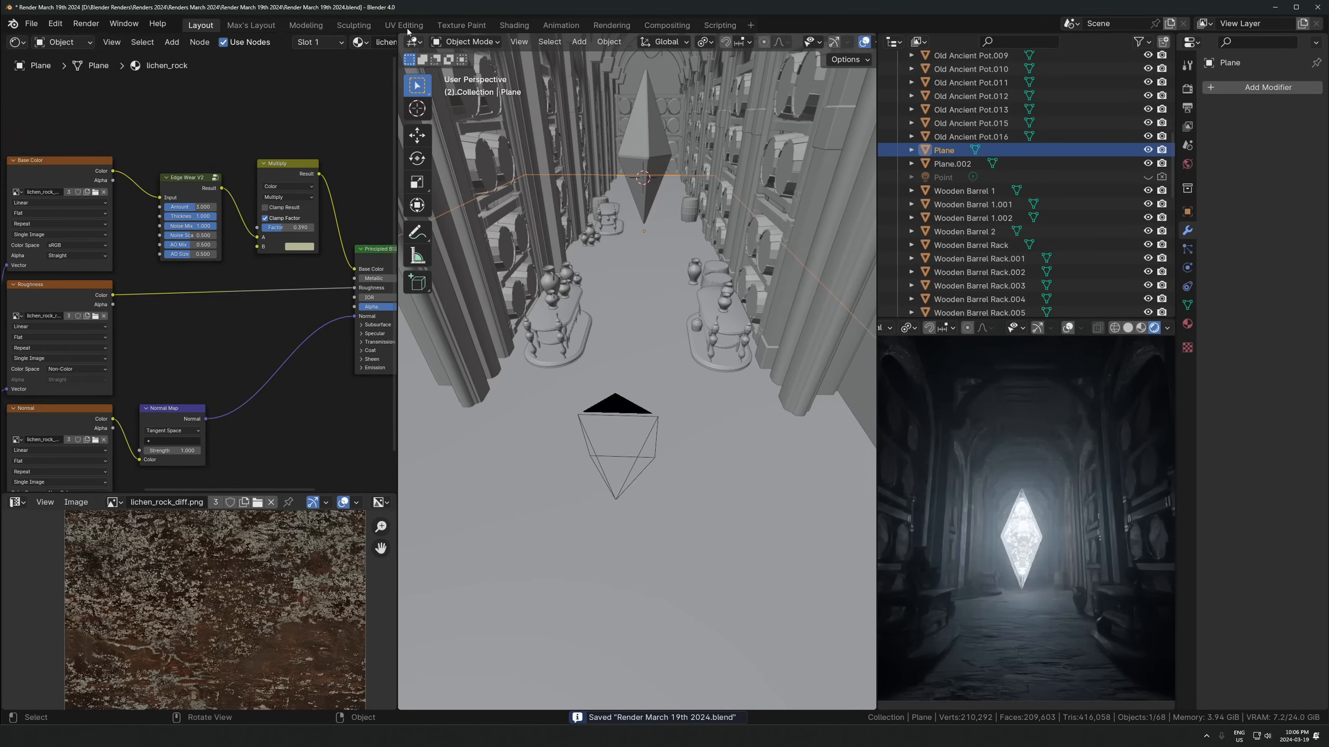
pyautogui.click(348, 43)
pyautogui.click(318, 48)
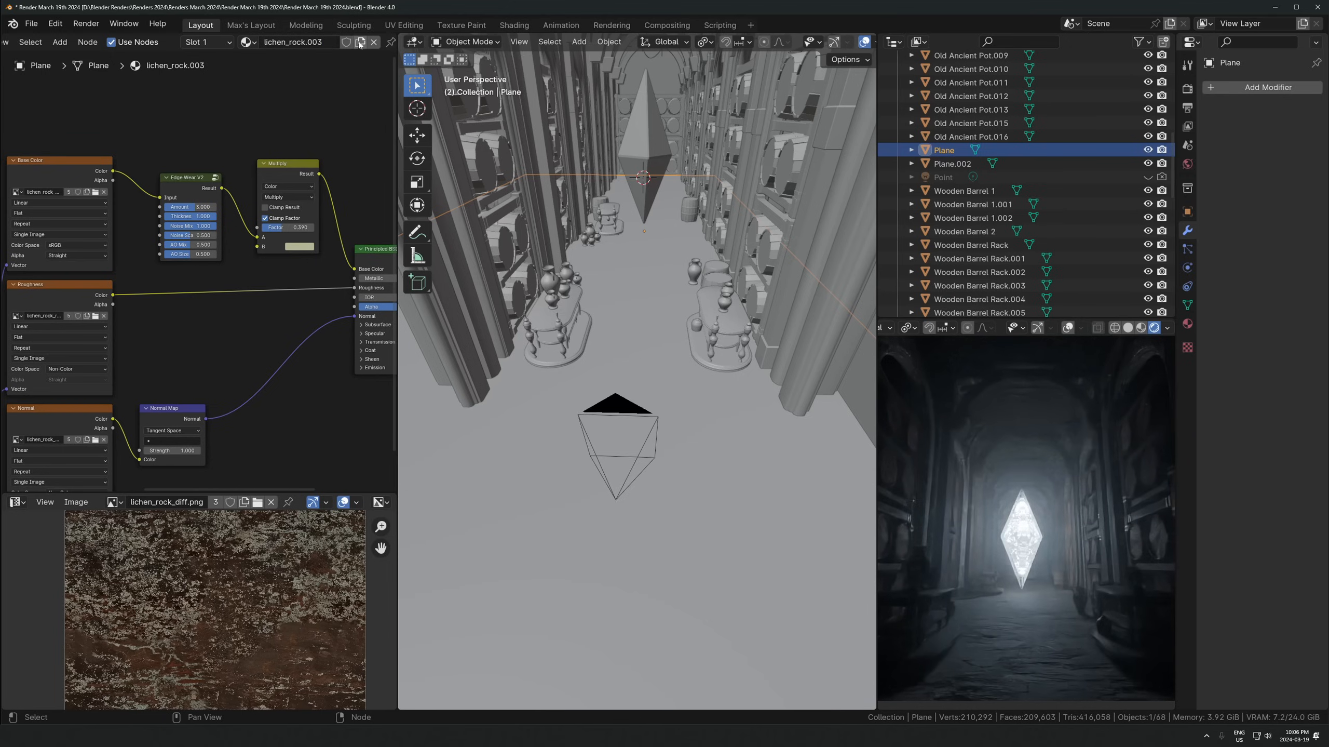
pyautogui.click(314, 45)
pyautogui.write('Ground')
pyautogui.press('Return')
pyautogui.scroll(2, 280, 376)
pyautogui.hotkey('shift', 'a')
pyautogui.write('nos')
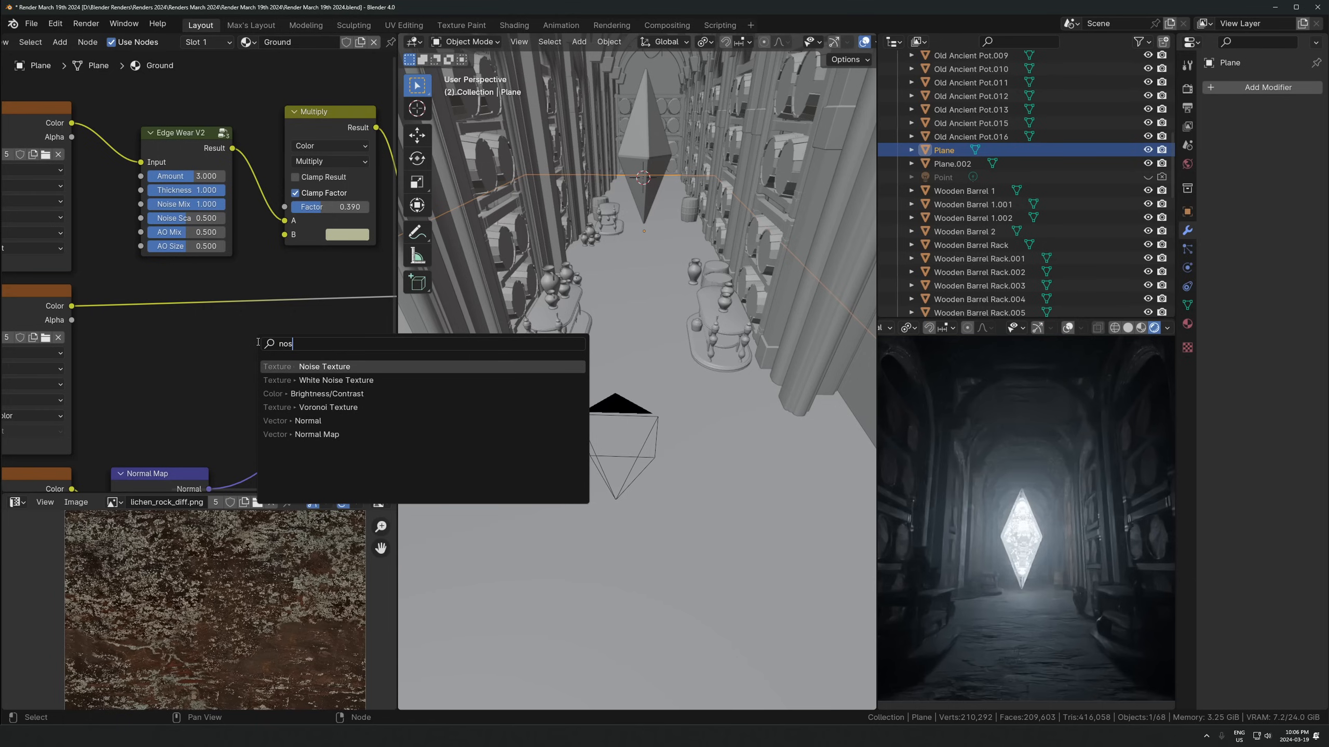
pyautogui.click(297, 376)
pyautogui.rightClick(130, 351)
# Add a Noise Texture node to the Ground material
pyautogui.hotkey('shift', 'a')
pyautogui.write('noise')
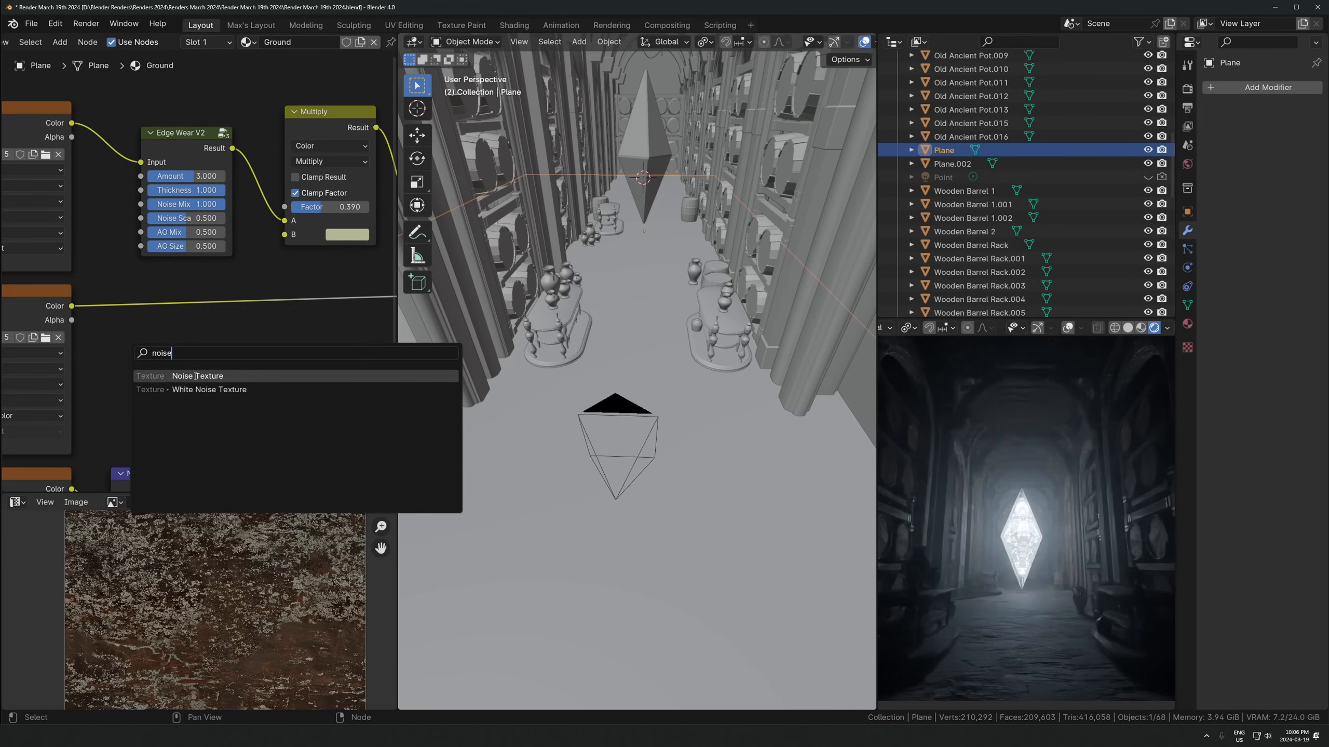
pyautogui.press('Return')
pyautogui.click(86, 315)
pyautogui.scroll(-3, 214, 375)
pyautogui.press('g')
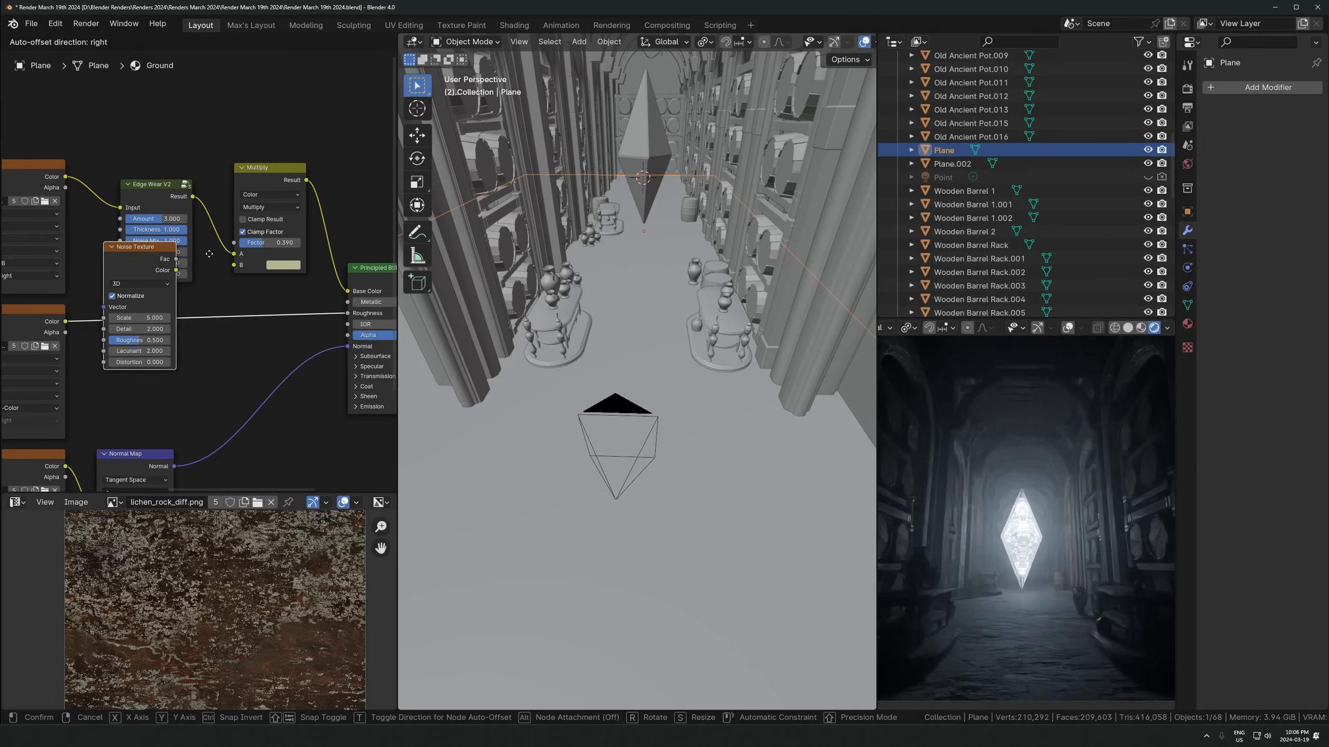
pyautogui.click(185, 37)
# Disconnect the roughness texture from the Ground shader and link the Noise Texture's Fac output to the Normal Map's Strength
pyautogui.moveTo(348, 312); pyautogui.dragTo(311, 332)
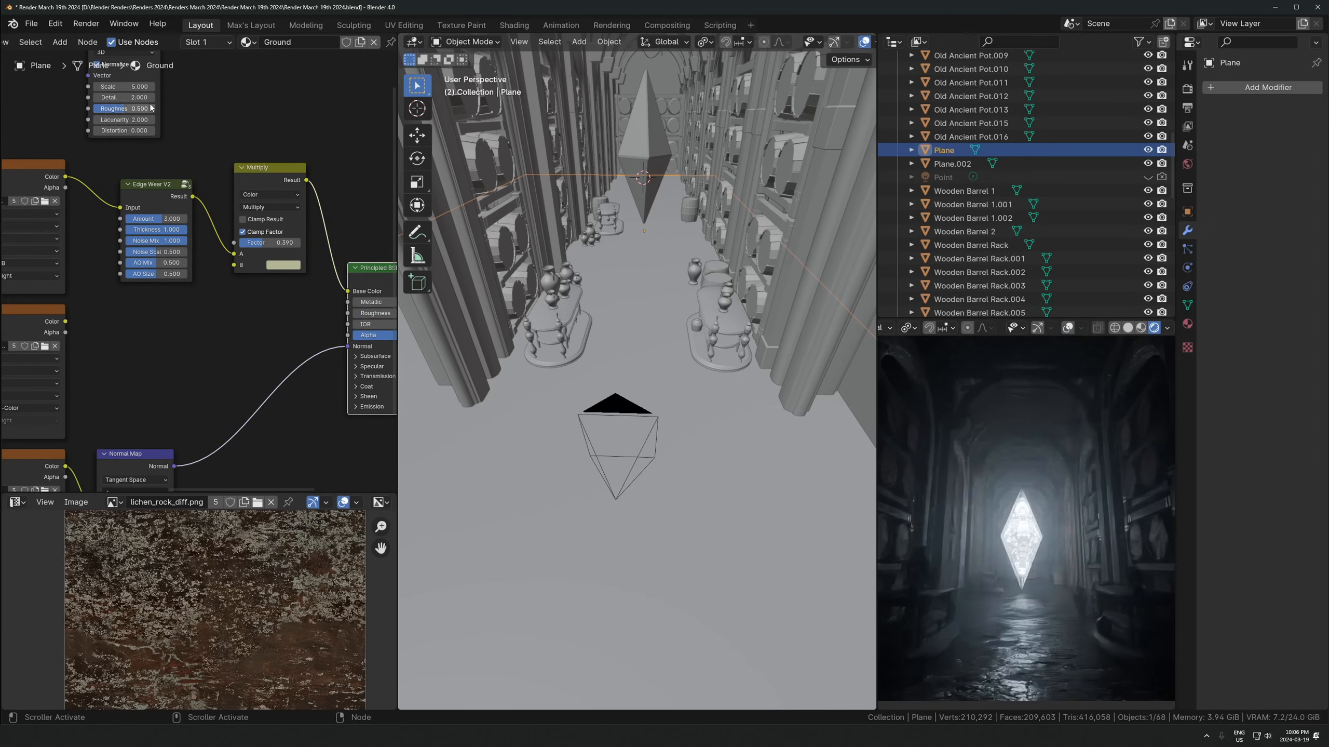
pyautogui.scroll(-1, 142, 79)
pyautogui.moveTo(138, 73); pyautogui.dragTo(159, 303)
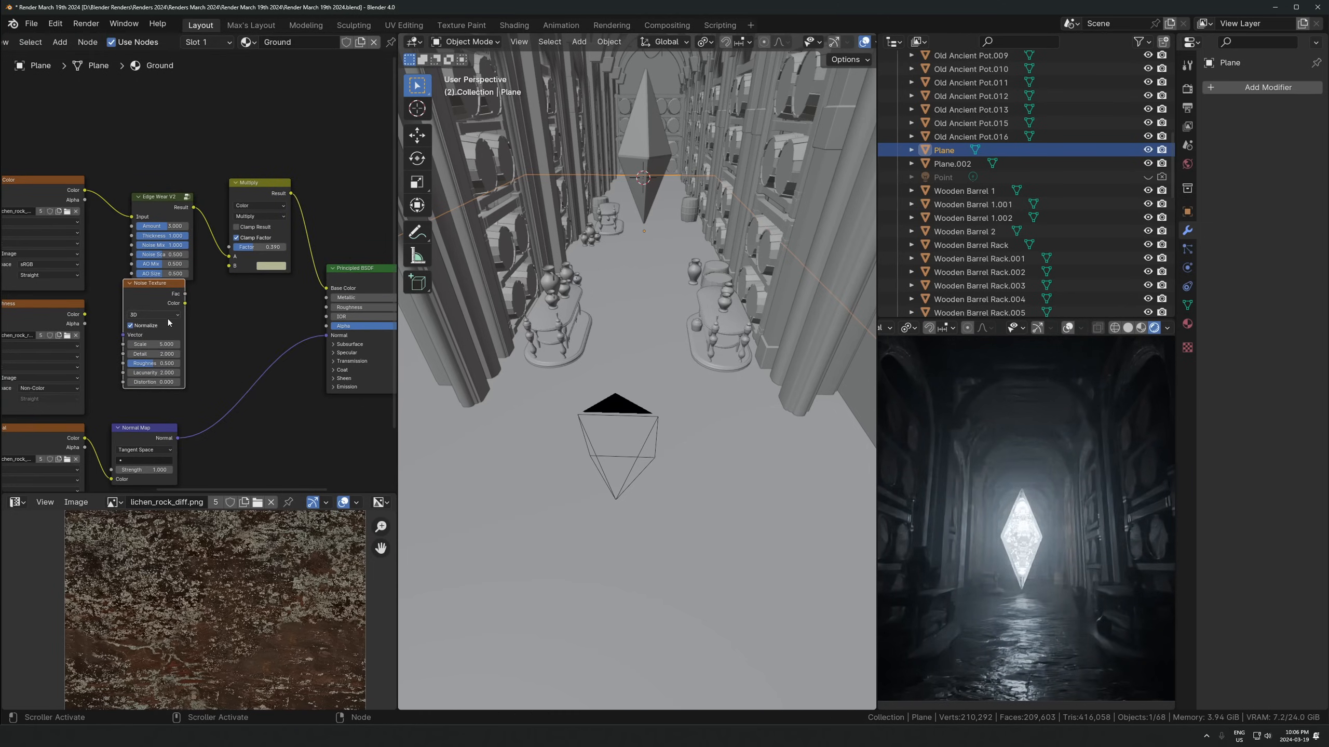
pyautogui.scroll(2, 226, 256)
pyautogui.moveTo(223, 229); pyautogui.dragTo(132, 449)
pyautogui.scroll(2, 199, 276)
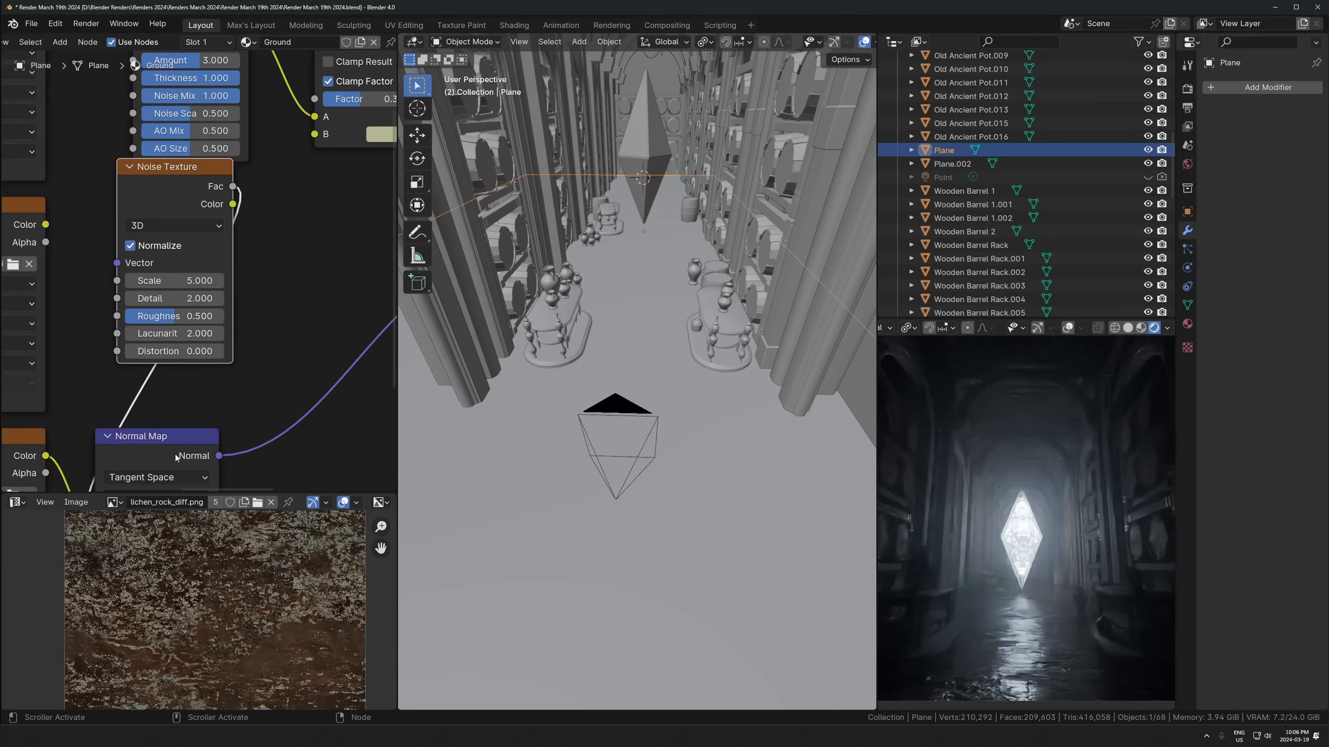
# Insert a Color Ramp between the Noise Texture and the Normal Map's Strength input
pyautogui.hotkey('shift', 'a')
pyautogui.write('col')
pyautogui.press('Down')
pyautogui.press('Return')
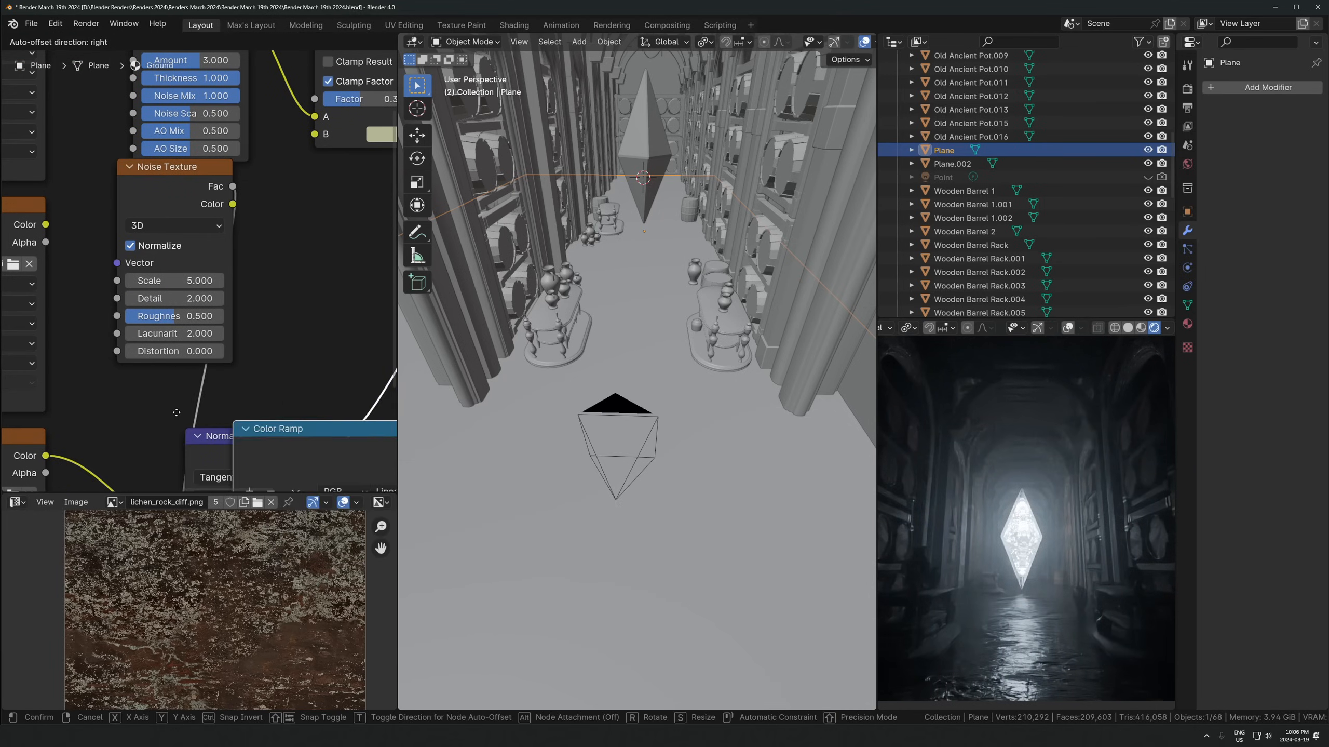
pyautogui.click(203, 402)
pyautogui.moveTo(203, 403); pyautogui.dragTo(220, 314, button='middle')
# Sharpen the Ground material's Color Ramp by placing the black stop at 0.444 and the white stop close beside it
pyautogui.moveTo(352, 402); pyautogui.dragTo(212, 387, button='middle')
pyautogui.moveTo(361, 383); pyautogui.dragTo(300, 383)
pyautogui.moveTo(186, 383); pyautogui.dragTo(263, 384)
# Set the Noise Texture's Scale to 14.8, Detail to 6.6 and Roughness to 0.715
pyautogui.moveTo(107, 194); pyautogui.dragTo(157, 260, button='middle')
pyautogui.moveTo(79, 241); pyautogui.dragTo(131, 257)
pyautogui.hotkey('ctrl', 'z')
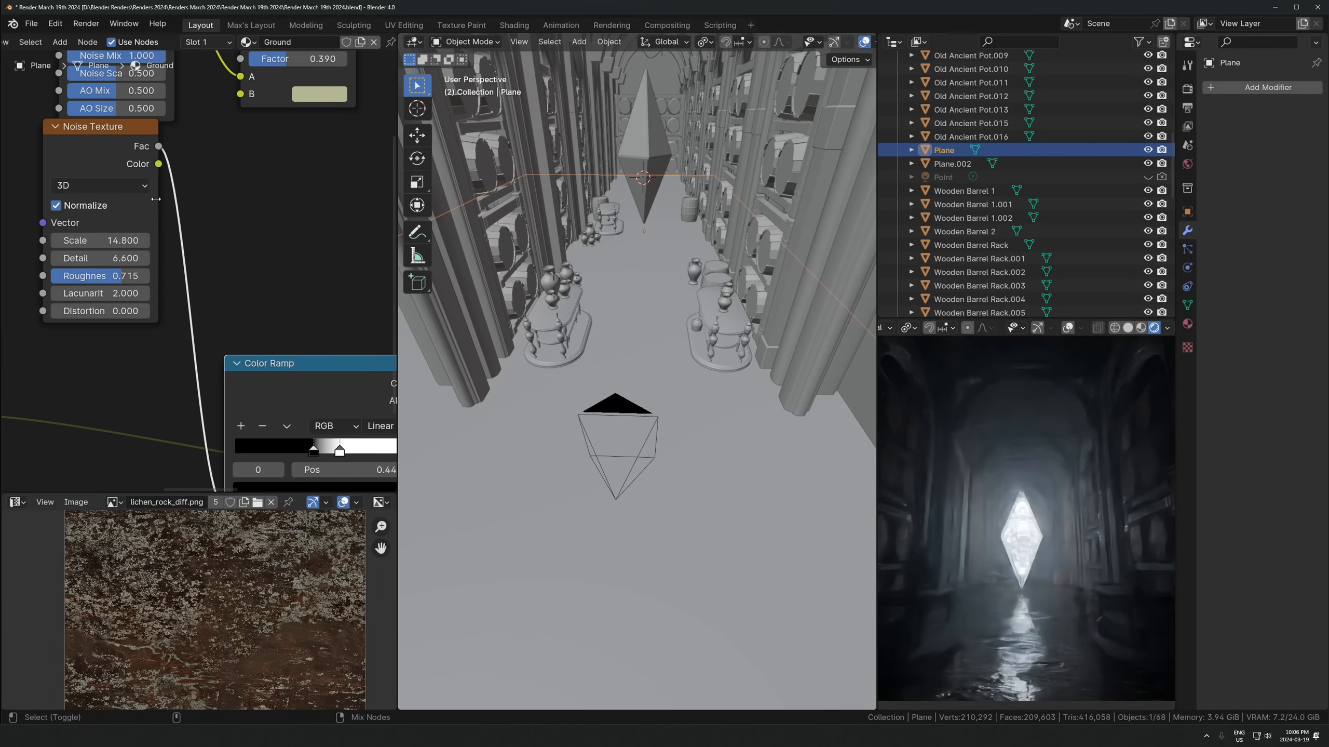
# Preview the Color Ramp's black-and-white mask on the floor and return to the full Ground material
pyautogui.scroll(-1, 288, 345)
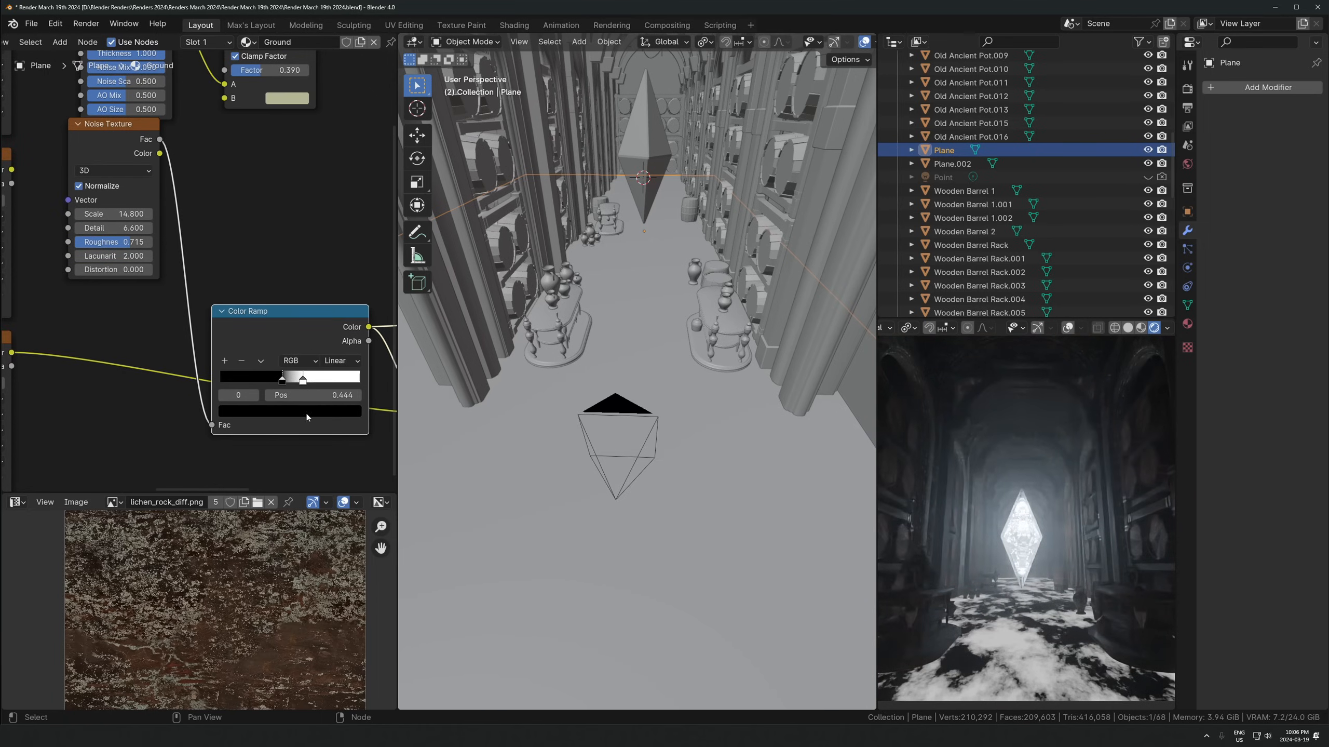
pyautogui.moveTo(304, 436); pyautogui.dragTo(178, 450, button='middle')
pyautogui.moveTo(345, 360); pyautogui.dragTo(123, 365, button='middle')
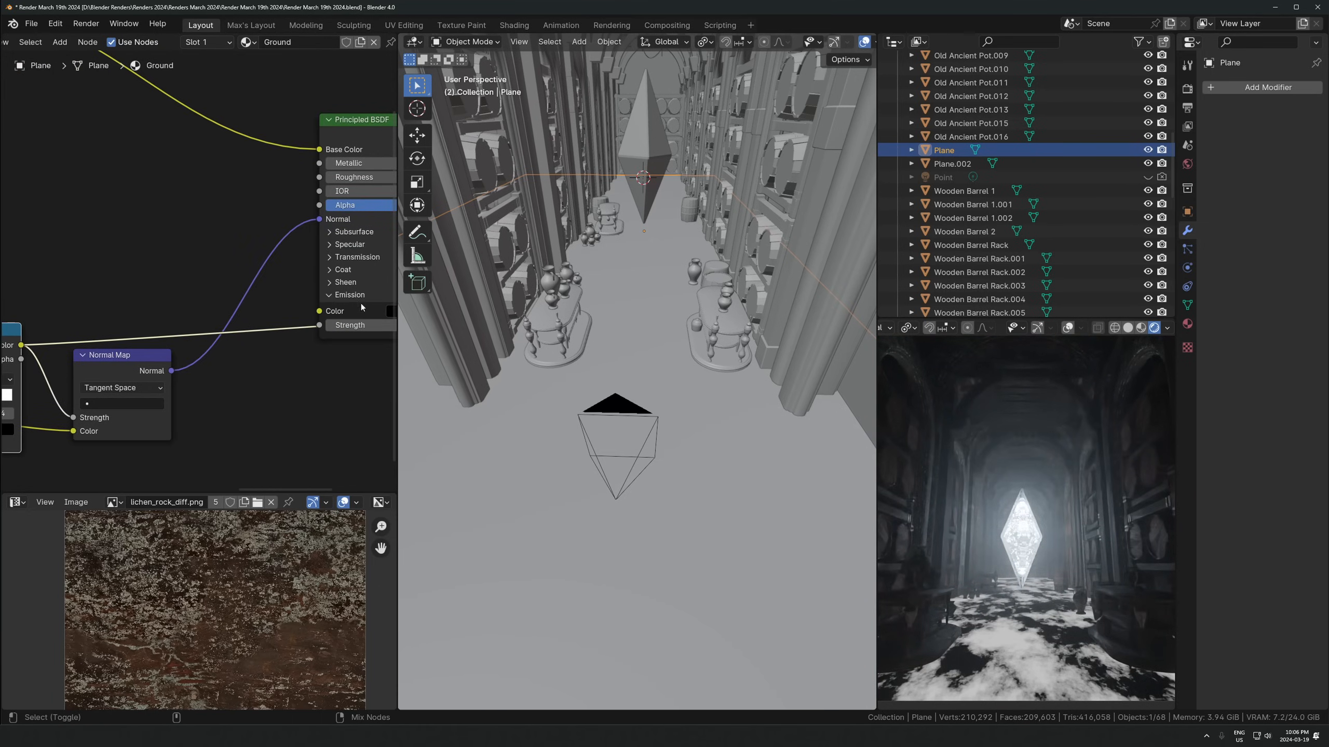
pyautogui.moveTo(368, 125); pyautogui.dragTo(542, 81, button='middle')
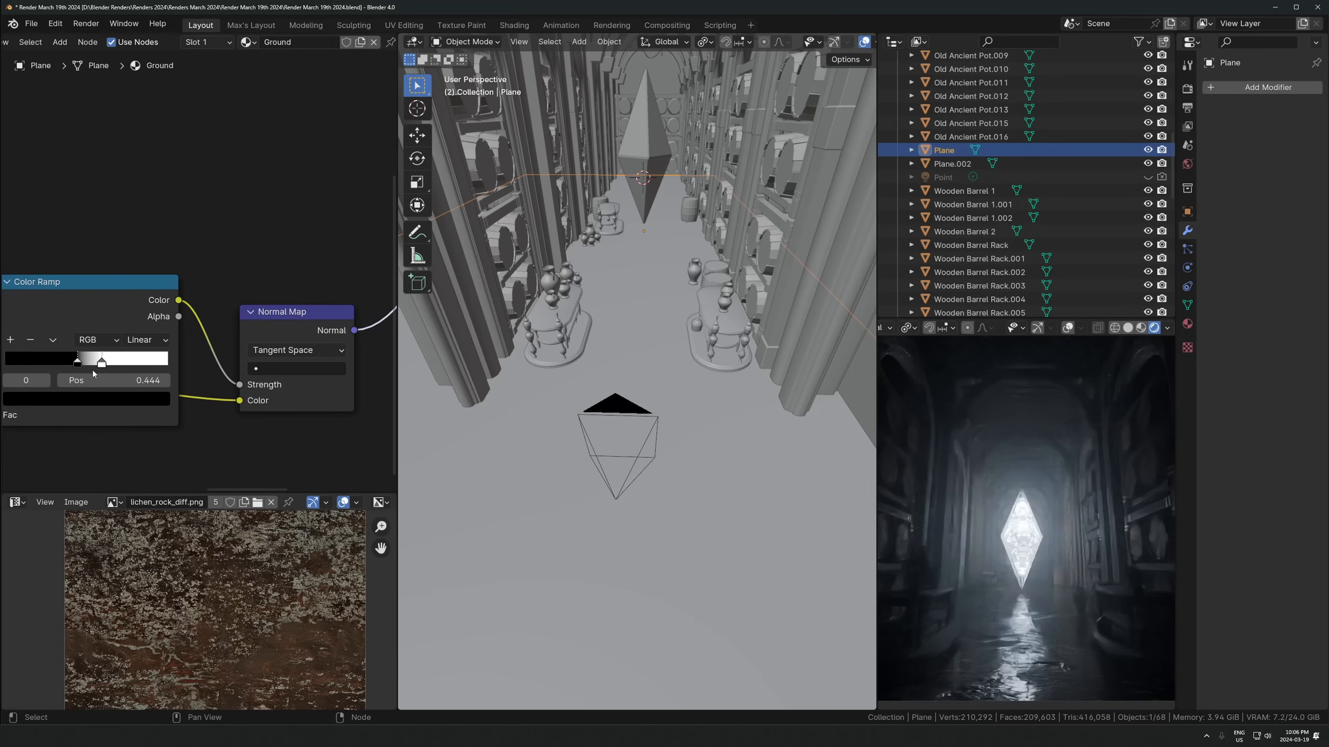
# Soften the Ground material's Color Ramp by spreading its stops apart, with the black stop at 0.468
pyautogui.moveTo(101, 368); pyautogui.dragTo(40, 396)
pyautogui.scroll(2, 133, 383)
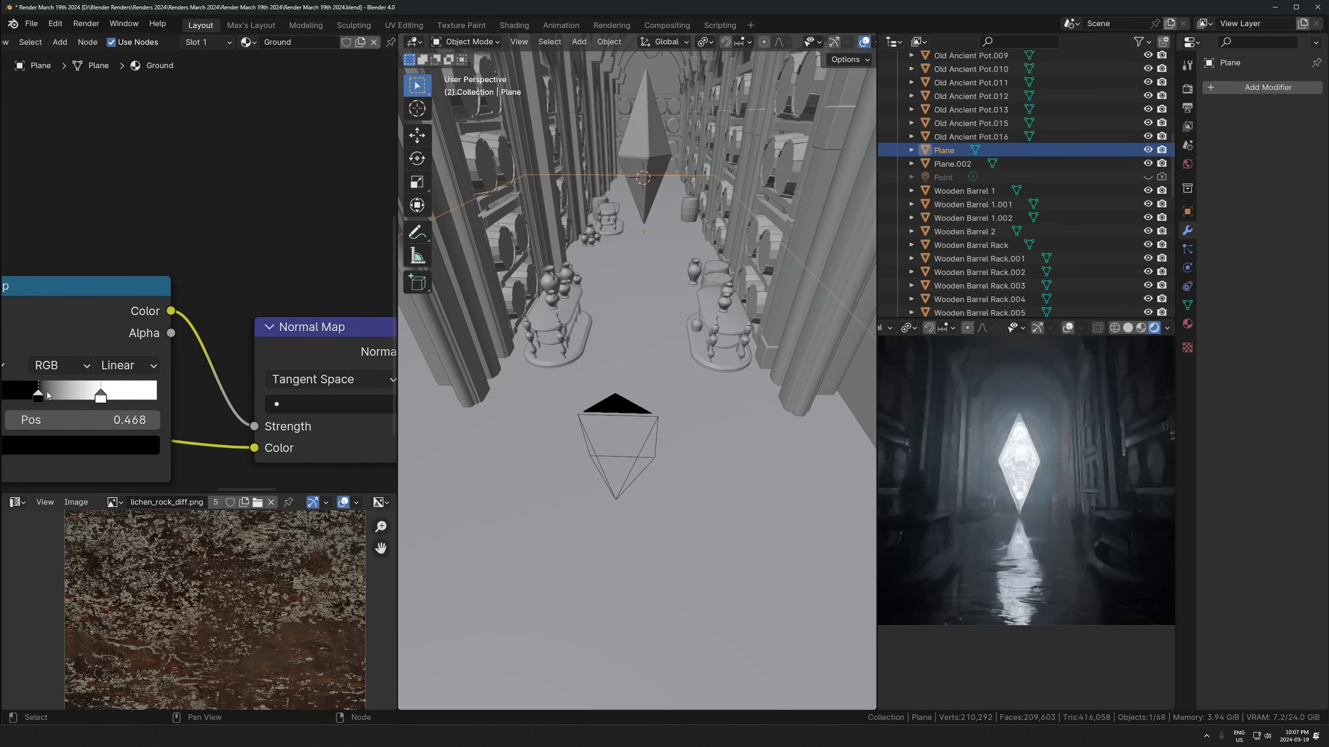
pyautogui.scroll(-6, 89, 171)
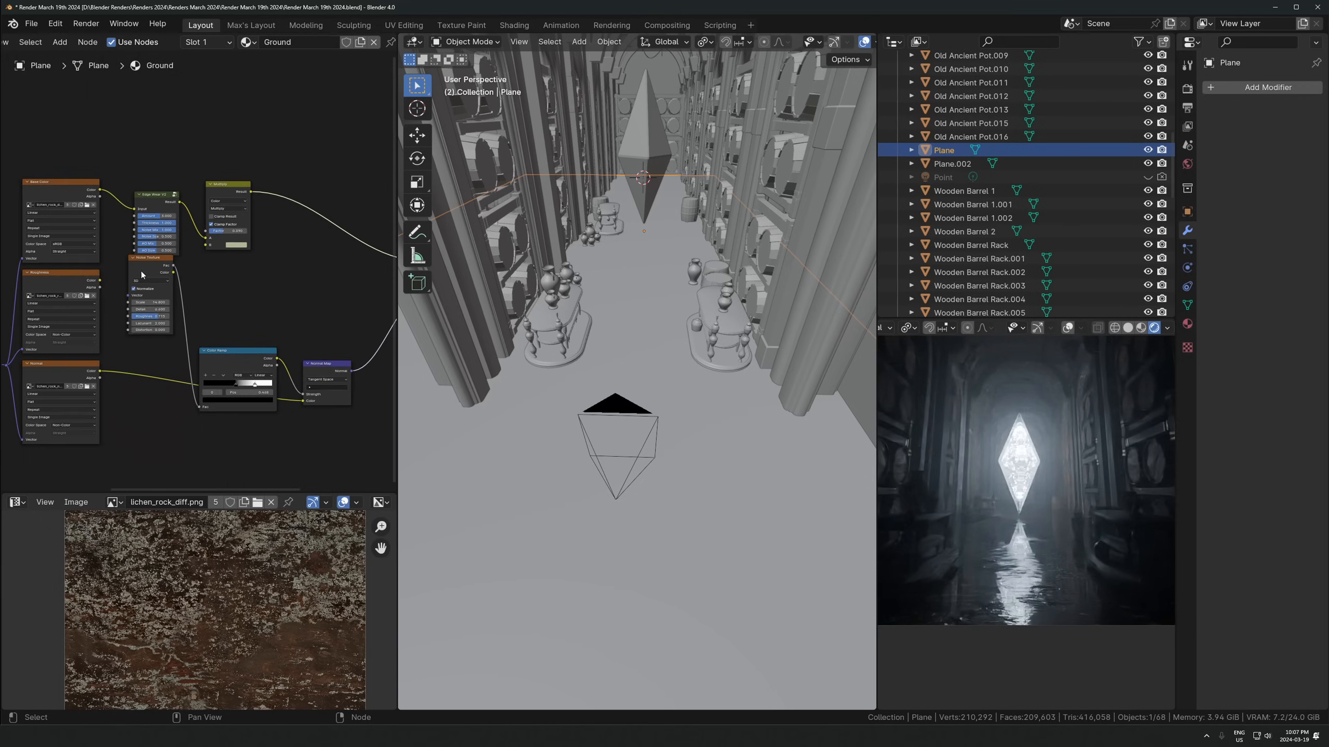
# Connect the lichen_rock_rough texture's color to the Ground material's shader roughness
pyautogui.click(96, 284)
pyautogui.moveTo(349, 256); pyautogui.dragTo(324, 279)
pyautogui.scroll(6, 199, 280)
pyautogui.moveTo(52, 317); pyautogui.dragTo(166, 320, button='middle')
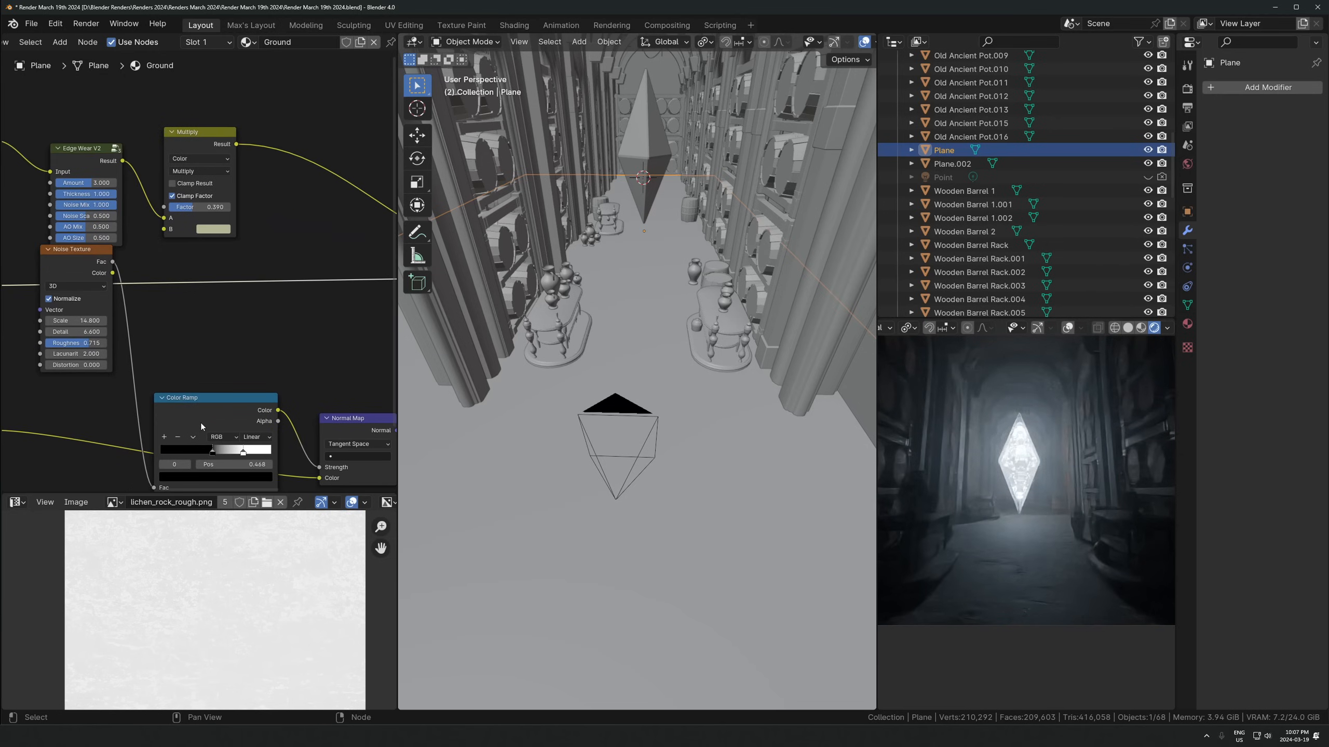
pyautogui.click(202, 418)
pyautogui.hotkey('shift', 'd')
pyautogui.press('Escape')
# Insert a Mix Color node set to Multiply on the Ground material's roughness link
pyautogui.scroll(-2, 170, 315)
pyautogui.hotkey('shift', 'a')
pyautogui.write('mix')
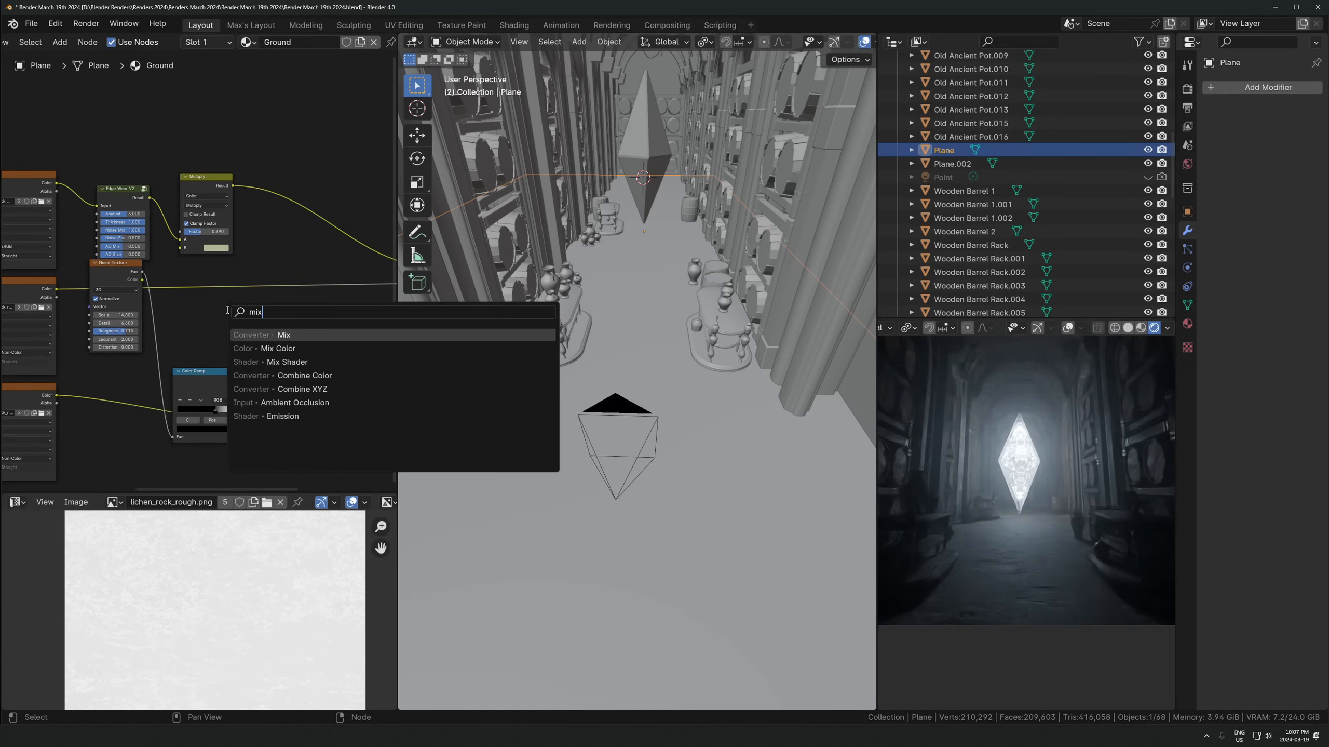
pyautogui.write('c')
pyautogui.press('Return')
pyautogui.click(278, 323)
pyautogui.scroll(3, 278, 323)
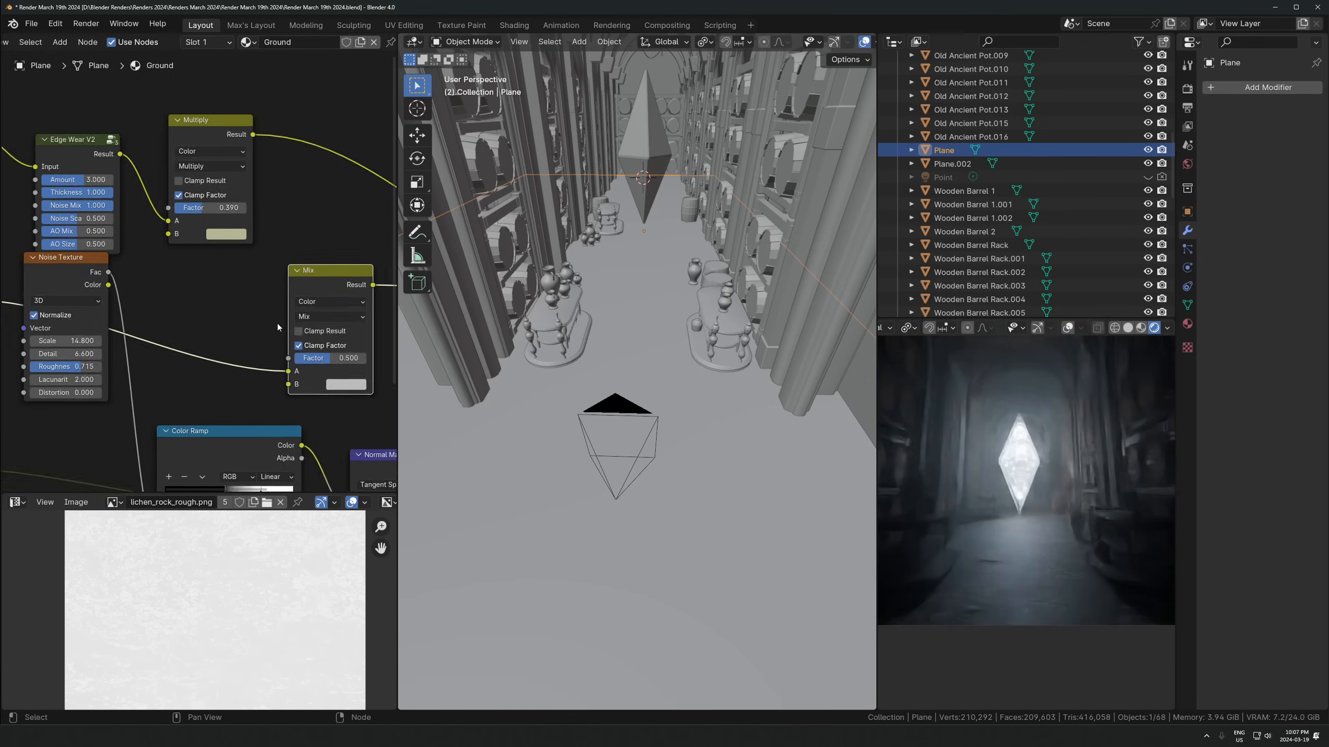
pyautogui.click(321, 320)
# Try feeding the normal strength's Color Ramp into the Multiply node's B input, and undo the link
pyautogui.scroll(-2, 249, 416)
pyautogui.moveTo(247, 348); pyautogui.dragTo(306, 303)
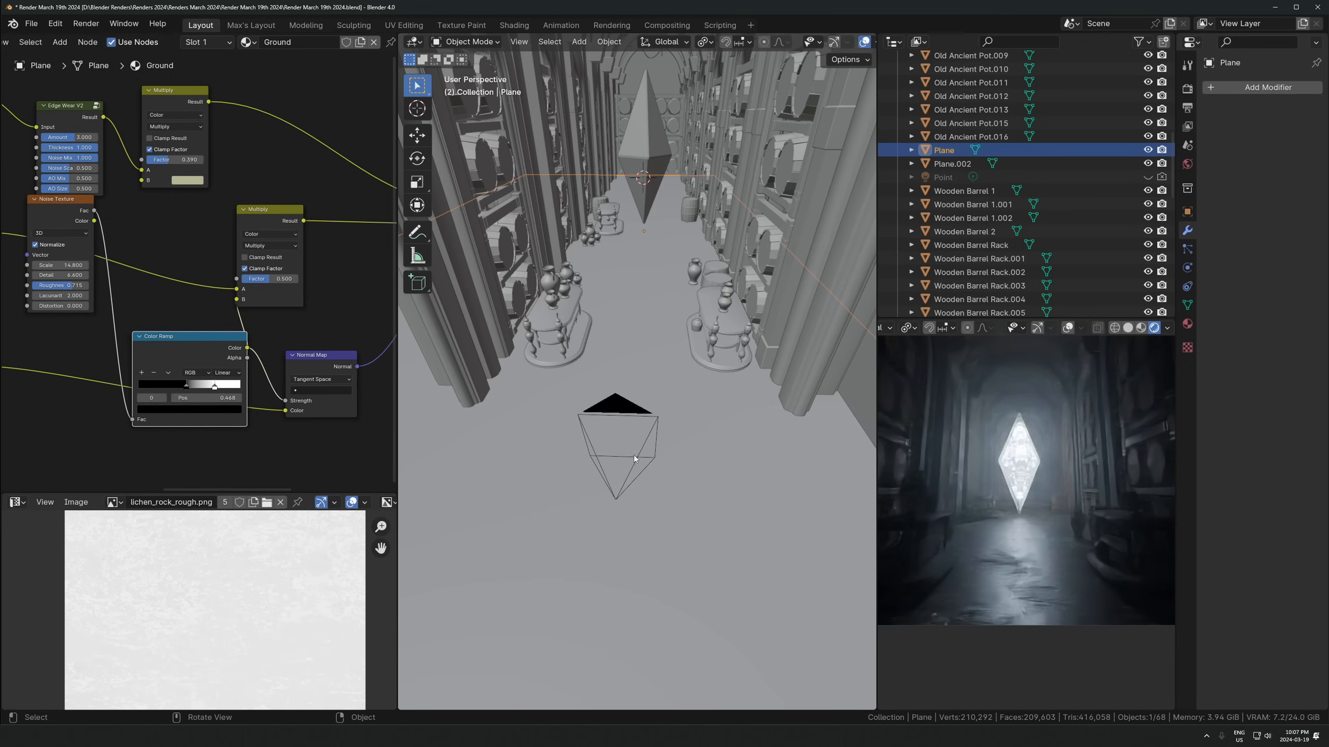
pyautogui.scroll(5, 222, 243)
pyautogui.moveTo(216, 243); pyautogui.dragTo(193, 260, button='middle')
pyautogui.scroll(-4, 189, 273)
pyautogui.hotkey('ctrl', 'z')
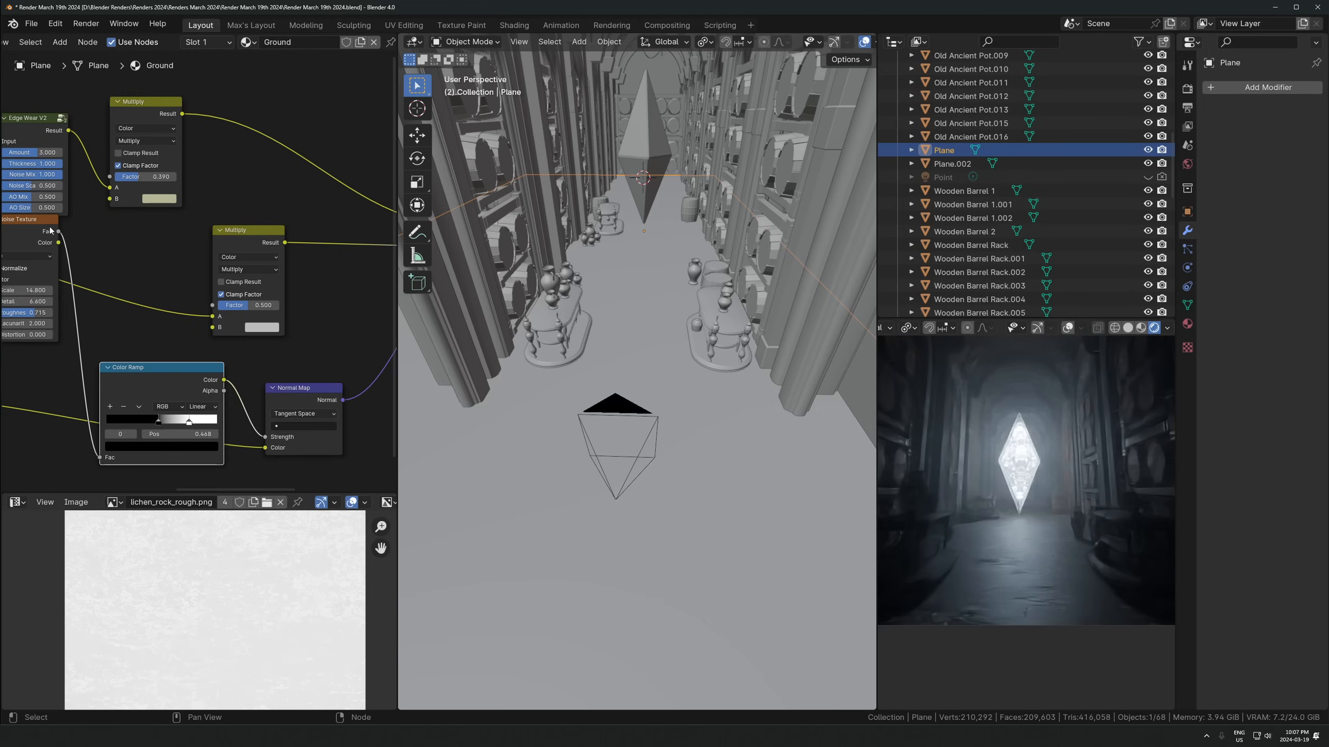
# Feed the Noise Texture's Fac through a duplicated Color Ramp into the Multiply node's B input, and set its factor to 1.000
pyautogui.moveTo(59, 235); pyautogui.dragTo(215, 333)
pyautogui.click(173, 371)
pyautogui.hotkey('shift', 'd')
pyautogui.click(170, 263)
pyautogui.scroll(2, 183, 298)
pyautogui.scroll(1, 182, 312)
pyautogui.moveTo(351, 338); pyautogui.dragTo(251, 335, button='middle')
pyautogui.moveTo(258, 319); pyautogui.dragTo(308, 318)
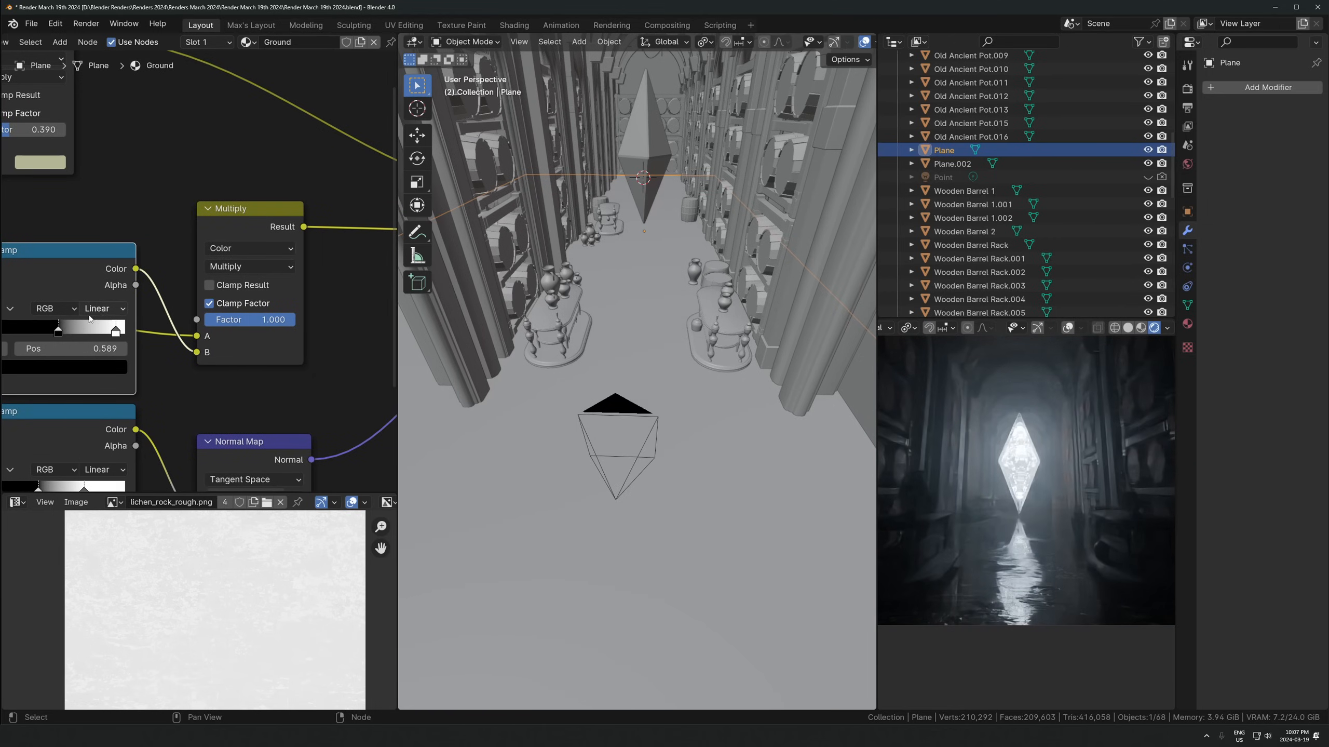
# Adjust both Color Ramps, with the roughness ramp's white stop at 0.894 and the normal strength ramp's black stop at 0.477
pyautogui.moveTo(117, 332); pyautogui.dragTo(84, 336)
pyautogui.moveTo(84, 337); pyautogui.dragTo(177, 334, button='middle')
pyautogui.moveTo(152, 328)
pyautogui.mouseDown()
pyautogui.moveTo(97, 326)
pyautogui.moveTo(127, 325)
pyautogui.mouseUp()
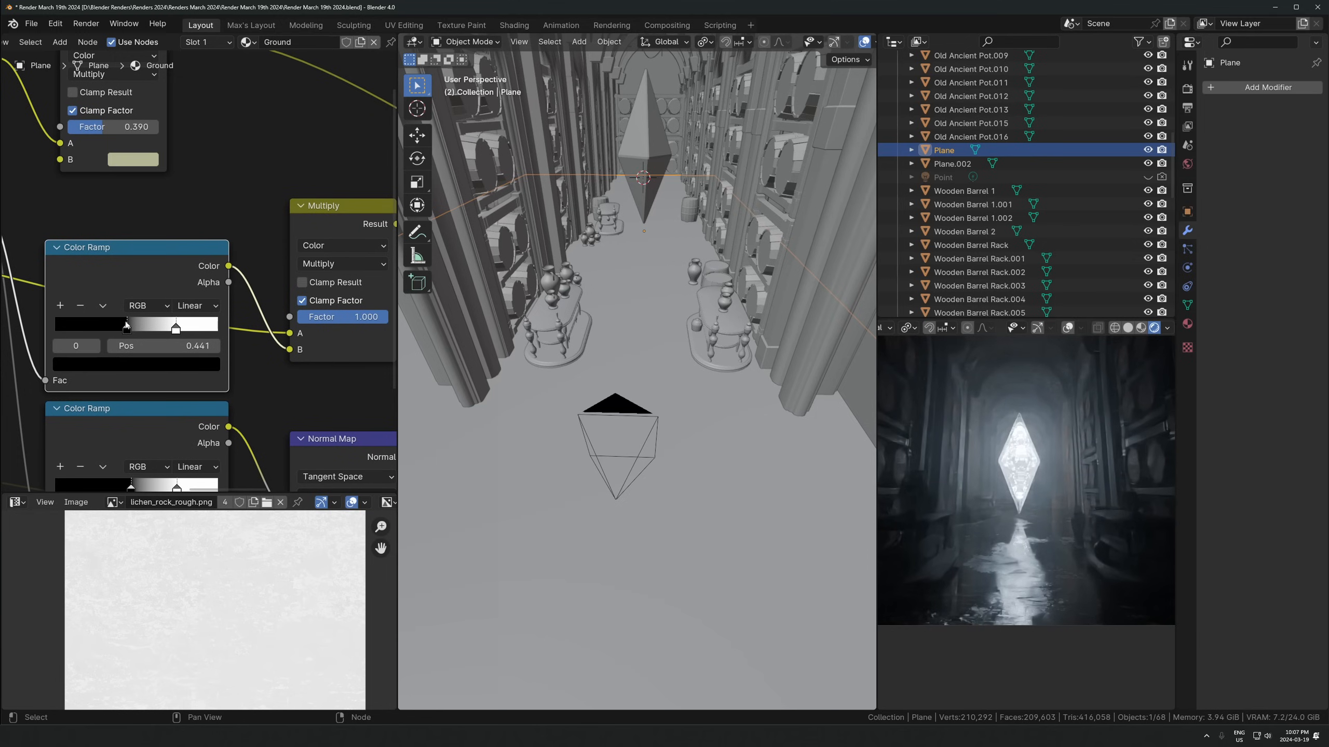
pyautogui.moveTo(177, 449); pyautogui.dragTo(140, 360, button='middle')
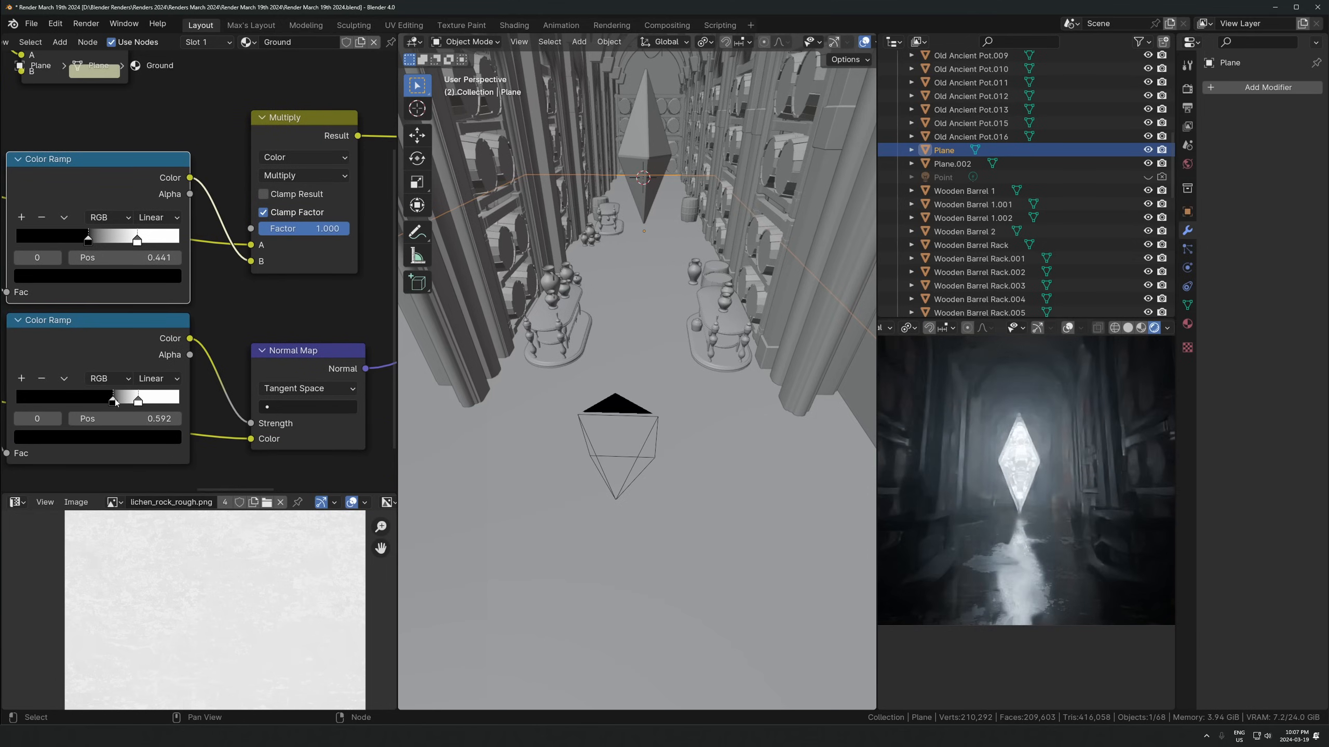
pyautogui.moveTo(97, 240); pyautogui.dragTo(178, 246)
pyautogui.click(155, 244)
pyautogui.moveTo(138, 401); pyautogui.dragTo(86, 401)
# Set the Ground material's Noise Texture Scale to 17.6
pyautogui.moveTo(95, 362); pyautogui.dragTo(342, 410, button='middle')
pyautogui.moveTo(138, 256); pyautogui.dragTo(178, 255)
pyautogui.moveTo(361, 313); pyautogui.dragTo(318, 324, button='middle')
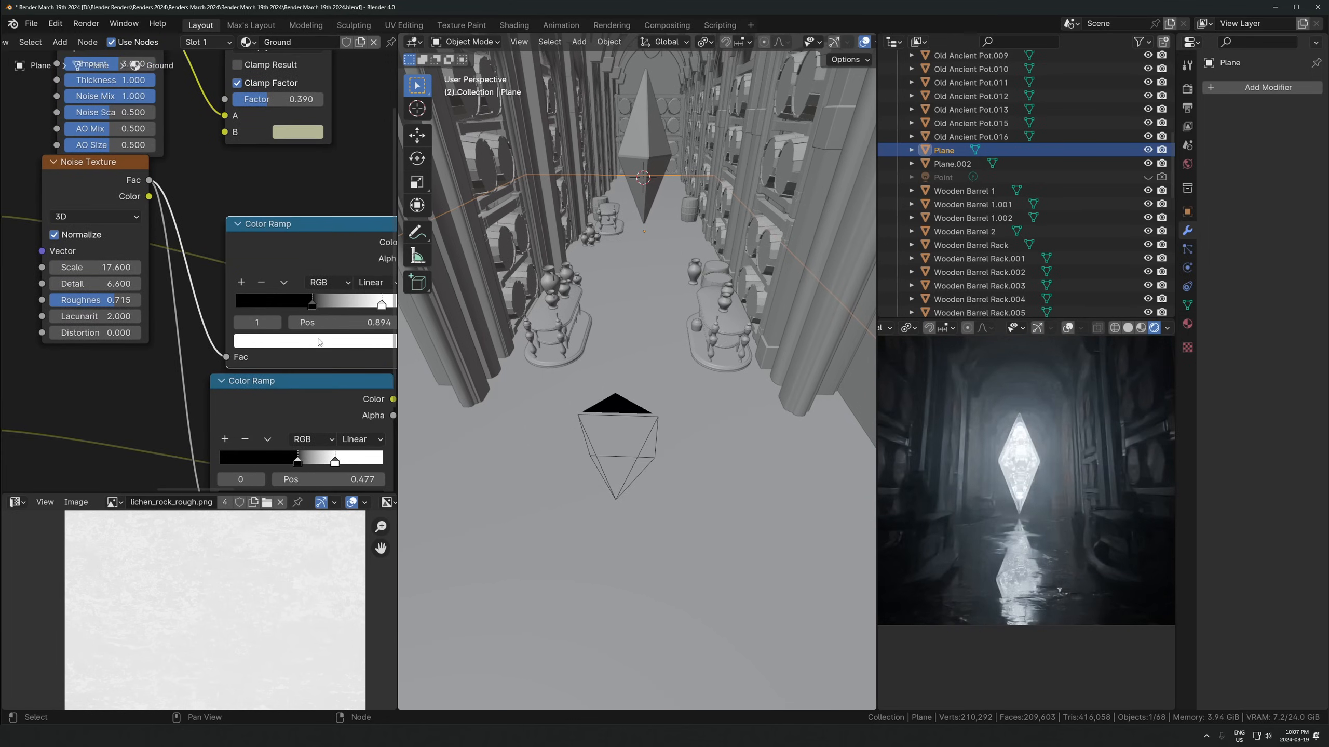
# Move the normal strength ramp's white stop to 0.653 and the roughness ramp's black stop to 0.414
pyautogui.moveTo(302, 460)
pyautogui.mouseDown()
pyautogui.moveTo(285, 461)
pyautogui.moveTo(325, 462)
pyautogui.mouseUp()
pyautogui.moveTo(381, 304); pyautogui.dragTo(303, 305)
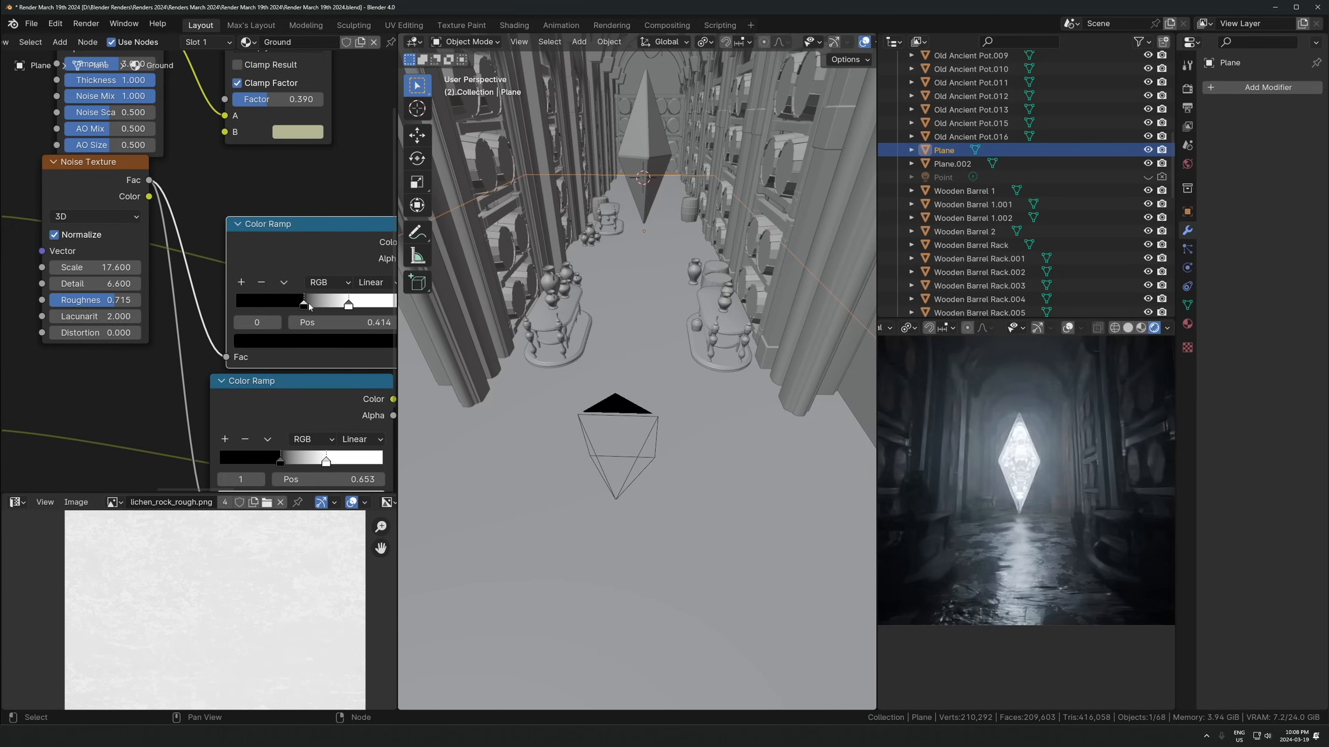
pyautogui.scroll(-2, 1024, 560)
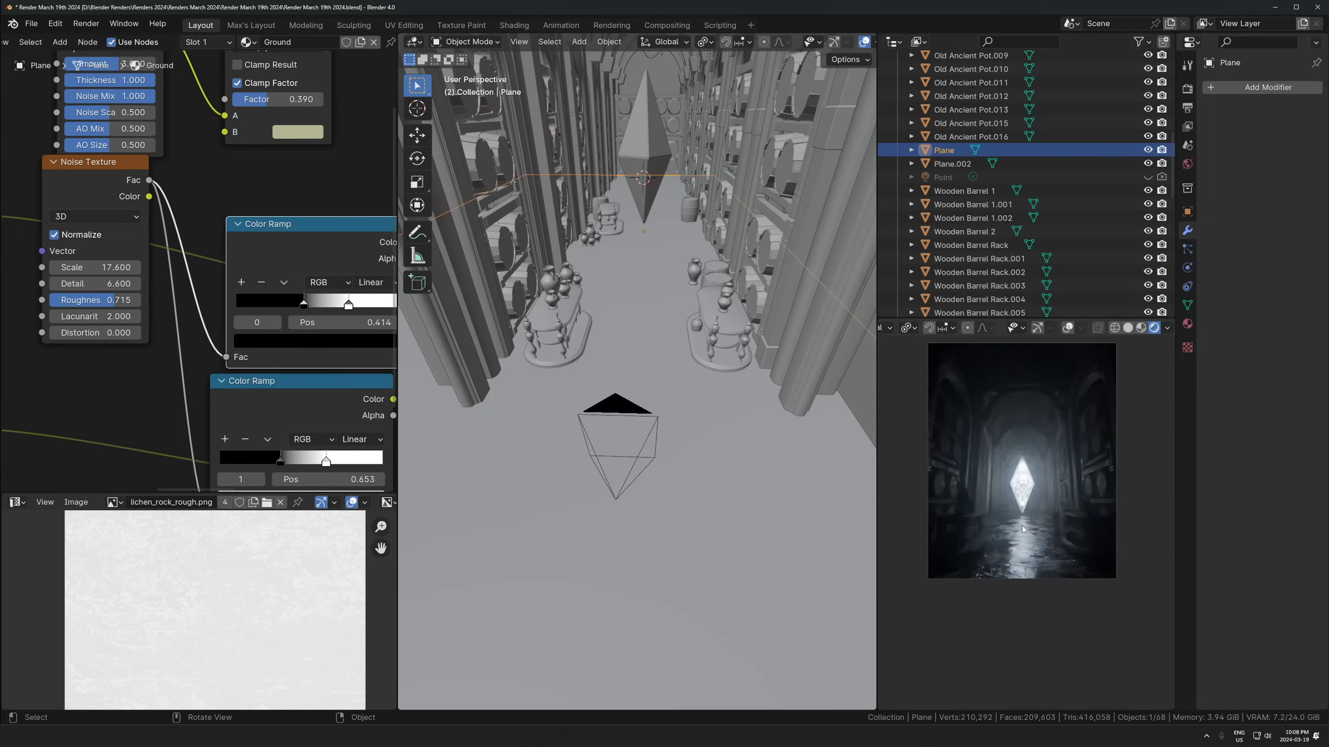
pyautogui.scroll(2, 1024, 532)
# Give the inner crystal Cube.003 a warm peach-orange emission color and set its emission Multiply value to 502.5
pyautogui.press('KP_0')
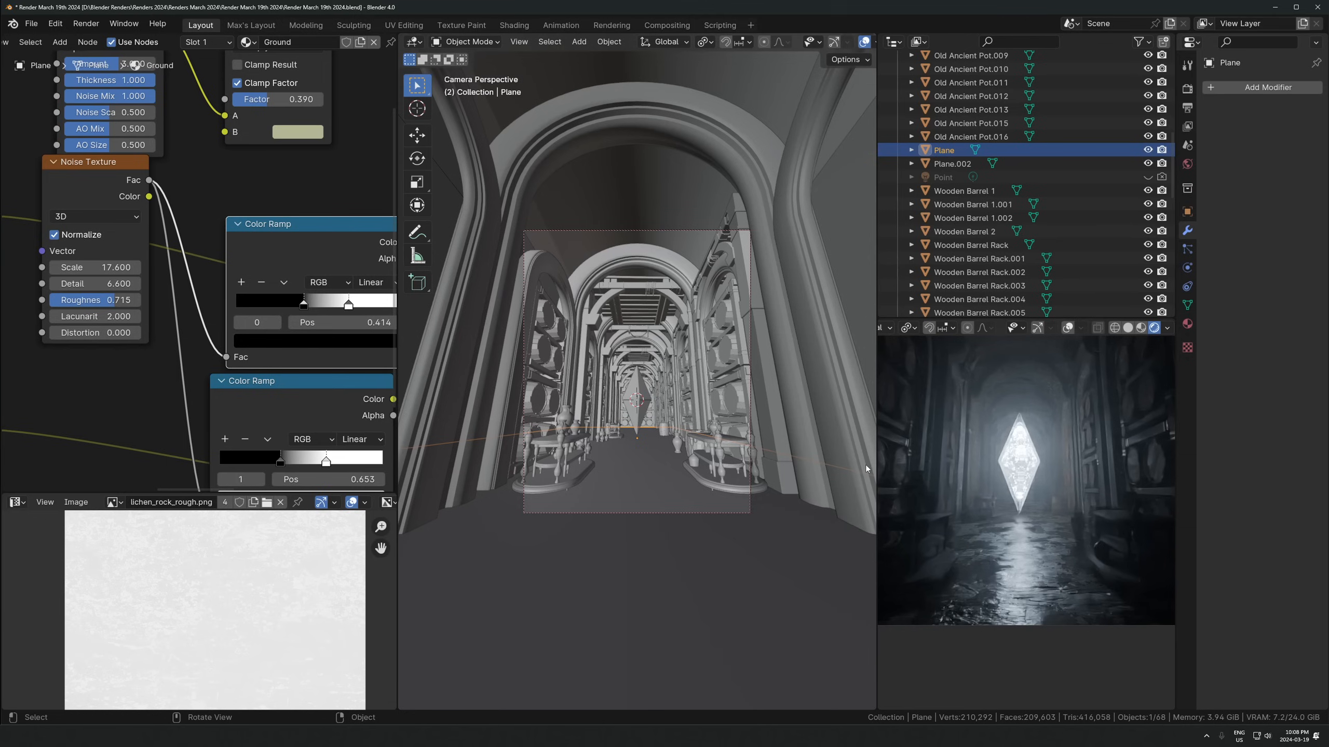
pyautogui.scroll(2, 1058, 577)
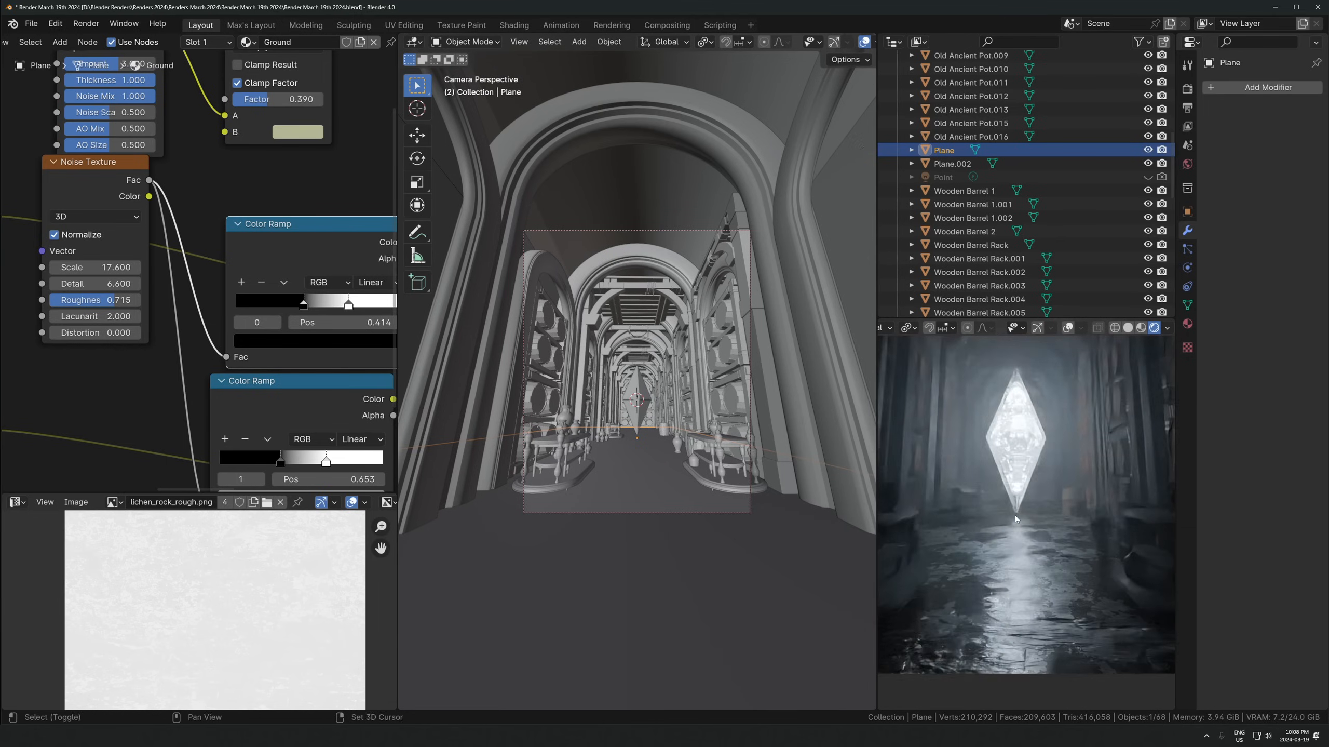
pyautogui.keyDown('shift'); pyautogui.moveTo(1014, 507); pyautogui.dragTo(1020, 574, button='middle'); pyautogui.keyUp('shift')
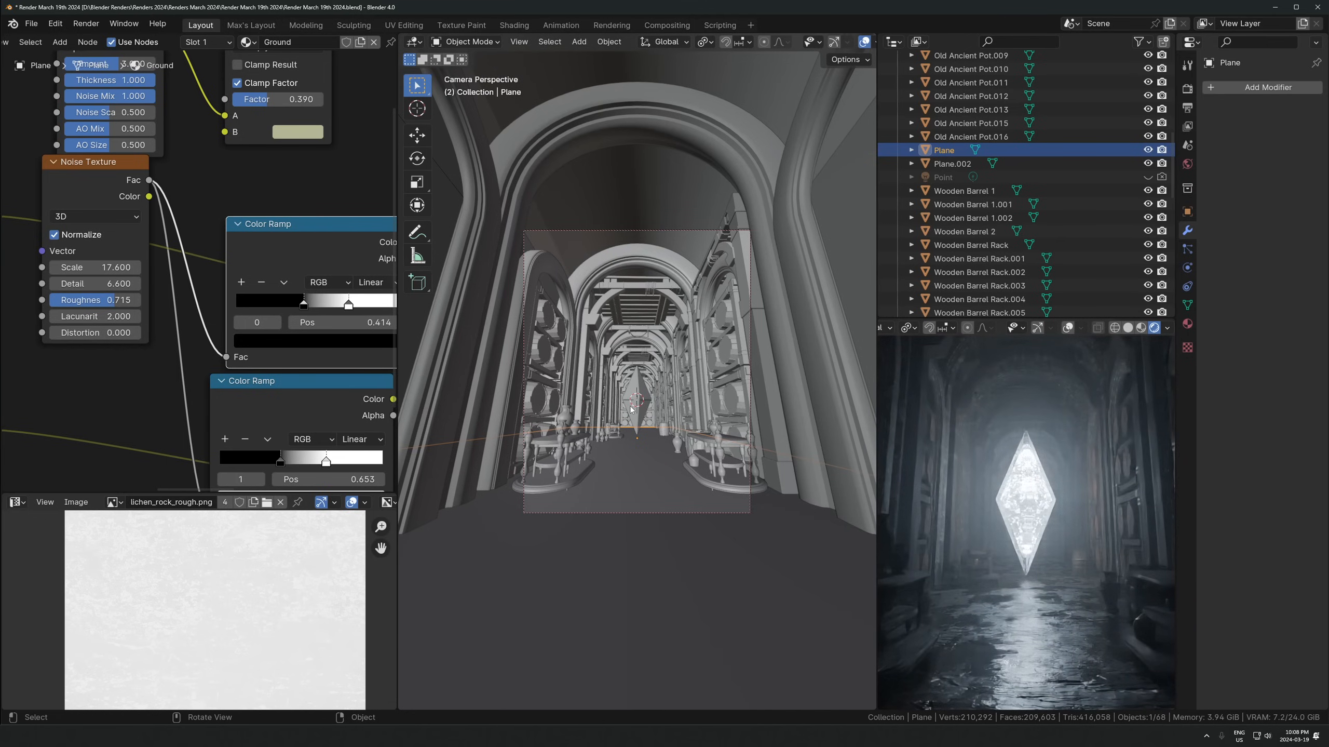
pyautogui.click(636, 402)
pyautogui.click(640, 401)
pyautogui.scroll(2, 640, 402)
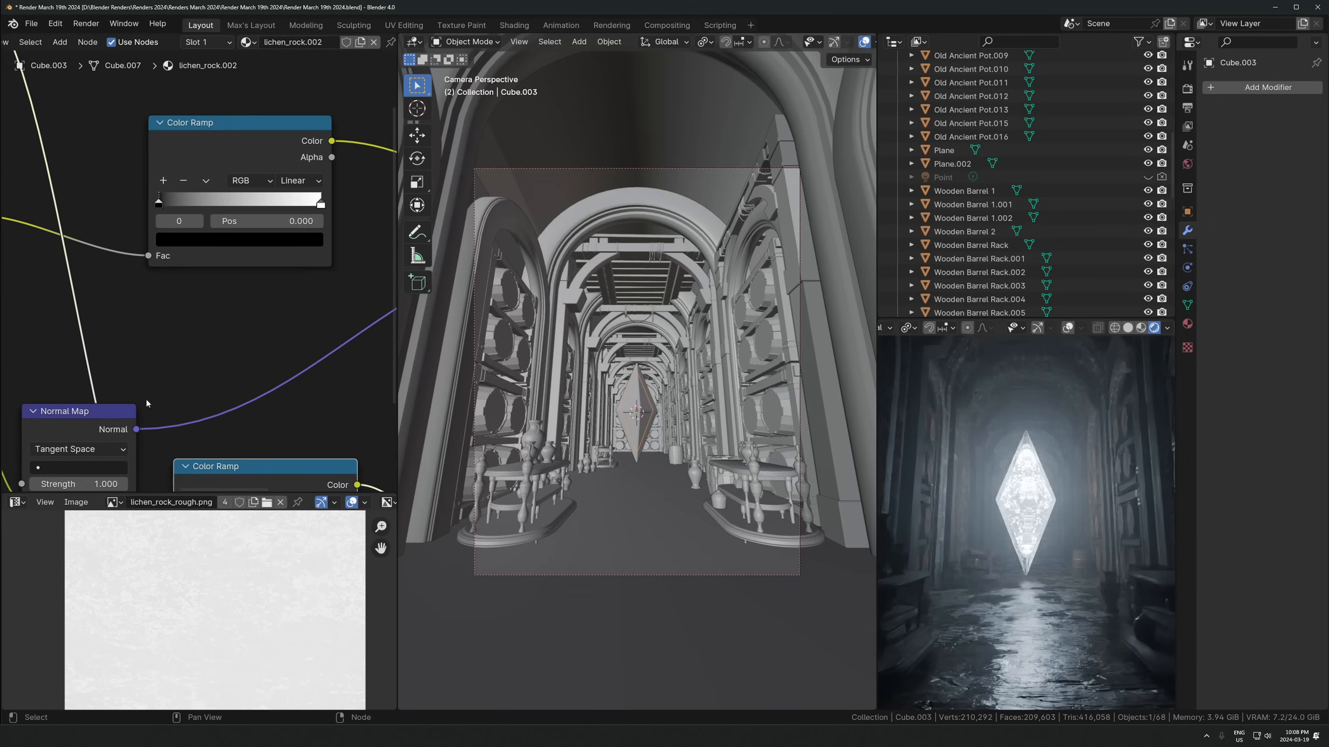
pyautogui.scroll(-7, 190, 293)
pyautogui.moveTo(387, 444); pyautogui.dragTo(193, 389, button='middle')
pyautogui.scroll(2, 286, 293)
pyautogui.moveTo(287, 293); pyautogui.dragTo(278, 352, button='middle')
pyautogui.click(276, 337)
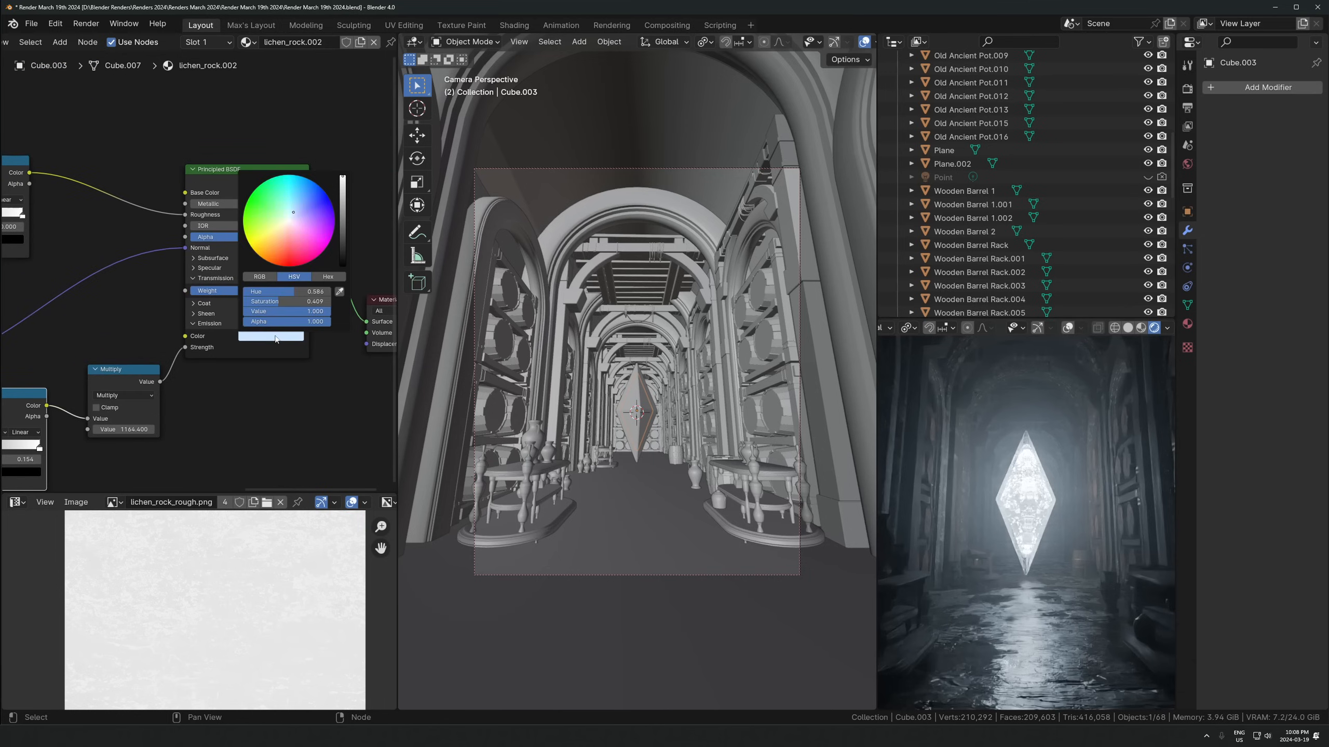
pyautogui.moveTo(288, 232); pyautogui.dragTo(283, 237)
pyautogui.moveTo(125, 430); pyautogui.dragTo(61, 430)
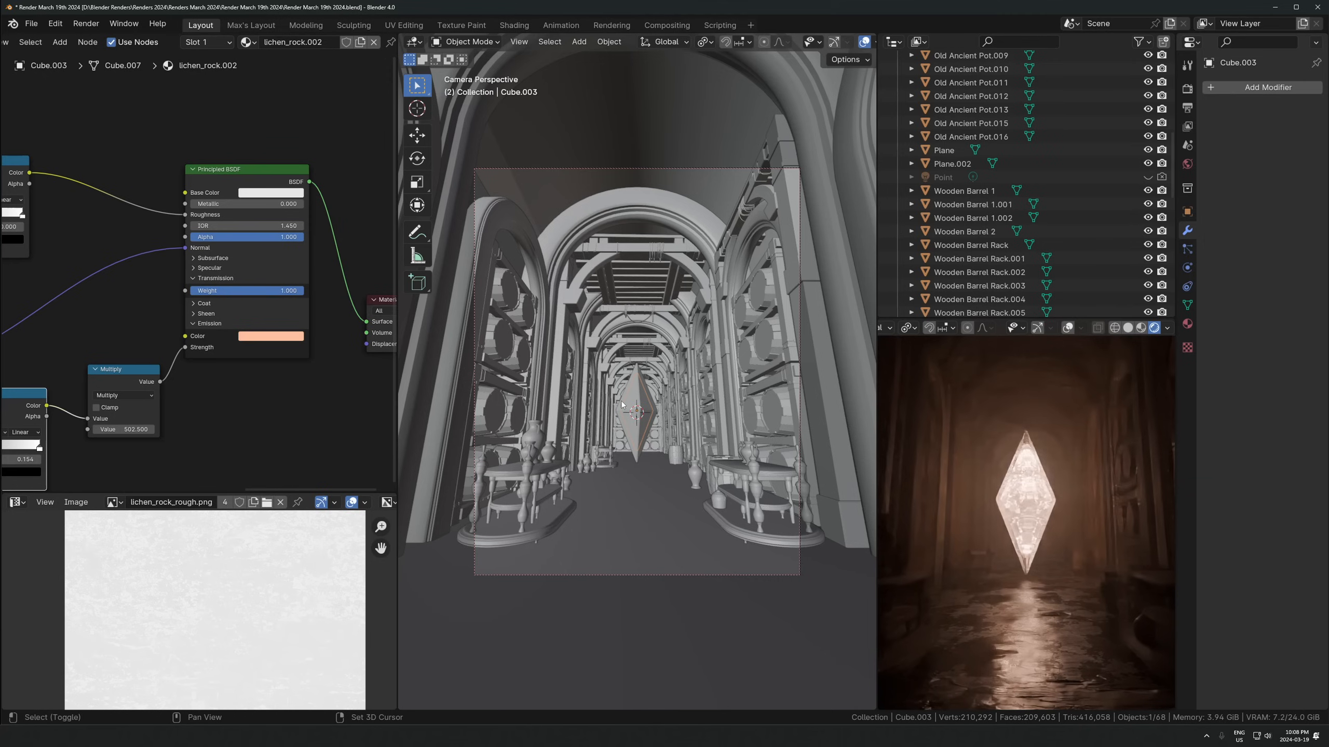
# Move the inner and outer crystal objects into a new collection named Lighting 2
pyautogui.keyDown('shift'); pyautogui.click(638, 414); pyautogui.keyUp('shift')
pyautogui.scroll(12, 1061, 179)
pyautogui.press('m')
pyautogui.click(638, 396)
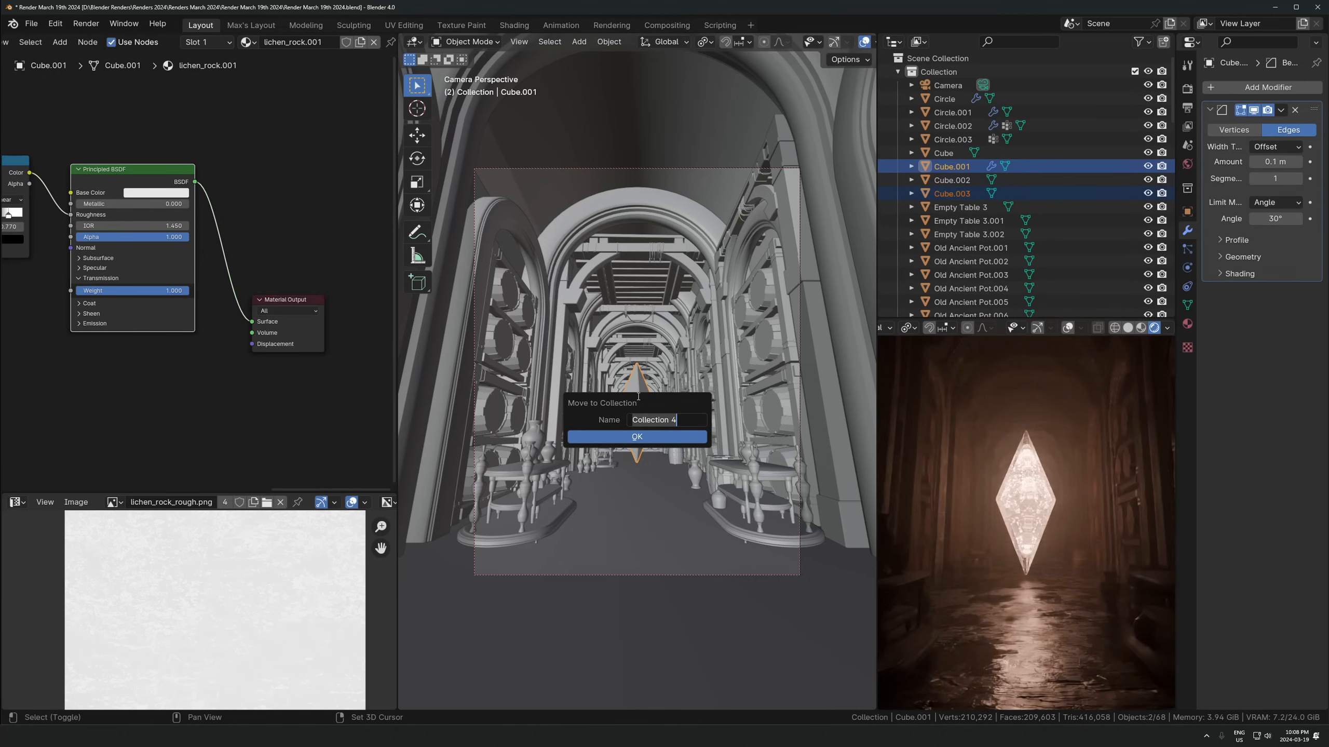
pyautogui.click(637, 437)
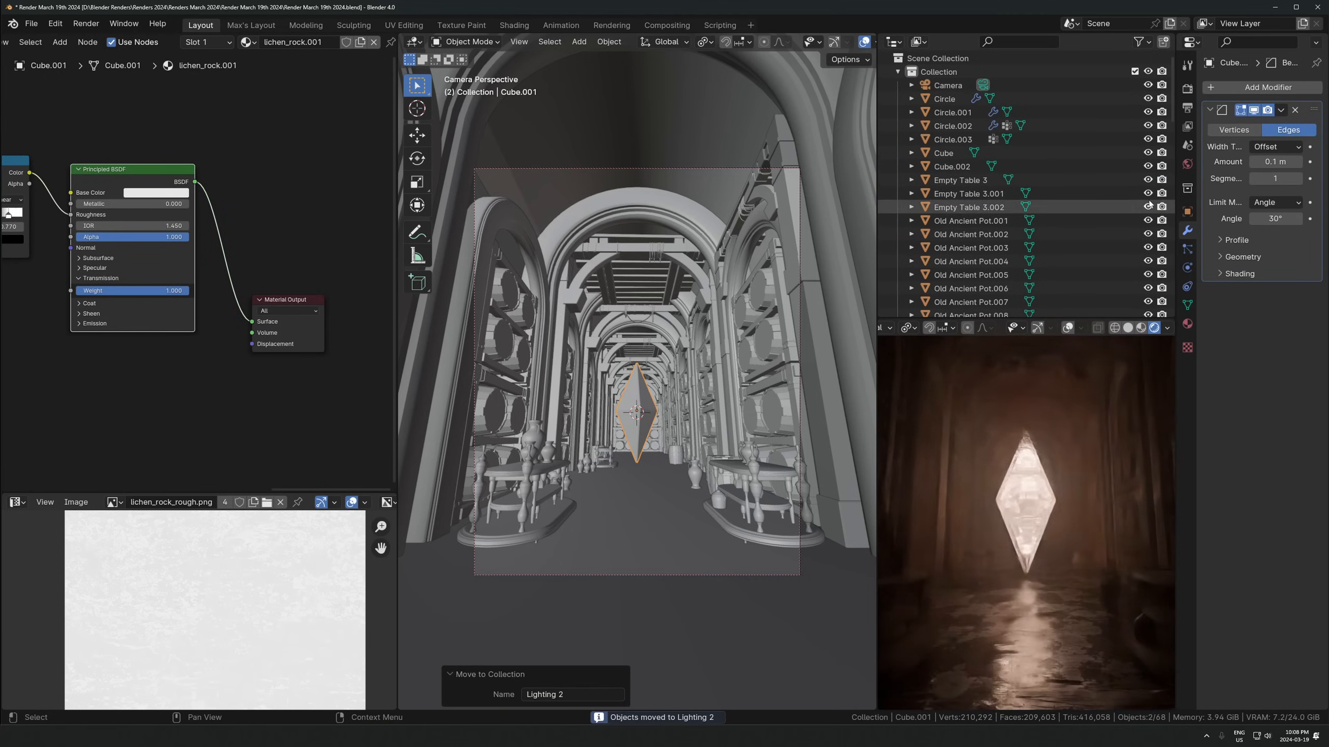
# Exclude the Lighting 2 collection from the view layer and enable Lighting 1
pyautogui.scroll(-10, 1134, 281)
pyautogui.click(1134, 290)
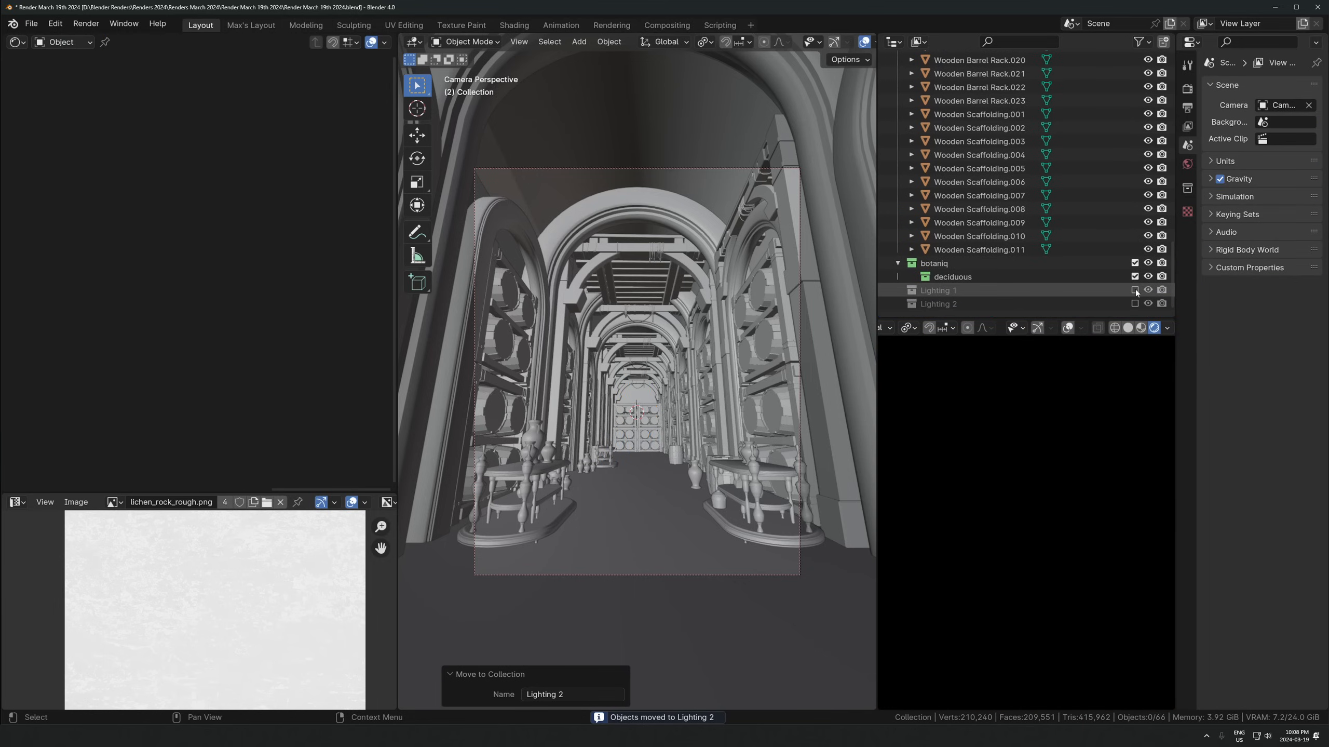
pyautogui.scroll(-3, 562, 398)
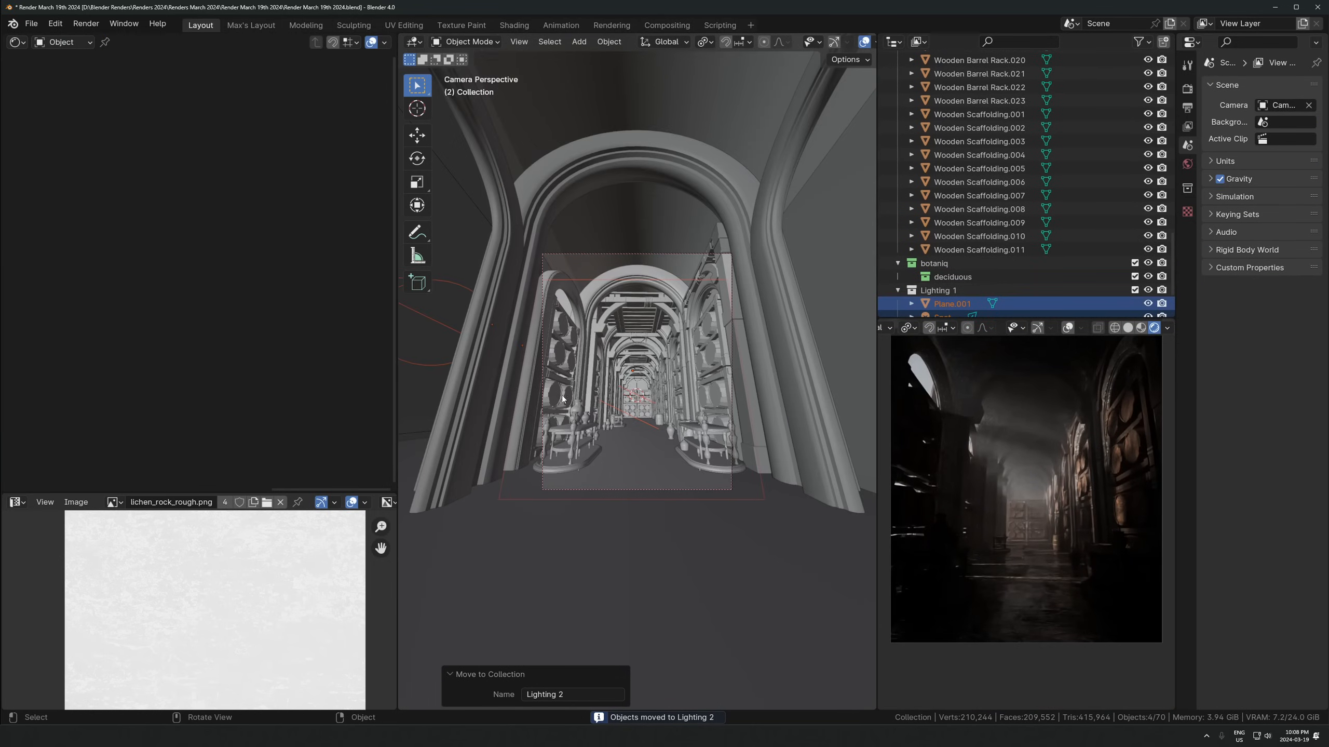
# Try deleting the two stacked barrel racks nearest the camera on the corridor's left side, and undo the deletion
pyautogui.click(565, 371)
pyautogui.press('KP_1')
pyautogui.keyDown('shift'); pyautogui.moveTo(563, 386); pyautogui.dragTo(647, 408, button='middle'); pyautogui.keyUp('shift')
pyautogui.scroll(1, 647, 387)
pyautogui.moveTo(596, 328); pyautogui.dragTo(646, 361, button='middle')
pyautogui.scroll(-3, 645, 376)
pyautogui.keyDown('shift'); pyautogui.click(646, 397); pyautogui.keyUp('shift')
pyautogui.press('Delete')
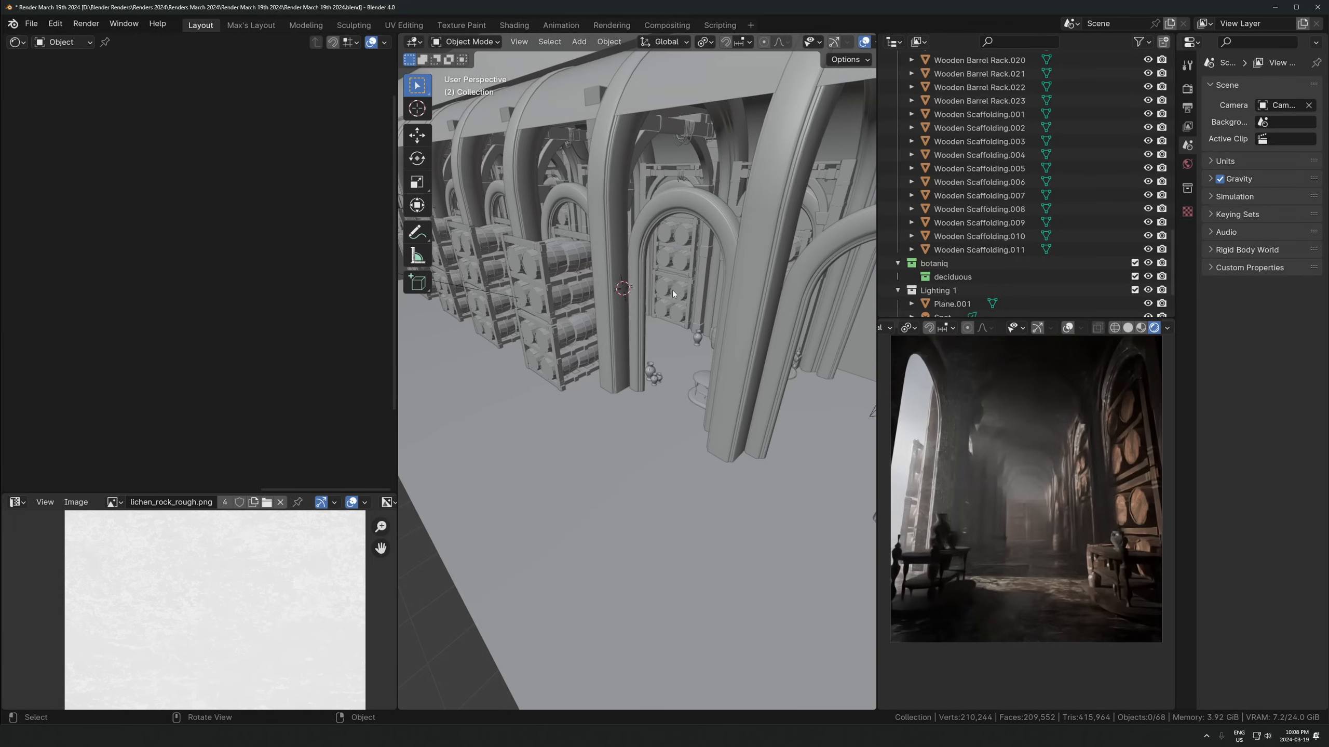
pyautogui.hotkey('ctrl', 'z')
# Delete the stacked barrel racks, including Wooden Barrel Rack.016, from two bays on the corridor's left side and save the file
pyautogui.moveTo(617, 268); pyautogui.dragTo(672, 286, button='middle')
pyautogui.click(564, 334)
pyautogui.keyDown('shift'); pyautogui.click(587, 400); pyautogui.keyUp('shift')
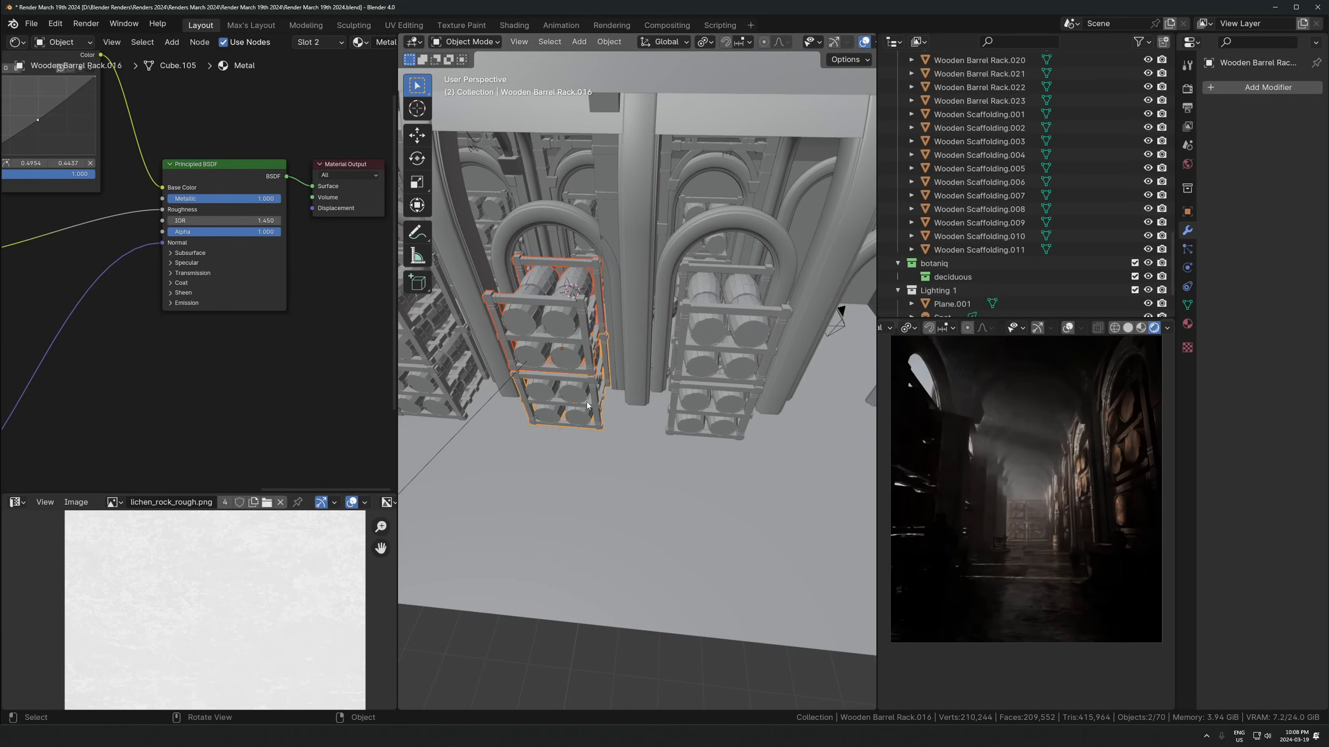
pyautogui.press('Delete')
pyautogui.moveTo(587, 400); pyautogui.dragTo(540, 381, button='middle')
pyautogui.click(473, 392)
pyautogui.keyDown('shift'); pyautogui.click(482, 426); pyautogui.keyUp('shift')
pyautogui.press('Delete')
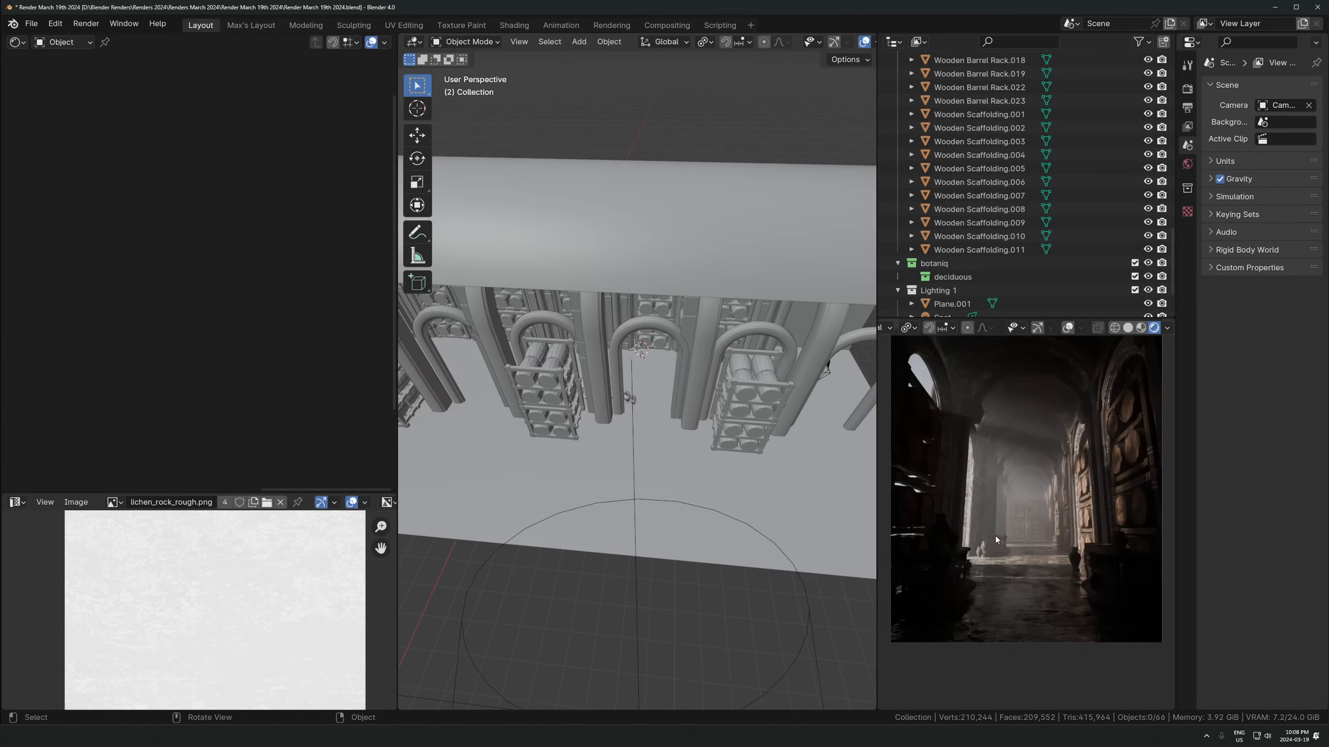
pyautogui.hotkey('ctrl', 's')
# Try sliding the stacked barrel racks with Wooden Barrel Rack.014 across the floor plane without changing their height
pyautogui.moveTo(729, 467); pyautogui.dragTo(667, 436, button='middle')
pyautogui.click(637, 421)
pyautogui.keyDown('shift'); pyautogui.click(635, 451); pyautogui.keyUp('shift')
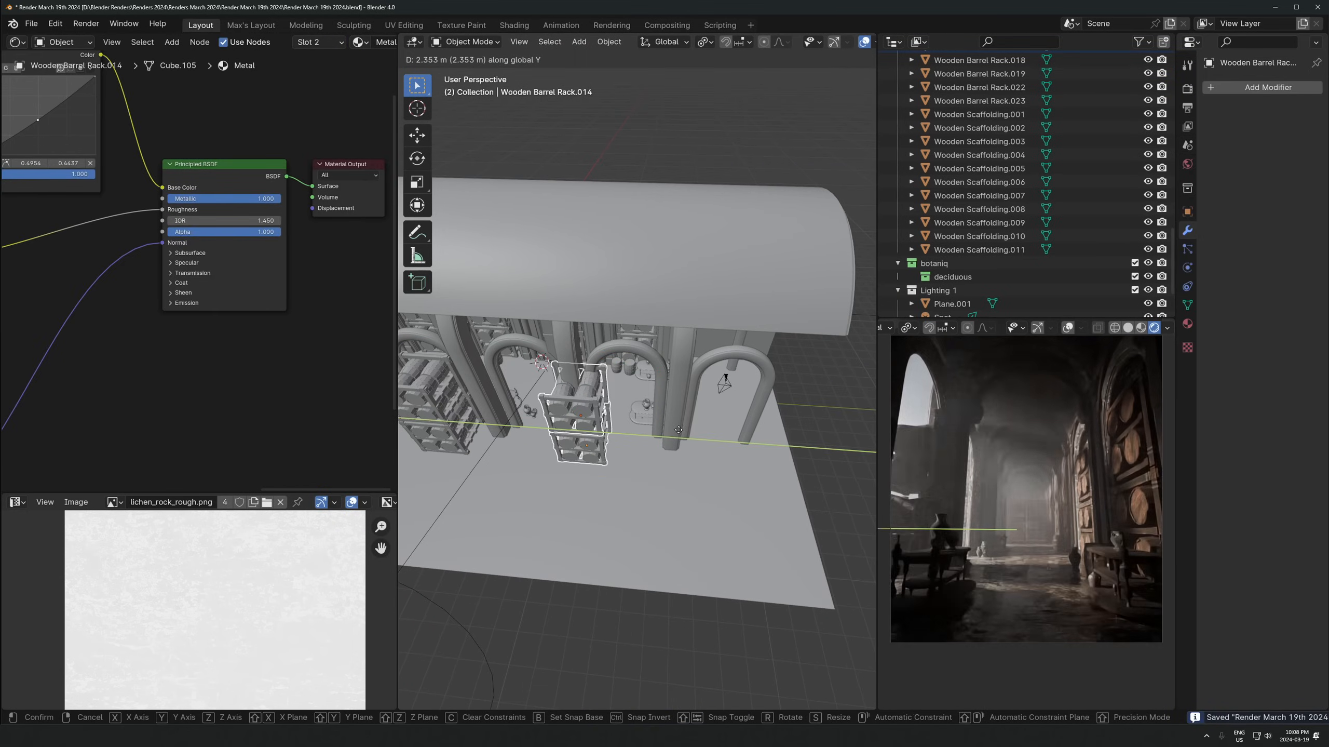
pyautogui.moveTo(704, 245); pyautogui.dragTo(663, 396, button='middle')
pyautogui.press('g')
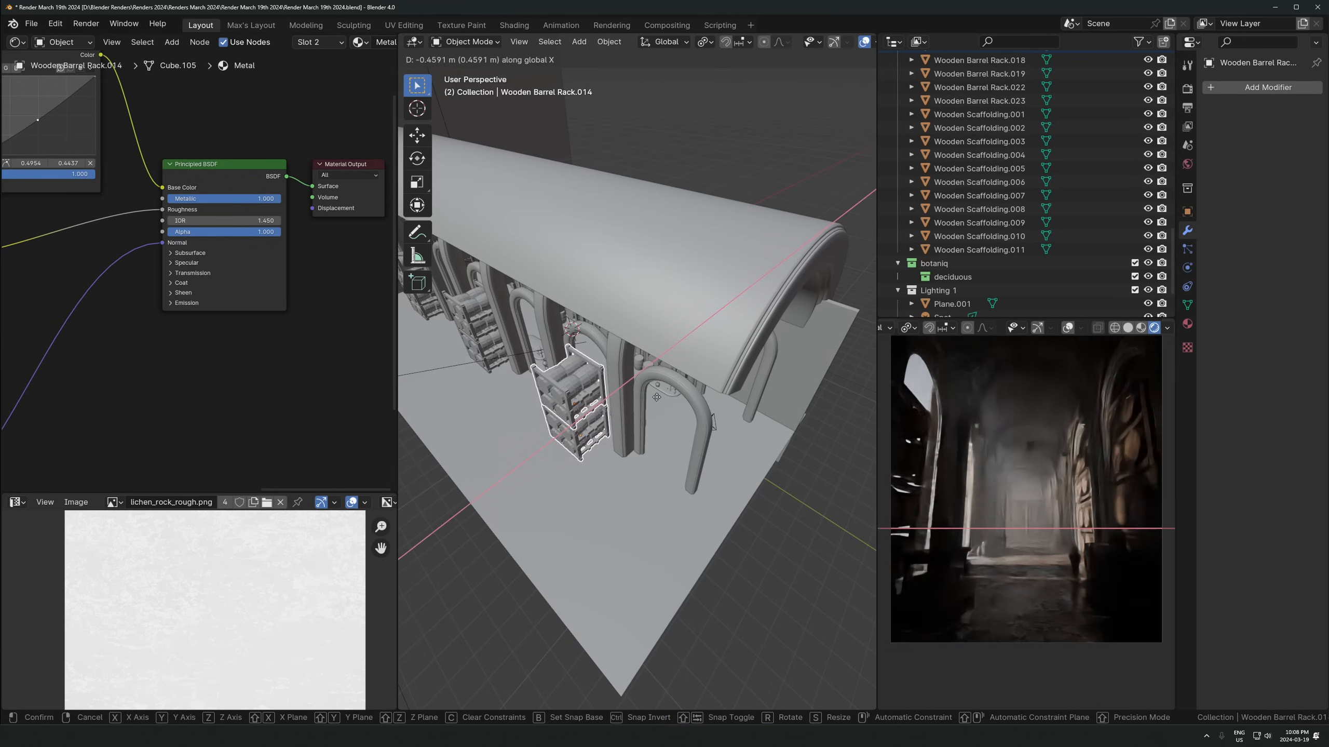
pyautogui.hotkey('shift', 'z')
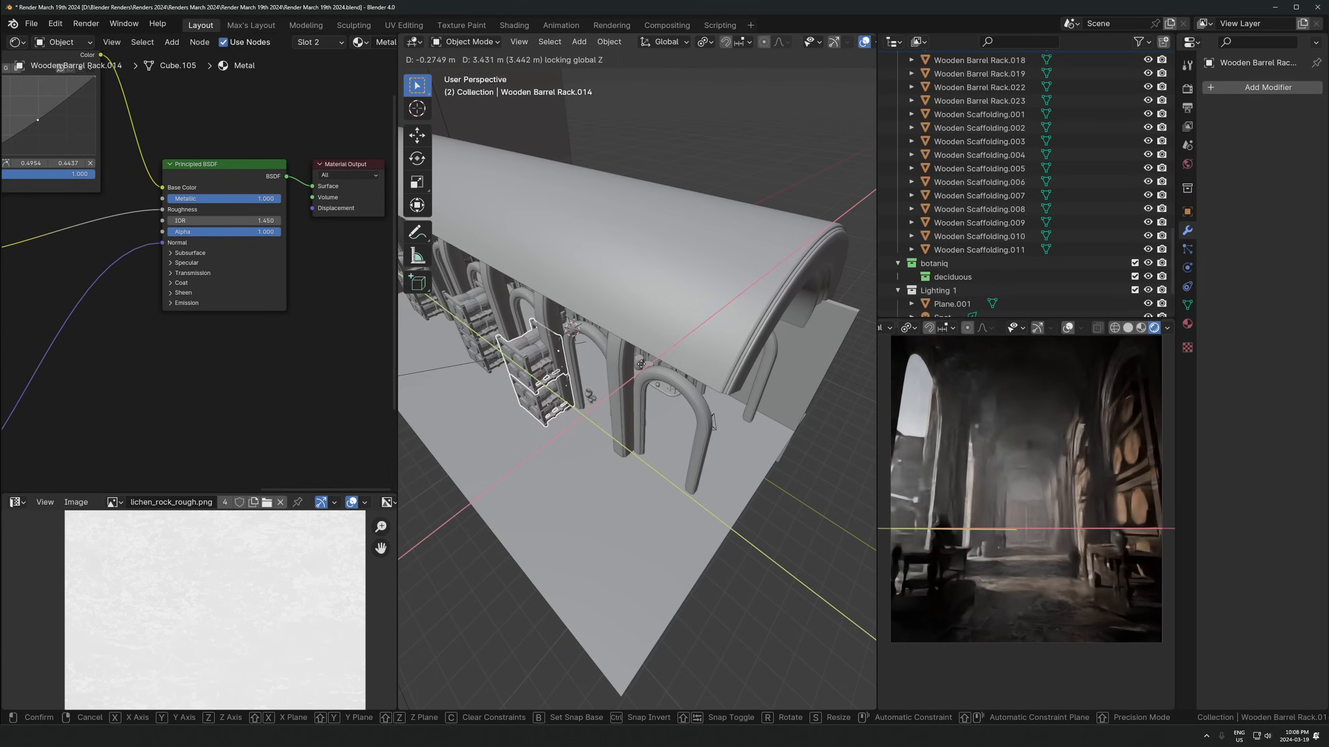
pyautogui.click(641, 389)
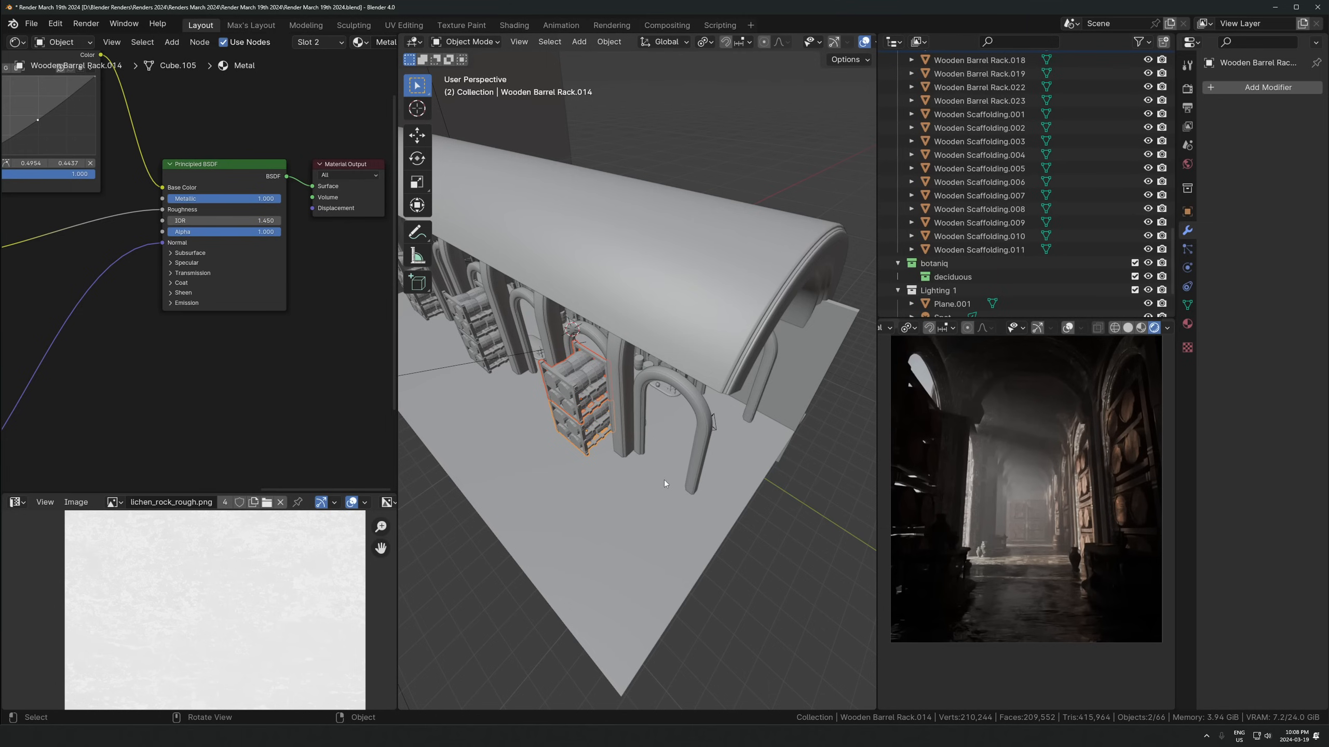
# Save the file and return the solid viewport to a closer camera view of the corridor
pyautogui.hotkey('ctrl', 's')
pyautogui.press('KP_0')
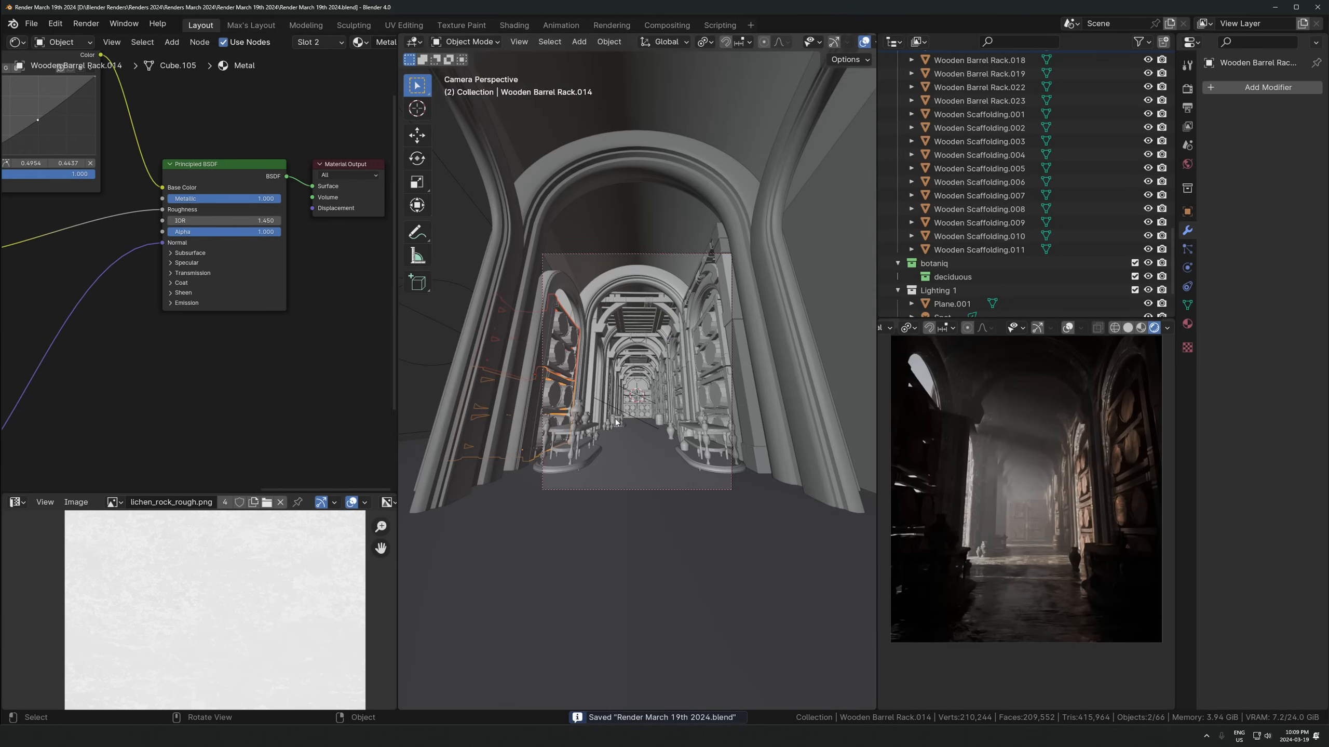
pyautogui.keyDown('shift'); pyautogui.moveTo(626, 473); pyautogui.dragTo(602, 428, button='middle'); pyautogui.keyUp('shift')
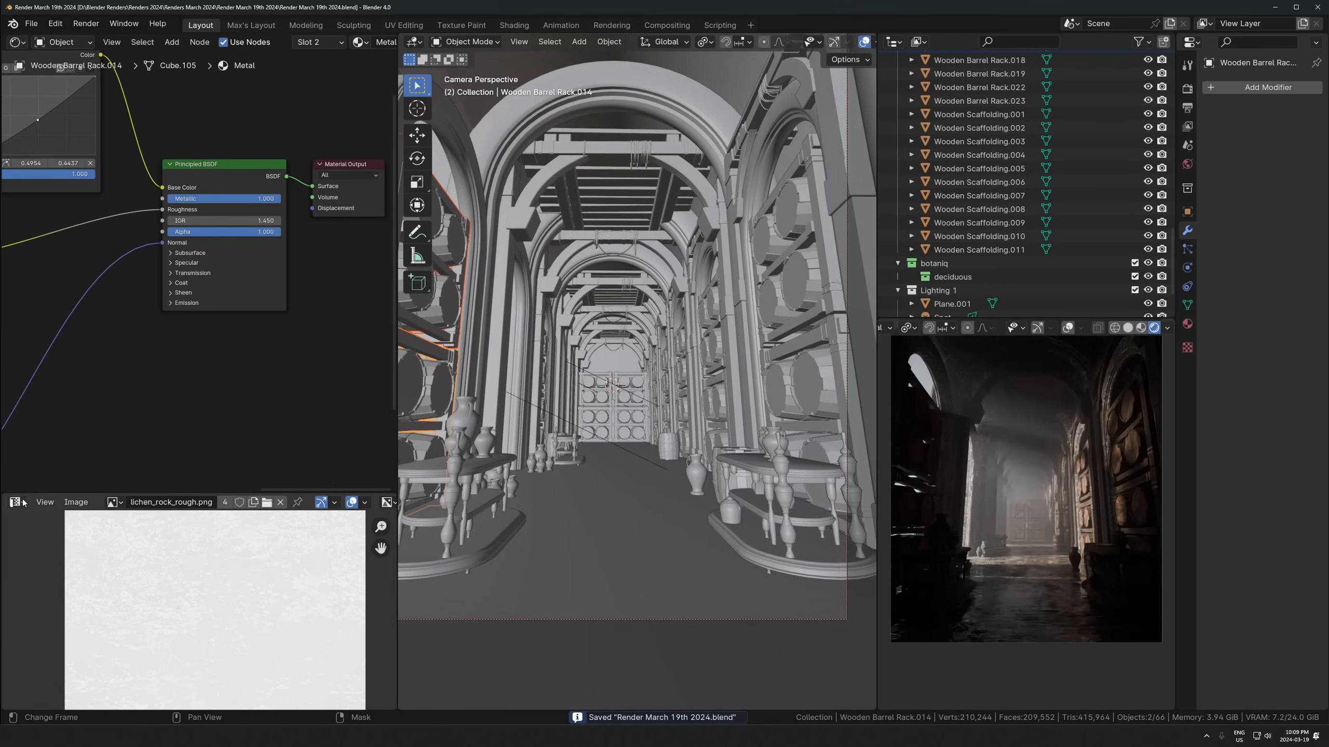
# Enlarge the image editor area and turn it into an Asset Browser
pyautogui.press('Home')
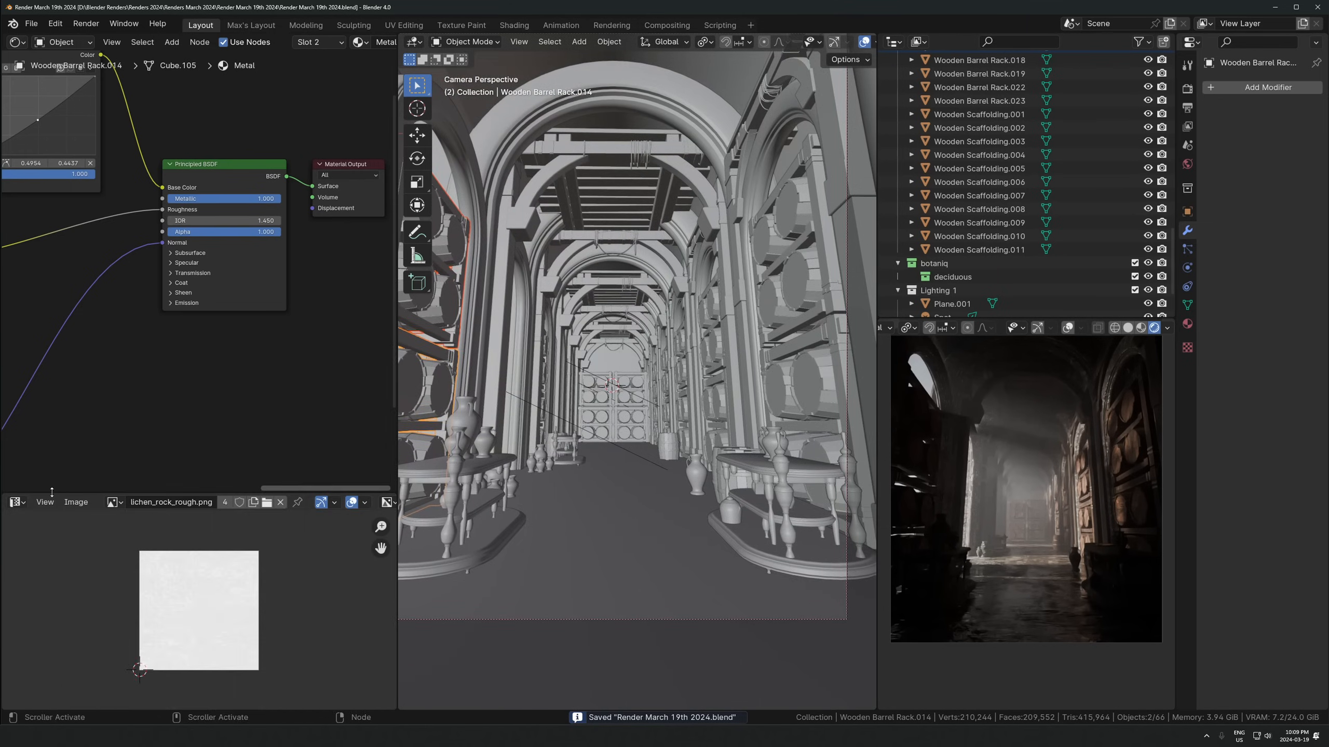
pyautogui.moveTo(91, 492); pyautogui.dragTo(91, 269)
pyautogui.click(14, 280)
pyautogui.click(437, 360)
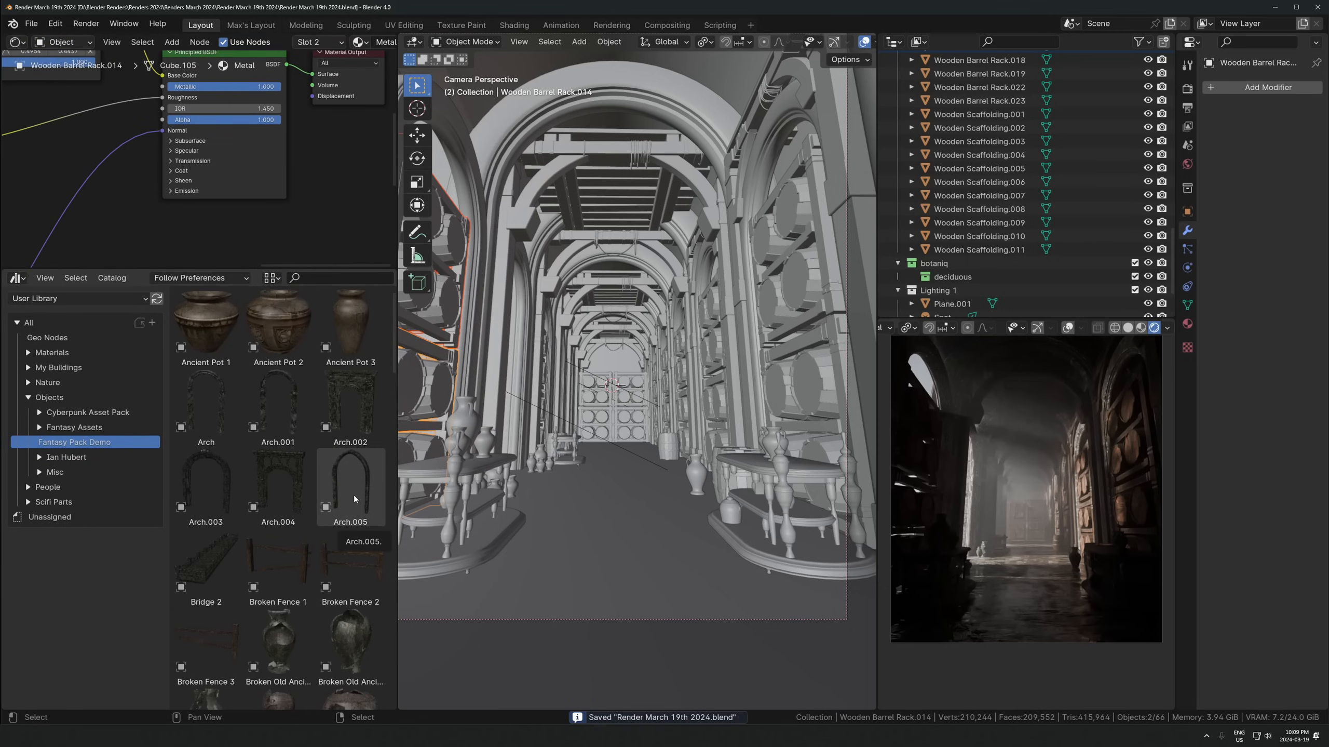
# Find the chair assets across the whole user library and add the Gothic Wooden Chair 2 asset to the hall floor
pyautogui.click(47, 382)
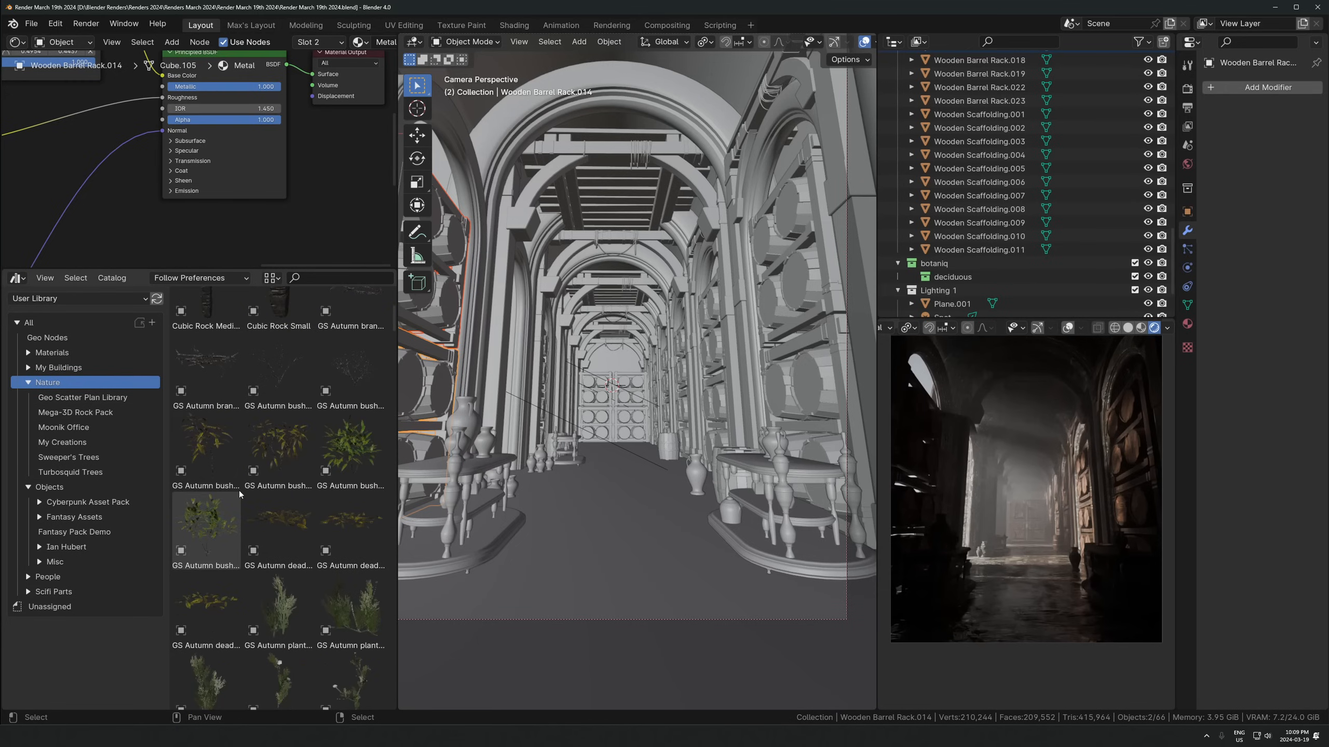
pyautogui.click(53, 341)
pyautogui.click(63, 322)
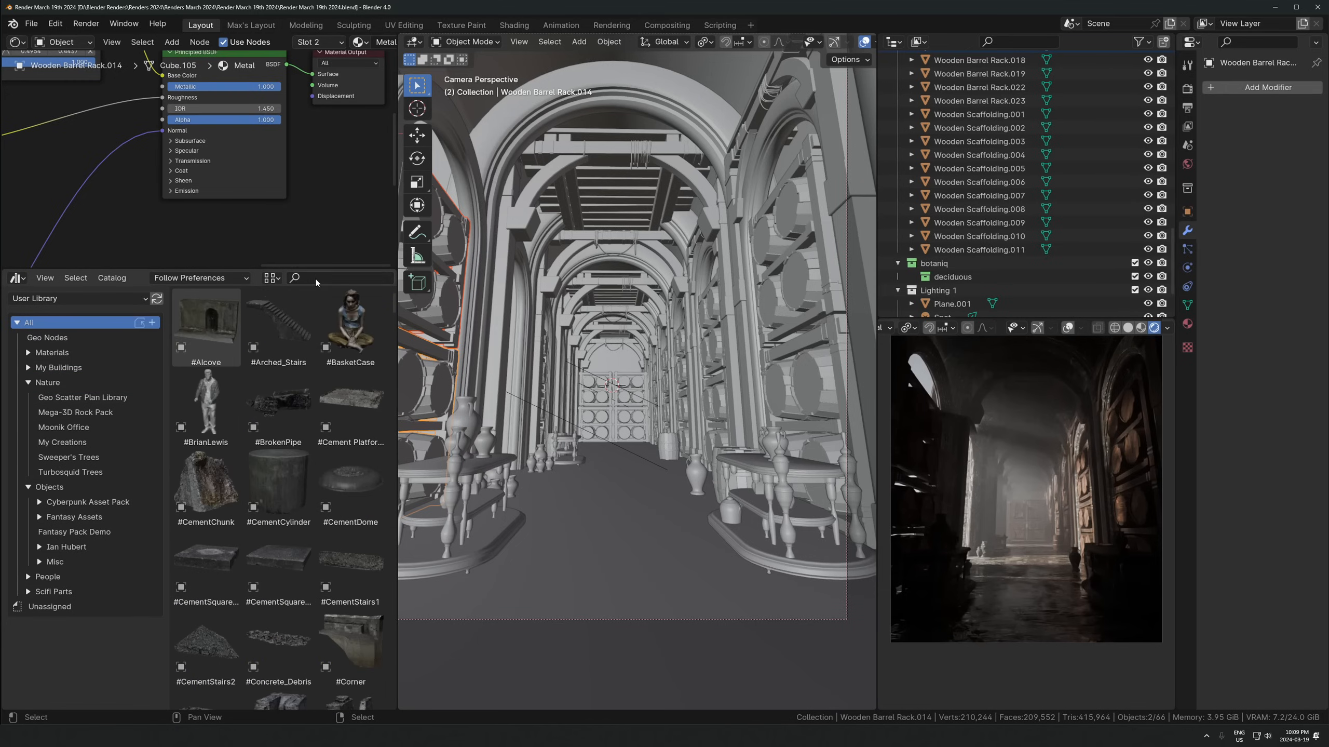
pyautogui.write('chair')
pyautogui.press('Return')
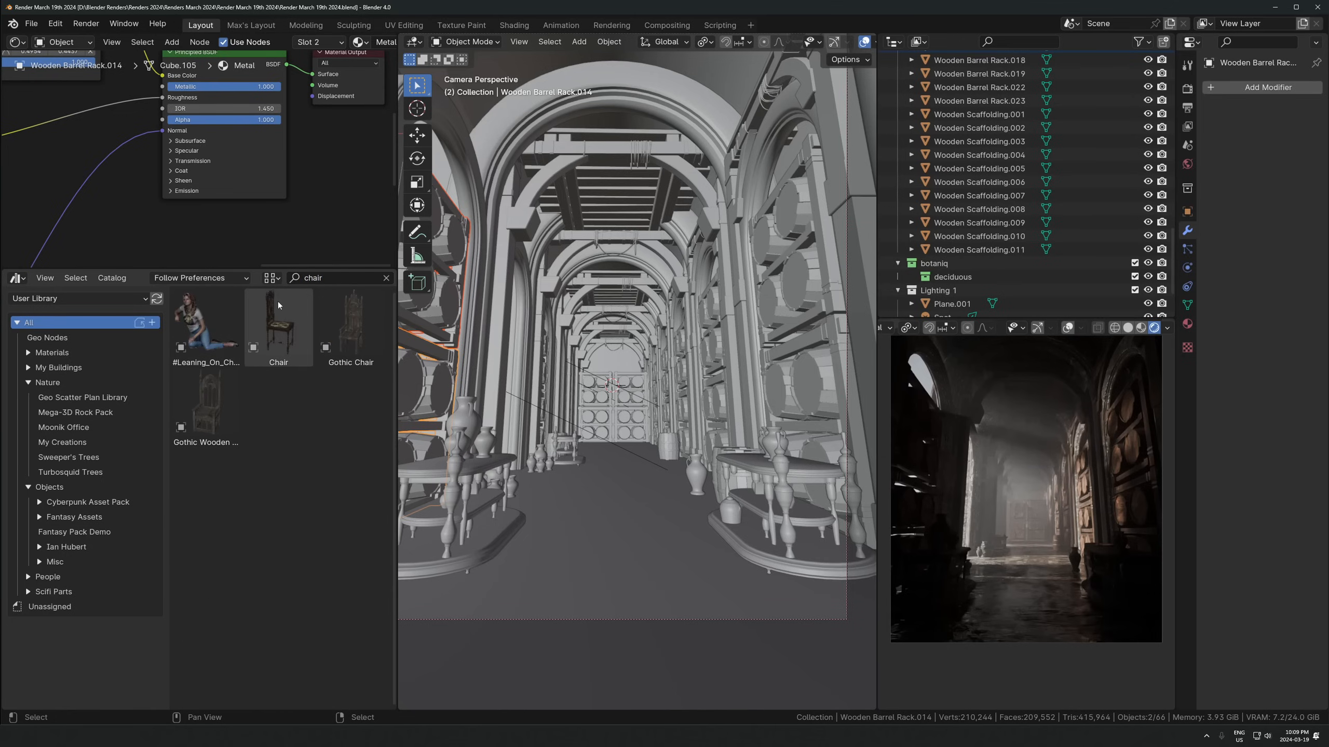
pyautogui.moveTo(206, 407); pyautogui.dragTo(602, 461)
pyautogui.press('KP_Decimal')
pyautogui.scroll(-5, 664, 430)
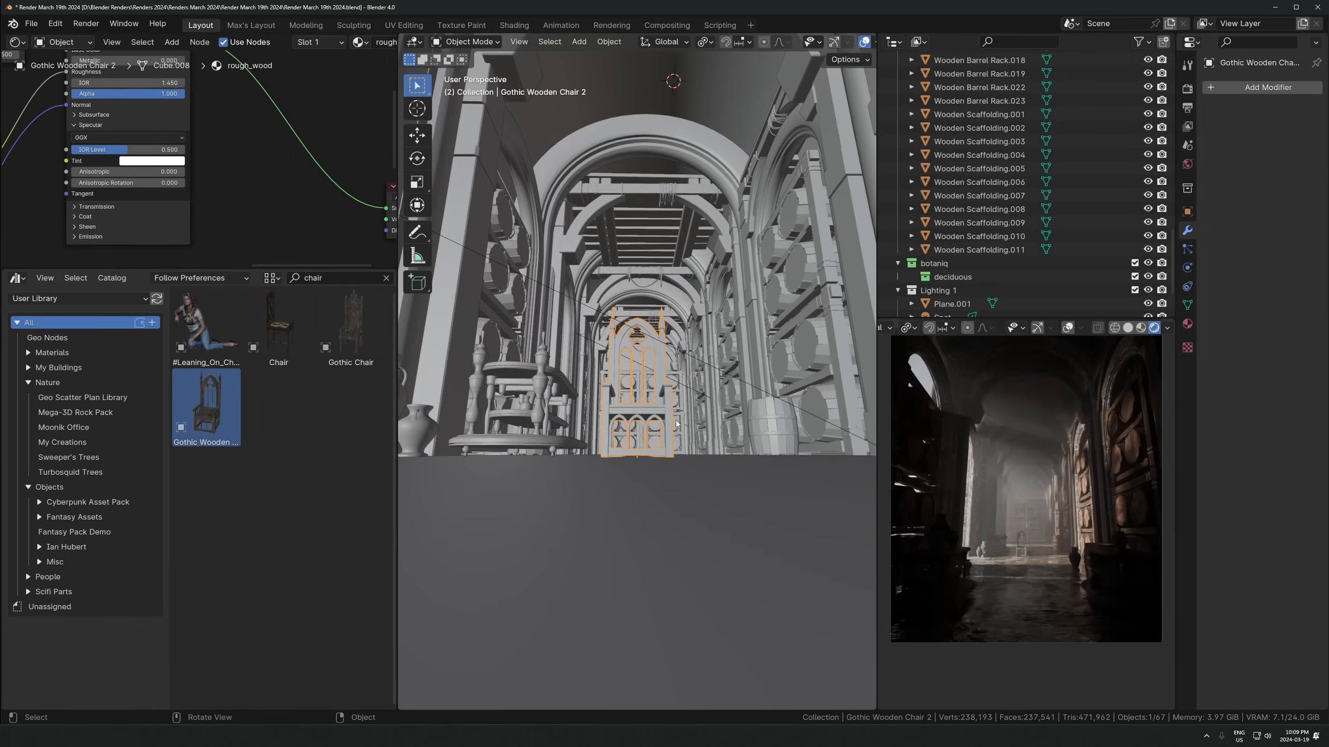
# Move the Gothic Wooden Chair 2 across the floor toward the camera and rotate it -55.3° about the global Z axis
pyautogui.moveTo(673, 427); pyautogui.dragTo(693, 441, button='middle')
pyautogui.press('r')
pyautogui.press('z')
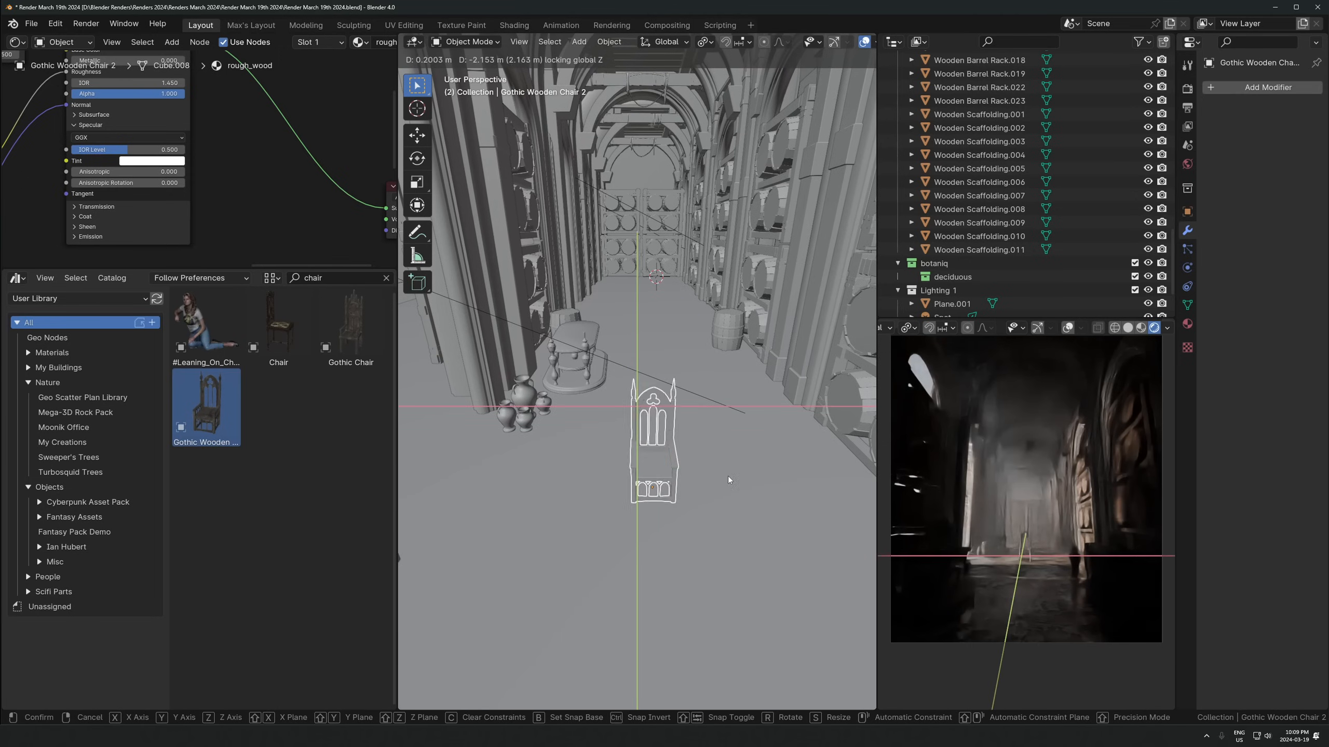
pyautogui.click(753, 471)
pyautogui.keyDown('shift'); pyautogui.moveTo(767, 505); pyautogui.dragTo(696, 454, button='middle'); pyautogui.keyUp('shift')
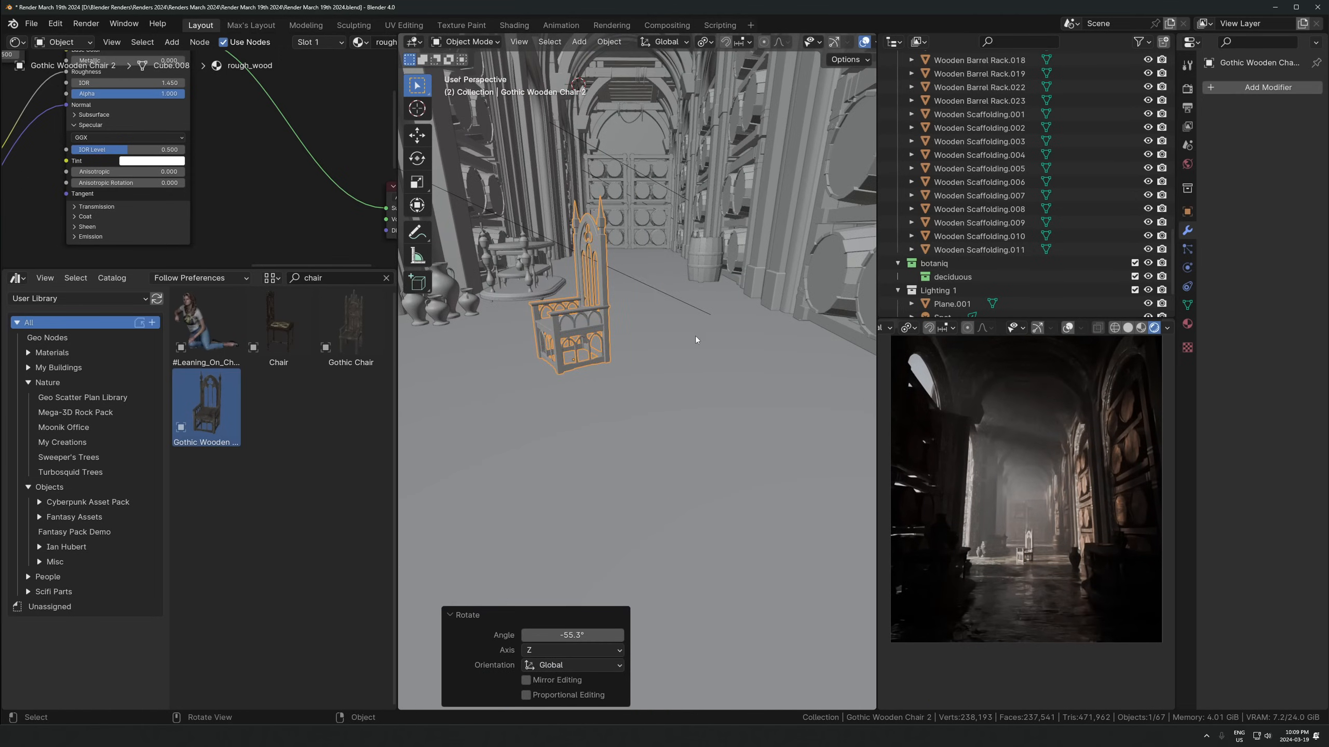
# Scale the Gothic Wooden Chair 2 up uniformly by 1.437, checking it in the rendered camera view
pyautogui.press('KP_Decimal')
pyautogui.moveTo(696, 345); pyautogui.dragTo(717, 408, button='middle')
pyautogui.press('KP_Decimal')
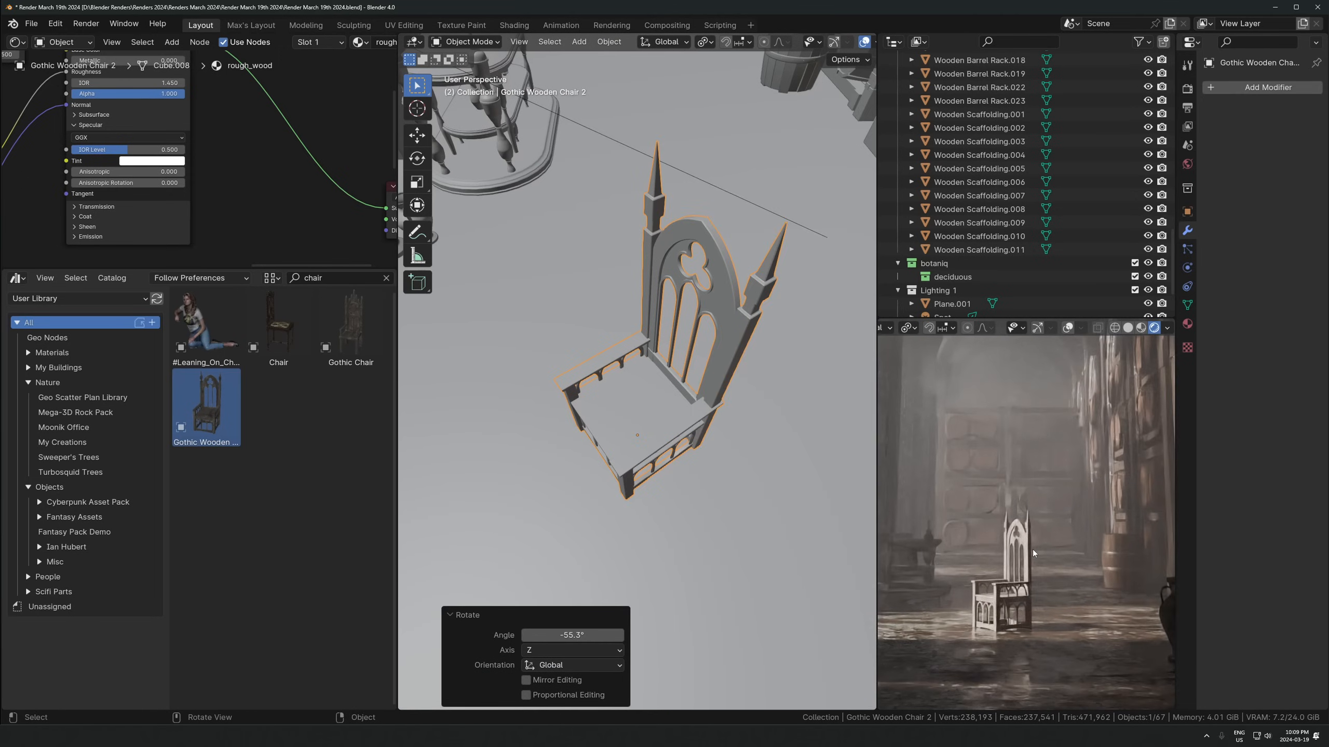
pyautogui.press('s')
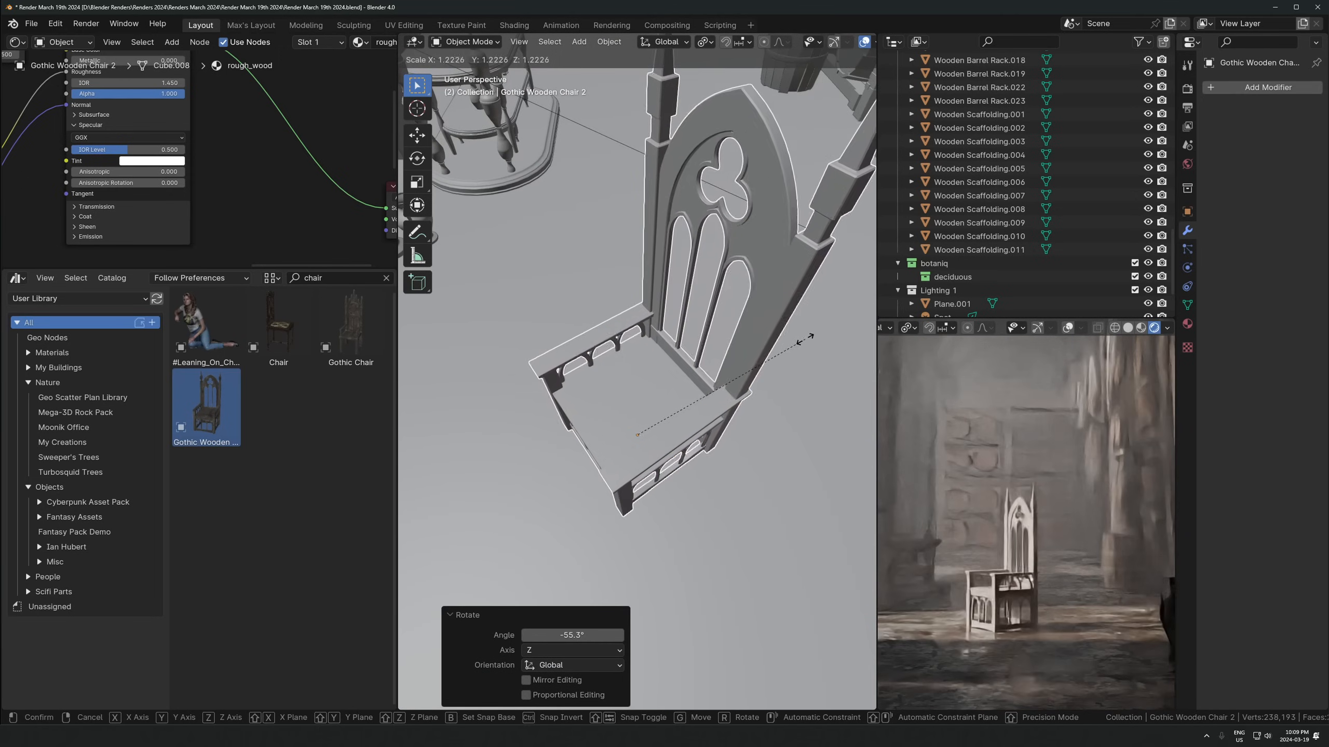
pyautogui.click(833, 323)
pyautogui.press('KP_0')
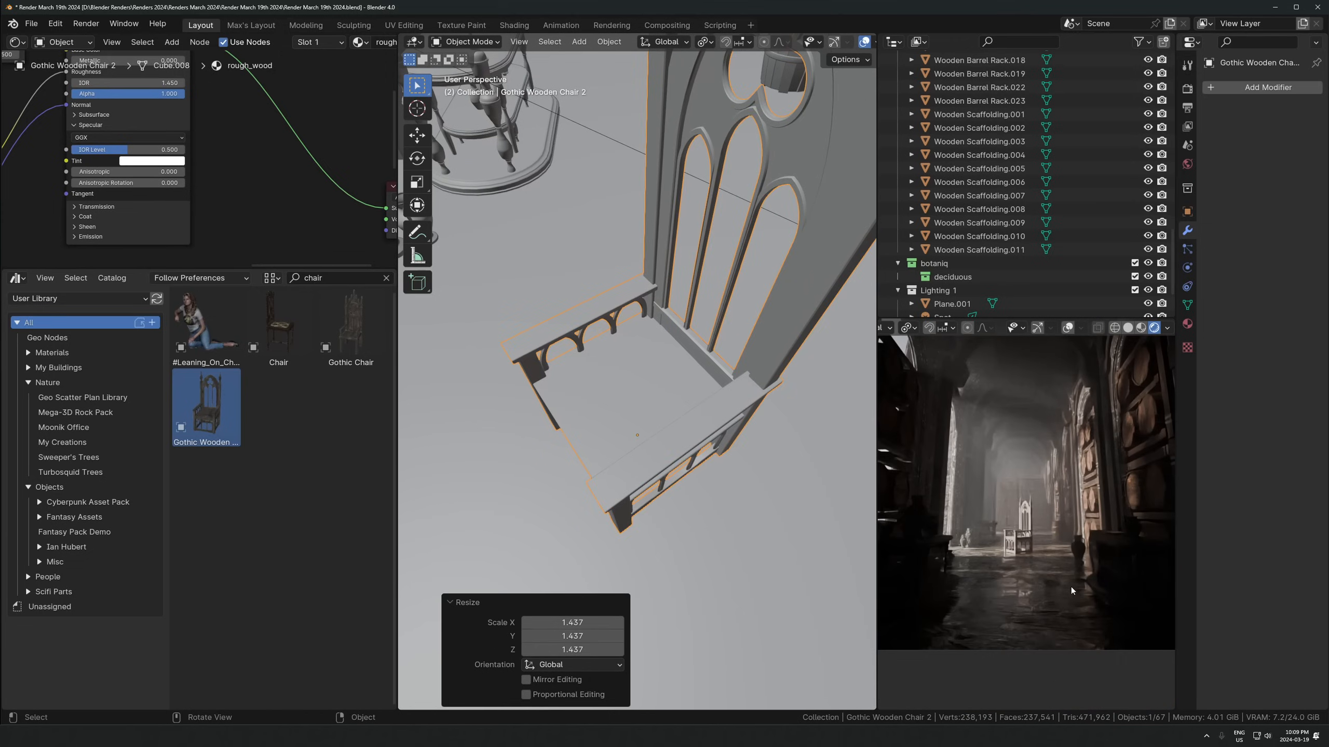
# Add the Chair asset to the floor beside the Gothic Wooden Chair 2
pyautogui.scroll(-5, 731, 426)
pyautogui.moveTo(279, 326); pyautogui.dragTo(659, 498)
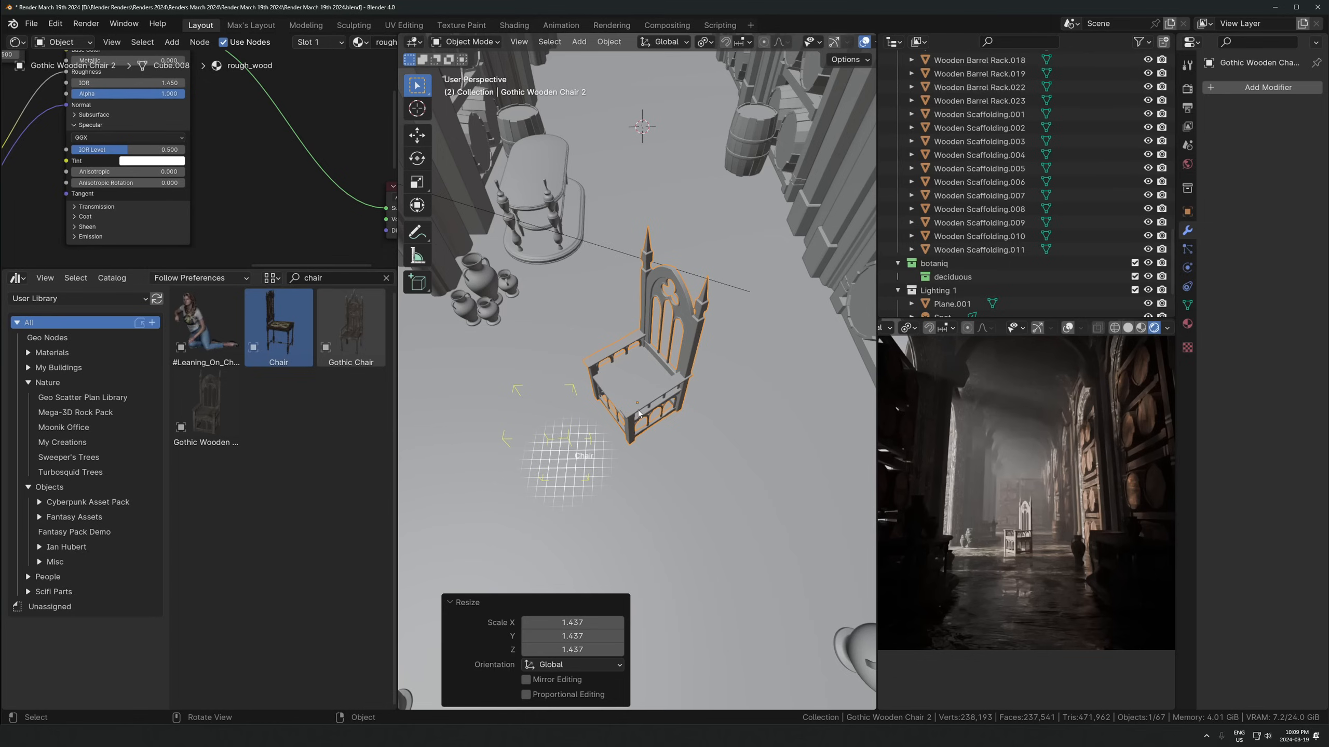
pyautogui.moveTo(653, 397); pyautogui.dragTo(655, 398)
# Scale the cushioned chair by 1.449 and rotate it -115° about the global Z axis
pyautogui.press('s')
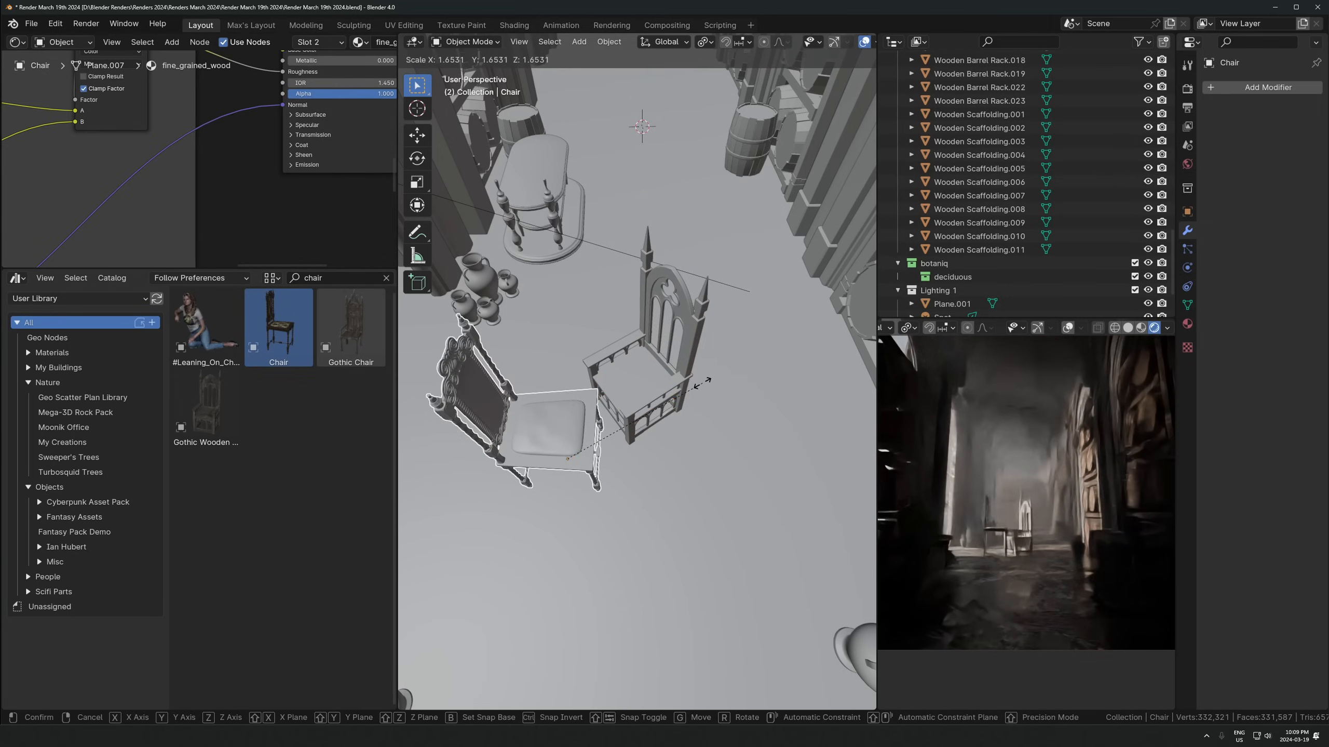
pyautogui.click(690, 389)
pyautogui.press('r')
pyautogui.press('z')
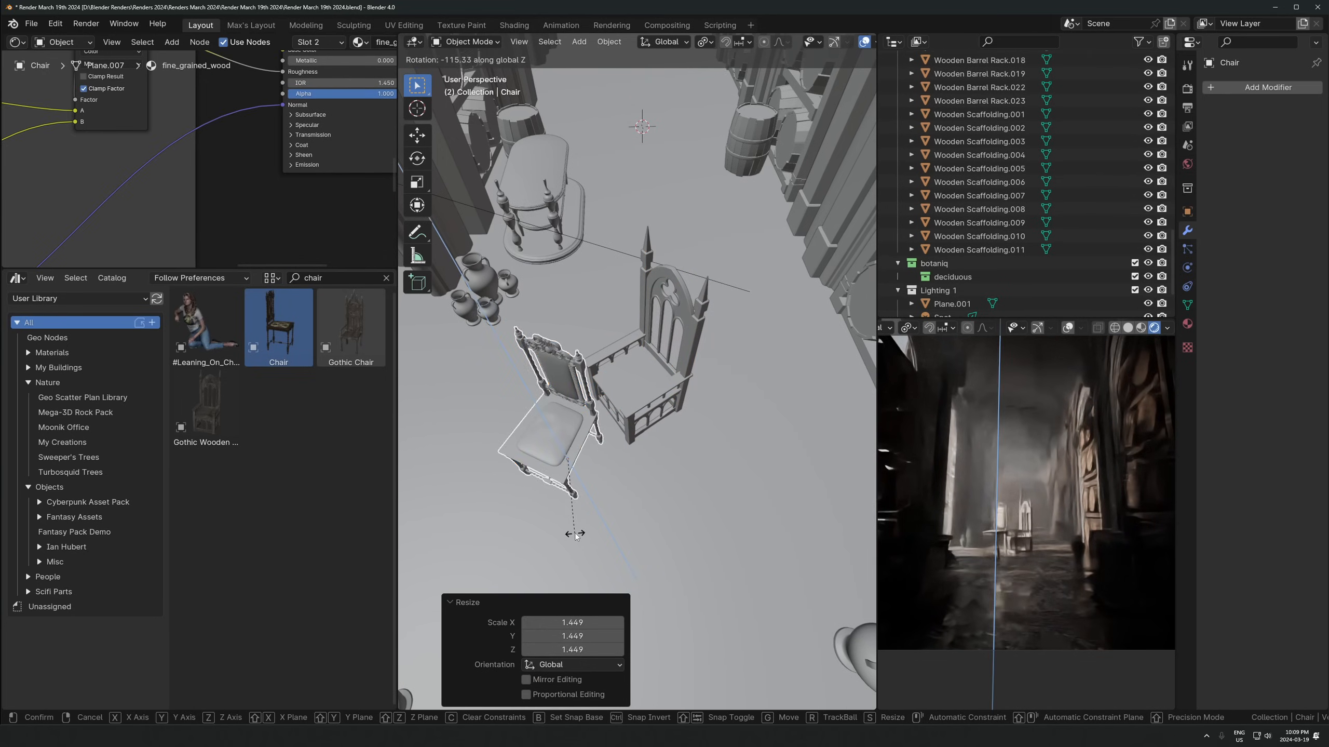
pyautogui.click(523, 549)
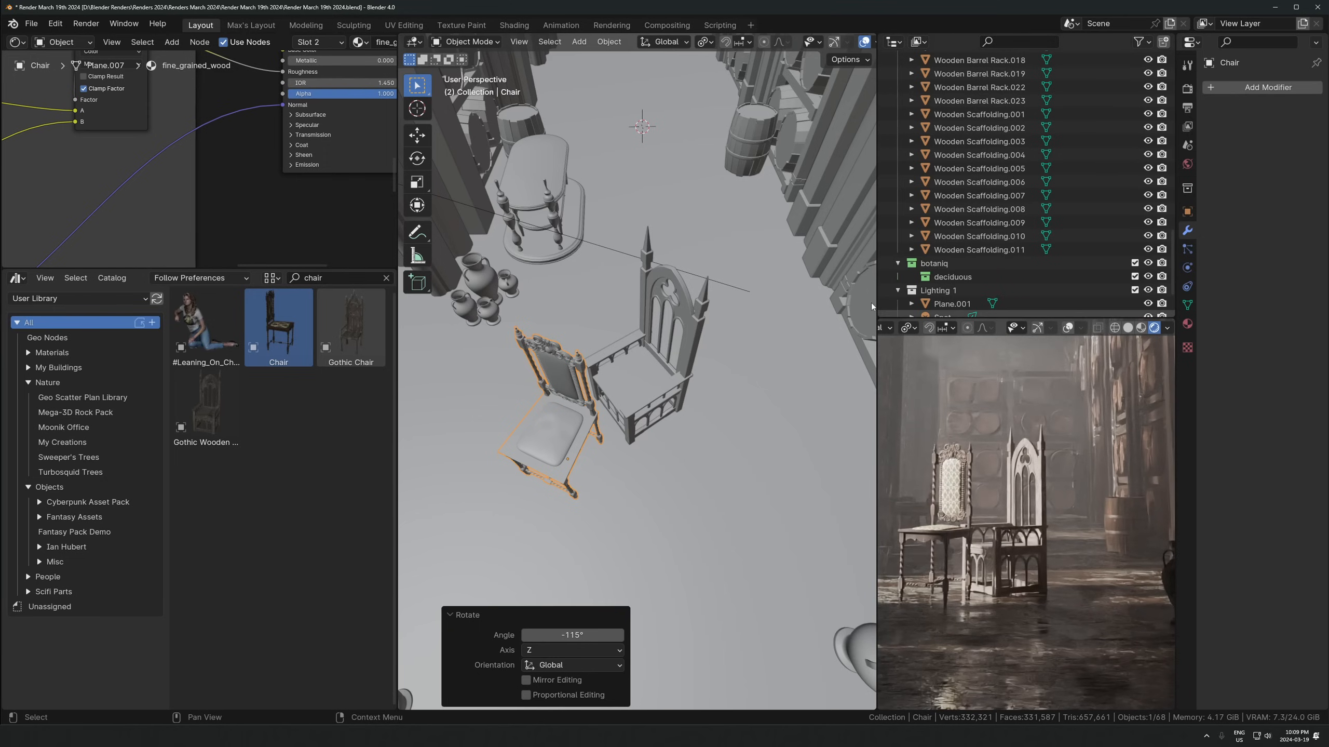
# Slide the Gothic Wooden Chair 2 along the floor toward the right-hand wall of the hall
pyautogui.click(631, 373)
pyautogui.press('g')
pyautogui.hotkey('shift', 'z')
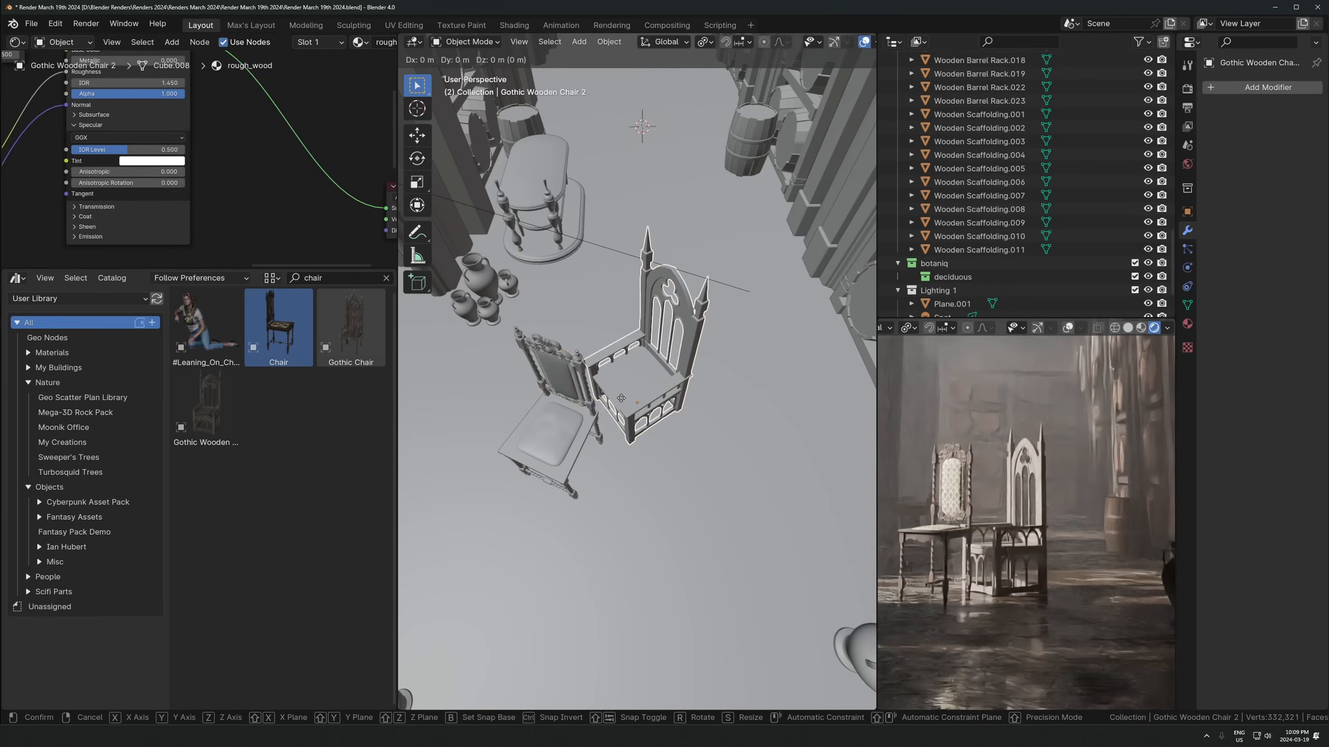
pyautogui.click(809, 373)
# Move the cushioned chair along the floor into the middle of the hall
pyautogui.click(569, 433)
pyautogui.press('g')
pyautogui.hotkey('shift', 'z')
pyautogui.click(654, 372)
pyautogui.keyDown('shift'); pyautogui.moveTo(654, 372); pyautogui.dragTo(660, 325, button='middle'); pyautogui.keyUp('shift')
# Scale the cushioned chair by 1.092 and fine-tune its overall size with another uniform scale
pyautogui.scroll(-1, 659, 325)
pyautogui.scroll(-8, 974, 508)
pyautogui.press('s')
pyautogui.click(725, 302)
pyautogui.scroll(5, 944, 528)
pyautogui.press('s')
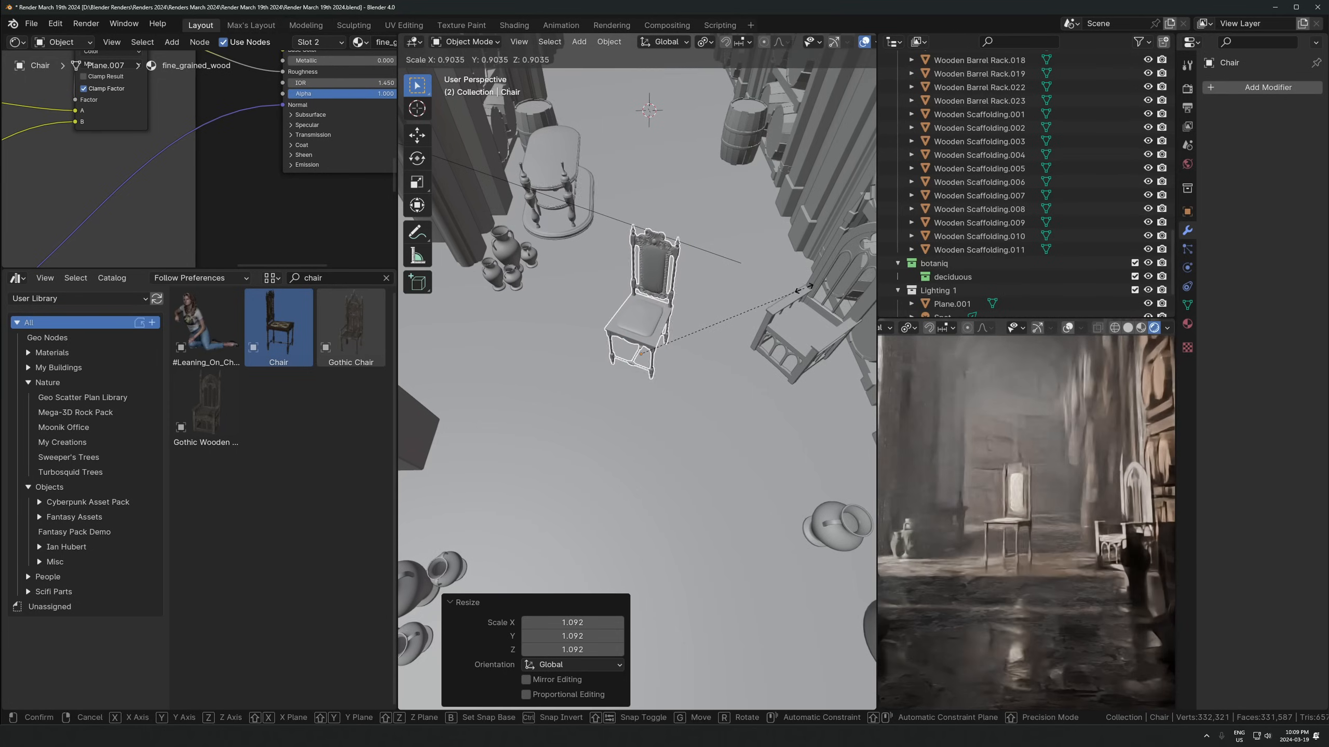
pyautogui.click(706, 308)
# Move the cushioned chair beside the left foreground table, about -1.11 m in X and -4.90 m in Y, and rotate it 50.5° about Z
pyautogui.scroll(-7, 695, 324)
pyautogui.press('g')
pyautogui.hotkey('shift', 'z')
pyautogui.click(660, 441)
pyautogui.scroll(8, 661, 442)
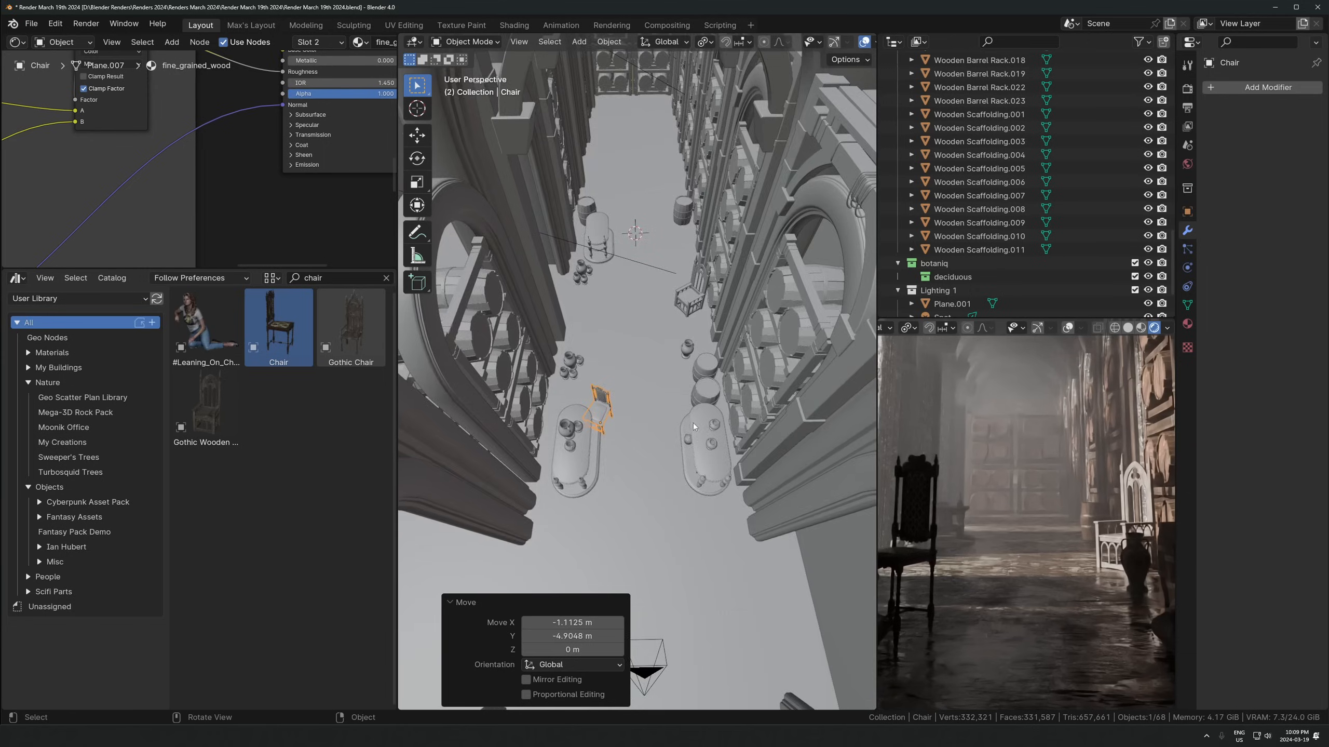
pyautogui.press('r')
pyautogui.click(708, 451)
pyautogui.scroll(-8, 708, 450)
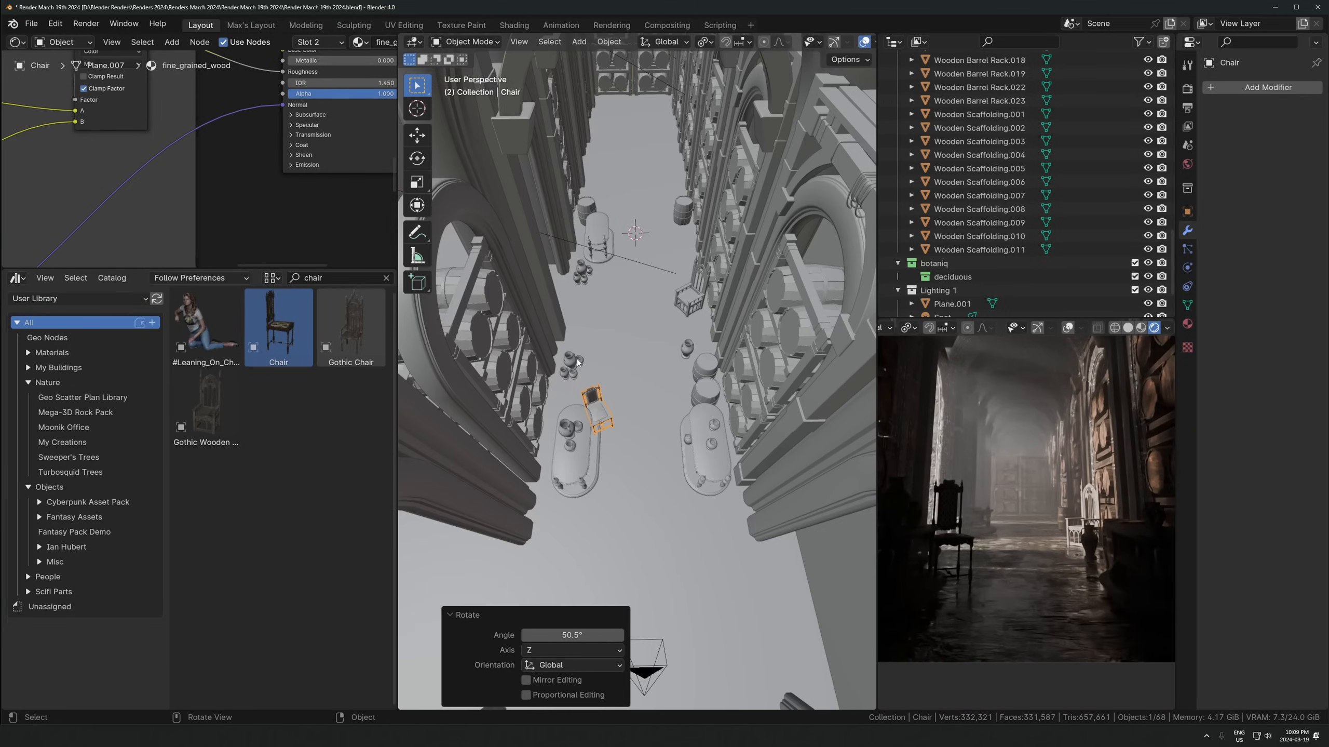
# Shift the cushioned chair about -0.27 m in X and 0.69 m in Y, and turn it further about the global Z axis
pyautogui.hotkey('ctrl', 'z')
pyautogui.press('r')
pyautogui.press('z')
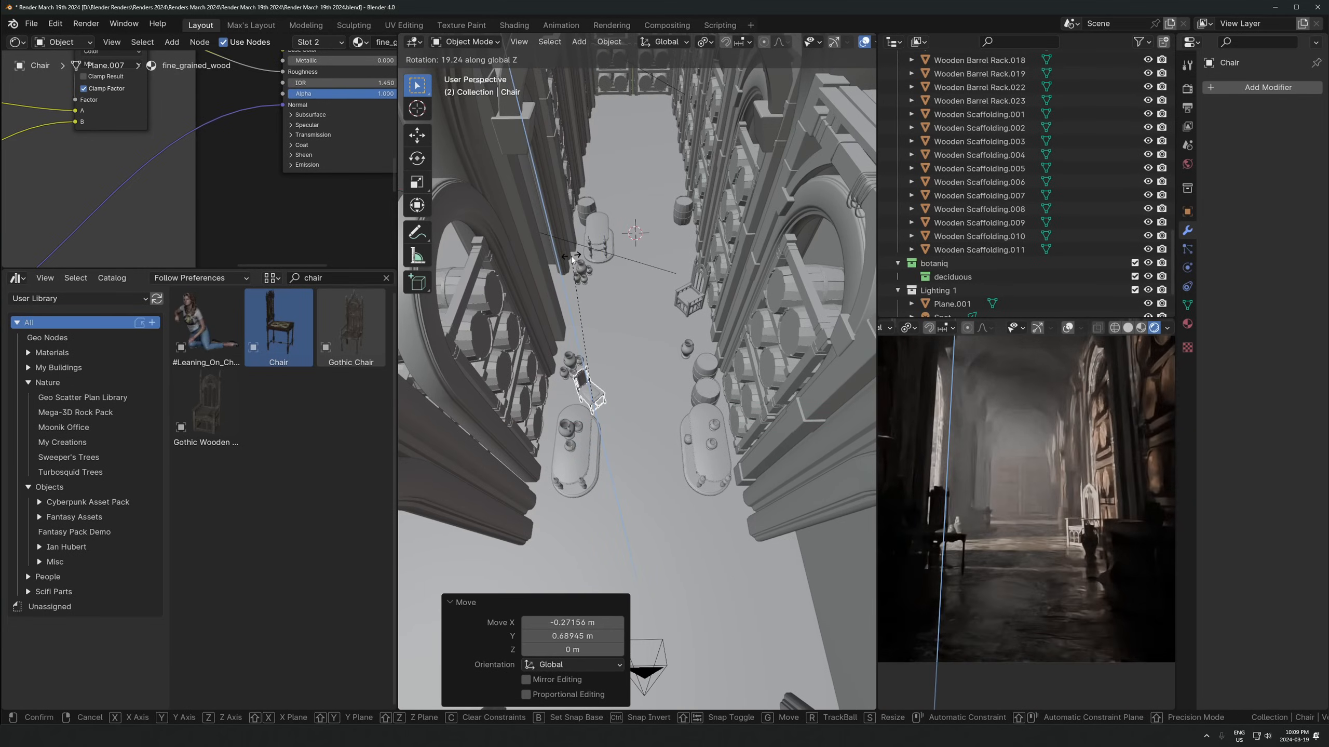
pyautogui.click(639, 349)
# Make a linked duplicate of the cushioned chair beside the right foreground table and rotate it -119° about the global Z axis
pyautogui.hotkey('alt', 'd')
pyautogui.hotkey('shift', 'z')
pyautogui.click(691, 388)
pyautogui.press('r')
pyautogui.press('z')
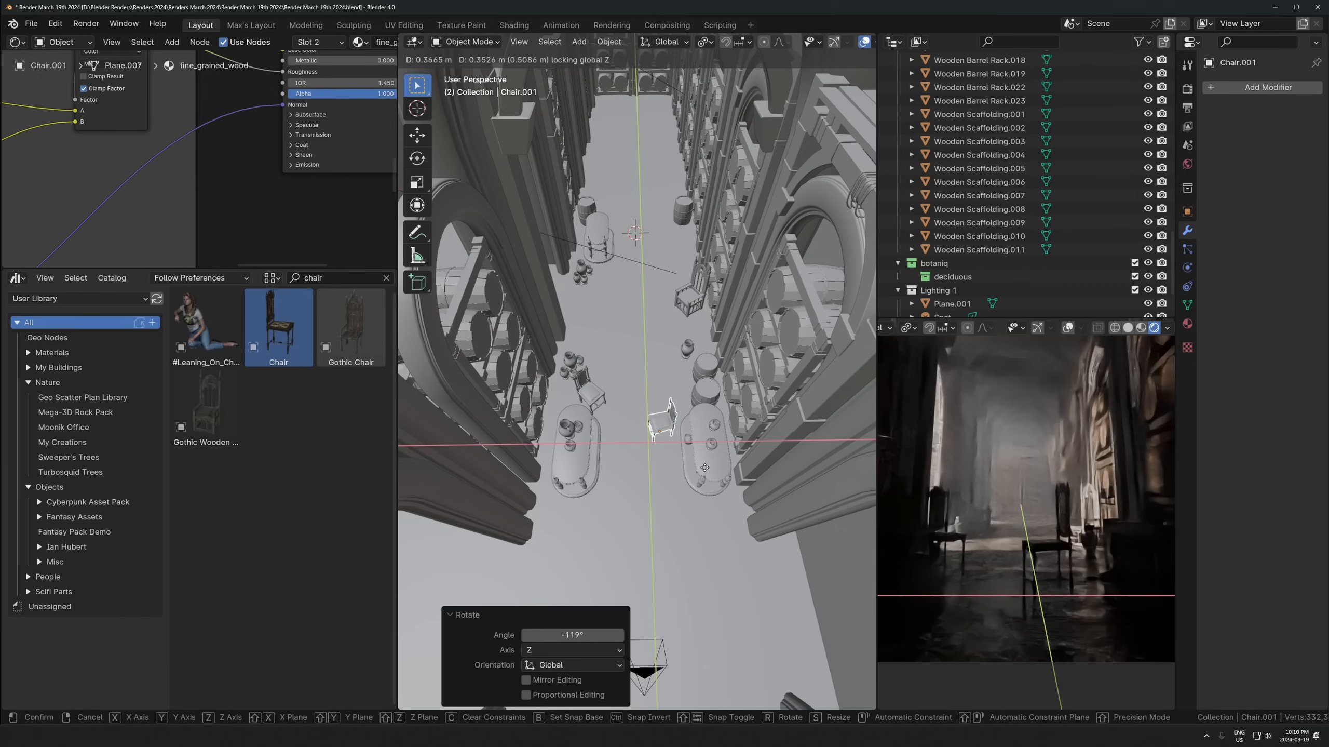
pyautogui.click(683, 488)
# Move the Gothic Wooden Chair 2 along the floor back toward the centre of the hall
pyautogui.click(698, 291)
pyautogui.press('g')
pyautogui.hotkey('shift', 'z')
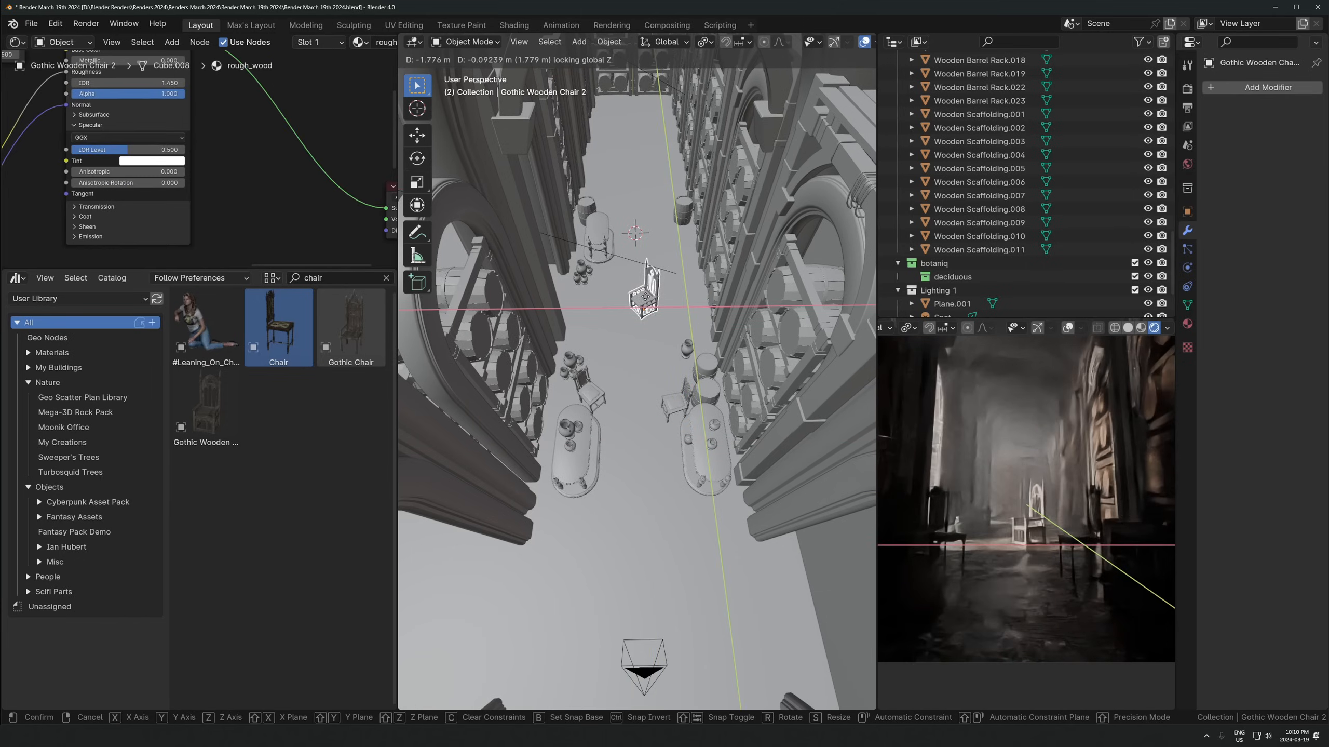
pyautogui.click(673, 306)
# Add the Gothic Chair asset to the hall, rotate it -53.2° about Z and reposition it on the floor
pyautogui.moveTo(351, 338); pyautogui.dragTo(607, 346)
pyautogui.press('r')
pyautogui.click(709, 300)
pyautogui.press('g')
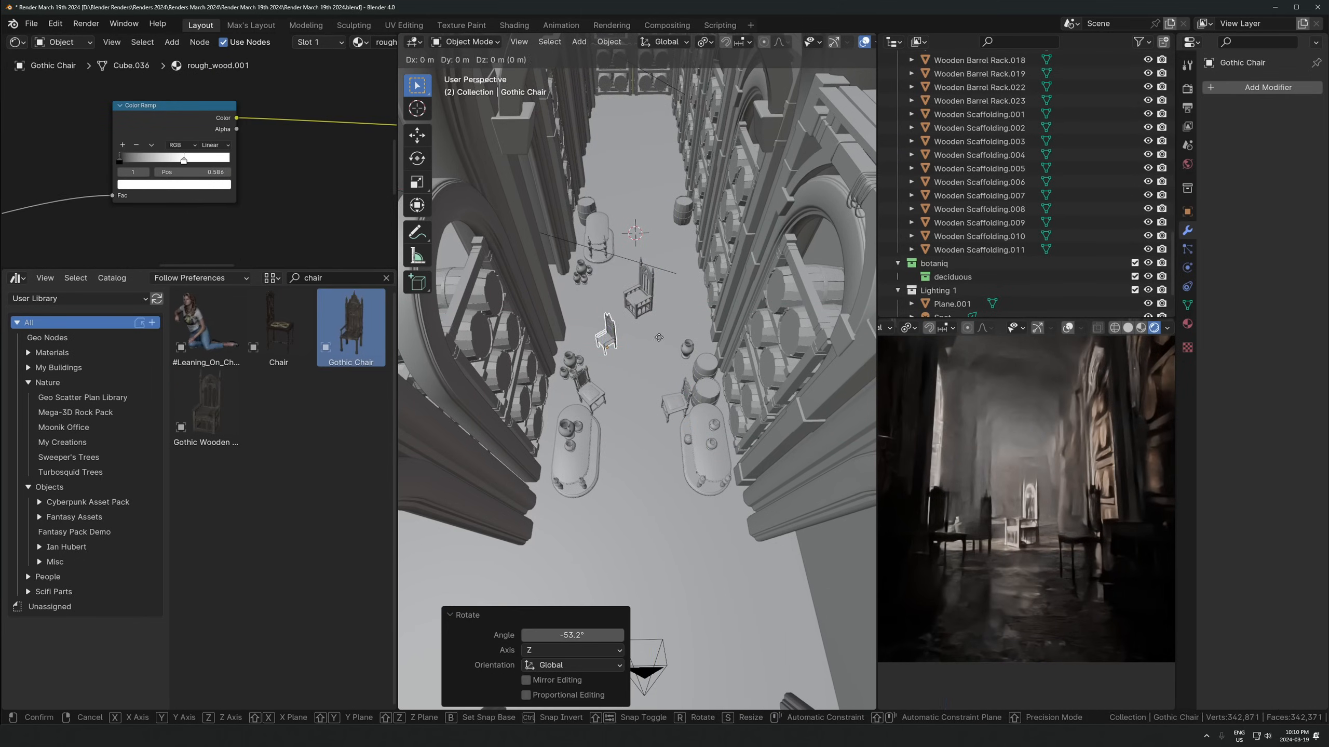
pyautogui.click(717, 269)
# Try resizing and repositioning the Gothic Chair behind the Gothic Wooden Chair 2, and delete it from the scene
pyautogui.press('s')
pyautogui.click(720, 264)
pyautogui.press('g')
pyautogui.click(727, 234)
pyautogui.press('s')
pyautogui.press('Escape')
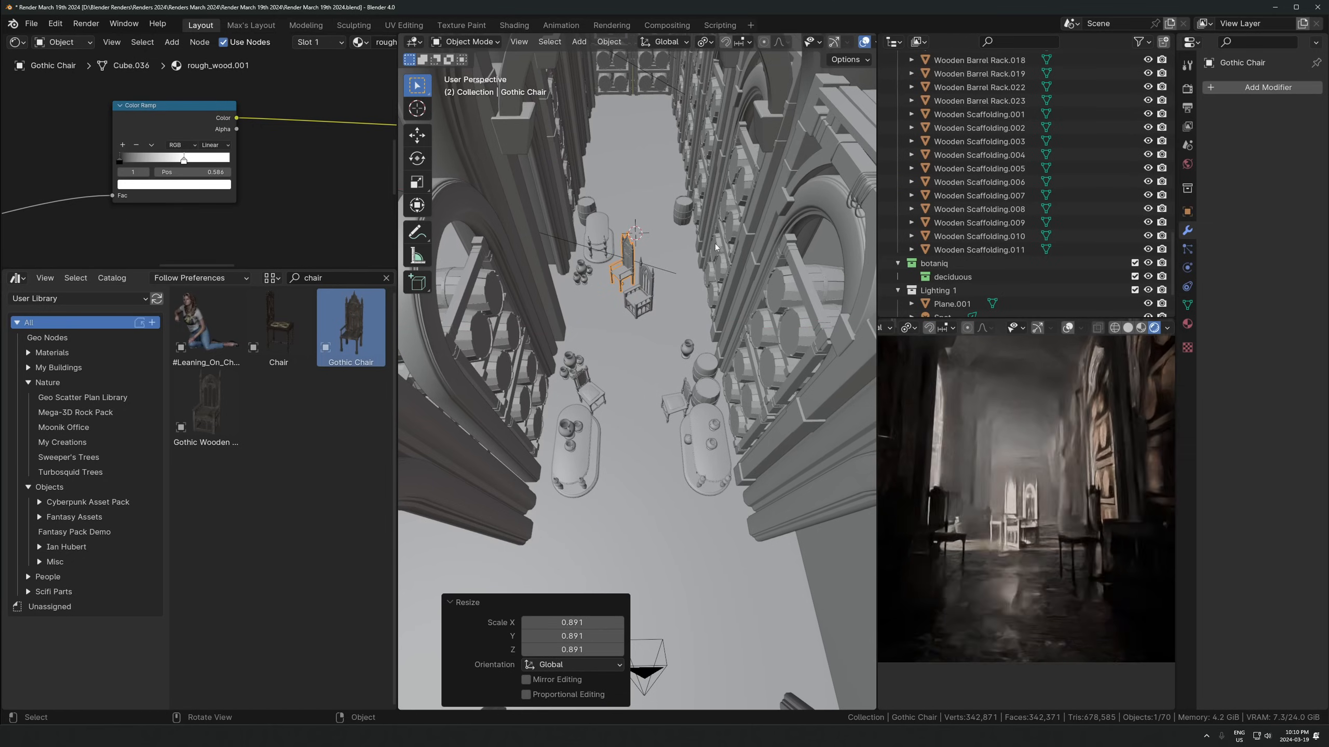
pyautogui.press('Delete')
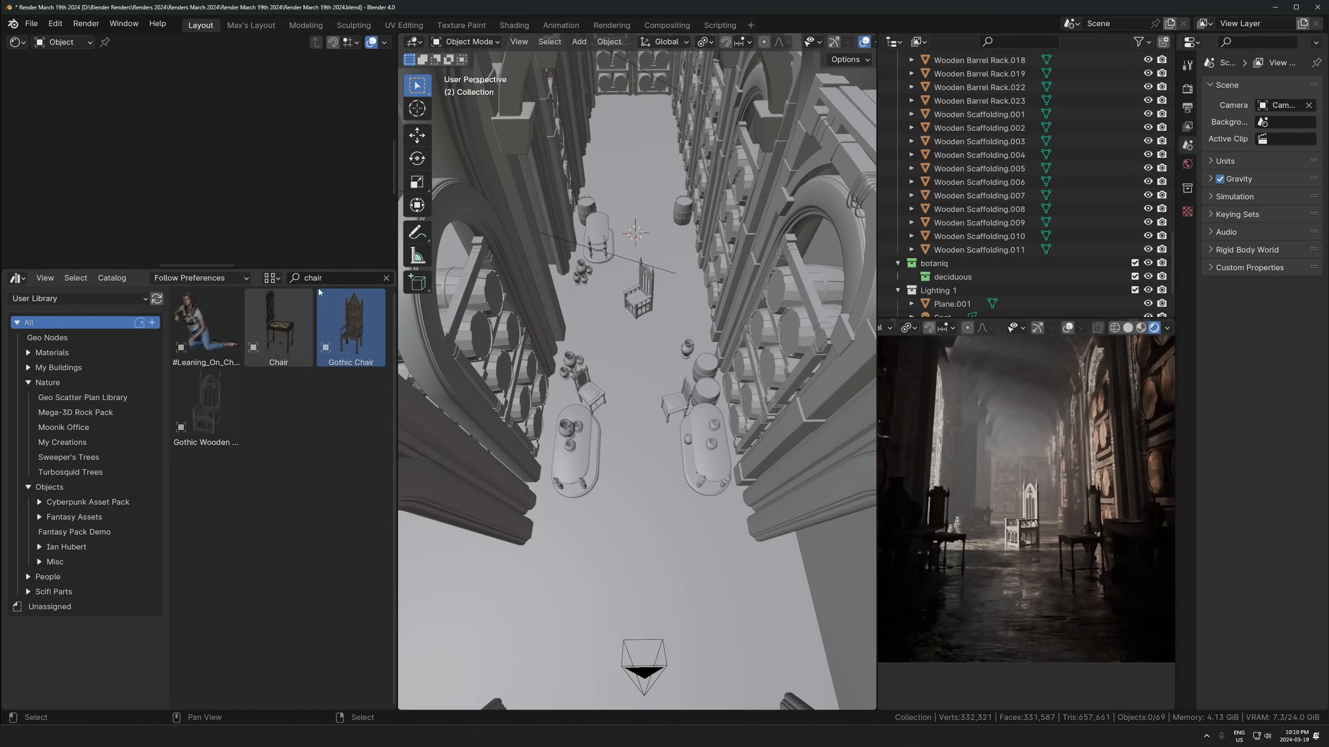
# Clear the chair search and examine the My Photoscans, People, Misc and Objects asset categories for further props
pyautogui.click(386, 278)
pyautogui.click(40, 562)
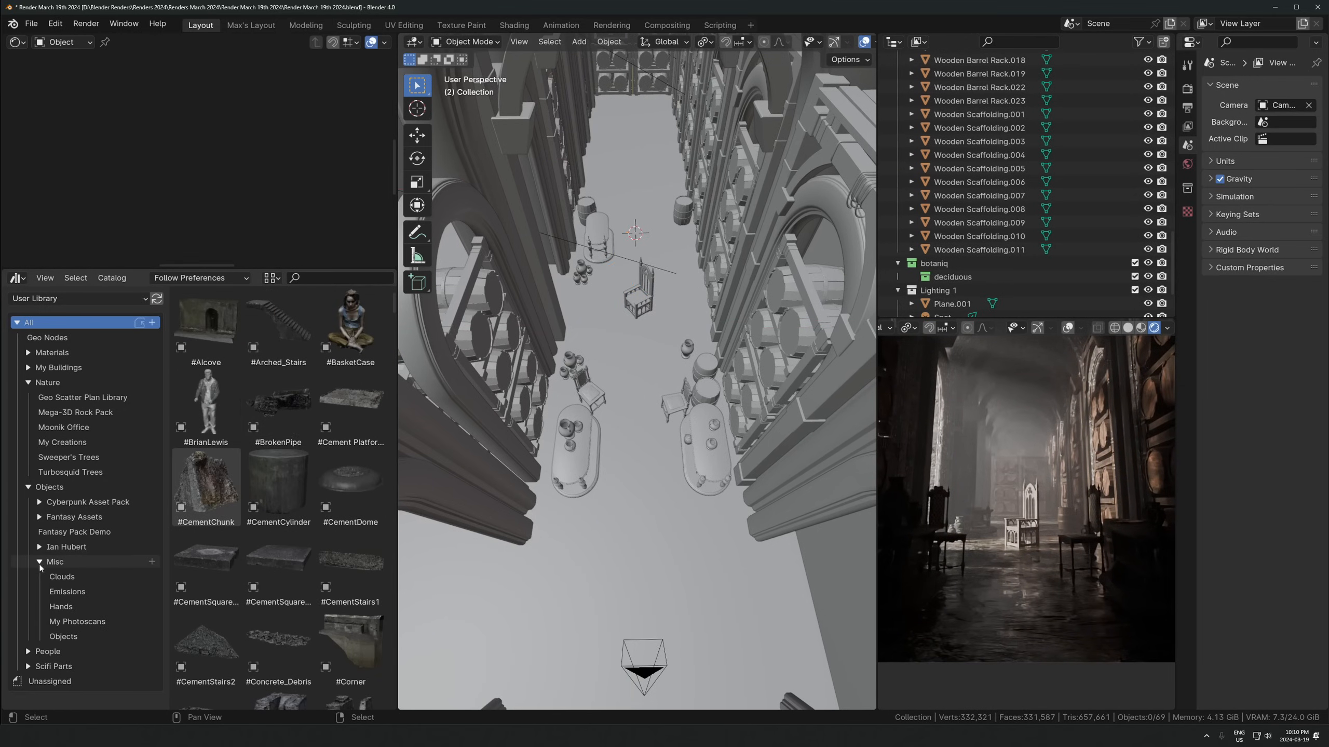
pyautogui.click(72, 622)
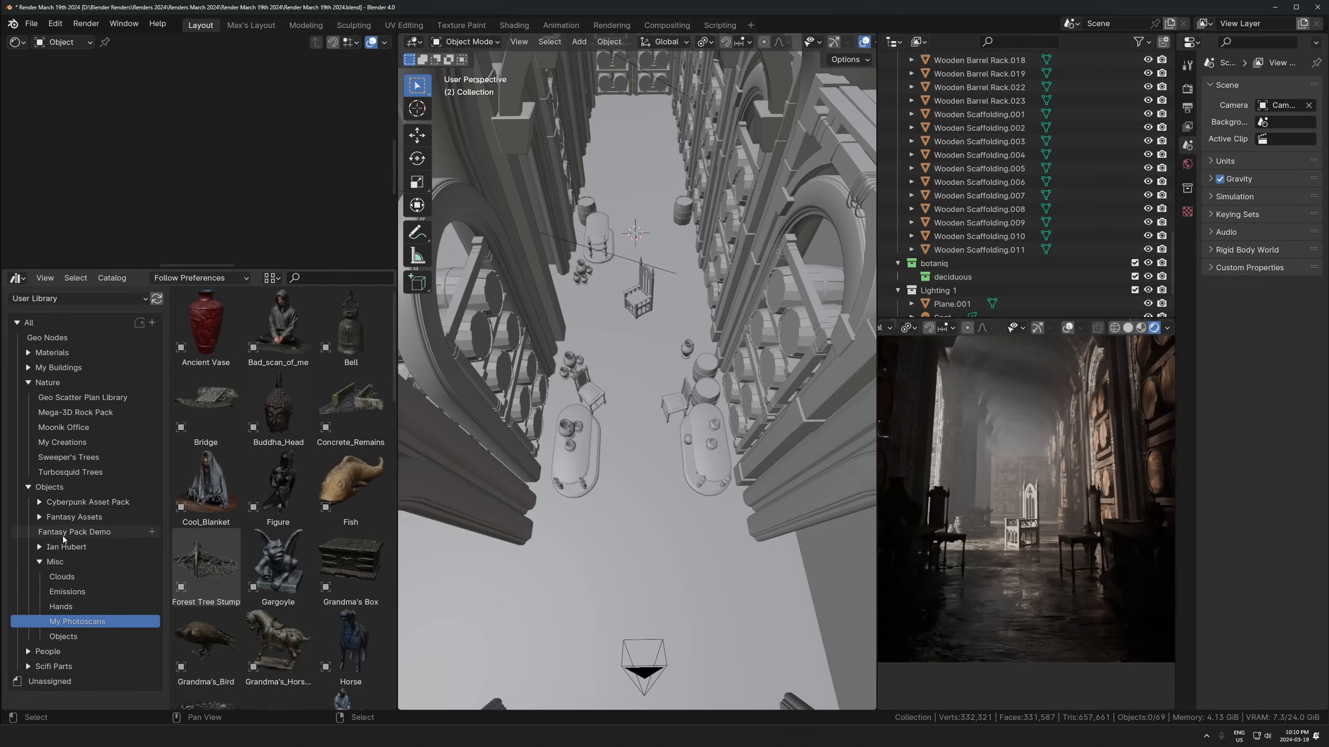
pyautogui.click(48, 650)
pyautogui.click(27, 651)
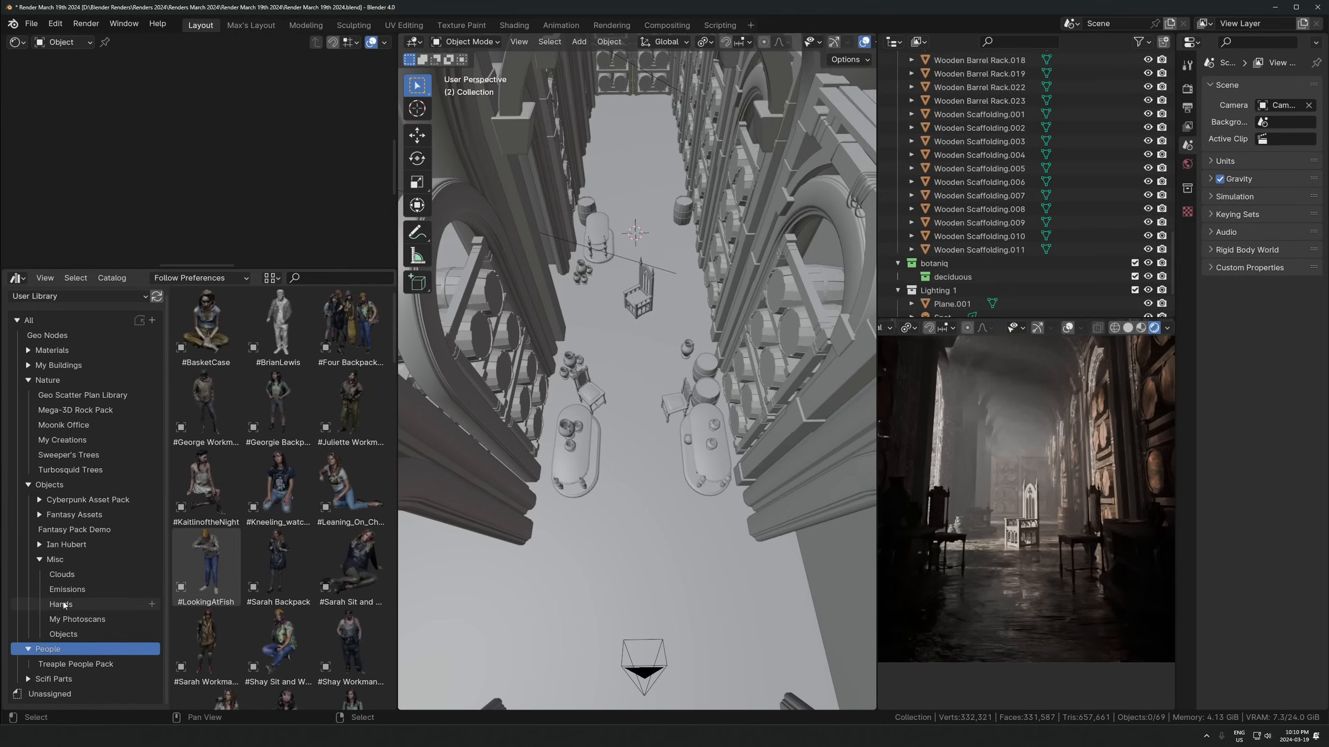
pyautogui.click(55, 559)
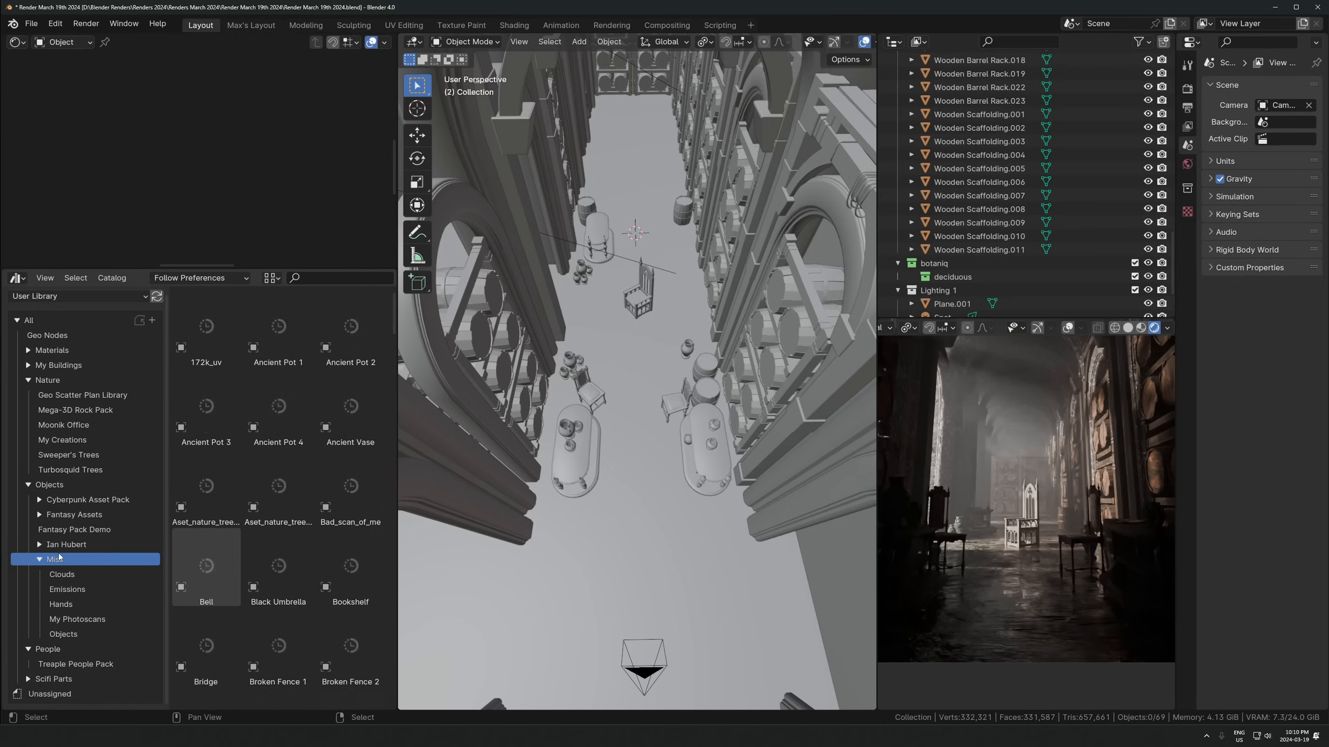
pyautogui.click(44, 487)
pyautogui.click(40, 514)
pyautogui.scroll(-5, 88, 576)
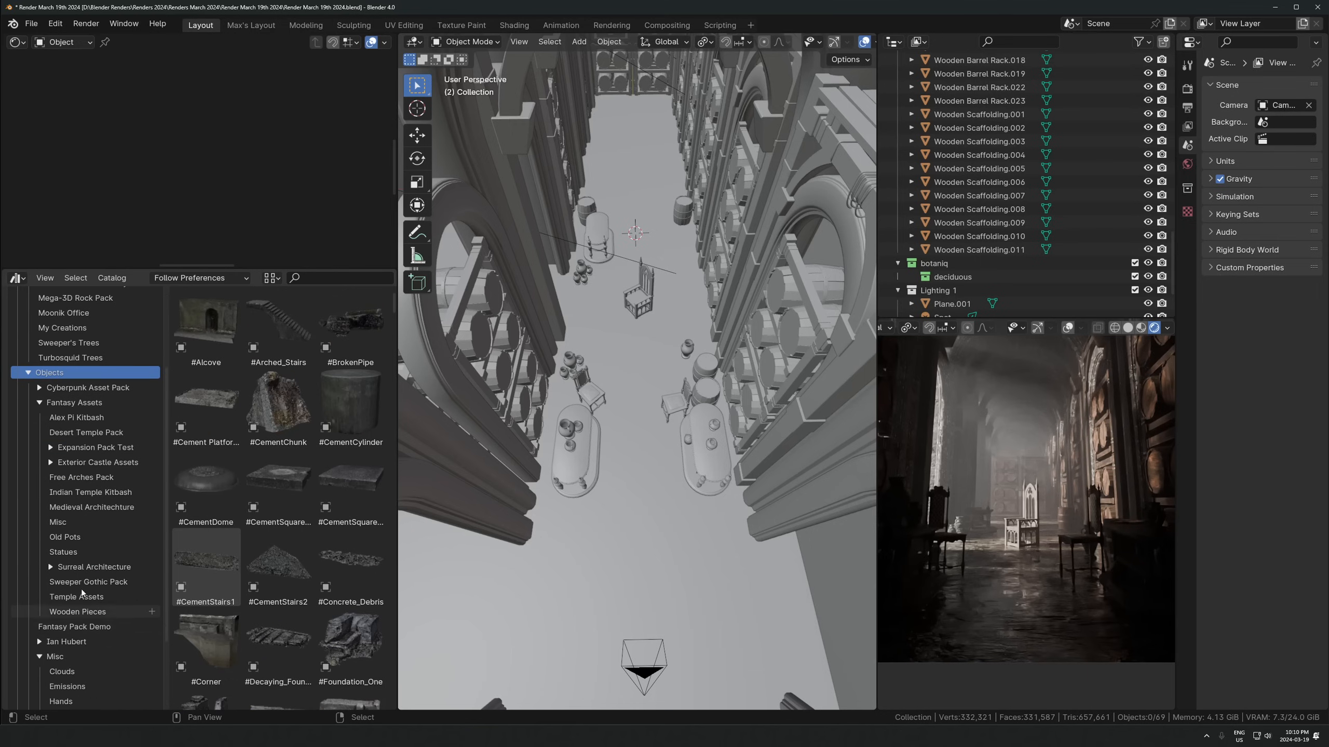
# Find the Nursia_C statue in the Statues category of Fantasy Assets and place it on the floor in the middle of the hall
pyautogui.click(63, 551)
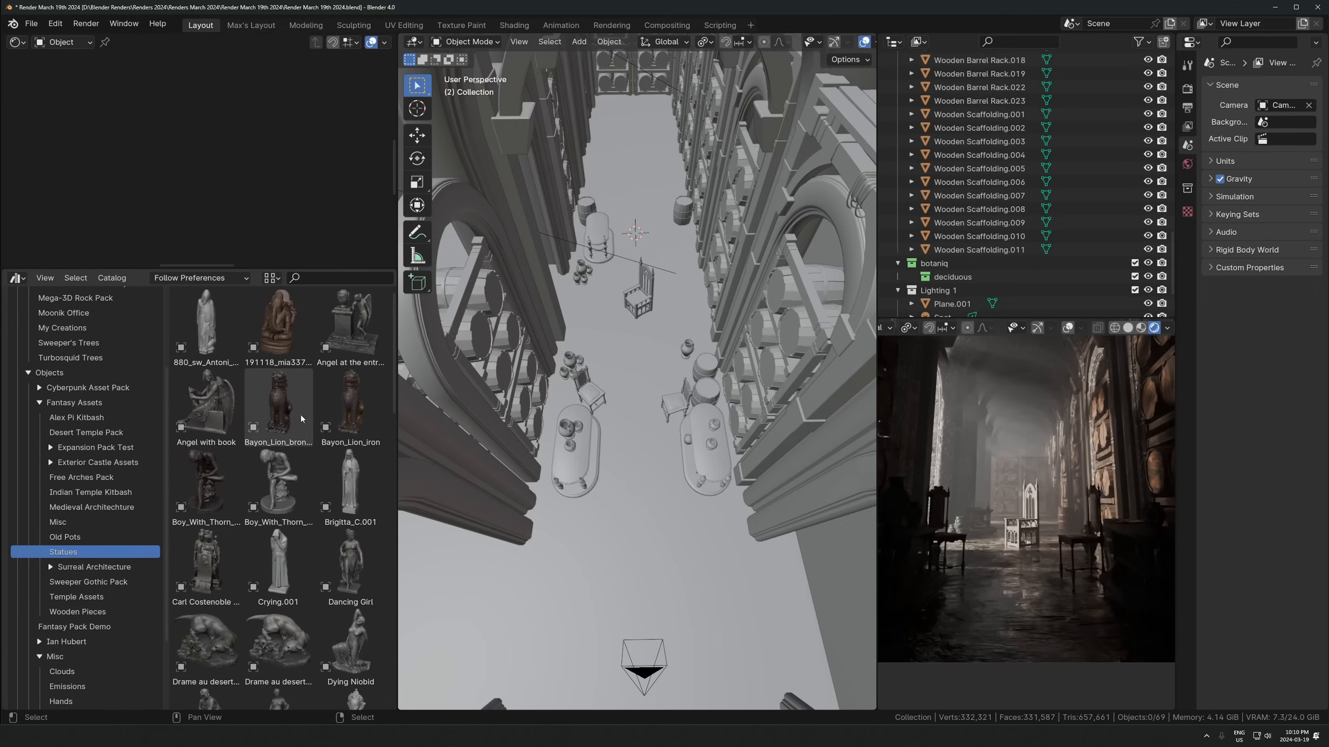
pyautogui.scroll(-2, 332, 576)
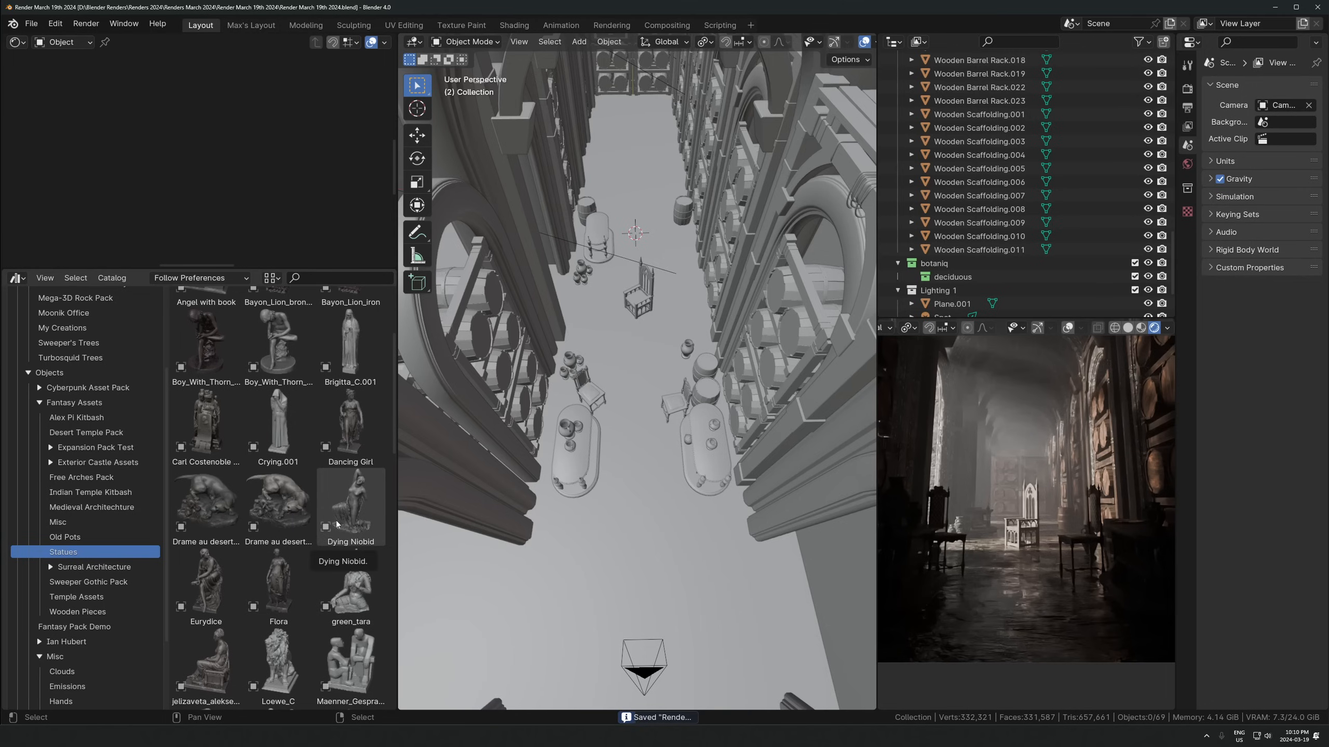
pyautogui.scroll(-5, 277, 507)
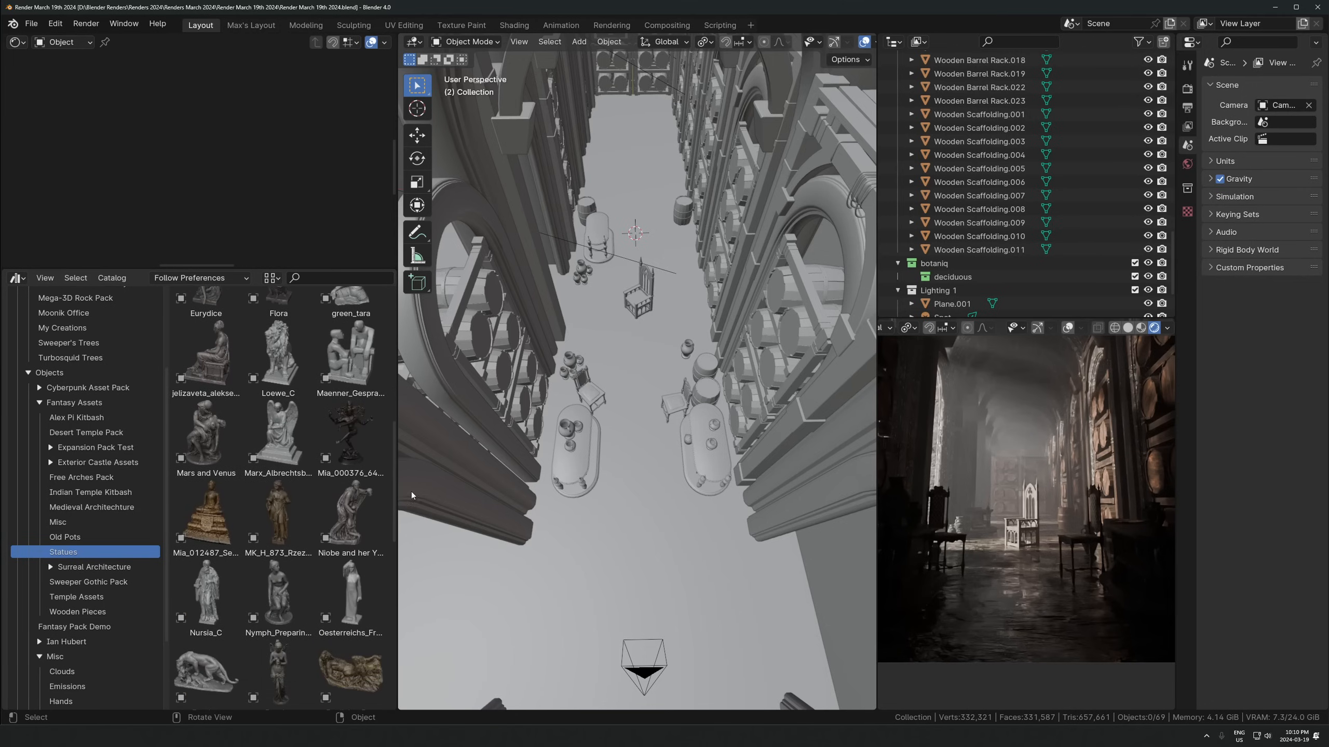
pyautogui.moveTo(396, 489); pyautogui.dragTo(452, 528)
pyautogui.scroll(-5, 382, 545)
pyautogui.scroll(-4, 293, 574)
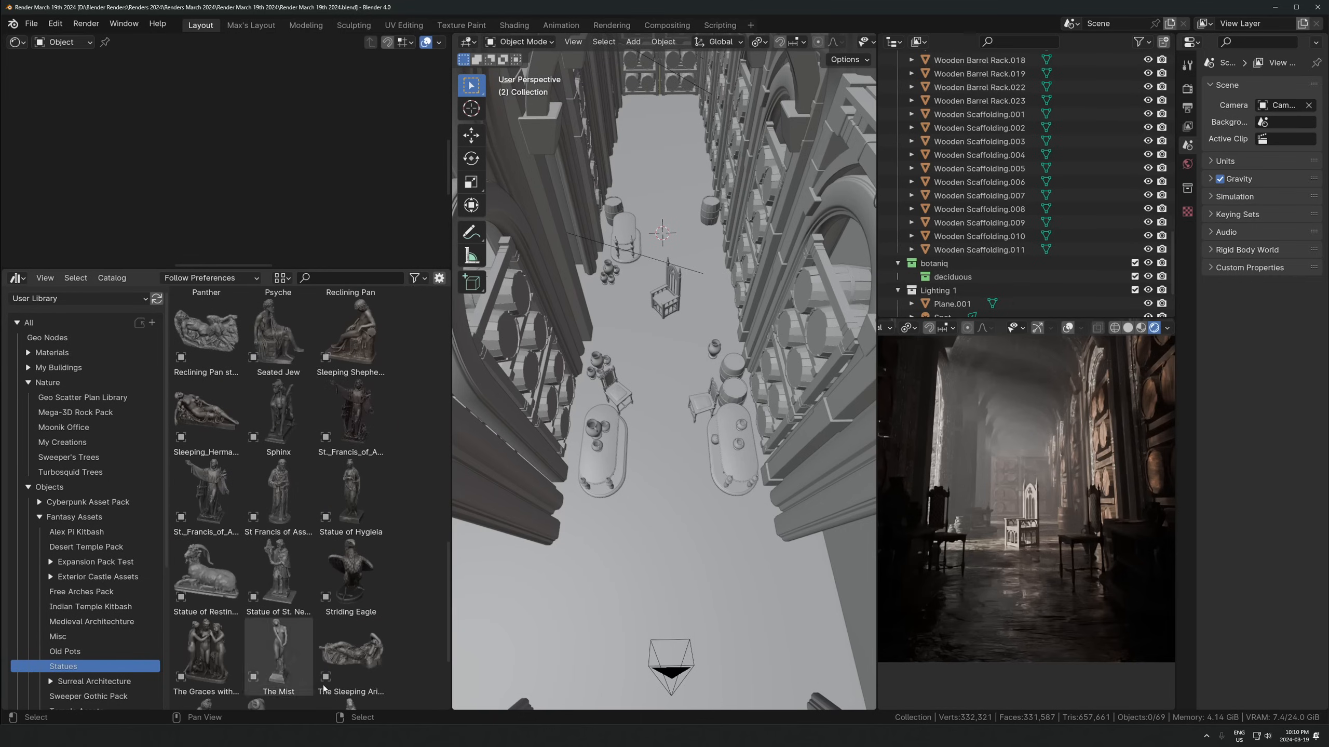
pyautogui.scroll(-2, 251, 549)
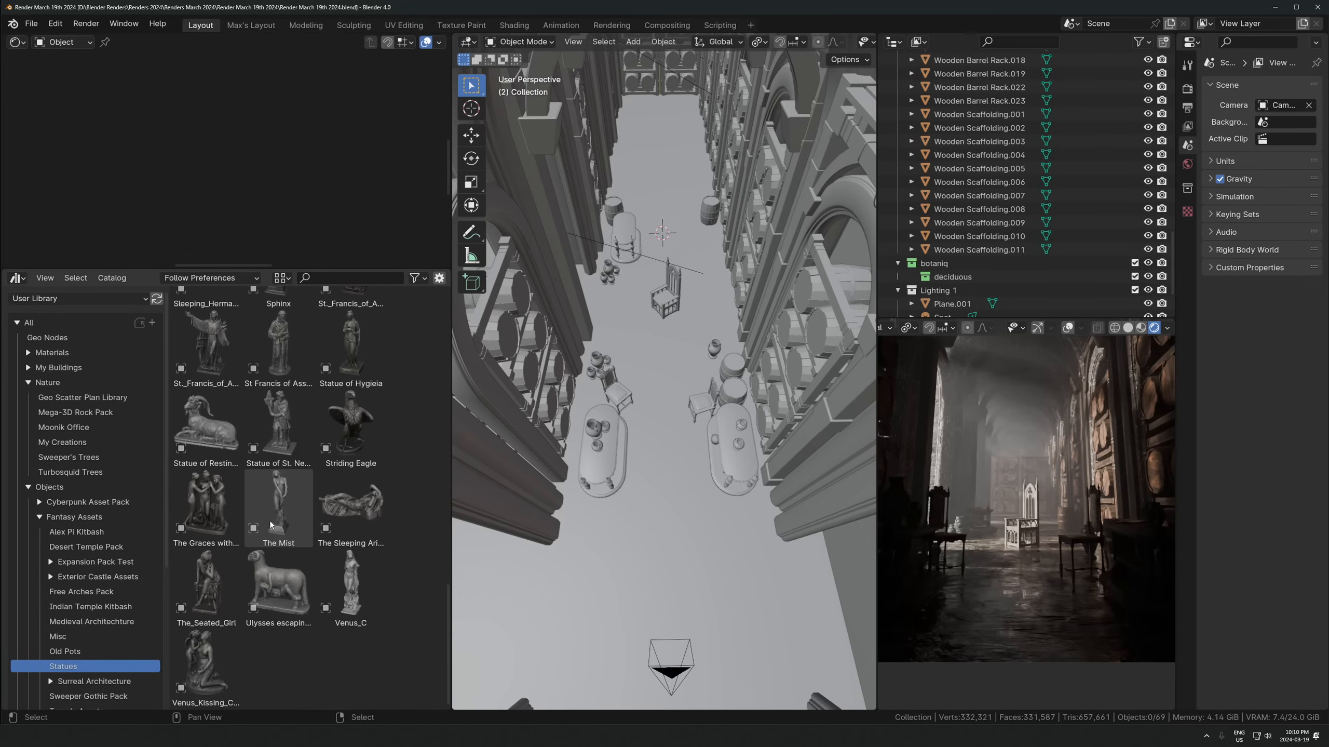
pyautogui.scroll(15, 212, 585)
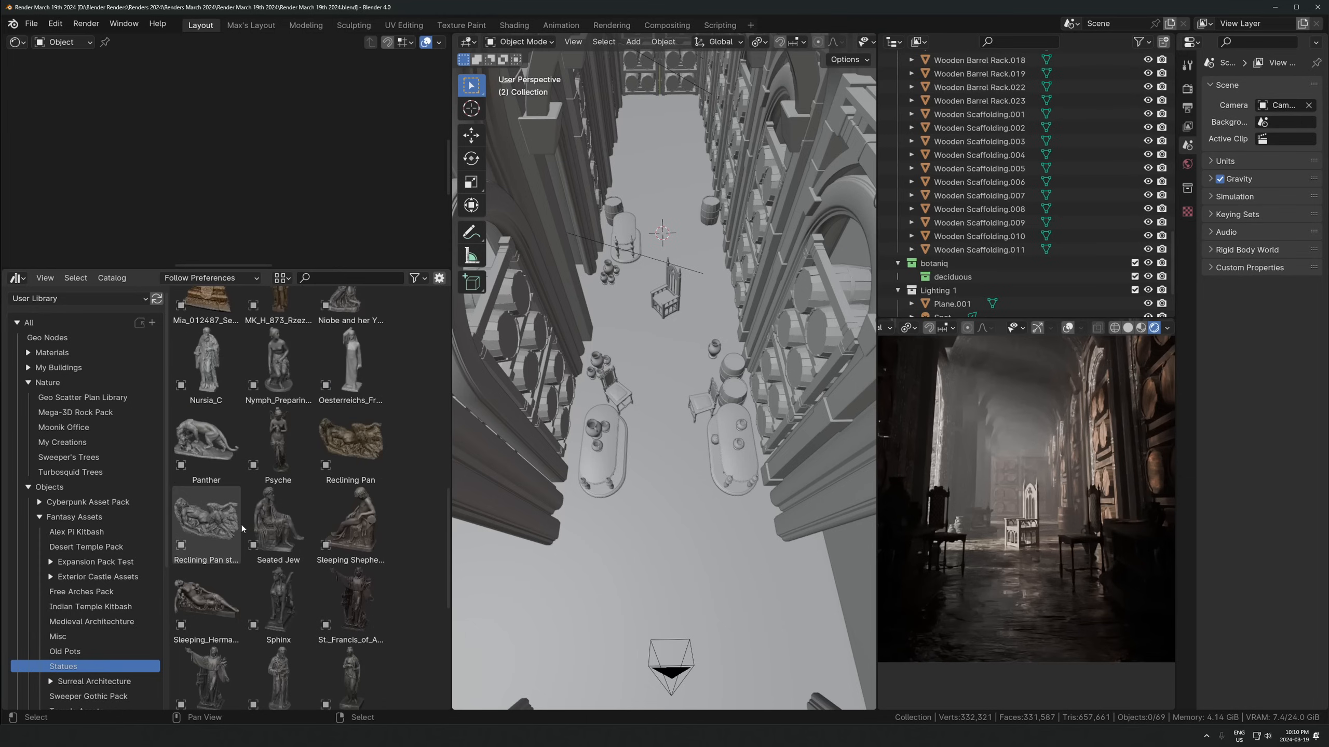
pyautogui.moveTo(217, 609); pyautogui.dragTo(666, 357)
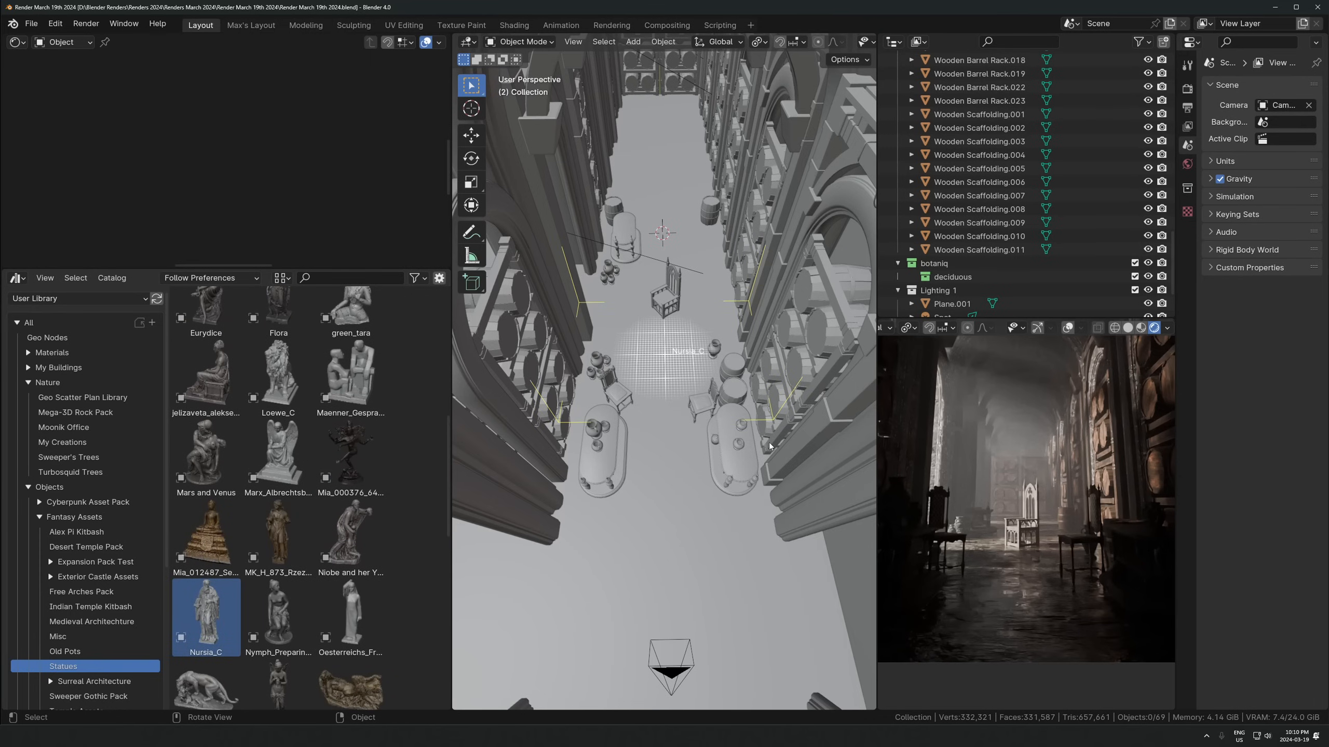
# Scale down the Nursia_C statue and delete it from the hall
pyautogui.press('s')
pyautogui.click(794, 168)
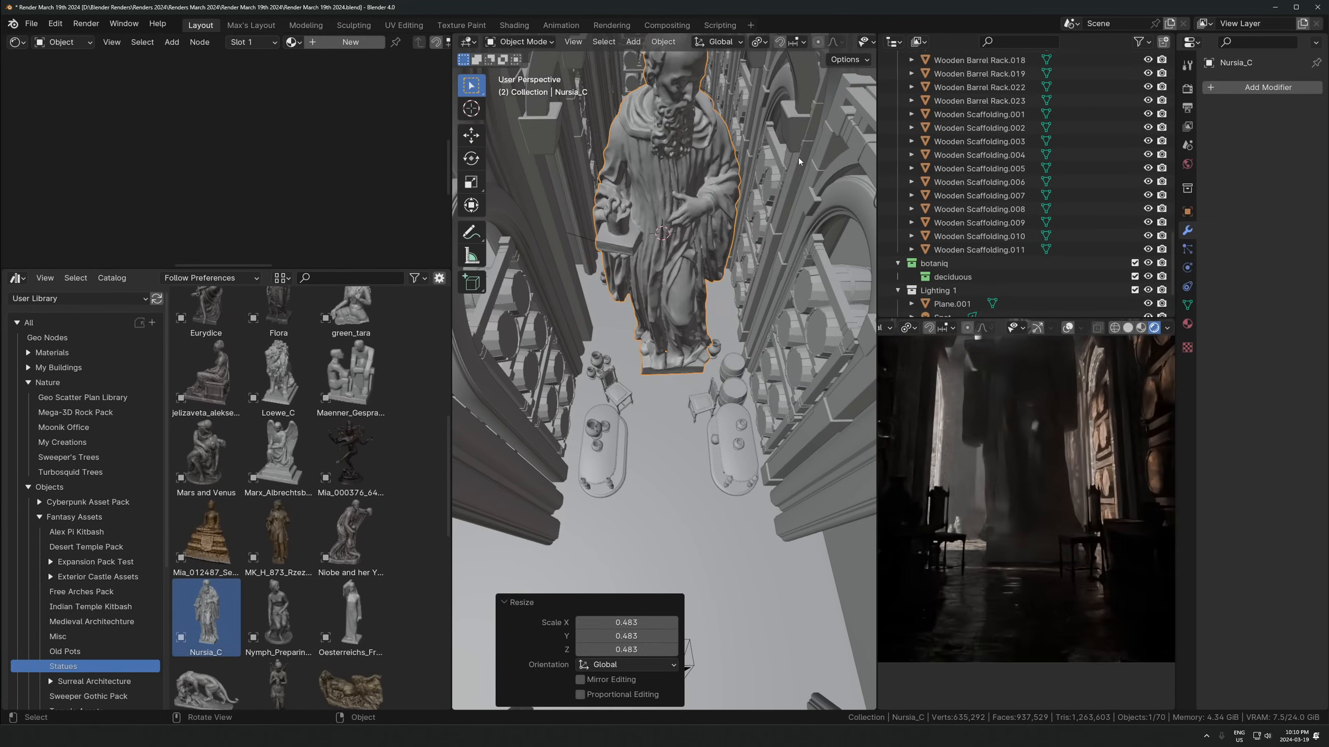
pyautogui.press('s')
pyautogui.click(690, 235)
pyautogui.press('Delete')
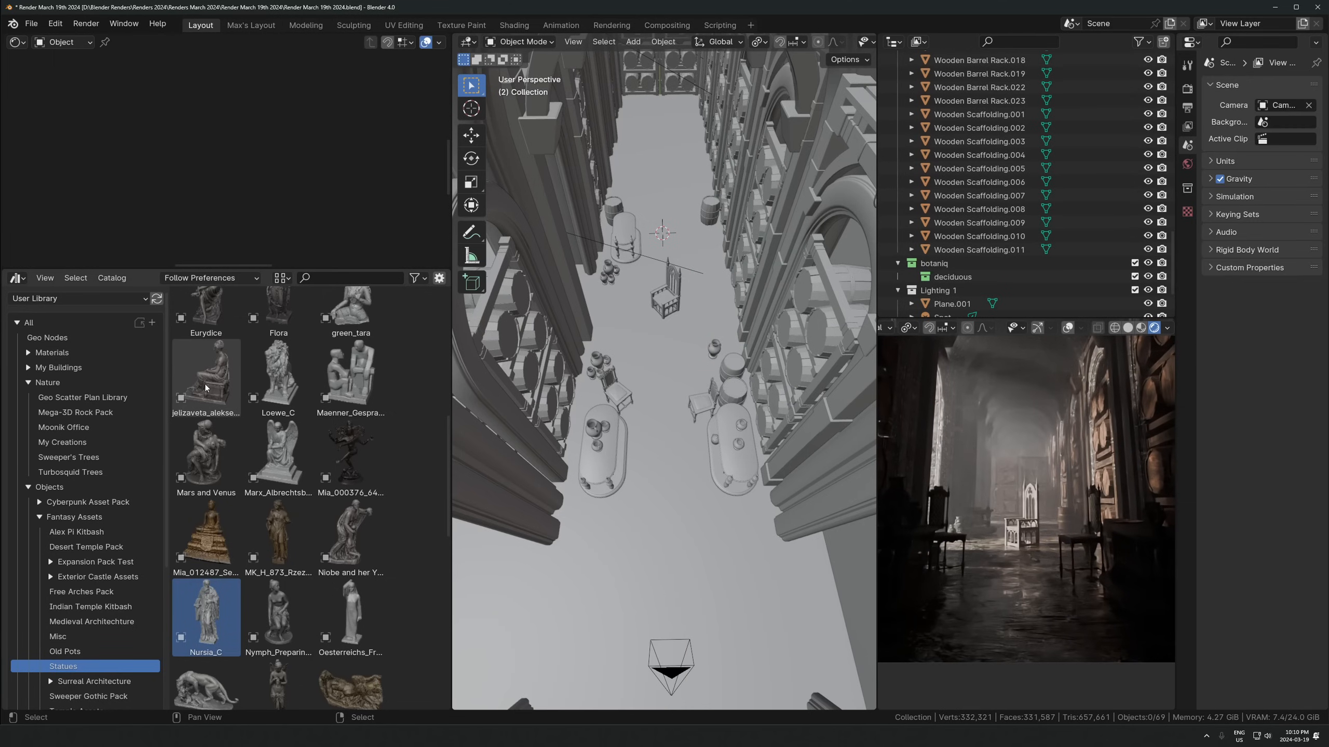
# Try the seated jelizaveta statue on the hall floor, repositioning it and rotating it about Z, and delete it
pyautogui.moveTo(207, 374); pyautogui.dragTo(687, 335)
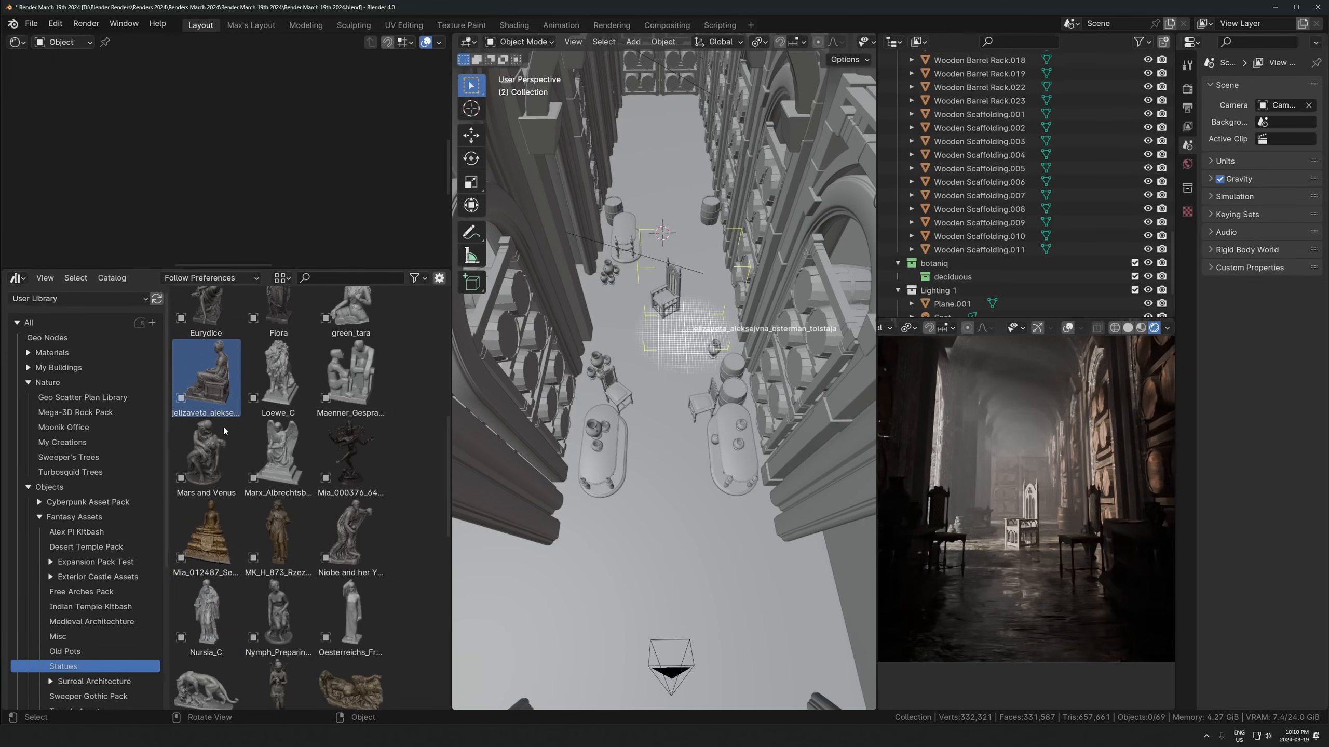
pyautogui.scroll(3, 225, 408)
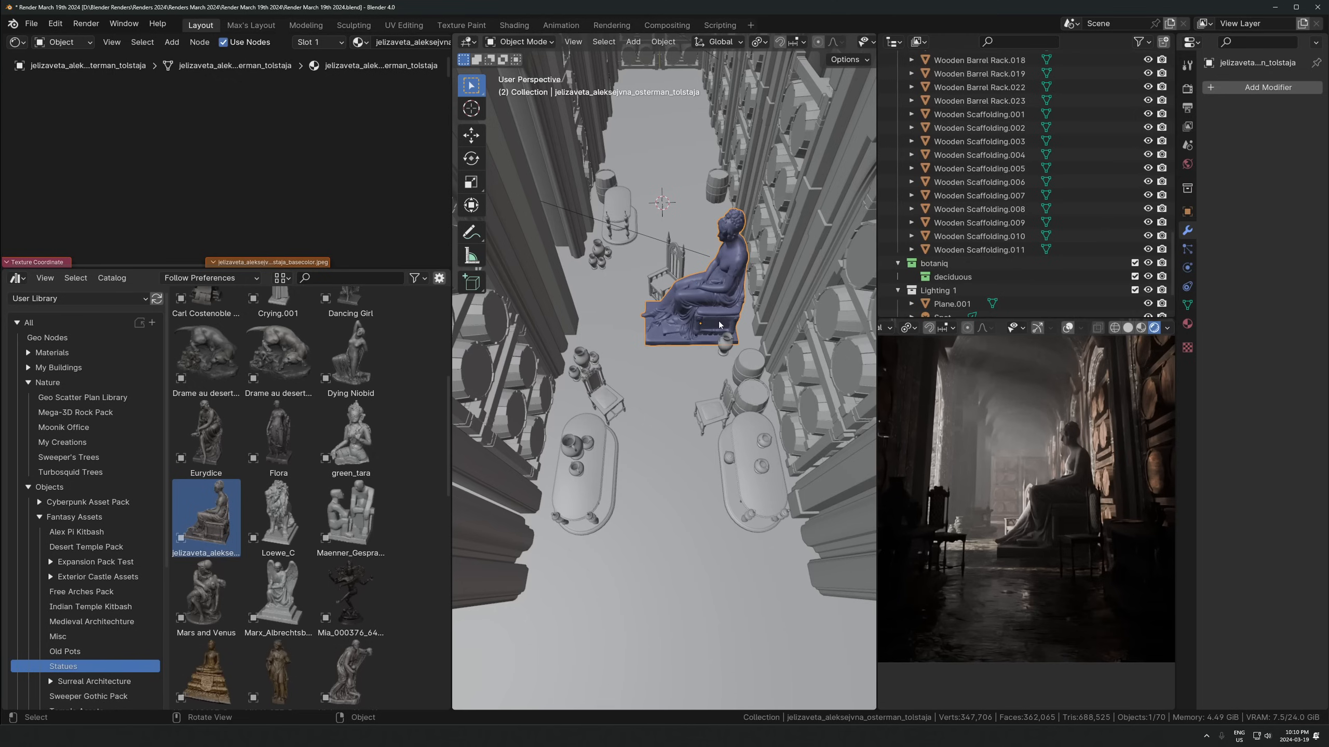
pyautogui.press('g')
pyautogui.hotkey('shift', 'z')
pyautogui.click(720, 205)
pyautogui.press('g')
pyautogui.hotkey('shift', 'z')
pyautogui.click(720, 194)
pyautogui.press('r')
pyautogui.press('z')
pyautogui.click(740, 169)
pyautogui.press('x')
pyautogui.click(741, 168)
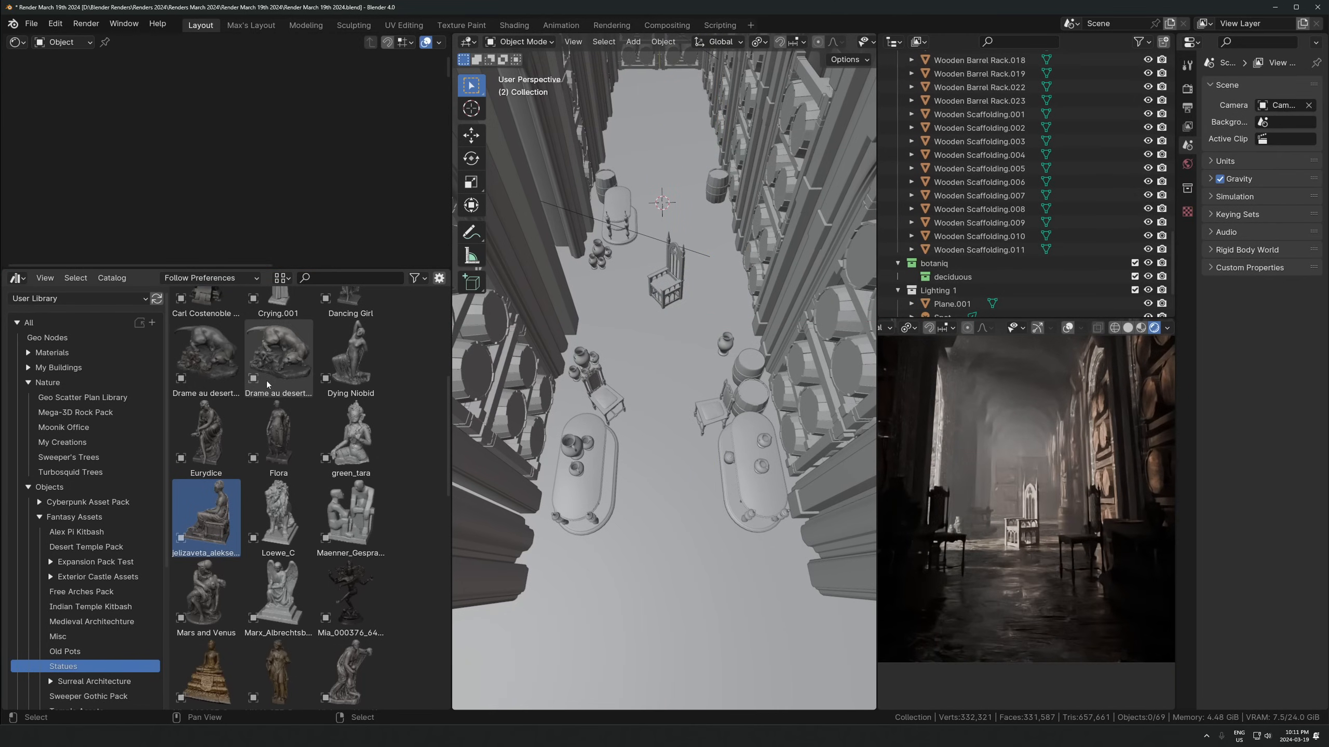
# Add the Brigitta_C.001 statue to the hall, scale it down and move it about 0.79 m in X and 1.75 m in Y
pyautogui.scroll(6, 260, 380)
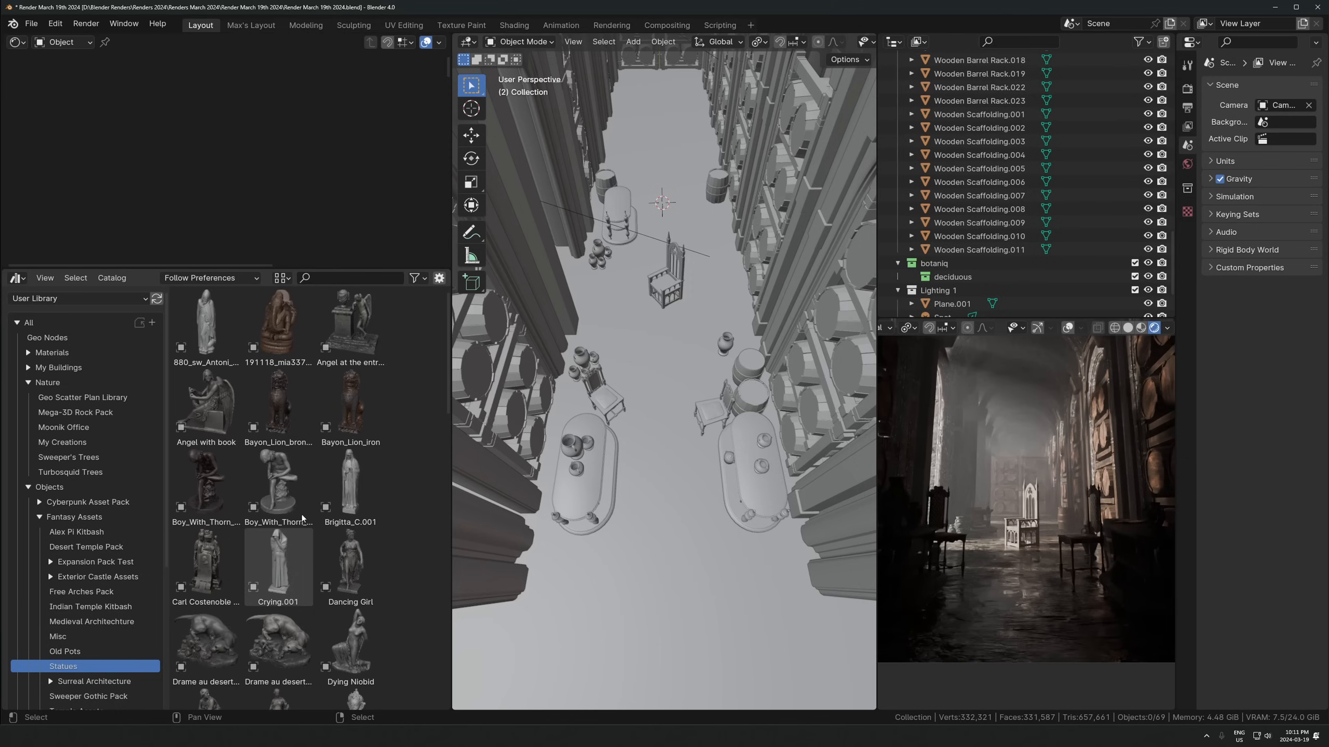
pyautogui.scroll(-1, 290, 489)
pyautogui.scroll(-1, 290, 489)
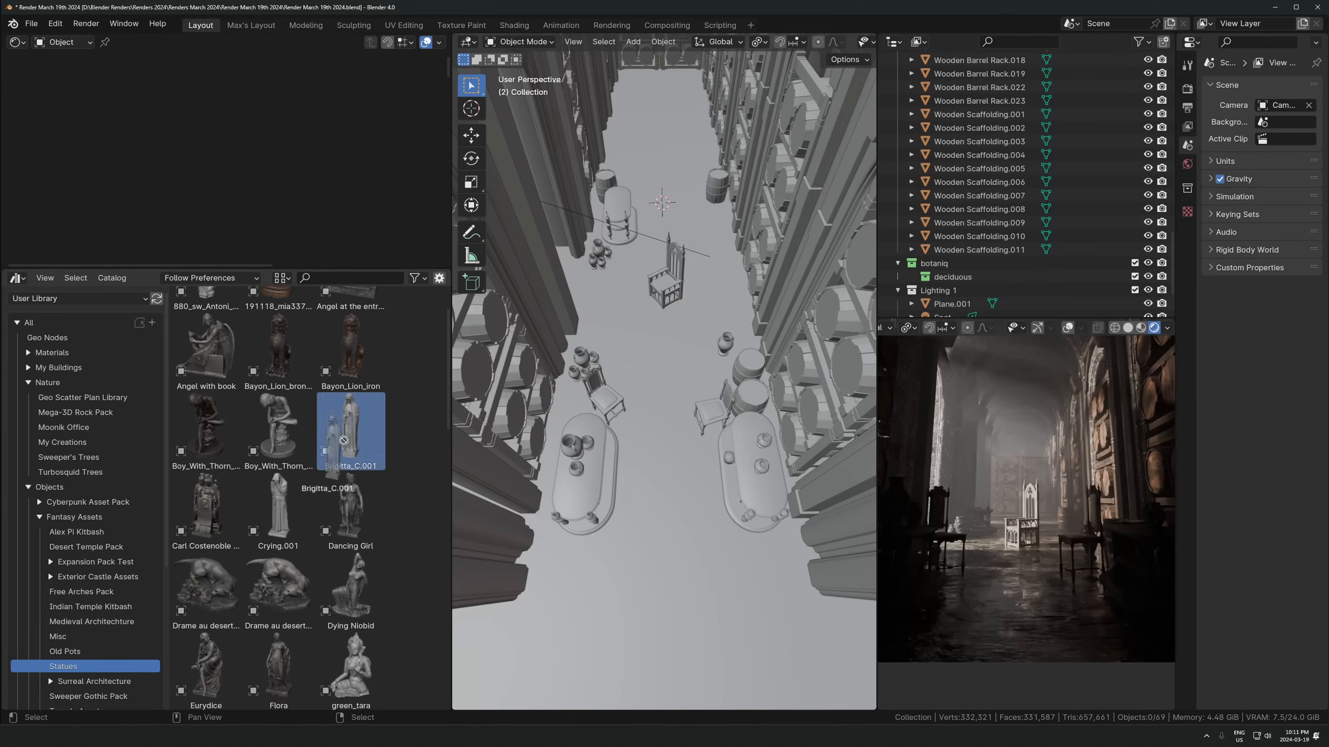
pyautogui.moveTo(338, 448); pyautogui.dragTo(646, 332)
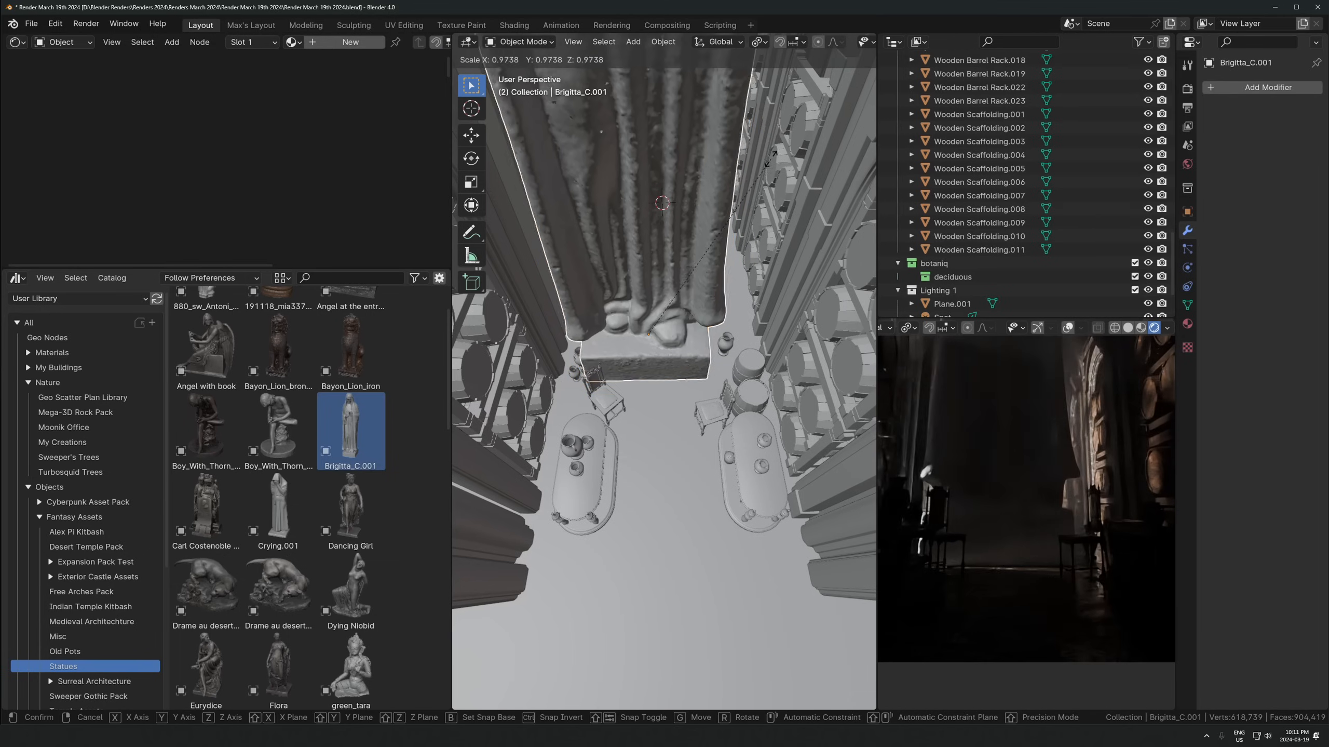
pyautogui.press('s')
pyautogui.click(705, 229)
pyautogui.press('g')
pyautogui.hotkey('shift', 'z')
pyautogui.click(729, 185)
# Rotate the Brigitta_C.001 statue about Z, adjust its height and shift it about 1.15 m in X and 1.57 m in Y
pyautogui.press('r')
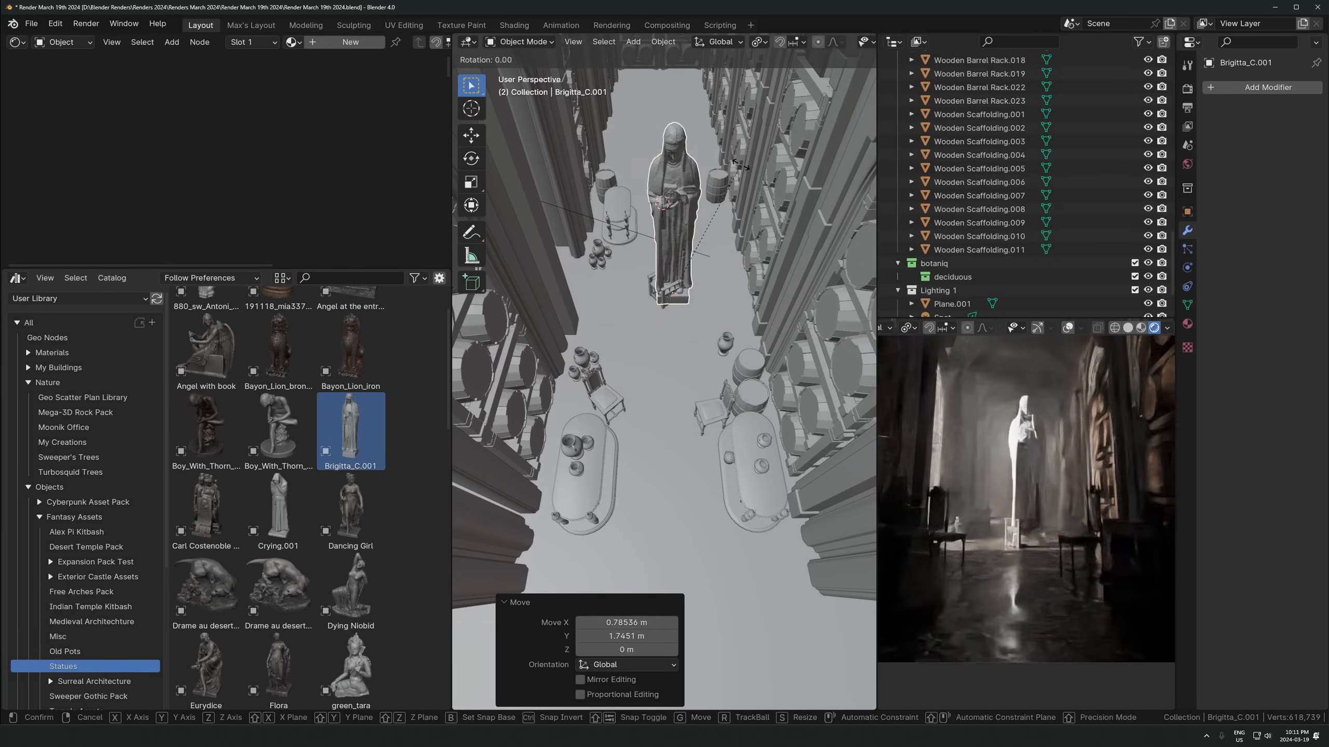
pyautogui.press('z')
pyautogui.click(758, 195)
pyautogui.press('g')
pyautogui.press('z')
pyautogui.click(760, 220)
pyautogui.press('g')
pyautogui.hotkey('shift', 'z')
pyautogui.click(767, 249)
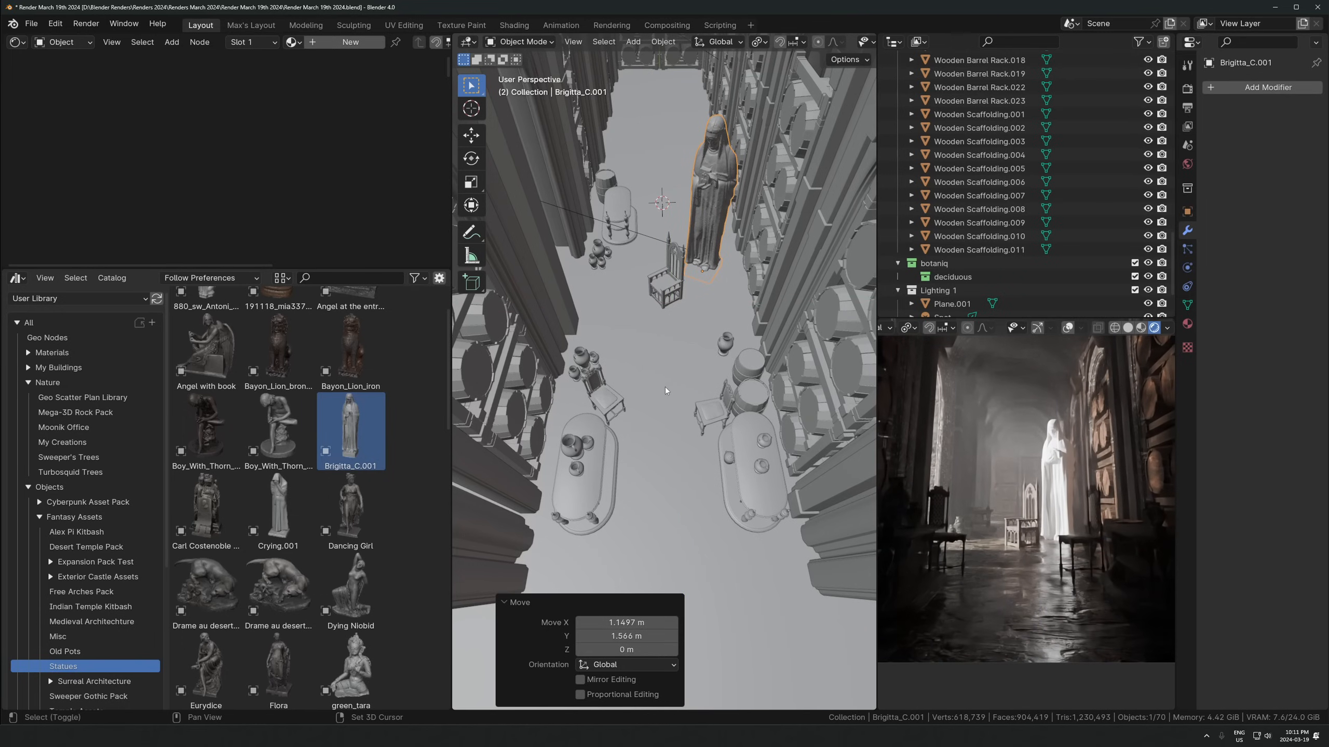
# Link the floor plane's Ground material to the Brigitta_C.001 statue
pyautogui.keyDown('shift'); pyautogui.click(662, 388); pyautogui.keyUp('shift')
pyautogui.hotkey('ctrl', 'l')
pyautogui.click(607, 418)
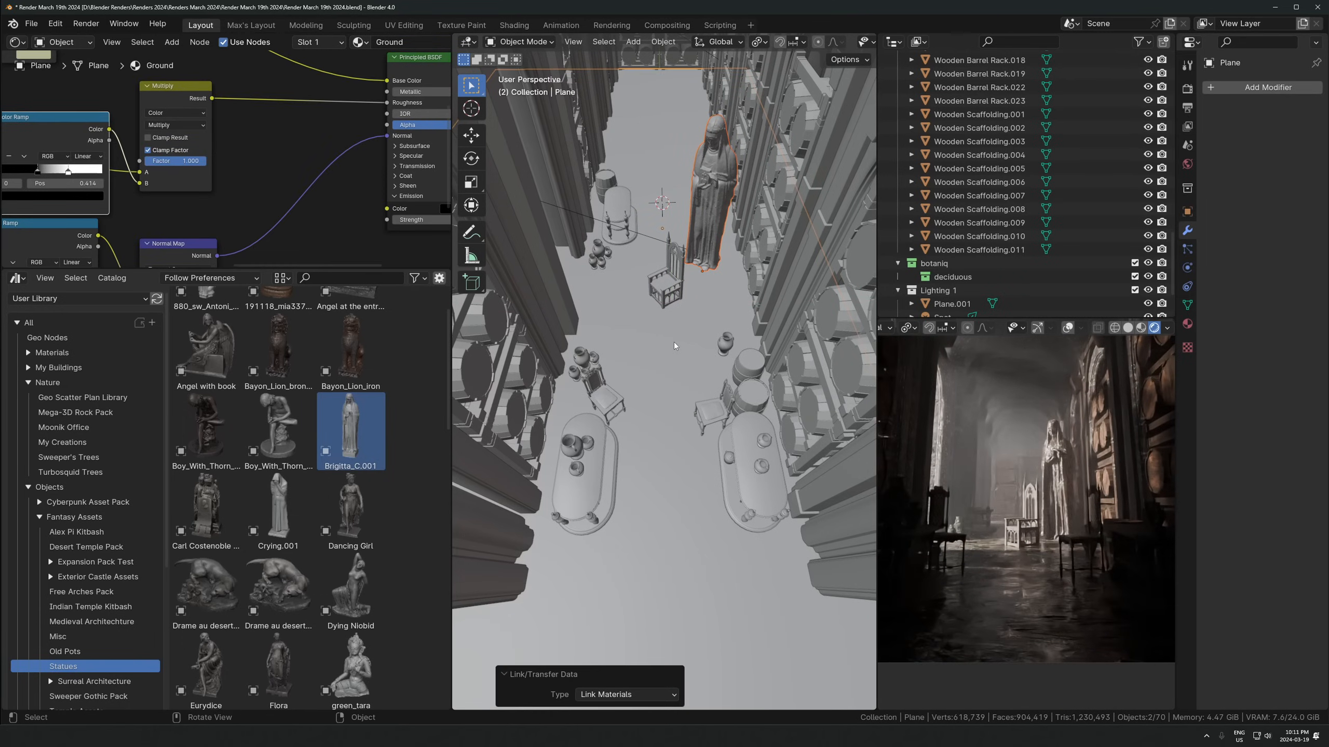
# Move the Brigitta_C.001 statue about 1.29 m along X
pyautogui.click(696, 202)
pyautogui.press('g')
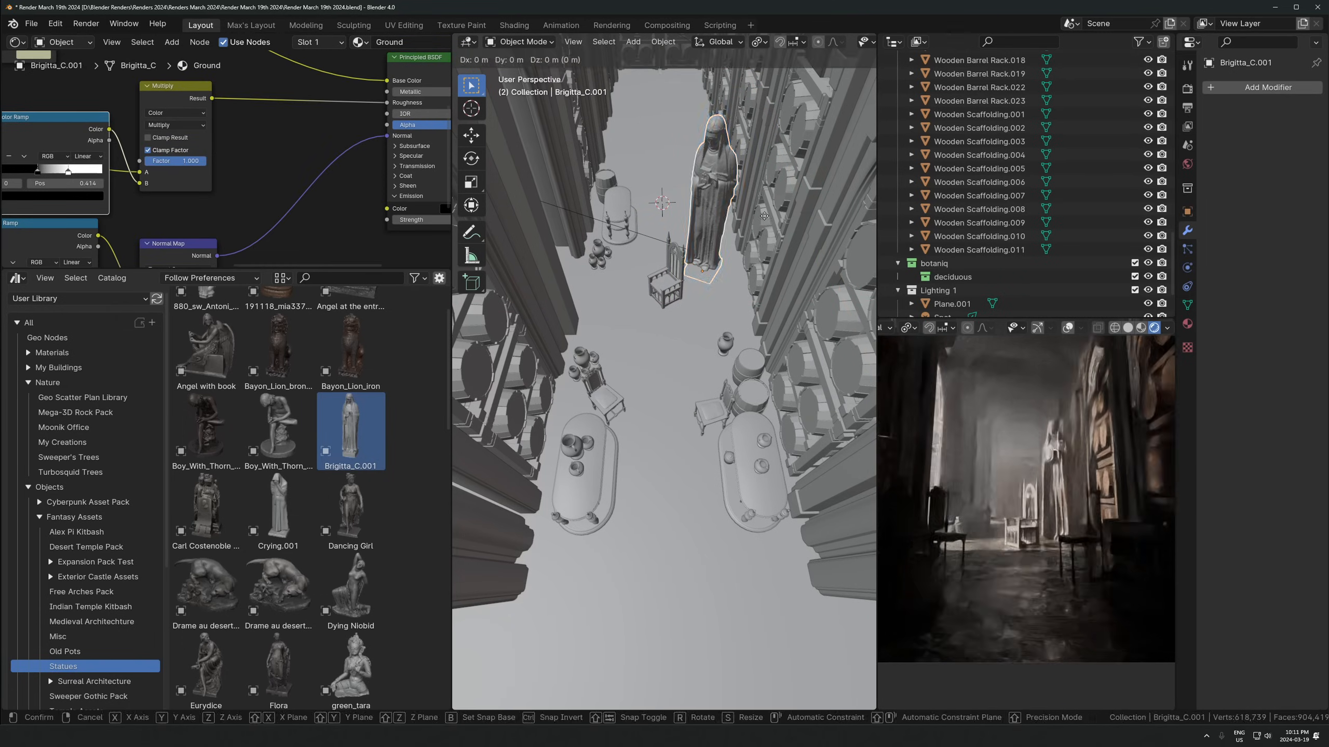
pyautogui.hotkey('shift', 'z')
pyautogui.press('x')
pyautogui.click(719, 176)
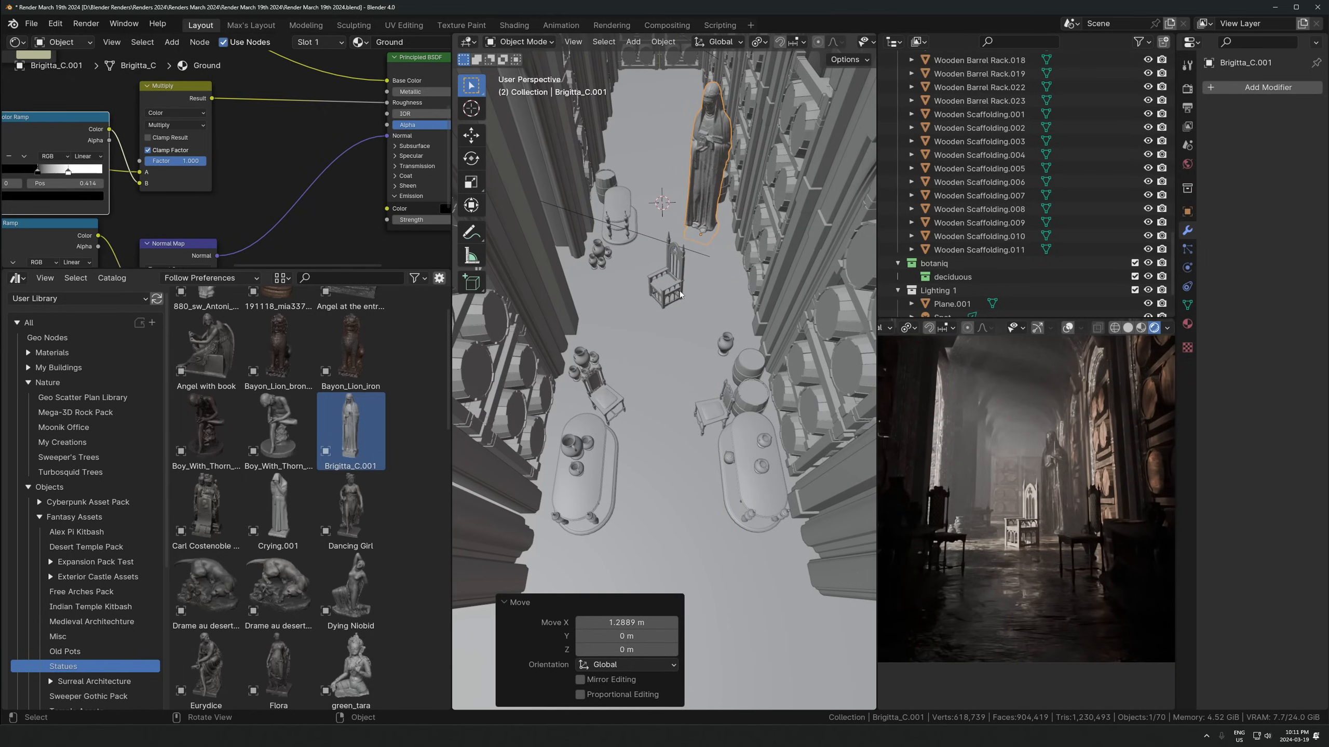
# Link the vaulted ceiling's lichen_rock material to the Brigitta_C.001 statue
pyautogui.scroll(-8, 626, 321)
pyautogui.moveTo(658, 374); pyautogui.dragTo(670, 291, button='middle')
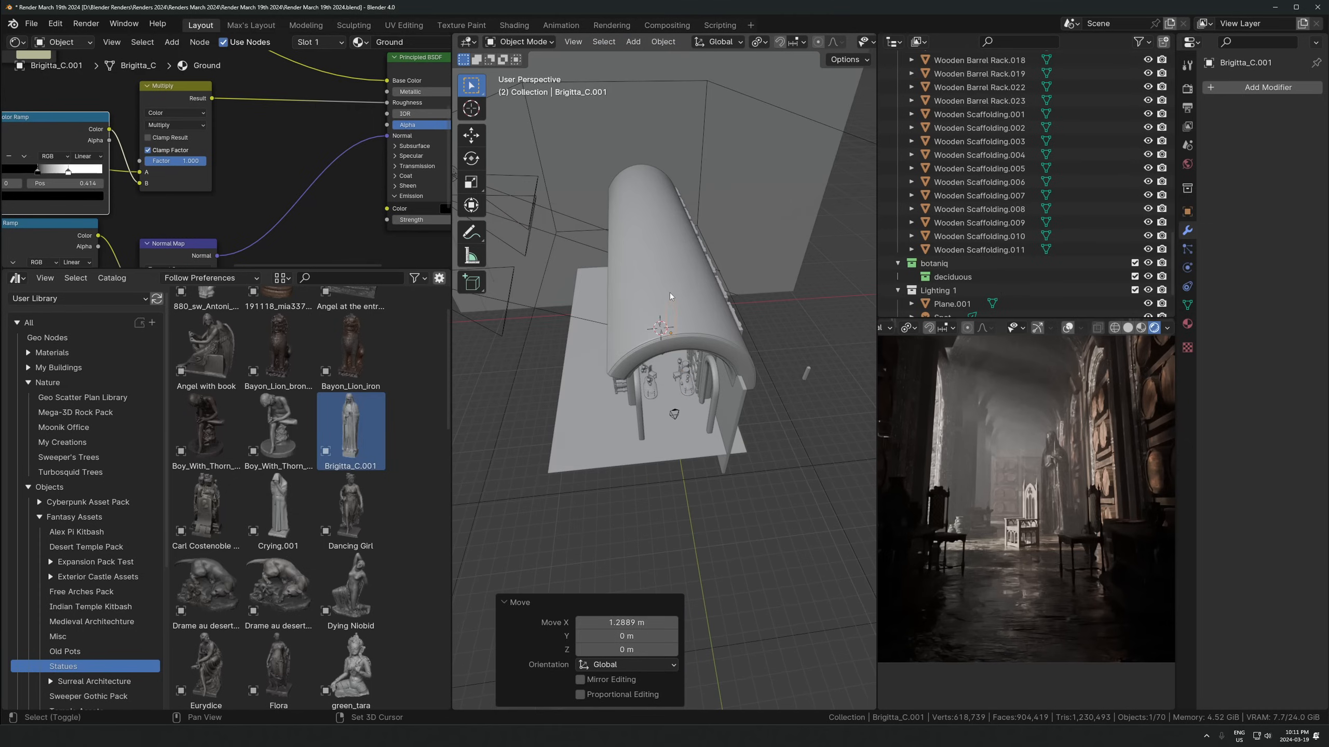
pyautogui.keyDown('shift'); pyautogui.click(669, 293); pyautogui.keyUp('shift')
pyautogui.hotkey('ctrl', 'l')
pyautogui.click(670, 292)
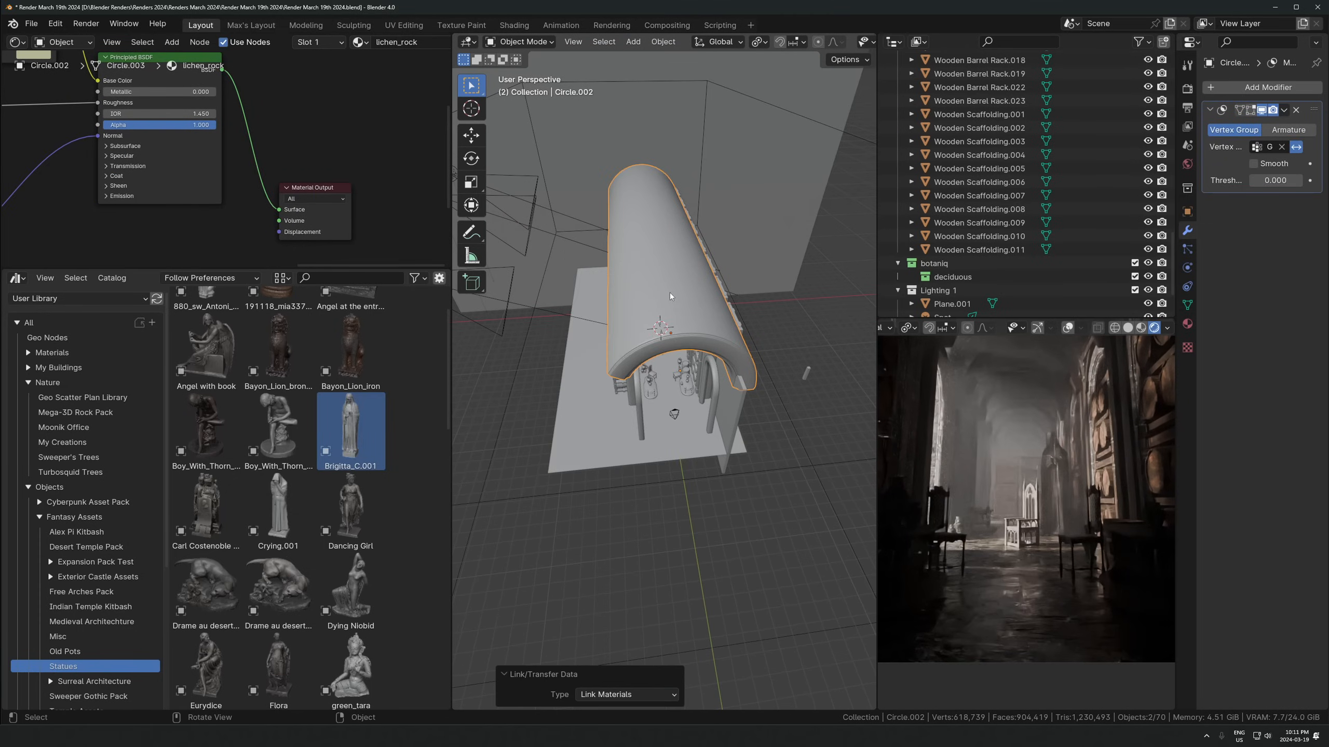
# Reposition the Brigitta_C.001 statue on the floor, rotate it about Z and nudge it about 0.21 m in Y
pyautogui.scroll(8, 696, 299)
pyautogui.click(681, 205)
pyautogui.press('g')
pyautogui.hotkey('shift', 'z')
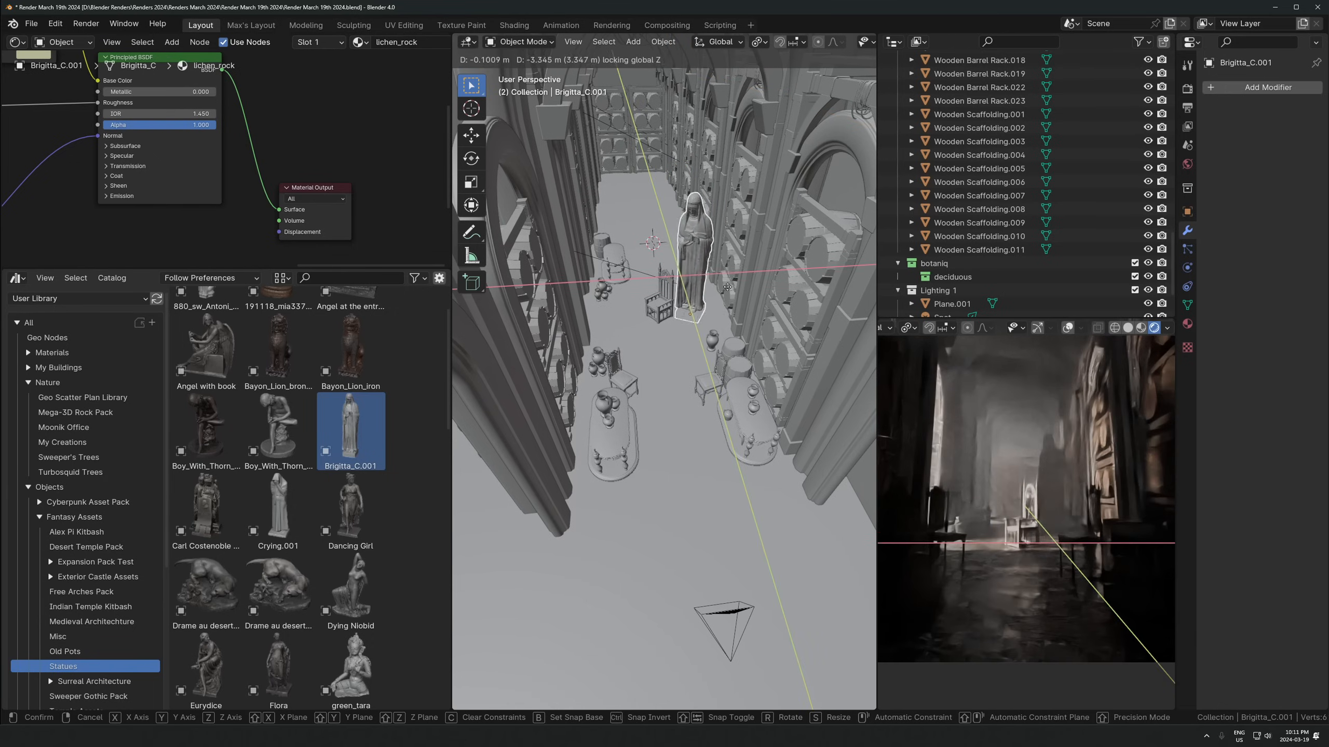
pyautogui.click(724, 276)
pyautogui.press('r')
pyautogui.press('z')
pyautogui.click(830, 294)
pyautogui.press('g')
pyautogui.hotkey('shift', 'z')
pyautogui.click(823, 277)
pyautogui.scroll(-8, 816, 280)
pyautogui.moveTo(570, 293); pyautogui.dragTo(656, 299, button='middle')
pyautogui.scroll(-4, 654, 299)
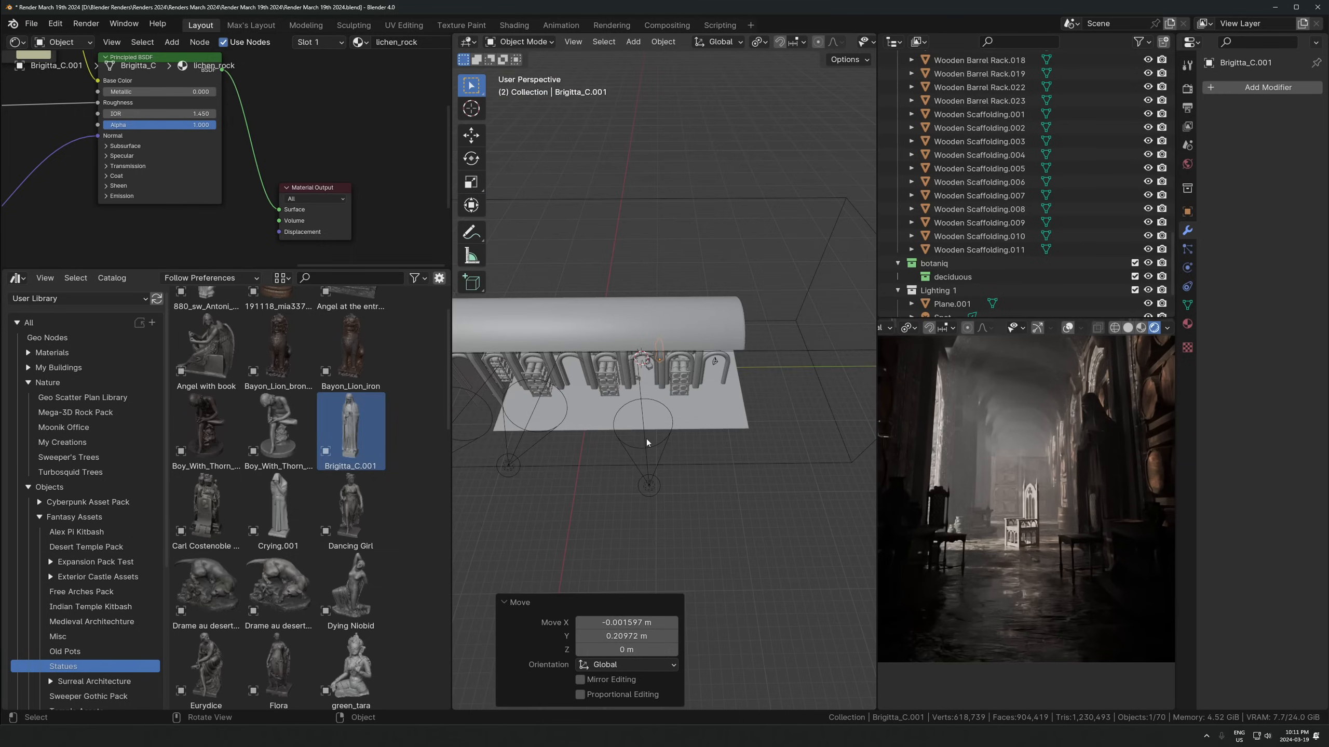
pyautogui.click(647, 434)
pyautogui.press('g')
pyautogui.press('x')
pyautogui.press('y')
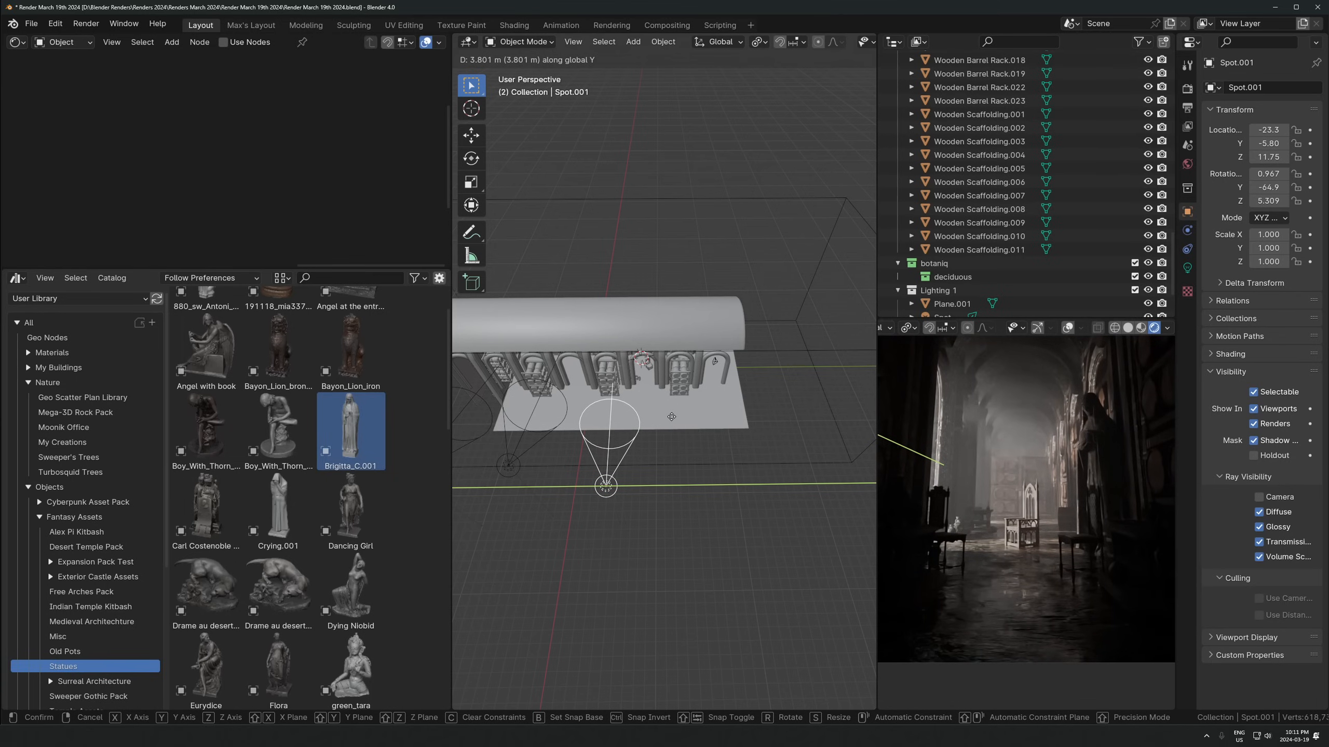
pyautogui.press('r')
pyautogui.press('z')
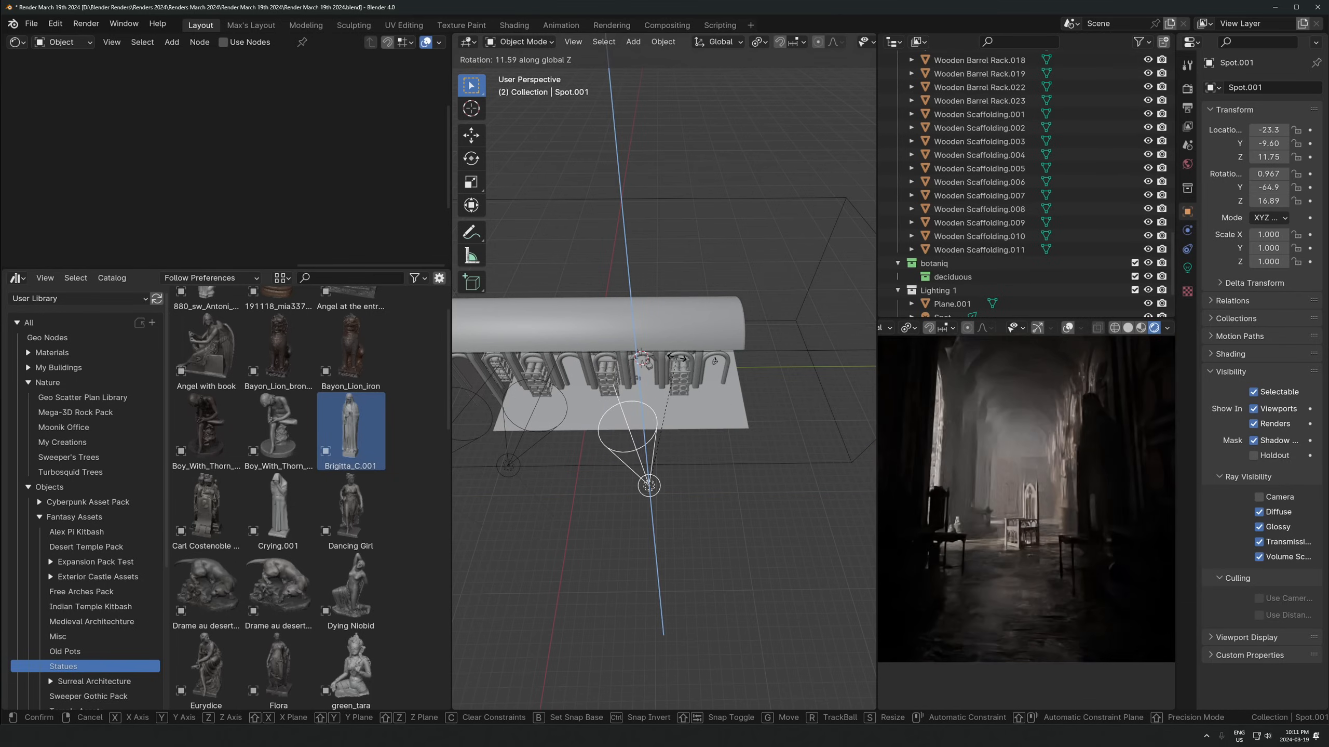
pyautogui.press('Escape')
# In the camera view, move the Brigitta_C.001 statue about 3.3 m along Y and scale it to 0.857
pyautogui.press('KP_0')
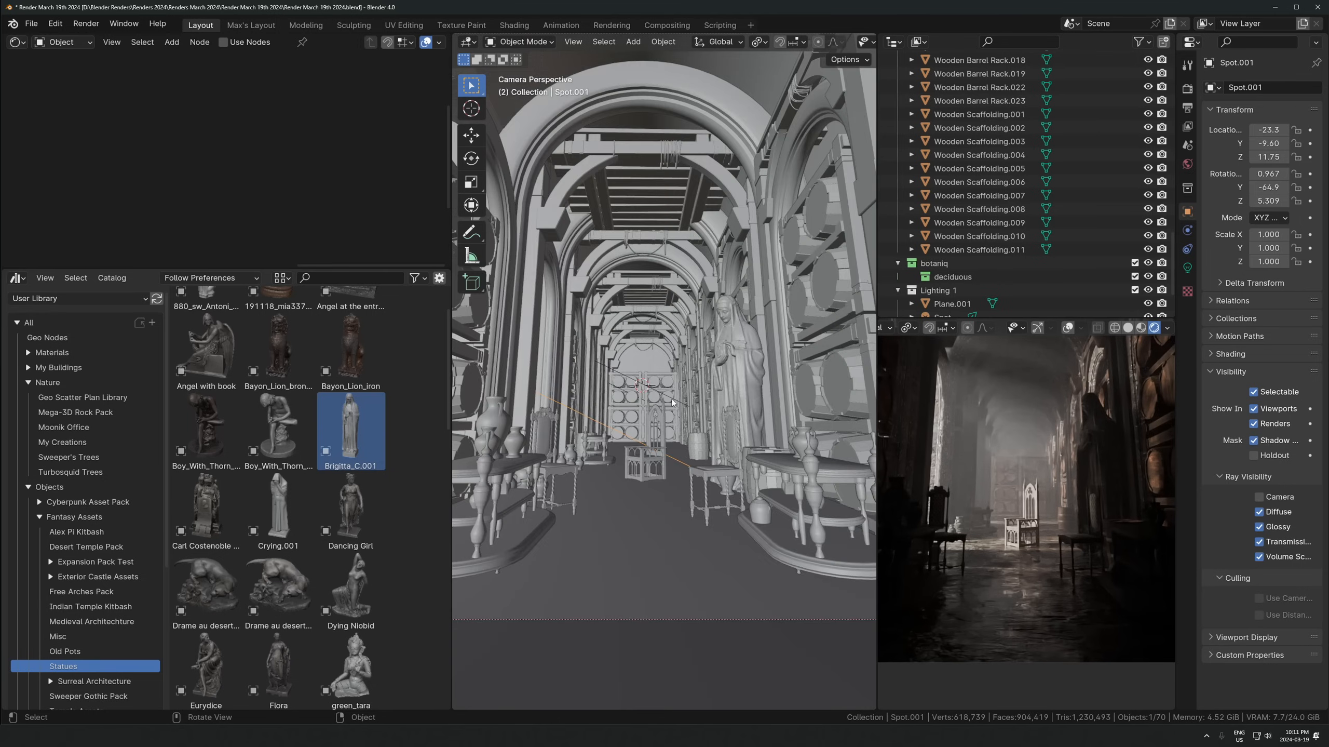
pyautogui.click(735, 391)
pyautogui.press('g')
pyautogui.press('y')
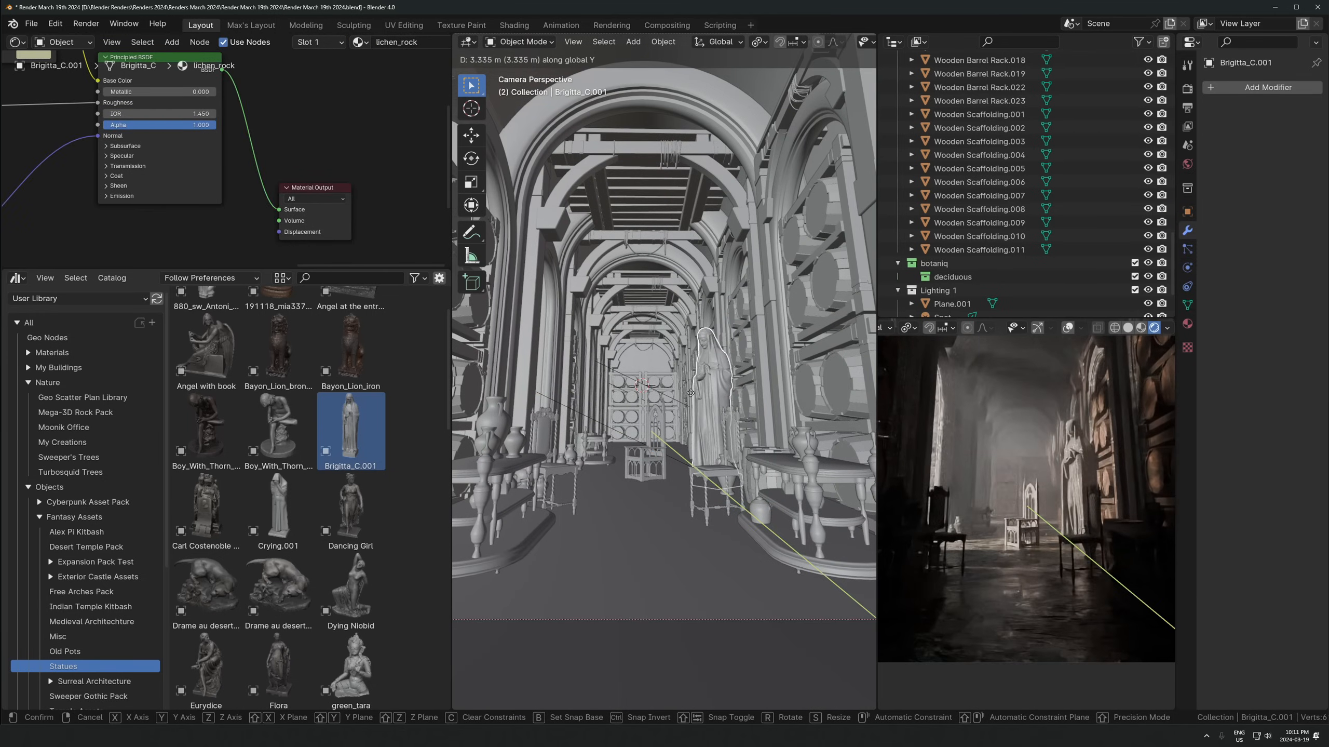
pyautogui.click(690, 393)
pyautogui.press('s')
pyautogui.click(658, 350)
# Make a linked duplicate of the statue across the hall along X, rotate it 86.2° about Z and shift it -0.506 m in X
pyautogui.hotkey('alt', 'd')
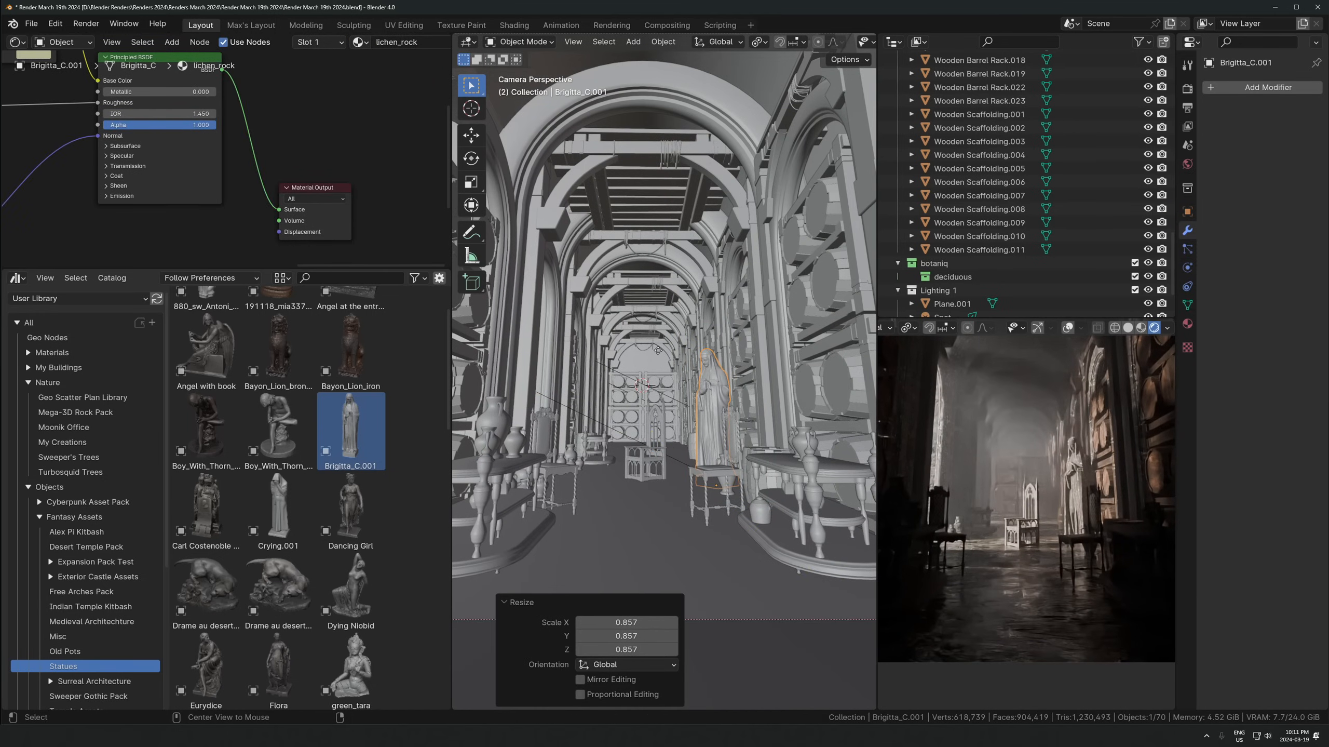
pyautogui.press('x')
pyautogui.click(625, 331)
pyautogui.press('r')
pyautogui.press('z')
pyautogui.click(473, 300)
pyautogui.press('g')
pyautogui.press('x')
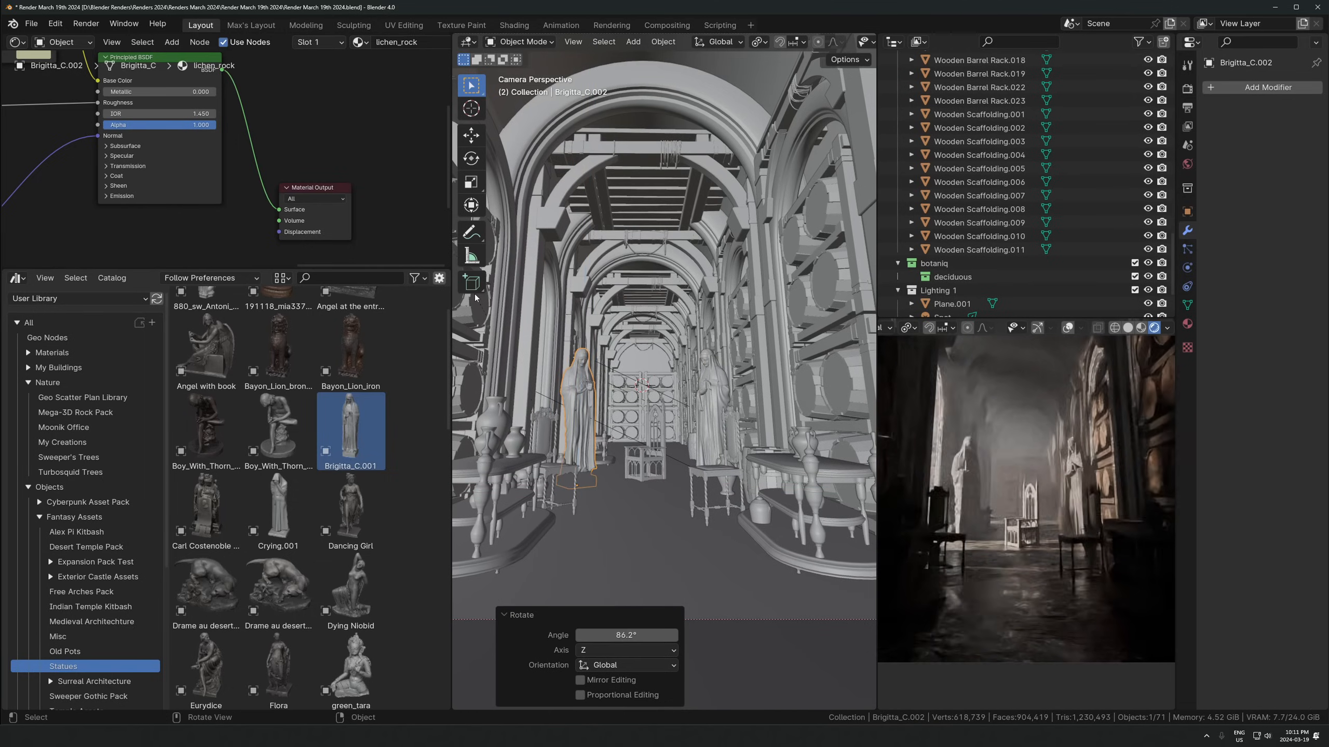
pyautogui.click(665, 402)
# Move the duplicate statue farther down the hall past the round-ended table and rotate it -65.8° about Z
pyautogui.press('KP_Decimal')
pyautogui.moveTo(666, 404); pyautogui.dragTo(668, 460, button='middle')
pyautogui.press('g')
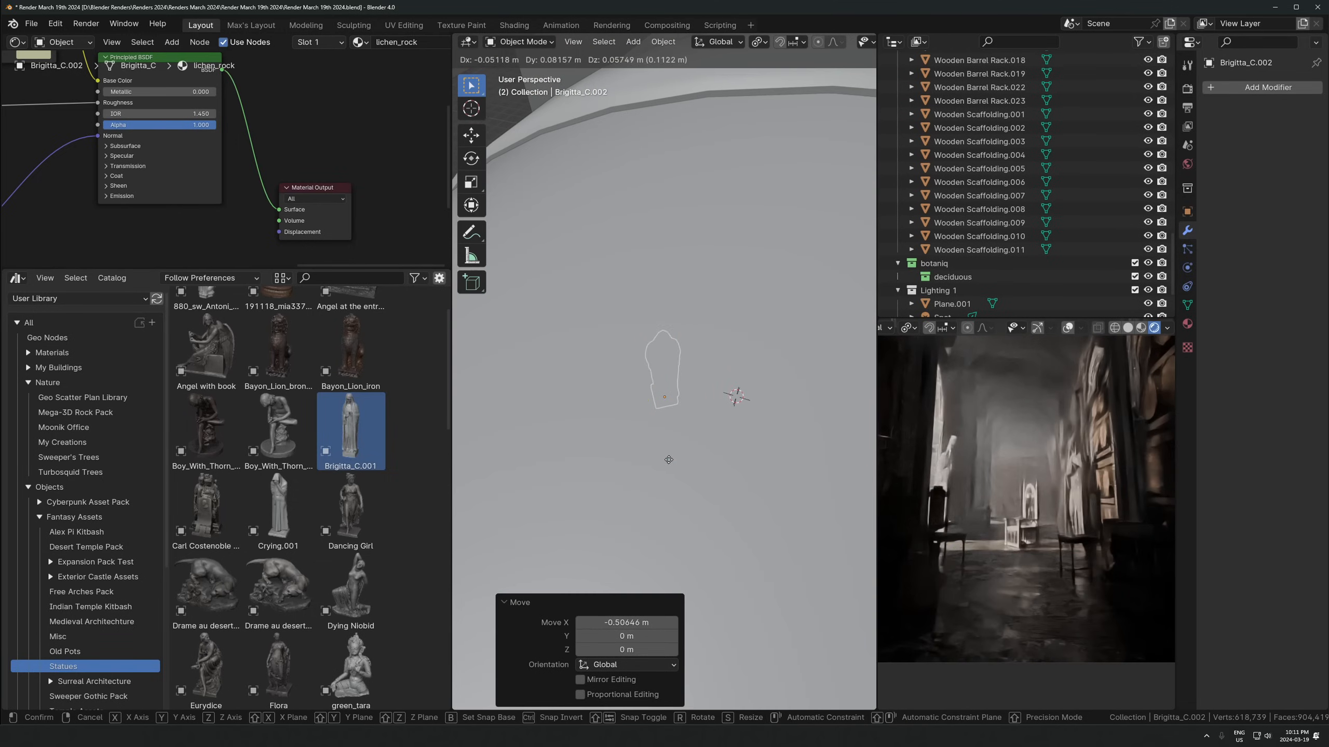
pyautogui.scroll(-10, 669, 459)
pyautogui.hotkey('shift', 'z')
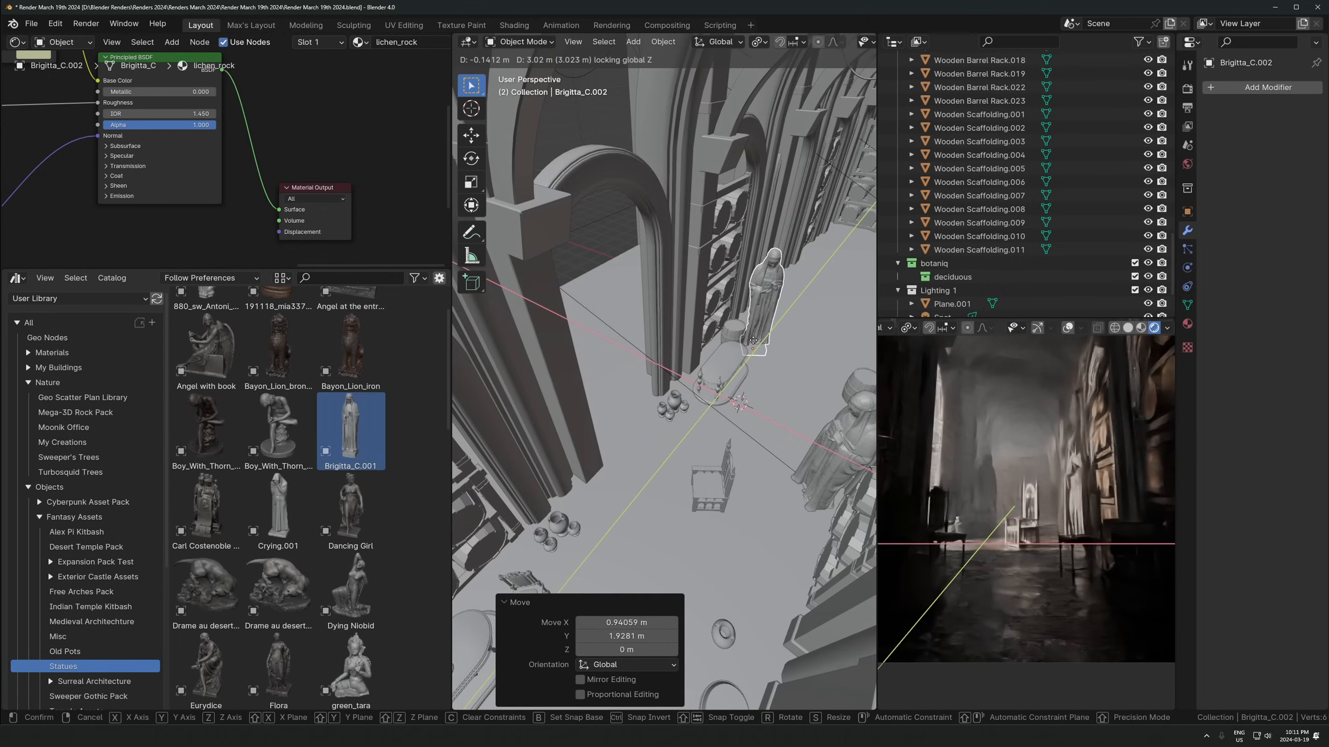
pyautogui.click(766, 330)
pyautogui.scroll(-1, 259, 501)
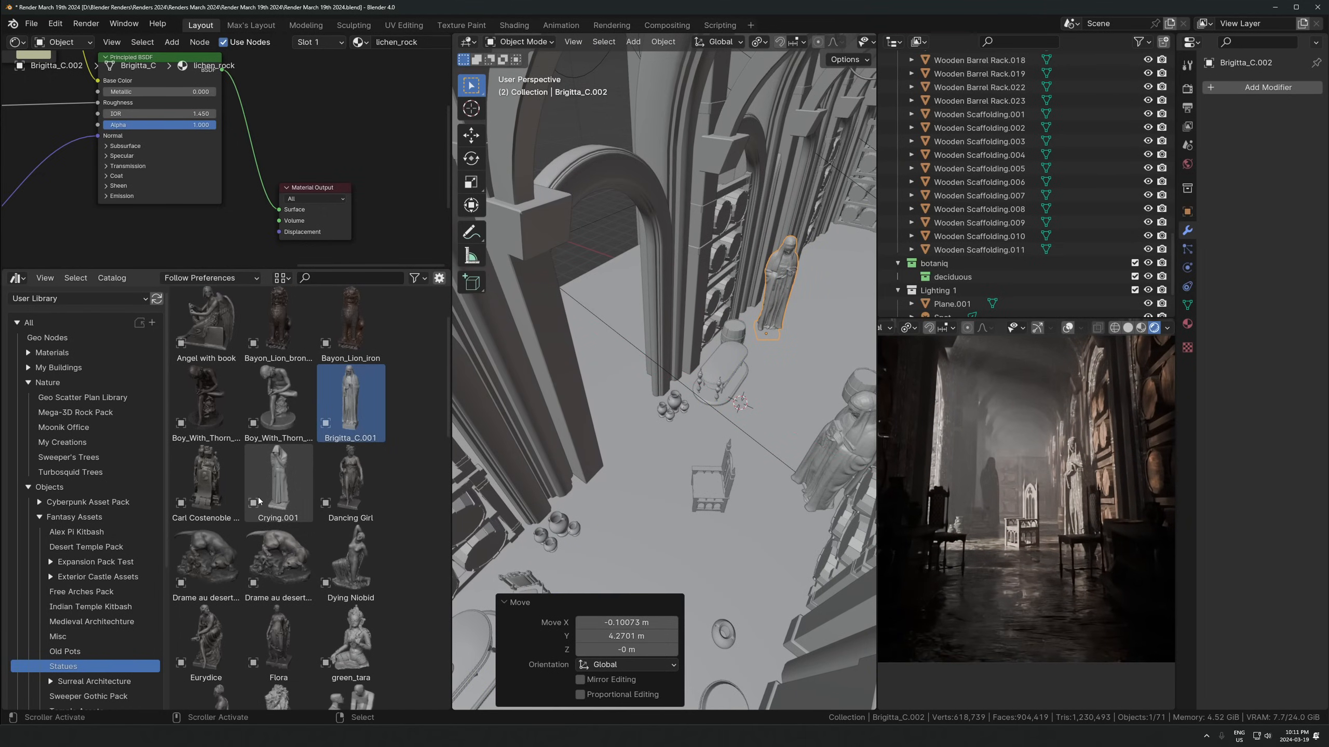
pyautogui.press('g')
pyautogui.hotkey('shift', 'z')
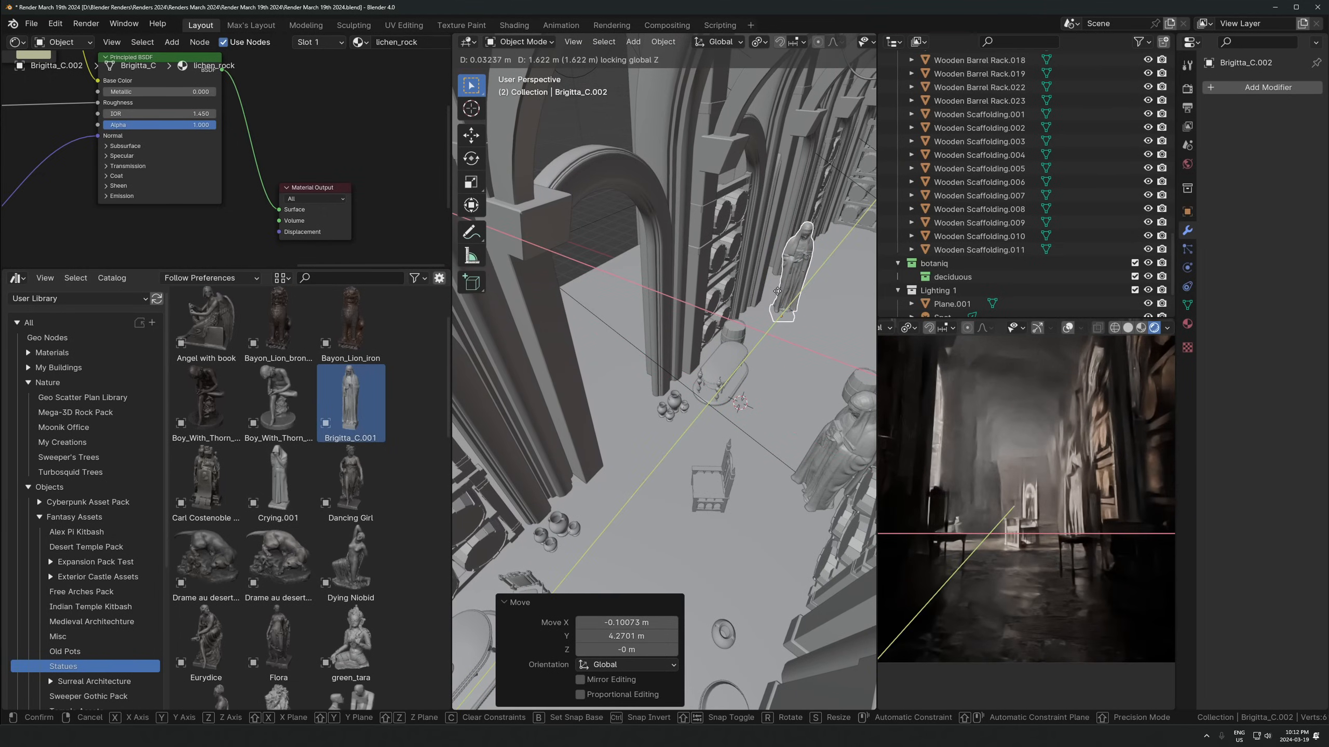
pyautogui.press('r')
pyautogui.click(740, 402)
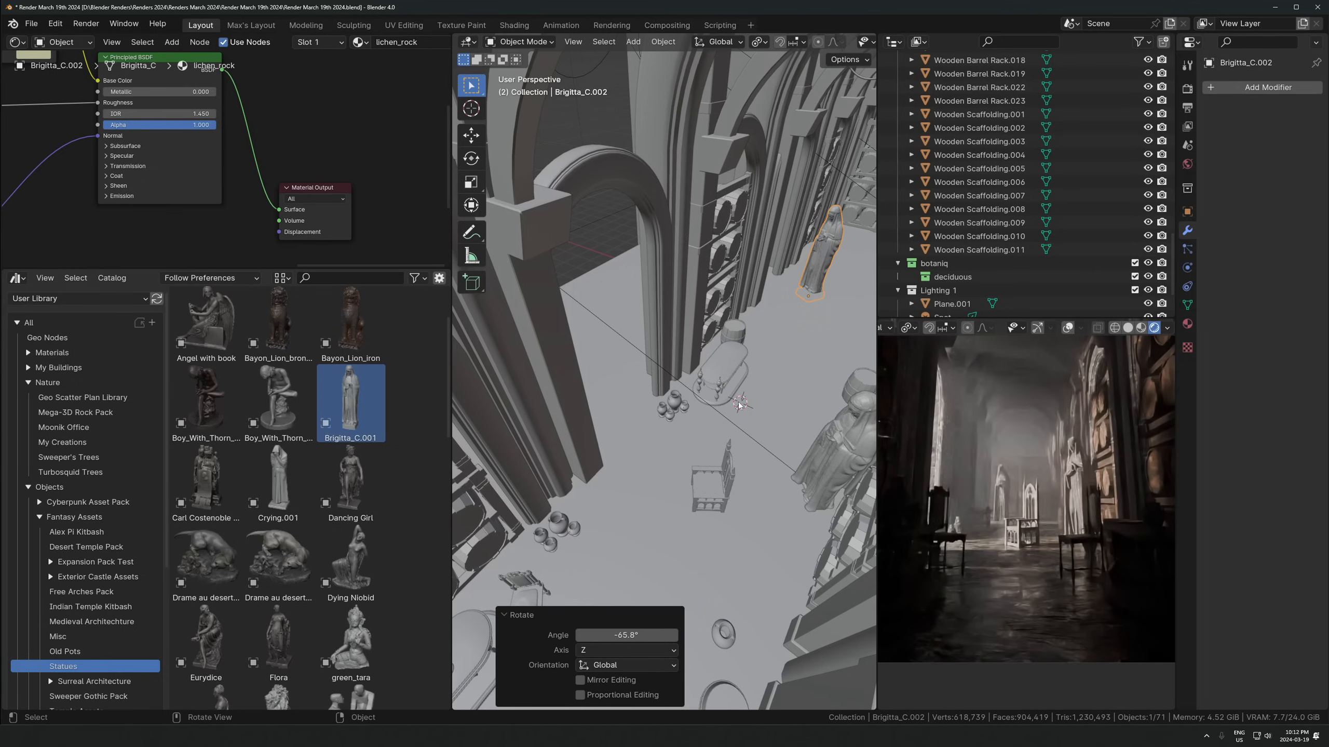
# Move the distant duplicate statue about 3.5 m along X and rotate it -43.7° about Z
pyautogui.press('KP_0')
pyautogui.press('g')
pyautogui.press('x')
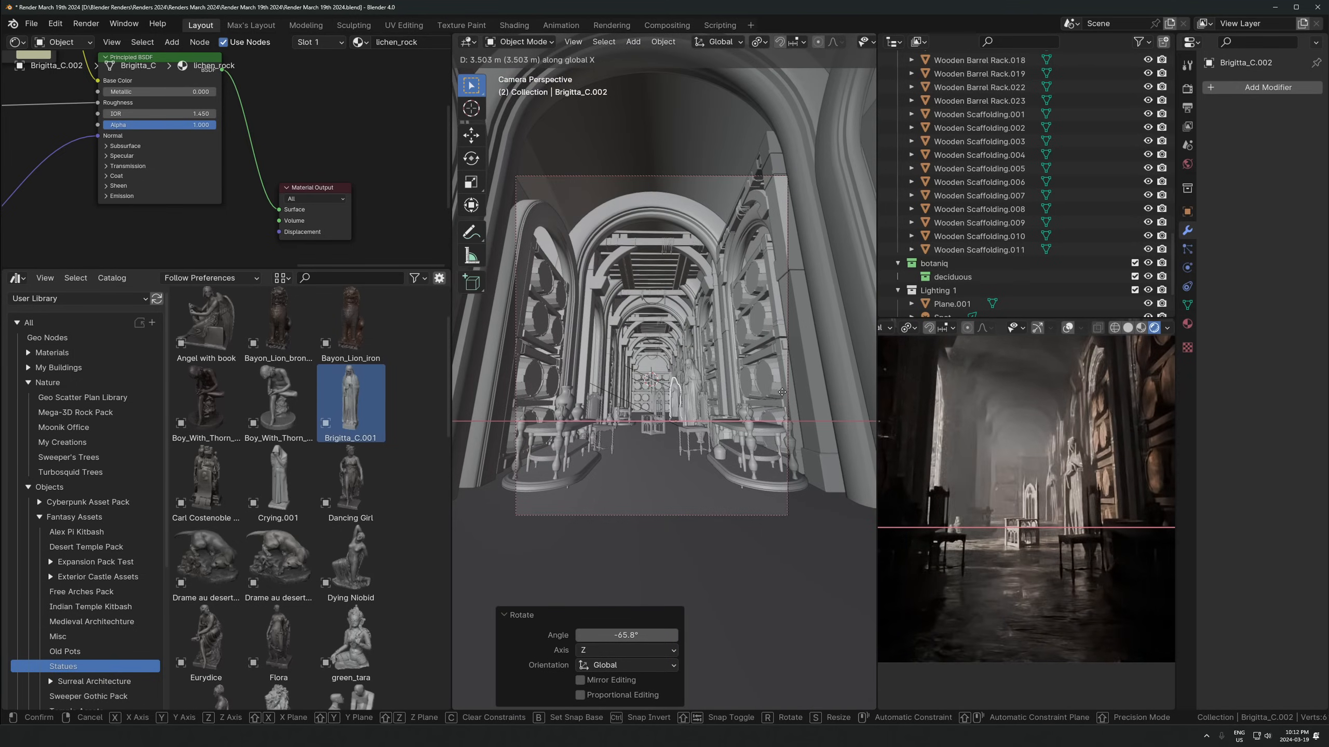
pyautogui.click(783, 395)
pyautogui.press('r')
pyautogui.press('z')
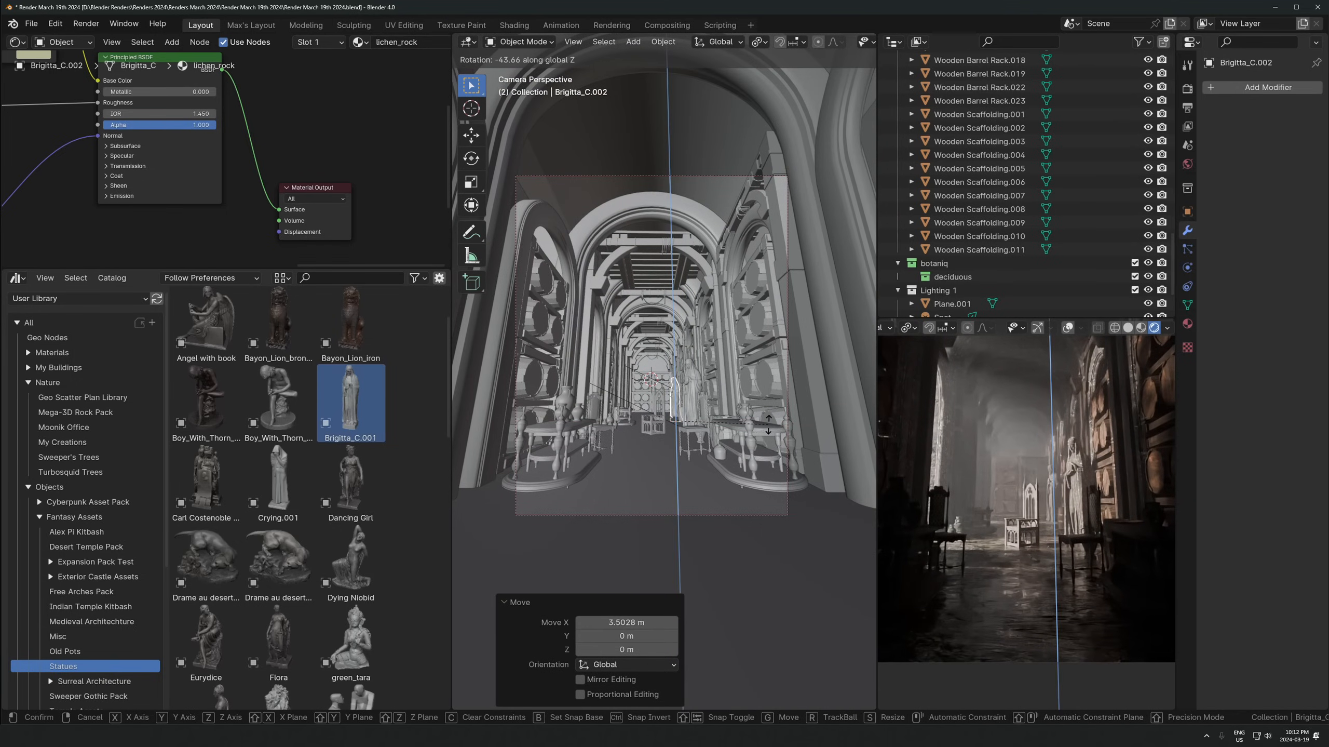
pyautogui.click(768, 424)
# Duplicate the distant statue along Y to the hall's entrance near the camera and shift the copy another -1.545 m in Y
pyautogui.moveTo(590, 279); pyautogui.dragTo(619, 349, button='middle')
pyautogui.hotkey('shift', 'd')
pyautogui.press('y')
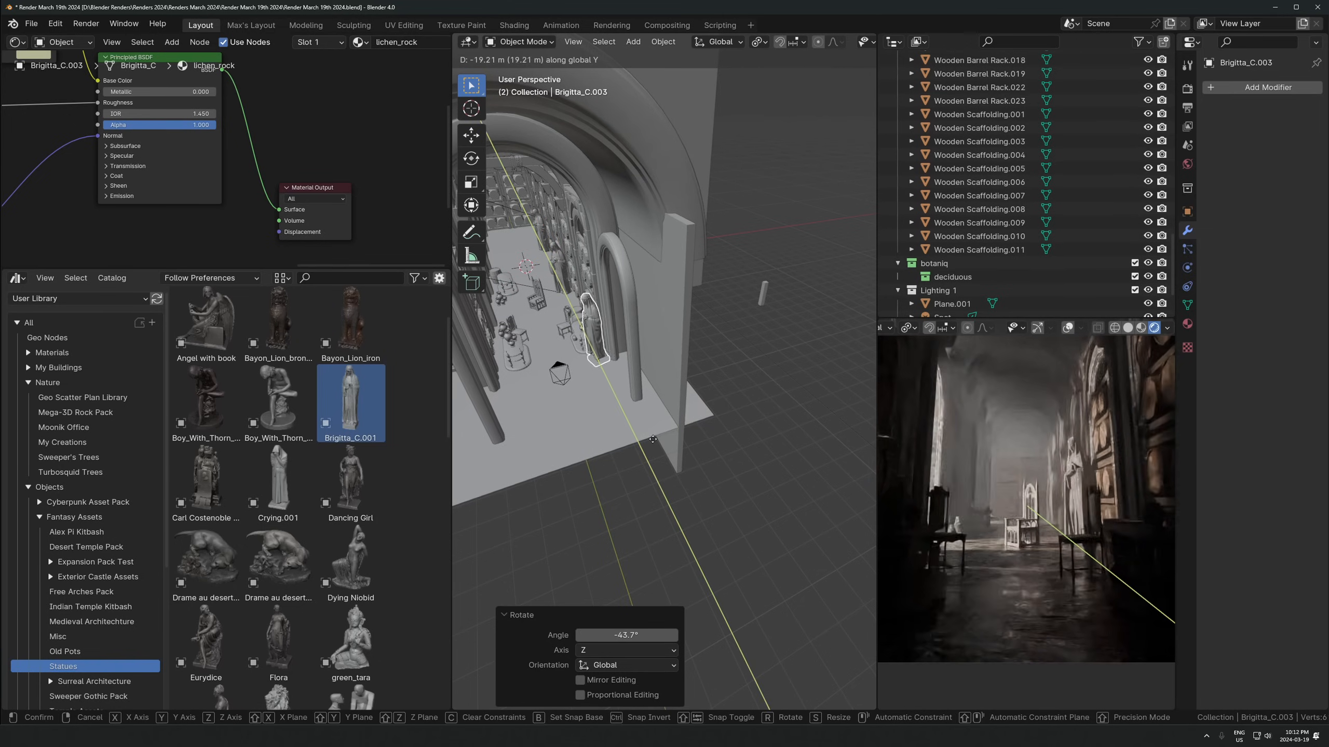
pyautogui.click(655, 442)
pyautogui.scroll(-3, 655, 442)
pyautogui.press('g')
pyautogui.press('y')
pyautogui.click(660, 451)
# Fine-tune the foreground statue in the camera view by moving it -0.227 m along Y
pyautogui.scroll(-3, 979, 432)
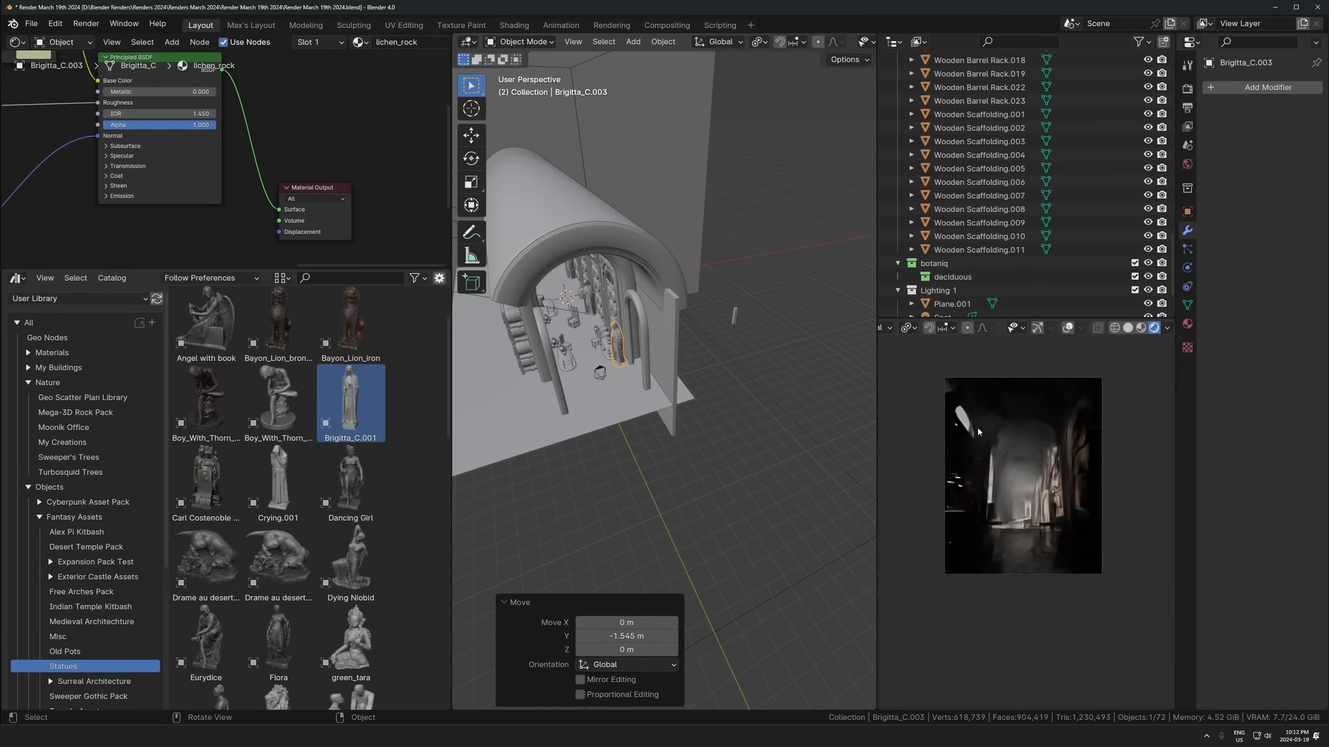
pyautogui.scroll(3, 979, 431)
pyautogui.press('KP_0')
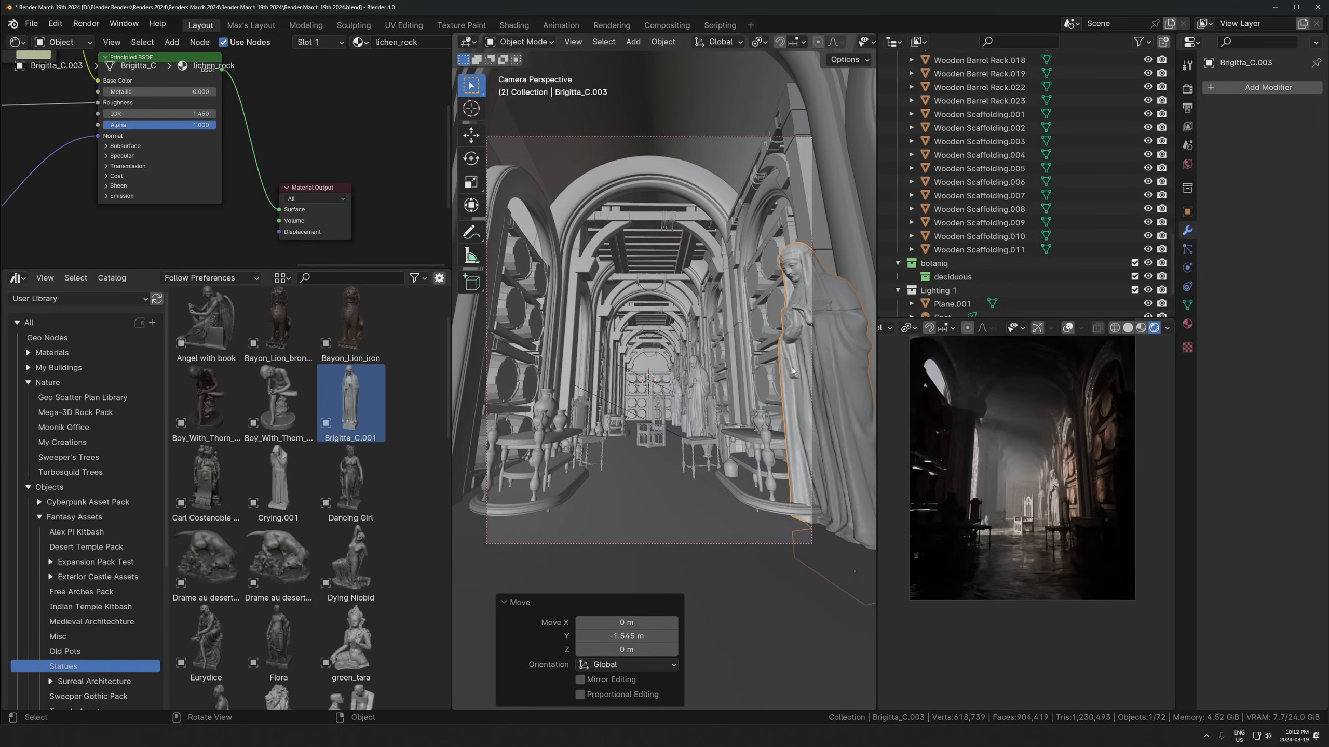
pyautogui.keyDown('shift'); pyautogui.moveTo(1121, 500); pyautogui.dragTo(1082, 480, button='middle'); pyautogui.keyUp('shift')
pyautogui.press('g')
pyautogui.press('y')
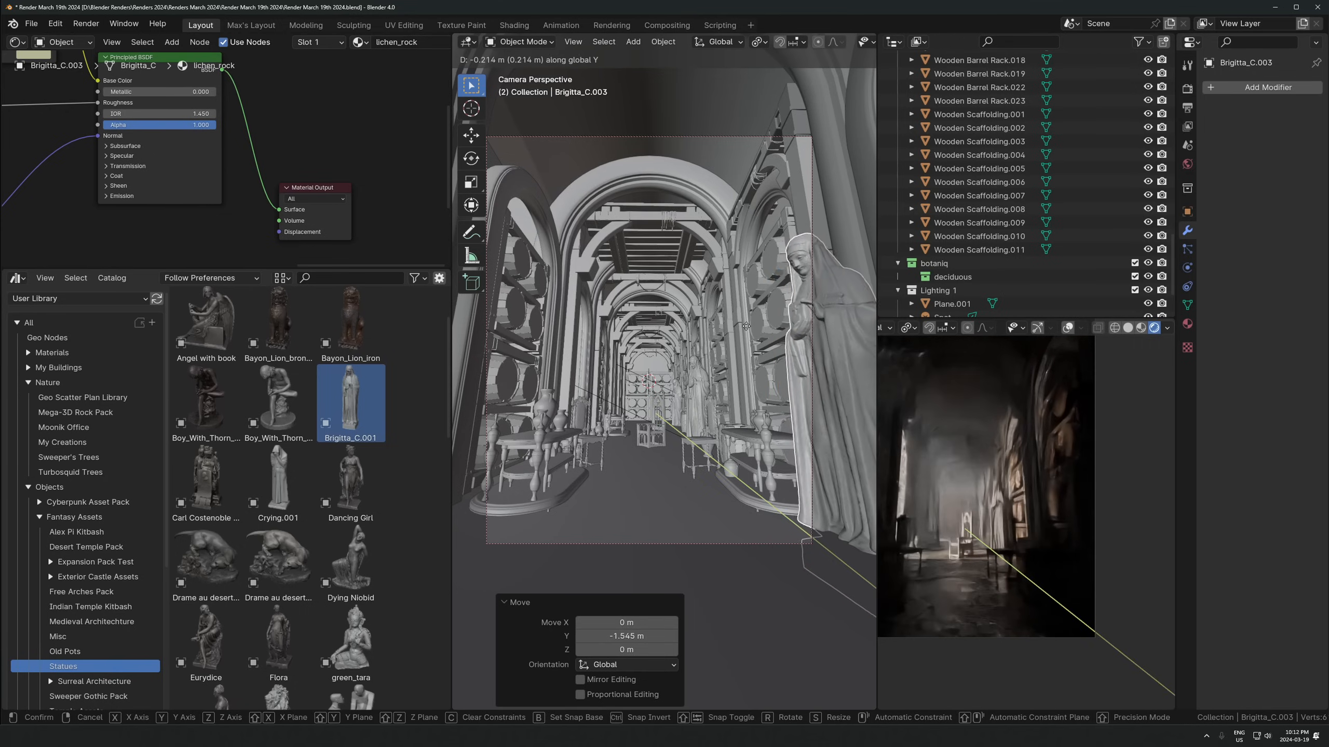
pyautogui.click(733, 348)
pyautogui.scroll(-2, 1063, 511)
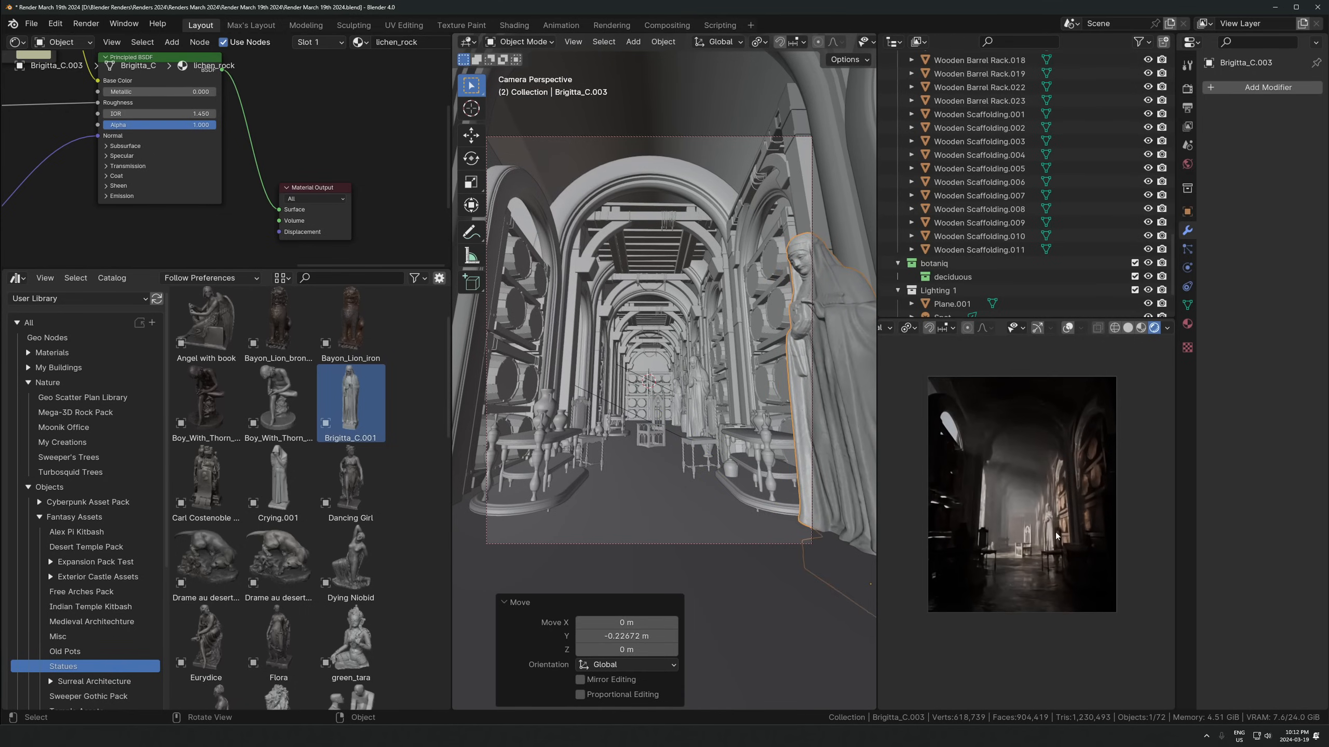
# Spawn the deciduous Tree_Acer-pseudoplatanus_C_autumn asset into the botaniq collection
pyautogui.scroll(2, 1021, 503)
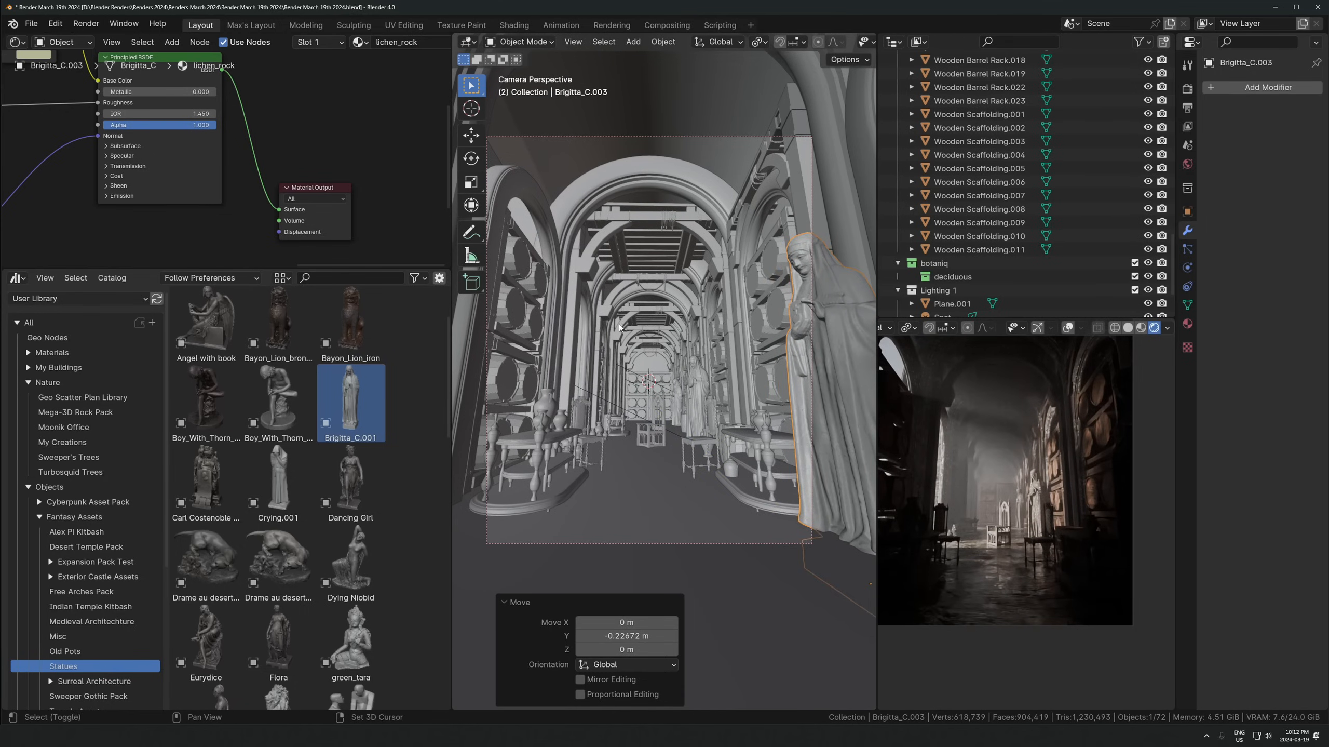
pyautogui.scroll(-2, 614, 335)
pyautogui.click(591, 334)
pyautogui.press('KP_0')
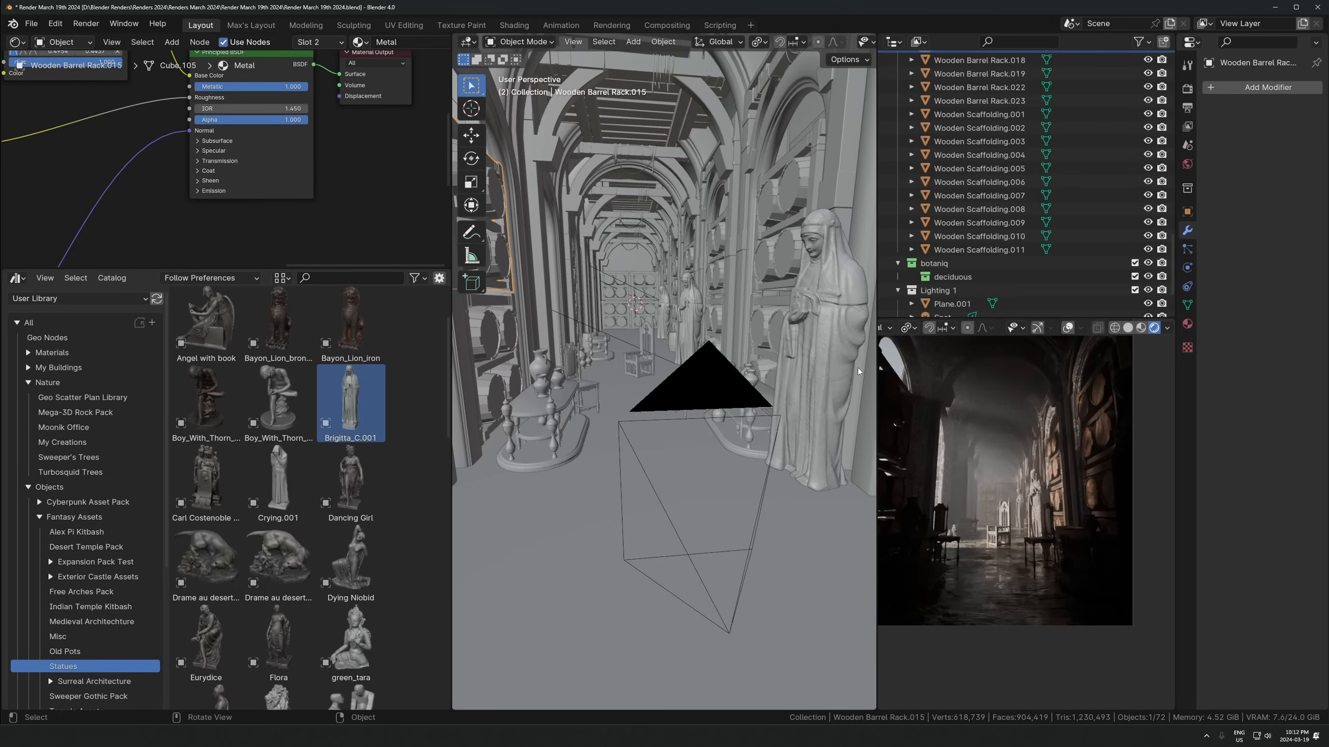
pyautogui.scroll(-3, 530, 314)
pyautogui.moveTo(530, 314); pyautogui.dragTo(524, 361, button='middle')
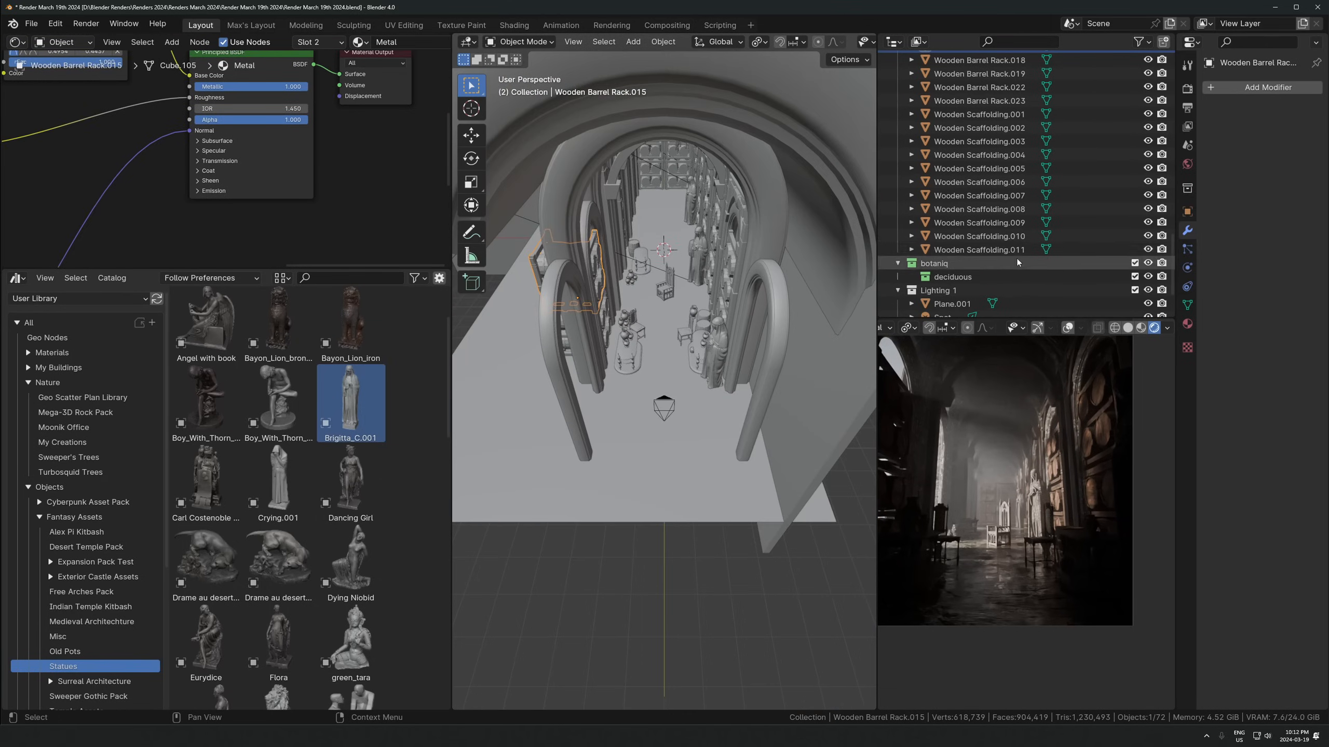
pyautogui.scroll(-3, 1018, 262)
pyautogui.press('m')
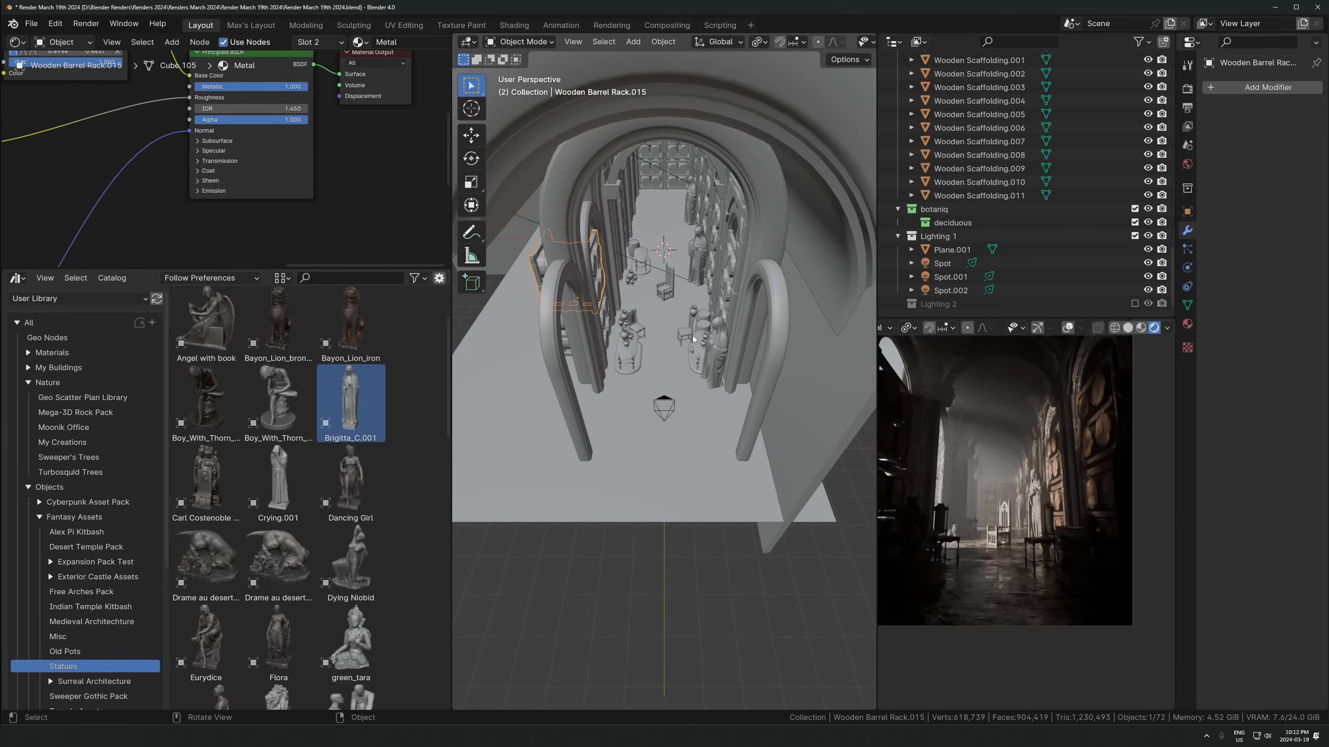
pyautogui.press('n')
pyautogui.click(799, 108)
pyautogui.click(793, 332)
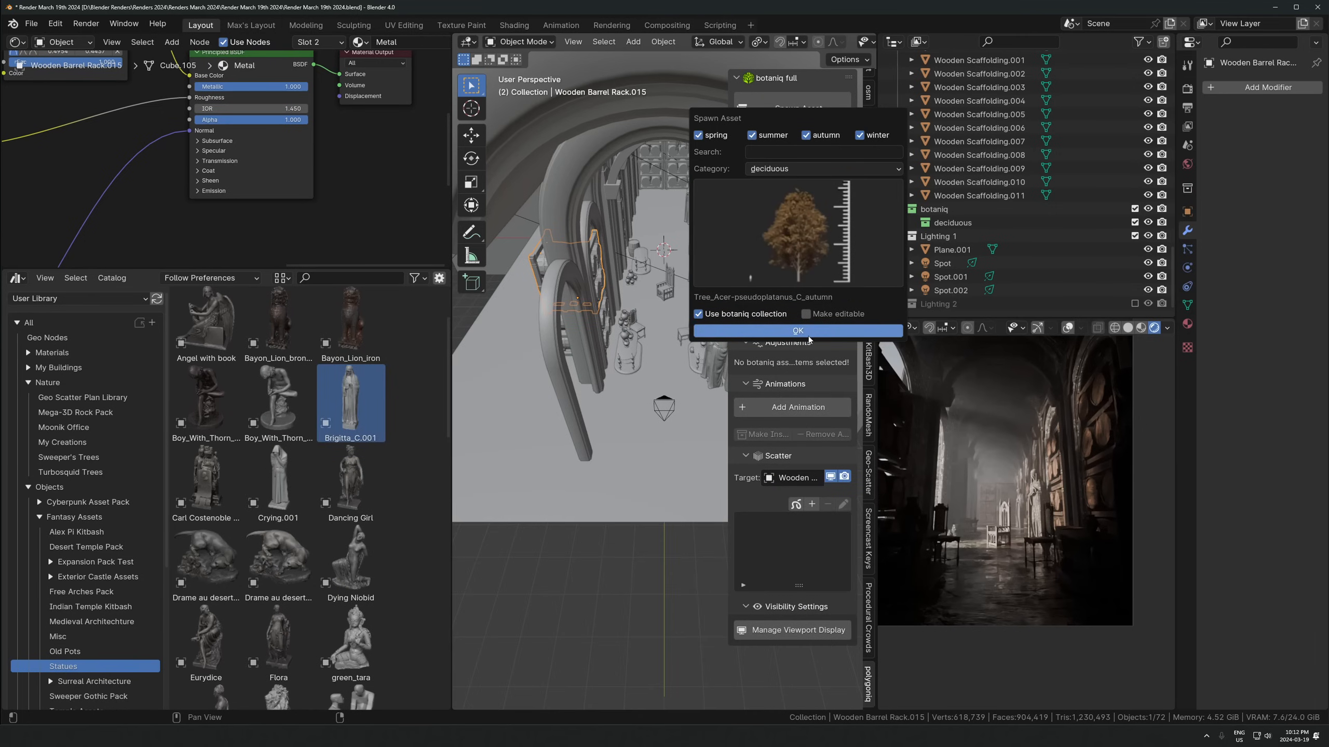
# Reset the tree's location to the world origin and move it -12.71 m along X, outside the hall
pyautogui.scroll(-5, 679, 262)
pyautogui.press('g')
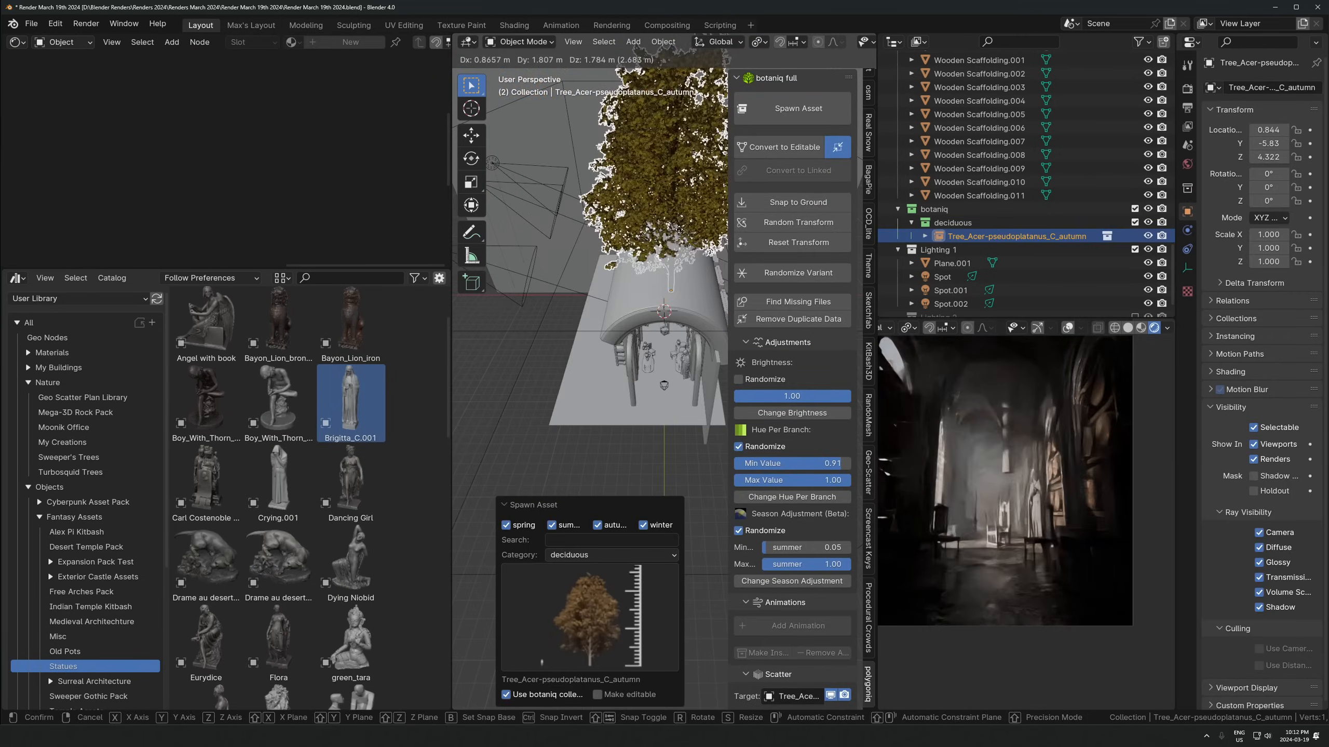
pyautogui.click(597, 266)
pyautogui.hotkey('alt', 'g')
pyautogui.press('g')
pyautogui.click(575, 334)
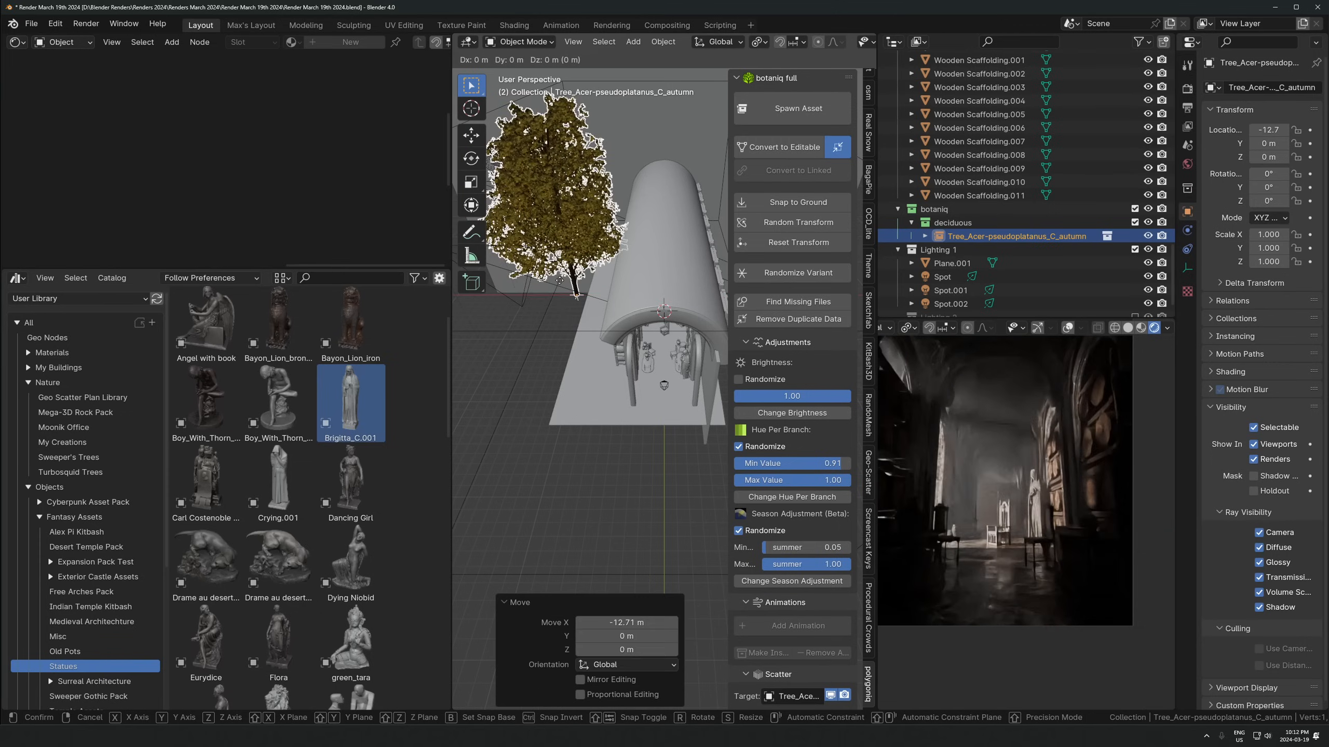
# Scale the tree down to 0.595 and raise it 1.2161 m in Z beside the hall
pyautogui.press('s')
pyautogui.click(630, 267)
pyautogui.press('g')
pyautogui.press('z')
pyautogui.click(631, 257)
pyautogui.press('g')
pyautogui.click(631, 256)
# Rotate the tree 43.52° about Z and reposition it near the hall's entrance at about X -8.52 m, Y -14.2 m
pyautogui.press('r')
pyautogui.press('z')
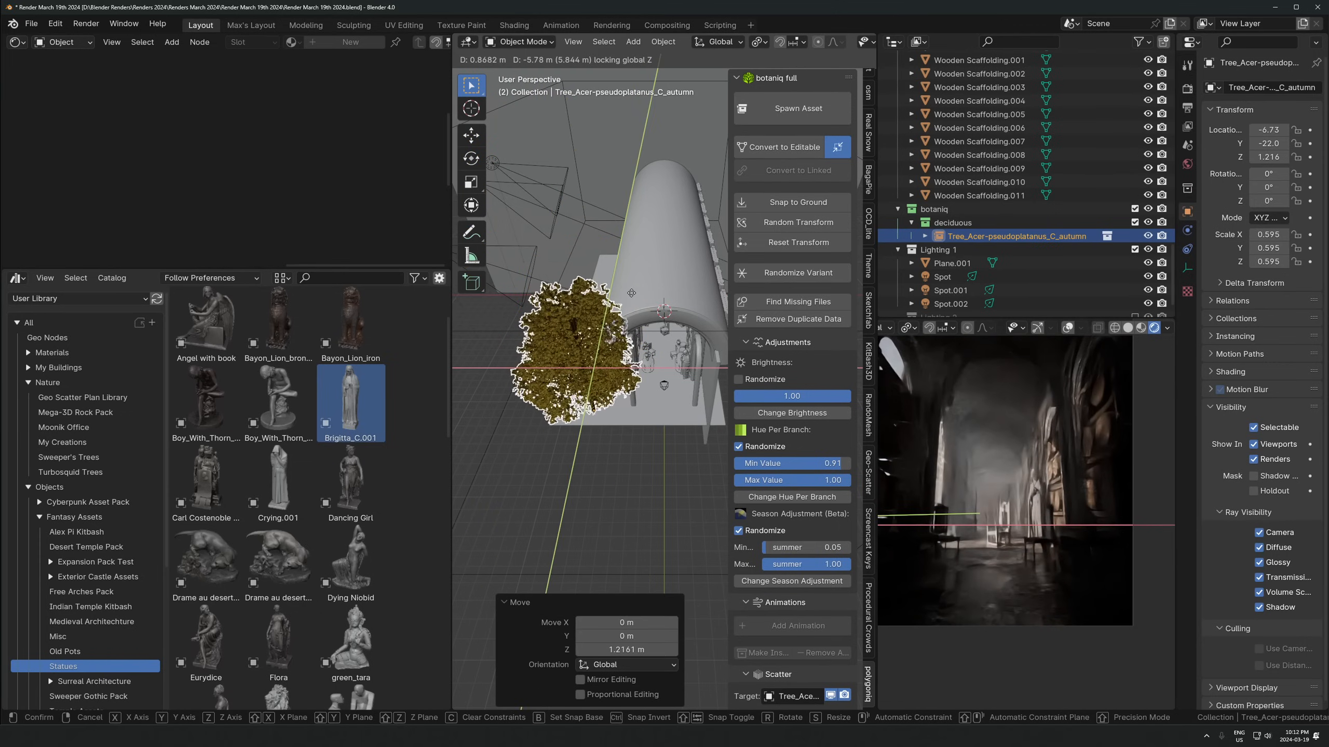
pyautogui.click(533, 237)
pyautogui.press('g')
pyautogui.click(623, 287)
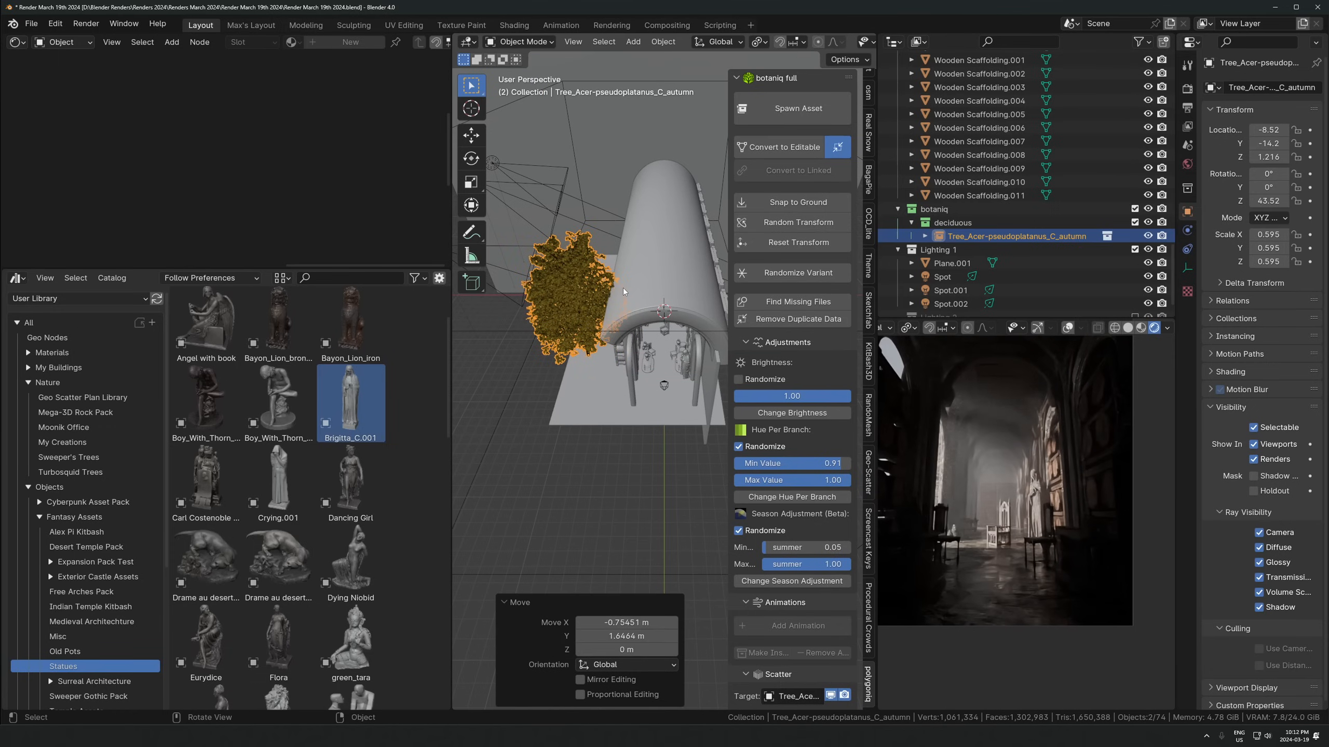
pyautogui.press('KP_0')
pyautogui.press('g')
pyautogui.press('x')
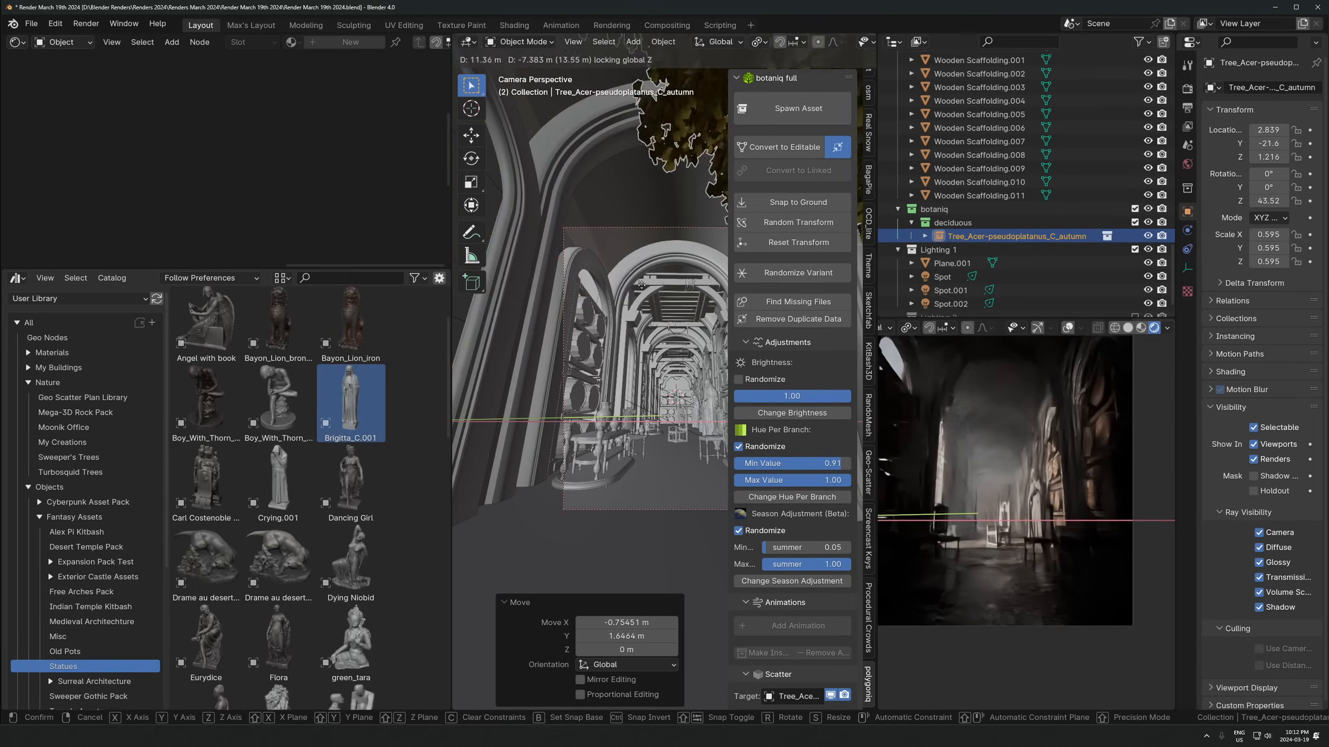
pyautogui.rightClick(559, 320)
# In top view, scale the tree down to 0.373 and place it close beside the hall at about X -7.89 m, Y -13.5 m
pyautogui.press('KP_7')
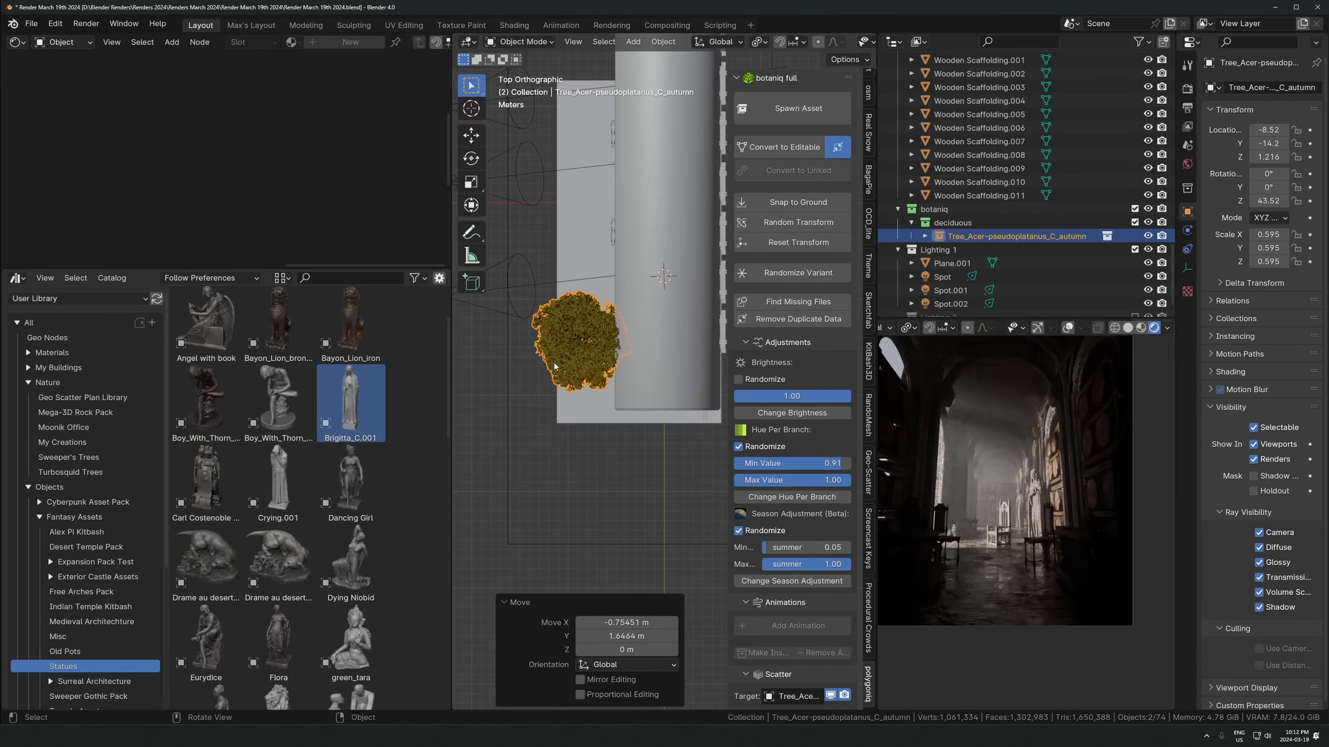
pyautogui.press('n')
pyautogui.press('g')
pyautogui.click(714, 401)
pyautogui.press('s')
pyautogui.click(690, 348)
pyautogui.press('g')
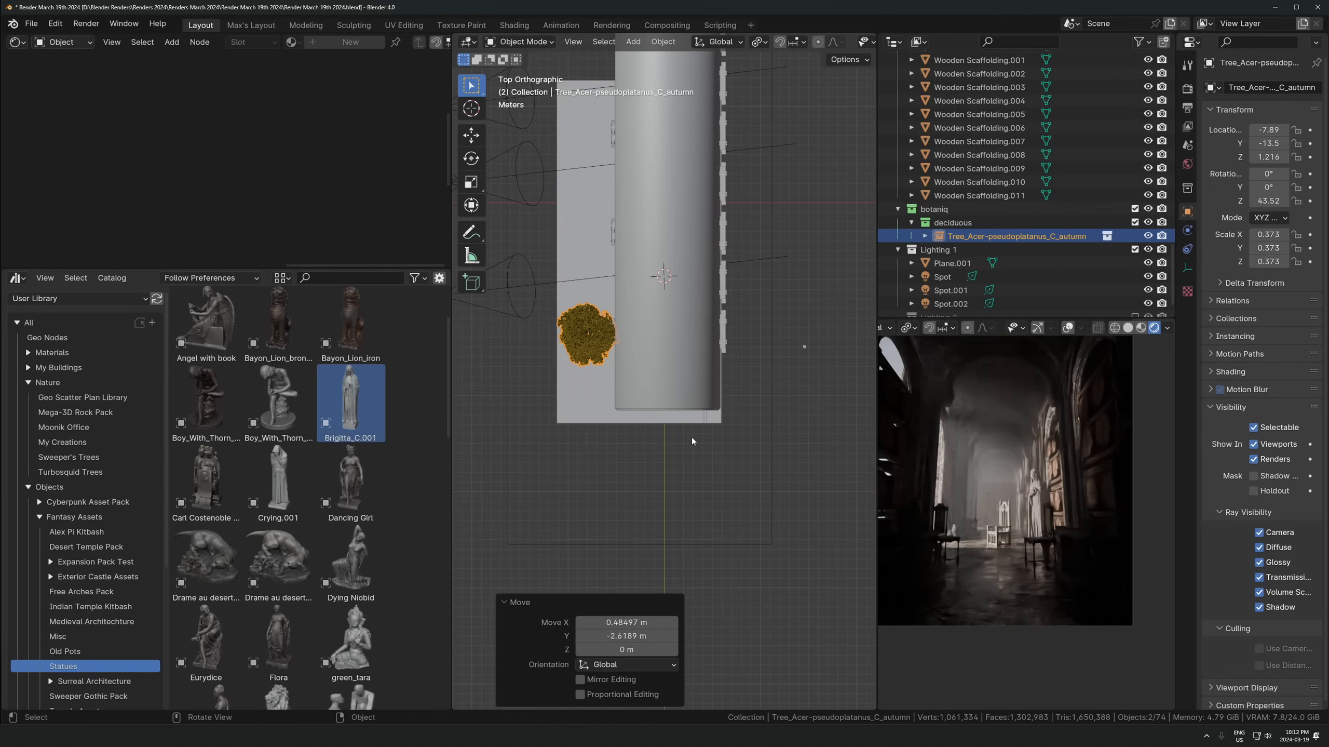
# In the camera view, raise the tree to about Z 4.65 m and scale it up by 1.111 near the first side arch
pyautogui.press('KP_0')
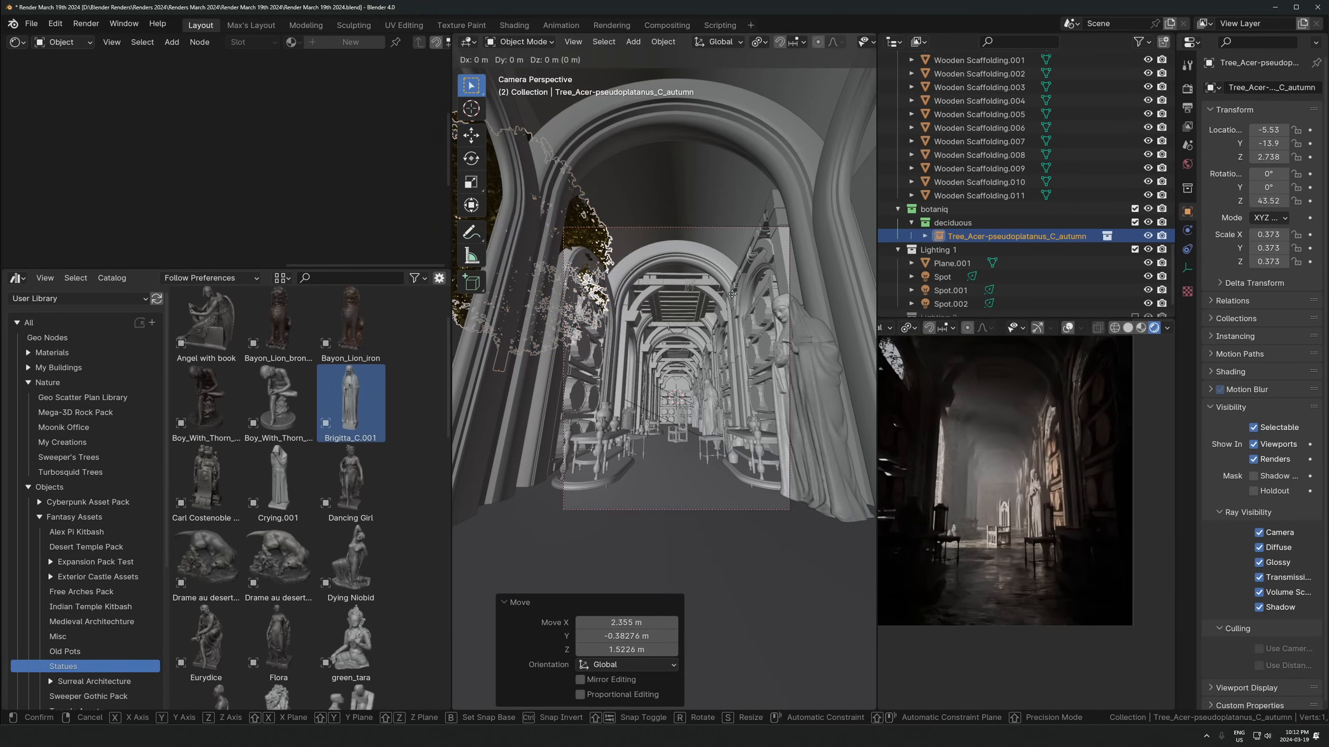
pyautogui.press('z')
pyautogui.click(721, 256)
pyautogui.press('s')
pyautogui.click(750, 277)
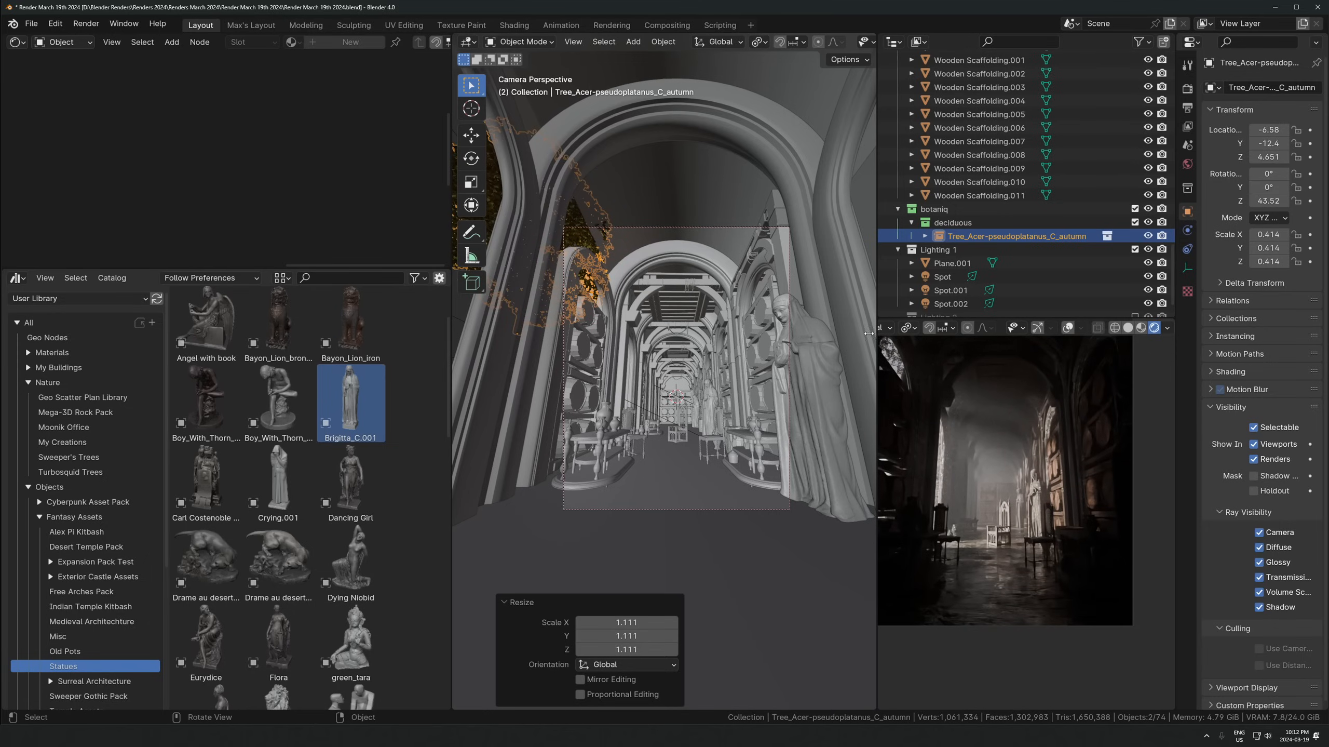
# Set the fog cube's Volume Scatter density to 0.007 and anisotropy to 0.806, and save the file
pyautogui.click(1188, 87)
pyautogui.scroll(2, 1025, 460)
pyautogui.keyDown('shift'); pyautogui.moveTo(1015, 458); pyautogui.dragTo(1030, 497, button='middle'); pyautogui.keyUp('shift')
pyautogui.scroll(-4, 680, 366)
pyautogui.moveTo(627, 340); pyautogui.dragTo(623, 368, button='middle')
pyautogui.scroll(-8, 631, 295)
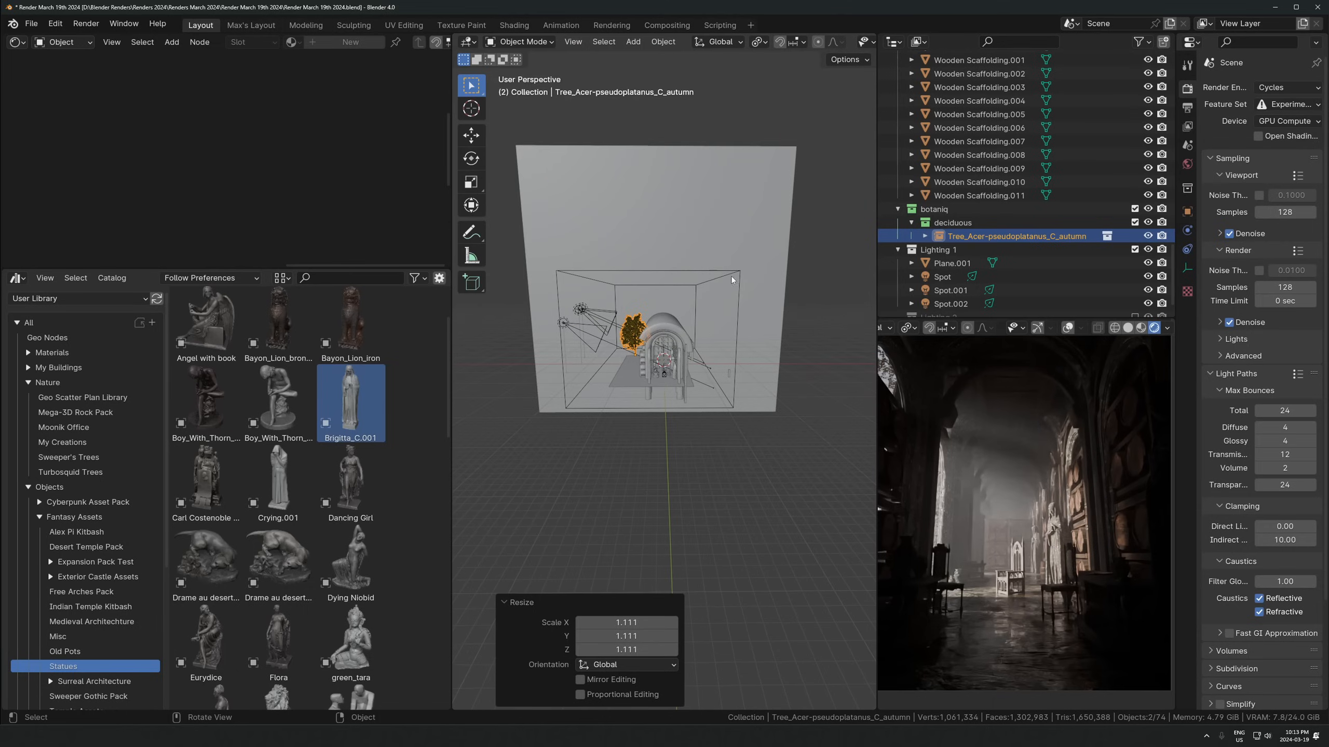
pyautogui.click(713, 278)
pyautogui.click(681, 271)
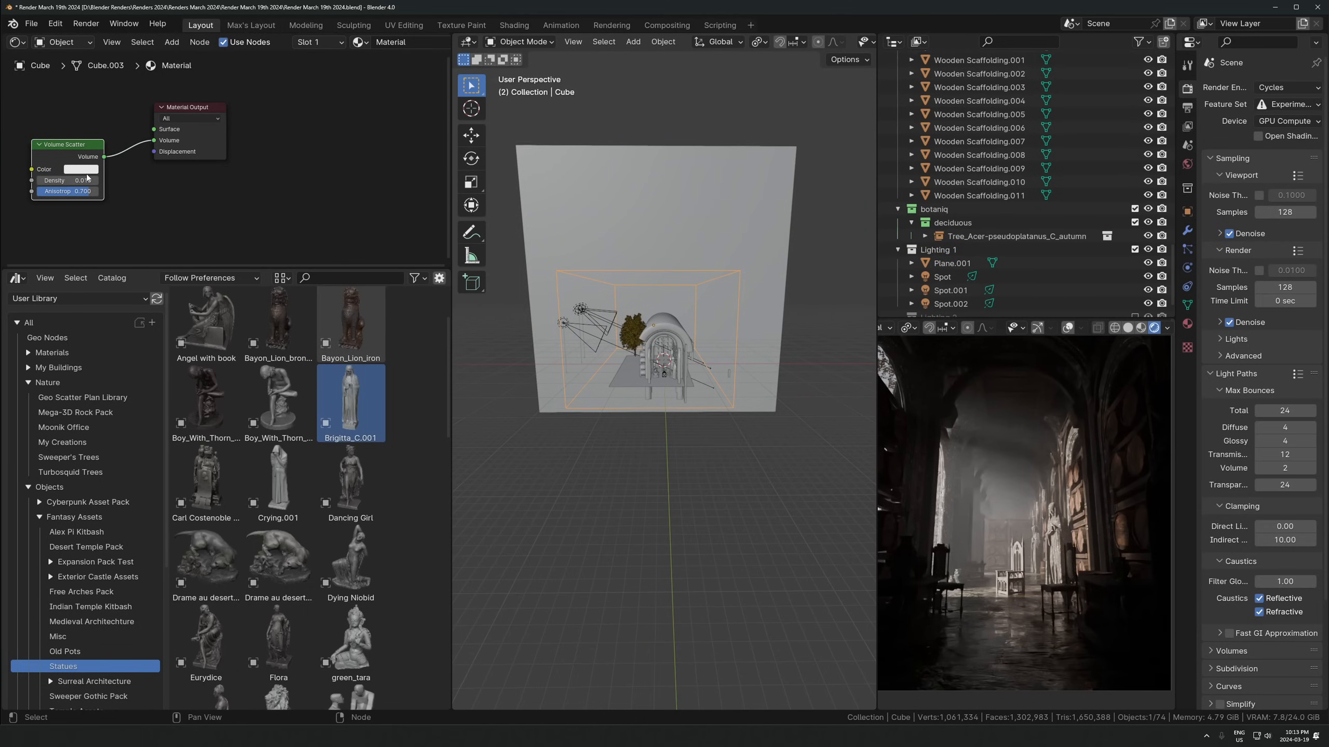
pyautogui.press('Return')
pyautogui.keyDown('shift'); pyautogui.moveTo(55, 195); pyautogui.dragTo(107, 193); pyautogui.keyUp('shift')
pyautogui.rightClick(96, 191)
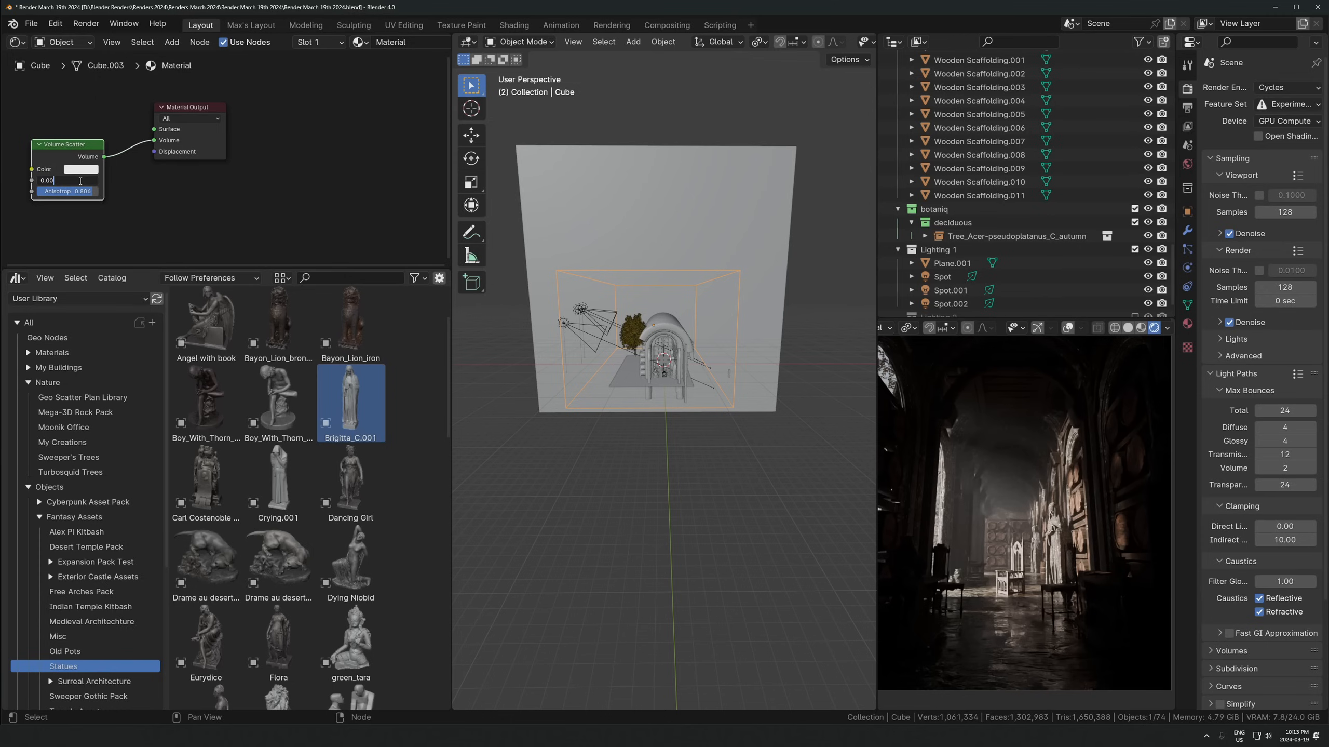
pyautogui.press('Return')
pyautogui.hotkey('ctrl', 's')
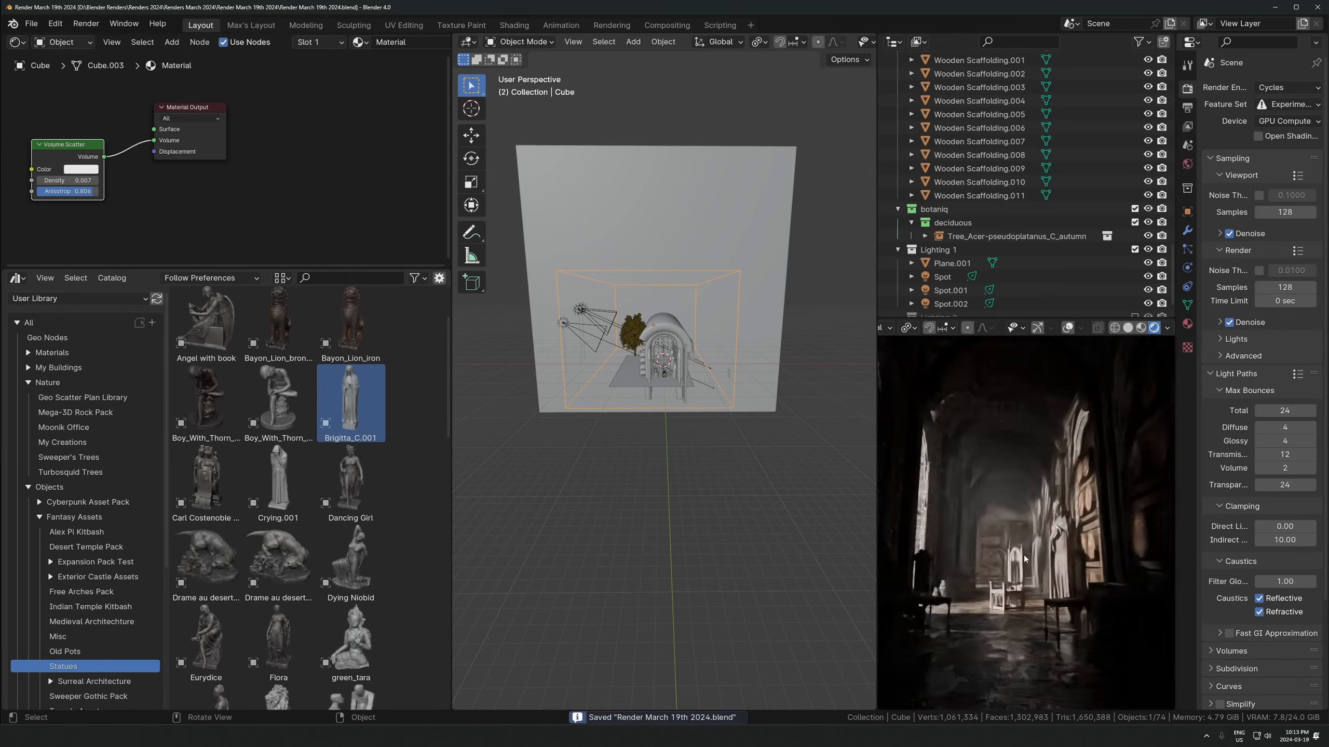
# Give the Spot light outside the hall a slightly warm colour
pyautogui.click(617, 320)
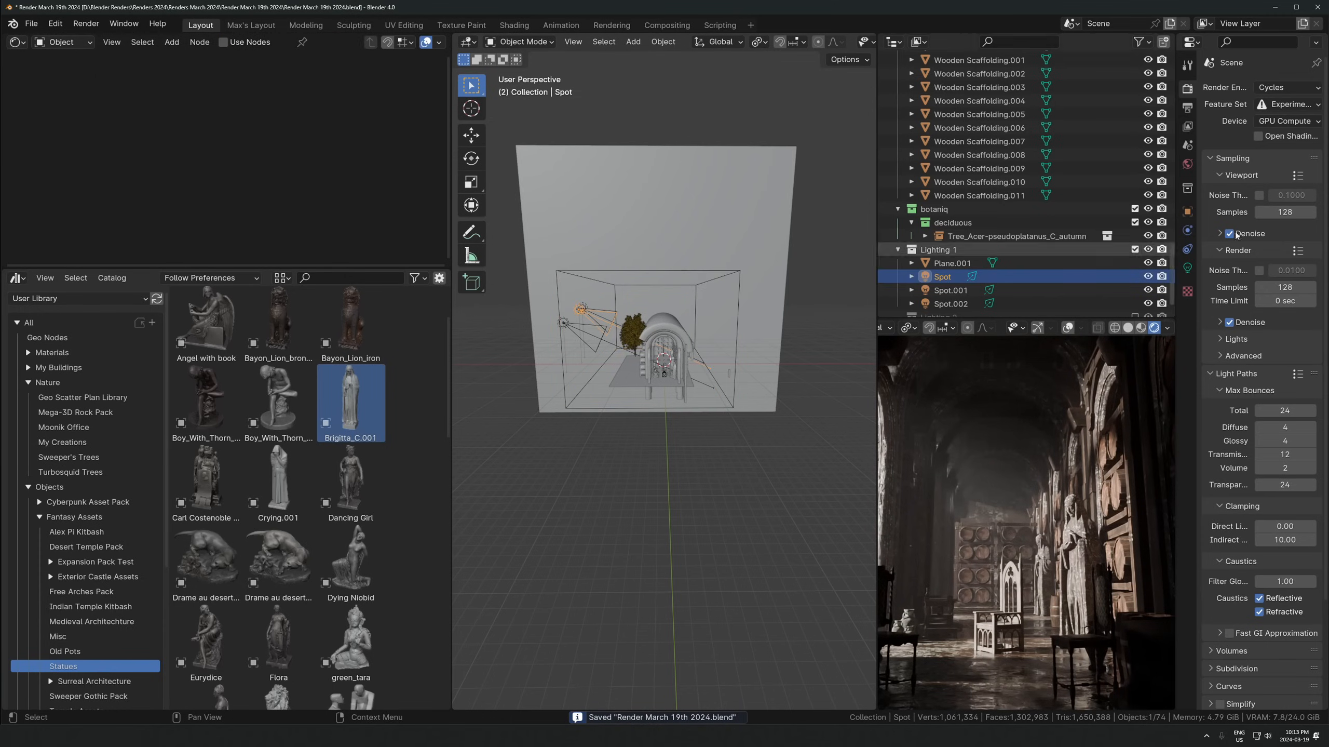
pyautogui.click(1188, 268)
pyautogui.click(1275, 165)
pyautogui.moveTo(1218, 257); pyautogui.dragTo(1216, 242)
# Inspect the other two spotlights and fine-tune the warm colour of Spot.002
pyautogui.moveTo(678, 302); pyautogui.dragTo(503, 378, button='middle')
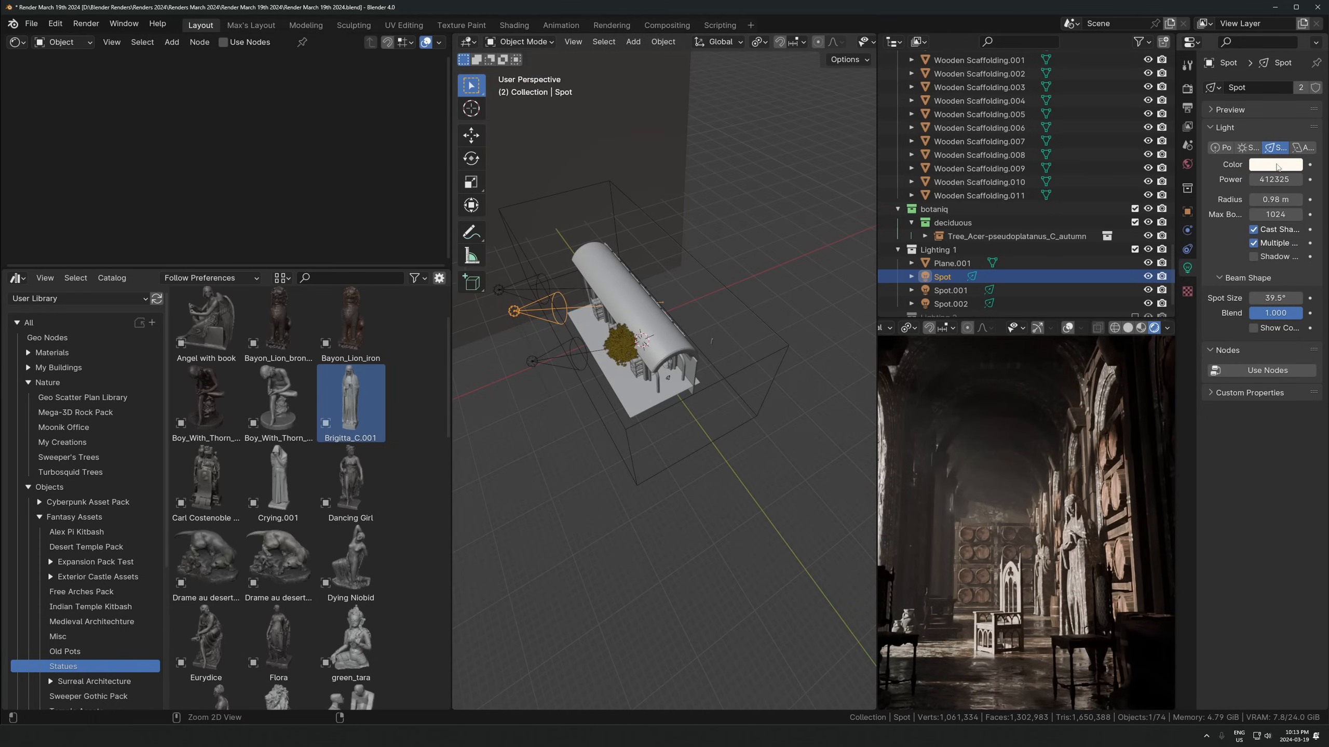
pyautogui.click(533, 361)
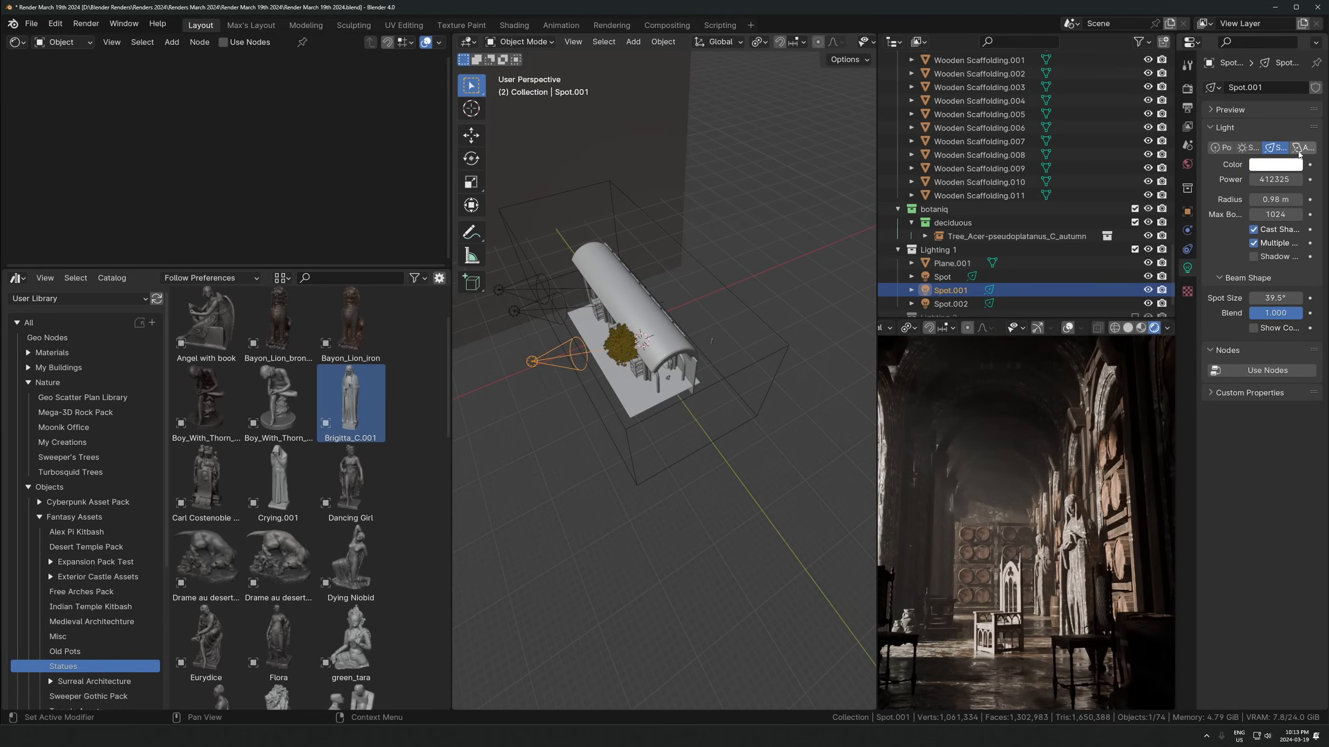
pyautogui.click(571, 263)
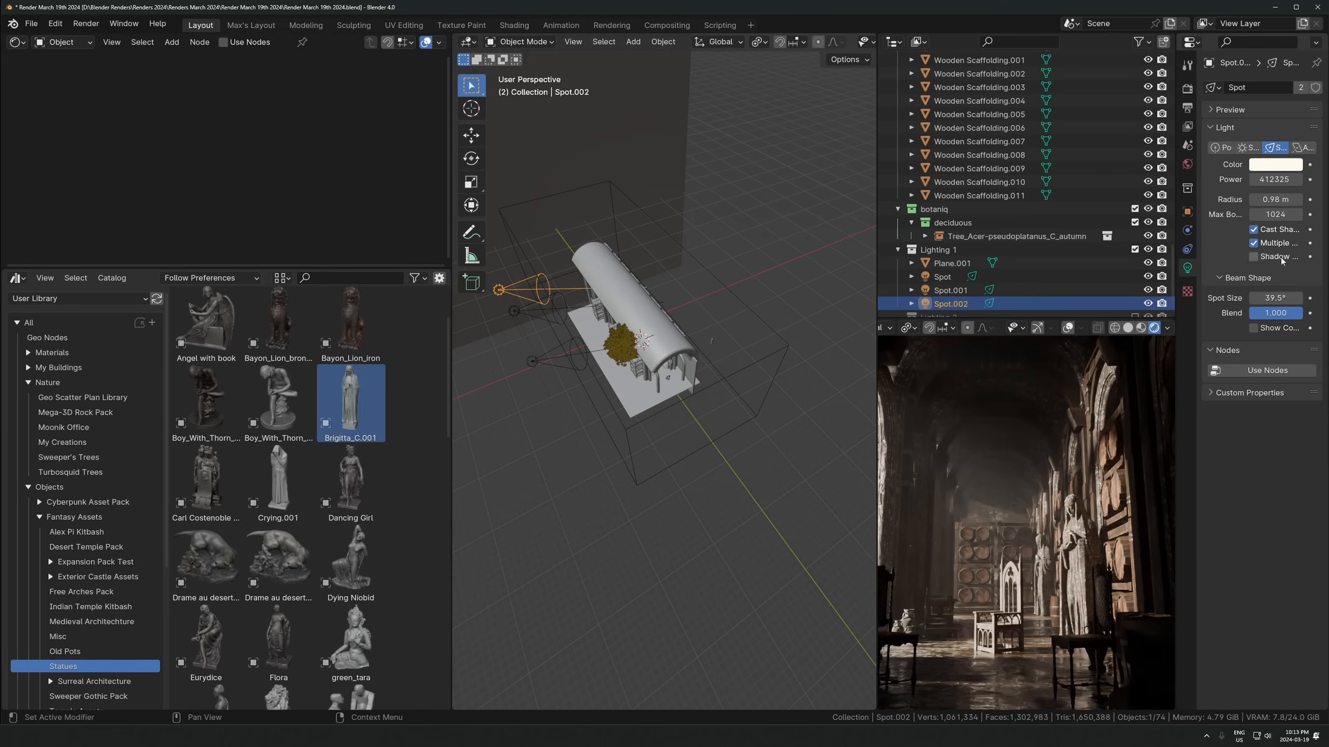
pyautogui.click(1285, 166)
pyautogui.moveTo(1222, 244); pyautogui.dragTo(1237, 239)
pyautogui.moveTo(1237, 239); pyautogui.dragTo(1217, 241)
# Link the light data of Spot.001 to Spot and Spot.002 so all three spotlights share it
pyautogui.keyDown('shift'); pyautogui.click(516, 310); pyautogui.keyUp('shift')
pyautogui.keyDown('shift'); pyautogui.click(507, 291); pyautogui.keyUp('shift')
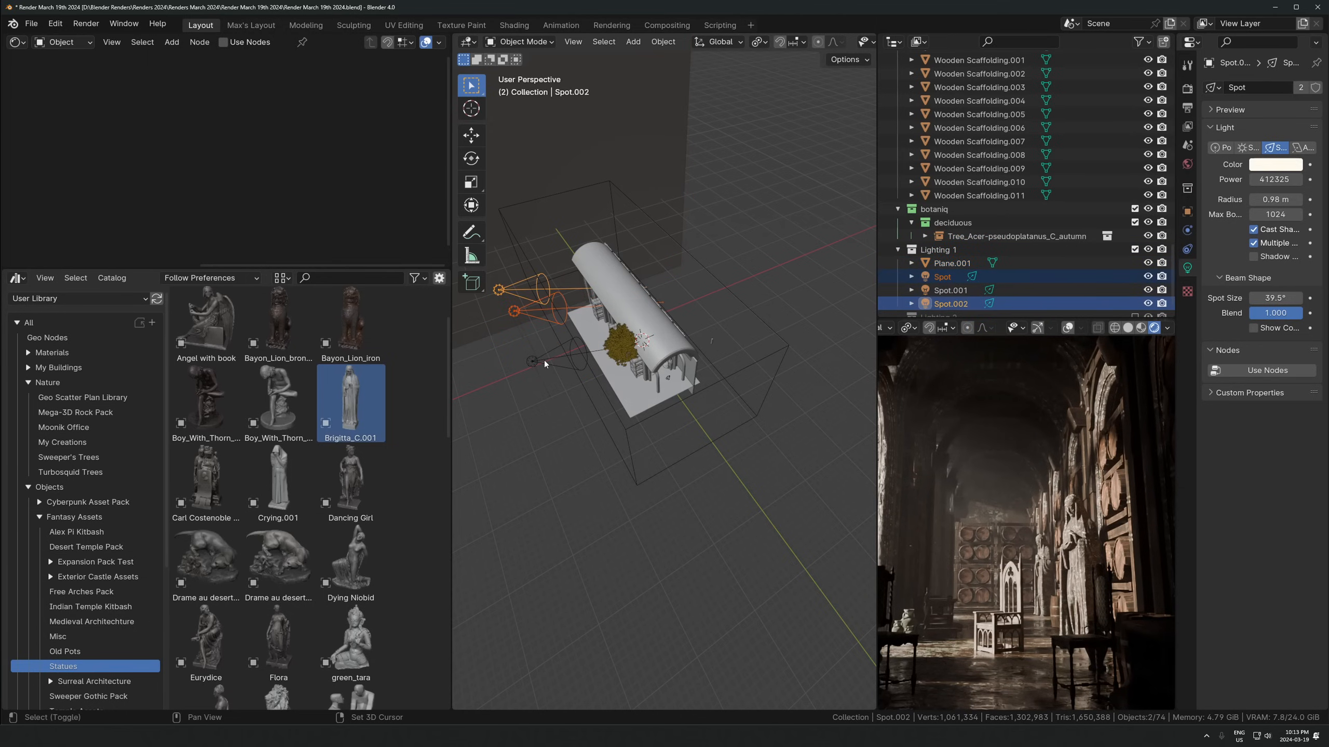
pyautogui.keyDown('shift'); pyautogui.click(544, 360); pyautogui.keyUp('shift')
pyautogui.hotkey('ctrl', 'l')
pyautogui.click(544, 359)
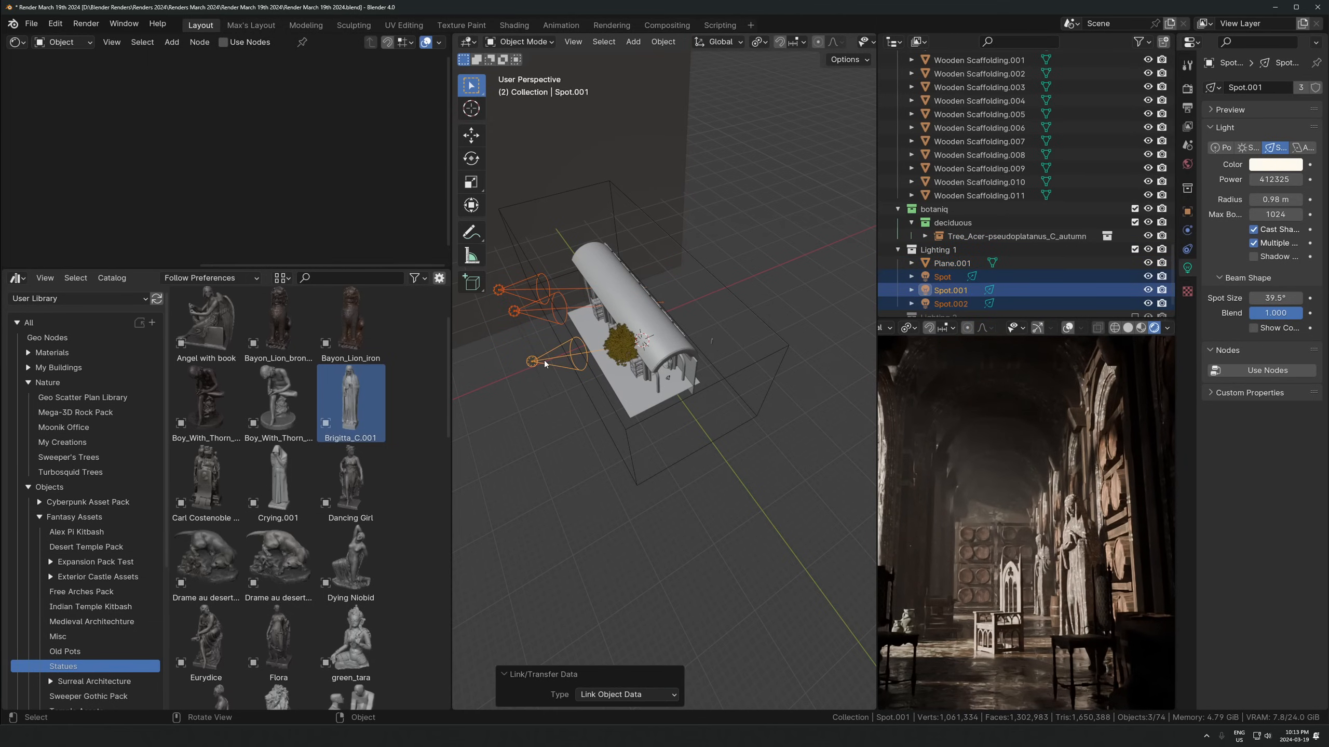
# Tint the spotlights' shared colour slightly warm with a hue of 0.112 and reduce its saturation
pyautogui.click(544, 359)
pyautogui.click(1280, 167)
pyautogui.moveTo(1217, 239)
pyautogui.mouseDown()
pyautogui.moveTo(1241, 226)
pyautogui.moveTo(1191, 295)
pyautogui.moveTo(1216, 242)
pyautogui.mouseUp()
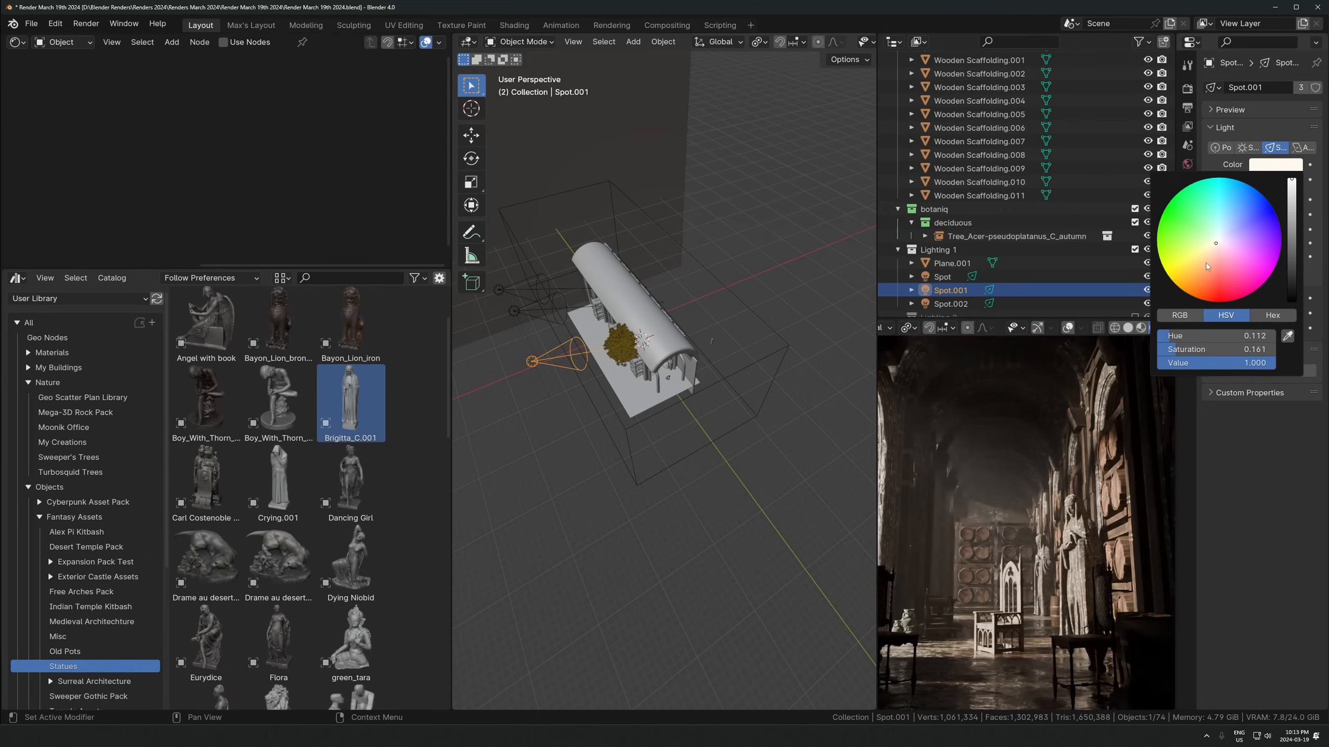
pyautogui.moveTo(1198, 349); pyautogui.dragTo(1186, 349)
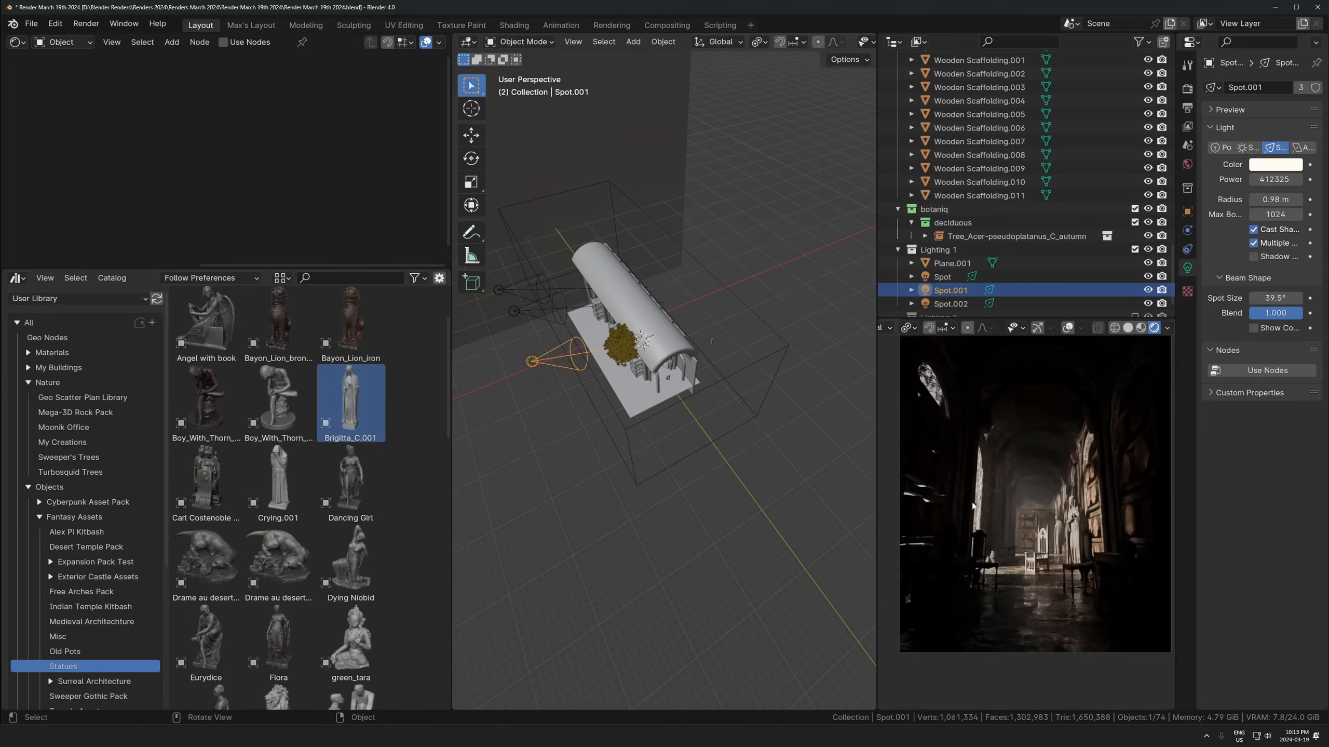
# Try placing a linked duplicate of Spot.001 farther toward the hall's entrance beside the tree
pyautogui.moveTo(617, 353); pyautogui.dragTo(704, 367, button='middle')
pyautogui.hotkey('alt', 'd')
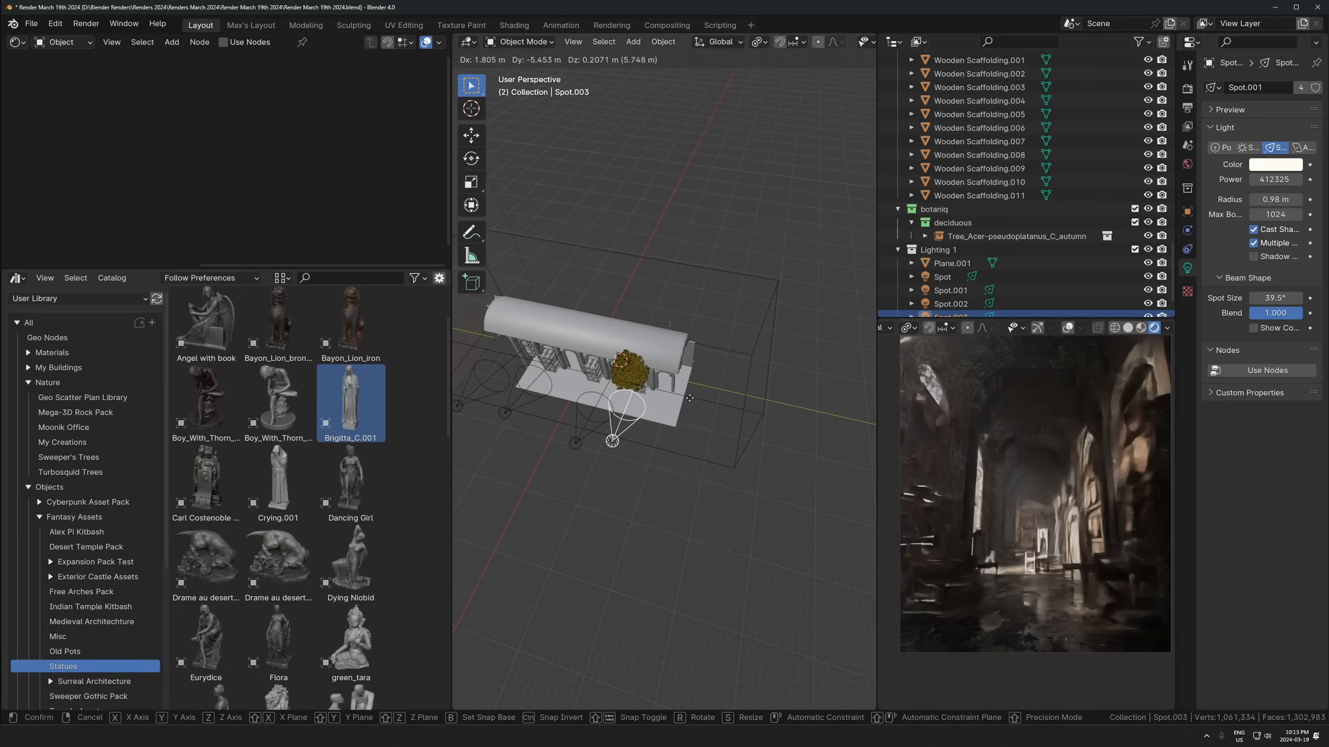
pyautogui.click(682, 404)
pyautogui.press('g')
pyautogui.press('x')
pyautogui.press('Escape')
pyautogui.press('Delete')
# Move the Spot.001 light 1.8645 m in X, -2.0937 m in Y and 1.6609 m in Z toward the tree
pyautogui.click(575, 442)
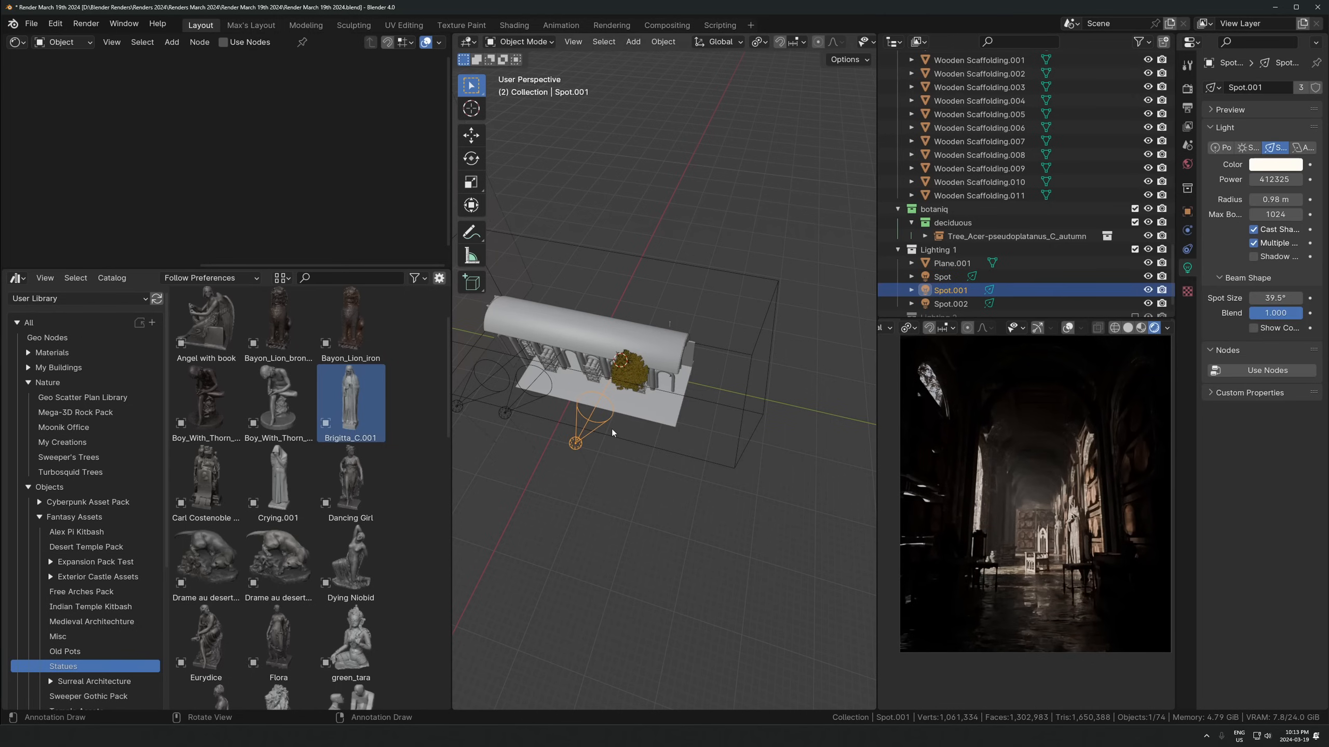
pyautogui.press('g')
pyautogui.press('z')
pyautogui.press('z')
pyautogui.rightClick(570, 451)
pyautogui.moveTo(785, 407)
pyautogui.mouseDown(button='middle')
pyautogui.moveTo(735, 373)
pyautogui.moveTo(734, 424)
pyautogui.moveTo(769, 429)
pyautogui.mouseUp(button='middle')
pyautogui.press('g')
pyautogui.press('z')
pyautogui.press('z')
pyautogui.click(711, 377)
# Shift Spot.001 another 0.945 m in X, -0.891 m in Y and 0.830 m in Z behind the tree, and save the file
pyautogui.press('g')
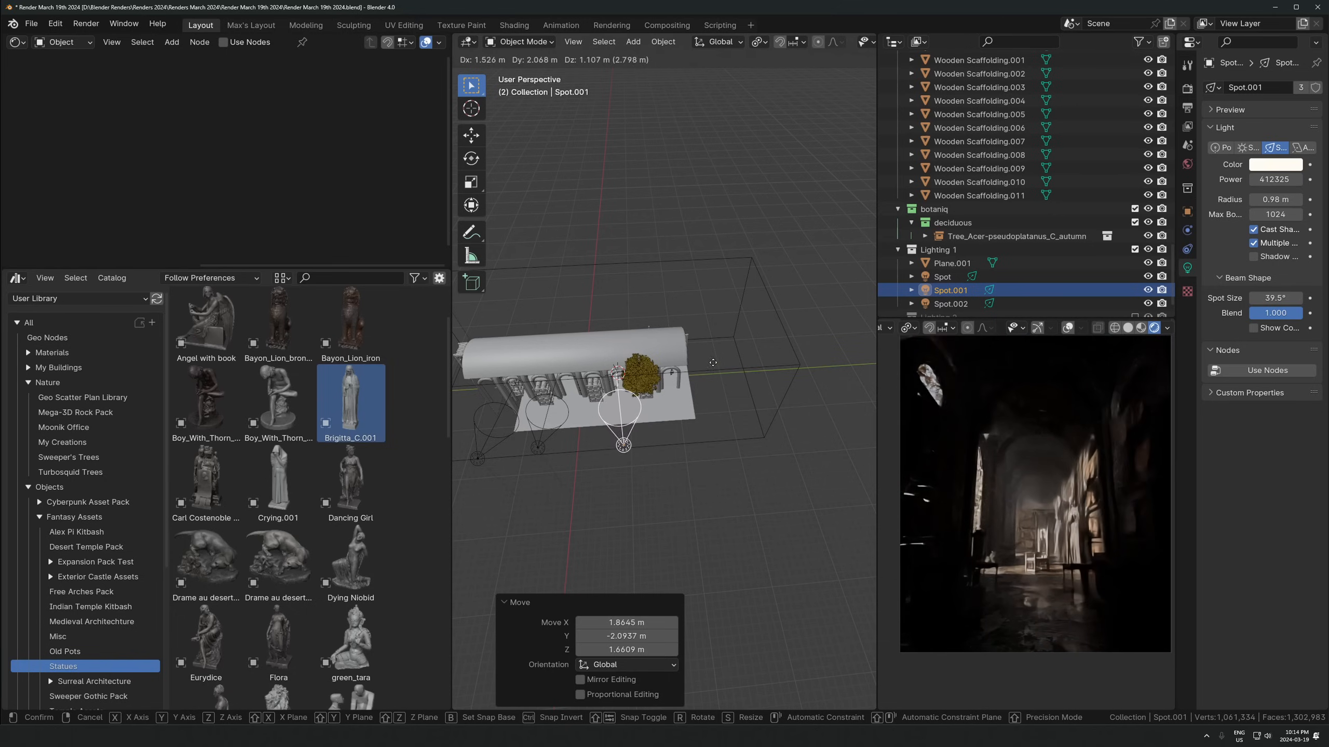
pyautogui.click(715, 394)
pyautogui.press('g')
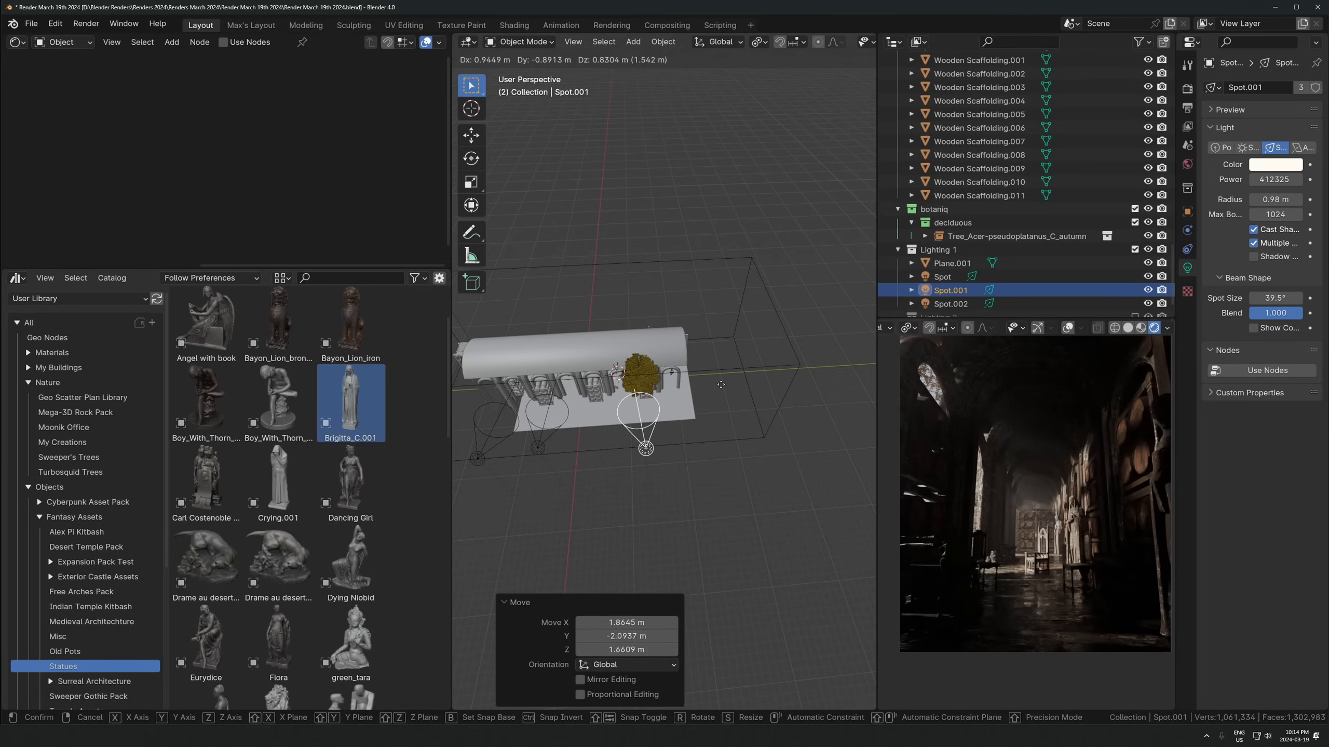
pyautogui.click(721, 384)
pyautogui.press('KP_0')
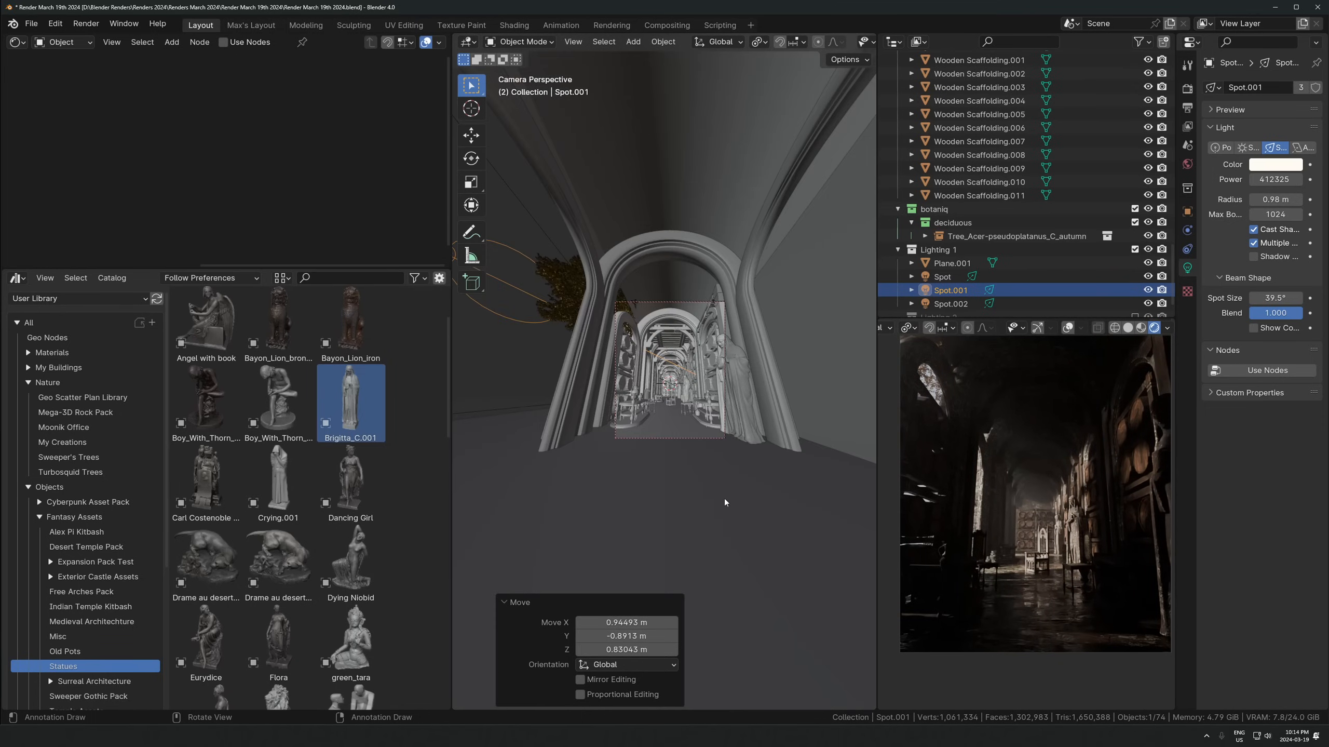
pyautogui.hotkey('ctrl', 's')
# Add an area light beside the barrel racks, rotate it 73.9° in the camera view, and set its power to 70.4 W
pyautogui.scroll(6, 758, 406)
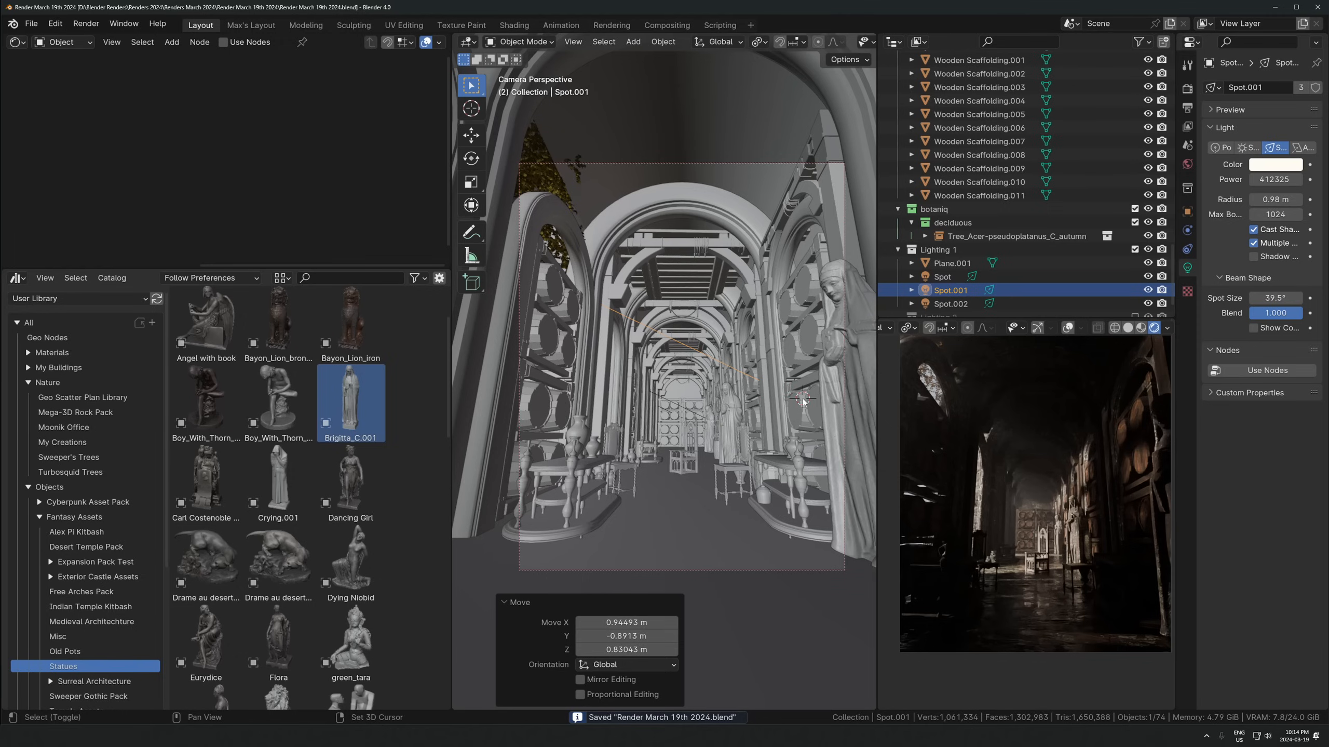
pyautogui.hotkey('shift', 'a')
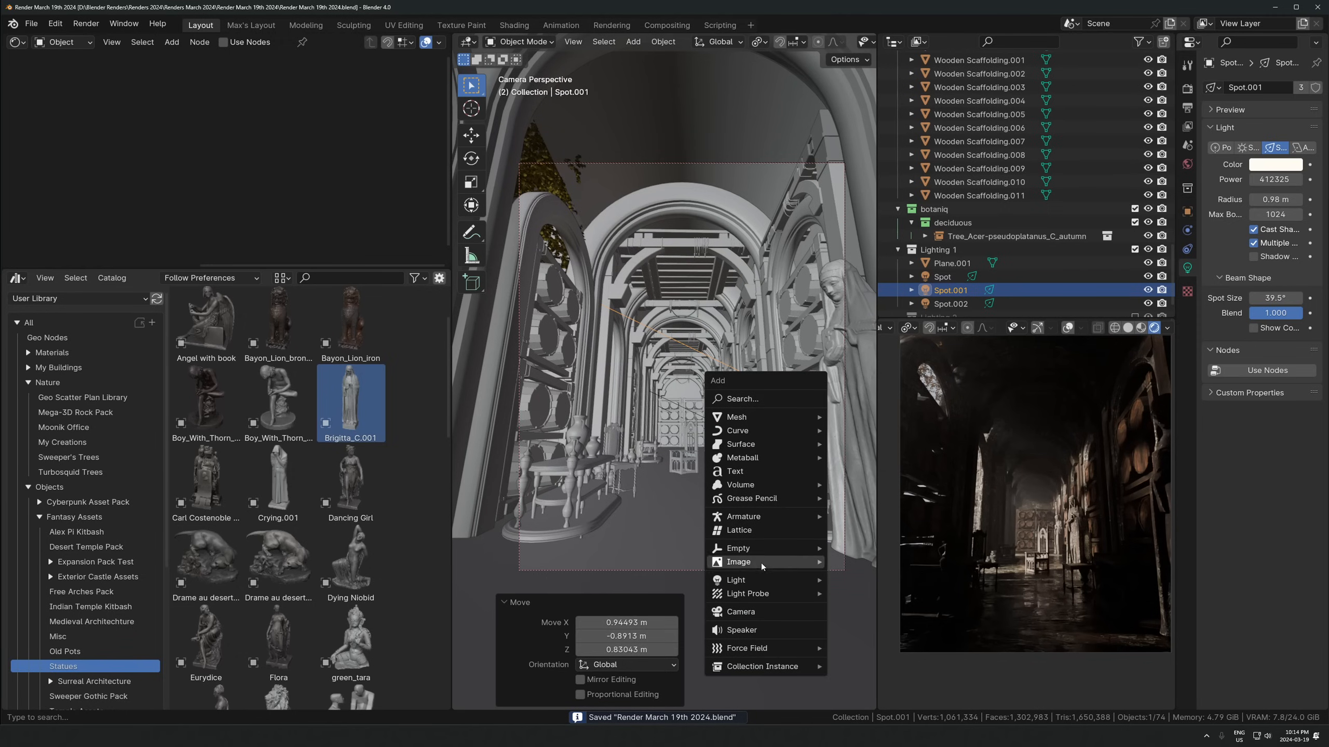
pyautogui.moveTo(769, 580)
pyautogui.click(858, 624)
pyautogui.press('g')
pyautogui.click(797, 408)
pyautogui.press('r')
pyautogui.click(838, 322)
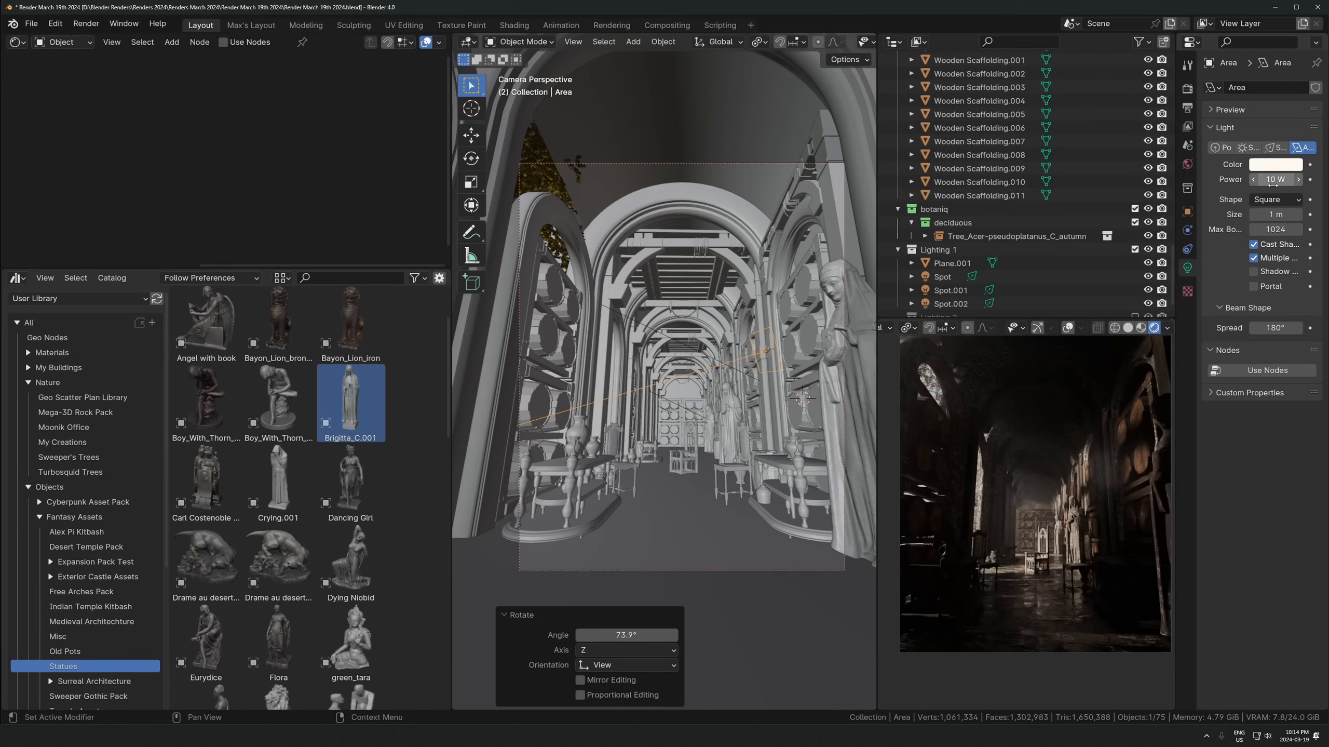
pyautogui.moveTo(1276, 178); pyautogui.dragTo(1297, 179)
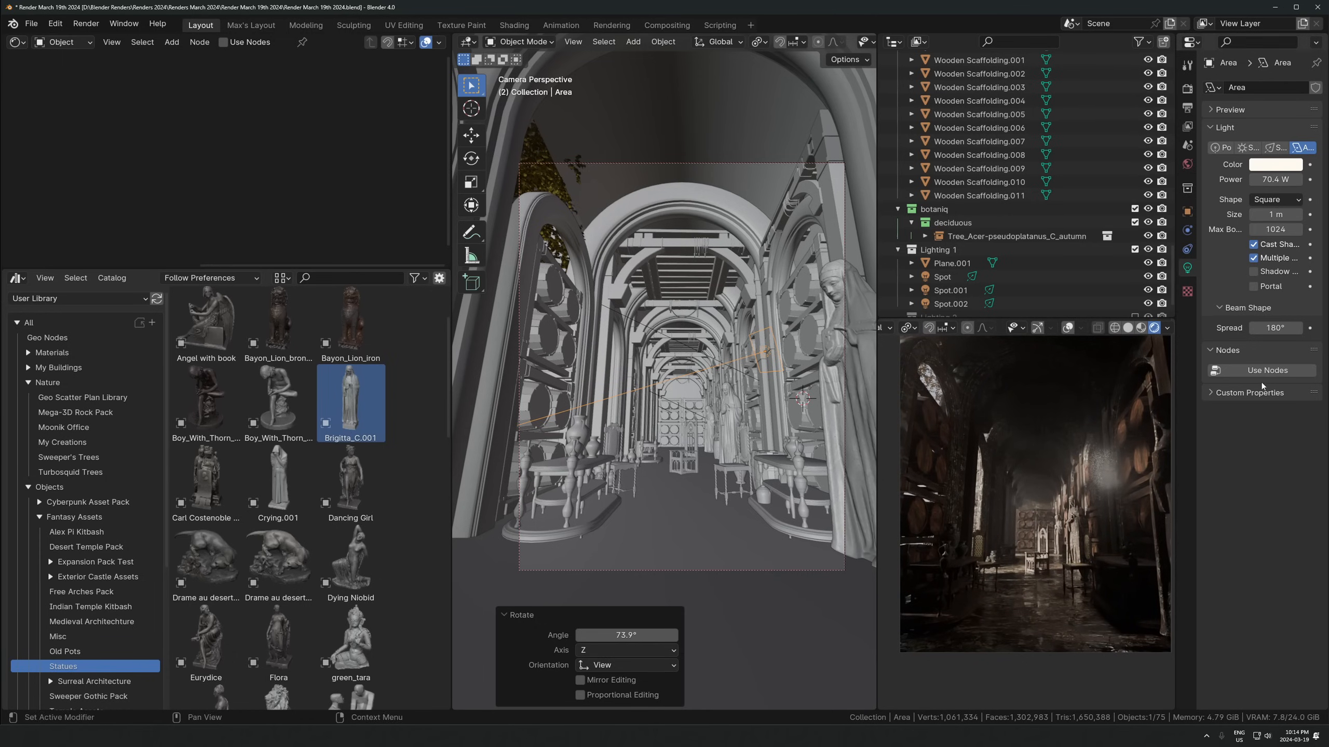
# Exclude the area light from volume scatter rays and set its power to 17.4 W
pyautogui.click(1187, 211)
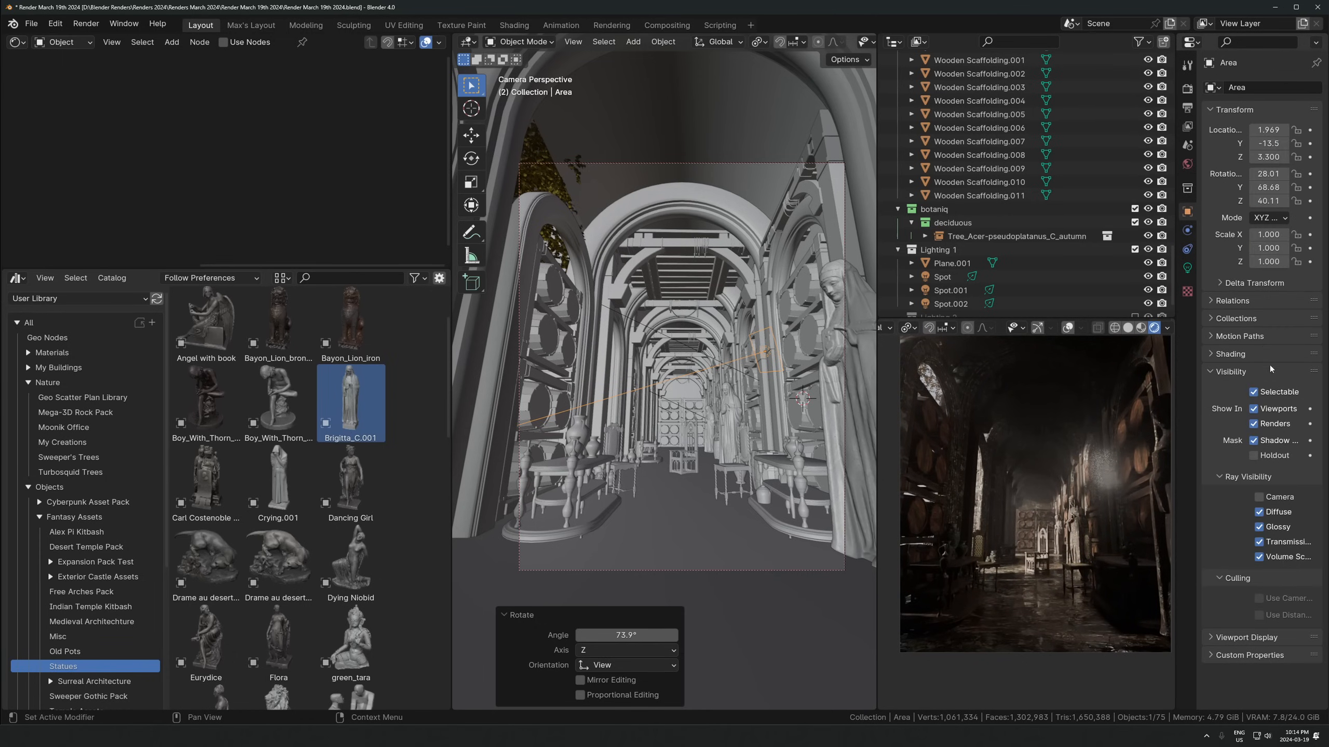
pyautogui.click(1260, 556)
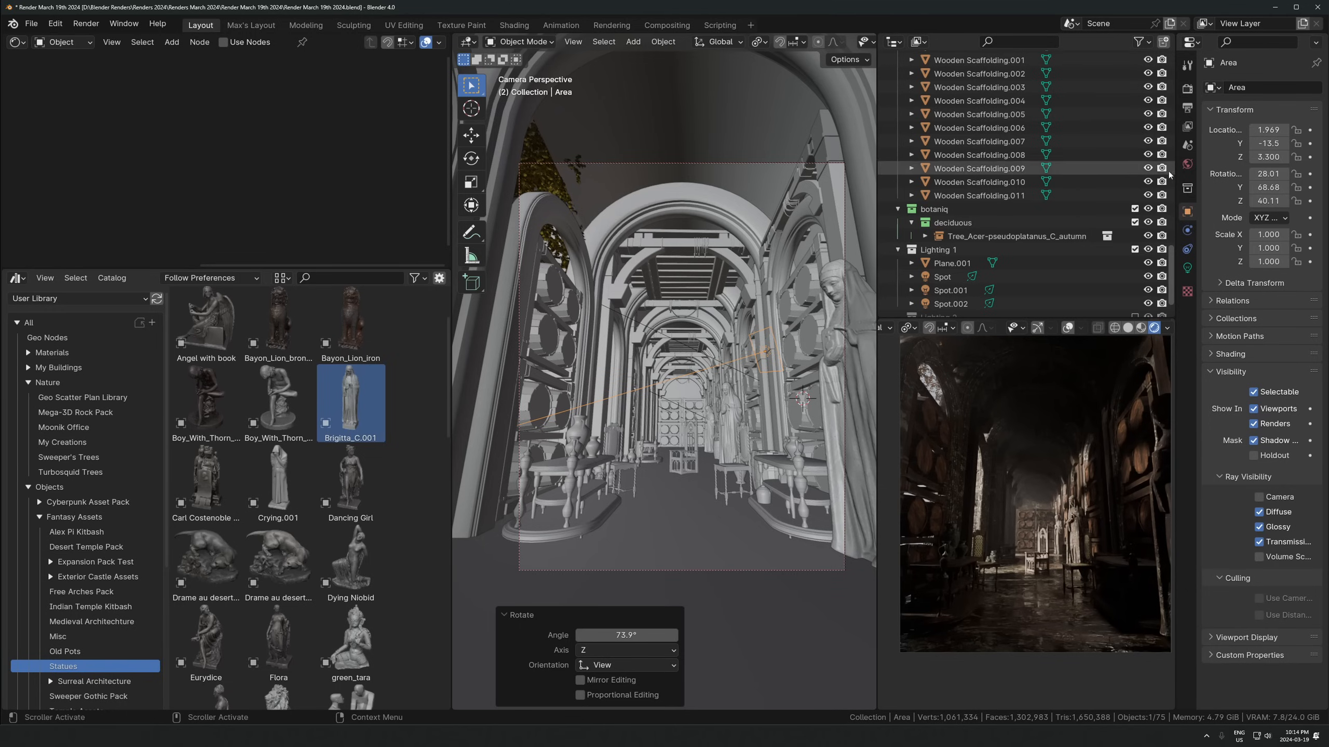
pyautogui.click(1187, 268)
pyautogui.moveTo(1276, 179); pyautogui.dragTo(1245, 179)
# Lower the area light 0.783 m while shifting it 0.197 m in Y, and reposition it deeper in the hall
pyautogui.press('g')
pyautogui.hotkey('shift', 'x')
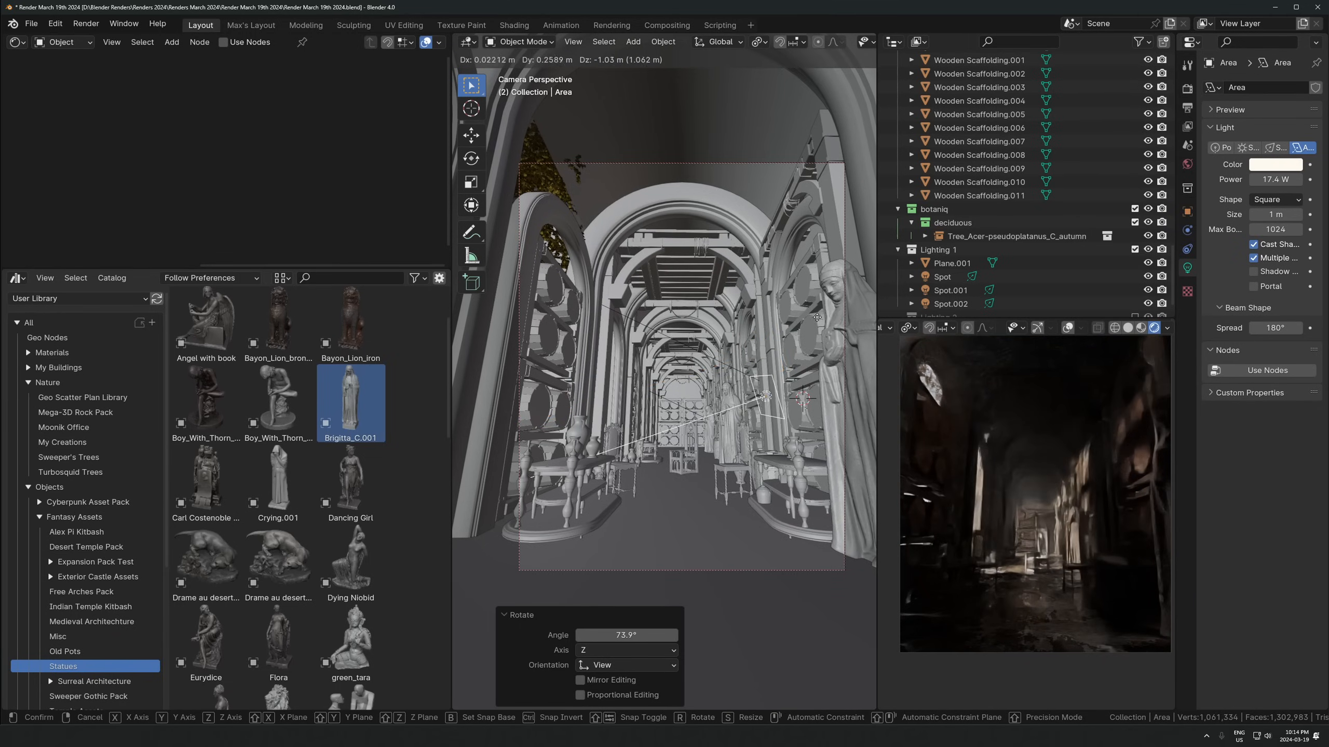
pyautogui.click(791, 307)
pyautogui.press('g')
pyautogui.hotkey('shift', 'z')
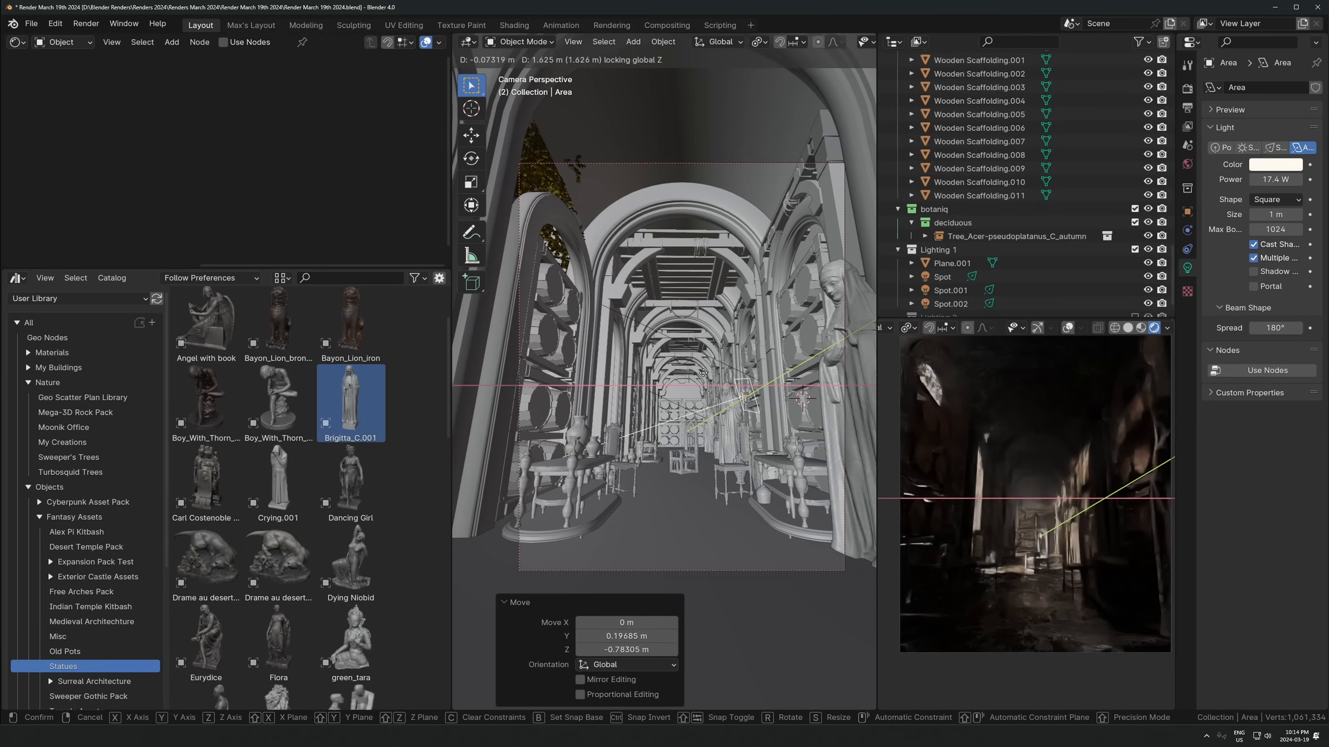
pyautogui.click(782, 321)
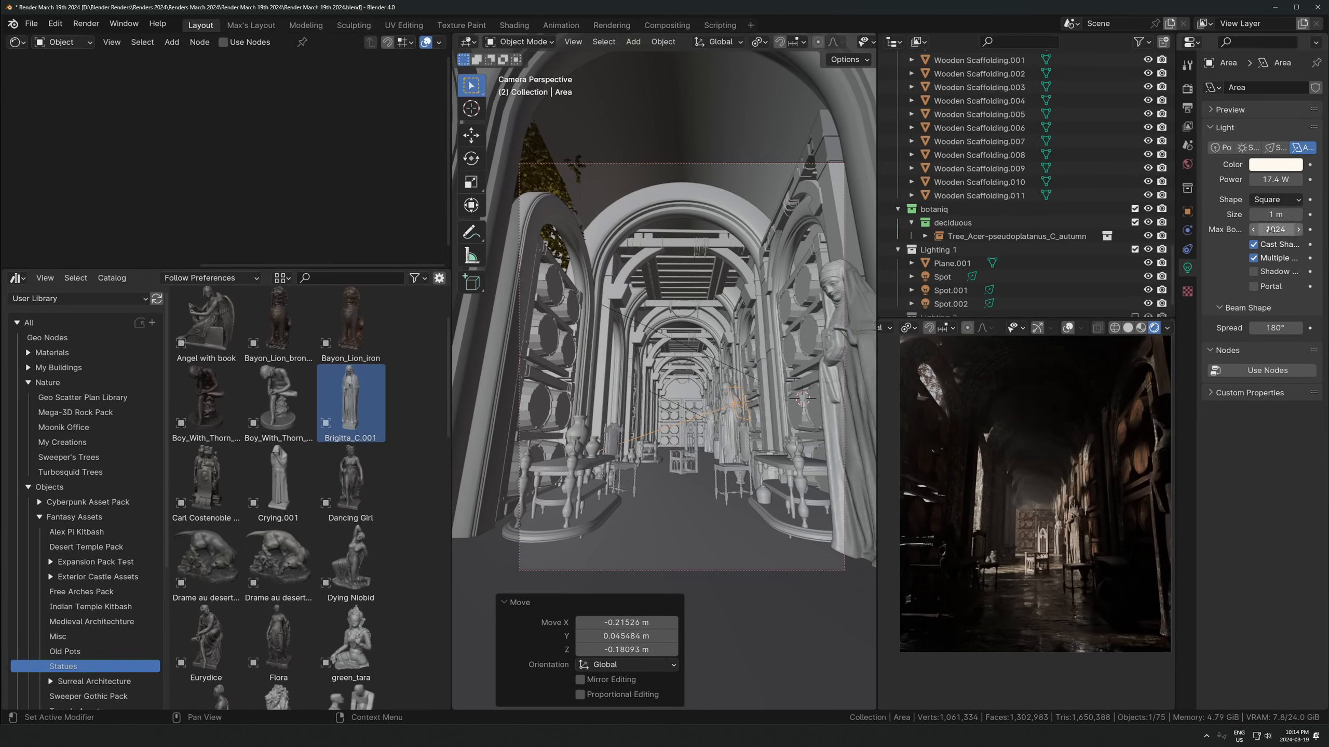
# Set the area light to 89.1 W with Multiple Importance off, and lower it 1.573 m toward the floor
pyautogui.moveTo(1274, 179); pyautogui.dragTo(1311, 179)
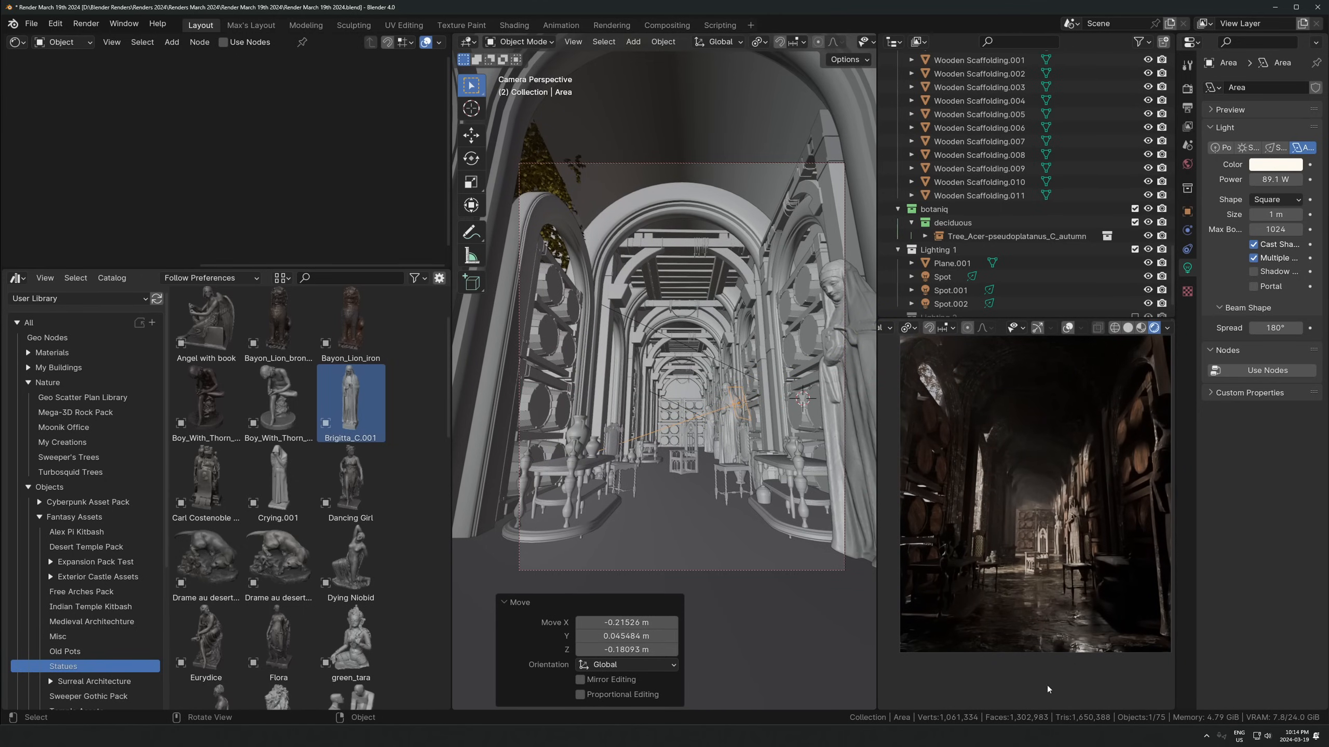
pyautogui.press('g')
pyautogui.click(843, 467)
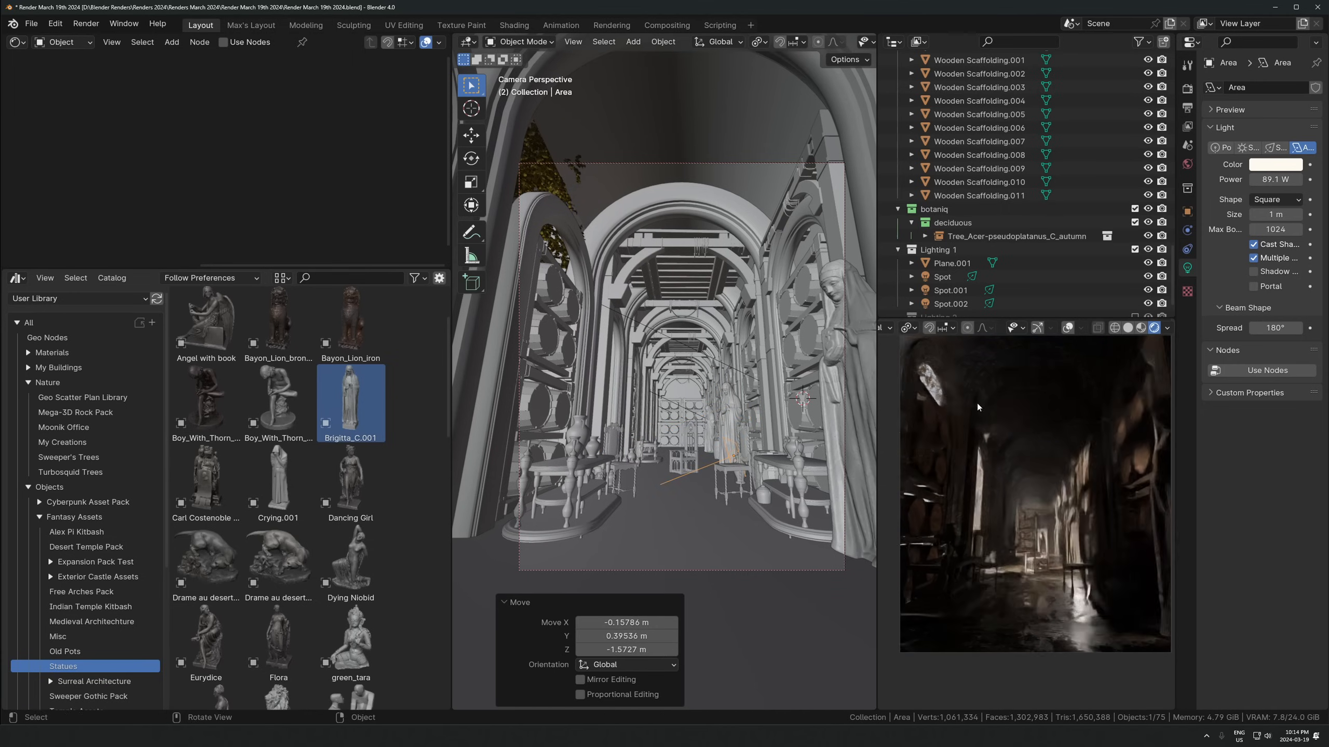
pyautogui.click(1270, 259)
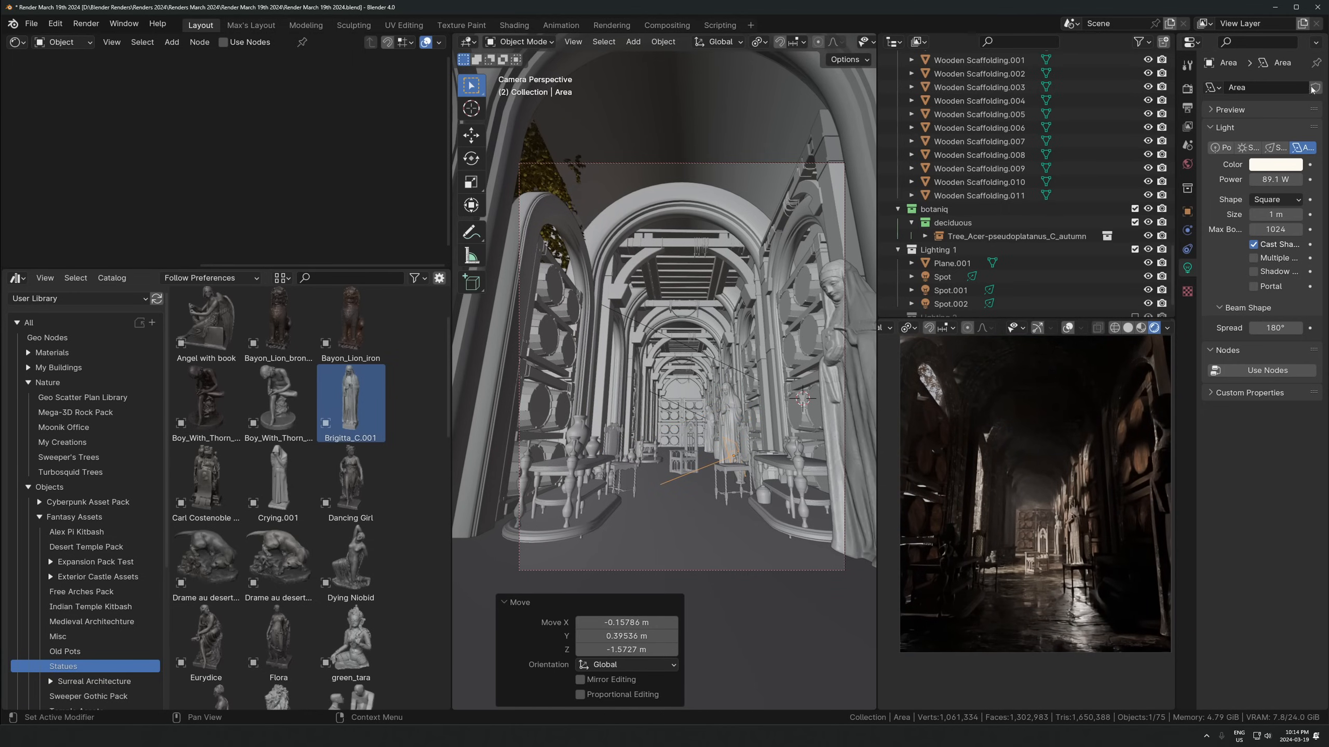
# Raise the area light back up beside the barrel racks, and shift it 0.367 m in X and -2.11 m in Y
pyautogui.press('g')
pyautogui.press('z')
pyautogui.click(841, 255)
pyautogui.press('g')
pyautogui.rightClick(833, 330)
pyautogui.press('g')
pyautogui.click(835, 304)
pyautogui.press('g')
pyautogui.hotkey('shift', 'z')
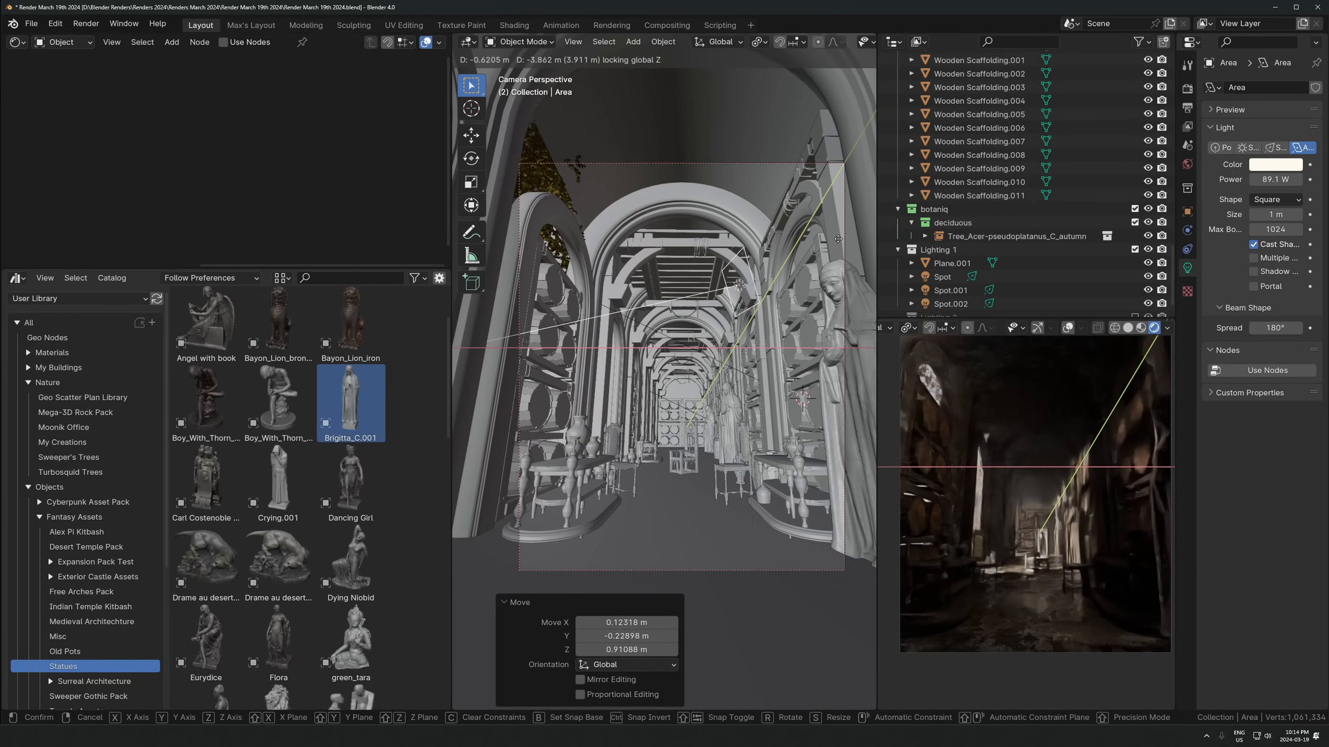
pyautogui.click(863, 275)
# Compare the render with the area light hidden and shown, set its power to 11 W, and save the file
pyautogui.moveTo(1276, 179); pyautogui.dragTo(1230, 179)
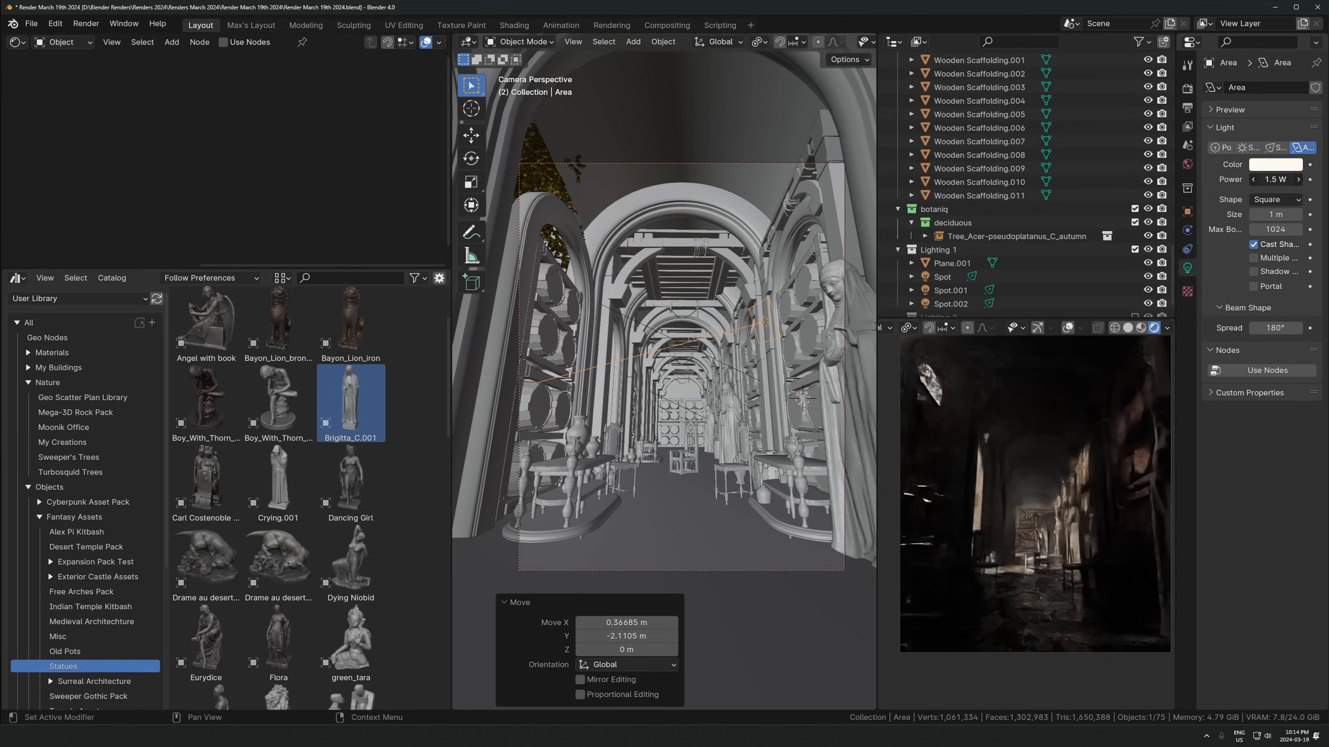
pyautogui.scroll(15, 1116, 170)
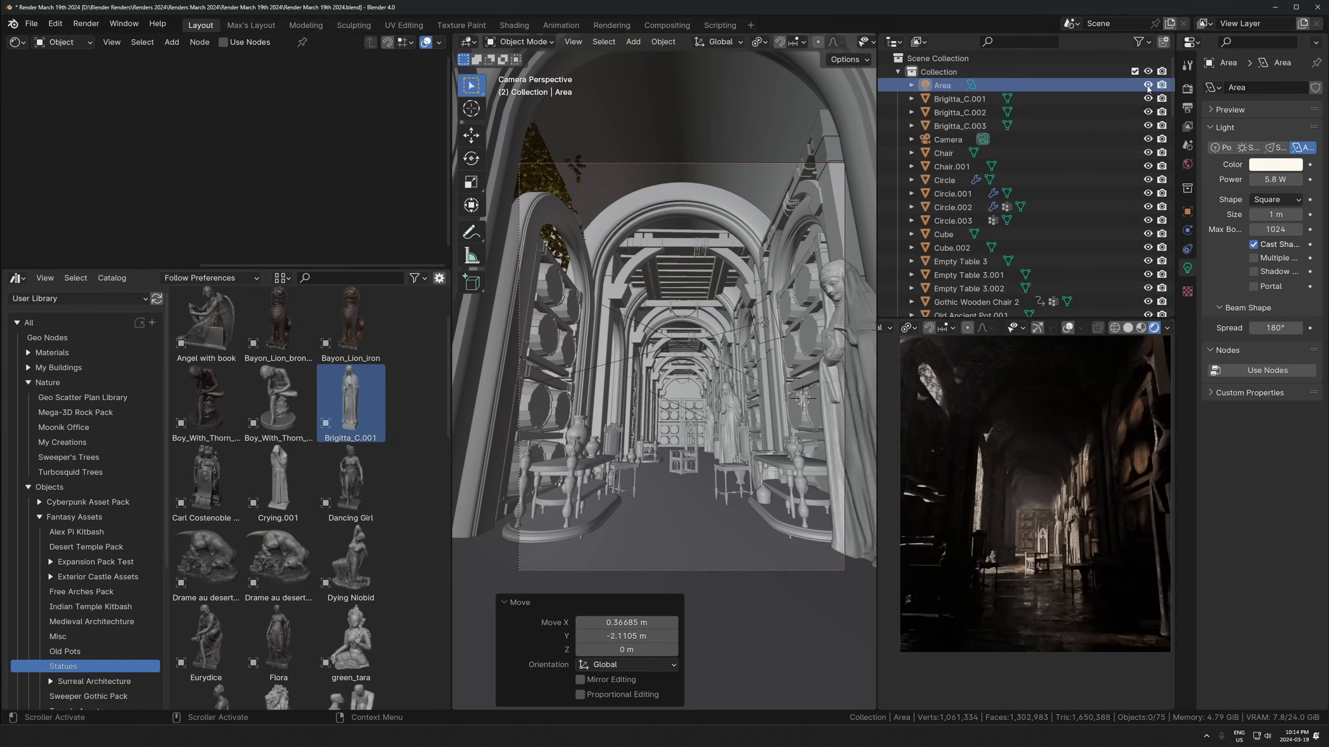
pyautogui.moveTo(1276, 179); pyautogui.dragTo(1282, 179)
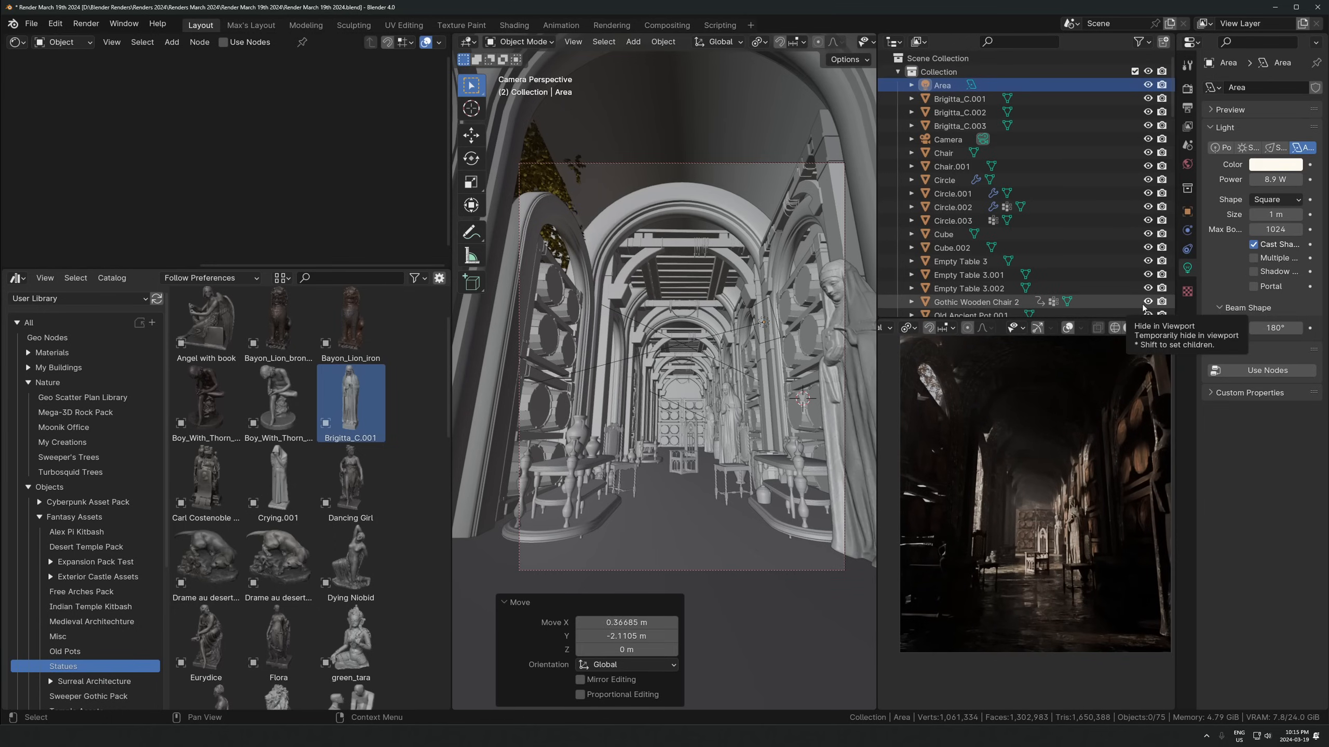
pyautogui.moveTo(1272, 180); pyautogui.dragTo(1279, 179)
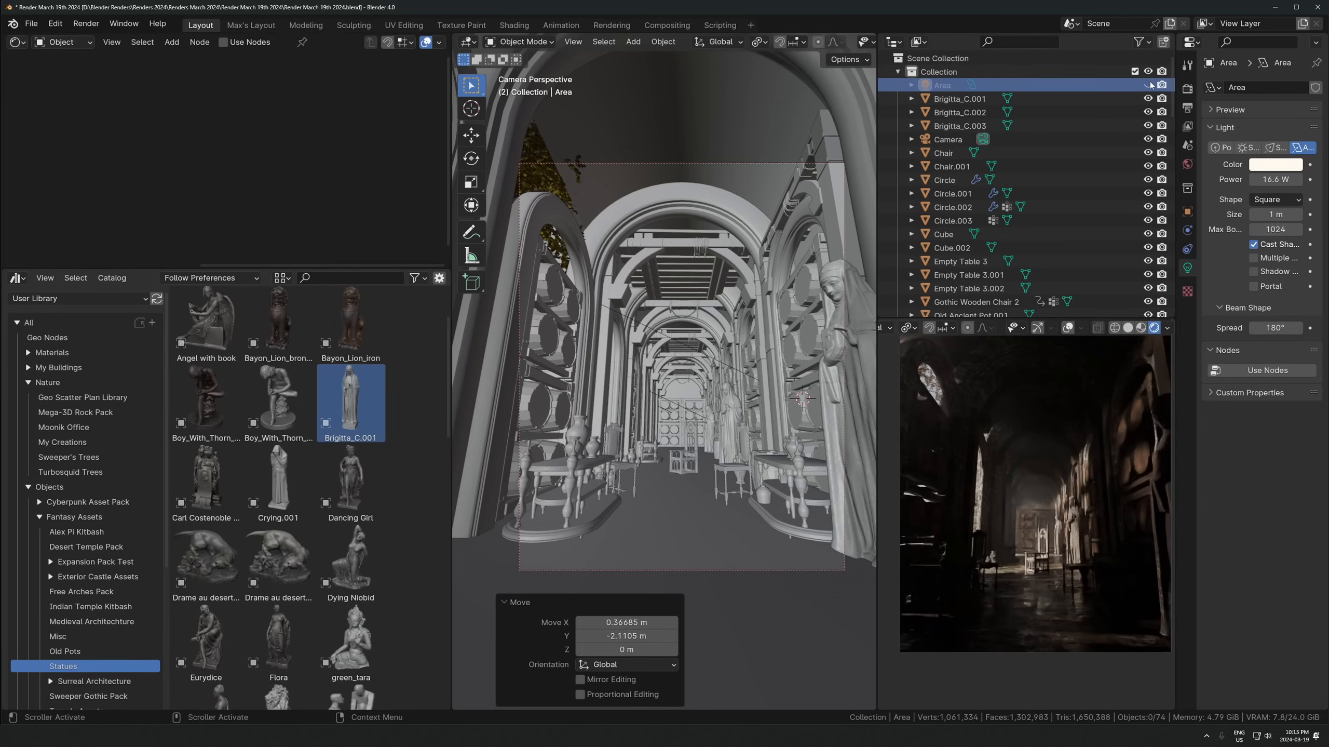
pyautogui.click(1270, 179)
pyautogui.write('11')
pyautogui.press('Return')
pyautogui.hotkey('ctrl', 's')
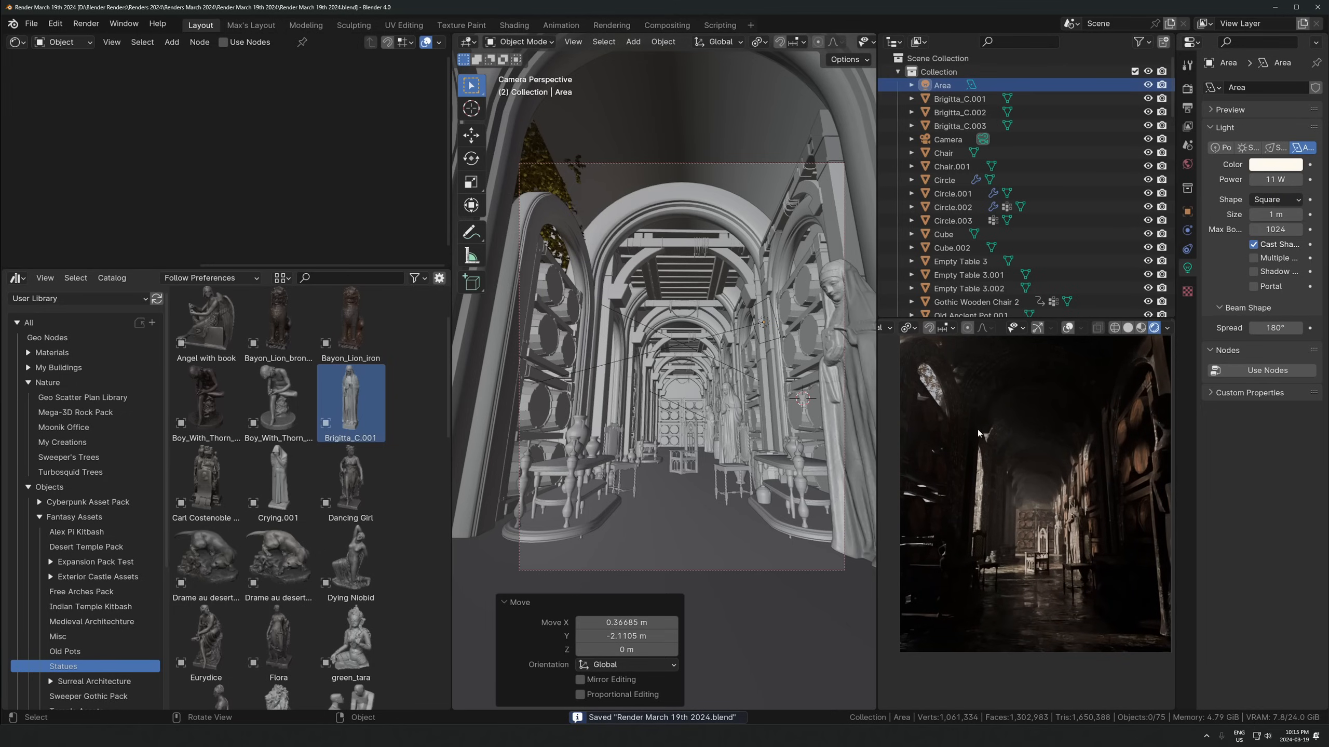
# Try the area light as a point light, restore its Area type, and save the file
pyautogui.click(764, 325)
pyautogui.click(1225, 148)
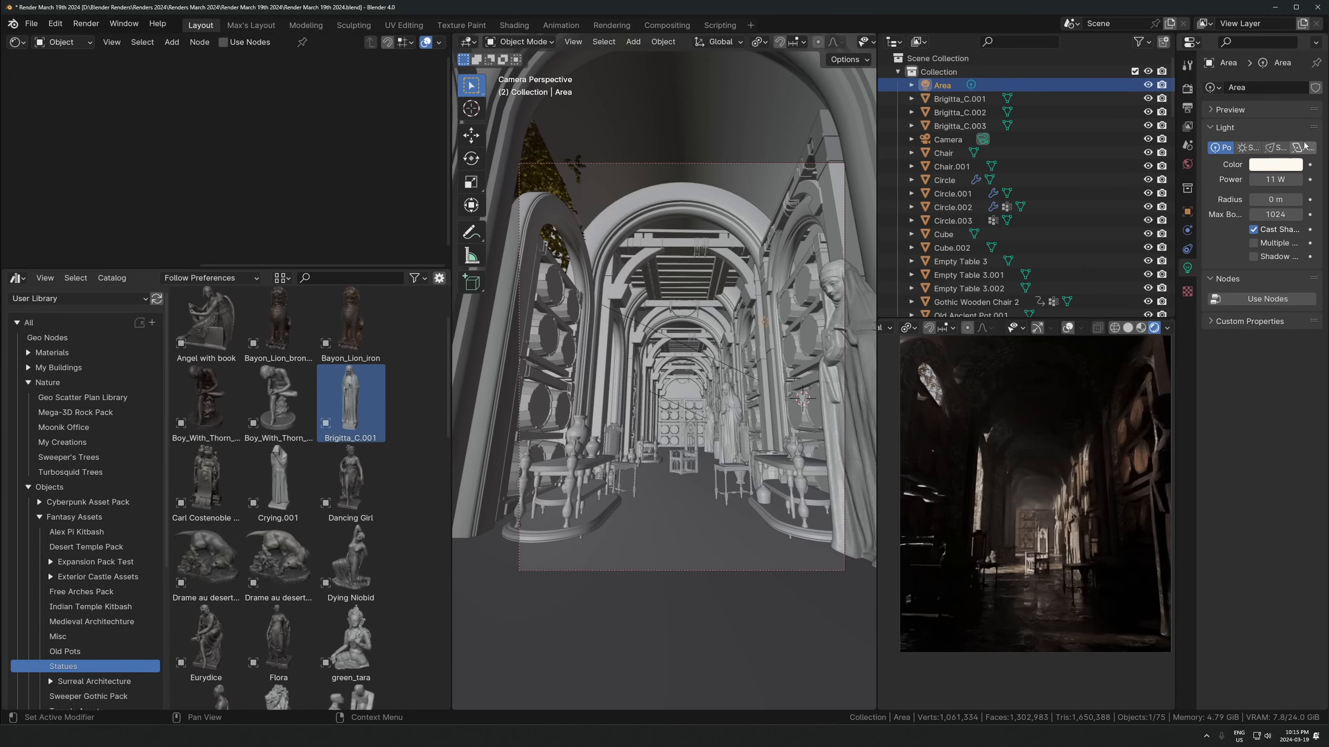
pyautogui.click(1305, 148)
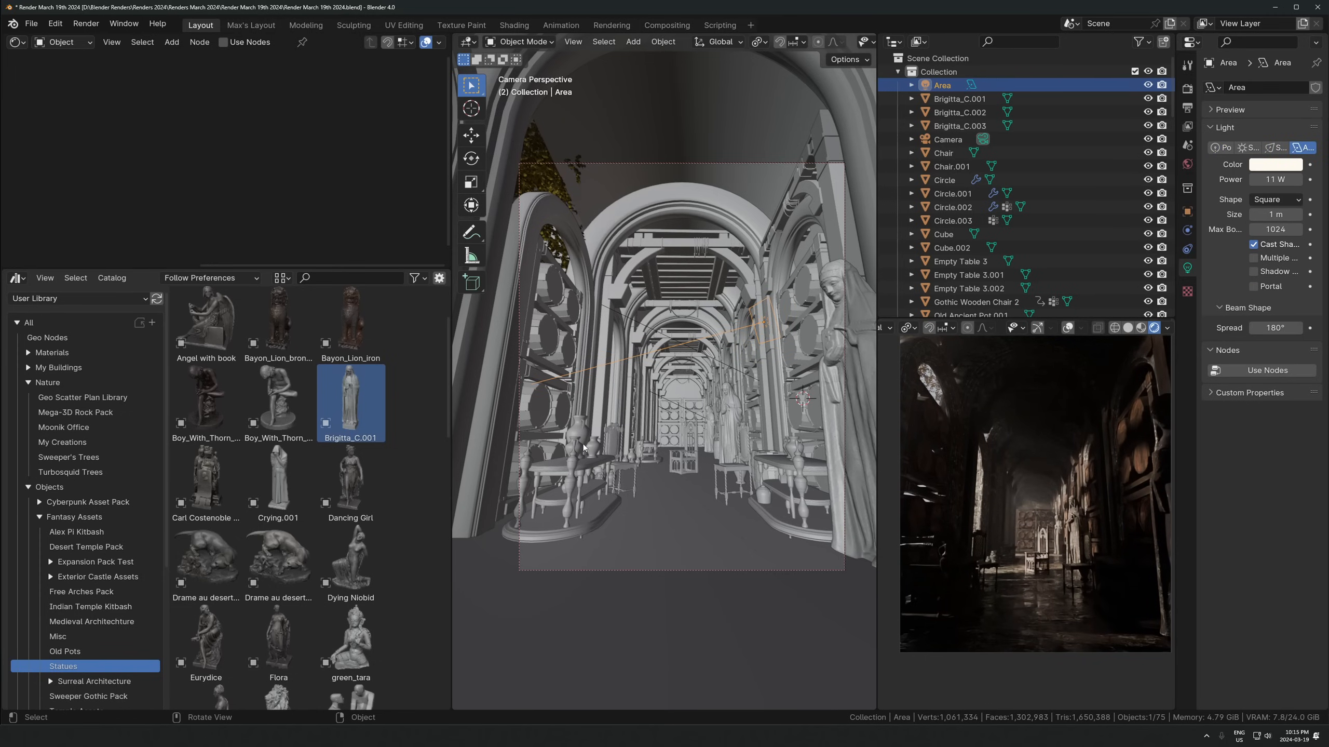
pyautogui.hotkey('ctrl', 's')
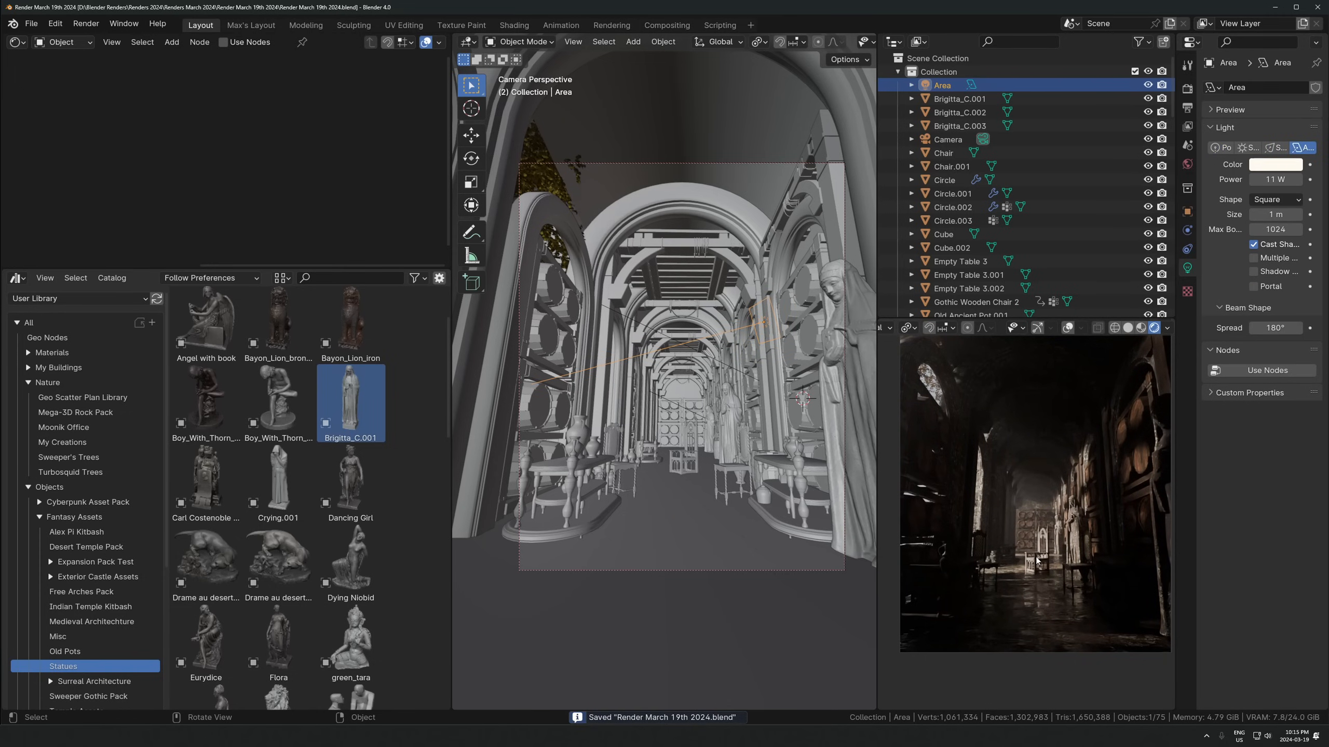
# Put the camera preview in solid shading and render the image at 40% of the 4000 × 5000 px resolution
pyautogui.press('z')
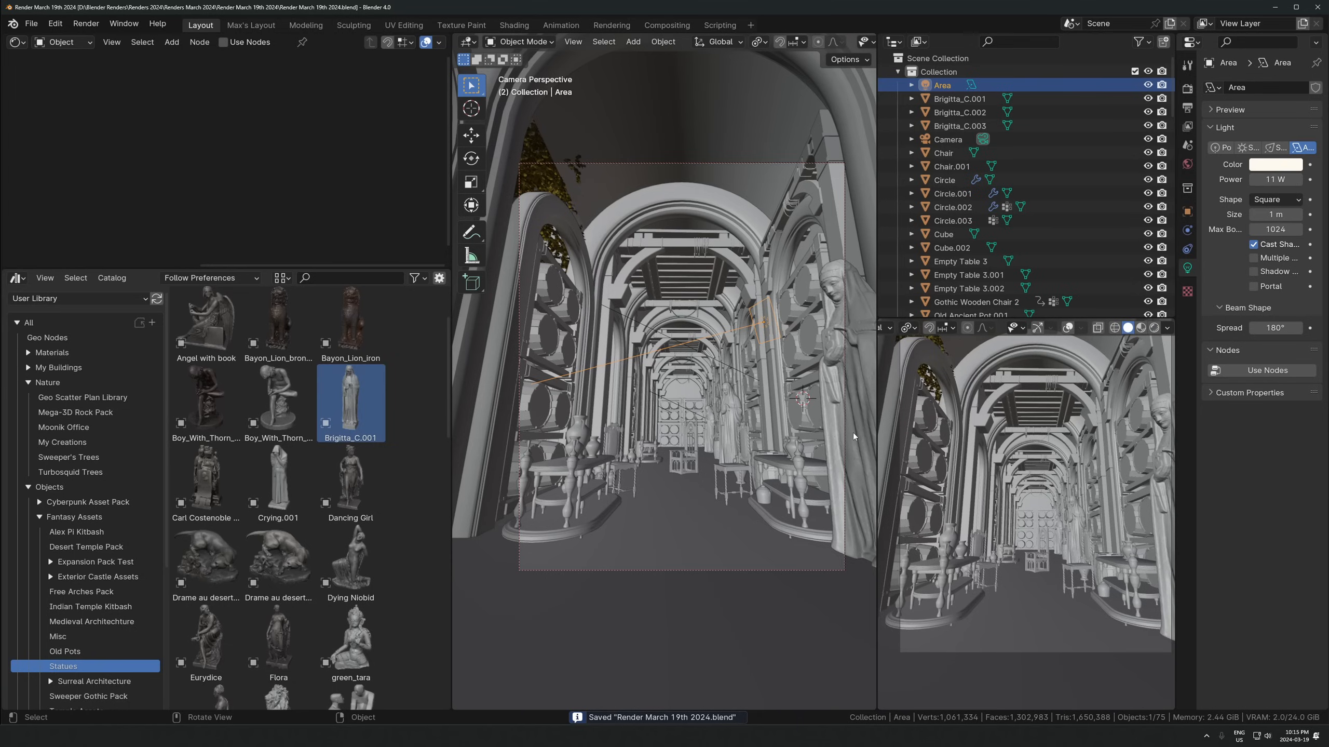
pyautogui.click(1188, 106)
pyautogui.write('36')
pyautogui.press('Return')
pyautogui.press('F12')
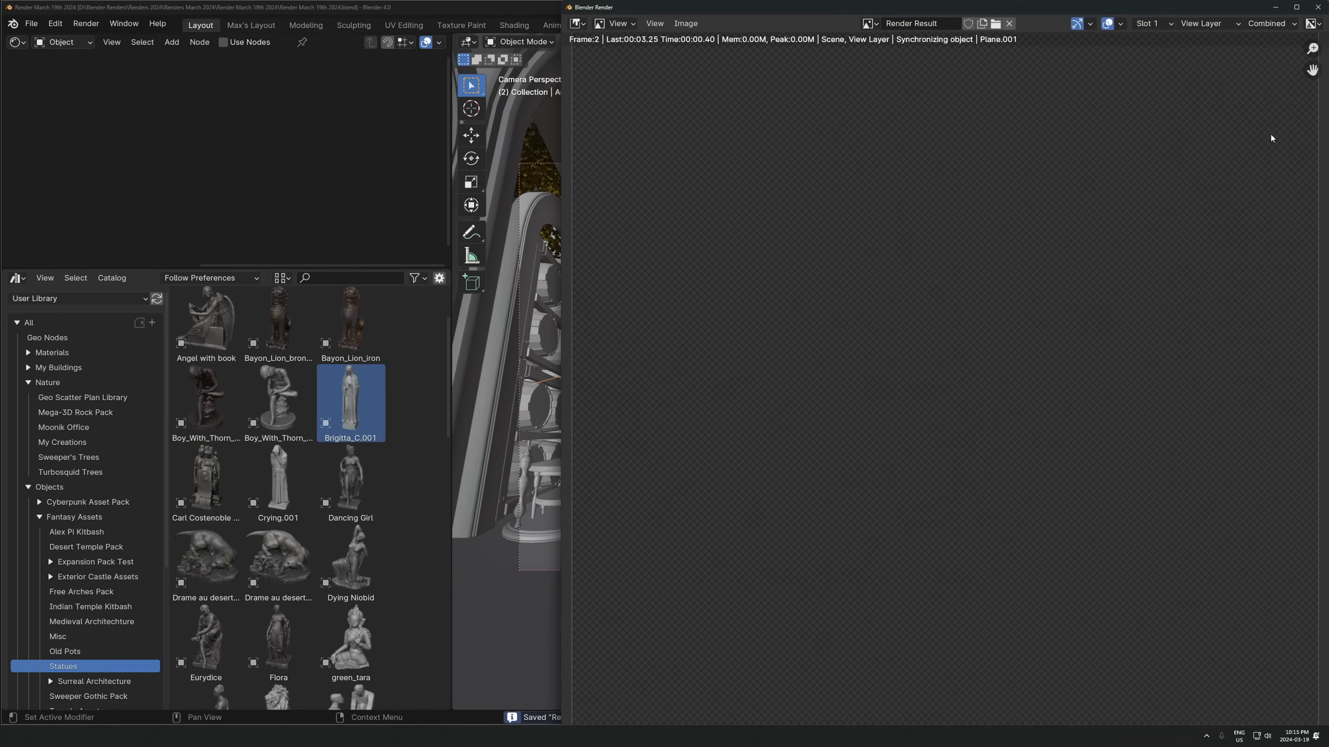
# Examine the rendered image up close and in full, checking the statues, chairs, barrel wall and floor lighting
pyautogui.moveTo(883, 7); pyautogui.dragTo(808, 9)
pyautogui.scroll(-2, 950, 300)
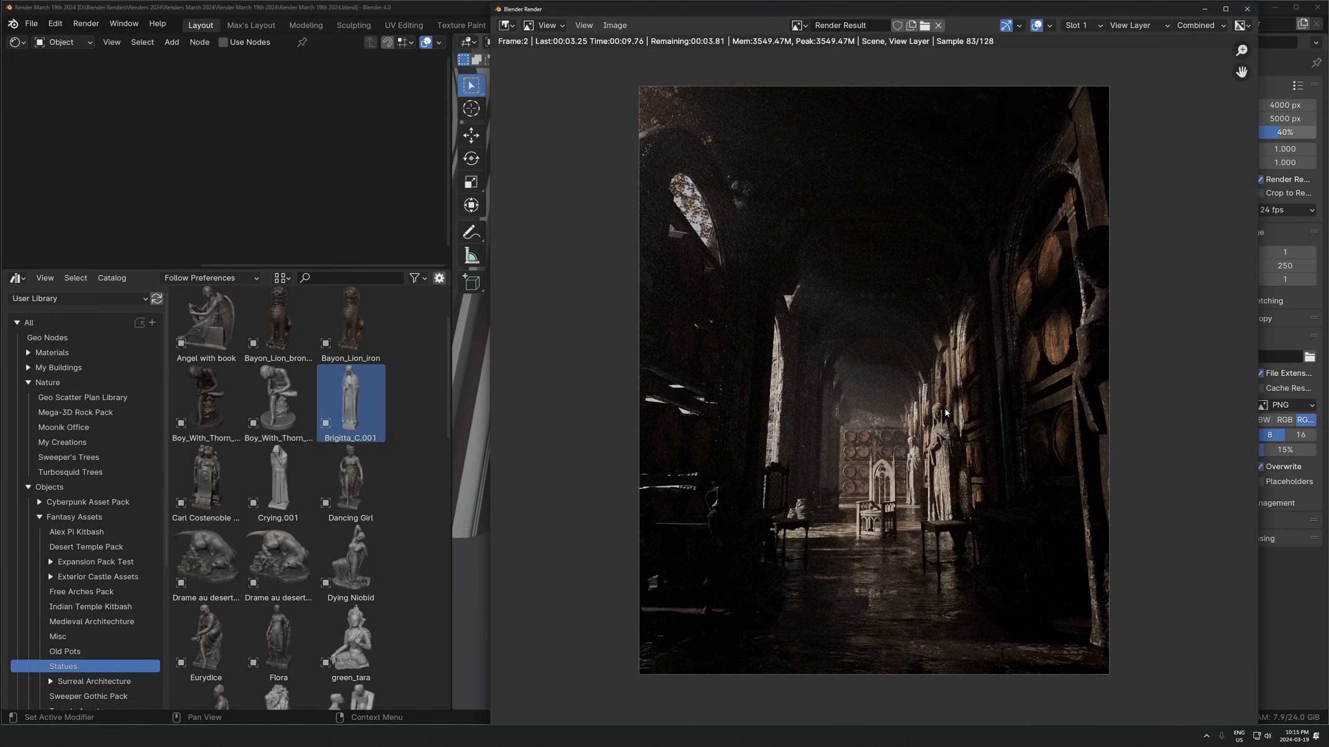
pyautogui.scroll(5, 950, 405)
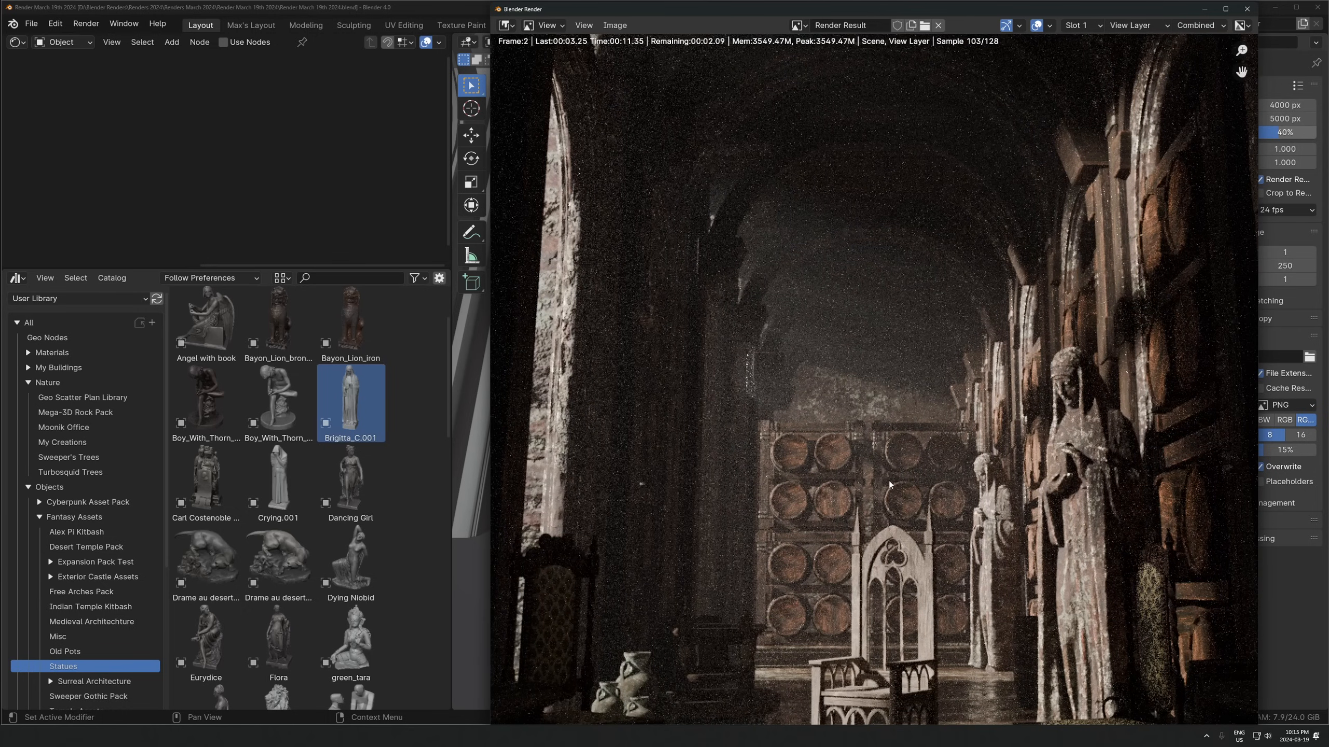
pyautogui.moveTo(926, 550); pyautogui.dragTo(875, 479, button='middle')
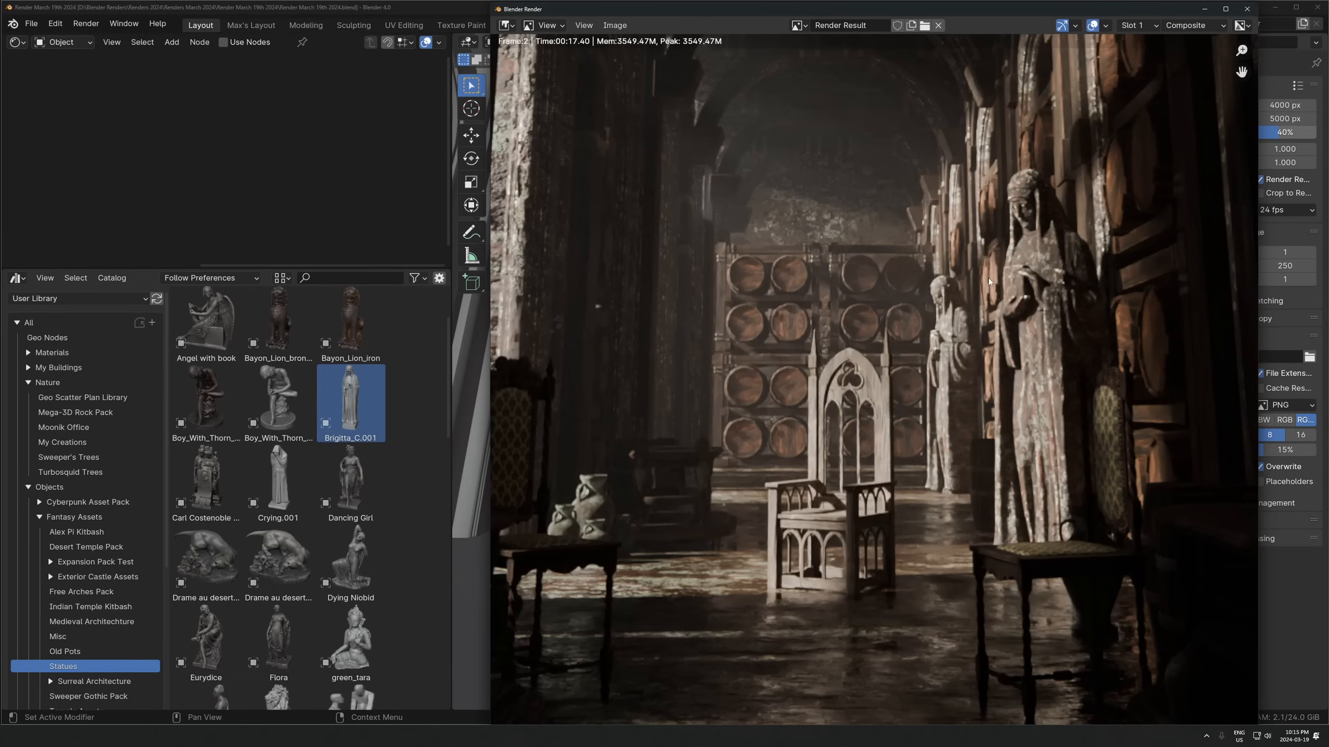
pyautogui.scroll(-4, 801, 505)
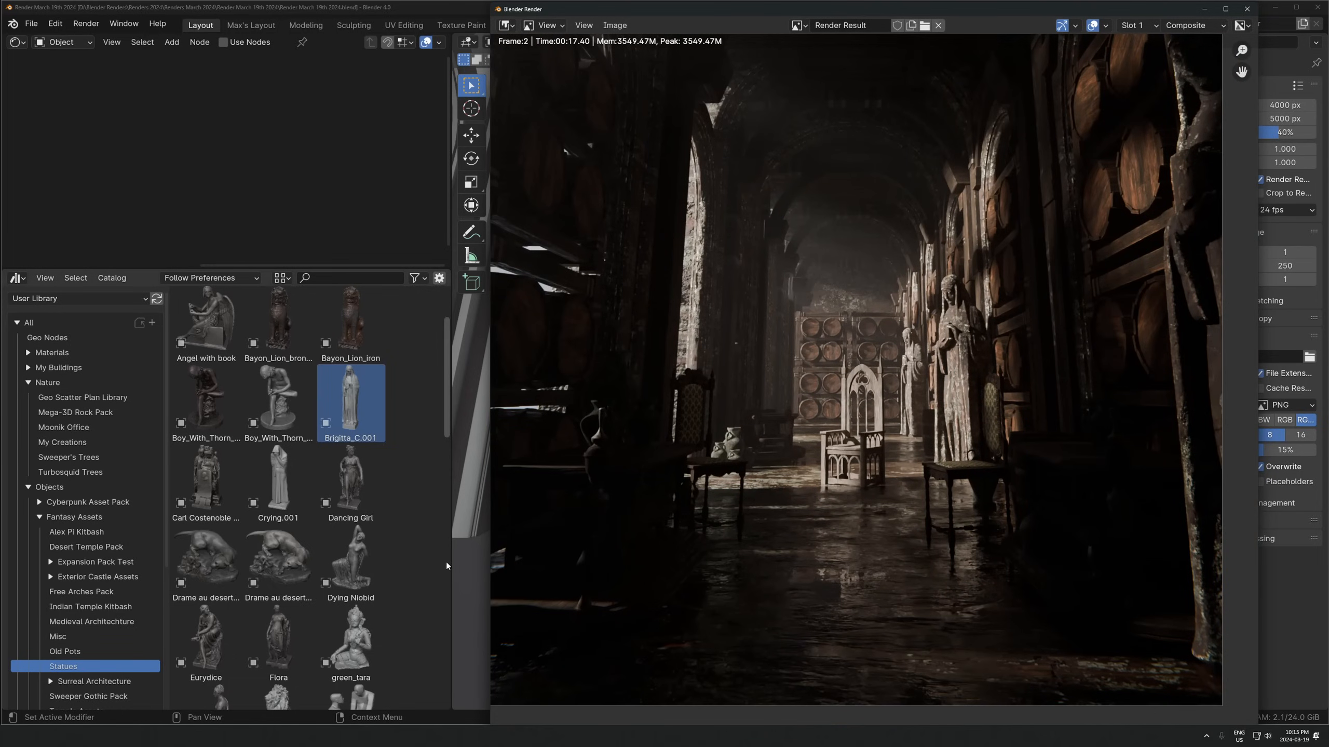
pyautogui.scroll(-3, 892, 502)
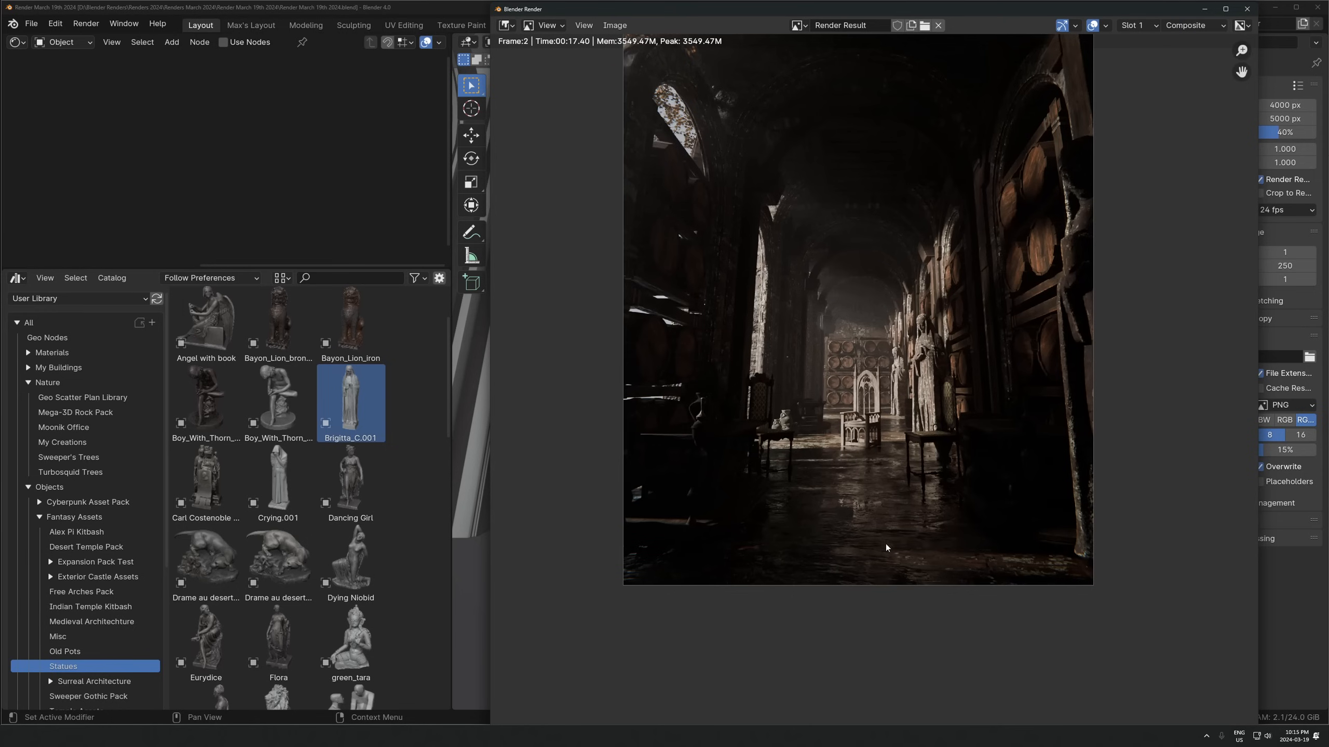
pyautogui.scroll(4, 888, 532)
pyautogui.scroll(-4, 865, 496)
pyautogui.scroll(4, 868, 502)
pyautogui.scroll(1, 855, 402)
pyautogui.scroll(-1, 800, 445)
pyautogui.moveTo(903, 422); pyautogui.dragTo(912, 496, button='middle')
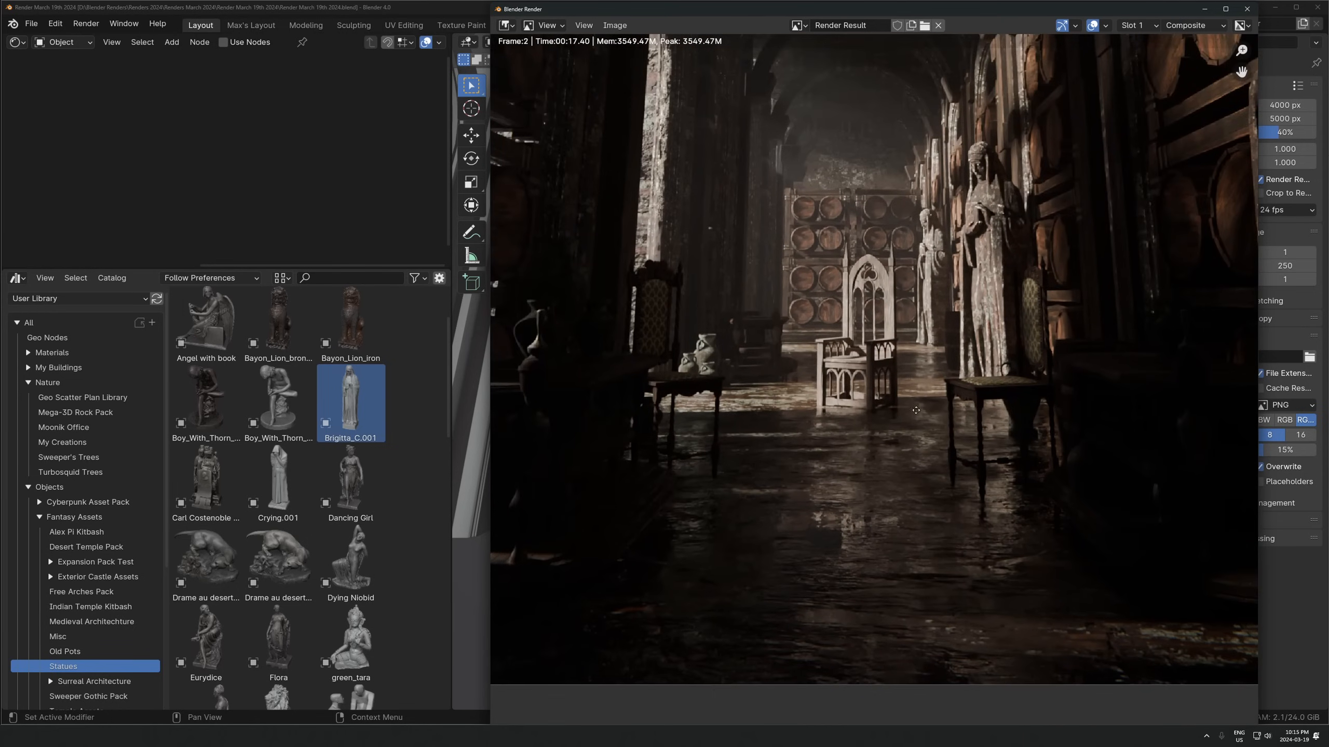
pyautogui.scroll(-2, 903, 384)
pyautogui.scroll(8, 863, 356)
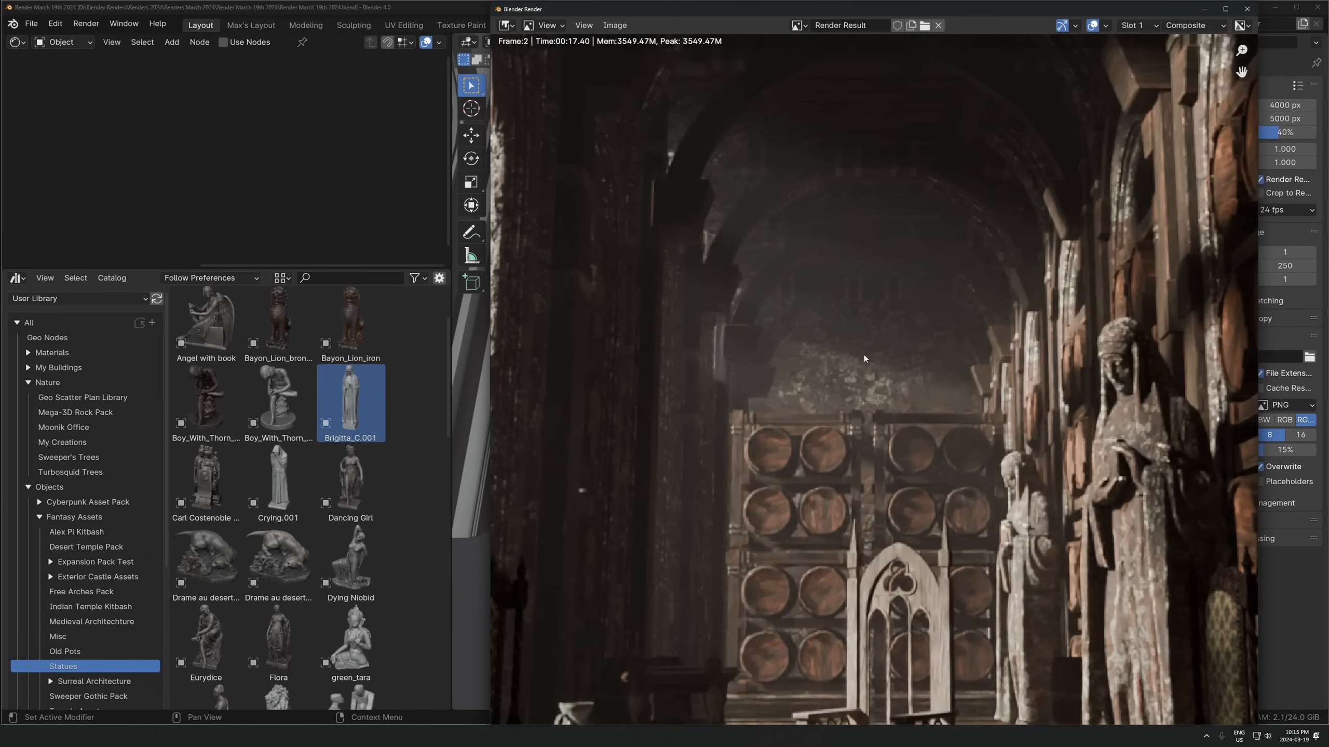
pyautogui.scroll(-5, 874, 302)
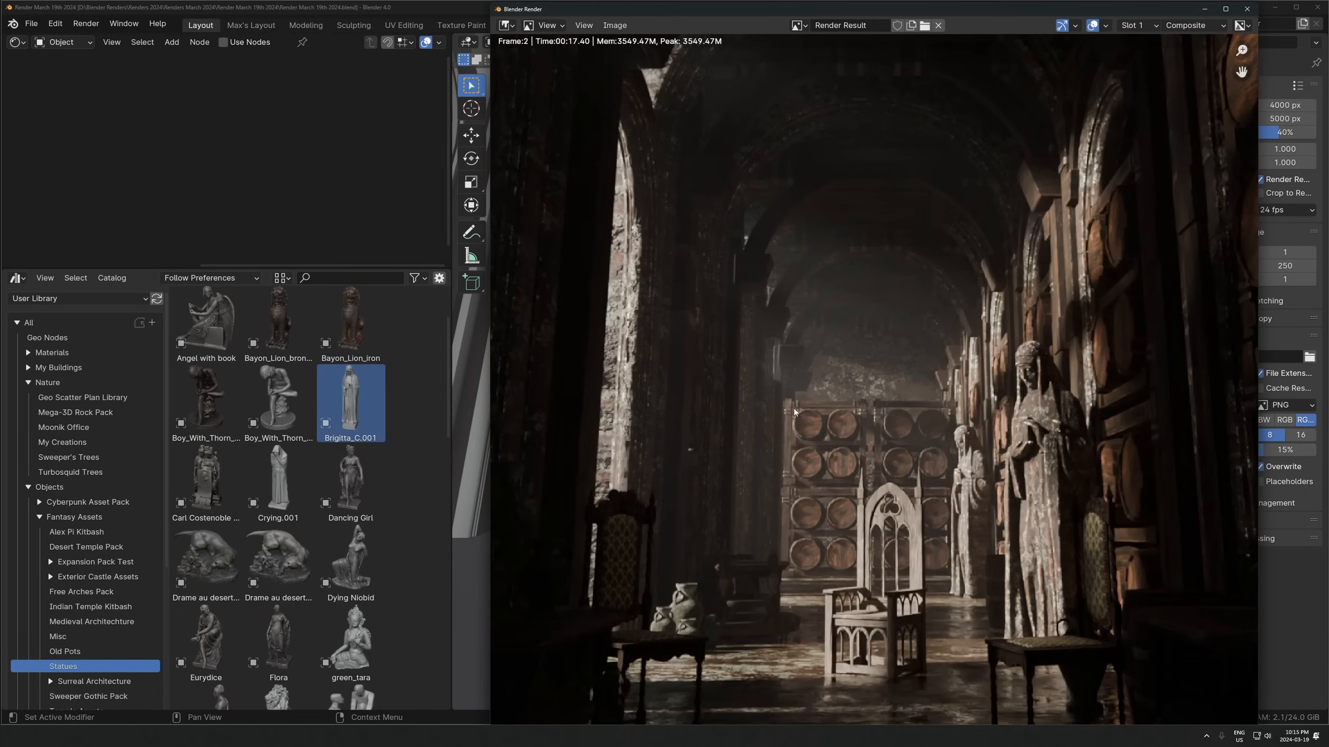
pyautogui.scroll(-3, 914, 512)
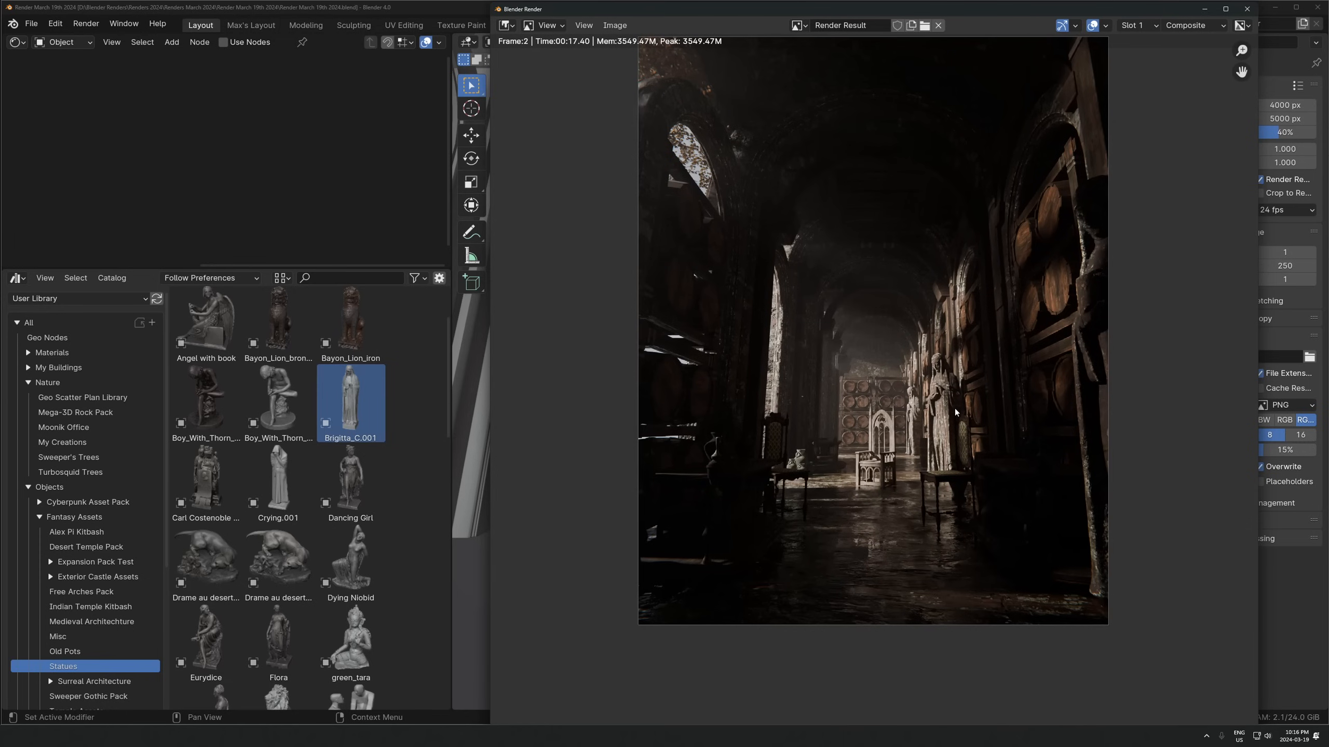
pyautogui.scroll(2, 819, 506)
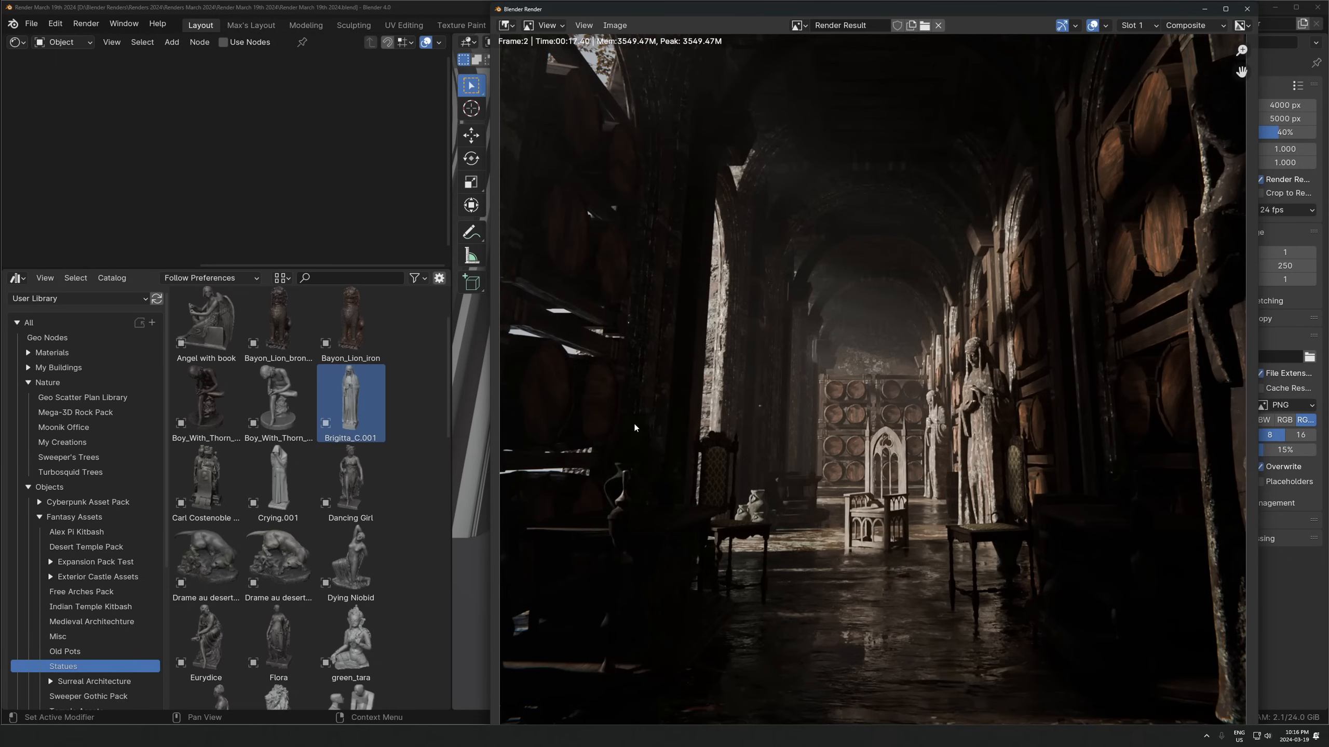
# Close the finished render and return the camera preview to rendered shading
pyautogui.press('Escape')
pyautogui.press('z')
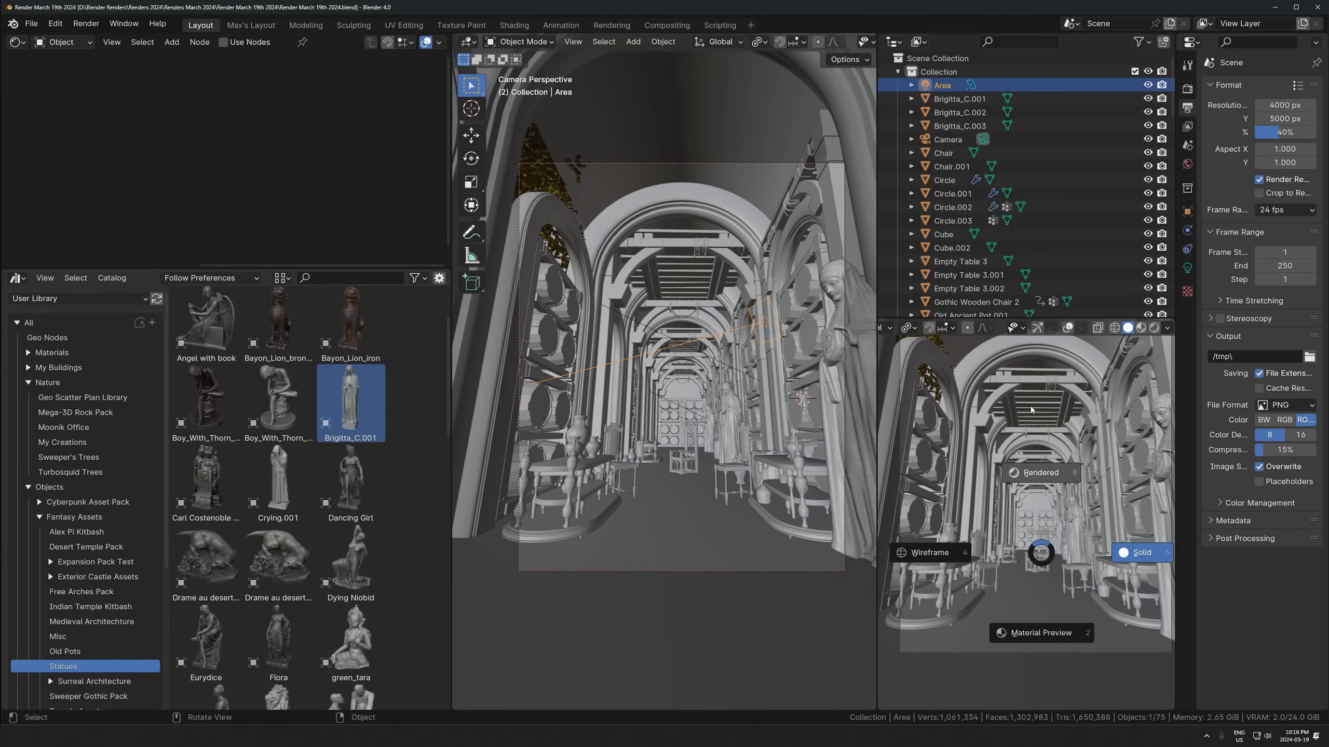
pyautogui.click(1032, 397)
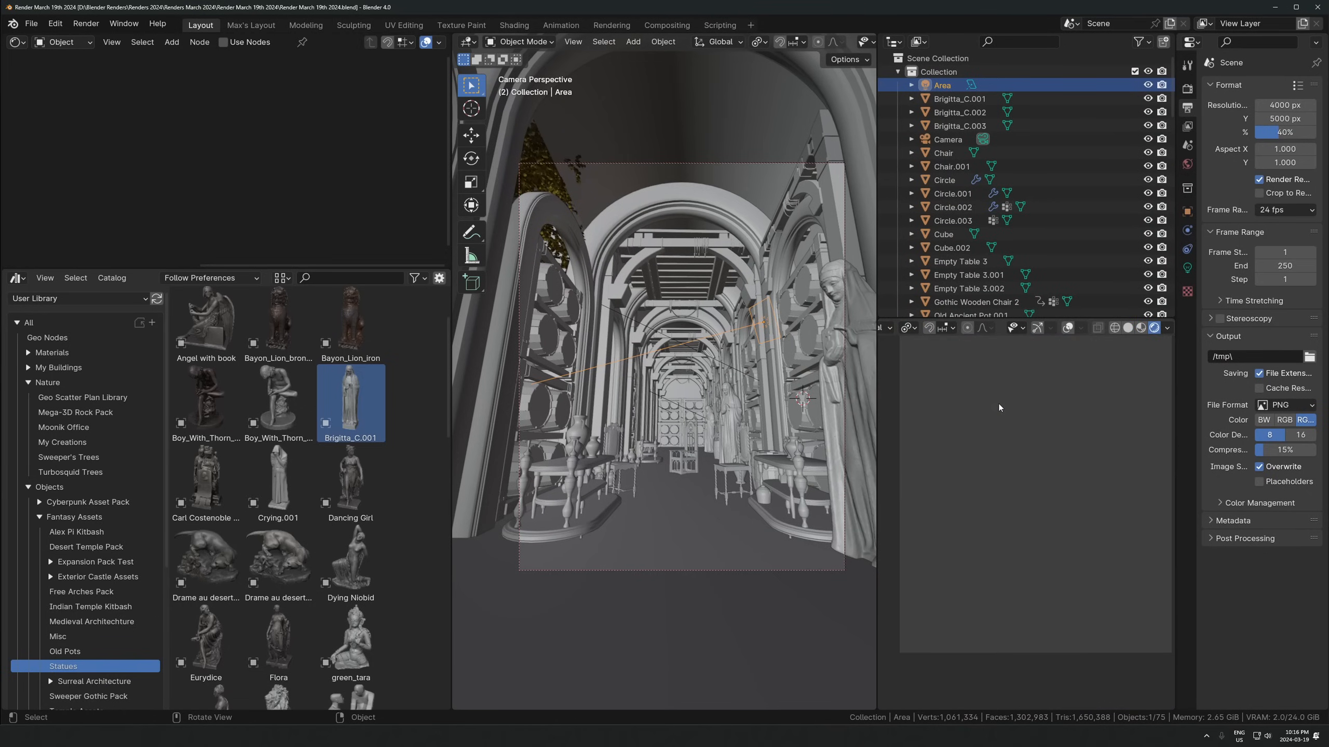
# Make linked duplicates of the two foreground tables and place them 16.723 m along Y toward the hall's far end
pyautogui.click(594, 464)
pyautogui.keyDown('shift'); pyautogui.click(772, 462); pyautogui.keyUp('shift')
pyautogui.moveTo(770, 464); pyautogui.dragTo(760, 570, button='middle')
pyautogui.scroll(-3, 776, 518)
pyautogui.scroll(2, 759, 523)
pyautogui.click(751, 460)
pyautogui.keyDown('shift'); pyautogui.click(591, 425); pyautogui.keyUp('shift')
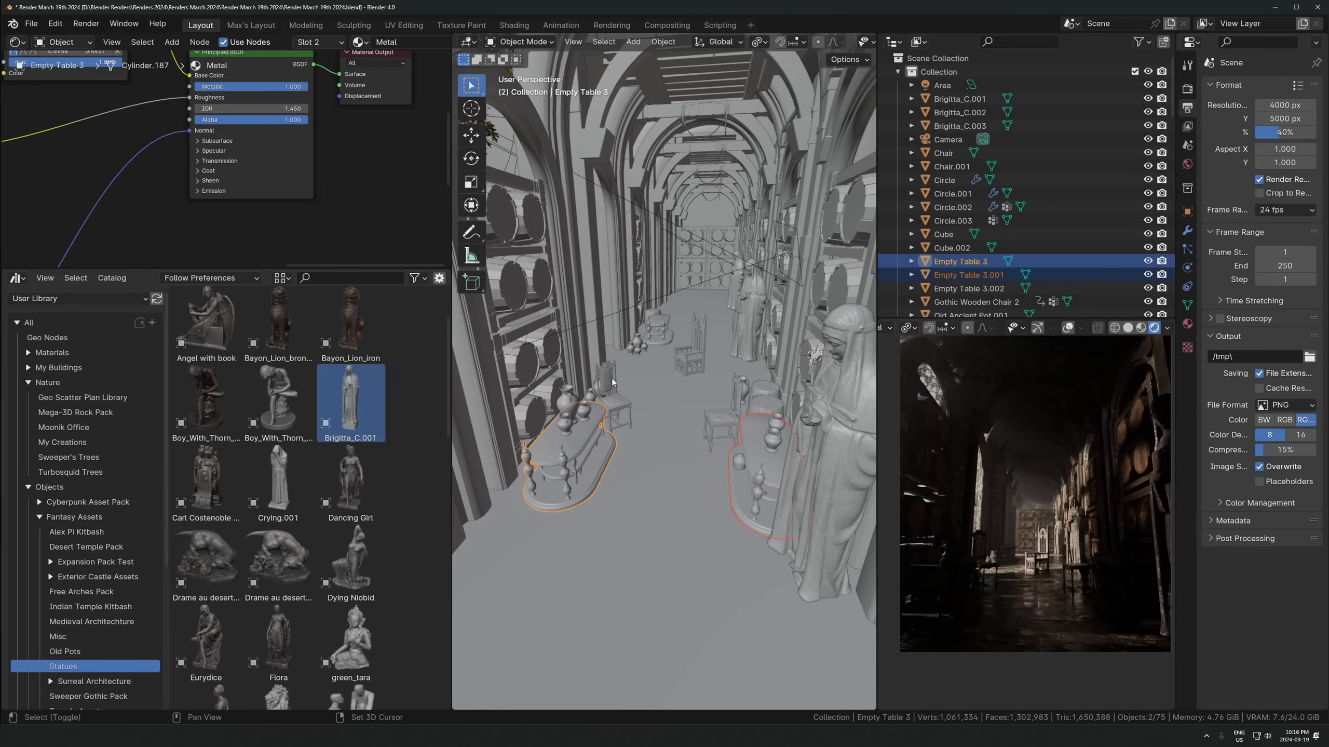
pyautogui.hotkey('alt', 'd')
pyautogui.press('y')
pyautogui.click(665, 214)
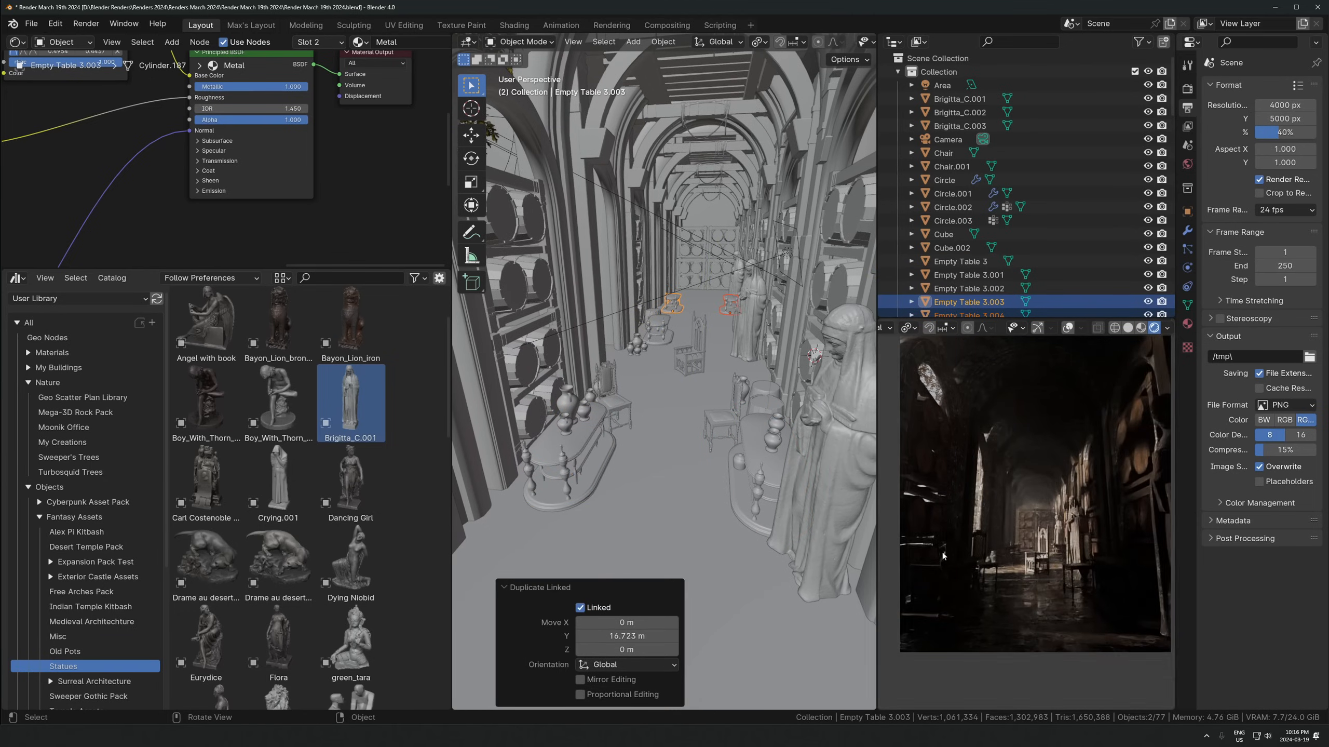
# Make a linked duplicate of the chair beside the statue and slide it along the floor toward the hall's far end
pyautogui.click(695, 366)
pyautogui.click(720, 423)
pyautogui.moveTo(719, 423); pyautogui.dragTo(722, 487, button='middle')
pyautogui.hotkey('alt', 'd')
pyautogui.hotkey('shift', 'z')
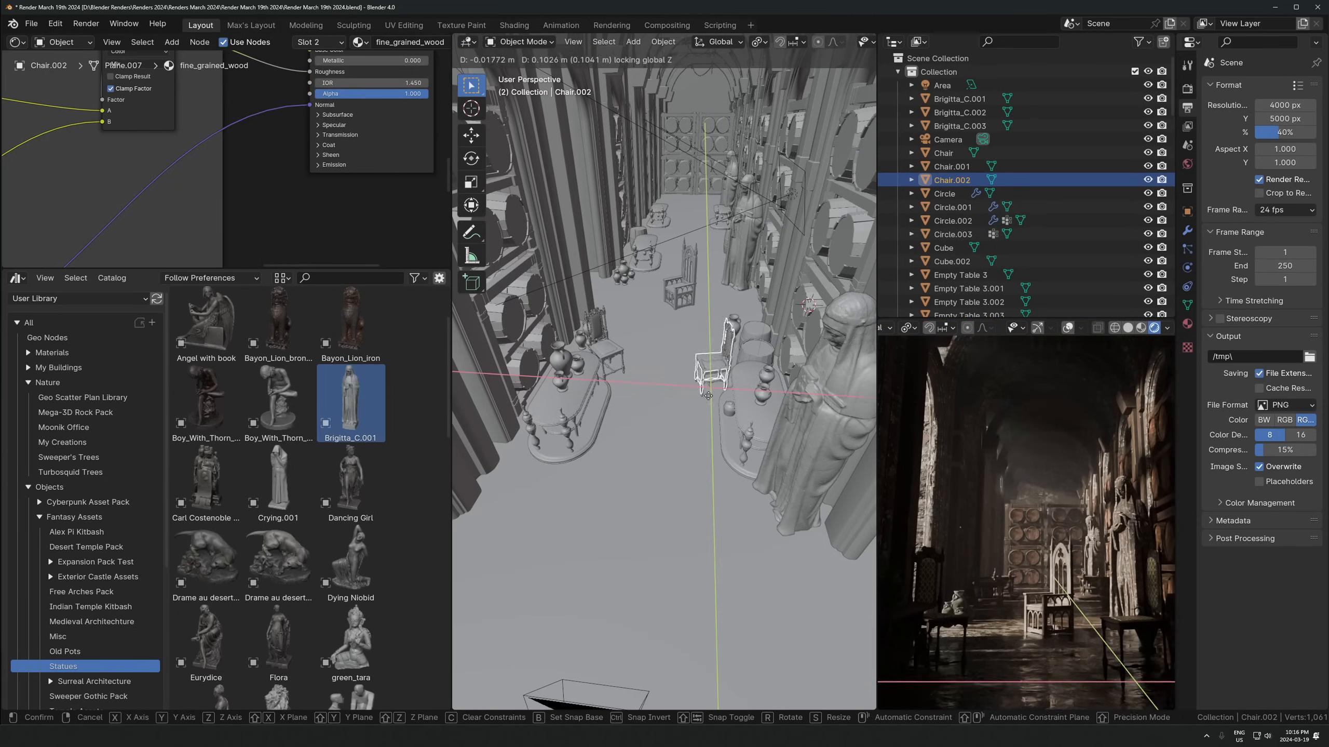
pyautogui.click(667, 215)
# Rotate the duplicated chair about 68.9° around Z and shift it along the floor about -0.22 m in X and -0.14 m in Y
pyautogui.press('KP_Decimal')
pyautogui.press('r')
pyautogui.press('z')
pyautogui.click(598, 247)
pyautogui.press('g')
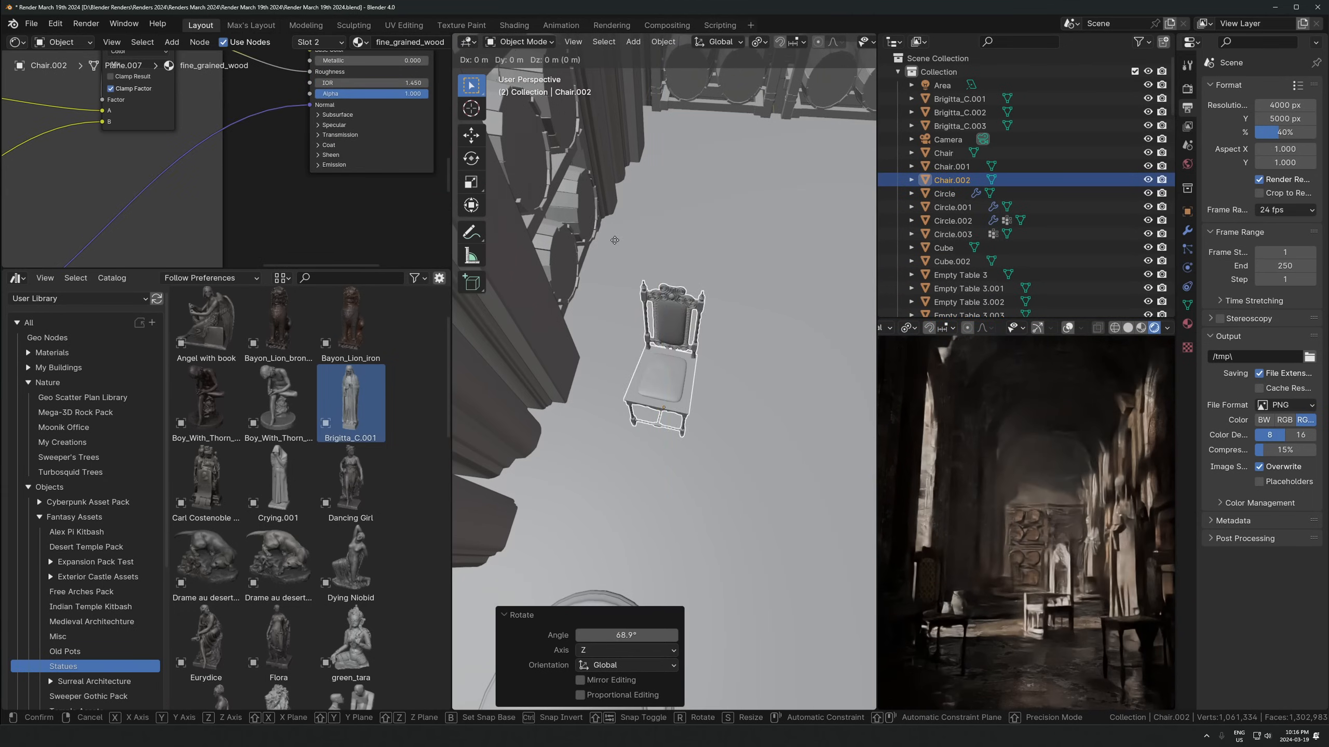
pyautogui.hotkey('shift', 'z')
pyautogui.click(576, 257)
pyautogui.scroll(4, 924, 556)
pyautogui.keyDown('shift'); pyautogui.moveTo(925, 556); pyautogui.dragTo(968, 390, button='middle'); pyautogui.keyUp('shift')
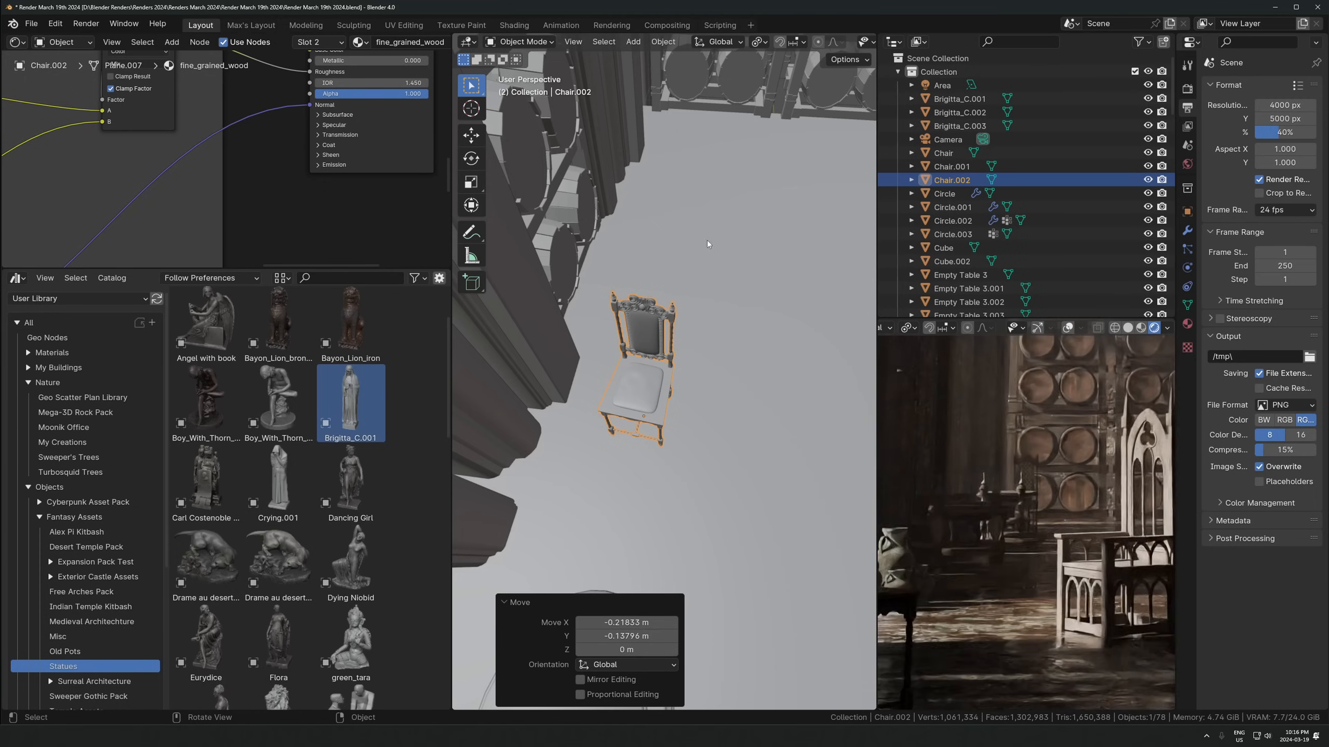
# Turn the duplicated chair about 42.5° further around Z
pyautogui.press('r')
pyautogui.press('z')
pyautogui.click(608, 340)
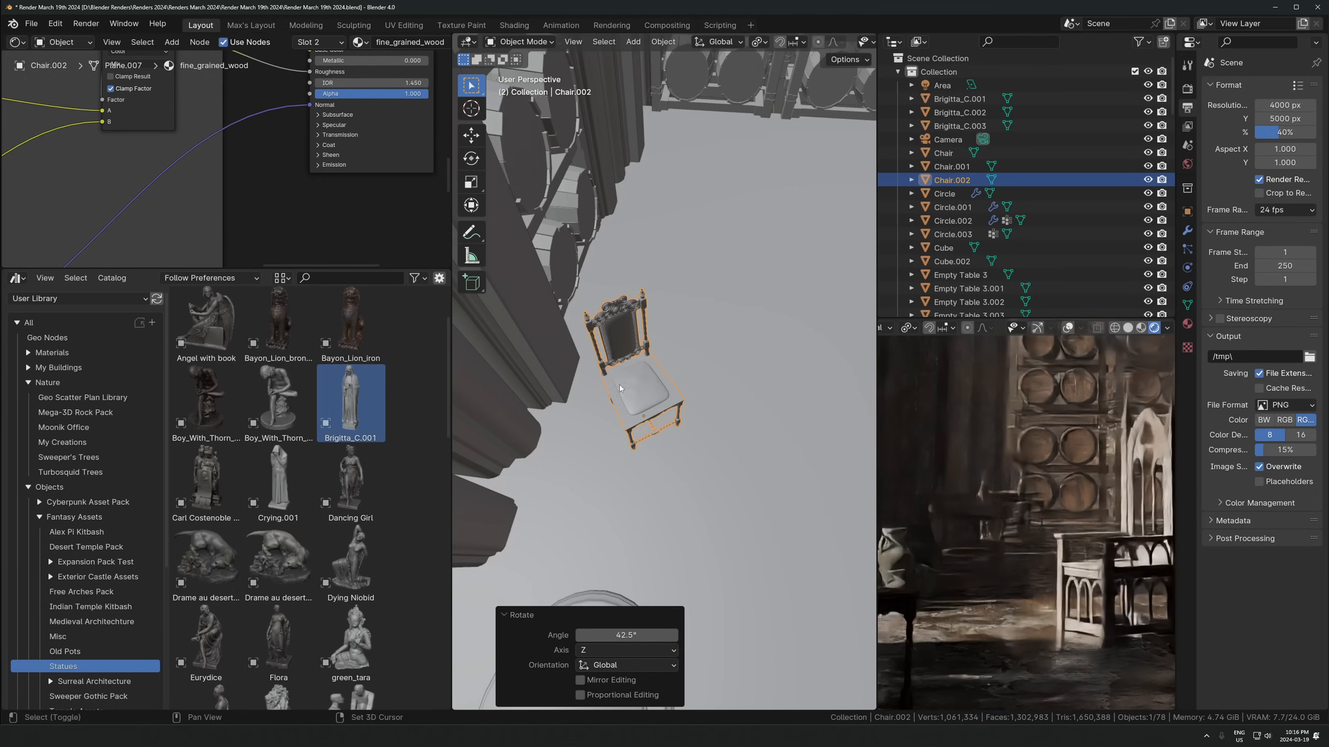
# Make a linked duplicate of the pot group, slide it along the floor toward the hall's far end, and rotate it about -84.5° around Z
pyautogui.scroll(-4, 627, 382)
pyautogui.moveTo(700, 522); pyautogui.dragTo(671, 406, button='middle')
pyautogui.scroll(-3, 695, 389)
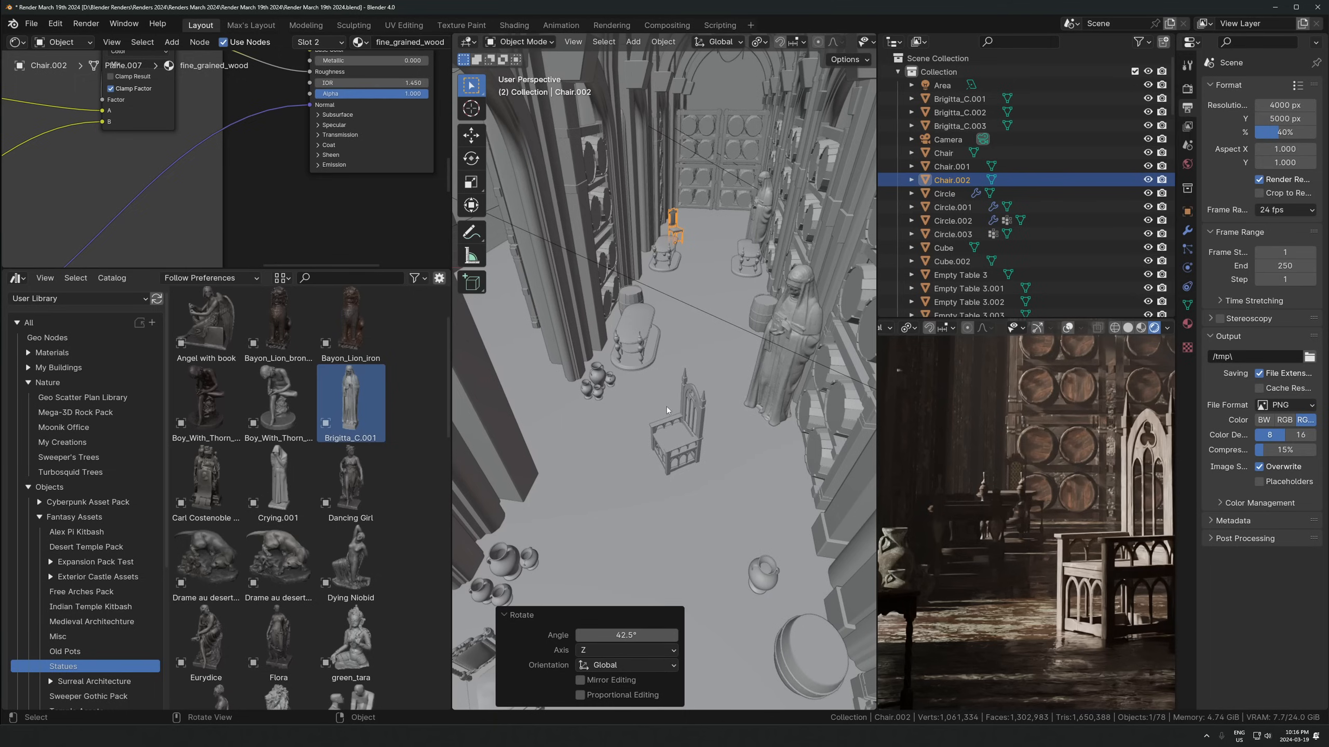
pyautogui.click(602, 384)
pyautogui.hotkey('alt', 'd')
pyautogui.hotkey('shift', 'z')
pyautogui.click(757, 341)
pyautogui.press('r')
pyautogui.press('z')
pyautogui.click(765, 350)
# Change the transform pivot point and rotate the duplicated pots about -57.8° around Z
pyautogui.press('g')
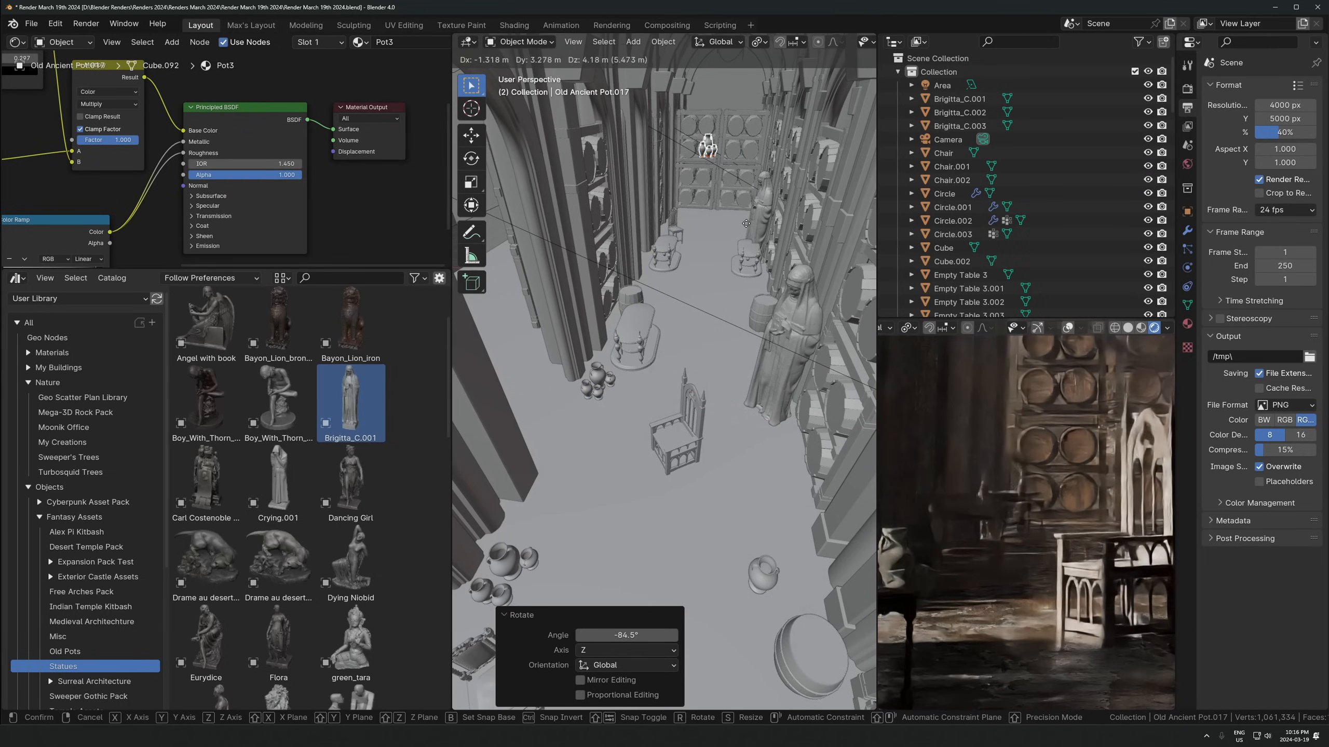
pyautogui.press('Escape')
pyautogui.click(760, 43)
pyautogui.click(785, 120)
pyautogui.press('r')
pyautogui.press('z')
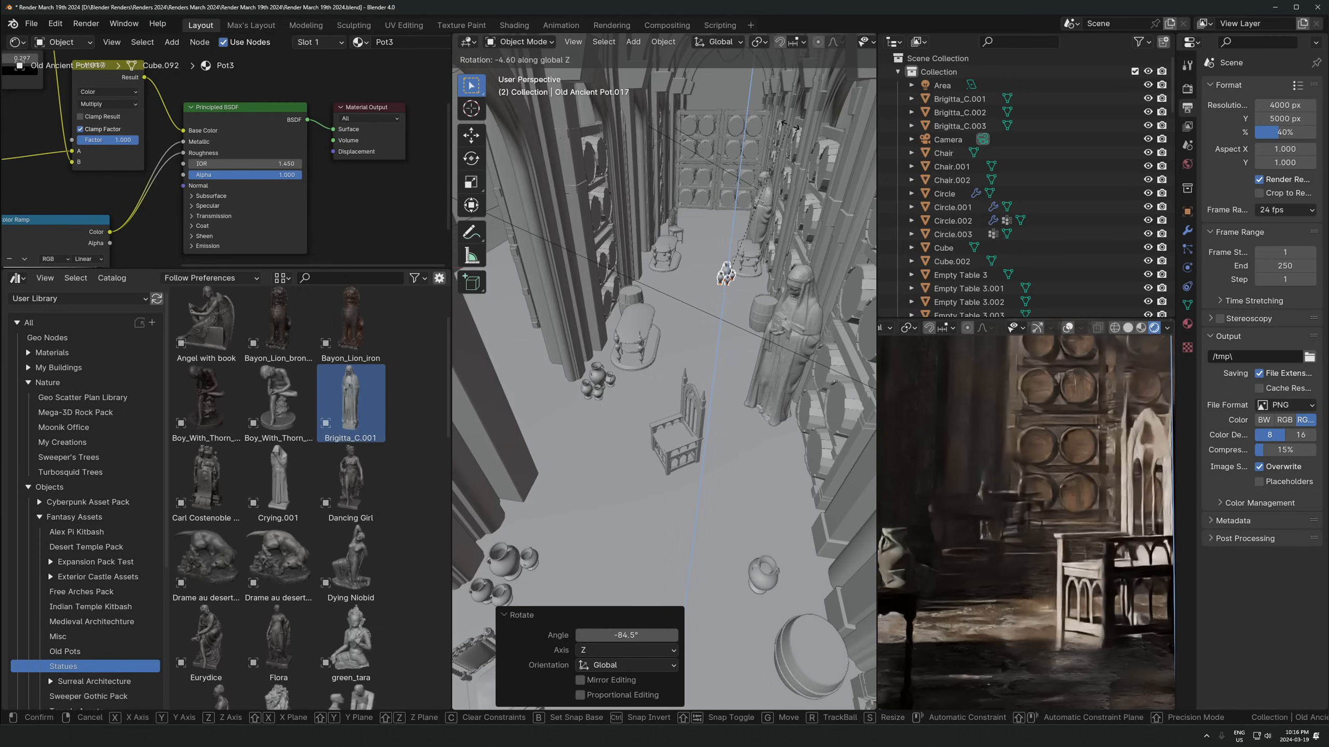
pyautogui.click(801, 261)
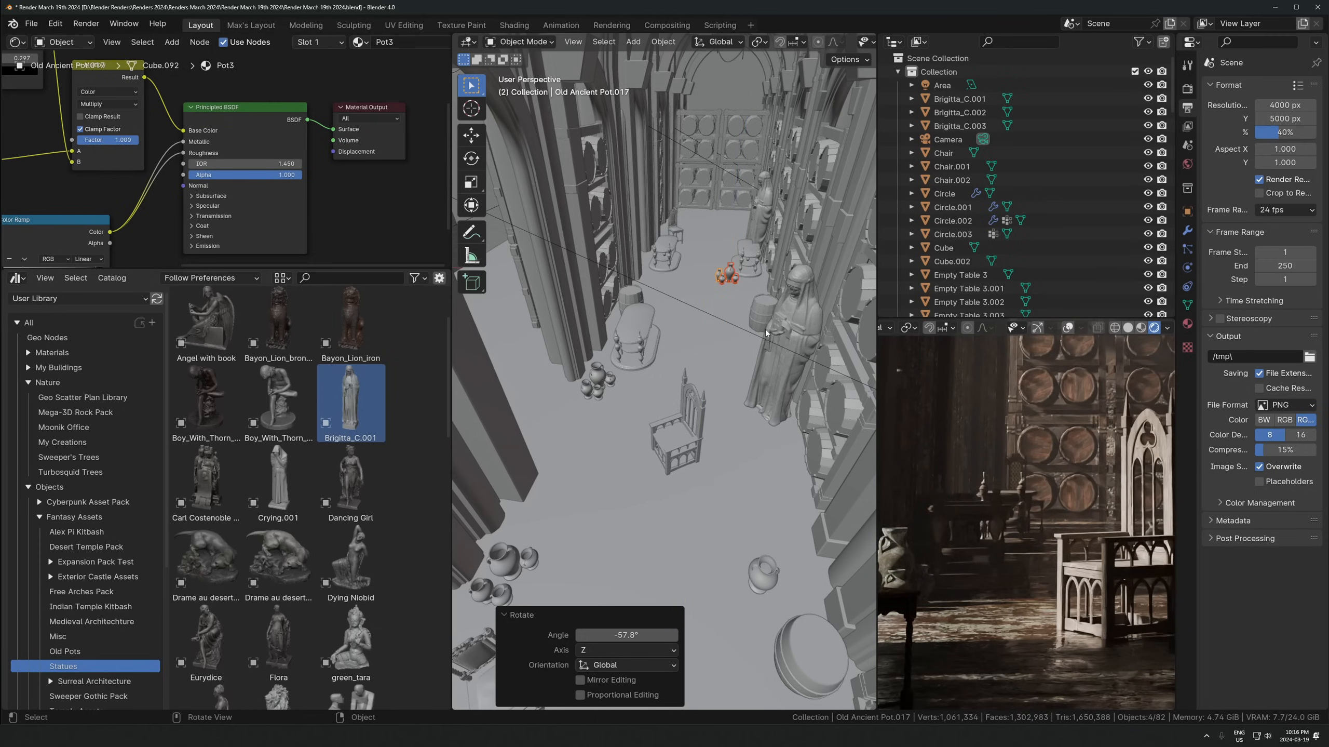
# Slide the duplicated pots along the floor about -2.88 m in X and -1.15 m in Y, and fine-tune their spot before the far table
pyautogui.press('g')
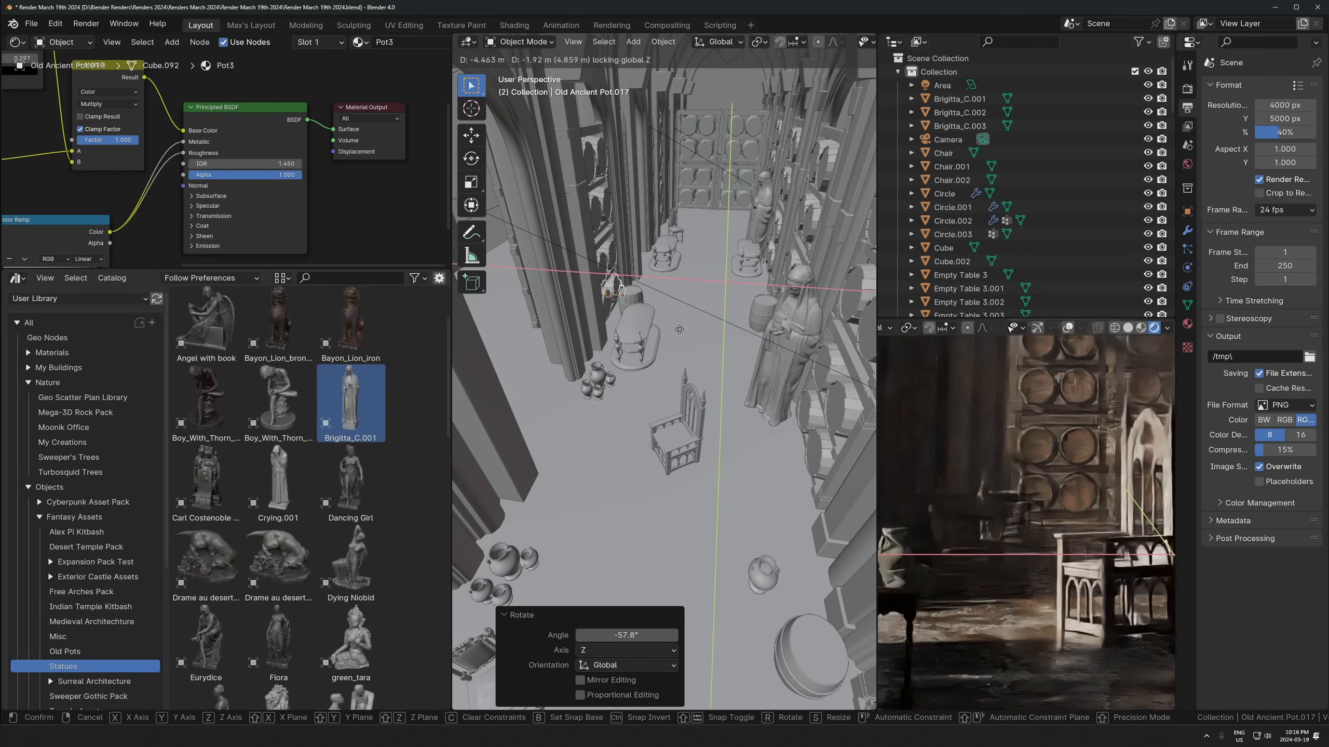
pyautogui.click(720, 324)
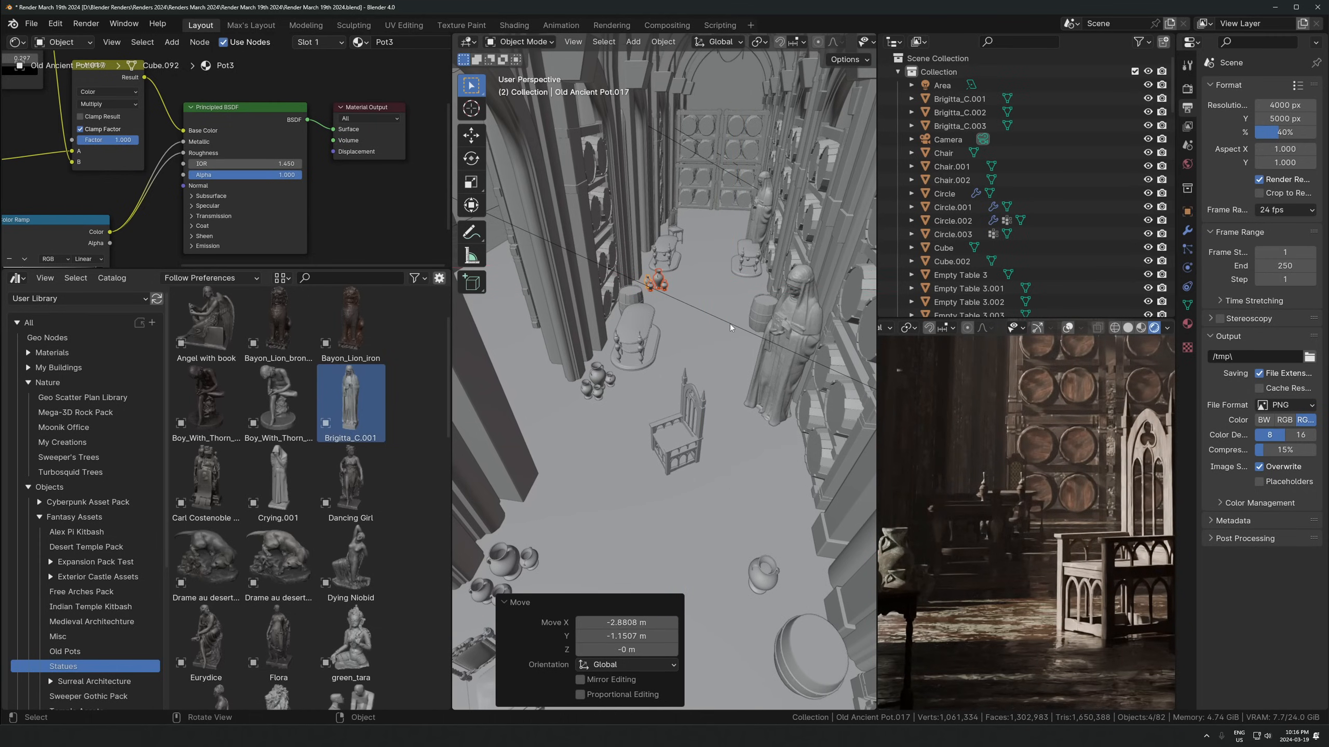
pyautogui.press('g')
pyautogui.click(730, 301)
pyautogui.press('KP_Decimal')
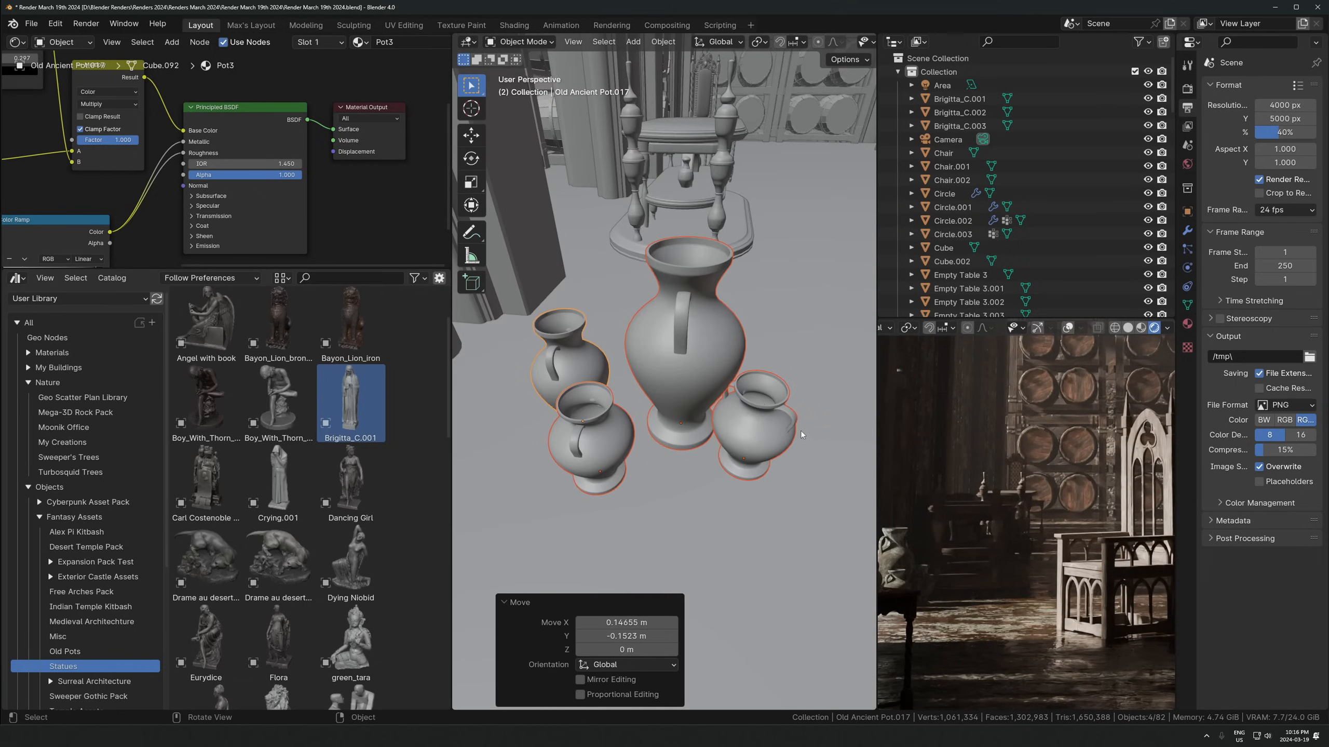
# Rotate the duplicated pot group about -28.3° around Z and save the file
pyautogui.scroll(-3, 656, 364)
pyautogui.press('r')
pyautogui.press('z')
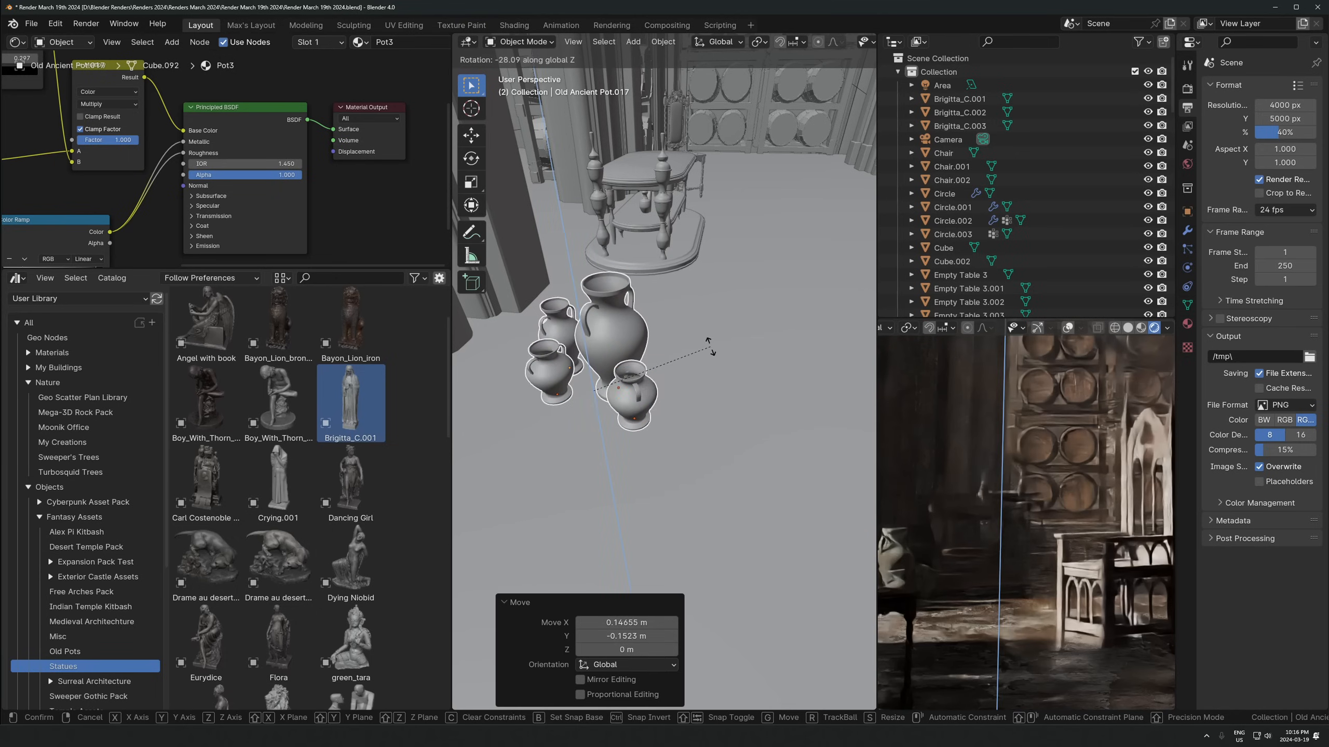
pyautogui.click(715, 349)
pyautogui.scroll(-6, 709, 405)
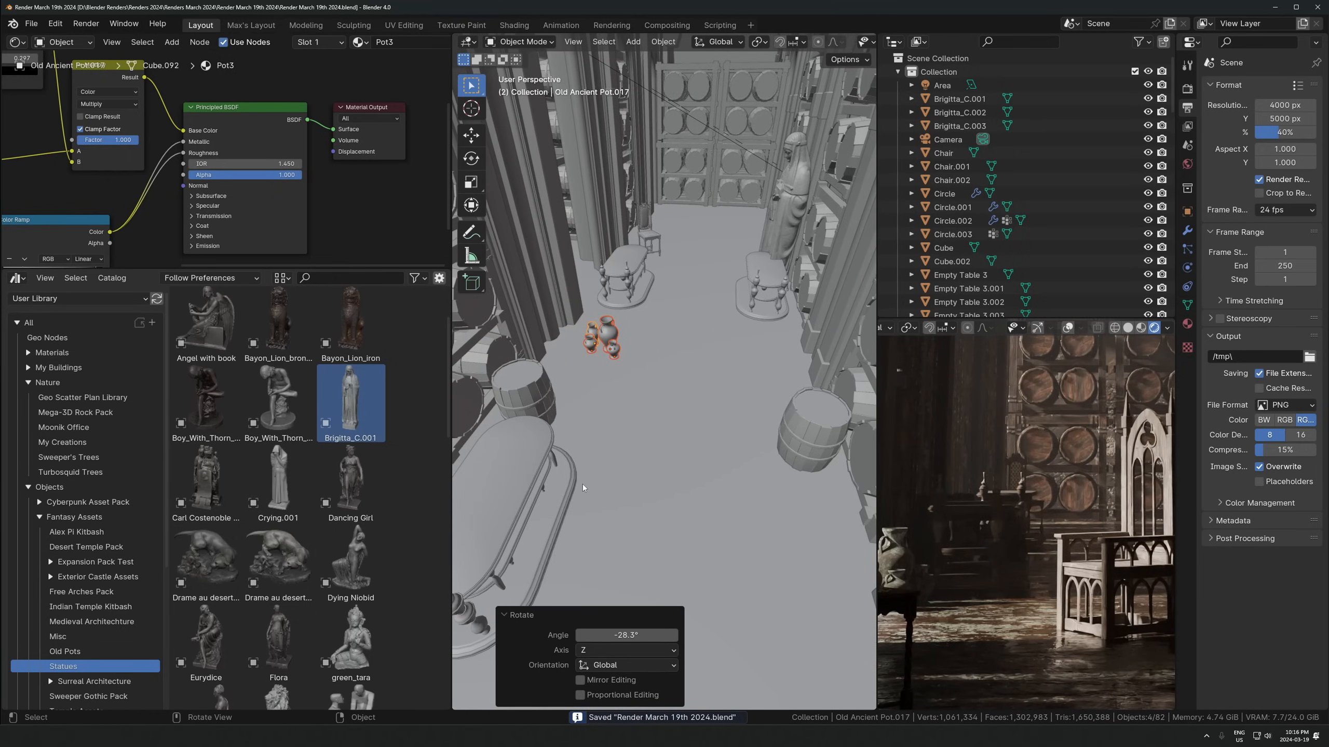
# Select the four barrel racks on the hall's end wall and move them together along Y
pyautogui.scroll(-3, 699, 397)
pyautogui.click(638, 266)
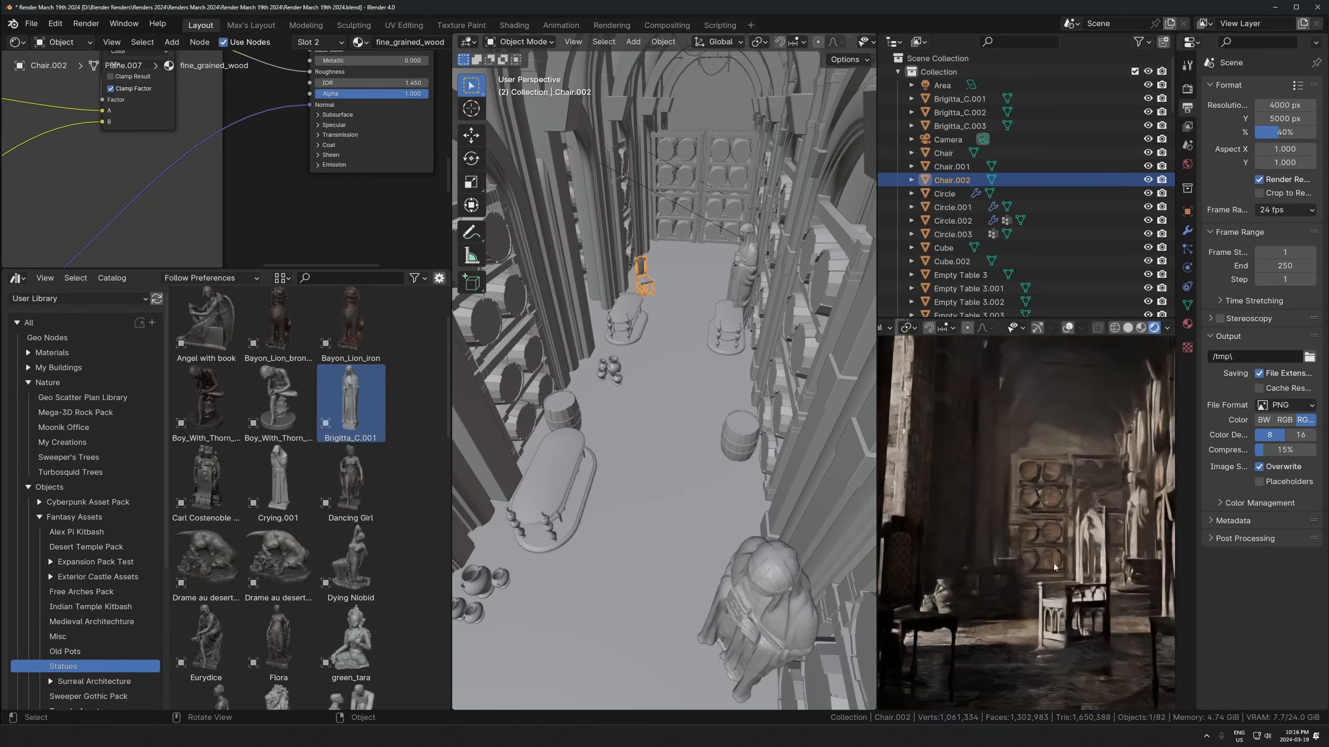
pyautogui.click(695, 180)
pyautogui.keyDown('shift'); pyautogui.click(735, 179); pyautogui.keyUp('shift')
pyautogui.keyDown('shift'); pyautogui.click(726, 216); pyautogui.keyUp('shift')
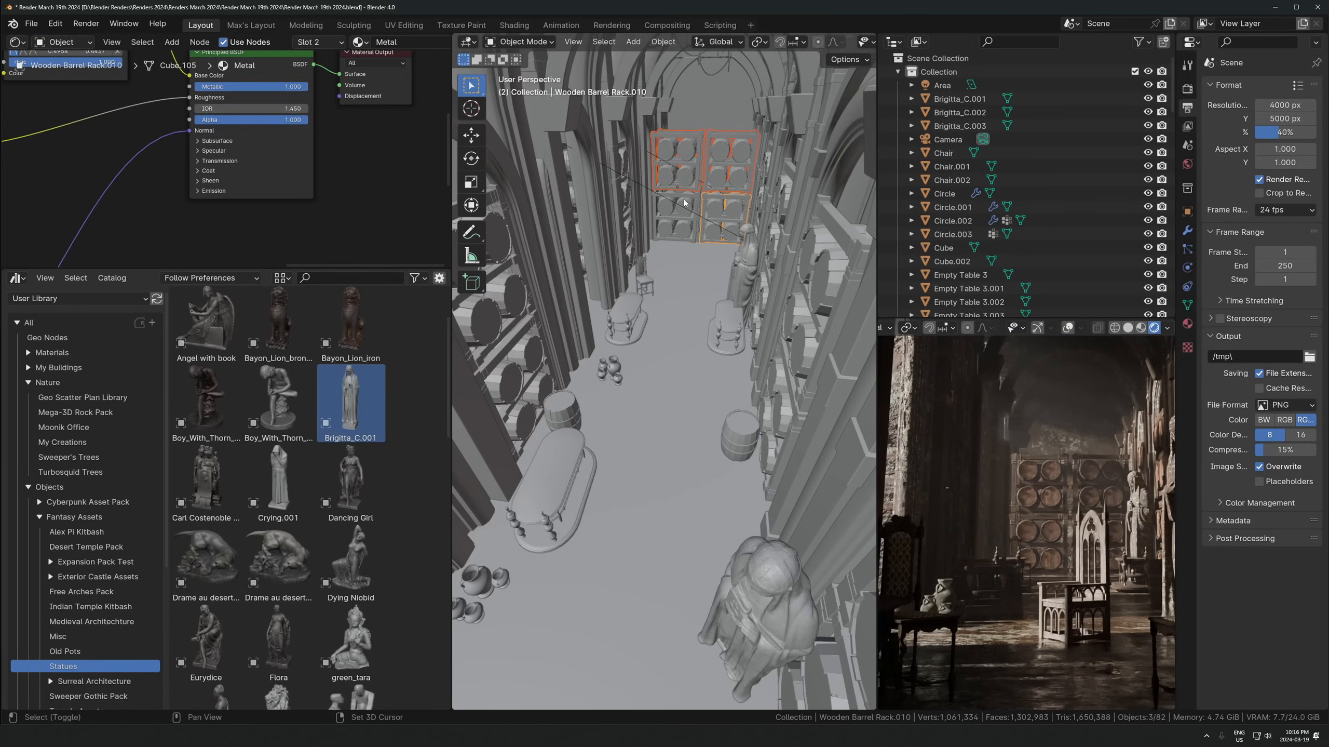
pyautogui.keyDown('shift'); pyautogui.click(682, 205); pyautogui.keyUp('shift')
pyautogui.press('KP_Decimal')
pyautogui.moveTo(748, 247); pyautogui.dragTo(718, 328, button='middle')
pyautogui.press('g')
pyautogui.press('y')
pyautogui.click(704, 316)
# Make linked duplicates of the four end-wall barrel racks about 2.81 m along Y and nudge them 0.02 m along Y to line up
pyautogui.press('KP_Decimal')
pyautogui.hotkey('alt', 'd')
pyautogui.press('y')
pyautogui.click(714, 258)
pyautogui.moveTo(714, 257); pyautogui.dragTo(619, 364, button='middle')
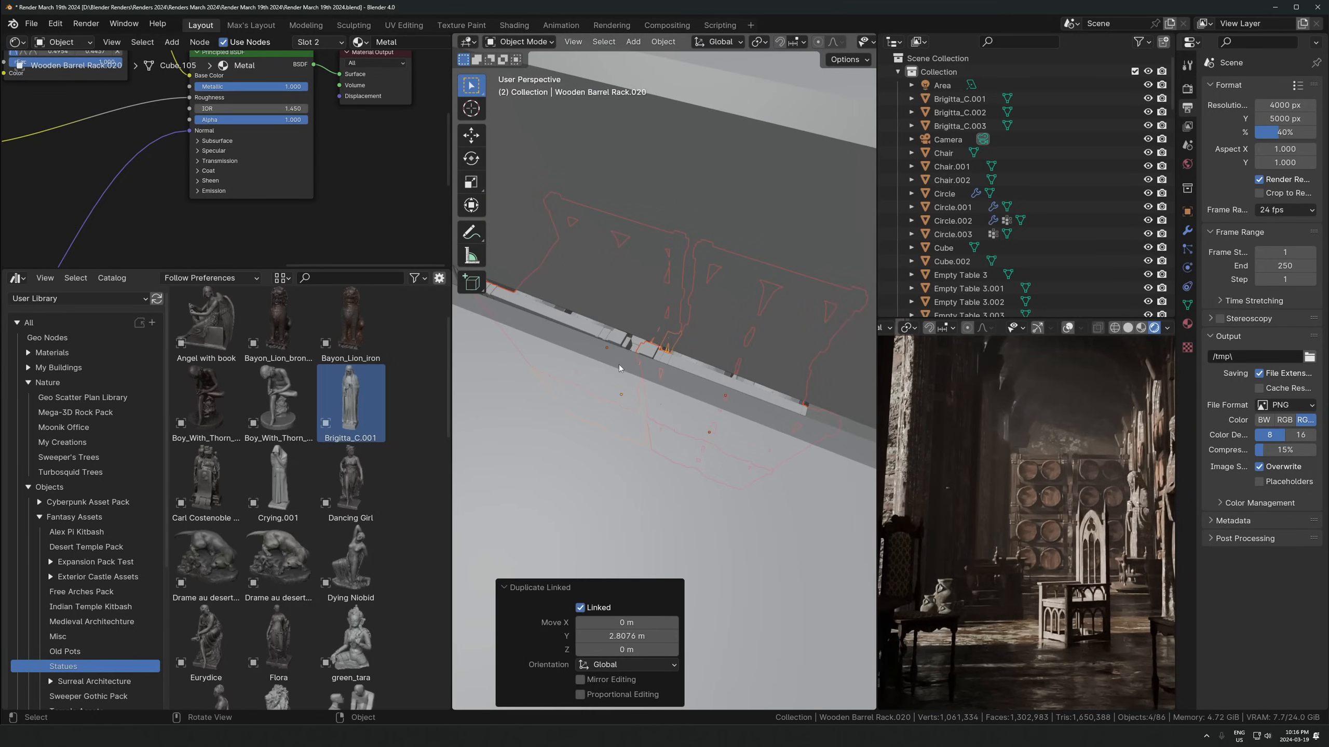
pyautogui.scroll(5, 618, 363)
pyautogui.press('g')
pyautogui.press('y')
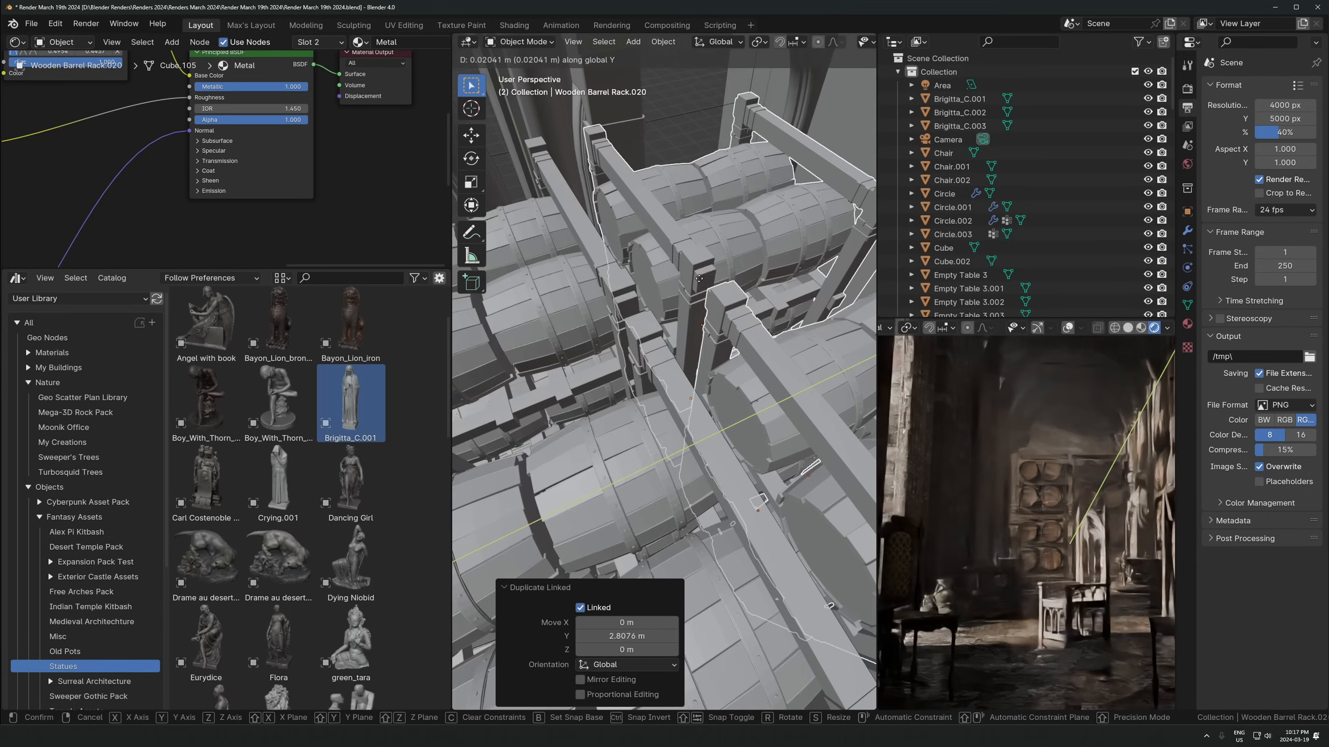
pyautogui.click(693, 292)
pyautogui.press('KP_0')
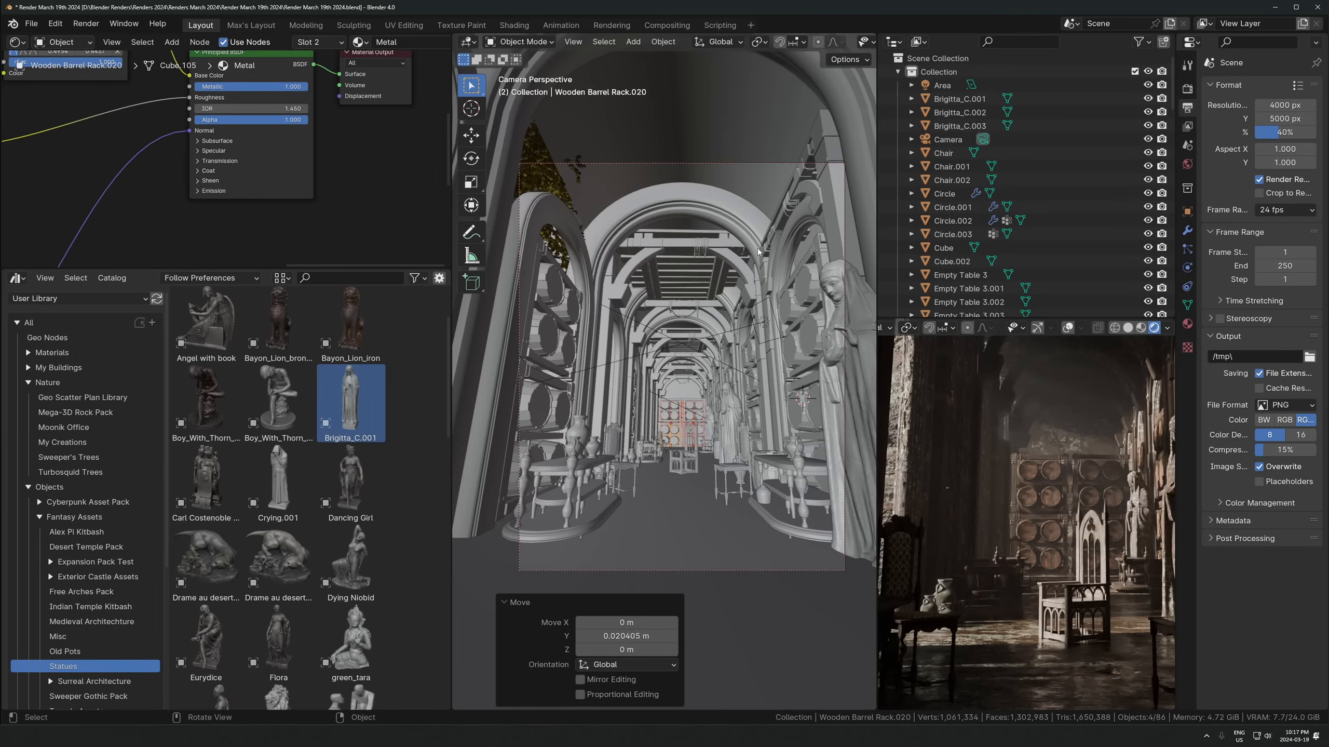
# Make a linked duplicate of the wooden scaffolding, rotate it -90° around Z, and move it down the hall toward the end barrel wall
pyautogui.click(803, 236)
pyautogui.click(798, 187)
pyautogui.hotkey('alt', 'd')
pyautogui.hotkey('shift', 'z')
pyautogui.click(662, 283)
pyautogui.write('rz-90')
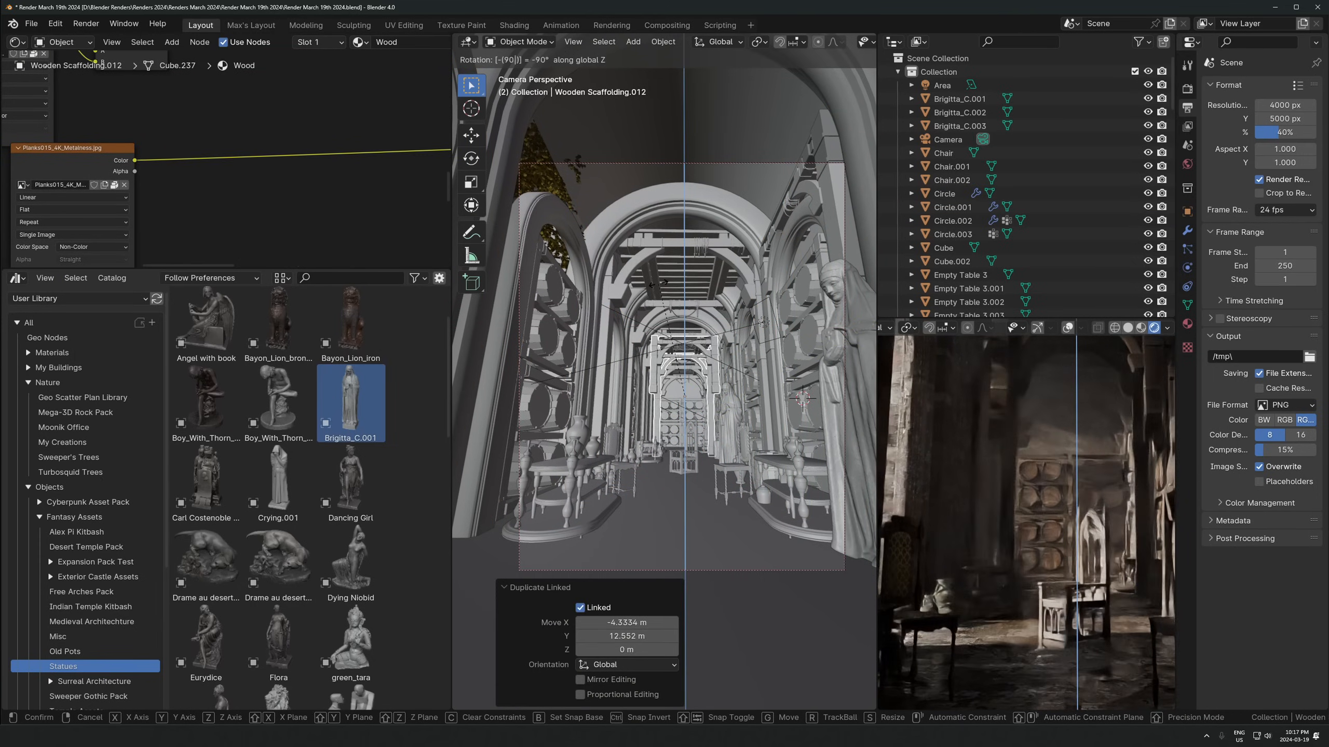
pyautogui.press('Return')
pyautogui.press('g')
pyautogui.press('y')
pyautogui.click(724, 252)
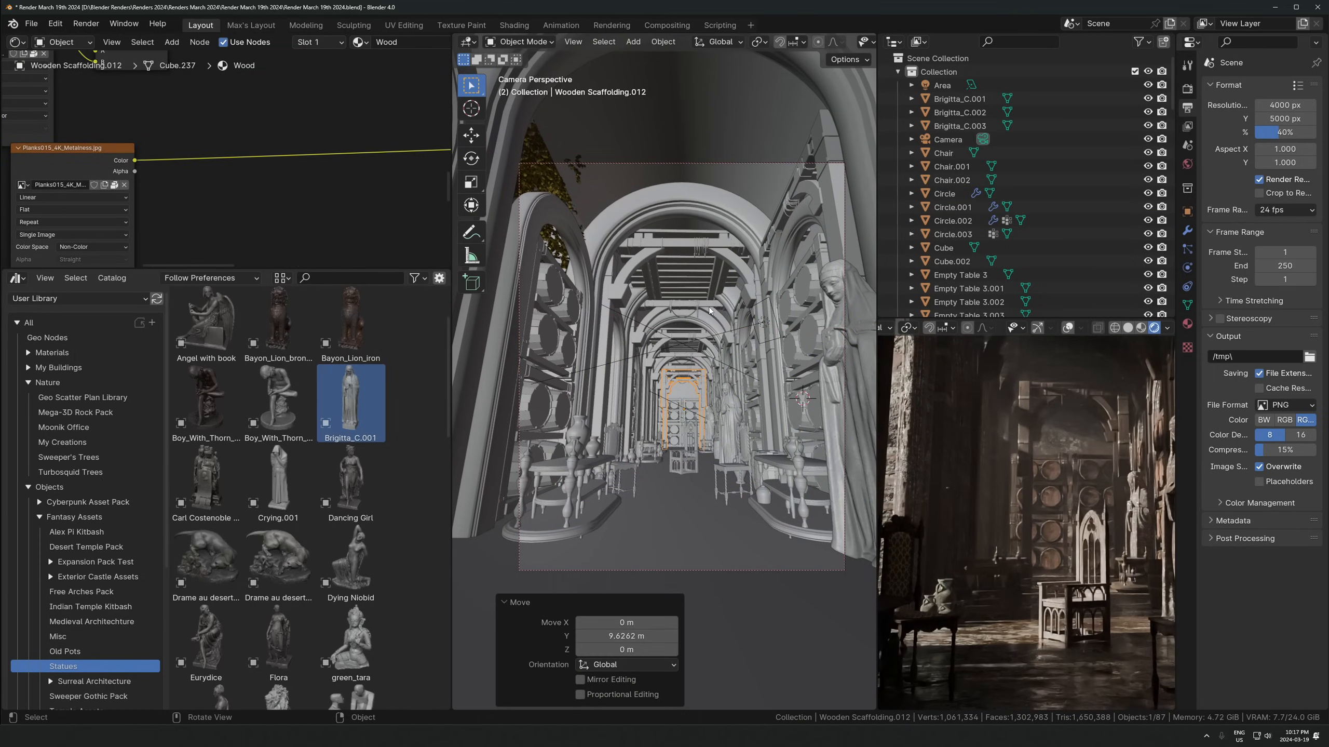
# Rotate the duplicated scaffolding 180° around Z and move it about 4.39 m along Y to the end barrel wall
pyautogui.press('KP_Decimal')
pyautogui.moveTo(723, 262); pyautogui.dragTo(690, 395, button='middle')
pyautogui.write('rz180')
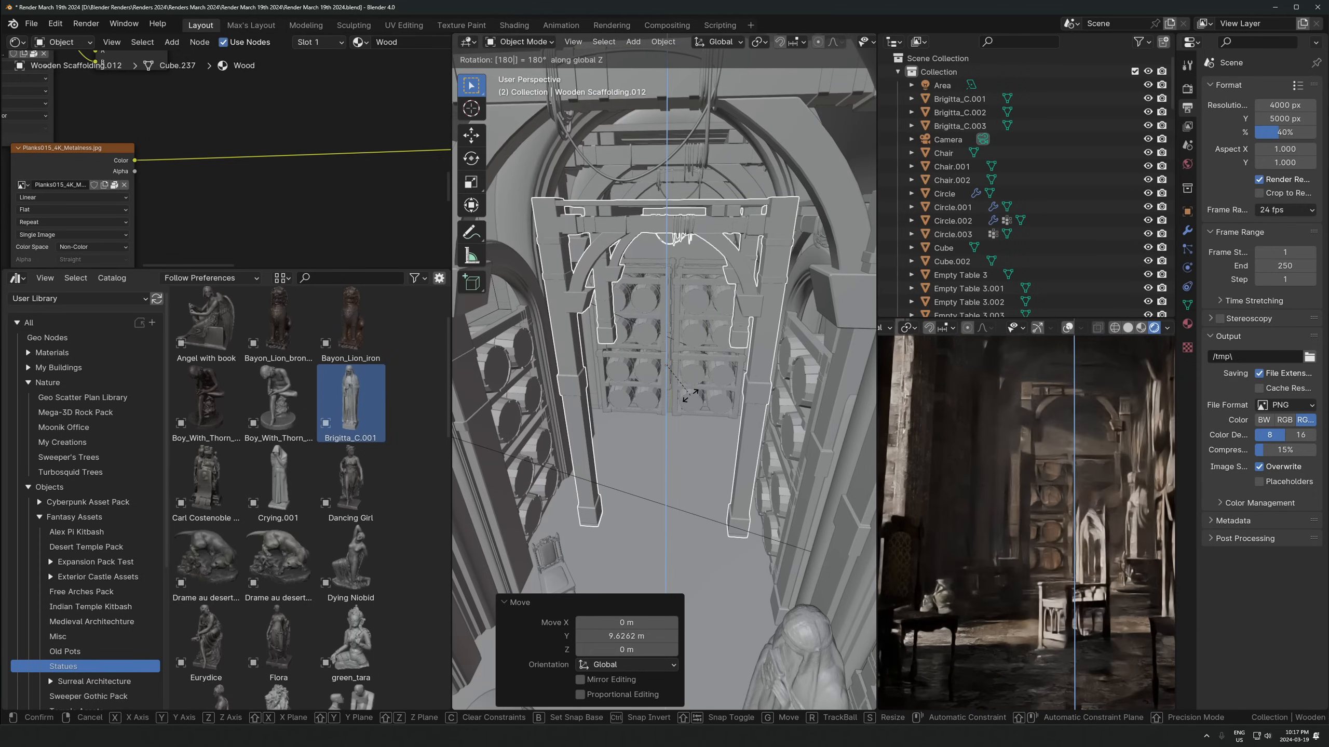
pyautogui.press('Return')
pyautogui.press('g')
pyautogui.press('y')
pyautogui.click(680, 473)
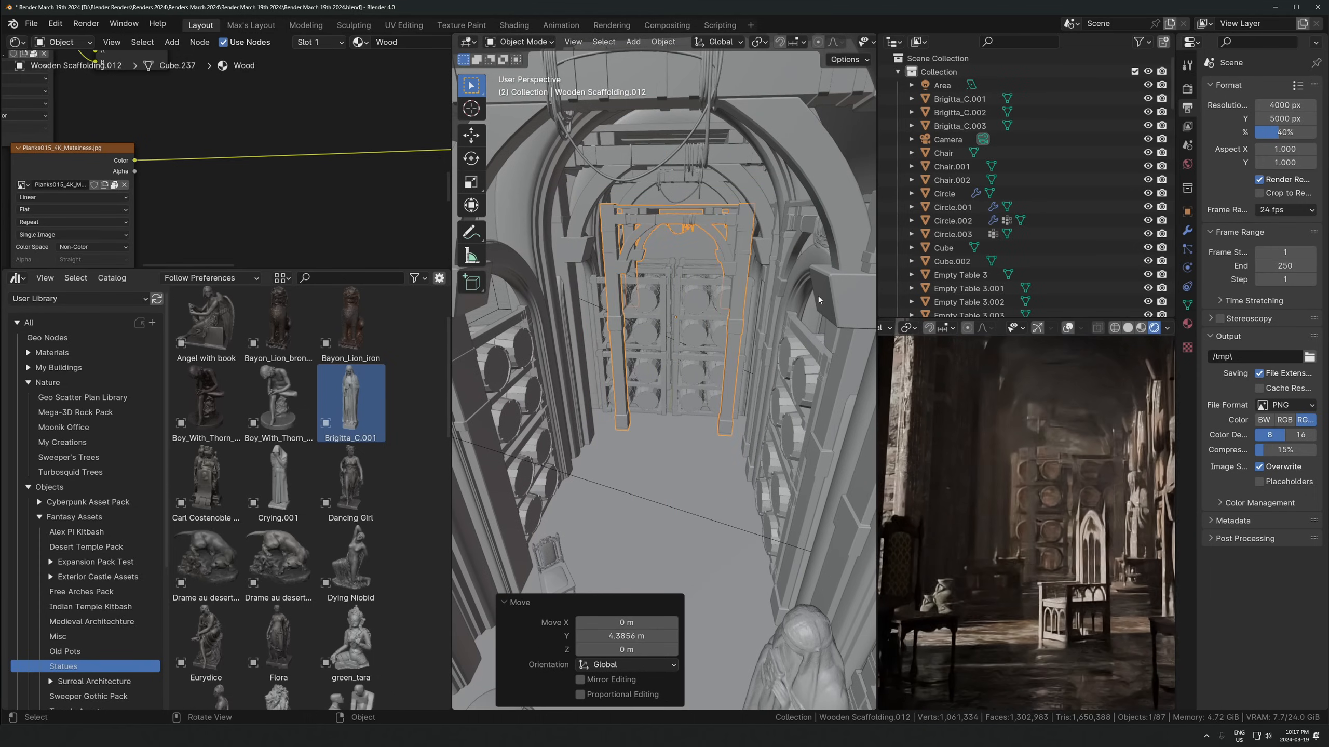
# Resize the duplicated scaffolding, lower it about 0.77 m, and move it about 0.71 m along Y
pyautogui.press('s')
pyautogui.click(846, 296)
pyautogui.moveTo(845, 303); pyautogui.dragTo(757, 369, button='middle')
pyautogui.press('g')
pyautogui.press('z')
pyautogui.click(821, 323)
pyautogui.press('g')
pyautogui.press('y')
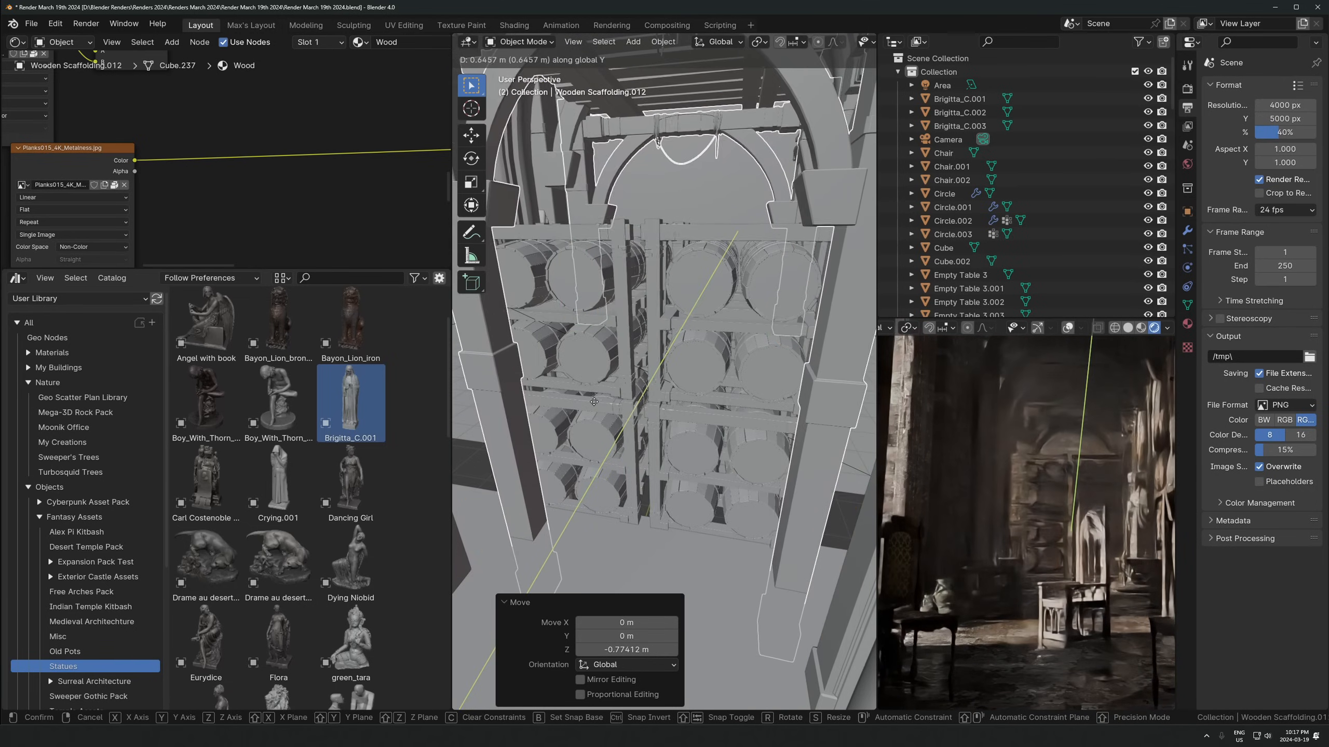
pyautogui.click(660, 398)
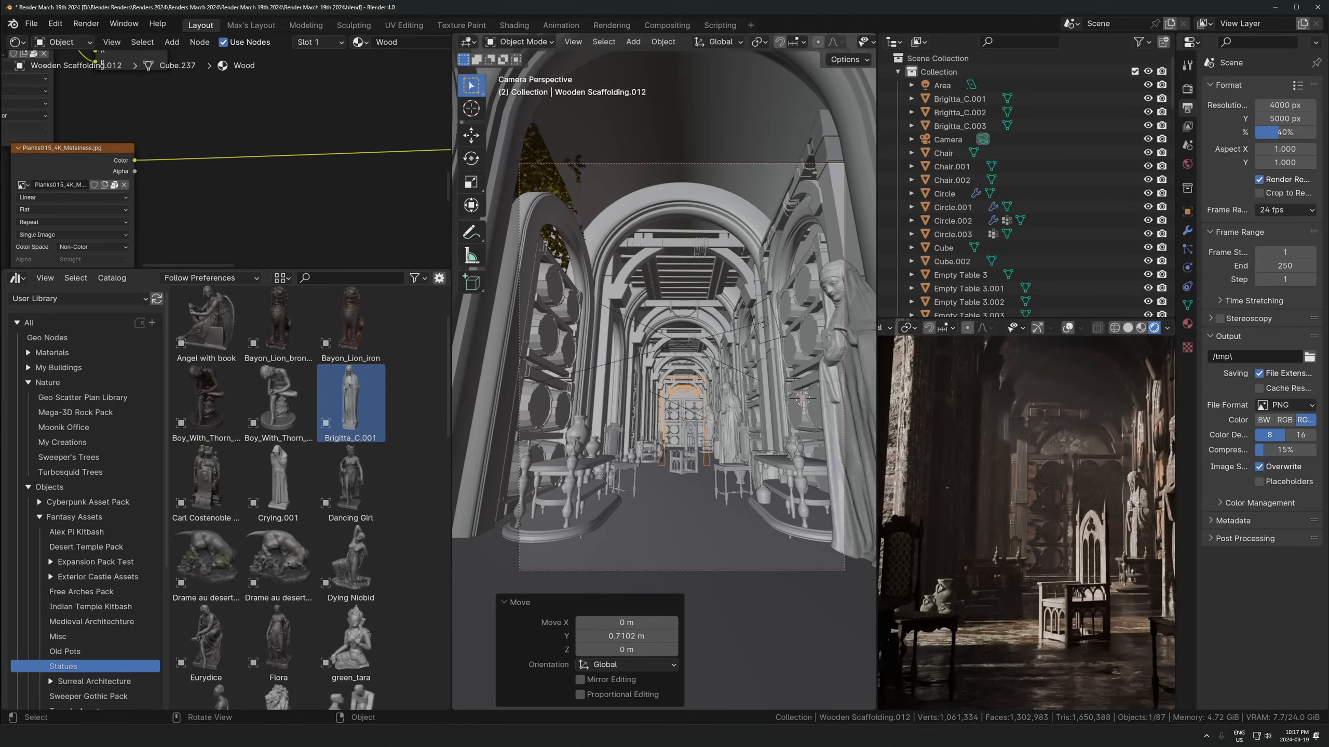
# Resize the scaffolding in the camera view and lower it about 1.67 m around the end barrel wall
pyautogui.press('s')
pyautogui.click(790, 301)
pyautogui.press('g')
pyautogui.press('z')
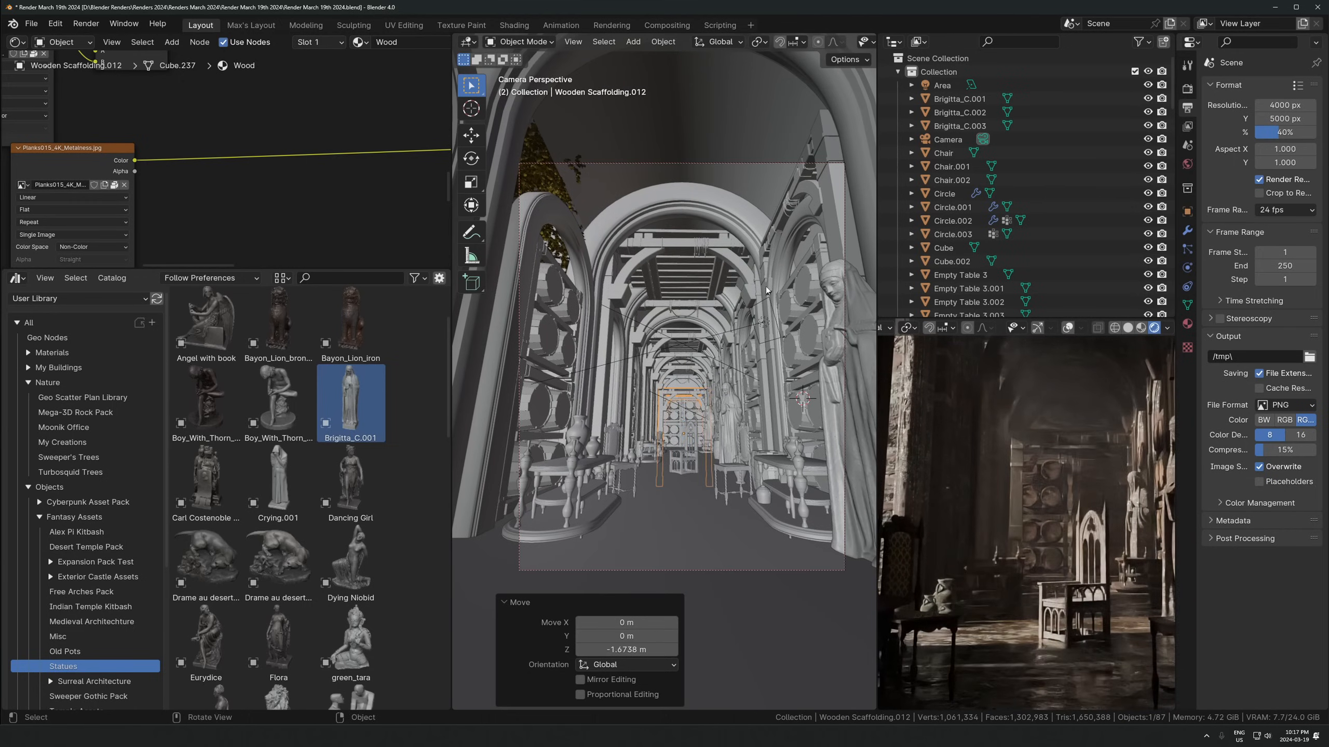
pyautogui.click(752, 305)
# In front view, resize and reposition the scaffolding over one column of barrel racks, finishing with a uniform scale of about 1.258
pyautogui.press('KP_Decimal')
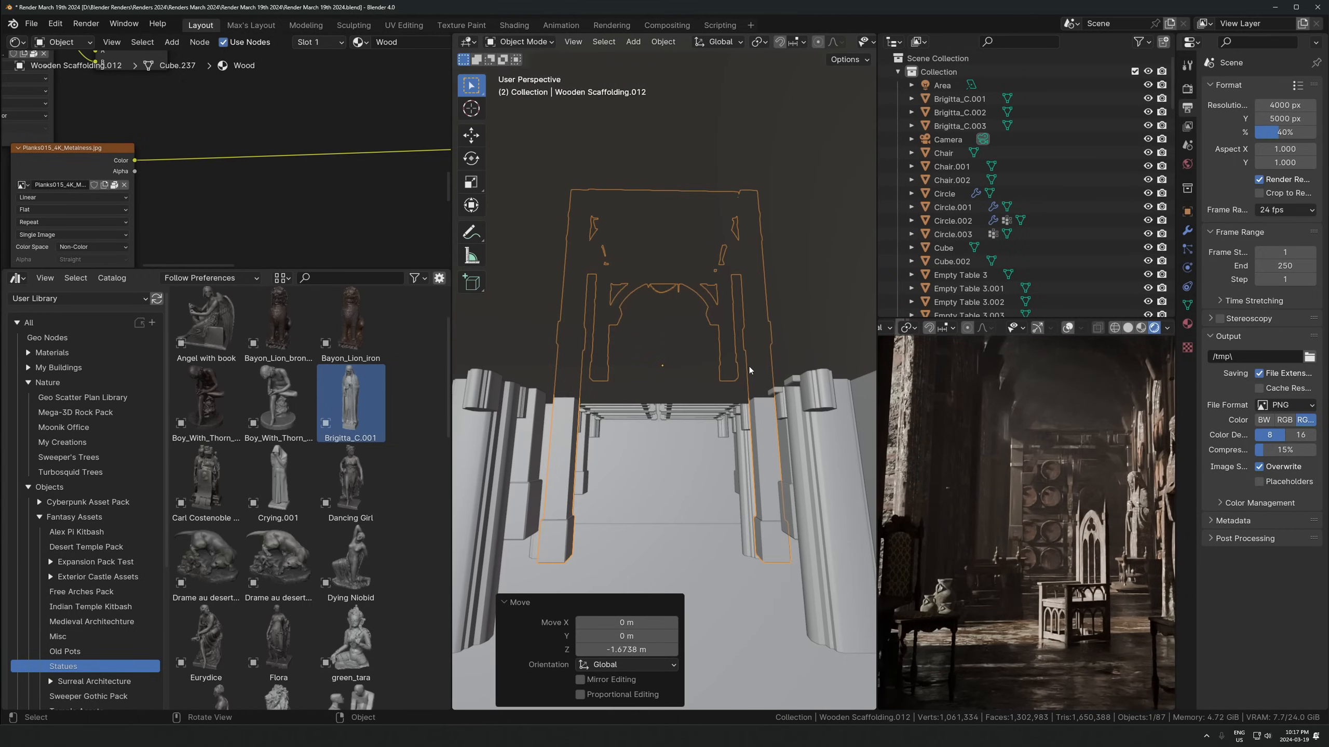
pyautogui.press('KP_1')
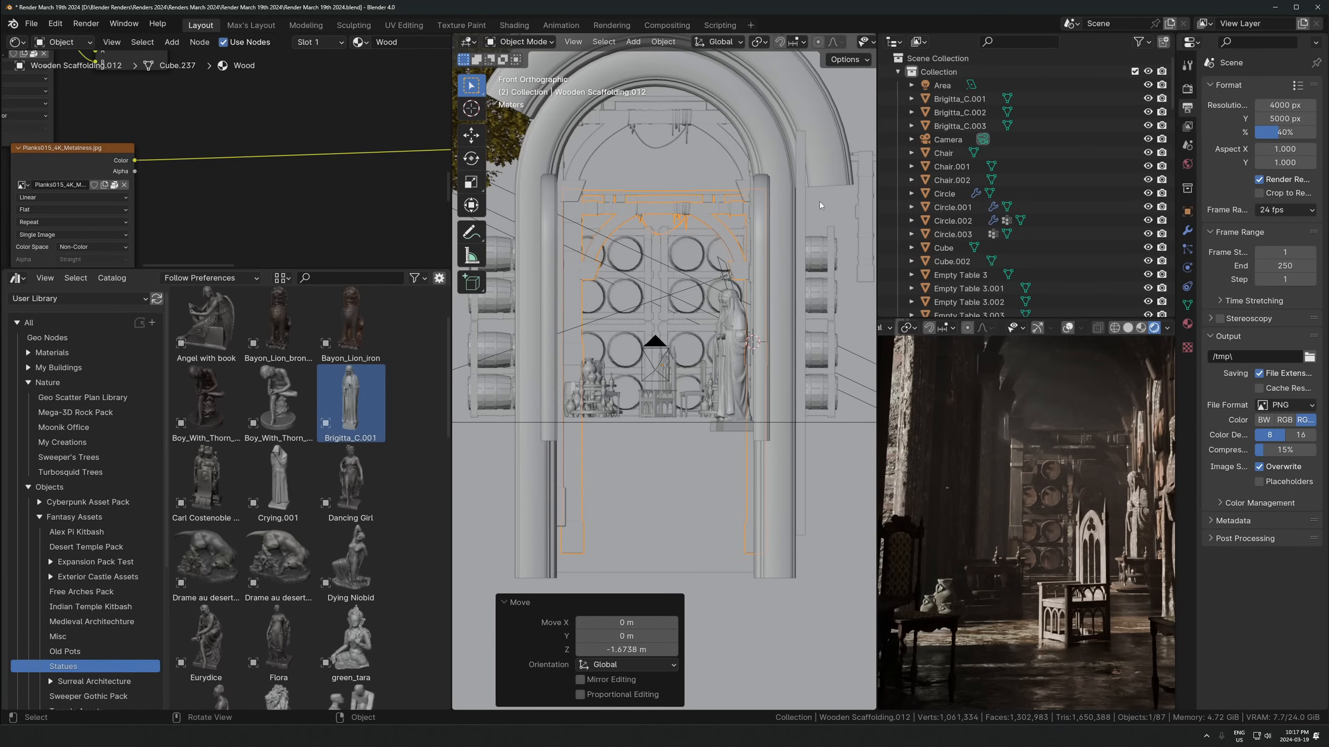
pyautogui.press('s')
pyautogui.click(618, 210)
pyautogui.press('g')
pyautogui.click(665, 180)
pyautogui.press('s')
pyautogui.click(694, 163)
# Move the scaffolding along Y into line with the barrel rack fronts and adjust its overall scale
pyautogui.moveTo(694, 163); pyautogui.dragTo(684, 248, button='middle')
pyautogui.press('KP_Decimal')
pyautogui.press('g')
pyautogui.press('y')
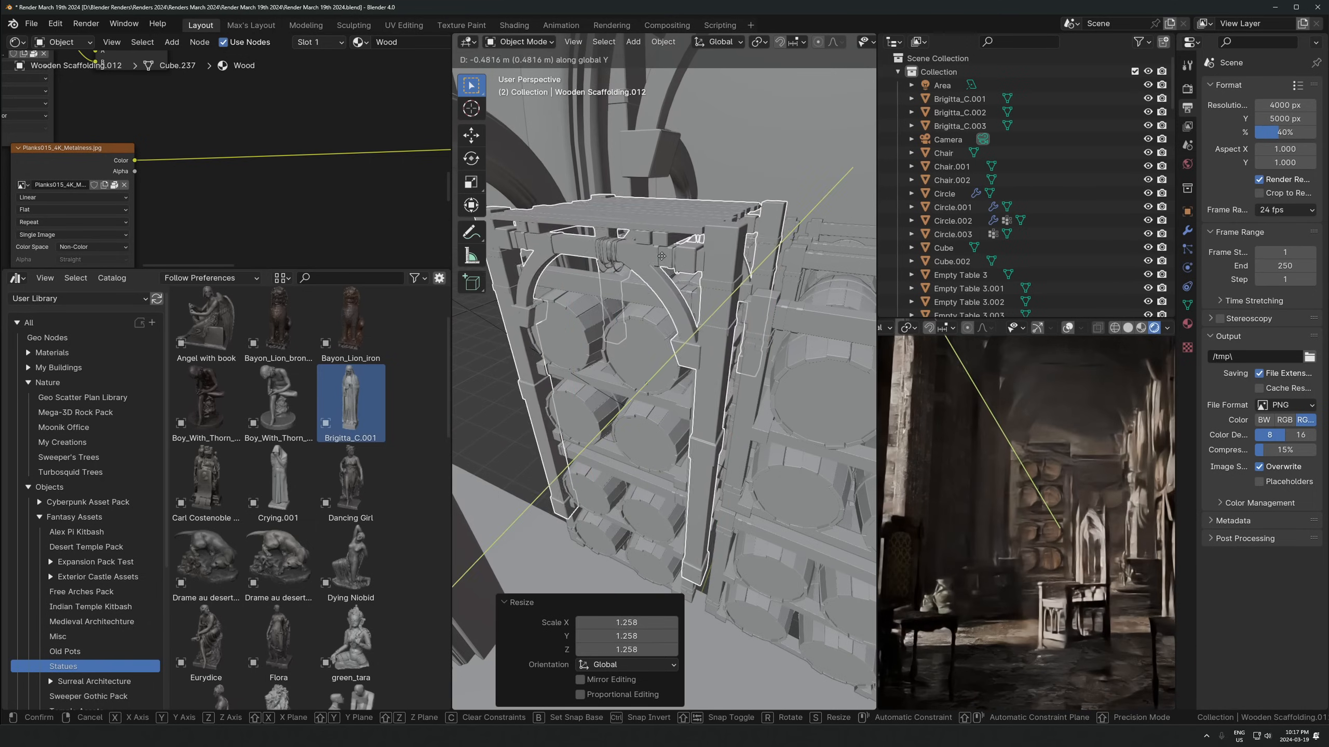
pyautogui.click(649, 282)
pyautogui.press('s')
pyautogui.click(644, 272)
# Adjust the scaffolding's height and slide it along X so it frames one column of barrel racks
pyautogui.moveTo(646, 293); pyautogui.dragTo(672, 263, button='middle')
pyautogui.press('g')
pyautogui.press('z')
pyautogui.click(672, 260)
pyautogui.scroll(-3, 680, 308)
pyautogui.press('g')
pyautogui.press('x')
pyautogui.click(675, 318)
# Make a linked duplicate of the scaffolding about 3.35 m along X over the neighbouring racks, and nudge the original along X to meet it
pyautogui.hotkey('shift', 'd')
pyautogui.press('x')
pyautogui.click(785, 304)
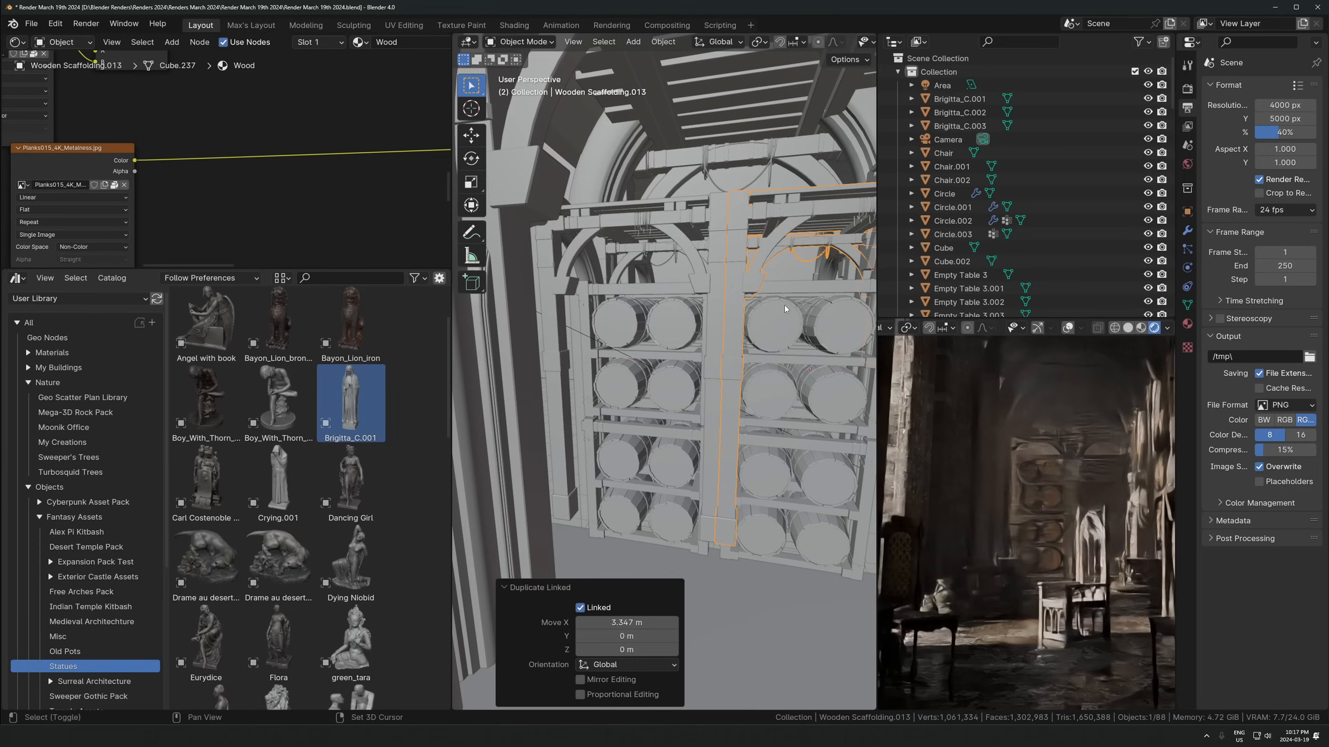
pyautogui.click(685, 257)
pyautogui.press('g')
pyautogui.press('x')
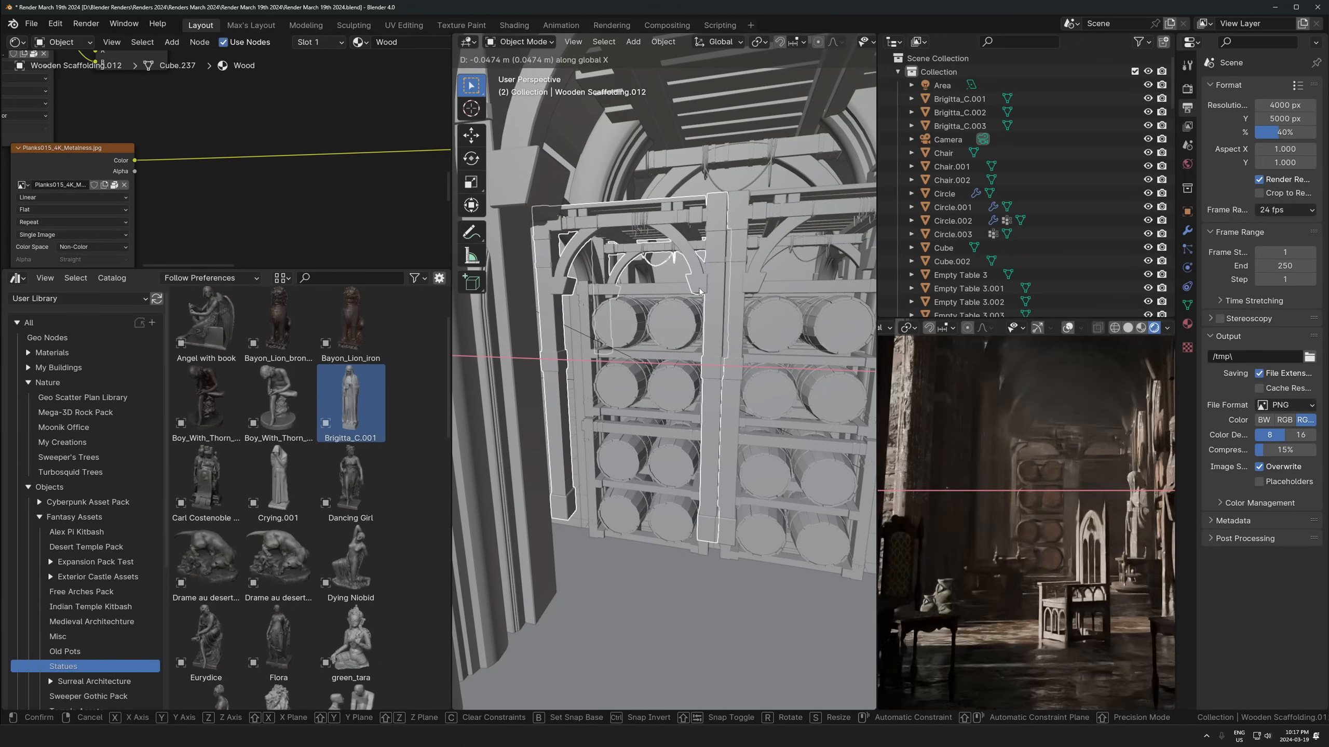
pyautogui.click(681, 258)
# Select both scaffolding frames and lower them about 0.8 m
pyautogui.keyDown('shift'); pyautogui.click(741, 270); pyautogui.keyUp('shift')
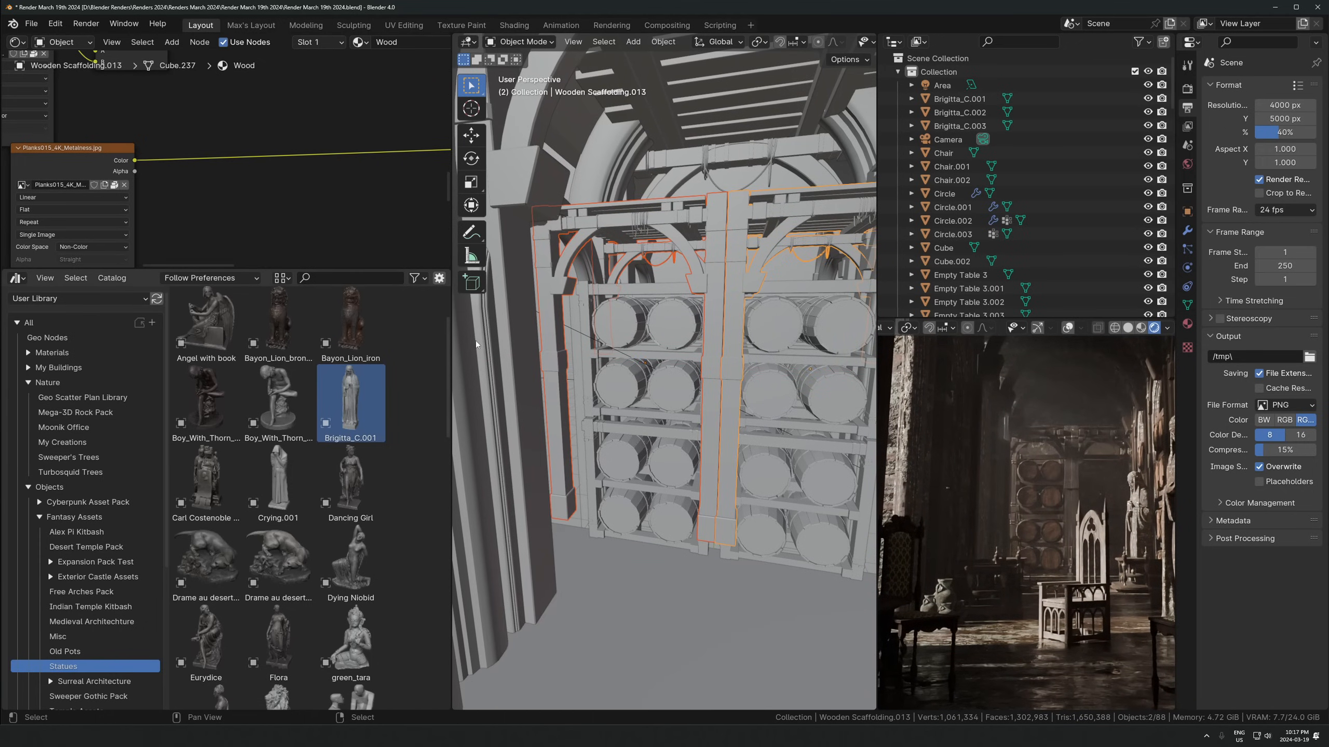
pyautogui.keyDown('shift'); pyautogui.click(709, 216); pyautogui.keyUp('shift')
pyautogui.press('g')
pyautogui.press('z')
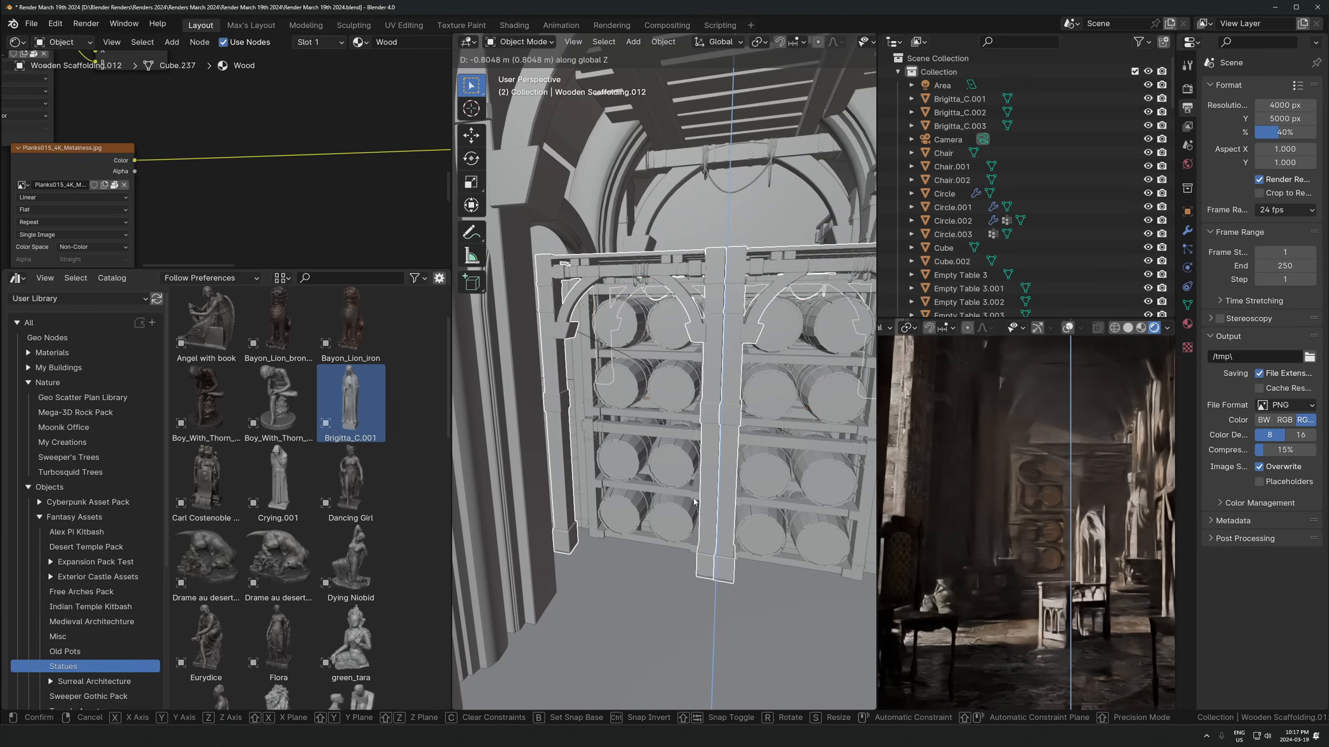
pyautogui.click(769, 329)
# Rescale both scaffolding frames together and readjust their height against the floor
pyautogui.press('s')
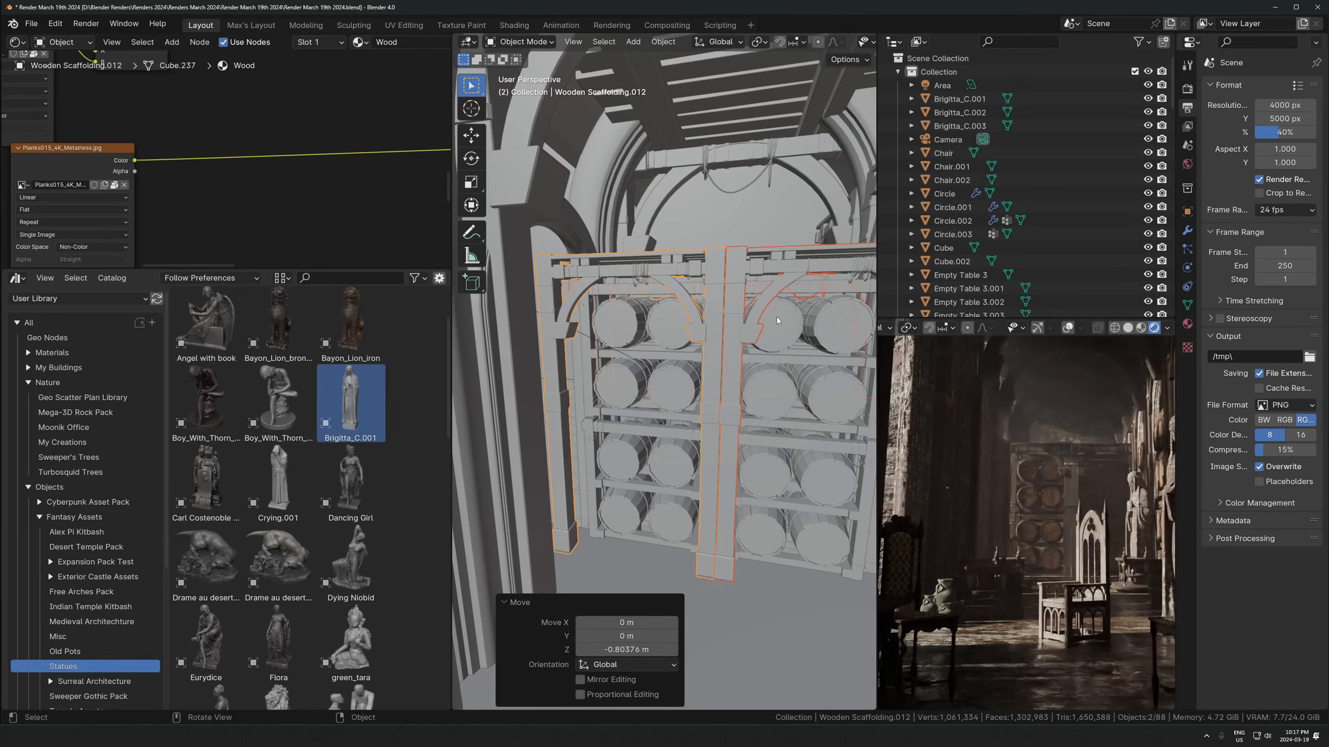
pyautogui.click(774, 318)
pyautogui.press('g')
pyautogui.press('z')
pyautogui.click(786, 302)
# Stretch both scaffolding frames vertically and raise them about 0.78 m
pyautogui.press('s')
pyautogui.press('z')
pyautogui.click(784, 262)
pyautogui.press('g')
pyautogui.press('z')
pyautogui.click(780, 199)
# Shorten both scaffolding frames along Z, readjust their height around the barrel racks, and check the hall in the camera preview
pyautogui.press('s')
pyautogui.press('z')
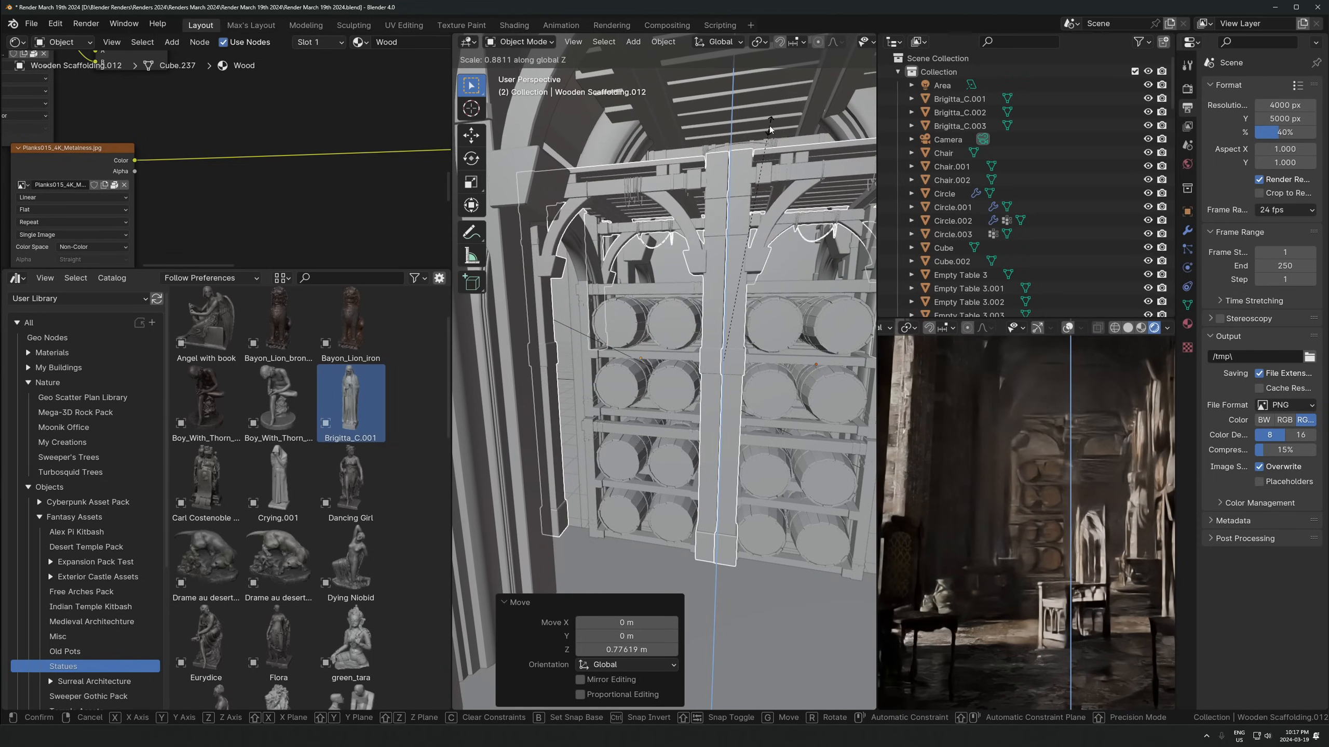
pyautogui.click(767, 120)
pyautogui.press('g')
pyautogui.press('z')
pyautogui.click(767, 155)
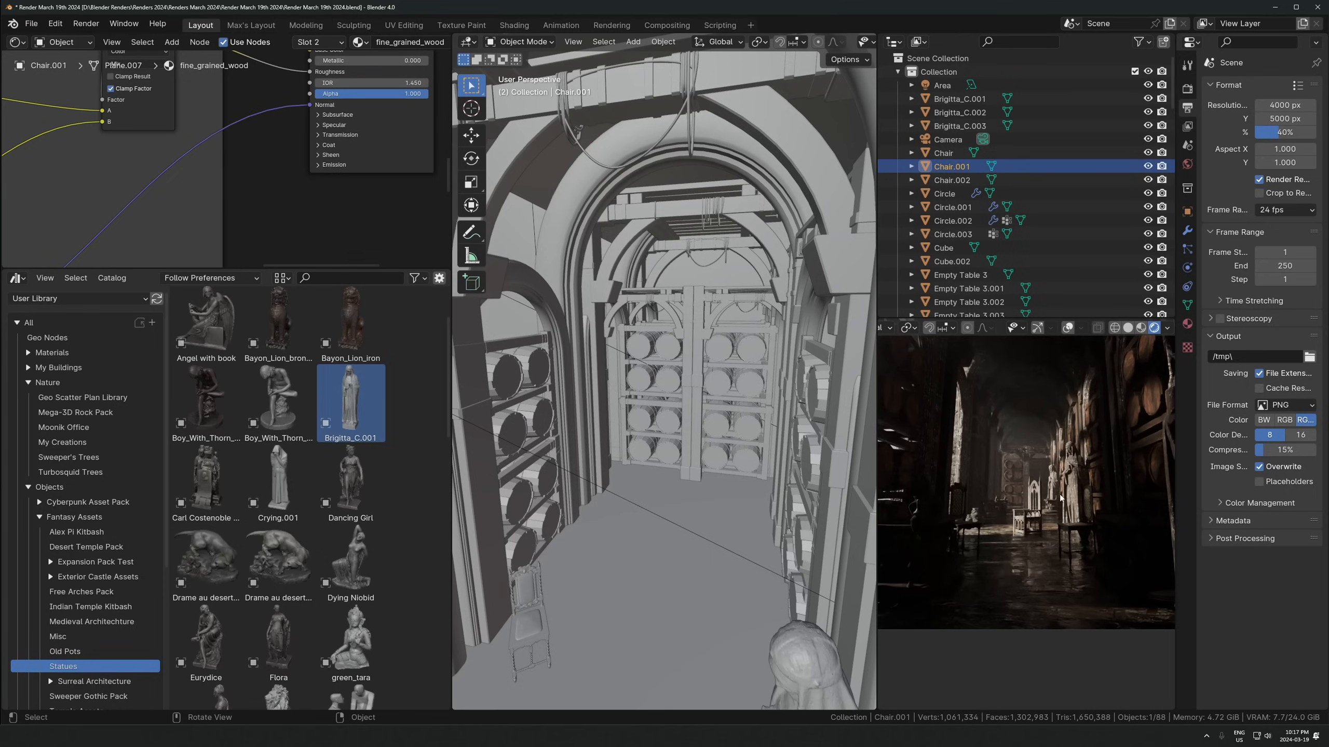
pyautogui.scroll(-2, 1071, 540)
pyautogui.scroll(4, 1072, 540)
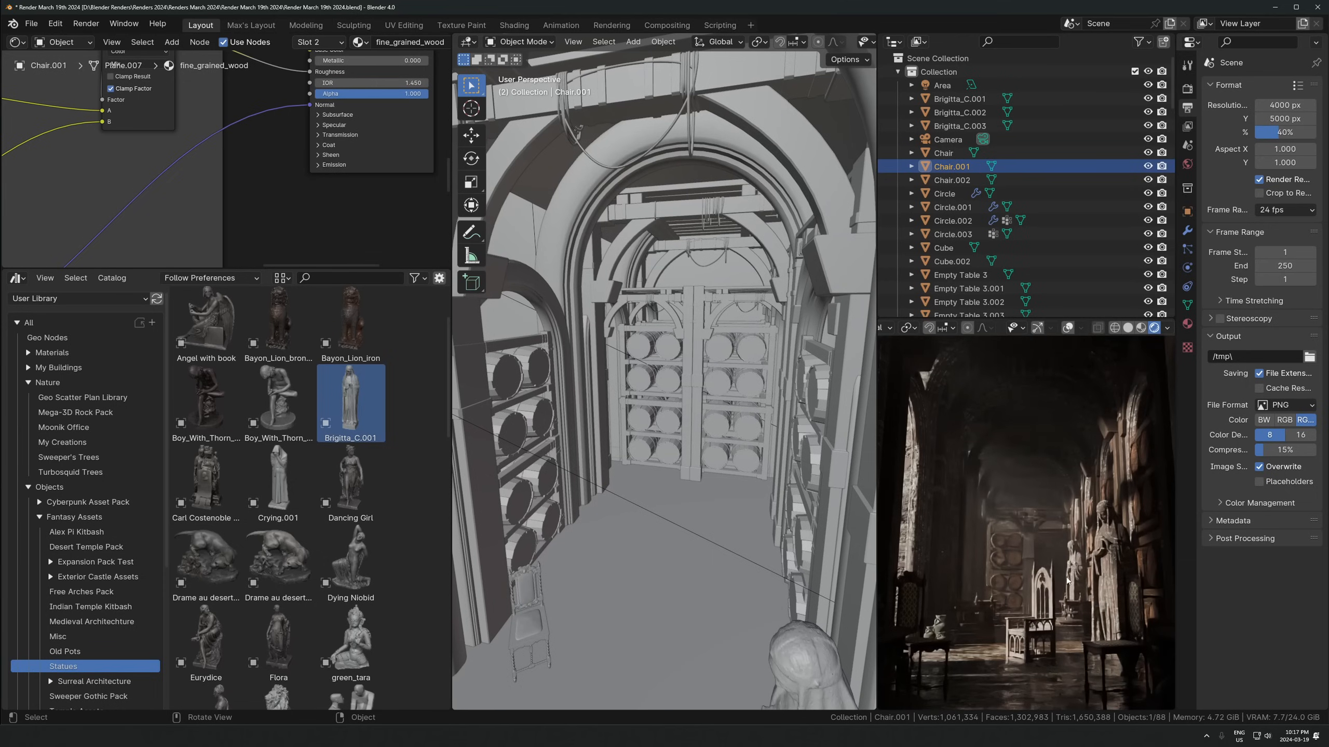
# Select the near robed statue and readjust its position along Y, about 0.85 m in the negative direction and roughly 1 m back
pyautogui.click(1099, 513)
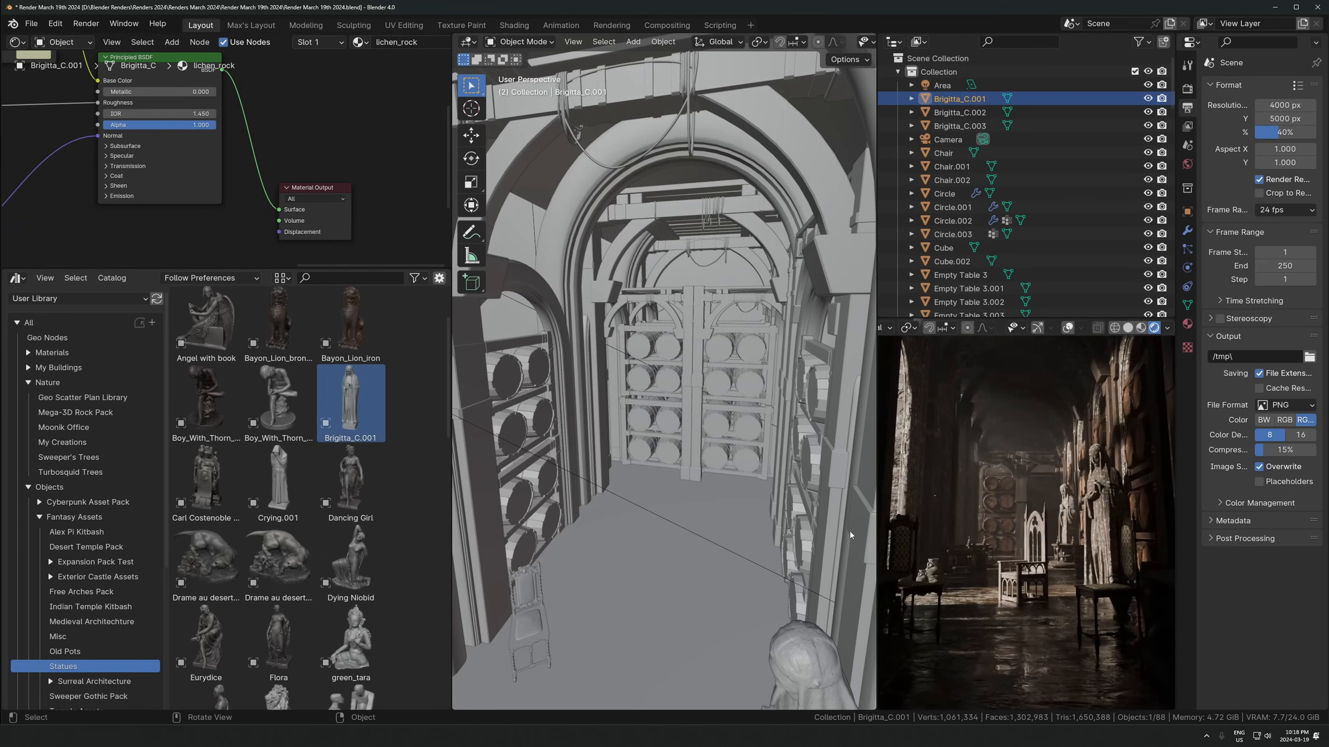
pyautogui.press('KP_Decimal')
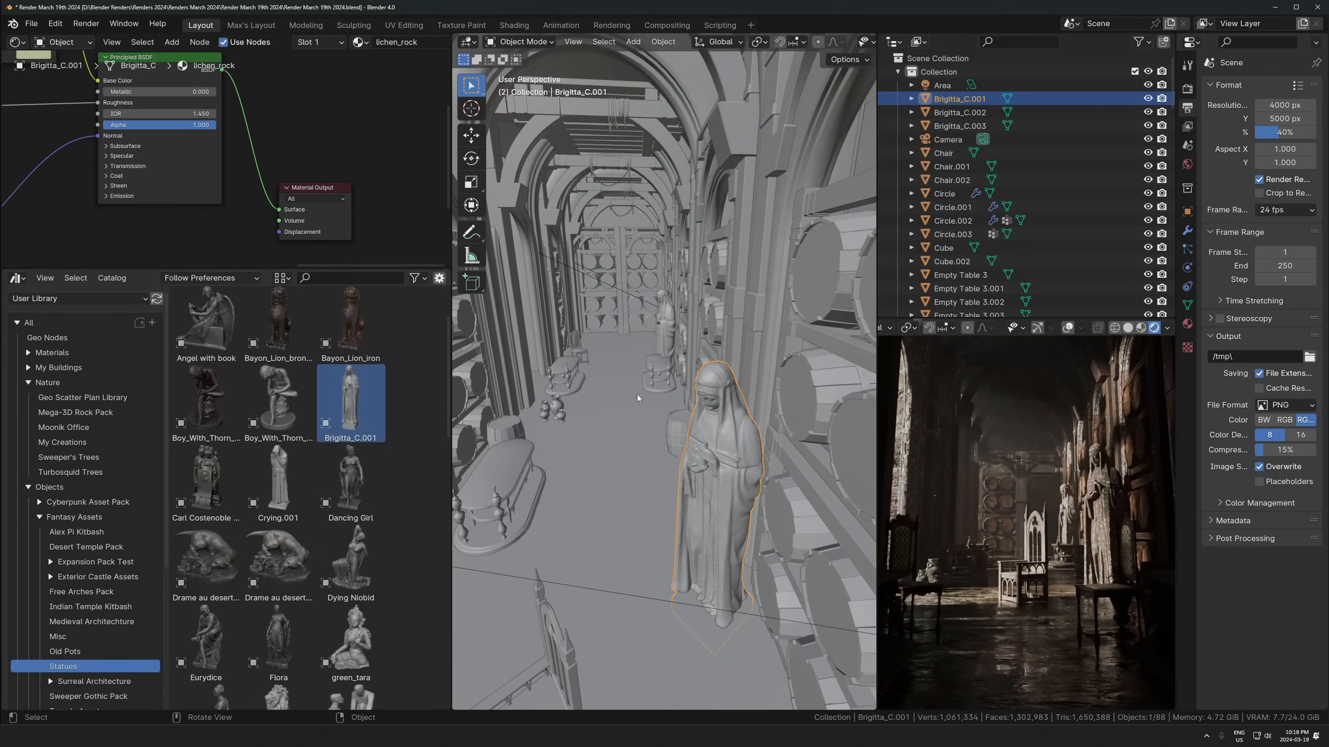
pyautogui.press('KP_0')
pyautogui.press('g')
pyautogui.press('y')
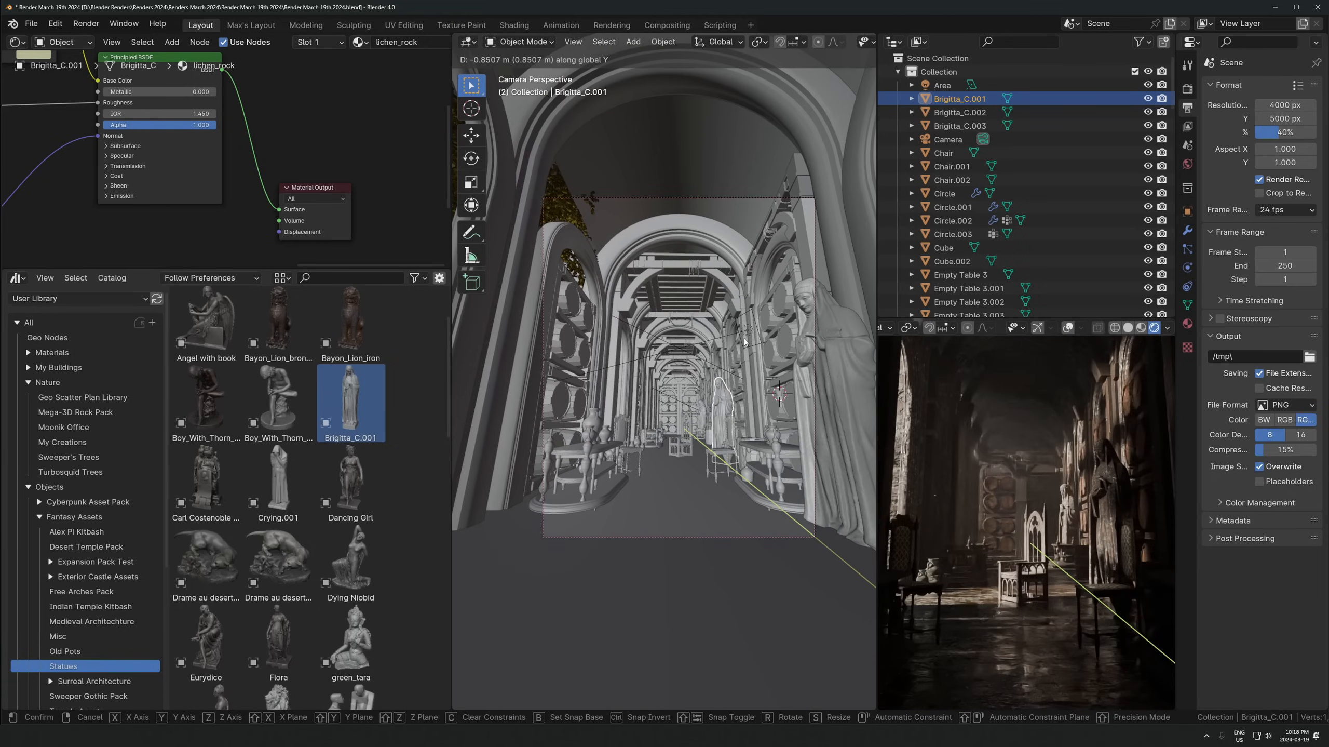
pyautogui.click(744, 337)
pyautogui.press('g')
pyautogui.press('y')
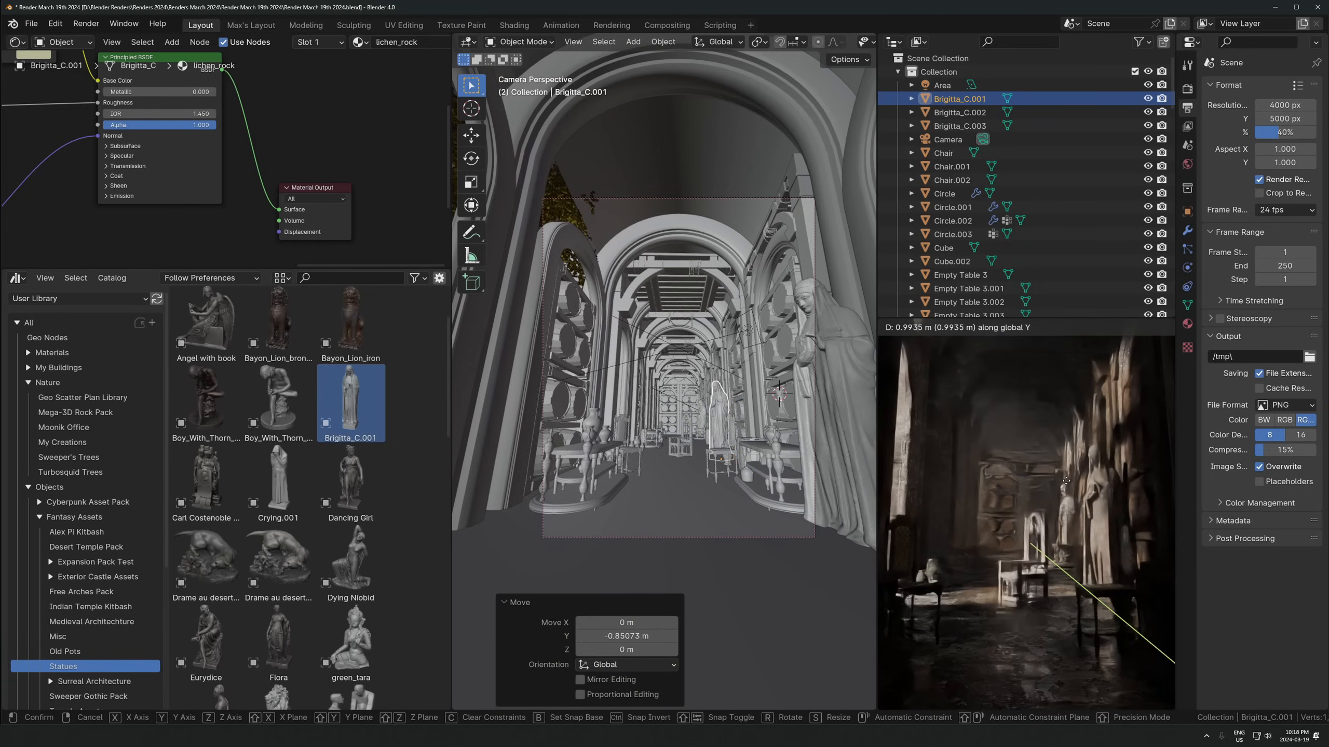
pyautogui.click(1062, 490)
pyautogui.scroll(2, 1087, 565)
pyautogui.keyDown('shift'); pyautogui.moveTo(1094, 577); pyautogui.dragTo(977, 548, button='middle'); pyautogui.keyUp('shift')
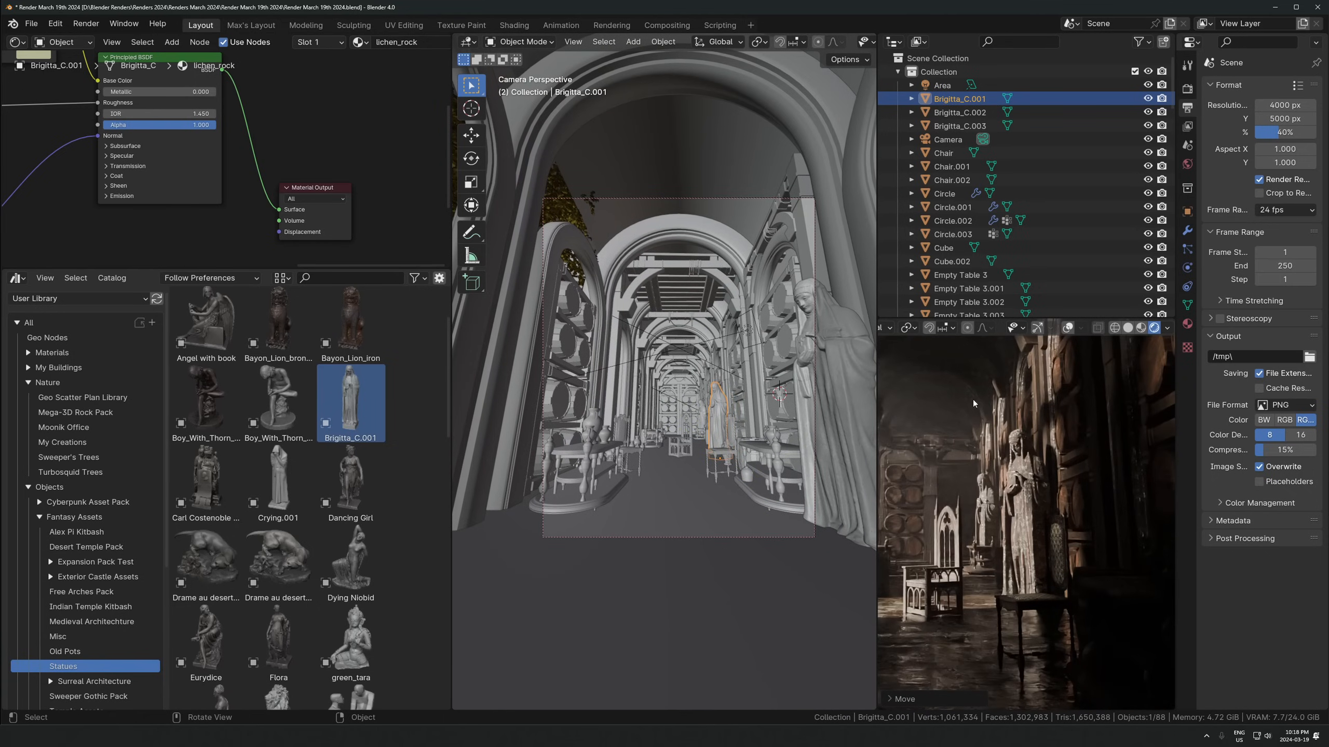
# Save the file and limit the rendered preview to a region around the gothic chair and robed statues
pyautogui.hotkey('ctrl', 's')
pyautogui.hotkey('ctrl', 'b')
pyautogui.moveTo(1095, 392); pyautogui.dragTo(839, 652)
pyautogui.scroll(2, 978, 561)
pyautogui.keyDown('shift'); pyautogui.moveTo(977, 561); pyautogui.dragTo(1037, 568, button='middle'); pyautogui.keyUp('shift')
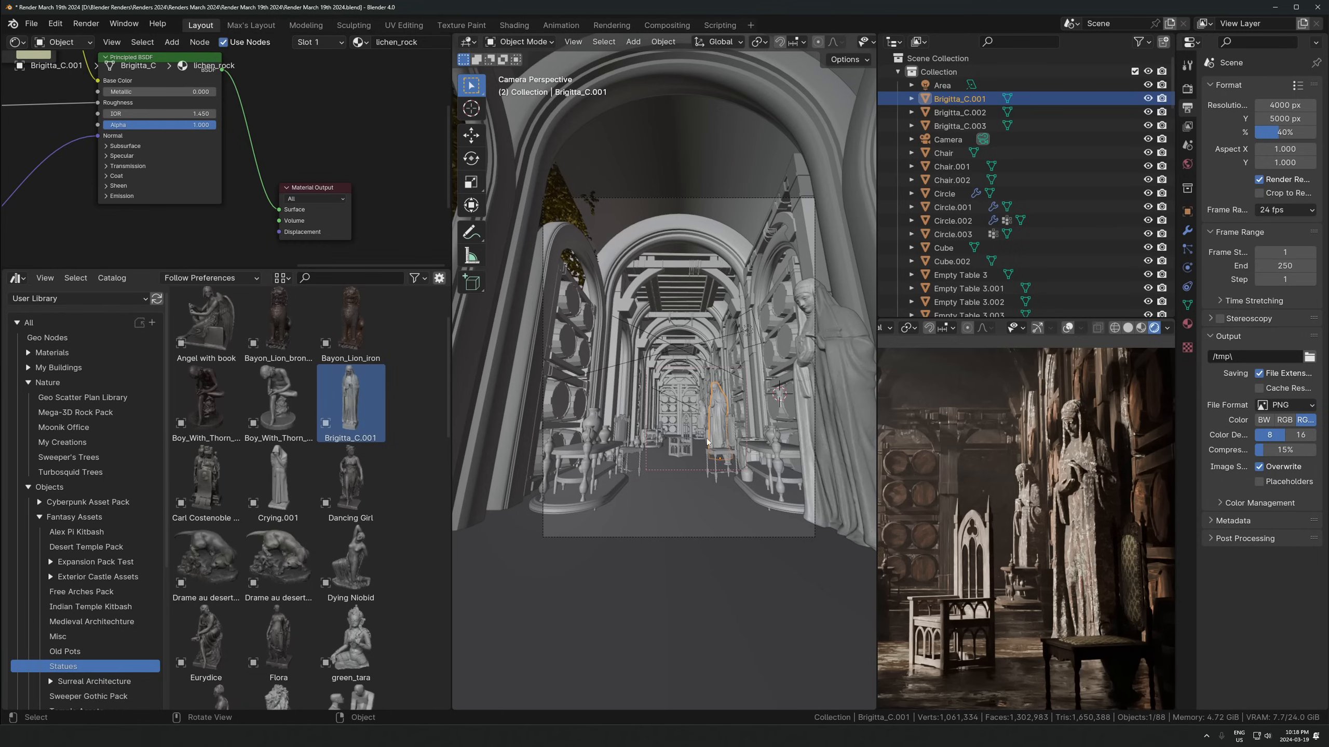
pyautogui.press('KP_Decimal')
pyautogui.scroll(-2, 687, 411)
pyautogui.moveTo(688, 413); pyautogui.dragTo(866, 526, button='middle')
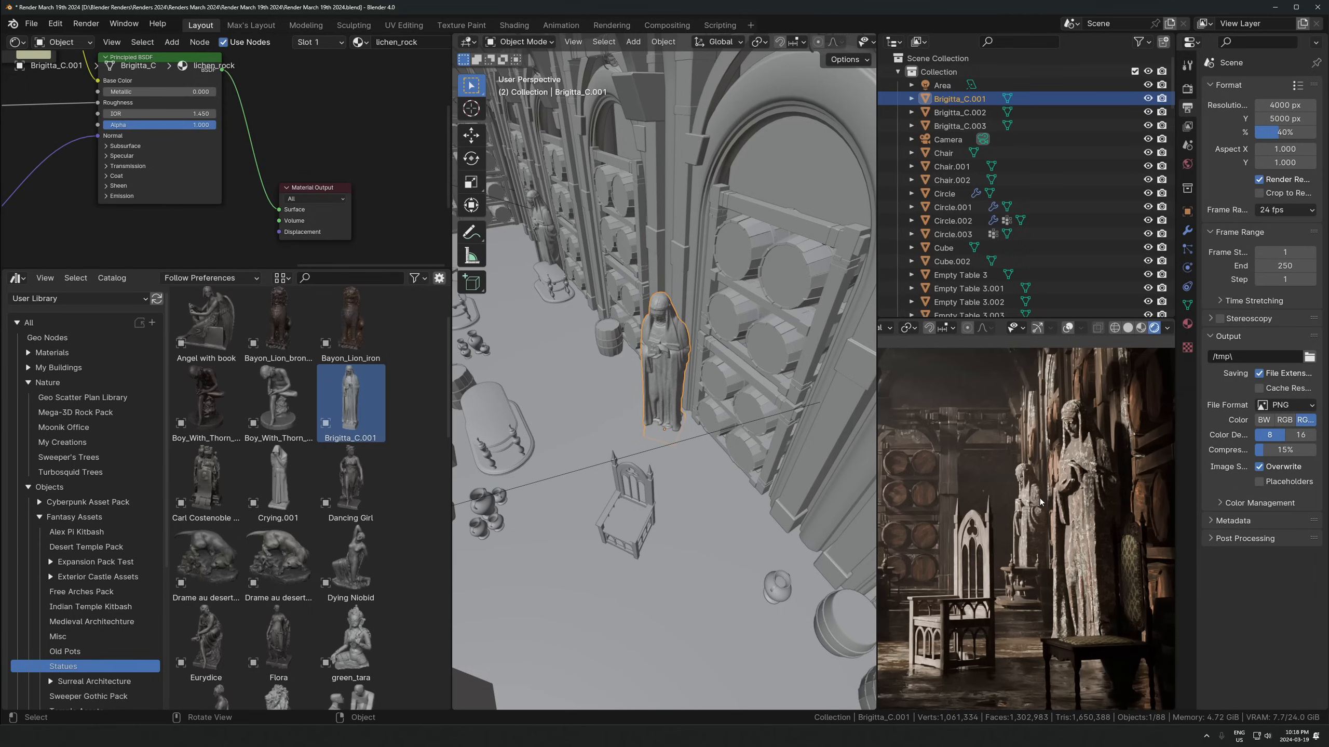
pyautogui.press('g')
pyautogui.press('y')
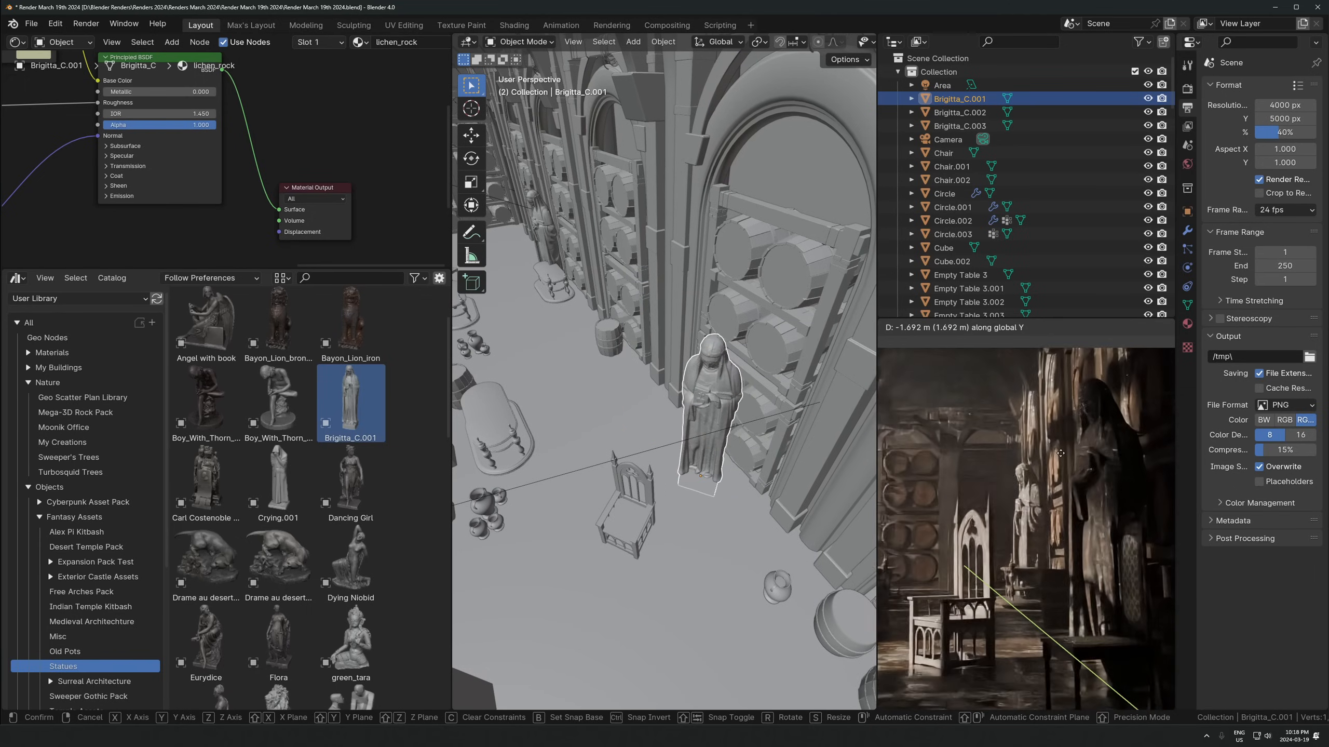
pyautogui.rightClick(1057, 475)
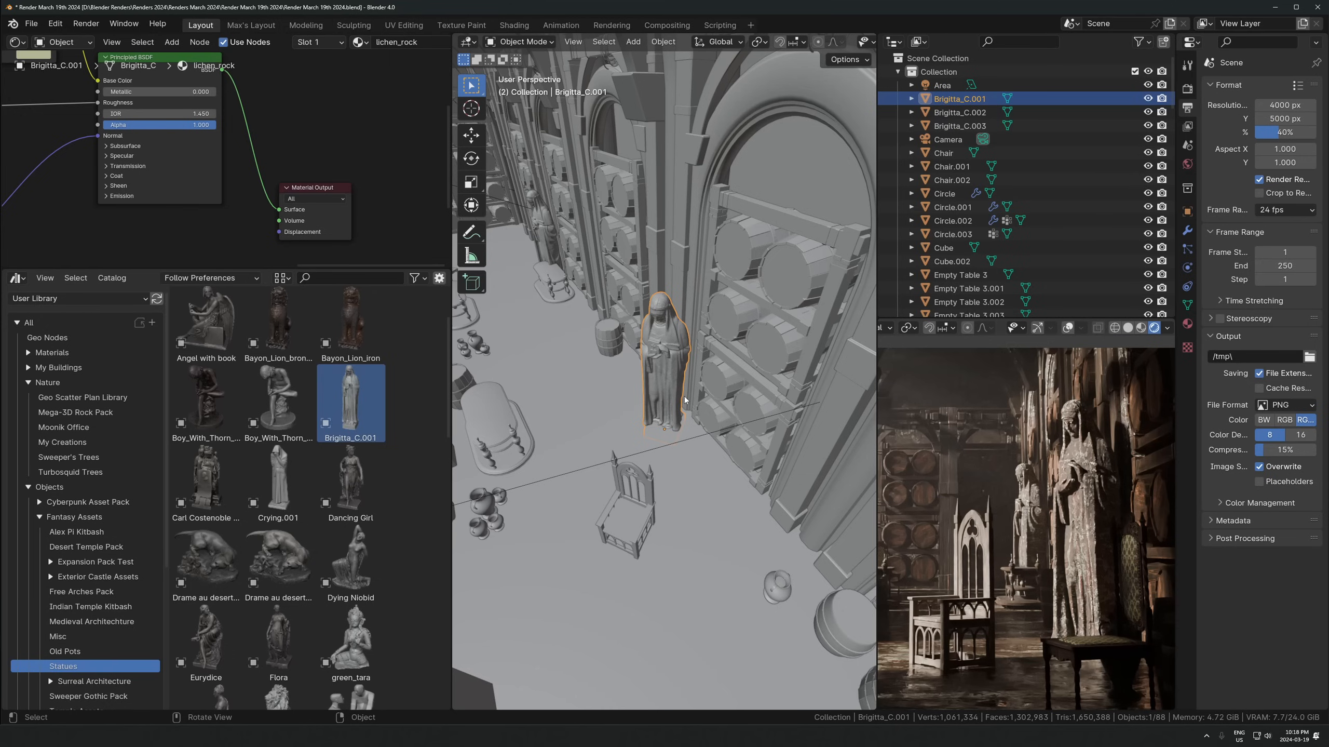
# Move the near robed statue about 1.5 m along negative Y beside the barrel rack
pyautogui.press('g')
pyautogui.press('y')
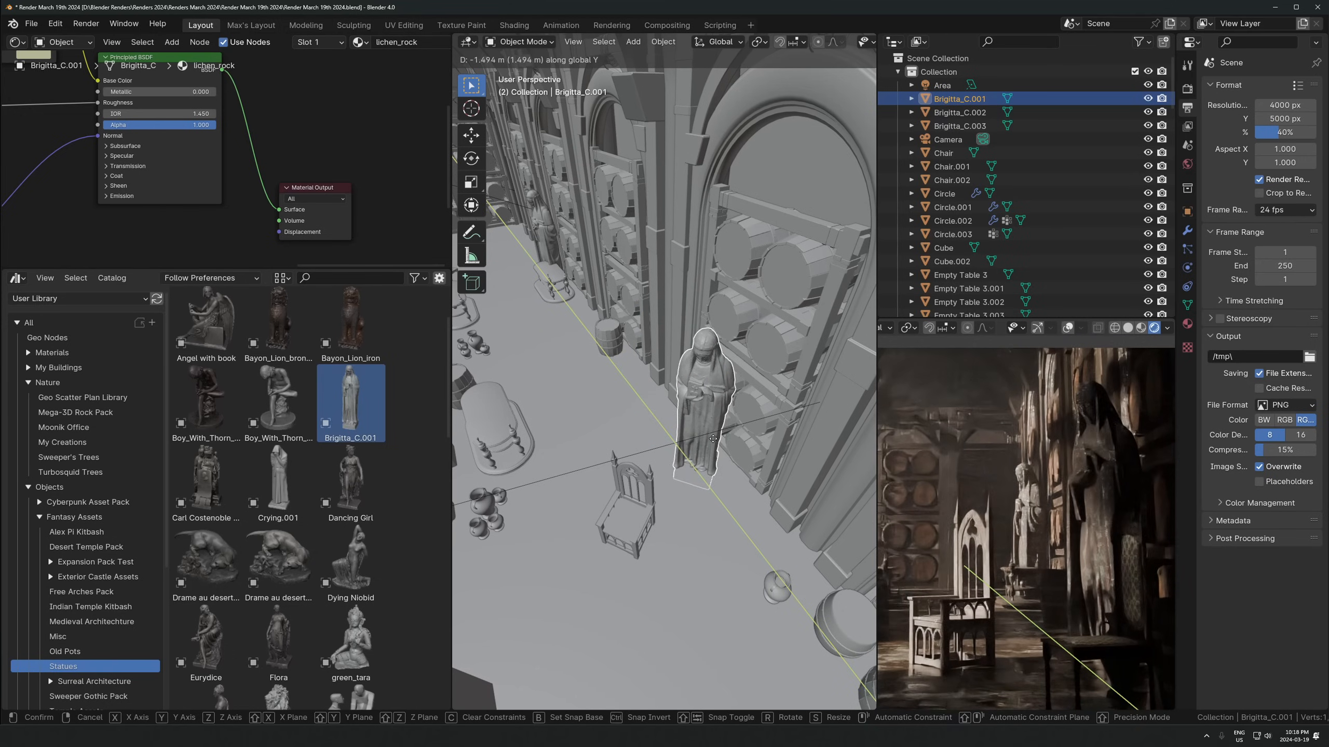
pyautogui.click(716, 442)
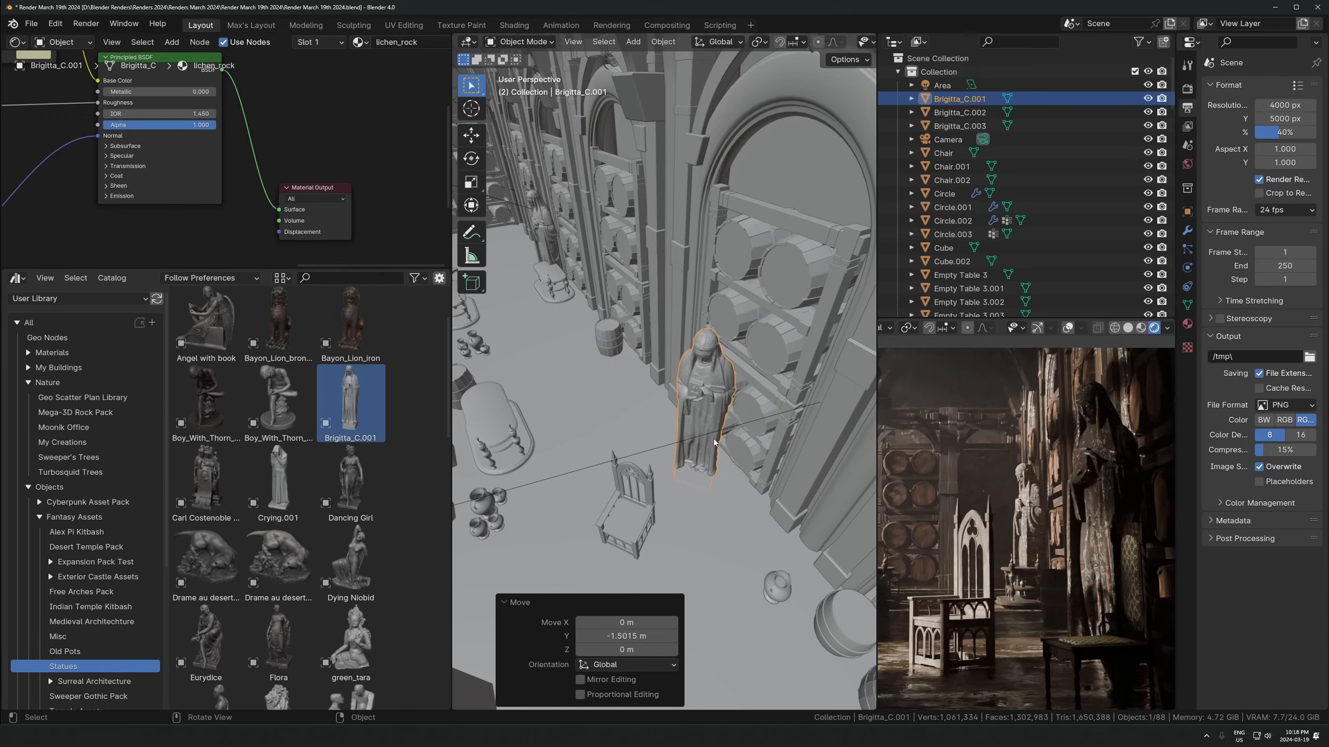
# Select the farther robed statue and move it about 1.11 m along positive Y
pyautogui.click(548, 208)
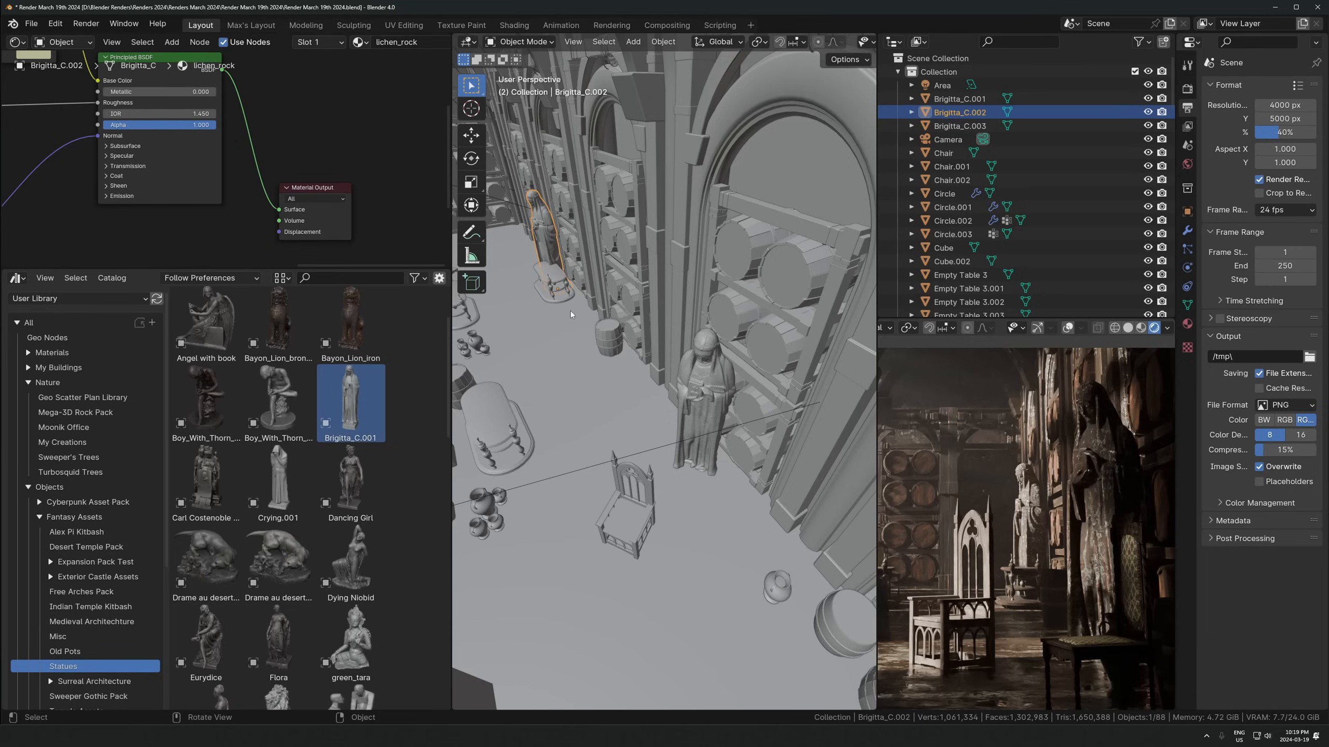
pyautogui.press('g')
pyautogui.press('y')
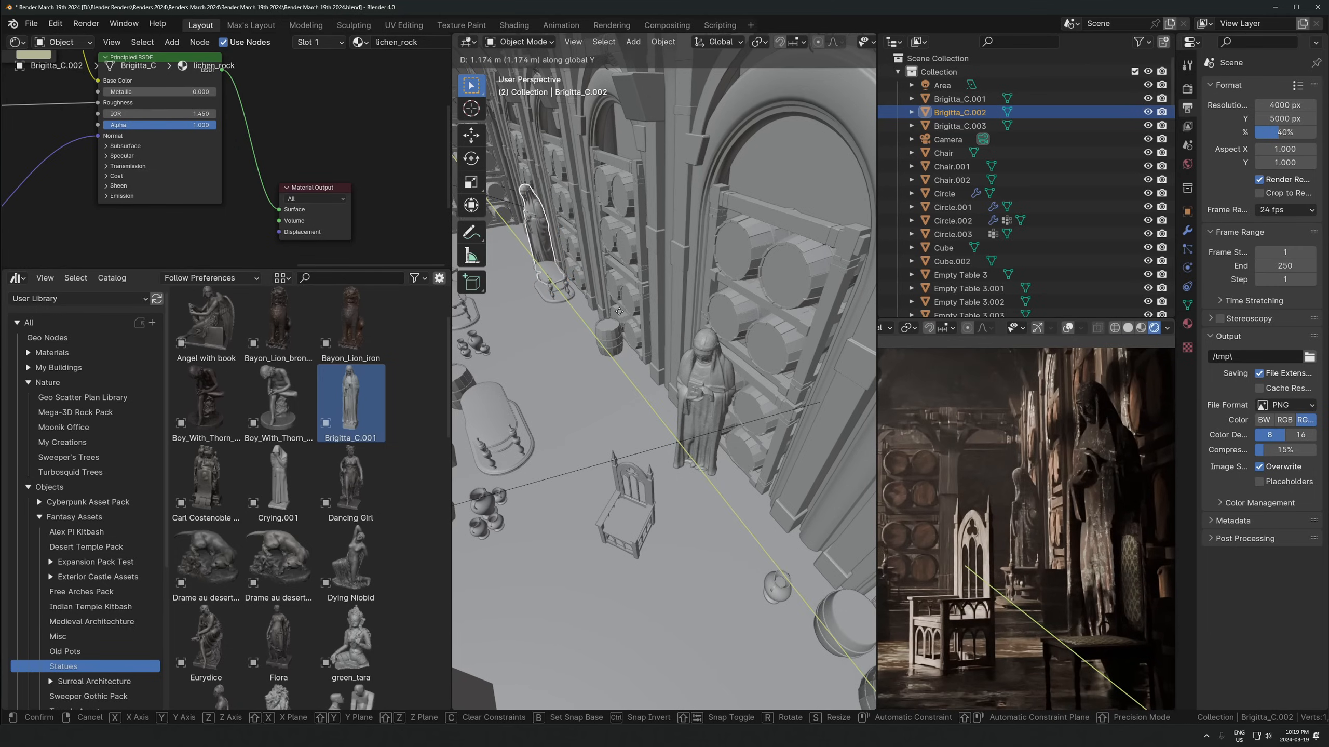
pyautogui.click(1056, 467)
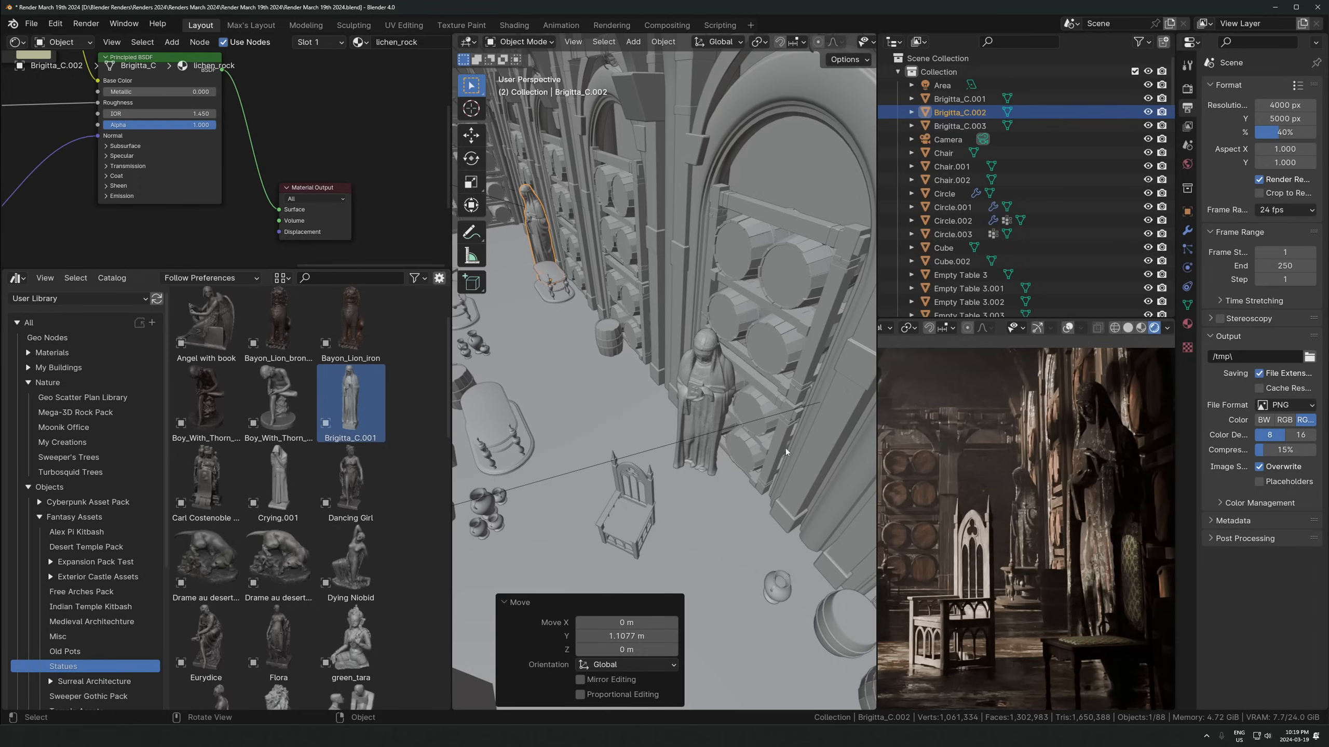
# Nudge the near robed statue about 0.11 m along negative Y and extend the render region around the whole camera frame
pyautogui.click(706, 389)
pyautogui.press('g')
pyautogui.press('y')
pyautogui.click(710, 393)
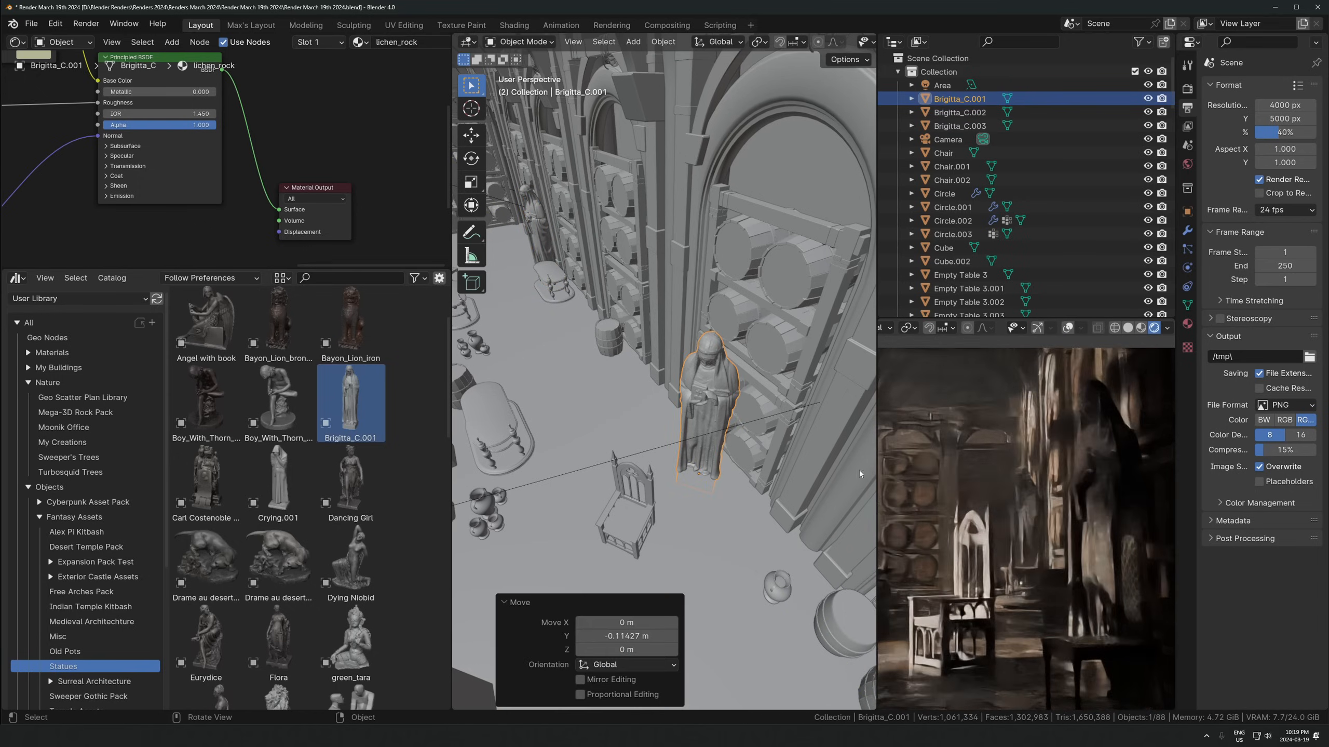
pyautogui.scroll(-3, 1012, 516)
pyautogui.press('KP_0')
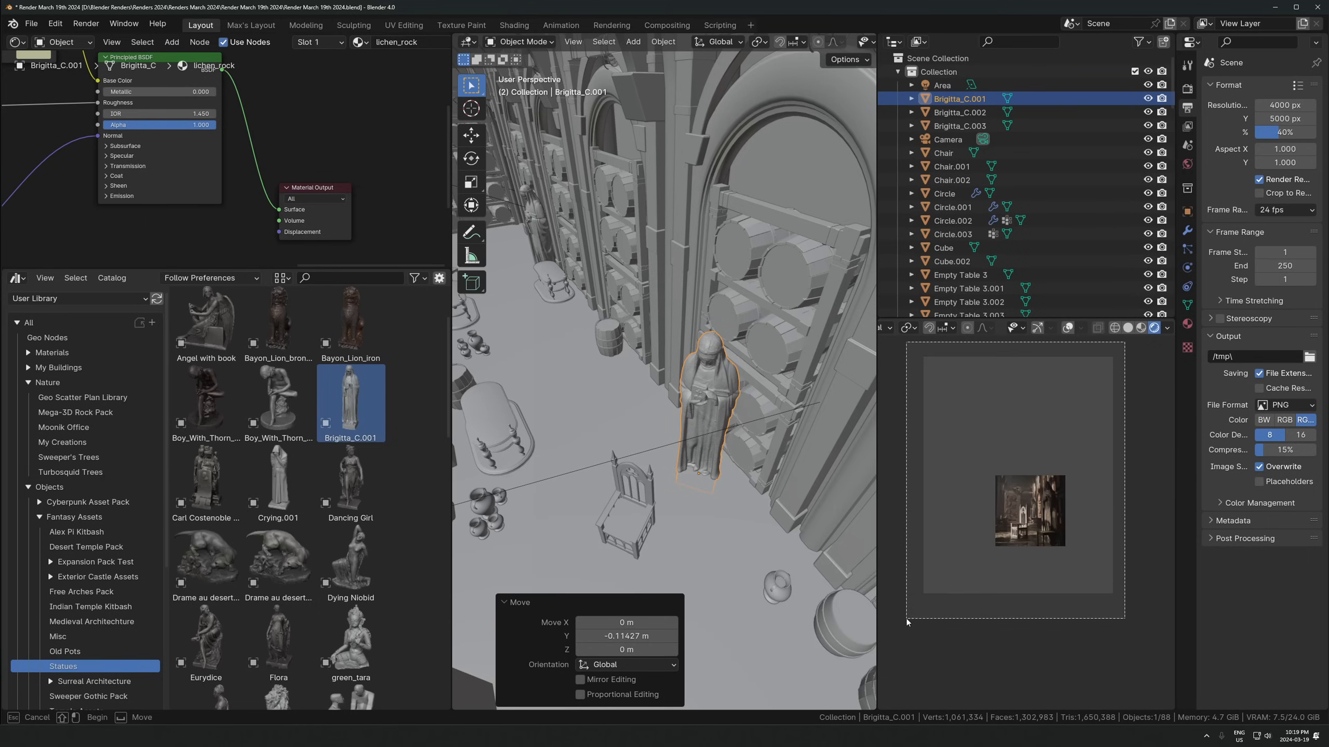
pyautogui.scroll(3, 1015, 556)
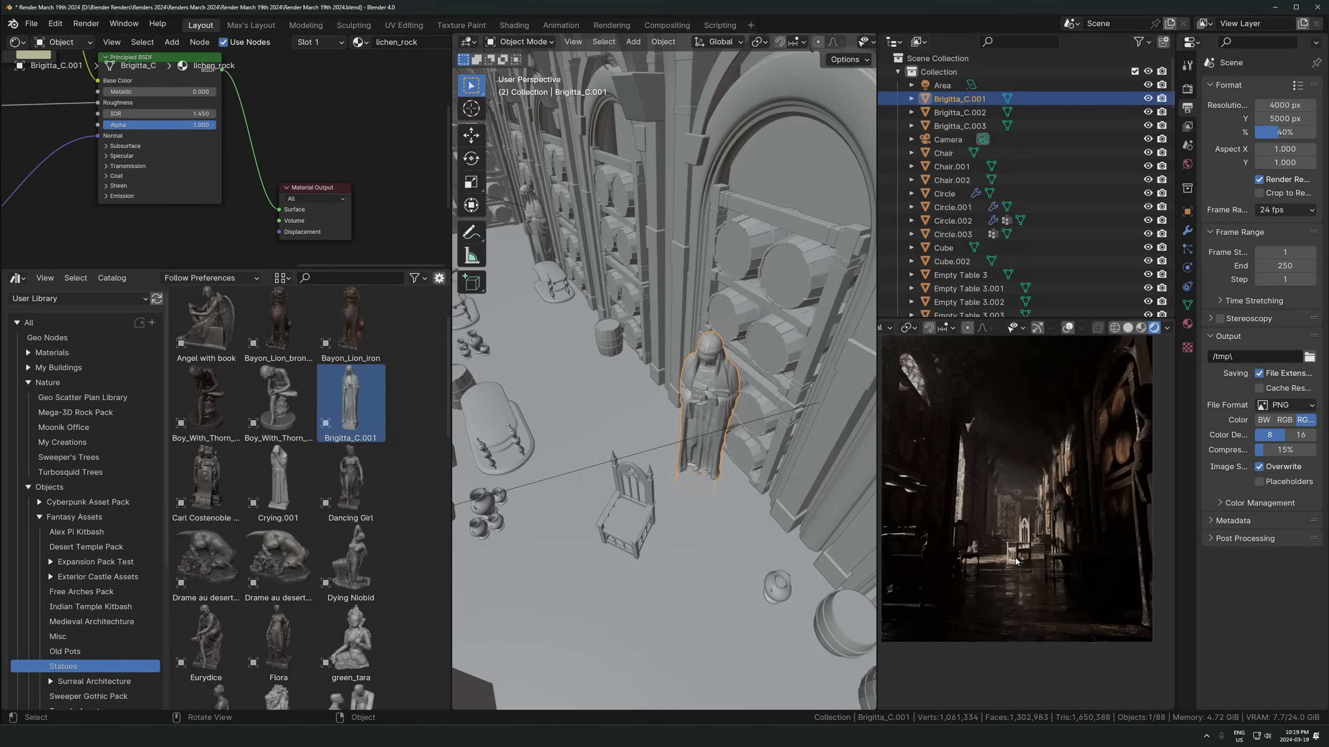
pyautogui.click(625, 494)
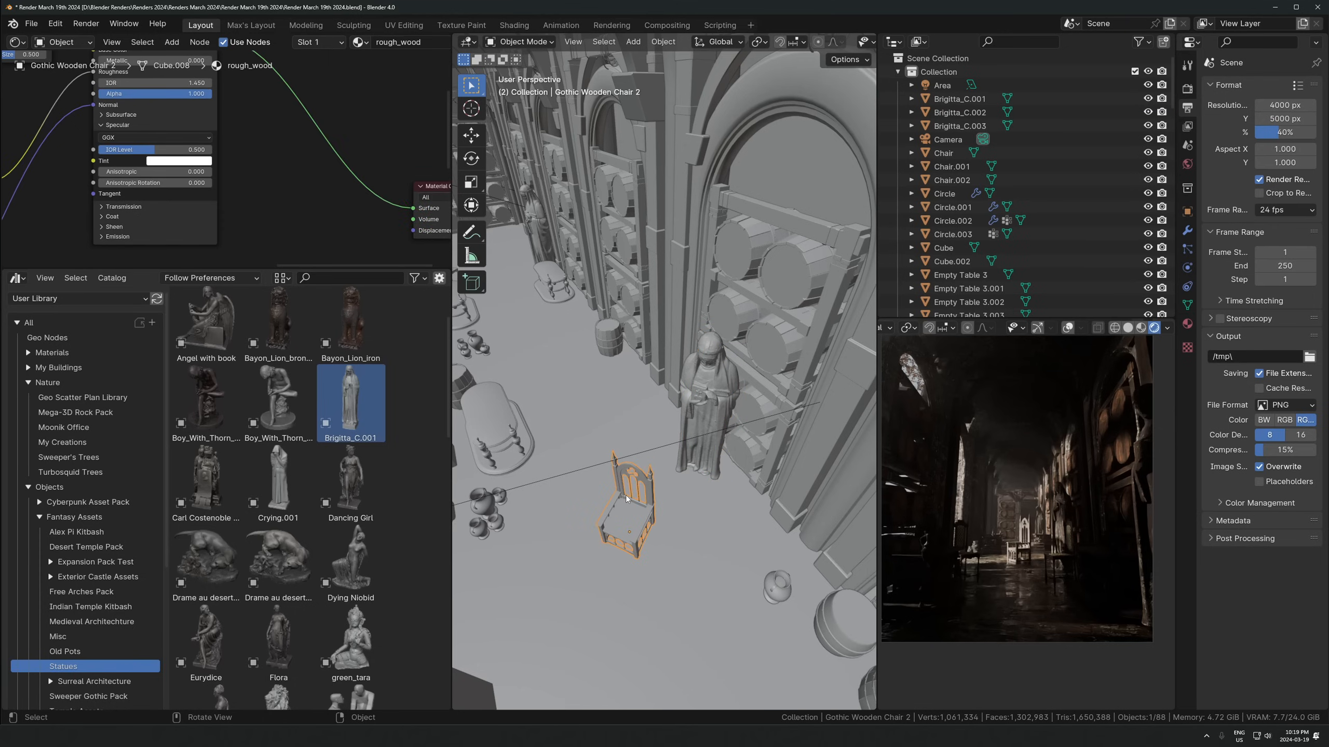
pyautogui.press('KP_0')
pyautogui.press('g')
pyautogui.press('y')
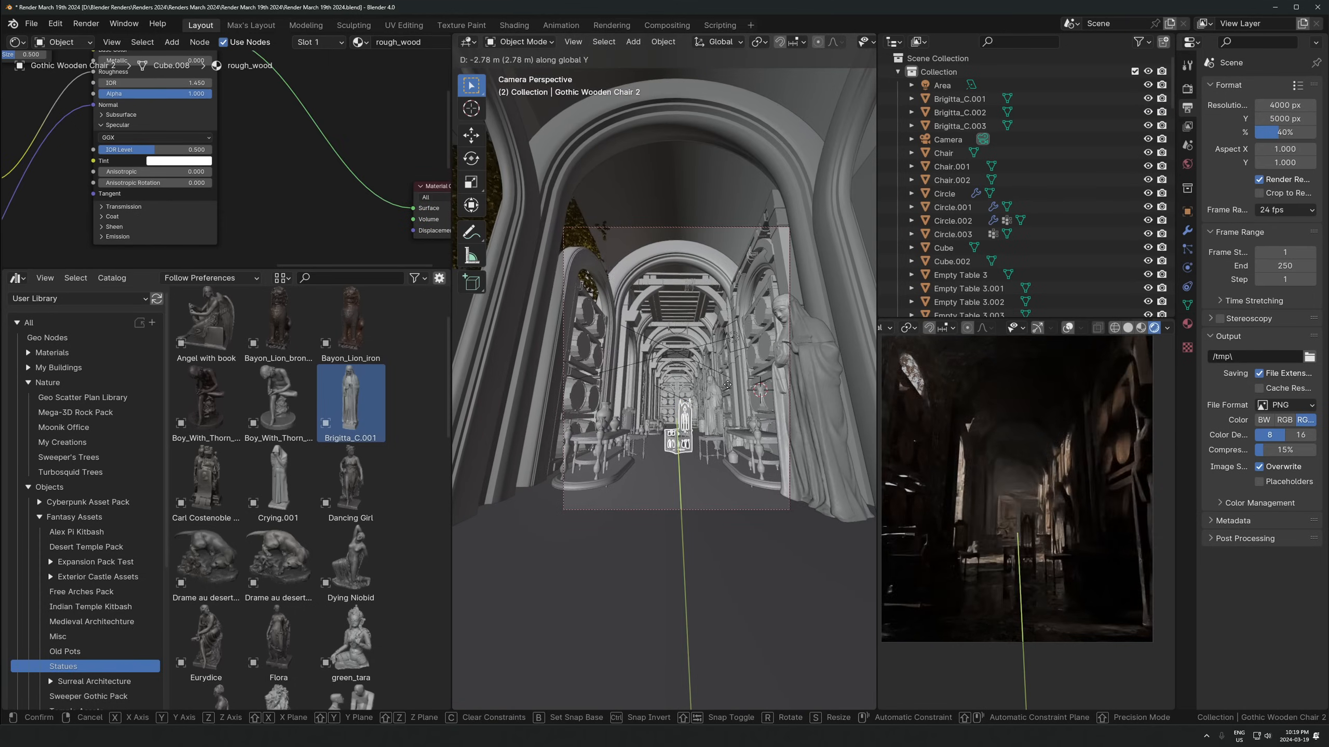
pyautogui.rightClick(738, 397)
pyautogui.click(692, 229)
pyautogui.press('g')
pyautogui.press('y')
pyautogui.rightClick(694, 227)
# Move the camera about 0.16 m along positive Y and set its focal length to 28 mm
pyautogui.click(693, 226)
pyautogui.press('g')
pyautogui.press('y')
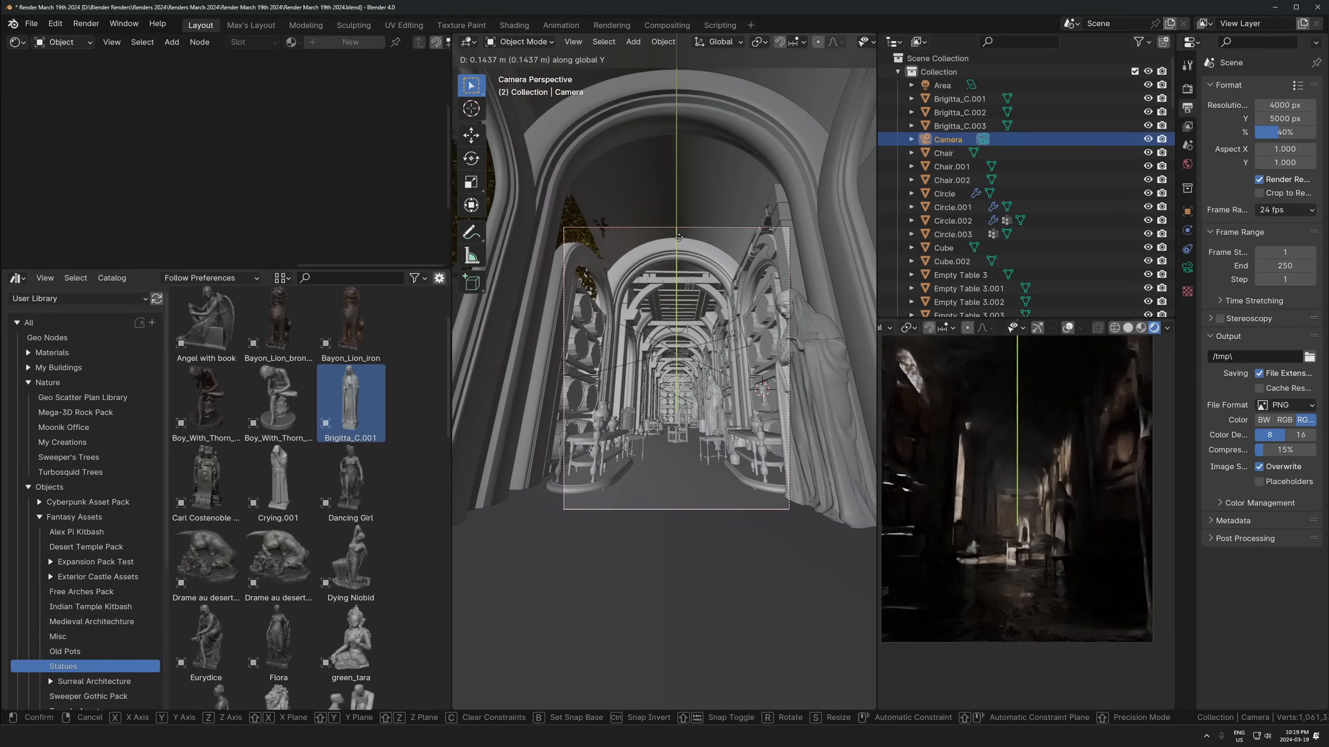
pyautogui.click(695, 232)
pyautogui.click(1188, 268)
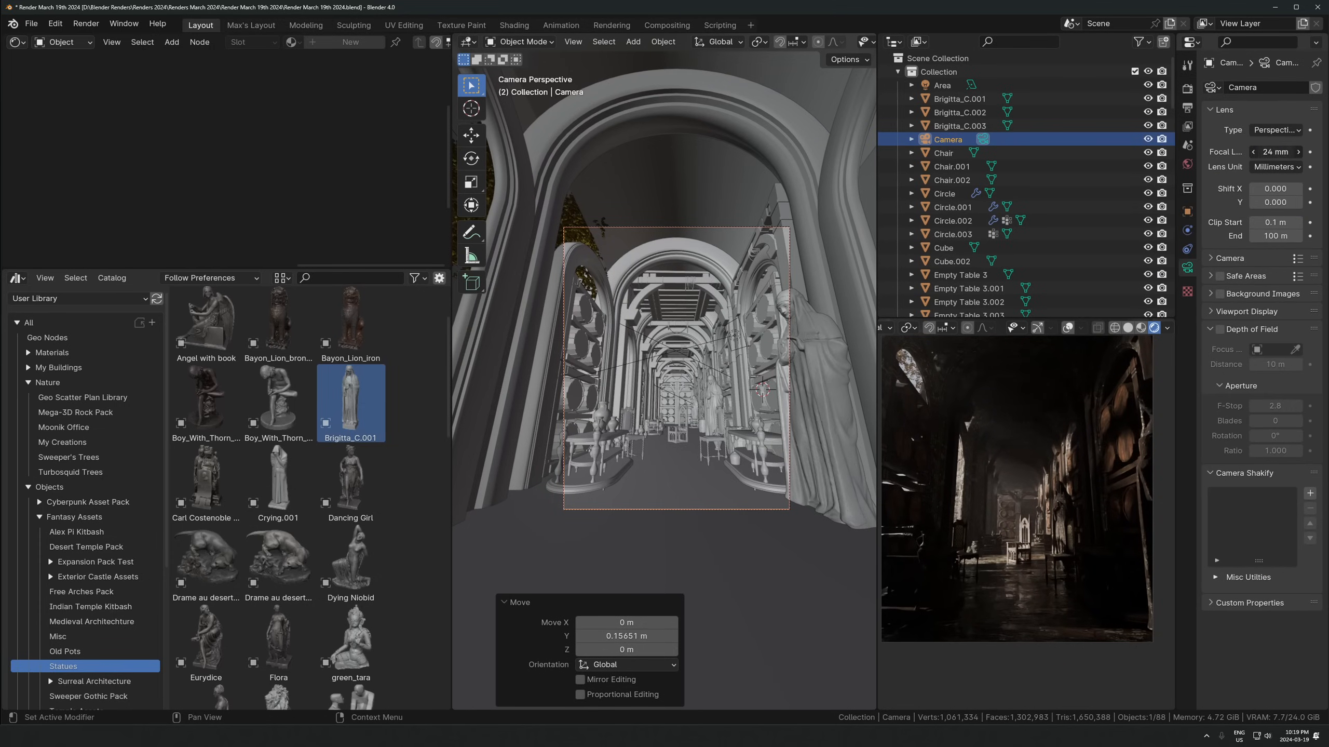
pyautogui.write('8')
pyautogui.press('Return')
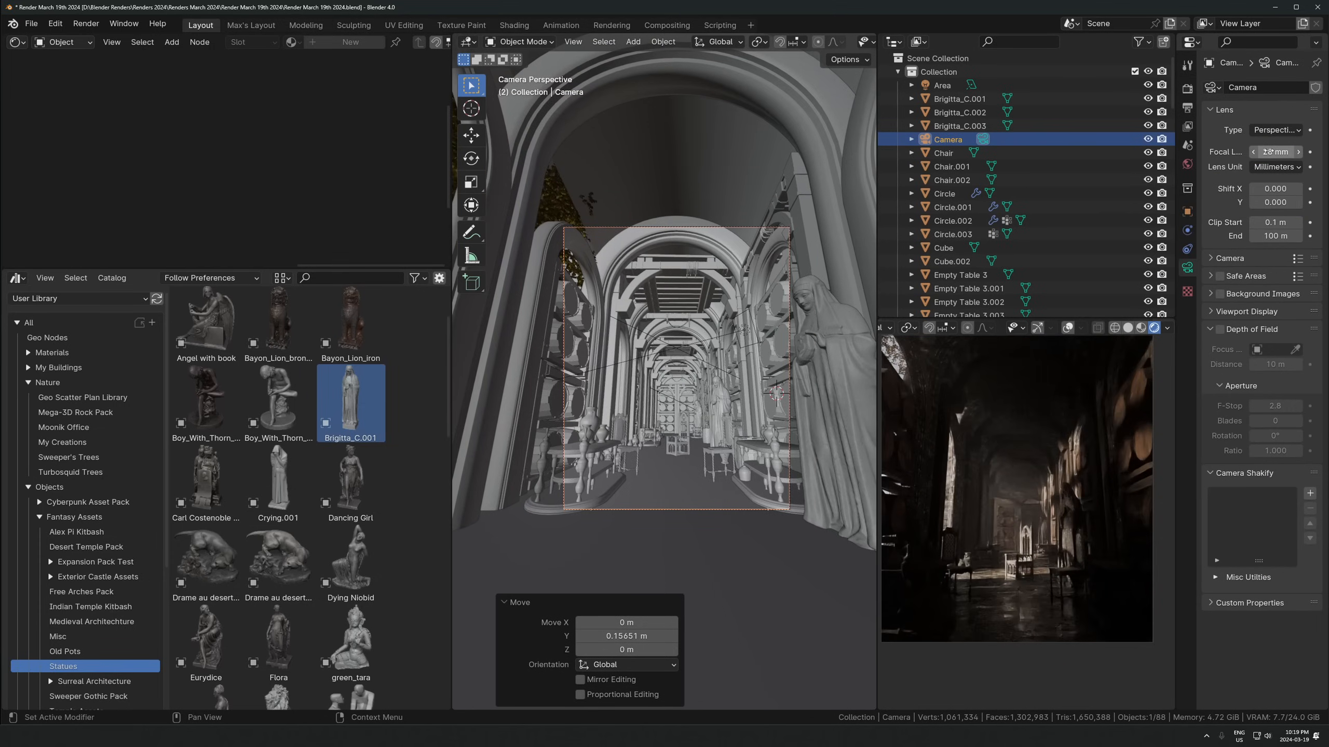
# Pull the camera back about 0.14 m along its local Z axis and check the framing in the preview
pyautogui.press('g')
pyautogui.press('y')
pyautogui.press('y')
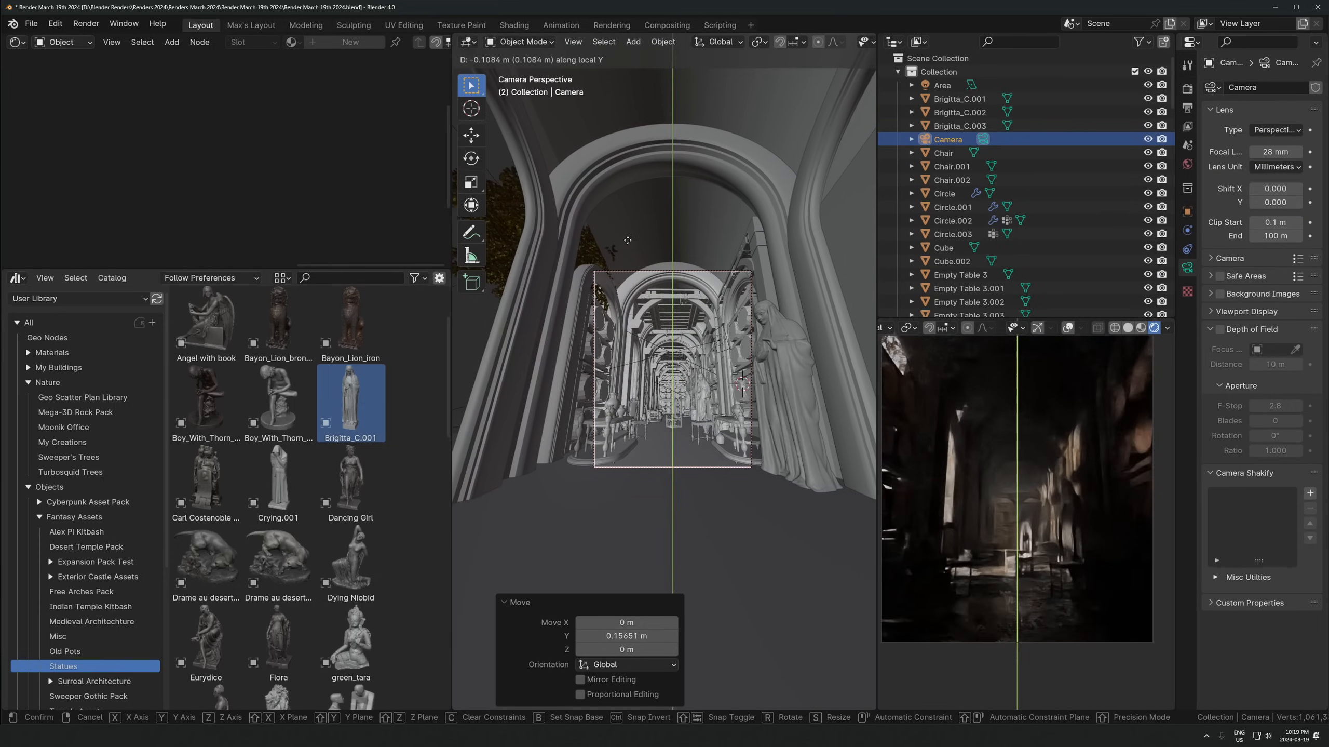
pyautogui.press('z')
pyautogui.press('z')
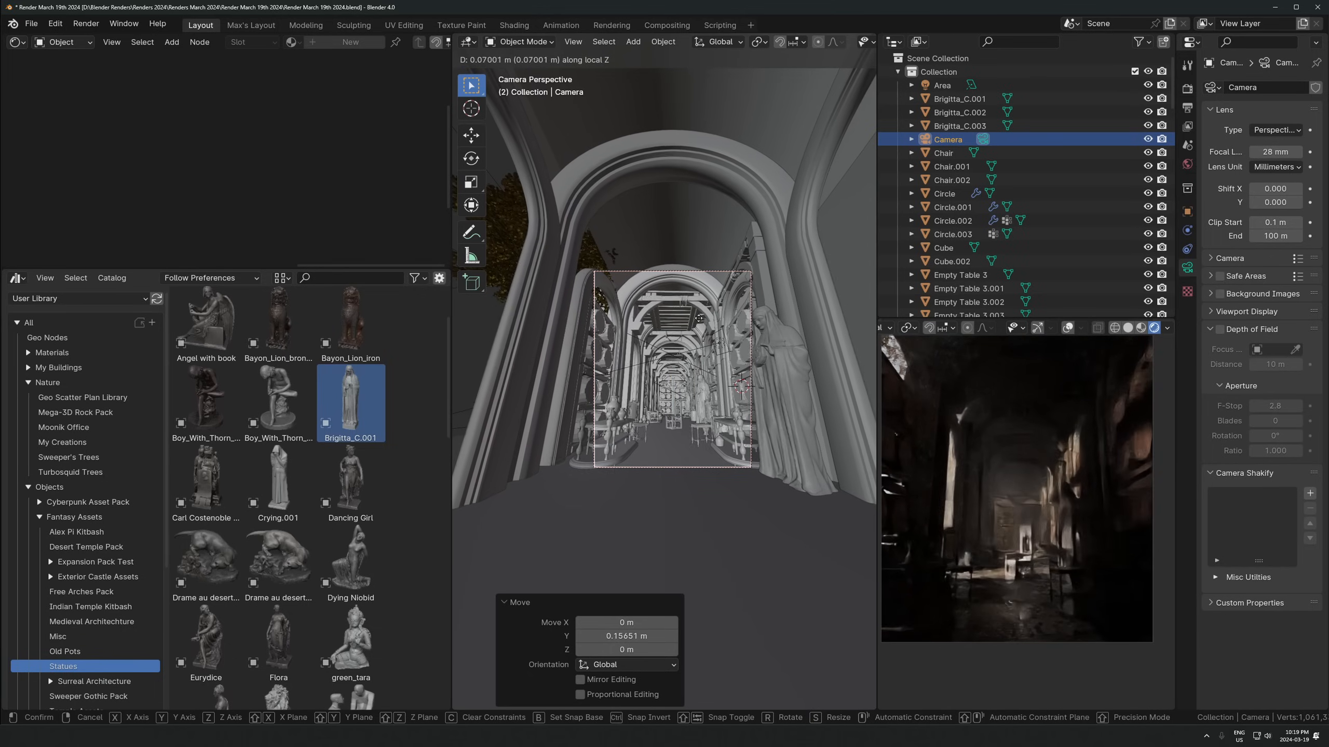
pyautogui.press('Return')
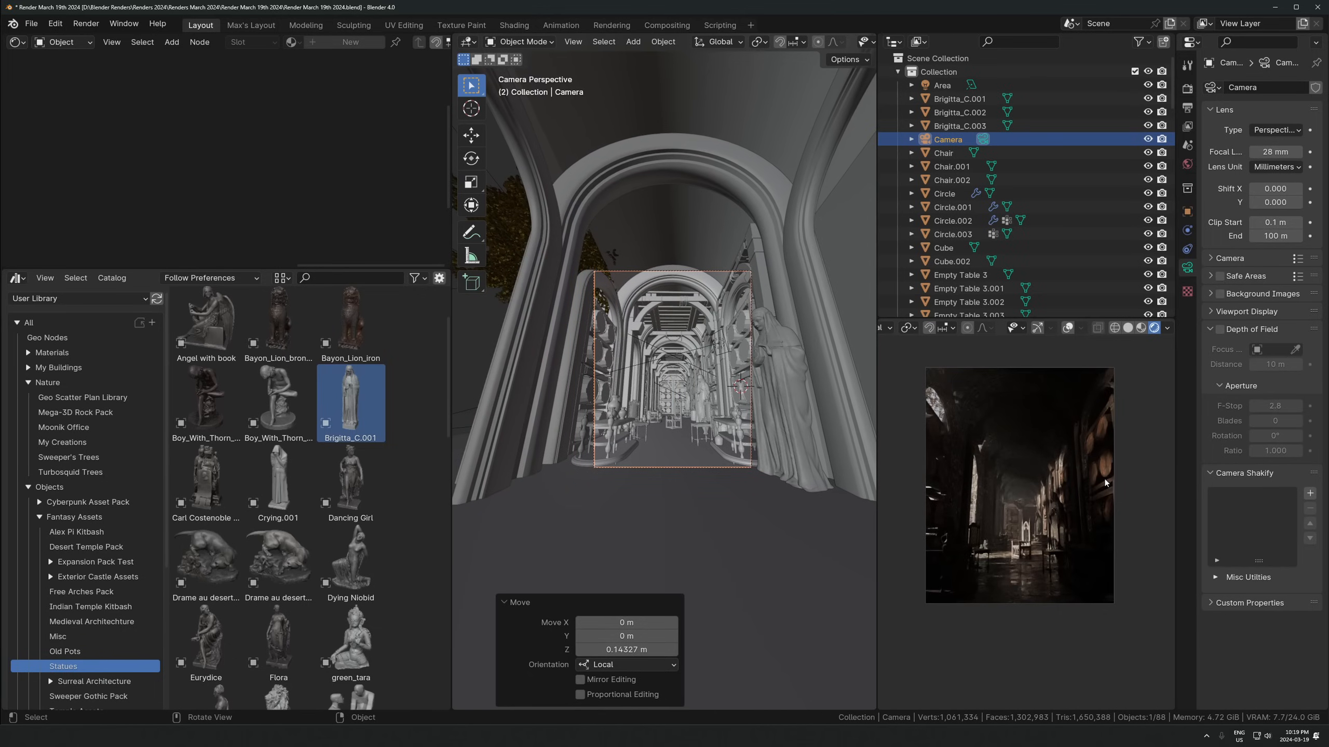
pyautogui.press('Home')
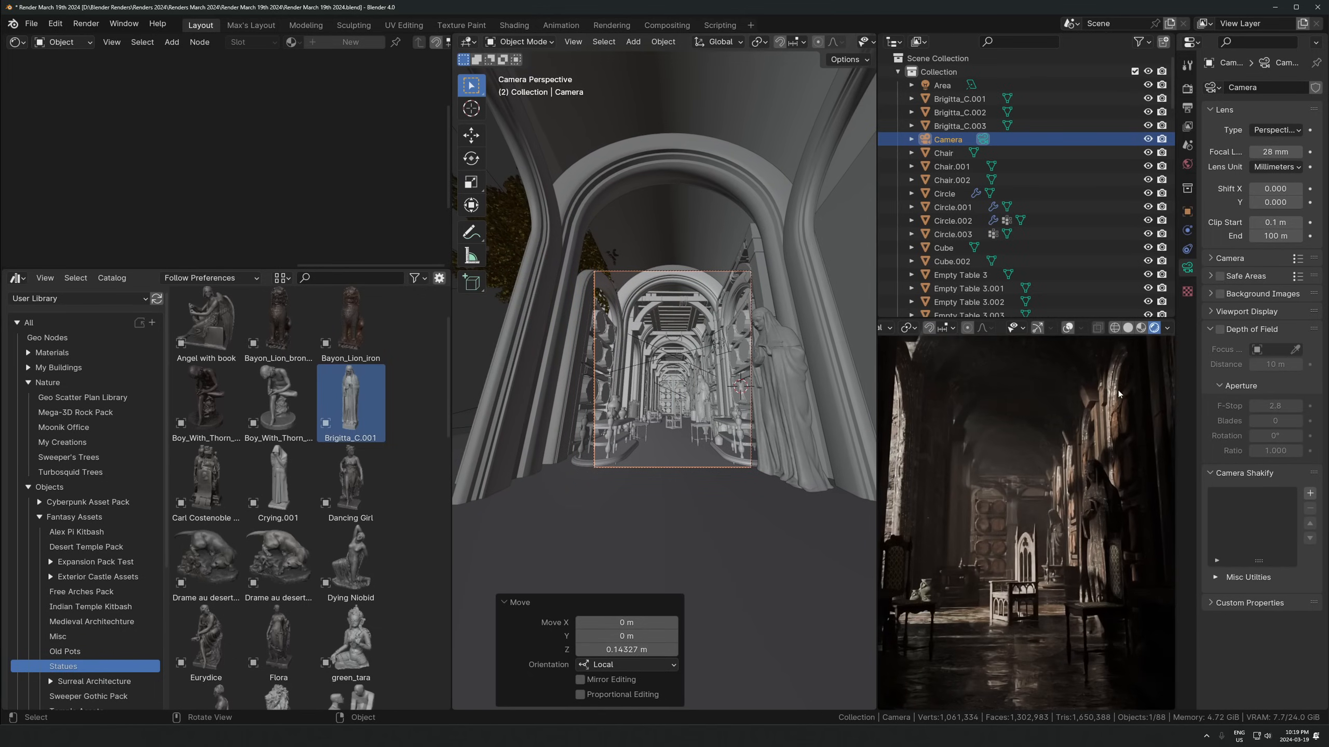
# Make a linked duplicate of the autumn tree outside the hall, offset about 5.2 m along Y and 1.1 m along X
pyautogui.press('KP_0')
pyautogui.click(732, 393)
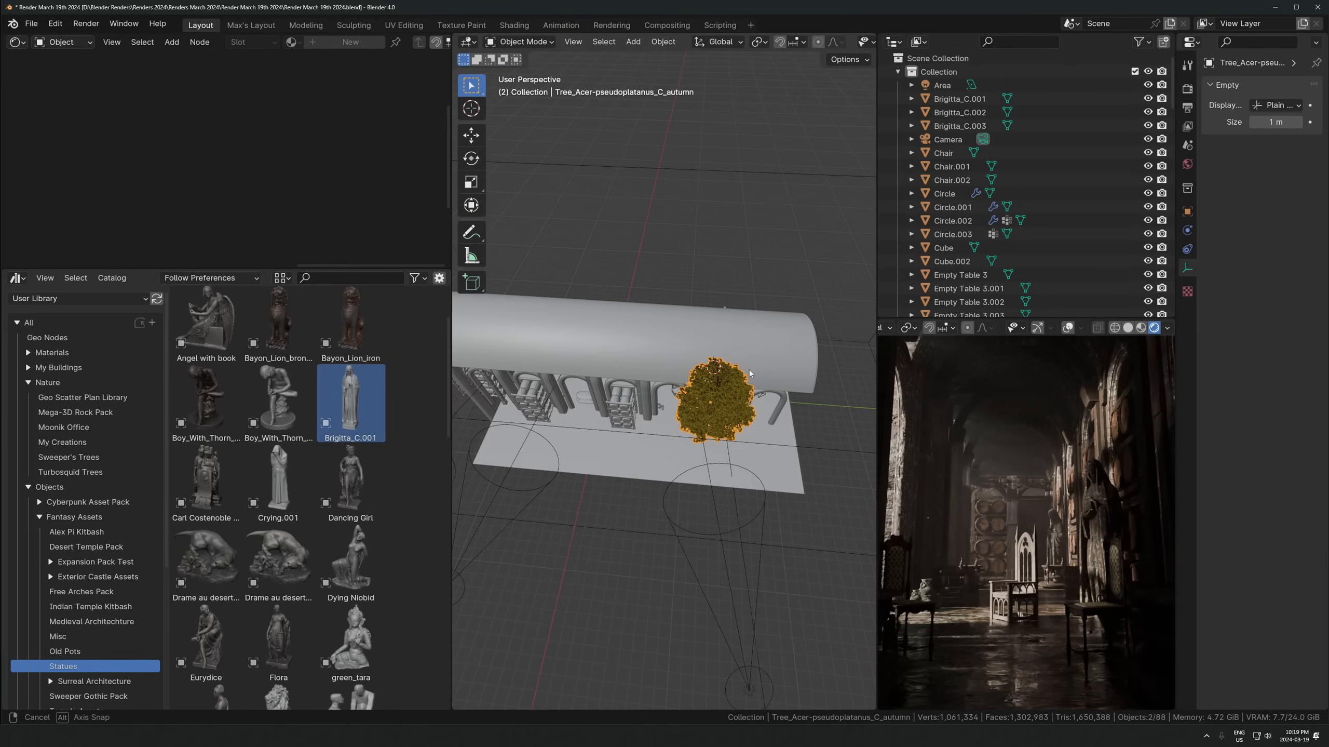
pyautogui.moveTo(737, 400); pyautogui.dragTo(804, 382, button='middle')
pyautogui.hotkey('alt', 'd')
pyautogui.click(743, 384)
pyautogui.moveTo(721, 337); pyautogui.dragTo(715, 332, button='middle')
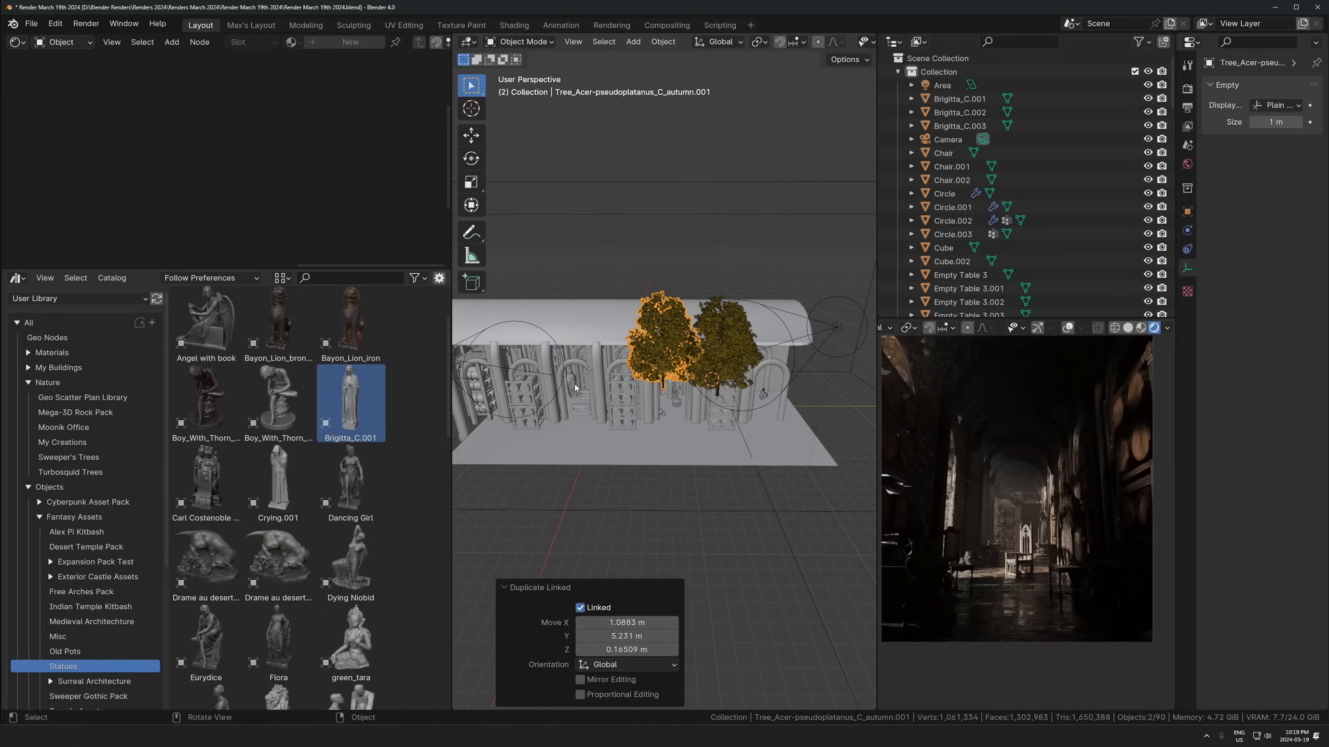
pyautogui.press('KP_0')
pyautogui.scroll(3, 559, 172)
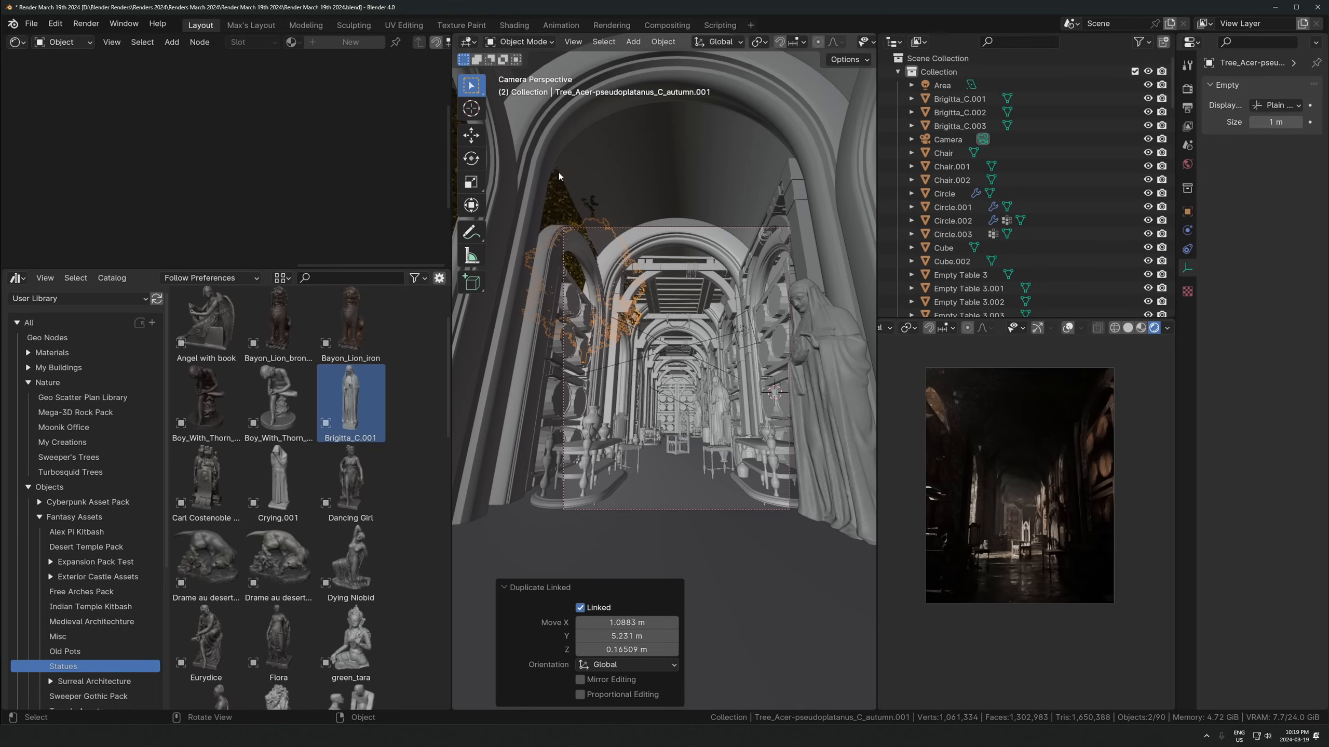
# Rotate the duplicated tree about -17.8° around X and shift it several metres along negative Y
pyautogui.press('r')
pyautogui.press('x')
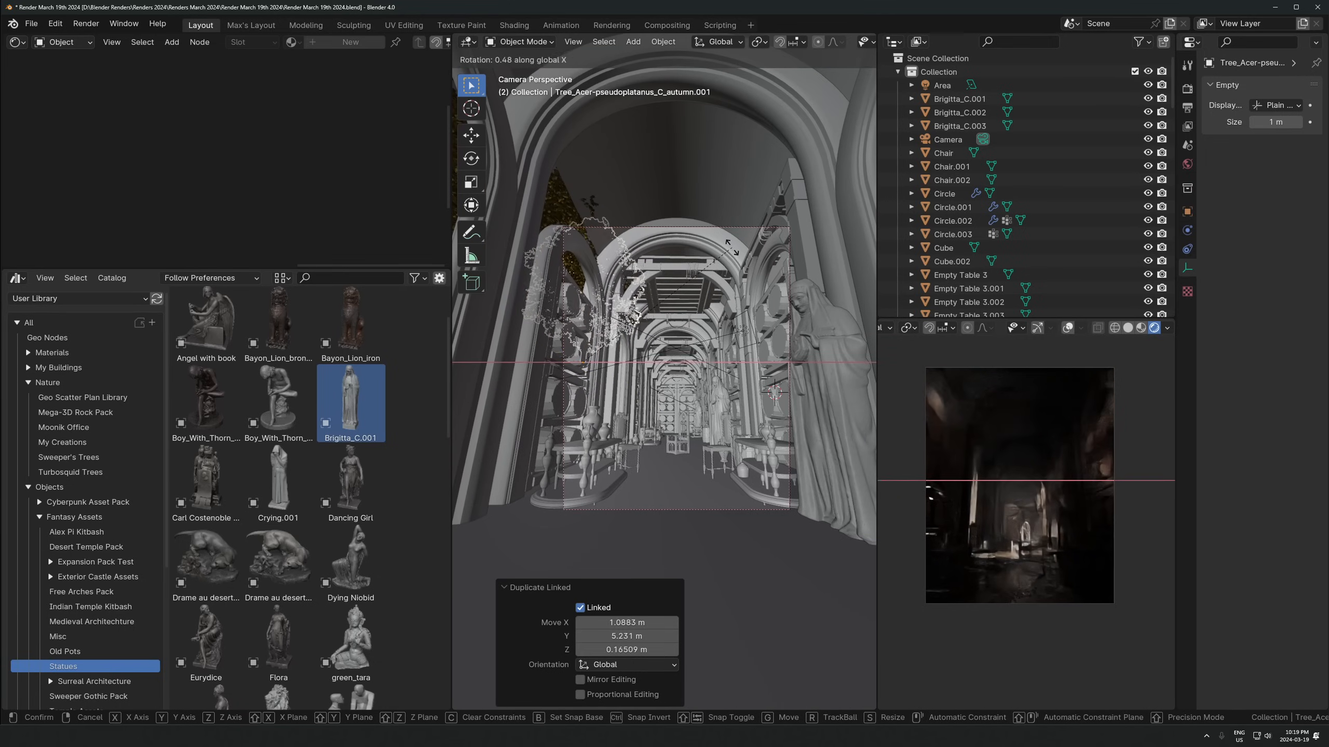
pyautogui.click(731, 317)
pyautogui.press('g')
pyautogui.press('y')
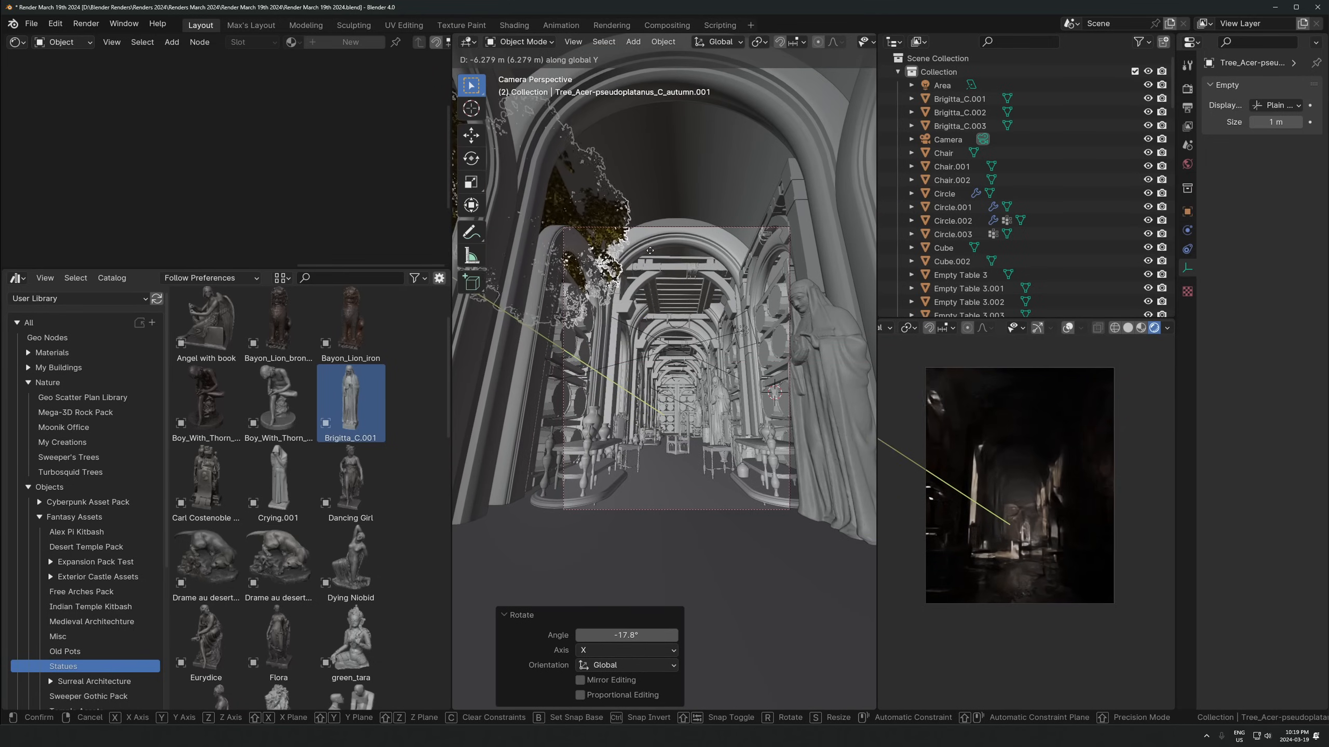
pyautogui.click(650, 291)
# Shift the duplicated tree about 11 m in total along negative X and raise it along Z above the hall
pyautogui.press('g')
pyautogui.press('x')
pyautogui.click(578, 285)
pyautogui.press('g')
pyautogui.press('x')
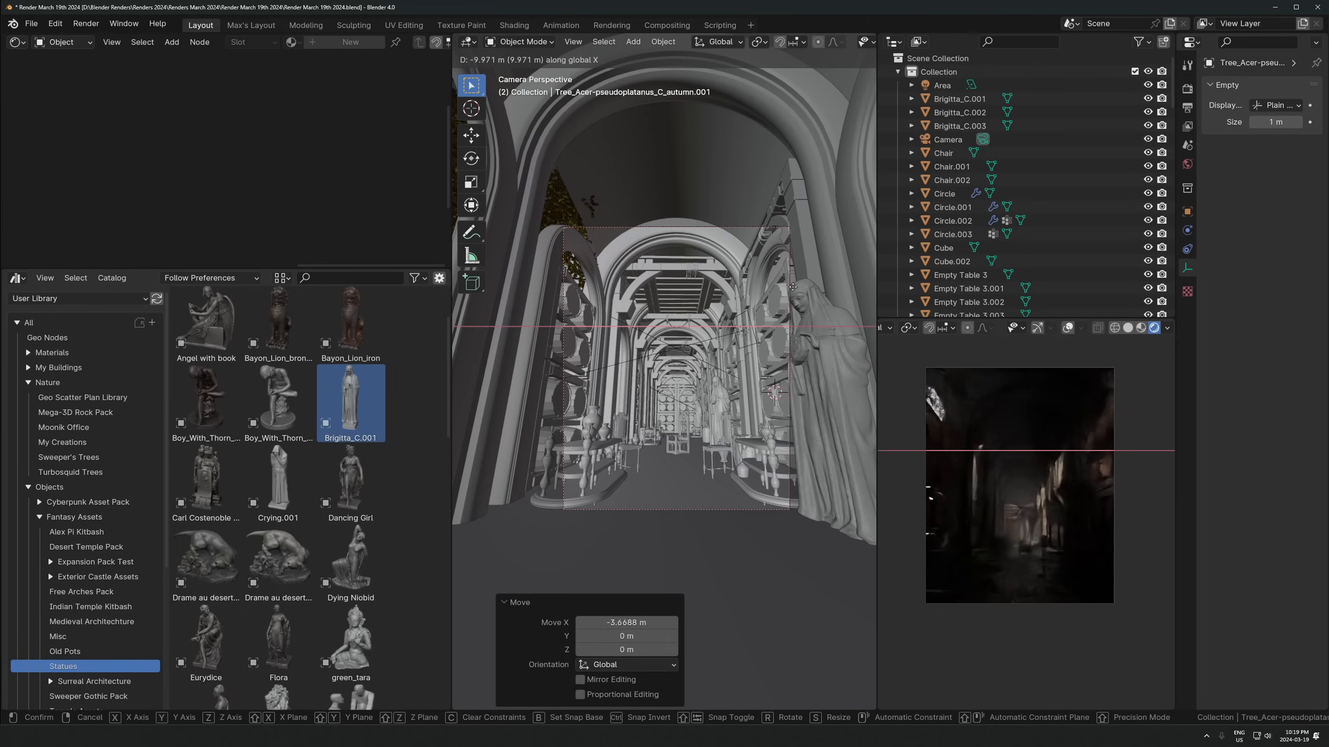
pyautogui.click(859, 275)
pyautogui.press('g')
pyautogui.press('z')
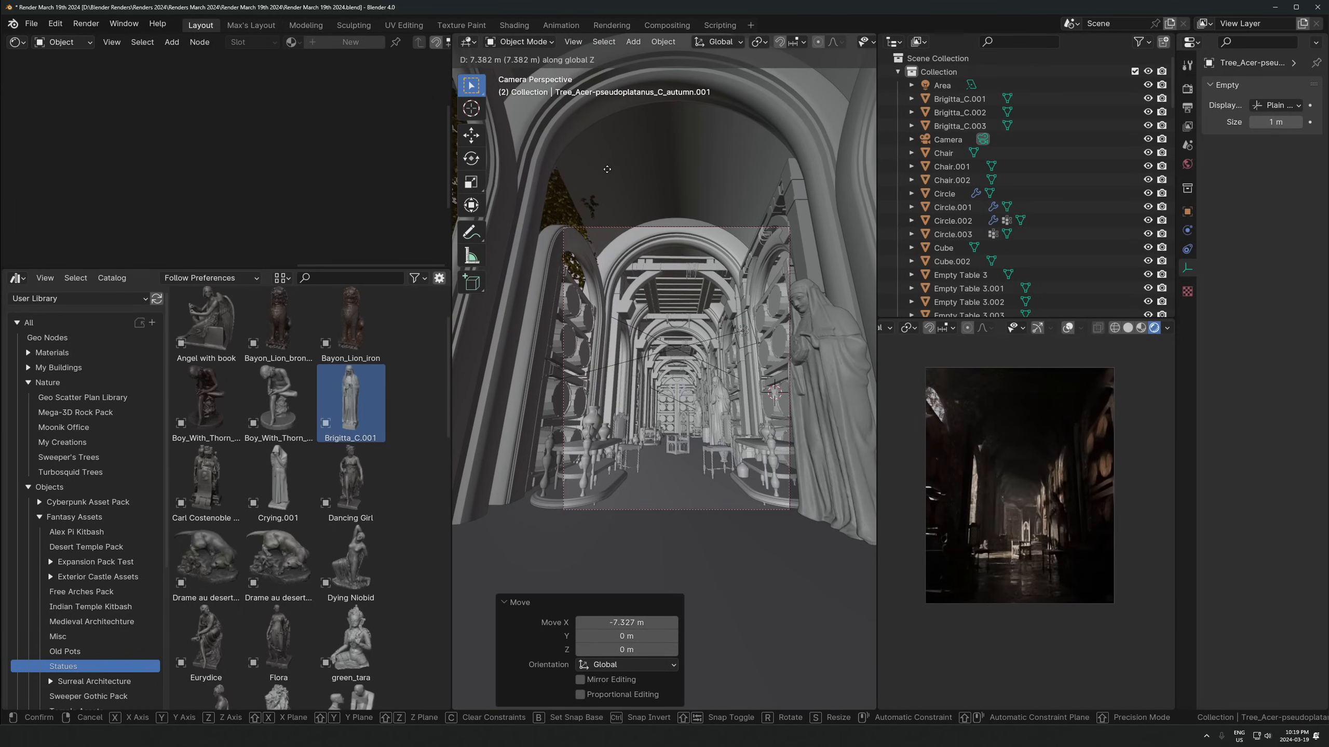
pyautogui.click(606, 182)
pyautogui.moveTo(607, 183); pyautogui.dragTo(732, 384, button='middle')
pyautogui.press('g')
pyautogui.press('y')
pyautogui.rightClick(628, 386)
# Raise the duplicated autumn tree about 0.38 m along Z and shift it about 0.65 m along negative Y
pyautogui.moveTo(627, 387); pyautogui.dragTo(568, 324, button='middle')
pyautogui.scroll(-4, 568, 324)
pyautogui.press('g')
pyautogui.press('z')
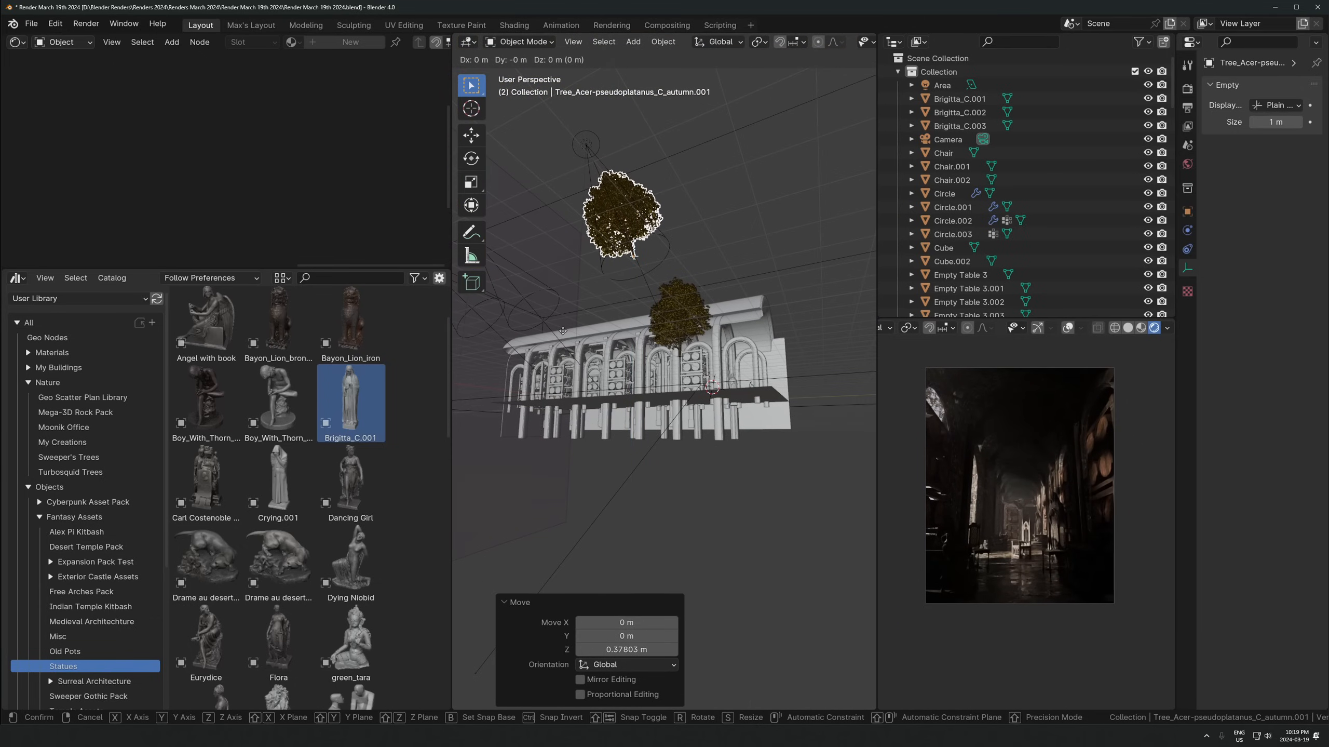
pyautogui.press('y')
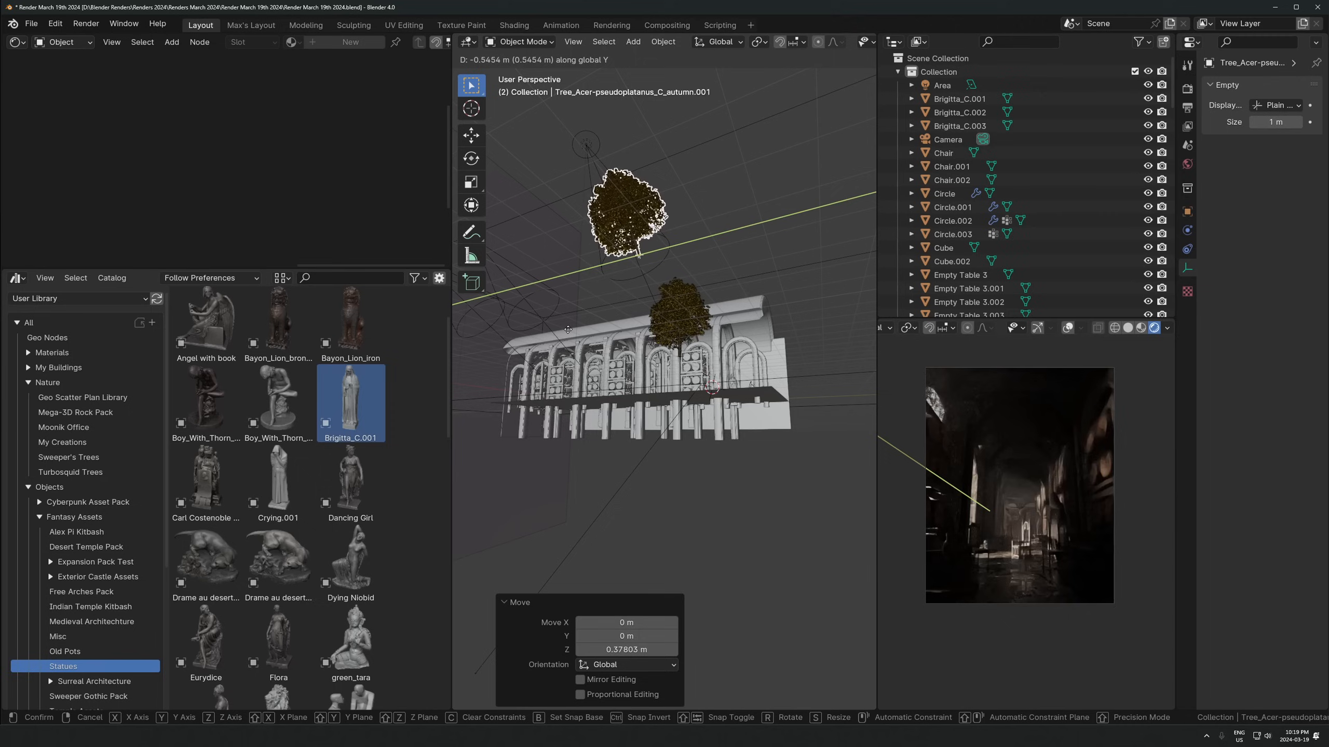
pyautogui.click(569, 328)
pyautogui.scroll(3, 1020, 494)
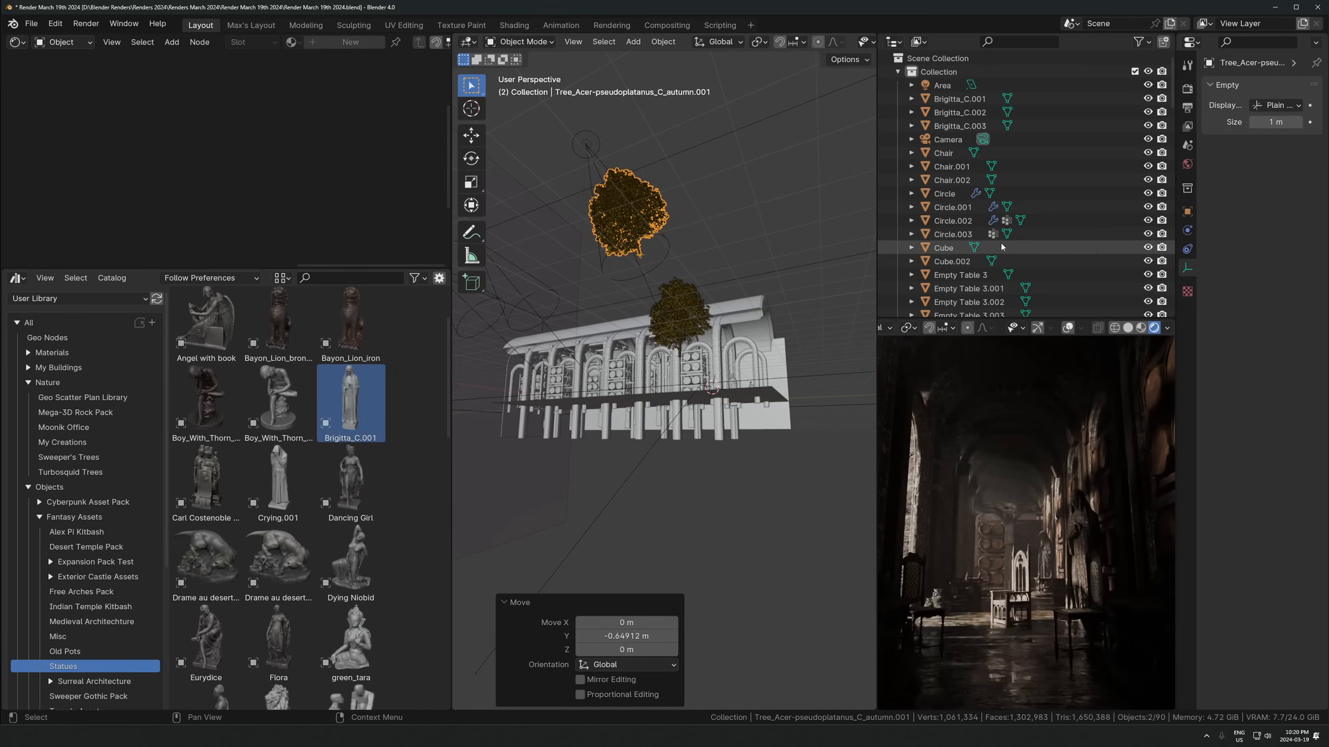
# Toggle the second tree's viewport visibility to compare the light in the preview, leave it visible, and save the file
pyautogui.scroll(-10, 1098, 246)
pyautogui.click(1149, 230)
pyautogui.click(1149, 231)
pyautogui.click(1149, 231)
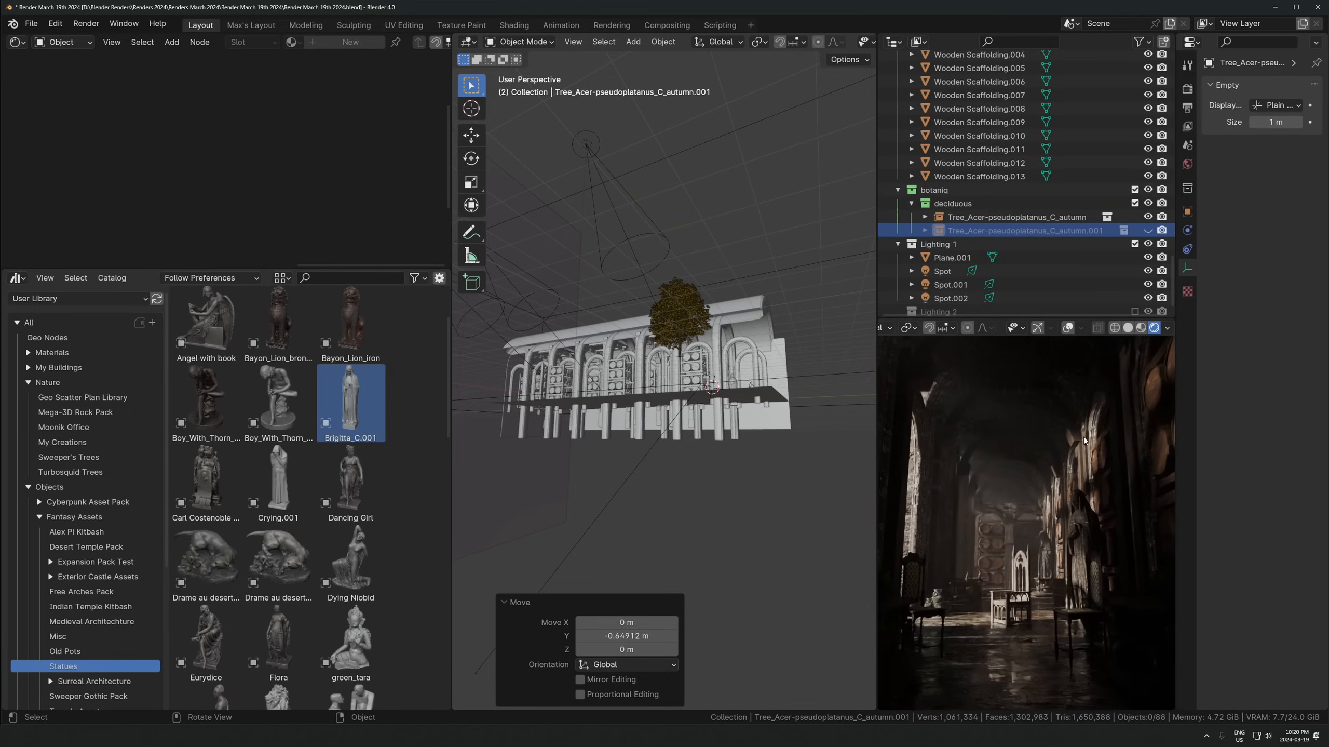
pyautogui.click(1149, 231)
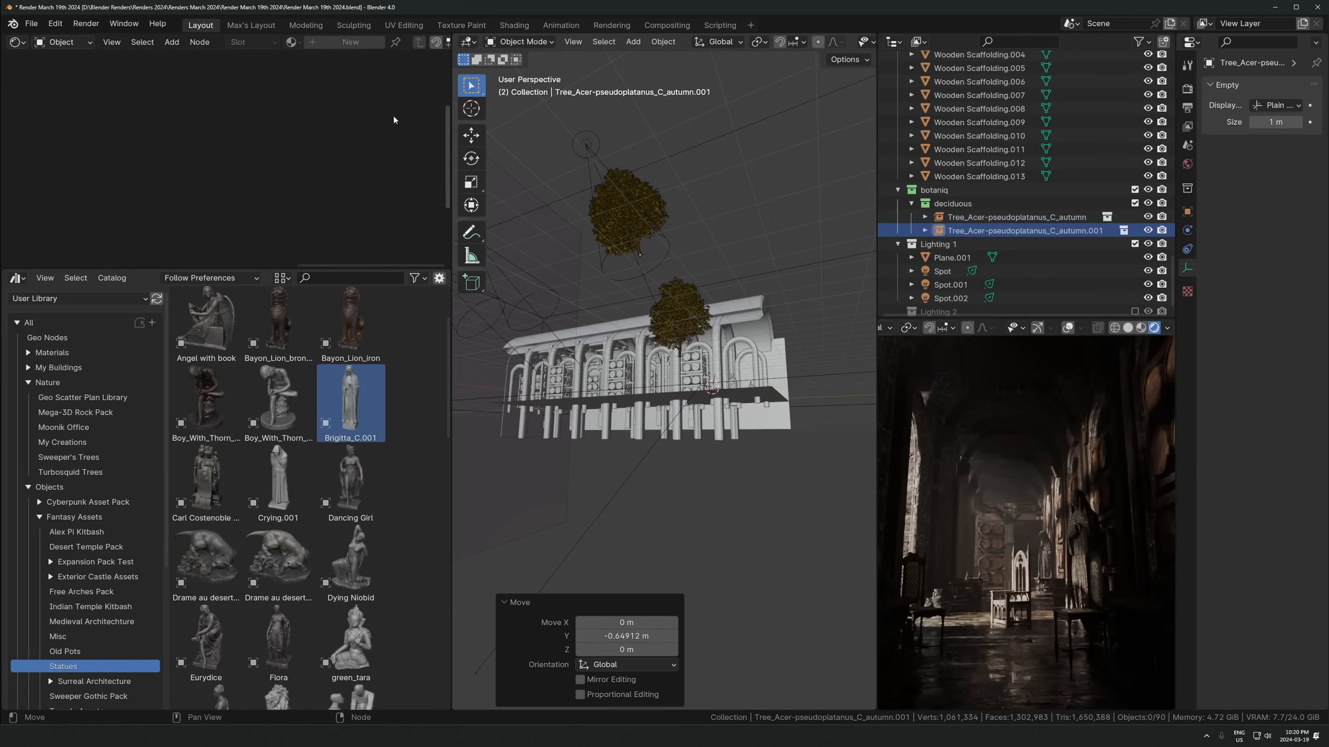
pyautogui.hotkey('ctrl', 's')
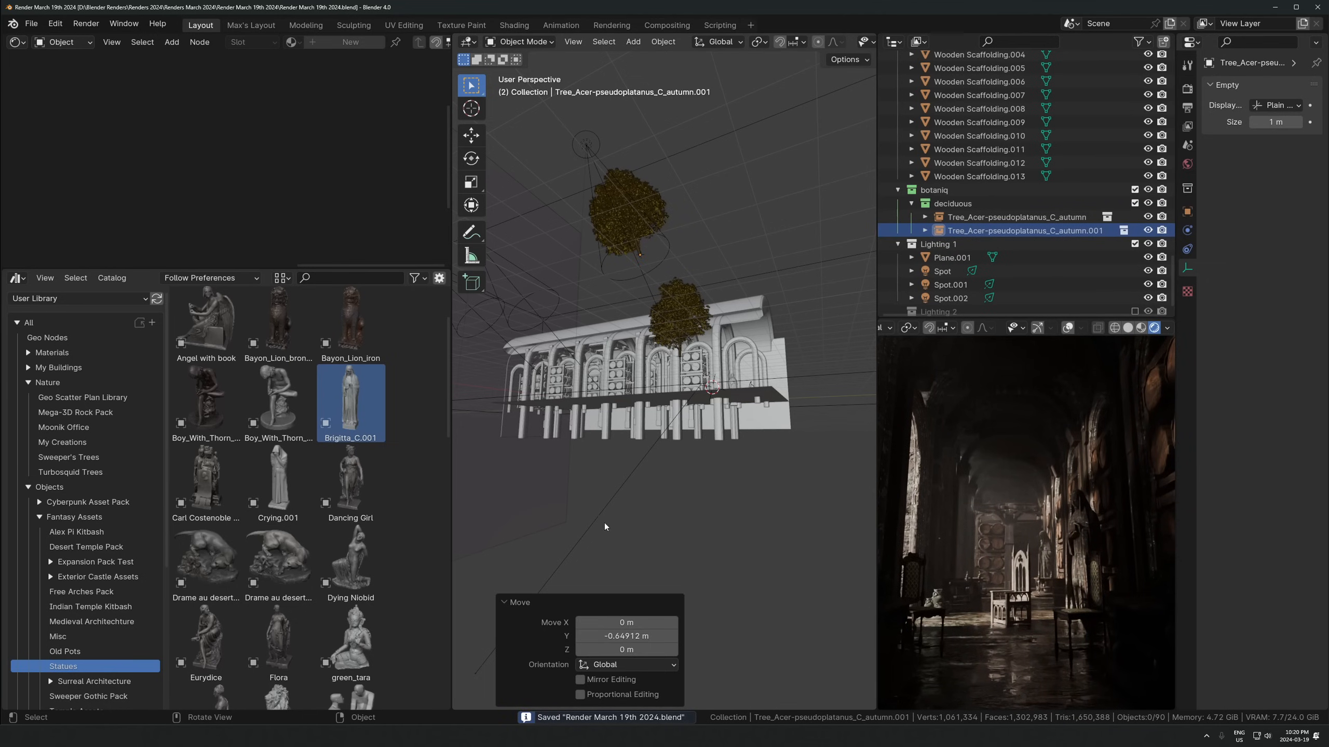
# Make a linked duplicate of the raised tree about 9 m lower, shift it about -2.66 m along Y and 2.15 m along Z, and save
pyautogui.moveTo(580, 248); pyautogui.dragTo(628, 377, button='middle')
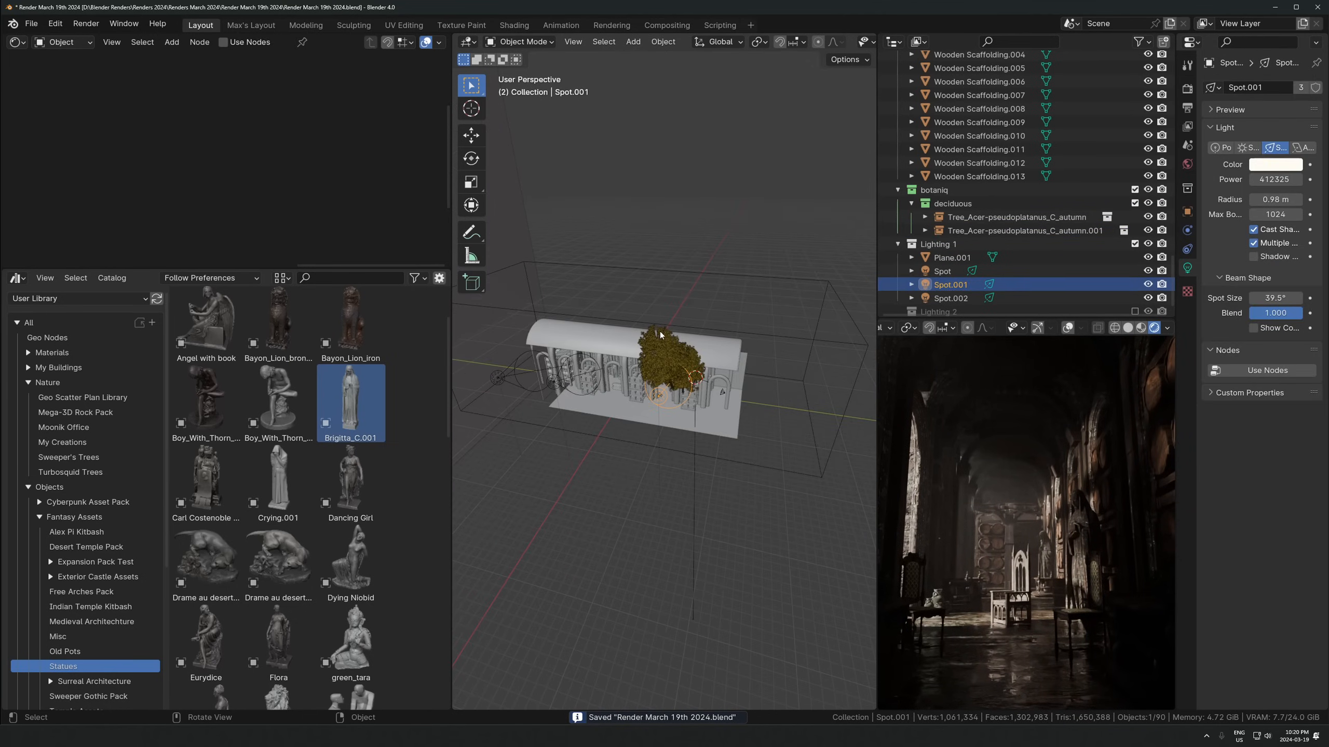
pyautogui.hotkey('shift', 'd')
pyautogui.click(662, 427)
pyautogui.press('g')
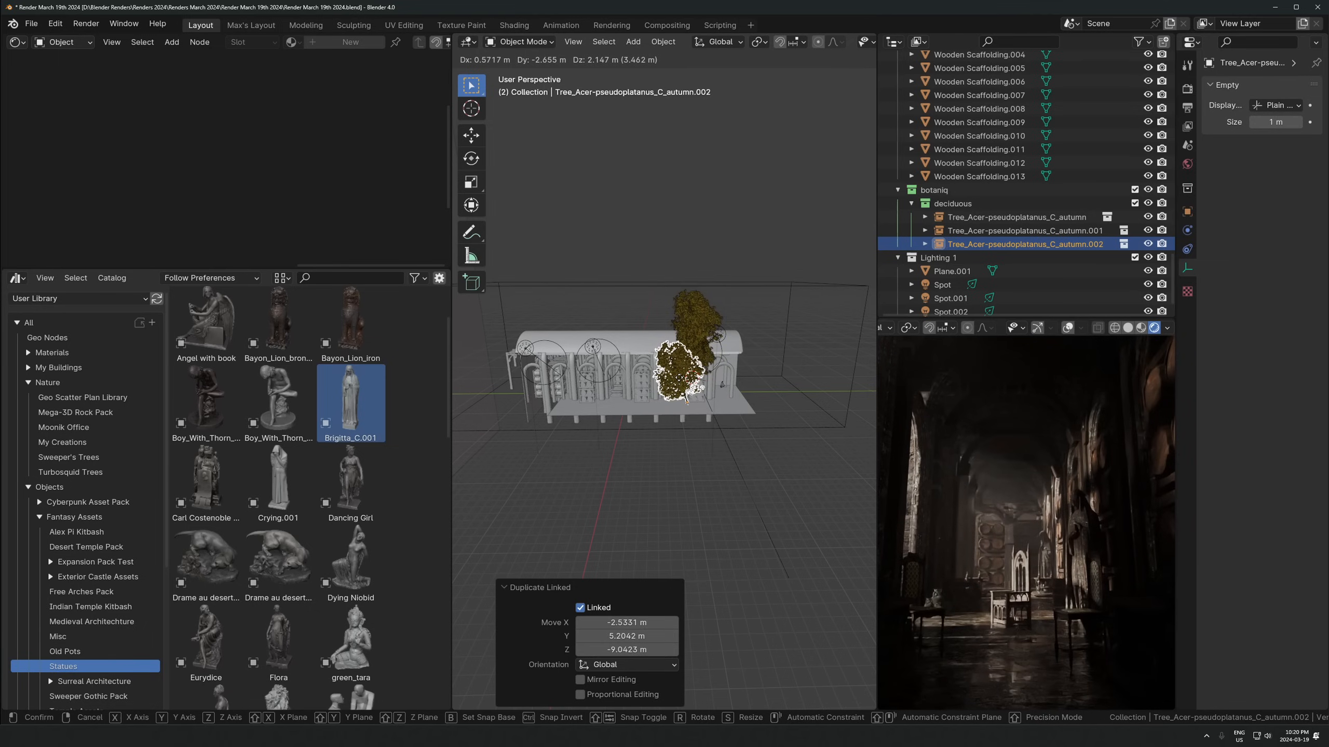
pyautogui.click(679, 377)
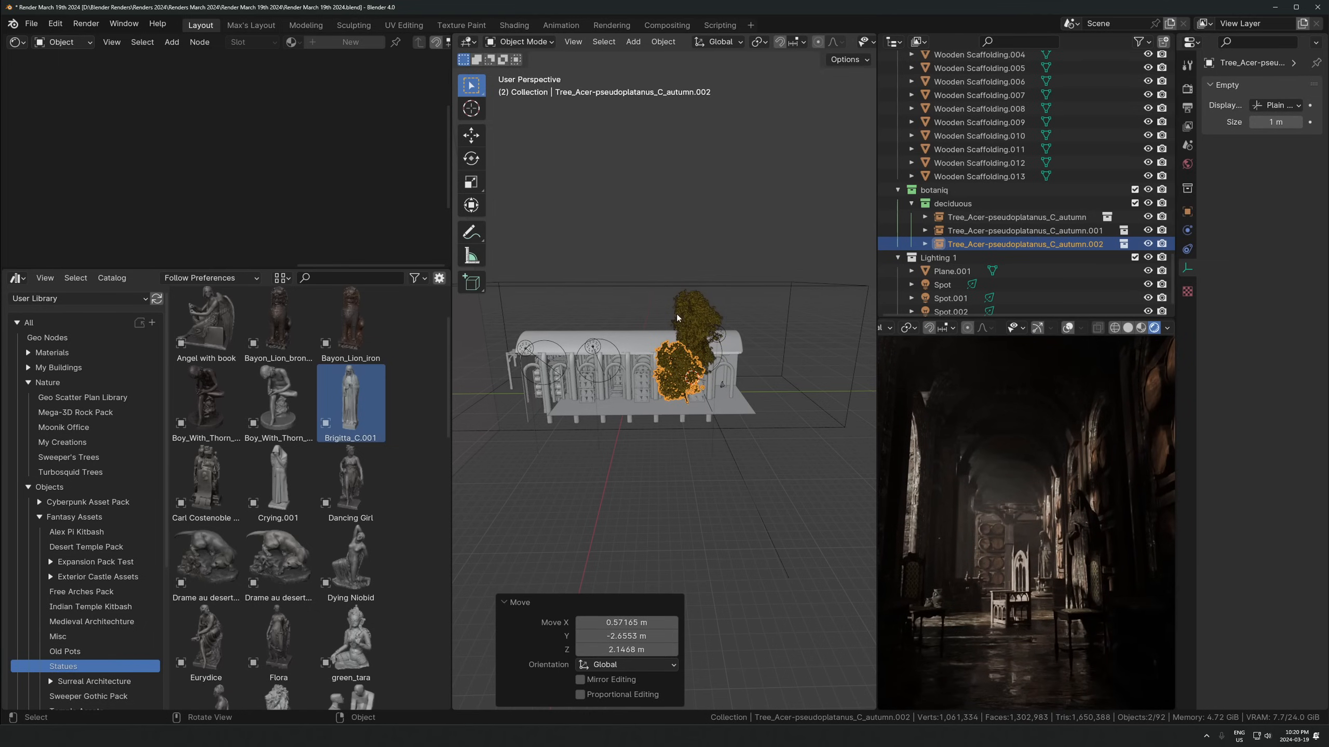
pyautogui.press('KP_0')
pyautogui.hotkey('ctrl', 's')
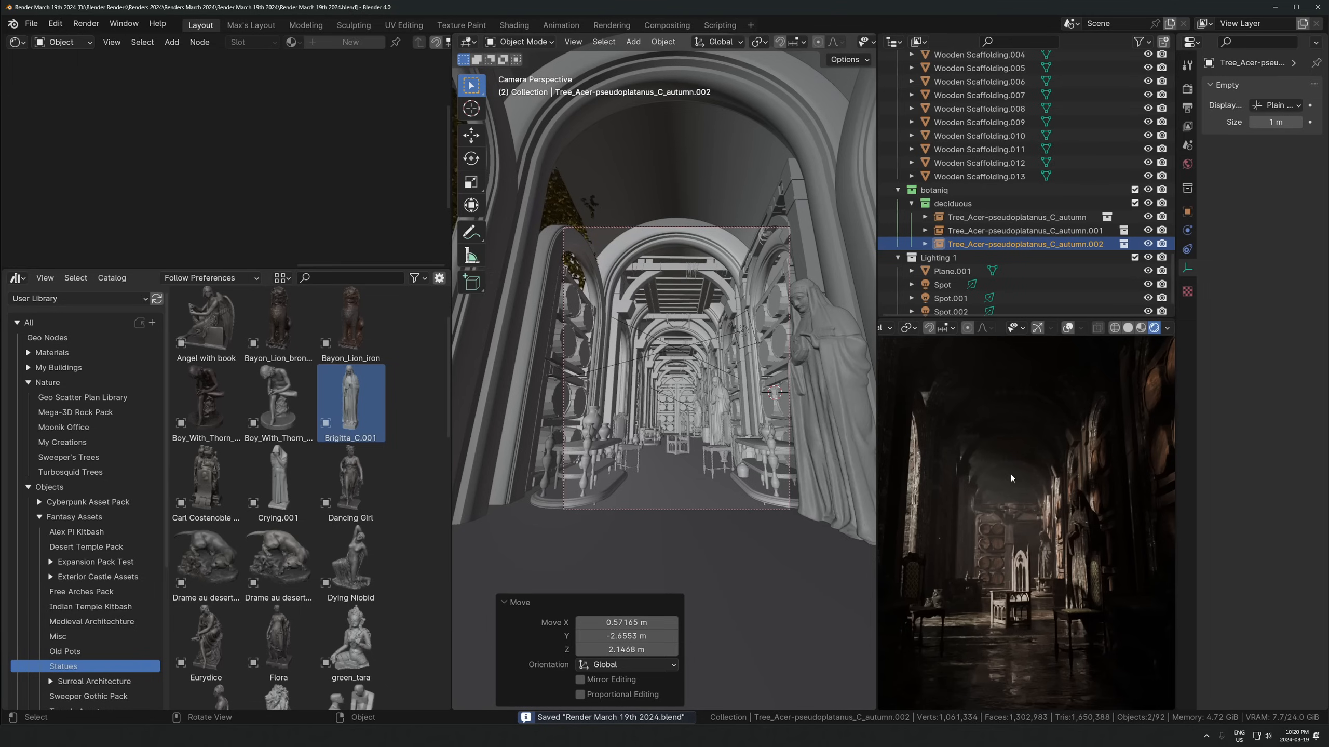
# Move the Gothic wooden chair farther down the hall along positive Y in small increments, checking it against the rendered preview
pyautogui.click(679, 442)
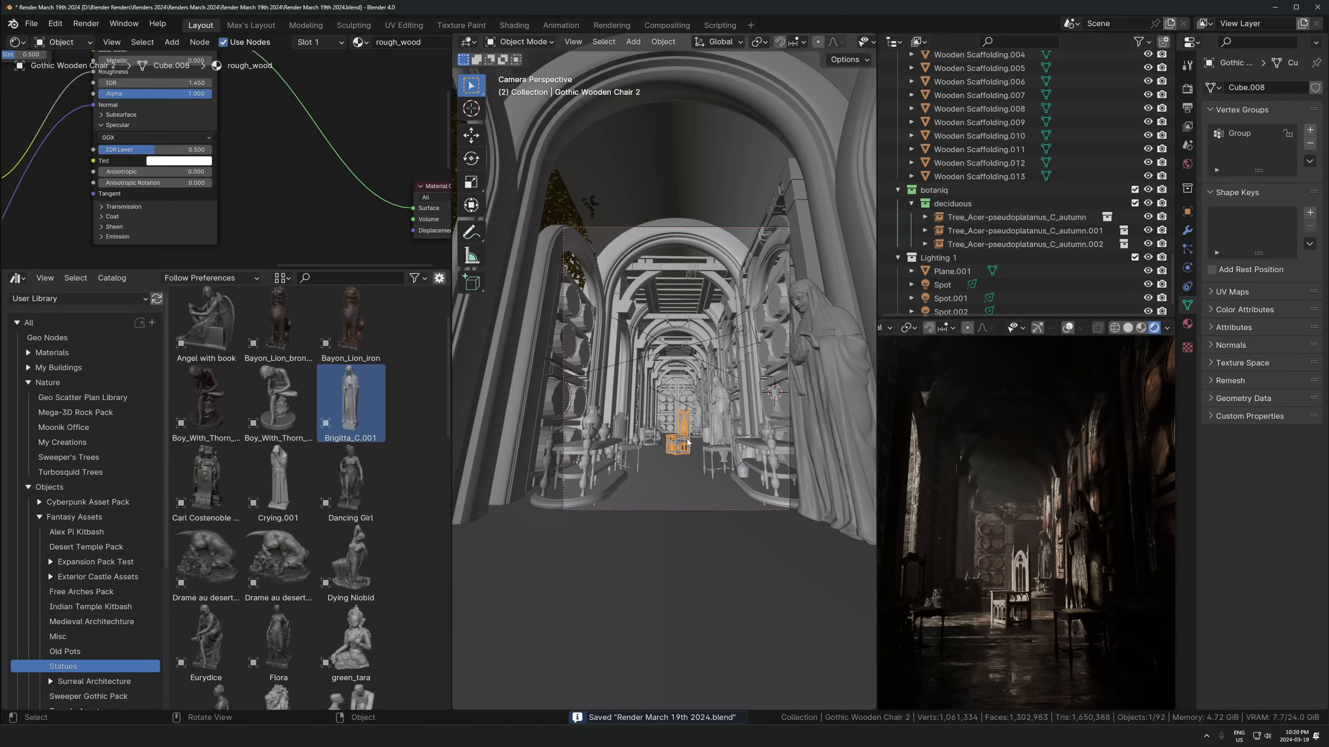
pyautogui.press('KP_Decimal')
pyautogui.press('g')
pyautogui.press('y')
pyautogui.click(727, 464)
pyautogui.press('g')
pyautogui.press('y')
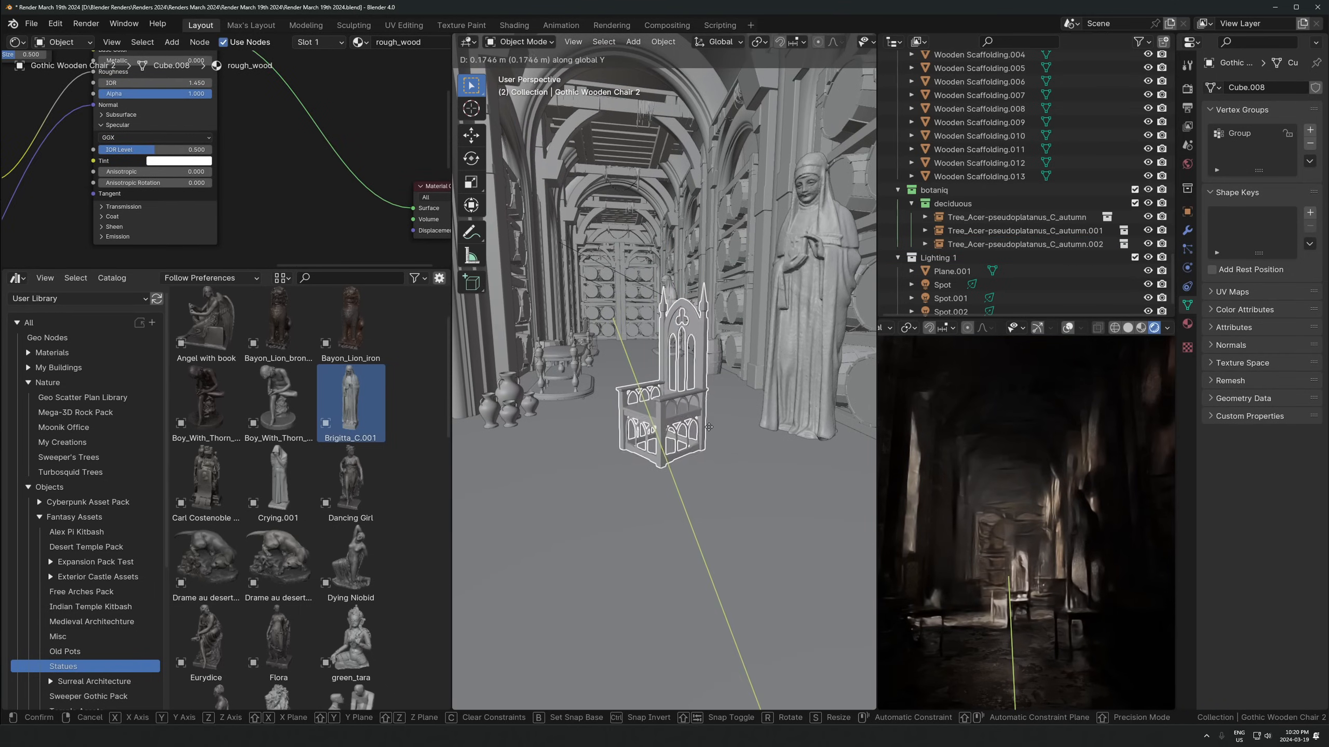
pyautogui.click(1009, 581)
pyautogui.press('g')
pyautogui.press('y')
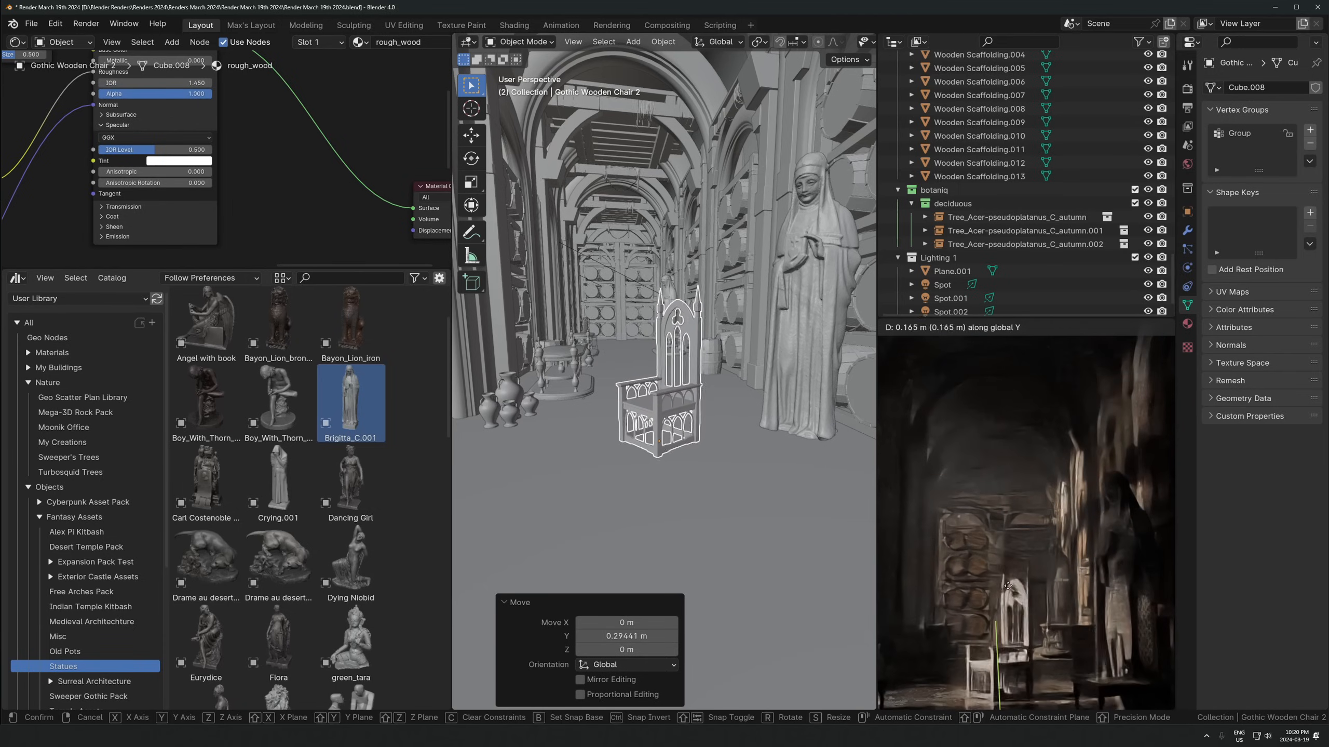
pyautogui.click(1014, 585)
pyautogui.scroll(-4, 1072, 628)
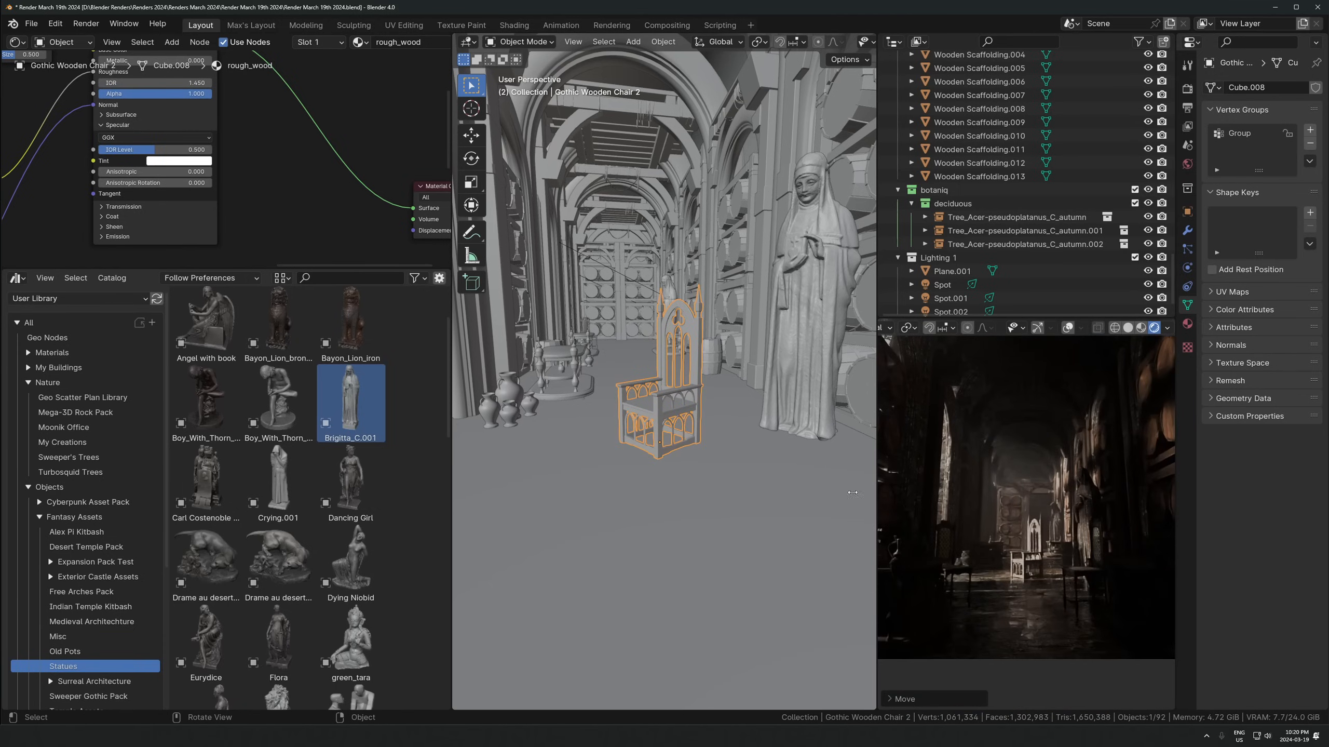
# Move the Gothic wooden chair about 0.17 m along X
pyautogui.press('g')
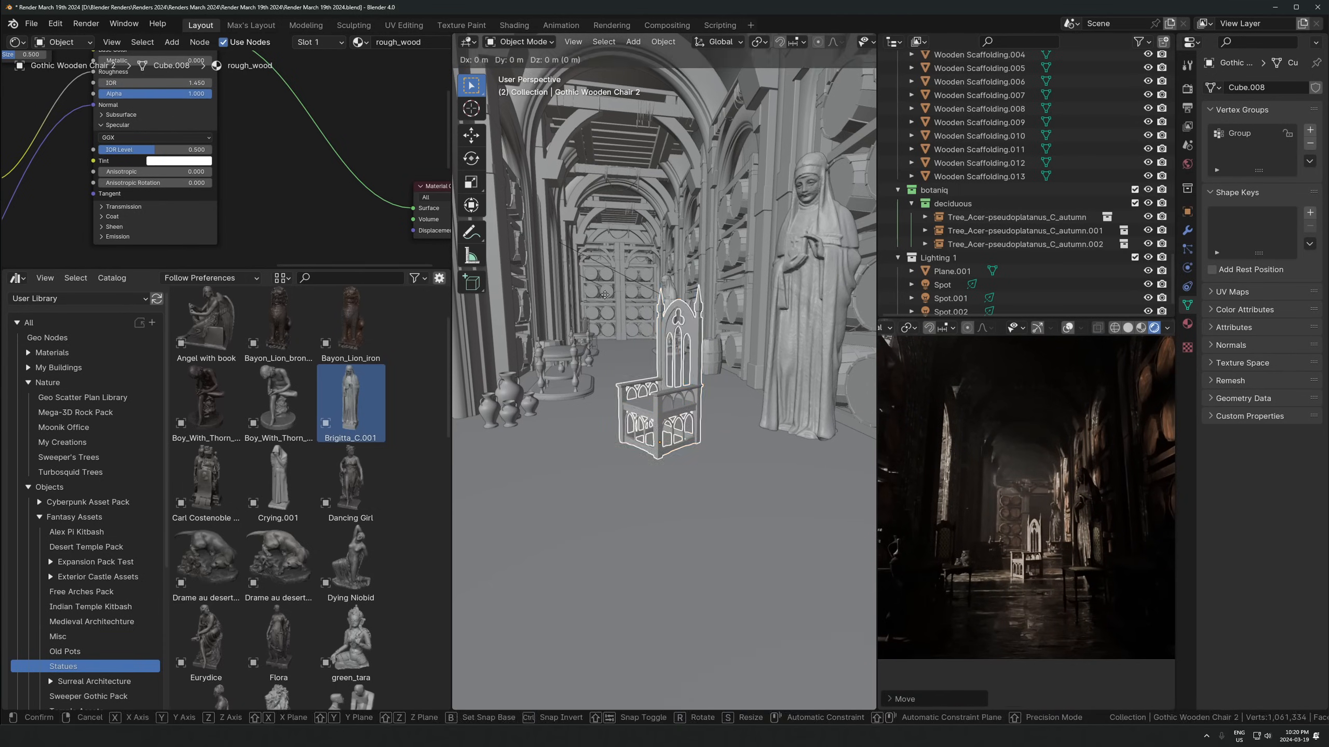
pyautogui.press('x')
pyautogui.click(617, 294)
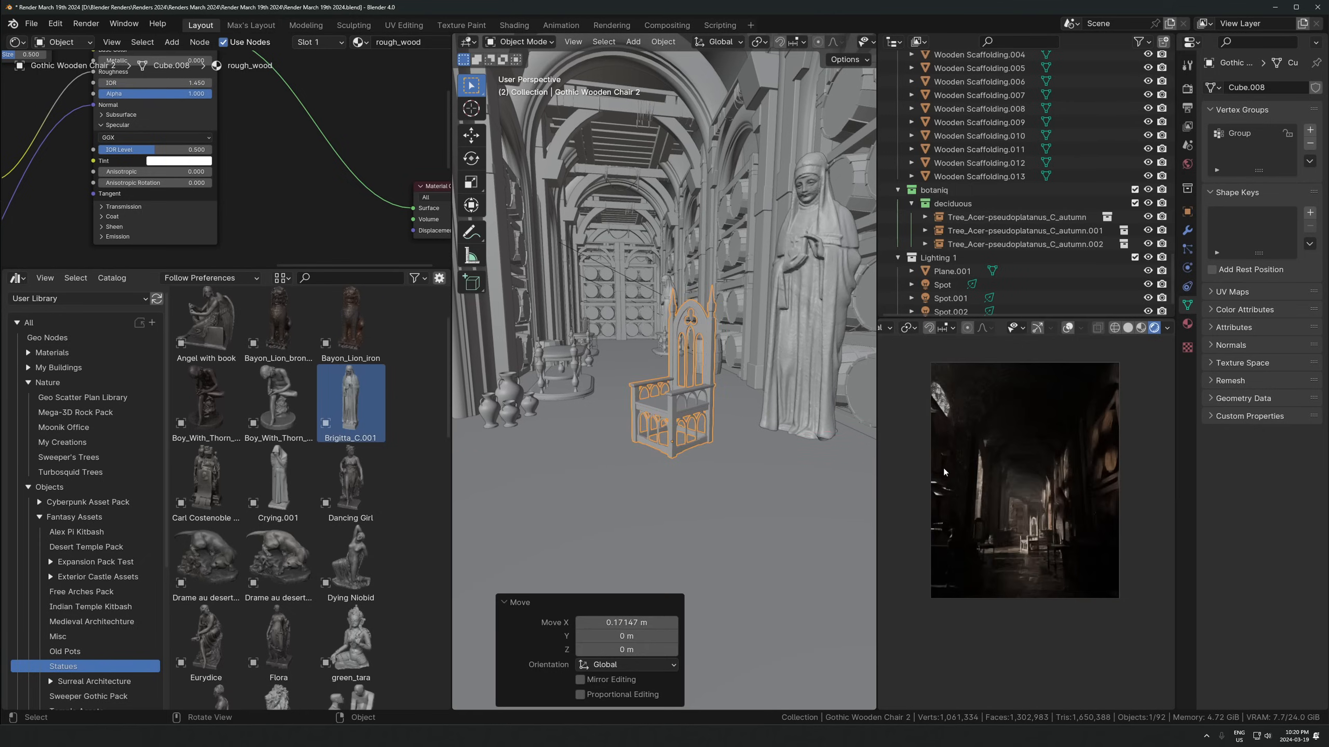
pyautogui.press('g')
pyautogui.press('x')
pyautogui.rightClick(915, 445)
pyautogui.press('g')
pyautogui.press('x')
pyautogui.rightClick(917, 443)
# Fine-tune the Gothic chair's X position in the close-up preview, moving it along negative X and back towards the statue side
pyautogui.scroll(9, 1095, 573)
pyautogui.press('g')
pyautogui.press('x')
pyautogui.click(1005, 541)
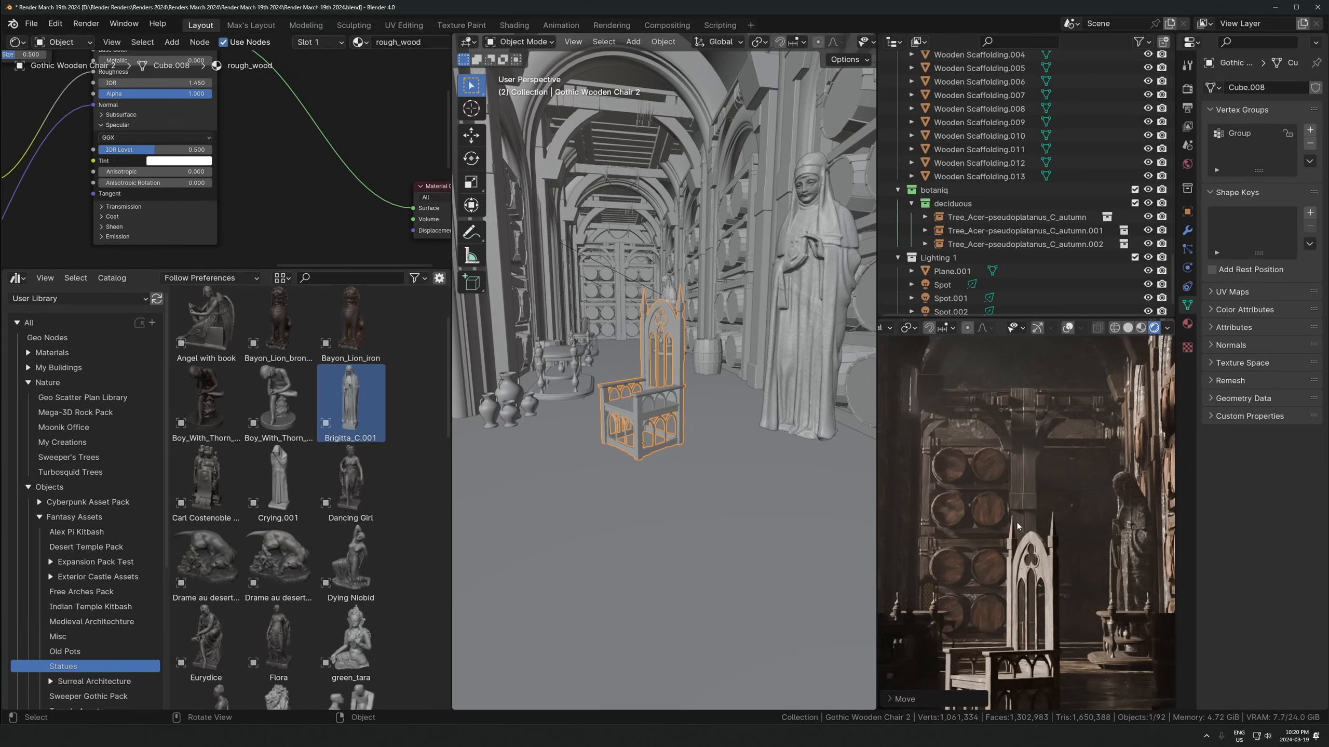
pyautogui.press('g')
pyautogui.press('x')
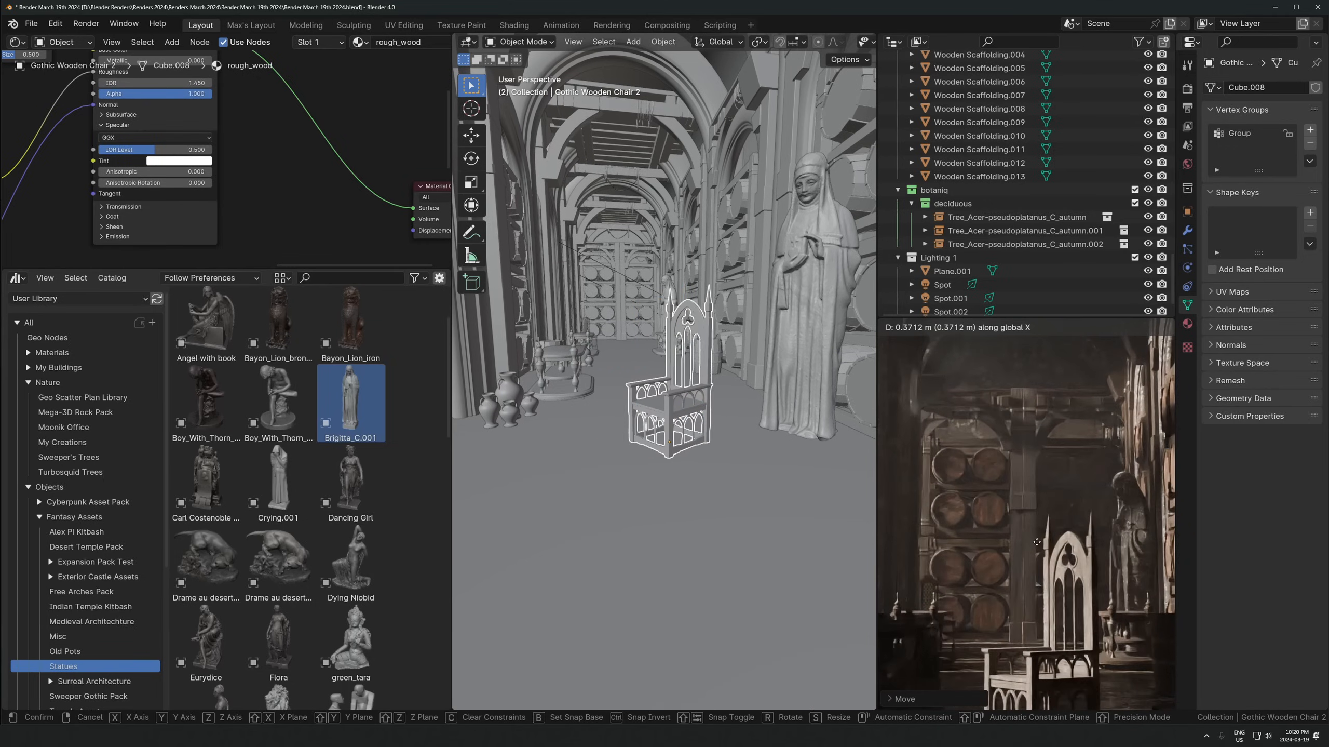
pyautogui.click(1061, 459)
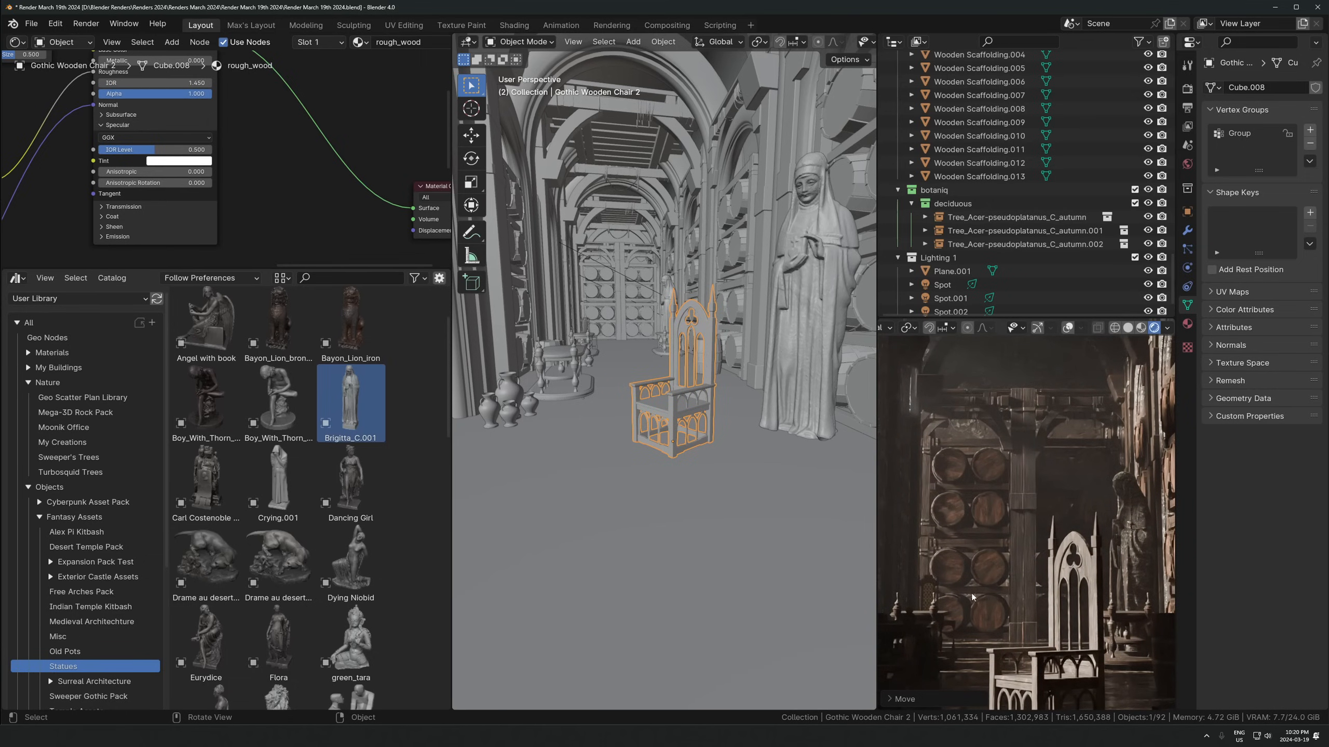
pyautogui.scroll(-4, 988, 588)
pyautogui.scroll(-3, 1020, 593)
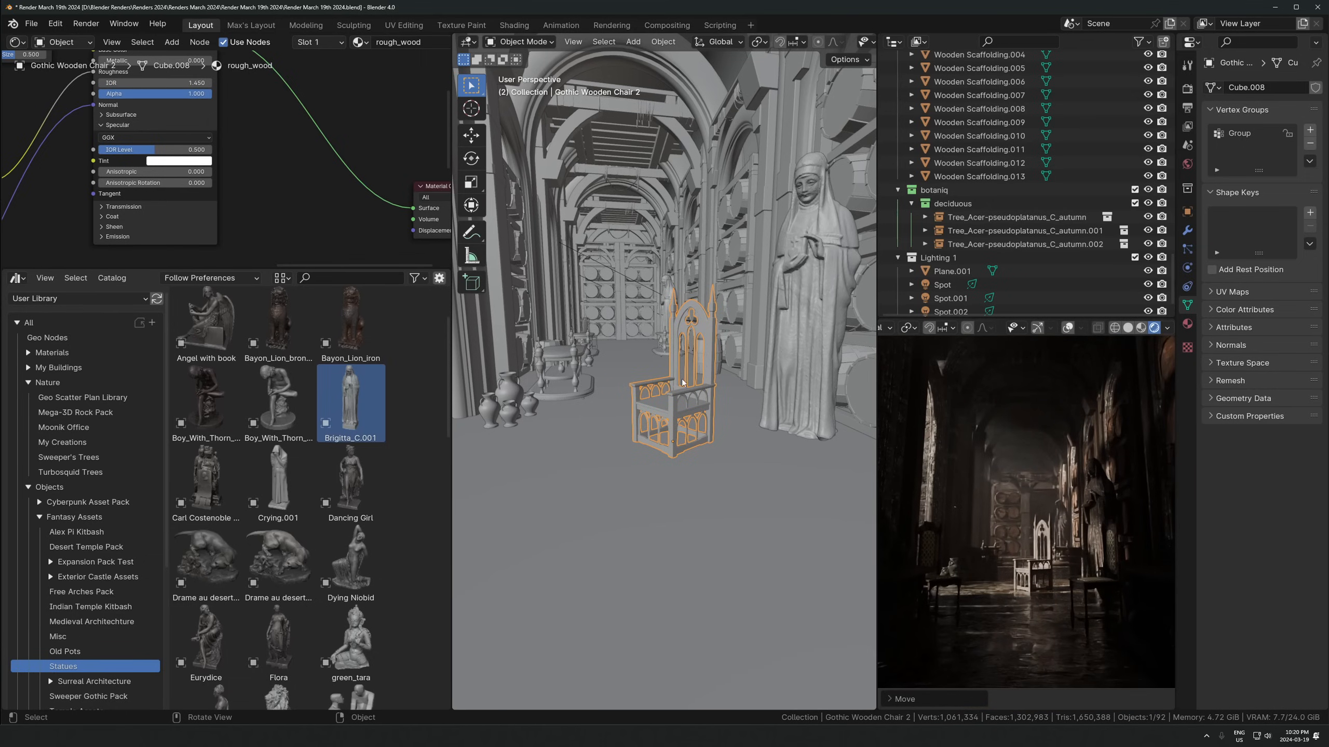
# Make a linked duplicate of the chair beside the near table, offset about 2.16 m along X and 18.6 m along Y
pyautogui.scroll(-3, 682, 377)
pyautogui.click(543, 585)
pyautogui.scroll(-4, 625, 557)
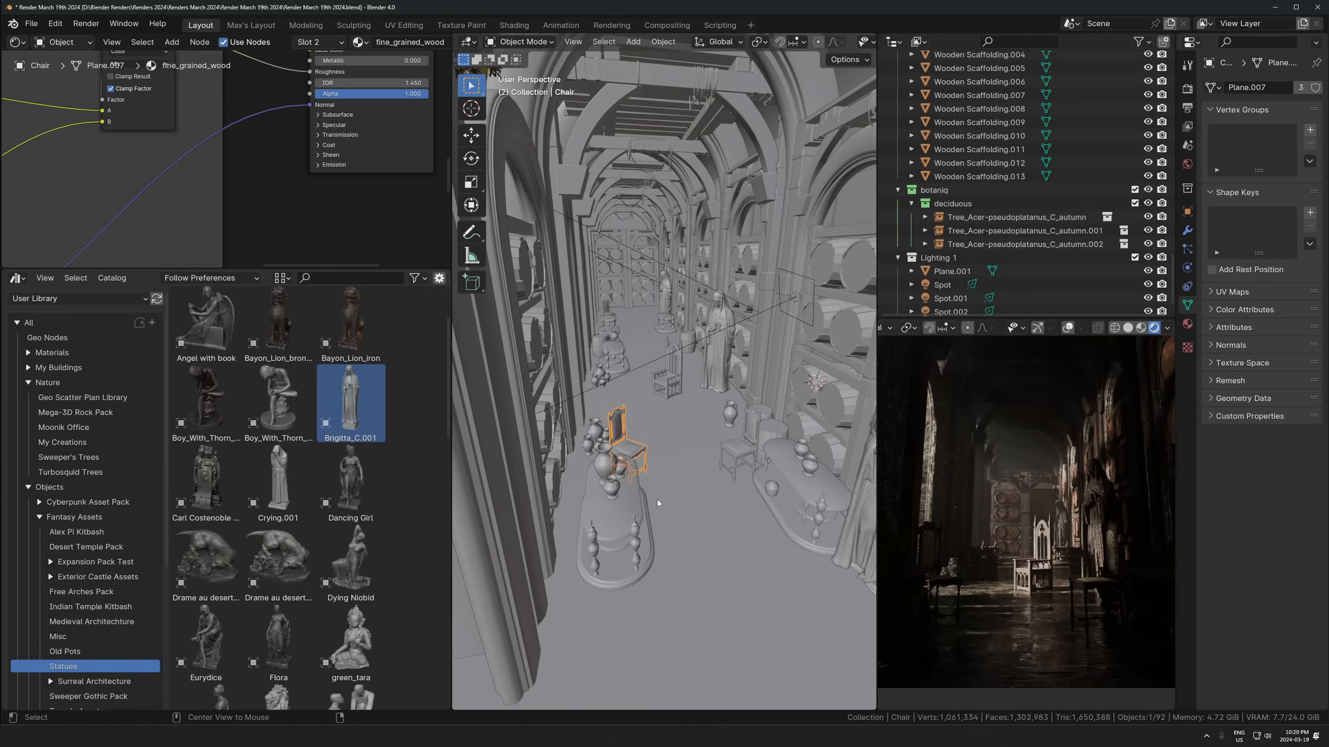
pyautogui.hotkey('alt', 'd')
pyautogui.hotkey('shift', 'z')
pyautogui.click(673, 317)
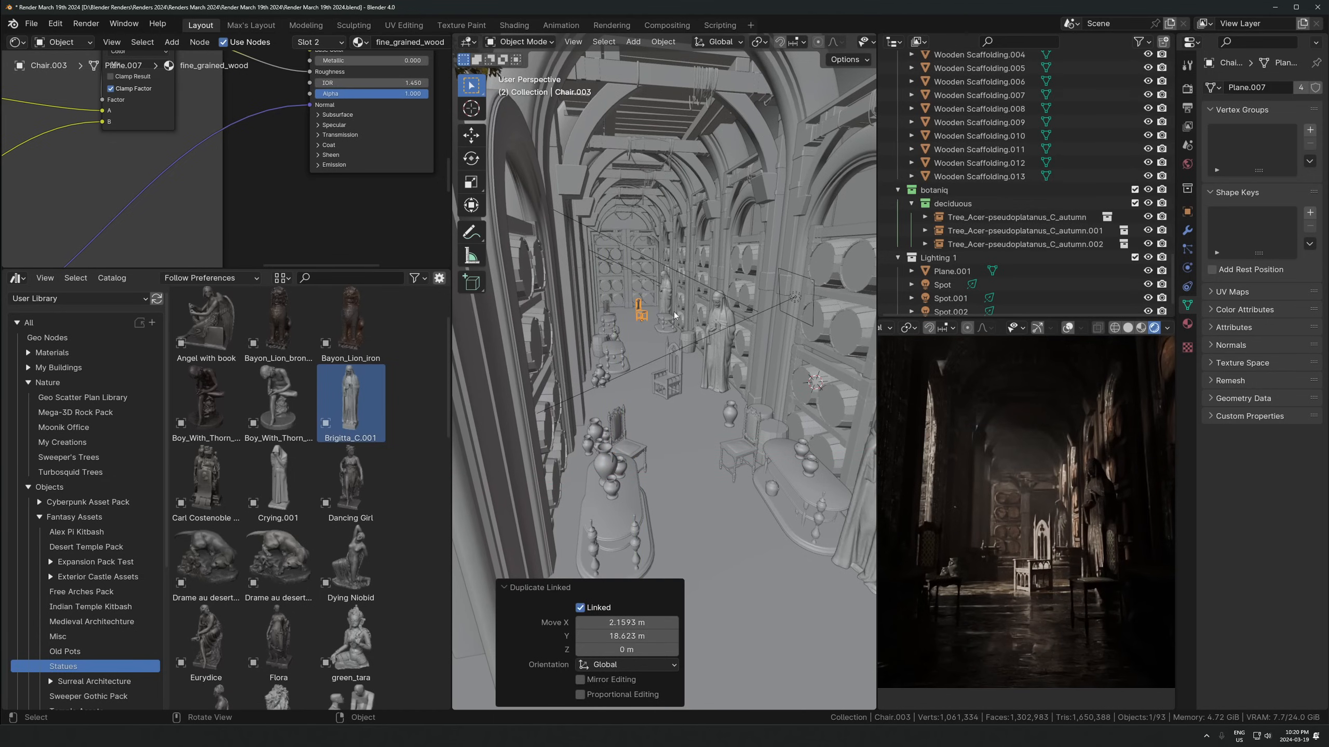
# Make a linked duplicate of the table standing behind the large statue, about 6.6 m farther along Y on the floor plane
pyautogui.click(665, 324)
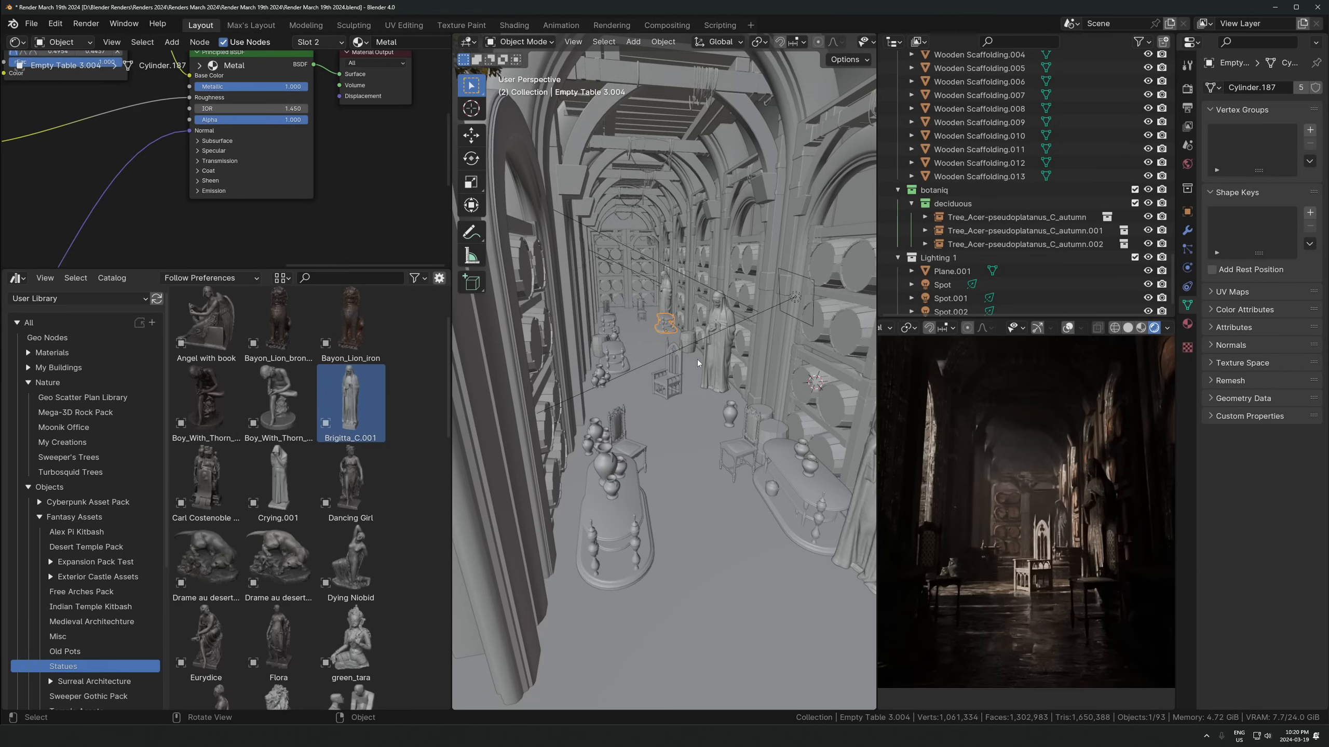
pyautogui.hotkey('alt', 'd')
pyautogui.hotkey('shift', 'z')
pyautogui.click(694, 309)
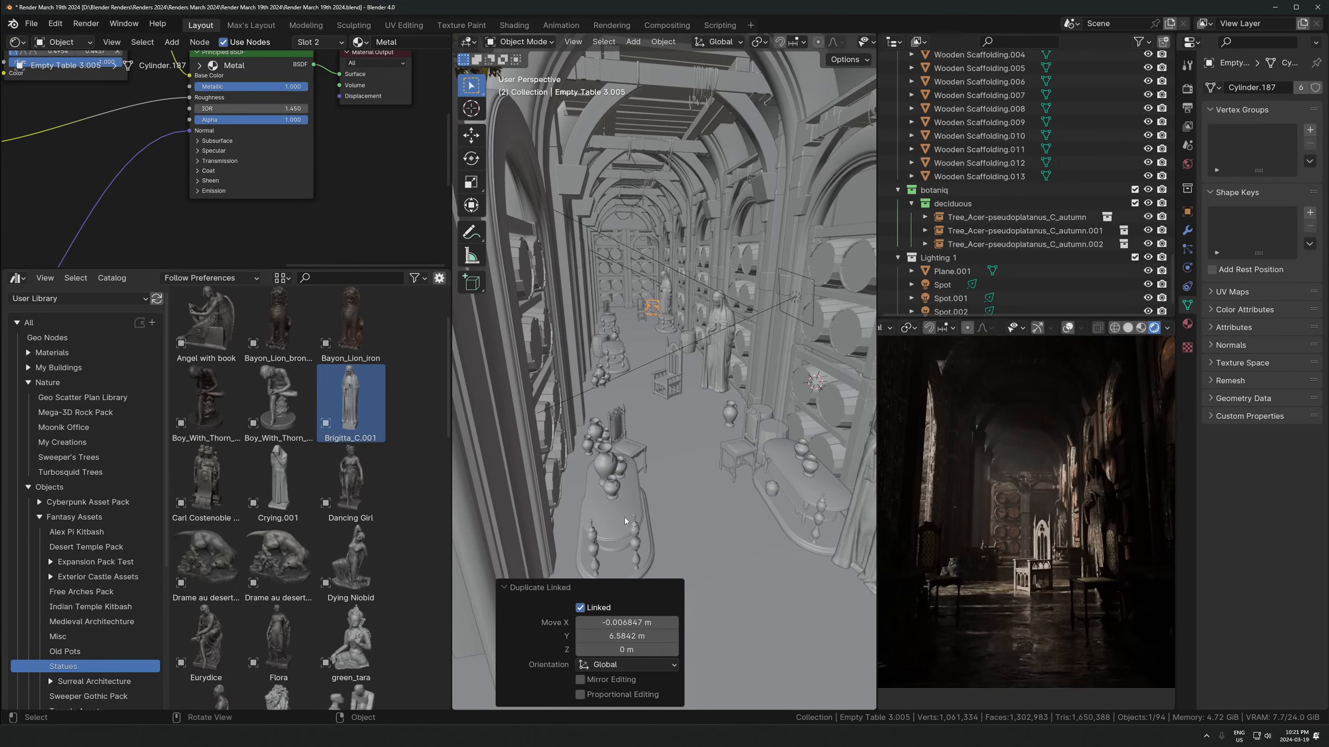
# Make a linked duplicate of the near table and its vases at the hall's far end, rotated 90° around Z
pyautogui.keyDown('shift'); pyautogui.click(617, 485); pyautogui.keyUp('shift')
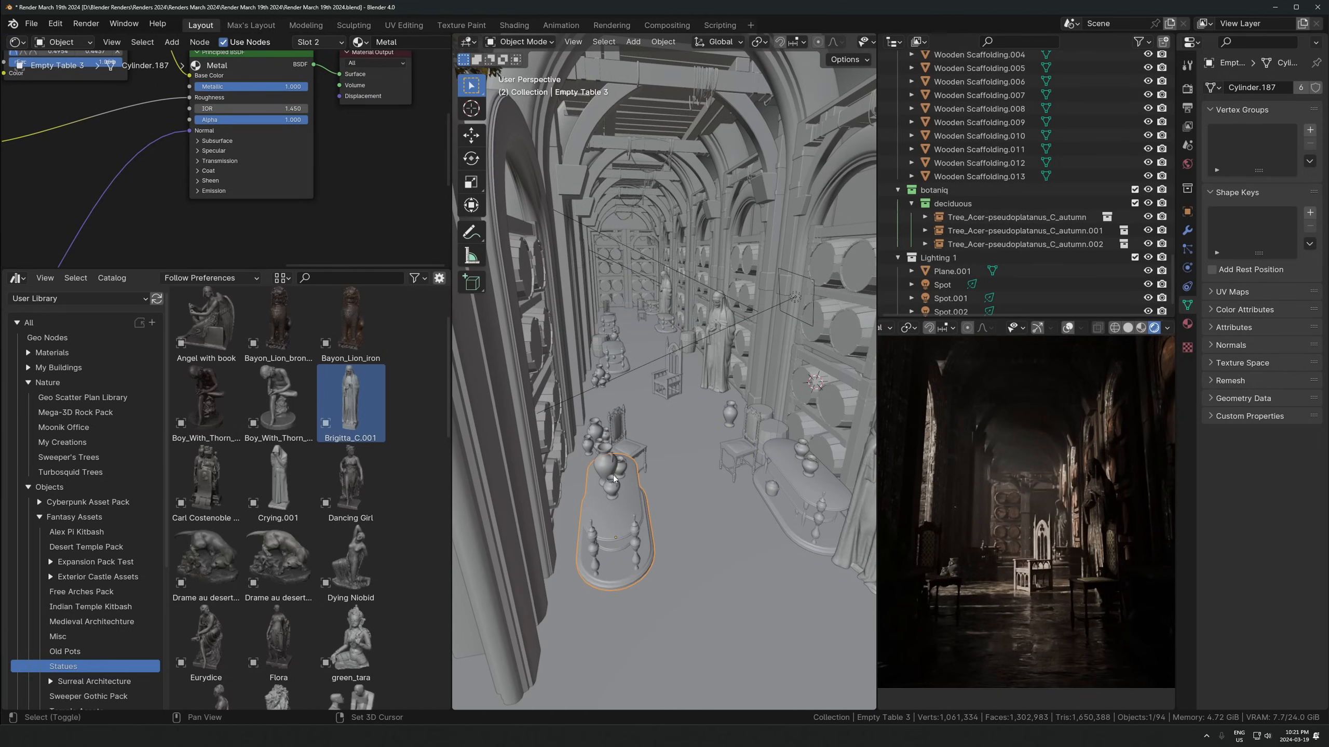
pyautogui.click(616, 520)
pyautogui.hotkey('alt', 'd')
pyautogui.write('rz')
pyautogui.write('90')
pyautogui.click(641, 405)
# Shift the rotated table and its vases about 0.68 m along Y on the floor plane, check the preview, and save the file
pyautogui.press('g')
pyautogui.hotkey('shift', 'z')
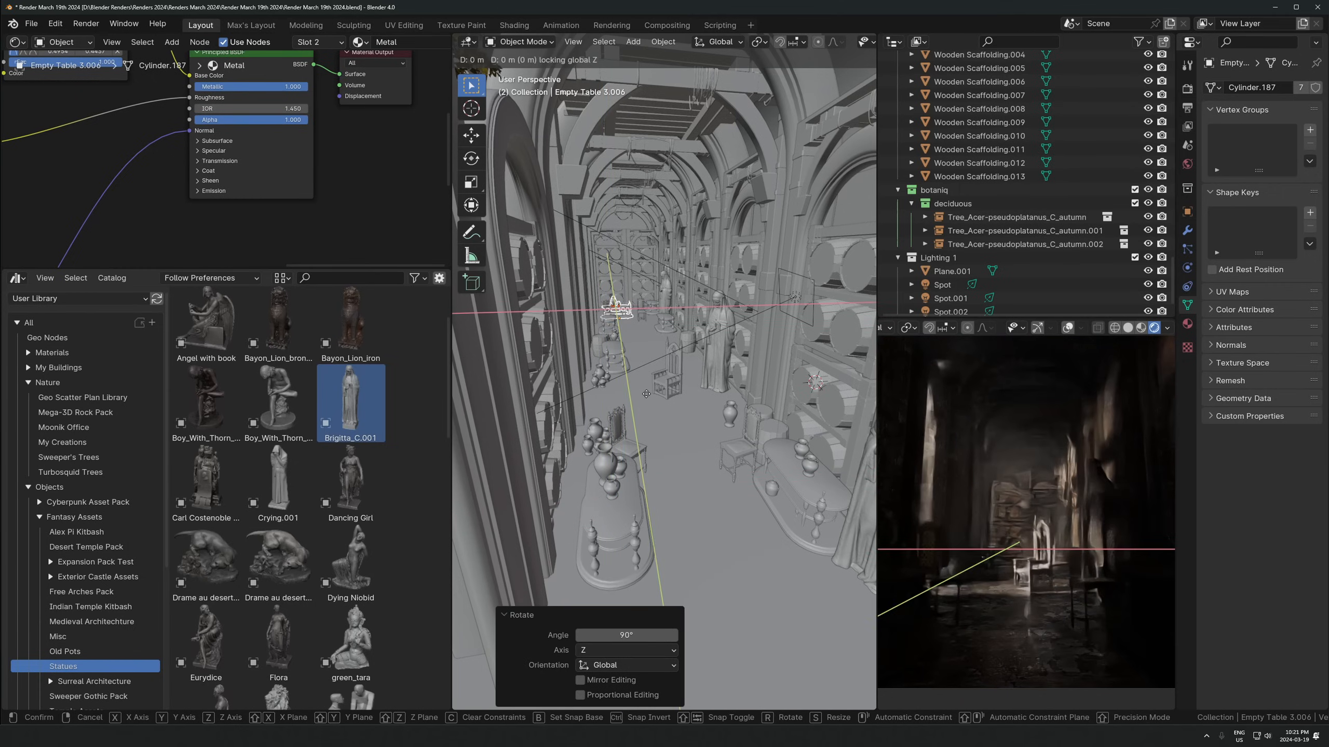
pyautogui.click(643, 402)
pyautogui.press('KP_Decimal')
pyautogui.scroll(-3, 751, 411)
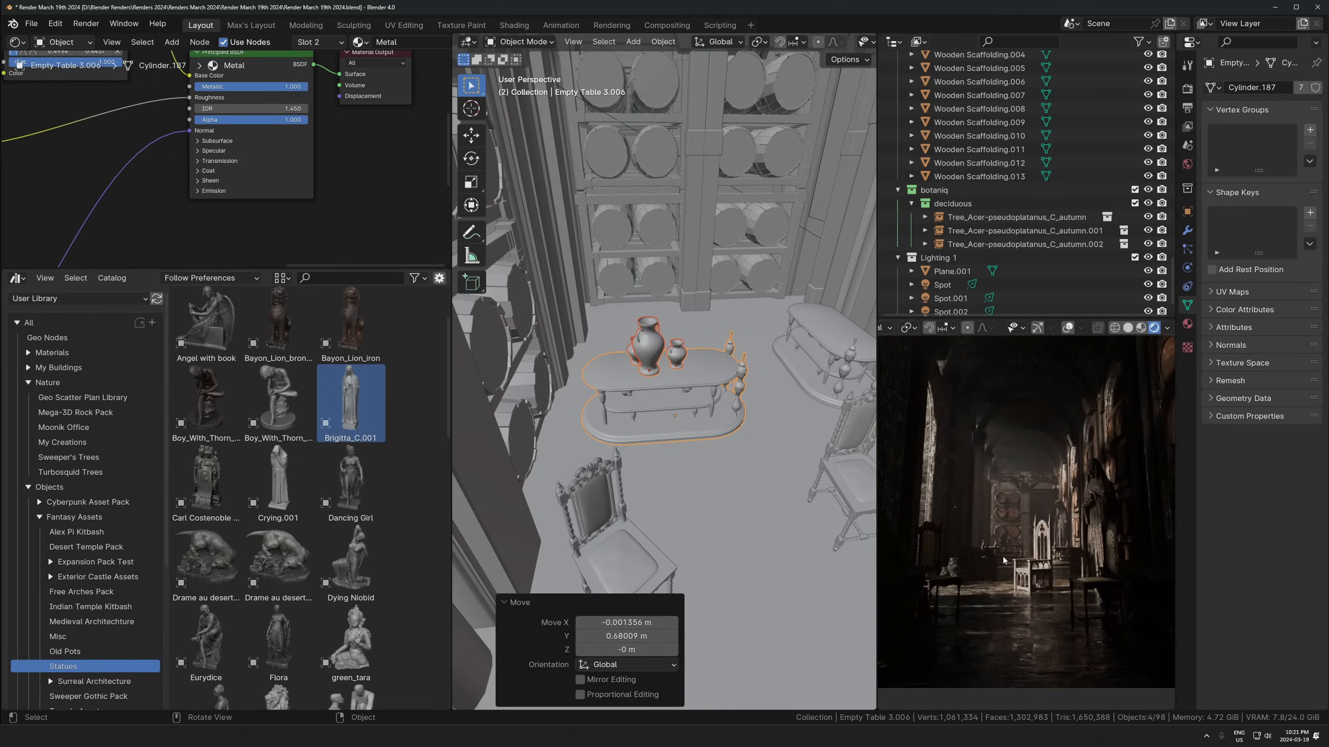
pyautogui.press('KP_0')
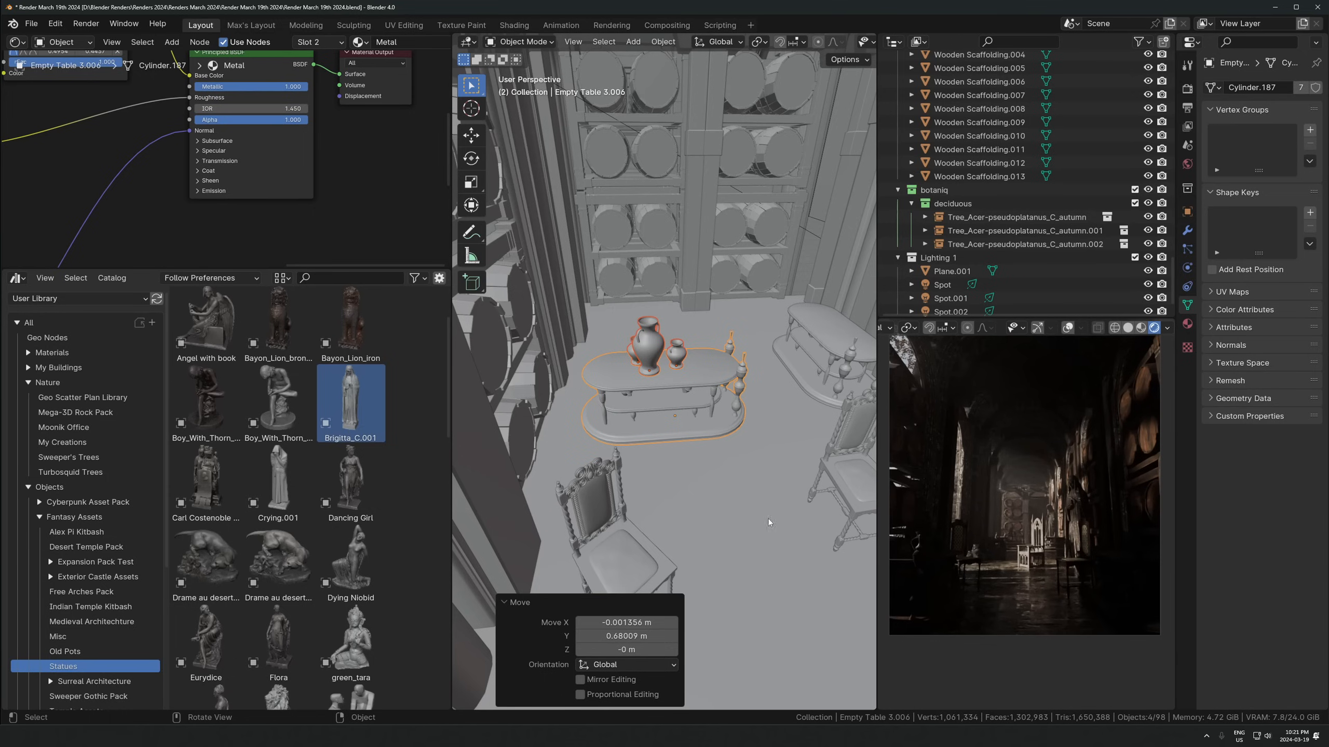
pyautogui.scroll(-2, 364, 466)
pyautogui.hotkey('ctrl', 's')
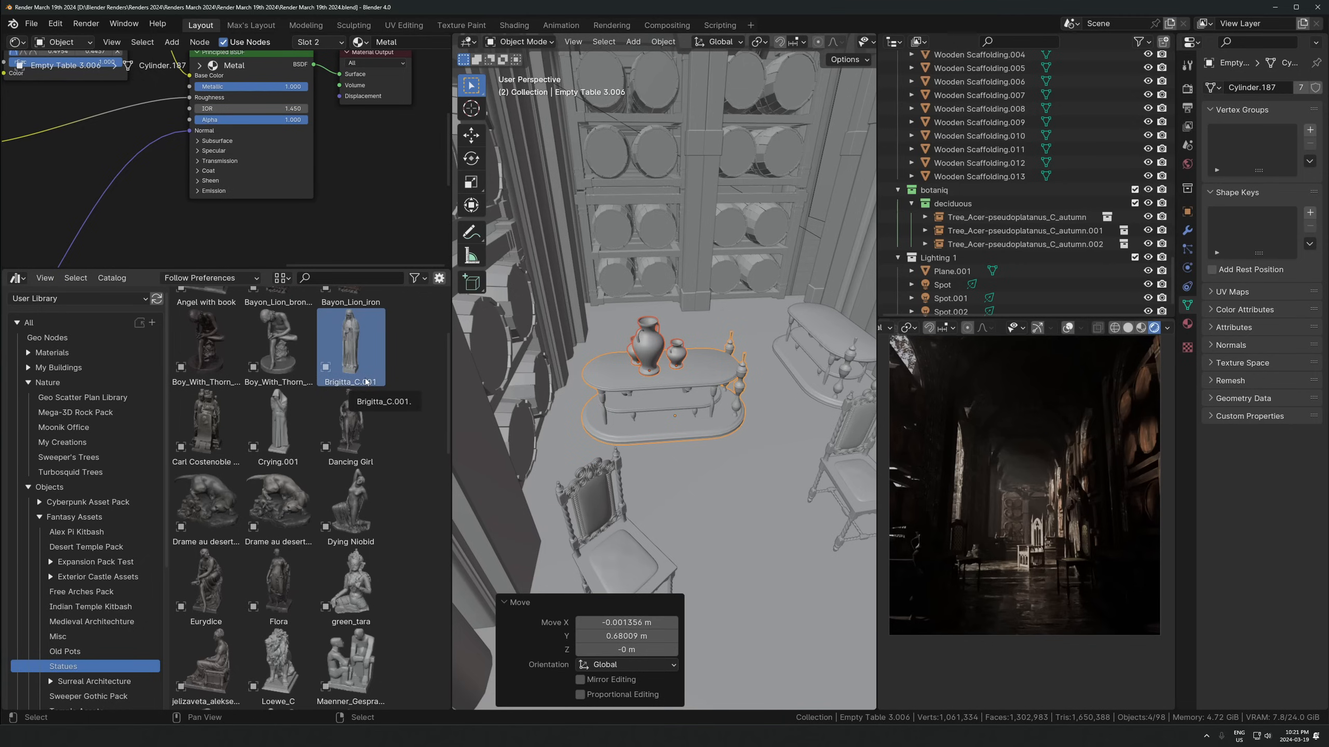
# Check the render preview of the hall and look through the Statues and Objects catalogs of the asset library
pyautogui.moveTo(366, 382); pyautogui.dragTo(1079, 518)
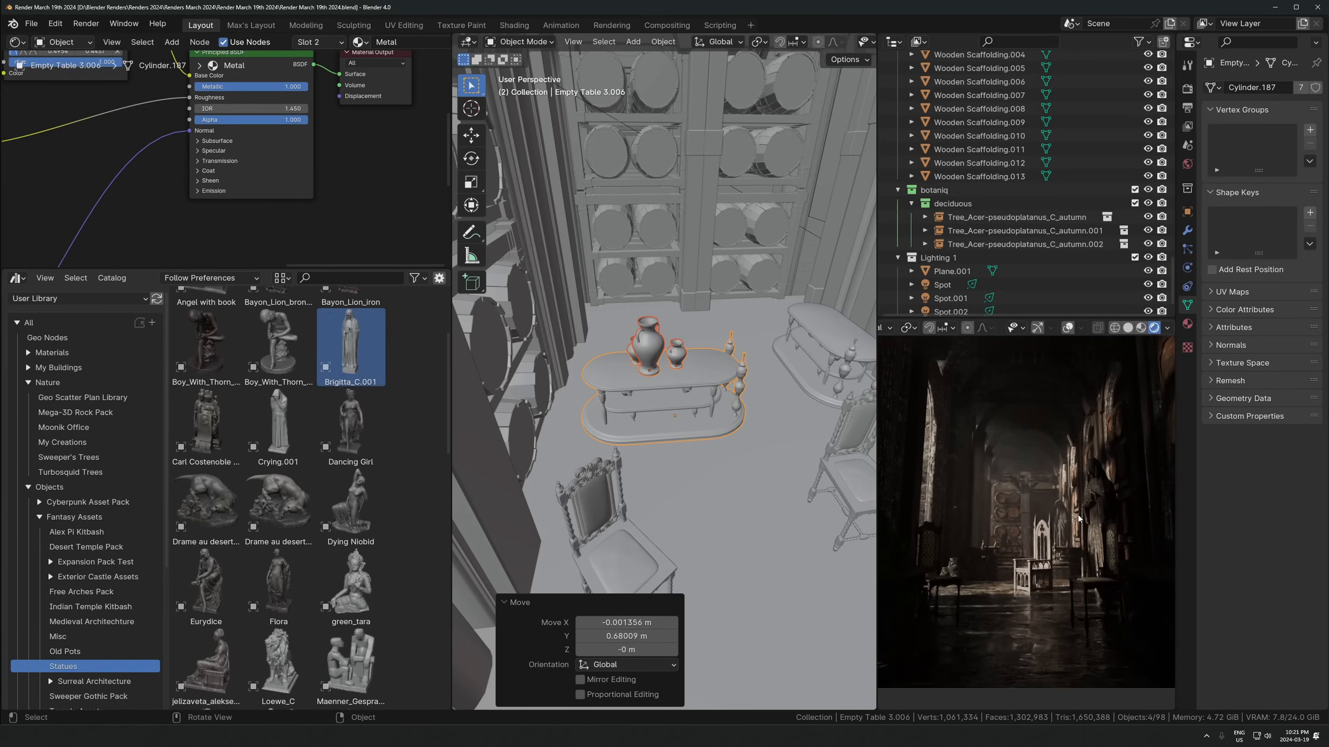
pyautogui.scroll(-5, 503, 534)
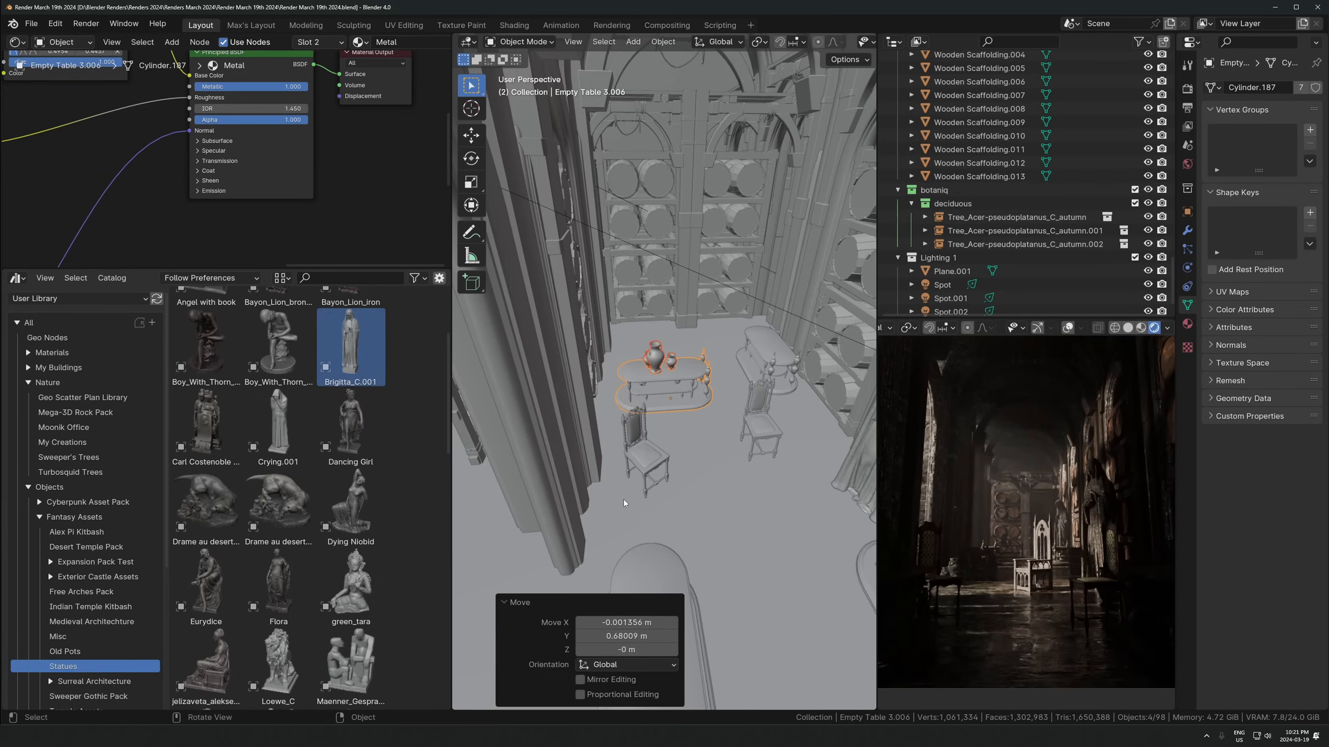
pyautogui.scroll(-5, 72, 474)
pyautogui.scroll(-2, 277, 497)
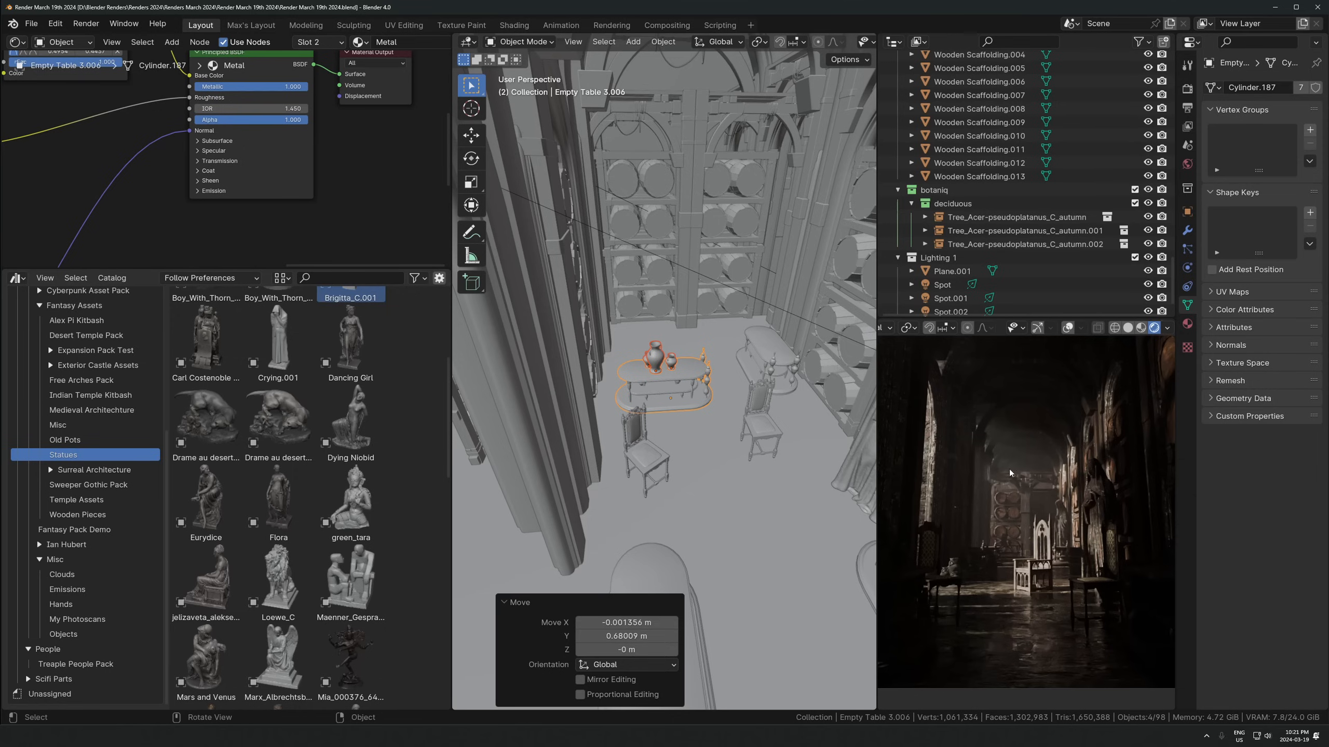
pyautogui.scroll(3, 54, 515)
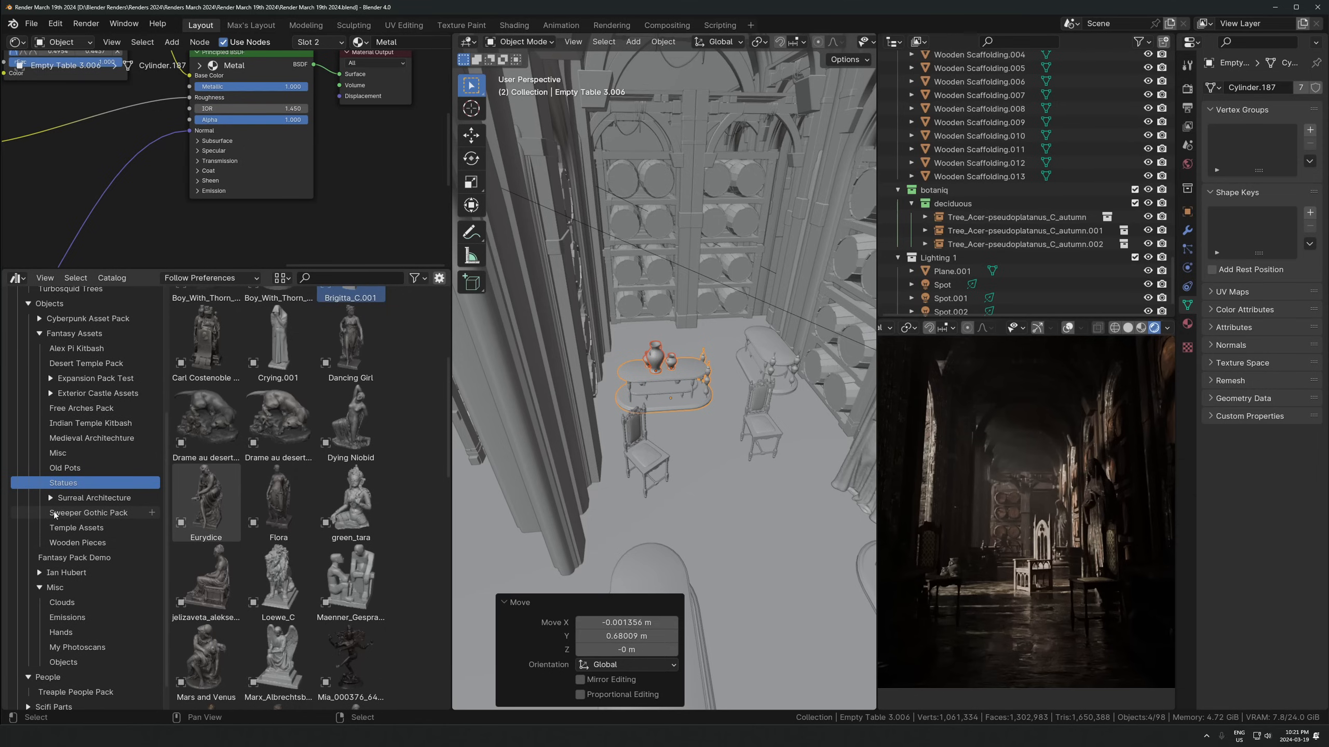
pyautogui.scroll(-3, 55, 513)
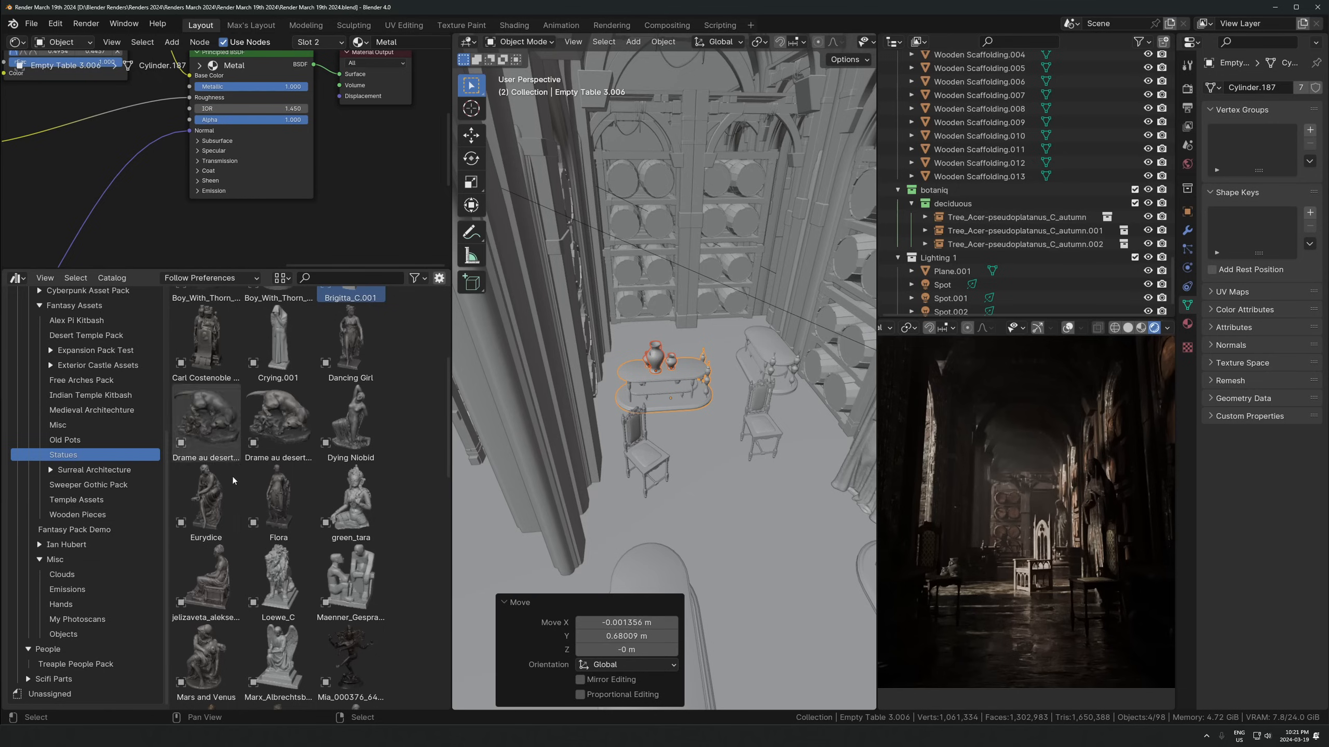
pyautogui.scroll(5, 120, 352)
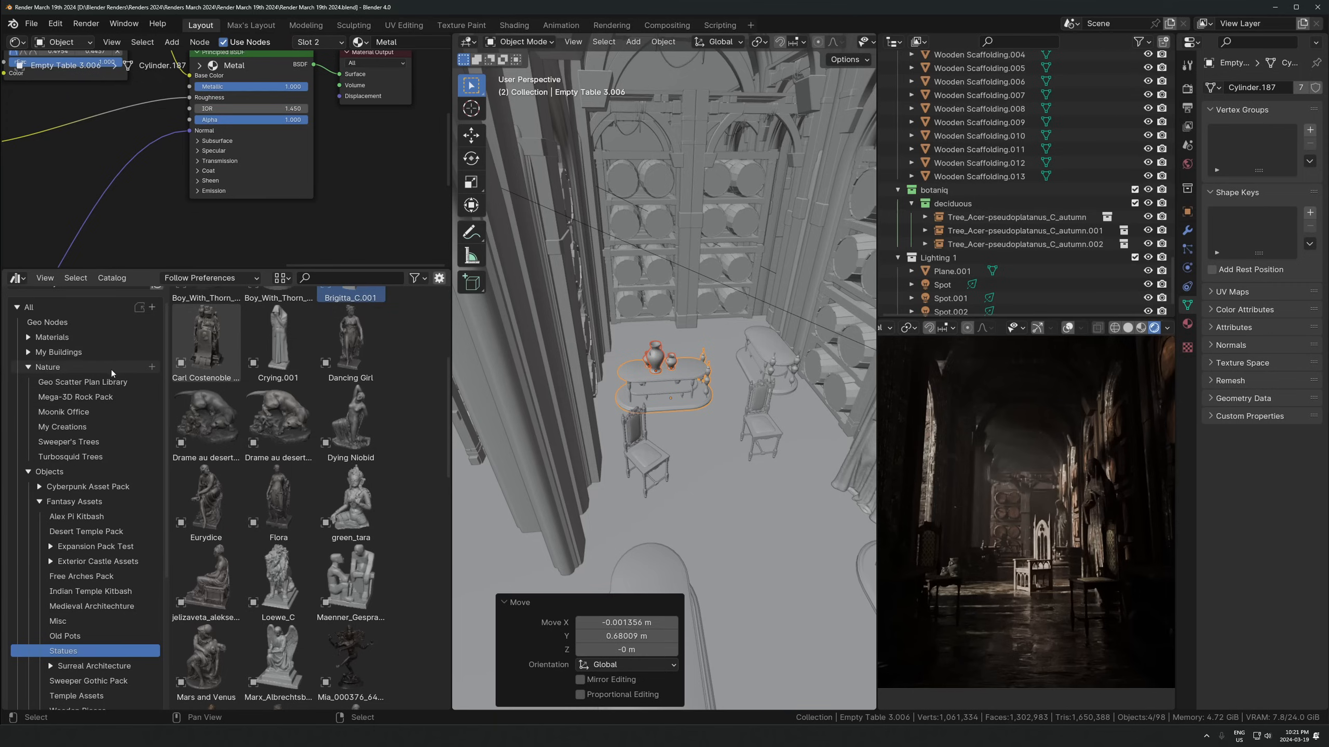
pyautogui.click(29, 367)
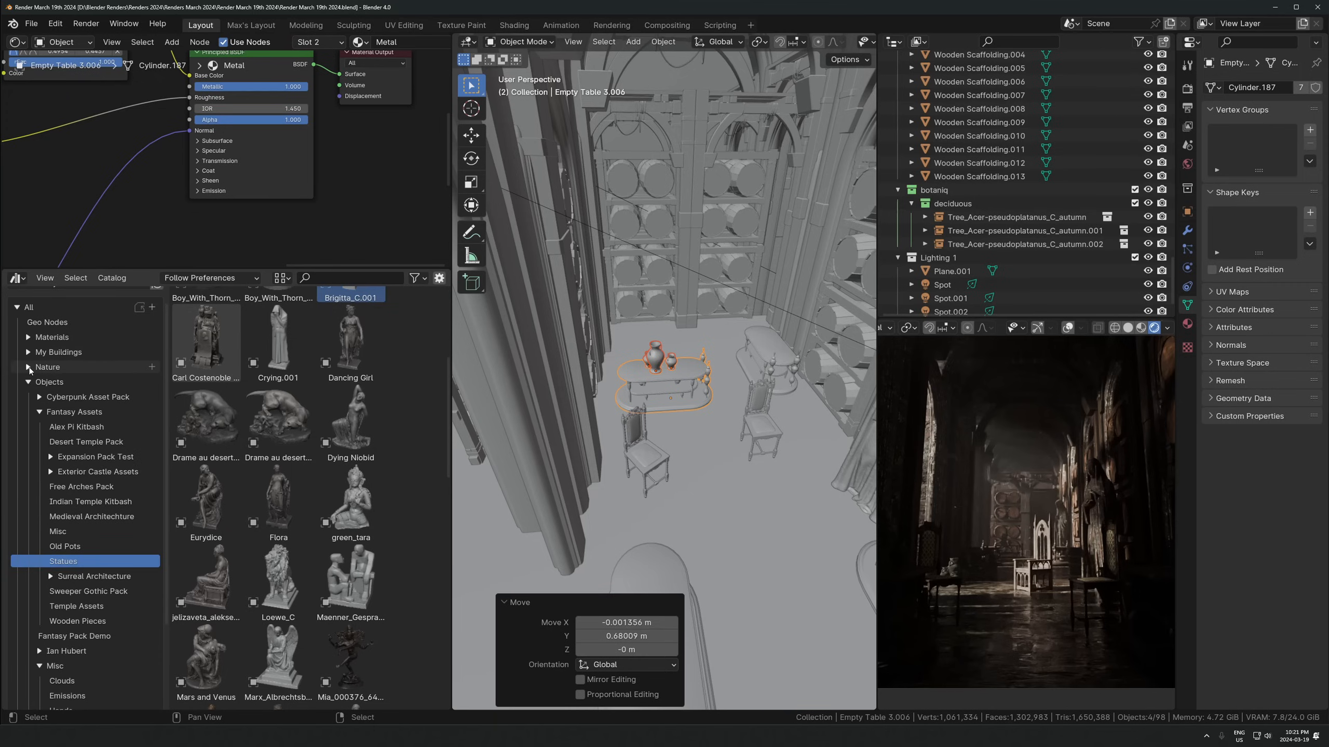
pyautogui.click(30, 384)
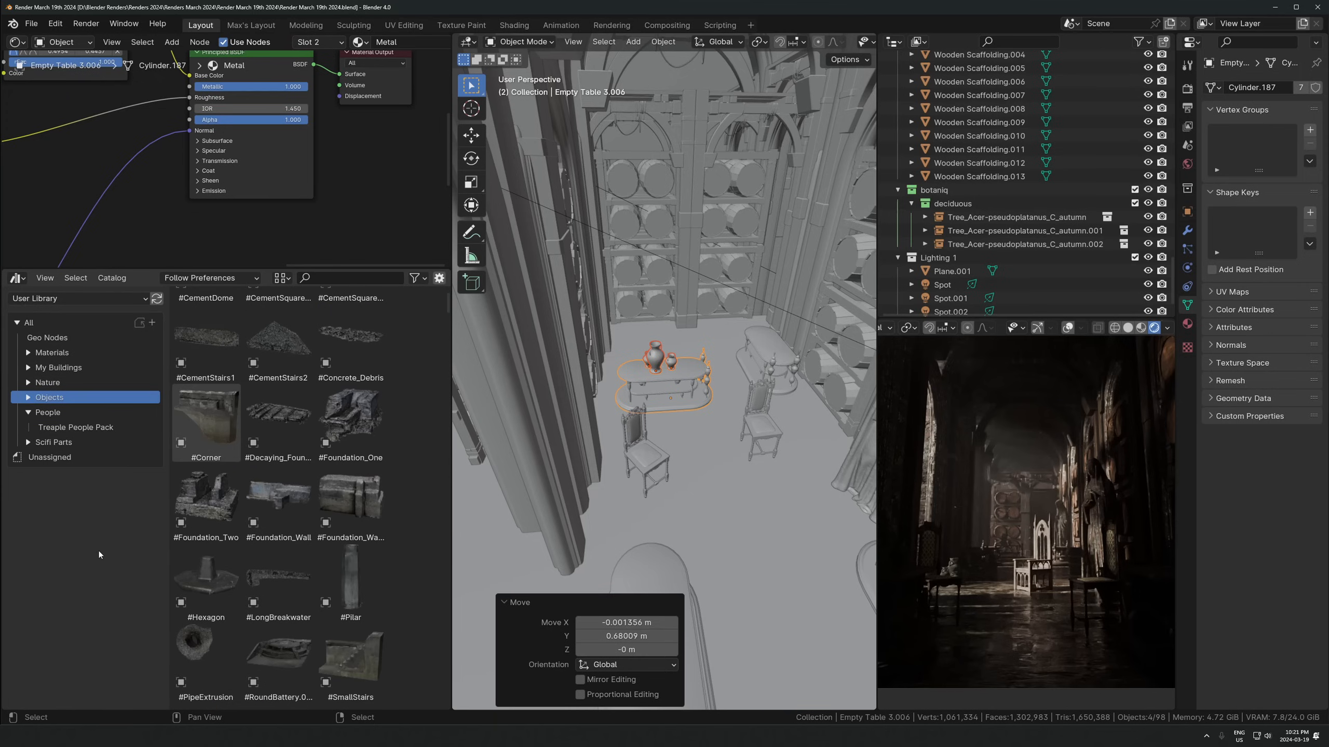
pyautogui.scroll(-1, 279, 424)
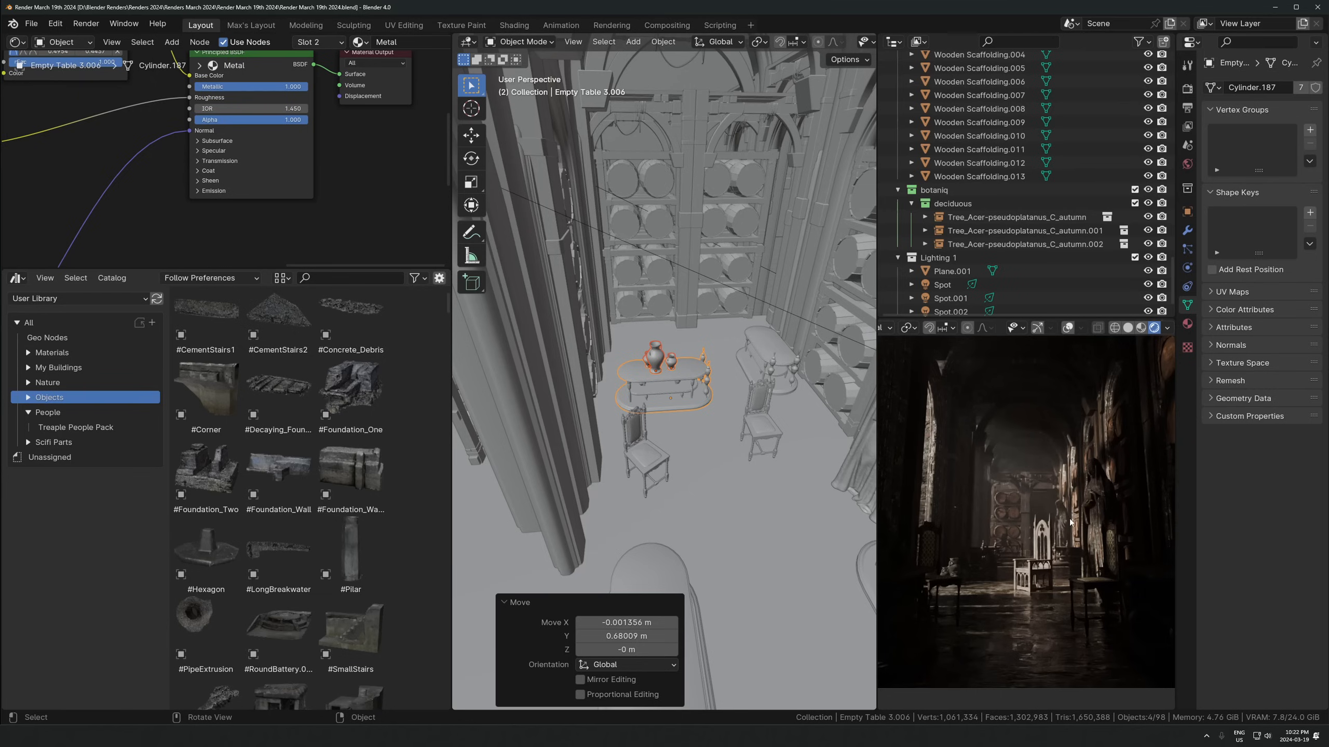
# Look through the Materials, CC0, My Buildings and Nature catalogs of the asset library for more props
pyautogui.click(27, 412)
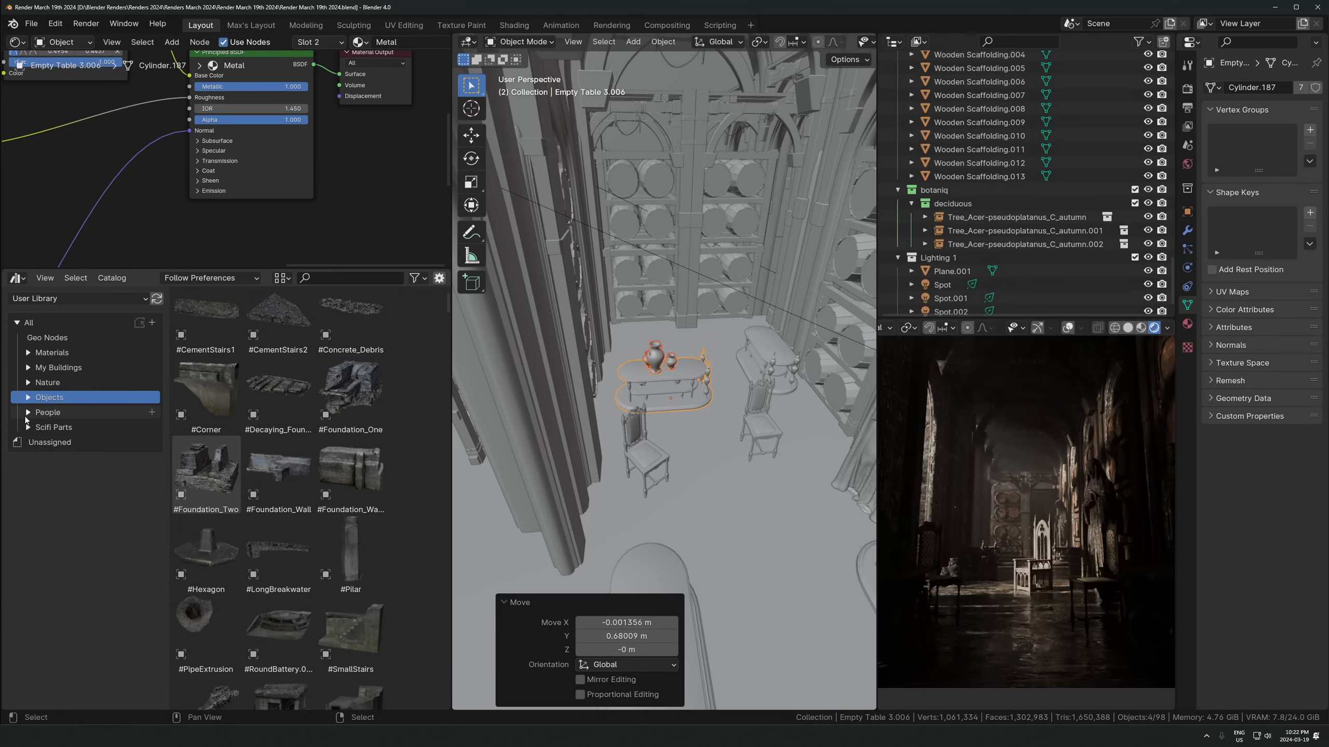
pyautogui.click(27, 382)
pyautogui.click(28, 367)
pyautogui.click(28, 352)
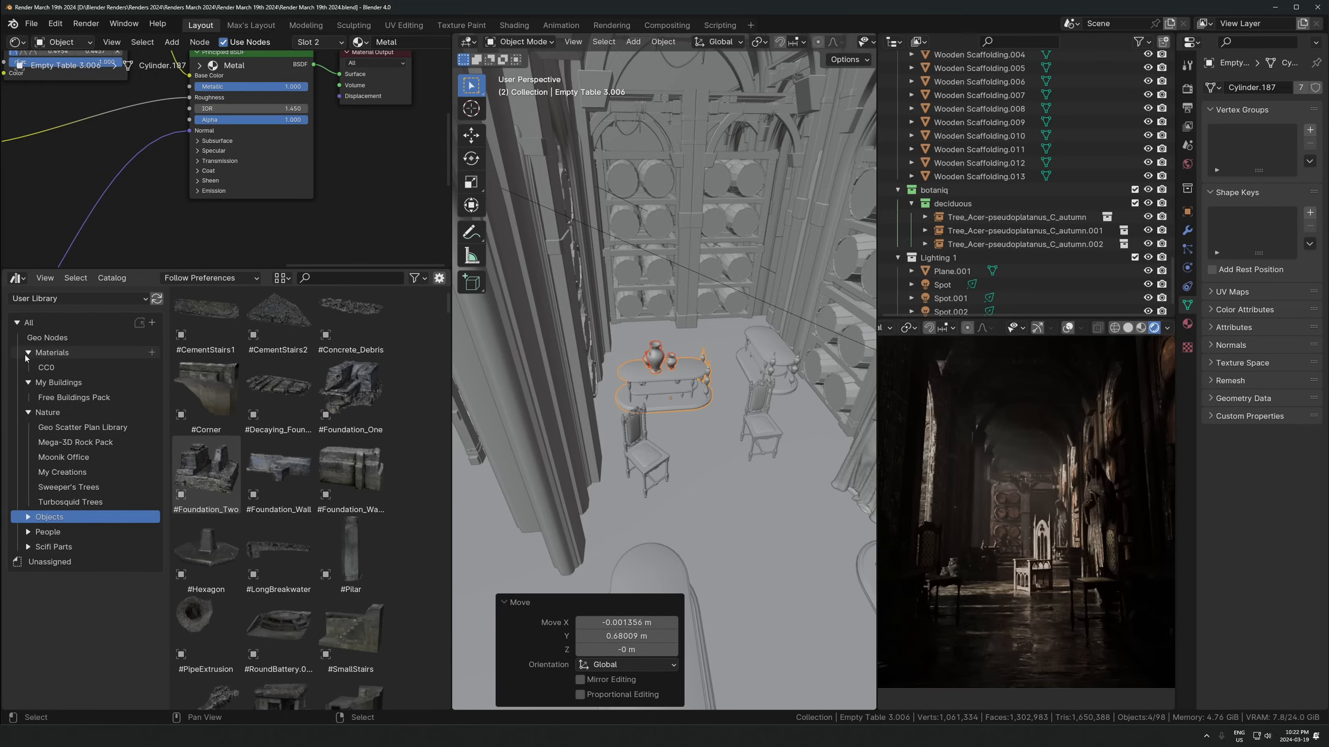
pyautogui.click(28, 353)
pyautogui.click(28, 367)
pyautogui.click(27, 367)
pyautogui.click(29, 352)
pyautogui.click(264, 386)
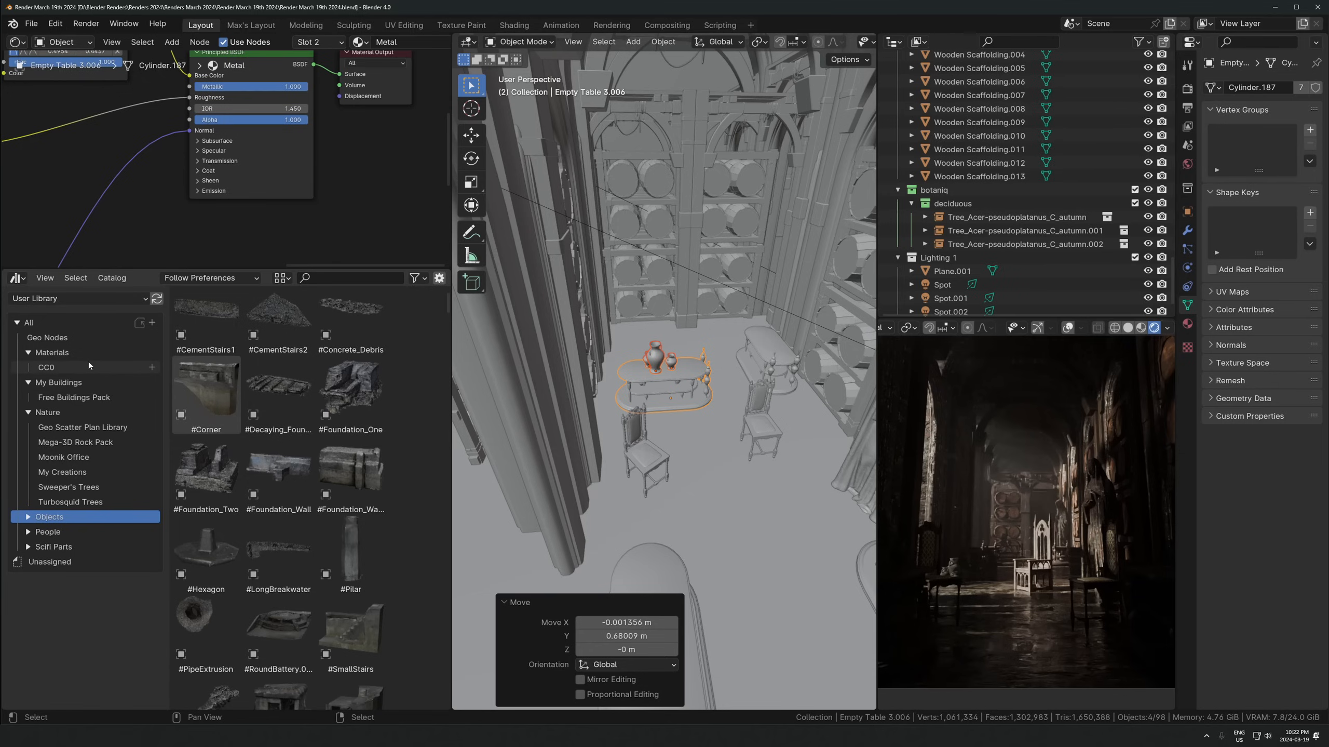
pyautogui.click(67, 354)
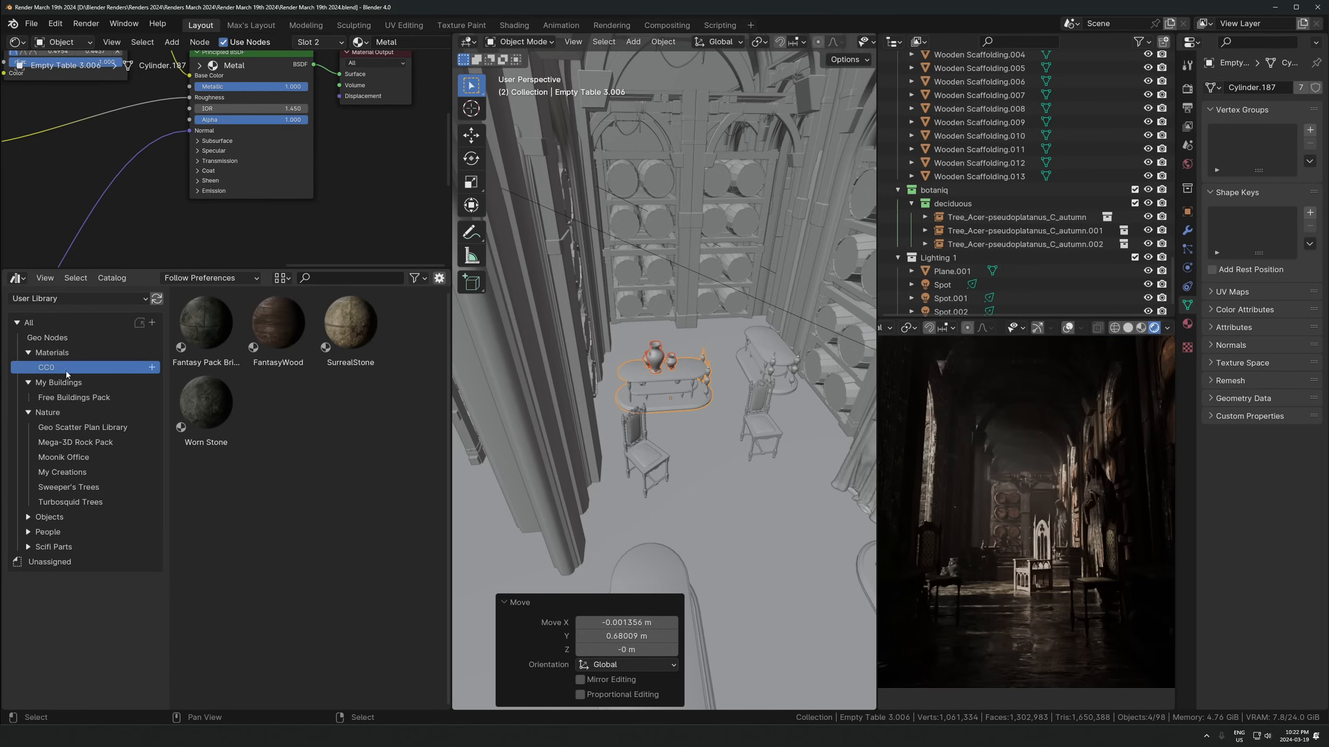
pyautogui.click(61, 340)
pyautogui.click(57, 413)
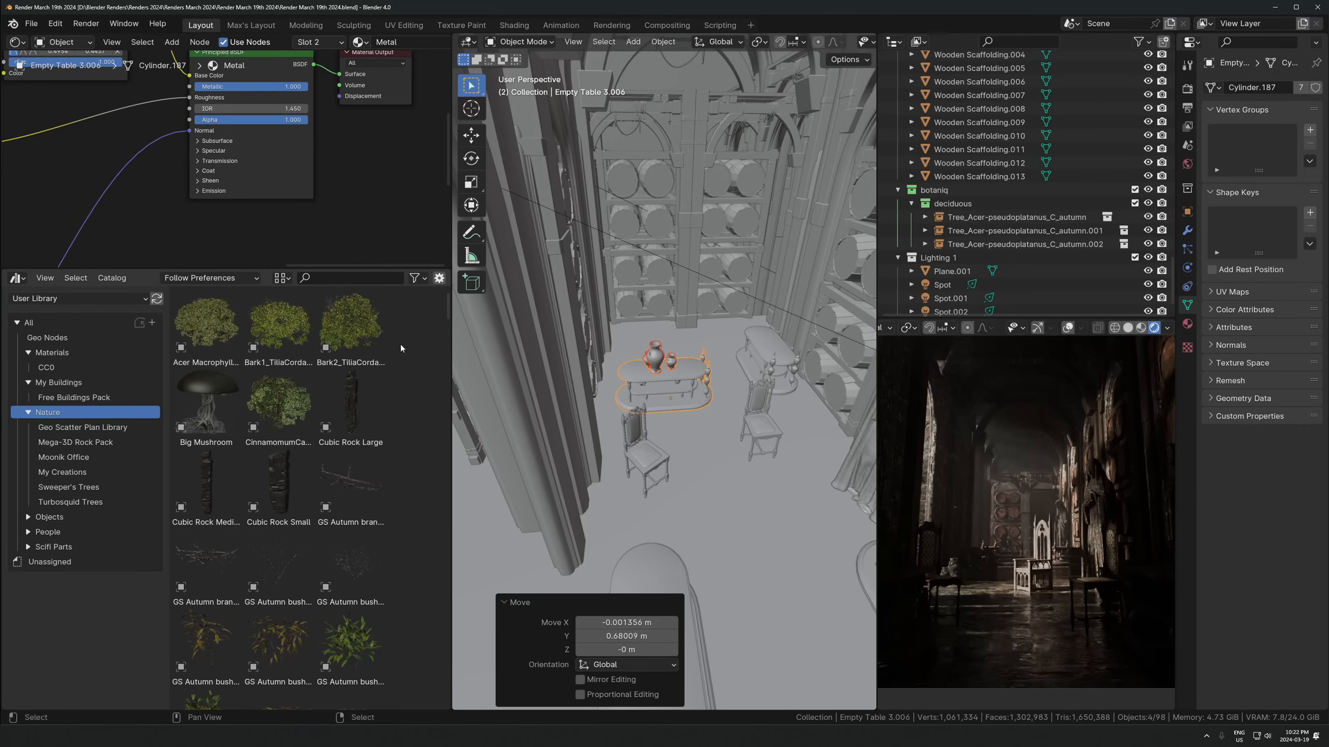
# Place the GS Autumn branches 02 asset in the hall and shift it about -0.23 m along X and -7.94 m along Y
pyautogui.moveTo(213, 569); pyautogui.dragTo(747, 458)
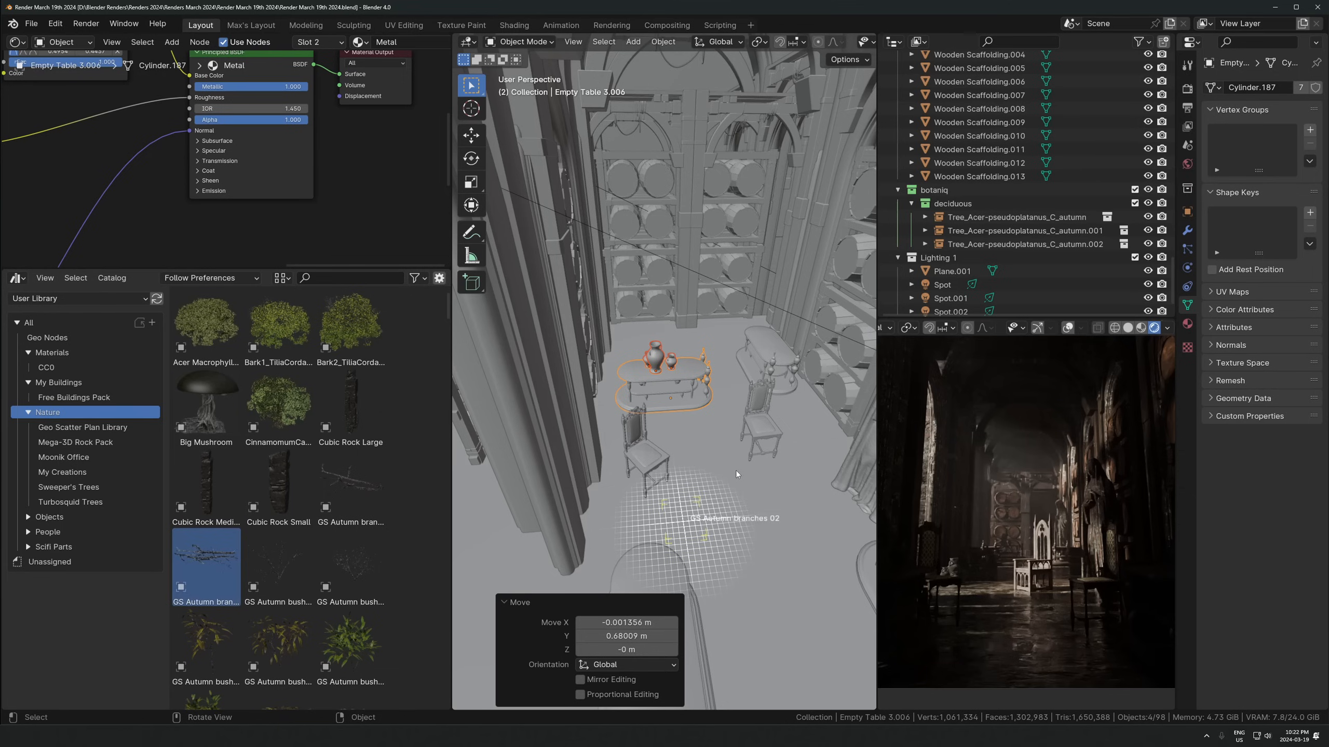
pyautogui.moveTo(608, 508); pyautogui.dragTo(683, 520)
pyautogui.scroll(-5, 728, 487)
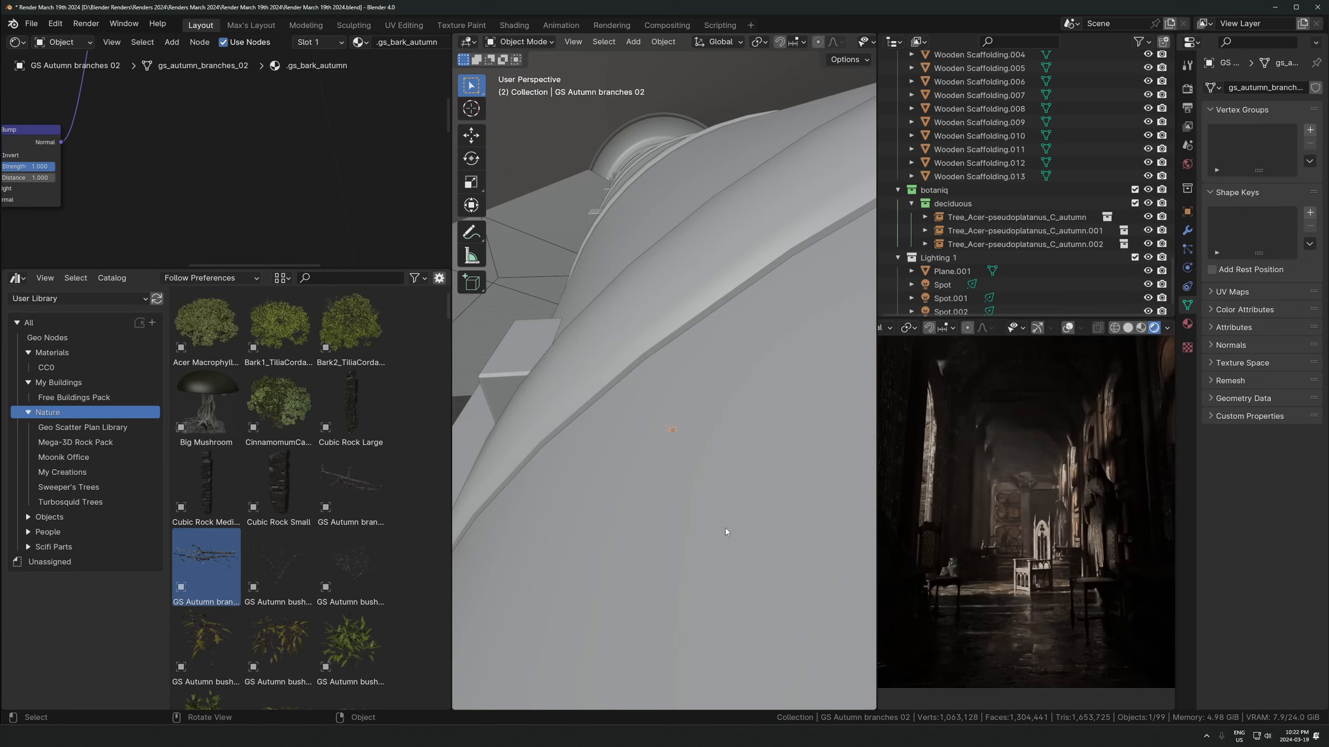
pyautogui.press('g')
pyautogui.hotkey('shift', 'z')
pyautogui.click(753, 73)
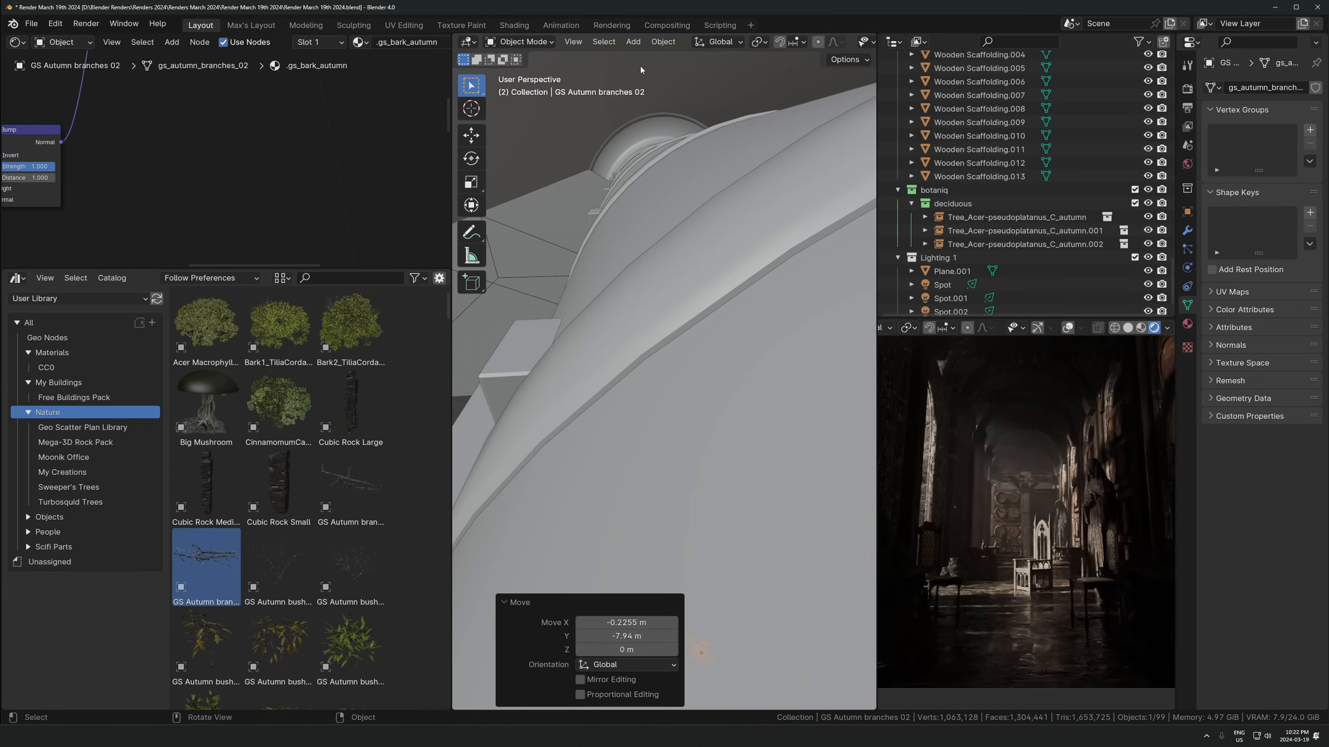
# In camera view, move the branches about 1.39 m along X and -11.69 m along Y, and refine their spot on the foreground floor
pyautogui.press('KP_0')
pyautogui.press('g')
pyautogui.hotkey('shift', 'z')
pyautogui.click(997, 610)
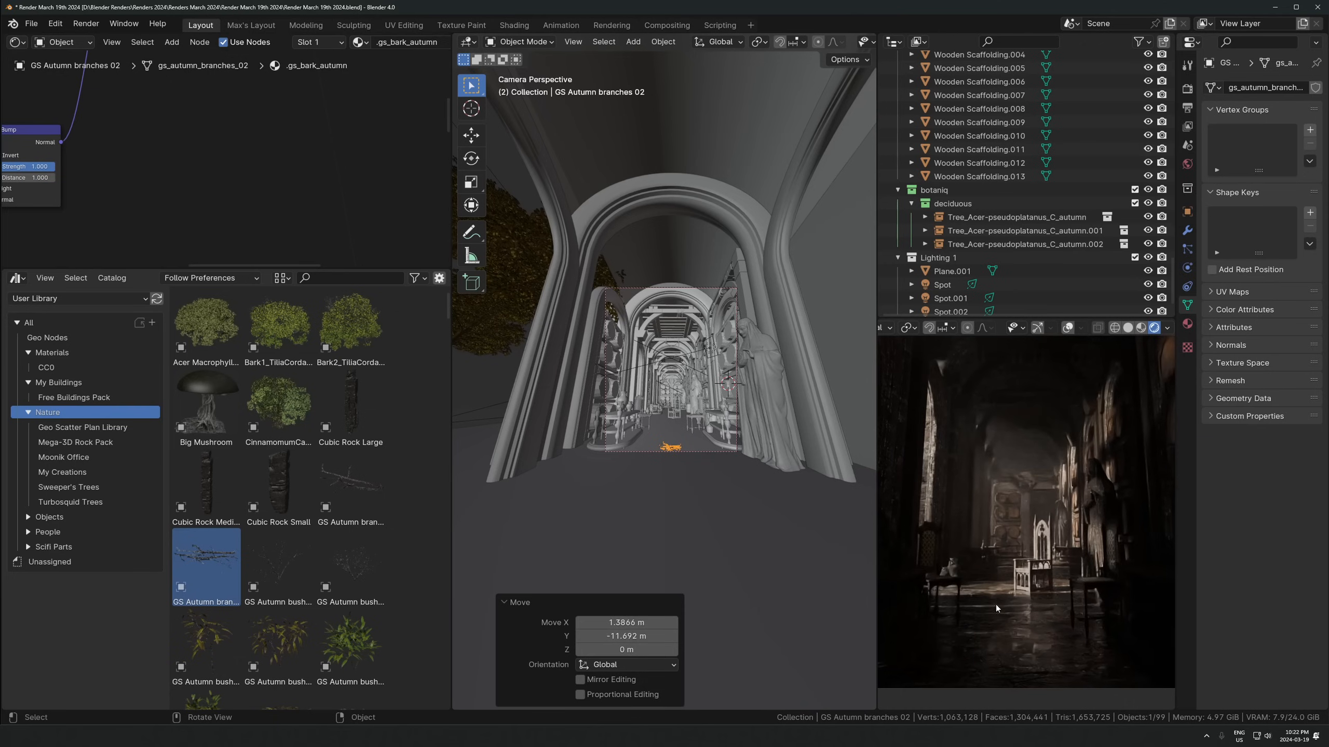
pyautogui.scroll(5, 997, 605)
pyautogui.press('g')
pyautogui.hotkey('shift', 'z')
pyautogui.click(649, 443)
pyautogui.keyDown('shift'); pyautogui.moveTo(1098, 476); pyautogui.dragTo(1069, 446, button='middle'); pyautogui.keyUp('shift')
# Rotate the branches about -27.9° around Z and lower them about 0.04 m onto the floor
pyautogui.press('r')
pyautogui.press('z')
pyautogui.click(729, 400)
pyautogui.press('KP_Decimal')
pyautogui.moveTo(718, 385); pyautogui.dragTo(727, 414, button='middle')
pyautogui.press('g')
pyautogui.press('z')
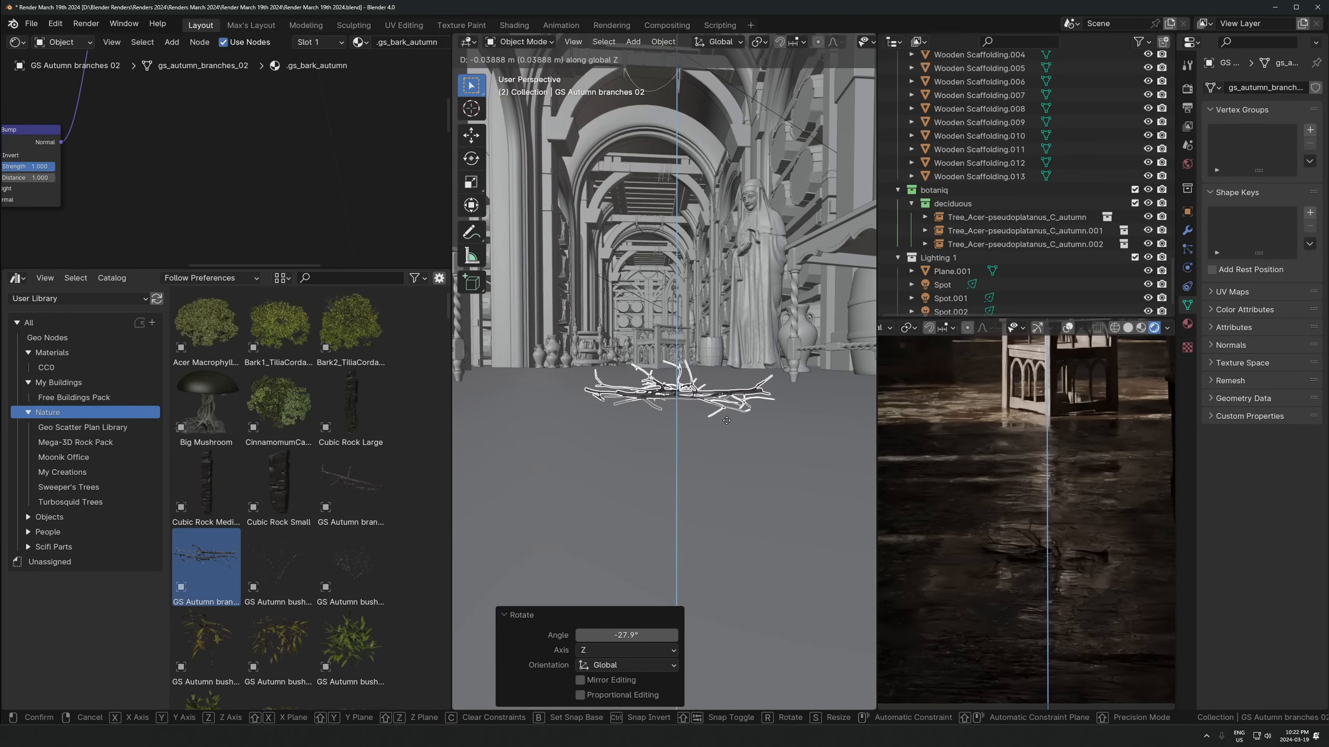
pyautogui.click(727, 420)
# Try to shift the branches about -1.06 m along X and -0.81 m along Y on the floor
pyautogui.press('KP_7')
pyautogui.scroll(-3, 721, 393)
pyautogui.keyDown('shift'); pyautogui.moveTo(721, 393); pyautogui.dragTo(701, 363, button='middle'); pyautogui.keyUp('shift')
pyautogui.scroll(-3, 691, 403)
pyautogui.keyDown('shift'); pyautogui.moveTo(689, 407); pyautogui.dragTo(707, 285, button='middle'); pyautogui.keyUp('shift')
pyautogui.press('g')
pyautogui.click(661, 393)
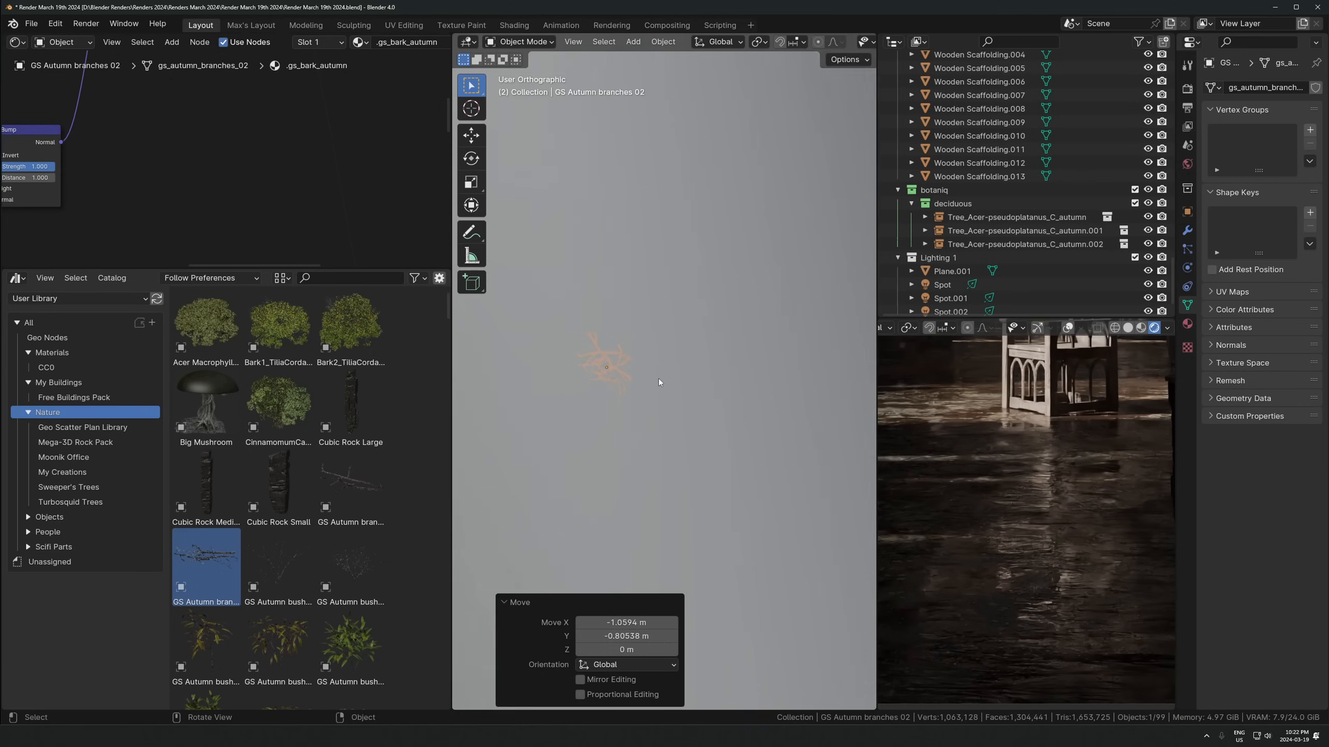
# Switch to a wireframe top view and move the branches into a new collection named Branches
pyautogui.press('KP_7')
pyautogui.press('z')
pyautogui.click(710, 325)
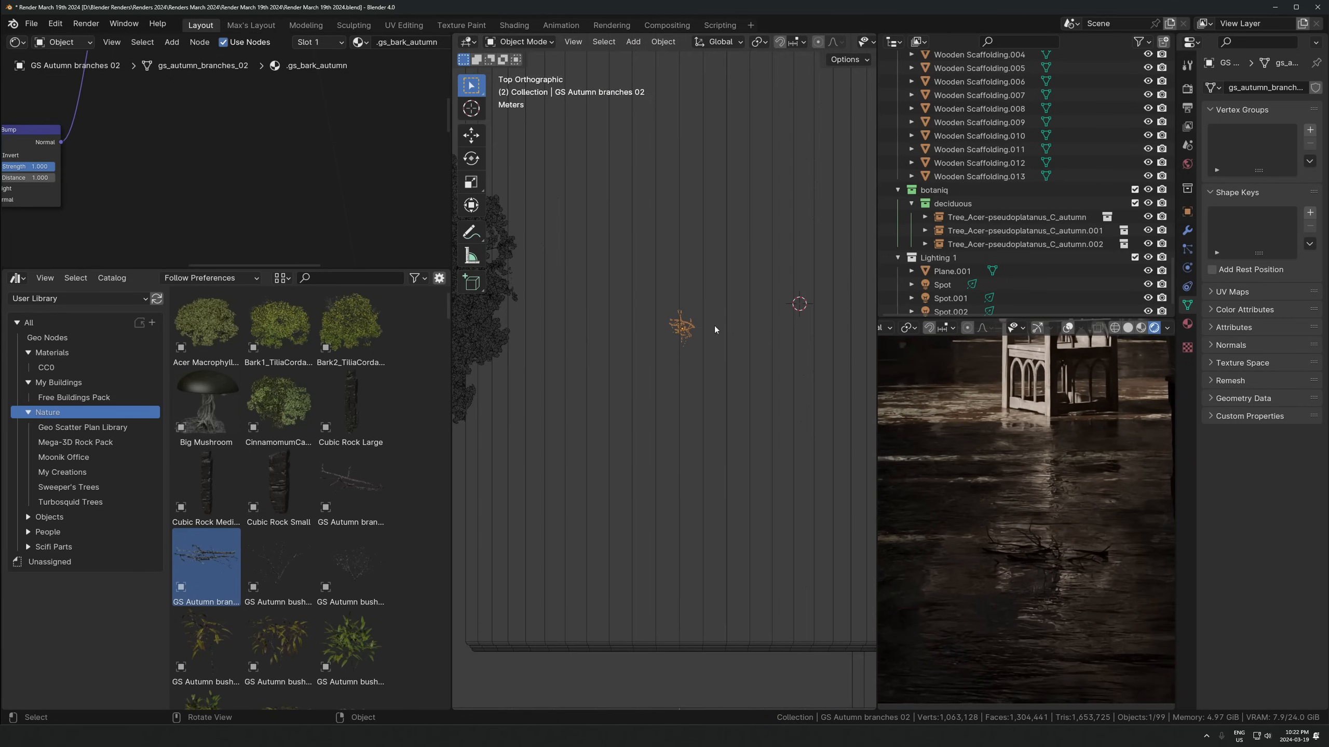
pyautogui.press('m')
pyautogui.click(695, 324)
pyautogui.write('Branches')
pyautogui.press('Return')
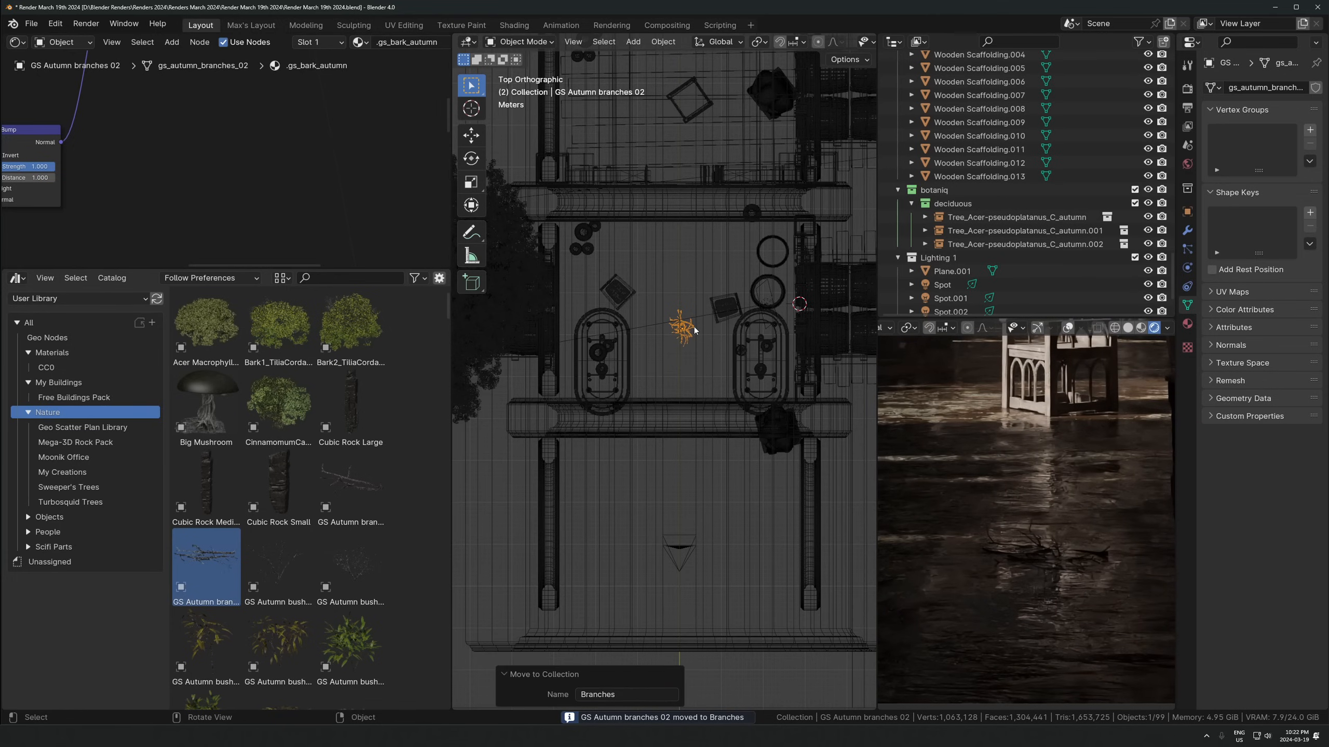
# Nudge the branches toward the chair along positive X and place a duplicate beside the opposite near chair, rotated about -100°
pyautogui.scroll(-3, 695, 330)
pyautogui.press('g')
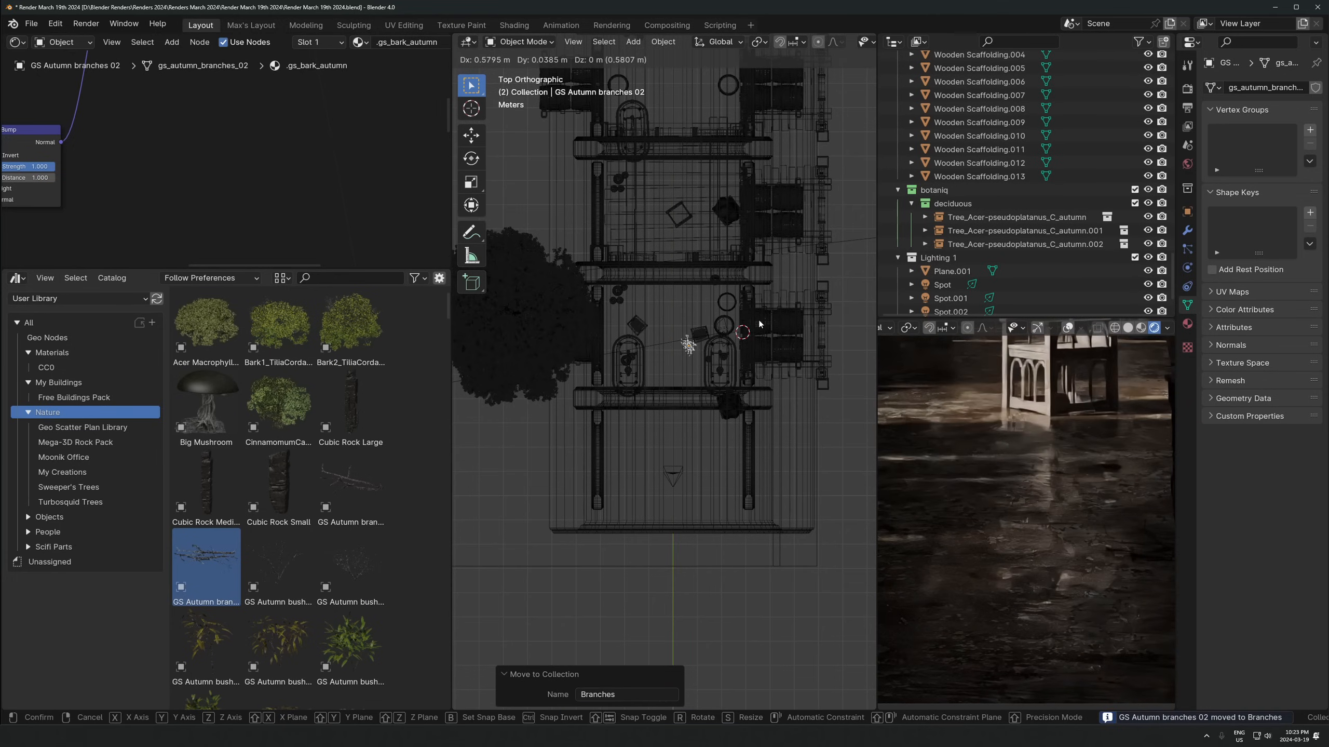
pyautogui.click(749, 329)
pyautogui.hotkey('shift', 'd')
pyautogui.click(715, 316)
pyautogui.press('r')
pyautogui.click(623, 262)
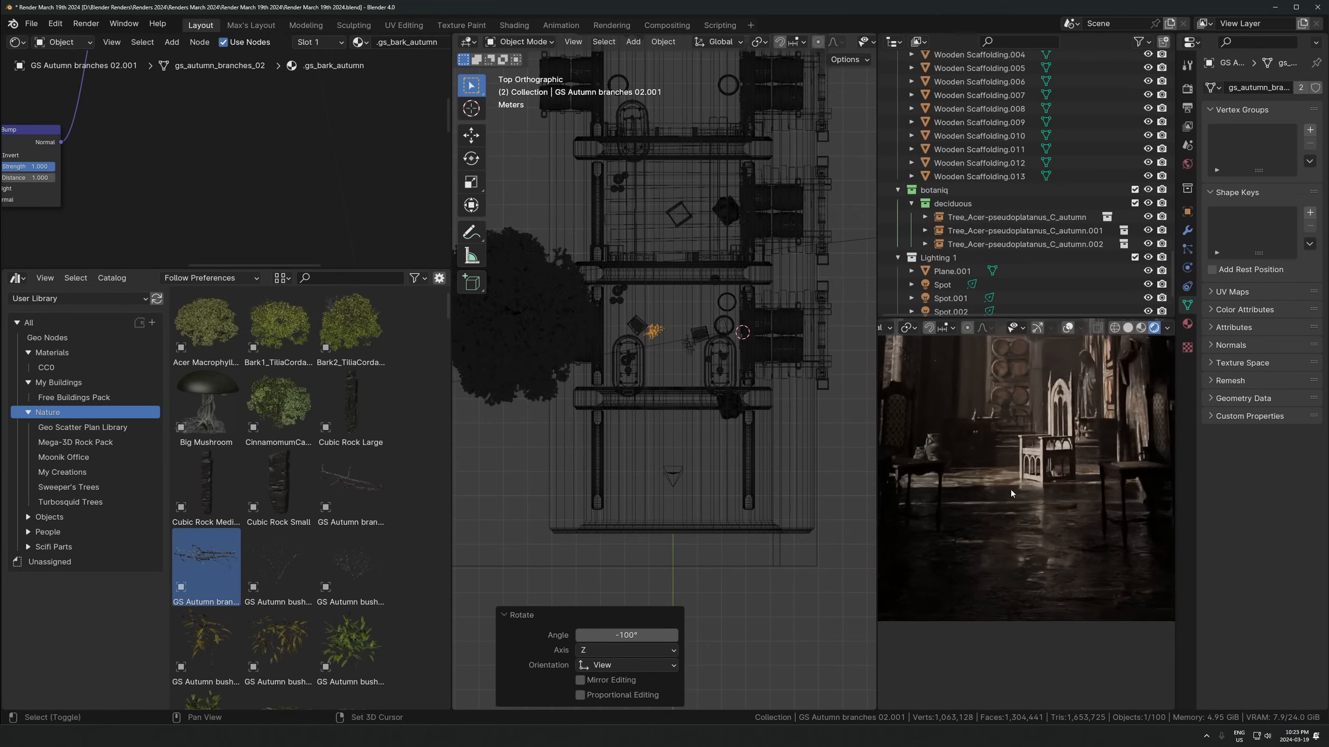
# Add two more linked duplicates of the branches along the hall floor, each turned to a different angle
pyautogui.hotkey('alt', 'd')
pyautogui.click(646, 339)
pyautogui.press('r')
pyautogui.click(691, 335)
pyautogui.hotkey('alt', 'd')
pyautogui.click(680, 283)
pyautogui.press('r')
pyautogui.click(672, 244)
# Add a rotated linked duplicate of the branches farther back, shift it about 0.68 m along X and 0.39 m along Y, and duplicate it again
pyautogui.hotkey('alt', 'd')
pyautogui.click(689, 178)
pyautogui.press('r')
pyautogui.click(695, 255)
pyautogui.press('g')
pyautogui.click(712, 246)
pyautogui.hotkey('alt', 'd')
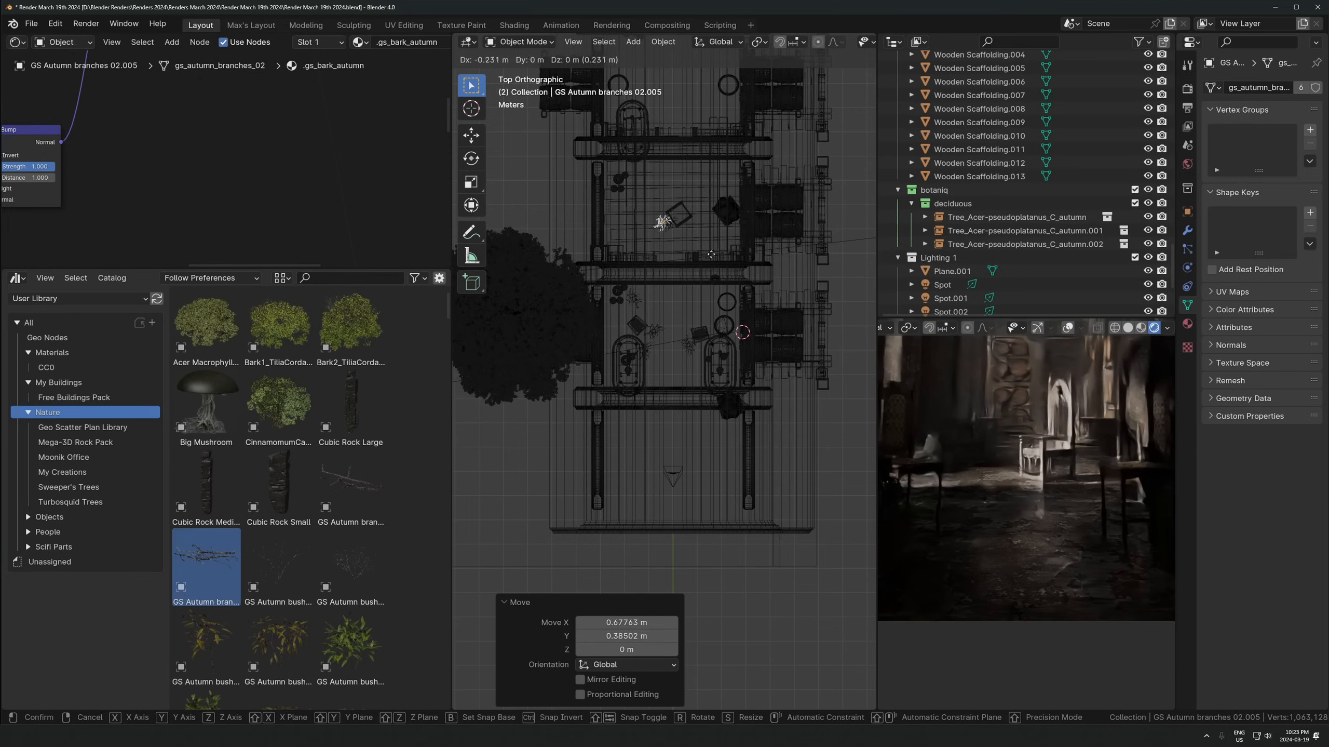
pyautogui.click(758, 272)
# Place a linked duplicate of the branches rotated about -104° in the hall's second bay, and add another one farther back
pyautogui.hotkey('alt', 'd')
pyautogui.click(658, 138)
pyautogui.press('r')
pyautogui.click(657, 196)
pyautogui.hotkey('alt', 'd')
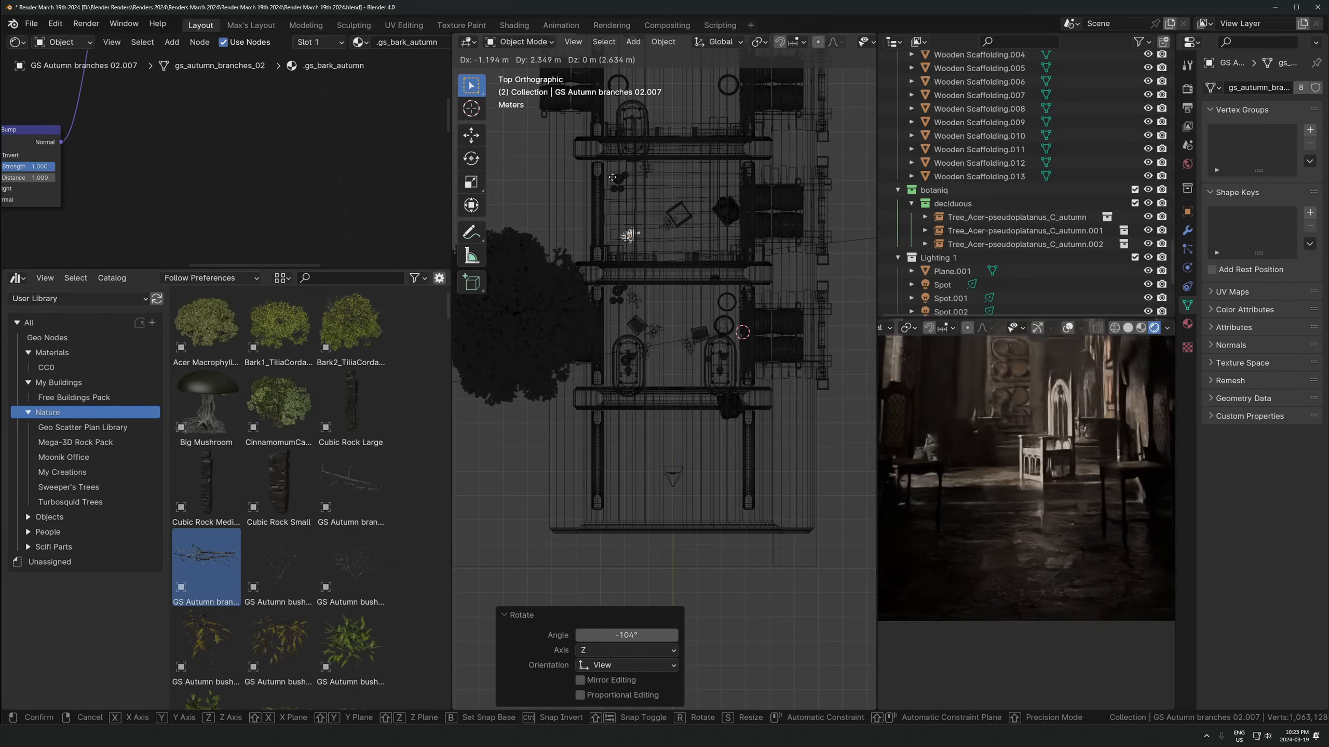
pyautogui.click(629, 166)
# Add a linked duplicate of the branches about -8.22 m along Y, between the near tables and the camera, and adjust its rotation and position
pyautogui.hotkey('alt', 'd')
pyautogui.click(705, 416)
pyautogui.press('r')
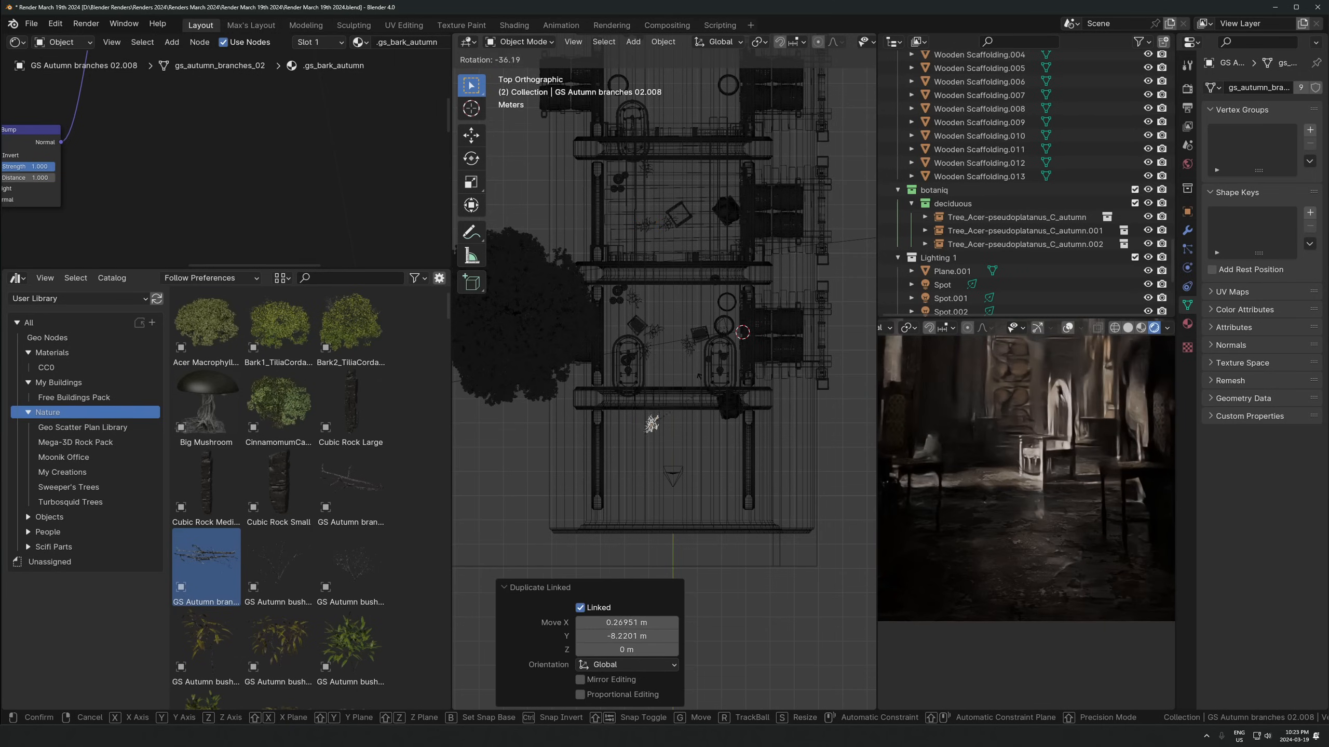
pyautogui.click(706, 490)
pyautogui.press('g')
pyautogui.click(725, 453)
# Place a linked duplicate of the branches between the two tables deep in the hall, rotated about -17.6°
pyautogui.hotkey('alt', 'd')
pyautogui.click(728, 158)
pyautogui.keyDown('shift'); pyautogui.moveTo(724, 228); pyautogui.dragTo(722, 415, button='middle'); pyautogui.keyUp('shift')
pyautogui.press('g')
pyautogui.click(730, 305)
pyautogui.press('r')
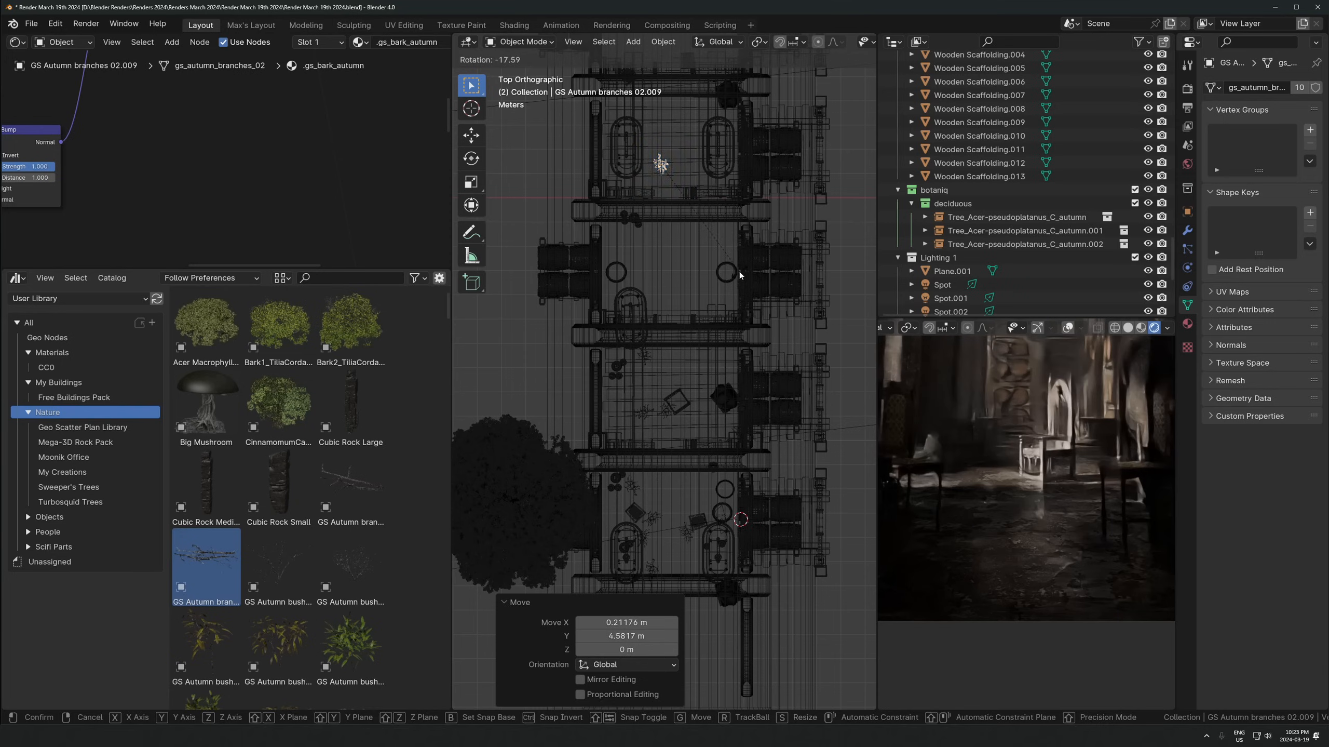
pyautogui.click(748, 262)
# Browse the Nature assets and the complete user library for further props to add to the hall
pyautogui.scroll(-7, 349, 596)
pyautogui.scroll(5, 349, 595)
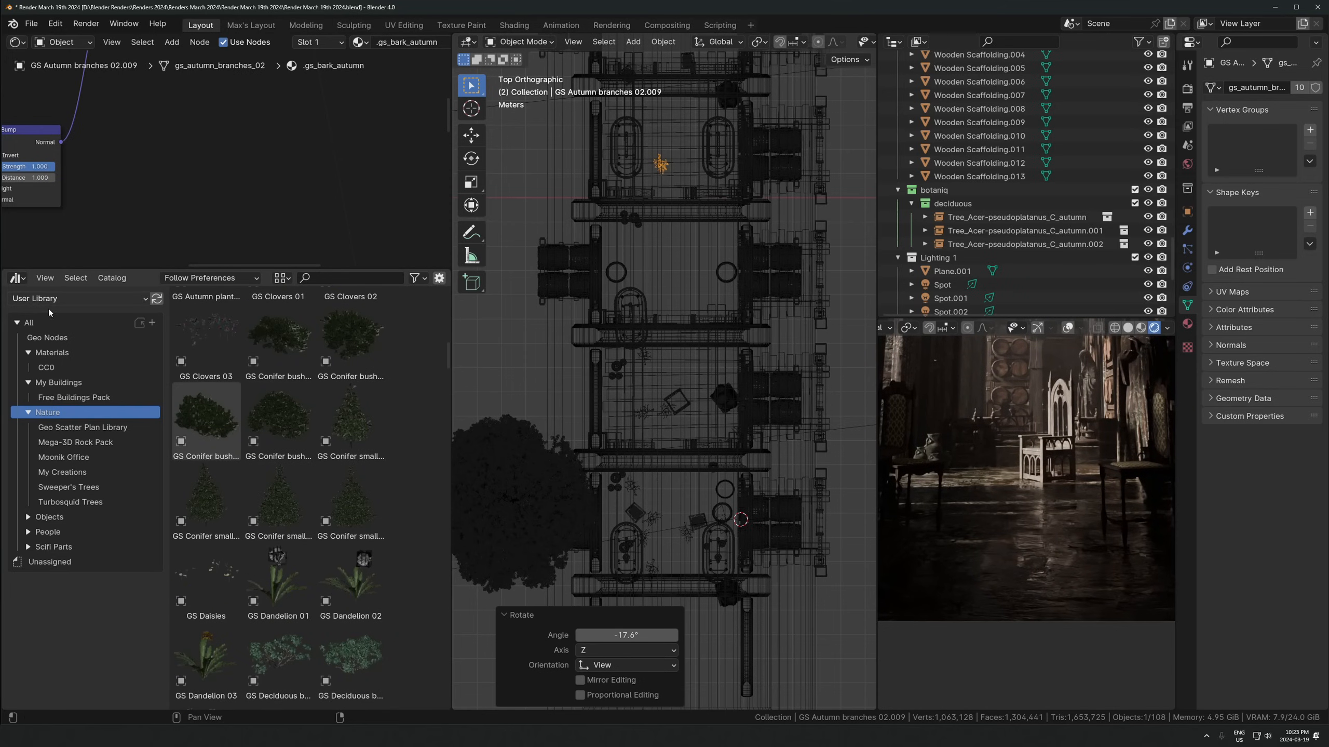
pyautogui.click(29, 321)
pyautogui.scroll(-10, 278, 547)
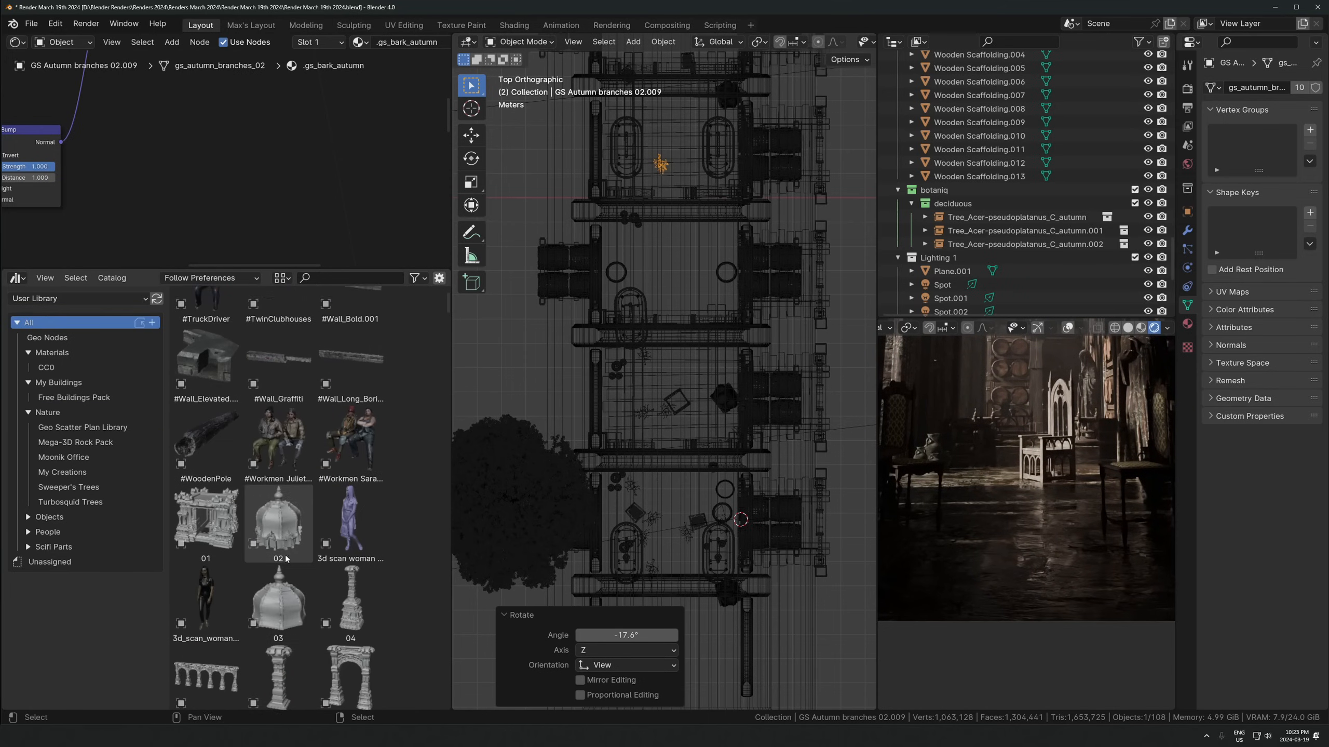
pyautogui.scroll(-15, 278, 547)
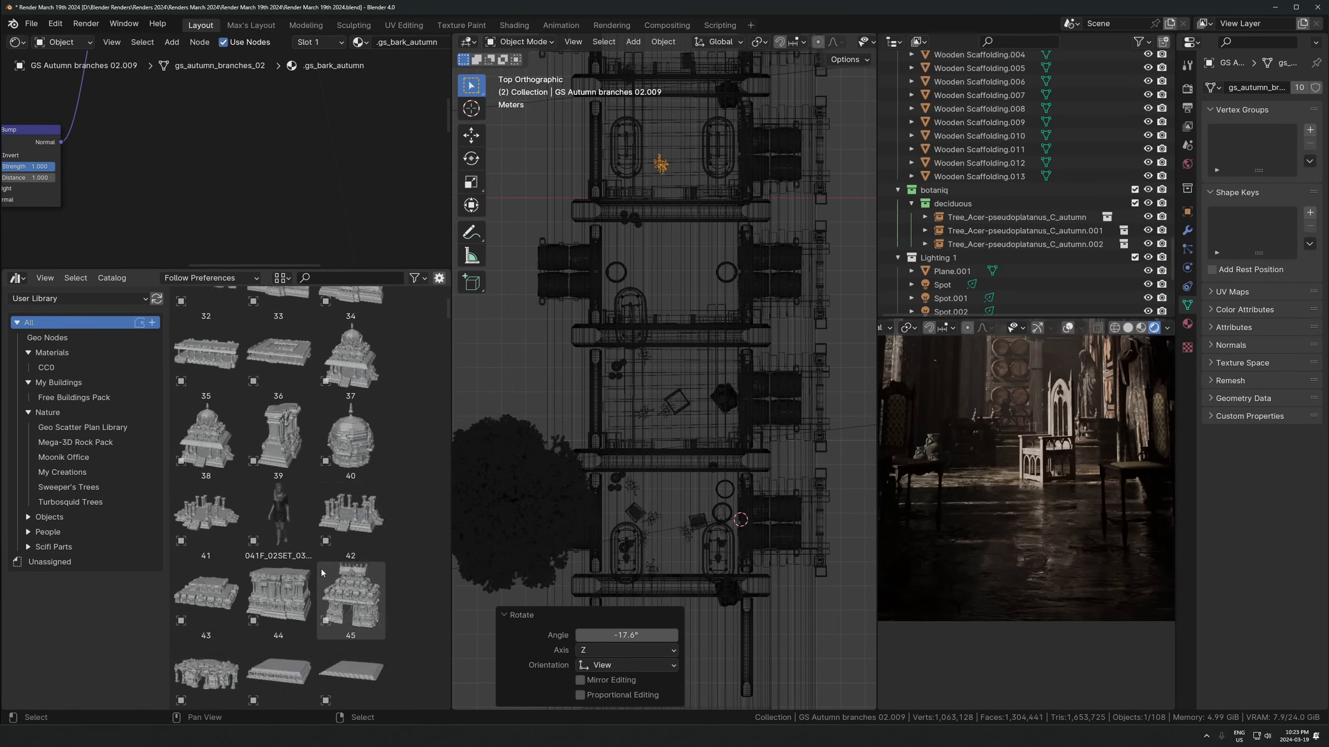
pyautogui.scroll(-15, 321, 566)
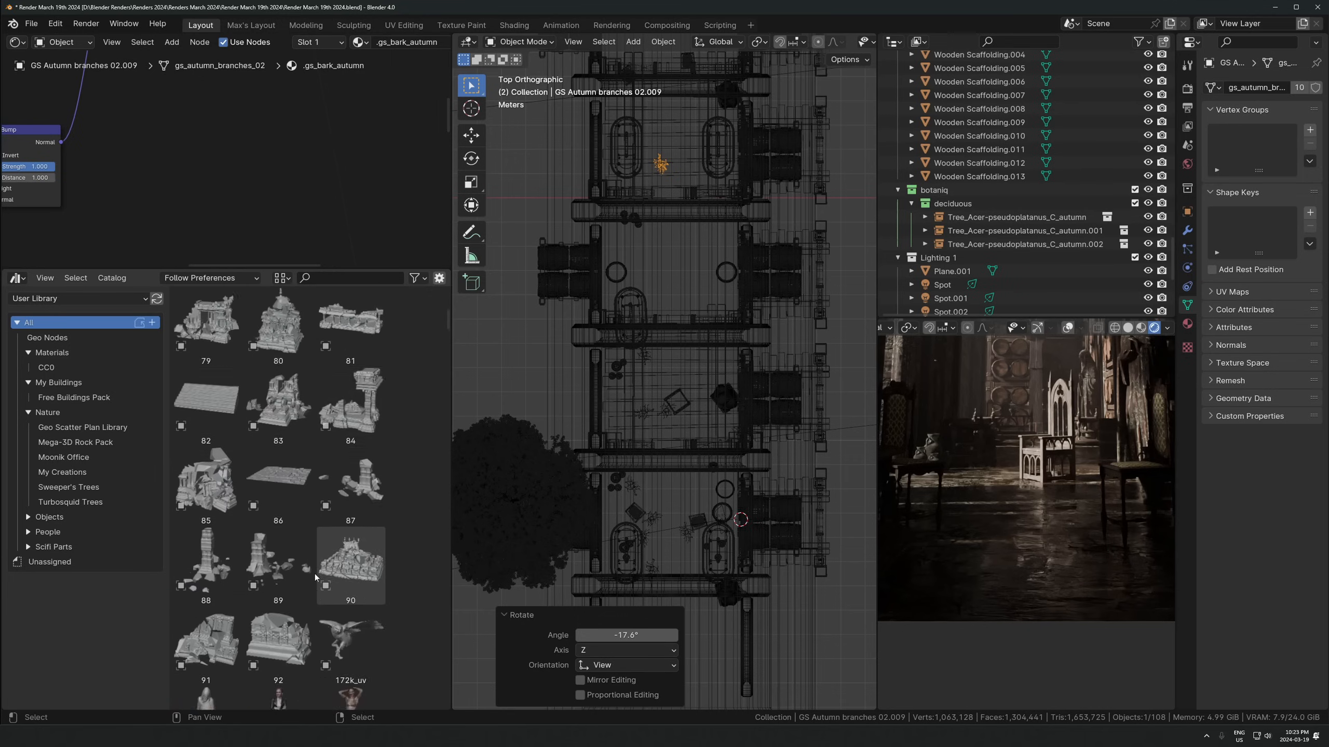
pyautogui.scroll(-10, 312, 572)
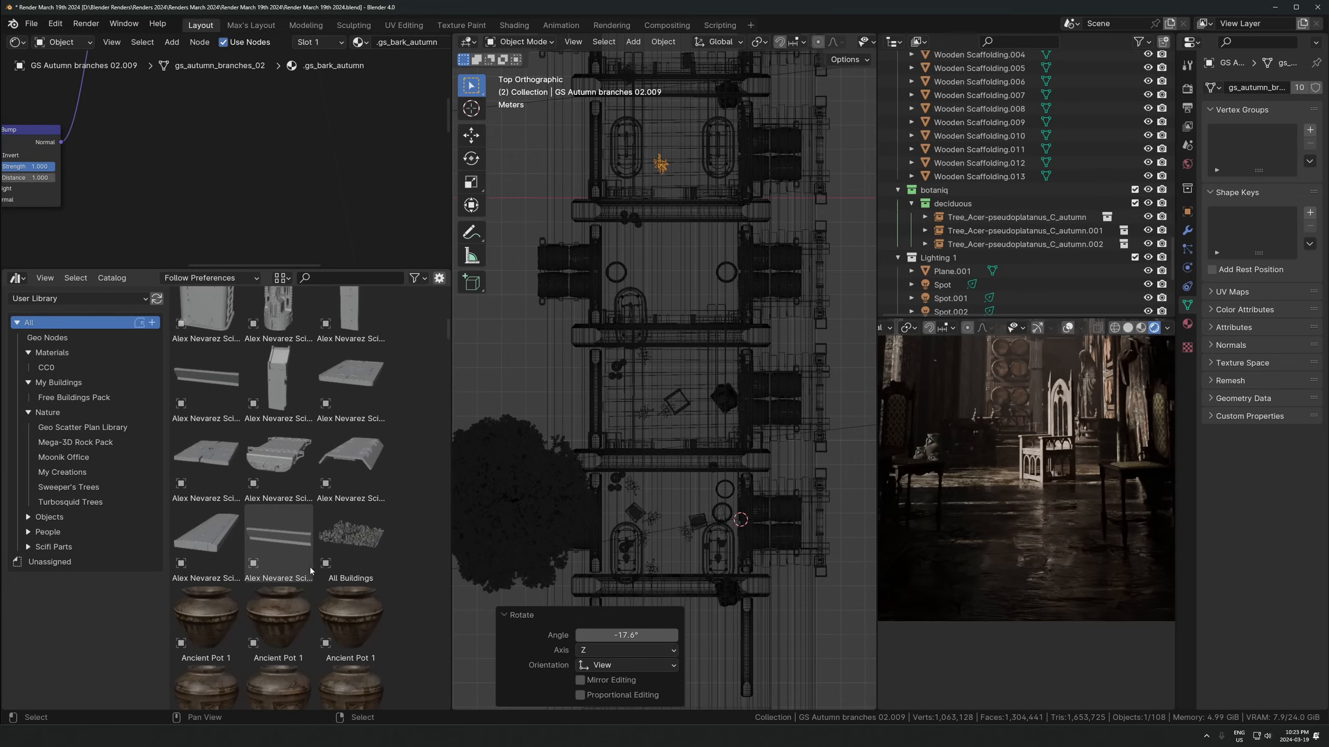
pyautogui.scroll(-10, 309, 567)
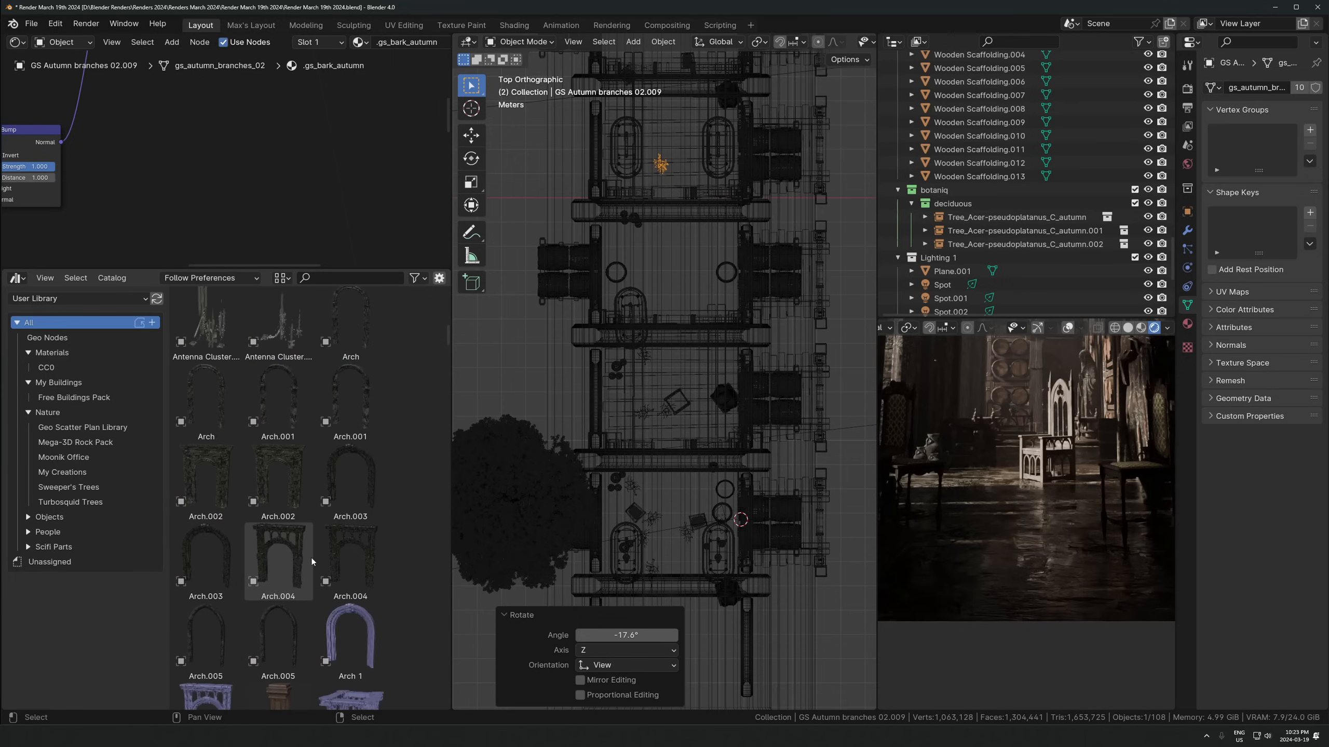
pyautogui.scroll(-10, 311, 561)
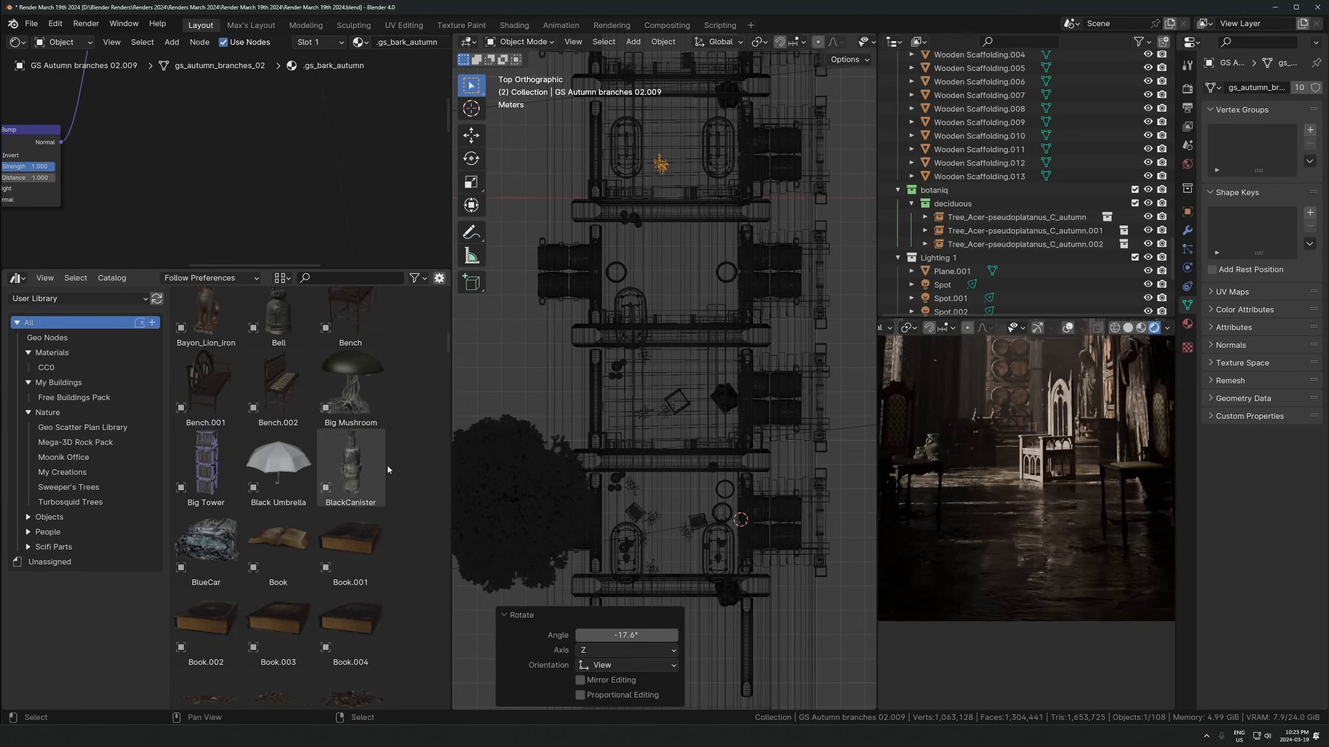
pyautogui.scroll(-5, 358, 506)
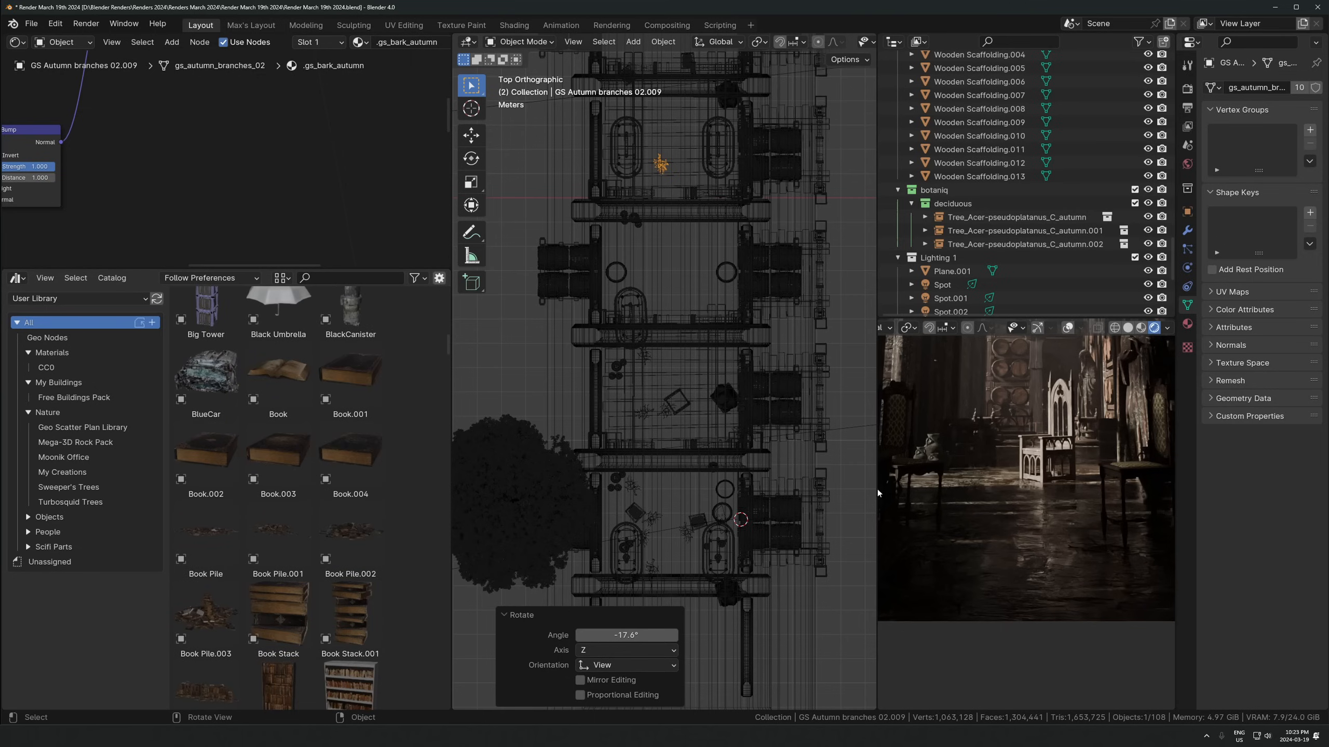
# Add a cube on the floor in front of the camera and scale it down evenly
pyautogui.press('KP_0')
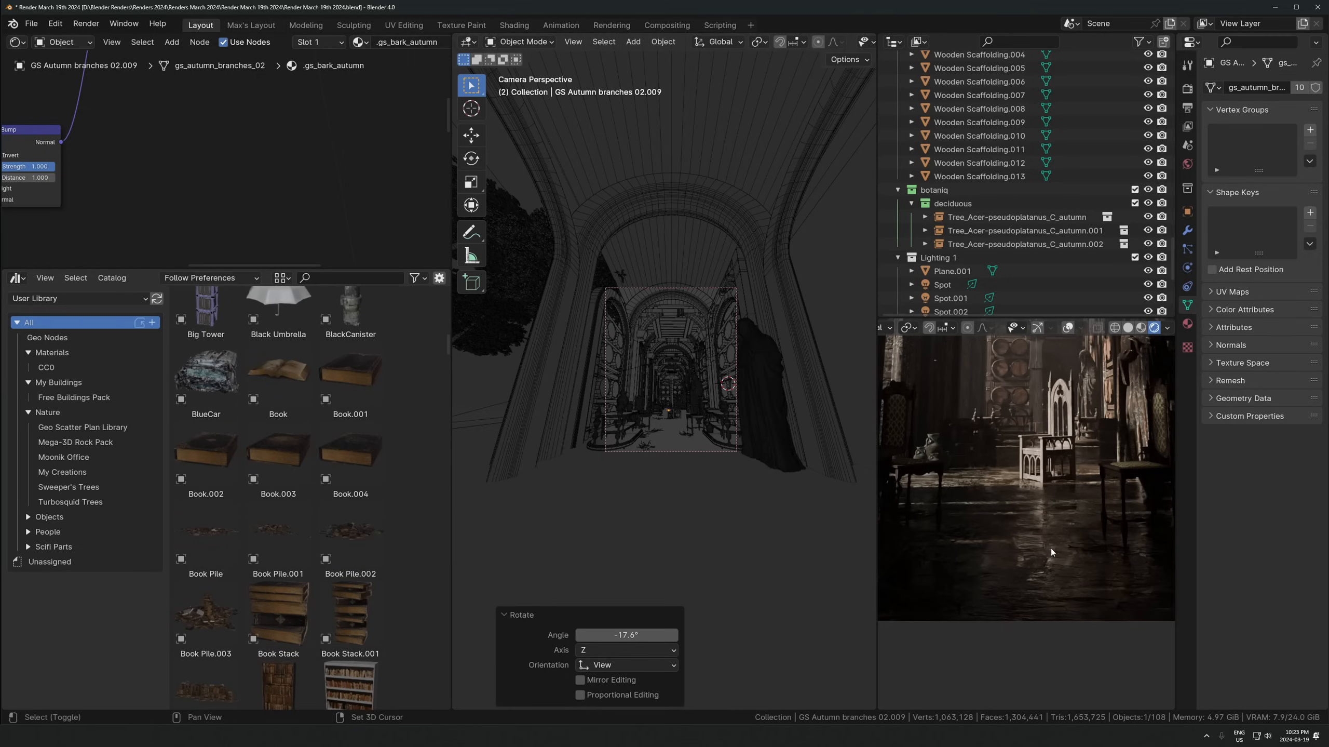
pyautogui.hotkey('shift', 'a')
pyautogui.moveTo(1006, 379)
pyautogui.click(1098, 400)
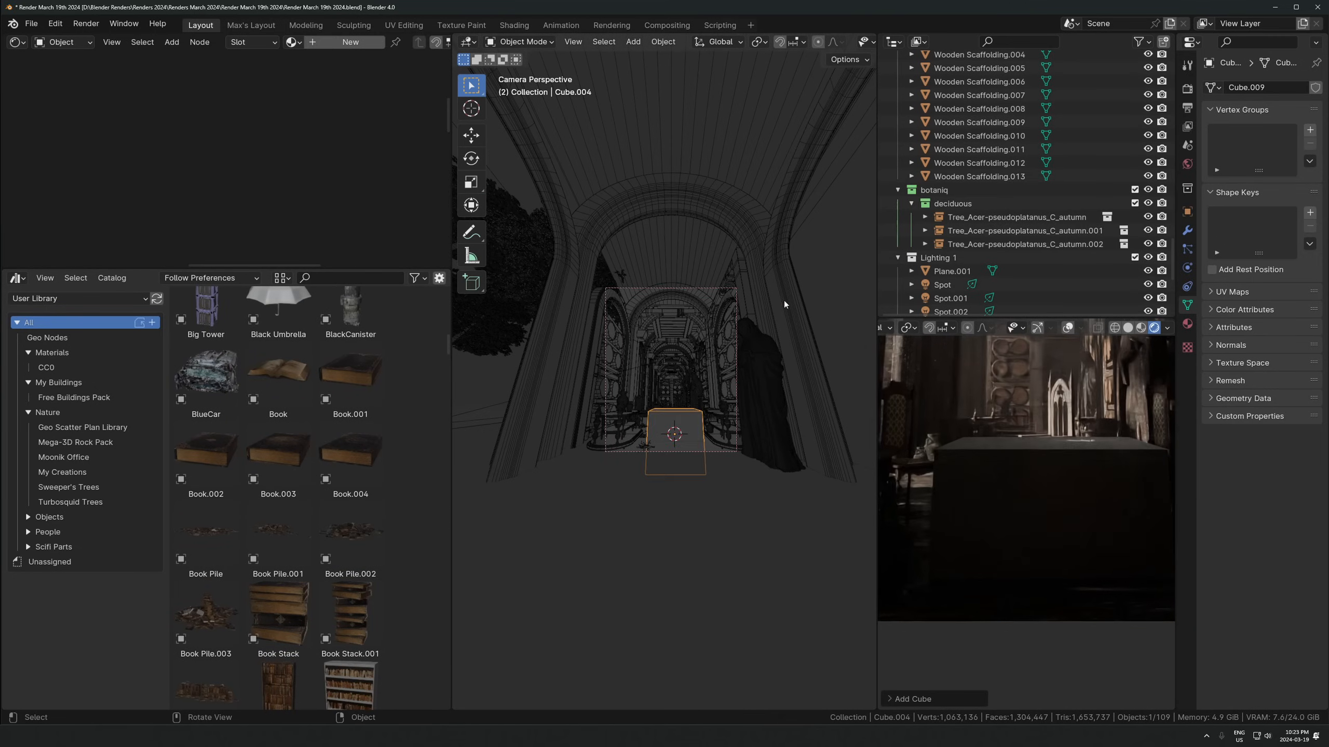
pyautogui.press('KP_Decimal')
pyautogui.scroll(-5, 836, 308)
pyautogui.press('s')
pyautogui.click(722, 331)
pyautogui.moveTo(756, 316); pyautogui.dragTo(760, 339, button='middle')
pyautogui.scroll(-2, 760, 339)
# Flatten the cube along Z into a thin slab and raise it about 0.036 m
pyautogui.press('s')
pyautogui.press('z')
pyautogui.click(707, 357)
pyautogui.press('s')
pyautogui.press('z')
pyautogui.click(686, 363)
pyautogui.press('g')
pyautogui.press('z')
pyautogui.click(688, 358)
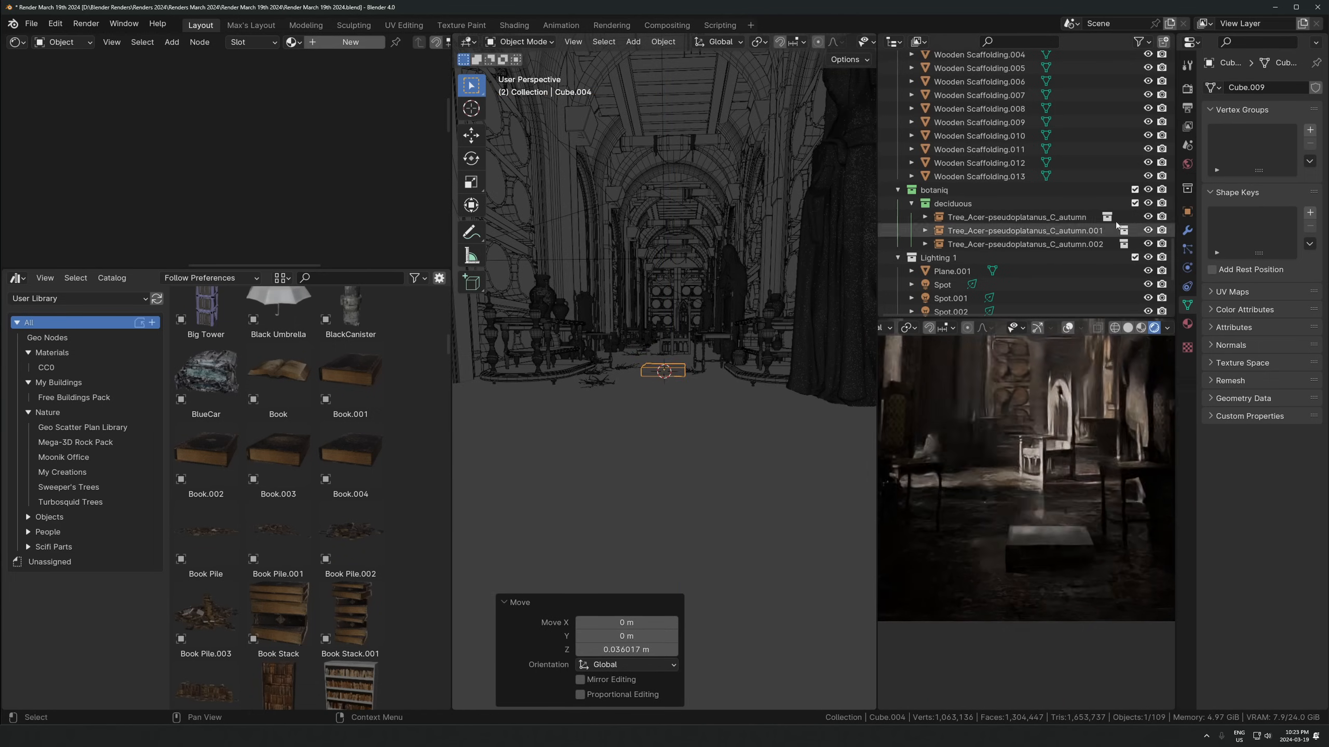
# Add a Bevel modifier to the slab, apply its scale, and set the bevel amount to 0.013 m
pyautogui.click(1187, 230)
pyautogui.click(1258, 86)
pyautogui.write('bev')
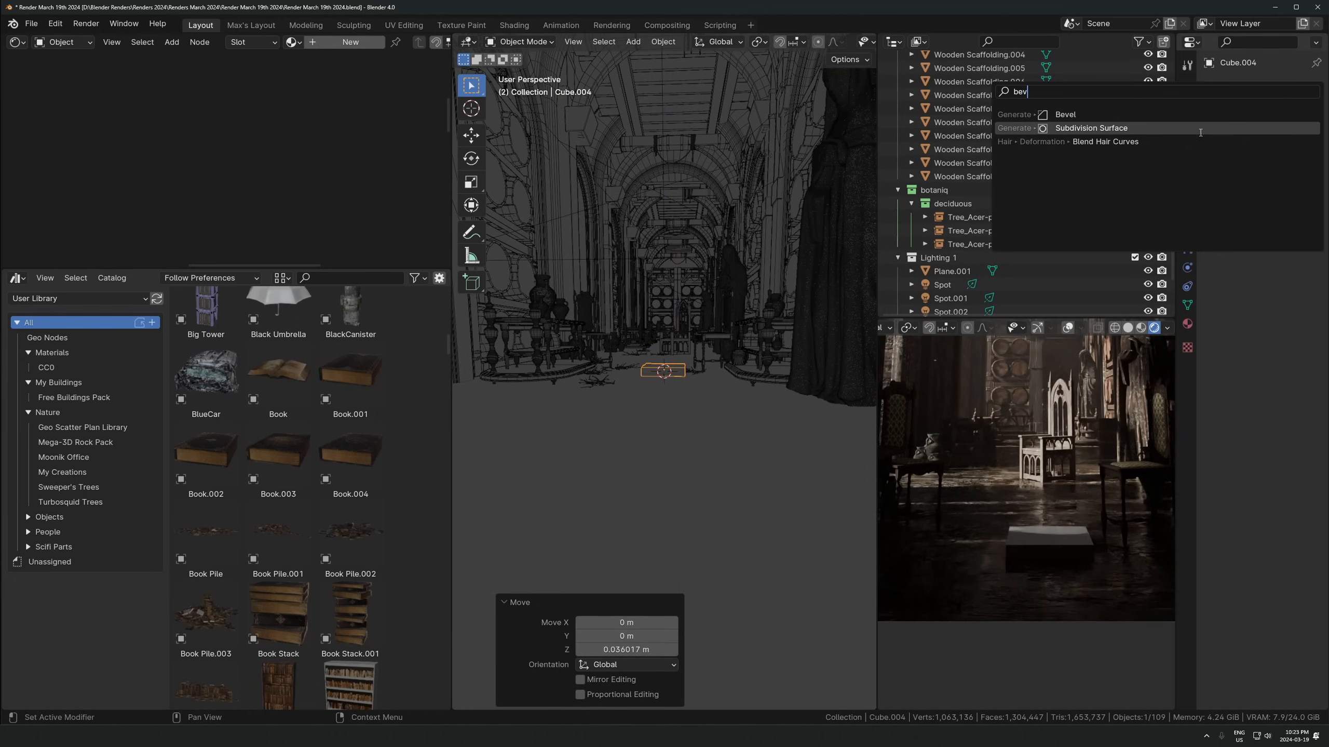
pyautogui.click(1199, 115)
pyautogui.scroll(3, 717, 367)
pyautogui.hotkey('ctrl', 'a')
pyautogui.press('s')
pyautogui.moveTo(1275, 162); pyautogui.dragTo(1258, 162)
# Scale the slab down by about 0.777 and lower it about 0.011 m along Z
pyautogui.press('s')
pyautogui.click(718, 303)
pyautogui.press('g')
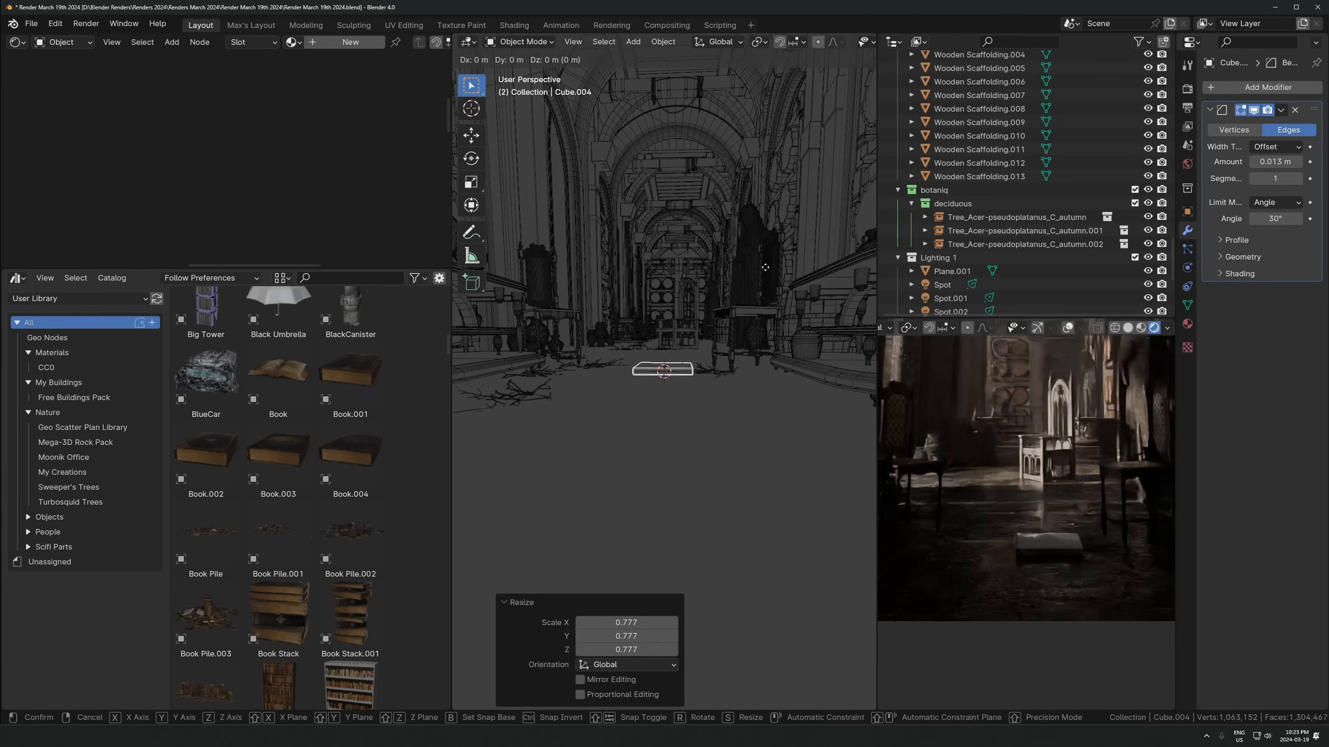
pyautogui.press('z')
pyautogui.click(758, 280)
# Check the slab's height from the front and raise it about 0.014 m along Z to sit at floor level
pyautogui.press('KP_1')
pyautogui.scroll(5, 772, 329)
pyautogui.scroll(1, 732, 396)
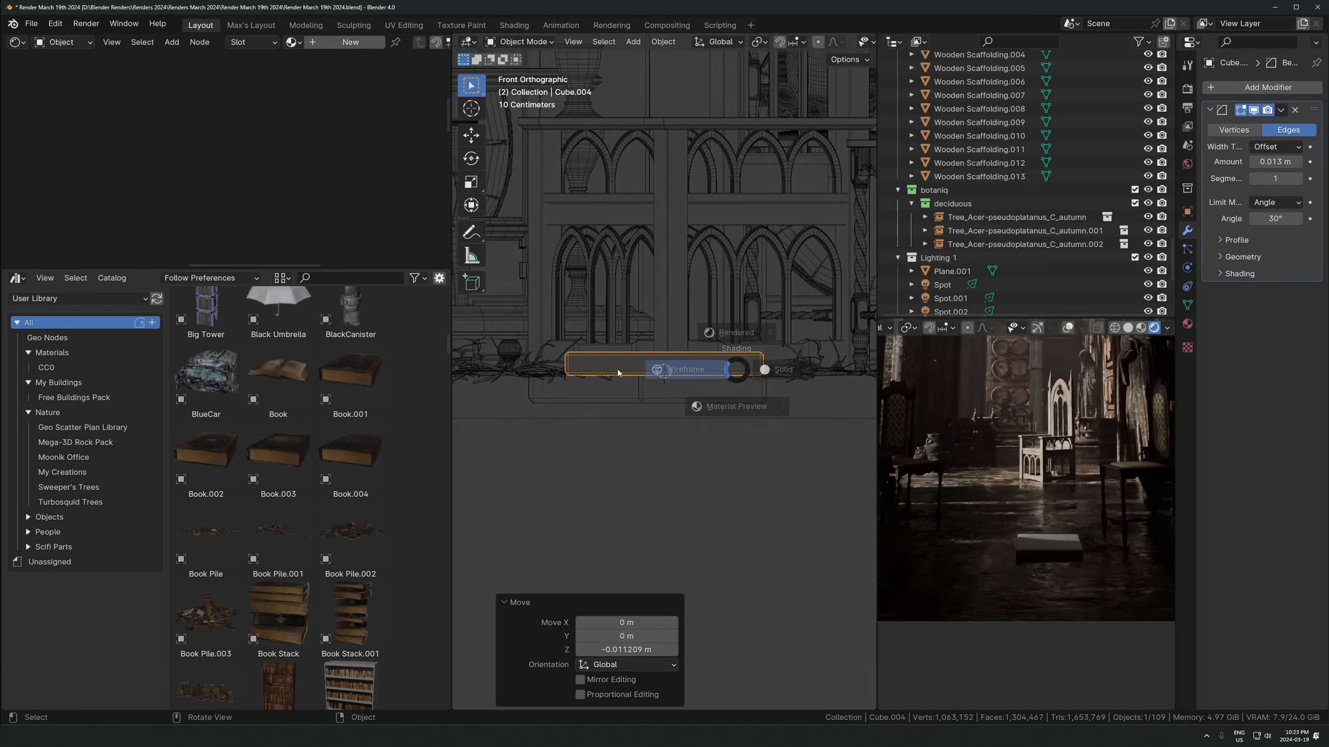
pyautogui.scroll(3, 733, 363)
pyautogui.press('g')
pyautogui.press('z')
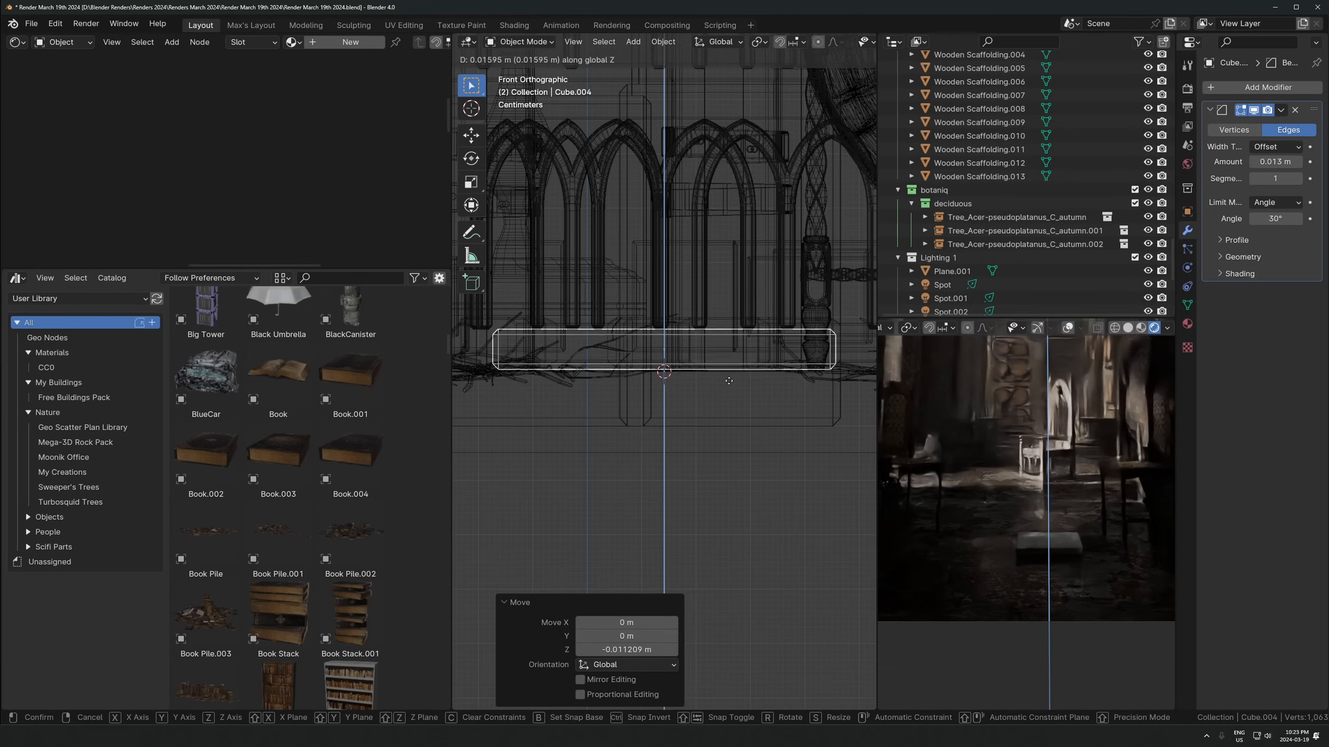
pyautogui.rightClick(733, 301)
pyautogui.scroll(6, 728, 367)
pyautogui.press('g')
pyautogui.press('z')
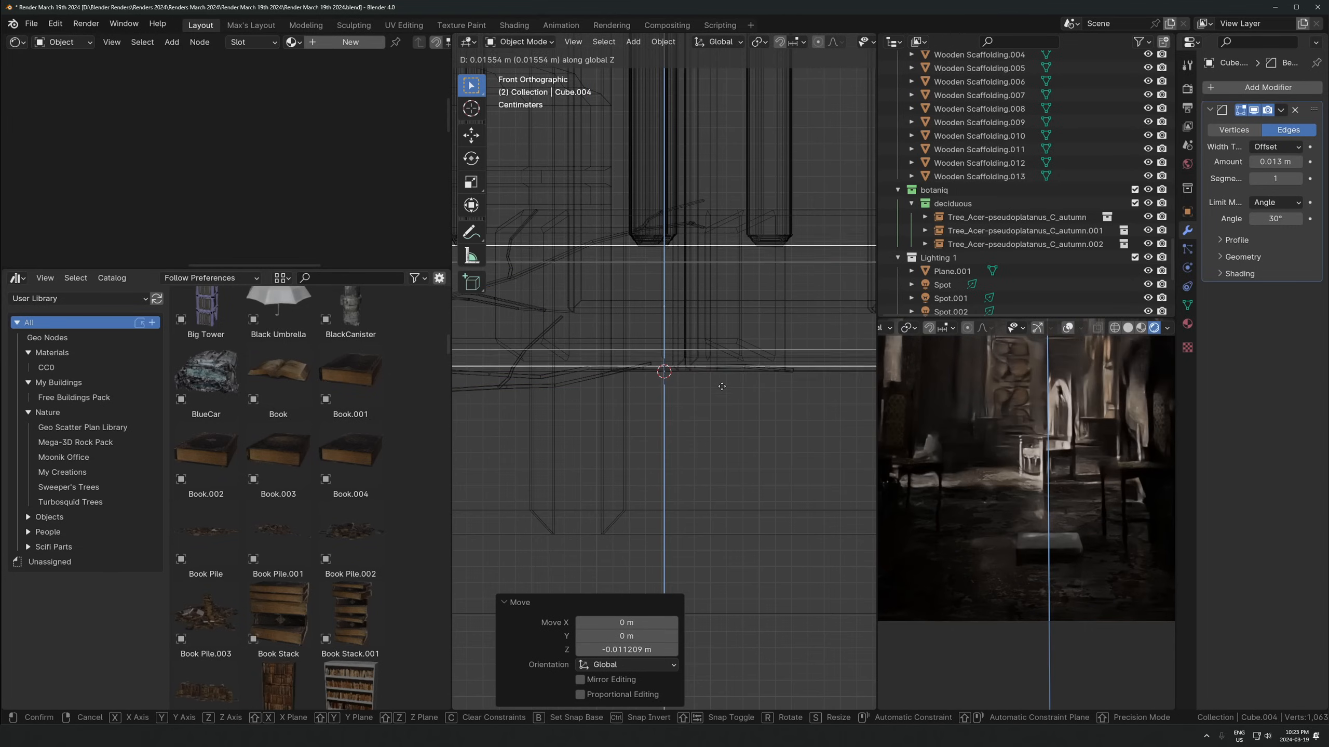
pyautogui.click(723, 421)
pyautogui.moveTo(720, 428); pyautogui.dragTo(715, 447, button='middle')
pyautogui.press('KP_Decimal')
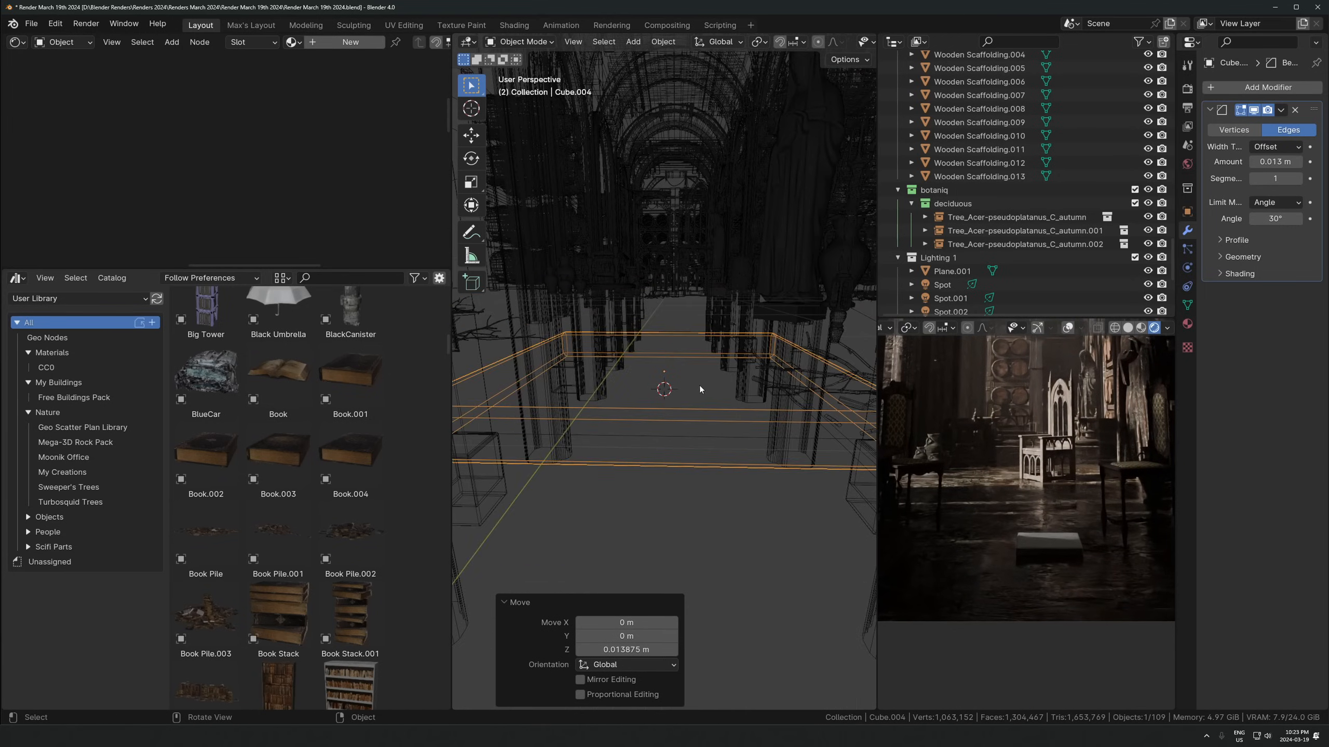
# Apply the slab's scale again and reduce its bevel amount to 0.008 m
pyautogui.hotkey('ctrl', 'z')
pyautogui.hotkey('ctrl', 'a')
pyautogui.click(721, 369)
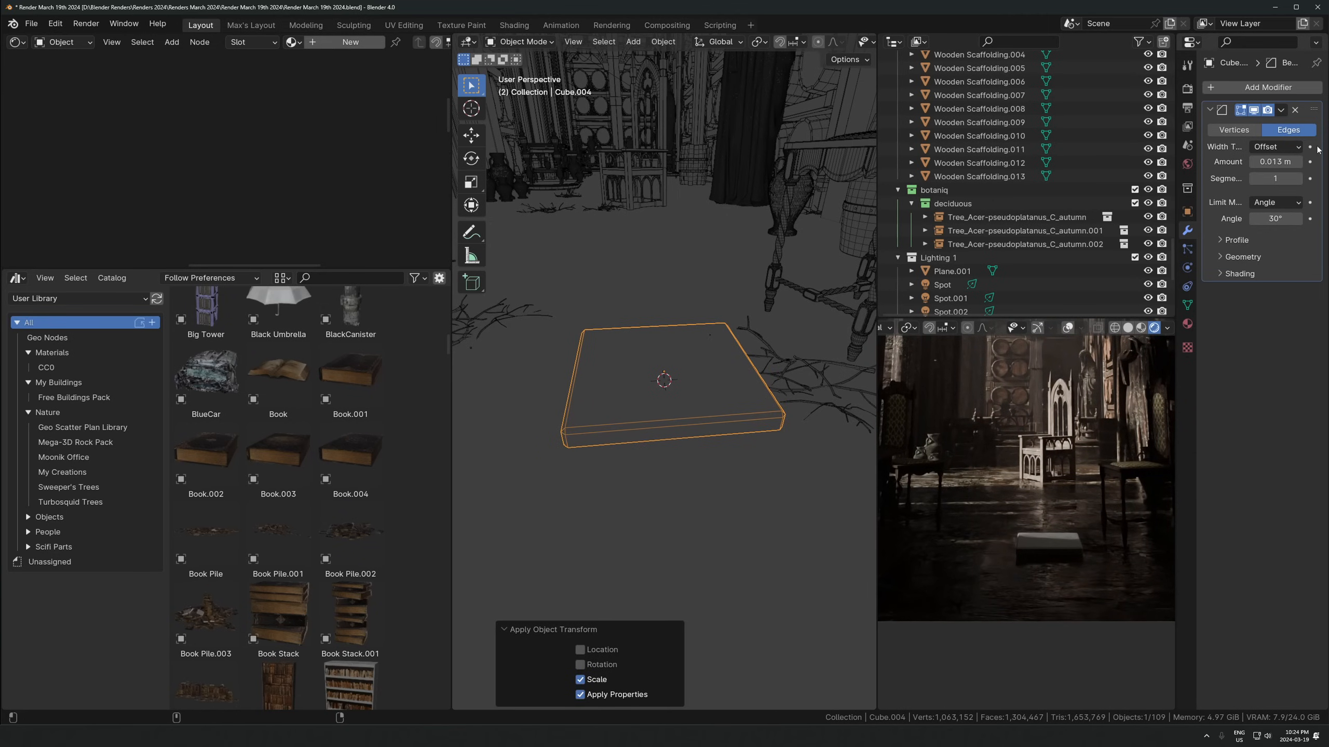
pyautogui.moveTo(1276, 162); pyautogui.dragTo(1271, 162)
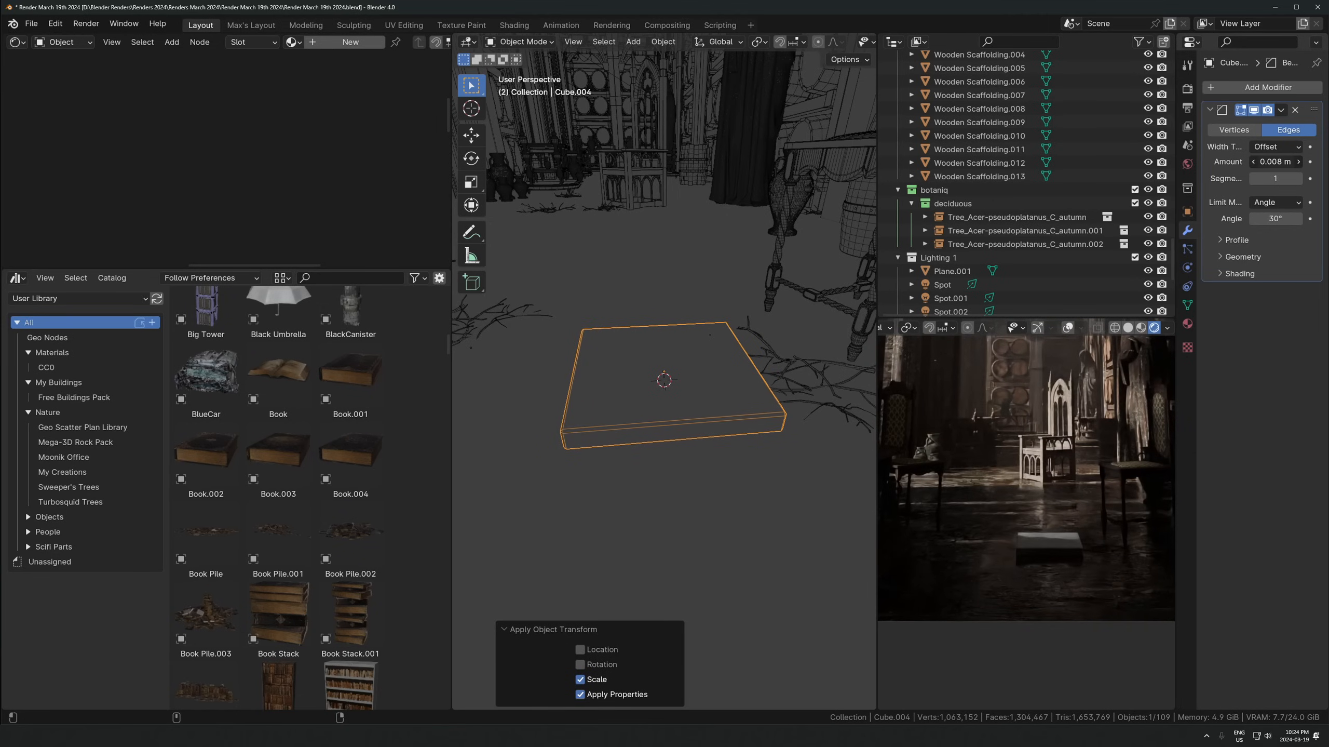
# Link the lichen_rock material from the robed statue to the slab
pyautogui.scroll(-5, 695, 386)
pyautogui.moveTo(723, 277); pyautogui.dragTo(737, 228, button='middle')
pyautogui.keyDown('shift'); pyautogui.click(737, 232); pyautogui.keyUp('shift')
pyautogui.hotkey('ctrl', 'l')
pyautogui.click(737, 231)
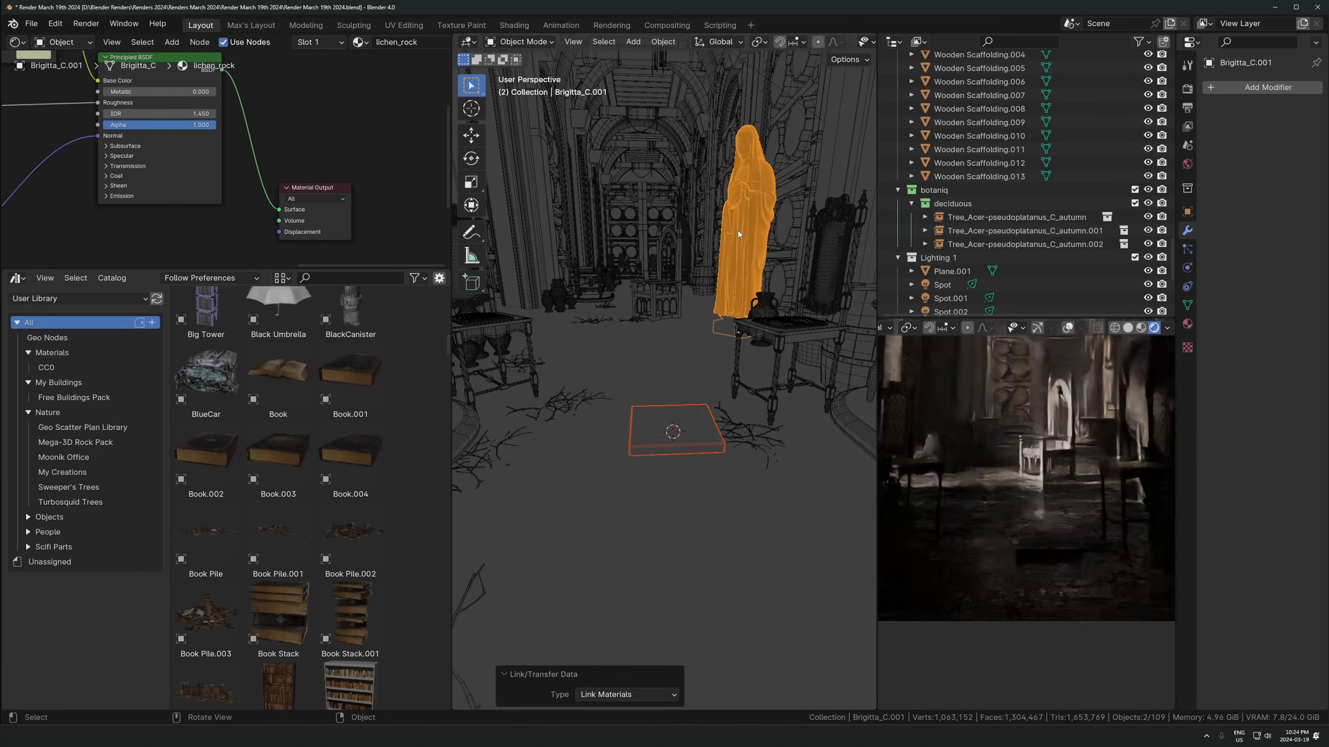
# Open a UV Editor for the slab and scale all its UVs down to about a third of their size
pyautogui.click(668, 455)
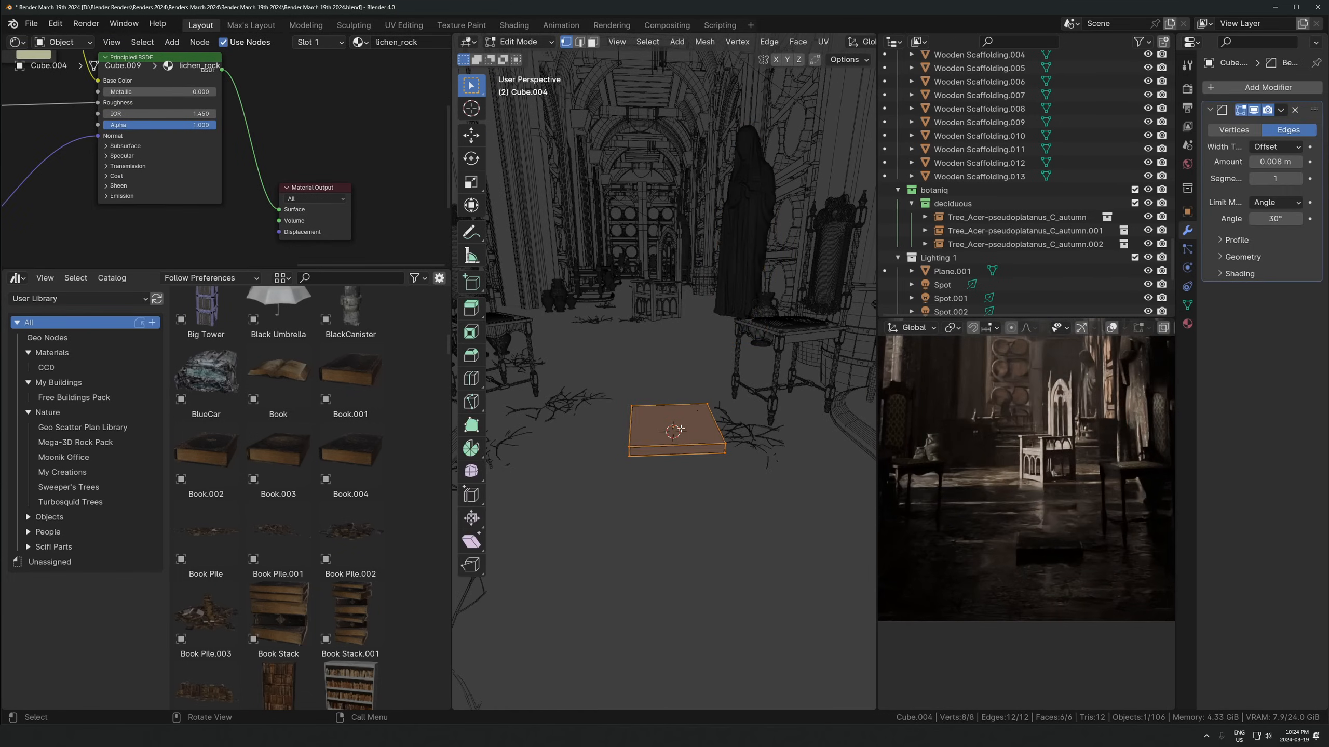
pyautogui.click(14, 279)
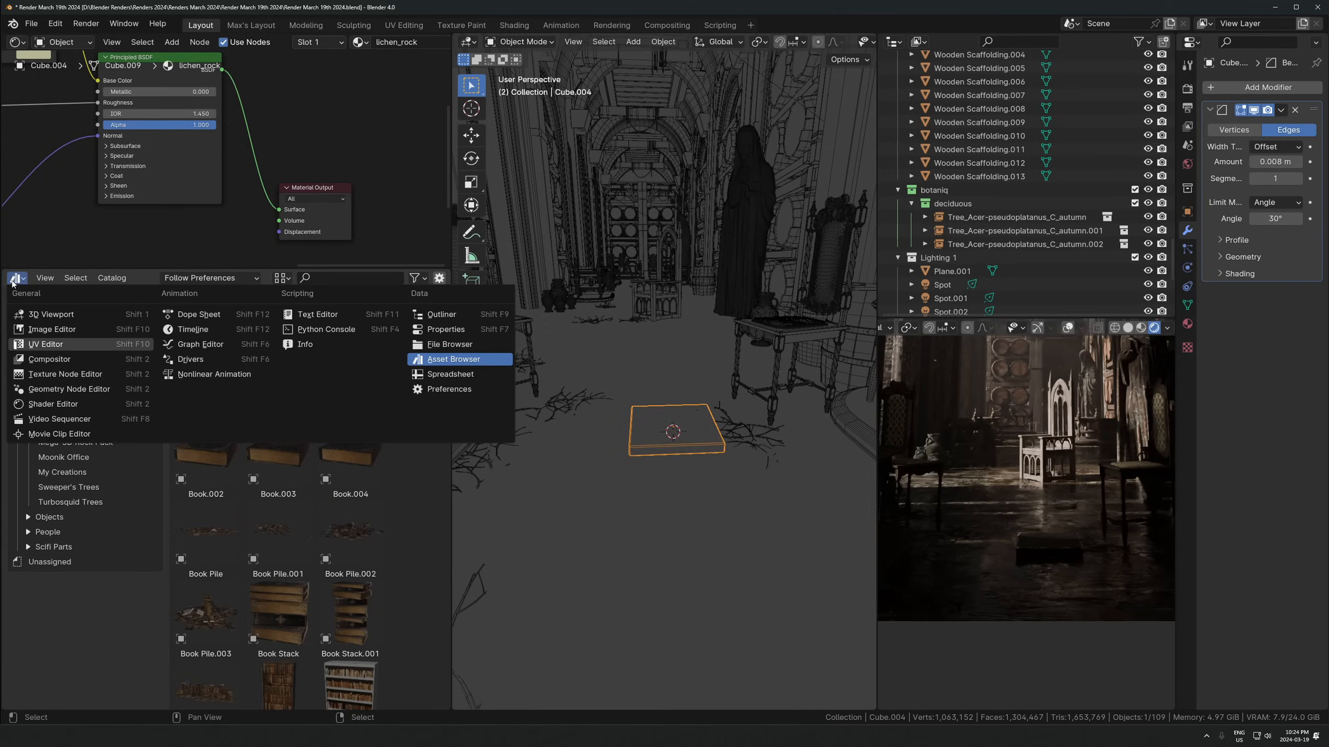
pyautogui.click(53, 345)
pyautogui.press('Tab')
pyautogui.scroll(9, 272, 490)
pyautogui.press('a')
pyautogui.press('s')
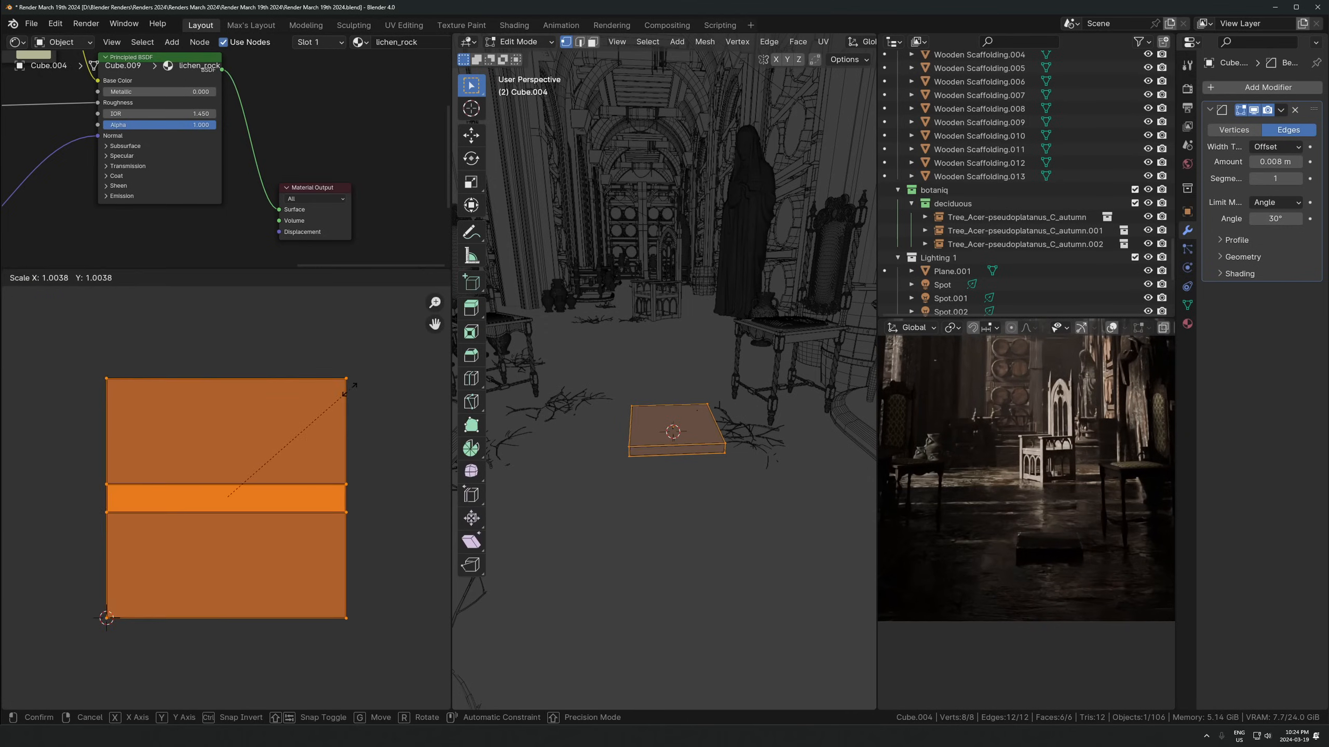
pyautogui.click(265, 464)
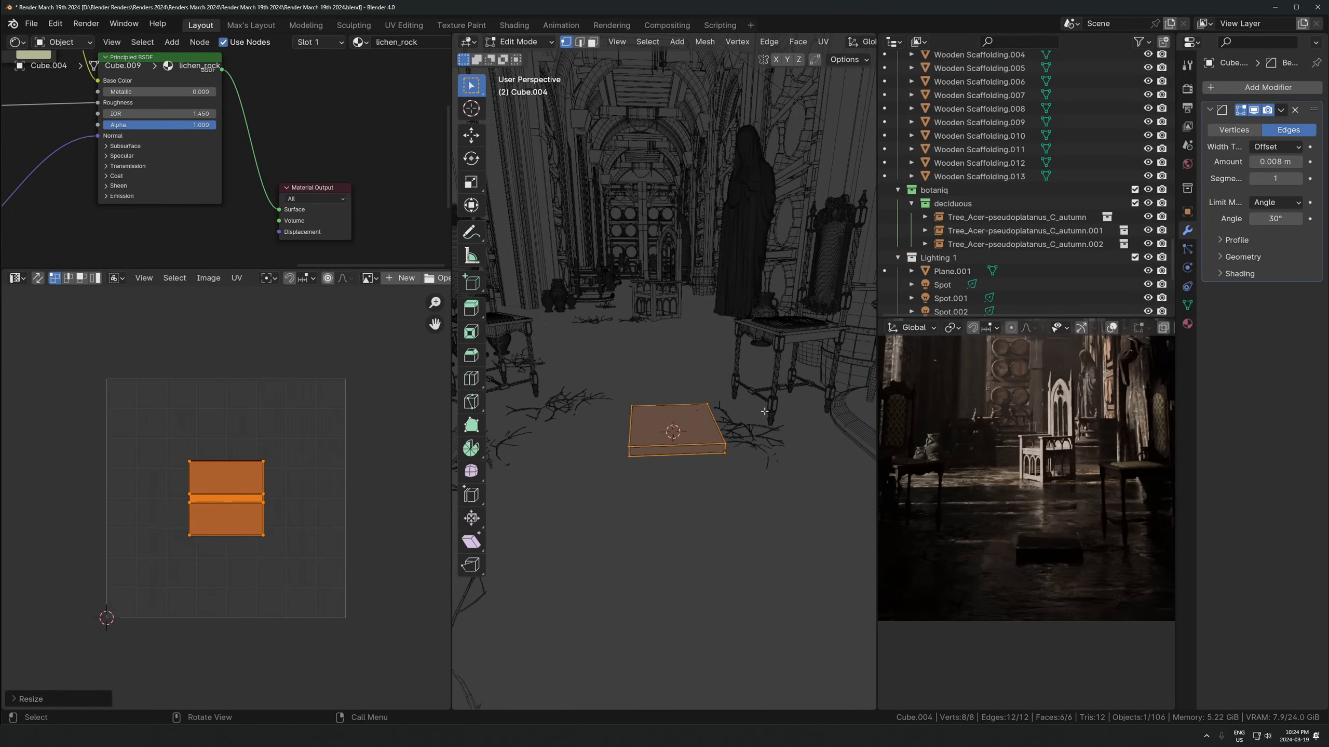
pyautogui.press('Tab')
# Move and rotate the slab in top view to lie beside the near table, next to the scattered branches
pyautogui.press('KP_7')
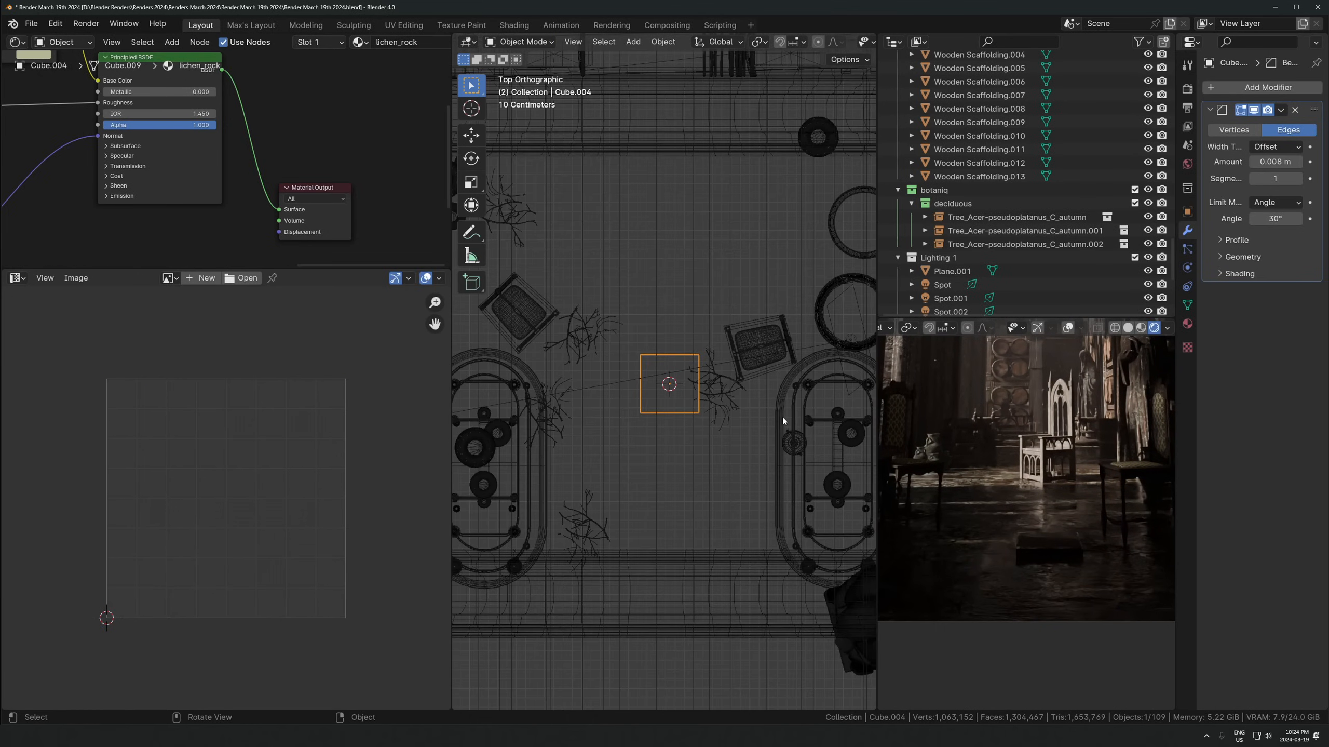
pyautogui.press('g')
pyautogui.click(681, 368)
pyautogui.press('r')
pyautogui.click(658, 314)
pyautogui.press('g')
pyautogui.click(674, 318)
pyautogui.press('g')
pyautogui.click(683, 407)
# Add a linked duplicate of the slab rotated about 40.9° and move it back into the hall's second bay
pyautogui.hotkey('shift', 'd')
pyautogui.click(675, 252)
pyautogui.press('r')
pyautogui.click(723, 317)
pyautogui.scroll(-1, 688, 337)
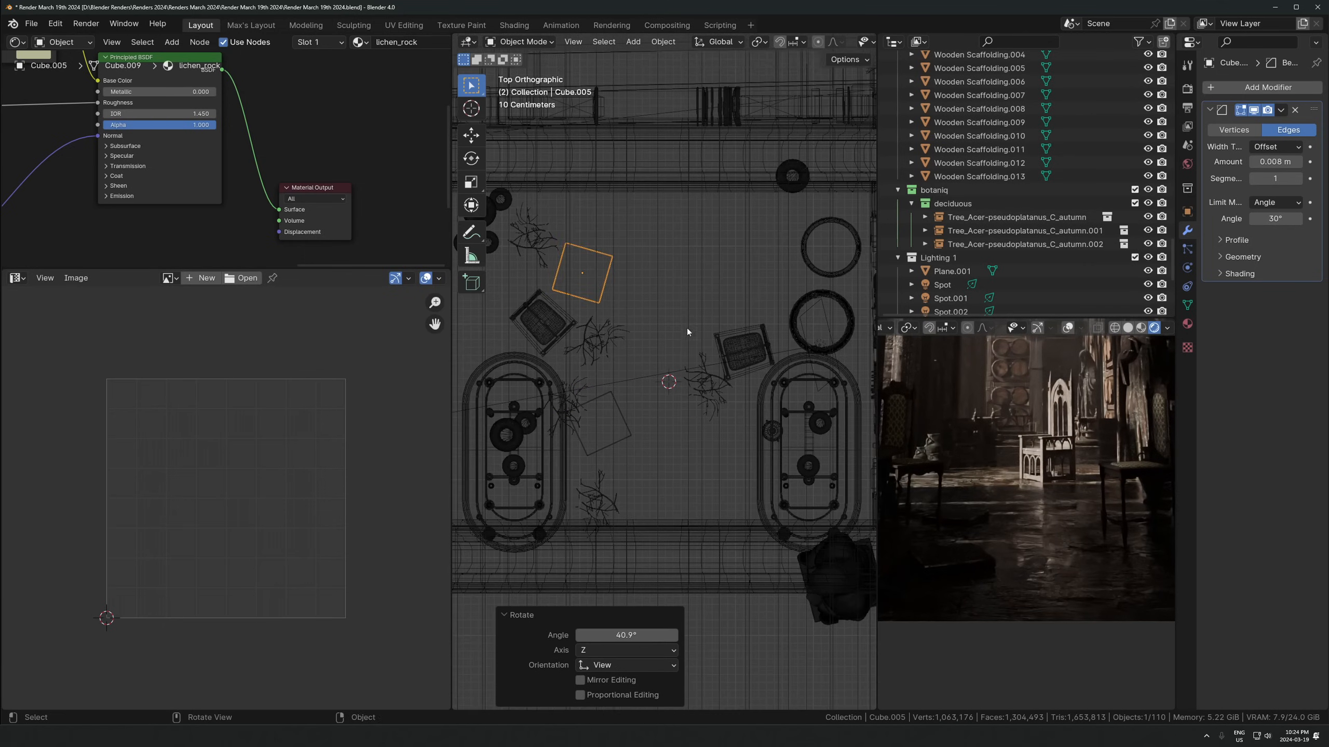
pyautogui.press('g')
pyautogui.click(678, 212)
pyautogui.keyDown('shift'); pyautogui.moveTo(681, 237); pyautogui.dragTo(685, 378, button='middle'); pyautogui.keyUp('shift')
pyautogui.scroll(-3, 685, 378)
pyautogui.press('g')
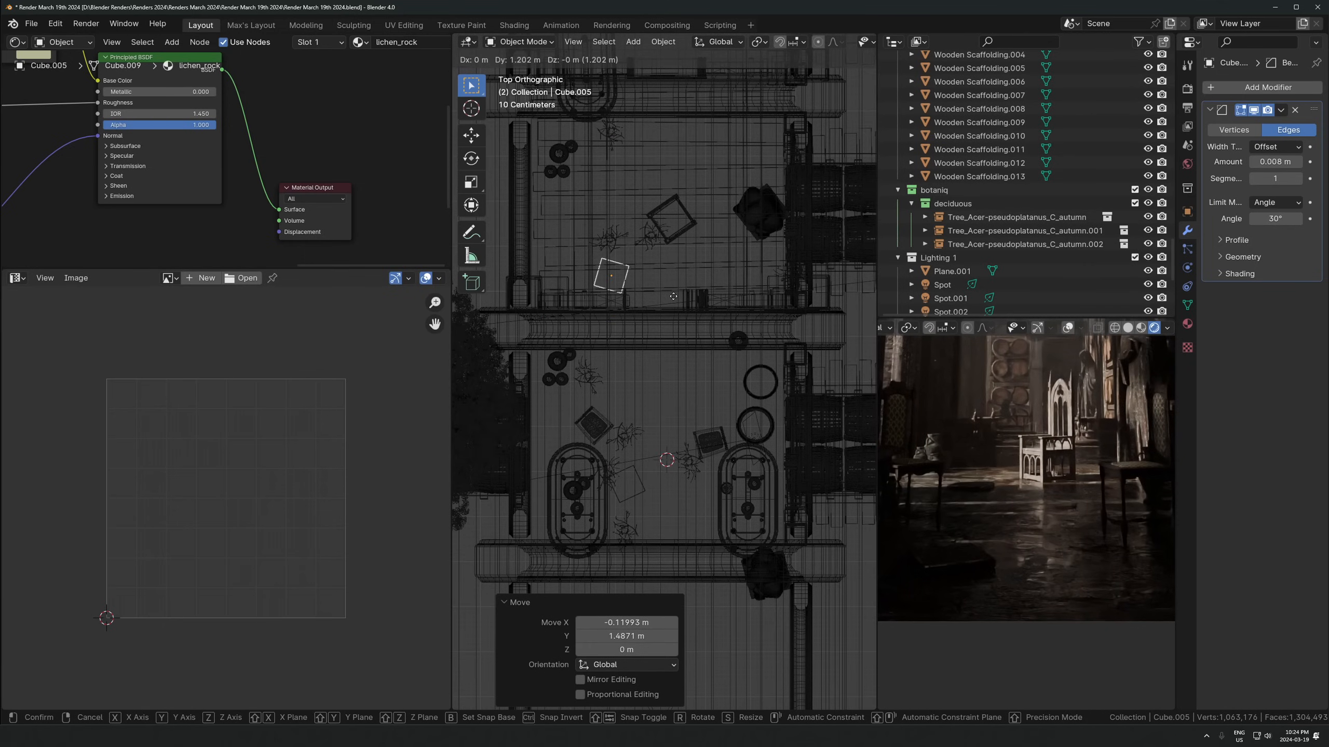
pyautogui.click(672, 278)
# Add another linked duplicate of the slab near the arch between the first two bays, rotated about -119°
pyautogui.hotkey('shift', 'd')
pyautogui.click(815, 348)
pyautogui.press('r')
pyautogui.click(777, 270)
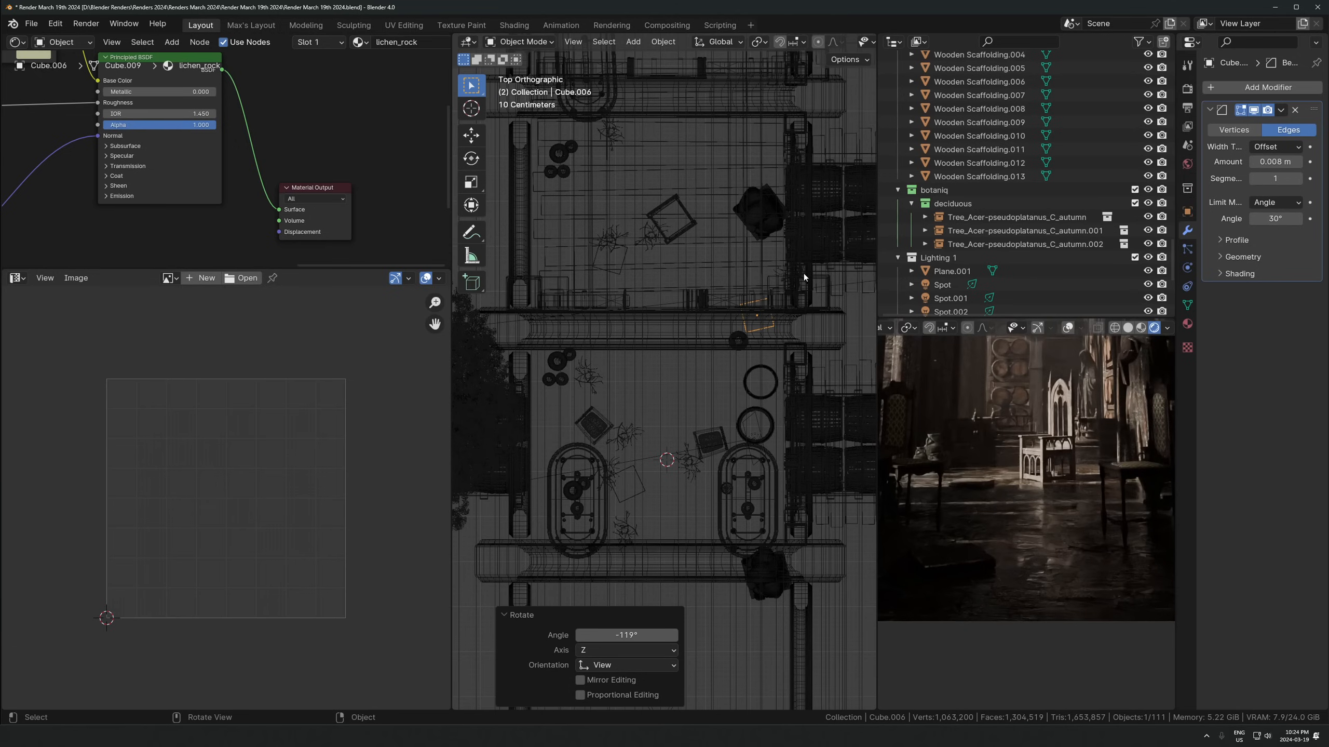
# Place one more linked duplicate of the slab in the third bay, deeper in the hall
pyautogui.hotkey('shift', 'd')
pyautogui.scroll(-3, 773, 319)
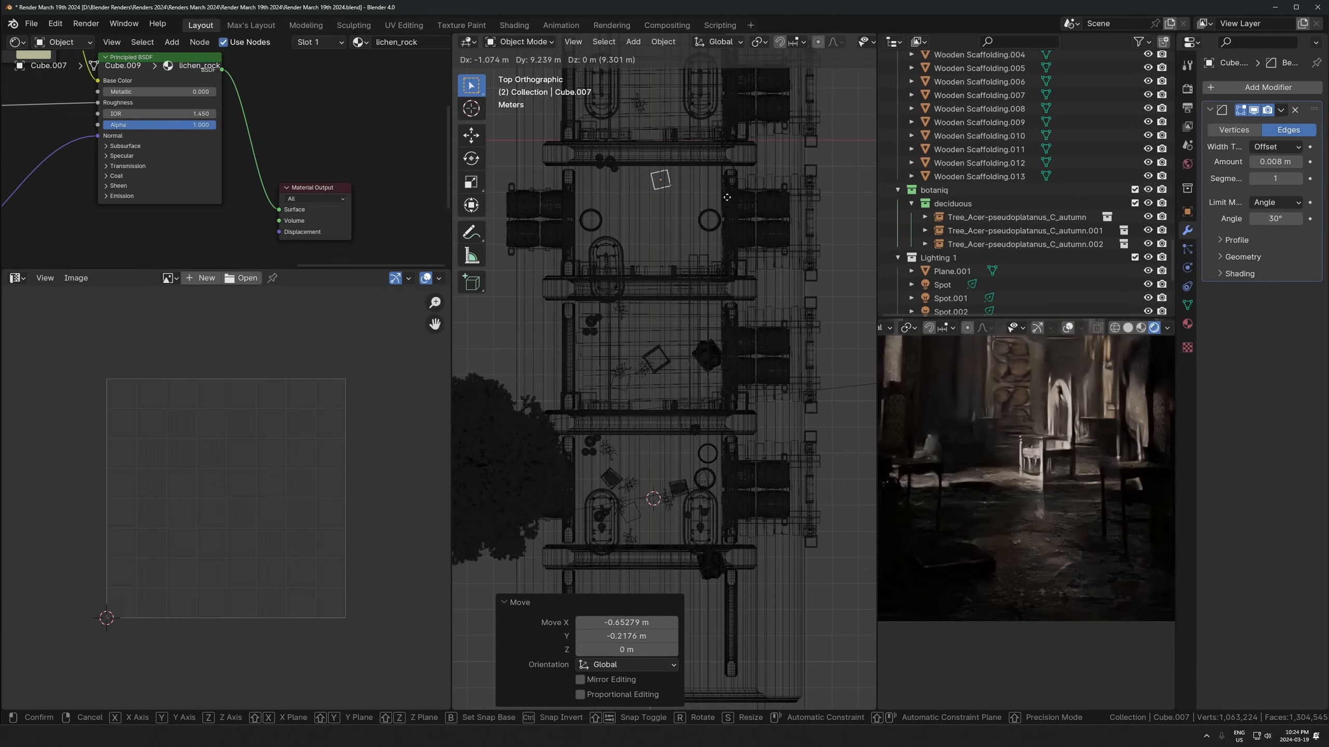
pyautogui.click(758, 213)
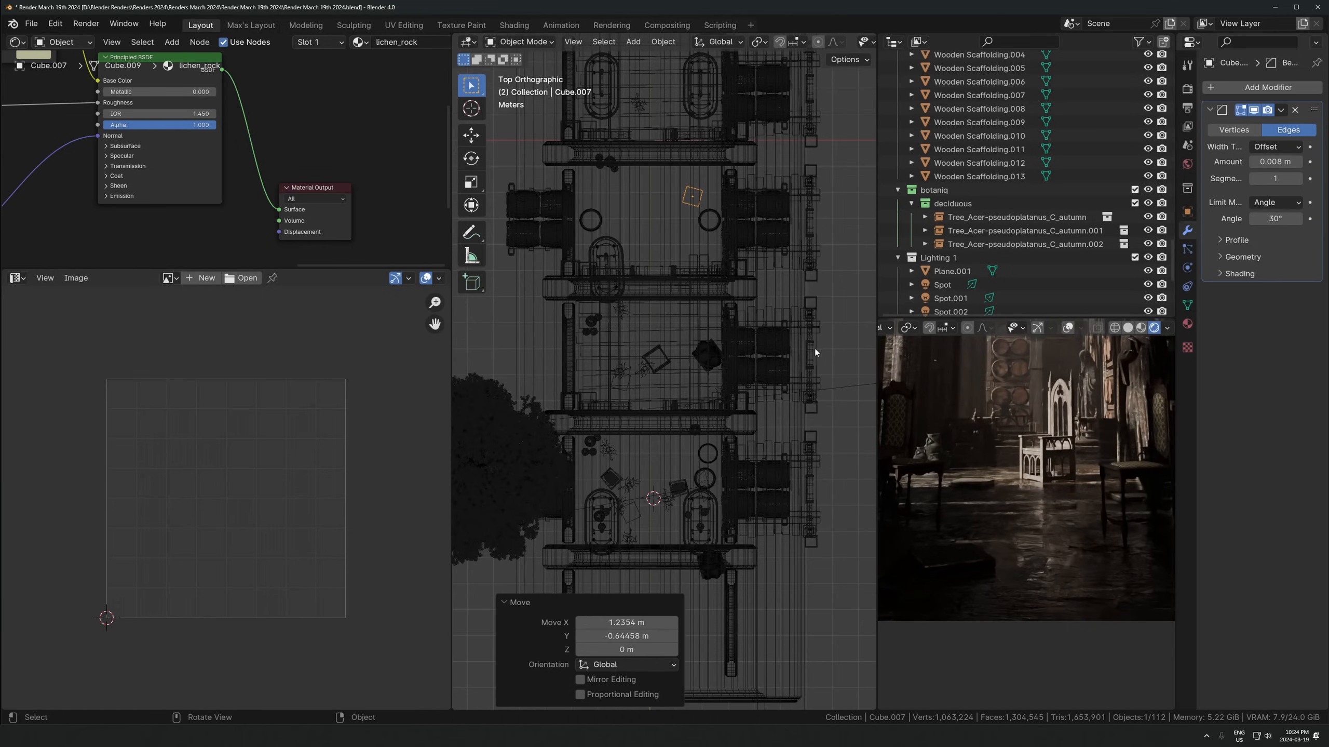
# Select all four stone slabs and move them to a new collection named Tiels
pyautogui.moveTo(815, 359); pyautogui.dragTo(679, 372, button='middle')
pyautogui.moveTo(686, 448); pyautogui.dragTo(688, 412, button='middle')
pyautogui.keyDown('shift'); pyautogui.click(689, 413); pyautogui.keyUp('shift')
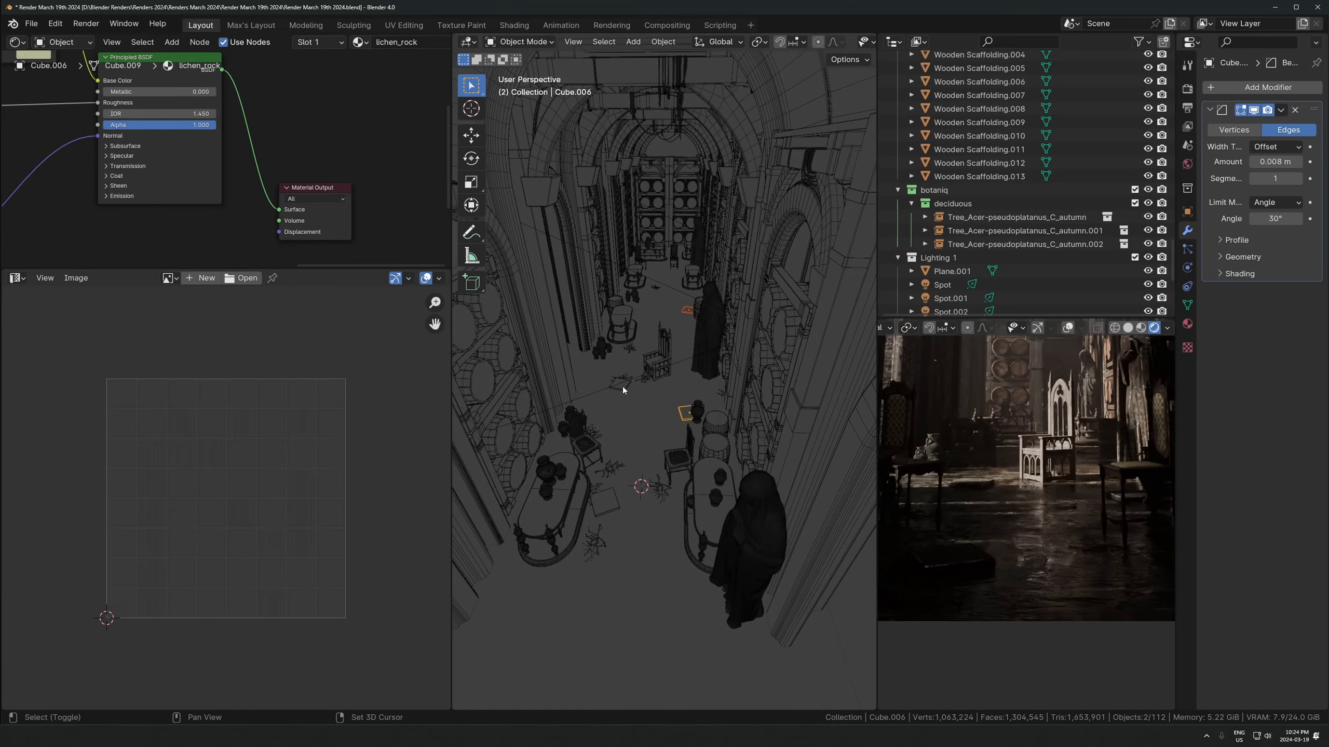
pyautogui.press('m')
pyautogui.click(622, 503)
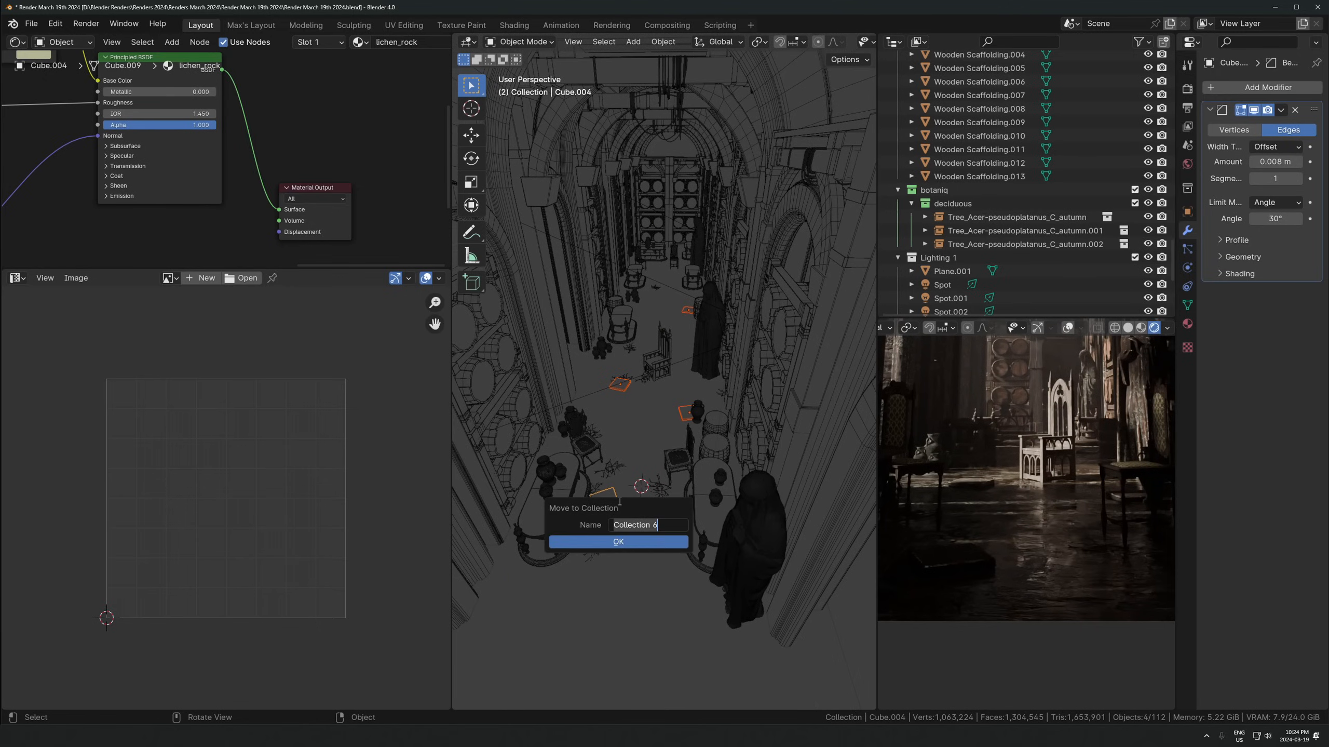
pyautogui.press('Return')
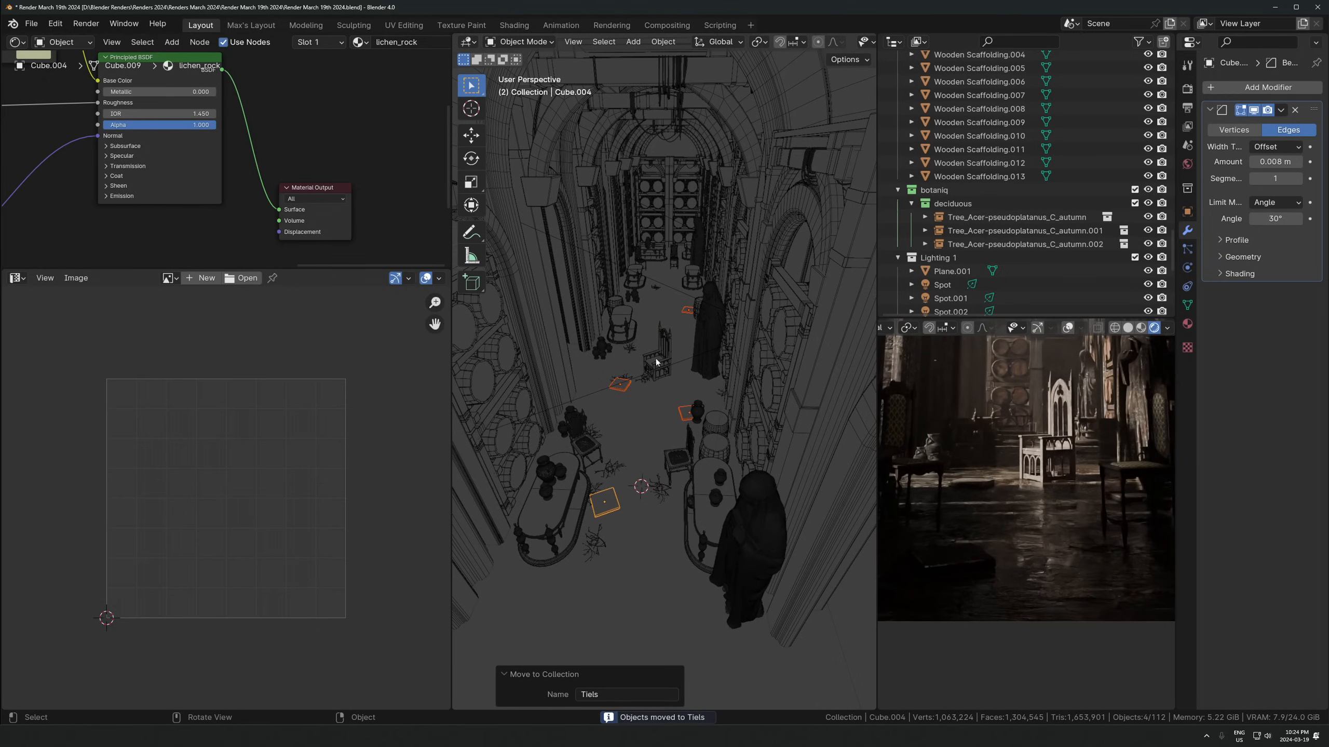
# Add a linked duplicate of the stone slab in the bay with the angled chair, offset about -0.6 m in X and 3.72 m in Y
pyautogui.press('KP_7')
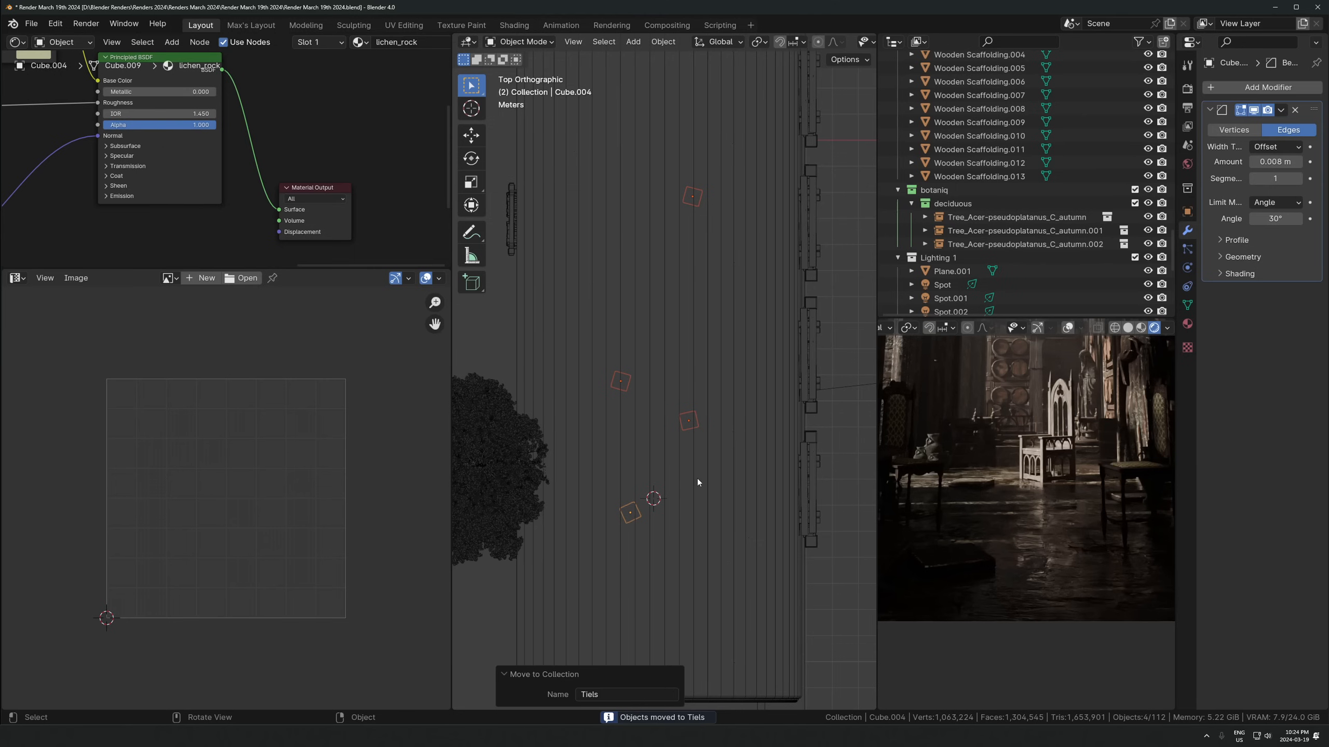
pyautogui.scroll(-2, 698, 478)
pyautogui.scroll(2, 612, 448)
pyautogui.click(577, 368)
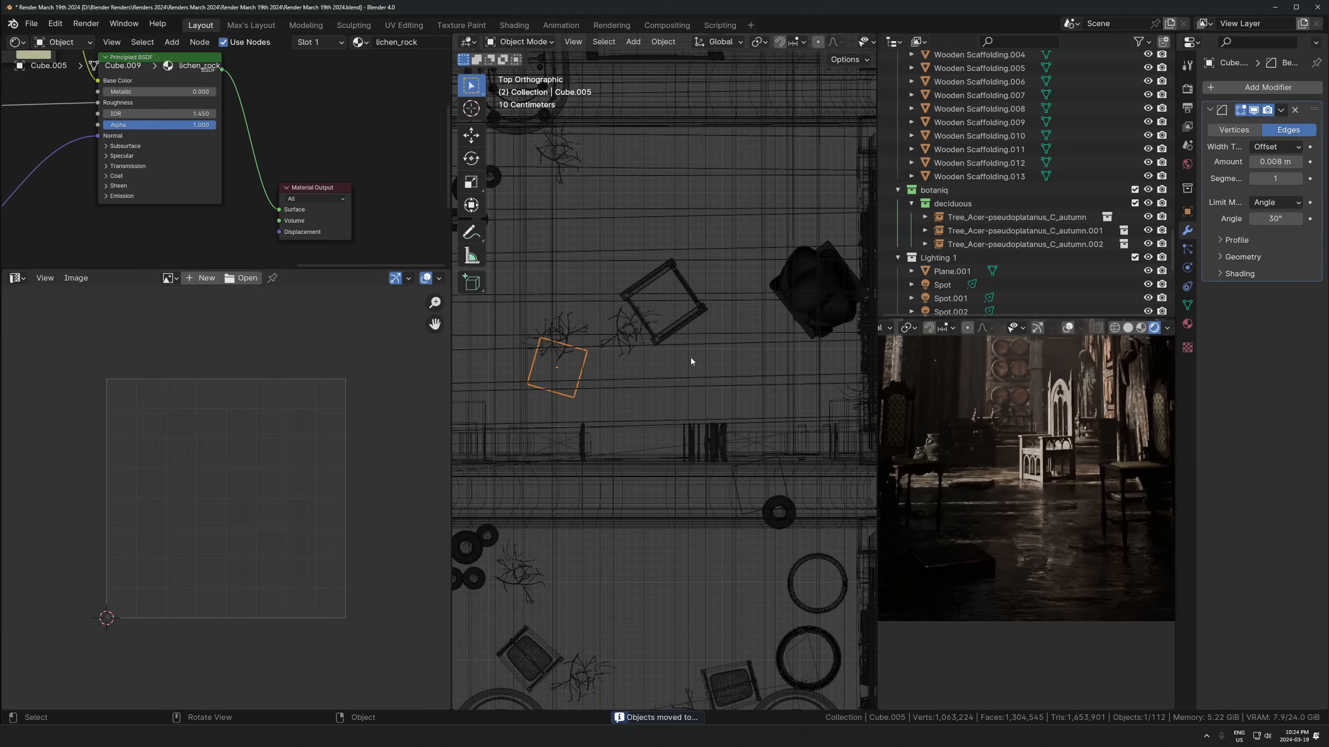
pyautogui.keyDown('shift'); pyautogui.moveTo(696, 377); pyautogui.dragTo(727, 553, button='middle'); pyautogui.keyUp('shift')
pyautogui.scroll(-2, 712, 565)
pyautogui.hotkey('alt', 'd')
pyautogui.click(701, 360)
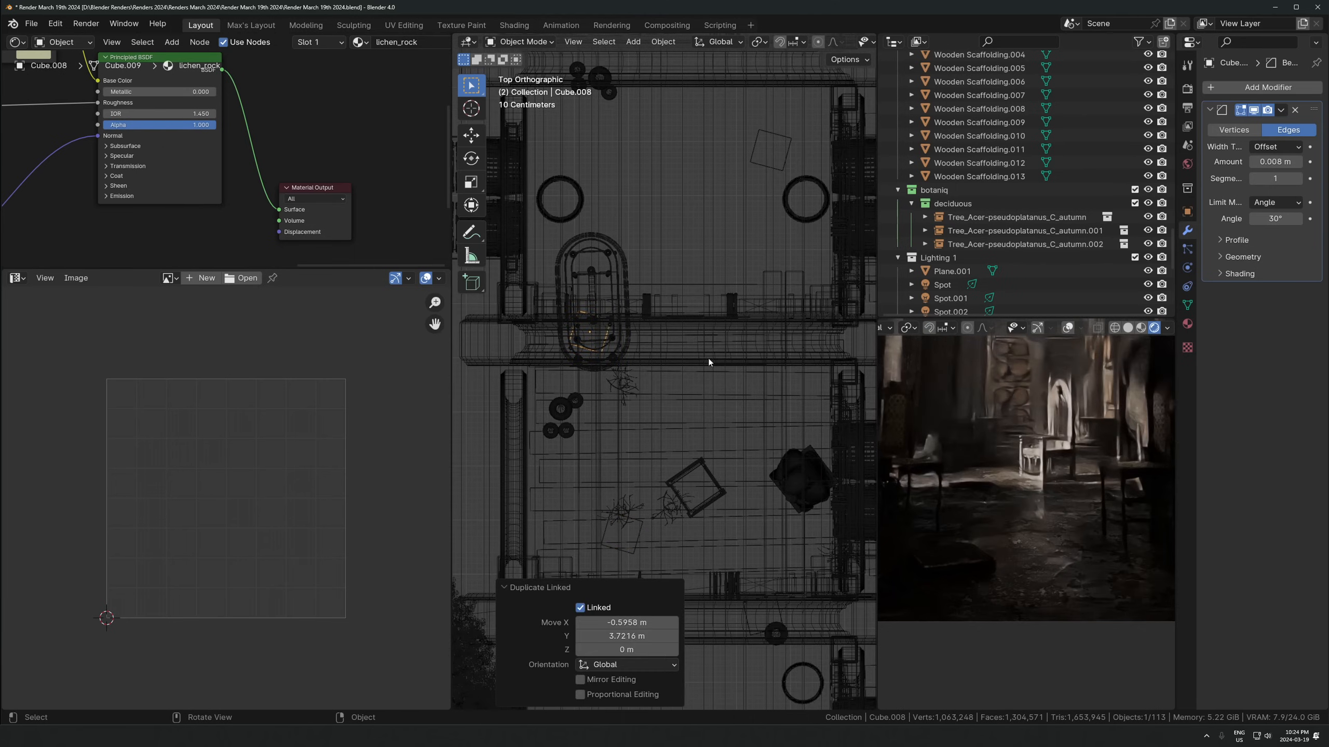
# Rotate the new slab, including a final turn of about 11.1°, and move it beside the side wall near the barrel cluster
pyautogui.press('r')
pyautogui.click(680, 268)
pyautogui.press('g')
pyautogui.click(662, 359)
pyautogui.press('r')
pyautogui.click(670, 374)
pyautogui.press('g')
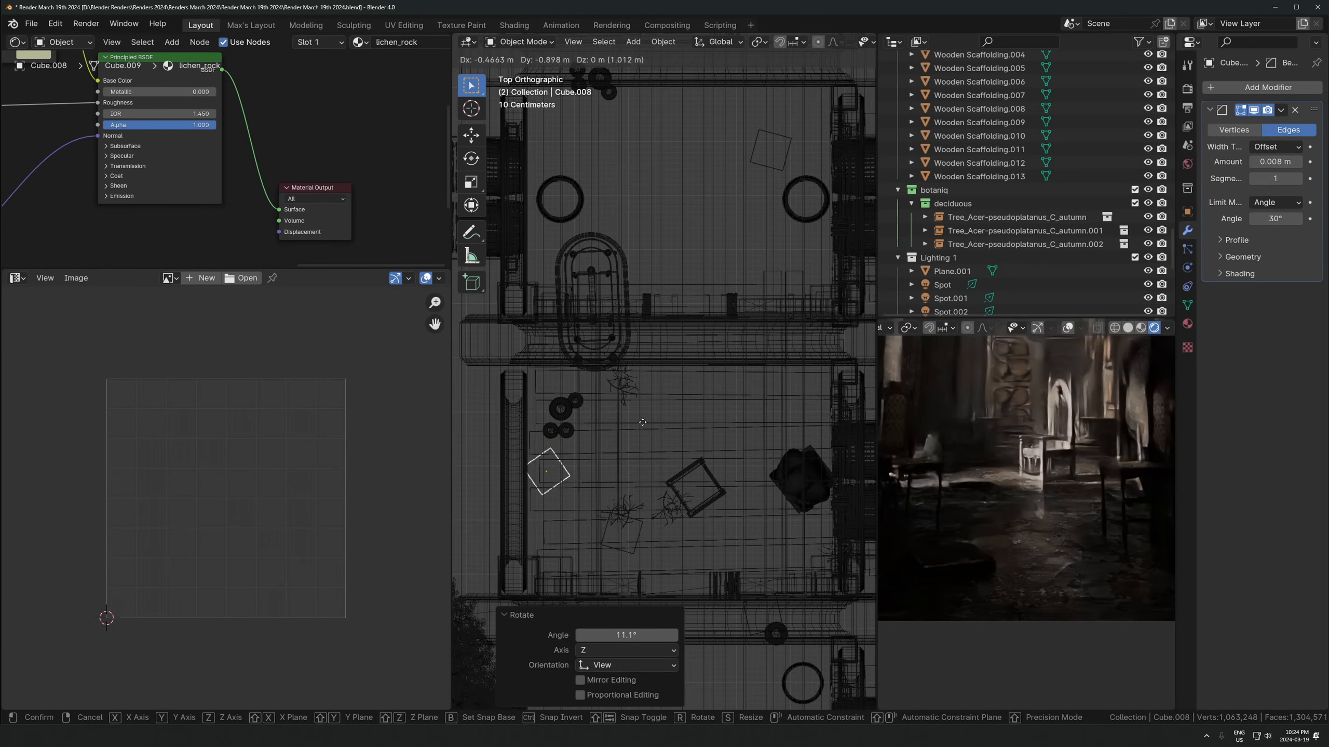
pyautogui.click(648, 420)
# Place another rotated linked duplicate of the slab between the two oval tables deeper in the hall and save the file
pyautogui.scroll(-3, 663, 391)
pyautogui.keyDown('shift'); pyautogui.moveTo(669, 392); pyautogui.dragTo(638, 493, button='middle'); pyautogui.keyUp('shift')
pyautogui.hotkey('alt', 'd')
pyautogui.click(717, 234)
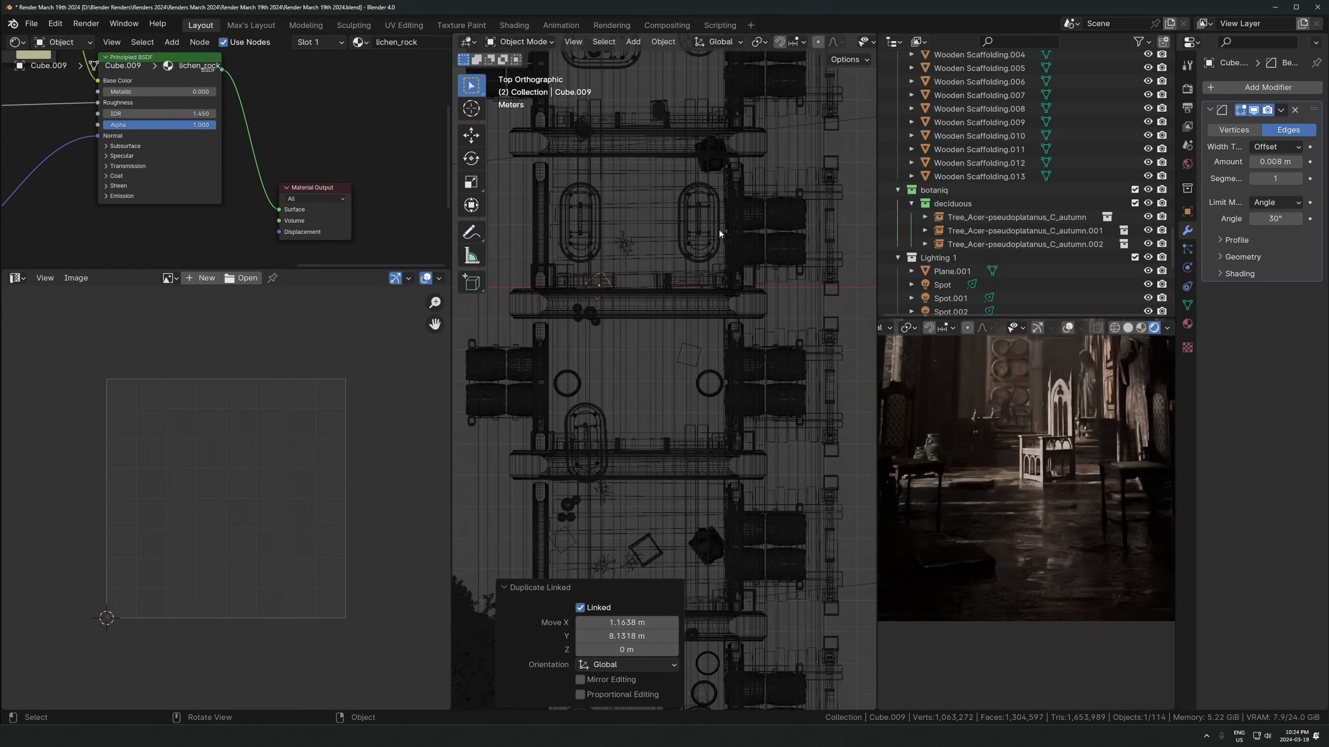
pyautogui.press('r')
pyautogui.click(700, 222)
pyautogui.keyDown('shift'); pyautogui.moveTo(690, 291); pyautogui.dragTo(679, 388, button='middle'); pyautogui.keyUp('shift')
pyautogui.press('g')
pyautogui.click(698, 324)
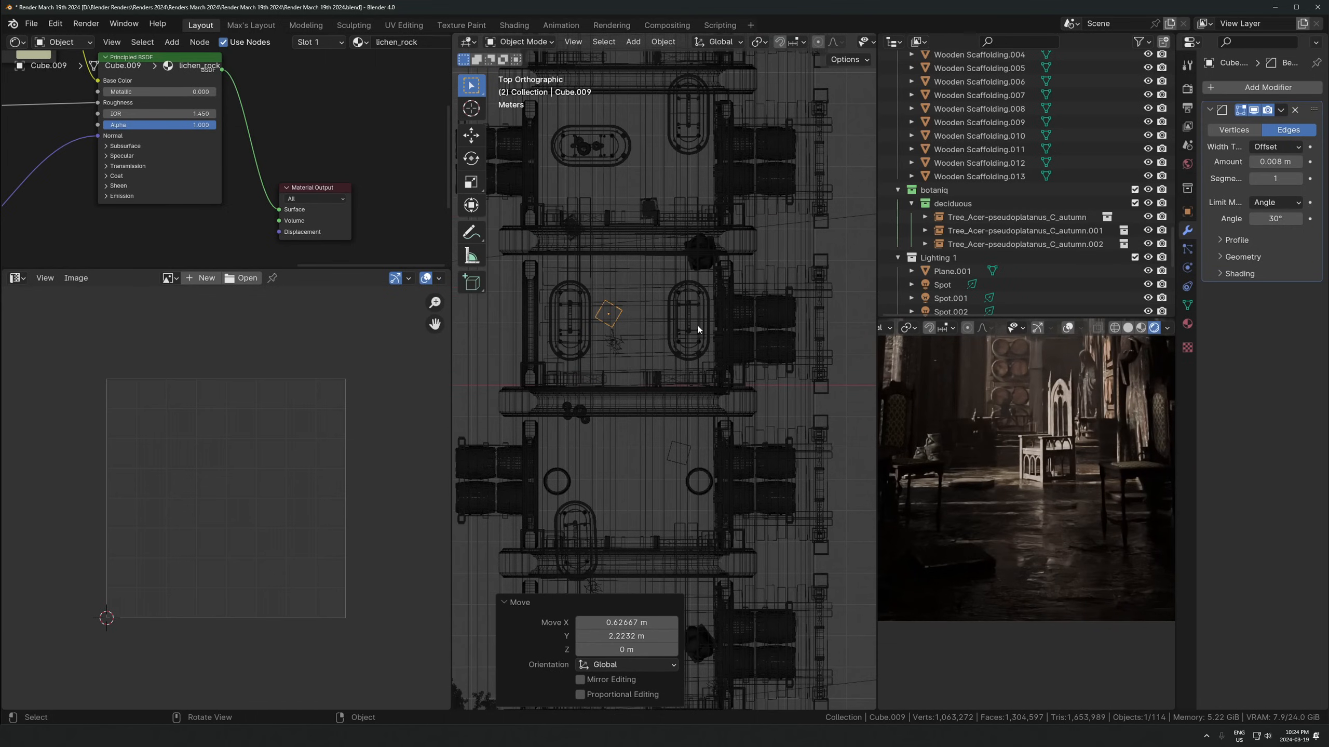
pyautogui.hotkey('ctrl', 's')
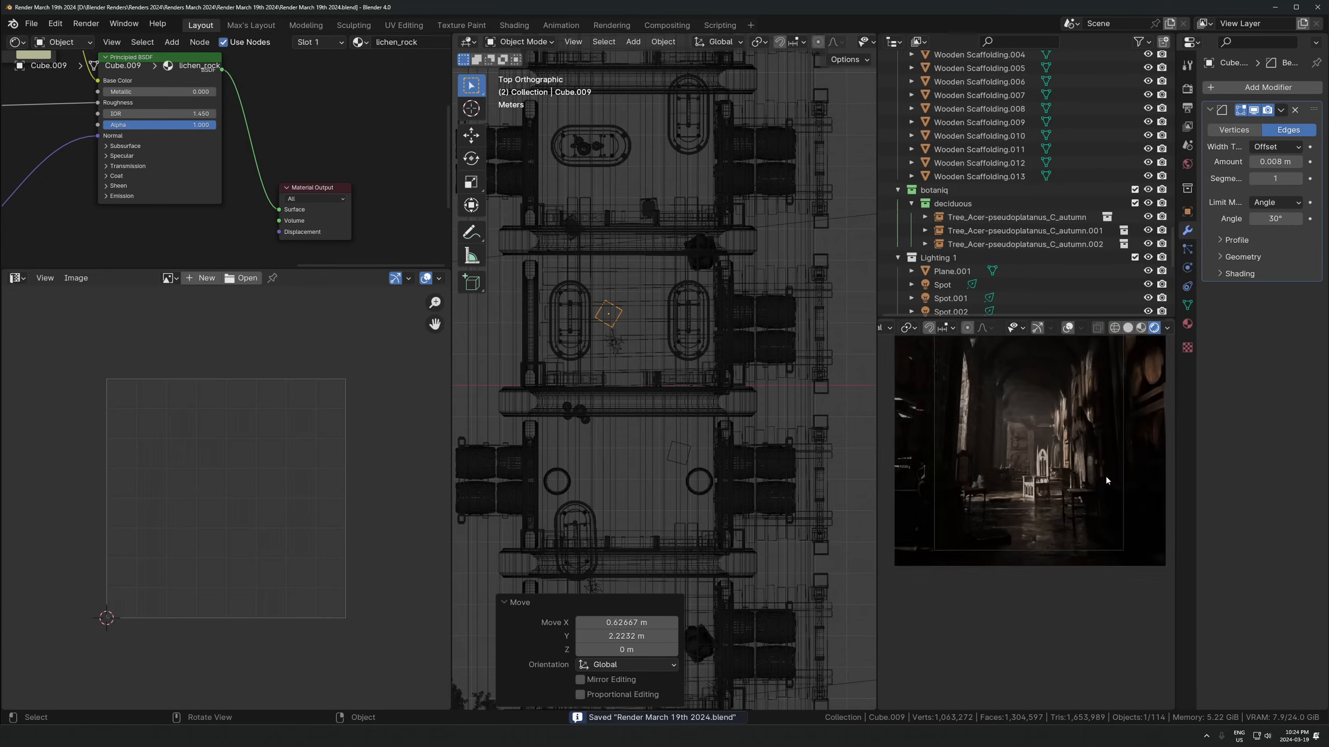
# Look through the camera and set the render region to the lower floor strip, and finally to the full camera frame
pyautogui.press('KP_0')
pyautogui.hotkey('ctrl', 'b')
pyautogui.moveTo(940, 604); pyautogui.dragTo(1109, 534)
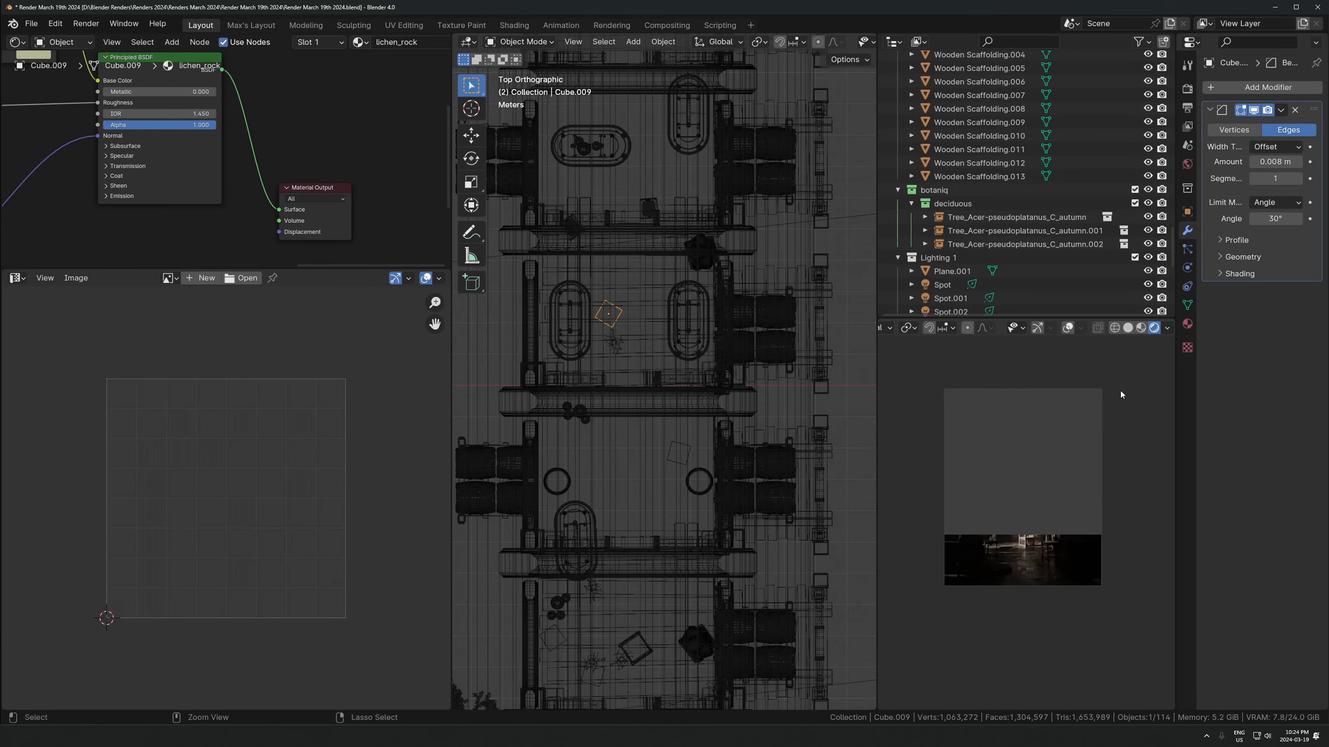
pyautogui.hotkey('ctrl', 'b')
pyautogui.moveTo(1133, 356); pyautogui.dragTo(910, 631)
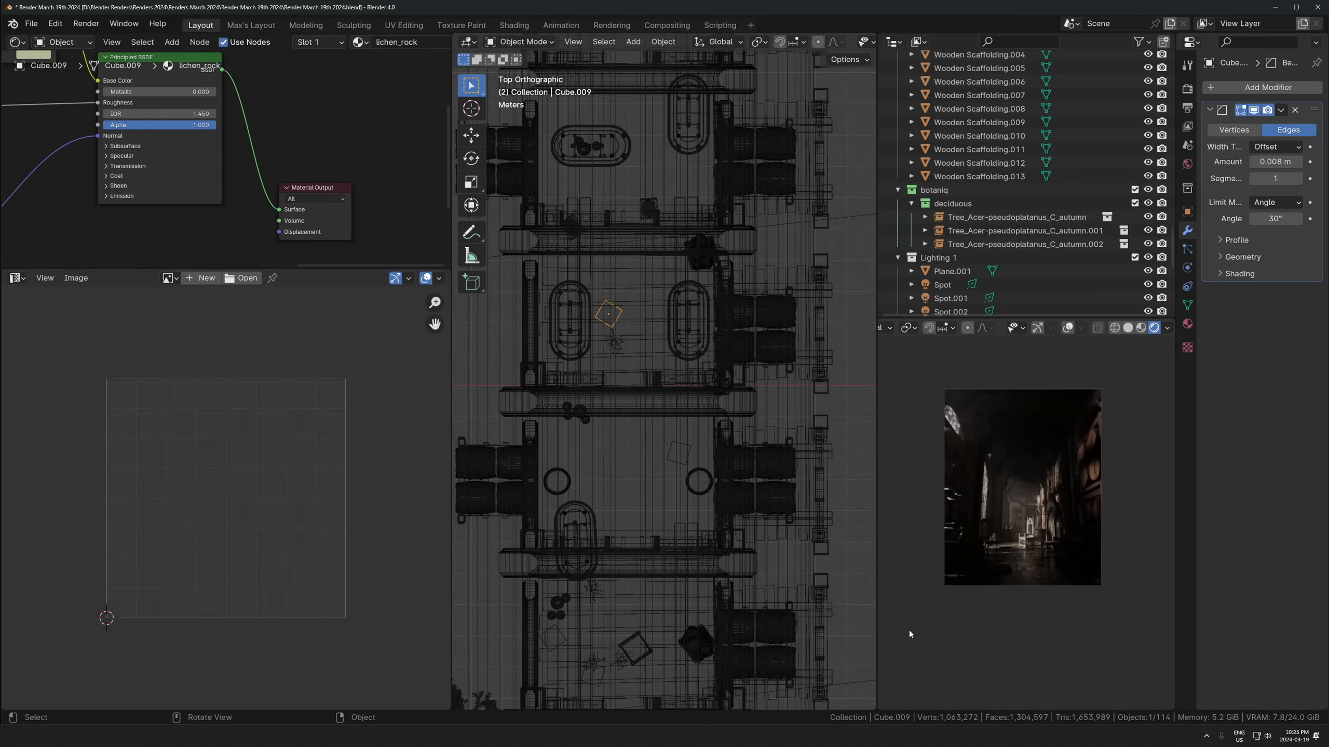
# Save the file and switch the wireframe viewport to the camera view
pyautogui.hotkey('ctrl', 's')
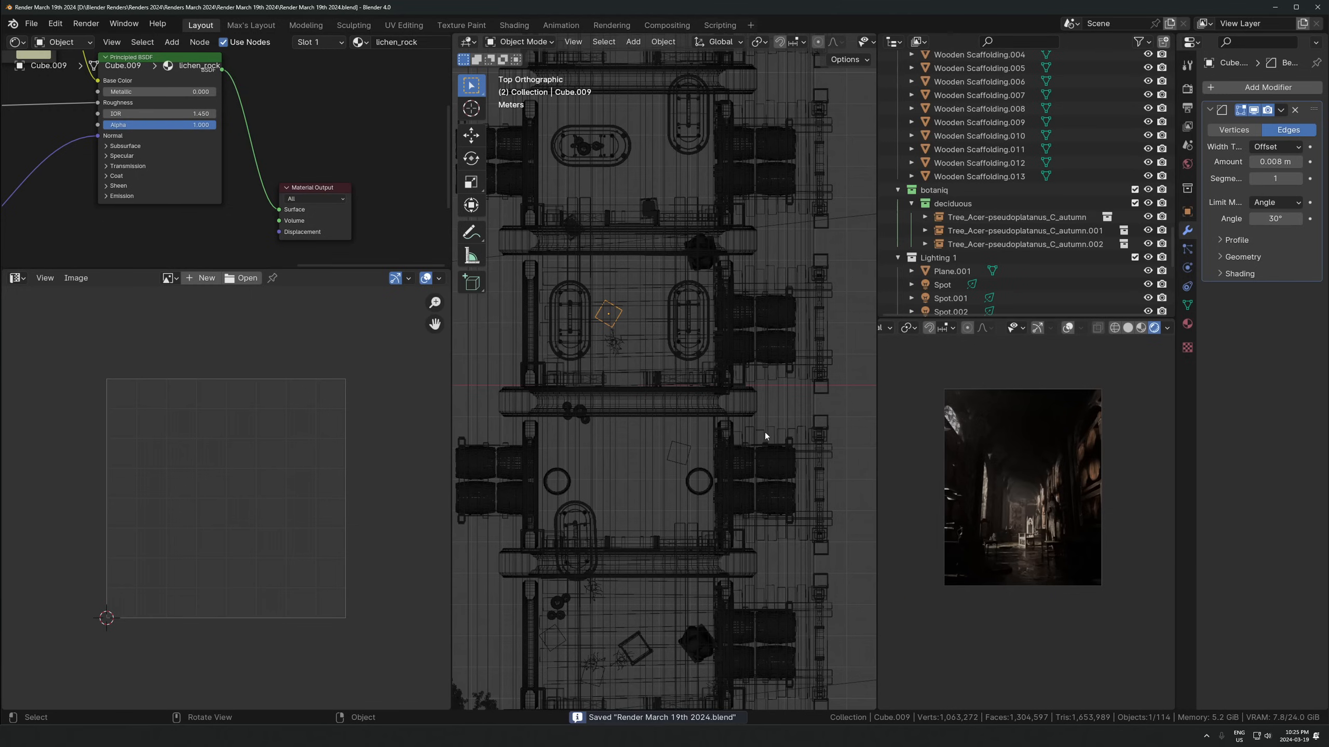
pyautogui.keyDown('alt'); pyautogui.middleClick(718, 385); pyautogui.keyUp('alt')
pyautogui.press('KP_0')
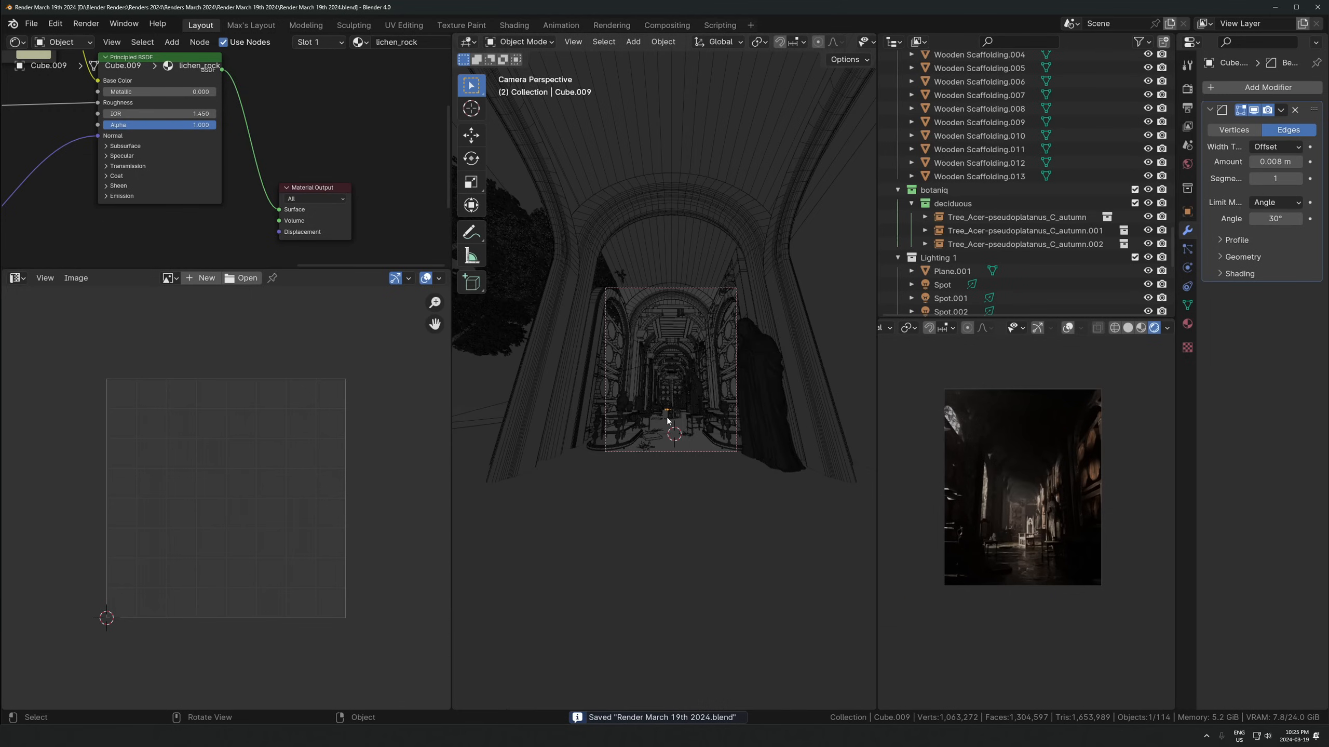
pyautogui.scroll(1, 1059, 473)
pyautogui.scroll(1, 1065, 469)
pyautogui.keyDown('shift'); pyautogui.moveTo(1065, 469); pyautogui.dragTo(1064, 538, button='middle'); pyautogui.keyUp('shift')
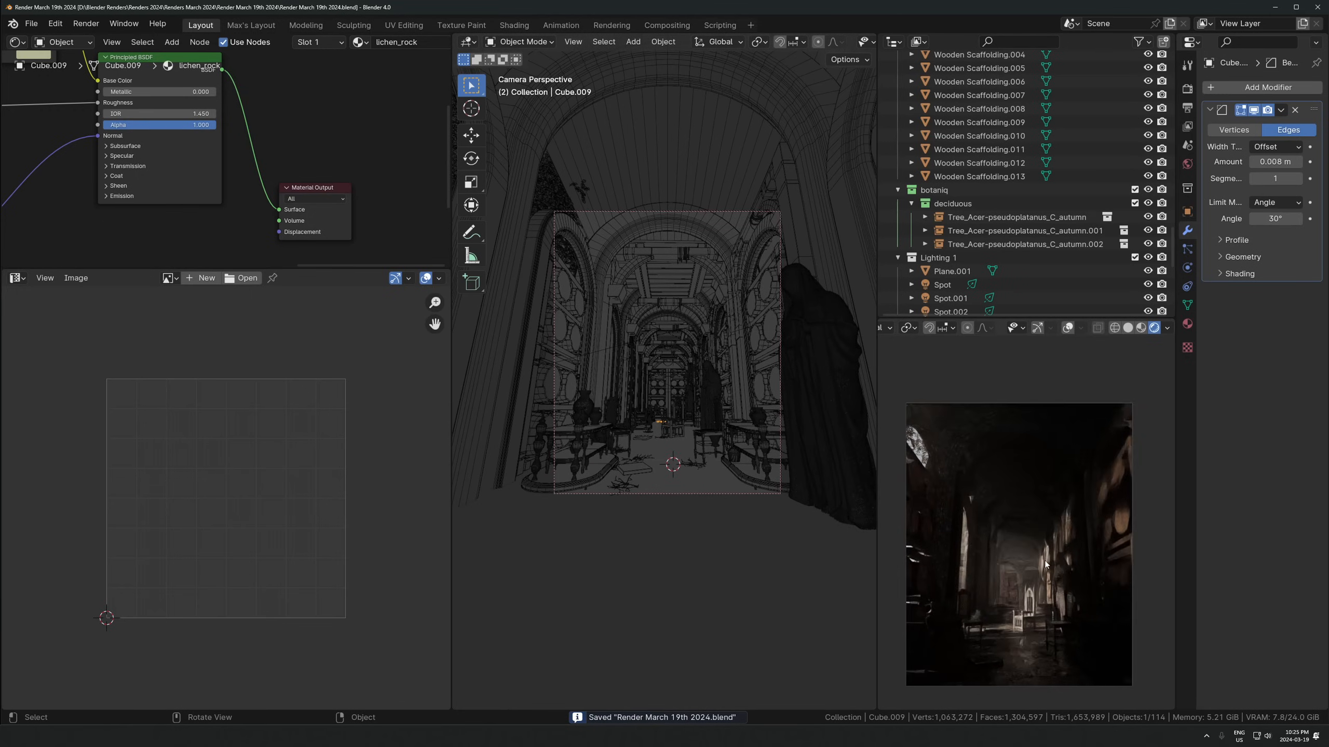
# Set a render region on the camera frame in the rendered preview
pyautogui.scroll(-1, 1063, 538)
pyautogui.hotkey('ctrl', 'b')
pyautogui.moveTo(977, 550); pyautogui.dragTo(906, 691)
pyautogui.hotkey('ctrl', 'b')
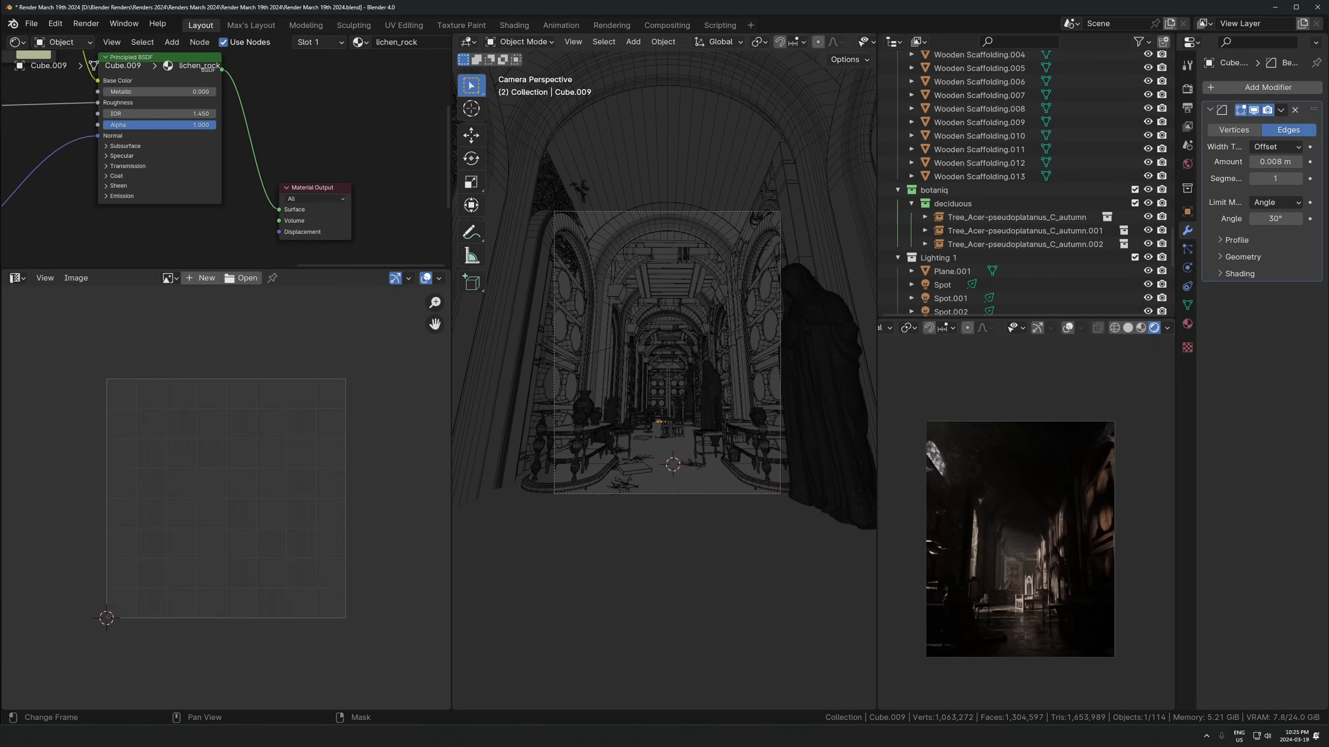
# Change the empty image editor to the Asset Browser showing all User Library assets
pyautogui.click(17, 278)
pyautogui.click(419, 353)
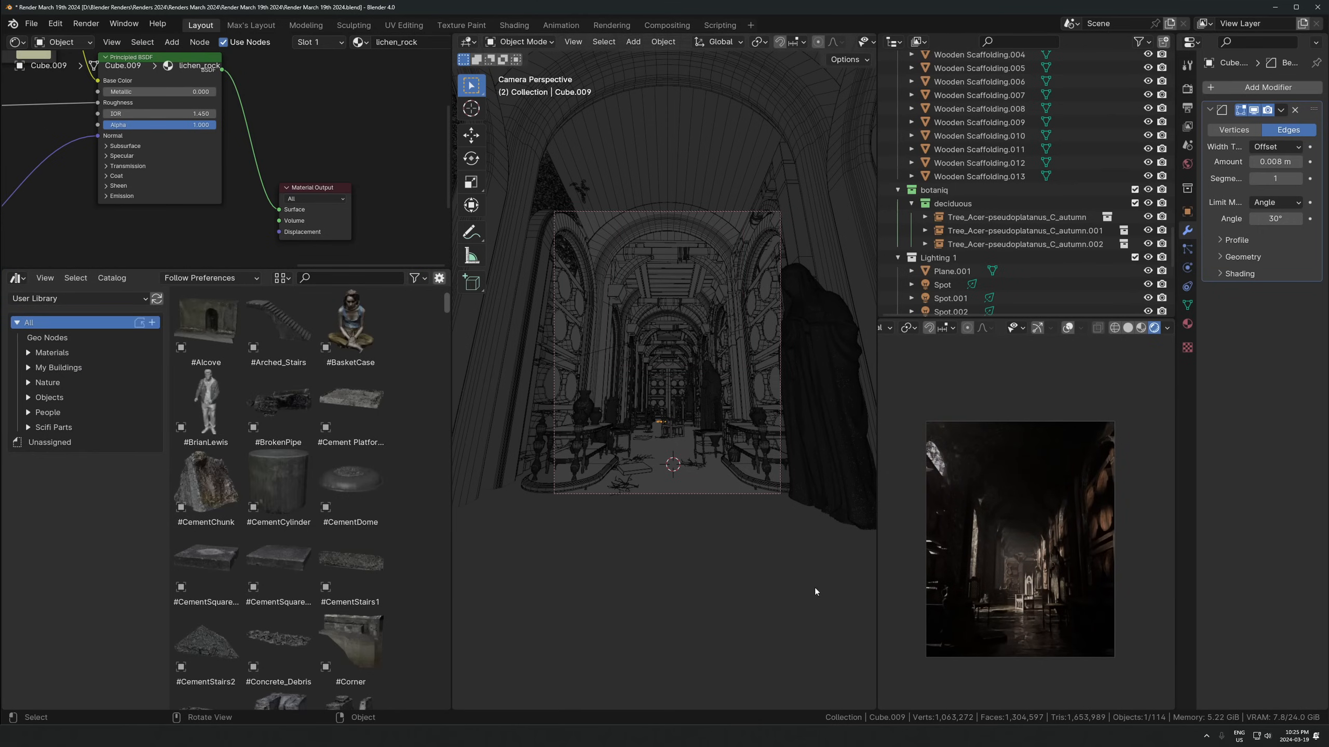
pyautogui.scroll(-4, 384, 449)
pyautogui.scroll(4, 615, 422)
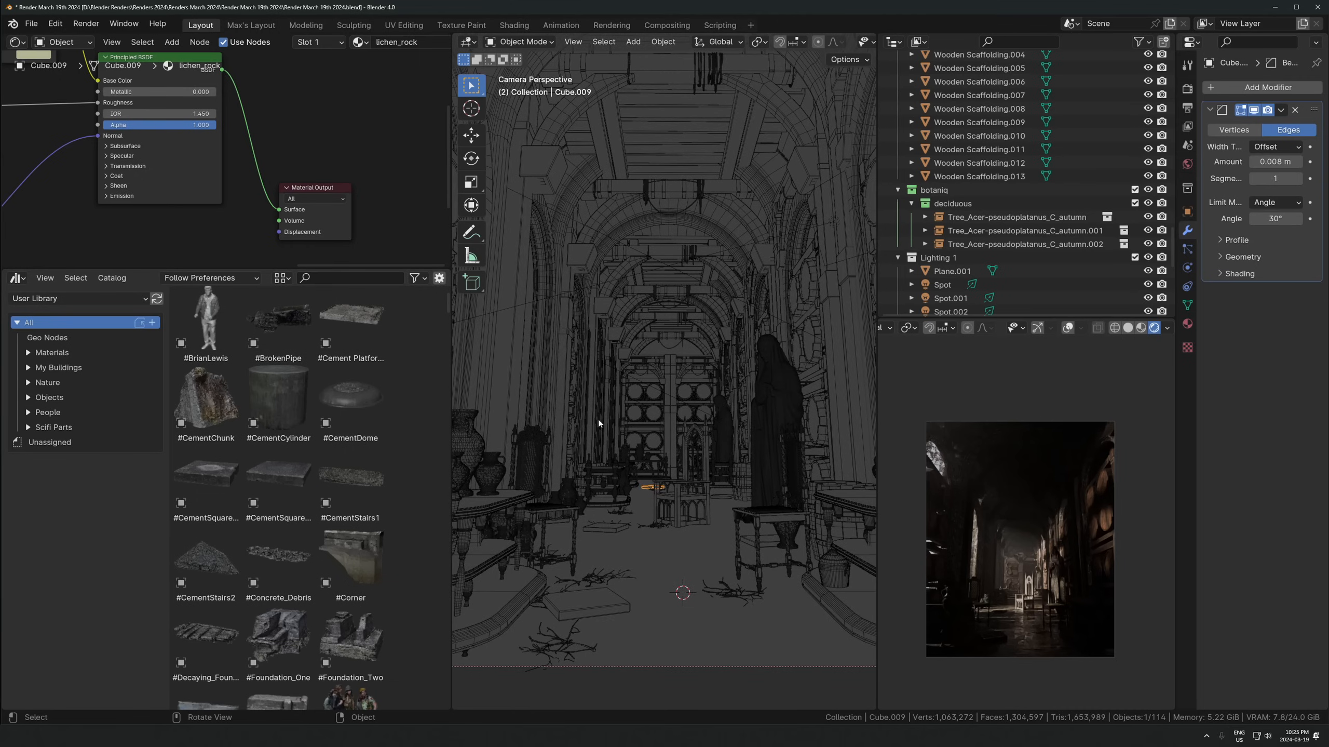
# Duplicate the area light and move the copy along the Y axis
pyautogui.click(742, 239)
pyautogui.click(837, 225)
pyautogui.hotkey('shift', 'd')
pyautogui.press('y')
pyautogui.click(804, 219)
# Rotate and move the duplicated area light low into the hall so that it shines upward
pyautogui.press('r')
pyautogui.click(860, 324)
pyautogui.press('g')
pyautogui.click(749, 505)
pyautogui.press('r')
pyautogui.press('r')
pyautogui.click(732, 426)
pyautogui.press('g')
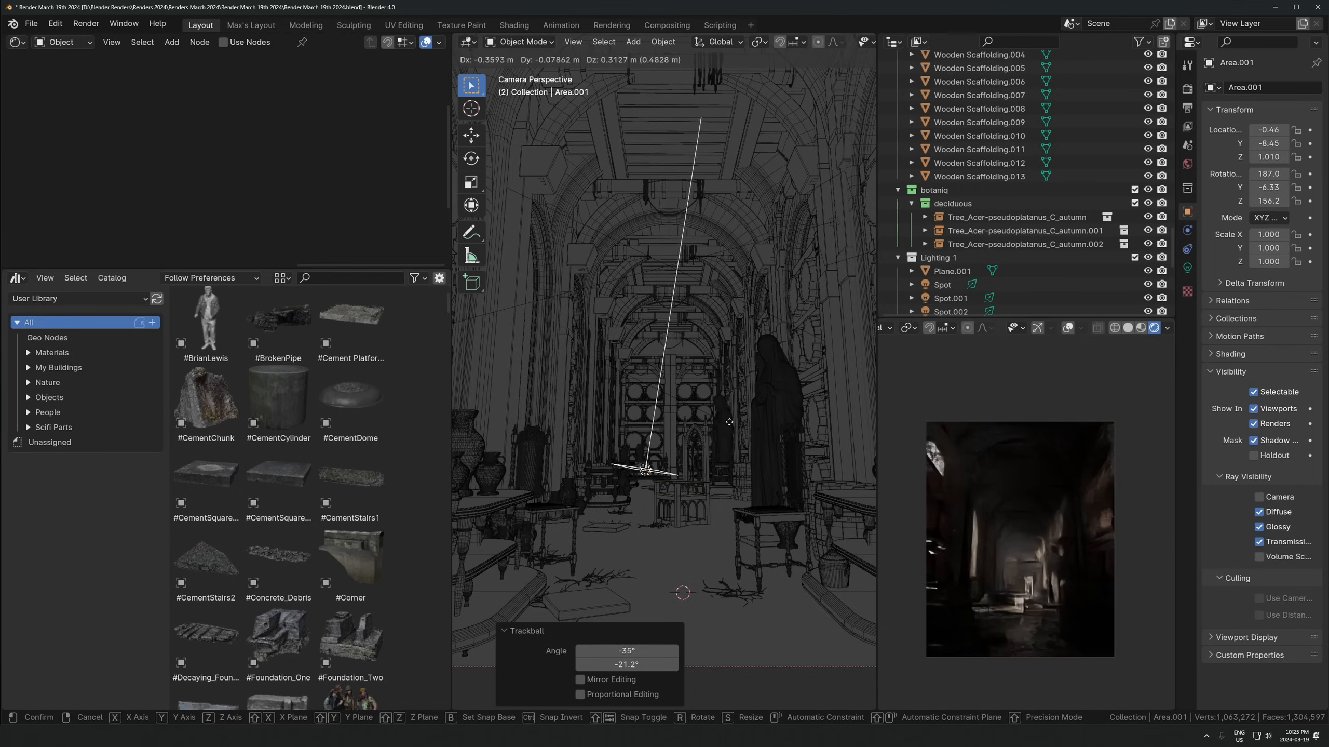
pyautogui.click(691, 426)
# Make the duplicated area light and its data single-user and set its power to about 70 W
pyautogui.press('u')
pyautogui.click(691, 427)
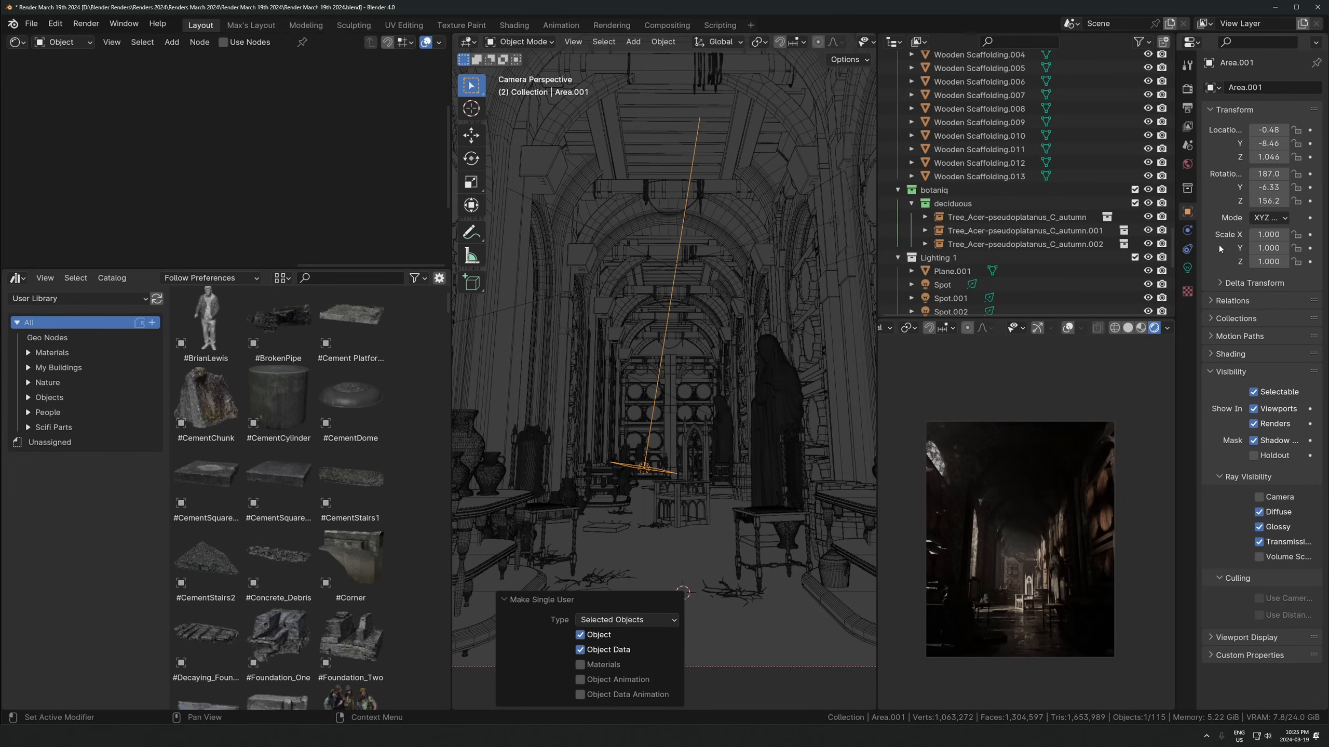
pyautogui.click(1188, 269)
pyautogui.moveTo(1268, 179)
pyautogui.mouseDown()
pyautogui.moveTo(1289, 179)
pyautogui.moveTo(1272, 179)
pyautogui.mouseUp()
pyautogui.scroll(3, 1061, 429)
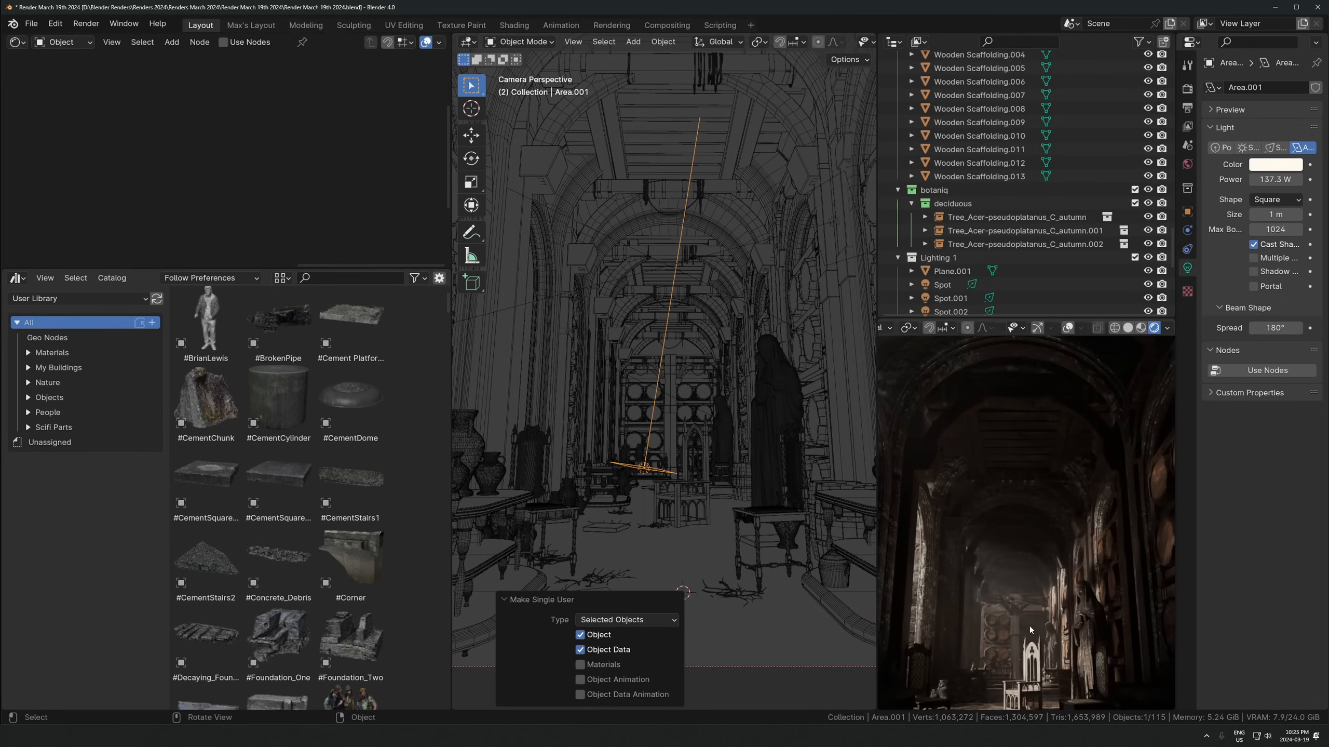
pyautogui.moveTo(1282, 183); pyautogui.dragTo(1276, 184)
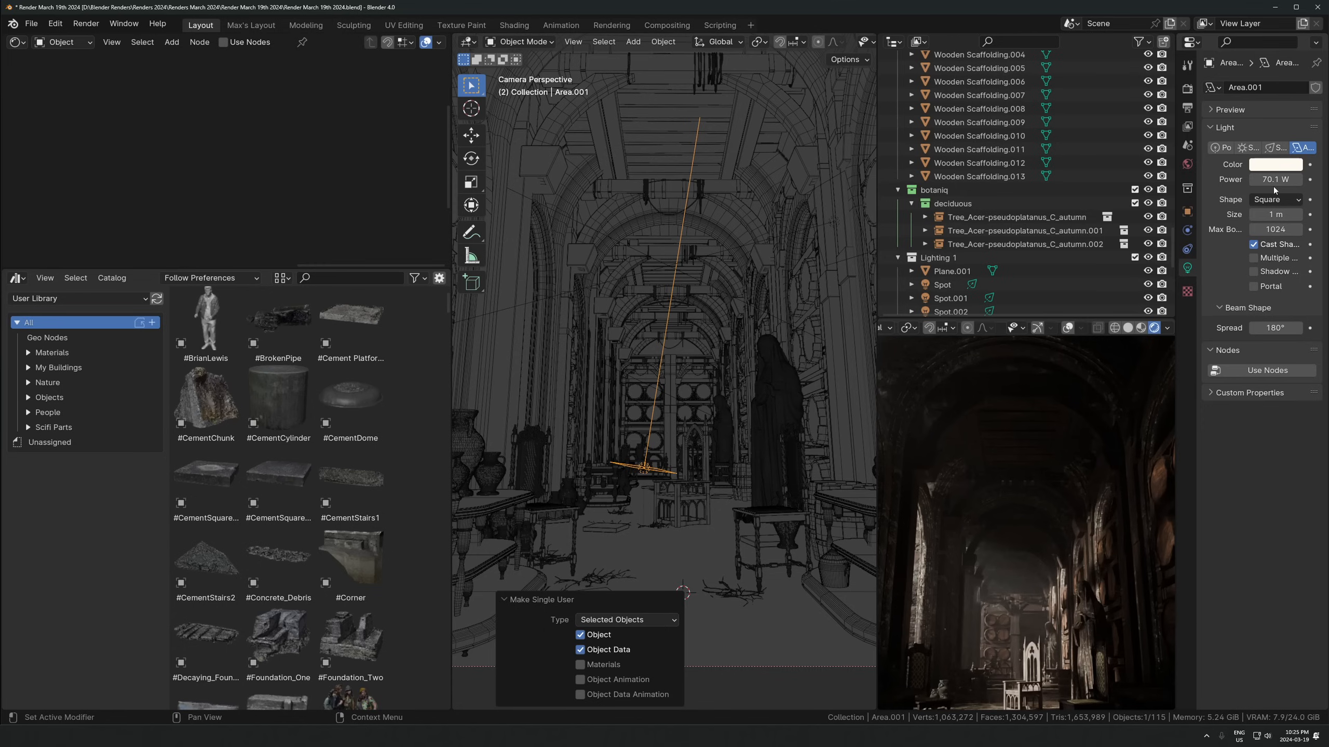
# Rotate the new area light until it points nearly straight up and centre it behind the throne area
pyautogui.press('r')
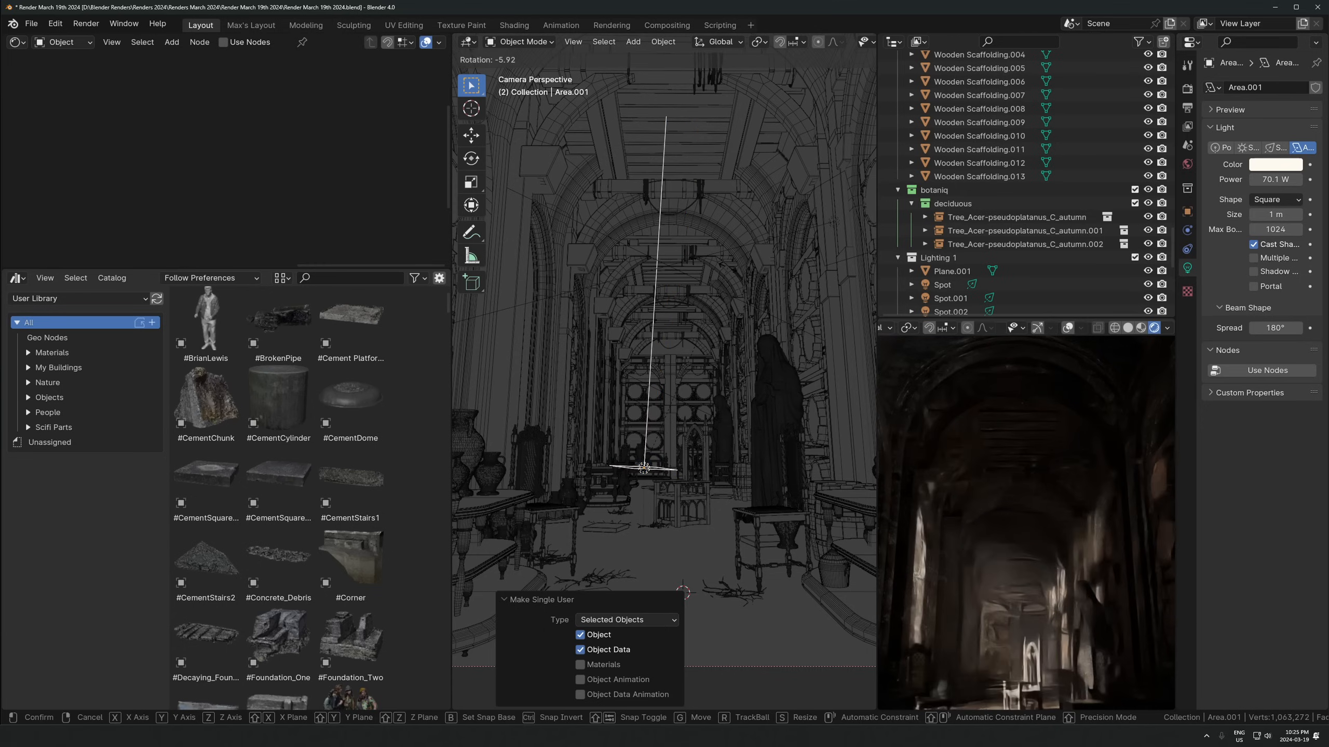
pyautogui.click(706, 252)
pyautogui.press('g')
pyautogui.click(724, 321)
pyautogui.press('r')
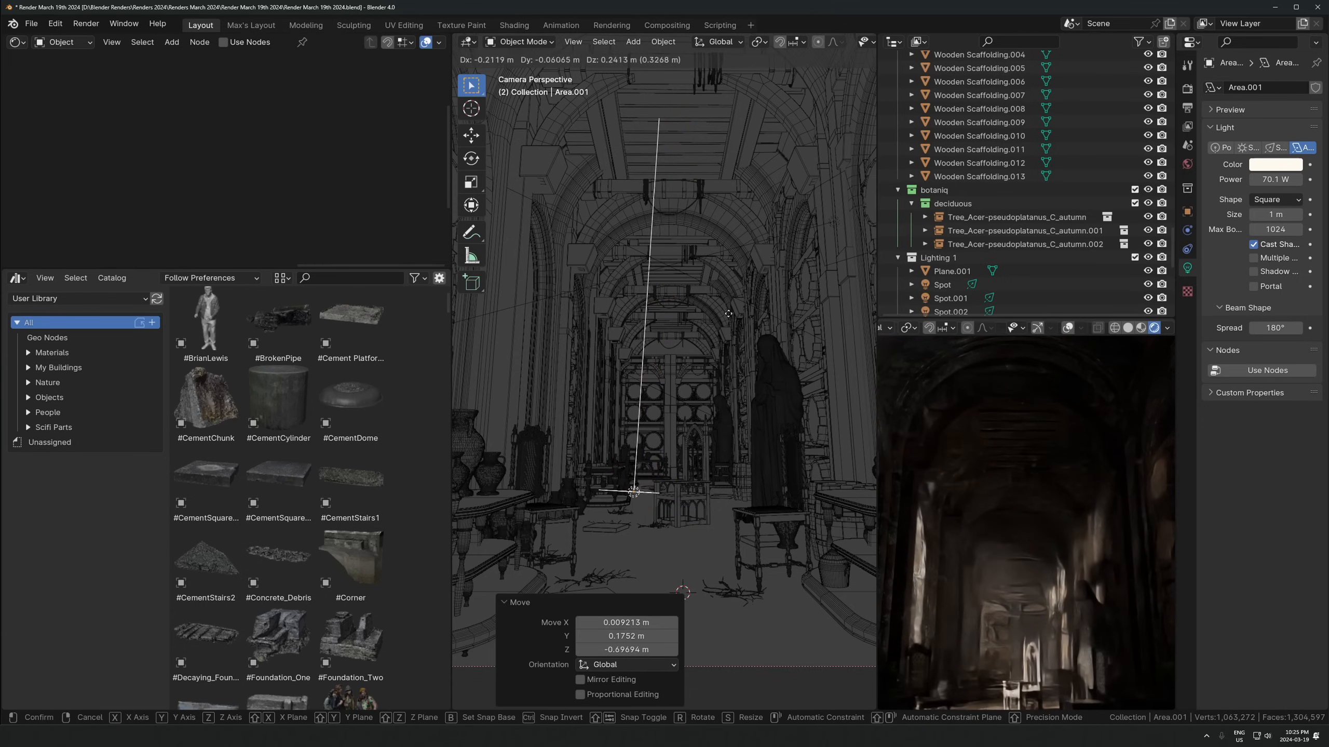
pyautogui.click(760, 291)
pyautogui.press('g')
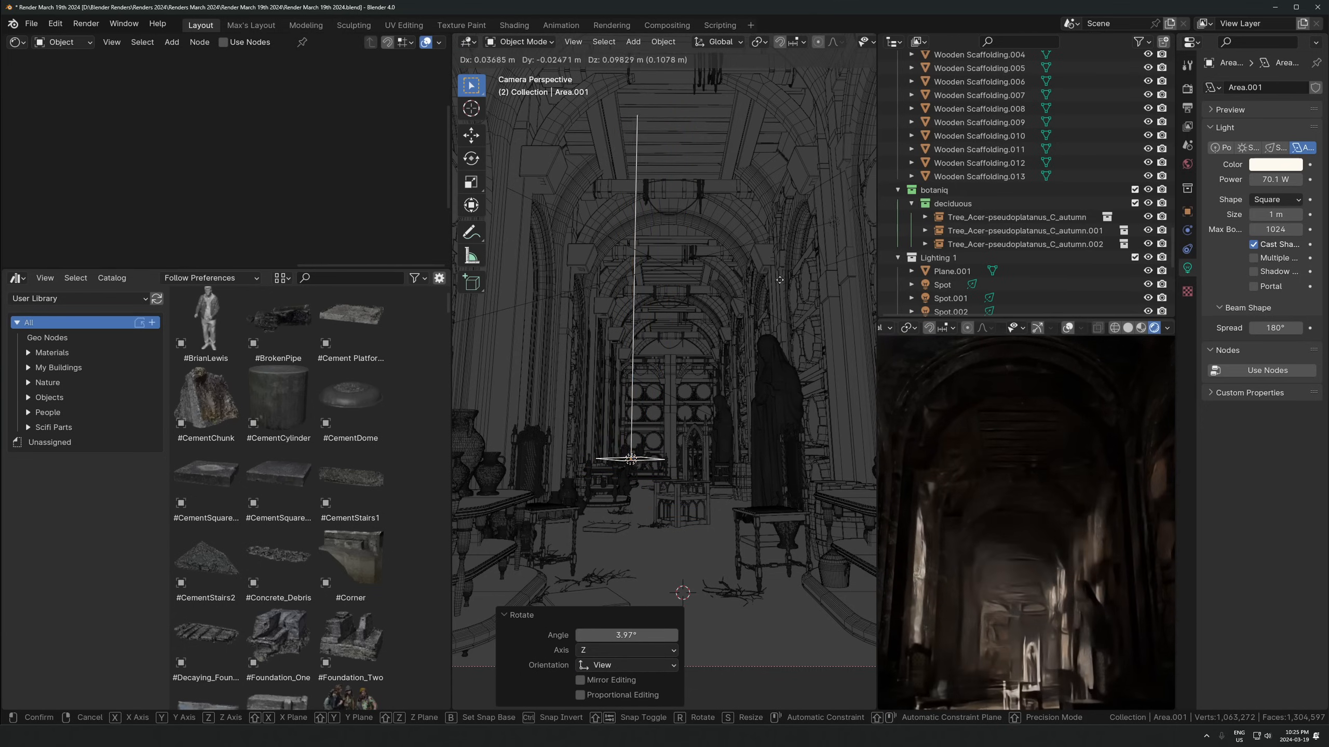
pyautogui.click(801, 254)
# Set the power of Area.001 to 40 W and toggle its viewport visibility to compare the lighting
pyautogui.press('KP_Decimal')
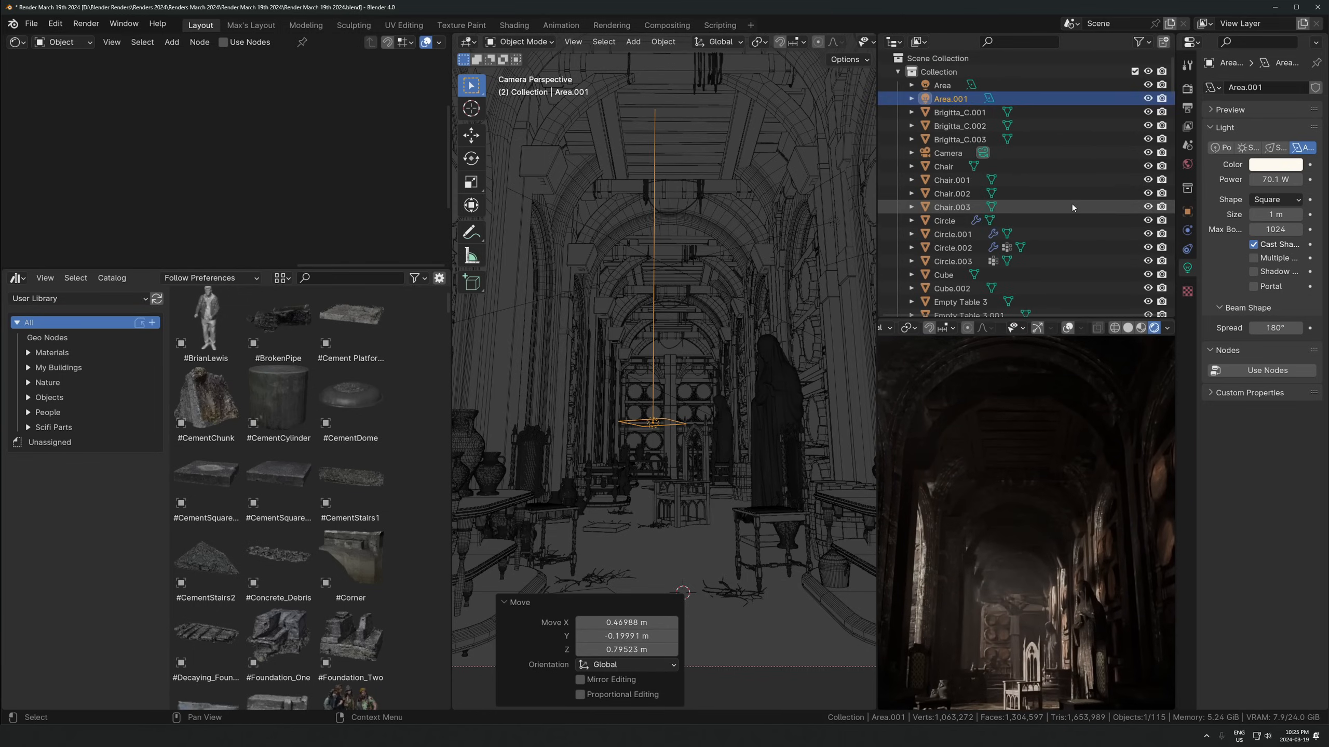
pyautogui.click(1148, 99)
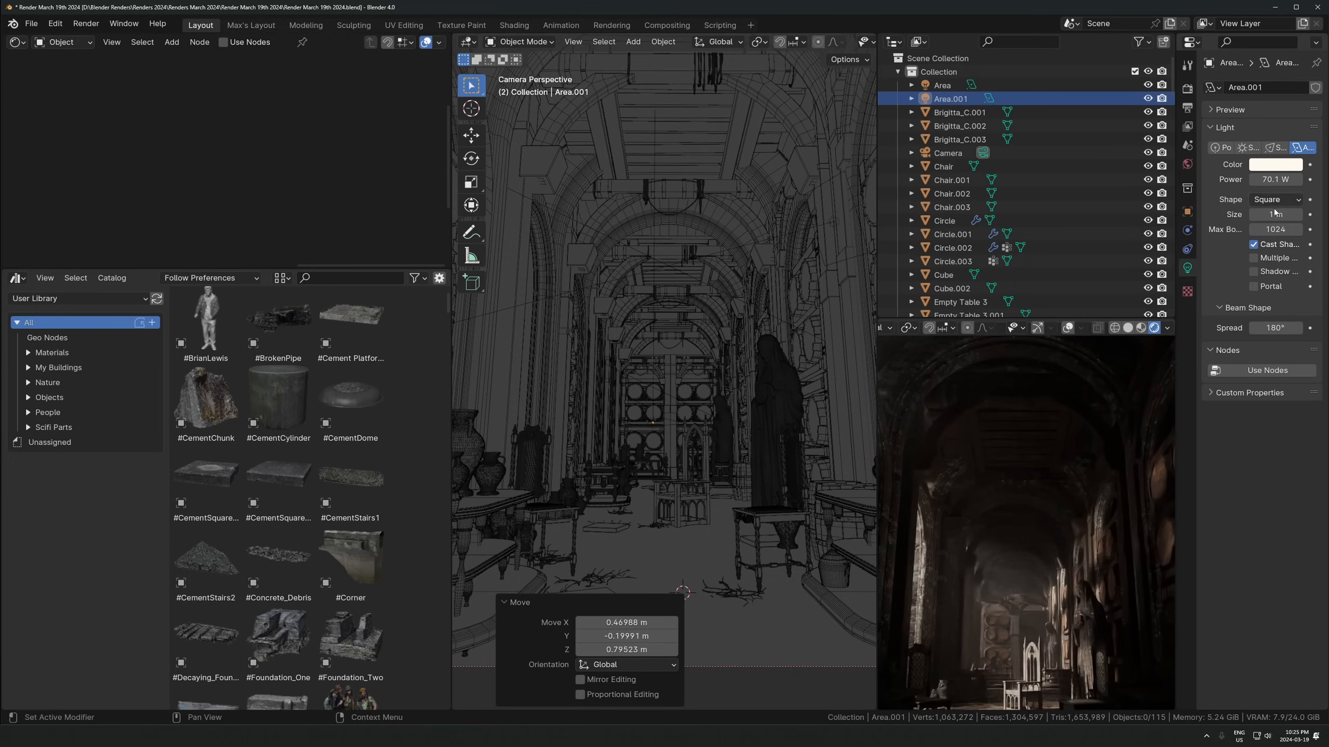
pyautogui.write('50')
pyautogui.press('Return')
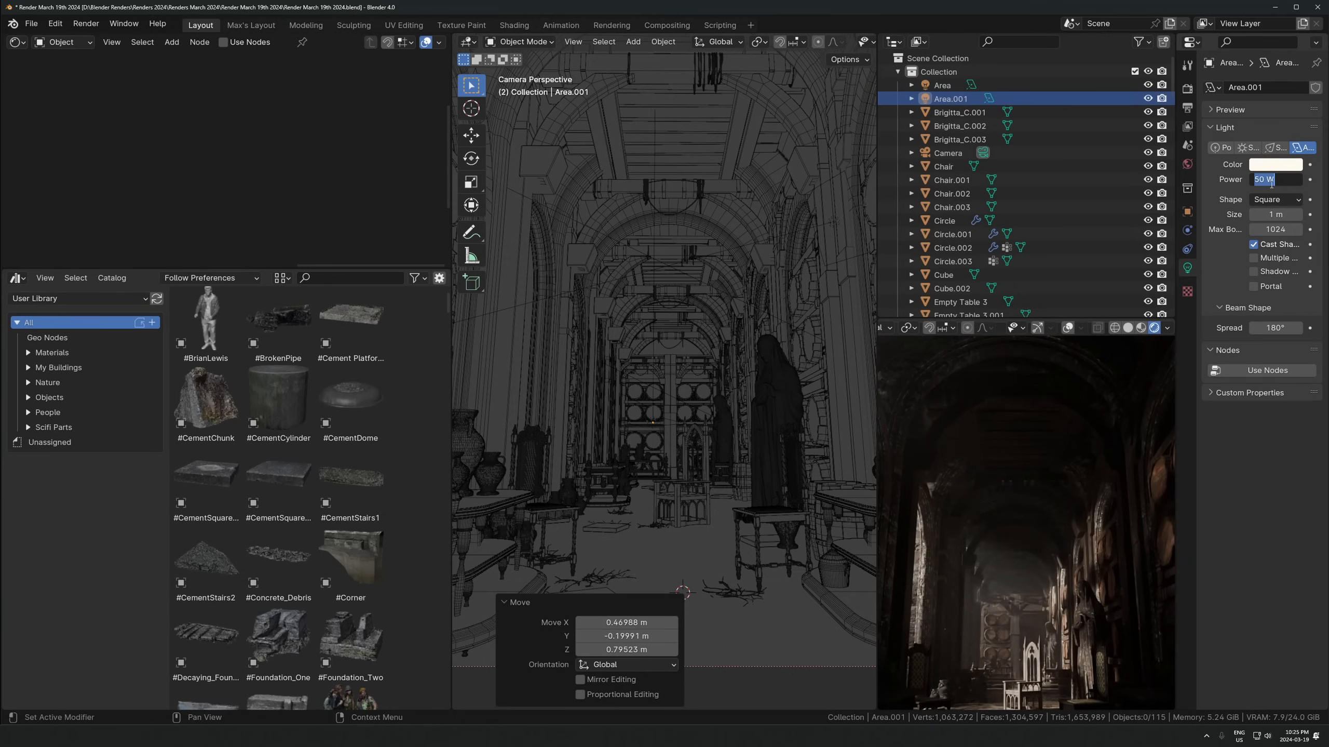
pyautogui.press('Return')
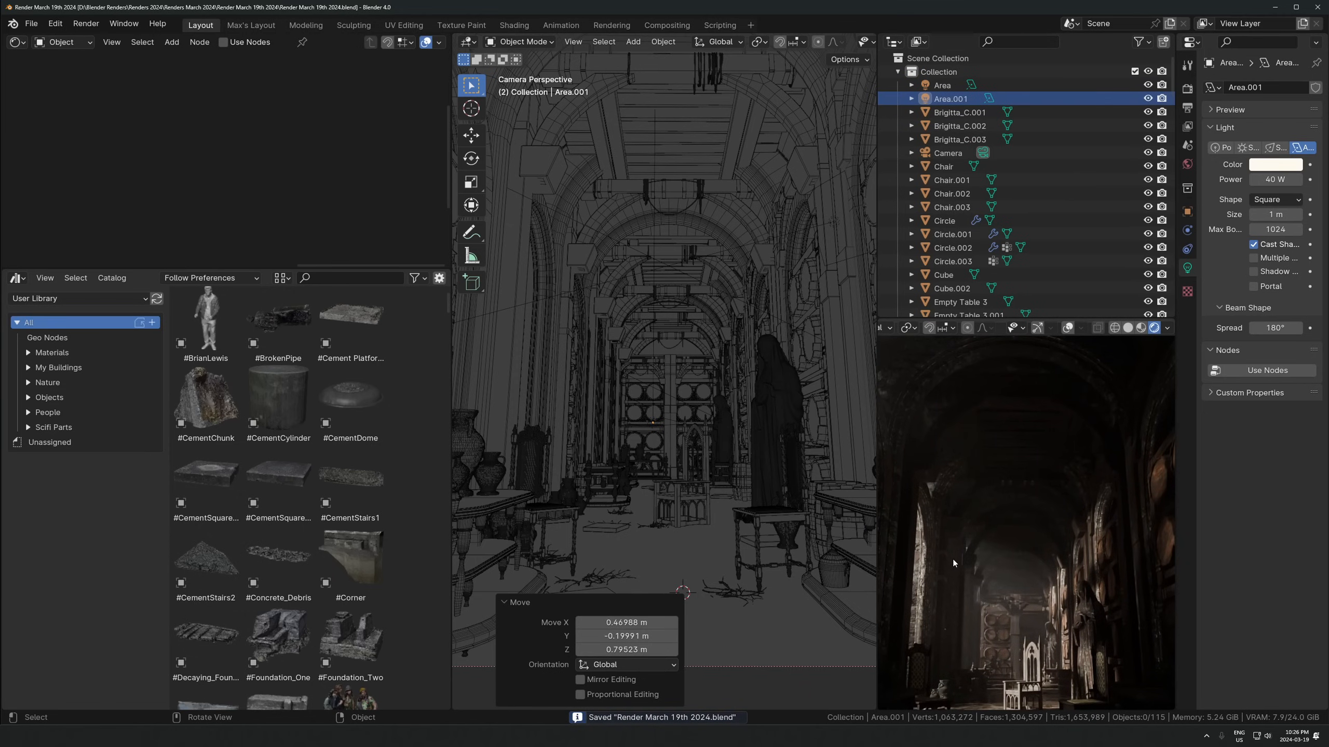
pyautogui.click(1148, 98)
pyautogui.click(1148, 99)
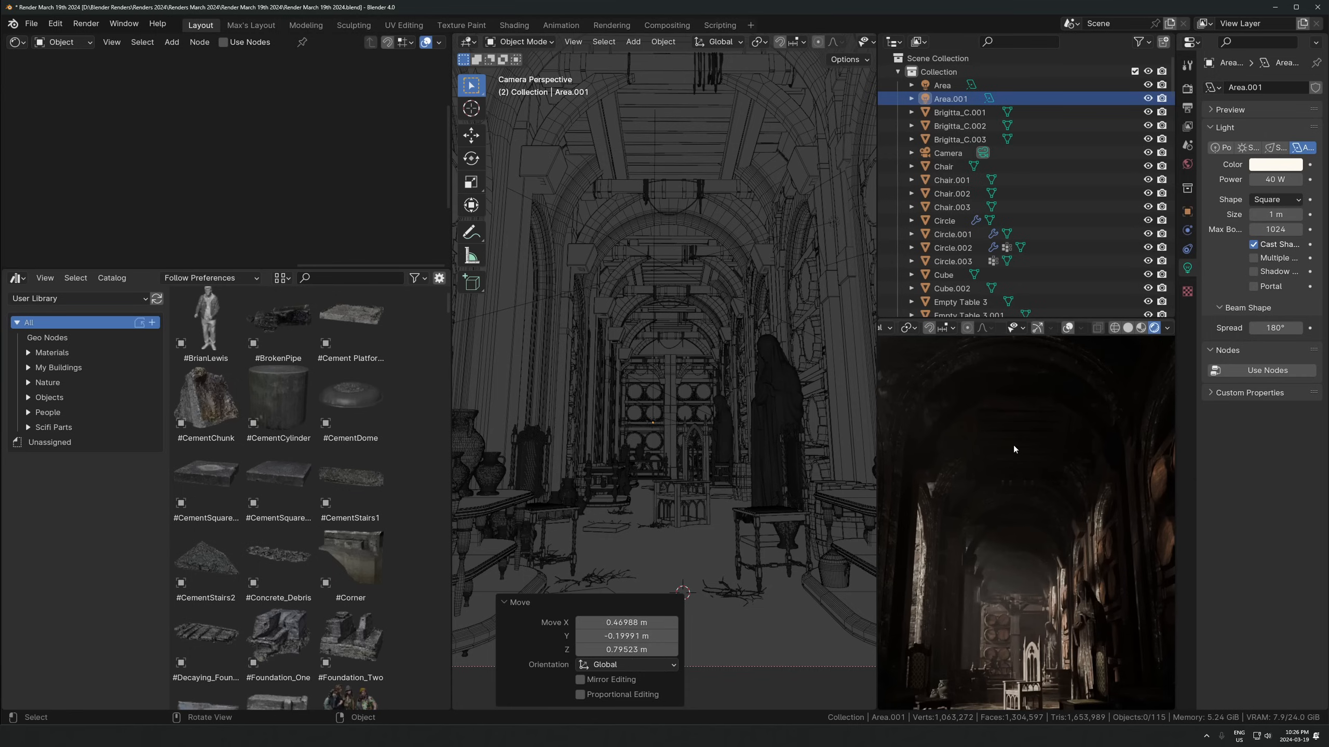
# Examine the tall window opening and sunlit column along the hall's left wall in the rendered preview
pyautogui.scroll(-4, 1044, 554)
pyautogui.scroll(2, 1041, 518)
pyautogui.keyDown('shift'); pyautogui.moveTo(1018, 534); pyautogui.dragTo(1022, 517, button='middle'); pyautogui.keyUp('shift')
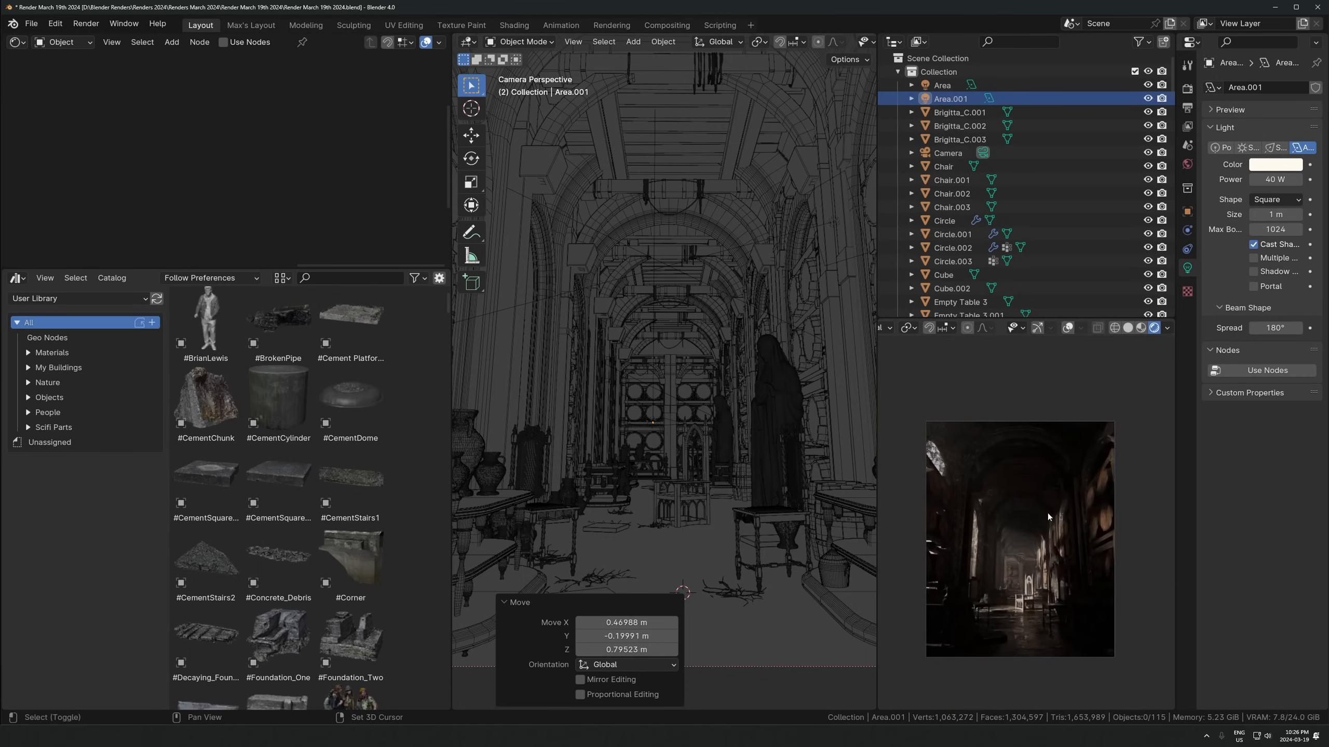
pyautogui.scroll(2, 1015, 509)
pyautogui.keyDown('shift'); pyautogui.moveTo(942, 554); pyautogui.dragTo(959, 496, button='middle'); pyautogui.keyUp('shift')
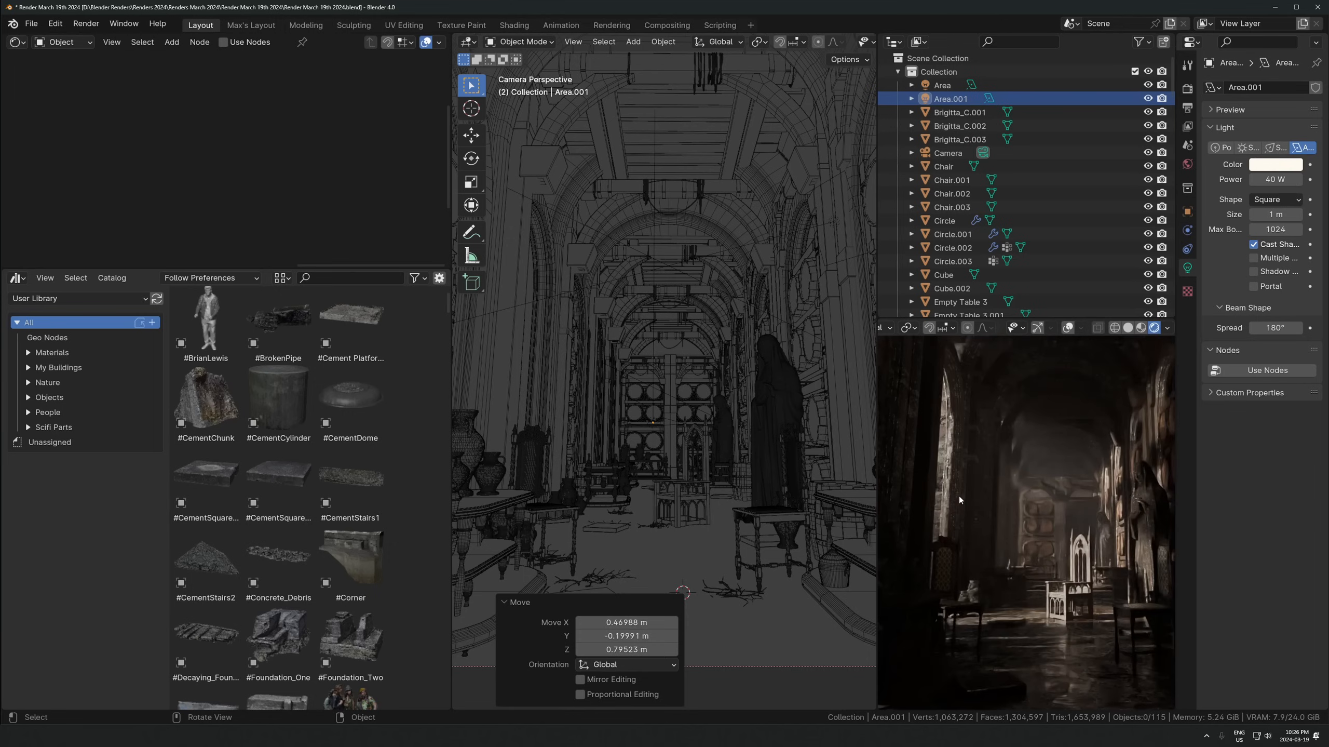
pyautogui.scroll(2, 983, 523)
pyautogui.scroll(5, 1006, 550)
pyautogui.keyDown('shift'); pyautogui.moveTo(955, 603); pyautogui.dragTo(985, 358, button='middle'); pyautogui.keyUp('shift')
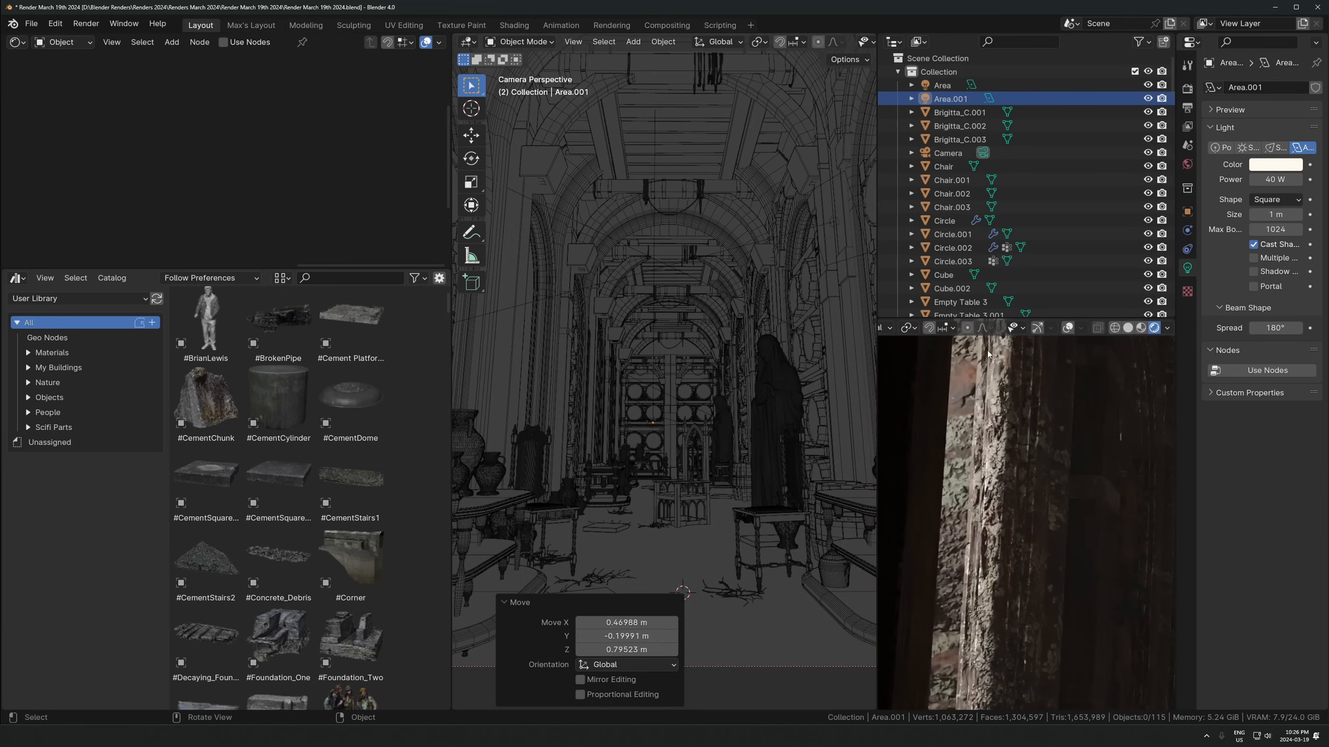
pyautogui.click(947, 490)
pyautogui.click(956, 486)
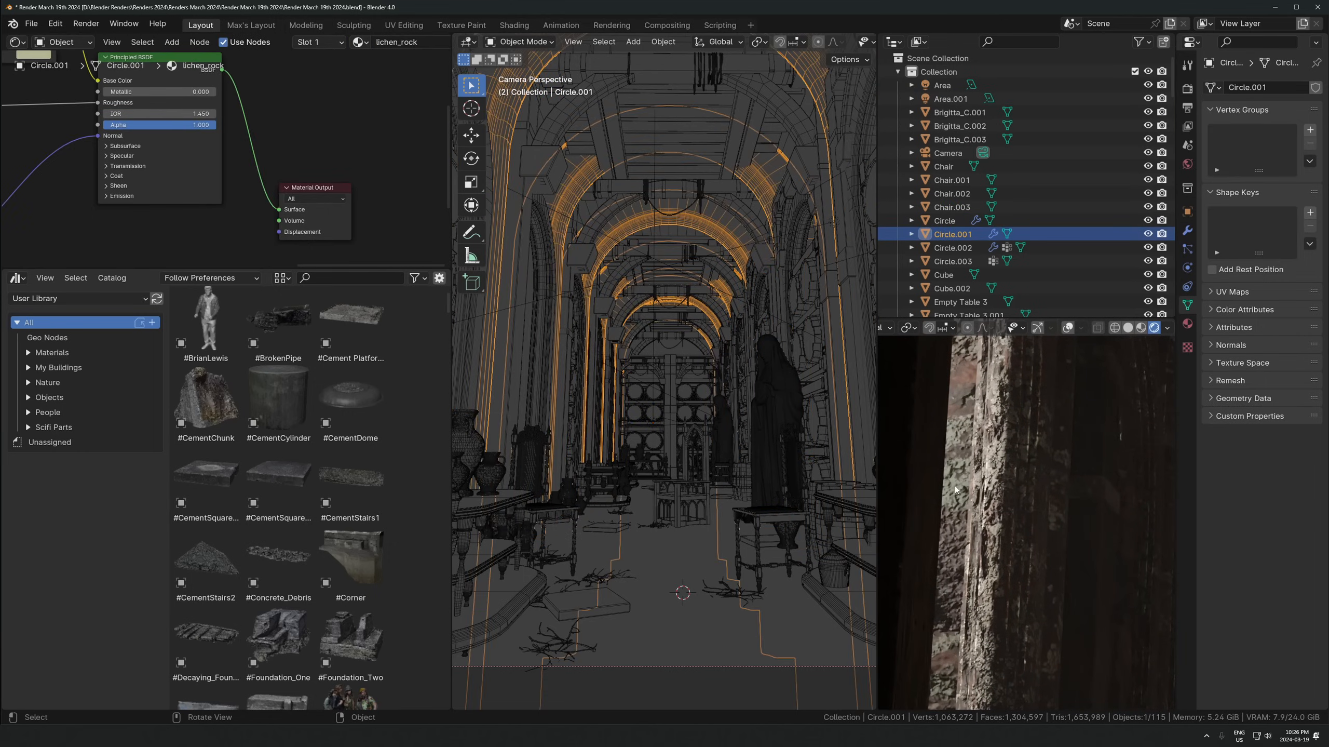
# Place a linked duplicate of Wooden Scaffolding.012 about -3.4 m in X and -18.6 m in Y, keeping its height
pyautogui.scroll(-2, 685, 408)
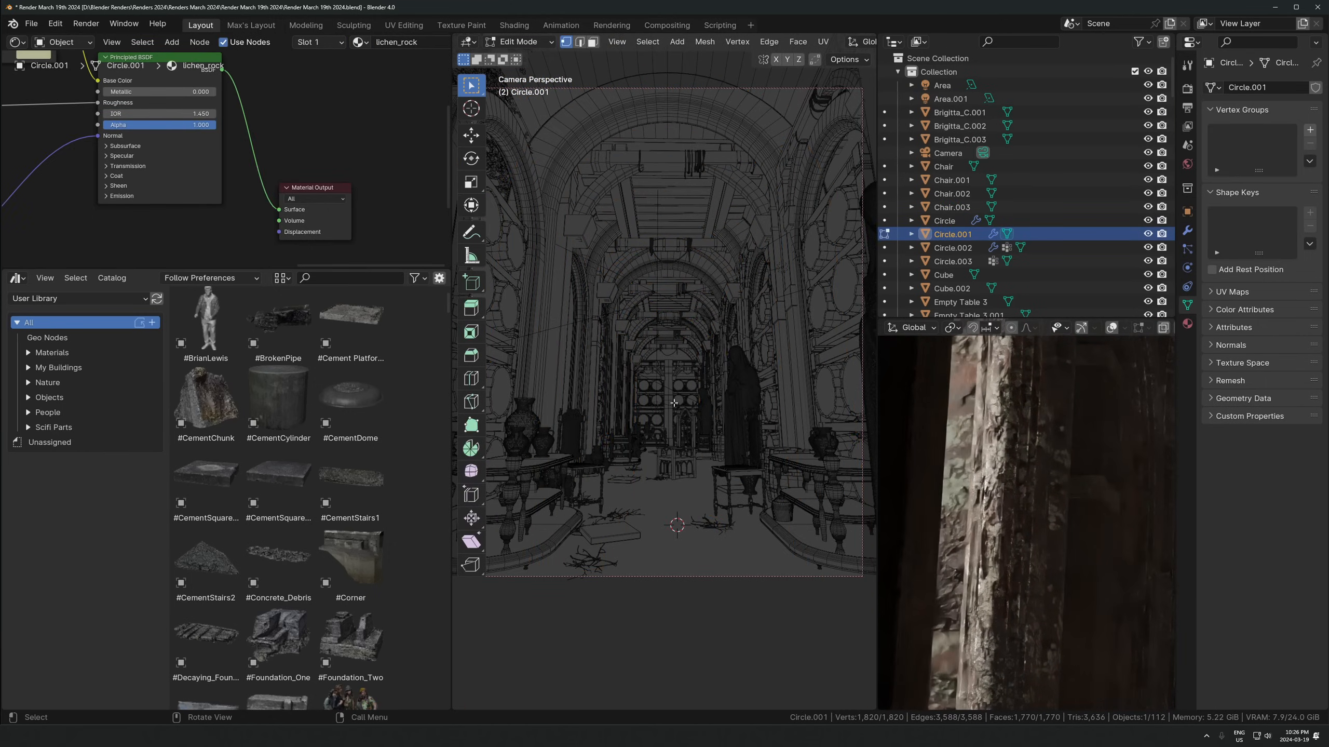
pyautogui.moveTo(644, 398); pyautogui.dragTo(629, 438, button='middle')
pyautogui.click(549, 390)
pyautogui.click(597, 453)
pyautogui.scroll(4, 629, 438)
pyautogui.moveTo(684, 400); pyautogui.dragTo(710, 373, button='middle')
pyautogui.click(706, 343)
pyautogui.scroll(-4, 724, 411)
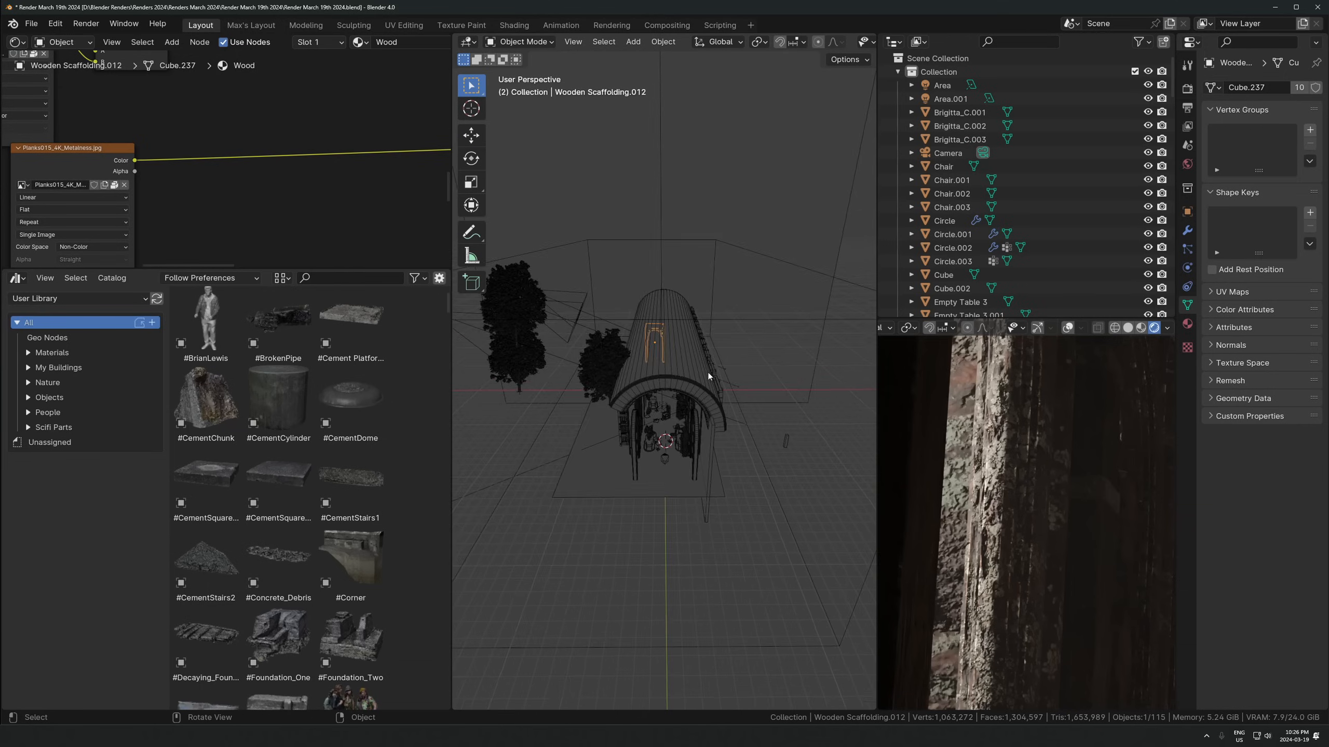
pyautogui.hotkey('alt', 'd')
pyautogui.hotkey('shift', 'z')
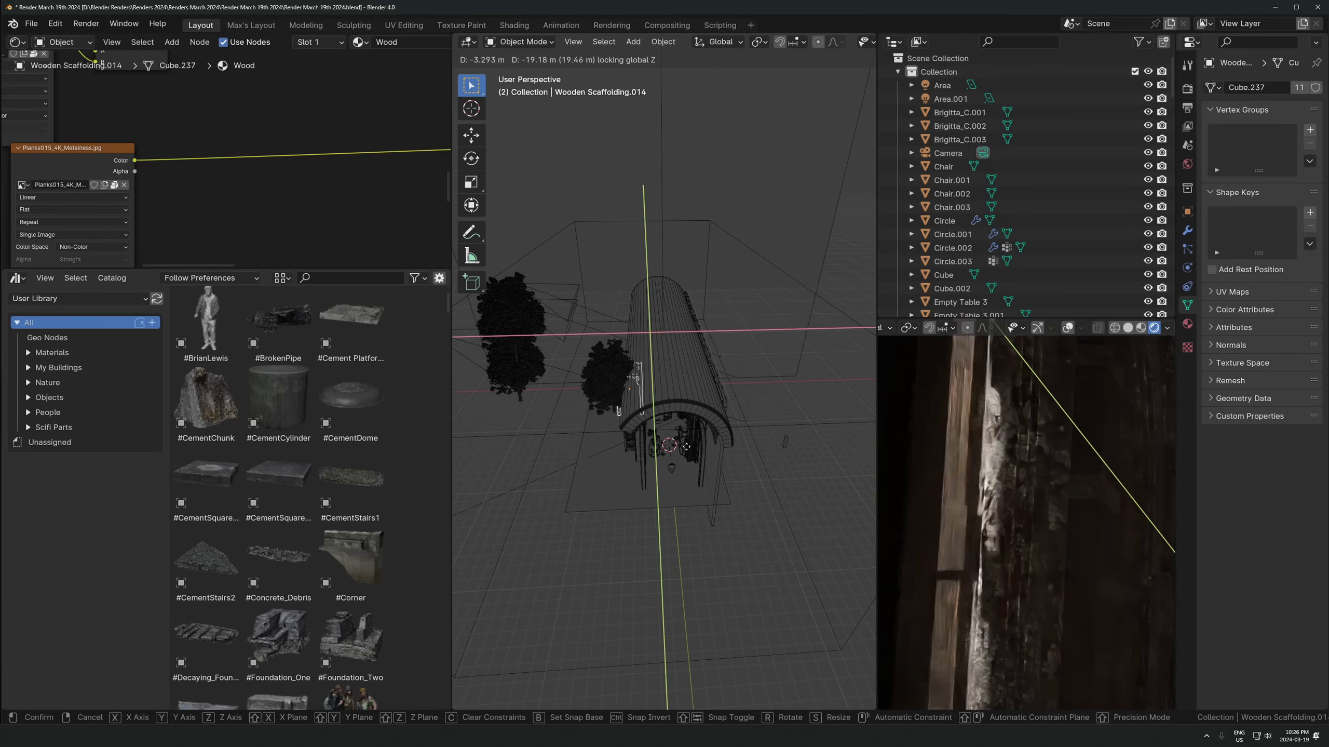
pyautogui.click(690, 448)
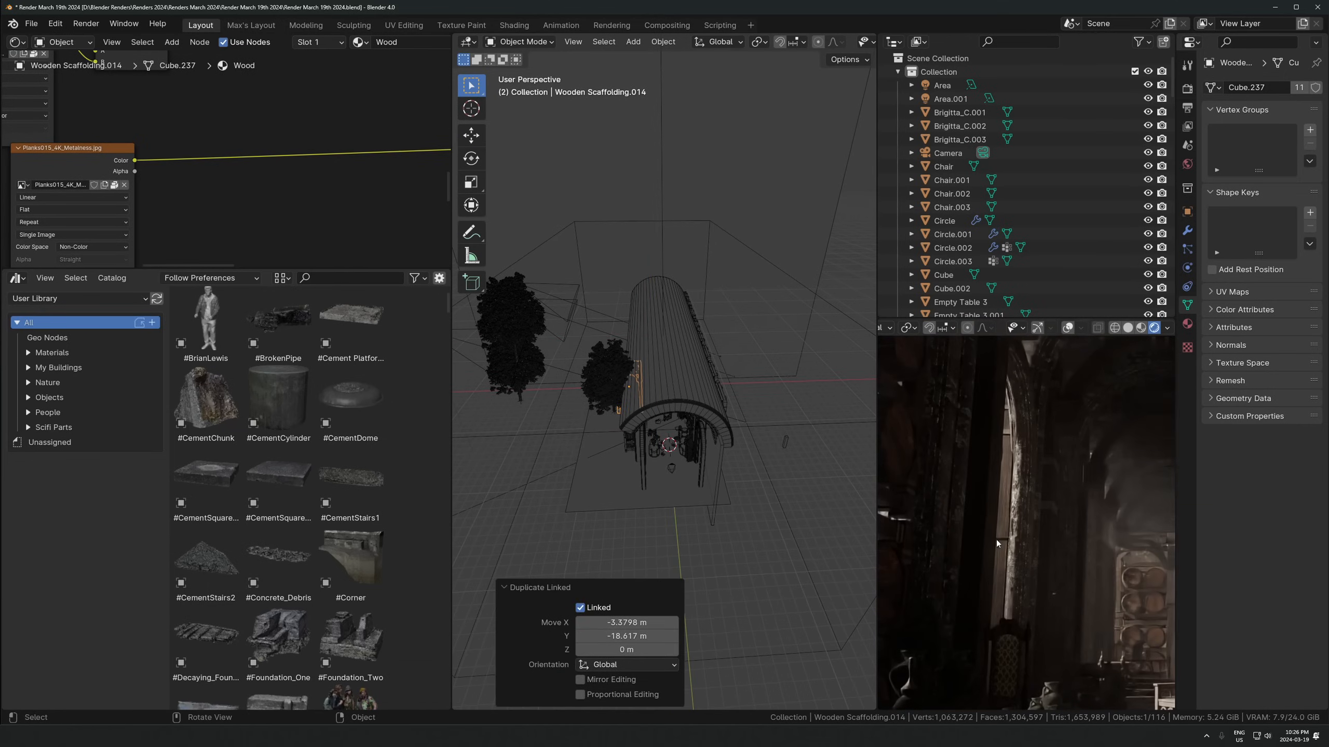
# Shift the duplicated scaffolding along the X axis to adjust how it fills the left window opening
pyautogui.press('g')
pyautogui.press('x')
pyautogui.click(1023, 555)
pyautogui.scroll(-5, 1023, 555)
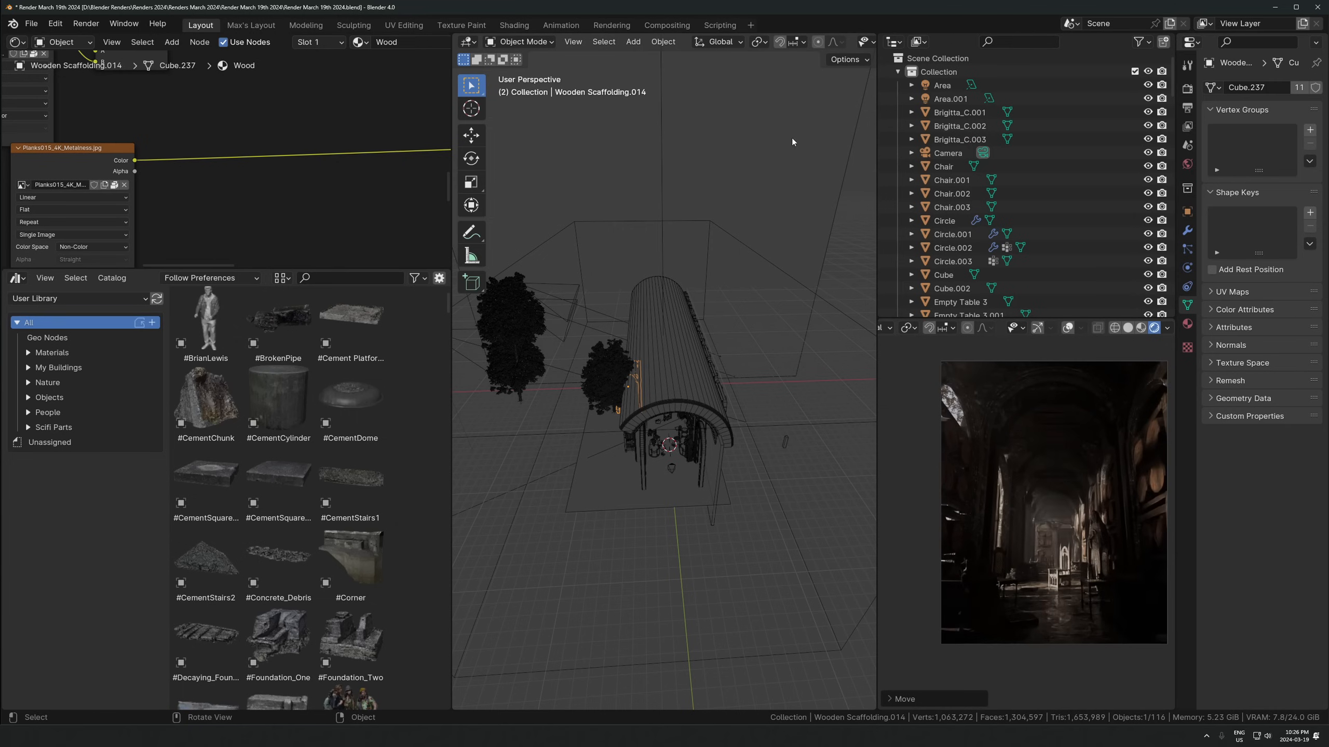
# Toggle the visibility of Wooden Scaffolding.014 and compare its effect on the left window in the rendered preview
pyautogui.press('KP_Decimal')
pyautogui.click(1149, 178)
pyautogui.click(1148, 179)
pyautogui.click(1148, 179)
pyautogui.click(1149, 179)
pyautogui.click(1149, 179)
pyautogui.scroll(5, 978, 434)
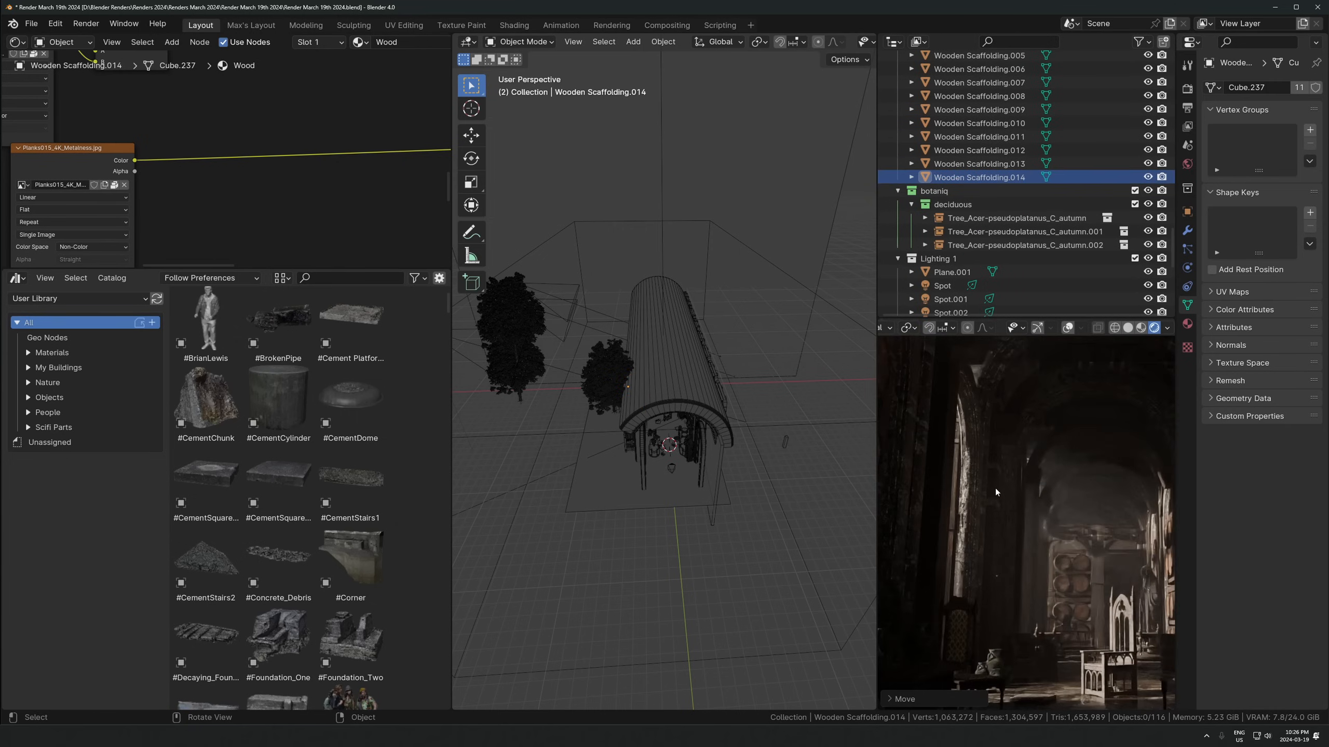
pyautogui.keyDown('shift'); pyautogui.moveTo(976, 475); pyautogui.dragTo(989, 475, button='middle'); pyautogui.keyUp('shift')
pyautogui.scroll(4, 709, 419)
# Move the duplicated scaffolding along Y and X to fit it against the columns of the left wall
pyautogui.moveTo(709, 419); pyautogui.dragTo(750, 395, button='middle')
pyautogui.scroll(4, 750, 395)
pyautogui.scroll(2, 675, 340)
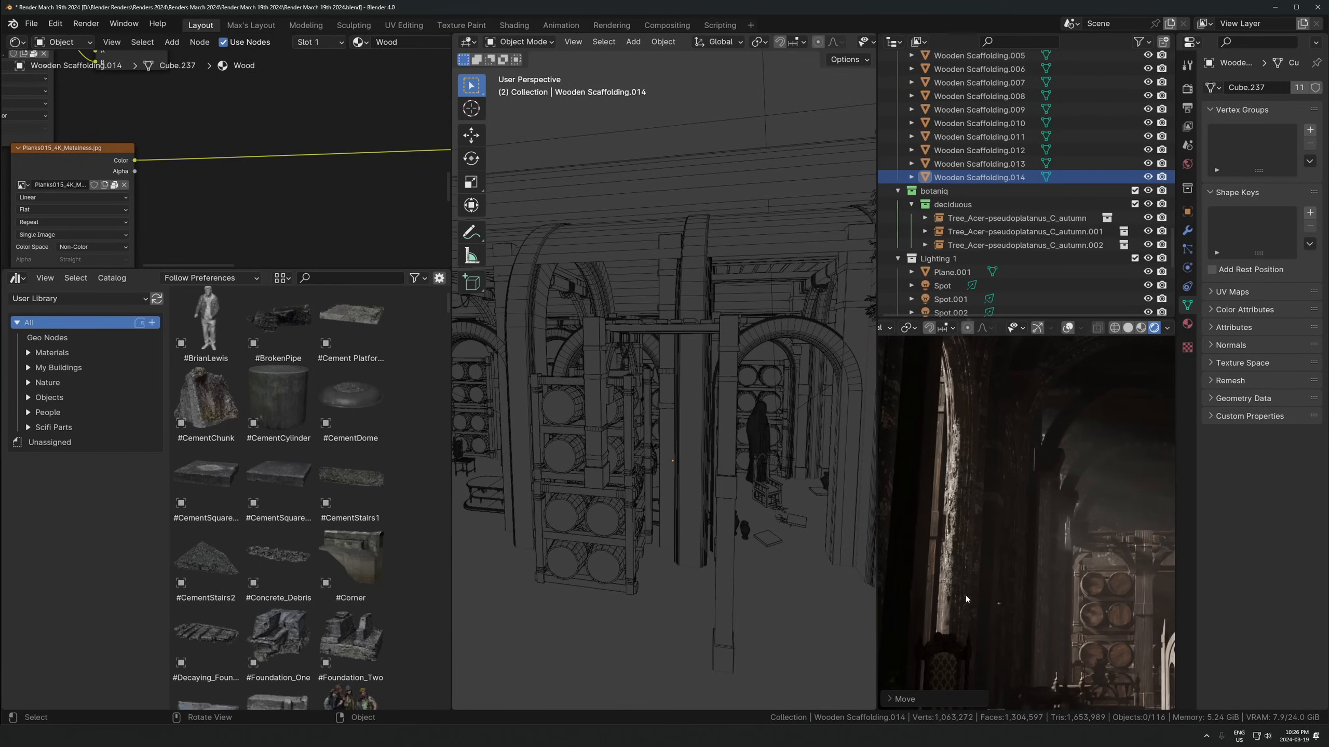
pyautogui.moveTo(762, 409); pyautogui.dragTo(608, 405, button='middle')
pyautogui.press('g')
pyautogui.press('y')
pyautogui.click(749, 384)
pyautogui.press('g')
pyautogui.press('x')
pyautogui.click(650, 426)
# Nudge the duplicated scaffolding about -0.03 m along Y and save the file
pyautogui.press('g')
pyautogui.rightClick(650, 426)
pyautogui.press('g')
pyautogui.press('y')
pyautogui.click(627, 407)
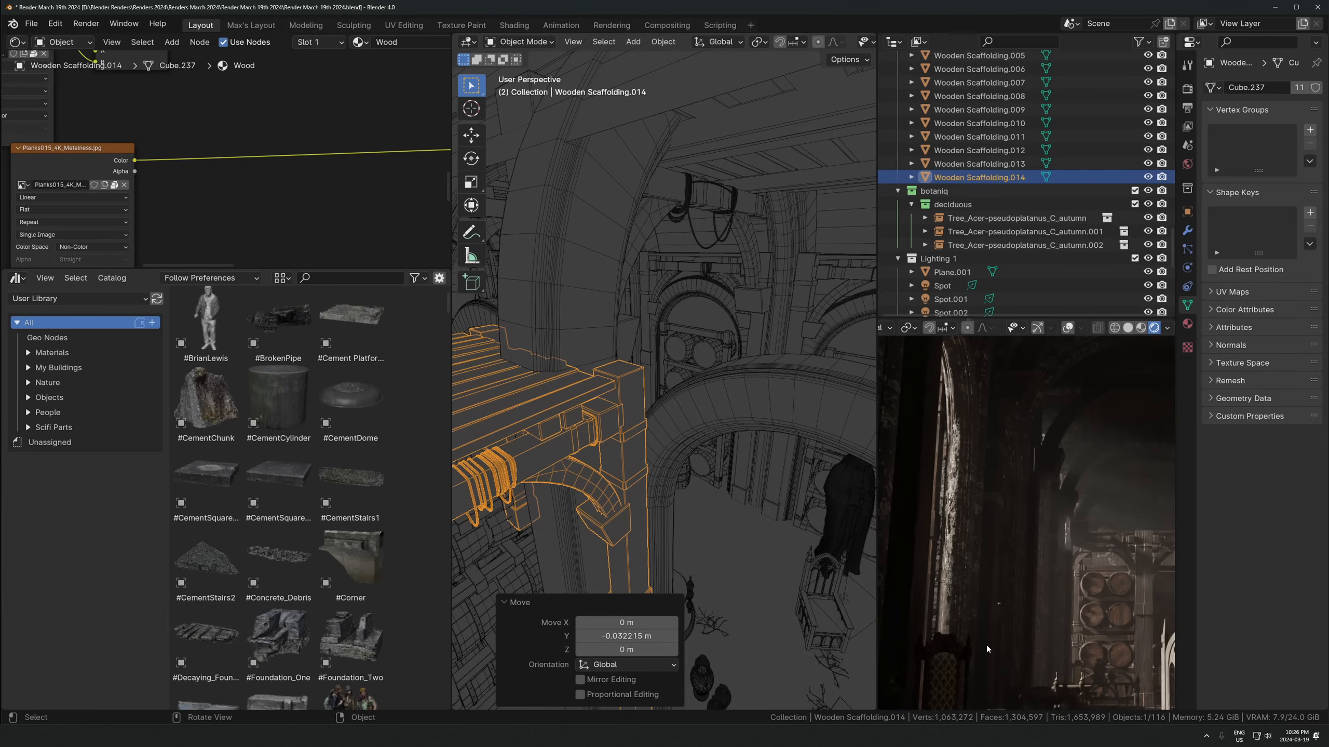
pyautogui.hotkey('ctrl', 's')
pyautogui.scroll(-2, 989, 570)
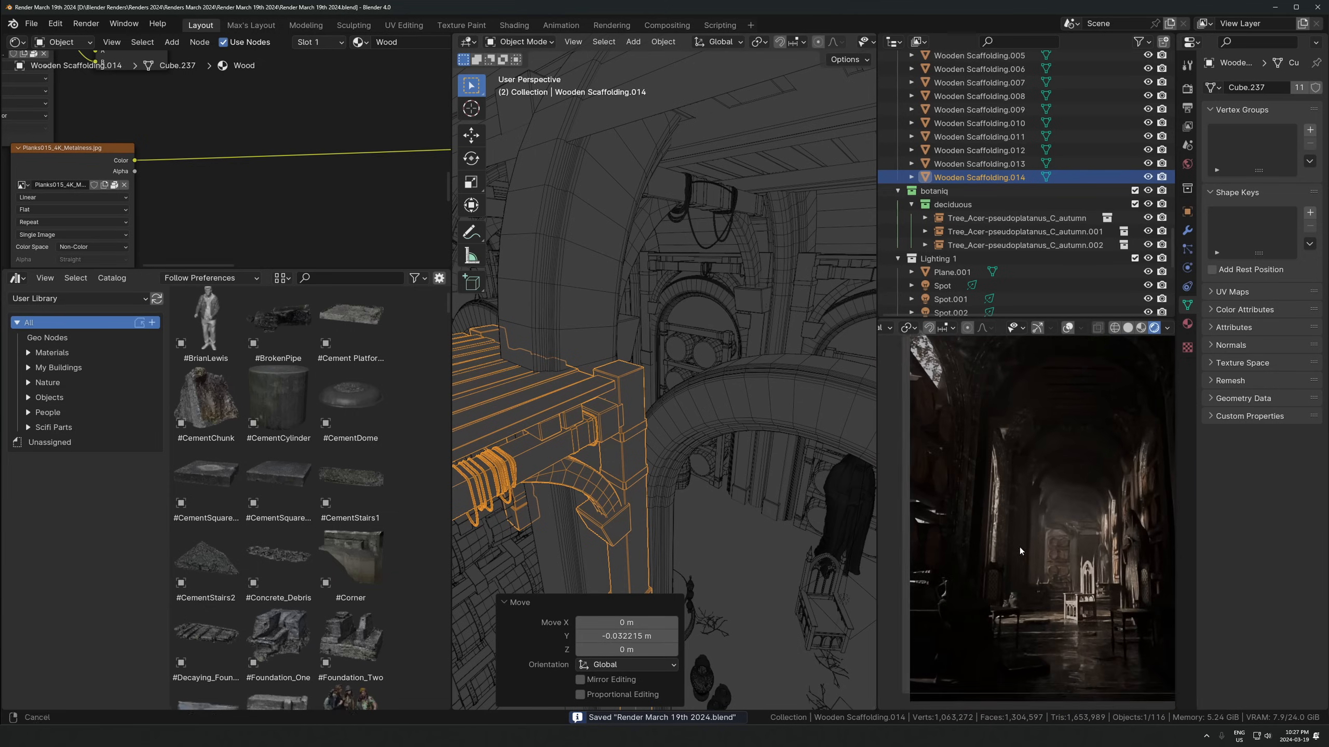
pyautogui.keyDown('shift'); pyautogui.moveTo(989, 570); pyautogui.dragTo(974, 554, button='middle'); pyautogui.keyUp('shift')
pyautogui.scroll(-2, 1044, 548)
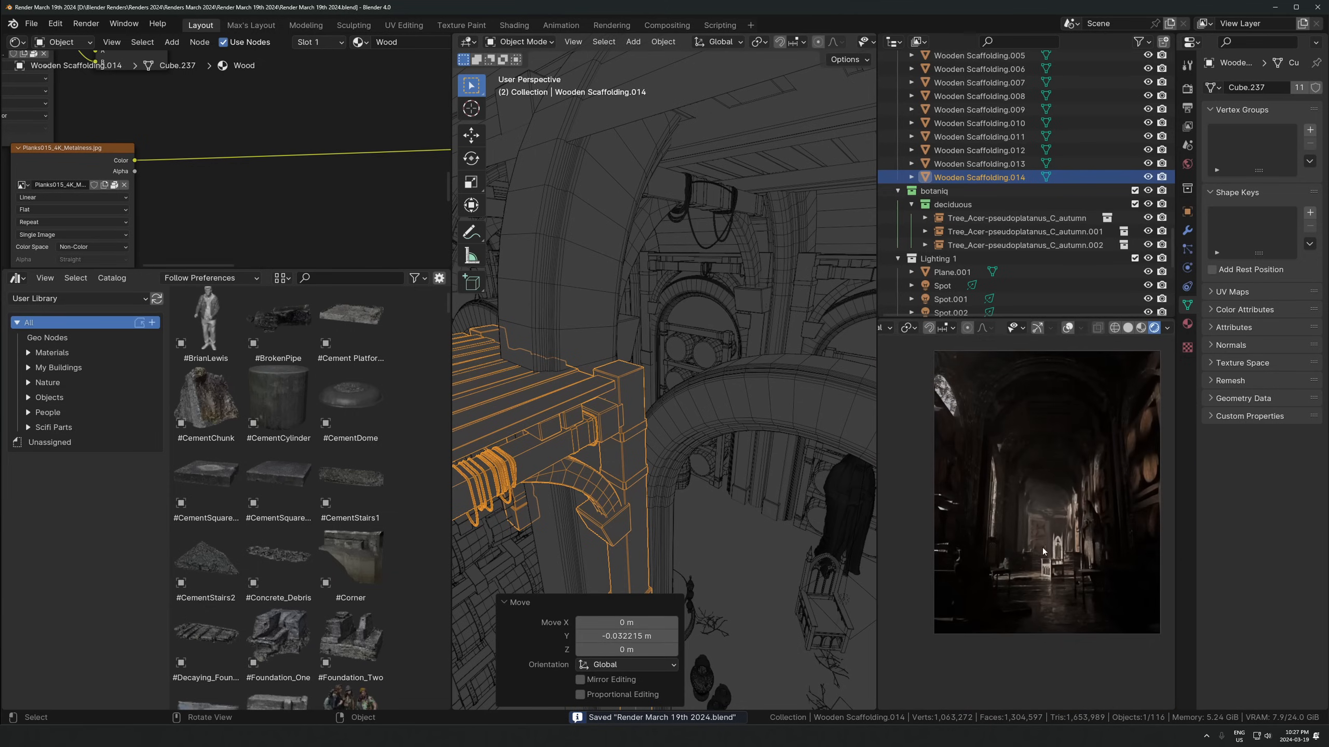
# Try stacking a linked duplicate of the wooden barrel rack above the original along Z, and delete the copy
pyautogui.scroll(-10, 794, 430)
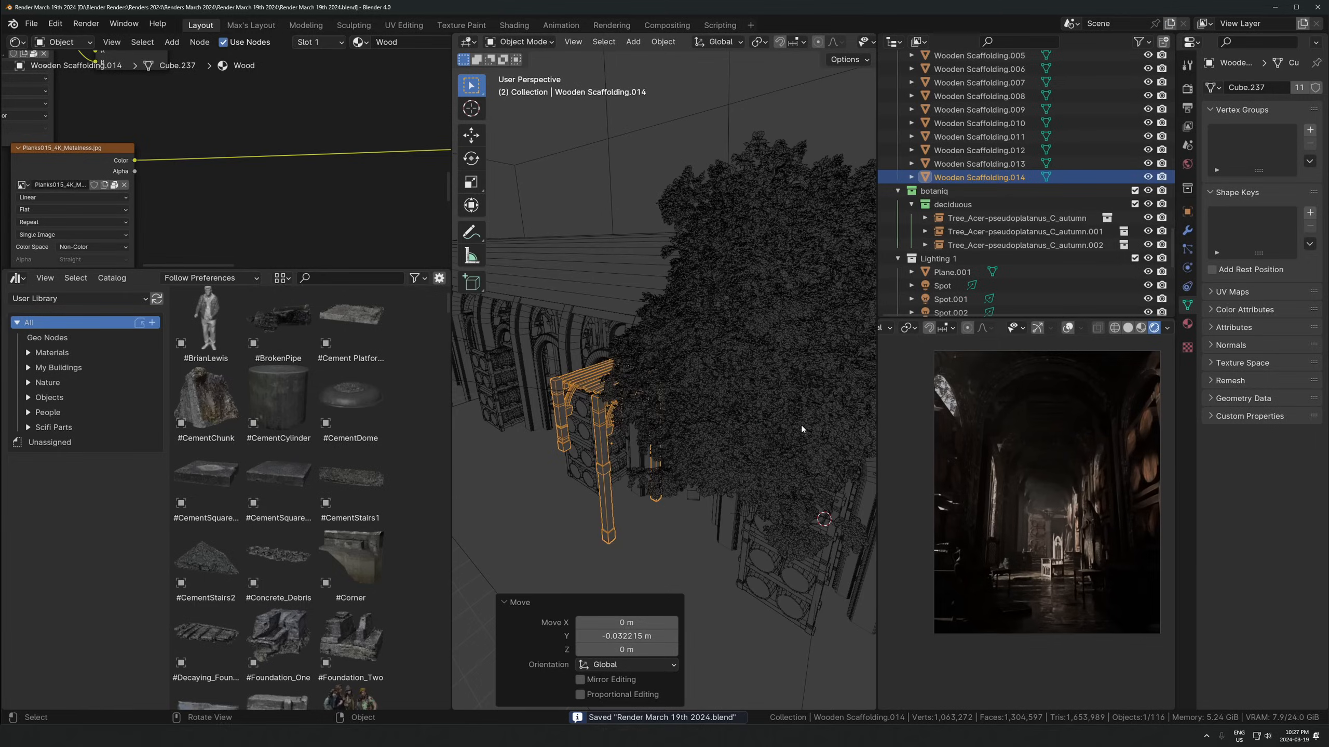
pyautogui.keyDown('shift'); pyautogui.moveTo(727, 414); pyautogui.dragTo(657, 397, button='middle'); pyautogui.keyUp('shift')
pyautogui.click(663, 400)
pyautogui.scroll(8, 663, 400)
pyautogui.moveTo(712, 467); pyautogui.dragTo(641, 419, button='middle')
pyautogui.scroll(-5, 641, 420)
pyautogui.hotkey('alt', 'd')
pyautogui.press('z')
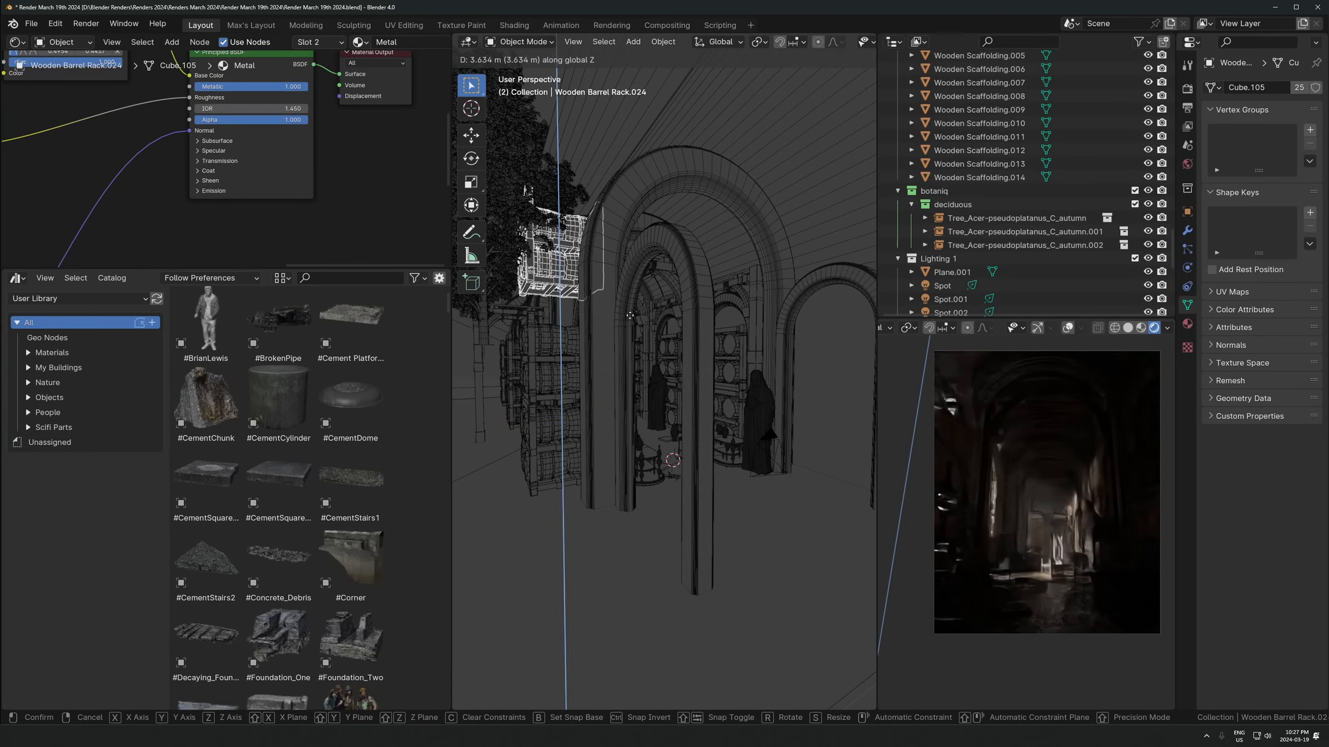
pyautogui.click(637, 281)
pyautogui.press('Delete')
pyautogui.scroll(5, 941, 397)
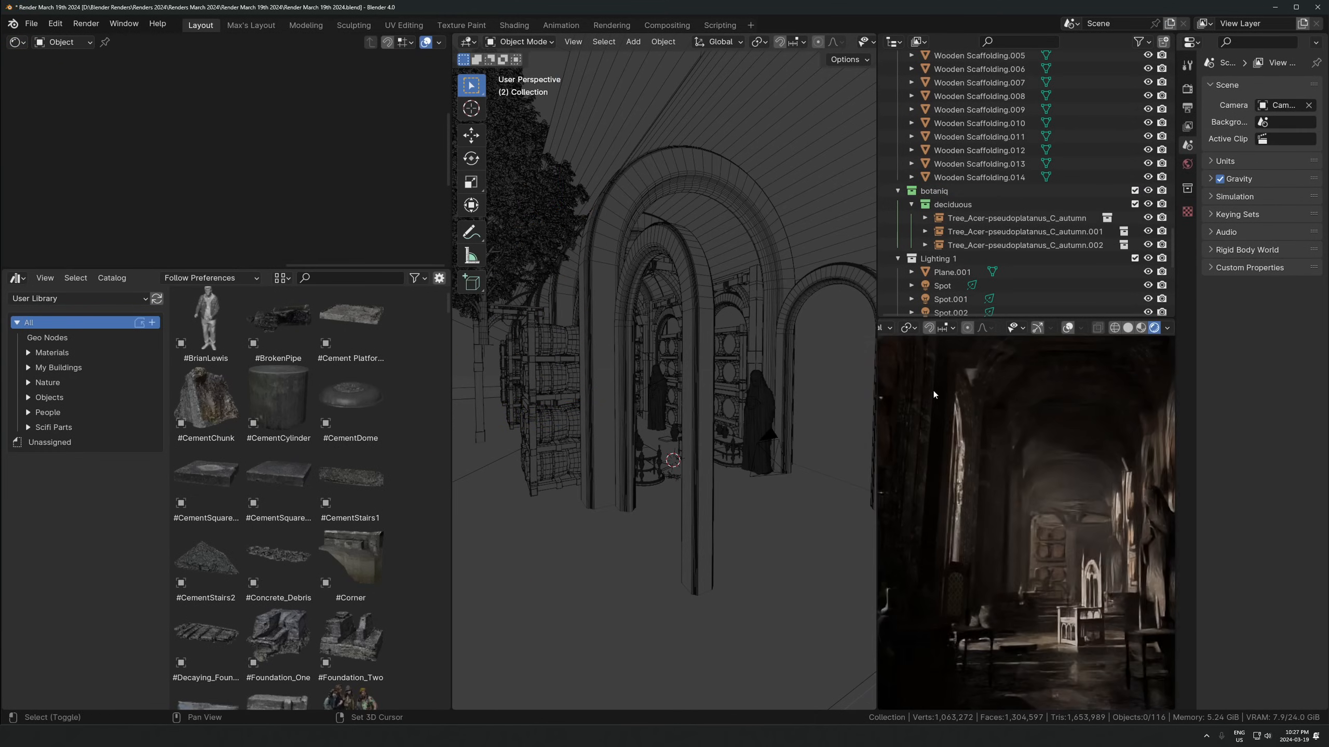
# Try moving the Tree_Acer-pseudoplatanus_C_autumn tree along X and then freely, lowering it outside the hall's left arches
pyautogui.keyDown('shift'); pyautogui.moveTo(941, 397); pyautogui.dragTo(1078, 571, button='middle'); pyautogui.keyUp('shift')
pyautogui.click(555, 242)
pyautogui.moveTo(607, 271); pyautogui.dragTo(546, 276, button='middle')
pyautogui.press('g')
pyautogui.press('x')
pyautogui.click(591, 262)
pyautogui.press('g')
pyautogui.click(593, 303)
pyautogui.press('g')
pyautogui.click(593, 317)
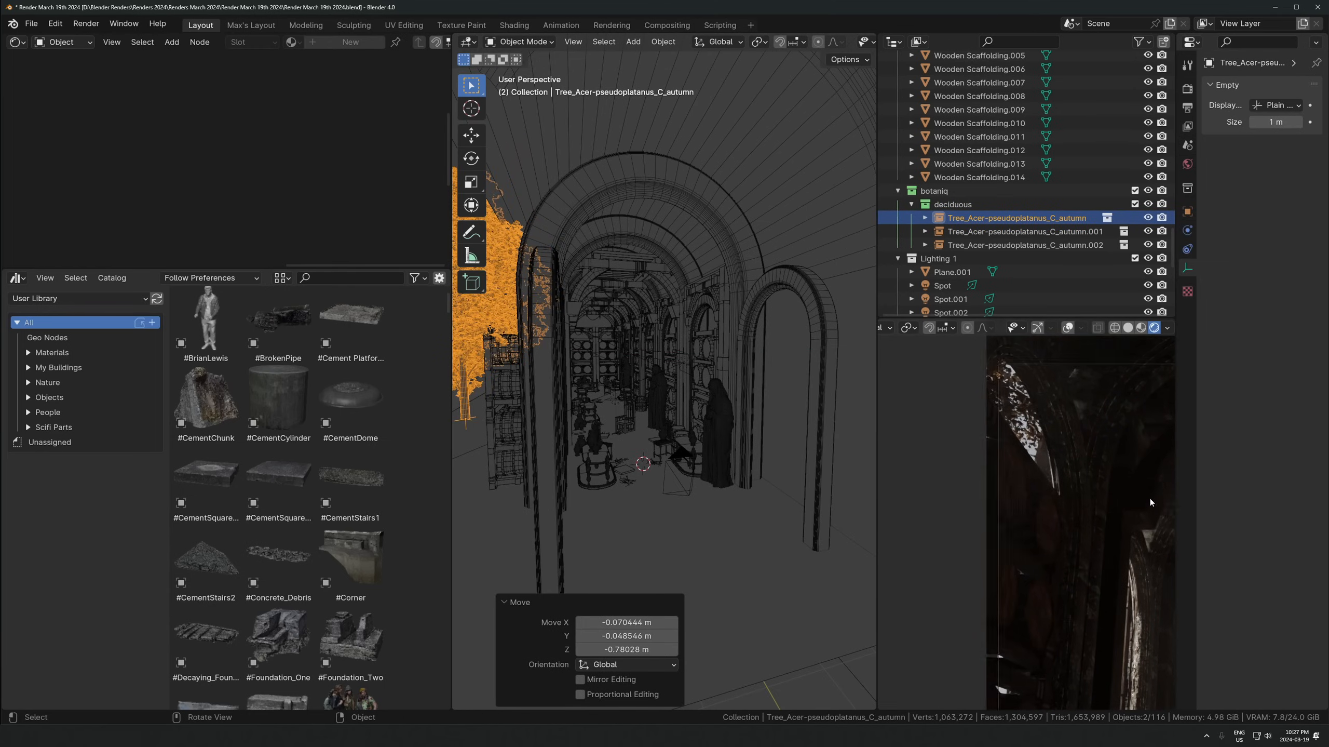
# Try one more free repositioning of the autumn tree beside the left arch, and undo the tree moves
pyautogui.moveTo(600, 307); pyautogui.dragTo(630, 397, button='middle')
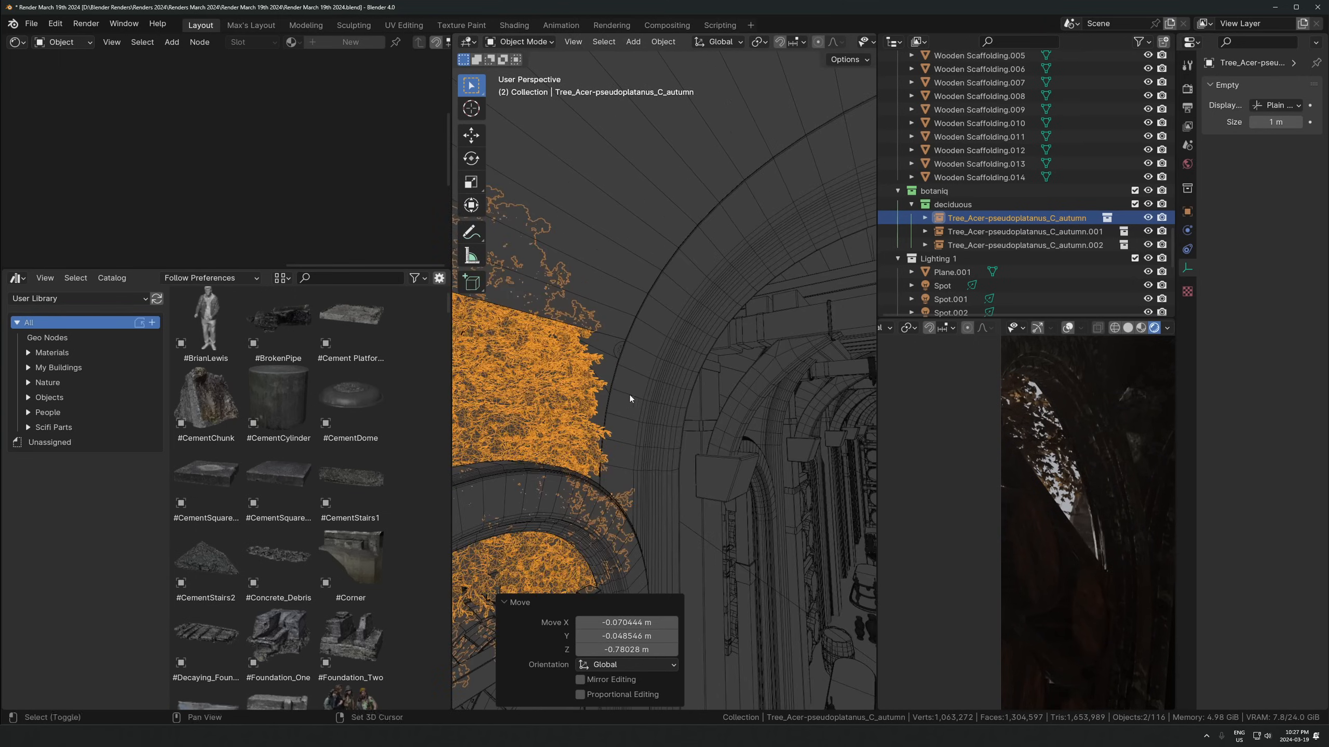
pyautogui.press('g')
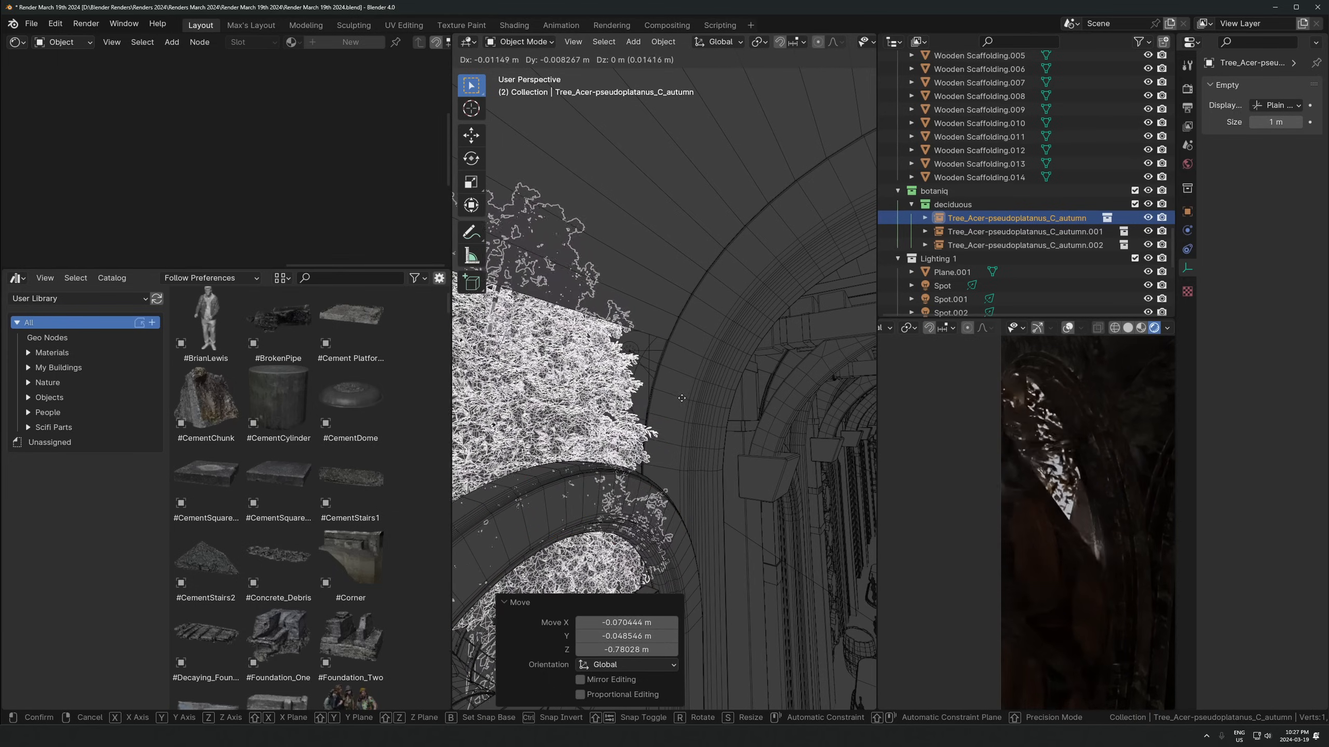
pyautogui.click(686, 404)
pyautogui.hotkey('ctrl', 'z')
pyautogui.scroll(-3, 1090, 547)
pyautogui.scroll(-3, 1090, 548)
pyautogui.keyDown('shift'); pyautogui.moveTo(1090, 548); pyautogui.dragTo(1020, 460, button='middle'); pyautogui.keyUp('shift')
pyautogui.scroll(-1, 1019, 502)
pyautogui.scroll(1, 1019, 523)
pyautogui.press('g')
pyautogui.rightClick(1098, 656)
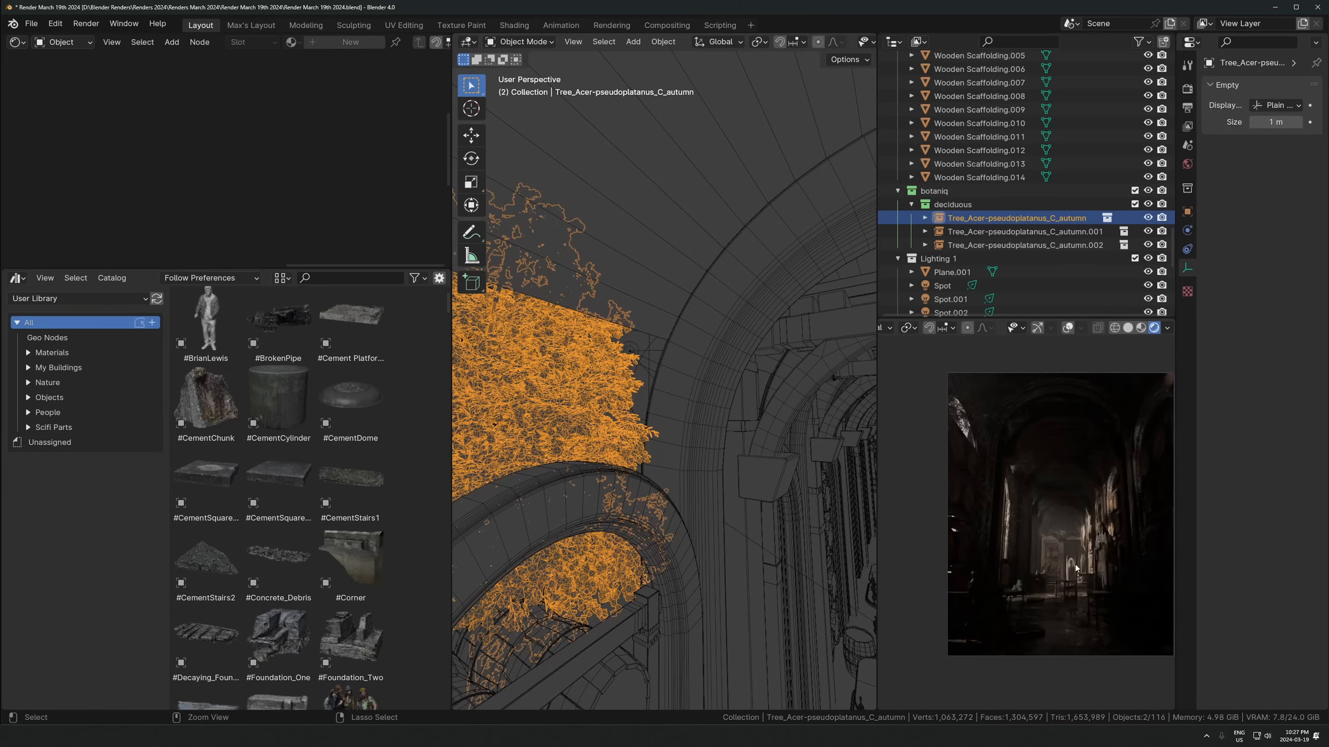
pyautogui.click(1076, 563)
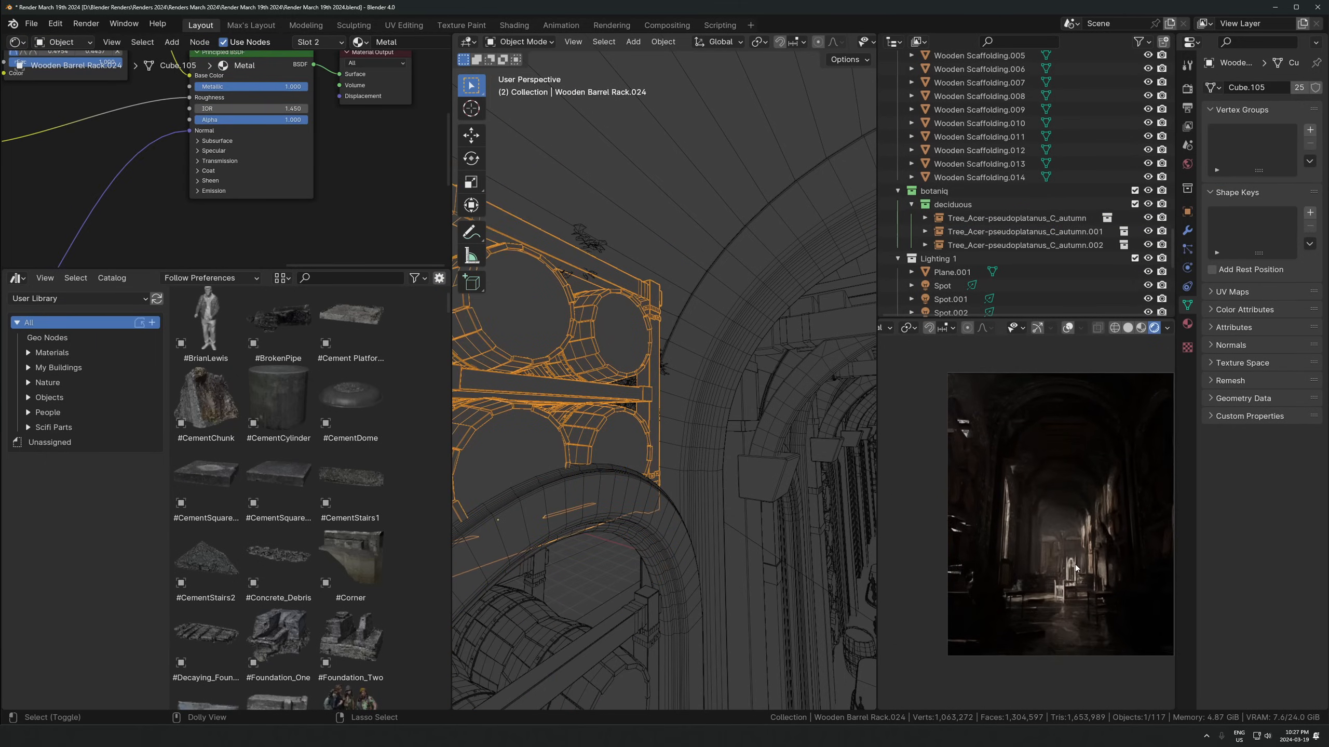
pyautogui.click(1076, 563)
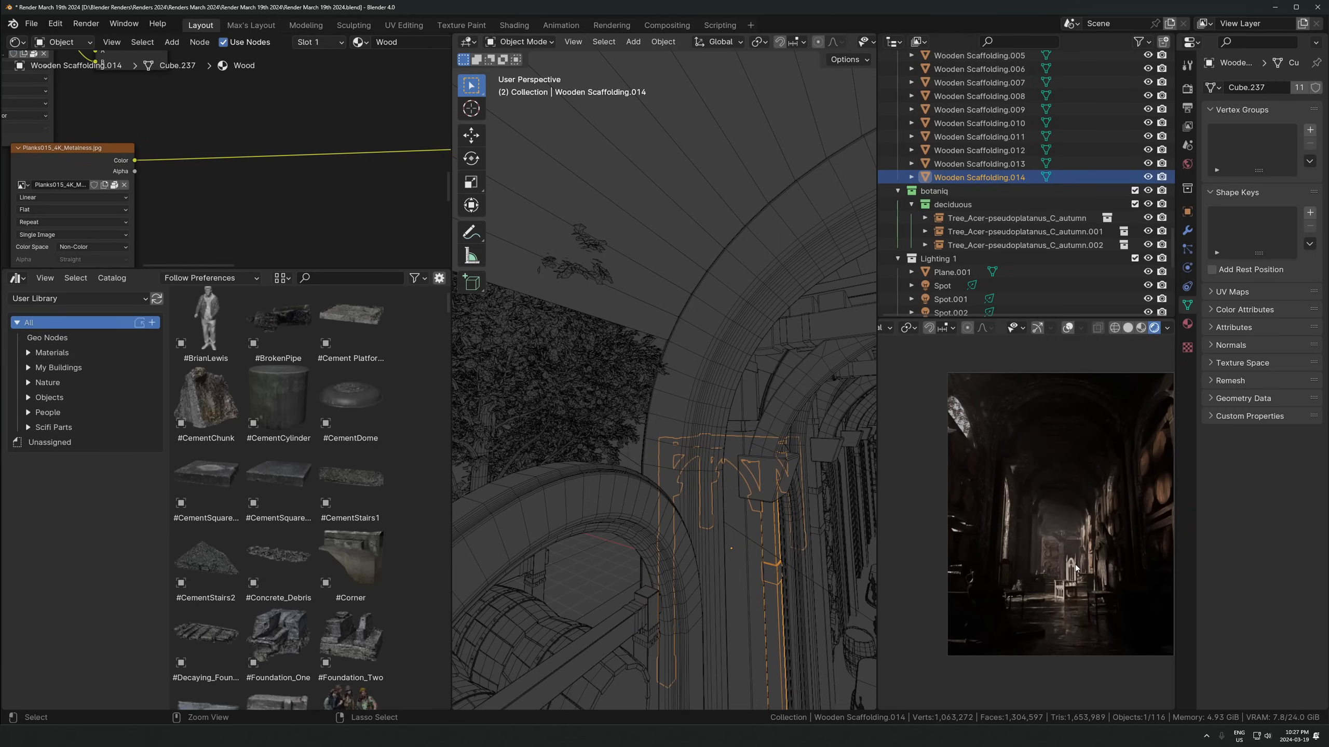
# Try raising the original autumn tree about 1 m along Z, and try shifting it down and sideways freely
pyautogui.click(621, 409)
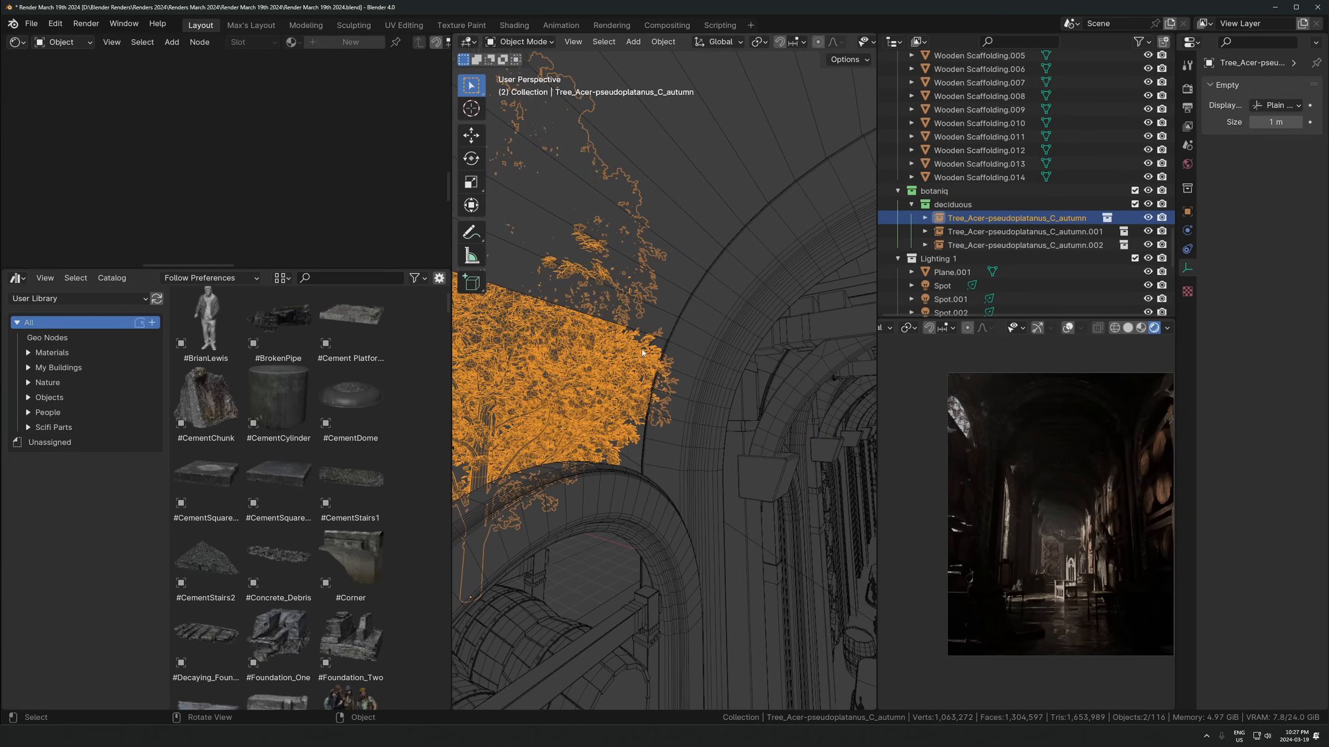
pyautogui.press('g')
pyautogui.press('z')
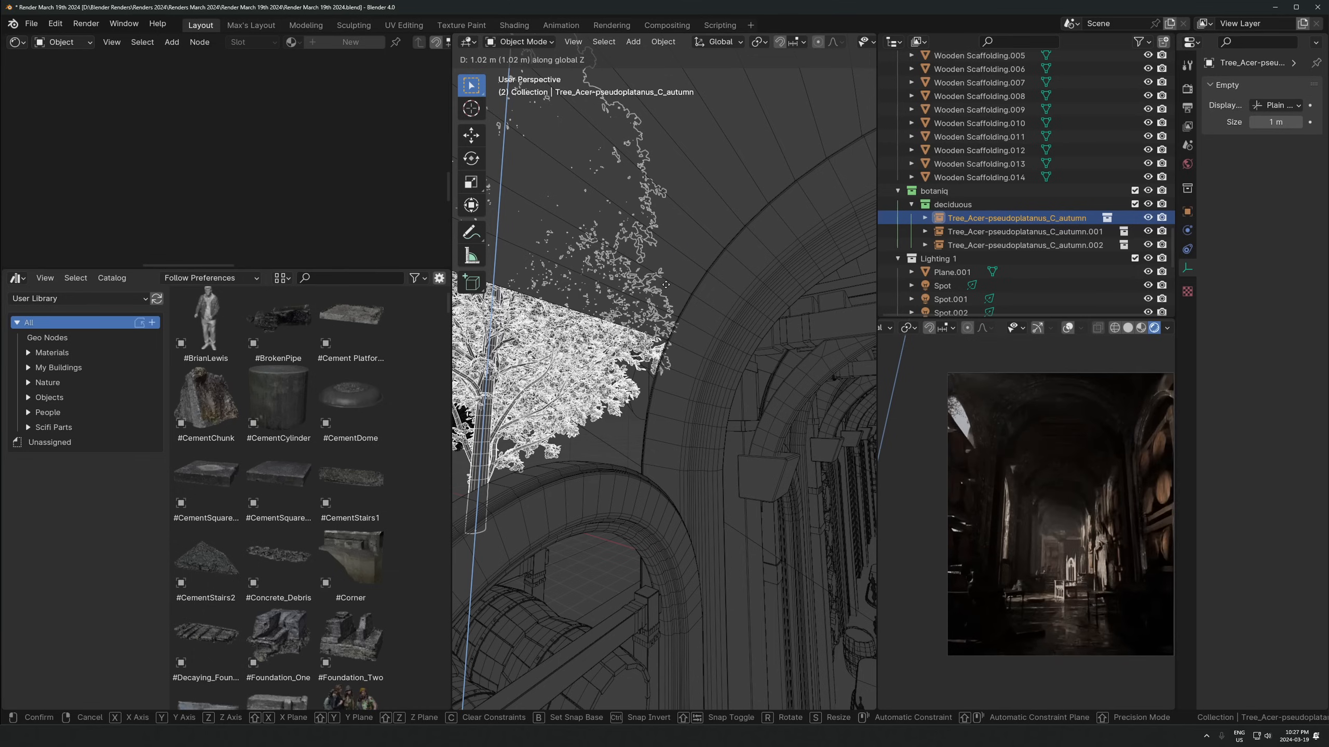
pyautogui.click(660, 307)
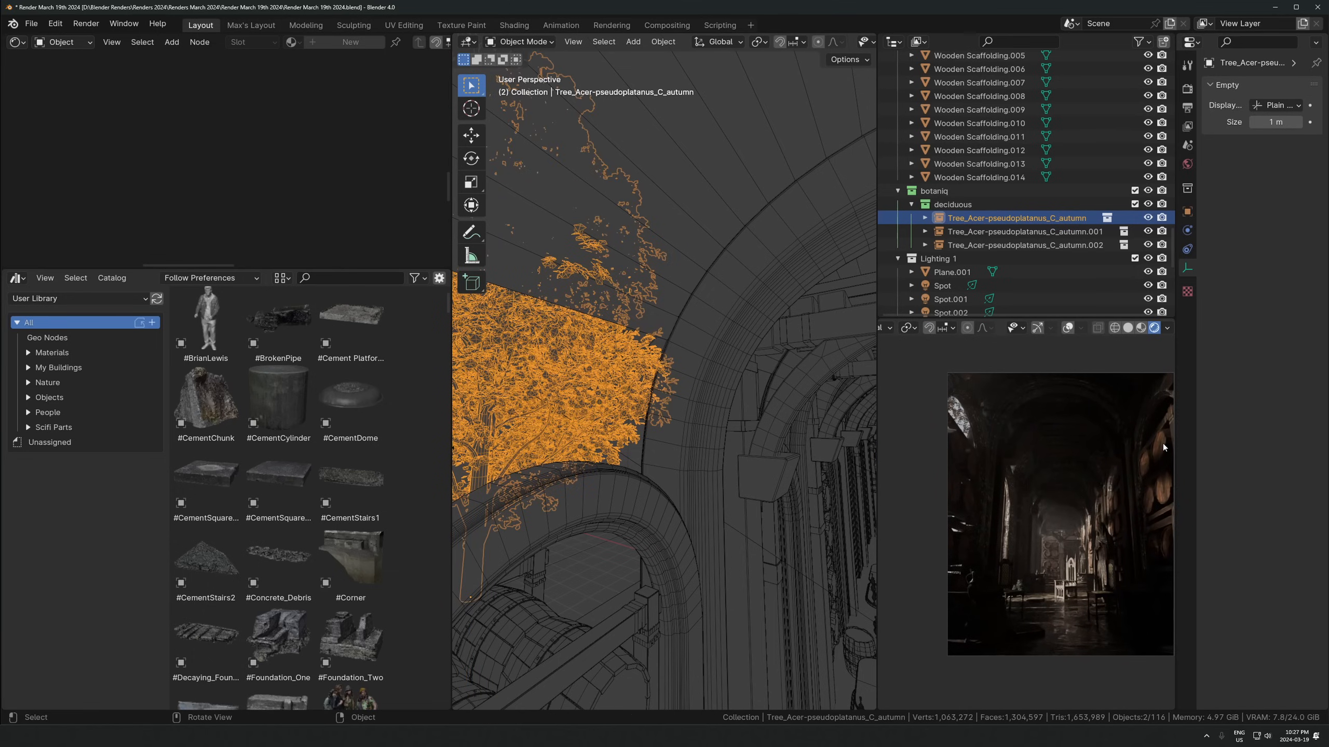
pyautogui.press('g')
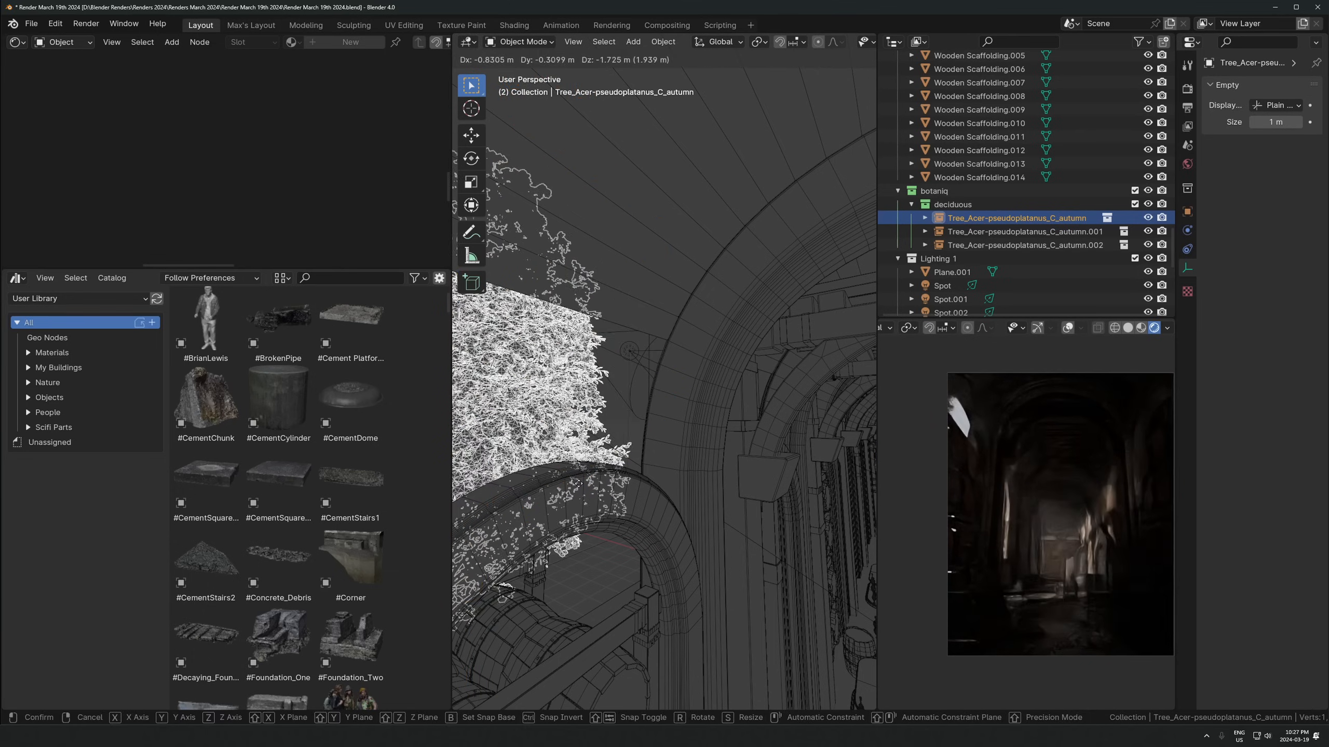
pyautogui.click(652, 361)
# Create a linked duplicate of the autumn tree, move it horizontally away from the hall and scale it by about 1.145
pyautogui.scroll(-10, 653, 362)
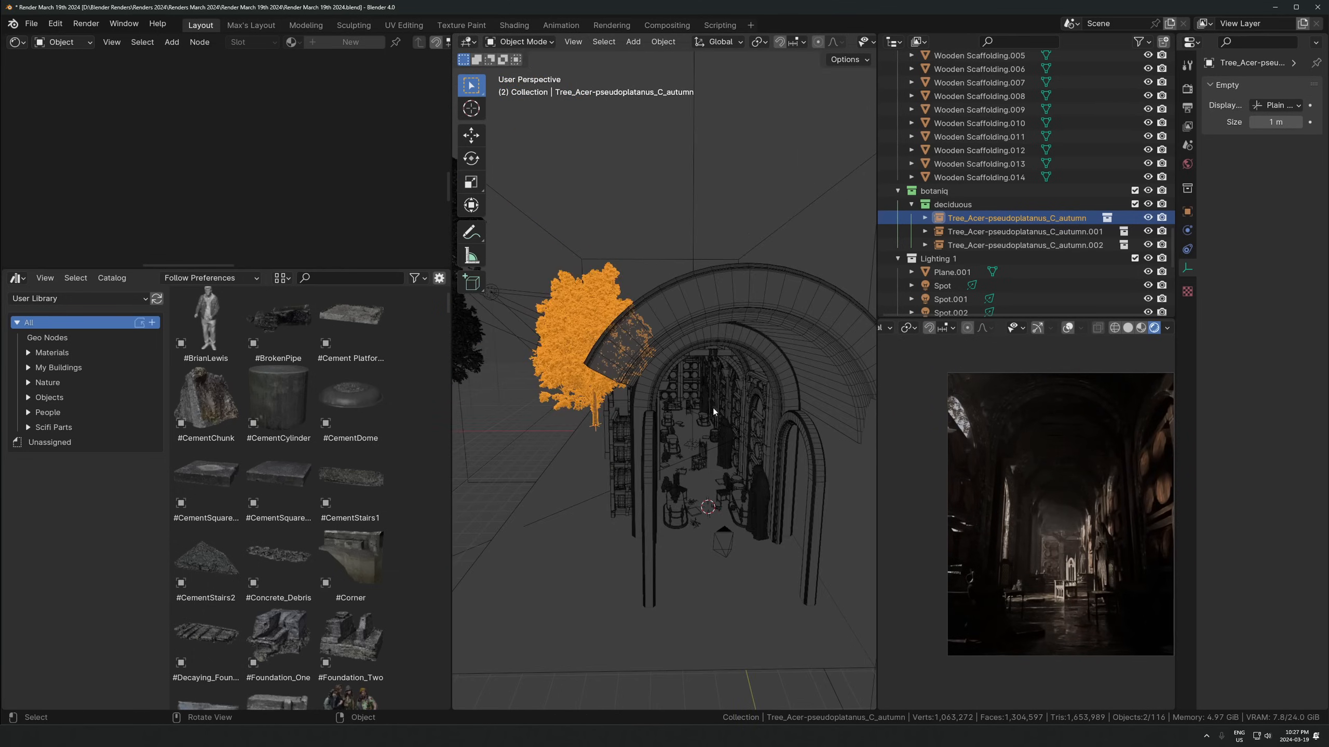
pyautogui.hotkey('alt', 'd')
pyautogui.moveTo(671, 401); pyautogui.dragTo(659, 437, button='middle')
pyautogui.click(665, 393)
pyautogui.press('g')
pyautogui.hotkey('shift', 'z')
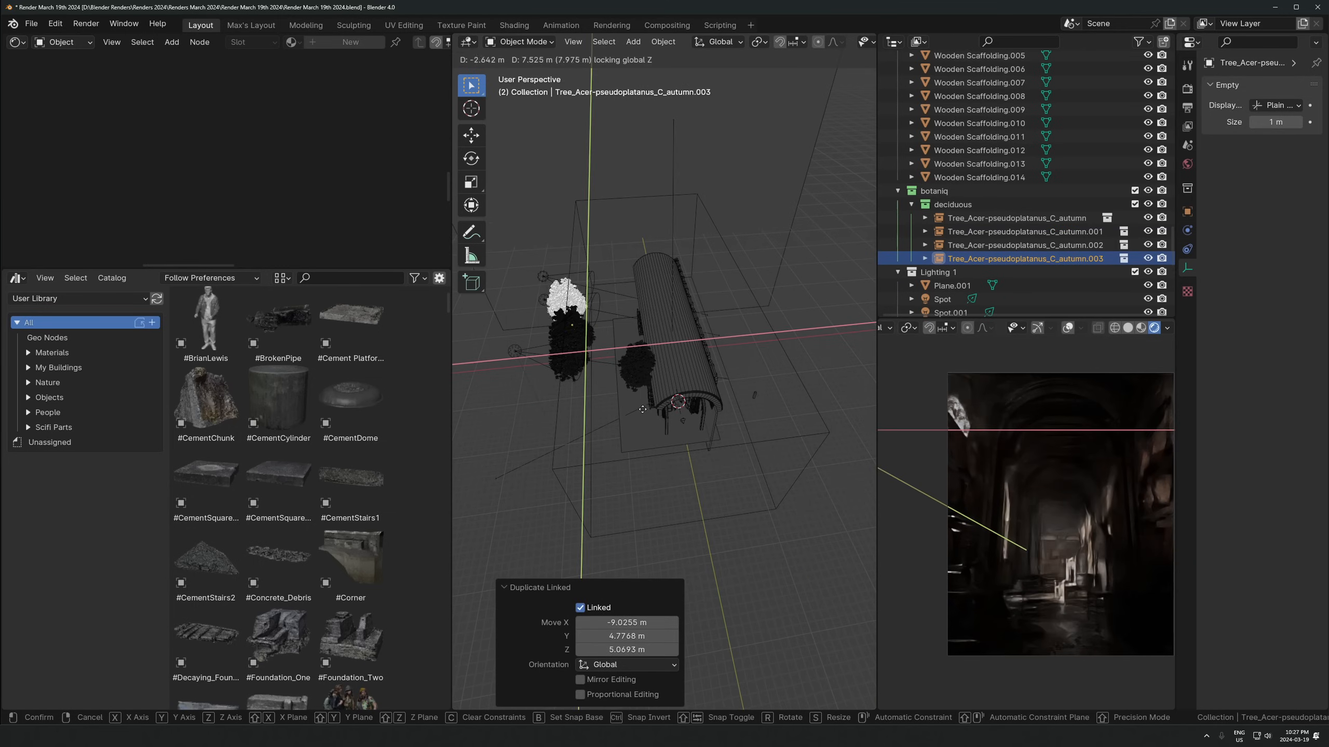
pyautogui.click(648, 340)
pyautogui.press('s')
pyautogui.click(666, 343)
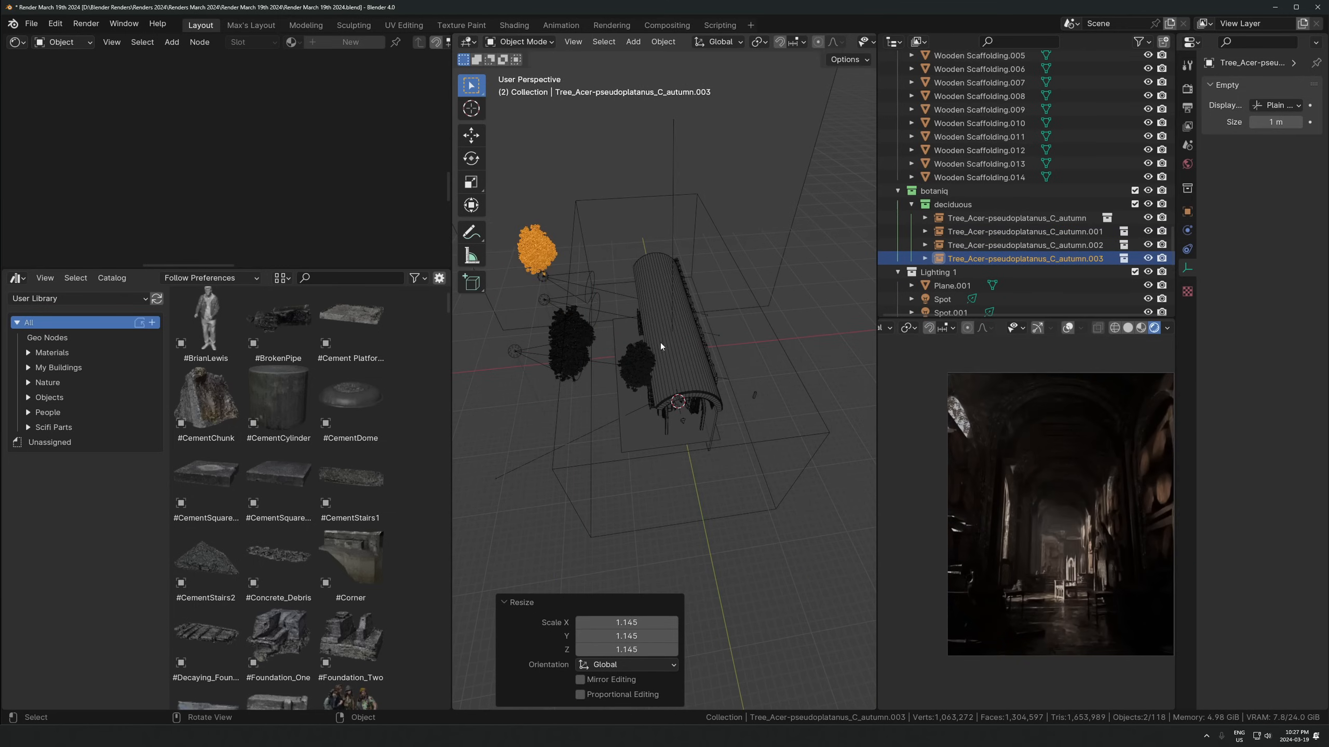
# Position the duplicated tree through the camera view over the hall's left window and enlarge it slightly
pyautogui.press('KP_0')
pyautogui.press('g')
pyautogui.click(625, 352)
pyautogui.press('s')
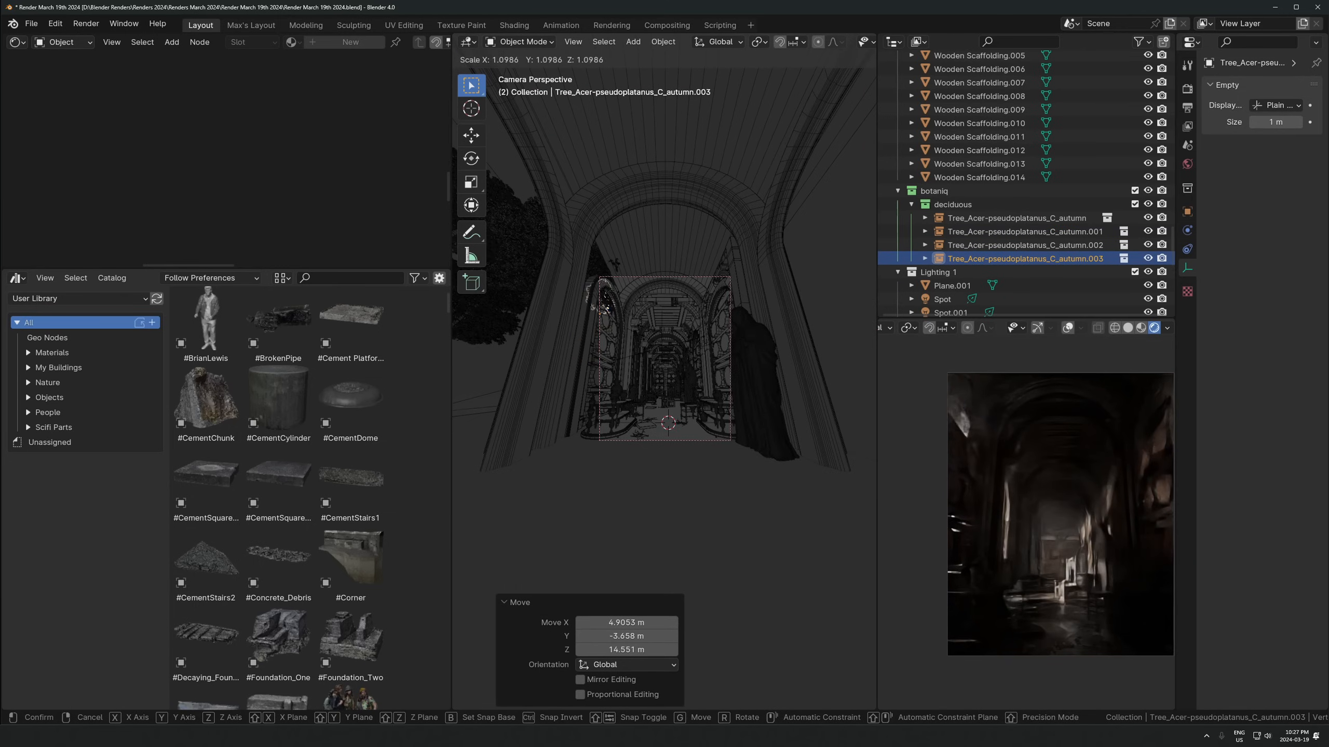
pyautogui.click(664, 325)
pyautogui.press('g')
pyautogui.click(666, 333)
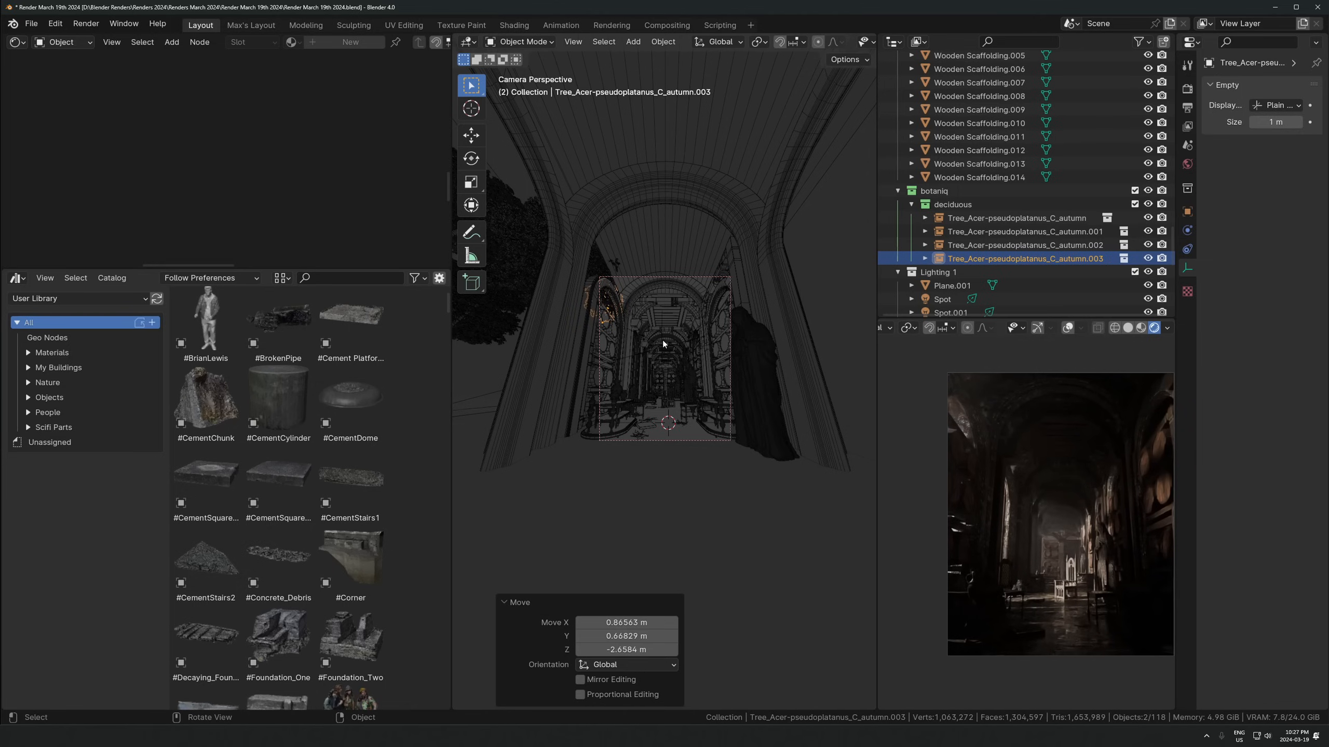
# Nudge the duplicated tree within the rendered preview to adjust its shading of the left window, and save the file
pyautogui.moveTo(656, 313); pyautogui.dragTo(643, 263, button='middle')
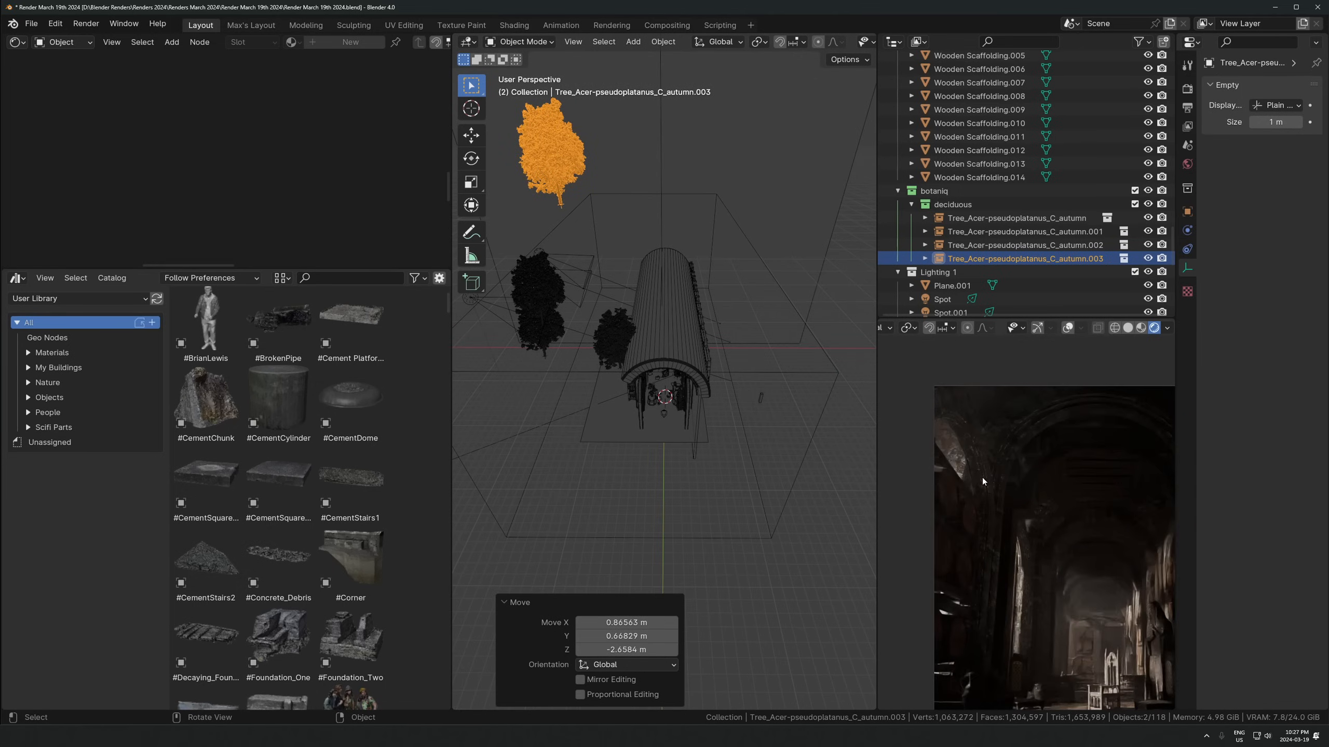
pyautogui.press('g')
pyautogui.click(1019, 506)
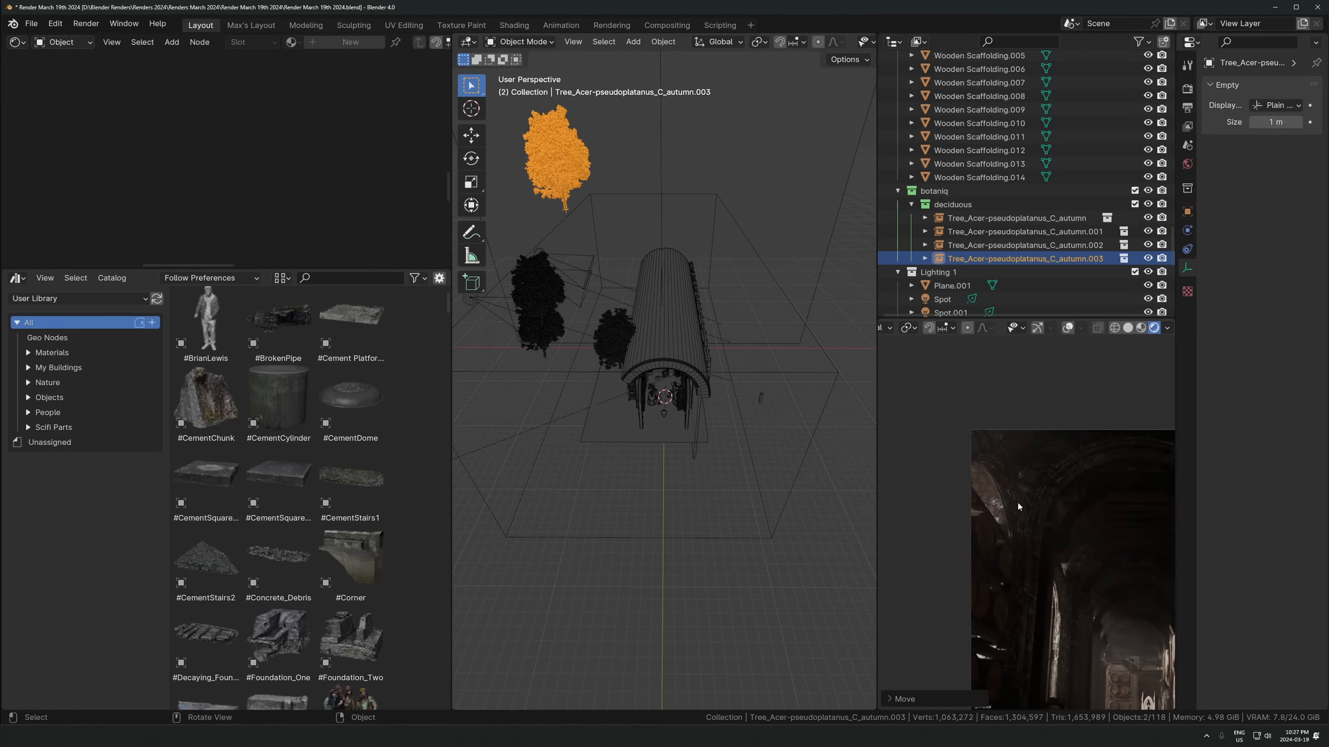
pyautogui.hotkey('ctrl', 's')
# Toggle the visibility of Tree_Acer-pseudoplatanus_C_autumn.003 and examine its effect and the leaves on the left side of the rendered preview
pyautogui.scroll(-3, 1138, 180)
pyautogui.click(1149, 177)
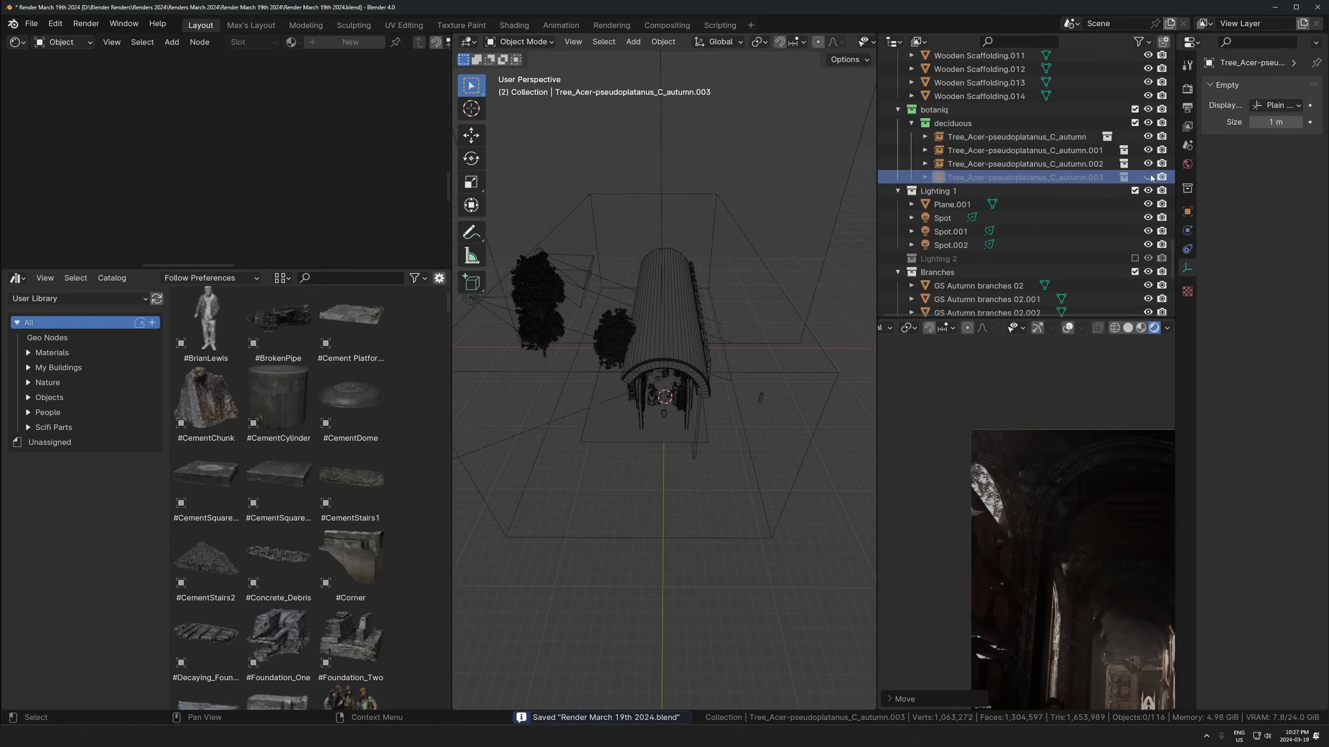
pyautogui.click(1149, 177)
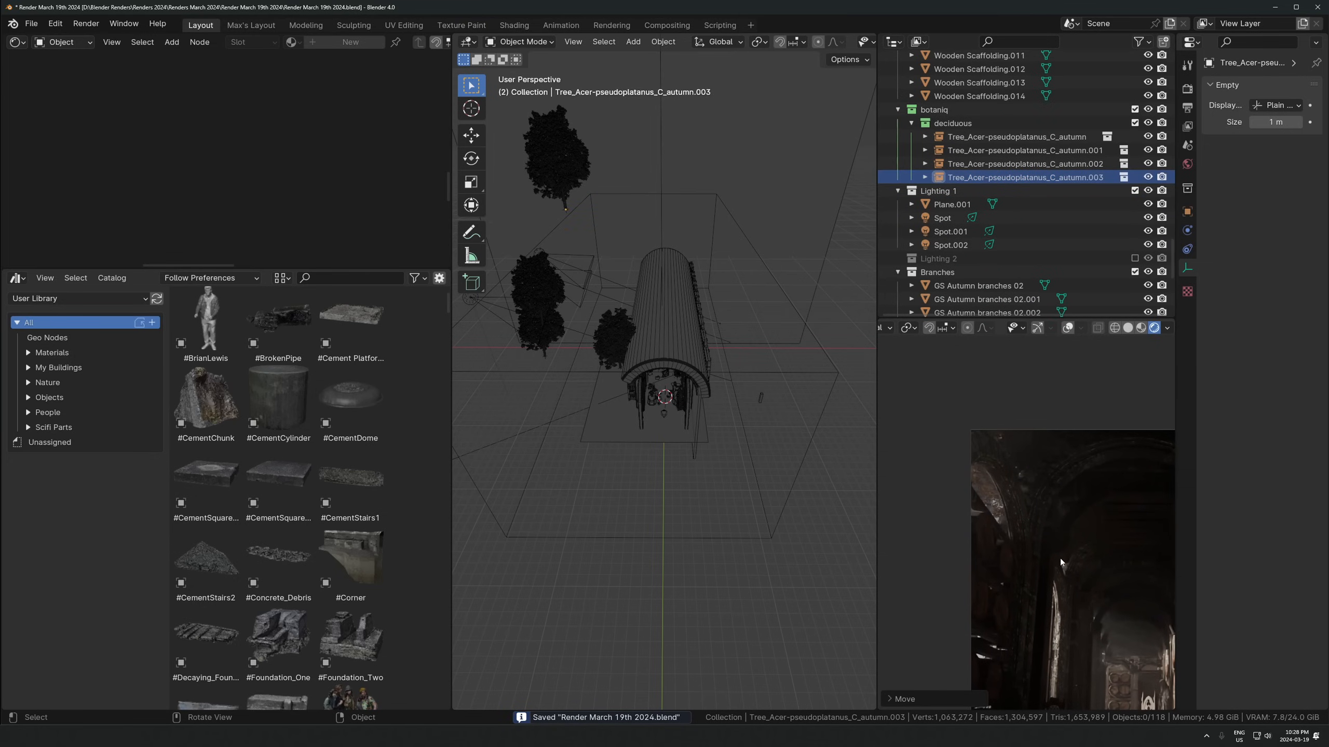
pyautogui.scroll(2, 1079, 622)
pyautogui.keyDown('shift'); pyautogui.moveTo(1079, 622); pyautogui.dragTo(1012, 594, button='middle'); pyautogui.keyUp('shift')
pyautogui.keyDown('shift'); pyautogui.moveTo(1018, 513); pyautogui.dragTo(1051, 599, button='middle'); pyautogui.keyUp('shift')
pyautogui.scroll(4, 1006, 506)
pyautogui.scroll(2, 993, 528)
pyautogui.scroll(2, 1051, 599)
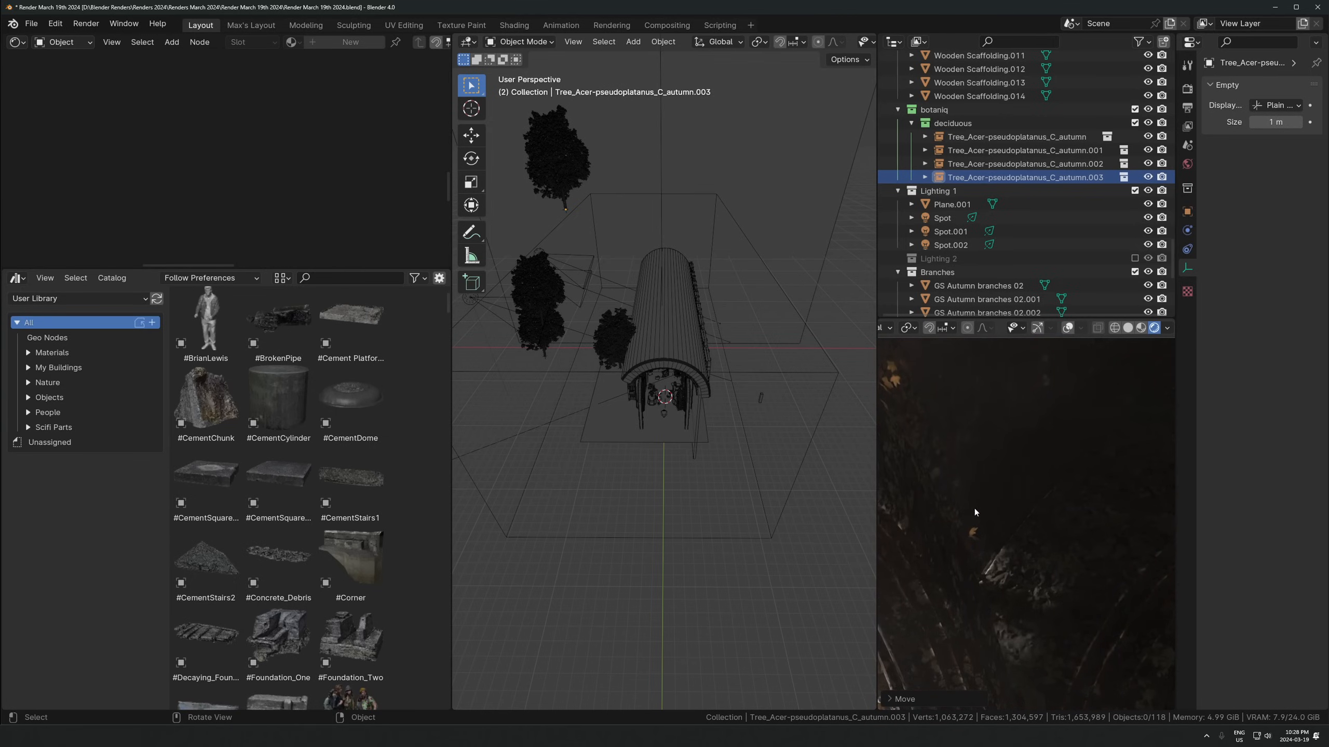
pyautogui.scroll(5, 959, 561)
pyautogui.keyDown('shift'); pyautogui.moveTo(959, 562); pyautogui.dragTo(1022, 571, button='middle'); pyautogui.keyUp('shift')
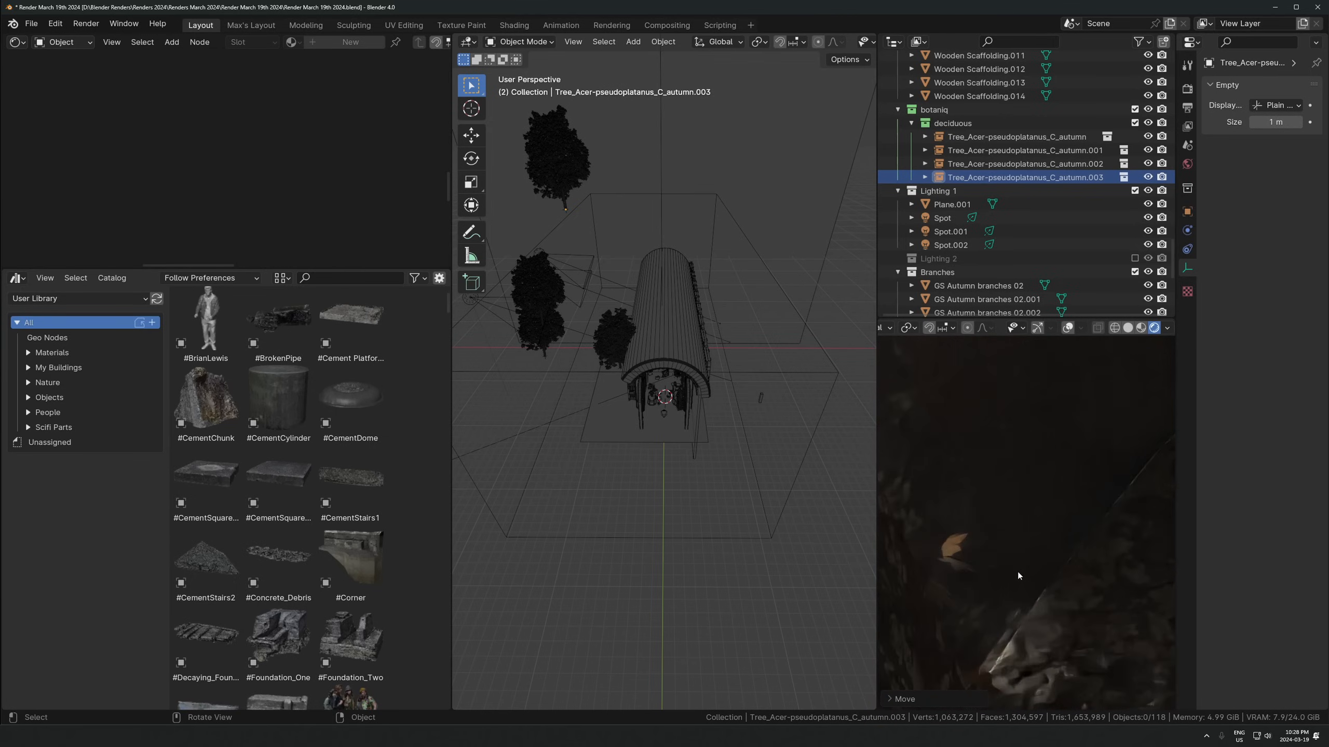
pyautogui.scroll(-3, 982, 504)
pyautogui.keyDown('shift'); pyautogui.moveTo(994, 505); pyautogui.dragTo(1083, 584, button='middle'); pyautogui.keyUp('shift')
pyautogui.scroll(-2, 1010, 477)
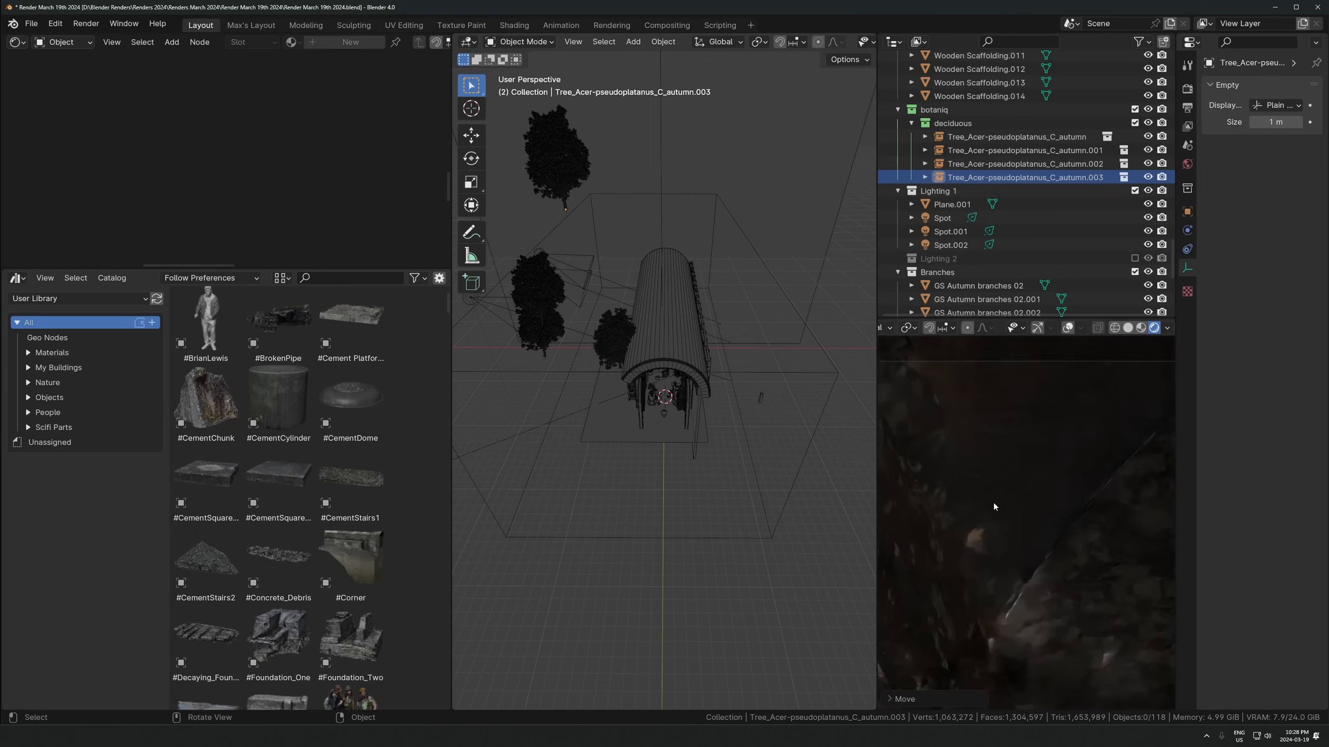
pyautogui.scroll(-3, 1009, 477)
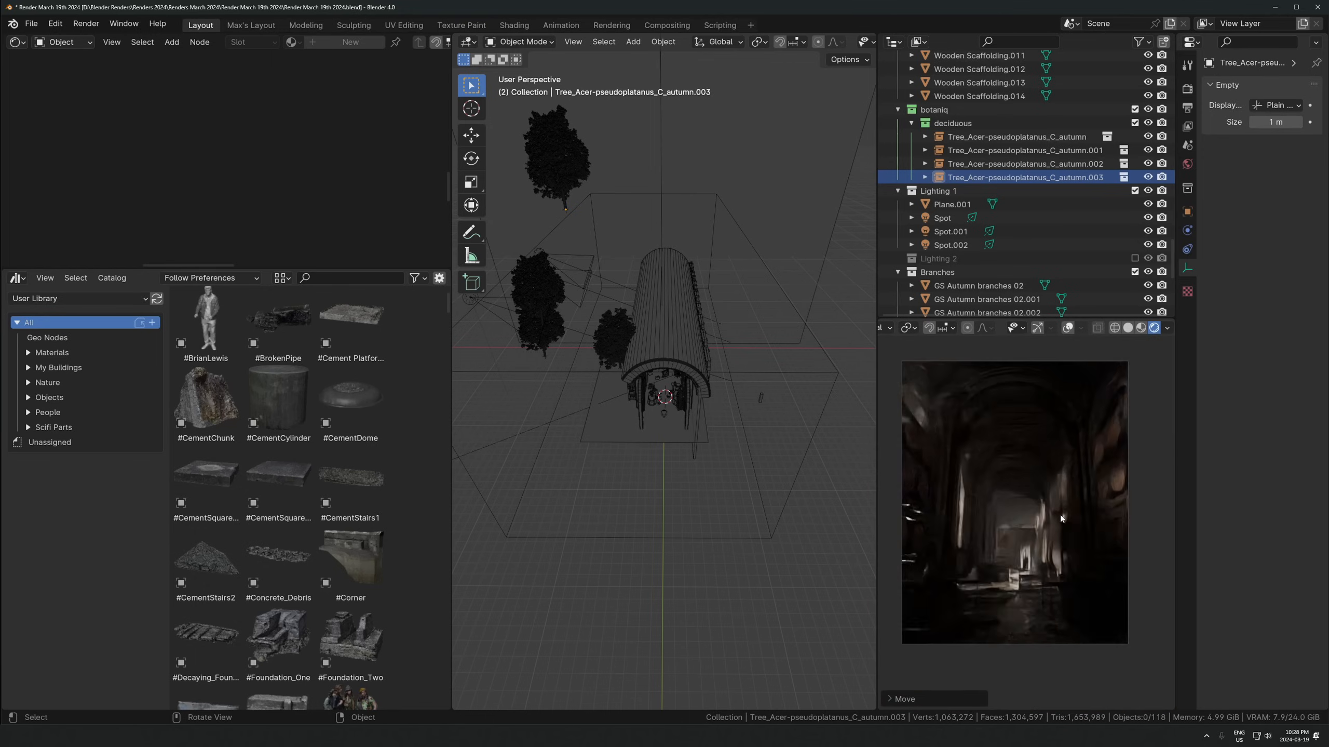
# Select Wooden Barrel 1 near the right-hand table and move it horizontally to the far side of the neighbouring barrel
pyautogui.press('KP_0')
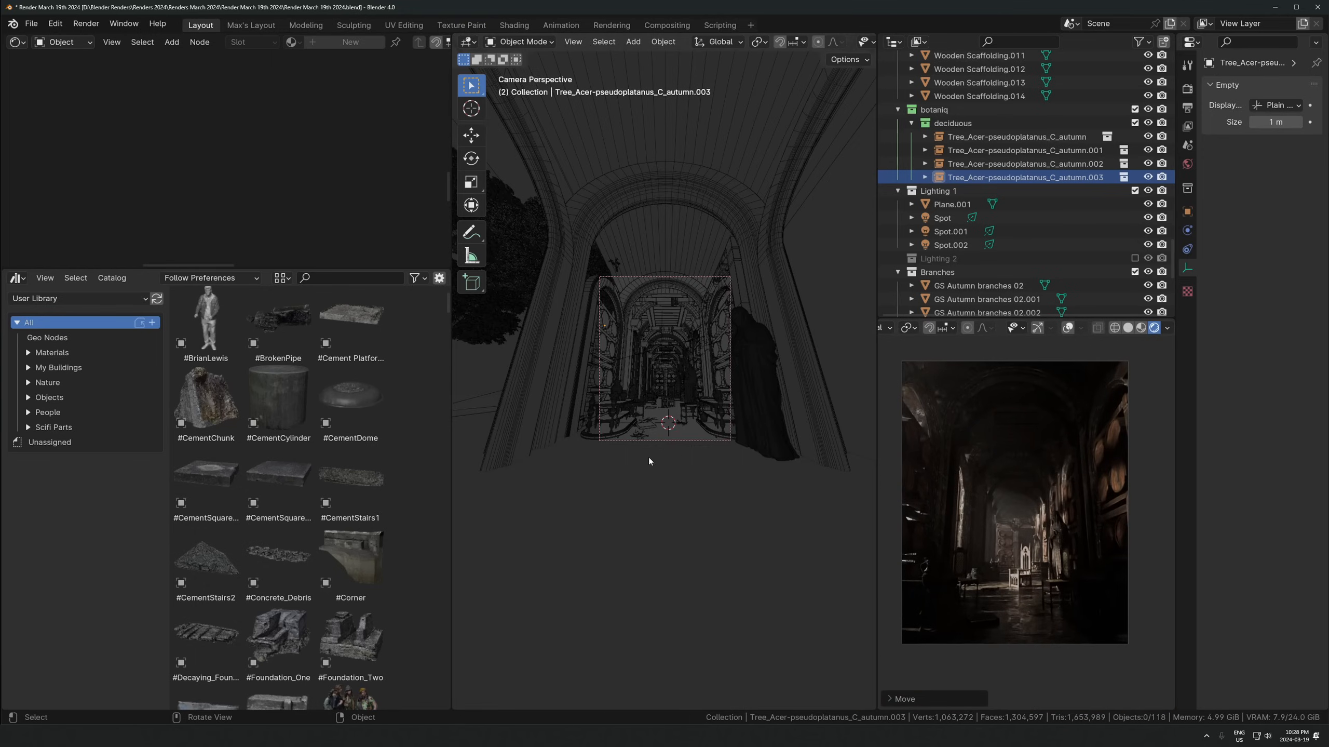
pyautogui.scroll(3, 675, 440)
pyautogui.click(752, 445)
pyautogui.press('KP_Decimal')
pyautogui.moveTo(747, 341)
pyautogui.mouseDown(button='middle')
pyautogui.moveTo(769, 480)
pyautogui.moveTo(698, 349)
pyautogui.moveTo(744, 332)
pyautogui.mouseUp(button='middle')
pyautogui.click(743, 333)
pyautogui.press('x')
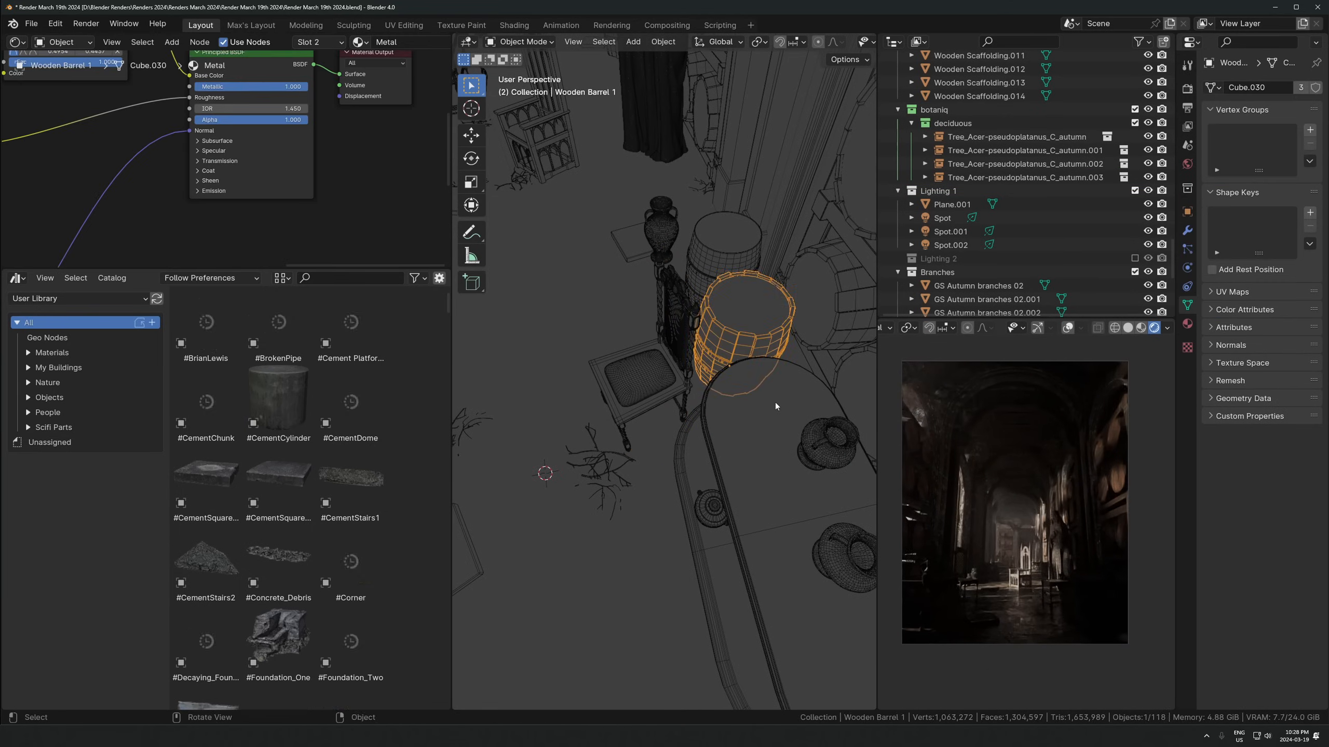
pyautogui.press('g')
pyautogui.hotkey('shift', 'z')
pyautogui.click(688, 152)
# Move Chair.001 horizontally toward the barrel, about 0.36 m along X and 0.16 m along Y
pyautogui.click(667, 350)
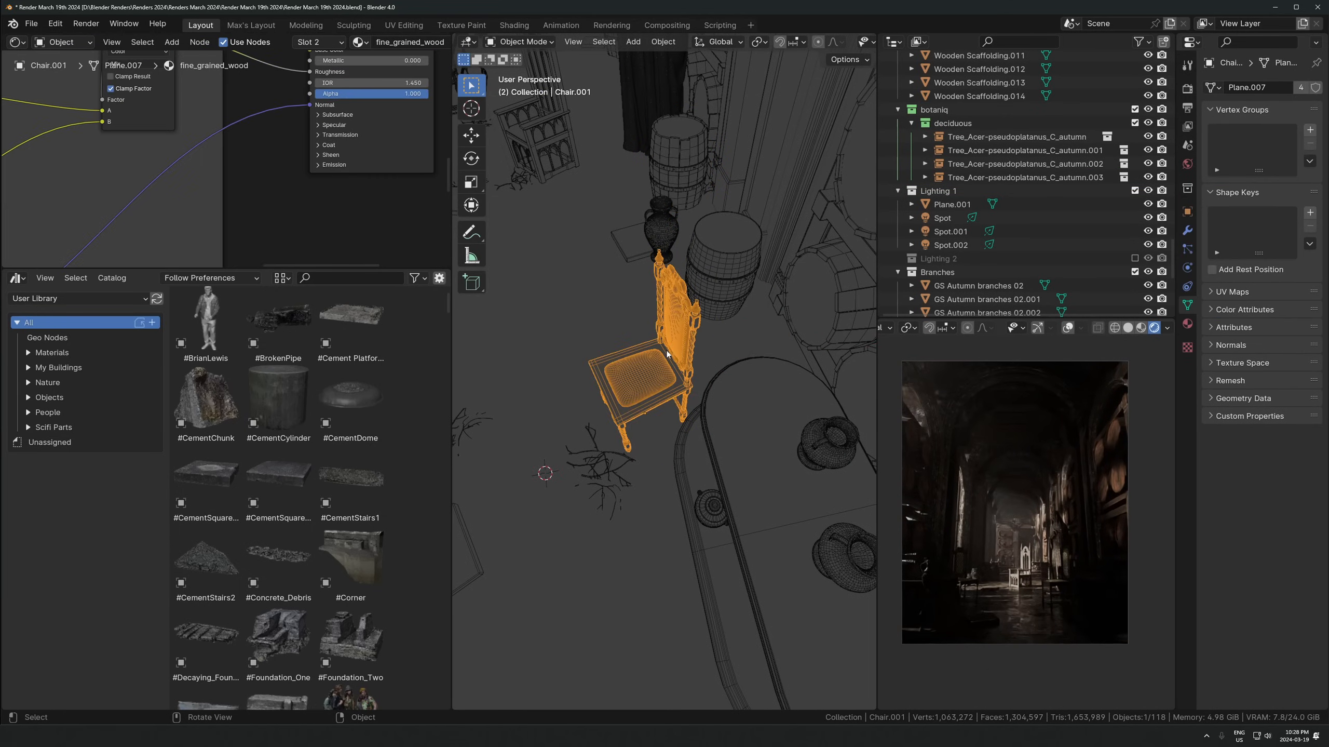
pyautogui.press('g')
pyautogui.hotkey('shift', 'z')
pyautogui.click(733, 413)
pyautogui.keyDown('shift'); pyautogui.moveTo(733, 414); pyautogui.dragTo(696, 348, button='middle'); pyautogui.keyUp('shift')
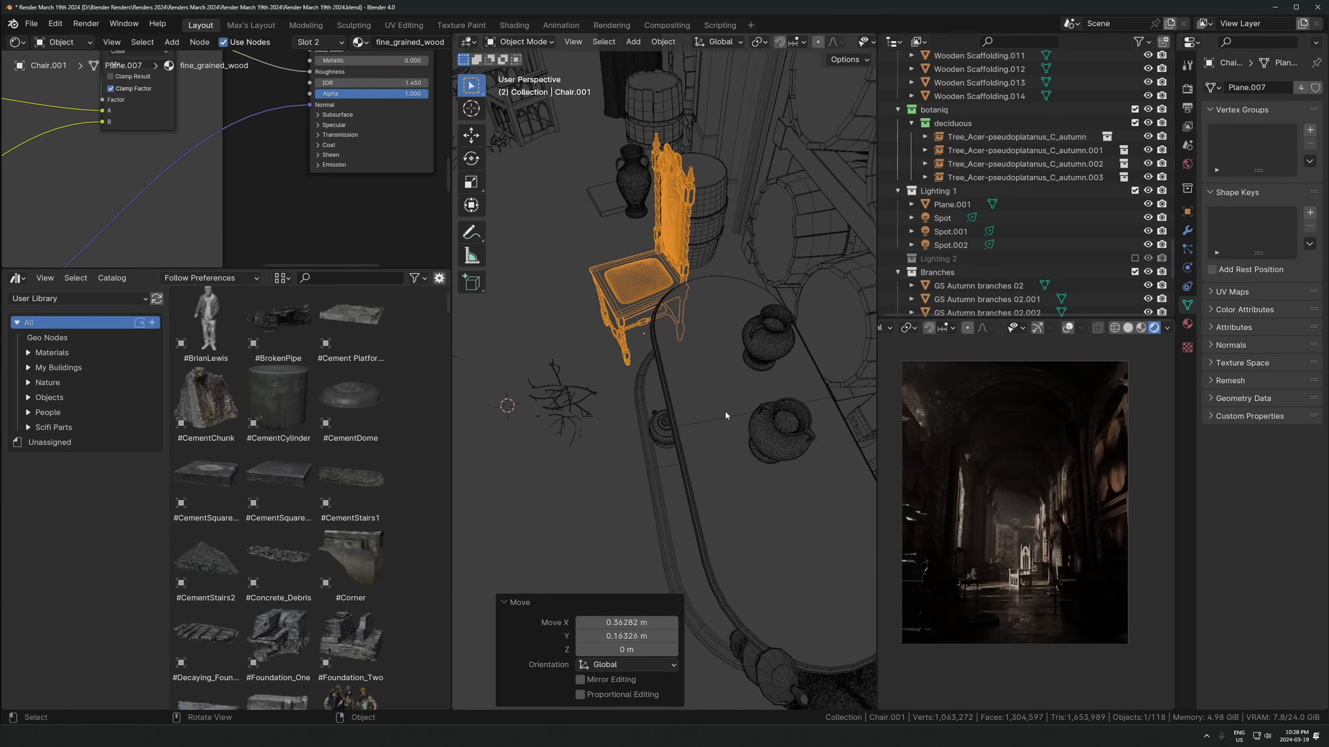
# Select the right-hand table together with its pots and move them about 0.22 m along X
pyautogui.click(725, 409)
pyautogui.keyDown('shift'); pyautogui.click(655, 422); pyautogui.keyUp('shift')
pyautogui.keyDown('shift'); pyautogui.click(653, 424); pyautogui.keyUp('shift')
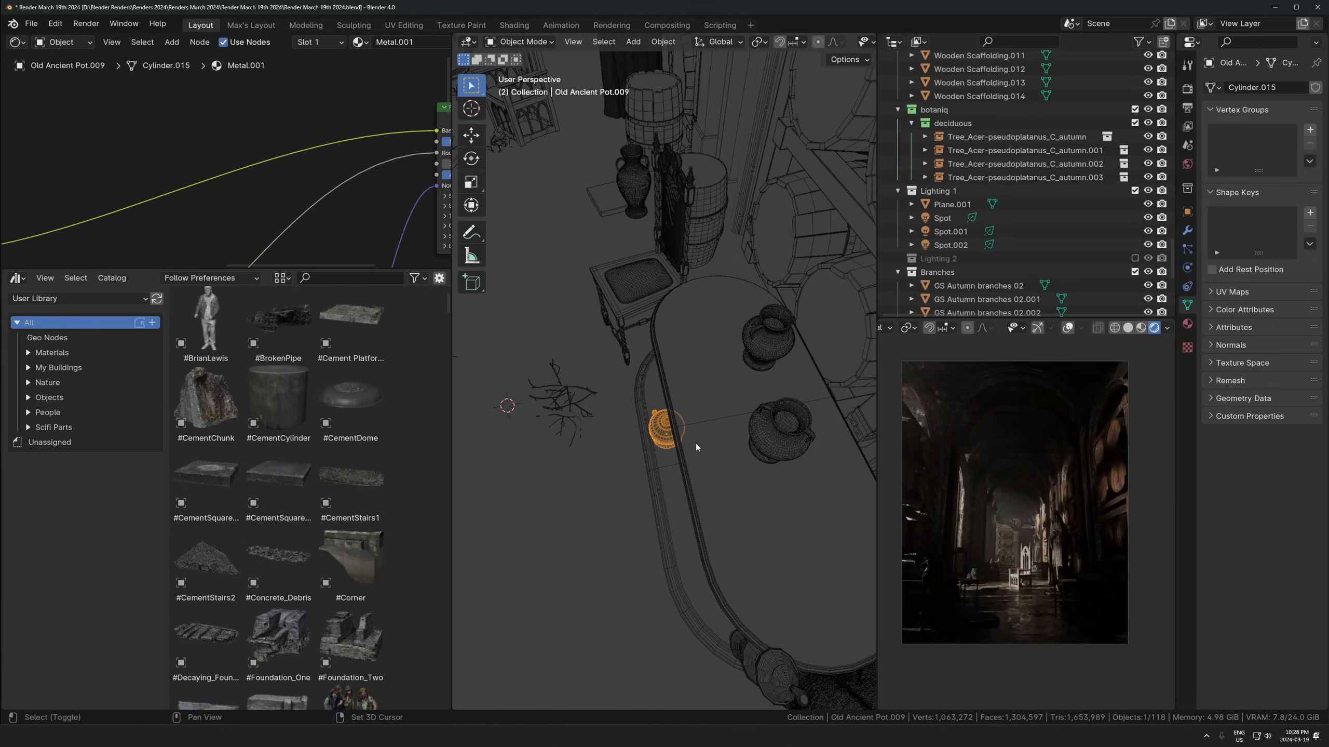
pyautogui.keyDown('shift'); pyautogui.click(756, 430); pyautogui.keyUp('shift')
pyautogui.keyDown('shift'); pyautogui.click(762, 361); pyautogui.keyUp('shift')
pyautogui.keyDown('shift'); pyautogui.click(780, 428); pyautogui.keyUp('shift')
pyautogui.press('g')
pyautogui.press('x')
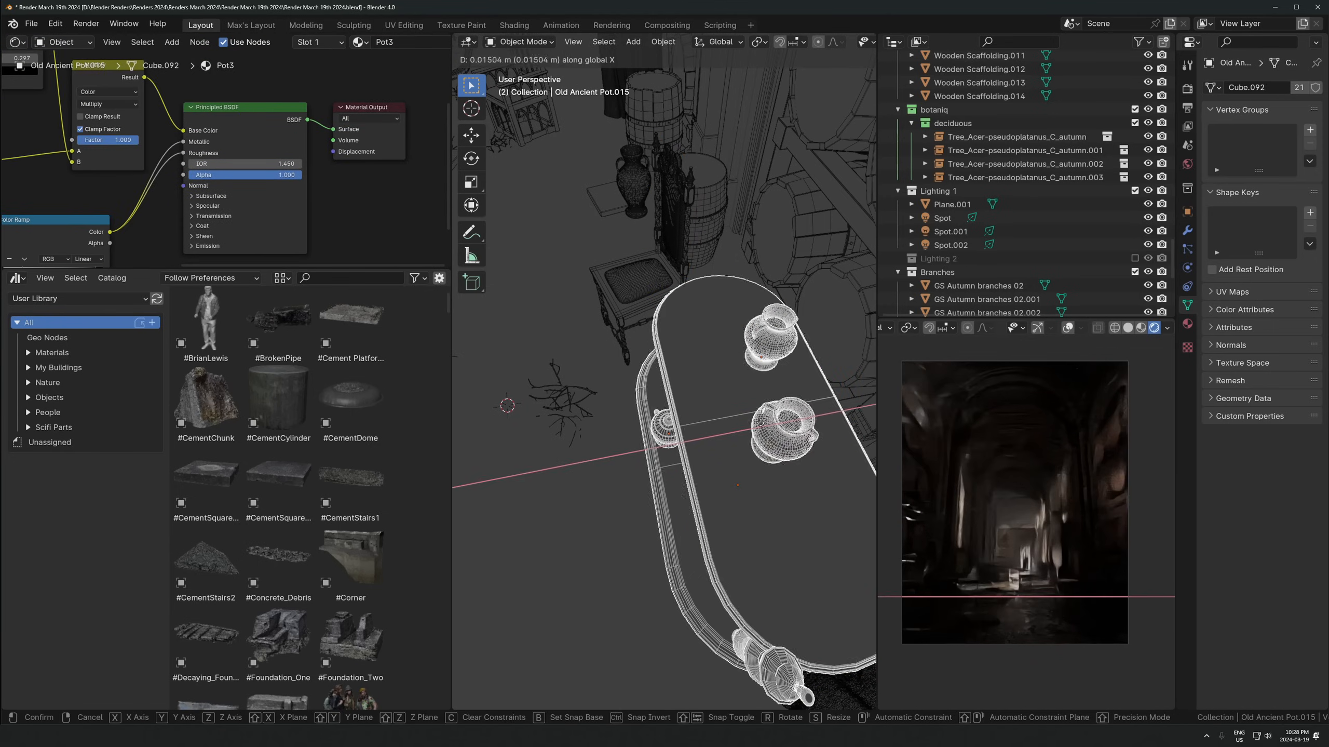
pyautogui.click(687, 464)
# Shift the selected table and pots about -0.1 m along X to fit the camera framing
pyautogui.press('KP_0')
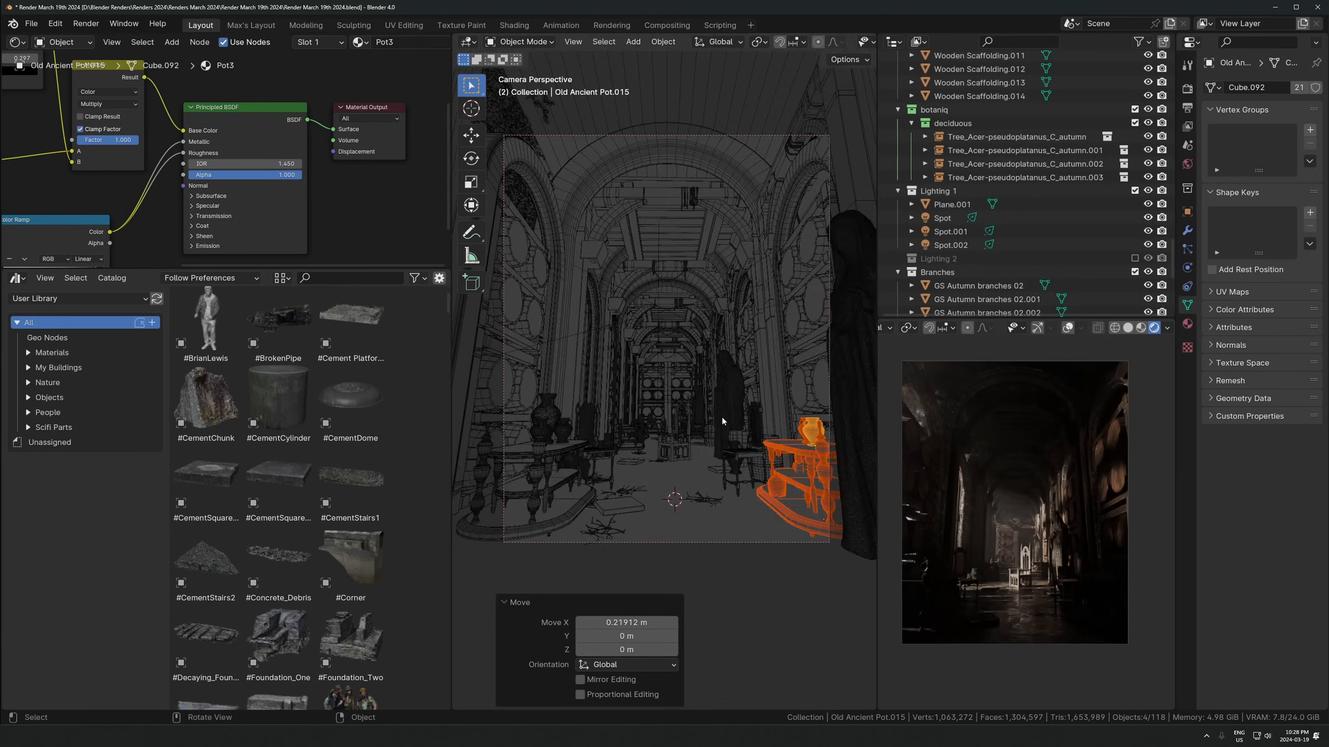
pyautogui.press('g')
pyautogui.press('x')
pyautogui.click(731, 489)
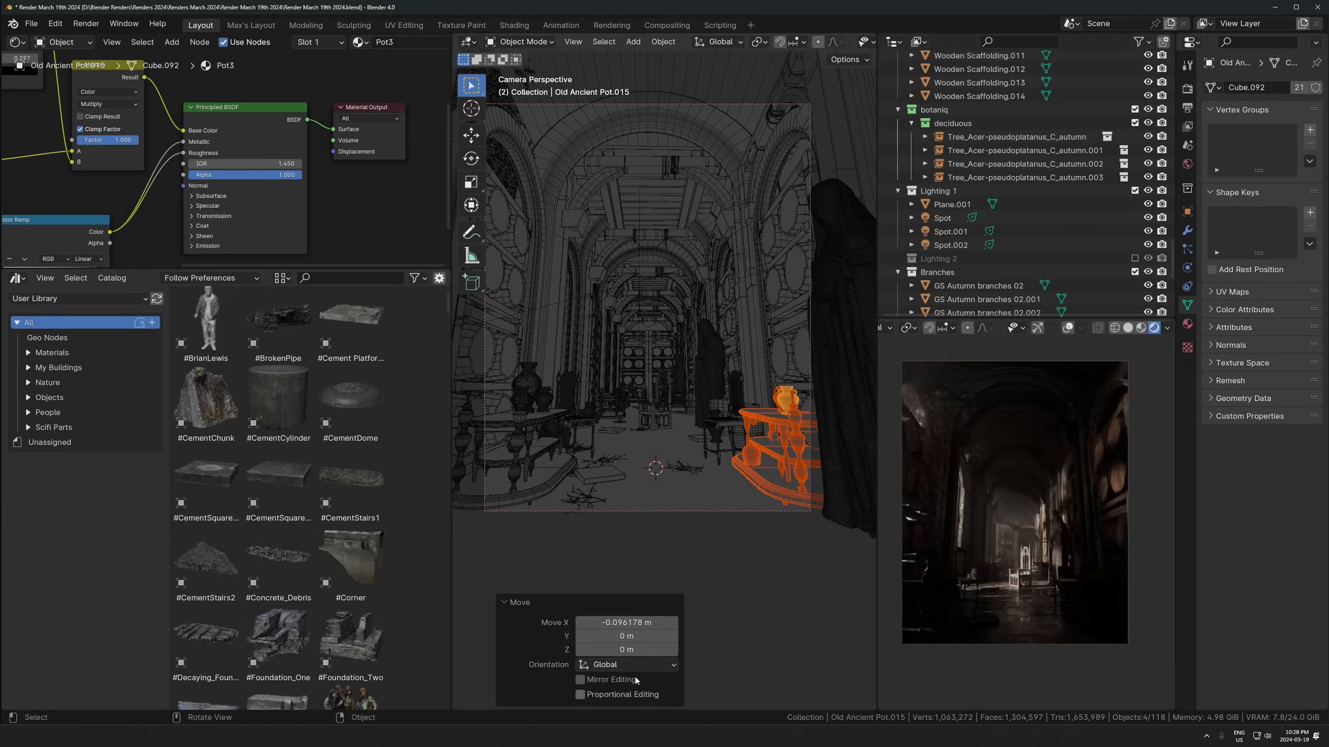
# Scale Gothic Wooden Chair 2 up slightly in two passes, the second by about 1.022
pyautogui.scroll(3, 1059, 611)
pyautogui.click(994, 593)
pyautogui.press('s')
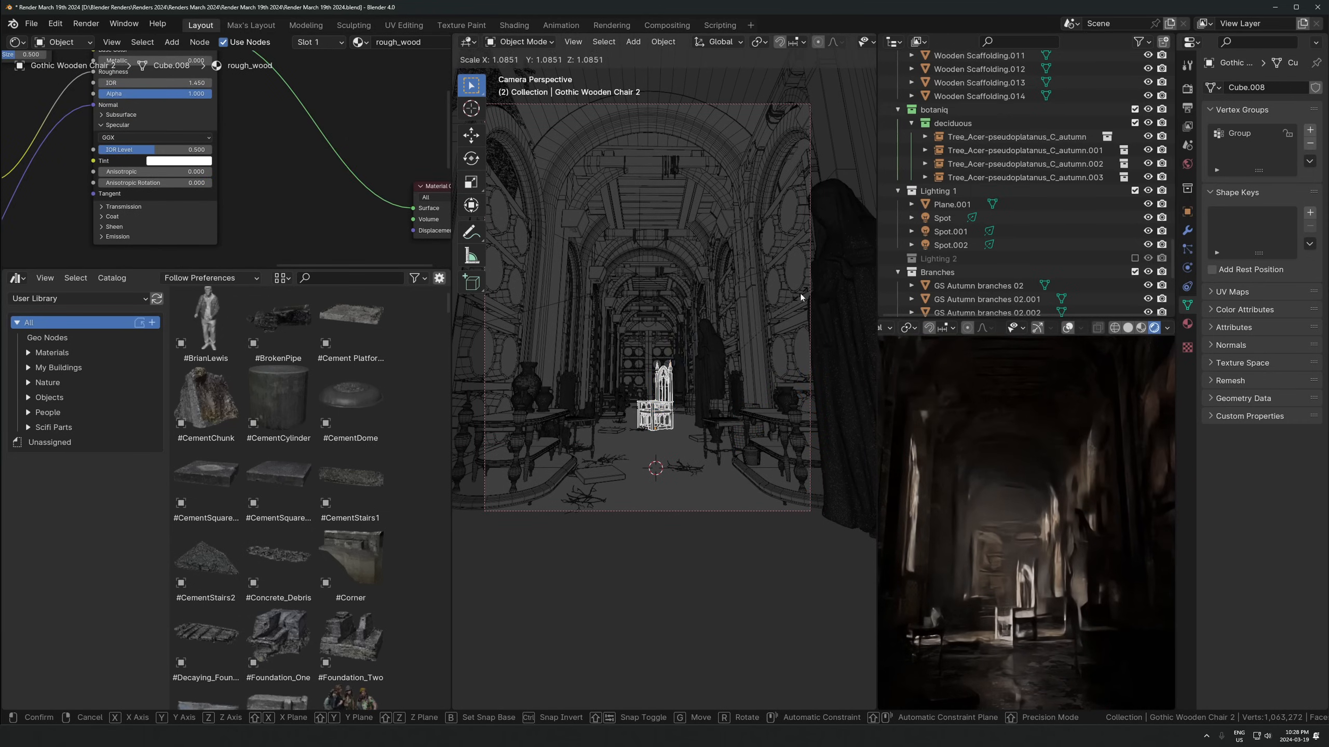
pyautogui.click(762, 326)
pyautogui.scroll(-2, 762, 326)
pyautogui.press('s')
pyautogui.click(765, 324)
pyautogui.scroll(-2, 1006, 536)
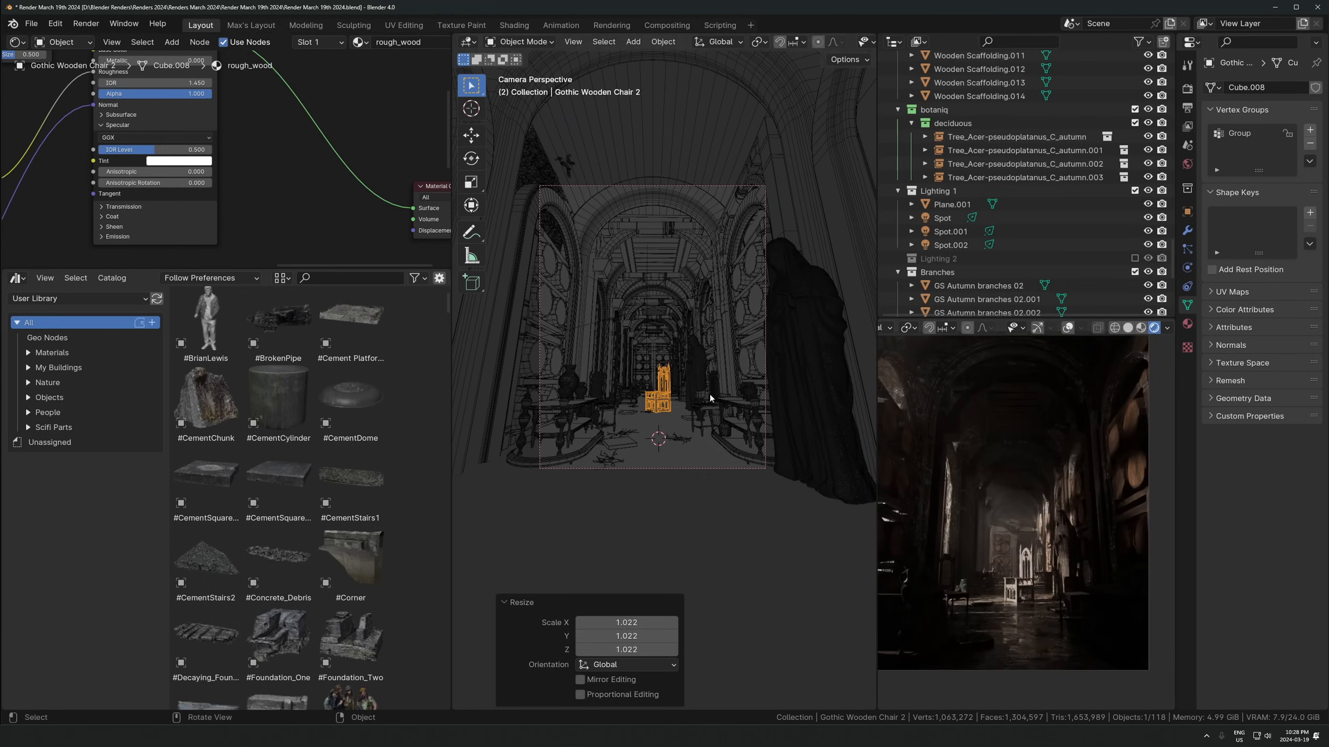
# Move the camera about 0.25 m forward along Y and set its focal length to 30 mm
pyautogui.click(682, 197)
pyautogui.press('g')
pyautogui.press('y')
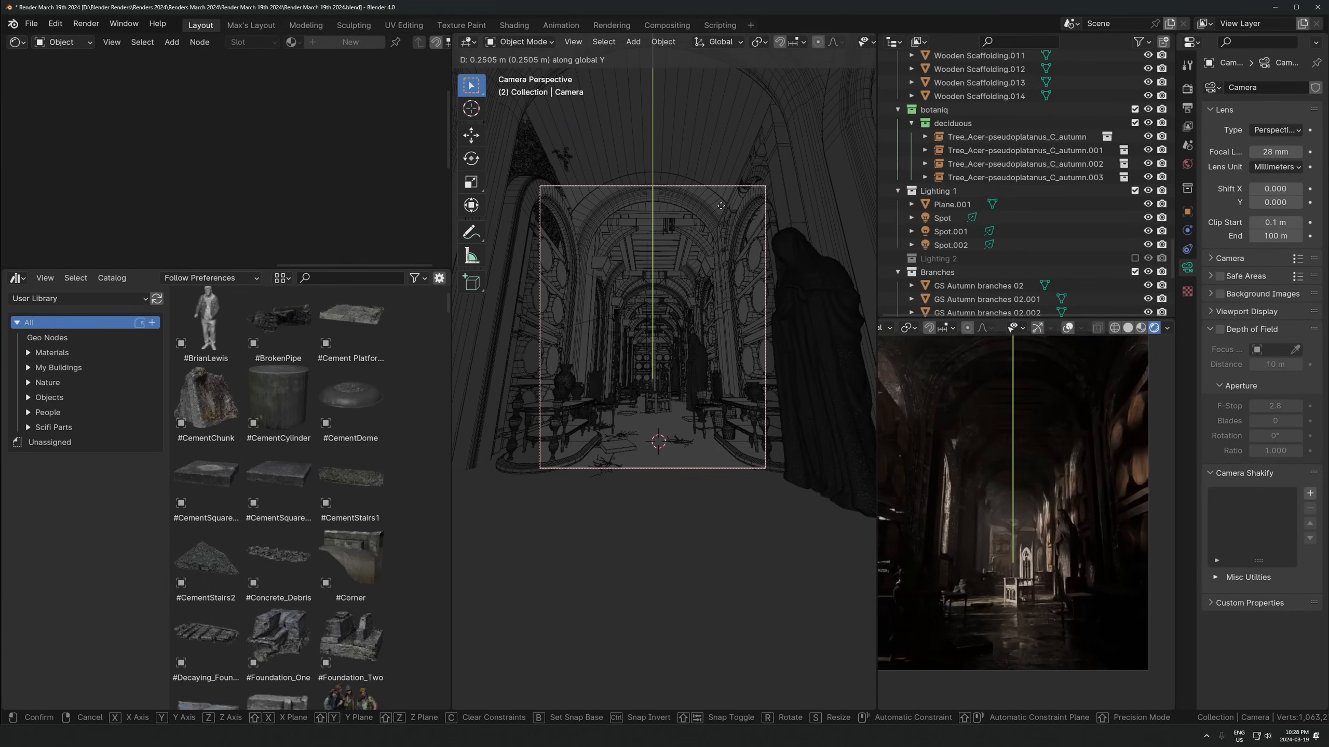
pyautogui.press('Return')
pyautogui.click(1299, 155)
pyautogui.click(1299, 154)
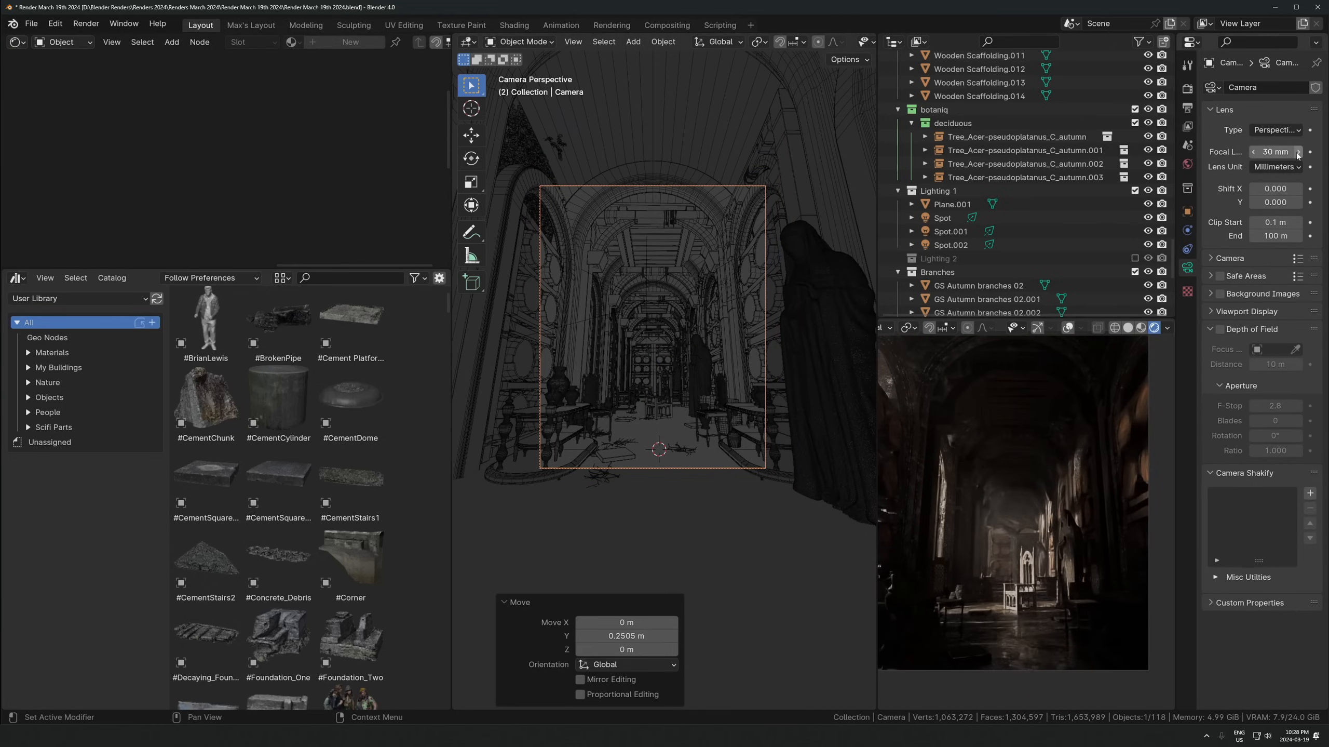
# Undo the camera's last two focal length changes
pyautogui.hotkey('ctrl', 'z')
pyautogui.hotkey('ctrl', 'z')
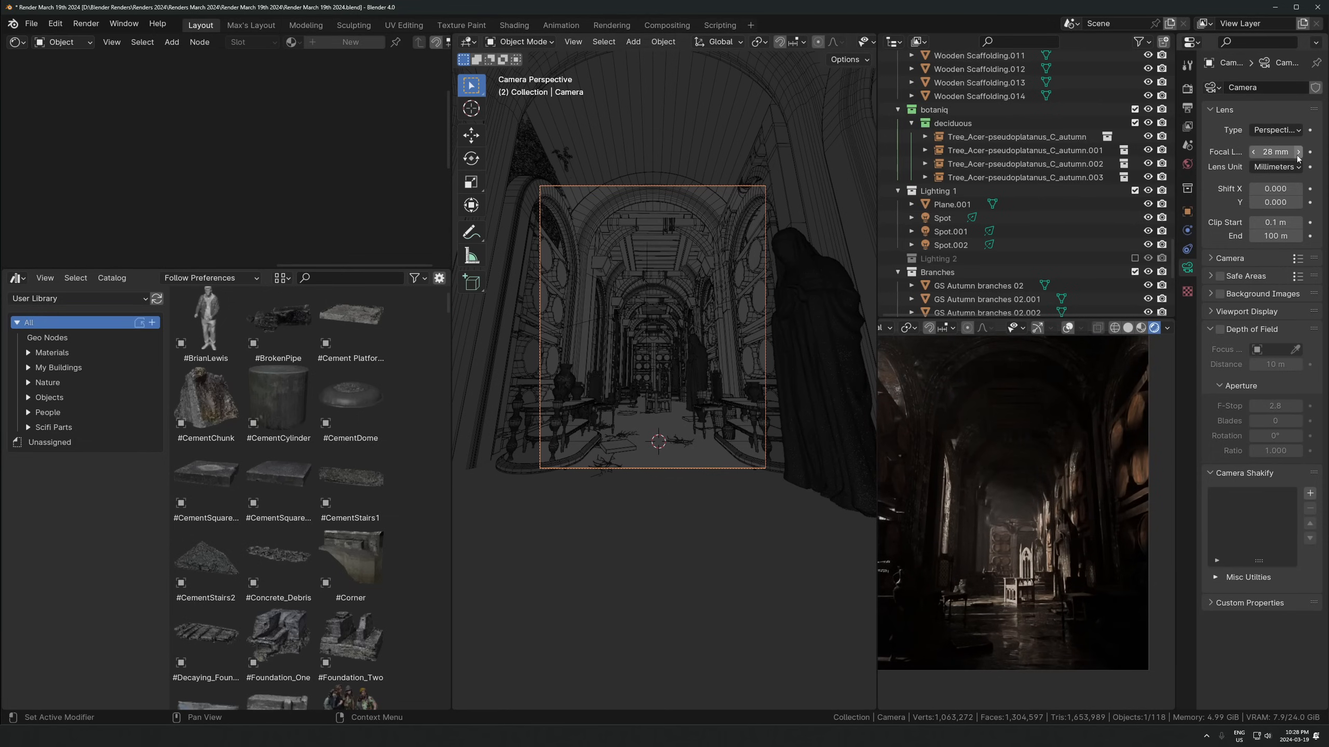
# Try a 29 mm focal length with the camera rotated about -5.57° around its local X axis
pyautogui.click(1299, 154)
pyautogui.scroll(-1, 753, 319)
pyautogui.press('r')
pyautogui.press('x')
pyautogui.press('x')
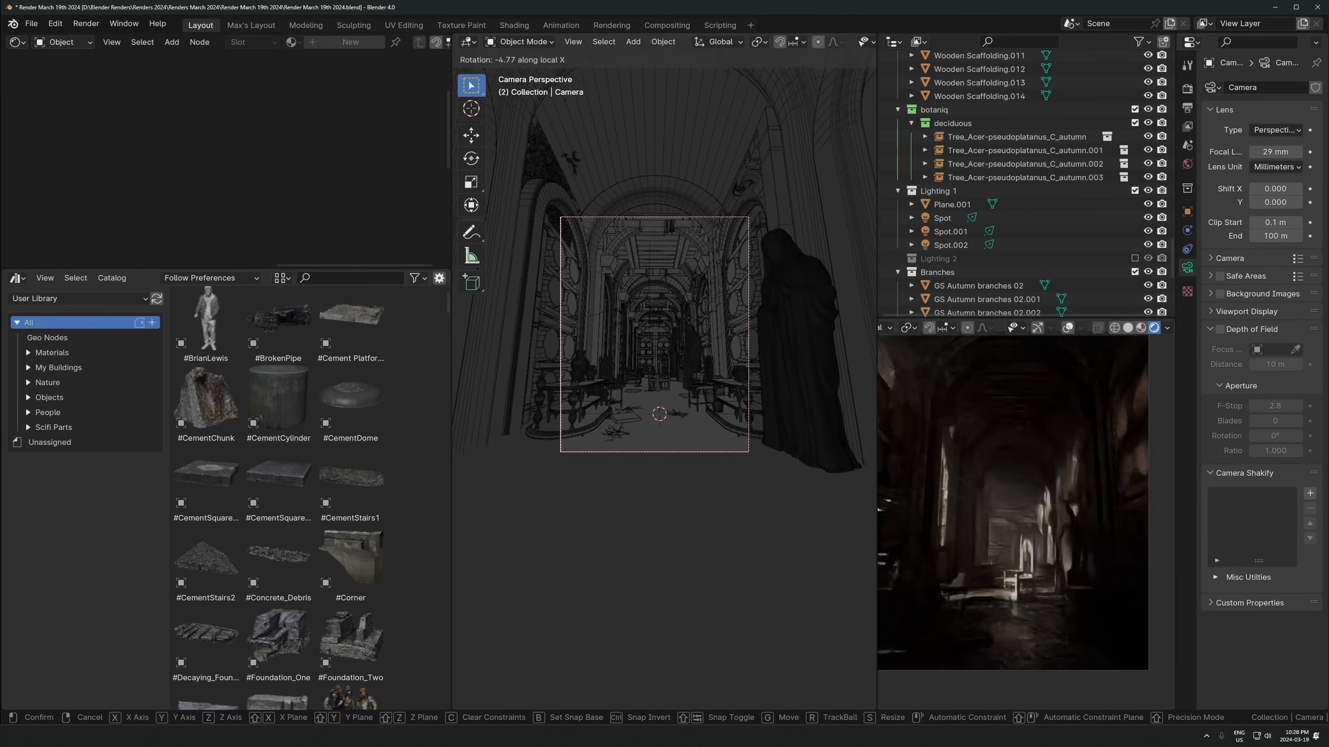
pyautogui.click(984, 551)
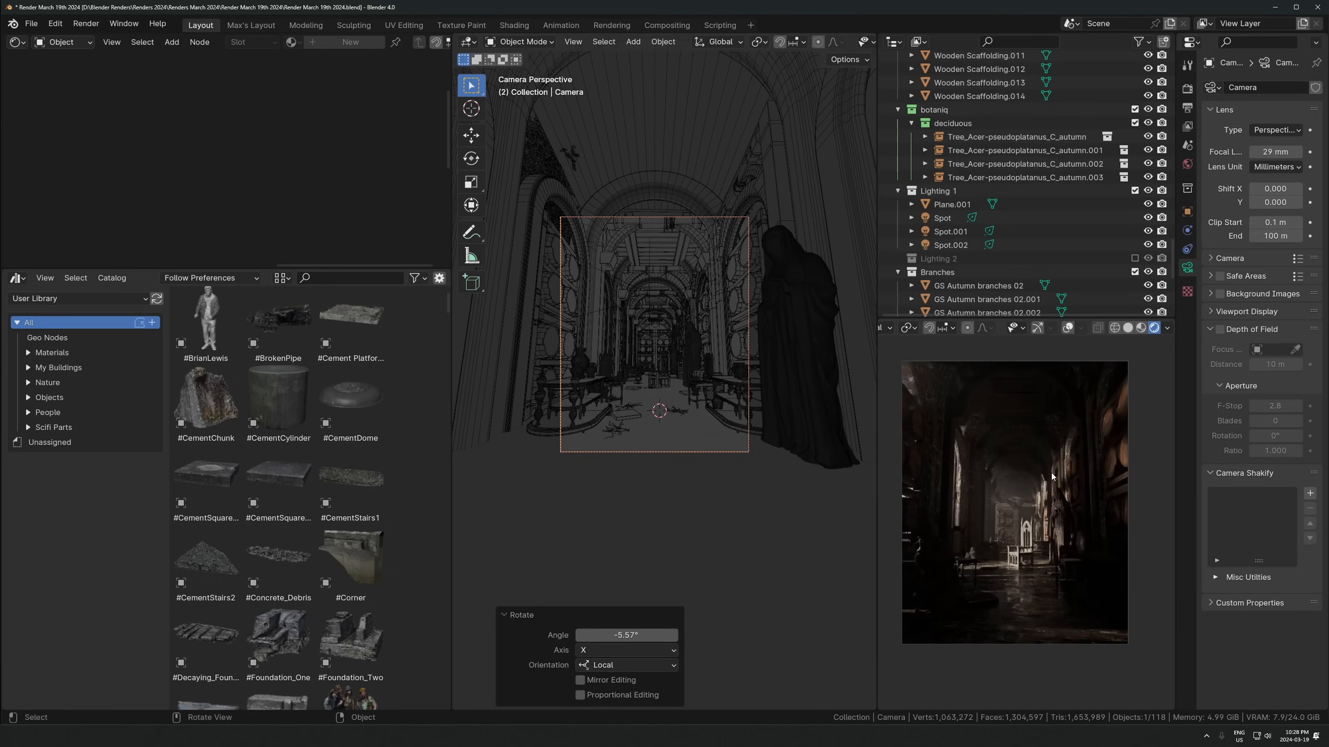
# Undo the camera rotation and the focal length change
pyautogui.hotkey('ctrl', 'z')
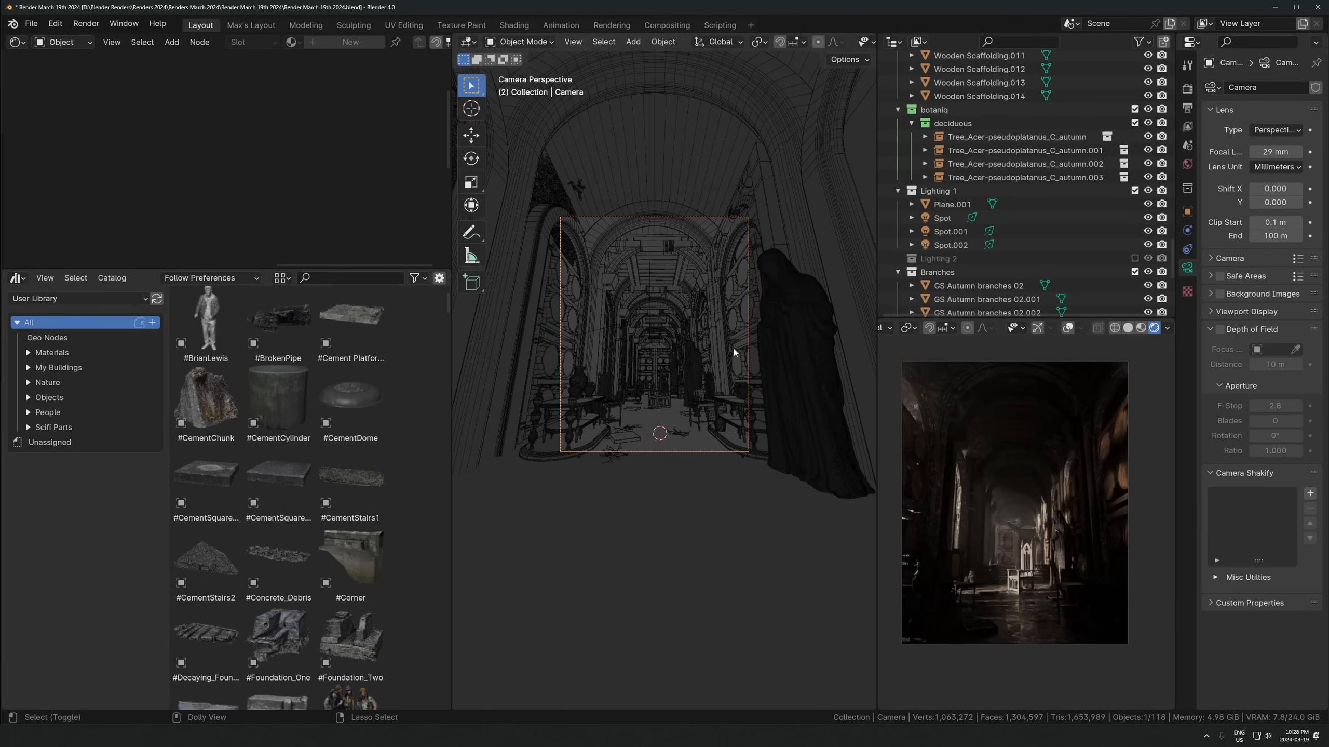
pyautogui.hotkey('ctrl', 'z')
pyautogui.hotkey('ctrl', 'z')
# Rotate the camera about -3.76° around its local X axis
pyautogui.press('r')
pyautogui.press('x')
pyautogui.press('x')
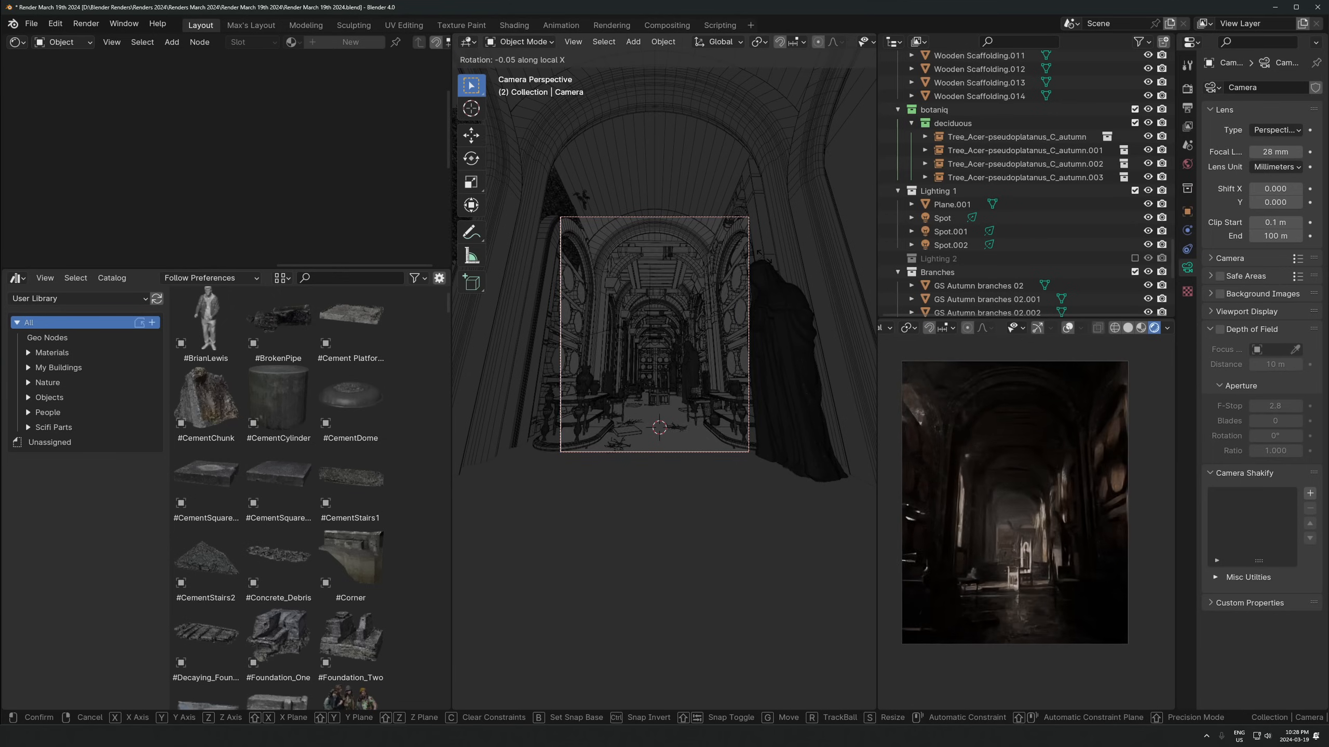
pyautogui.click(690, 382)
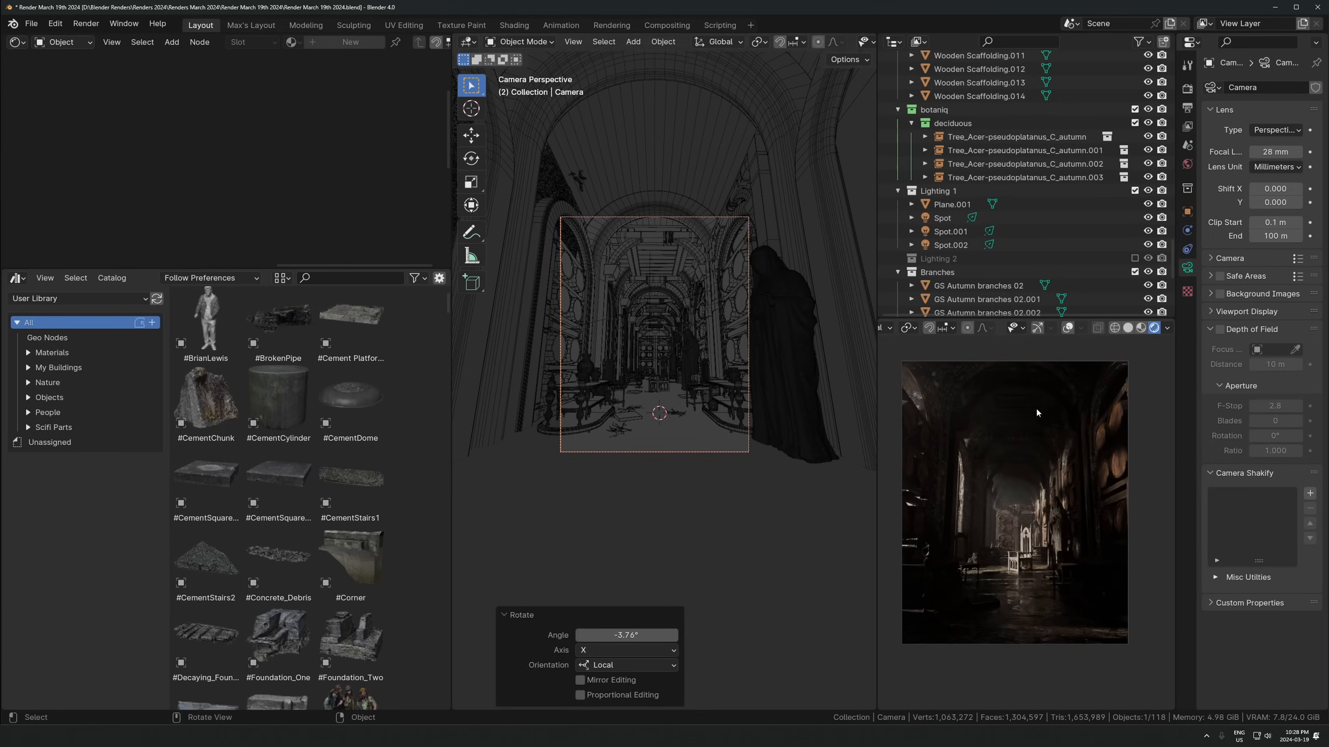
pyautogui.scroll(4, 1004, 390)
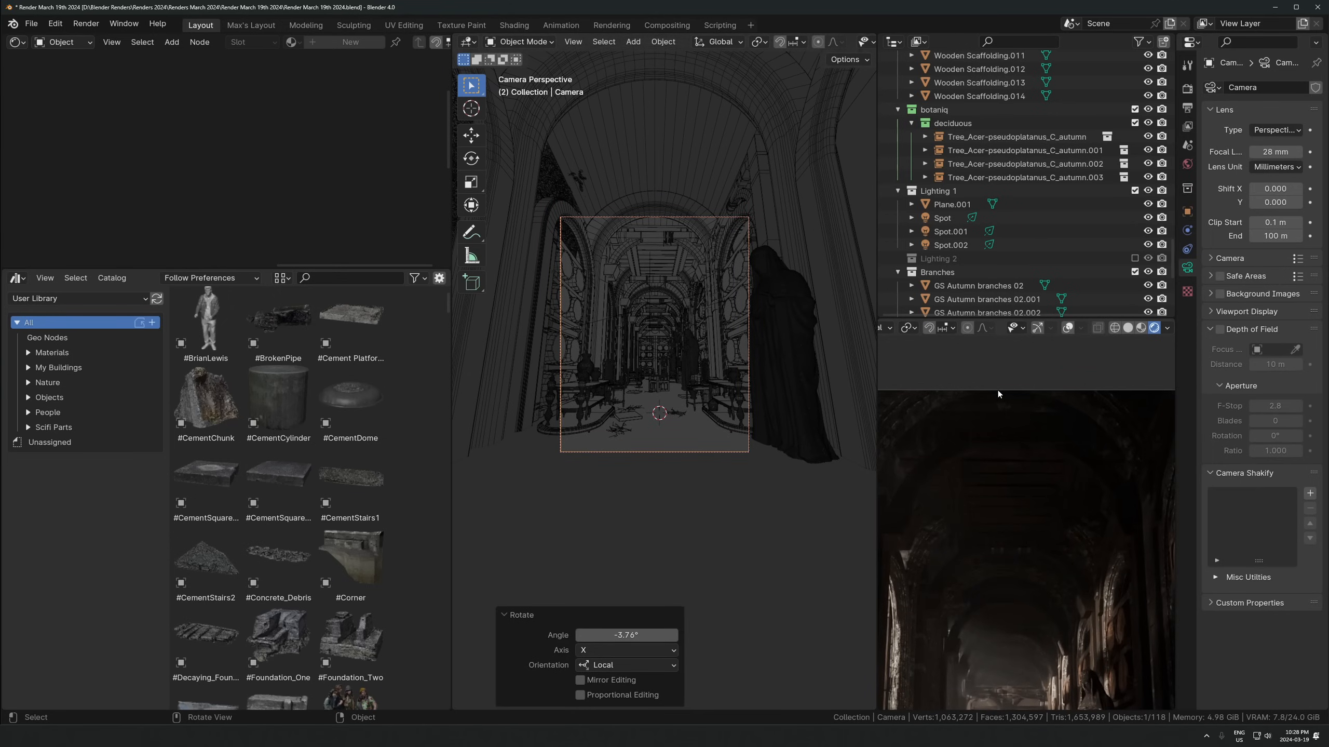
# Rotate the camera back about 3.31° around its local X axis
pyautogui.press('r')
pyautogui.press('x')
pyautogui.press('x')
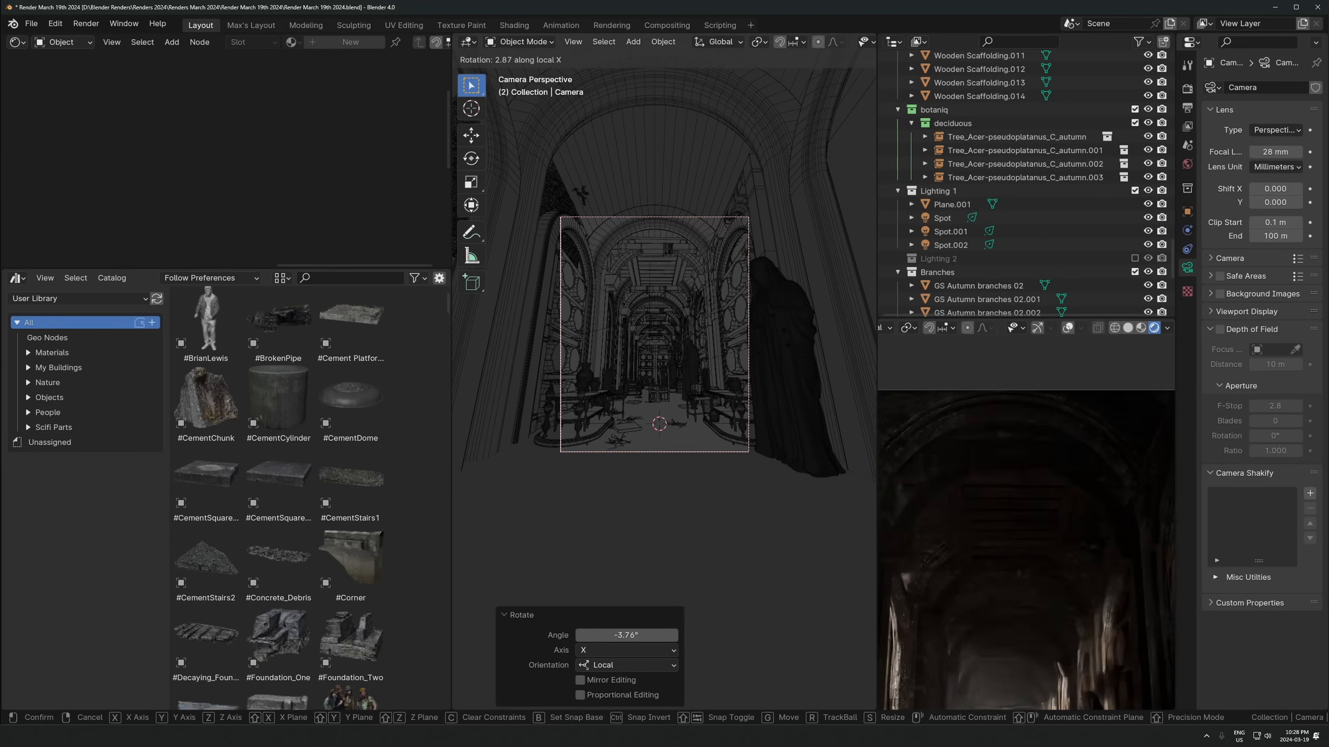
pyautogui.click(982, 498)
pyautogui.scroll(-4, 1093, 496)
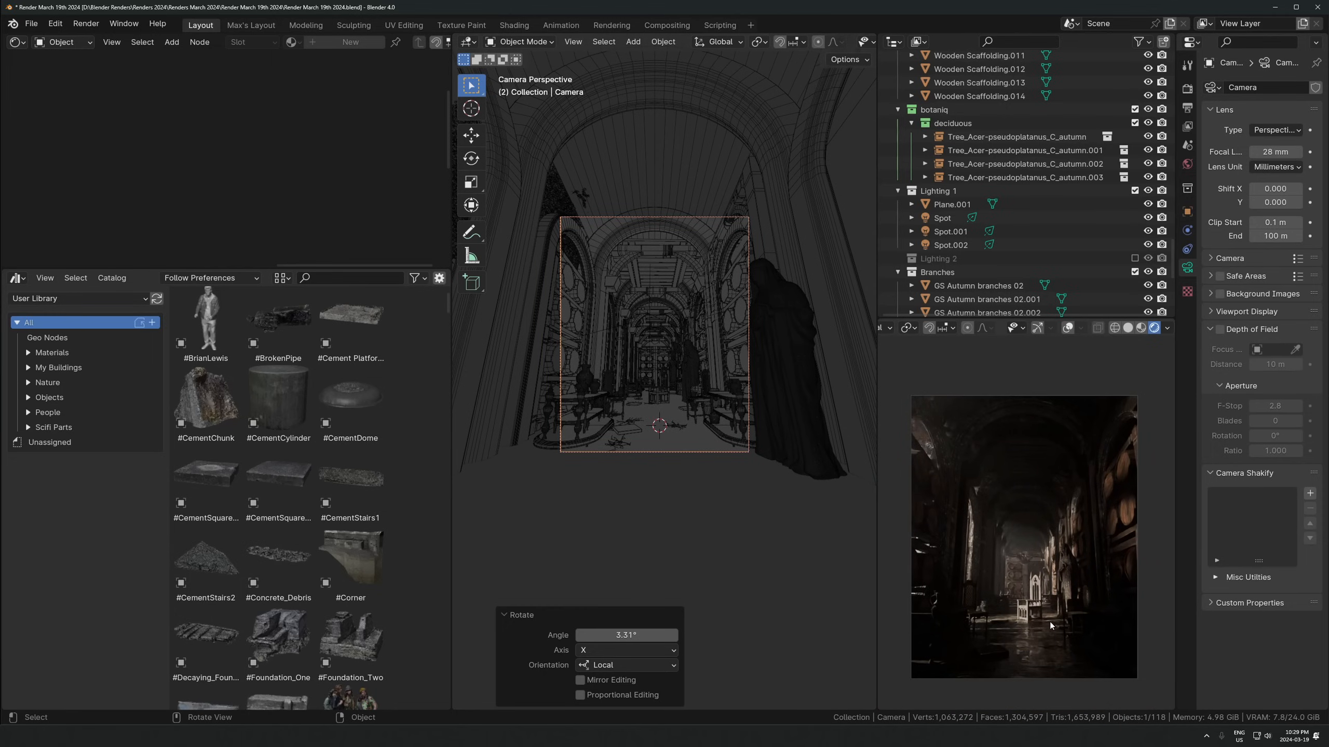
# Select Empty Table 3 in the foreground and save the file
pyautogui.scroll(-4, 666, 395)
pyautogui.click(622, 389)
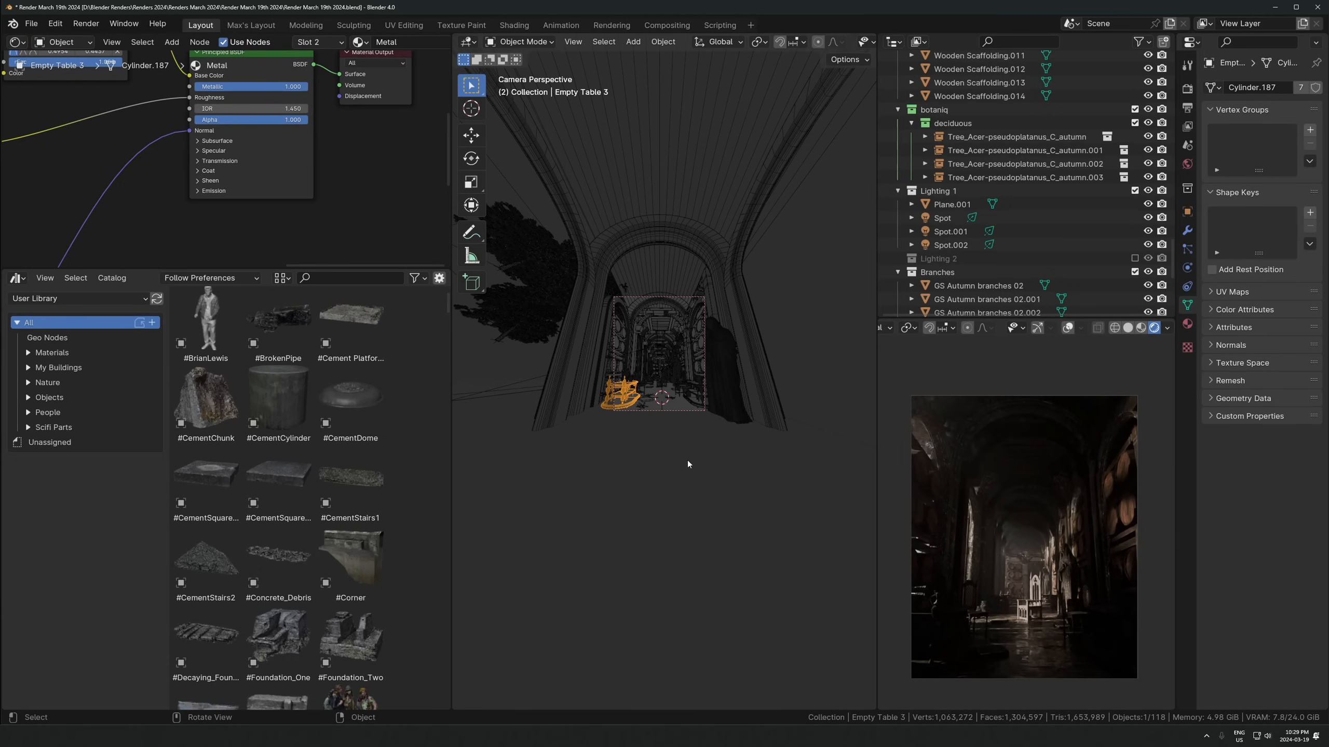
pyautogui.scroll(6, 705, 258)
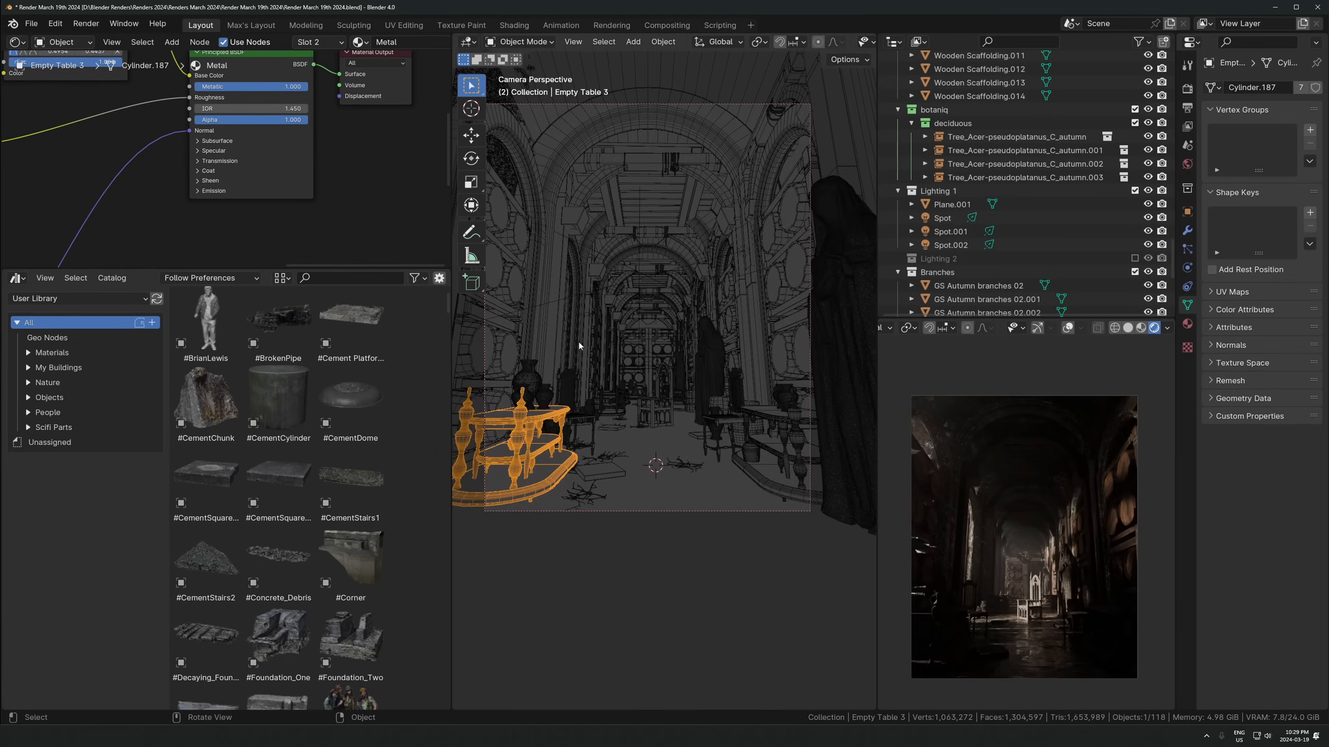
pyautogui.hotkey('ctrl', 's')
pyautogui.scroll(4, 672, 184)
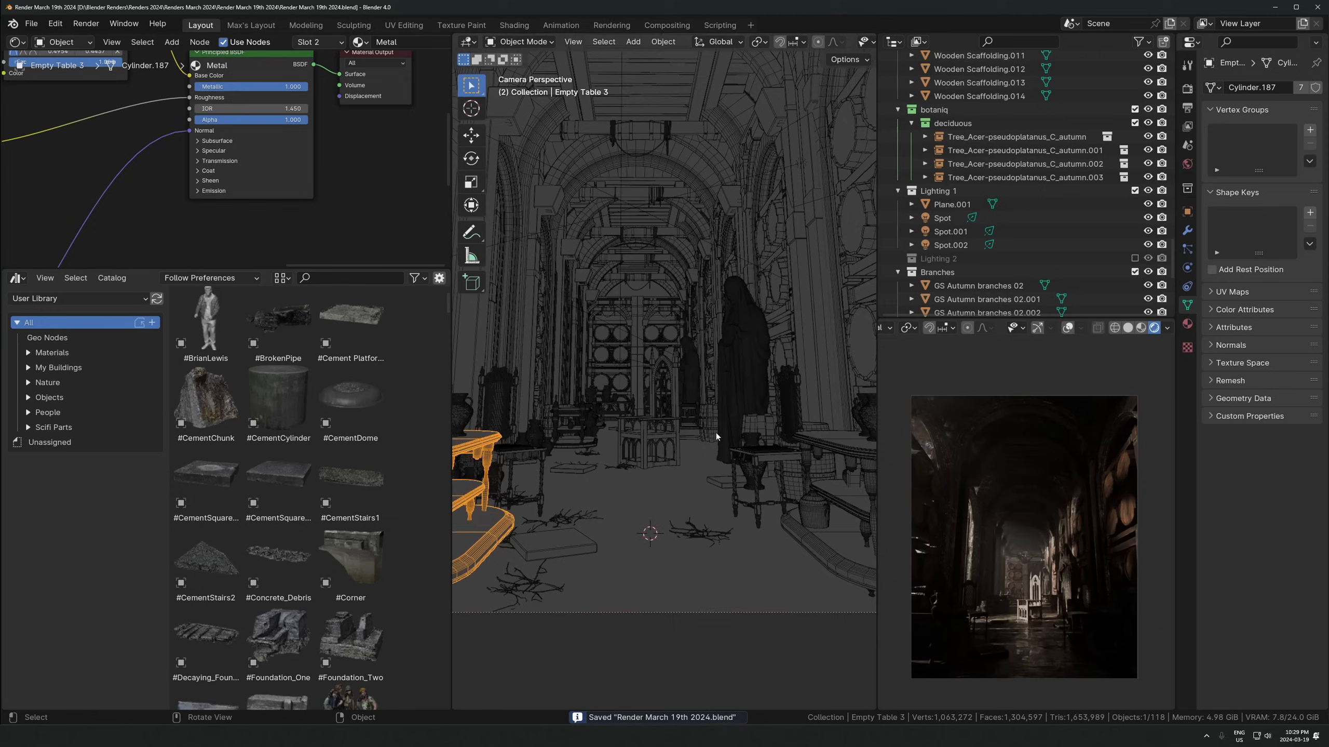
# Switch the preview viewport to solid shading and render the scene as a still image
pyautogui.keyDown('shift'); pyautogui.moveTo(1092, 596); pyautogui.dragTo(1100, 581, button='middle'); pyautogui.keyUp('shift')
pyautogui.press('z')
pyautogui.press('F12')
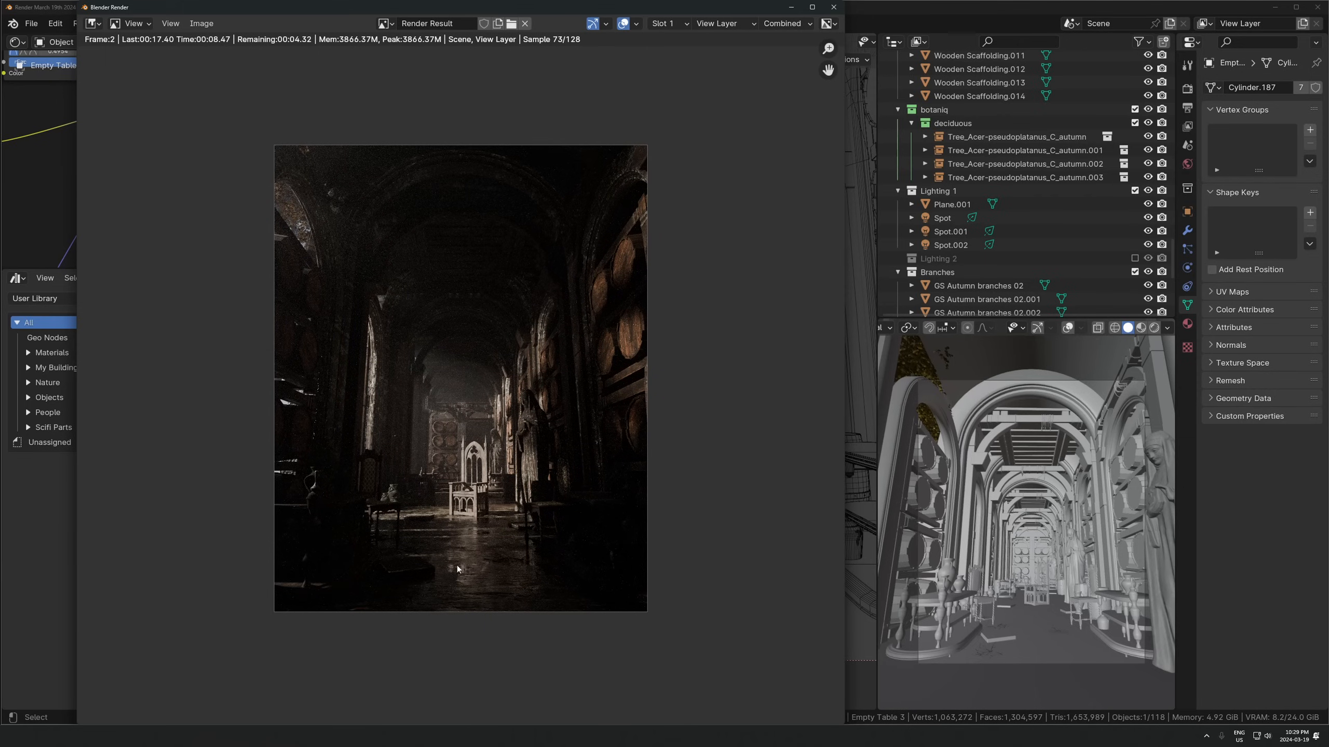
# Examine the render of the hall closely, checking the dark arches and ceiling, the chair, the statues and the overall composition
pyautogui.scroll(4, 538, 324)
pyautogui.scroll(-2, 577, 379)
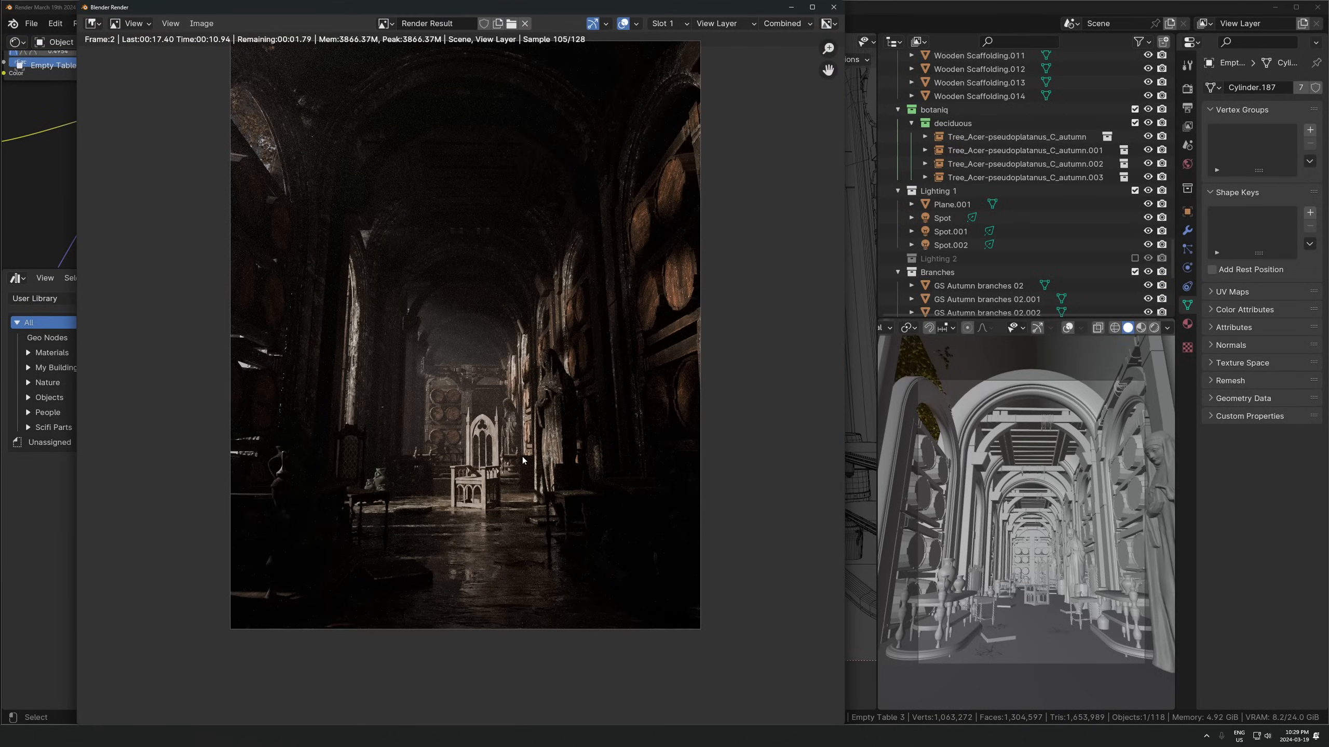
pyautogui.scroll(1, 518, 491)
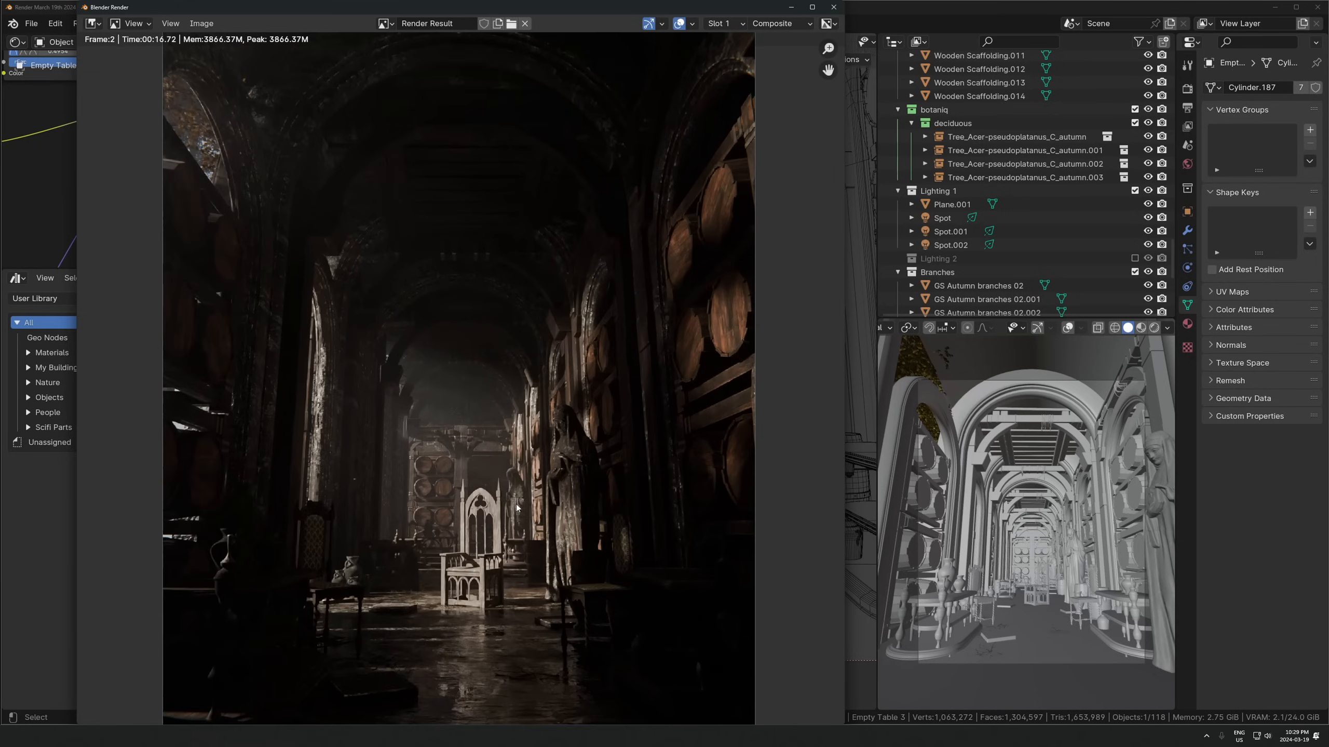
pyautogui.scroll(6, 389, 204)
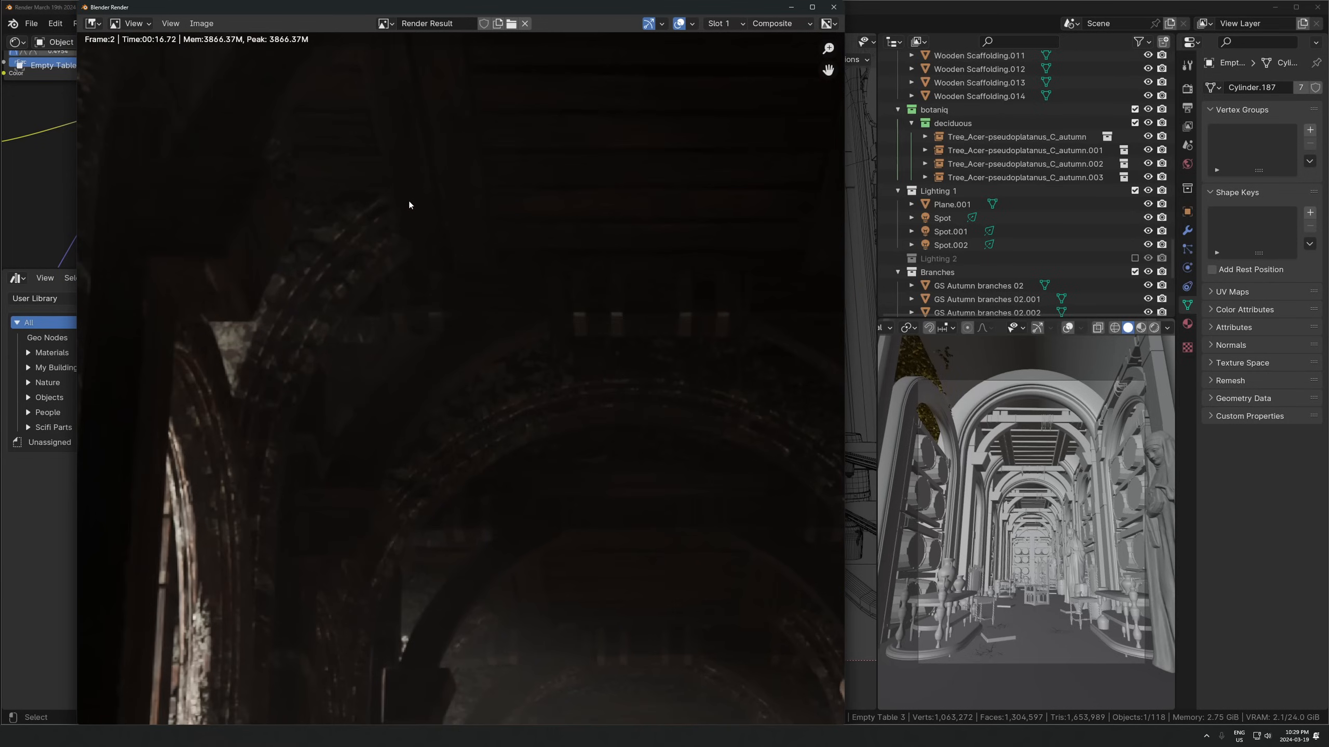
pyautogui.scroll(-6, 329, 212)
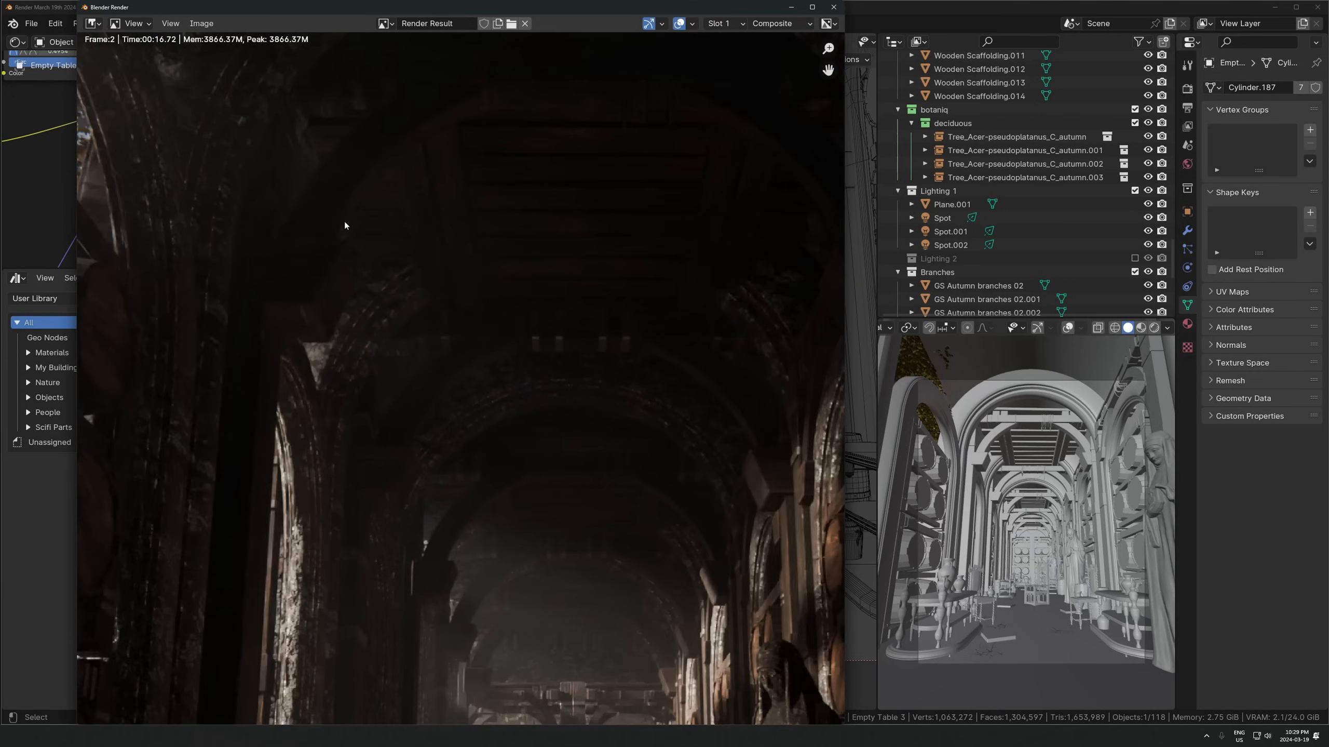
pyautogui.scroll(3, 455, 318)
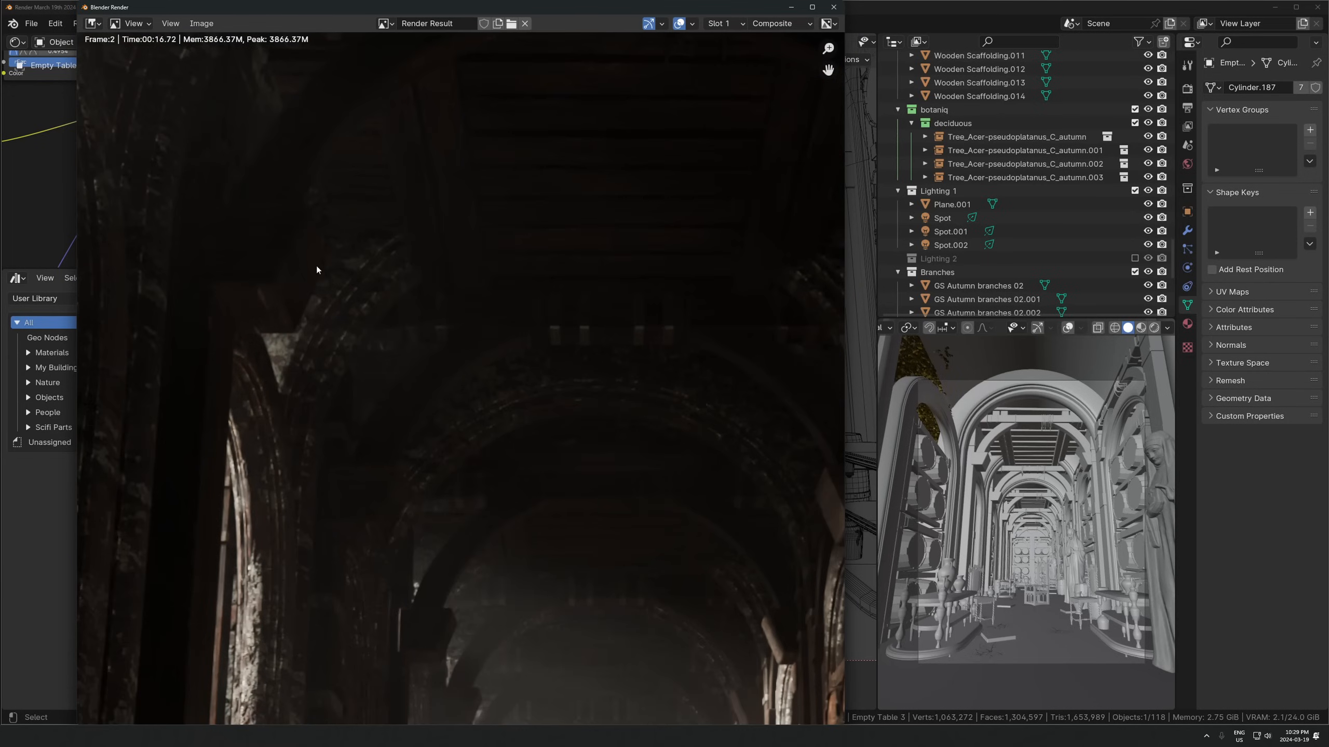
pyautogui.scroll(-4, 315, 268)
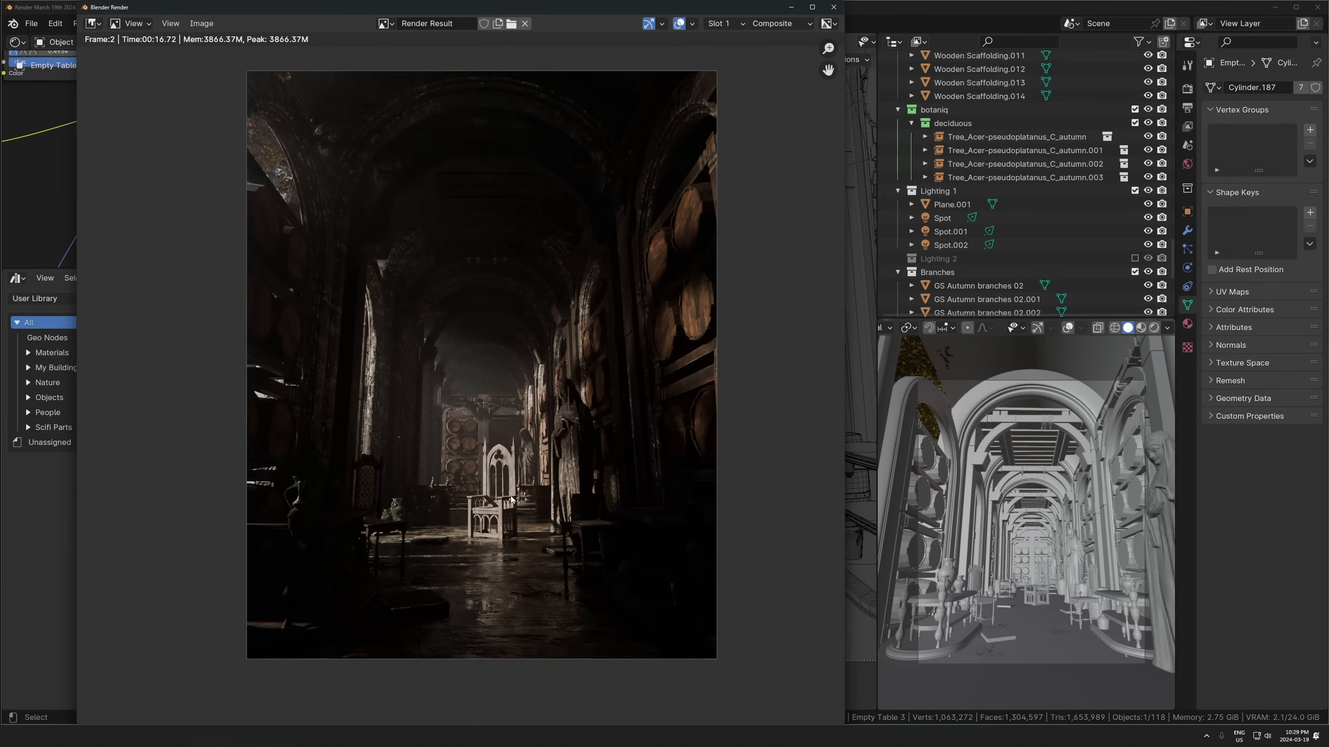
pyautogui.scroll(5, 525, 436)
pyautogui.moveTo(695, 515); pyautogui.dragTo(477, 289, button='middle')
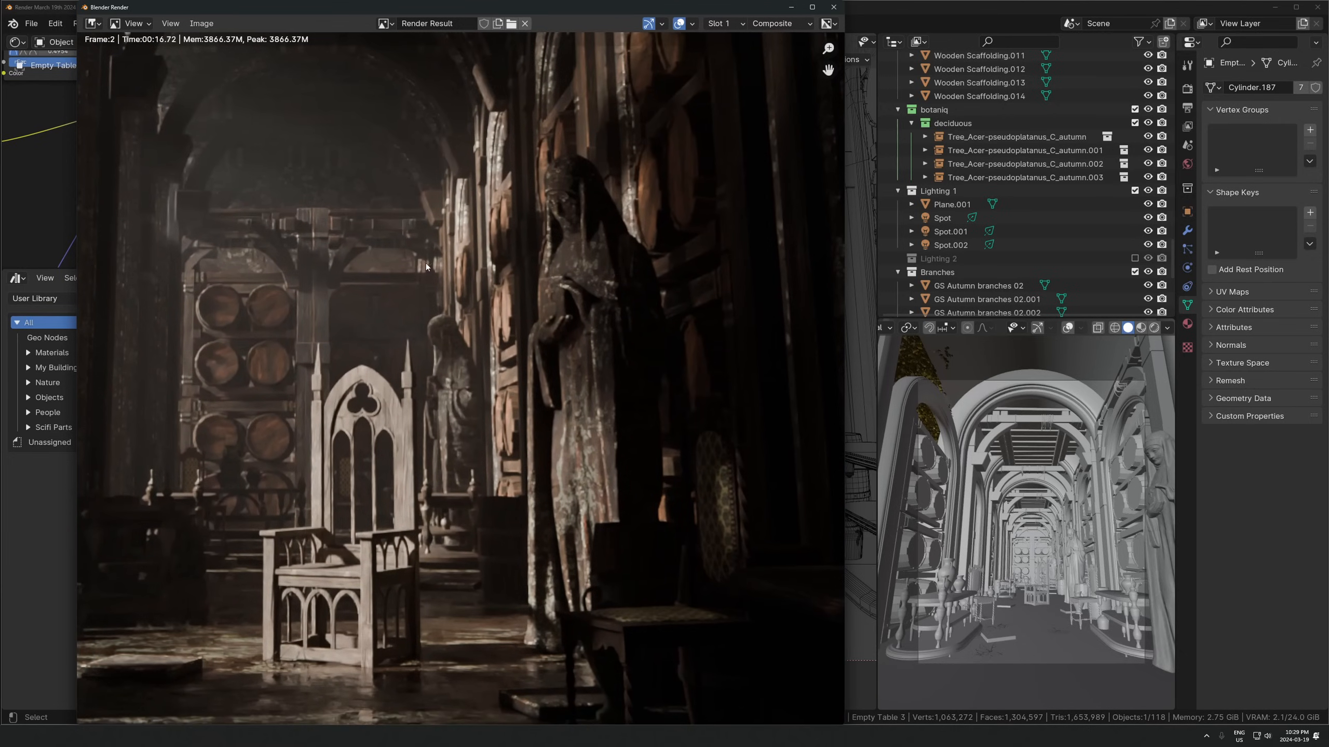
pyautogui.scroll(-8, 656, 576)
pyautogui.scroll(-2, 428, 389)
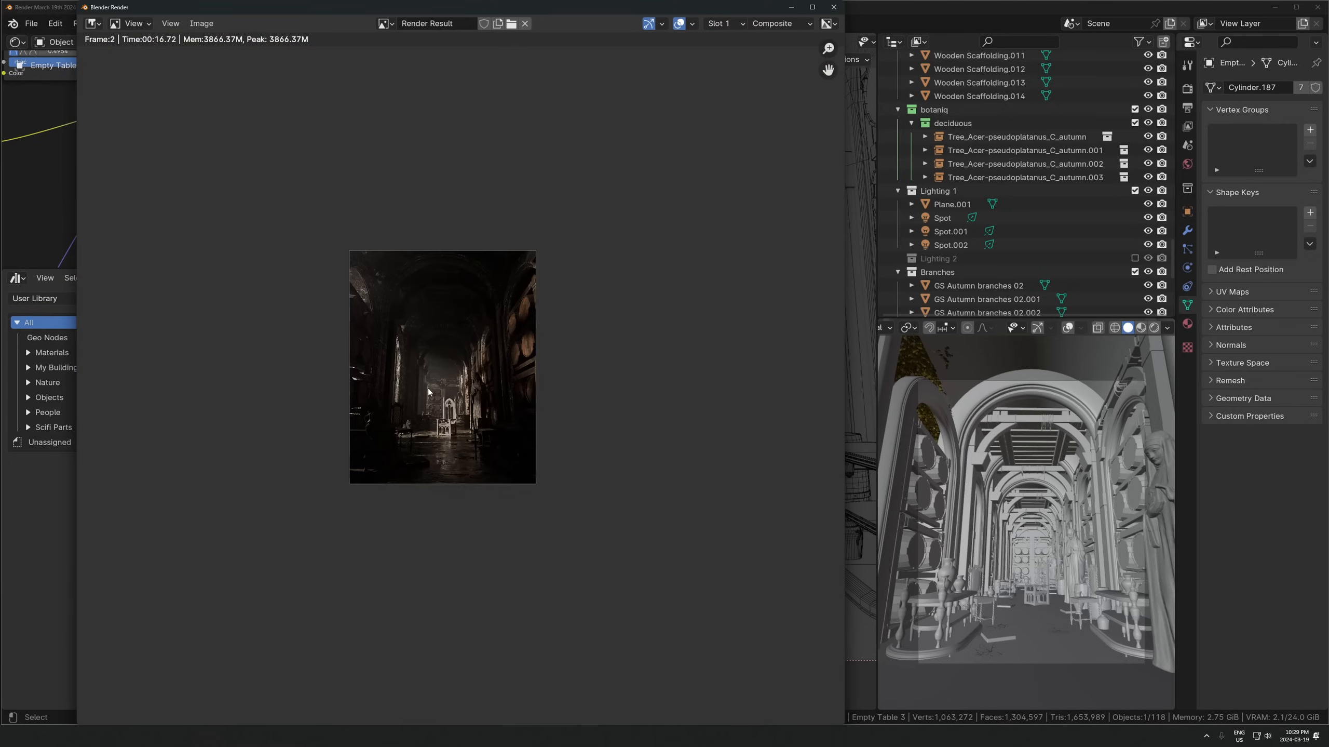
# Return from the render to the main window and switch the preview viewport to rendered shading
pyautogui.click(1017, 10)
pyautogui.press('z')
pyautogui.click(1007, 453)
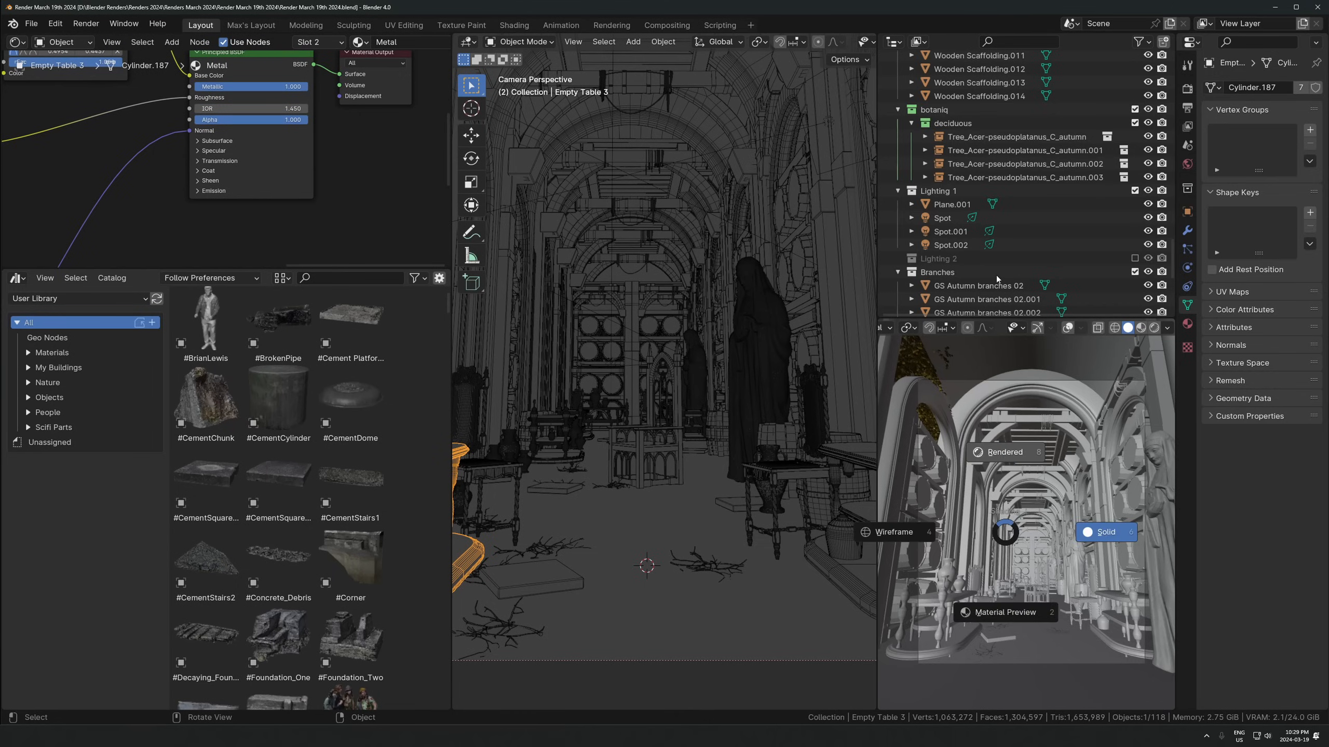
# Duplicate the autumn tree closest to the hall, move the copy horizontally toward the hall's far end and raise it about 5.87 m
pyautogui.moveTo(691, 258); pyautogui.dragTo(728, 342, button='middle')
pyautogui.scroll(-10, 592, 361)
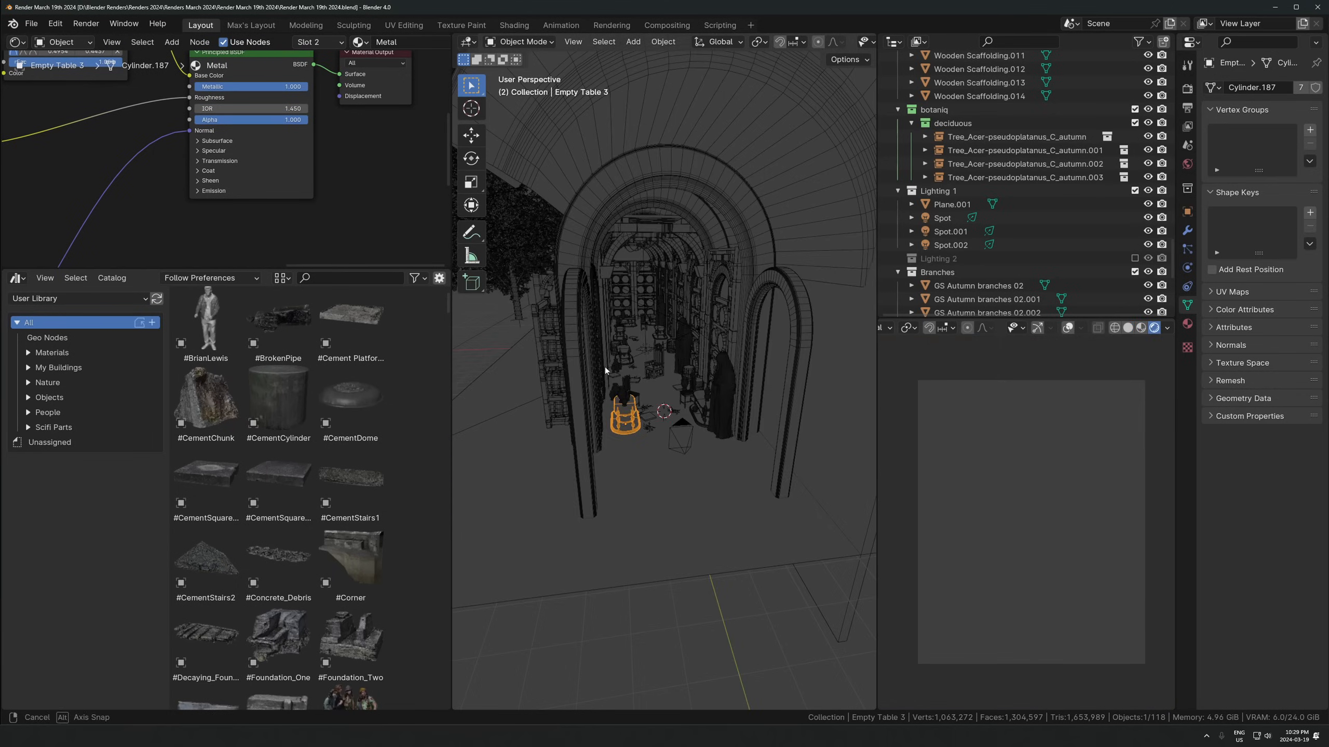
pyautogui.click(565, 282)
pyautogui.click(596, 290)
pyautogui.moveTo(606, 300); pyautogui.dragTo(729, 405, button='middle')
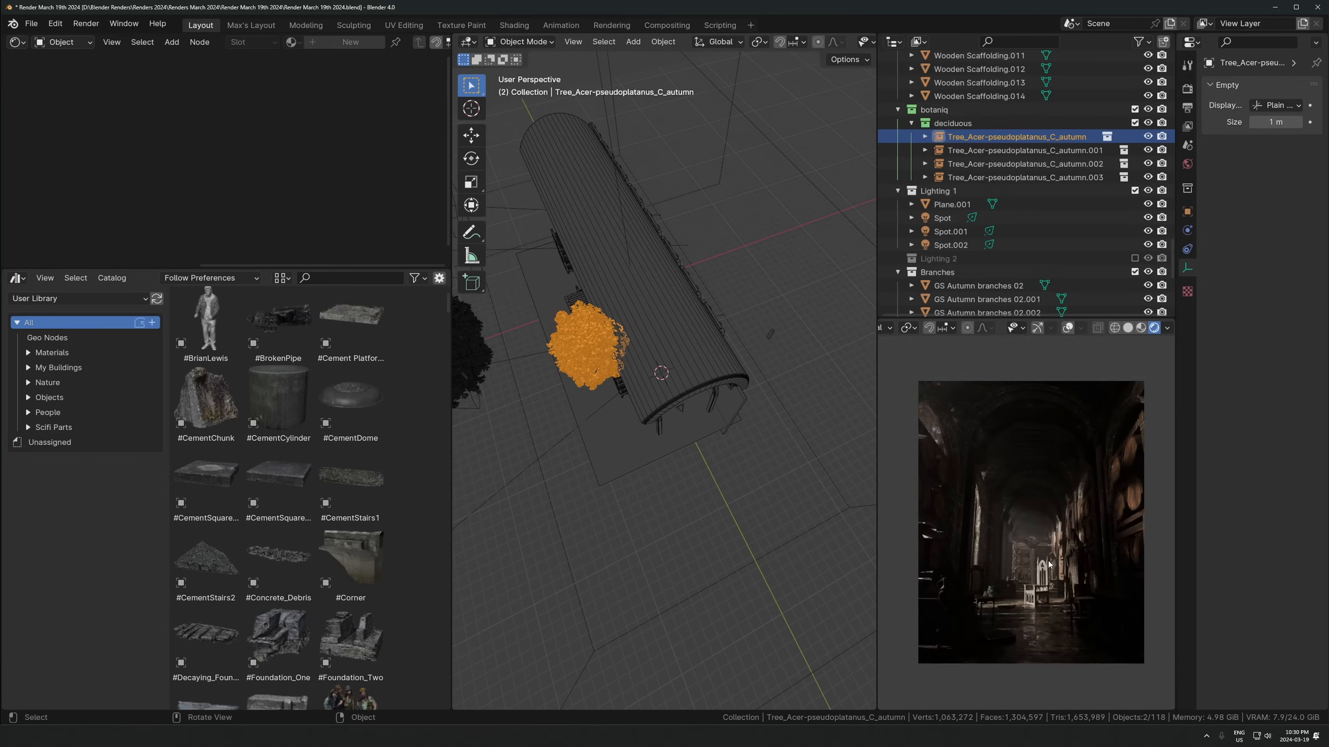
pyautogui.scroll(-5, 557, 347)
pyautogui.moveTo(557, 347); pyautogui.dragTo(767, 401, button='middle')
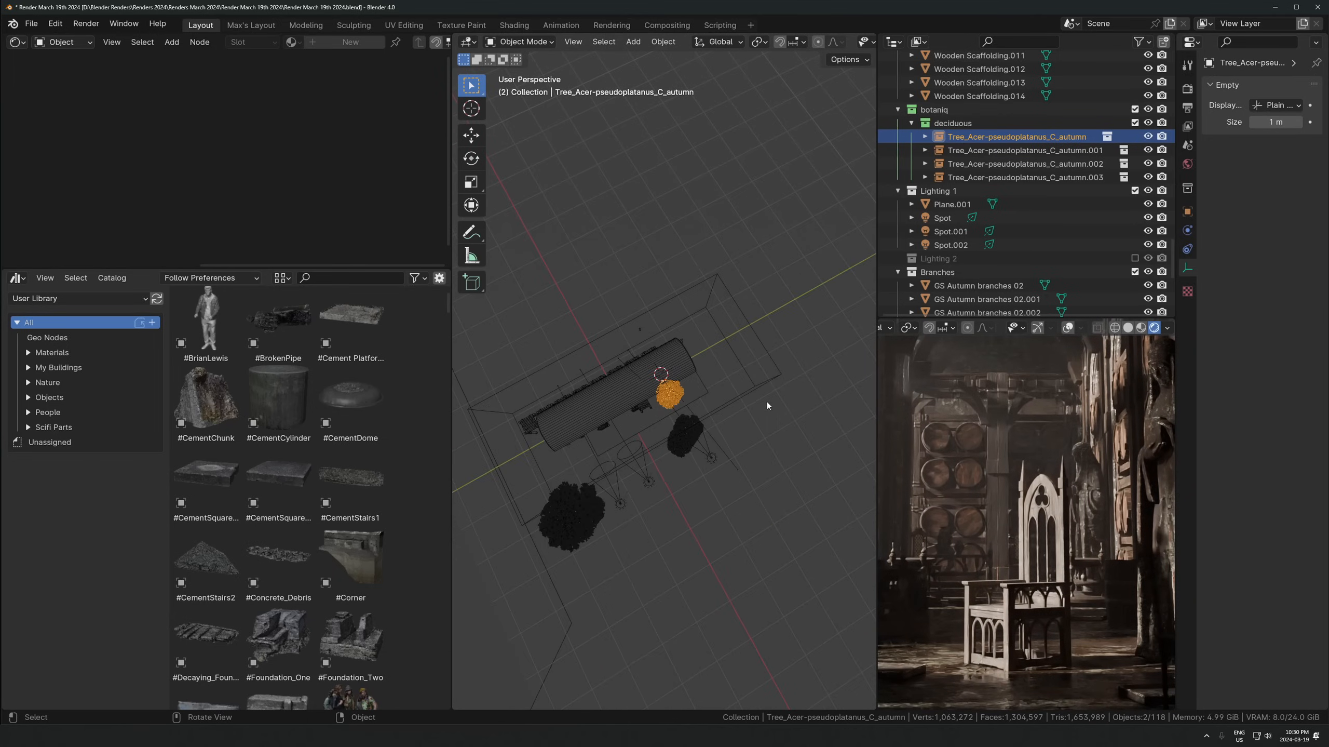
pyautogui.hotkey('shift', 'd')
pyautogui.hotkey('shift', 'z')
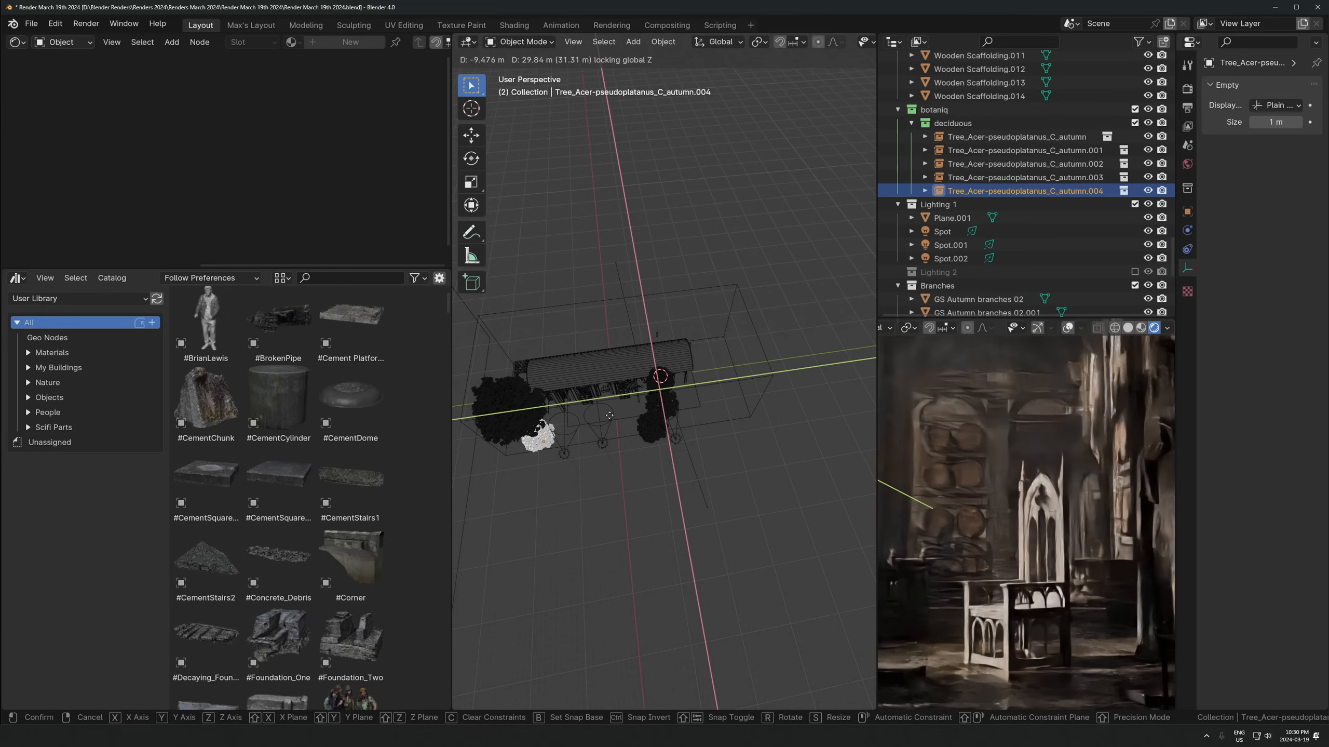
pyautogui.click(638, 413)
# Scale the copied tree up slightly, then reposition it horizontally and lower it about 2.53 m
pyautogui.press('s')
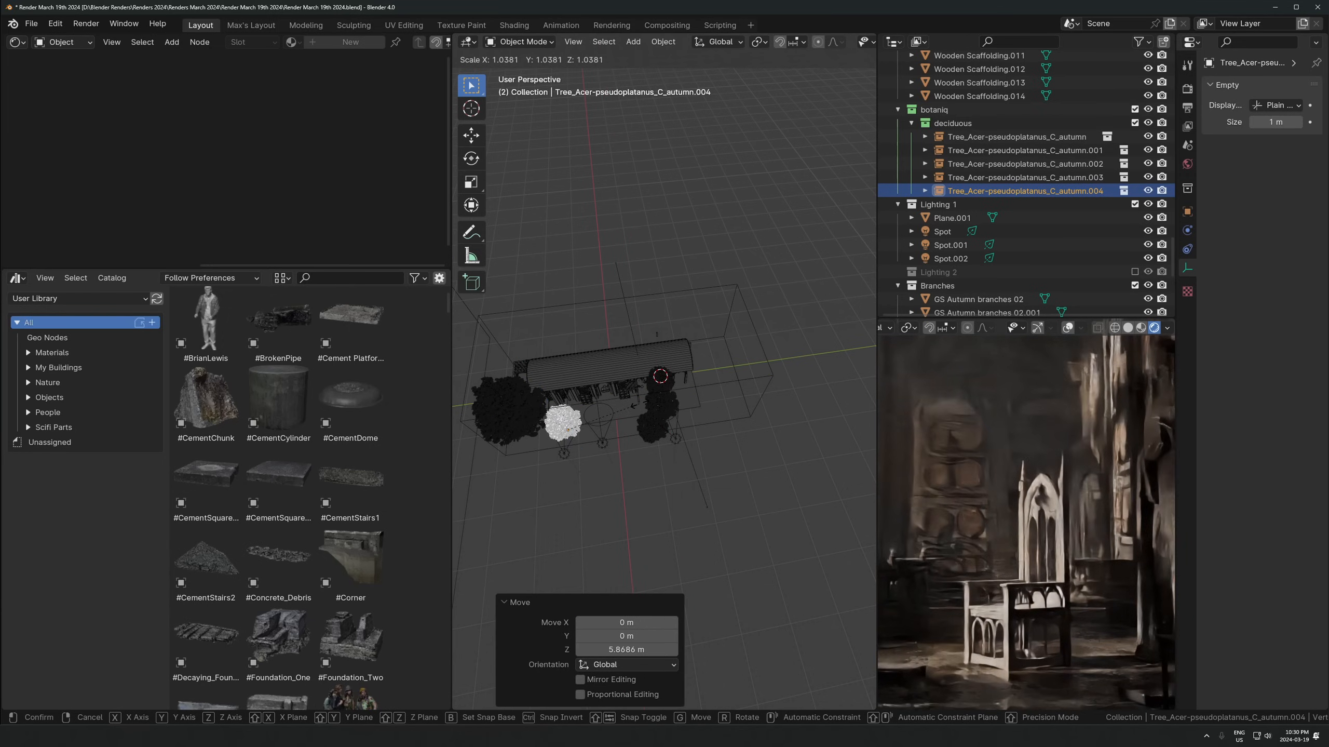
pyautogui.click(641, 401)
pyautogui.press('g')
pyautogui.hotkey('shift', 'z')
pyautogui.click(638, 399)
pyautogui.moveTo(637, 398); pyautogui.dragTo(608, 317, button='middle')
pyautogui.press('g')
pyautogui.press('z')
pyautogui.click(606, 315)
pyautogui.press('g')
pyautogui.press('y')
pyautogui.press('x')
pyautogui.rightClick(601, 314)
# Move the copied tree about -2.5 m along Y and scale it up by 1.289
pyautogui.moveTo(596, 315); pyautogui.dragTo(617, 314, button='middle')
pyautogui.press('g')
pyautogui.press('y')
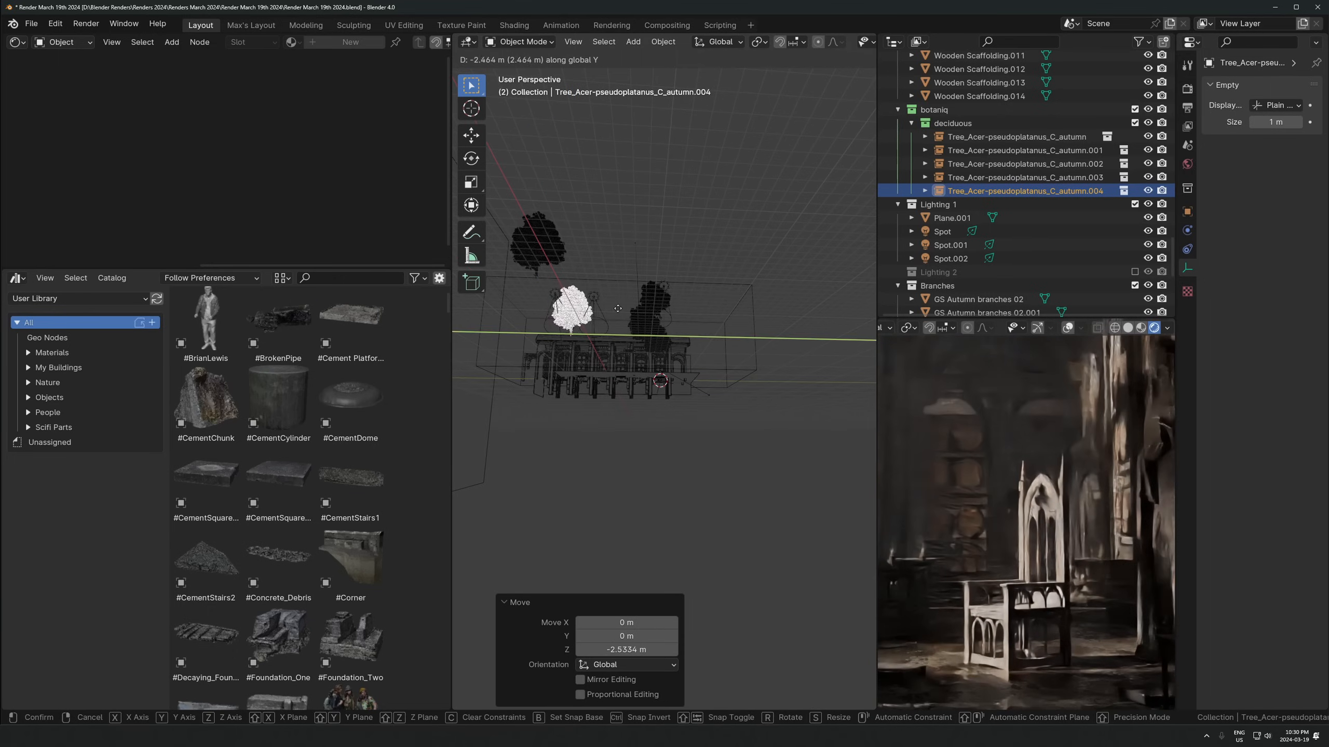
pyautogui.click(620, 308)
pyautogui.press('s')
pyautogui.click(630, 304)
# Fine-tune the copied tree's size and position, finishing with a move of about -1.26 m along Y and -0.73 m along Z
pyautogui.press('g')
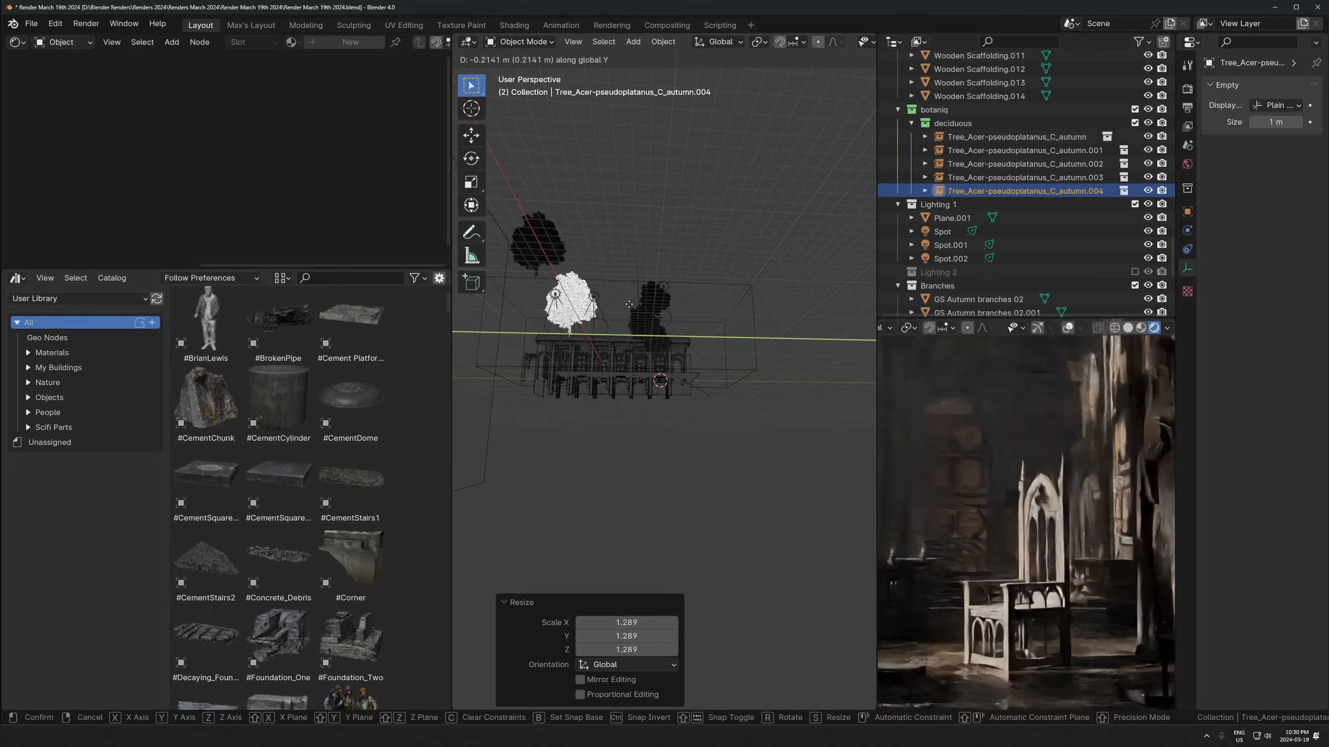
pyautogui.press('y')
pyautogui.click(634, 302)
pyautogui.press('s')
pyautogui.click(635, 303)
pyautogui.press('g')
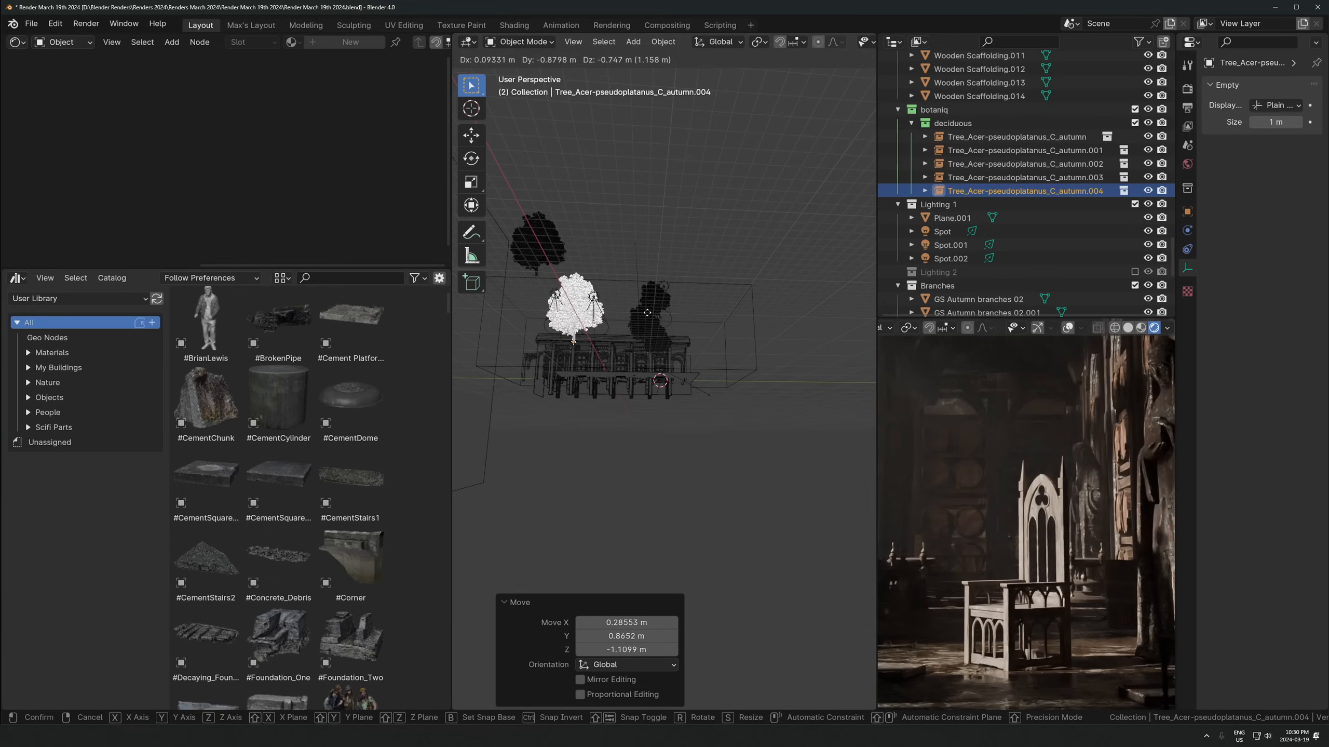
pyautogui.click(663, 311)
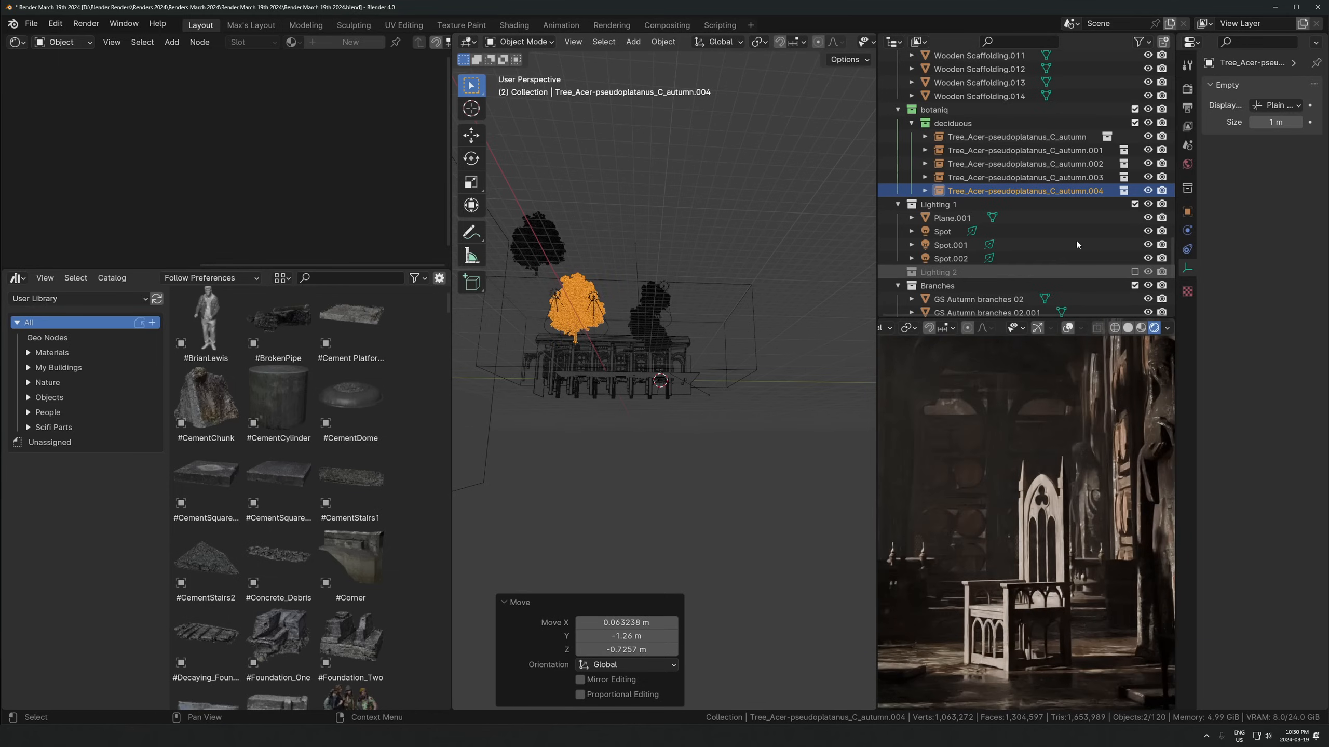
# Toggle the copied tree's viewport visibility off and on to compare its effect on the lighting
pyautogui.scroll(-1, 1044, 262)
pyautogui.click(1148, 177)
pyautogui.click(1148, 176)
pyautogui.click(1148, 177)
pyautogui.click(1148, 176)
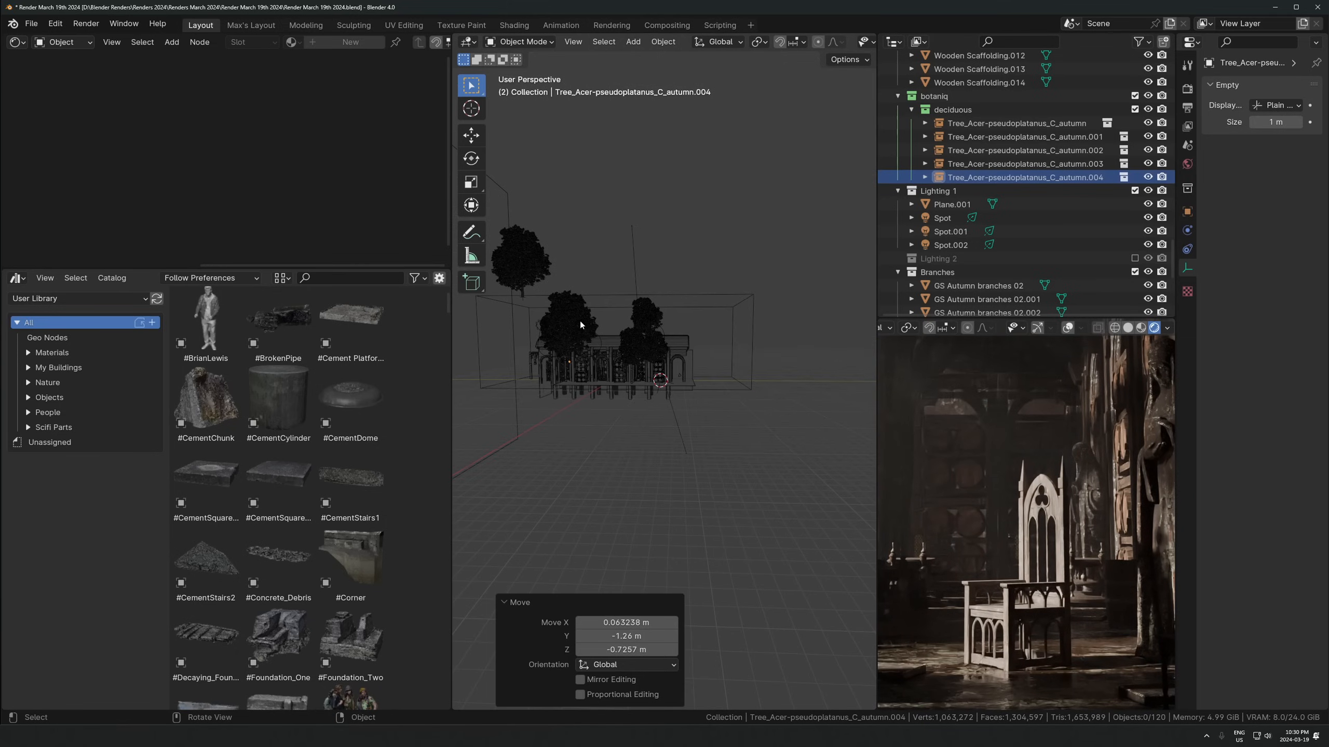
# Select the last copied tree beside the building and move it about 2.24 m along the Y axis
pyautogui.click(600, 324)
pyautogui.click(598, 320)
pyautogui.press('g')
pyautogui.press('z')
pyautogui.press('z')
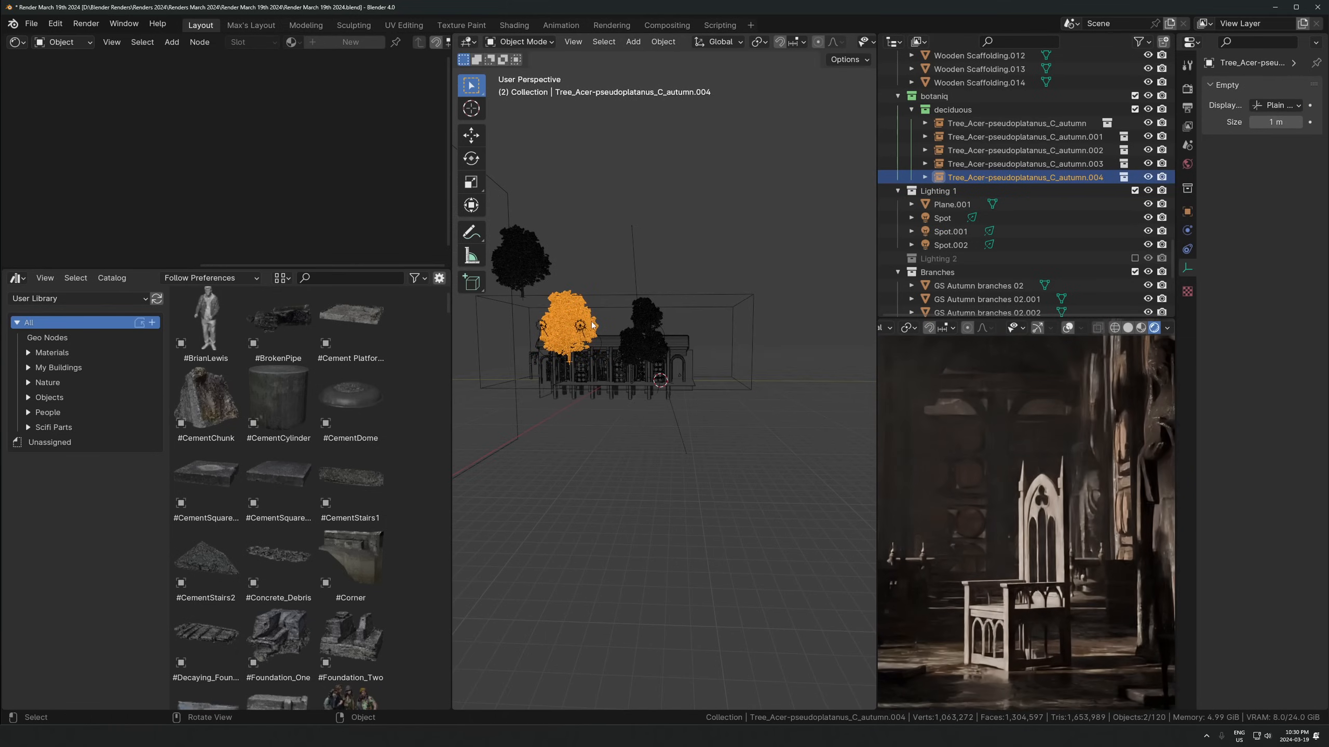
pyautogui.press('y')
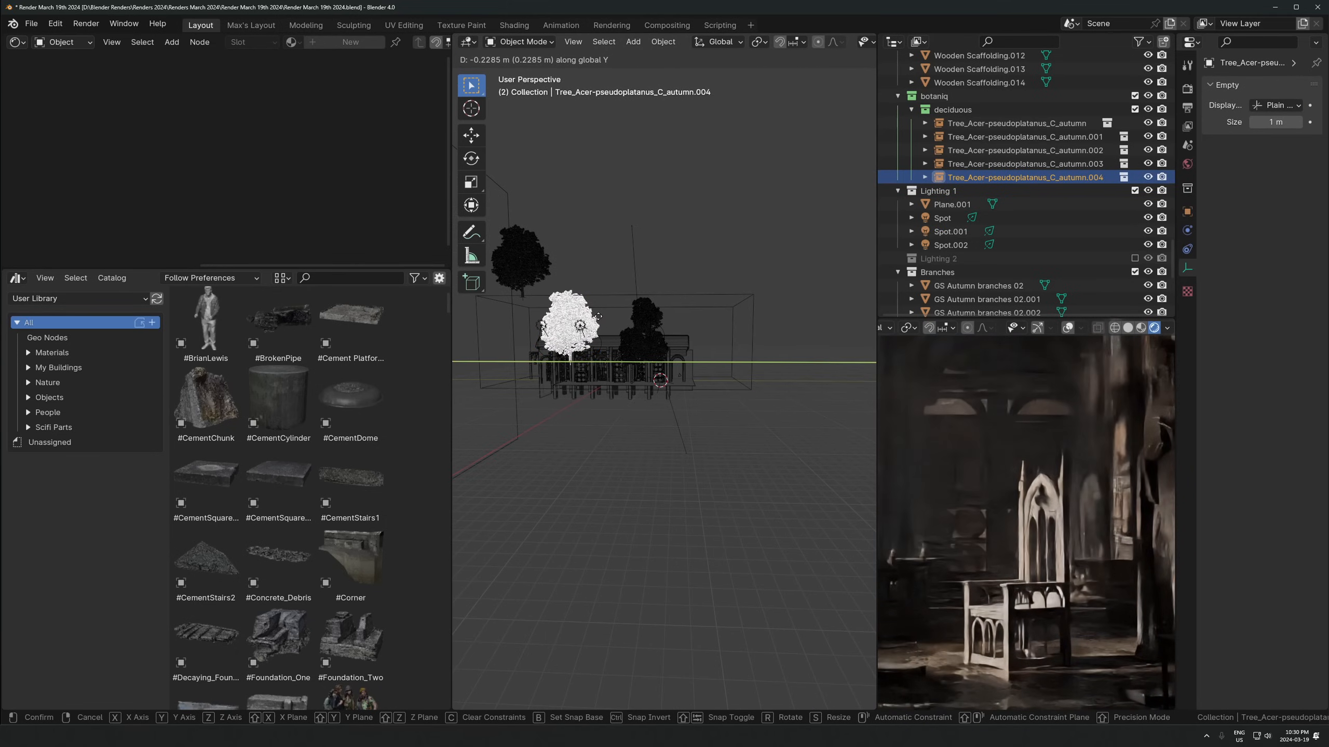
pyautogui.press('x')
pyautogui.press('x')
pyautogui.press('y')
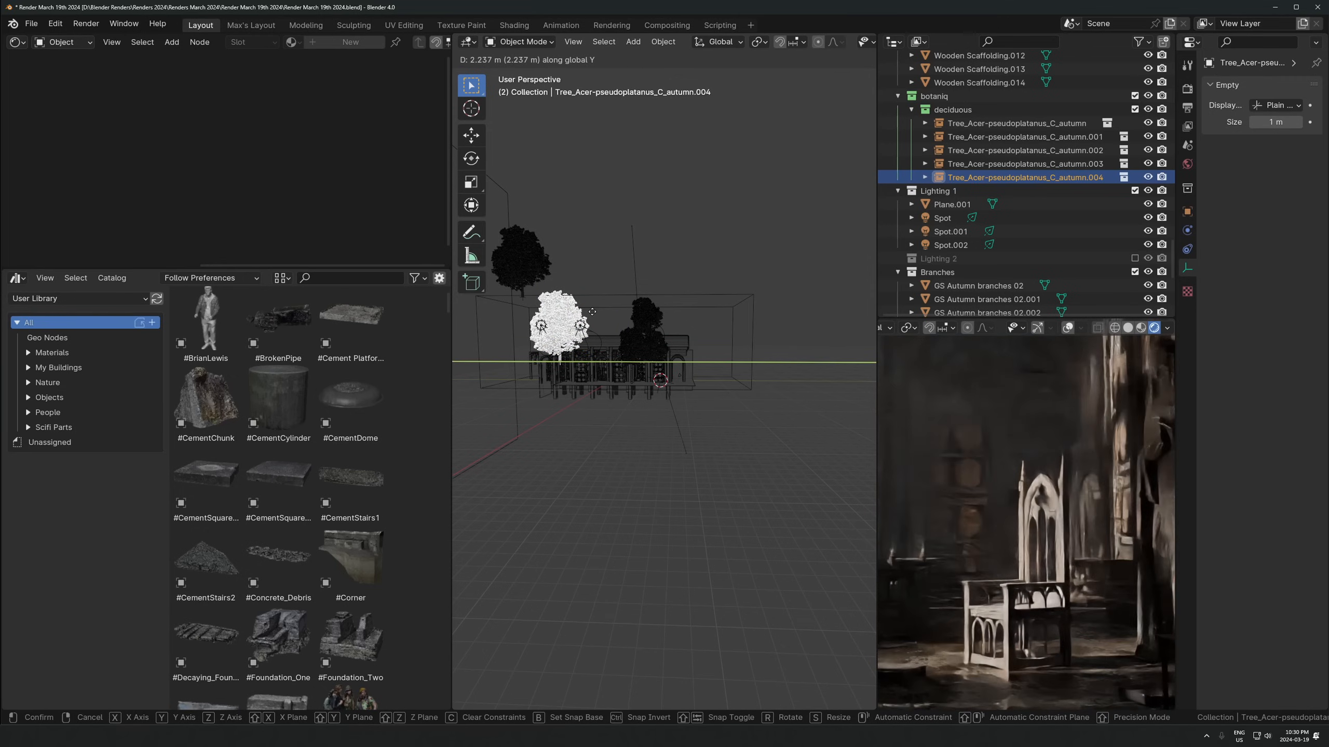
pyautogui.click(592, 312)
# Move the same tree a further 5.06 m or so along the Y axis
pyautogui.press('g')
pyautogui.press('z')
pyautogui.rightClick(608, 319)
pyautogui.press('g')
pyautogui.press('y')
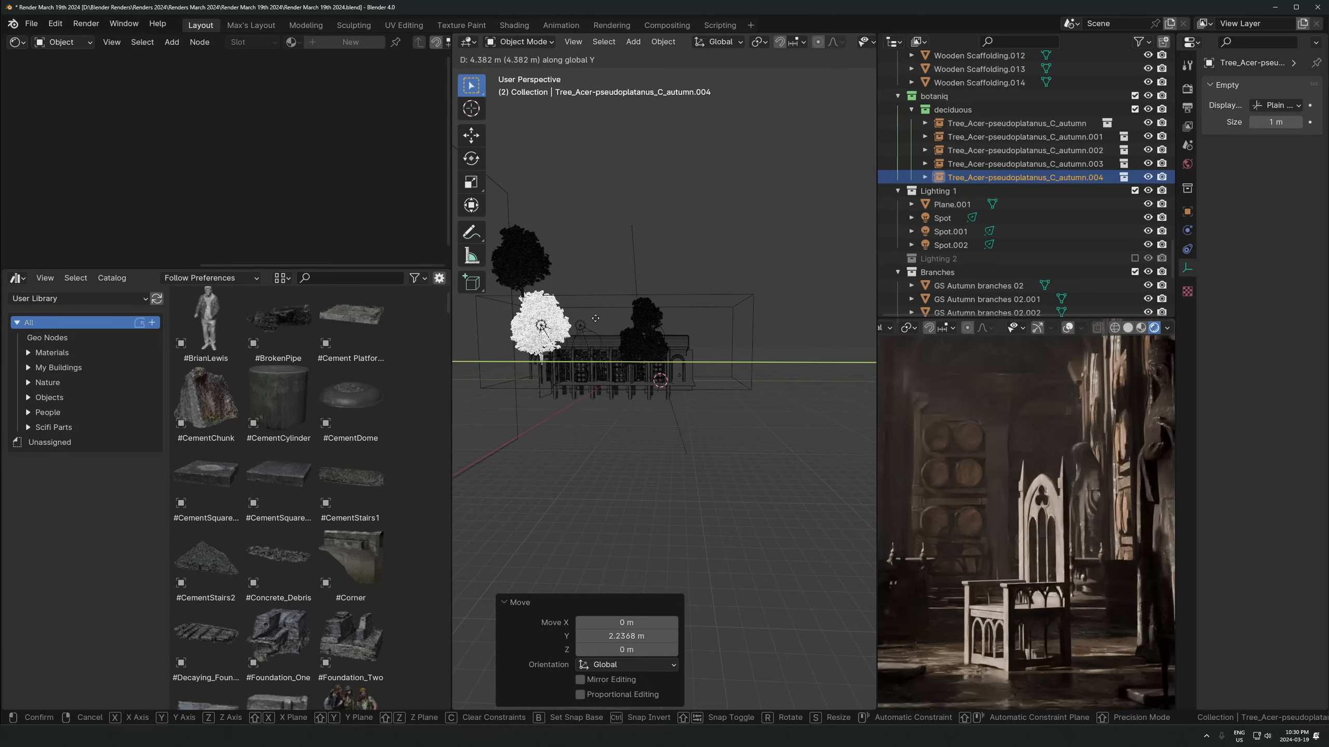
# Create a linked duplicate of the tree, rotate it about -189°, and move it about 1.77 m in X, 0.51 m in Y and 19.41 m in Z
pyautogui.hotkey('shift', 'd')
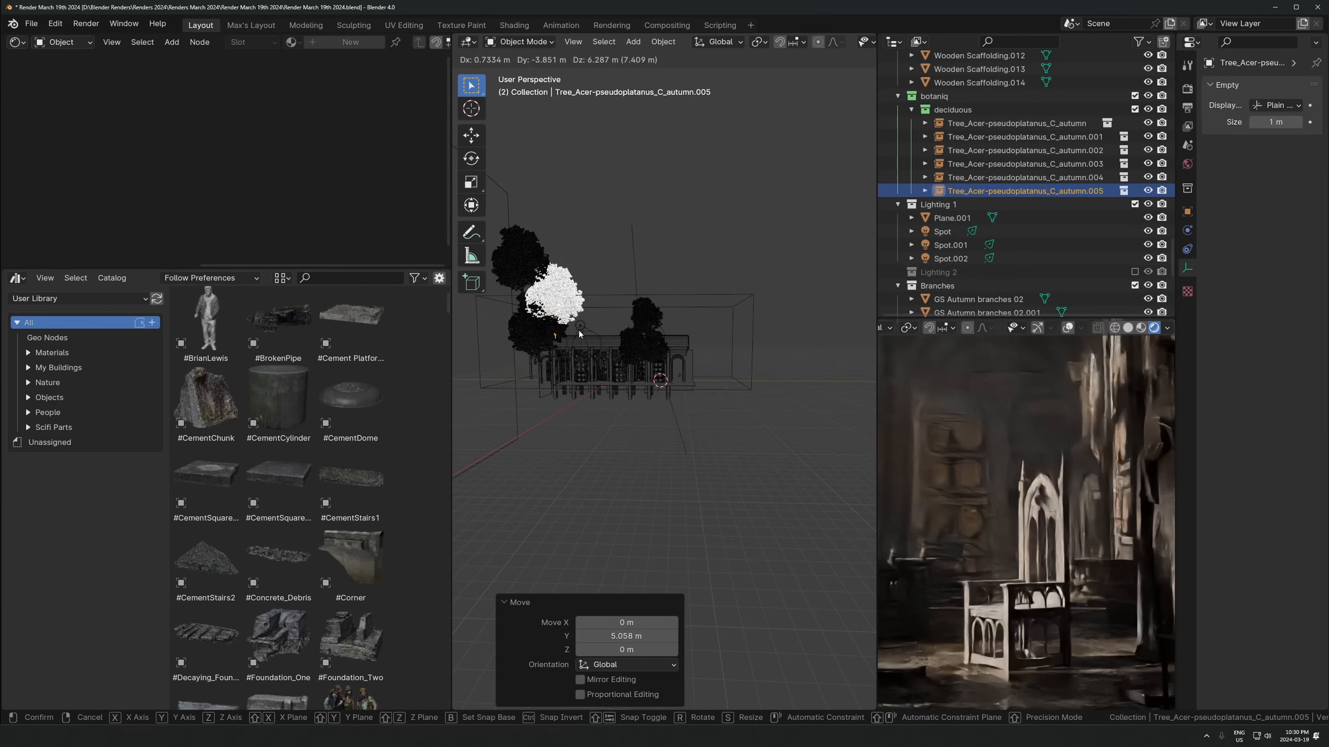
pyautogui.click(621, 289)
pyautogui.press('r')
pyautogui.click(460, 417)
pyautogui.press('g')
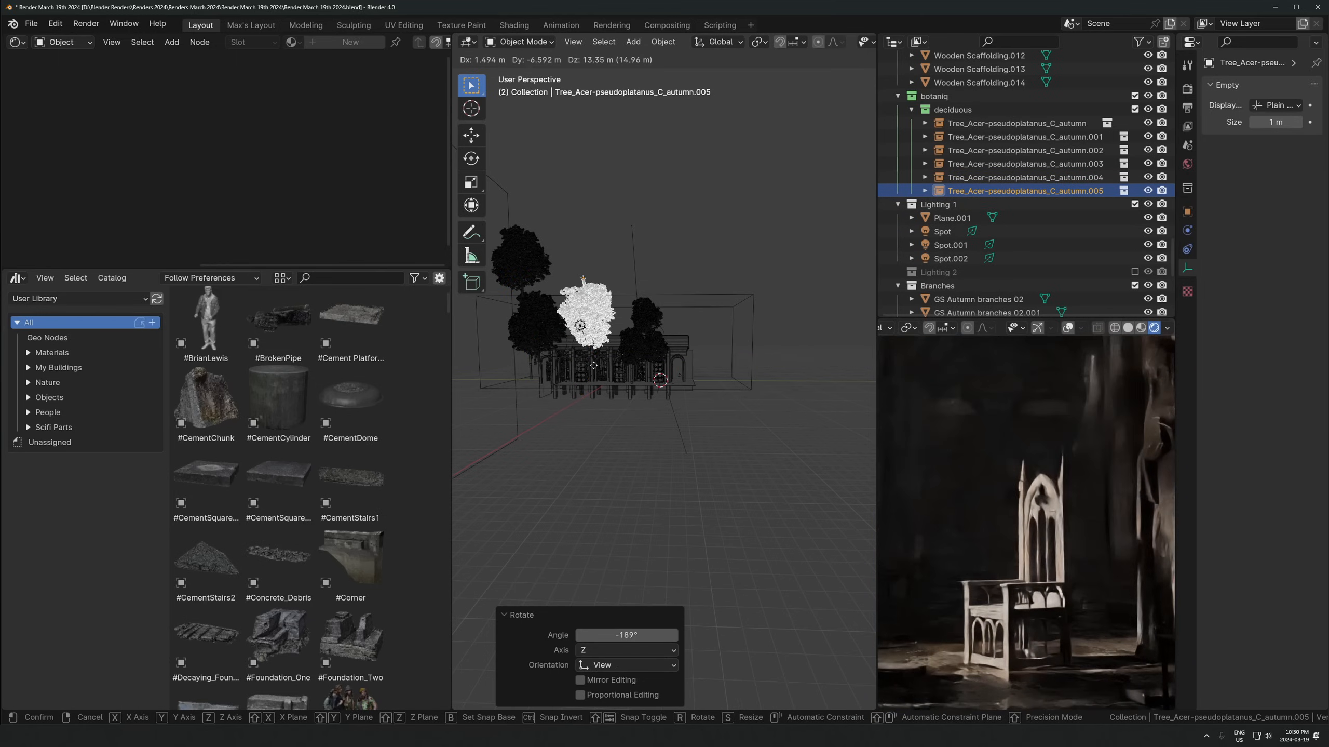
pyautogui.click(611, 342)
pyautogui.moveTo(610, 343); pyautogui.dragTo(574, 355, button='middle')
pyautogui.press('KP_0')
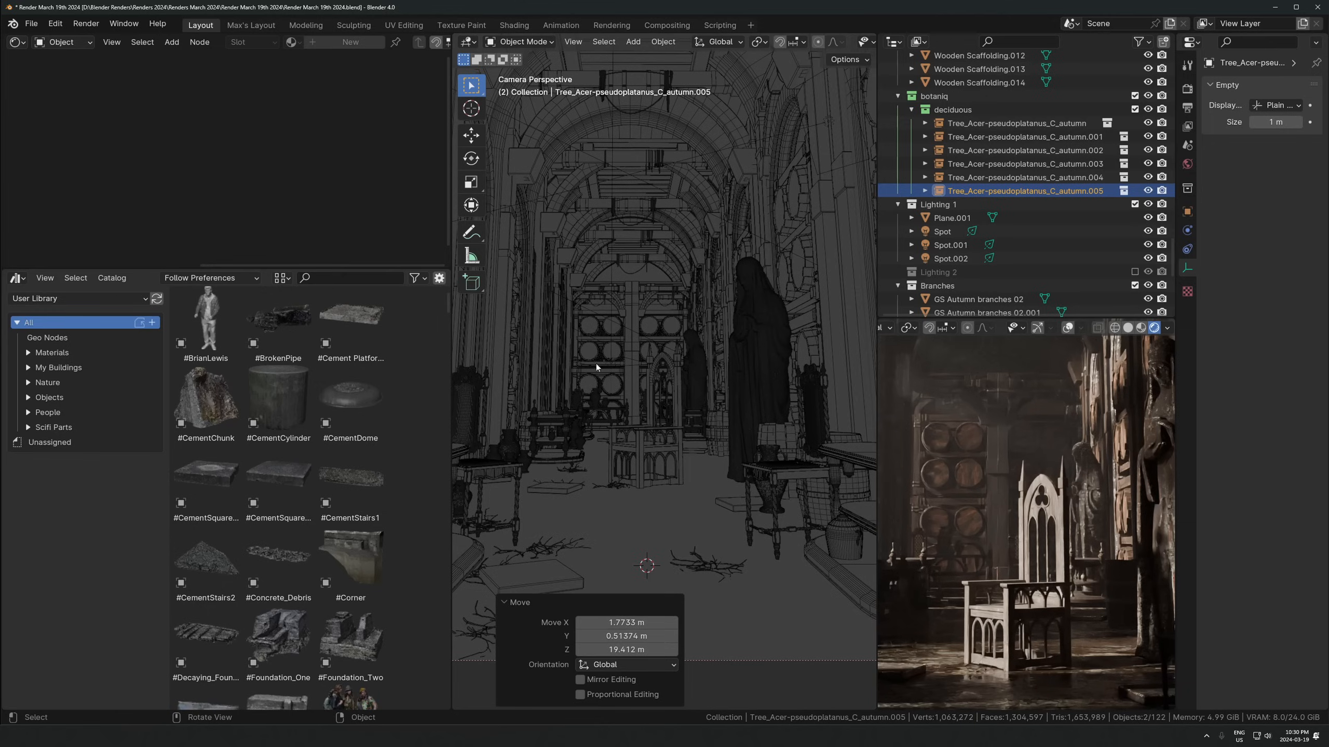
pyautogui.press('KP_0')
pyautogui.keyDown('shift'); pyautogui.moveTo(981, 490); pyautogui.dragTo(999, 573, button='middle'); pyautogui.keyUp('shift')
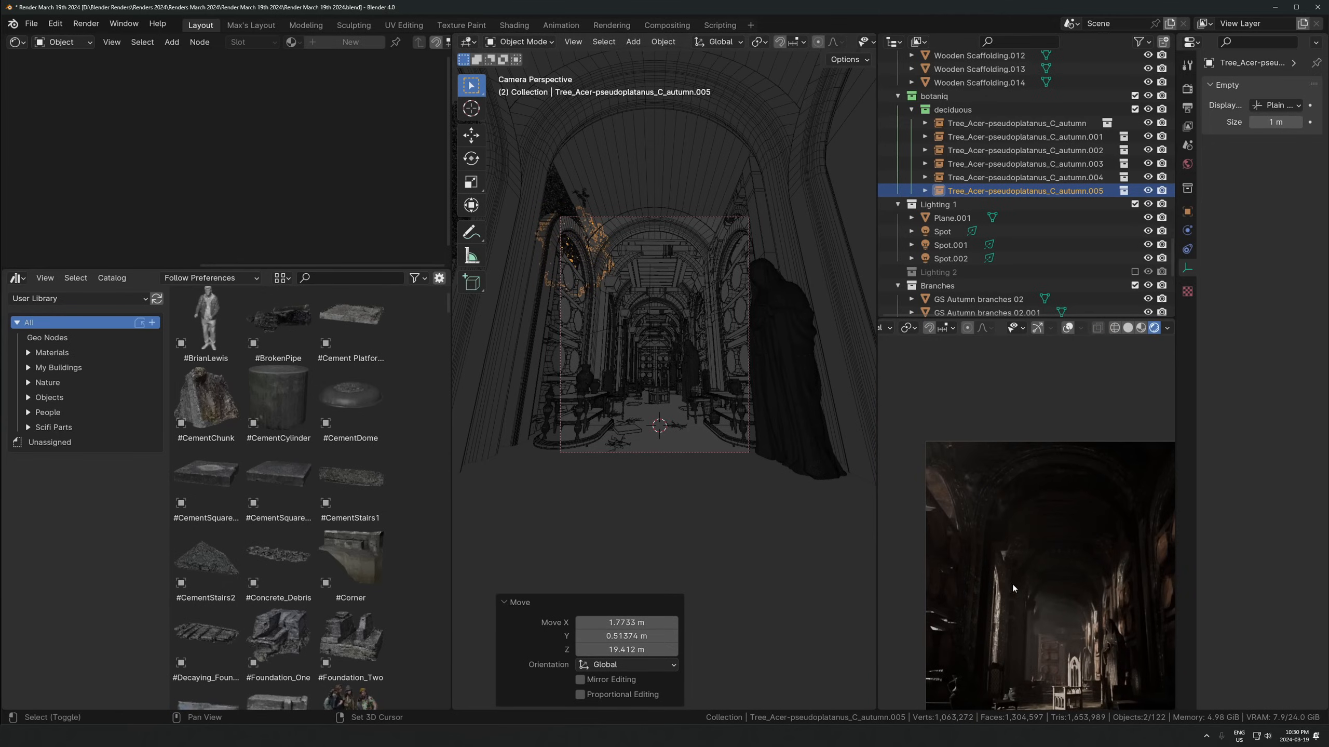
pyautogui.press('KP_0')
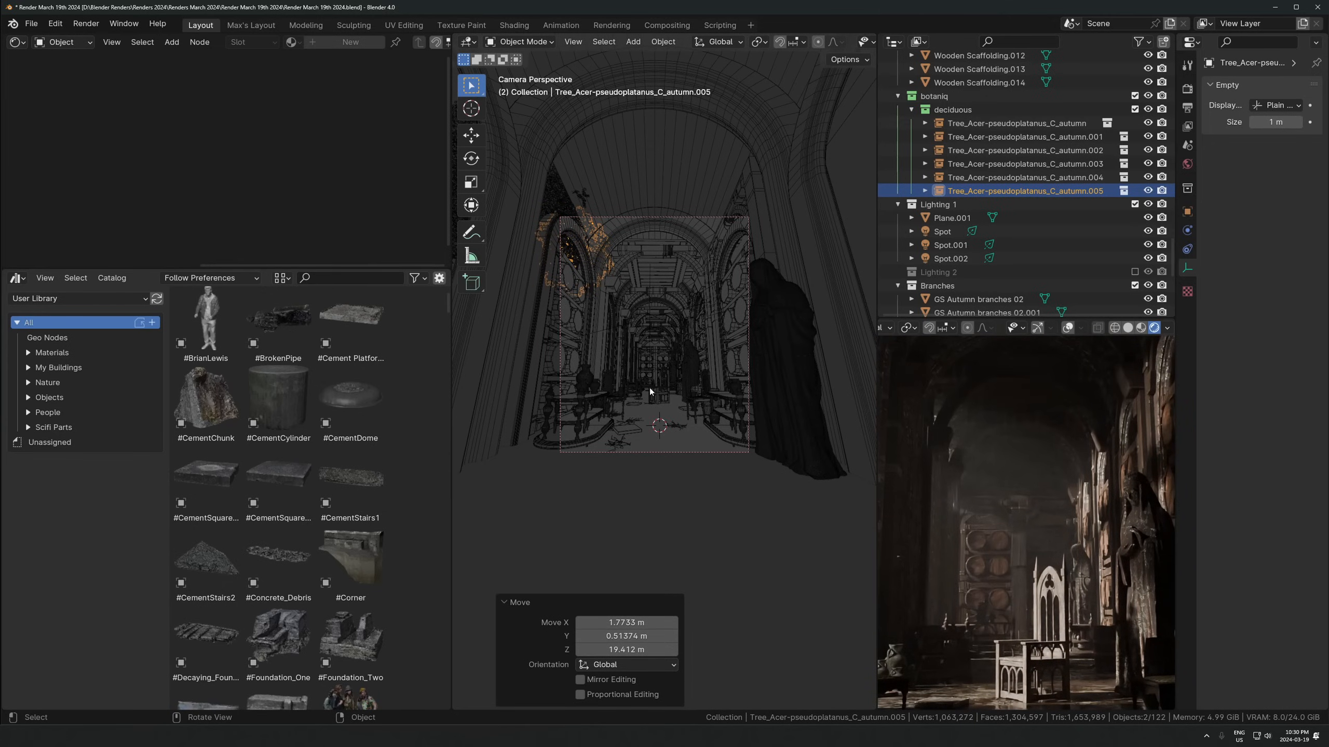
# Scale the upside-down tree copy down and reposition it above the building beside the larger trees
pyautogui.press('KP_1')
pyautogui.scroll(3, 654, 377)
pyautogui.moveTo(654, 377); pyautogui.dragTo(732, 356, button='middle')
pyautogui.press('s')
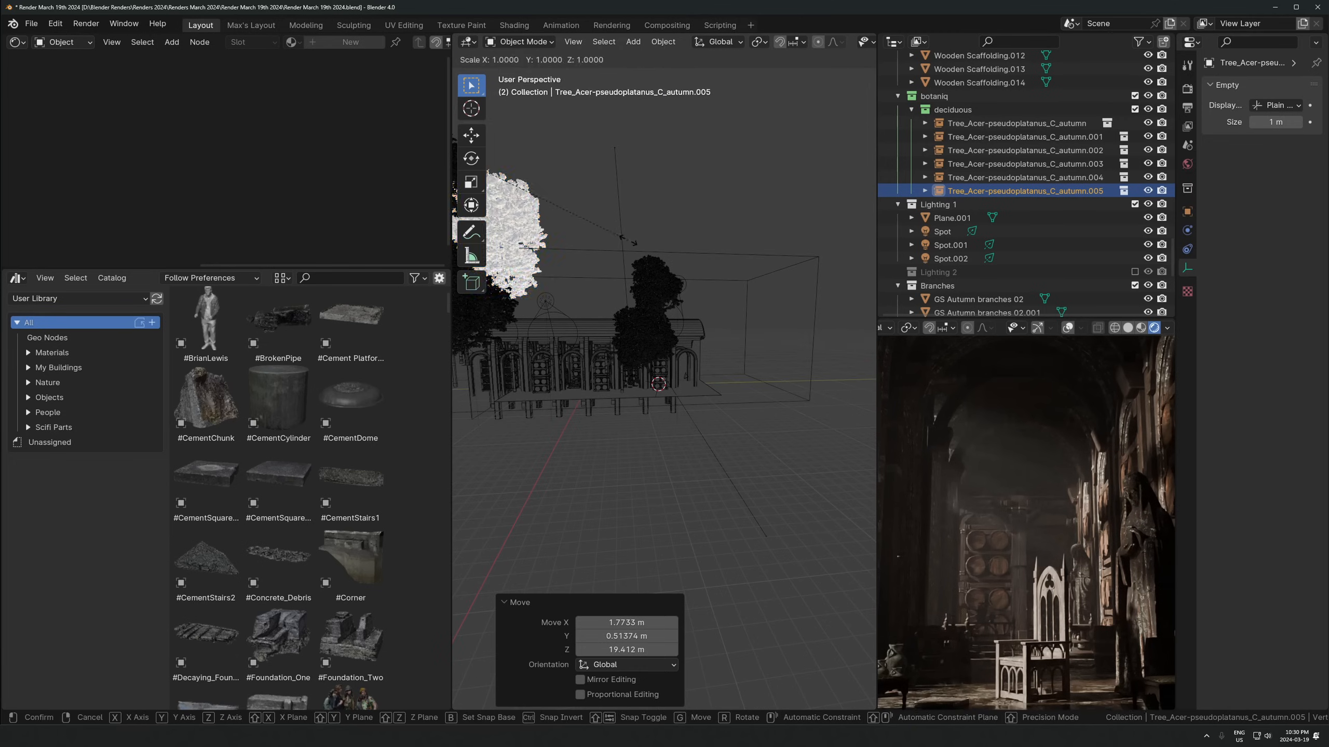
pyautogui.click(1094, 480)
pyautogui.moveTo(550, 289); pyautogui.dragTo(768, 330, button='middle')
pyautogui.press('g')
pyautogui.click(751, 356)
# Lower the flipped tree about 5.6 m along Z, then nudge it about -0.49 m in Y and 0.82 m in Z
pyautogui.press('g')
pyautogui.press('z')
pyautogui.click(733, 365)
pyautogui.press('g')
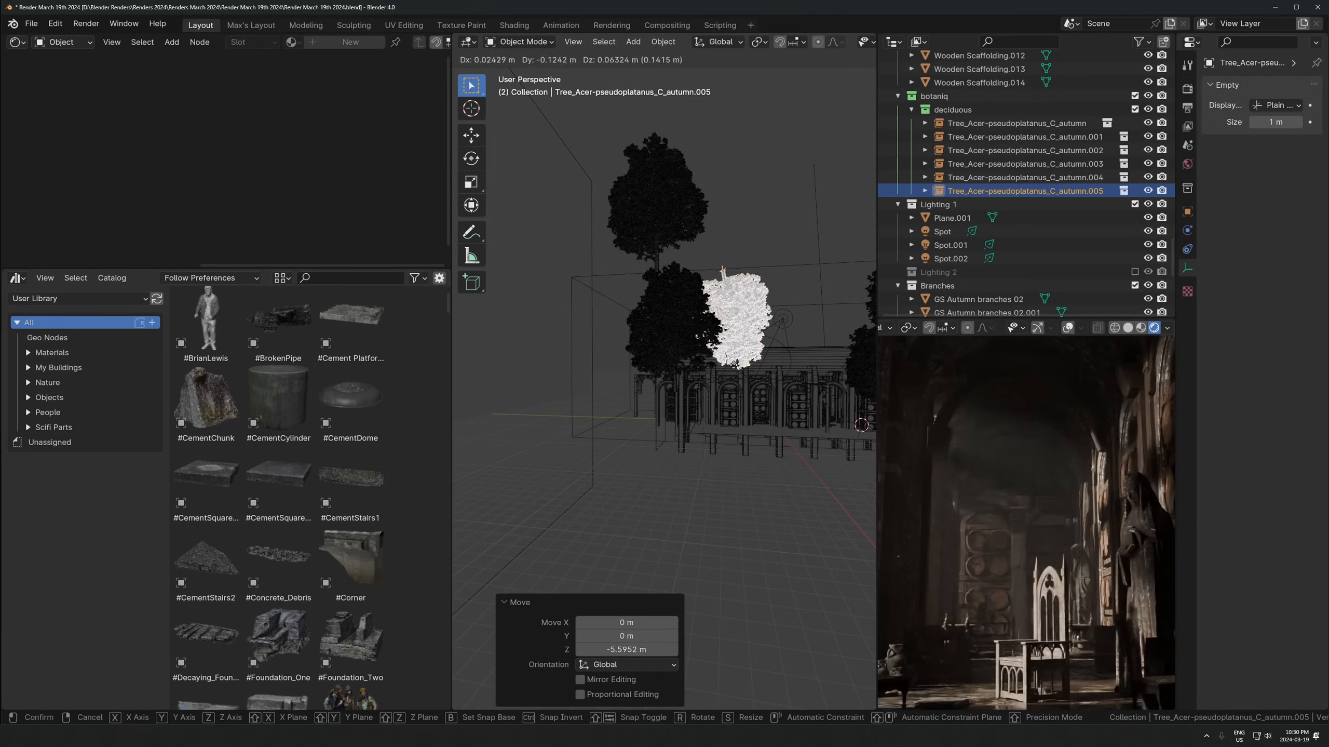
pyautogui.click(737, 360)
# Scale the flipped tree down further and lower it about 5.59 m along the Z axis
pyautogui.press('s')
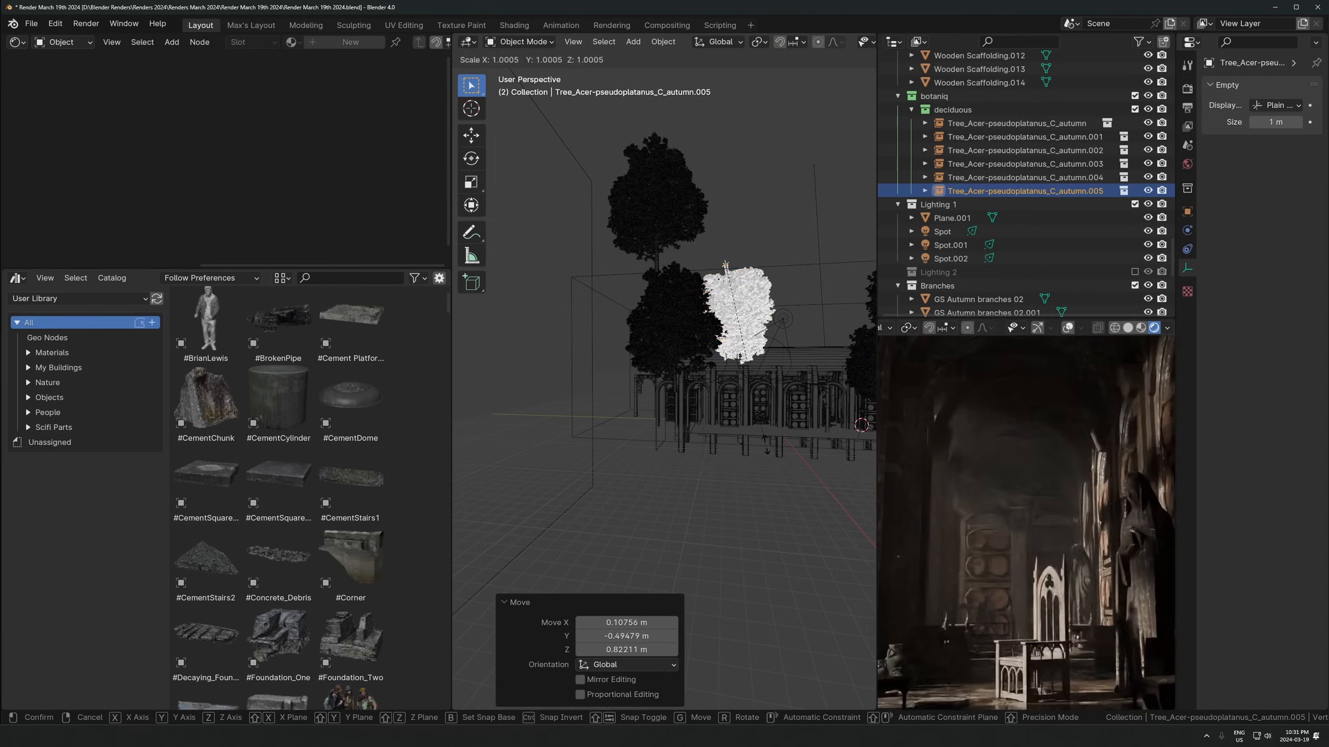
pyautogui.click(751, 378)
pyautogui.press('g')
pyautogui.press('z')
pyautogui.click(752, 419)
# Shift the flipped tree about -1.84 m along Y, then a further -0.43 m along Y
pyautogui.press('g')
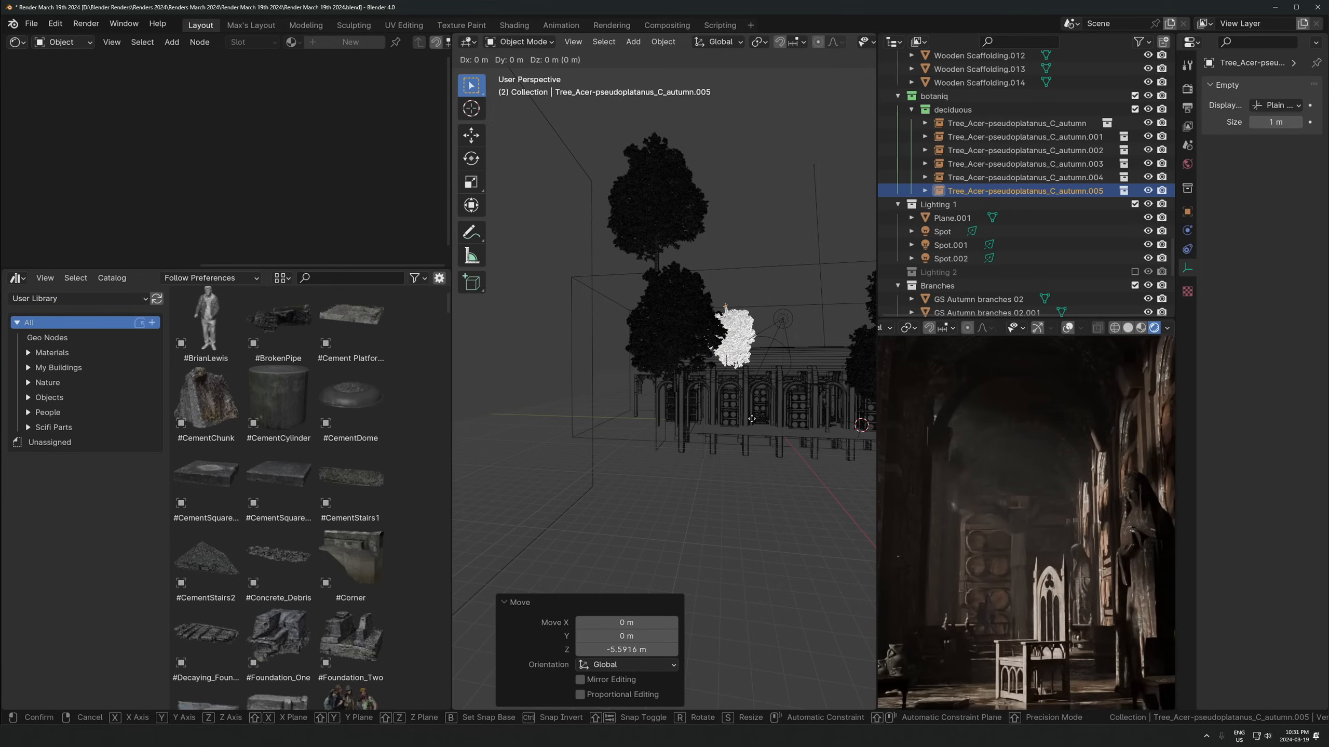
pyautogui.press('y')
pyautogui.click(755, 408)
pyautogui.press('g')
pyautogui.press('z')
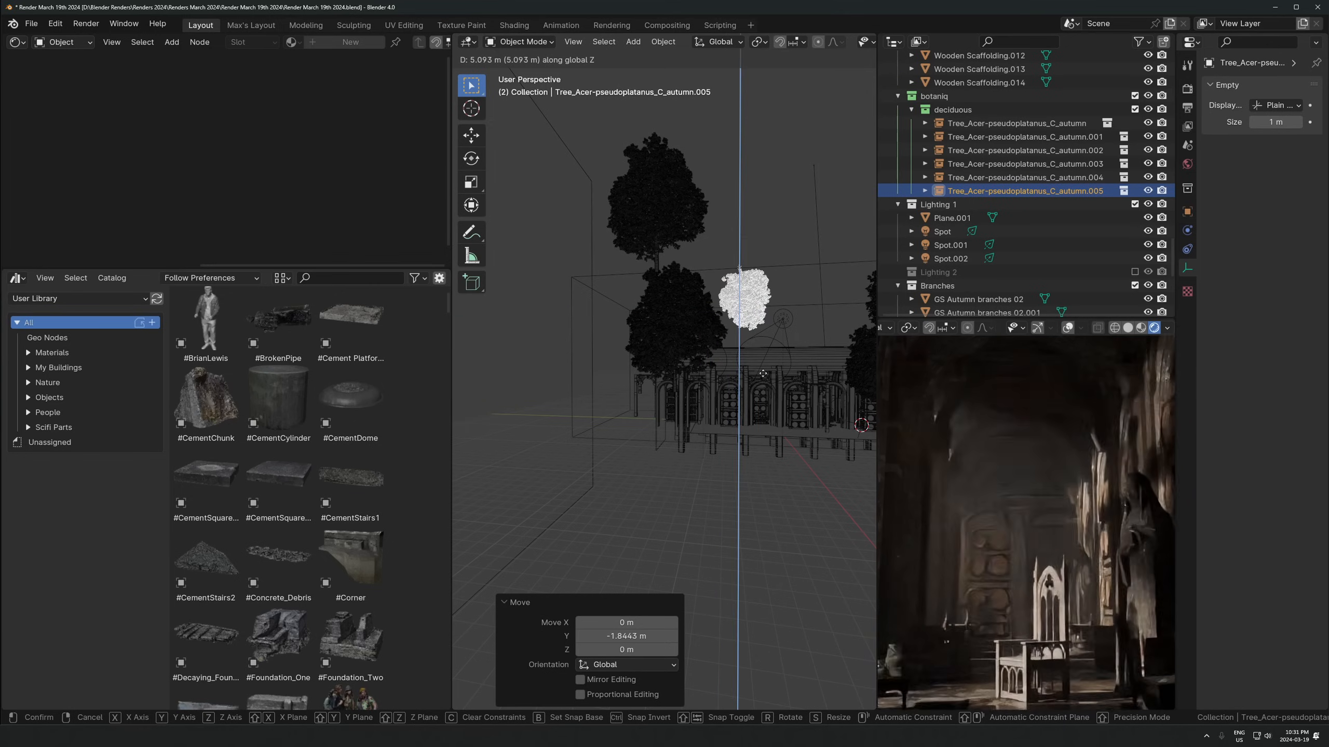
pyautogui.press('y')
pyautogui.click(766, 406)
# Scale the flipped tree up by 1.206 and nudge its position, ending with a move of about 0.23 m in Z
pyautogui.press('s')
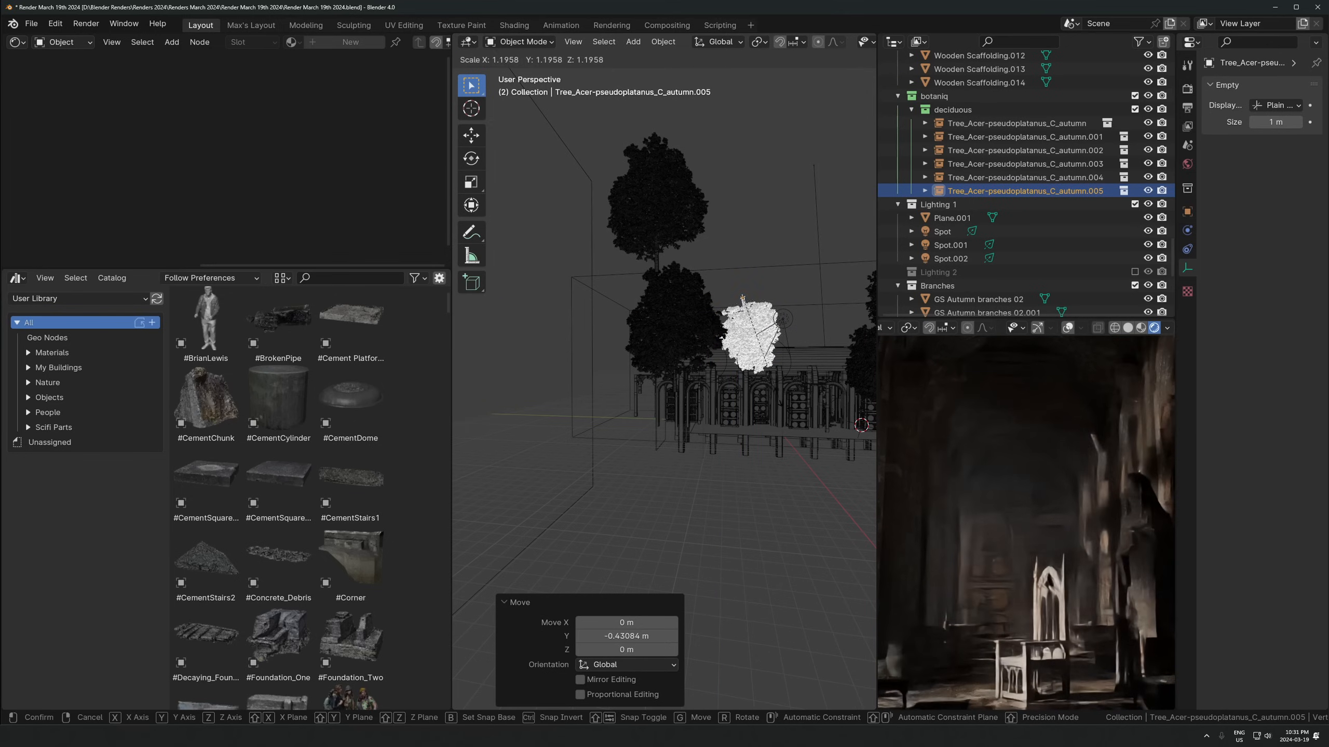
pyautogui.click(779, 393)
pyautogui.press('g')
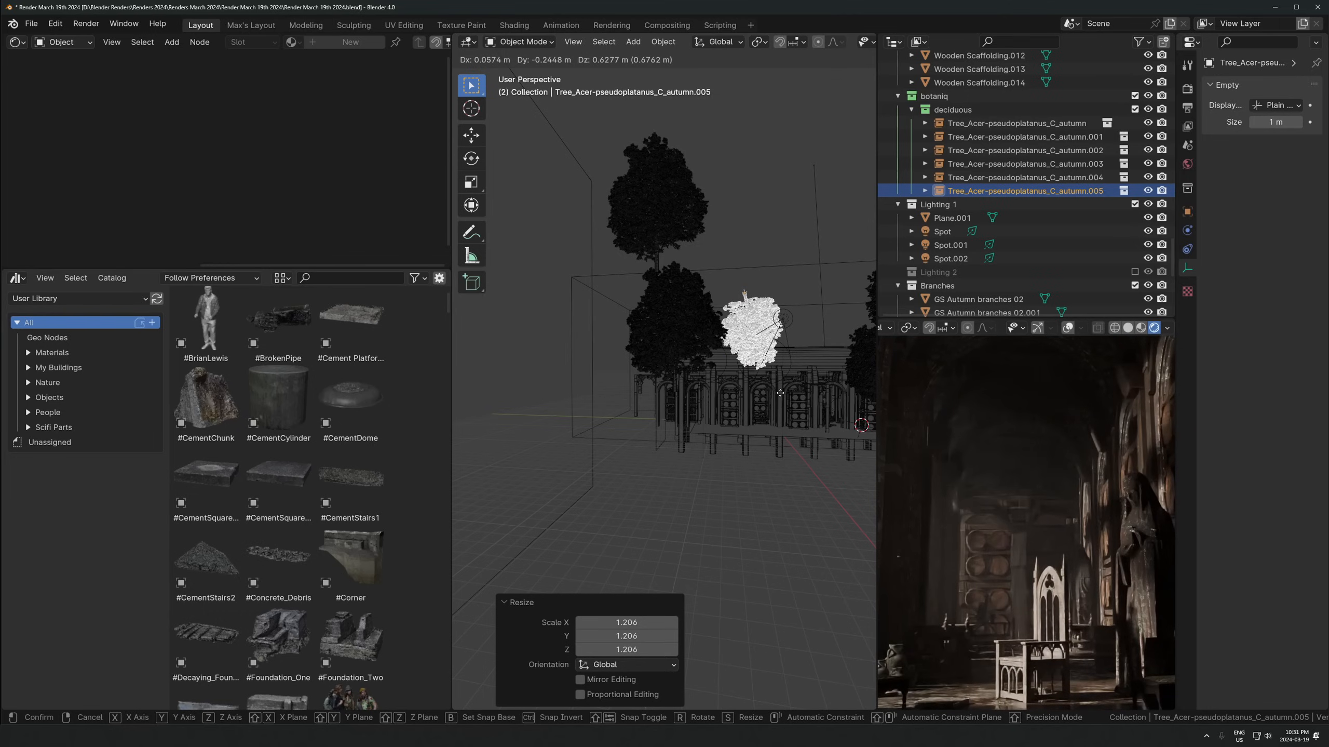
pyautogui.click(783, 401)
pyautogui.press('g')
pyautogui.click(780, 403)
pyautogui.click(778, 399)
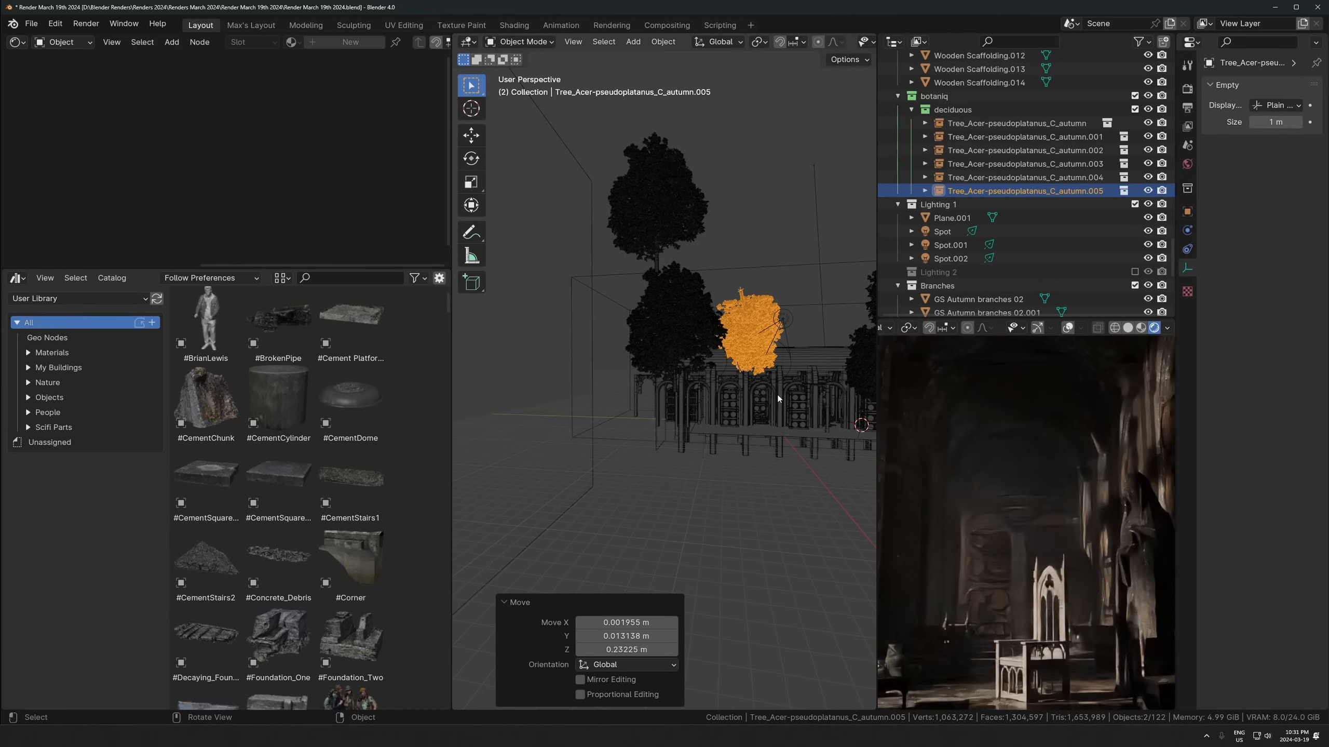
# Compare the lighting with the flipped tree hidden and shown, then raise the tree about 0.8 m along Z
pyautogui.click(1148, 191)
pyautogui.click(1148, 190)
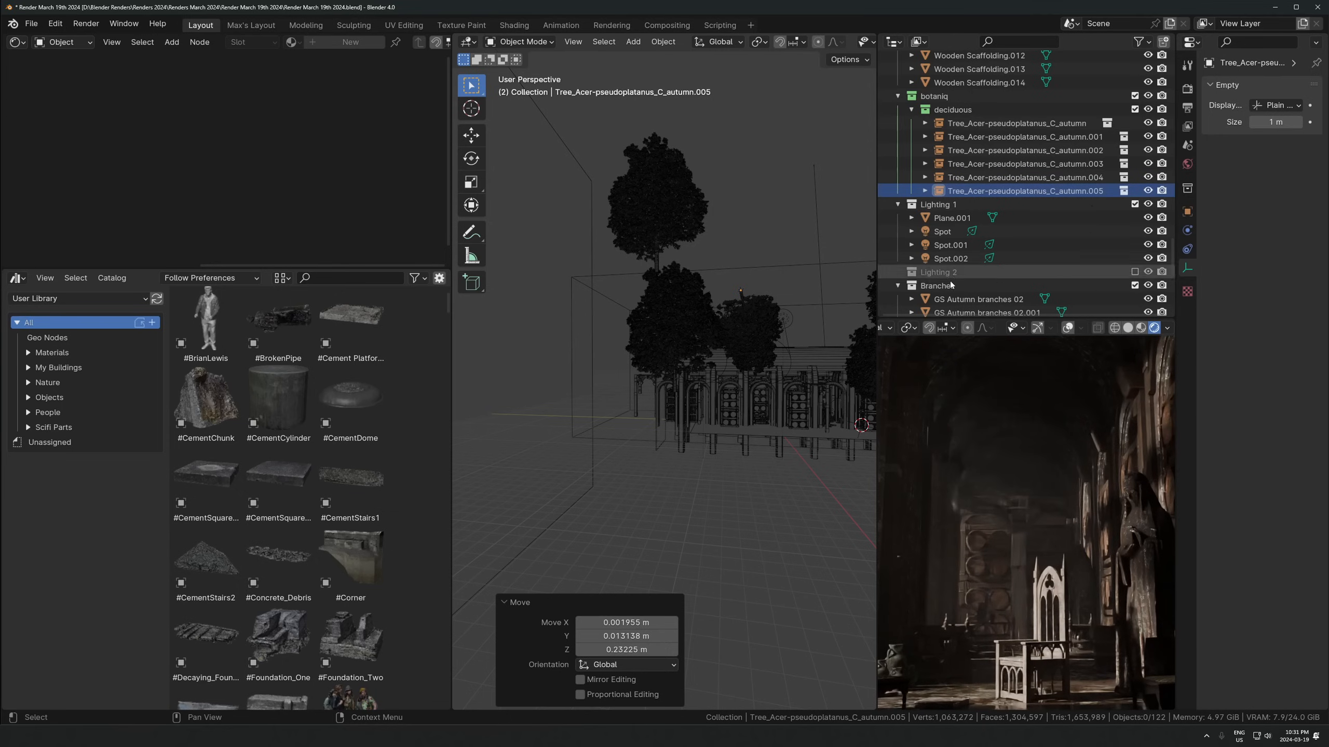
pyautogui.click(750, 311)
pyautogui.press('g')
pyautogui.press('z')
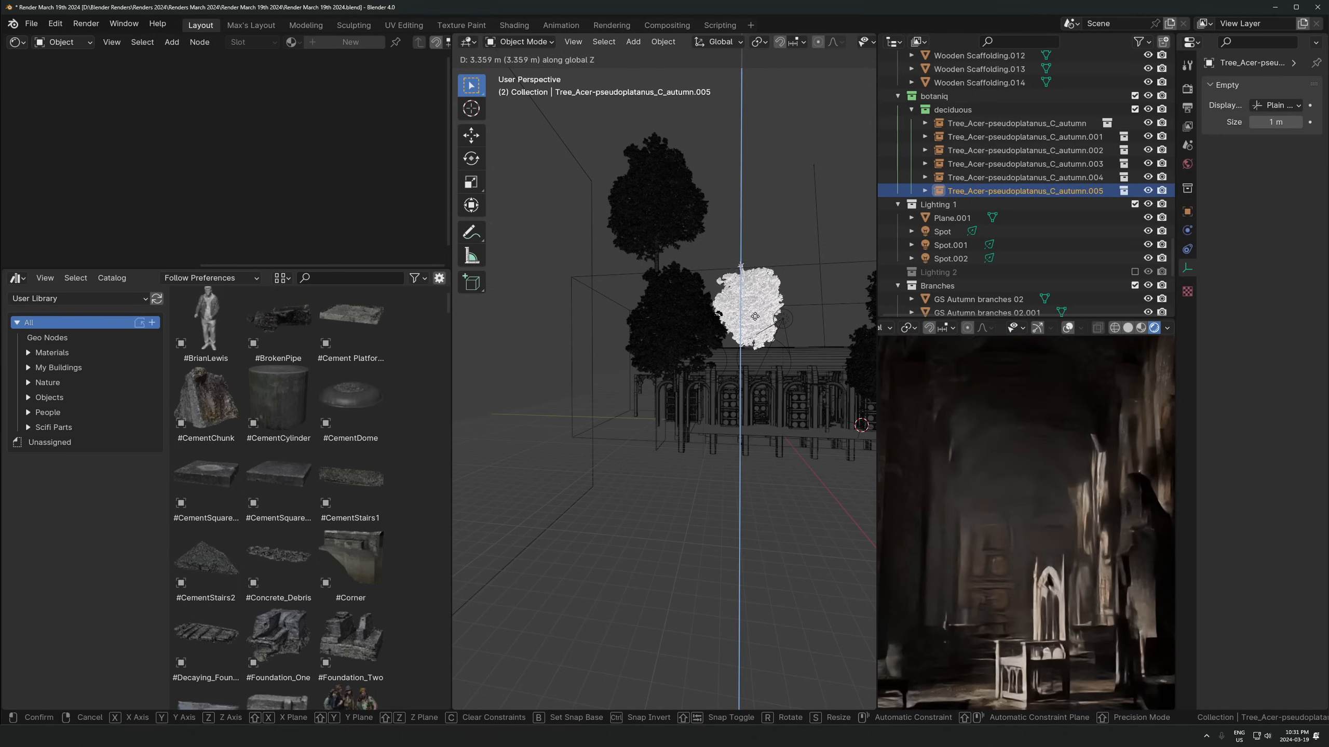
pyautogui.click(756, 350)
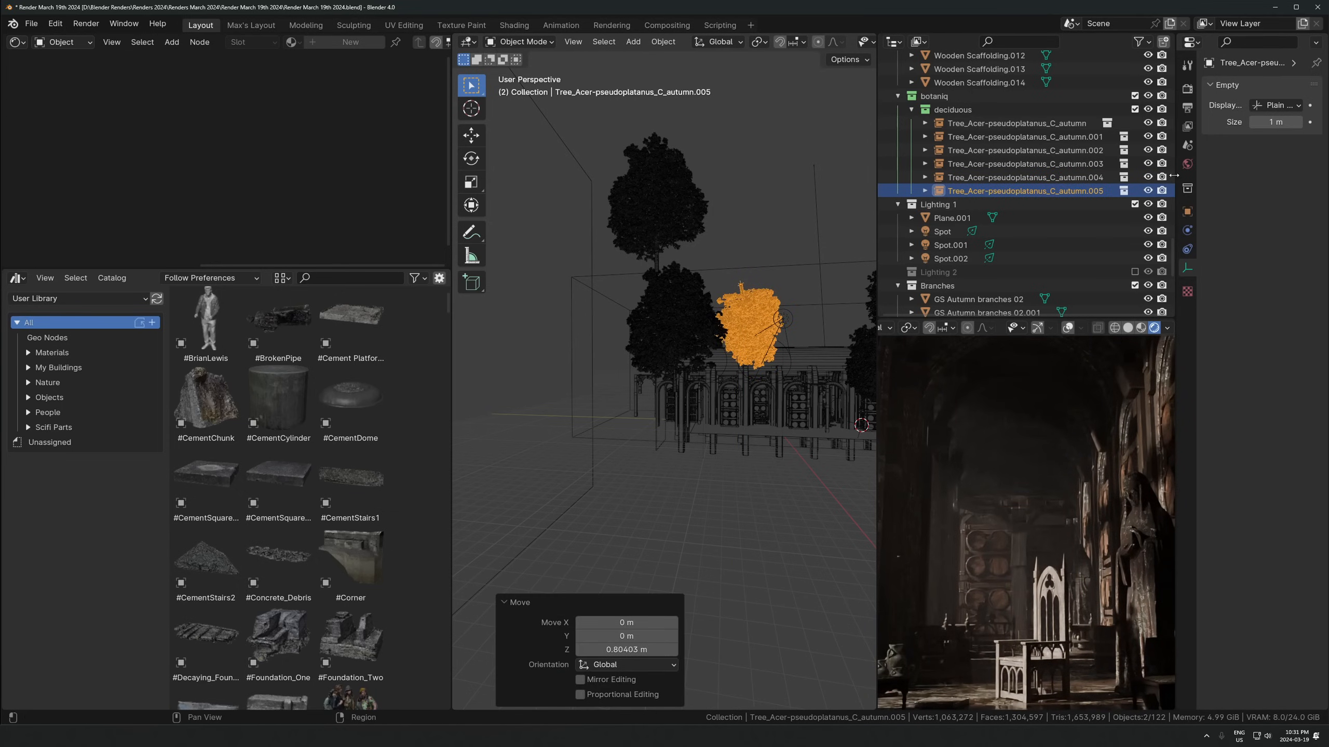
# Toggle the flipped tree's viewport visibility off and on to compare the lighting, then save the file
pyautogui.click(1148, 191)
pyautogui.click(1149, 191)
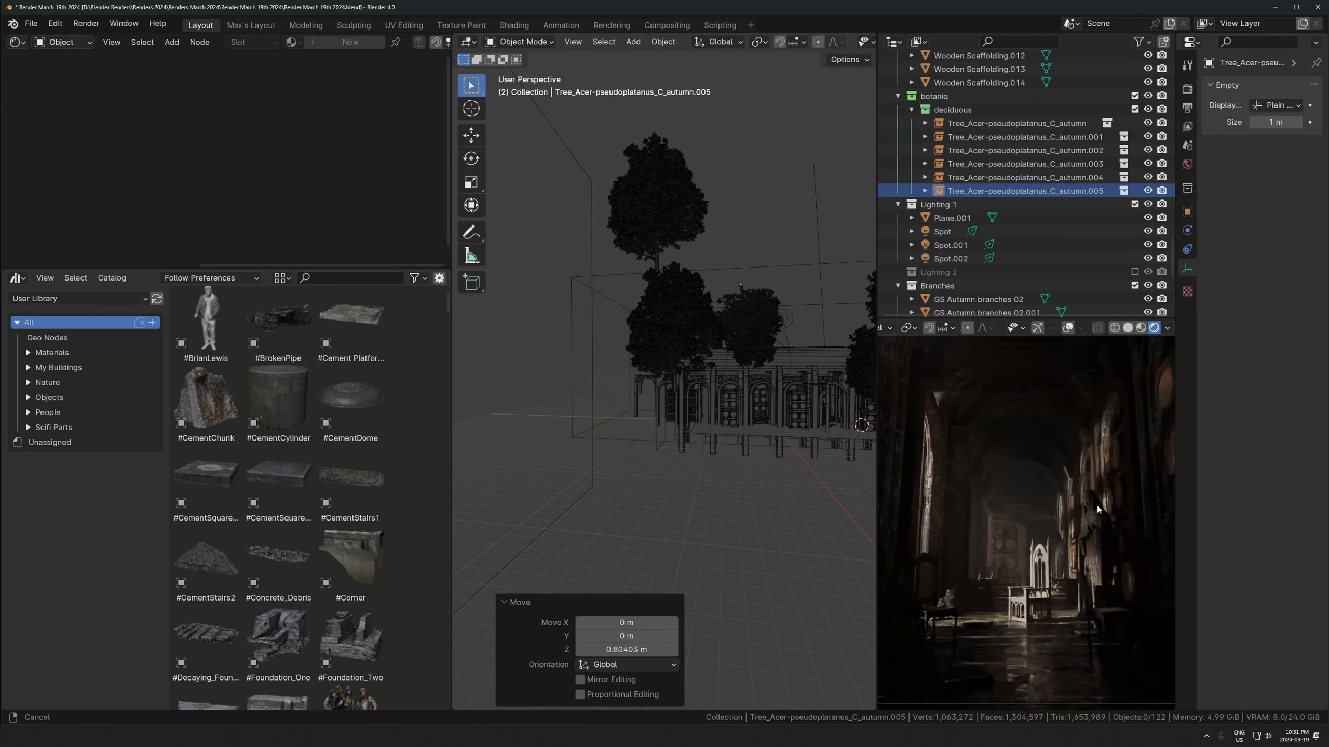
pyautogui.hotkey('ctrl', 's')
# Draw a render region around the whole camera frame in the rendered preview
pyautogui.moveTo(694, 305); pyautogui.dragTo(606, 293, button='middle')
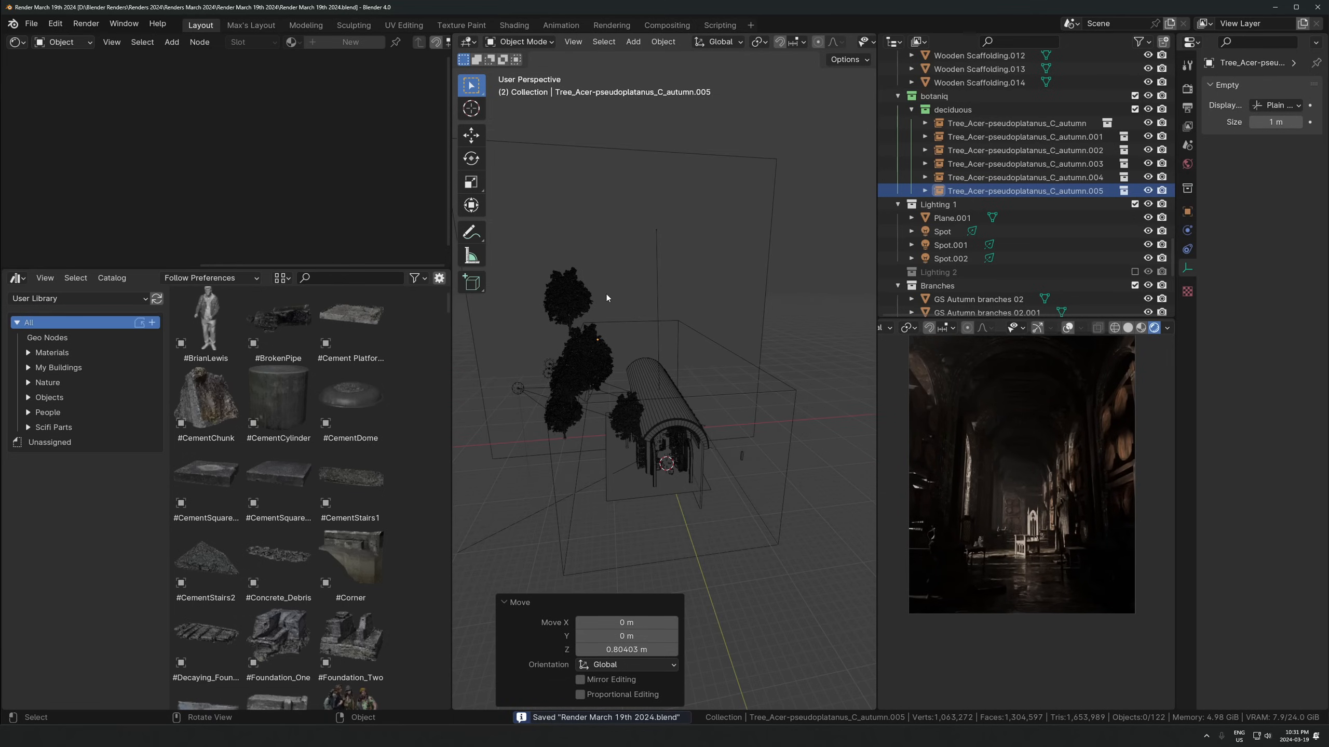
pyautogui.scroll(2, 1040, 491)
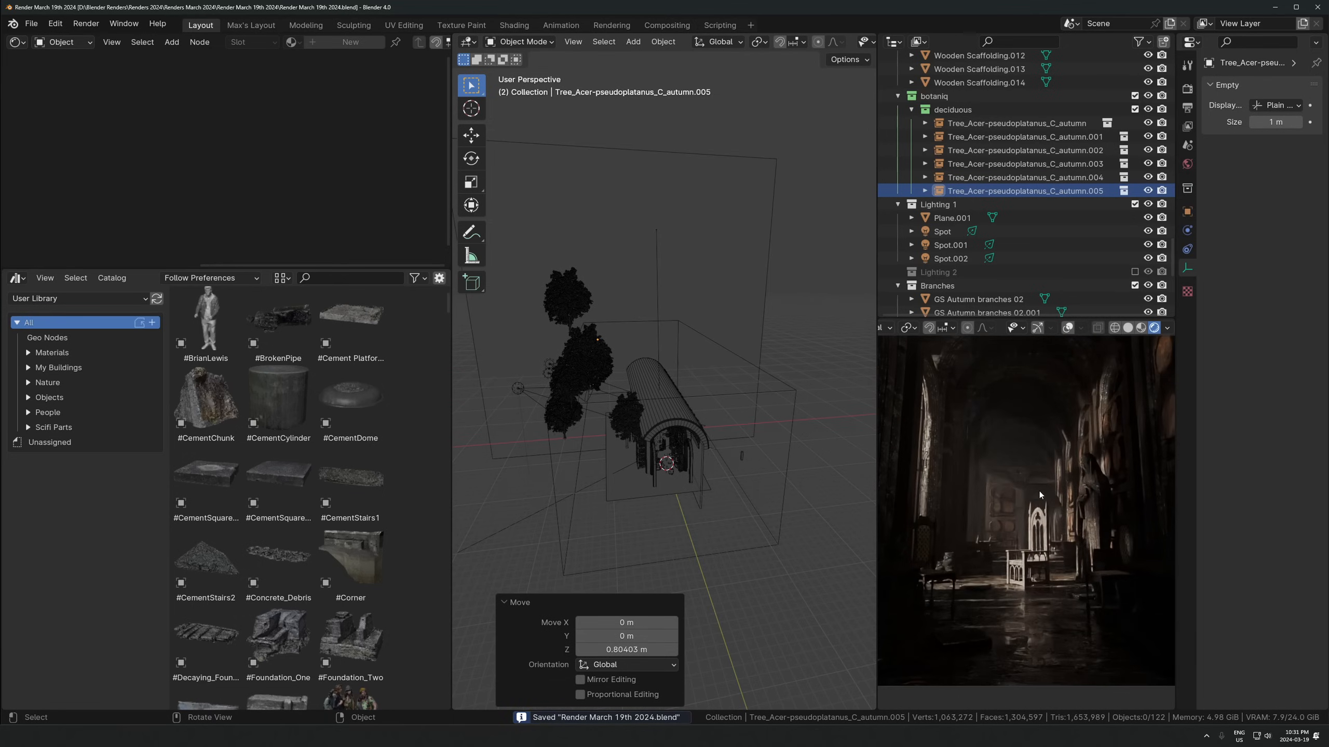
pyautogui.hotkey('ctrl', 'b')
pyautogui.moveTo(888, 404); pyautogui.dragTo(968, 576)
pyautogui.scroll(-2, 1032, 542)
pyautogui.moveTo(908, 335); pyautogui.dragTo(1160, 681)
# Create a linked duplicate of the lower tree, offset about -2.34, 2.74, -4.21 m, then shift it horizontally toward the building's side wall
pyautogui.moveTo(675, 358); pyautogui.dragTo(689, 411, button='middle')
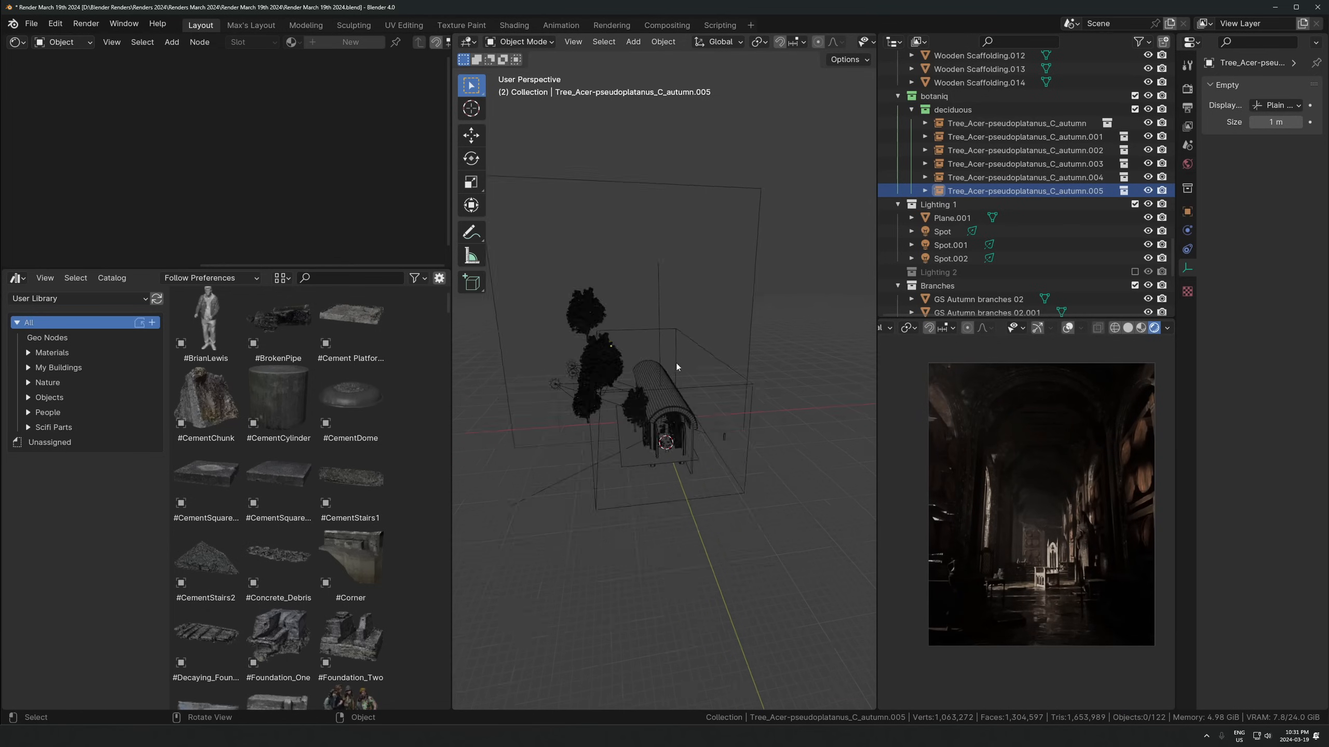
pyautogui.click(603, 411)
pyautogui.moveTo(602, 412); pyautogui.dragTo(793, 415, button='middle')
pyautogui.hotkey('shift', 'd')
pyautogui.click(792, 382)
pyautogui.scroll(5, 793, 415)
pyautogui.press('g')
pyautogui.hotkey('shift', 'z')
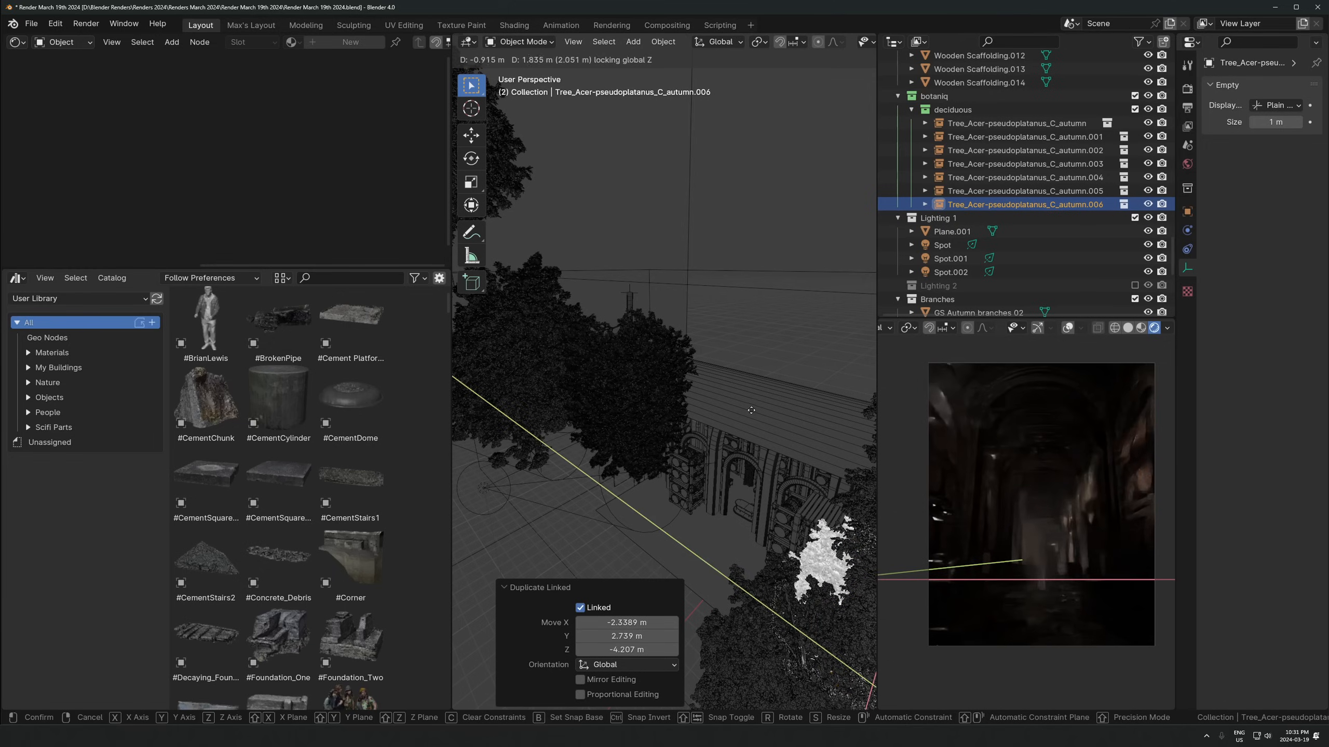
pyautogui.click(721, 397)
# Resize the new tree horizontally, scale it uniformly by 0.838, and move it about 0.38 m in X and -1.6 m in Y
pyautogui.scroll(-6, 787, 474)
pyautogui.moveTo(787, 471); pyautogui.dragTo(761, 350, button='middle')
pyautogui.scroll(5, 760, 361)
pyautogui.press('s')
pyautogui.hotkey('shift', 'z')
pyautogui.click(733, 367)
pyautogui.press('s')
pyautogui.click(749, 368)
pyautogui.press('g')
pyautogui.hotkey('shift', 'z')
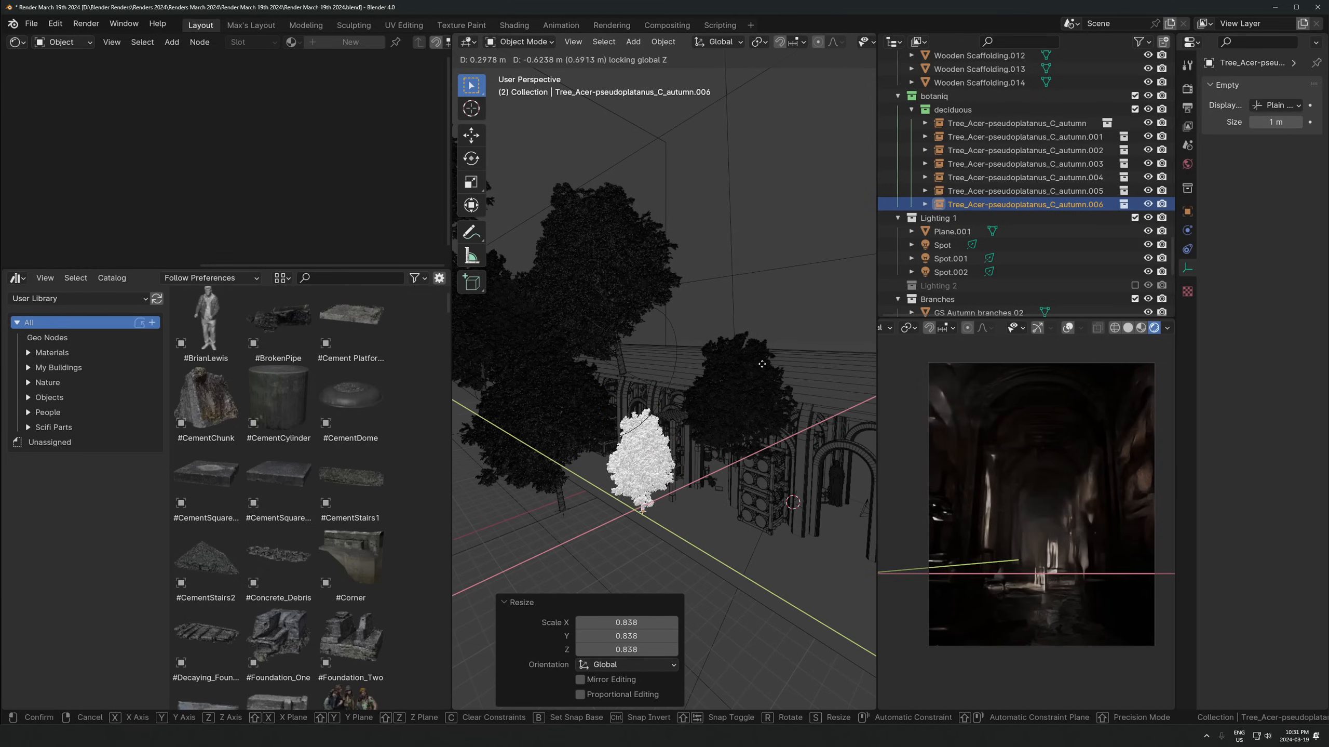
pyautogui.click(761, 363)
# Move the new tree horizontally about 0.14 m in X and 0.21 m in Y
pyautogui.scroll(4, 763, 381)
pyautogui.press('g')
pyautogui.press('z')
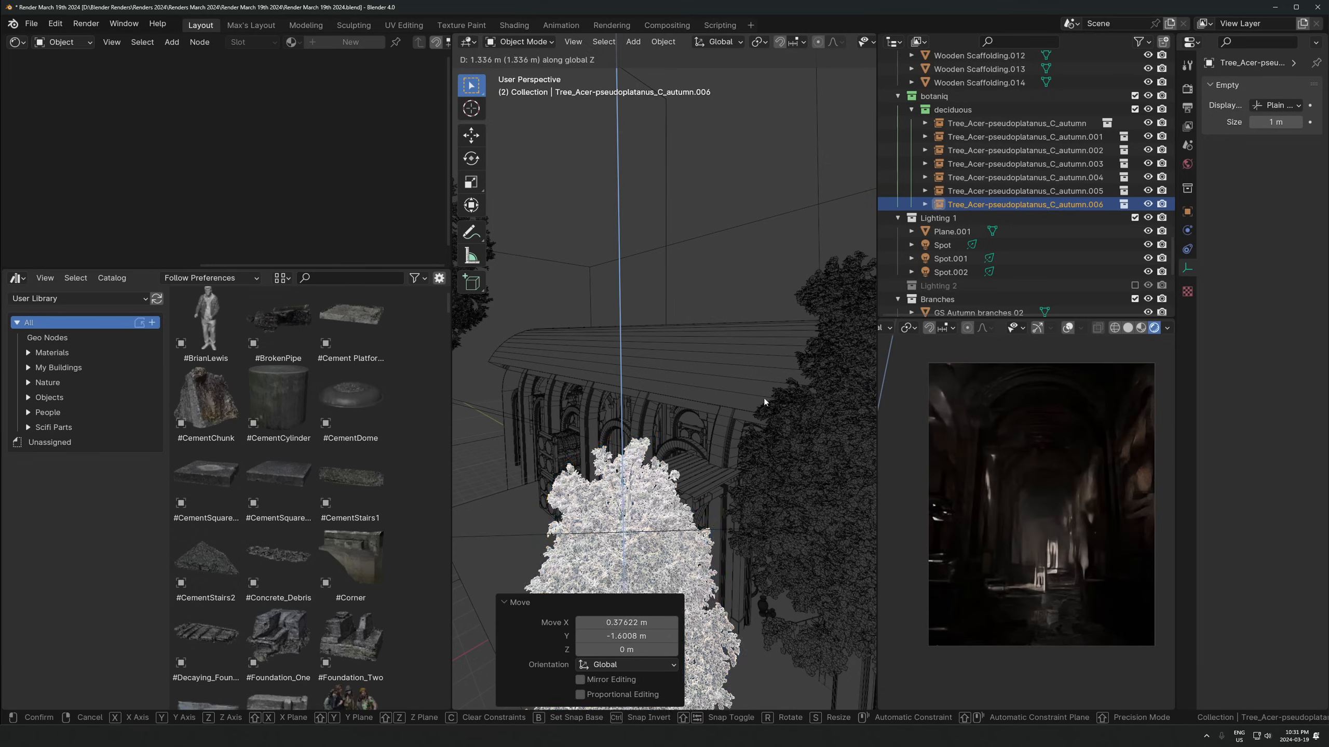
pyautogui.hotkey('shift', 'z')
pyautogui.click(784, 481)
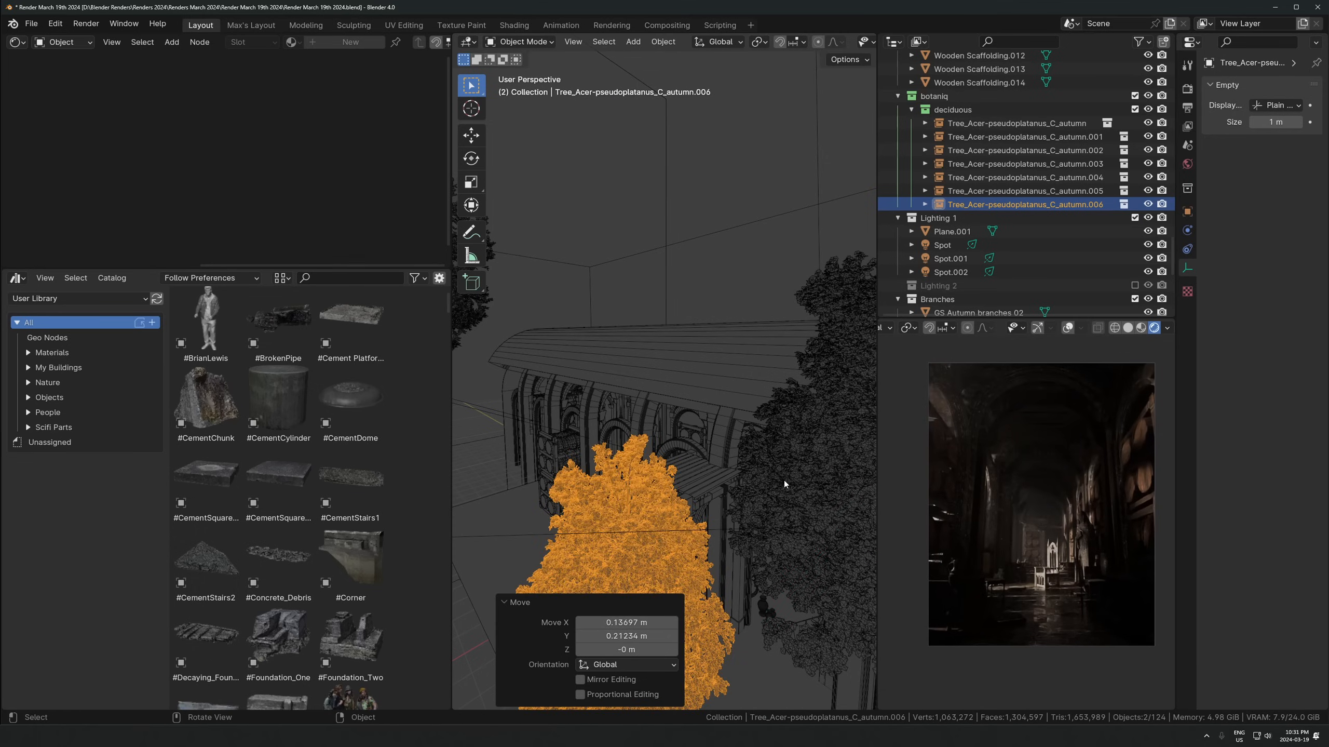
# Frame the new tree in the viewport and adjust its height along the Z axis
pyautogui.scroll(-8, 784, 481)
pyautogui.moveTo(784, 480); pyautogui.dragTo(681, 419, button='middle')
pyautogui.press('KP_Decimal')
pyautogui.press('g')
pyautogui.rightClick(732, 411)
pyautogui.press('g')
pyautogui.press('z')
pyautogui.click(738, 406)
pyautogui.press('g')
pyautogui.rightClick(738, 406)
pyautogui.press('g')
pyautogui.press('y')
pyautogui.rightClick(735, 425)
# Shift the new tree along X, including a 0.24 m move, then nudge it freely to refine the light in the preview
pyautogui.scroll(-3, 681, 420)
pyautogui.press('g')
pyautogui.press('x')
pyautogui.click(654, 413)
pyautogui.press('g')
pyautogui.press('z')
pyautogui.press('x')
pyautogui.click(656, 405)
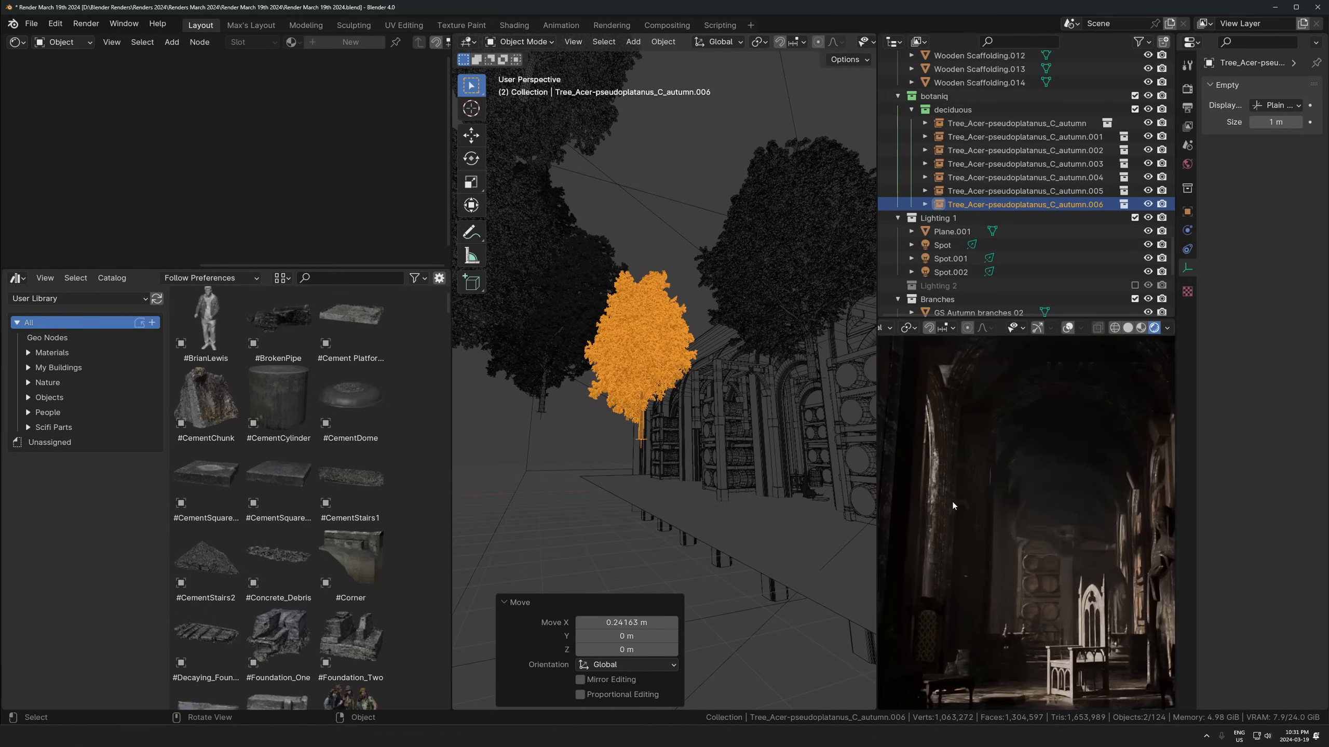
pyautogui.press('g')
pyautogui.click(988, 538)
pyautogui.keyDown('shift'); pyautogui.moveTo(1075, 591); pyautogui.dragTo(1046, 561, button='middle'); pyautogui.keyUp('shift')
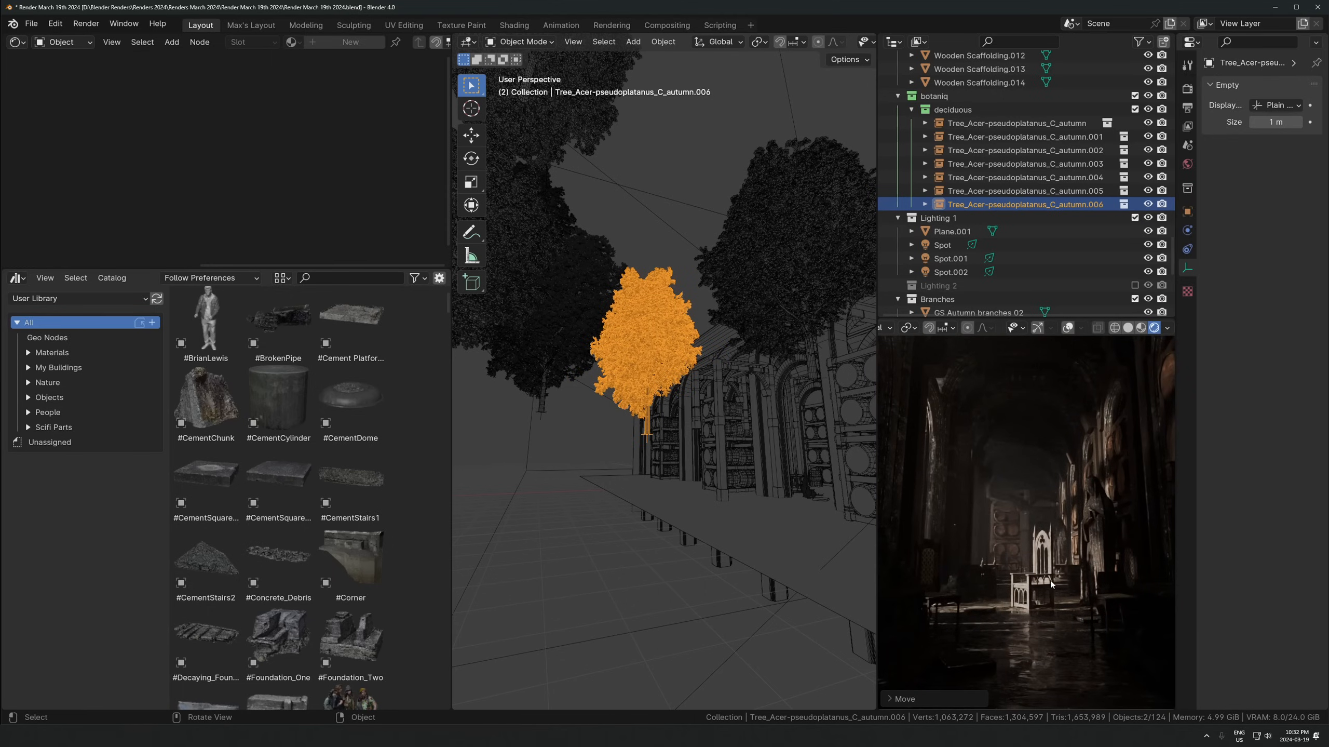
# In the camera view, rotate the small table behind the gothic chair 90° about Z and move it about 0.31 m along X
pyautogui.click(1052, 584)
pyautogui.press('KP_0')
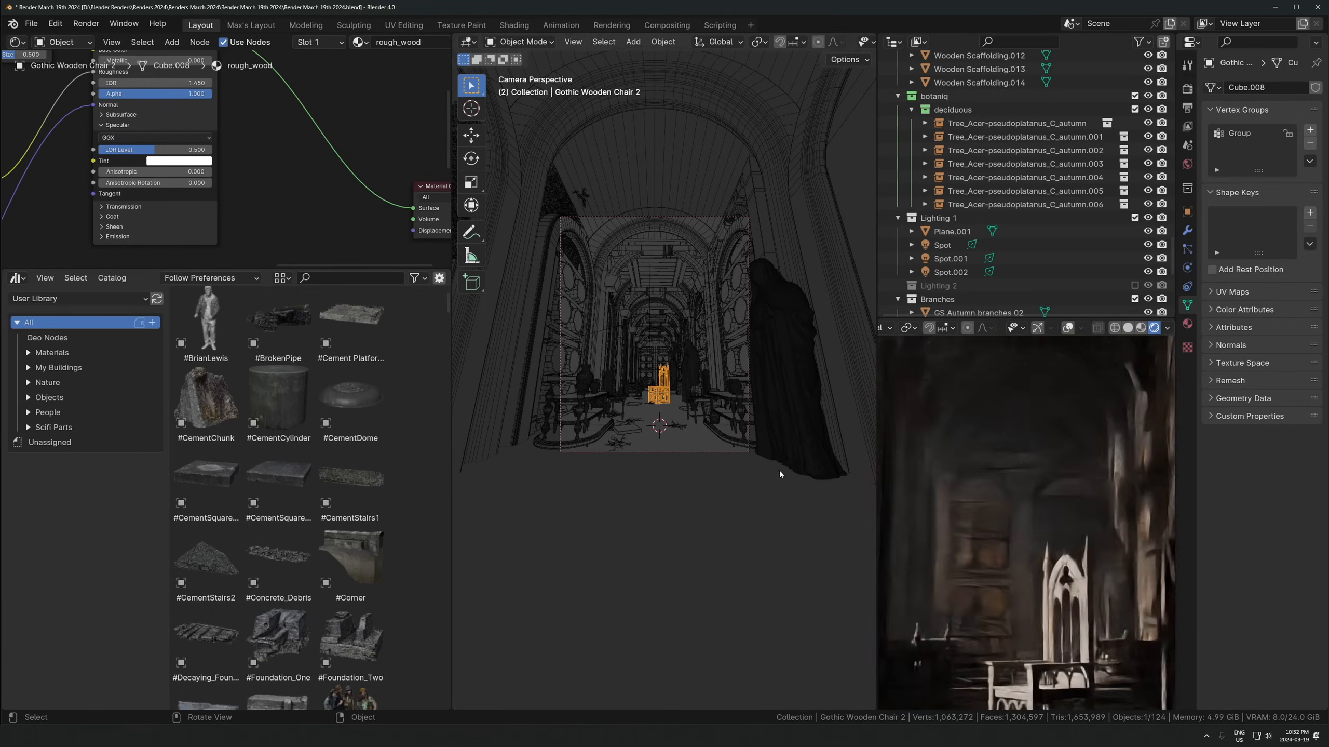
pyautogui.click(726, 472)
pyautogui.click(725, 472)
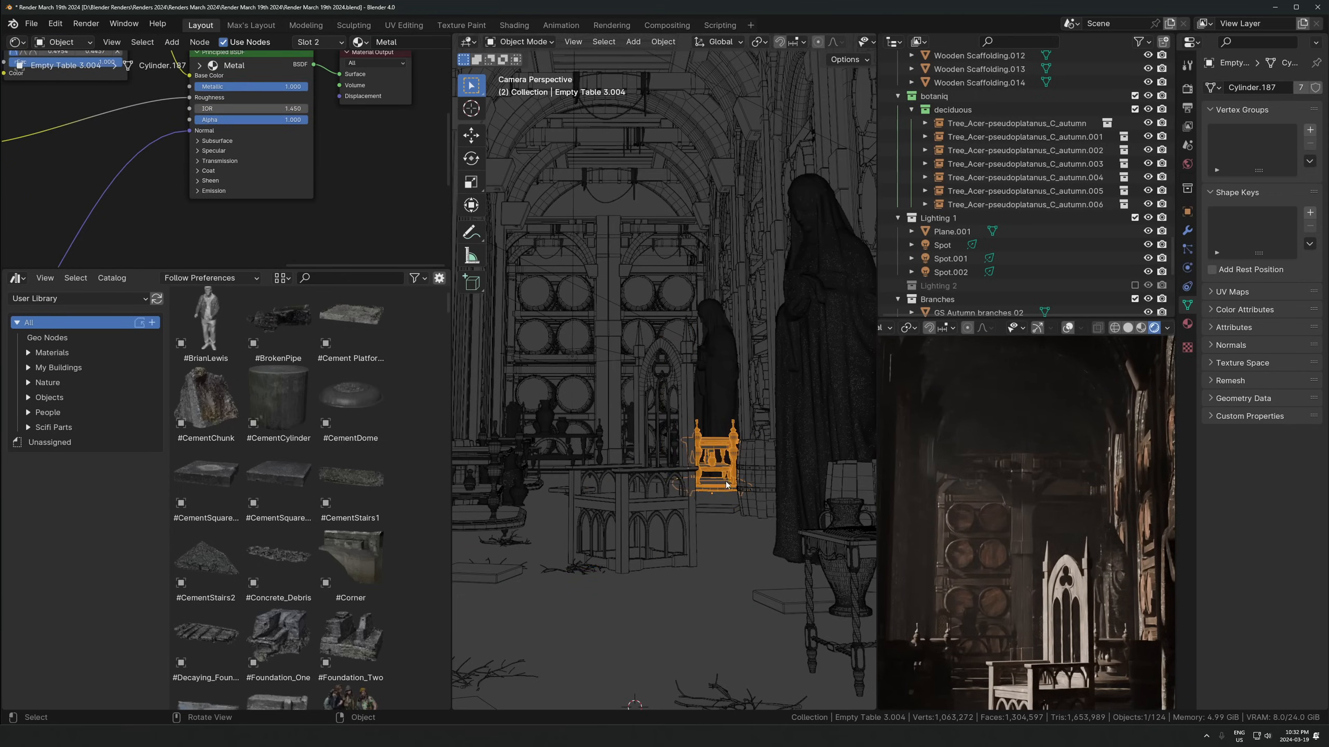
pyautogui.keyDown('shift'); pyautogui.moveTo(726, 477); pyautogui.dragTo(694, 459, button='middle'); pyautogui.keyUp('shift')
pyautogui.write('rz90')
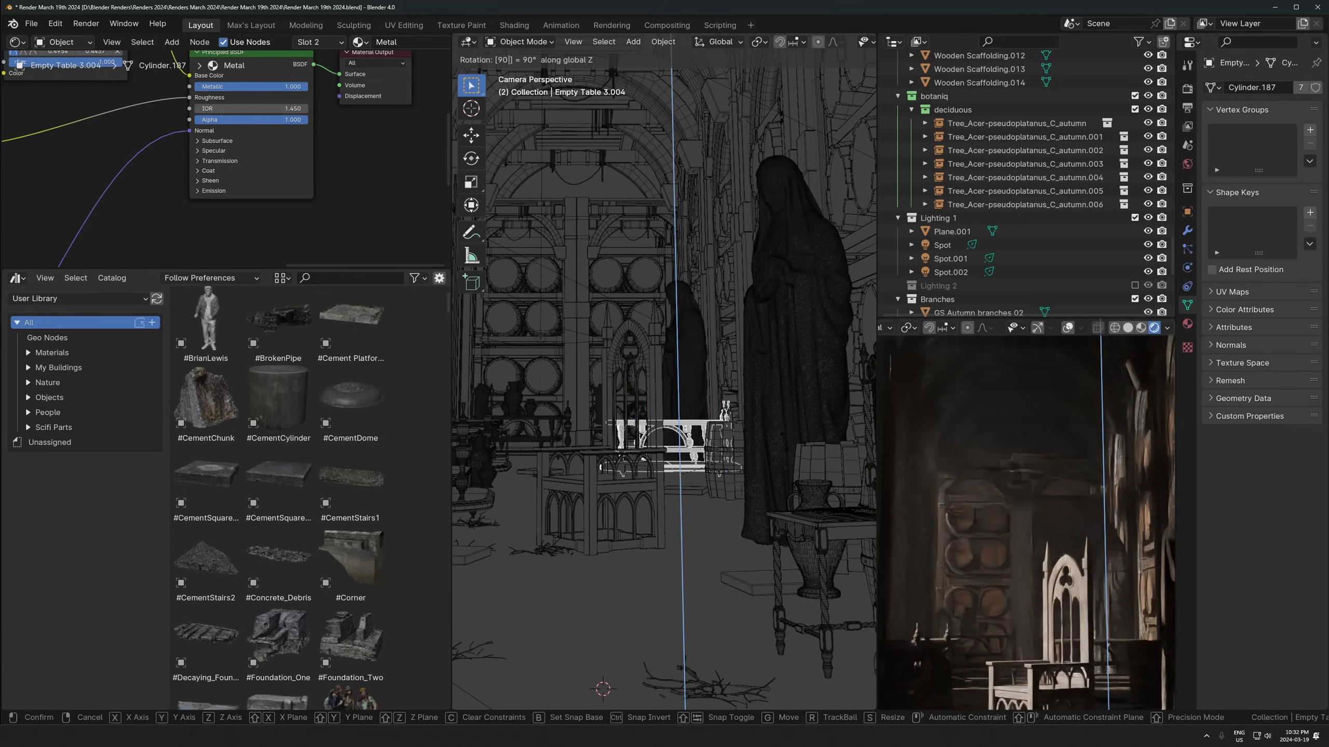
pyautogui.press('Return')
pyautogui.press('g')
pyautogui.press('x')
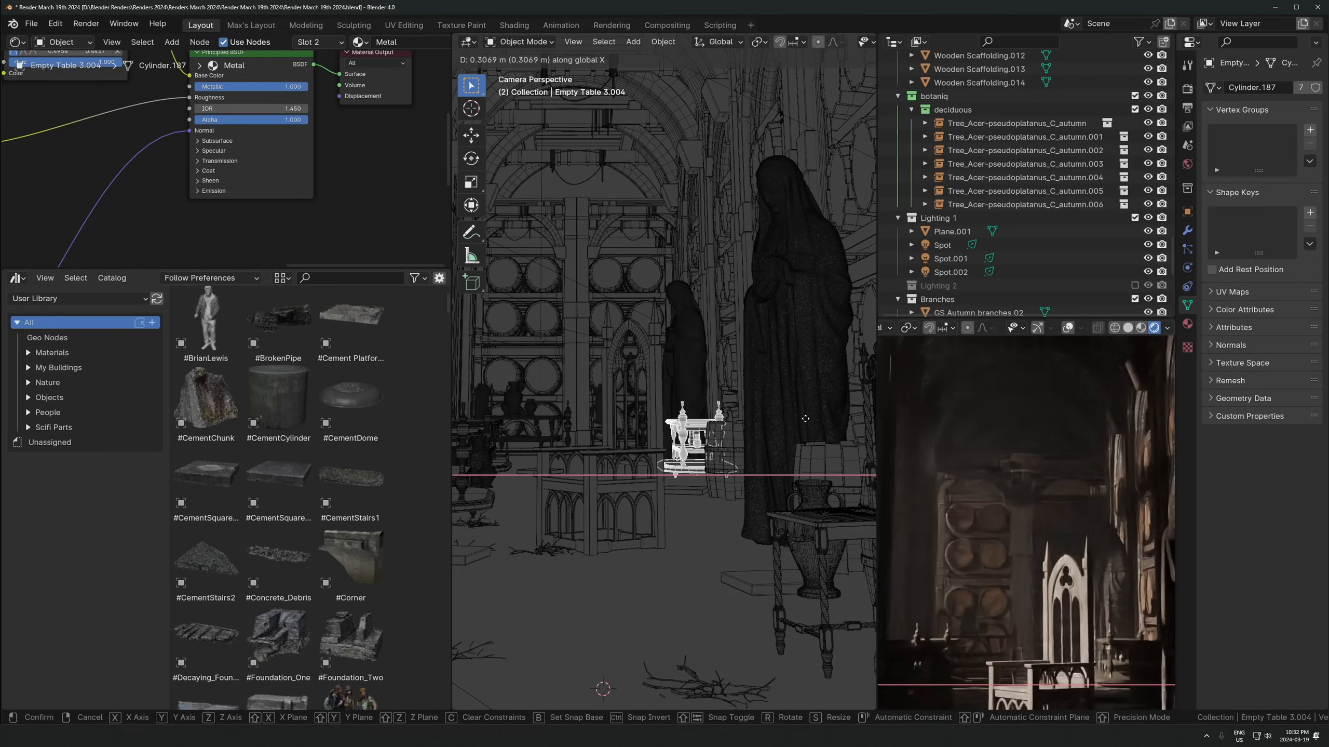
pyautogui.click(889, 507)
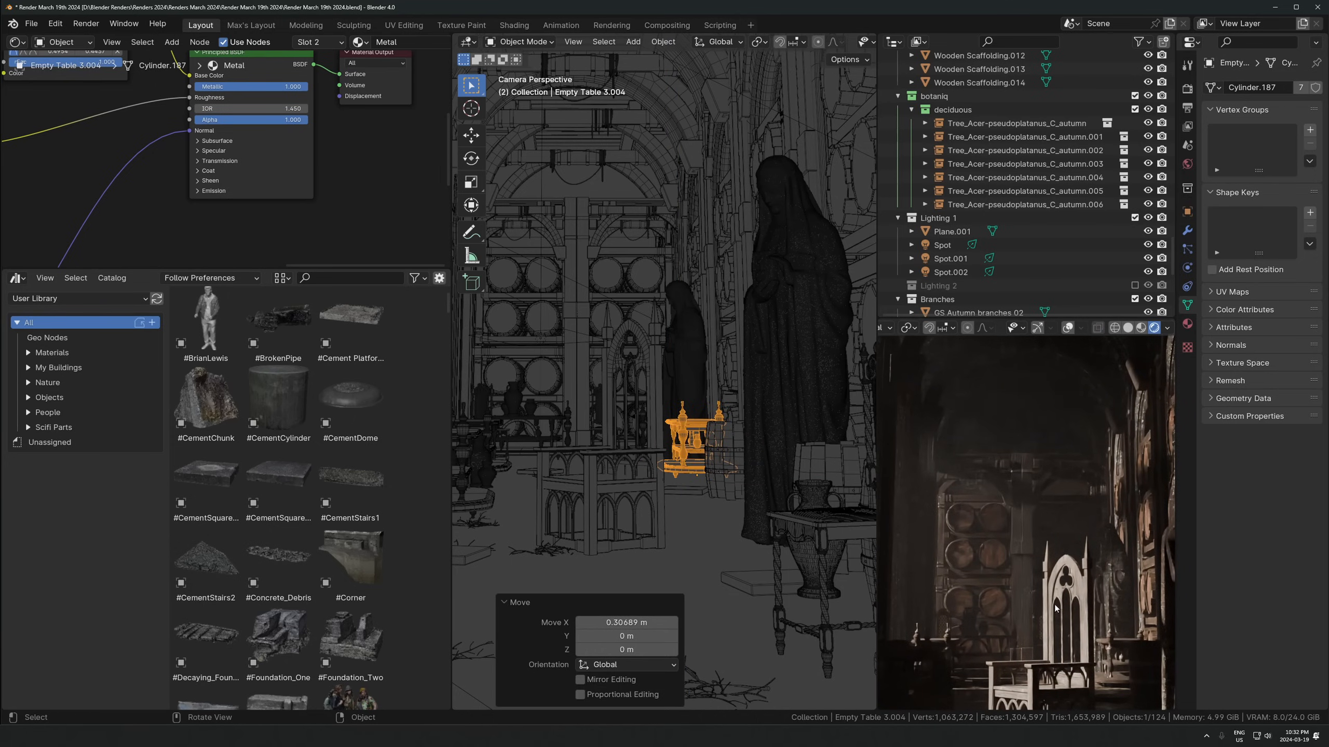
# Shift the gothic wooden chair slightly along X in the camera view and save the file
pyautogui.click(1060, 588)
pyautogui.press('g')
pyautogui.press('x')
pyautogui.click(1045, 588)
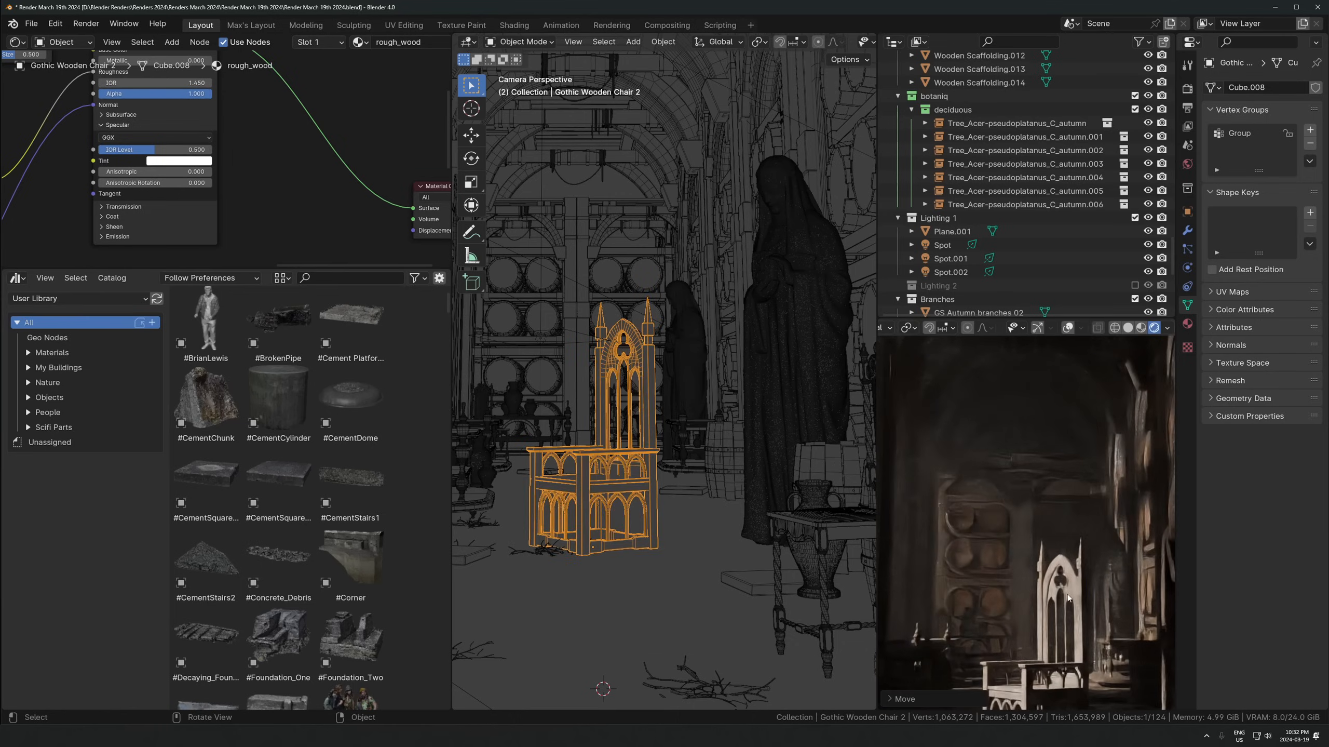
pyautogui.scroll(-3, 1101, 597)
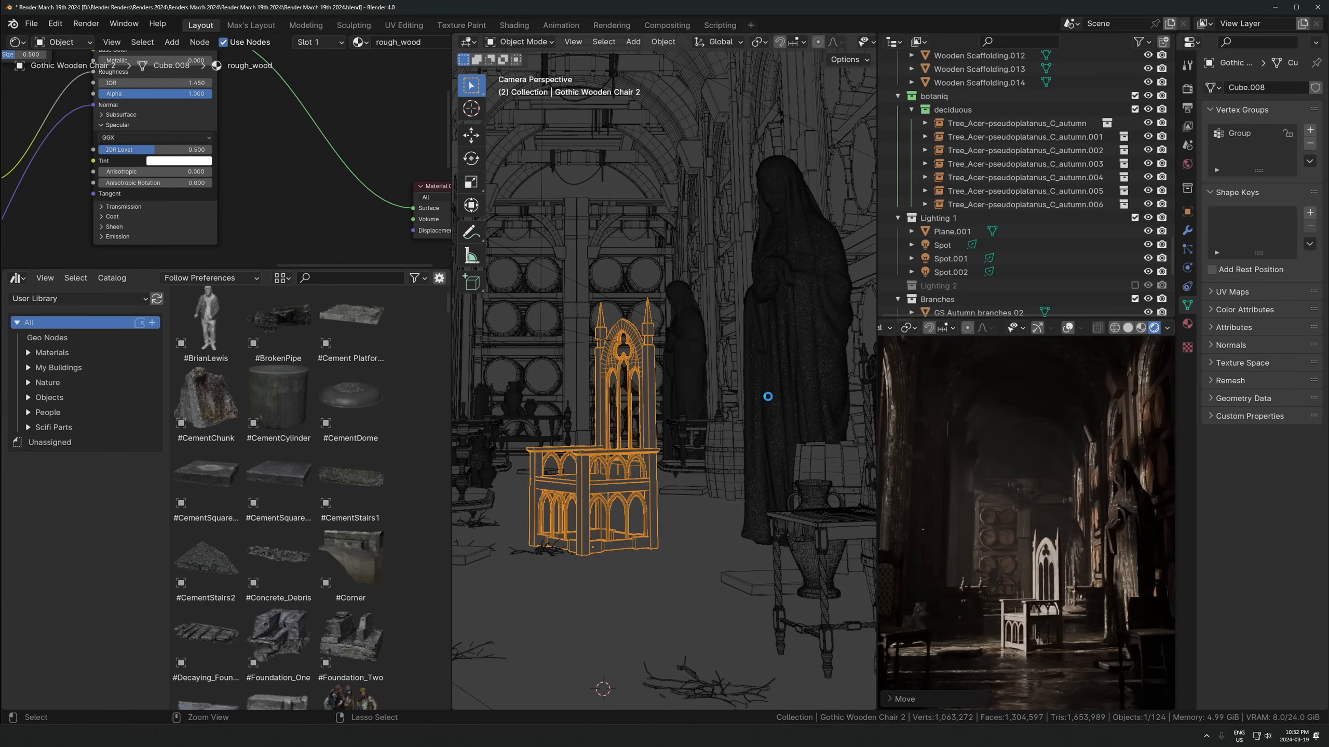
pyautogui.scroll(-1, 651, 373)
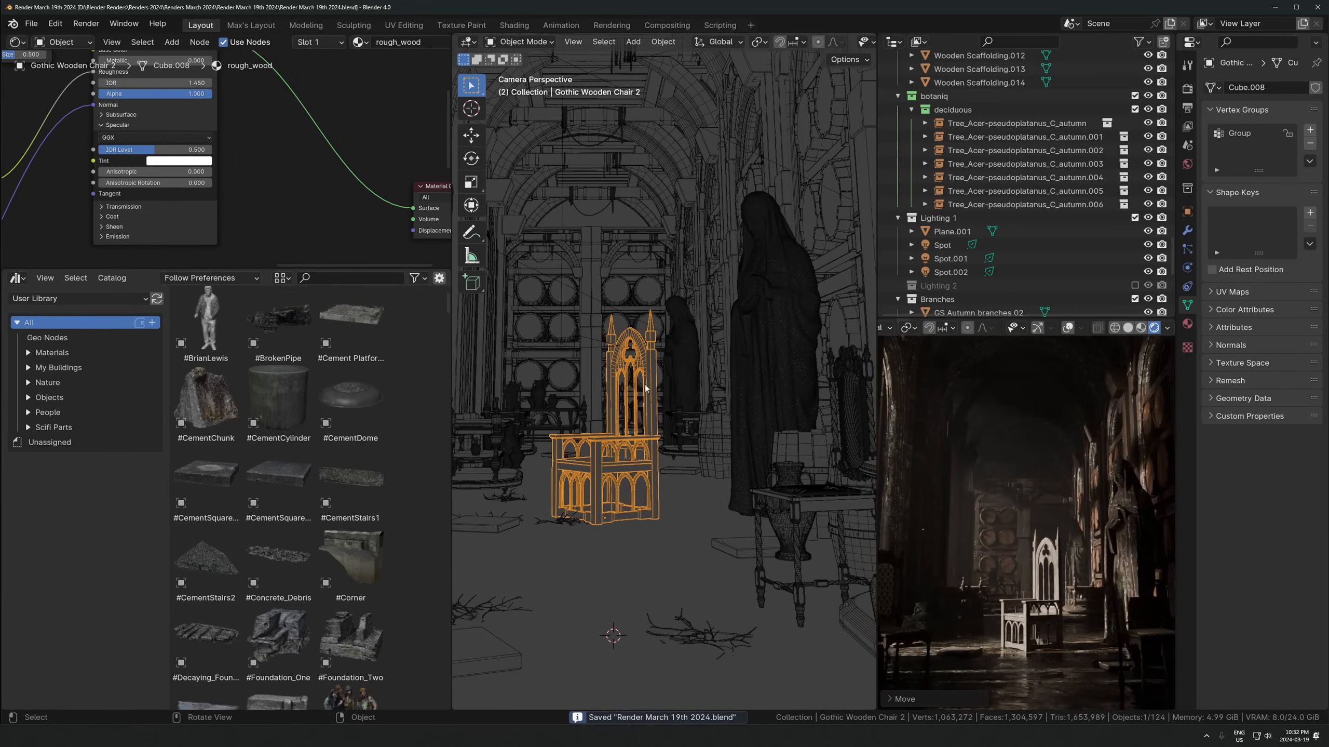
# Make a linked duplicate of the area light in the hall and offset it horizontally with its height locked
pyautogui.scroll(-5, 662, 397)
pyautogui.moveTo(645, 385); pyautogui.dragTo(714, 429, button='middle')
pyautogui.scroll(3, 702, 407)
pyautogui.click(713, 390)
pyautogui.click(718, 386)
pyautogui.scroll(3, 717, 387)
pyautogui.hotkey('alt', 'd')
pyautogui.hotkey('shift', 'z')
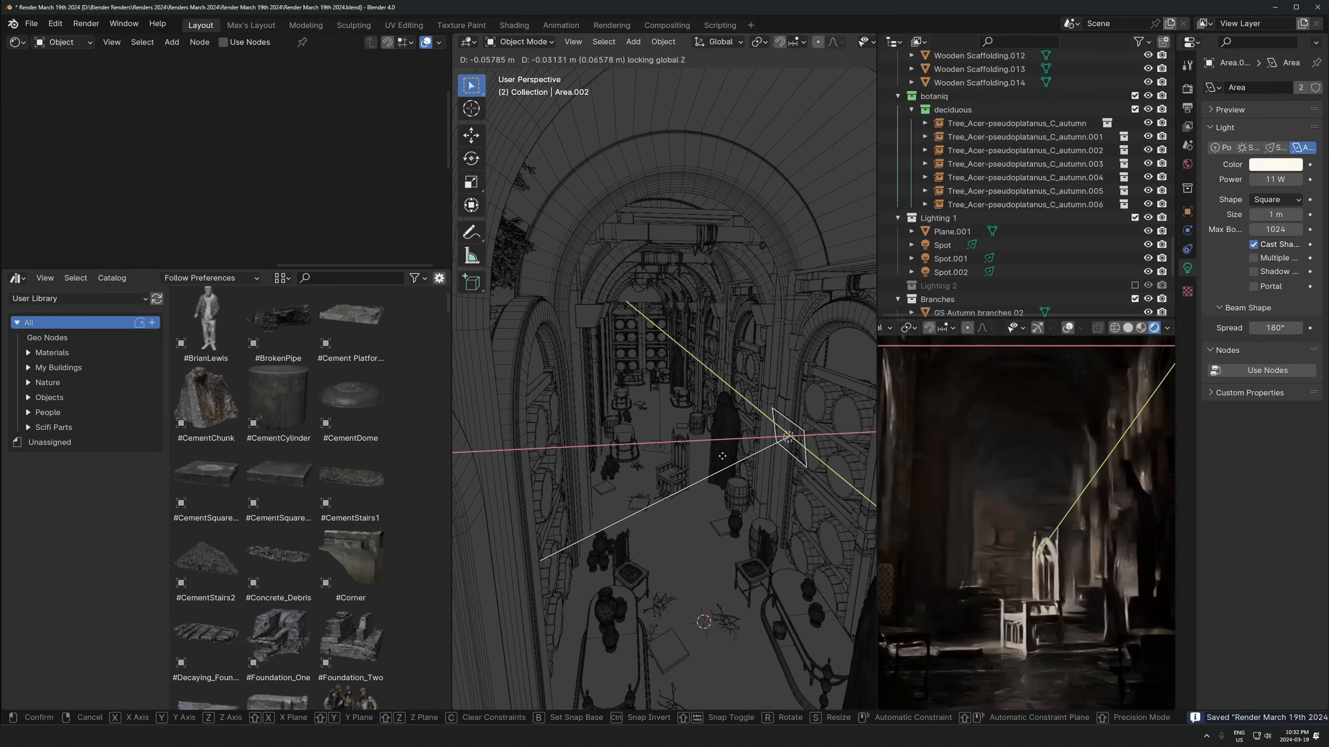
pyautogui.click(668, 412)
# Lower the duplicated area light about 2.26 m along Z, then shift it horizontally toward the hooded statue near the gothic chair
pyautogui.press('g')
pyautogui.press('z')
pyautogui.click(676, 484)
pyautogui.press('g')
pyautogui.hotkey('shift', 'z')
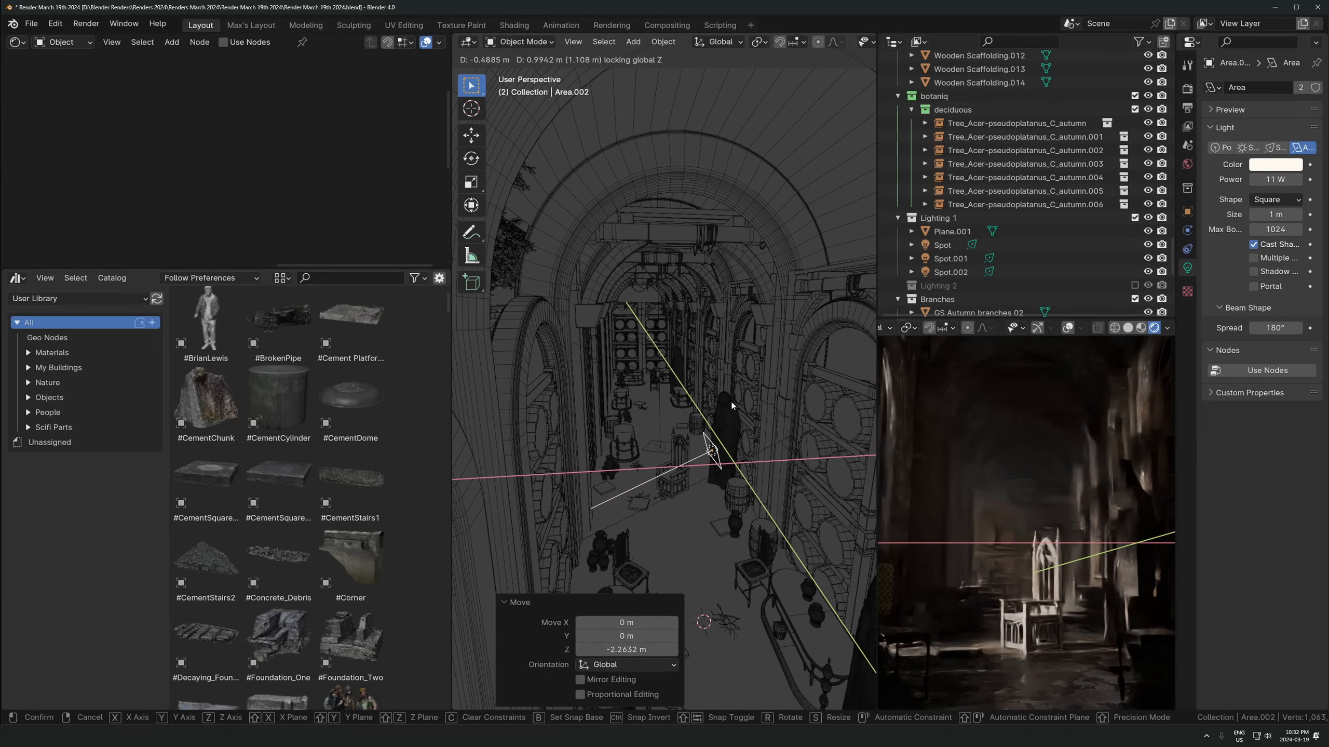
pyautogui.click(732, 405)
# Nudge the duplicated light freely in front of the hooded statue, by about 0.26 m and another 0.19 m in Y
pyautogui.scroll(3, 715, 458)
pyautogui.moveTo(714, 458); pyautogui.dragTo(689, 419, button='middle')
pyautogui.press('g')
pyautogui.click(732, 433)
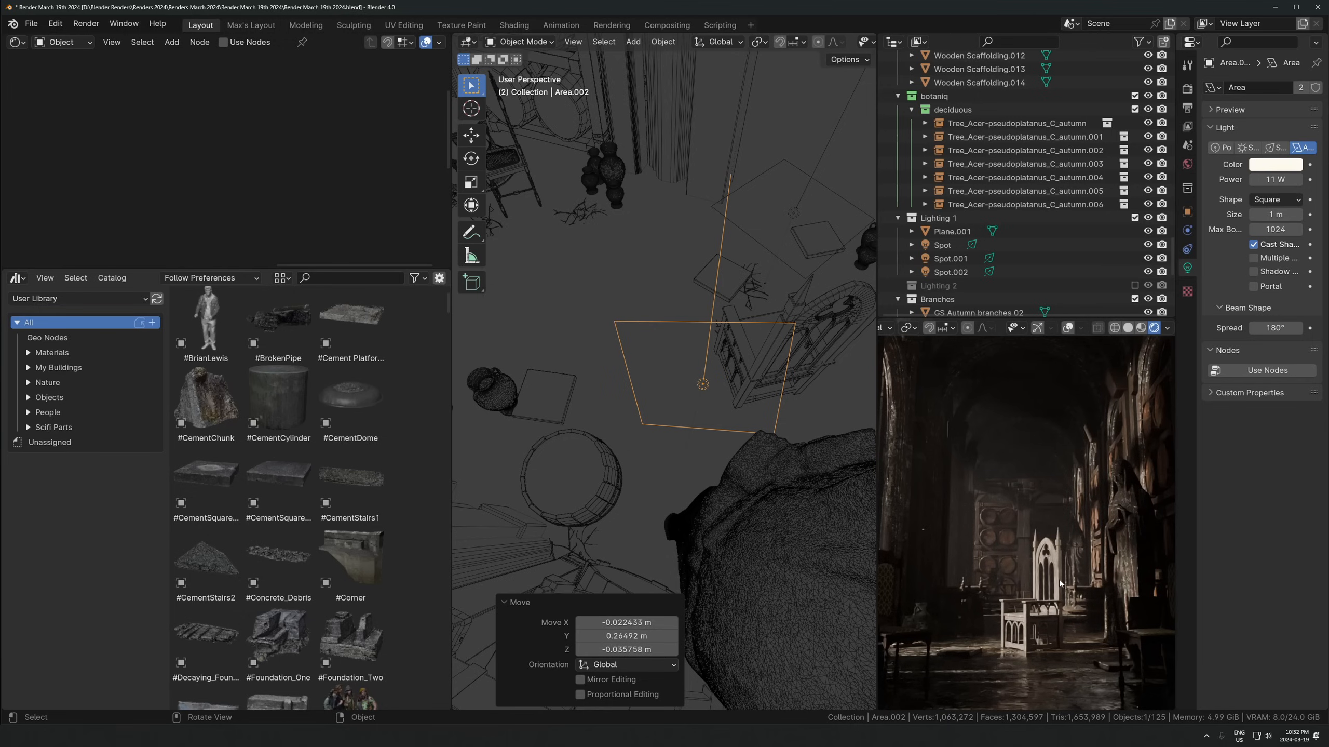
pyautogui.scroll(4, 993, 502)
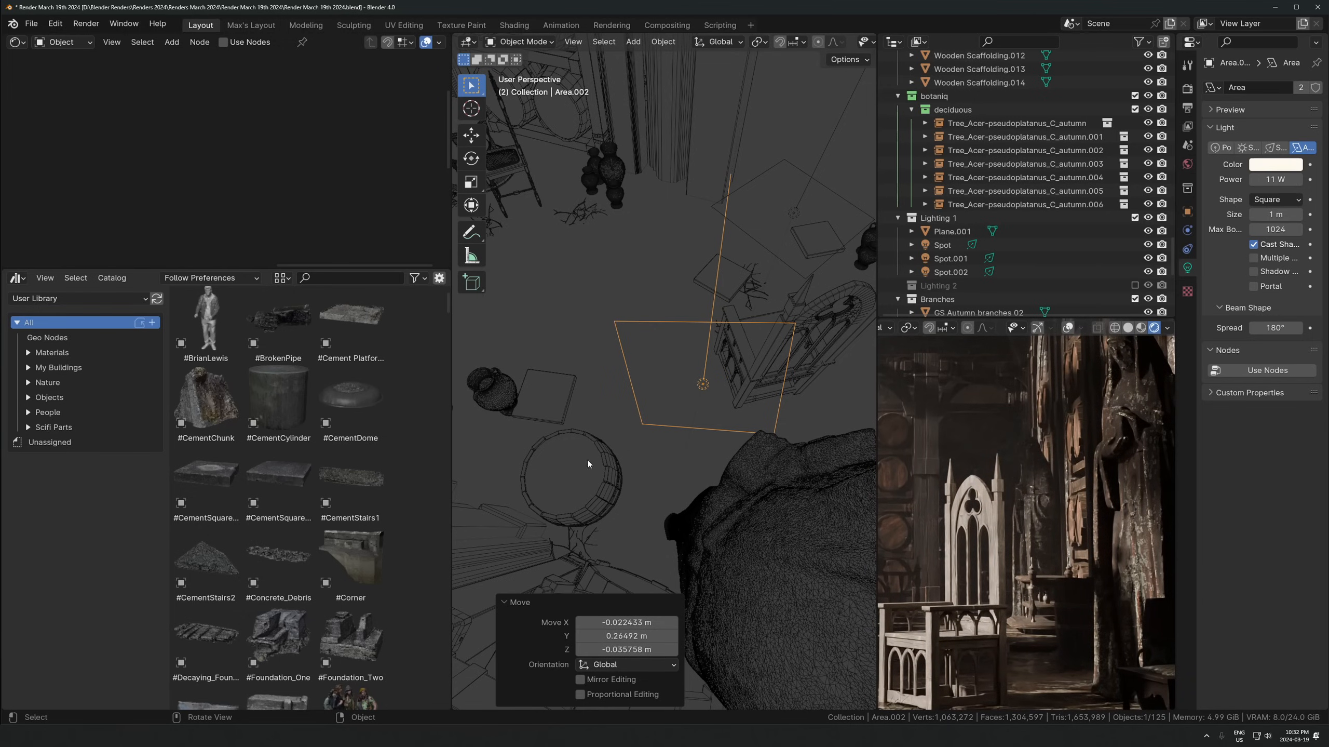
pyautogui.moveTo(650, 427); pyautogui.dragTo(717, 418, button='middle')
pyautogui.press('g')
pyautogui.click(730, 430)
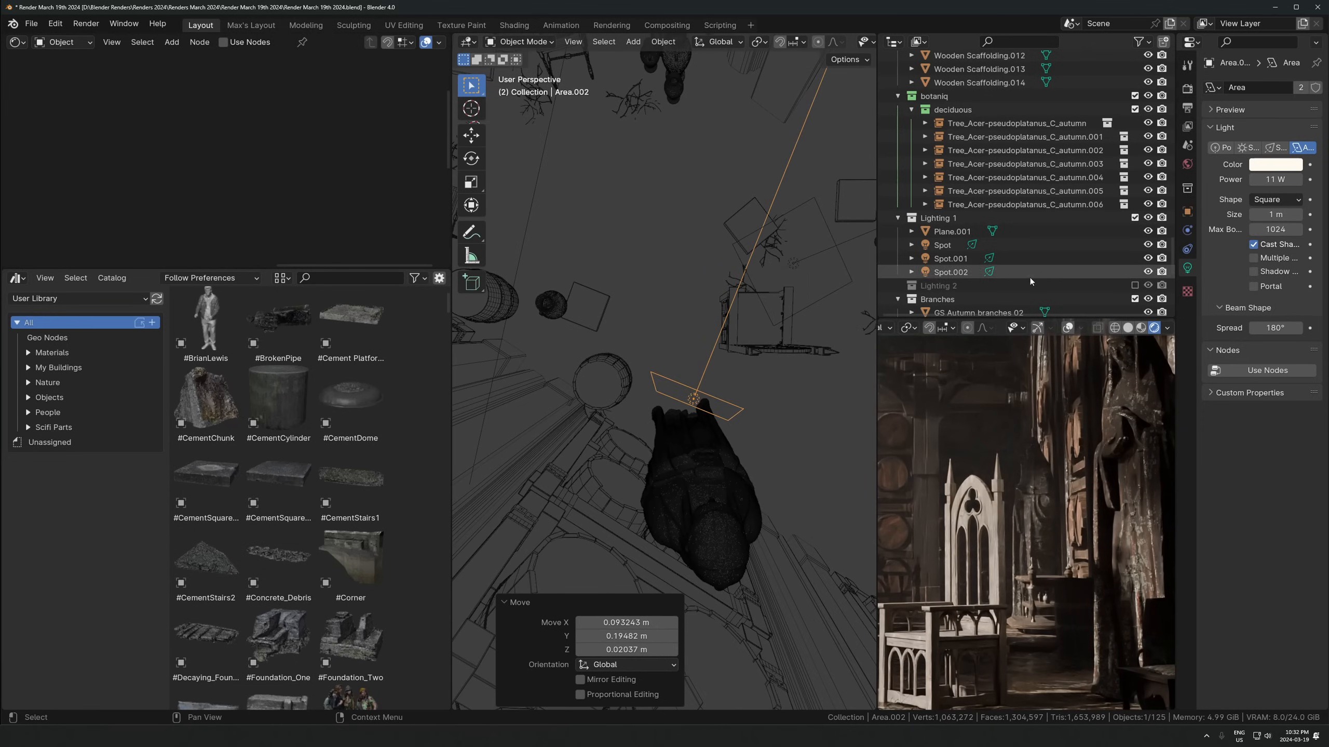
# Make the duplicated light's object and data single-user, then toggle its visibility to compare its effect on the floor
pyautogui.press('u')
pyautogui.click(643, 257)
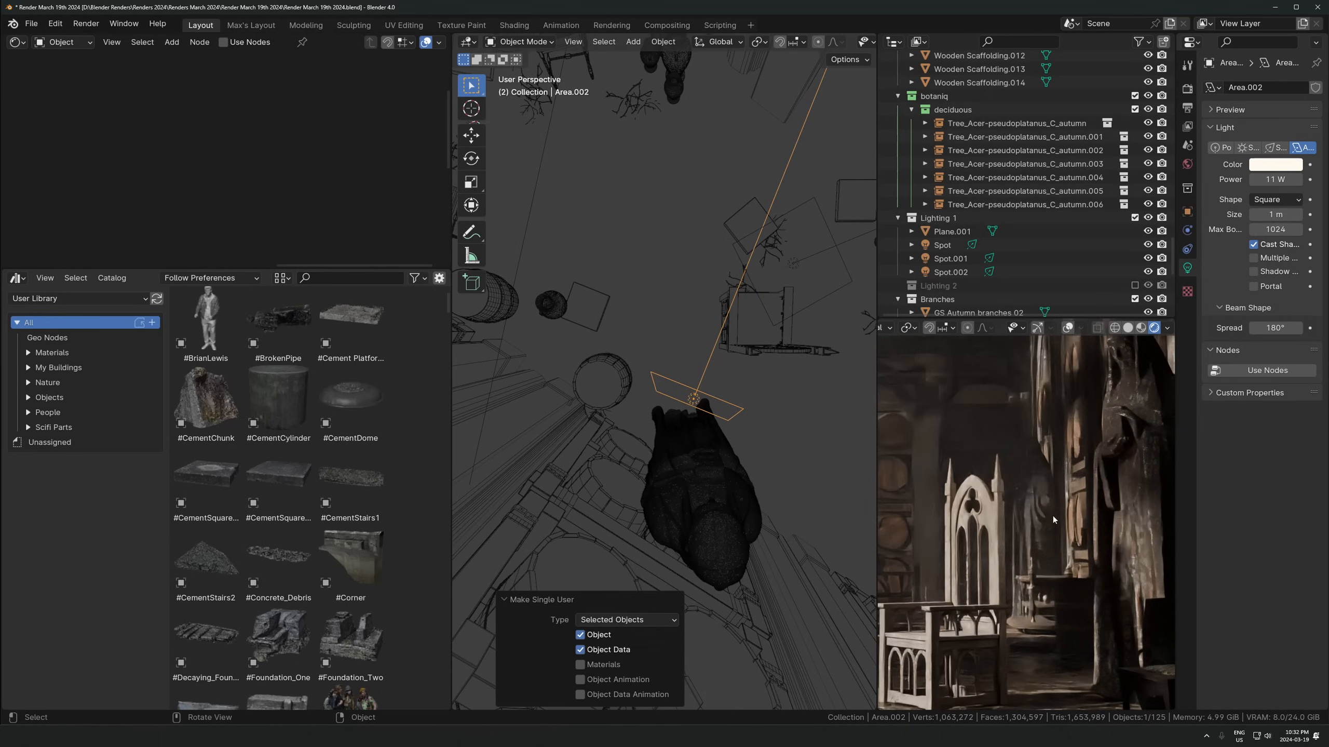
pyautogui.press('KP_Decimal')
pyautogui.click(1148, 111)
pyautogui.click(1148, 111)
pyautogui.moveTo(1080, 669); pyautogui.dragTo(1061, 544, button='middle')
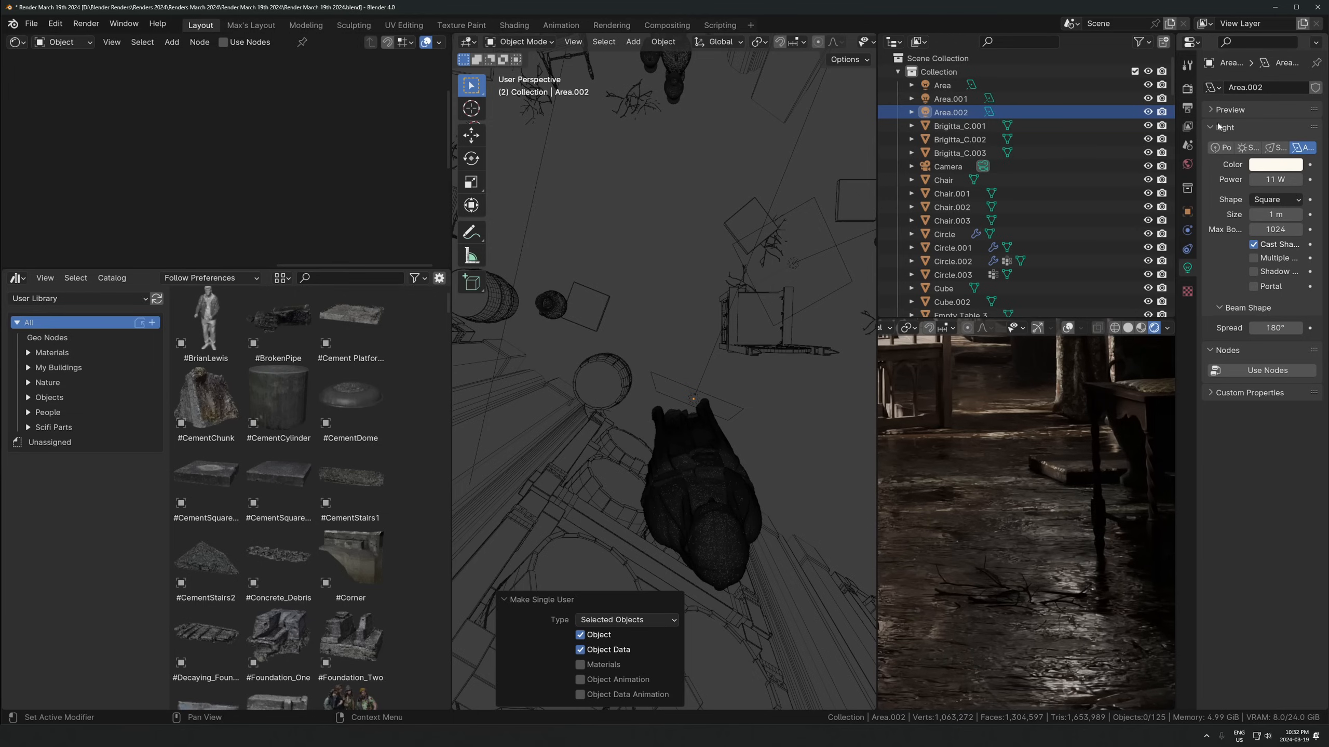
# Turn off Glossy ray visibility for Area.002 and inspect the floor in the rendered preview
pyautogui.click(1188, 211)
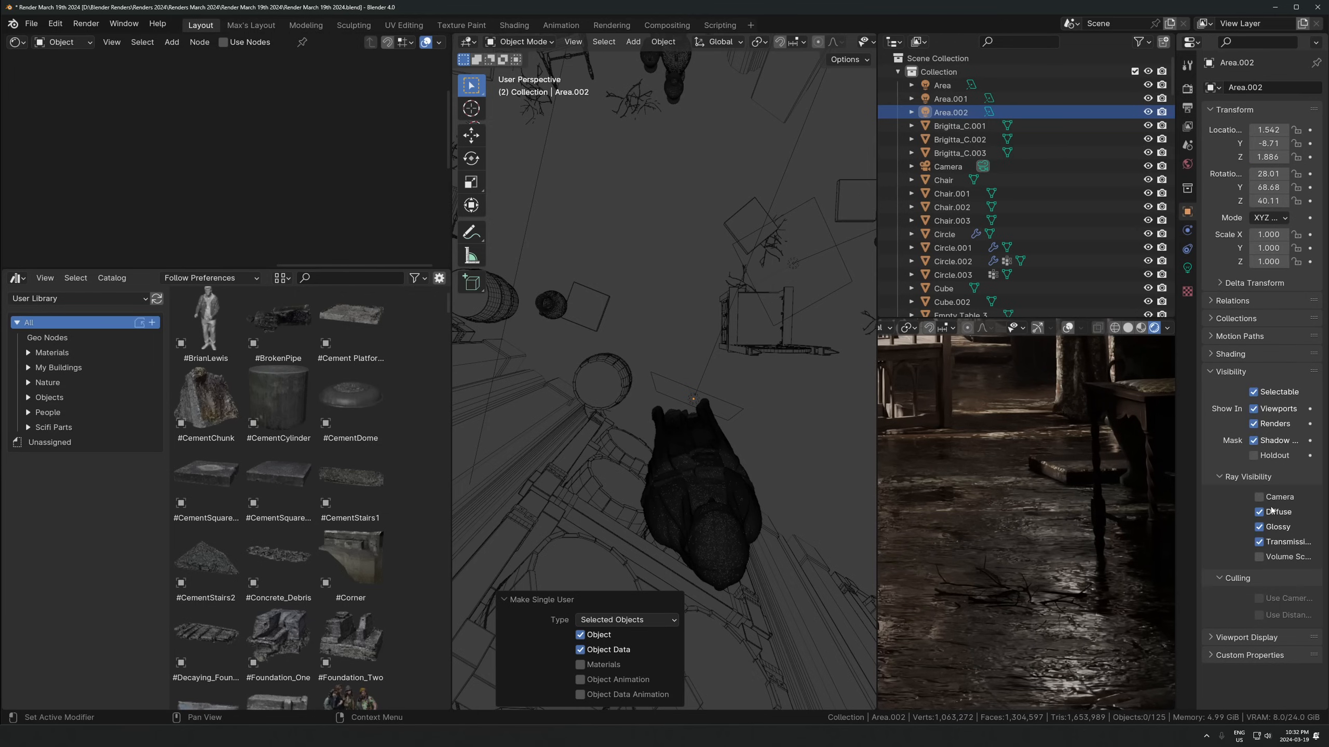
pyautogui.click(1259, 526)
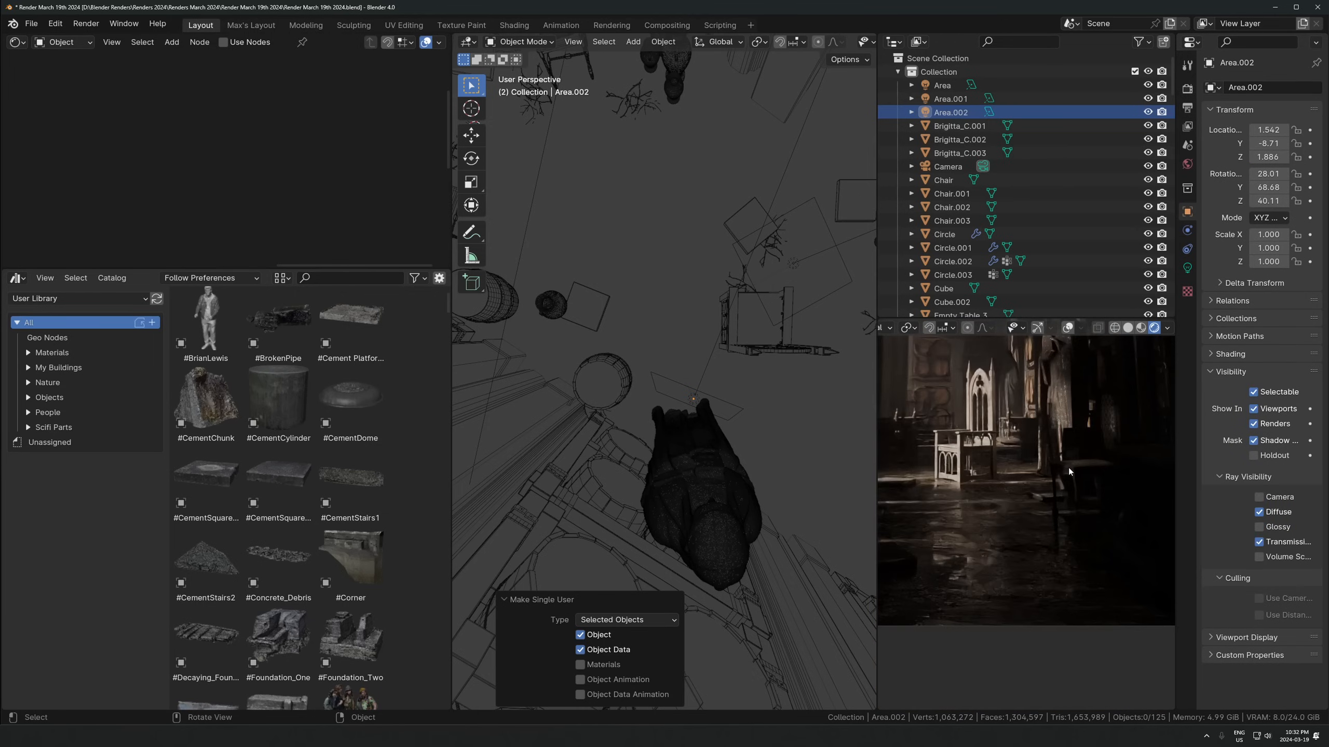
pyautogui.scroll(3, 1069, 503)
pyautogui.click(701, 392)
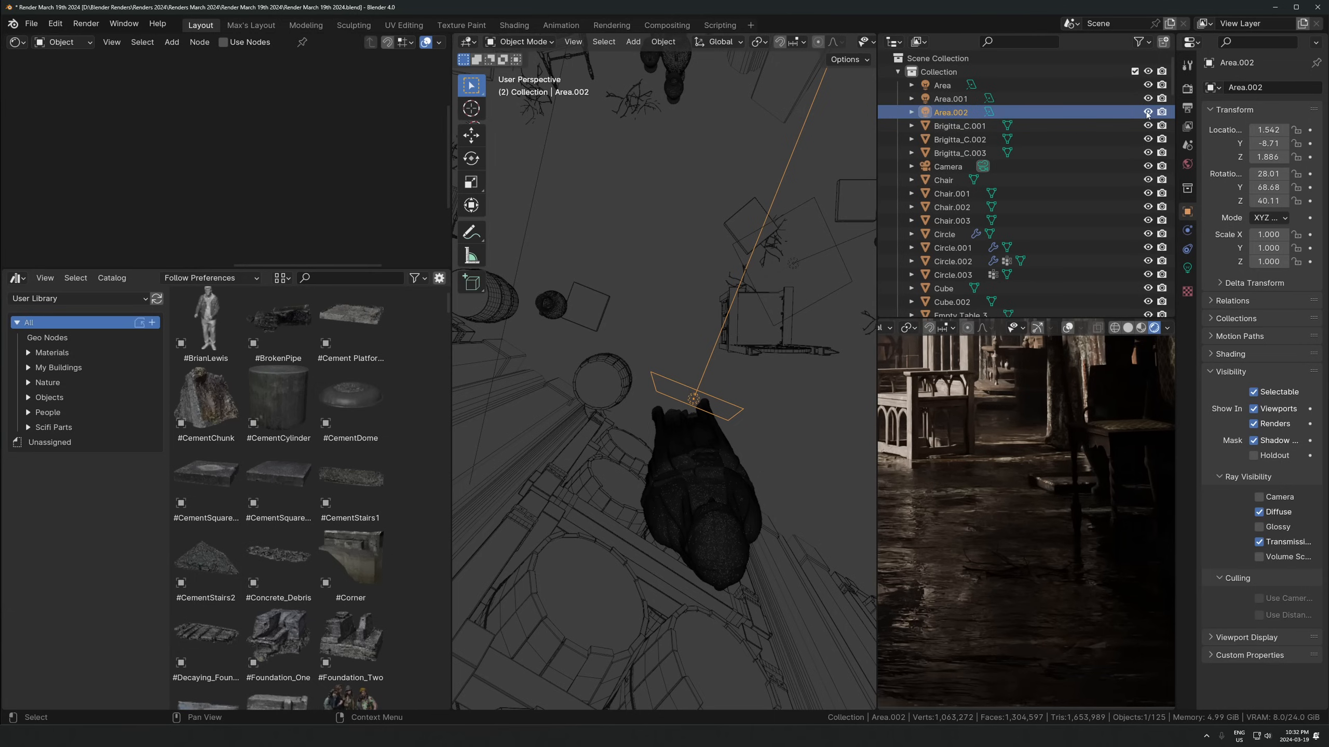
pyautogui.scroll(4, 1075, 413)
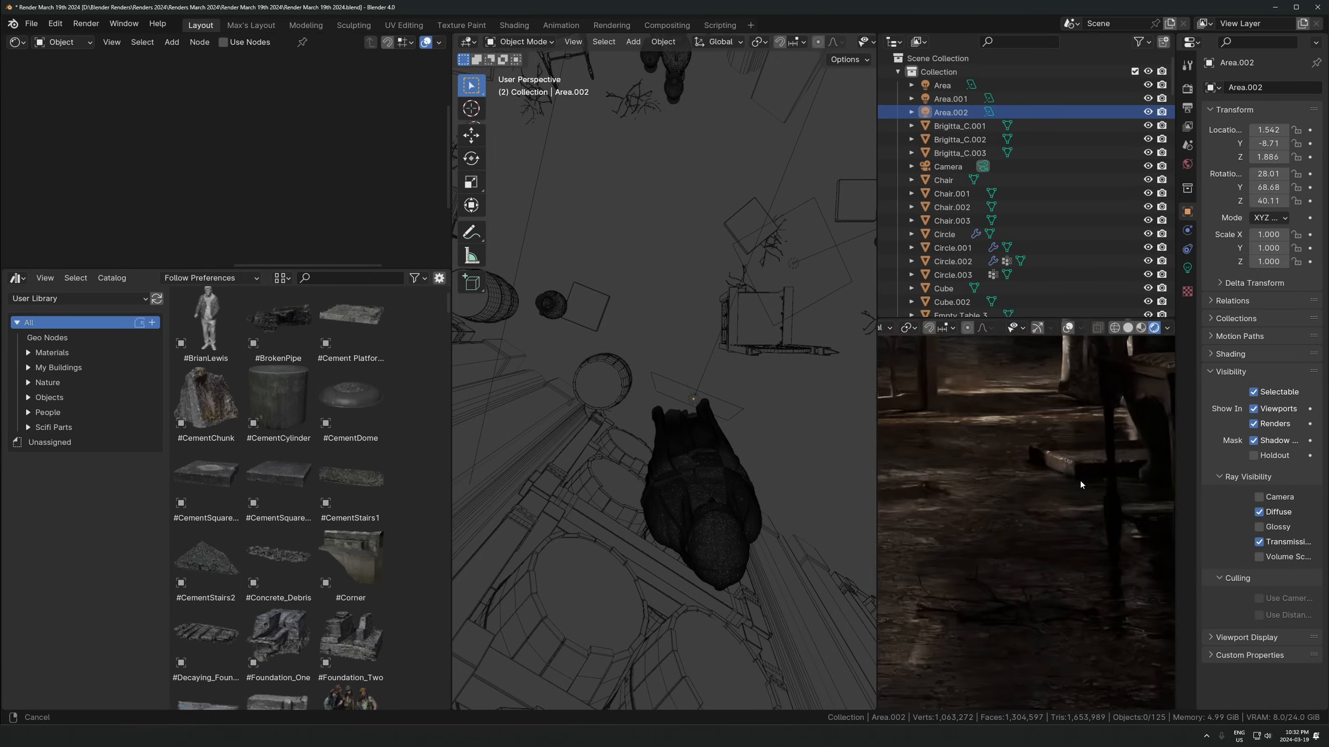
pyautogui.keyDown('shift'); pyautogui.moveTo(1074, 413); pyautogui.dragTo(1083, 605, button='middle'); pyautogui.keyUp('shift')
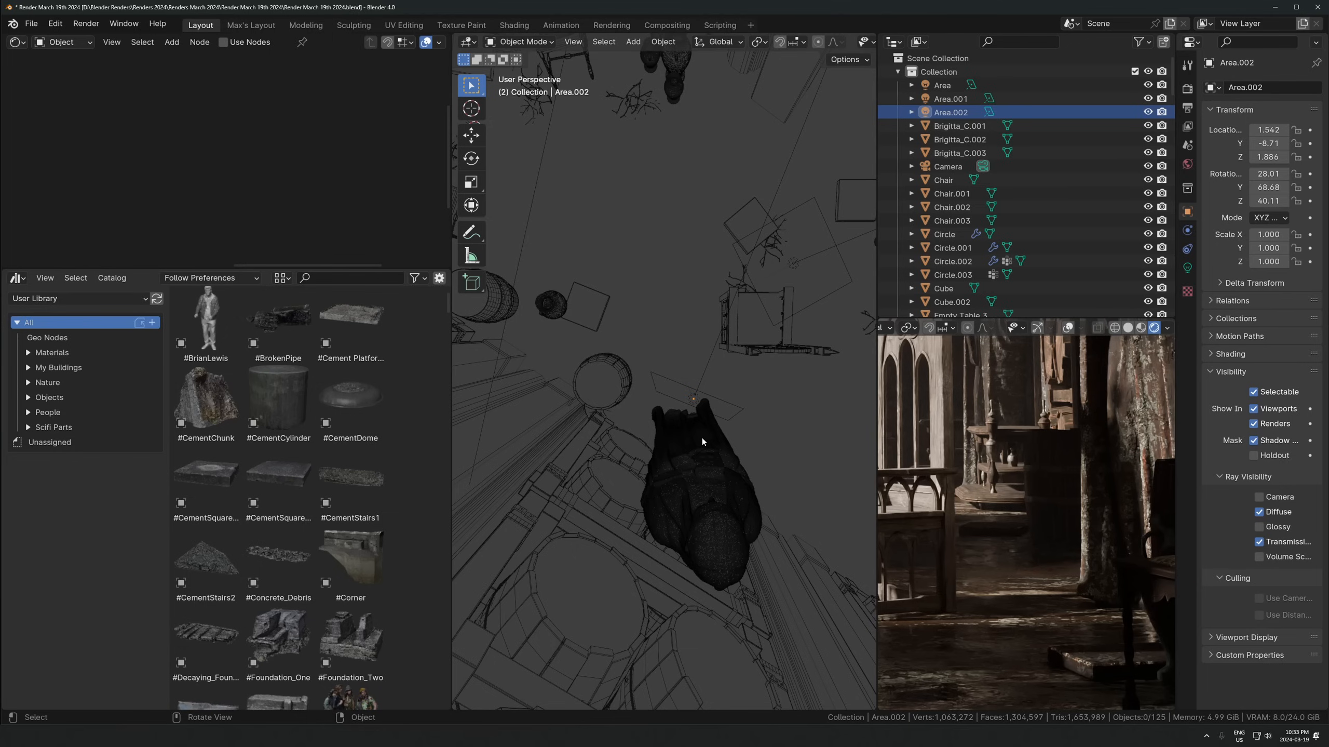
# Hide and show Area.002 to compare the rendered area behind the gothic chair with and without its light
pyautogui.click(692, 399)
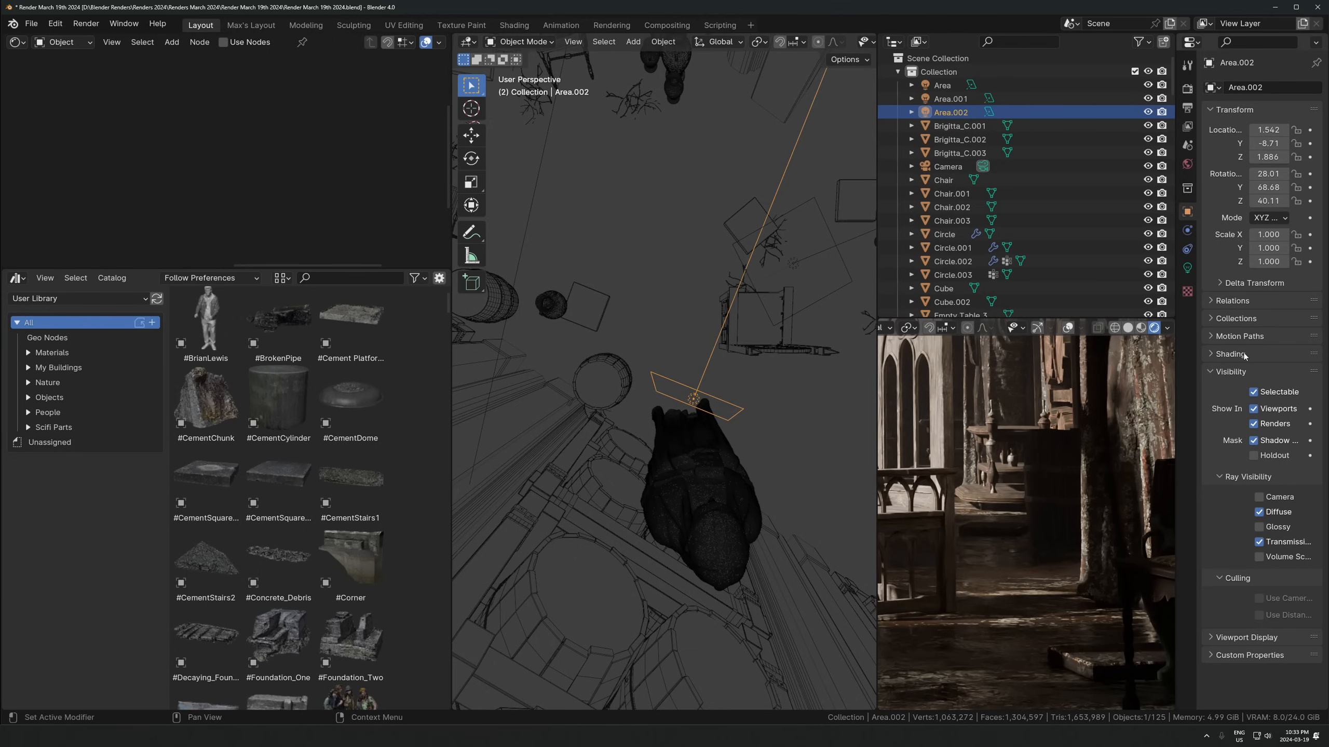
pyautogui.click(1148, 111)
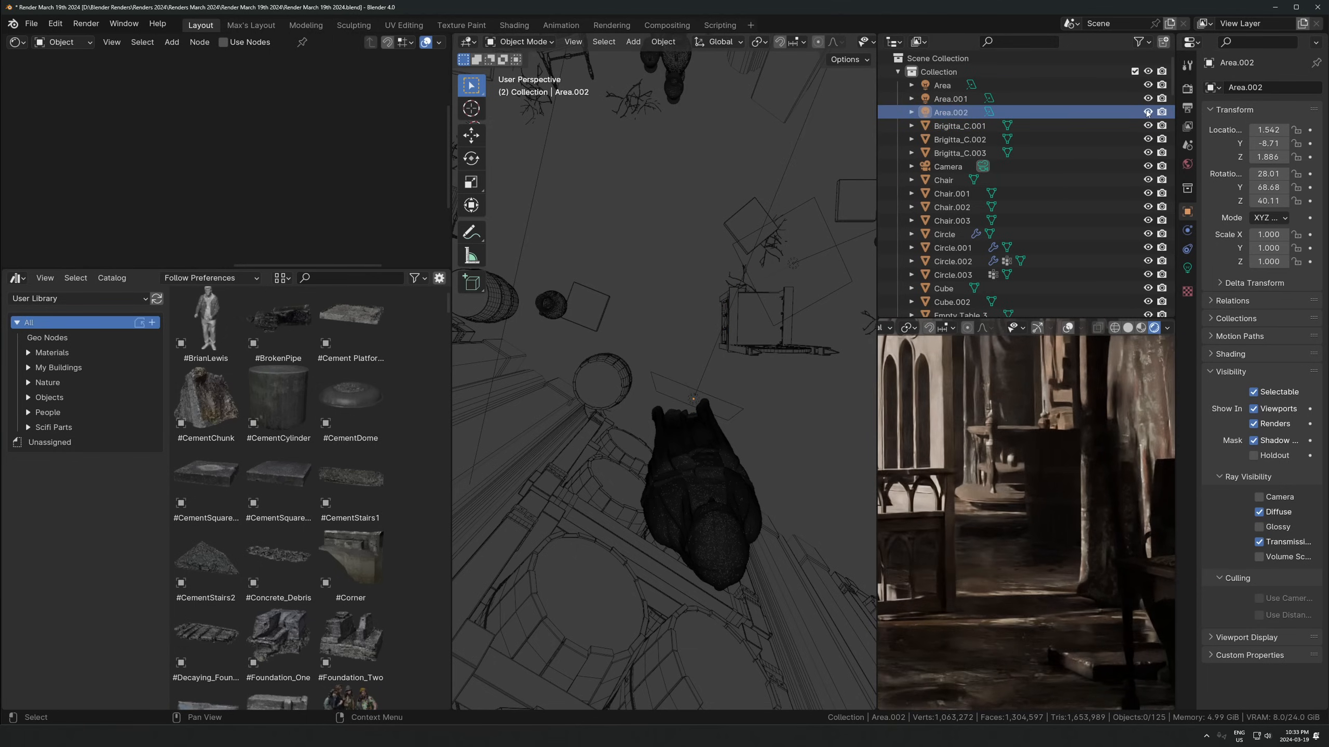
pyautogui.click(1149, 112)
pyautogui.click(1149, 112)
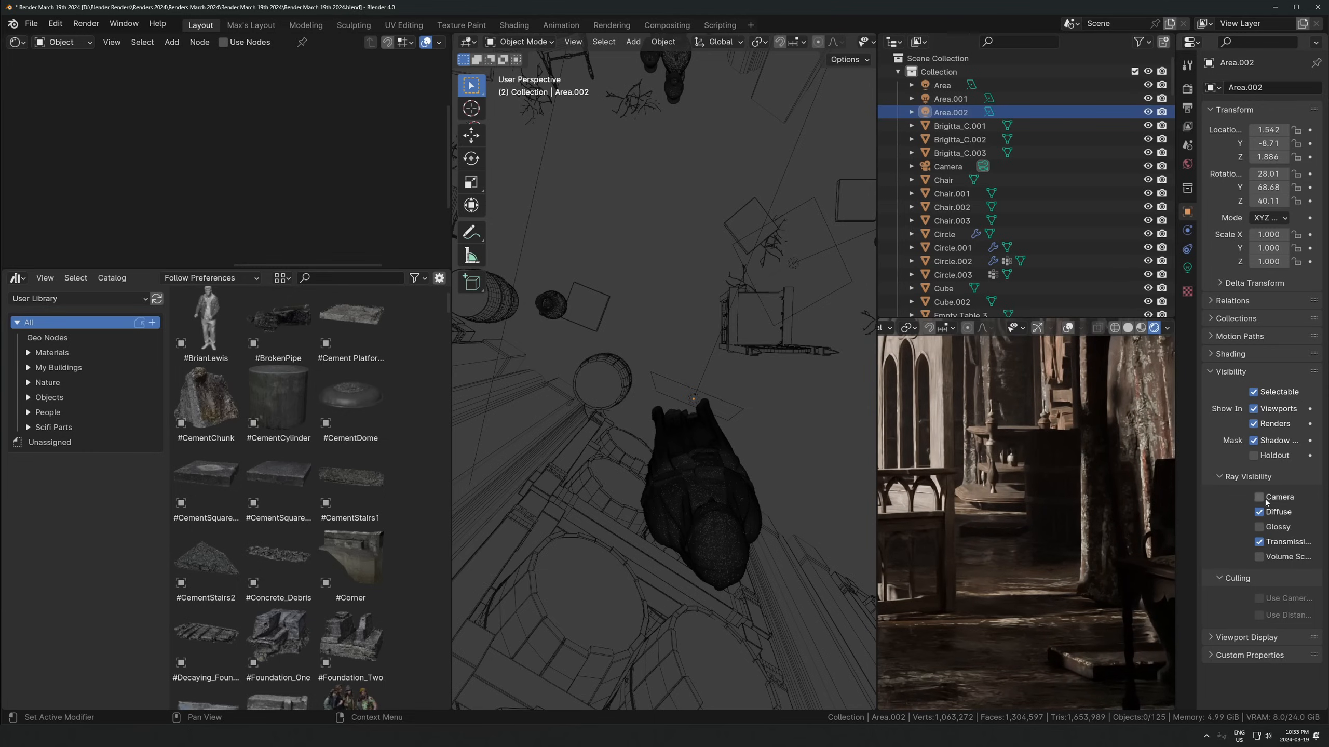
# Switch Glossy ray visibility of Area.002 on and off again to compare the reflections around the gothic chair
pyautogui.click(1273, 526)
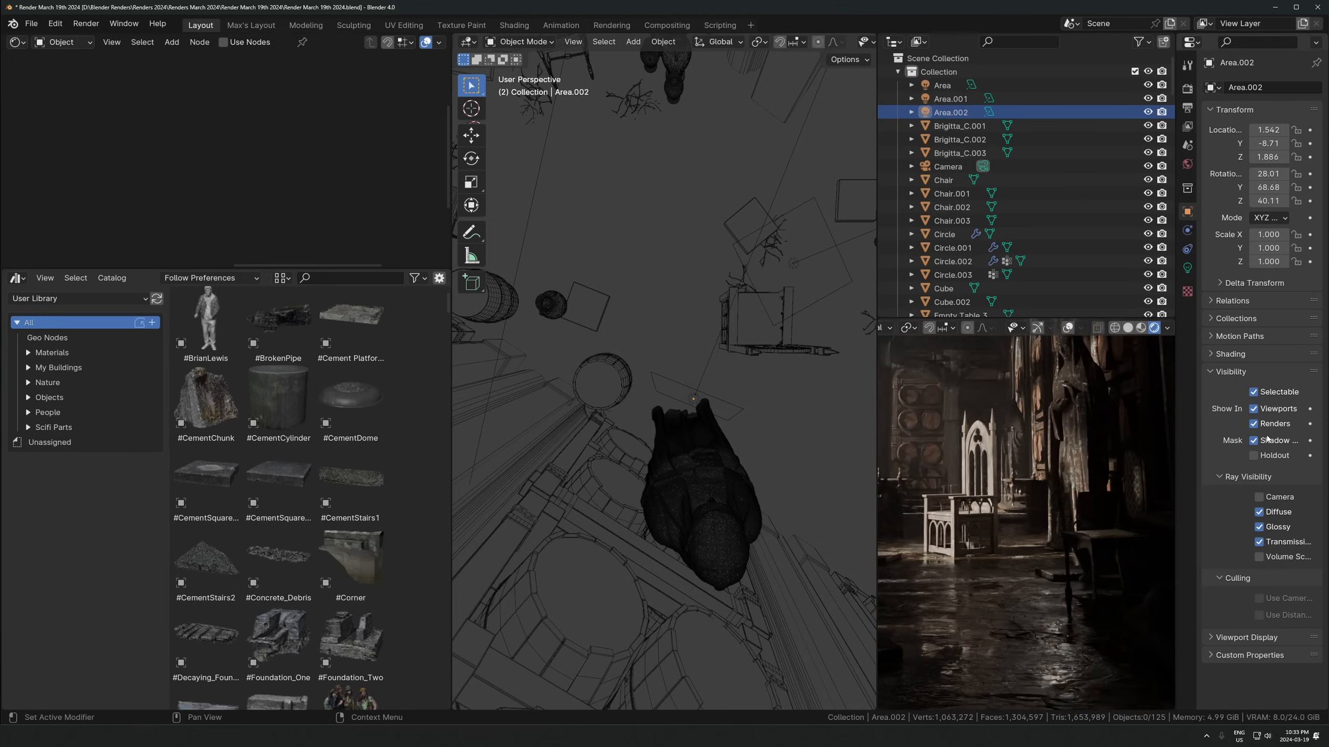
pyautogui.click(1271, 527)
pyautogui.moveTo(880, 439); pyautogui.dragTo(1028, 552, button='middle')
pyautogui.scroll(4, 1028, 552)
pyautogui.moveTo(1039, 644)
pyautogui.keyDown('shift'); pyautogui.mouseDown(button='middle')
pyautogui.moveTo(1038, 473)
pyautogui.moveTo(1033, 625)
pyautogui.mouseUp(button='middle'); pyautogui.keyUp('shift')
pyautogui.scroll(3, 1037, 472)
pyautogui.scroll(2, 1032, 626)
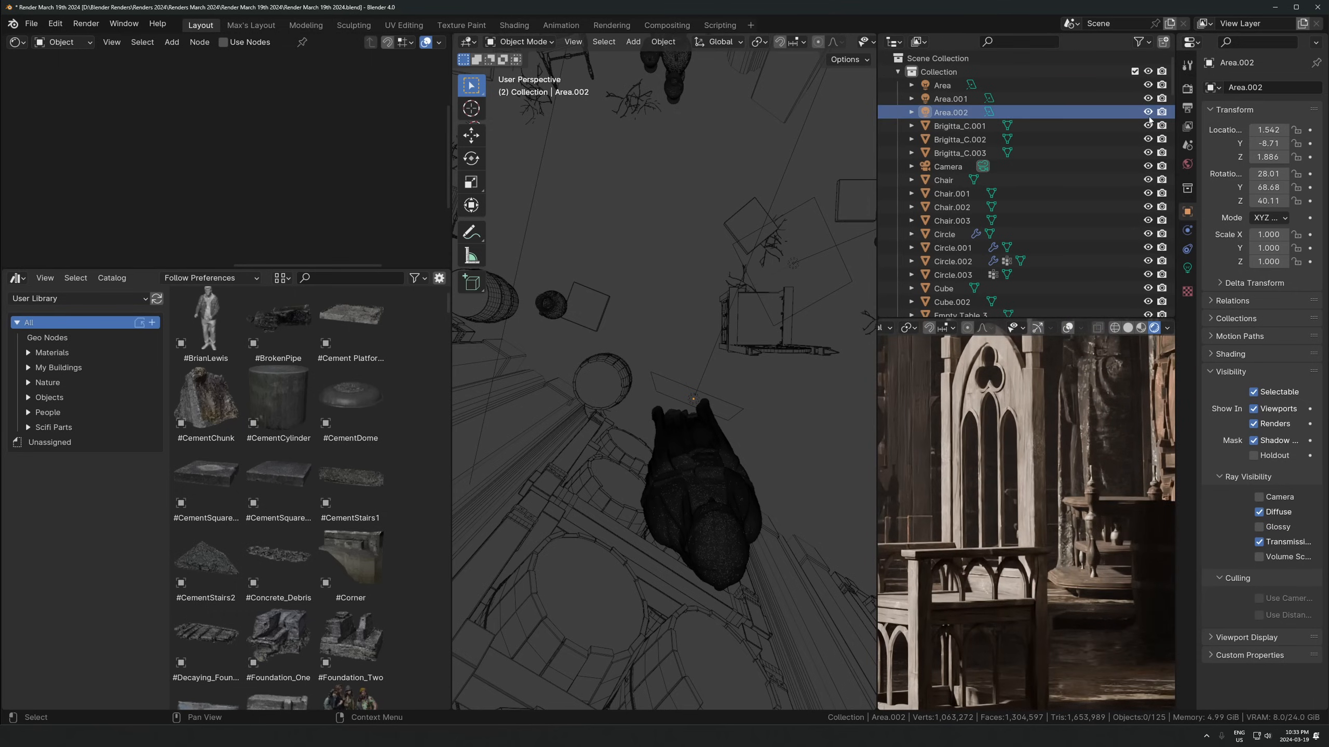
# Rotate Area.002 beside the hooded statue to aim it level across the hall and lower it about 0.69 m
pyautogui.moveTo(712, 359); pyautogui.dragTo(804, 361, button='middle')
pyautogui.click(687, 402)
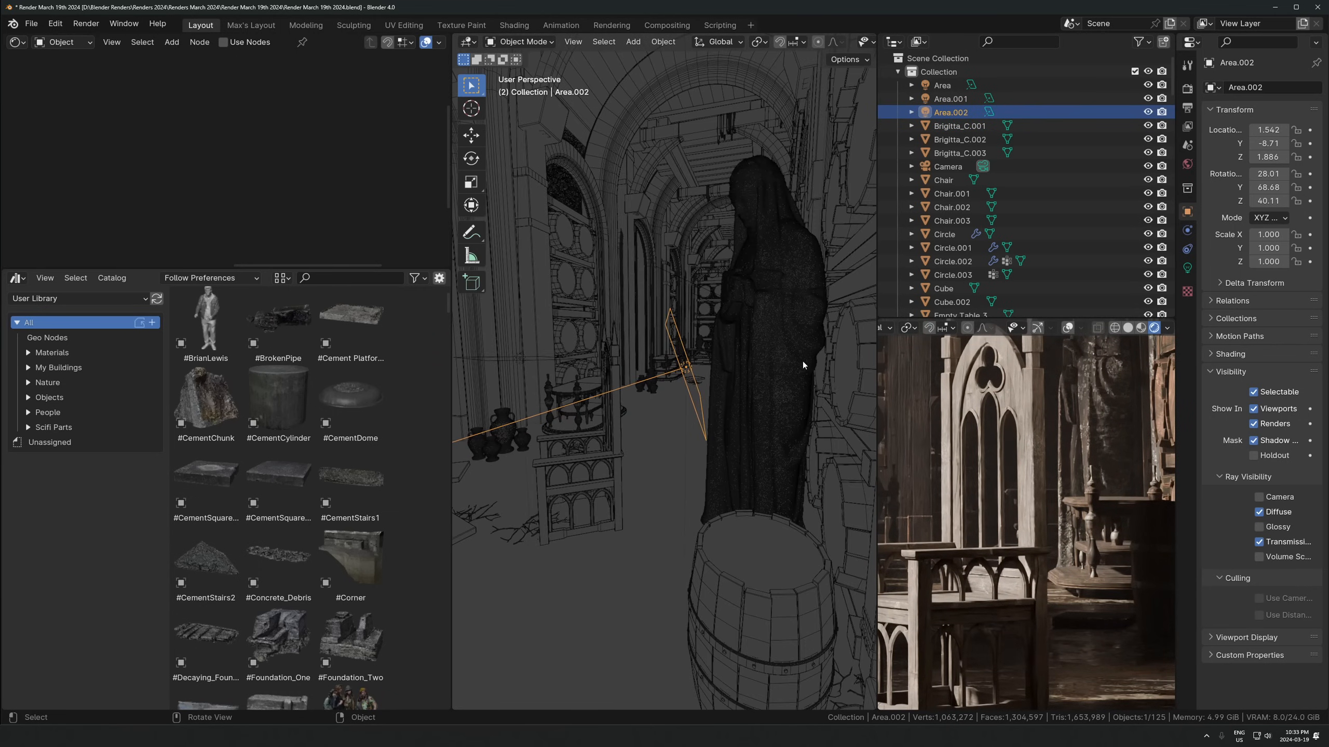
pyautogui.press('r')
pyautogui.click(799, 396)
pyautogui.press('g')
pyautogui.click(800, 473)
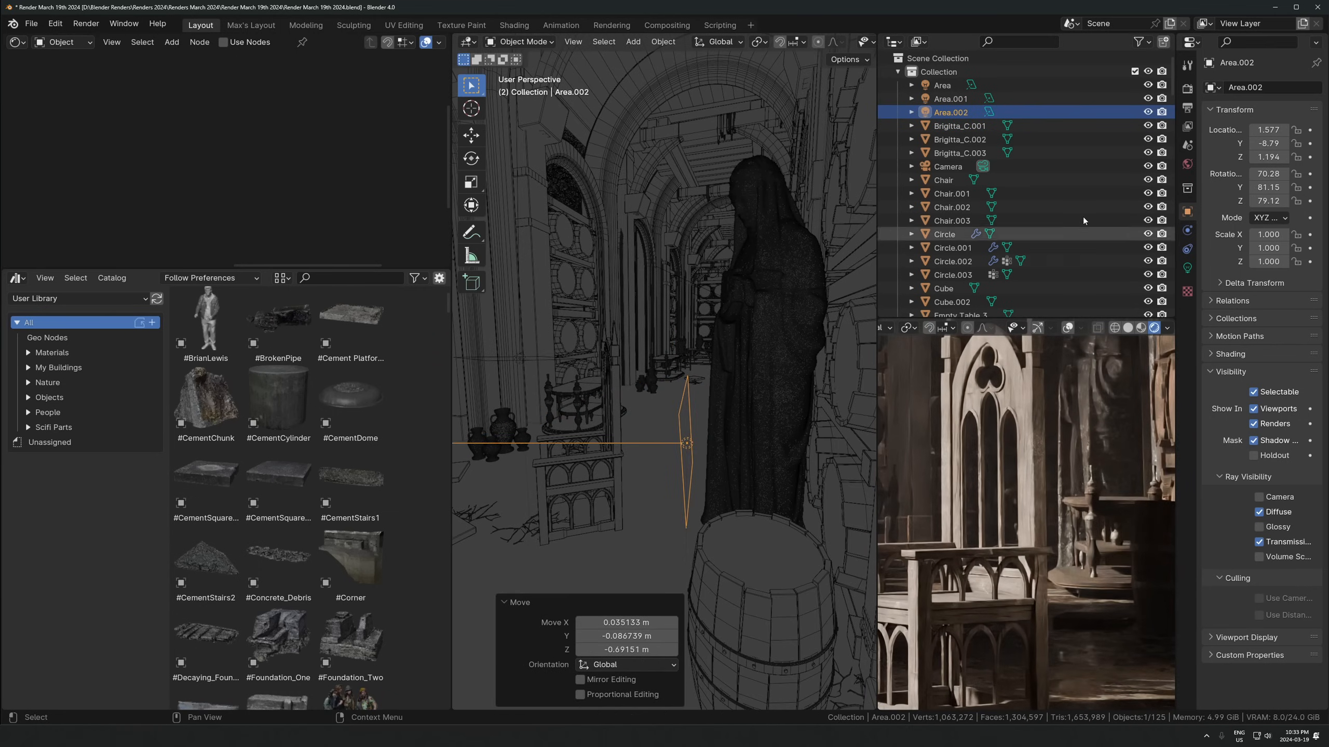
# Set the power of Area.002 to 6 W
pyautogui.scroll(-5, 1082, 249)
pyautogui.click(1185, 270)
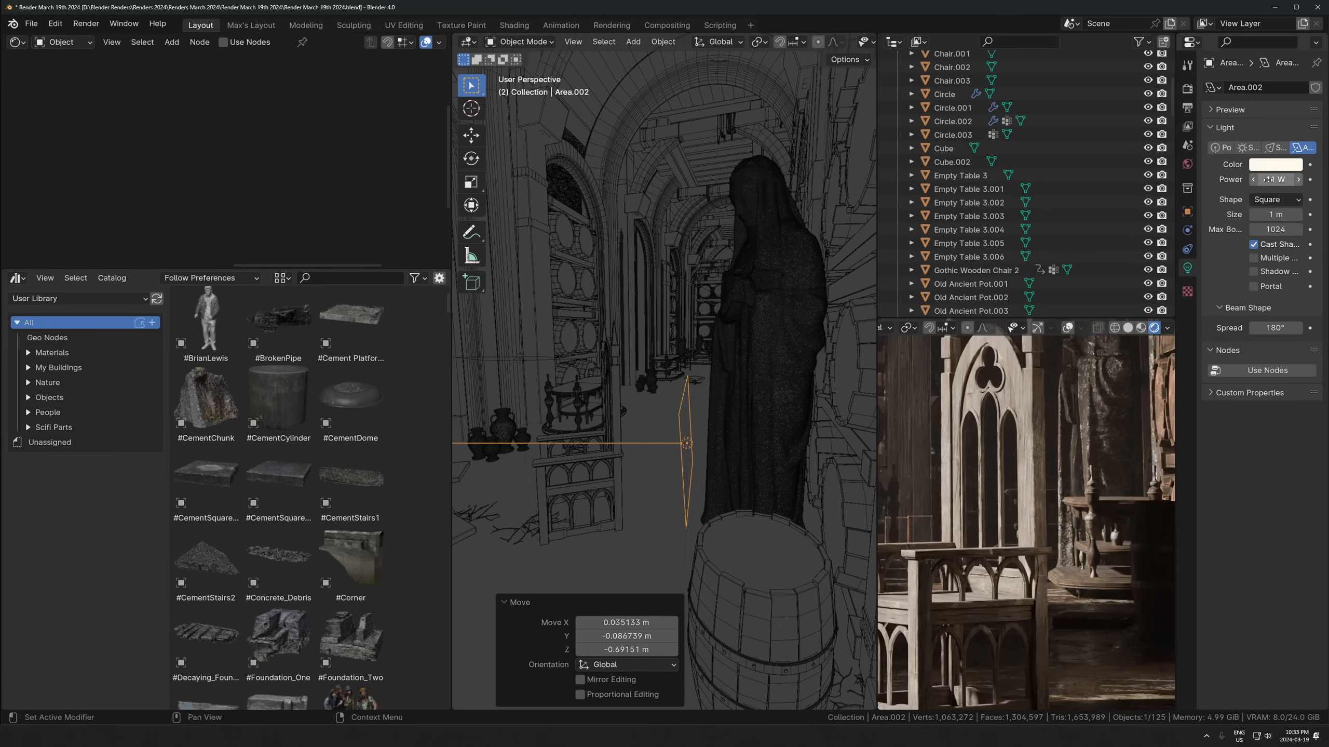
pyautogui.press('Return')
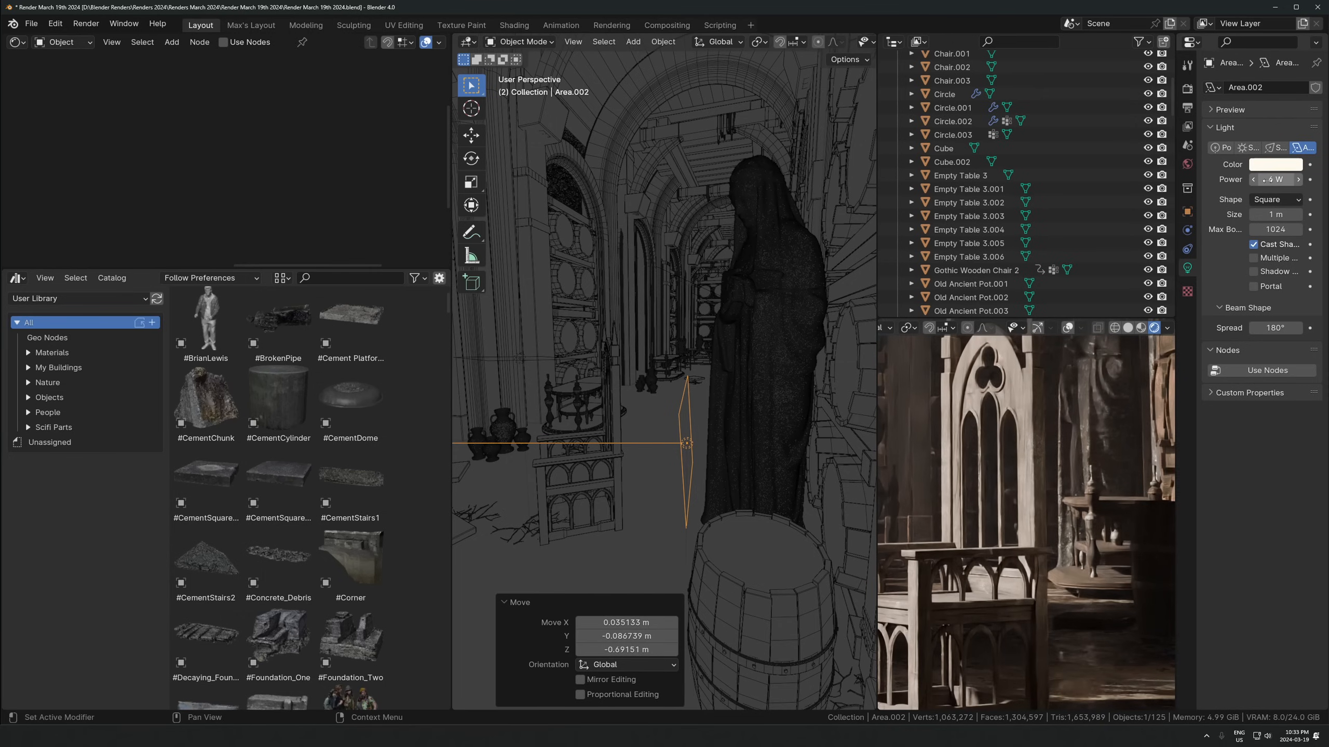
# Toggle the visibility of Area.002 repeatedly to judge the dimmed light's effect on the chair and the whole scene
pyautogui.scroll(5, 1046, 210)
pyautogui.click(1148, 112)
pyautogui.click(1148, 112)
pyautogui.click(1148, 111)
pyautogui.click(1148, 112)
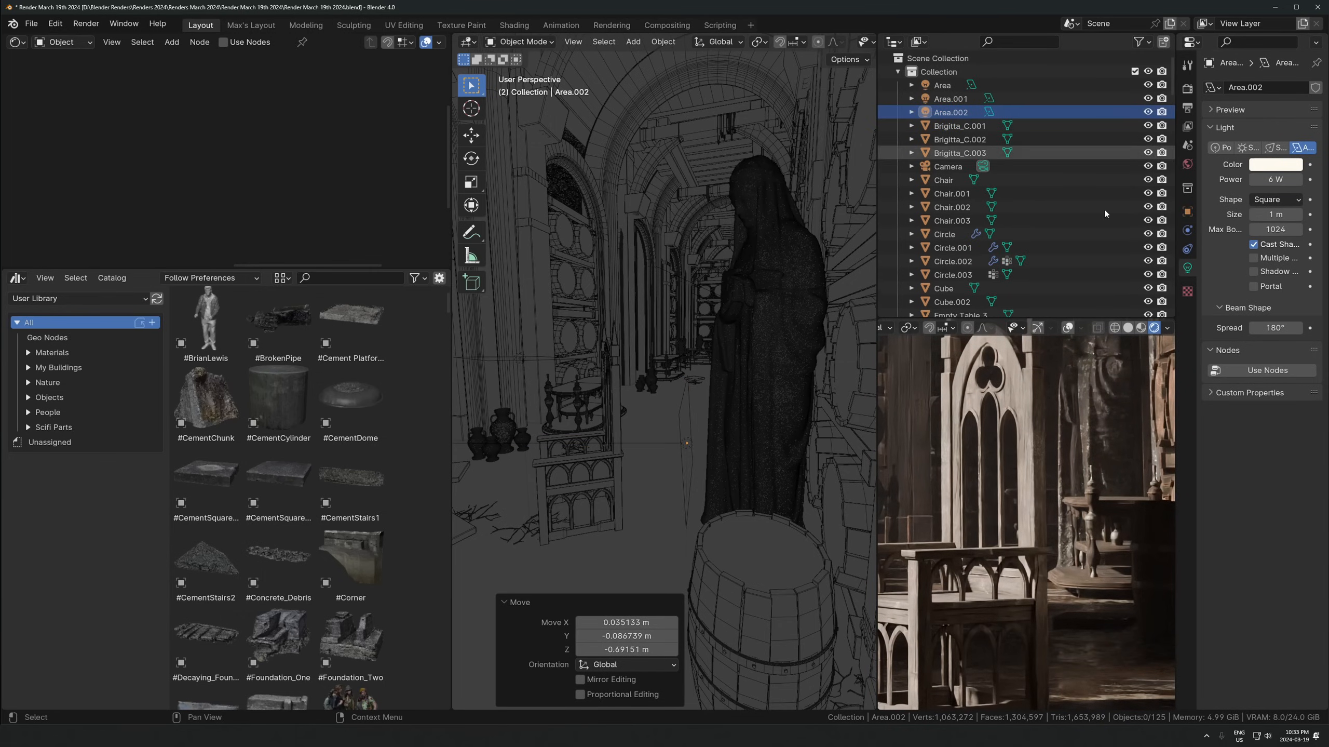
pyautogui.scroll(-4, 1052, 555)
pyautogui.scroll(-2, 1053, 535)
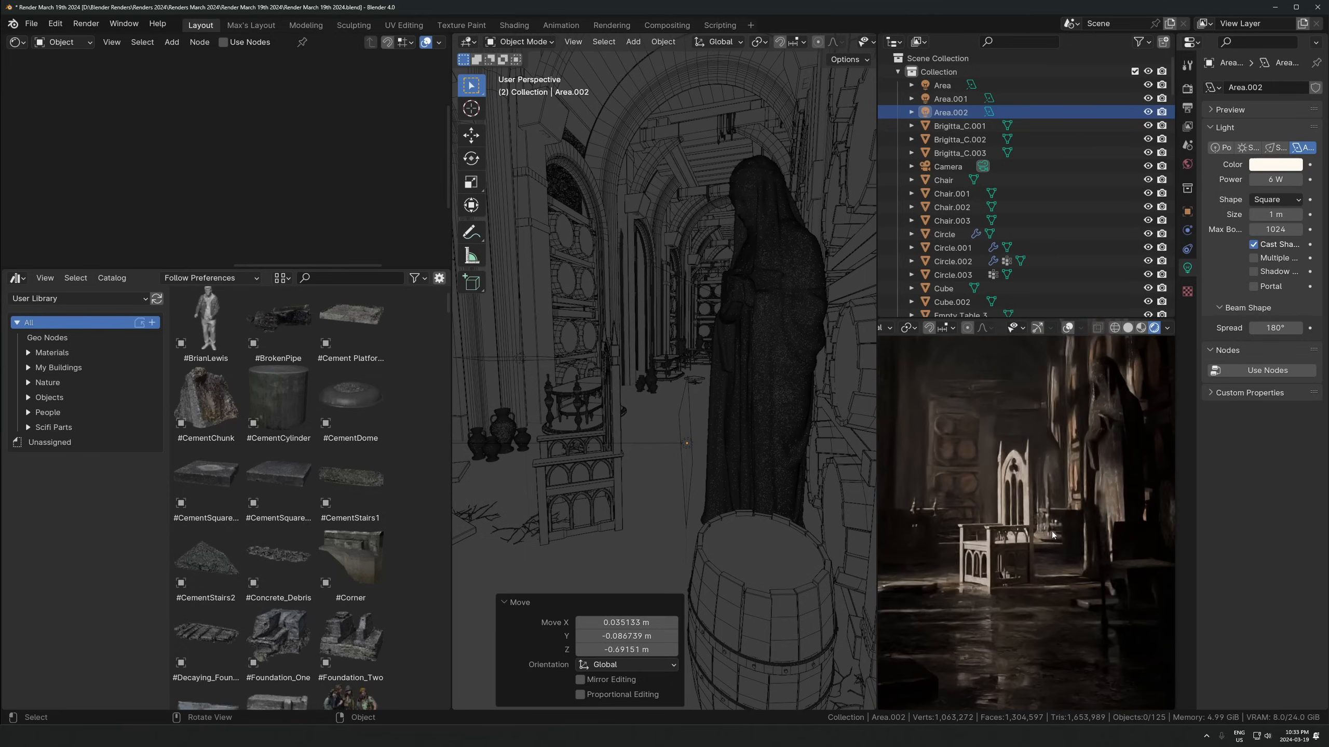
# Nudge Area.002 about 0.06 m in X and 0.05 m in Y, compare it hidden and shown, and save the file
pyautogui.click(689, 447)
pyautogui.moveTo(690, 446); pyautogui.dragTo(728, 457, button='middle')
pyautogui.press('g')
pyautogui.click(735, 451)
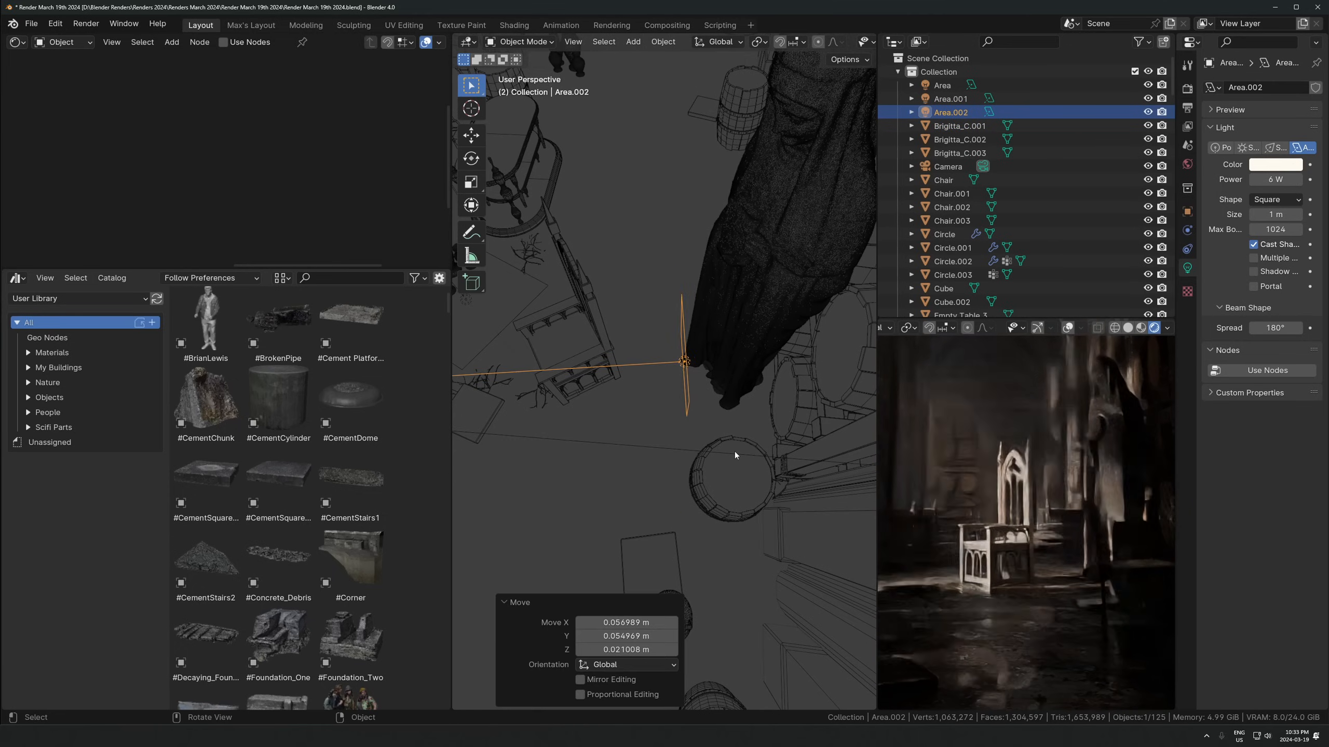
pyautogui.hotkey('ctrl', 's')
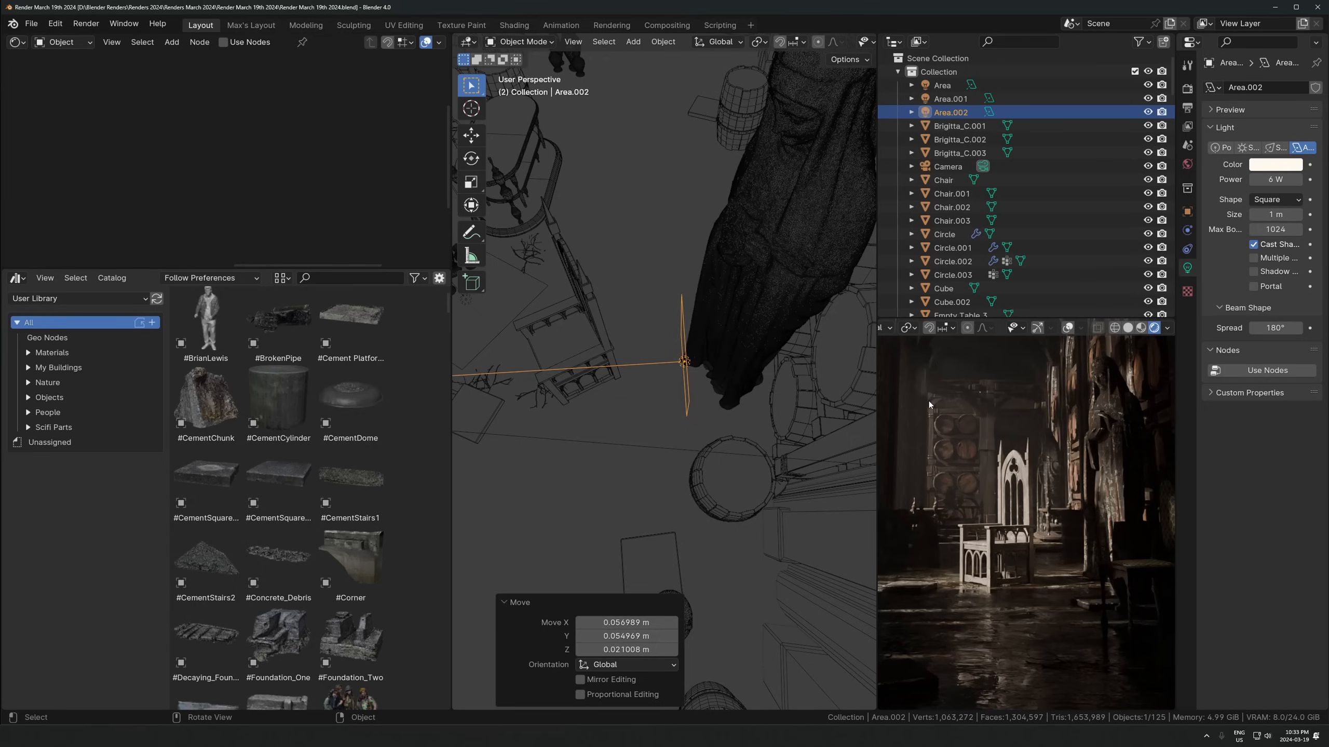
pyautogui.click(1148, 112)
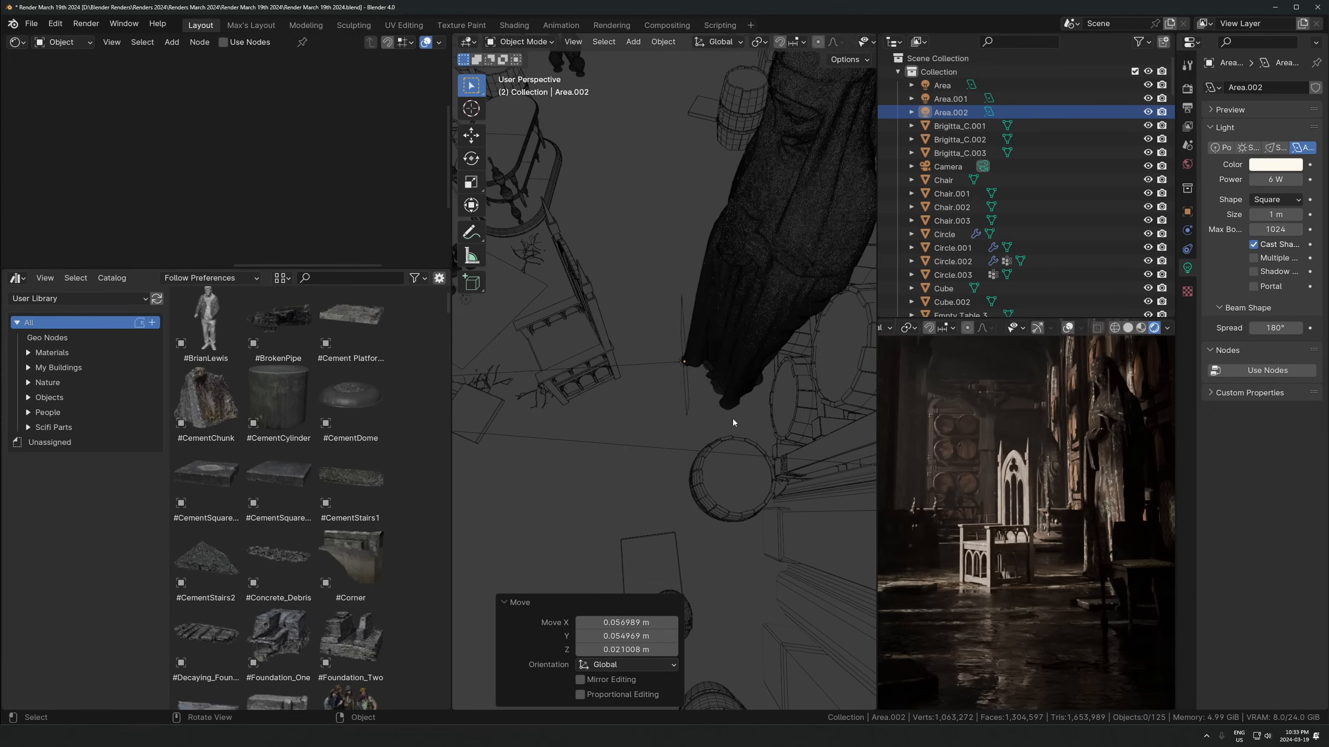
pyautogui.hotkey('ctrl', 's')
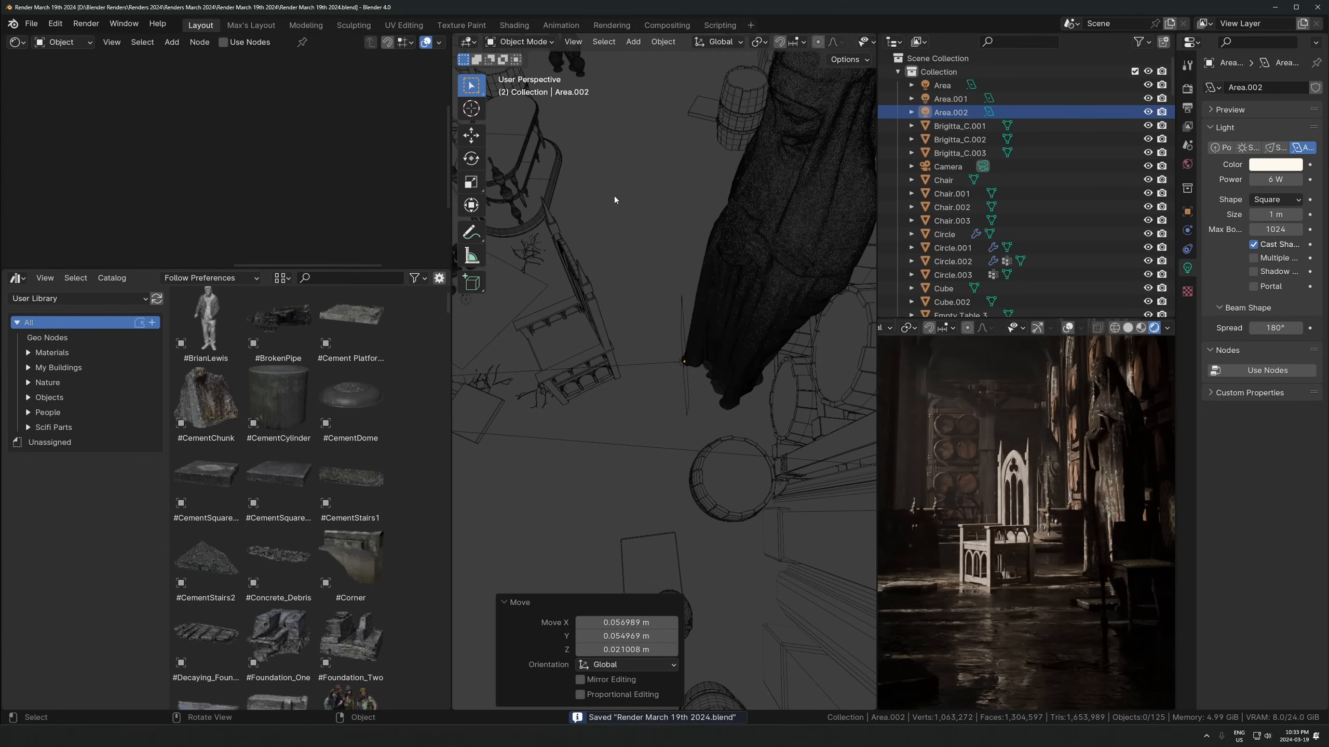
# Reselect Area.002, view it from above, and browse the user asset library for more props
pyautogui.click(688, 381)
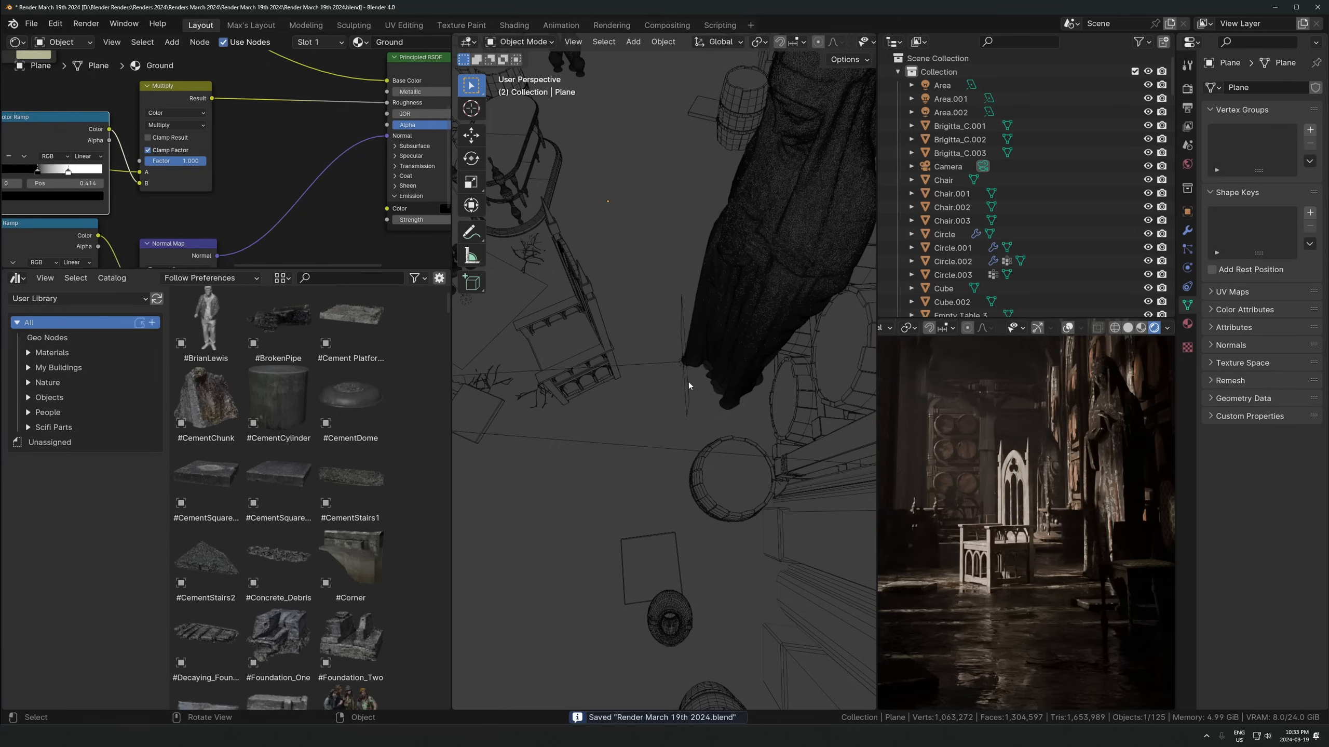
pyautogui.moveTo(686, 370); pyautogui.dragTo(756, 383, button='middle')
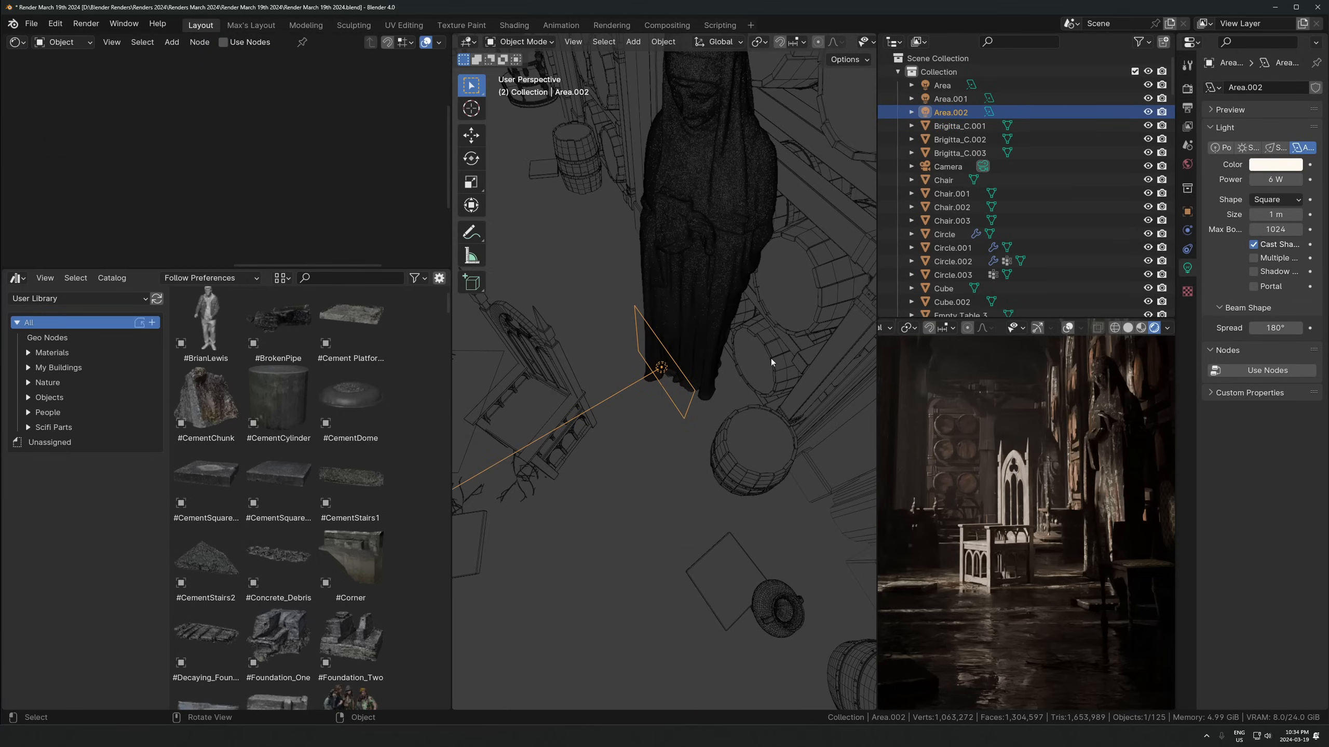
pyautogui.moveTo(746, 375)
pyautogui.mouseDown(button='middle')
pyautogui.moveTo(737, 399)
pyautogui.moveTo(740, 360)
pyautogui.mouseUp(button='middle')
pyautogui.scroll(-4, 740, 359)
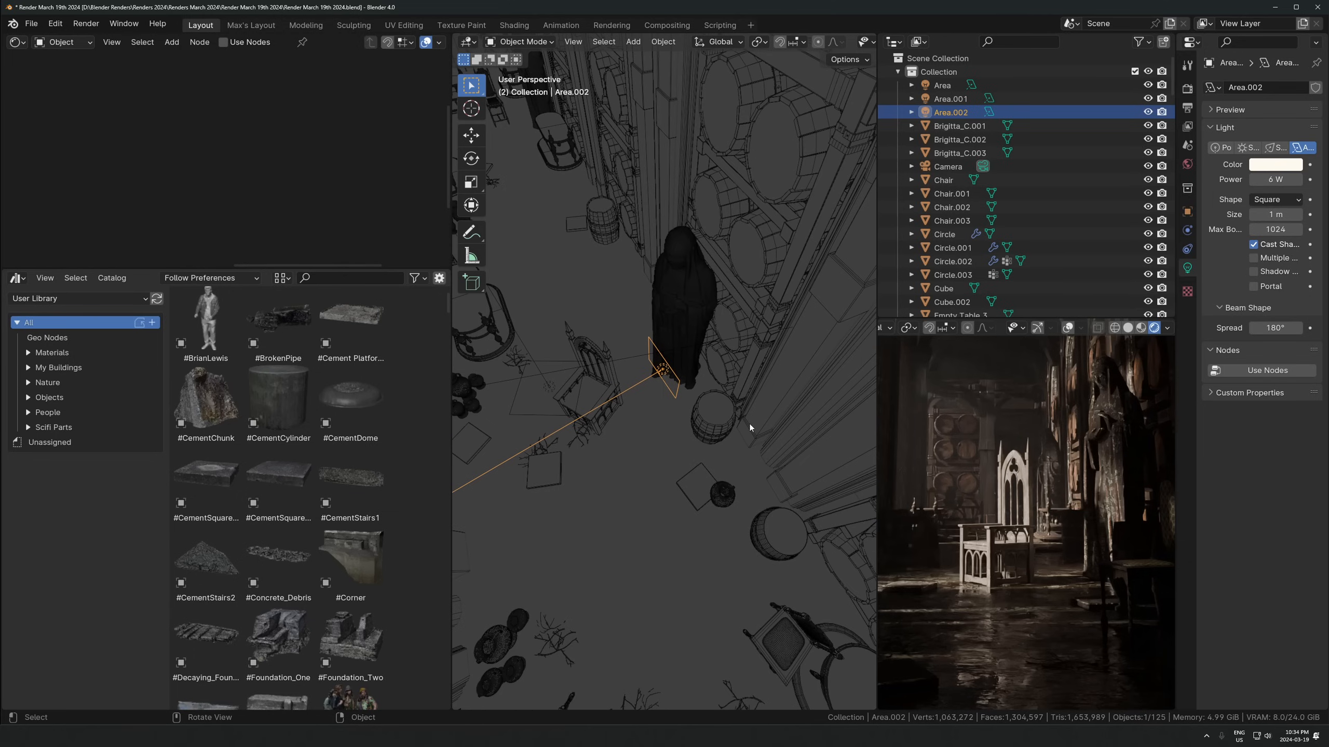
pyautogui.scroll(-6, 408, 505)
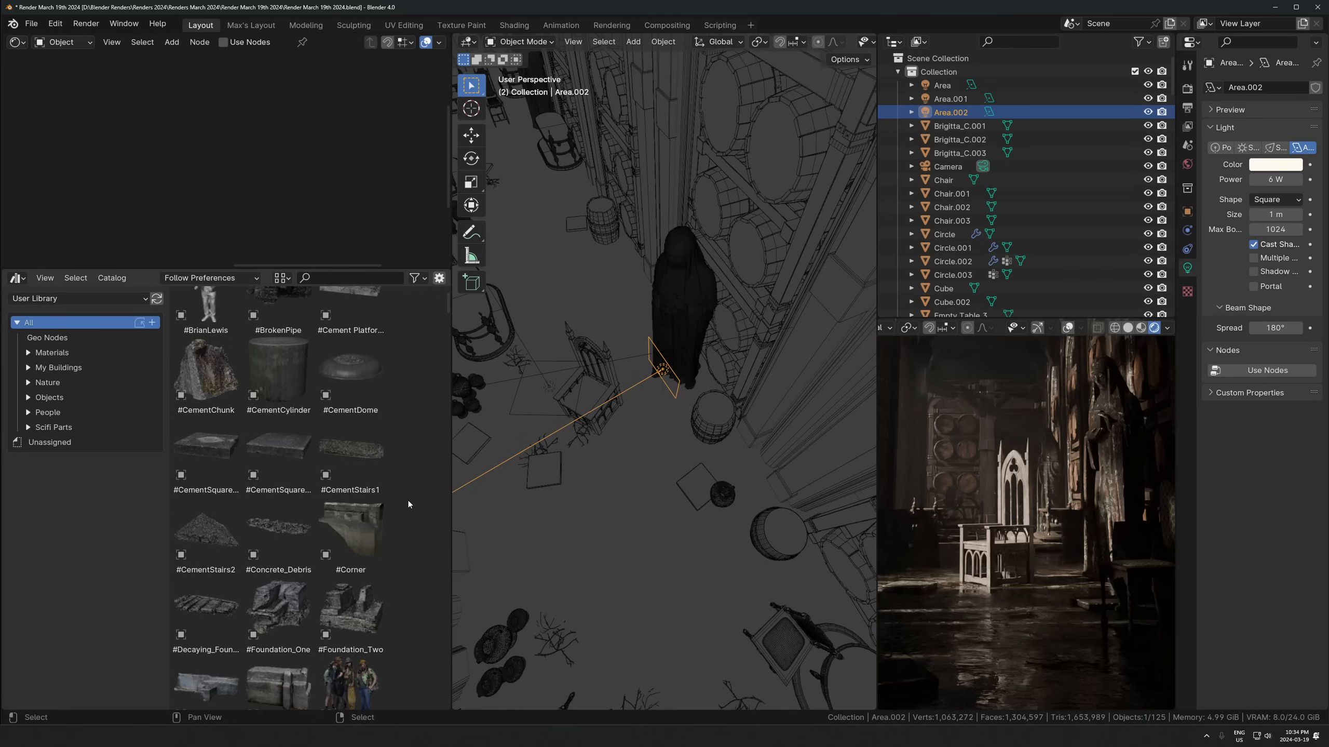
pyautogui.scroll(-5, 945, 518)
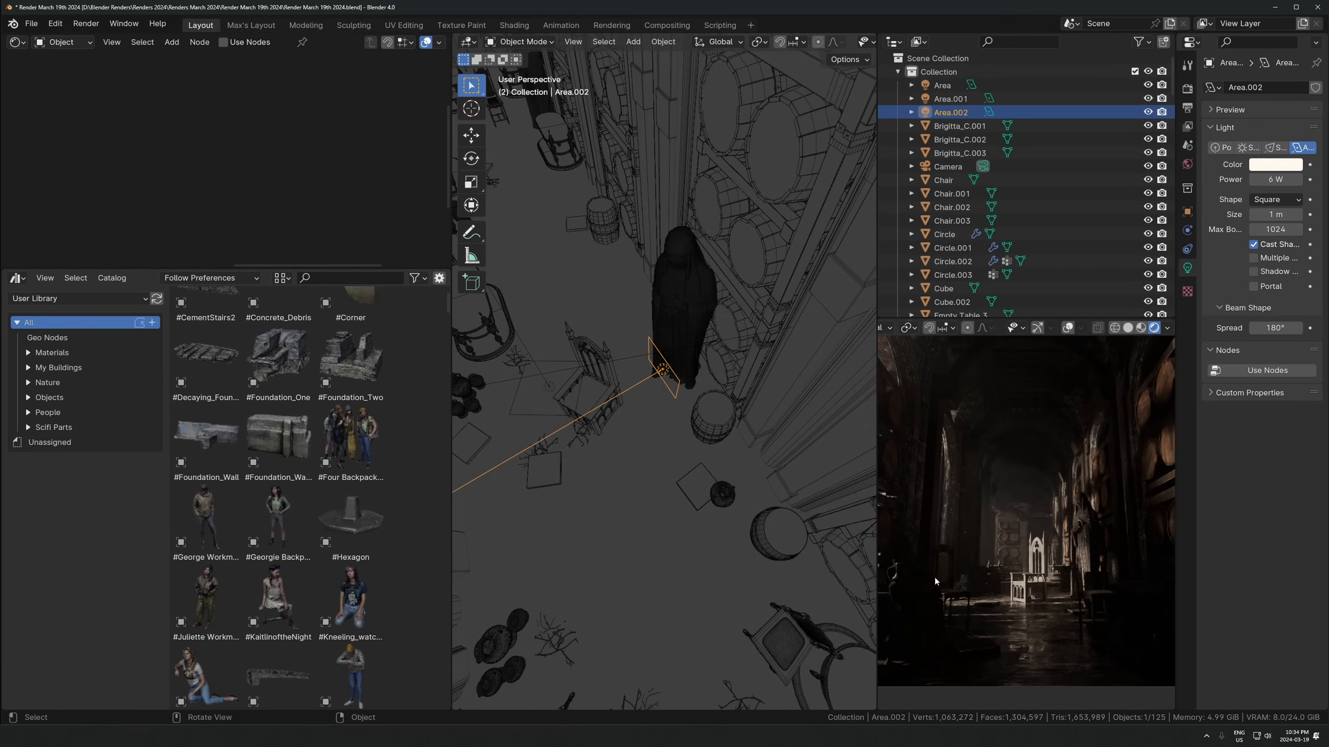
pyautogui.press('g')
pyautogui.hotkey('shift', 'z')
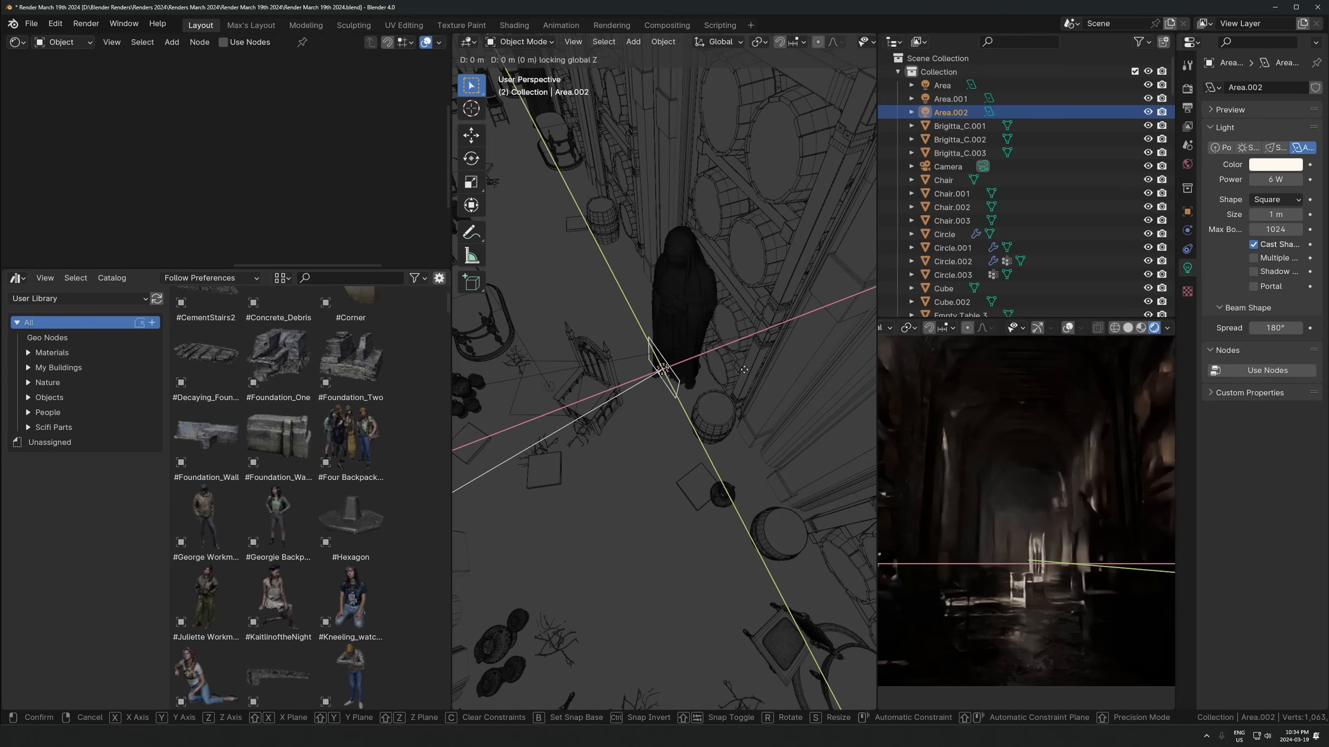
pyautogui.rightClick(845, 466)
# Select the gothic wooden chair in the middle of the hall and shift it about 0.04 m along Y
pyautogui.click(598, 388)
pyautogui.press('g')
pyautogui.press('y')
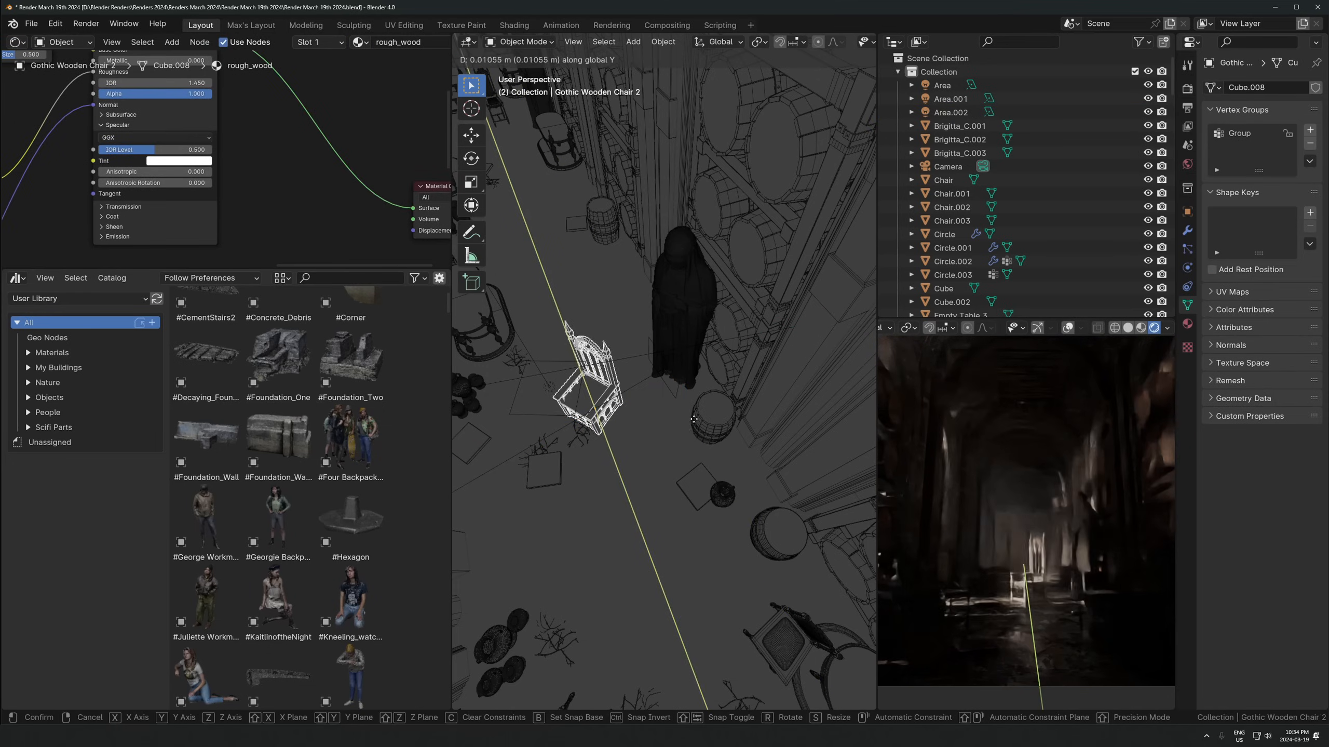
pyautogui.rightClick(697, 419)
pyautogui.press('g')
pyautogui.press('y')
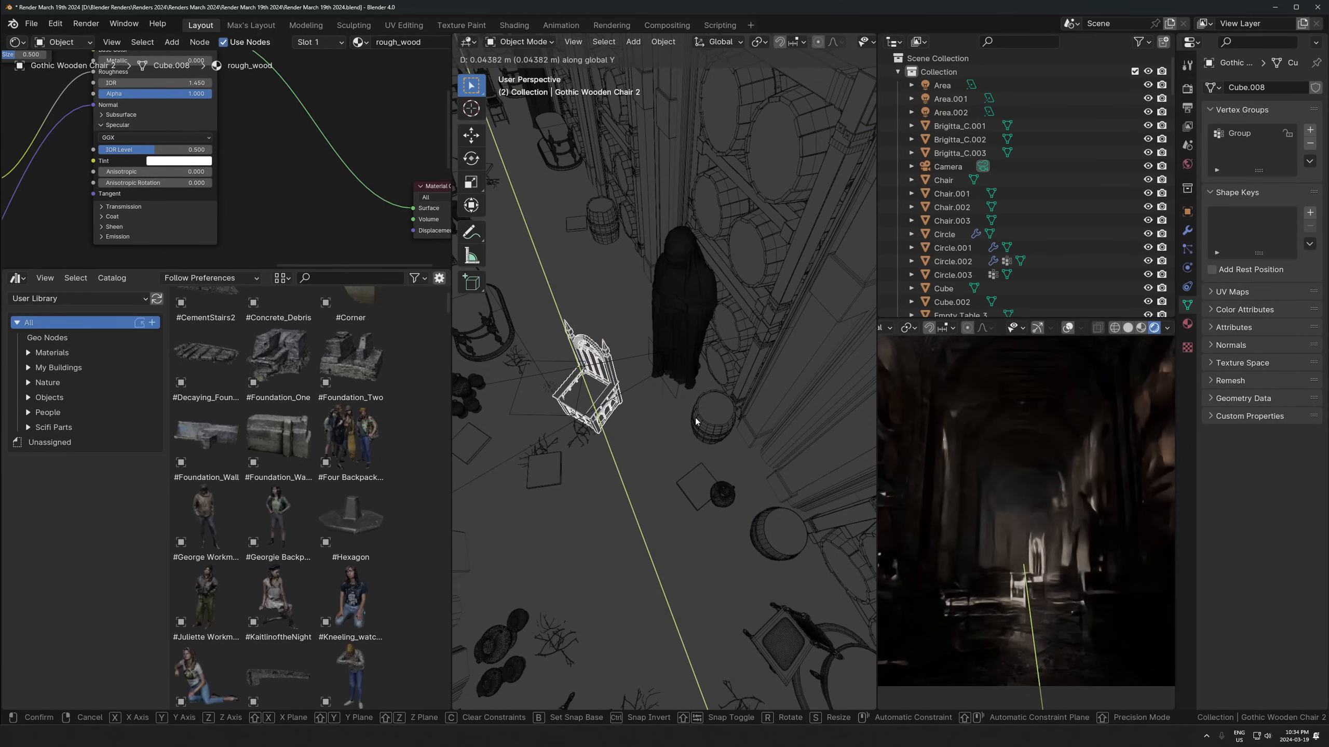
pyautogui.click(697, 421)
pyautogui.scroll(-5, 763, 449)
pyautogui.scroll(-4, 1070, 487)
pyautogui.scroll(2, 1120, 510)
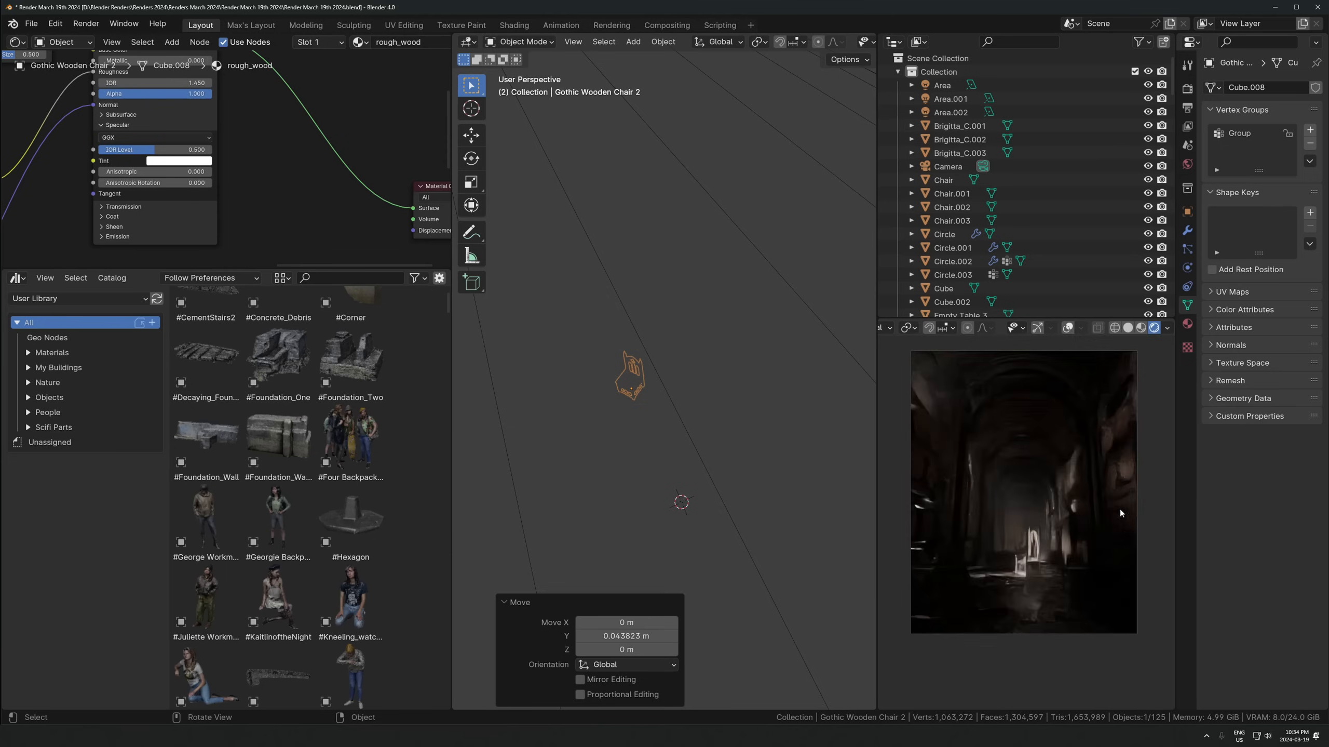
pyautogui.scroll(2, 1119, 509)
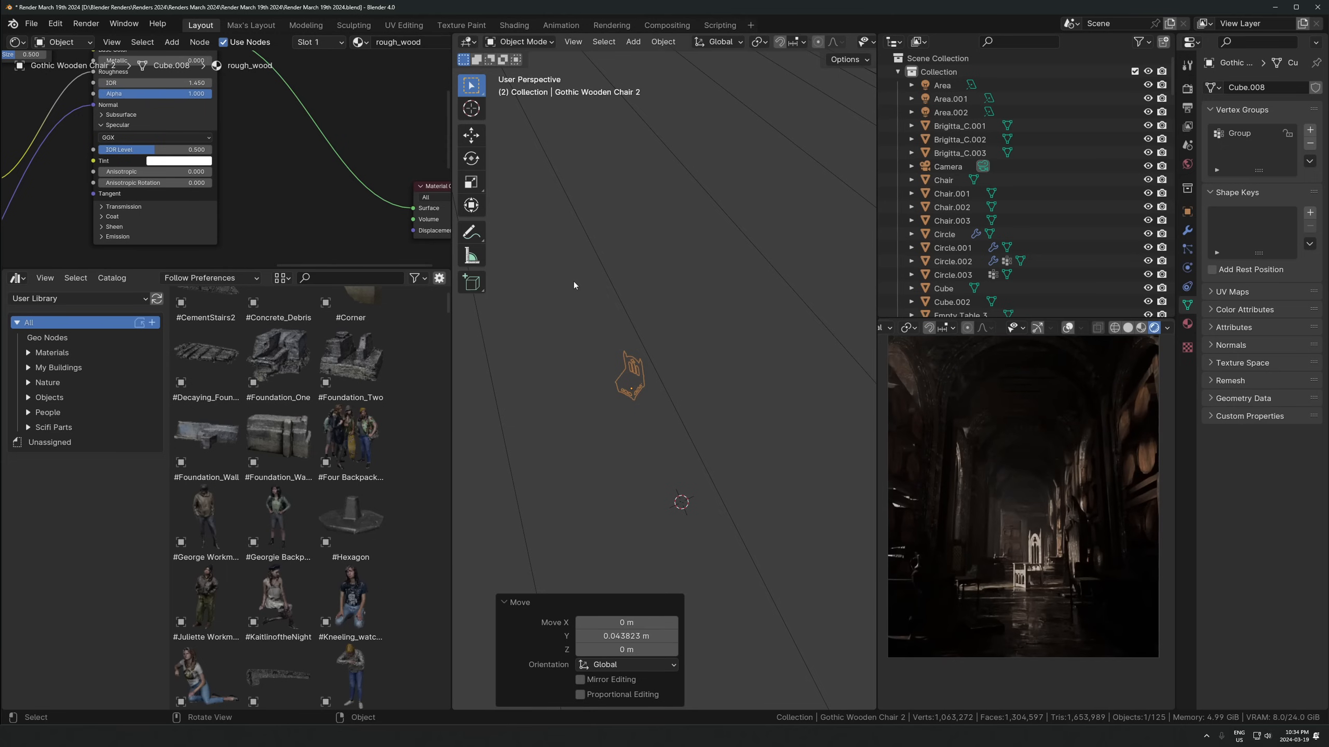
# From the camera view, move the gothic wooden chair about -0.13 m in X and -0.24 m in Y
pyautogui.press('KP_0')
pyautogui.press('g')
pyautogui.press('x')
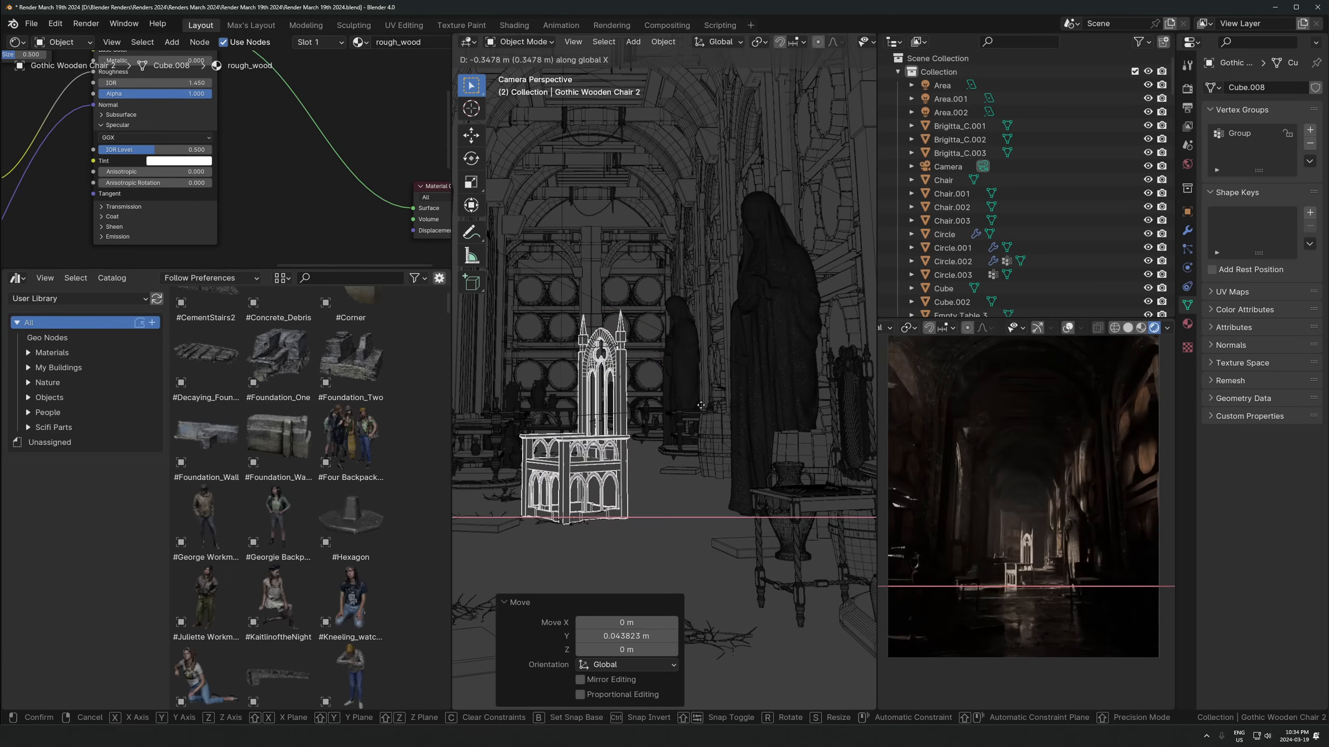
pyautogui.click(753, 450)
pyautogui.scroll(4, 1041, 609)
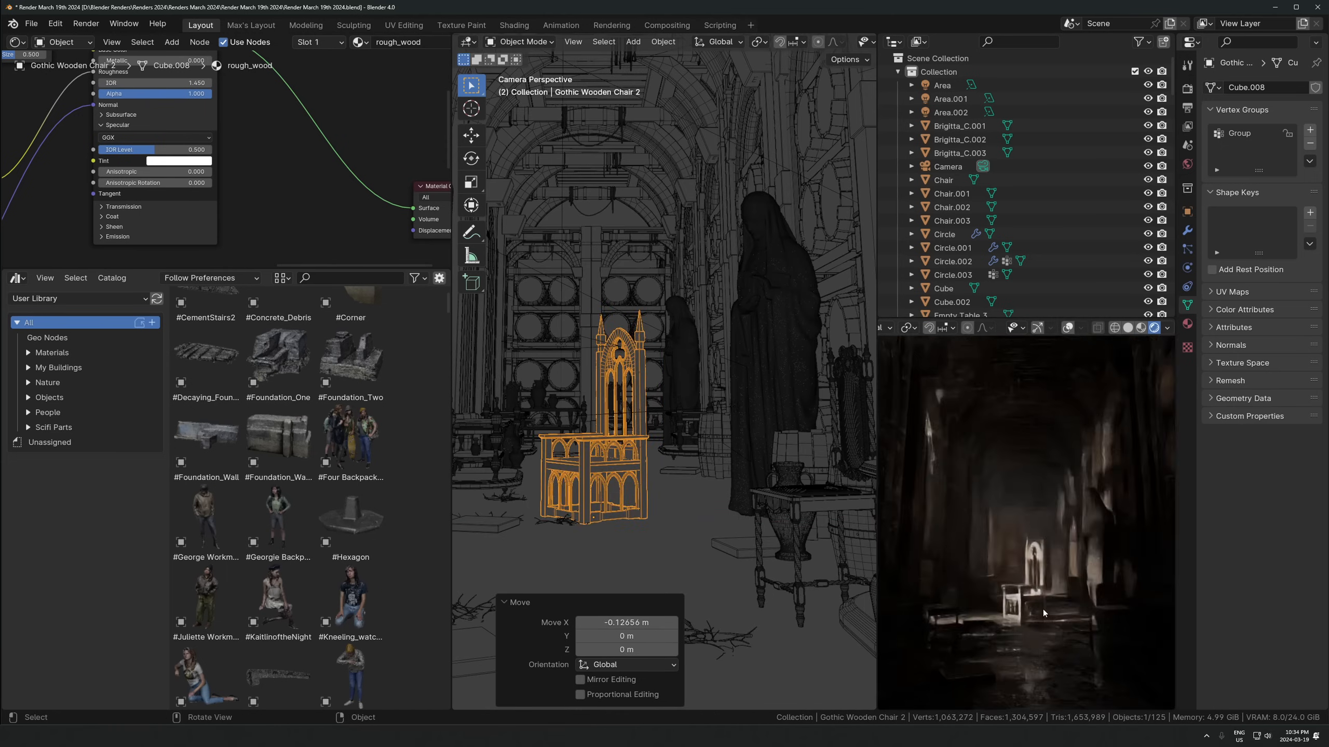
pyautogui.press('g')
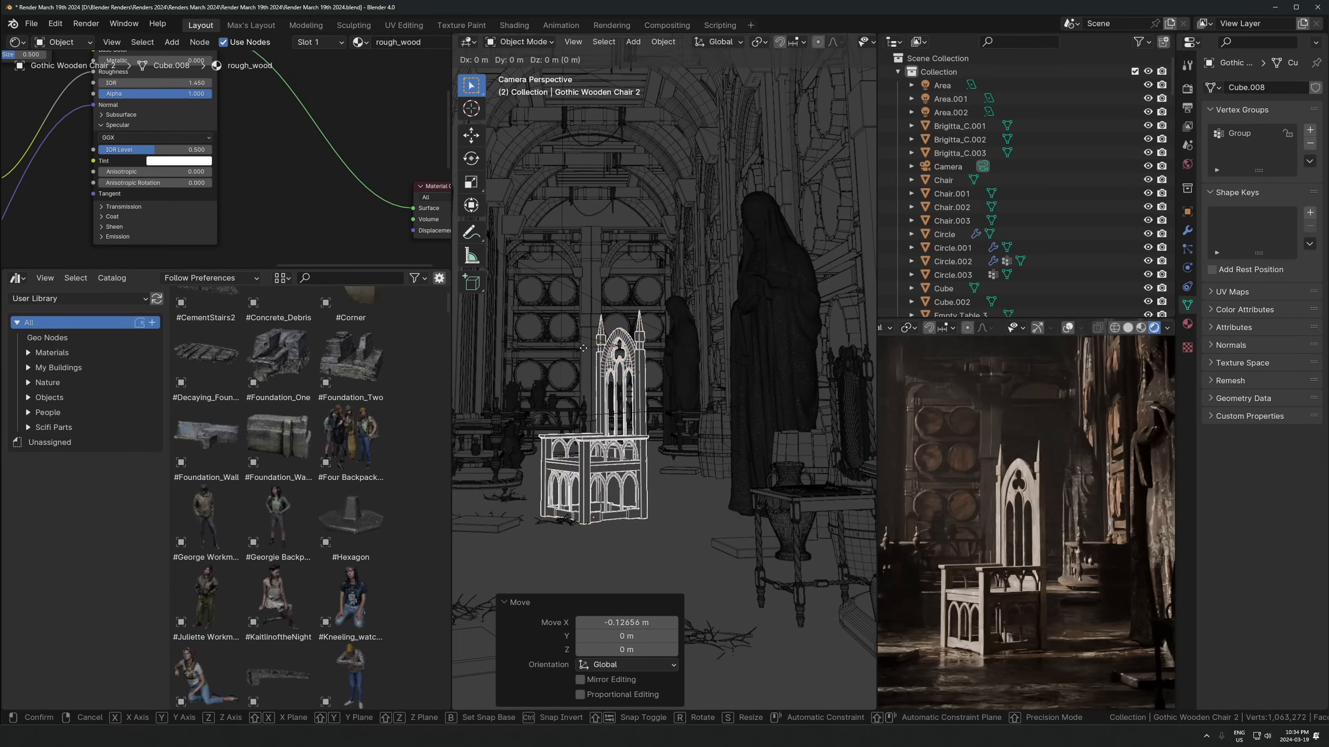
pyautogui.press('y')
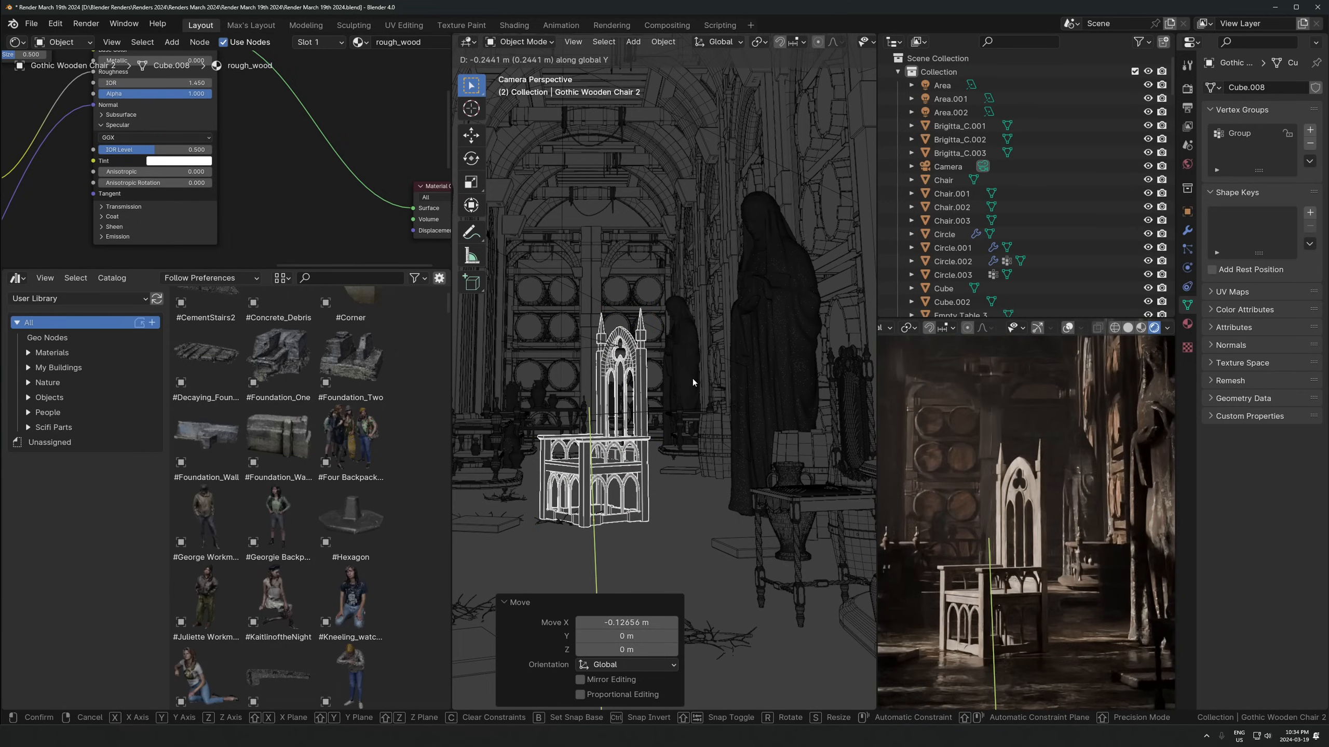
pyautogui.click(693, 378)
pyautogui.scroll(-3, 677, 377)
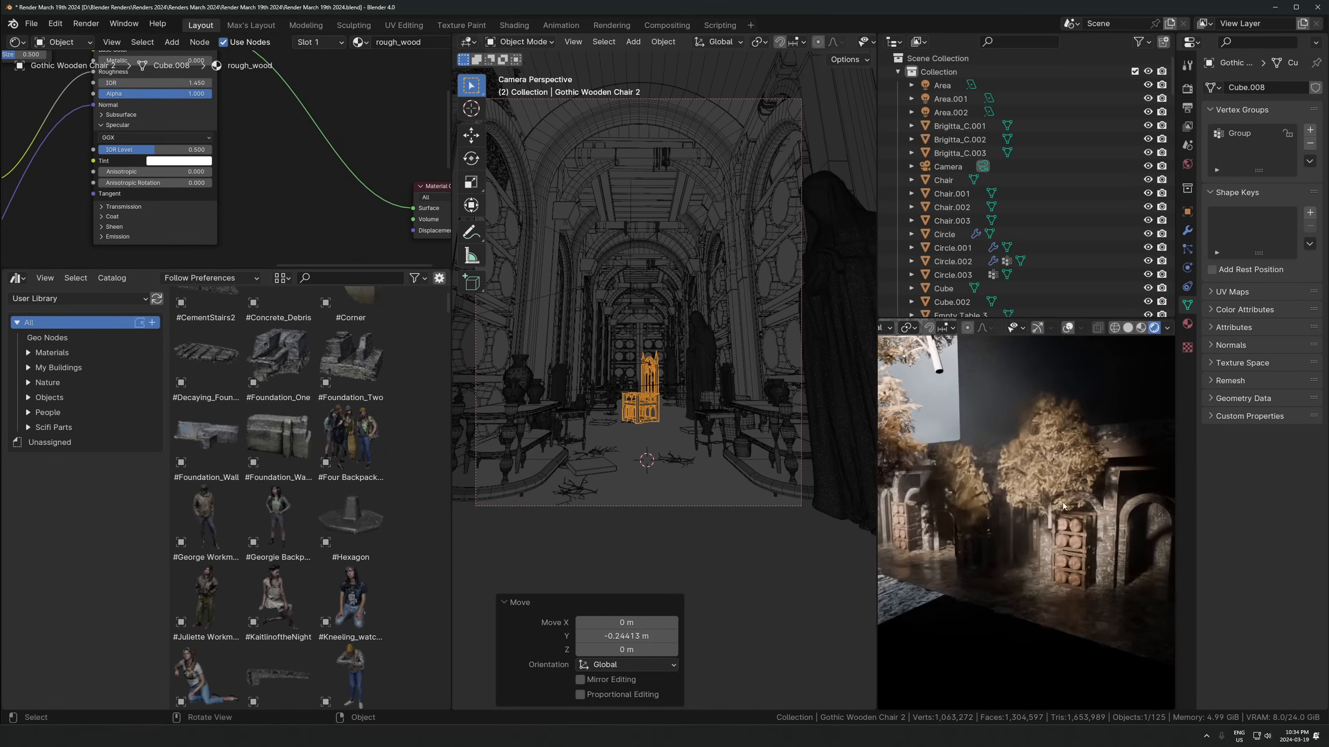
pyautogui.scroll(-5, 717, 324)
pyautogui.moveTo(716, 319); pyautogui.dragTo(596, 413, button='middle')
pyautogui.click(659, 451)
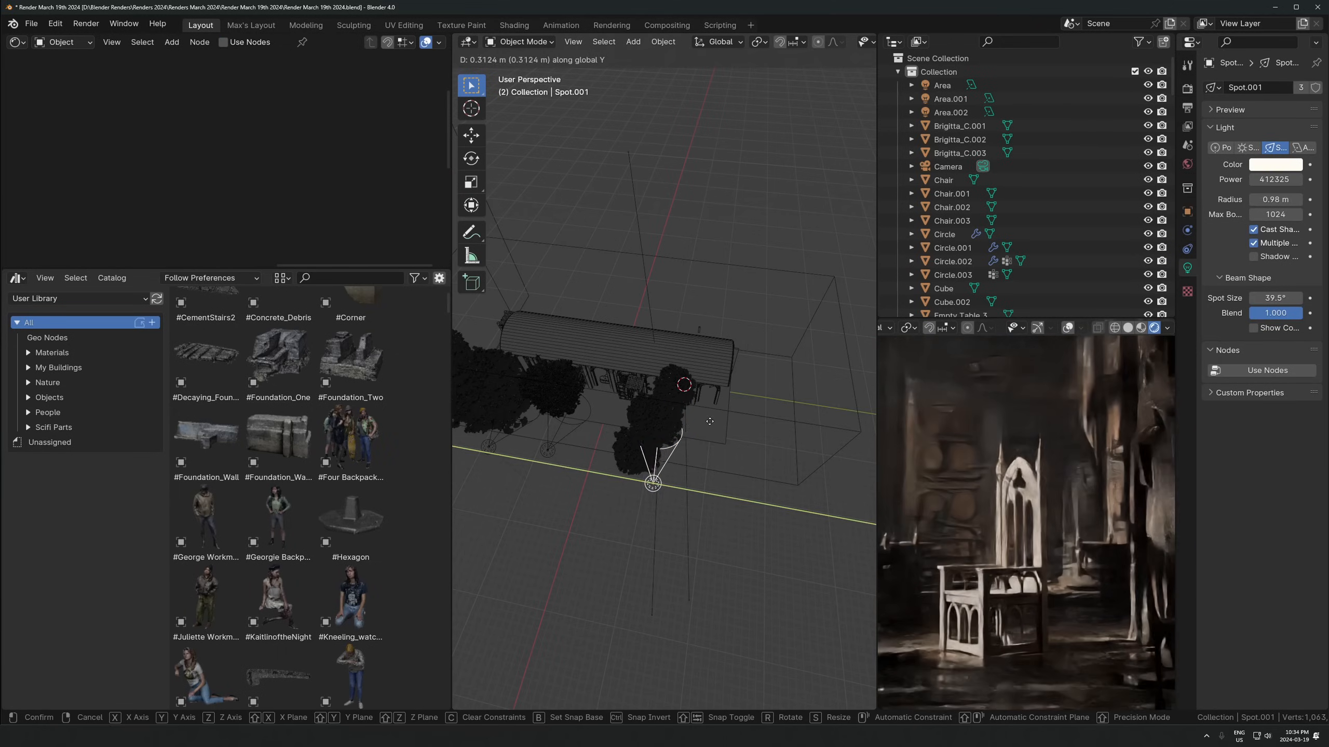
pyautogui.moveTo(645, 442); pyautogui.dragTo(658, 464, button='middle')
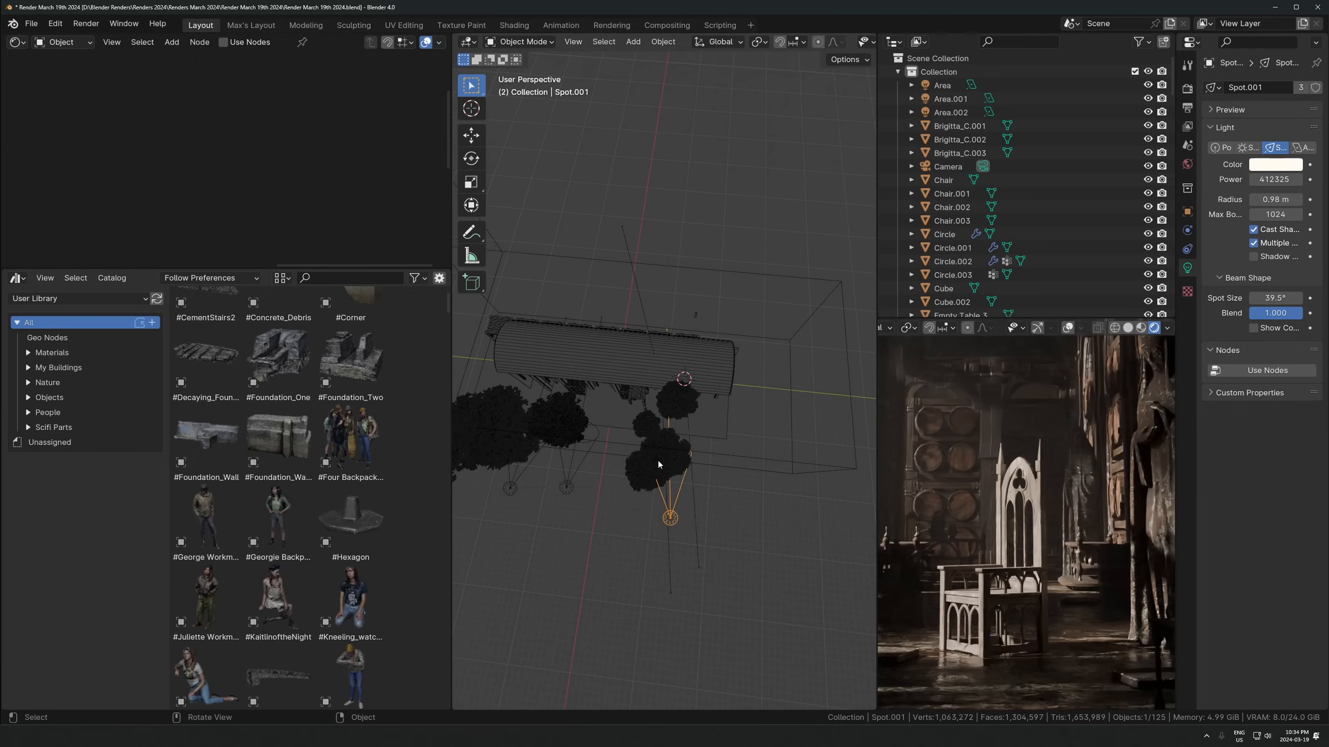
# Delete the autumn tree Tree_Acer-pseudoplatanus_C_autumn.002 in front of the spot light outside the hall
pyautogui.click(594, 451)
pyautogui.click(660, 486)
pyautogui.press('g')
pyautogui.rightClick(661, 581)
pyautogui.scroll(-5, 941, 470)
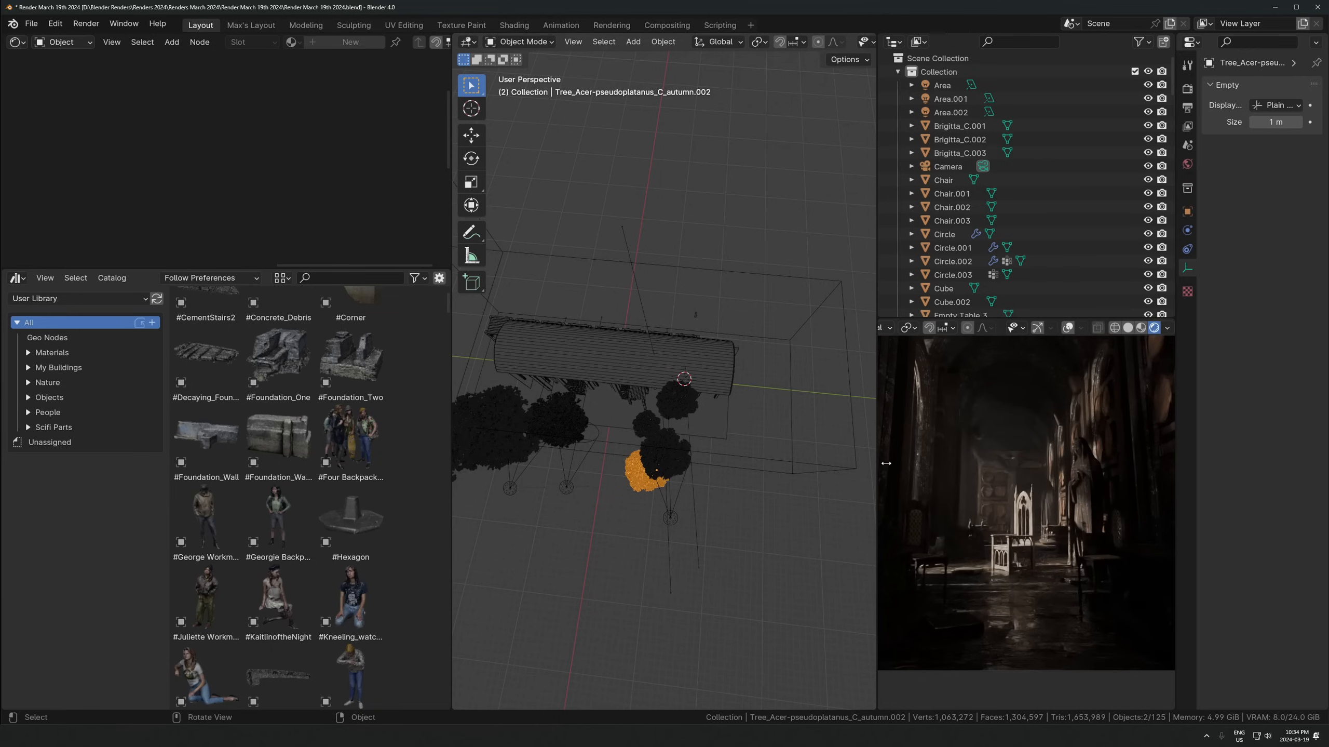
pyautogui.press('g')
pyautogui.press('Escape')
pyautogui.press('g')
pyautogui.click(762, 558)
pyautogui.press('Delete')
# Move Tree_Acer-pseudoplatanus_C_autumn.006 toward the hall by about 3.4 m in X and 0.7 m in Y, and lower it 0.77 m
pyautogui.click(664, 469)
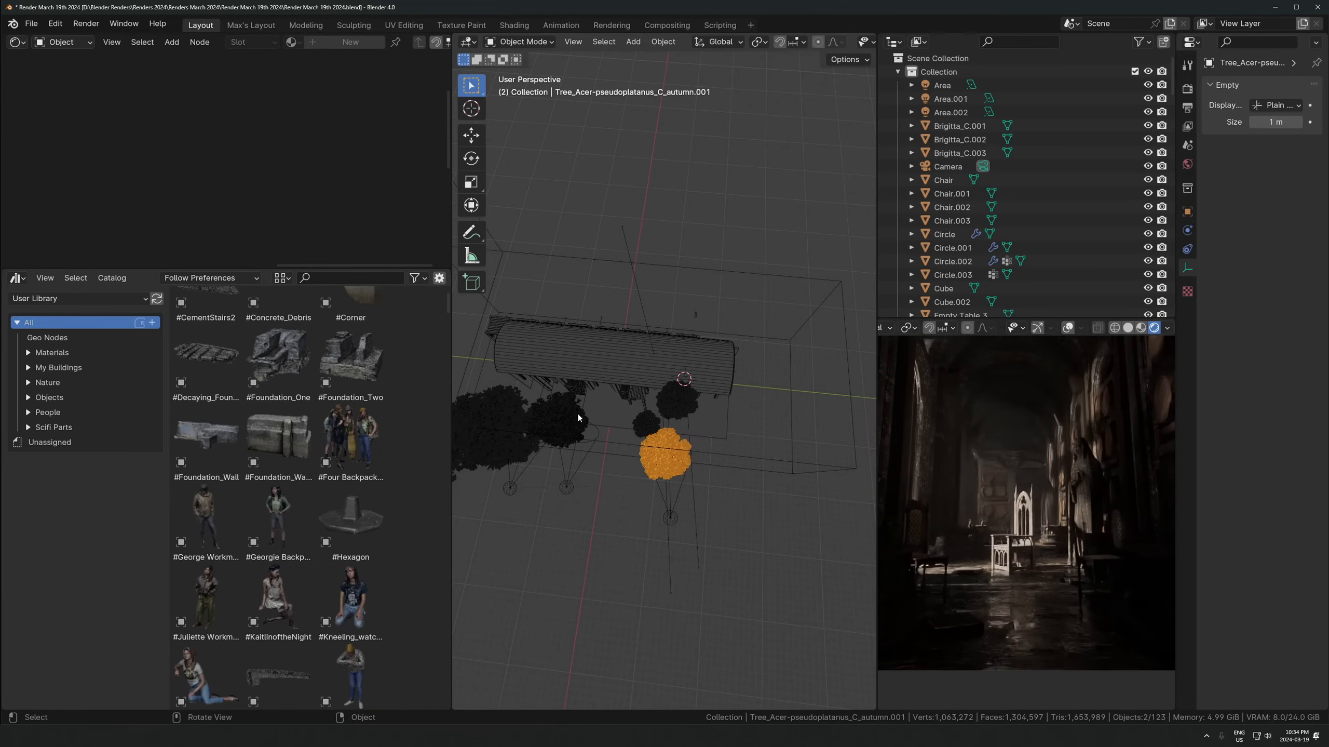
pyautogui.hotkey('shift', 'd')
pyautogui.scroll(3, 695, 453)
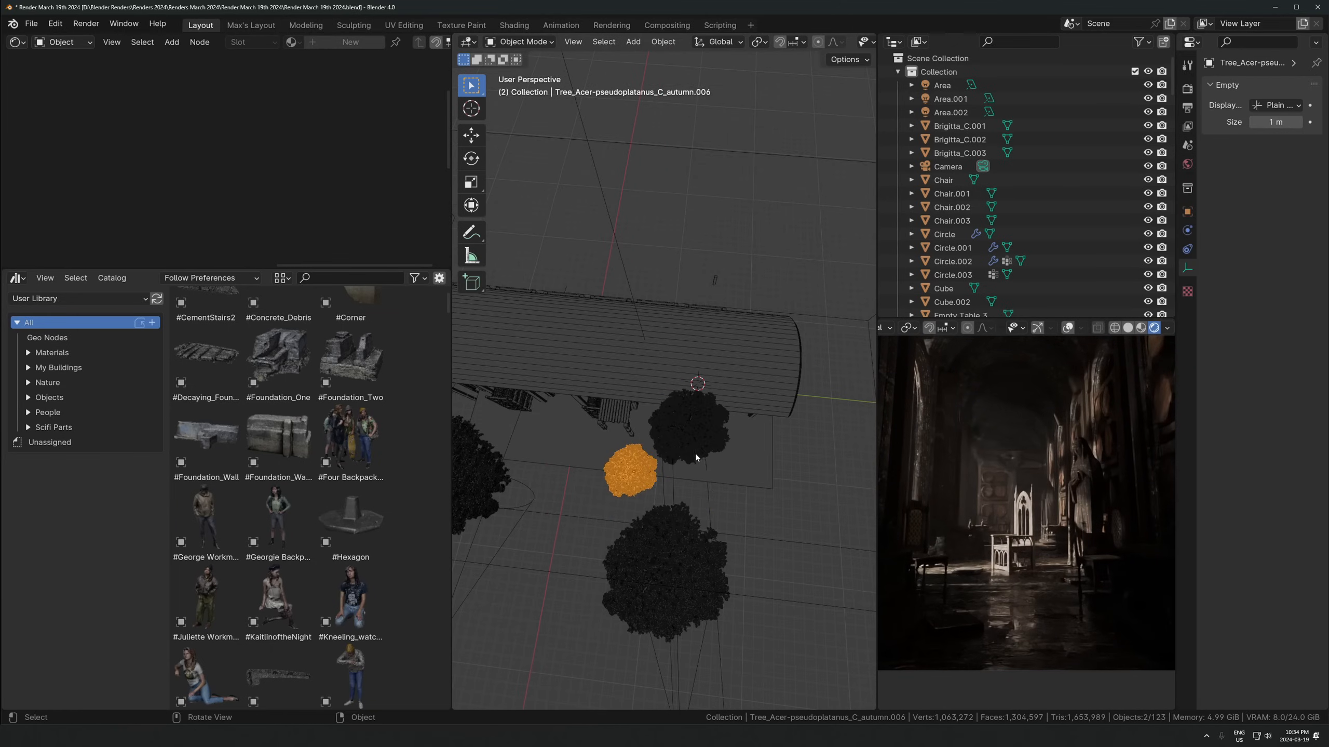
pyautogui.press('x')
pyautogui.hotkey('shift', 'z')
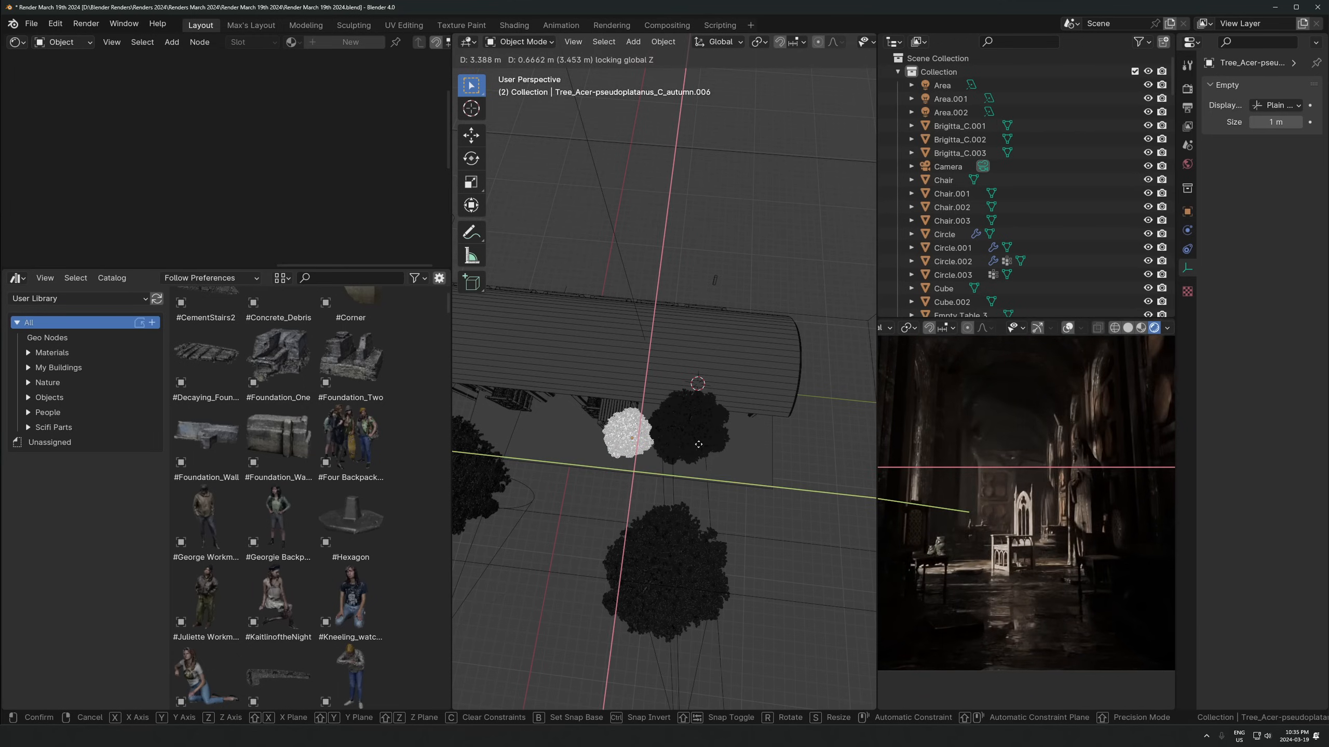
pyautogui.click(697, 445)
pyautogui.moveTo(697, 445); pyautogui.dragTo(683, 397, button='middle')
pyautogui.press('g')
pyautogui.press('z')
pyautogui.click(682, 403)
# Toggle the visibility of Tree_Acer-pseudoplatanus_C_autumn.006 to judge its effect on the hall's lighting
pyautogui.press('KP_Decimal')
pyautogui.click(1149, 177)
pyautogui.click(1149, 176)
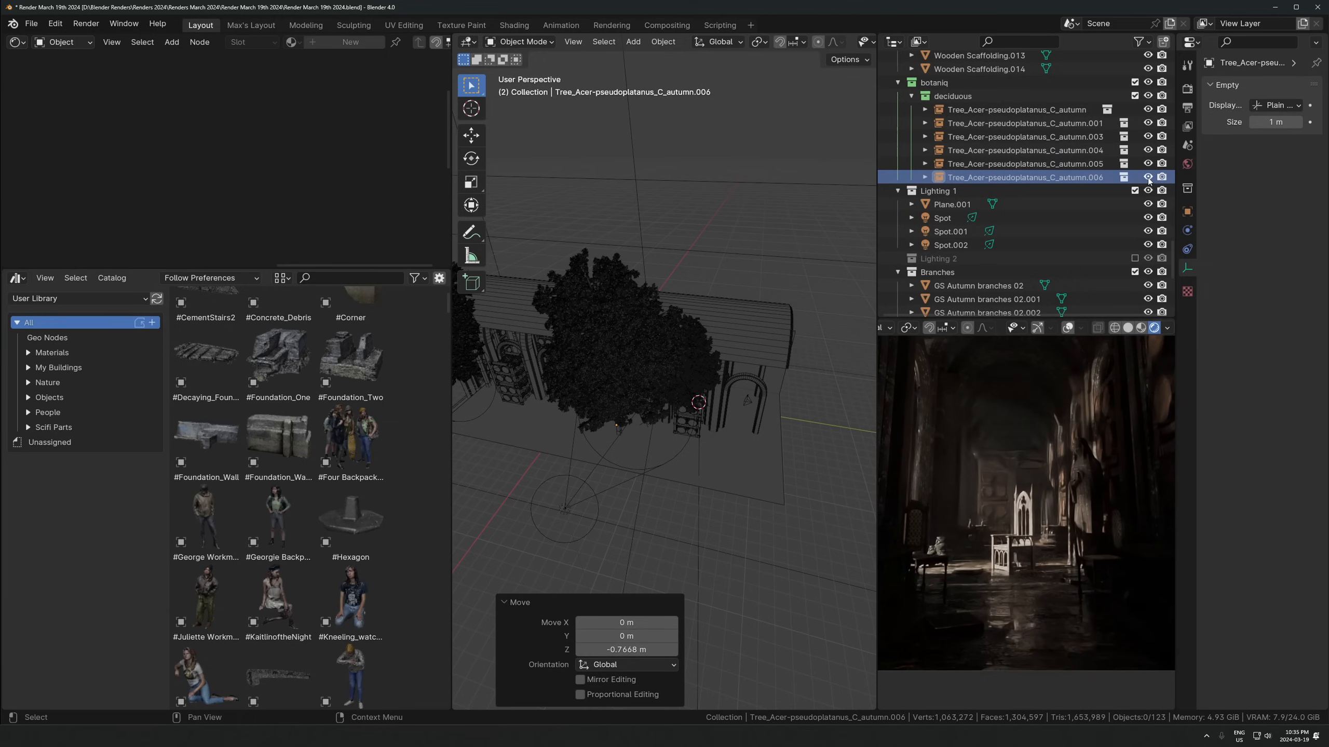
# Shift Tree_Acer-pseudoplatanus_C_autumn.006 about -0.13 m in X, 0.70 m in Y and -0.43 m in Z, and raise it slightly
pyautogui.click(1091, 179)
pyautogui.moveTo(650, 296); pyautogui.dragTo(685, 272, button='middle')
pyautogui.press('g')
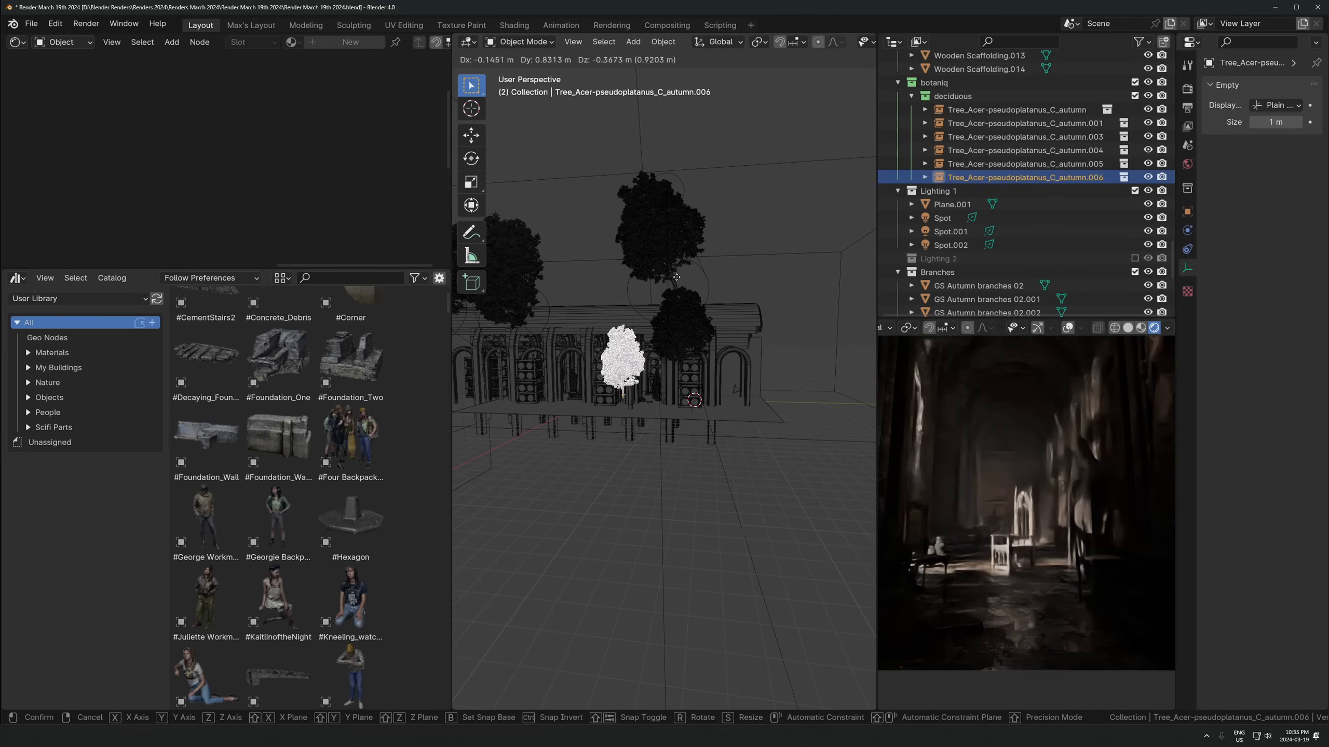
pyautogui.click(678, 281)
pyautogui.press('g')
pyautogui.press('z')
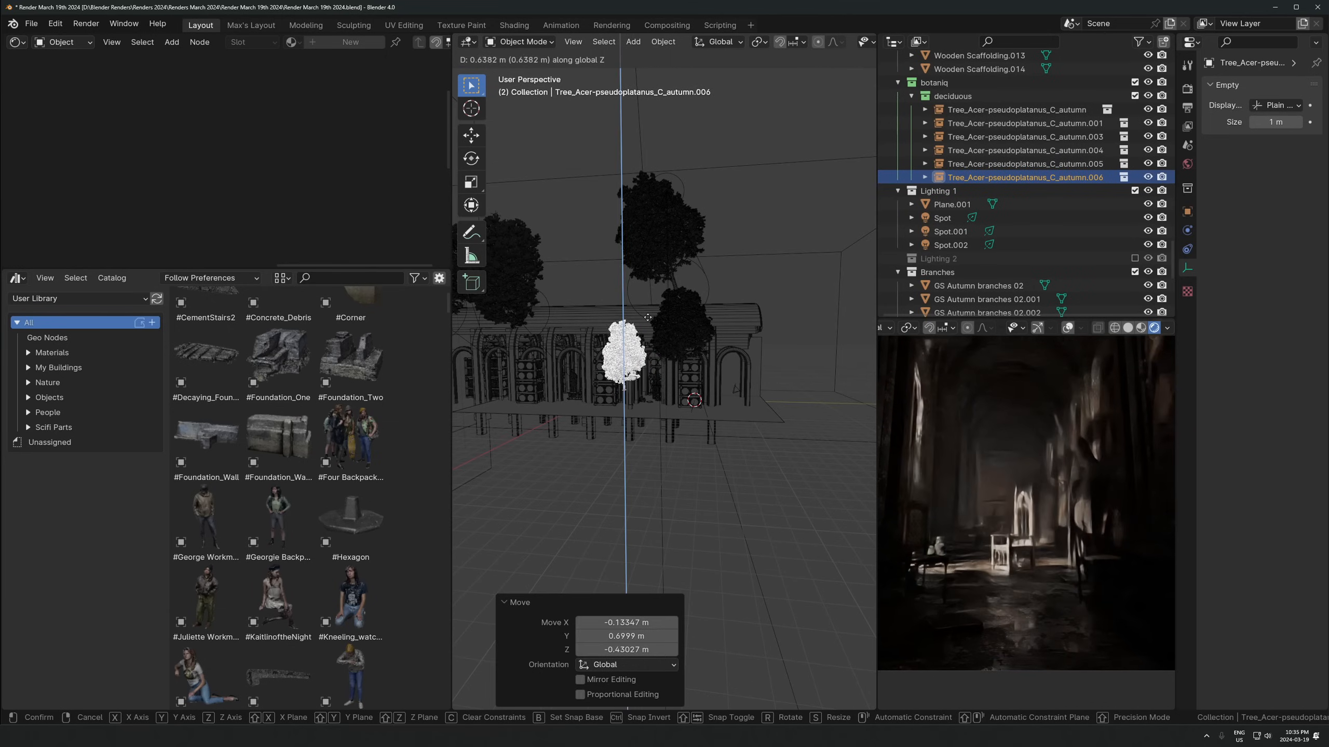
pyautogui.click(679, 270)
# Redraw the render region around the whole camera frame in the rendered preview
pyautogui.moveTo(929, 390); pyautogui.dragTo(893, 504)
pyautogui.scroll(-4, 996, 456)
pyautogui.hotkey('ctrl', 'b')
pyautogui.moveTo(1132, 358)
pyautogui.mouseDown()
pyautogui.moveTo(985, 588)
pyautogui.moveTo(911, 618)
pyautogui.mouseUp()
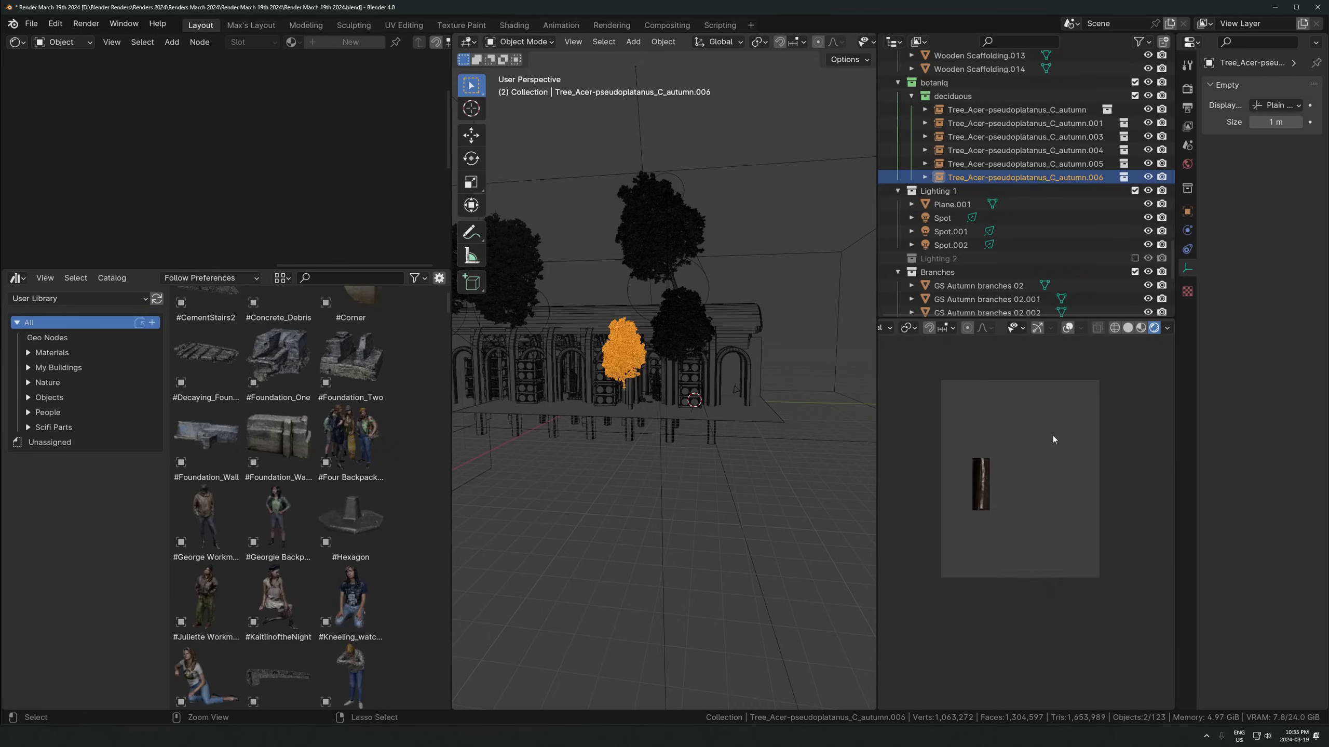
pyautogui.scroll(4, 973, 594)
pyautogui.press('g')
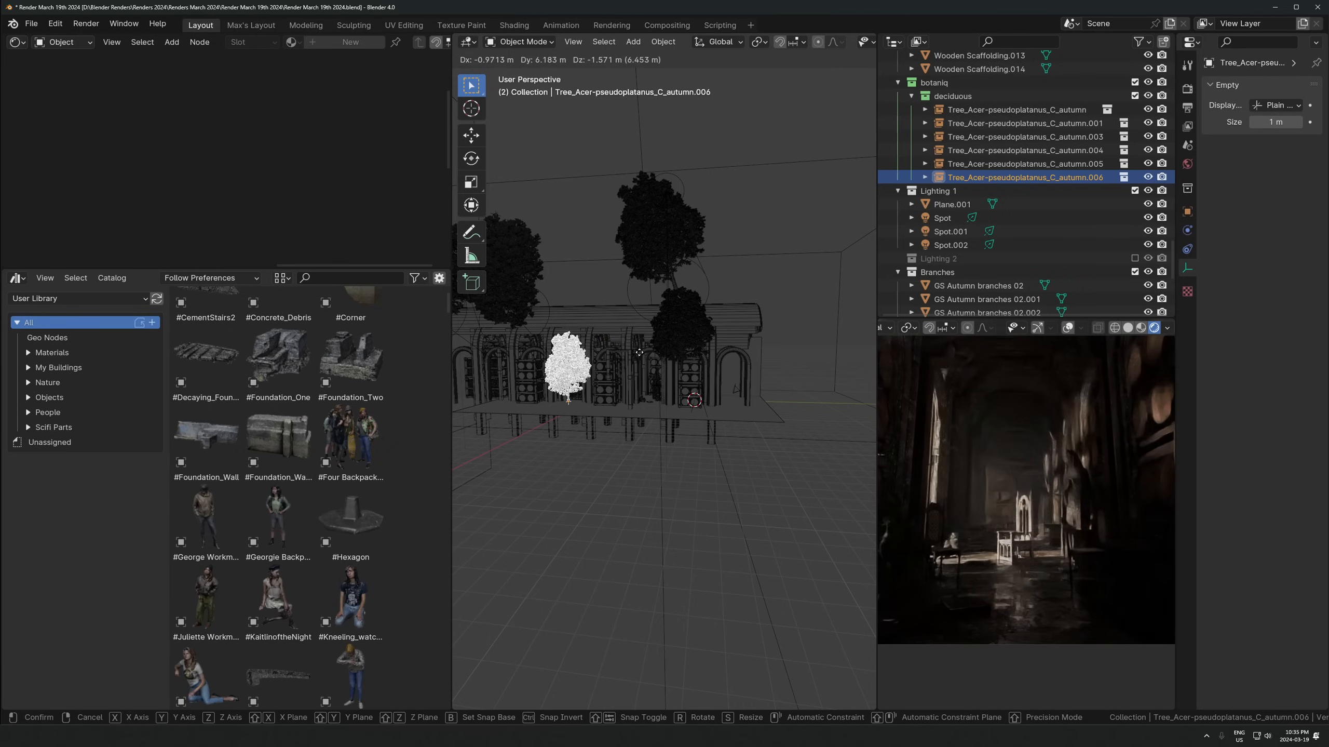
pyautogui.press('Escape')
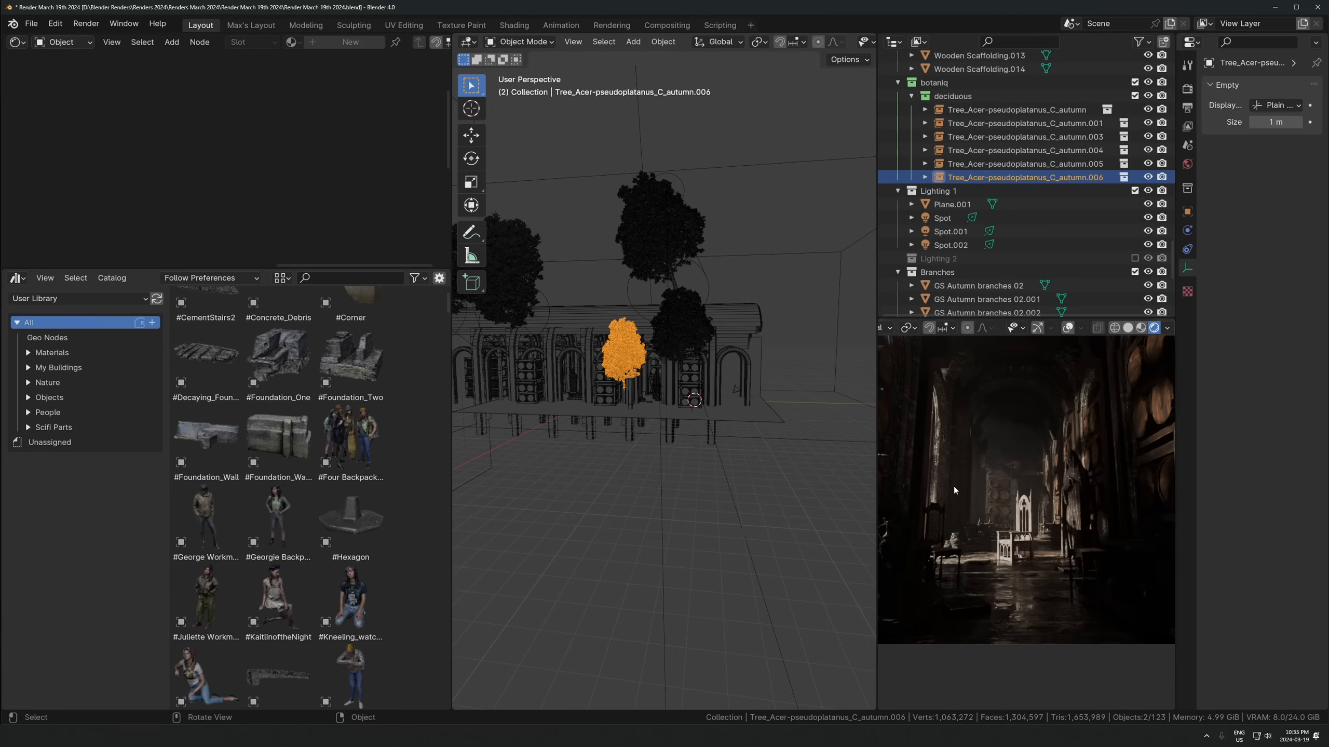
pyautogui.scroll(-2, 948, 488)
# Duplicate a stone slab on the floor, place the copy in the hall's right foreground, and turn it about Z
pyautogui.press('KP_0')
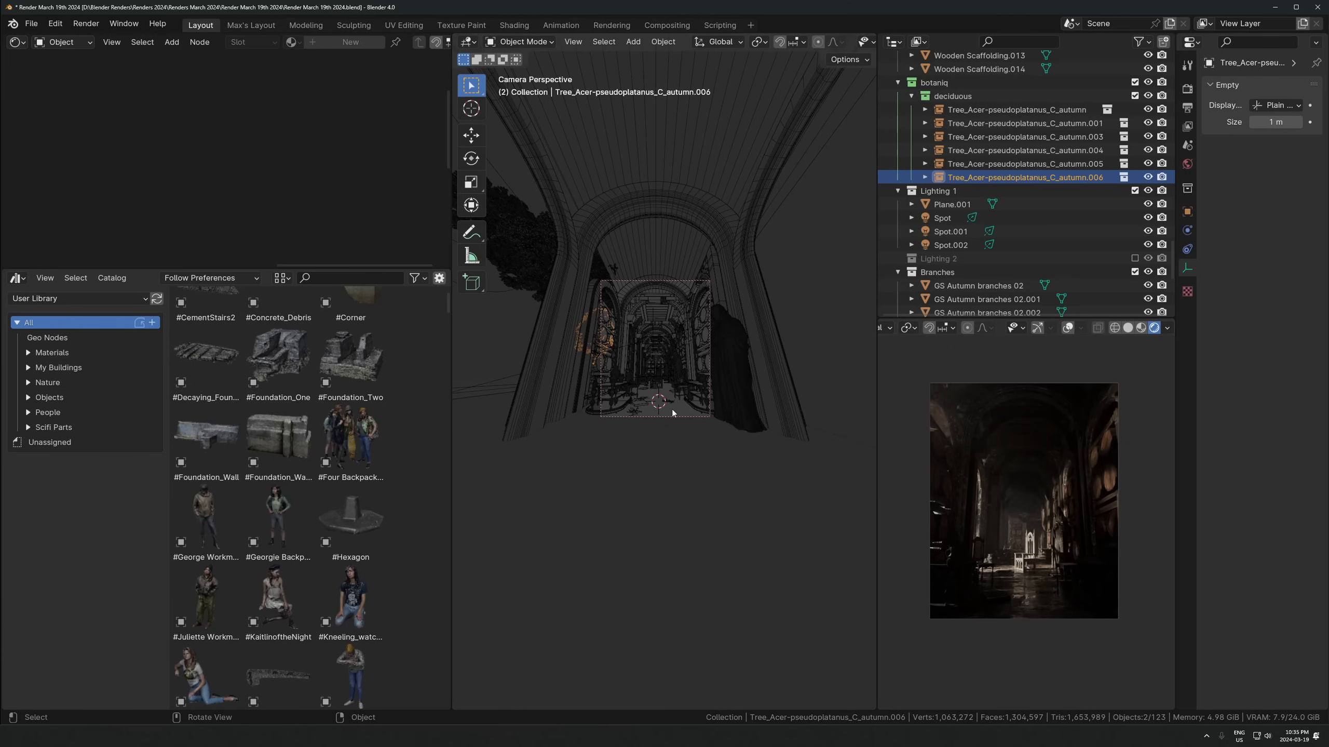
pyautogui.scroll(4, 671, 415)
pyautogui.click(607, 440)
pyautogui.scroll(4, 660, 400)
pyautogui.hotkey('shift', 'd')
pyautogui.hotkey('shift', 'z')
pyautogui.click(818, 455)
pyautogui.press('r')
pyautogui.press('z')
pyautogui.click(784, 477)
# Reposition the new foreground slab on the floor beside the right-hand table, rotating it -32.1° about Z
pyautogui.press('g')
pyautogui.hotkey('shift', 'z')
pyautogui.click(799, 472)
pyautogui.press('r')
pyautogui.press('z')
pyautogui.click(808, 531)
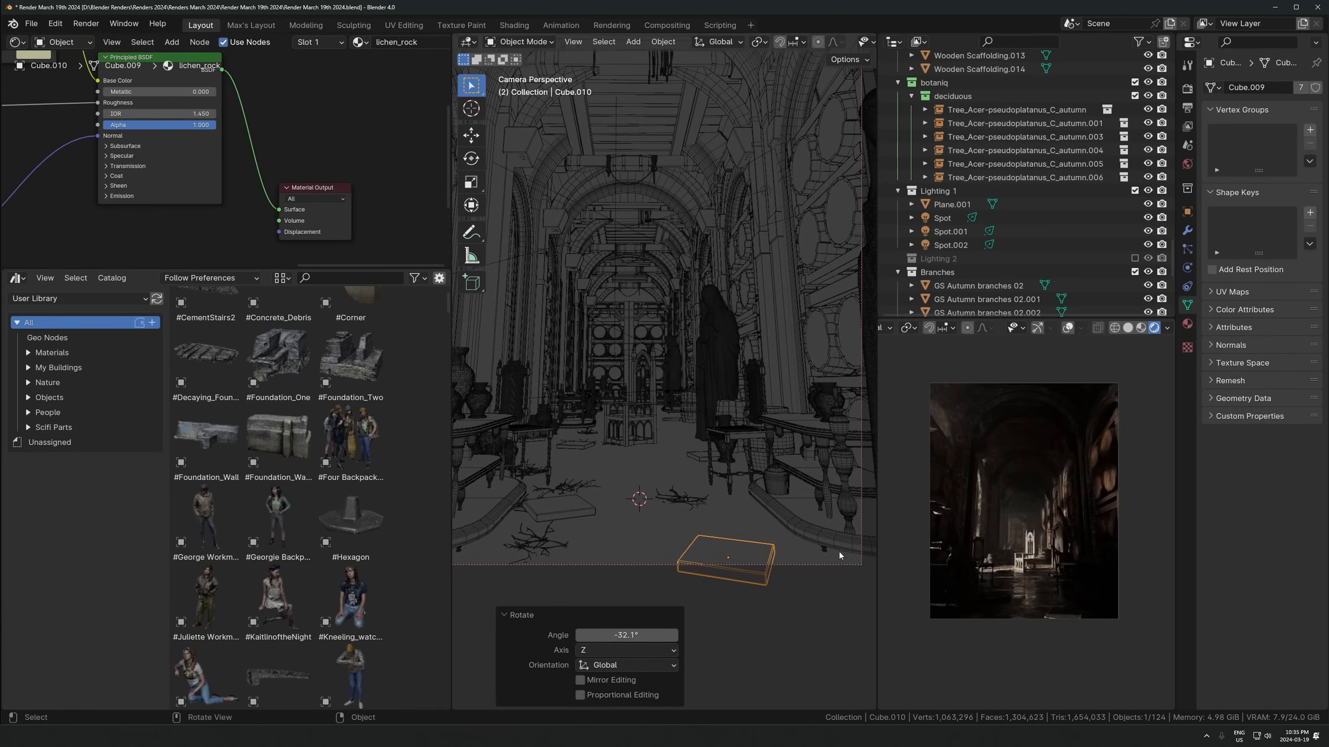
pyautogui.scroll(5, 1010, 519)
pyautogui.press('g')
pyautogui.hotkey('shift', 'z')
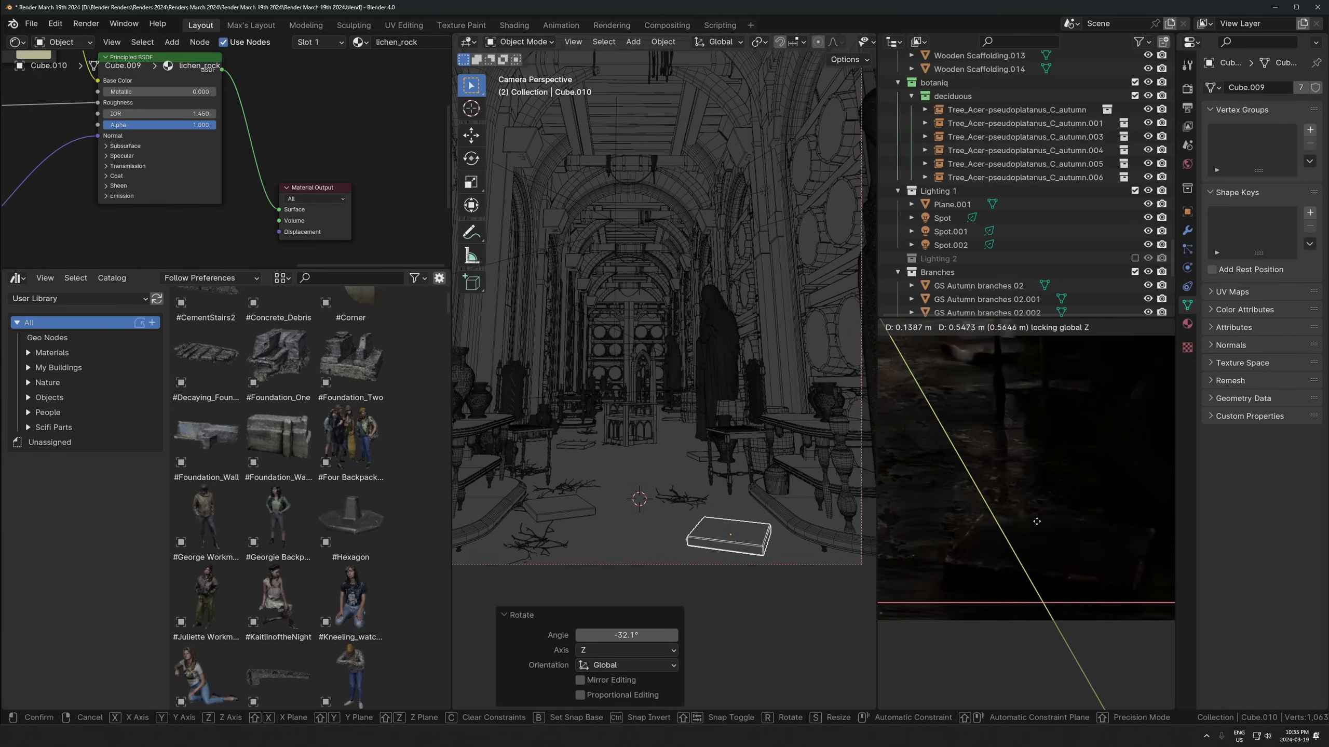
pyautogui.click(1114, 502)
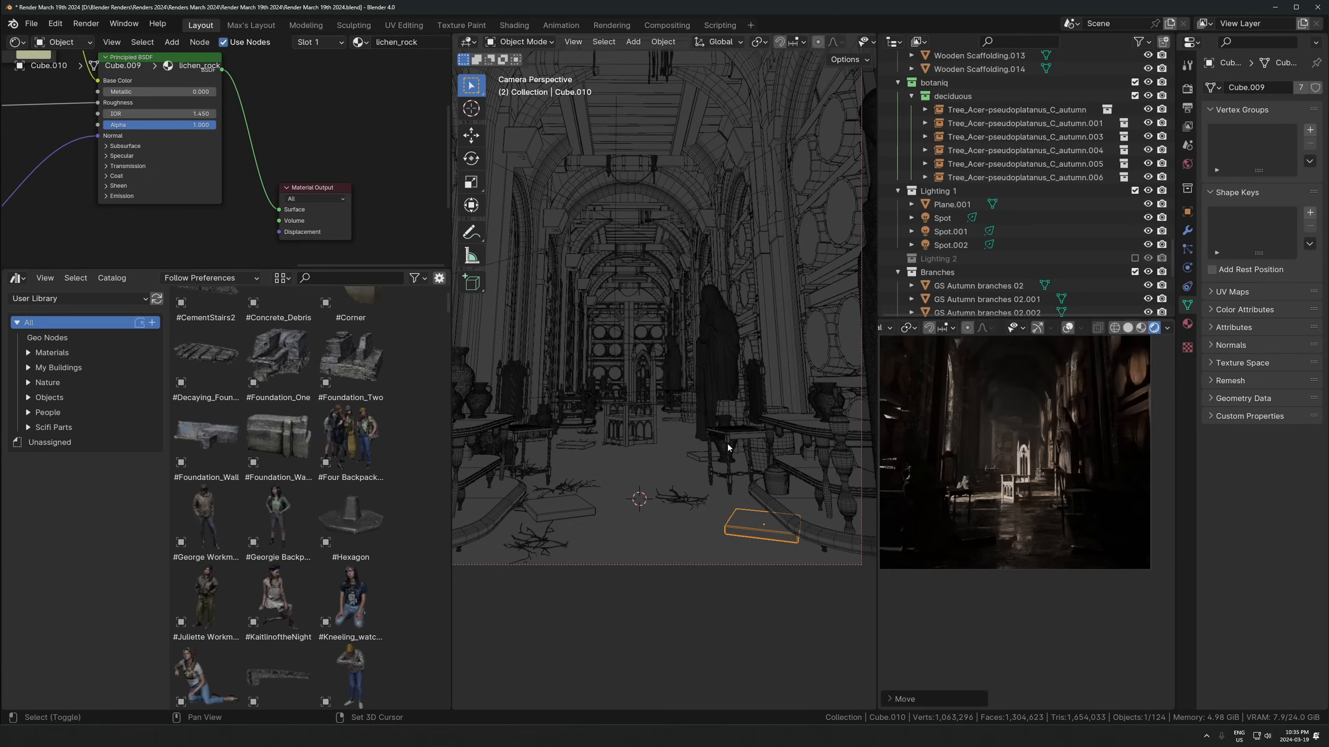
# Add two linked slab copies, one near the statue rotated 42.2° about Z and another farther down the hall
pyautogui.hotkey('alt', 'd')
pyautogui.hotkey('shift', 'z')
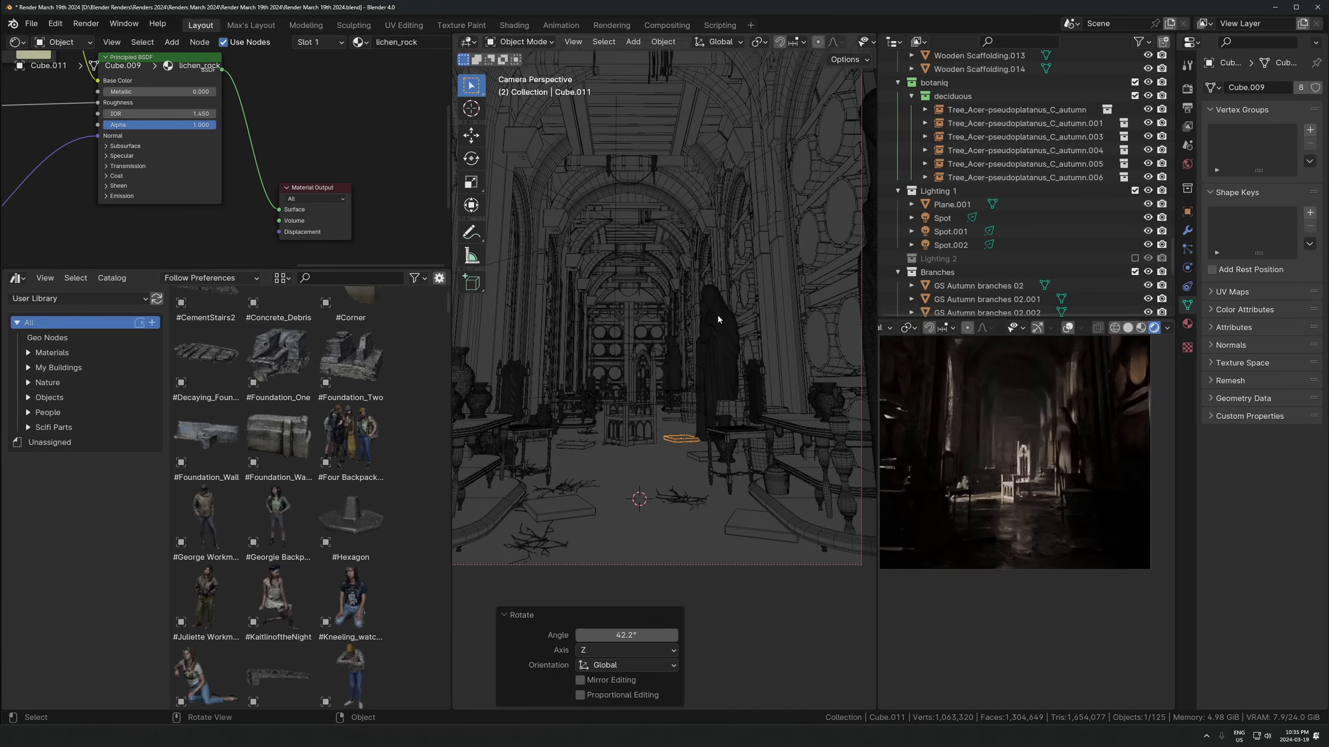
pyautogui.click(1102, 533)
pyautogui.hotkey('alt', 'd')
pyautogui.hotkey('shift', 'z')
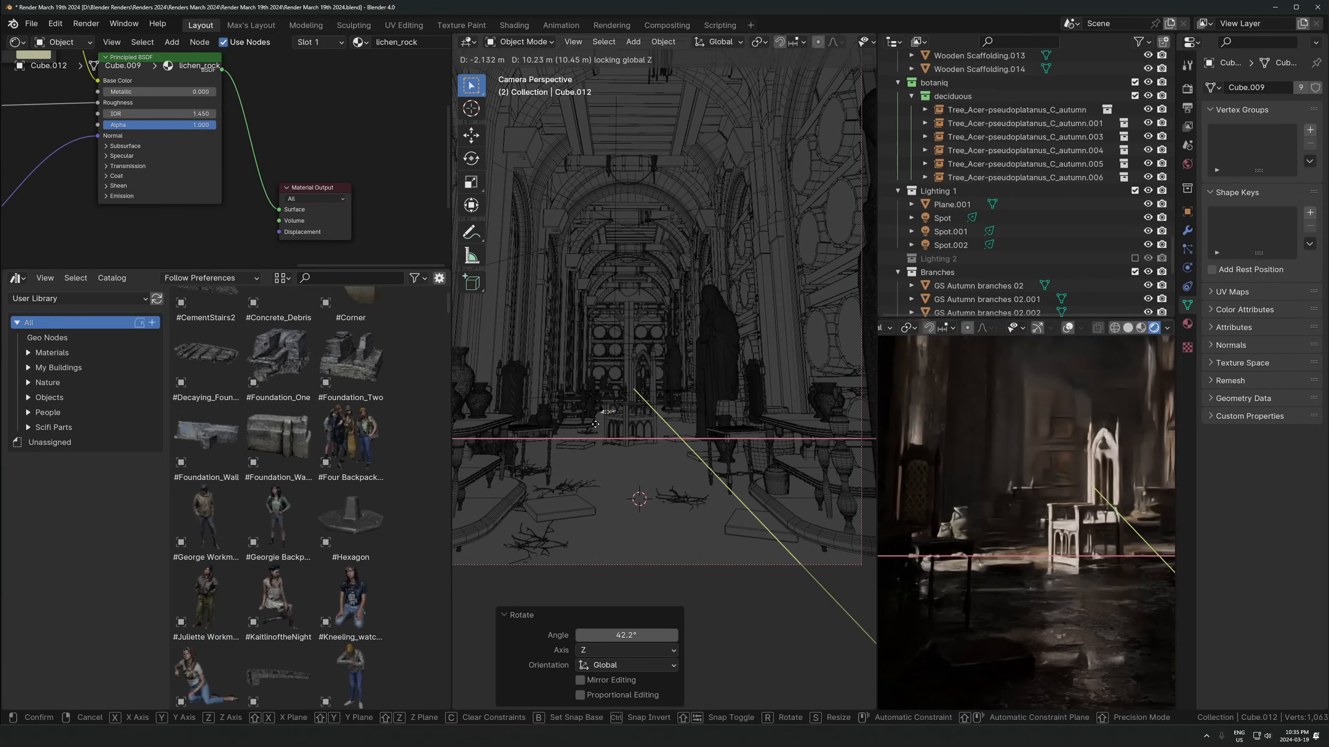
pyautogui.click(598, 442)
# Place one more linked slab copy on the hall floor and rotate it 66.3° about Z
pyautogui.hotkey('alt', 'd')
pyautogui.hotkey('shift', 'z')
pyautogui.click(598, 438)
pyautogui.press('r')
pyautogui.press('z')
pyautogui.click(677, 389)
# Move the slab Cube.009 about 0.34 m in X and 1.14 m in Y, and check it through the camera
pyautogui.press('KP_Decimal')
pyautogui.scroll(-10, 684, 374)
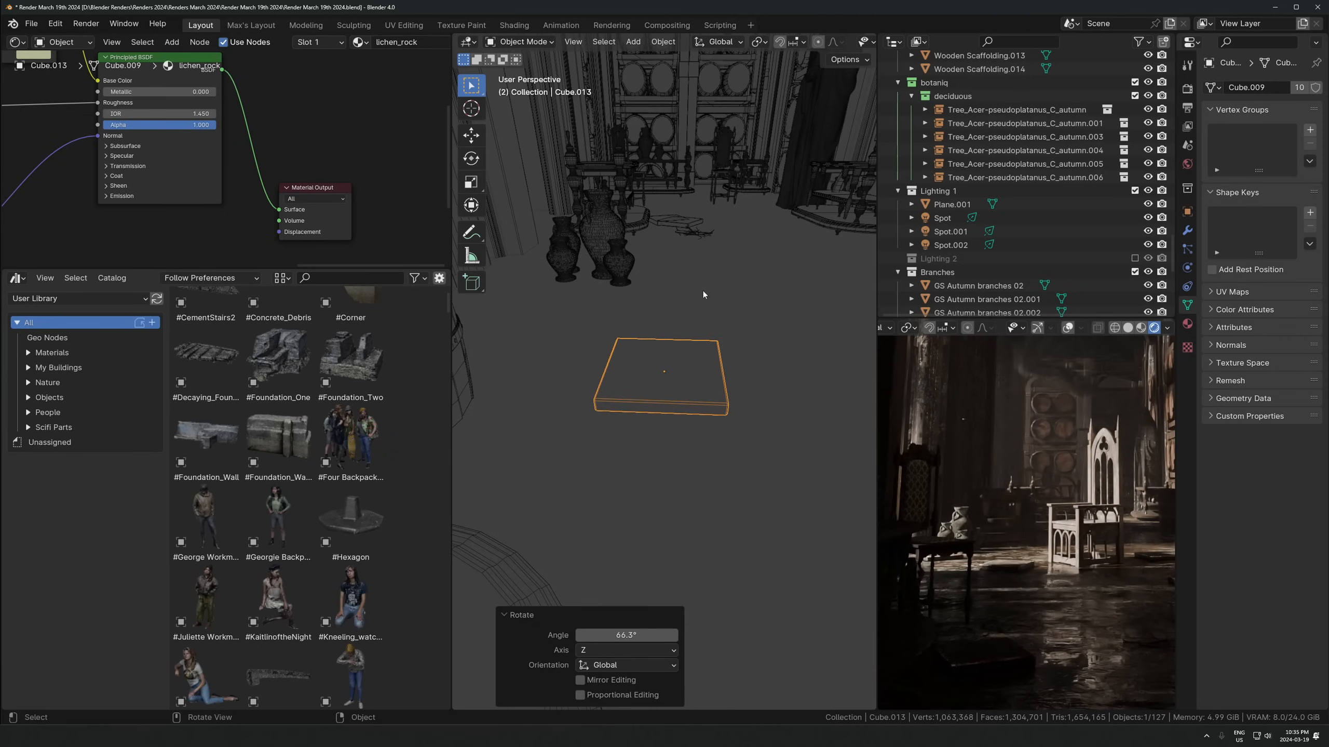
pyautogui.click(681, 279)
pyautogui.press('g')
pyautogui.hotkey('shift', 'z')
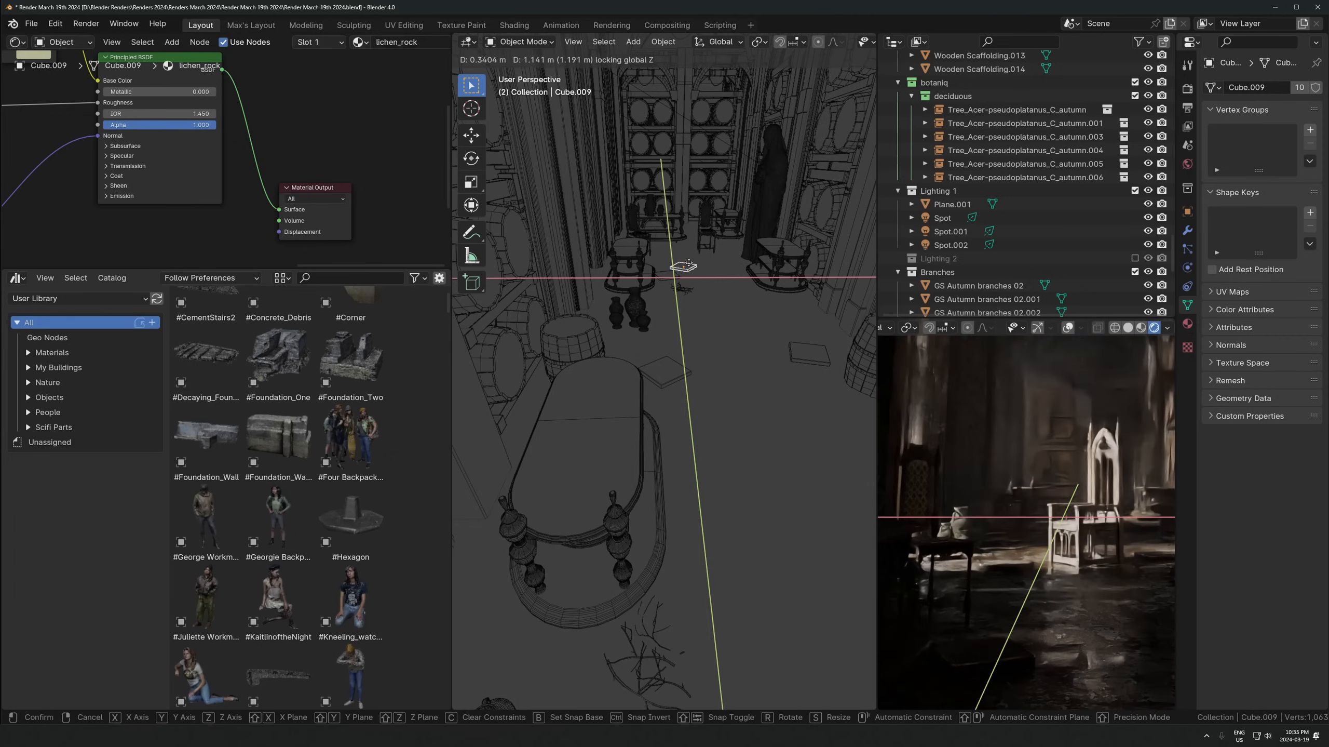
pyautogui.click(688, 270)
pyautogui.press('KP_0')
pyautogui.scroll(-3, 968, 533)
pyautogui.scroll(-3, 1020, 518)
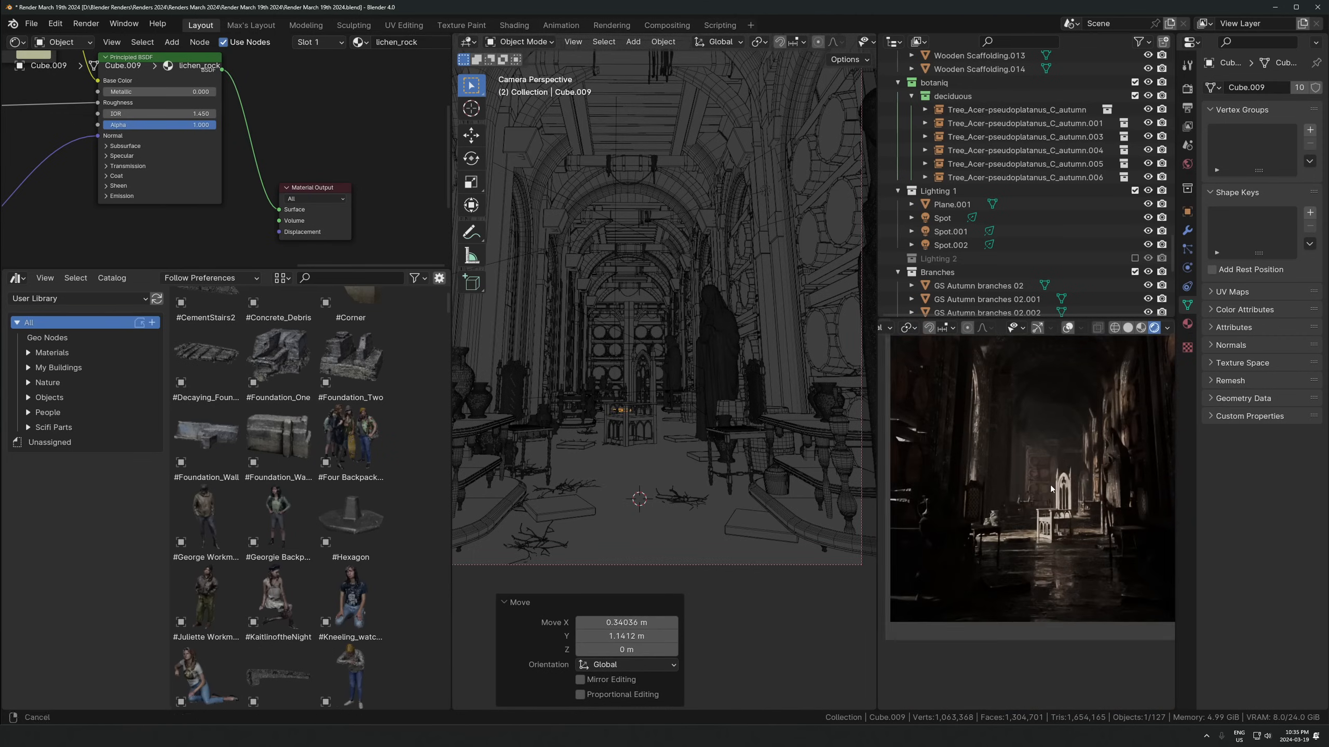
# Focus on the statue, switch the viewport to solid shading without X-ray, and set the shading color to Random
pyautogui.click(725, 361)
pyautogui.press('KP_Decimal')
pyautogui.moveTo(721, 366)
pyautogui.mouseDown(button='middle')
pyautogui.moveTo(731, 471)
pyautogui.moveTo(816, 512)
pyautogui.moveTo(729, 440)
pyautogui.moveTo(613, 460)
pyautogui.moveTo(620, 477)
pyautogui.moveTo(603, 469)
pyautogui.moveTo(681, 402)
pyautogui.moveTo(723, 425)
pyautogui.mouseUp(button='middle')
pyautogui.press('z')
pyautogui.click(833, 444)
pyautogui.moveTo(833, 443); pyautogui.dragTo(834, 189, button='middle')
pyautogui.hotkey('alt', 'z')
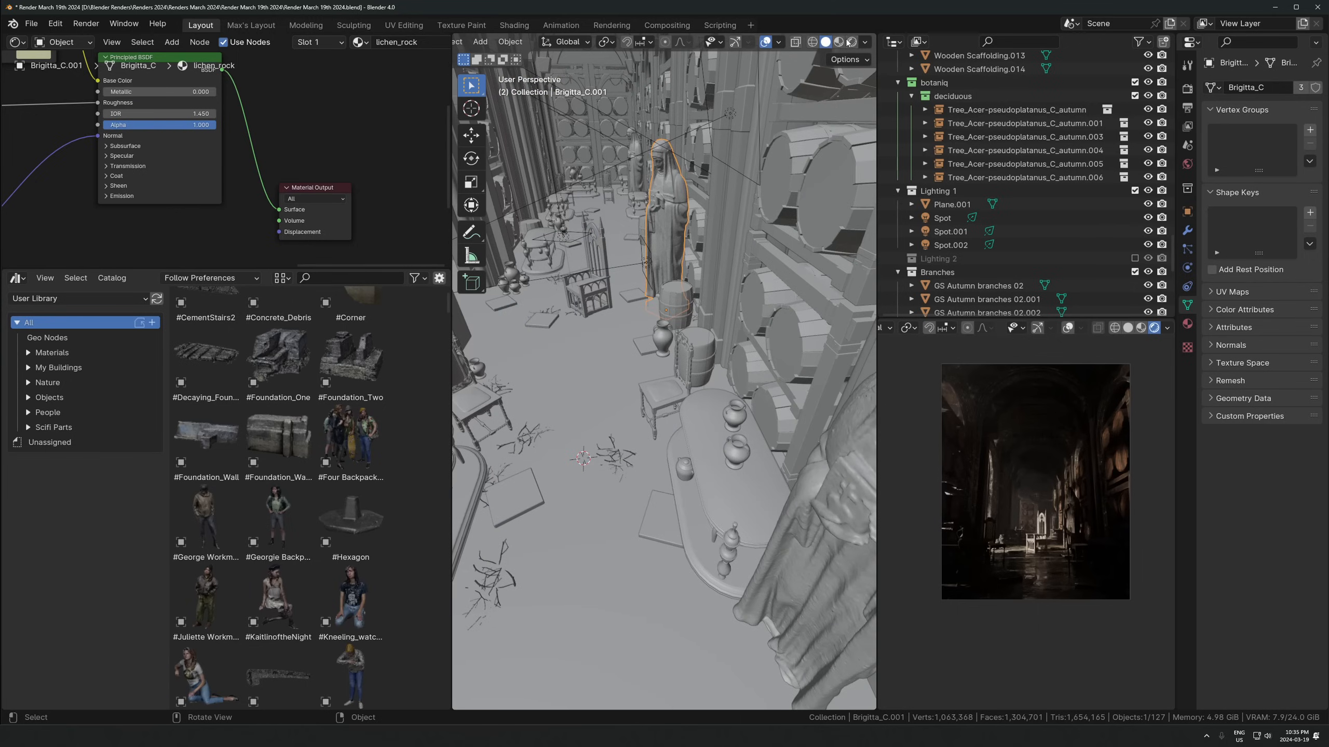
pyautogui.click(864, 42)
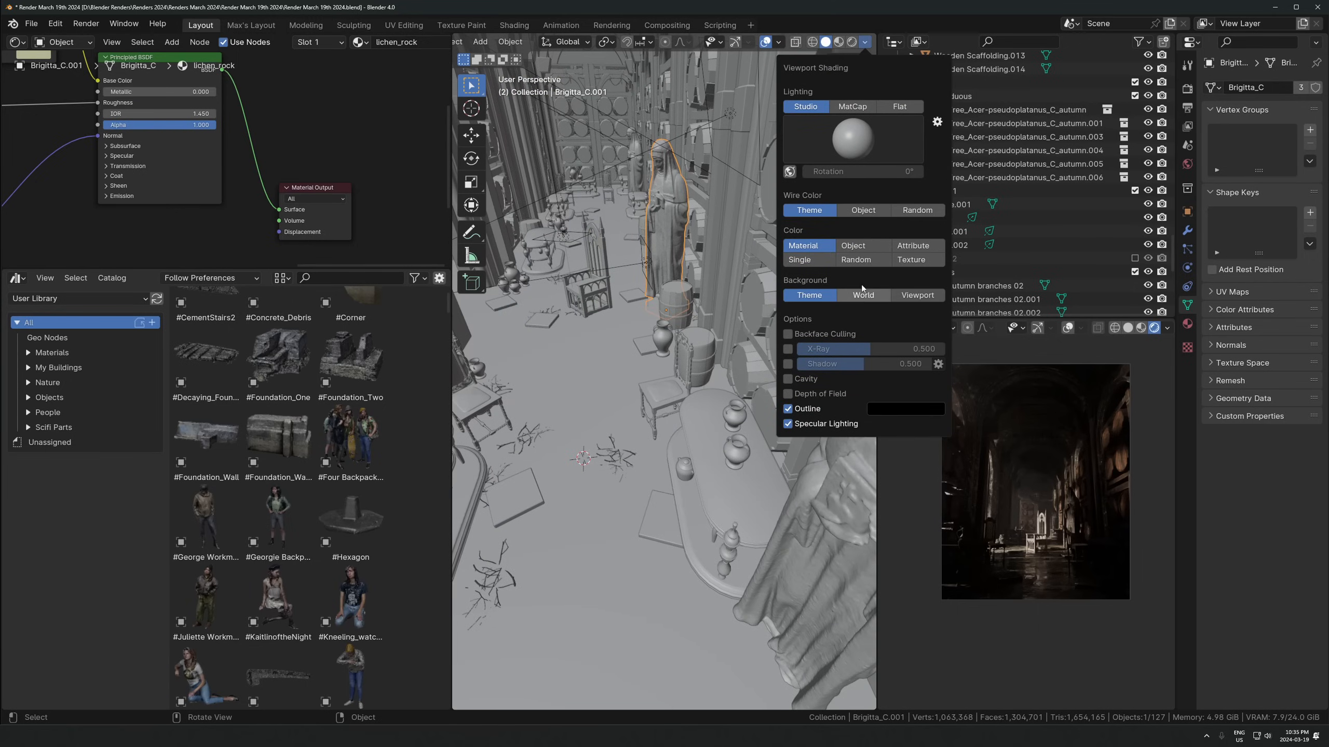
pyautogui.click(863, 259)
# Move the small pot Old Ancient Pot.013 on the table about 0.04 m in X and 0.07 m in Y
pyautogui.moveTo(773, 314)
pyautogui.mouseDown(button='middle')
pyautogui.moveTo(699, 338)
pyautogui.moveTo(800, 392)
pyautogui.moveTo(717, 376)
pyautogui.mouseUp(button='middle')
pyautogui.scroll(1, 675, 419)
pyautogui.click(623, 466)
pyautogui.press('KP_Decimal')
pyautogui.moveTo(679, 464); pyautogui.dragTo(531, 317, button='middle')
pyautogui.scroll(2, 603, 319)
pyautogui.scroll(-5, 544, 335)
pyautogui.moveTo(569, 377); pyautogui.dragTo(764, 379, button='middle')
pyautogui.press('g')
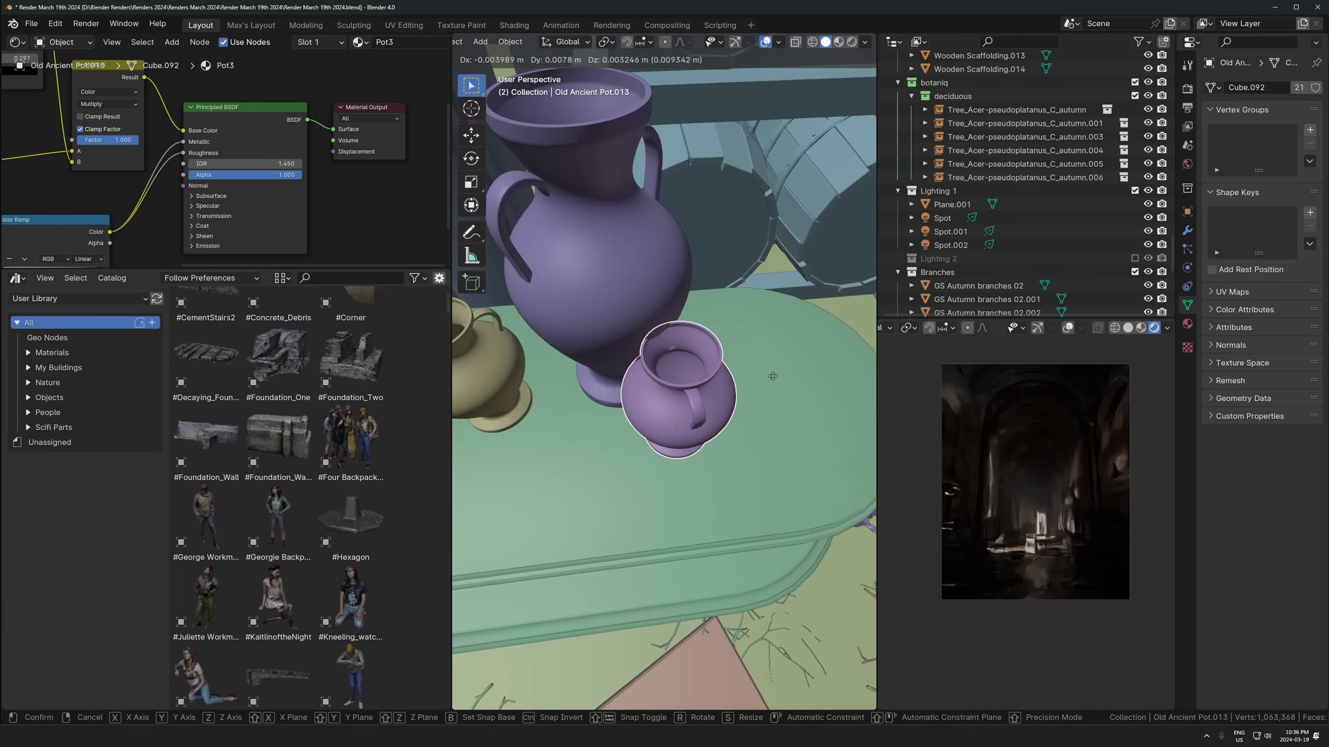
pyautogui.hotkey('shift', 'z')
pyautogui.click(792, 388)
pyautogui.scroll(-5, 677, 436)
pyautogui.moveTo(641, 416); pyautogui.dragTo(565, 402, button='middle')
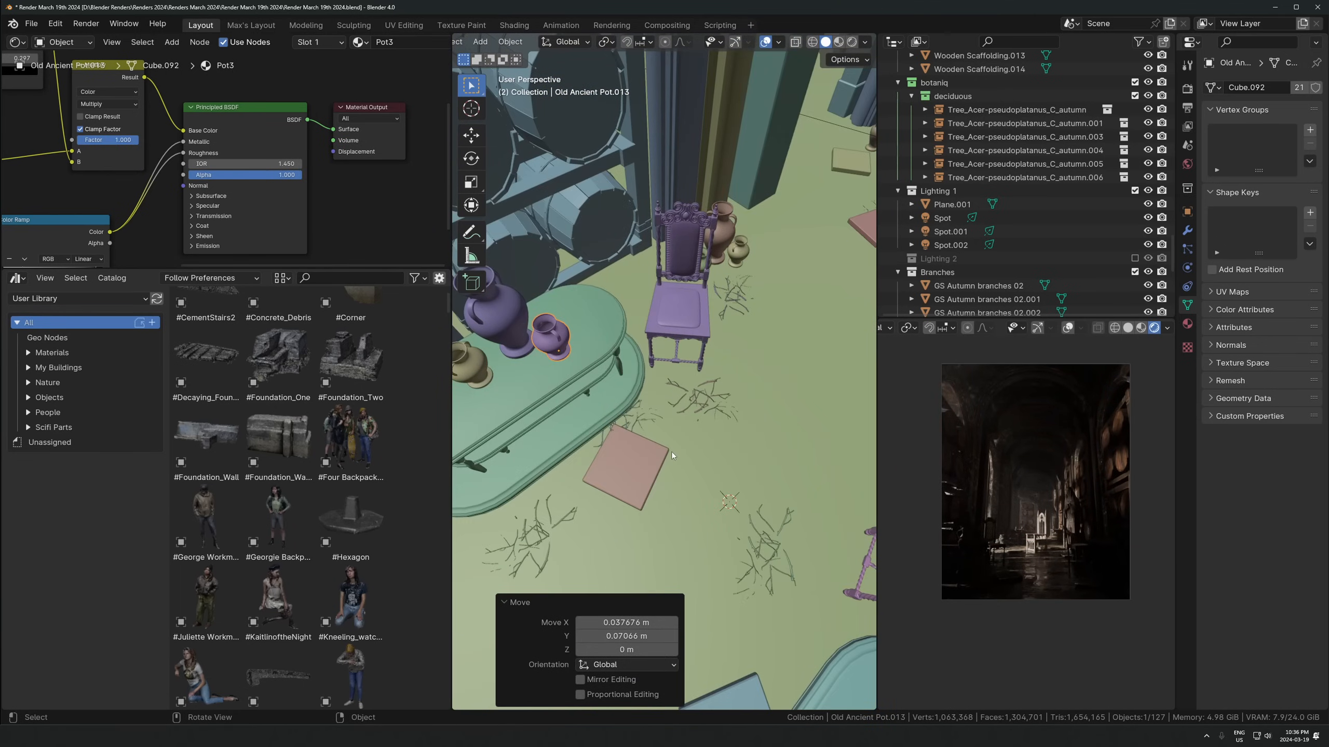
# Check the set dressing around the table, chairs and barrels along the hall, and return to the camera view
pyautogui.scroll(-4, 678, 447)
pyautogui.scroll(2, 687, 461)
pyautogui.moveTo(689, 465); pyautogui.dragTo(741, 454, button='middle')
pyautogui.moveTo(853, 428); pyautogui.dragTo(614, 370, button='middle')
pyautogui.scroll(-3, 613, 370)
pyautogui.moveTo(816, 427); pyautogui.dragTo(685, 528, button='middle')
pyautogui.moveTo(685, 528); pyautogui.dragTo(633, 528, button='middle')
pyautogui.scroll(-3, 633, 519)
pyautogui.moveTo(633, 528); pyautogui.dragTo(631, 486, button='middle')
pyautogui.scroll(3, 629, 482)
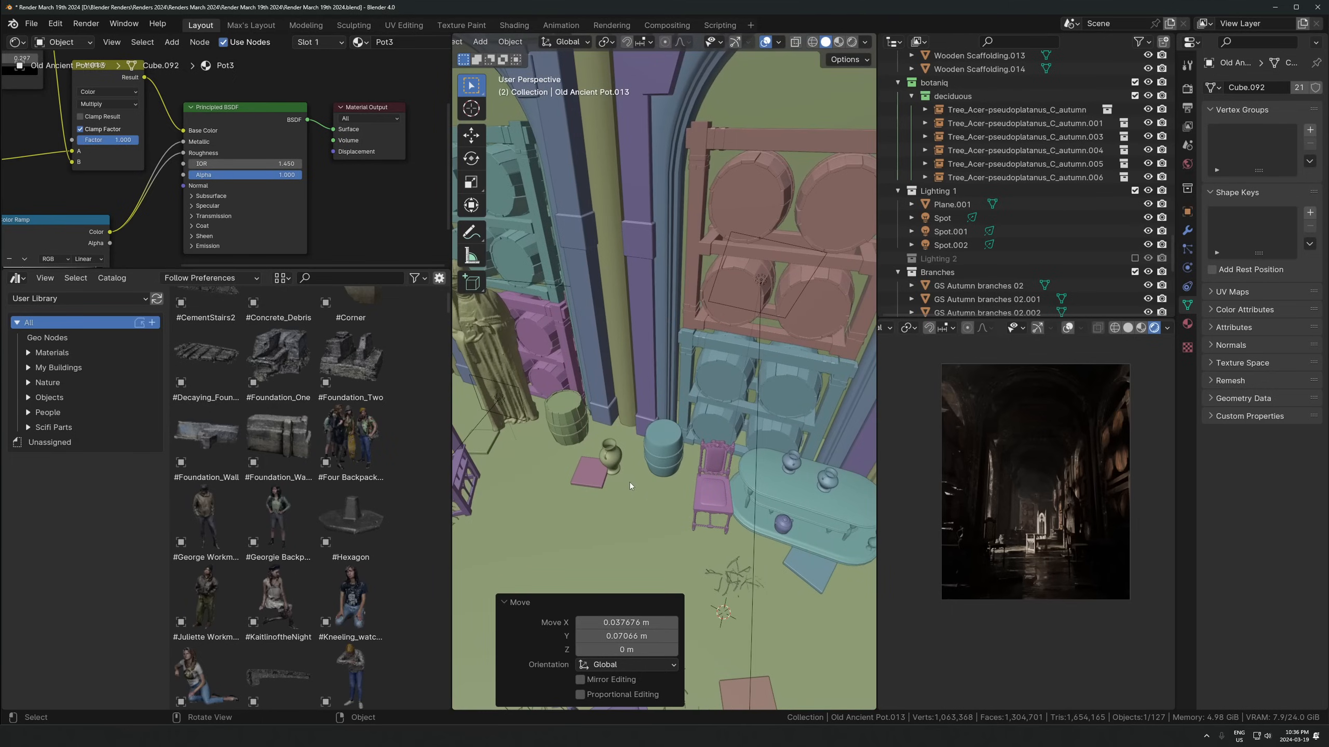
pyautogui.scroll(2, 936, 478)
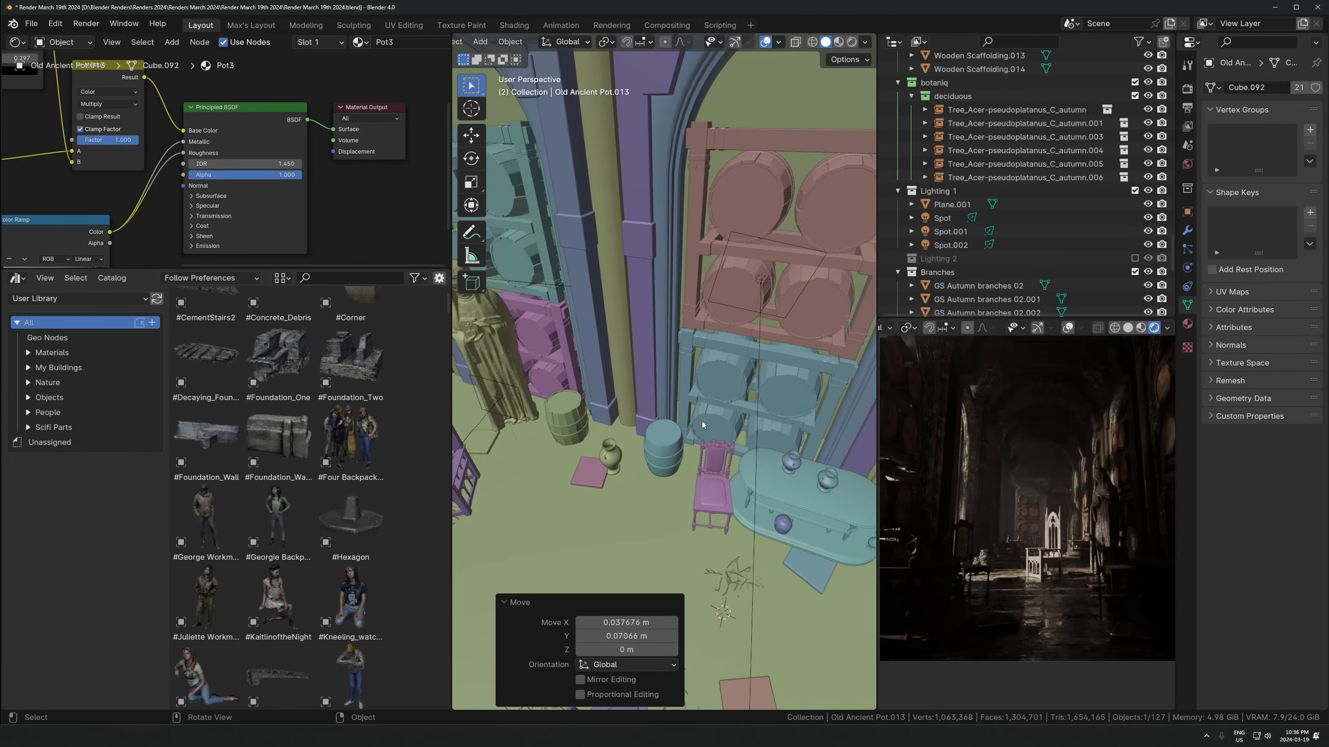
pyautogui.press('KP_0')
pyautogui.scroll(-3, 663, 390)
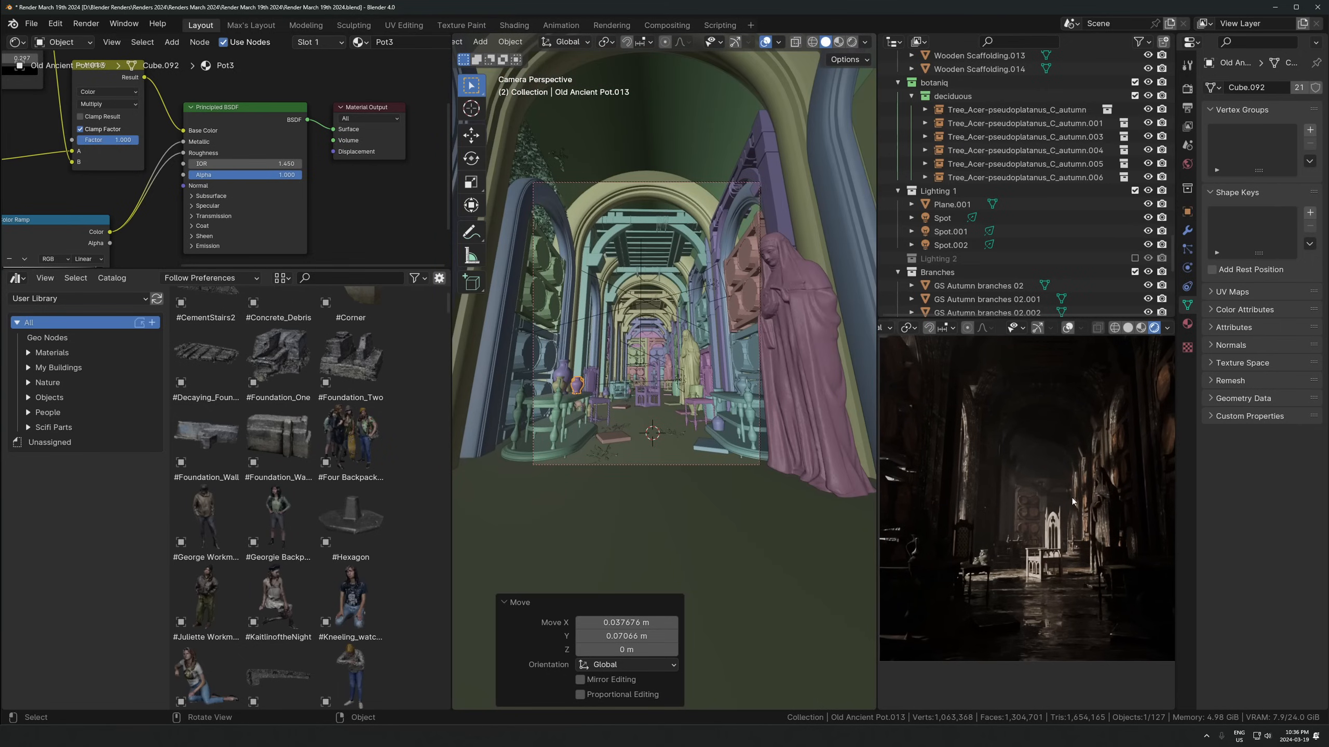
# Switch the camera preview to solid shading, set the render resolution to 60%, save the file and render the image
pyautogui.click(1128, 327)
pyautogui.hotkey('ctrl', 's')
pyautogui.click(1188, 107)
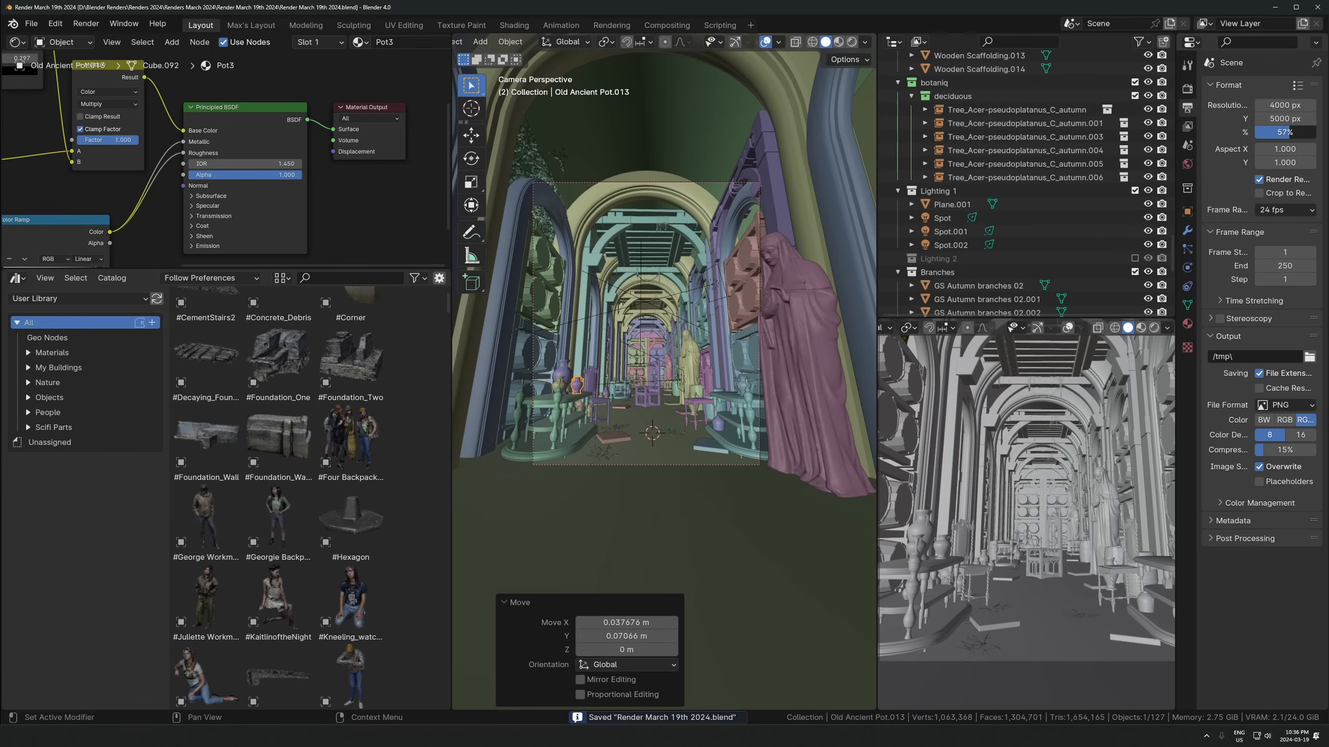
pyautogui.moveTo(1291, 132); pyautogui.dragTo(1292, 132)
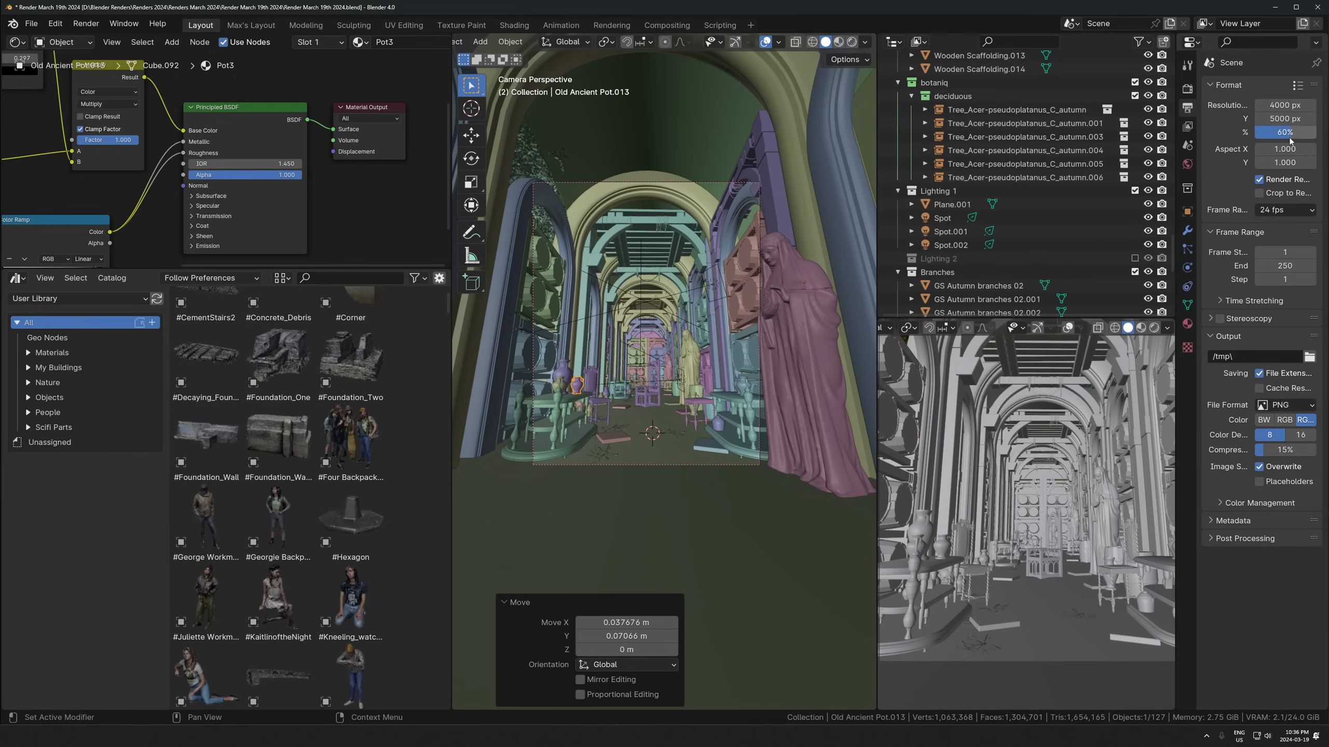
pyautogui.hotkey('ctrl', 's')
pyautogui.press('F12')
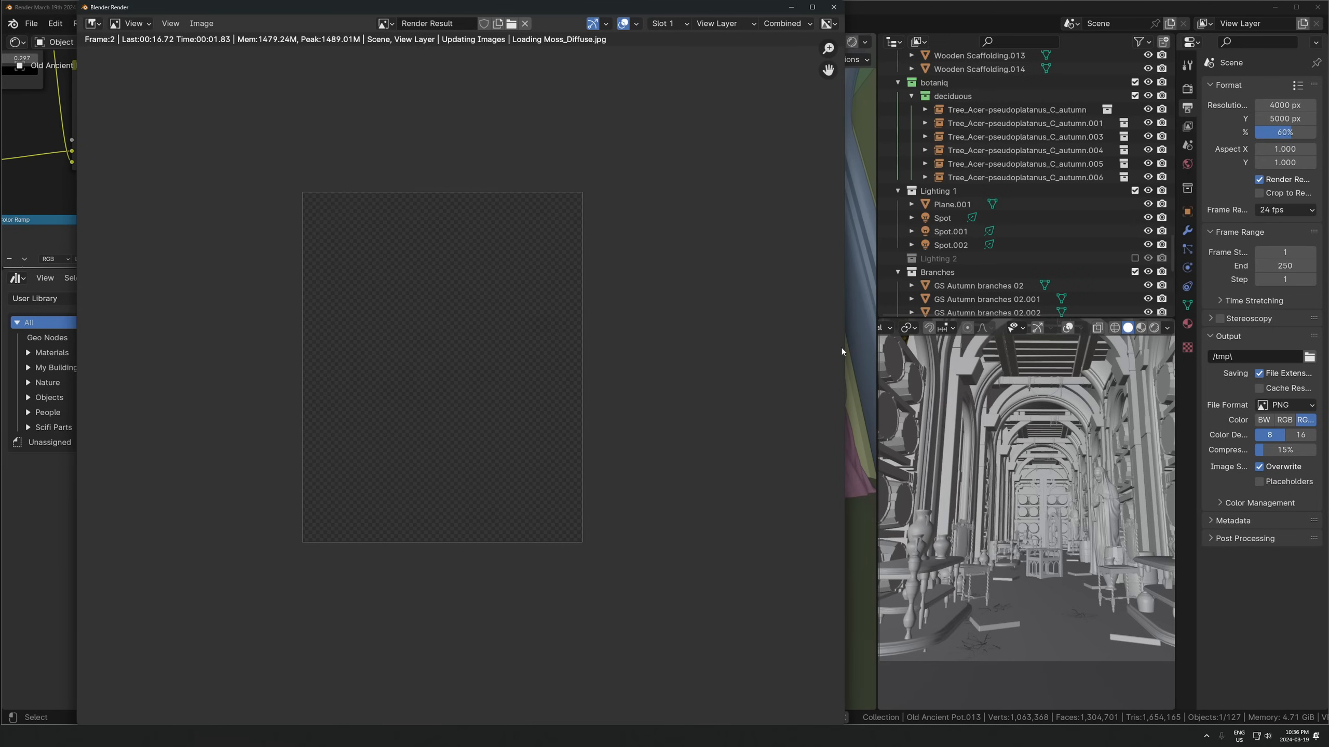
# Examine the rendered image up close, checking the arches, statue, white chair, wall barrels and floor
pyautogui.scroll(2, 459, 393)
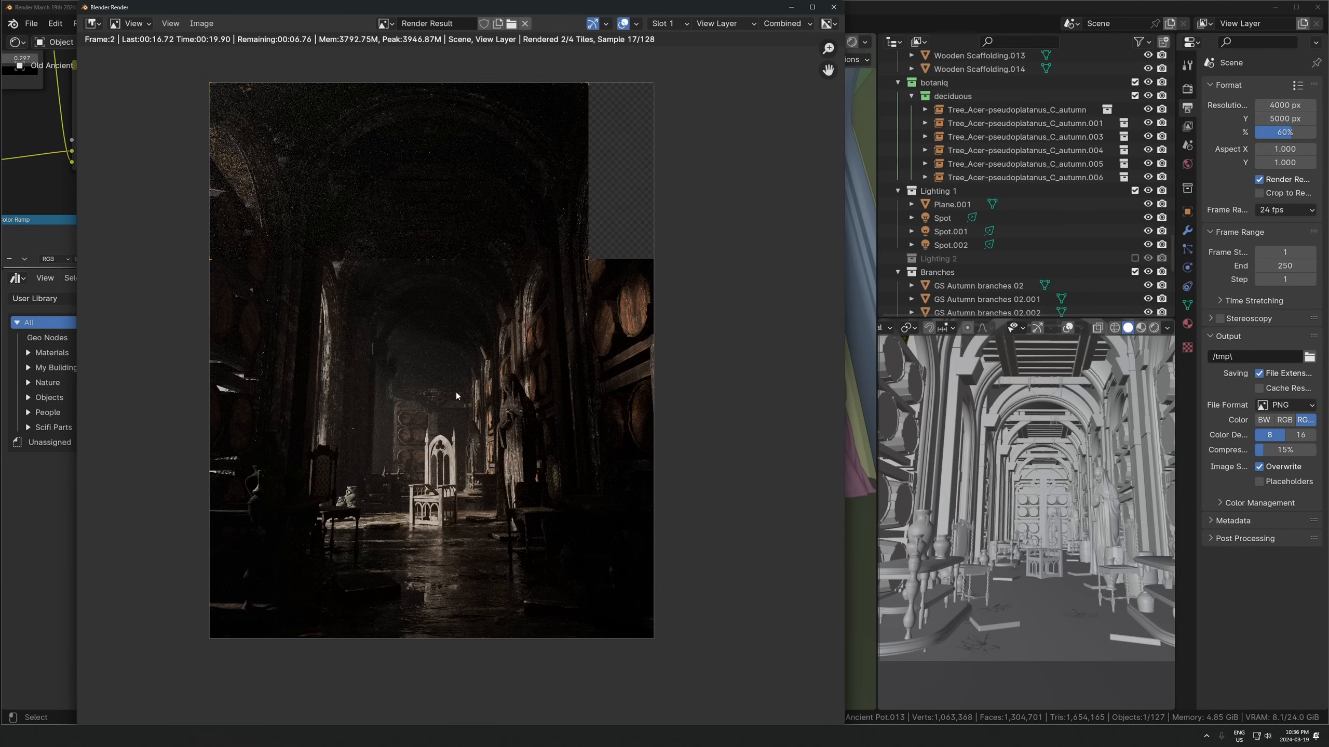
pyautogui.scroll(5, 736, 337)
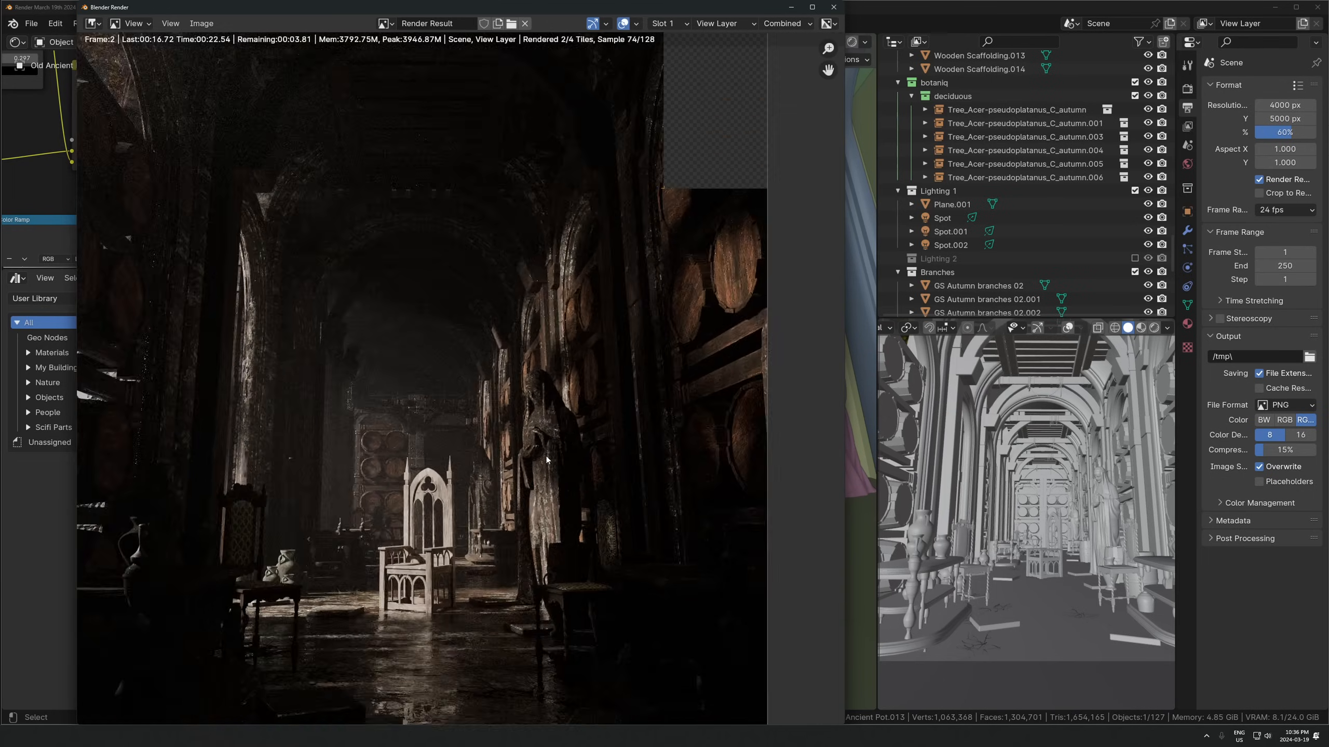
pyautogui.scroll(4, 487, 410)
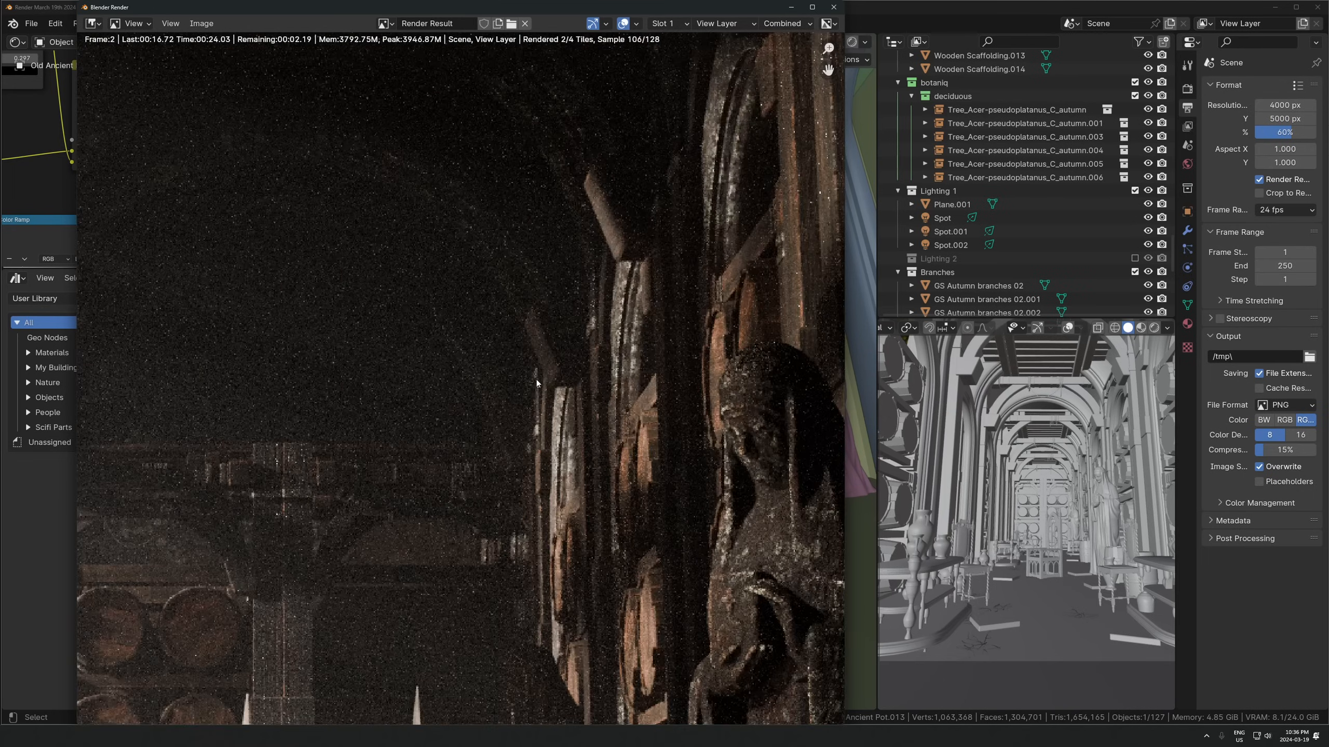
pyautogui.scroll(-8, 570, 377)
pyautogui.scroll(5, 609, 378)
pyautogui.scroll(-4, 570, 363)
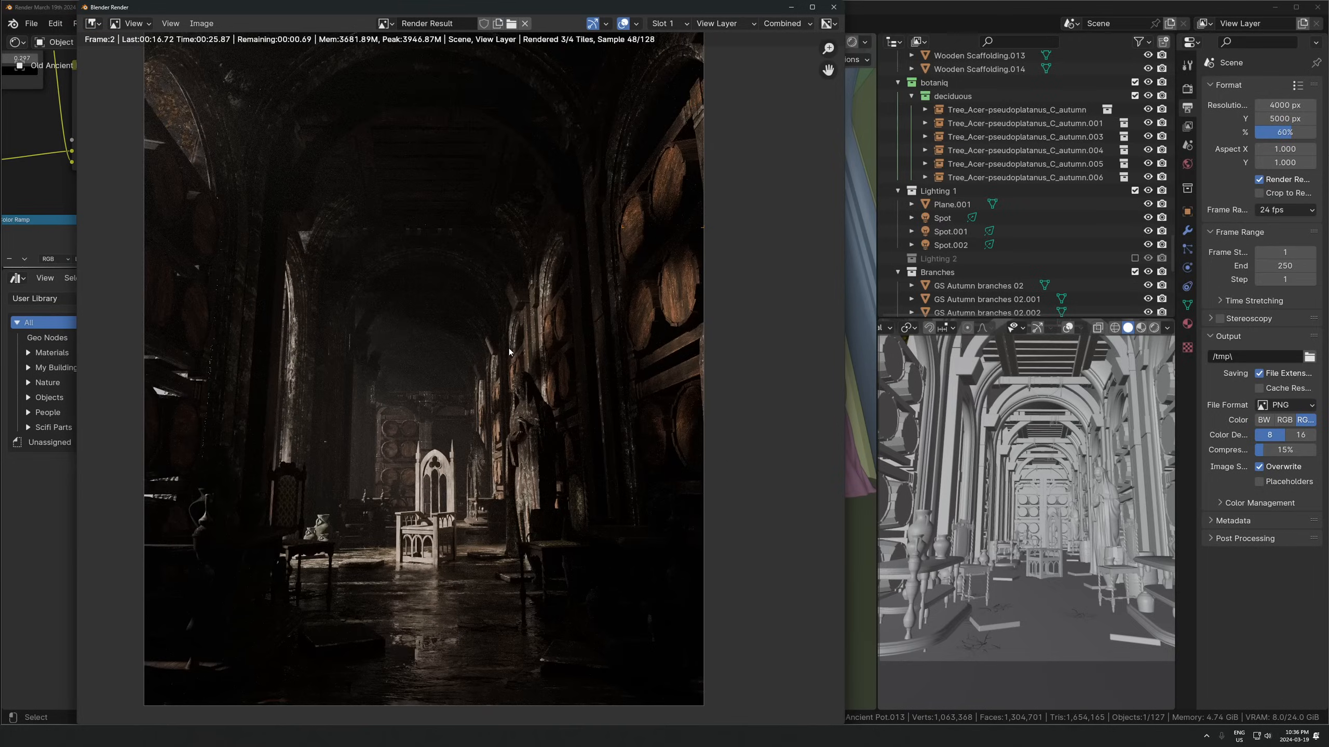
pyautogui.scroll(-1, 528, 322)
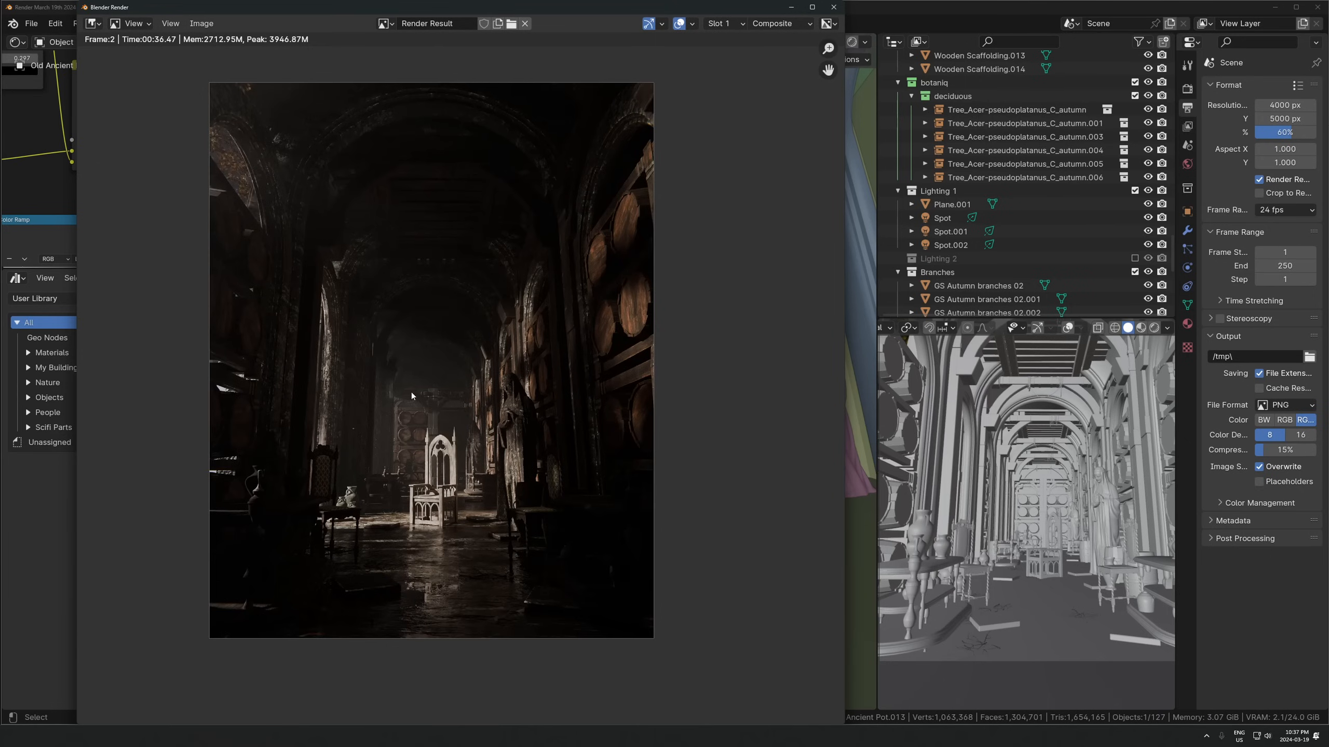
pyautogui.scroll(3, 411, 391)
pyautogui.scroll(-3, 457, 253)
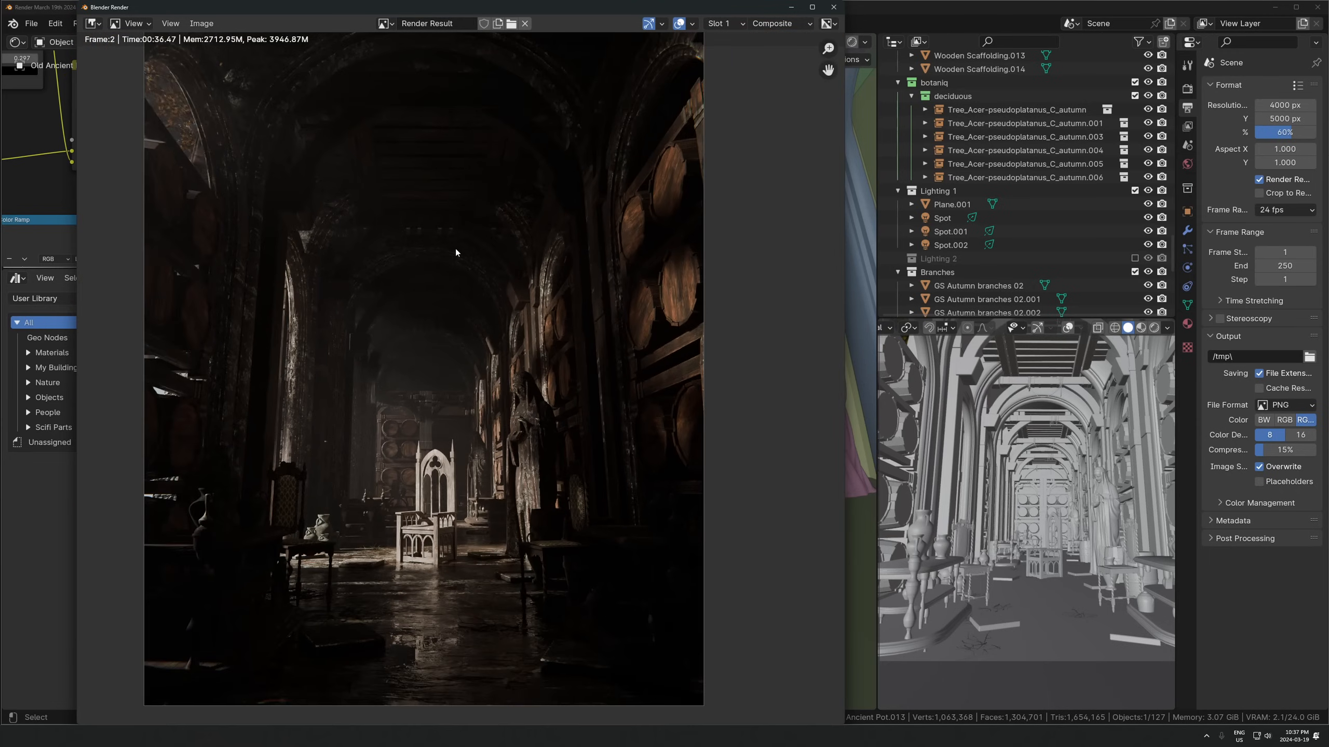
pyautogui.scroll(2, 471, 282)
pyautogui.scroll(-1, 517, 398)
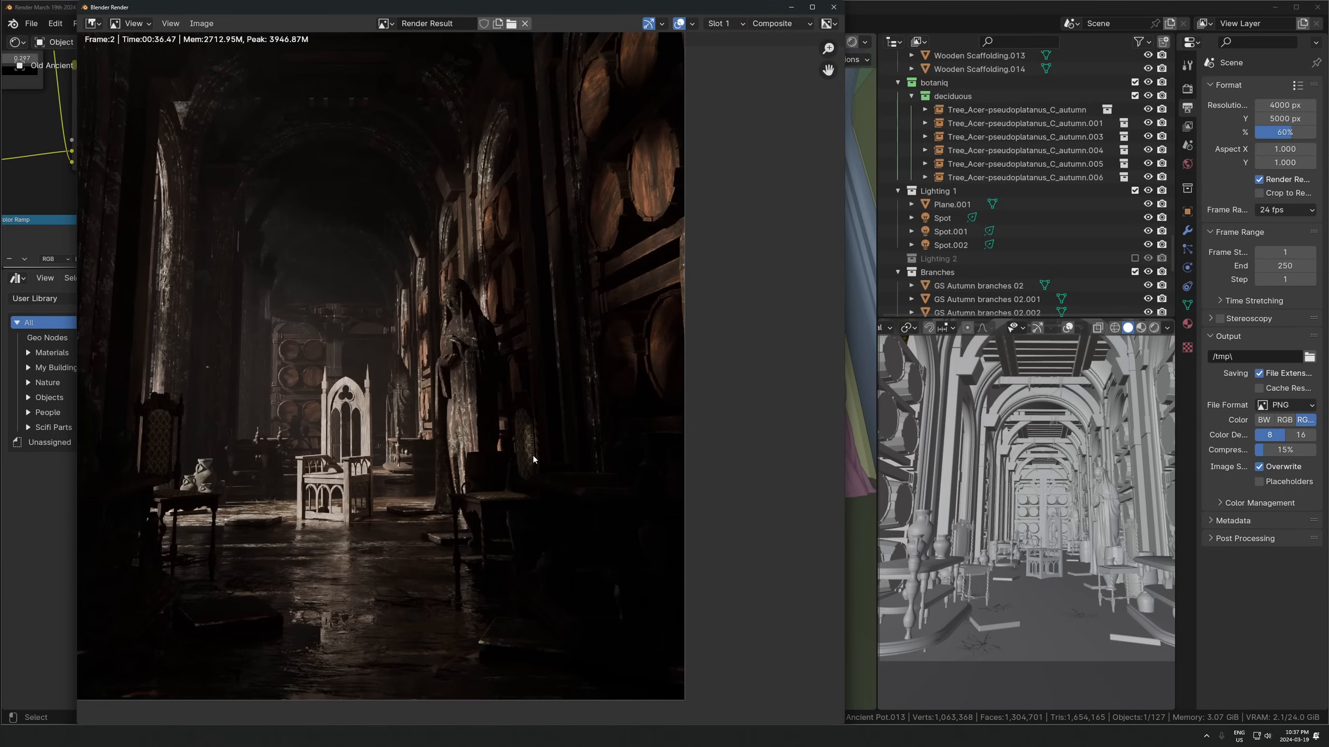
pyautogui.scroll(3, 544, 422)
pyautogui.scroll(-5, 544, 422)
pyautogui.scroll(-2, 547, 433)
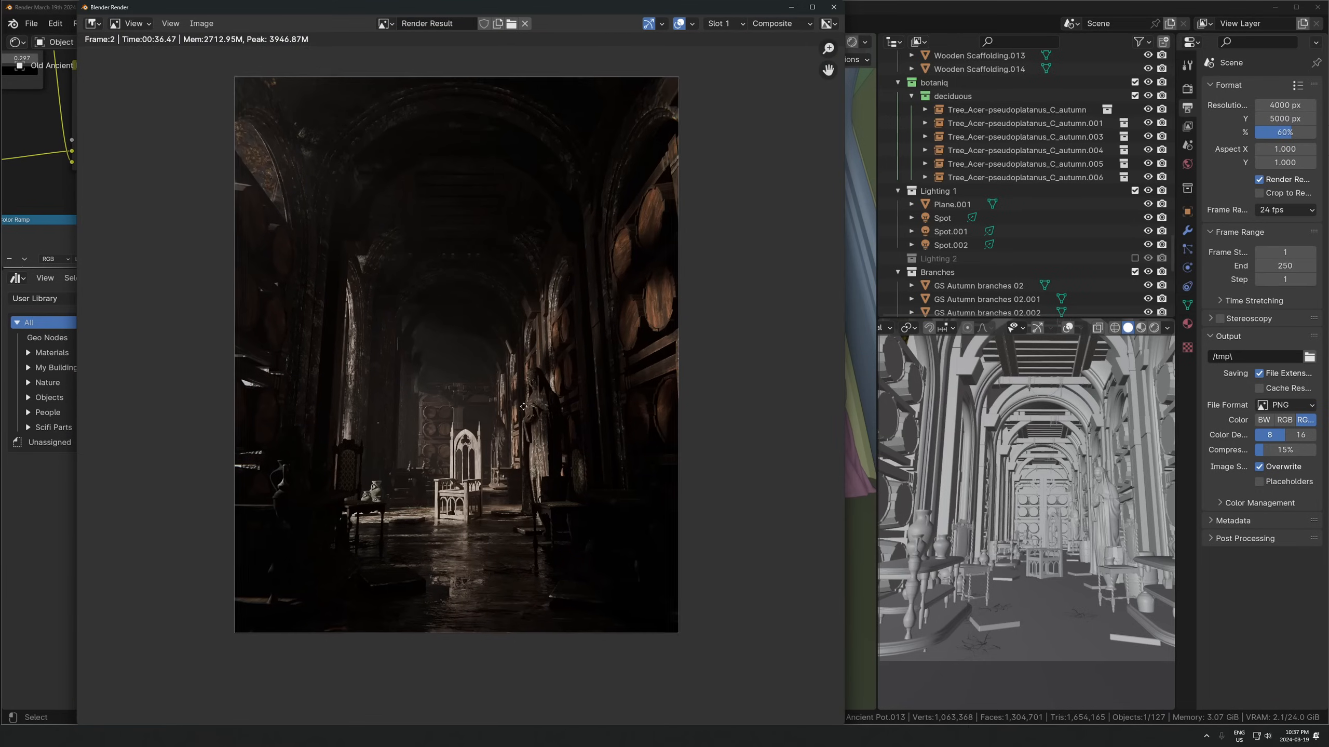
pyautogui.scroll(2, 523, 417)
pyautogui.scroll(1, 464, 324)
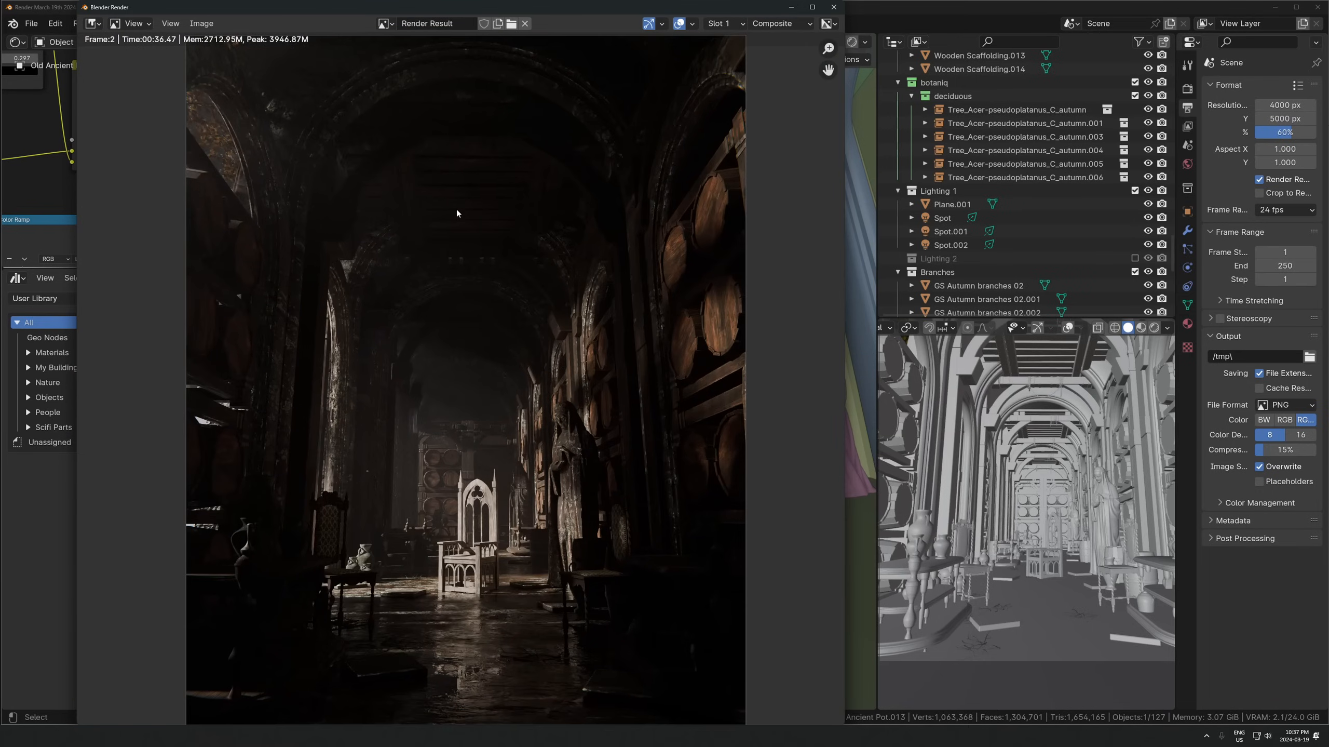
pyautogui.scroll(4, 455, 236)
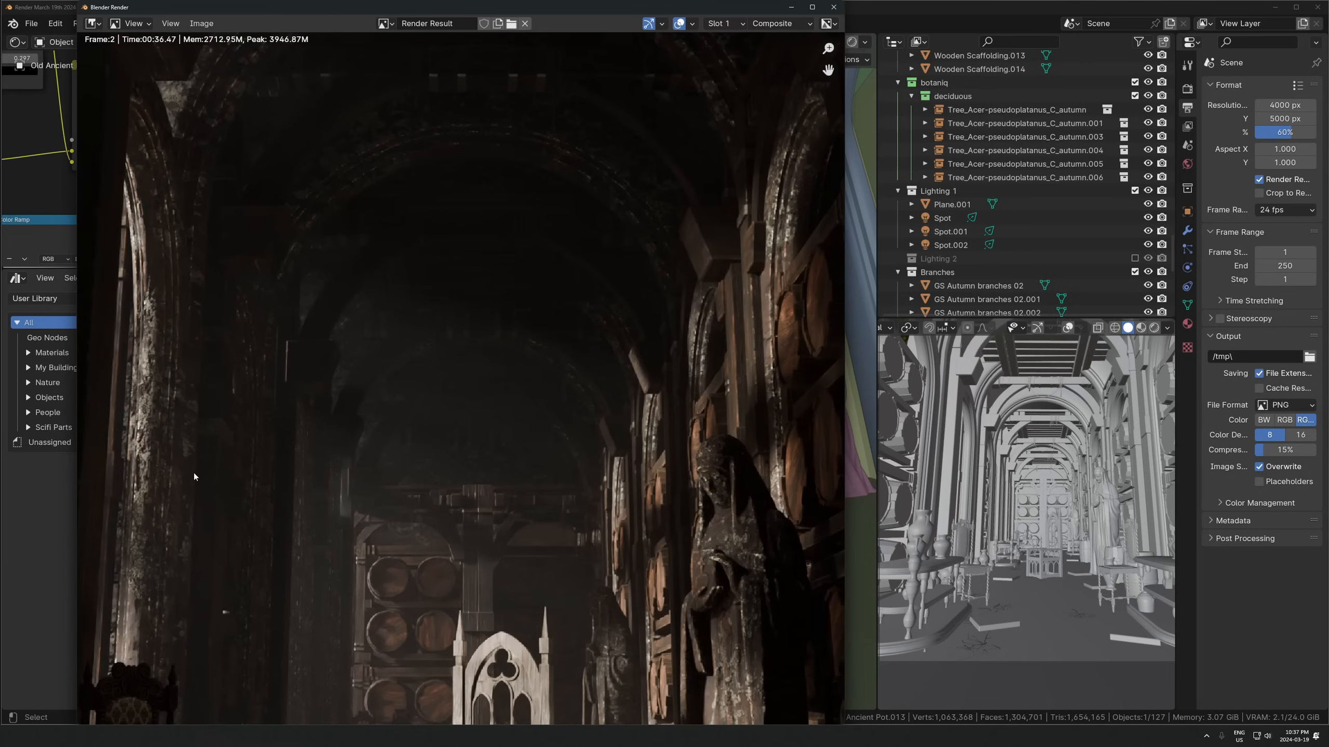
pyautogui.scroll(-2, 243, 391)
pyautogui.scroll(-3, 243, 391)
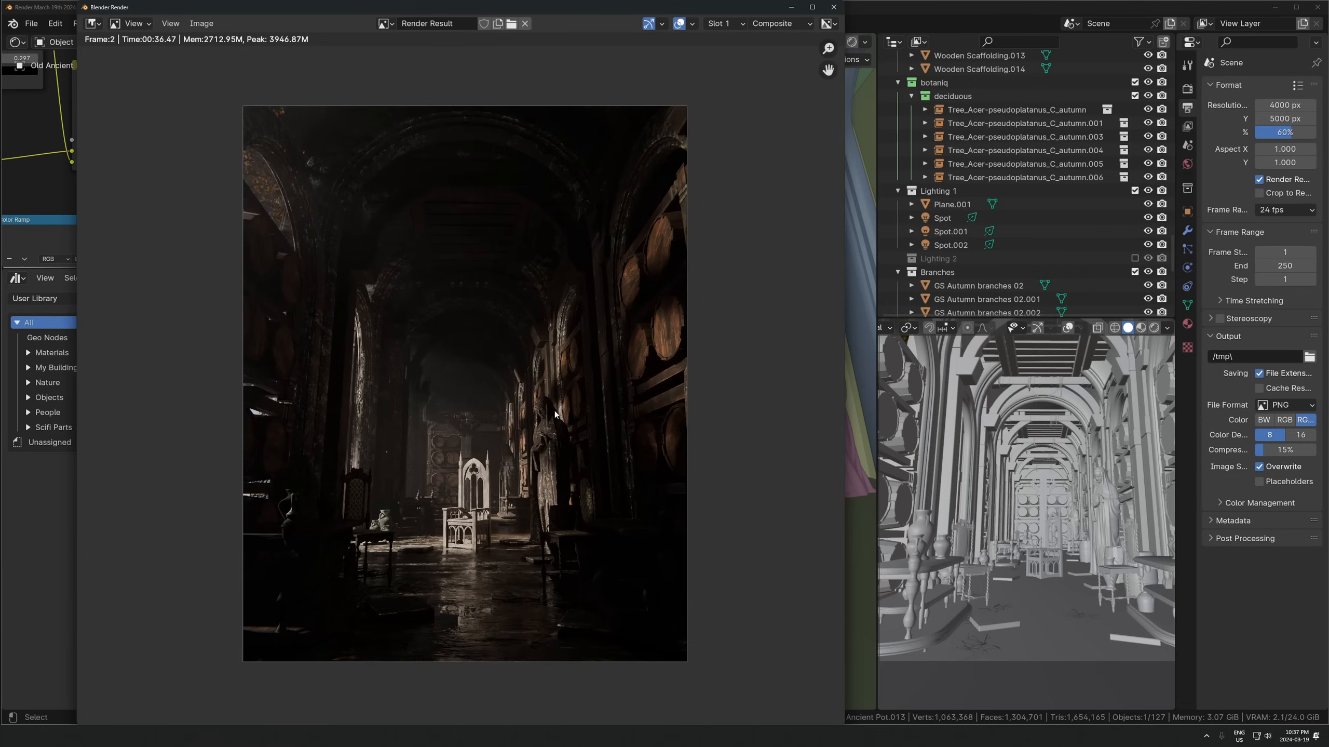
# Return to the main window and set the camera preview to rendered shading
pyautogui.click(915, 9)
pyautogui.press('z')
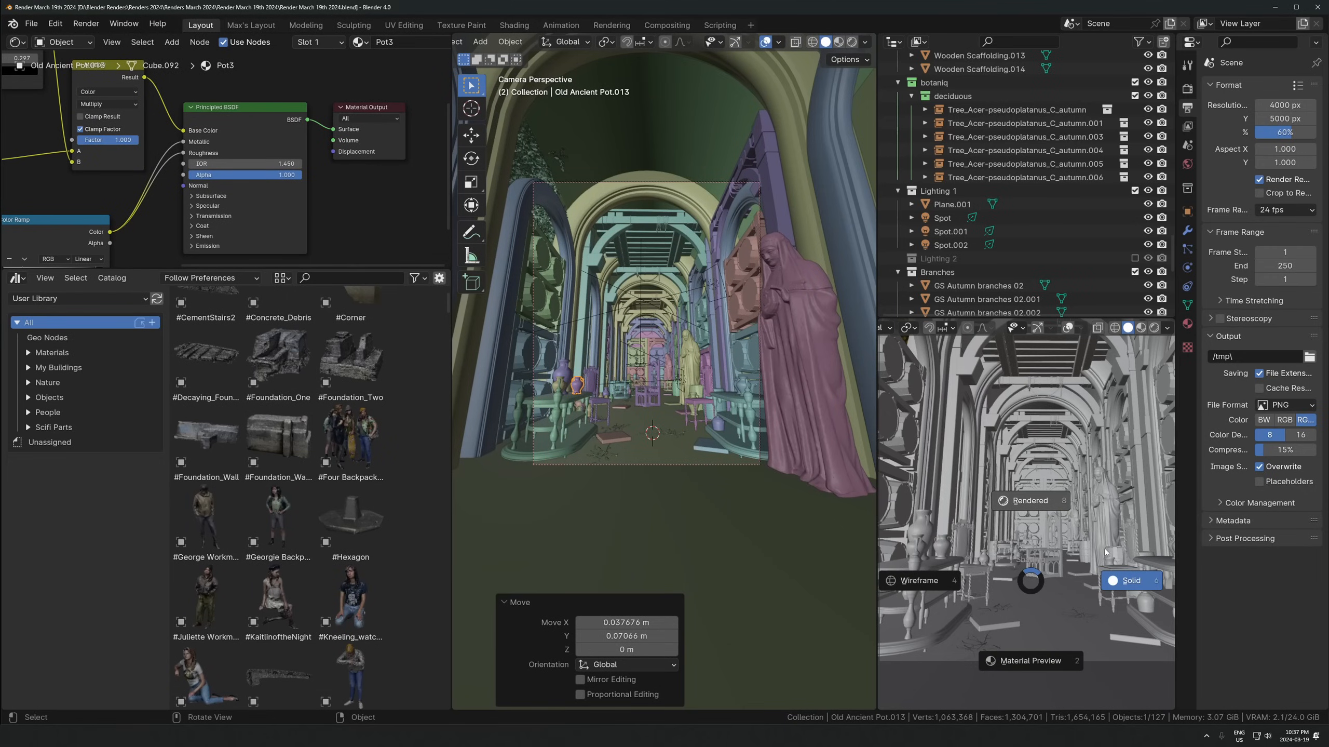
pyautogui.click(1030, 501)
pyautogui.click(17, 277)
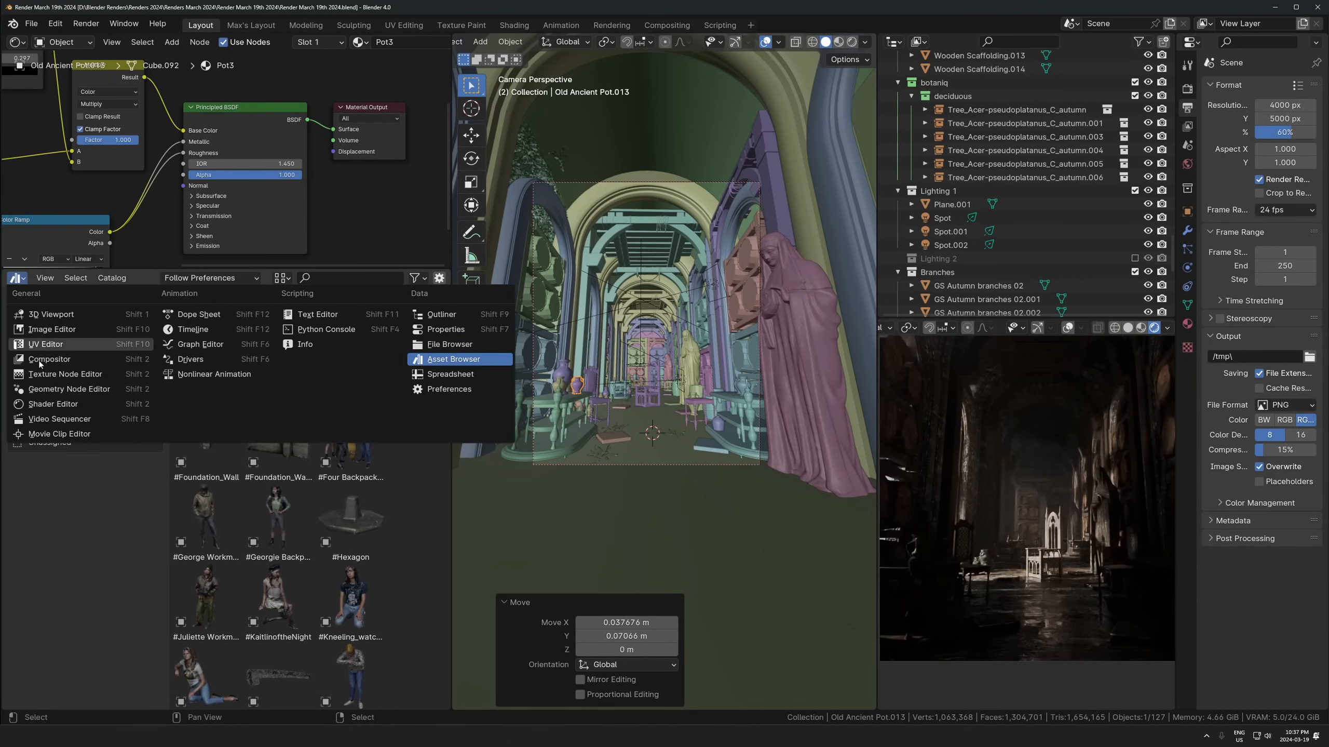
pyautogui.scroll(-5, 241, 157)
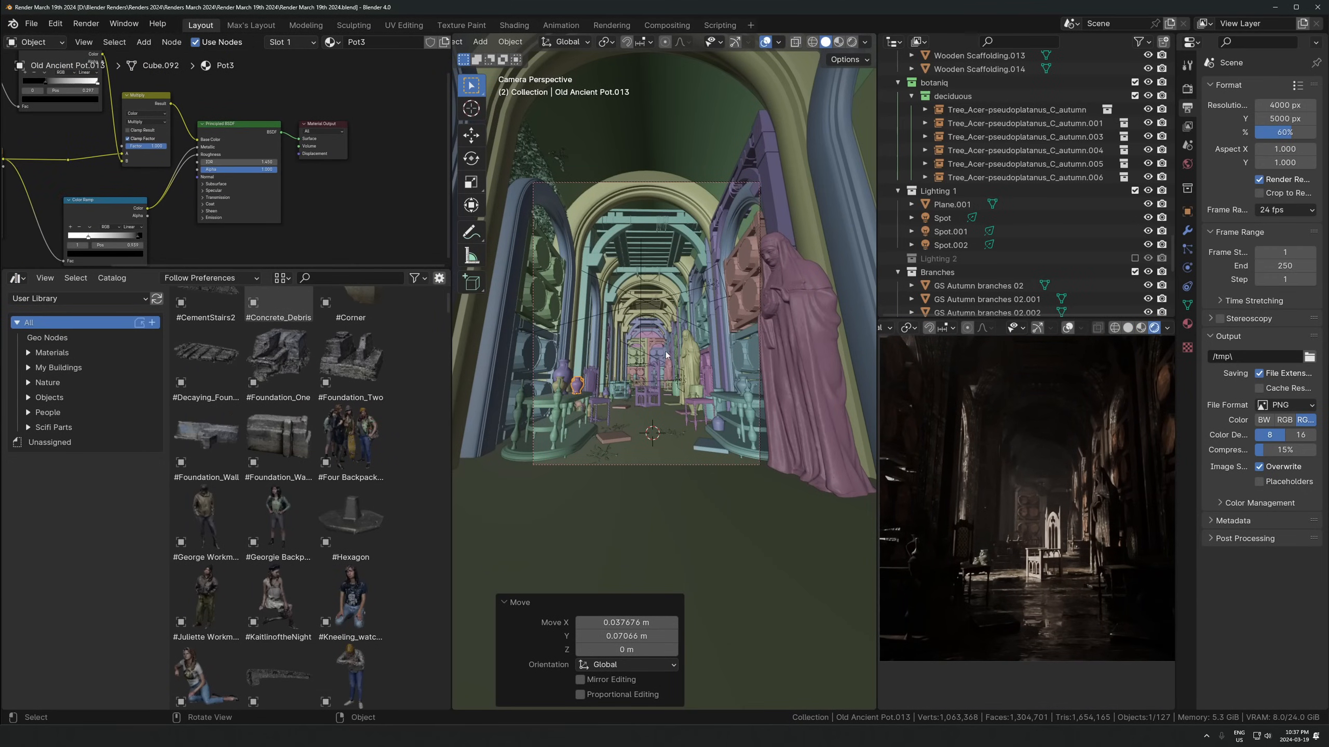
# Select the hall arches Circle.001 and enlarge the shader editor around the Edge Wear V2 and Multiply nodes
pyautogui.click(637, 204)
pyautogui.scroll(5, 973, 521)
pyautogui.keyDown('shift'); pyautogui.moveTo(1041, 570); pyautogui.dragTo(1109, 700, button='middle'); pyautogui.keyUp('shift')
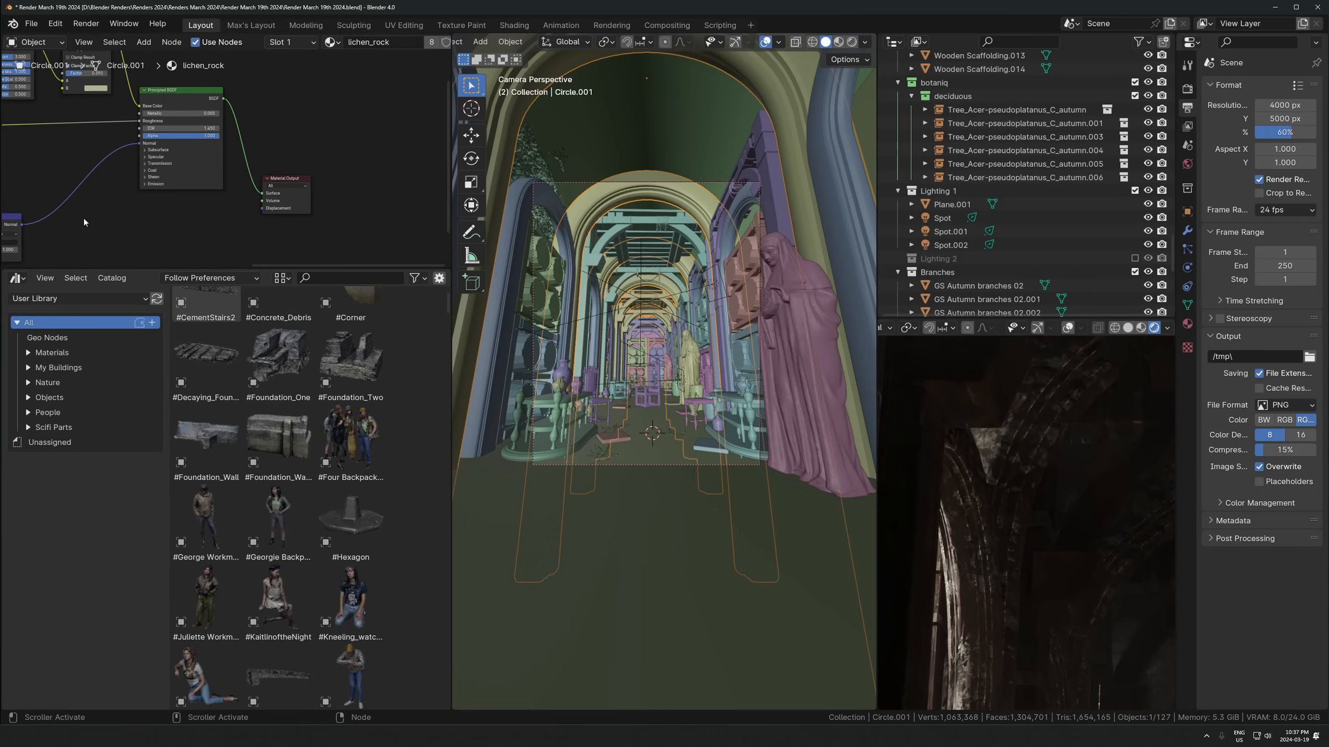
pyautogui.scroll(-4, 156, 203)
pyautogui.moveTo(175, 192); pyautogui.dragTo(212, 242, button='middle')
pyautogui.moveTo(208, 269); pyautogui.dragTo(204, 439)
pyautogui.scroll(5, 202, 322)
pyautogui.moveTo(202, 322); pyautogui.dragTo(289, 410, button='middle')
pyautogui.scroll(5, 267, 339)
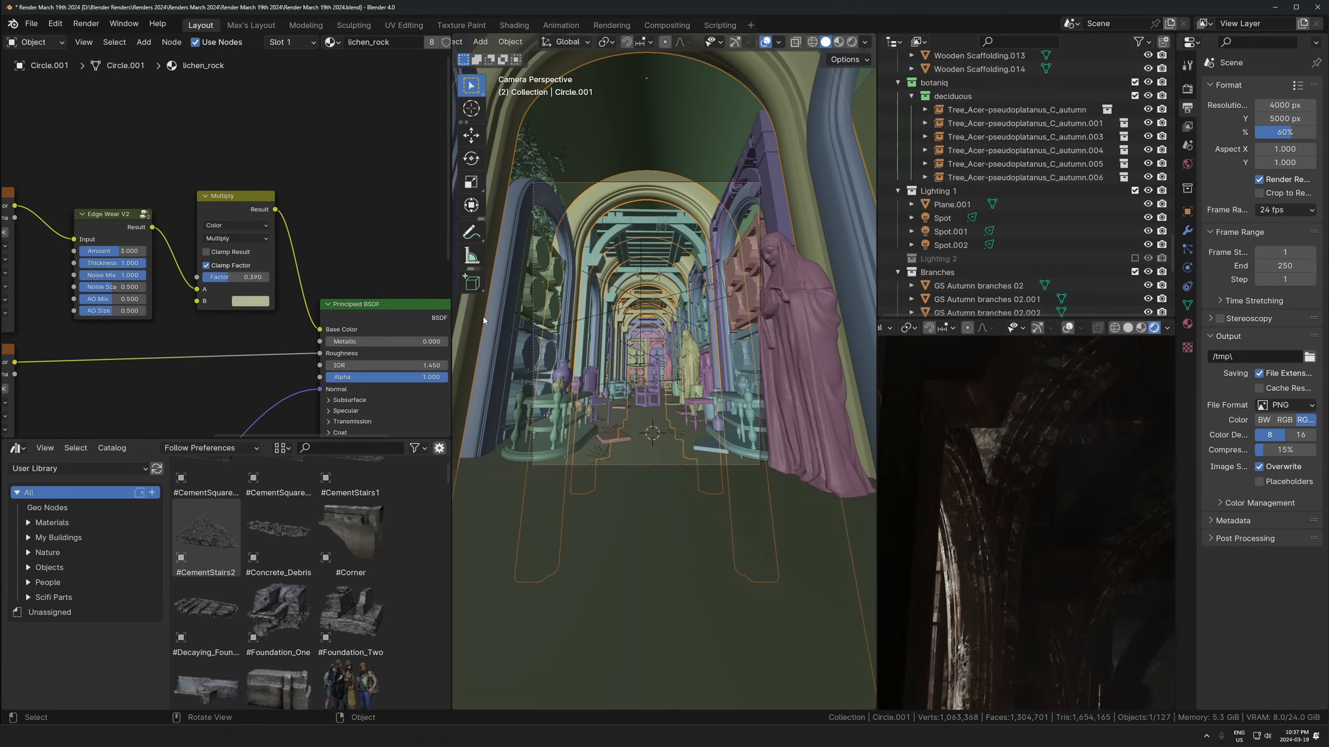
# Set the Amount of the Edge Wear V2 node in the lichen_rock material to 1
pyautogui.keyDown('alt'); pyautogui.moveTo(121, 230); pyautogui.dragTo(139, 134); pyautogui.keyUp('alt')
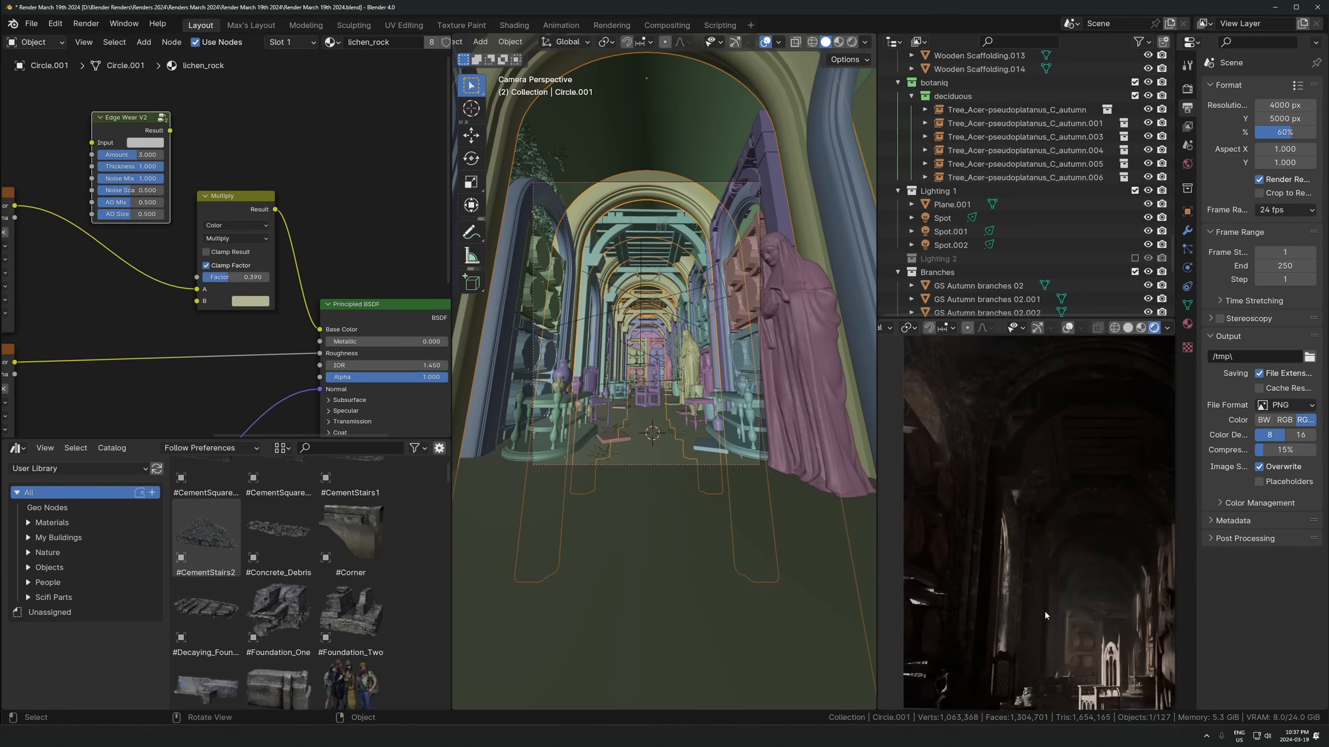
pyautogui.hotkey('ctrl', 'z')
pyautogui.scroll(2, 74, 262)
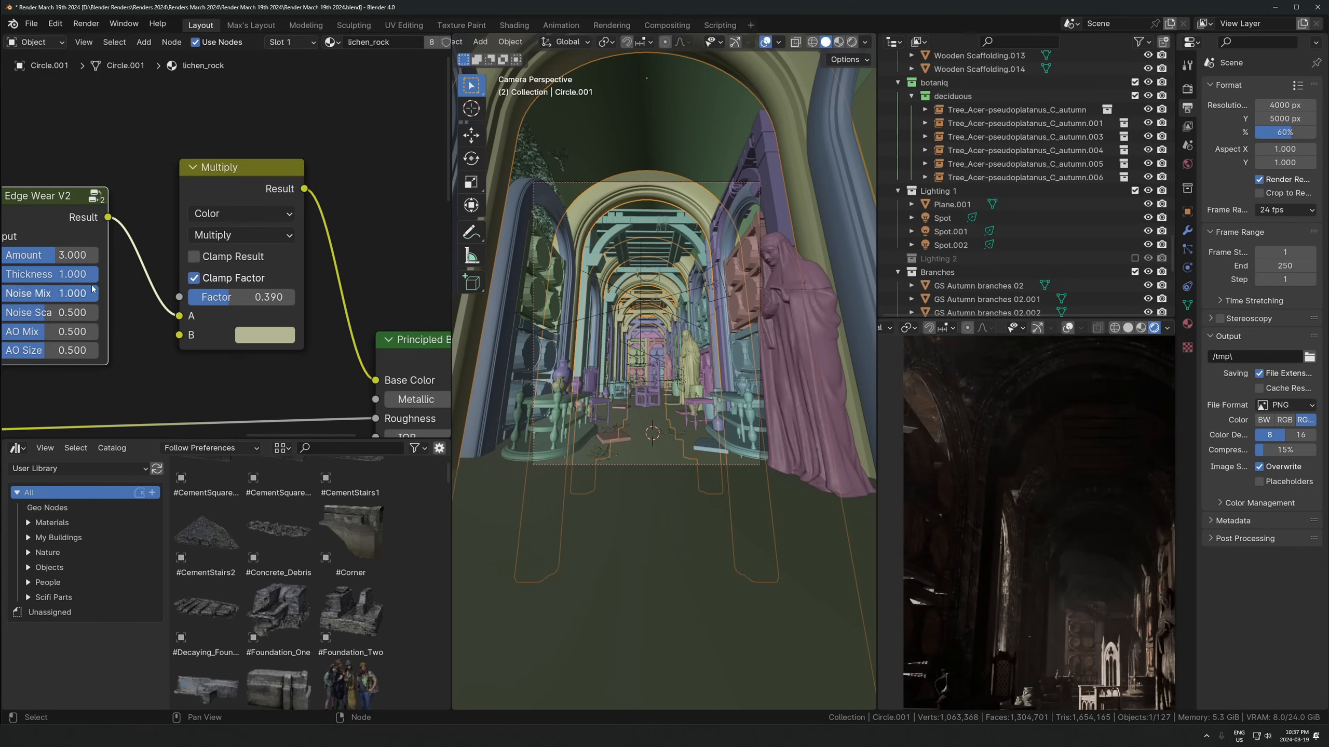
pyautogui.click(73, 262)
pyautogui.write('1')
pyautogui.press('Return')
# Insert a Mix Color node between the Multiply node and the Principled BSDF's base color
pyautogui.hotkey('shift', 'a')
pyautogui.write('mixc')
pyautogui.press('Return')
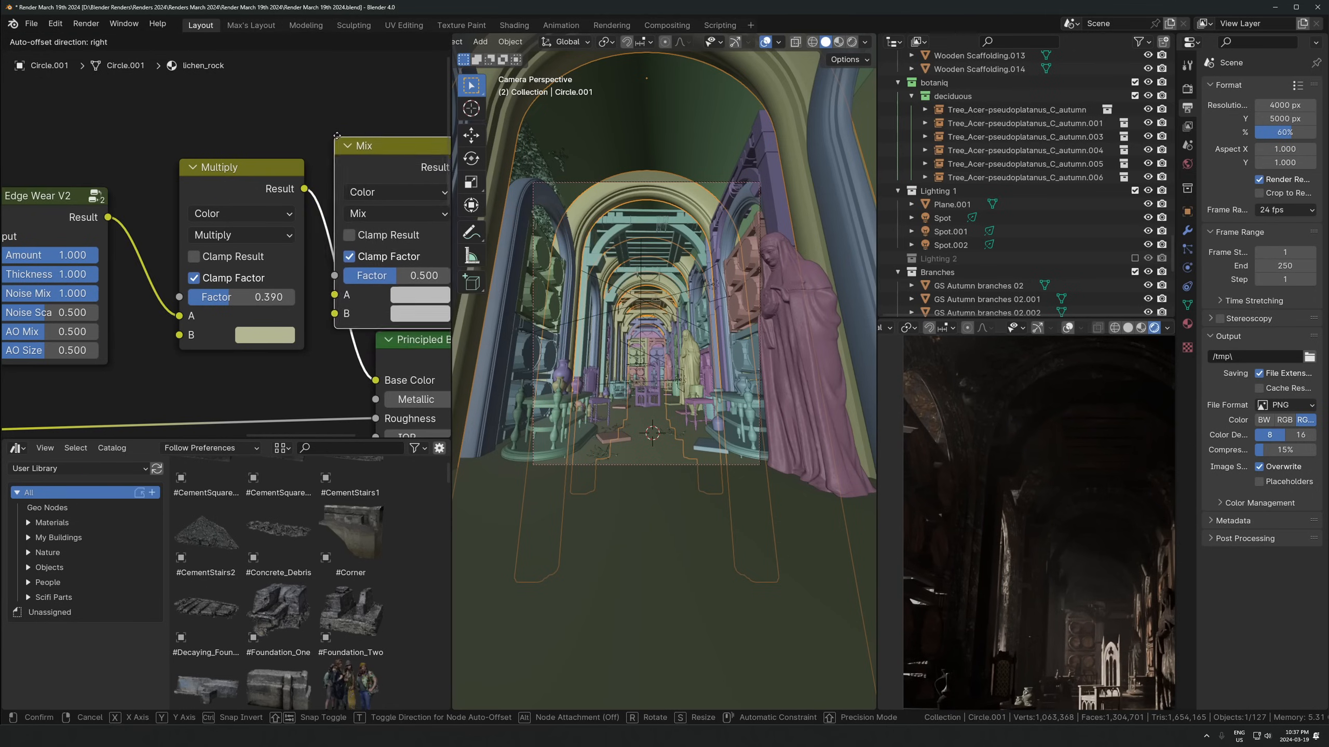
pyautogui.click(444, 309)
# Set the Mix node's B color to a dark reddish brown with hue 0.042, saturation 0.823 and value 0.098
pyautogui.moveTo(415, 204); pyautogui.dragTo(257, 184, button='middle')
pyautogui.click(298, 305)
pyautogui.moveTo(349, 411); pyautogui.dragTo(345, 467)
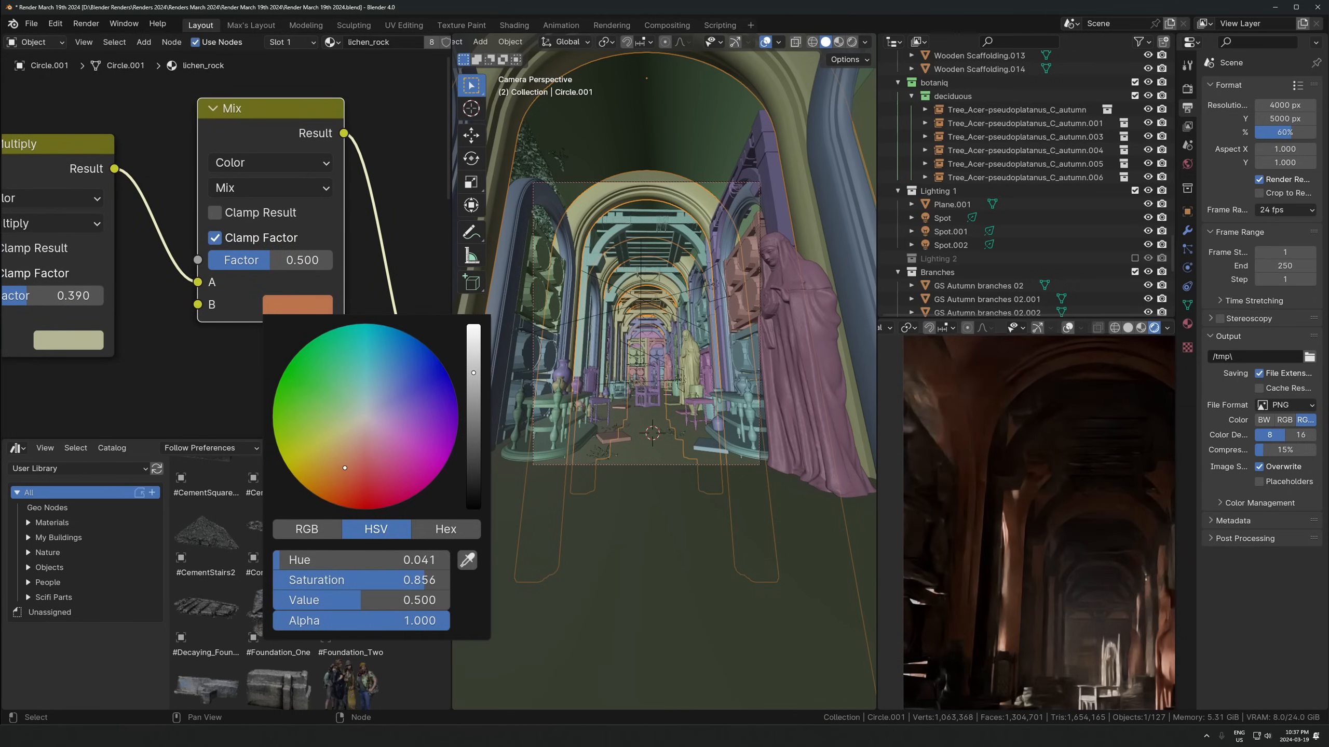
pyautogui.moveTo(474, 374); pyautogui.dragTo(473, 446)
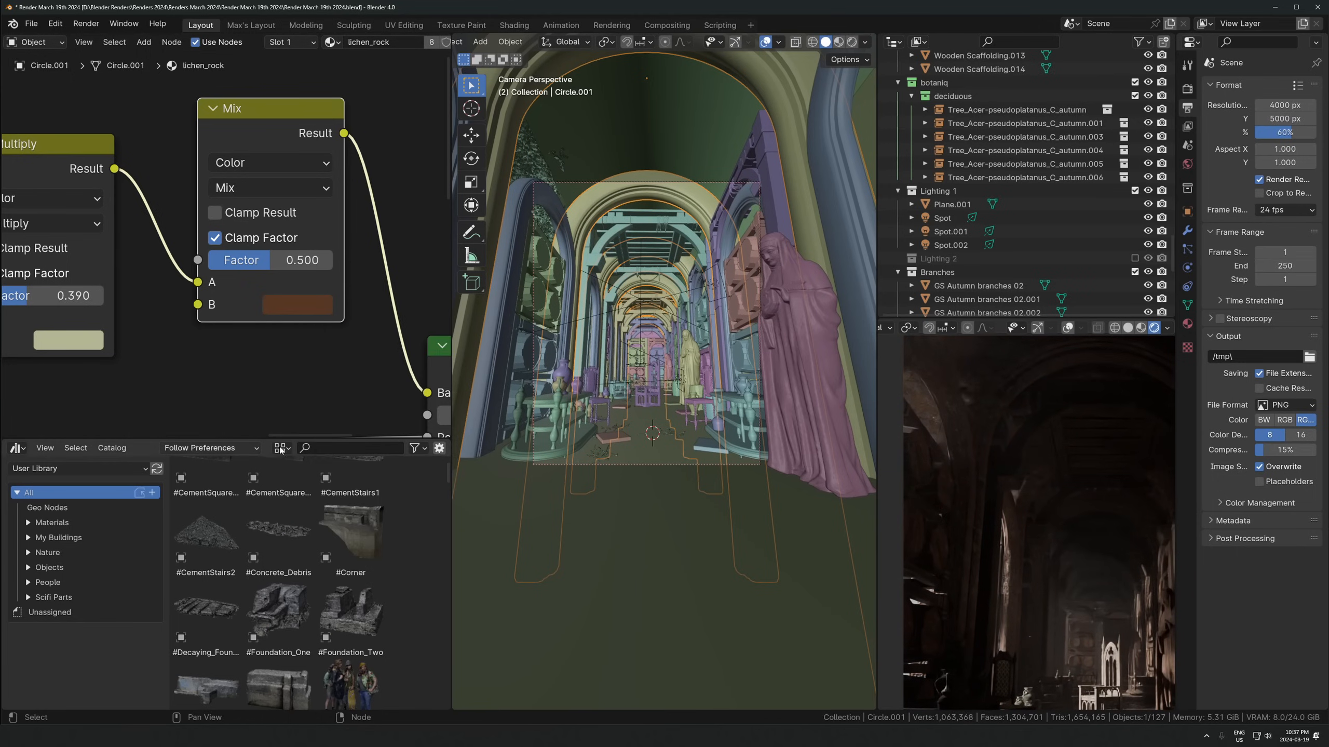
pyautogui.click(287, 310)
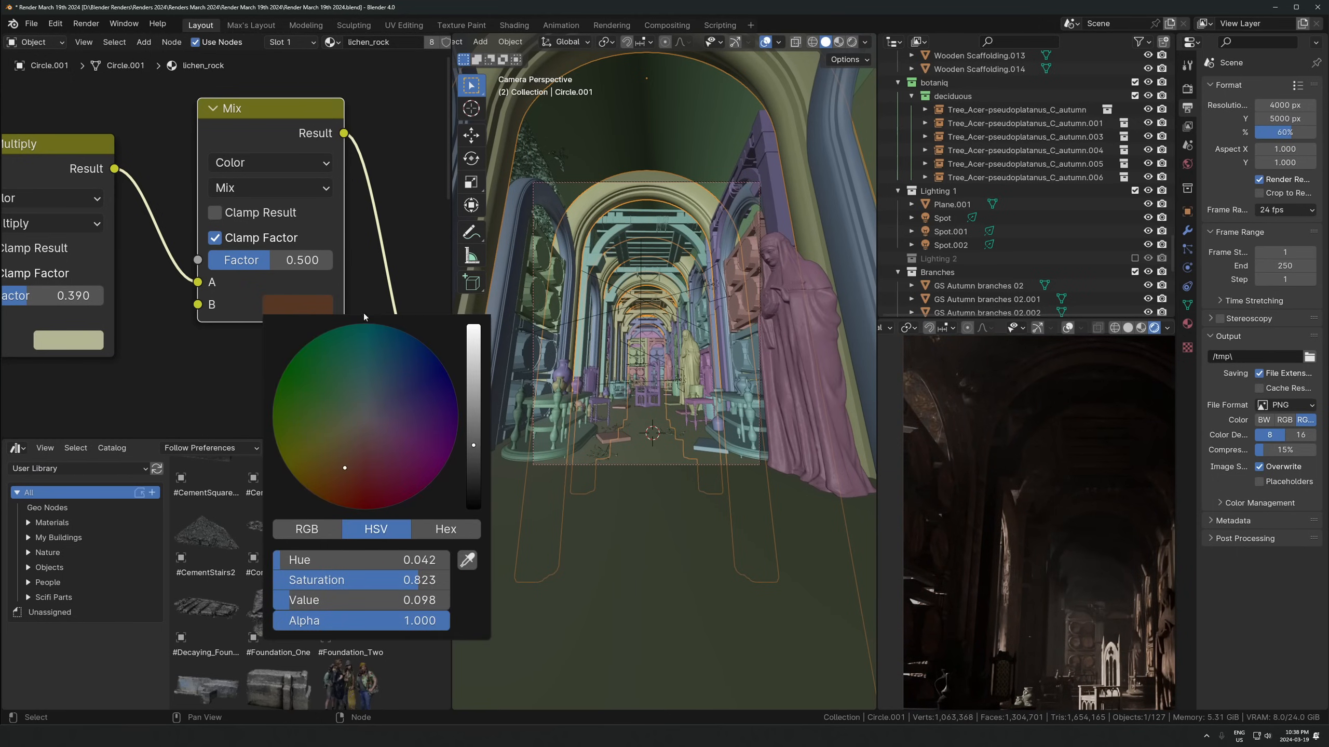
# Try a Mix factor of 0.356 with a less saturated brown B color, and remove the Mix node
pyautogui.moveTo(294, 262); pyautogui.dragTo(251, 261)
pyautogui.click(297, 305)
pyautogui.moveTo(365, 579)
pyautogui.mouseDown()
pyautogui.moveTo(279, 579)
pyautogui.moveTo(375, 599)
pyautogui.mouseUp()
pyautogui.scroll(4, 985, 570)
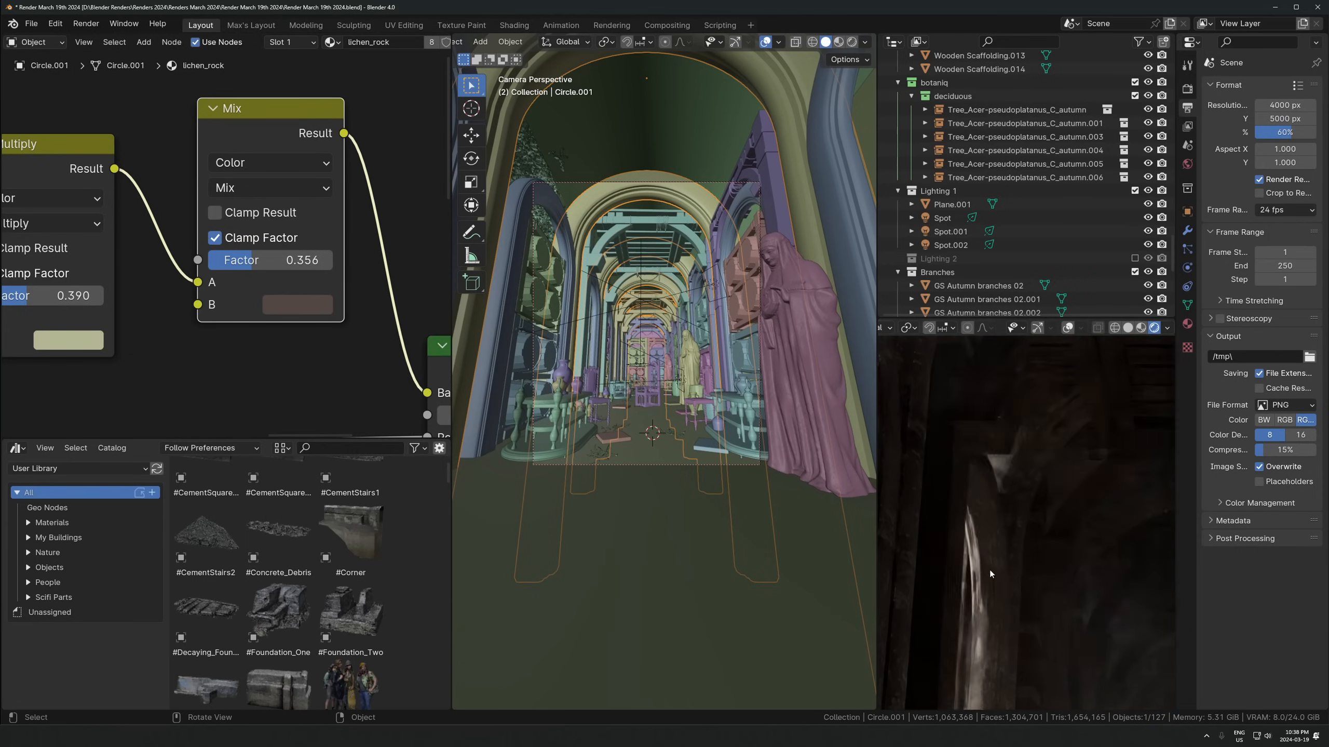
pyautogui.scroll(-2, 285, 154)
pyautogui.moveTo(284, 153); pyautogui.dragTo(434, 24)
# Switch to File Explorer and bring TexturesCom_ConcreteLeaking0005_1_M.jpg from the Textures.com folder into the lichen_rock node tree
pyautogui.hotkey('alt', 'Tab')
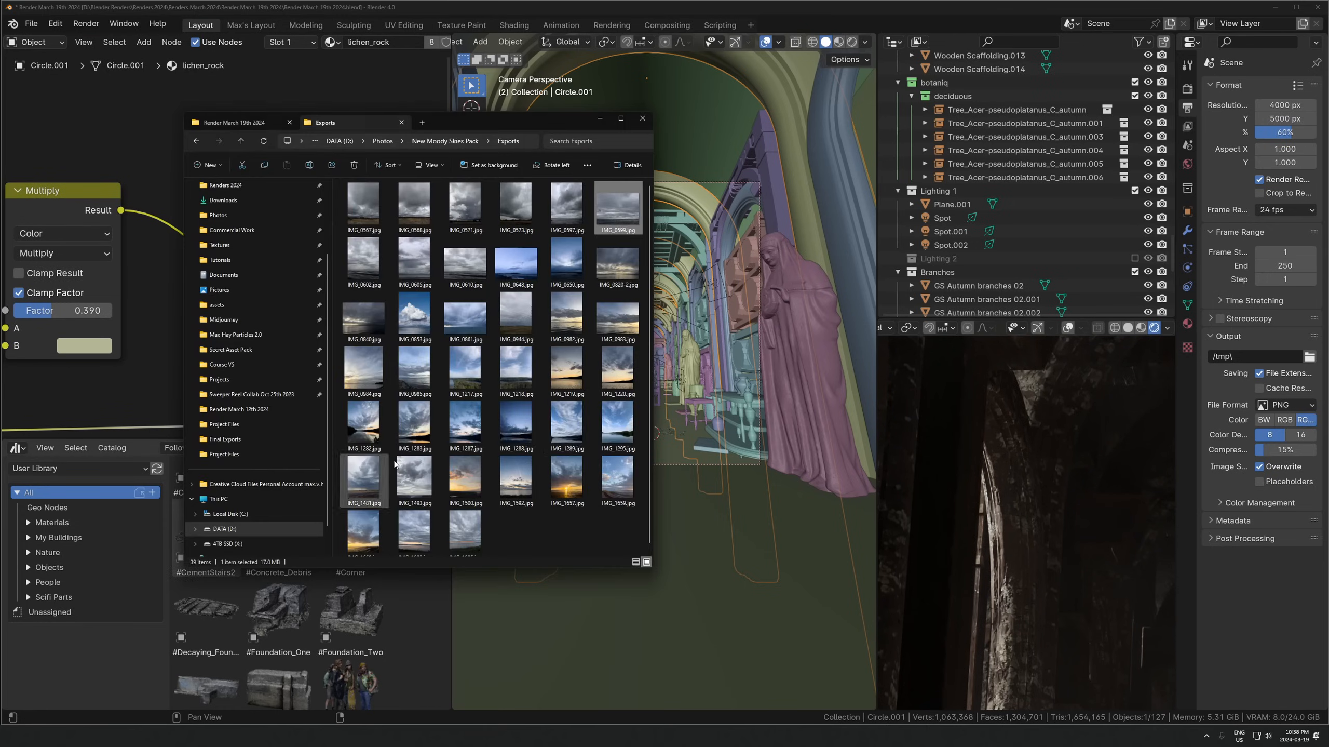
pyautogui.click(423, 122)
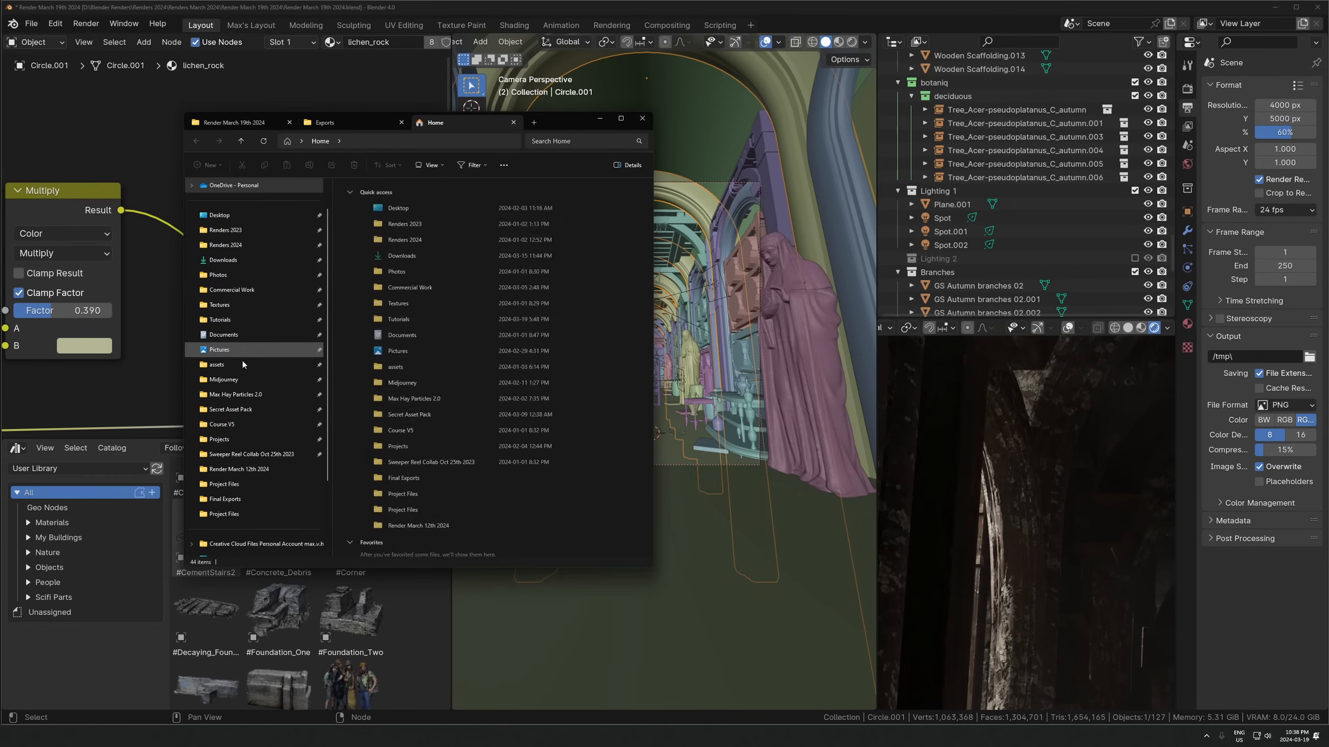
pyautogui.click(220, 304)
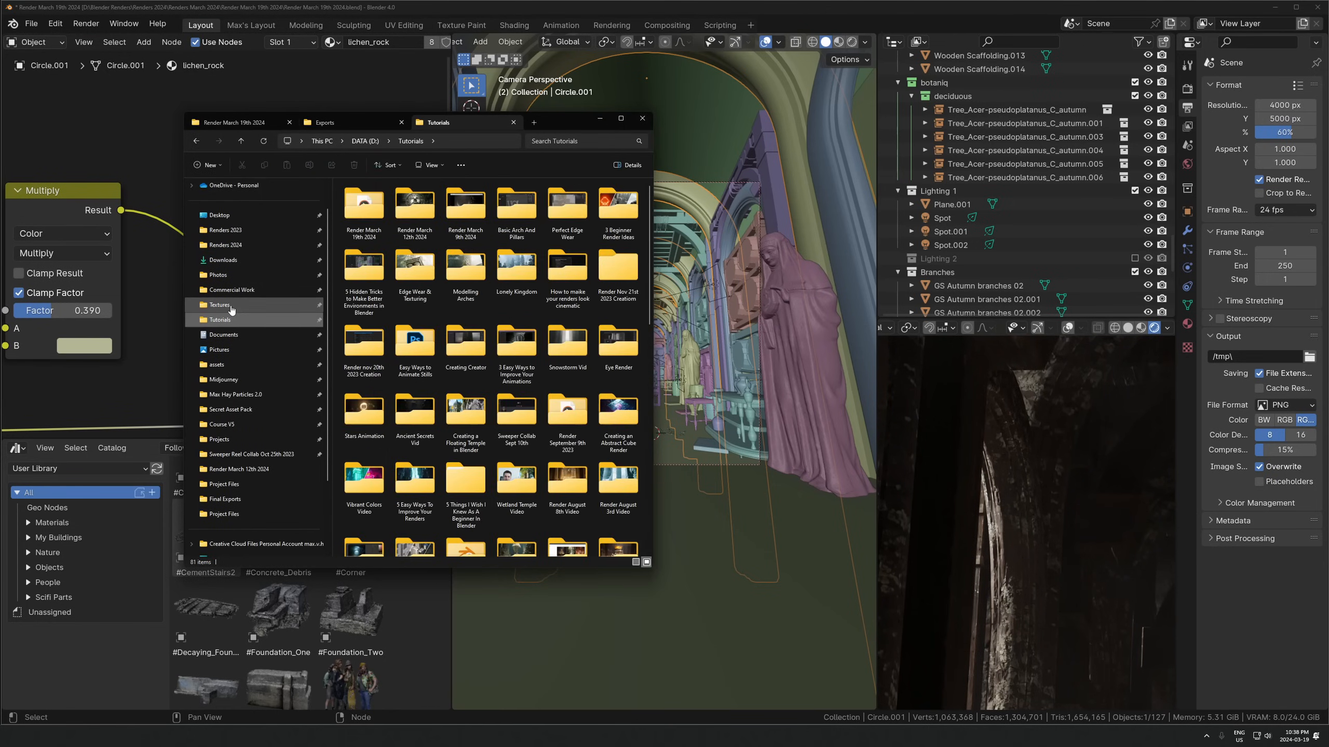
pyautogui.doubleClick(416, 299)
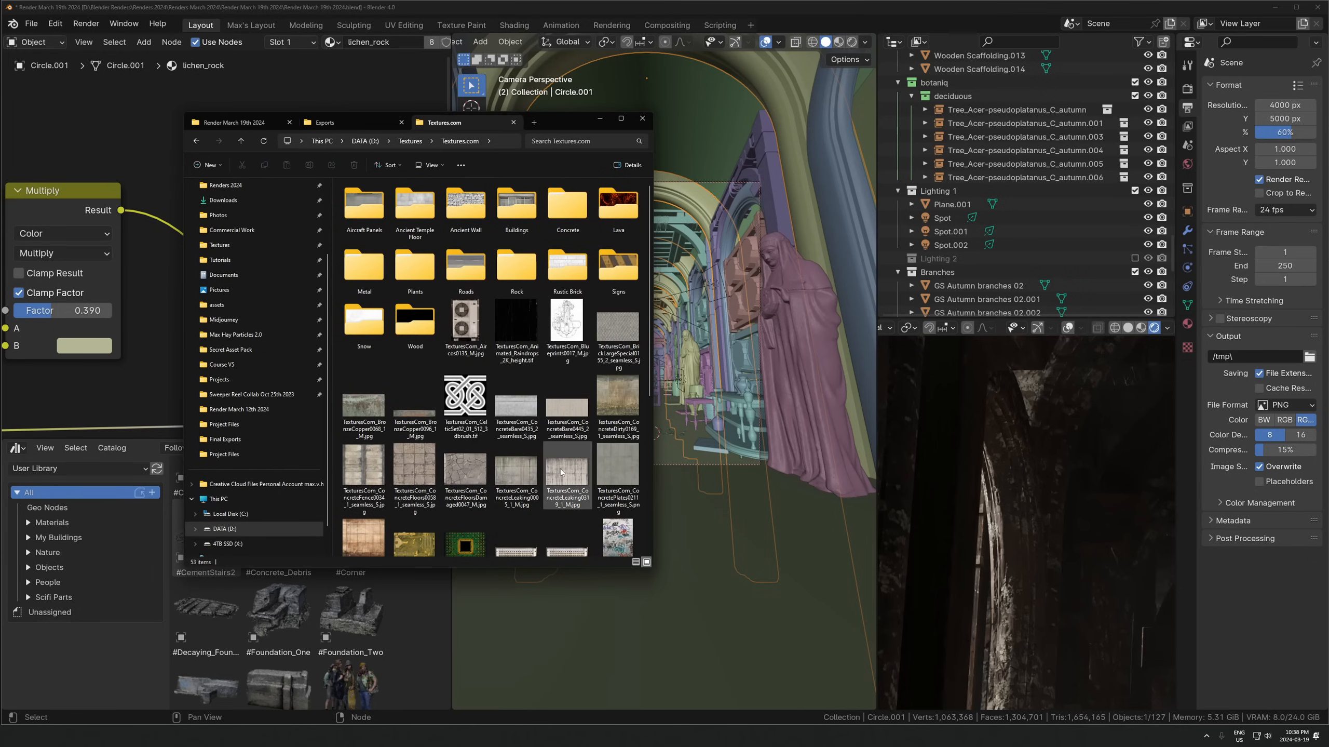
pyautogui.click(584, 476)
pyautogui.moveTo(569, 496); pyautogui.dragTo(263, 46)
# Change the asset browser area to an Image Editor to view the concrete leaking texture
pyautogui.scroll(-3, 151, 302)
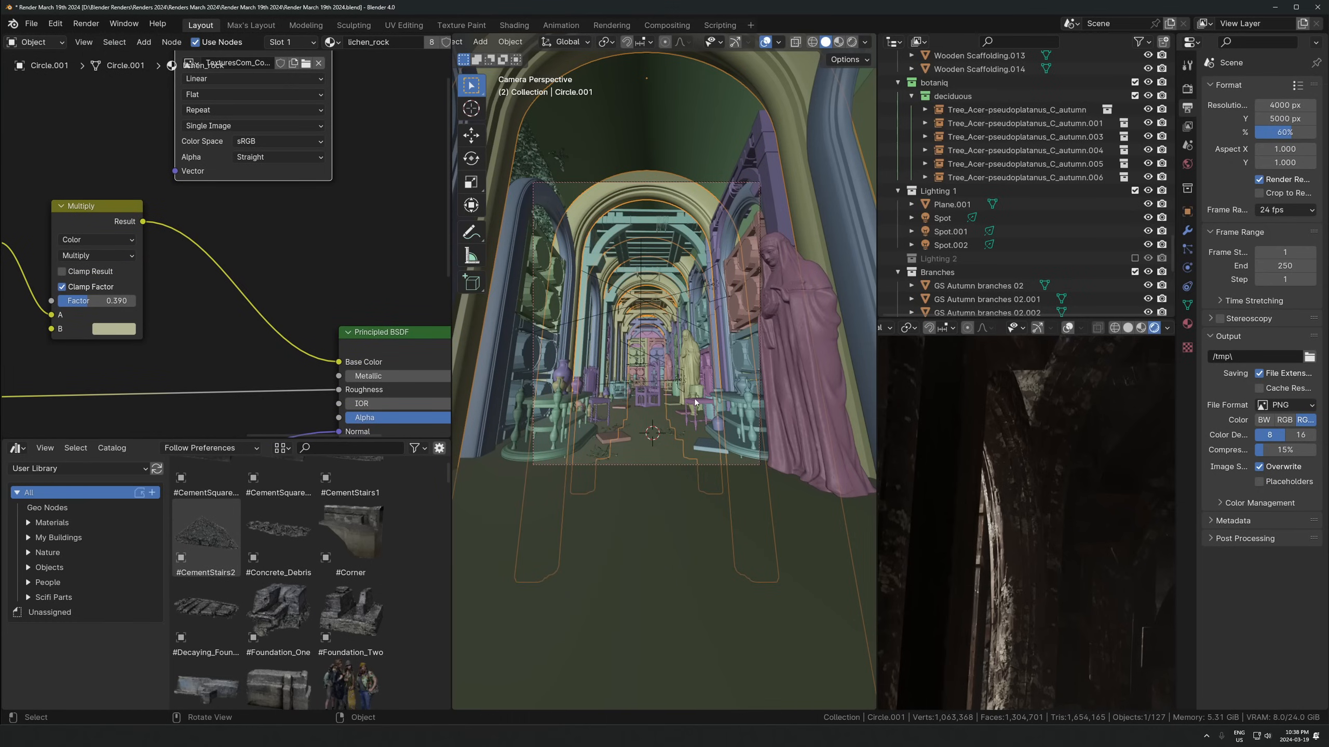
pyautogui.click(15, 448)
pyautogui.click(50, 483)
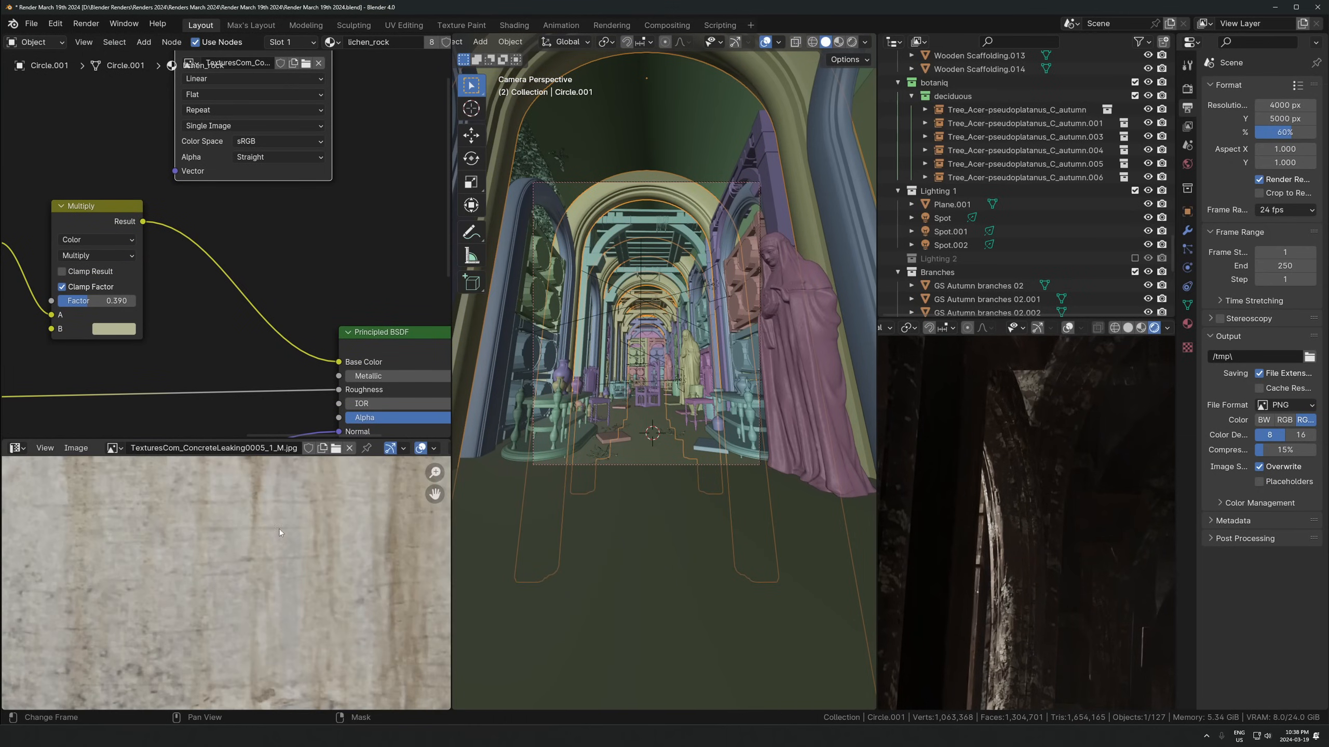
# Insert a duplicate Multiply node before the Principled BSDF's Base Color and feed the concrete leaking texture into its B input
pyautogui.scroll(-5, 260, 582)
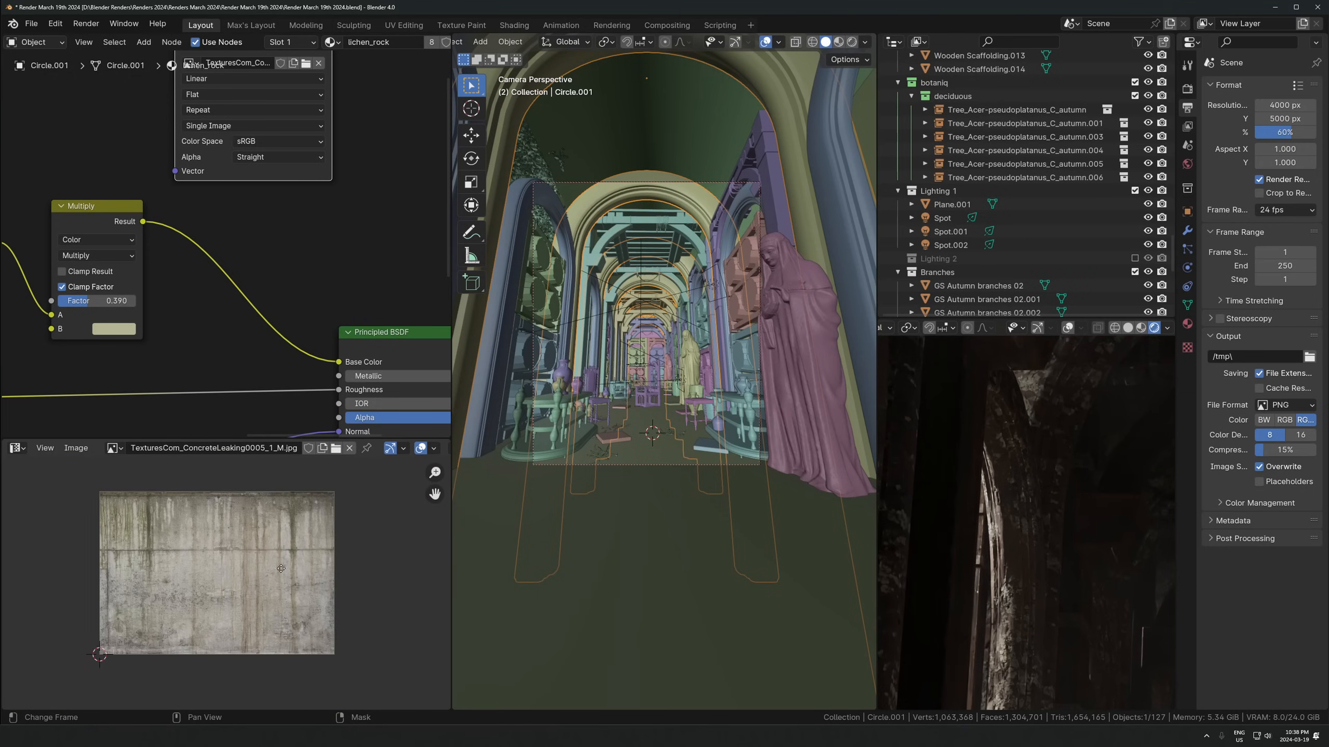
pyautogui.scroll(1, 317, 590)
pyautogui.scroll(-1, 502, 367)
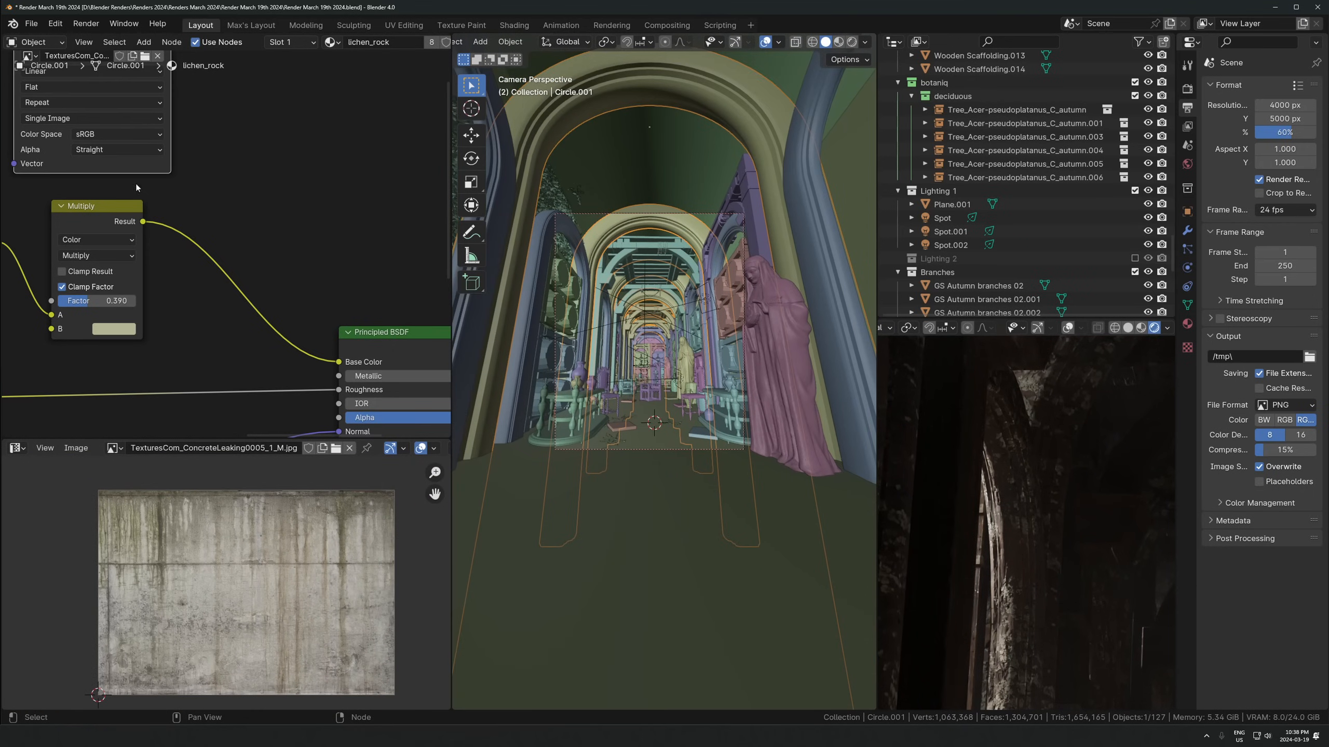
pyautogui.scroll(-3, 210, 157)
pyautogui.moveTo(261, 101); pyautogui.dragTo(279, 319)
pyautogui.scroll(2, 367, 342)
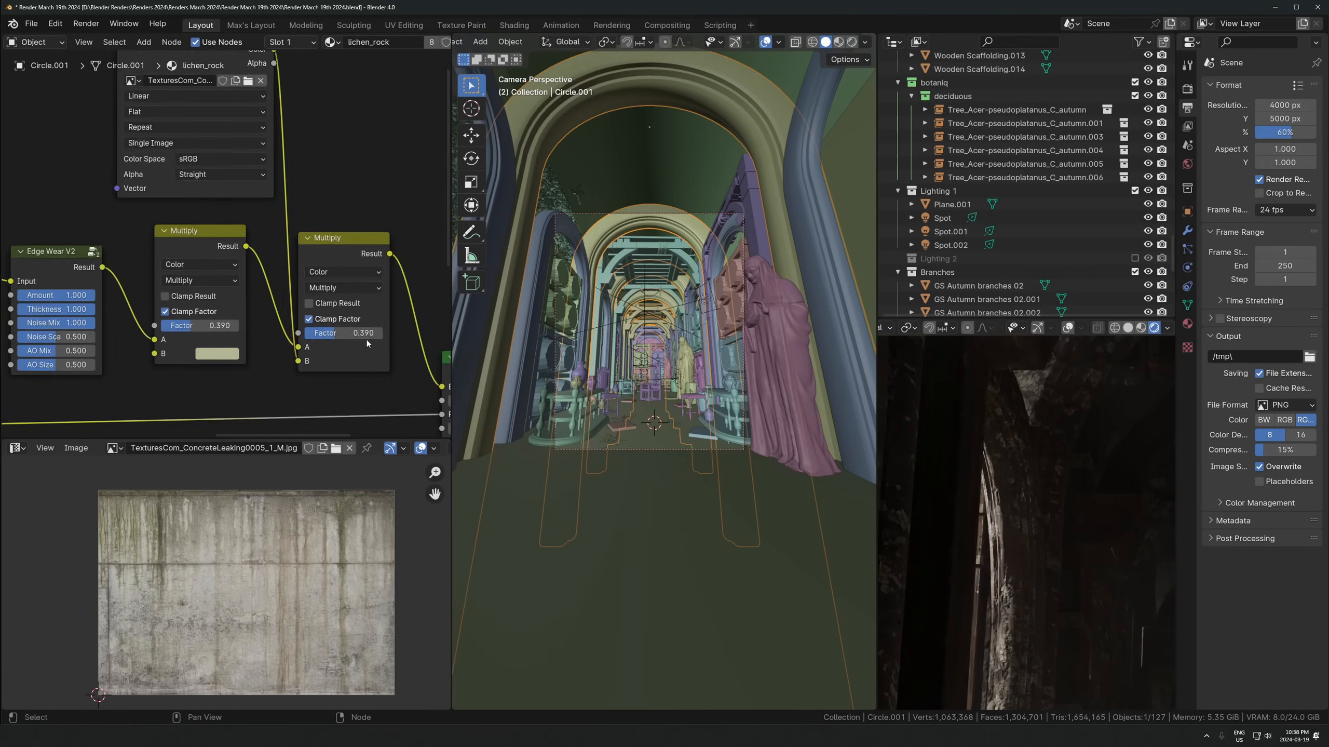
# Change the second Multiply node's blending mode to Mix and set its factor to 0.182
pyautogui.scroll(1, 367, 339)
pyautogui.moveTo(366, 338); pyautogui.dragTo(340, 339, button='middle')
pyautogui.click(302, 285)
pyautogui.click(301, 508)
pyautogui.click(301, 285)
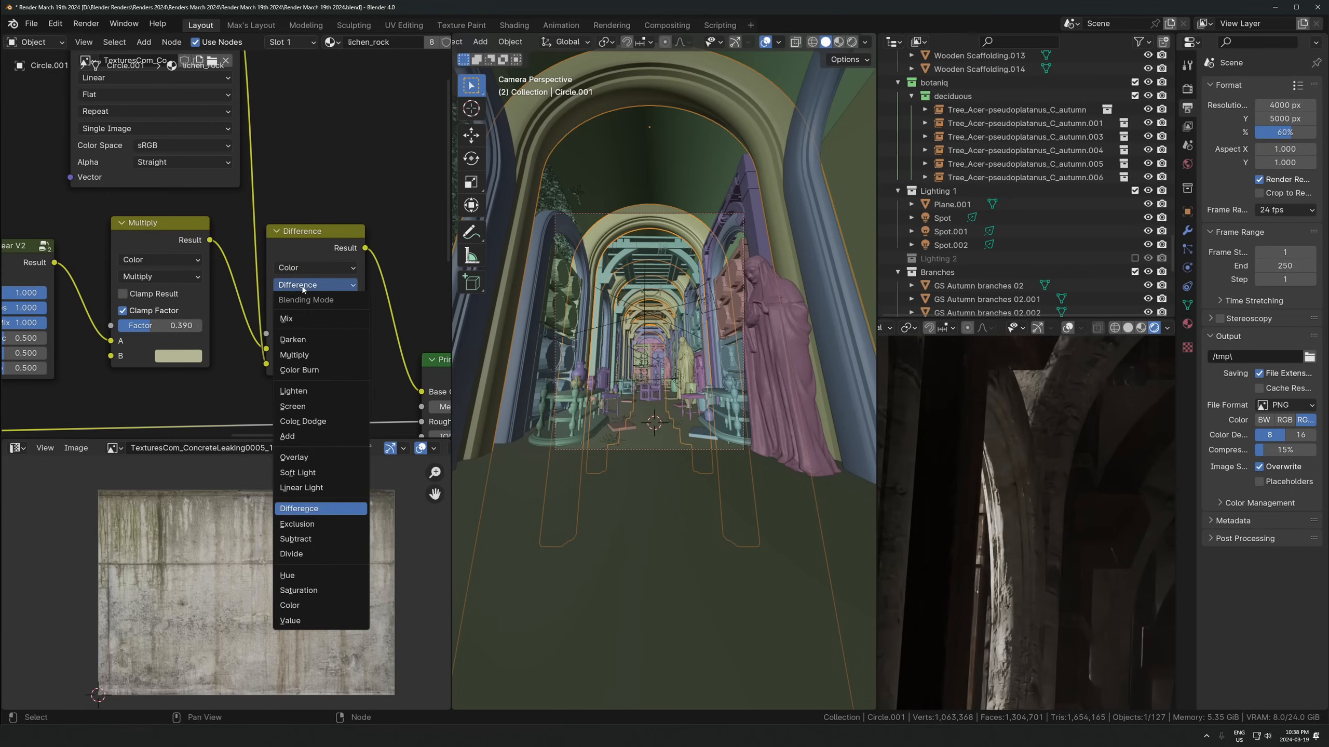
pyautogui.click(353, 318)
pyautogui.moveTo(336, 338)
pyautogui.mouseDown()
pyautogui.moveTo(294, 337)
pyautogui.moveTo(310, 334)
pyautogui.mouseUp()
# Insert a Hue/Saturation/Value node between the concrete leaking texture and the Mix node
pyautogui.moveTo(283, 154); pyautogui.dragTo(283, 176, button='middle')
pyautogui.hotkey('shift', 'a')
pyautogui.click(282, 176)
pyautogui.write('curv')
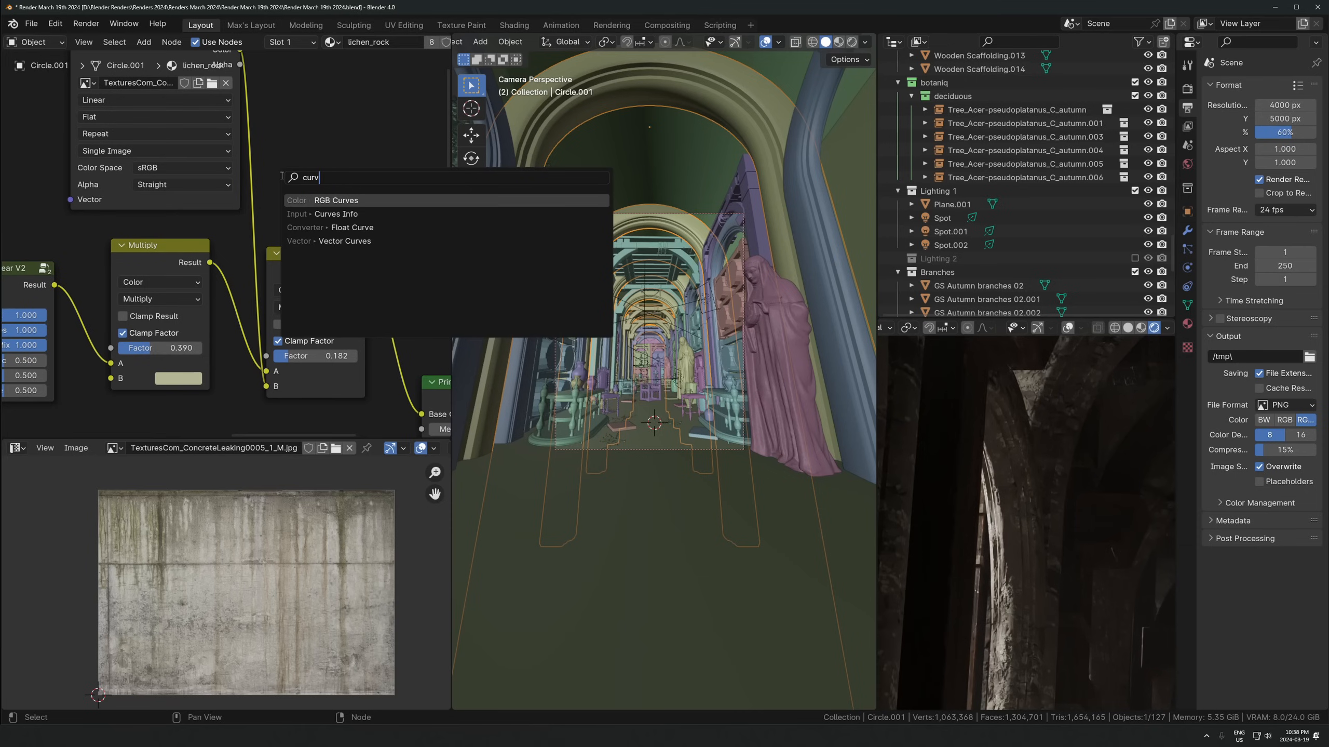
pyautogui.press('BackSpace')
pyautogui.press('BackSpace')
pyautogui.press('BackSpace')
pyautogui.press('BackSpace')
pyautogui.write('hue')
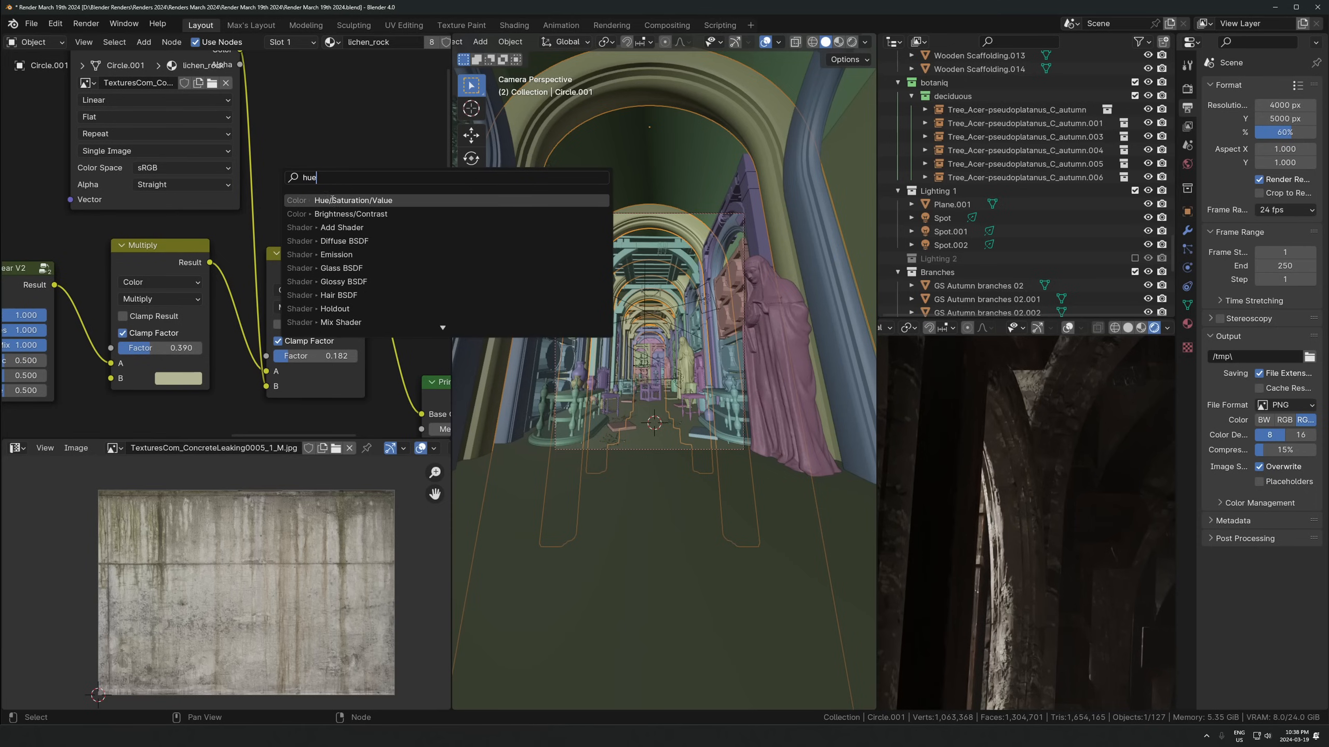
pyautogui.click(326, 200)
pyautogui.scroll(-2, 227, 243)
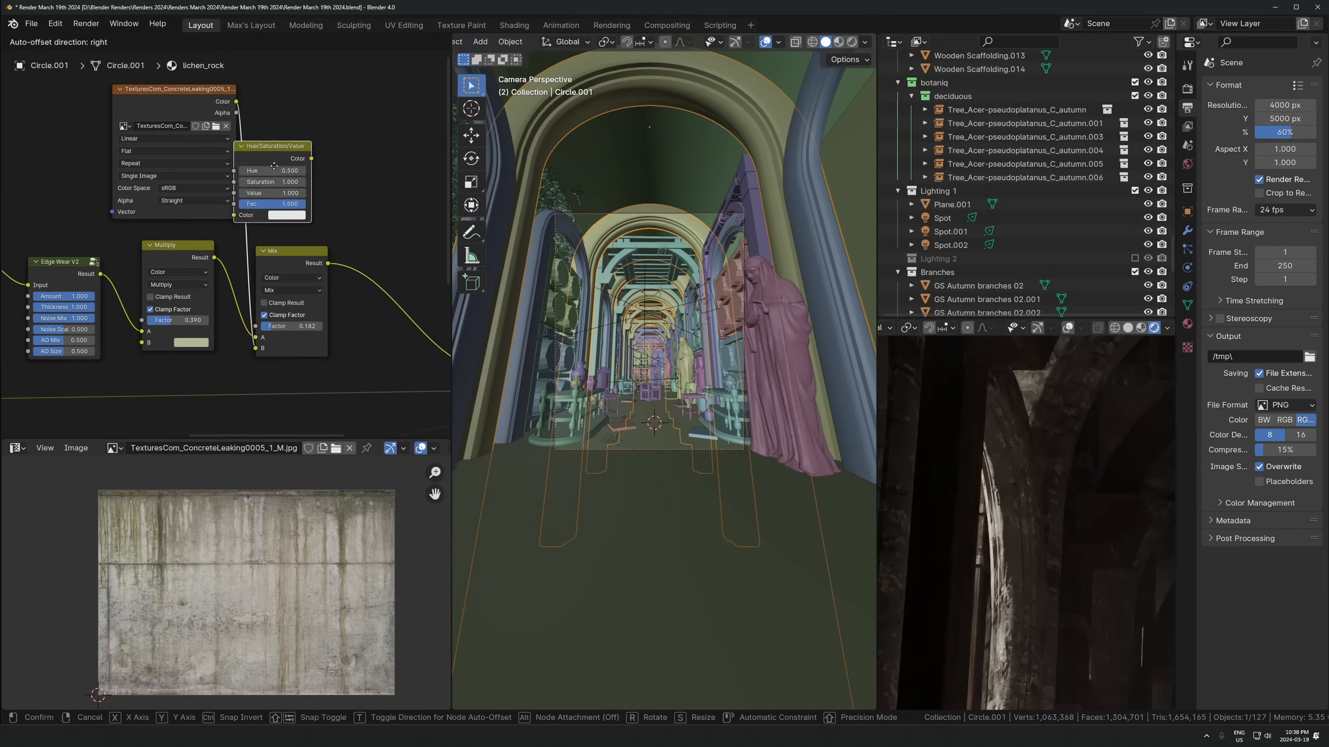
pyautogui.click(276, 179)
# Set the Hue/Saturation/Value node's value to 0.390 and raise the Mix factor
pyautogui.scroll(6, 299, 222)
pyautogui.moveTo(369, 223); pyautogui.dragTo(336, 224)
pyautogui.moveTo(404, 245); pyautogui.dragTo(194, 260, button='middle')
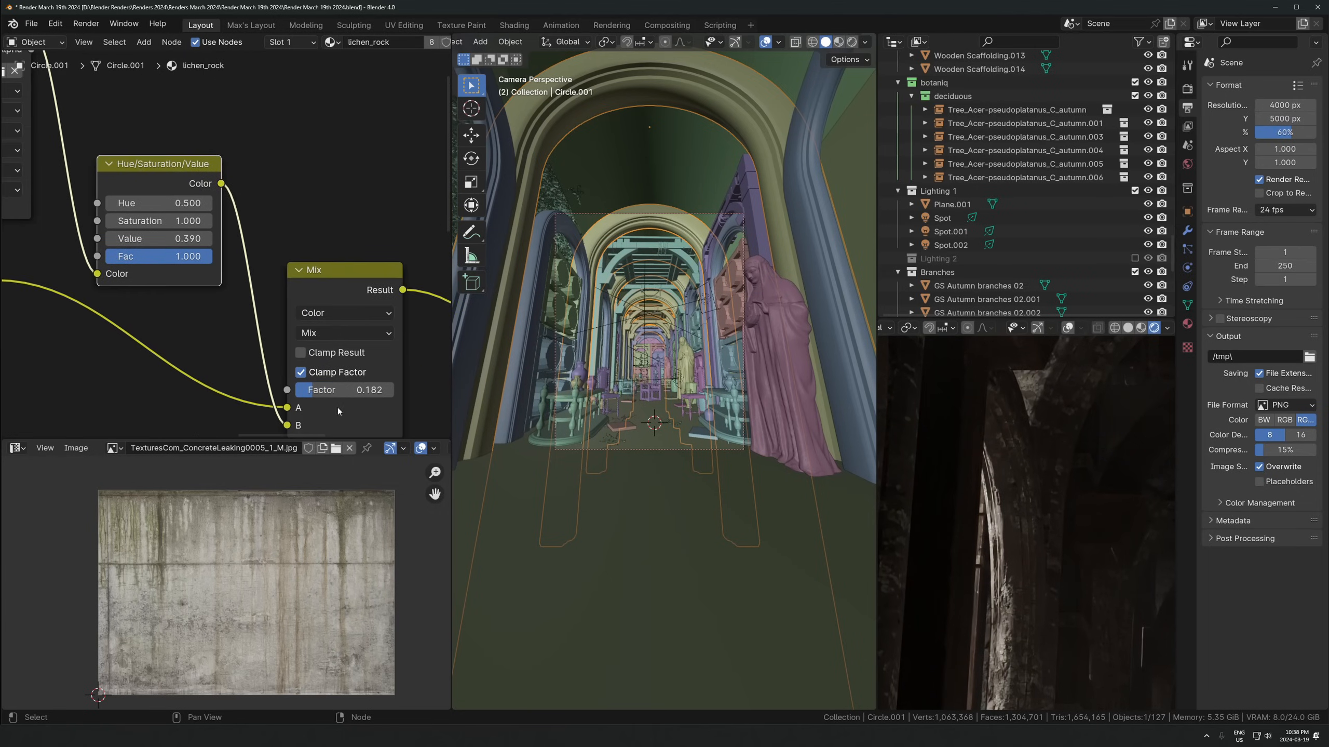
pyautogui.moveTo(312, 389); pyautogui.dragTo(322, 389)
# Insert an RGB Curves node ahead of the Mix node's B input and bend its curve down through 0.5468, 0.3189
pyautogui.keyDown('shift'); pyautogui.moveTo(198, 242); pyautogui.dragTo(198, 242); pyautogui.keyUp('shift')
pyautogui.hotkey('shift', 'a')
pyautogui.write('curves')
pyautogui.press('Return')
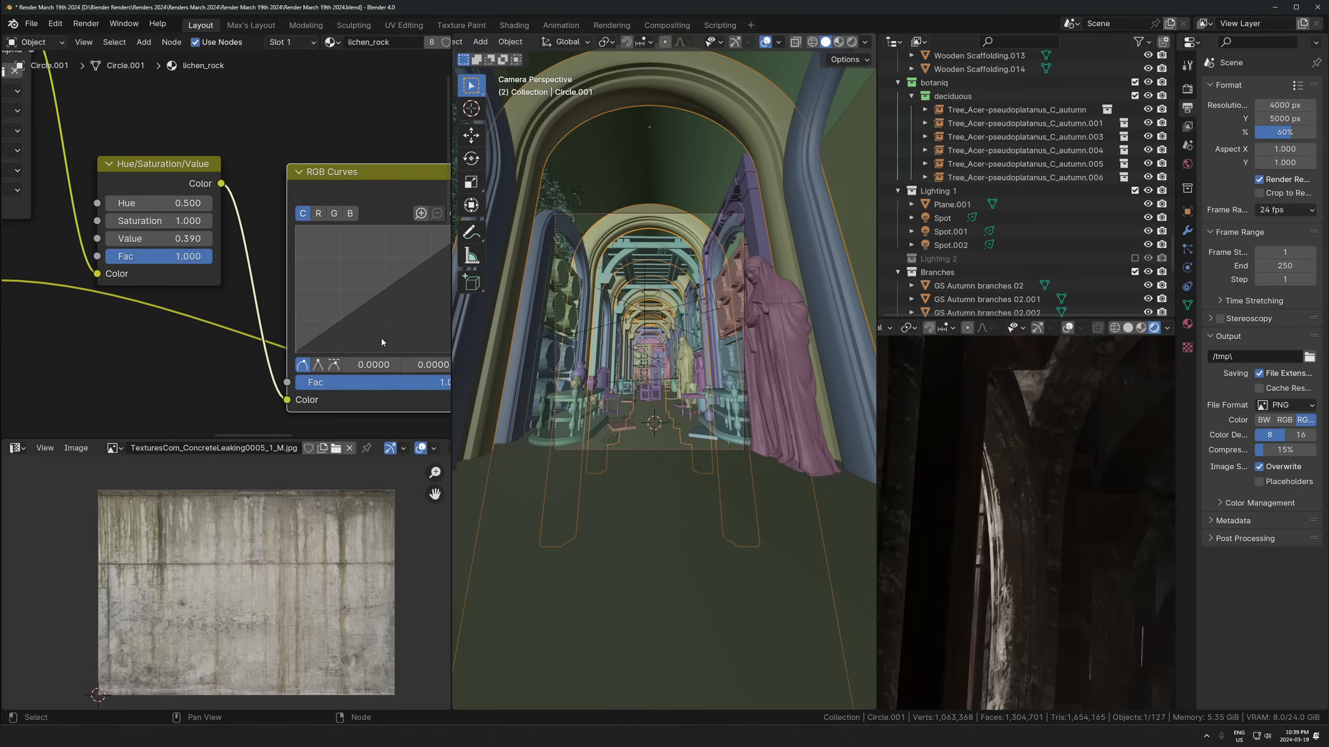
pyautogui.moveTo(388, 288); pyautogui.dragTo(394, 312)
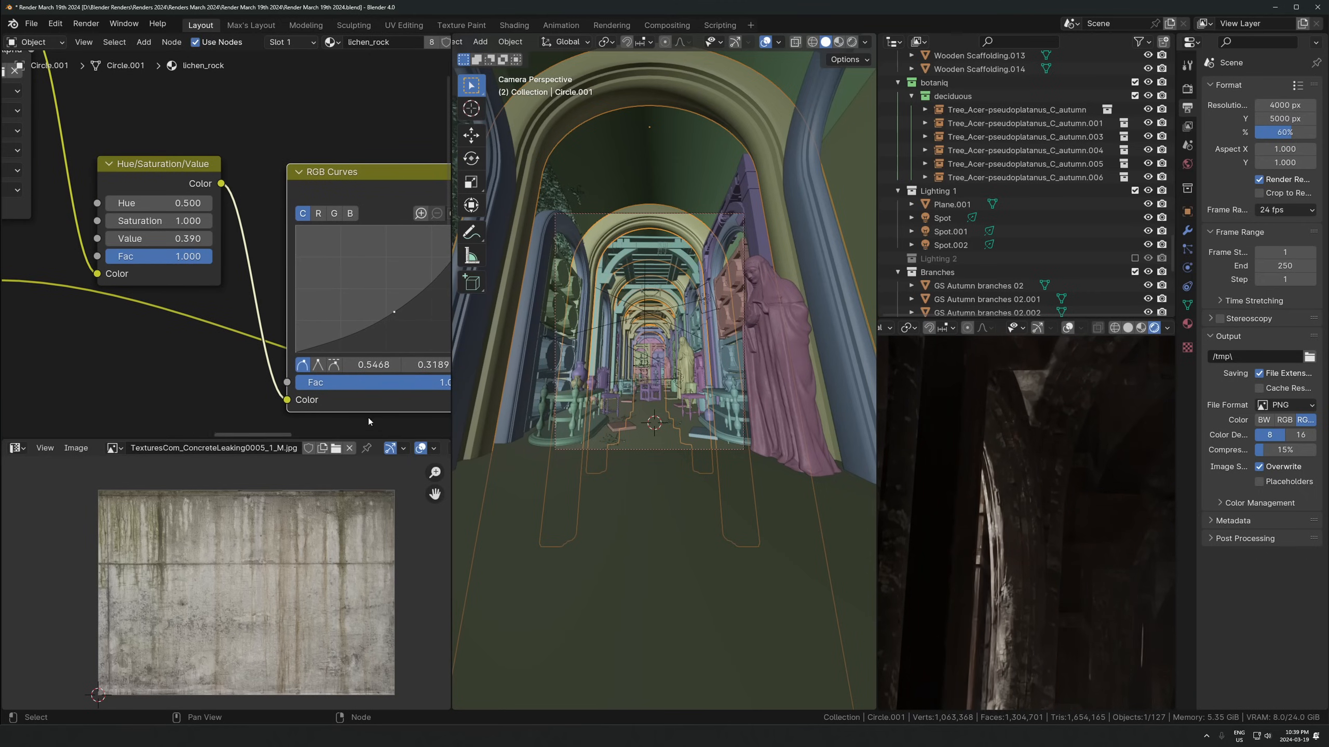
# Move the RGB Curves node clear of the Mix node, and set the Mix factor to 0.575 and the Hue/Saturation/Value value to 0.260
pyautogui.moveTo(375, 422); pyautogui.dragTo(183, 373, button='middle')
pyautogui.scroll(-3, 210, 268)
pyautogui.moveTo(260, 336); pyautogui.dragTo(267, 257)
pyautogui.moveTo(368, 326); pyautogui.dragTo(400, 327)
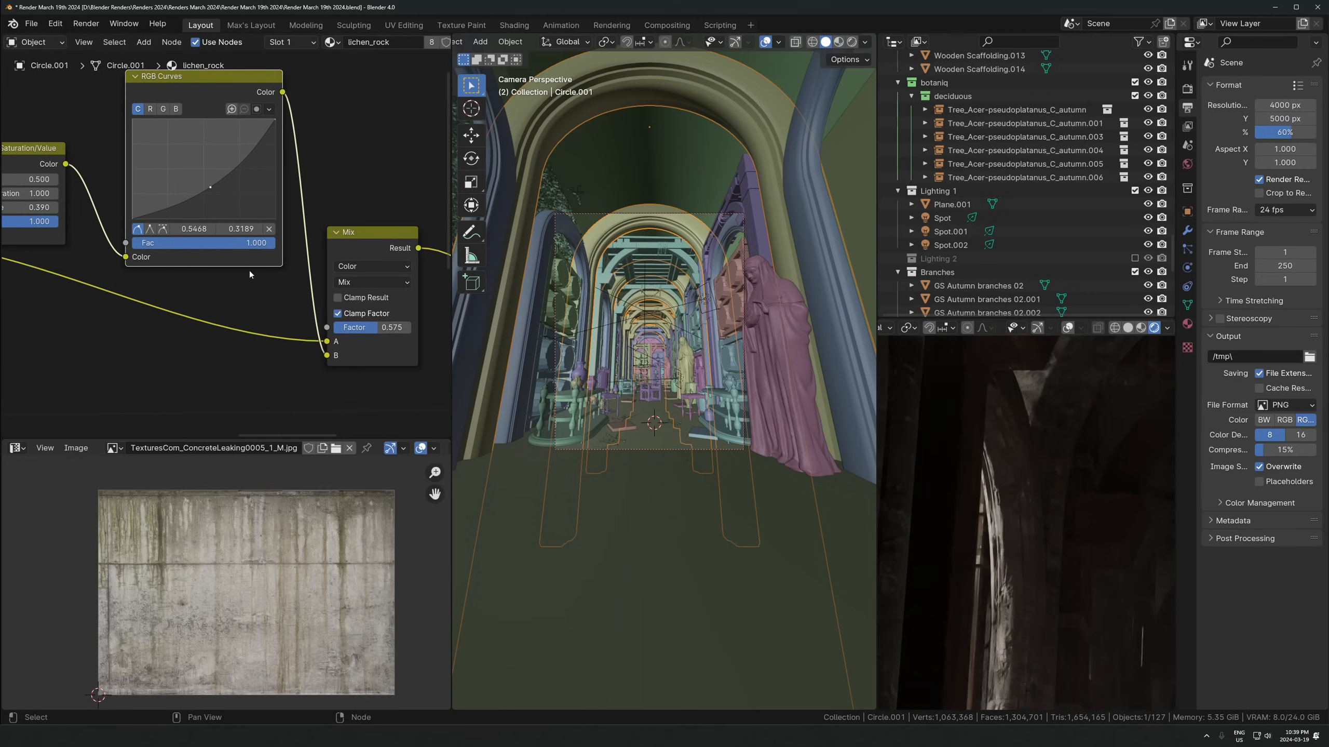
pyautogui.moveTo(251, 275); pyautogui.dragTo(304, 338, button='middle')
pyautogui.moveTo(71, 271)
pyautogui.keyDown('shift'); pyautogui.mouseDown()
pyautogui.moveTo(97, 271)
pyautogui.moveTo(65, 270)
pyautogui.mouseUp(); pyautogui.keyUp('shift')
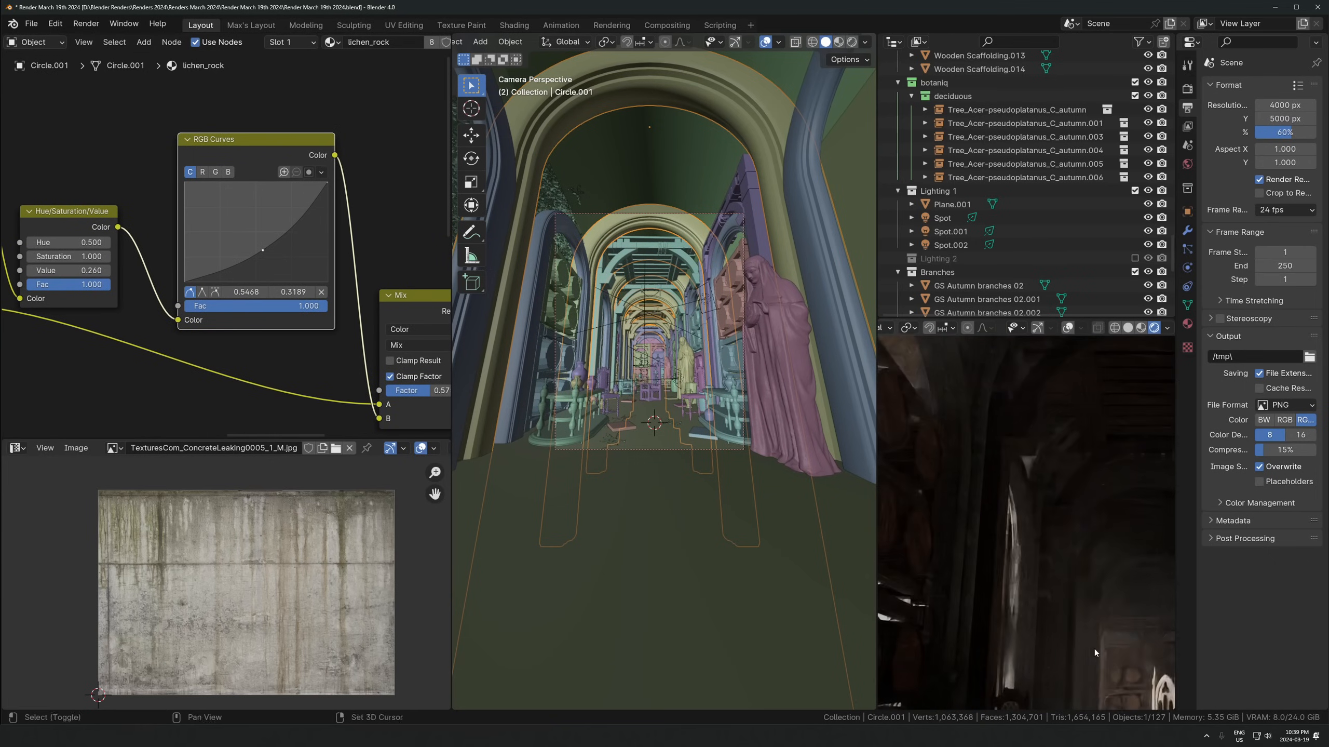
pyautogui.moveTo(344, 393); pyautogui.dragTo(208, 335, button='middle')
pyautogui.scroll(-1, 209, 335)
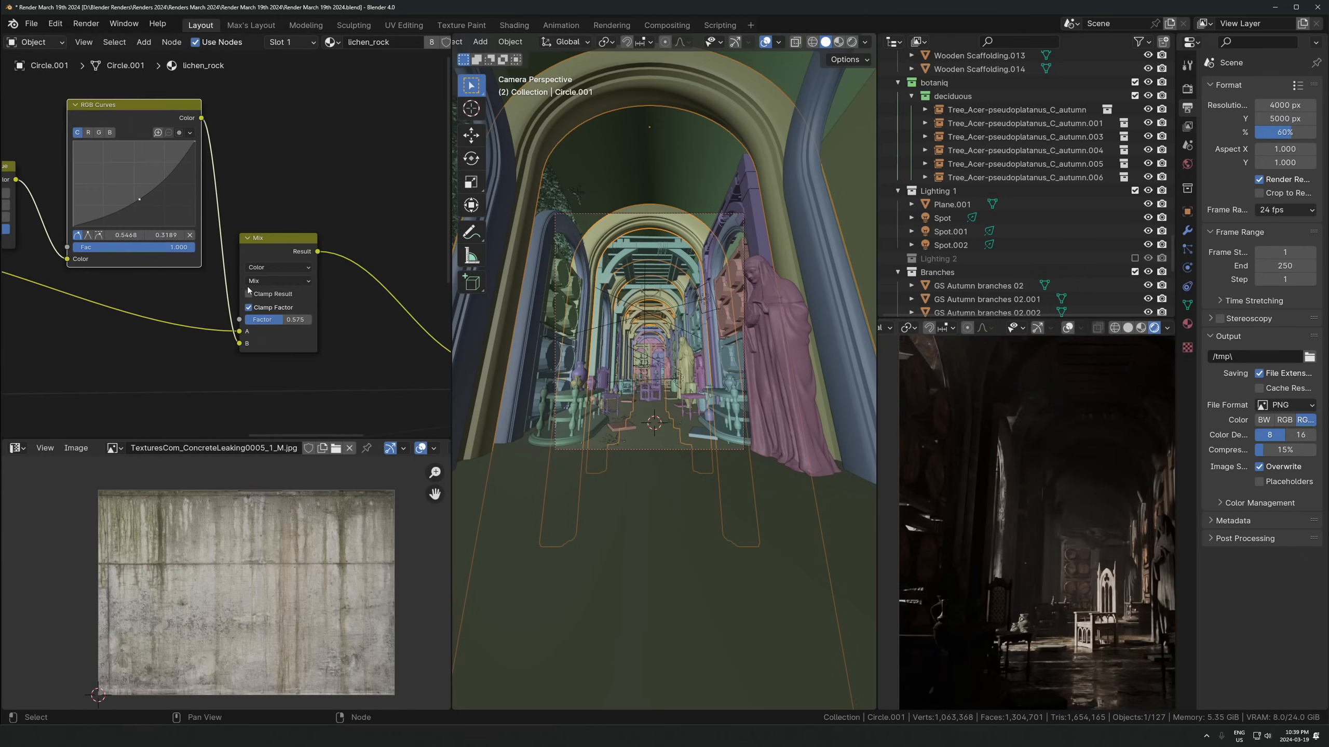
pyautogui.scroll(-1, 201, 327)
pyautogui.scroll(2, 1058, 501)
pyautogui.scroll(3, 217, 245)
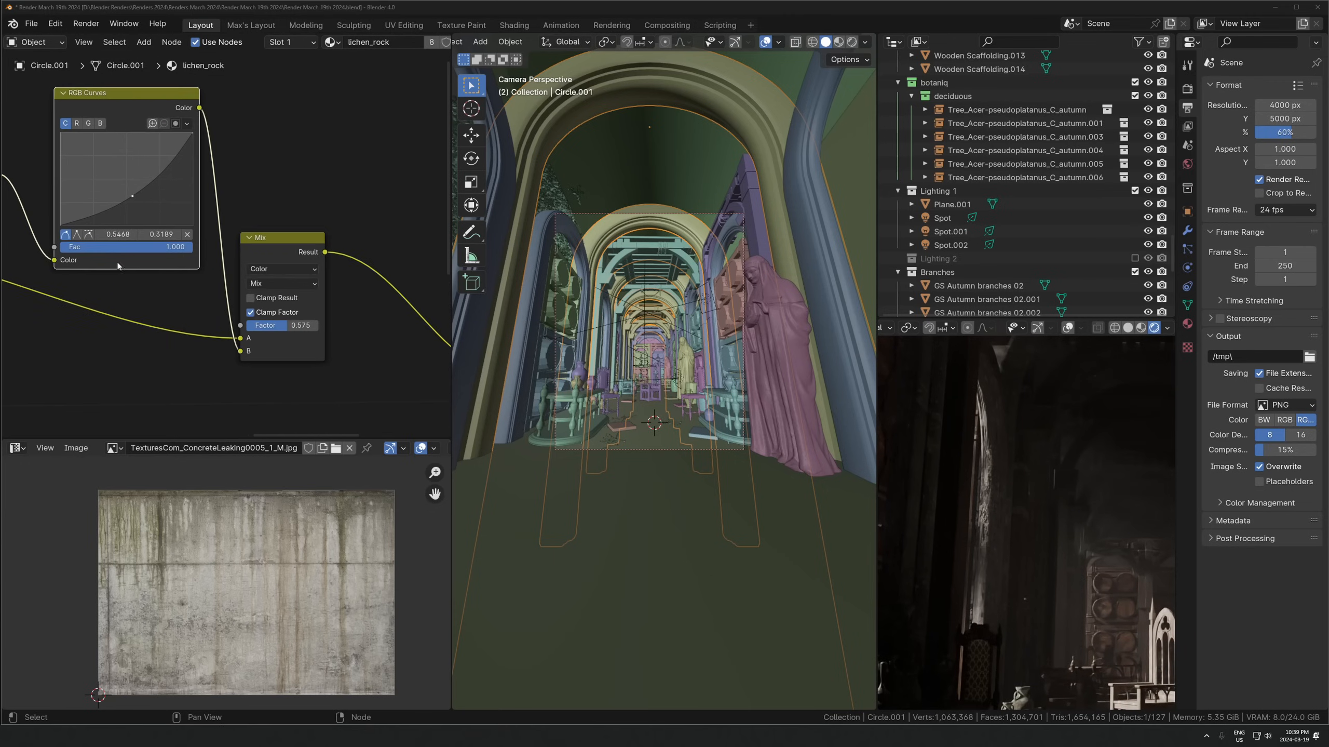
pyautogui.moveTo(87, 282); pyautogui.dragTo(287, 363, button='middle')
pyautogui.hotkey('shift', 'a')
pyautogui.click(220, 313)
pyautogui.write('in')
pyautogui.press('Escape')
# Duplicate the existing Multiply node and insert the copy between the concrete texture and the Hue/Saturation/Value node
pyautogui.scroll(-3, 225, 245)
pyautogui.click(42, 313)
pyautogui.hotkey('shift', 'd')
pyautogui.click(112, 205)
pyautogui.scroll(5, 157, 246)
# Set the new Multiply node's factor to 0.539 and its B color to light orange with saturation 0.712 and value 1.000
pyautogui.click(177, 295)
pyautogui.moveTo(198, 159); pyautogui.dragTo(187, 156)
pyautogui.moveTo(277, 109); pyautogui.dragTo(277, 74)
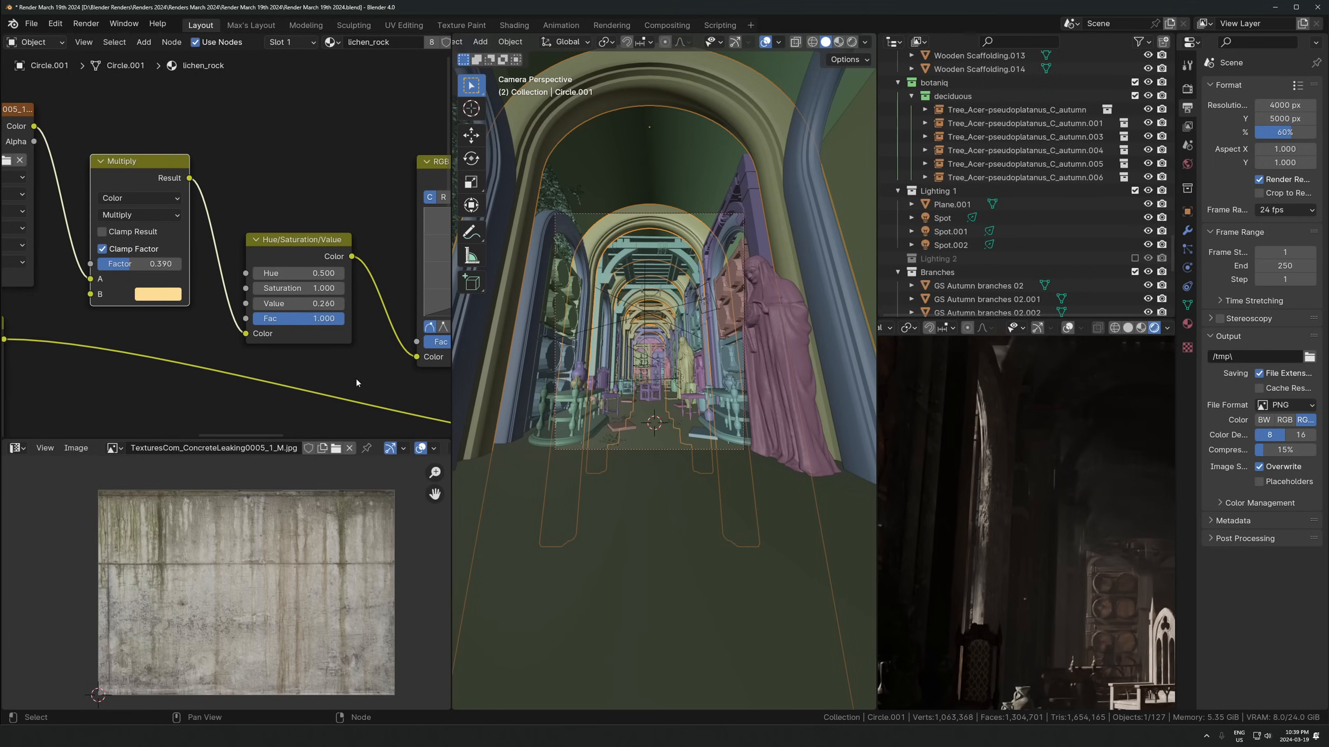
pyautogui.moveTo(149, 258); pyautogui.dragTo(153, 275)
pyautogui.scroll(2, 150, 278)
pyautogui.click(126, 317)
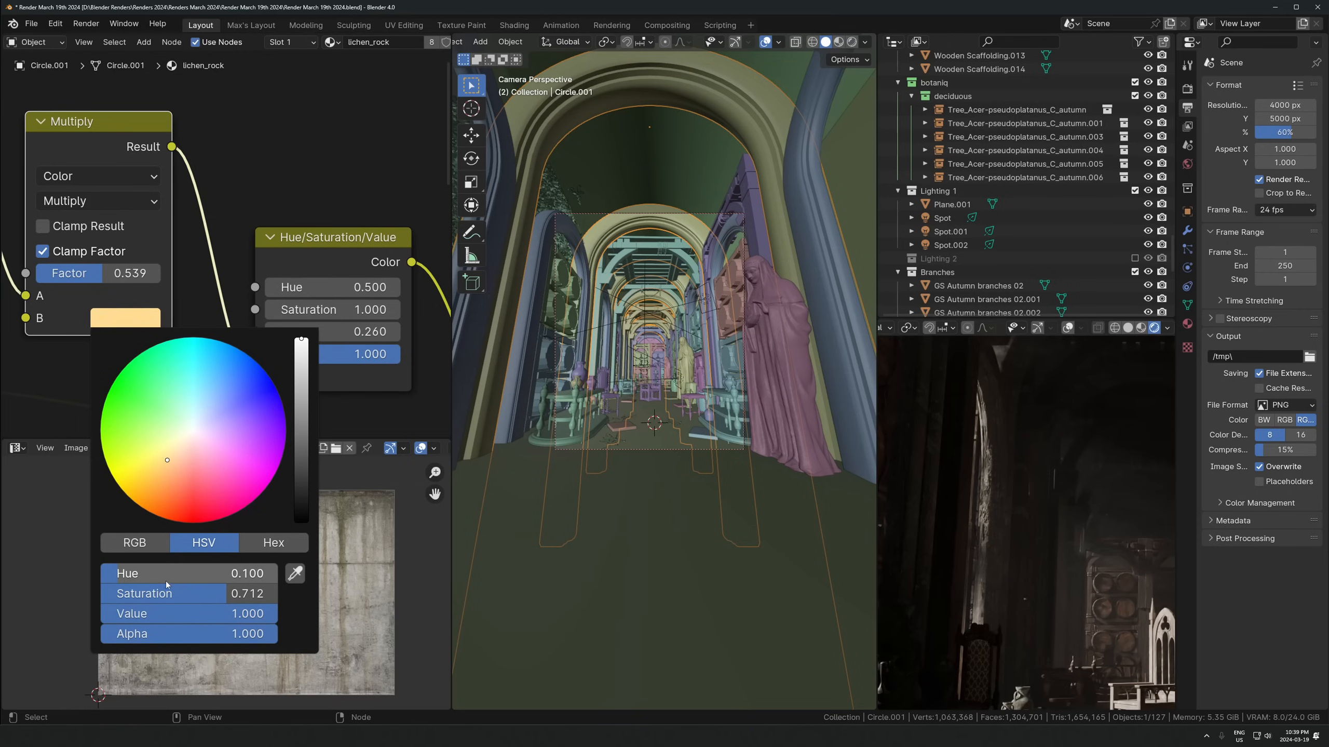
pyautogui.keyDown('shift'); pyautogui.moveTo(118, 574); pyautogui.dragTo(116, 575); pyautogui.keyUp('shift')
# Examine the concrete detail on the arches up close in the rendered camera view
pyautogui.scroll(-4, 1020, 587)
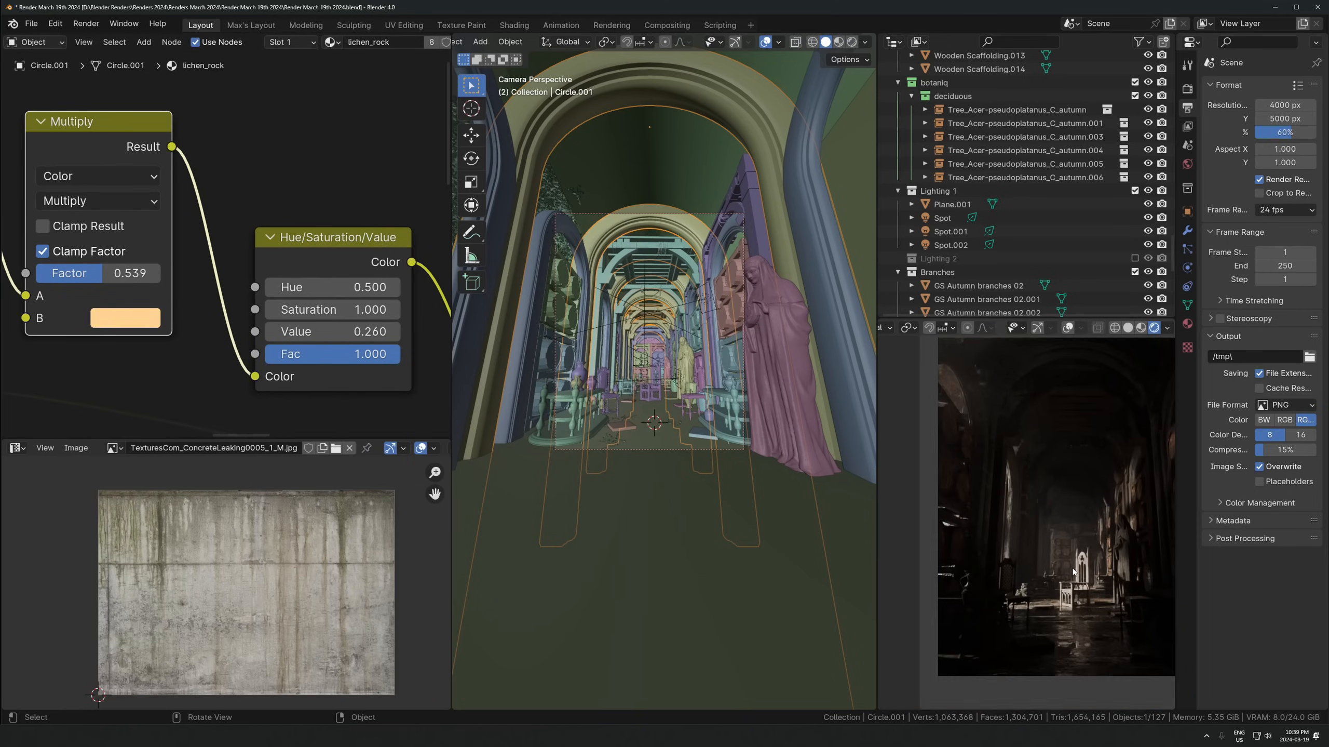
pyautogui.scroll(3, 1009, 544)
pyautogui.keyDown('shift'); pyautogui.moveTo(1072, 549); pyautogui.dragTo(923, 513, button='middle'); pyautogui.keyUp('shift')
pyautogui.scroll(4, 993, 470)
pyautogui.keyDown('shift'); pyautogui.moveTo(1041, 430); pyautogui.dragTo(1034, 483, button='middle'); pyautogui.keyUp('shift')
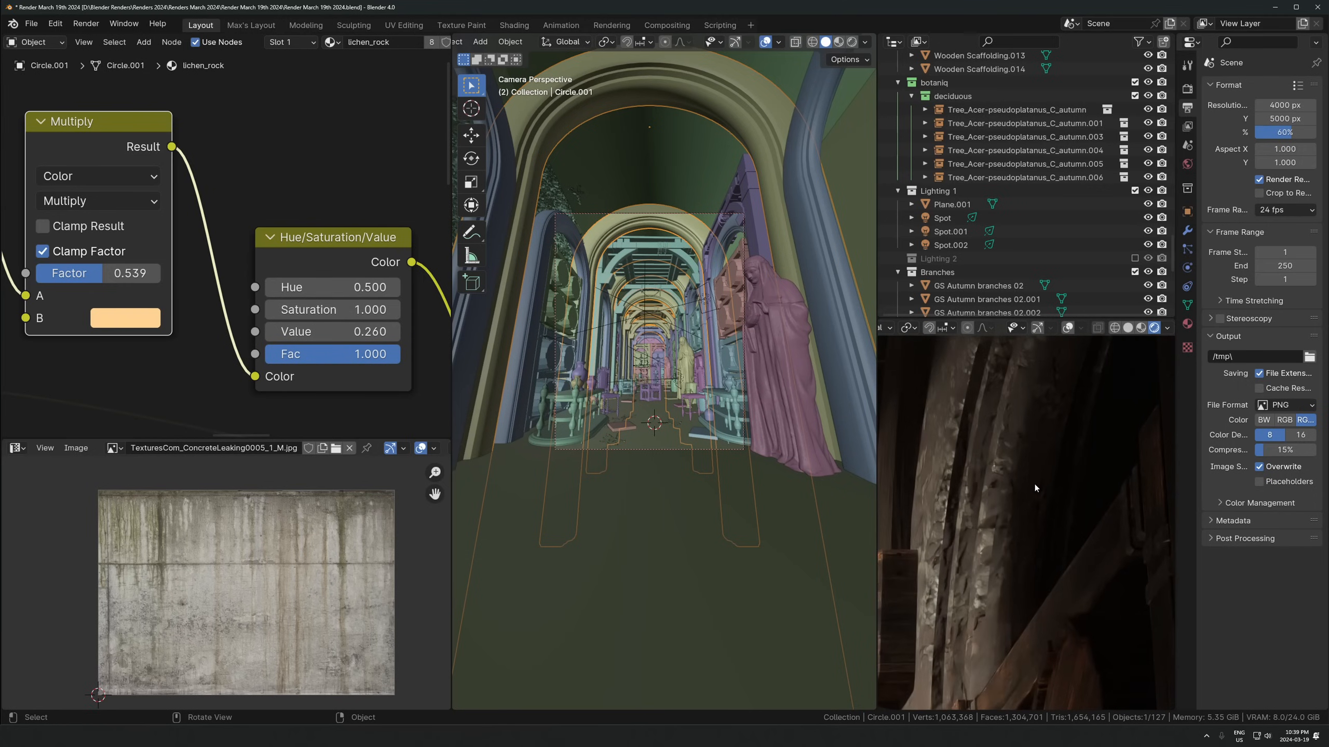
pyautogui.scroll(3, 1035, 482)
# Try a Mix factor of 0.000 to compare the arches without the concrete overlay, and undo the factor change
pyautogui.moveTo(435, 320); pyautogui.dragTo(237, 350, button='middle')
pyautogui.scroll(-5, 235, 262)
pyautogui.scroll(-5, 280, 362)
pyautogui.moveTo(326, 426); pyautogui.dragTo(286, 320, button='middle')
pyautogui.scroll(3, 234, 258)
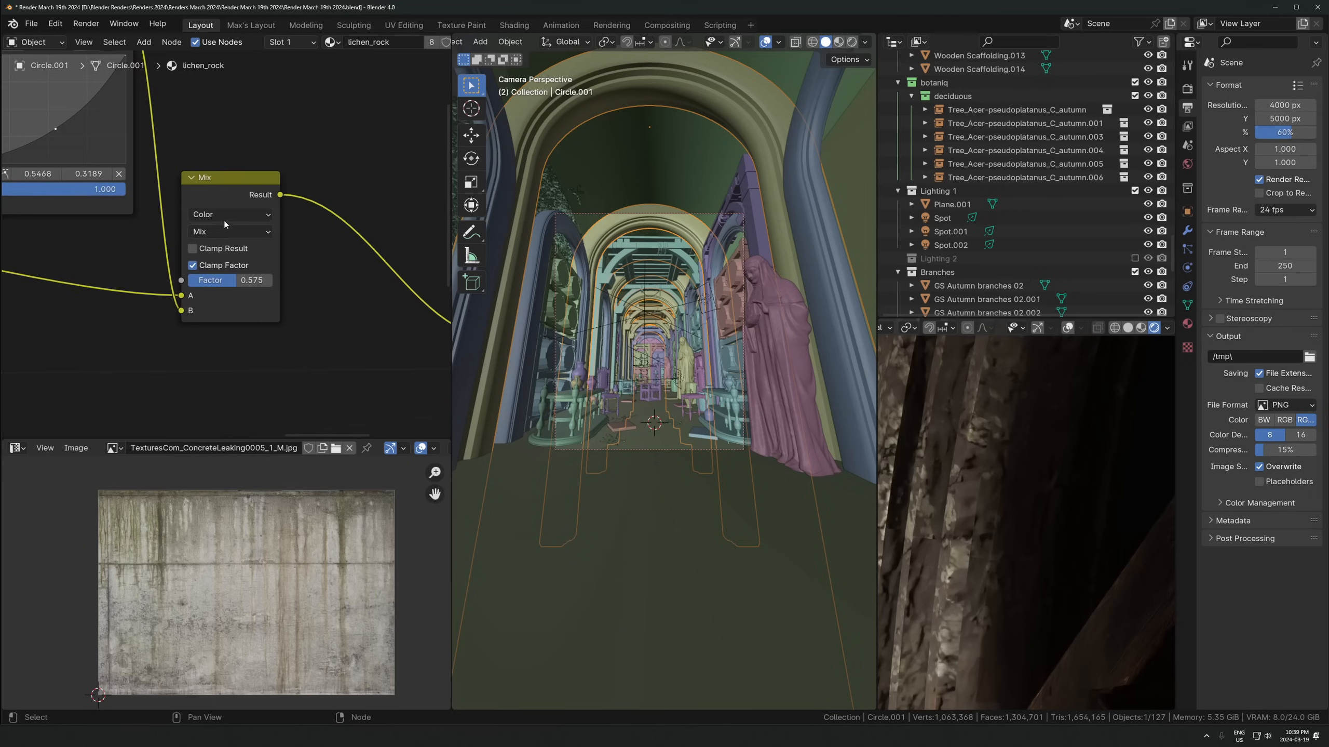
pyautogui.moveTo(243, 283); pyautogui.dragTo(182, 283)
pyautogui.press('Escape')
pyautogui.moveTo(236, 280); pyautogui.dragTo(189, 282)
pyautogui.scroll(-5, 1002, 532)
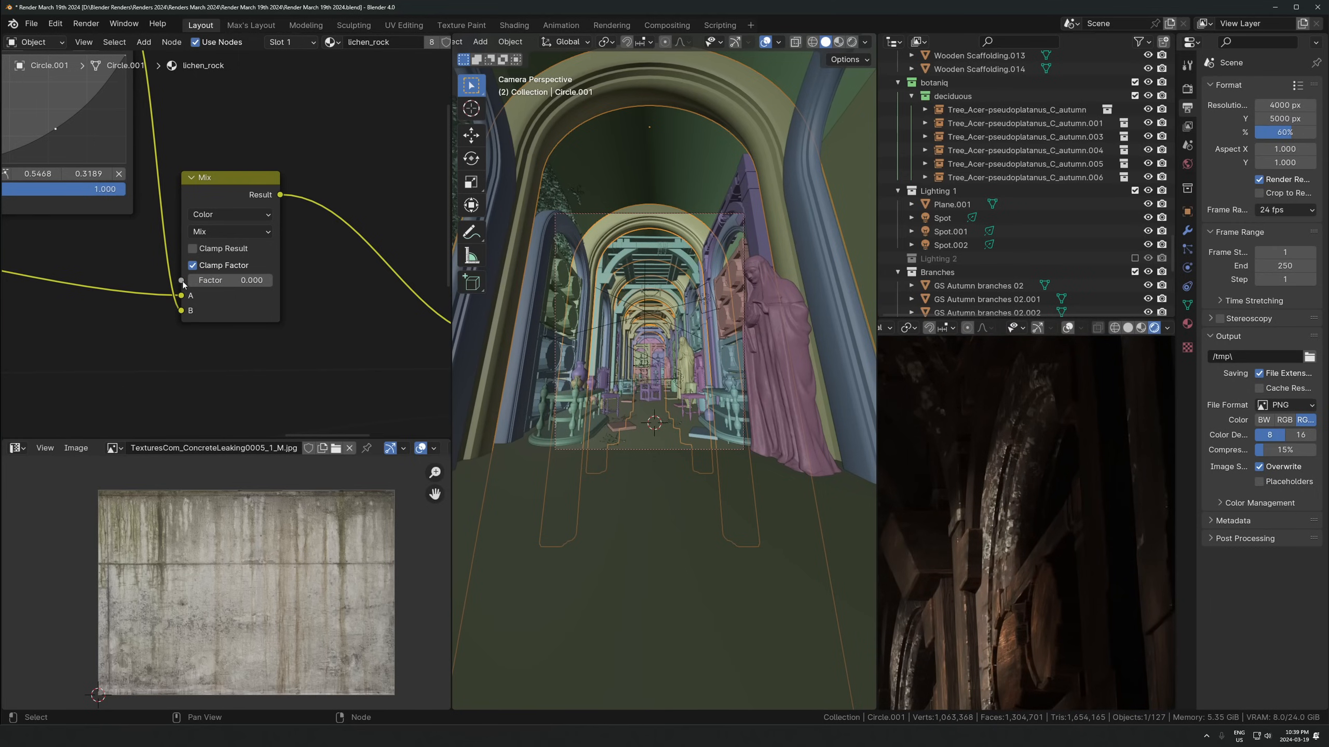
pyautogui.hotkey('ctrl', 'z')
pyautogui.hotkey('ctrl', 'z')
# Bring the whole hall back into view in the rendered viewport and switch that viewport to Solid shading
pyautogui.keyDown('shift'); pyautogui.moveTo(1131, 591); pyautogui.dragTo(1013, 605, button='middle'); pyautogui.keyUp('shift')
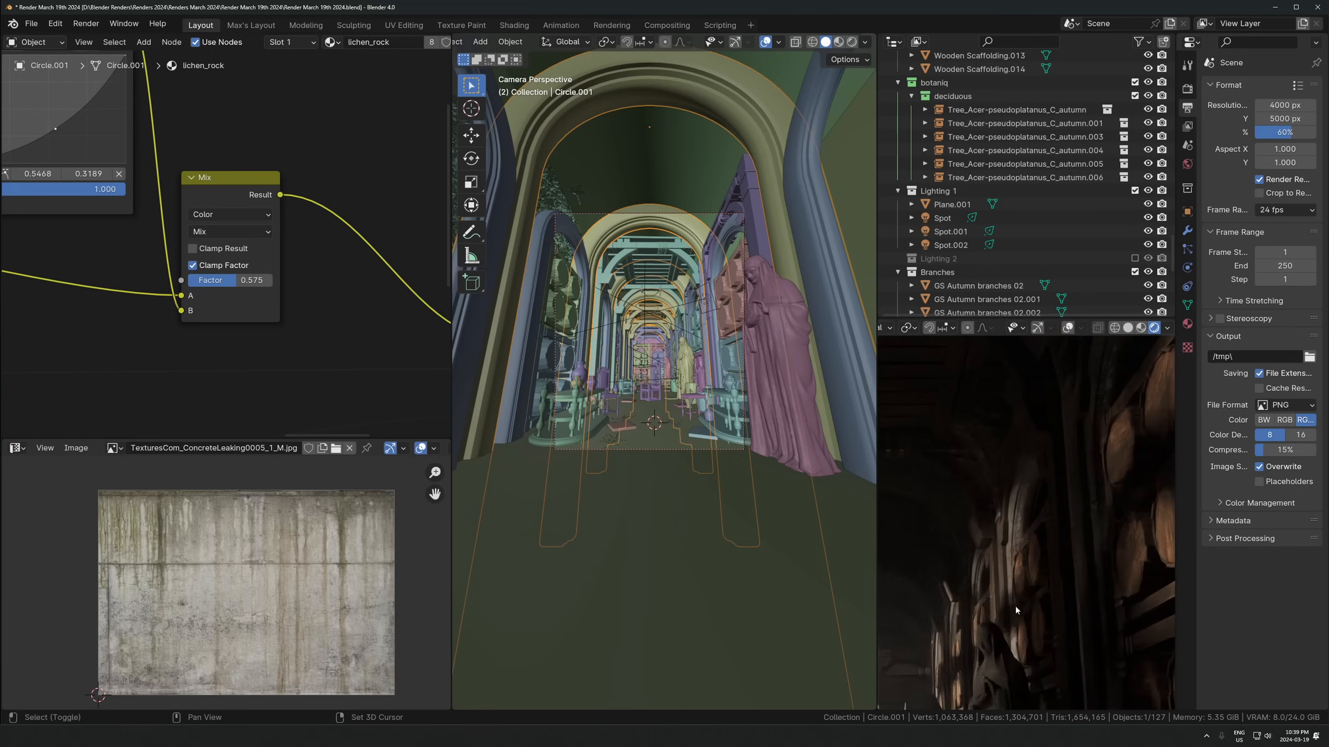
pyautogui.scroll(-6, 1075, 579)
pyautogui.press('z')
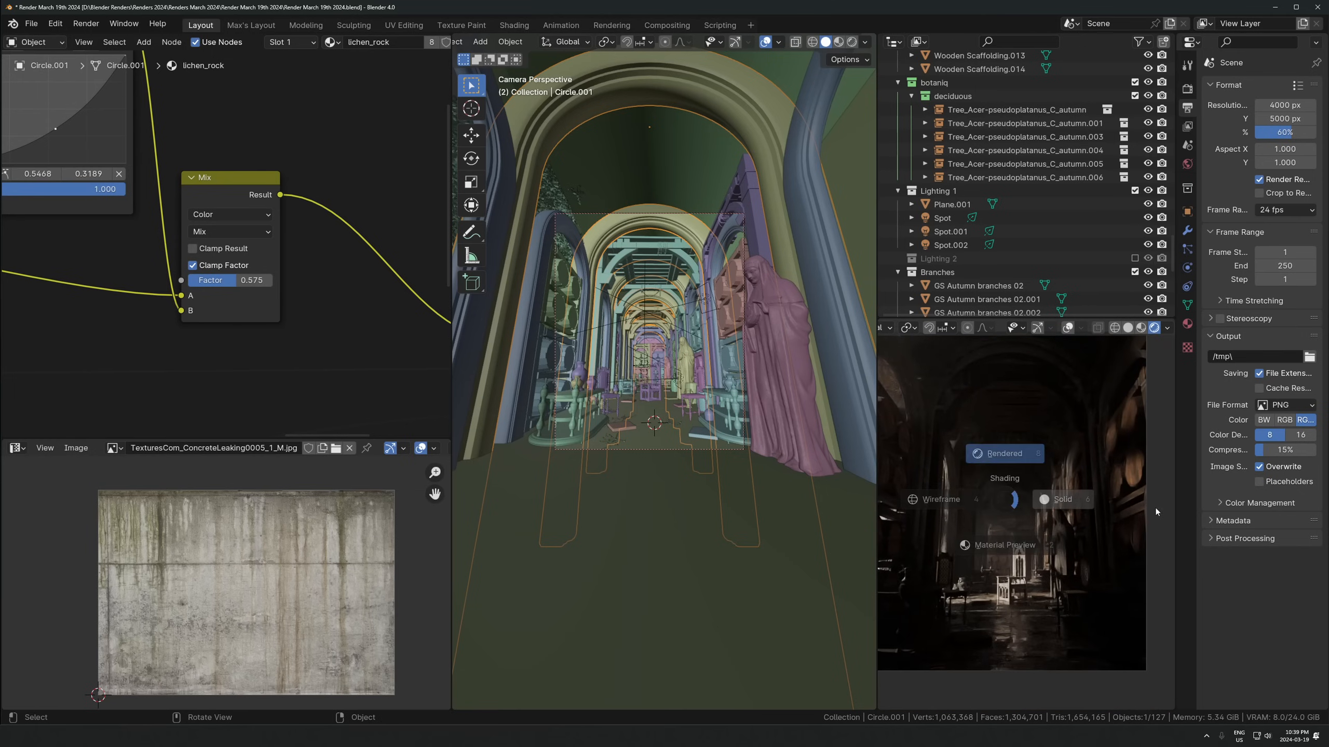
pyautogui.click(1155, 507)
# Set the output resolution percentage to 80%, saving the file along the way
pyautogui.moveTo(1279, 133); pyautogui.dragTo(1317, 132)
pyautogui.click(1282, 131)
pyautogui.write('75')
pyautogui.press('Return')
pyautogui.hotkey('ctrl', 's')
pyautogui.click(1293, 133)
pyautogui.press('Return')
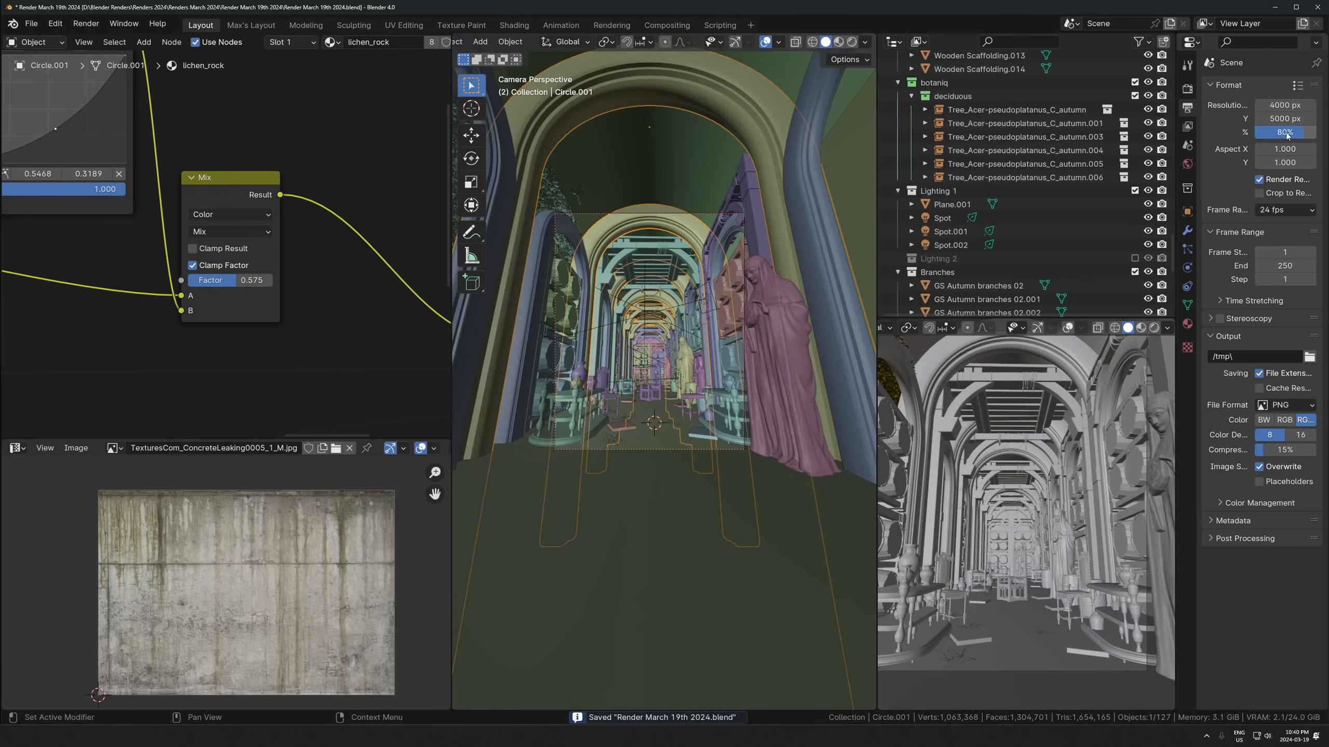
# Check the Light Paths settings, set the final render samples to 300 and save the file
pyautogui.click(1188, 89)
pyautogui.click(1188, 106)
pyautogui.click(1188, 89)
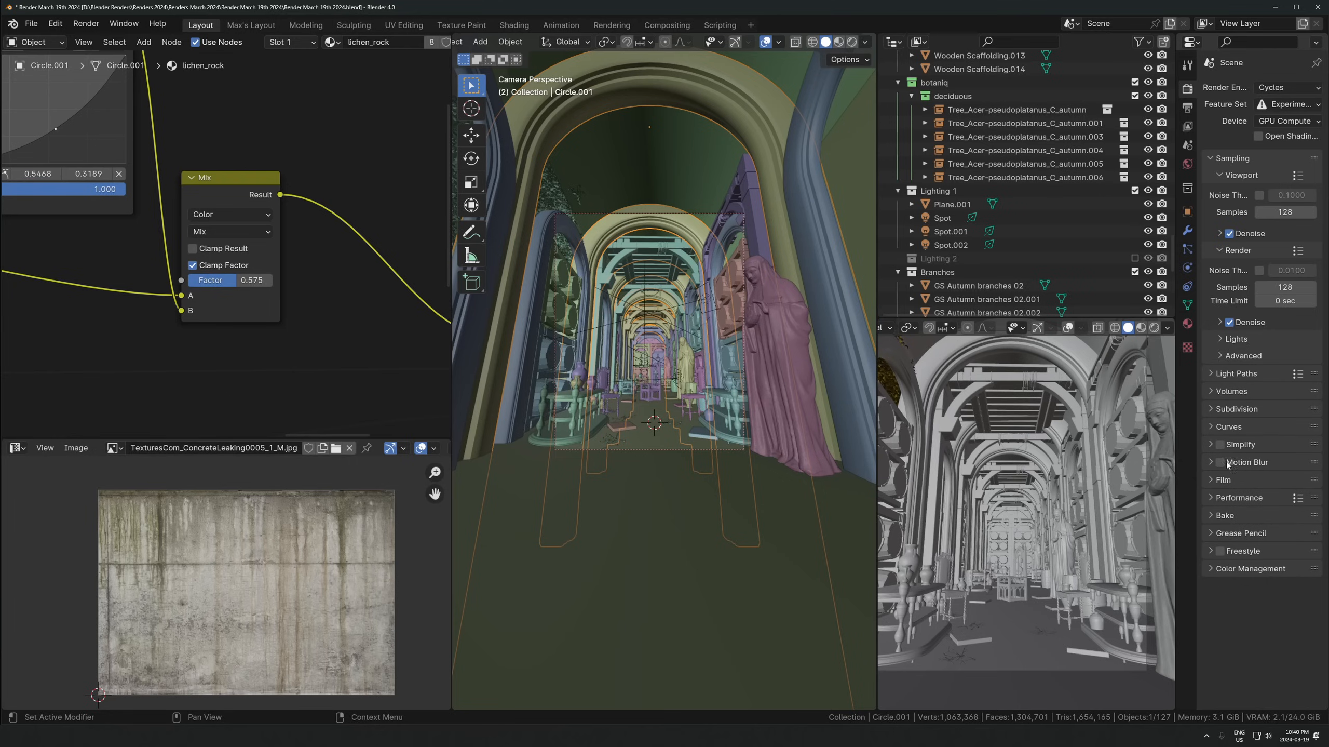
pyautogui.click(1238, 374)
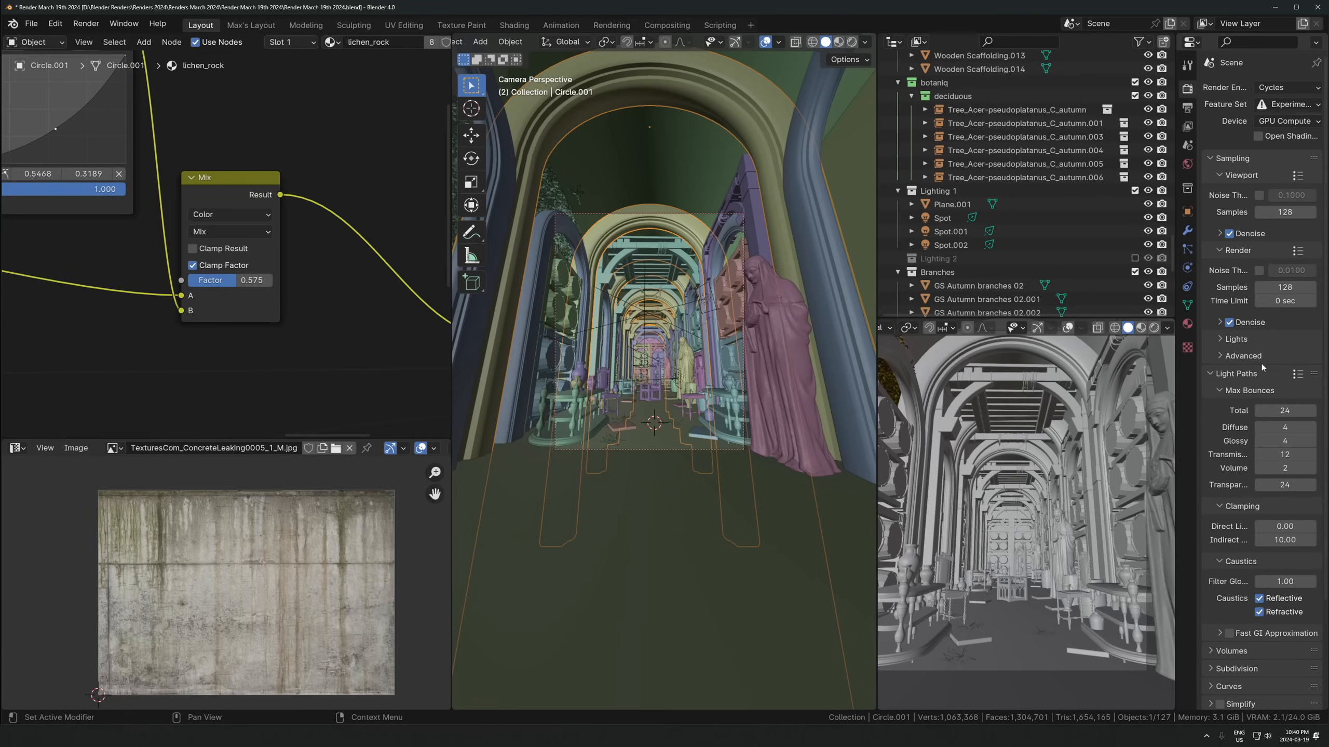
pyautogui.click(1244, 372)
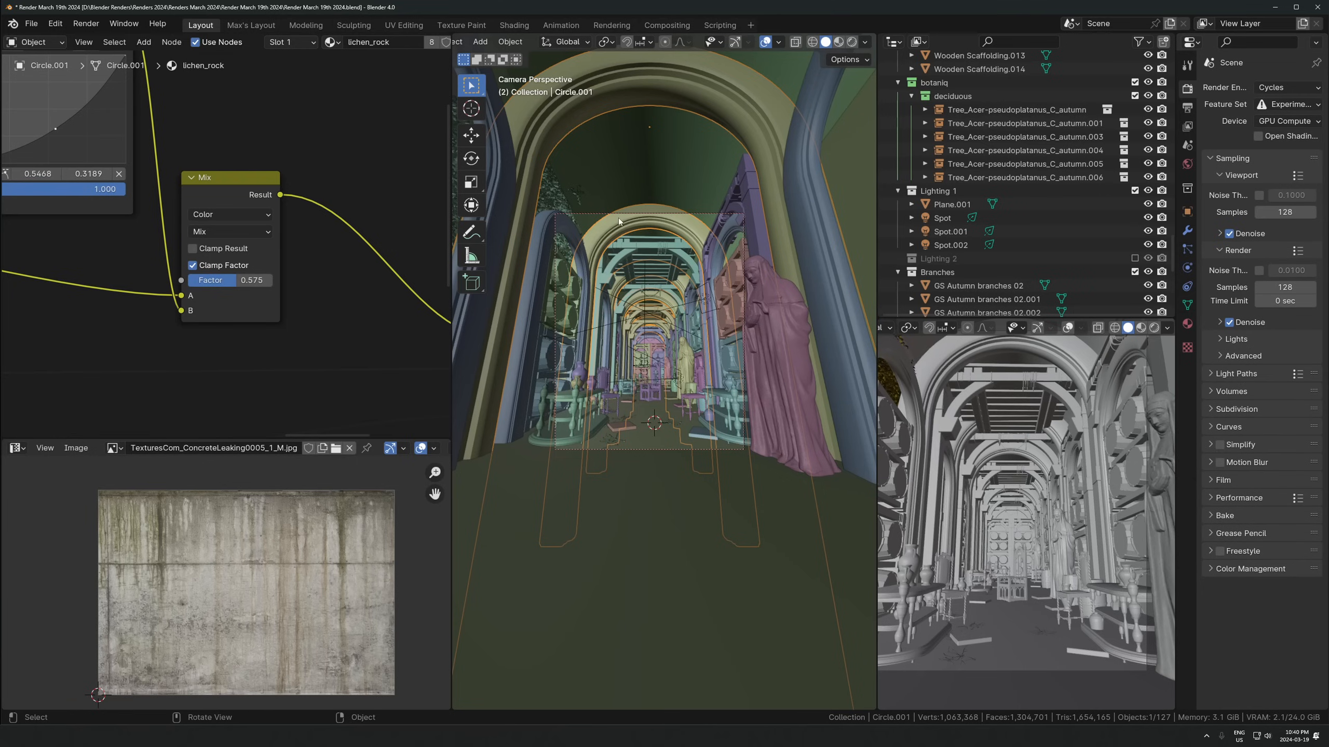
pyautogui.click(1282, 289)
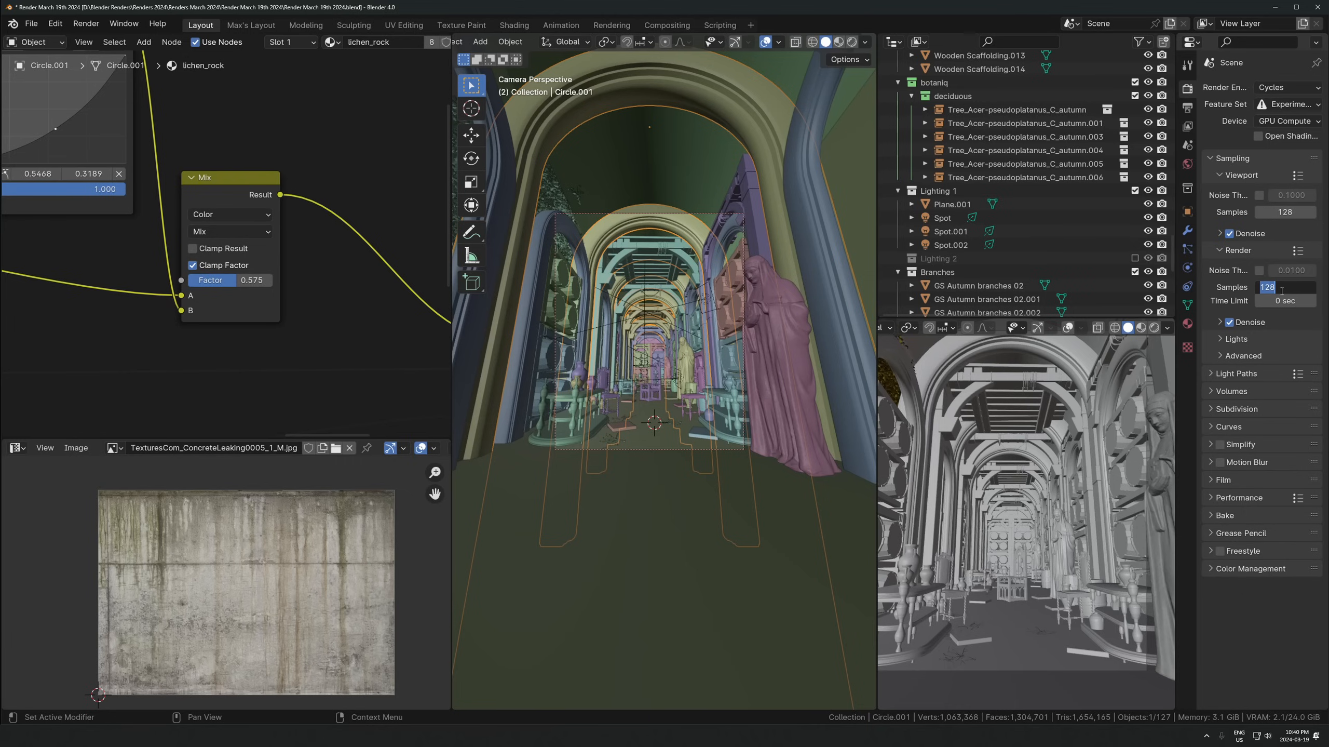
pyautogui.write('300')
pyautogui.press('Return')
pyautogui.hotkey('ctrl', 's')
pyautogui.click(1241, 357)
pyautogui.click(1241, 357)
pyautogui.click(1241, 357)
pyautogui.click(1241, 357)
pyautogui.click(1239, 343)
pyautogui.click(1240, 342)
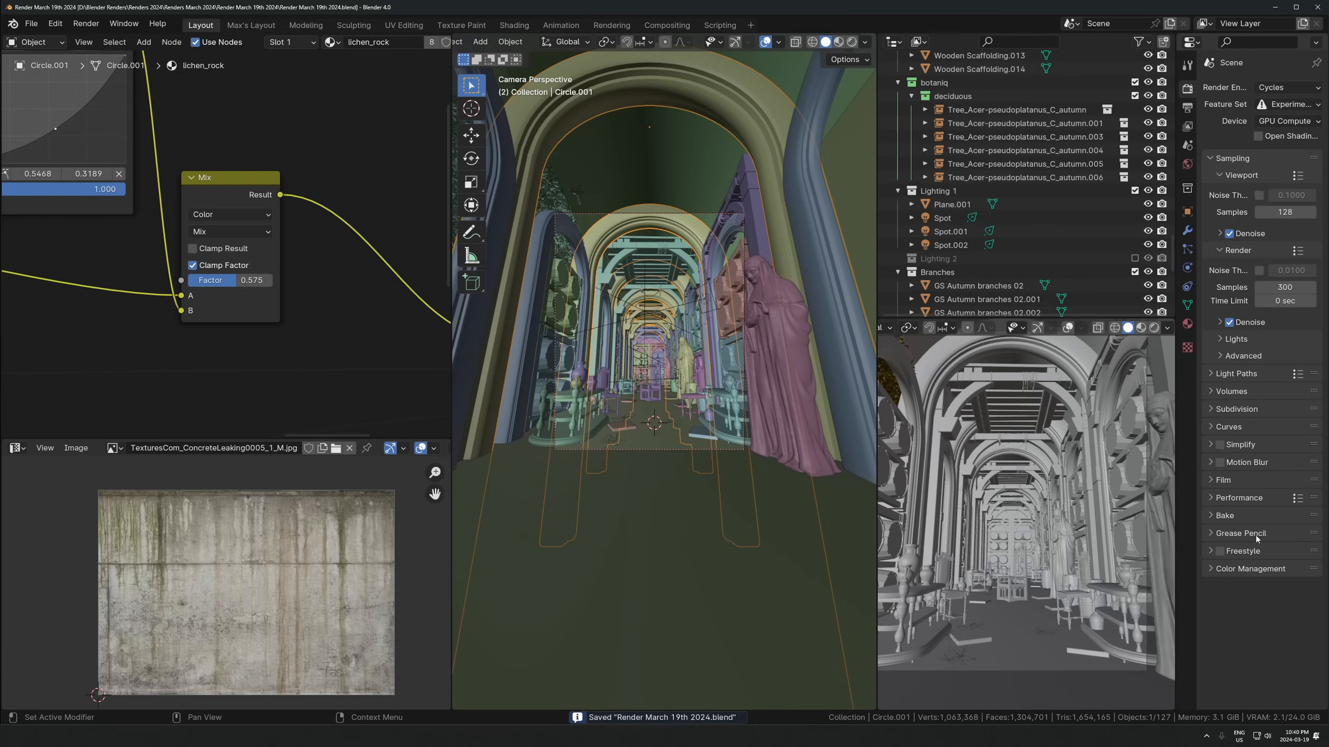
pyautogui.click(1250, 569)
pyautogui.scroll(-1, 1237, 582)
pyautogui.click(1233, 557)
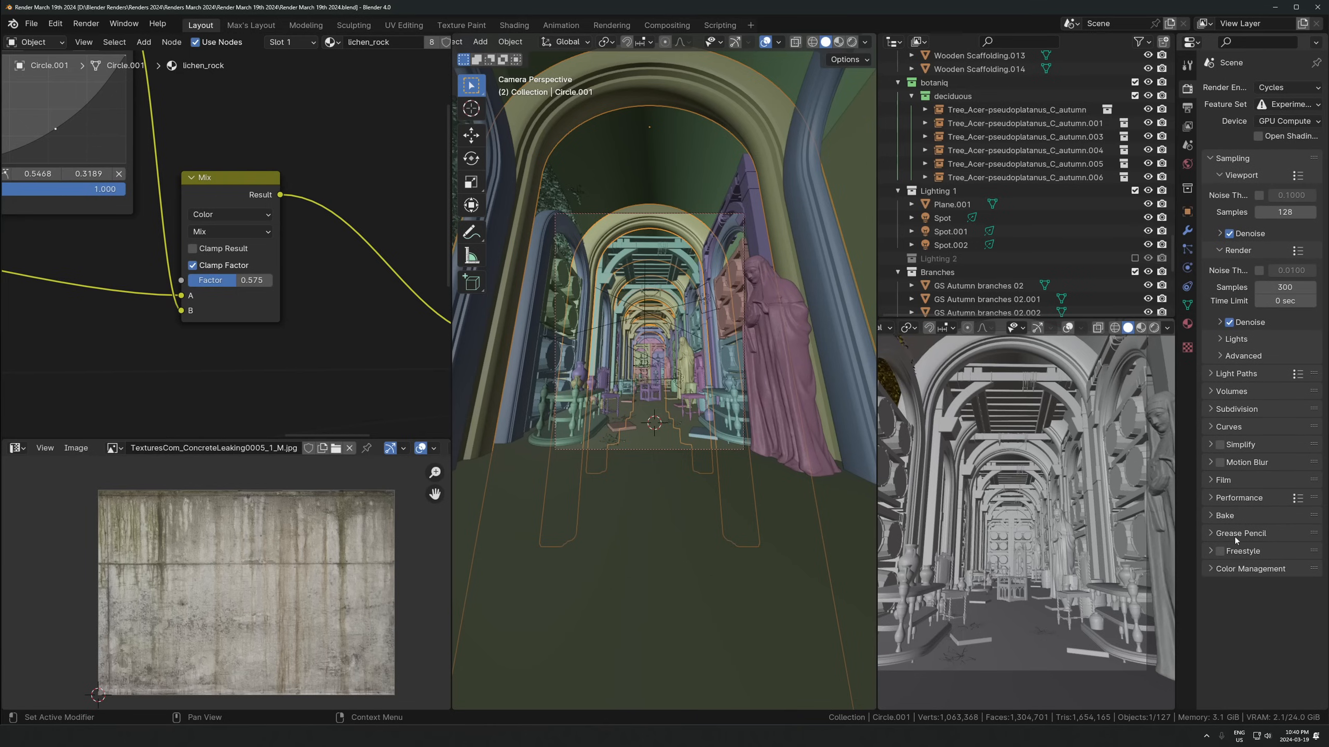
# Enable Persistent Data for the final render in the performance settings and save the file
pyautogui.click(1231, 499)
pyautogui.scroll(-3, 1248, 548)
pyautogui.click(1266, 584)
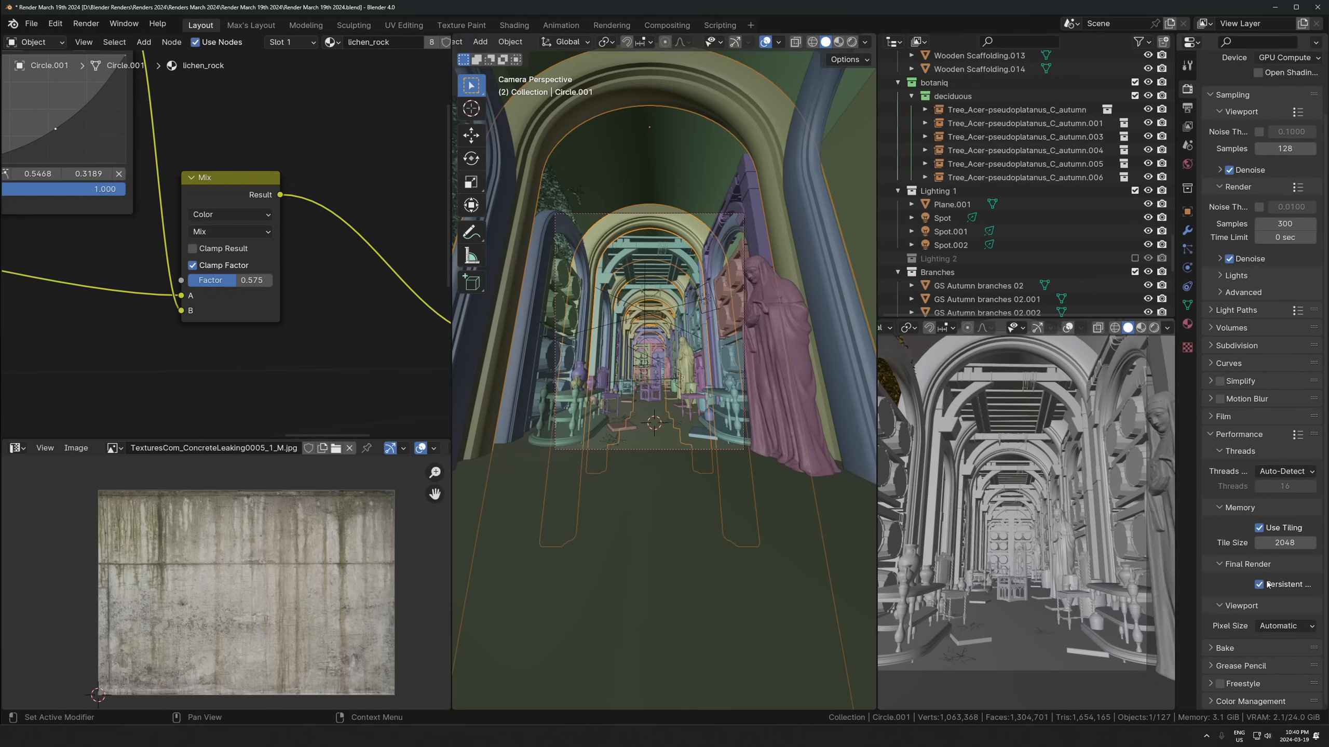
pyautogui.hotkey('ctrl', 's')
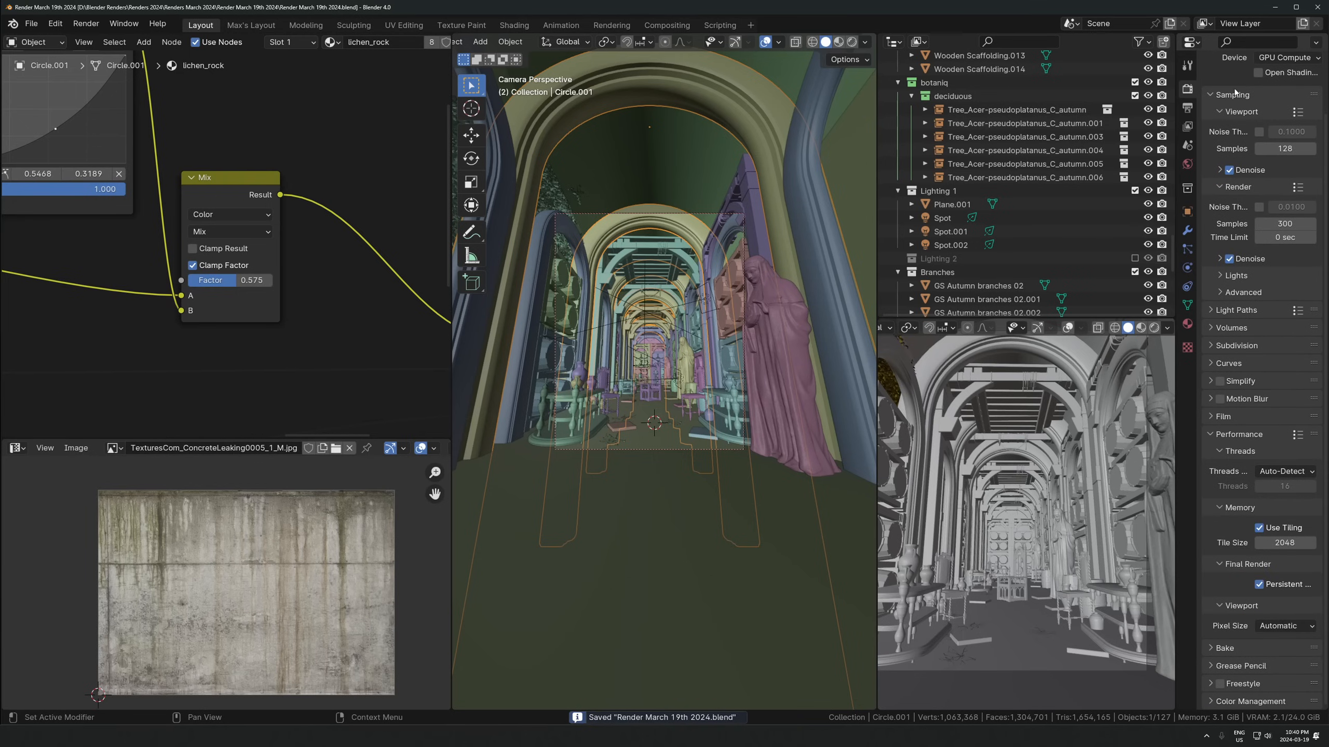
# Review the output format settings and the Light Paths bounce, clamping and caustics settings before rendering
pyautogui.click(1188, 108)
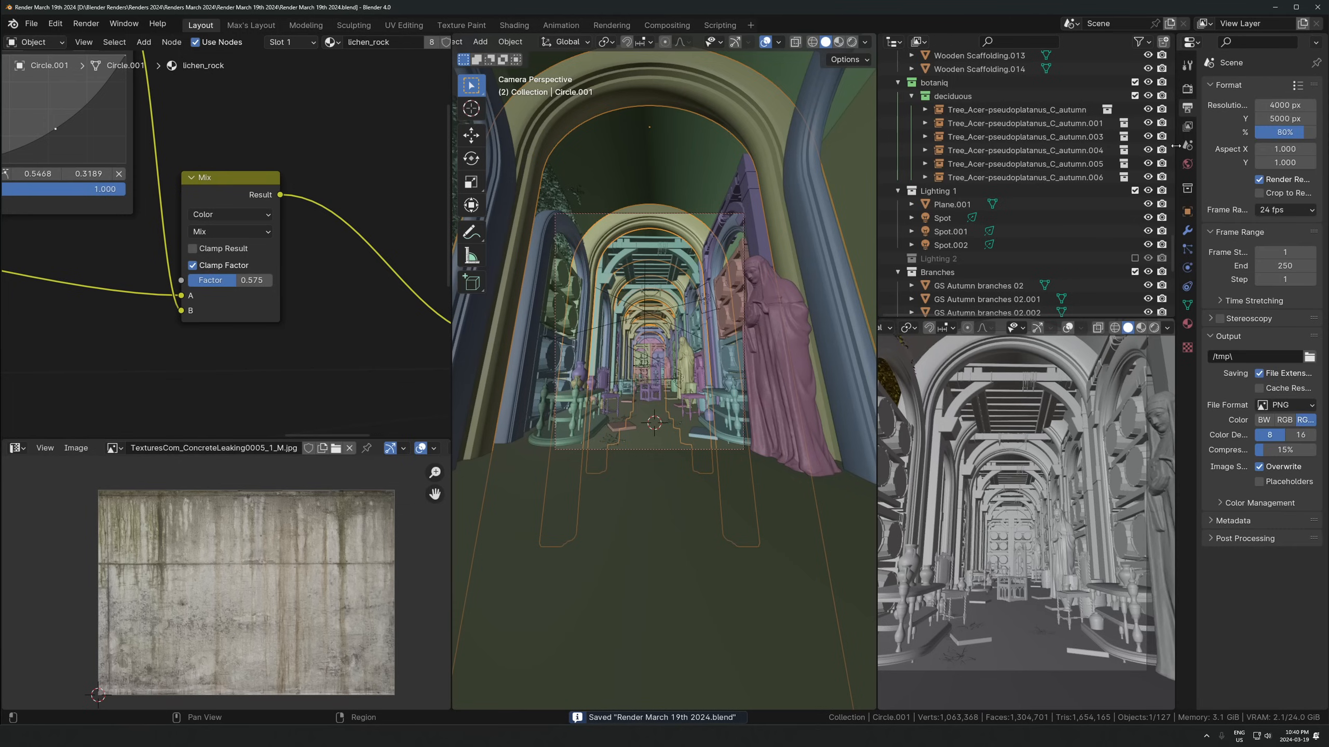
pyautogui.click(1188, 90)
pyautogui.scroll(-3, 1245, 293)
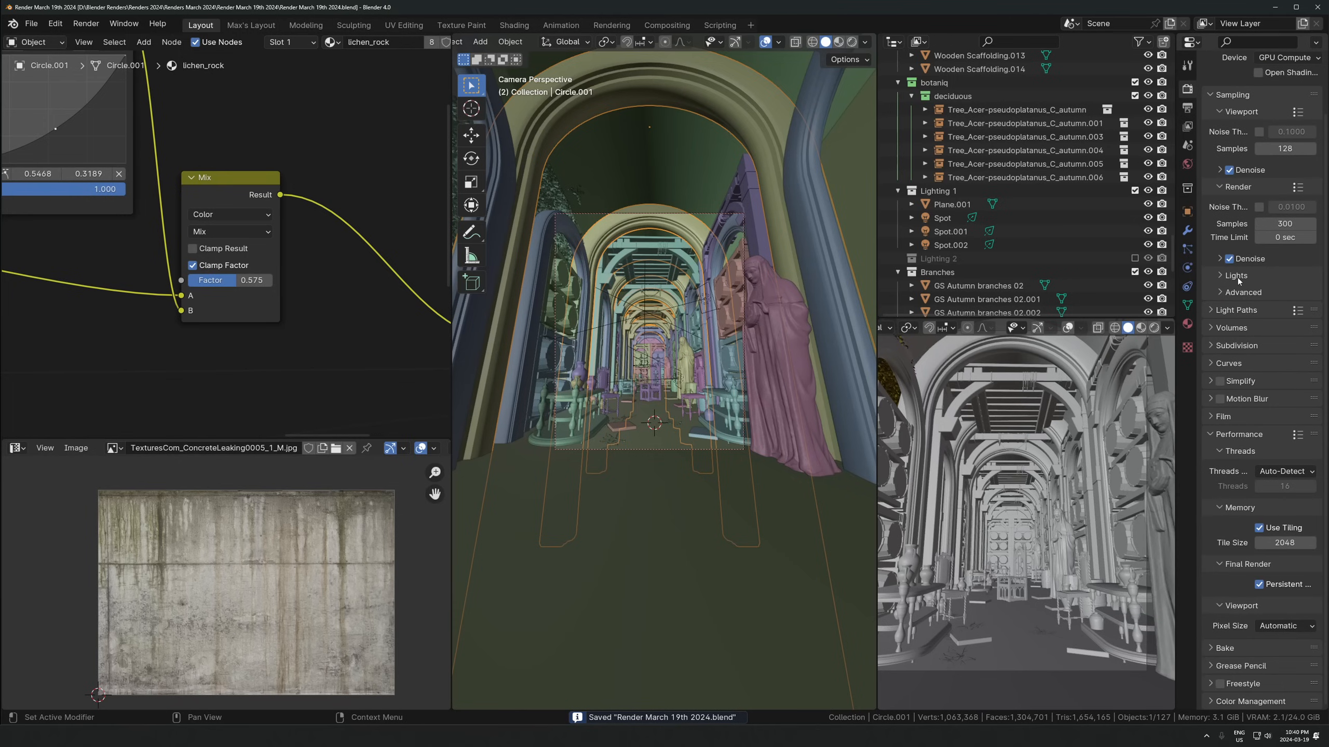
pyautogui.click(1250, 311)
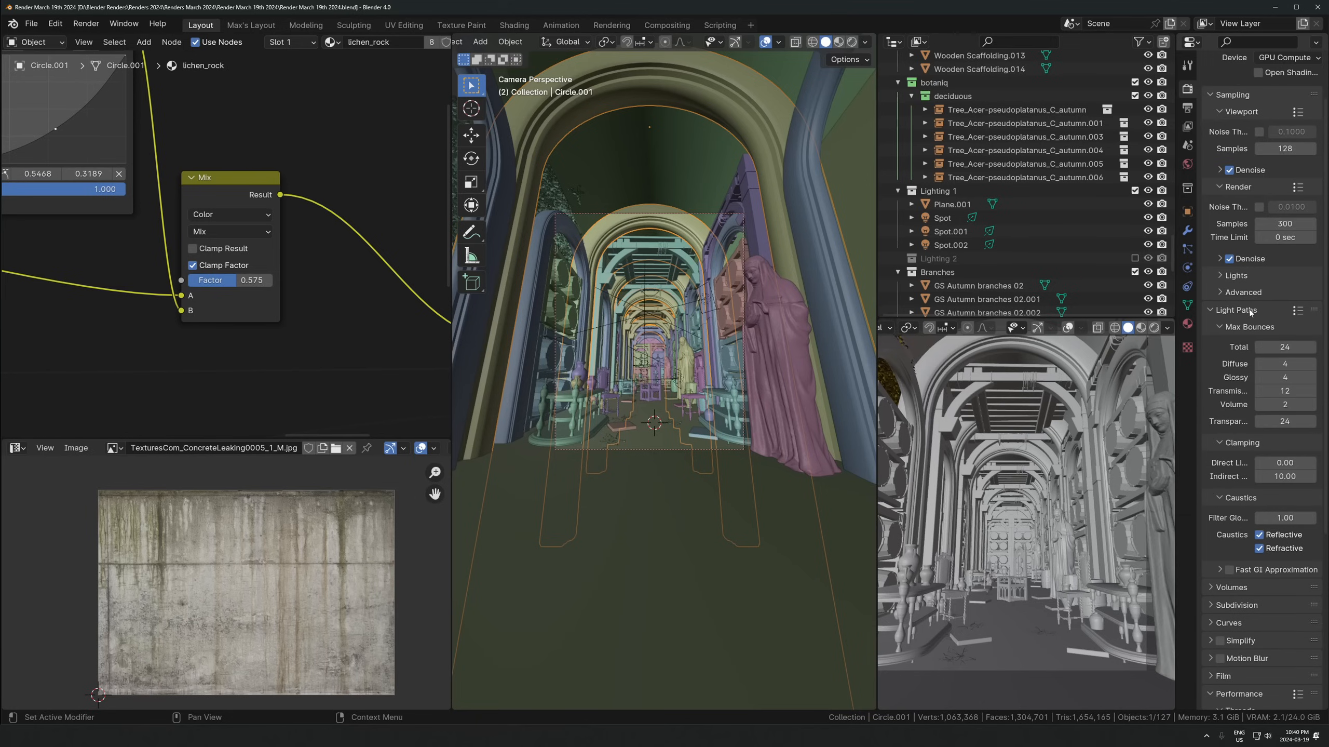
pyautogui.click(1249, 310)
pyautogui.click(1247, 311)
pyautogui.click(1240, 313)
pyautogui.click(1233, 330)
pyautogui.click(1231, 333)
pyautogui.click(1241, 351)
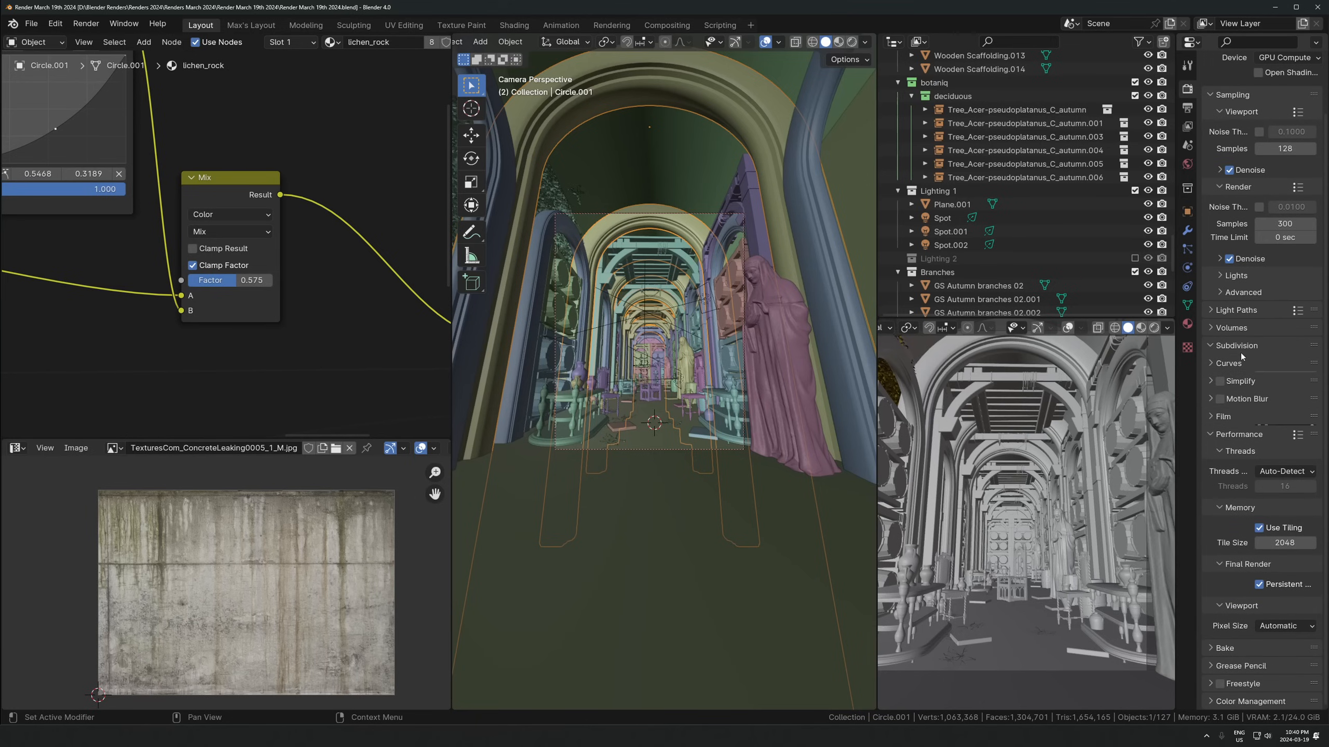
# Collapse the Performance render settings and start rendering the current frame
pyautogui.click(1237, 434)
pyautogui.scroll(-3, 635, 328)
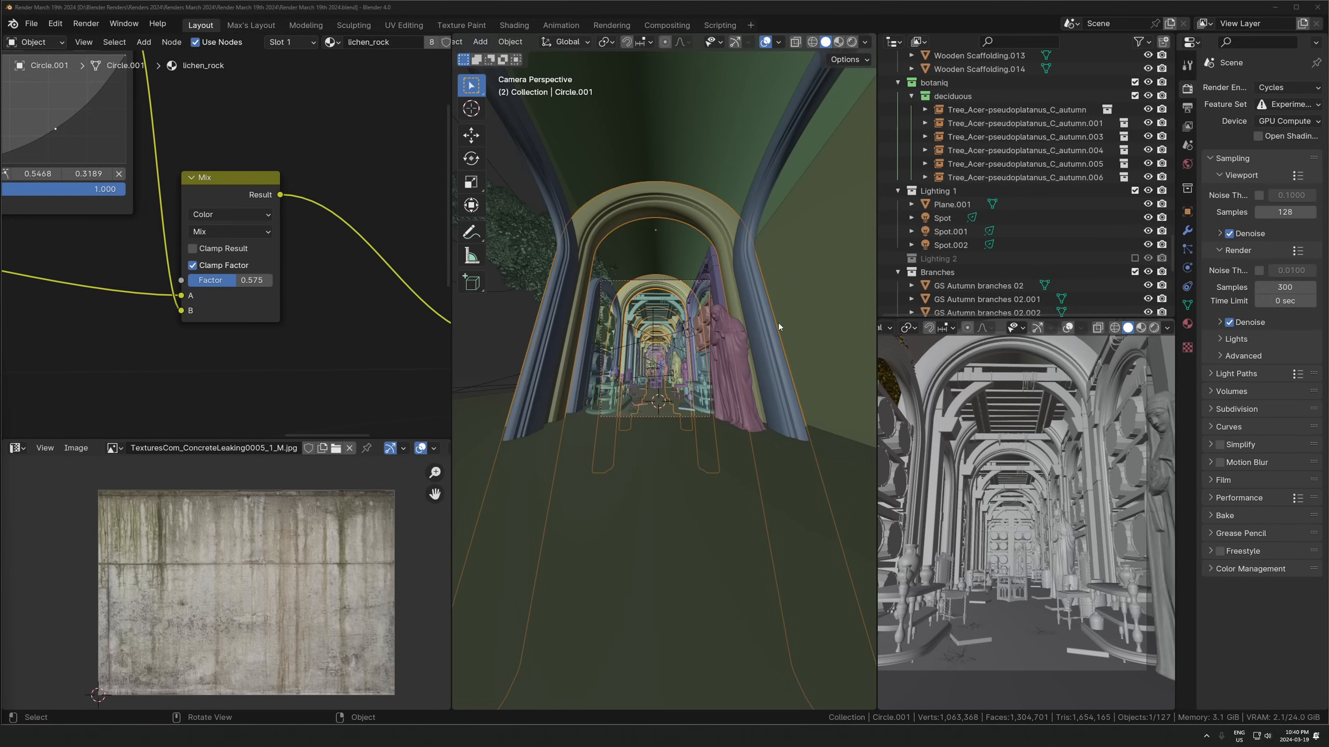
pyautogui.press('F12')
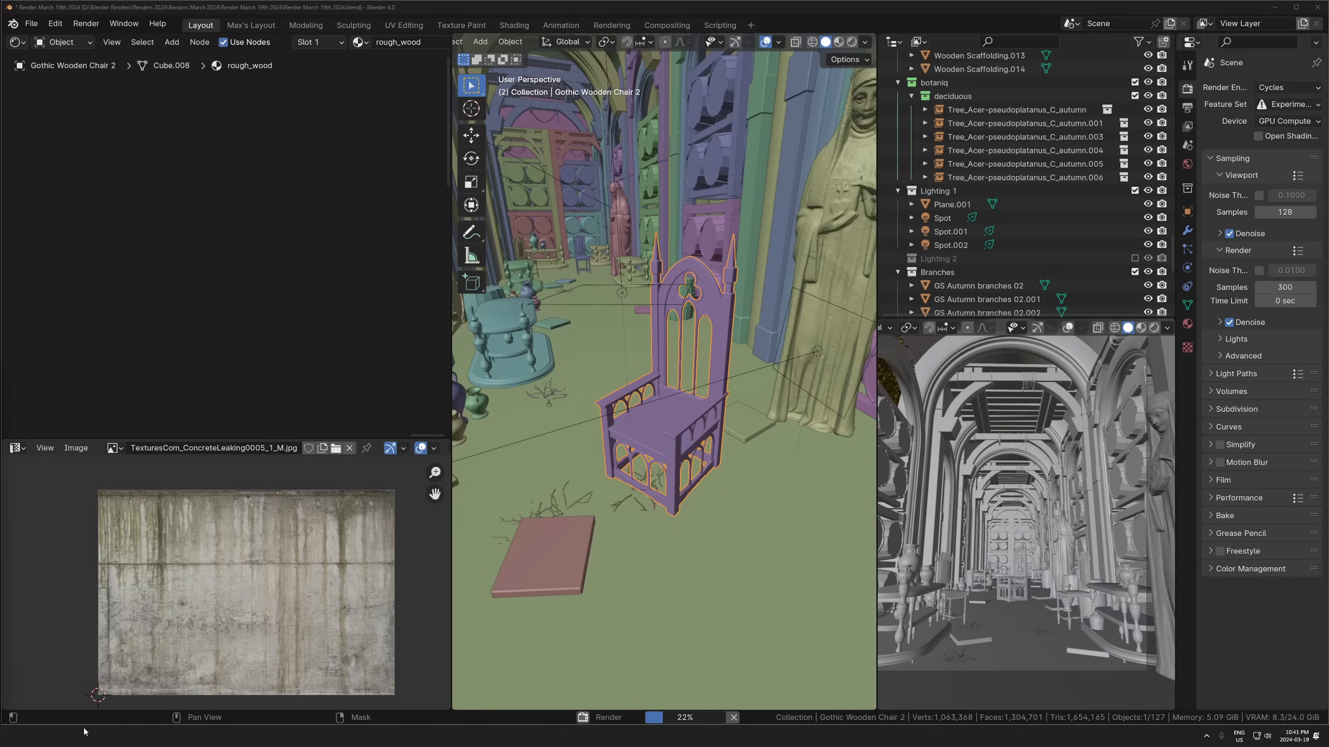
# Examine the gothic chair and the barrels behind it in the running render, and cancel the render
pyautogui.click(60, 667)
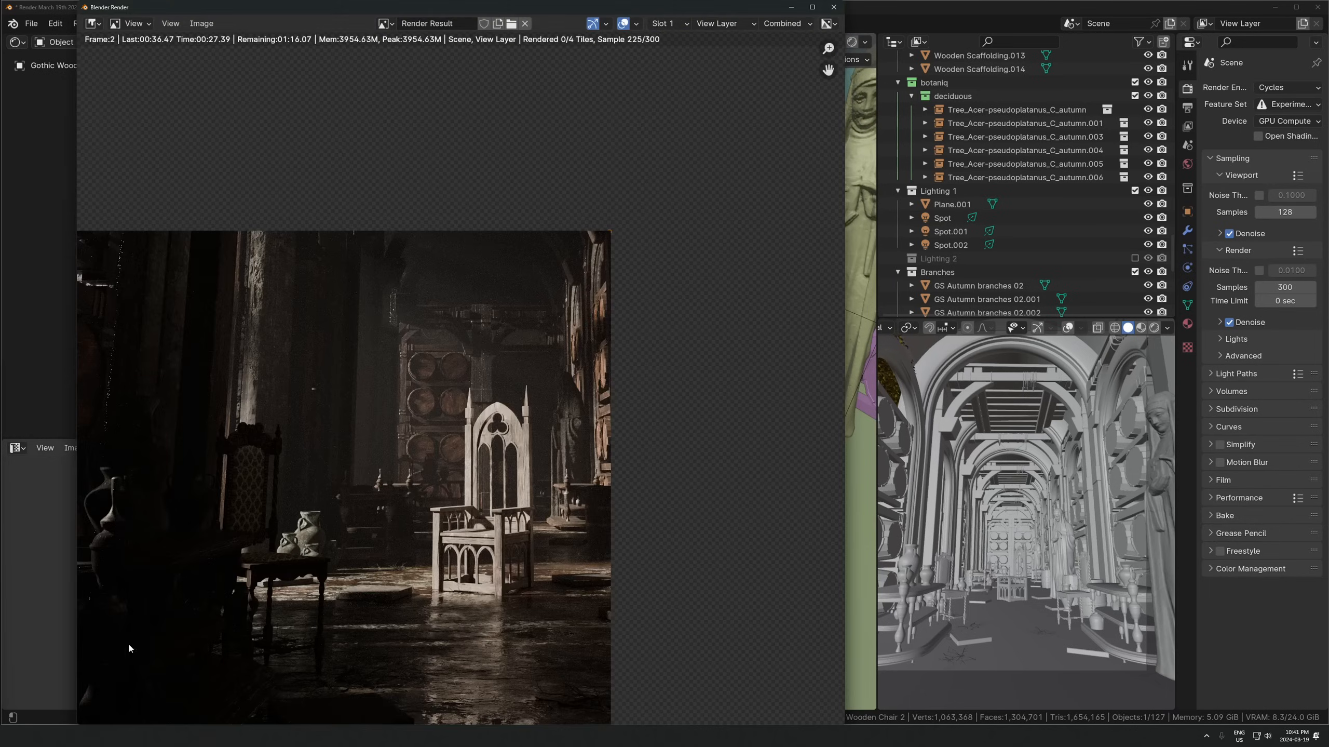
pyautogui.scroll(7, 557, 510)
pyautogui.moveTo(661, 580); pyautogui.dragTo(626, 505, button='middle')
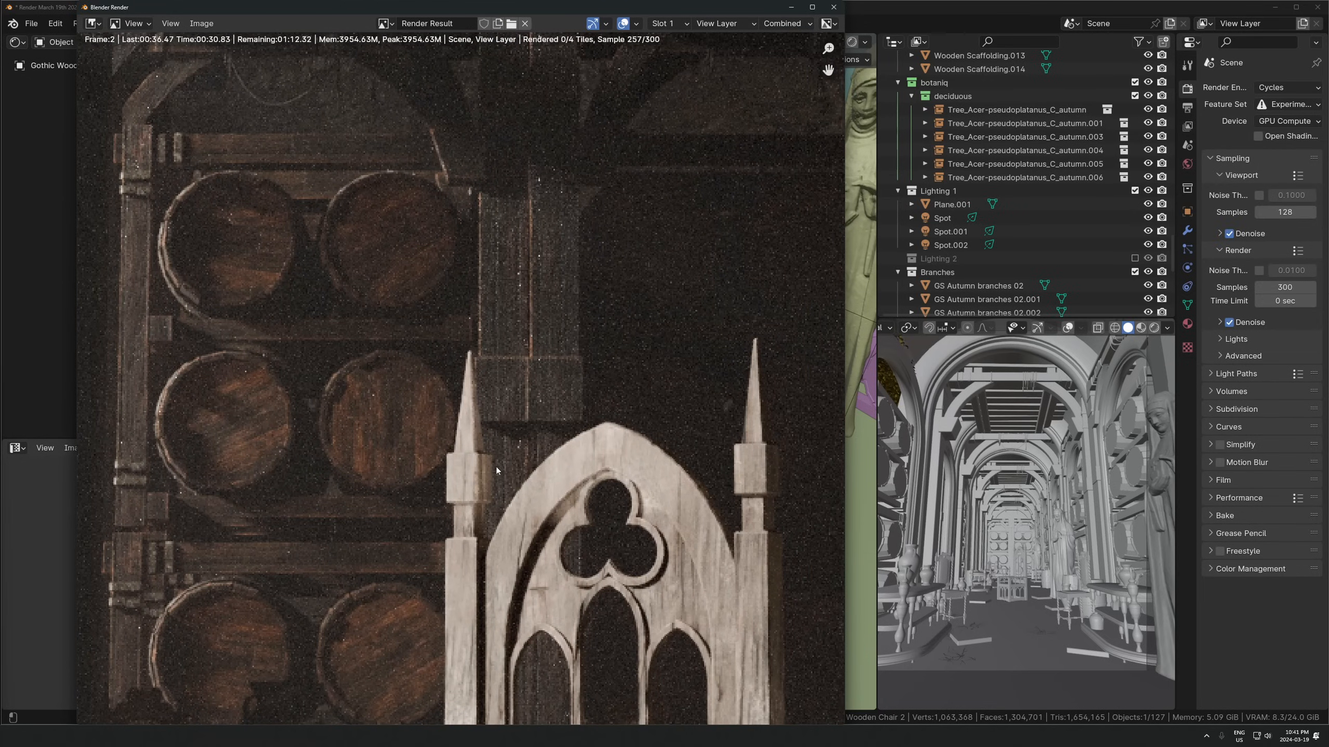
pyautogui.moveTo(536, 516); pyautogui.dragTo(506, 442, button='middle')
pyautogui.scroll(-1, 507, 442)
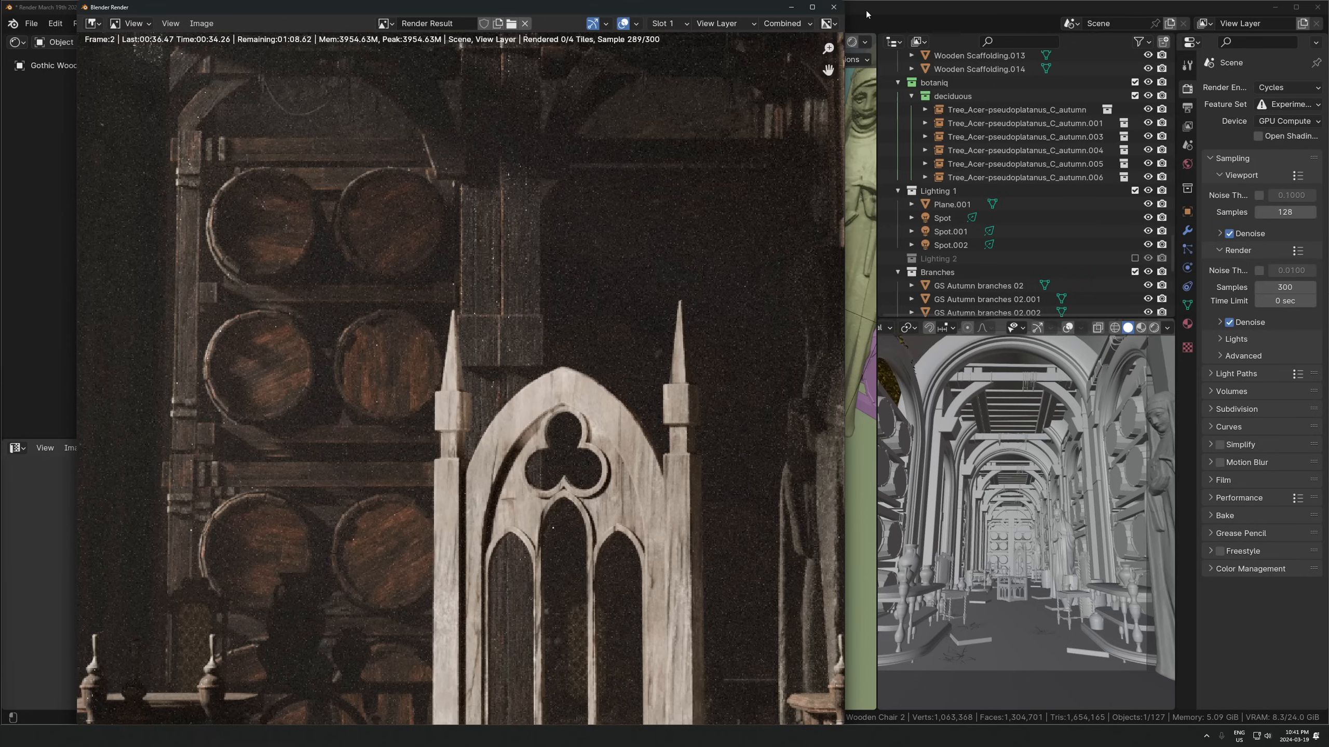
pyautogui.press('Escape')
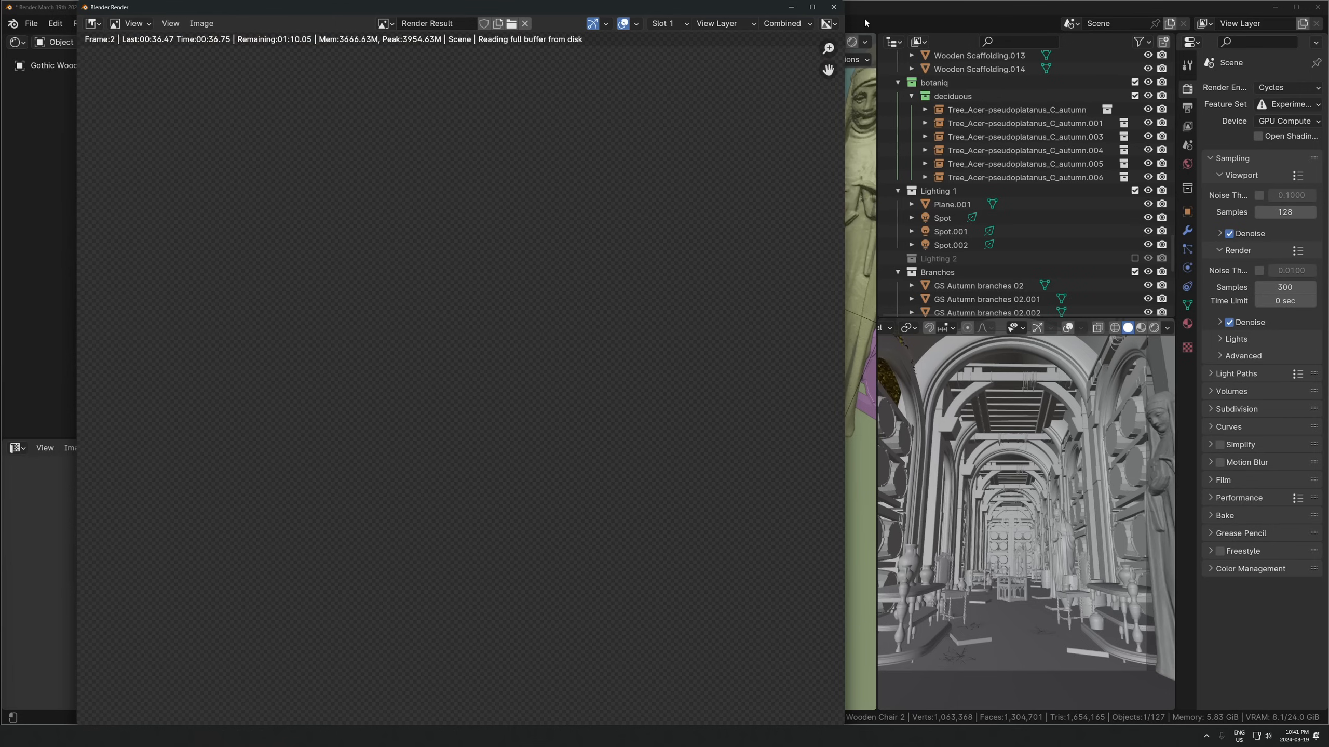
# Select the area light above the gothic chair and raise it about 0.61 m along Z
pyautogui.moveTo(695, 292); pyautogui.dragTo(633, 335, button='middle')
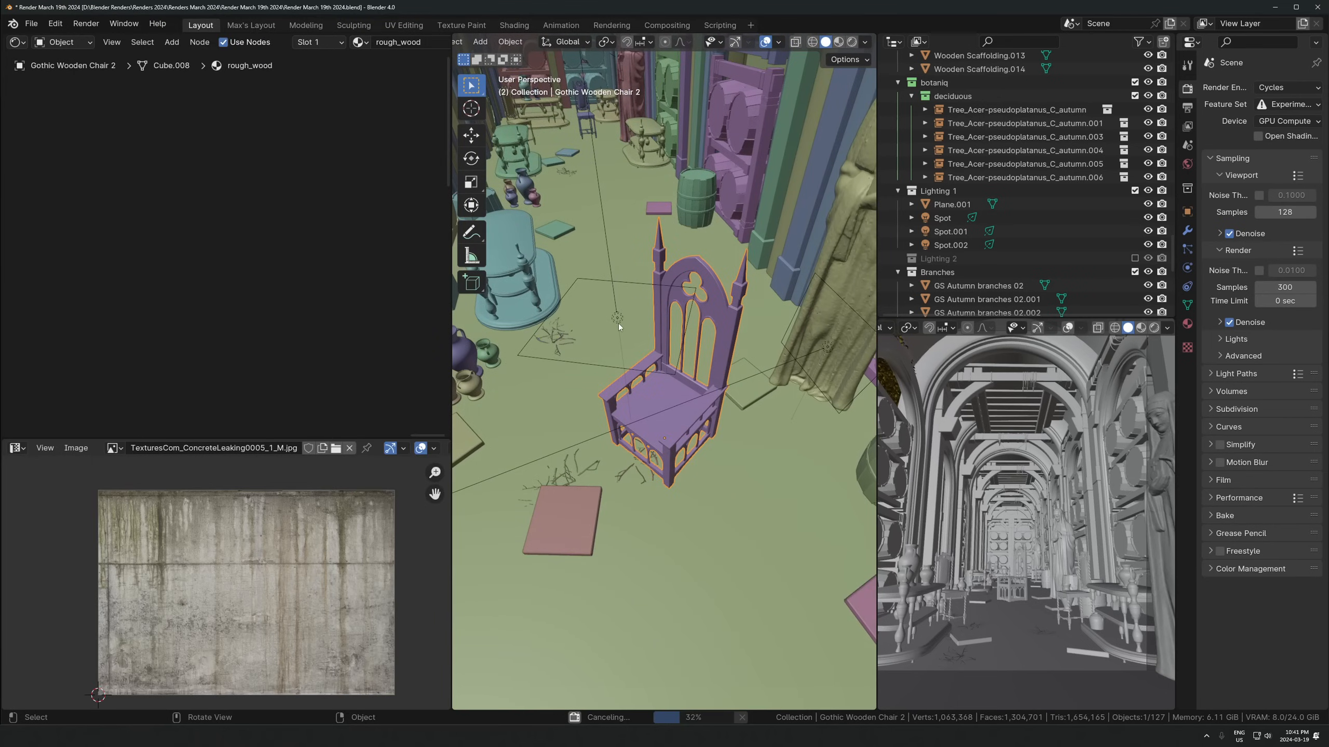
pyautogui.click(619, 323)
pyautogui.click(618, 318)
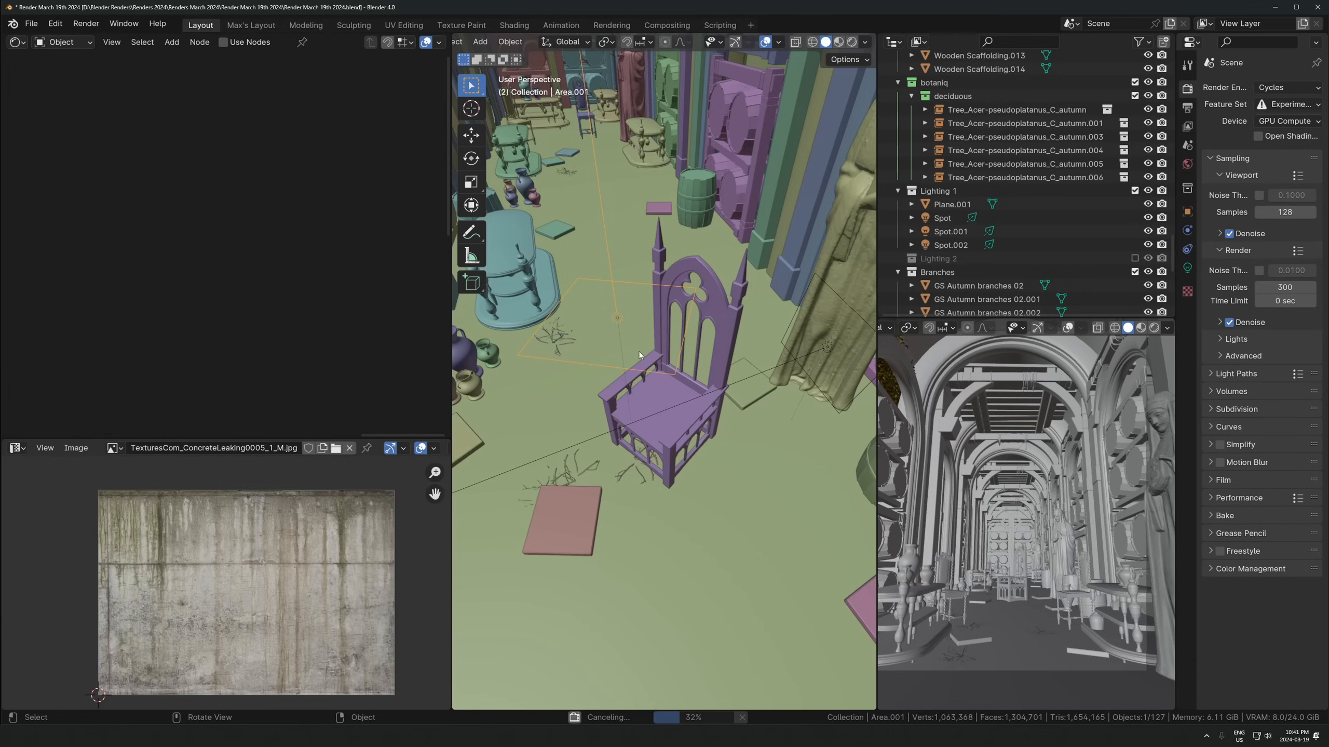
pyautogui.press('KP_Decimal')
pyautogui.moveTo(699, 383); pyautogui.dragTo(670, 367, button='middle')
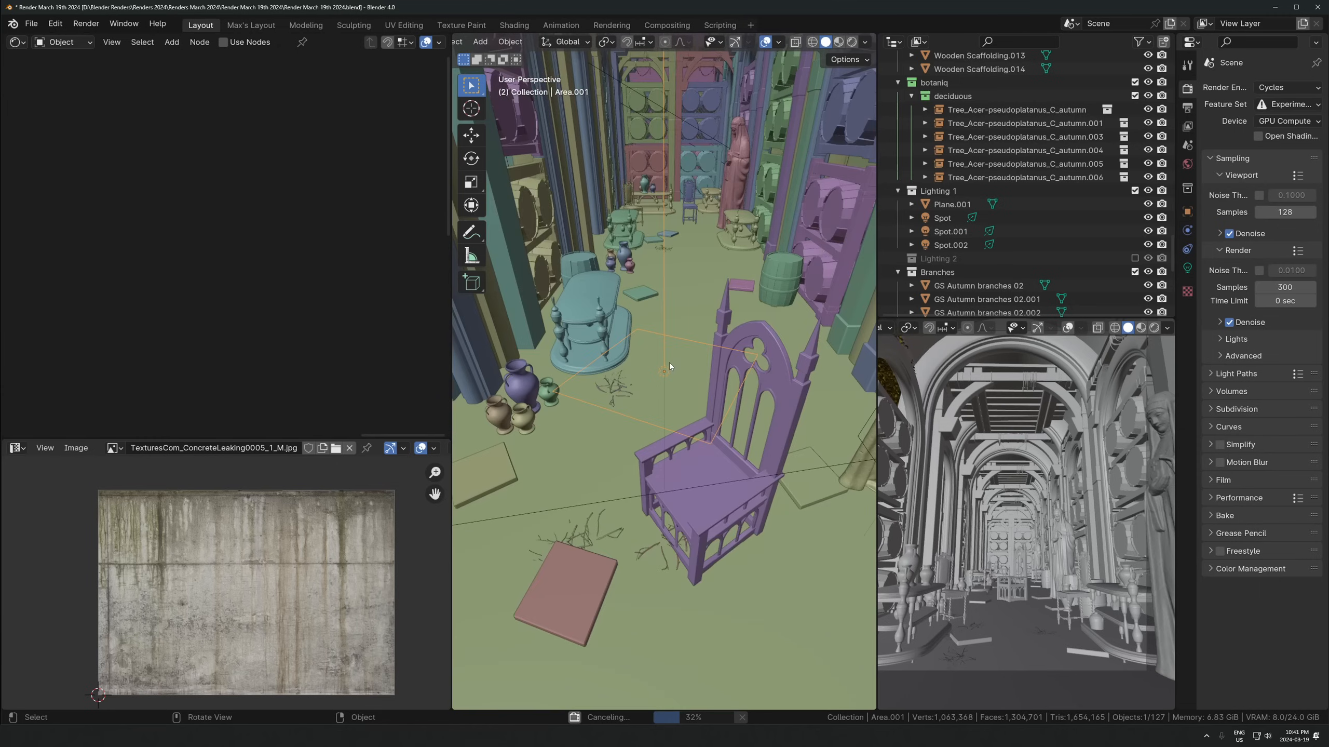
pyautogui.moveTo(610, 462); pyautogui.dragTo(665, 334, button='middle')
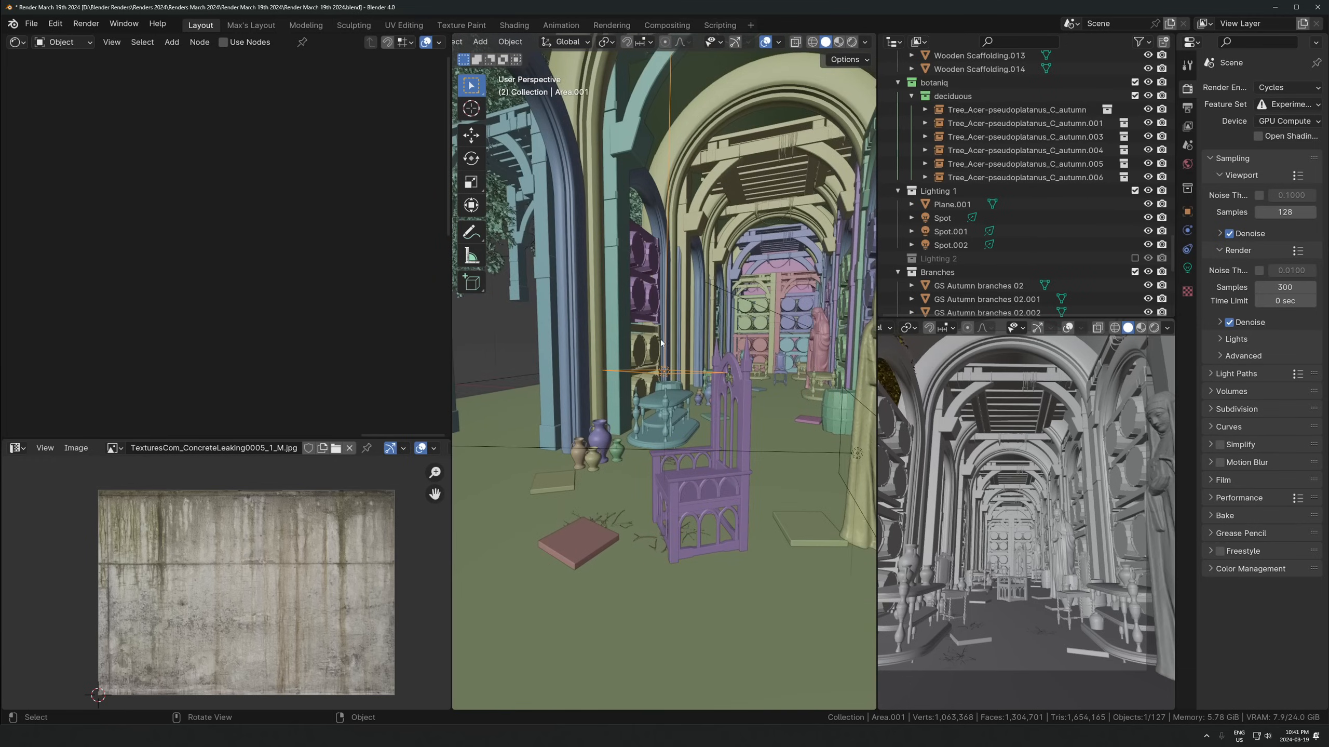
pyautogui.press('g')
pyautogui.press('z')
pyautogui.click(719, 411)
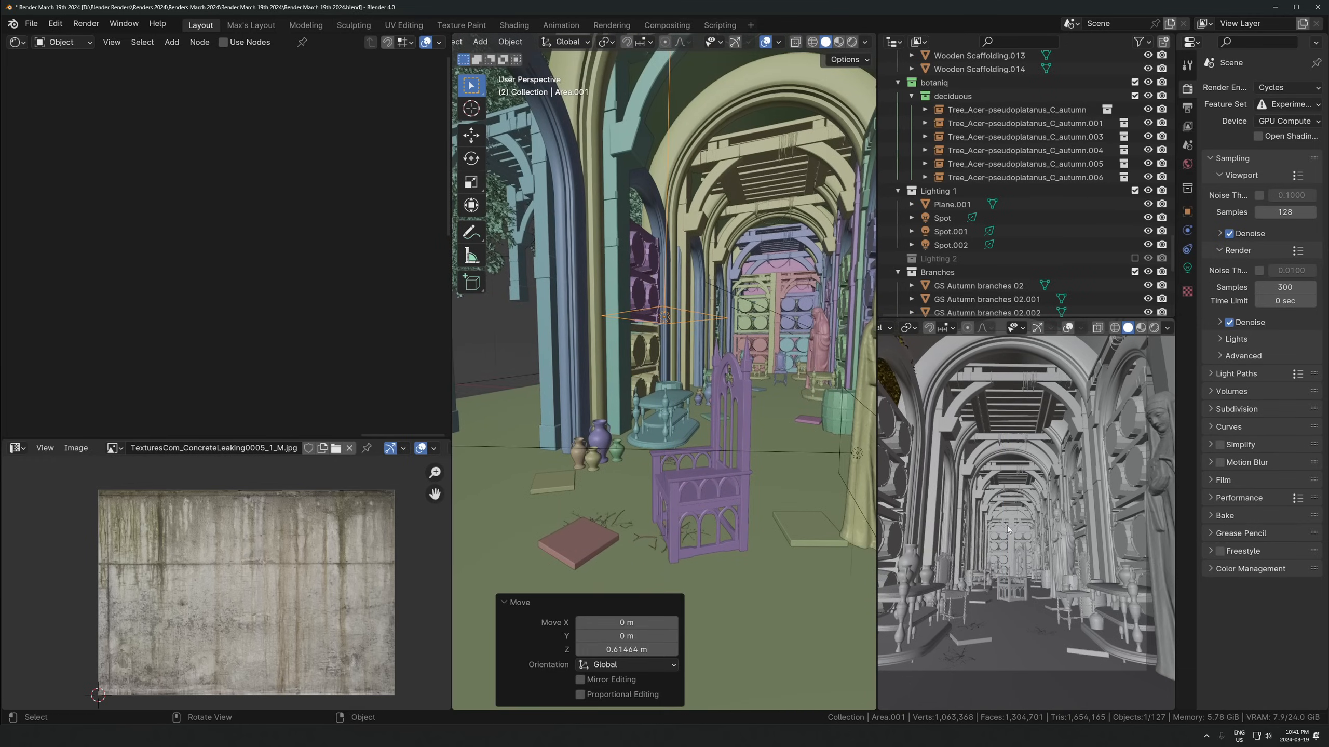
# Raise the same area light about another 0.03 m along Z and check its placement around the chair
pyautogui.moveTo(717, 423); pyautogui.dragTo(760, 368, button='middle')
pyautogui.scroll(-5, 727, 409)
pyautogui.press('g')
pyautogui.press('z')
pyautogui.click(763, 370)
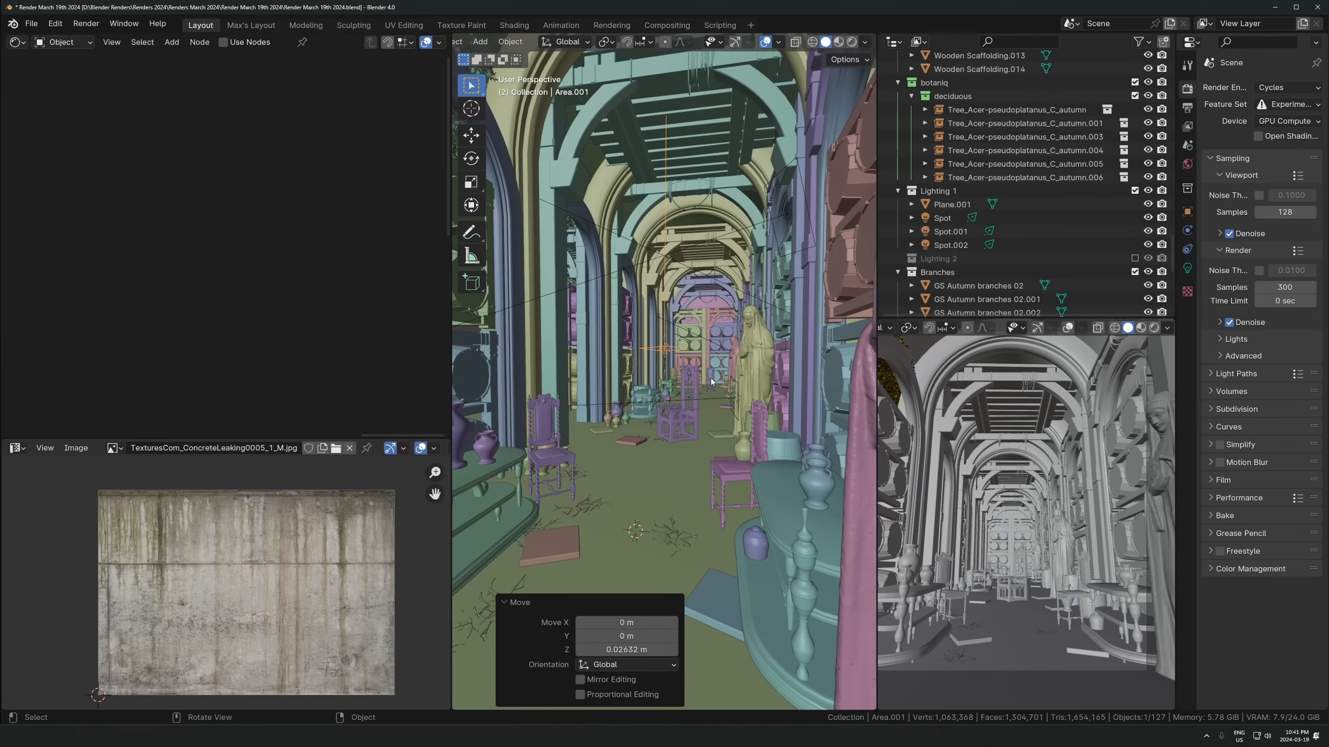
pyautogui.press('KP_Decimal')
pyautogui.moveTo(718, 424); pyautogui.dragTo(720, 198, button='middle')
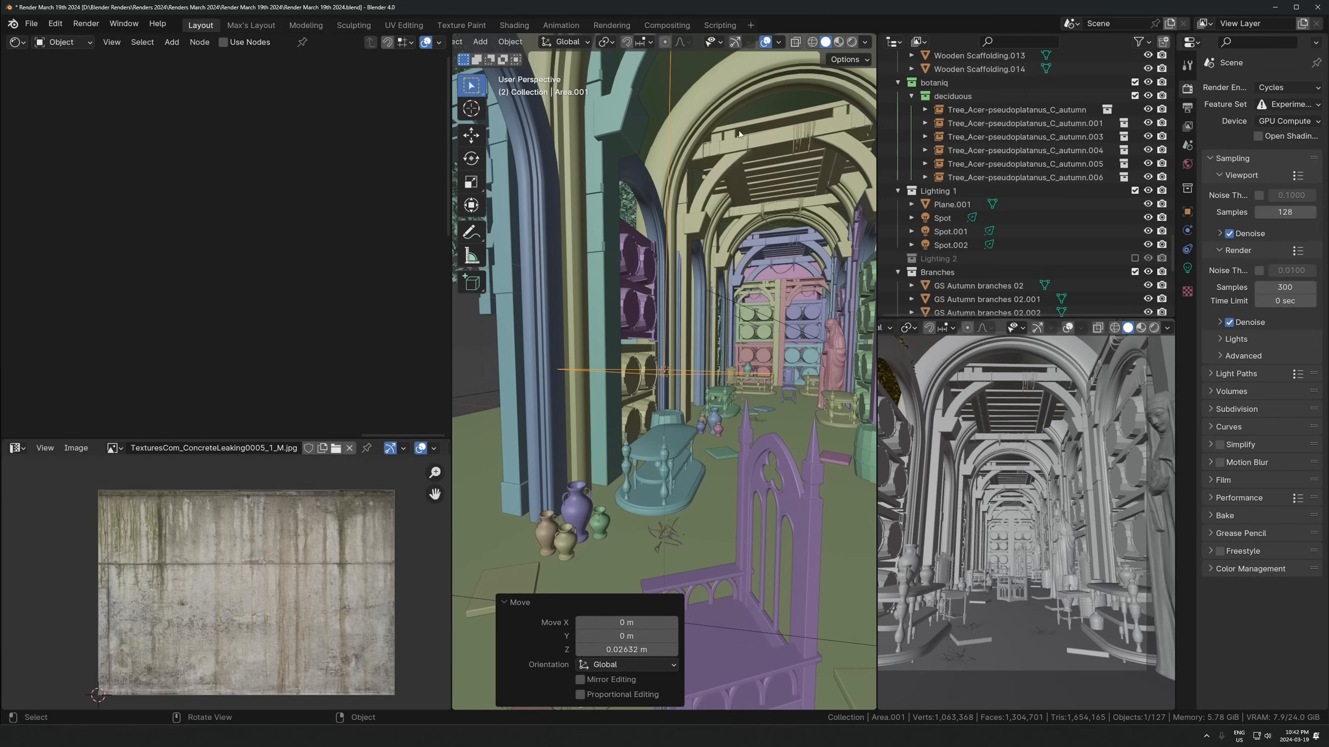
pyautogui.moveTo(731, 455); pyautogui.dragTo(721, 590, button='middle')
pyautogui.moveTo(794, 525); pyautogui.dragTo(645, 371, button='middle')
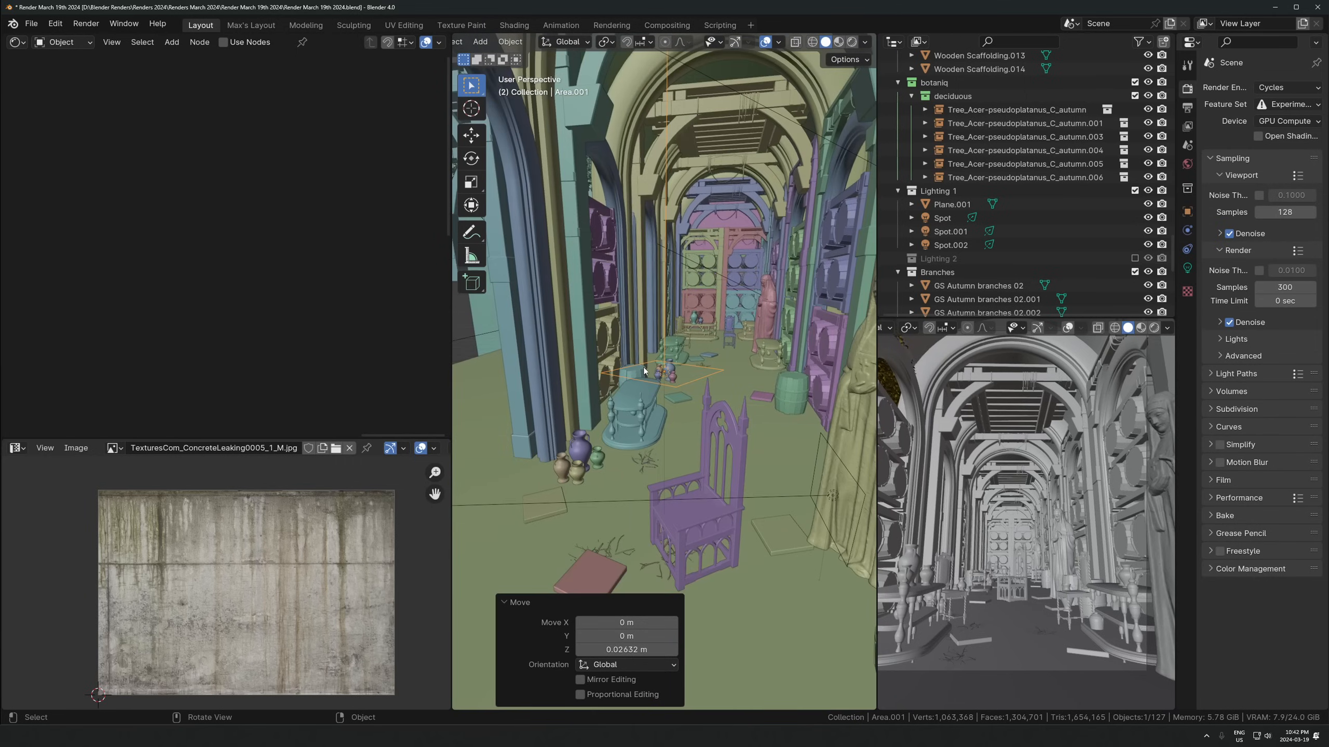
# Render the hall again with the raised light and check the whole chair area in the result
pyautogui.press('F12')
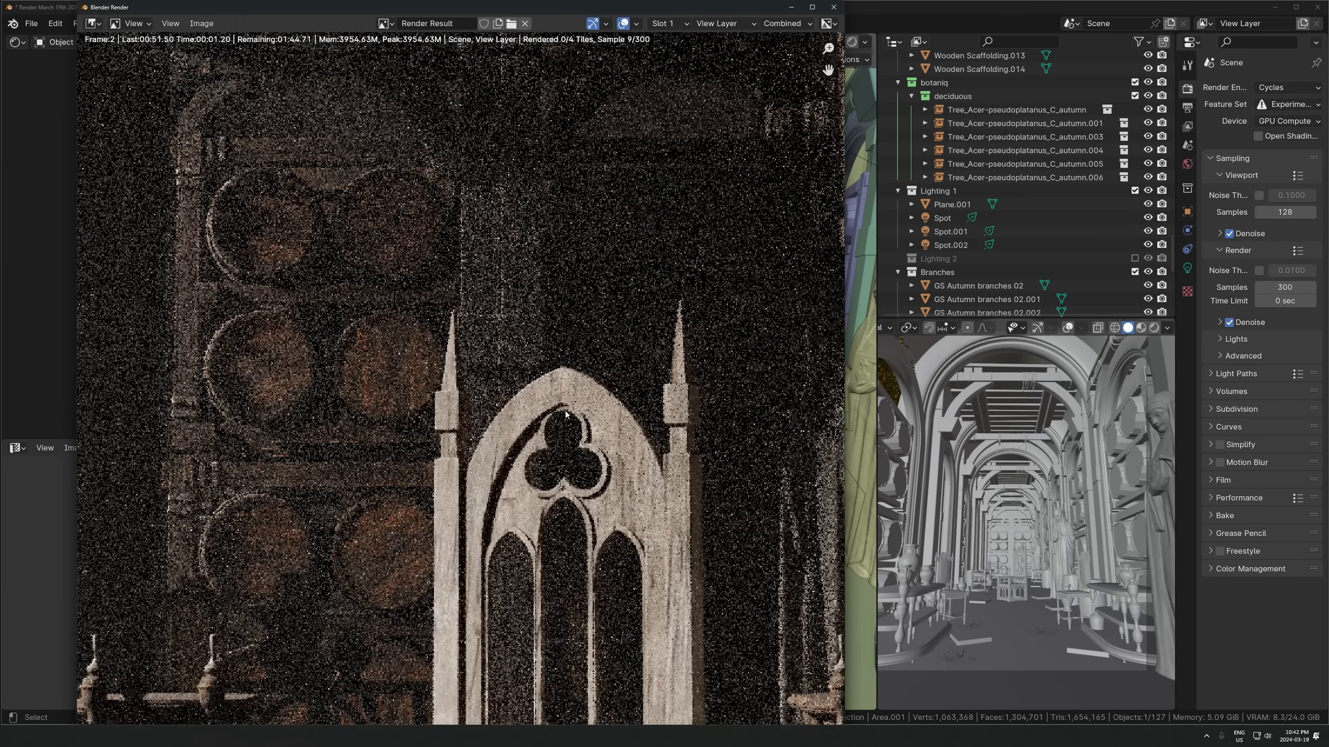
pyautogui.scroll(-4, 507, 397)
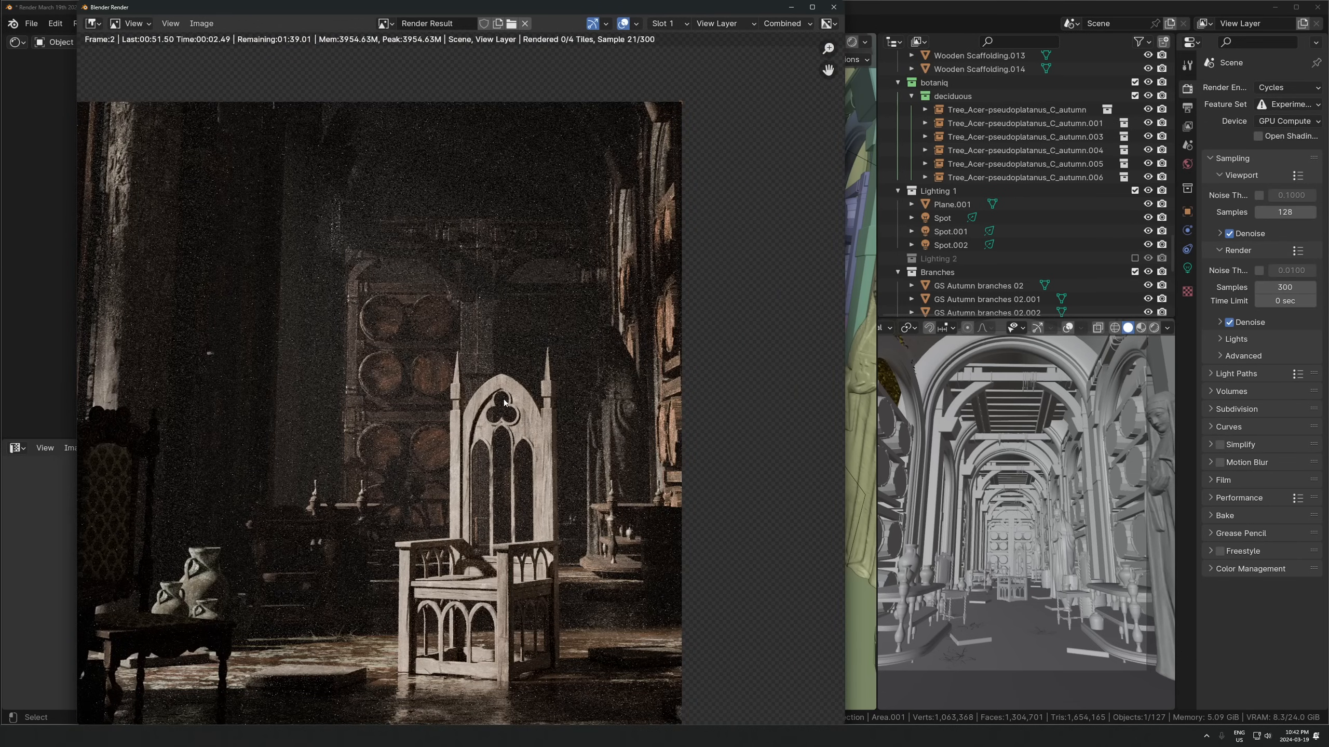
pyautogui.scroll(-2, 565, 204)
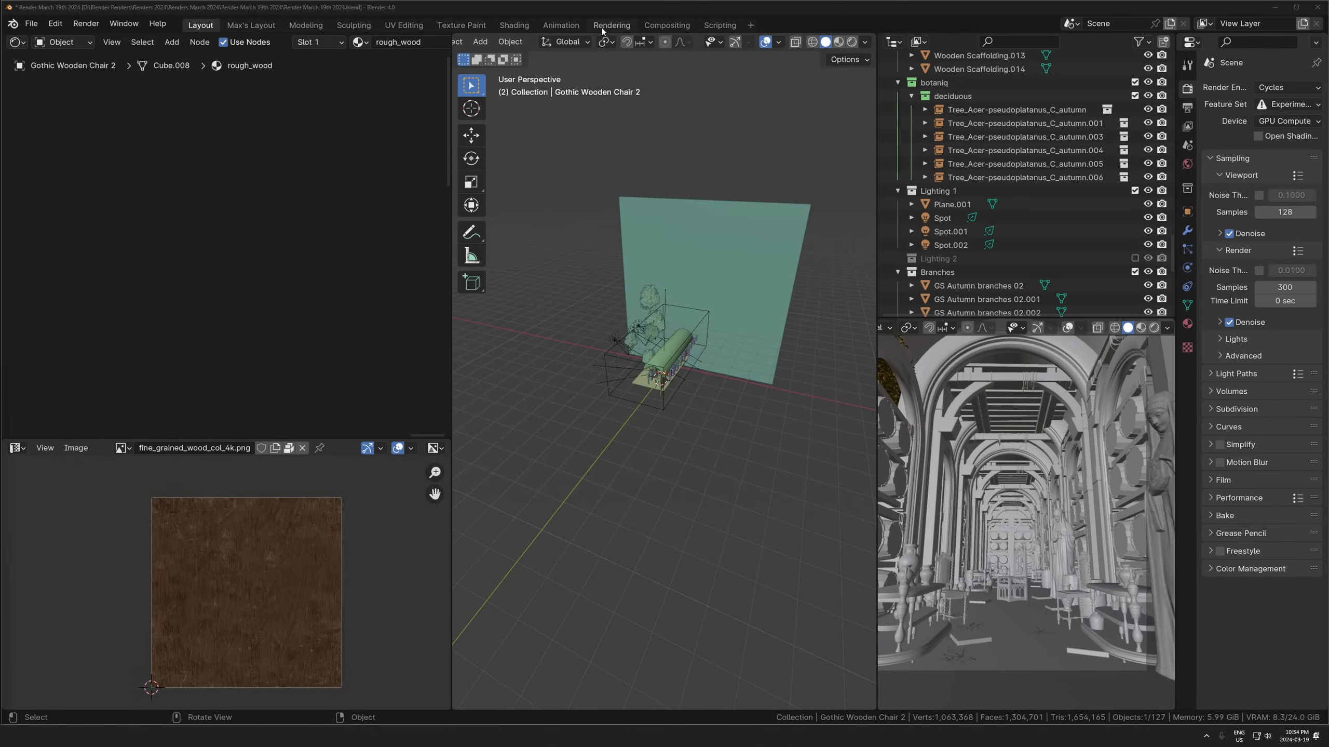
# Switch to the Compositing workspace and save the composited render as Render March 19th 2024
pyautogui.click(607, 27)
pyautogui.click(667, 25)
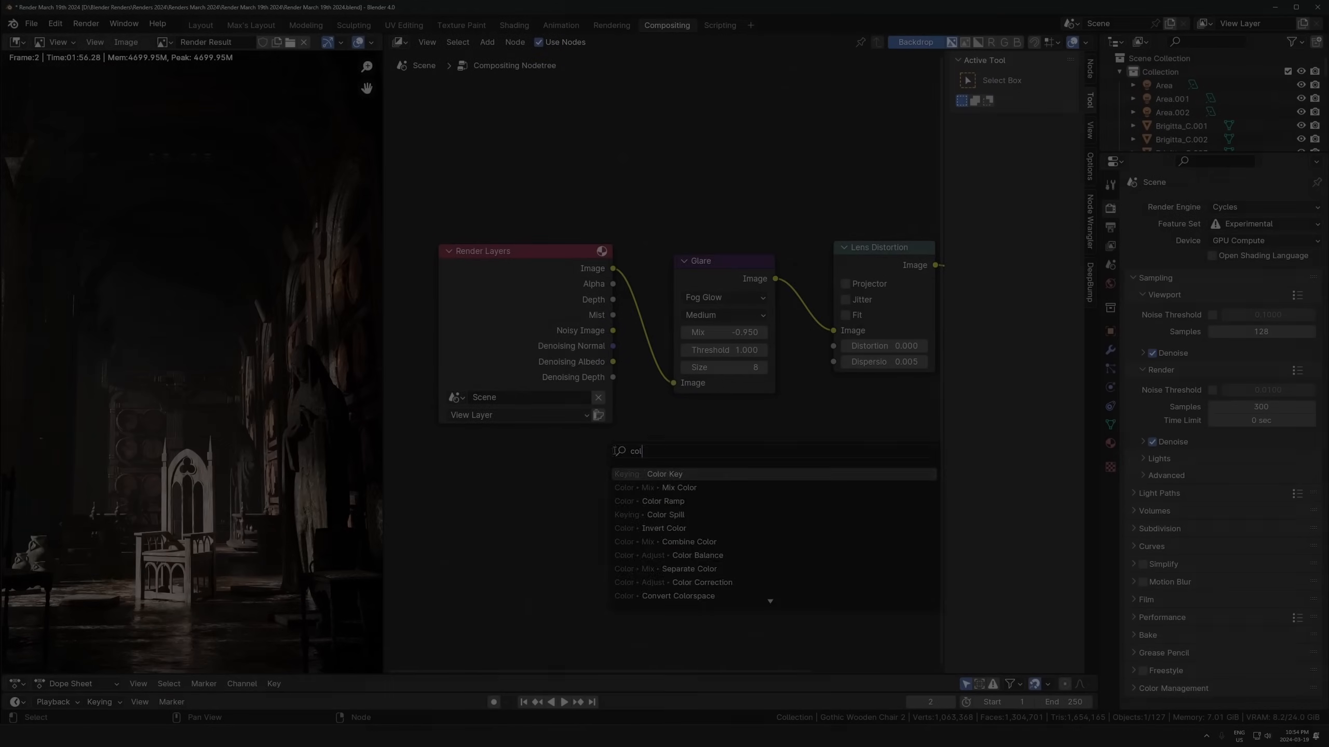
pyautogui.click(126, 42)
pyautogui.click(156, 163)
pyautogui.write('Render March 19th 2024')
pyautogui.press('Return')
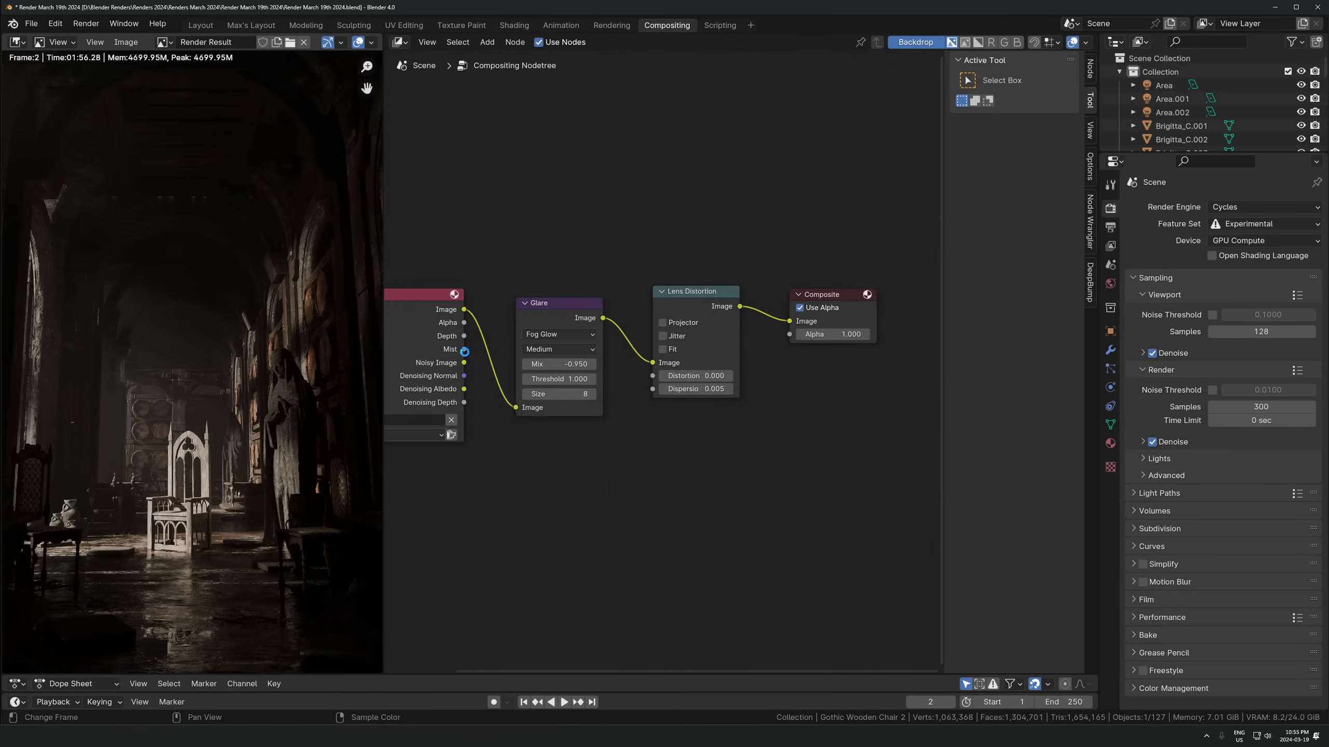
pyautogui.click(125, 42)
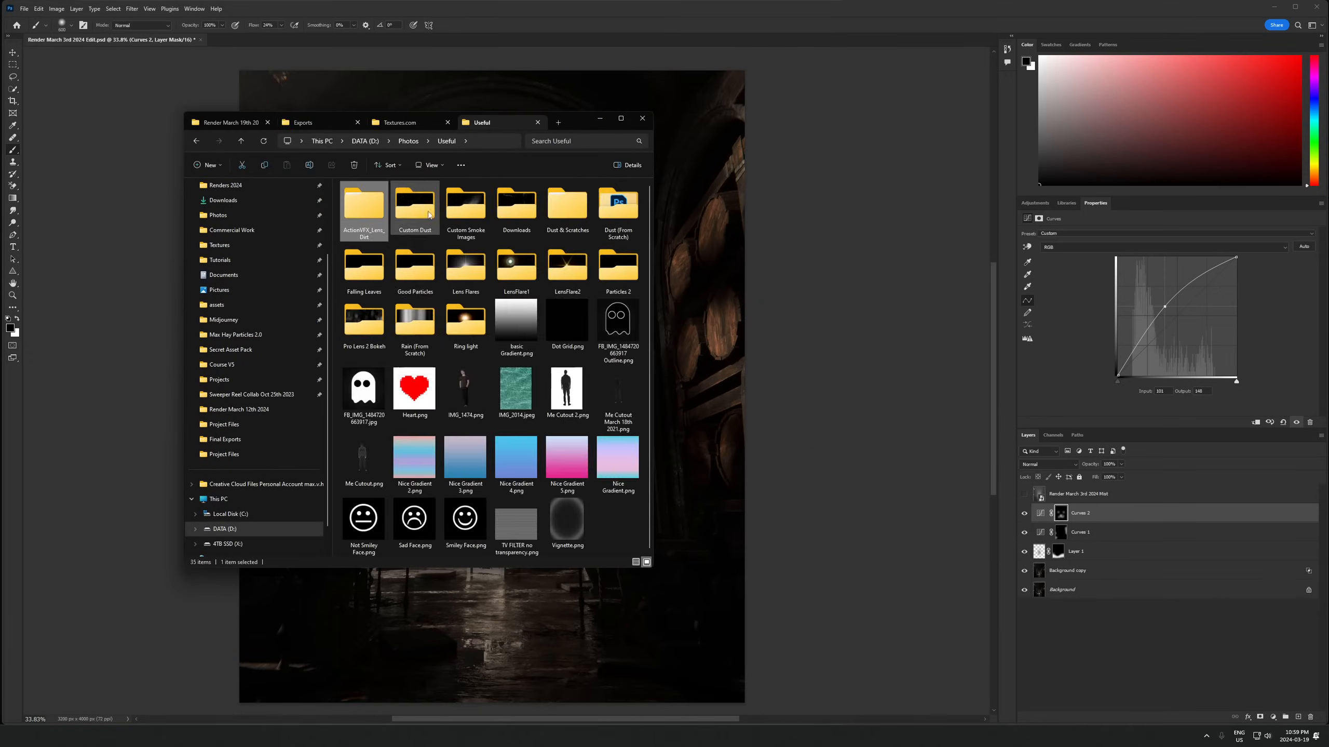
# In Photoshop, add a particle image from the Custom Dust folder and increase its mask's contrast with Curves, white input 130
pyautogui.doubleClick(429, 214)
pyautogui.doubleClick(386, 222)
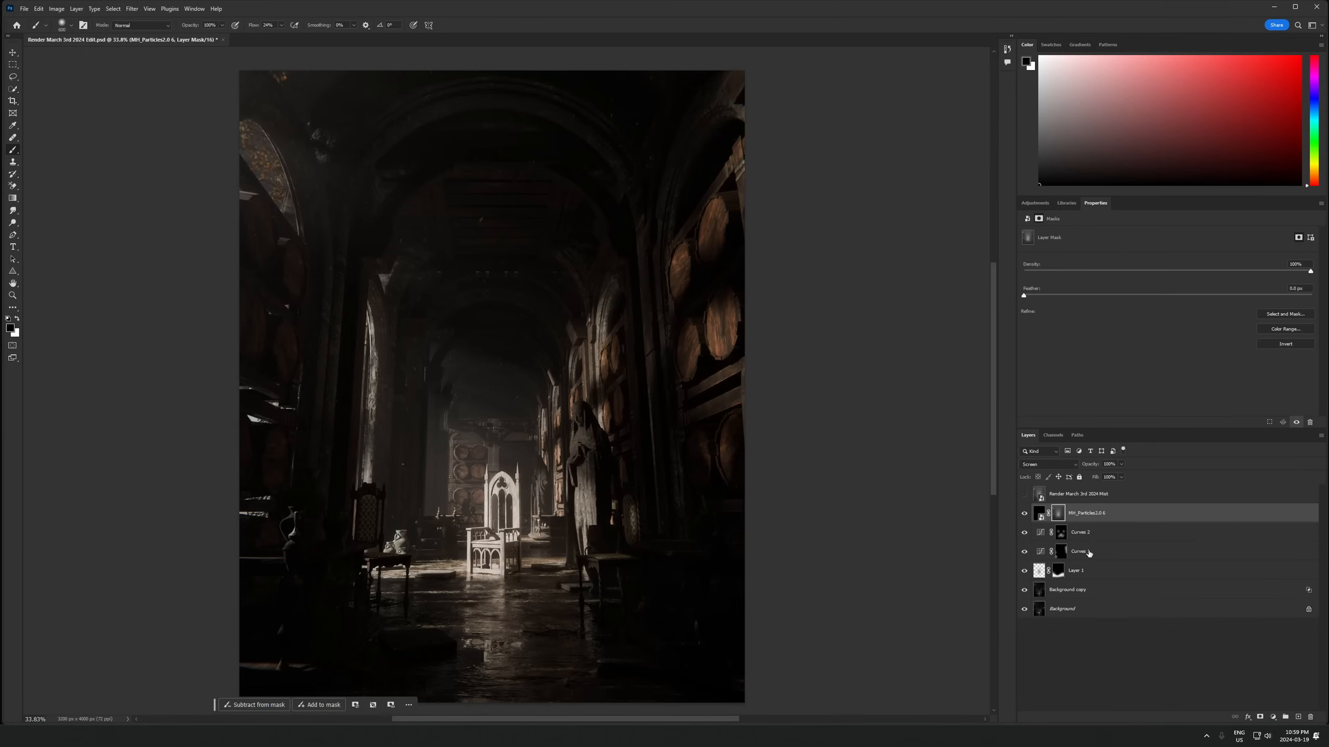
pyautogui.hotkey('ctrl', 'm')
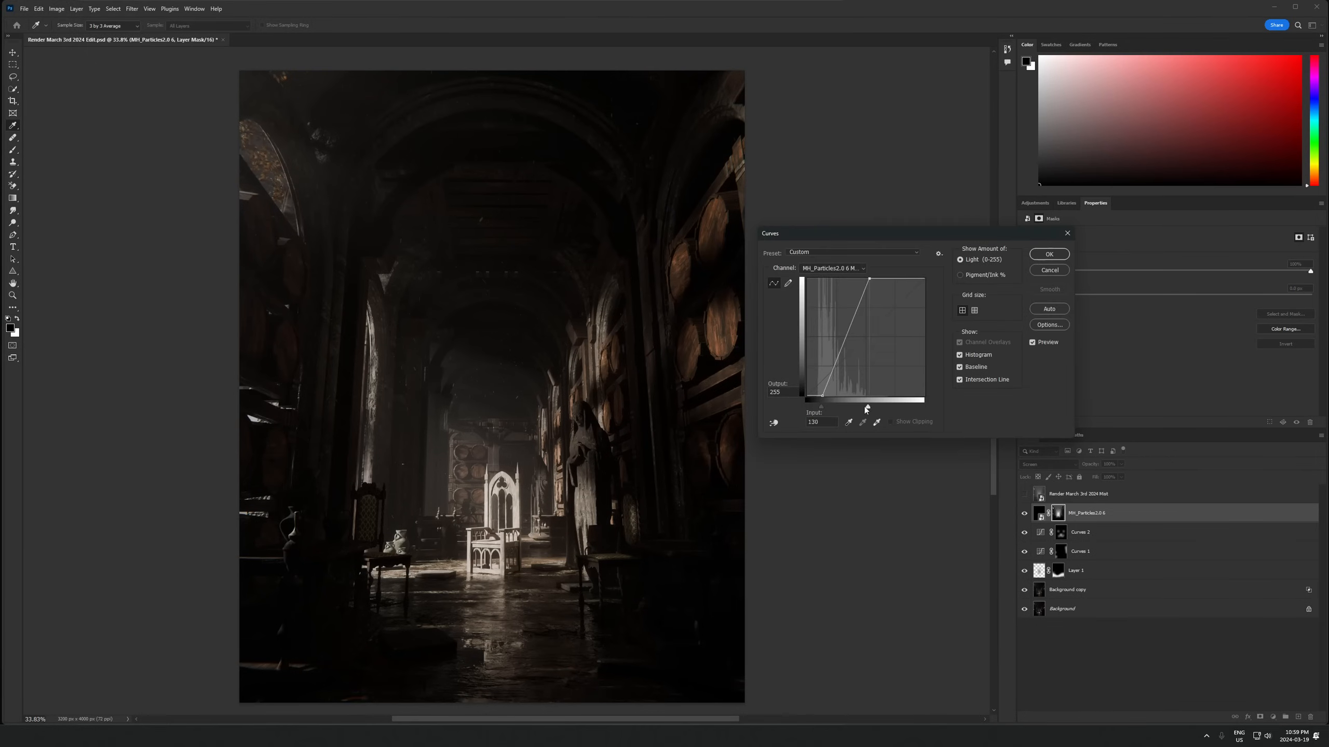
pyautogui.click(1044, 256)
# Prepare the particle layer and convert Layer 2 above it to a smart object for Camera Raw filtering
pyautogui.rightClick(1064, 509)
pyautogui.rightClick(1084, 514)
pyautogui.click(1127, 391)
pyautogui.rightClick(1147, 517)
pyautogui.click(1169, 283)
pyautogui.rightClick(1057, 513)
pyautogui.click(1085, 541)
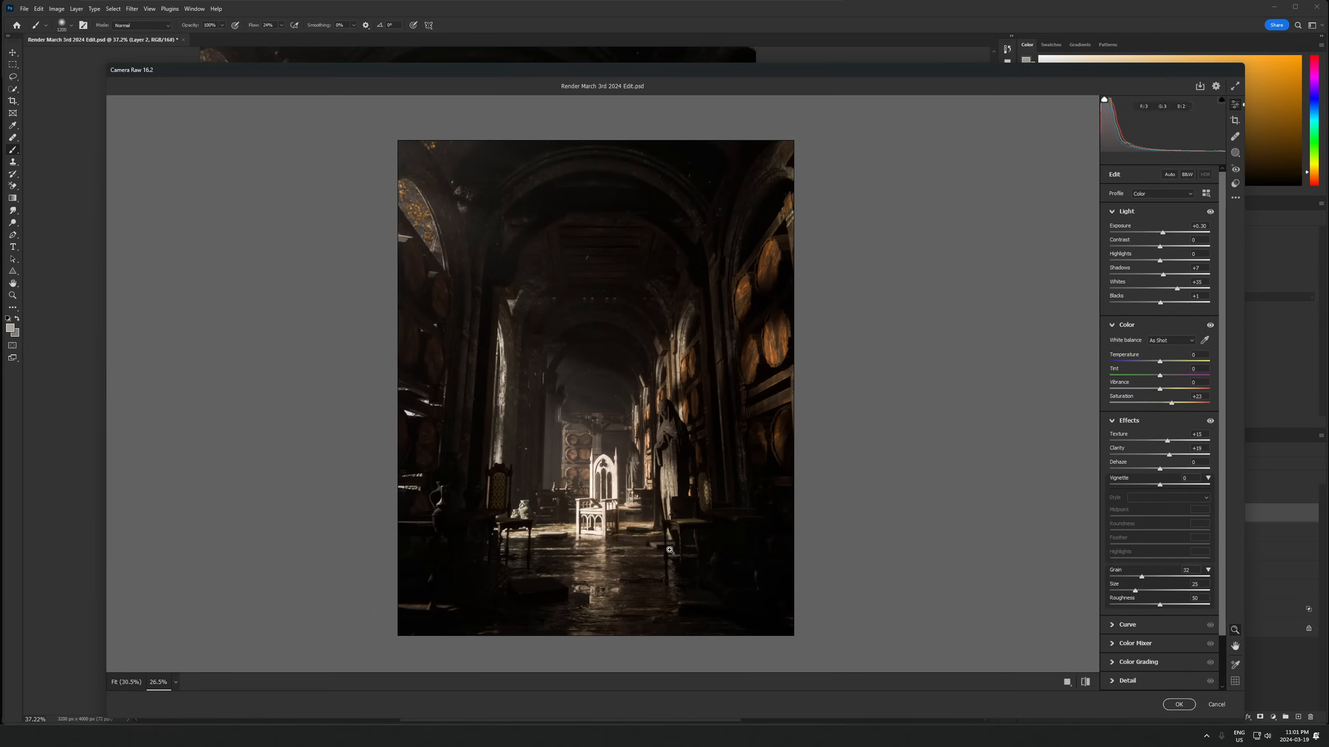
# Tint the shadows teal in Camera Raw color grading, with hue 171 and saturation 18, and switch to the midtones
pyautogui.click(670, 549)
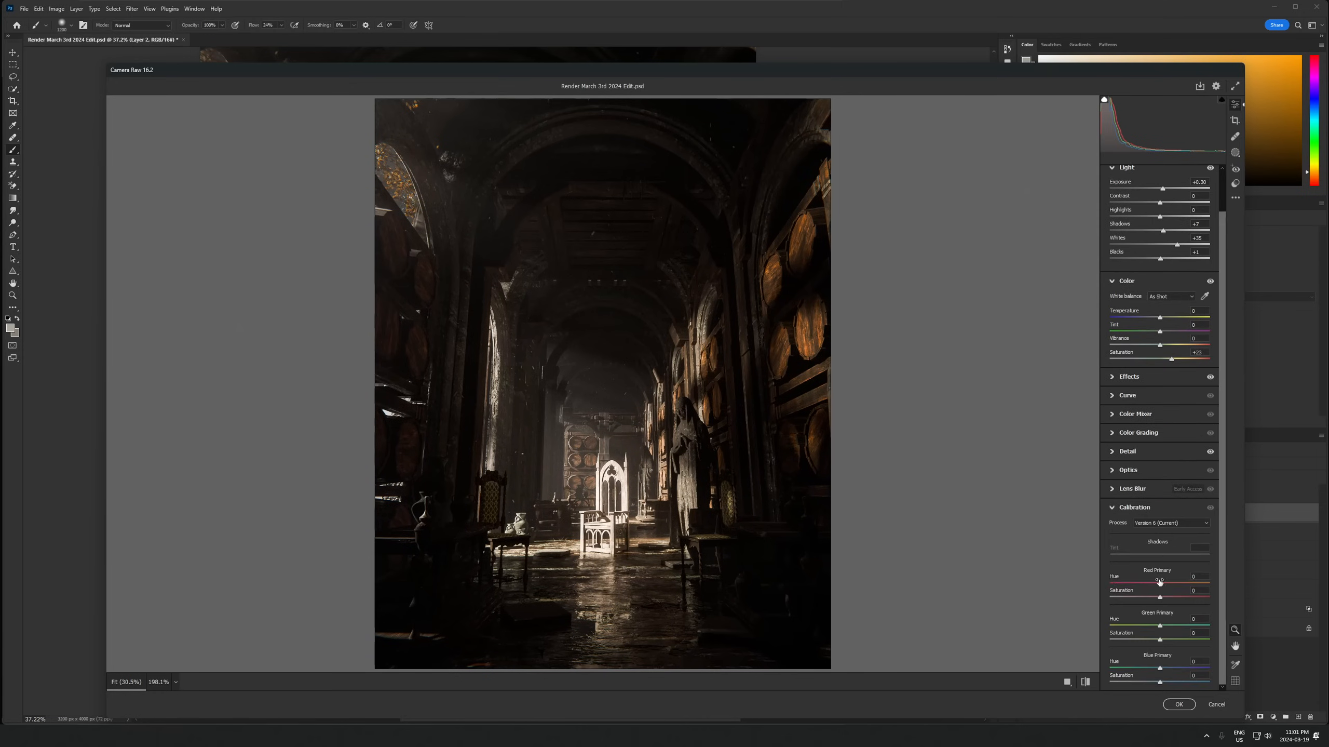
pyautogui.moveTo(1160, 516); pyautogui.dragTo(1166, 511)
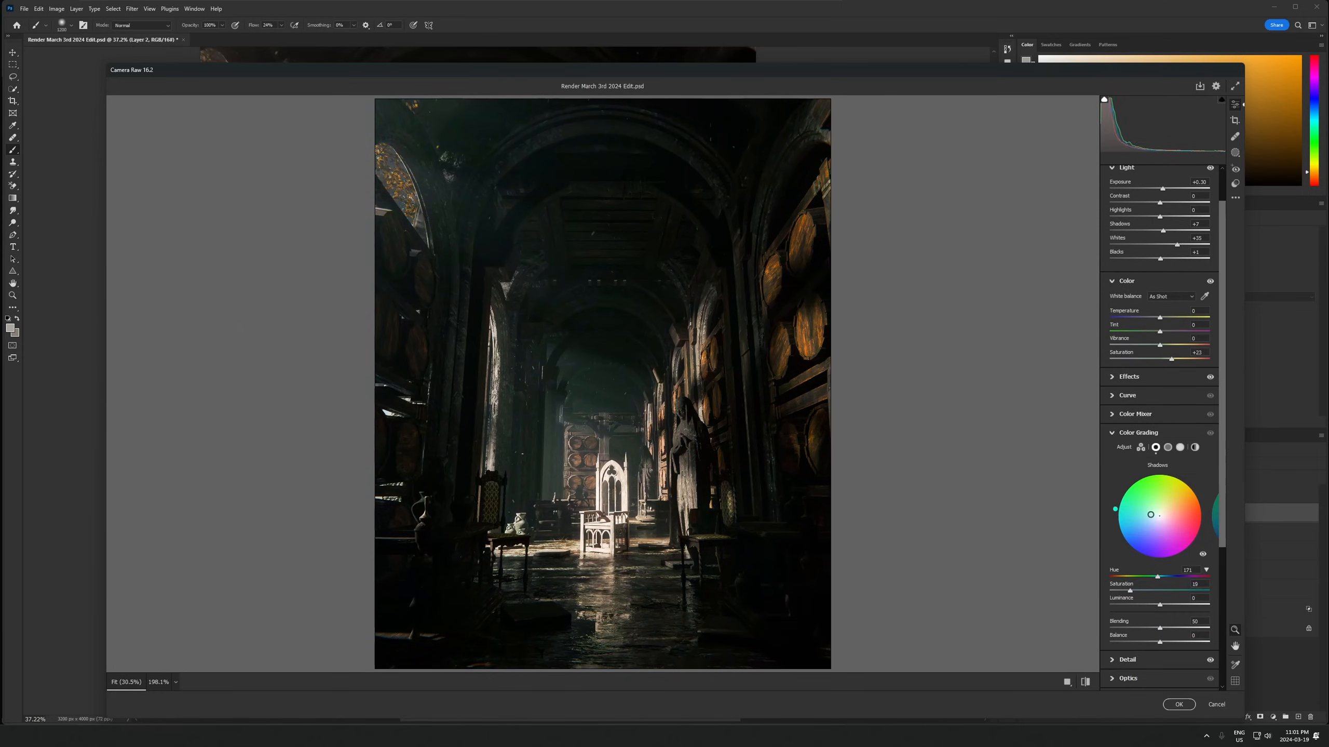
pyautogui.click(1168, 447)
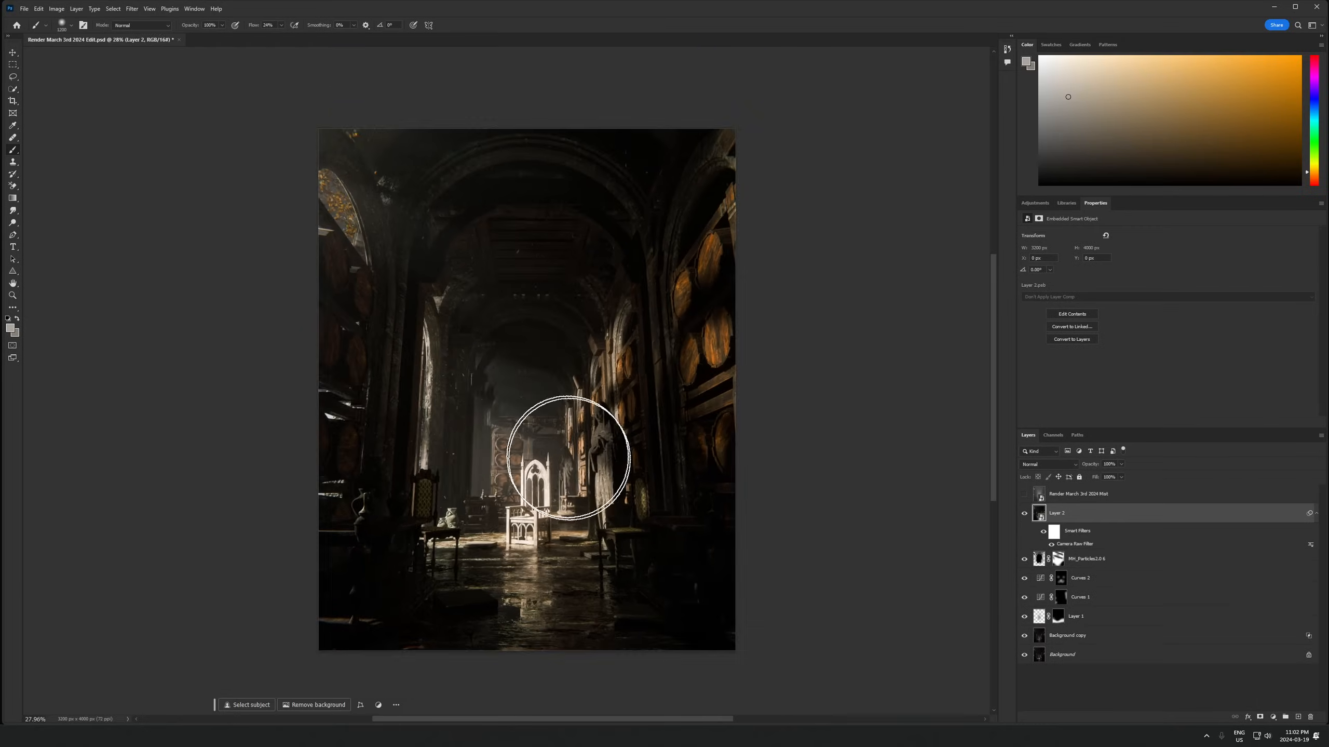
# Add a Color Lookup adjustment layer using DropBlues.3DL at 14% fill, and set the area around the canvas to black
pyautogui.click(1273, 717)
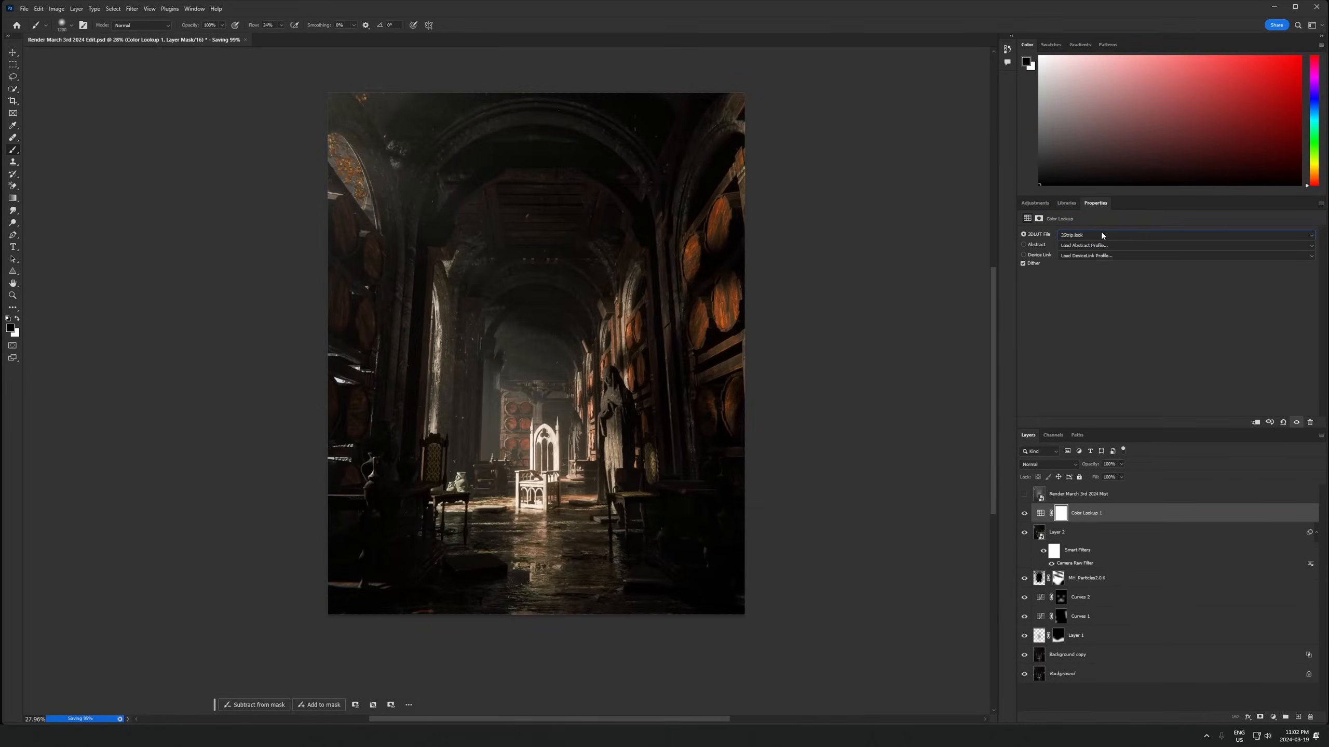
pyautogui.rightClick(837, 448)
pyautogui.click(858, 461)
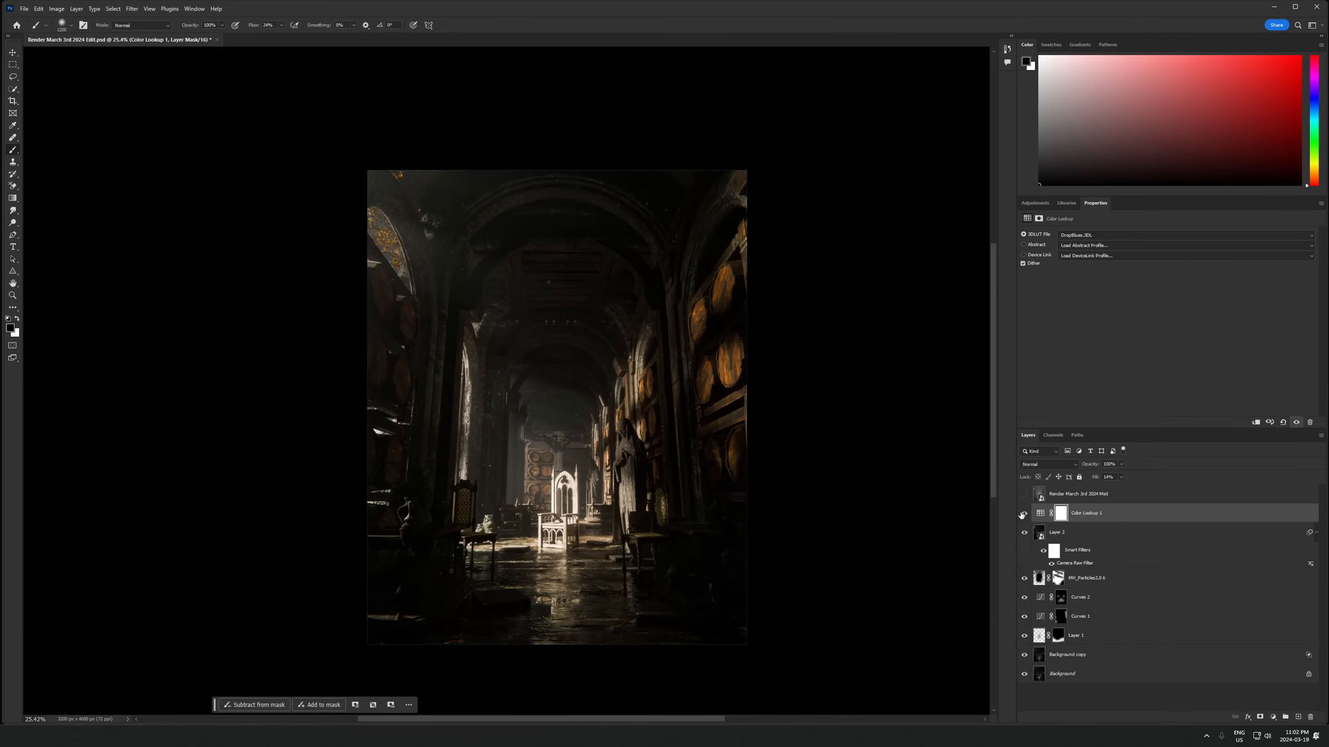